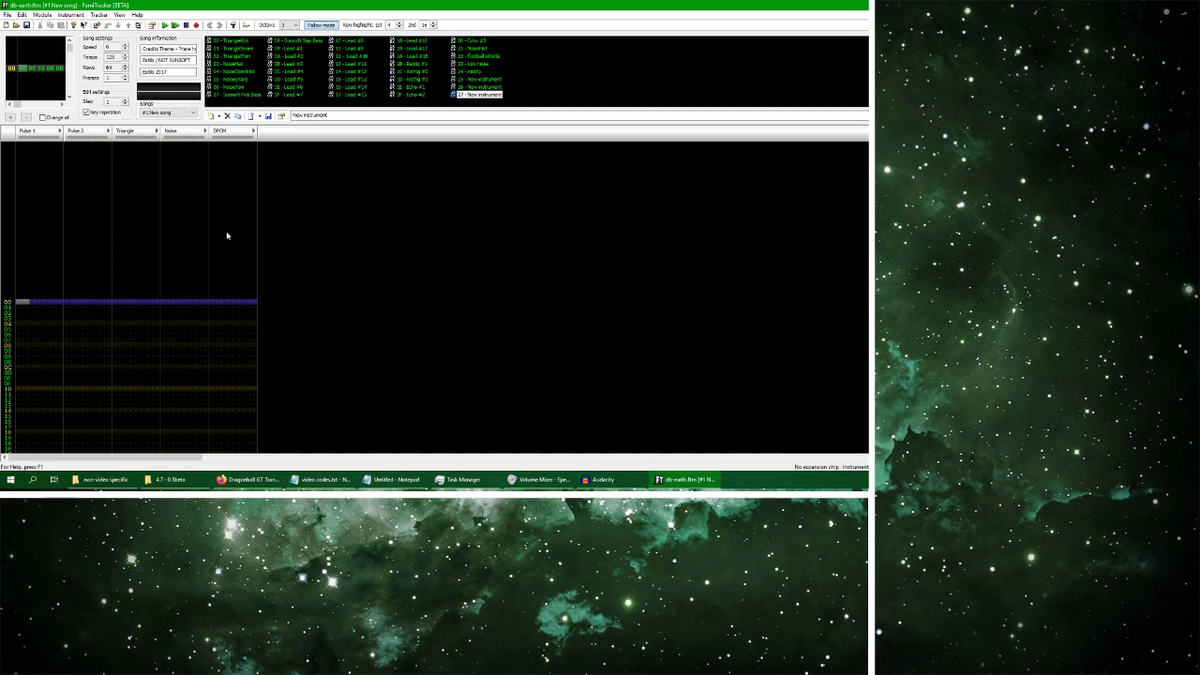
# Place the cursor on row 00 of the DPCM channel and turn on edit mode
pyautogui.click(213, 303)
pyautogui.press('space')
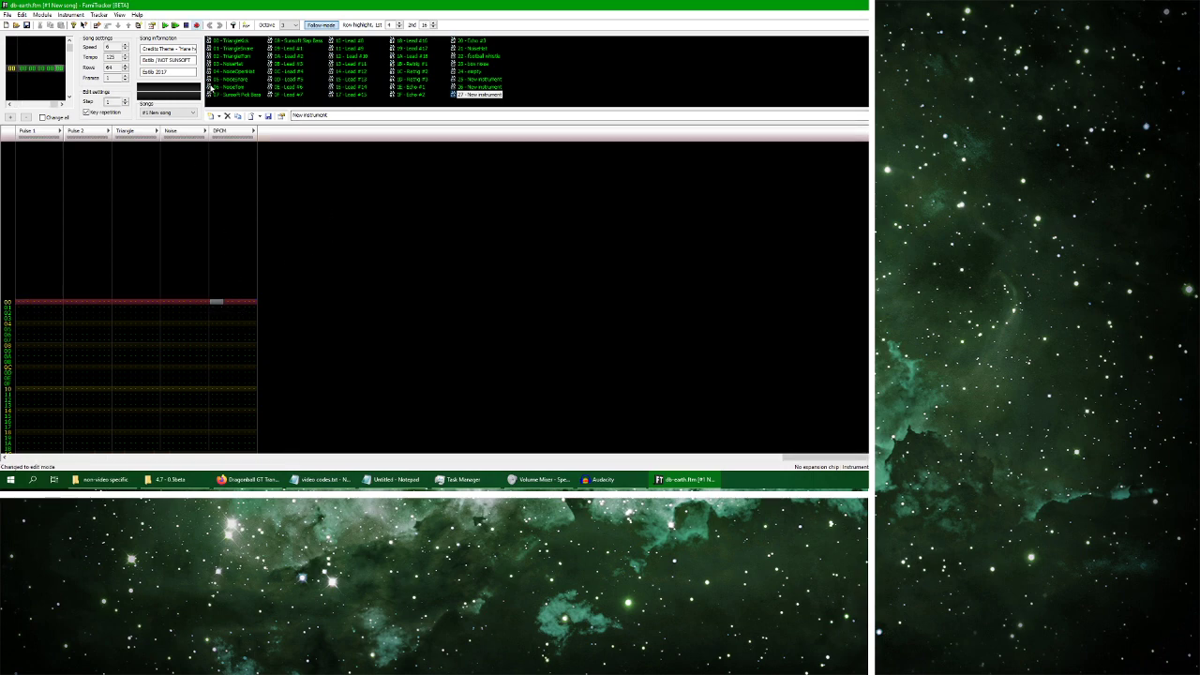
pyautogui.click(527, 97)
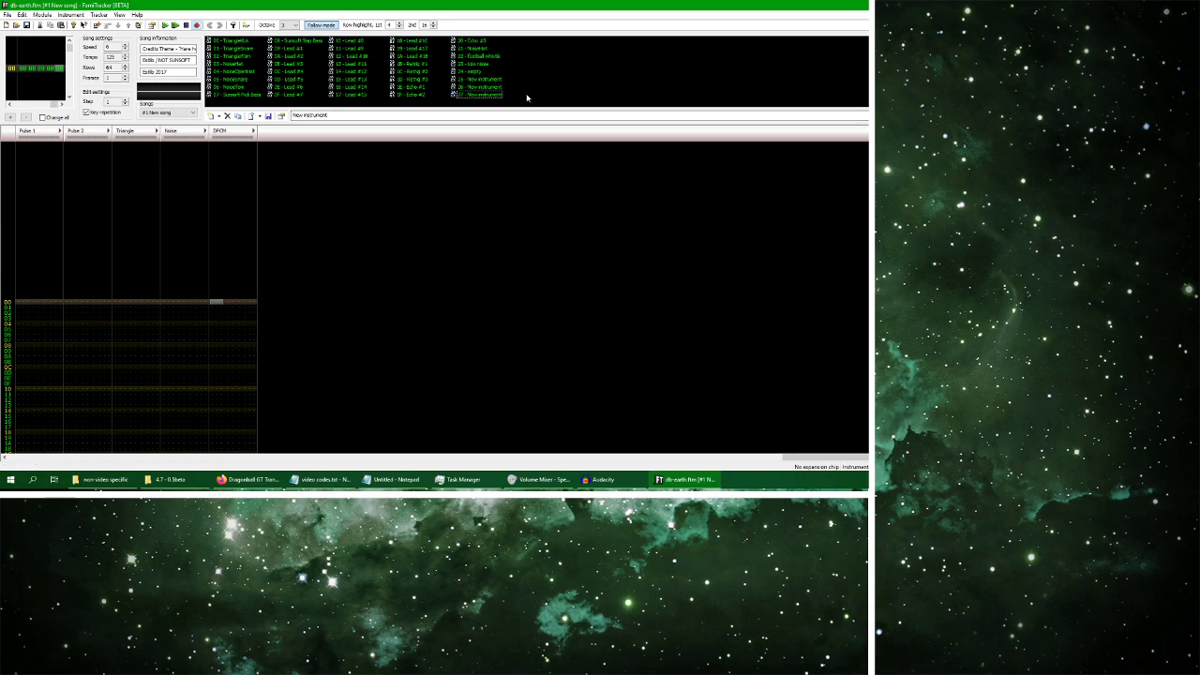
# Set the module's expansion sound to Namco 163 with 4 channels
pyautogui.click(42, 15)
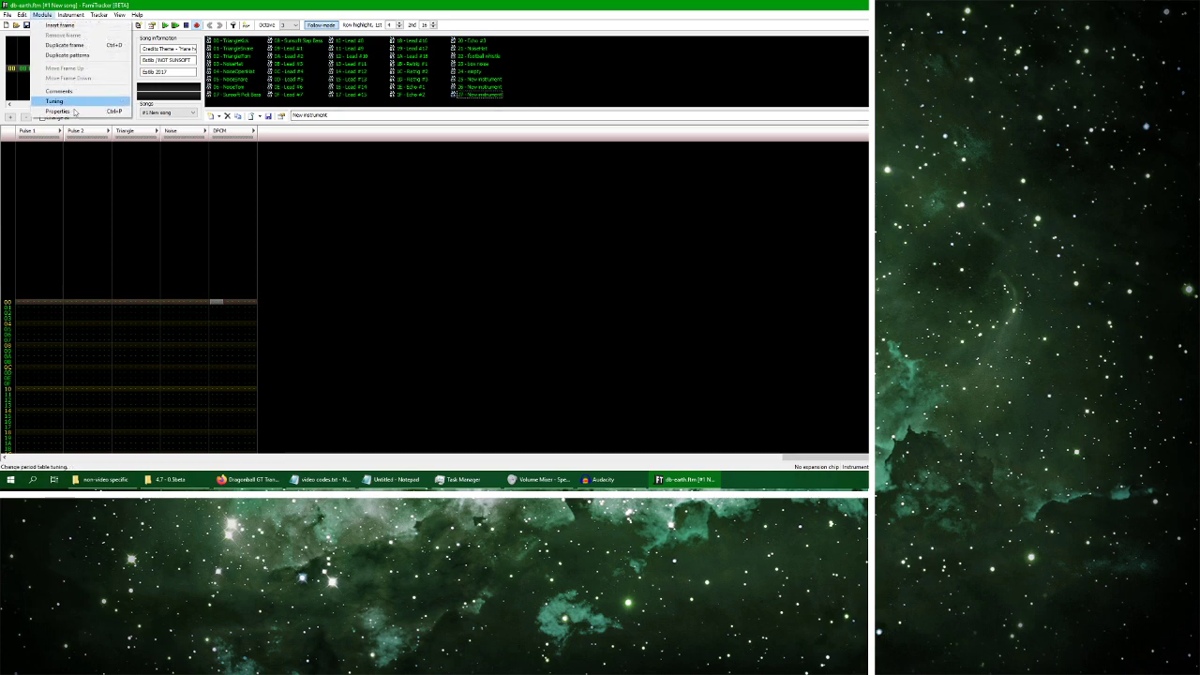
pyautogui.click(70, 113)
pyautogui.click(579, 279)
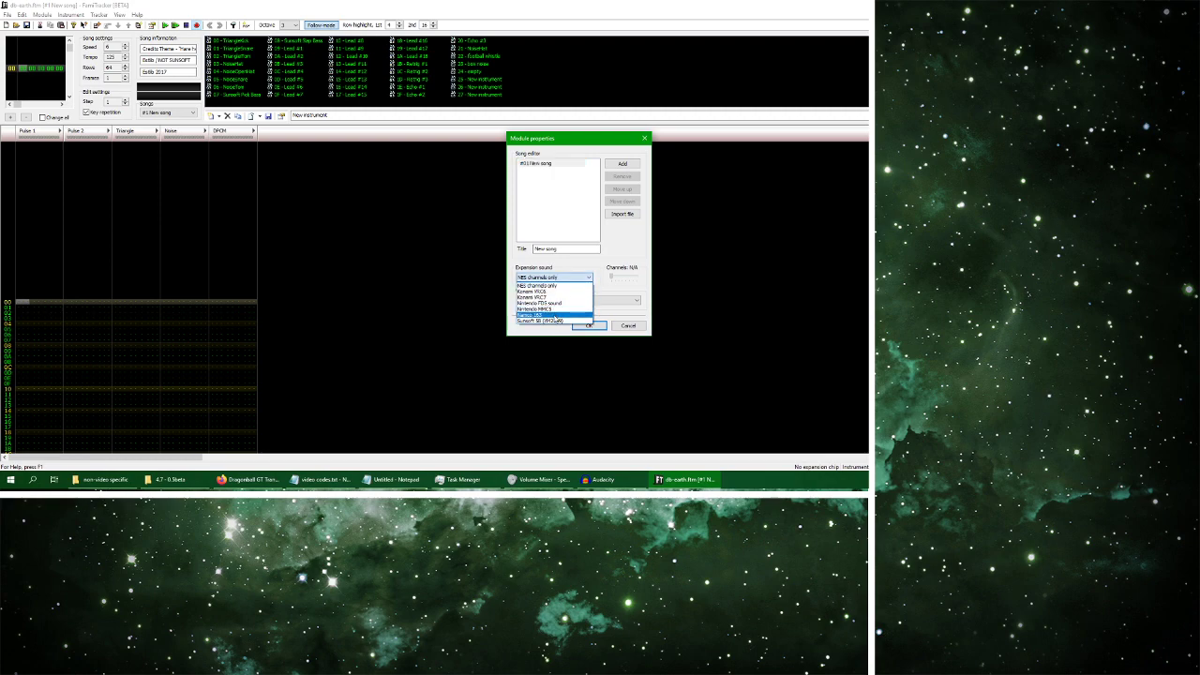
pyautogui.click(555, 315)
pyautogui.moveTo(610, 277); pyautogui.dragTo(625, 276)
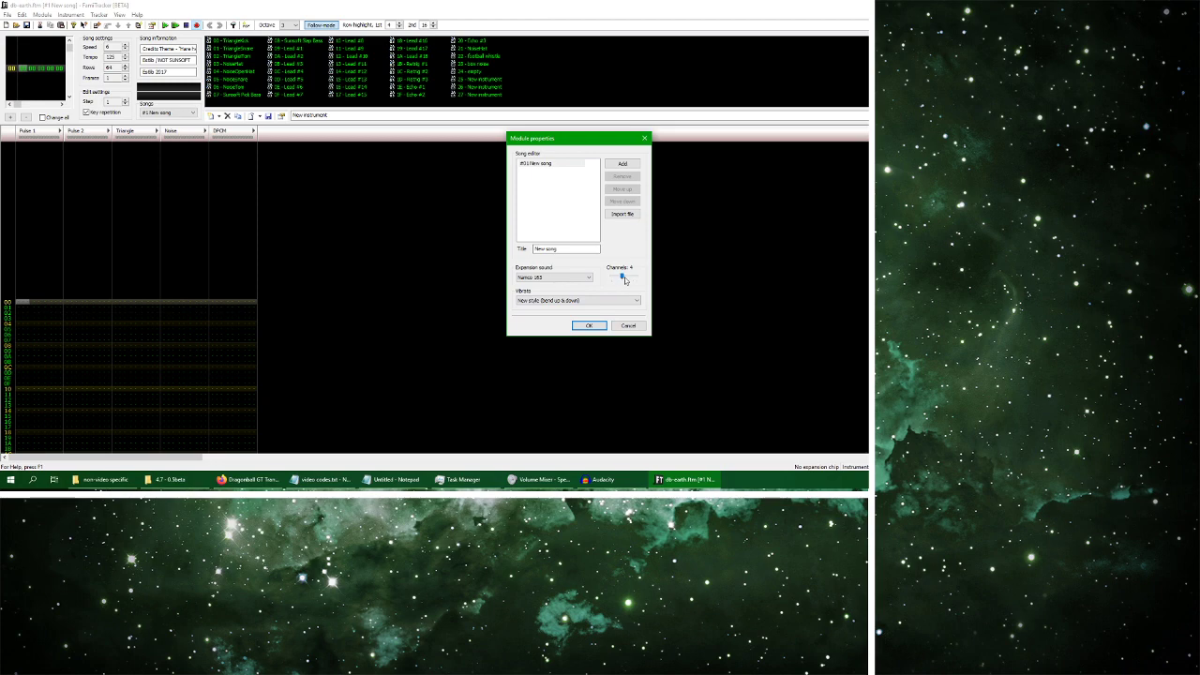
pyautogui.click(588, 325)
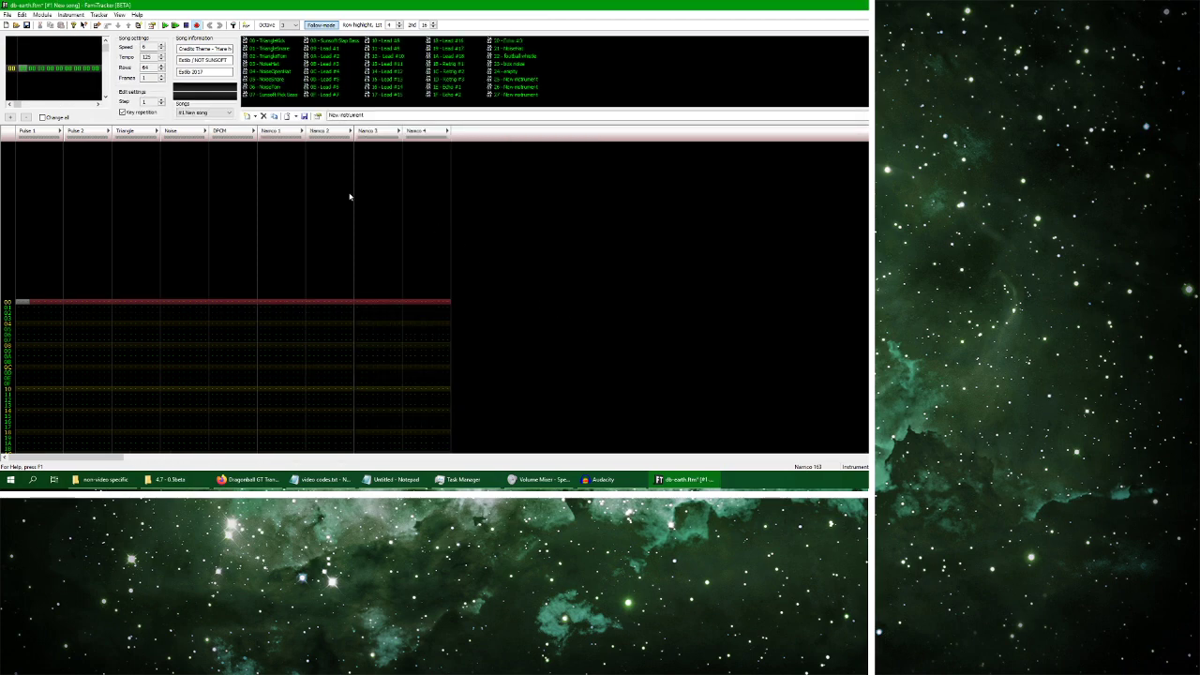
# Add a new instrument with the cursor on row 00 of the Namco 1 channel
pyautogui.click(216, 307)
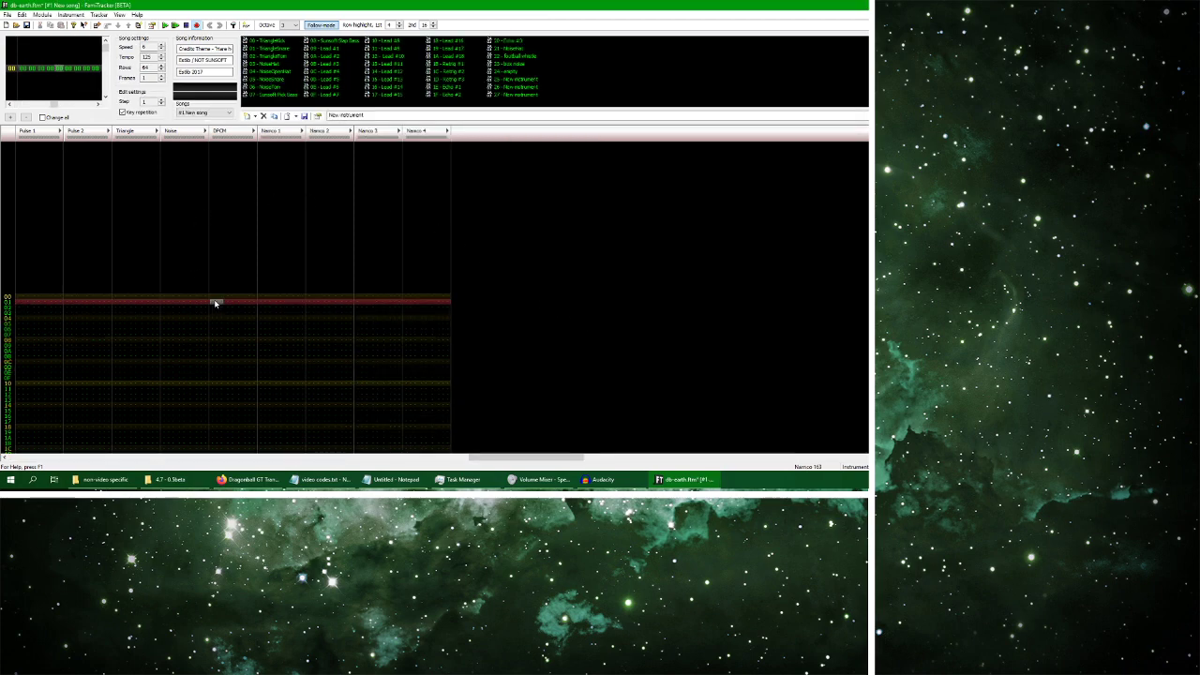
pyautogui.press('Up')
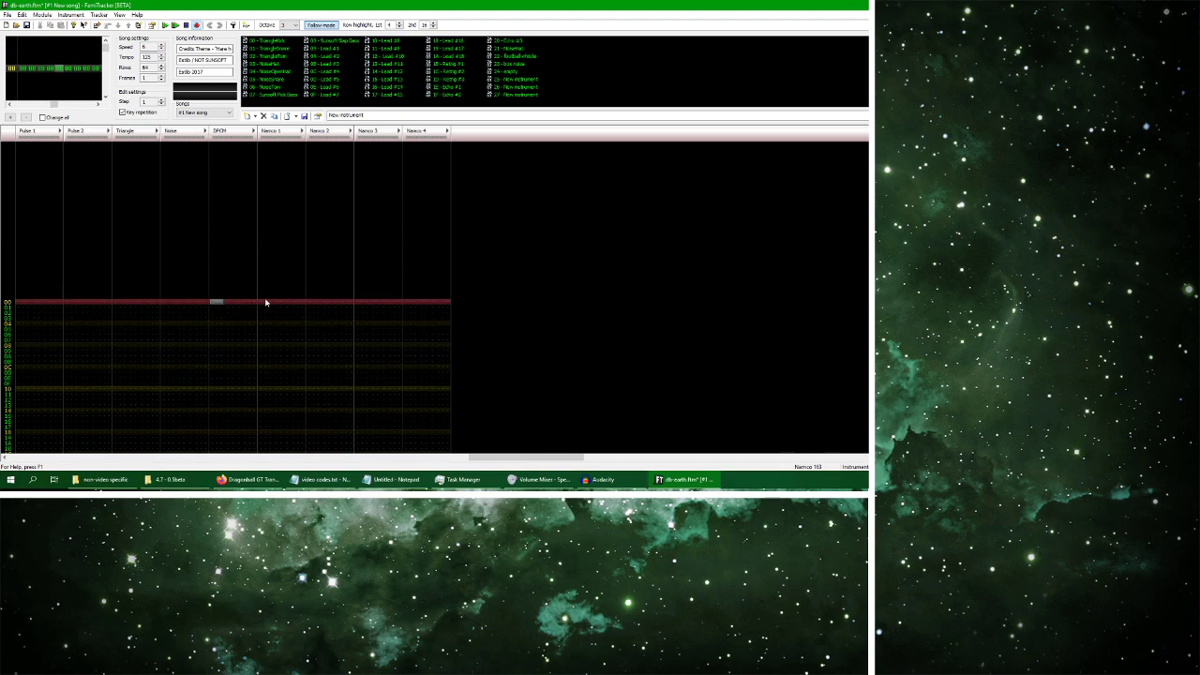
pyautogui.click(262, 301)
pyautogui.rightClick(584, 64)
pyautogui.click(603, 71)
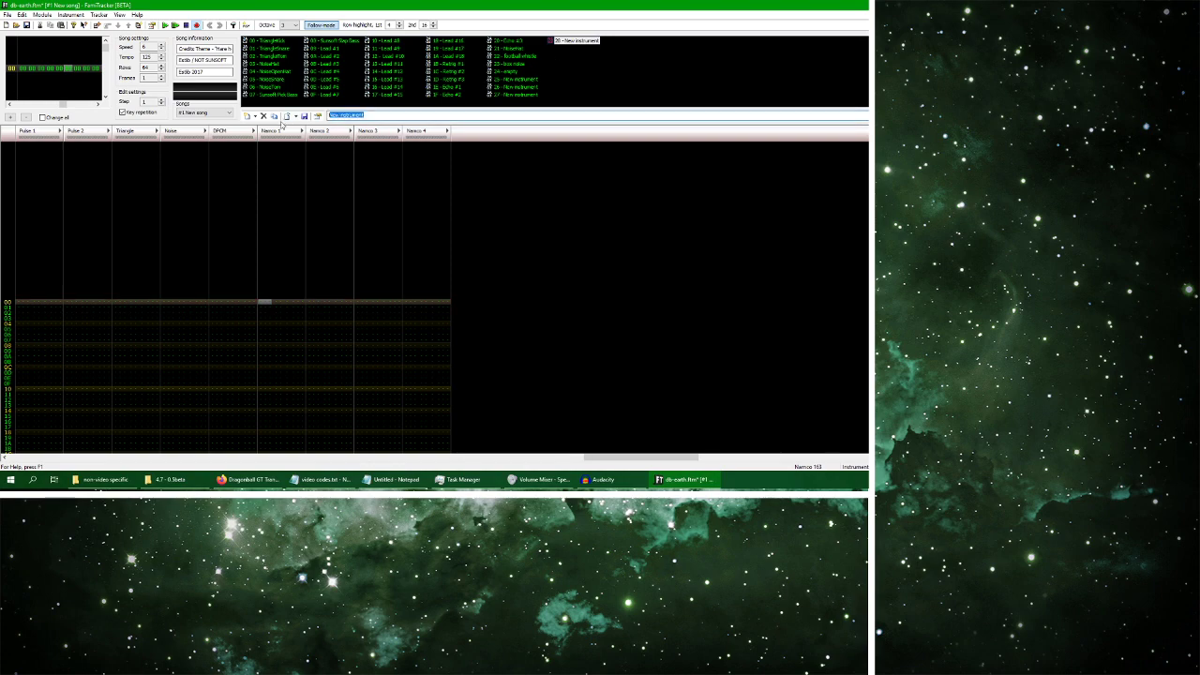
# Open the wave settings of the new Namco instrument 28 and set the wave size to 16
pyautogui.doubleClick(593, 42)
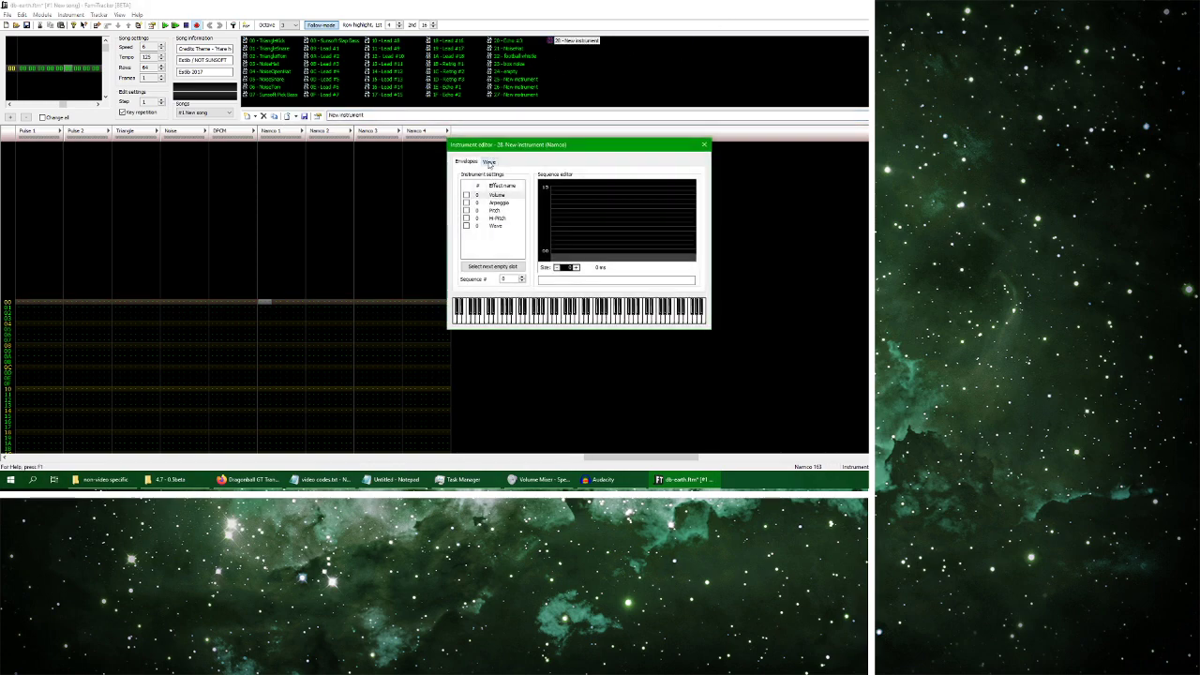
pyautogui.click(489, 162)
pyautogui.click(682, 213)
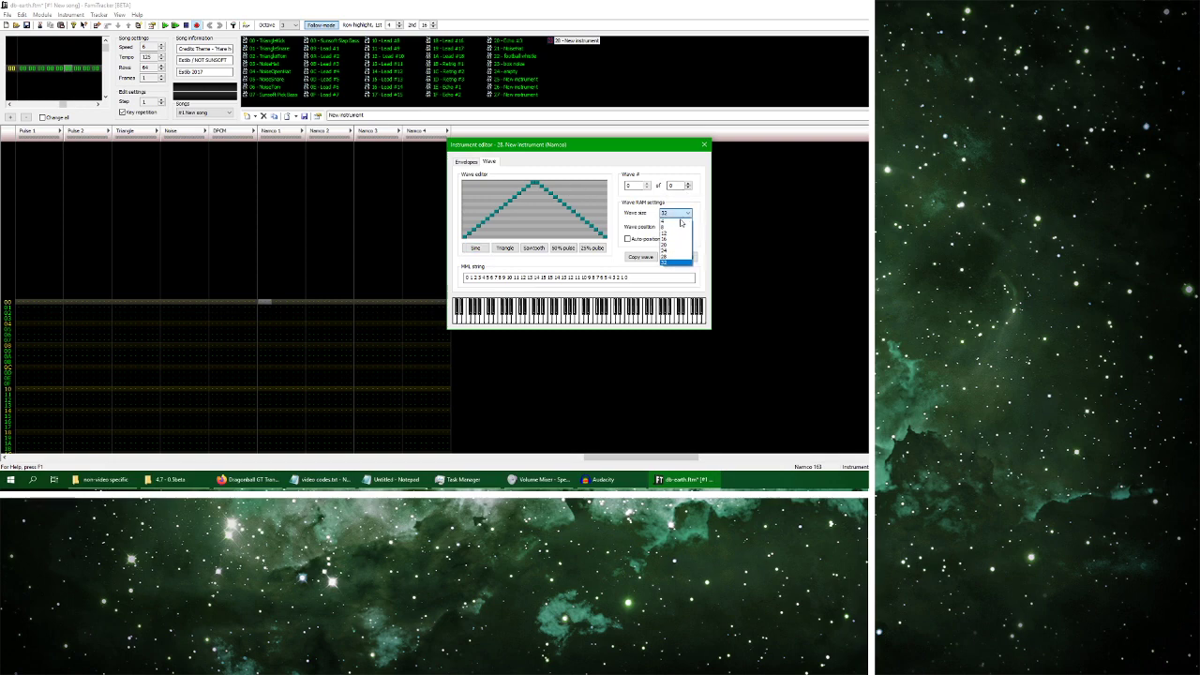
pyautogui.click(675, 239)
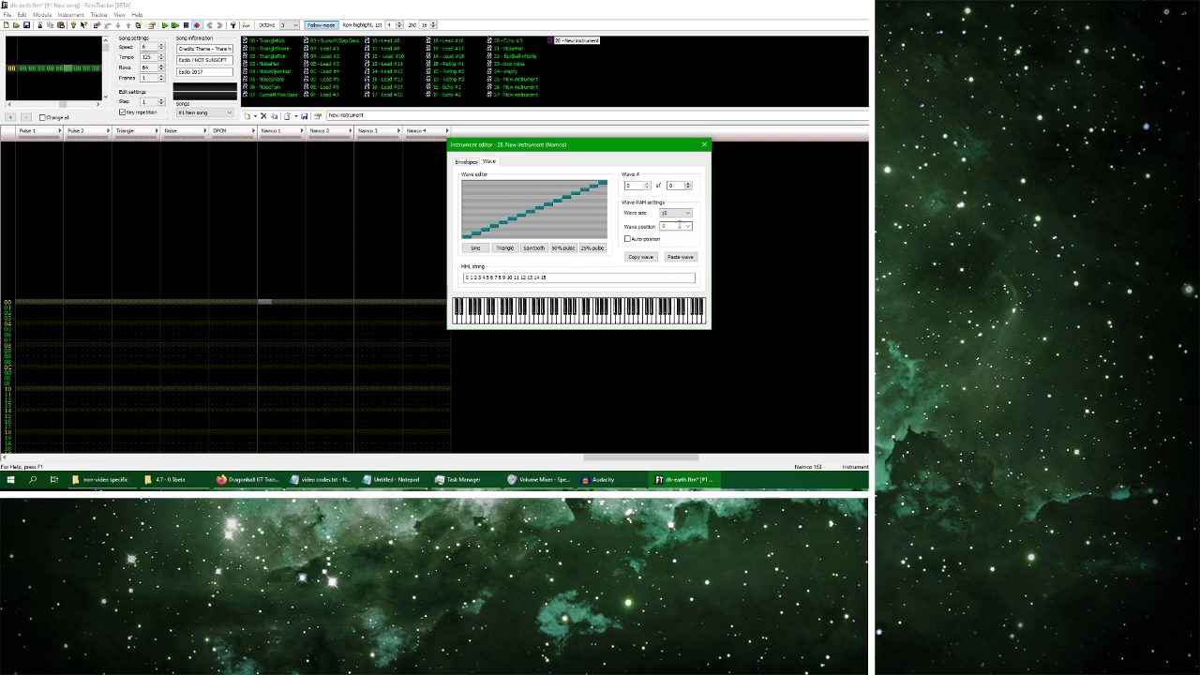
# Draw a pulse wave with the first eleven samples at 0 and the last five at 15, and close the instrument editor
pyautogui.moveTo(474, 237)
pyautogui.mouseDown()
pyautogui.moveTo(514, 242)
pyautogui.moveTo(535, 293)
pyautogui.mouseUp()
pyautogui.moveTo(559, 184); pyautogui.dragTo(605, 183)
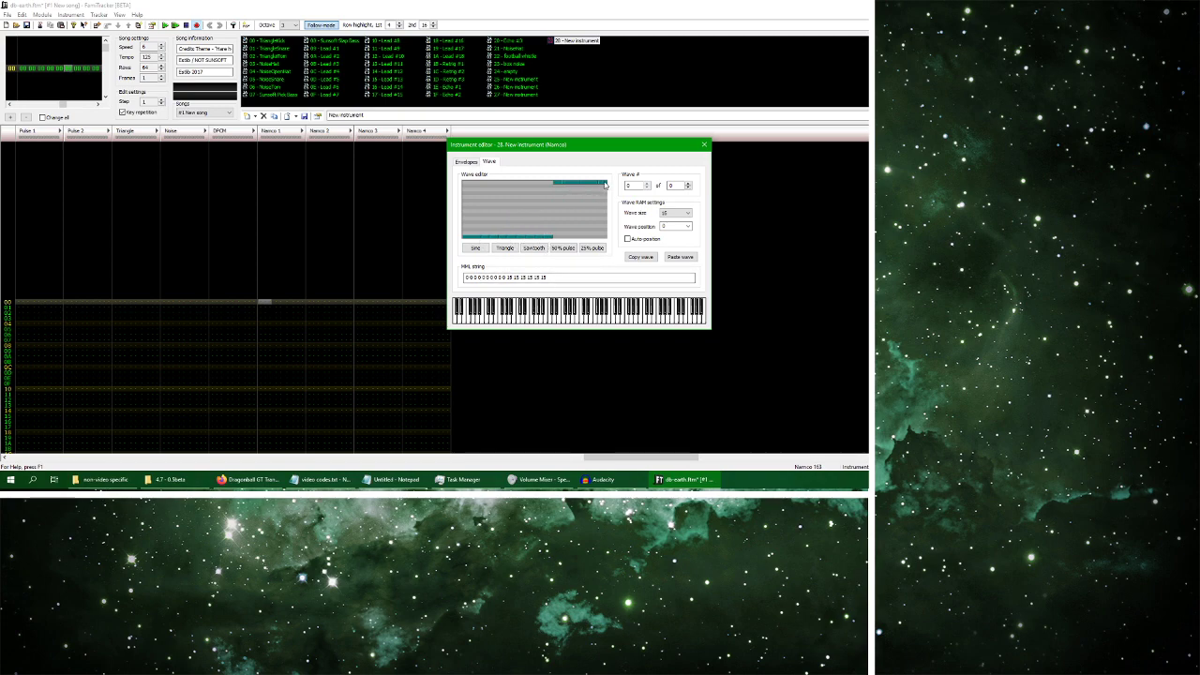
pyautogui.click(558, 238)
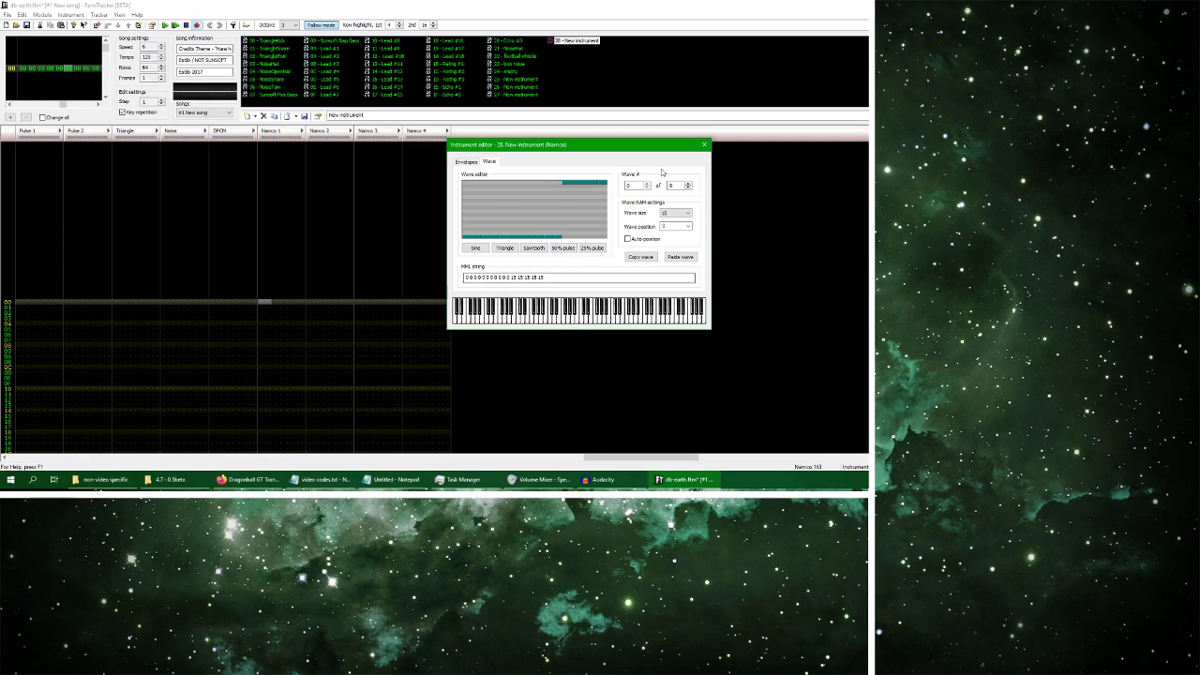
pyautogui.click(576, 240)
pyautogui.click(558, 183)
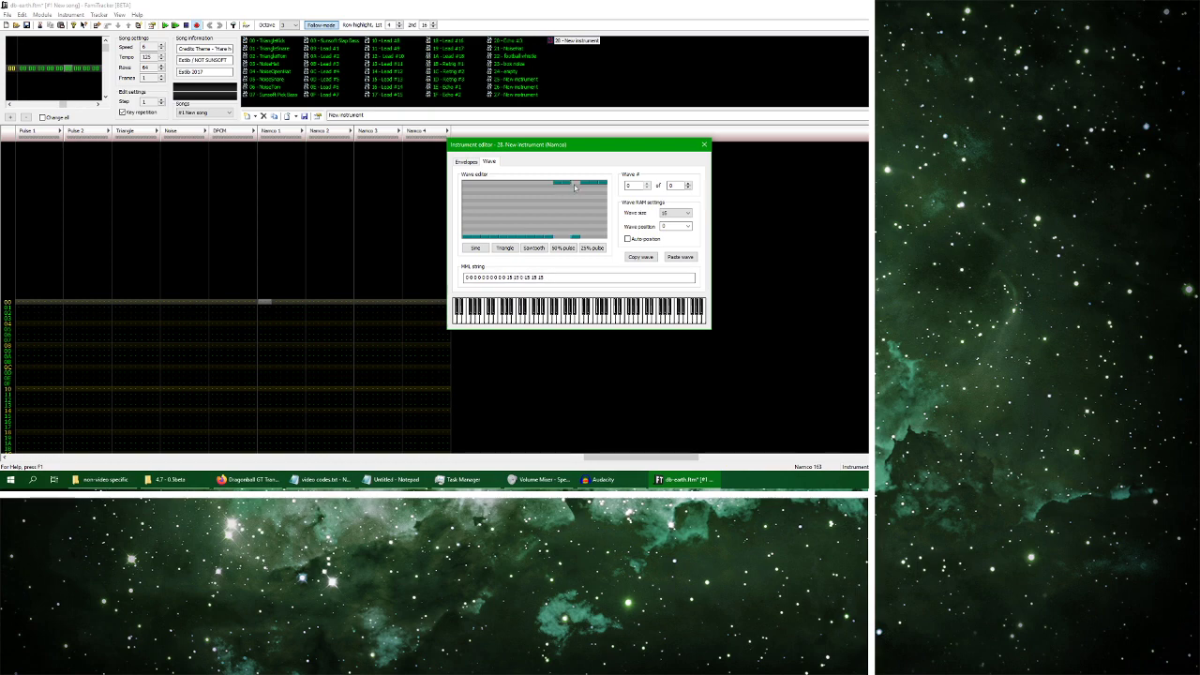
pyautogui.click(578, 184)
pyautogui.click(556, 240)
pyautogui.click(704, 145)
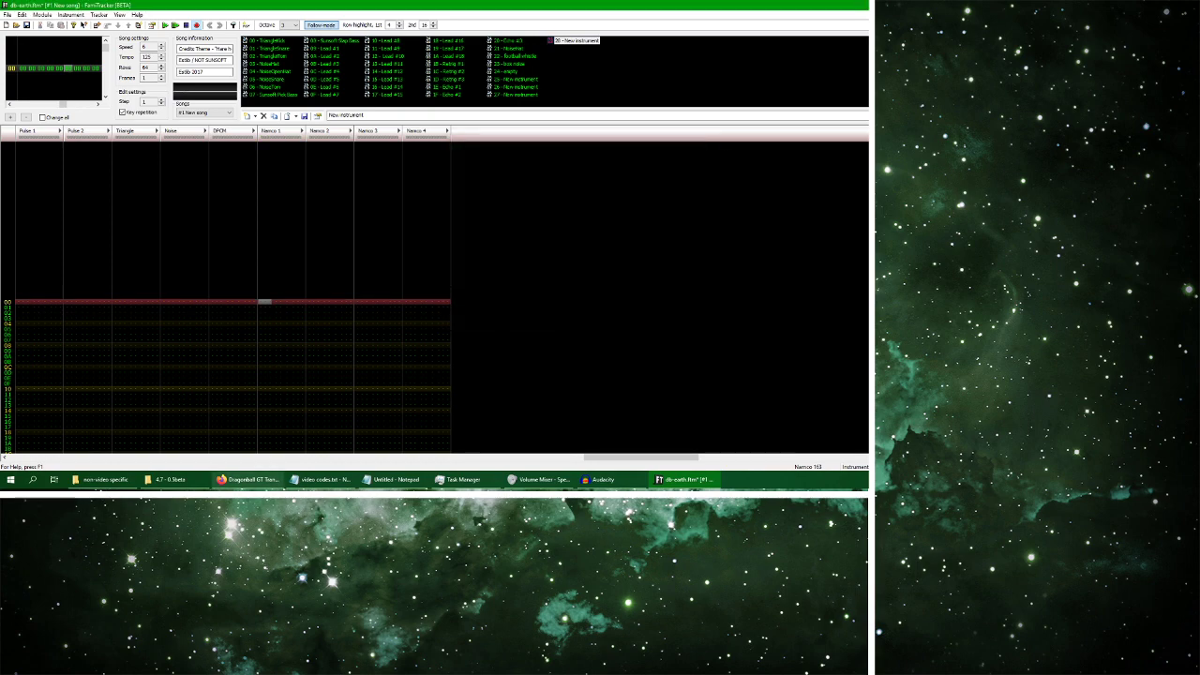
# Switch to Audacity and listen briefly to the selected part of the reference recording
pyautogui.click(600, 479)
pyautogui.click(41, 32)
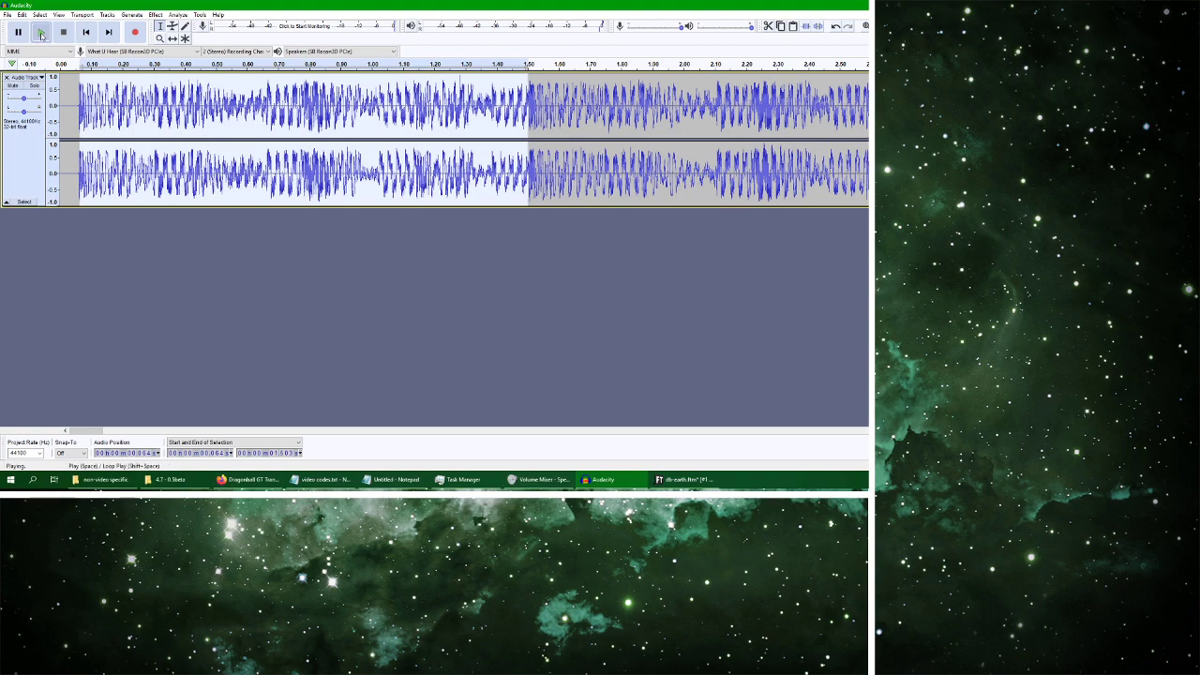
pyautogui.click(63, 33)
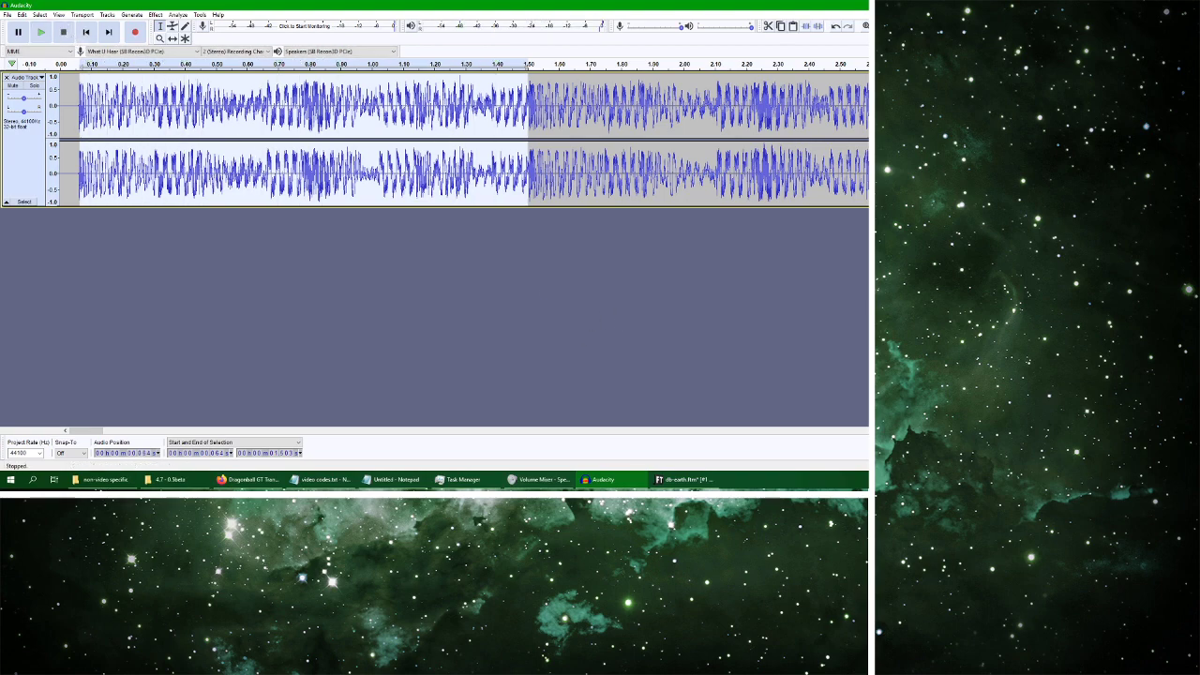
# Back in FamiTracker, enter A-3 on Namco 1 and D-3 on Namco 2 at row 00 with instrument 28
pyautogui.click(684, 479)
pyautogui.press('n')
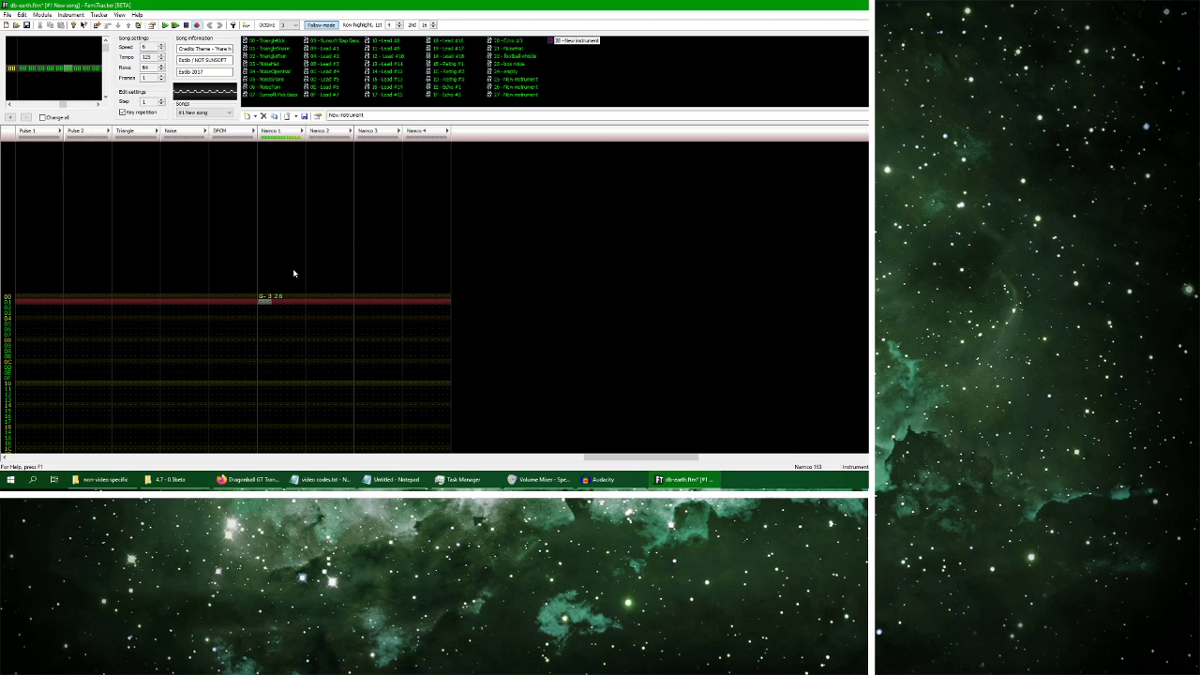
pyautogui.click(310, 297)
pyautogui.press('x')
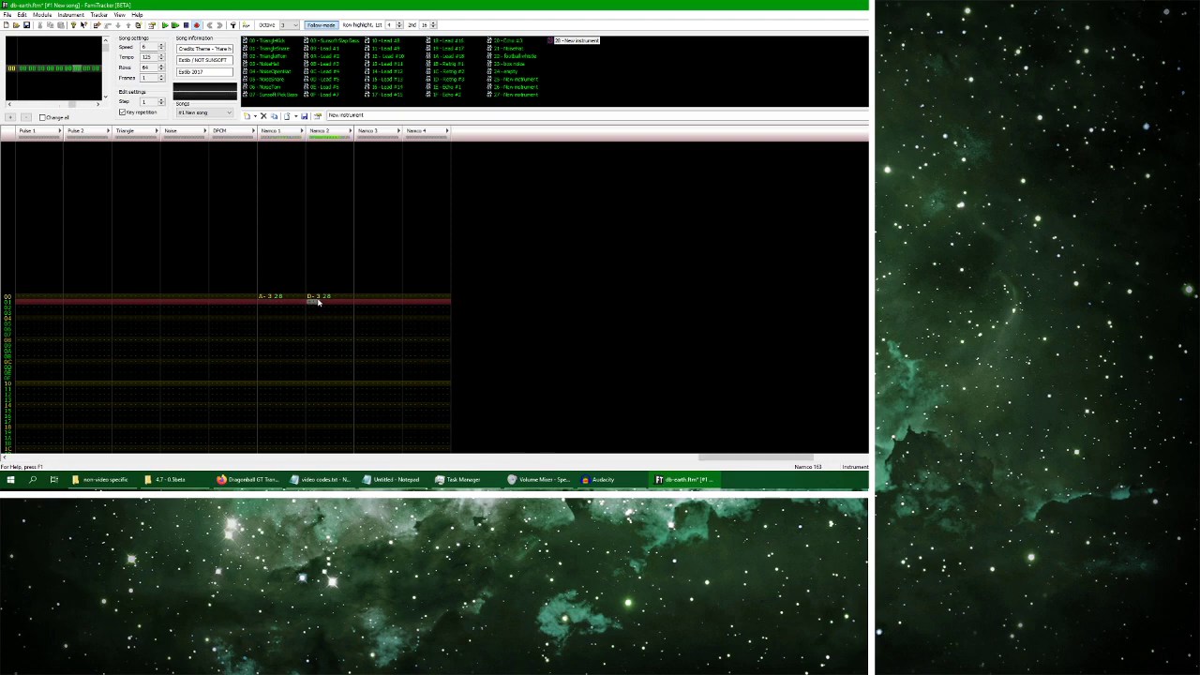
# Enter a rising volume sequence from 2 to 6 on rows 00 to 06 of the Namco 1 channel
pyautogui.click(287, 298)
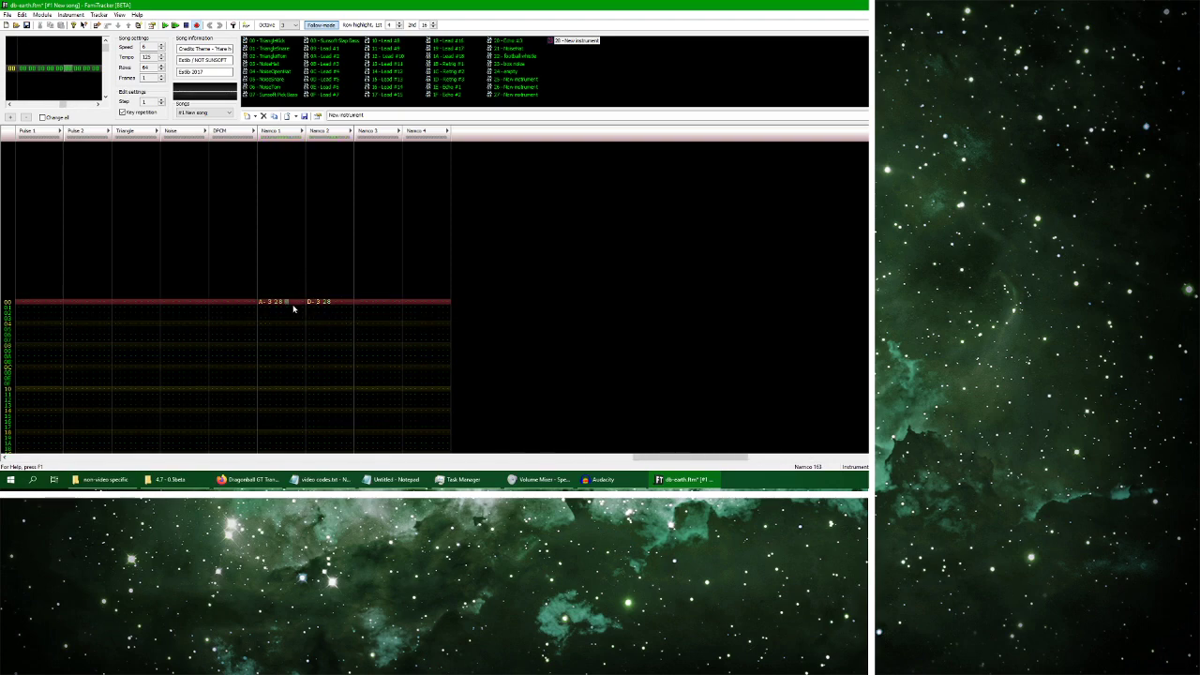
pyautogui.press('Return')
pyautogui.press('Return')
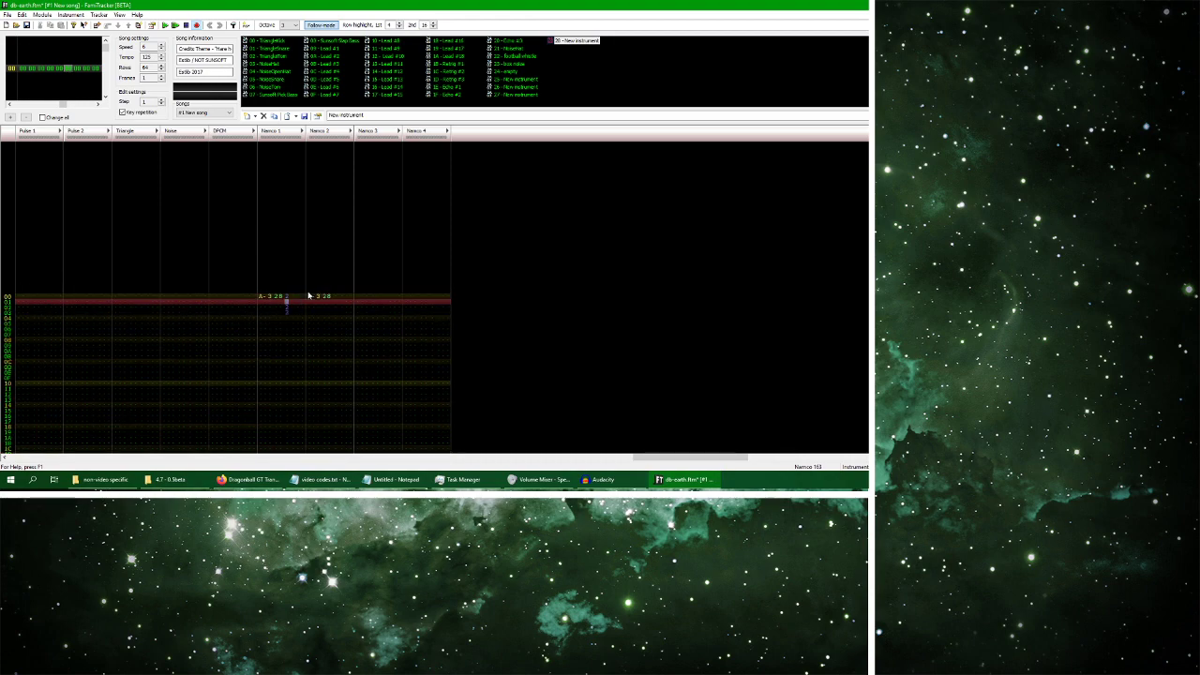
pyautogui.press('Return')
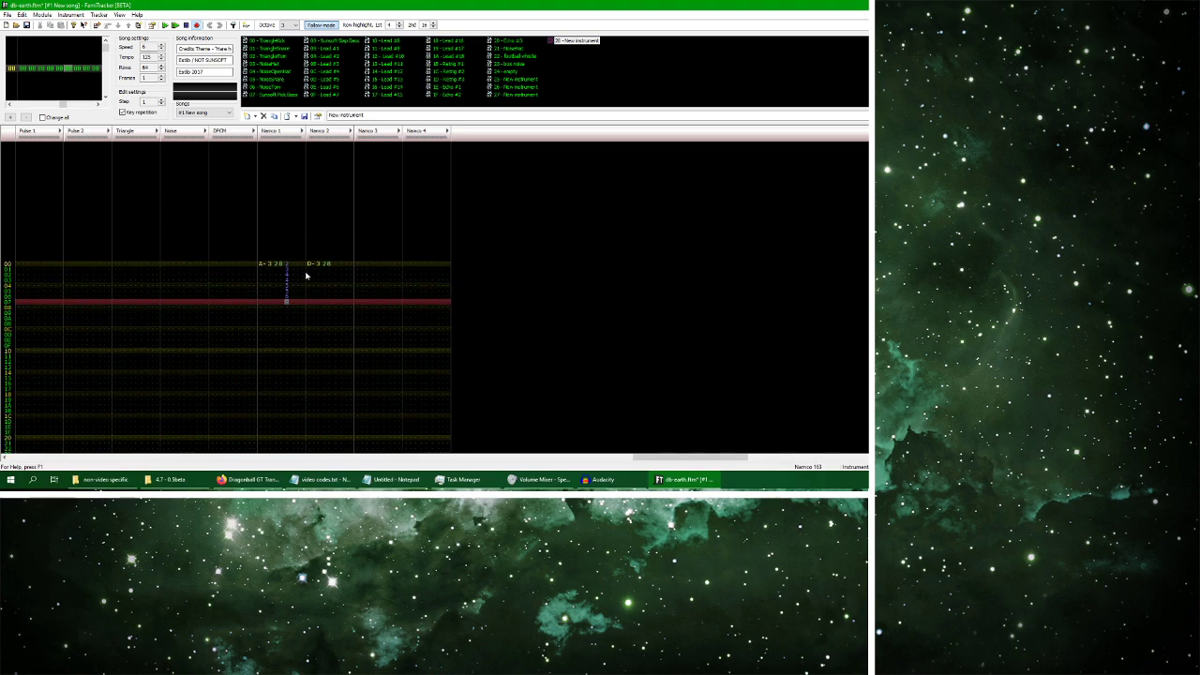
# Copy the Namco 1 volume sequence into the Namco 2 volume column, starting at row 00
pyautogui.moveTo(285, 270); pyautogui.dragTo(290, 303)
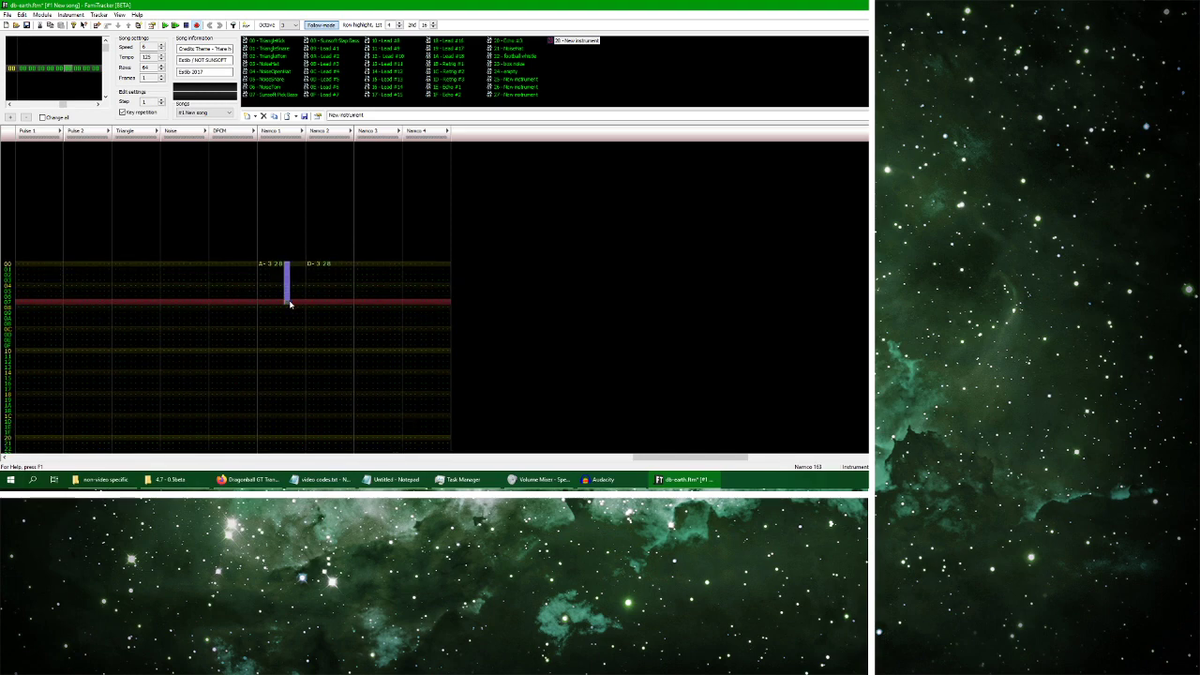
pyautogui.click(333, 265)
pyautogui.hotkey('ctrl', 'v')
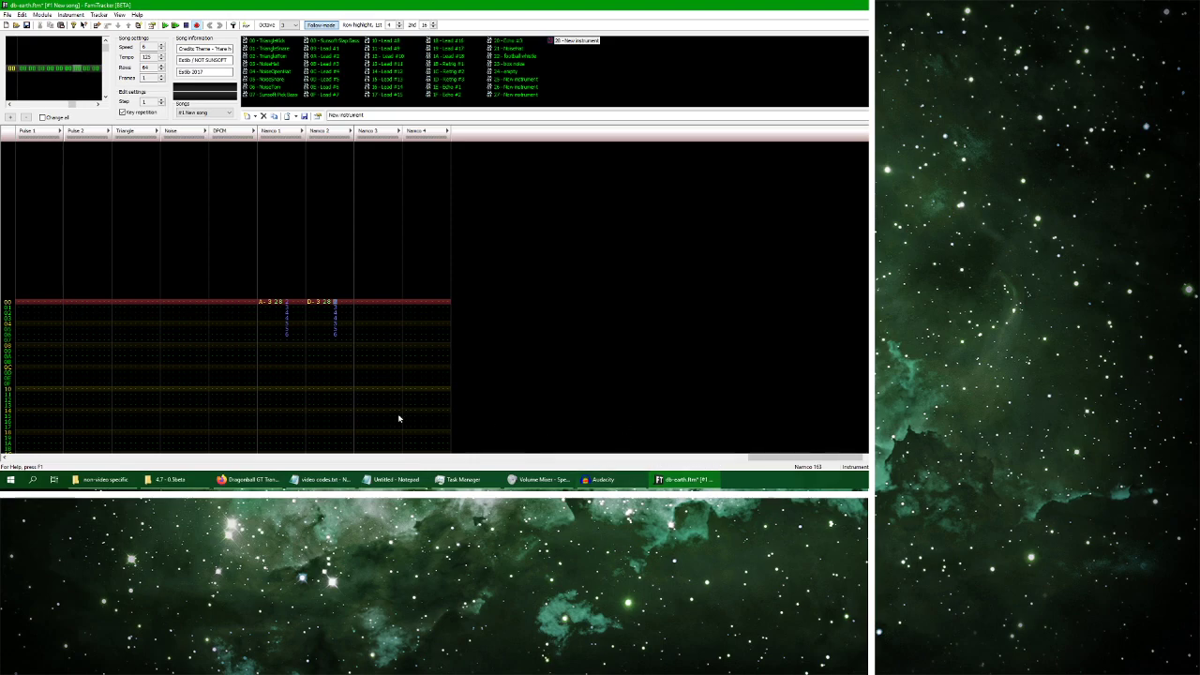
# Switch to the browser and play the Dragonball GT Transformation Earth music video from the beginning
pyautogui.click(247, 479)
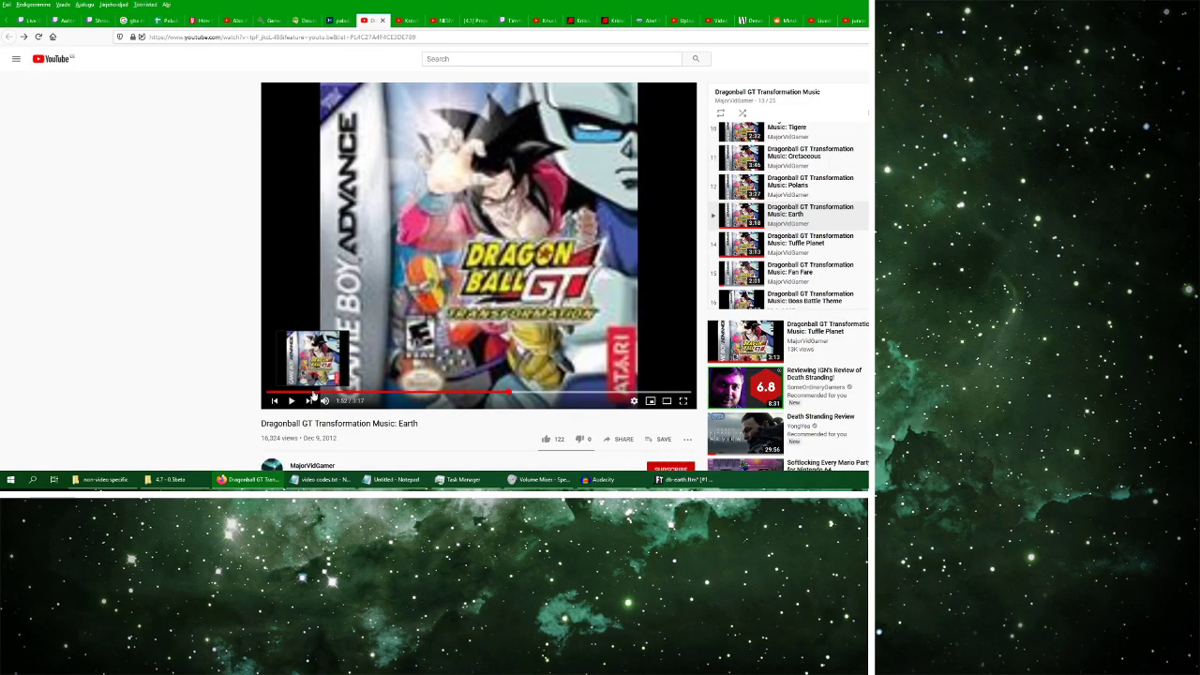
pyautogui.click(266, 392)
pyautogui.click(291, 402)
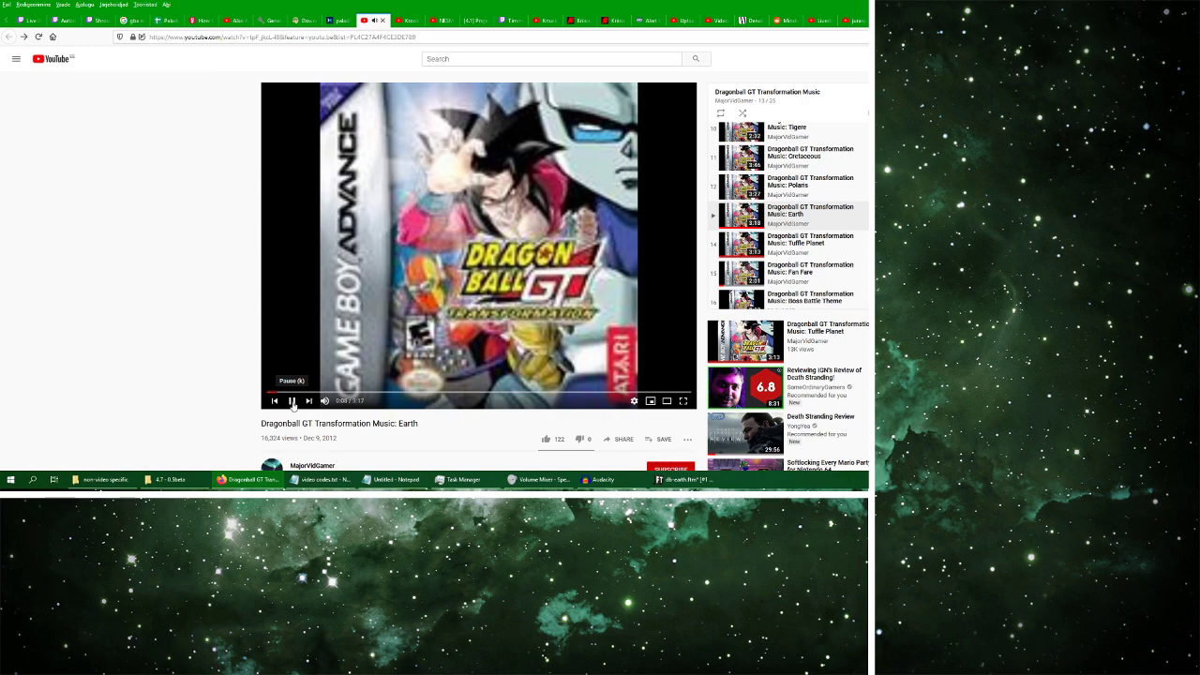
# Back in FamiTracker, extend the Namco 1 volume column with 7 on row 09 and 8 on row 0C
pyautogui.click(685, 479)
pyautogui.scroll(-5, 298, 300)
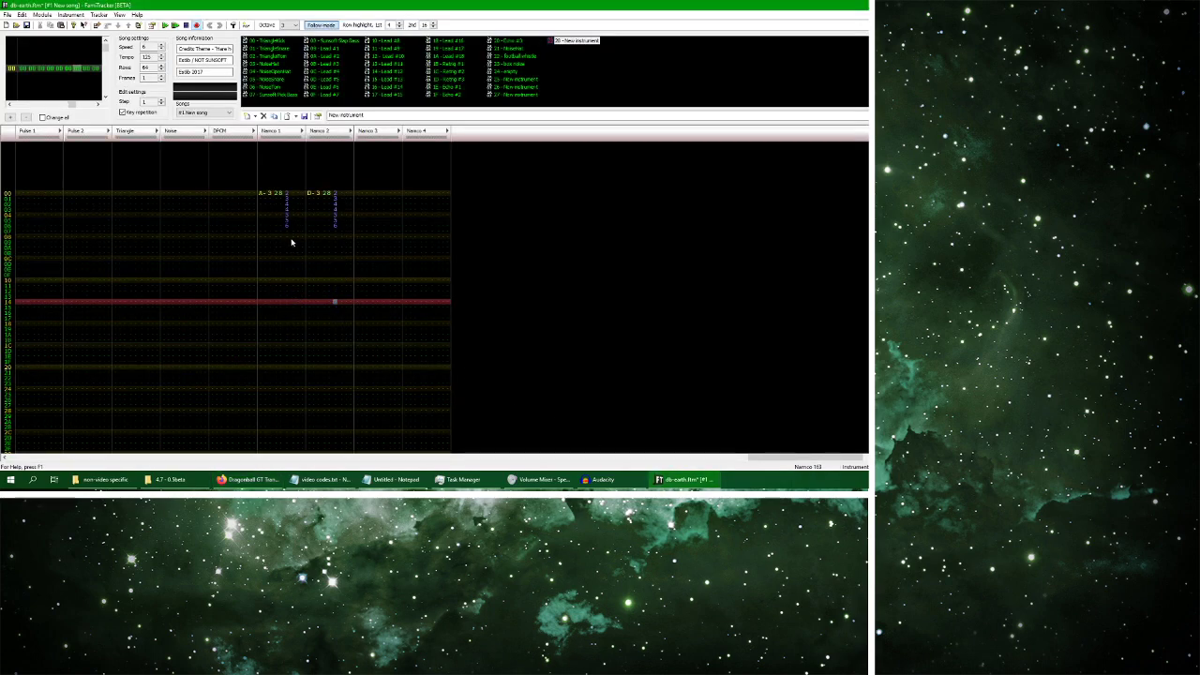
pyautogui.scroll(3, 319, 248)
pyautogui.press('Down')
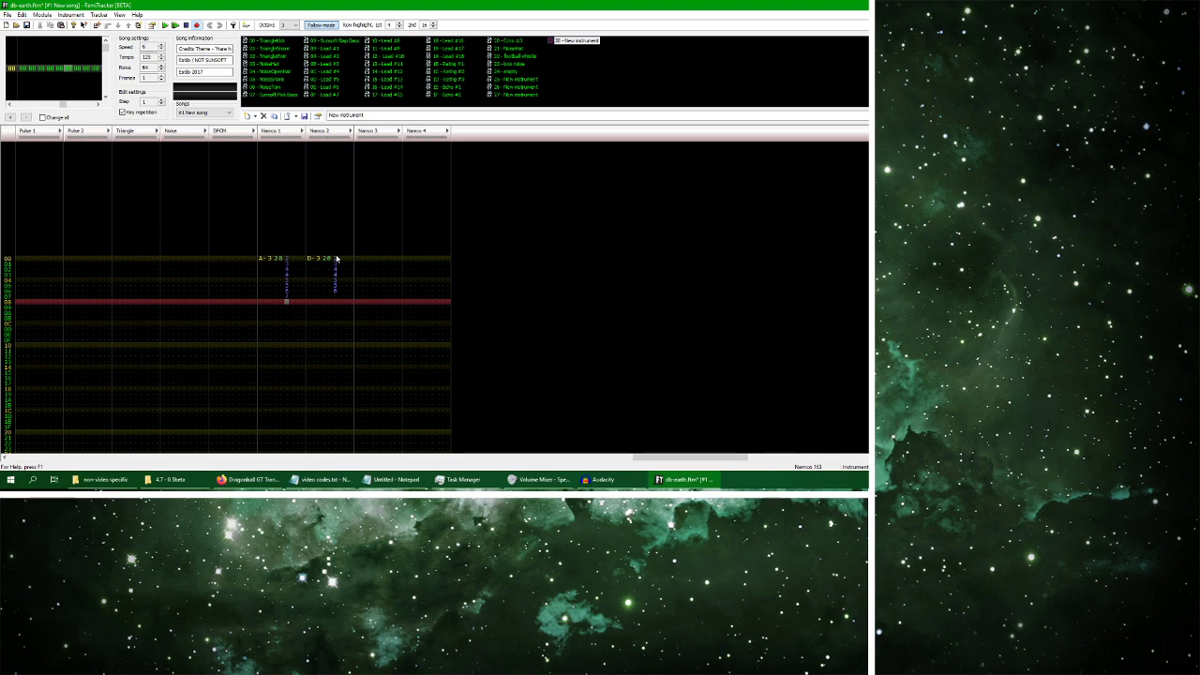
pyautogui.press('Down')
pyautogui.write('7')
pyautogui.press('Down')
pyautogui.press('Down')
pyautogui.press('Down')
pyautogui.press('Down')
pyautogui.press('Down')
pyautogui.press('Down')
pyautogui.press('Down')
pyautogui.press('Down')
pyautogui.press('Down')
pyautogui.press('Down')
pyautogui.press('Down')
pyautogui.press('Down')
pyautogui.press('Down')
pyautogui.press('Down')
pyautogui.press('Down')
pyautogui.press('Down')
pyautogui.press('Down')
pyautogui.press('Down')
pyautogui.press('Down')
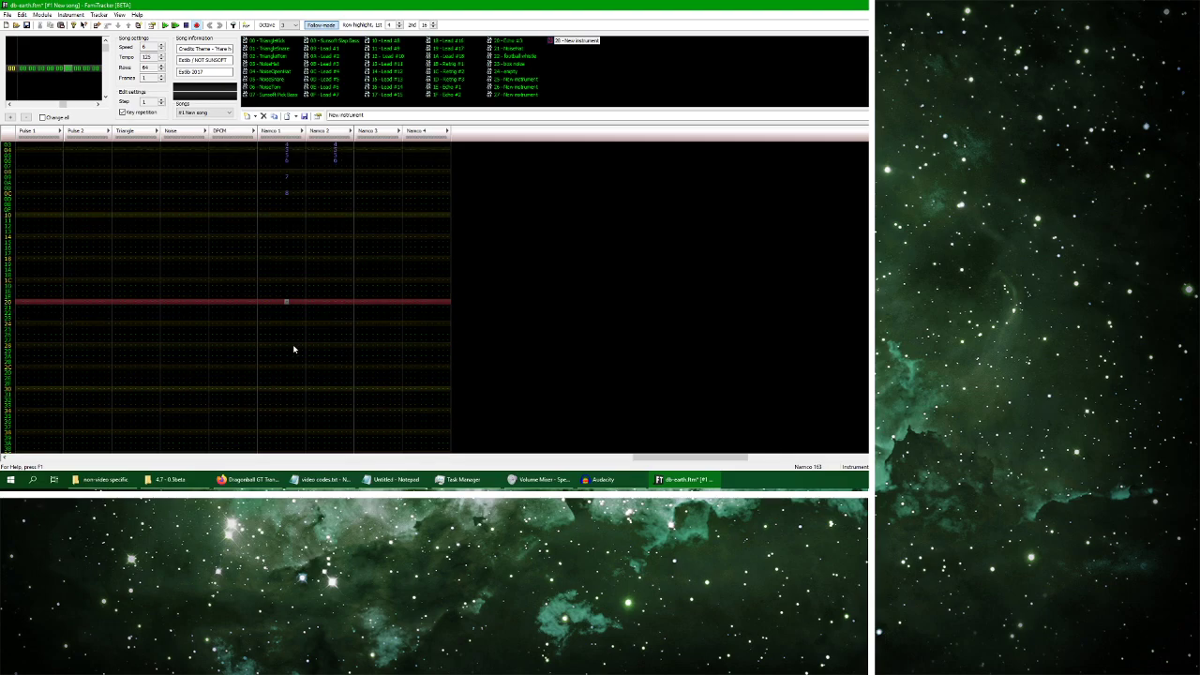
pyautogui.scroll(5, 290, 340)
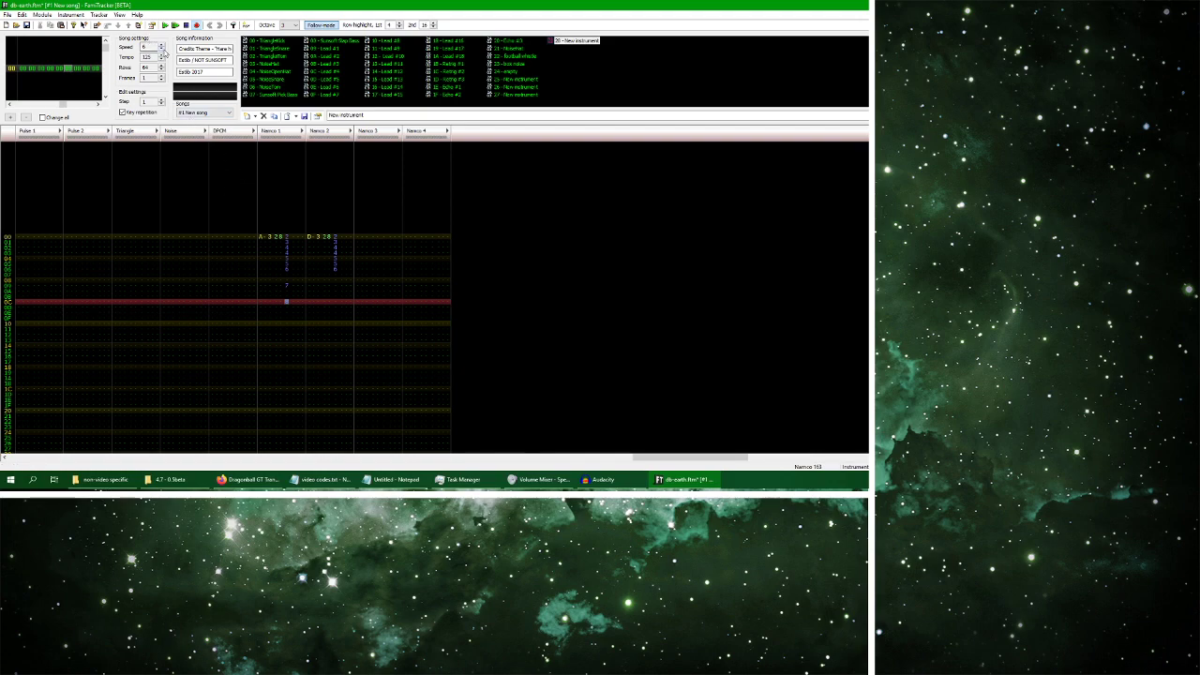
# Audition the DPCM samples of instrument 27 and enter its D-3 note on row 00 of the DPCM channel
pyautogui.click(218, 239)
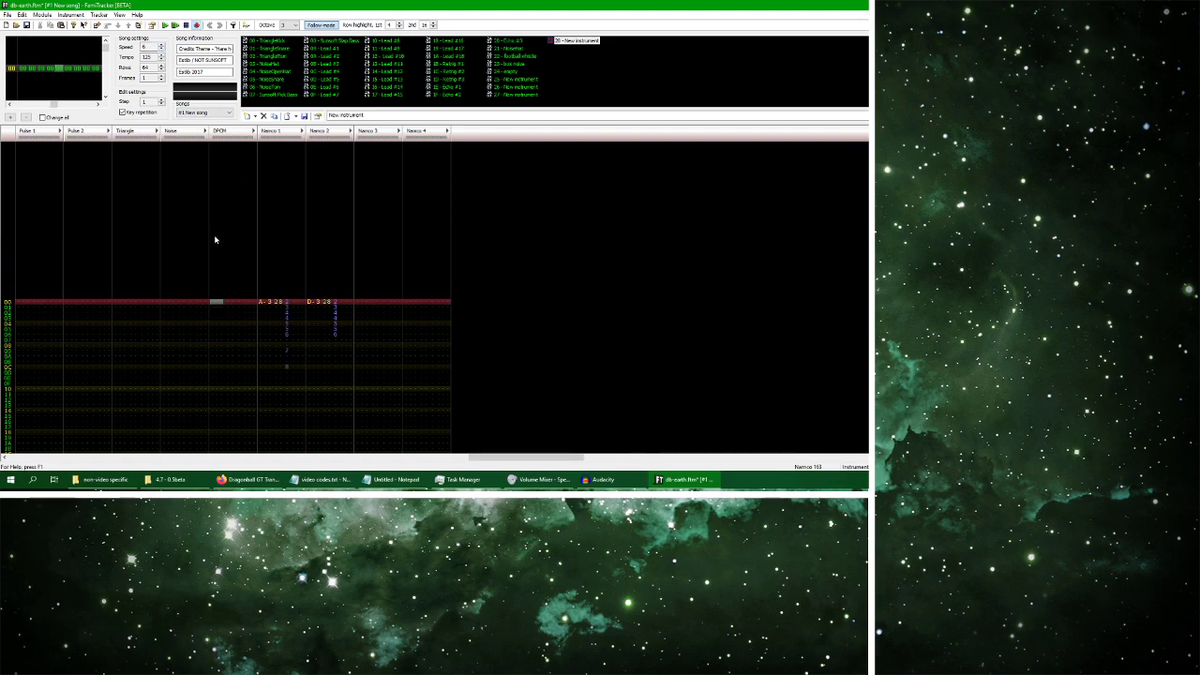
pyautogui.click(518, 95)
pyautogui.doubleClick(510, 95)
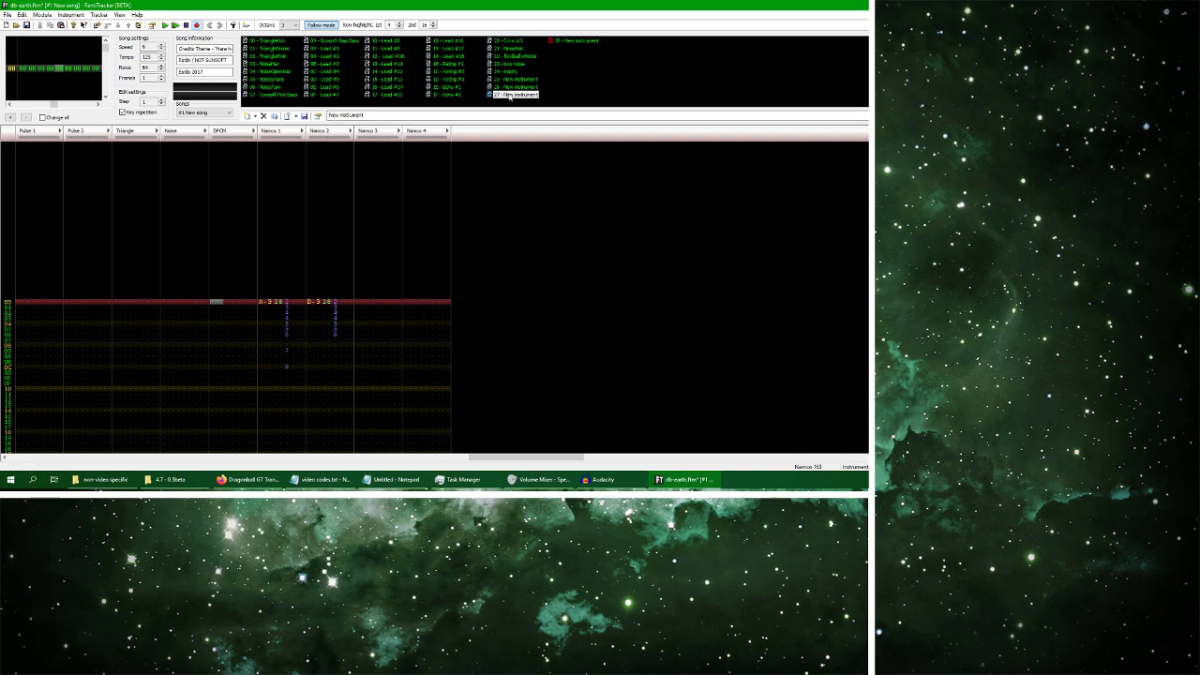
pyautogui.moveTo(514, 314); pyautogui.dragTo(557, 310)
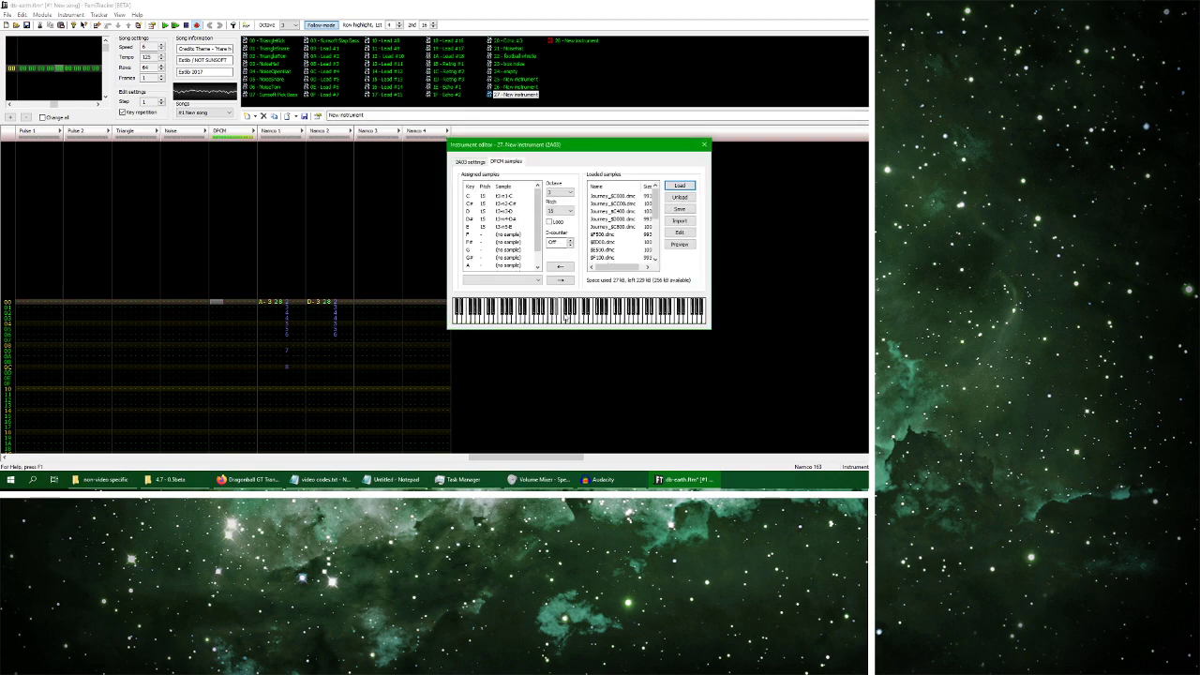
pyautogui.click(703, 147)
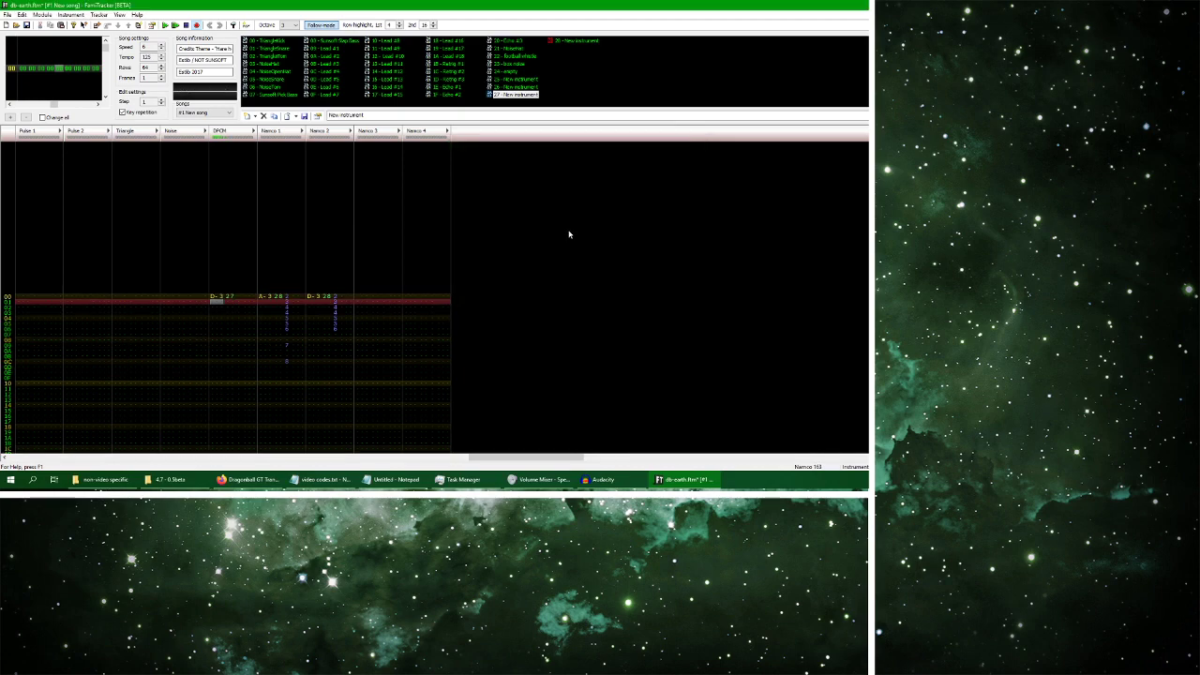
# Set the octave to 0 and enter a lower note of instrument 27 on row 00 of the DPCM channel
pyautogui.click(296, 25)
pyautogui.click(287, 33)
pyautogui.click(221, 302)
pyautogui.press('e')
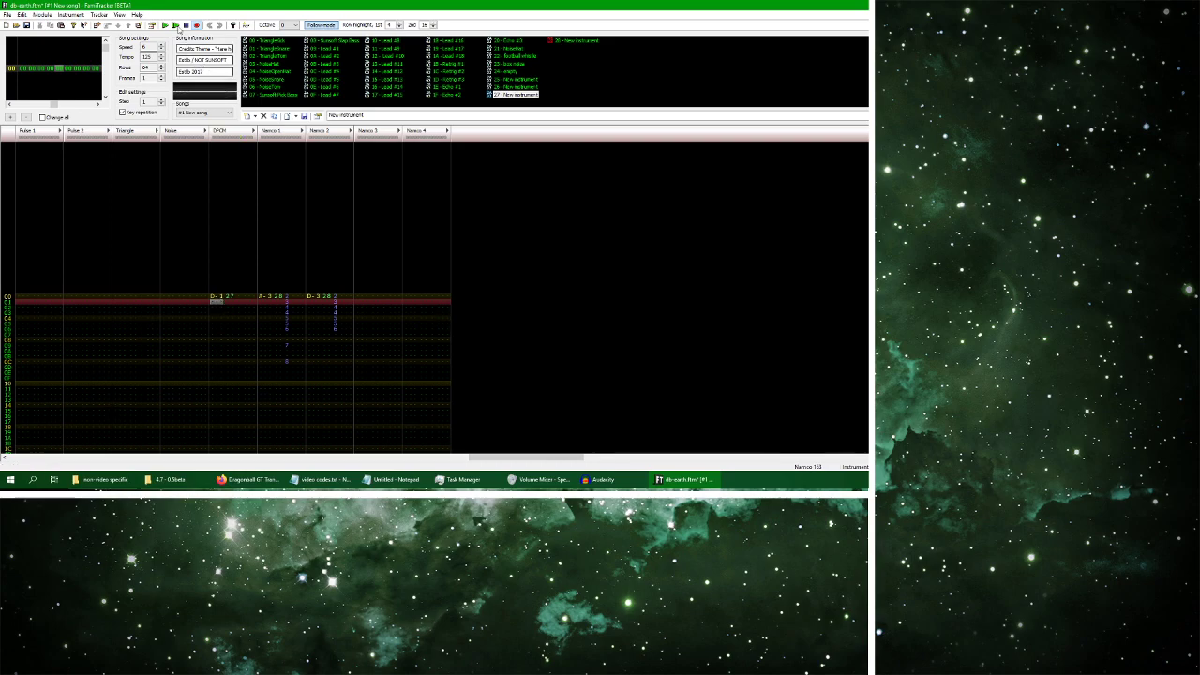
# Switch to Audacity and listen to the start of the selected audio excerpt
pyautogui.click(245, 479)
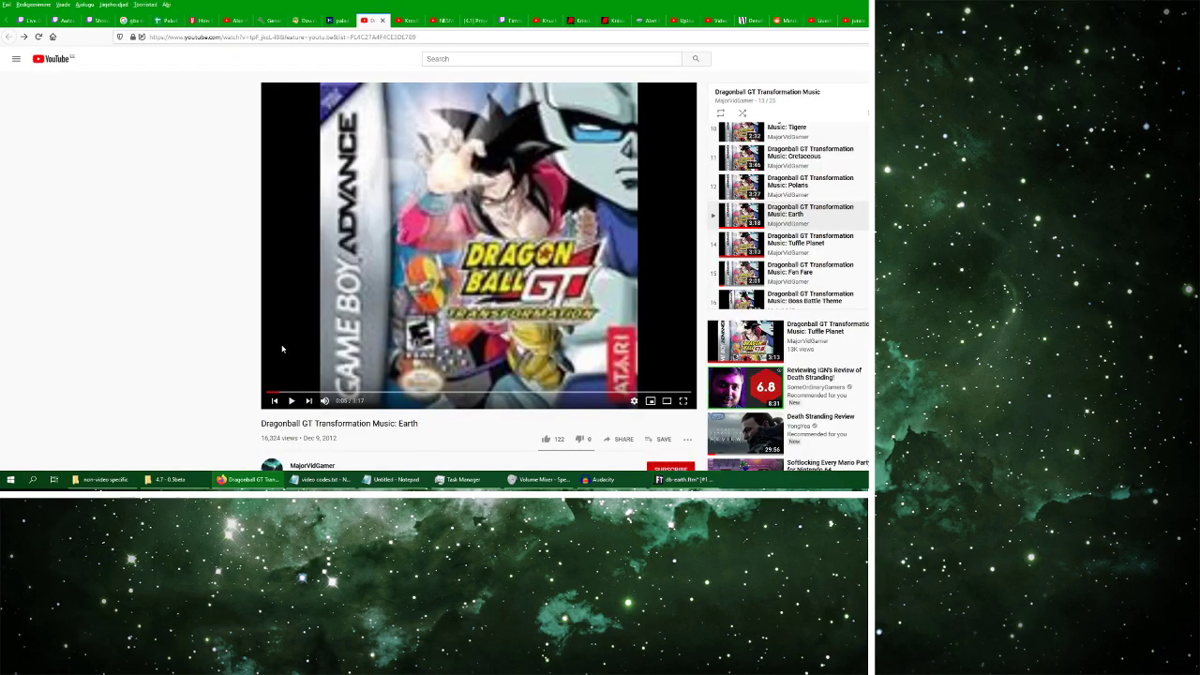
pyautogui.click(600, 479)
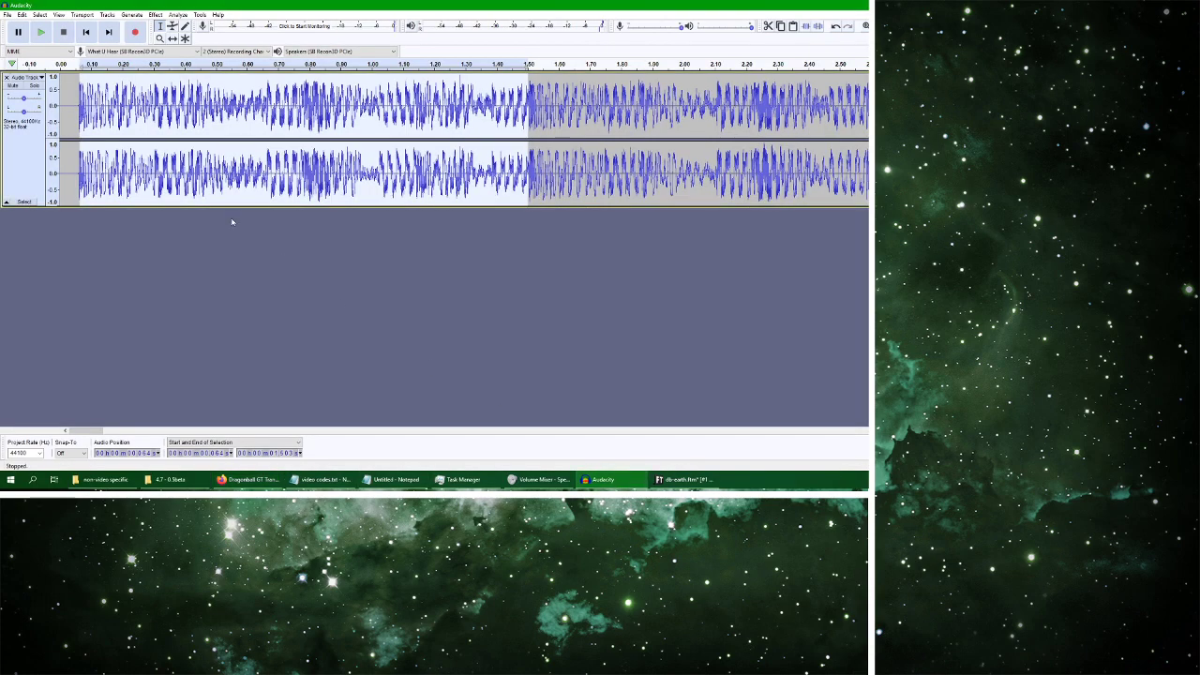
pyautogui.click(41, 32)
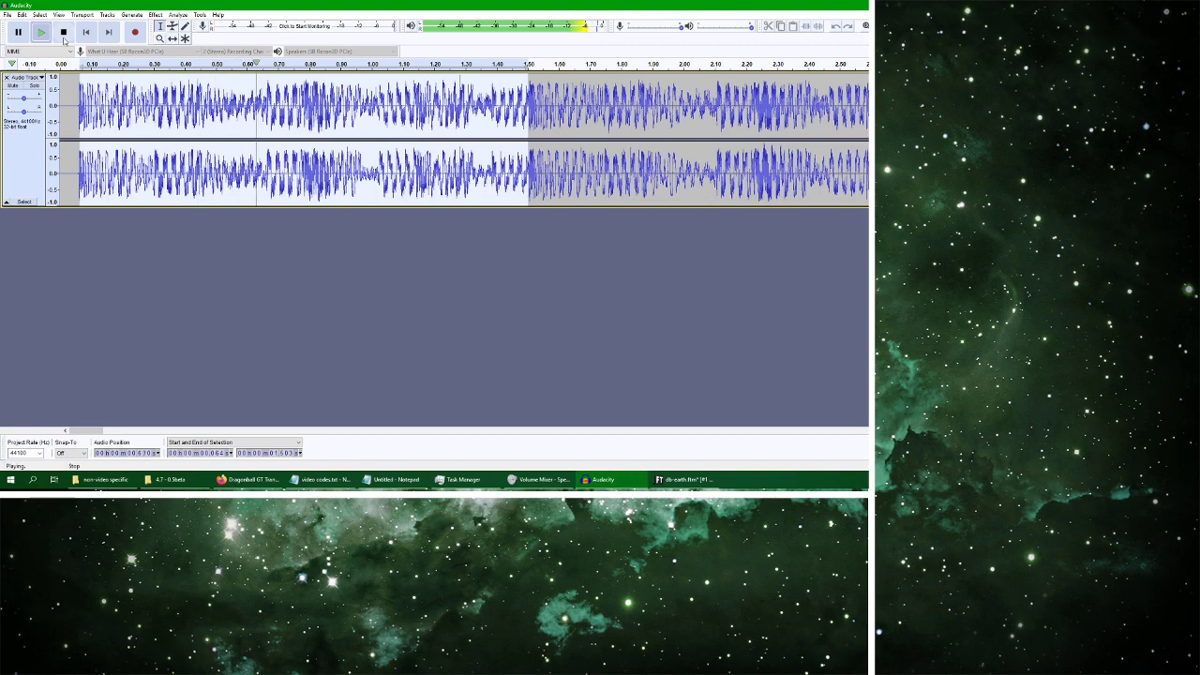
pyautogui.click(64, 39)
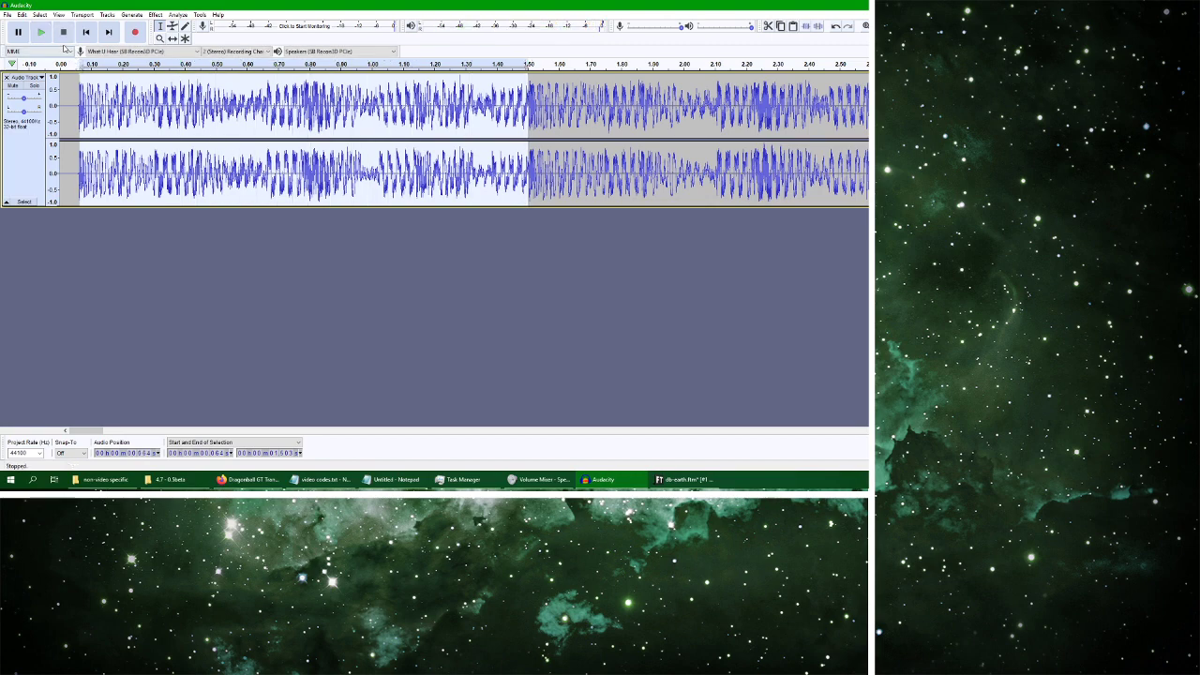
# Back in FamiTracker, enter D-1 notes with instrument 27 on rows 00 and 03 of the DPCM channel
pyautogui.click(684, 479)
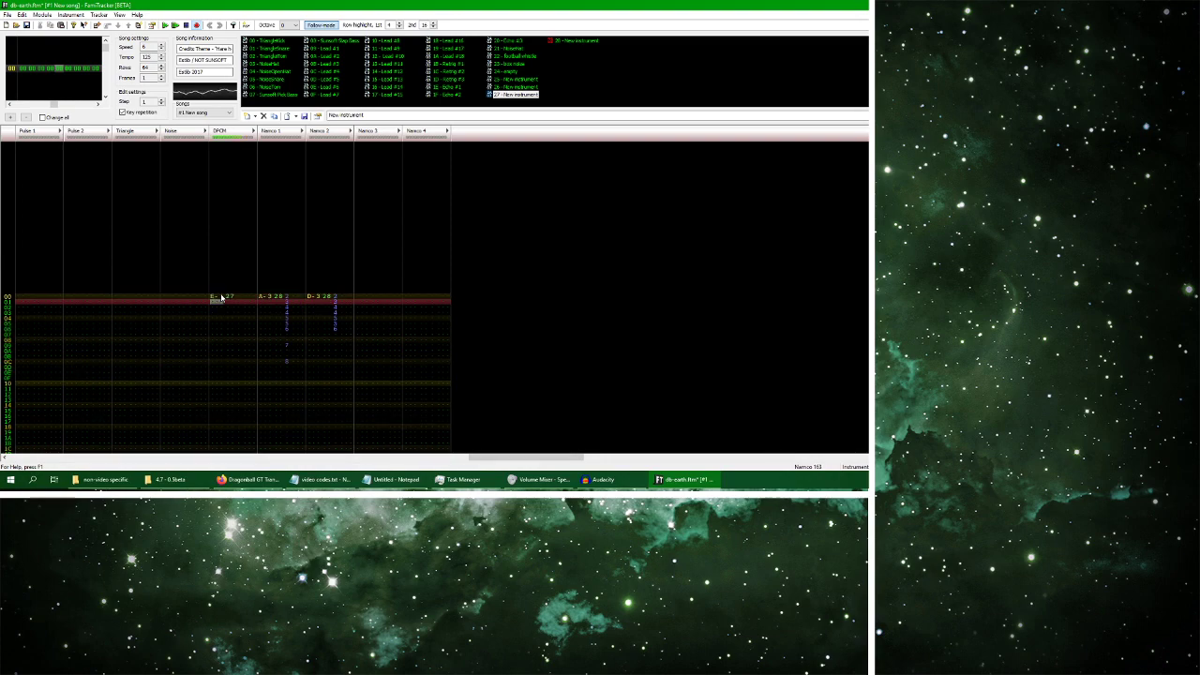
pyautogui.press('2')
pyautogui.press('Up')
pyautogui.press('w')
pyautogui.press('w')
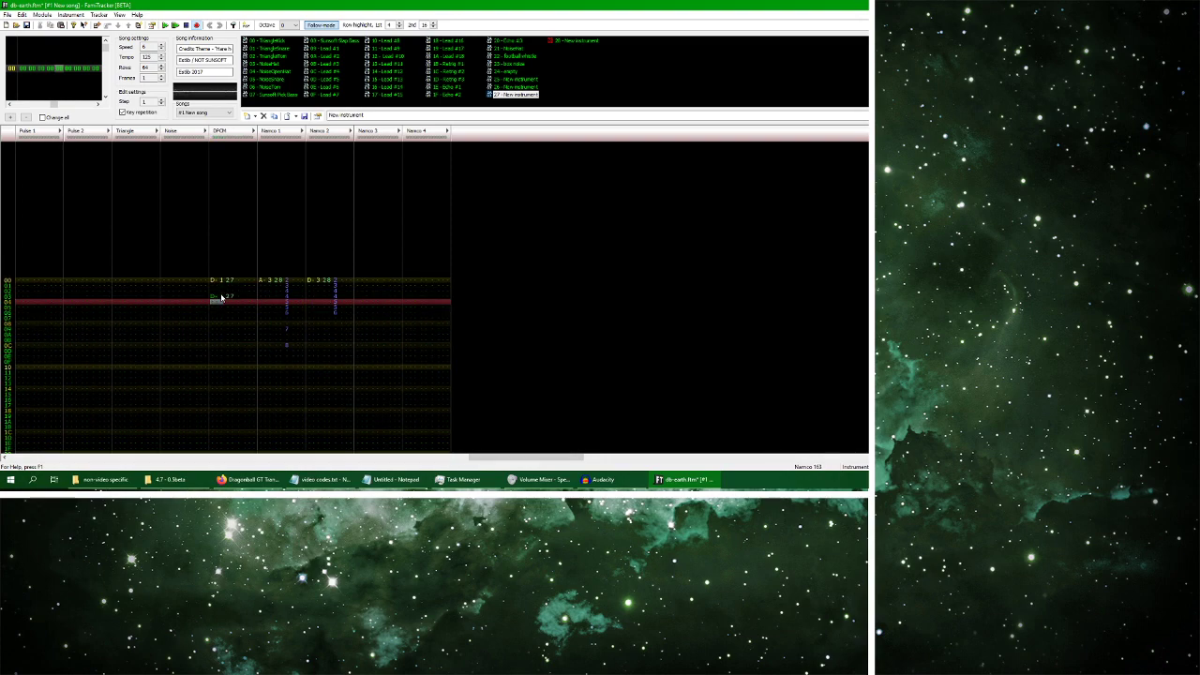
# Add a note cut on DPCM row 05 and D-1 notes with instrument 27 on rows 07, 08 and 0C
pyautogui.press('Down')
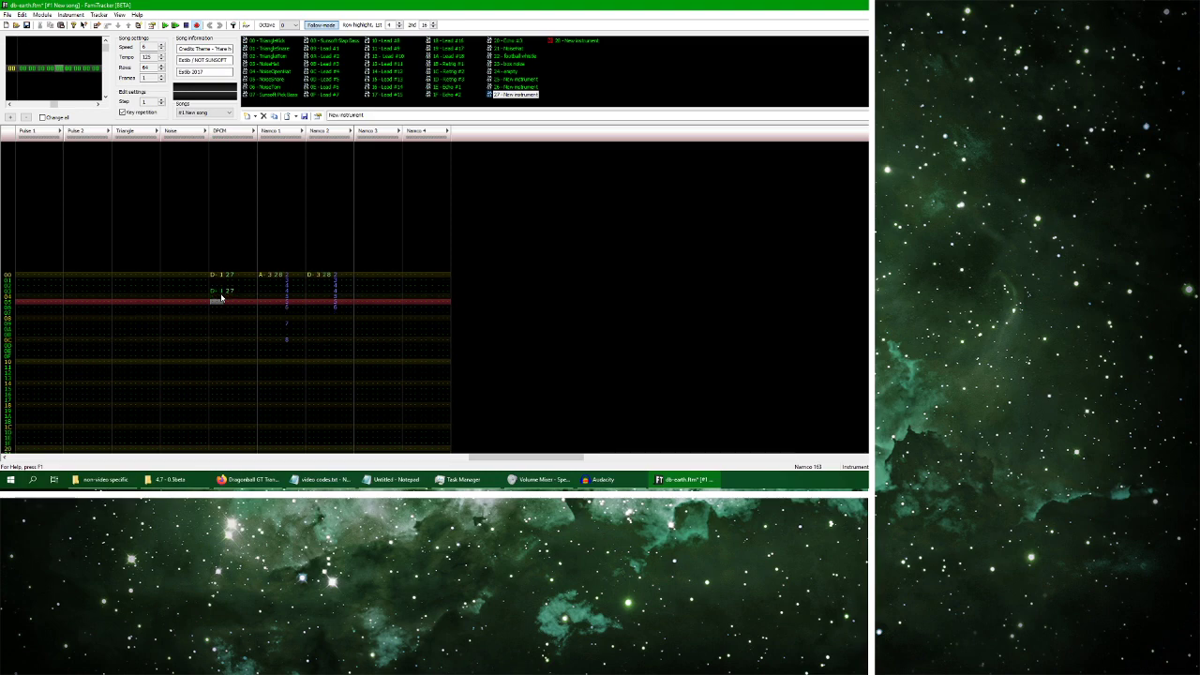
pyautogui.press('Down')
pyautogui.press('1')
pyautogui.press('w')
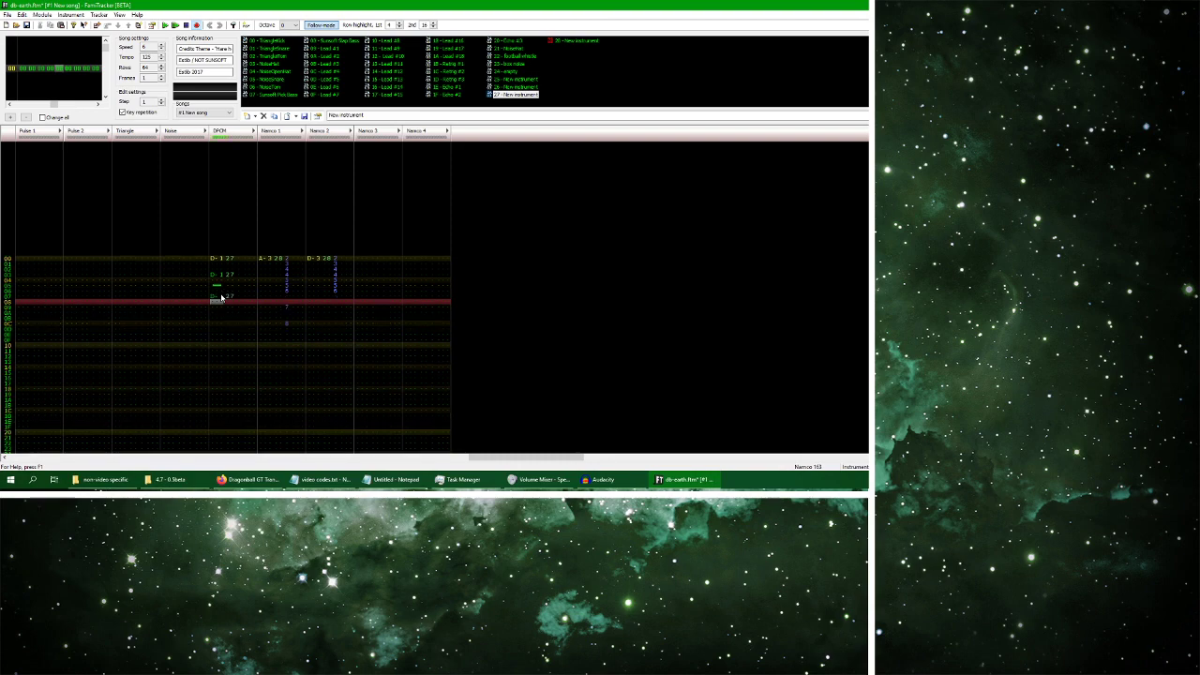
pyautogui.press('w')
pyautogui.press('Down')
pyautogui.press('Down')
pyautogui.press('Down')
pyautogui.press('w')
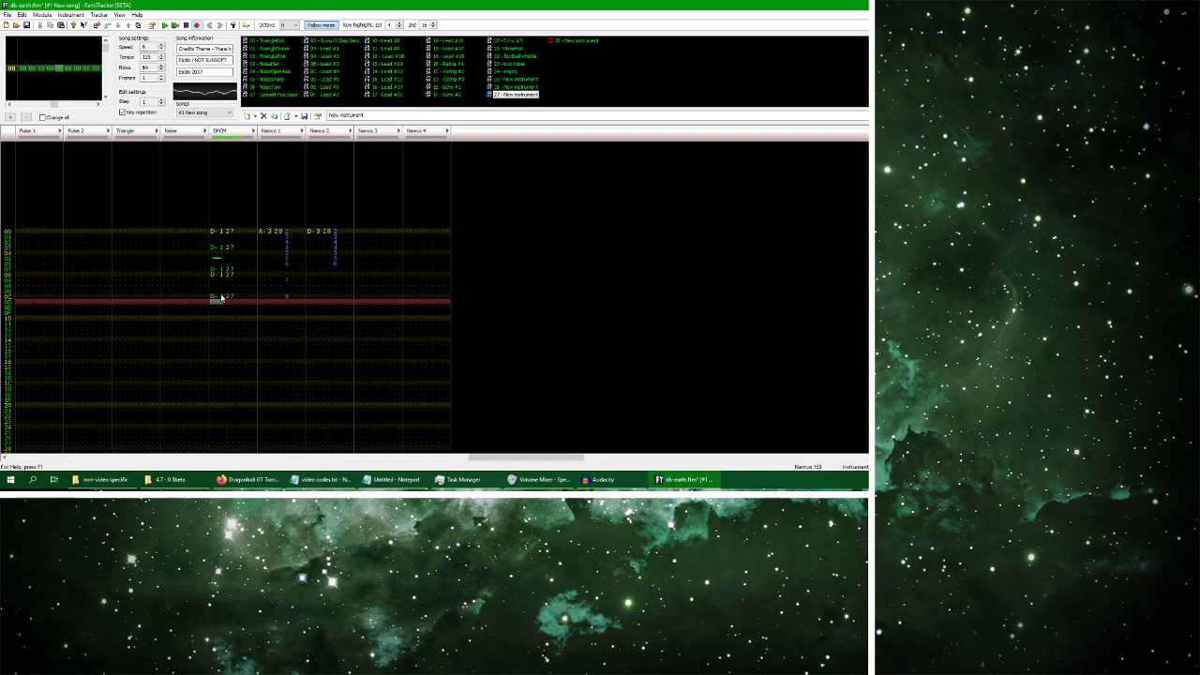
# Mute Namco 1 and Namco 2, set the song speed to 3, and play the DPCM rhythm from the start
pyautogui.scroll(-4, 259, 263)
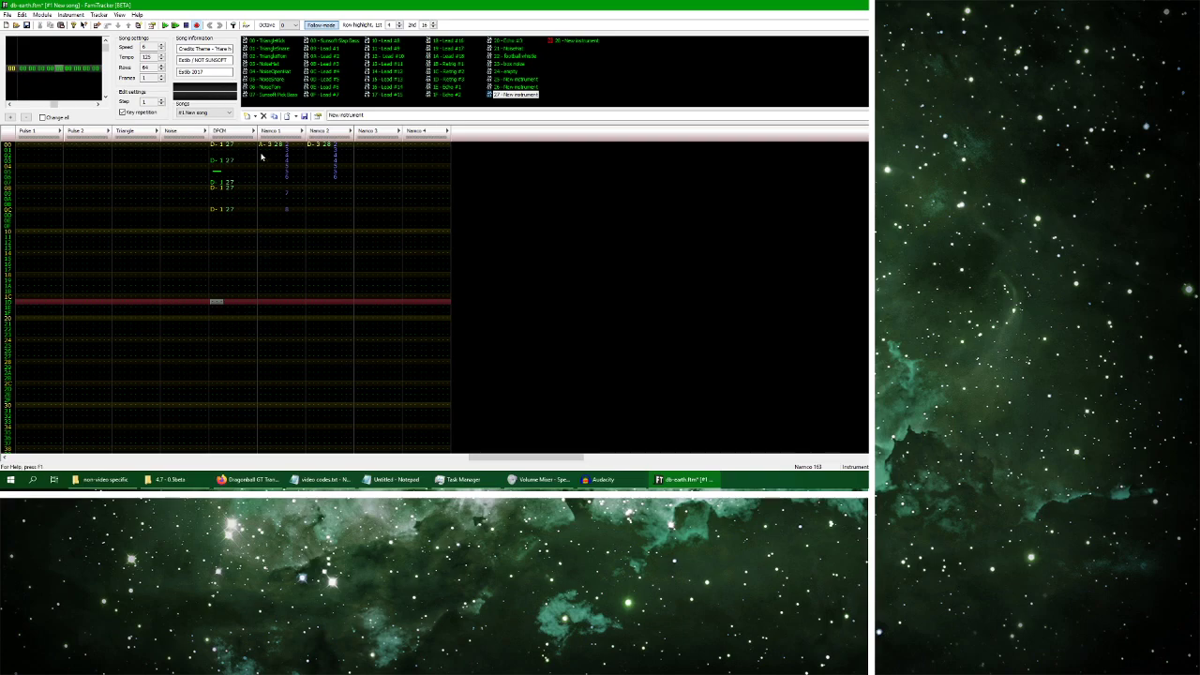
pyautogui.click(171, 27)
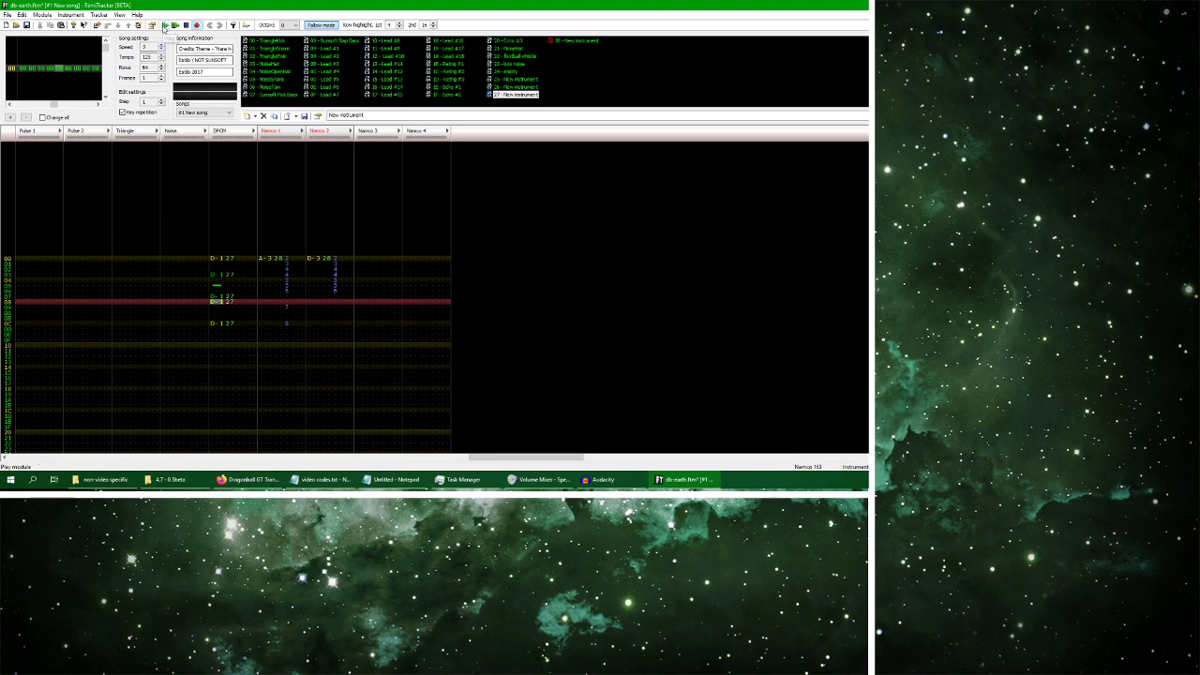
pyautogui.click(185, 25)
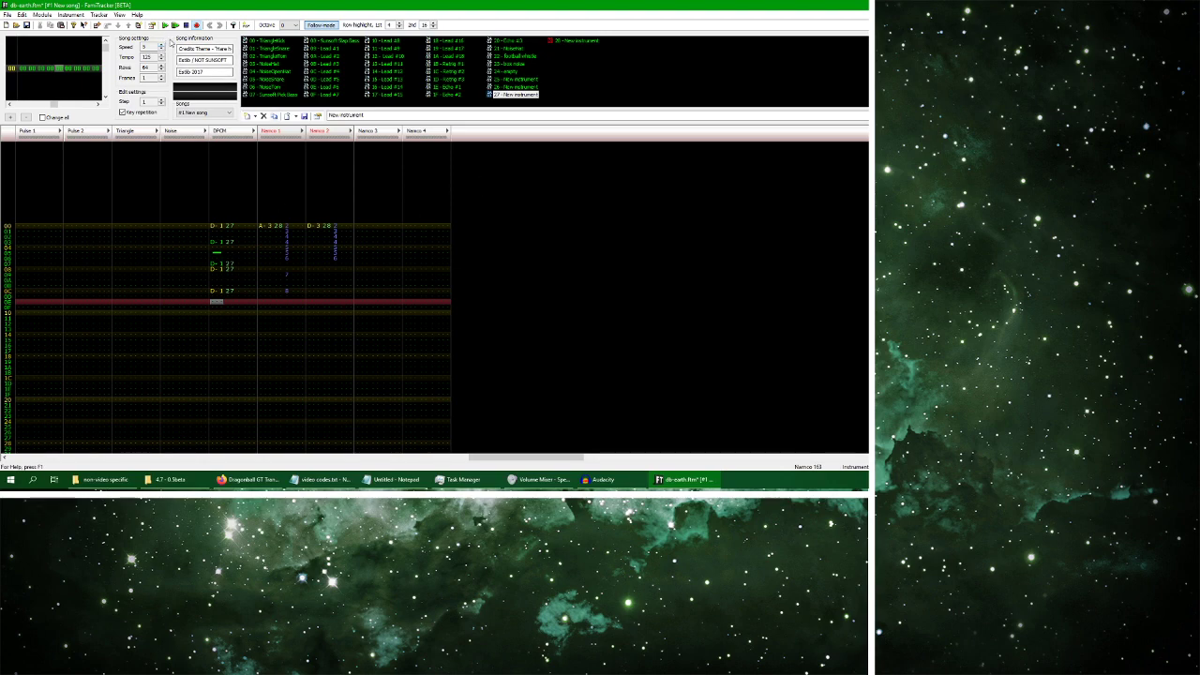
pyautogui.click(166, 26)
pyautogui.click(186, 25)
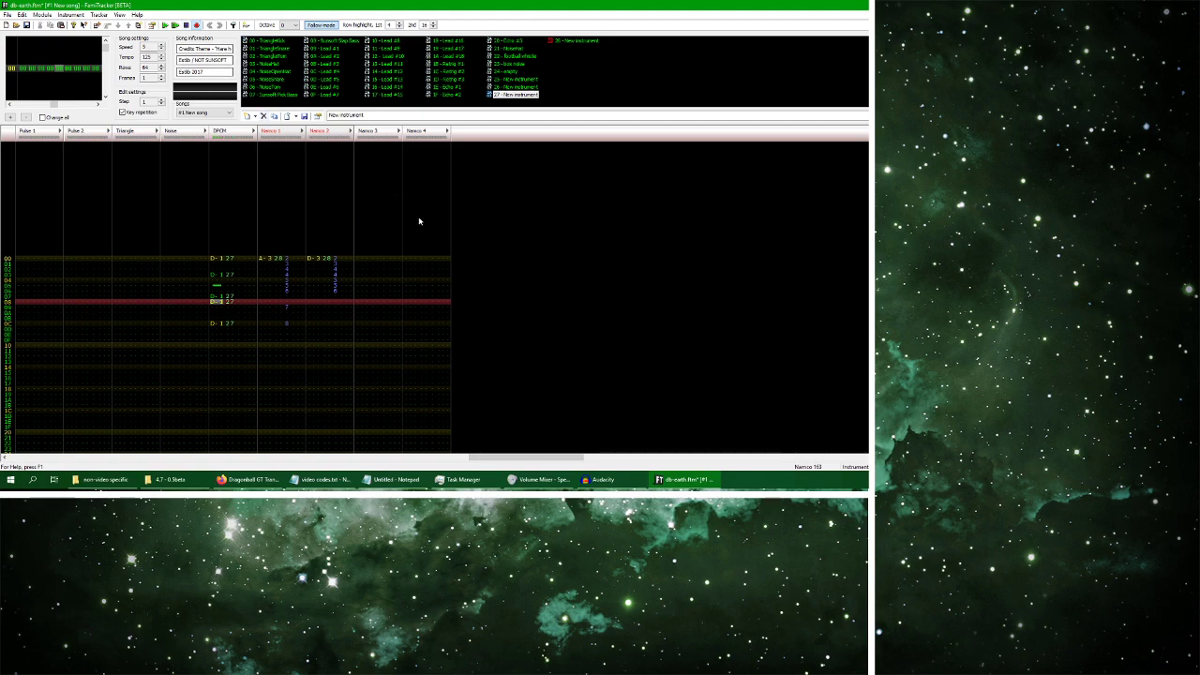
# Set the song speed to 4 and replay the DPCM rhythm
pyautogui.click(161, 50)
pyautogui.click(166, 25)
pyautogui.click(186, 26)
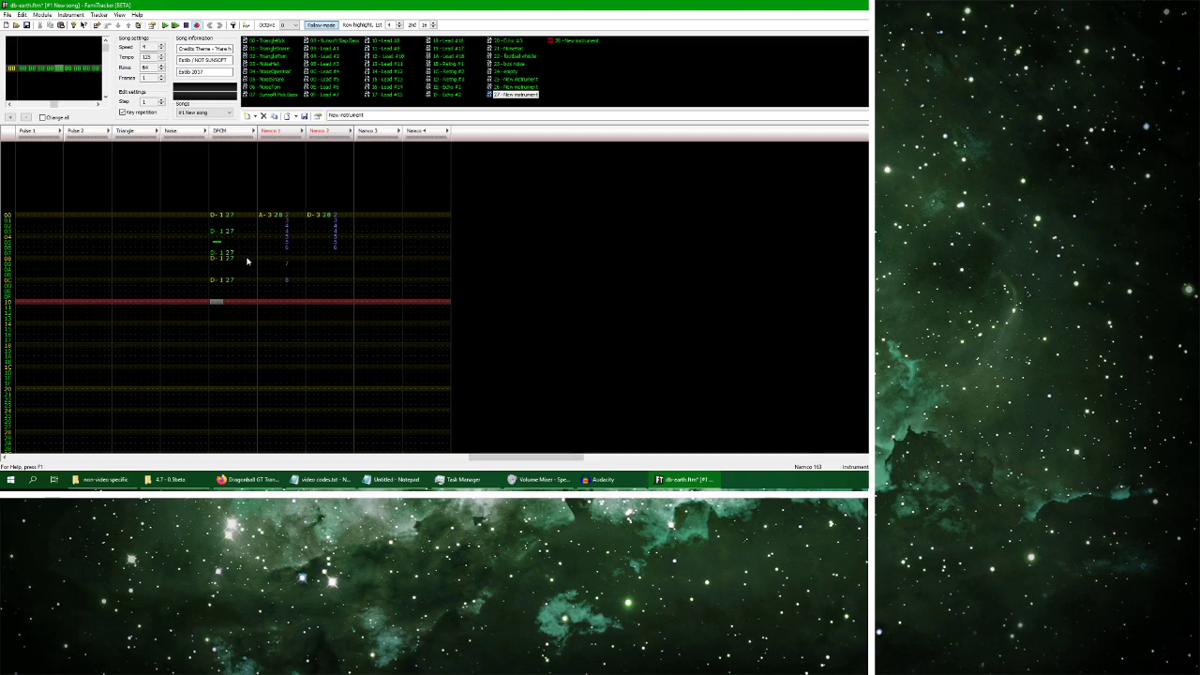
# Switch to Audacity and play the selected excerpt again to compare the rhythm
pyautogui.click(603, 478)
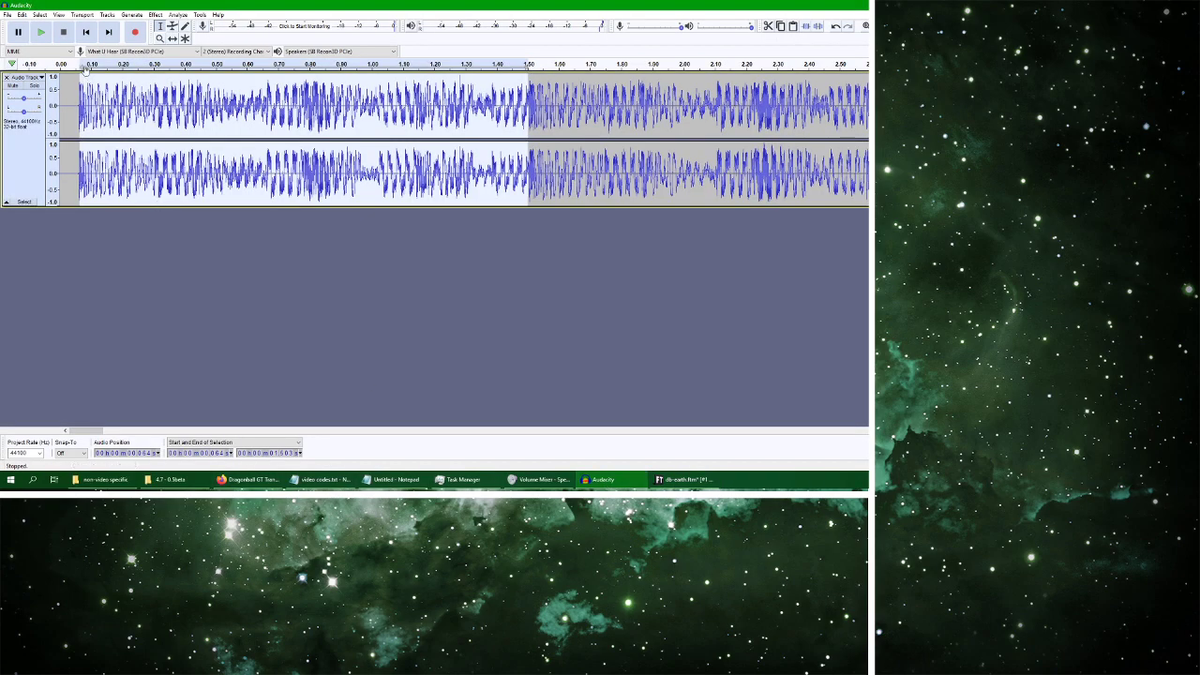
pyautogui.click(41, 32)
pyautogui.click(63, 32)
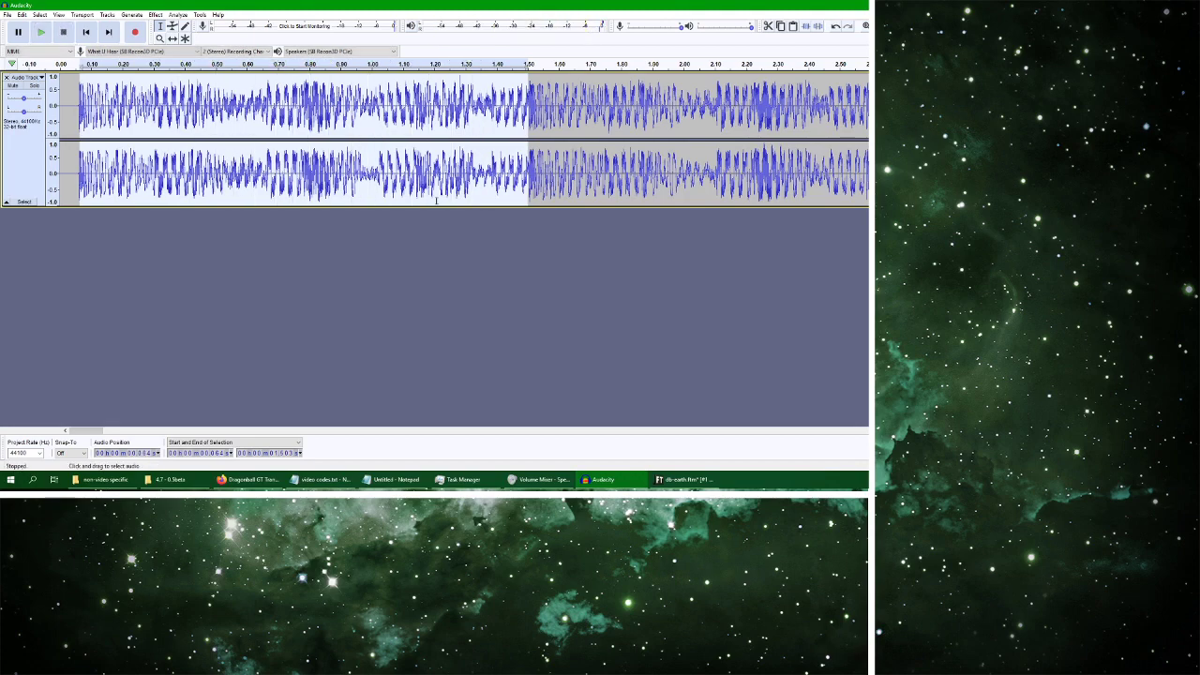
# Back in FamiTracker, add the row delay effect G03 to the DPCM notes on rows 08 and 0C
pyautogui.click(684, 479)
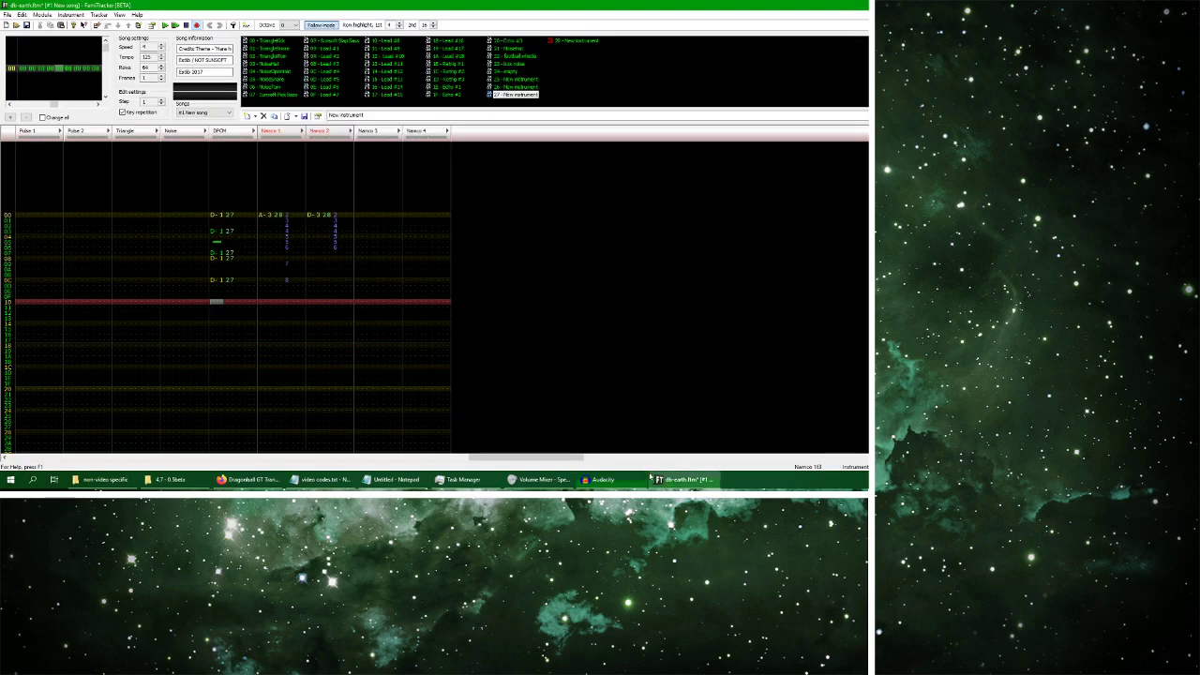
pyautogui.click(248, 261)
pyautogui.click(245, 302)
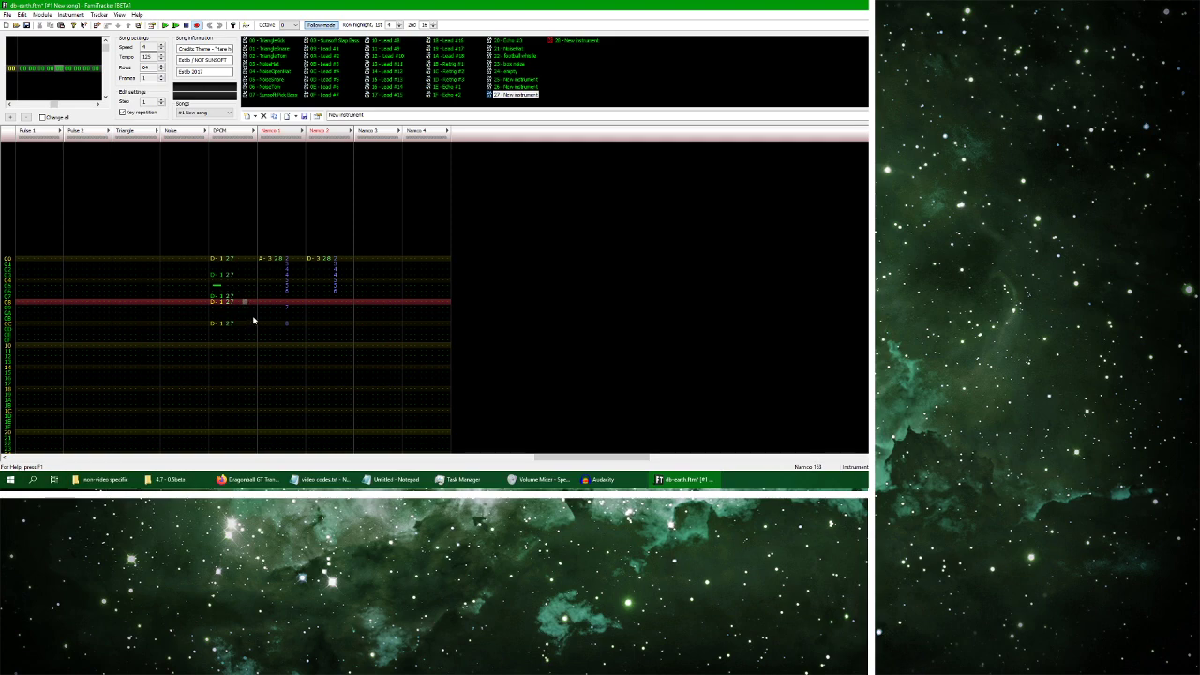
pyautogui.write('g08')
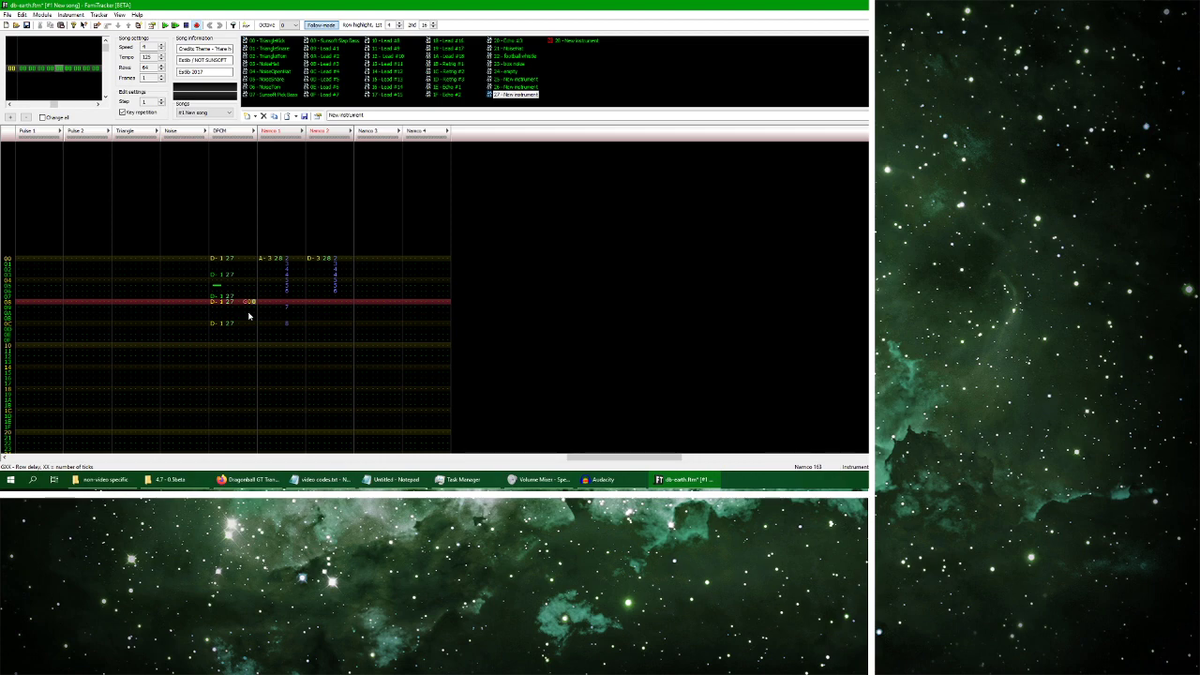
pyautogui.click(245, 323)
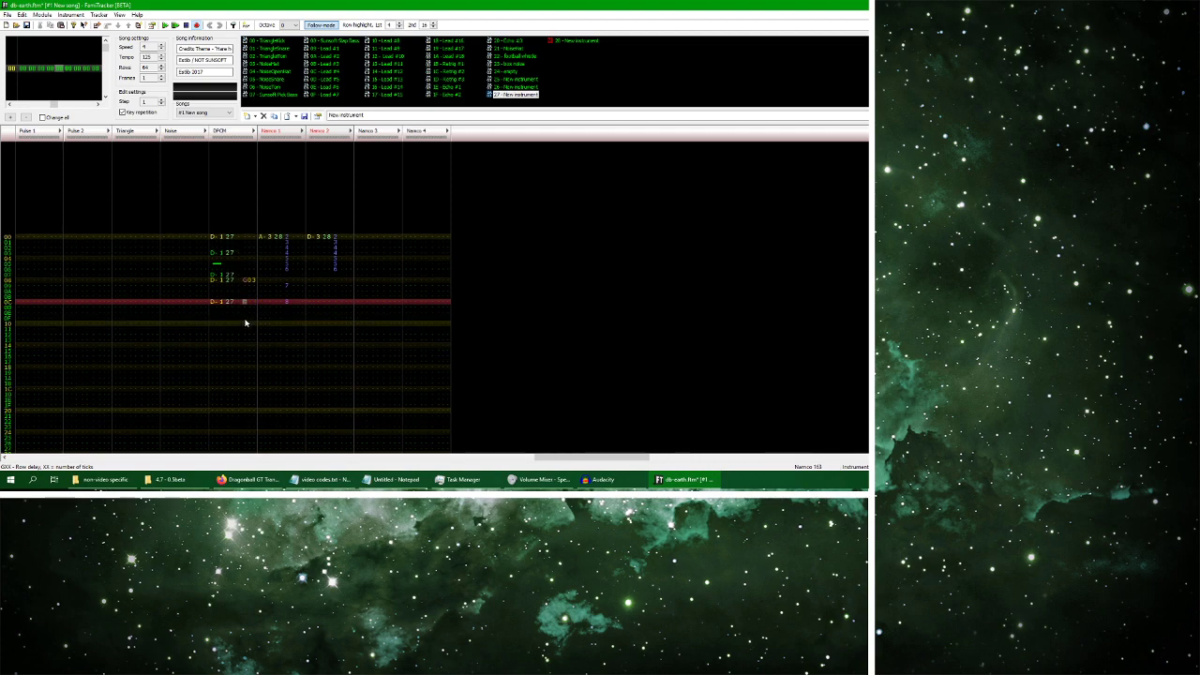
pyautogui.write('g03')
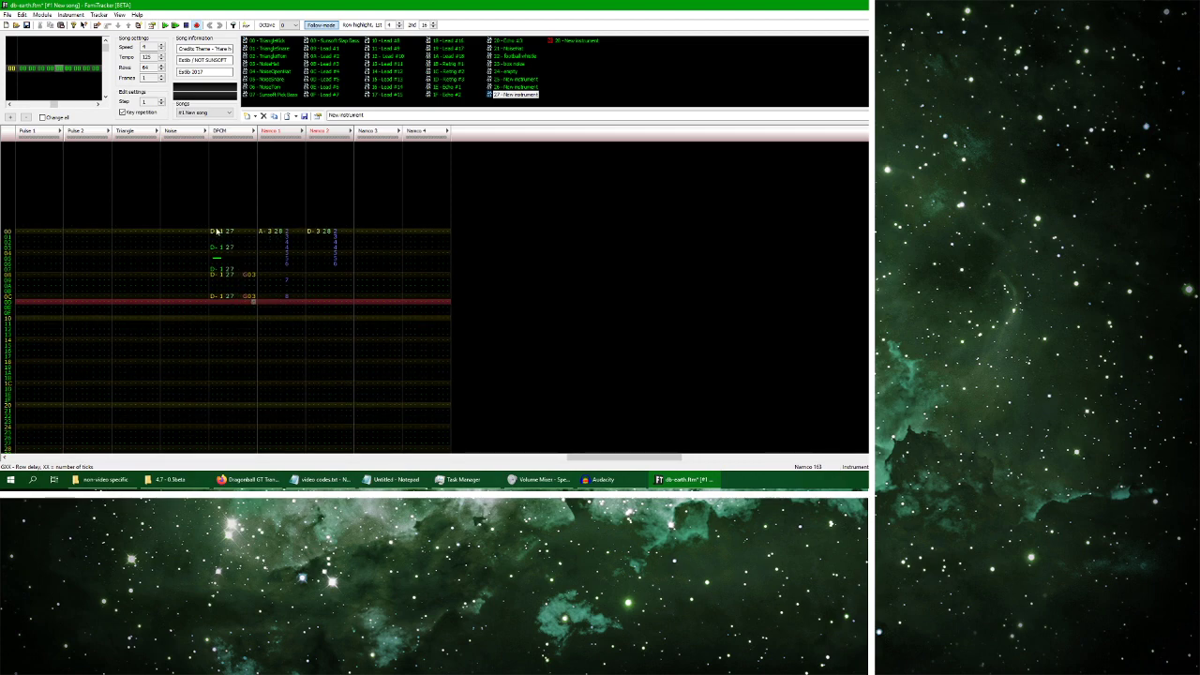
# Copy DPCM rows 00 to 0C to row 10 and play the module from the start
pyautogui.moveTo(224, 235); pyautogui.dragTo(250, 298)
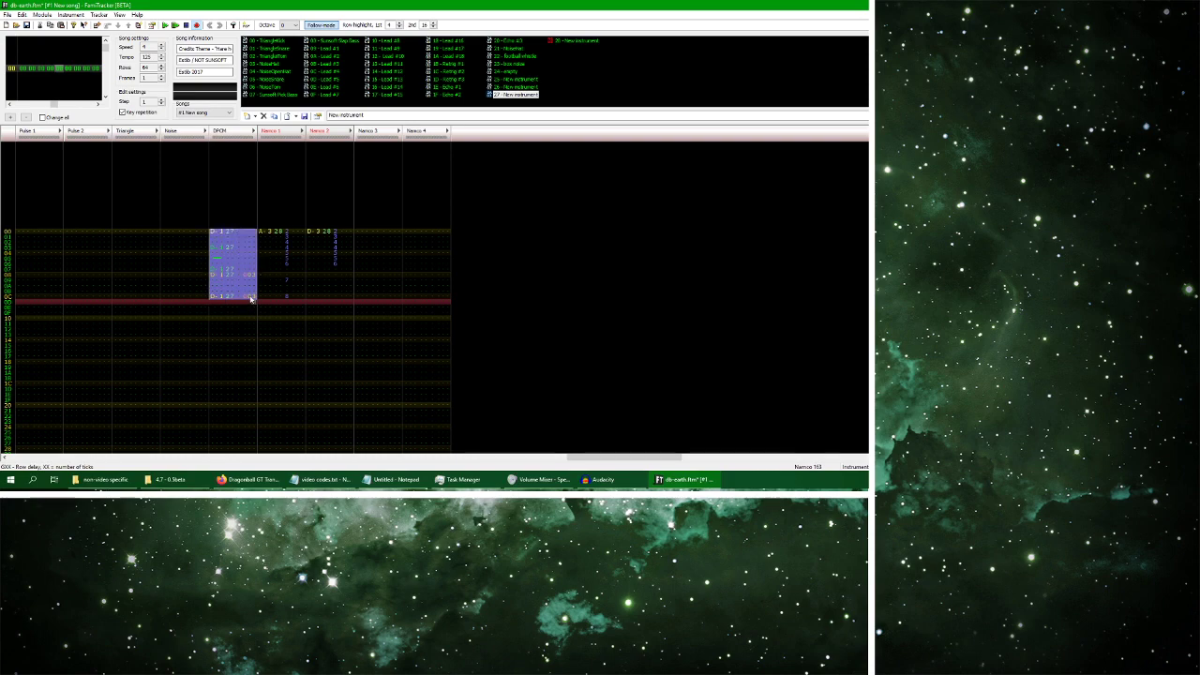
pyautogui.click(214, 320)
pyautogui.hotkey('ctrl', 'v')
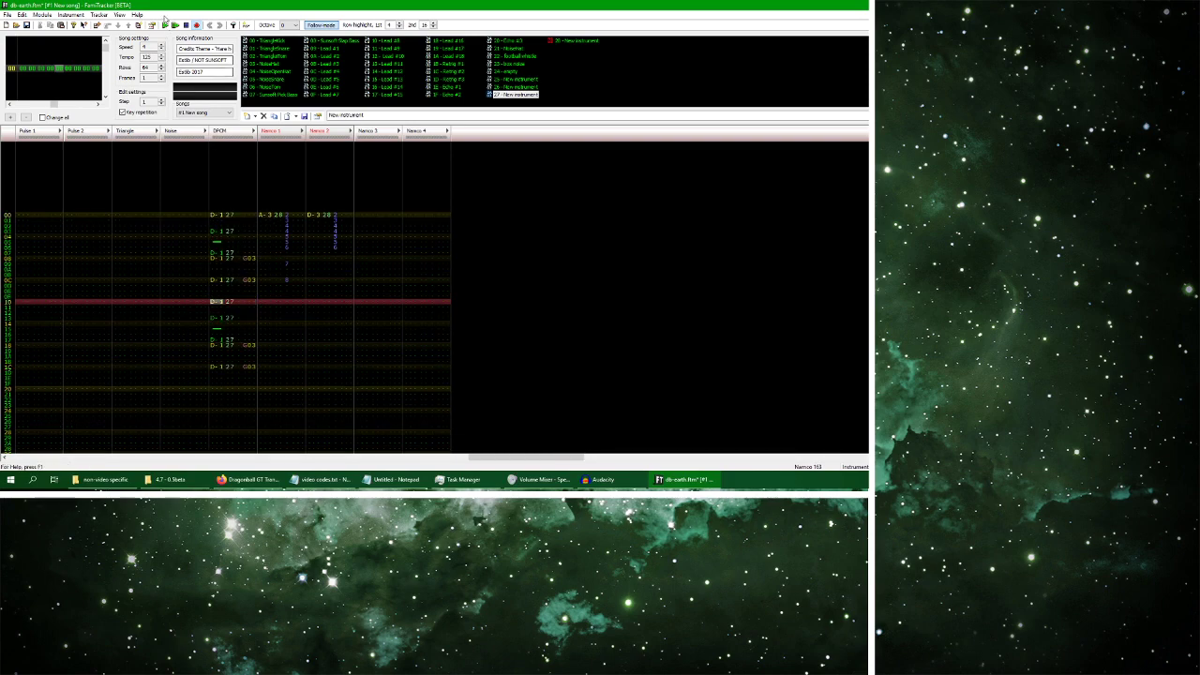
pyautogui.click(165, 25)
pyautogui.click(186, 25)
pyautogui.press('Return')
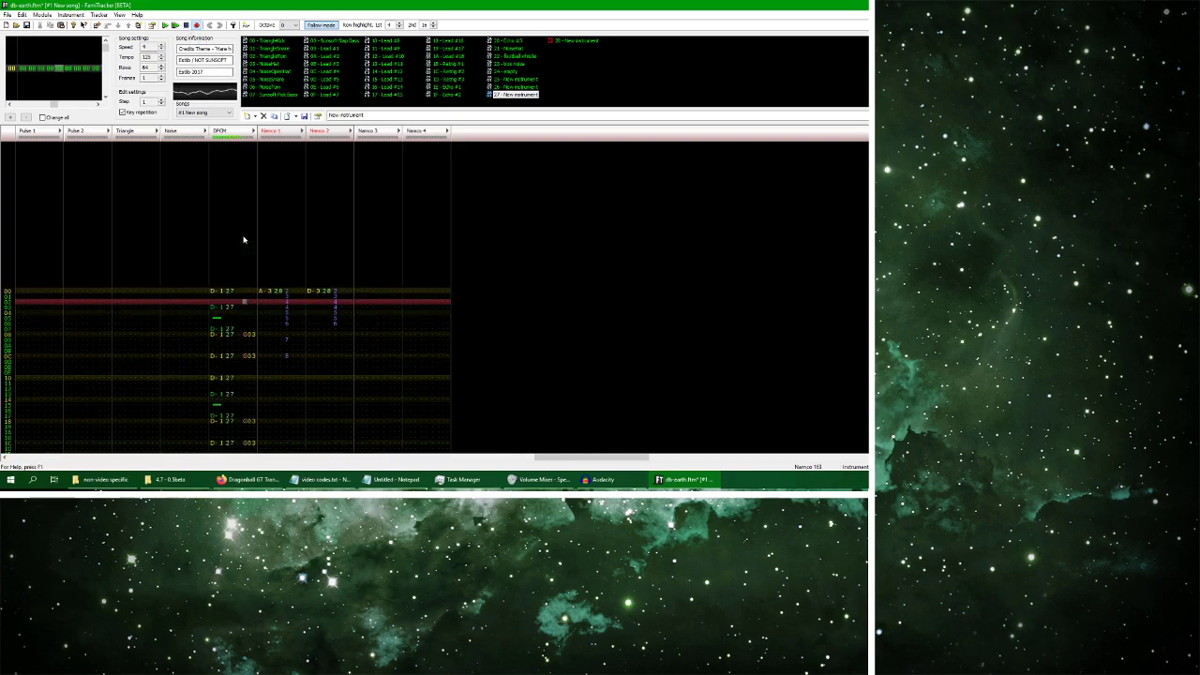
pyautogui.click(187, 25)
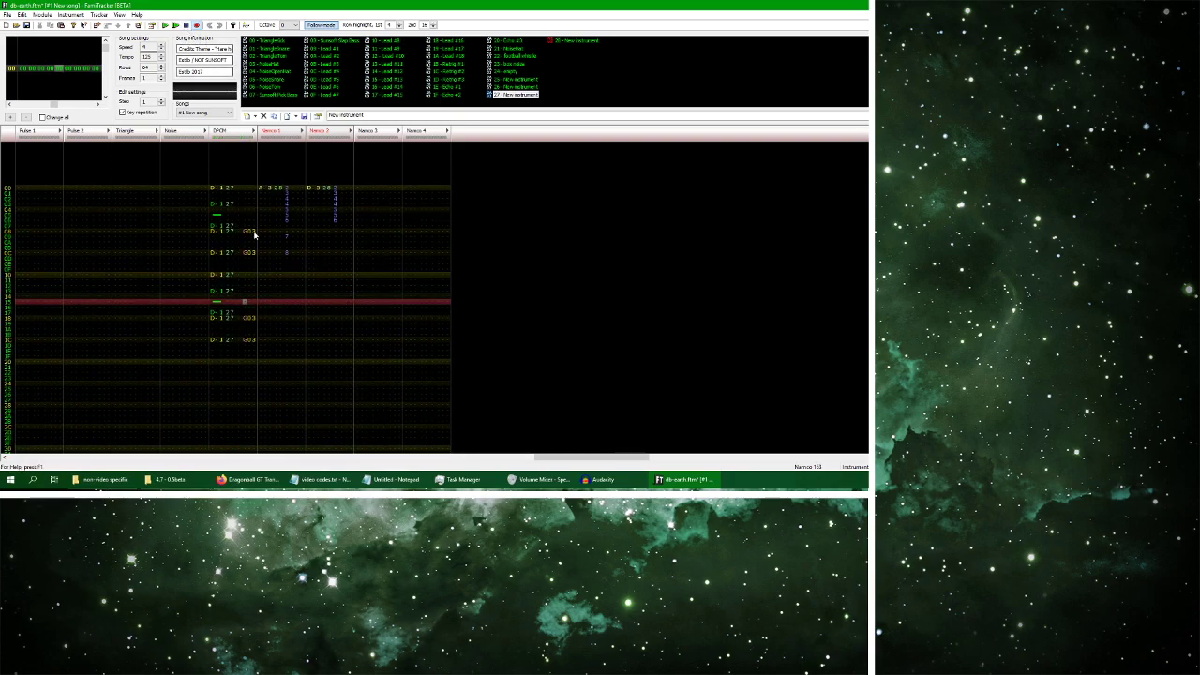
# Delete the G03 effects on DPCM rows 08 and 0C, and move the entries on rows 13, 15 and 17 up one row
pyautogui.moveTo(248, 230); pyautogui.dragTo(250, 253)
pyautogui.press('Delete')
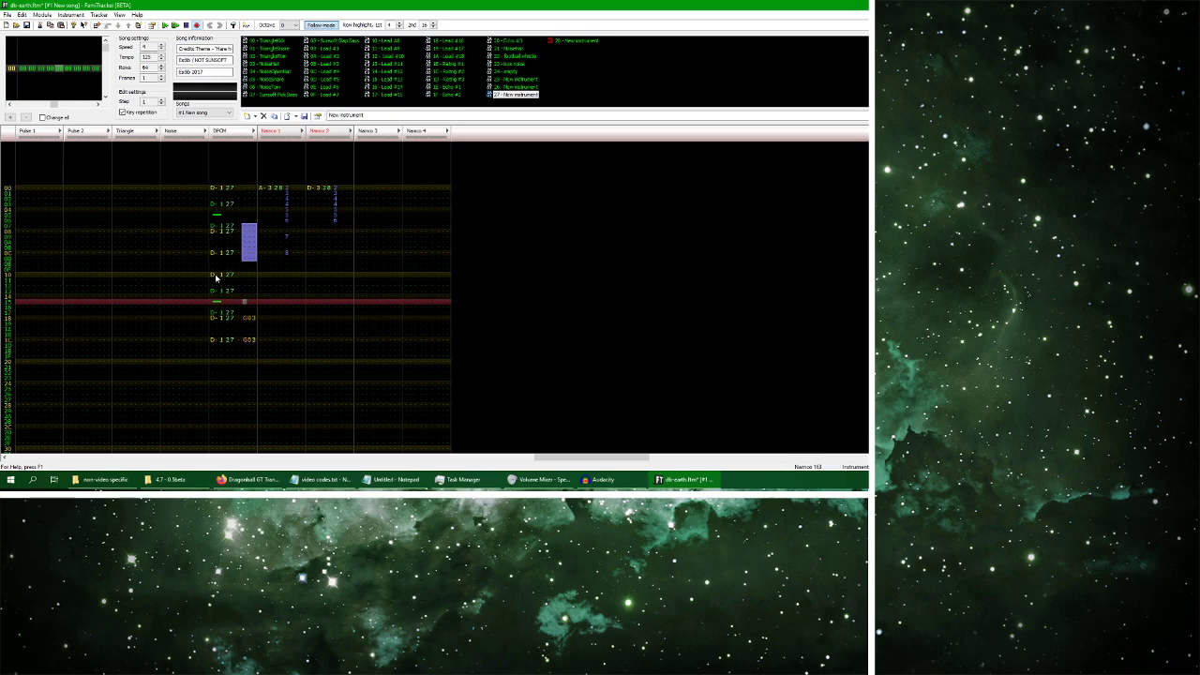
pyautogui.click(217, 292)
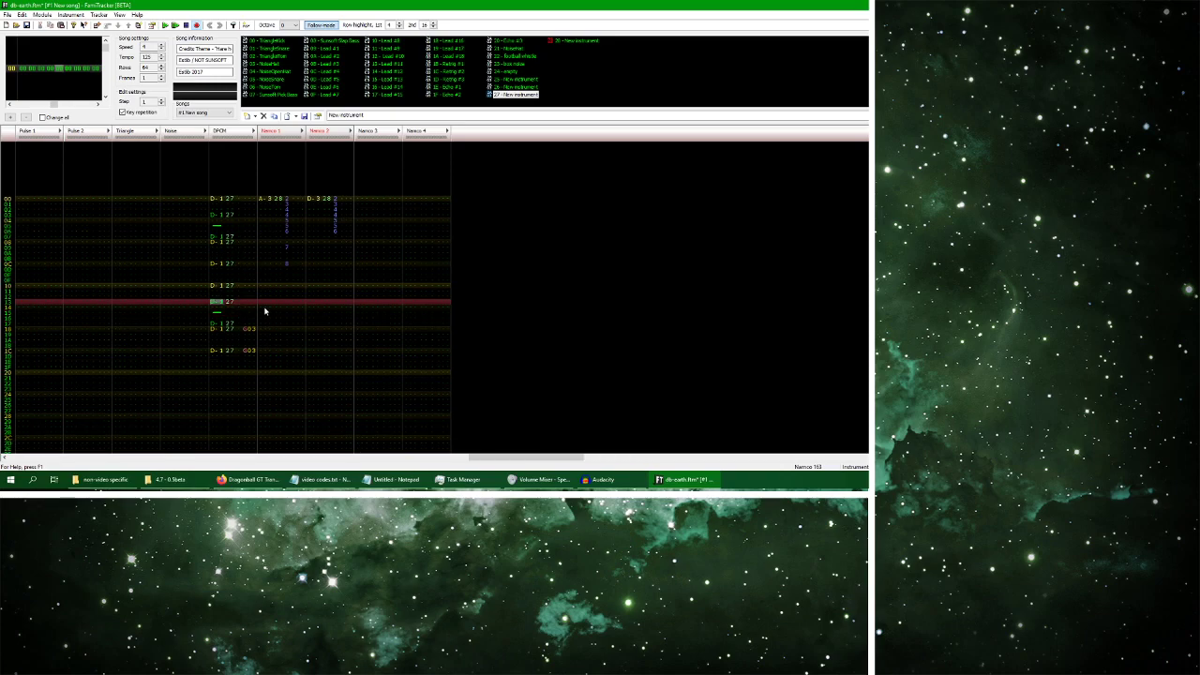
pyautogui.scroll(-2, 265, 310)
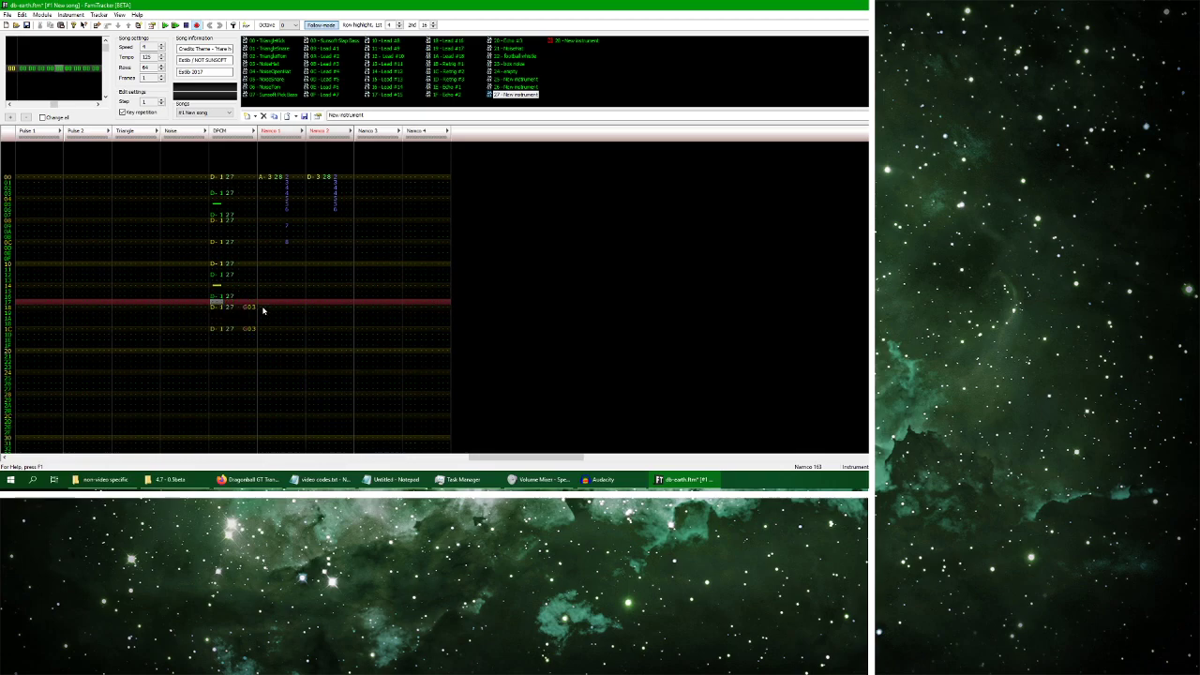
# Move the DPCM block on rows 10 to 1C to row 00, replacing the old notes, and play it
pyautogui.moveTo(228, 266); pyautogui.dragTo(258, 332)
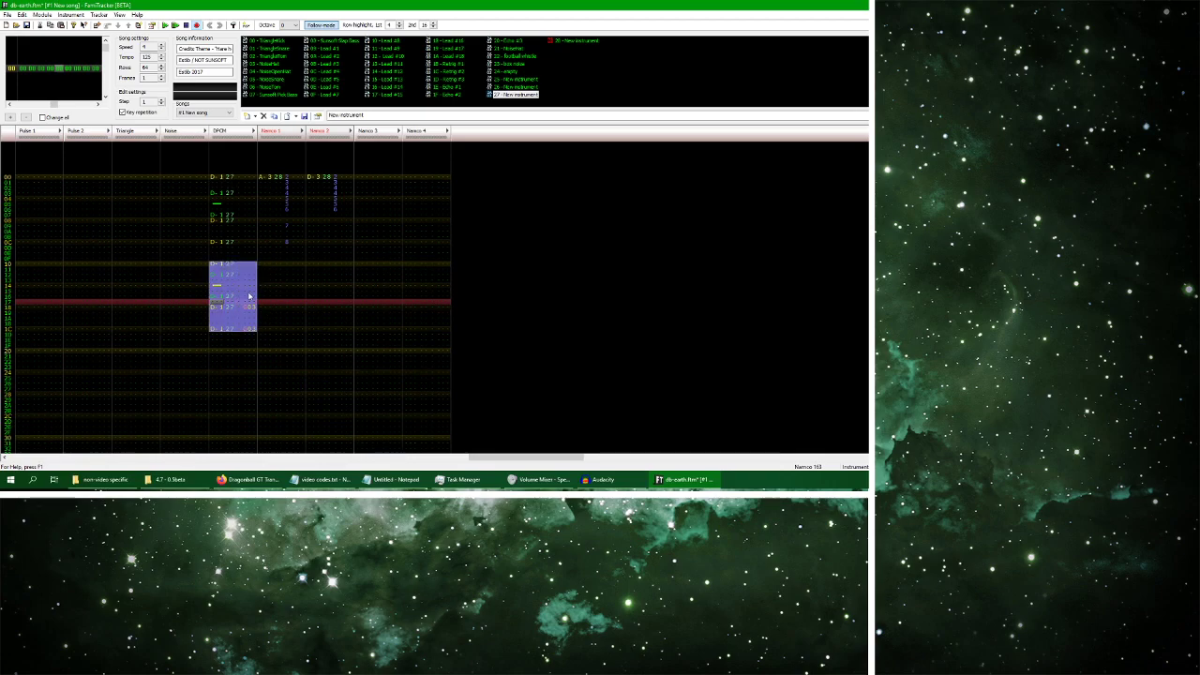
pyautogui.hotkey('ctrl', 'z')
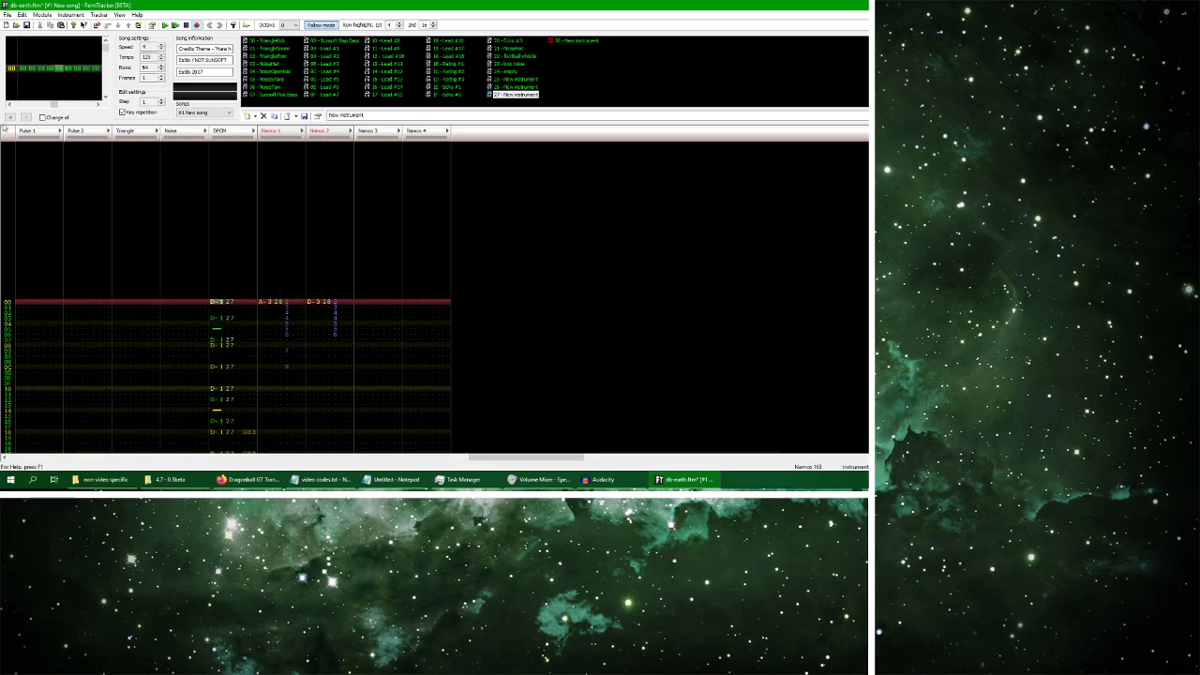
pyautogui.click(217, 302)
pyautogui.hotkey('ctrl', 'y')
pyautogui.click(166, 25)
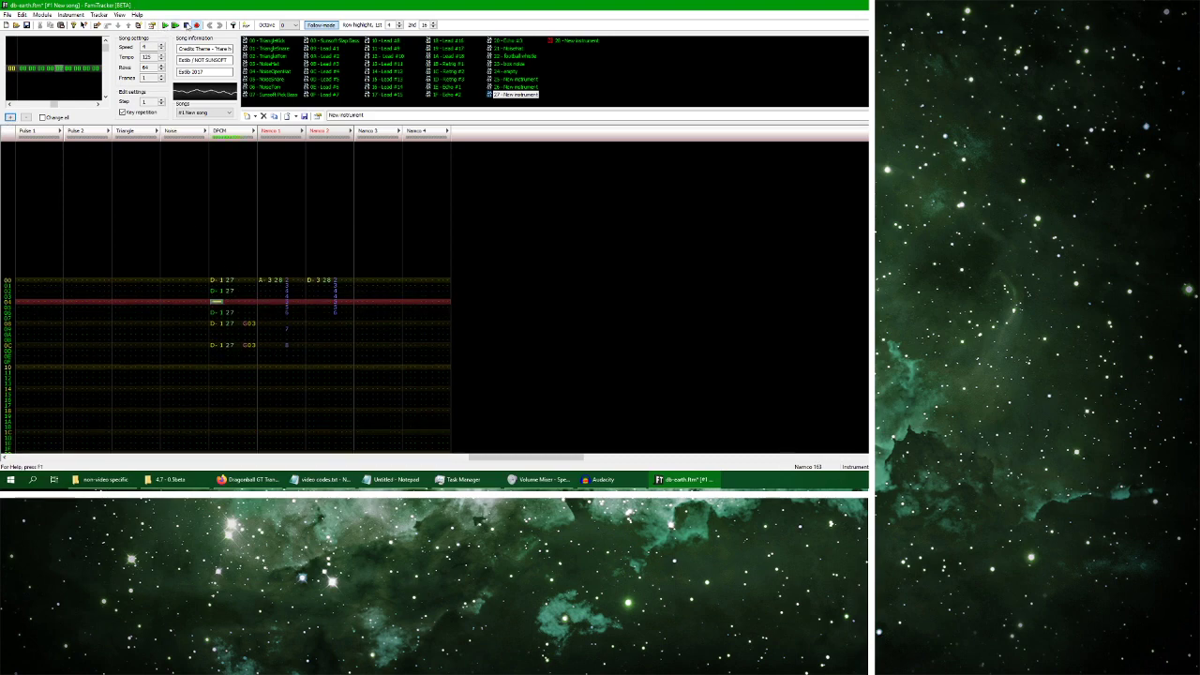
pyautogui.click(185, 25)
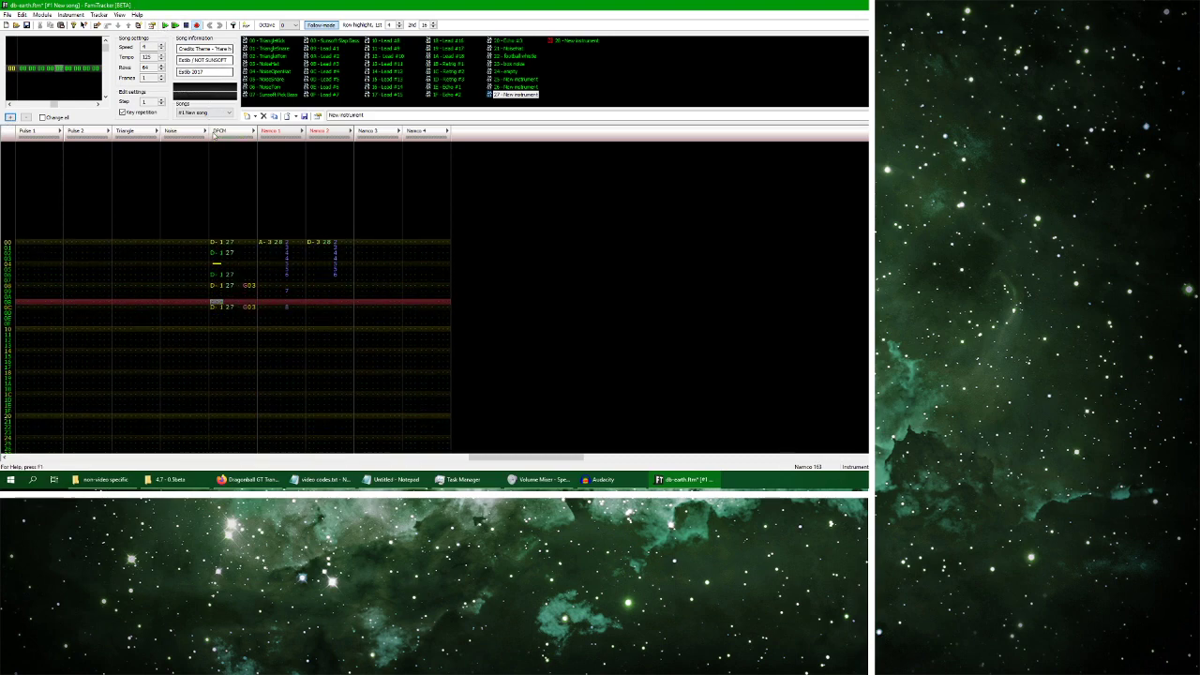
# Add the row delay effect G03 to DPCM rows 02 and 06, delete it from rows 08 and 0C, and play the module
pyautogui.click(245, 247)
pyautogui.write('g03')
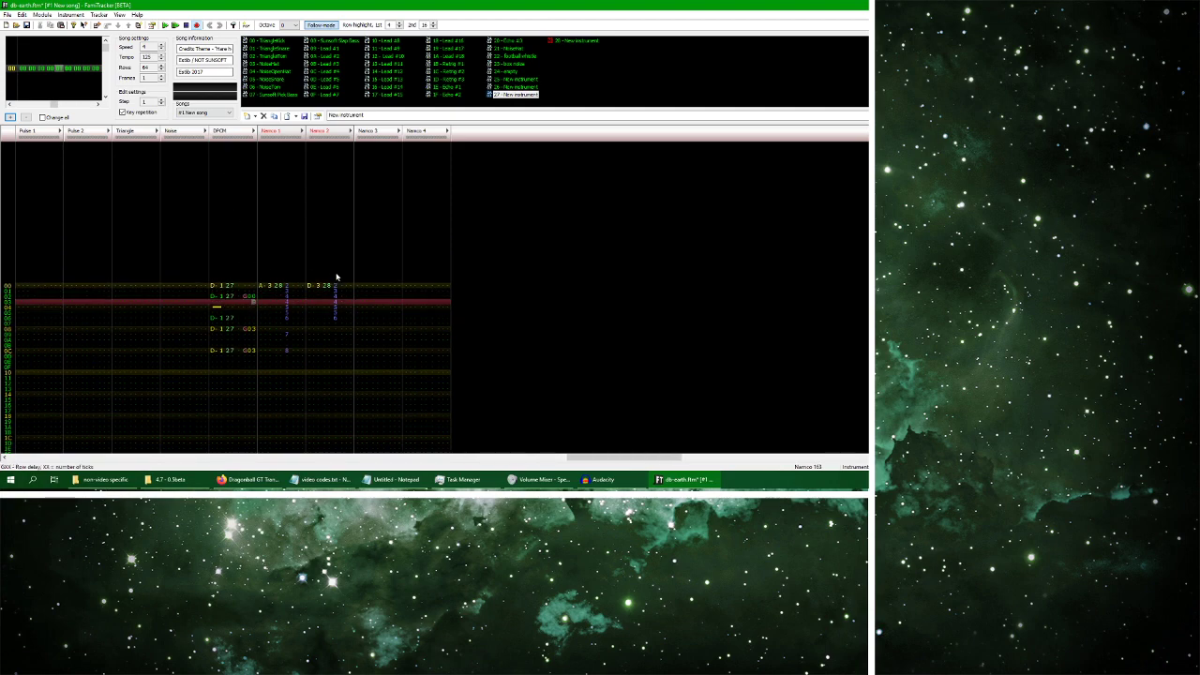
pyautogui.moveTo(244, 324); pyautogui.dragTo(259, 360)
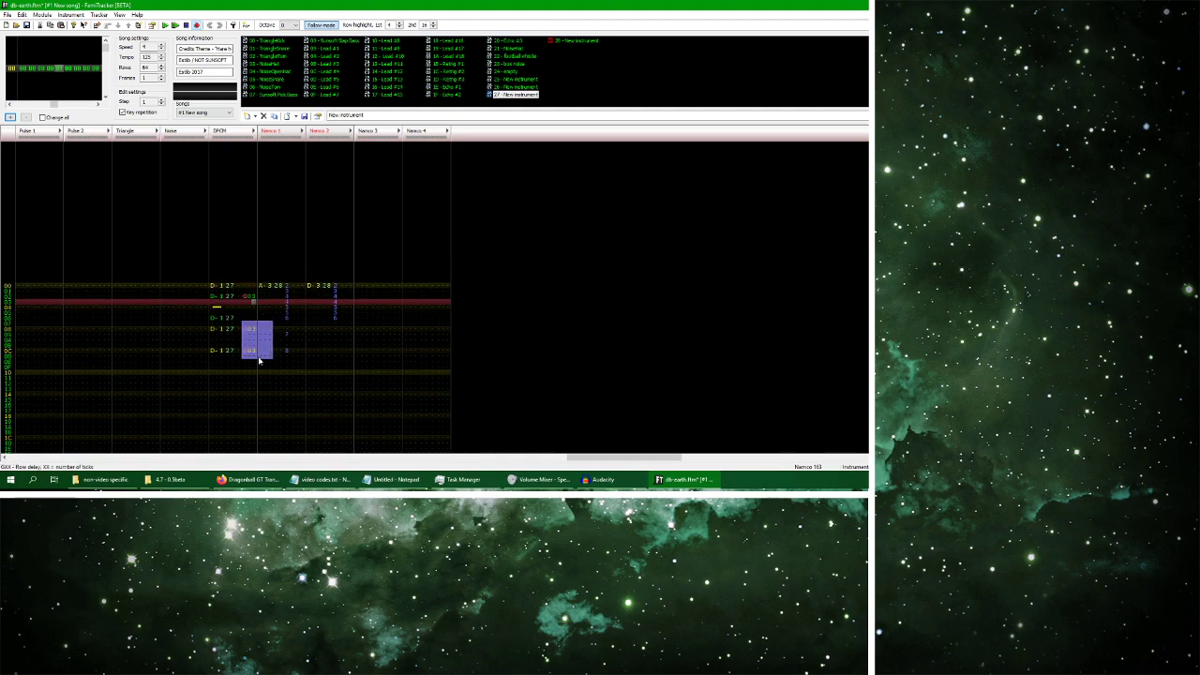
pyautogui.press('Delete')
pyautogui.click(264, 320)
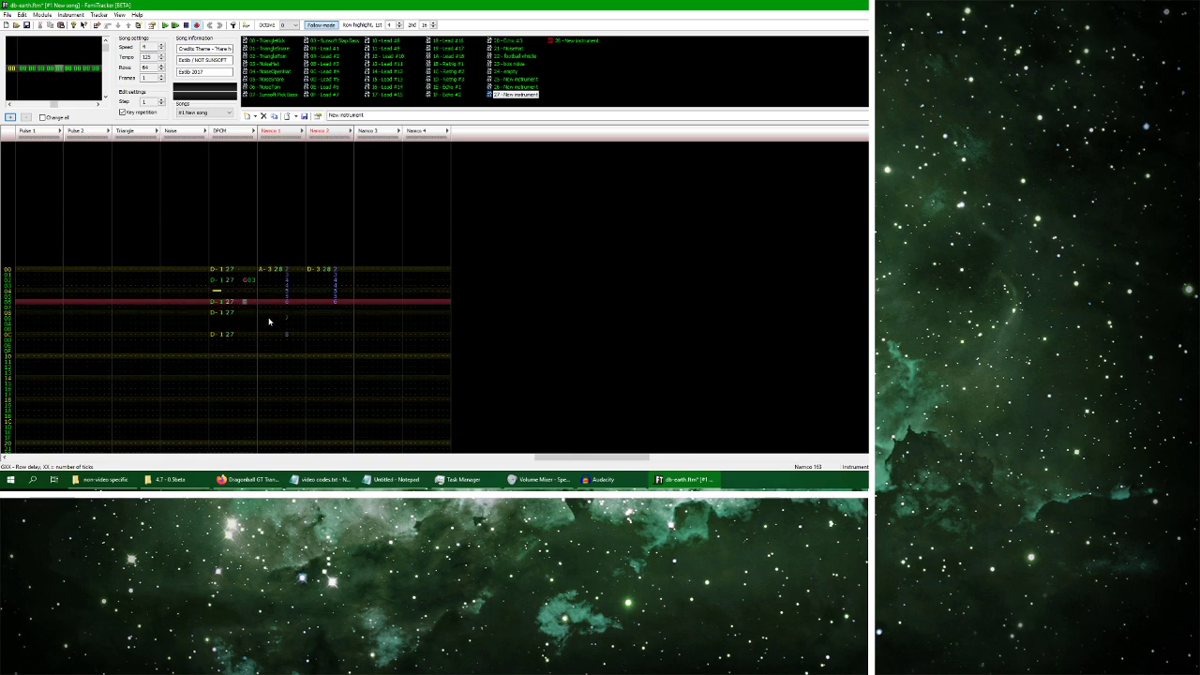
pyautogui.write('g03')
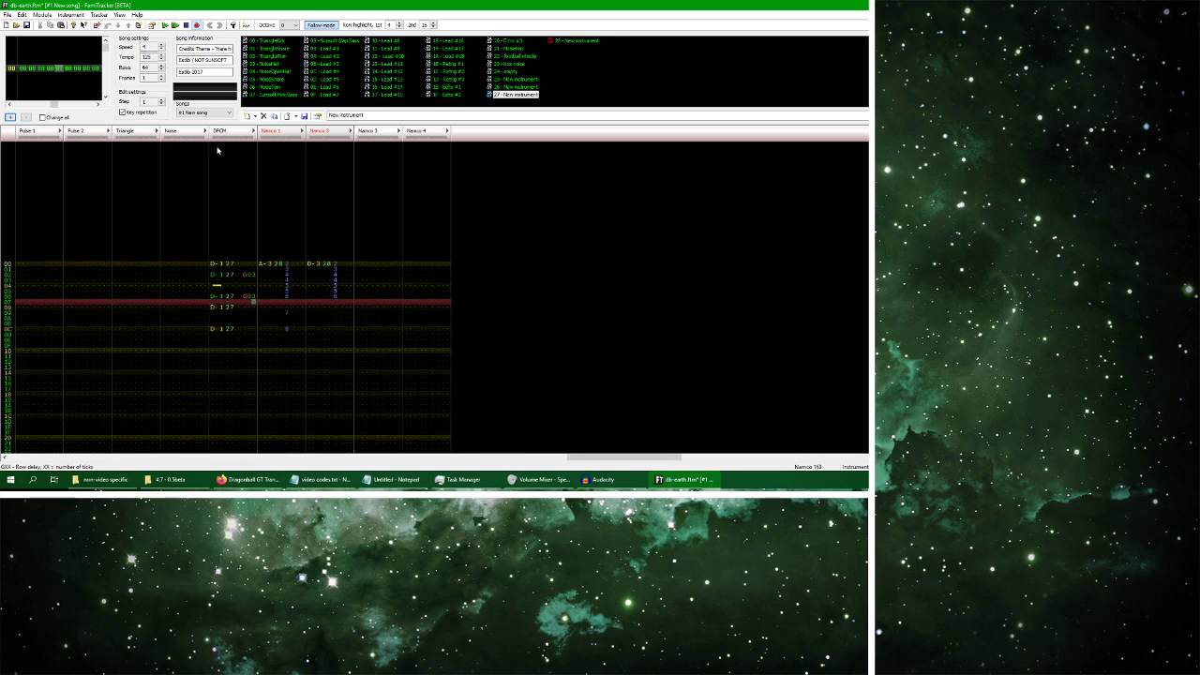
pyautogui.click(164, 25)
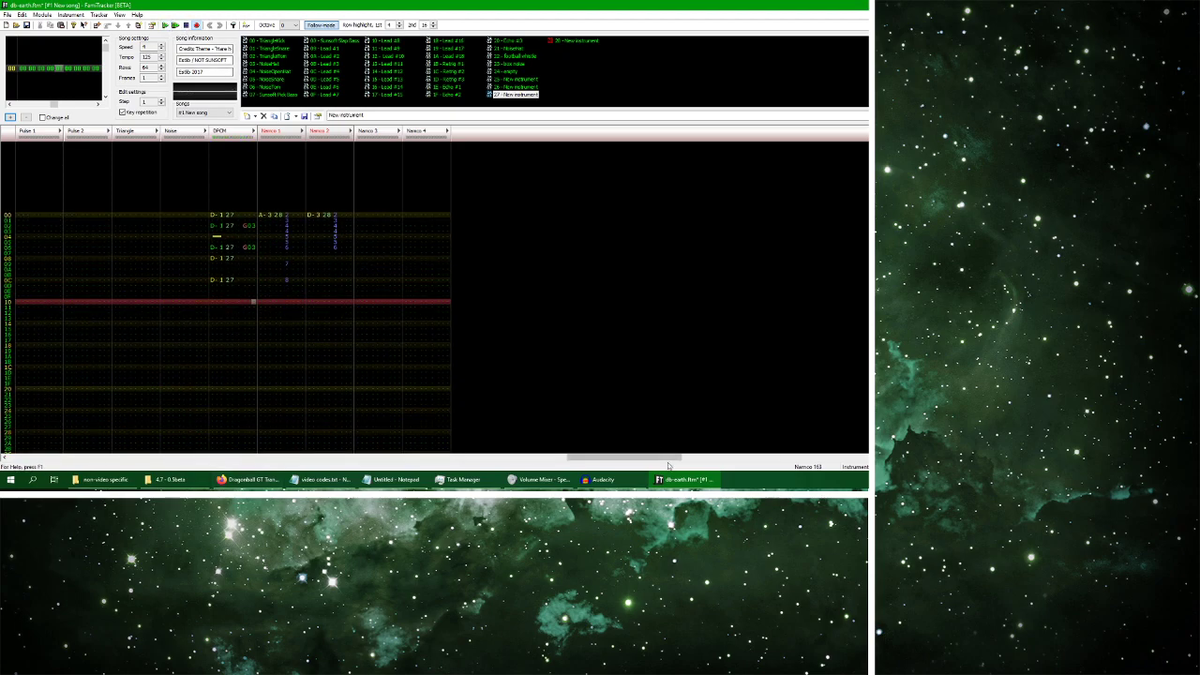
# Switch to Audacity and play the selected section of the recording to compare its drum rhythm
pyautogui.click(600, 479)
pyautogui.click(42, 31)
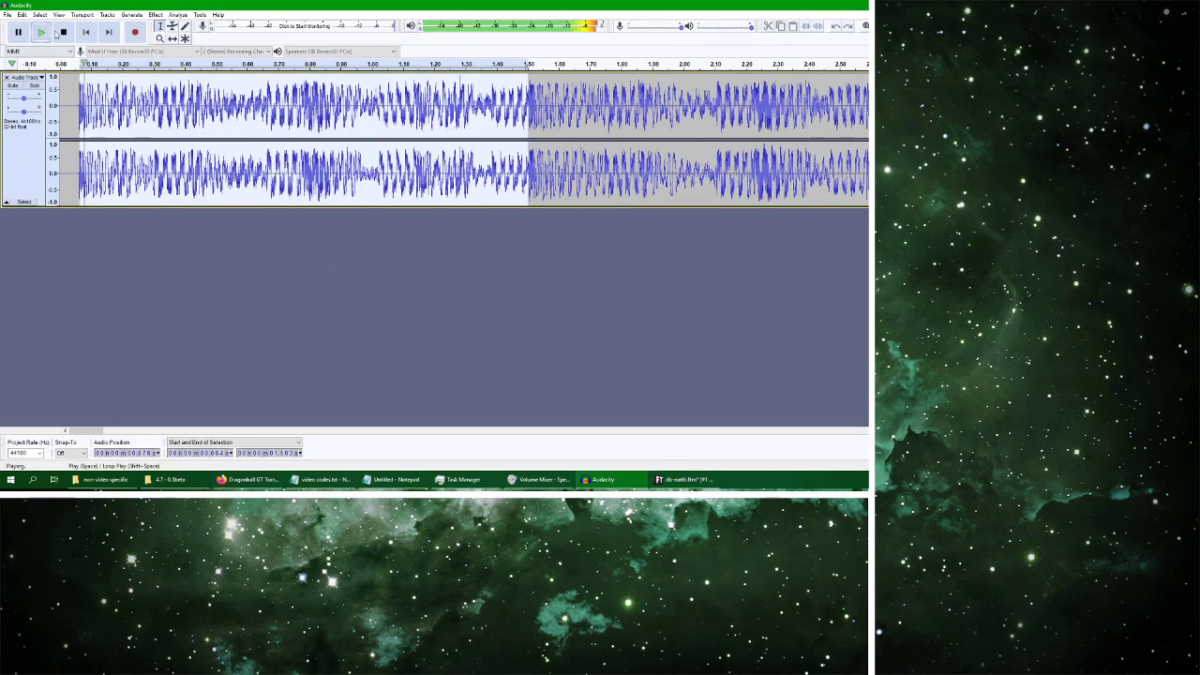
pyautogui.click(64, 32)
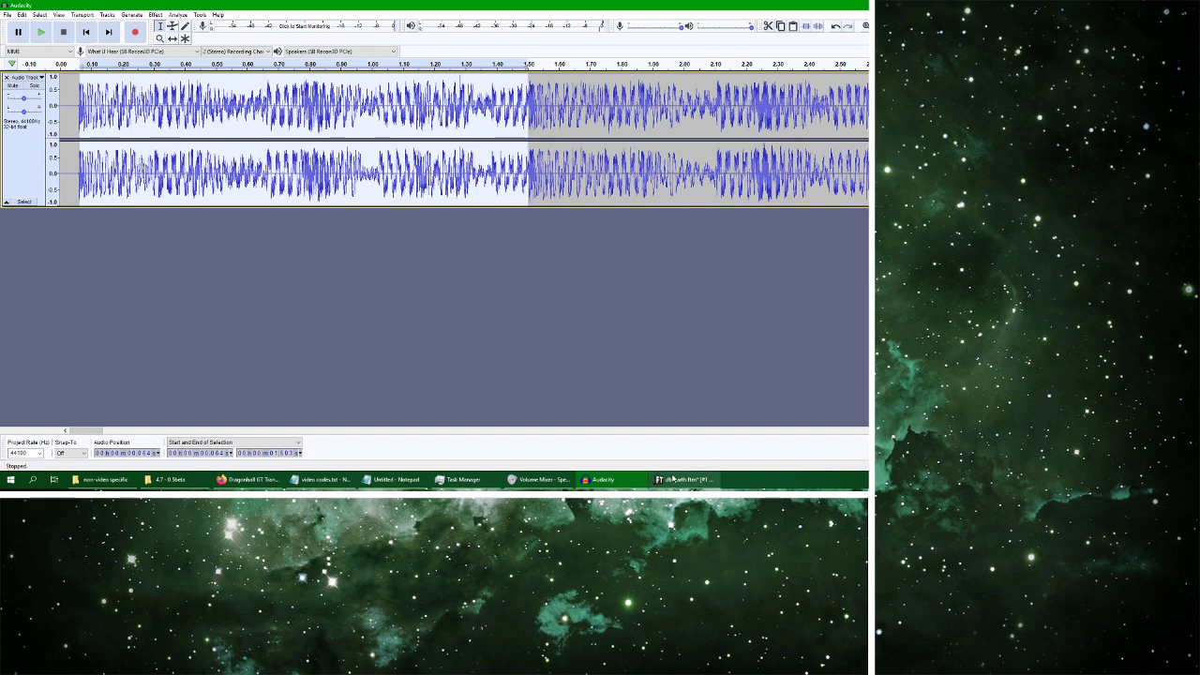
pyautogui.click(41, 32)
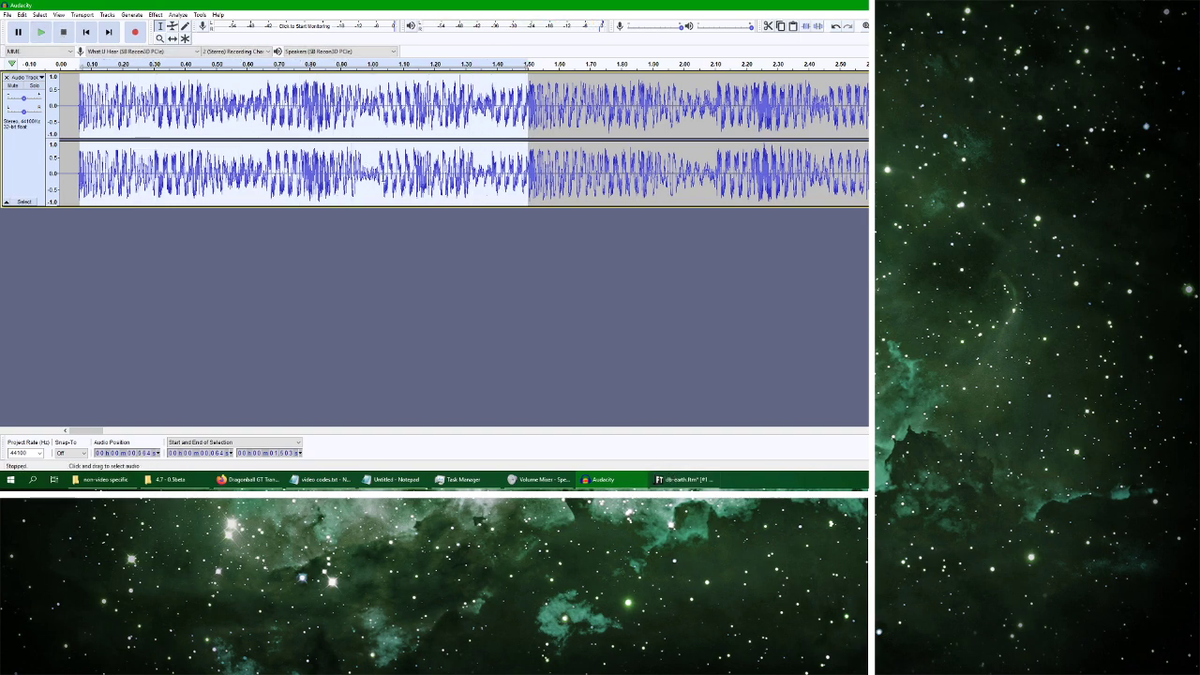
# Return to FamiTracker and unmute the Namco 1 and Namco 2 channels
pyautogui.click(682, 479)
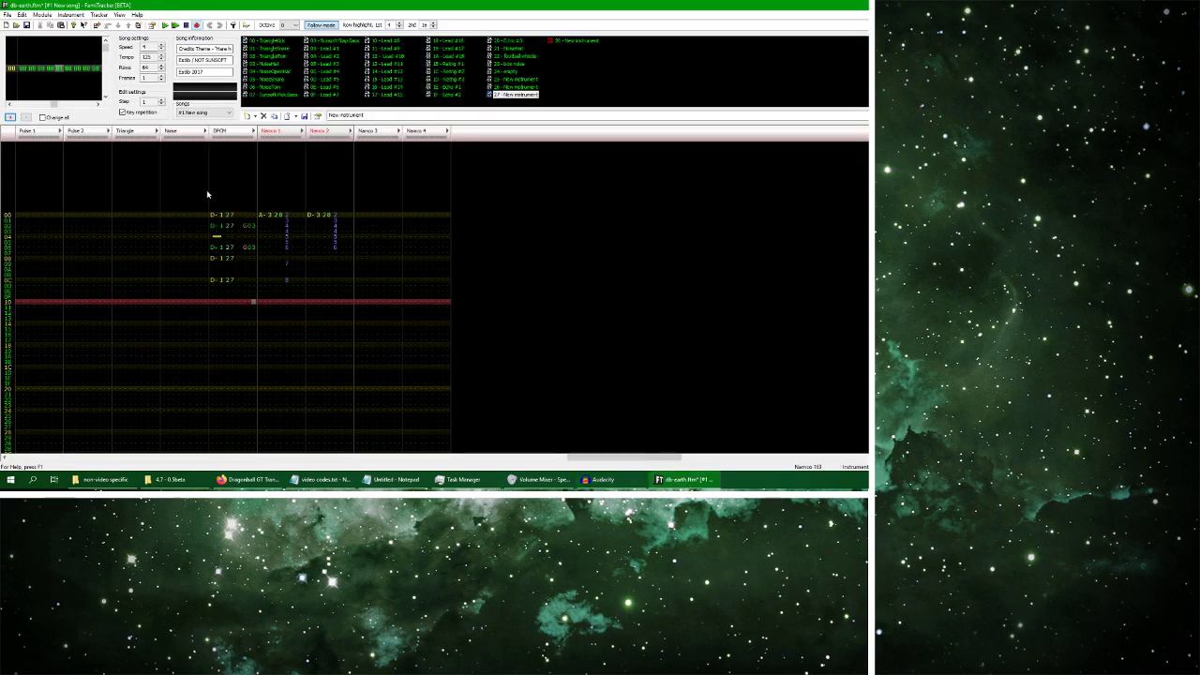
pyautogui.click(271, 130)
pyautogui.click(320, 130)
pyautogui.scroll(3, 267, 225)
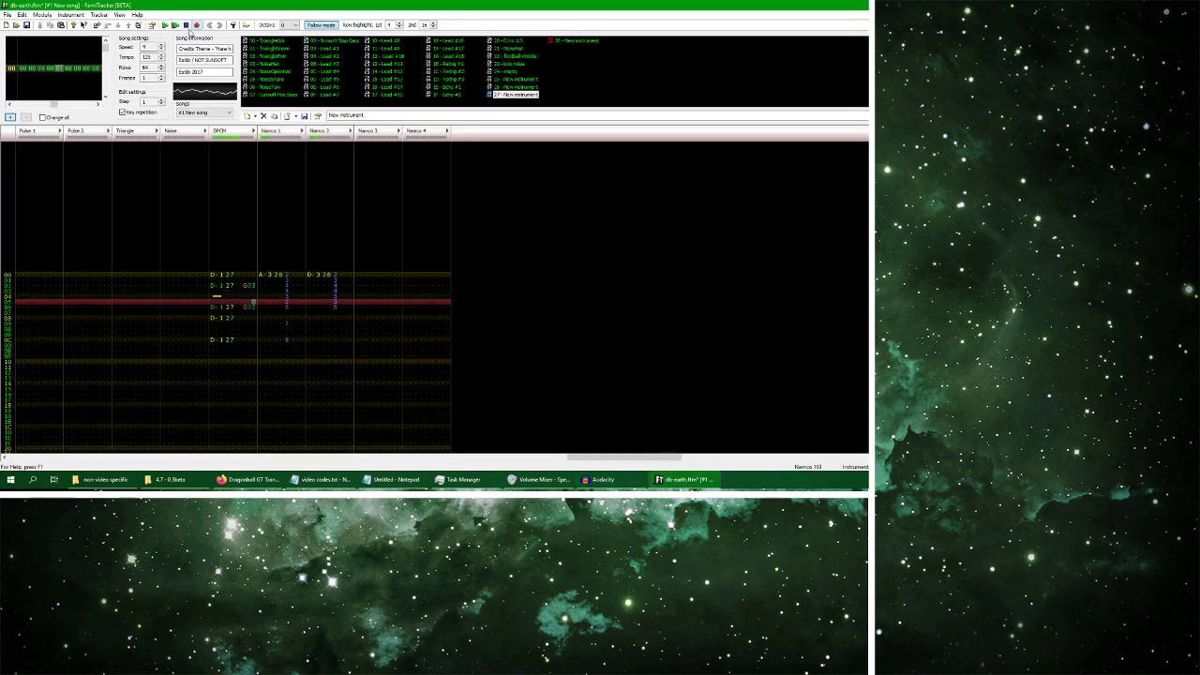
# Add the fine pitch effect P83 to row 00 of Namco 1 and copy it to row 00 of Namco 2
pyautogui.click(300, 252)
pyautogui.write('p00')
pyautogui.press('Up')
pyautogui.write('8')
pyautogui.press('Up')
pyautogui.press('Right')
pyautogui.write('3')
pyautogui.hotkey('shift', 'Up')
pyautogui.hotkey('ctrl', 'c')
pyautogui.click(342, 298)
pyautogui.hotkey('ctrl', 'v')
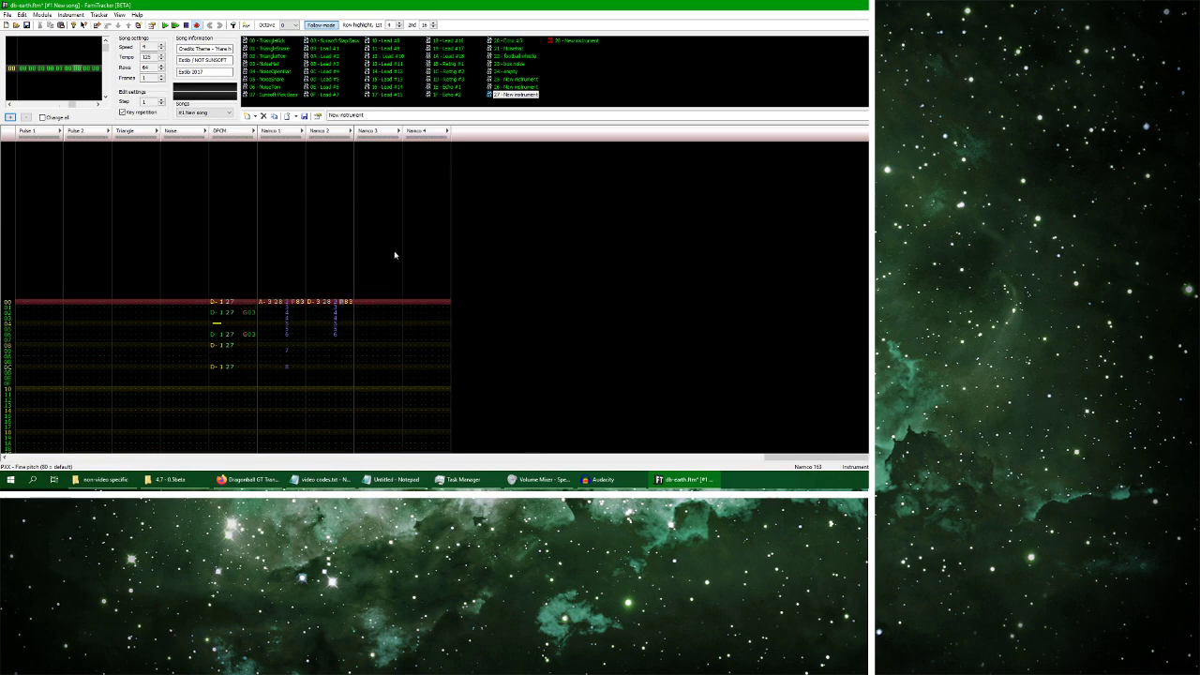
# Redraw the wave of Namco instrument 28 as three steps at 0 followed by steps at 15, and audition some notes
pyautogui.click(572, 42)
pyautogui.doubleClick(571, 41)
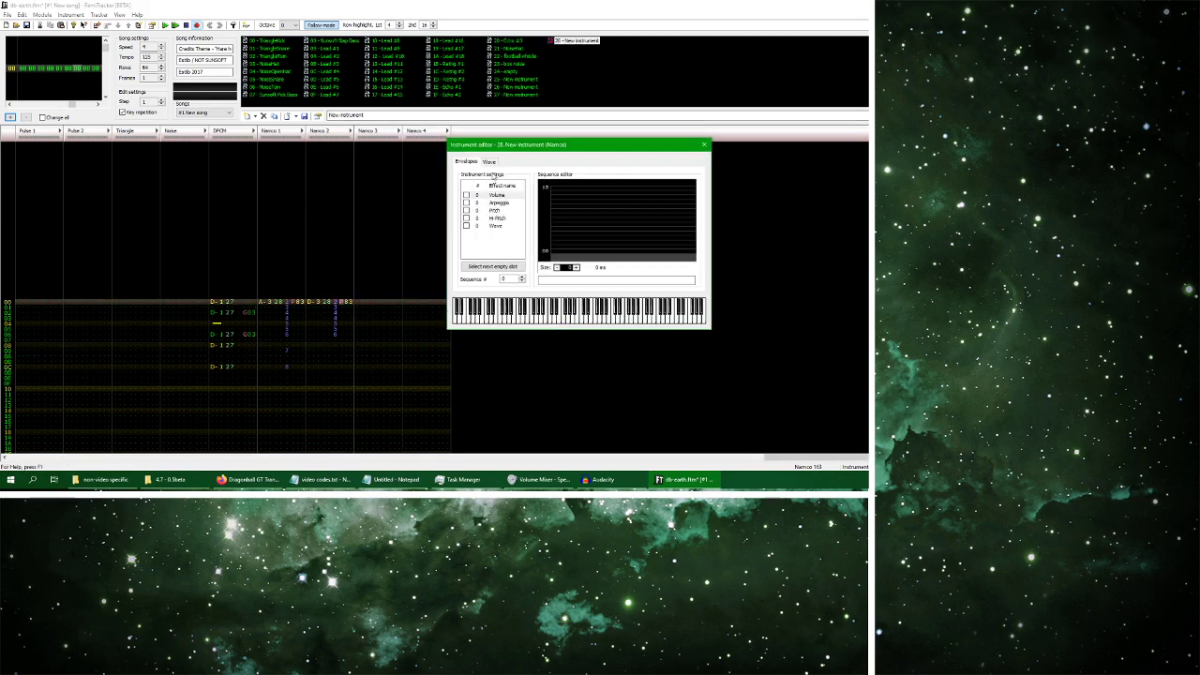
pyautogui.click(489, 161)
pyautogui.moveTo(541, 188)
pyautogui.mouseDown()
pyautogui.moveTo(513, 183)
pyautogui.moveTo(596, 321)
pyautogui.moveTo(571, 313)
pyautogui.moveTo(497, 182)
pyautogui.moveTo(485, 236)
pyautogui.mouseUp()
pyautogui.click(547, 314)
pyautogui.click(581, 316)
pyautogui.click(570, 312)
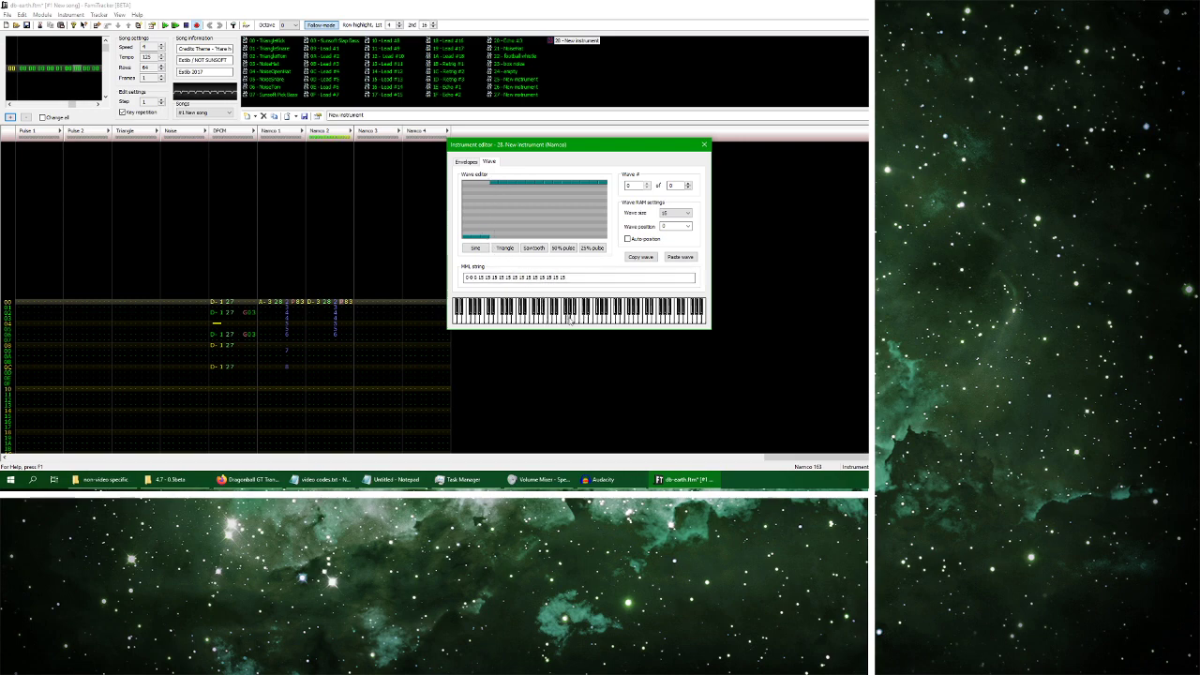
pyautogui.click(704, 144)
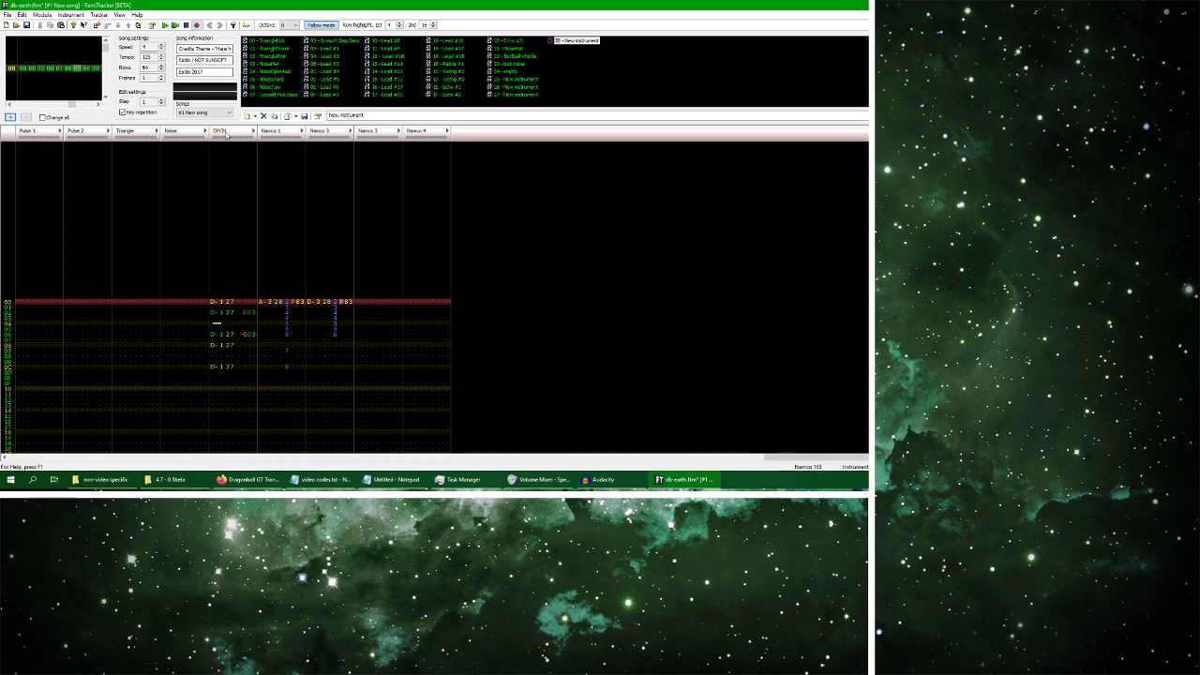
# Play the module with the DPCM channel muted and compare it with the selected section of the recording in Audacity
pyautogui.click(165, 26)
pyautogui.click(186, 25)
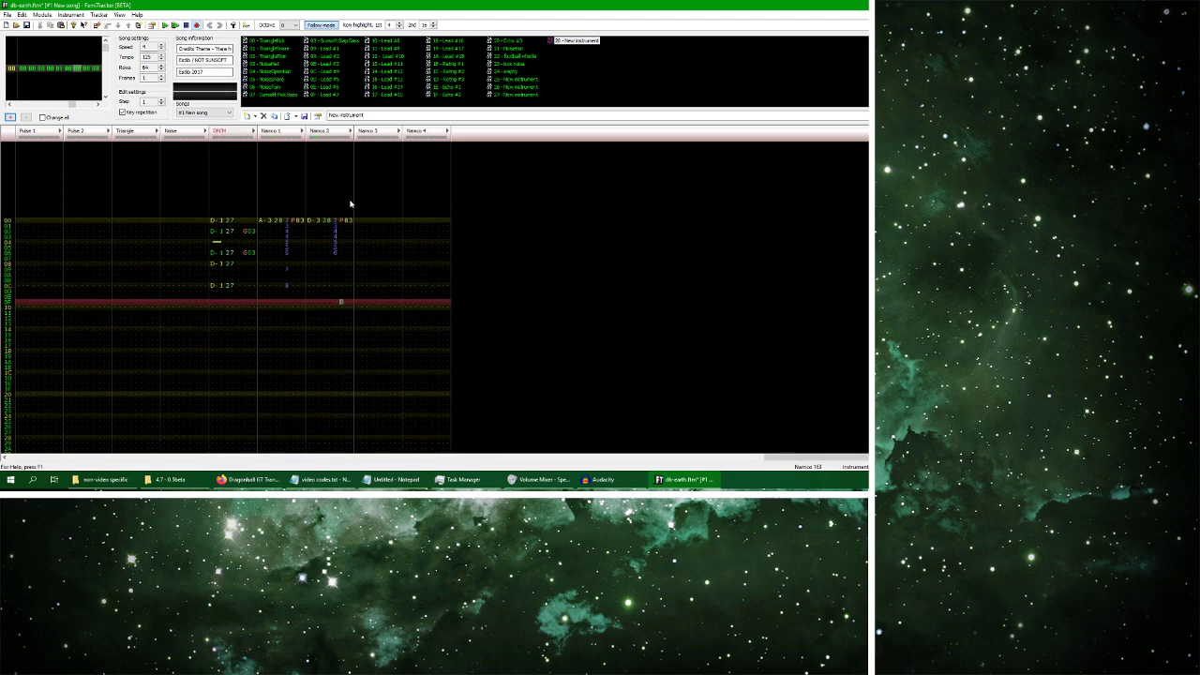
pyautogui.moveTo(289, 268); pyautogui.dragTo(300, 287)
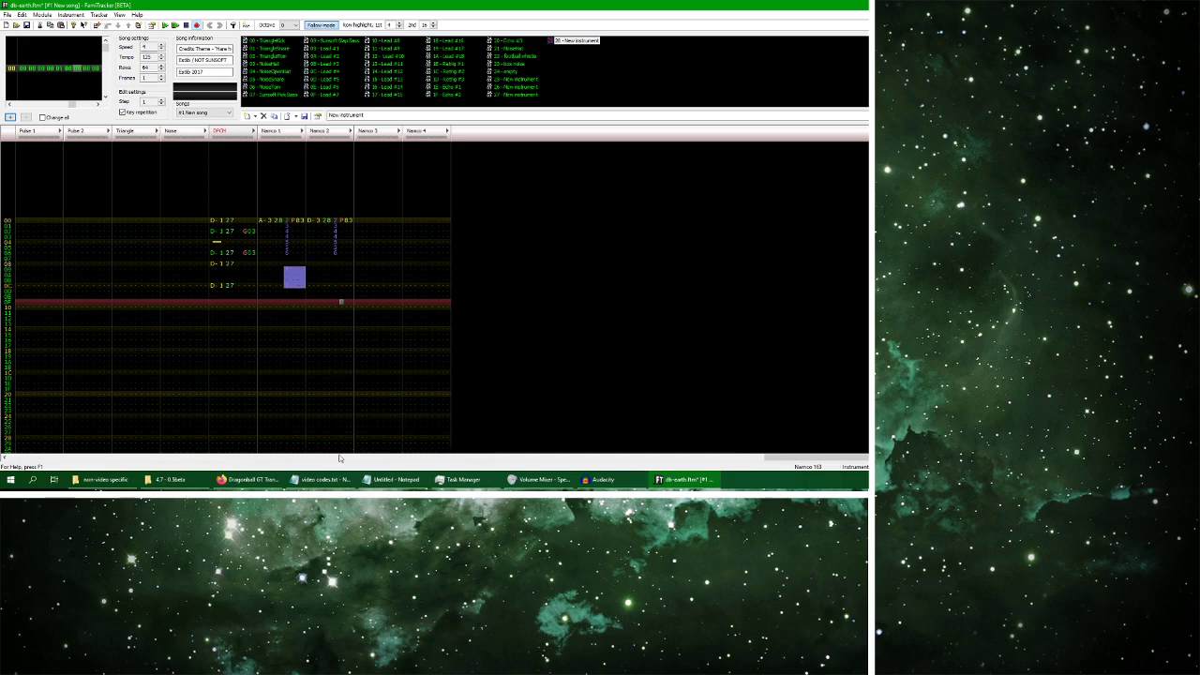
pyautogui.click(602, 479)
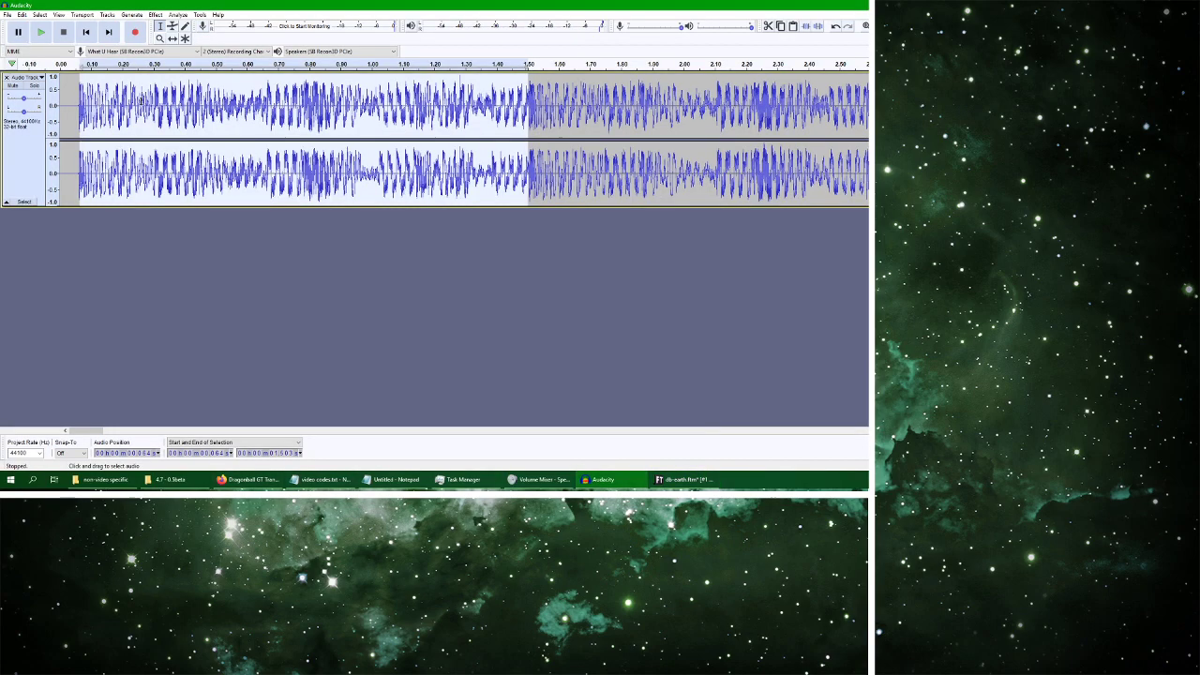
pyautogui.click(41, 31)
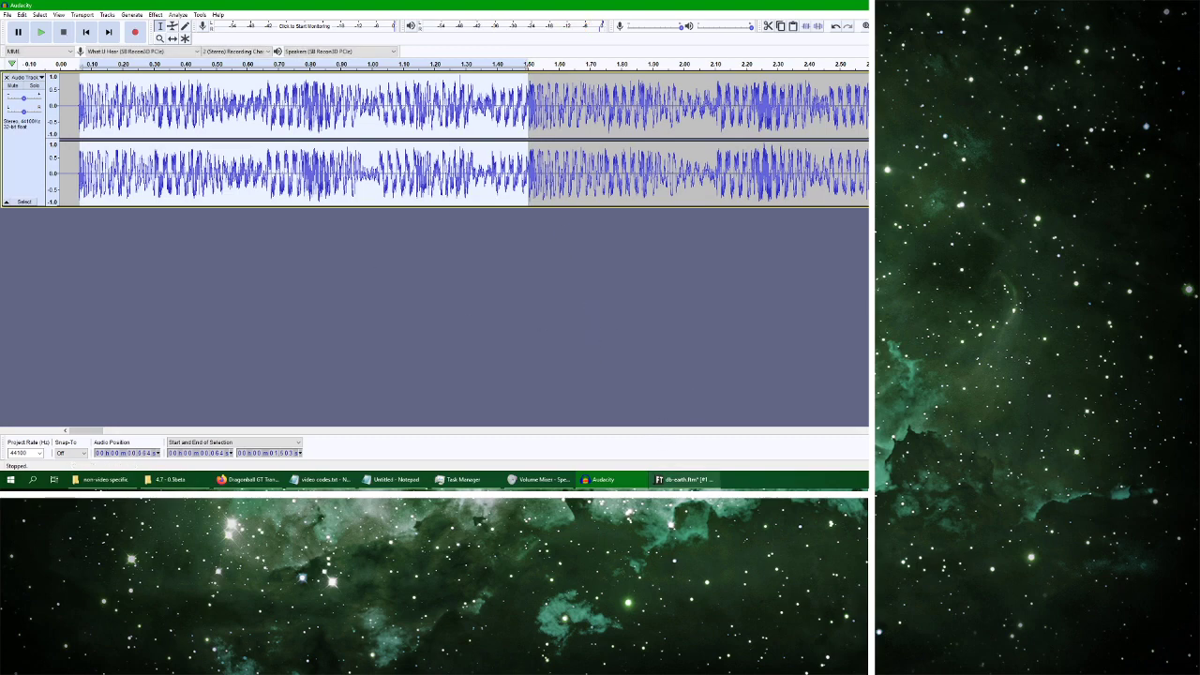
pyautogui.moveTo(667, 479)
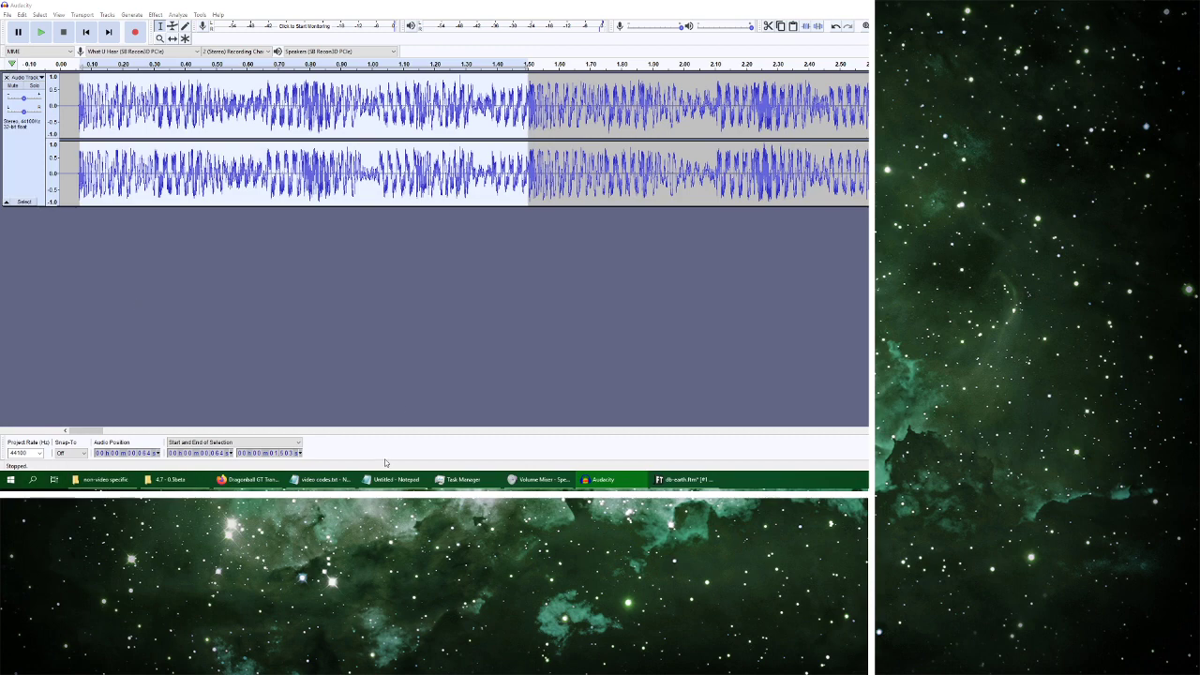
pyautogui.click(684, 479)
pyautogui.press('Return')
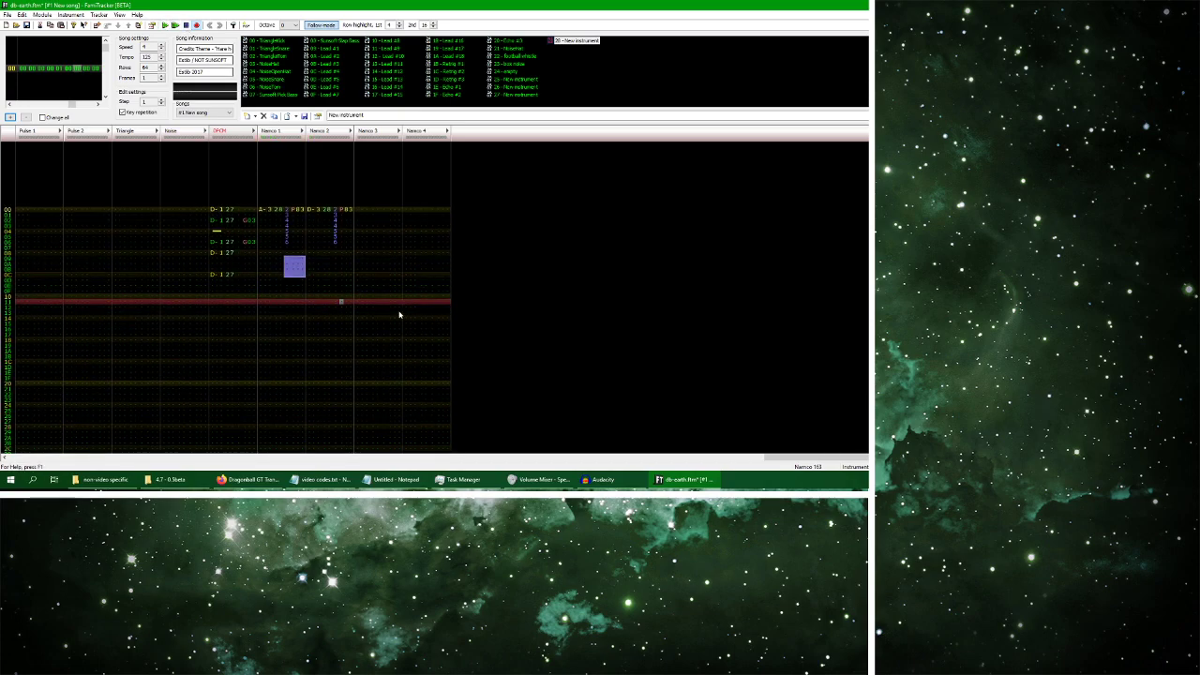
pyautogui.click(539, 479)
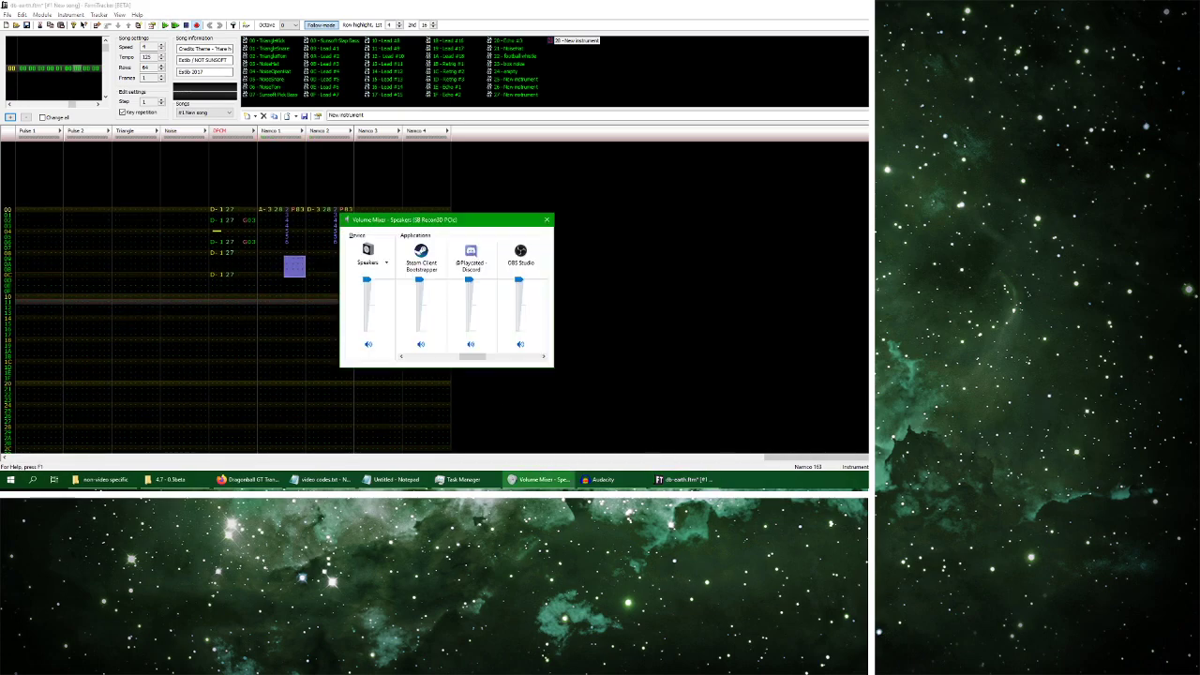
# In Audacity, preview the Low-Pass Filter effect on the selected audio and close it without applying it
pyautogui.click(622, 482)
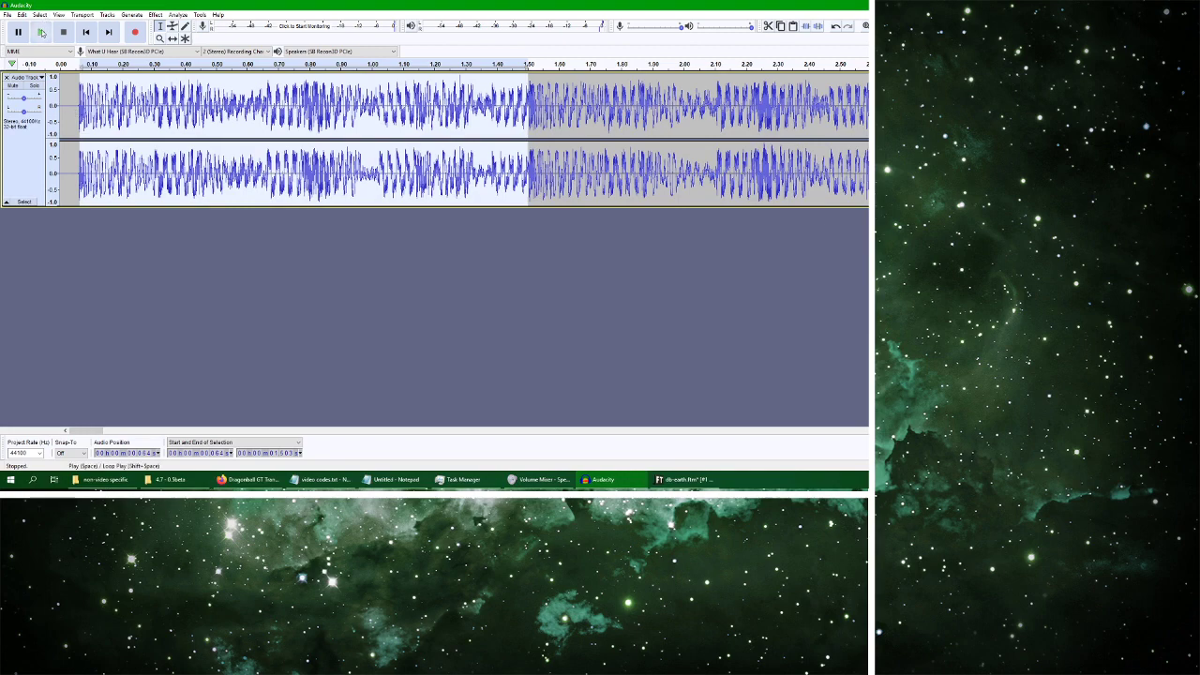
pyautogui.click(156, 15)
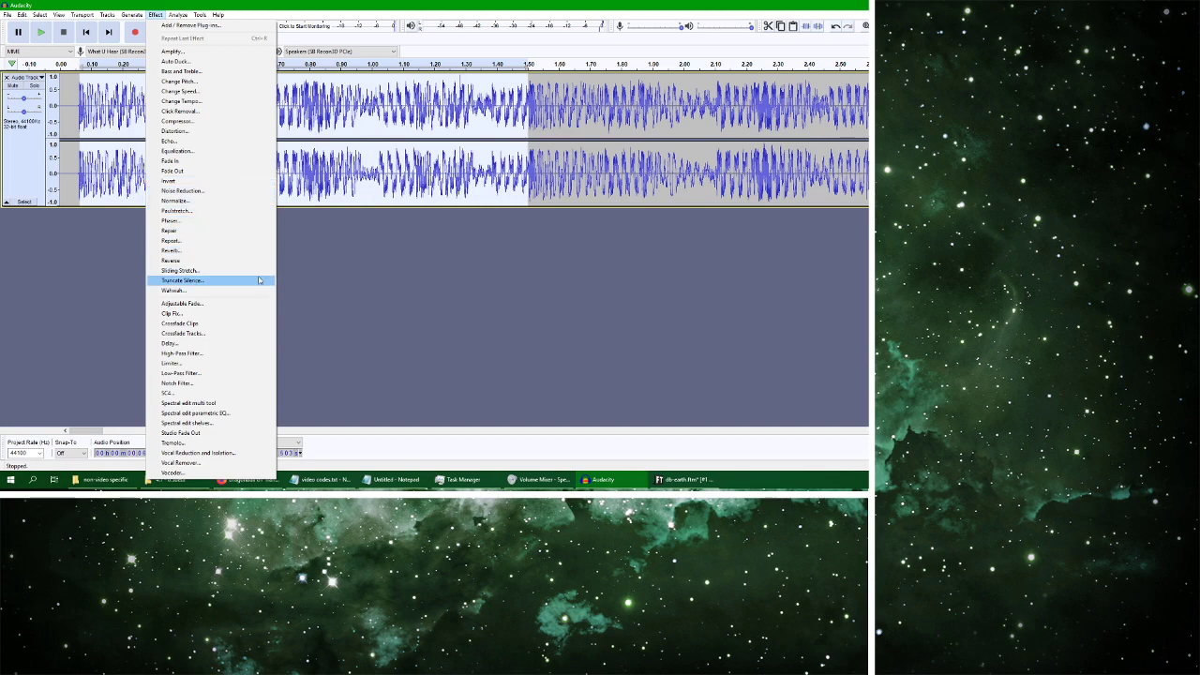
pyautogui.click(242, 377)
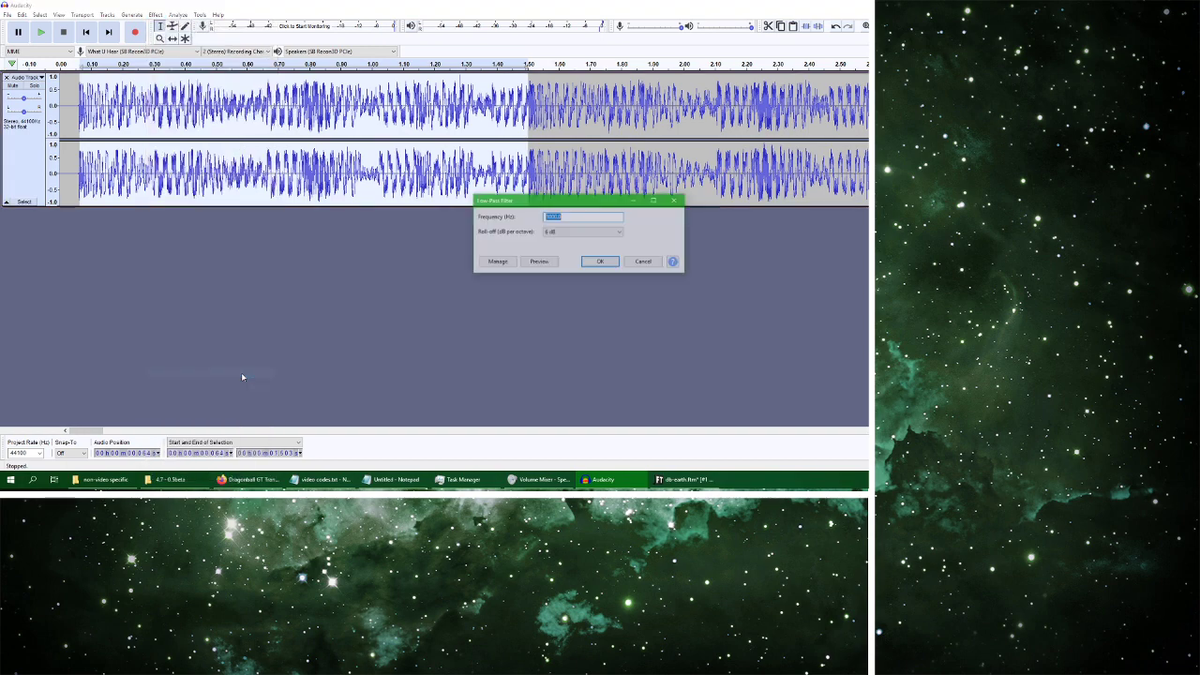
pyautogui.moveTo(566, 210); pyautogui.dragTo(433, 274)
pyautogui.click(405, 326)
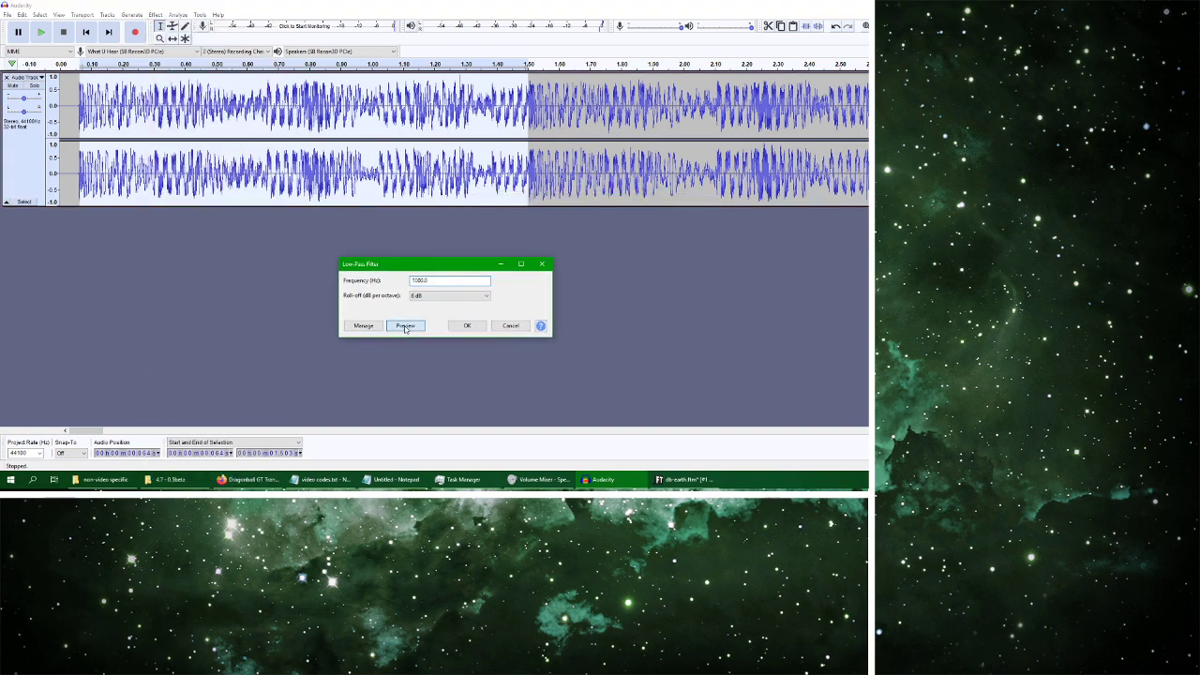
pyautogui.click(405, 326)
pyautogui.click(472, 297)
pyautogui.click(428, 279)
pyautogui.press('Escape')
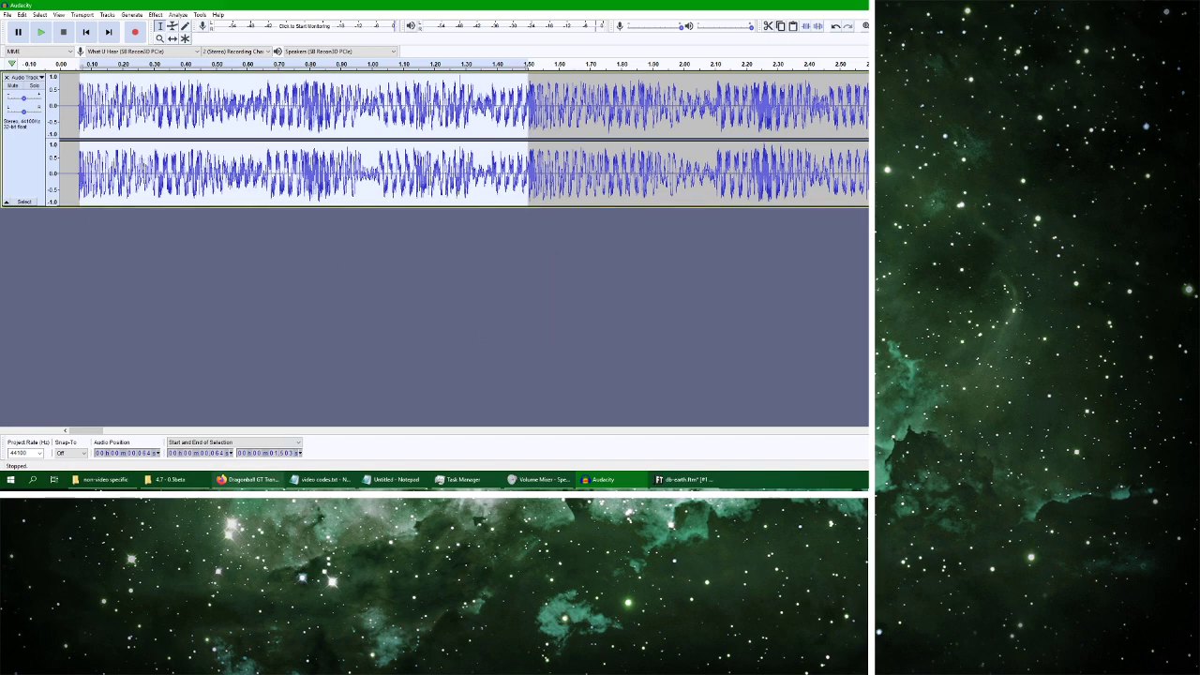
# Play the selected section of the recording without any effect
pyautogui.click(154, 15)
pyautogui.click(185, 4)
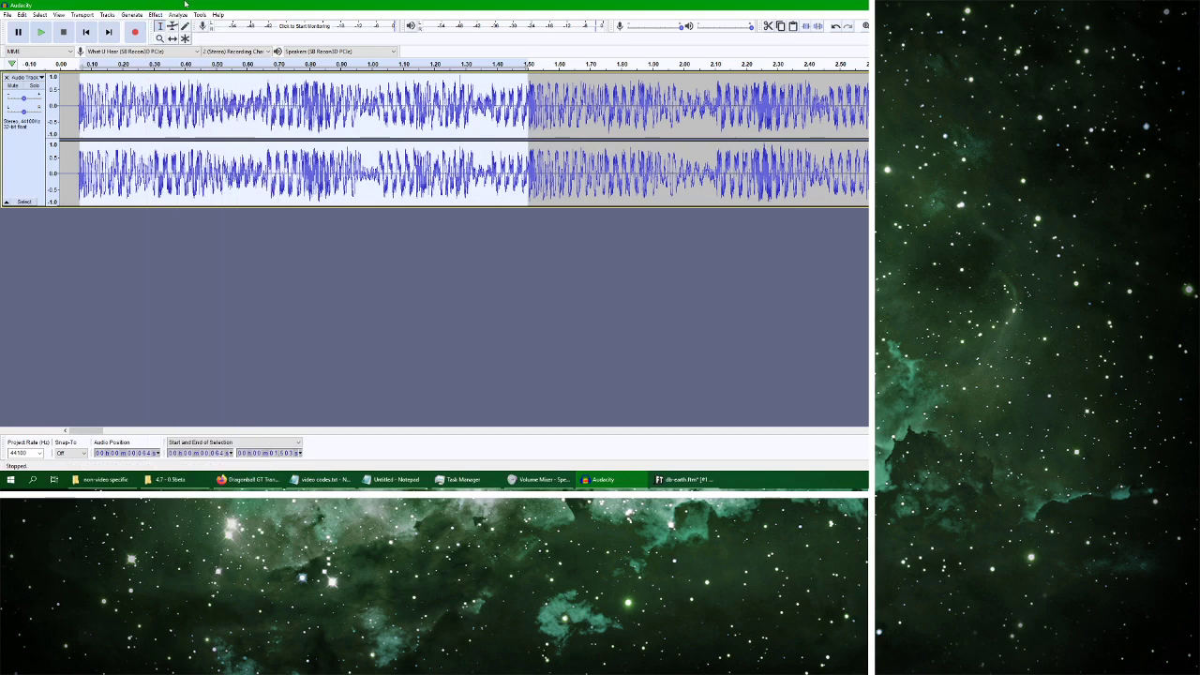
pyautogui.click(41, 32)
pyautogui.press('space')
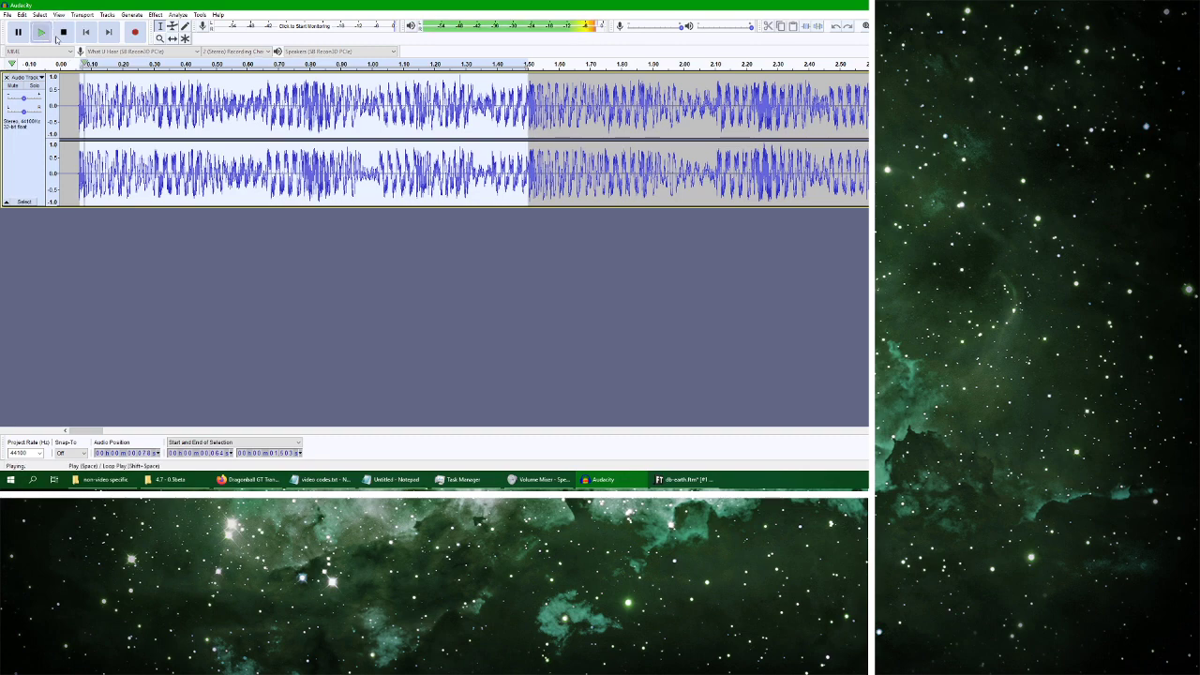
pyautogui.press('space')
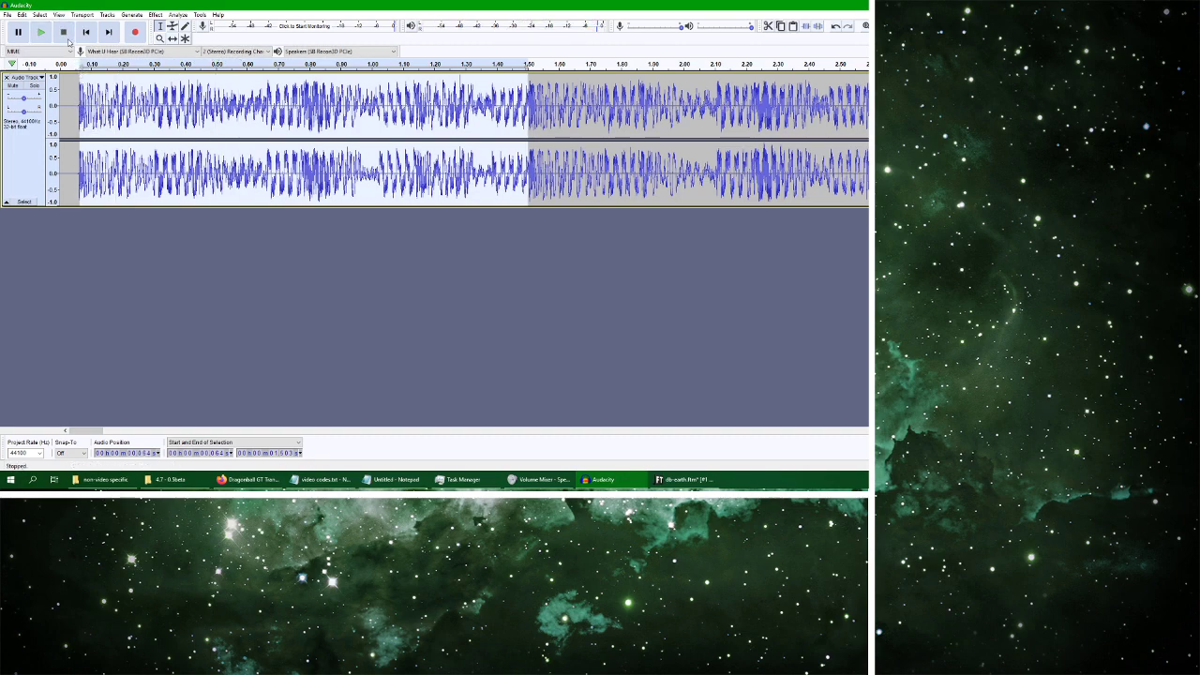
# Reselect the recording from the start of the sound at about 0.06 s to about 1.50 s
pyautogui.click(80, 117)
pyautogui.click(98, 117)
pyautogui.moveTo(79, 111); pyautogui.dragTo(530, 132)
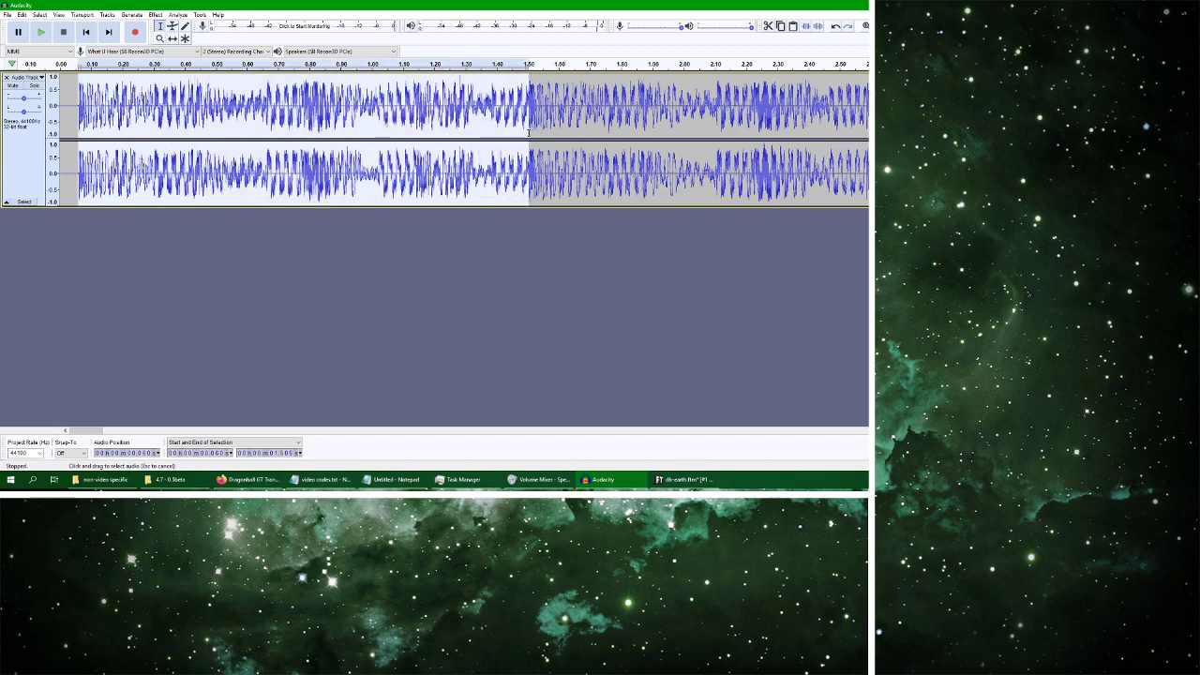
pyautogui.moveTo(528, 132)
pyautogui.mouseDown()
pyautogui.moveTo(214, 129)
pyautogui.moveTo(530, 130)
pyautogui.mouseUp()
# Preview the Vocal Reduction and Isolation effect on the selection with the Remove Vocals action
pyautogui.click(155, 15)
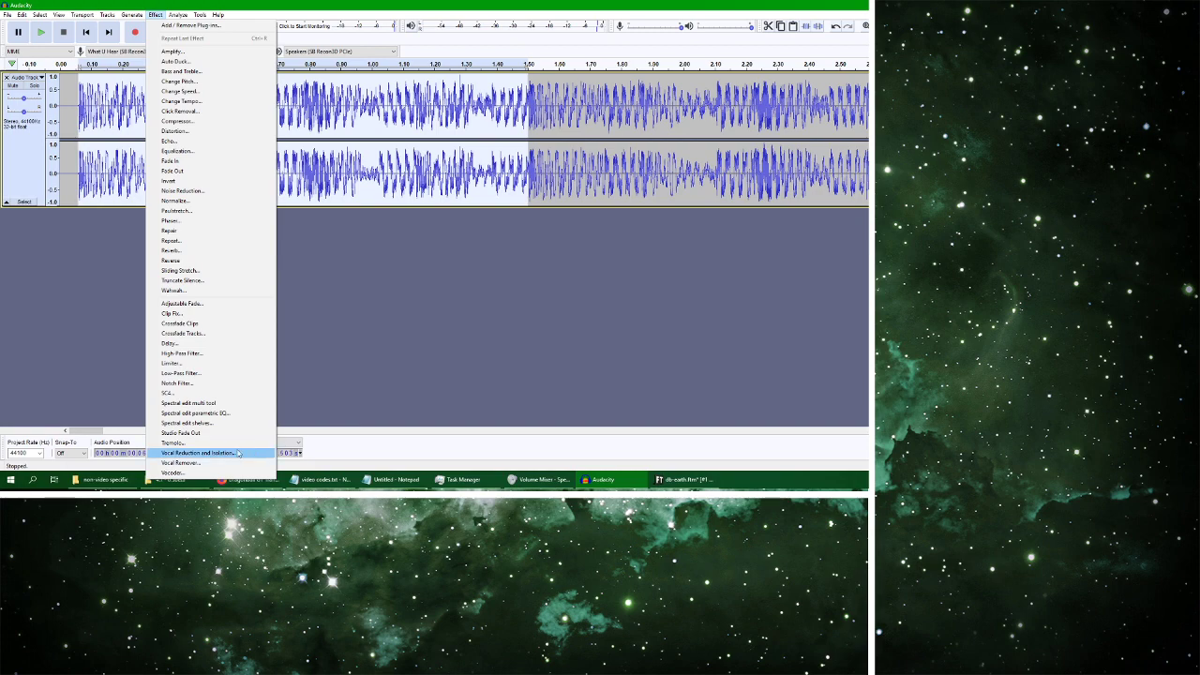
pyautogui.click(196, 452)
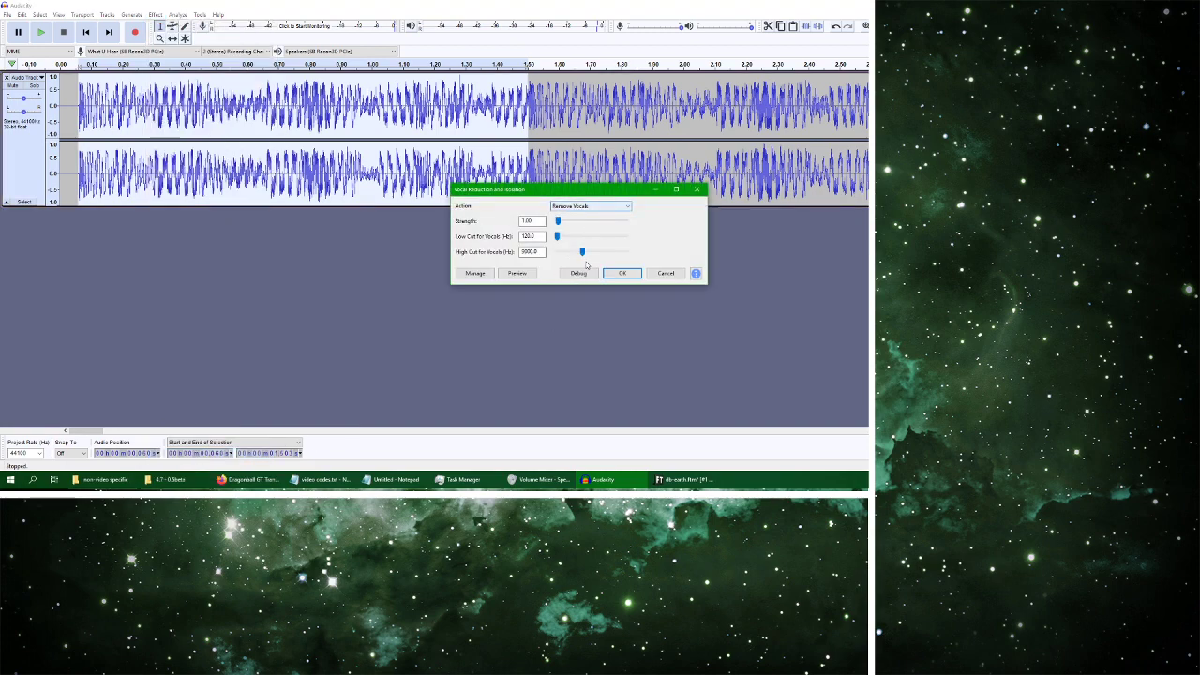
pyautogui.click(532, 276)
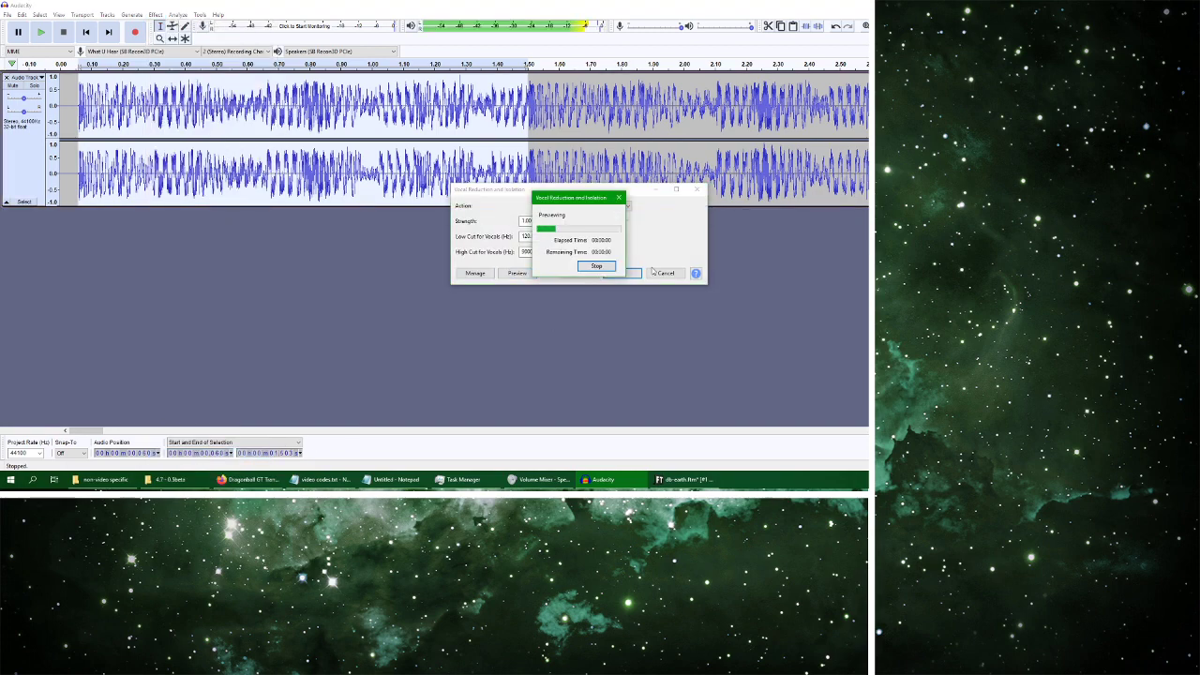
pyautogui.click(598, 266)
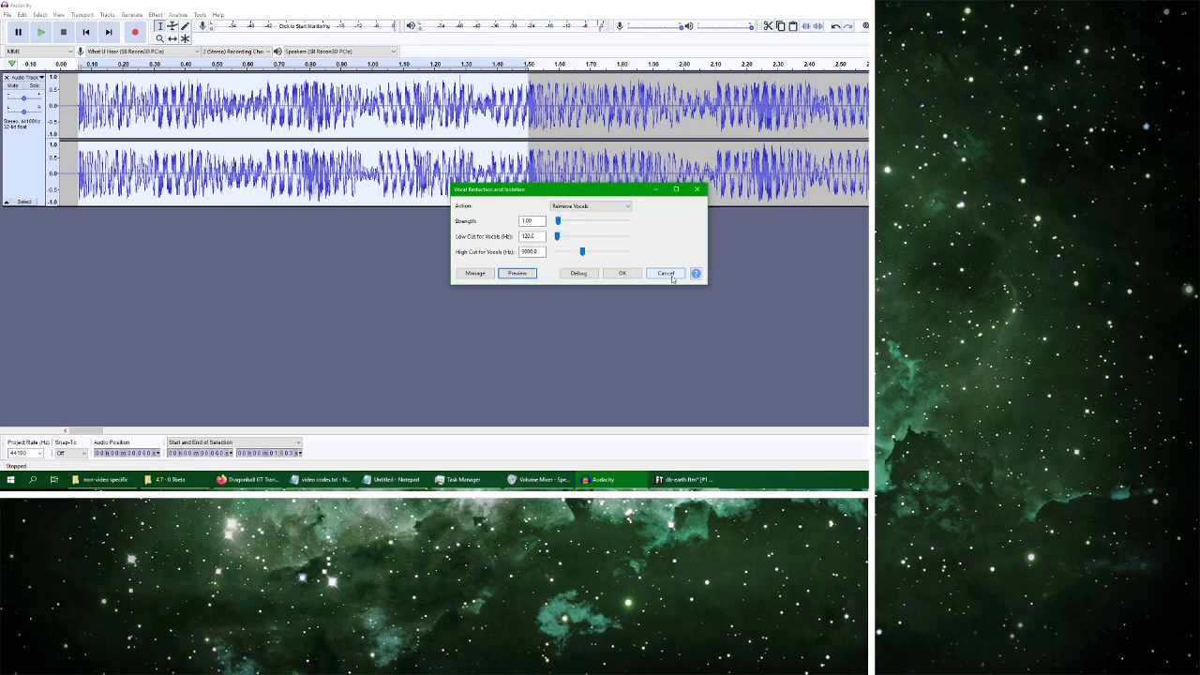
pyautogui.hotkey('alt', 'Tab')
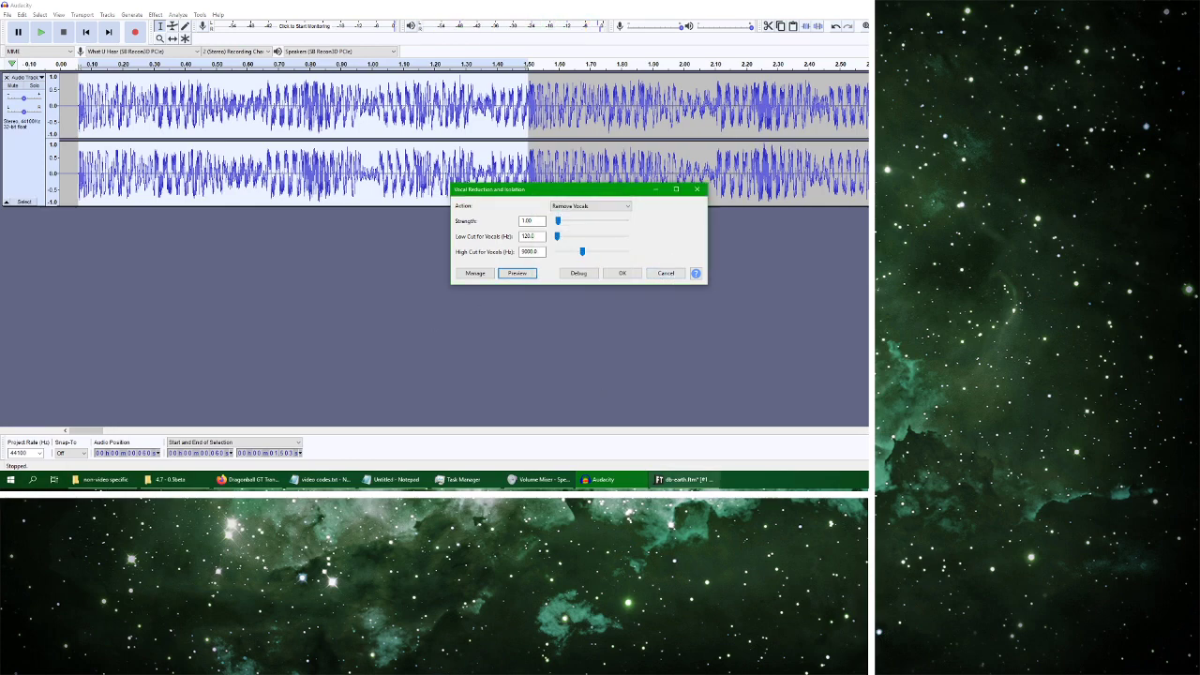
# Switch to FamiTracker and enter C-0 notes with the first triangle drum instrument (00) on rows 00, 04, 08 and 0C of the Triangle channel
pyautogui.click(170, 209)
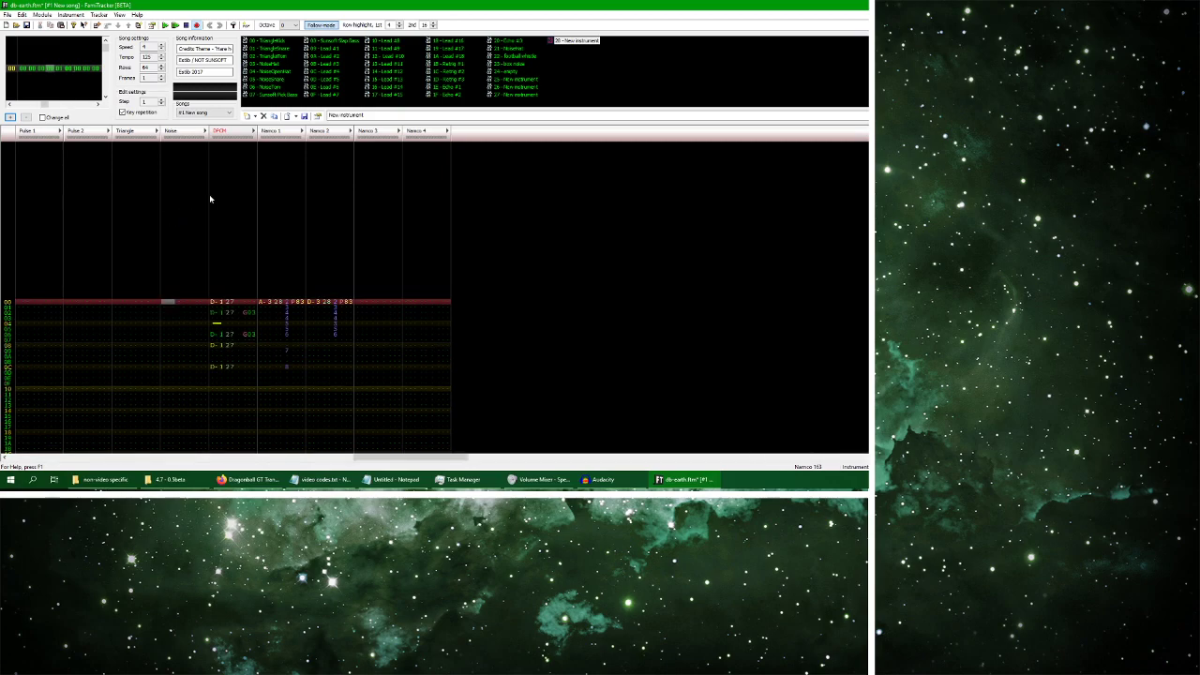
pyautogui.click(280, 40)
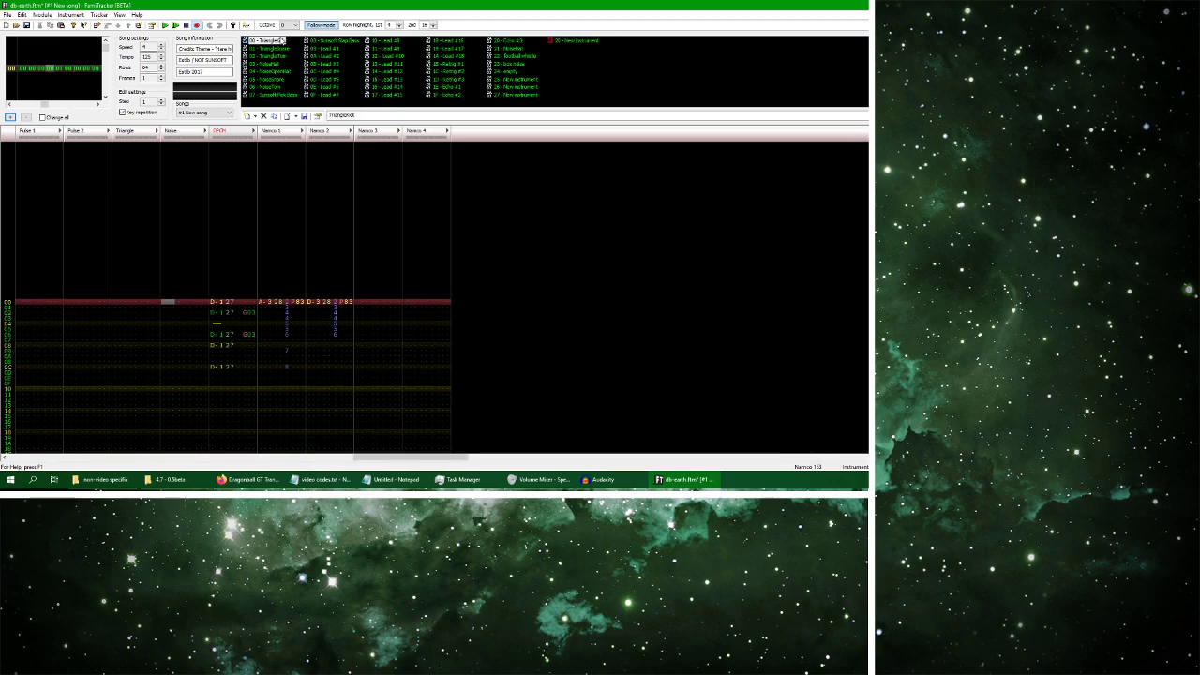
pyautogui.click(120, 303)
pyautogui.press('z')
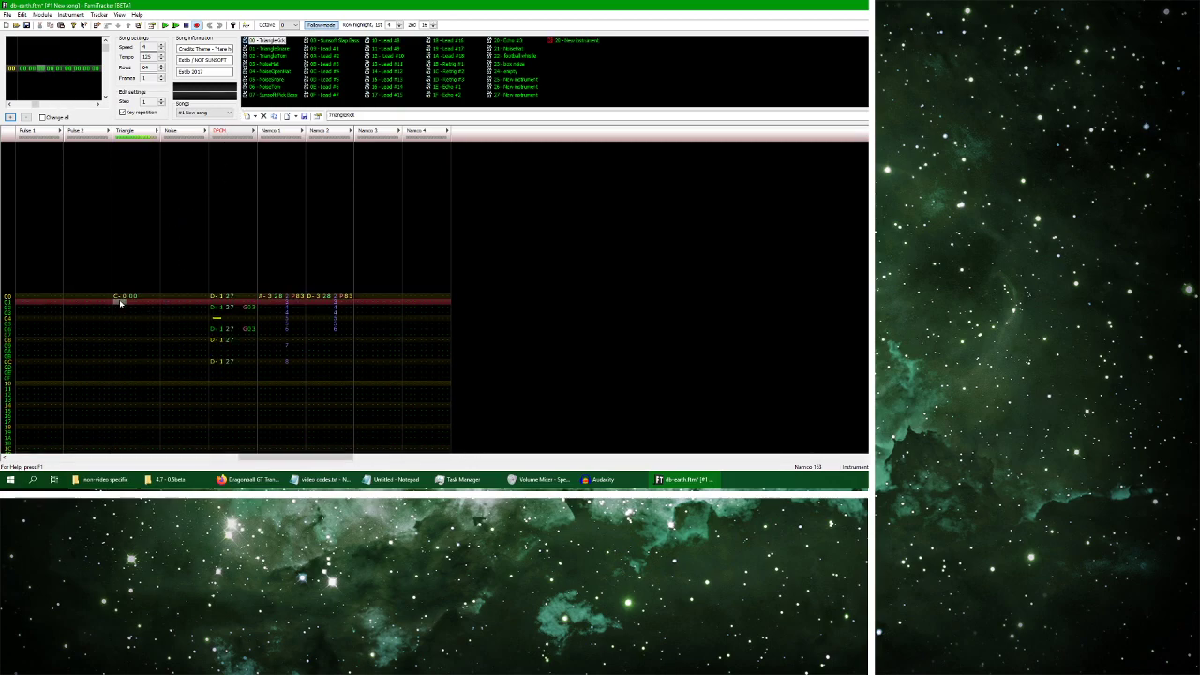
pyautogui.click(120, 321)
pyautogui.press('z')
pyautogui.click(119, 322)
pyautogui.press('z')
pyautogui.click(119, 322)
pyautogui.press('z')
# Try out box noise and several other existing instruments as 0-# notes from row 00 downwards in the Noise channel
pyautogui.click(179, 235)
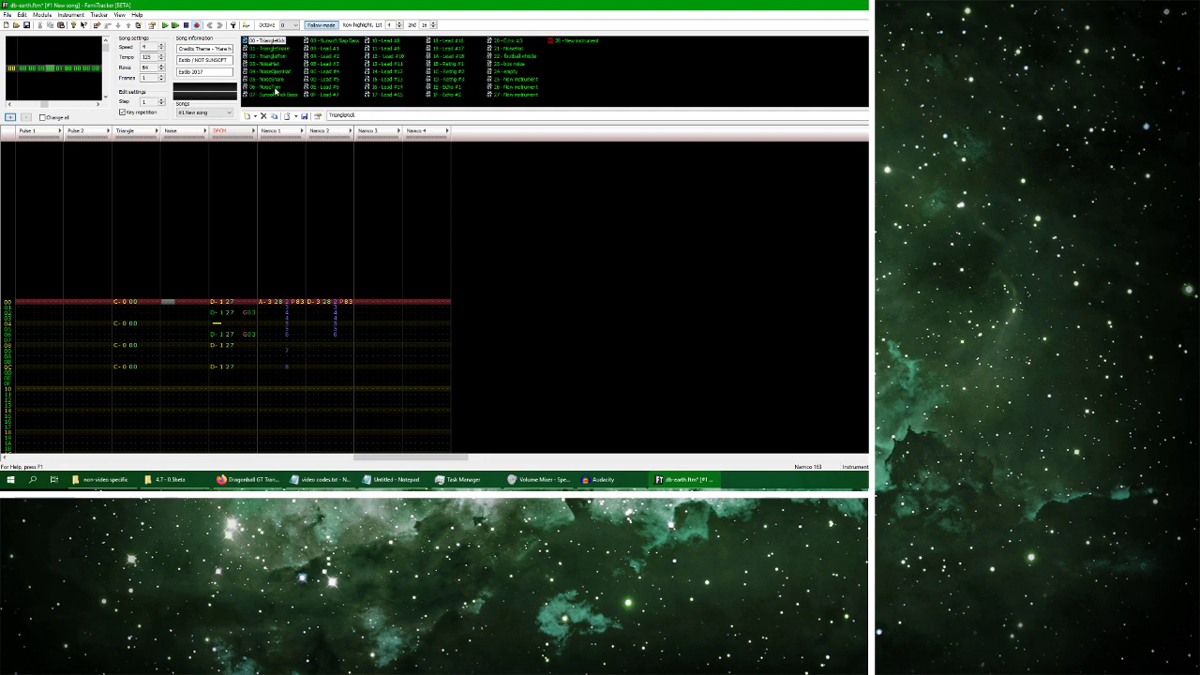
pyautogui.click(272, 87)
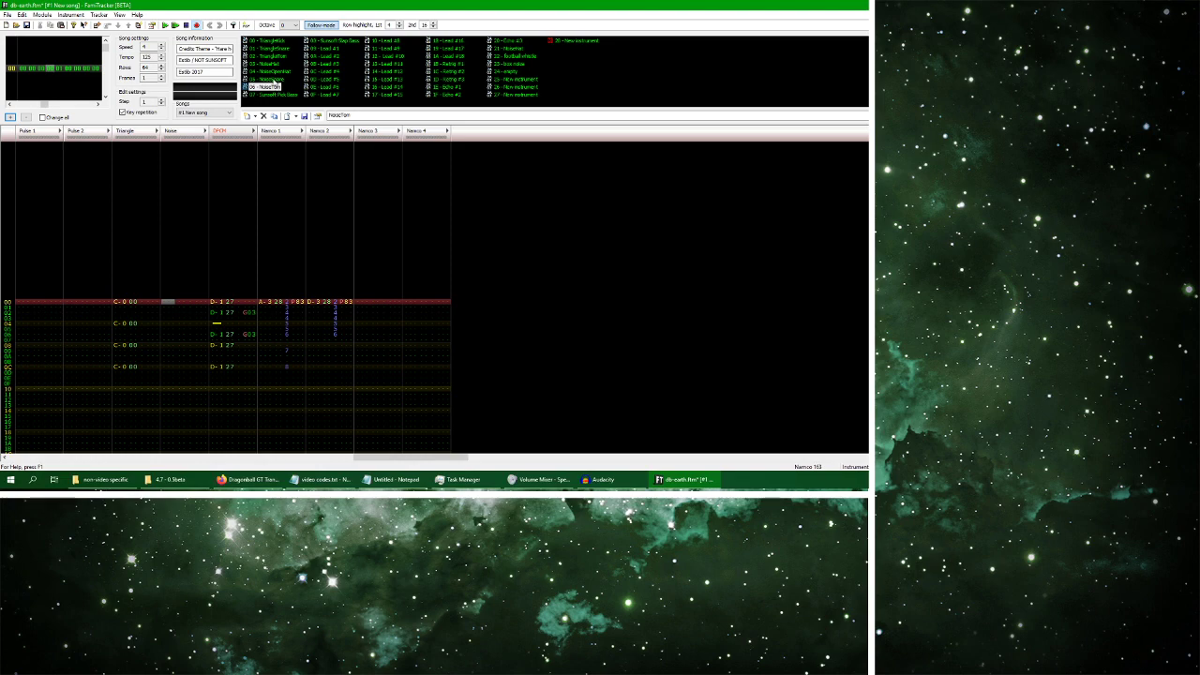
pyautogui.rightClick(568, 75)
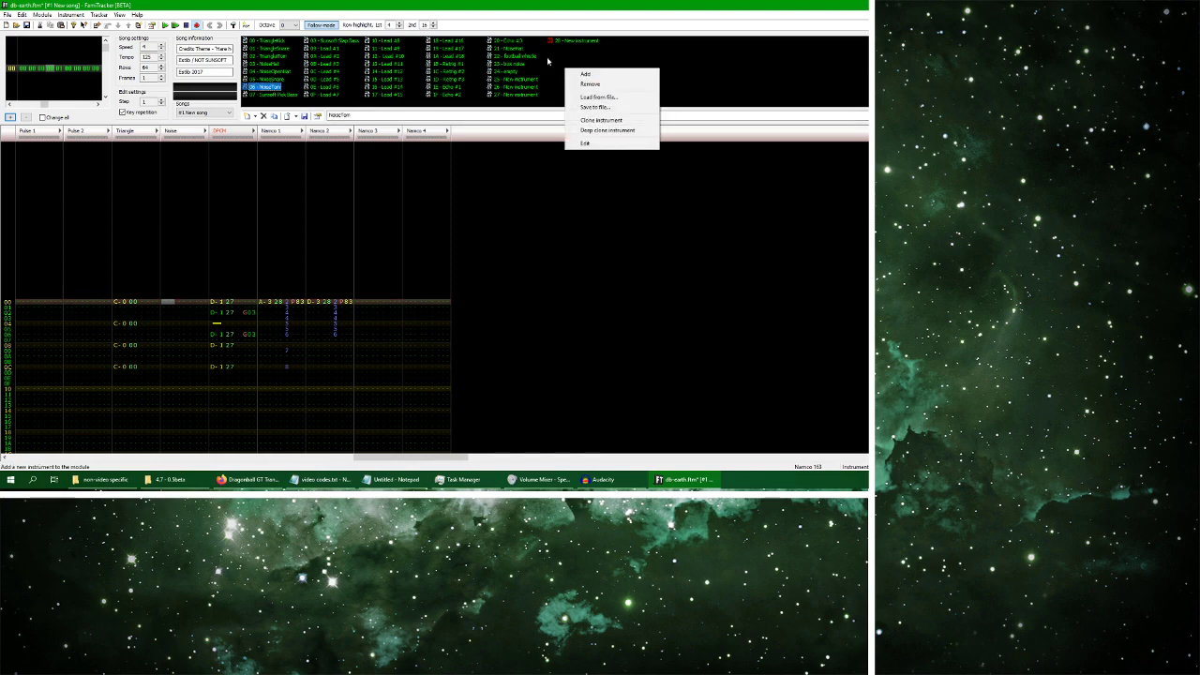
pyautogui.click(522, 71)
pyautogui.click(520, 65)
pyautogui.press('z')
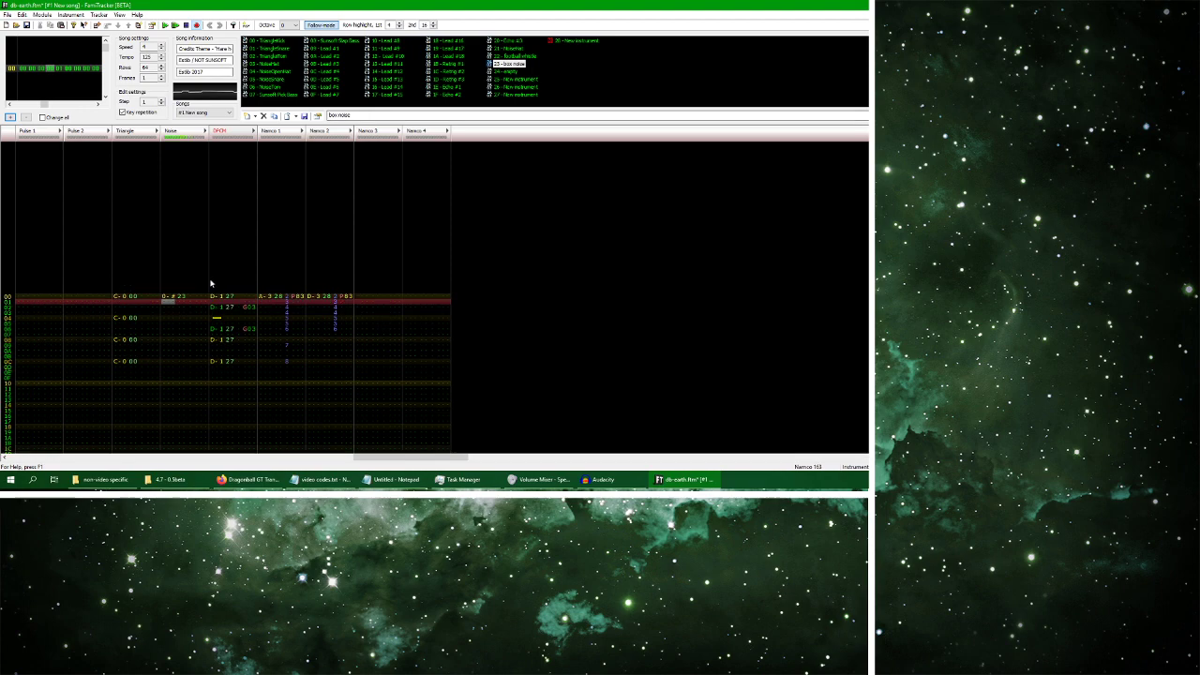
pyautogui.click(382, 79)
pyautogui.press('z')
pyautogui.click(380, 64)
pyautogui.press('z')
pyautogui.click(323, 49)
pyautogui.press('z')
pyautogui.click(324, 79)
pyautogui.press('z')
pyautogui.click(319, 95)
pyautogui.press('z')
pyautogui.click(441, 86)
pyautogui.press('z')
pyautogui.click(506, 71)
pyautogui.press('z')
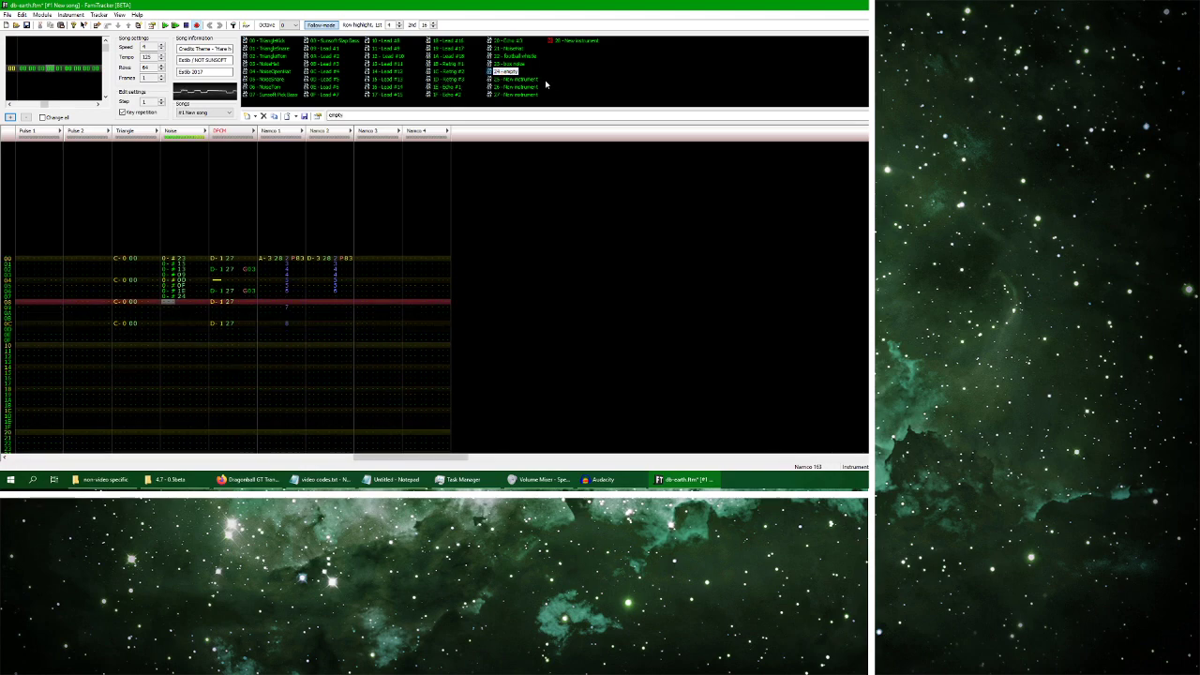
# Add a new instrument to the module and open it in the instrument editor
pyautogui.rightClick(569, 75)
pyautogui.click(597, 83)
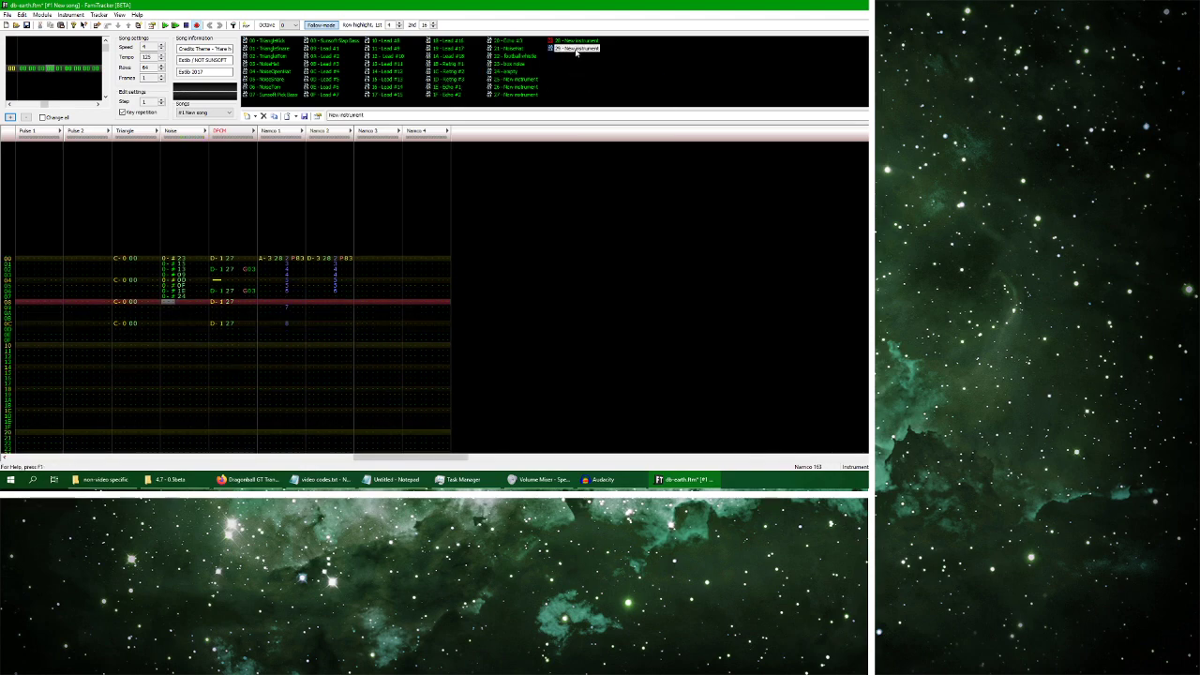
pyautogui.doubleClick(576, 48)
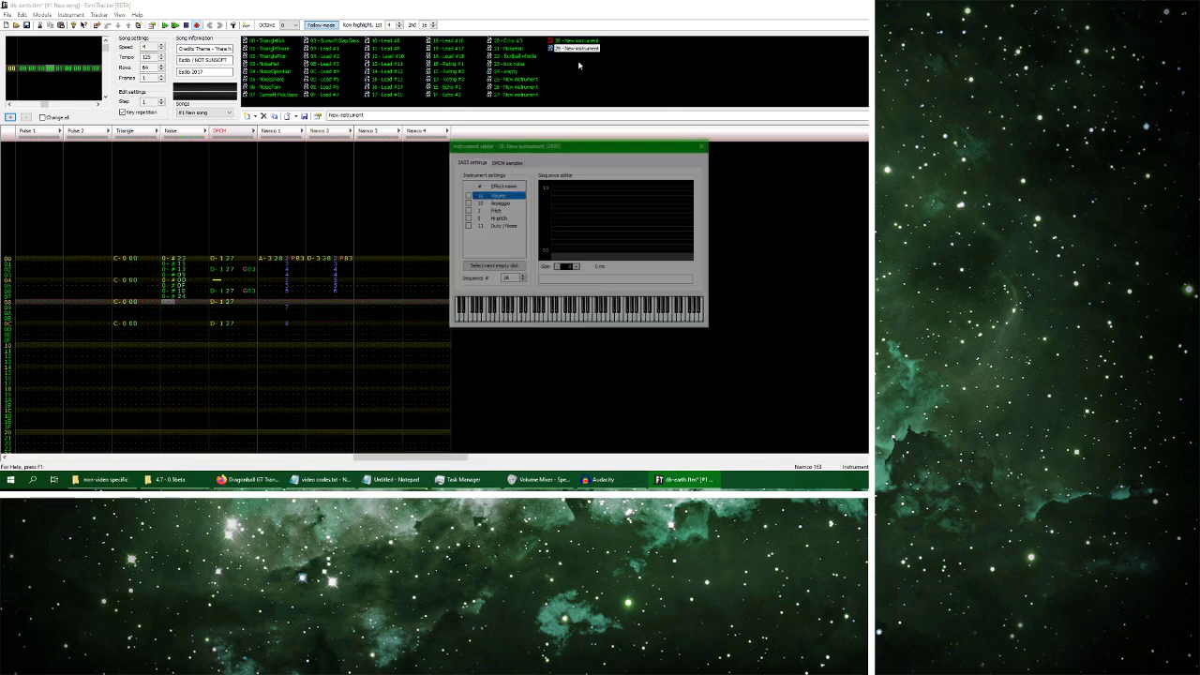
# Browse backwards through the existing volume sequences for the new instrument to the one reading 12 4 2 1 0
pyautogui.click(522, 281)
pyautogui.click(522, 281)
pyautogui.click(522, 281)
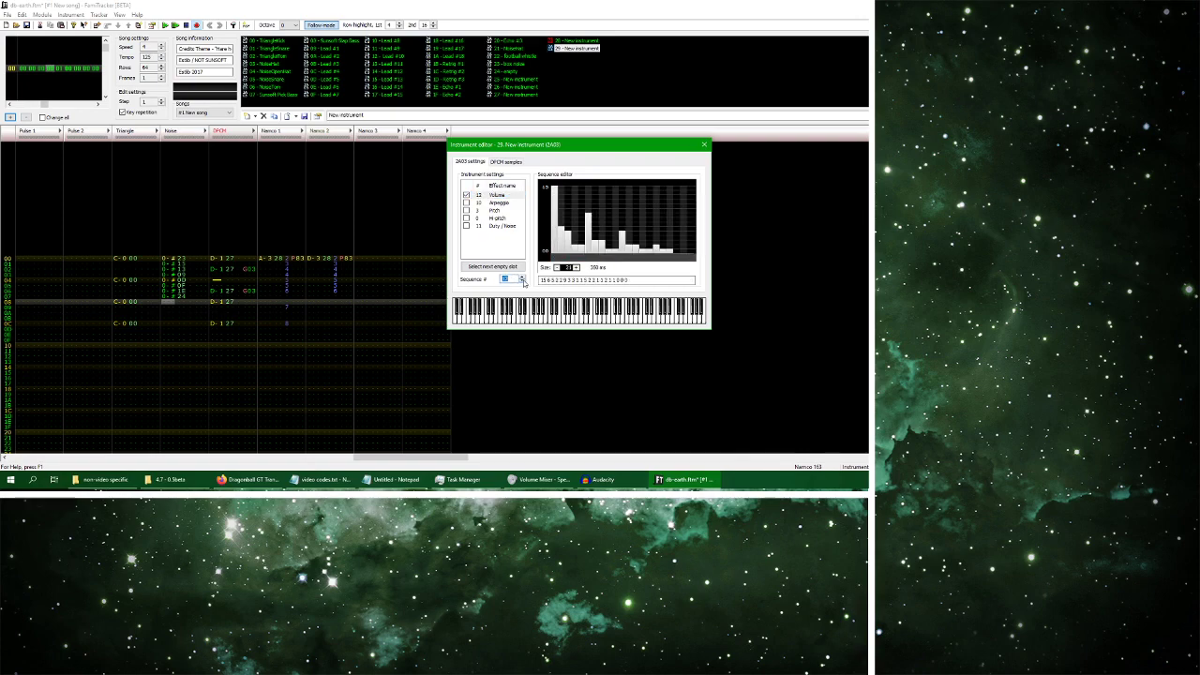
pyautogui.click(522, 281)
pyautogui.click(522, 282)
pyautogui.click(522, 281)
pyautogui.click(522, 281)
pyautogui.click(522, 281)
pyautogui.click(522, 281)
pyautogui.click(522, 281)
pyautogui.click(522, 281)
pyautogui.click(523, 281)
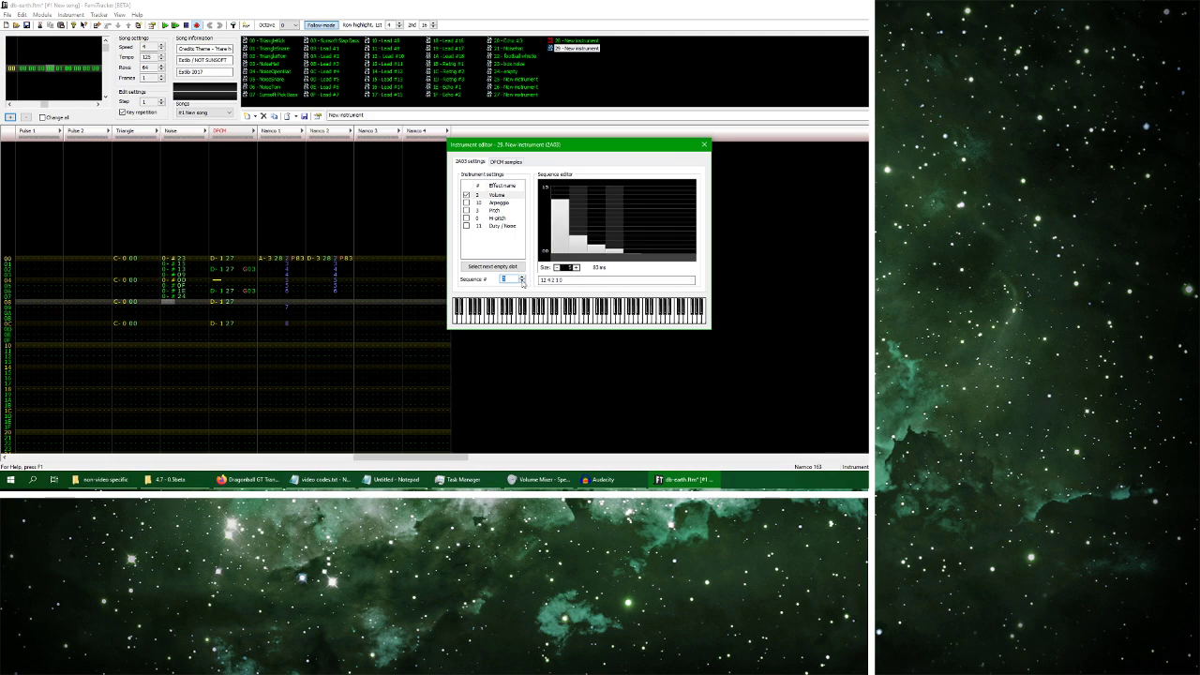
pyautogui.click(522, 281)
pyautogui.click(523, 281)
pyautogui.click(522, 278)
# Audition the 12 4 2 1 0 volume sequence at various pitches and look at the lower-numbered sequences
pyautogui.click(536, 314)
pyautogui.click(560, 314)
pyautogui.click(507, 314)
pyautogui.click(486, 314)
pyautogui.click(464, 314)
pyautogui.click(454, 314)
pyautogui.click(462, 316)
pyautogui.click(457, 316)
pyautogui.click(457, 314)
pyautogui.click(456, 314)
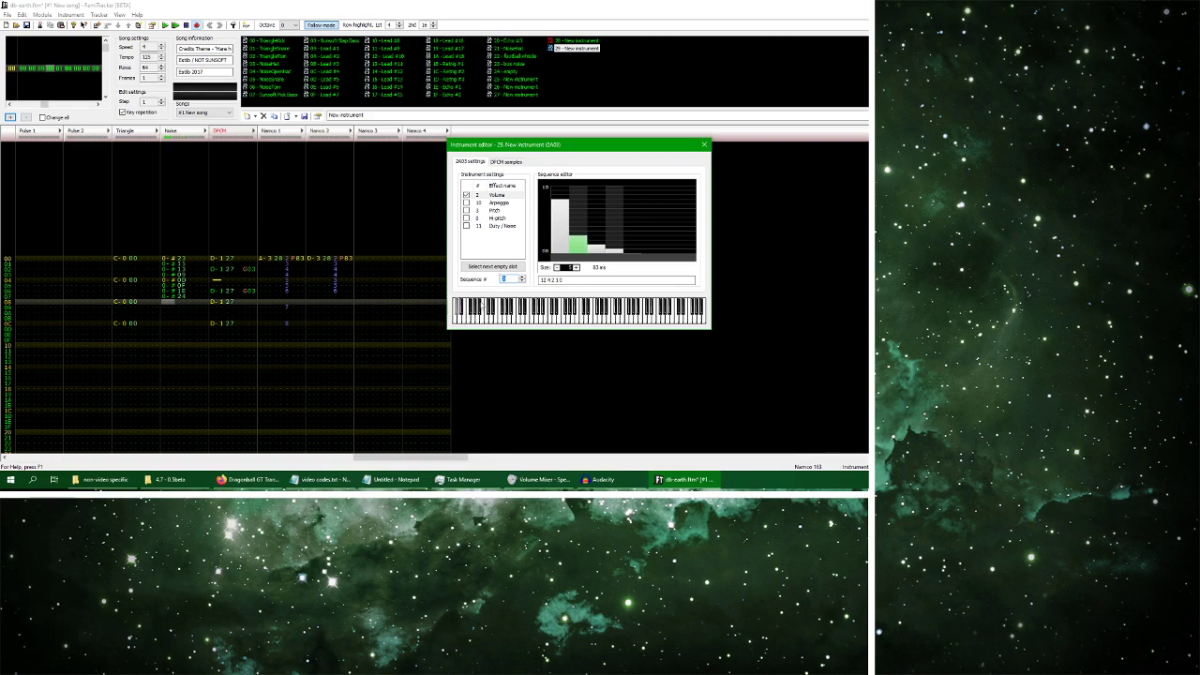
pyautogui.click(523, 281)
pyautogui.click(523, 281)
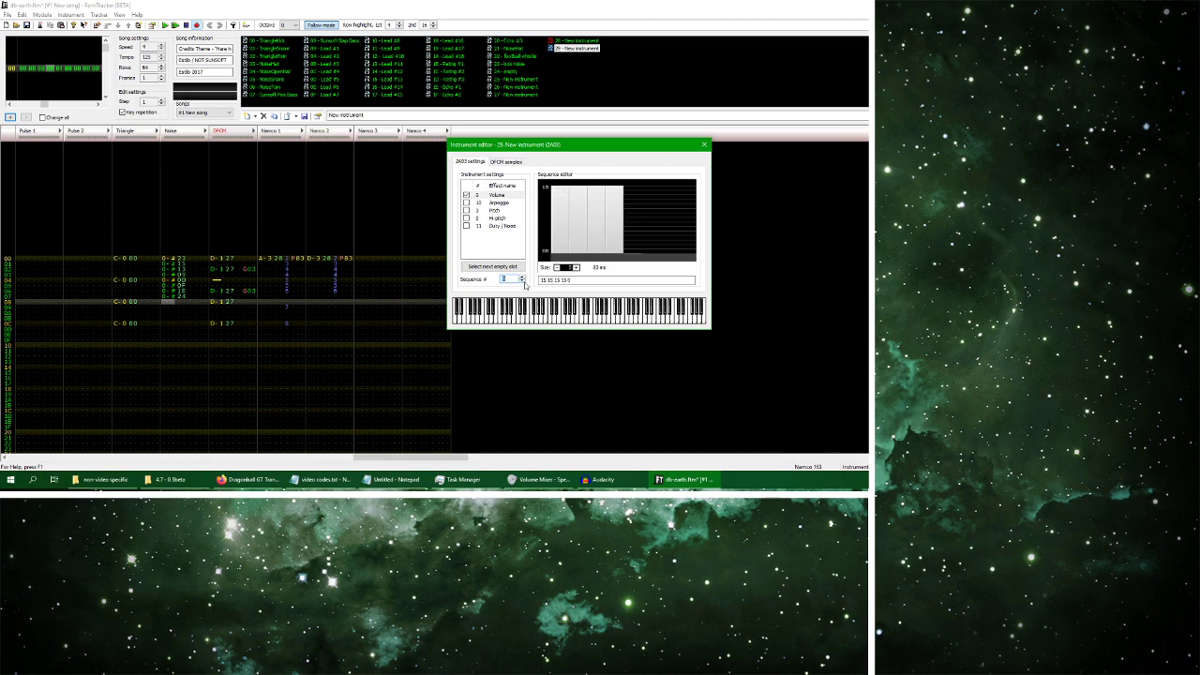
# Assign the next empty volume sequence to instrument 29, lengthen it to 9 steps and draw a decay from about 14 down to 0
pyautogui.click(494, 267)
pyautogui.click(577, 269)
pyautogui.click(576, 269)
pyautogui.click(577, 269)
pyautogui.moveTo(555, 190)
pyautogui.mouseDown()
pyautogui.moveTo(627, 204)
pyautogui.moveTo(657, 225)
pyautogui.moveTo(652, 258)
pyautogui.mouseUp()
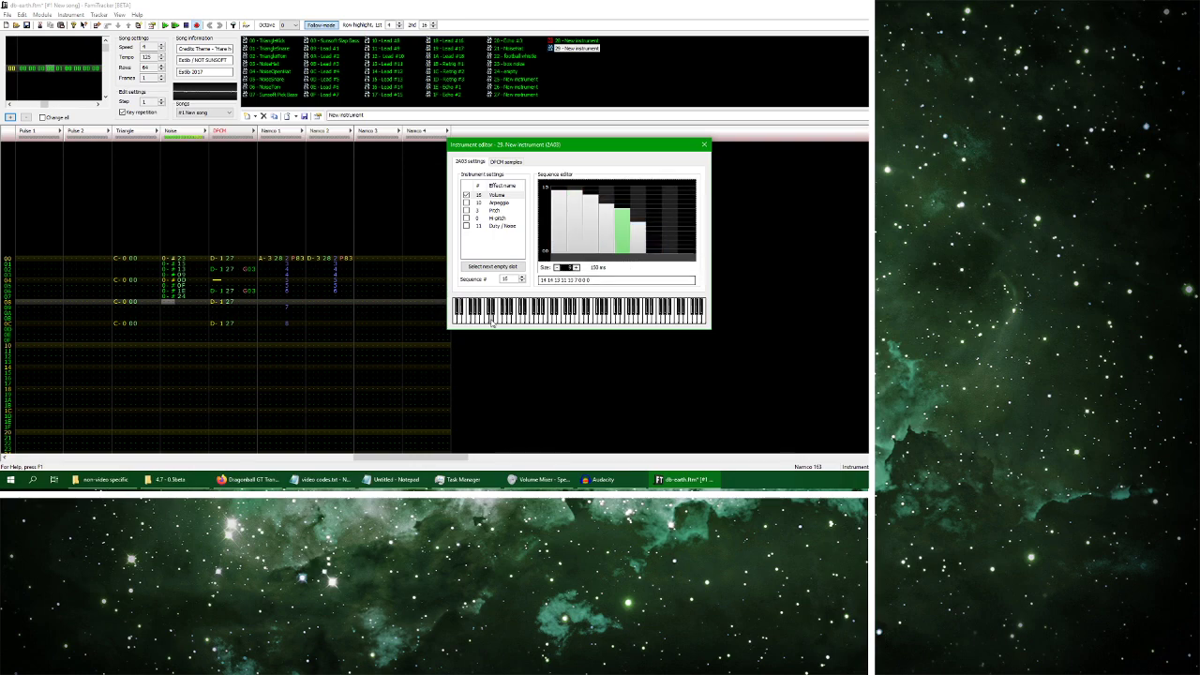
pyautogui.click(559, 186)
pyautogui.click(591, 212)
pyautogui.moveTo(579, 213)
pyautogui.mouseDown()
pyautogui.moveTo(604, 227)
pyautogui.moveTo(592, 239)
pyautogui.moveTo(623, 234)
pyautogui.moveTo(645, 255)
pyautogui.moveTo(623, 243)
pyautogui.mouseUp()
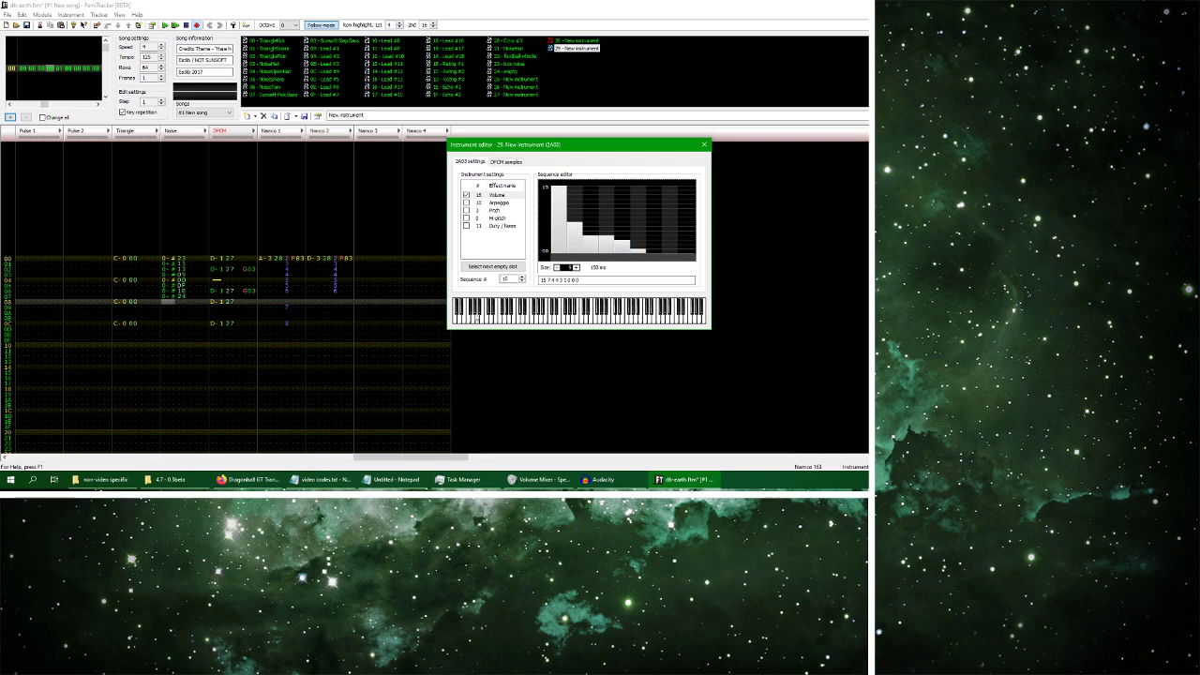
pyautogui.click(477, 312)
pyautogui.click(458, 314)
pyautogui.click(703, 145)
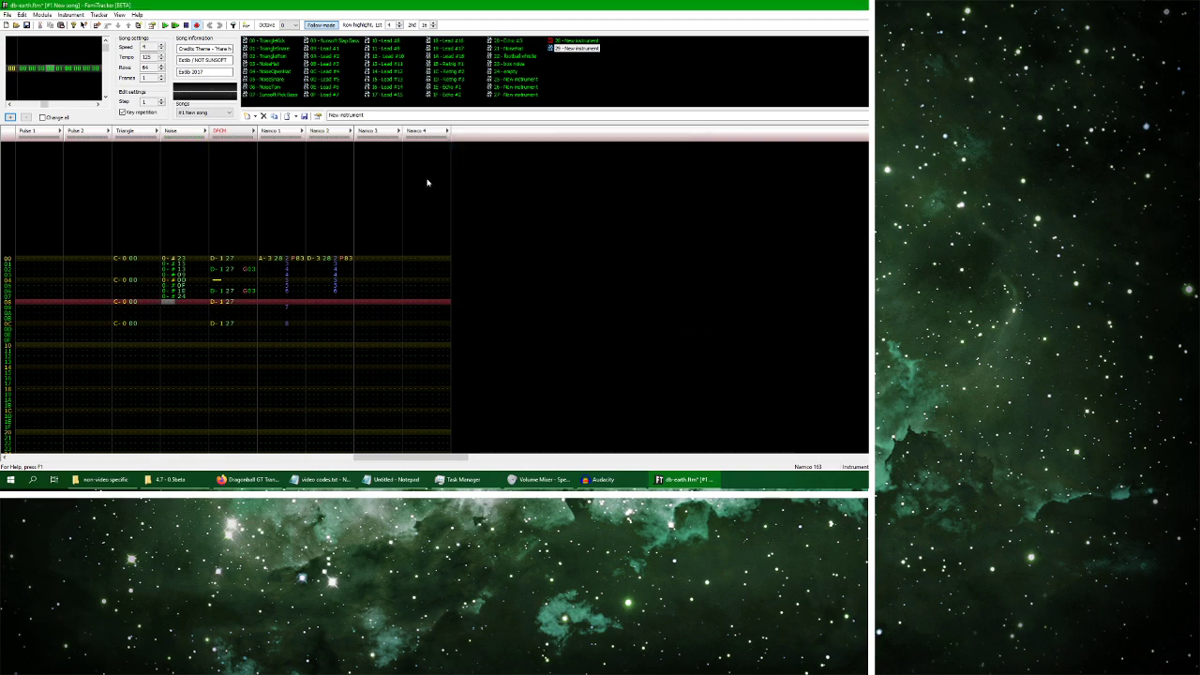
# Replace the test notes in the Noise channel with 0-# notes of instrument 29 on rows 00, 04, 08 and 0C only
pyautogui.click(169, 259)
pyautogui.press('z')
pyautogui.press('Delete')
pyautogui.press('Delete')
pyautogui.press('Delete')
pyautogui.press('z')
pyautogui.press('Delete')
pyautogui.press('Delete')
pyautogui.press('Delete')
pyautogui.press('z')
pyautogui.press('Delete')
pyautogui.press('Delete')
pyautogui.press('Delete')
pyautogui.press('z')
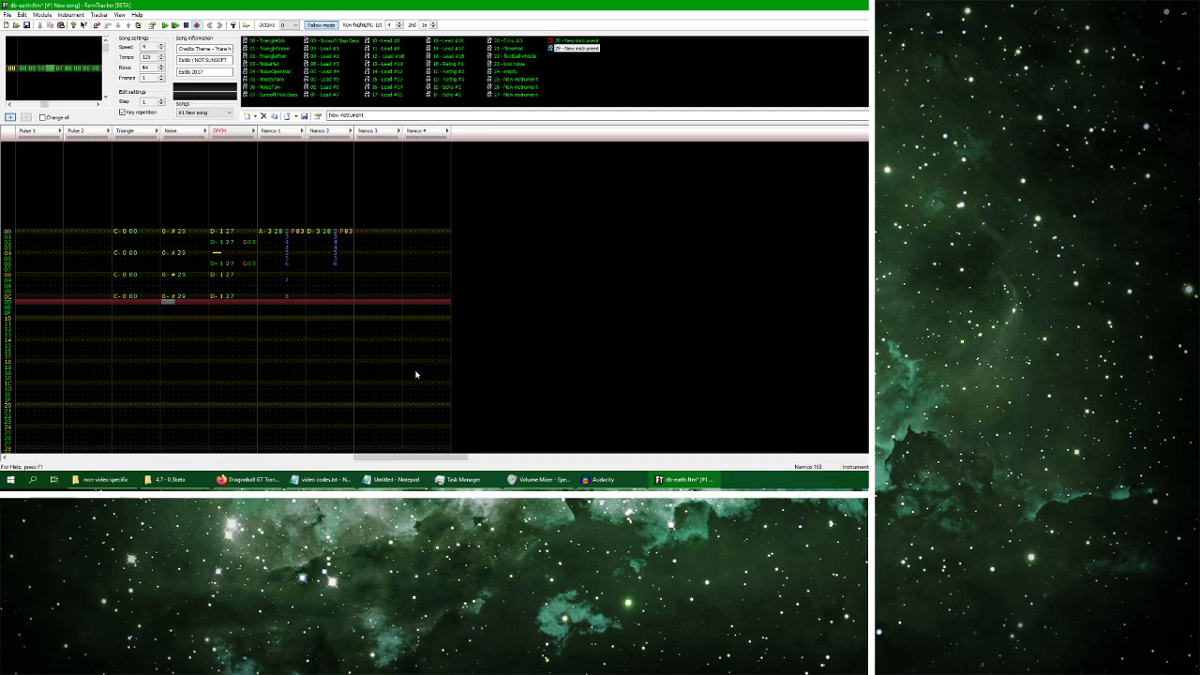
# In Audacity, preview the Remove Vocals effect again, lower the High Cut for Vocals frequency and preview it once more
pyautogui.hotkey('alt', 'Tab')
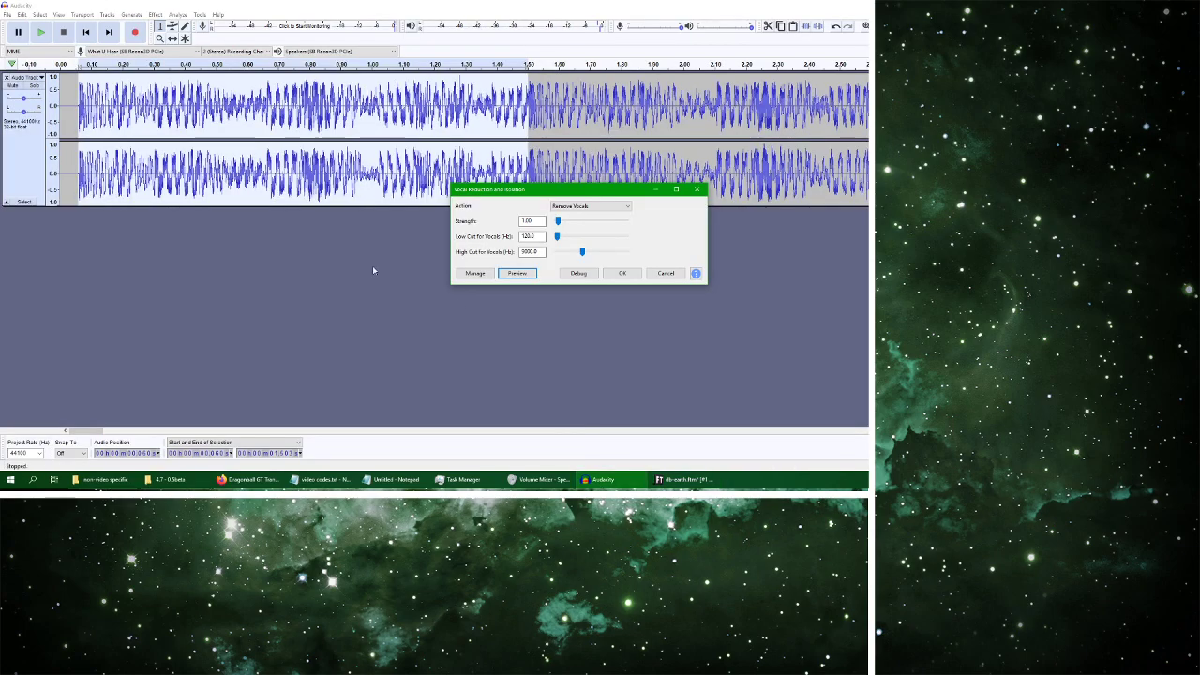
pyautogui.click(517, 272)
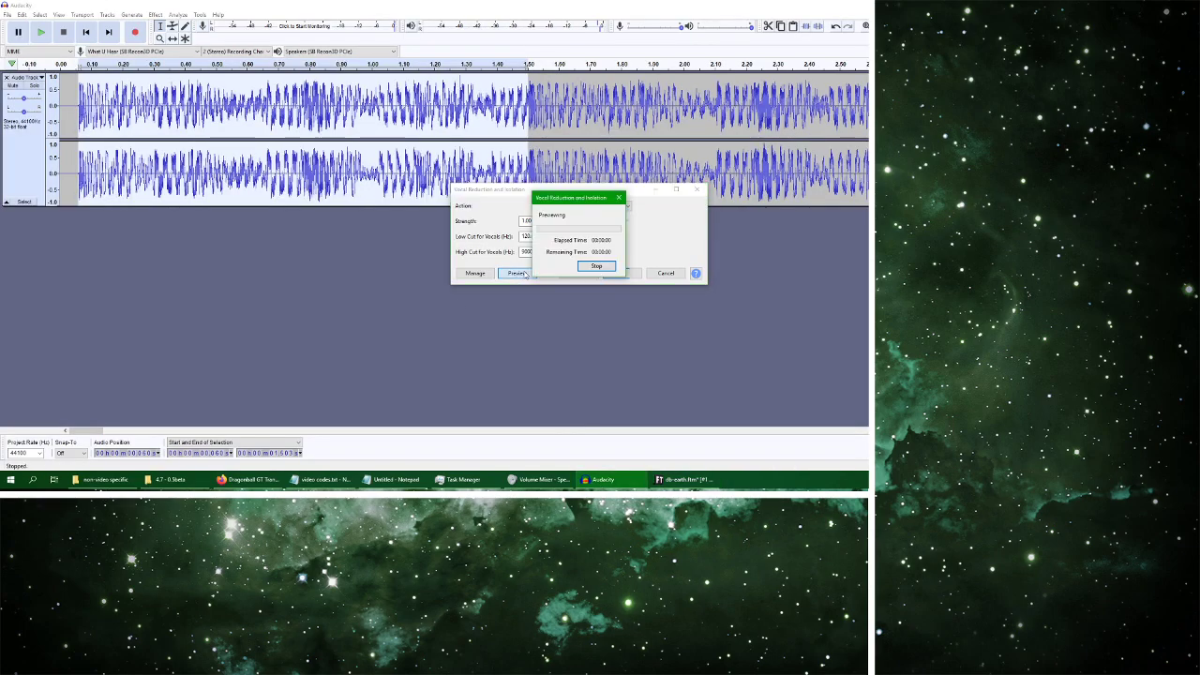
pyautogui.click(598, 267)
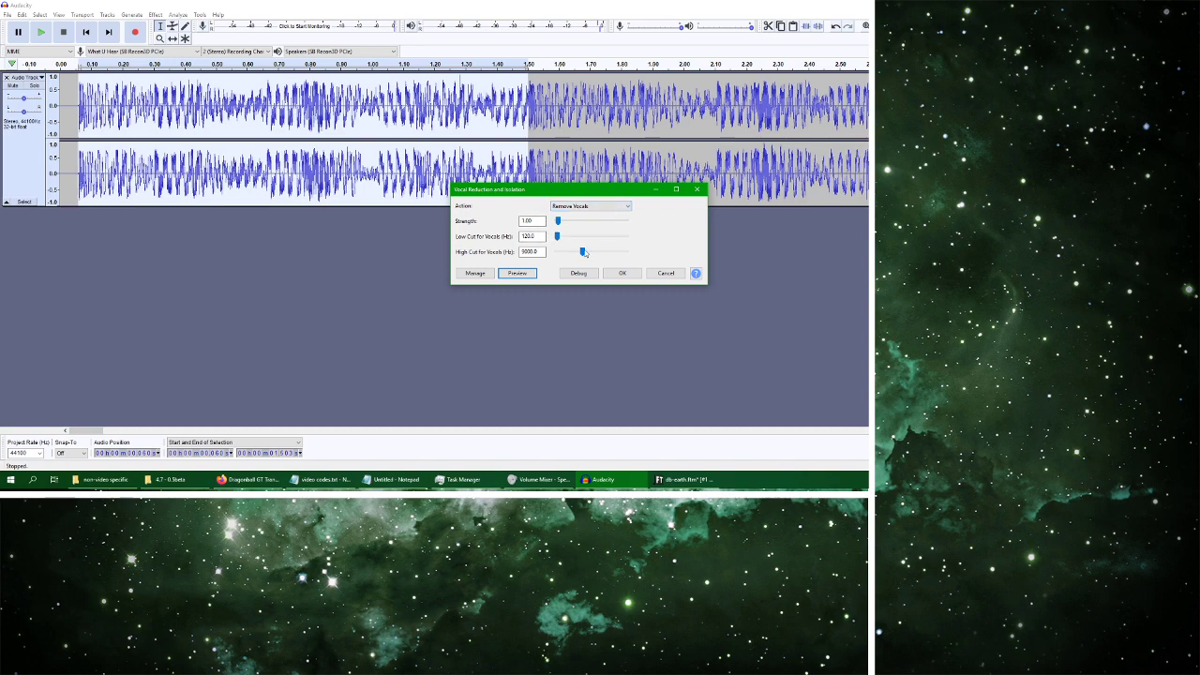
pyautogui.moveTo(581, 253); pyautogui.dragTo(568, 252)
pyautogui.click(511, 272)
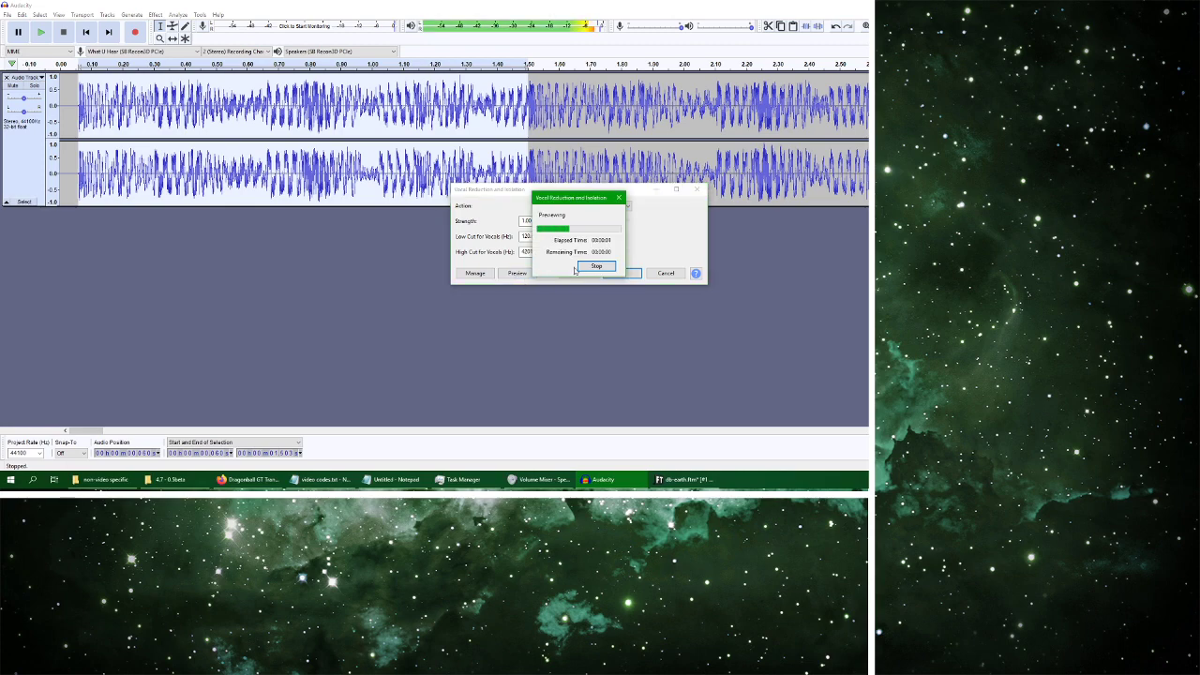
pyautogui.click(595, 267)
# Return to FamiTracker, place the cursor at row 01 and select the noise hat instrument 03
pyautogui.click(682, 479)
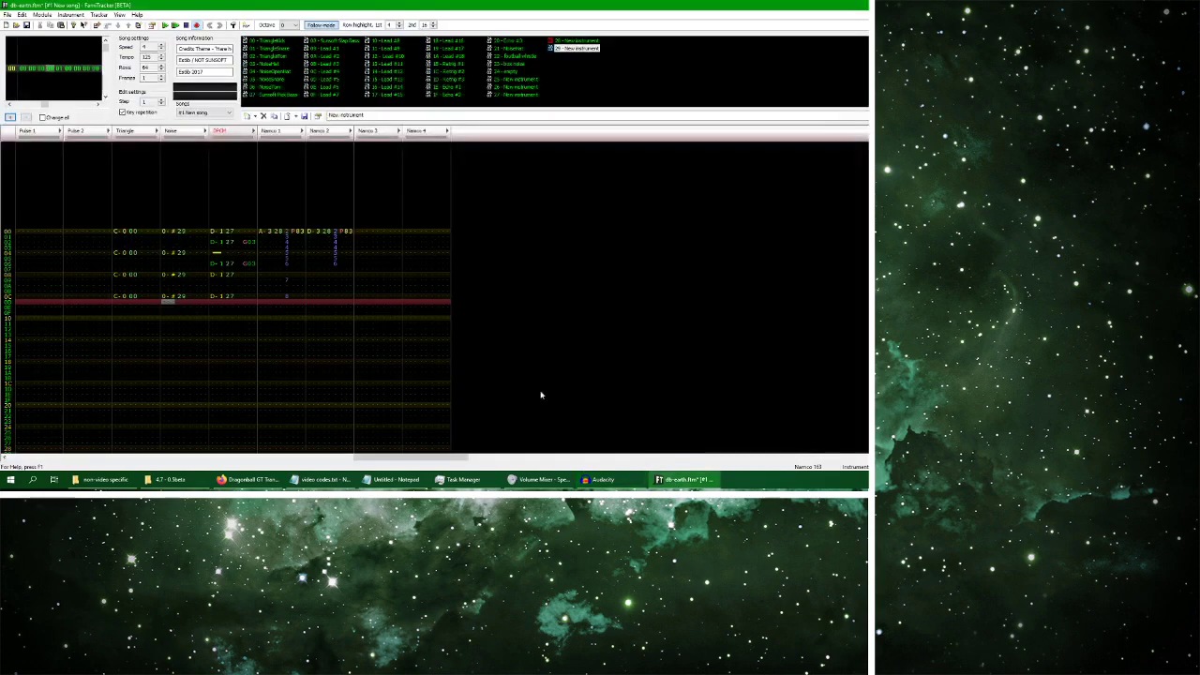
pyautogui.click(169, 236)
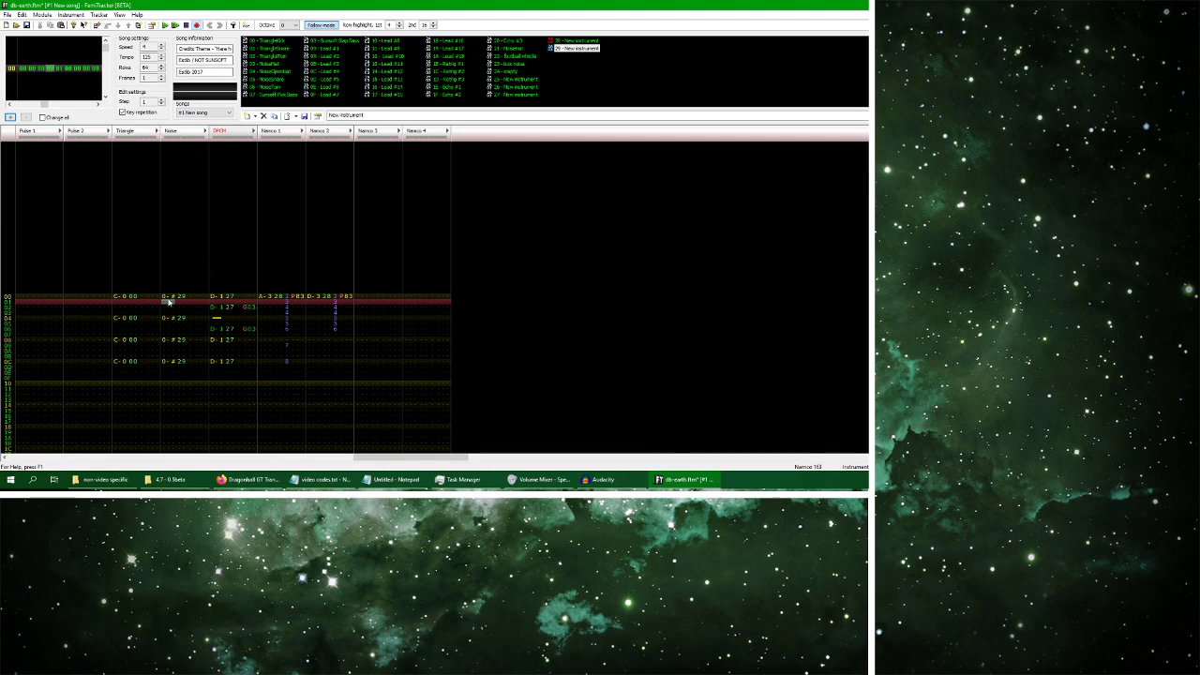
pyautogui.click(119, 308)
pyautogui.click(119, 298)
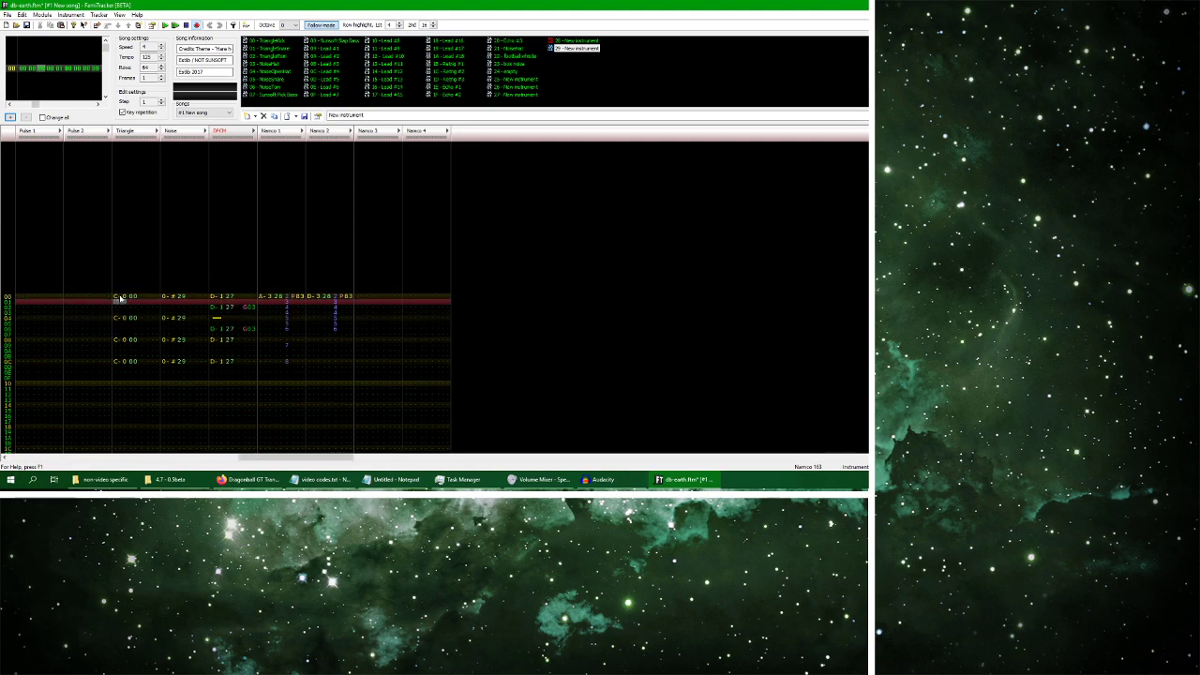
pyautogui.click(275, 64)
pyautogui.press('z')
pyautogui.press('z')
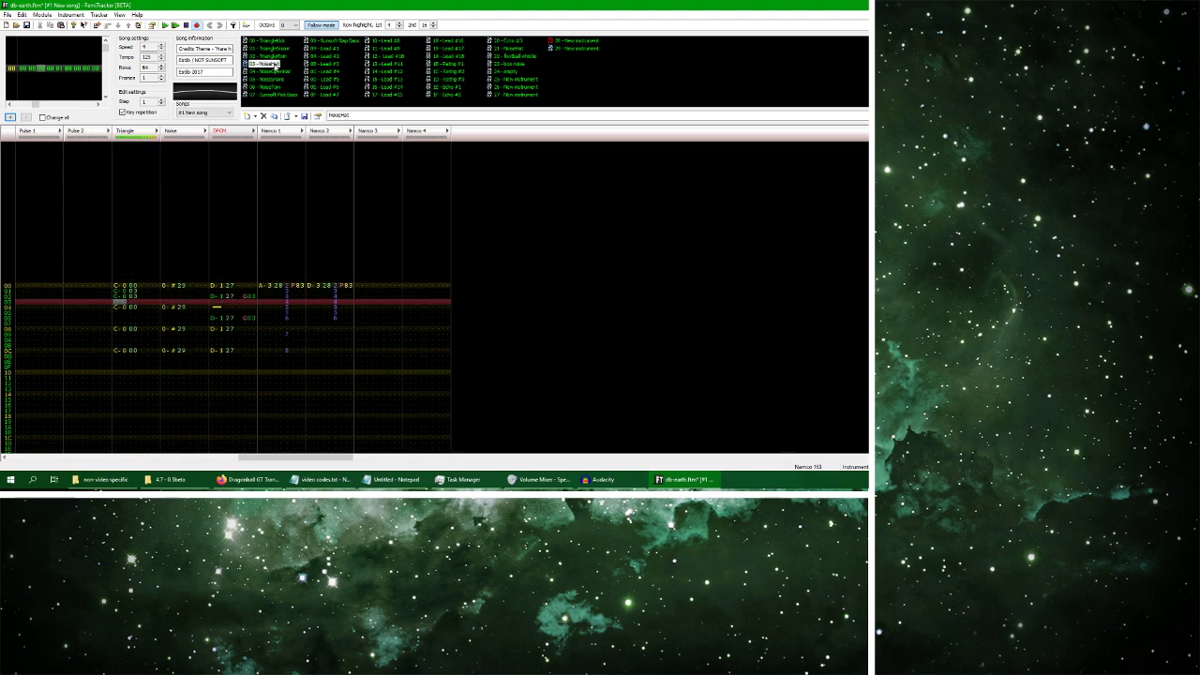
pyautogui.hotkey('ctrl', 'z')
pyautogui.hotkey('ctrl', 'z')
# Enter 0-# notes with noise hat instrument 03 on rows 01 and 02 of the Noise channel
pyautogui.press('Tab')
pyautogui.press('z')
pyautogui.press('z')
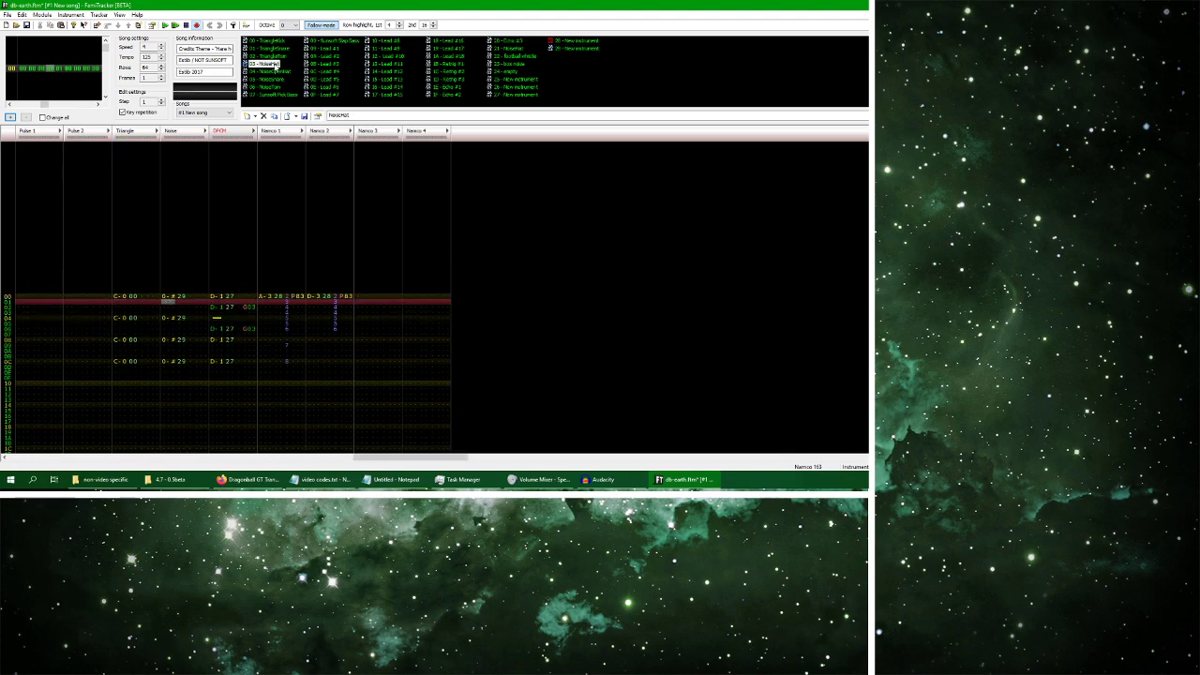
# Add Gxx row delays to the two noise hat notes, using G03 on row 01, and play the pattern
pyautogui.press('Right')
pyautogui.press('Right')
pyautogui.press('Up')
pyautogui.press('Up')
pyautogui.press('Right')
pyautogui.press('Right')
pyautogui.press('g')
pyautogui.press('g')
pyautogui.press('Up')
pyautogui.press('Up')
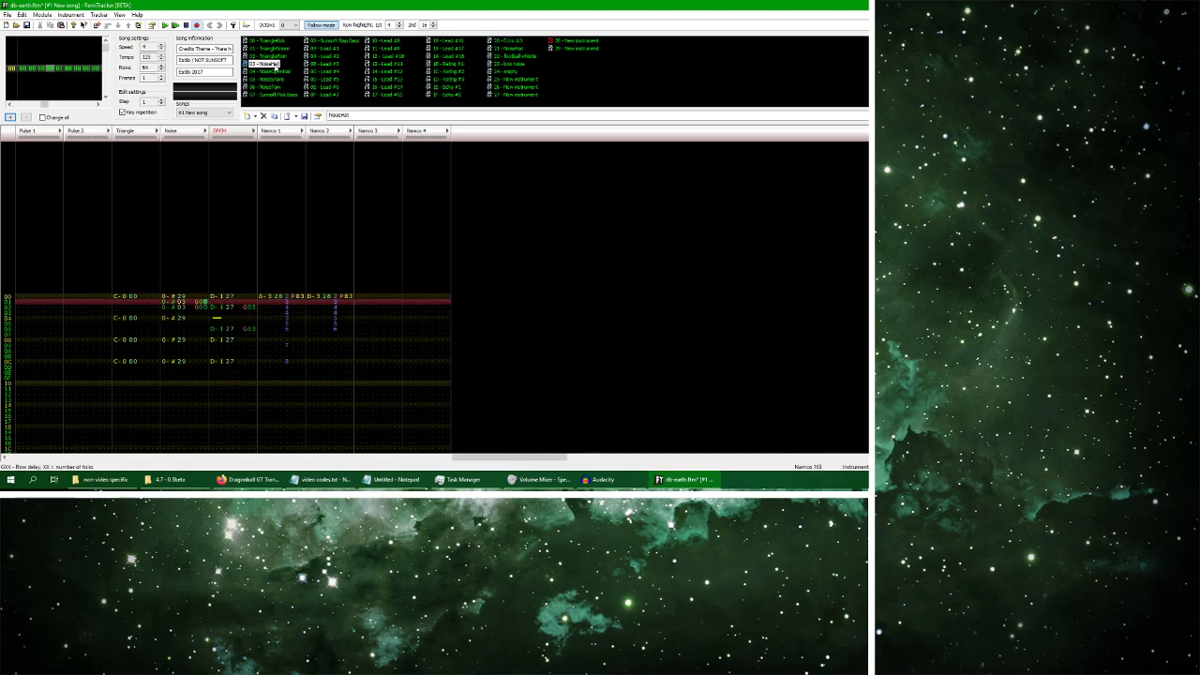
pyautogui.press('3')
pyautogui.press('3')
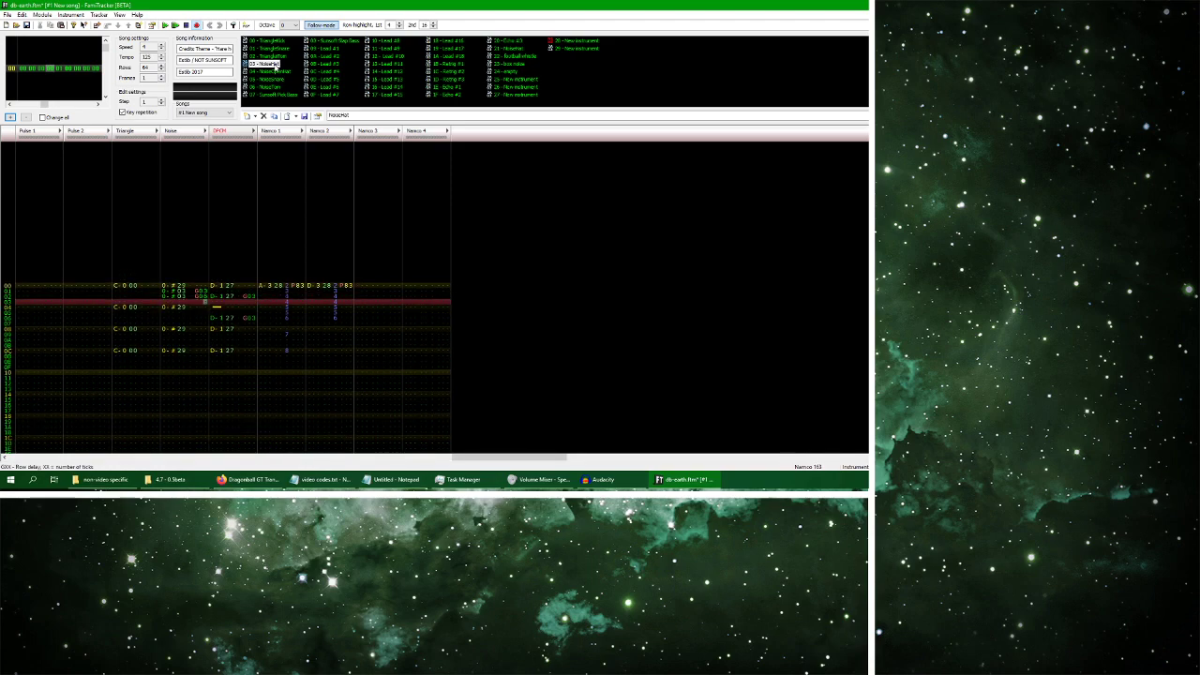
pyautogui.click(166, 26)
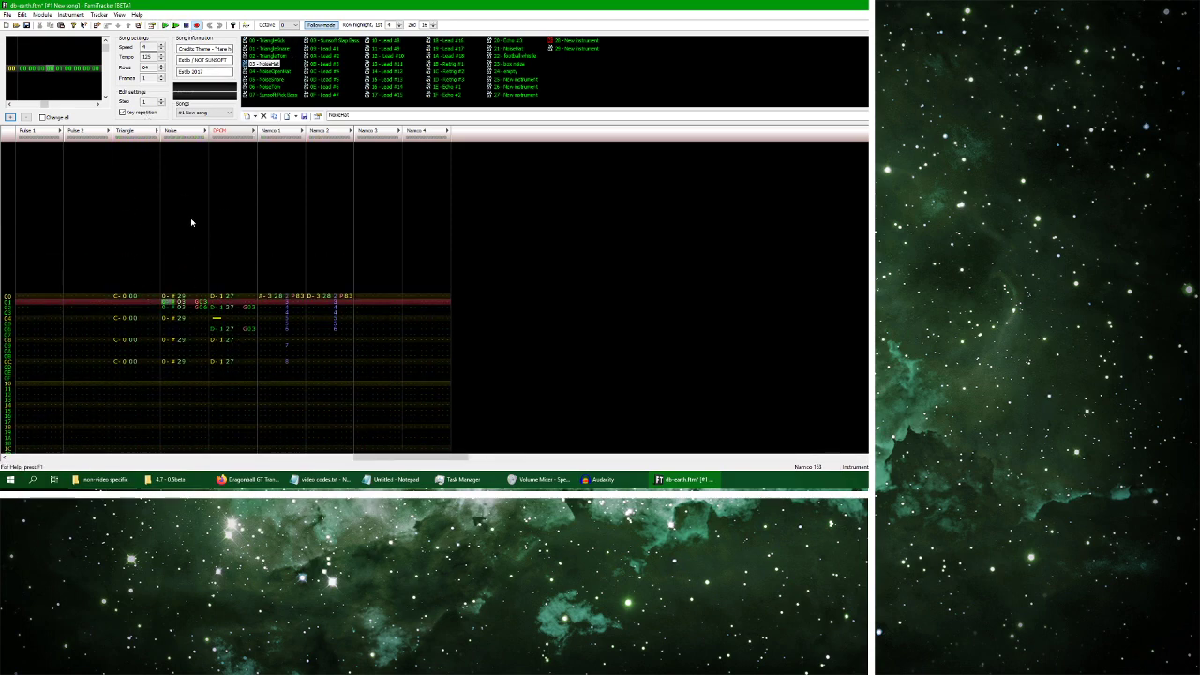
# Add another new instrument for the Triangle channel, open it in the instrument editor and enable its arpeggio sequence
pyautogui.click(119, 297)
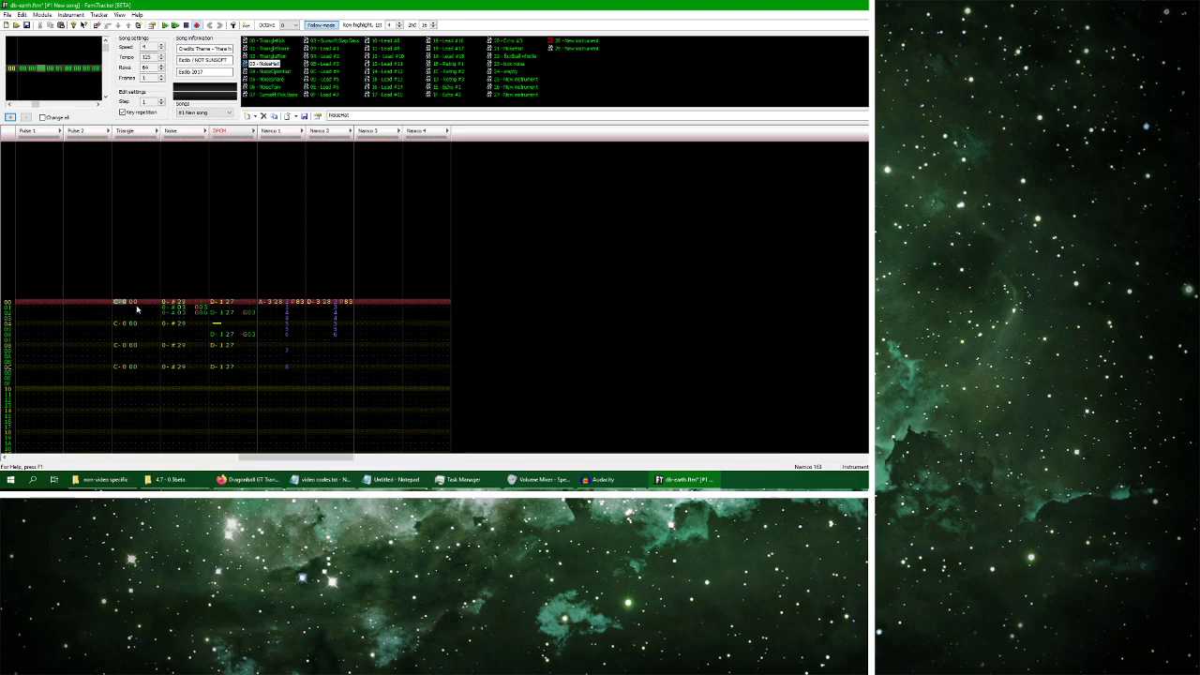
pyautogui.rightClick(597, 65)
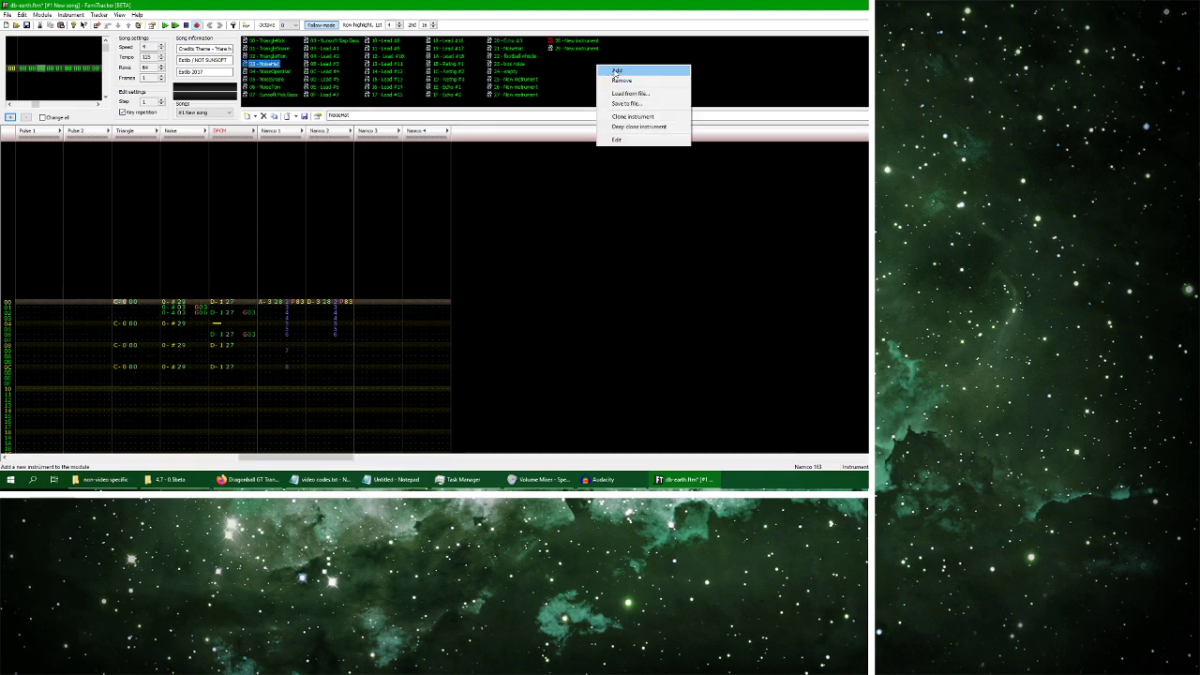
pyautogui.click(617, 71)
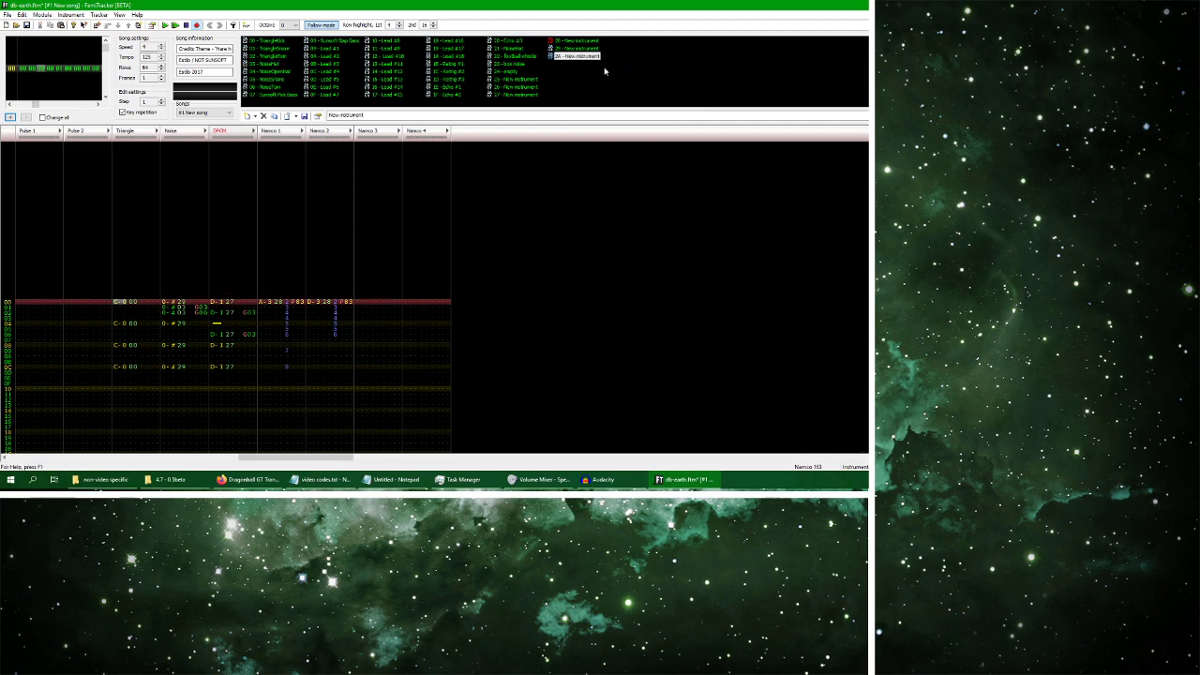
pyautogui.doubleClick(580, 57)
pyautogui.click(466, 202)
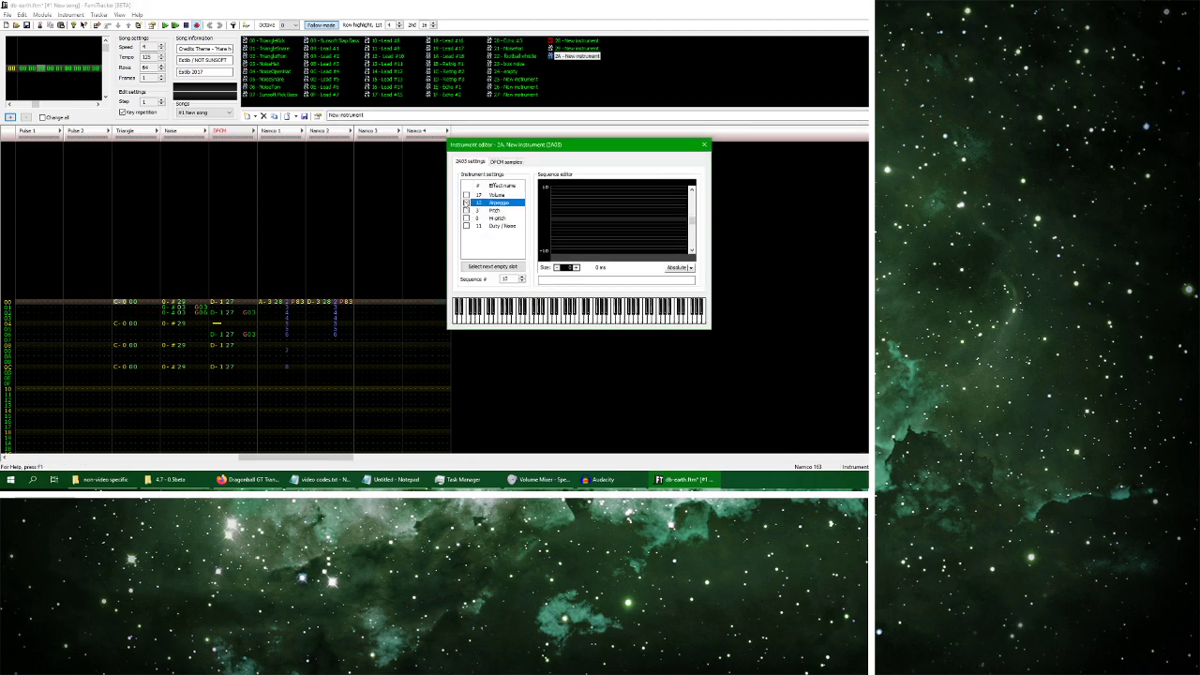
# Assign an empty arpeggio sequence slot to instrument 2A, size it to 10 steps and draw a descending curve over the first four
pyautogui.click(493, 267)
pyautogui.click(577, 268)
pyautogui.click(577, 268)
pyautogui.click(578, 268)
pyautogui.click(577, 268)
pyautogui.click(578, 268)
pyautogui.moveTo(692, 220); pyautogui.dragTo(692, 219)
pyautogui.click(570, 221)
pyautogui.click(584, 231)
pyautogui.click(597, 250)
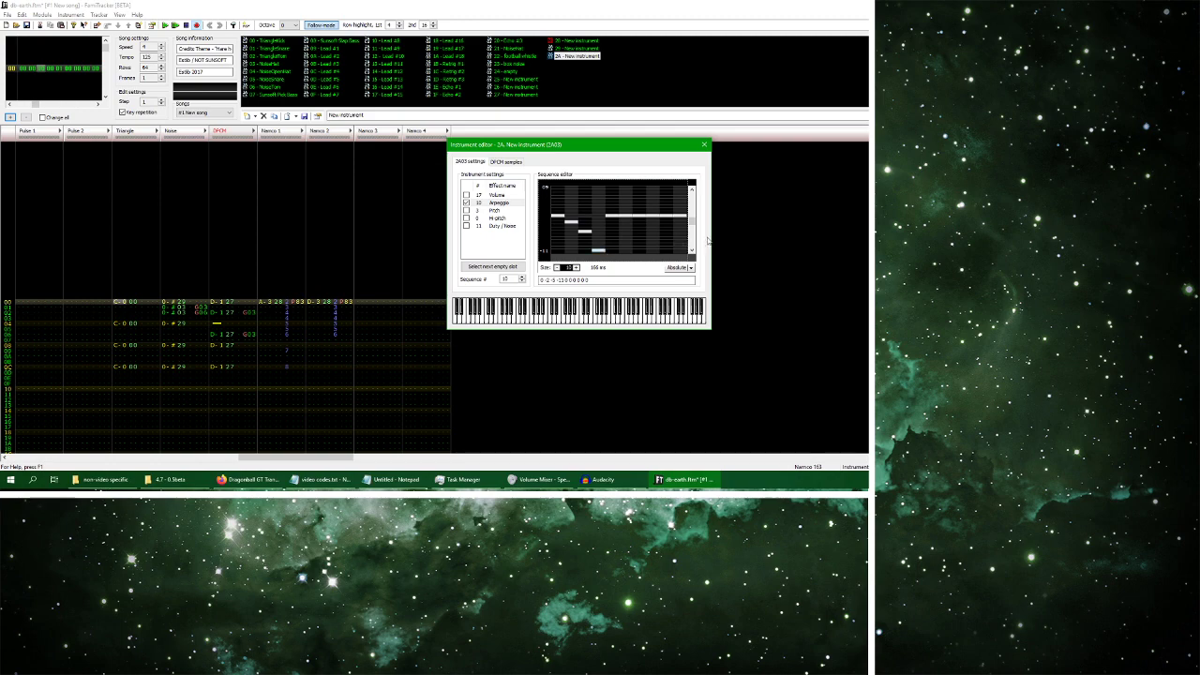
# Continue the descending arpeggio with three more, lower steps and shorten the sequence to 7 steps
pyautogui.moveTo(692, 221); pyautogui.dragTo(692, 228)
pyautogui.click(612, 208)
pyautogui.click(626, 231)
pyautogui.click(643, 249)
pyautogui.moveTo(693, 229); pyautogui.dragTo(692, 231)
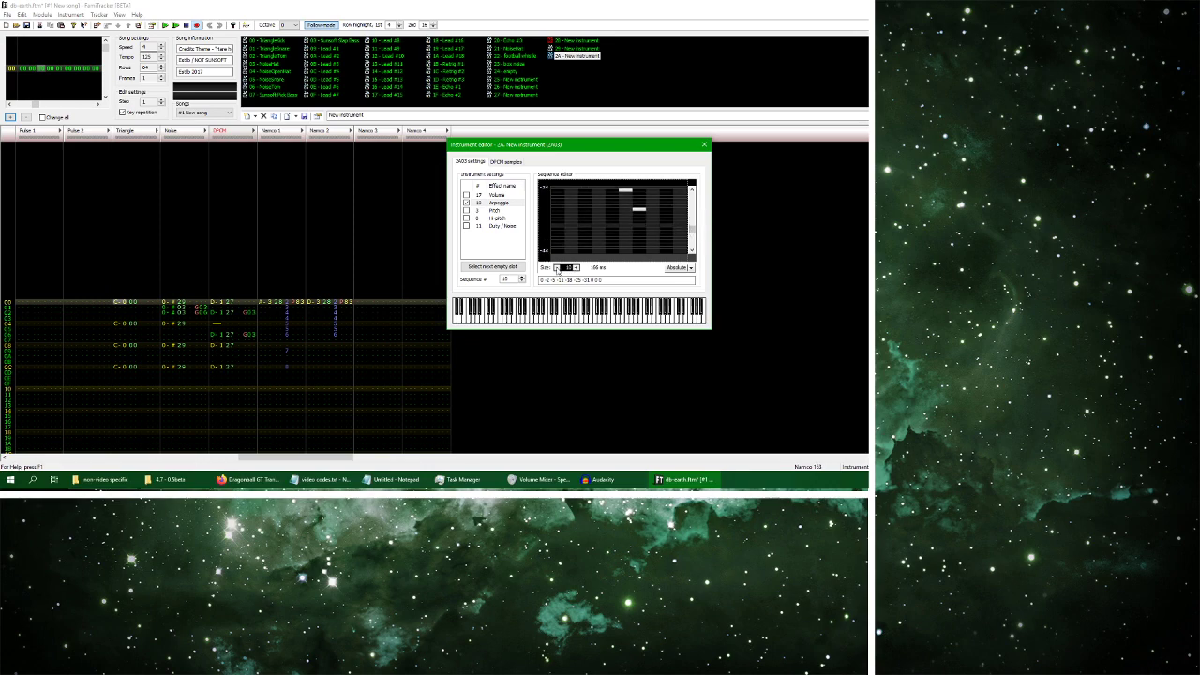
pyautogui.click(557, 268)
pyautogui.click(558, 268)
pyautogui.click(558, 268)
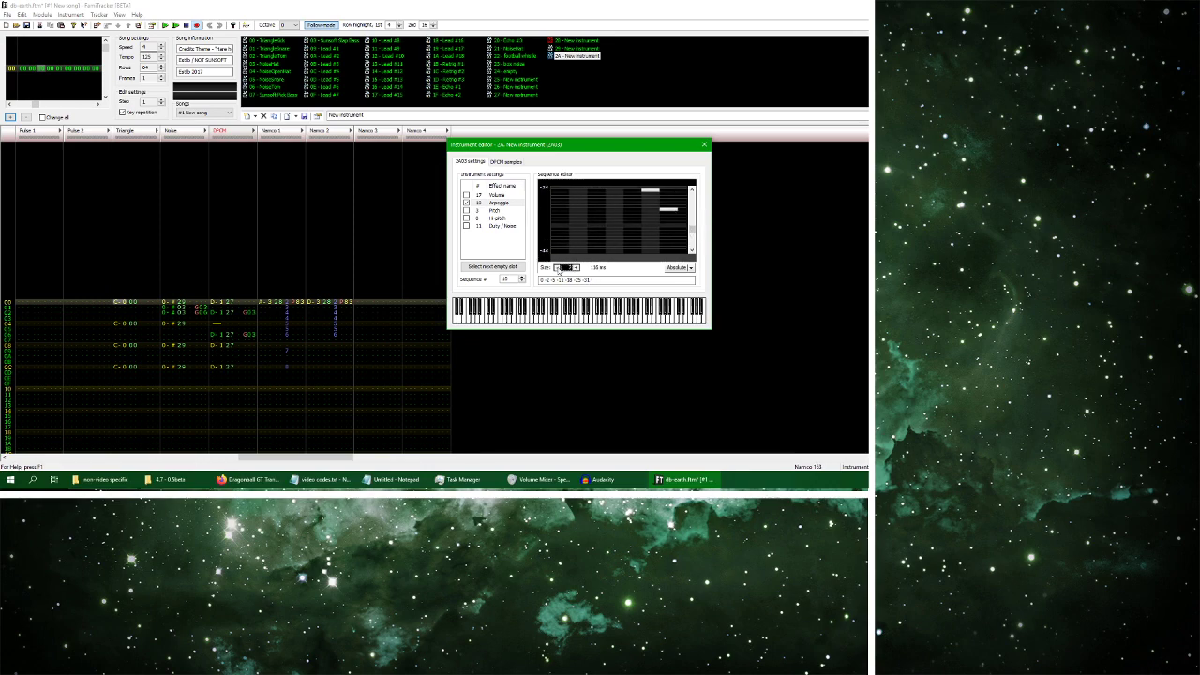
# Enable the volume sequence of instrument 2A, check the TriangleKick instrument 00's volume envelope, and reopen instrument 2A
pyautogui.click(466, 194)
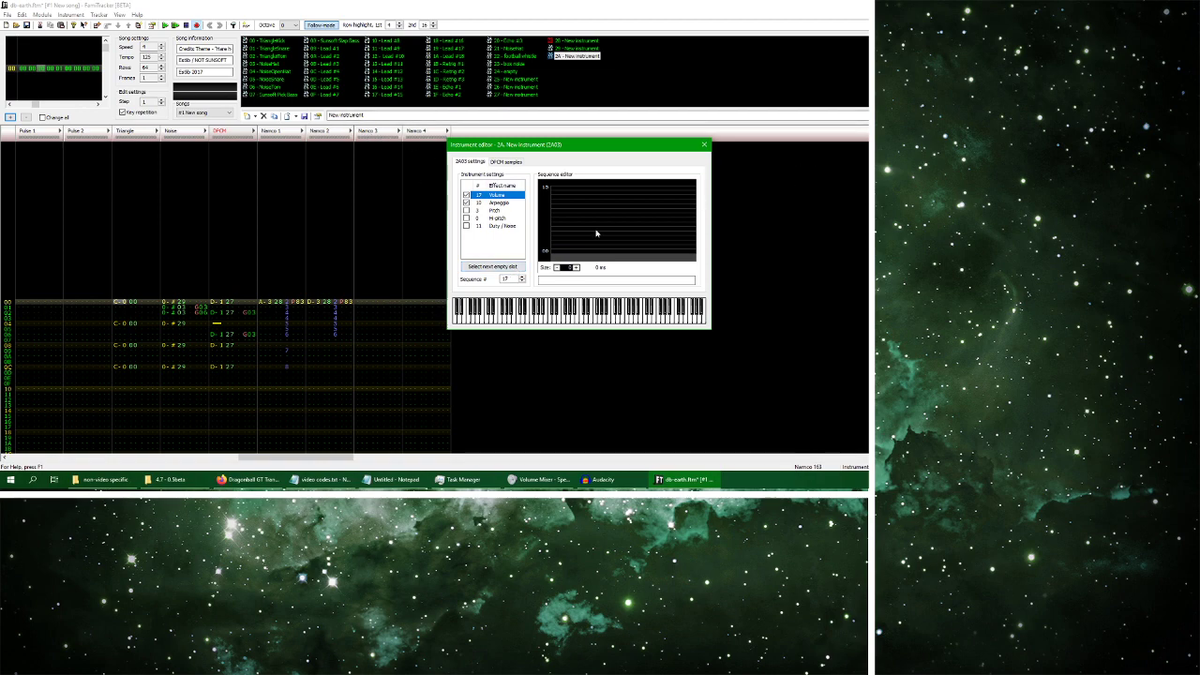
pyautogui.click(705, 144)
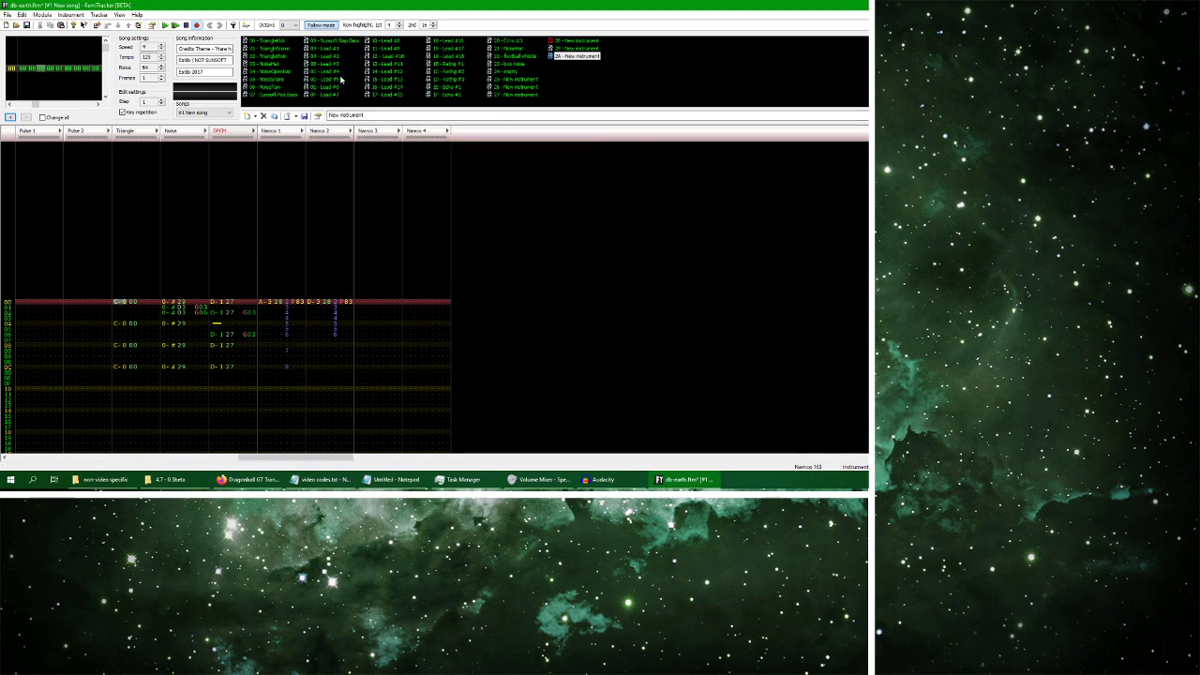
pyautogui.doubleClick(284, 42)
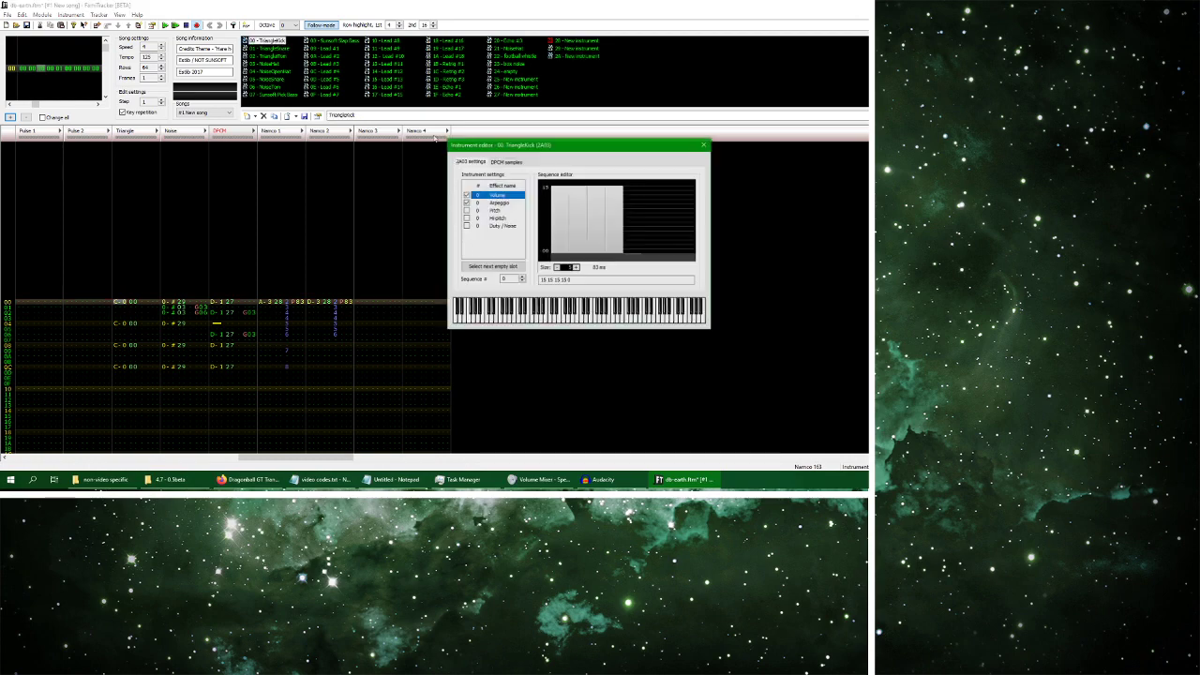
pyautogui.click(705, 144)
pyautogui.doubleClick(573, 64)
pyautogui.doubleClick(575, 57)
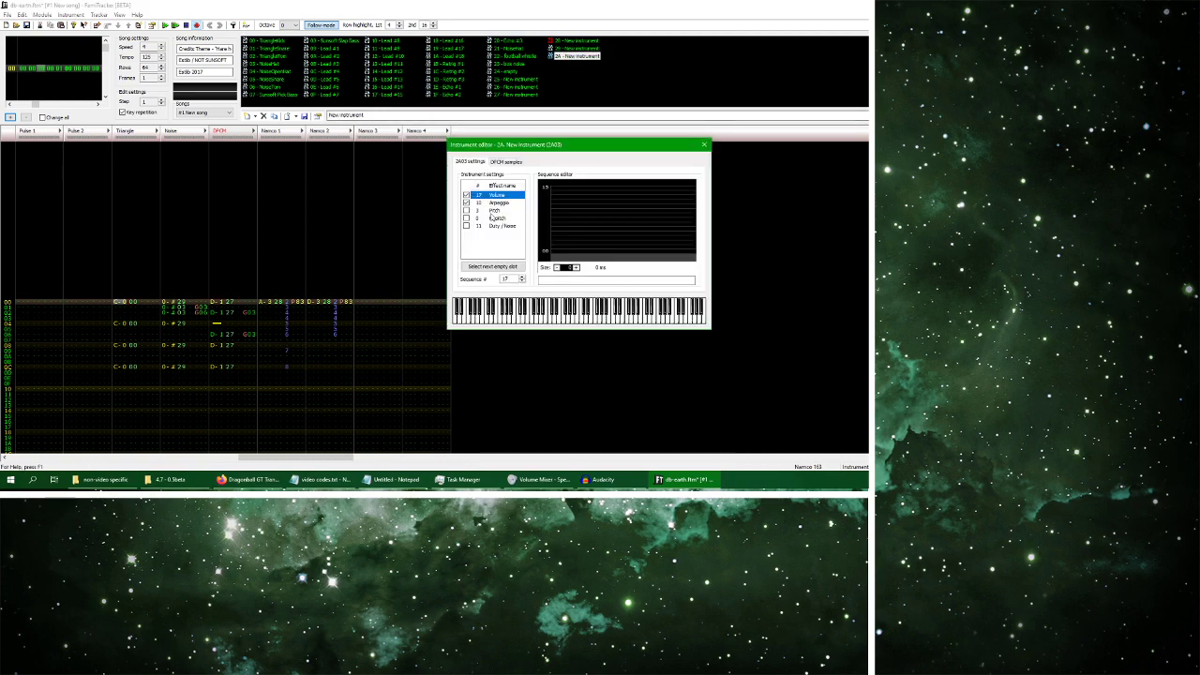
# Browse the existing volume sequences and assign sequence 0 to instrument 2A, then close the instrument editor
pyautogui.click(521, 279)
pyautogui.click(521, 281)
pyautogui.click(521, 281)
pyautogui.click(521, 281)
pyautogui.click(521, 281)
pyautogui.click(521, 281)
pyautogui.click(521, 282)
pyautogui.click(521, 281)
pyautogui.click(521, 282)
pyautogui.click(521, 281)
pyautogui.click(521, 281)
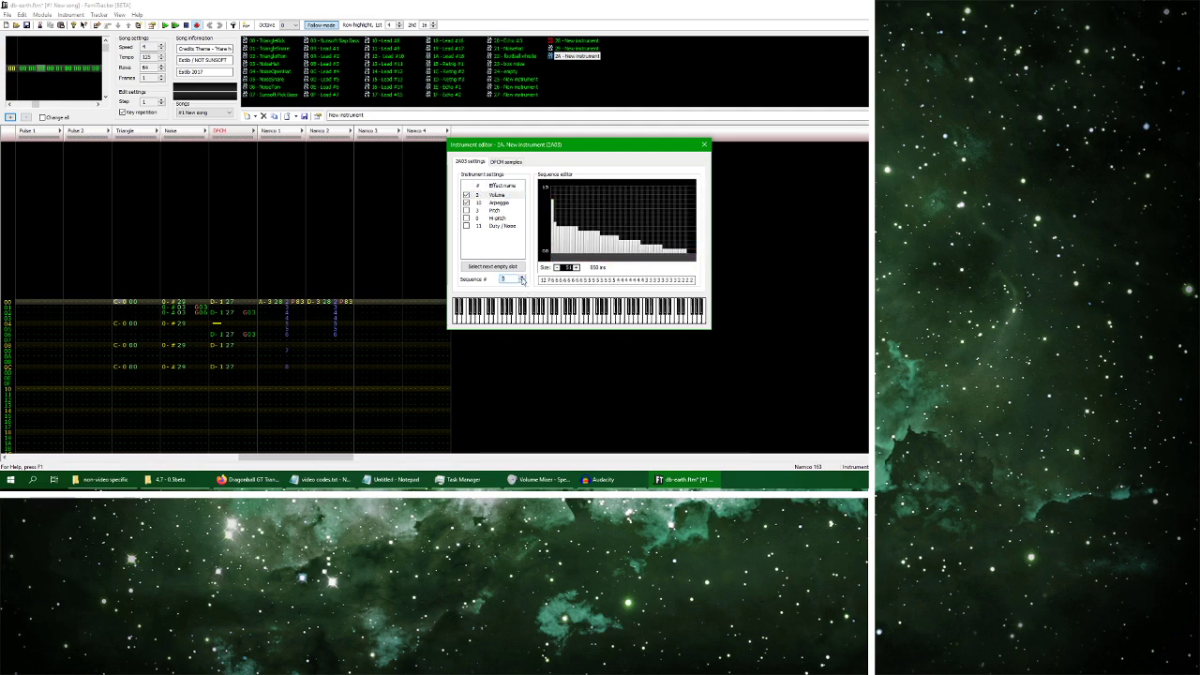
pyautogui.click(521, 281)
pyautogui.click(522, 281)
pyautogui.click(521, 281)
pyautogui.click(521, 281)
pyautogui.click(522, 279)
pyautogui.click(522, 279)
pyautogui.click(522, 280)
pyautogui.click(522, 280)
pyautogui.click(522, 279)
pyautogui.click(522, 279)
pyautogui.click(523, 282)
pyautogui.click(522, 281)
pyautogui.click(522, 281)
pyautogui.click(522, 281)
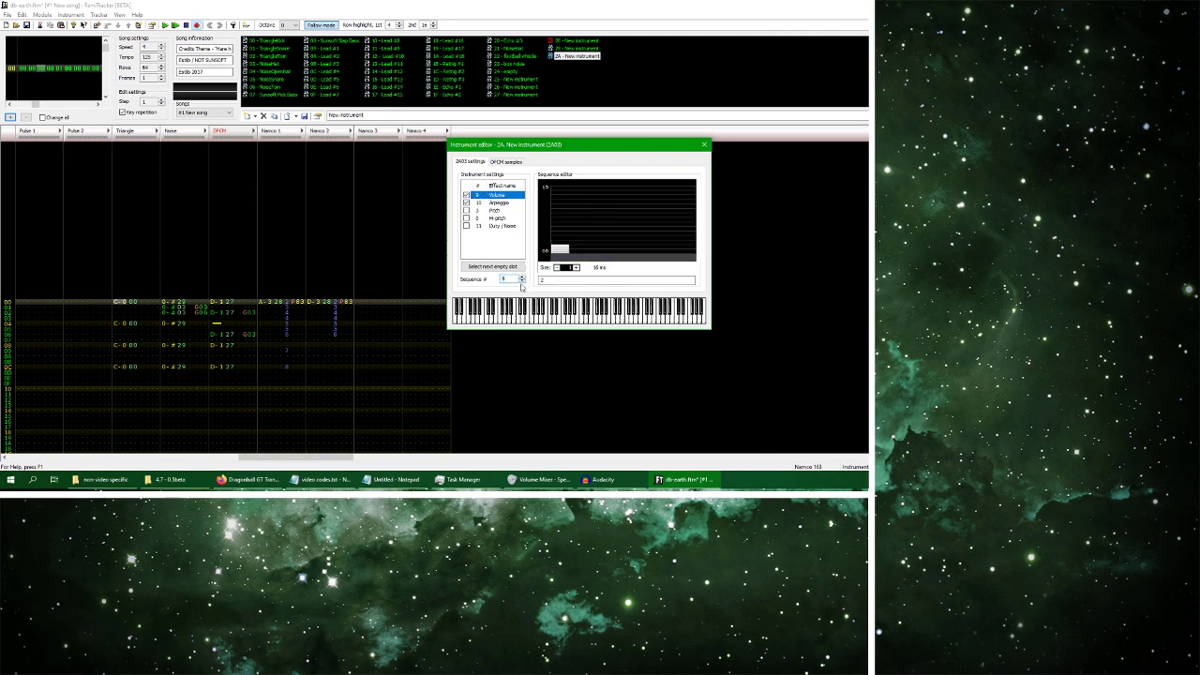
pyautogui.click(522, 281)
pyautogui.click(523, 281)
pyautogui.click(522, 282)
pyautogui.click(522, 281)
pyautogui.click(522, 282)
pyautogui.click(522, 281)
pyautogui.click(522, 282)
pyautogui.click(522, 281)
pyautogui.click(522, 282)
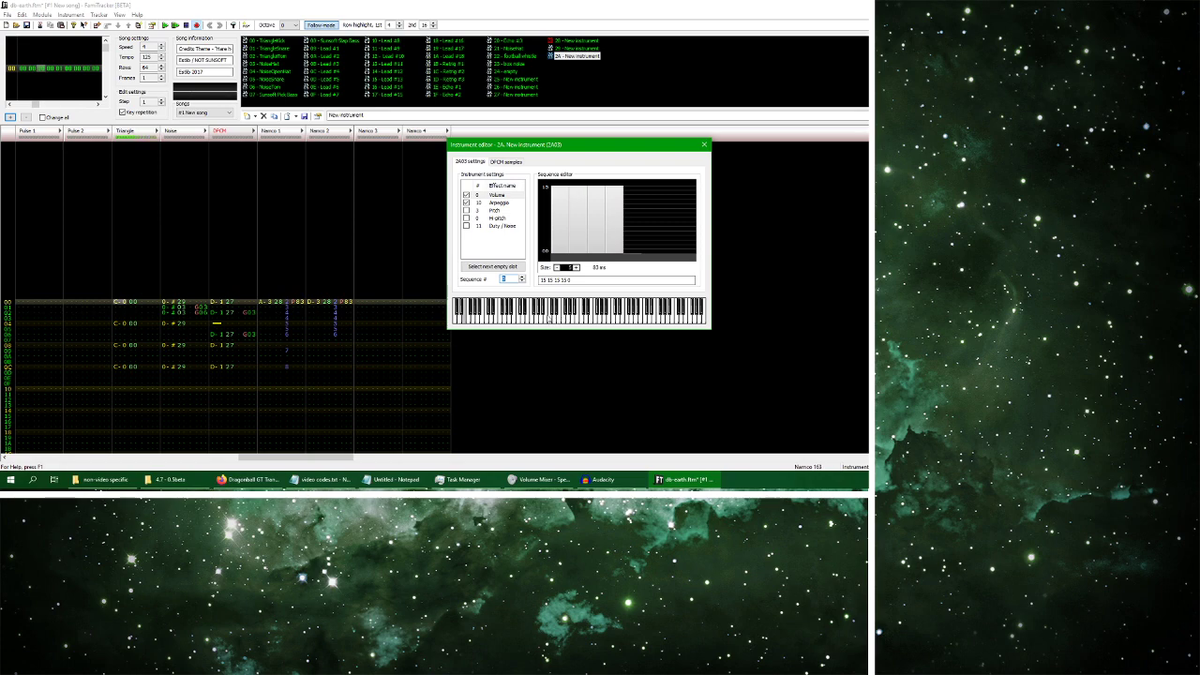
pyautogui.click(704, 145)
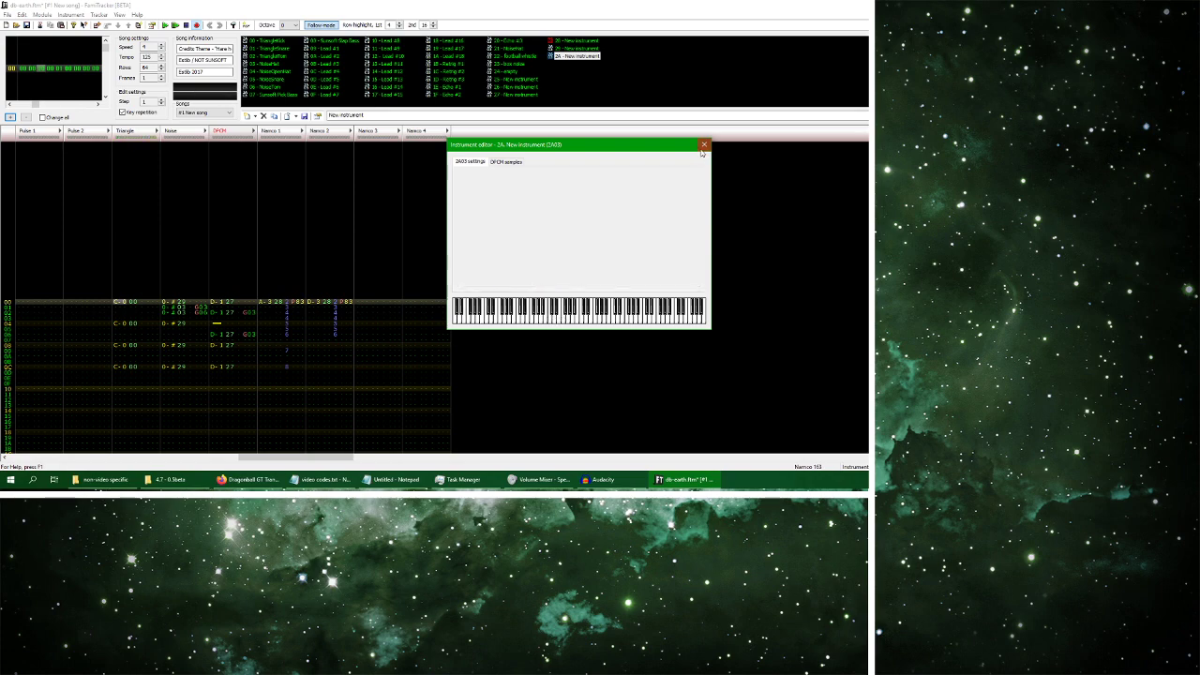
# Redraw the lower steps of instrument 2A's arpeggio as a gentler descent and audition the sound
pyautogui.doubleClick(577, 56)
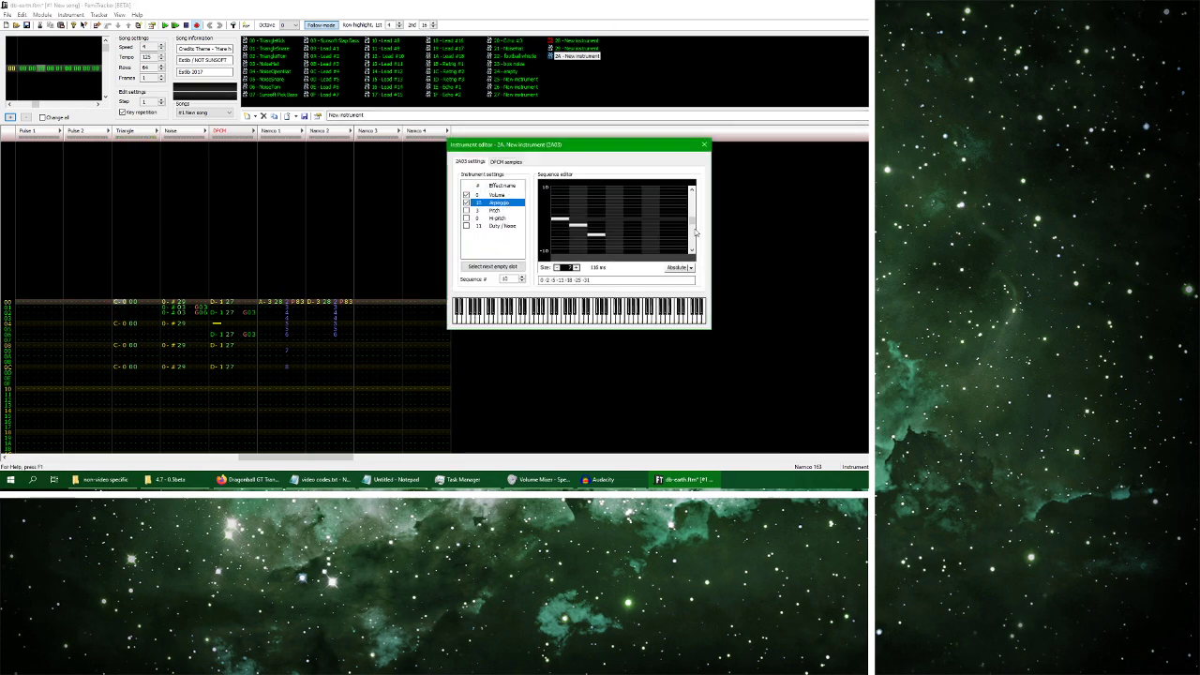
pyautogui.scroll(-5, 680, 229)
pyautogui.moveTo(668, 218); pyautogui.dragTo(632, 192)
pyautogui.scroll(4, 697, 226)
pyautogui.click(596, 225)
pyautogui.click(565, 324)
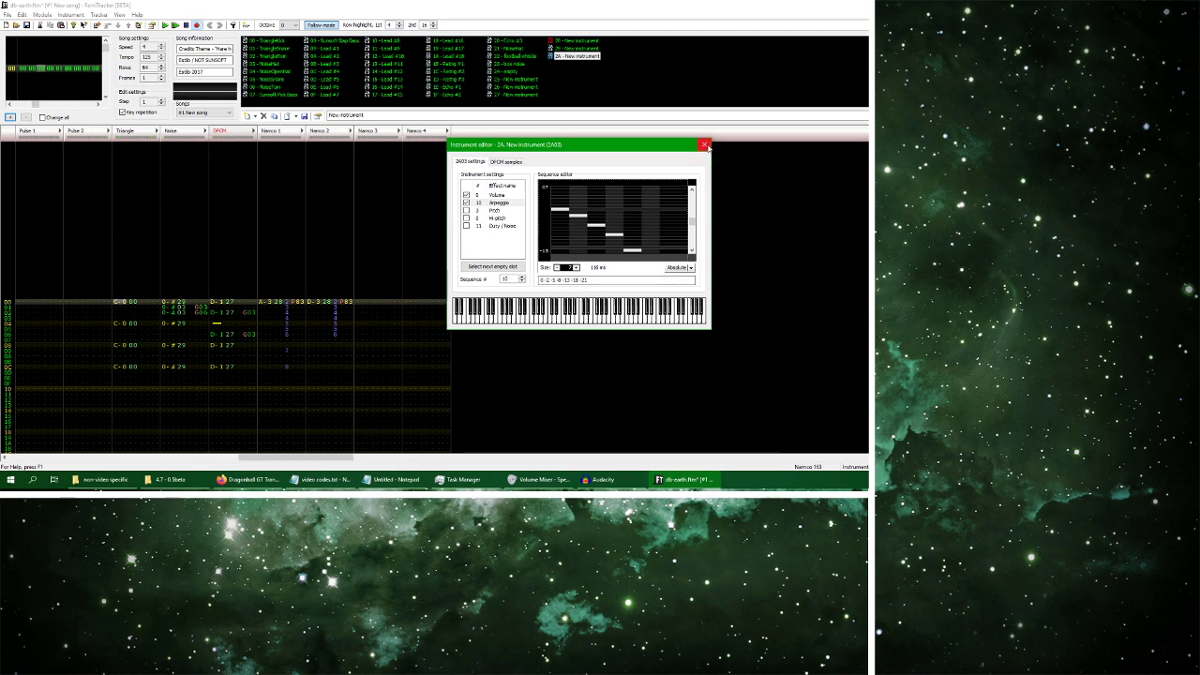
pyautogui.click(478, 194)
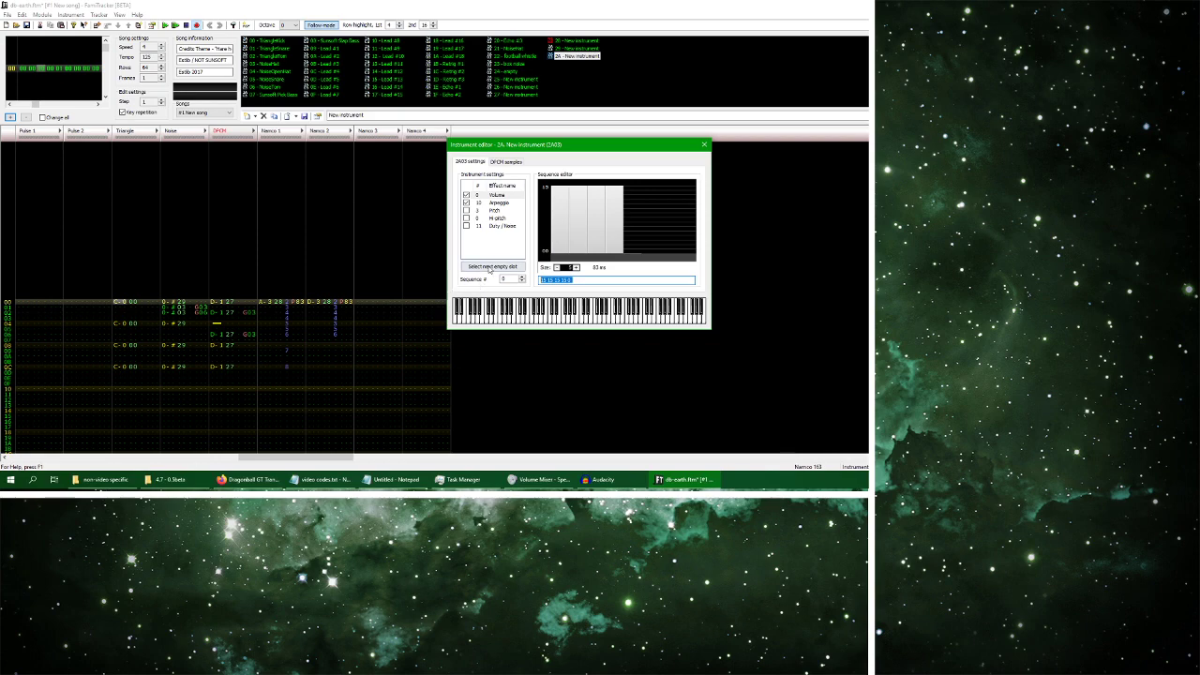
pyautogui.click(489, 267)
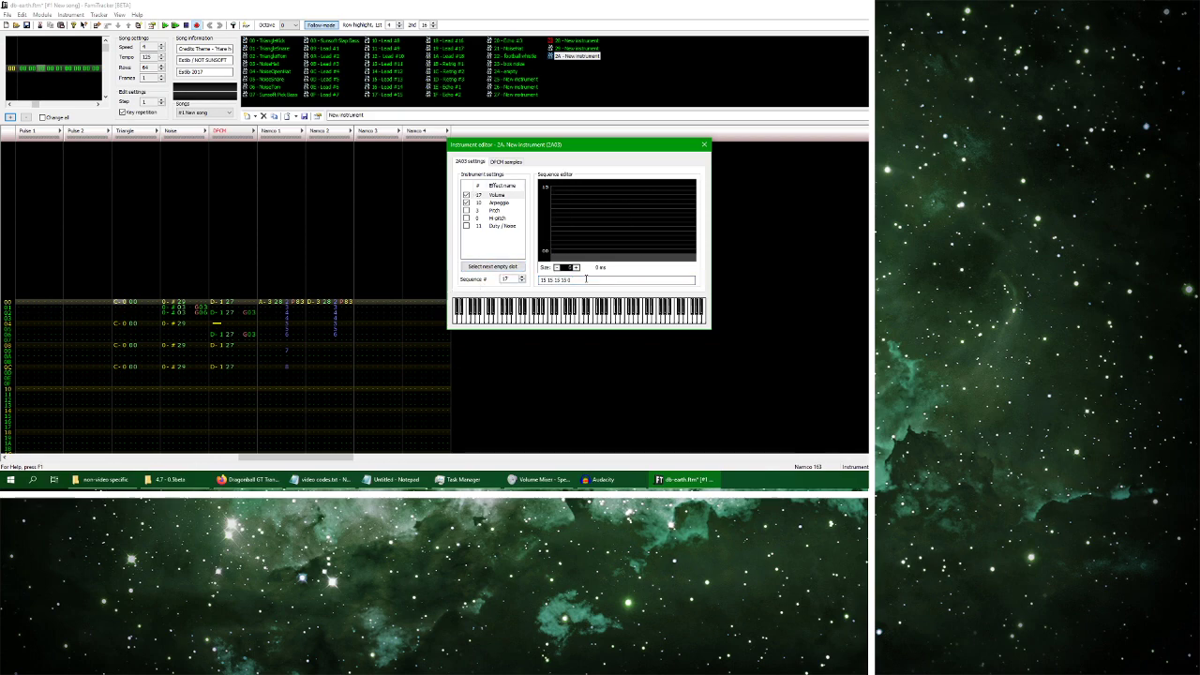
pyautogui.click(585, 279)
pyautogui.write('15 15 15 15 15 15 0')
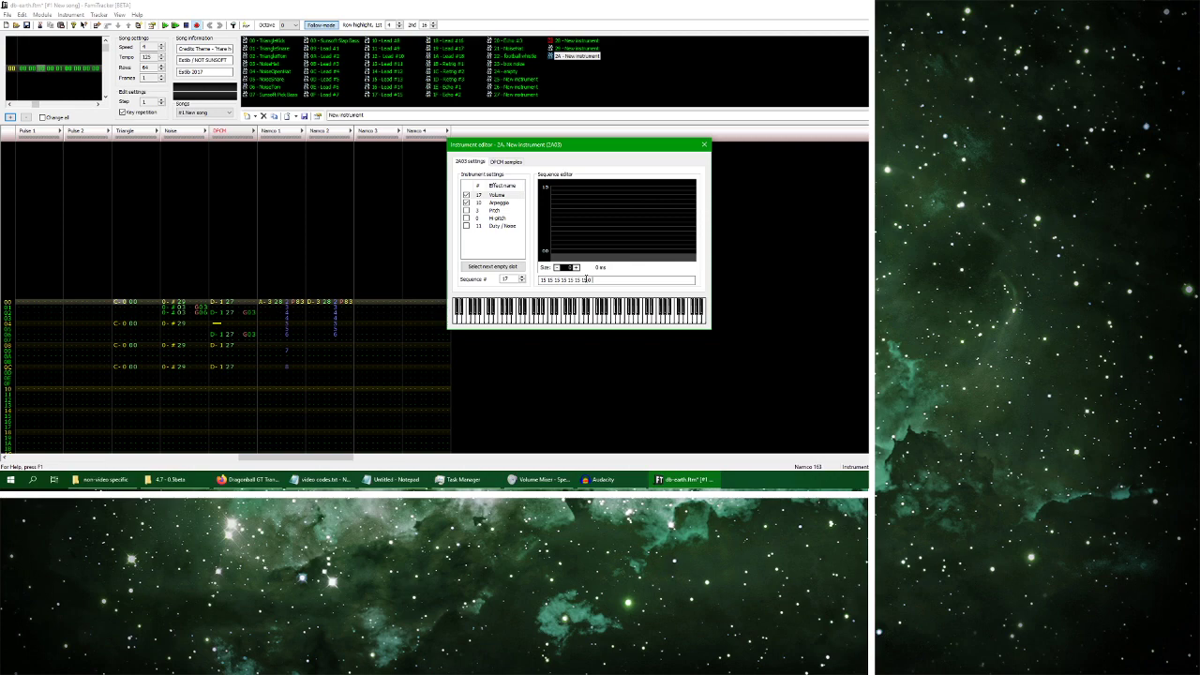
pyautogui.click(559, 314)
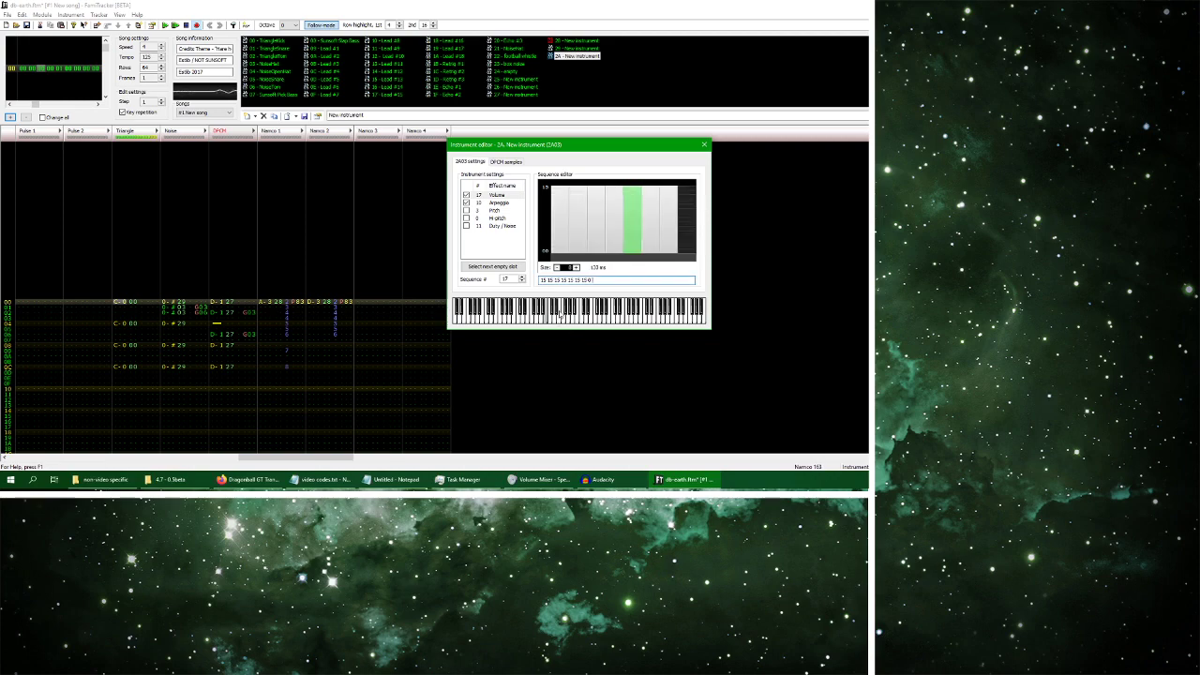
pyautogui.click(704, 146)
# Change all Triangle channel notes to C-3 with instrument 2A, then solo the Triangle channel and play the pattern
pyautogui.doubleClick(138, 325)
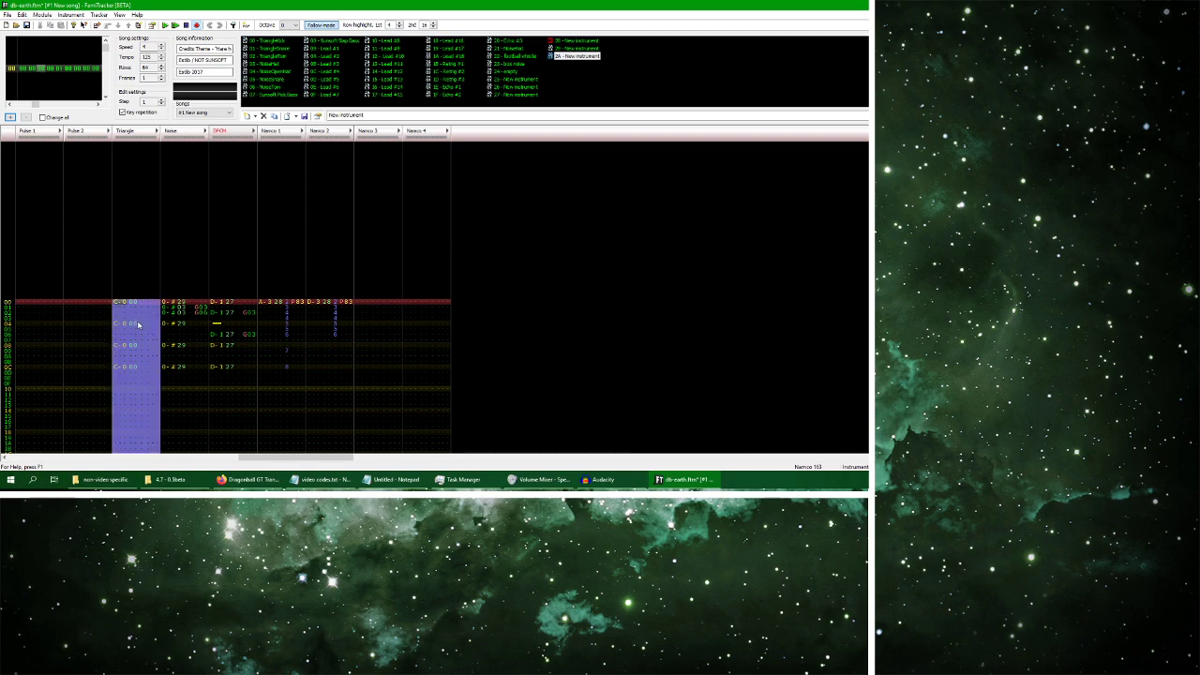
pyautogui.click(165, 25)
pyautogui.click(186, 26)
pyautogui.rightClick(128, 134)
pyautogui.click(158, 149)
pyautogui.press('Return')
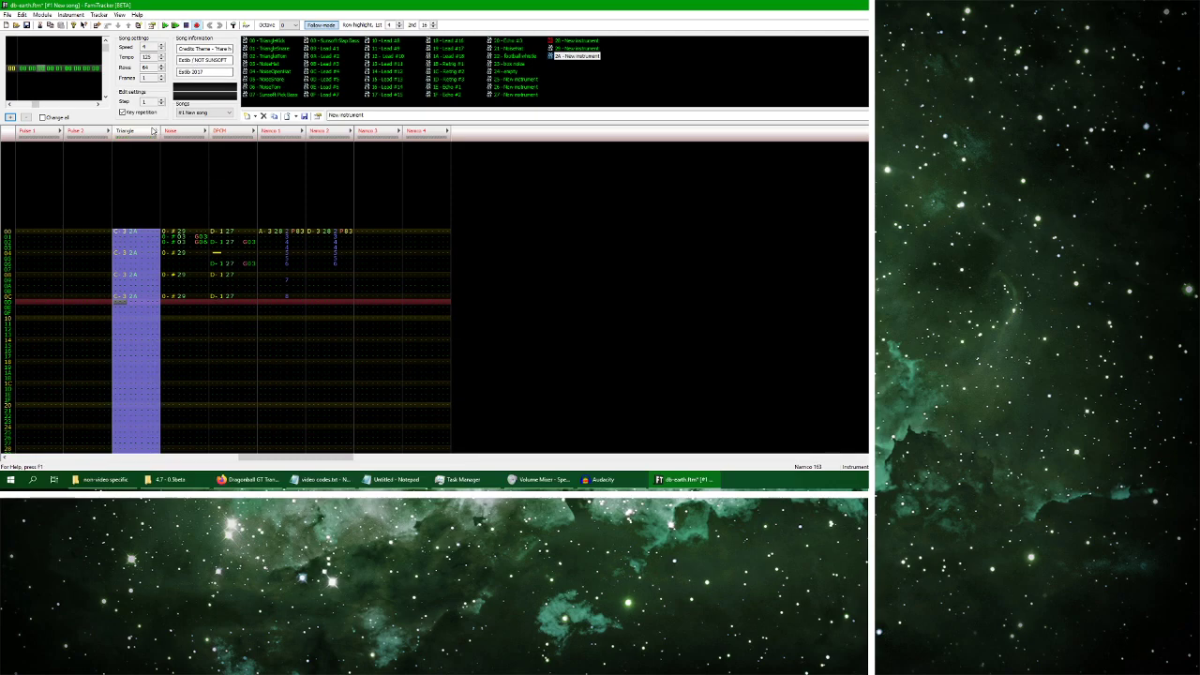
pyautogui.click(119, 269)
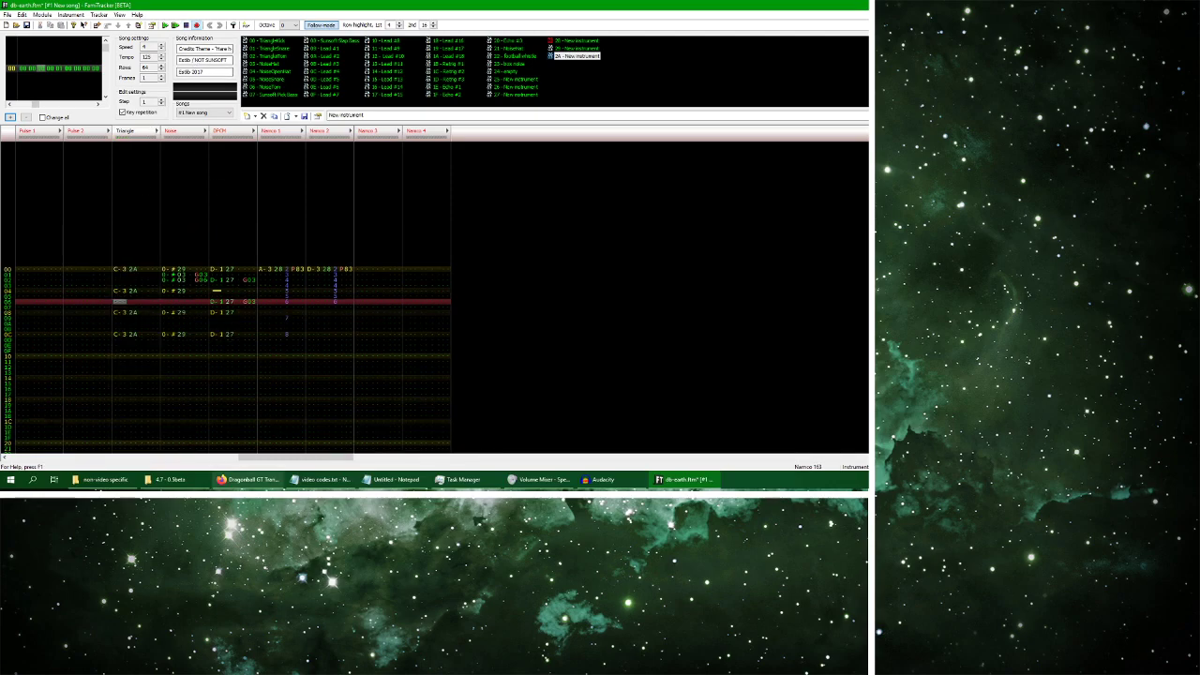
# Switch to Audacity, preview the Remove Vocals effect on the selected audio twice, and return to FamiTracker
pyautogui.click(249, 479)
pyautogui.click(604, 479)
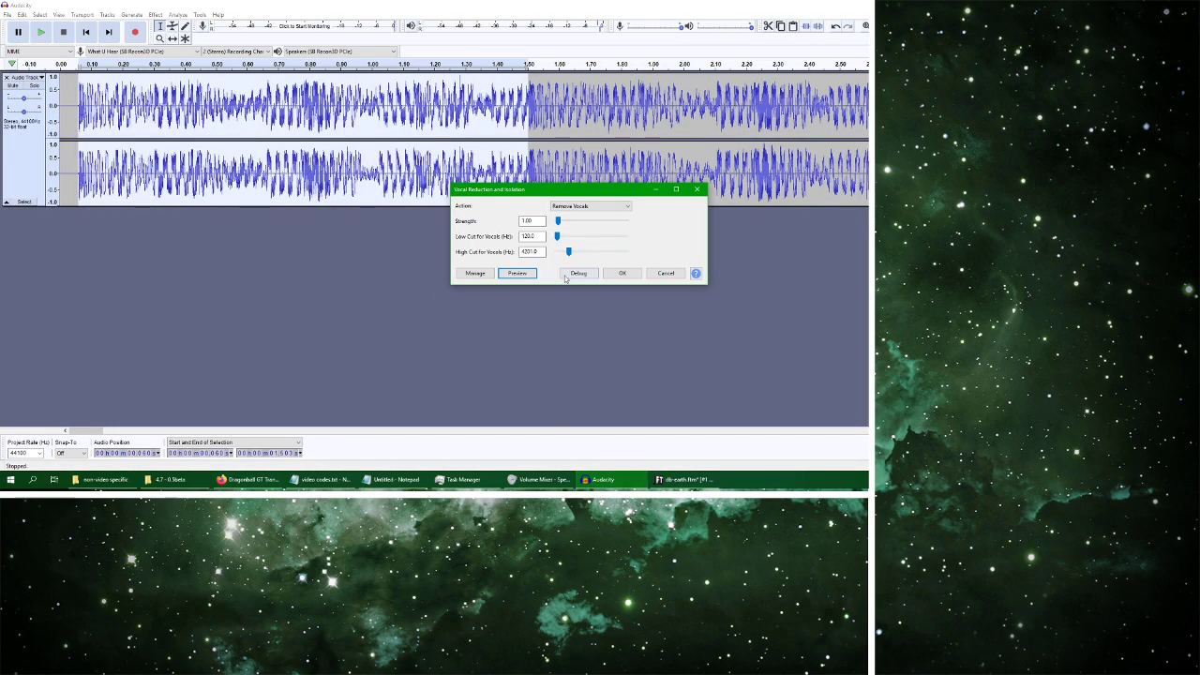
pyautogui.click(516, 272)
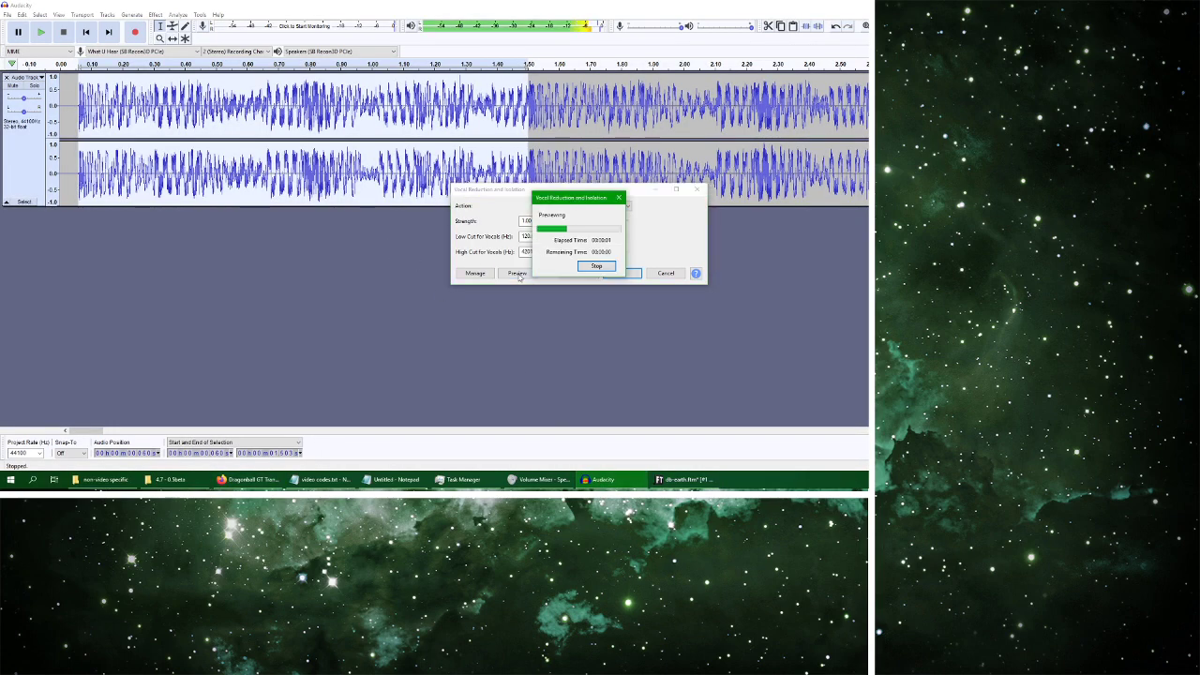
pyautogui.click(597, 266)
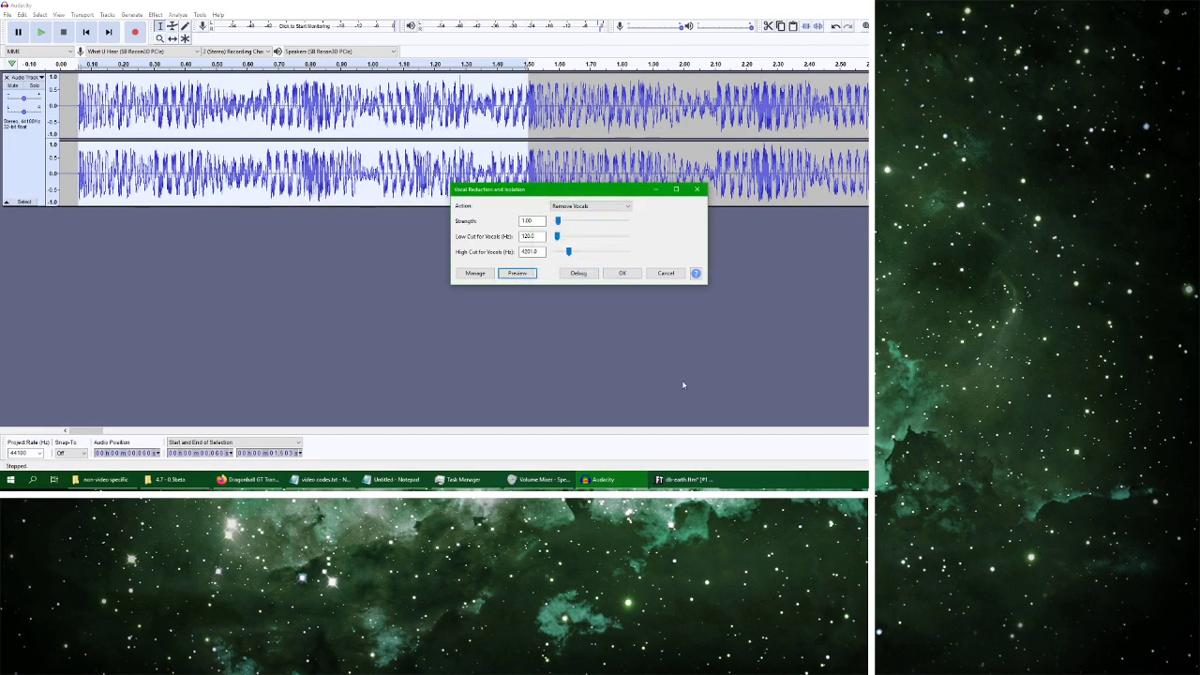
pyautogui.click(527, 275)
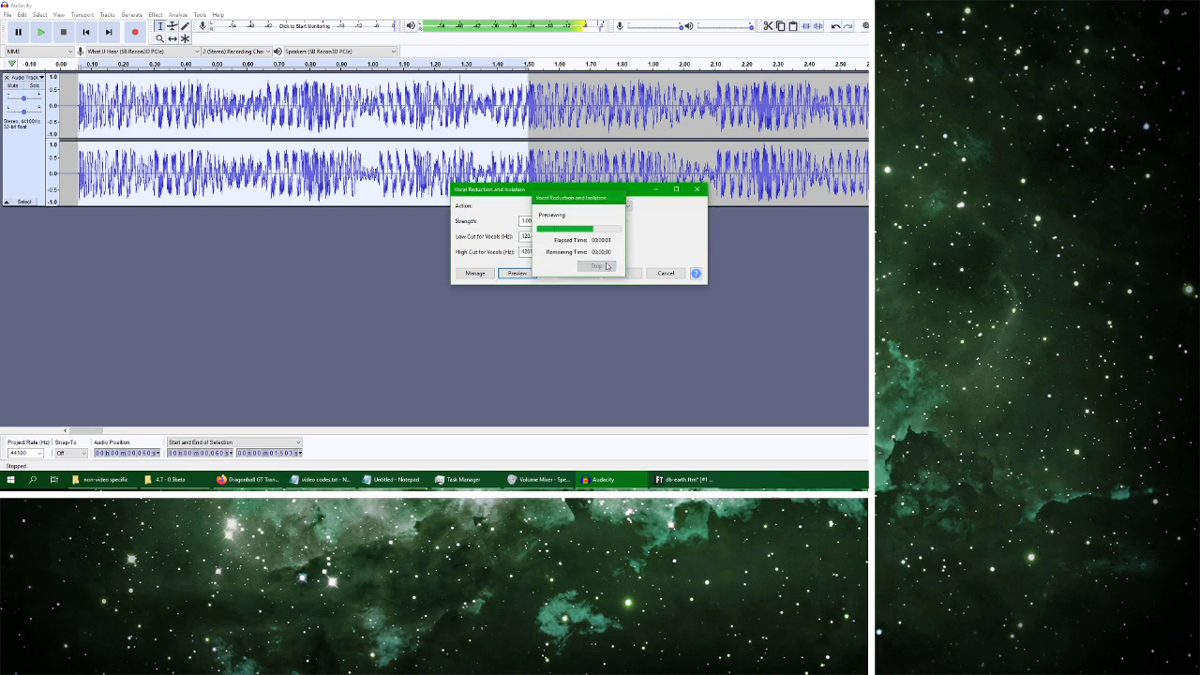
pyautogui.click(597, 267)
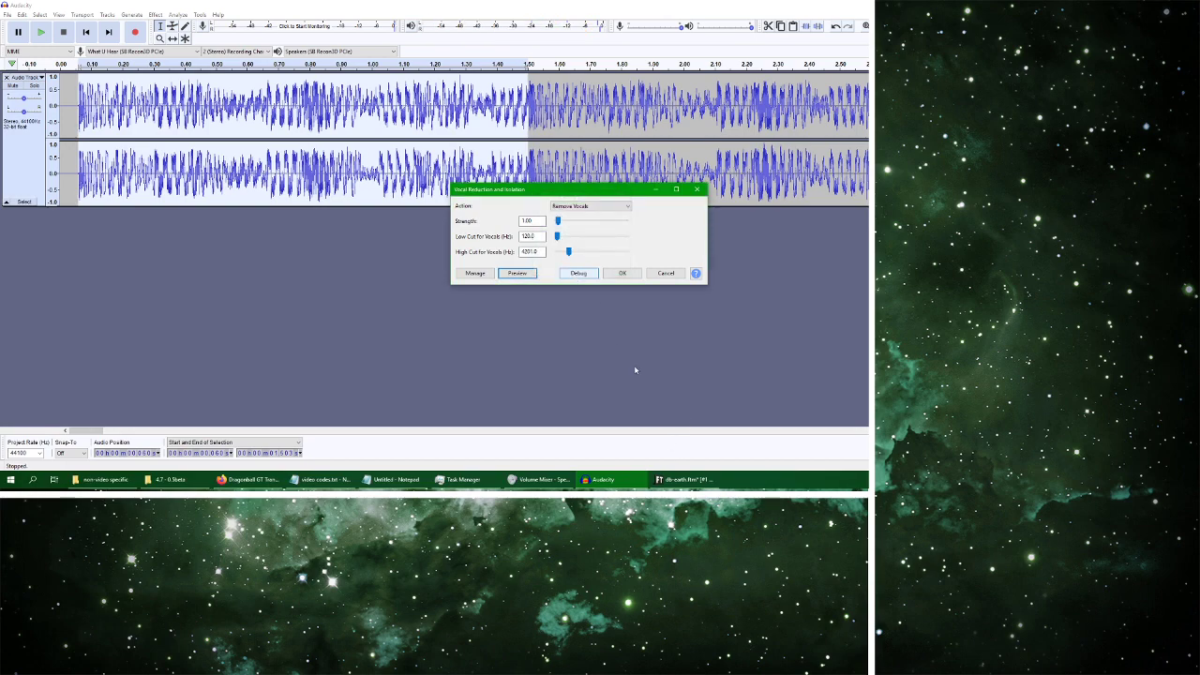
pyautogui.click(684, 479)
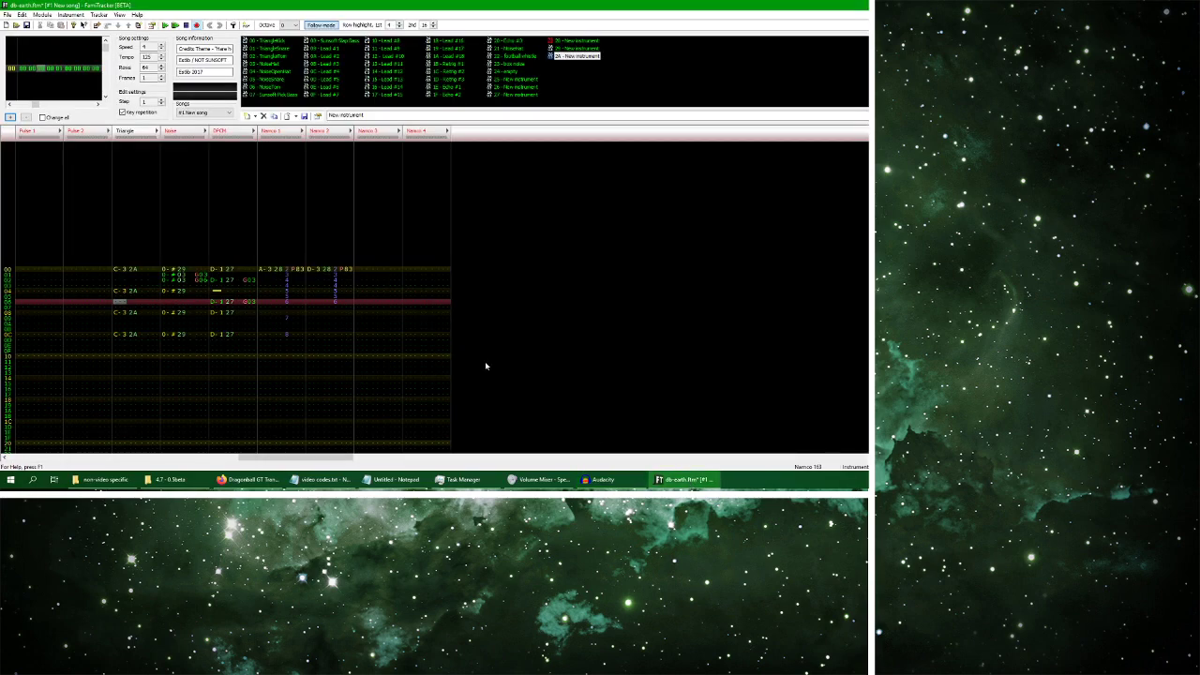
# Replace the Noise channel's row 08 note with a 0-# note using the NoiseSnare instrument 05 and play the pattern
pyautogui.click(120, 316)
pyautogui.click(169, 307)
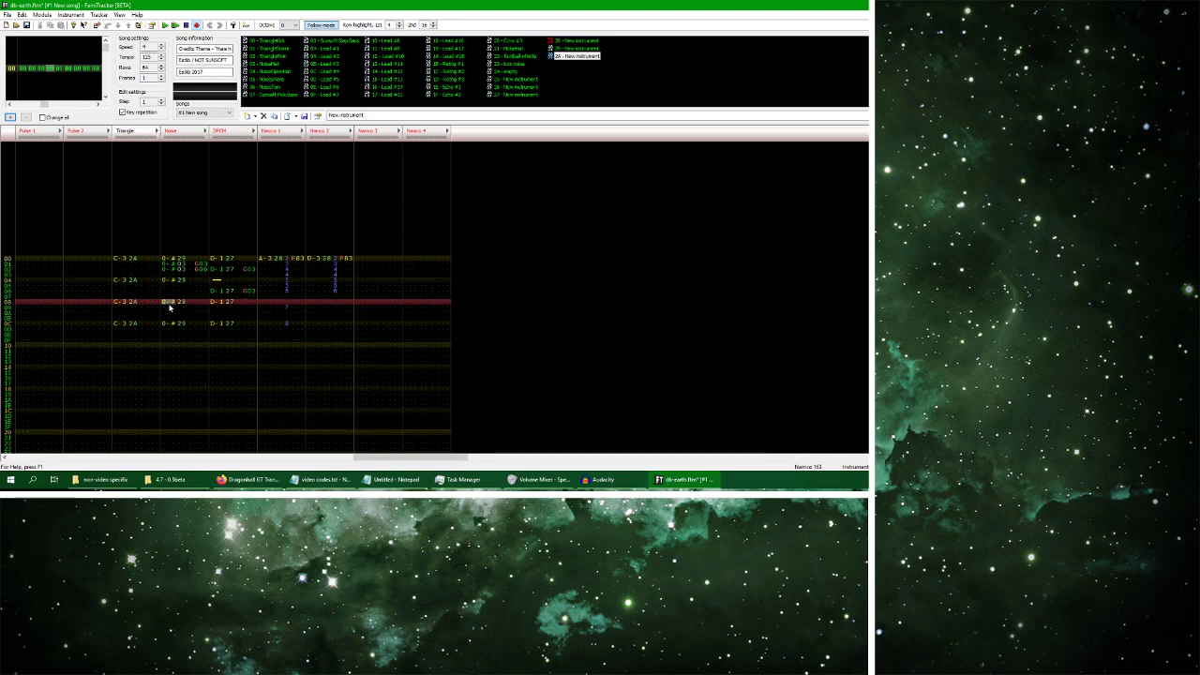
pyautogui.click(276, 80)
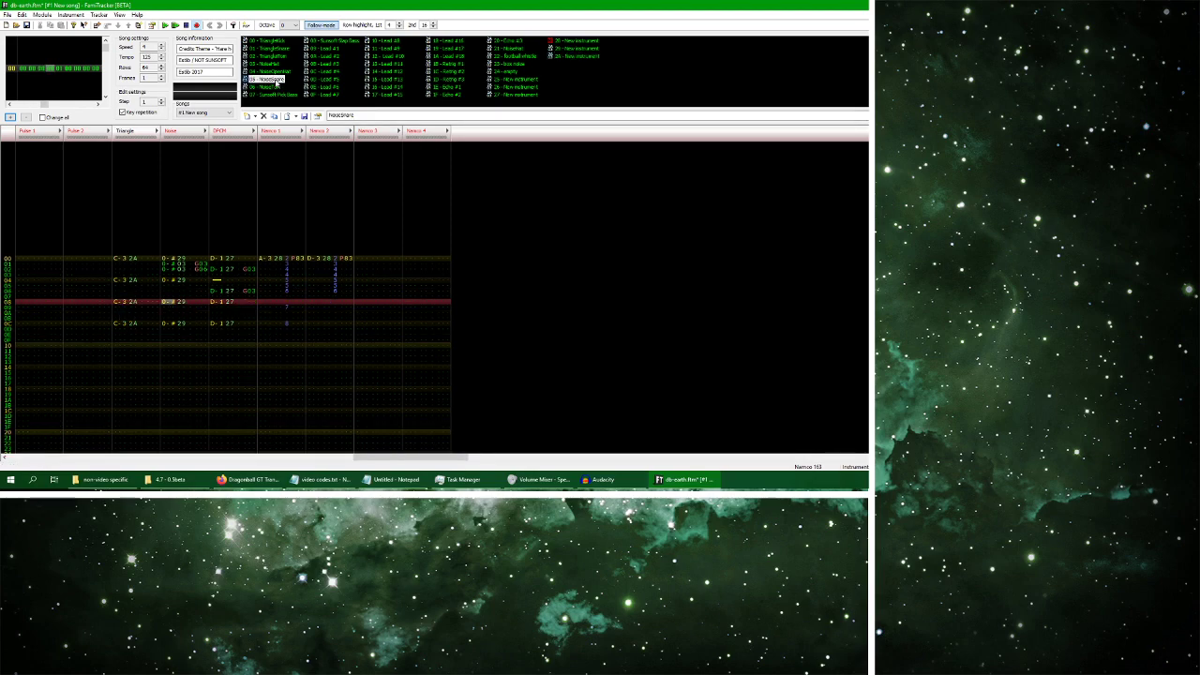
pyautogui.press('z')
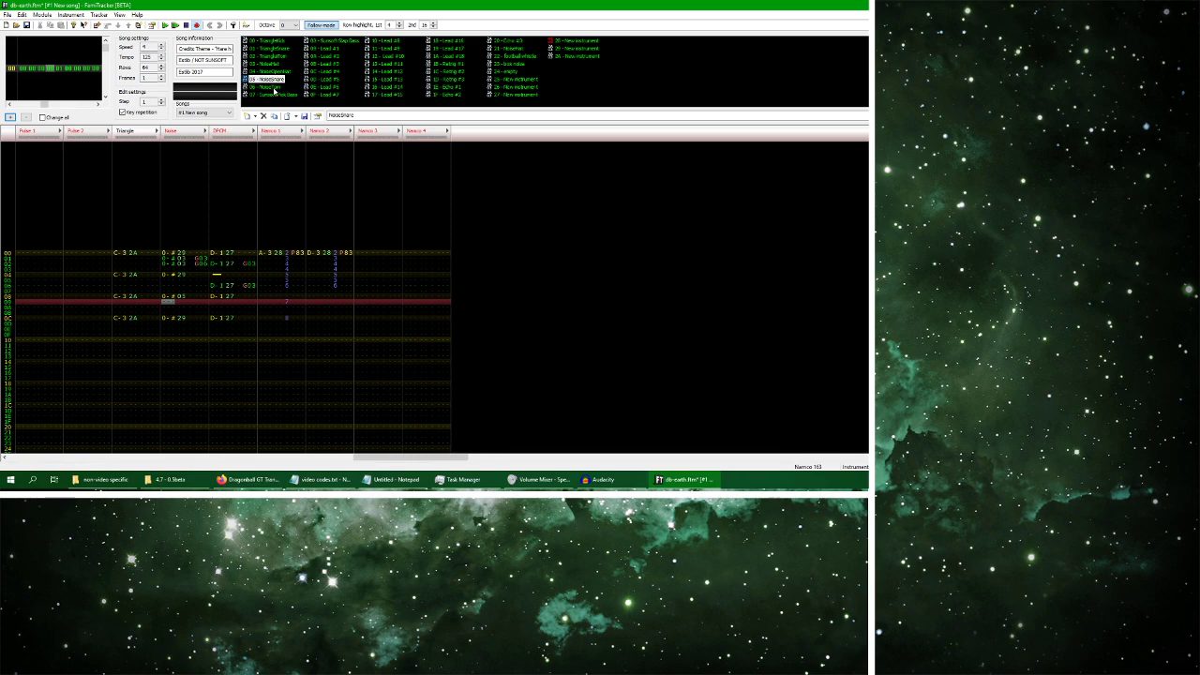
pyautogui.click(165, 26)
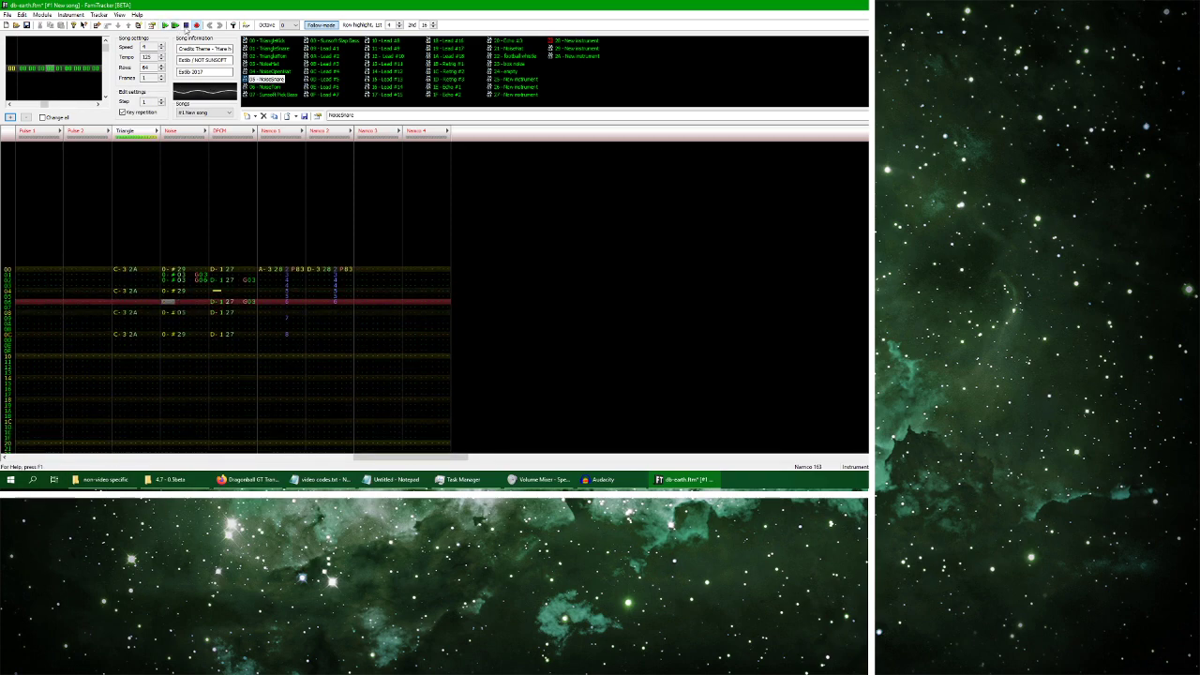
pyautogui.click(186, 26)
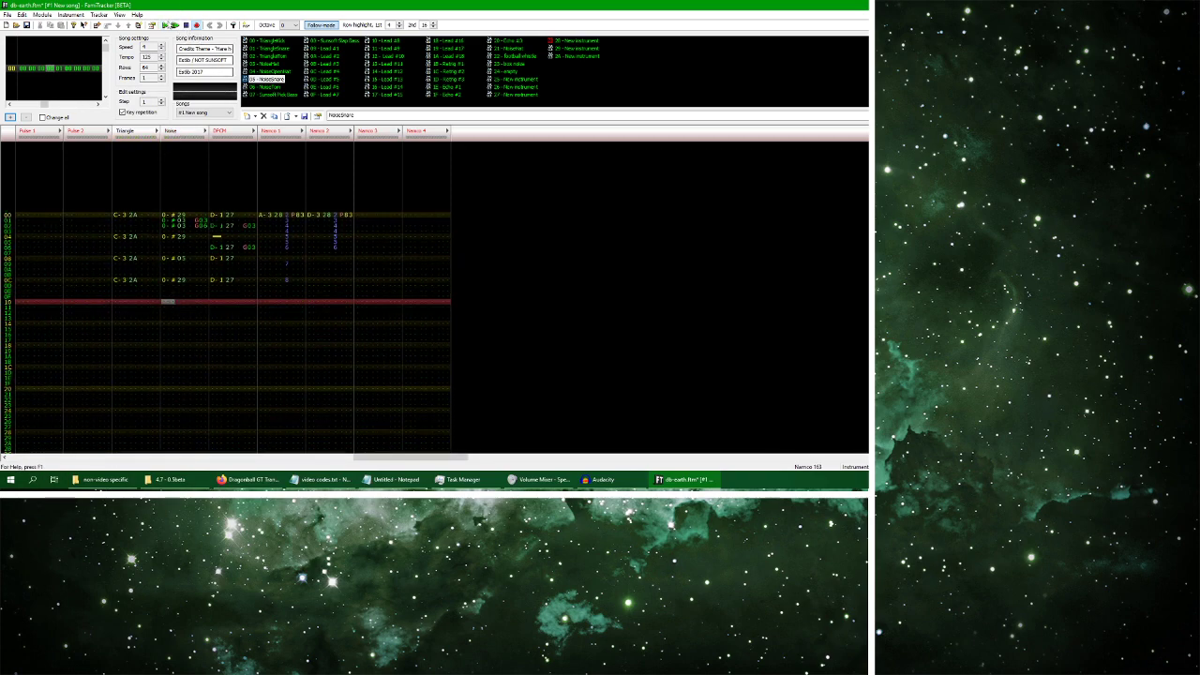
pyautogui.click(165, 25)
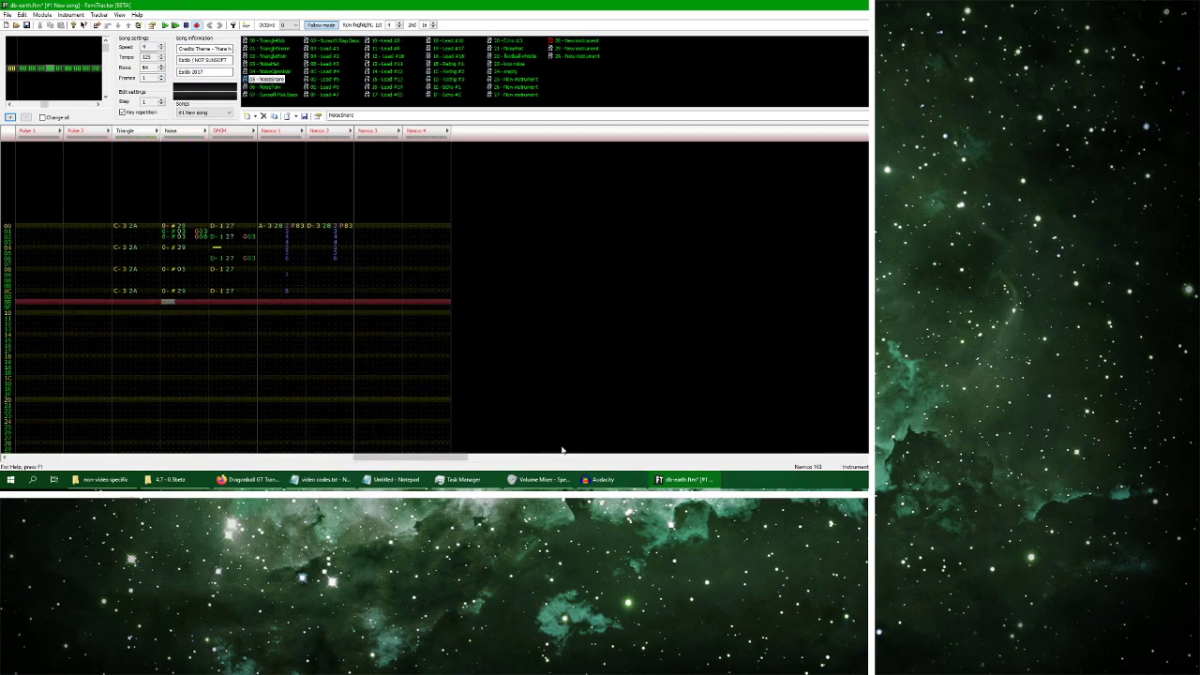
# Preview the vocal-removed audio once more in Audacity for comparison and switch back to FamiTracker
pyautogui.click(603, 479)
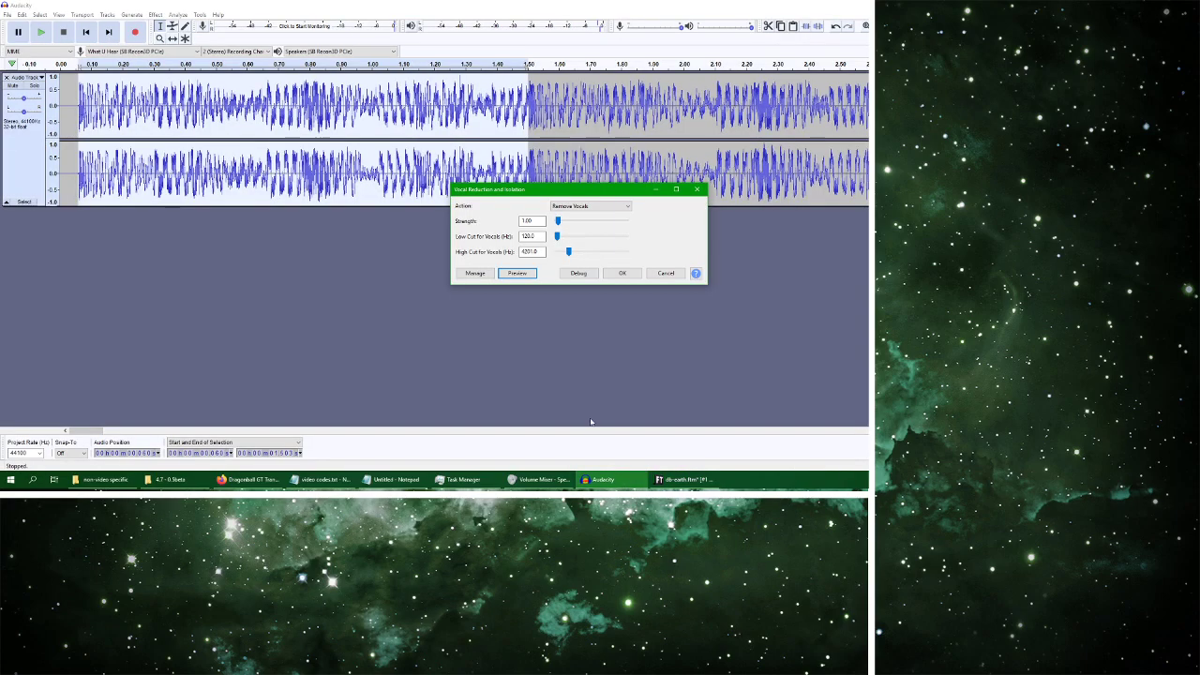
pyautogui.click(517, 274)
pyautogui.click(598, 267)
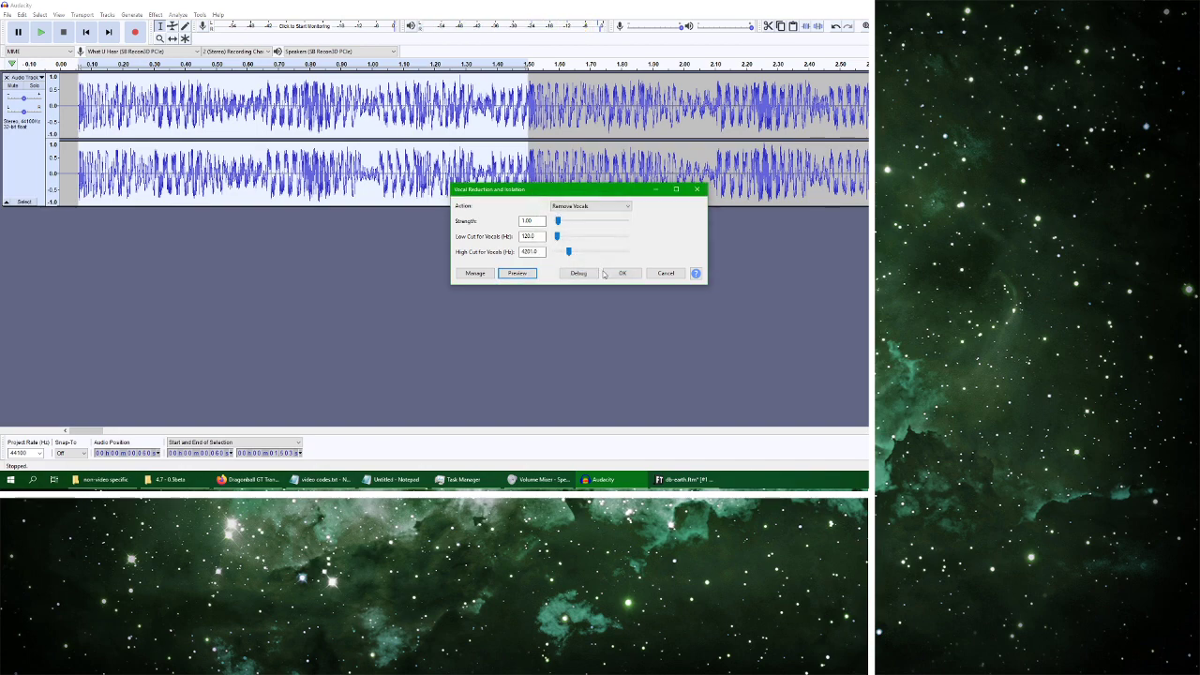
pyautogui.click(684, 479)
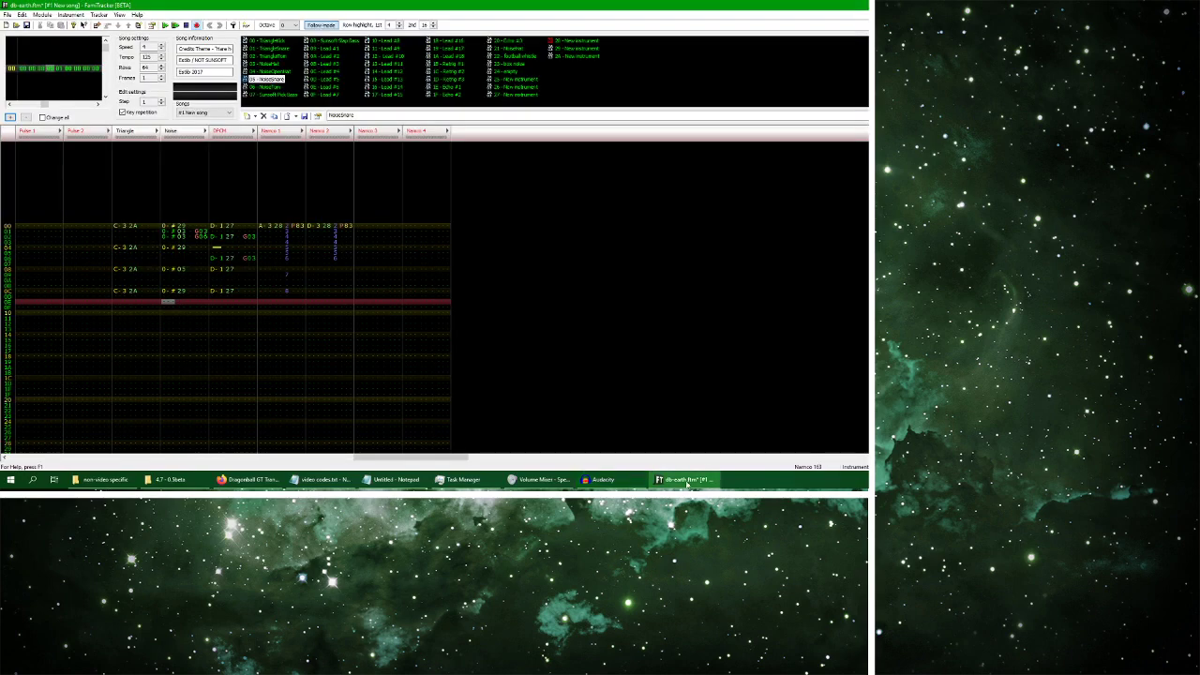
# Add a 0-# note on Noise row 06 with the NoiseHat instrument 03 and a G03 delay effect
pyautogui.click(166, 258)
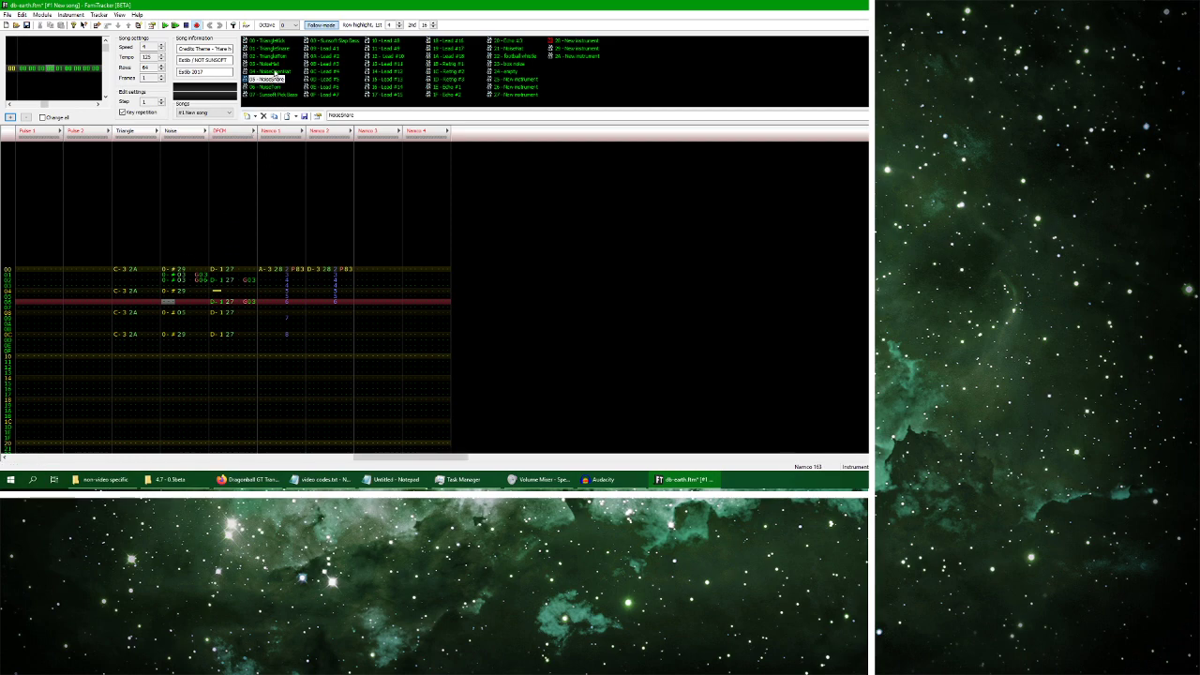
pyautogui.click(266, 62)
pyautogui.press('d')
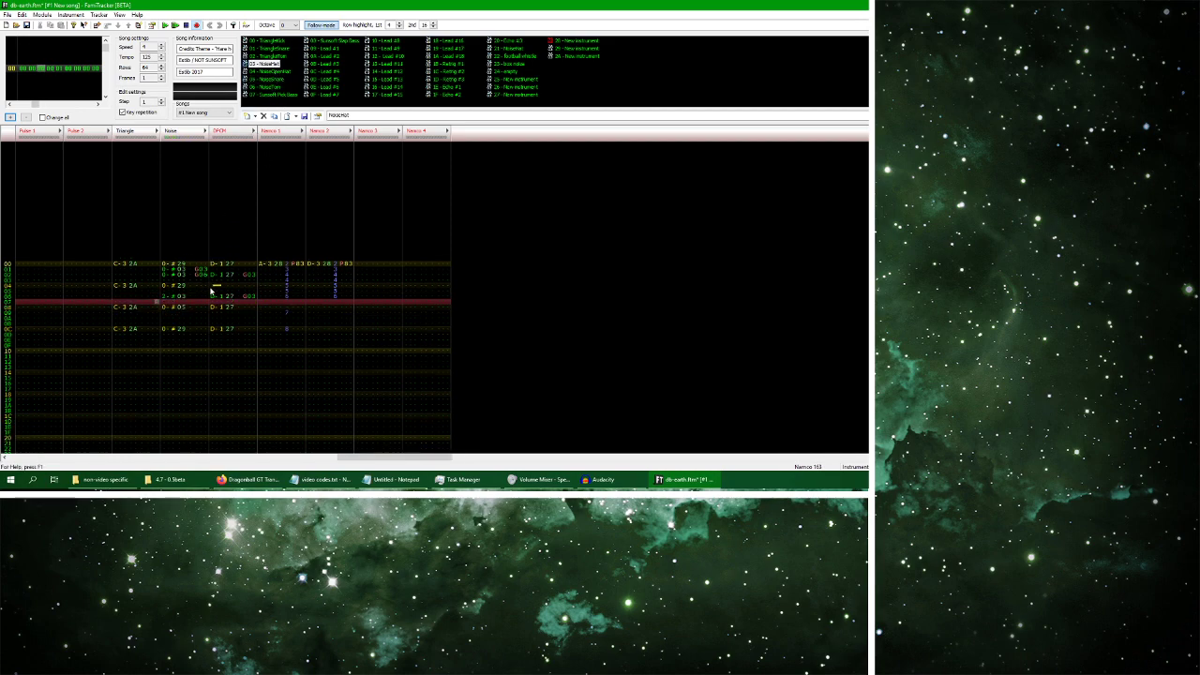
pyautogui.press('Up')
pyautogui.press('Down')
pyautogui.press('Up')
pyautogui.press('Right')
pyautogui.press('Right')
pyautogui.press('Right')
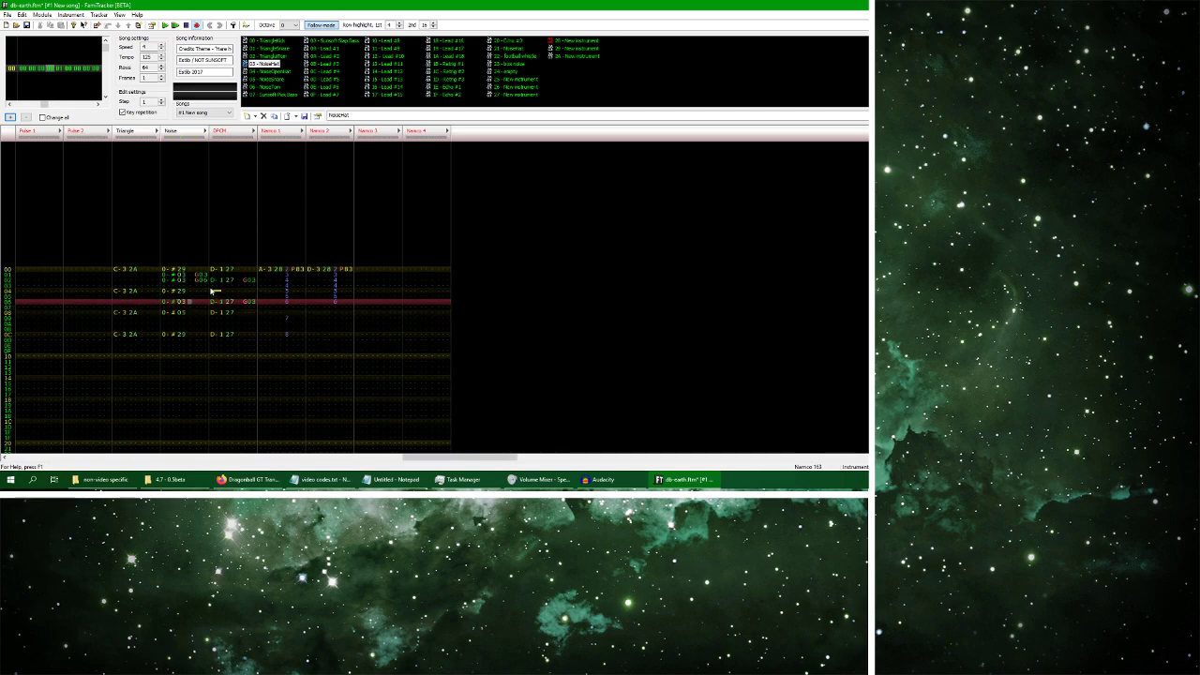
pyautogui.press('Right')
pyautogui.write('g06')
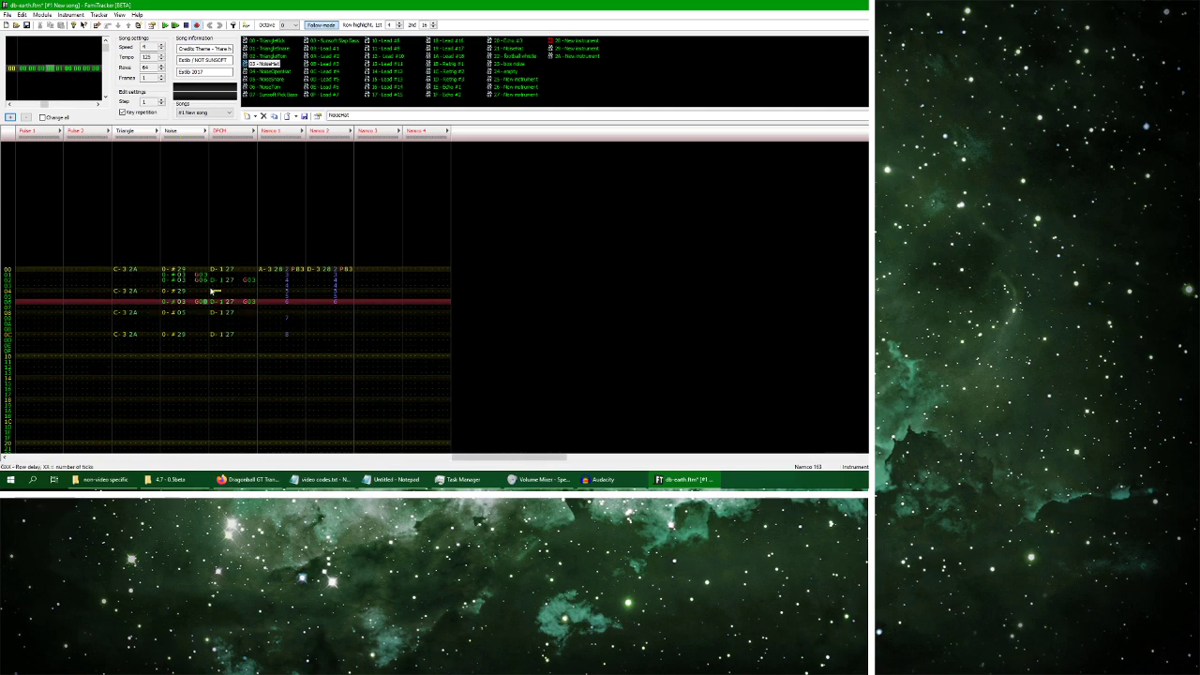
pyautogui.write('3')
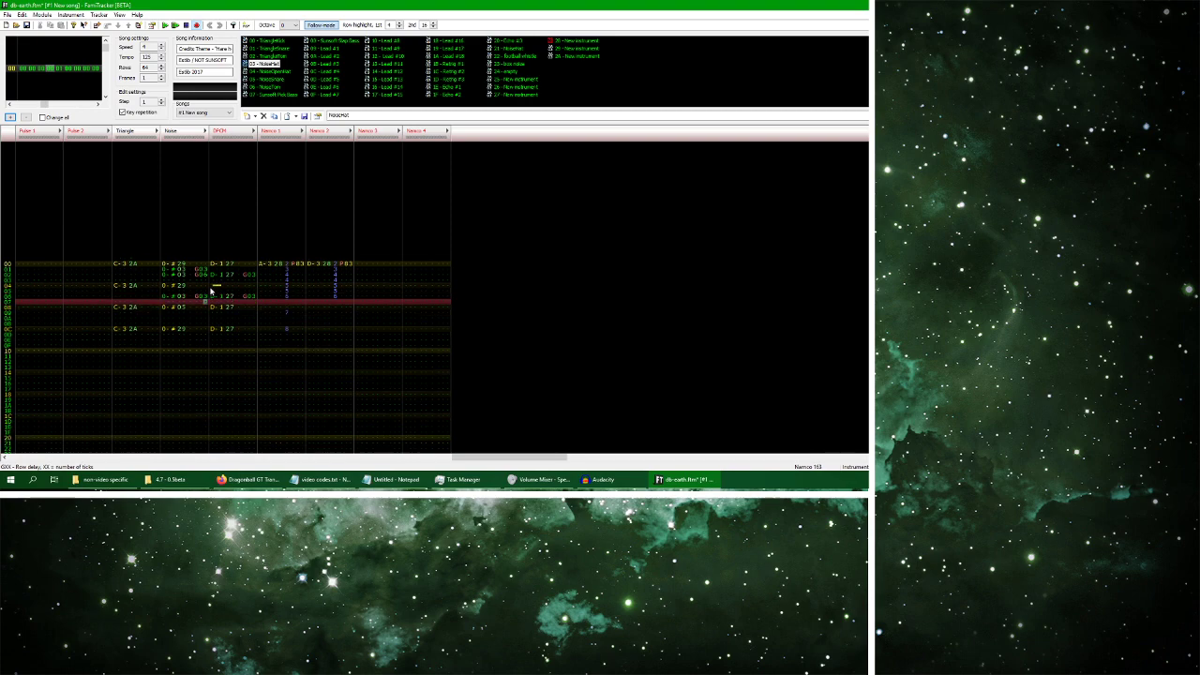
# Play the pattern with only the Noise channel audible, and stop playback
pyautogui.click(204, 274)
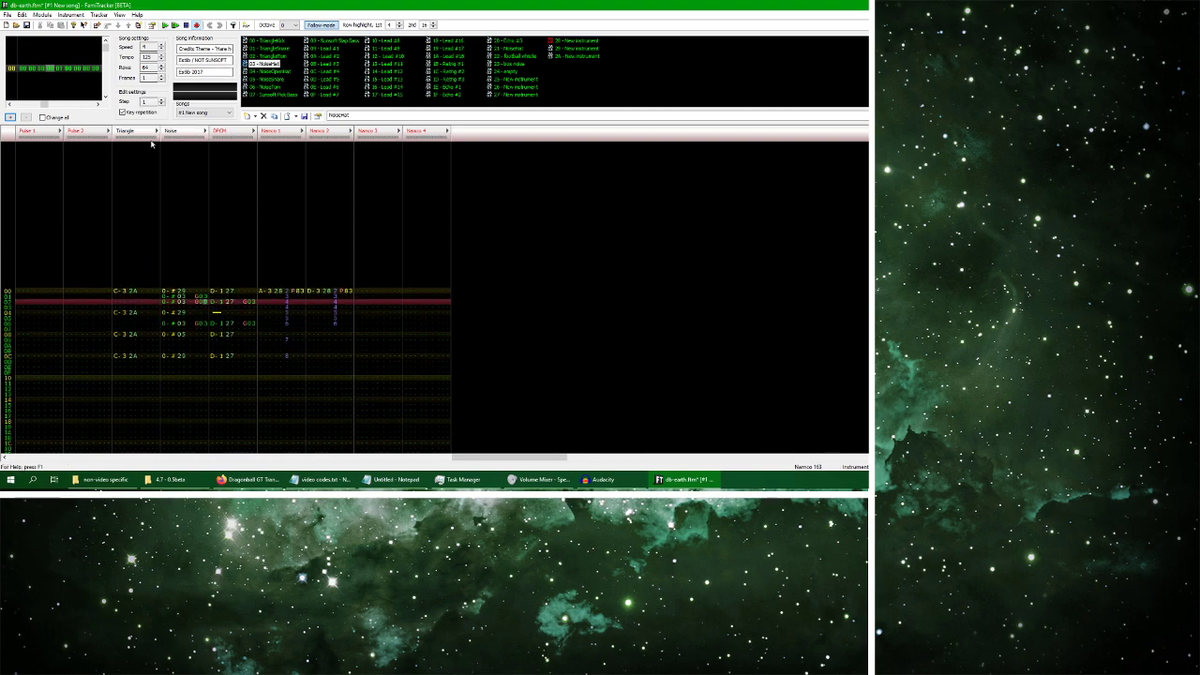
pyautogui.click(165, 29)
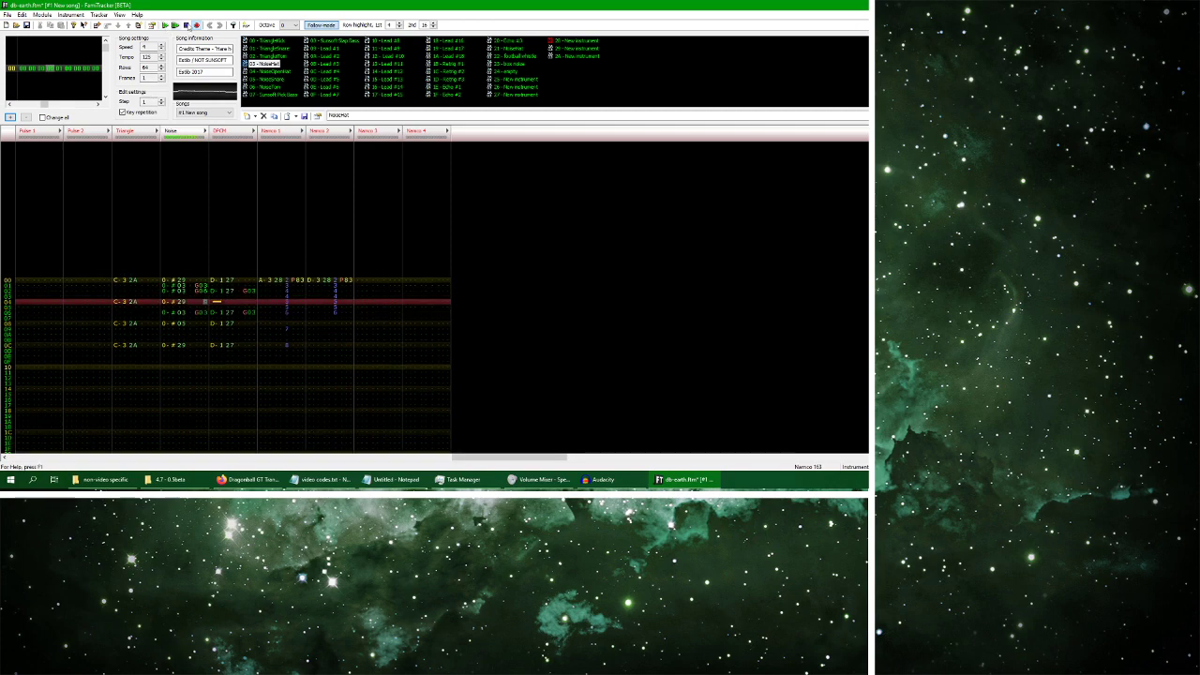
pyautogui.click(186, 25)
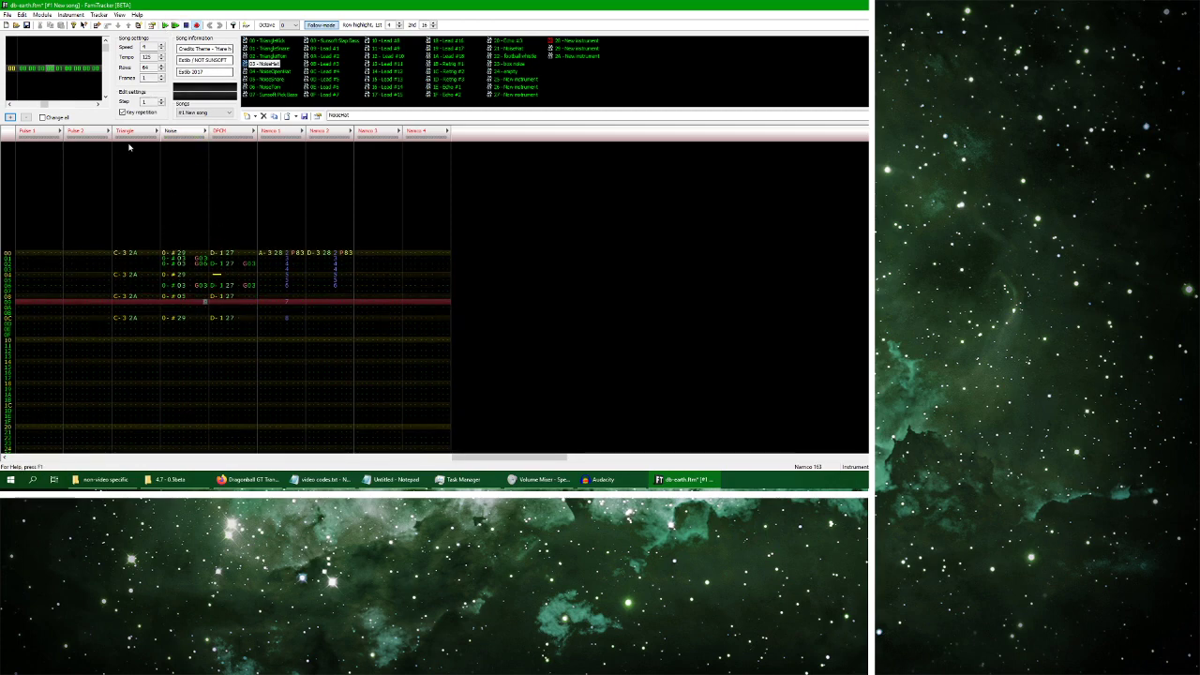
# Switch to Audacity, preview the Remove Vocals effect, and apply it to the selected audio
pyautogui.click(600, 479)
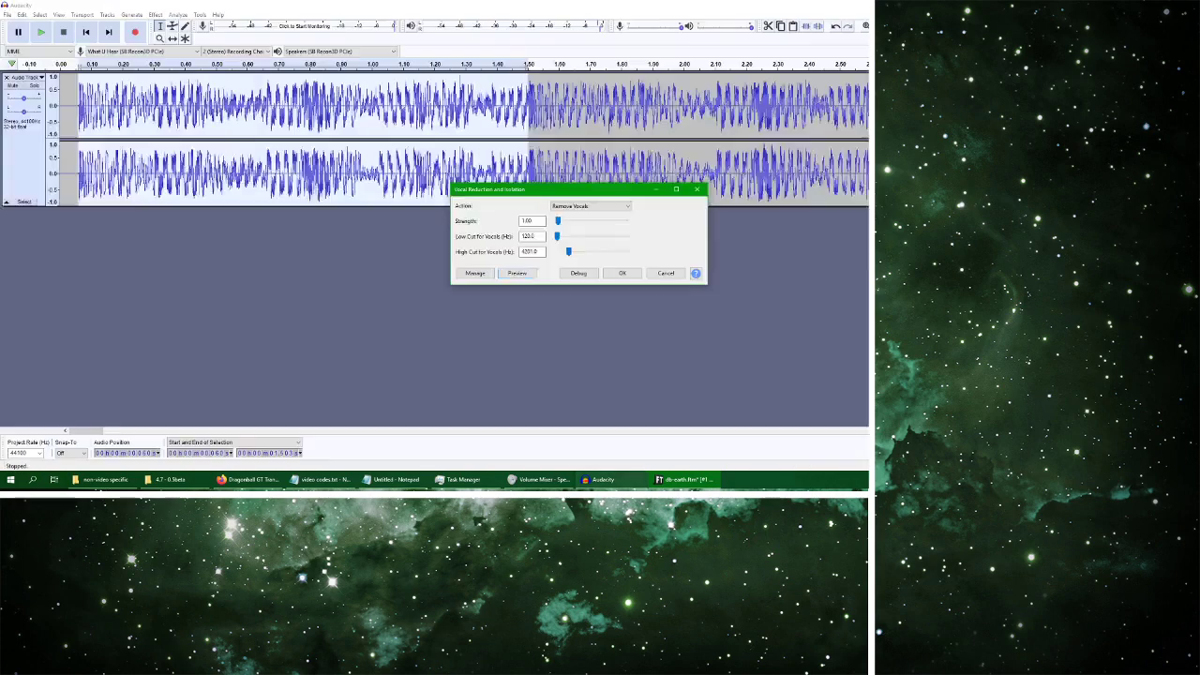
pyautogui.click(518, 273)
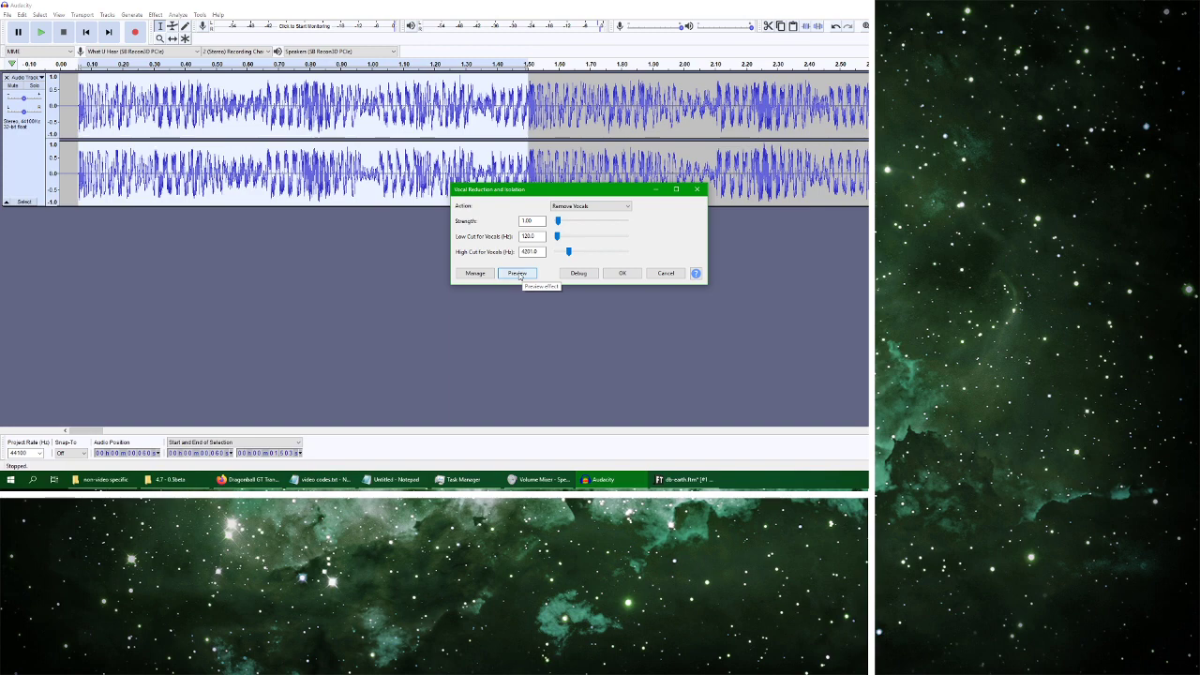
pyautogui.click(595, 268)
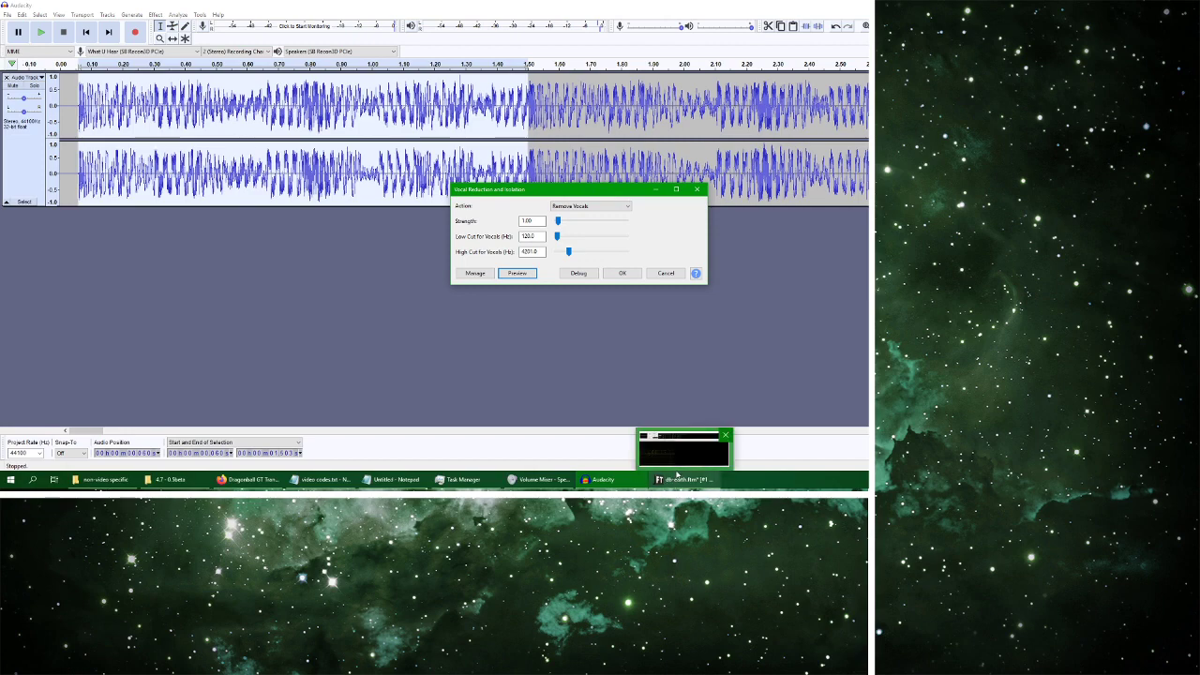
pyautogui.click(622, 273)
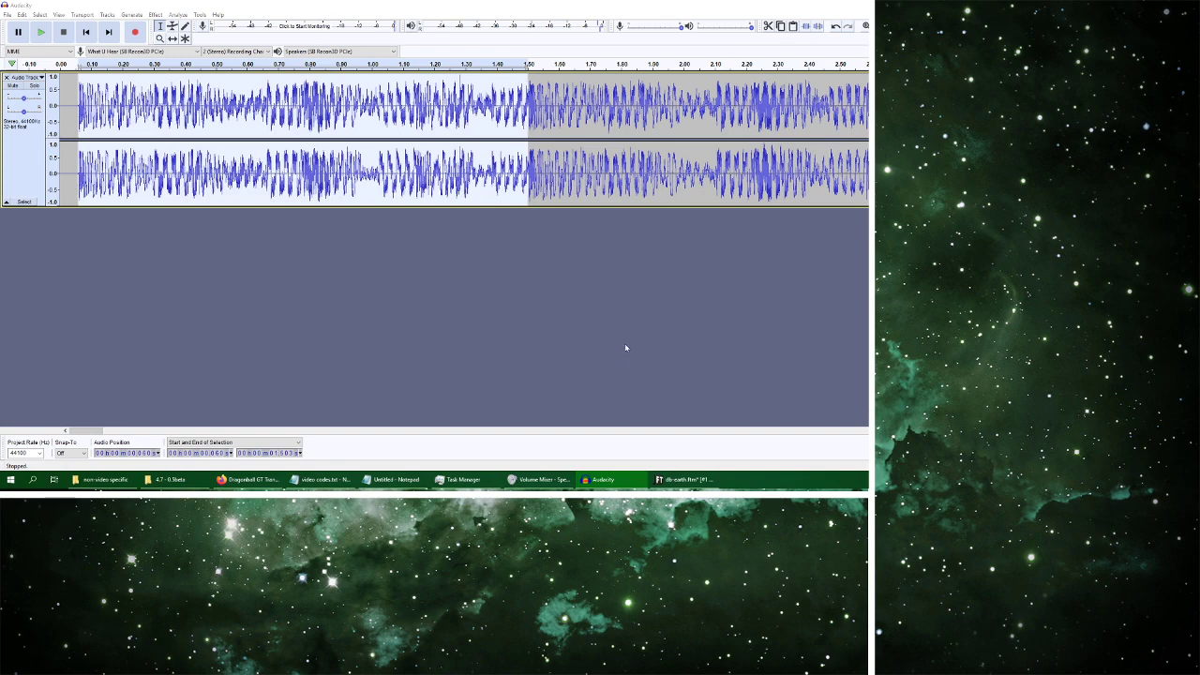
# Play the processed audio selection in Audacity, stop it, and switch back to FamiTracker
pyautogui.click(43, 33)
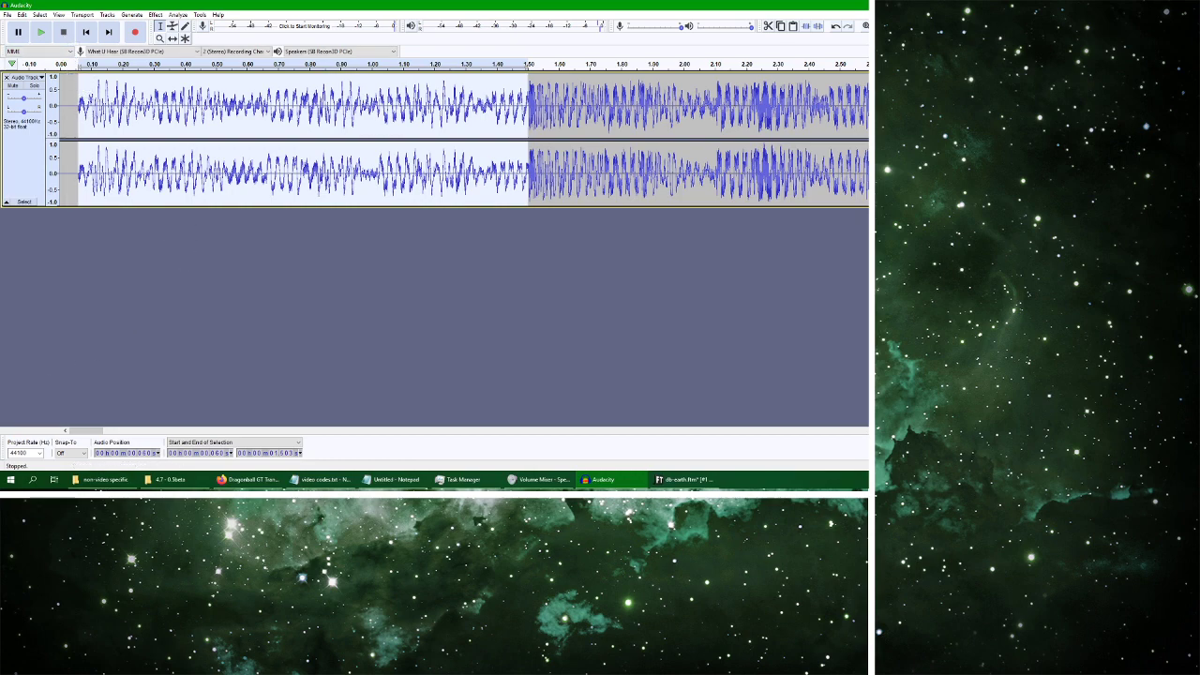
pyautogui.click(42, 33)
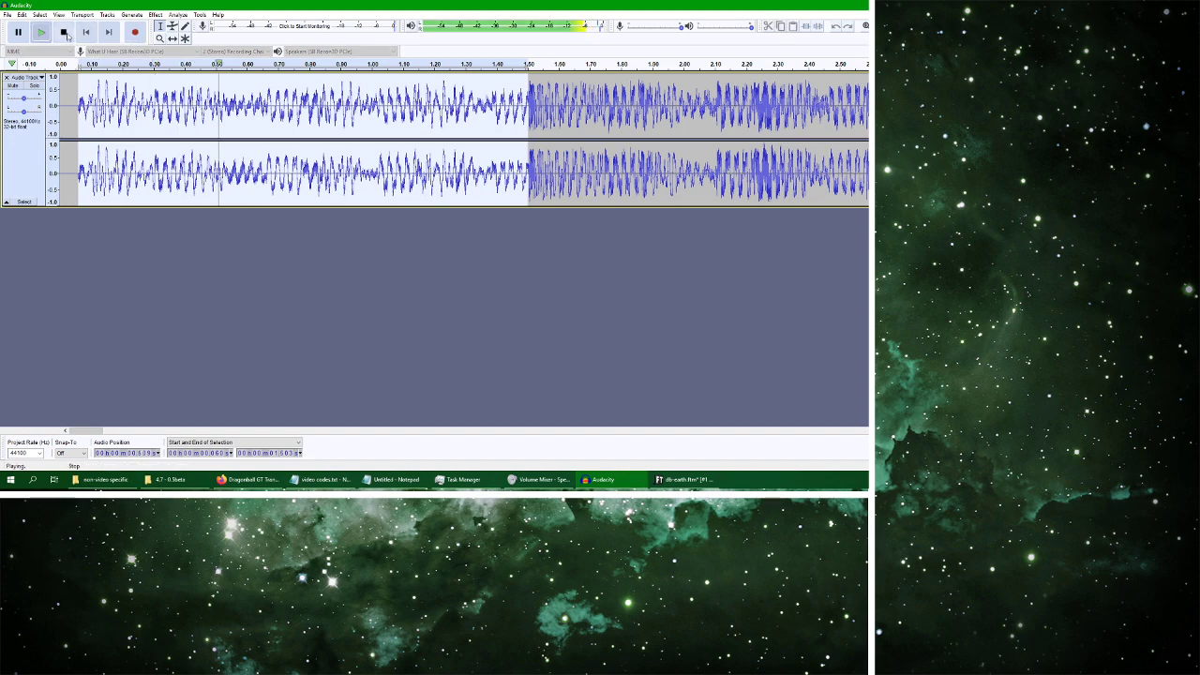
pyautogui.click(64, 33)
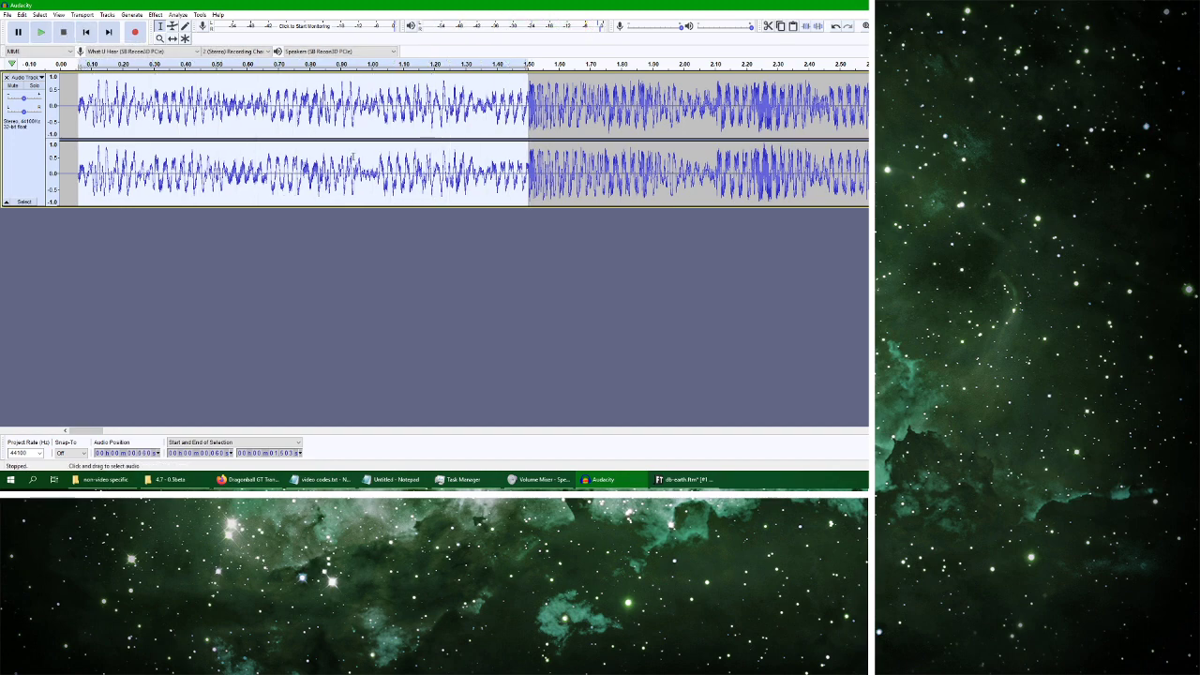
pyautogui.hotkey('alt', 'Tab')
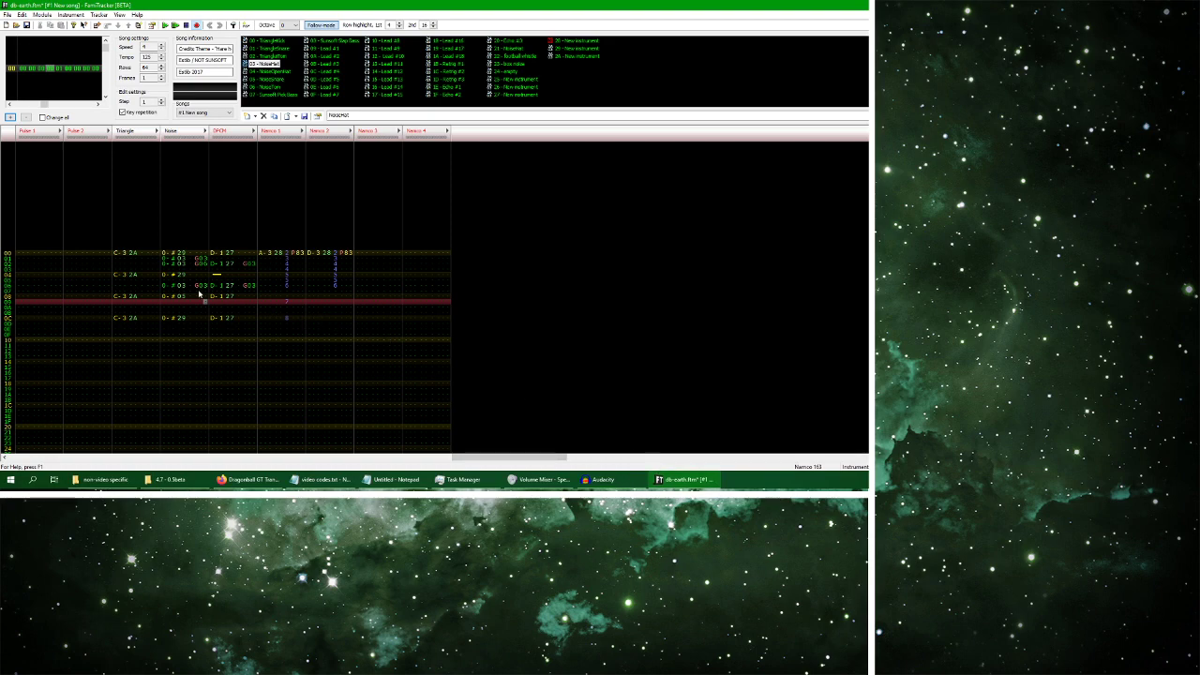
# Add a 0-# note on Noise row 0A with the NoiseOpenHat instrument 04 and a G03 delay effect
pyautogui.click(172, 308)
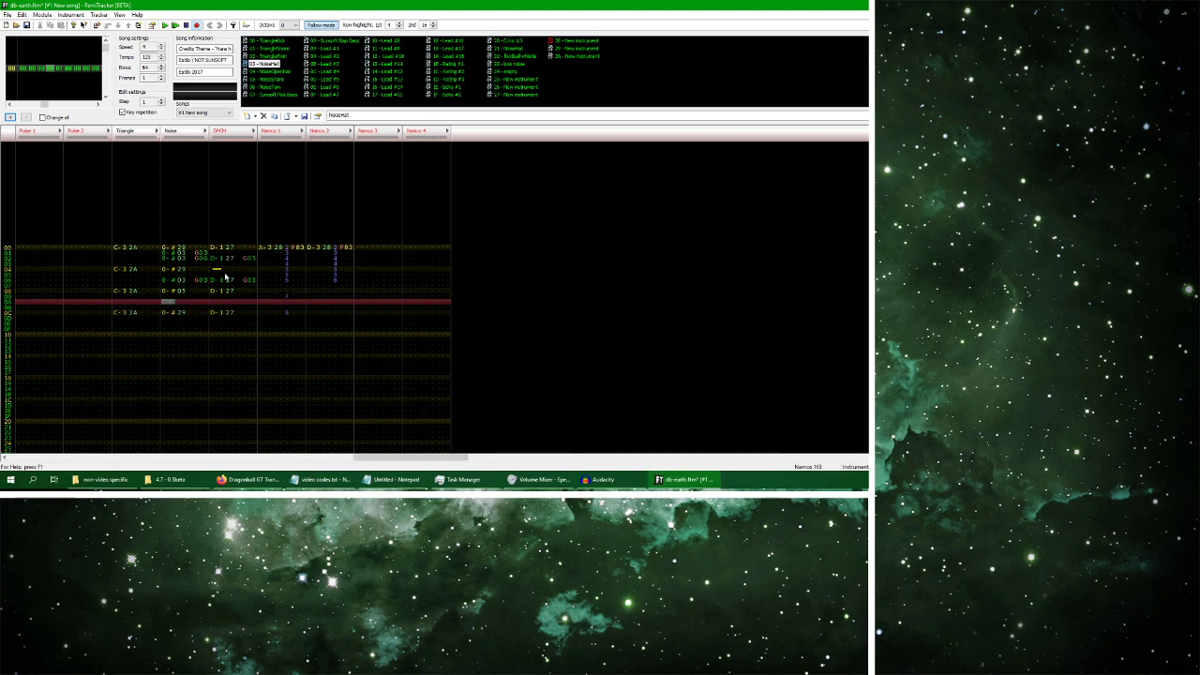
pyautogui.click(282, 71)
pyautogui.press('z')
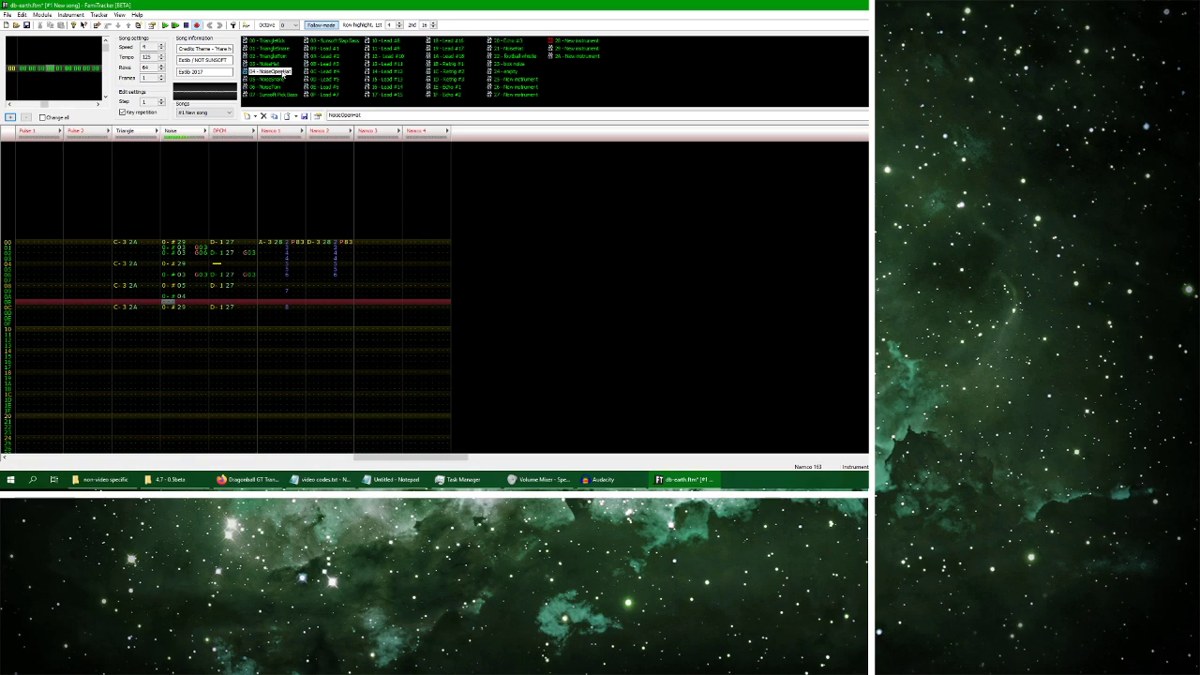
pyautogui.press('Right')
pyautogui.press('Up')
pyautogui.press('Right')
pyautogui.press('Right')
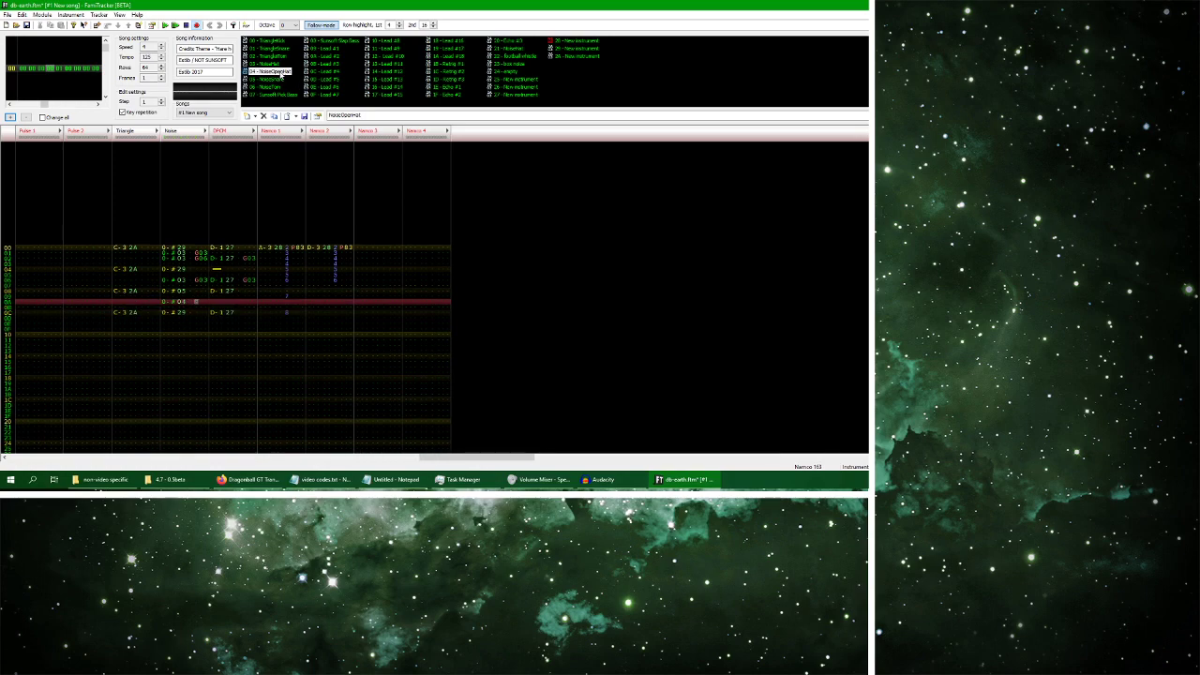
pyautogui.write('g03')
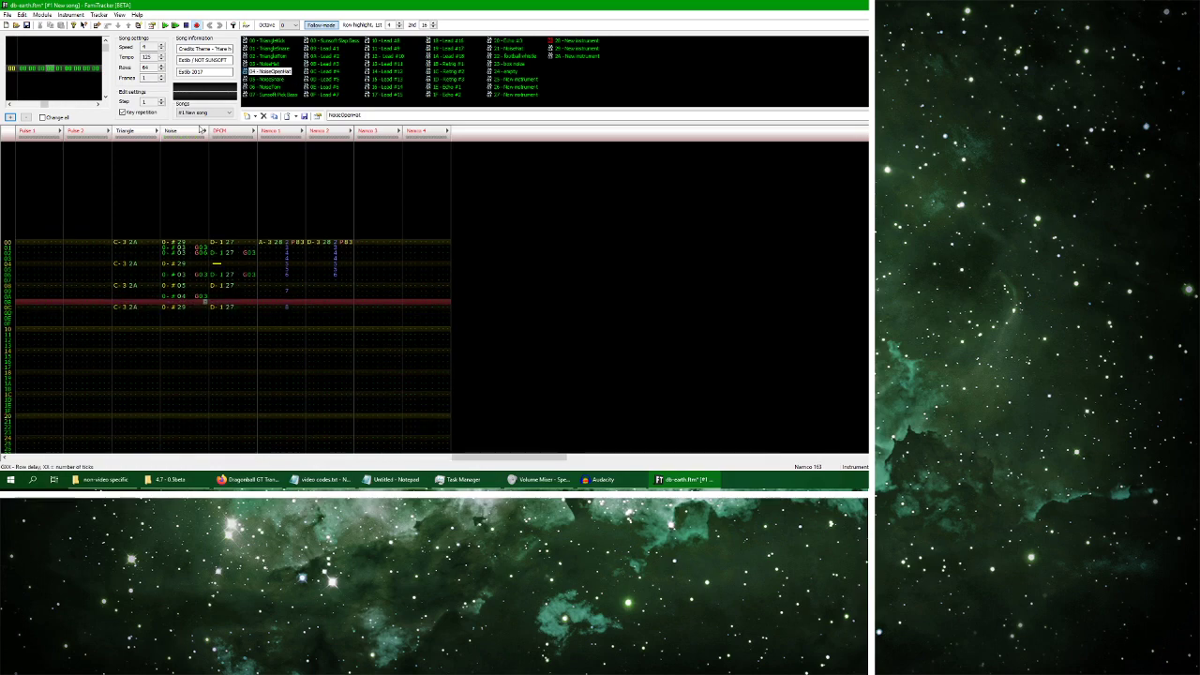
# Copy the Noise channel's rows 01 to 03 and paste them starting at row 0D
pyautogui.moveTo(165, 248); pyautogui.dragTo(185, 269)
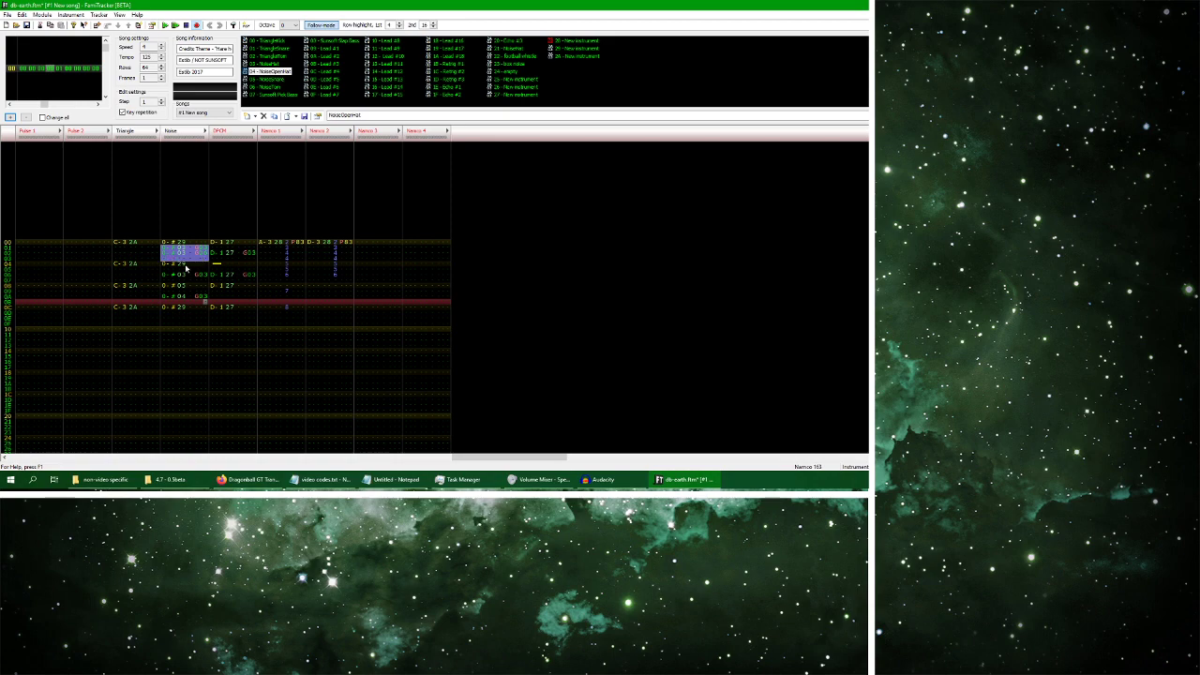
pyautogui.click(166, 315)
pyautogui.hotkey('ctrl', 'v')
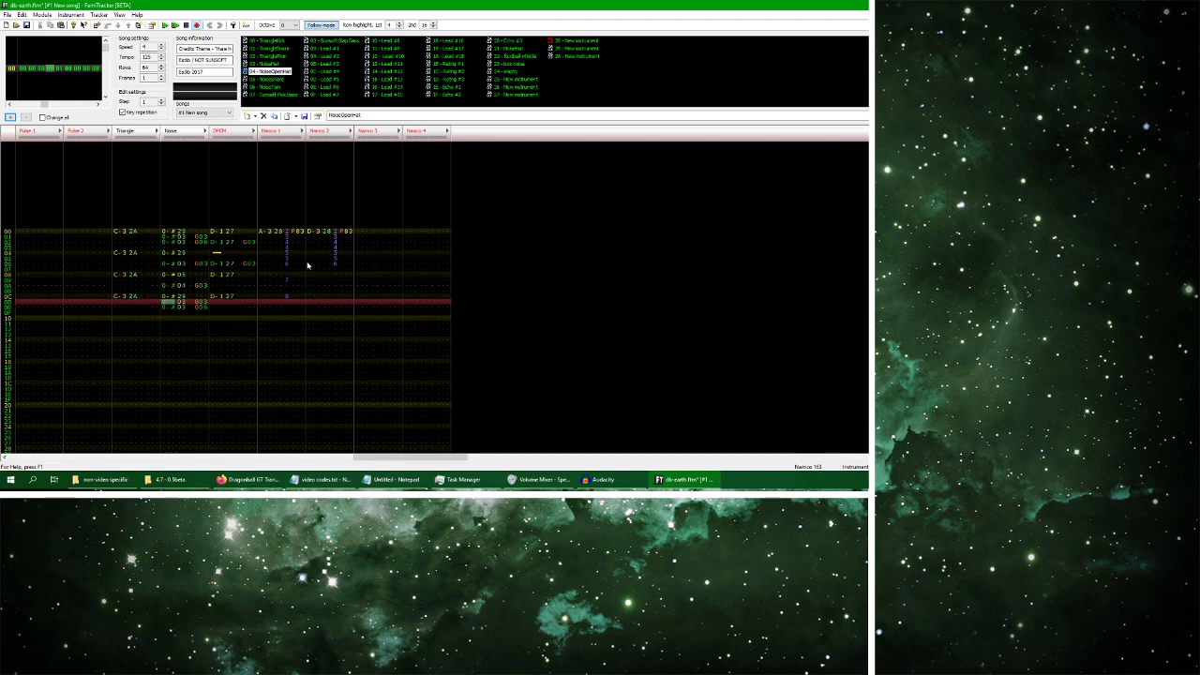
# Unmute all channels, play the pattern, and stop playback
pyautogui.rightClick(219, 131)
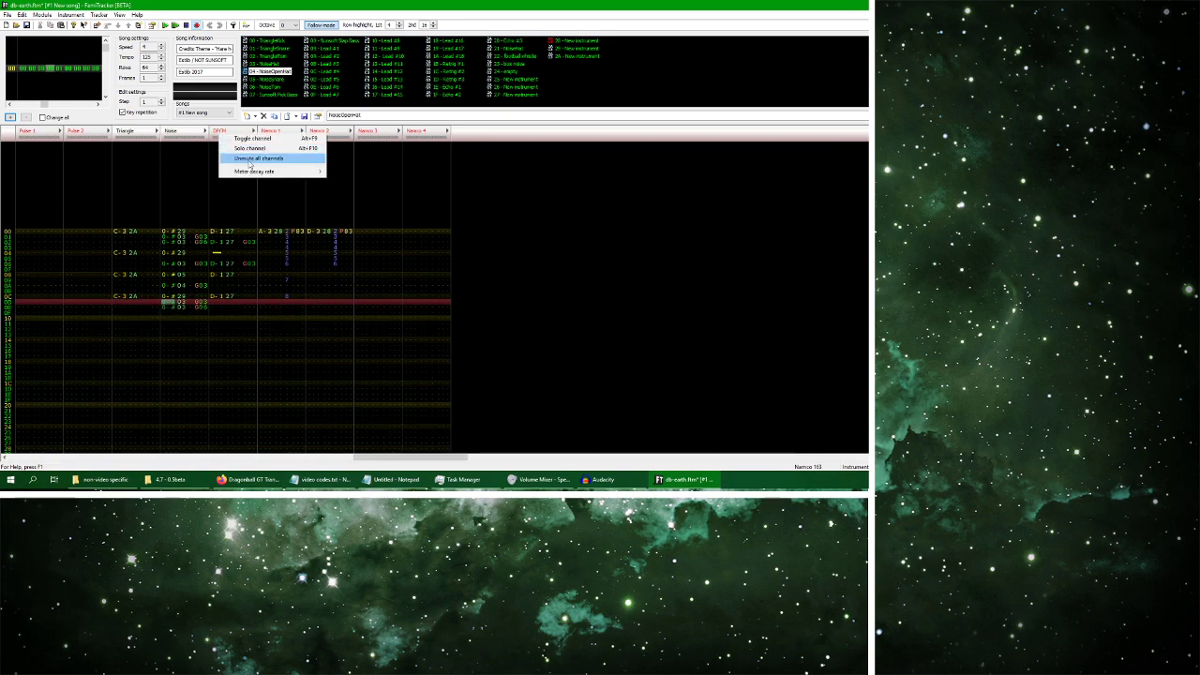
pyautogui.click(248, 158)
pyautogui.click(165, 25)
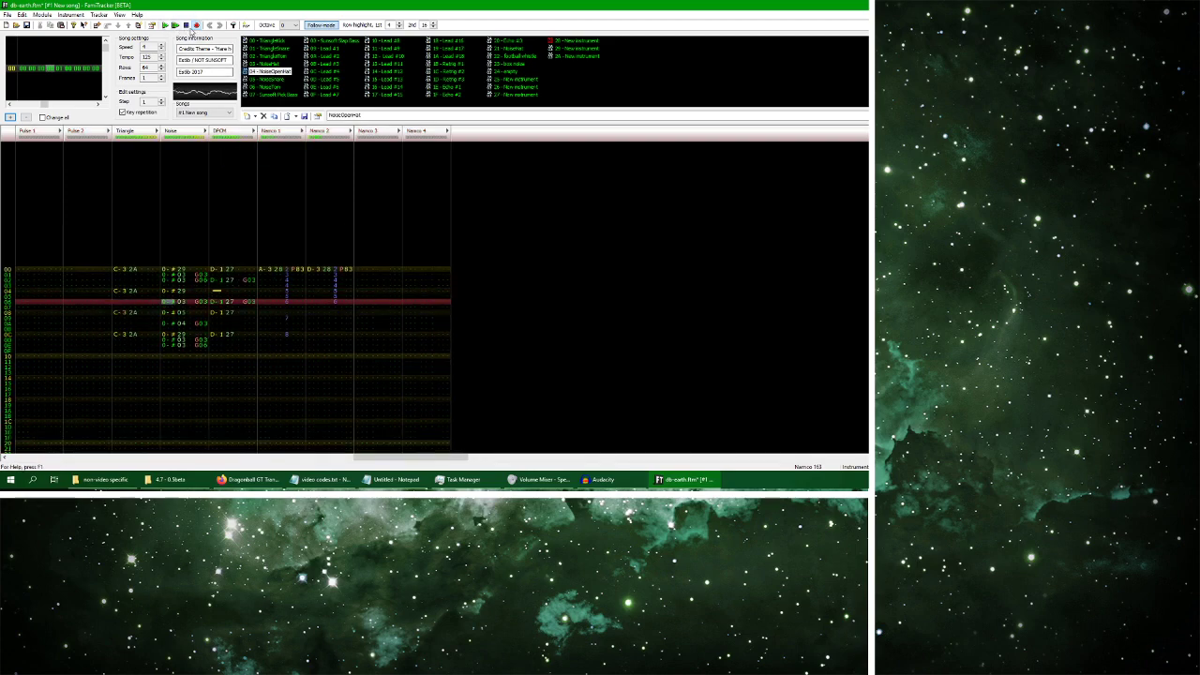
pyautogui.click(187, 26)
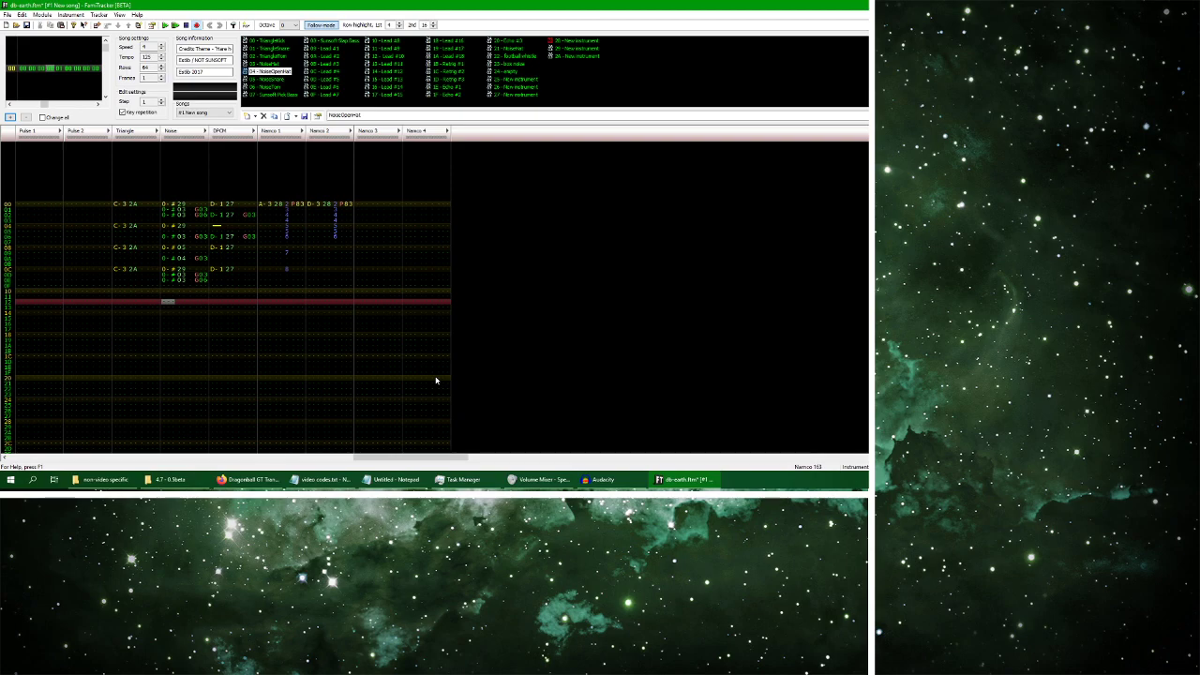
# Lower the fade-in volume values in the Namco 1 channel from row 00 through row 0C
pyautogui.click(288, 205)
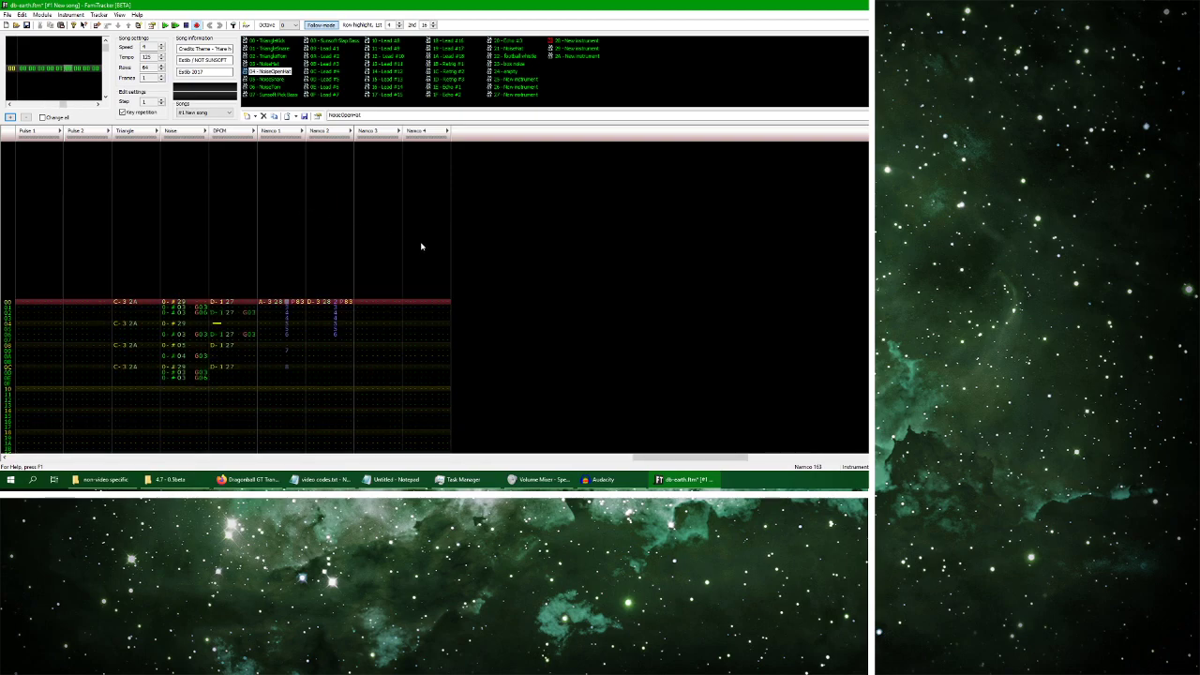
pyautogui.press('Down')
pyautogui.press('Down')
pyautogui.press('Down')
pyautogui.press('Down')
pyautogui.press('Down')
pyautogui.press('Down')
pyautogui.press('Down')
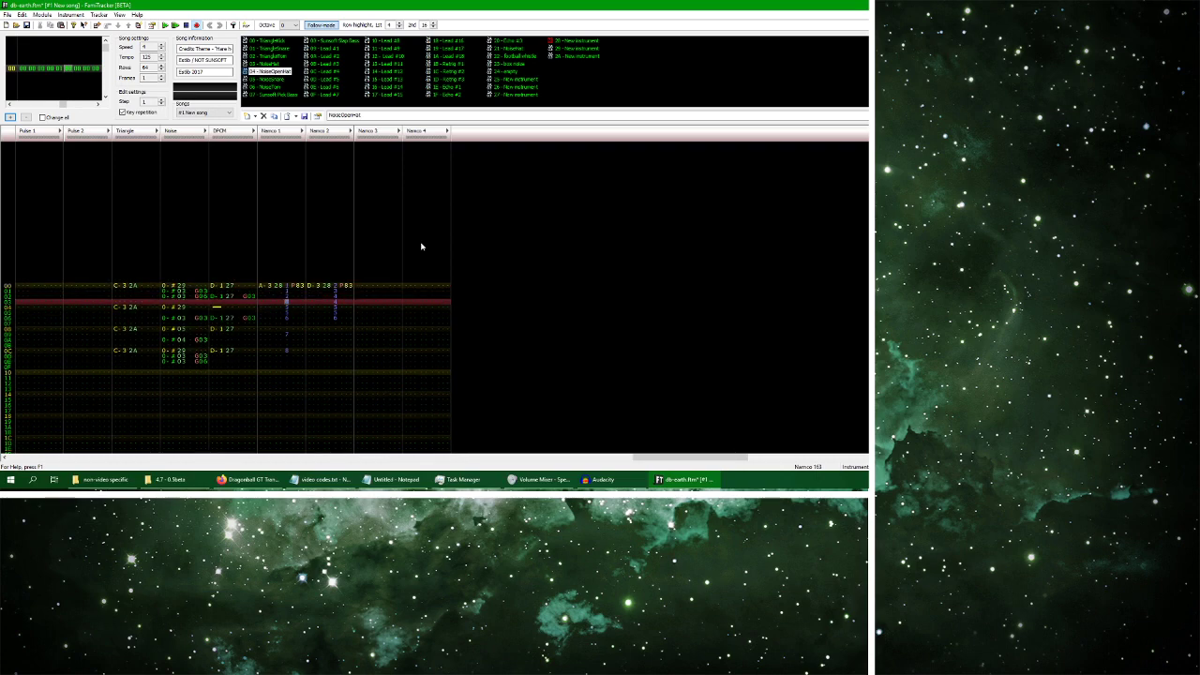
pyautogui.press('Down')
pyautogui.press('Down')
pyautogui.press('Down')
pyautogui.press('Down')
pyautogui.press('Down')
pyautogui.press('Down')
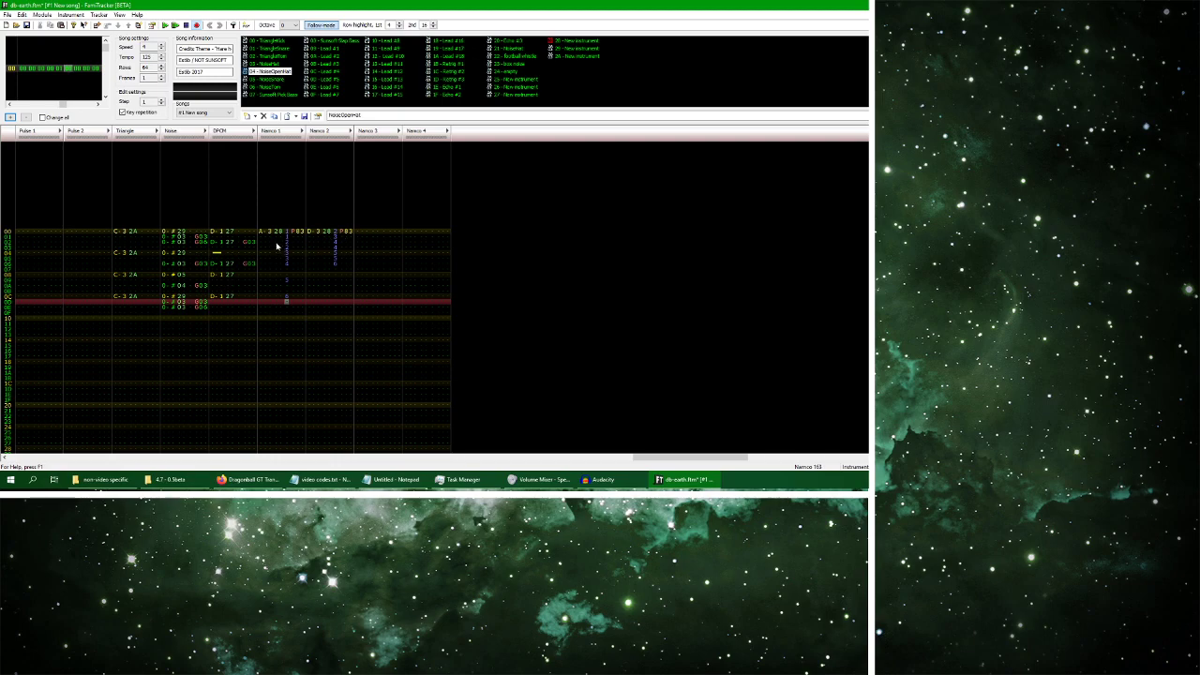
# Copy the Namco 1 volume values of rows 00 to 06 into Namco 2 from row 00, and play the pattern
pyautogui.moveTo(287, 233); pyautogui.dragTo(288, 267)
pyautogui.click(336, 236)
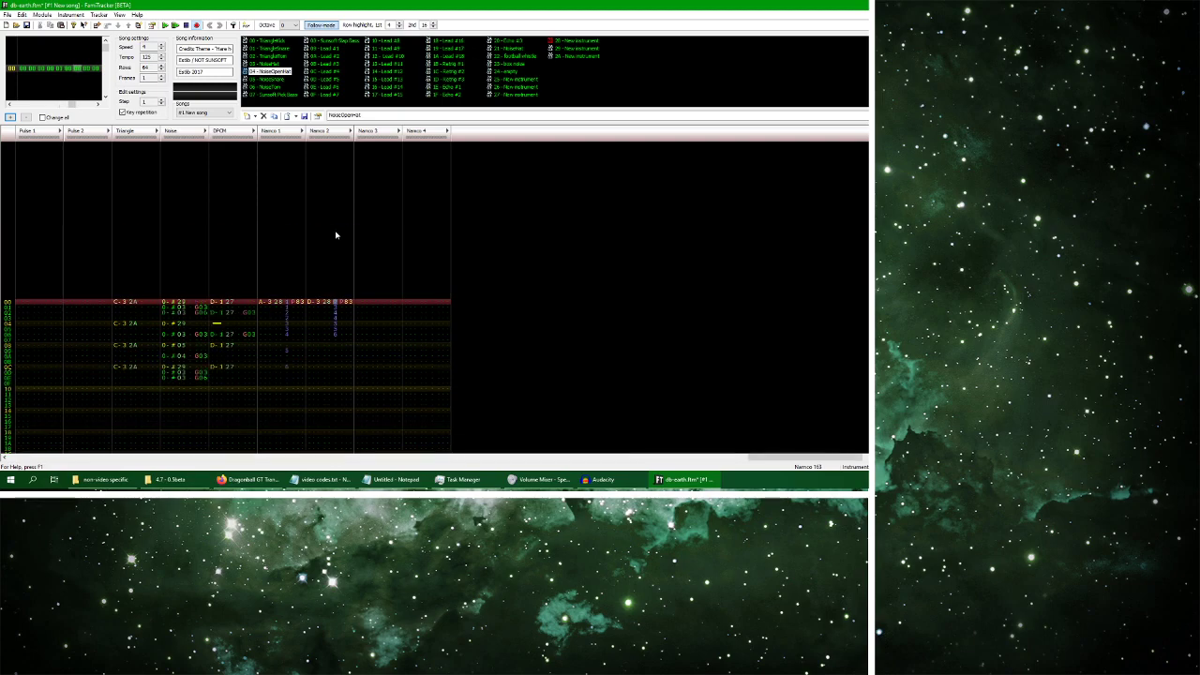
pyautogui.click(175, 24)
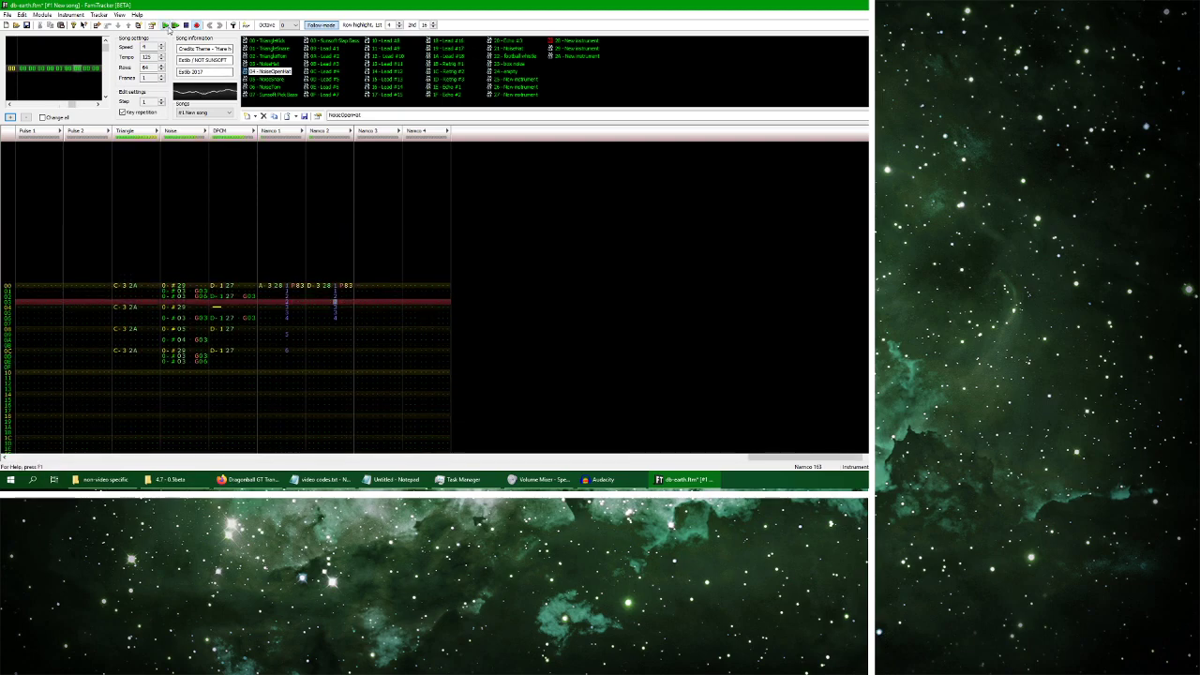
pyautogui.click(187, 24)
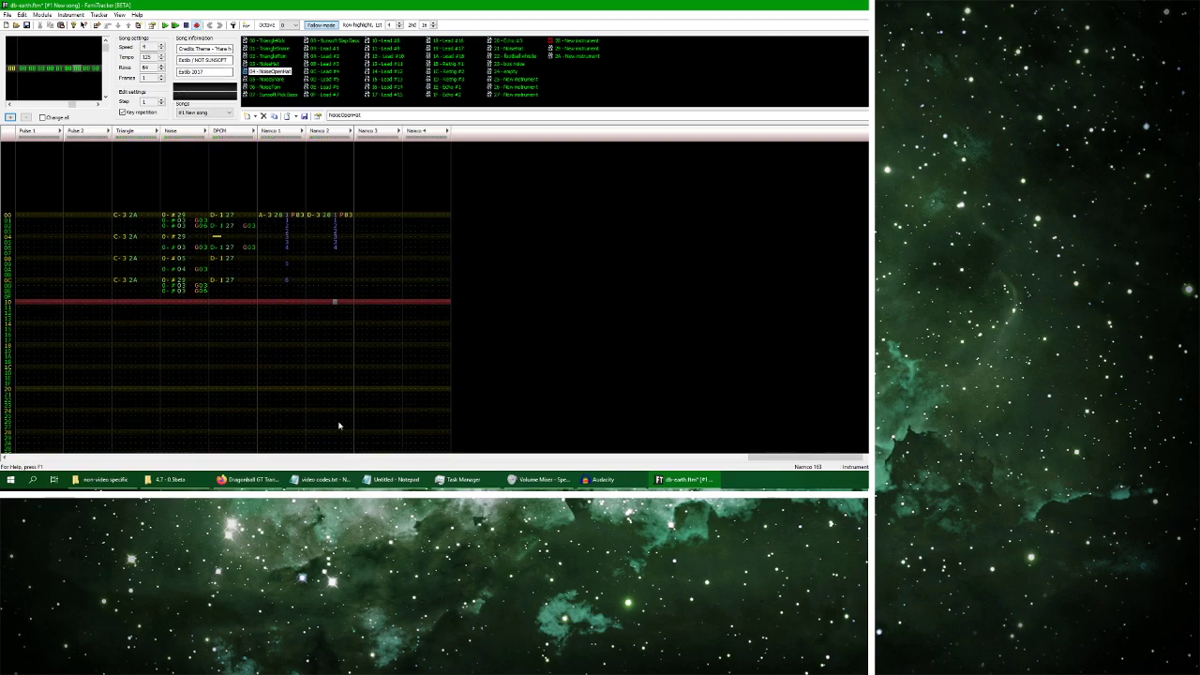
# Switch to Audacity, play the selected original audio for comparison, and return to FamiTracker
pyautogui.click(262, 480)
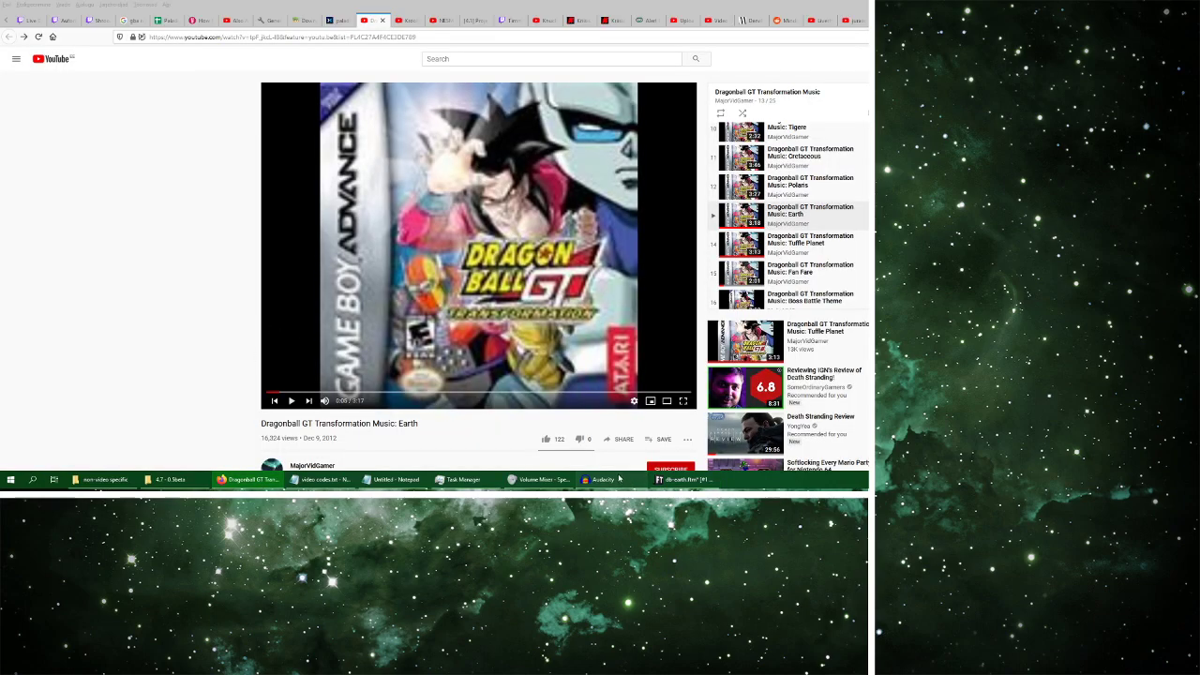
pyautogui.click(605, 480)
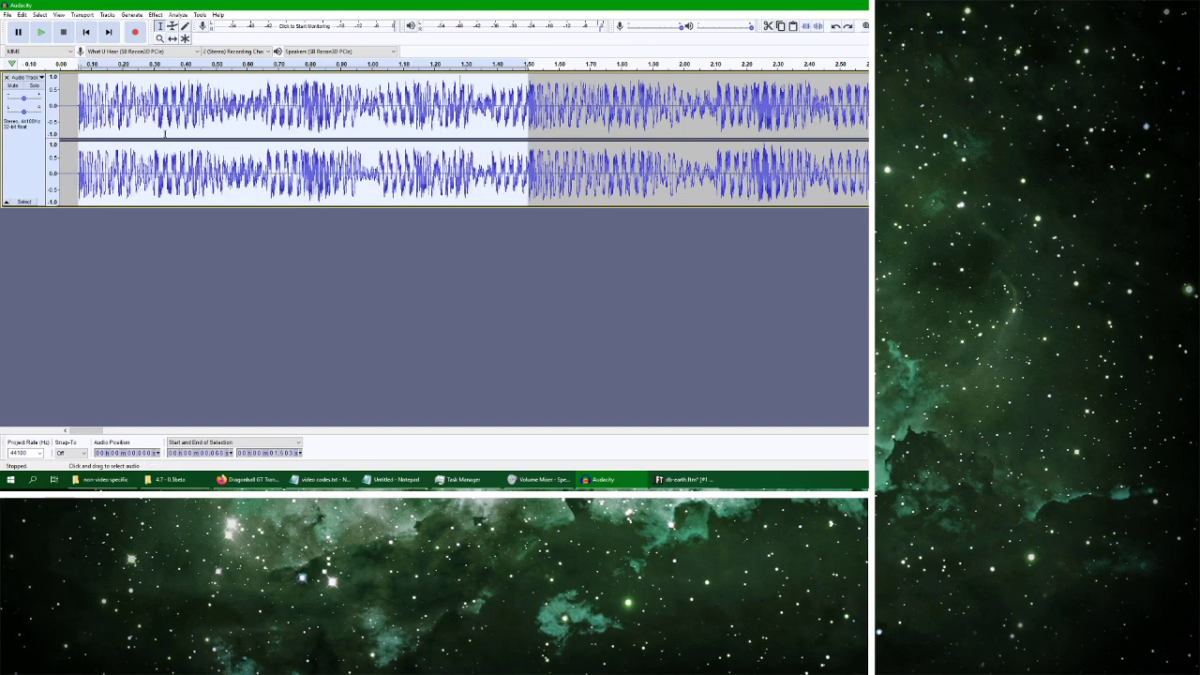
pyautogui.click(40, 32)
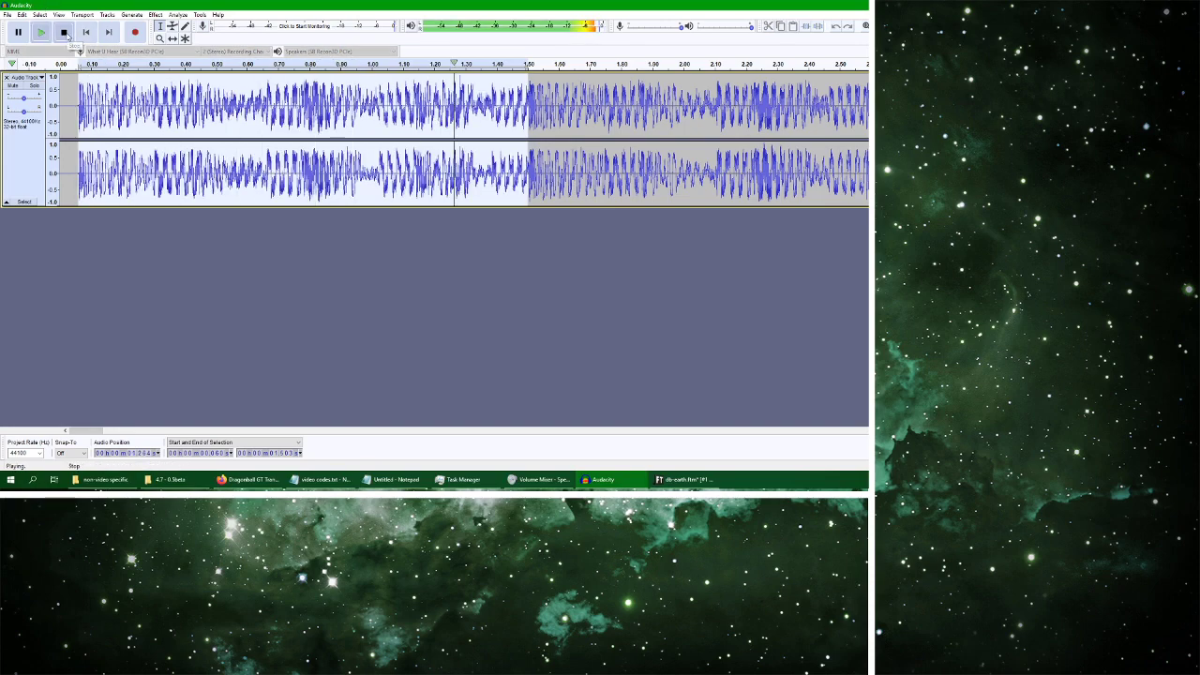
pyautogui.click(669, 480)
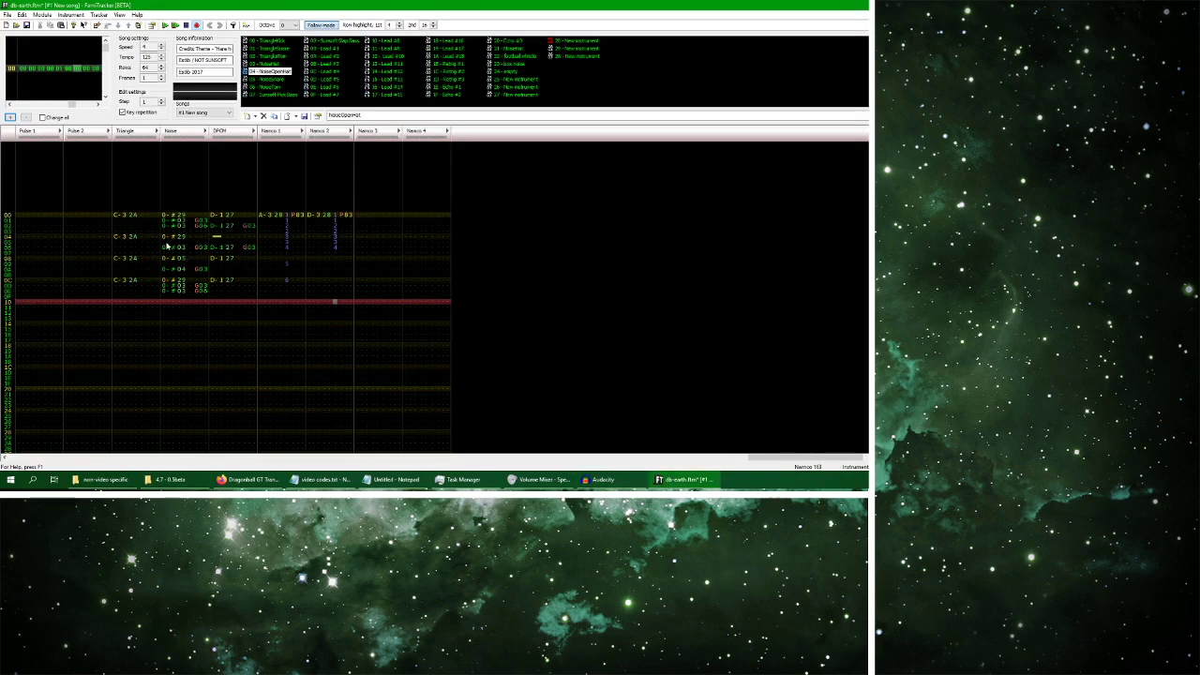
pyautogui.click(118, 263)
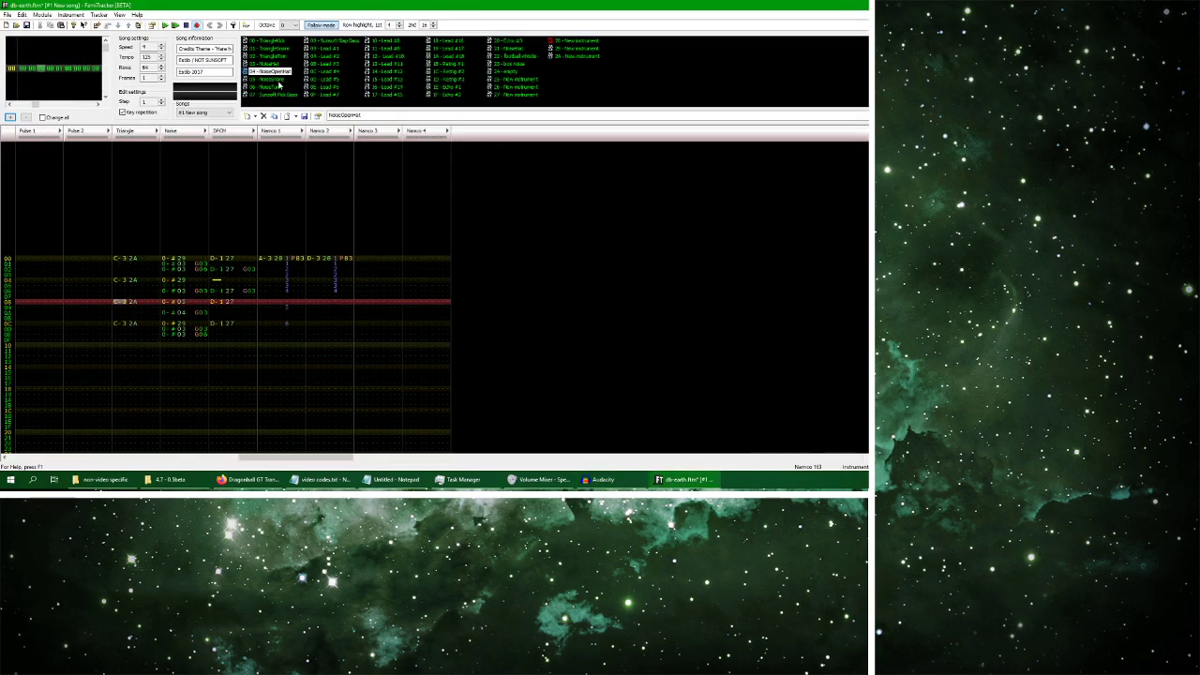
pyautogui.click(278, 82)
pyautogui.press('z')
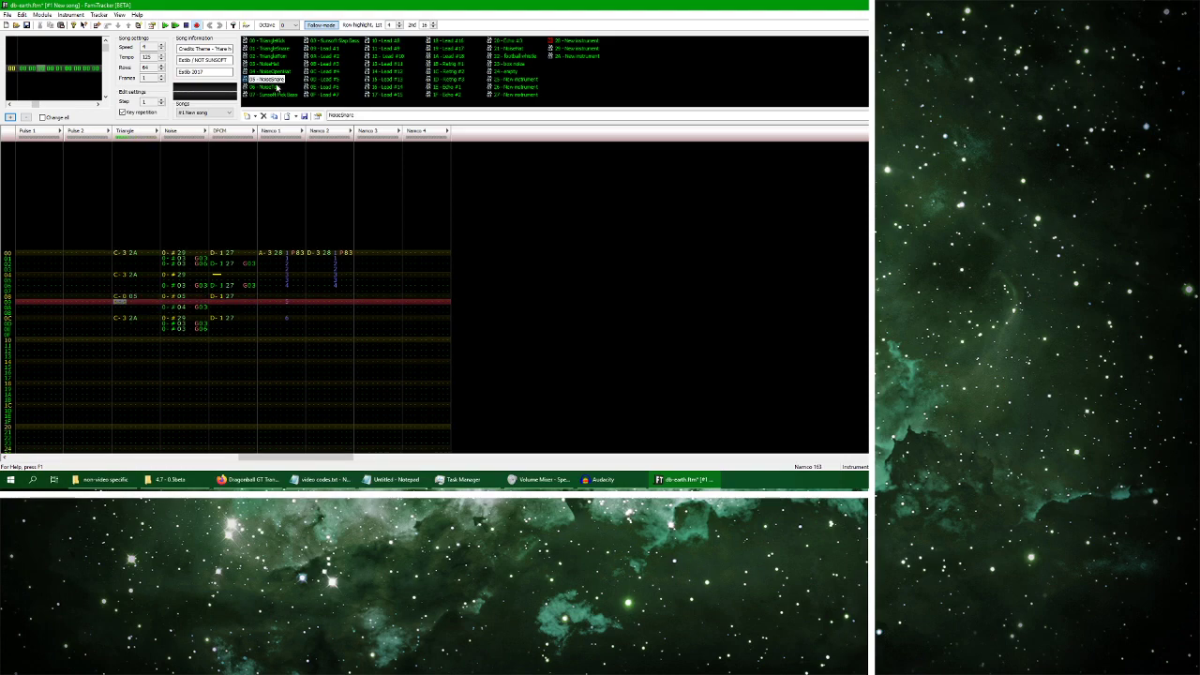
pyautogui.press('Up')
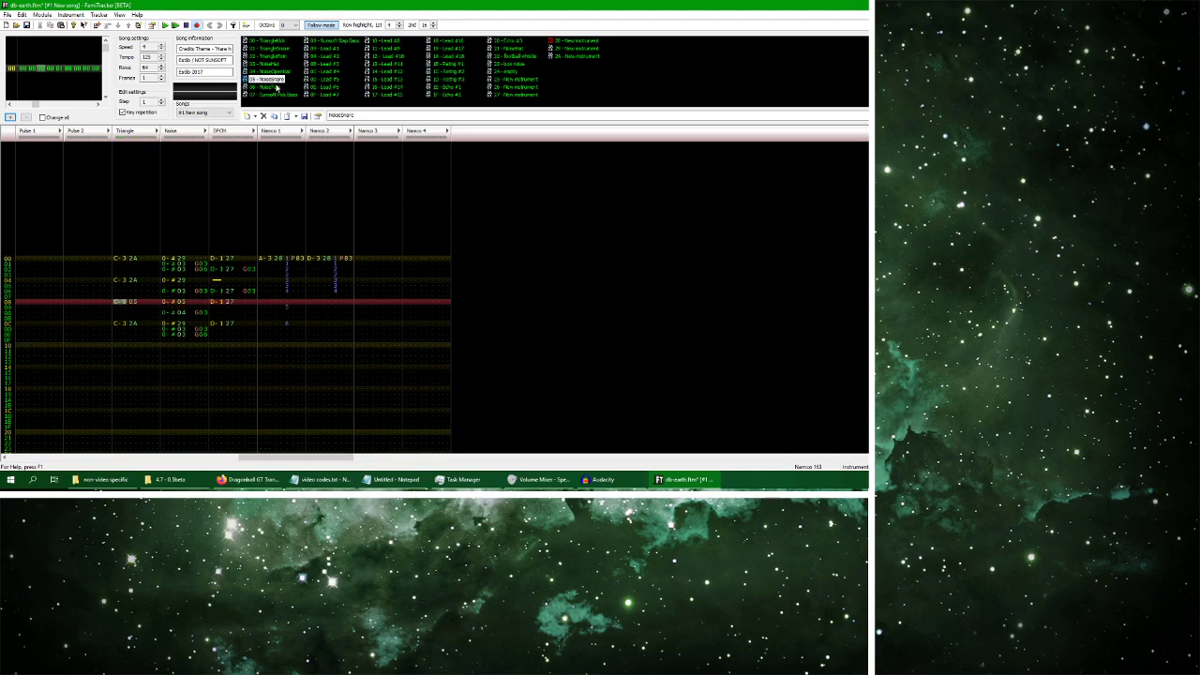
pyautogui.hotkey('ctrl', 'z')
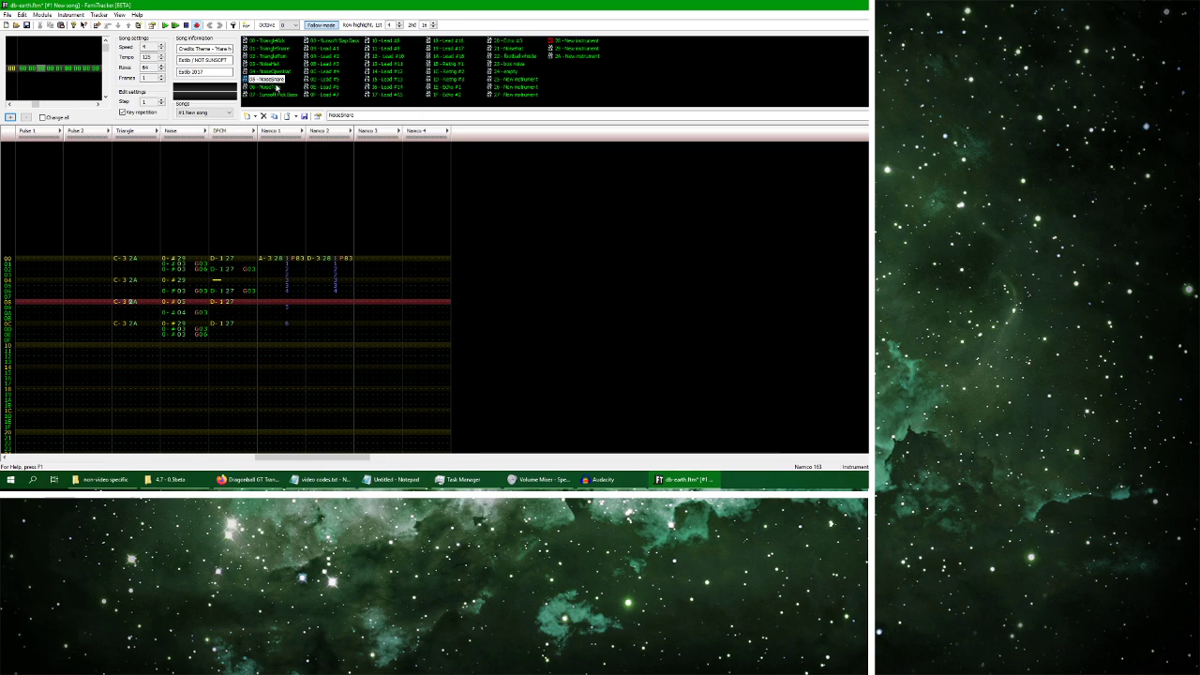
# Change the instrument of the Triangle note at row 08 to 05, and play the pattern to check it
pyautogui.write('05')
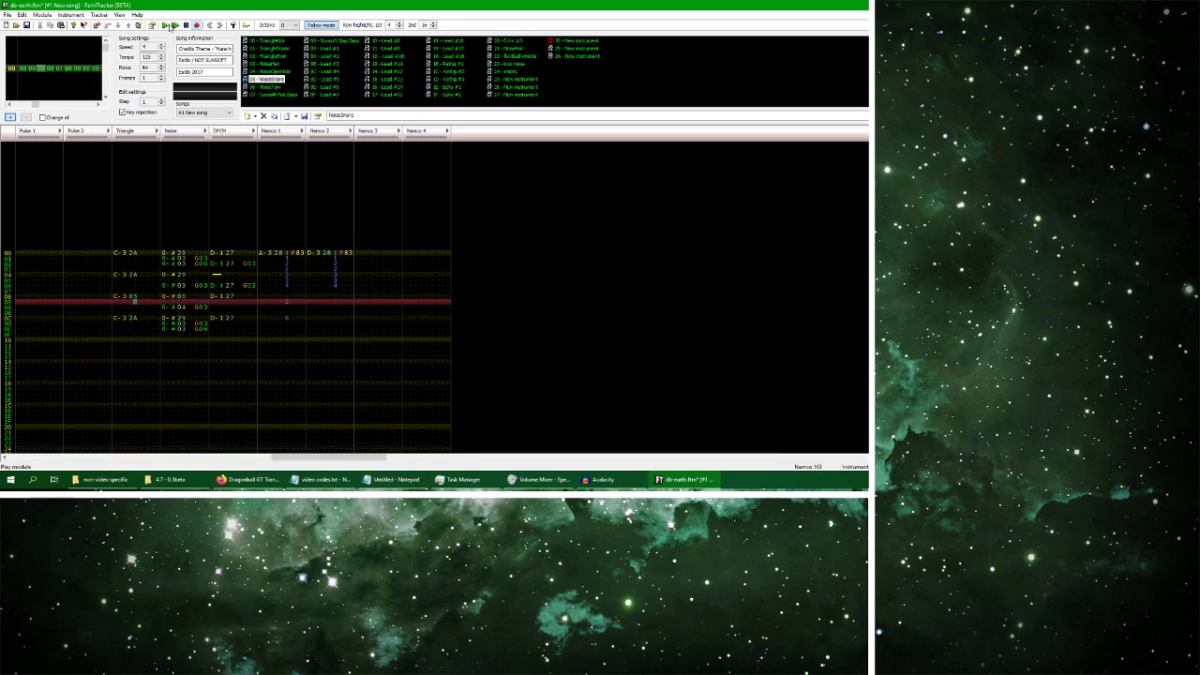
pyautogui.click(165, 25)
pyautogui.click(186, 26)
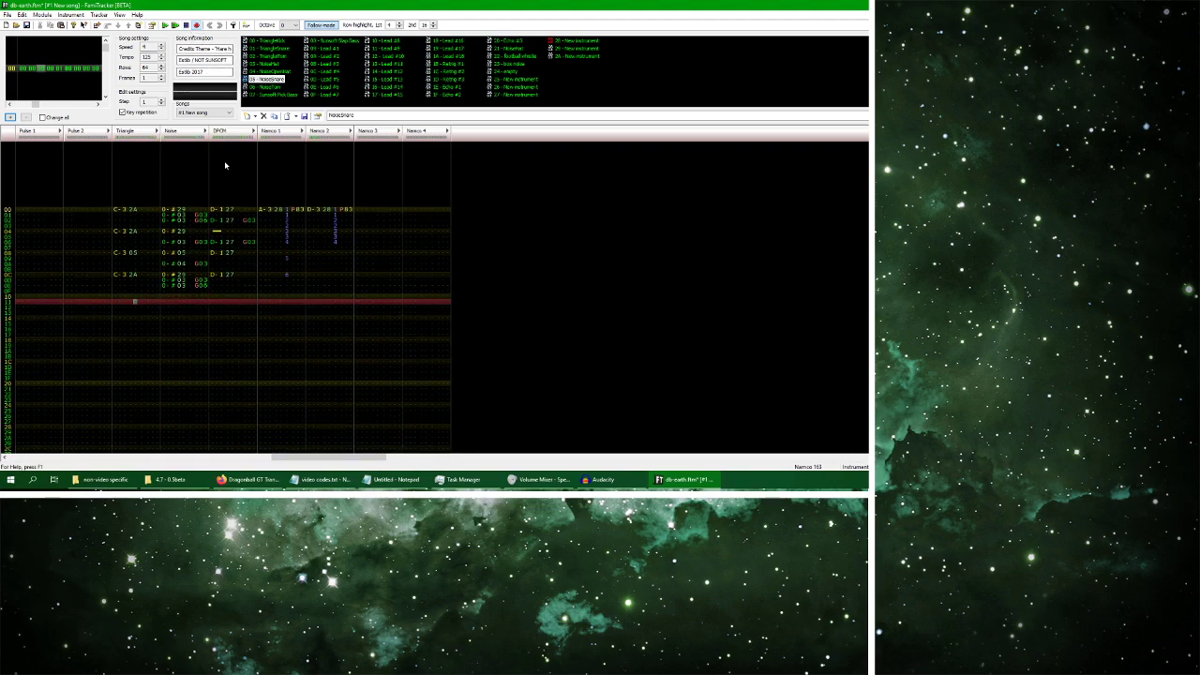
# Try playing the pattern one speed step higher, and return the song speed to 4
pyautogui.click(161, 45)
pyautogui.click(165, 25)
pyautogui.click(186, 25)
pyautogui.click(161, 48)
# Try the pattern at tempo 150, stop playback, and set the tempo back to 125
pyautogui.doubleClick(147, 56)
pyautogui.write('150')
pyautogui.press('Return')
pyautogui.click(164, 25)
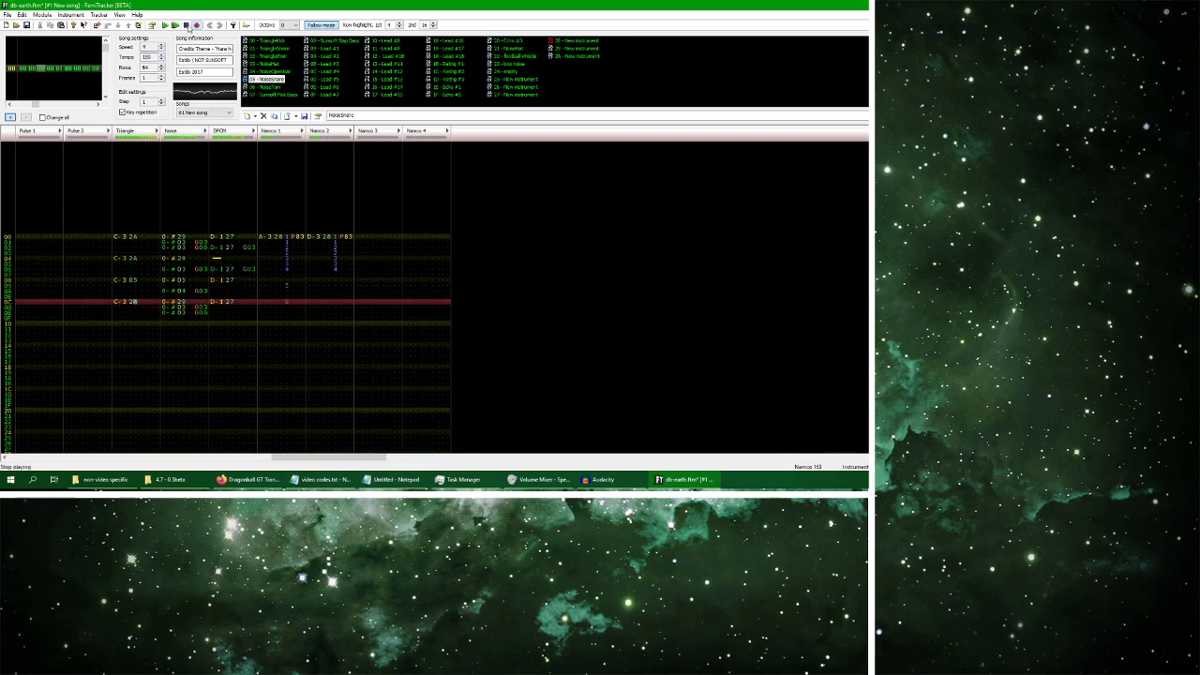
pyautogui.click(186, 25)
pyautogui.doubleClick(148, 57)
pyautogui.write('12')
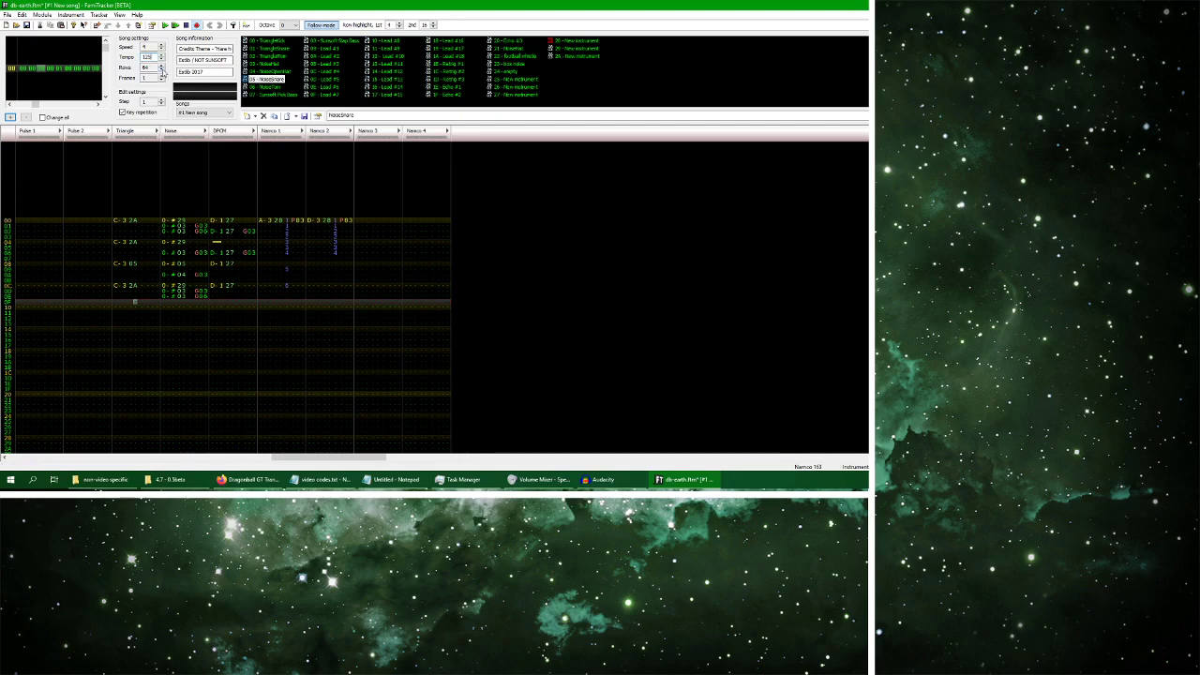
pyautogui.press('Return')
pyautogui.moveTo(122, 230); pyautogui.dragTo(345, 300)
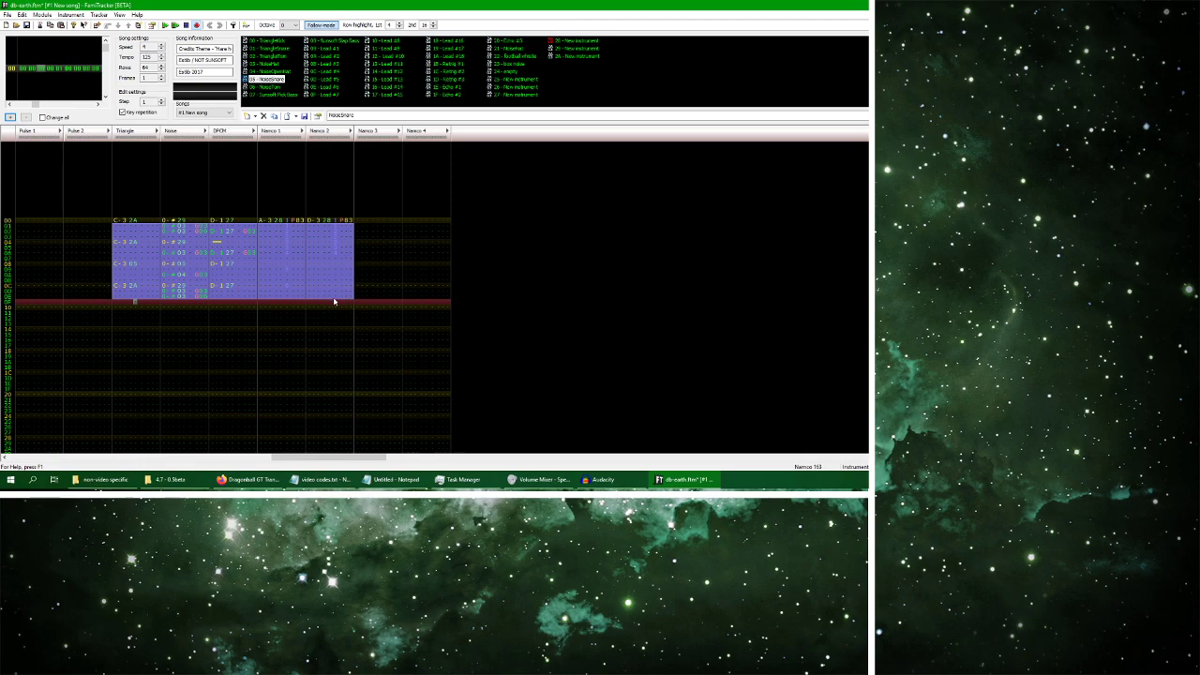
pyautogui.click(140, 263)
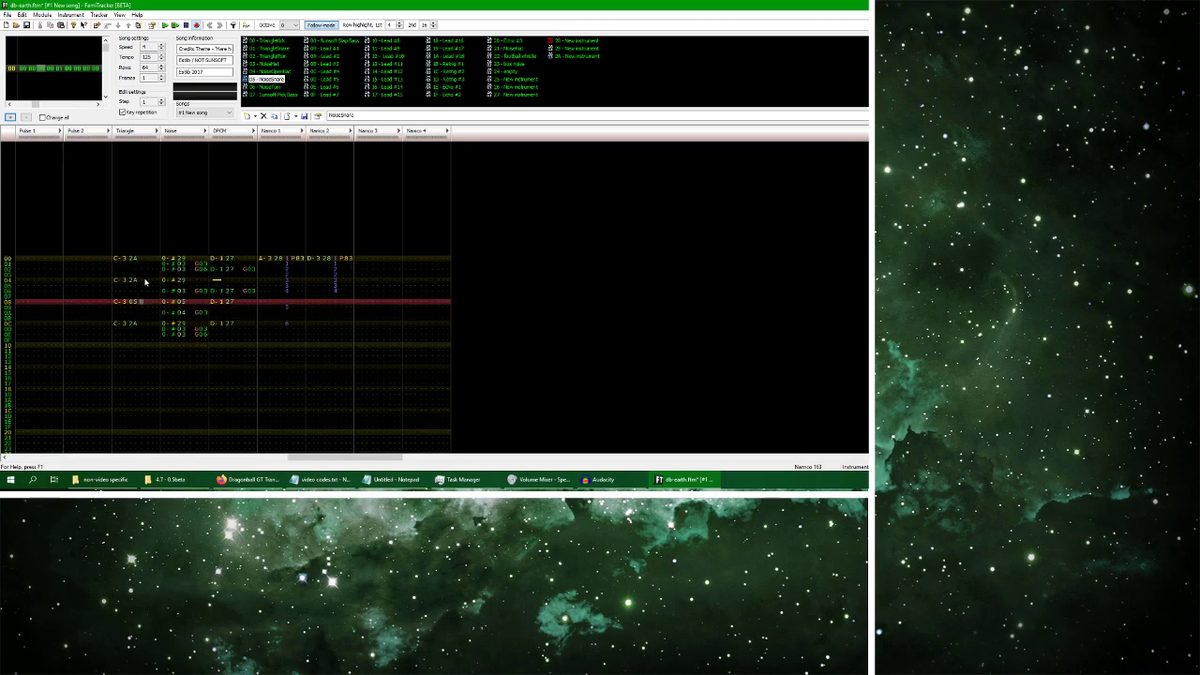
pyautogui.scroll(2, 151, 279)
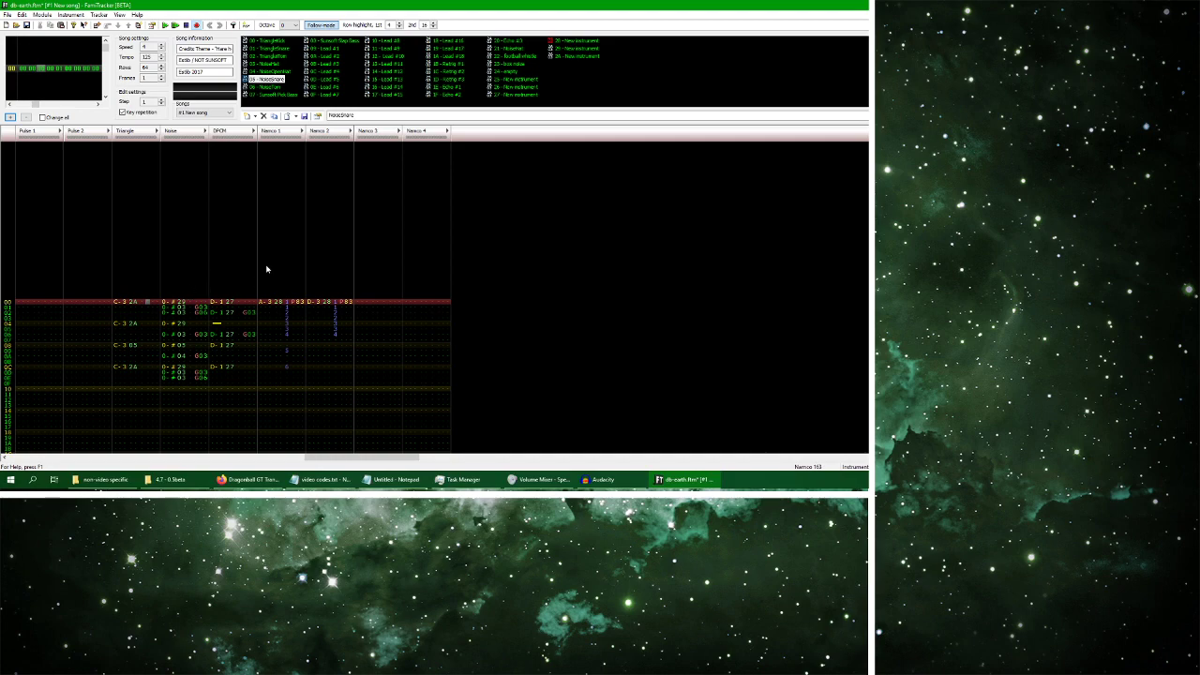
pyautogui.moveTo(120, 310); pyautogui.dragTo(345, 384)
pyautogui.click(223, 345)
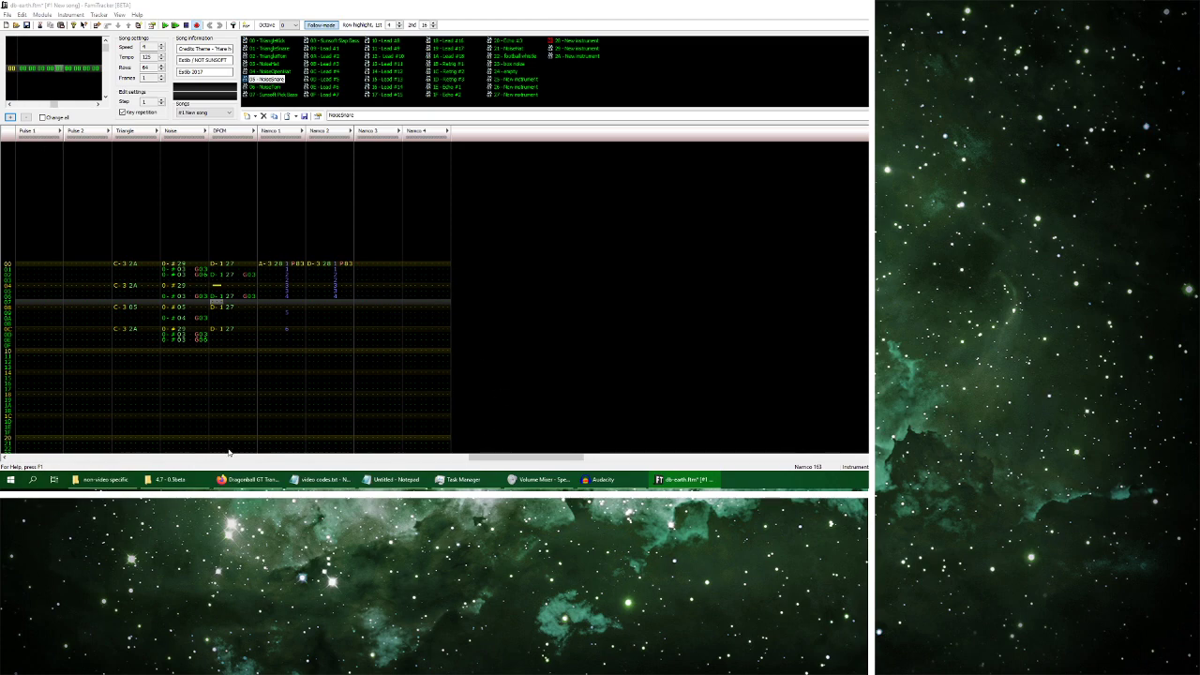
# Switch to Firefox, play the original Earth theme on YouTube for reference, pause it, and return to FamiTracker
pyautogui.click(247, 479)
pyautogui.click(275, 400)
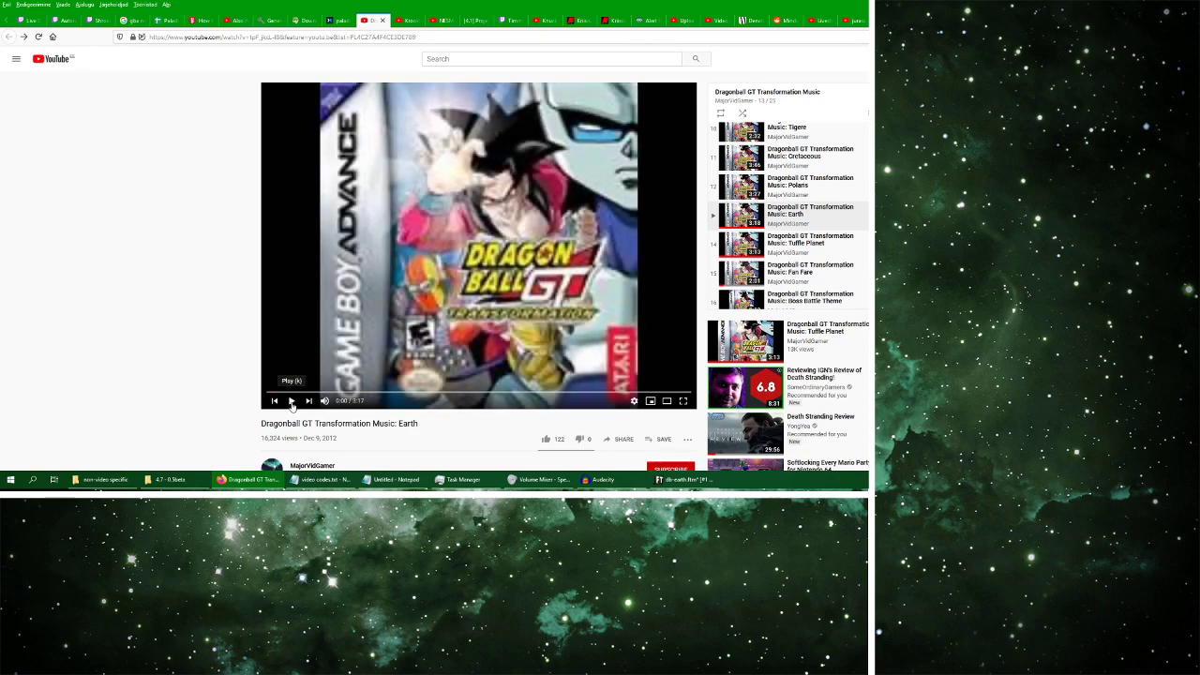
pyautogui.click(291, 401)
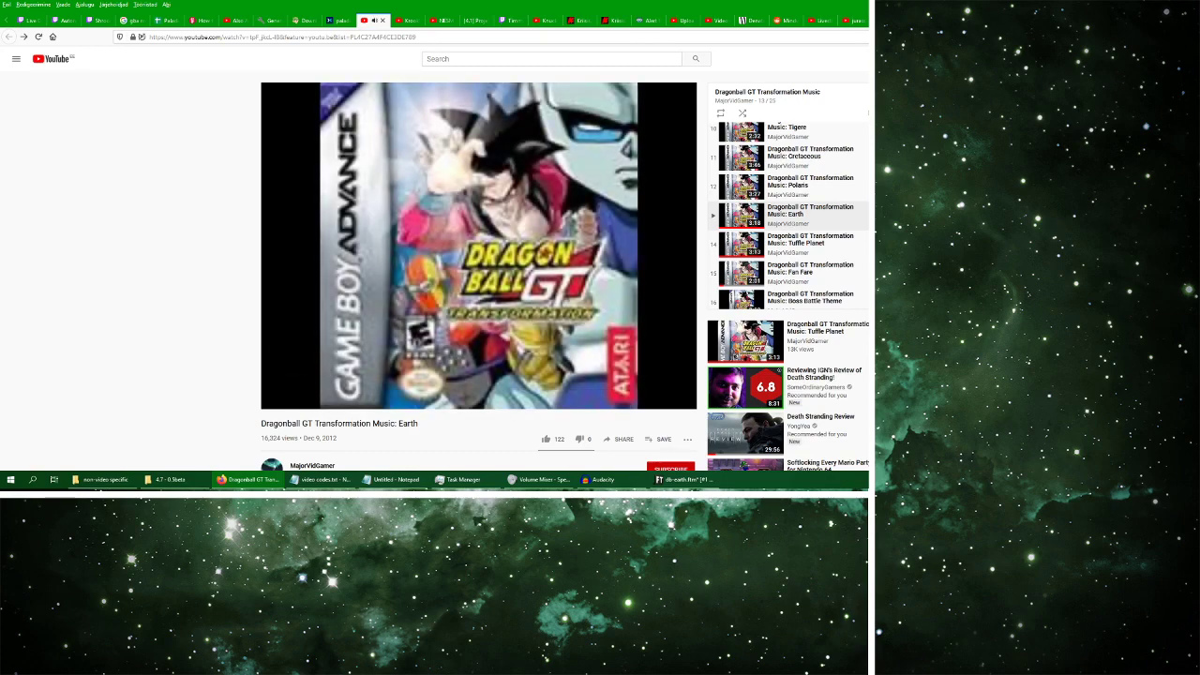
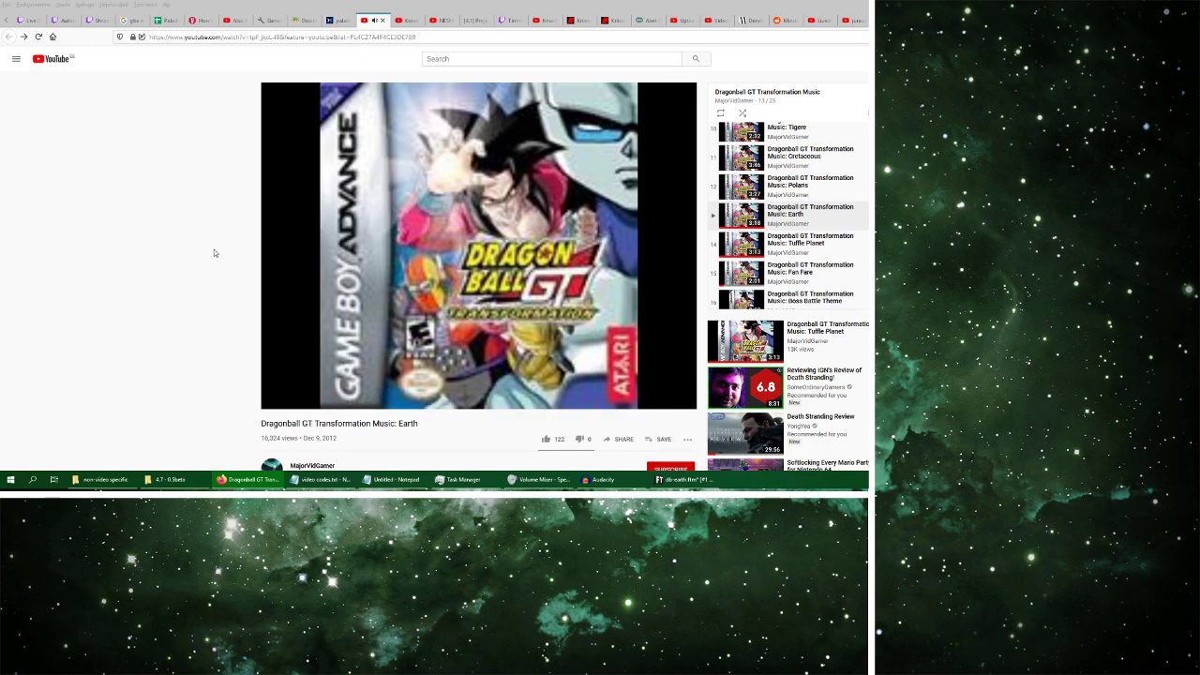
pyautogui.press('XF86AudioPlay')
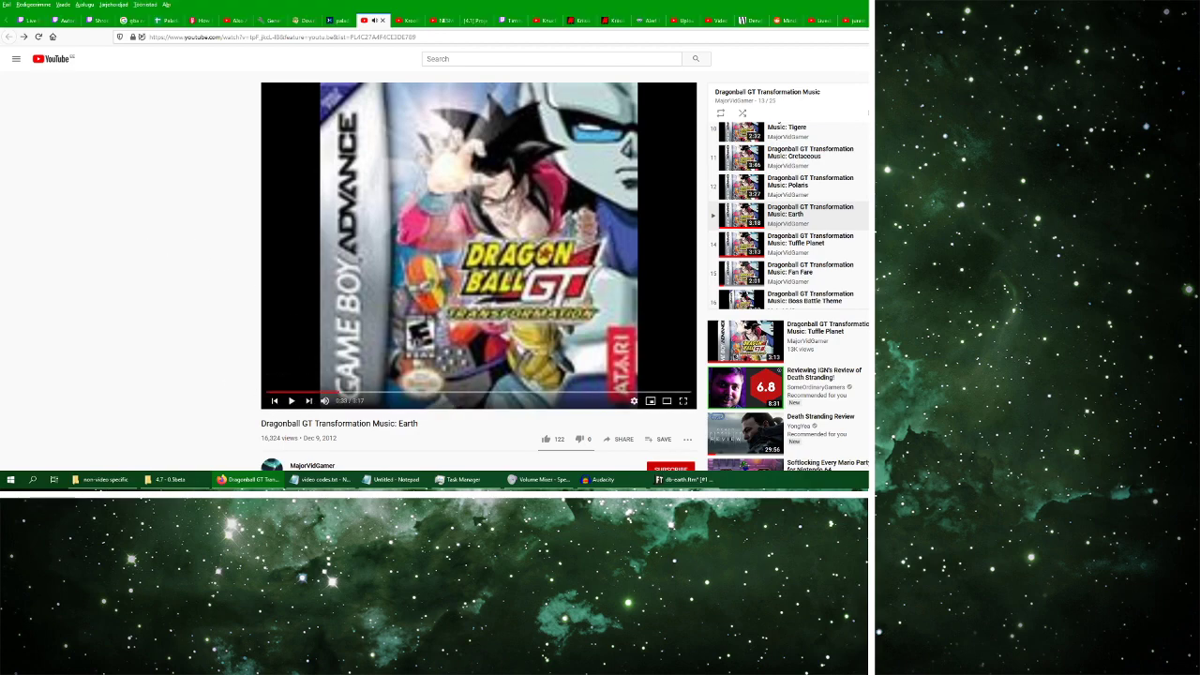
pyautogui.hotkey('alt', 'Tab')
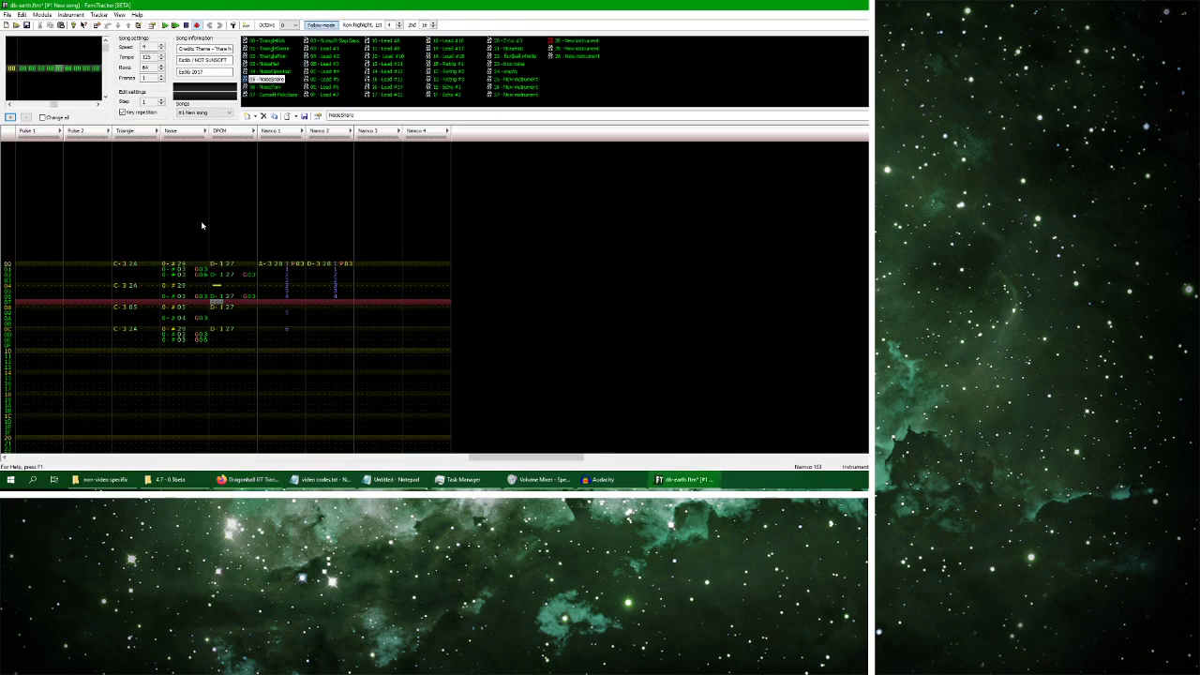
# Set the song tempo to 155, compare playback at speeds 6 and 7, and keep speed 6
pyautogui.doubleClick(148, 58)
pyautogui.write('155')
pyautogui.press('Return')
pyautogui.click(164, 26)
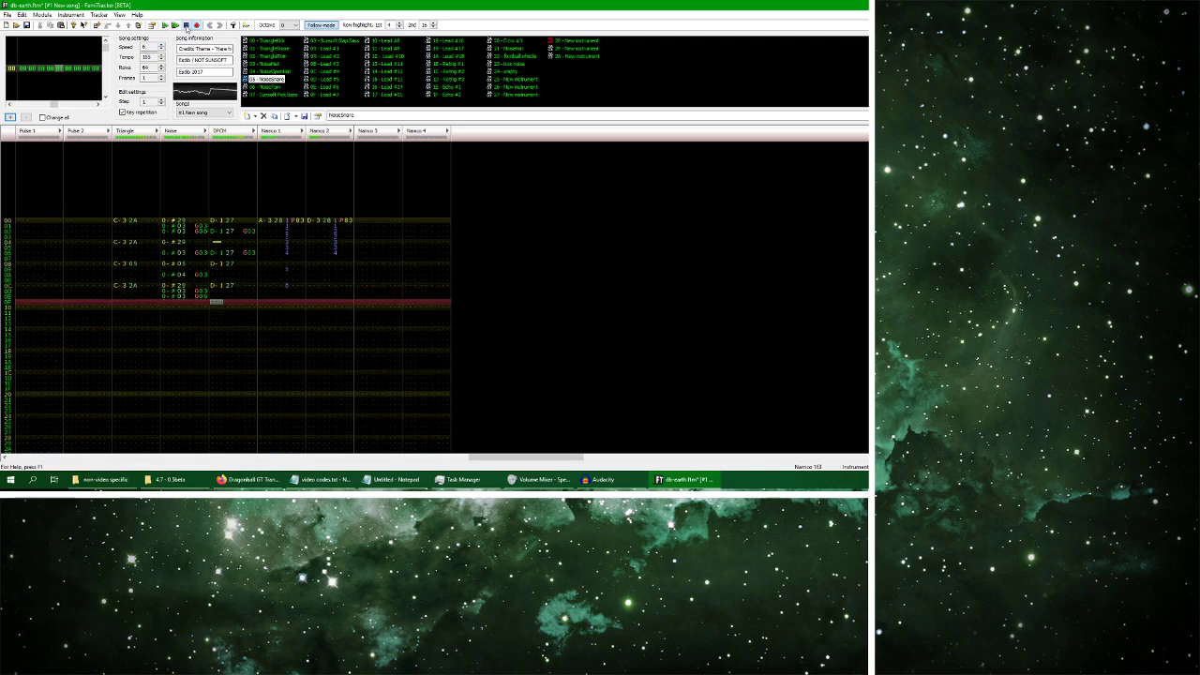
pyautogui.click(162, 43)
pyautogui.click(166, 26)
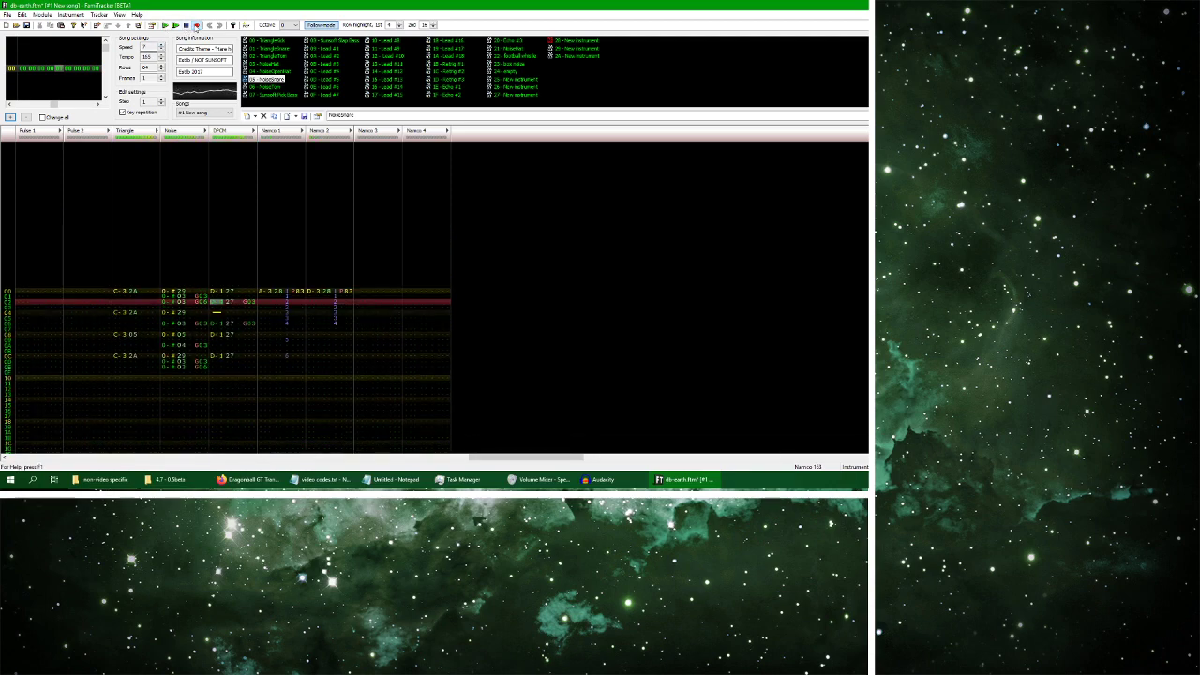
pyautogui.click(186, 27)
pyautogui.click(161, 48)
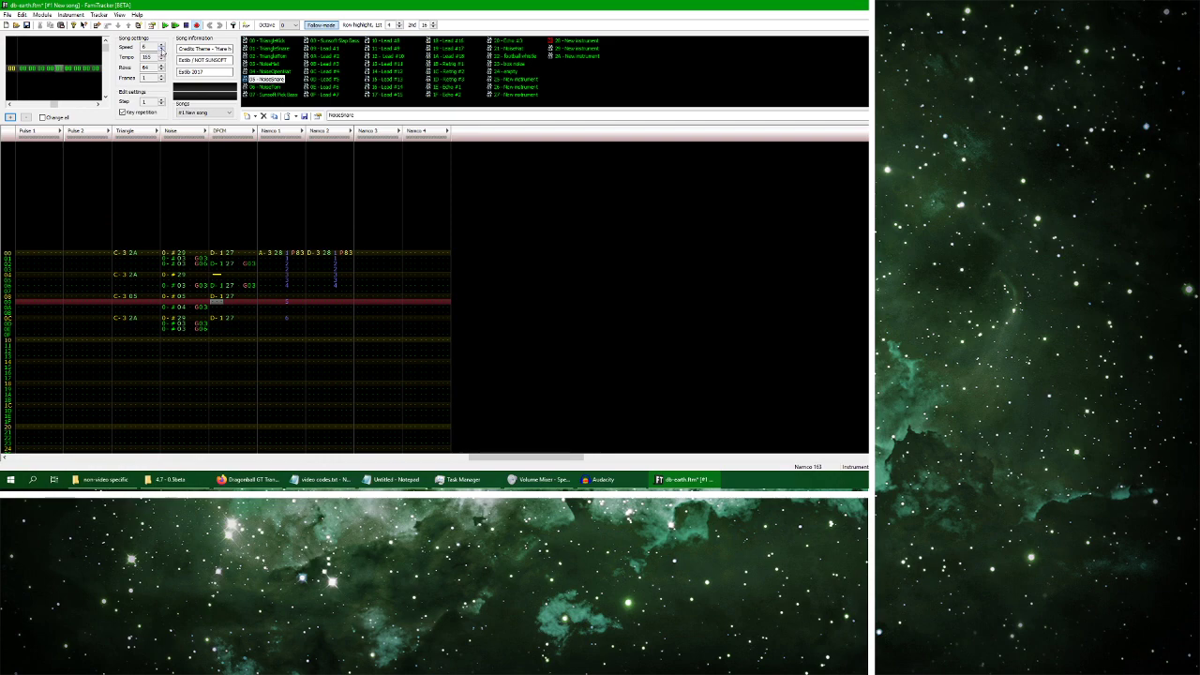
pyautogui.click(164, 25)
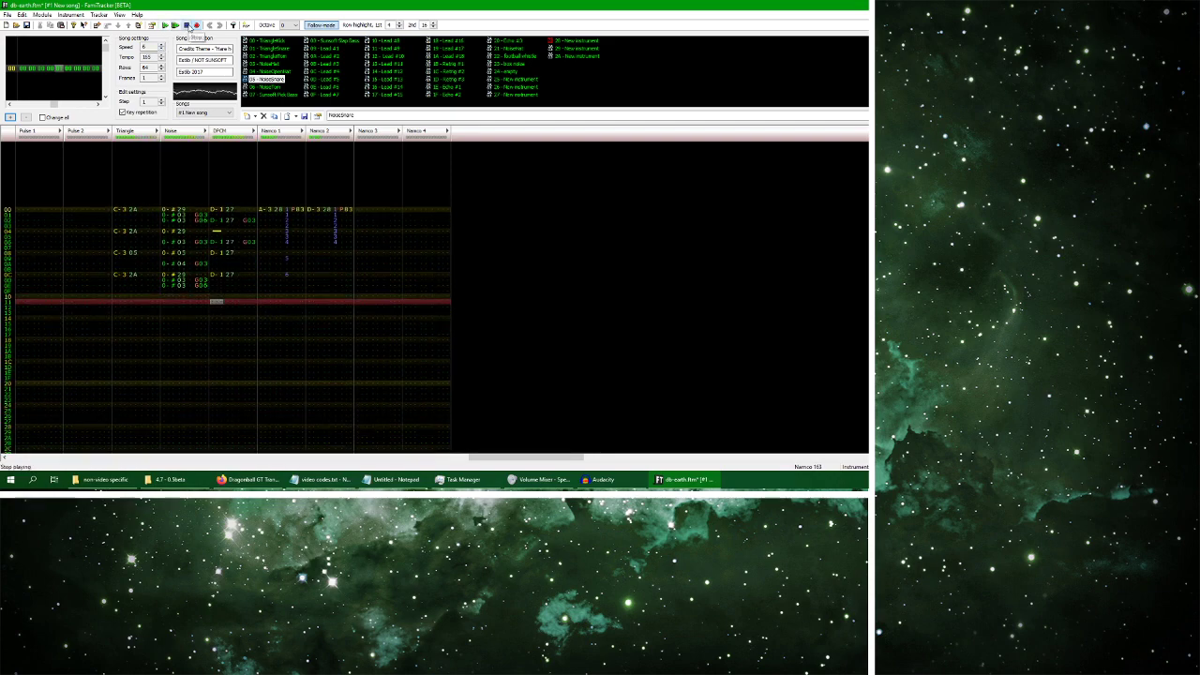
# Copy the Triangle, Noise and DPCM drum pattern that starts at row 00 and paste it from row 10
pyautogui.moveTo(117, 204); pyautogui.dragTo(250, 278)
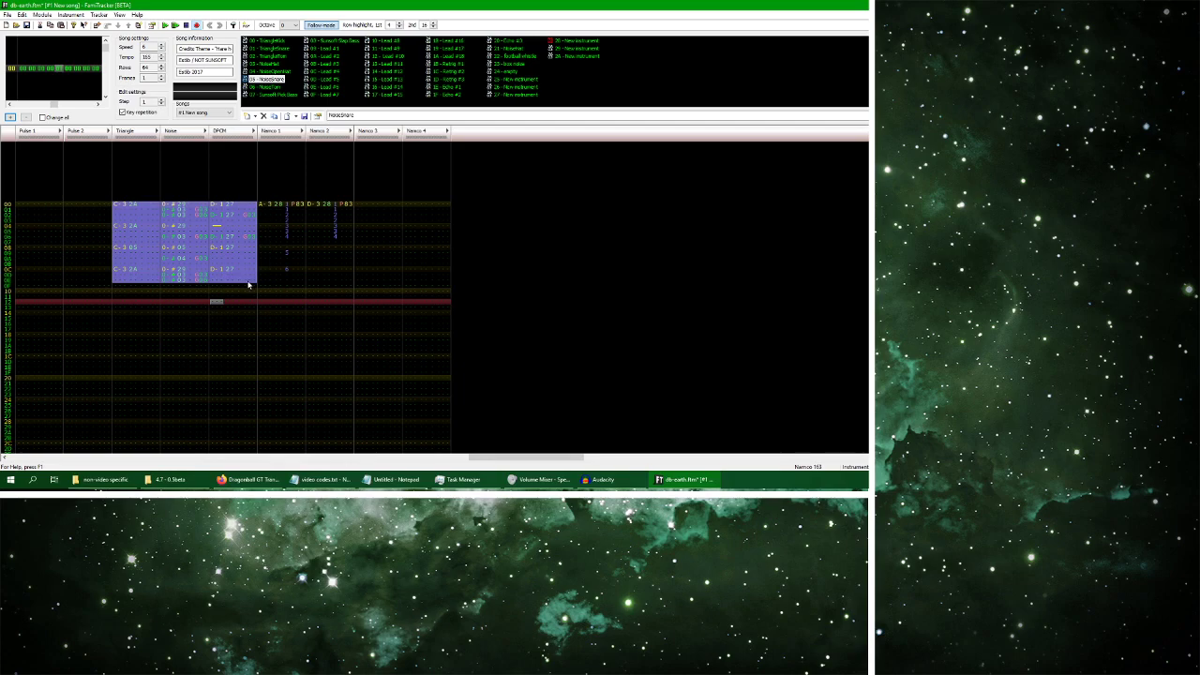
pyautogui.hotkey('ctrl', 'c')
pyautogui.click(117, 296)
pyautogui.hotkey('ctrl', 'v')
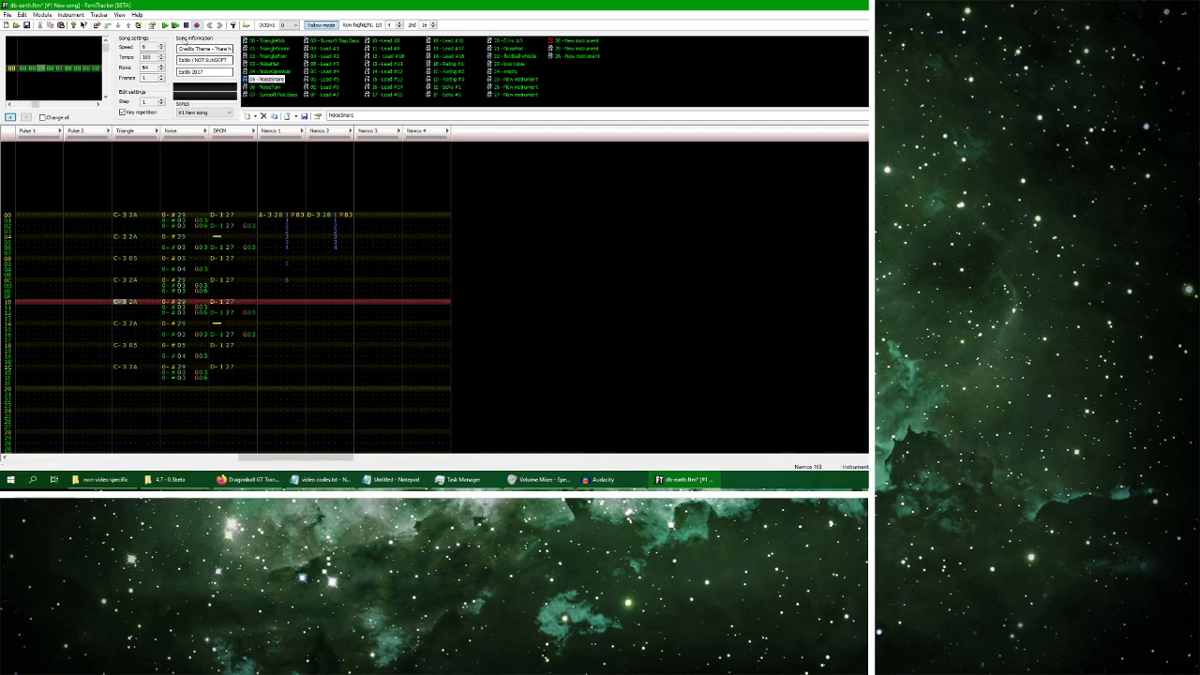
# Switch to Audacity, select the original audio from about 1.5 to 2.8 seconds, and play it
pyautogui.click(600, 479)
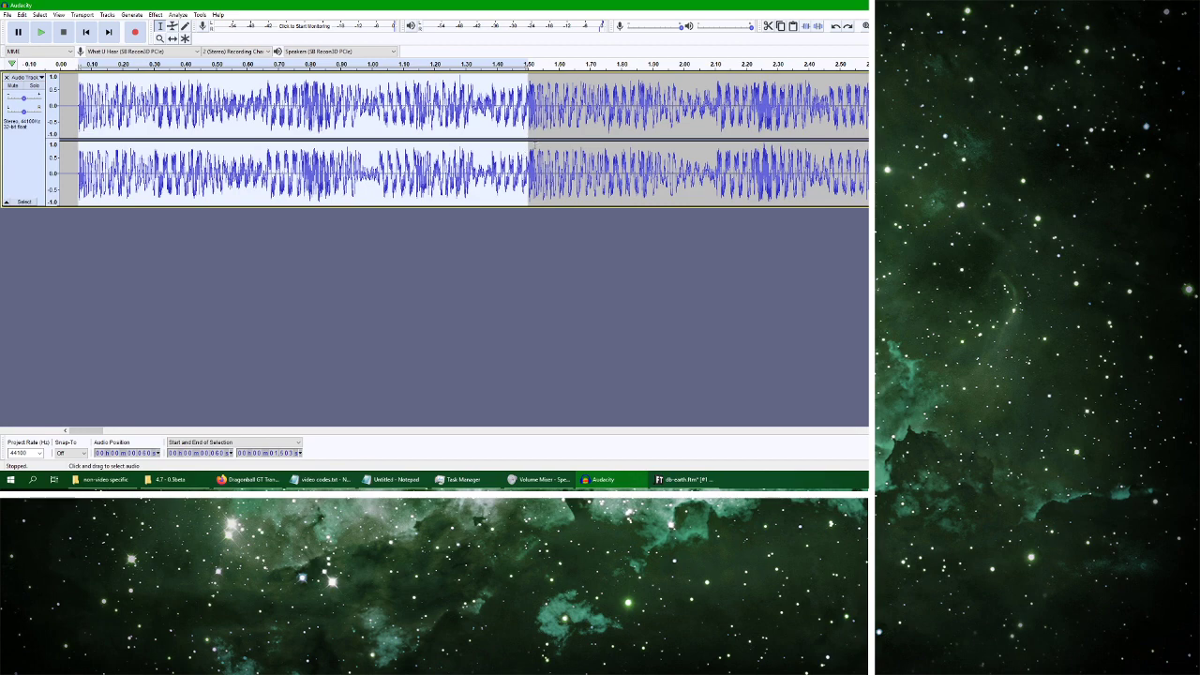
pyautogui.moveTo(530, 140); pyautogui.dragTo(868, 143)
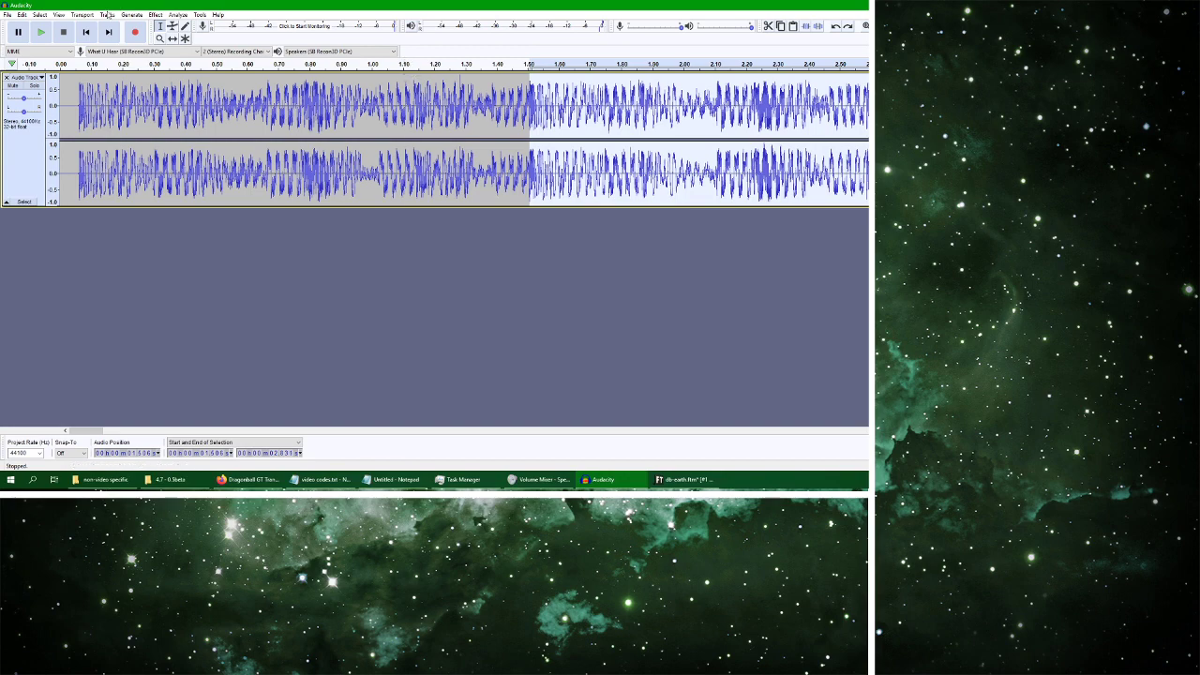
pyautogui.click(41, 32)
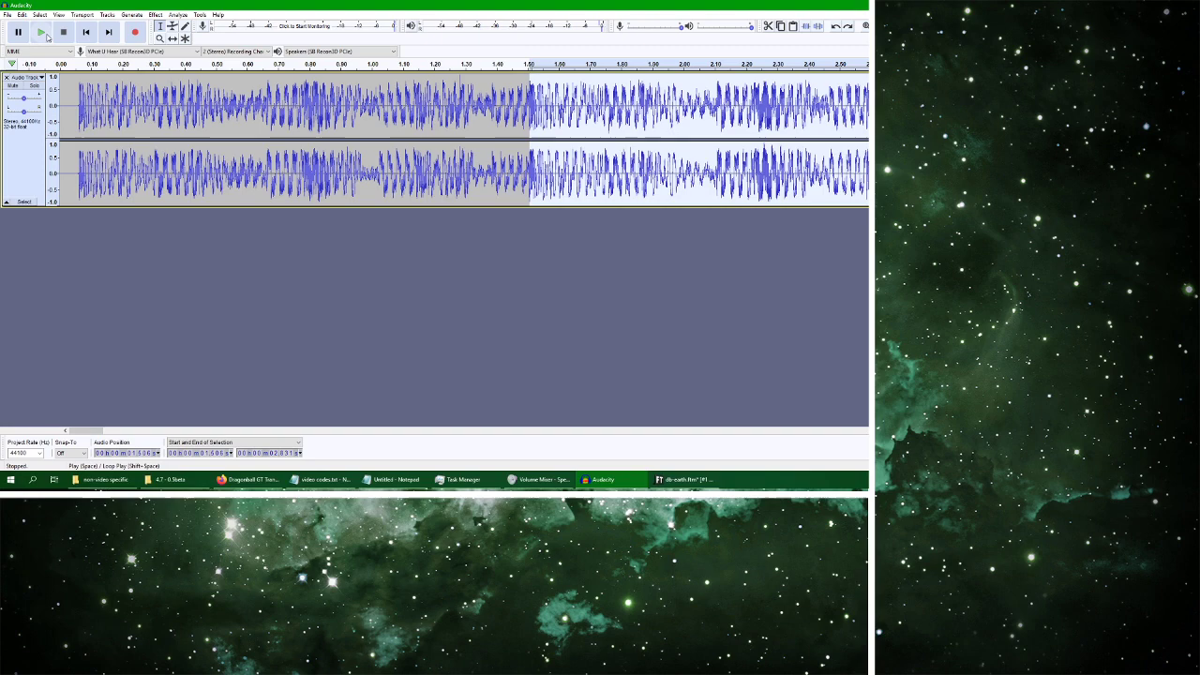
# Preview Vocal Reduction and Isolation on the selected audio, removing vocals with the low cut around 168 Hz and the high cut around 2200 Hz
pyautogui.click(155, 14)
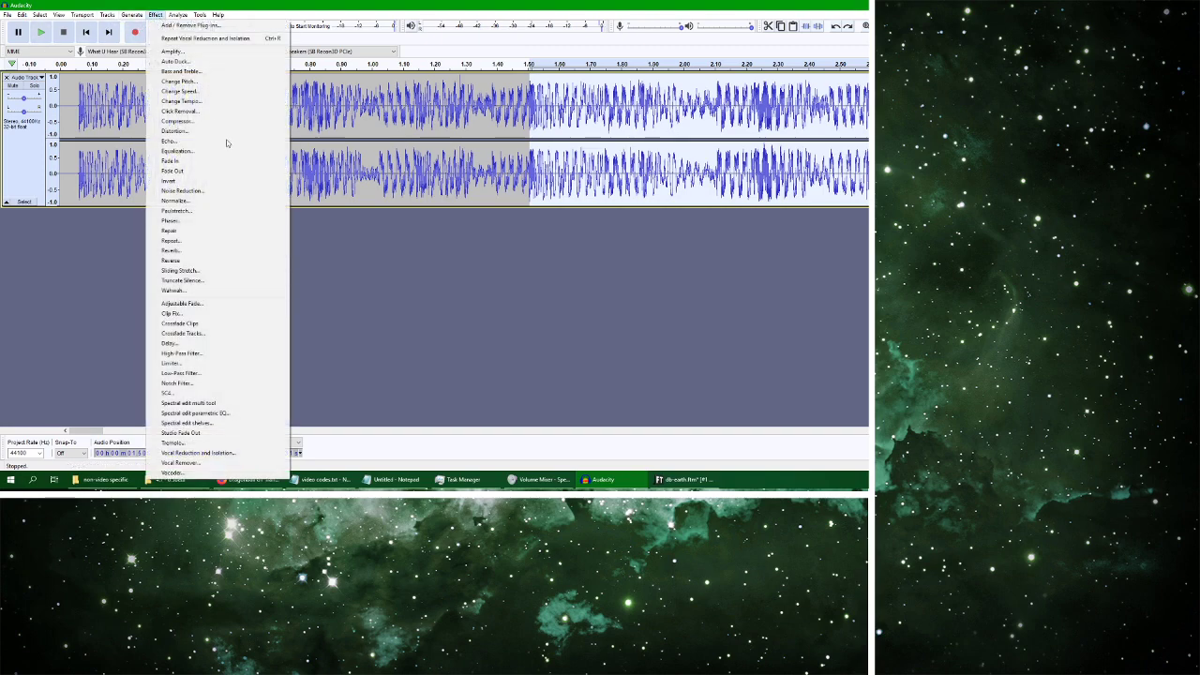
pyautogui.click(216, 453)
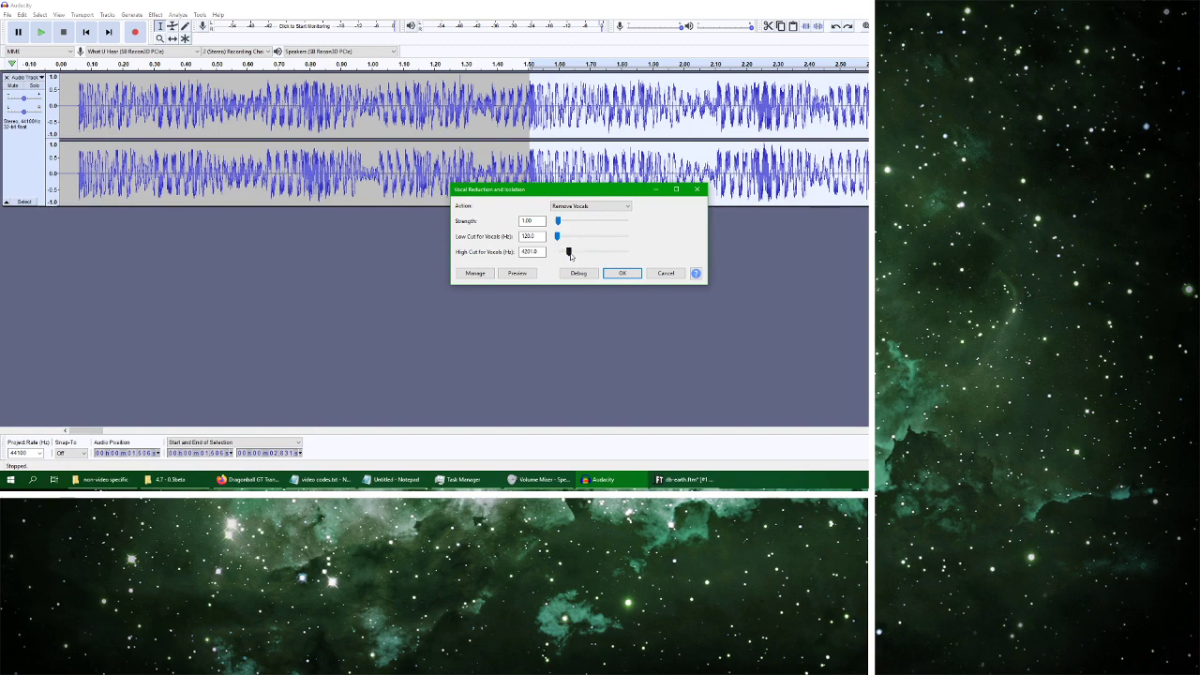
pyautogui.click(530, 276)
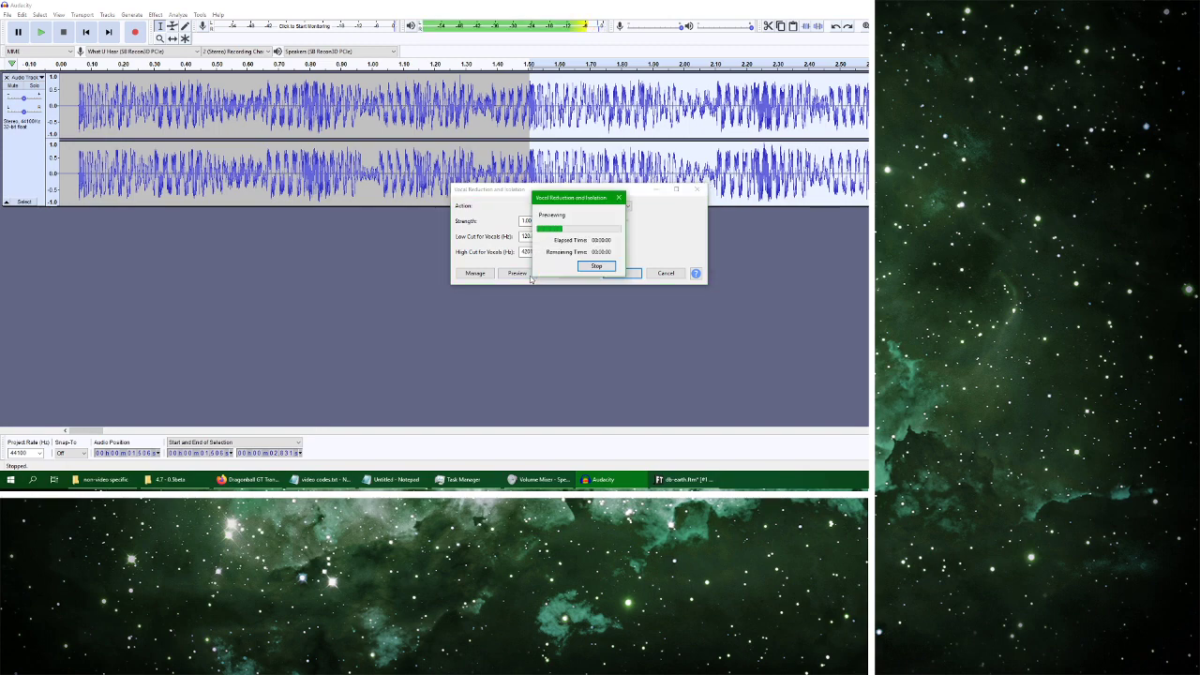
pyautogui.click(565, 251)
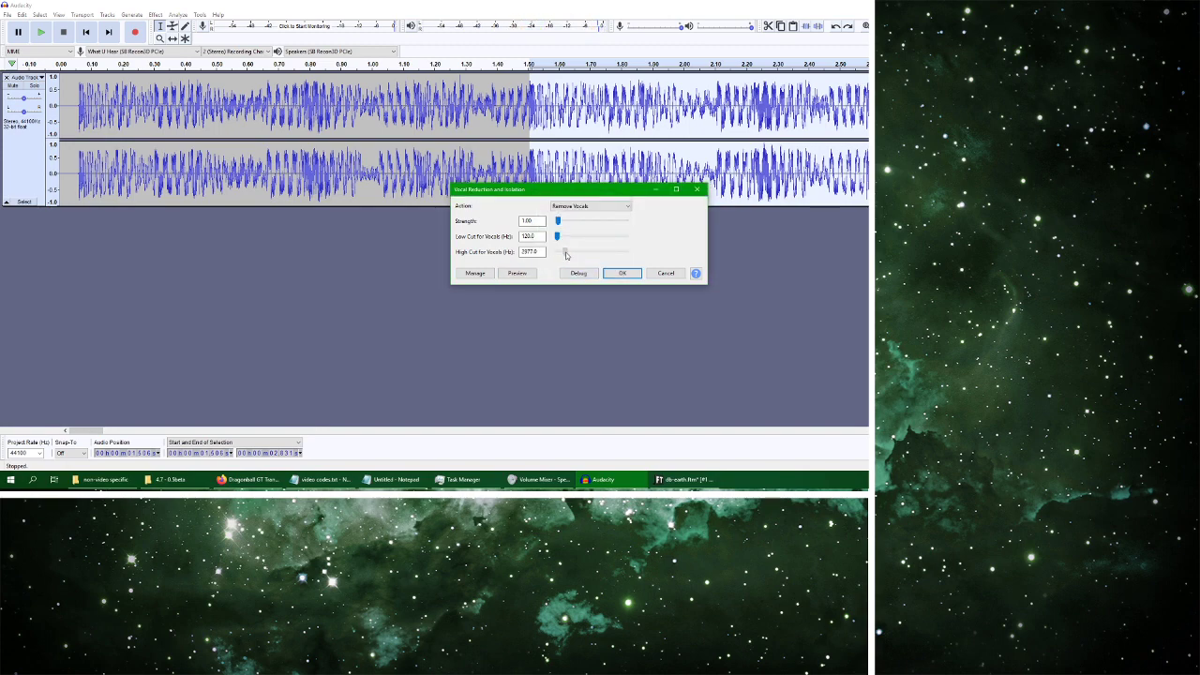
pyautogui.moveTo(563, 256); pyautogui.dragTo(559, 239)
pyautogui.click(517, 273)
pyautogui.moveTo(555, 243); pyautogui.dragTo(558, 240)
pyautogui.click(521, 272)
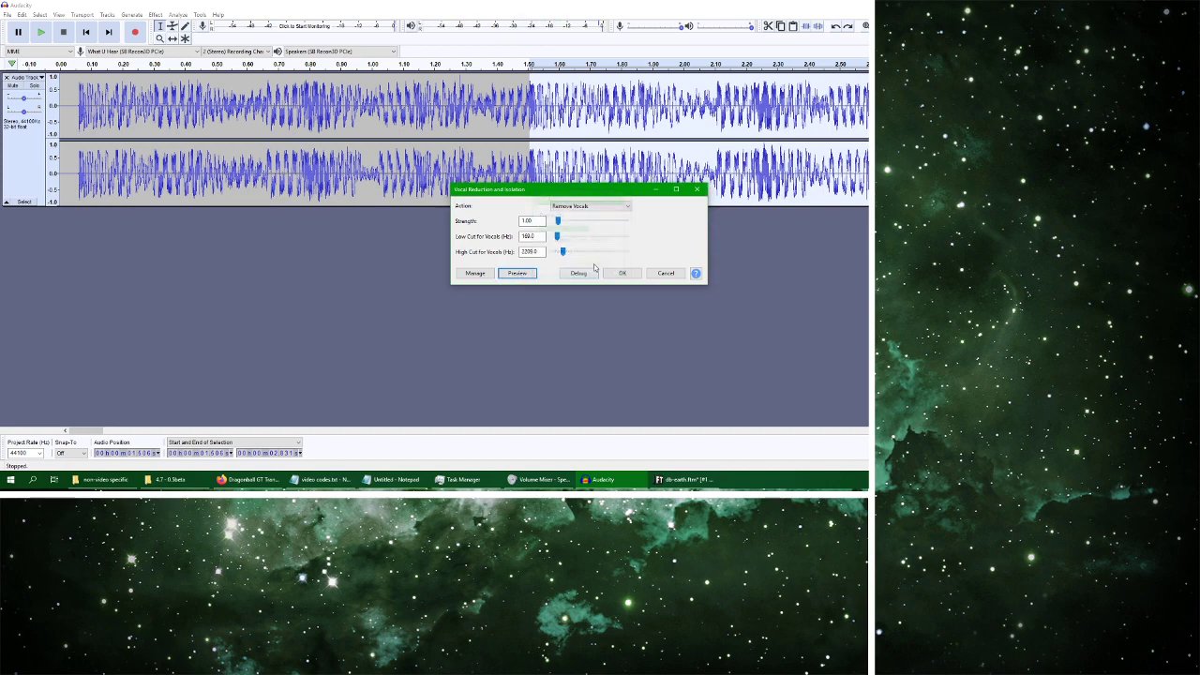
# Lower the high cut for vocals to about 1249 Hz and preview the vocal removal effect
pyautogui.moveTo(560, 251); pyautogui.dragTo(558, 251)
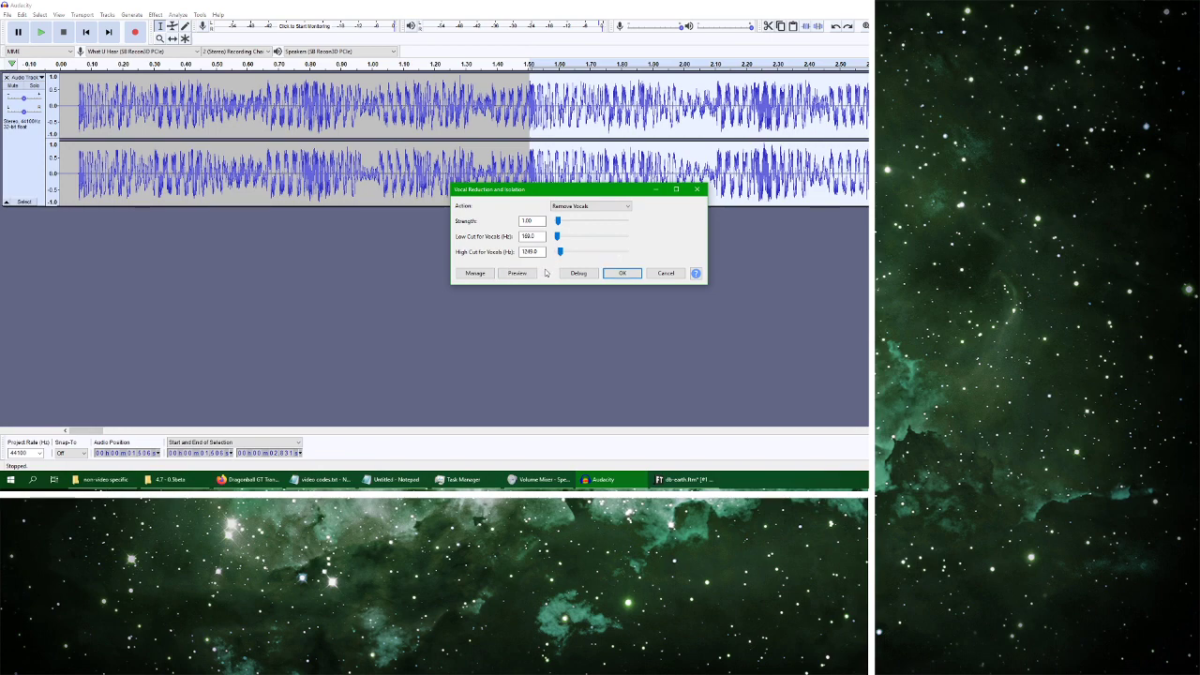
pyautogui.click(531, 274)
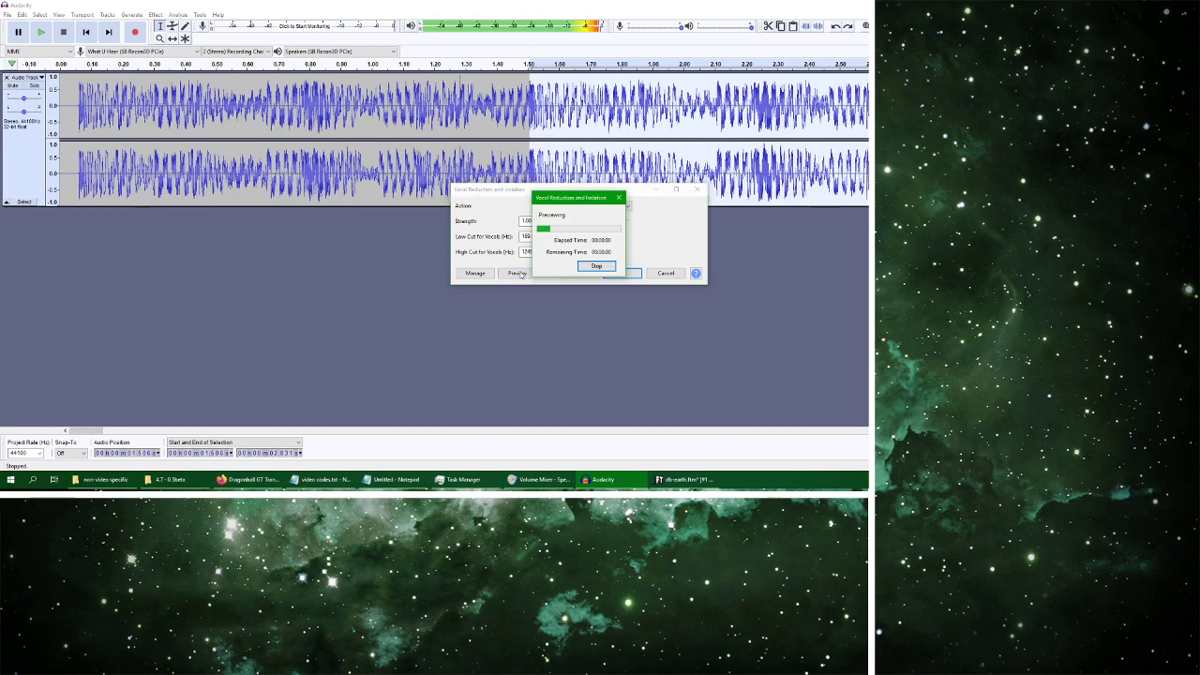
pyautogui.click(593, 270)
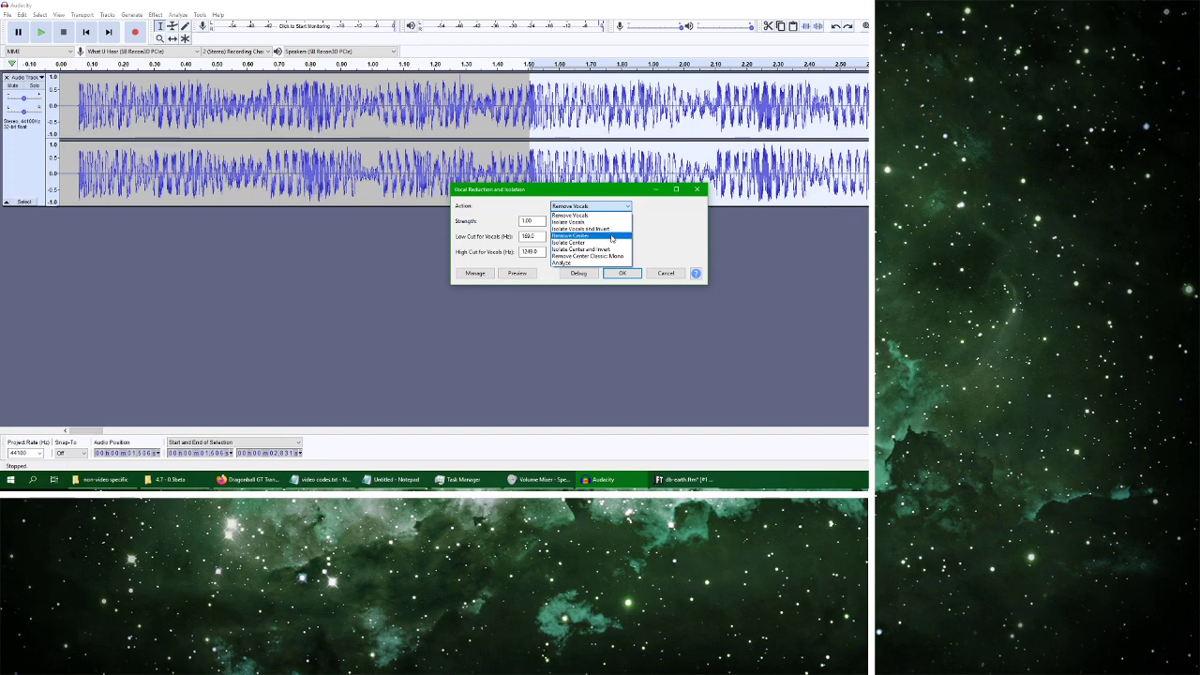
# Lower the low cut for vocals to 1 Hz and the high cut to about 825 Hz, and preview the effect
pyautogui.click(667, 236)
pyautogui.moveTo(586, 236); pyautogui.dragTo(558, 253)
pyautogui.click(521, 276)
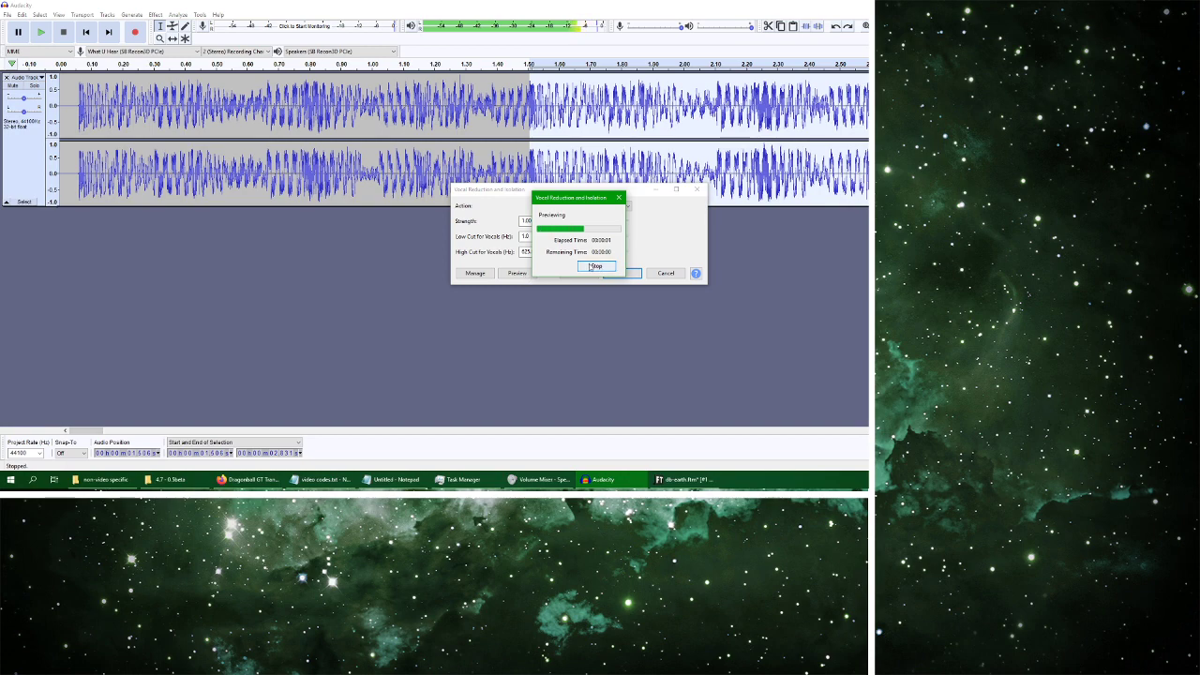
# Raise the high cut for vocals to about 4393 Hz
pyautogui.moveTo(558, 252); pyautogui.dragTo(558, 253)
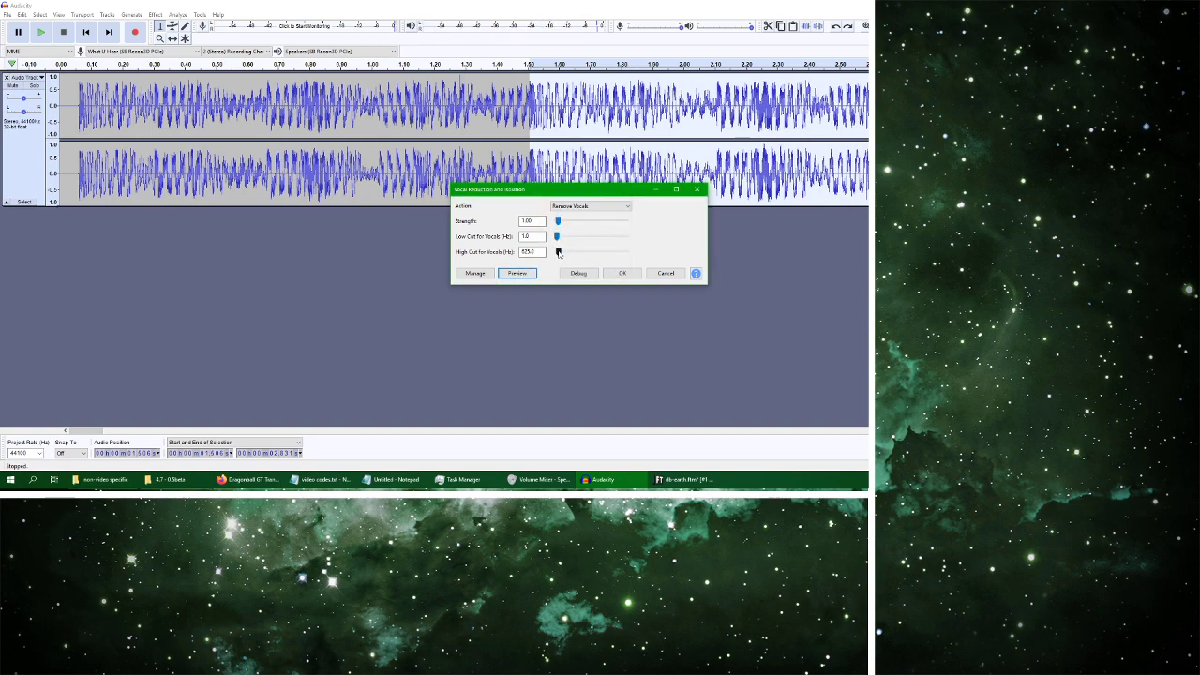
pyautogui.moveTo(559, 252); pyautogui.dragTo(568, 250)
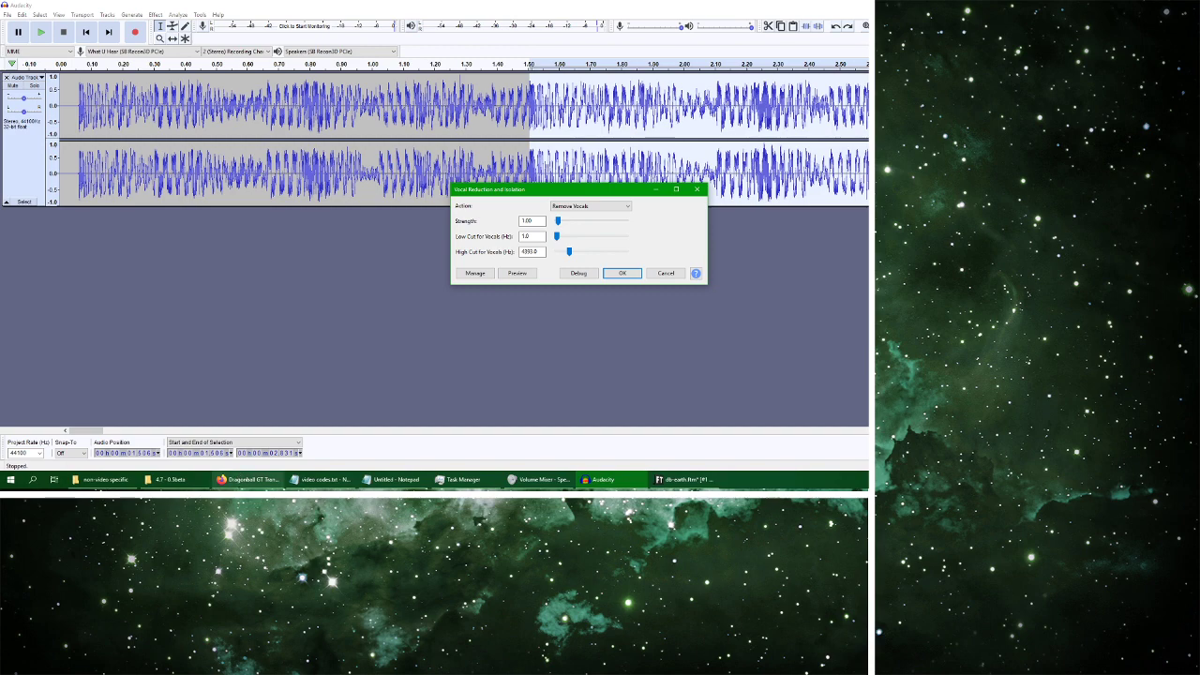
# Check the Twitch live dashboard and a followed channel's page in the browser, and return to Audacity
pyautogui.click(246, 479)
pyautogui.click(28, 19)
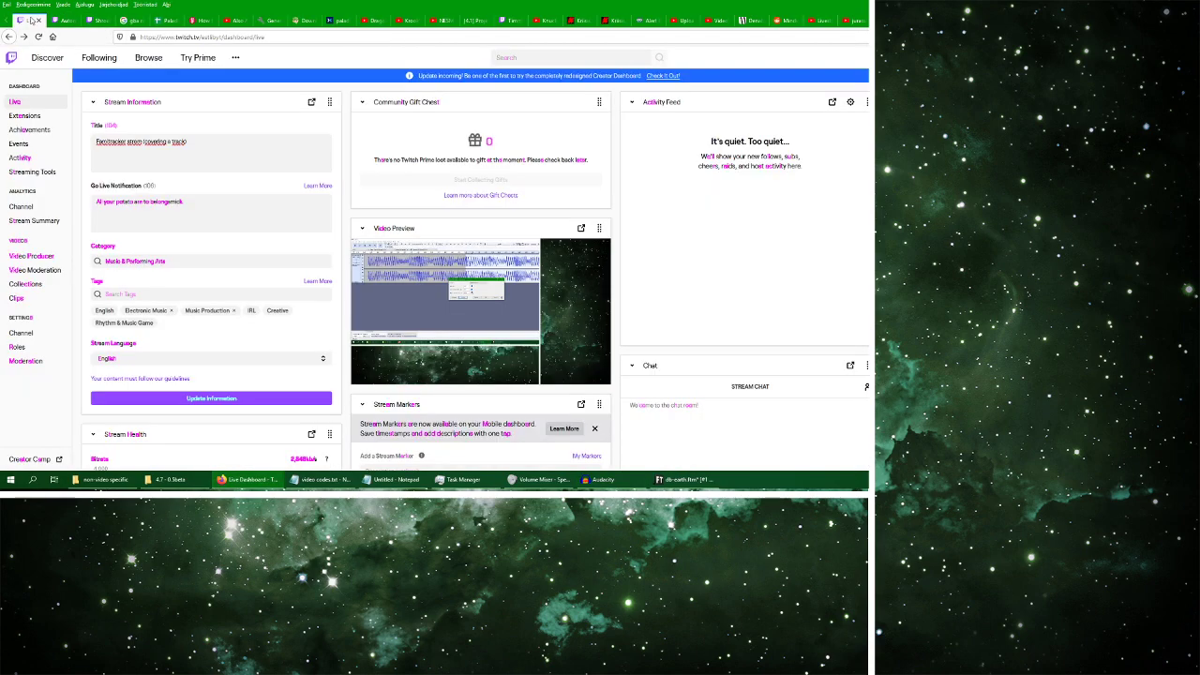
pyautogui.click(65, 20)
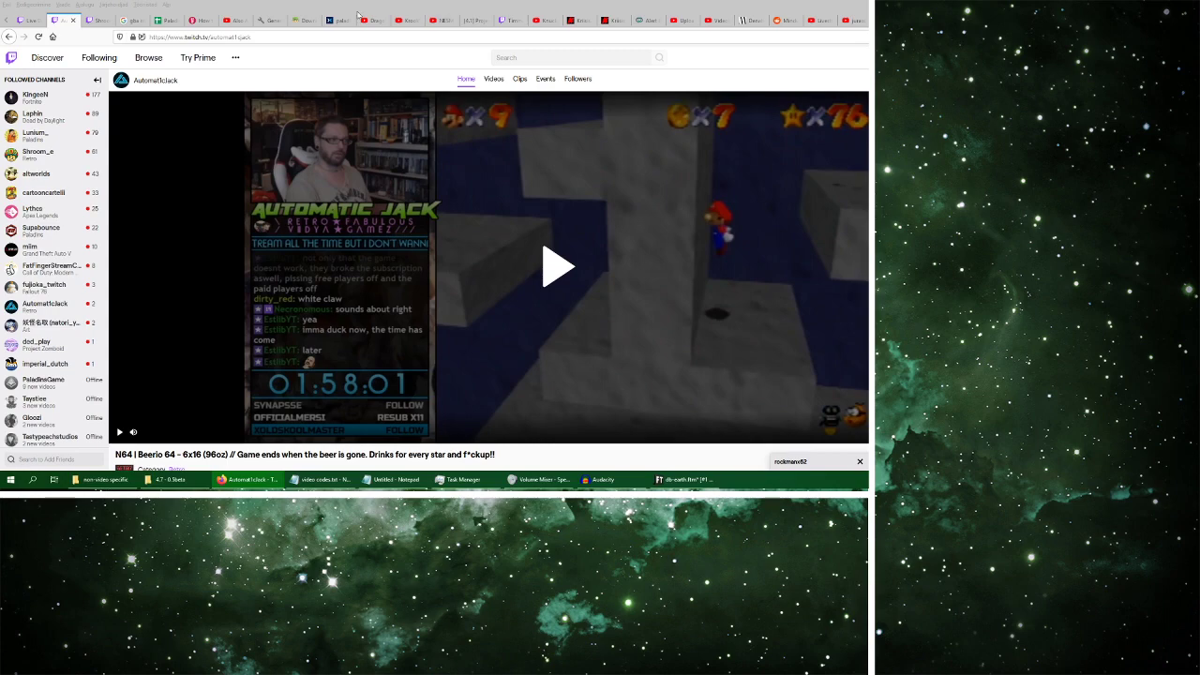
pyautogui.click(600, 479)
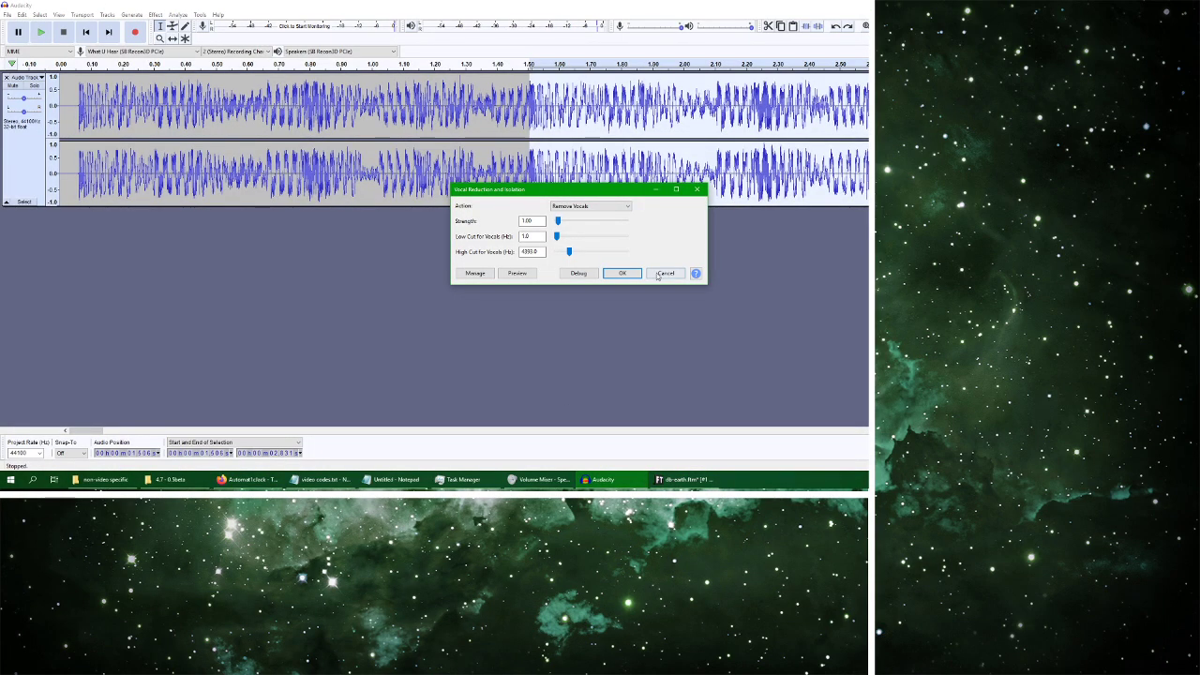
# Preview the vocal removal, raise the low cut for vocals to about 2877 Hz, and preview again
pyautogui.click(514, 274)
pyautogui.moveTo(556, 235); pyautogui.dragTo(565, 235)
pyautogui.click(518, 274)
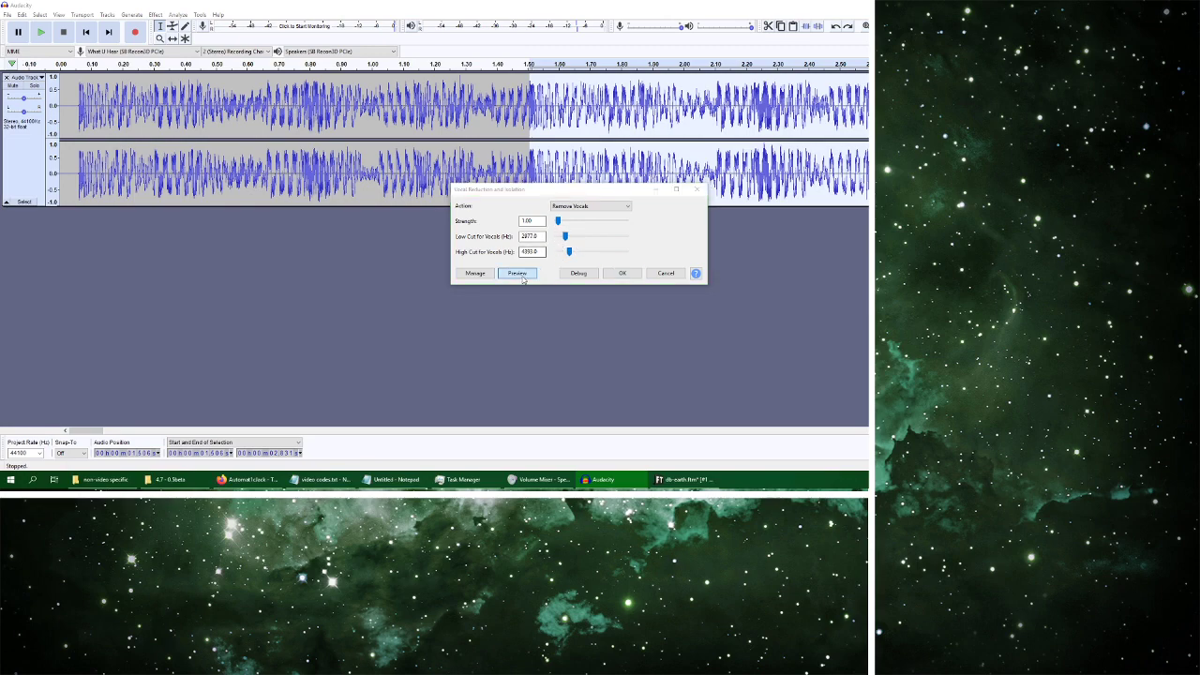
# Return the low cut for vocals to 1 Hz and preview the vocal removal effect
pyautogui.moveTo(565, 236); pyautogui.dragTo(554, 241)
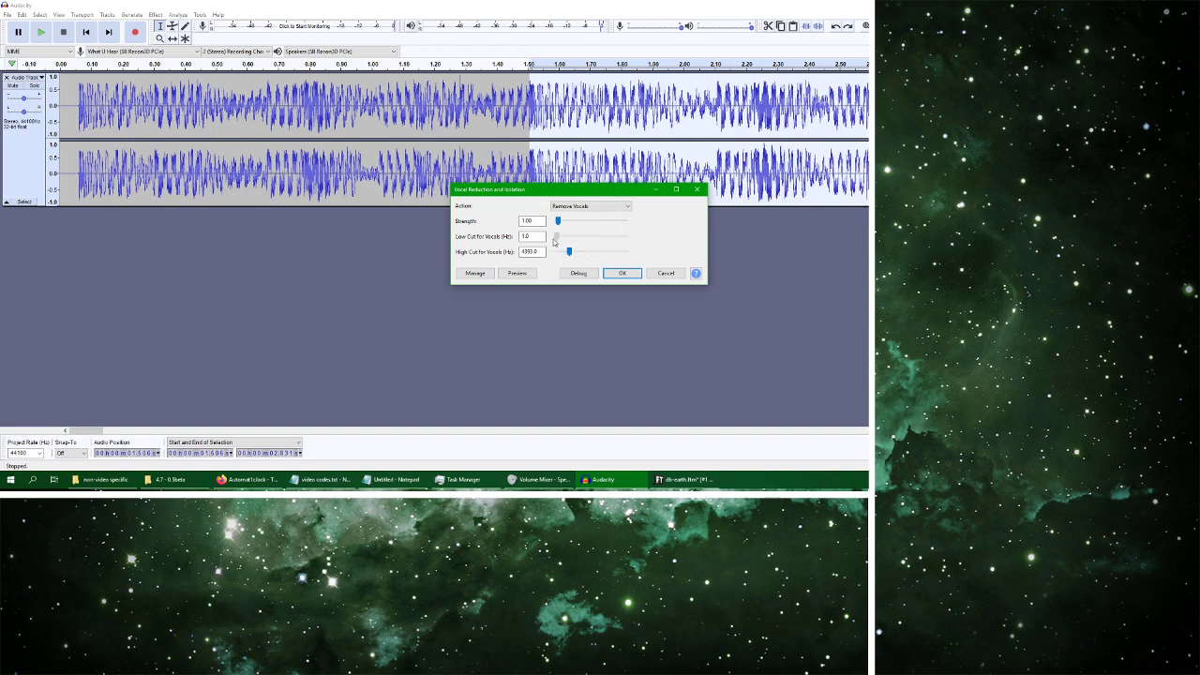
pyautogui.click(518, 273)
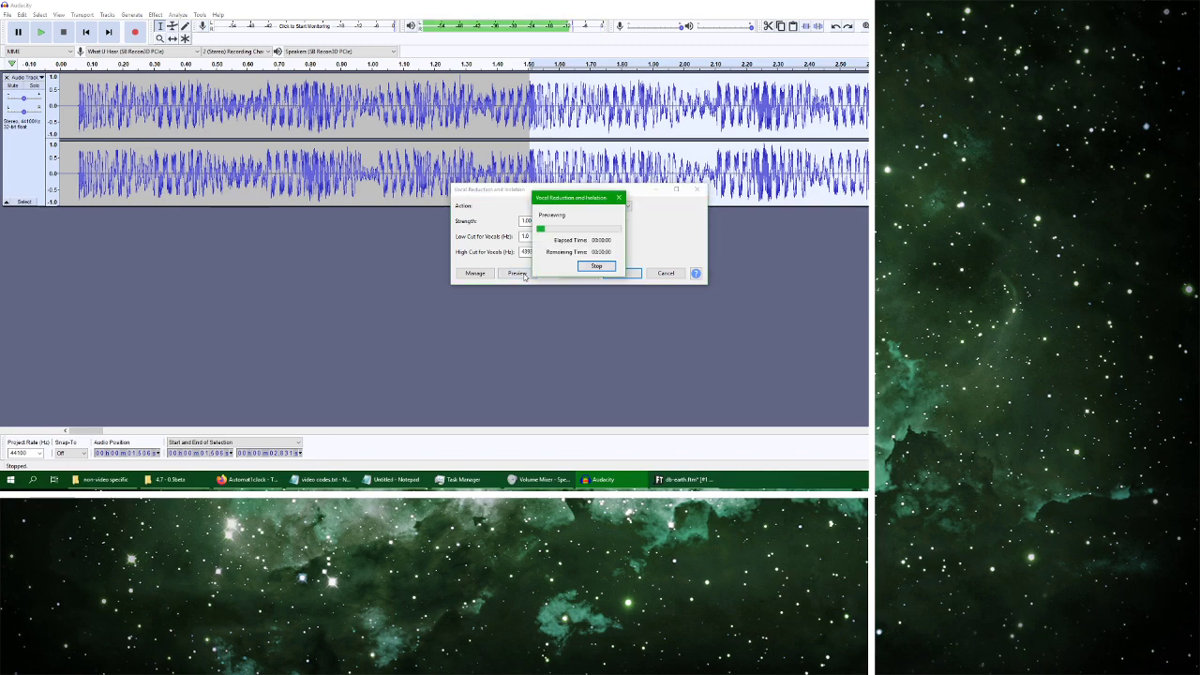
pyautogui.click(588, 266)
# Raise the high cut for vocals to about 7 kHz and preview the vocal removal effect
pyautogui.moveTo(570, 251); pyautogui.dragTo(576, 251)
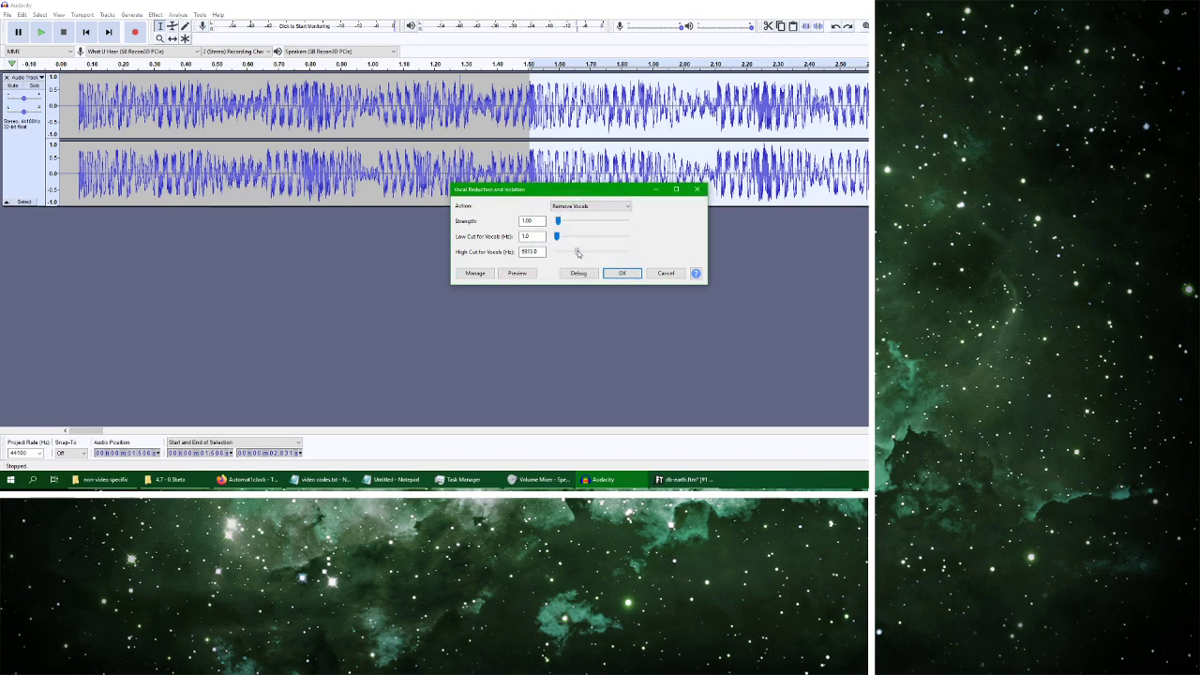
pyautogui.click(520, 274)
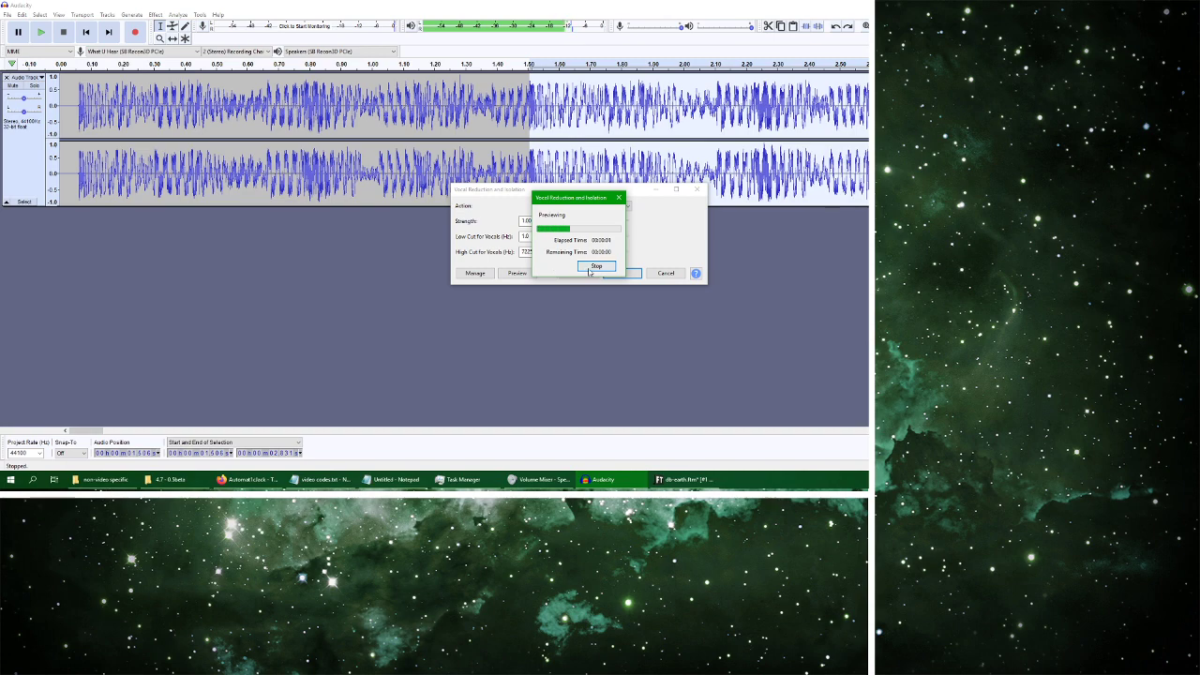
pyautogui.click(593, 269)
# Lower the high cut for vocals to about 5017 Hz and preview the vocal removal effect
pyautogui.moveTo(583, 252); pyautogui.dragTo(571, 251)
pyautogui.click(531, 274)
pyautogui.click(593, 270)
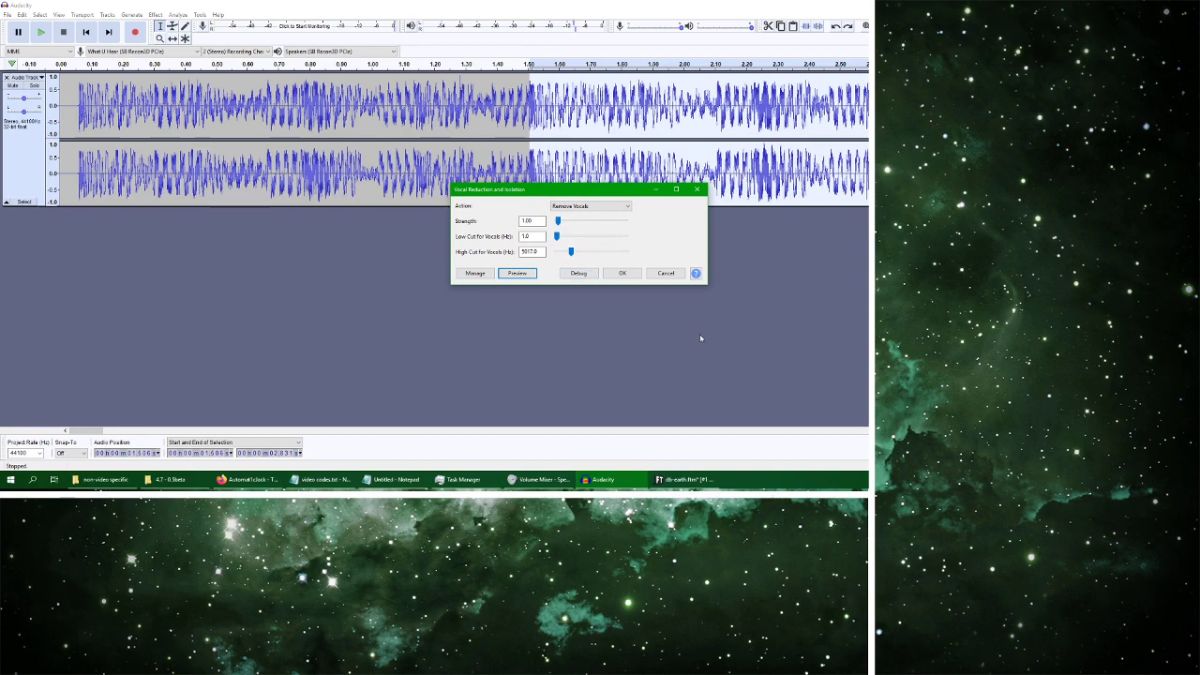
# Compare the noise hits around row 1A in FamiTracker with the vocal-removal preview of the original in Audacity
pyautogui.click(682, 479)
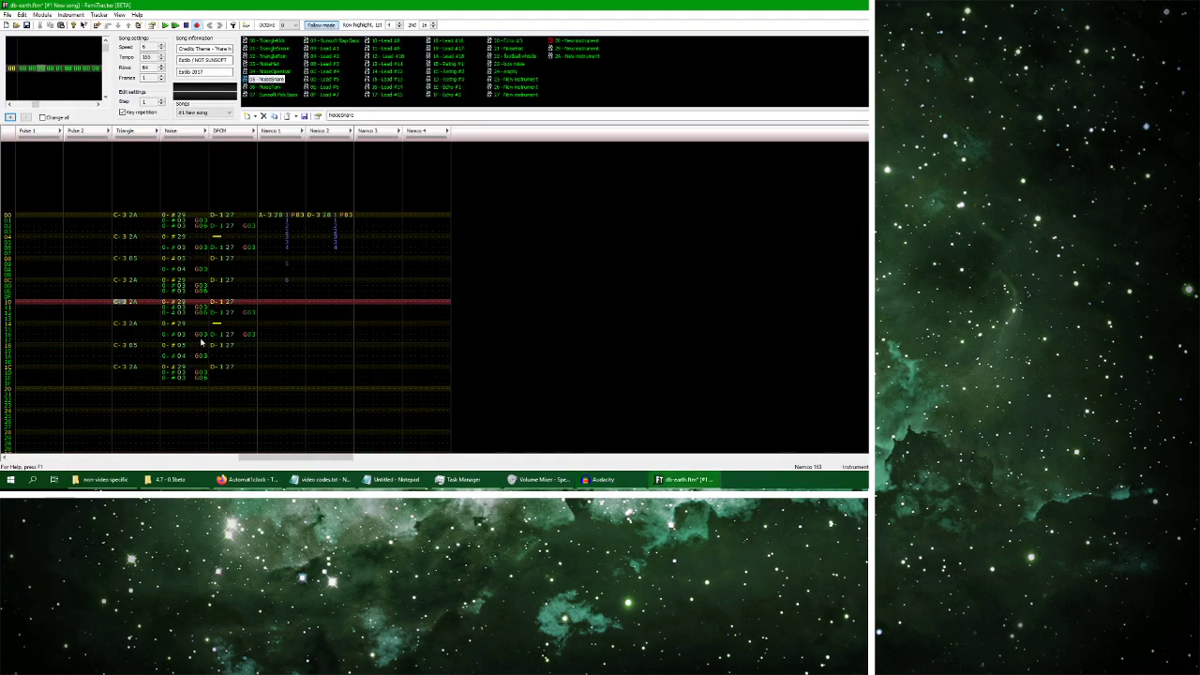
pyautogui.click(169, 356)
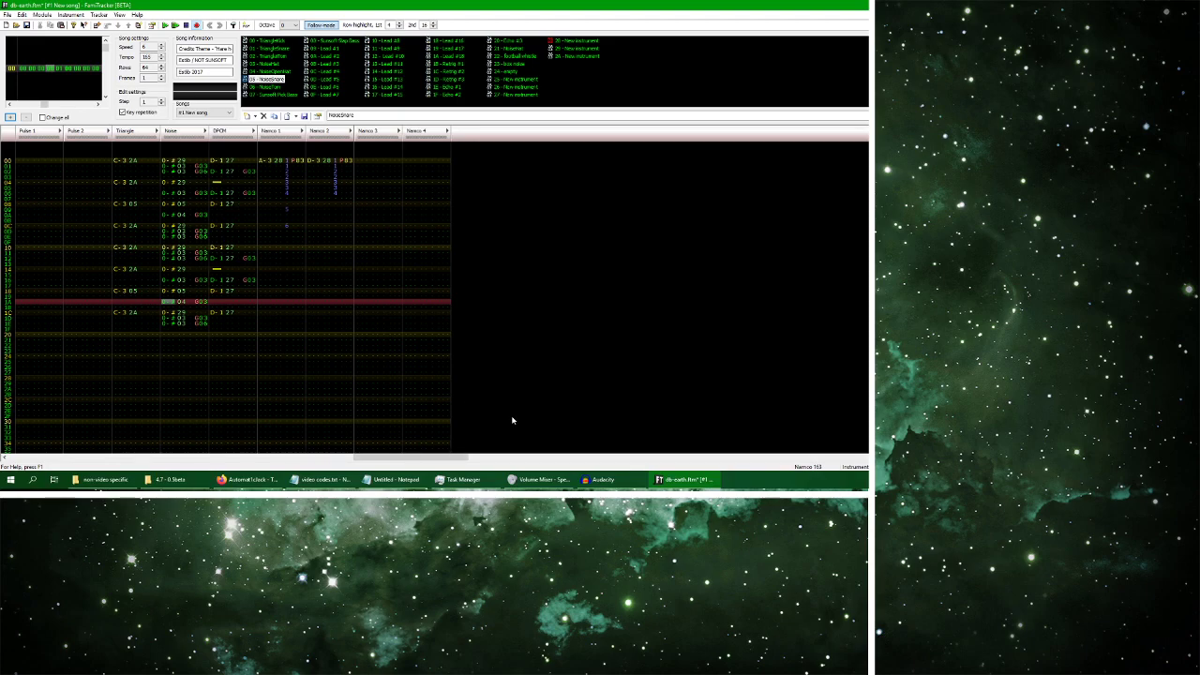
pyautogui.hotkey('alt', 'Tab')
pyautogui.hotkey('alt', 'Tab')
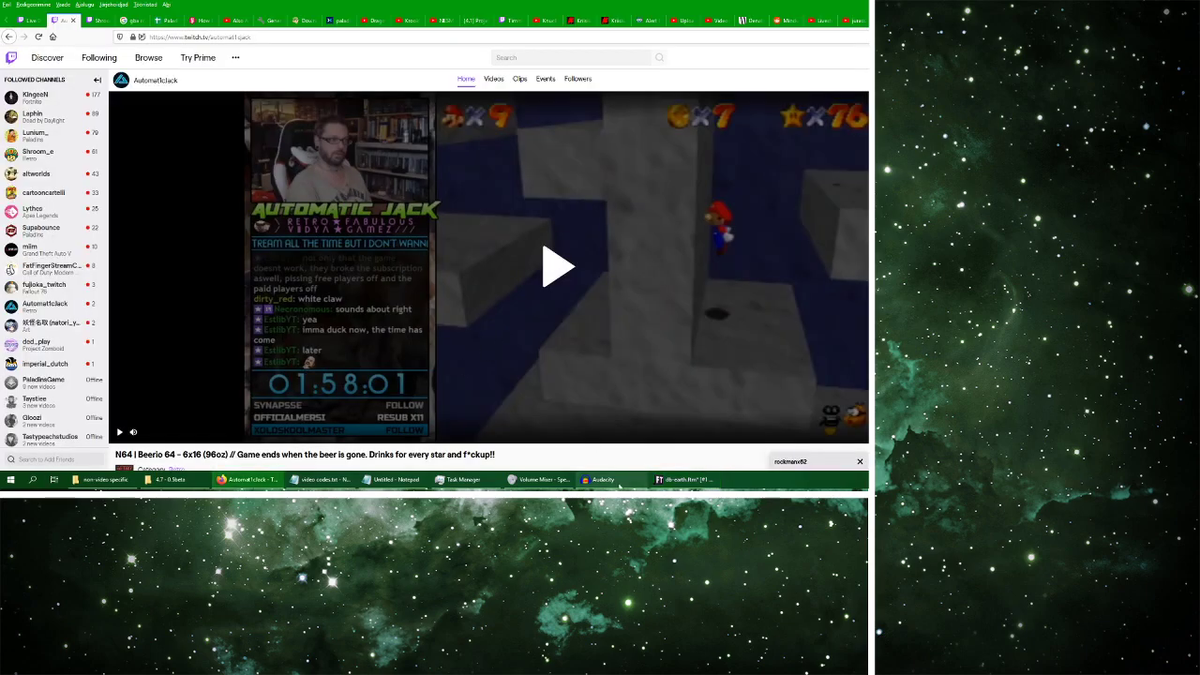
pyautogui.click(521, 273)
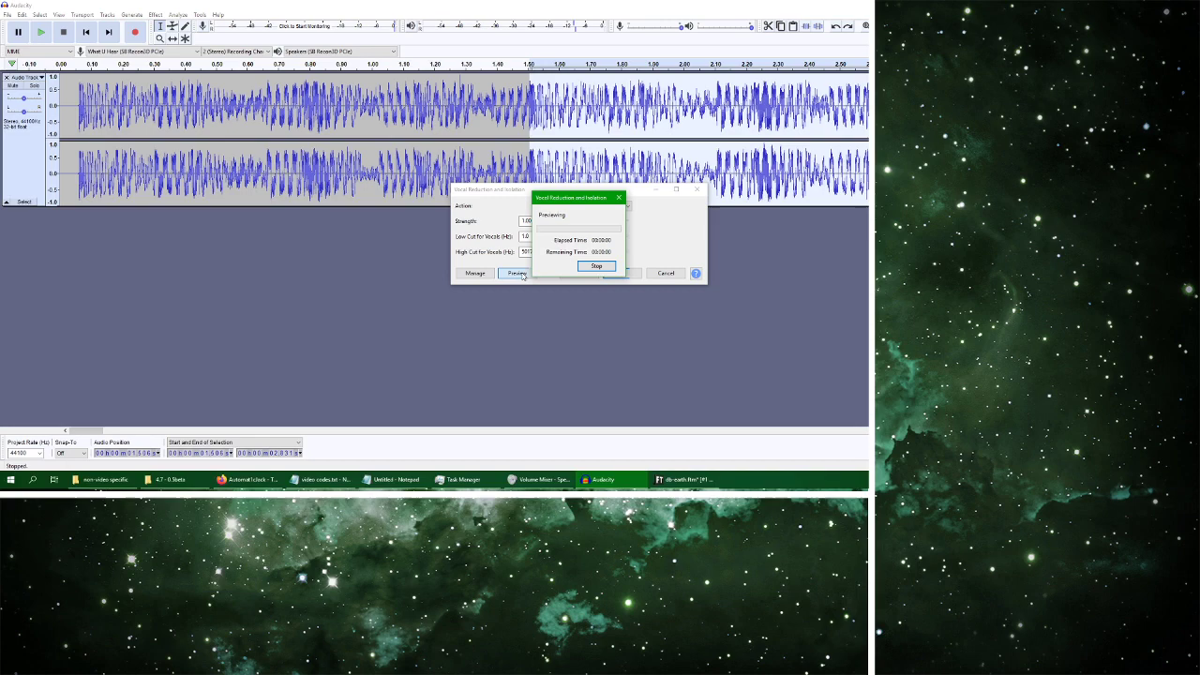
pyautogui.click(581, 267)
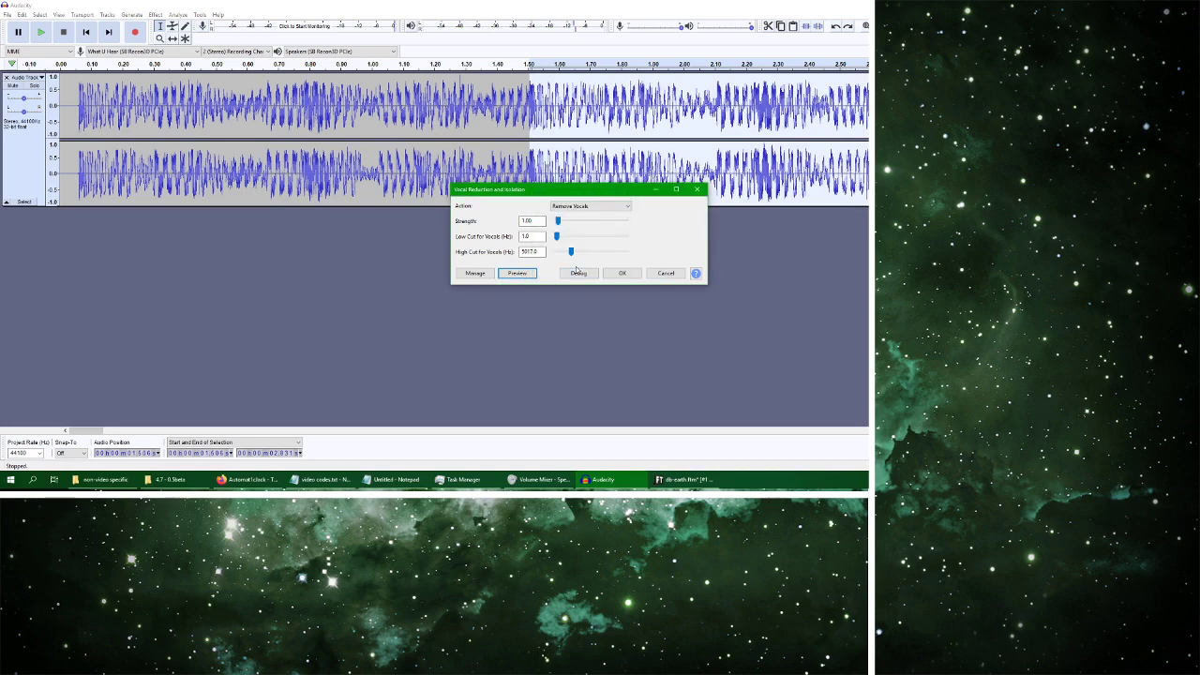
# Switch to FamiTracker, mute every channel except Triangle and Noise, and play the drum pattern
pyautogui.click(687, 480)
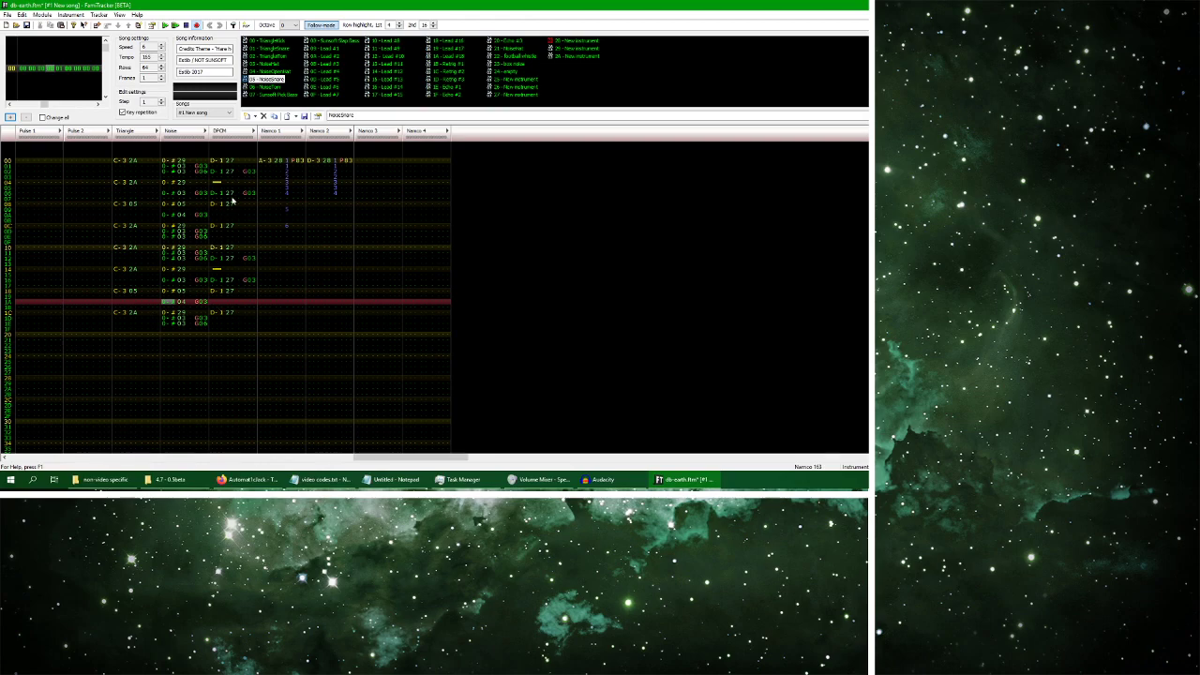
pyautogui.click(171, 297)
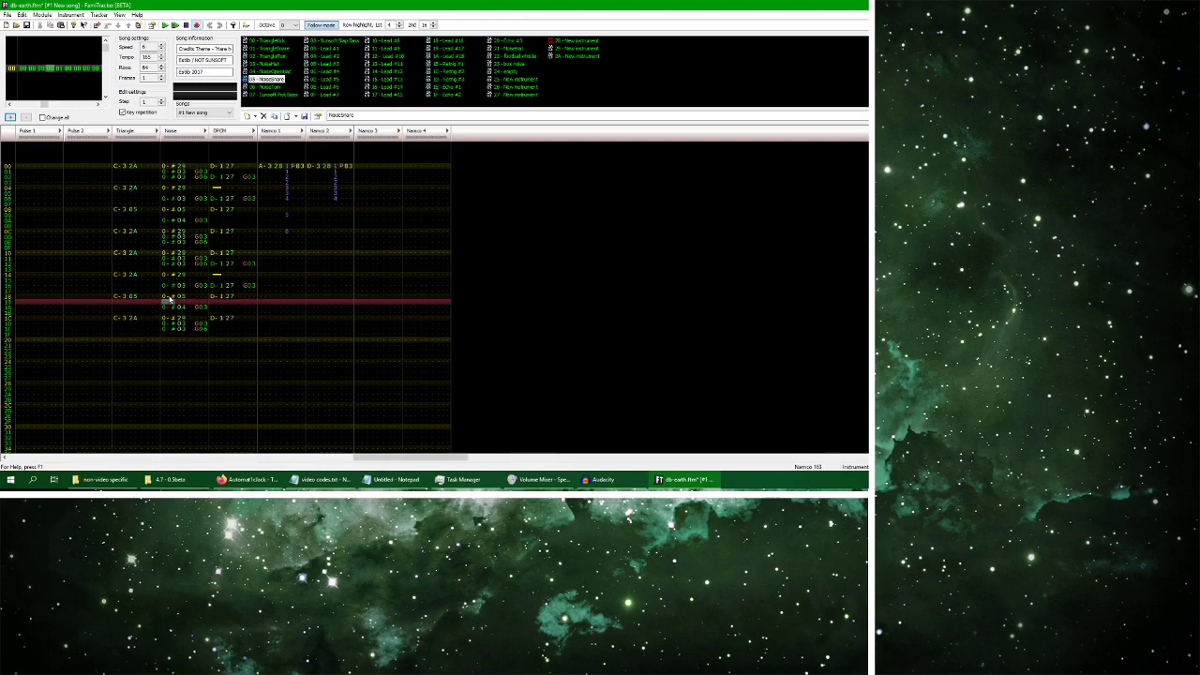
pyautogui.click(170, 255)
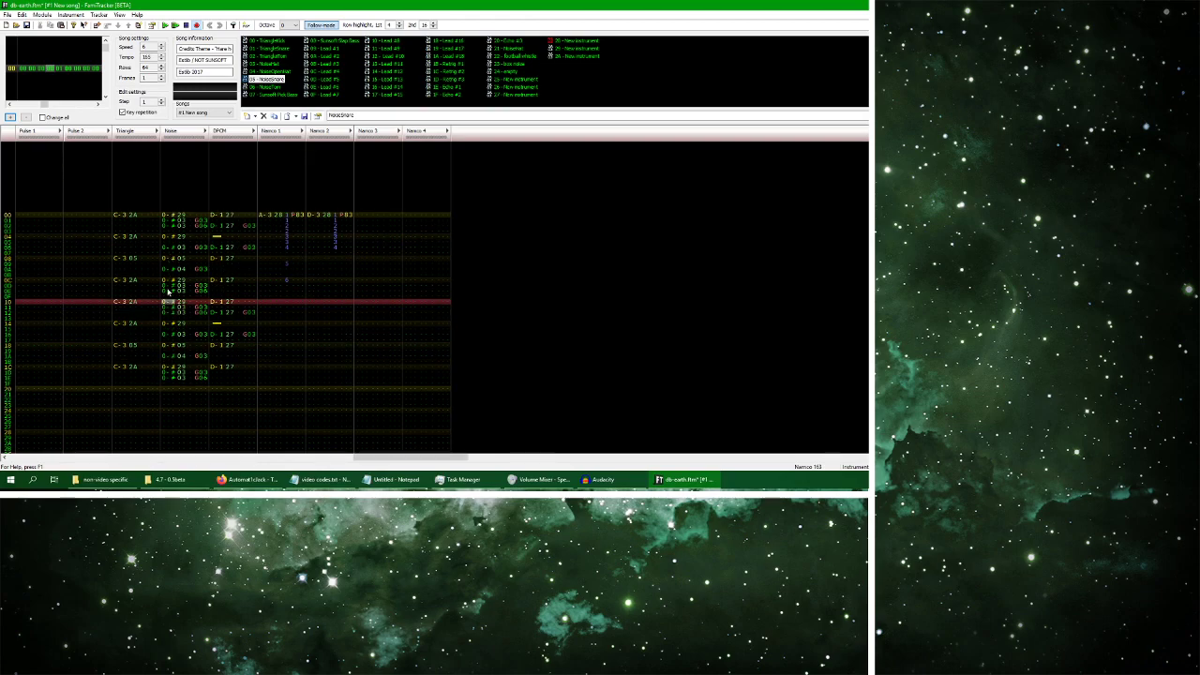
pyautogui.rightClick(132, 137)
pyautogui.click(170, 148)
pyautogui.press('Return')
pyautogui.press('Return')
pyautogui.scroll(1, 169, 279)
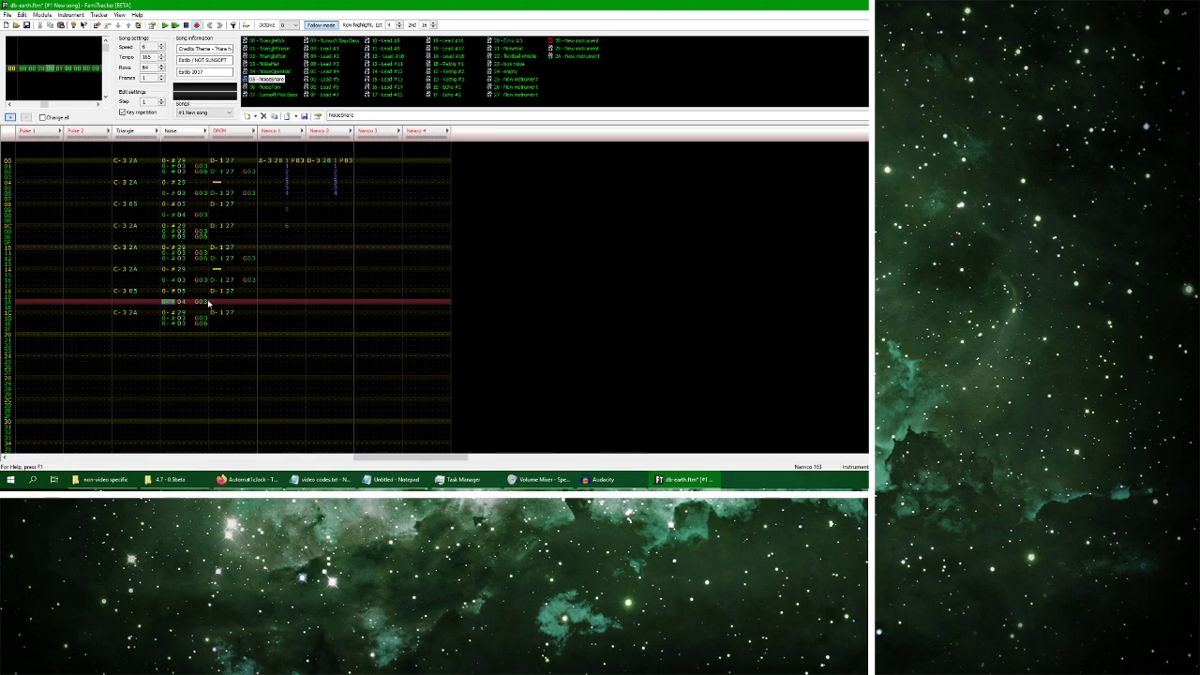
# Enter NoiseHat hits in rows 1A and 1B of the Noise channel, with a G06 row delay on row 1B
pyautogui.click(273, 64)
pyautogui.press('Down')
pyautogui.press('Down')
pyautogui.press('Right')
pyautogui.press('Right')
pyautogui.press('Up')
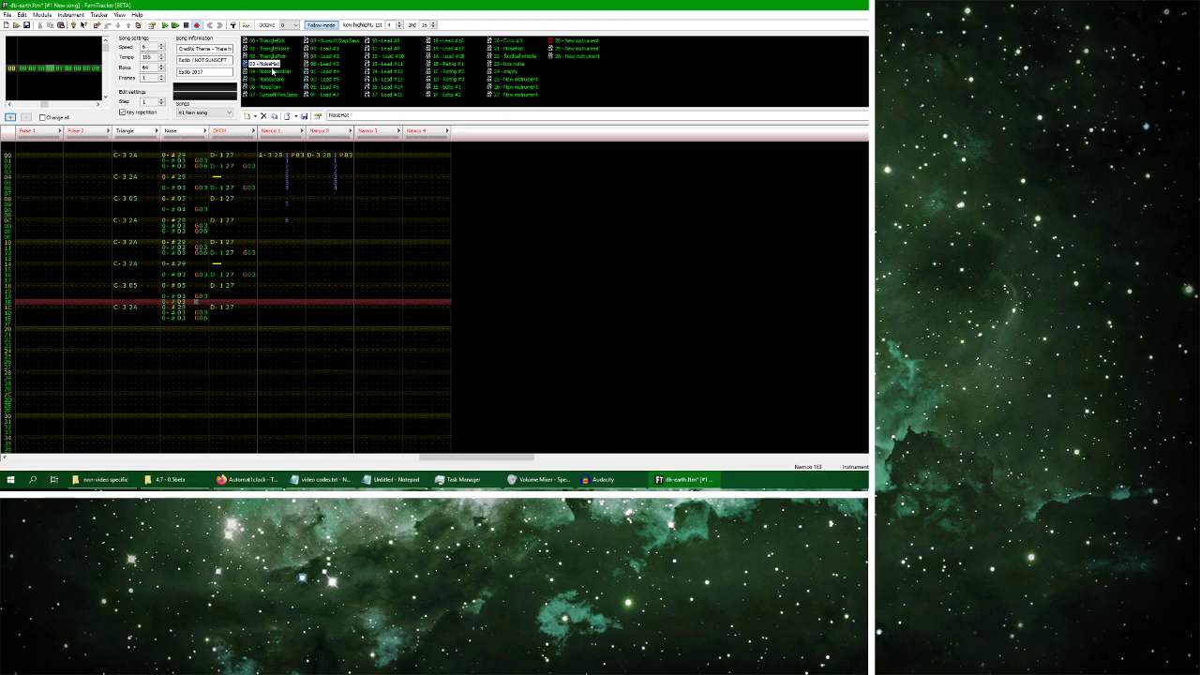
pyautogui.press('g')
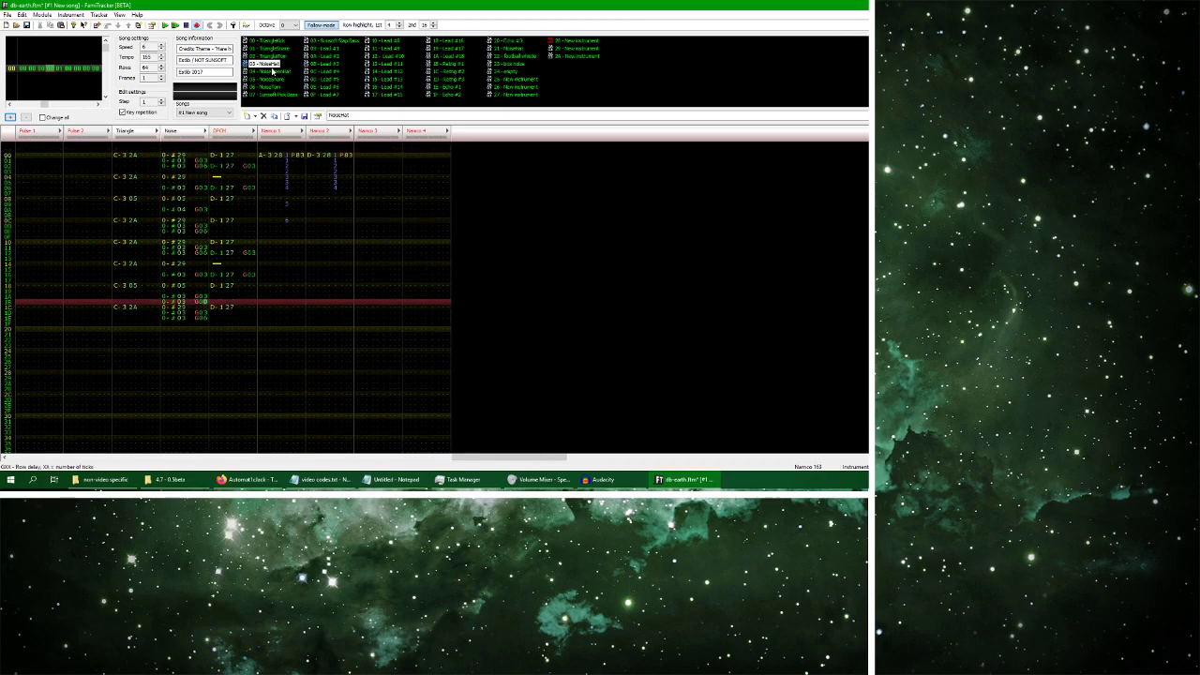
# Move the two noise hat hits up one row to rows 19 and 1A and play the pattern
pyautogui.click(170, 241)
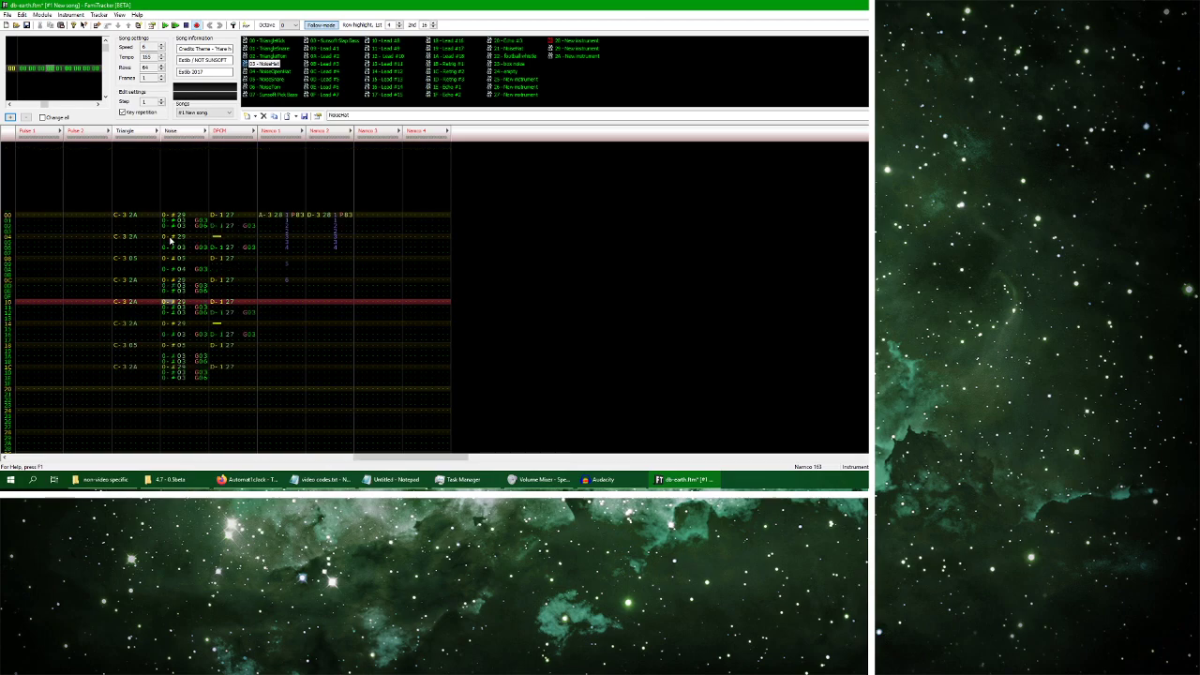
pyautogui.scroll(-5, 188, 249)
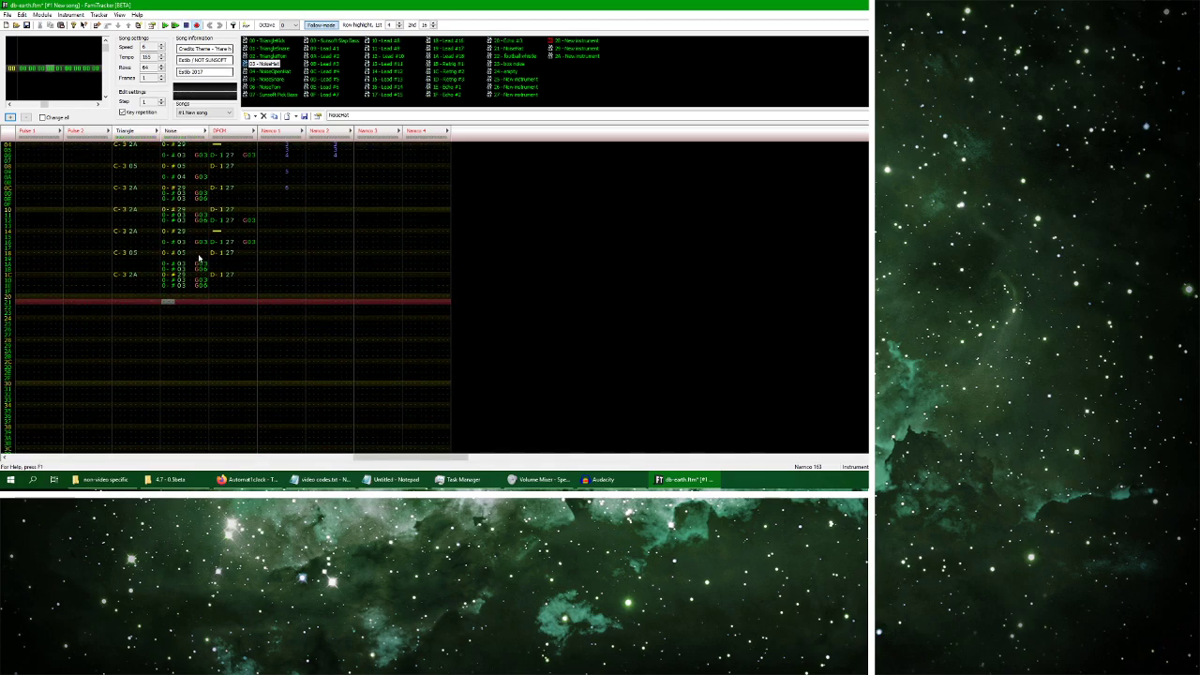
pyautogui.click(169, 253)
pyautogui.scroll(-2, 173, 254)
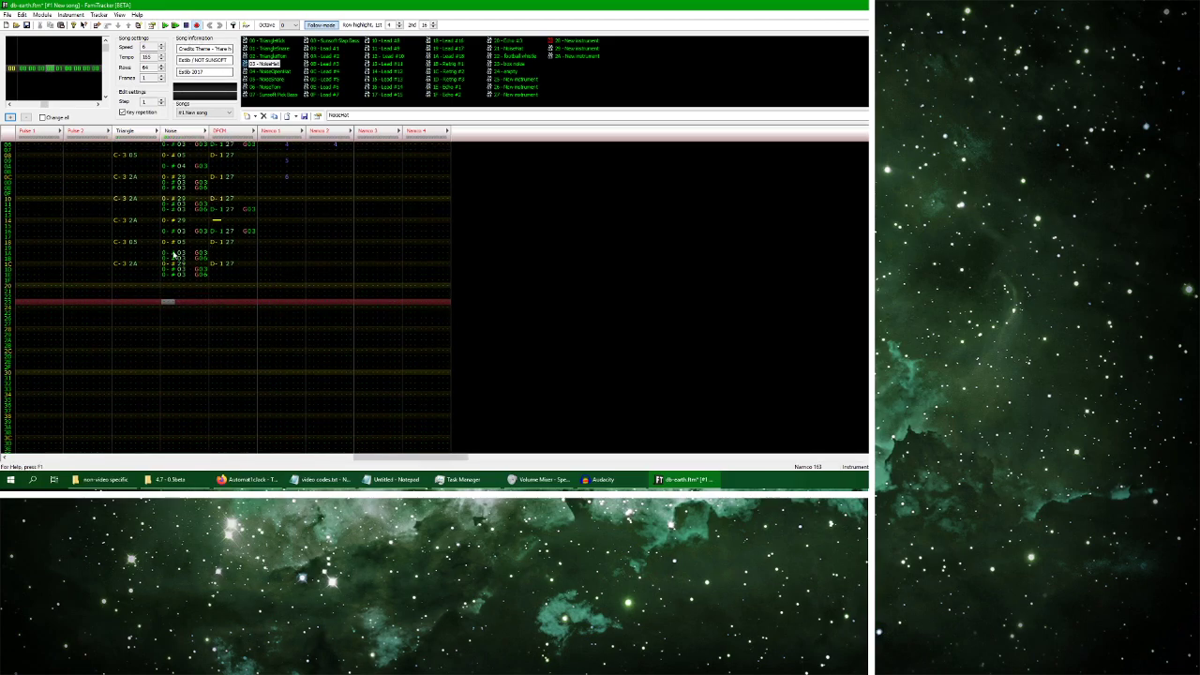
pyautogui.scroll(2, 167, 255)
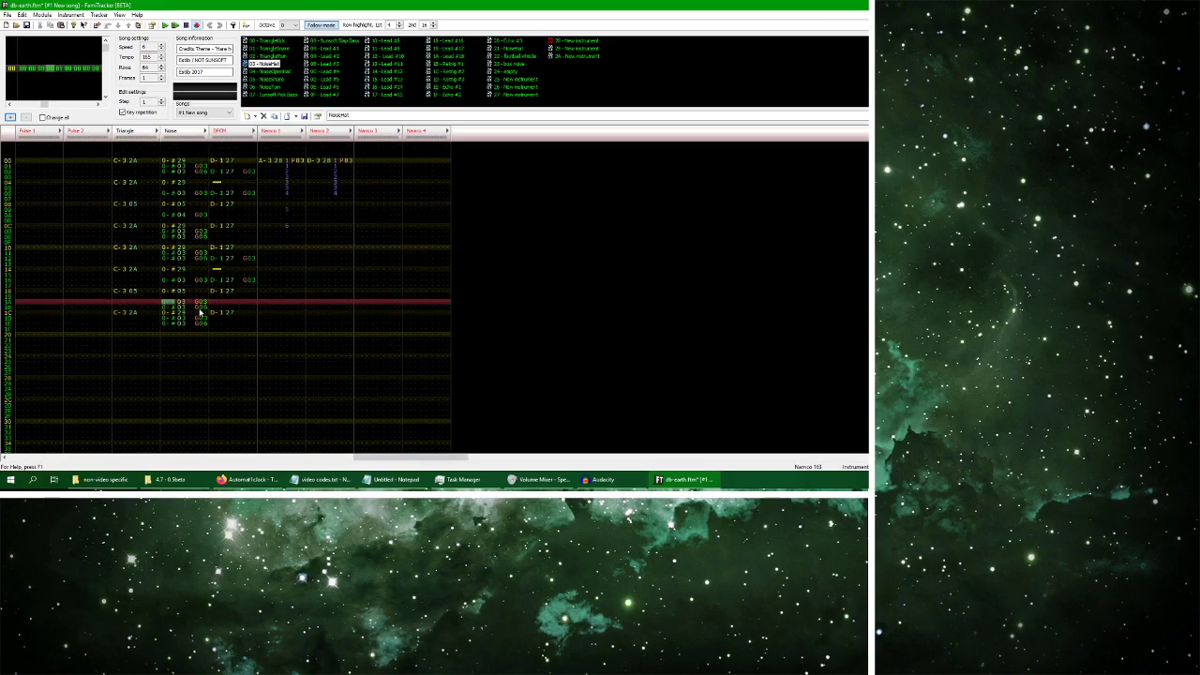
pyautogui.moveTo(173, 306); pyautogui.dragTo(207, 309)
pyautogui.moveTo(172, 306); pyautogui.dragTo(203, 302)
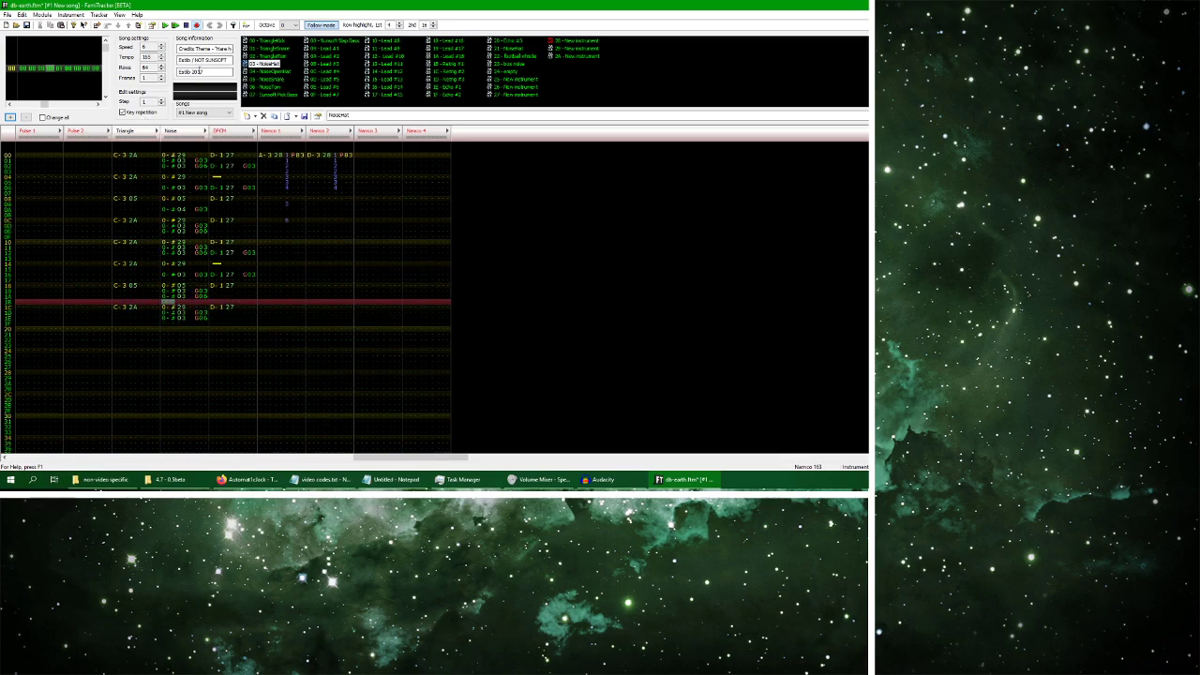
pyautogui.click(175, 24)
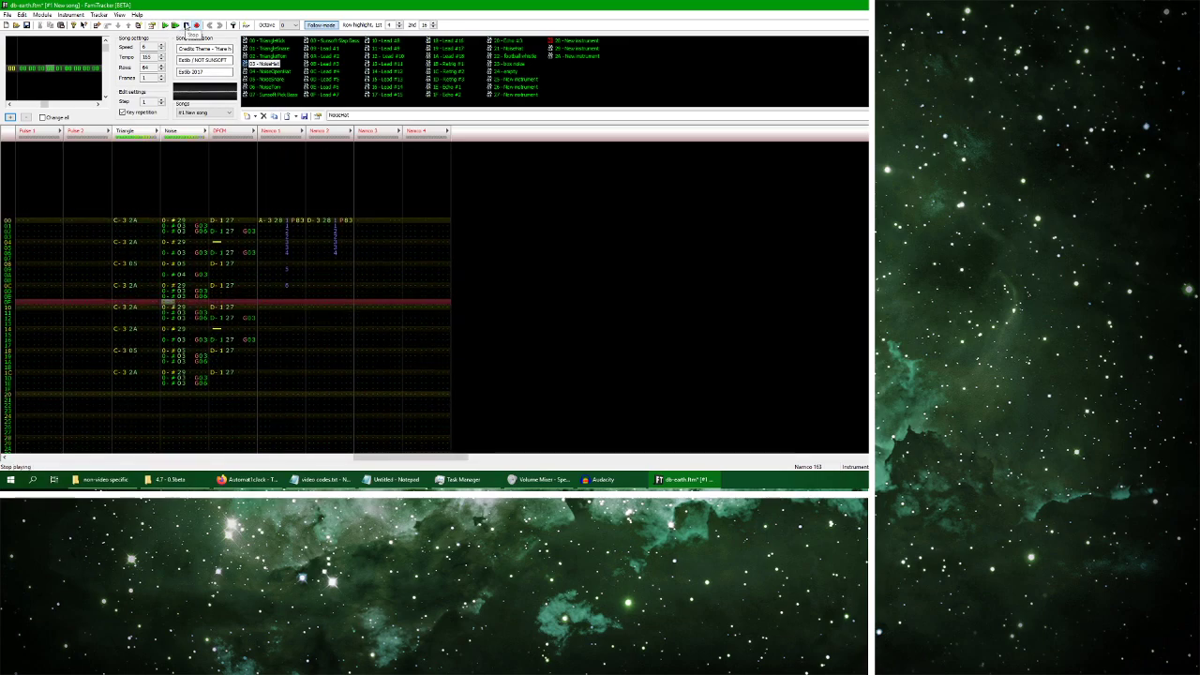
pyautogui.click(186, 25)
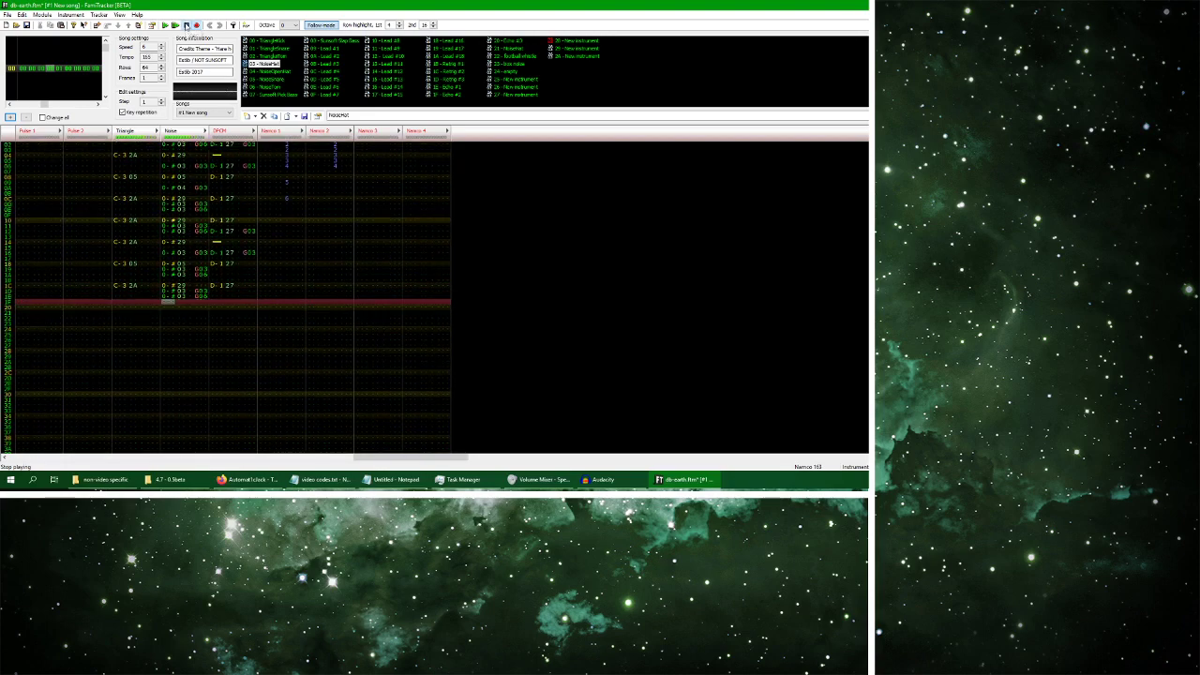
# Adjust the row delays of the hats in rows 19 and 1A, copy a delayed hat into row 1B, and play the pattern
pyautogui.click(210, 272)
pyautogui.scroll(-2, 215, 272)
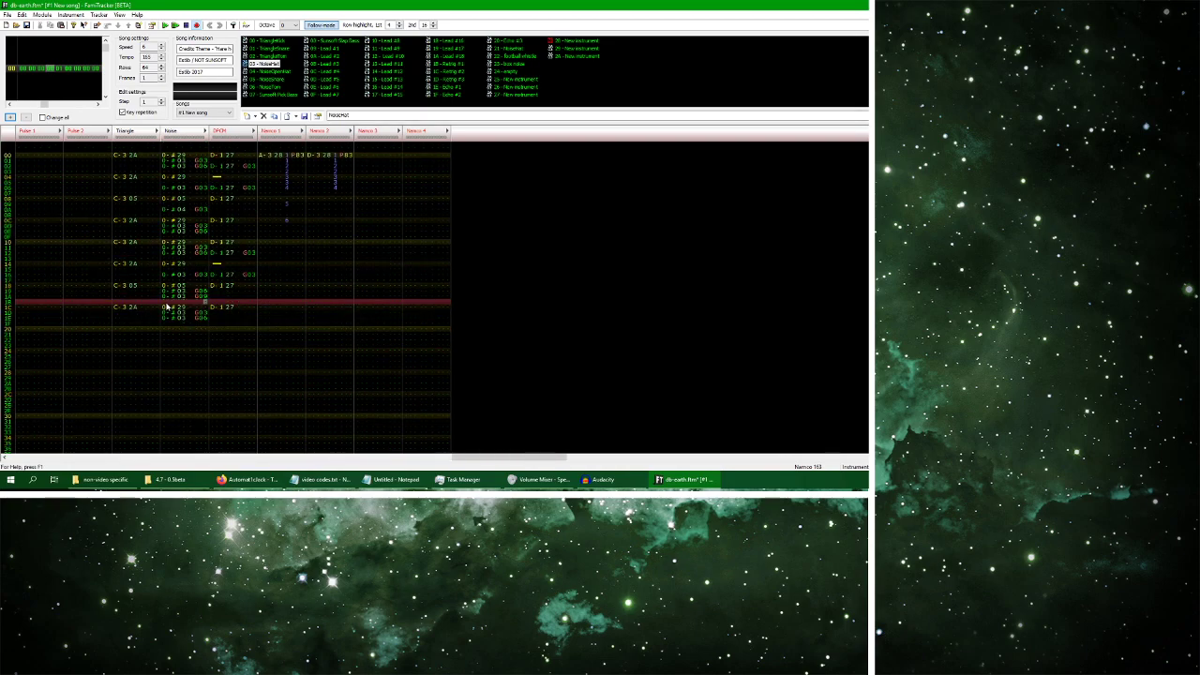
pyautogui.moveTo(167, 297); pyautogui.dragTo(192, 298)
pyautogui.hotkey('ctrl', 'c')
pyautogui.click(175, 303)
pyautogui.hotkey('ctrl', 'v')
pyautogui.click(206, 300)
pyautogui.press('Down')
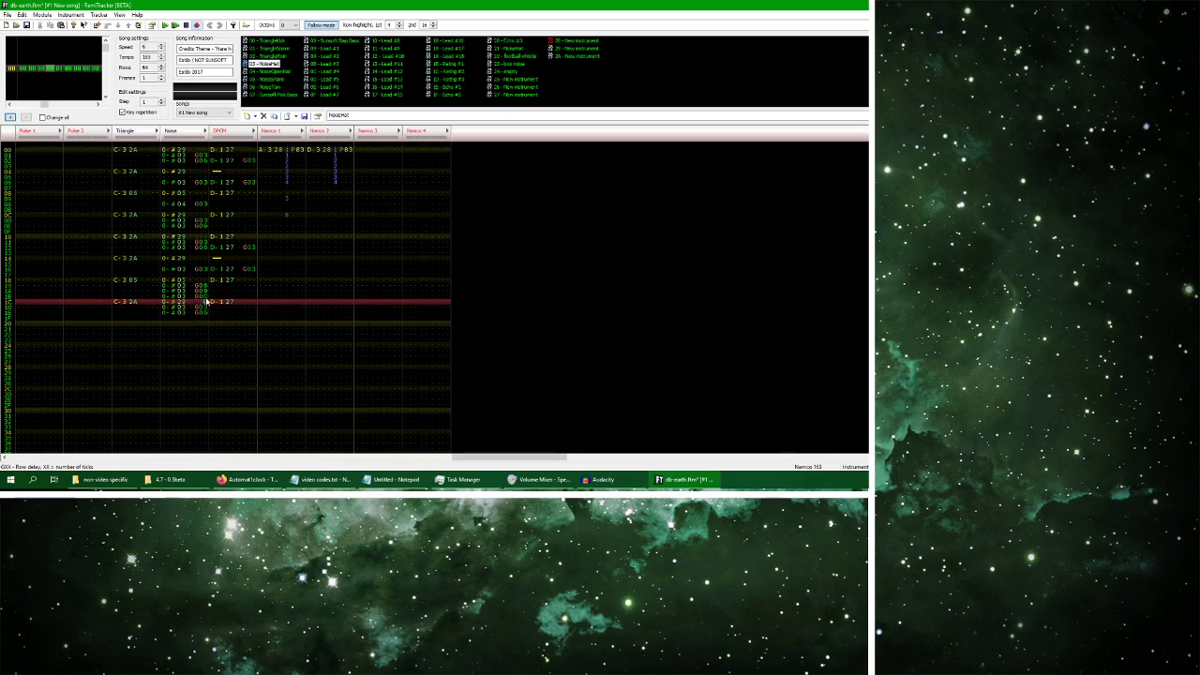
pyautogui.click(165, 24)
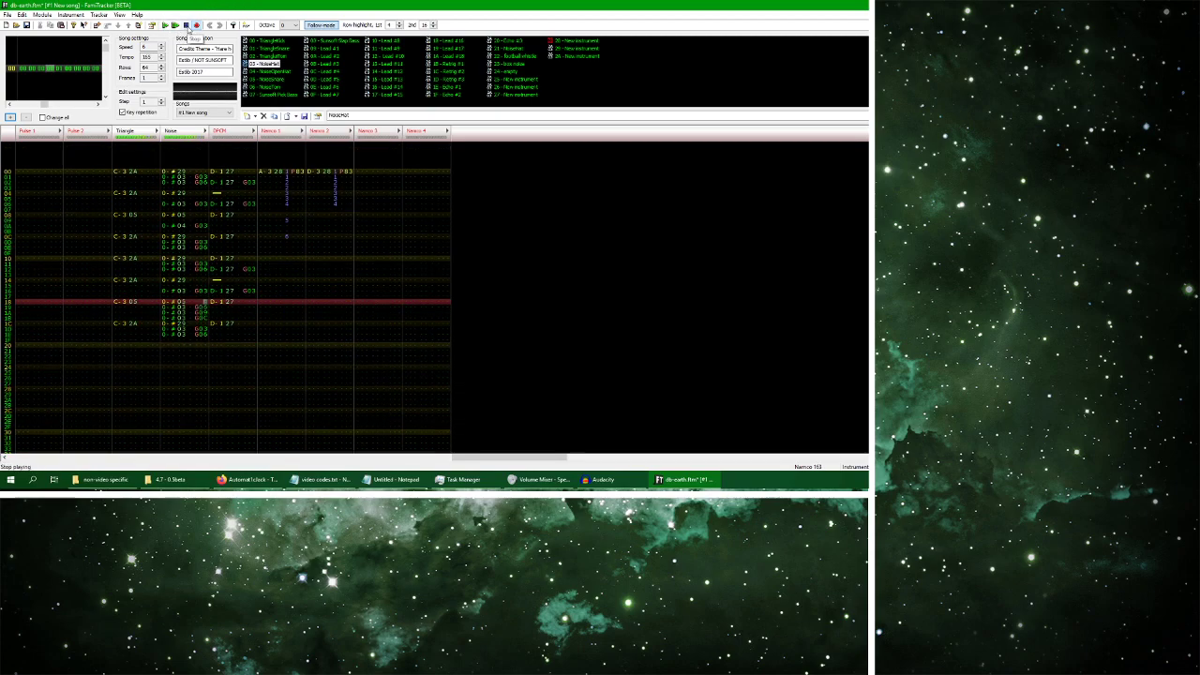
pyautogui.click(187, 25)
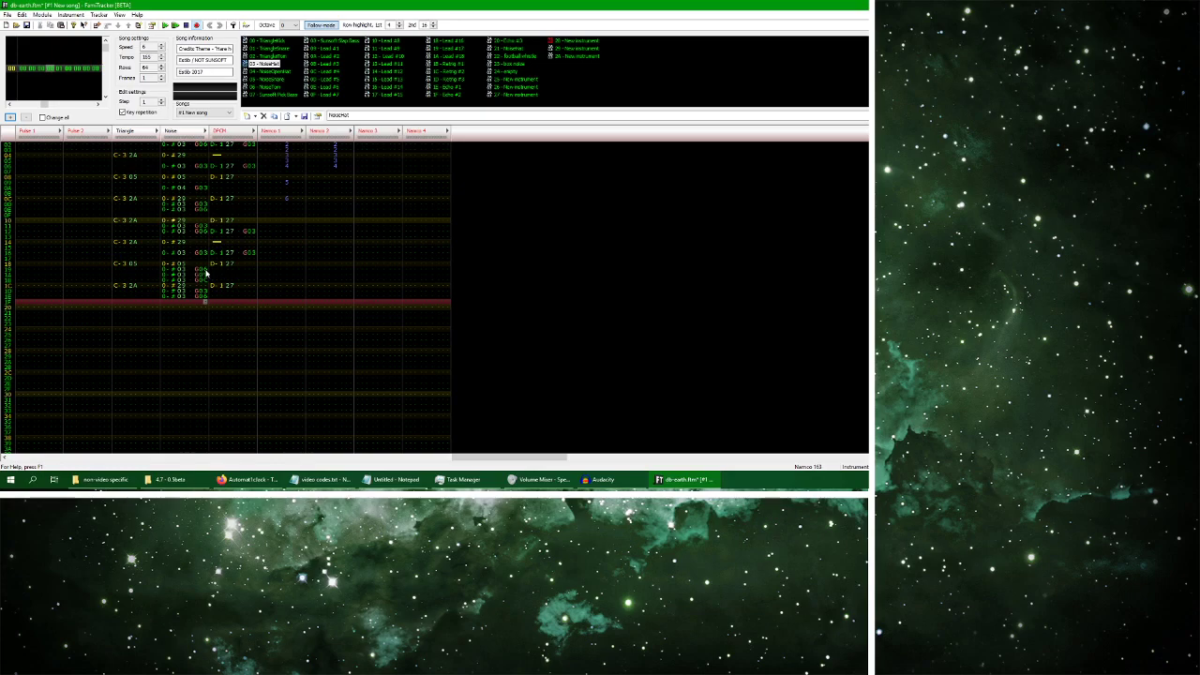
# Clone the NoiseHat instrument and open the copy in the instrument editor
pyautogui.scroll(-4, 173, 268)
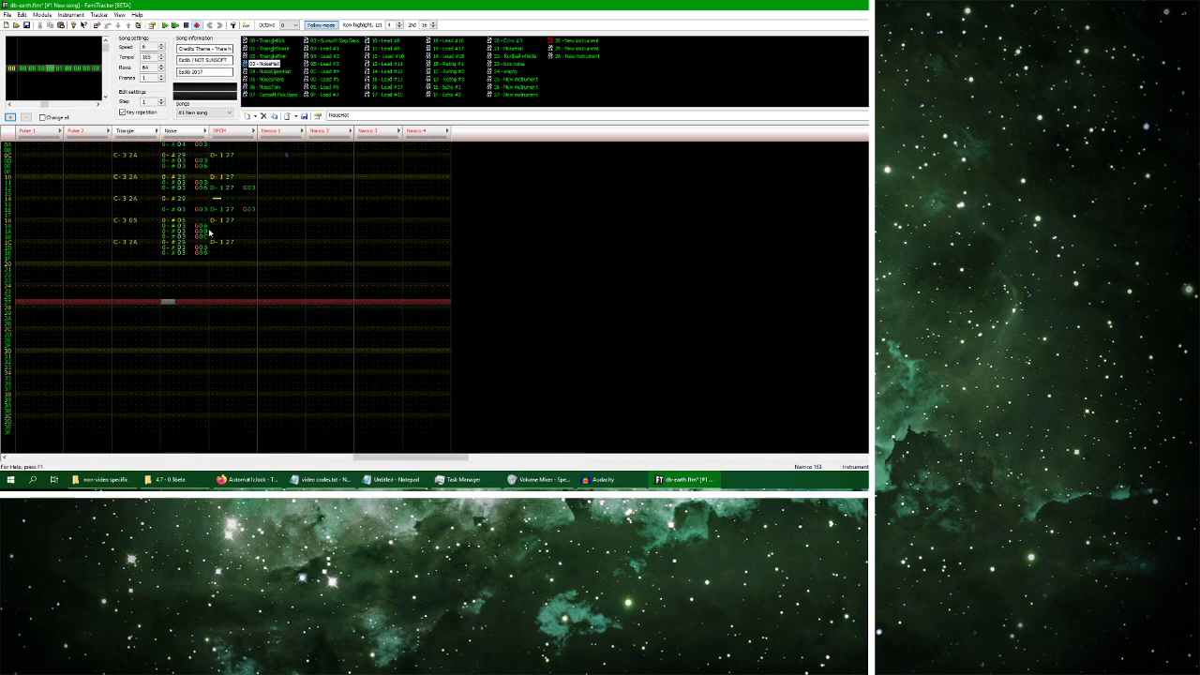
pyautogui.moveTo(180, 228); pyautogui.dragTo(202, 242)
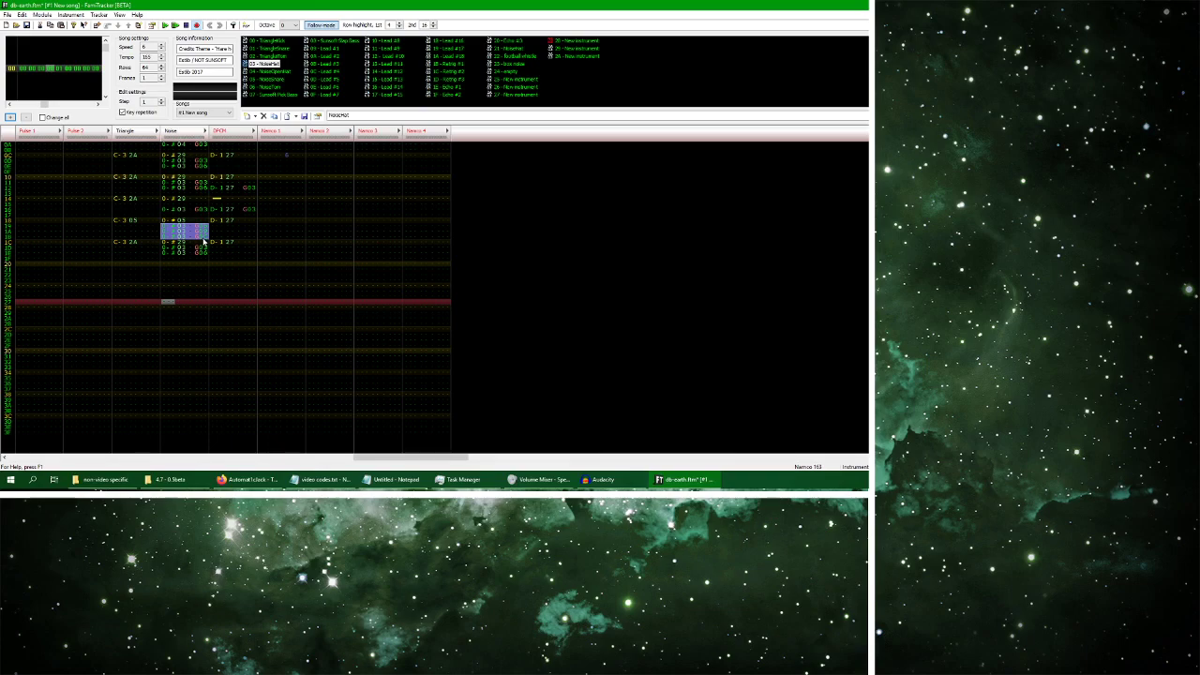
pyautogui.click(170, 229)
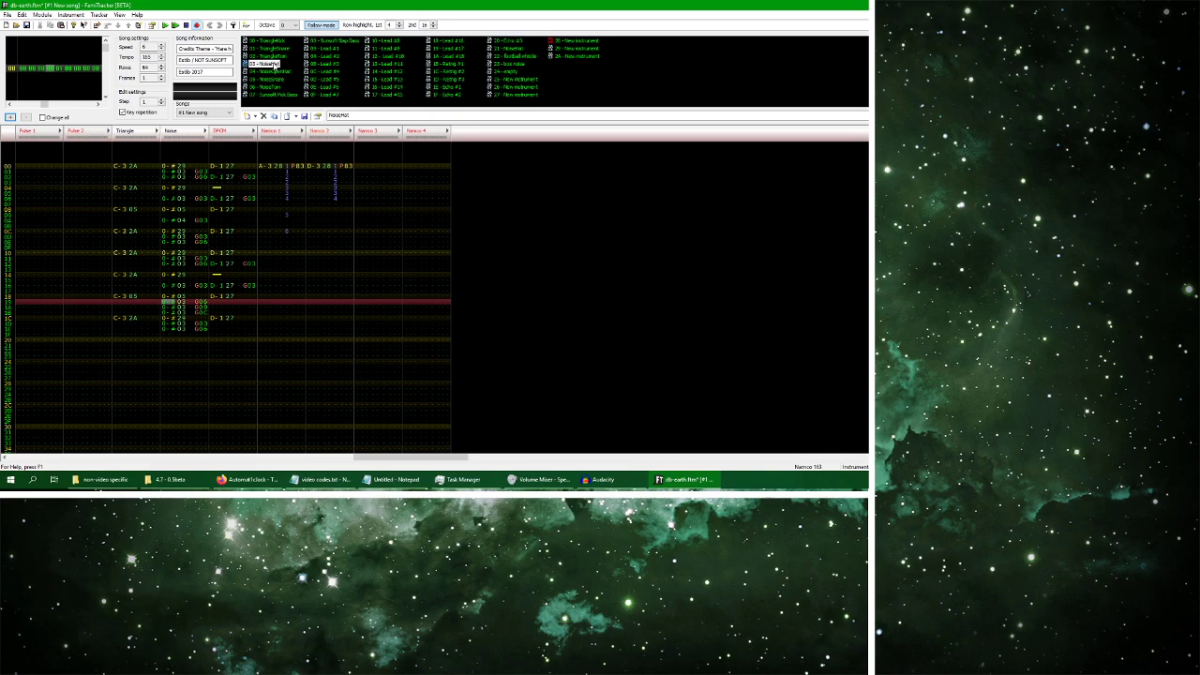
pyautogui.rightClick(270, 66)
pyautogui.click(309, 112)
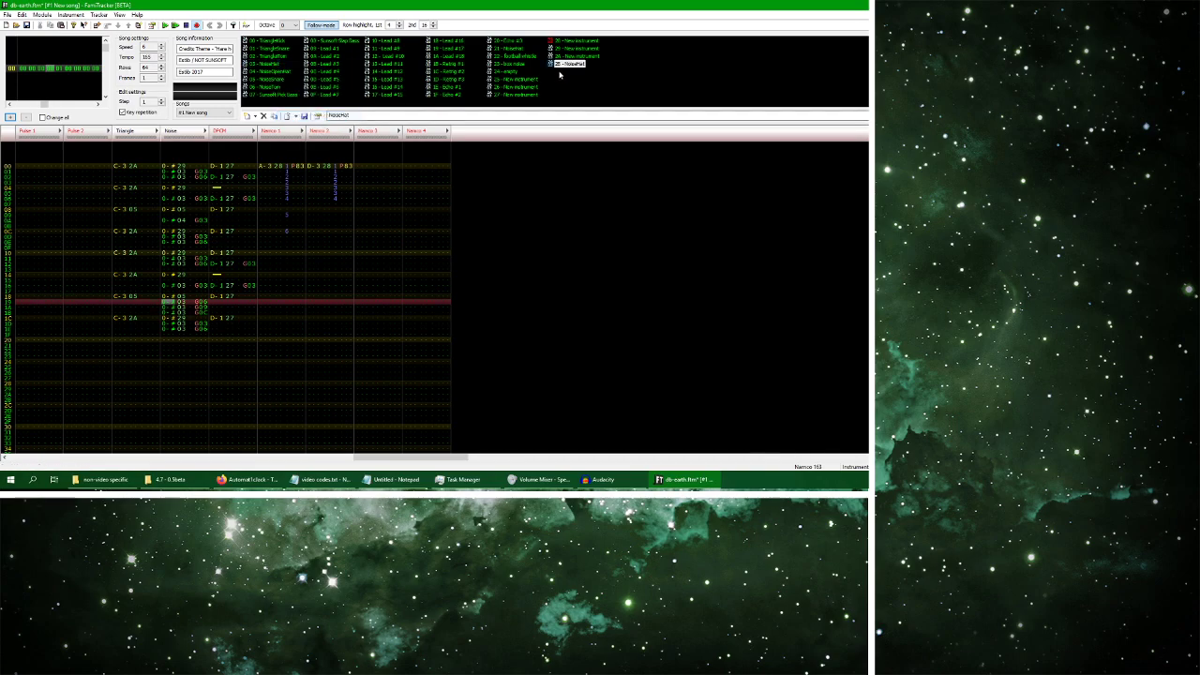
pyautogui.doubleClick(569, 63)
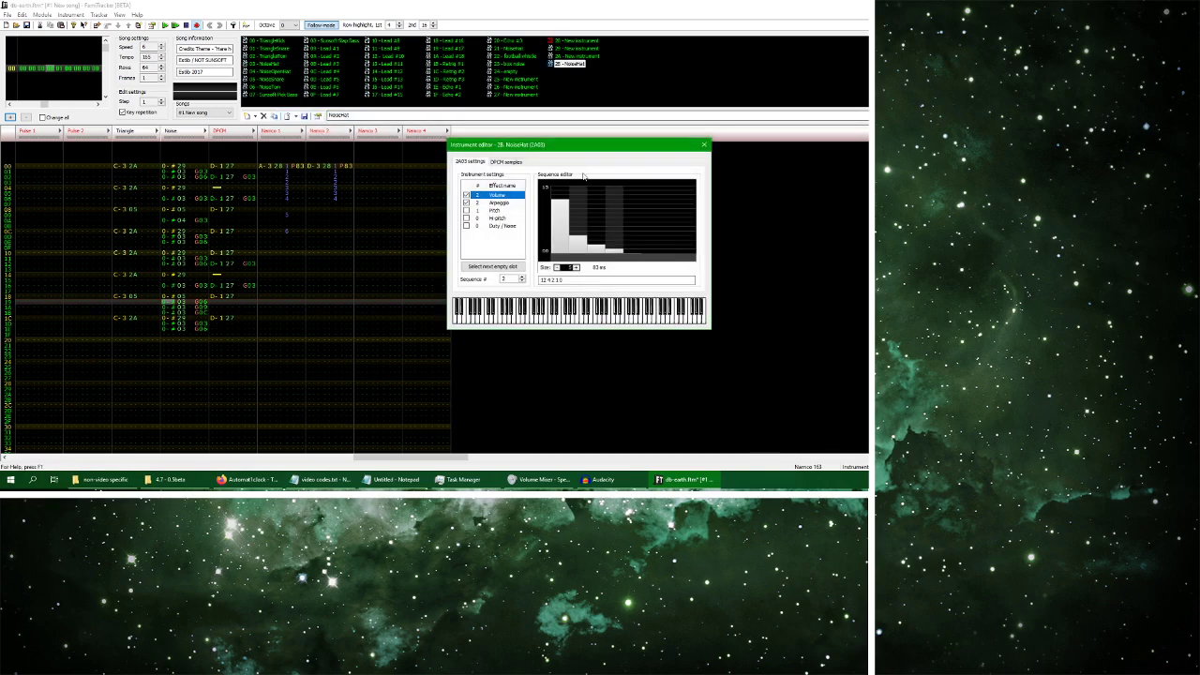
pyautogui.click(522, 277)
pyautogui.click(523, 278)
pyautogui.click(522, 278)
pyautogui.click(522, 277)
pyautogui.click(522, 278)
pyautogui.click(522, 278)
pyautogui.click(522, 277)
pyautogui.click(522, 278)
pyautogui.click(522, 277)
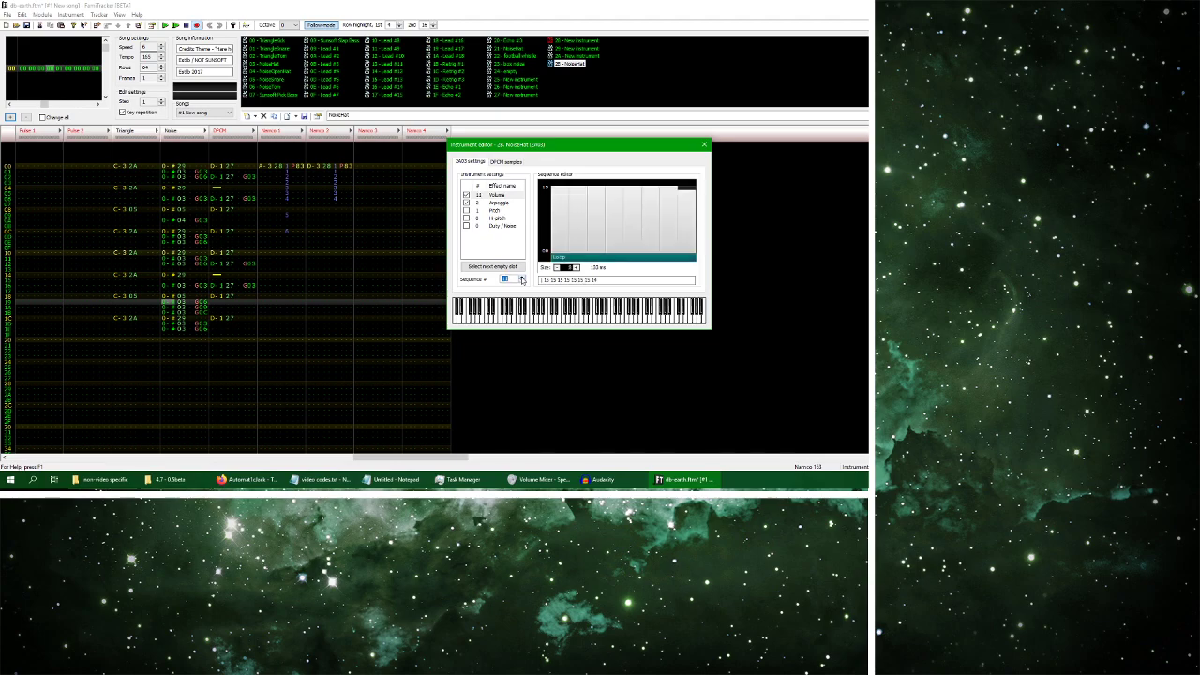
pyautogui.click(522, 281)
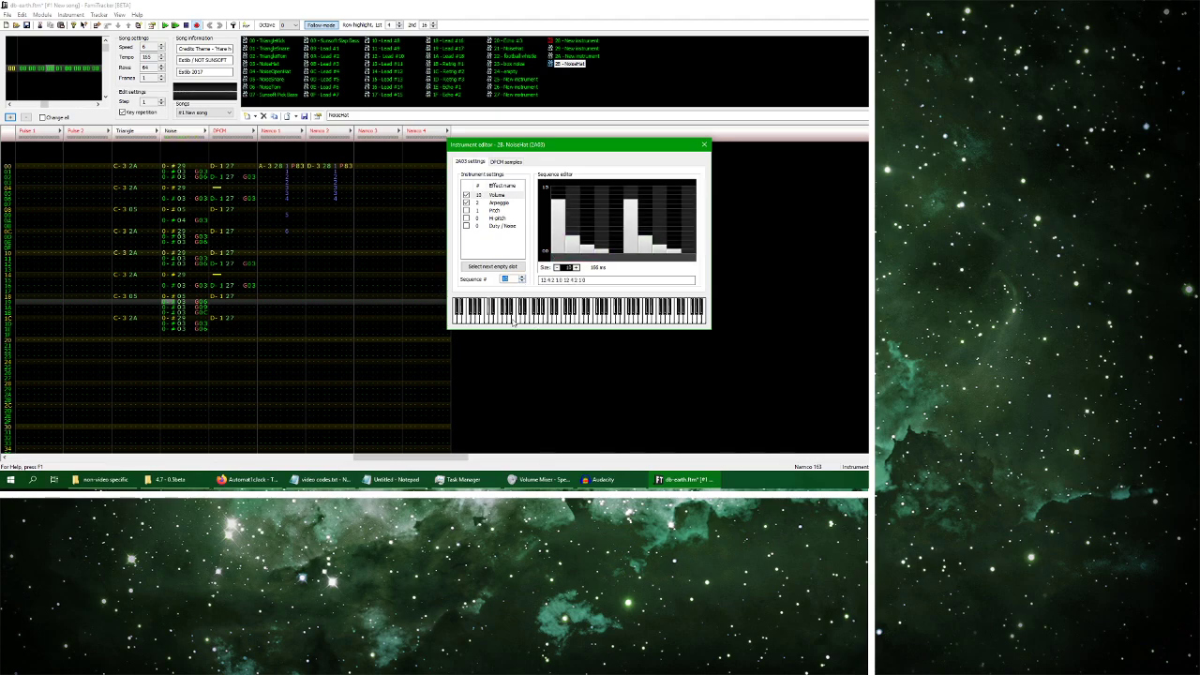
pyautogui.click(563, 279)
pyautogui.moveTo(563, 279); pyautogui.dragTo(539, 281)
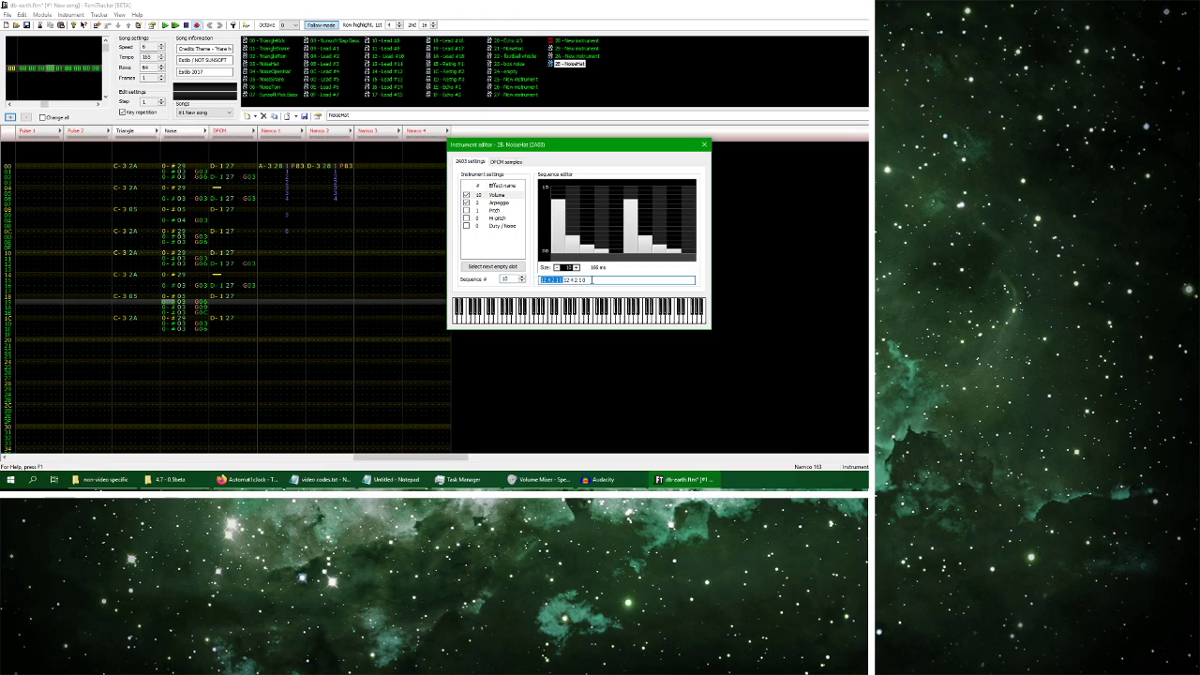
pyautogui.press('BackSpace')
pyautogui.write('12 4 2 1')
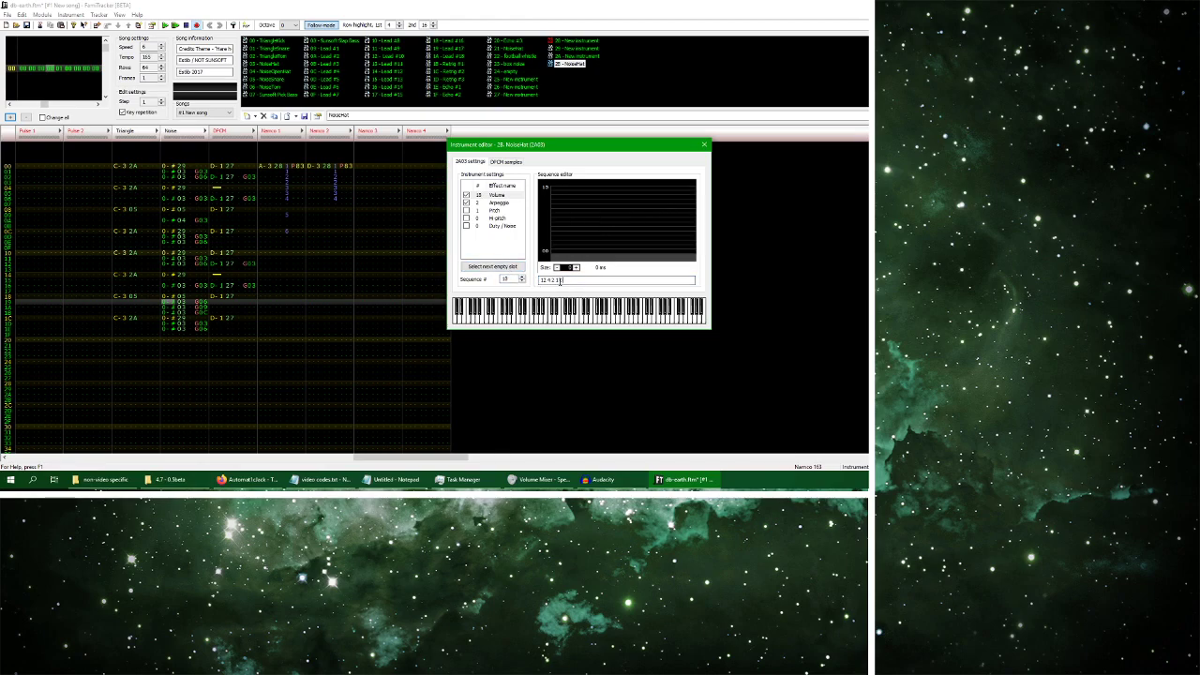
pyautogui.hotkey('ctrl', 'v')
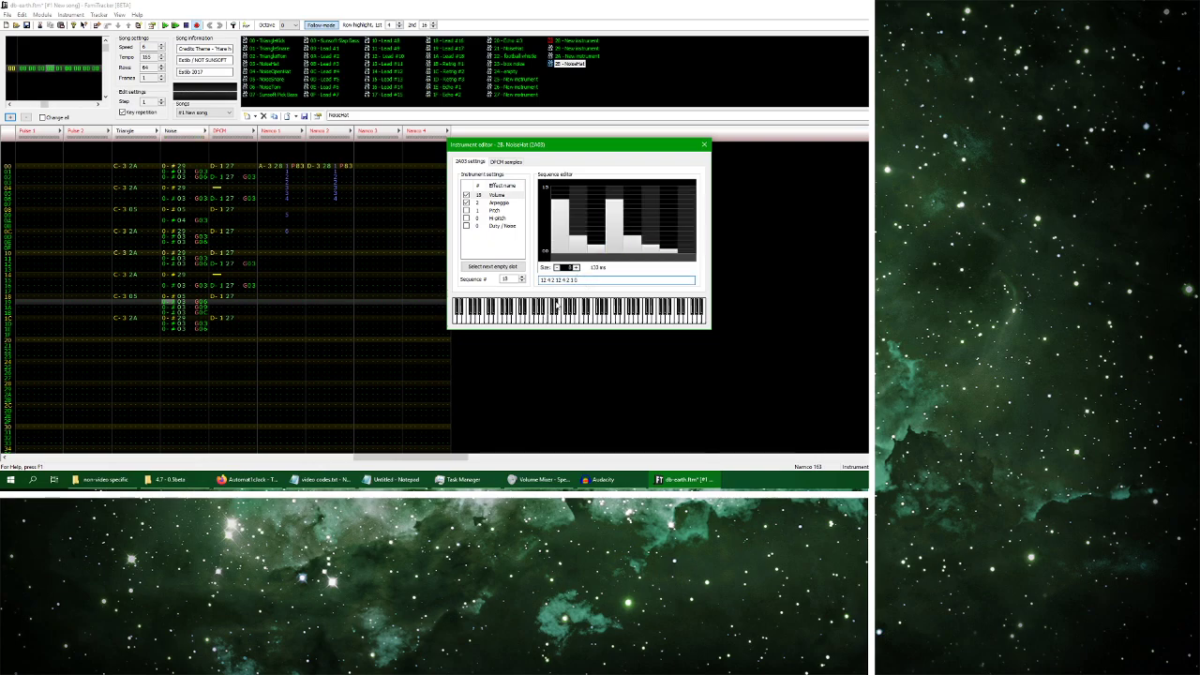
pyautogui.click(704, 144)
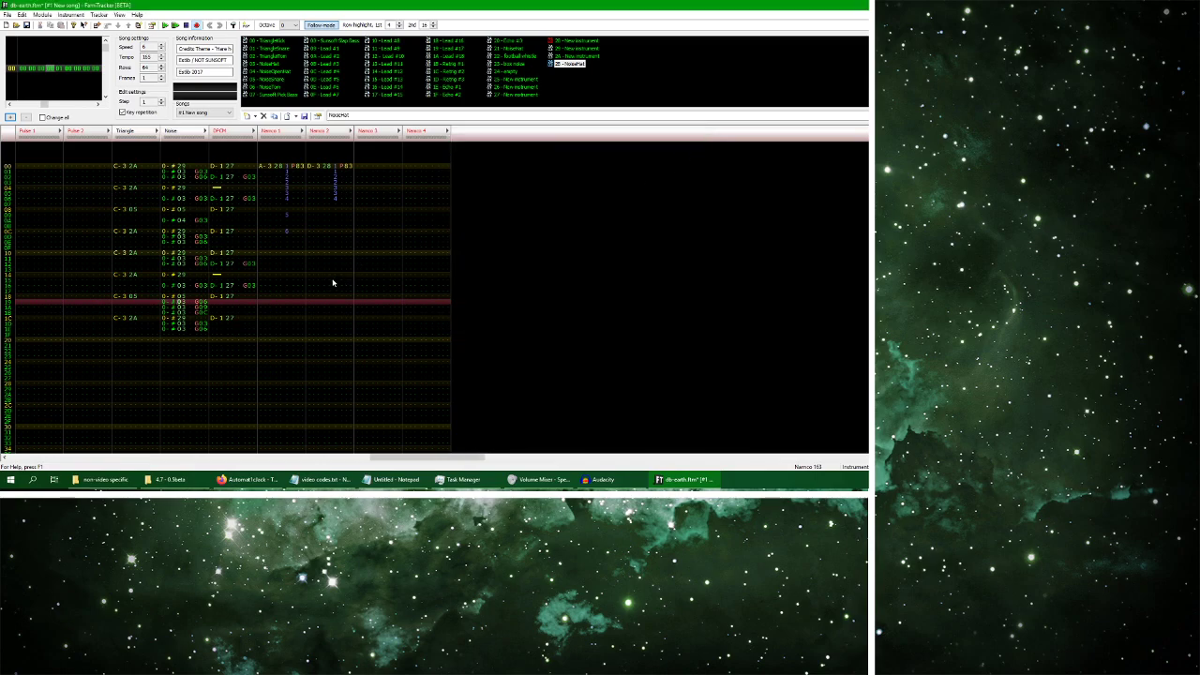
# Assign the cloned NoiseHat instrument 2B to the Noise hit in row 19 and play the pattern
pyautogui.write('25')
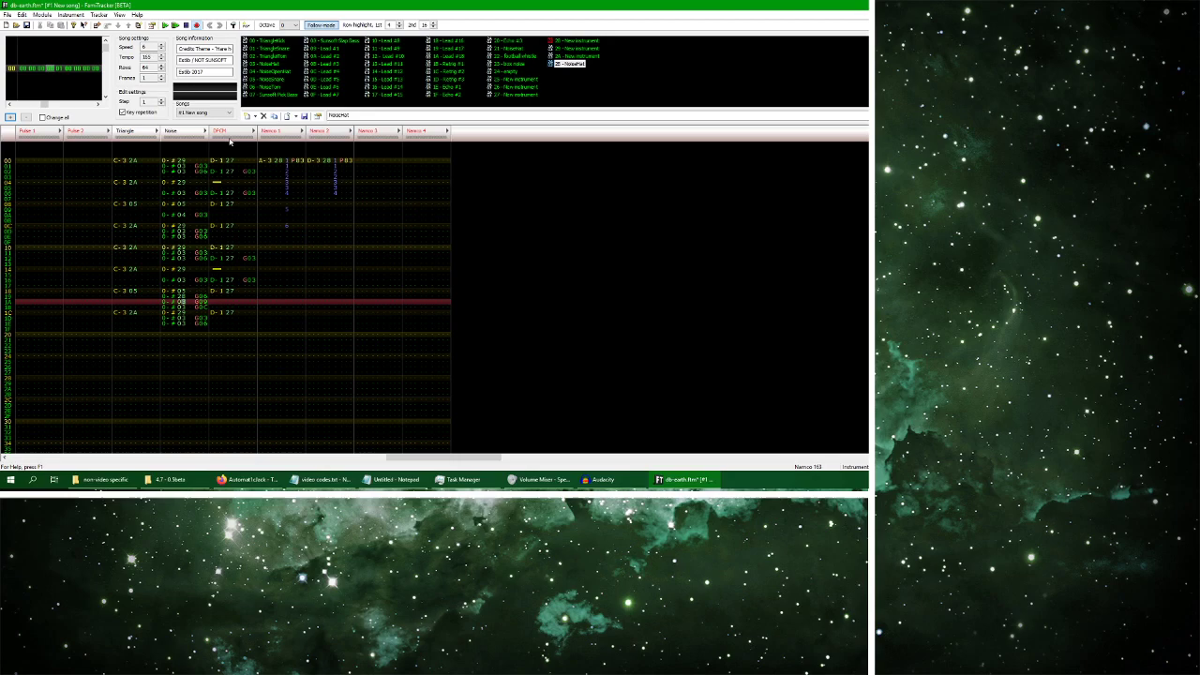
pyautogui.click(169, 294)
pyautogui.press('Return')
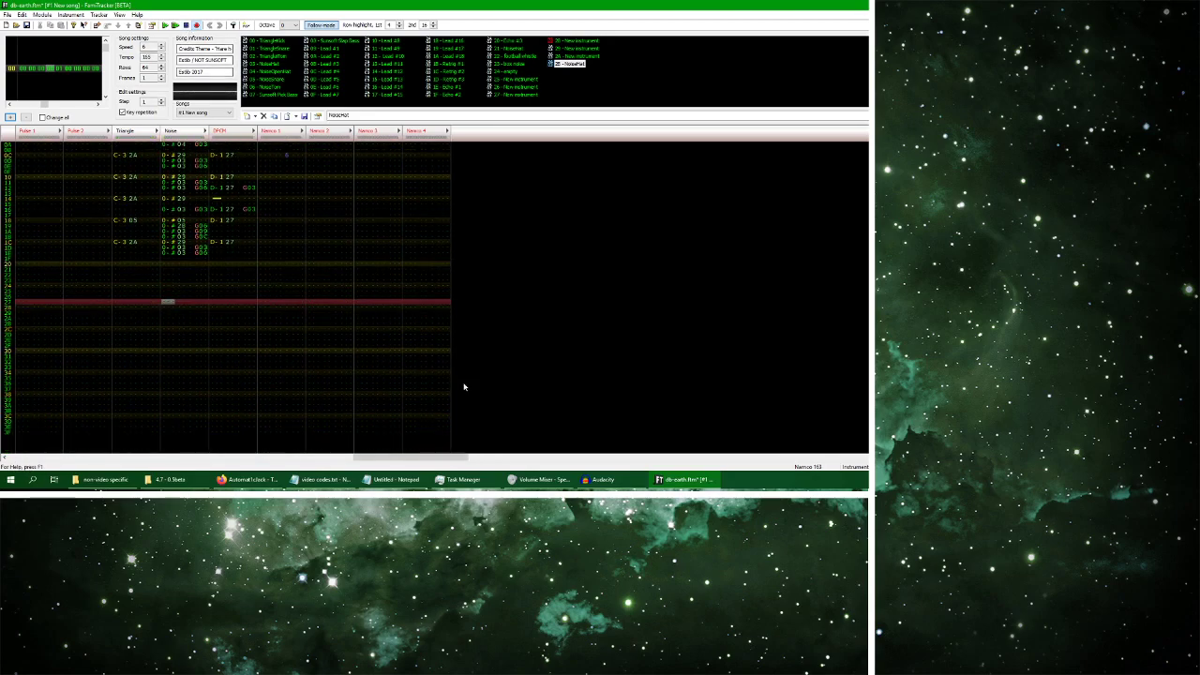
# Switch to Audacity and preview the Remove Vocals effect on the selected audio for comparison
pyautogui.click(598, 479)
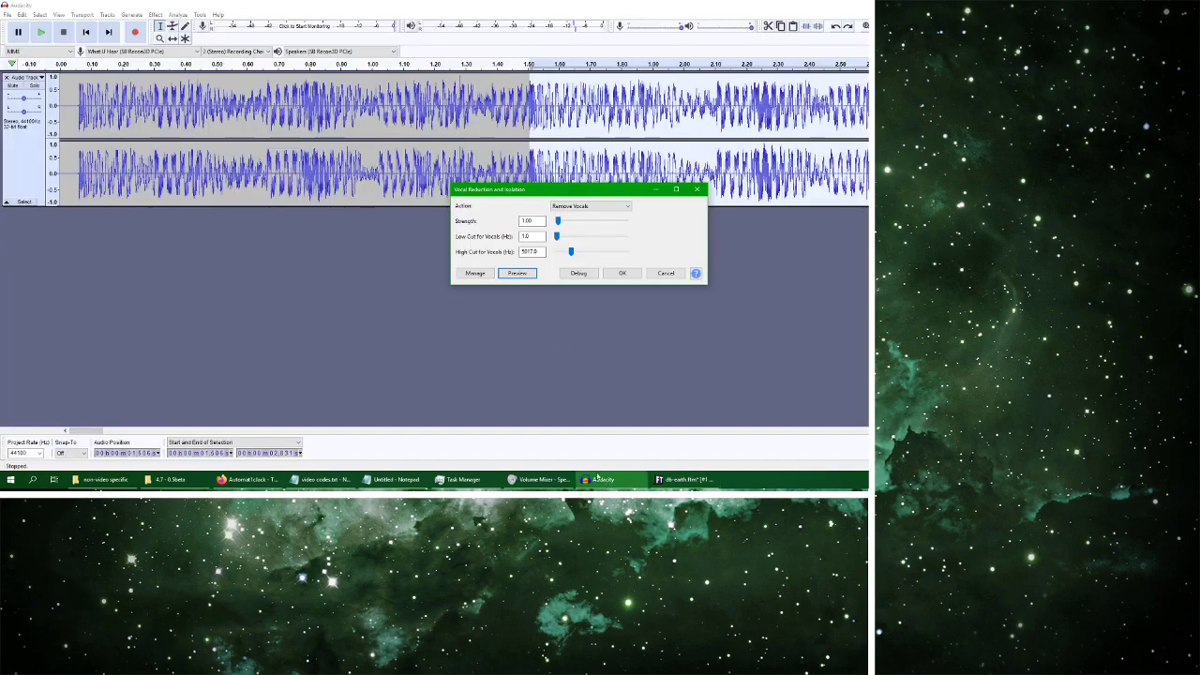
pyautogui.click(521, 277)
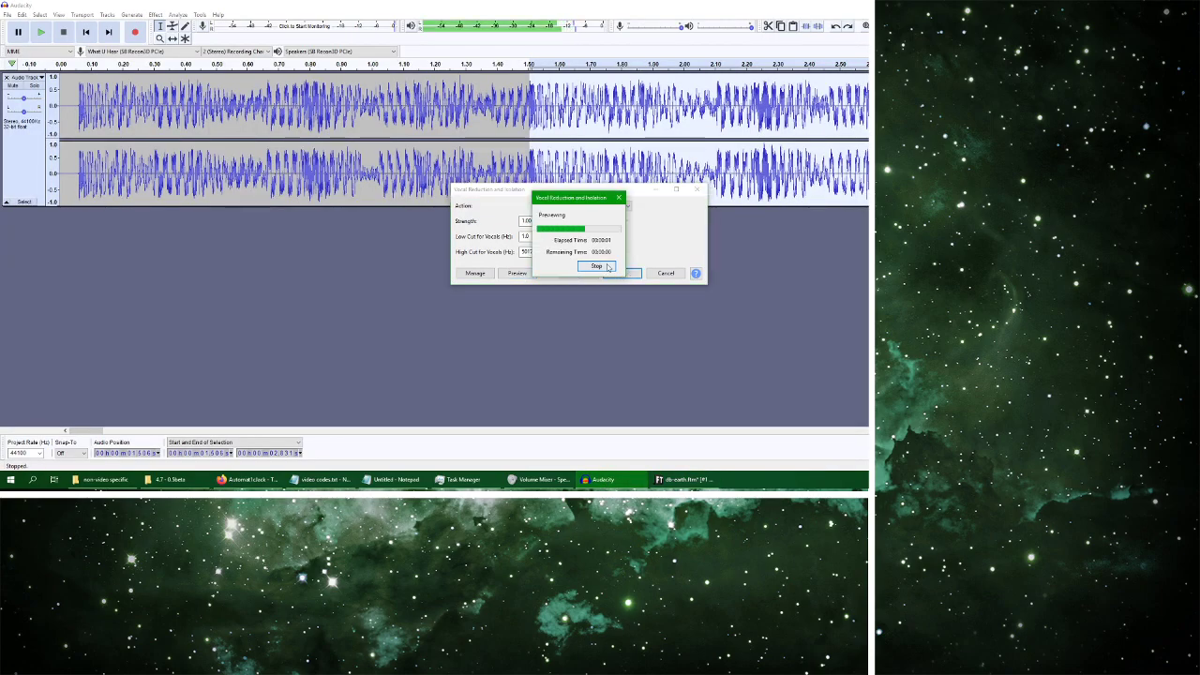
pyautogui.hotkey('alt', 'Tab')
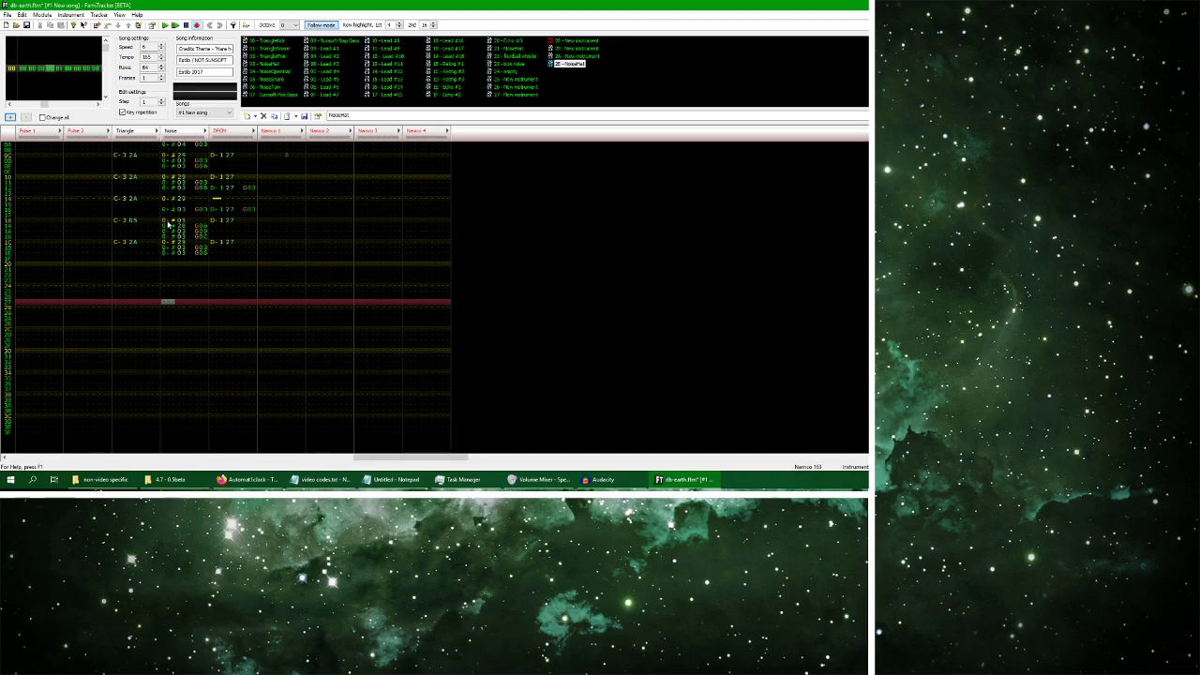
# Play the drum pattern in FamiTracker, unmute all channels, and play it with every part audible
pyautogui.click(165, 26)
pyautogui.click(187, 26)
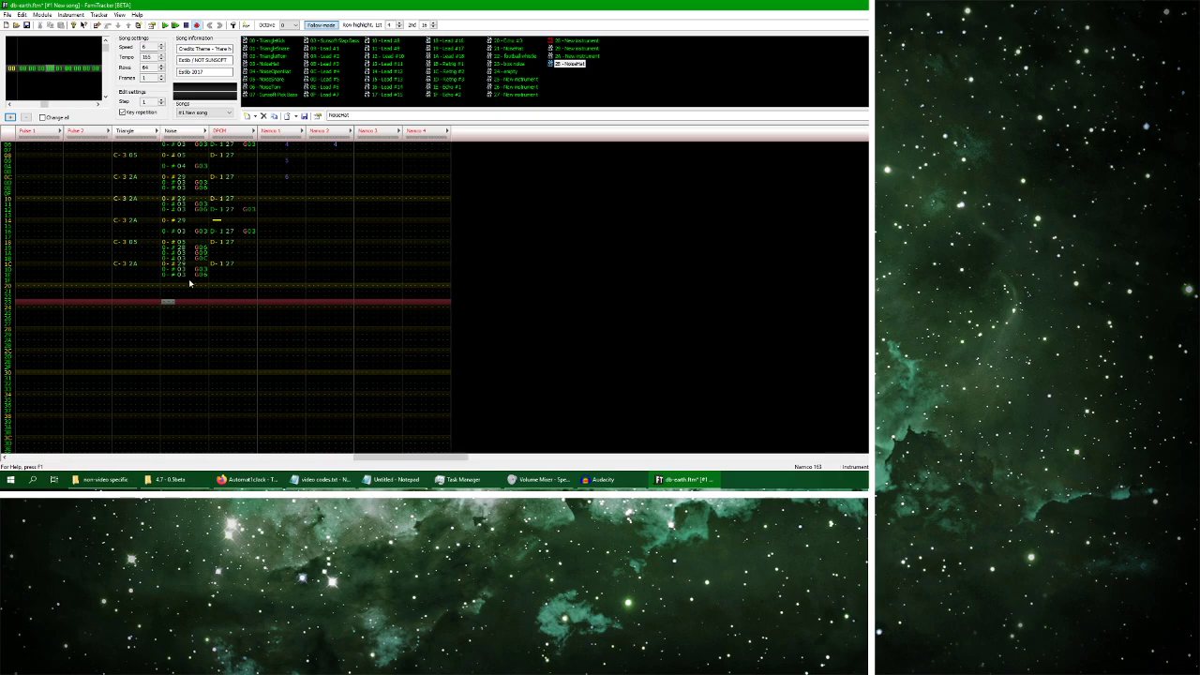
pyautogui.rightClick(191, 132)
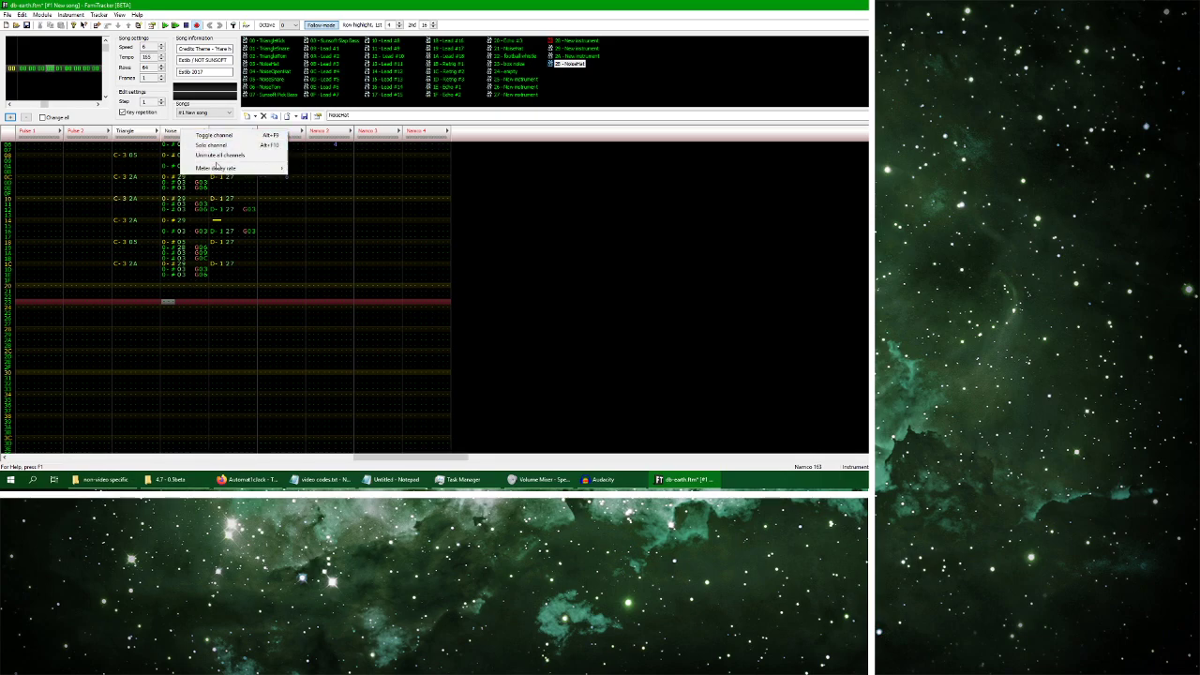
pyautogui.click(218, 156)
pyautogui.click(165, 25)
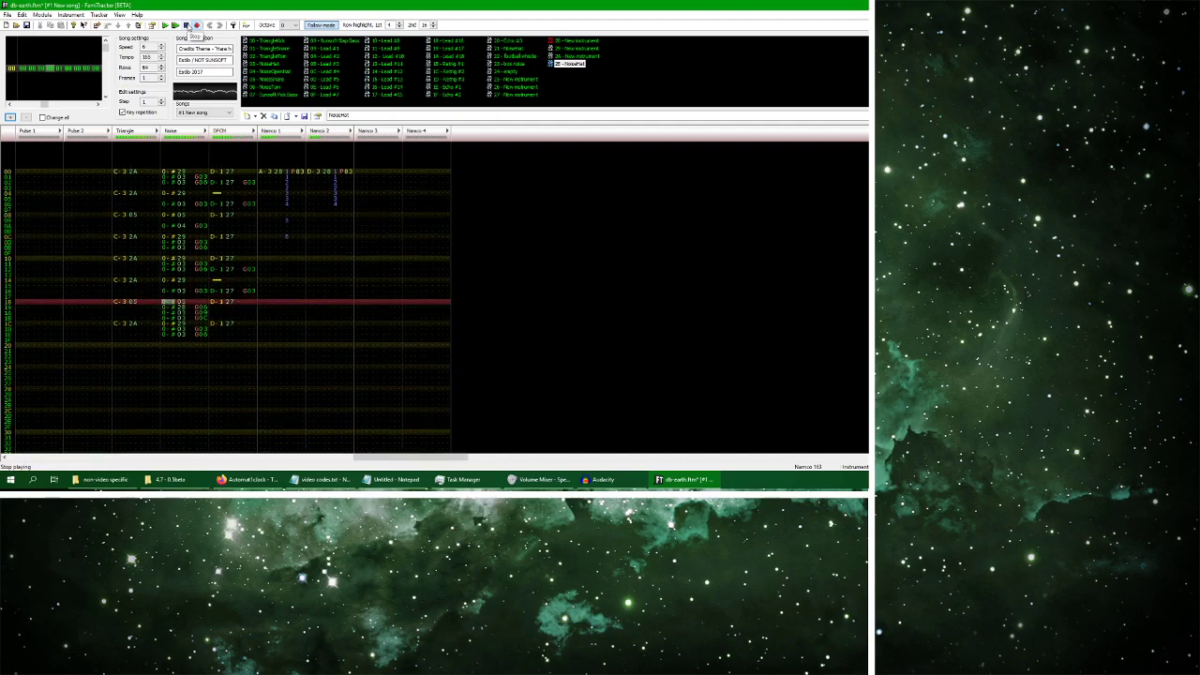
pyautogui.click(187, 25)
# Switch to Audacity, dismiss Vocal Reduction and Isolation without applying it, and play the selection starting at about 1.5 s
pyautogui.hotkey('alt', 'Tab')
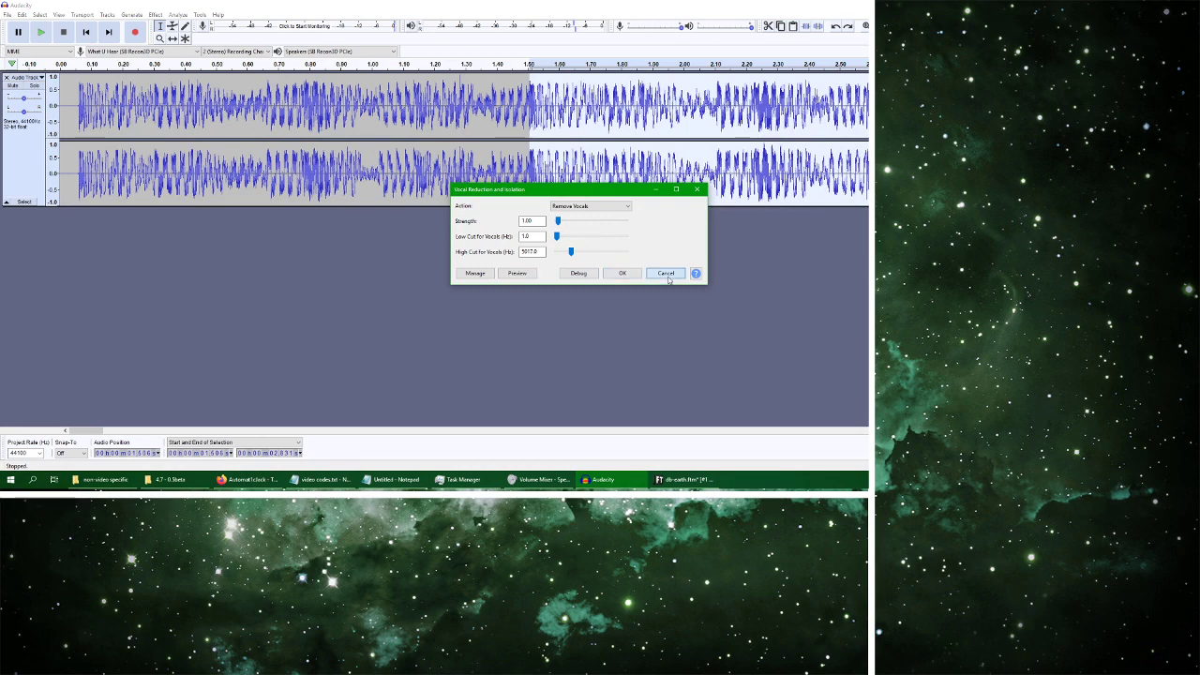
pyautogui.click(666, 273)
pyautogui.click(41, 32)
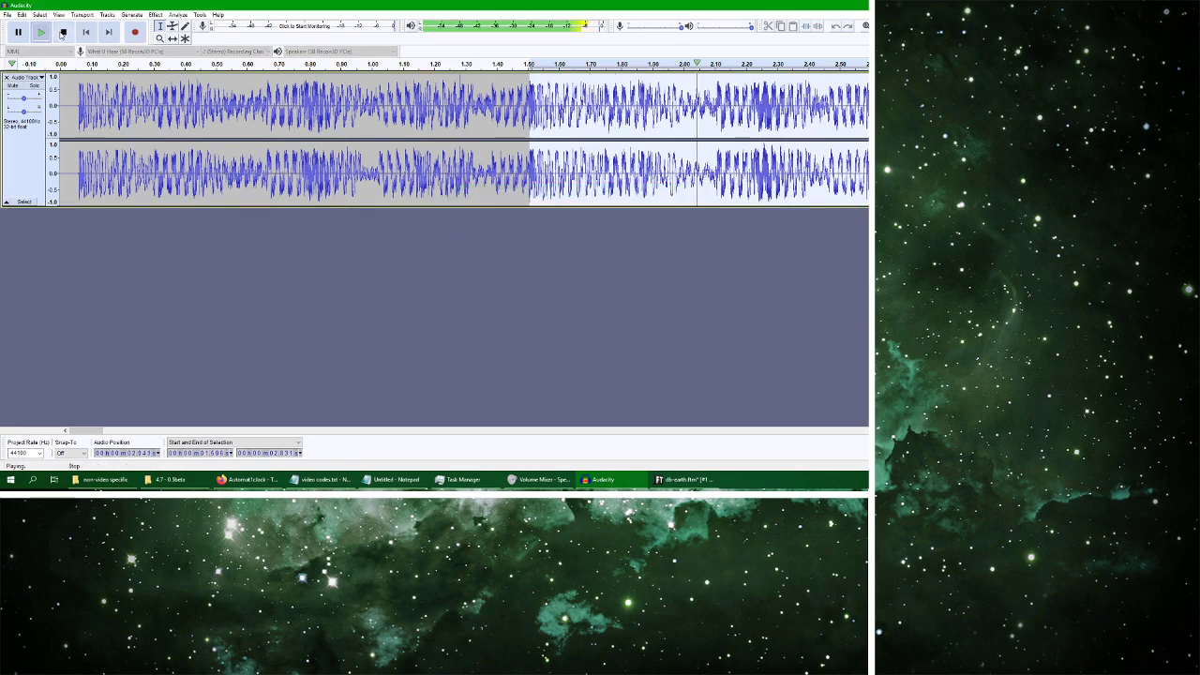
pyautogui.click(63, 33)
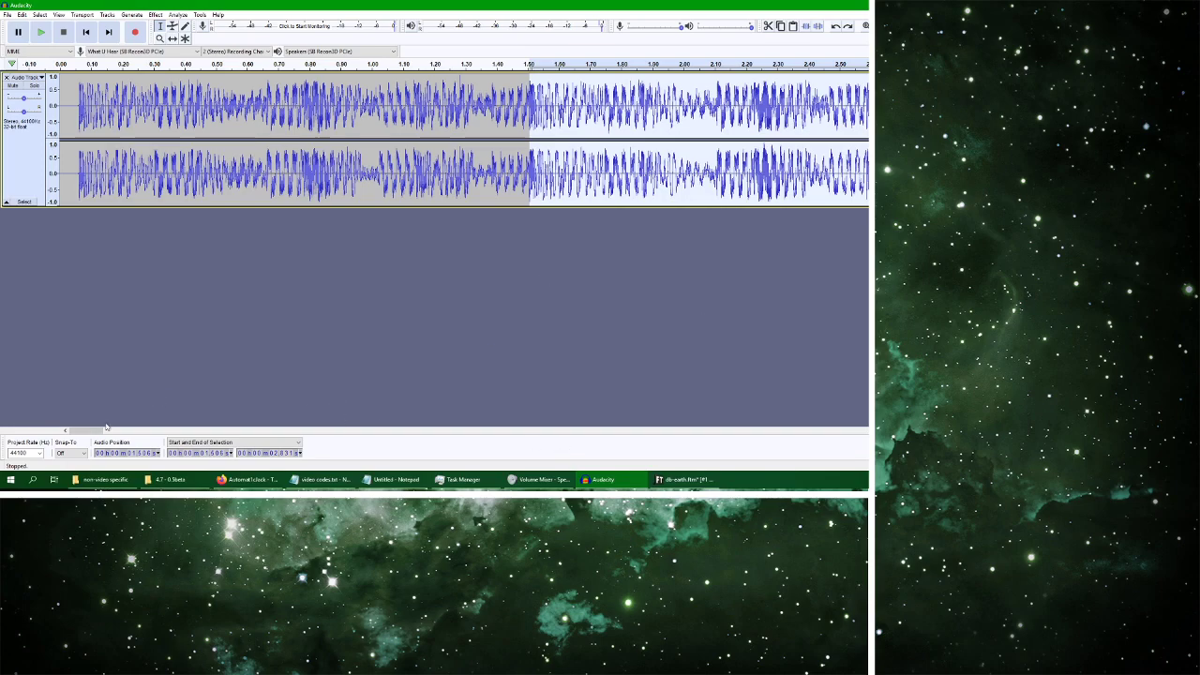
pyautogui.moveTo(95, 432); pyautogui.dragTo(109, 430)
pyautogui.click(40, 32)
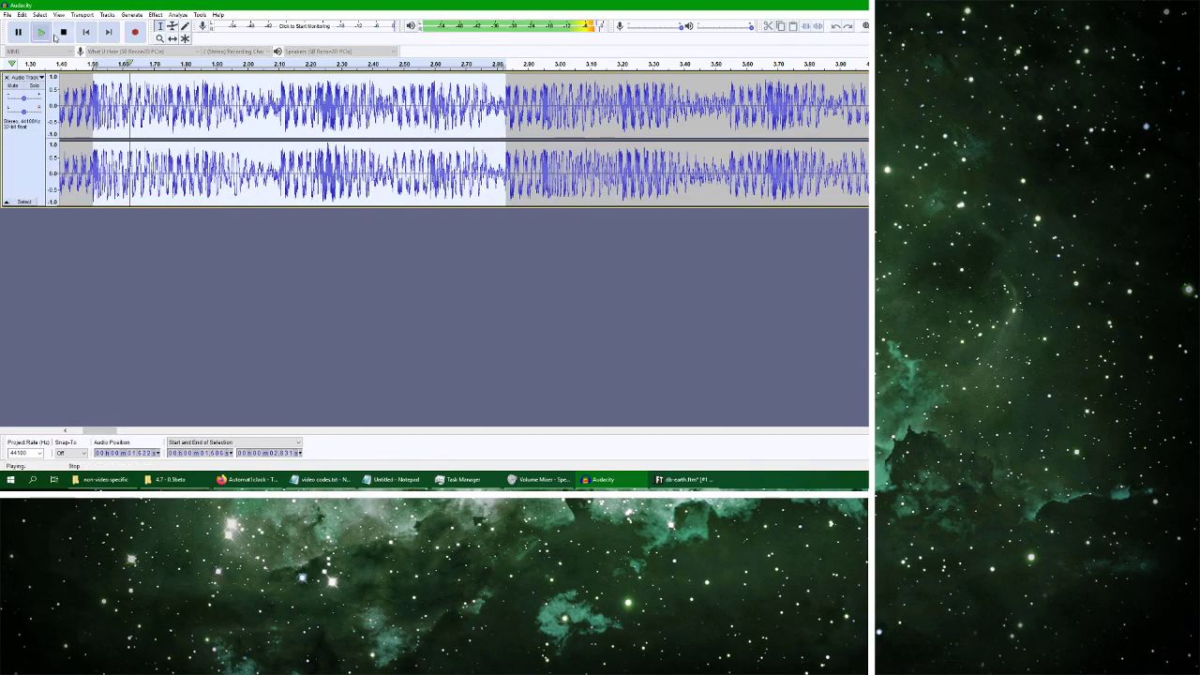
pyautogui.click(64, 32)
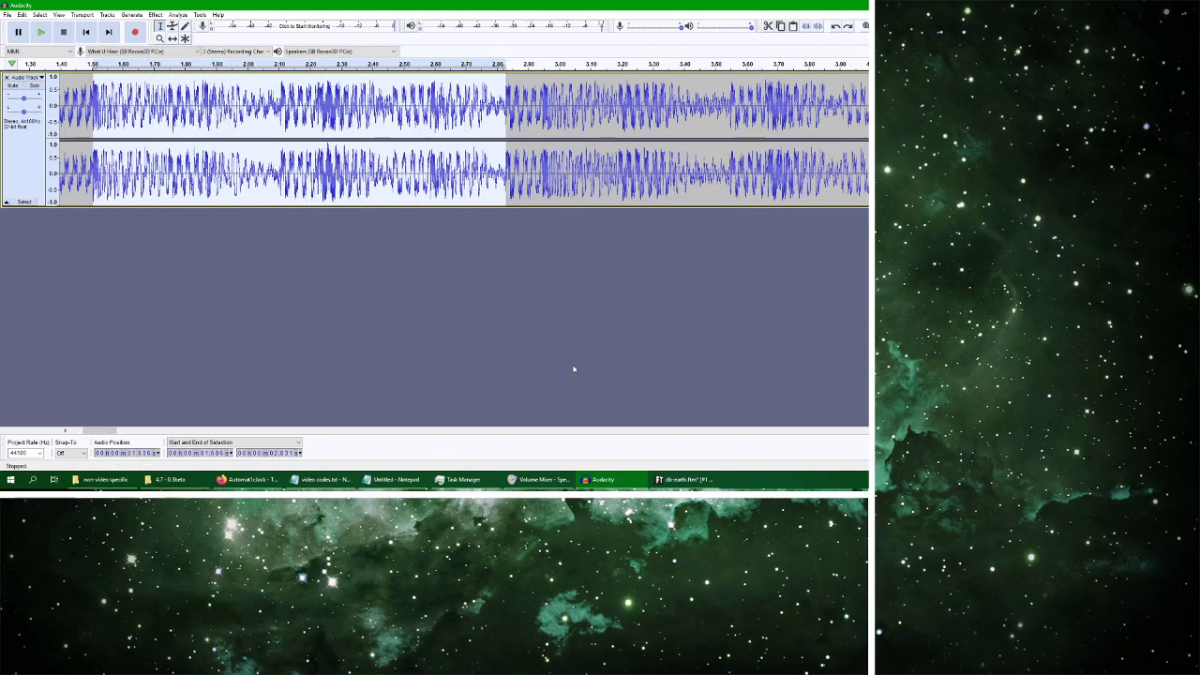
# Switch to FamiTracker and play the full pattern from its start with all channels on
pyautogui.hotkey('alt', 'Tab')
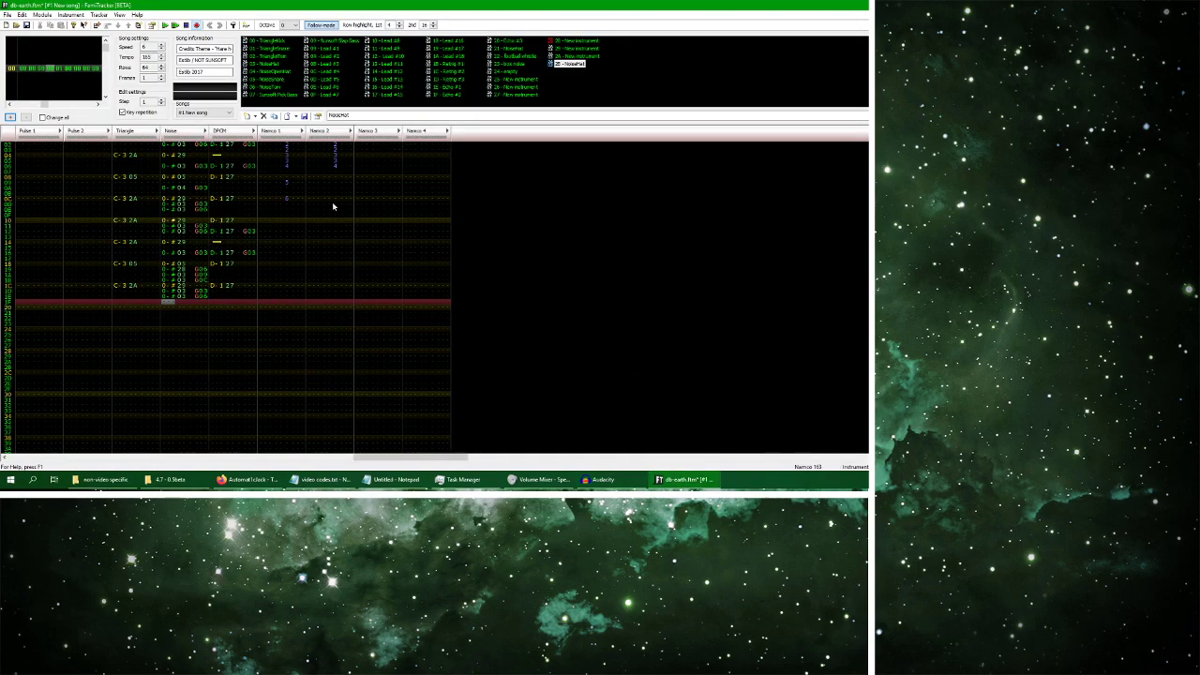
pyautogui.scroll(4, 328, 216)
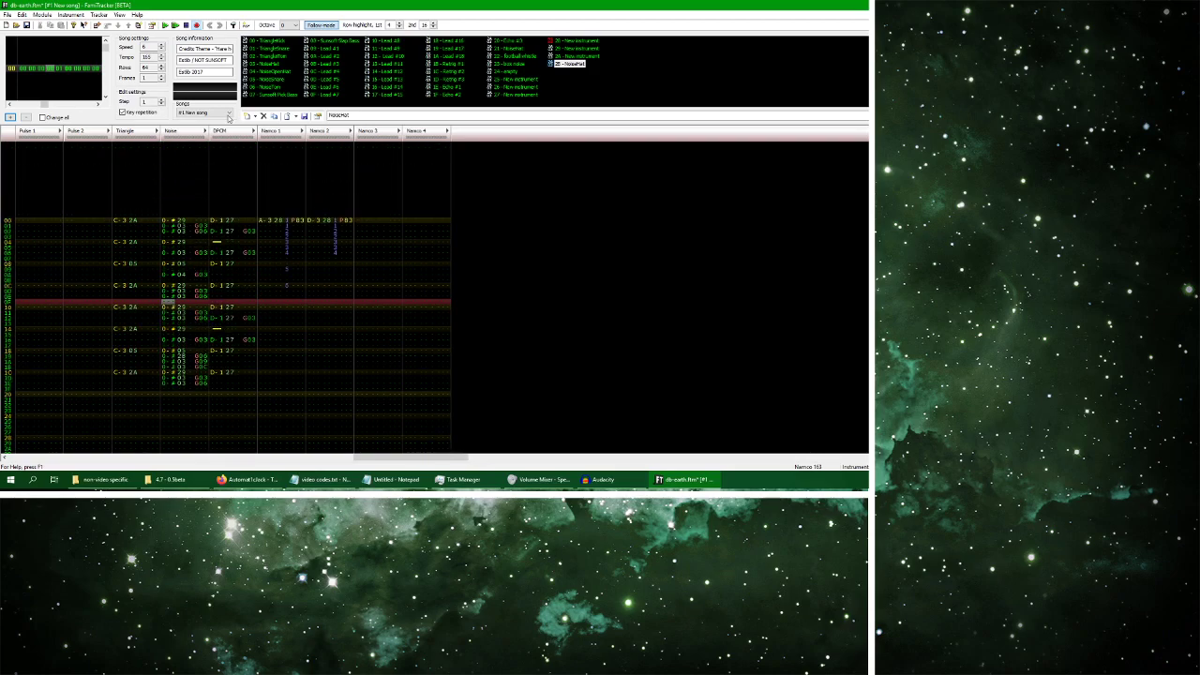
pyautogui.click(165, 25)
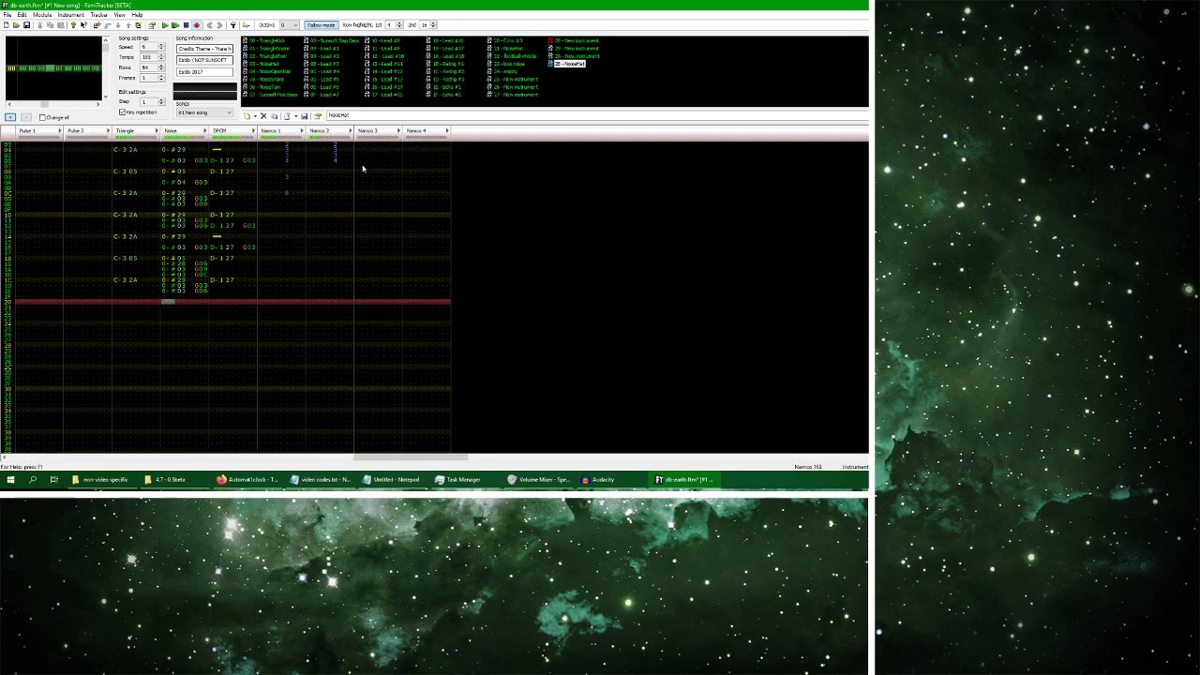
# Switch to Audacity, select the next passage of the recording from about 2.83 s, and play it
pyautogui.click(603, 479)
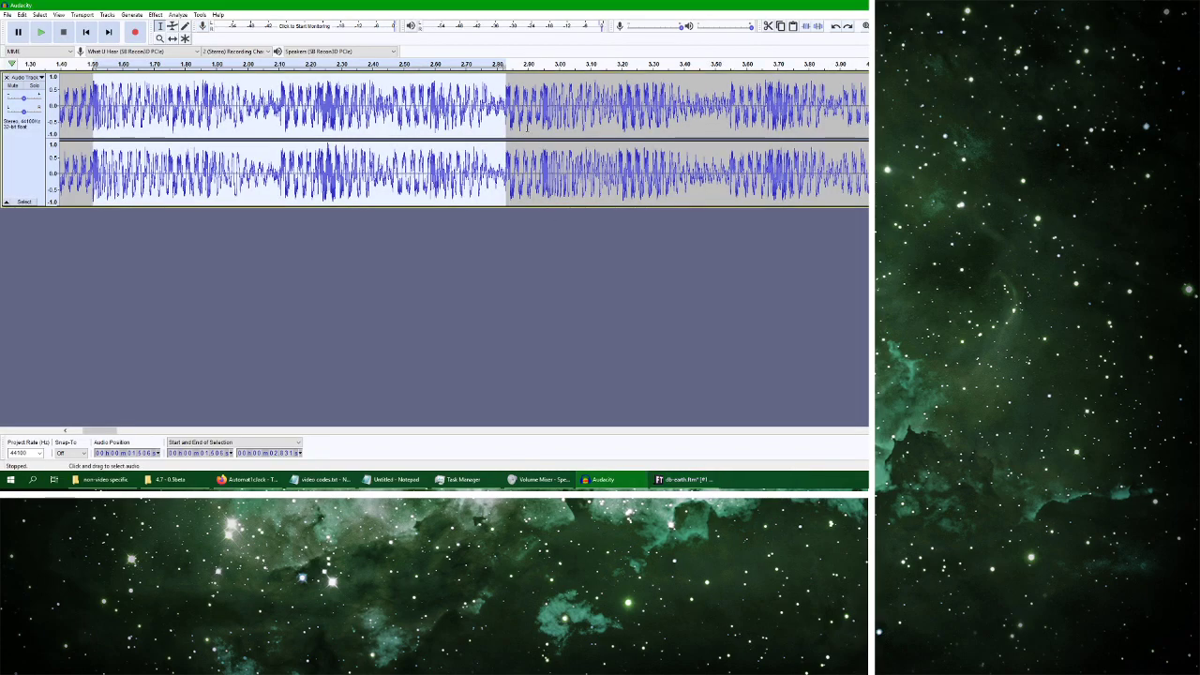
pyautogui.click(518, 117)
pyautogui.moveTo(506, 117); pyautogui.dragTo(920, 140)
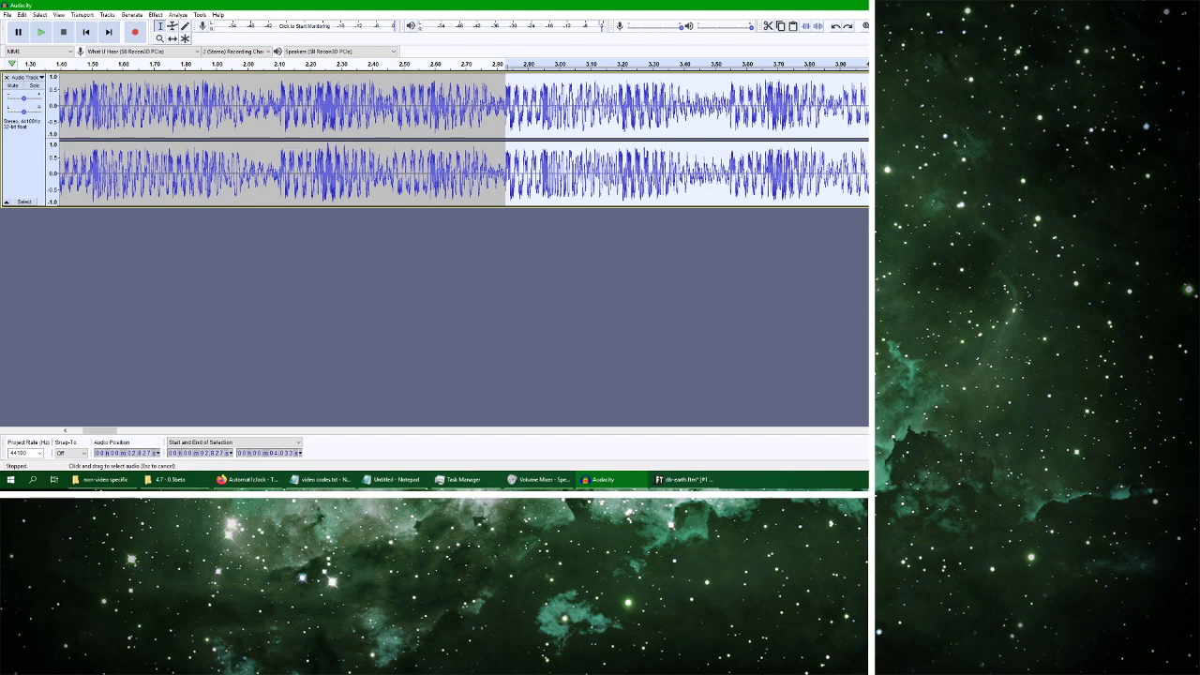
pyautogui.click(41, 32)
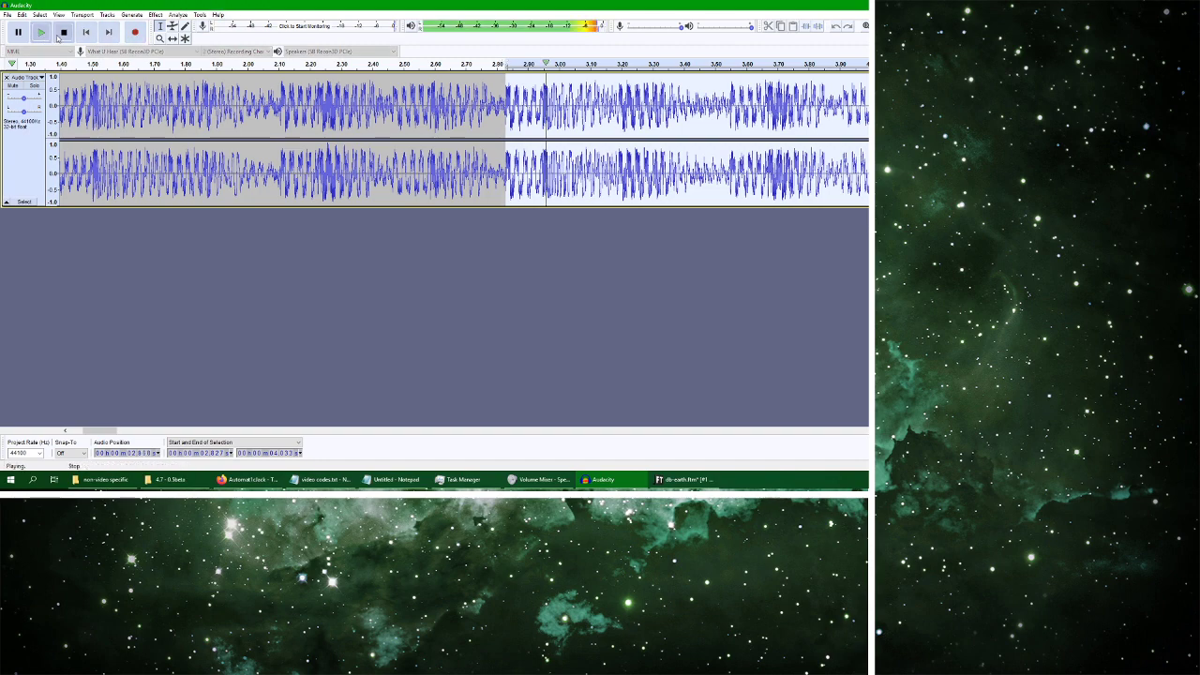
pyautogui.click(44, 33)
# Reselect the recording from about 2.95 s to 4.38 s and play the passage repeatedly
pyautogui.click(534, 120)
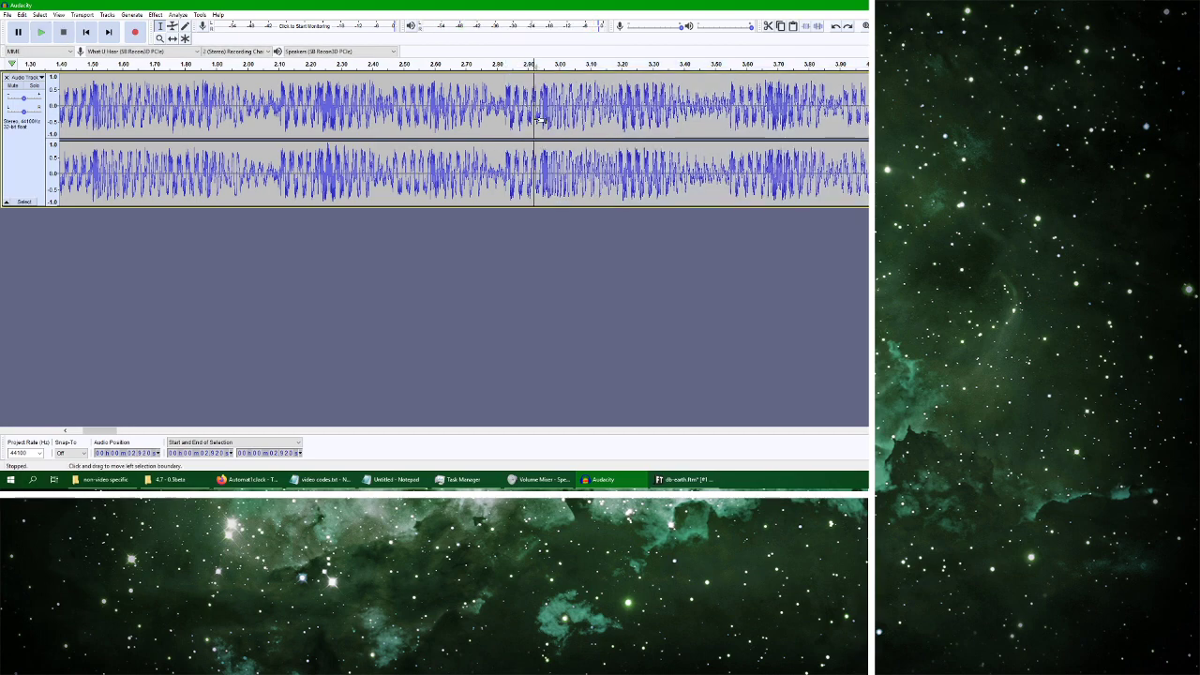
pyautogui.moveTo(542, 120); pyautogui.dragTo(868, 122)
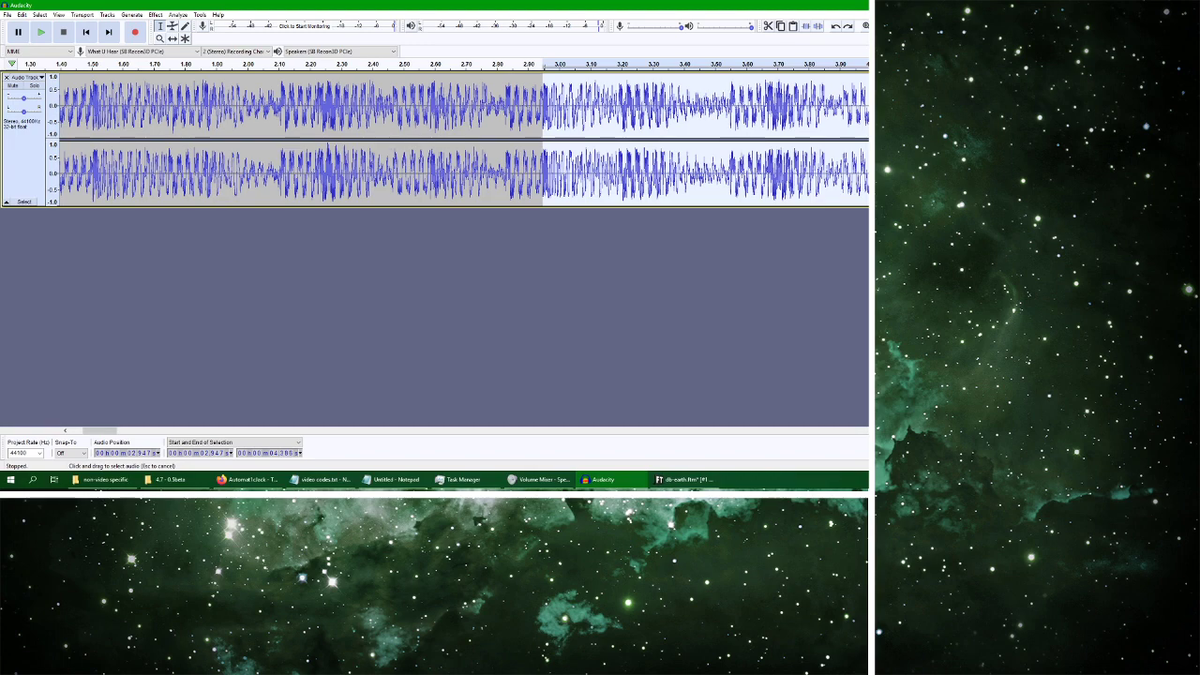
pyautogui.press('space')
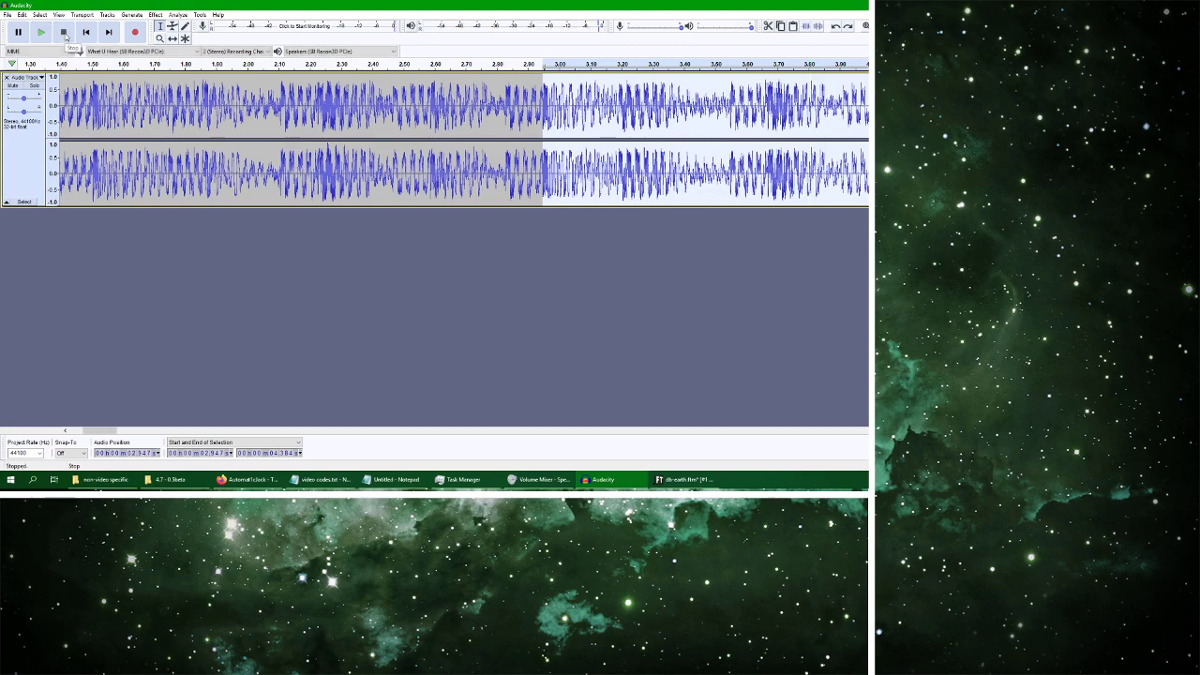
pyautogui.press('space')
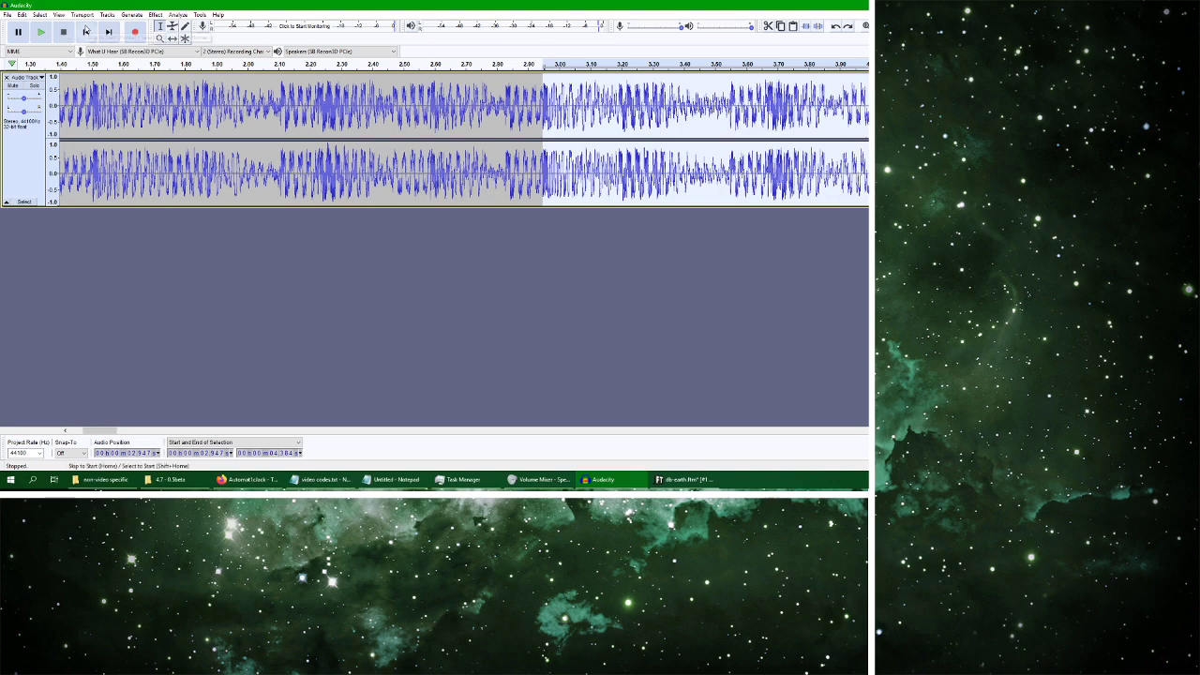
pyautogui.click(42, 34)
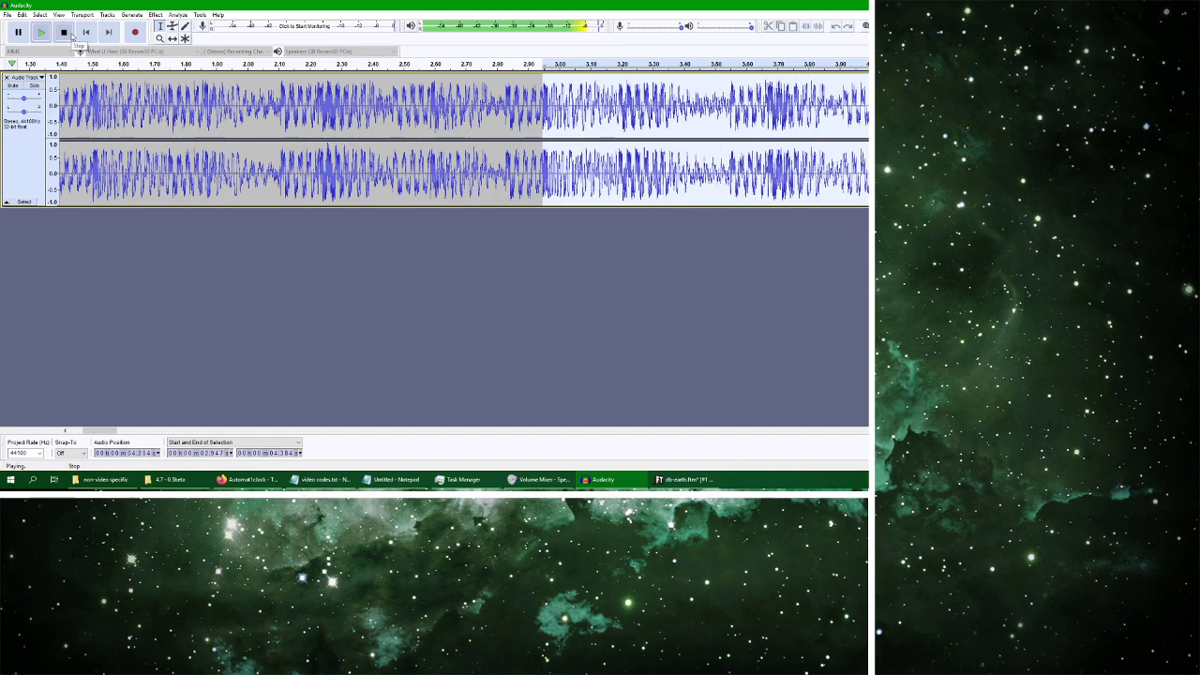
# Switch to FamiTracker, copy the Triangle, Noise and DPCM drums in rows 00–1F to row 20, and play the pattern
pyautogui.click(70, 35)
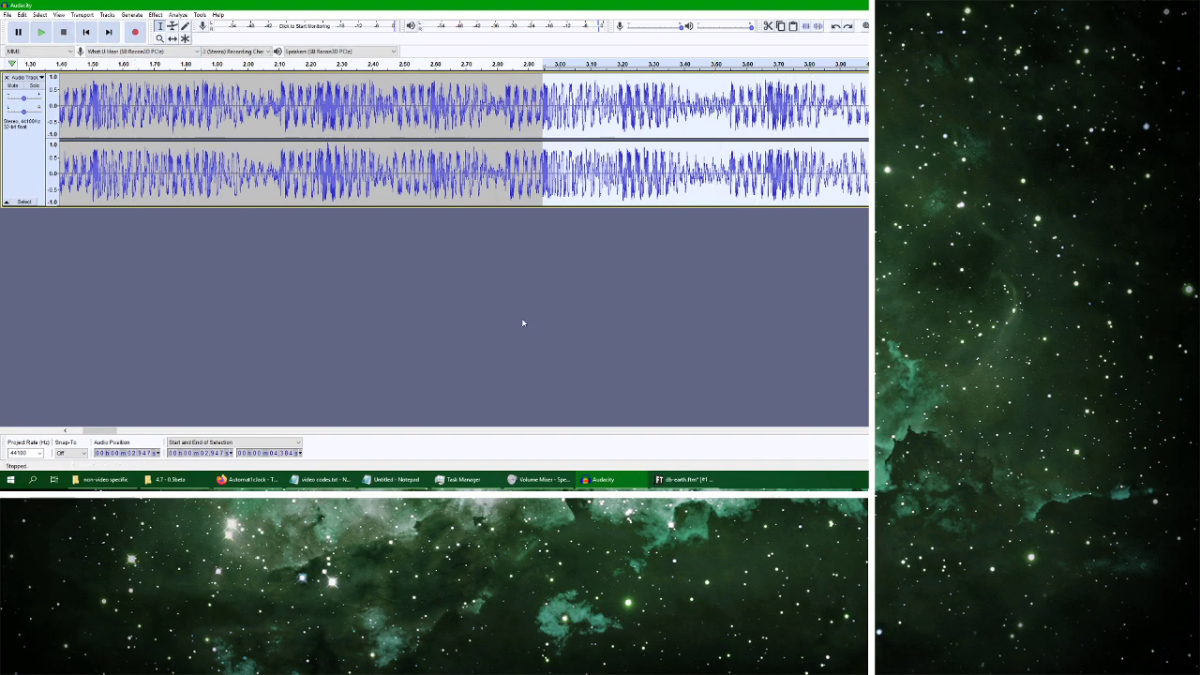
pyautogui.click(684, 479)
pyautogui.moveTo(123, 263); pyautogui.dragTo(252, 429)
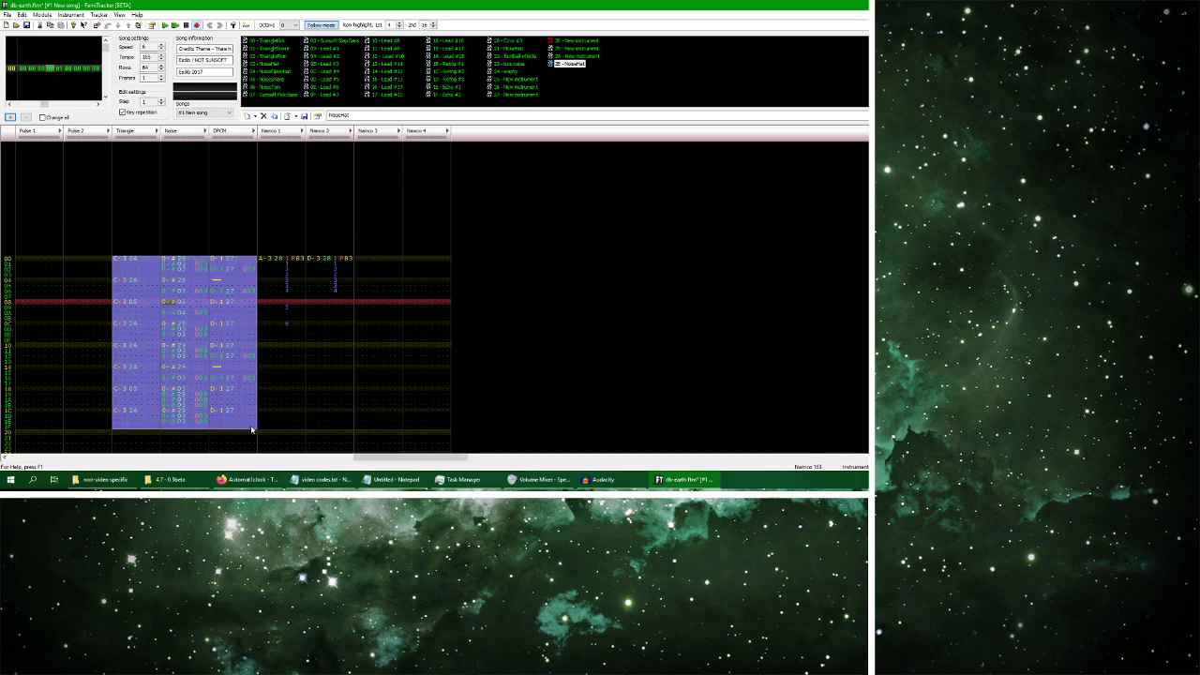
pyautogui.click(118, 438)
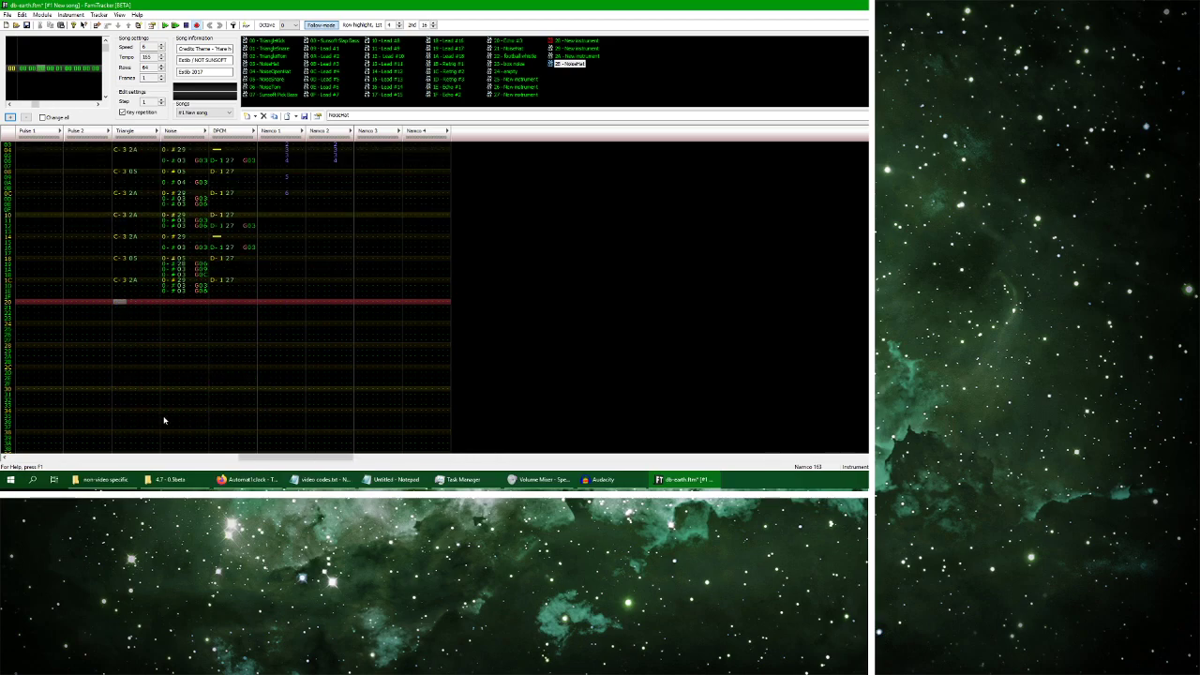
pyautogui.click(246, 479)
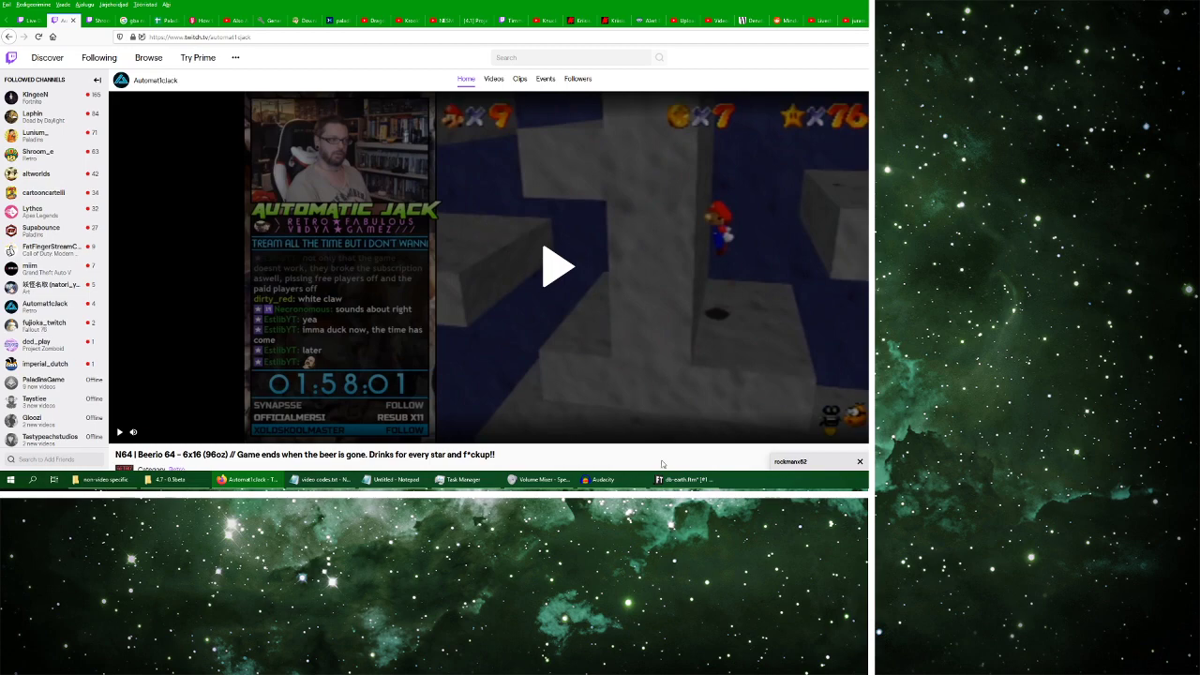
pyautogui.click(684, 479)
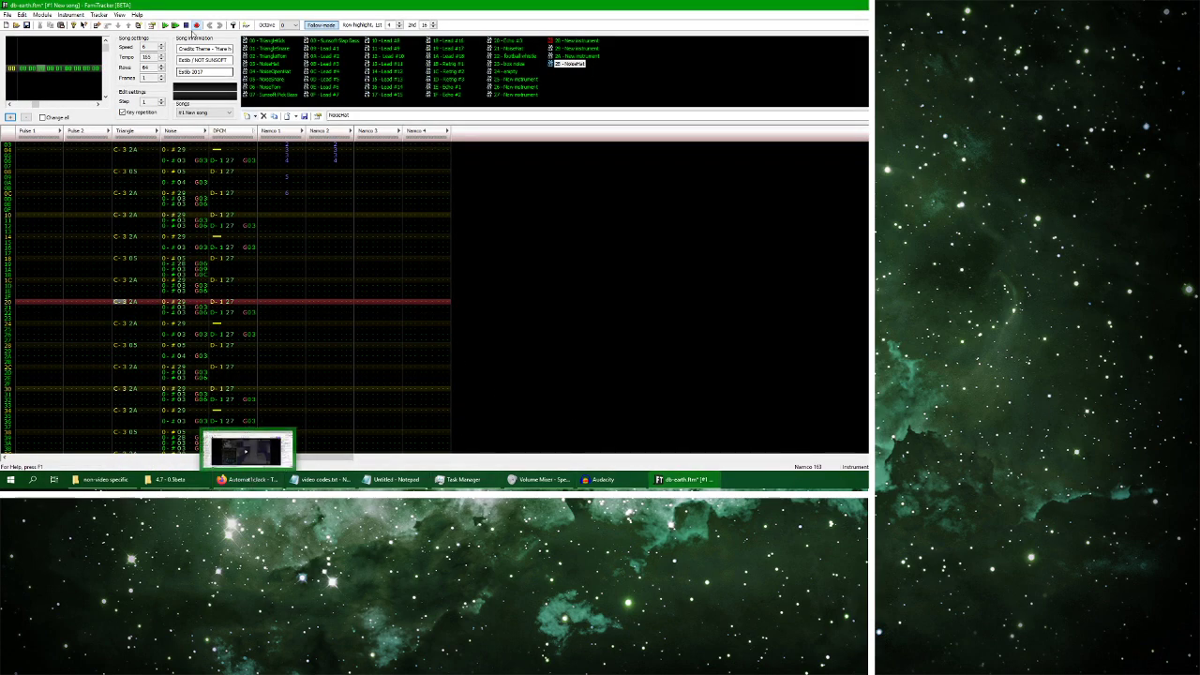
pyautogui.click(164, 24)
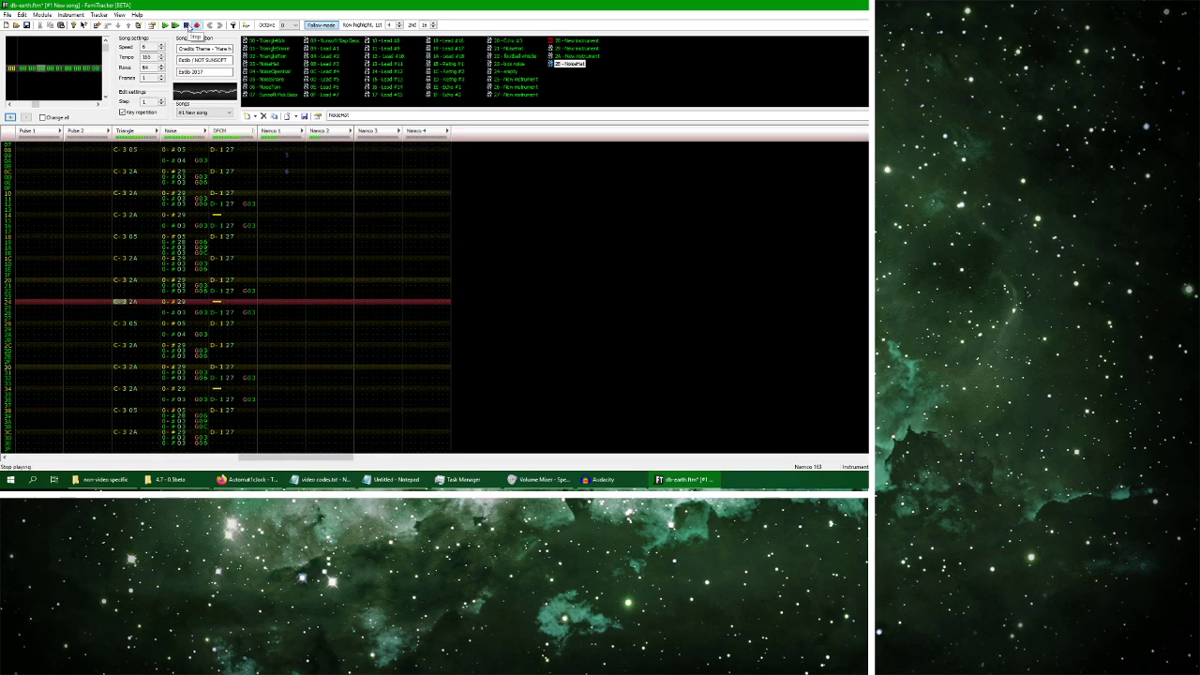
pyautogui.click(187, 25)
# Switch to Firefox, open the YouTube video of the Earth theme, and play it from its beginning
pyautogui.click(600, 480)
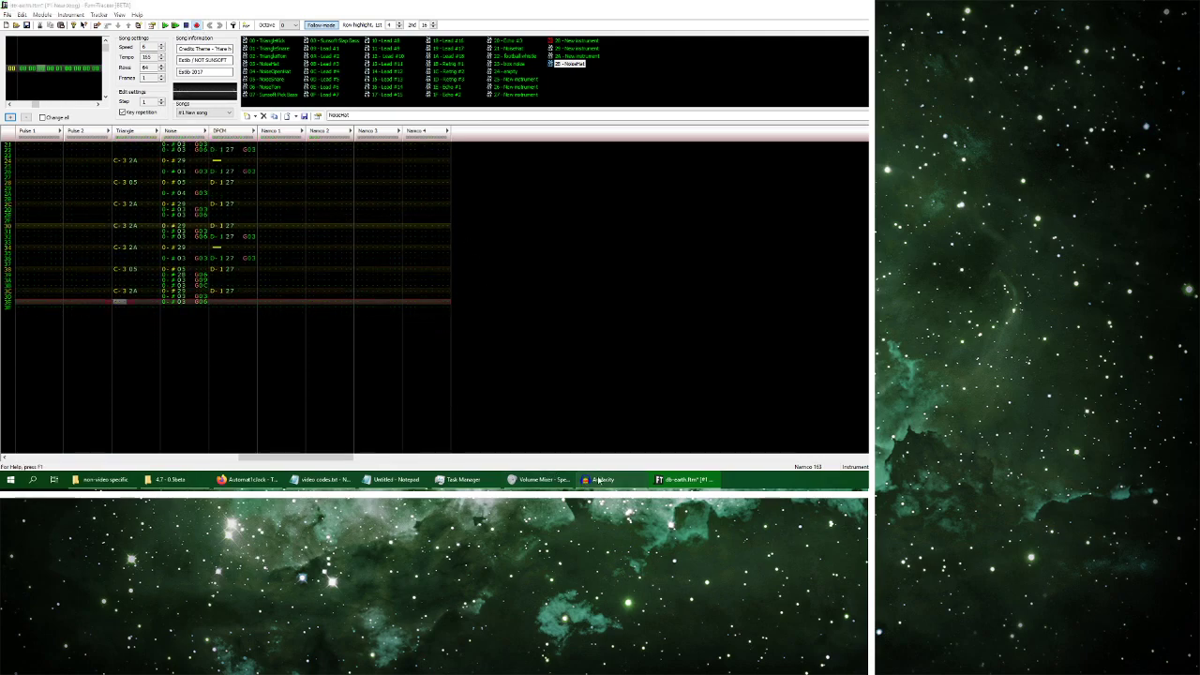
pyautogui.click(248, 479)
pyautogui.click(373, 19)
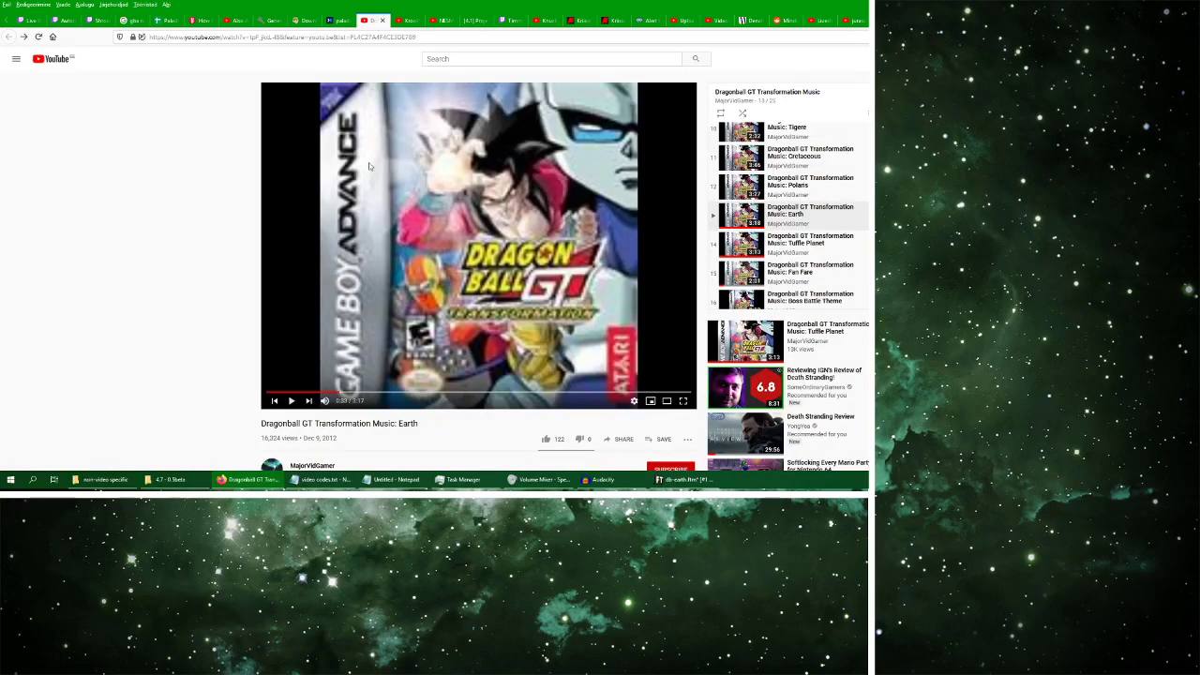
pyautogui.click(266, 392)
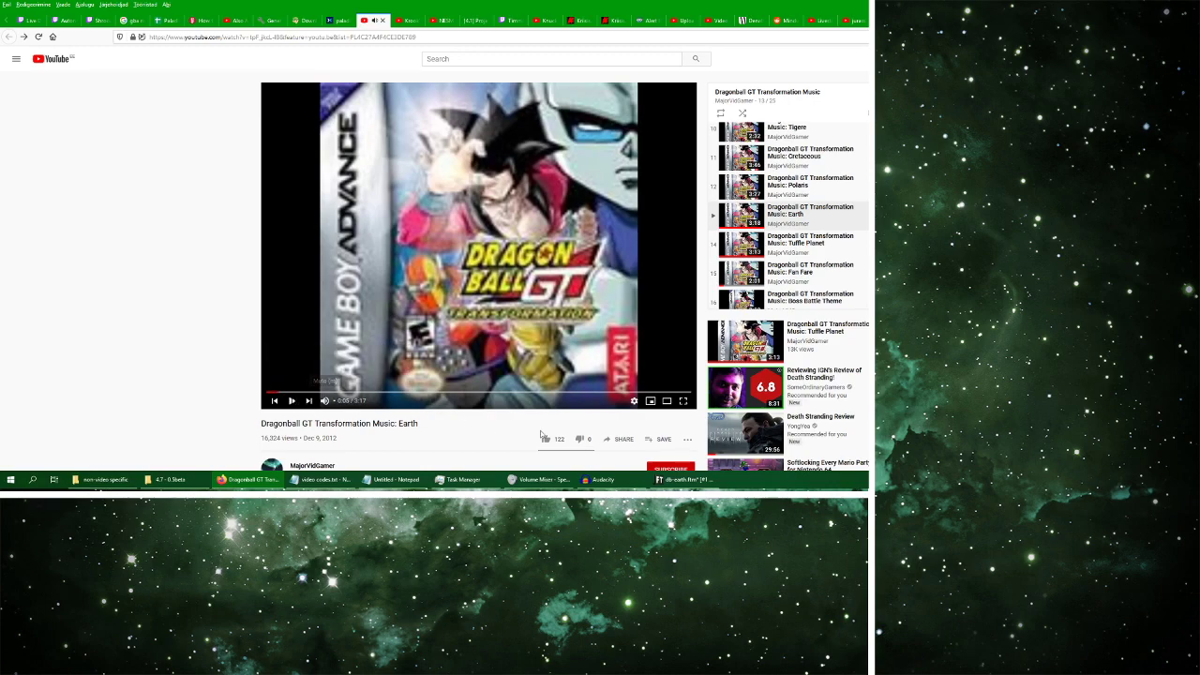
# Switch to FamiTracker and enter Namco 1 volume changes at row 20, 4 at row 2F, 3 at row 38 and 4 at row 3E
pyautogui.click(684, 479)
pyautogui.scroll(7, 326, 262)
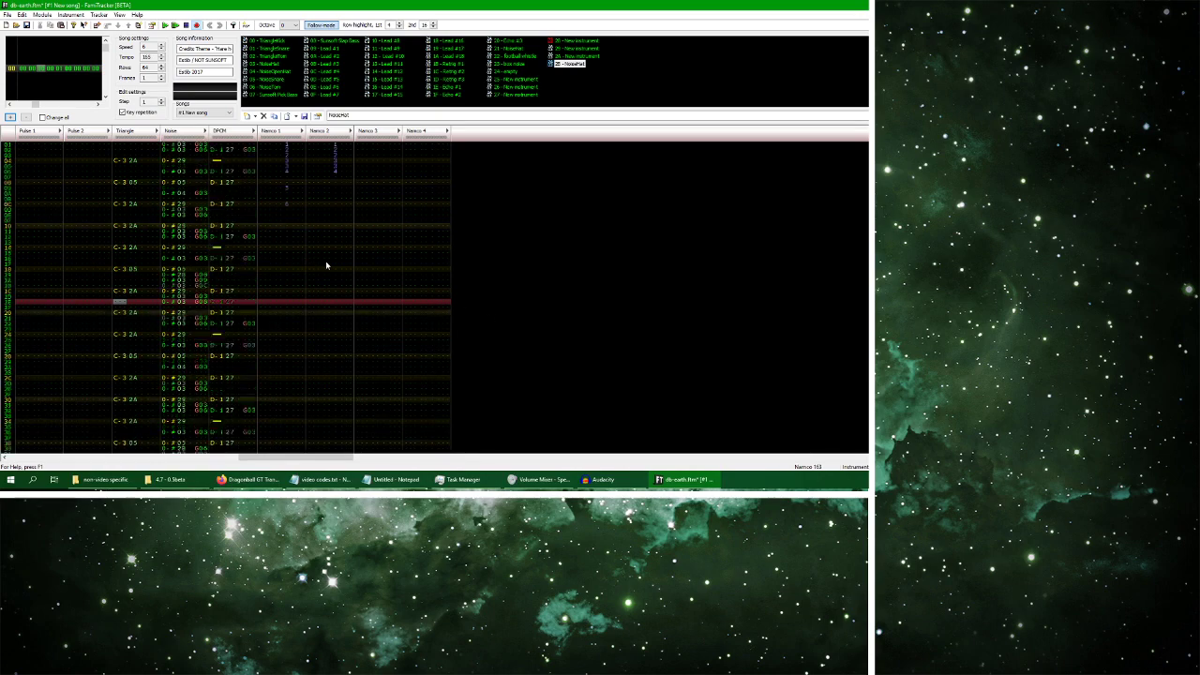
pyautogui.click(288, 295)
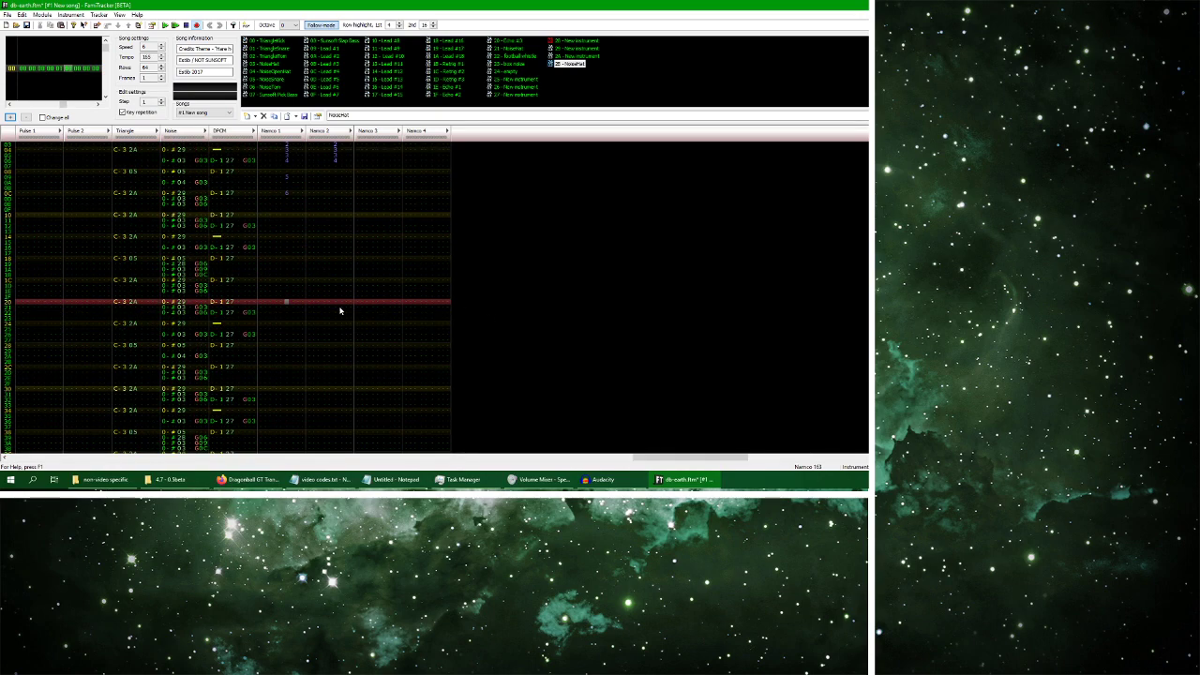
pyautogui.press('Return')
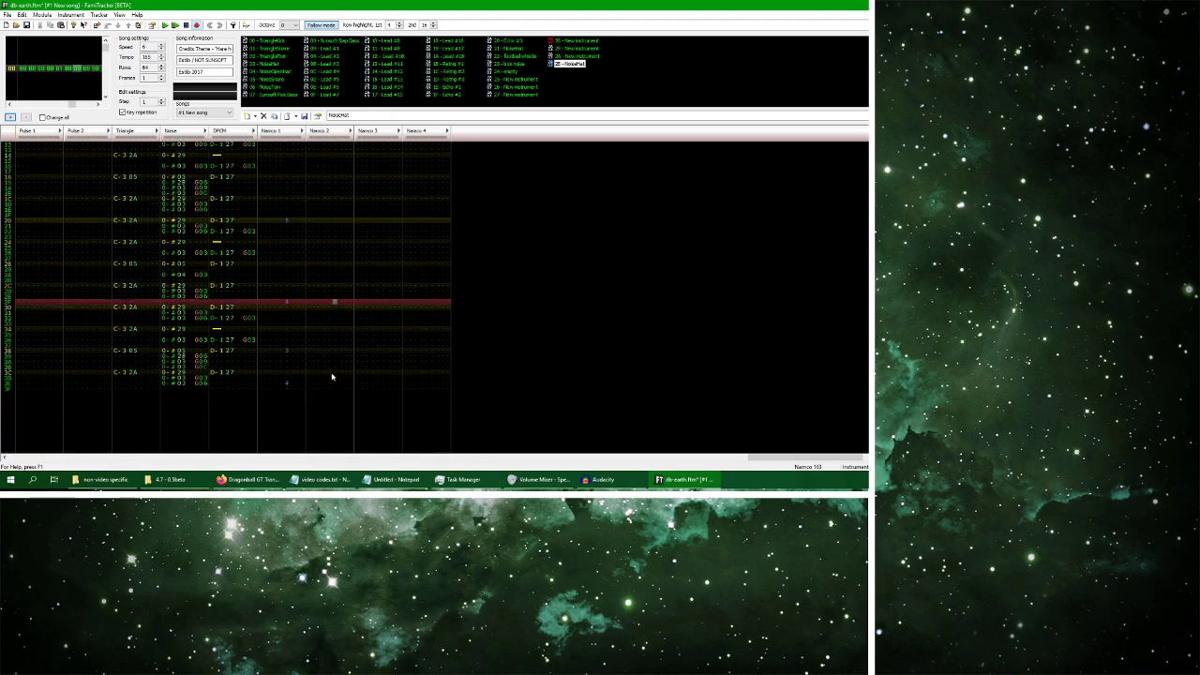
# Copy the Namco 1 volume column from row 2F to the pattern's end into Namco 2, and play the pattern
pyautogui.moveTo(288, 303); pyautogui.dragTo(293, 395)
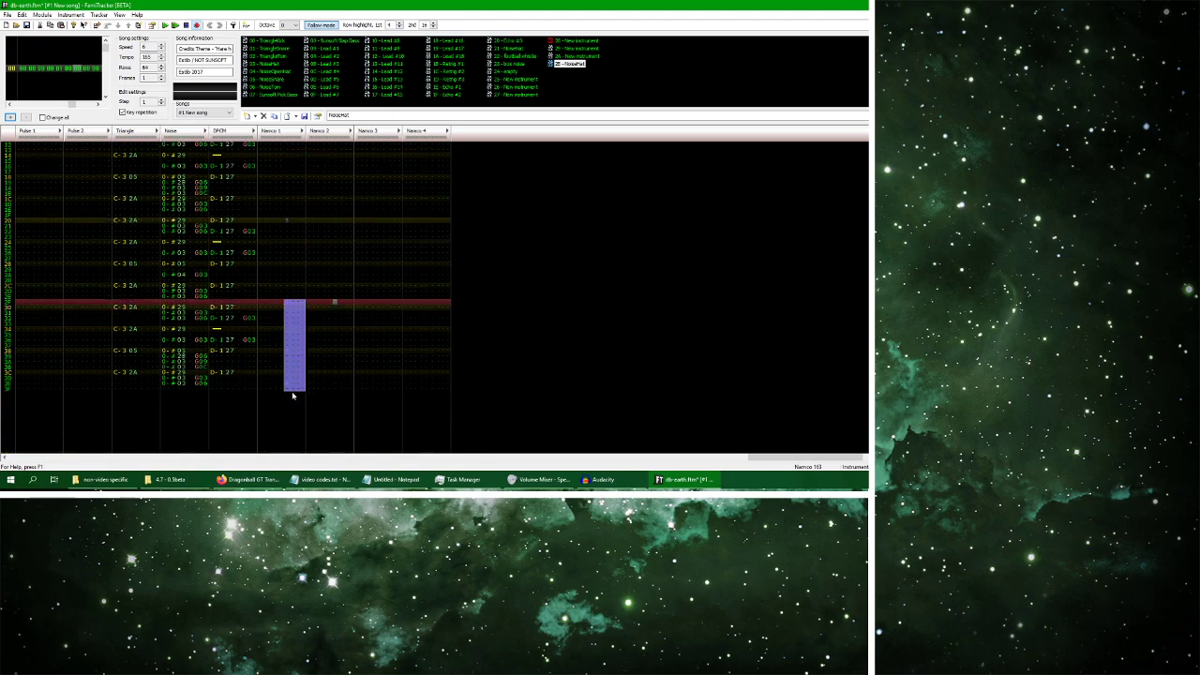
pyautogui.click(338, 305)
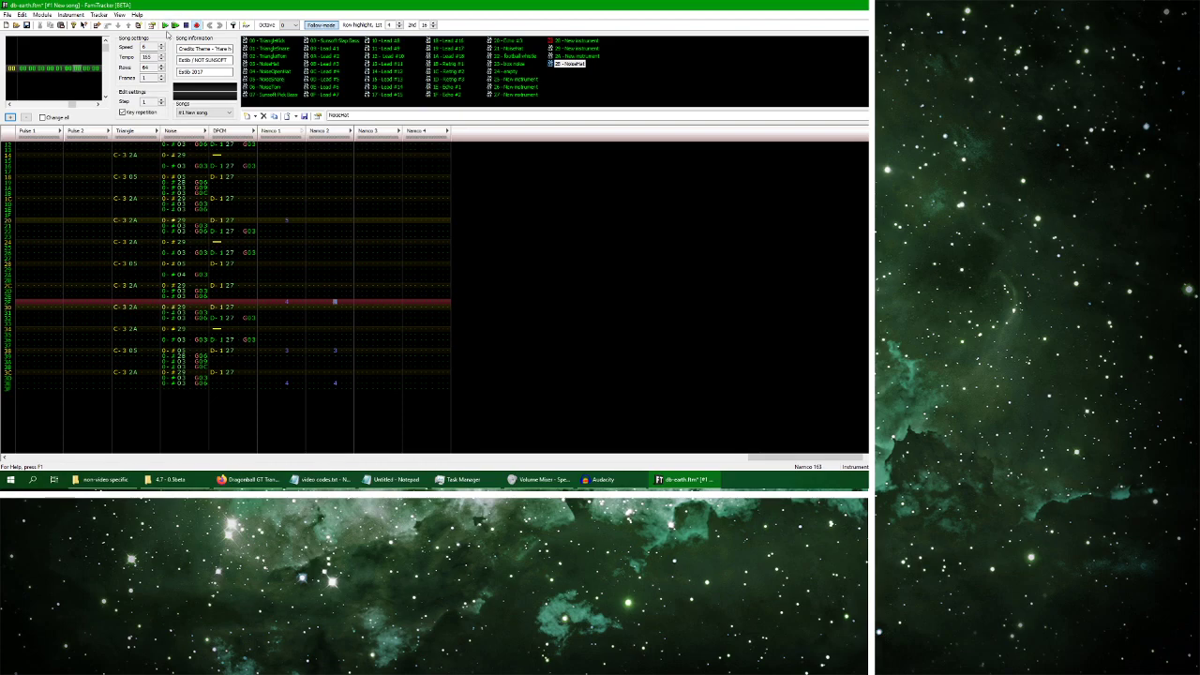
pyautogui.click(165, 25)
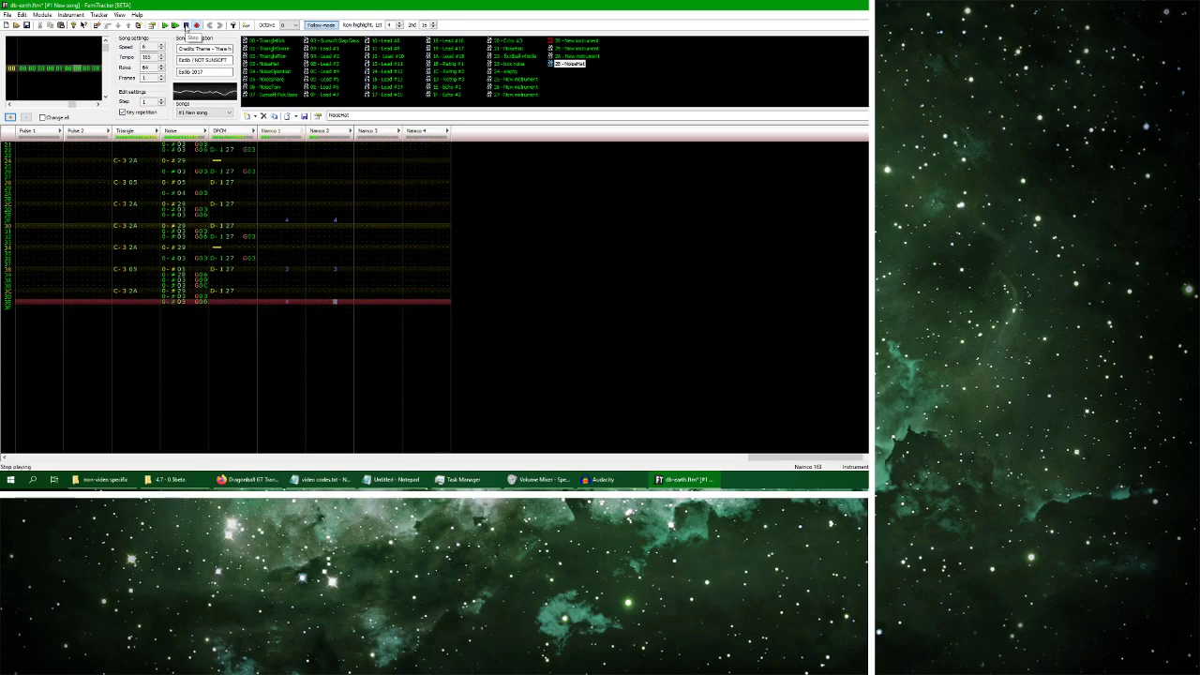
pyautogui.press('Return')
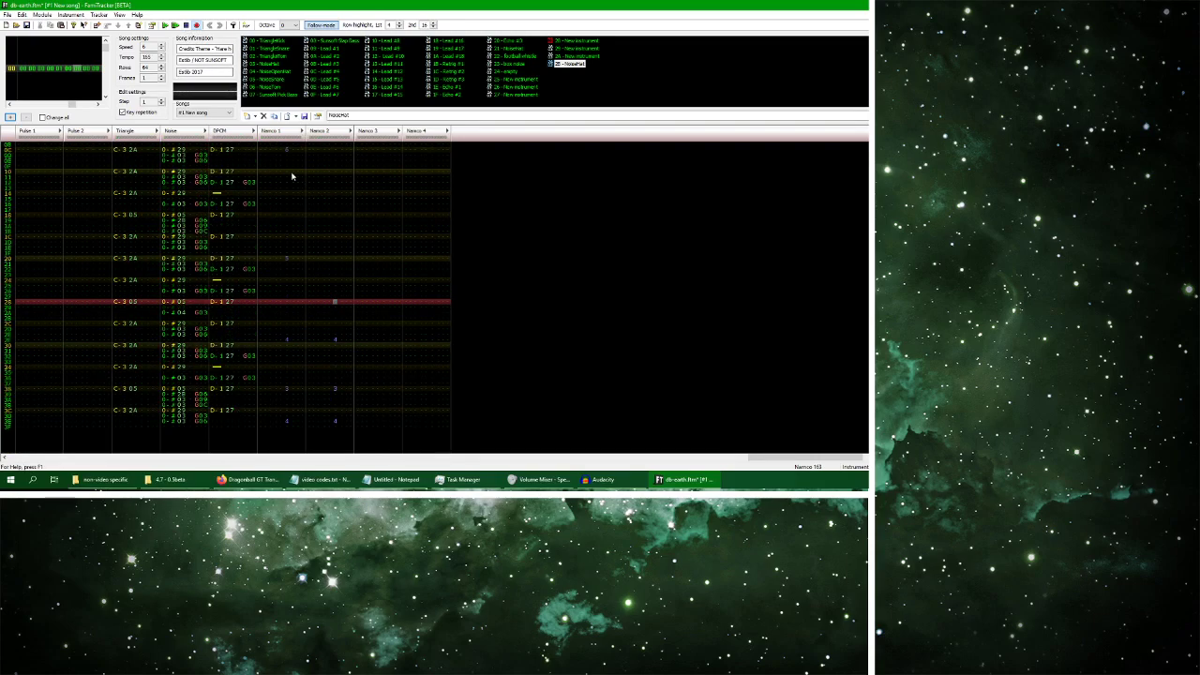
# Duplicate the current frame as a second frame of the song
pyautogui.click(41, 15)
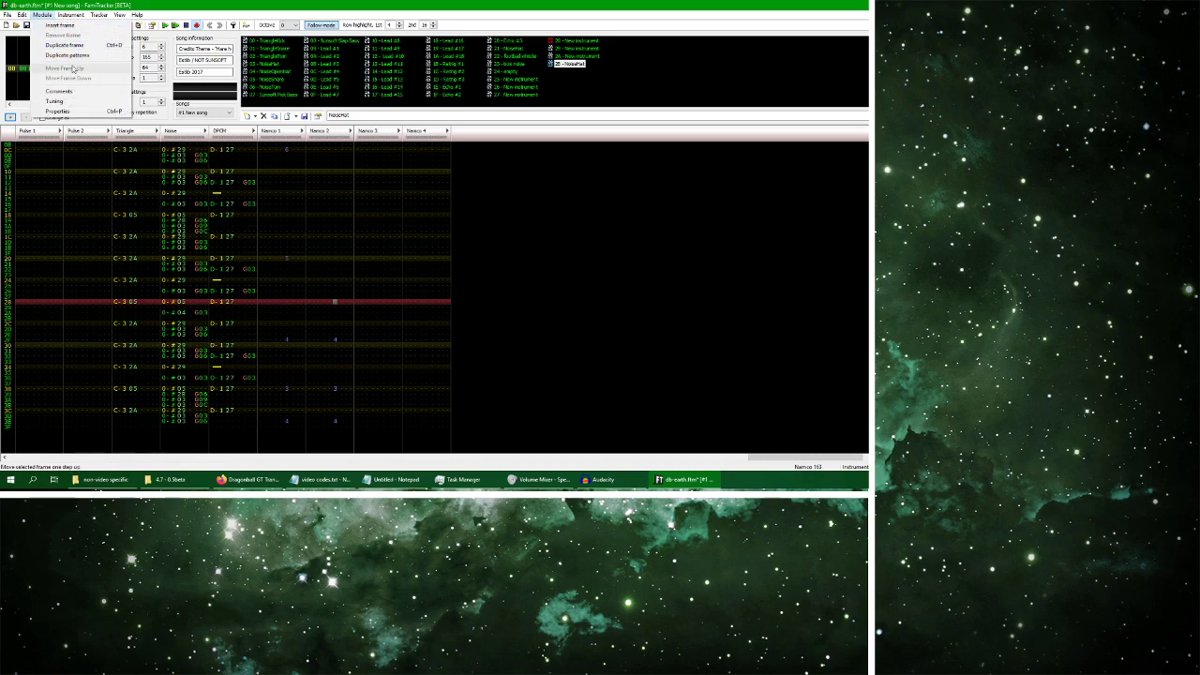
pyautogui.click(58, 71)
pyautogui.scroll(-2, 334, 298)
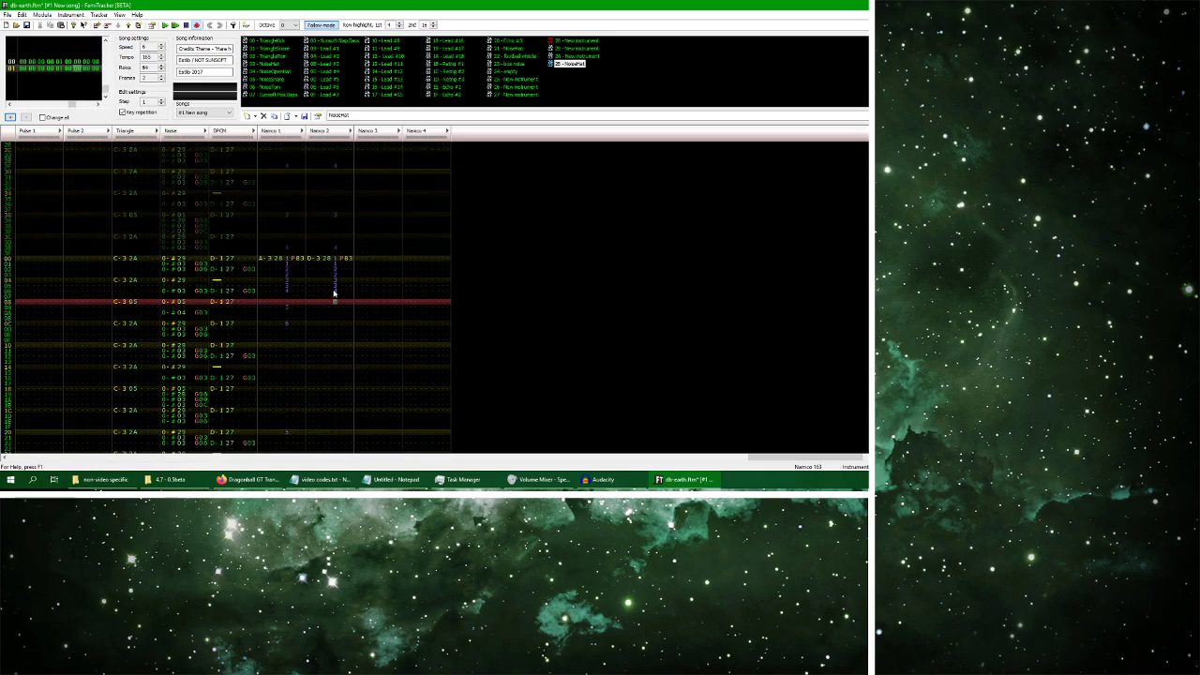
# Play the song from its first frame and save the module during playback
pyautogui.click(165, 24)
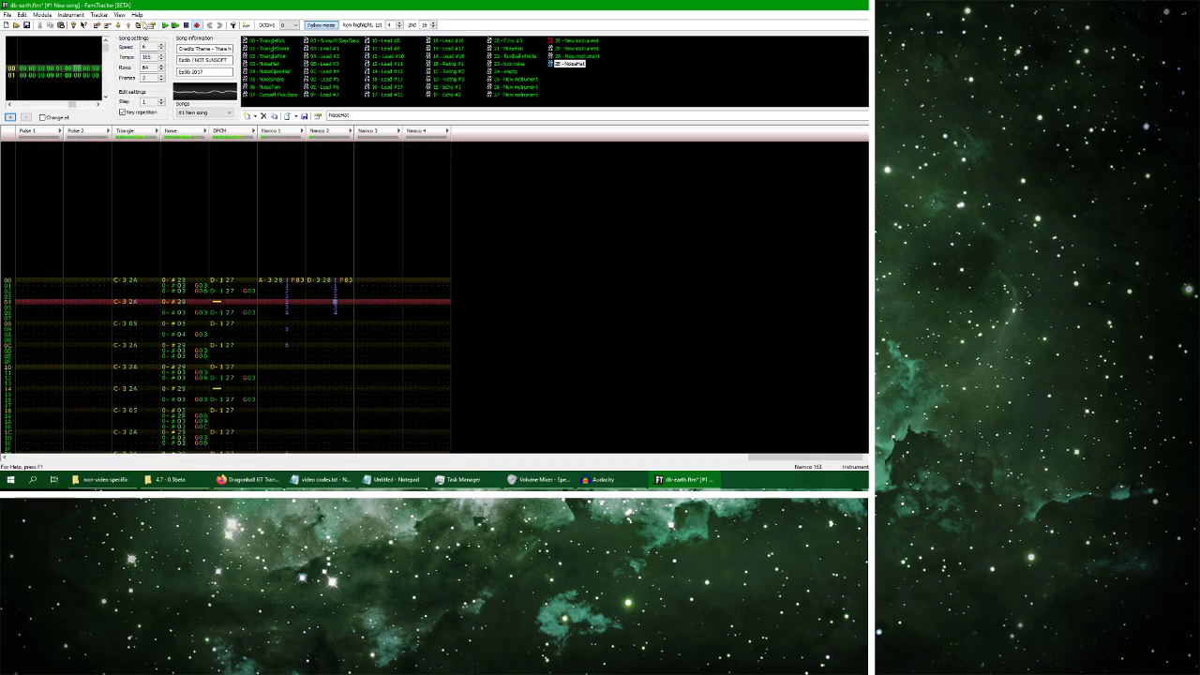
pyautogui.click(7, 15)
pyautogui.click(186, 26)
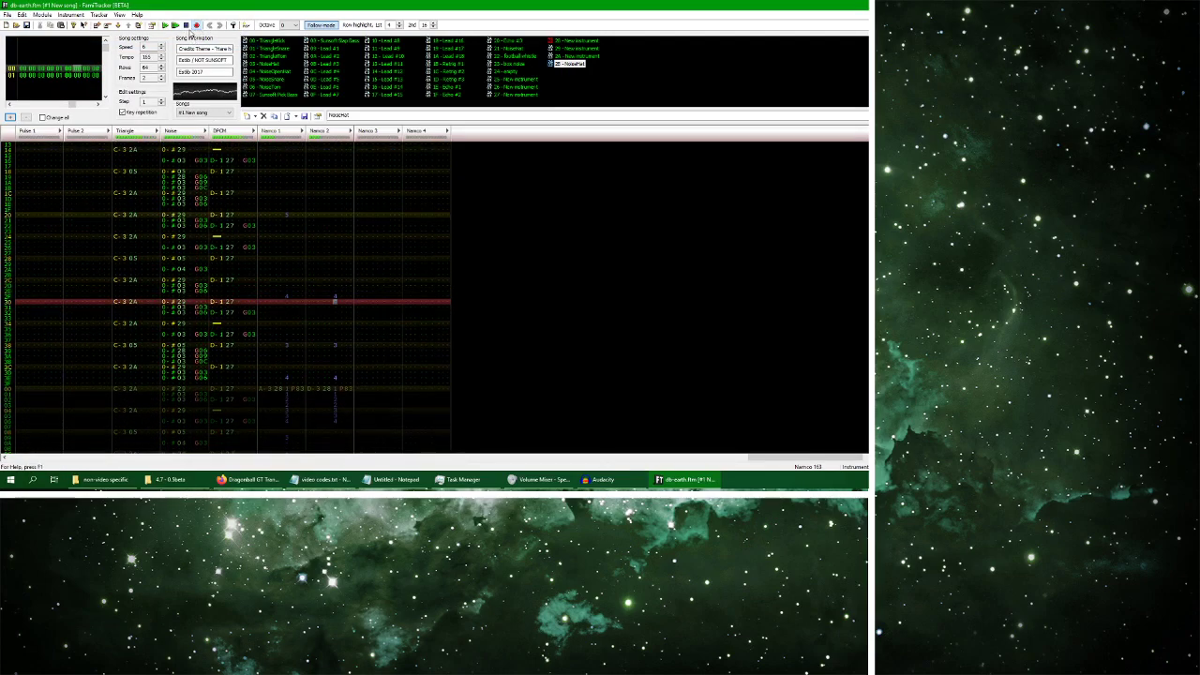
pyautogui.click(186, 25)
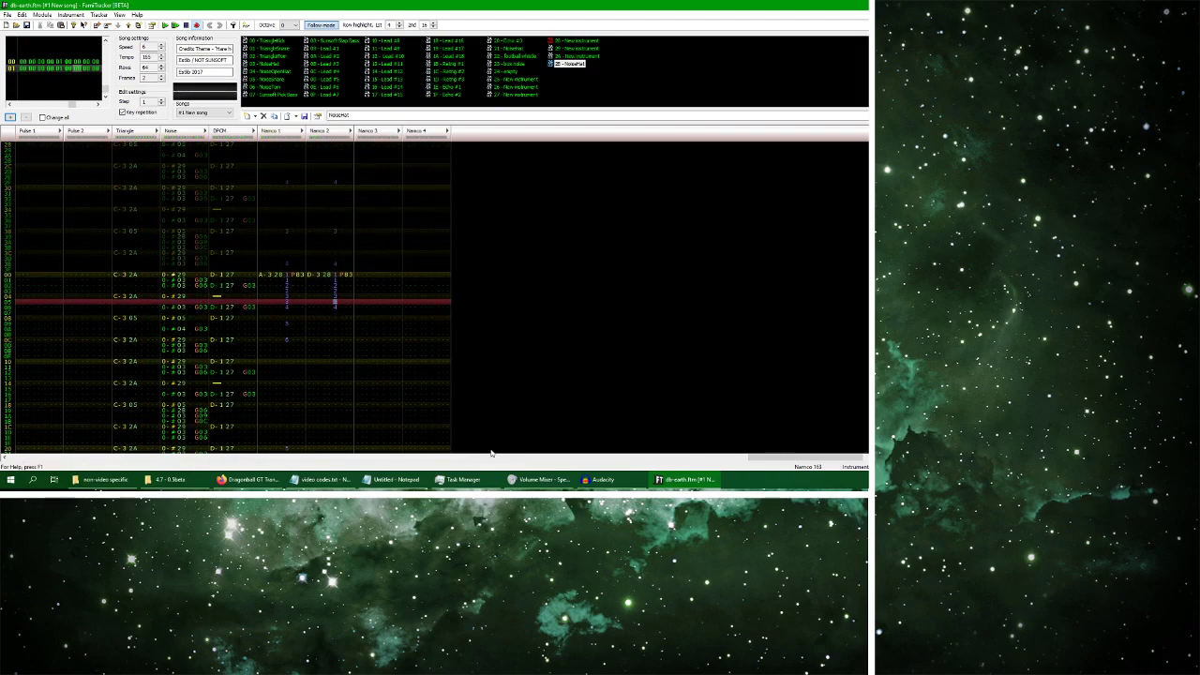
# Switch to Firefox and replay the opening seconds of the Earth theme video several times for comparison
pyautogui.click(248, 479)
pyautogui.click(291, 400)
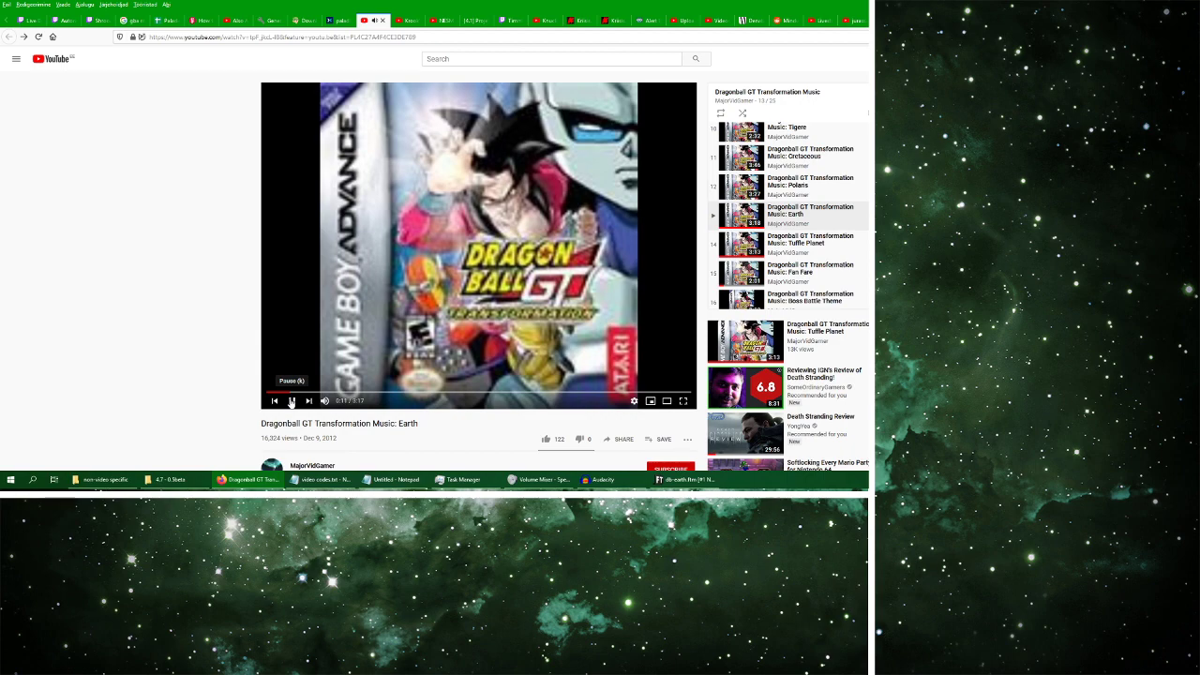
pyautogui.click(684, 479)
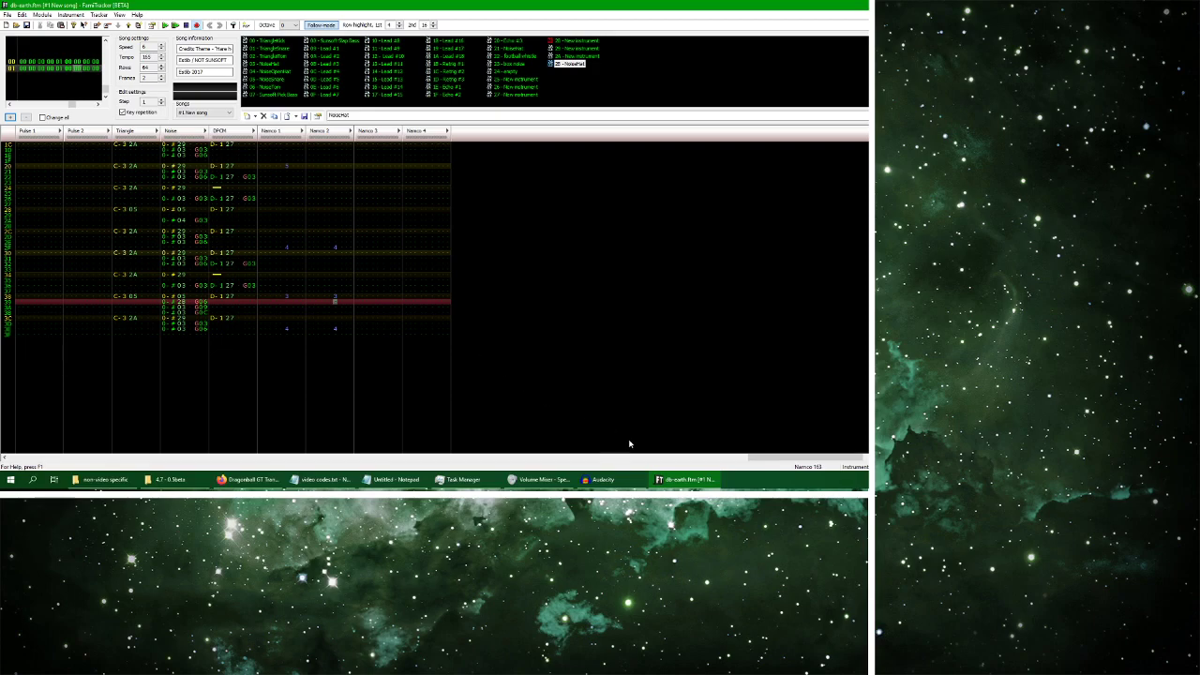
pyautogui.click(600, 479)
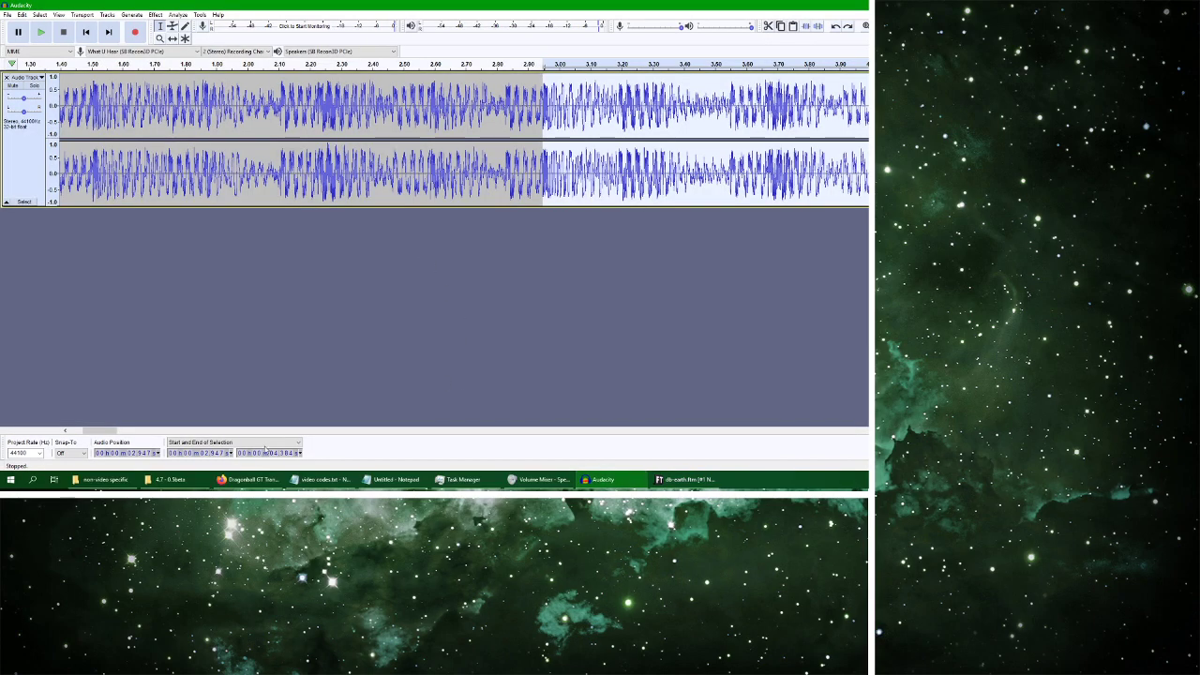
pyautogui.click(257, 479)
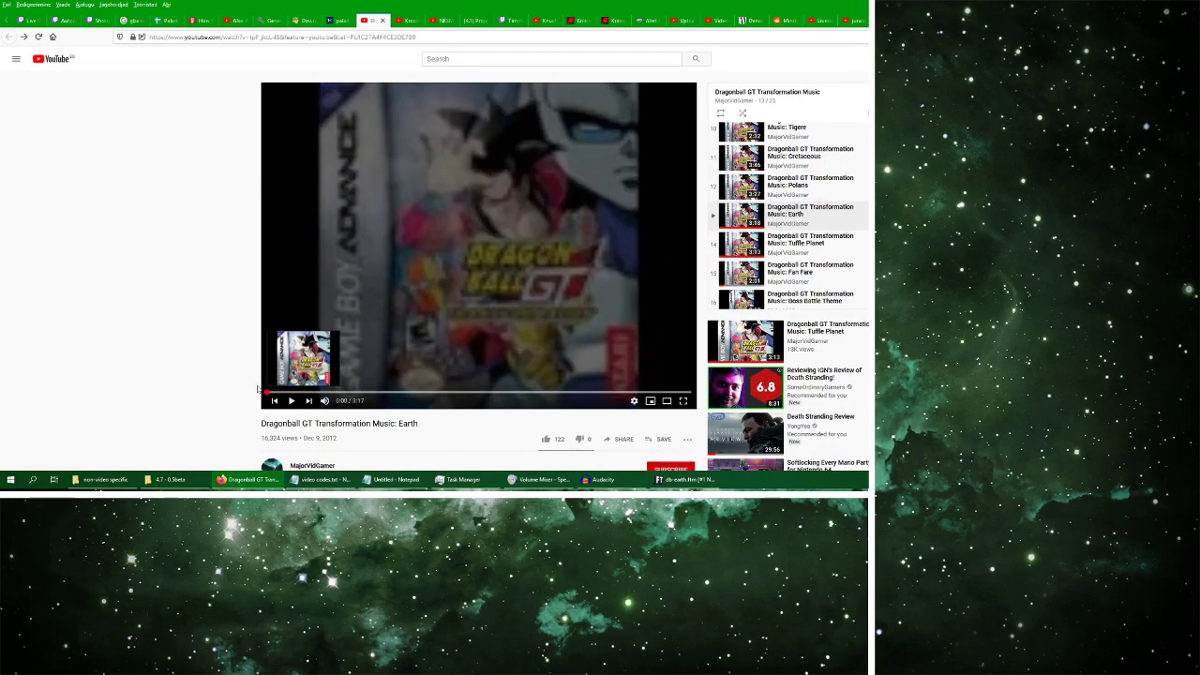
pyautogui.click(291, 401)
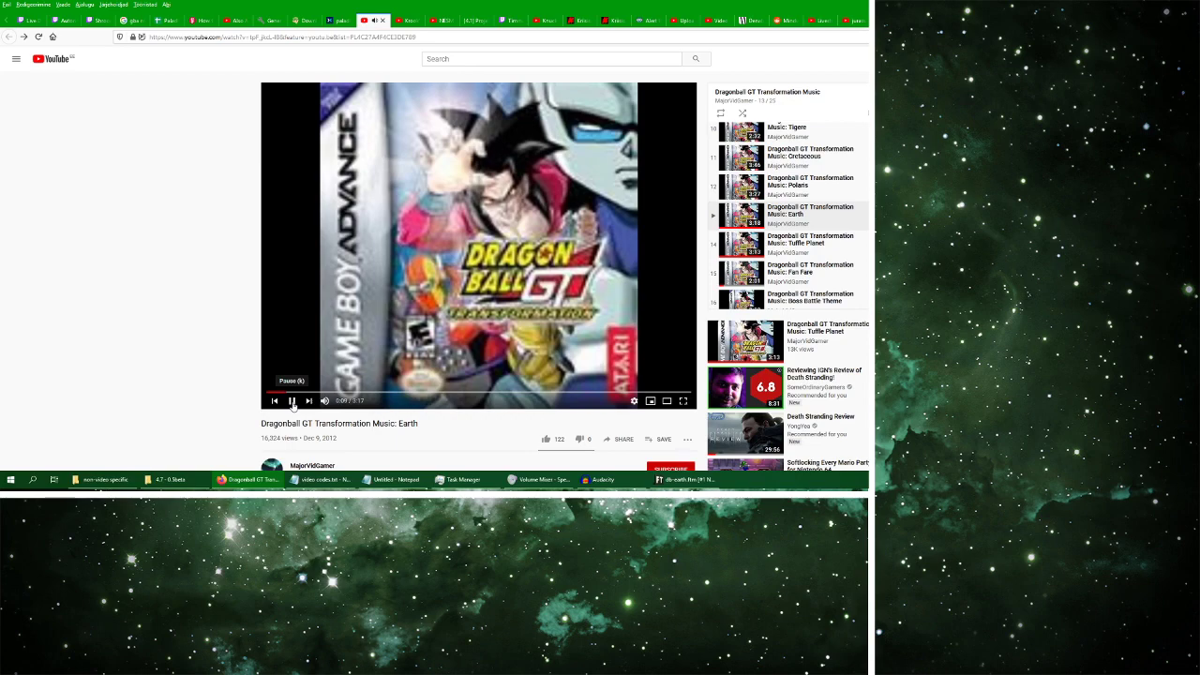
pyautogui.click(291, 401)
pyautogui.click(267, 392)
pyautogui.click(292, 401)
# Switch to Audacity and play the selected passage from about 2.95 s to 4.38 s twice
pyautogui.hotkey('alt', 'Tab')
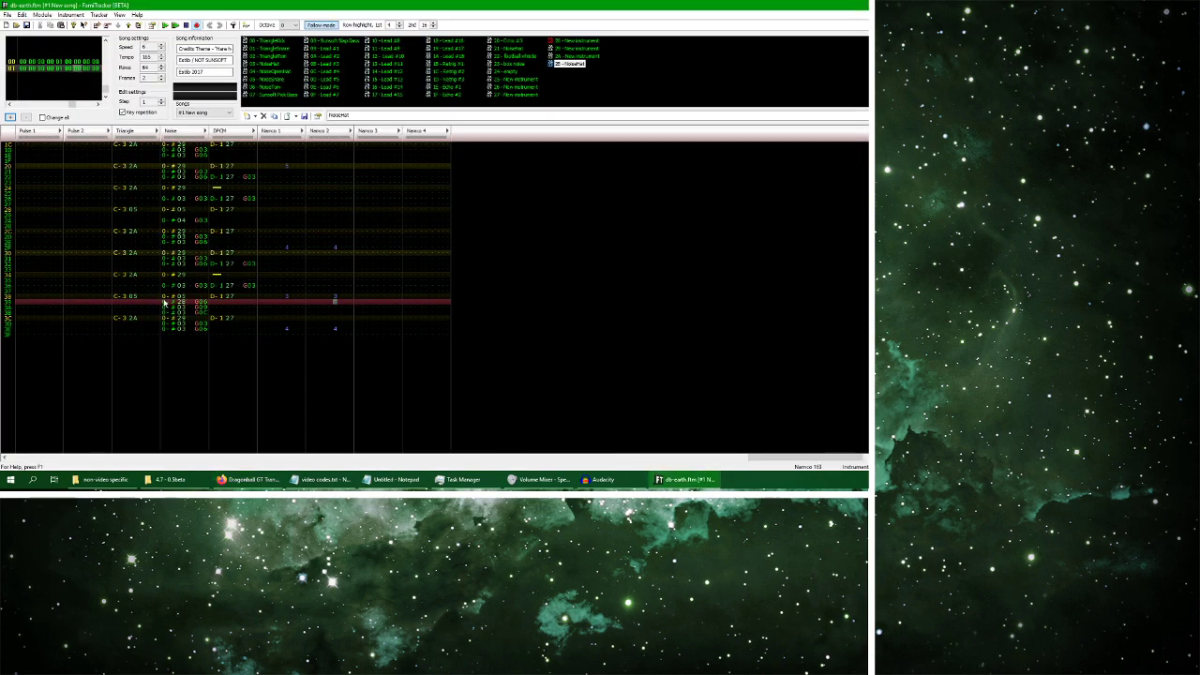
pyautogui.click(619, 479)
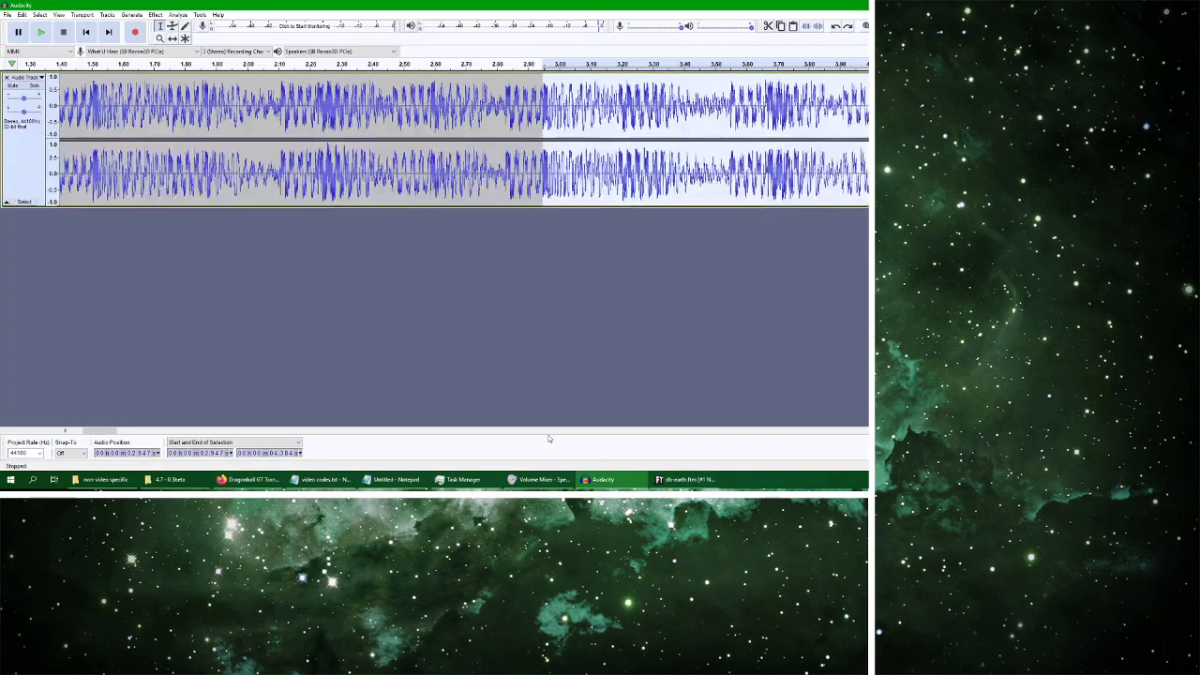
pyautogui.click(43, 33)
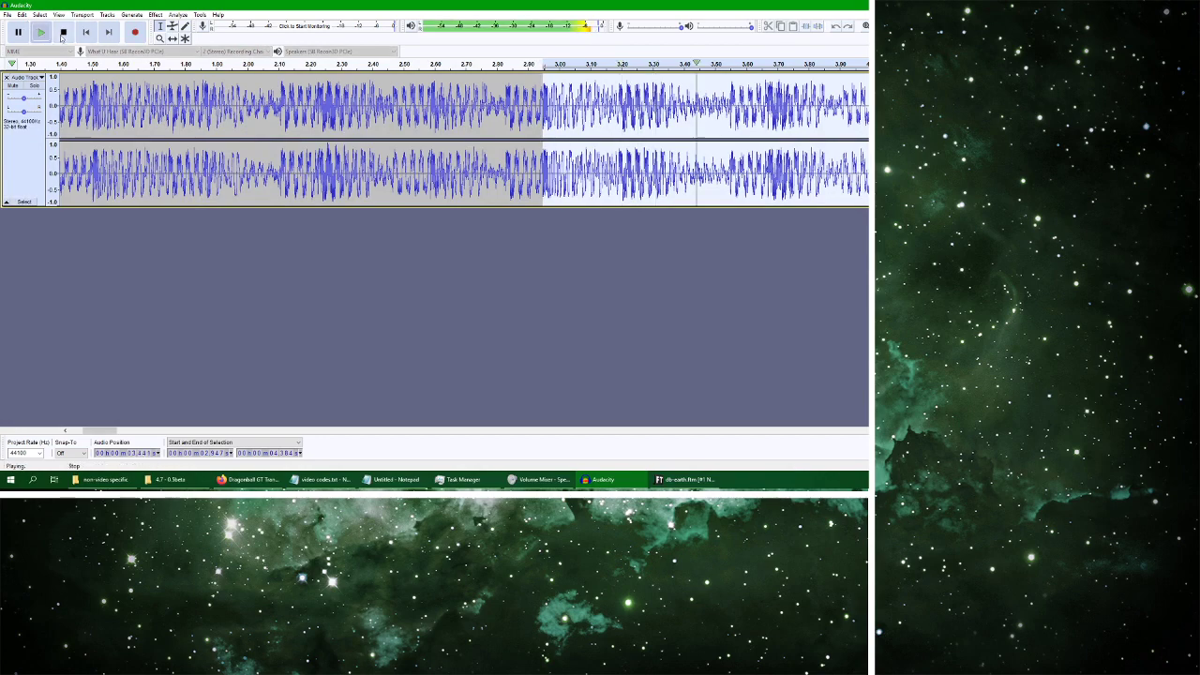
pyautogui.click(64, 34)
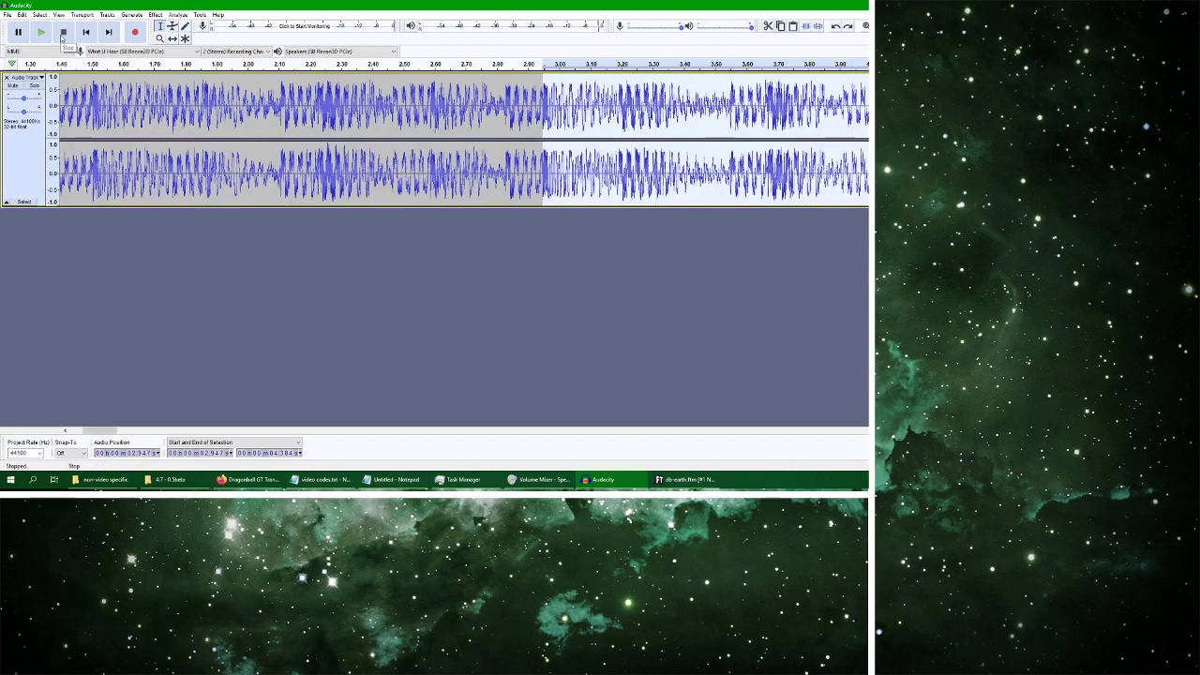
pyautogui.press('space')
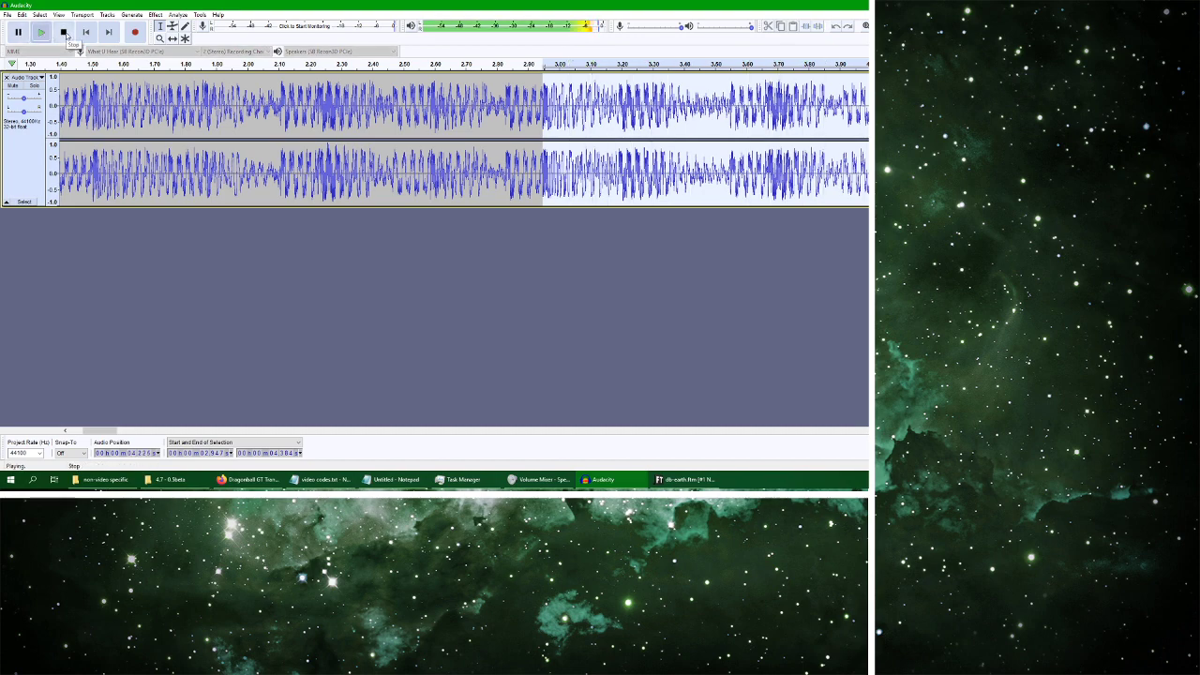
pyautogui.click(63, 34)
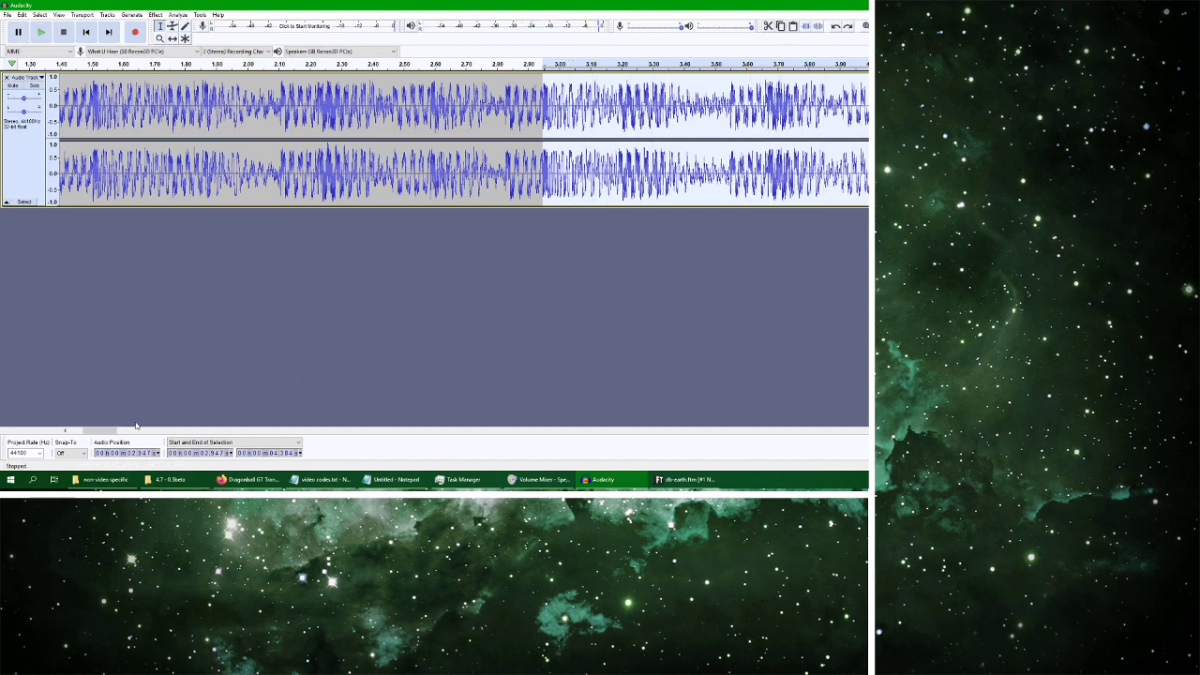
# Select the following passage of the recording from about 4.40 s to 5.83 s and play it
pyautogui.moveTo(107, 432); pyautogui.dragTo(126, 434)
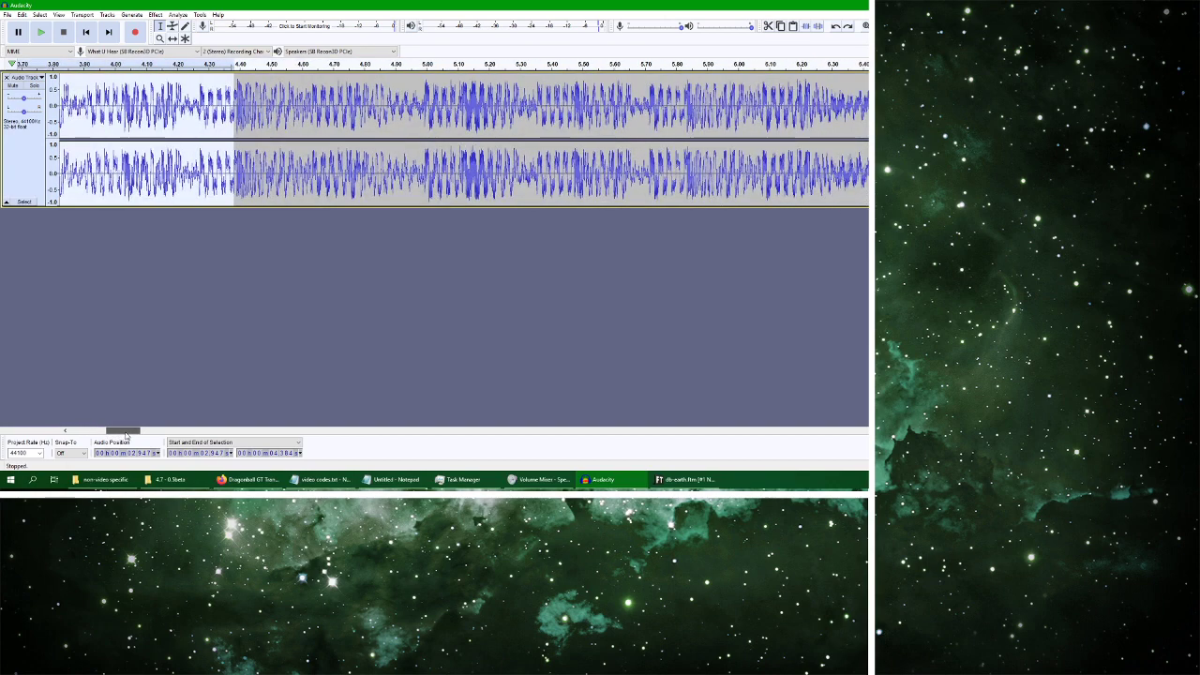
pyautogui.click(238, 110)
pyautogui.moveTo(238, 111); pyautogui.dragTo(685, 132)
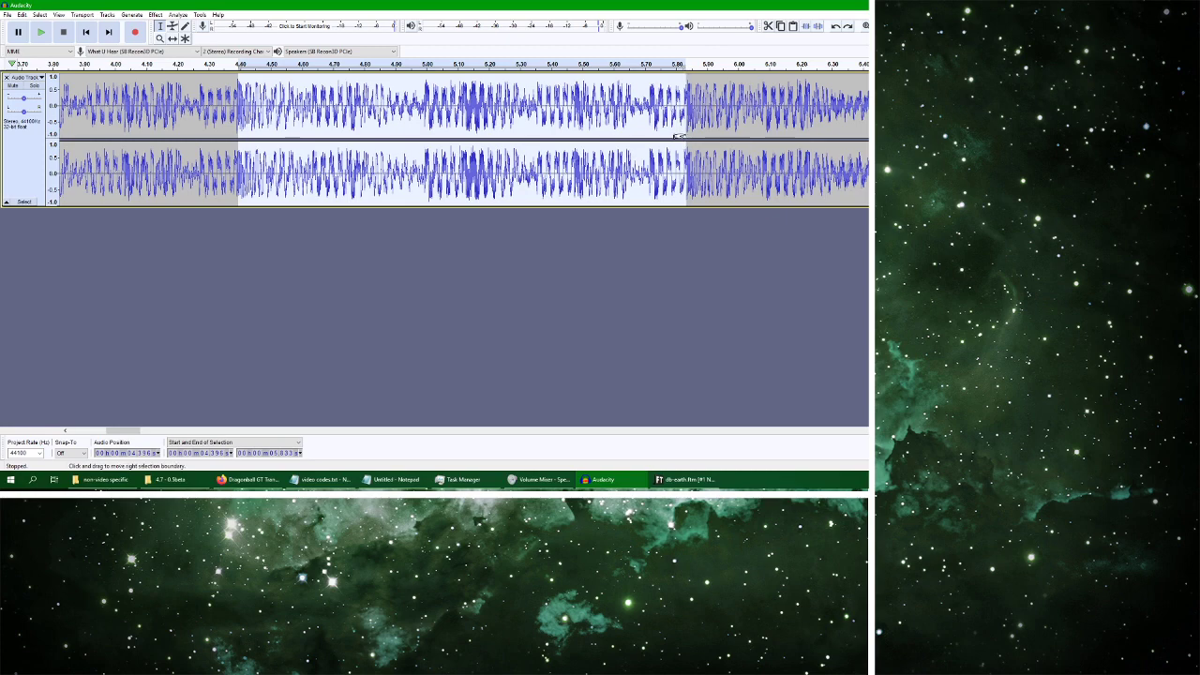
pyautogui.click(44, 33)
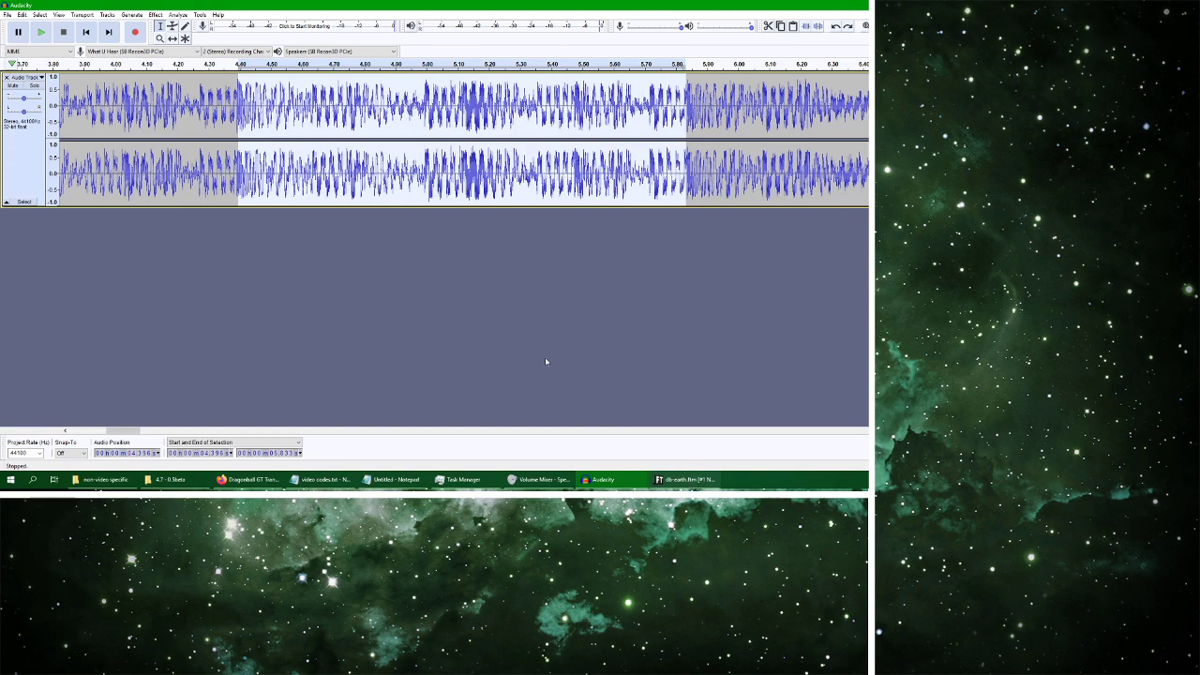
pyautogui.click(41, 33)
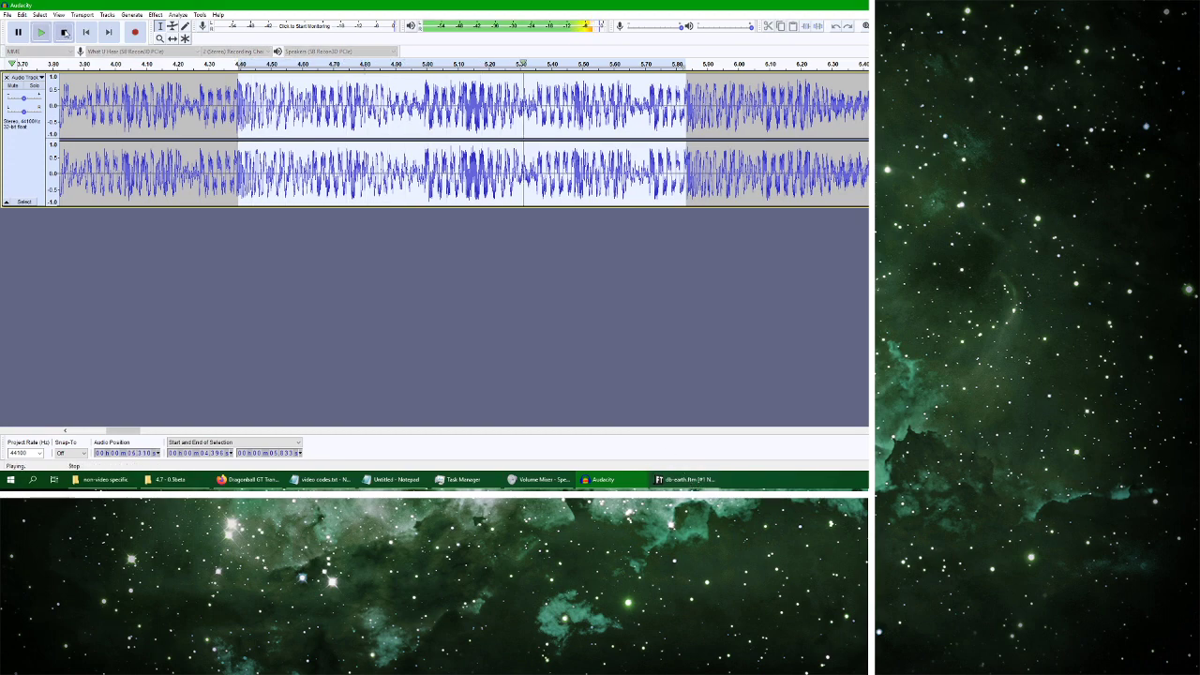
# Go to the noise note on row 38 in FamiTracker, and in Audacity select the recording from about 5.10 s to 5.84 s
pyautogui.click(651, 476)
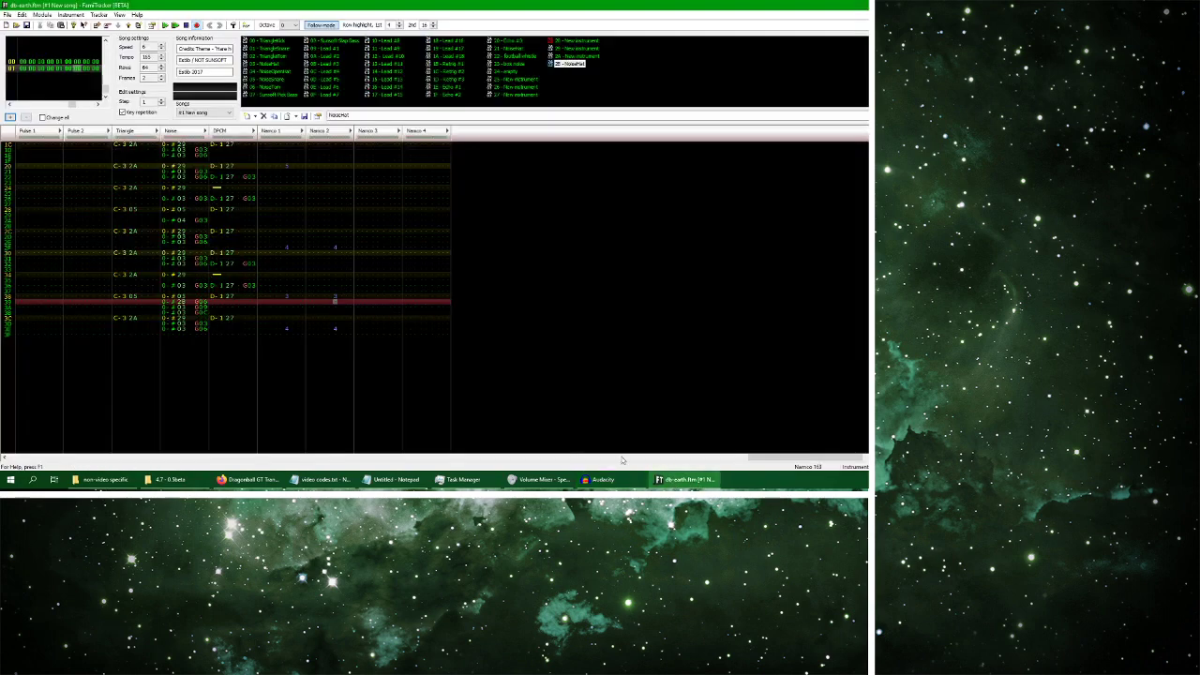
pyautogui.click(173, 299)
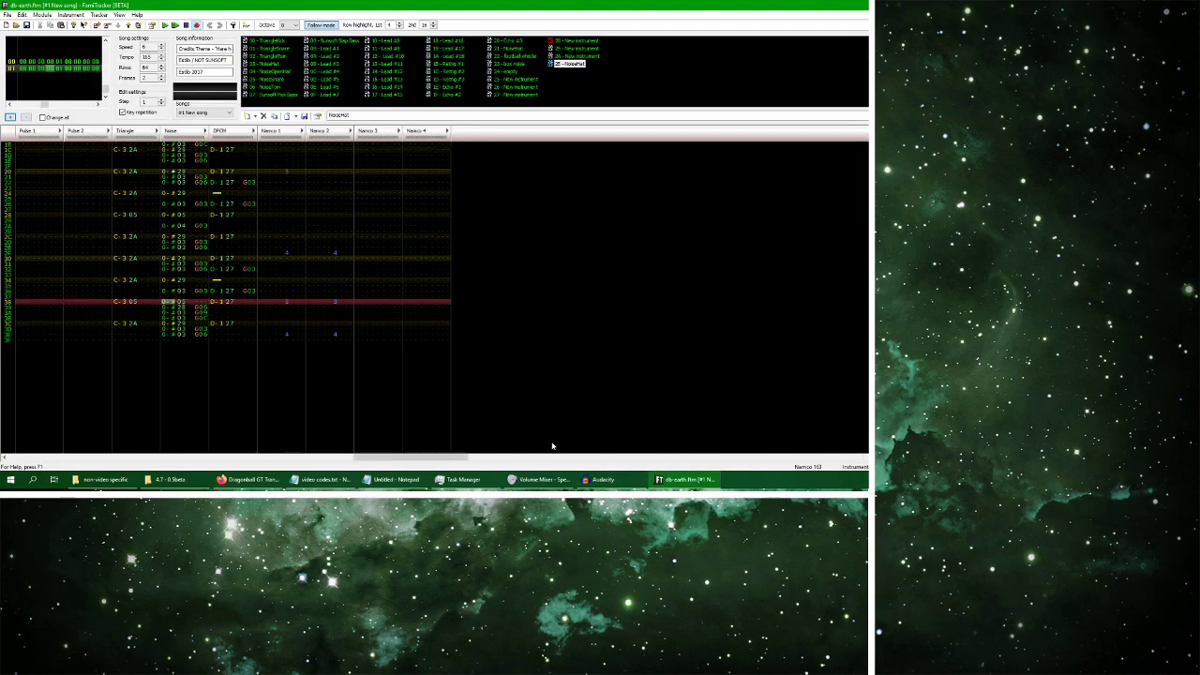
pyautogui.click(600, 479)
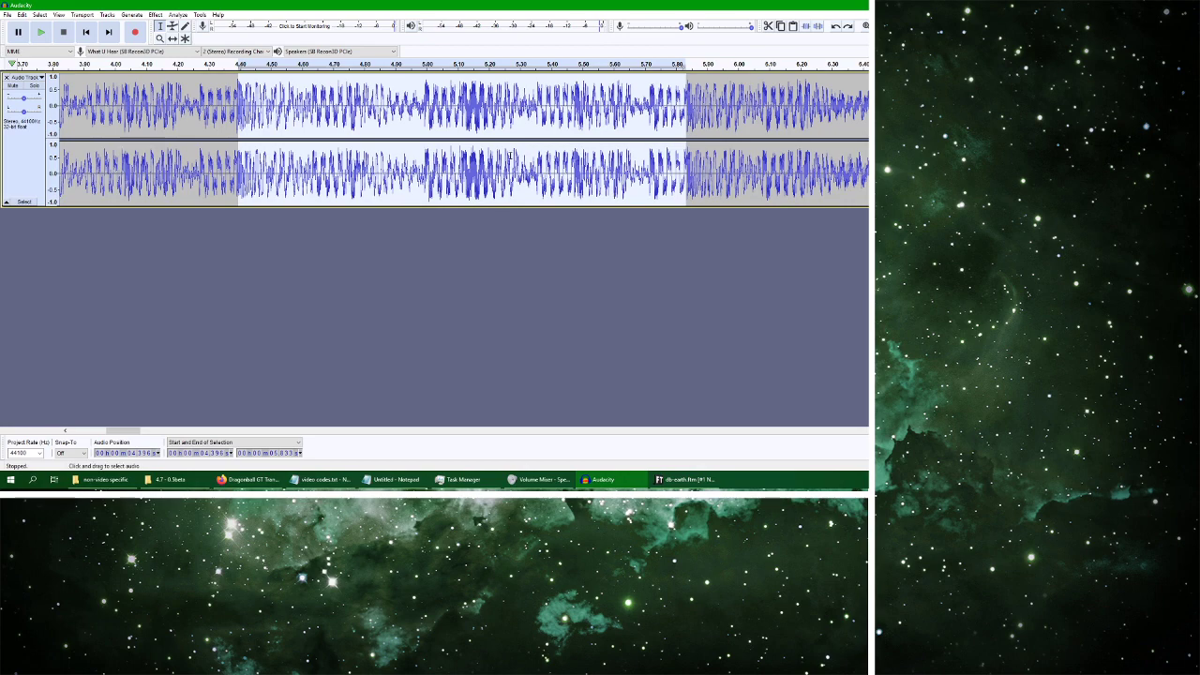
pyautogui.moveTo(457, 125); pyautogui.dragTo(686, 134)
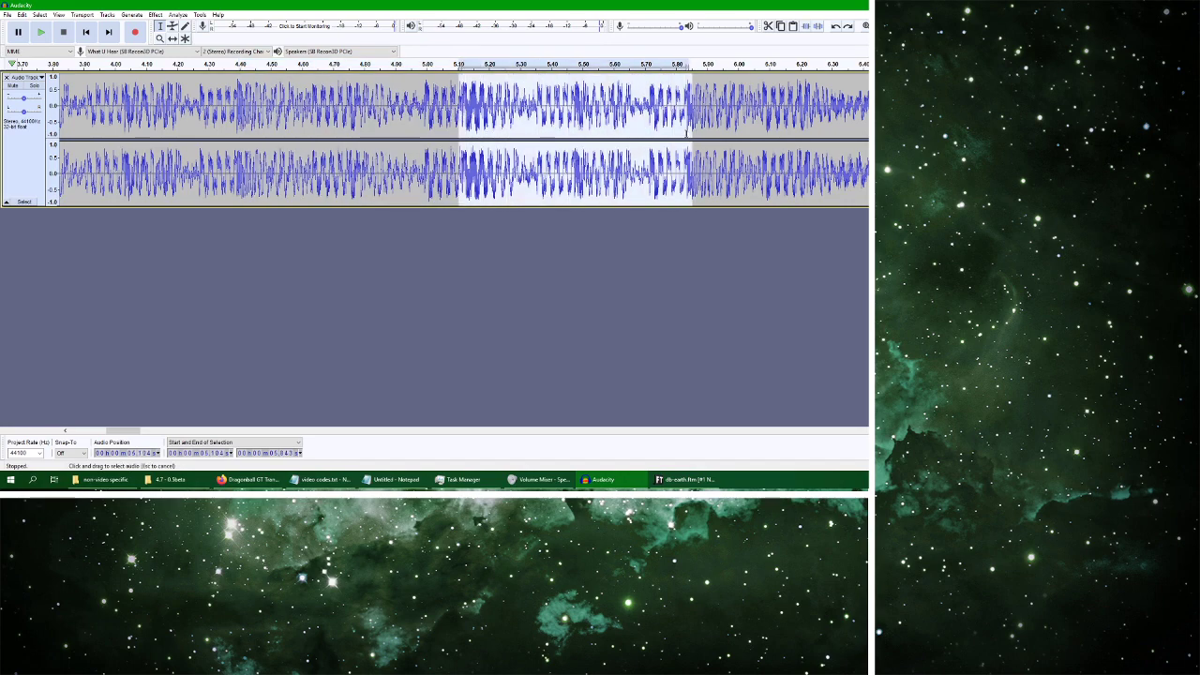
# Play back the selected audio between about 5.10 and 5.83 seconds several times to hear its drum hits
pyautogui.click(41, 32)
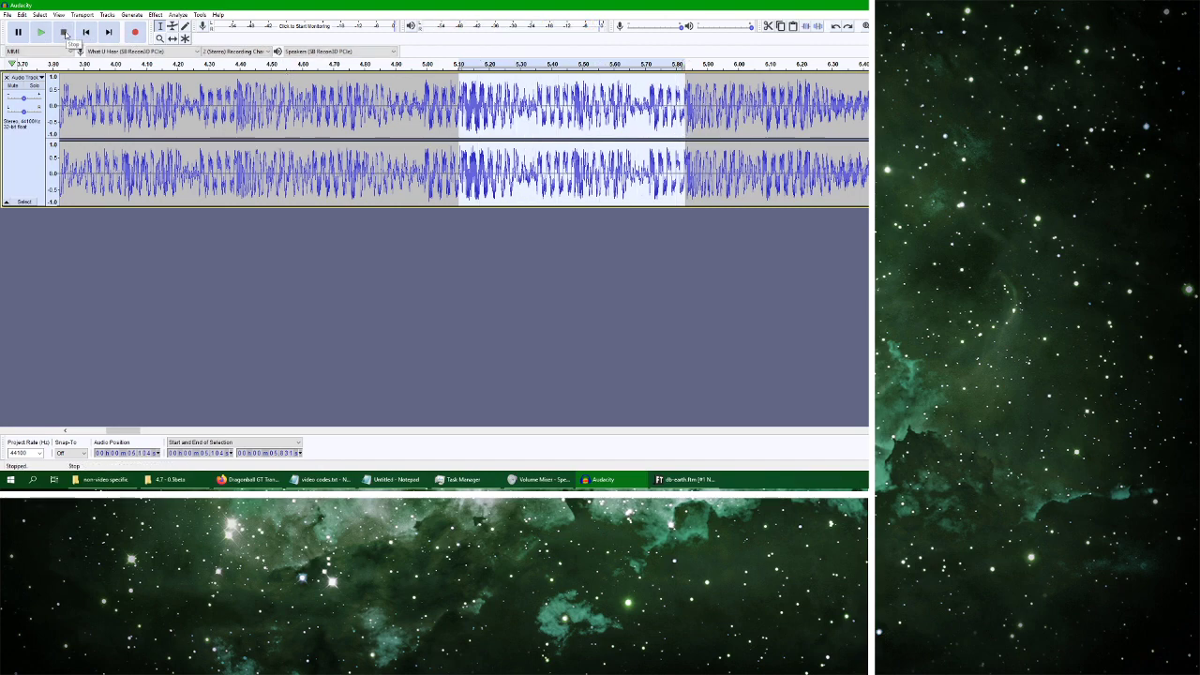
pyautogui.click(42, 32)
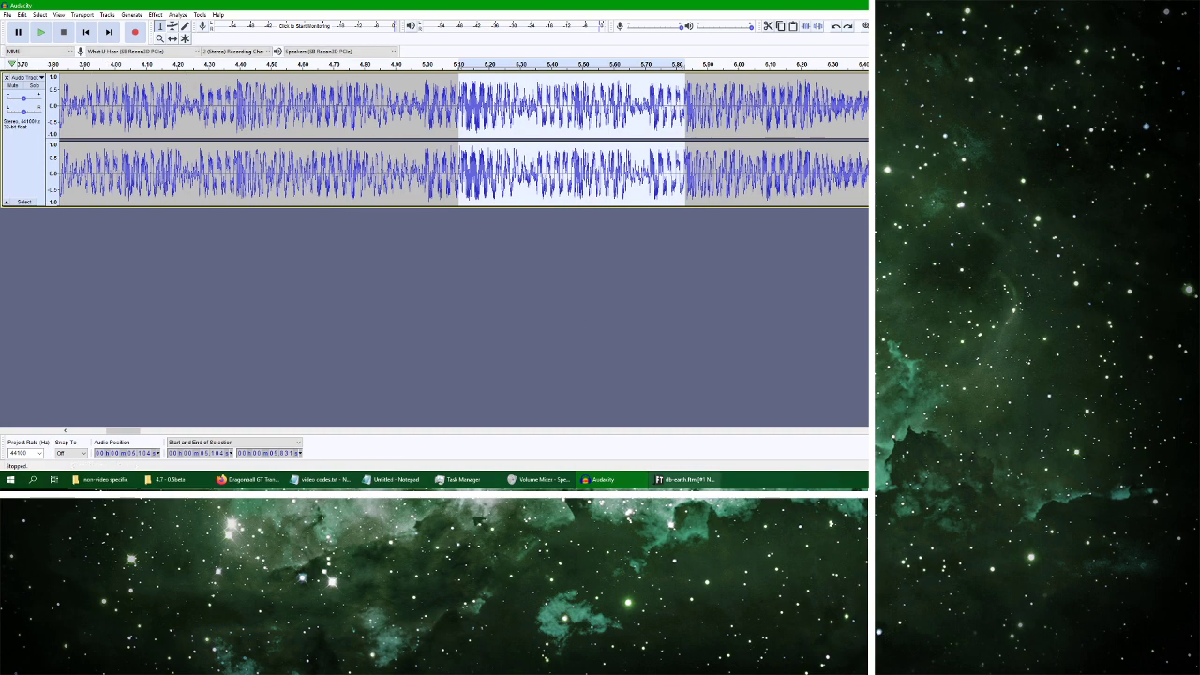
pyautogui.moveTo(677, 486)
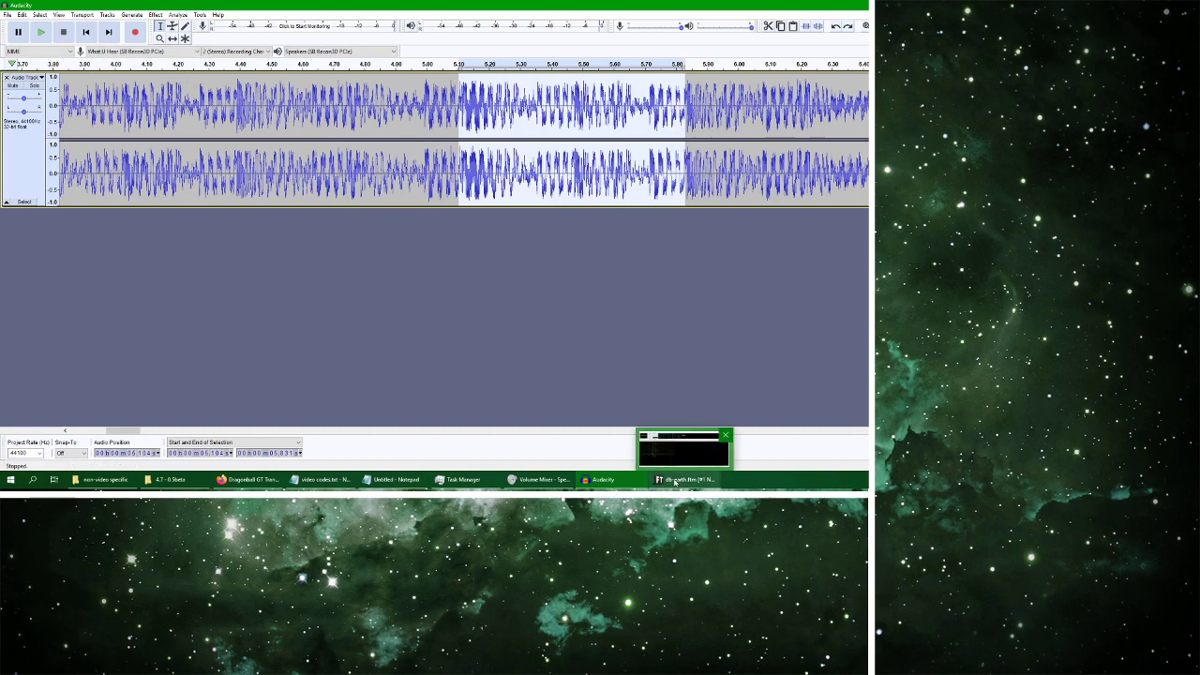
pyautogui.click(41, 32)
pyautogui.click(64, 34)
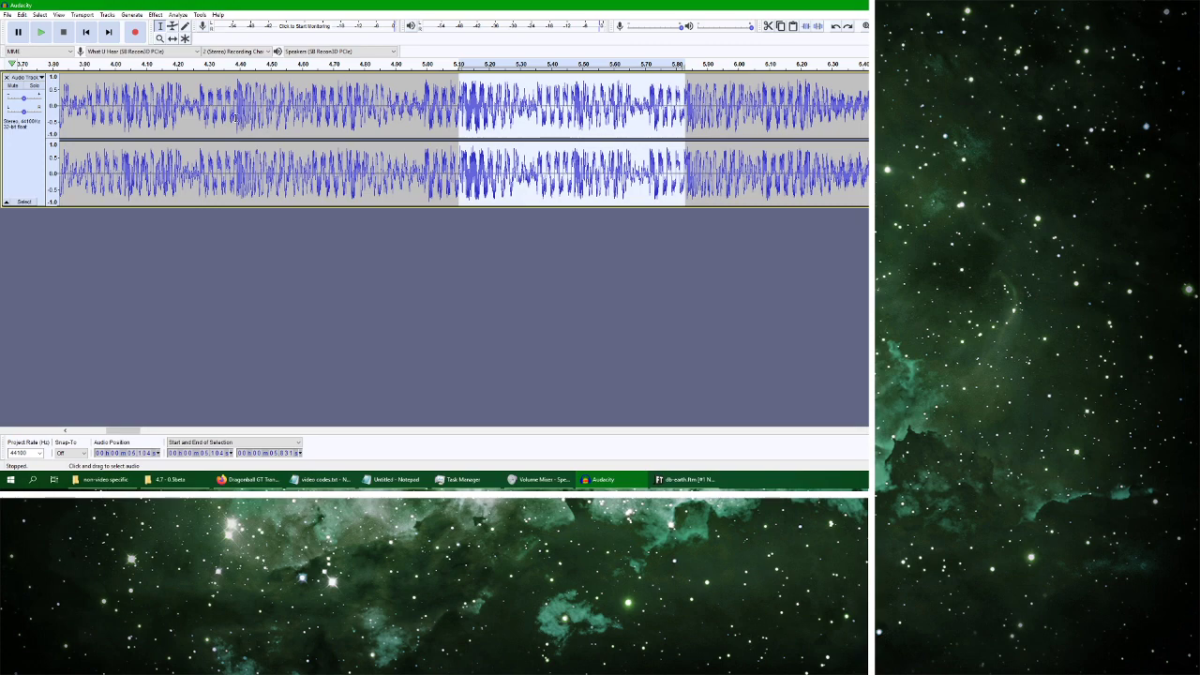
# Select the audio from about 4.39 to 5.83 seconds and preview Vocal Reduction and Isolation on it with Remove Vocals
pyautogui.moveTo(236, 111); pyautogui.dragTo(687, 110)
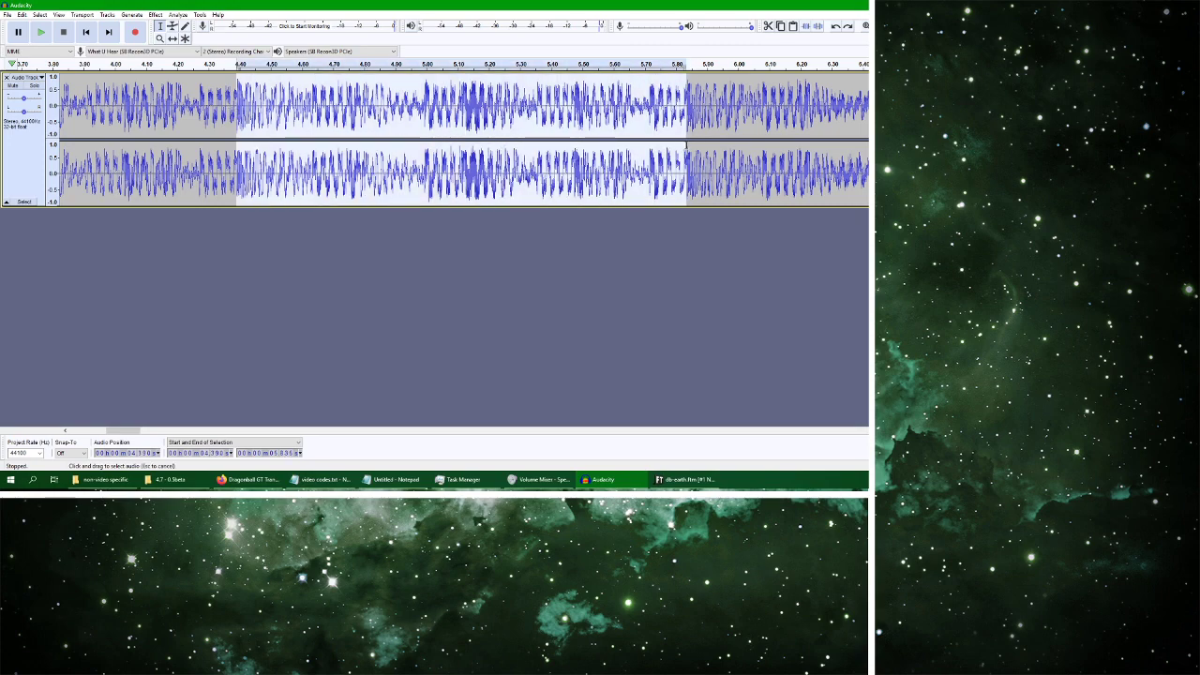
pyautogui.click(154, 14)
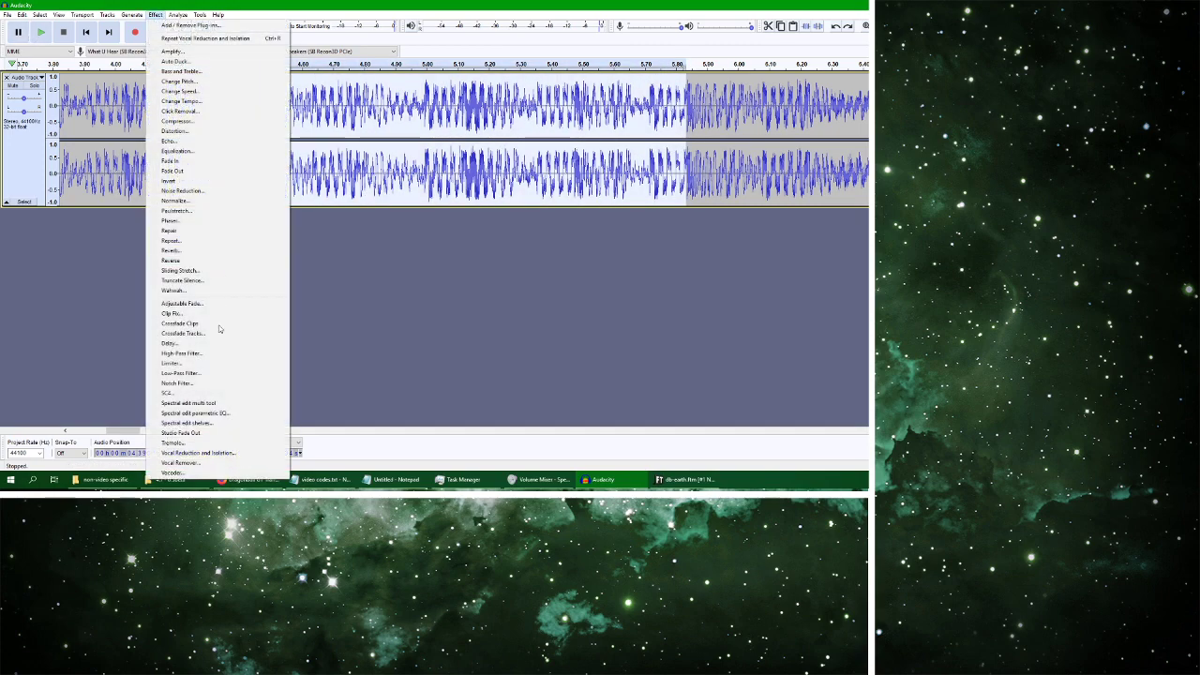
pyautogui.click(224, 454)
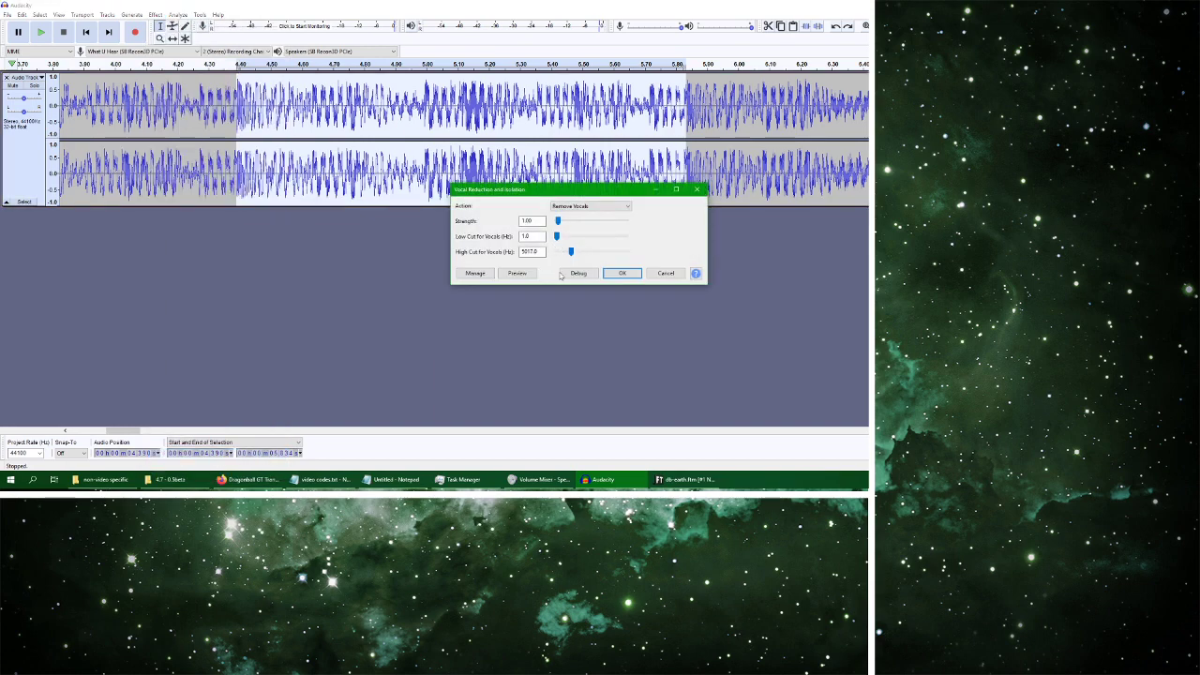
pyautogui.click(519, 274)
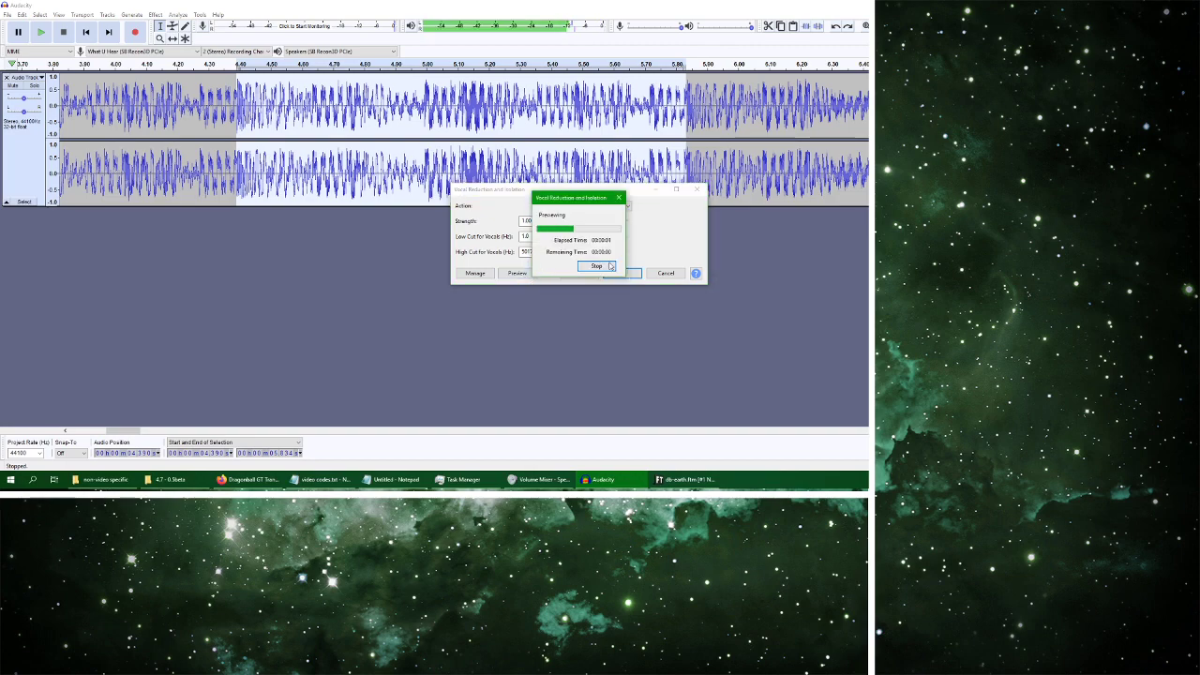
pyautogui.click(592, 267)
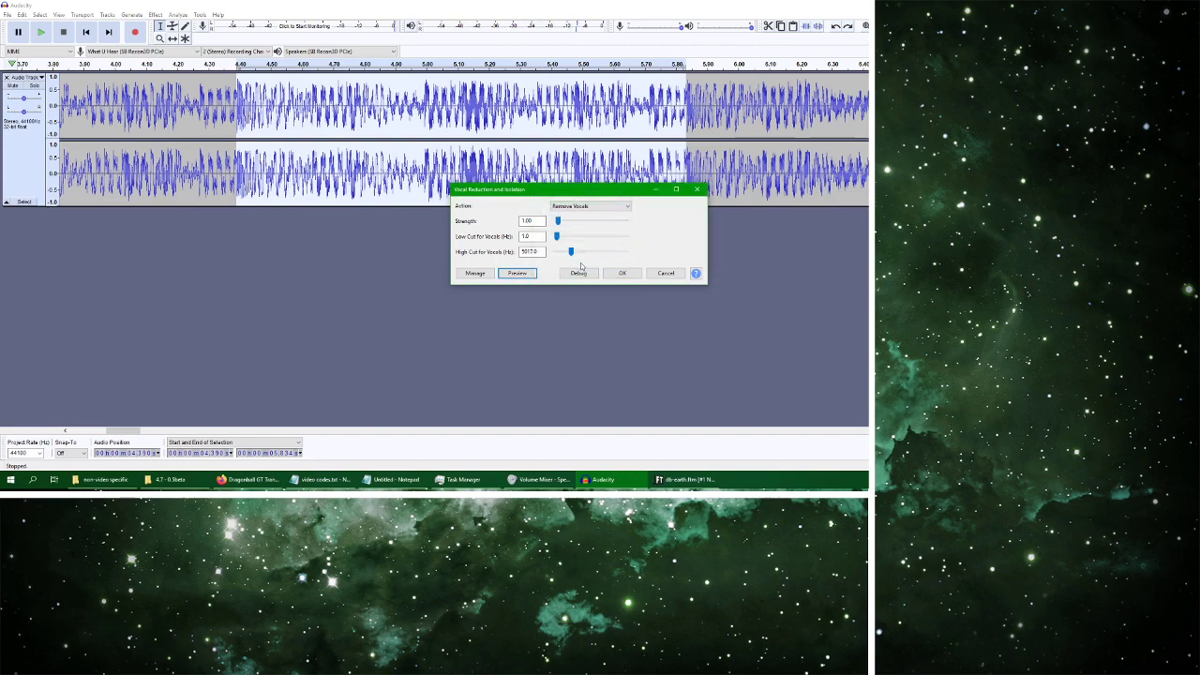
pyautogui.click(523, 274)
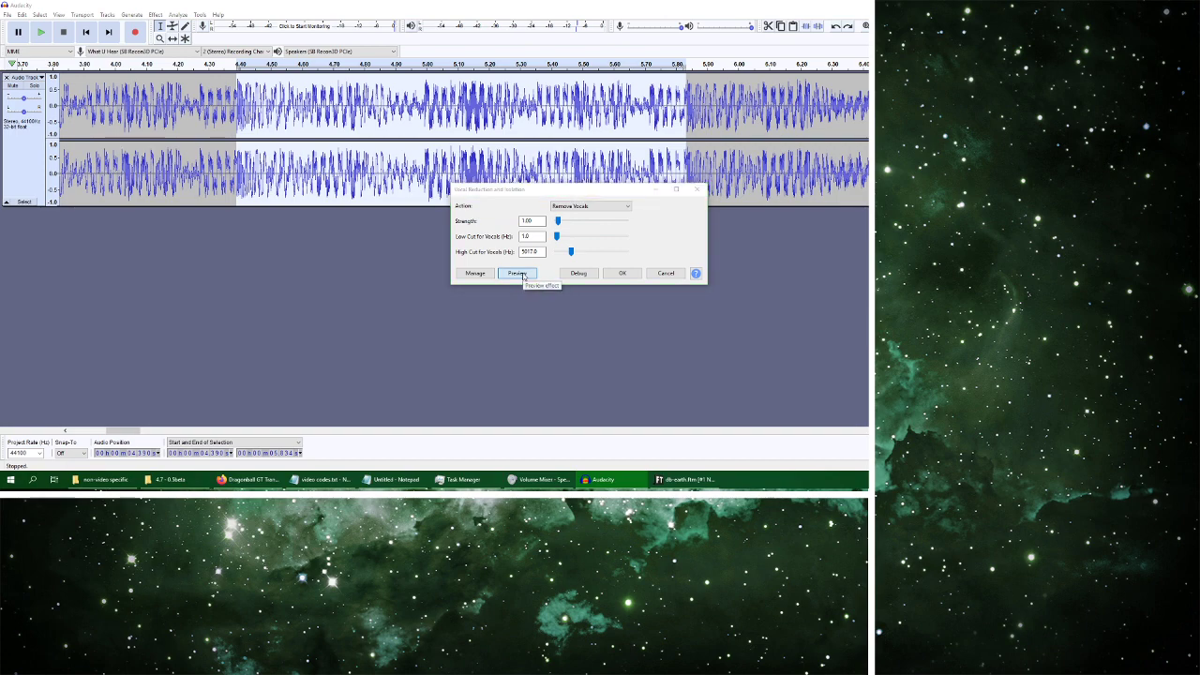
pyautogui.click(600, 271)
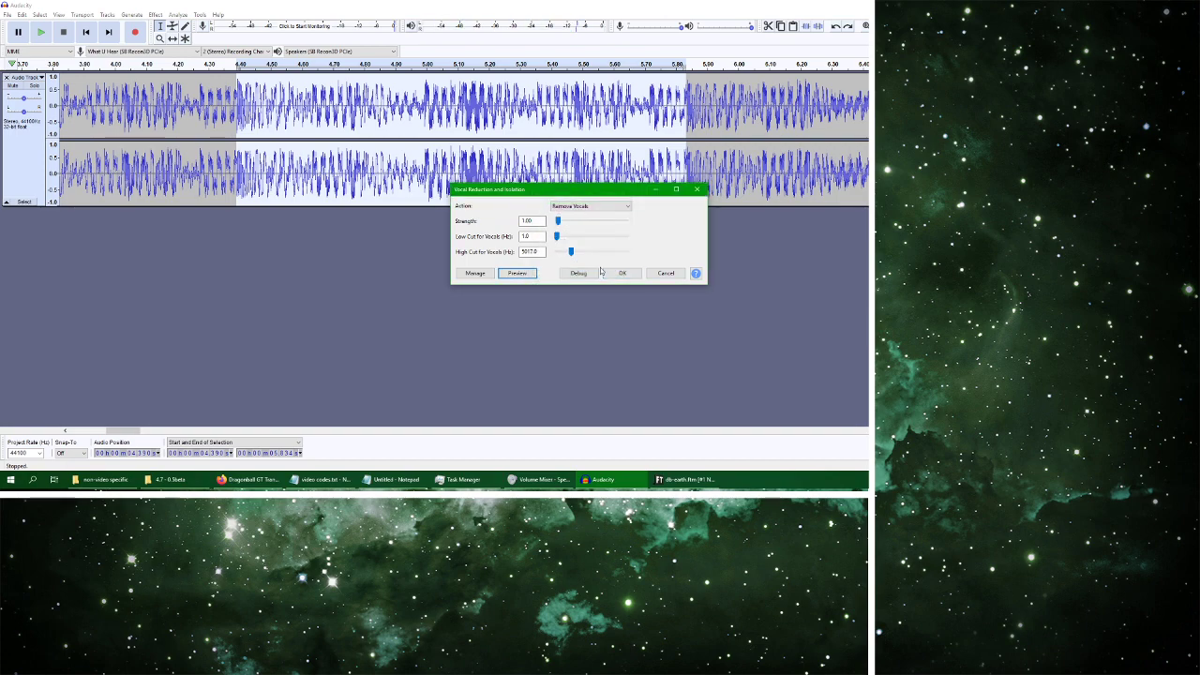
# Check the drum pattern in FamiTracker and return to Audacity to preview the Remove Vocals effect again
pyautogui.click(685, 479)
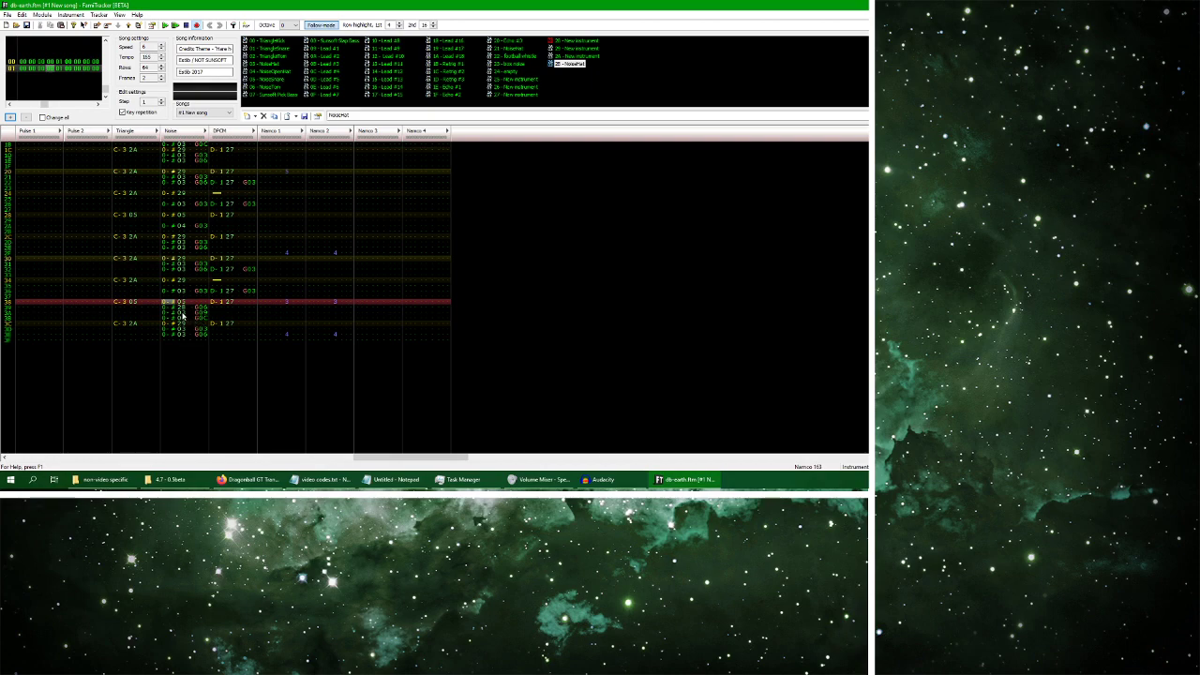
pyautogui.click(600, 479)
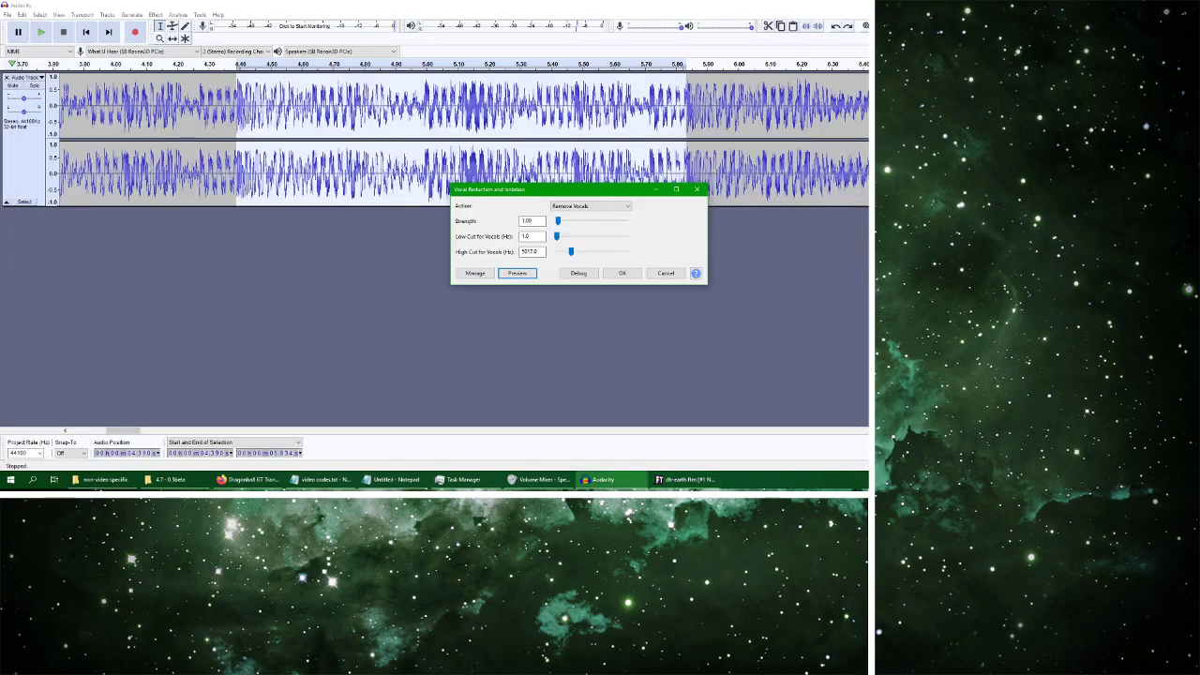
pyautogui.click(523, 275)
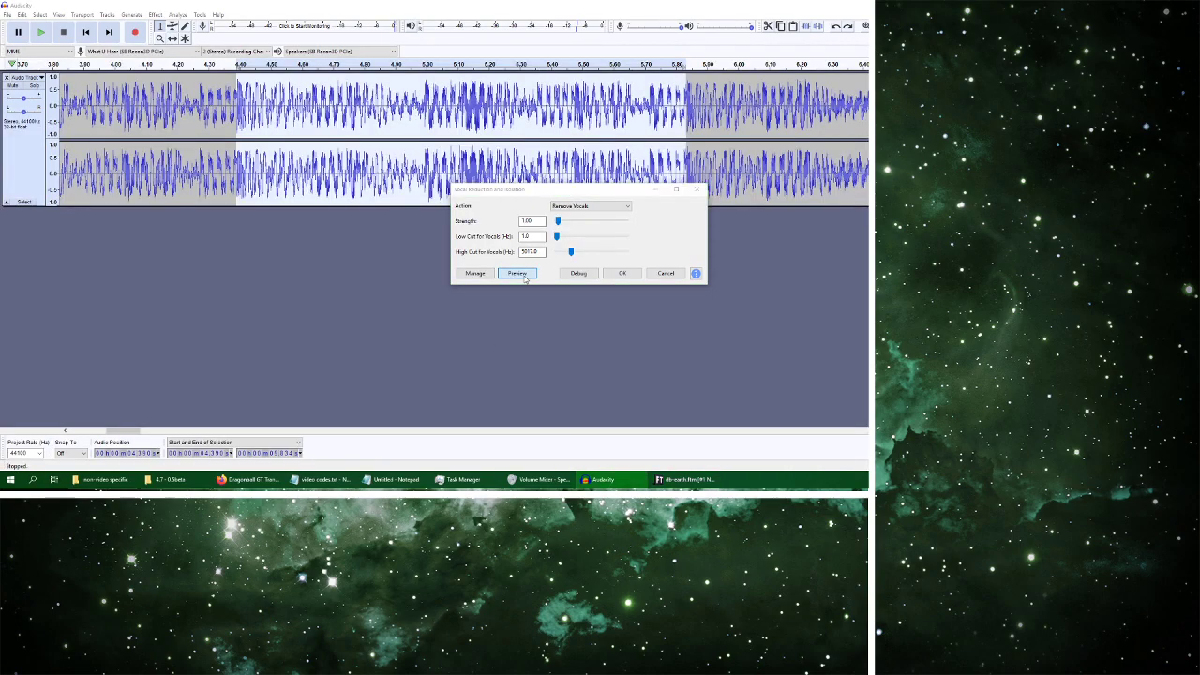
pyautogui.click(591, 267)
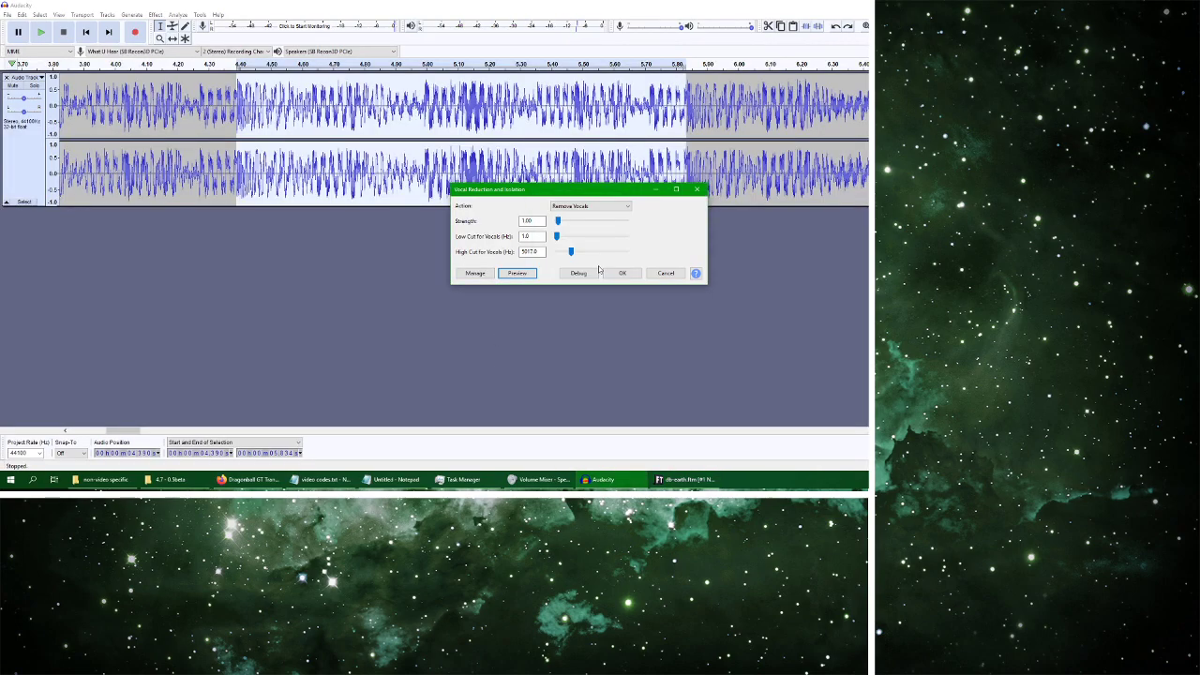
# In FamiTracker, copy row 38's triangle and noise hit onto rows 3C to 3E, adding G03 and G06 to the triangle in rows 3D and 3E
pyautogui.click(684, 479)
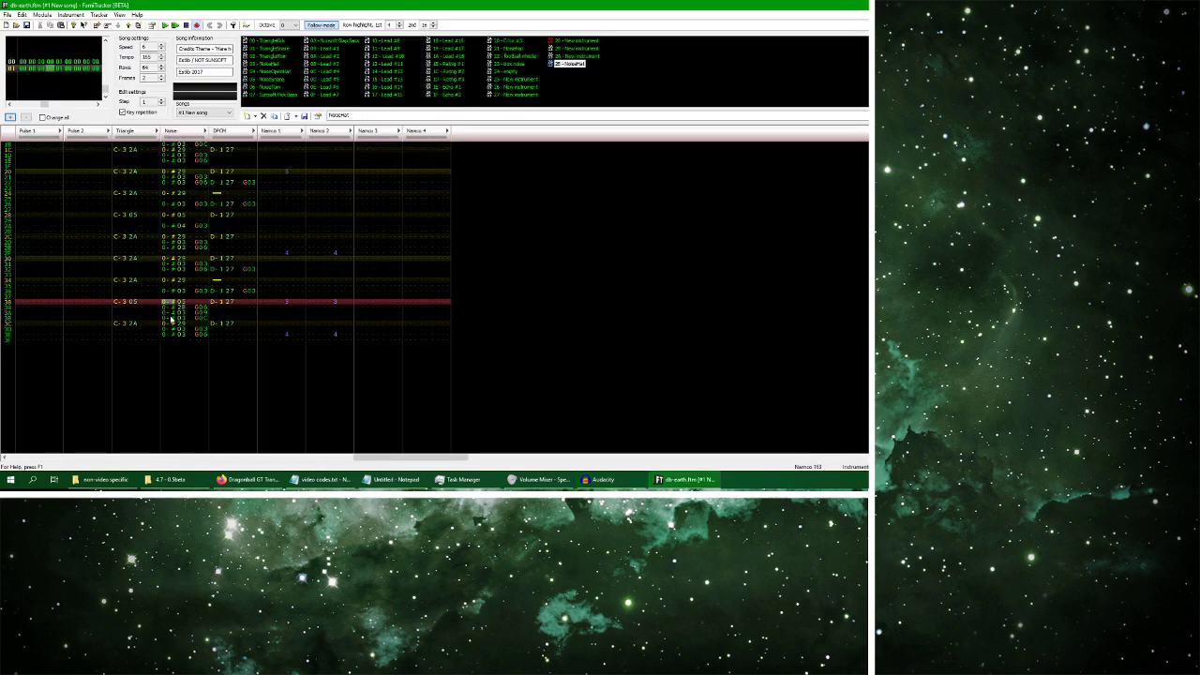
pyautogui.scroll(-1, 172, 324)
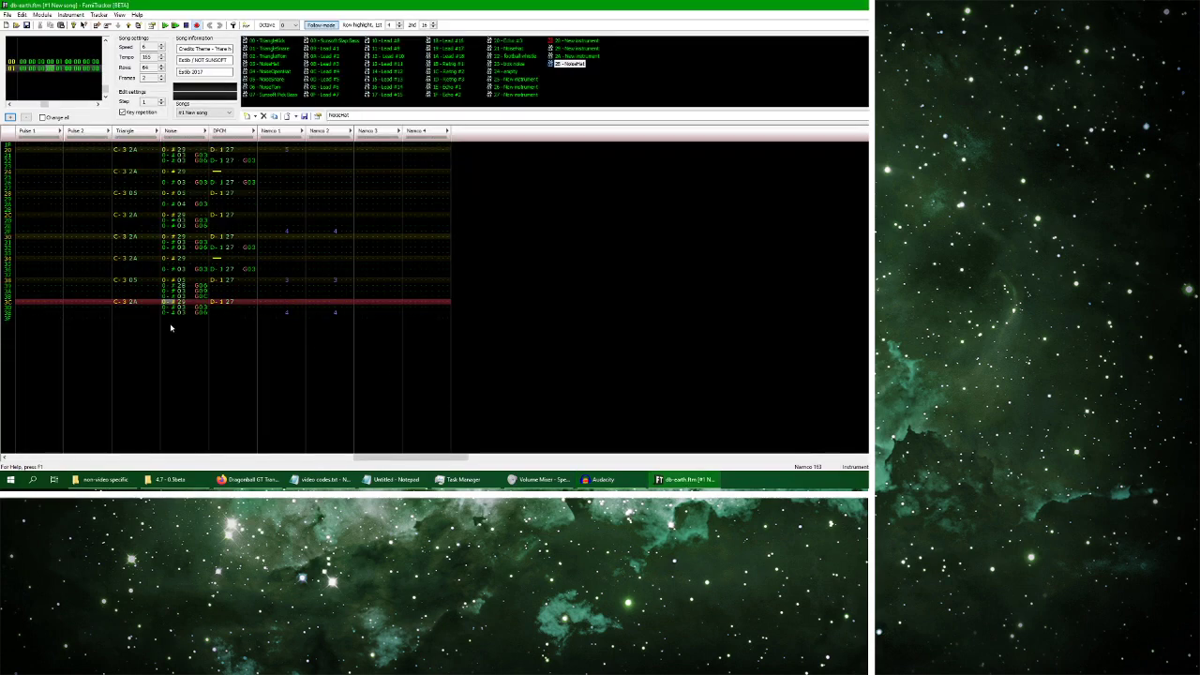
pyautogui.moveTo(114, 280); pyautogui.dragTo(184, 283)
pyautogui.click(120, 301)
pyautogui.hotkey('ctrl', 'v')
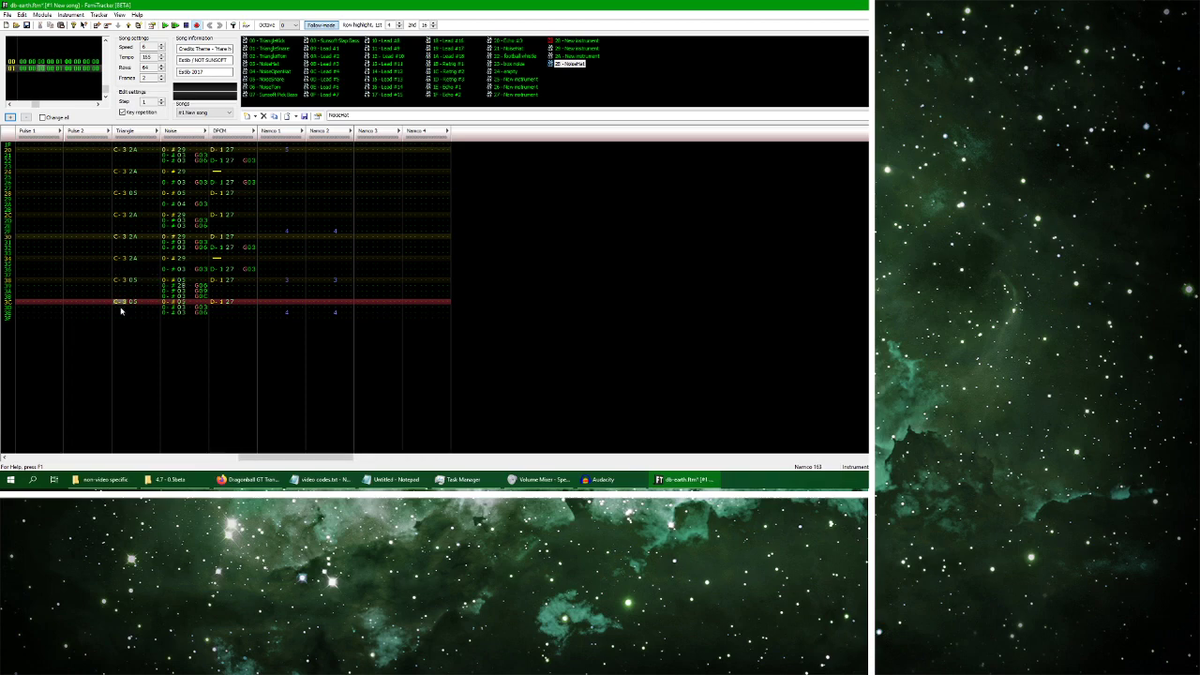
pyautogui.scroll(-1, 197, 302)
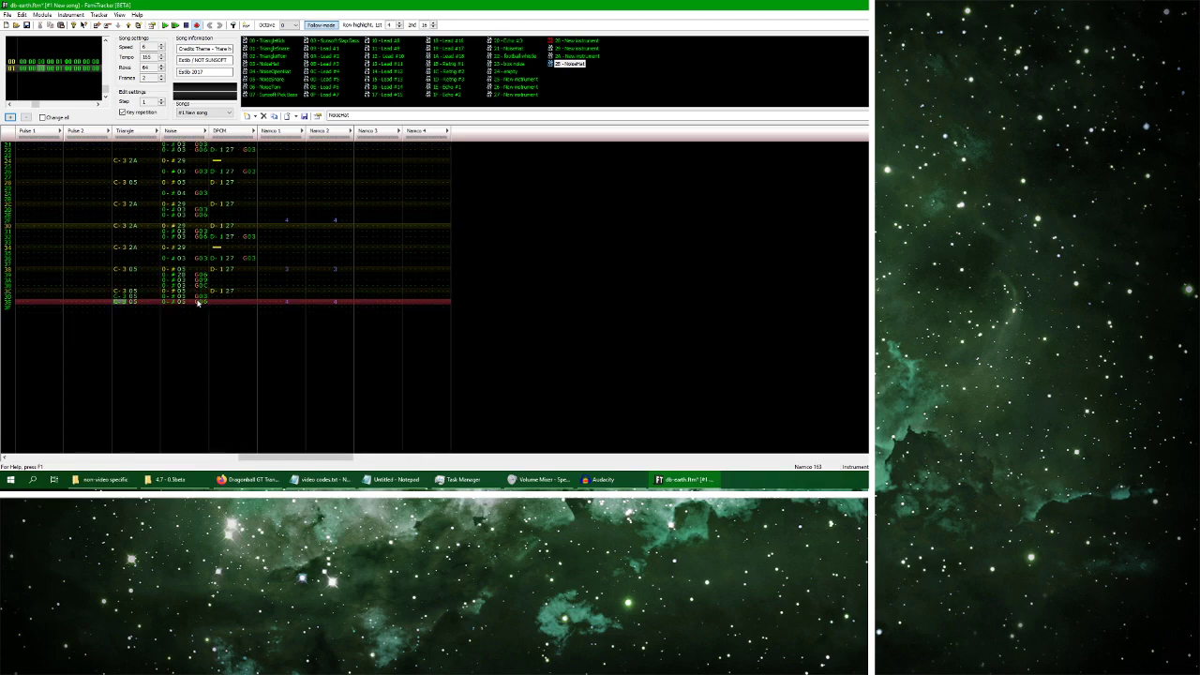
pyautogui.scroll(1, 197, 302)
pyautogui.click(155, 301)
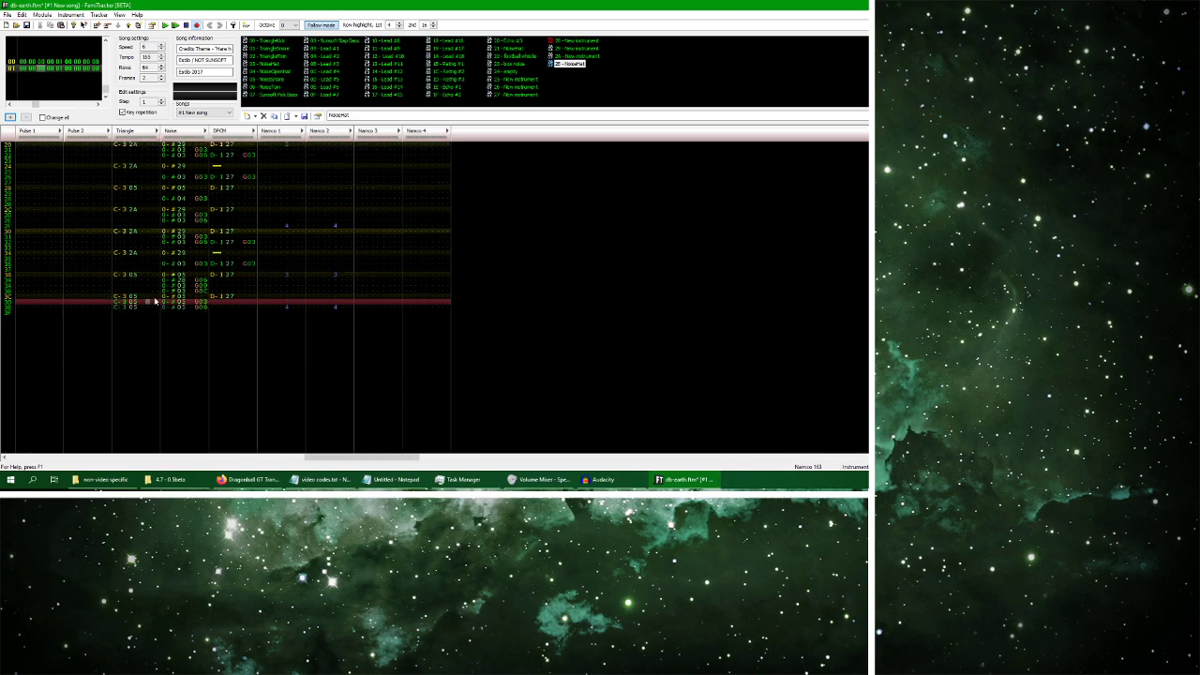
# Play back the end of the pattern to check the new triangle and noise hits
pyautogui.click(165, 25)
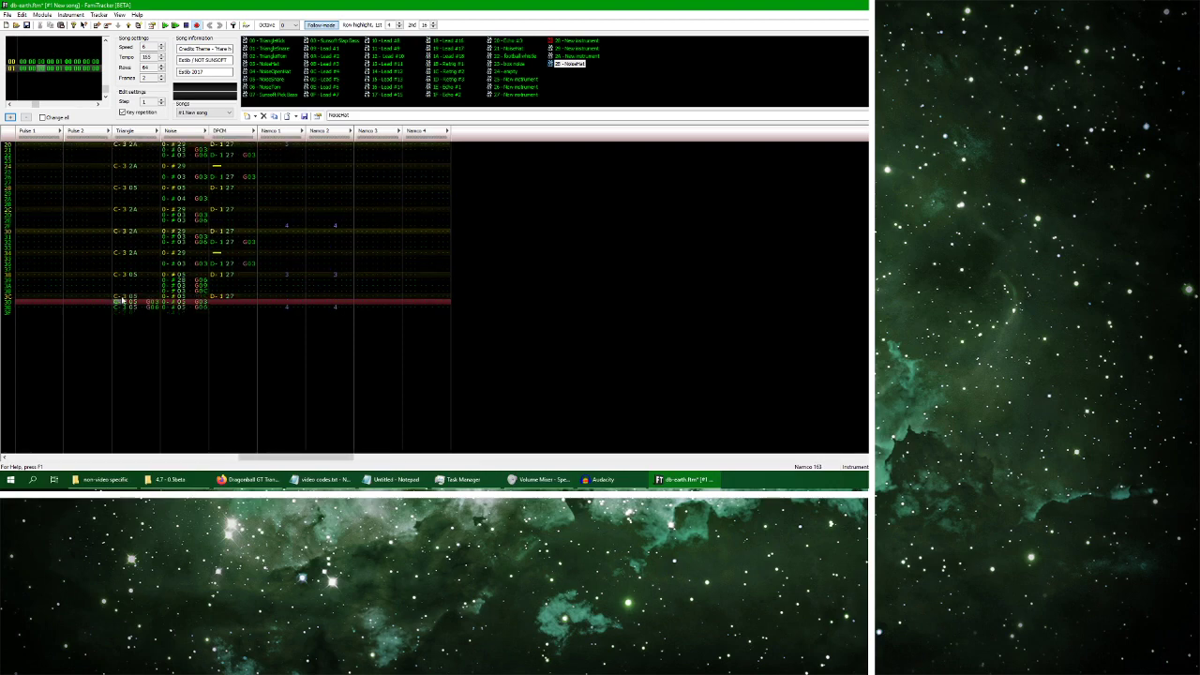
pyautogui.click(186, 26)
pyautogui.scroll(-9, 221, 178)
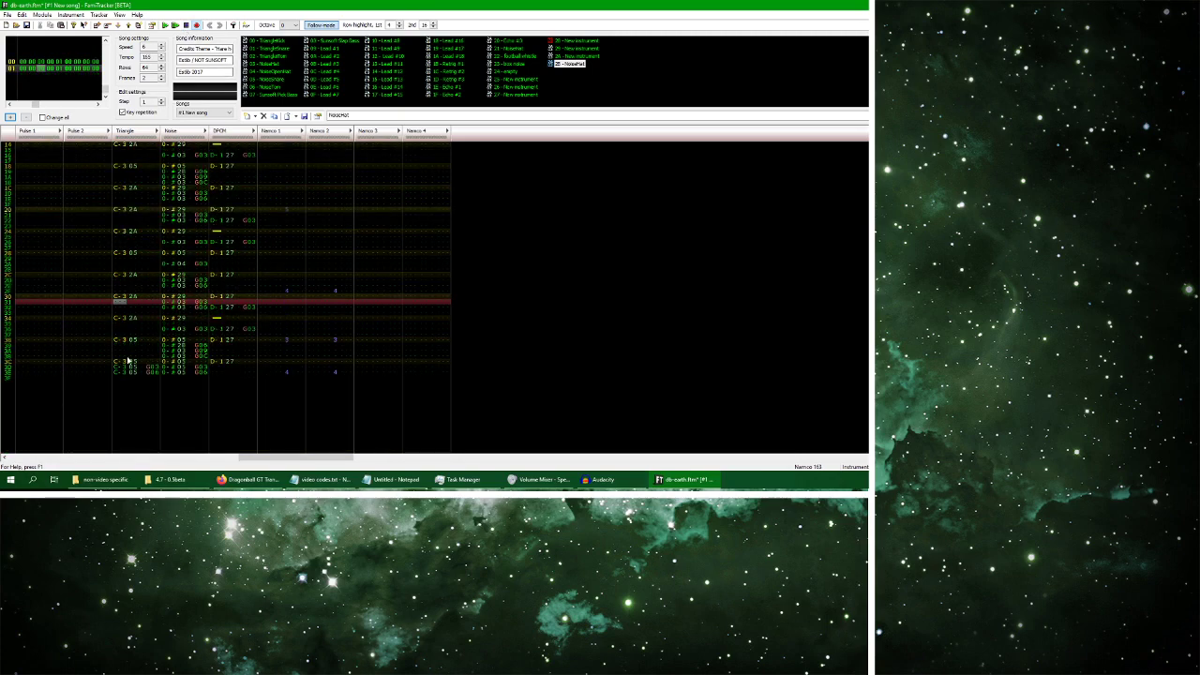
pyautogui.scroll(-3, 126, 363)
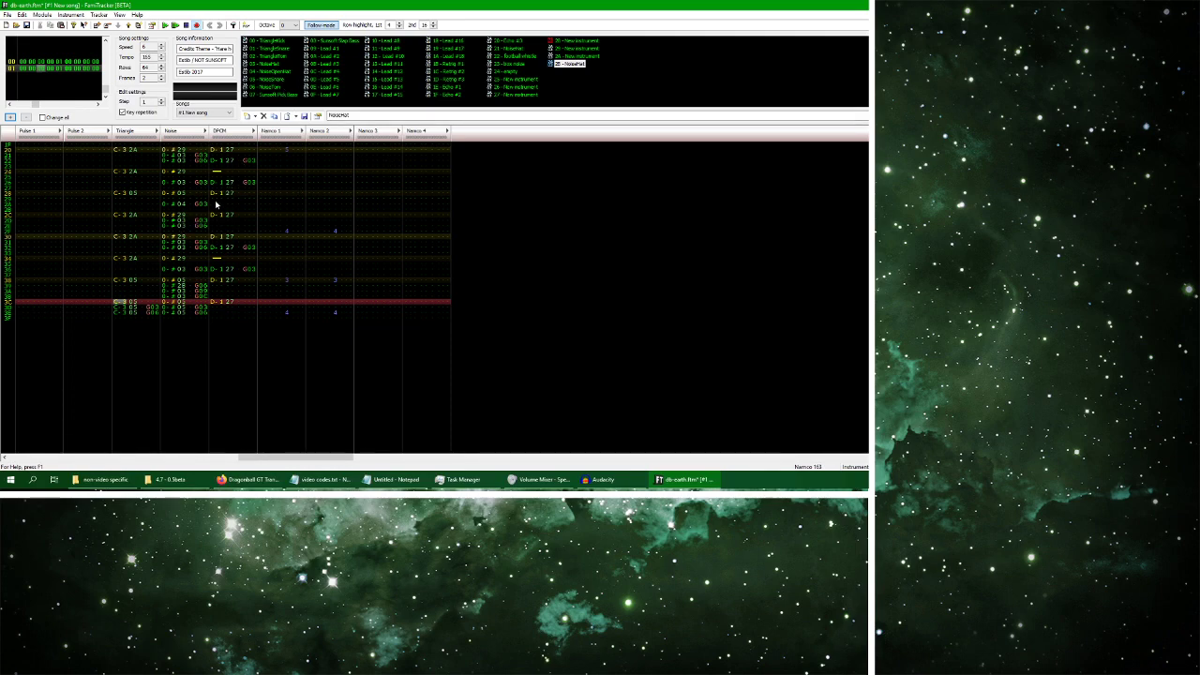
pyautogui.scroll(1, 125, 302)
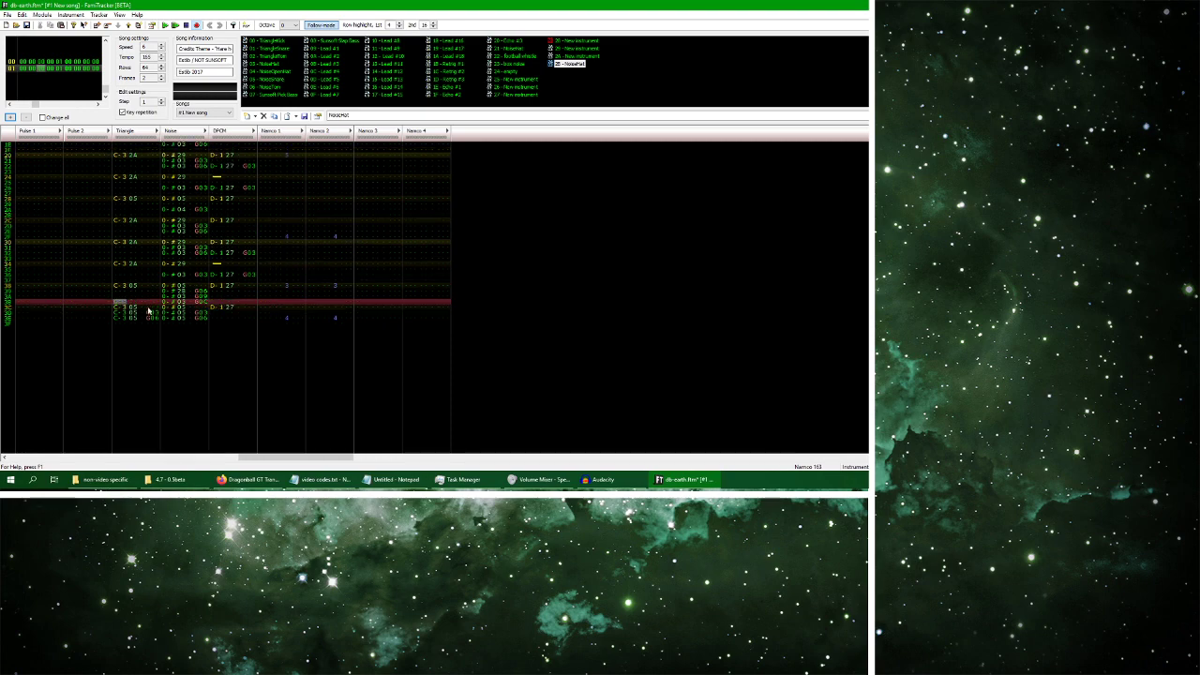
# Try a copy of row 3D's triangle and noise hit on row 3B, just ahead of the closing hits
pyautogui.moveTo(119, 313); pyautogui.dragTo(188, 315)
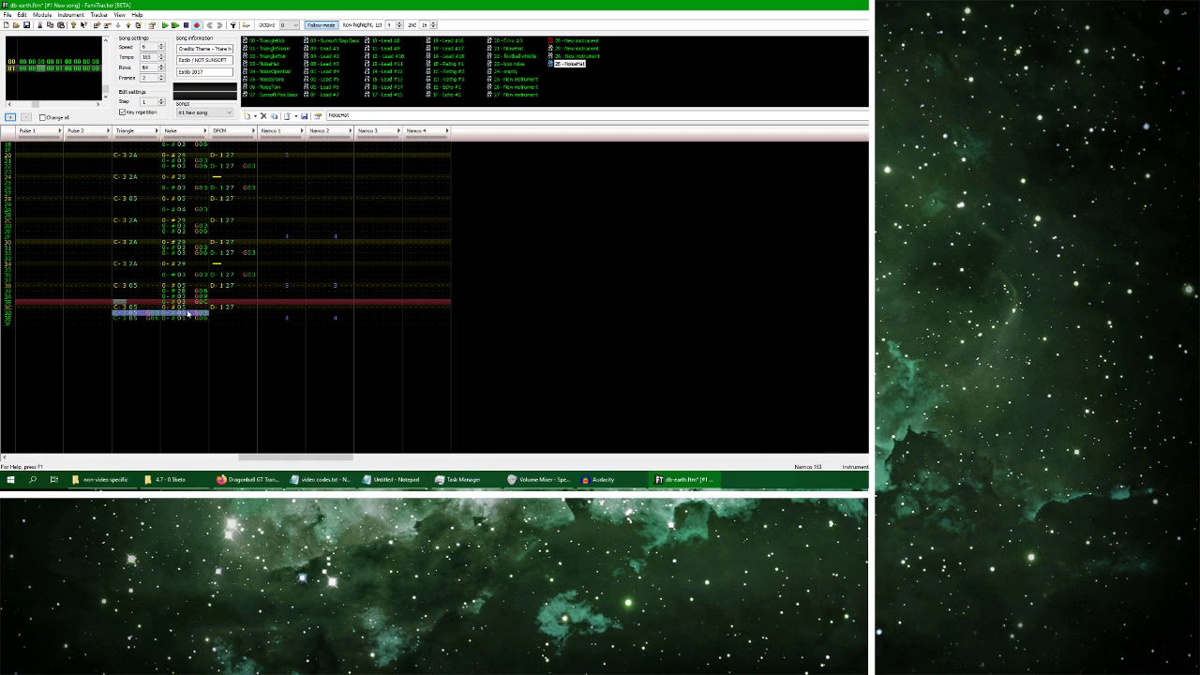
pyautogui.click(120, 303)
pyautogui.press('Return')
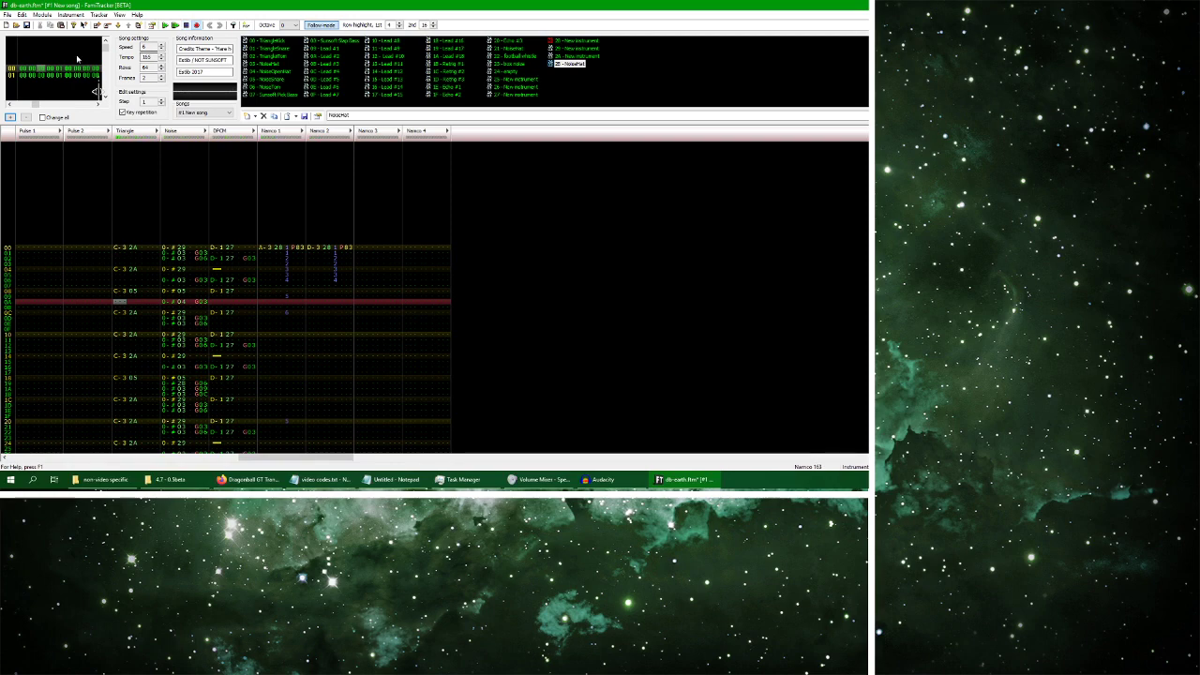
pyautogui.click(105, 42)
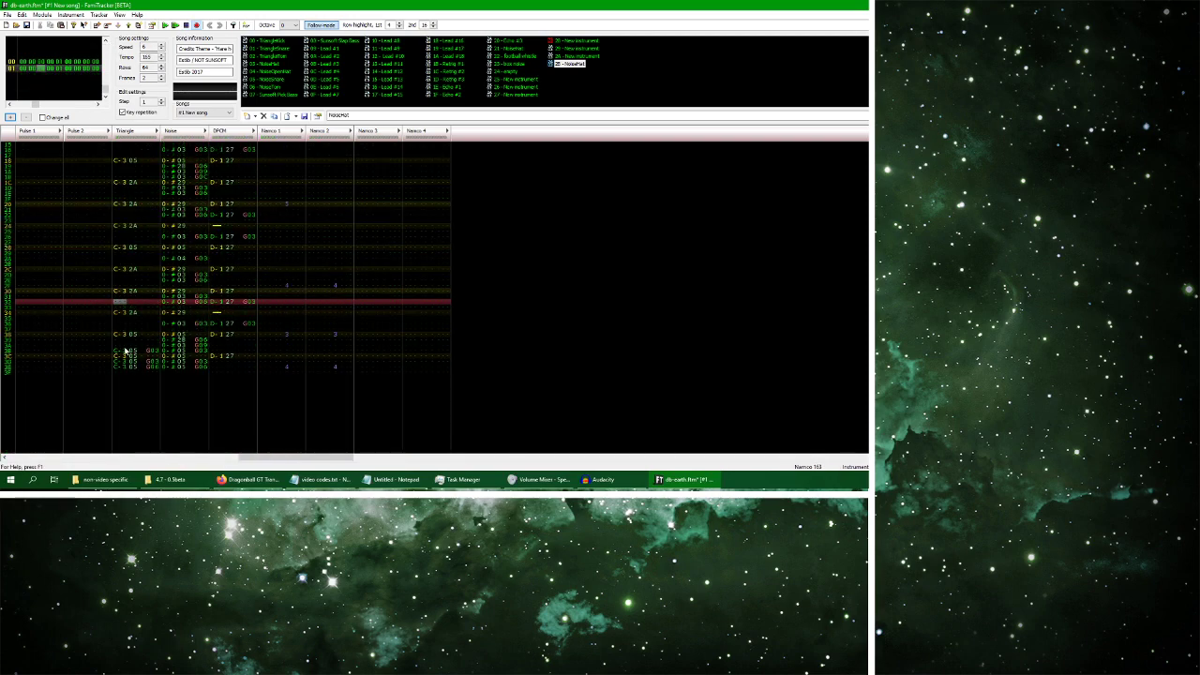
pyautogui.scroll(-3, 122, 353)
pyautogui.press('Delete')
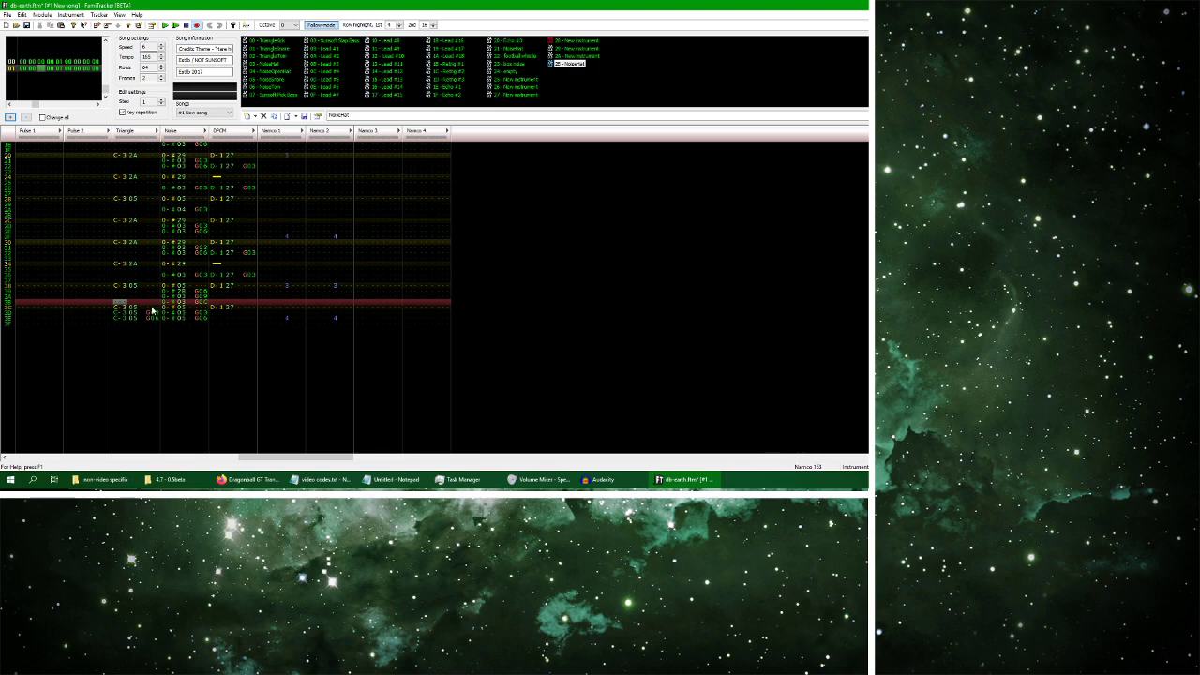
# Clone the NoiseSnare instrument and open the copy for editing
pyautogui.rightClick(276, 81)
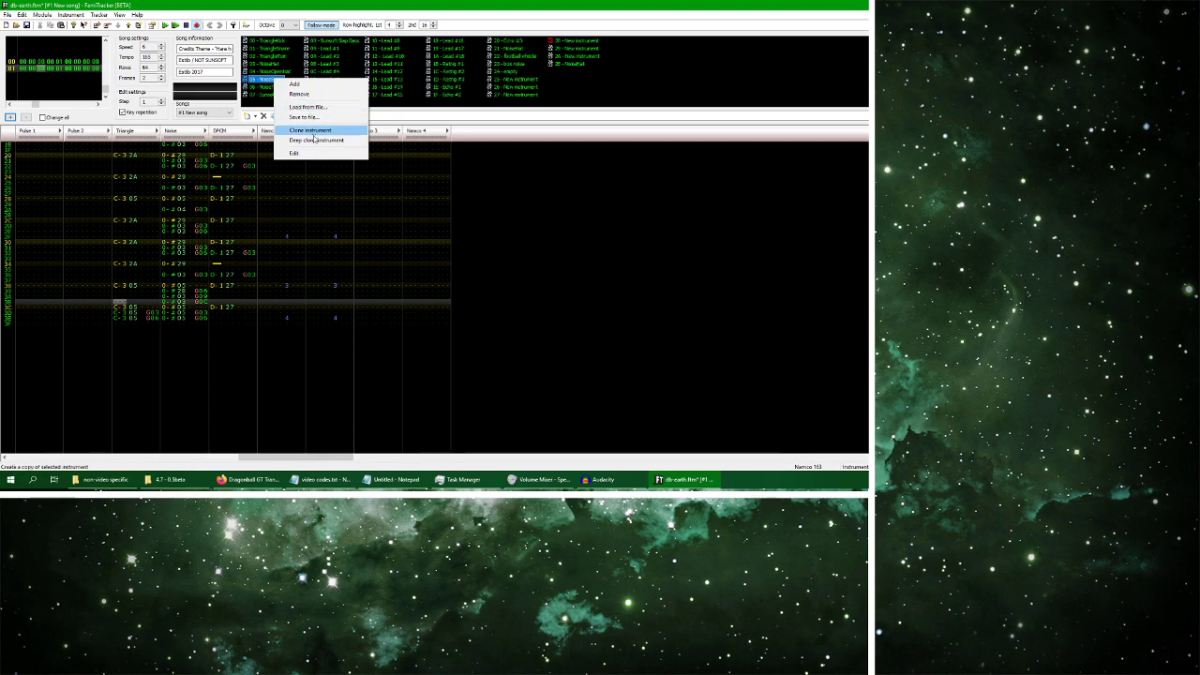
pyautogui.click(315, 129)
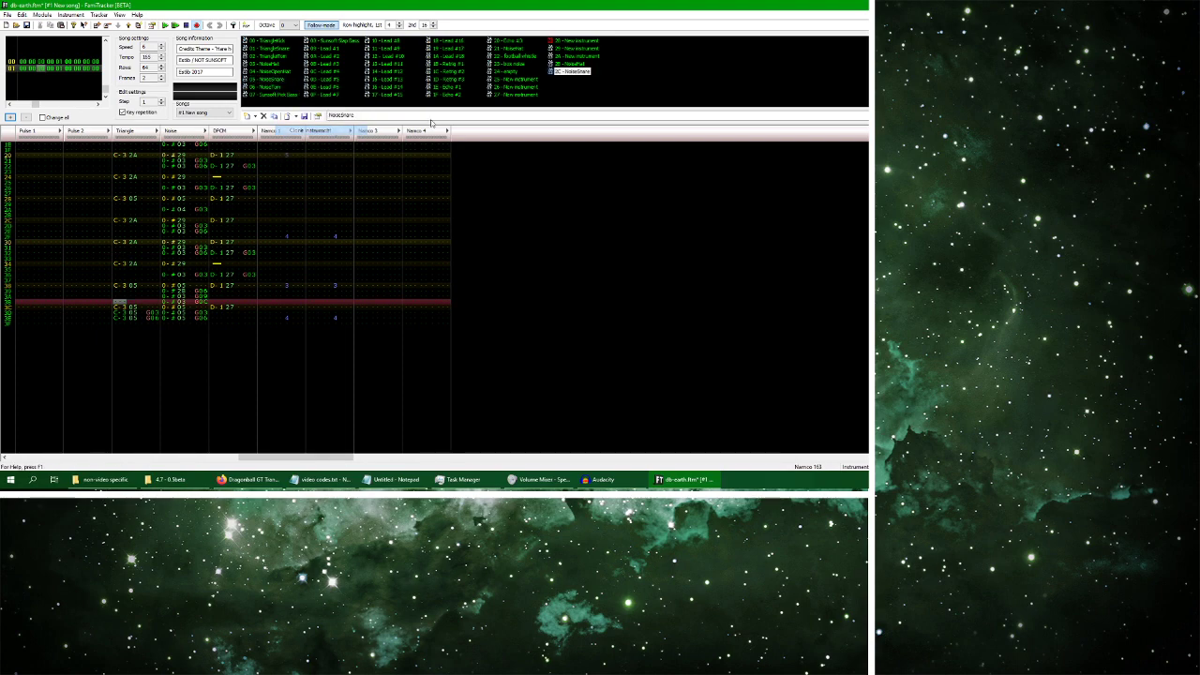
pyautogui.doubleClick(572, 72)
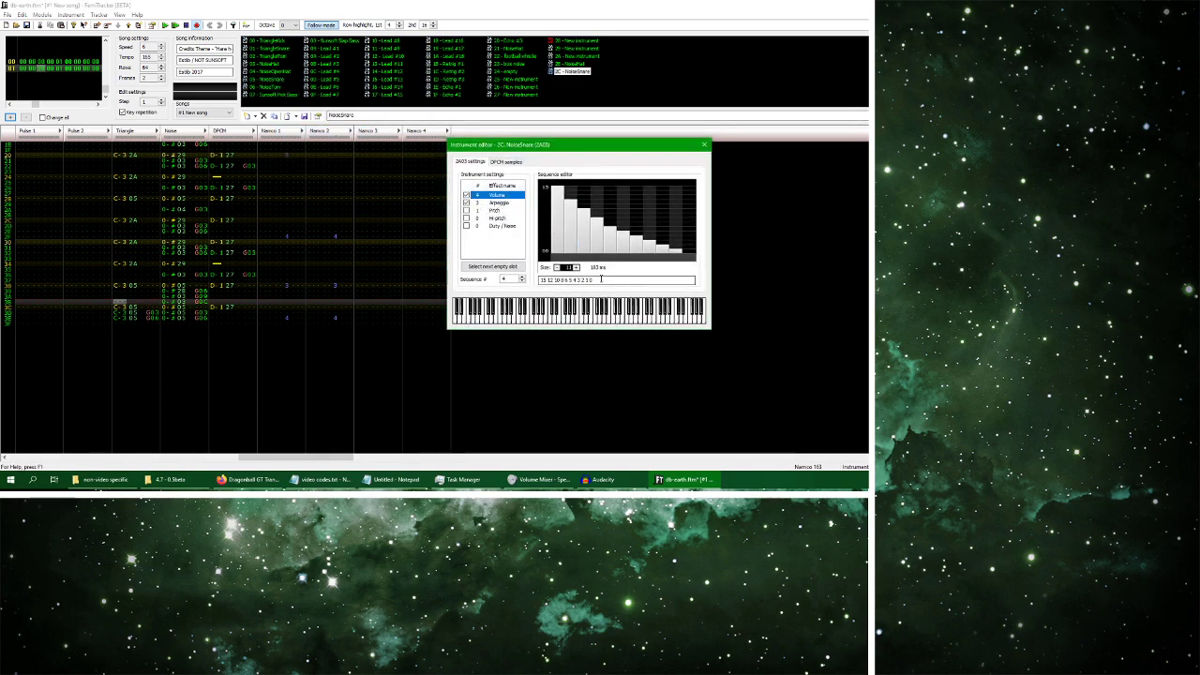
pyautogui.click(497, 267)
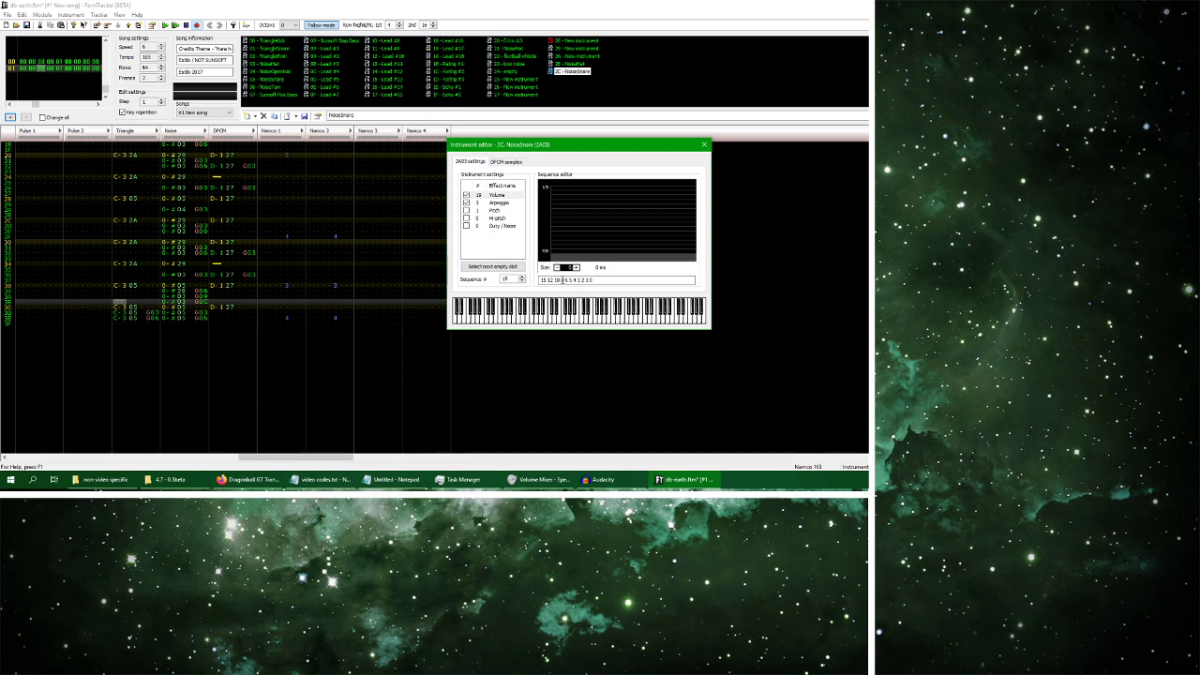
pyautogui.write('15 12 10 8 6 5 4')
pyautogui.press('Return')
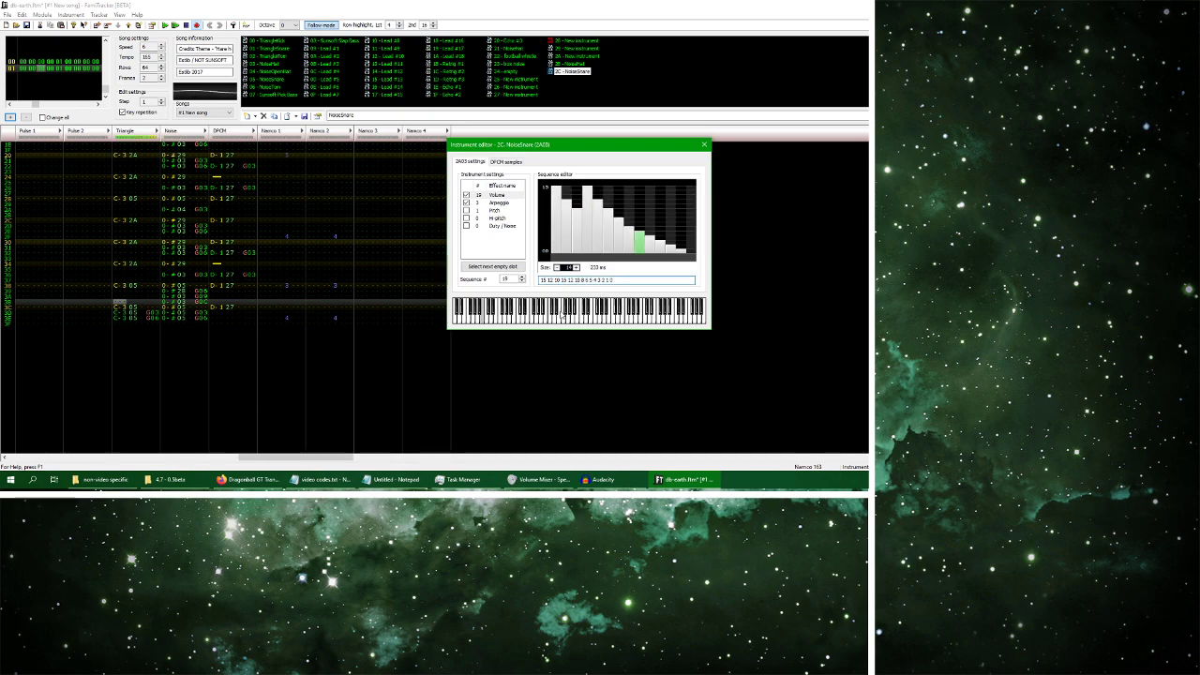
pyautogui.click(173, 312)
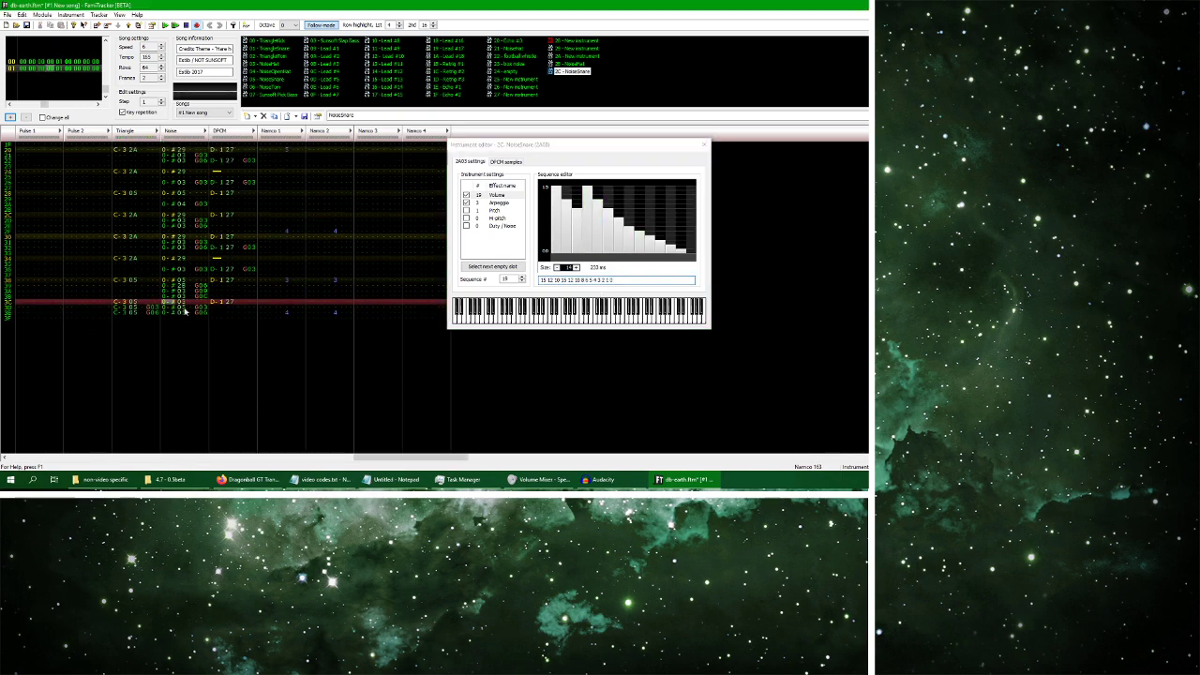
pyautogui.click(576, 323)
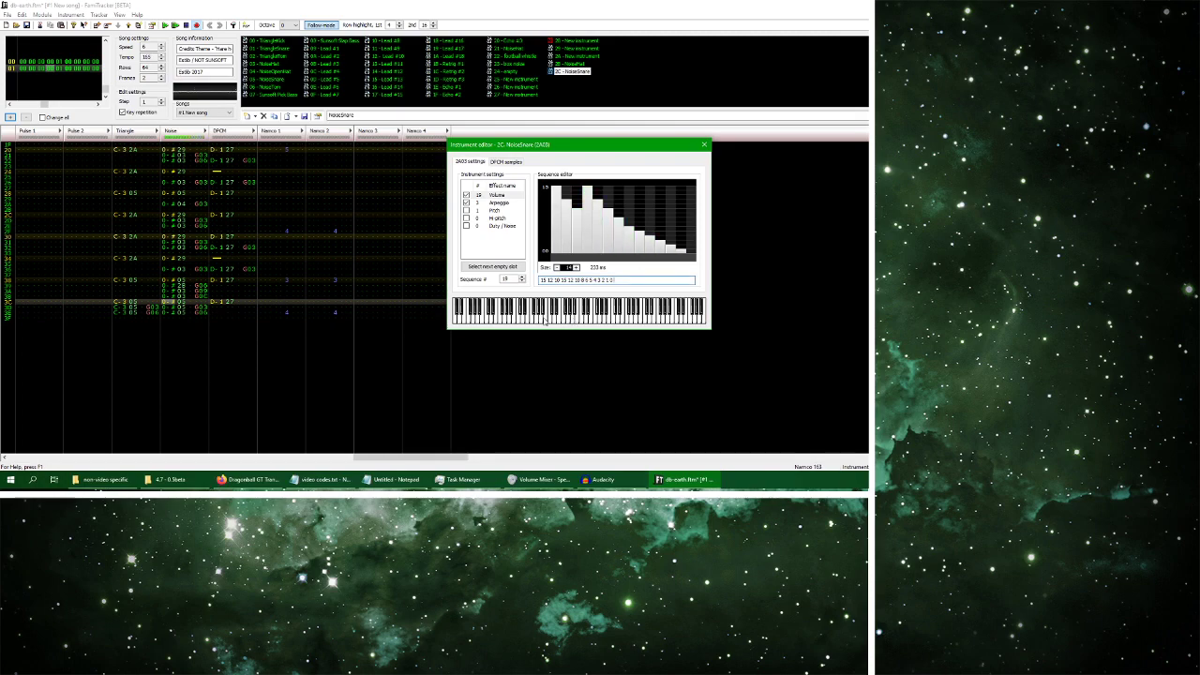
# Lower the third volume step of the cloned NoiseSnare to 7 and close its editor
pyautogui.click(578, 243)
pyautogui.click(575, 224)
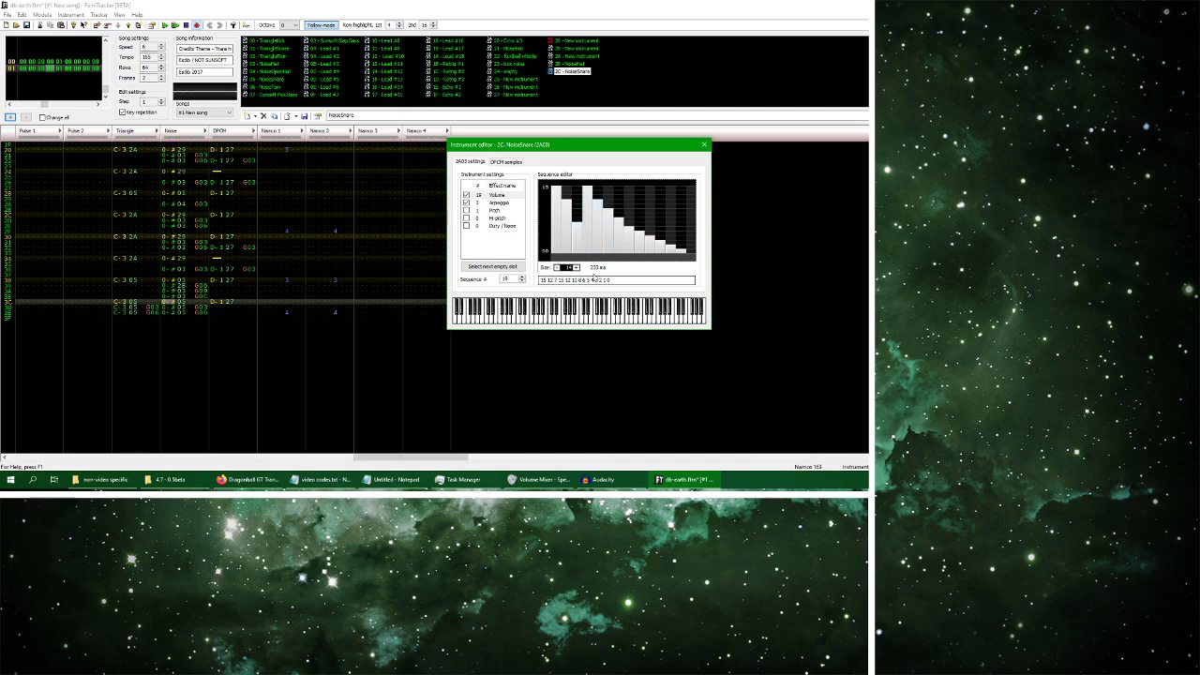
pyautogui.click(706, 146)
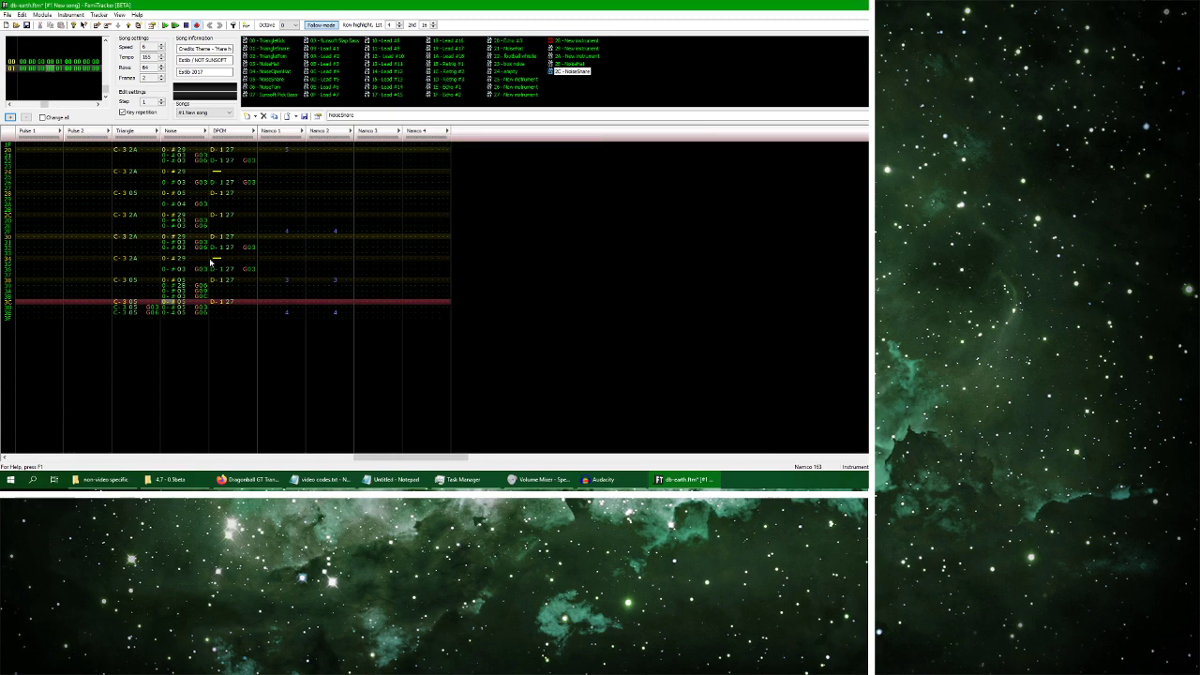
# Assign instrument 2C to the noise hit on row 3C and mute the DPCM channel
pyautogui.click(179, 304)
pyautogui.press('Down')
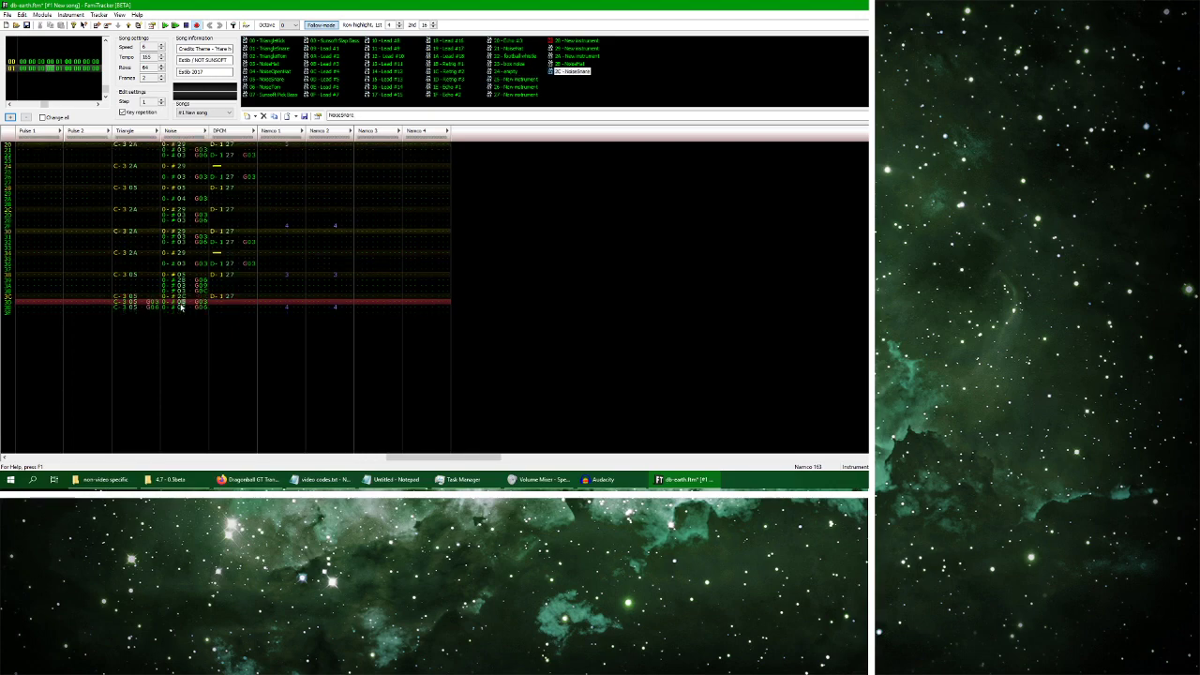
pyautogui.press('Up')
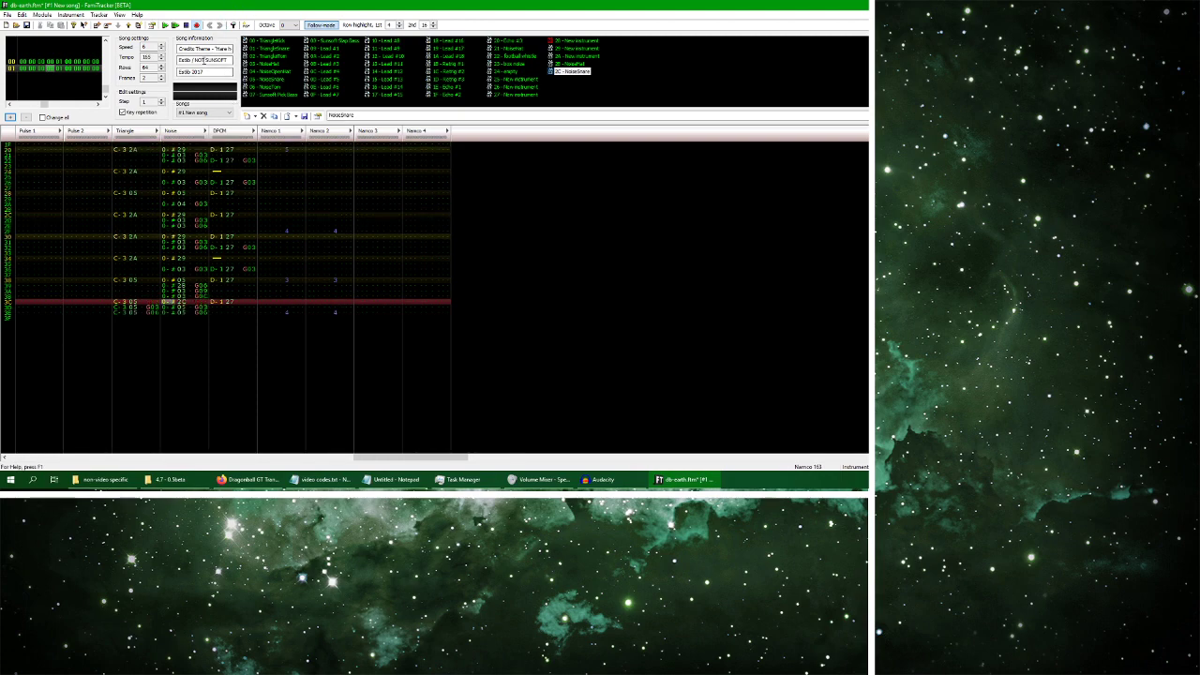
pyautogui.click(231, 132)
pyautogui.scroll(6, 237, 276)
pyautogui.scroll(-6, 237, 276)
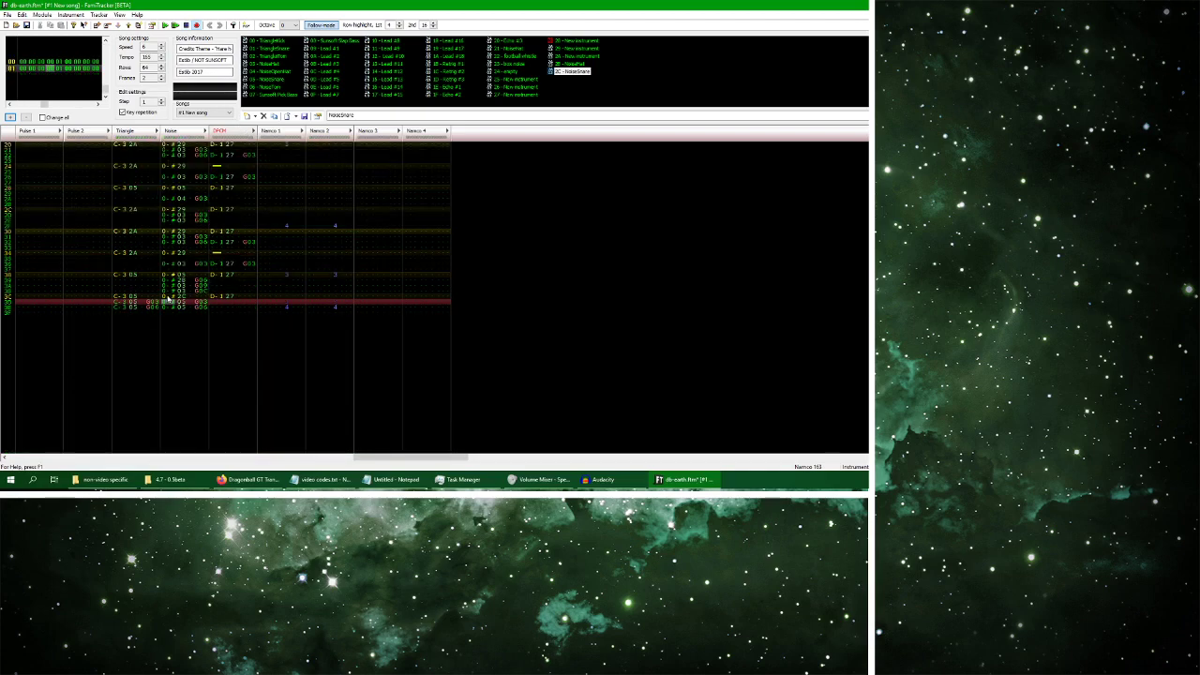
pyautogui.scroll(1, 173, 300)
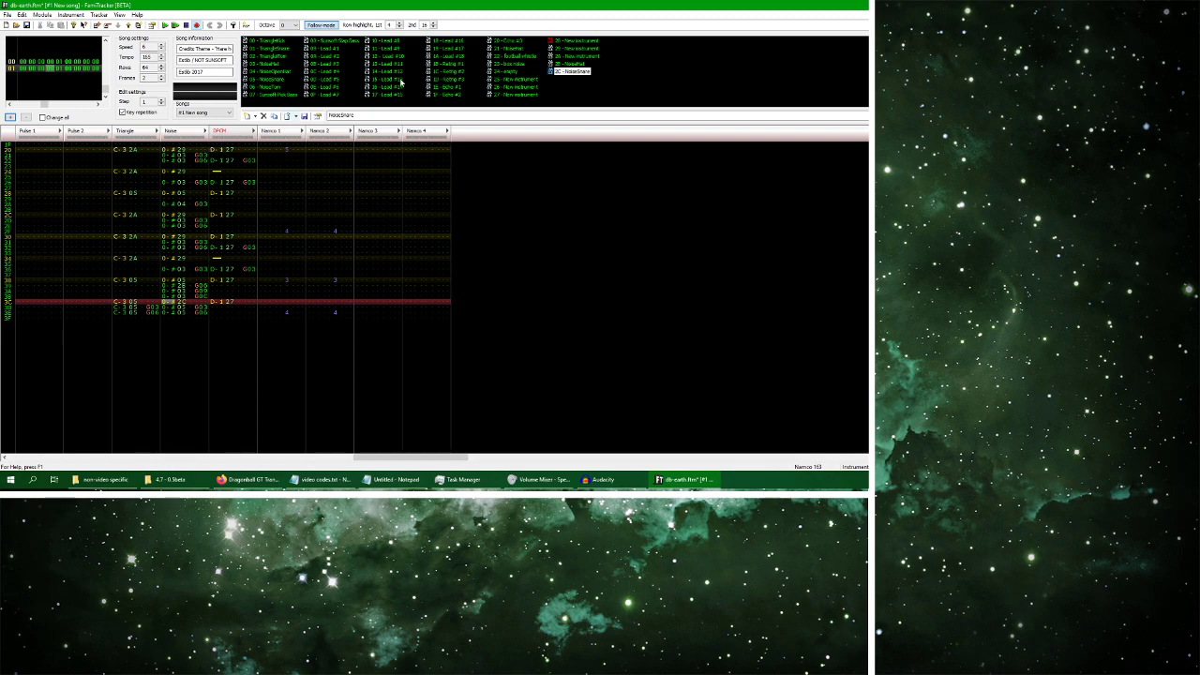
# Lower the cloned NoiseSnare's second and third volume steps to 10 and 5 and audition it
pyautogui.doubleClick(559, 73)
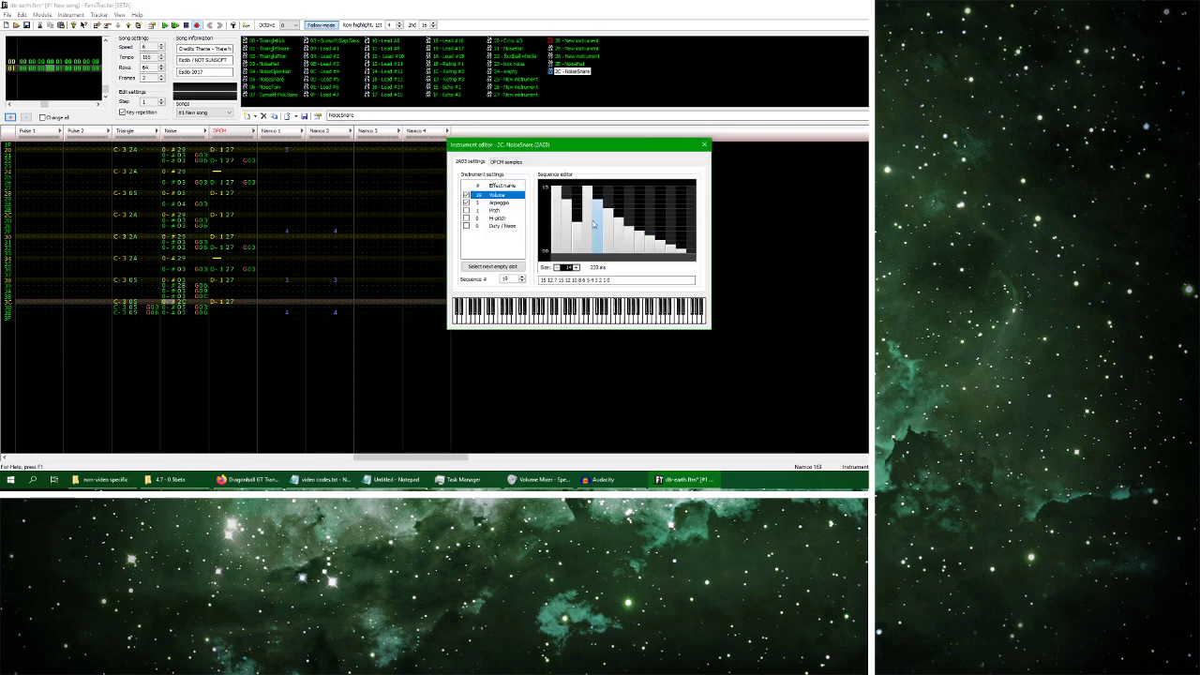
pyautogui.moveTo(566, 214); pyautogui.dragTo(576, 231)
pyautogui.click(542, 314)
pyautogui.click(500, 203)
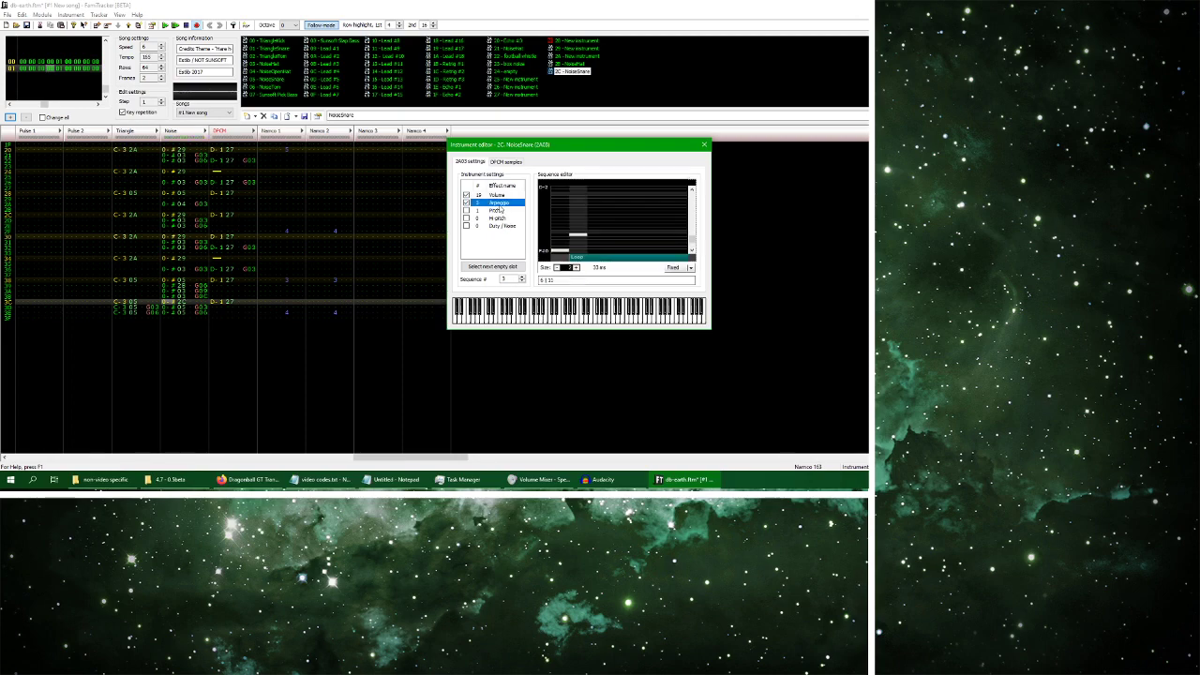
pyautogui.click(537, 319)
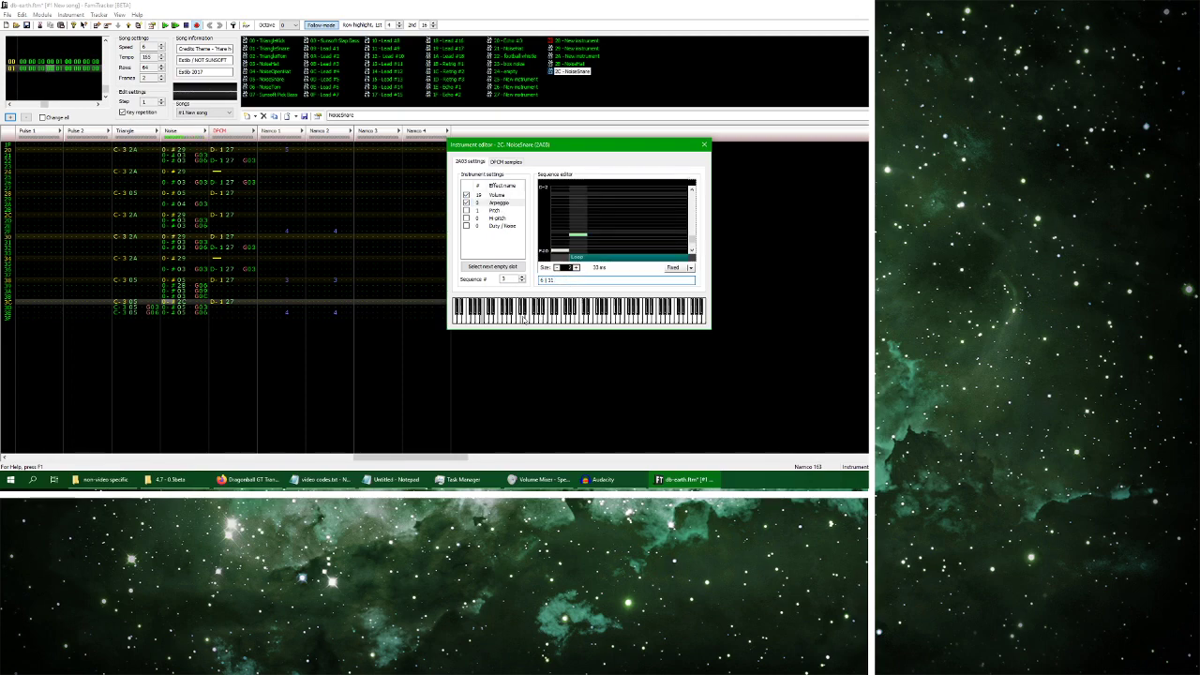
pyautogui.click(704, 144)
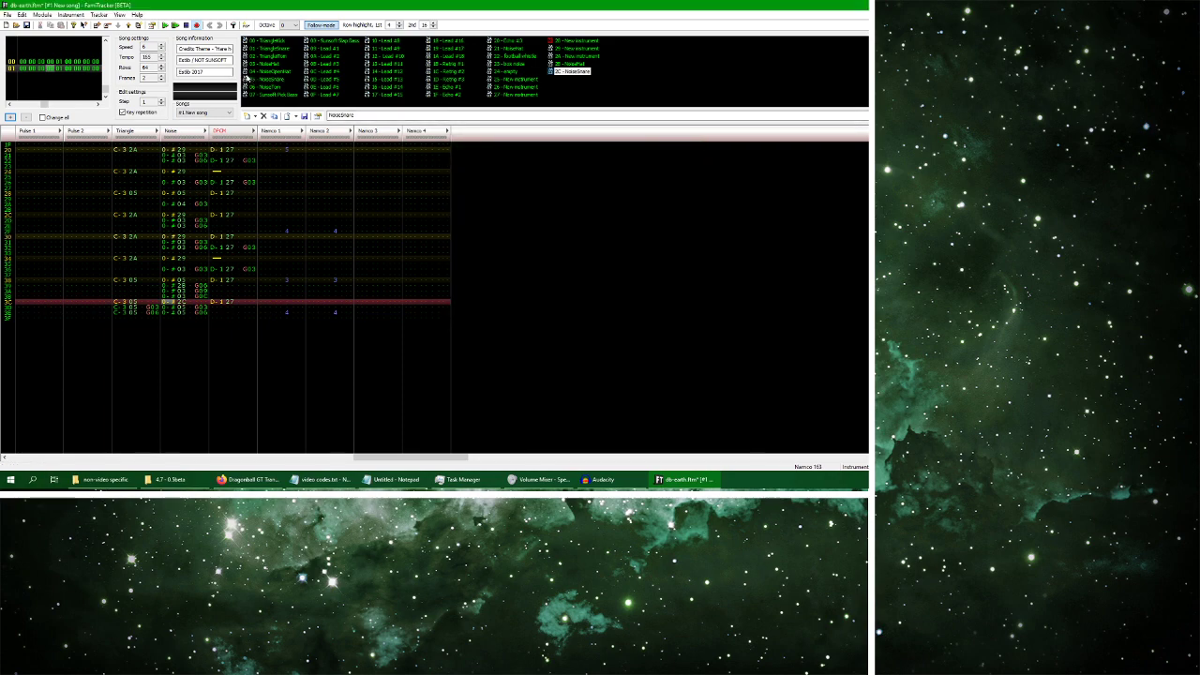
# Play back the song and examine the cloned NoiseSnare's volume and arpeggio sequences
pyautogui.click(165, 26)
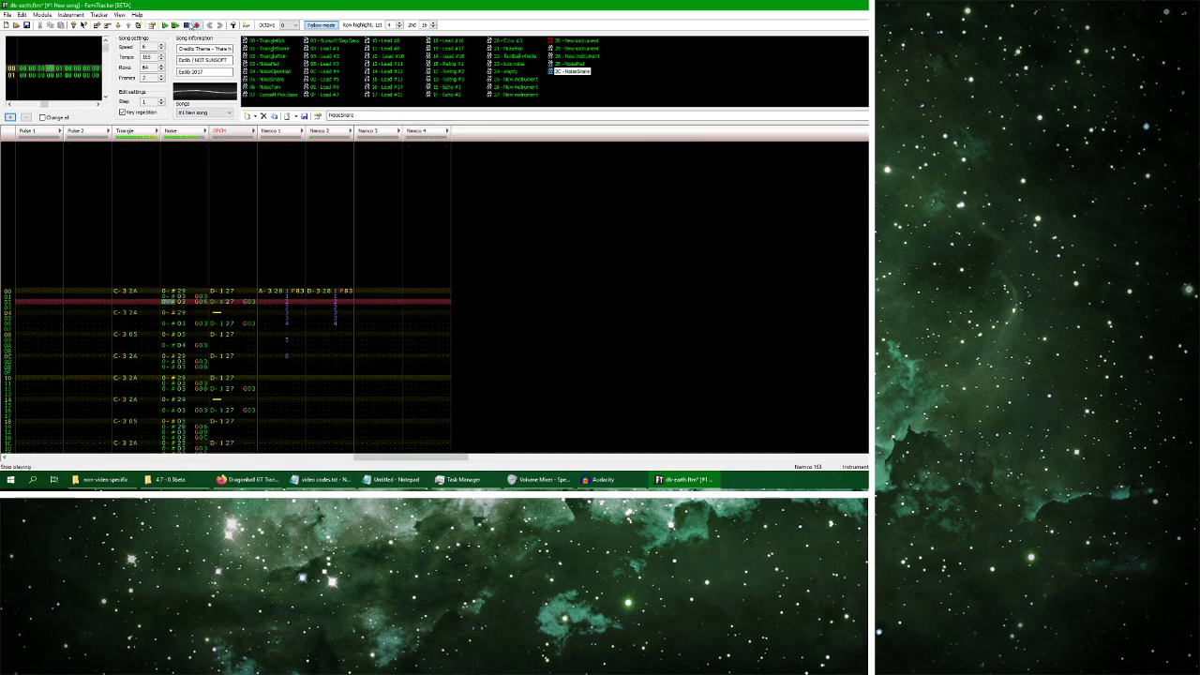
pyautogui.doubleClick(587, 73)
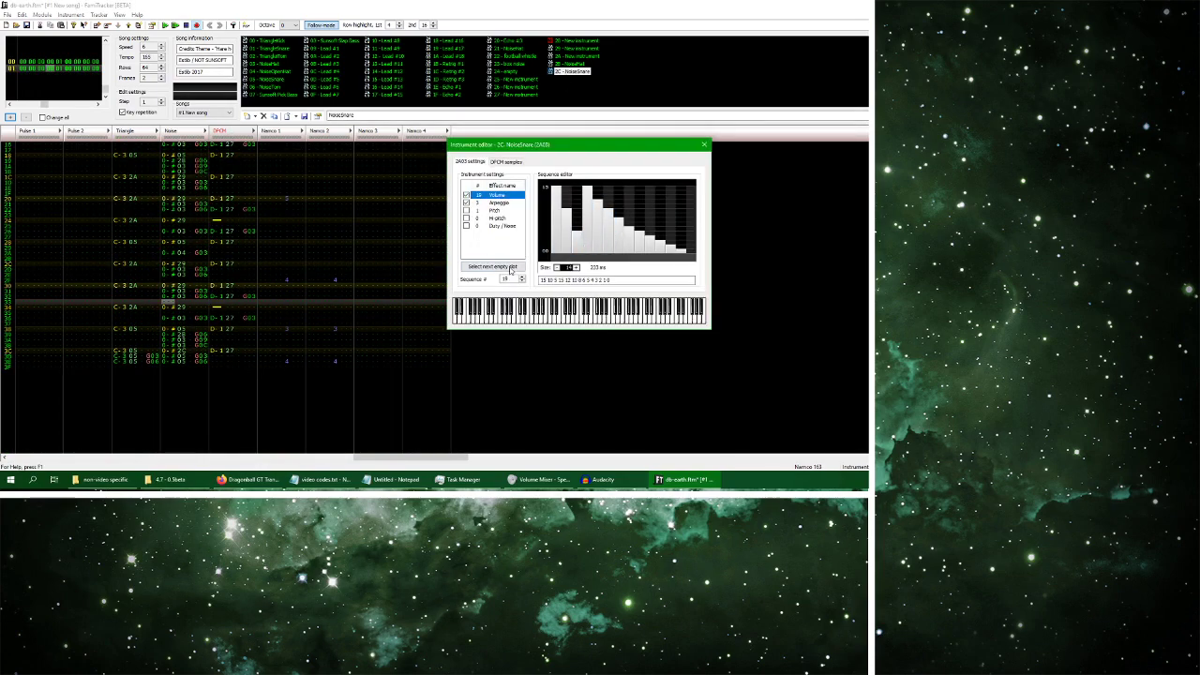
pyautogui.click(508, 203)
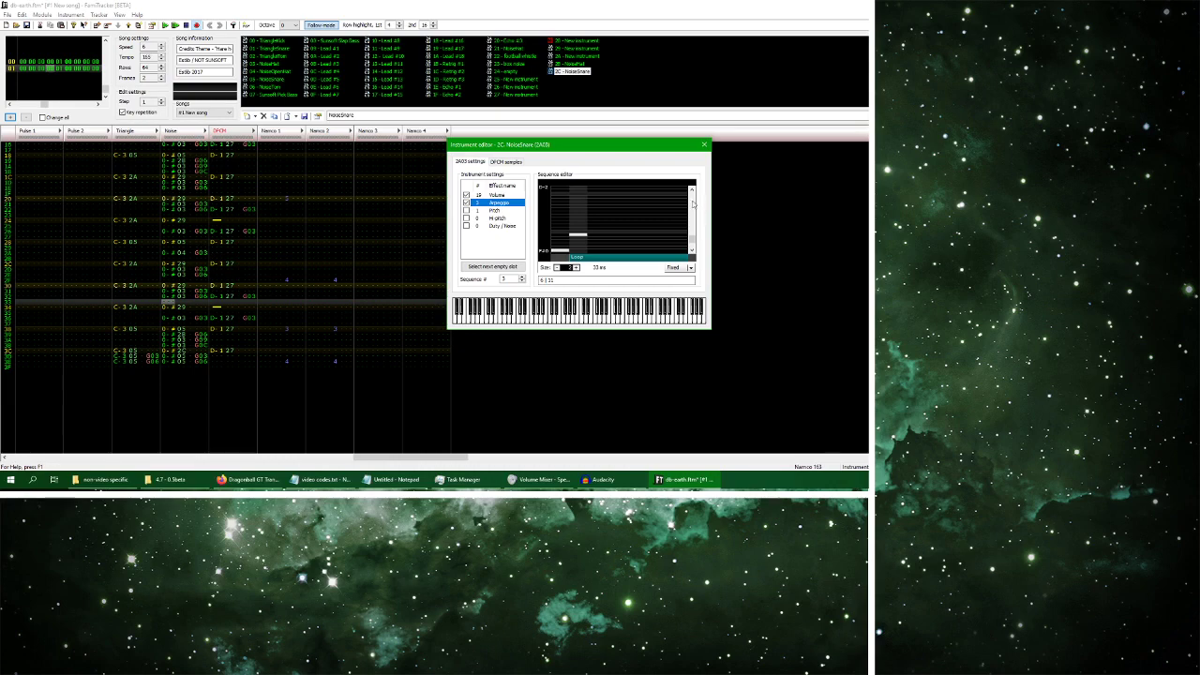
pyautogui.click(502, 196)
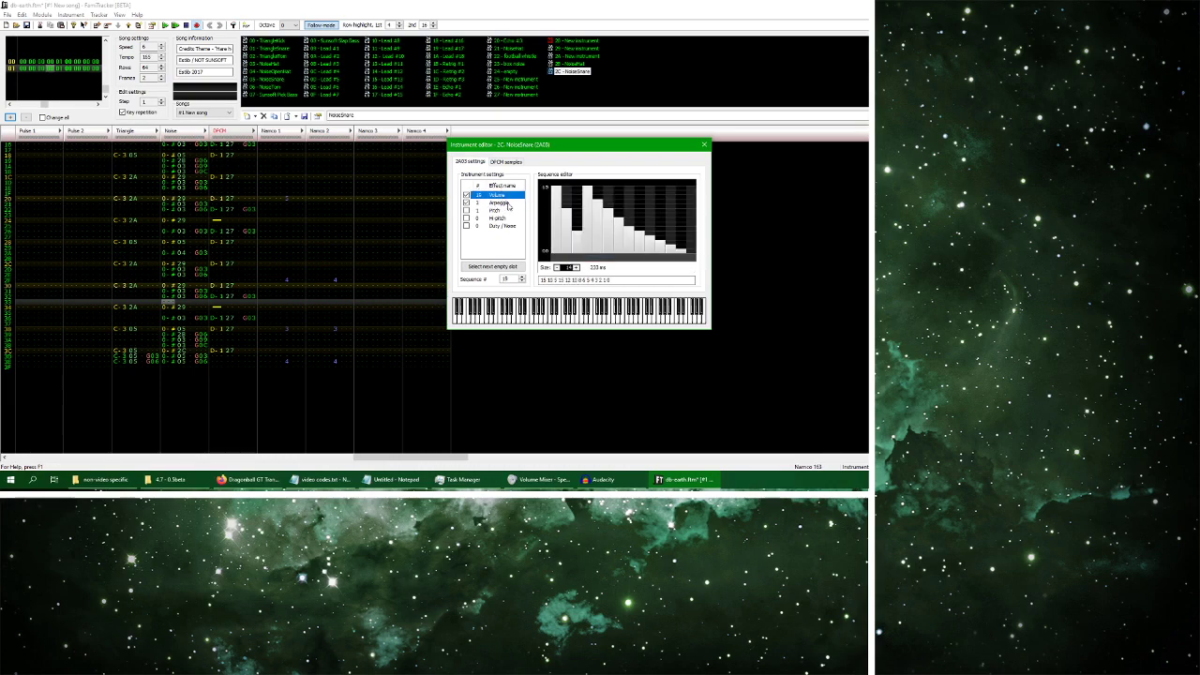
pyautogui.click(508, 203)
pyautogui.click(692, 250)
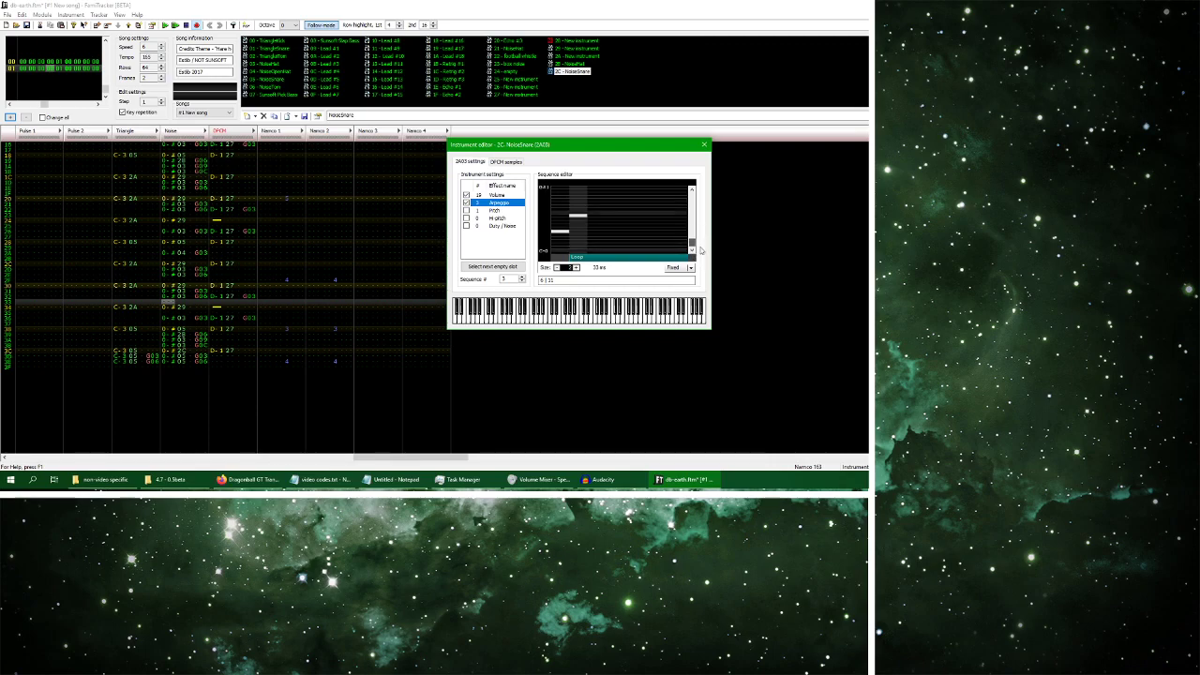
pyautogui.click(555, 313)
pyautogui.click(704, 144)
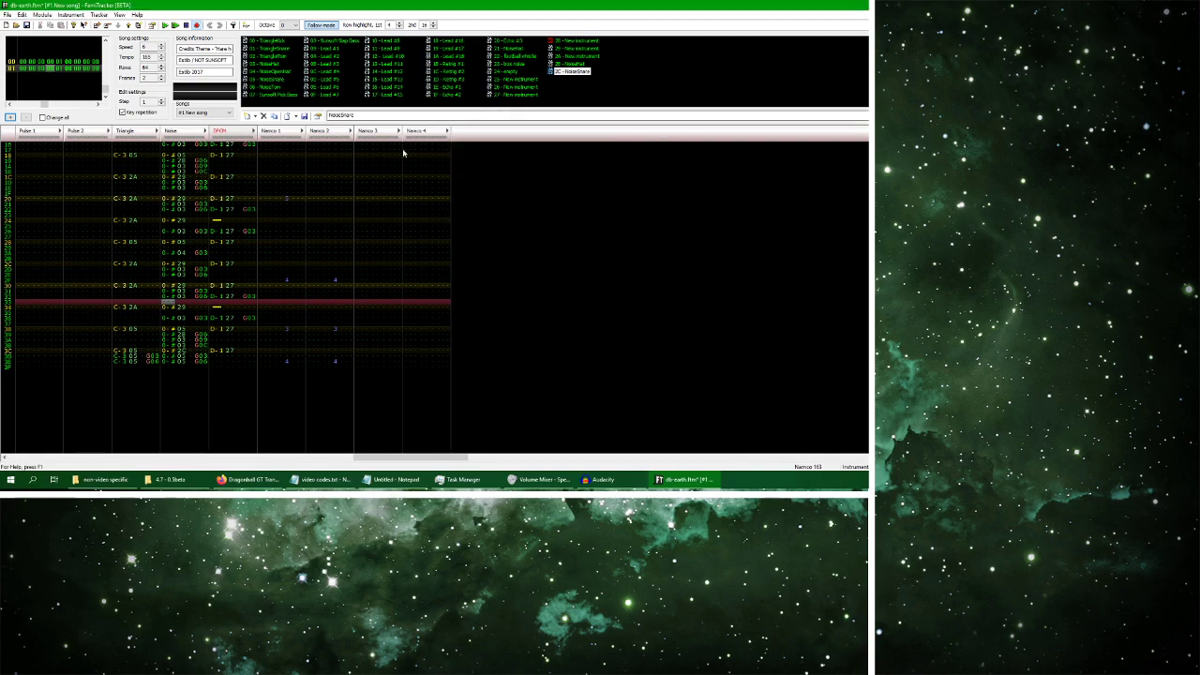
# Switch the triangle hits on rows 3C to 3E to instrument 01, TriangleSnare, and play them back
pyautogui.click(121, 353)
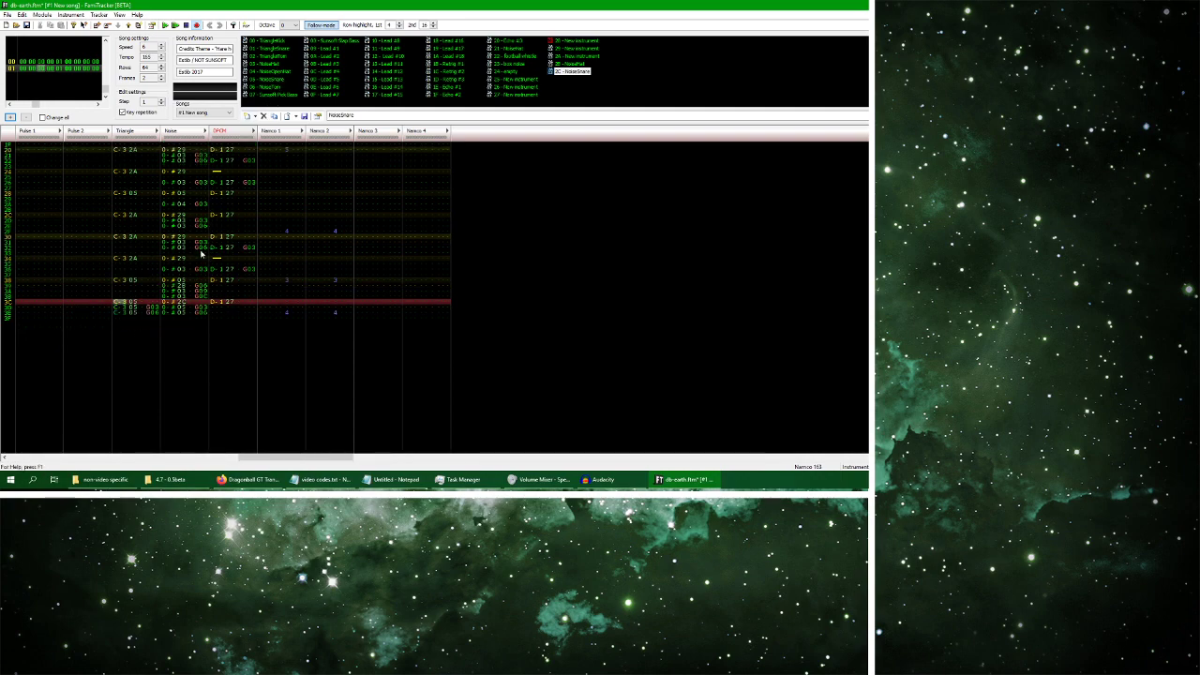
pyautogui.moveTo(119, 301); pyautogui.dragTo(130, 315)
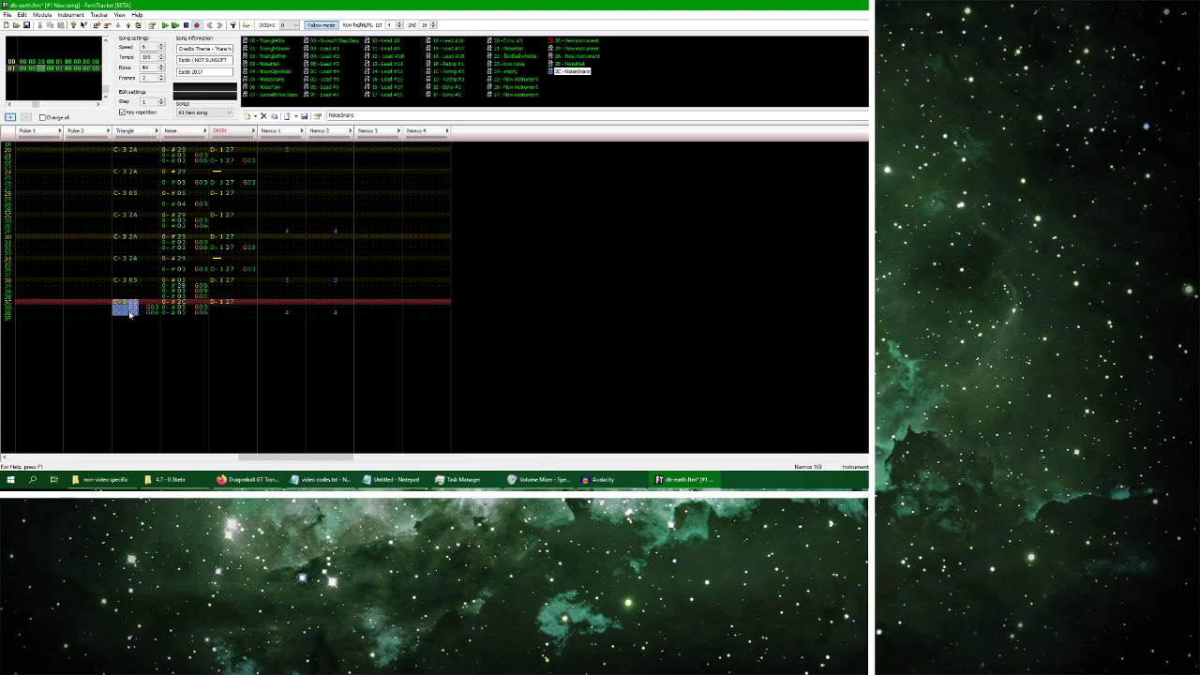
pyautogui.click(280, 49)
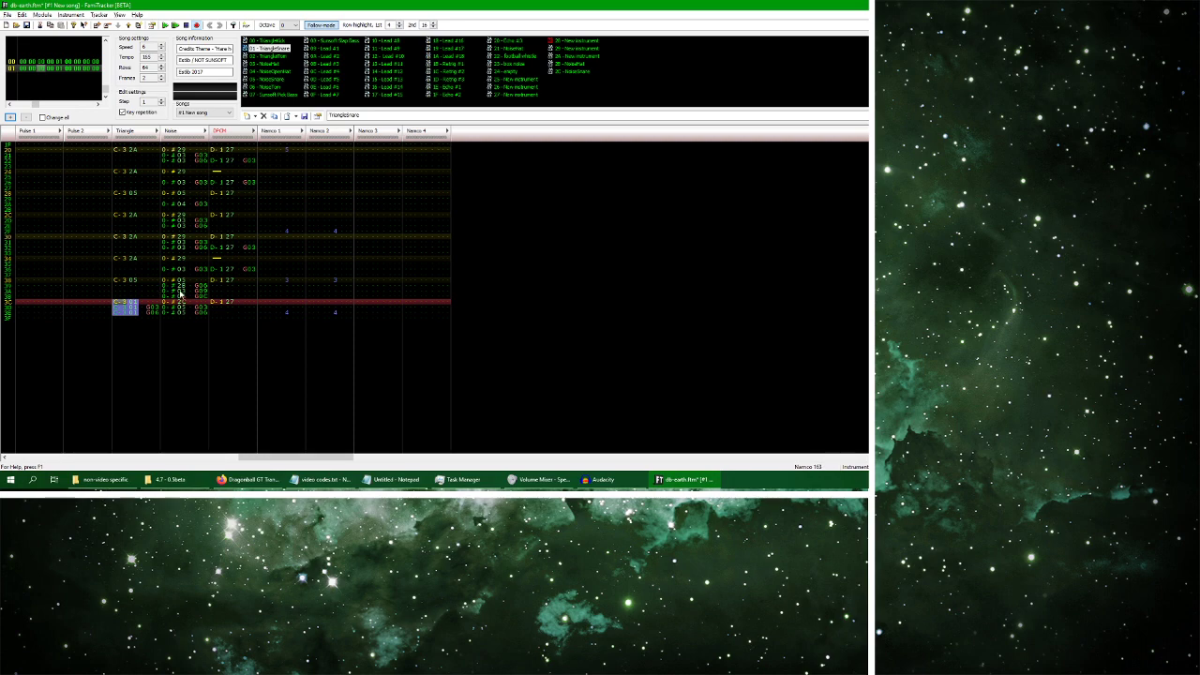
pyautogui.press('Return')
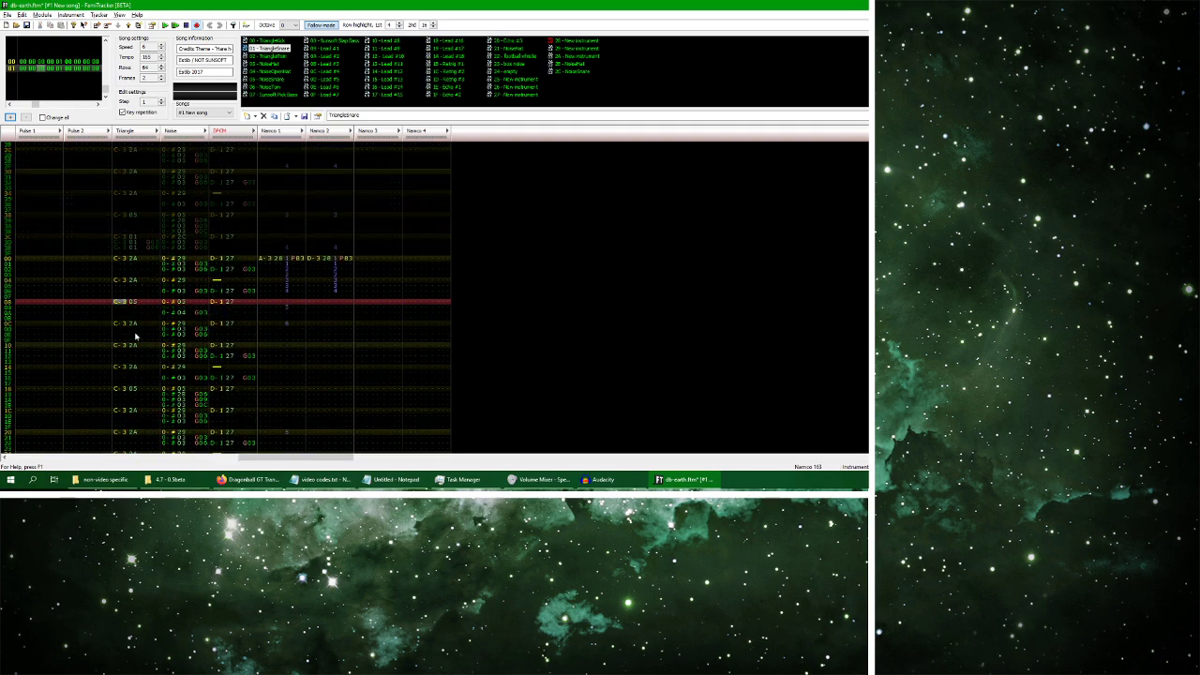
# Switch the triangle hits on rows 08, 18, 28 and 38 to instrument 01 and play the song back
pyautogui.hotkey('shift', 'Left')
pyautogui.moveTo(119, 390)
pyautogui.mouseDown()
pyautogui.moveTo(136, 393)
pyautogui.moveTo(119, 390)
pyautogui.mouseUp()
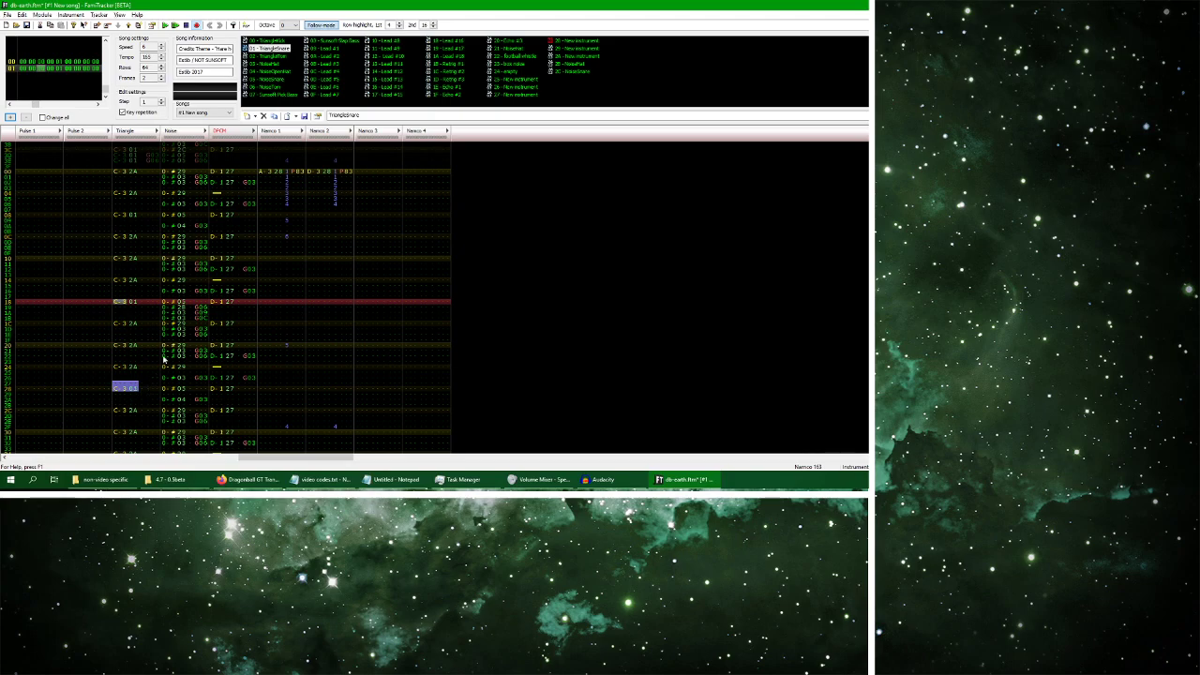
pyautogui.click(164, 24)
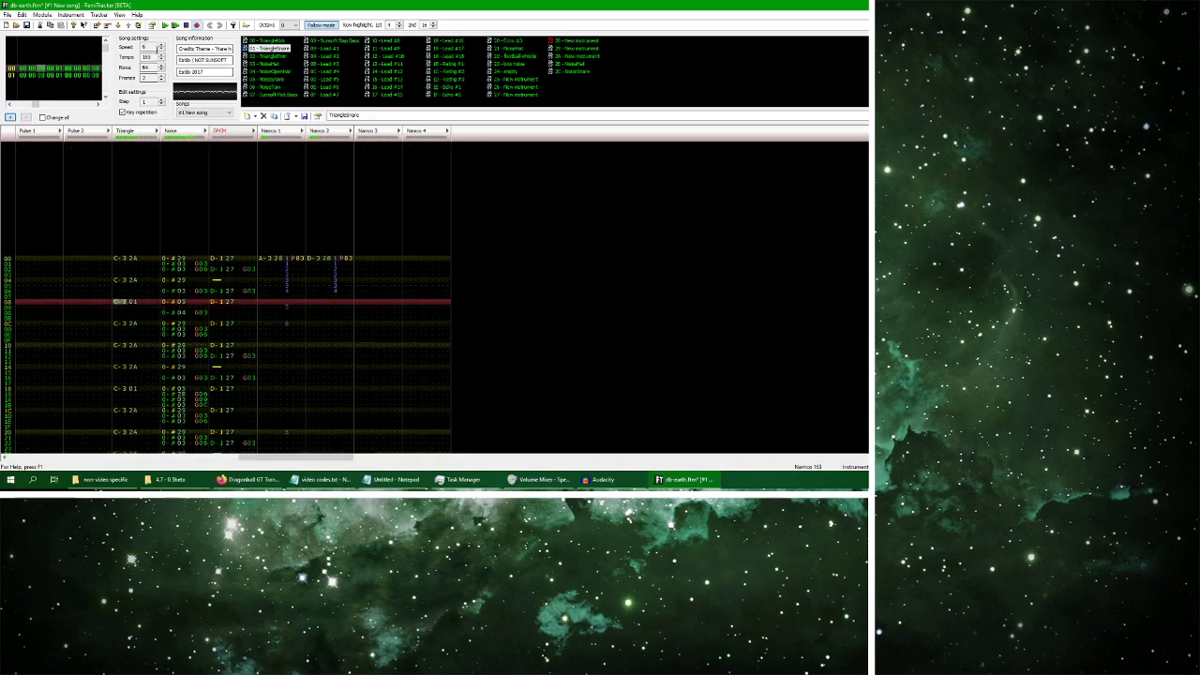
pyautogui.click(188, 25)
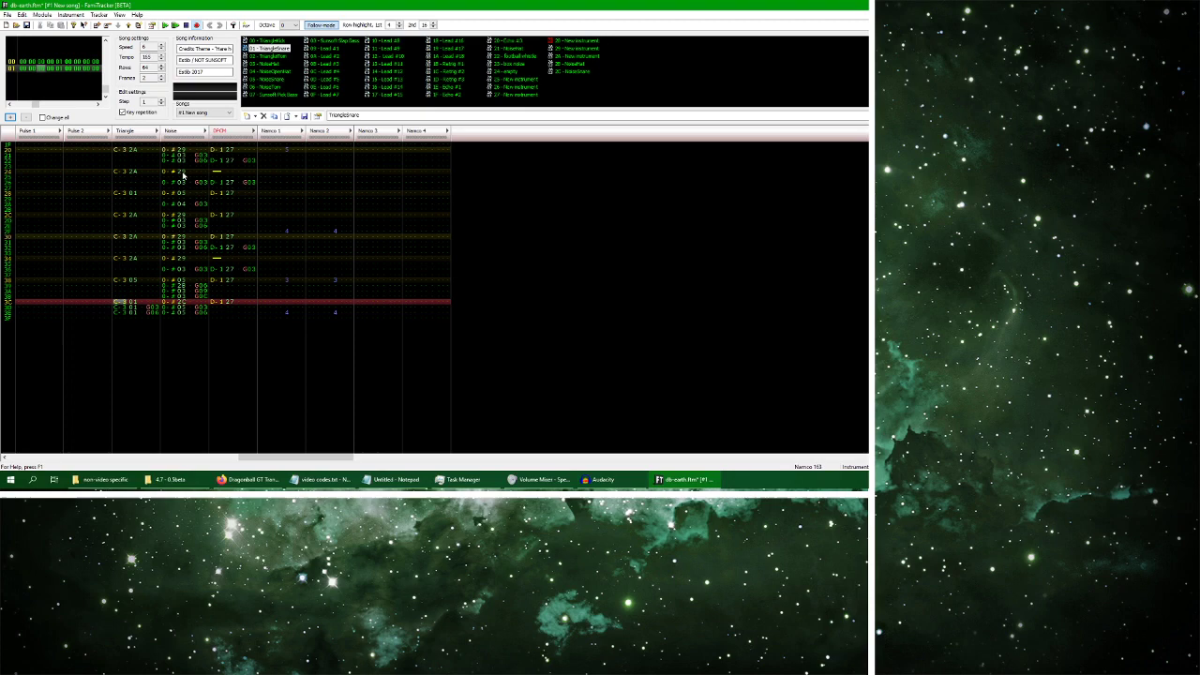
pyautogui.click(119, 281)
pyautogui.moveTo(119, 301); pyautogui.dragTo(131, 305)
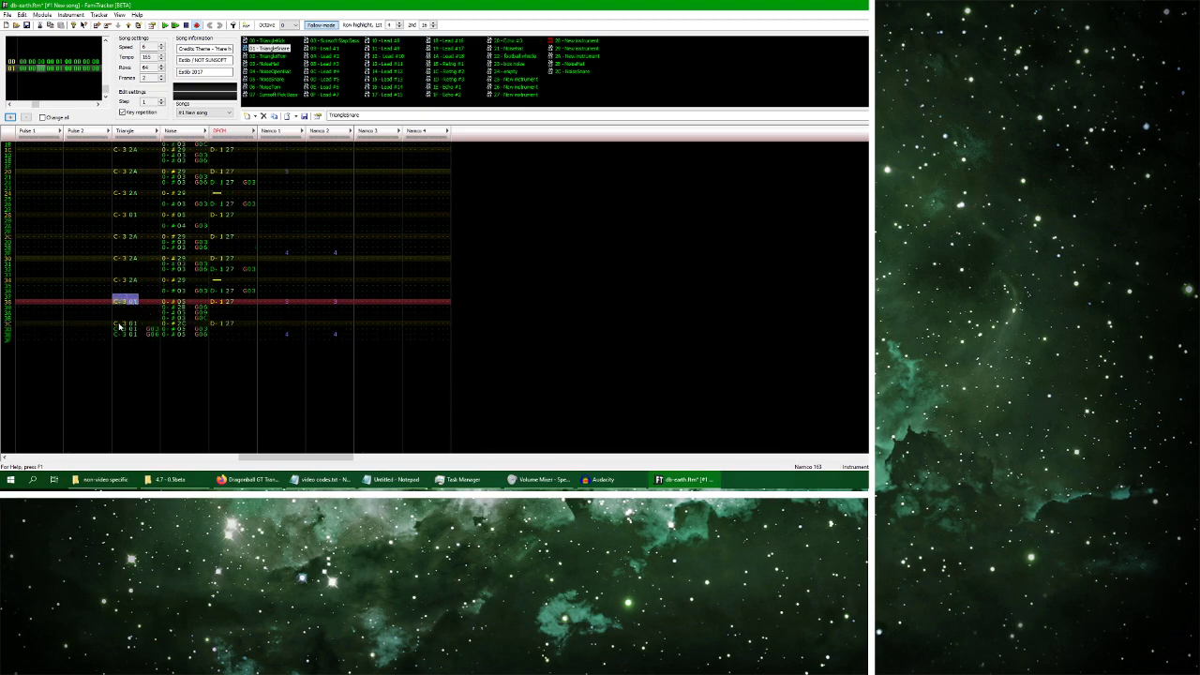
# Clone the TriangleSnare instrument and open the copy for editing
pyautogui.click(119, 325)
pyautogui.rightClick(276, 48)
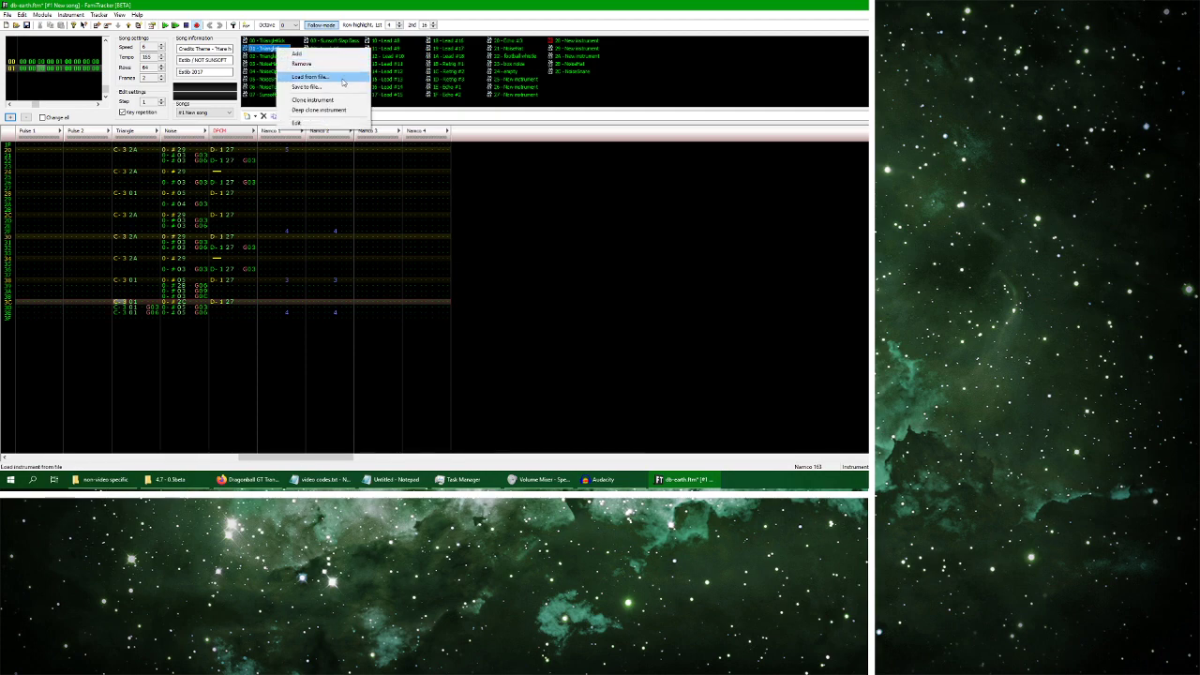
pyautogui.click(324, 100)
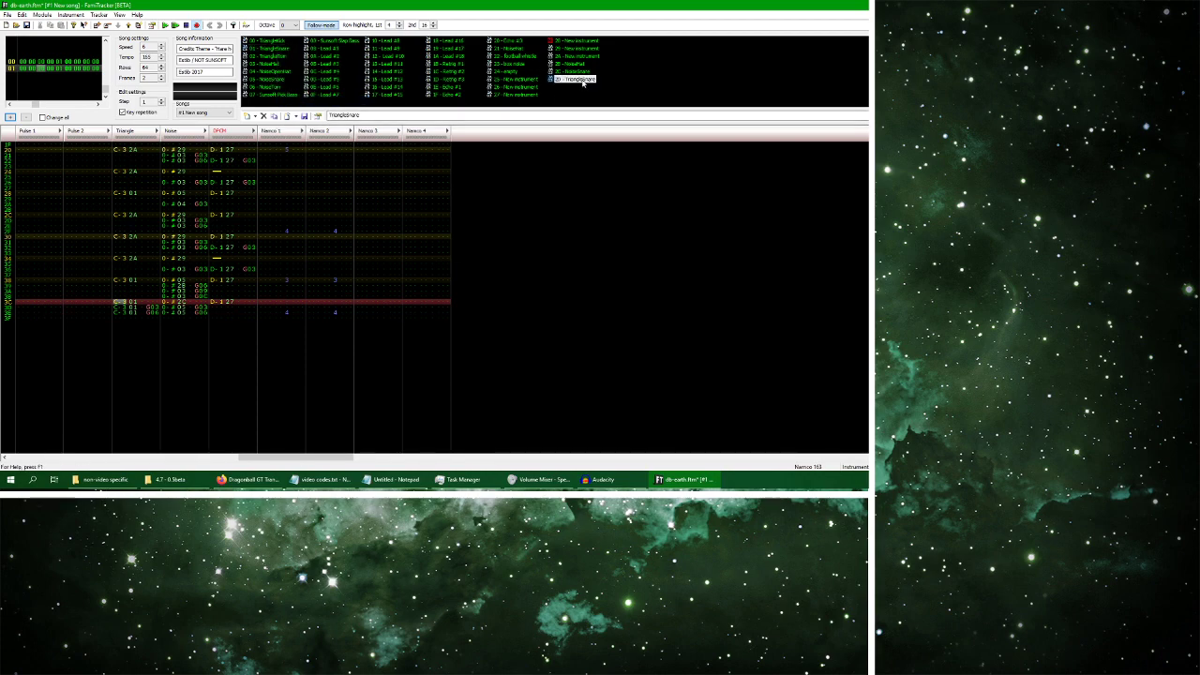
pyautogui.doubleClick(582, 81)
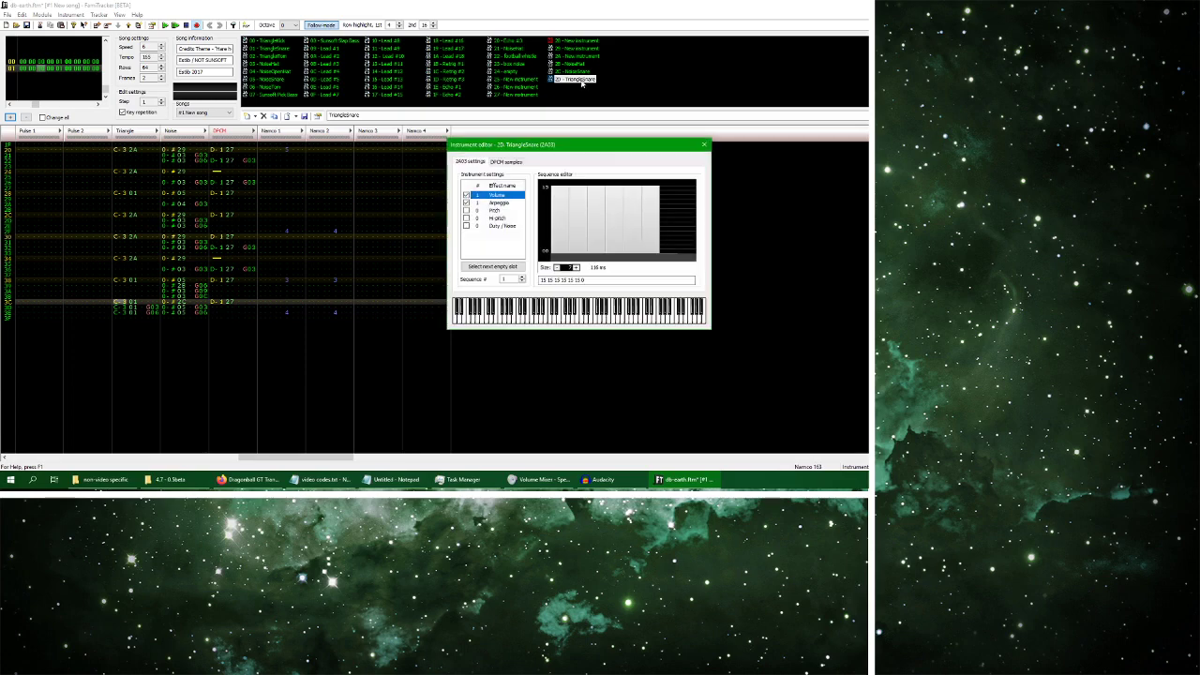
pyautogui.click(498, 202)
pyautogui.moveTo(691, 219); pyautogui.dragTo(691, 224)
pyautogui.doubleClick(583, 279)
pyautogui.hotkey('ctrl', 'c')
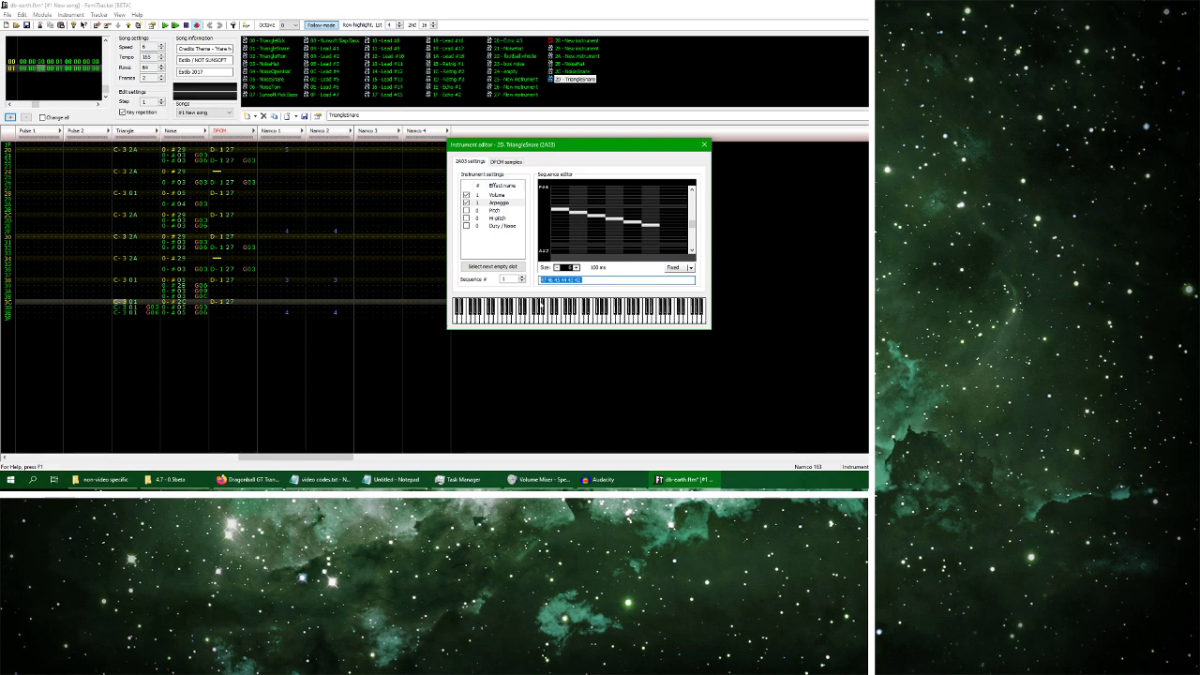
pyautogui.click(562, 280)
pyautogui.hotkey('ctrl', 'v')
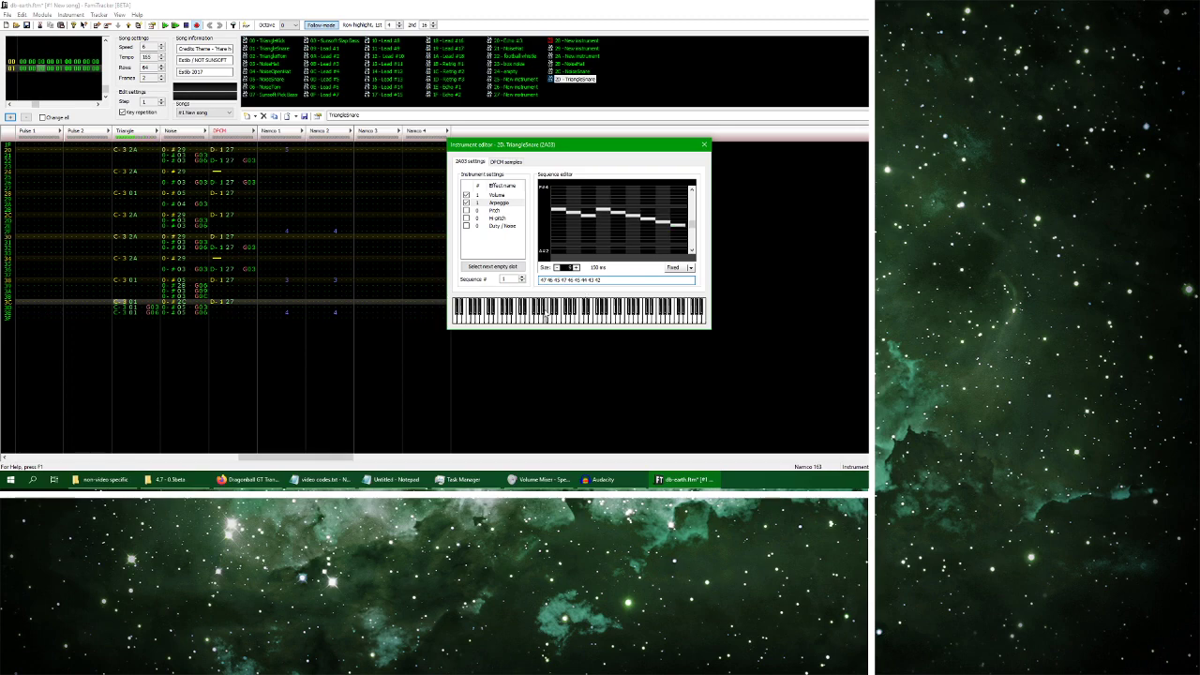
pyautogui.click(704, 147)
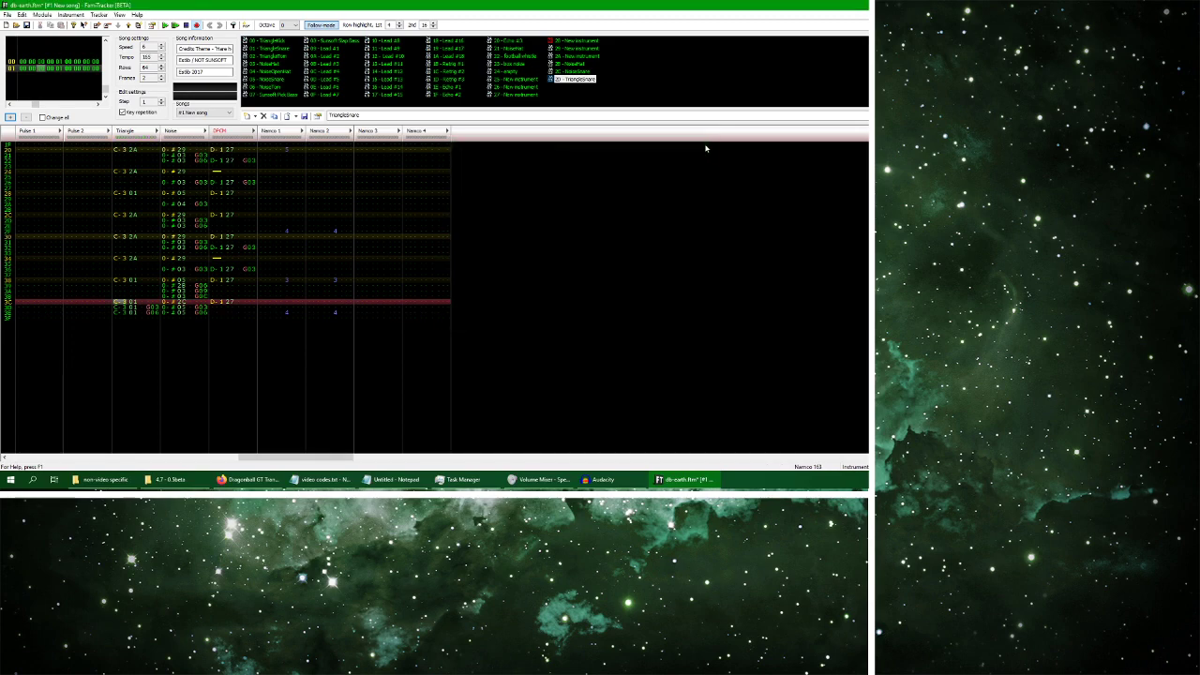
# Assign instrument 2D to the triangle hit on row 3C and play back the fill
pyautogui.click(132, 302)
pyautogui.write('2d')
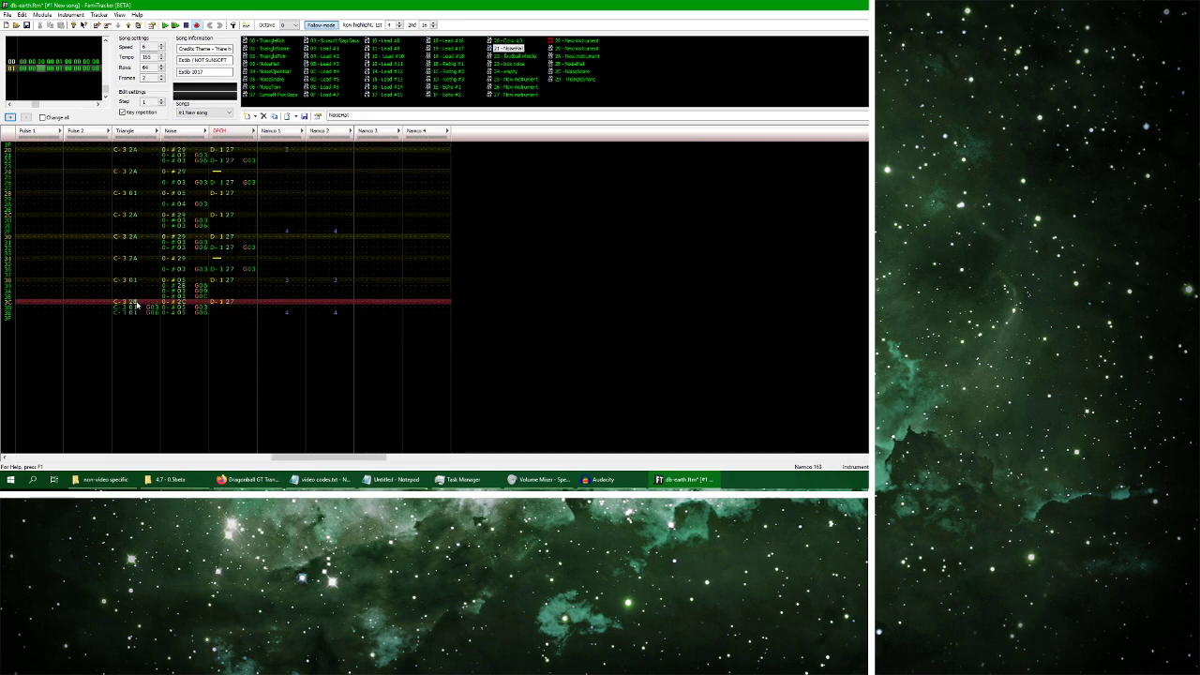
pyautogui.click(167, 25)
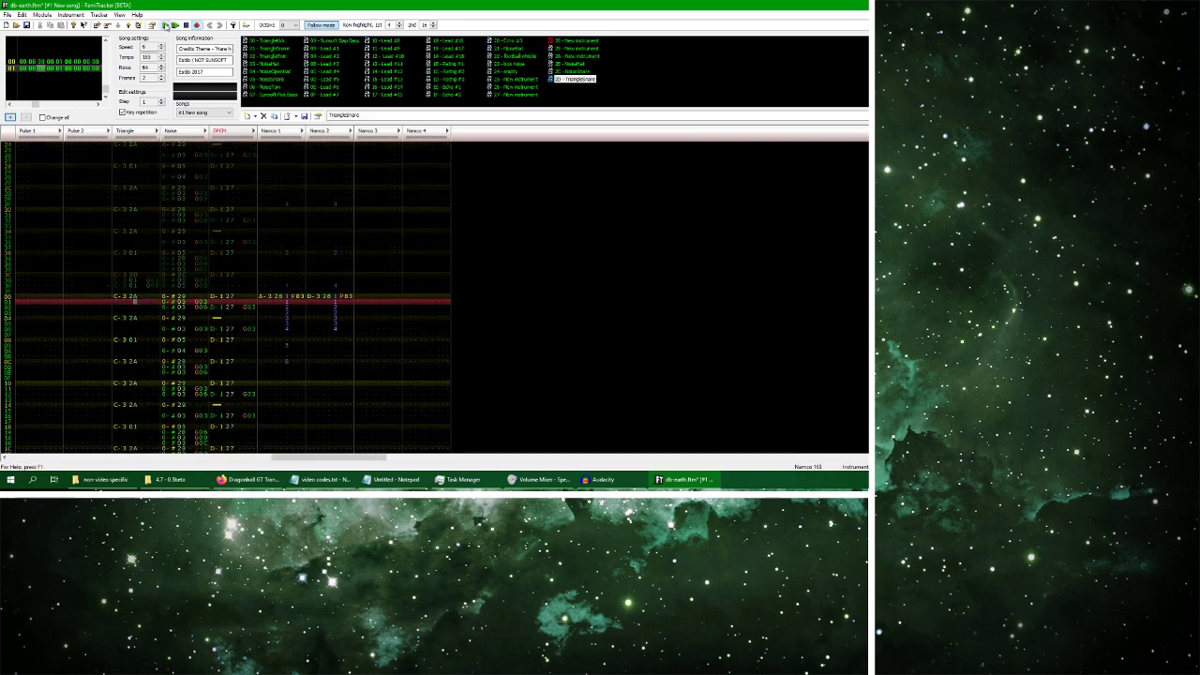
pyautogui.click(187, 25)
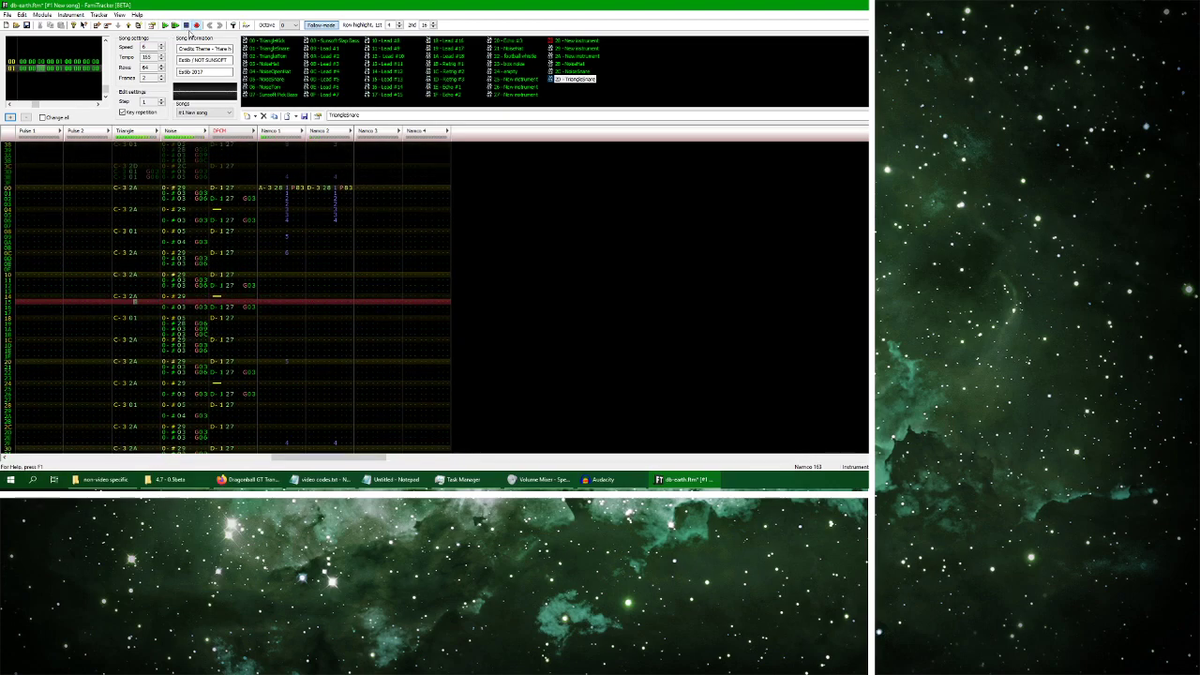
pyautogui.doubleClick(576, 80)
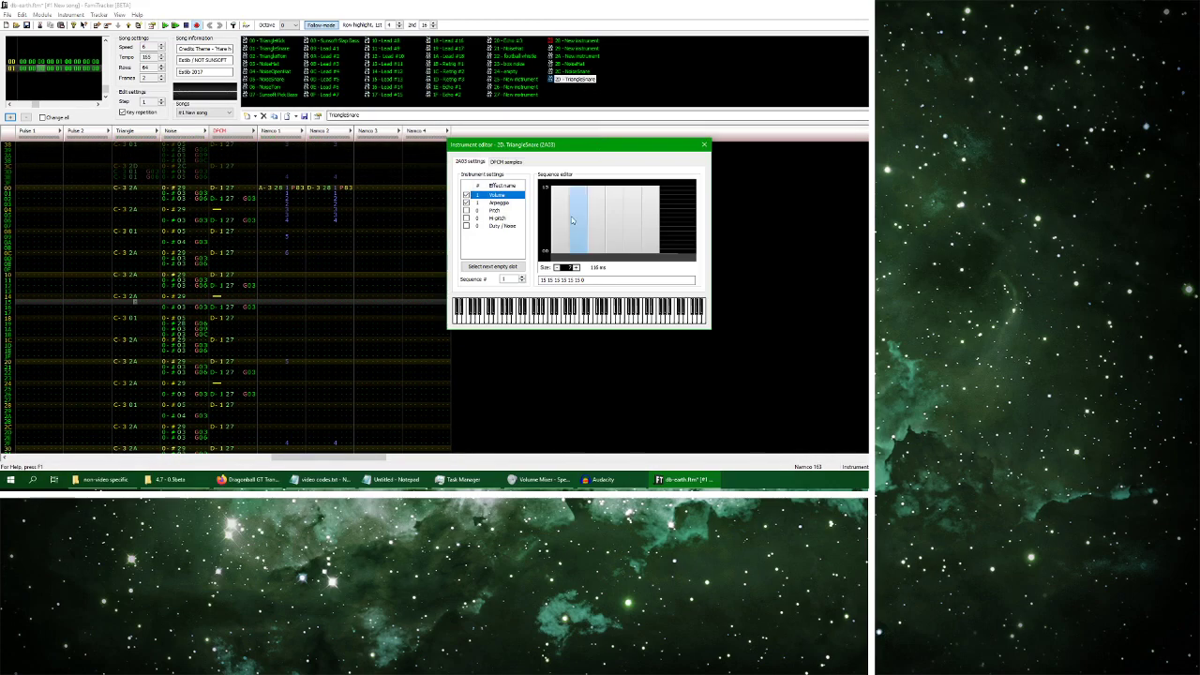
pyautogui.click(501, 202)
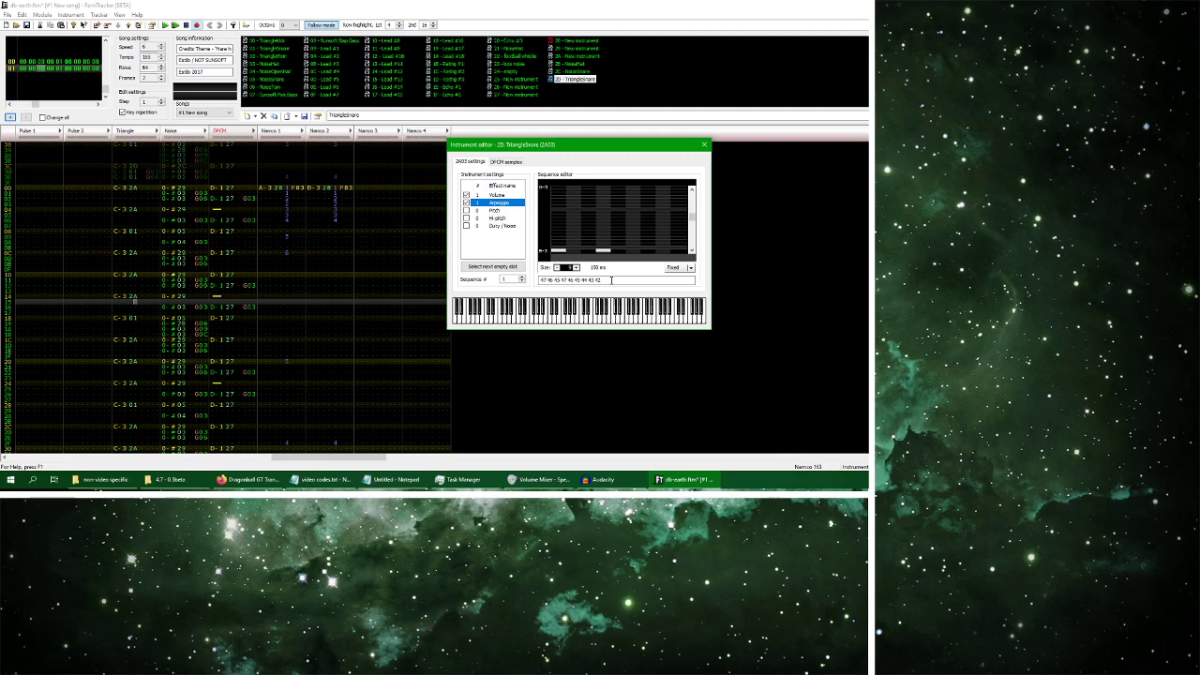
pyautogui.moveTo(692, 279); pyautogui.dragTo(480, 291)
pyautogui.hotkey('ctrl', 'c')
pyautogui.write('47 46 45 44 43 42')
pyautogui.press('Return')
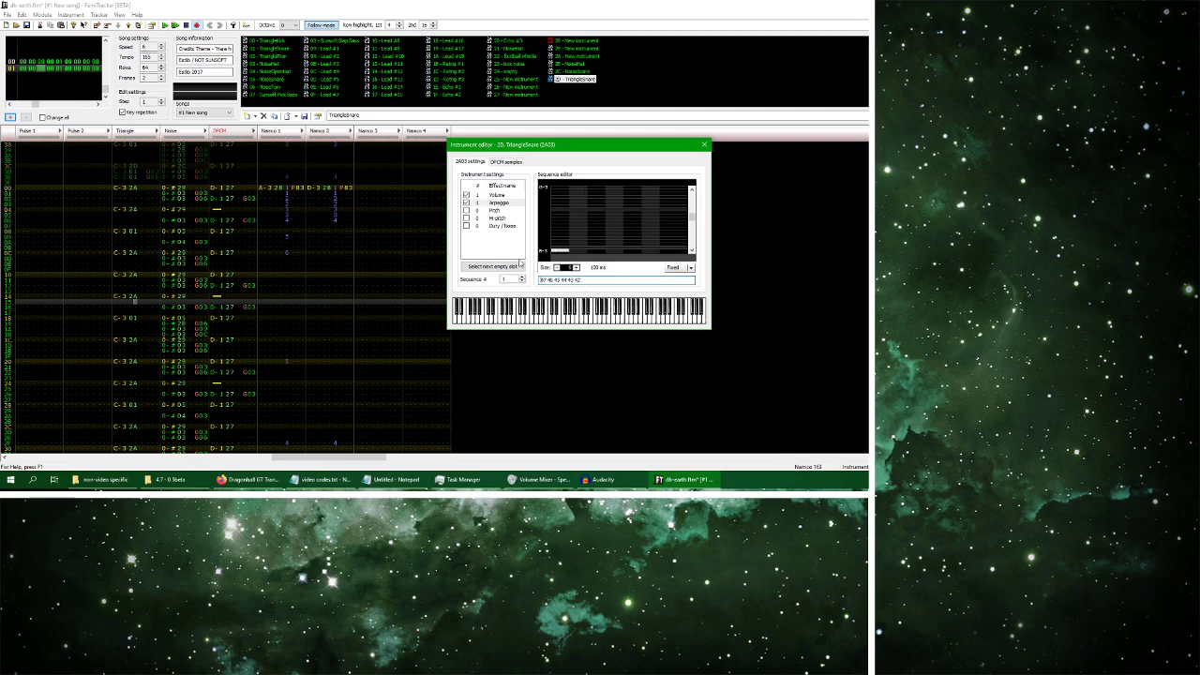
pyautogui.click(520, 264)
pyautogui.click(580, 280)
pyautogui.hotkey('ctrl', 'v')
pyautogui.press('Return')
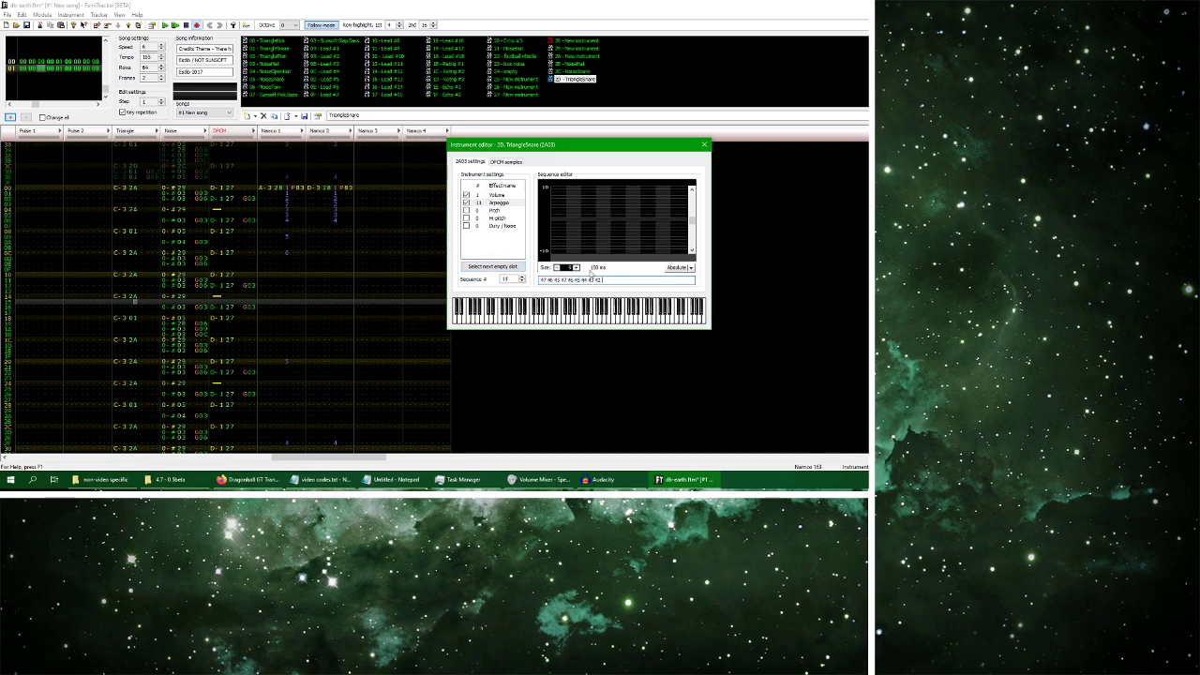
pyautogui.press('z')
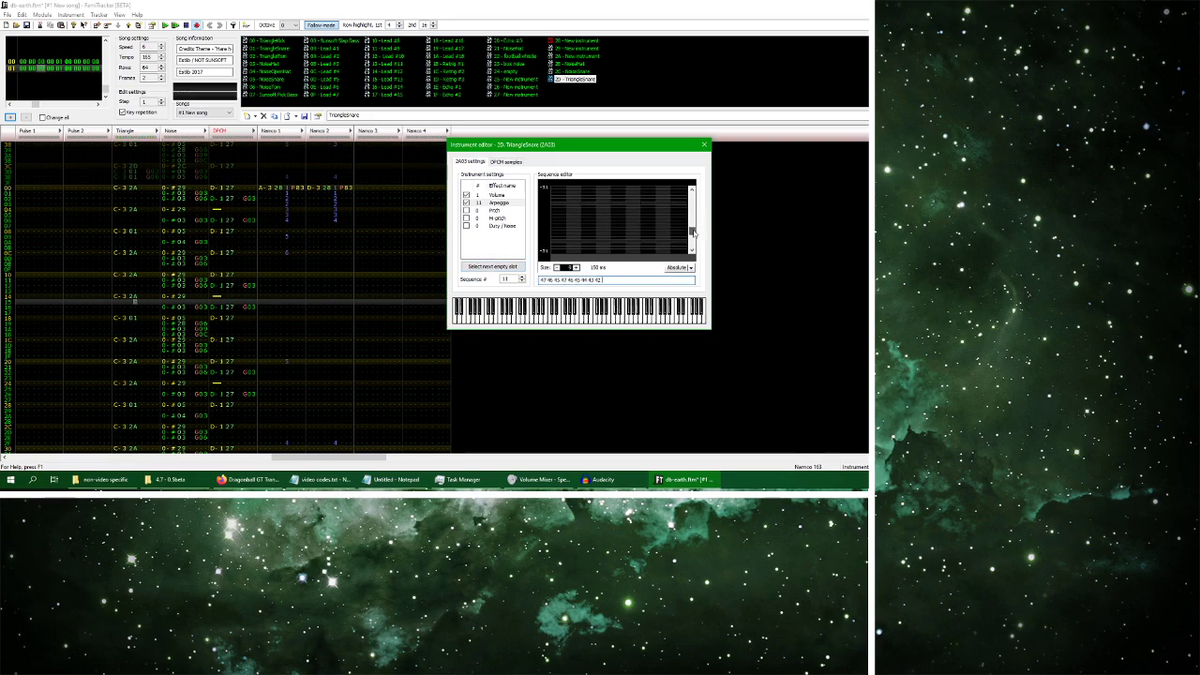
pyautogui.click(686, 267)
pyautogui.click(689, 288)
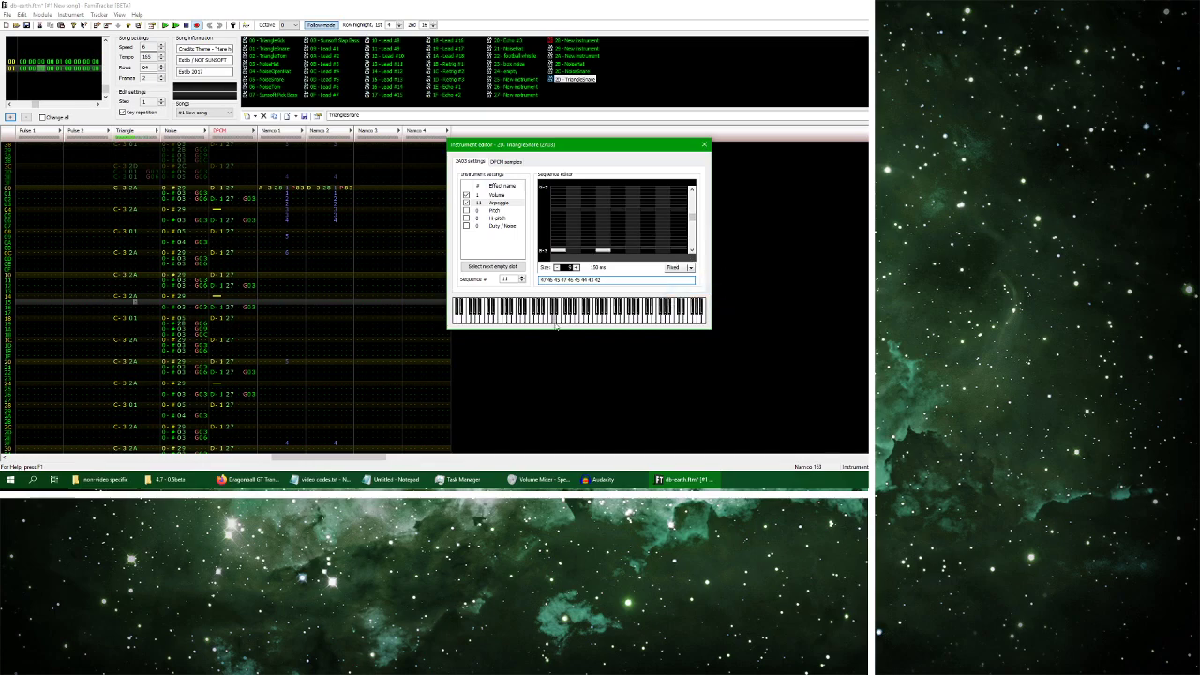
pyautogui.click(703, 146)
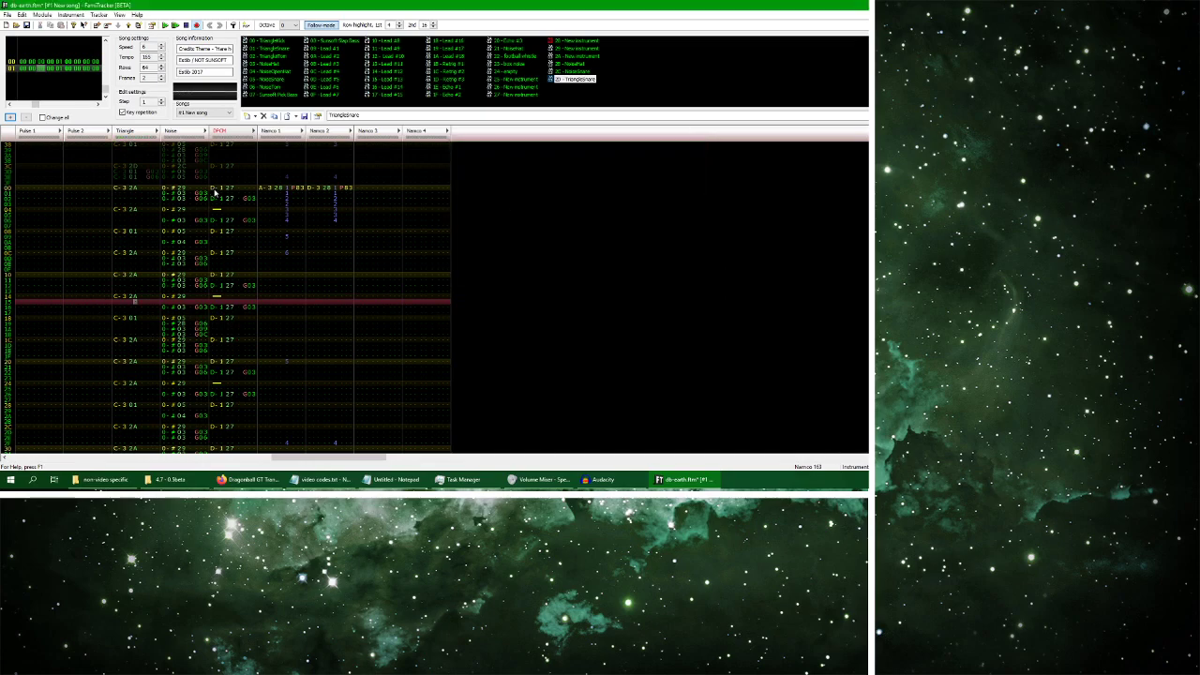
# Play back the fill, unmute the DPCM channel and listen to the ending with all drums
pyautogui.click(164, 26)
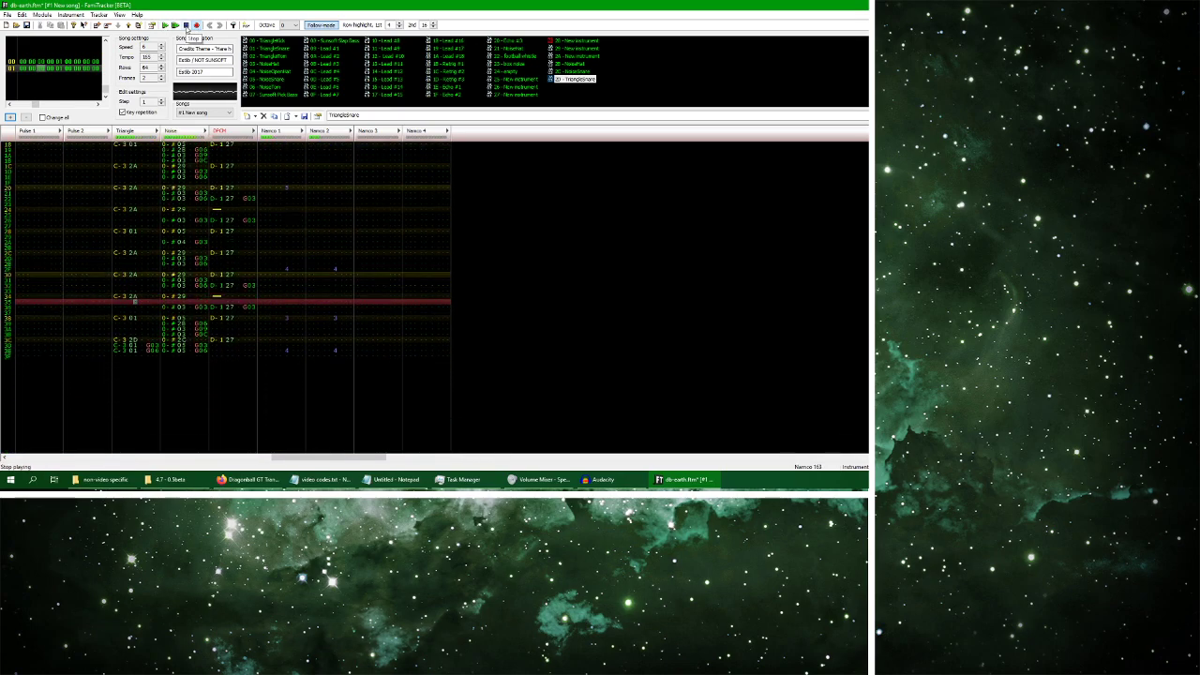
pyautogui.click(187, 26)
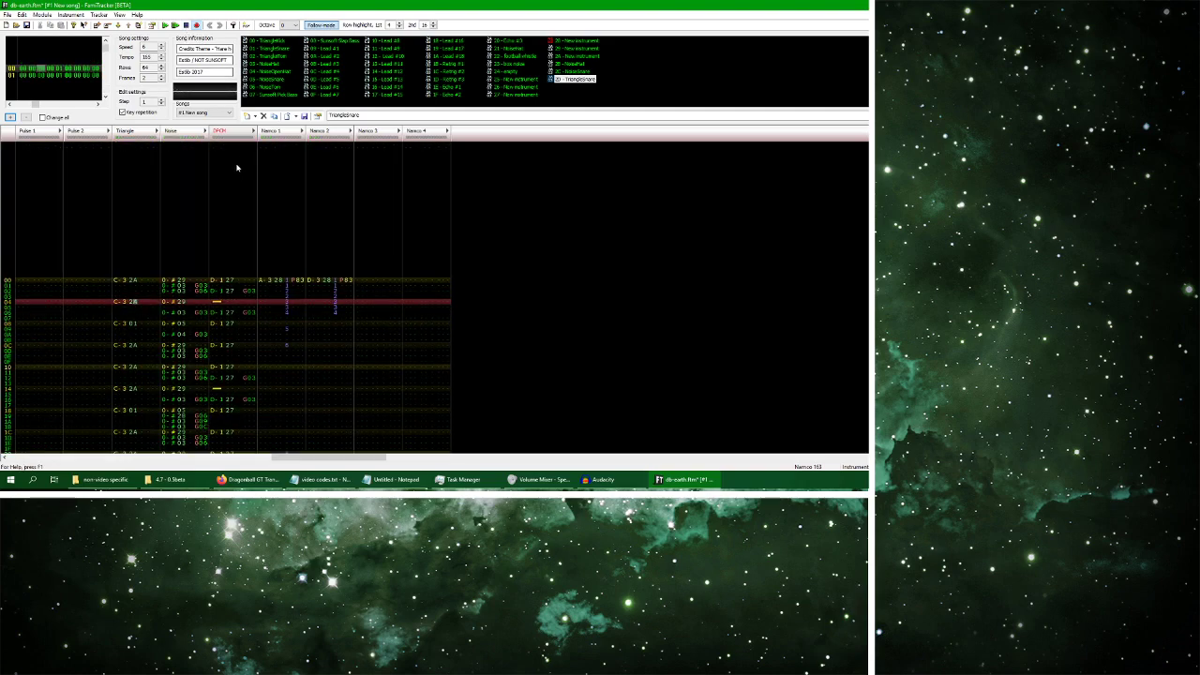
pyautogui.scroll(-13, 310, 258)
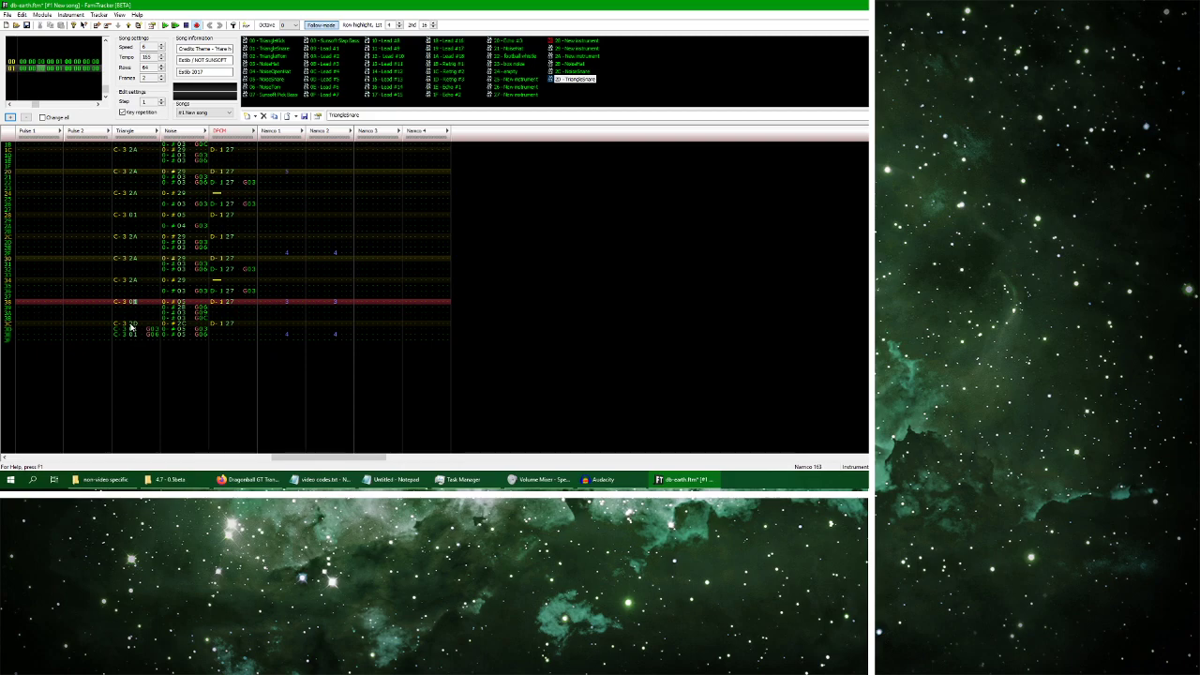
pyautogui.click(219, 138)
pyautogui.click(165, 24)
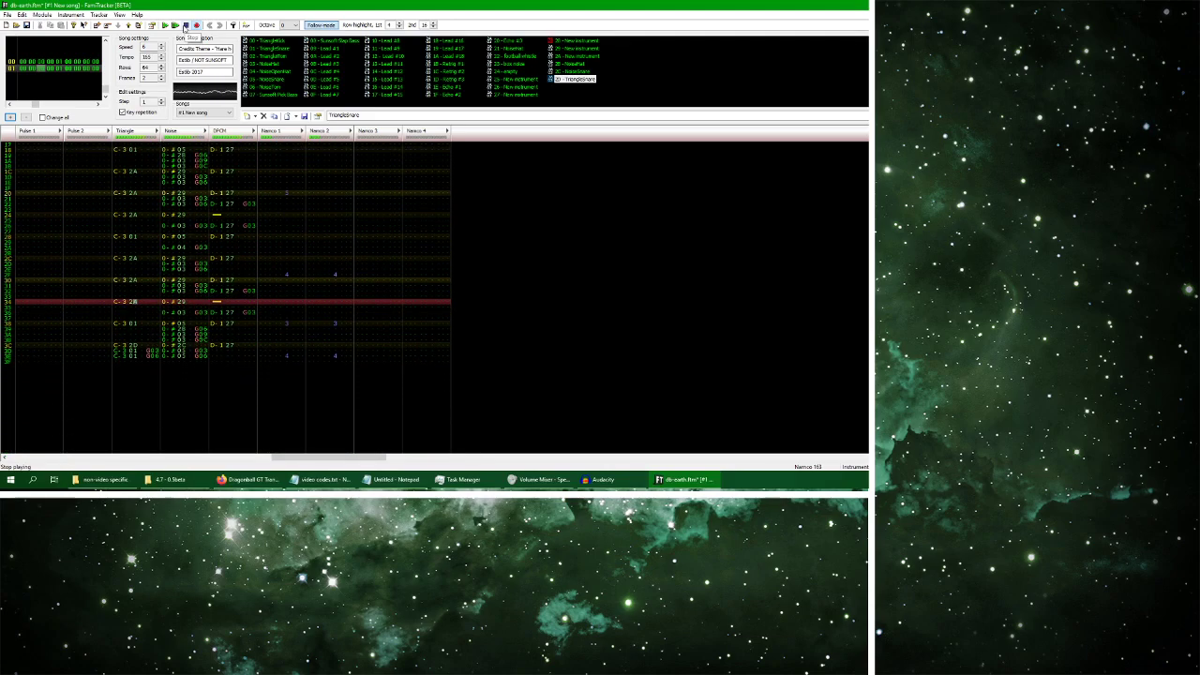
pyautogui.click(186, 25)
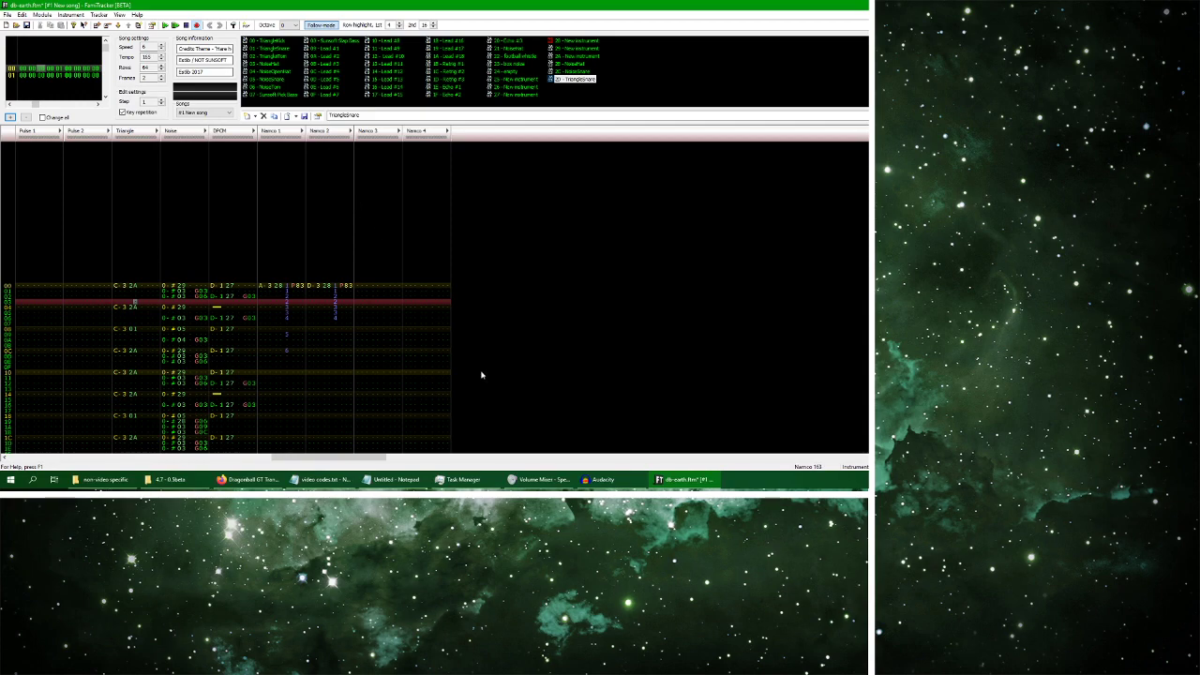
# Switch to the browser, listen to the Dragonball GT Transformation Earth track for reference and return to FamiTracker
pyautogui.click(249, 479)
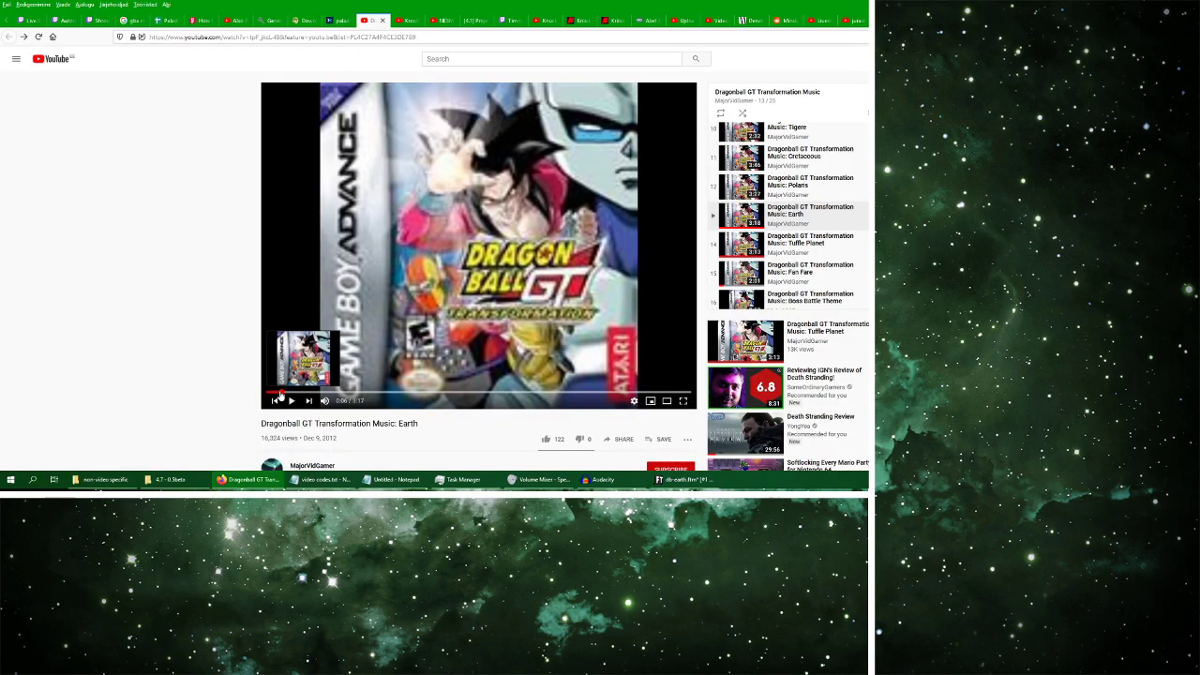
pyautogui.click(292, 401)
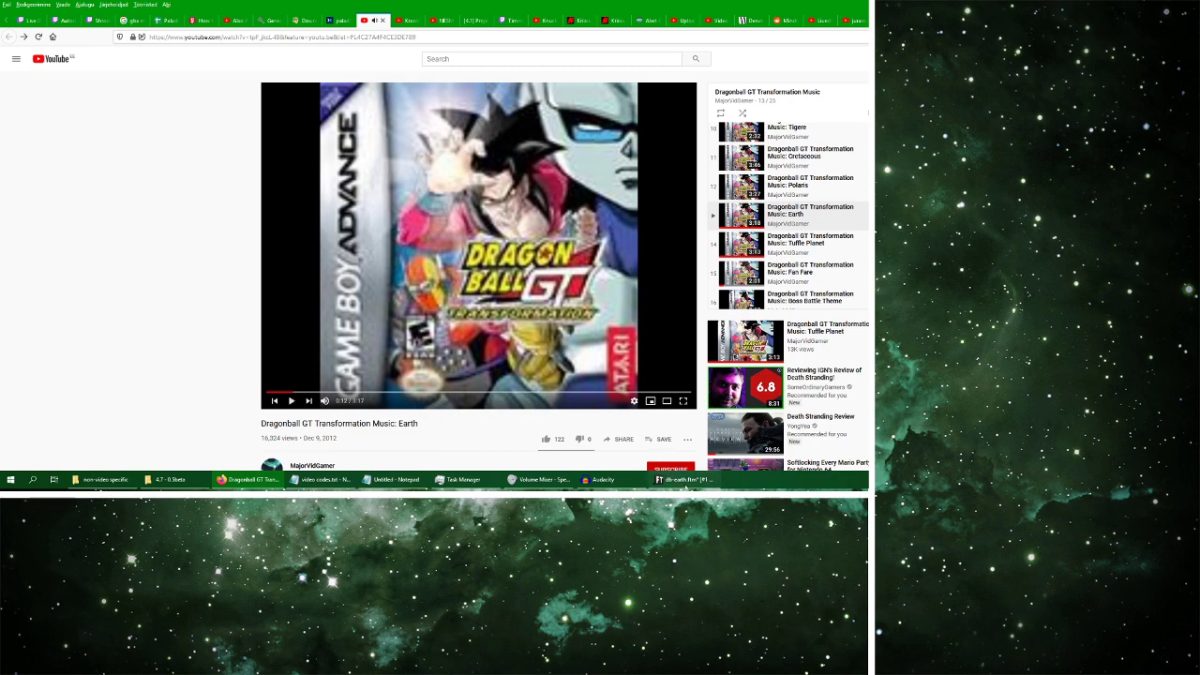
pyautogui.click(682, 479)
pyautogui.scroll(-1, 98, 89)
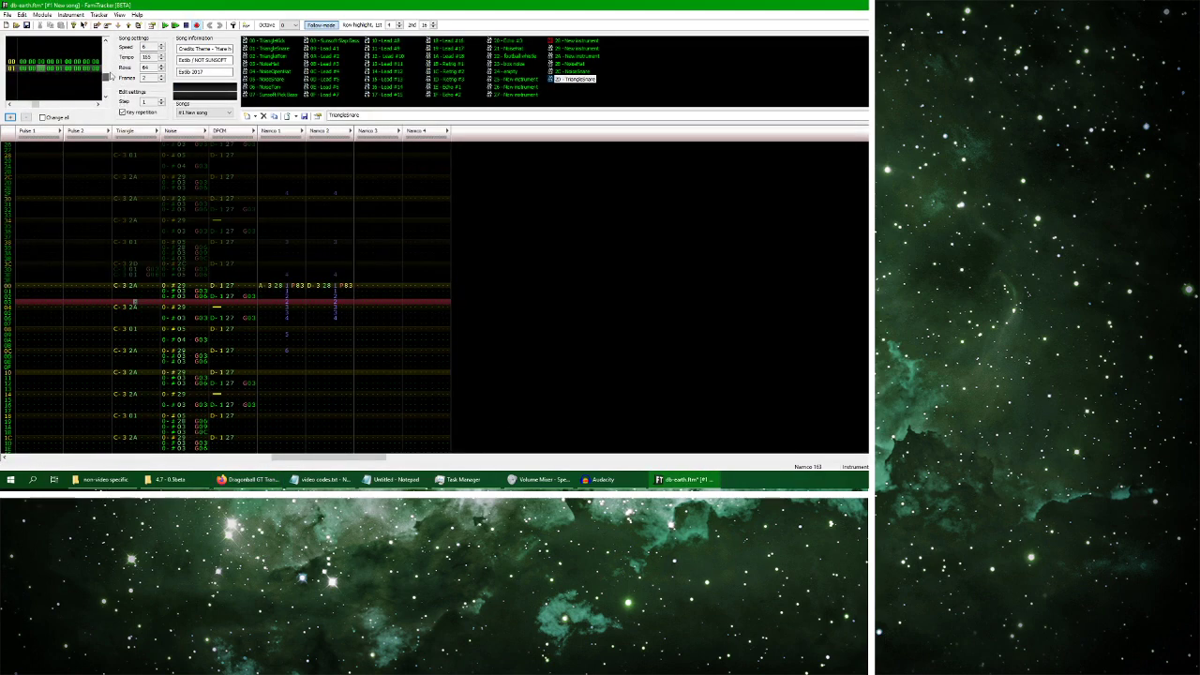
# Play the song back and save the module
pyautogui.scroll(1, 103, 75)
pyautogui.click(165, 26)
pyautogui.click(7, 15)
pyautogui.click(38, 45)
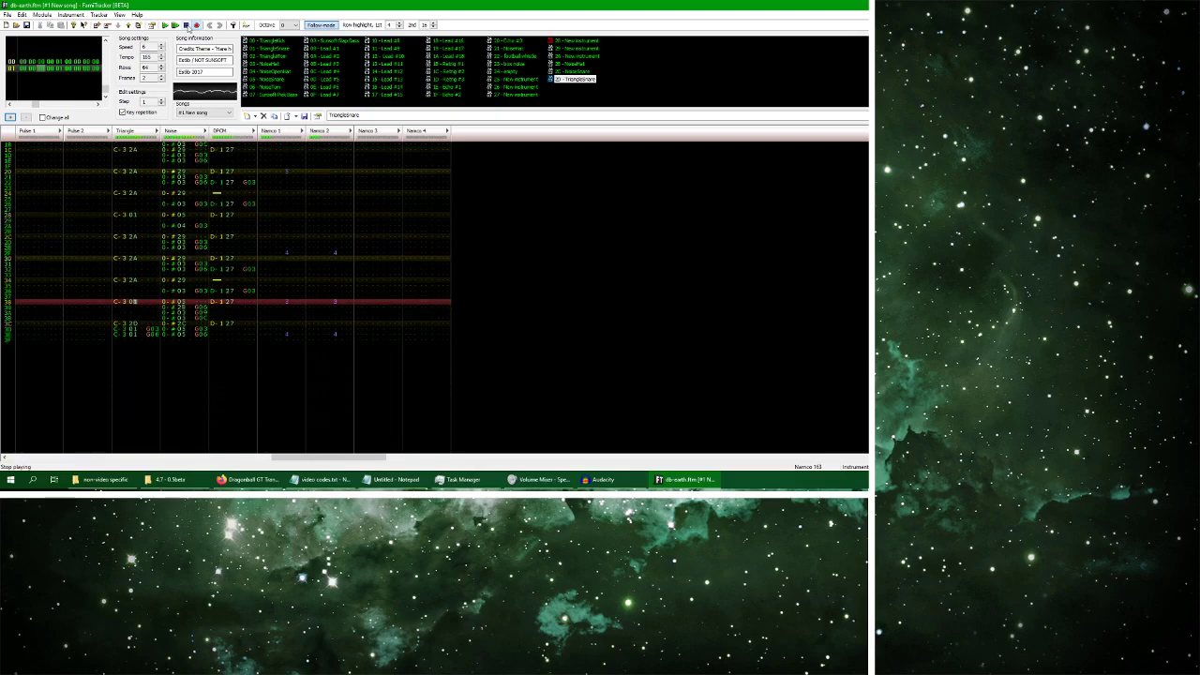
pyautogui.click(186, 26)
# Duplicate the last frame to start a third frame
pyautogui.click(42, 15)
pyautogui.click(62, 55)
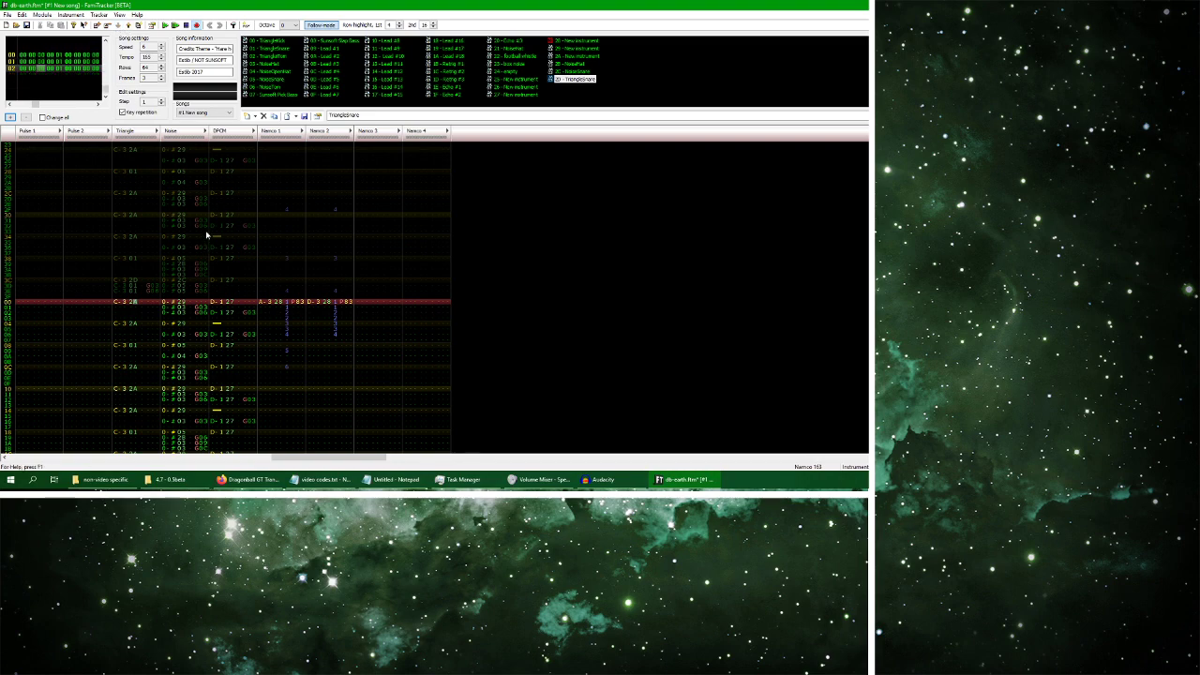
pyautogui.scroll(-5, 174, 296)
pyautogui.doubleClick(174, 296)
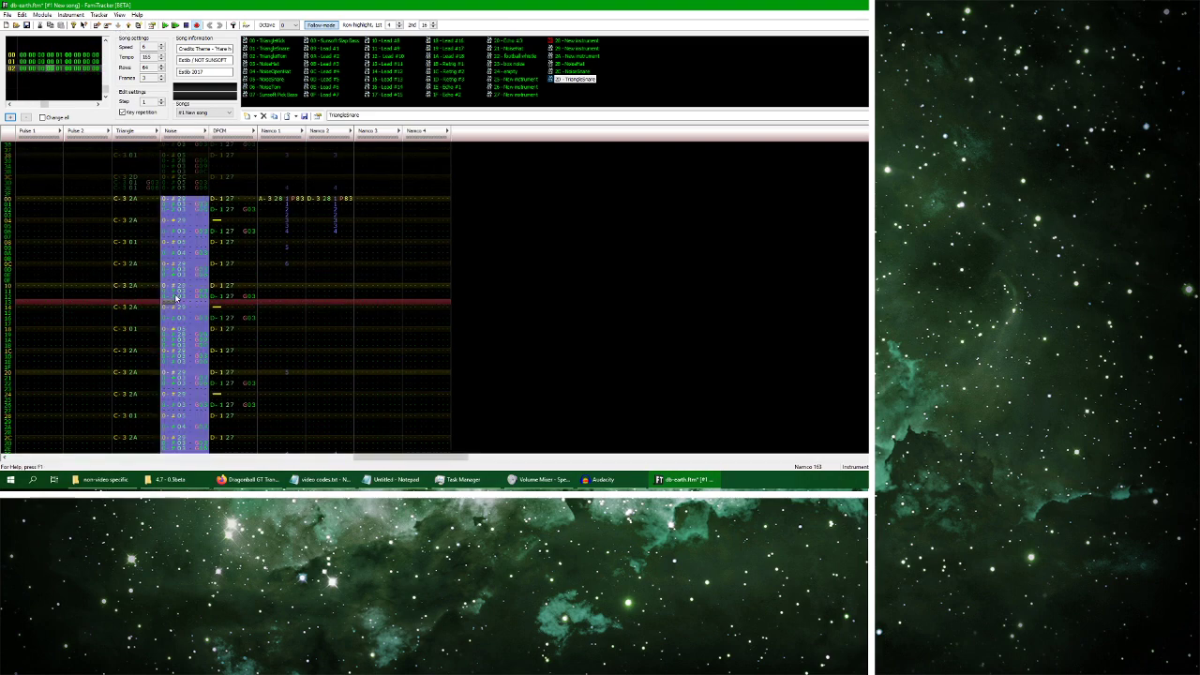
pyautogui.press('Delete')
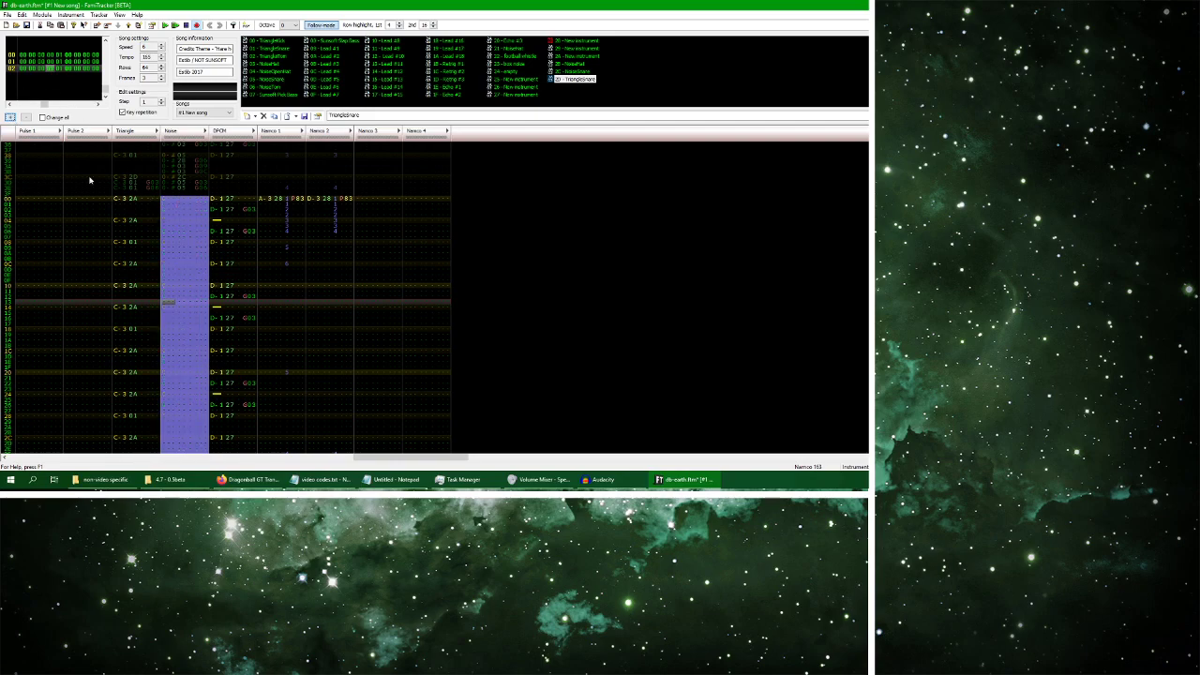
pyautogui.hotkey('ctrl', 'z')
# Clear the new frame's noise hits on rows 00 to 02 and enter a C-# hit with instrument 23 on row 00
pyautogui.moveTo(176, 302); pyautogui.dragTo(185, 315)
pyautogui.press('Delete')
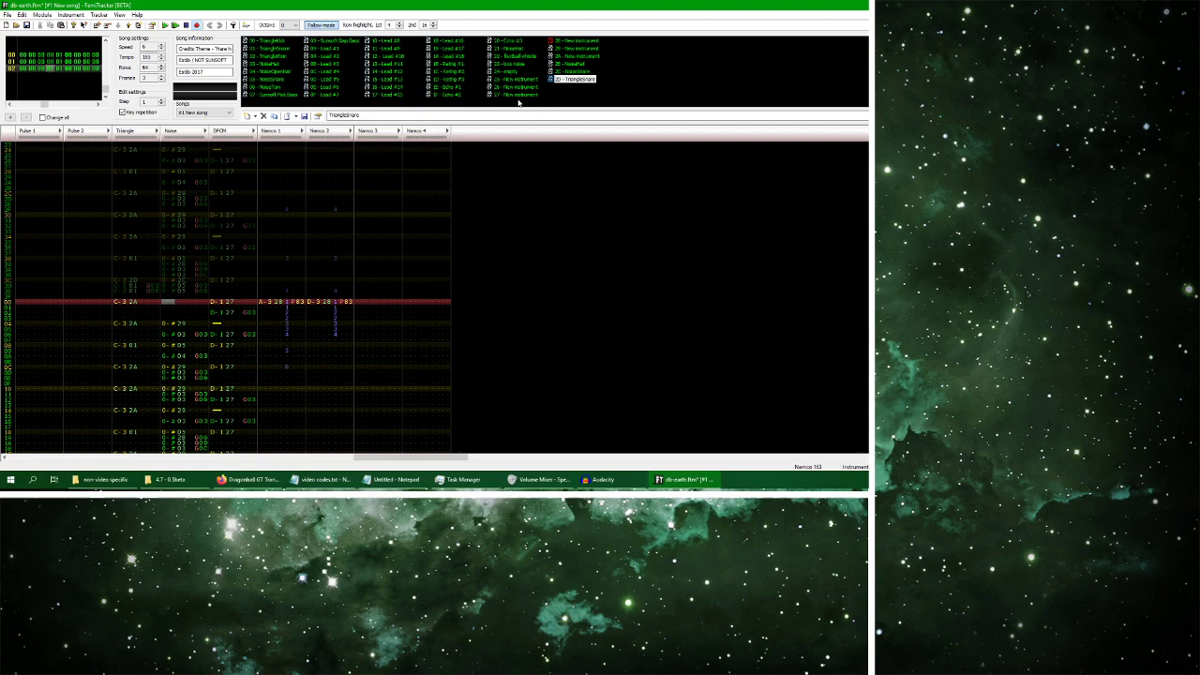
pyautogui.click(507, 71)
pyautogui.press('s')
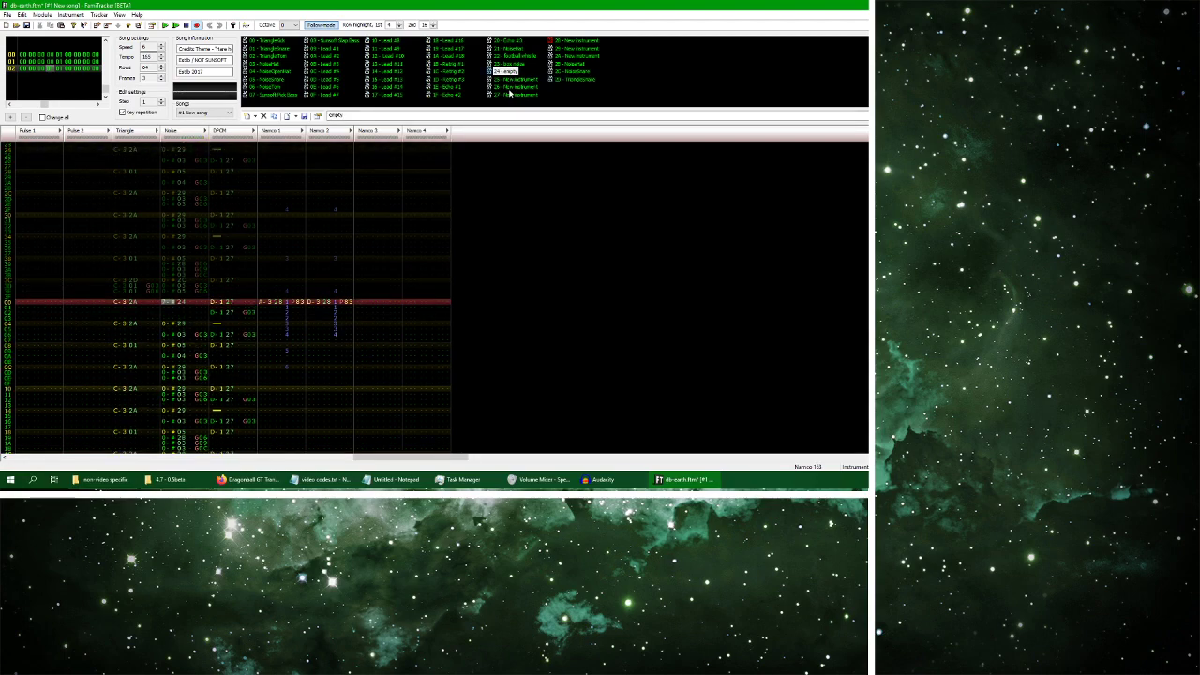
pyautogui.press('Up')
pyautogui.press('s')
pyautogui.press('Up')
pyautogui.press('s')
pyautogui.press('Up')
pyautogui.click(507, 63)
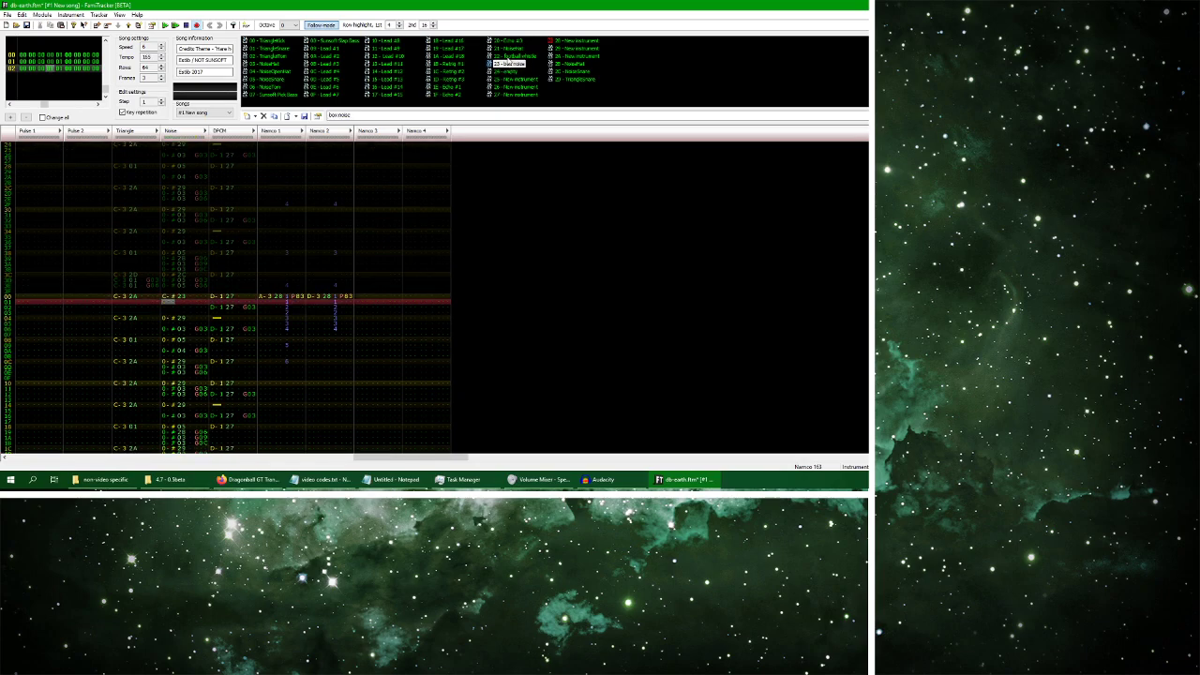
pyautogui.press('Up')
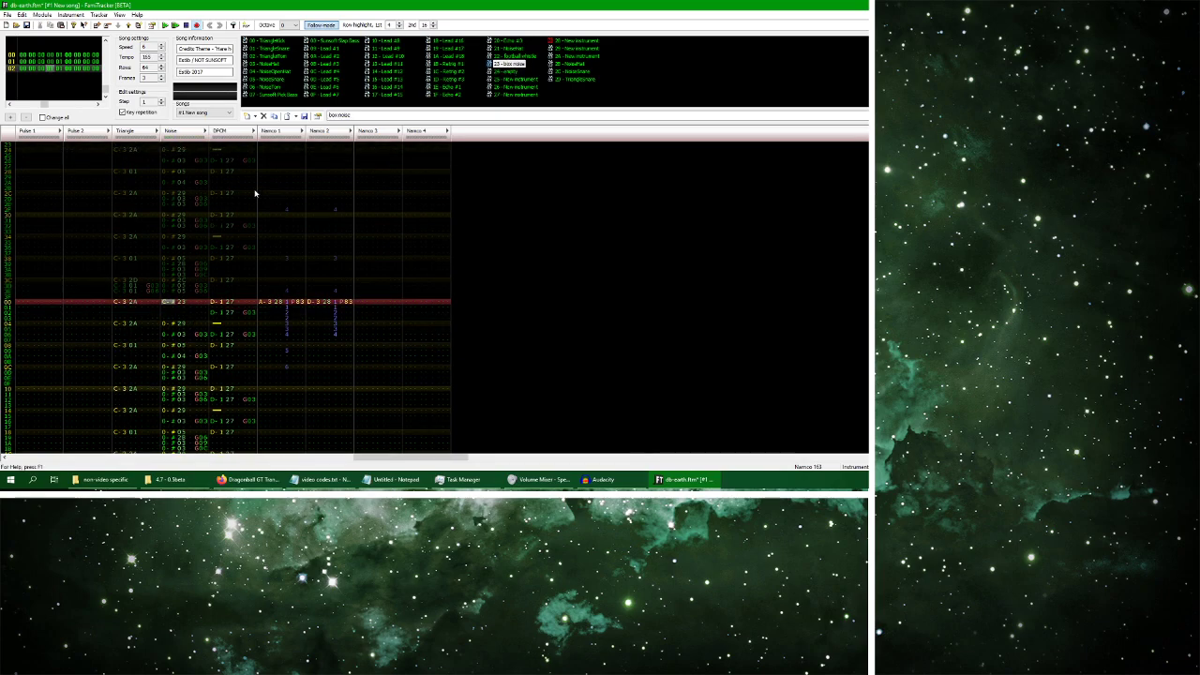
pyautogui.press('Return')
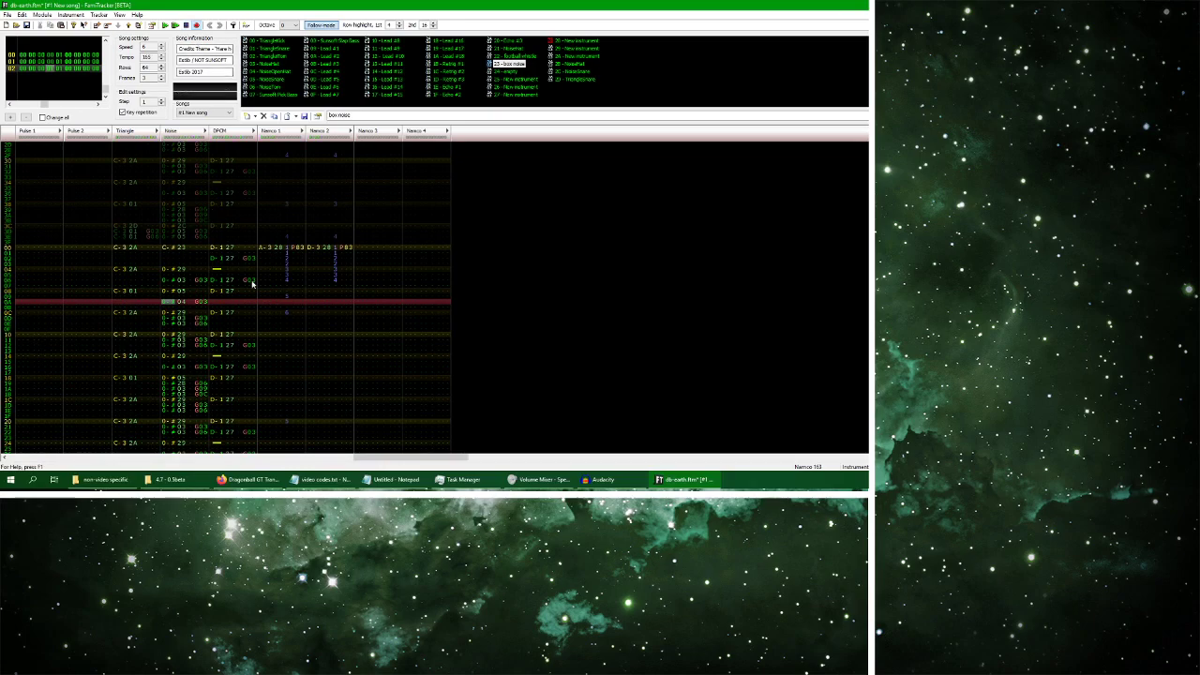
# Change the row 00 noise hit to A-# and clear the one on row 04, auditioning the result
pyautogui.scroll(2, 169, 272)
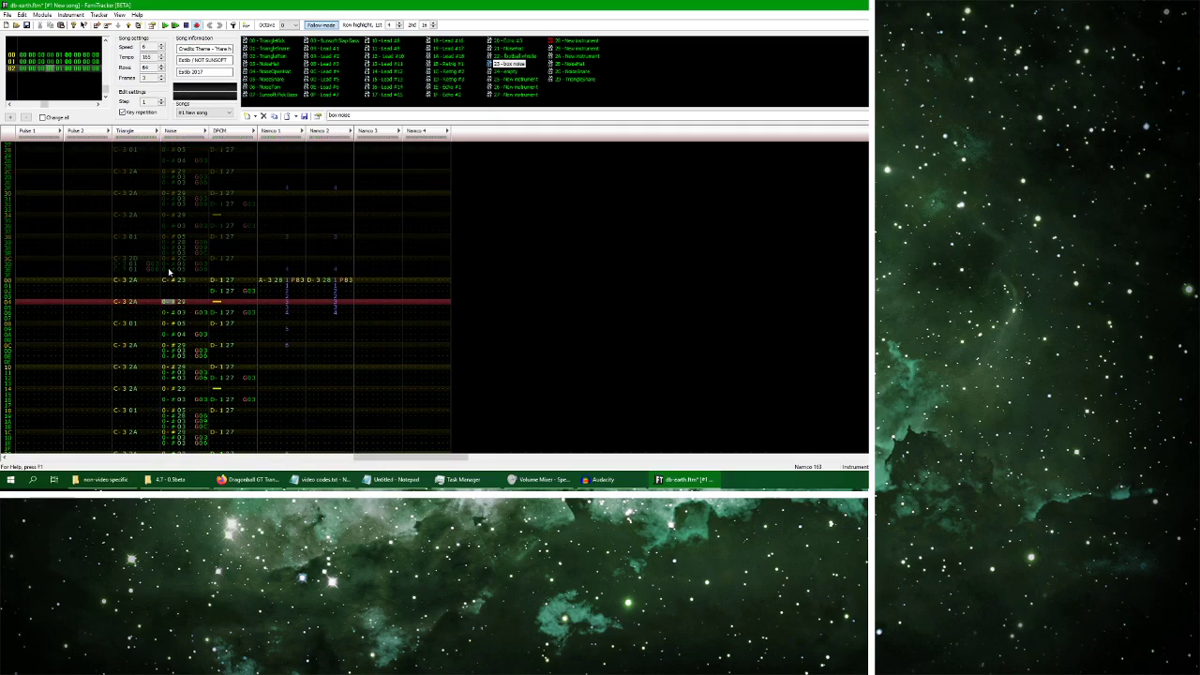
pyautogui.scroll(1, 166, 284)
pyautogui.scroll(-2, 216, 199)
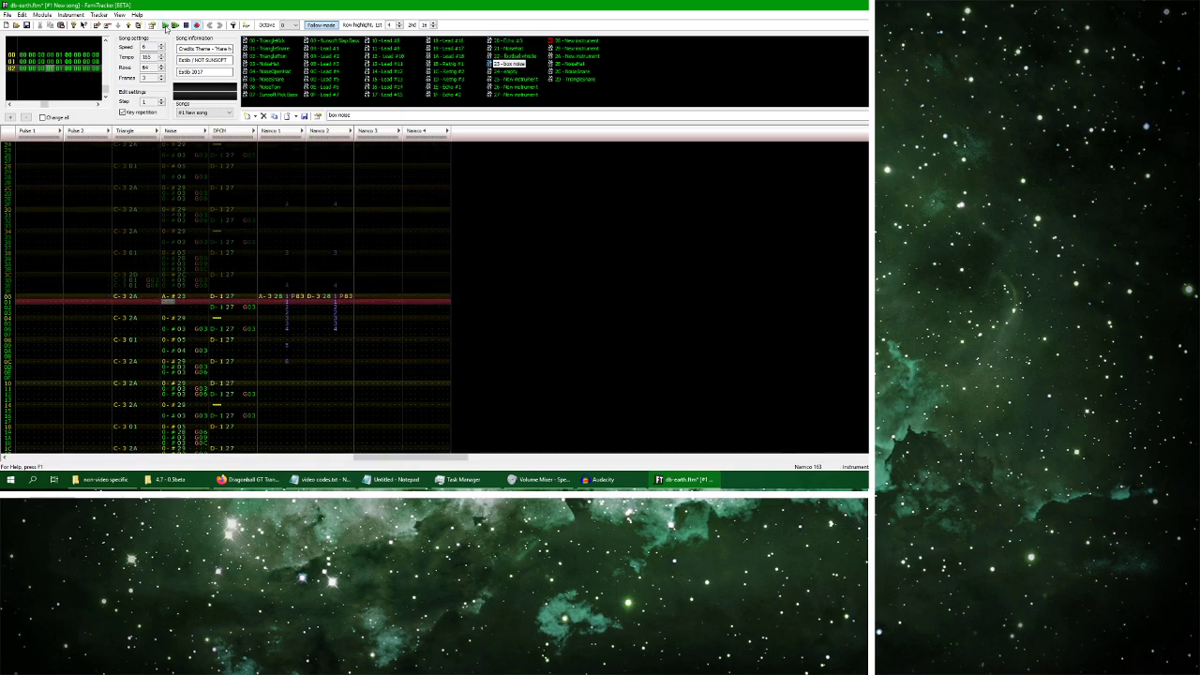
pyautogui.scroll(1, 198, 281)
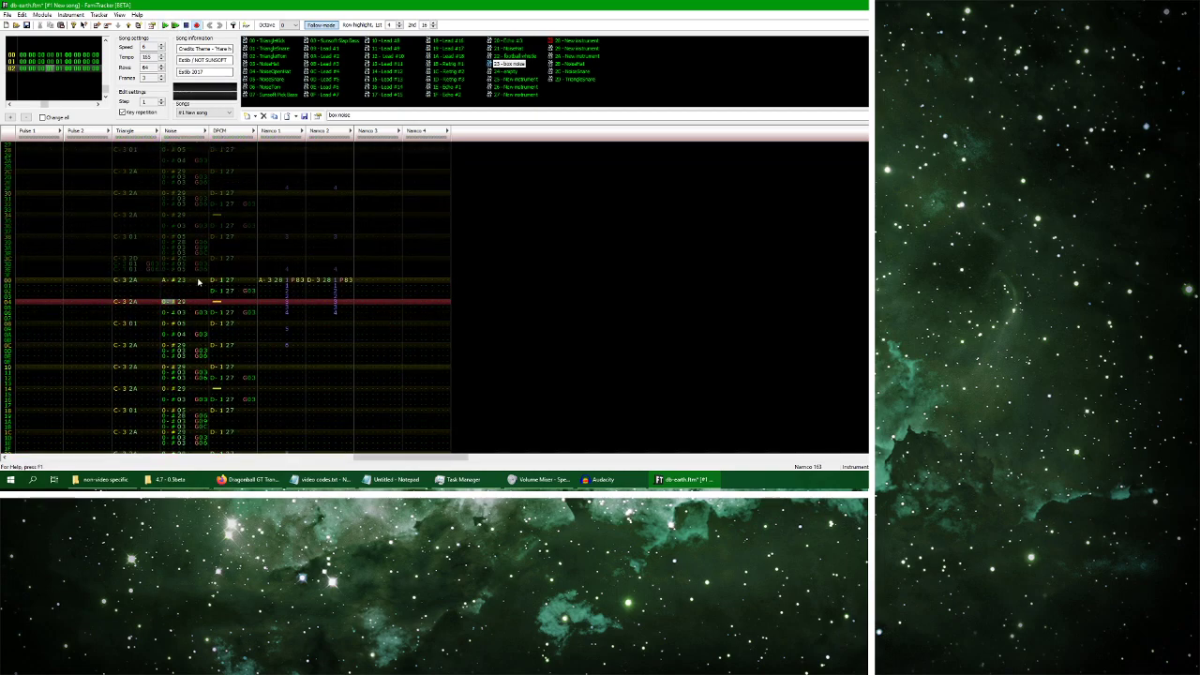
pyautogui.click(165, 24)
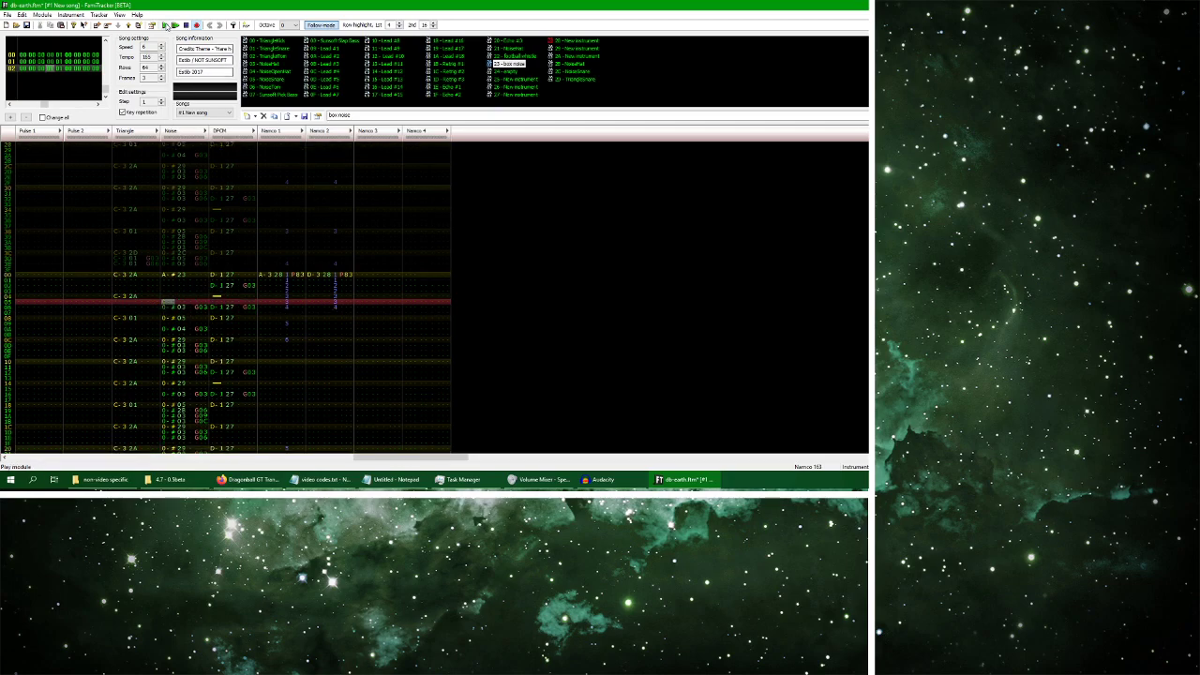
pyautogui.click(186, 25)
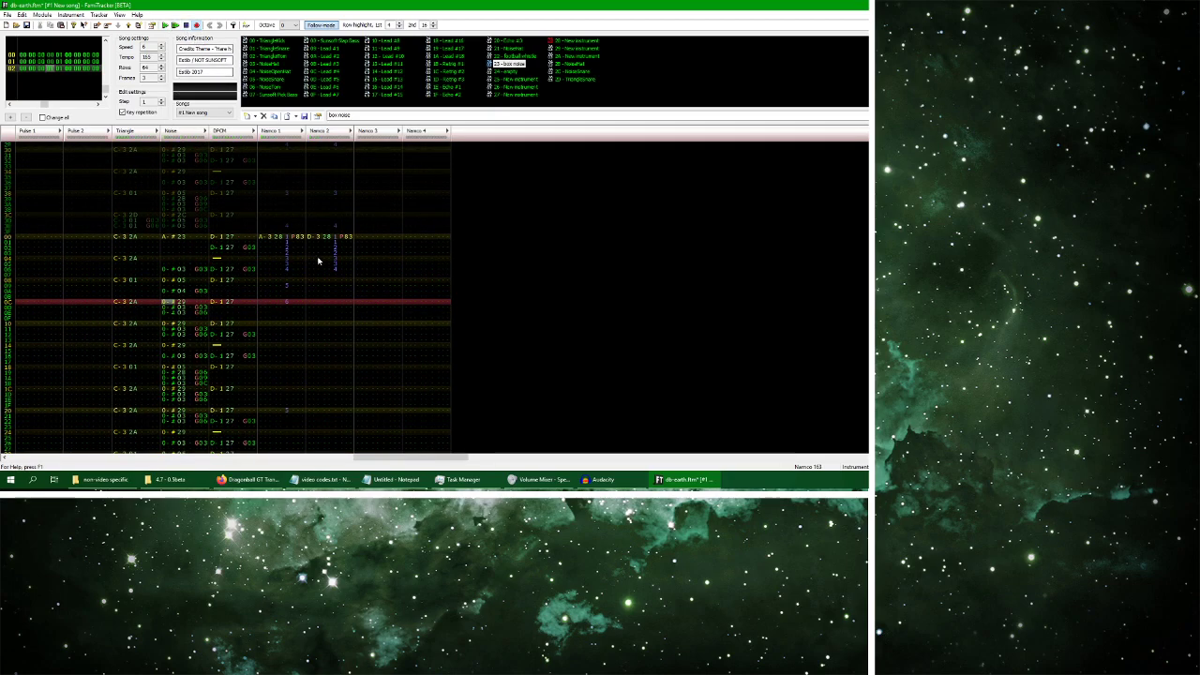
# Switch to Audacity, dismiss the Vocal Reduction and Isolation dialog and play the recording from about 4.16 s
pyautogui.click(600, 479)
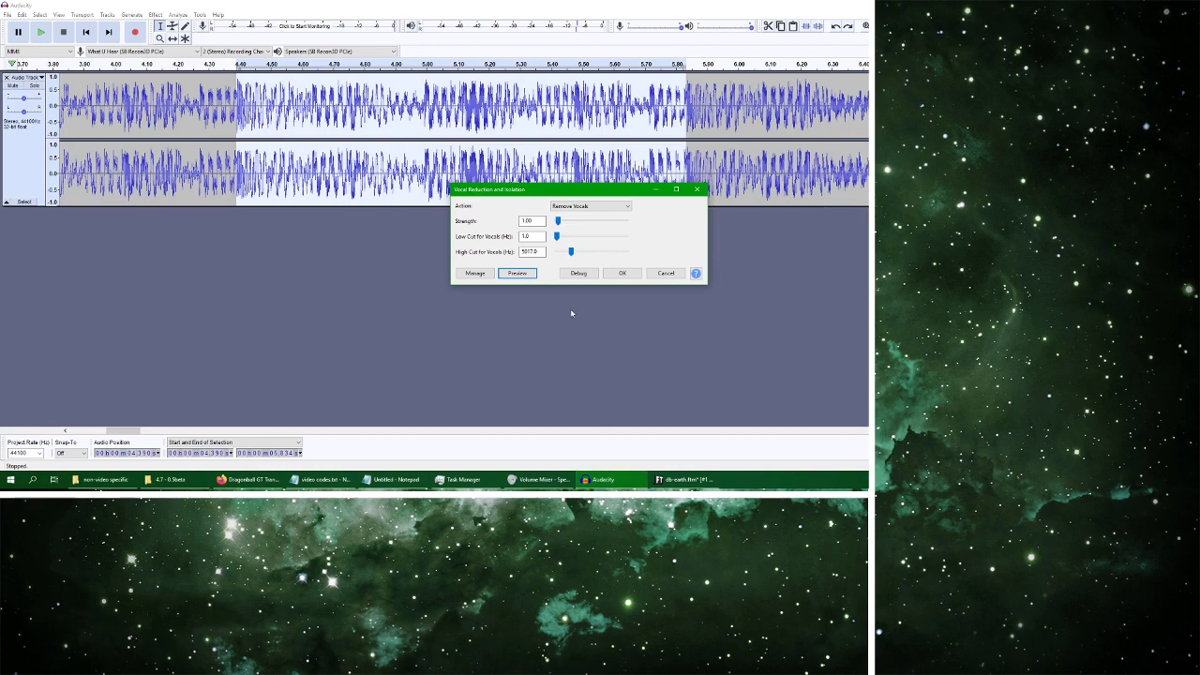
pyautogui.click(664, 273)
pyautogui.click(164, 108)
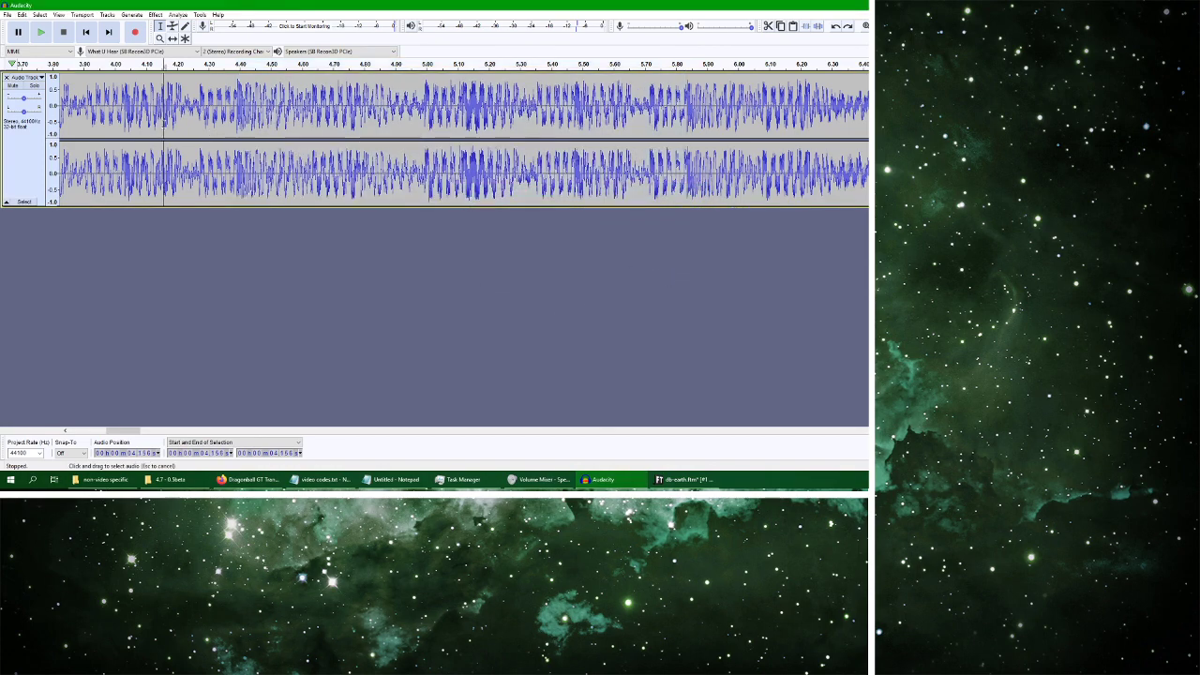
pyautogui.click(44, 32)
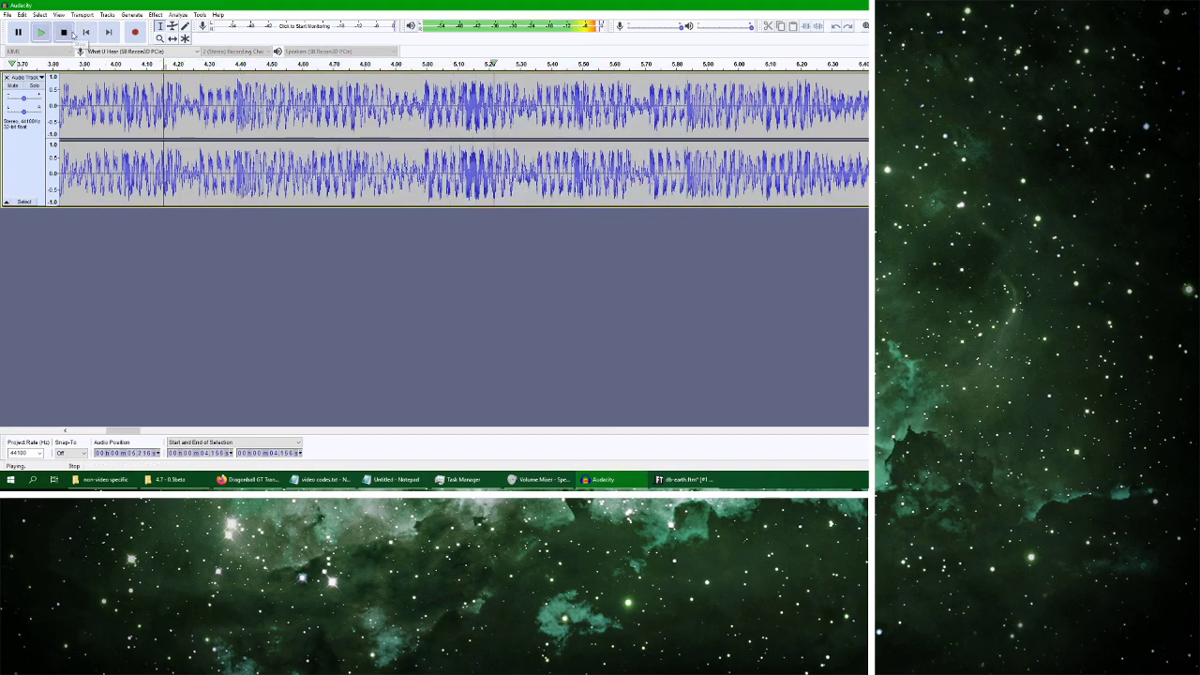
pyautogui.click(63, 32)
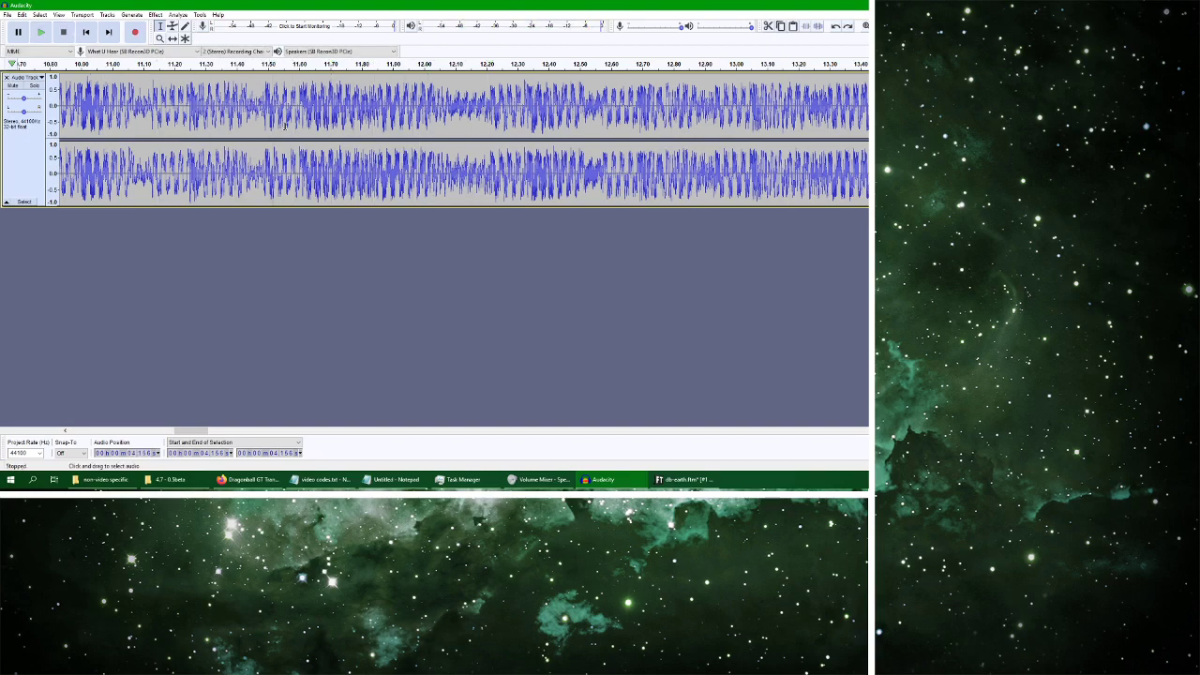
# Listen to the recording from about 11.6 to 13.05 s in Audacity and return to FamiTracker
pyautogui.click(303, 117)
pyautogui.click(41, 32)
pyautogui.click(64, 32)
pyautogui.click(300, 112)
pyautogui.click(319, 111)
pyautogui.moveTo(300, 106); pyautogui.dragTo(751, 150)
pyautogui.click(41, 32)
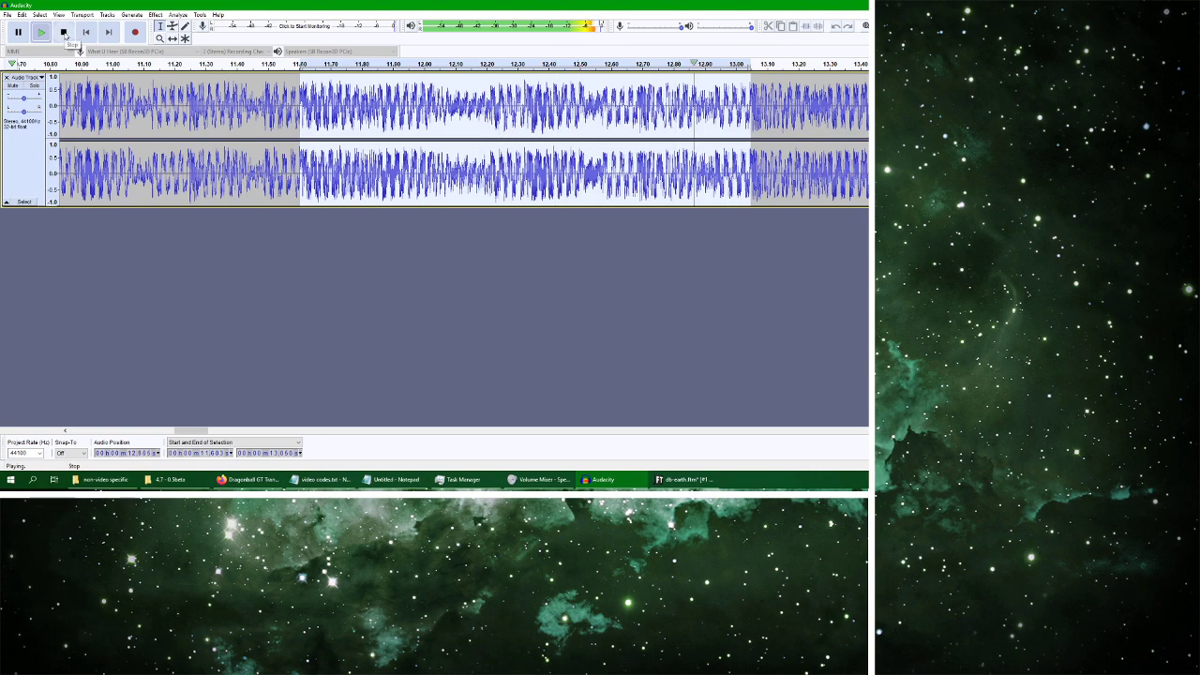
pyautogui.click(64, 33)
pyautogui.click(685, 479)
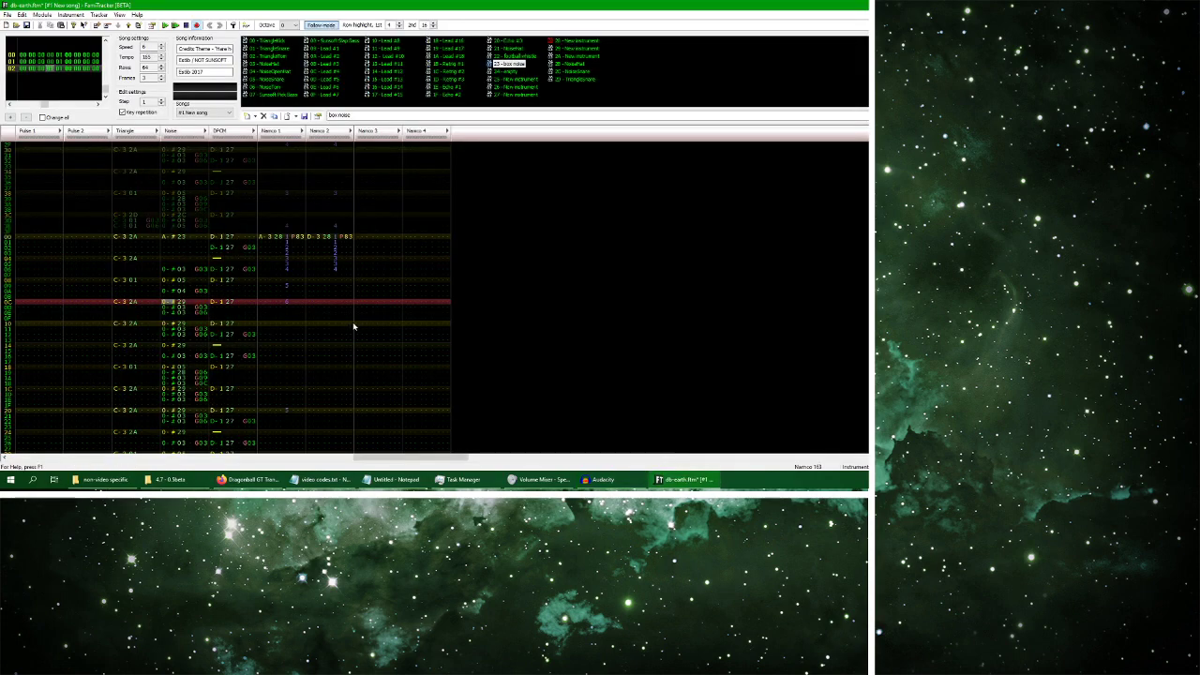
# Add a new Namco instrument while on row 00 of the Namco 3 channel and open its wave editor
pyautogui.click(364, 238)
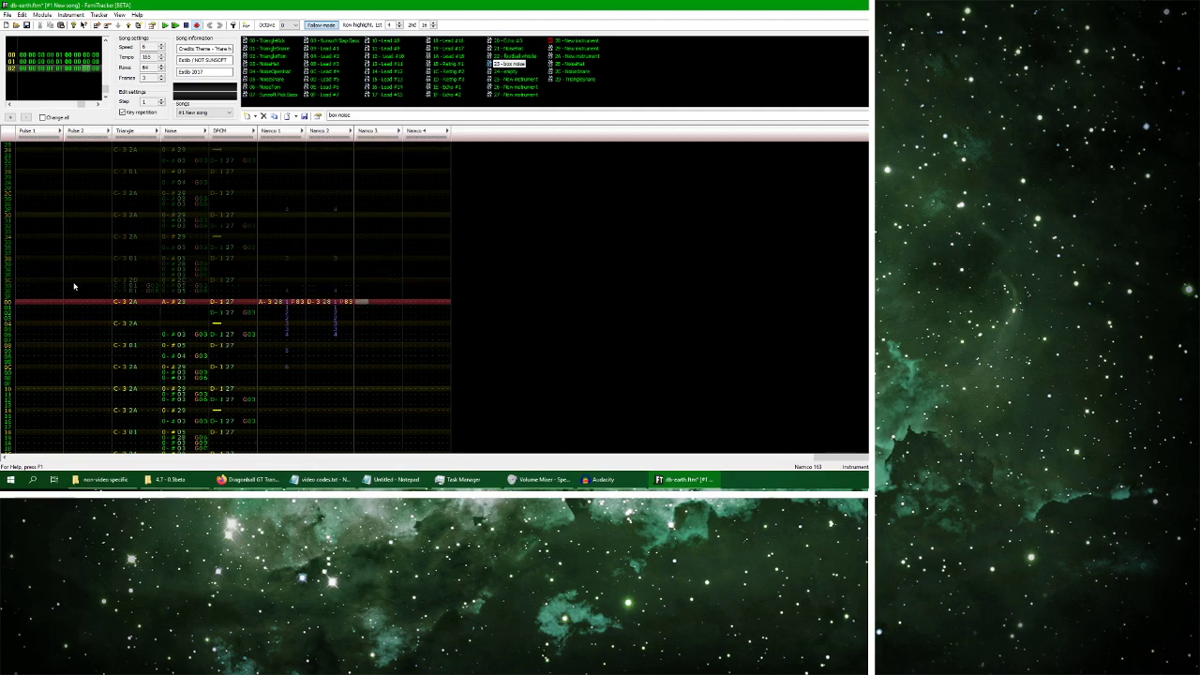
pyautogui.rightClick(559, 93)
pyautogui.click(601, 98)
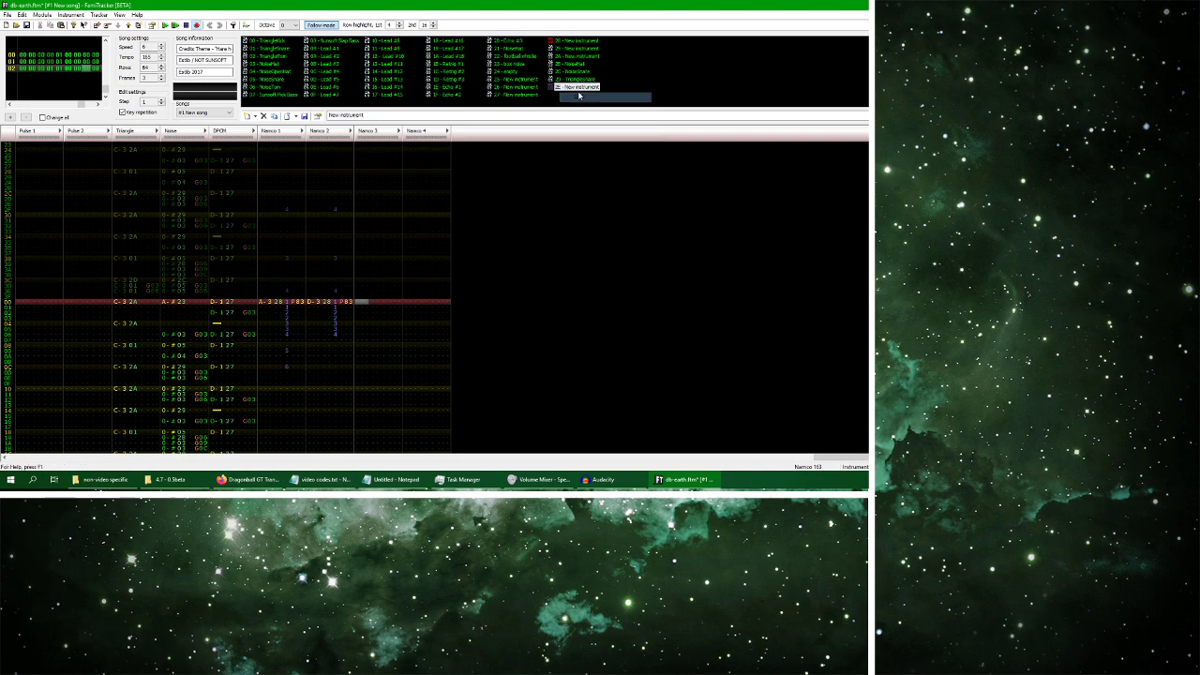
pyautogui.doubleClick(578, 86)
pyautogui.click(490, 162)
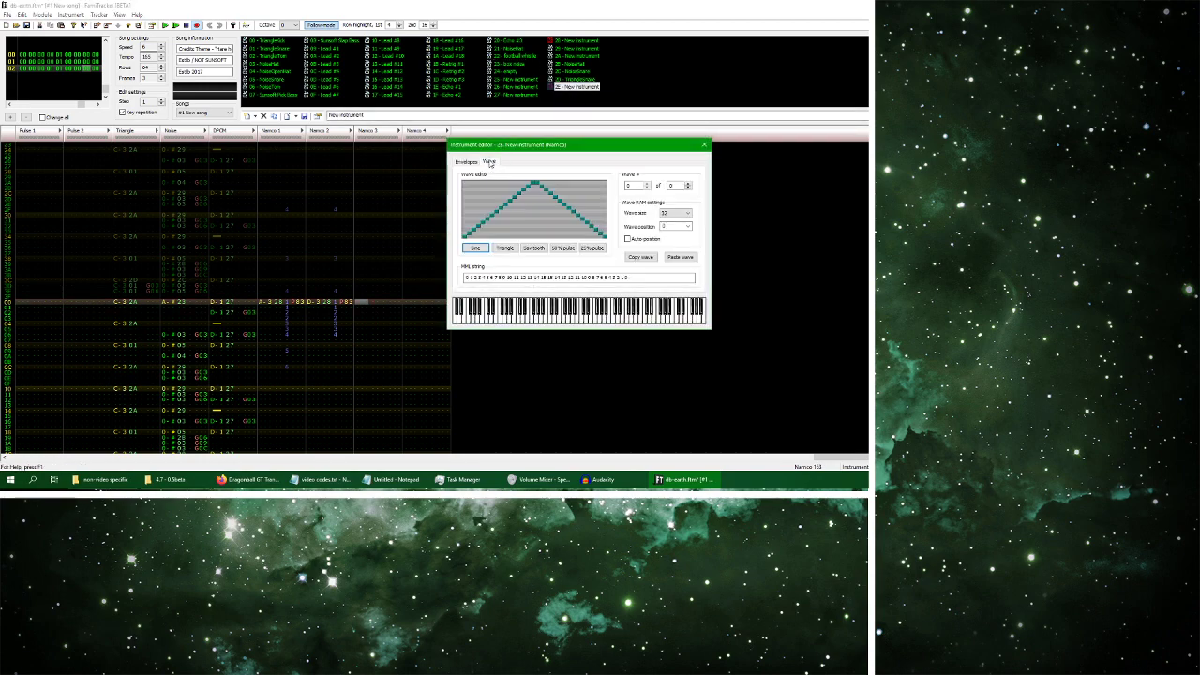
# Set the new instrument's wave size to 16 and choose a different wave position for it
pyautogui.click(687, 214)
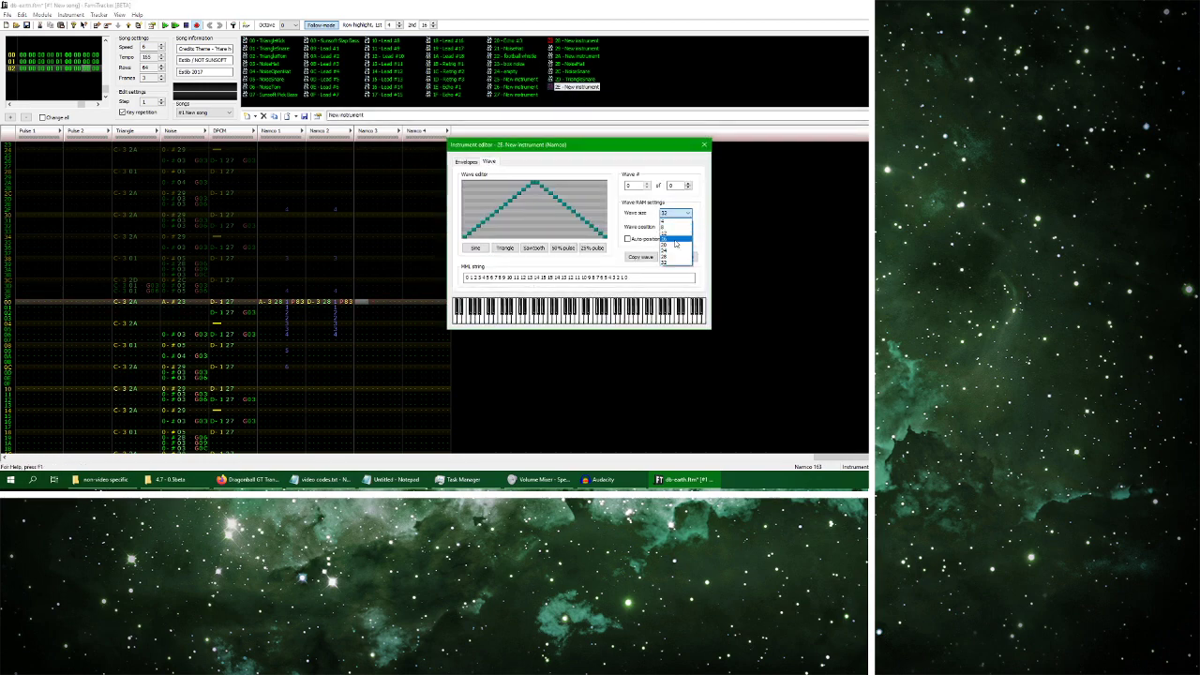
pyautogui.click(675, 238)
pyautogui.click(687, 226)
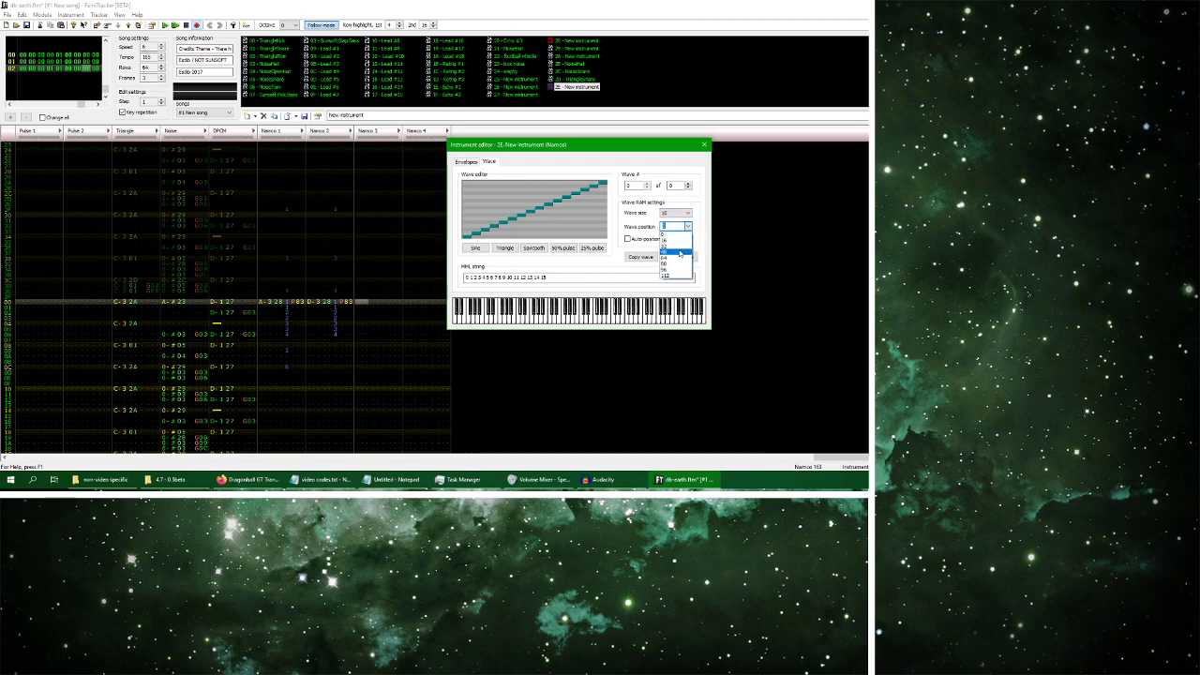
pyautogui.click(675, 239)
# Draw a narrow pulse wave with the first samples at 0 and the last ones near 15, auditioning notes
pyautogui.moveTo(552, 233); pyautogui.dragTo(469, 236)
pyautogui.click(568, 319)
pyautogui.moveTo(547, 183); pyautogui.dragTo(604, 181)
pyautogui.click(540, 304)
pyautogui.click(520, 304)
pyautogui.click(525, 304)
pyautogui.moveTo(545, 238)
pyautogui.mouseDown()
pyautogui.moveTo(571, 242)
pyautogui.moveTo(551, 240)
pyautogui.mouseUp()
pyautogui.click(525, 317)
pyautogui.click(566, 186)
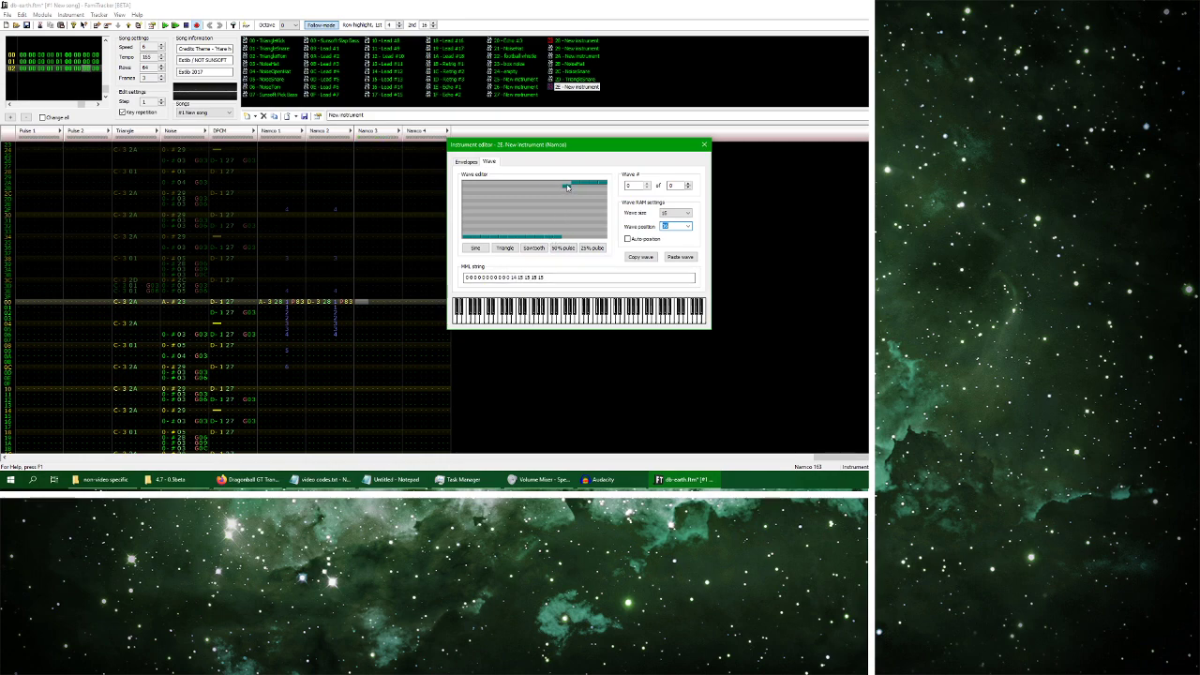
# Widen the pulse wave to ten samples at 0 followed by six at 15, auditioning the sound
pyautogui.click(567, 184)
pyautogui.click(560, 190)
pyautogui.click(556, 207)
pyautogui.click(524, 315)
pyautogui.click(557, 182)
pyautogui.click(523, 316)
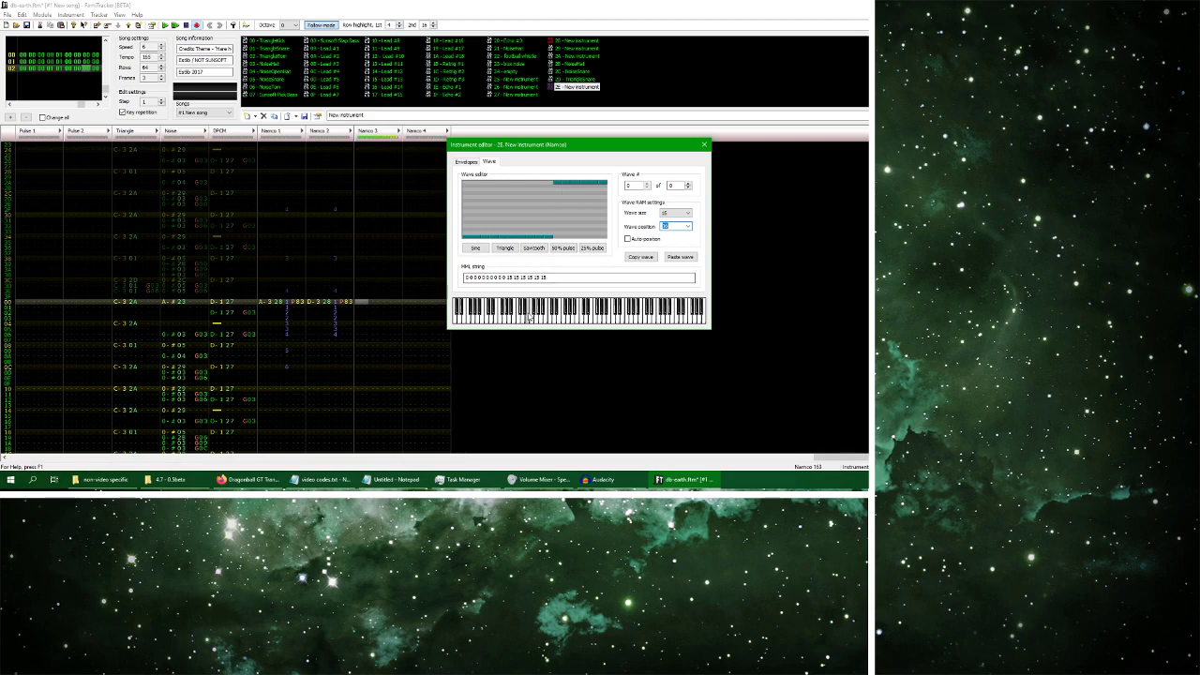
# Listen to the Earth reference track on YouTube, return to FamiTracker and close the instrument editor
pyautogui.click(248, 479)
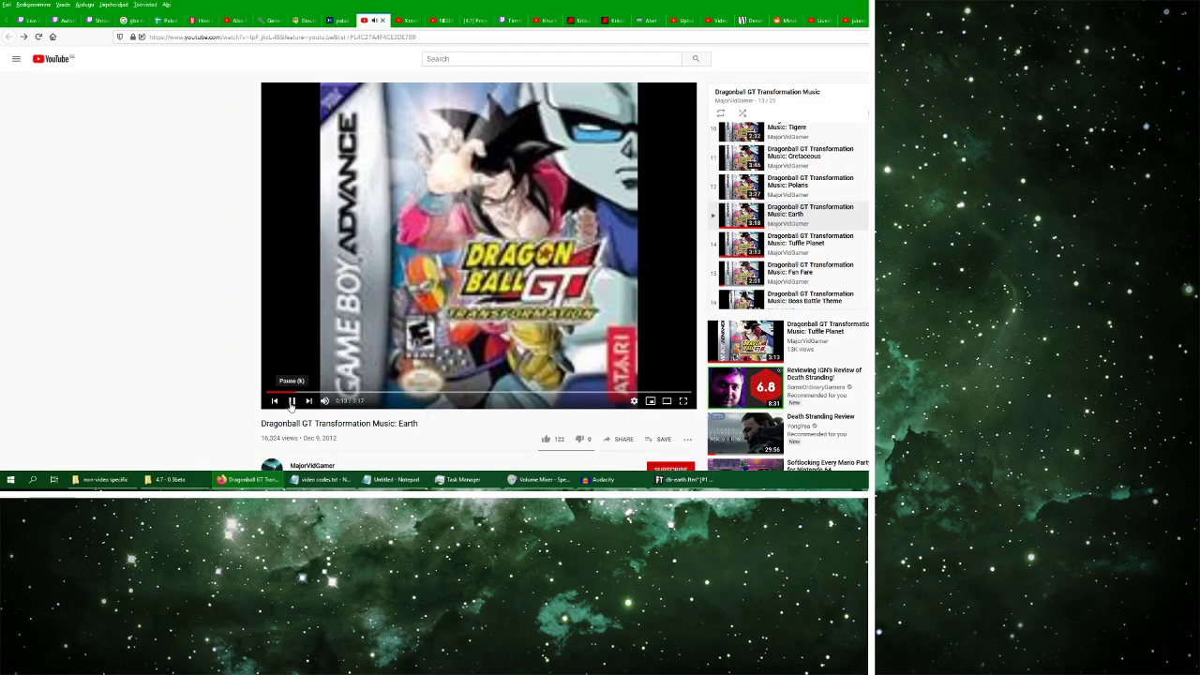
pyautogui.click(684, 479)
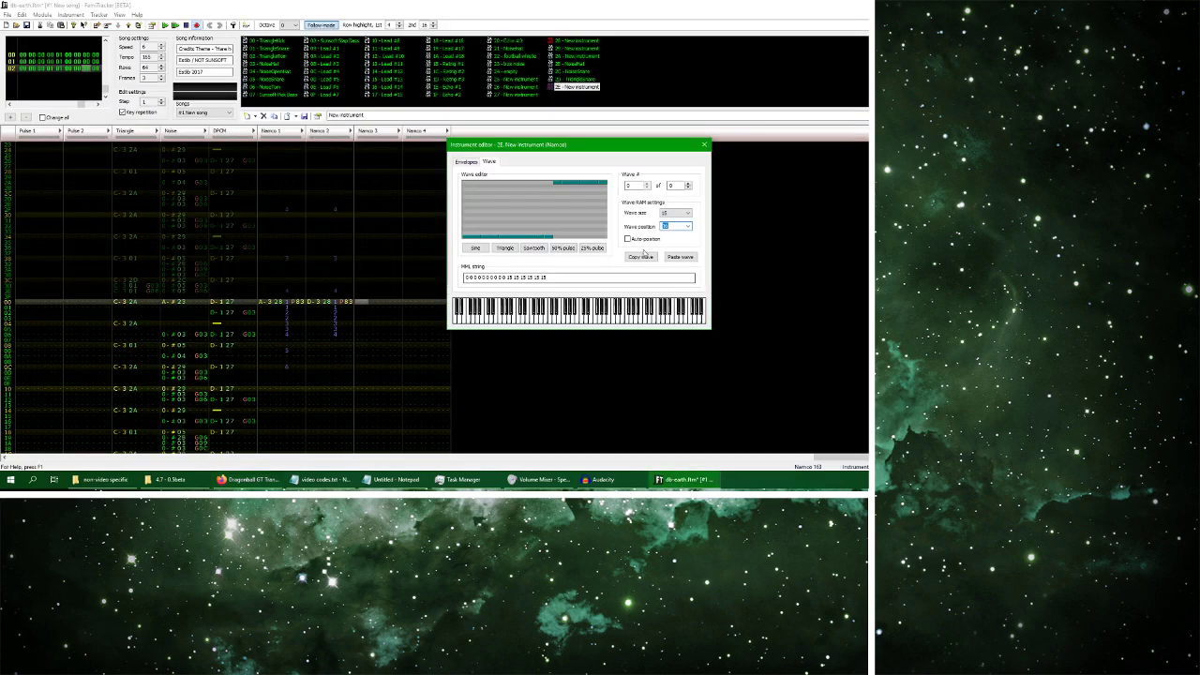
pyautogui.click(702, 144)
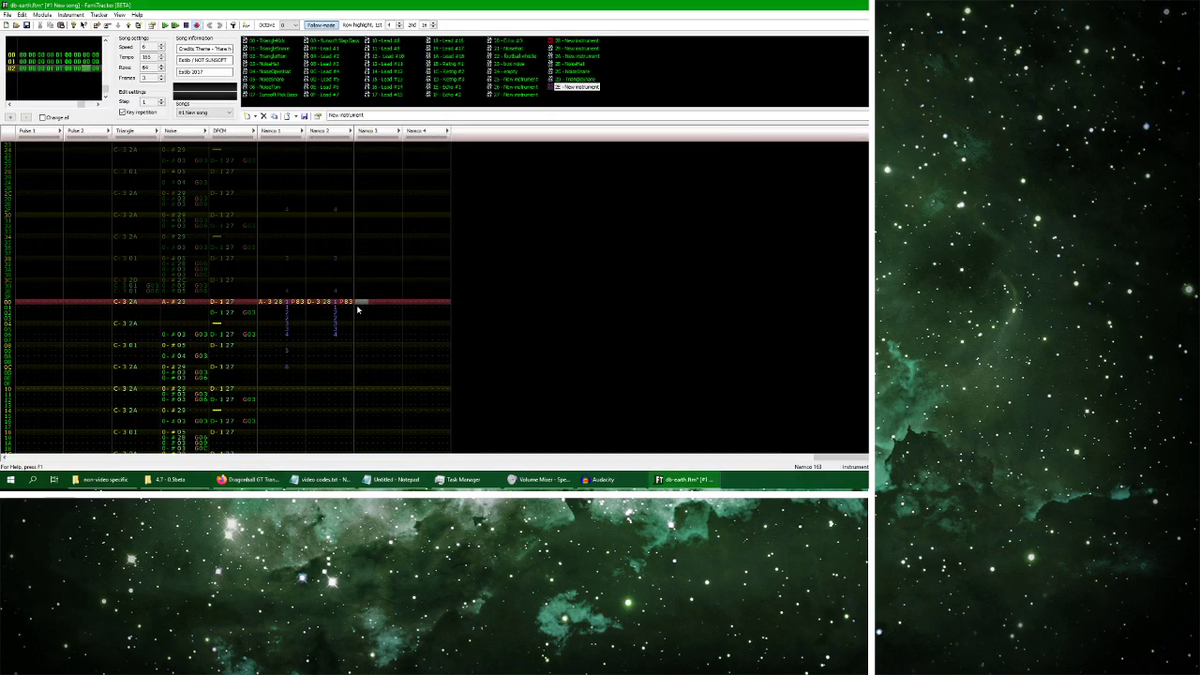
# Set the octave to 2 and enter C#2 on row 00 and D-2 on row 01 of Namco 3 with instrument 2E
pyautogui.press('v')
pyautogui.click(294, 25)
pyautogui.click(291, 53)
pyautogui.click(360, 304)
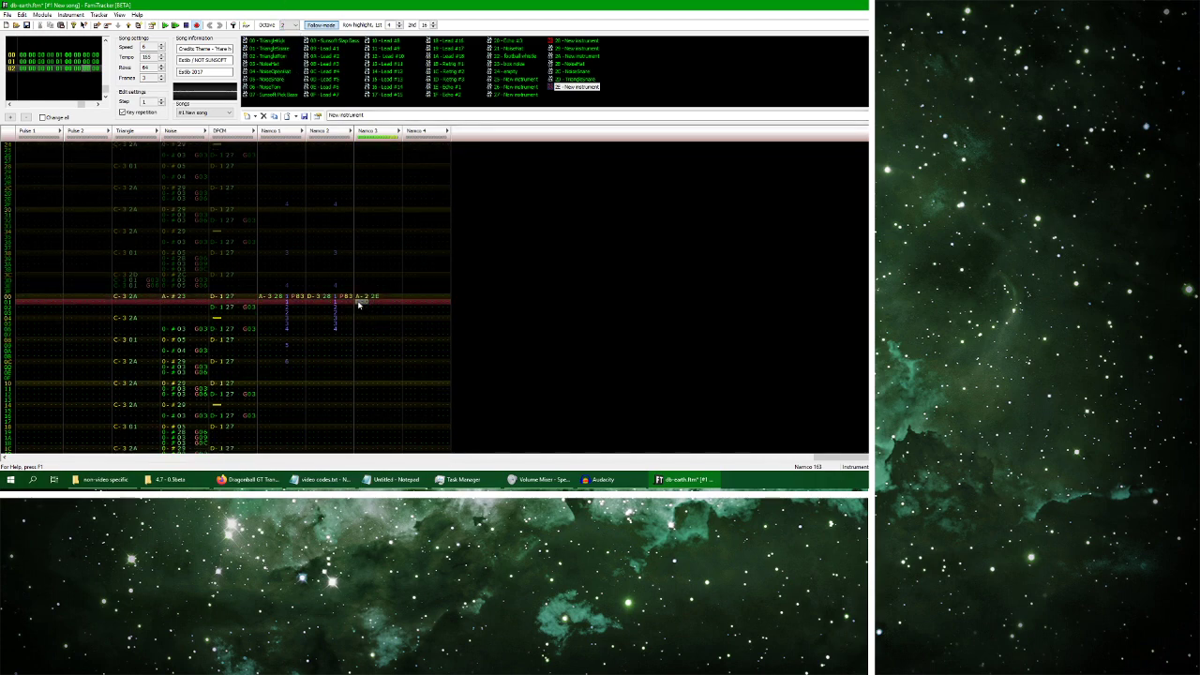
pyautogui.press('z')
pyautogui.press('Up')
pyautogui.press('s')
pyautogui.press('x')
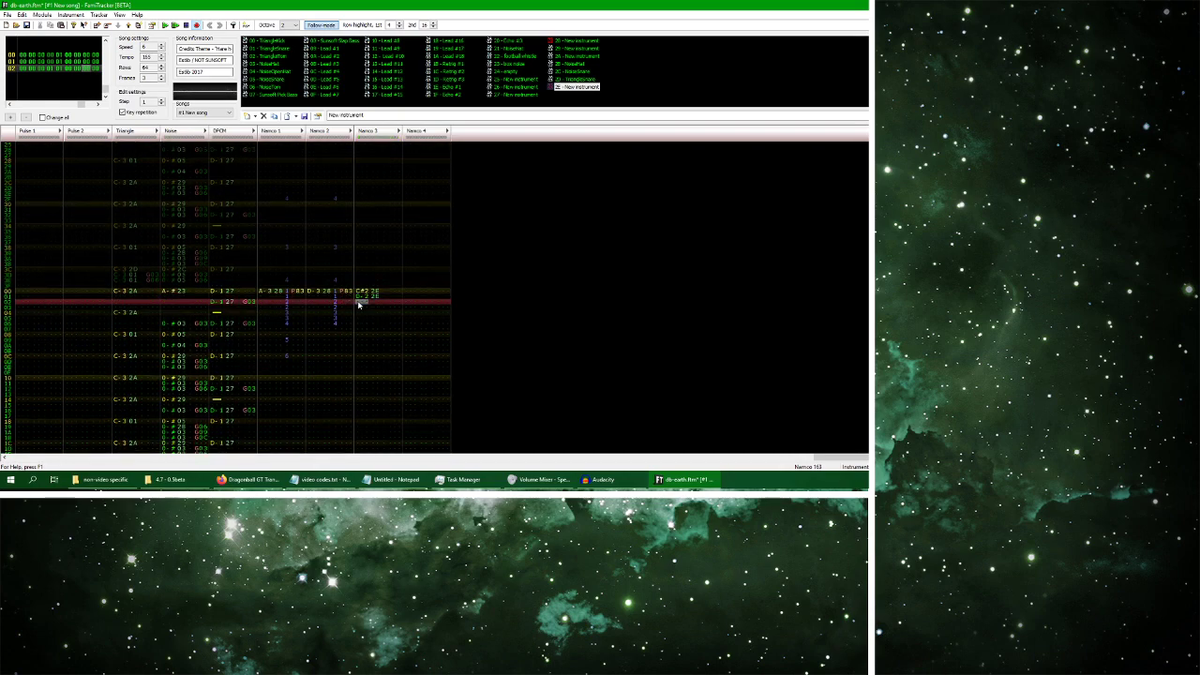
# Try portamento effects 308 on row 00 and 300 on row 01 of Namco 3, auditioning the slide
pyautogui.click(392, 299)
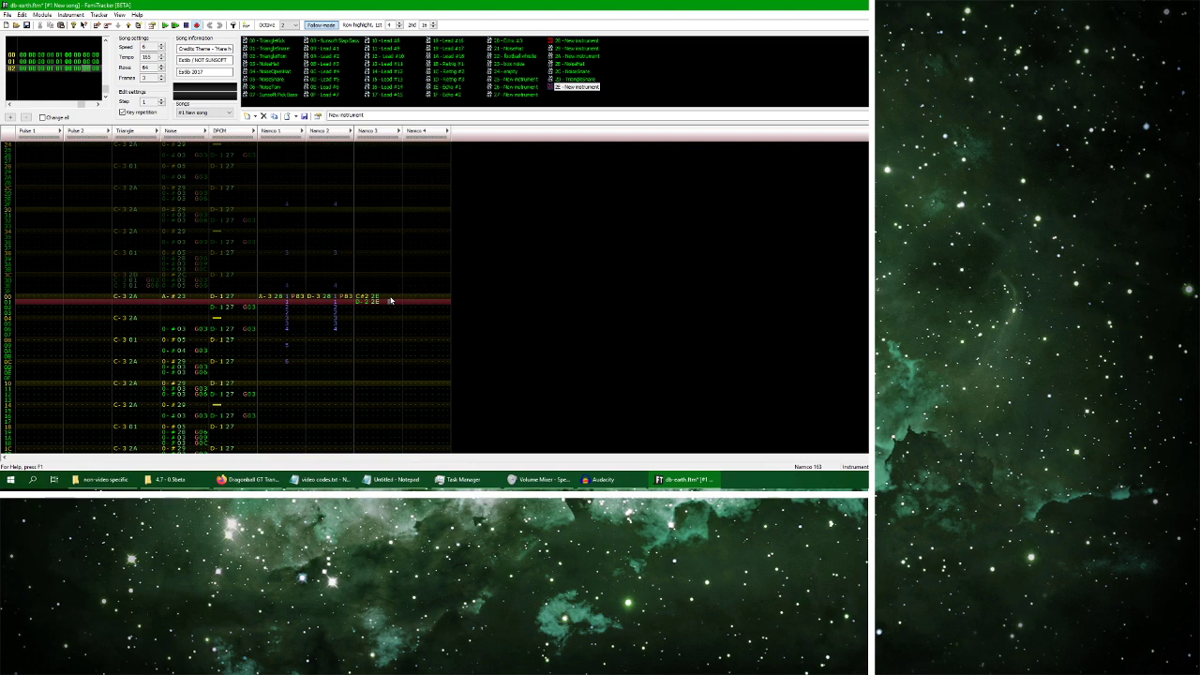
pyautogui.press('3')
pyautogui.press('0')
pyautogui.press('8')
pyautogui.press('Up')
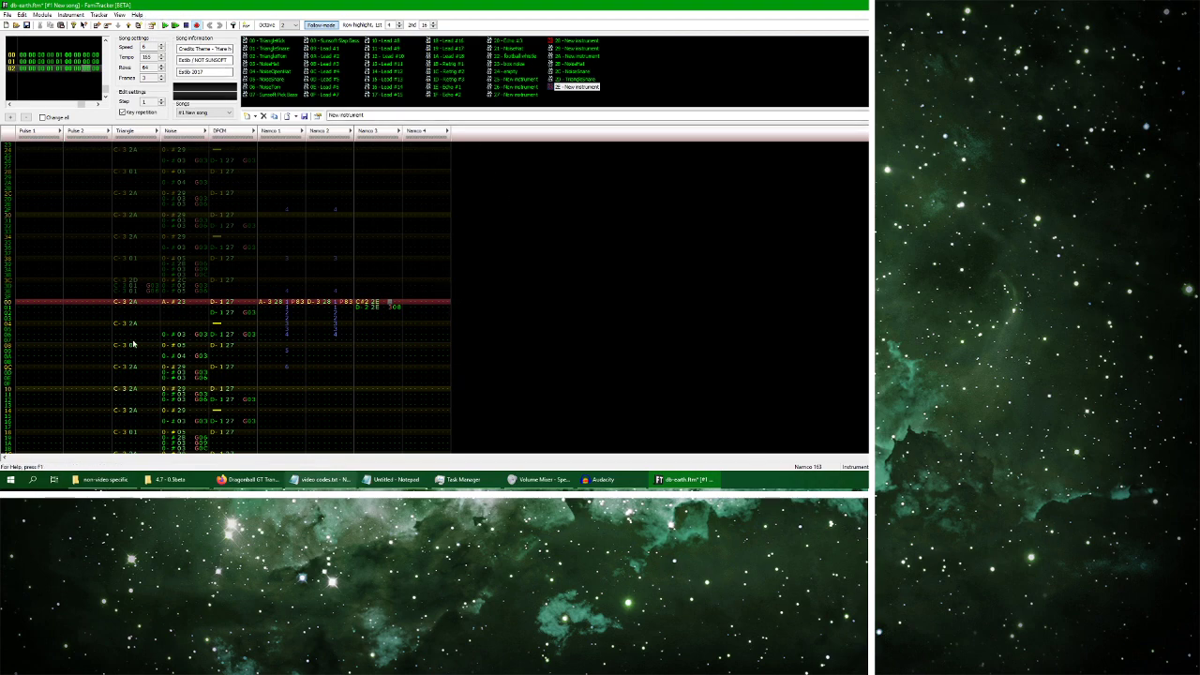
pyautogui.press('space')
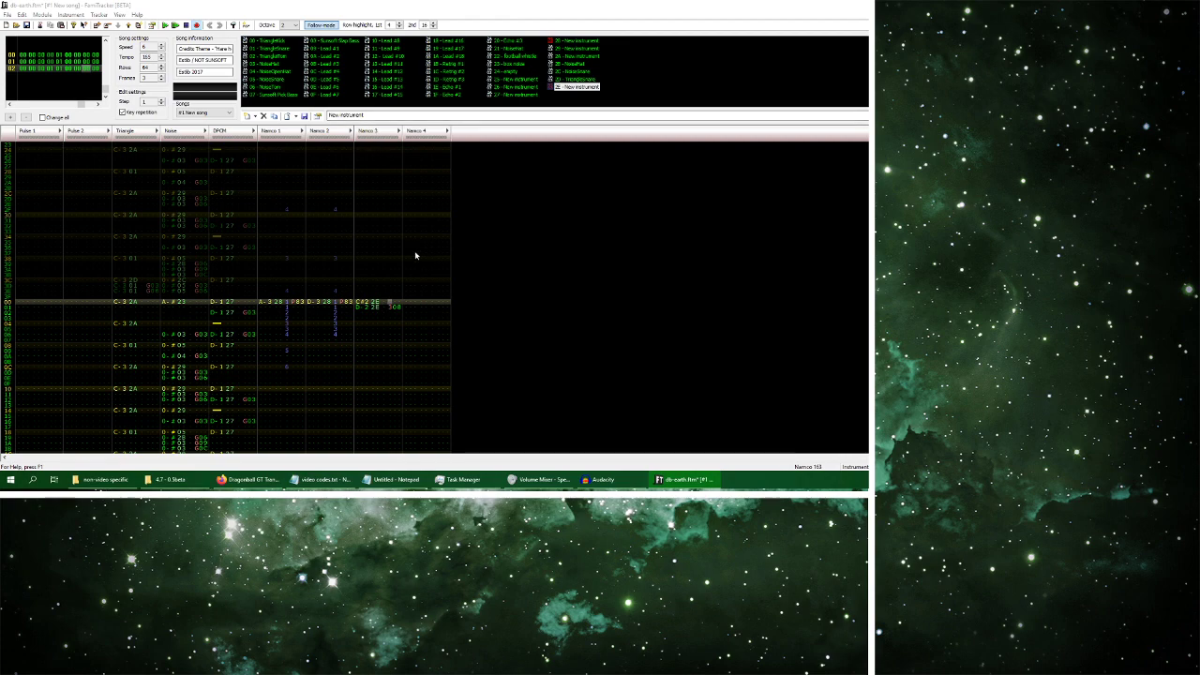
pyautogui.click(389, 310)
pyautogui.press('3')
pyautogui.press('3')
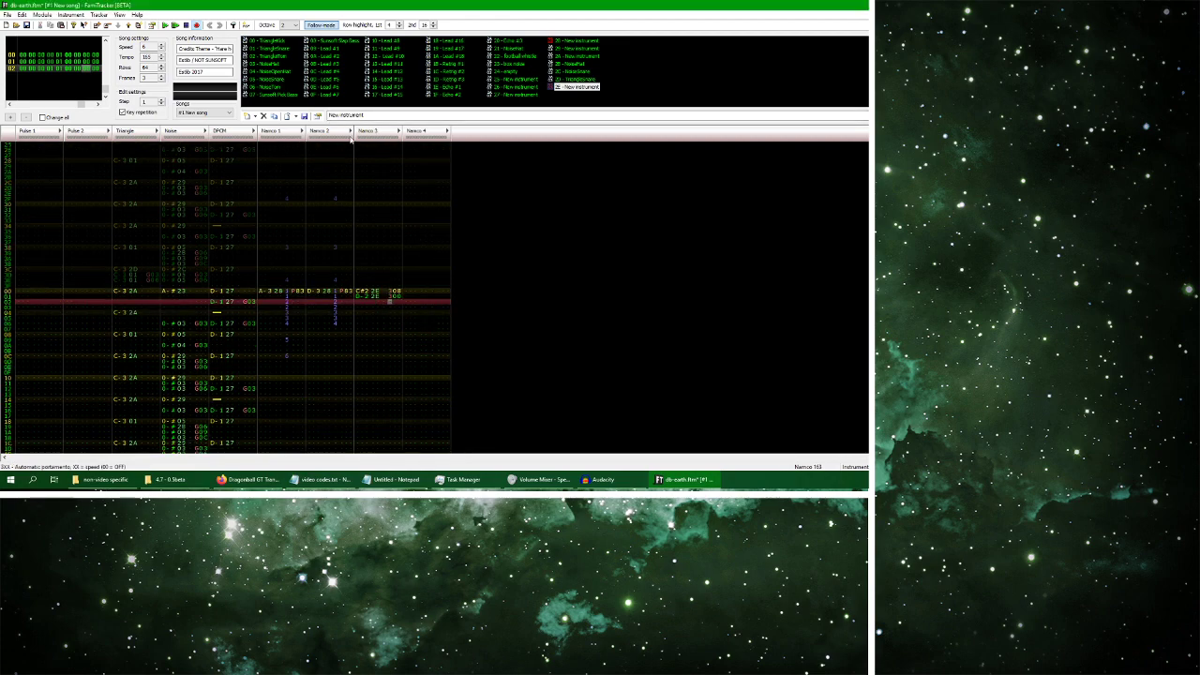
pyautogui.click(165, 26)
pyautogui.click(188, 26)
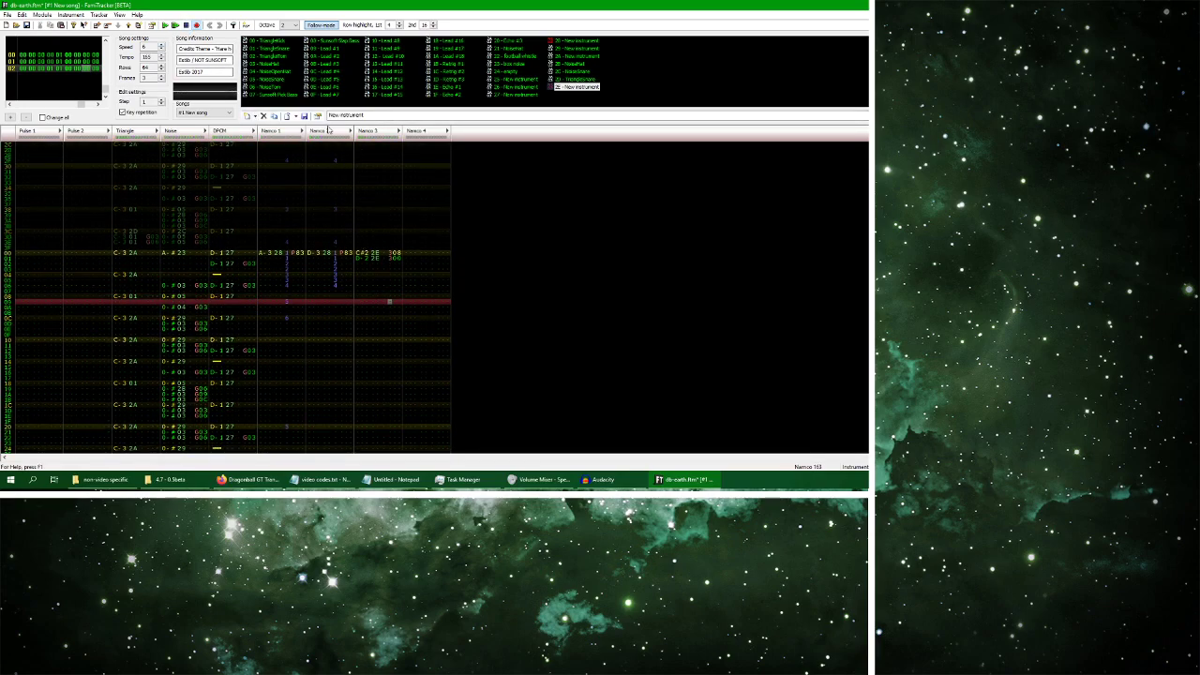
# Try a 30F portamento on row 00 of Namco 3 and solo that channel to hear it alone
pyautogui.click(384, 255)
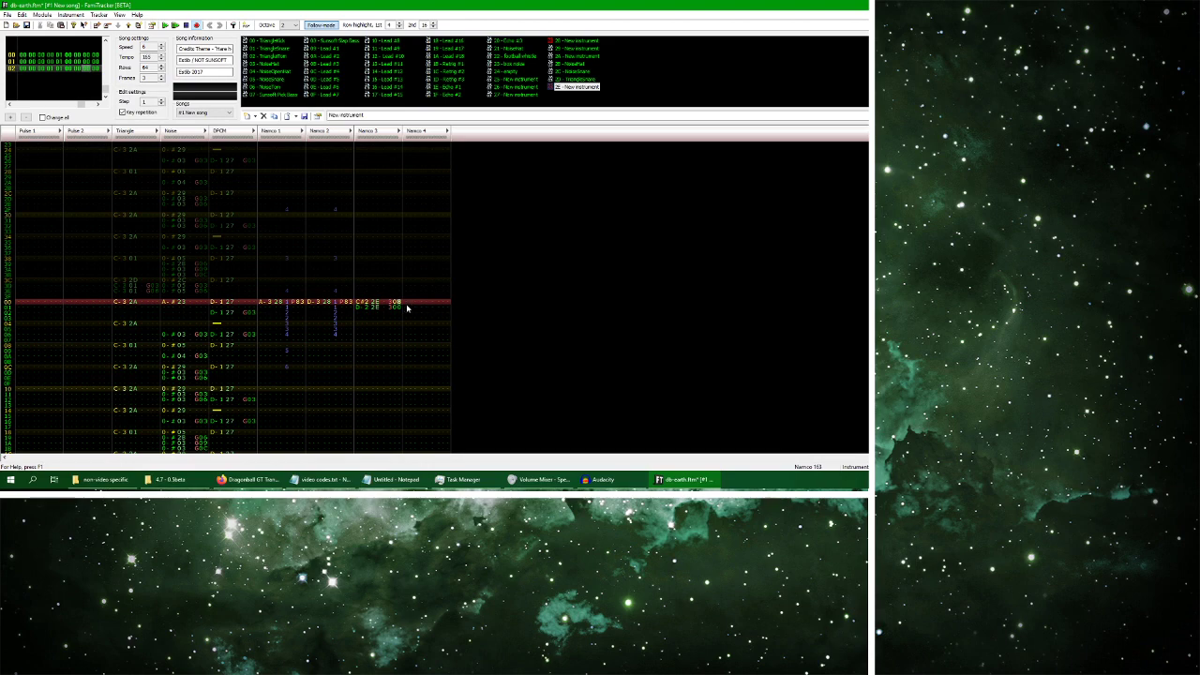
pyautogui.press('Return')
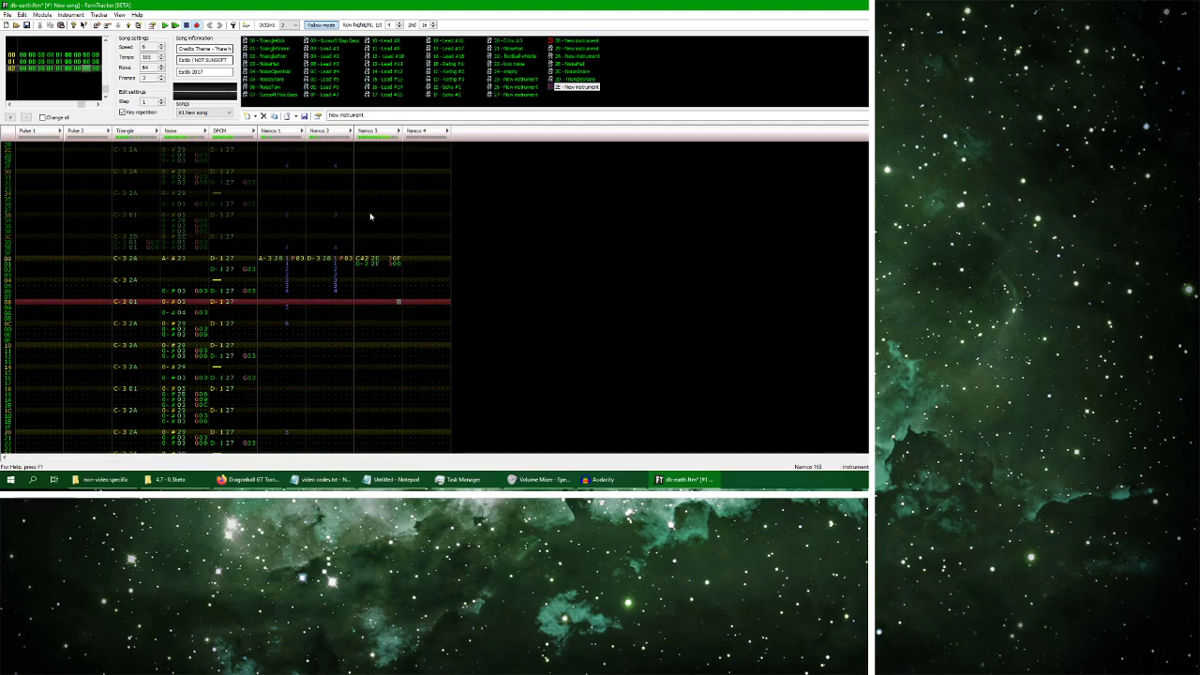
pyautogui.rightClick(321, 130)
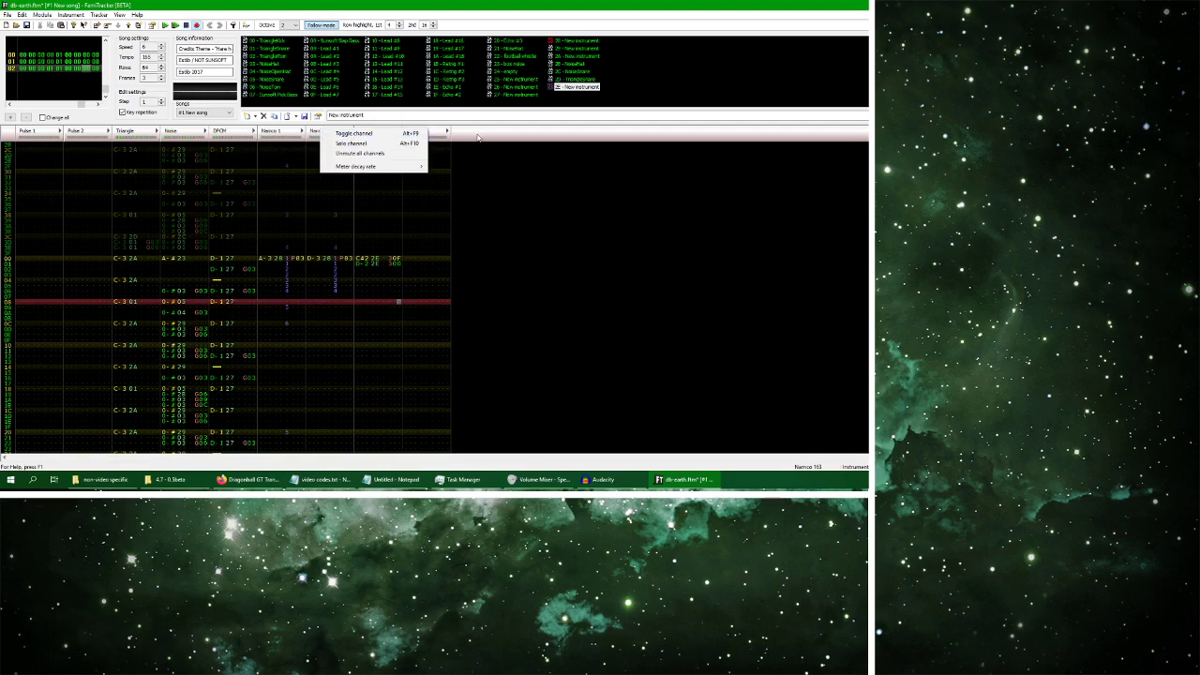
pyautogui.rightClick(364, 131)
pyautogui.click(379, 143)
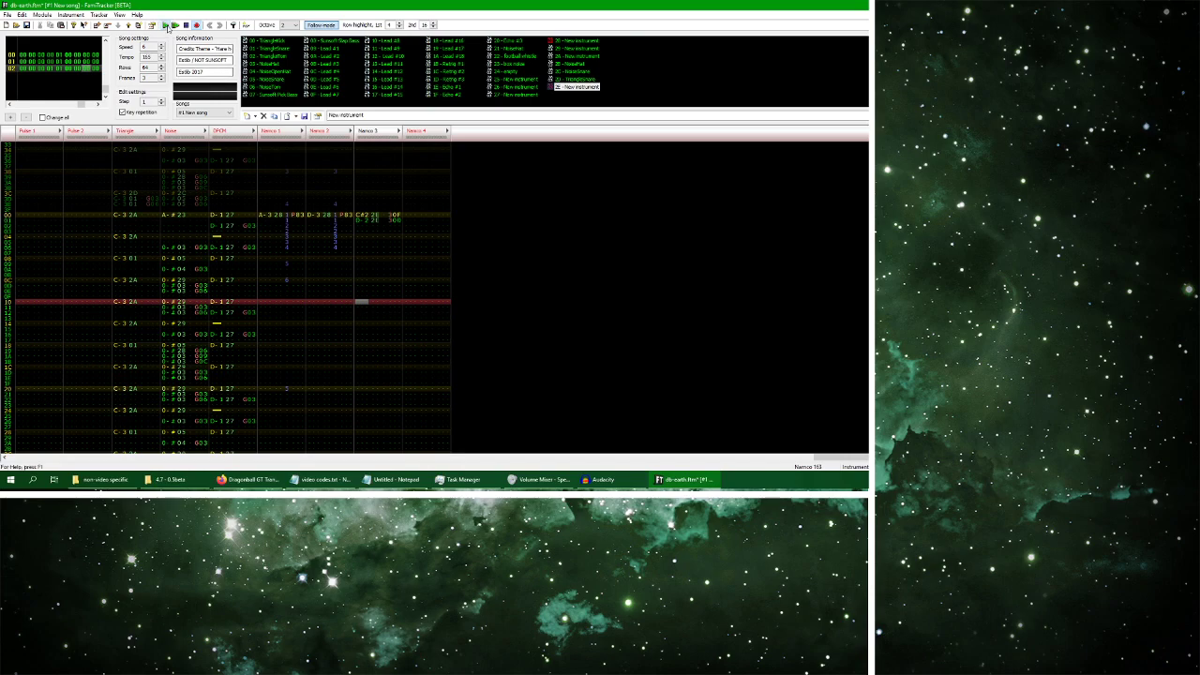
pyautogui.click(167, 26)
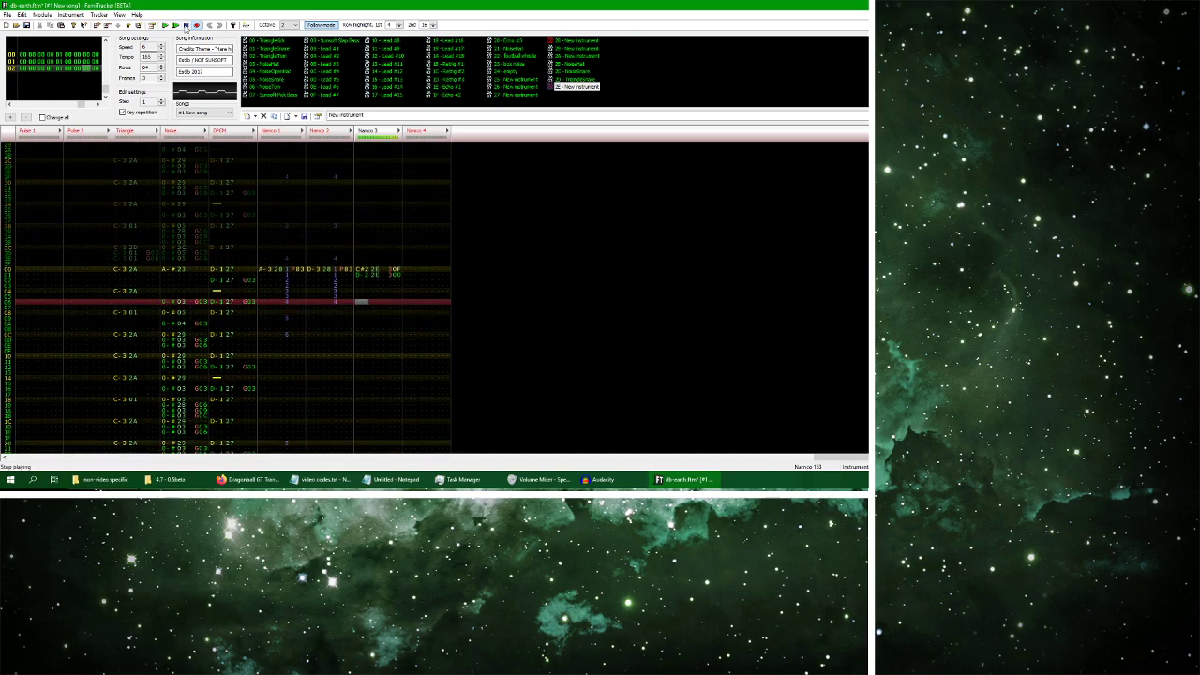
# Try a 32F portamento on row 00 of Namco 3 and play the frame
pyautogui.click(395, 261)
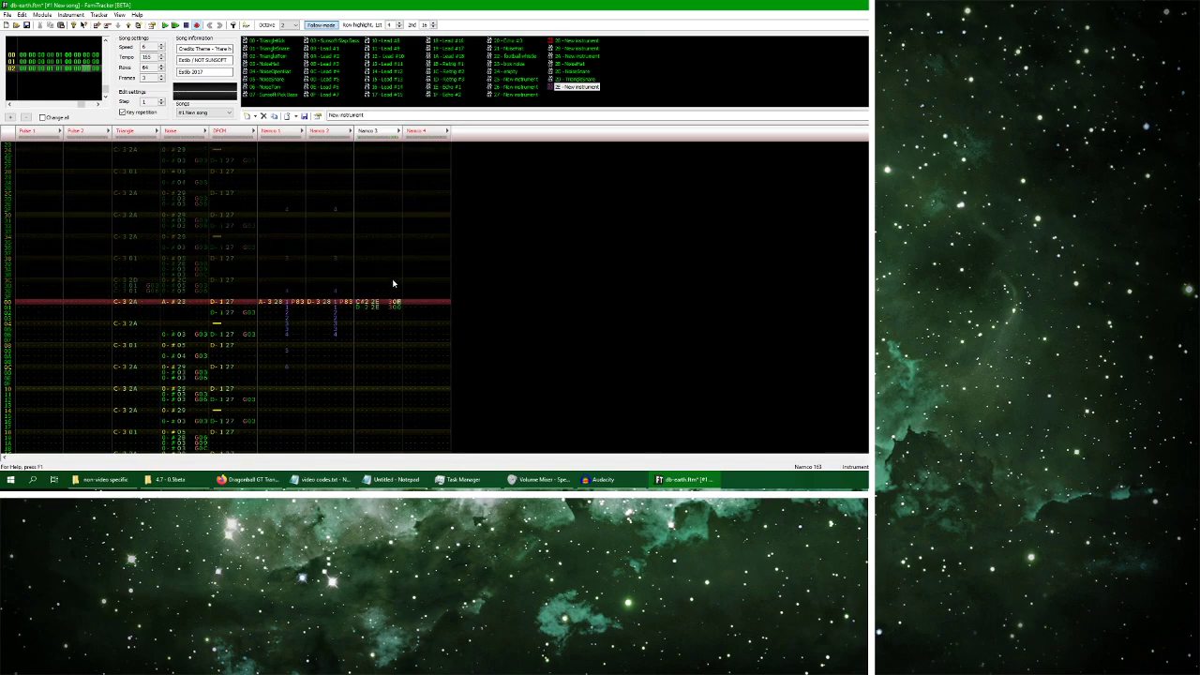
pyautogui.press('2')
pyautogui.click(166, 26)
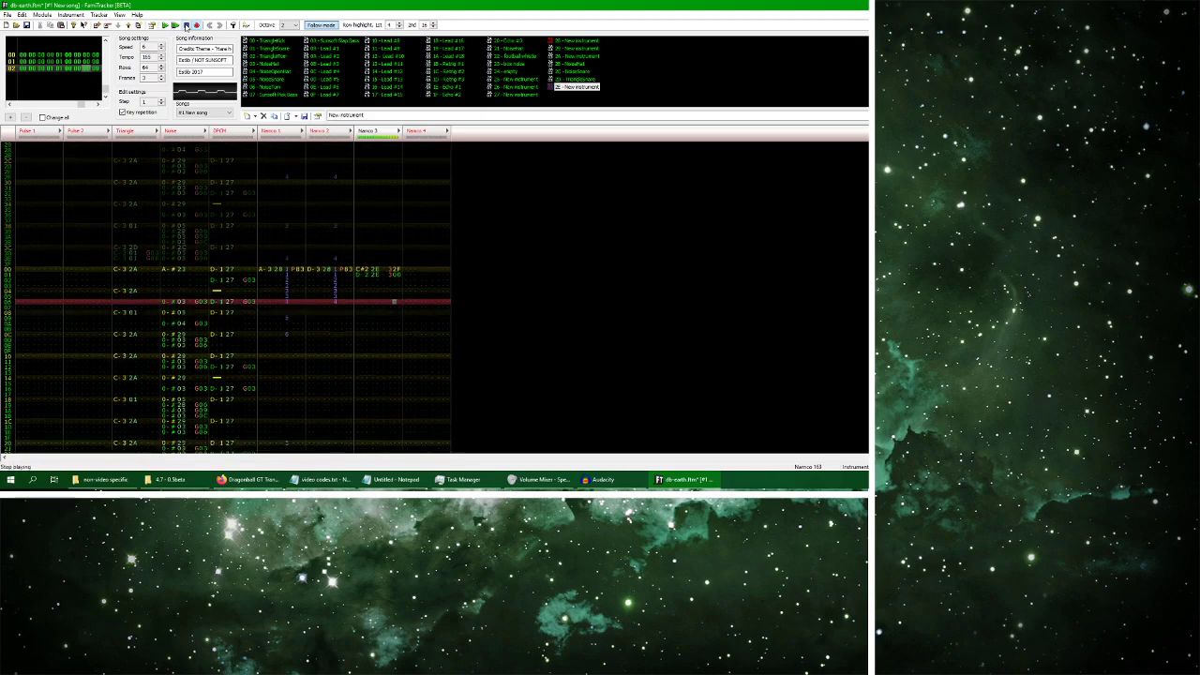
# Try a slower 303 portamento on row 00 of Namco 3 and play the frame
pyautogui.click(396, 245)
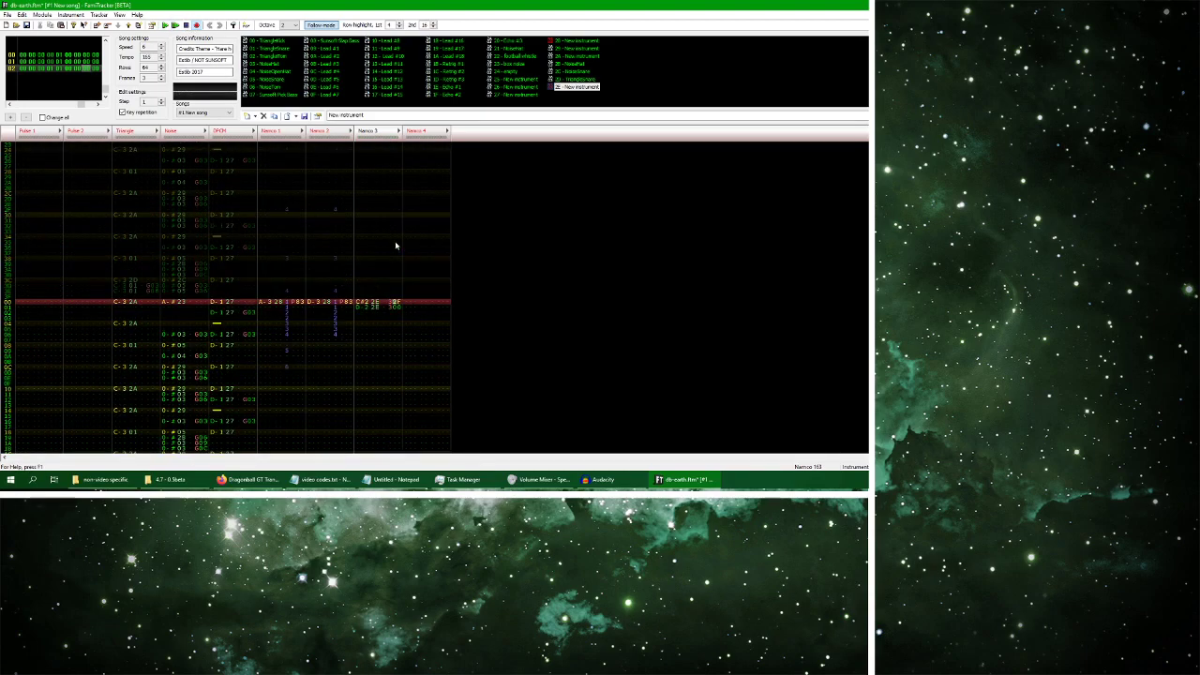
pyautogui.press('e')
pyautogui.press('3')
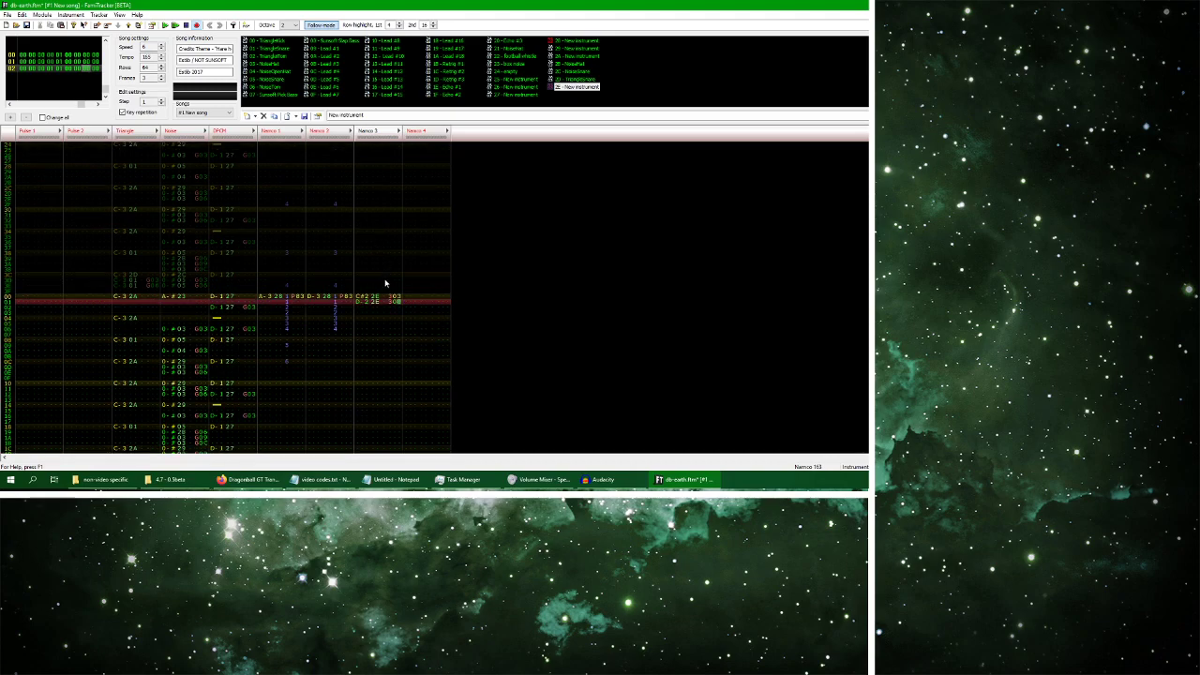
pyautogui.press('Down')
pyautogui.press('Down')
pyautogui.press('Down')
pyautogui.press('Down')
pyautogui.press('Down')
pyautogui.press('Down')
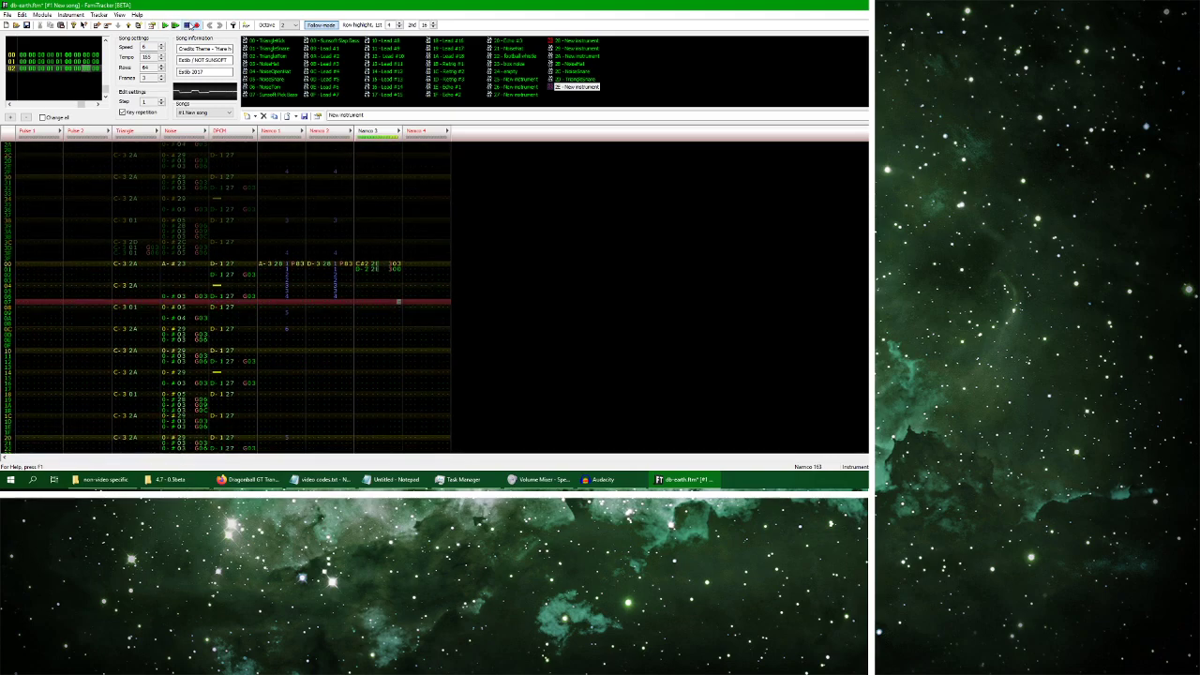
# Raise the row 00 Namco 3 note to D-2 and replace the portamentos with fine pitch P83 on row 00 and P82 on row 01
pyautogui.click(362, 265)
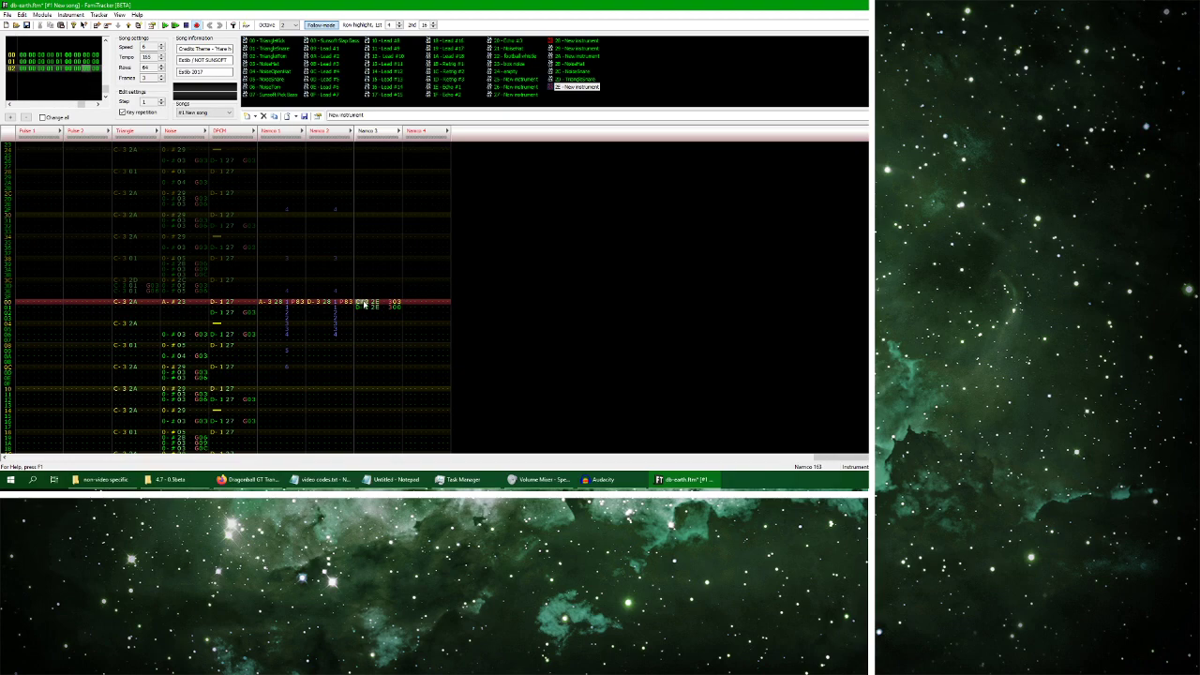
pyautogui.hotkey('ctrl', 'F2')
pyautogui.hotkey('ctrl', 'F2')
pyautogui.click(392, 303)
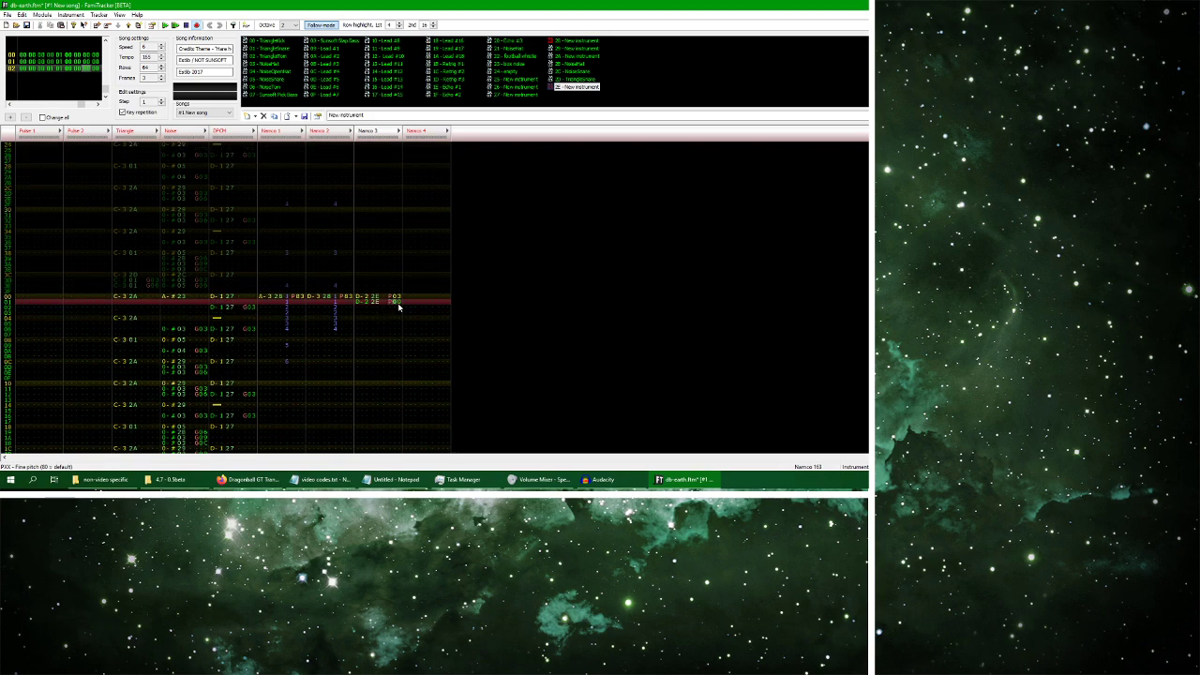
pyautogui.press('8')
pyautogui.press('Up')
pyautogui.press('8')
pyautogui.press('Up')
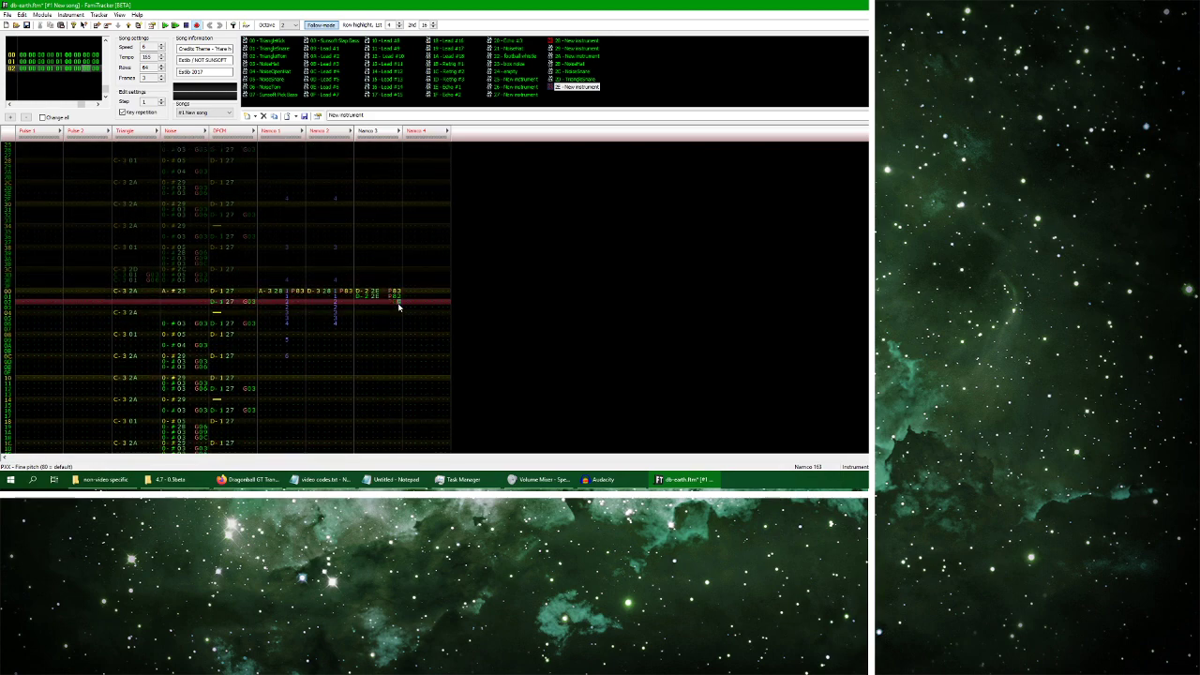
# Set the row 00 fine pitch of Namco 3 to P7E and audition the note bend
pyautogui.press('7')
pyautogui.press('8')
pyautogui.press('Up')
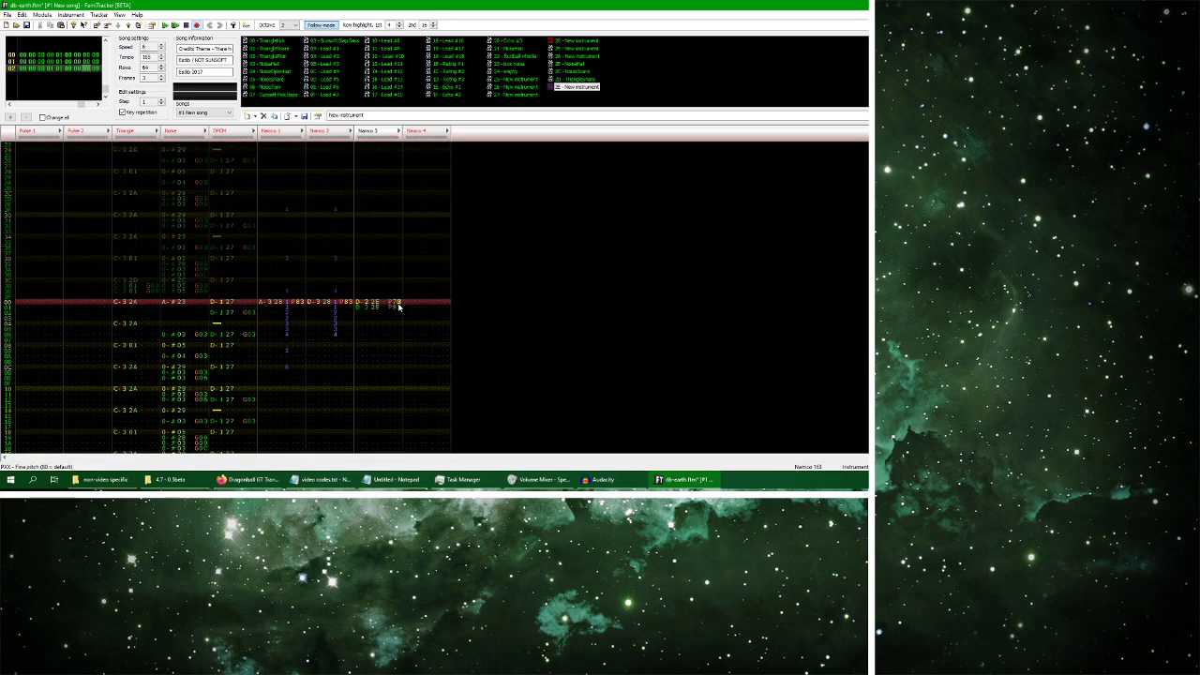
pyautogui.press('Down')
pyautogui.click(164, 25)
pyautogui.click(186, 25)
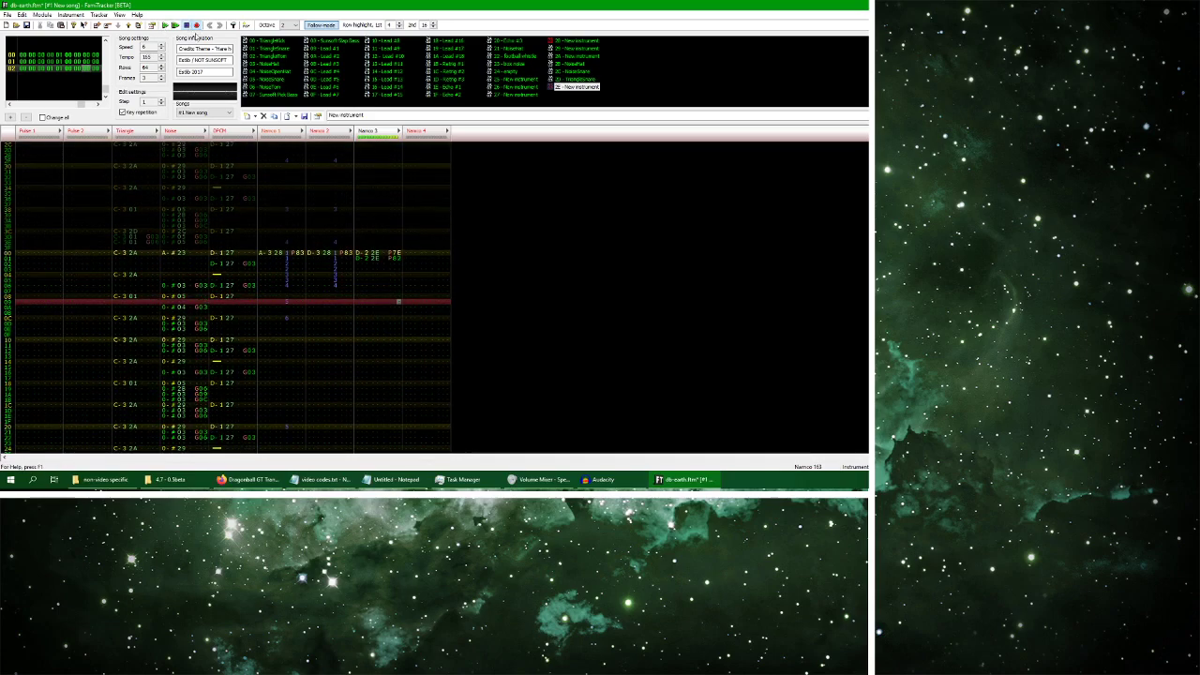
# Replay the Earth reference track on YouTube from slightly earlier and return to row 0F of Namco 3 in FamiTracker
pyautogui.click(366, 339)
pyautogui.click(249, 479)
pyautogui.click(326, 370)
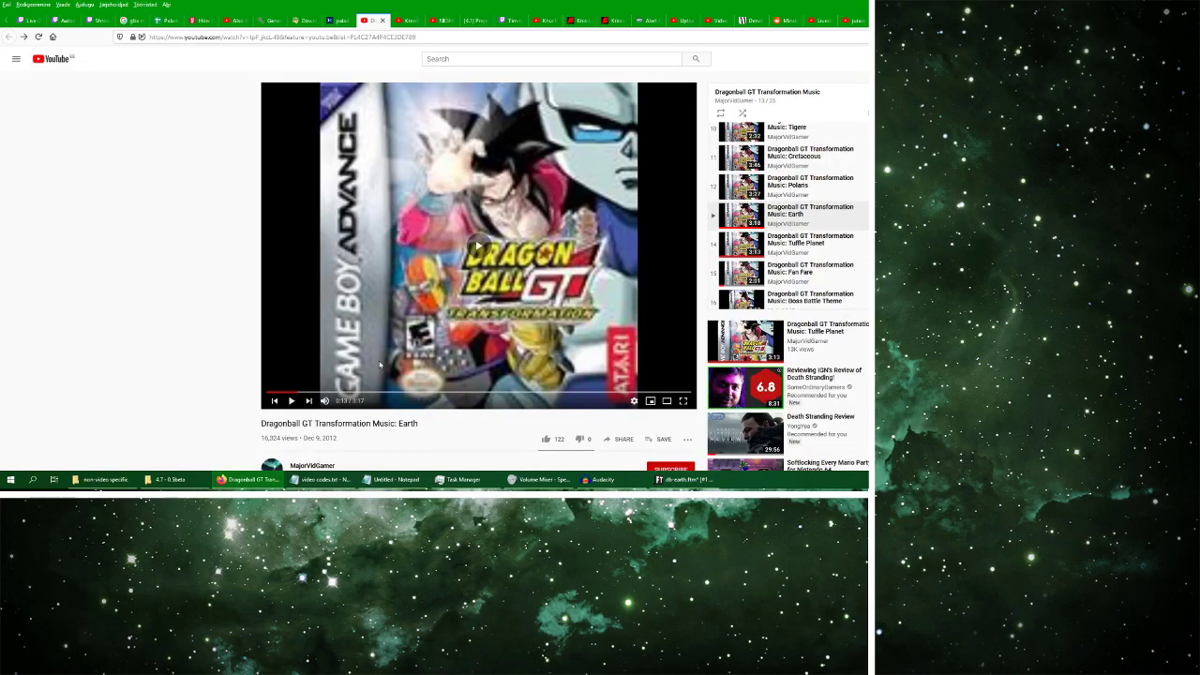
pyautogui.press('Left')
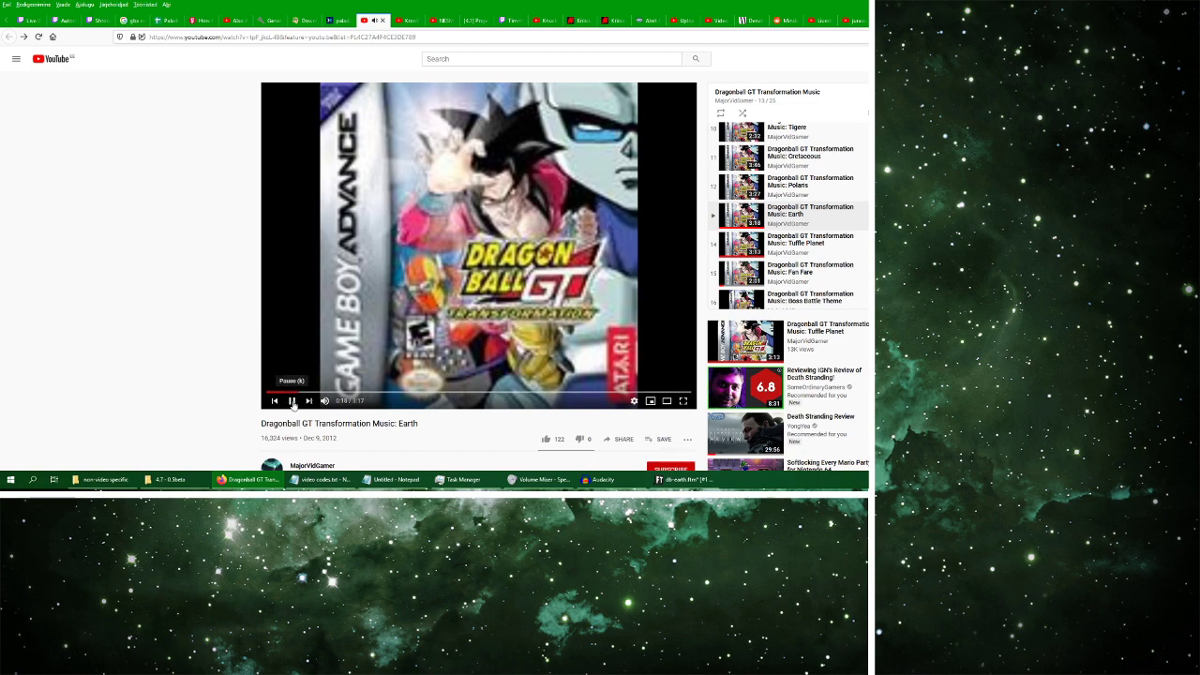
pyautogui.click(685, 479)
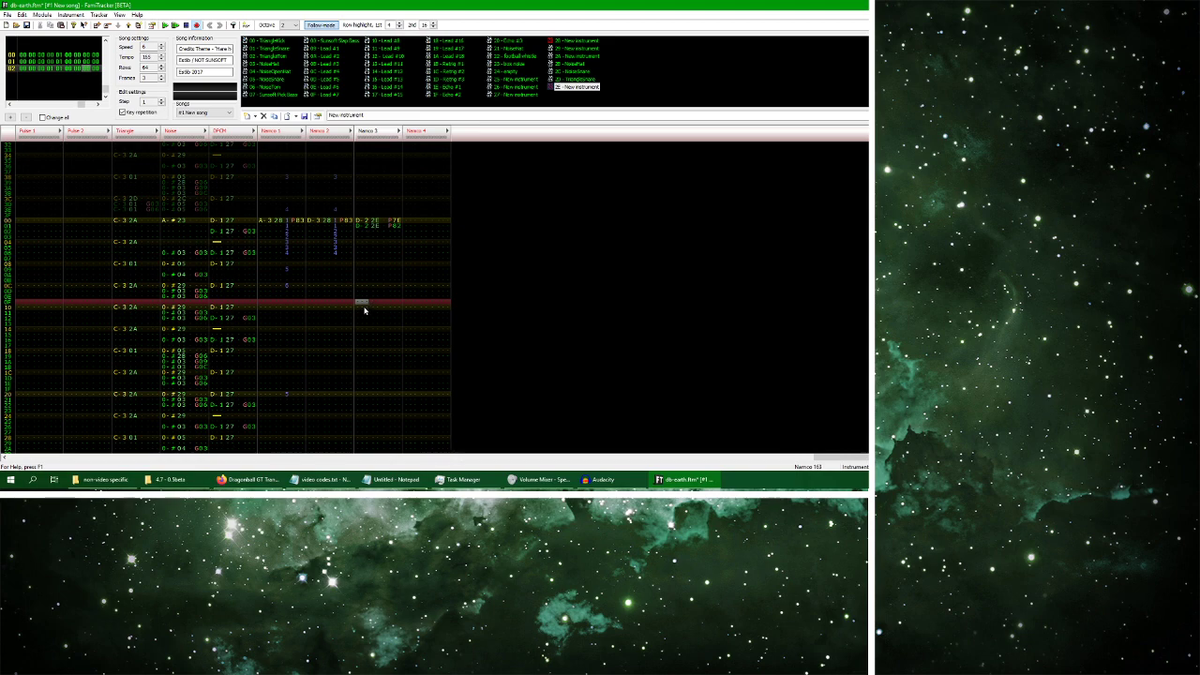
# Switch to Audacity and replay the selected section of the recording from about 11.60 to 13.05 seconds twice
pyautogui.scroll(-1, 364, 310)
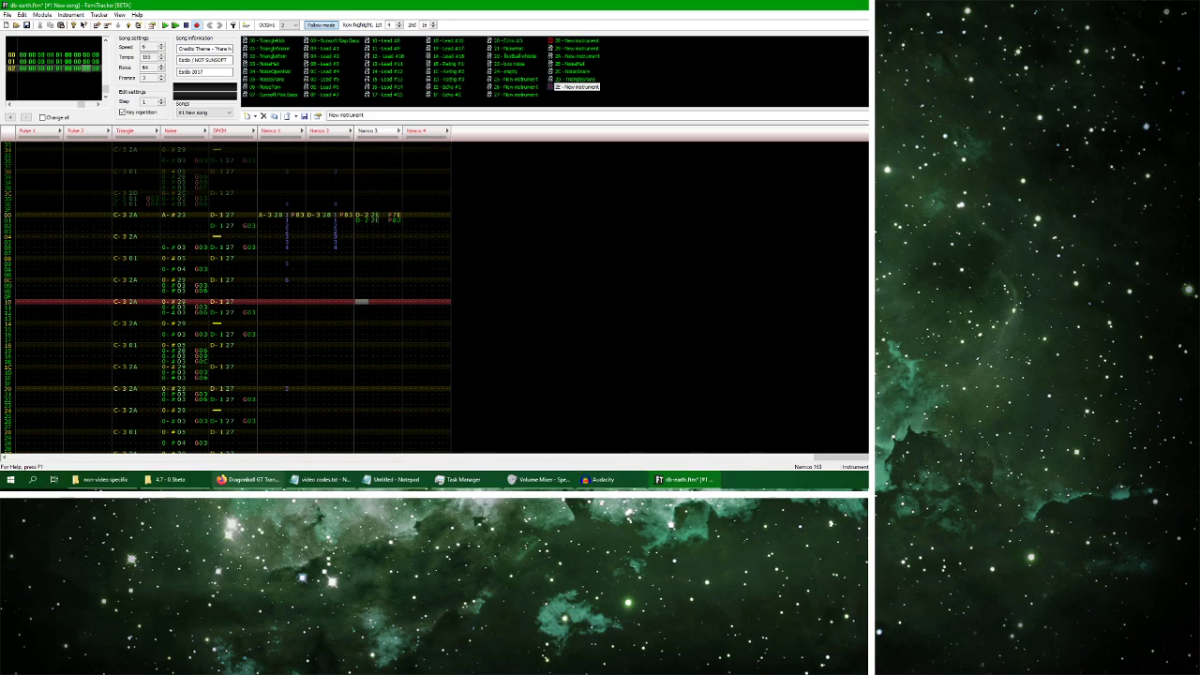
pyautogui.hotkey('alt', 'Tab')
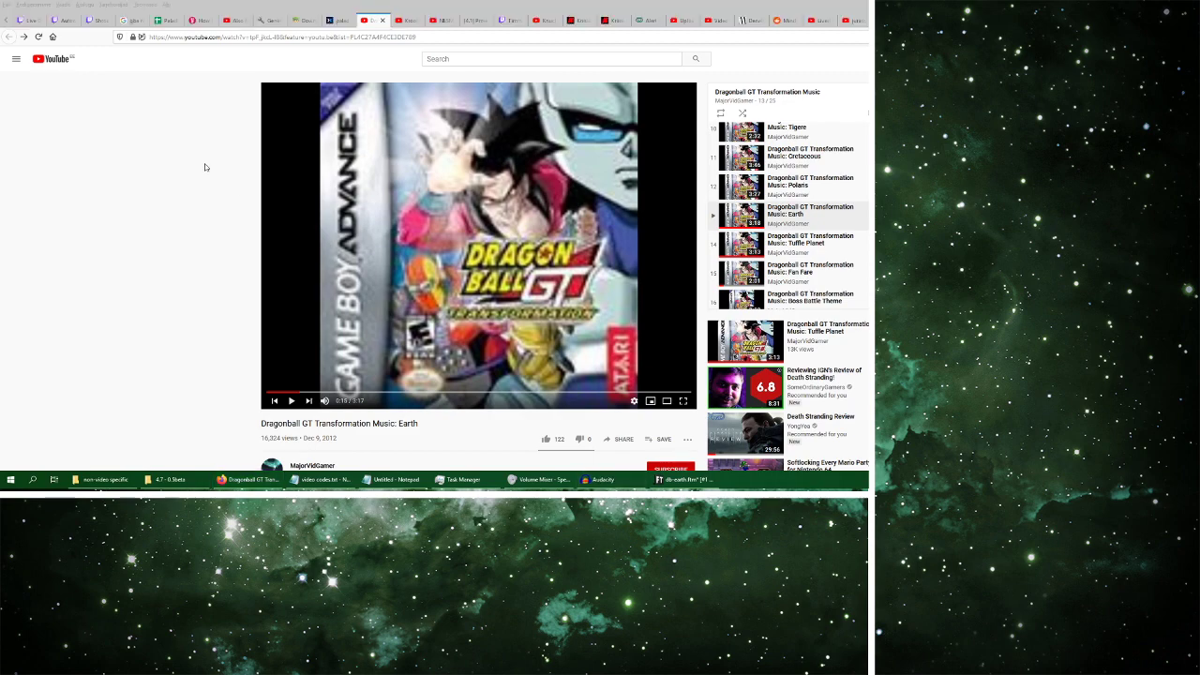
pyautogui.click(600, 479)
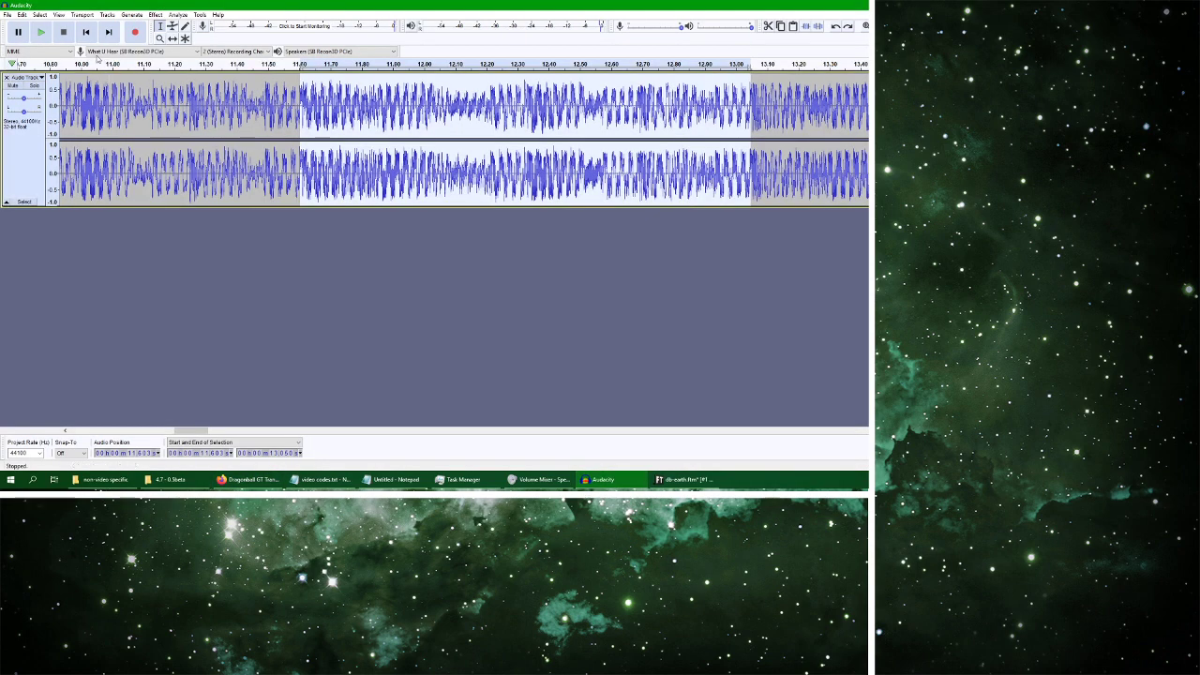
pyautogui.click(41, 30)
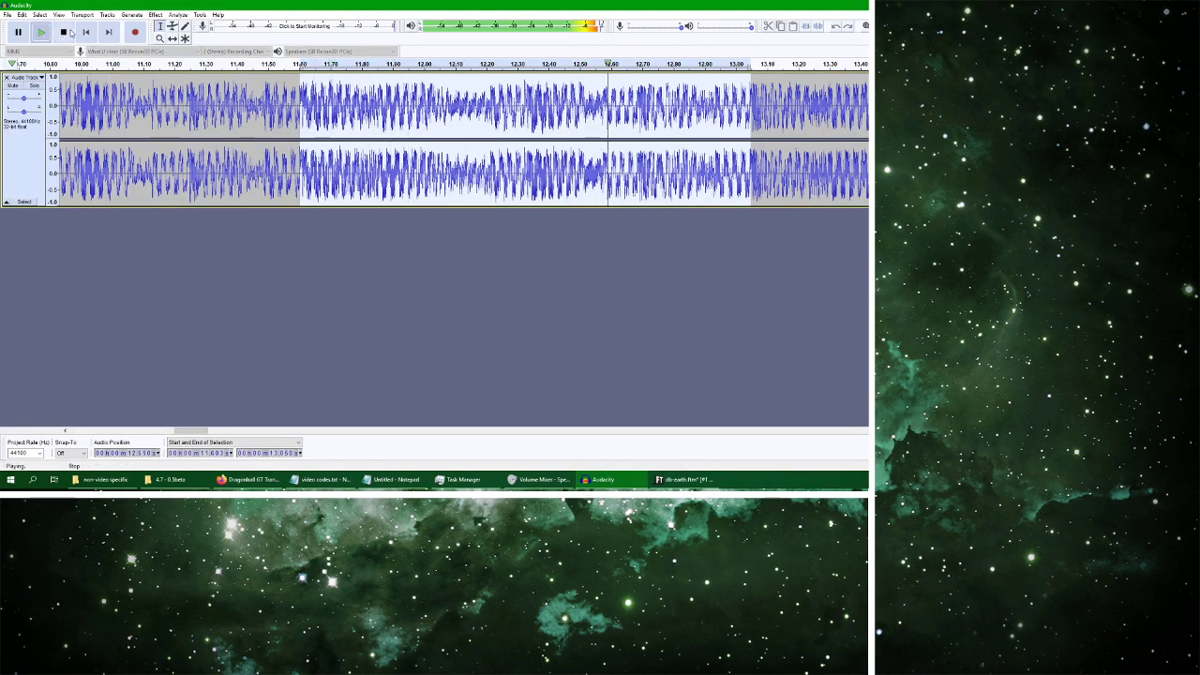
pyautogui.click(66, 32)
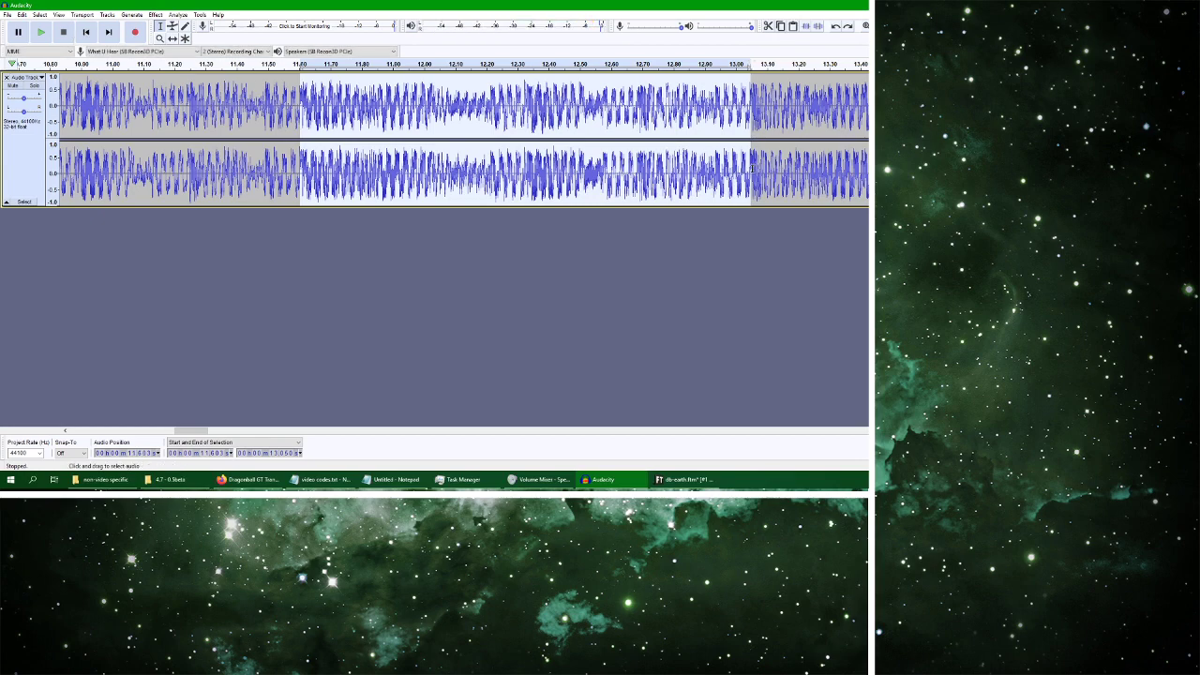
pyautogui.click(41, 32)
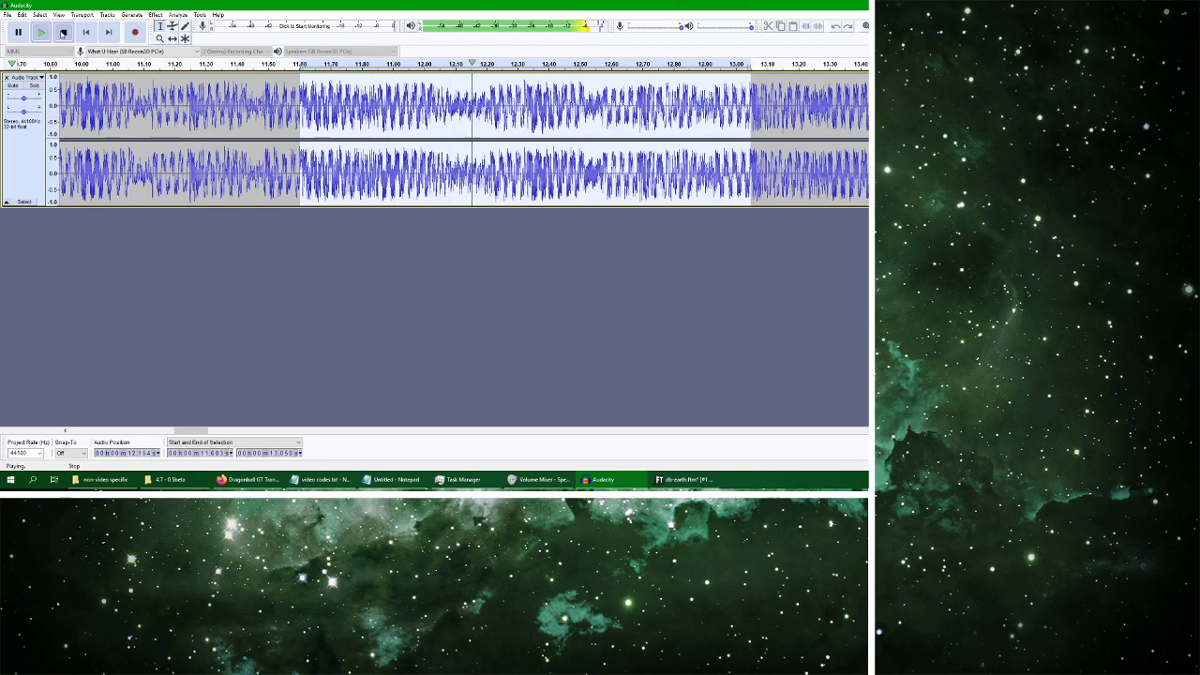
pyautogui.click(63, 33)
# Select the following section of the recording, about 13.05 to 14.49 seconds, and listen to its start
pyautogui.click(795, 103)
pyautogui.moveTo(751, 166); pyautogui.dragTo(886, 167)
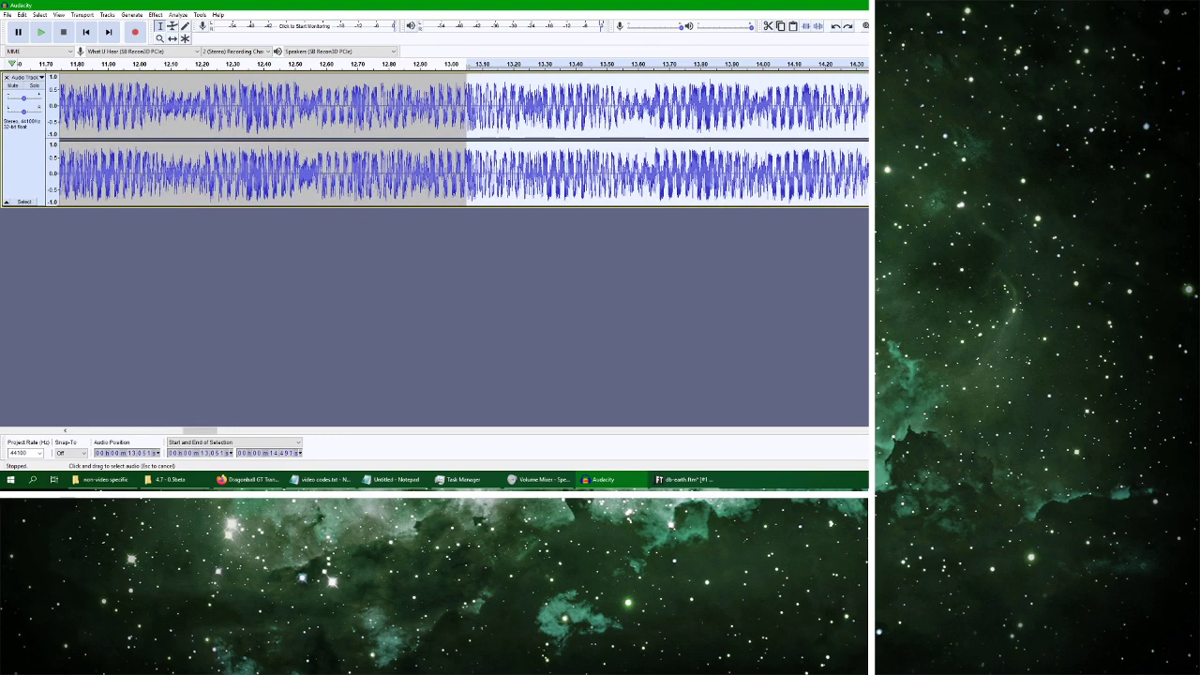
pyautogui.click(41, 32)
pyautogui.click(44, 33)
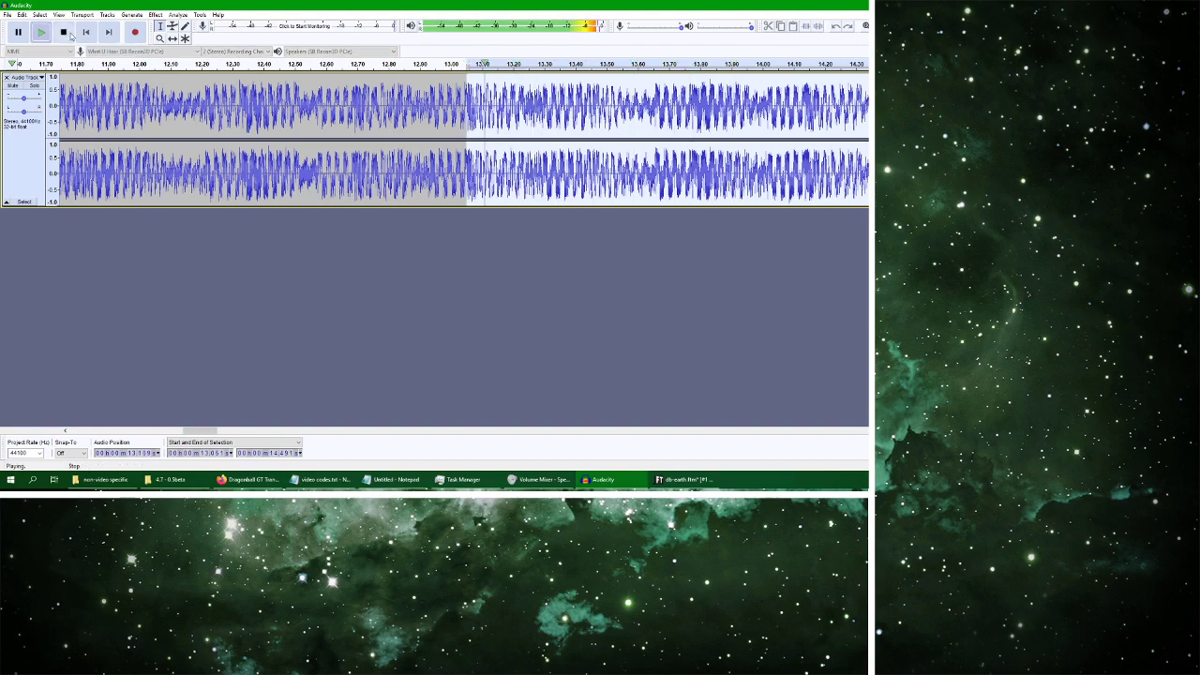
pyautogui.click(62, 34)
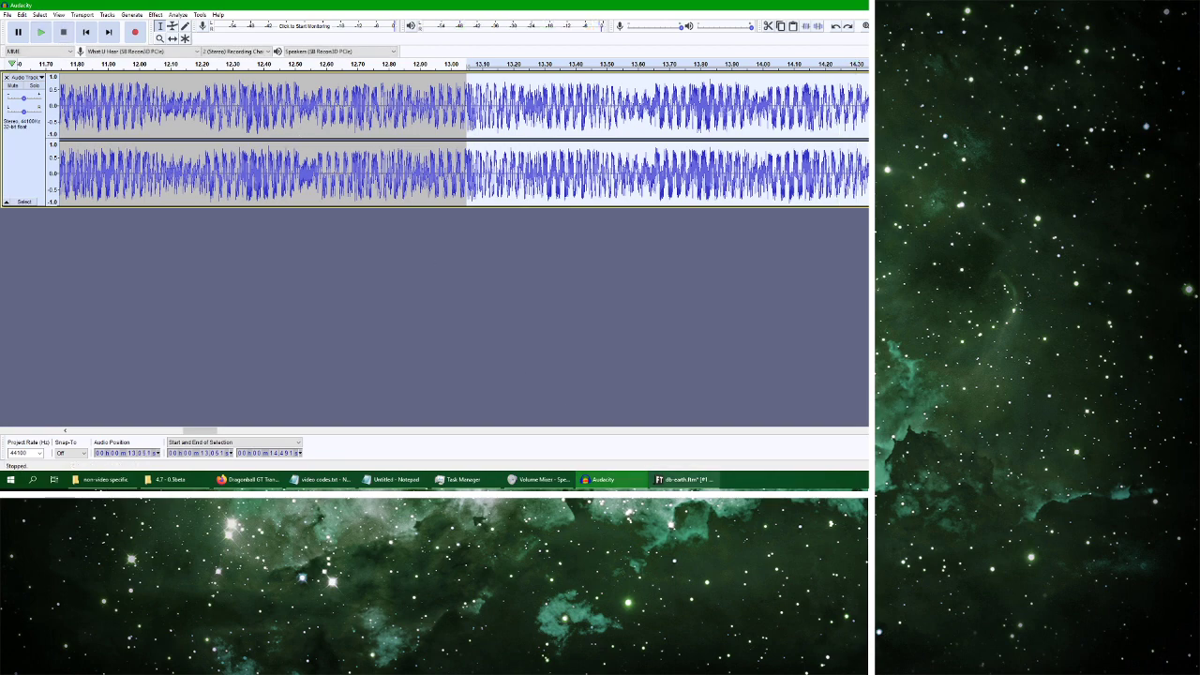
# Switch to FamiTracker and enter note A-2 with instrument 2E on row 10 of Namco 3
pyautogui.click(685, 479)
pyautogui.press('t')
pyautogui.press('y')
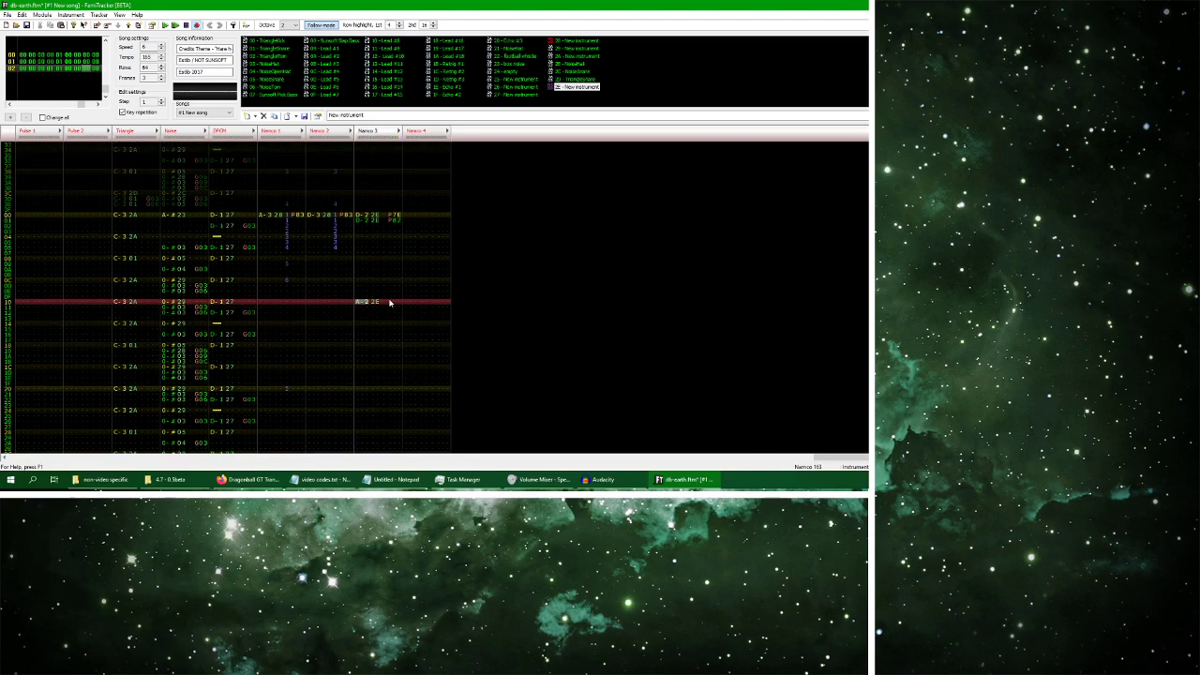
# Try slide-up effects 10F on row 0F and 100 on row 10 of Namco 3 and play the frame
pyautogui.click(389, 300)
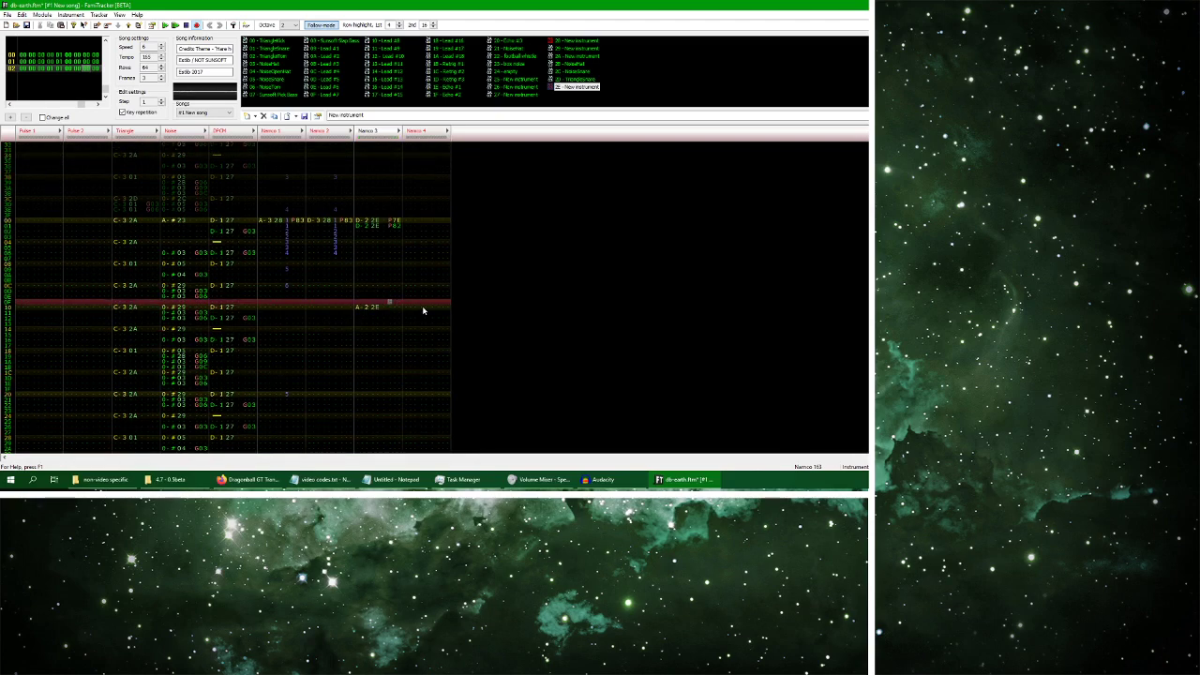
pyautogui.write('1')
pyautogui.write('F100')
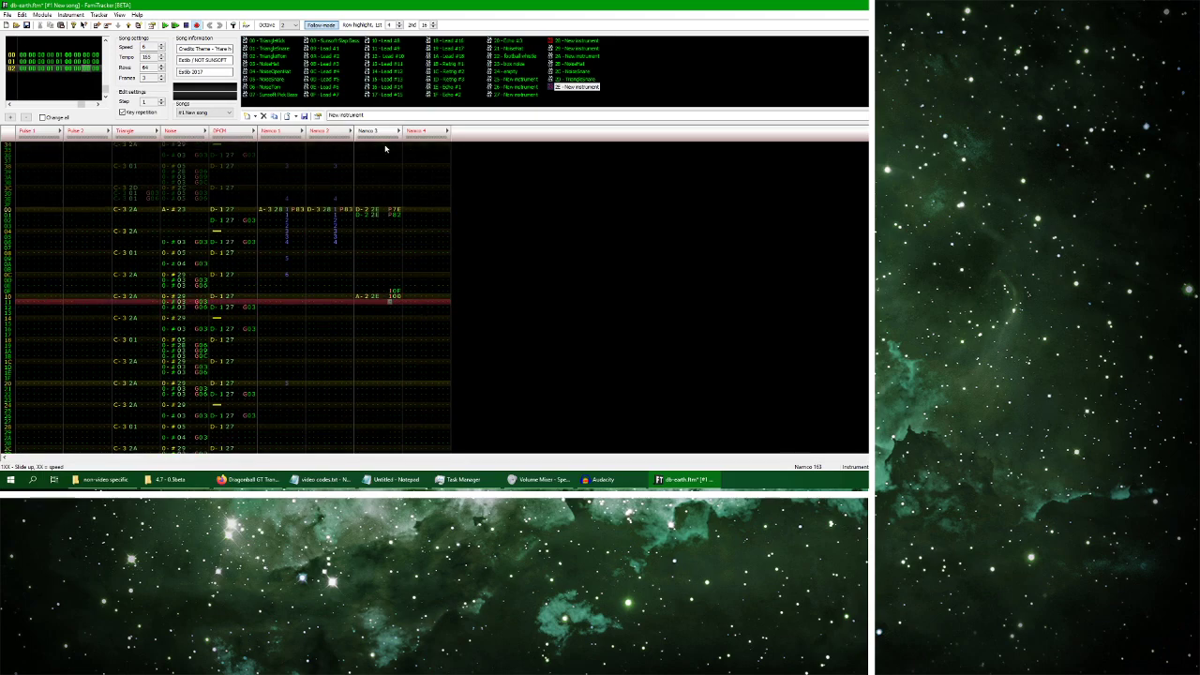
pyautogui.click(165, 25)
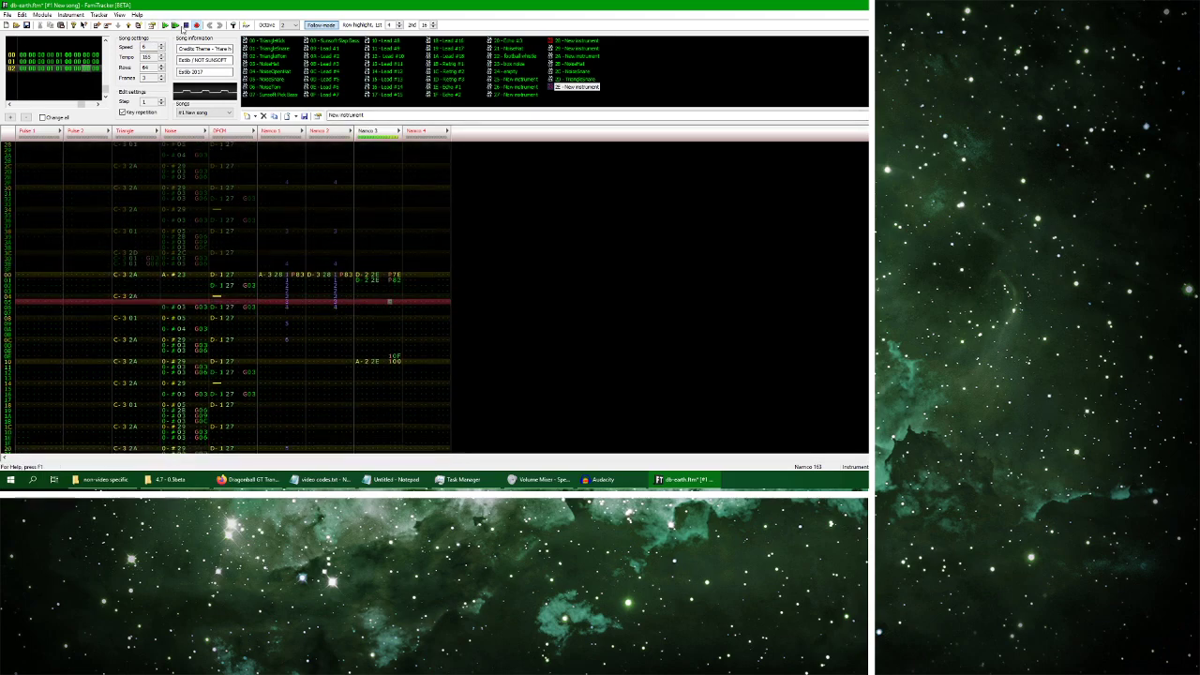
pyautogui.click(185, 26)
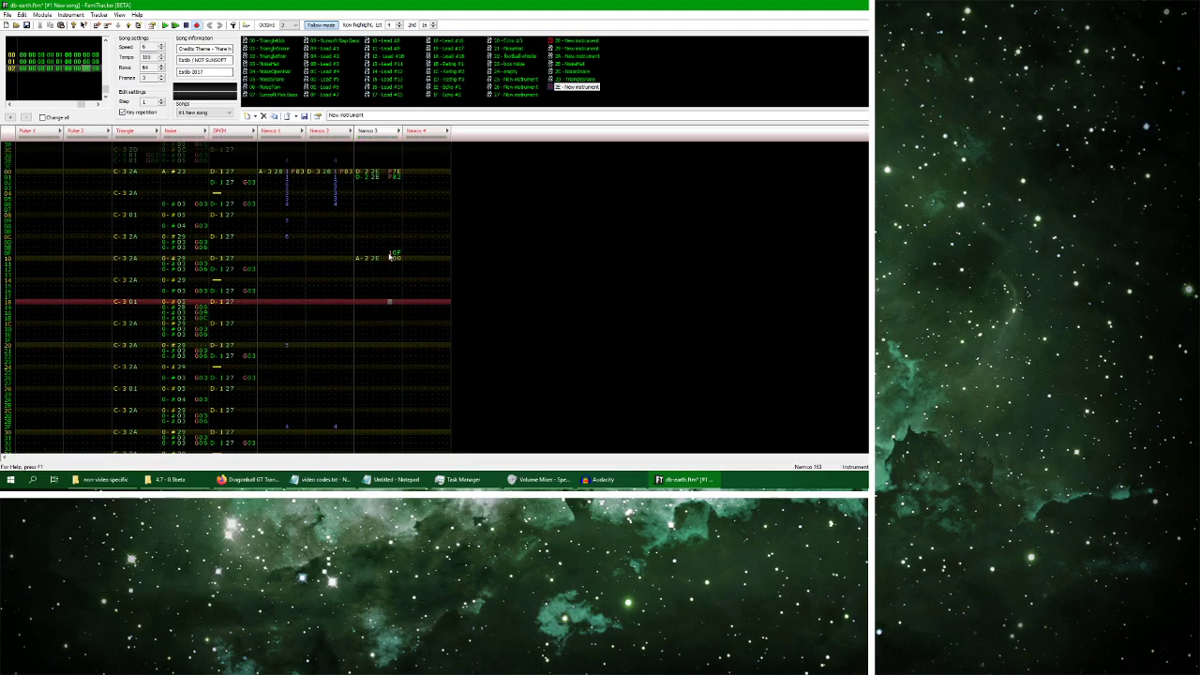
# Replay the Earth reference track on YouTube, then delete the slide effects on rows 0F and 10 of Namco 3 in FamiTracker
pyautogui.click(249, 479)
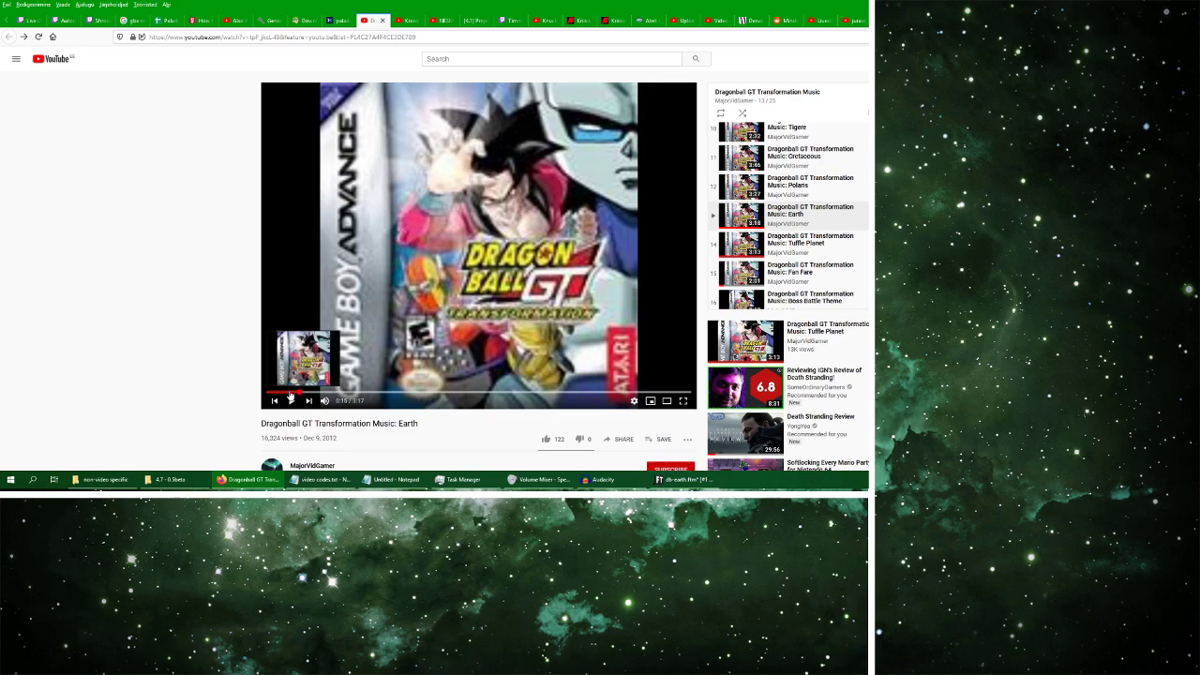
pyautogui.click(293, 401)
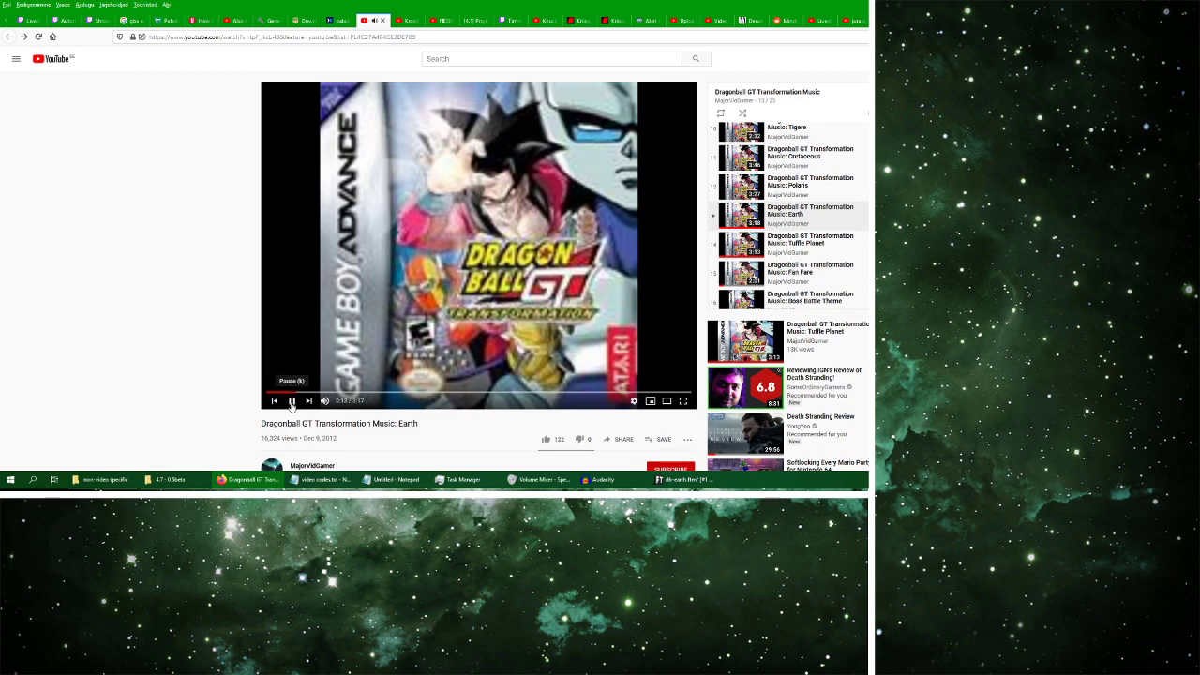
pyautogui.hotkey('alt', 'Tab')
pyautogui.moveTo(389, 253); pyautogui.dragTo(394, 262)
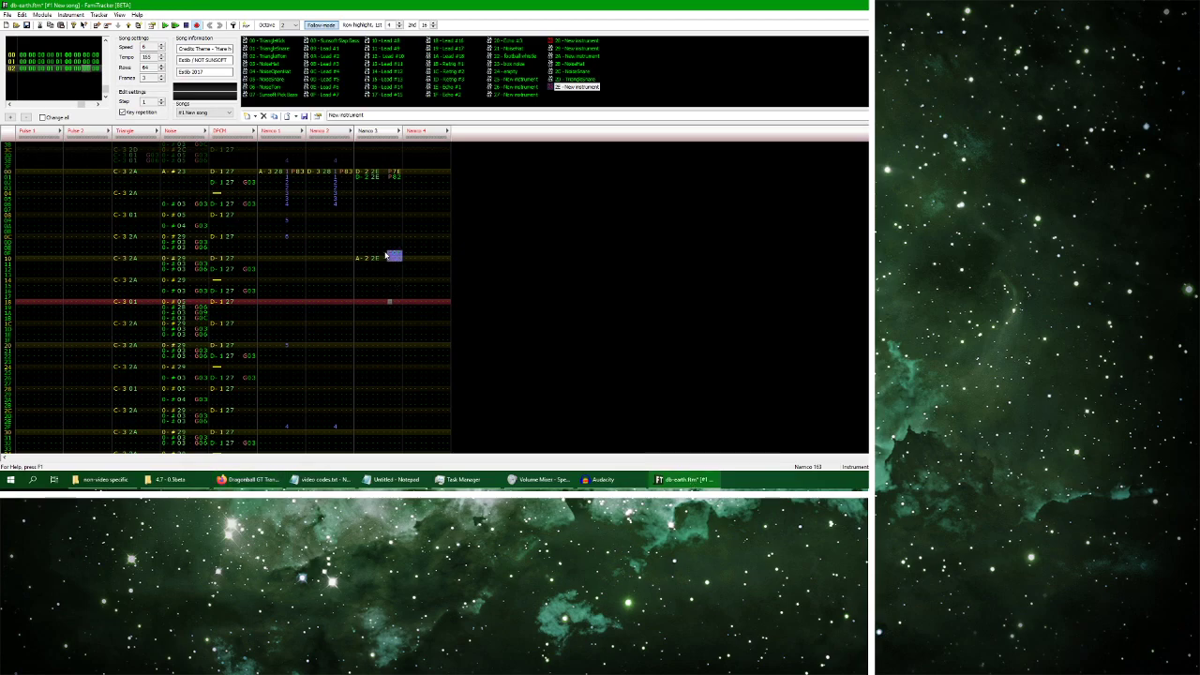
pyautogui.click(384, 257)
# Set volume F on rows 00 and 10 of Namco 3, with a lower volume on row 0F between the notes
pyautogui.click(385, 225)
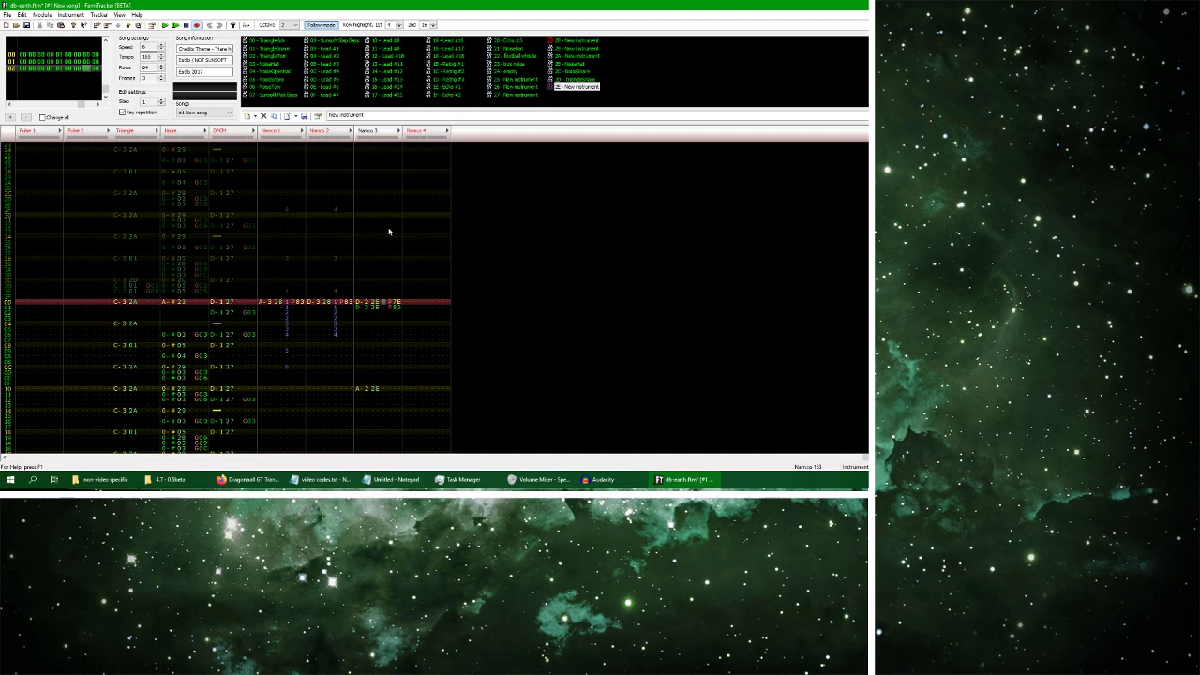
pyautogui.click(383, 380)
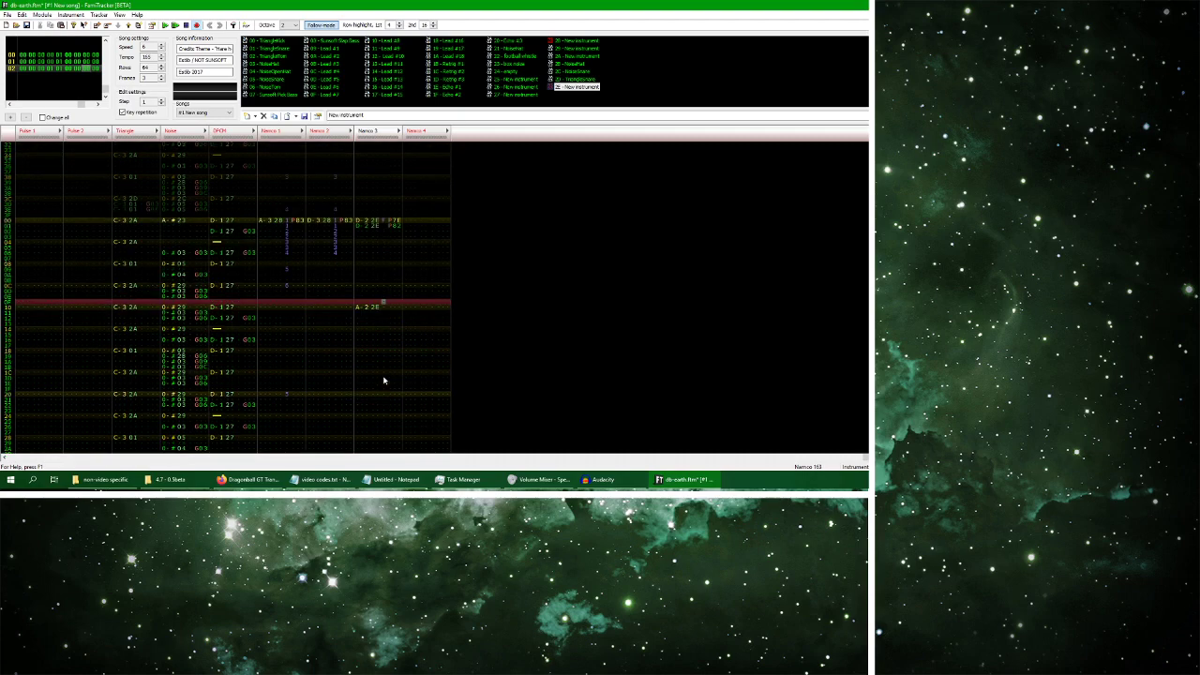
pyautogui.press('f')
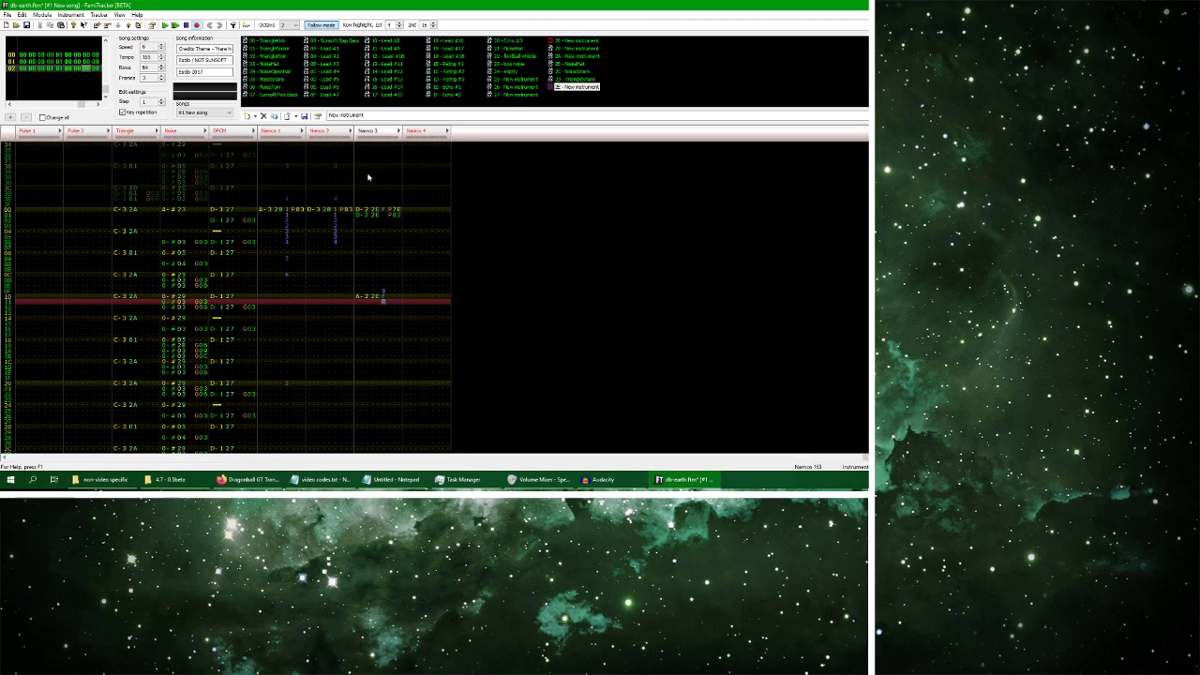
# Unmute all channels and play the third frame to hear the lead in the full mix
pyautogui.rightClick(330, 132)
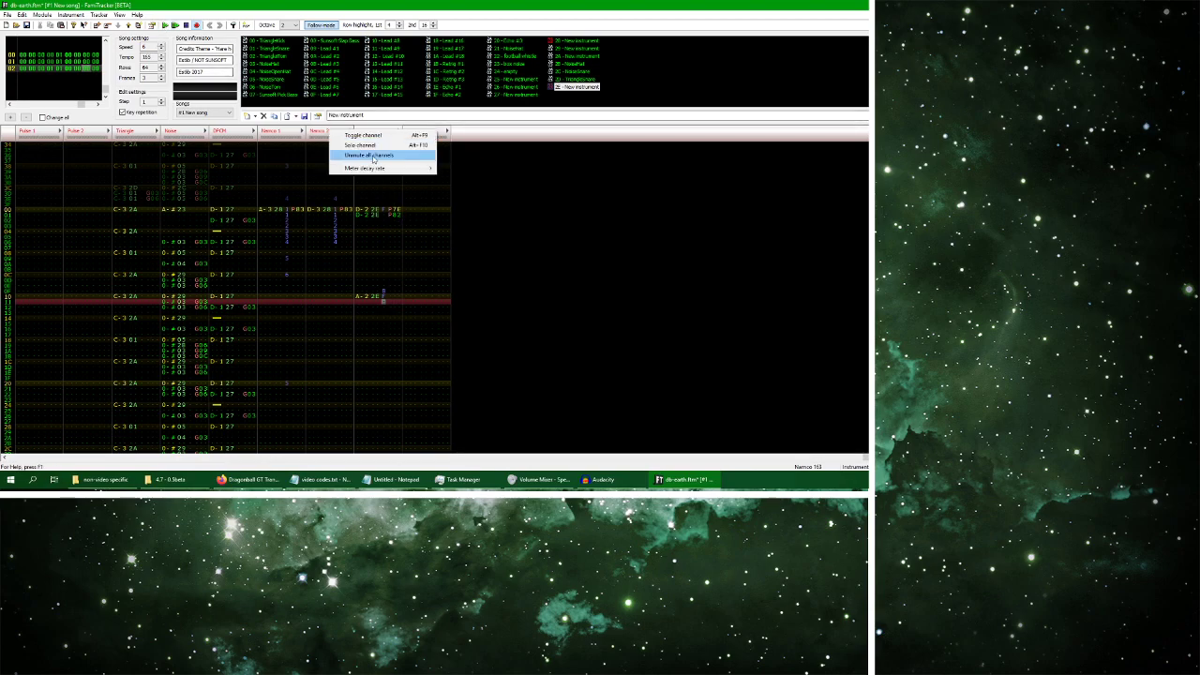
pyautogui.click(369, 155)
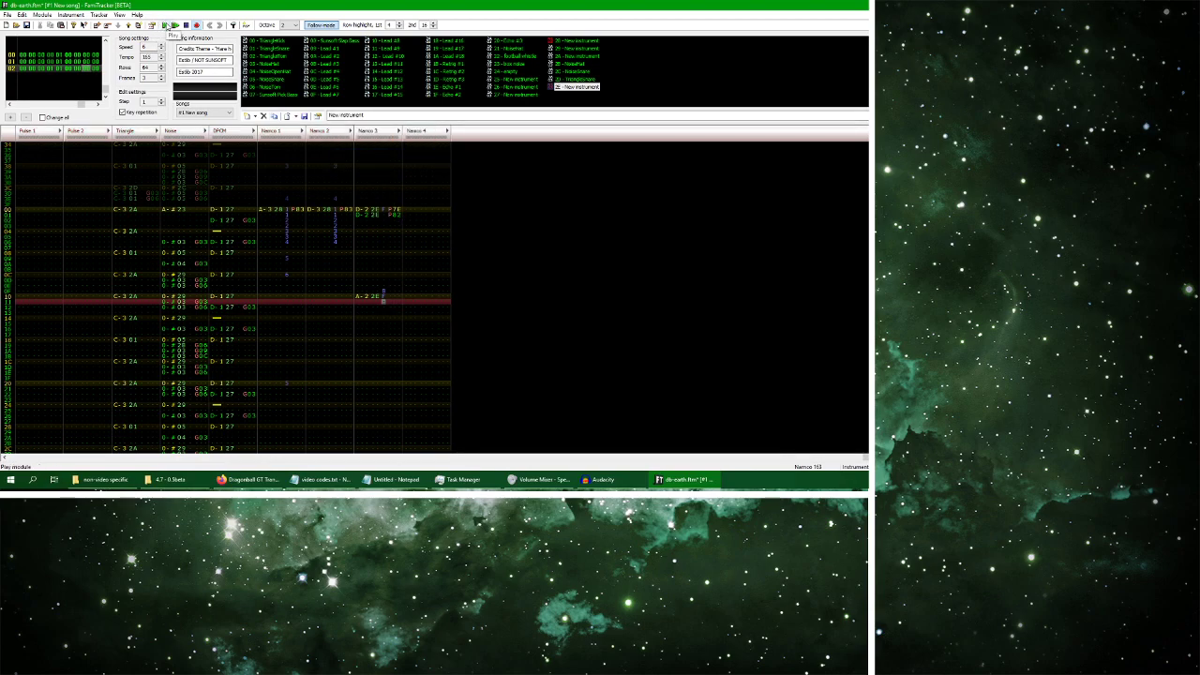
pyautogui.click(175, 26)
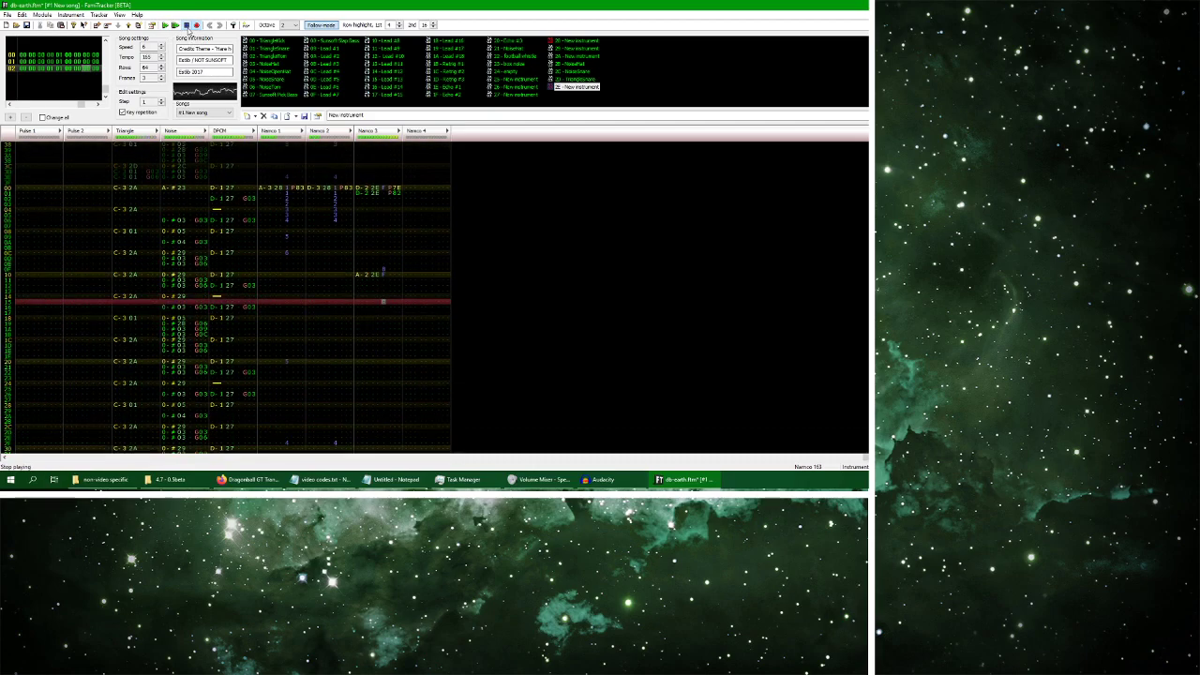
pyautogui.click(187, 26)
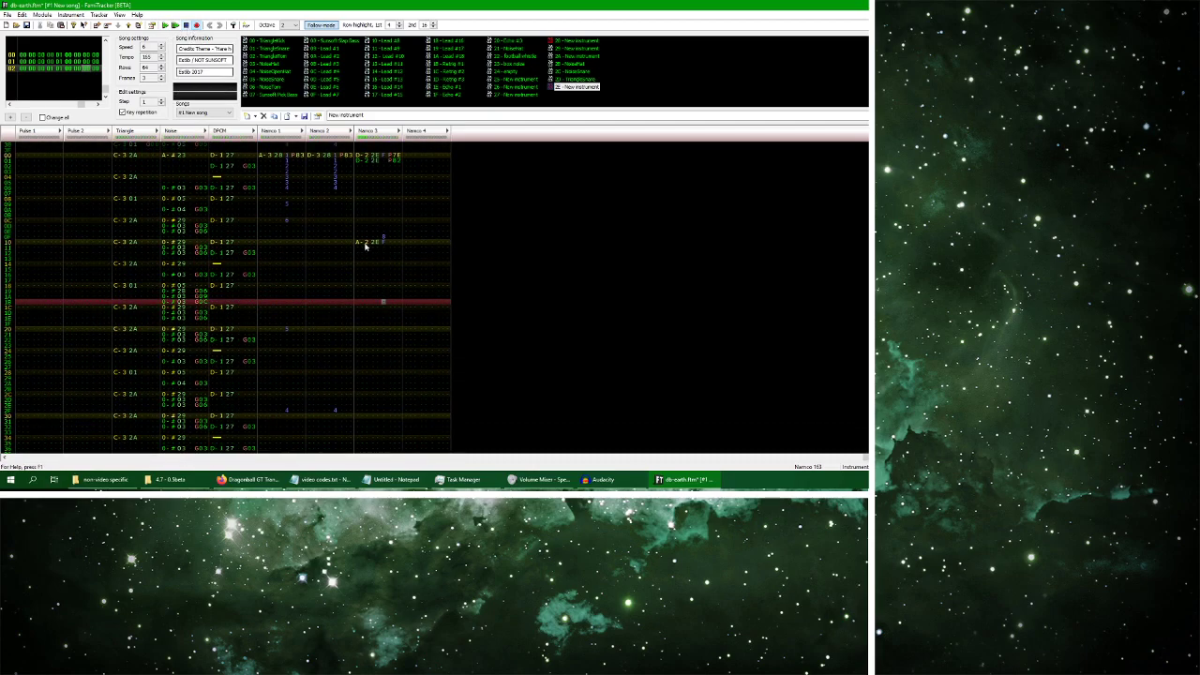
# Enter note G#2 on row 20 of Namco 3 and briefly check the Earth reference video on YouTube
pyautogui.click(363, 330)
pyautogui.press('b')
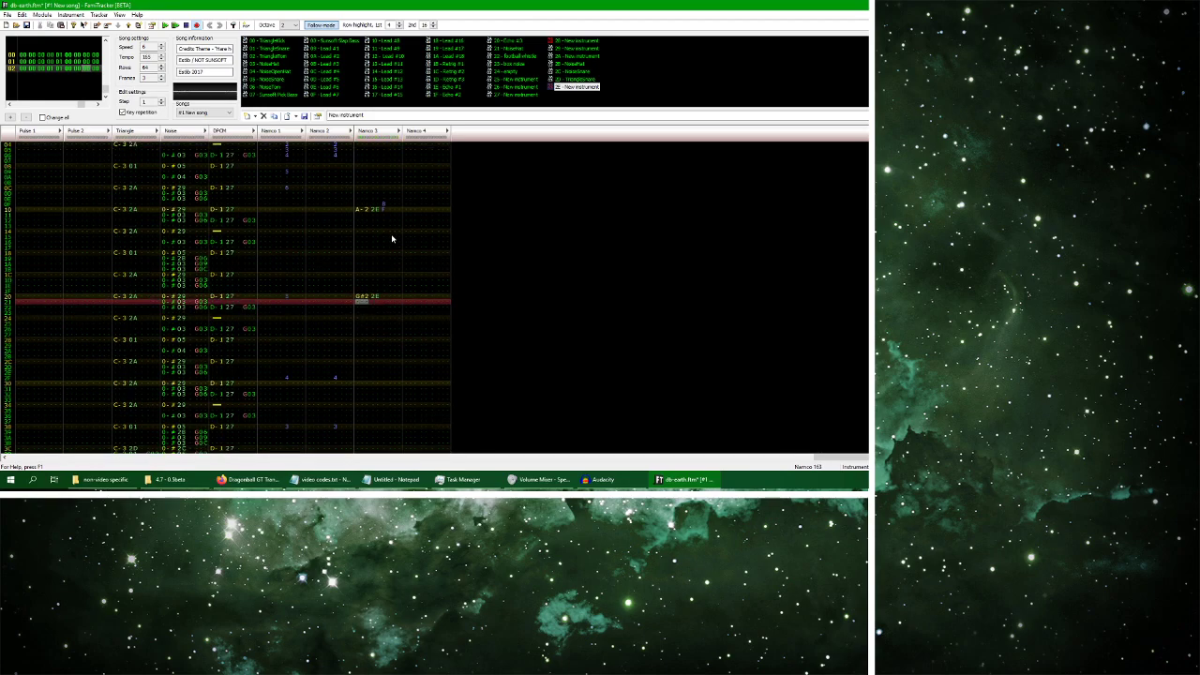
pyautogui.click(249, 479)
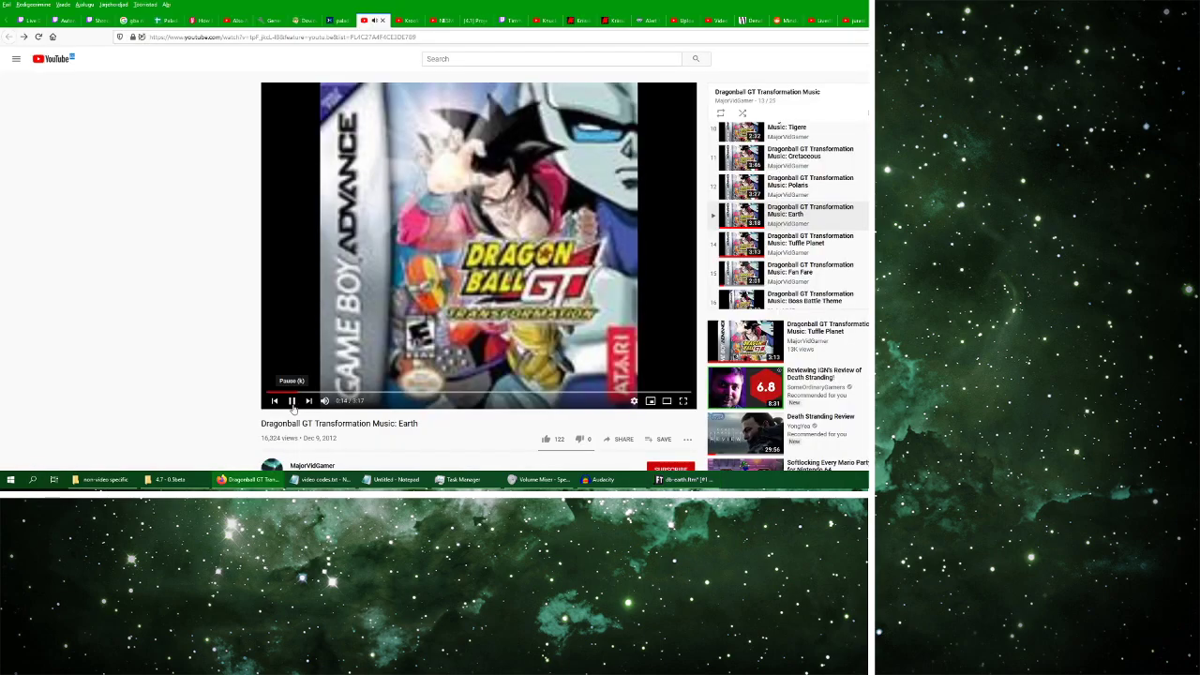
pyautogui.click(684, 479)
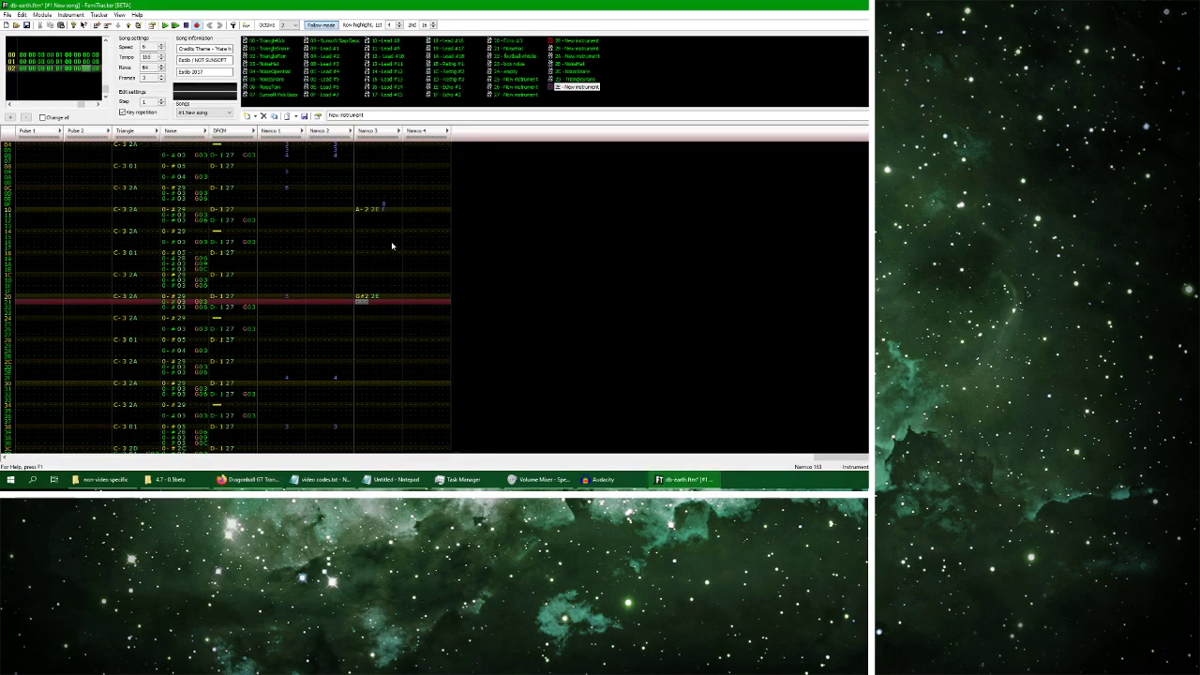
# Copy the Namco 3 entries of rows 00–01 to row 20 transposed to G#2, lower the volume on row 1F, and audition the frame
pyautogui.moveTo(384, 212); pyautogui.dragTo(404, 219)
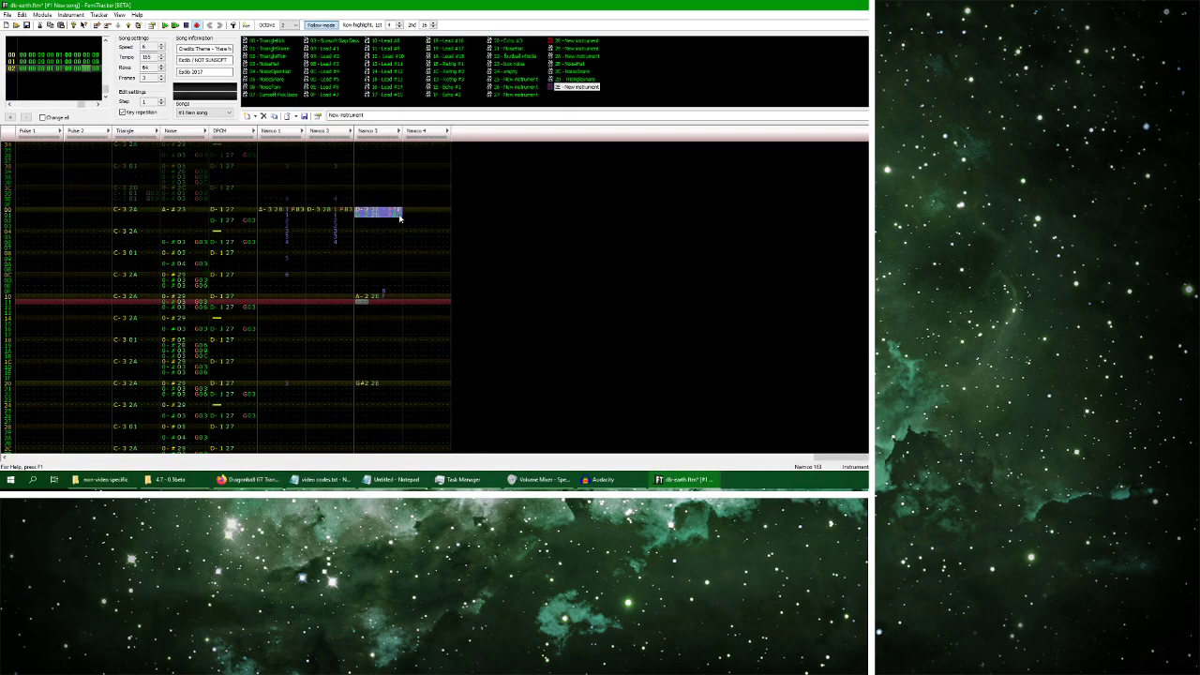
pyautogui.click(357, 384)
pyautogui.hotkey('ctrl', 'v')
pyautogui.hotkey('ctrl', 'v')
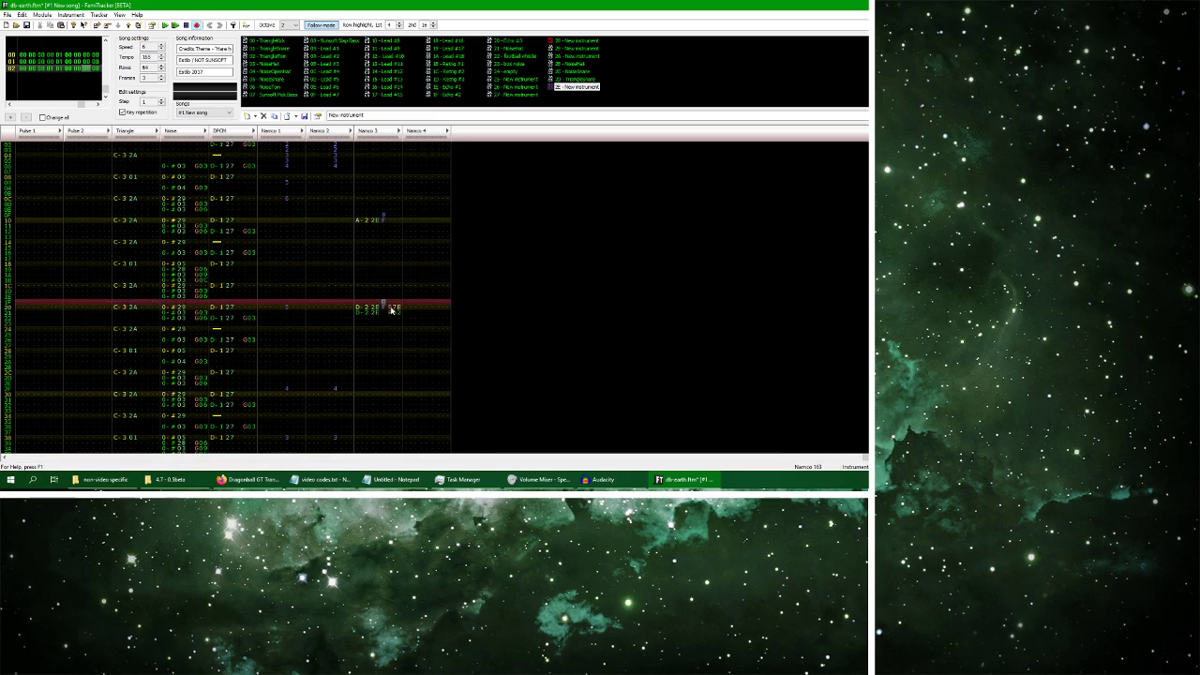
pyautogui.moveTo(391, 309); pyautogui.dragTo(400, 312)
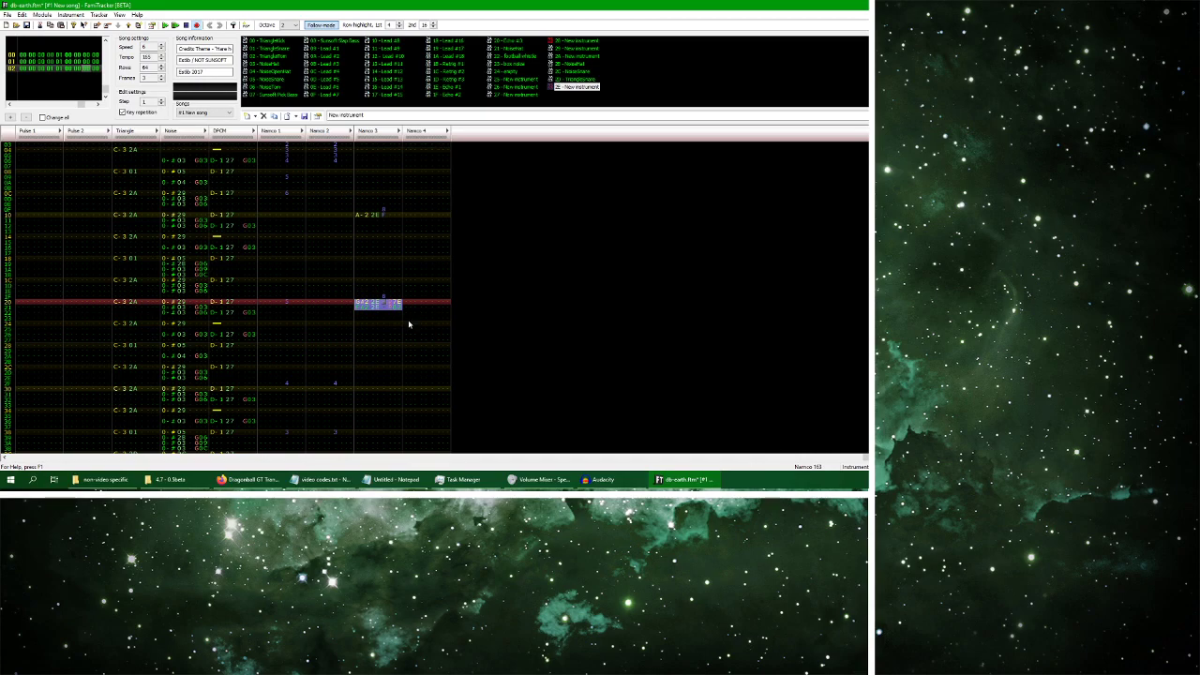
pyautogui.click(165, 25)
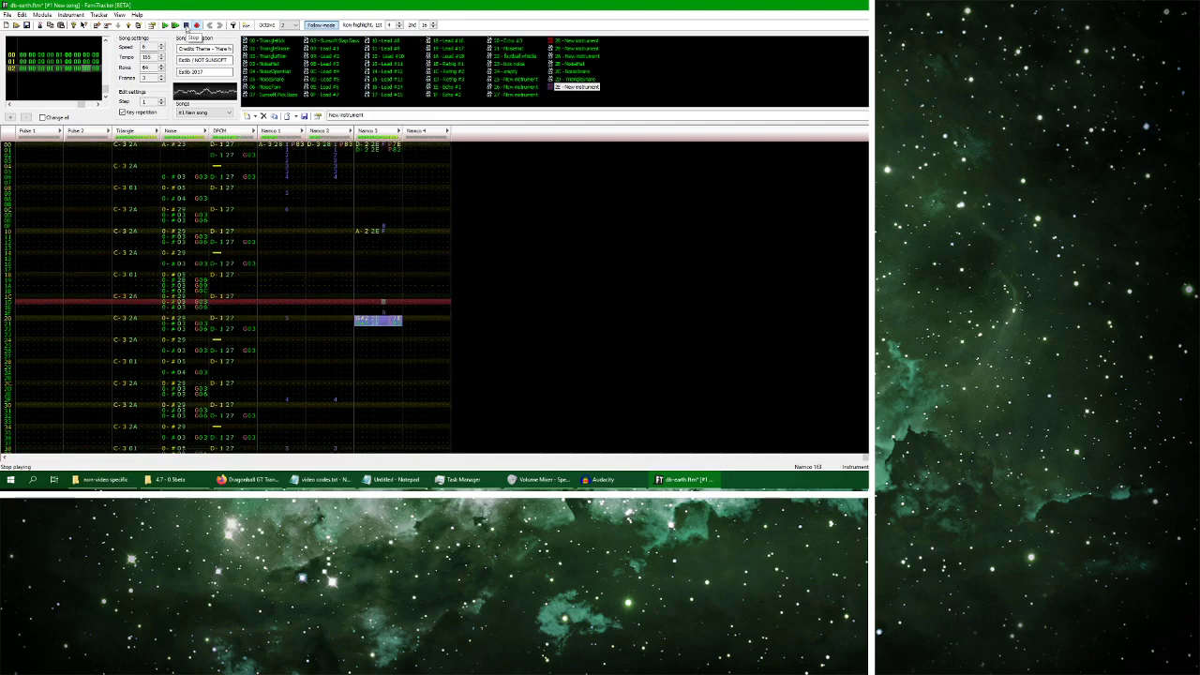
pyautogui.press('Return')
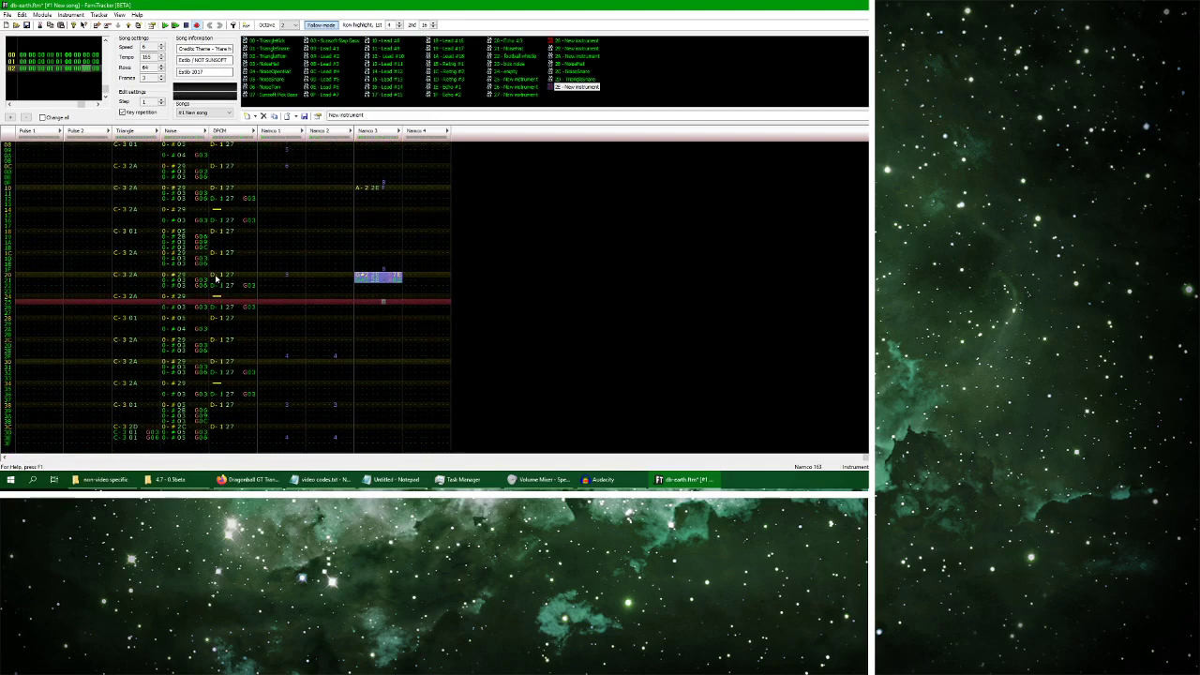
# Switch to Audacity and select the next section of the recording, about 14.49 to 15.94 seconds
pyautogui.hotkey('alt', 'Tab')
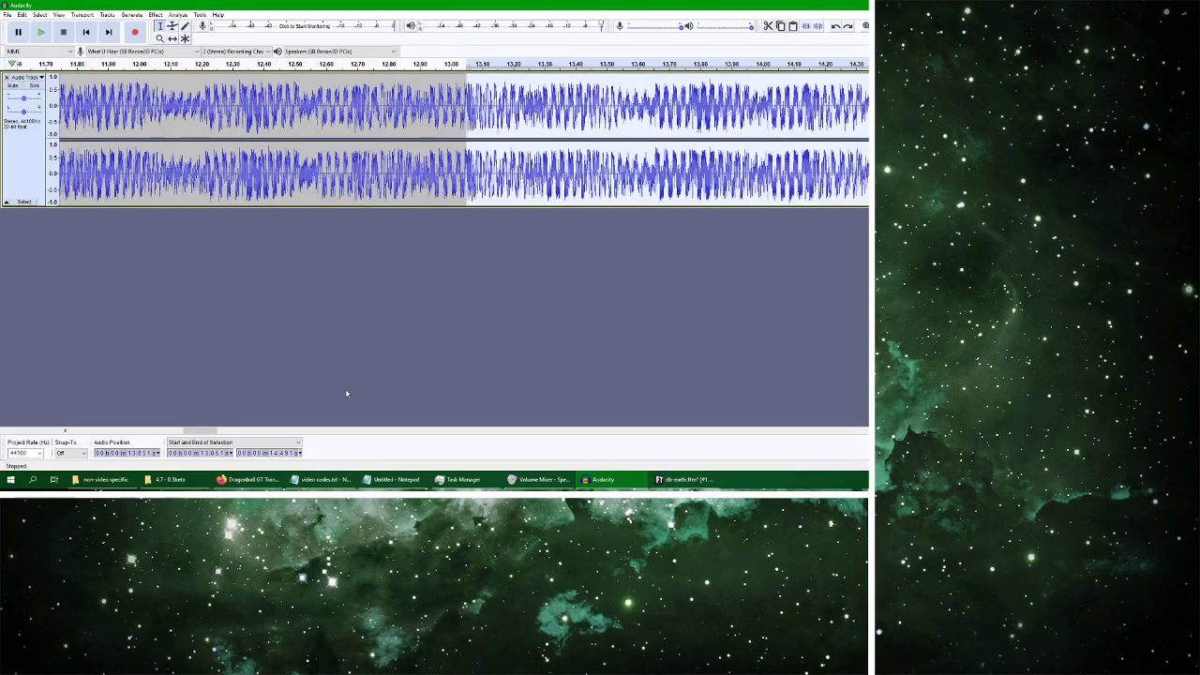
pyautogui.moveTo(196, 432); pyautogui.dragTo(211, 432)
pyautogui.click(398, 118)
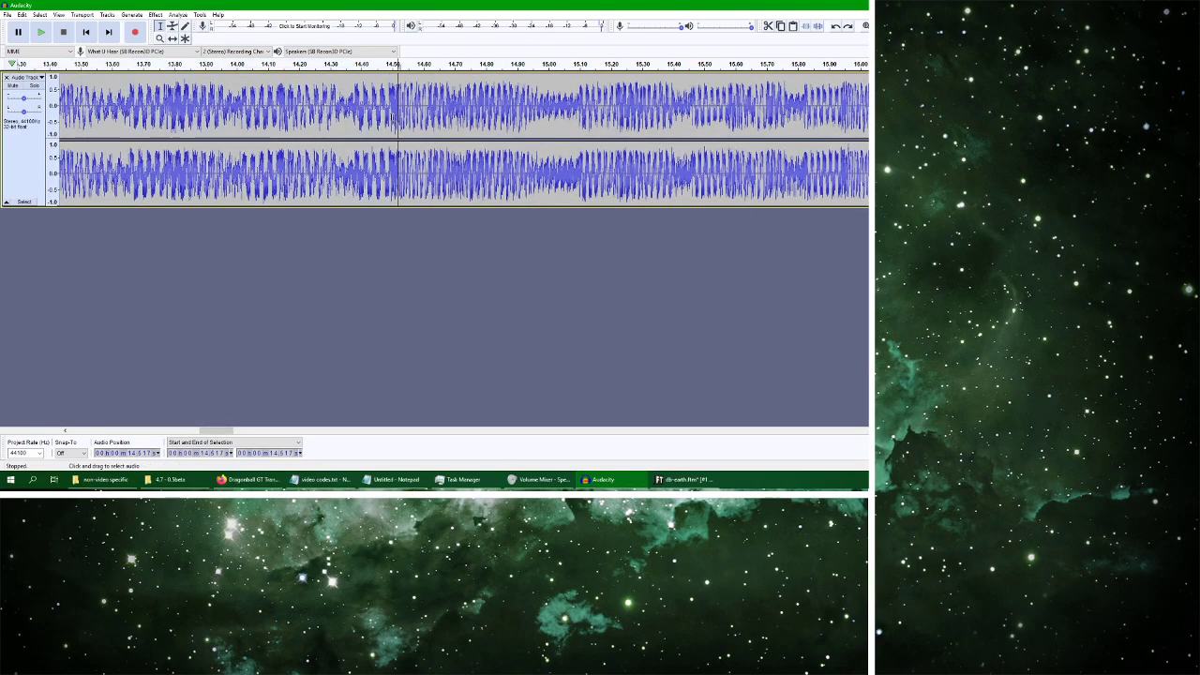
pyautogui.moveTo(398, 117); pyautogui.dragTo(525, 117)
pyautogui.click(588, 117)
pyautogui.moveTo(390, 113); pyautogui.dragTo(840, 141)
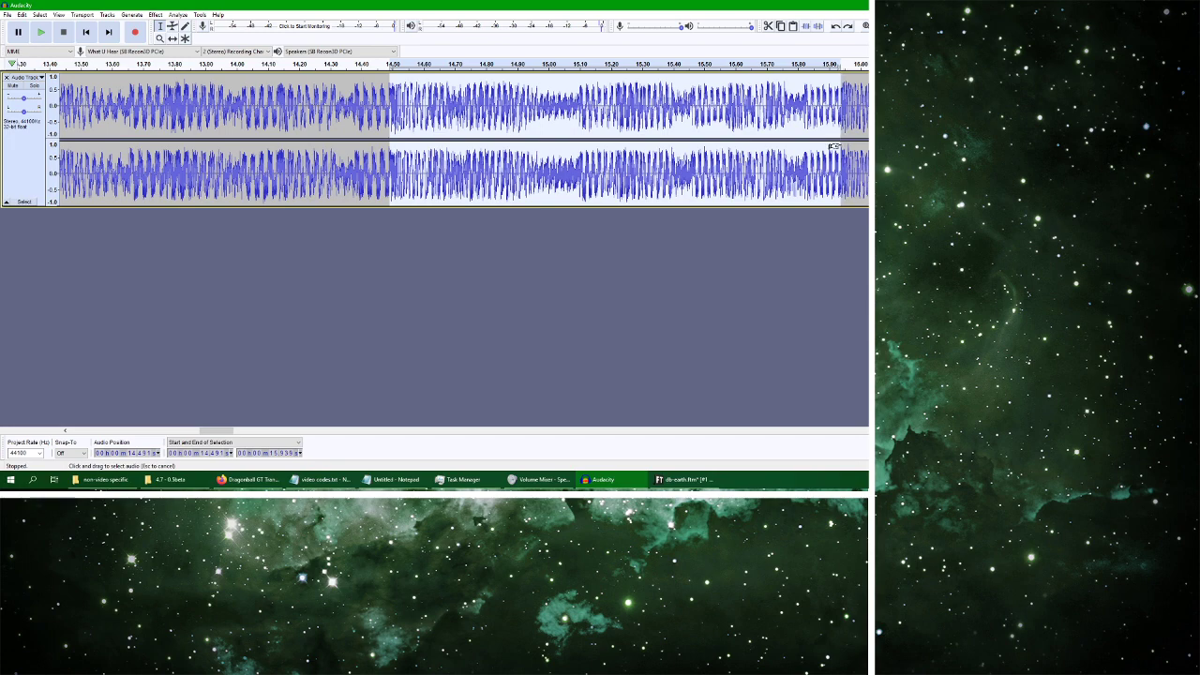
# Transpose the DPCM entries of rows 20–3F in the third frame to G#1 in FamiTracker and play the frame
pyautogui.click(42, 32)
pyautogui.click(682, 479)
pyautogui.moveTo(219, 279); pyautogui.dragTo(243, 405)
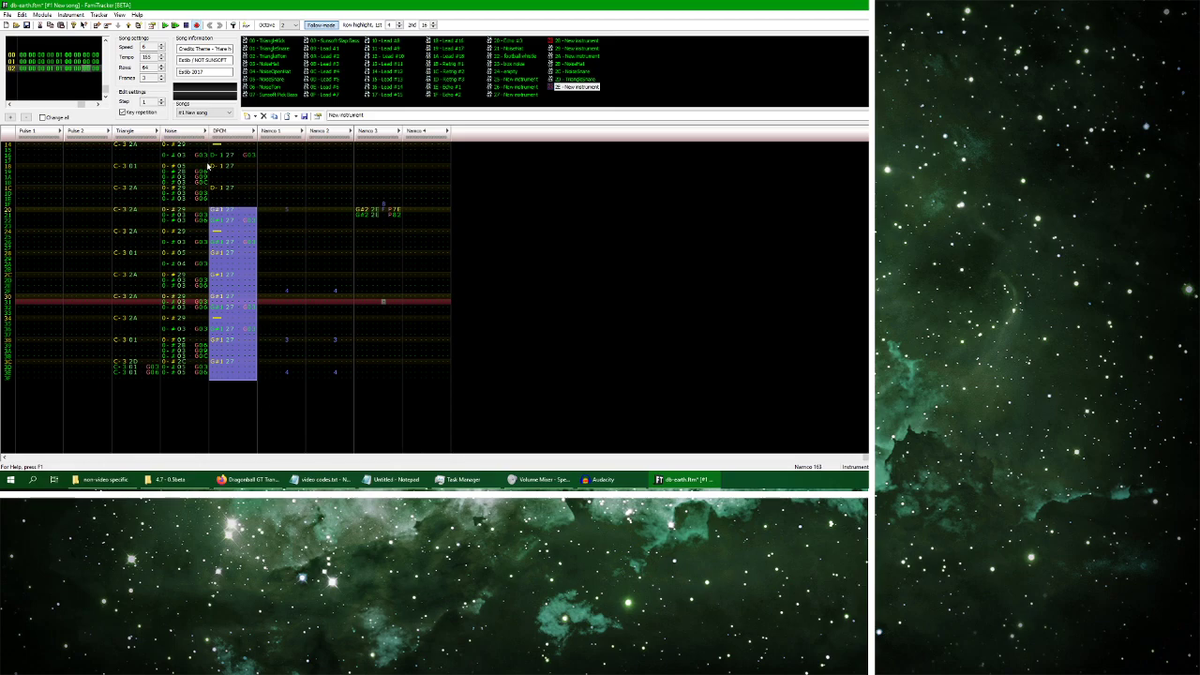
pyautogui.click(165, 25)
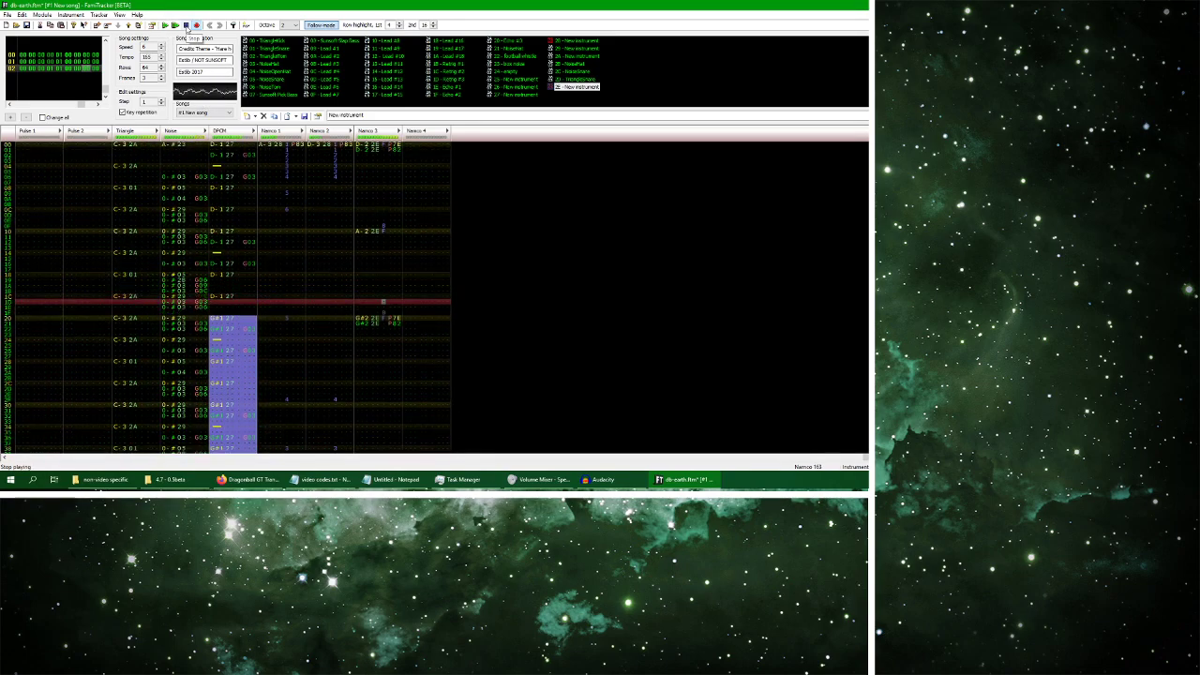
pyautogui.click(187, 25)
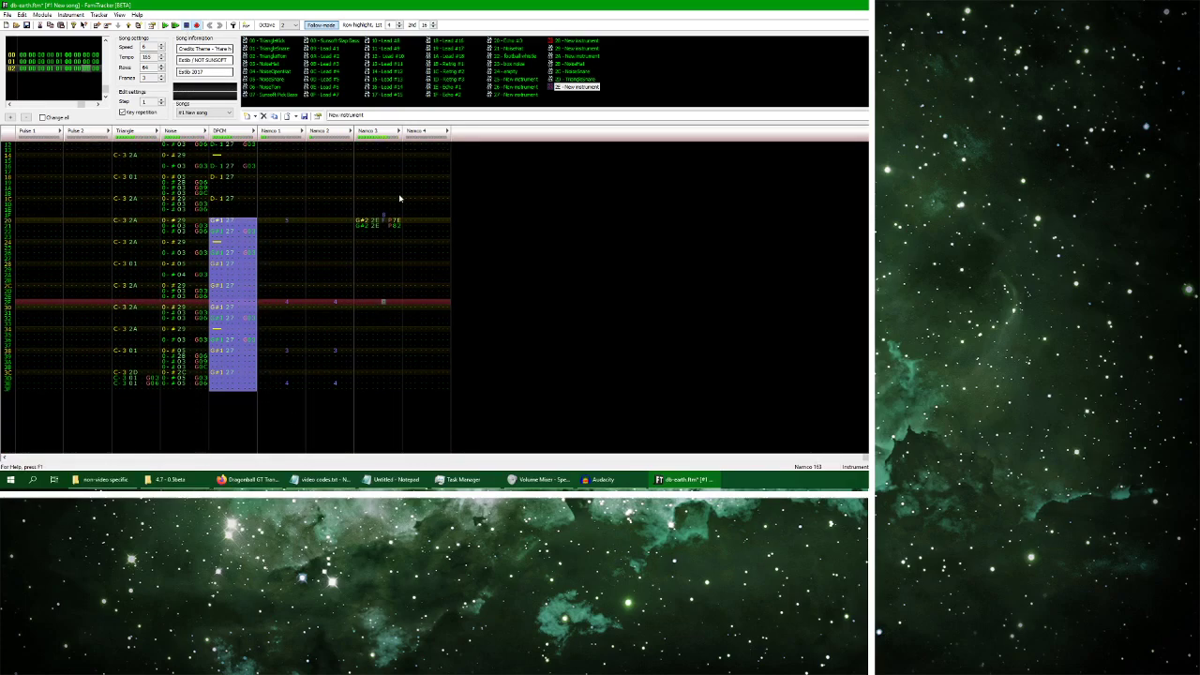
pyautogui.scroll(-8, 400, 198)
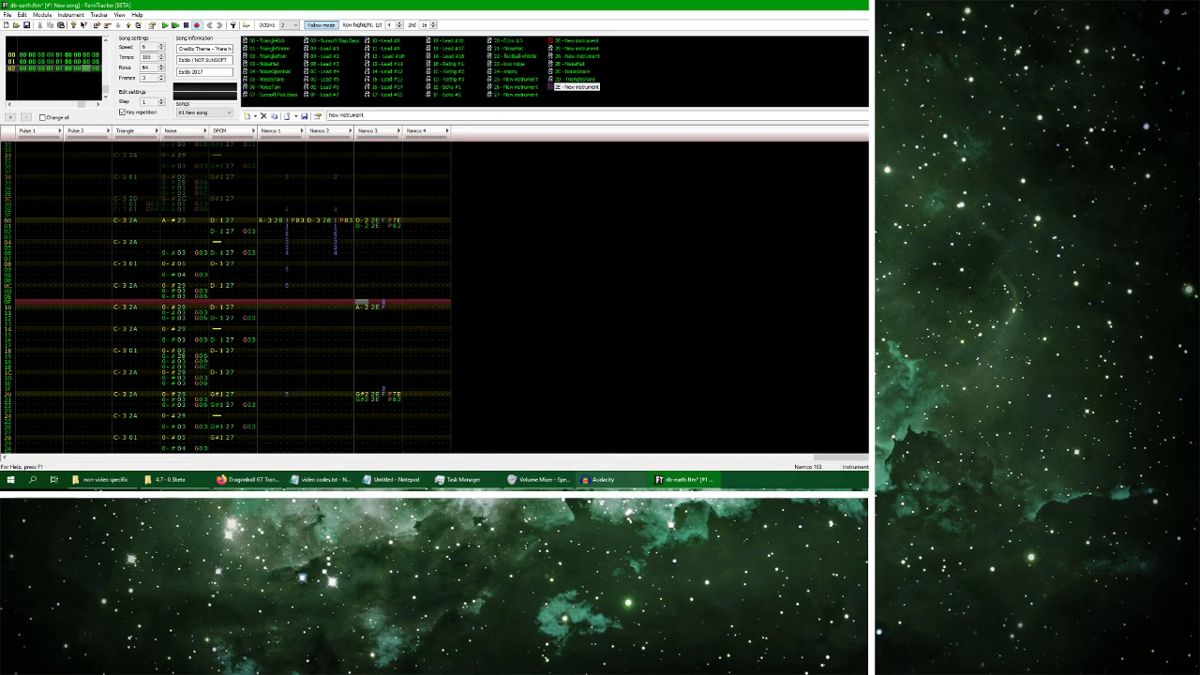
# Listen to the selected recording section in Audacity and check the Earth reference video on YouTube
pyautogui.click(600, 479)
pyautogui.click(41, 32)
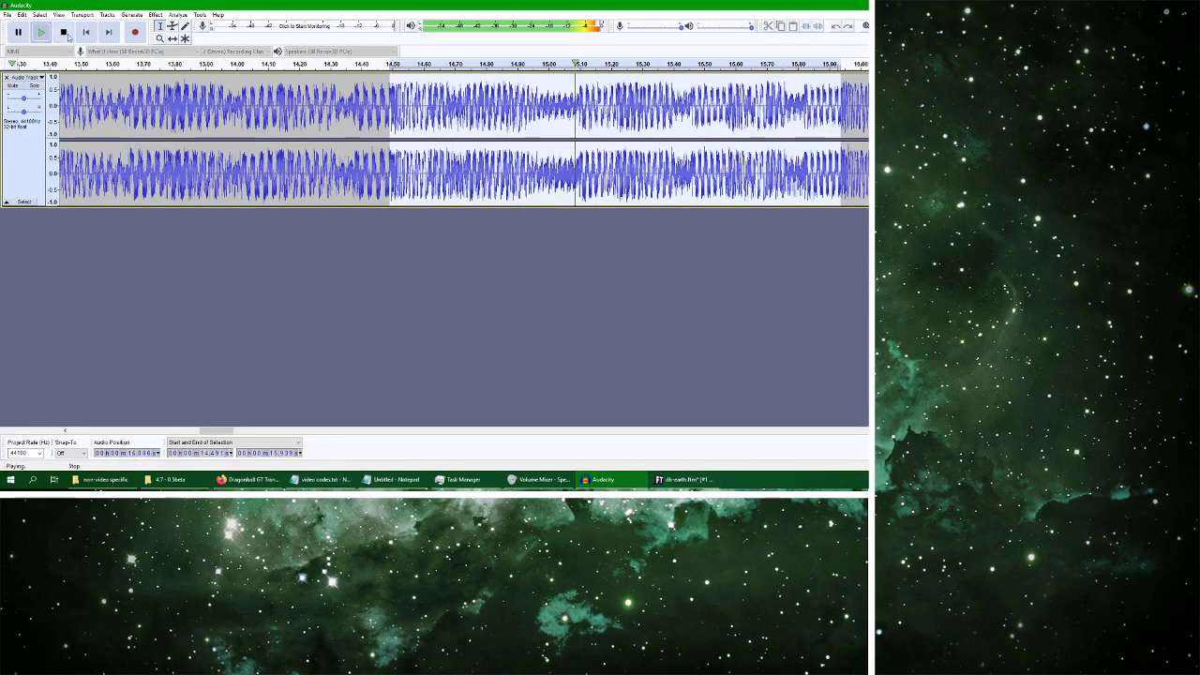
pyautogui.click(63, 31)
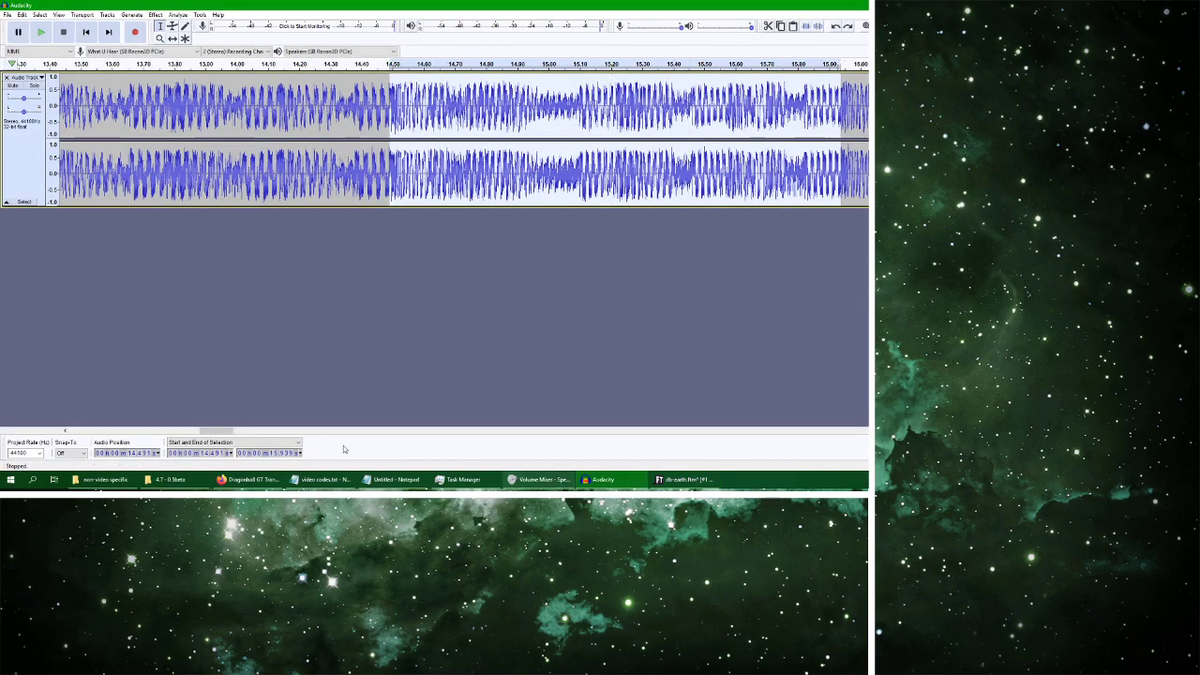
pyautogui.click(248, 479)
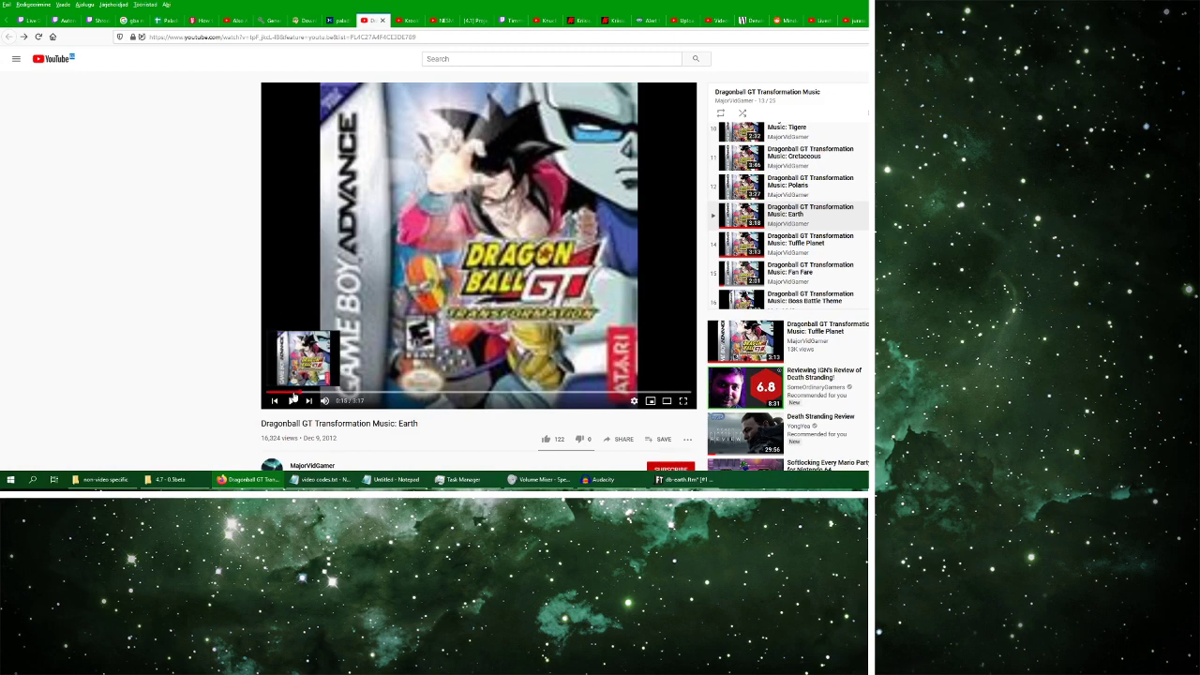
pyautogui.click(682, 479)
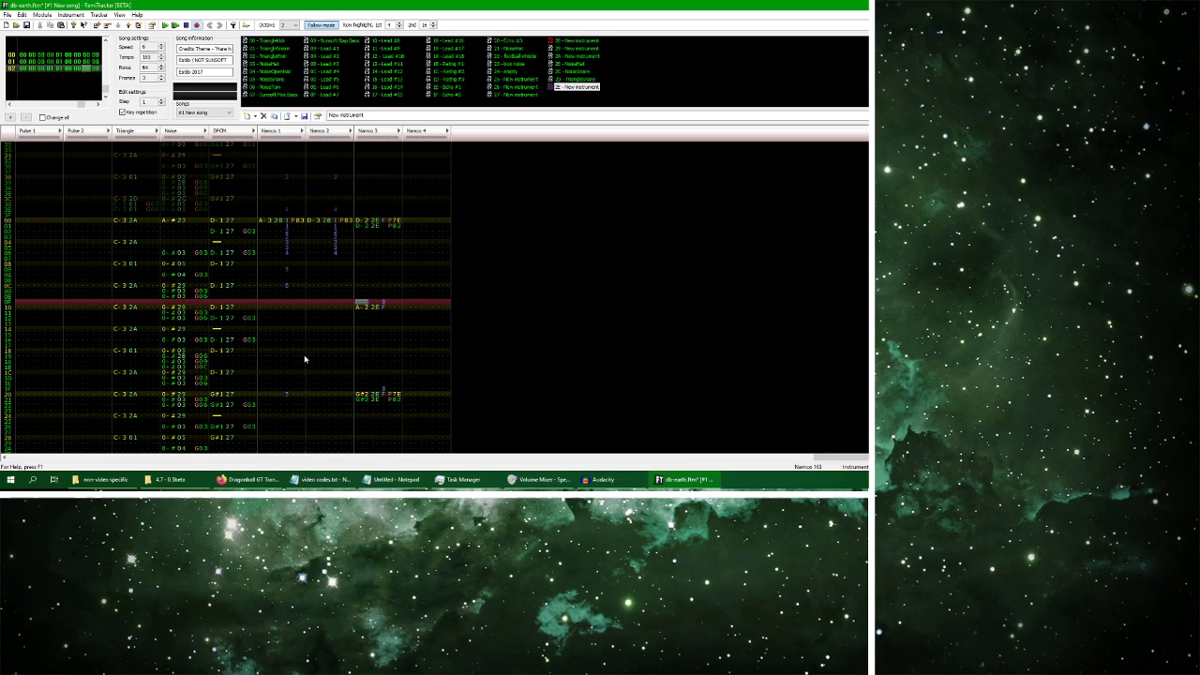
# Isolate the Namco 1 and Namco 2 channels in FamiTracker and play the third frame
pyautogui.rightClick(300, 137)
pyautogui.click(318, 143)
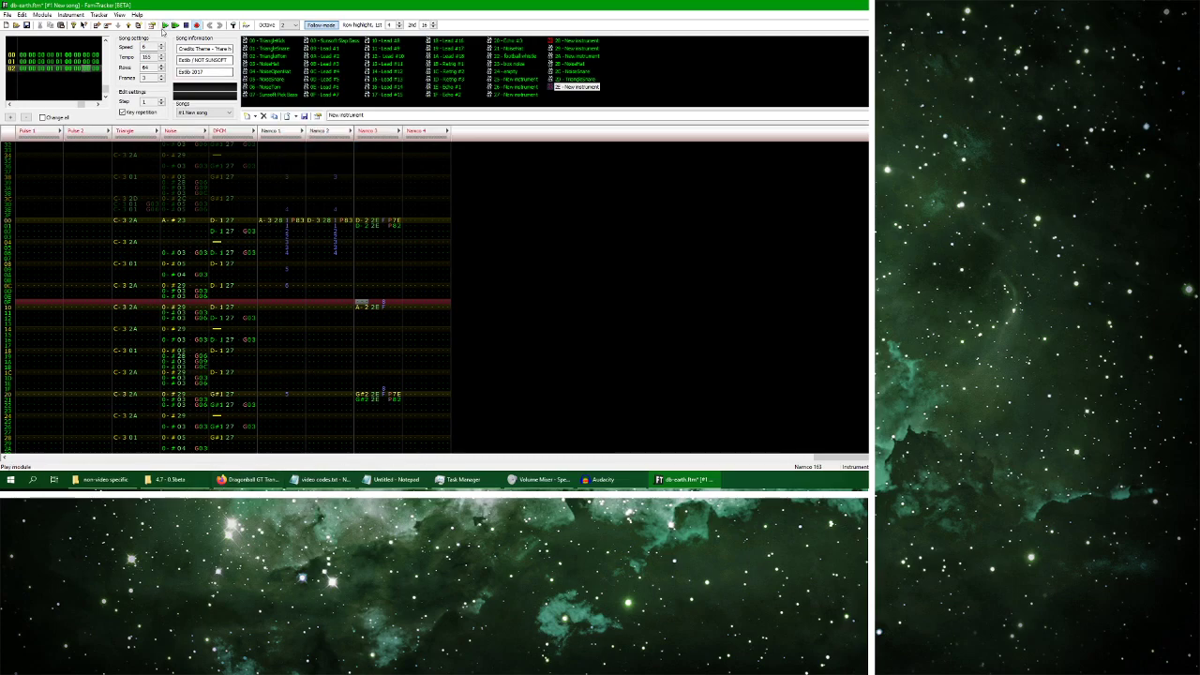
pyautogui.click(165, 26)
# Assign separate patterns to Namco 1 and Namco 2 in the third frame and paste their copied contents into them
pyautogui.moveTo(269, 246); pyautogui.dragTo(345, 428)
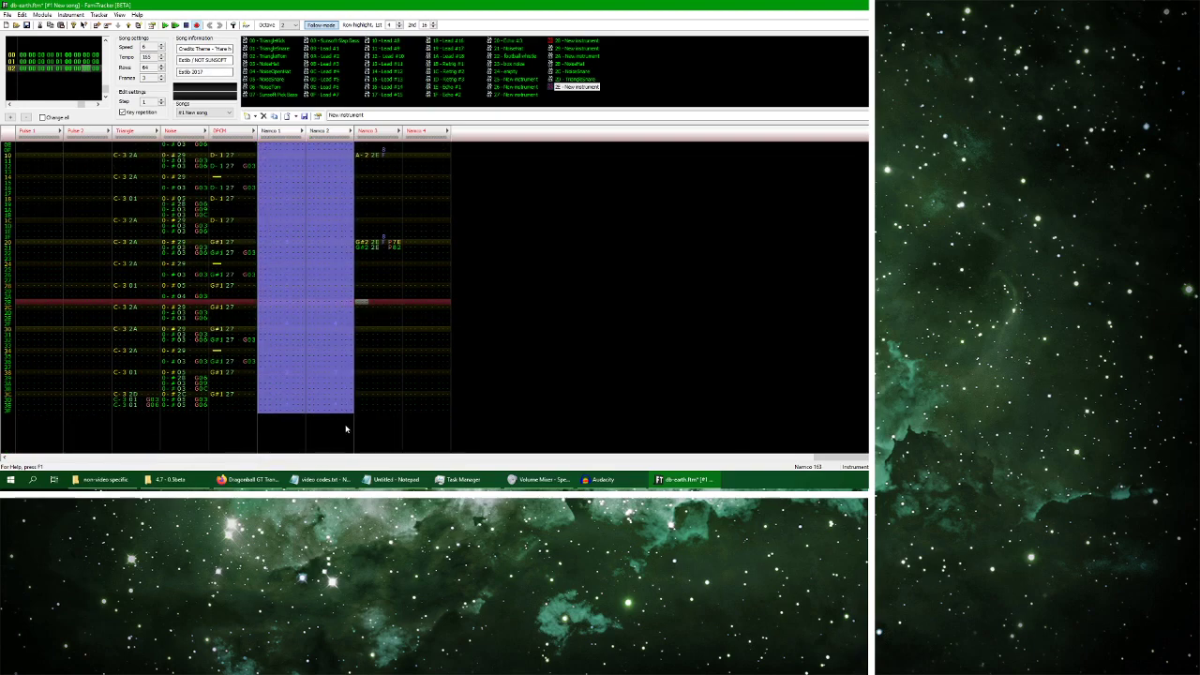
pyautogui.click(97, 91)
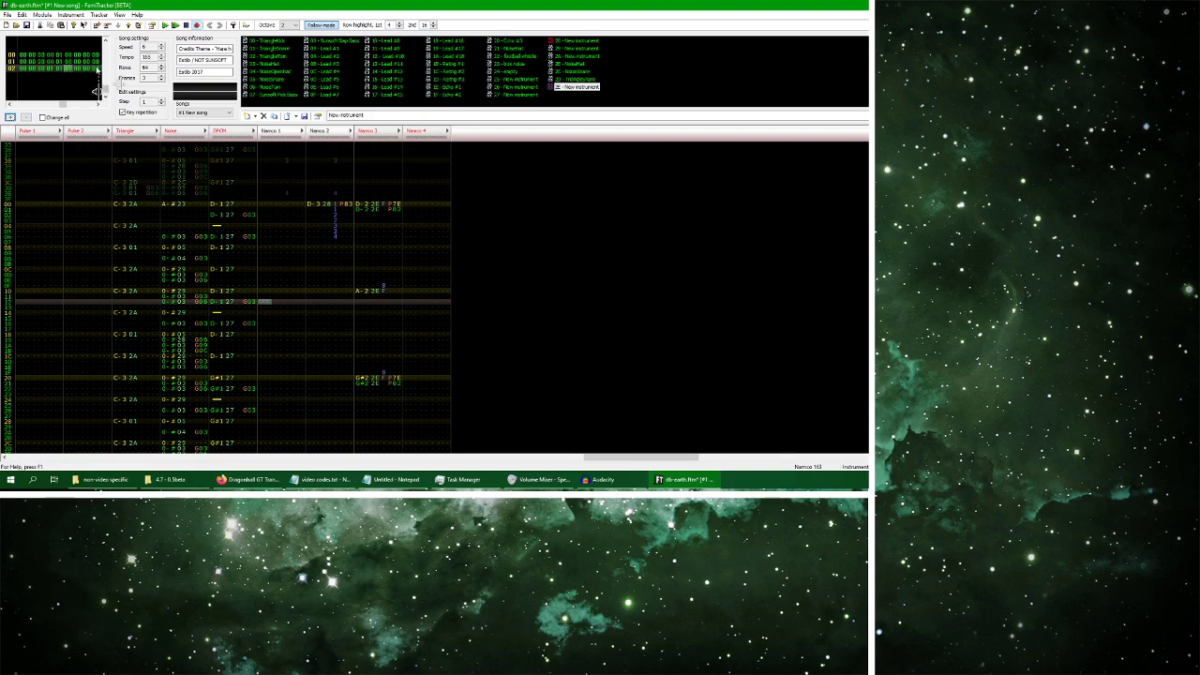
pyautogui.click(81, 71)
pyautogui.click(8, 117)
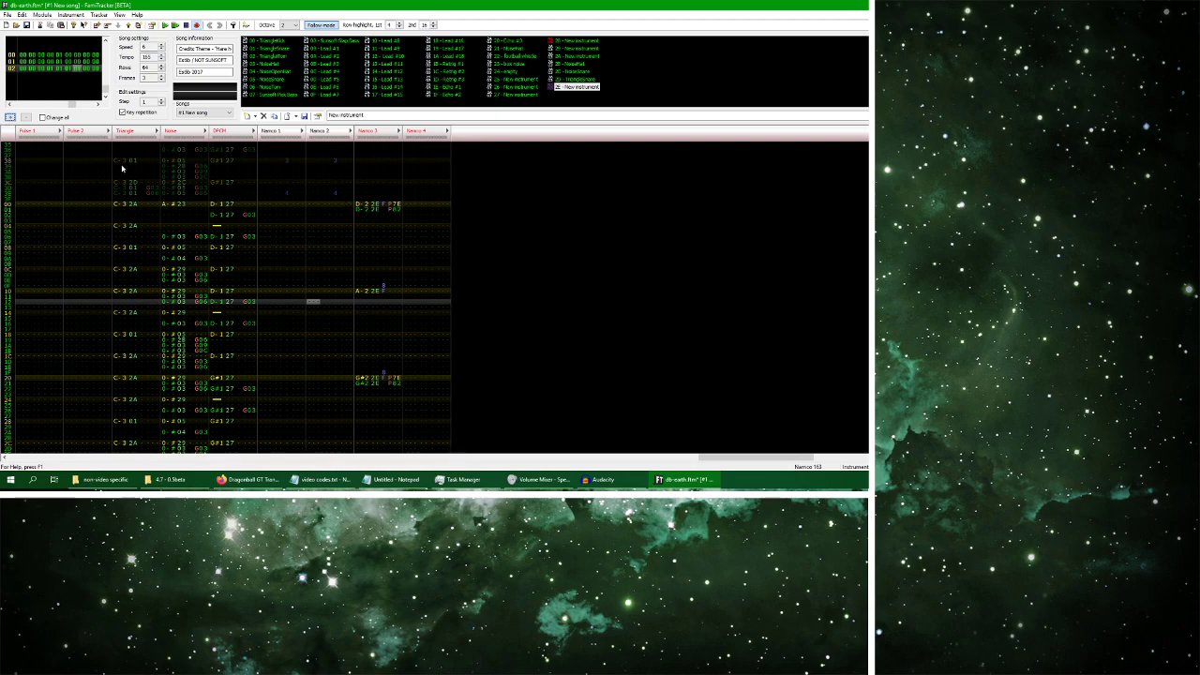
pyautogui.press('Return')
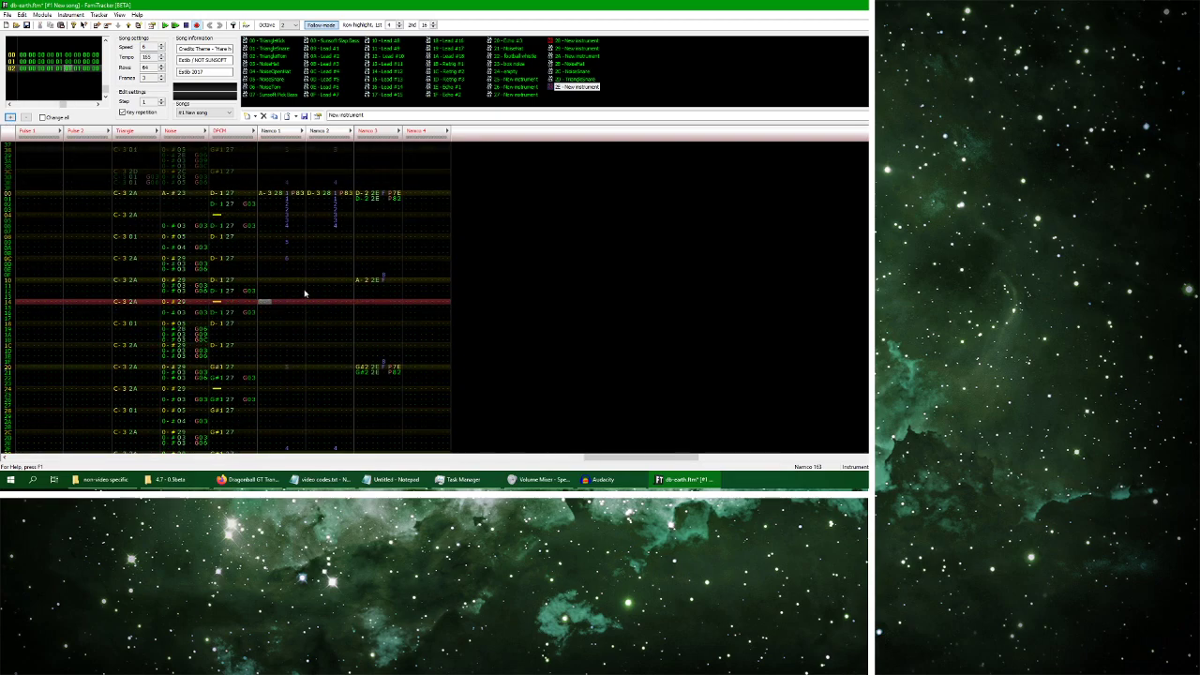
# Enter G-3 in Namco 1 and C#3 in Namco 2 on row 20 using instrument 28
pyautogui.moveTo(269, 173); pyautogui.dragTo(345, 341)
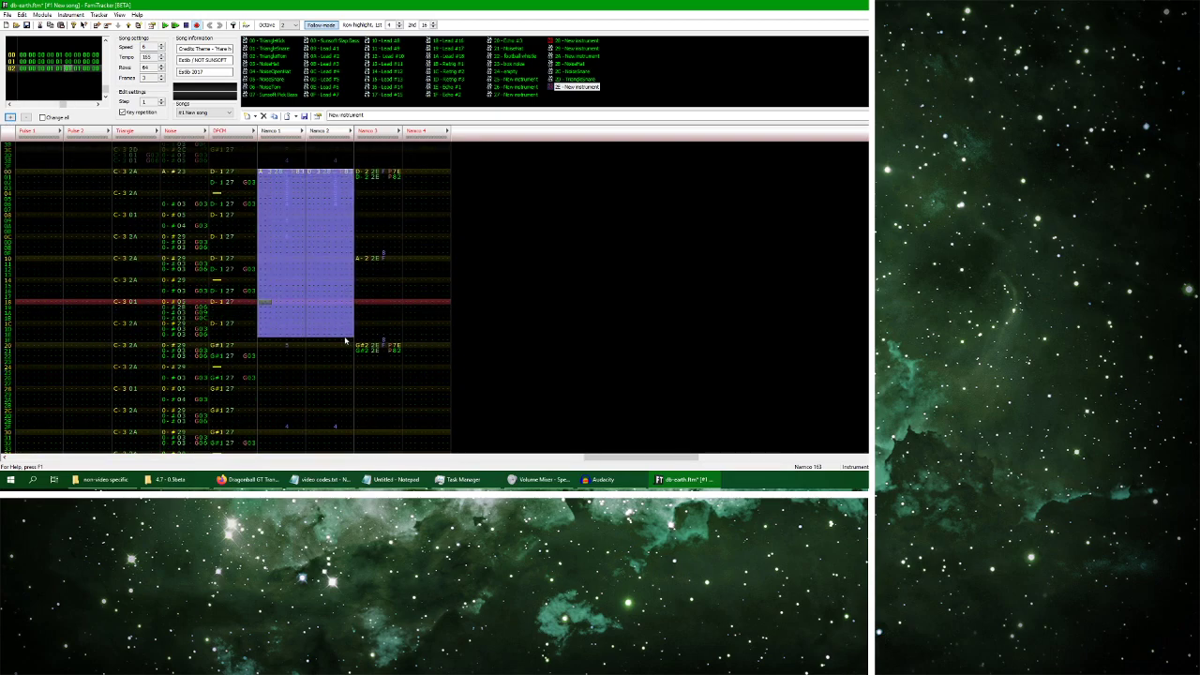
pyautogui.click(261, 348)
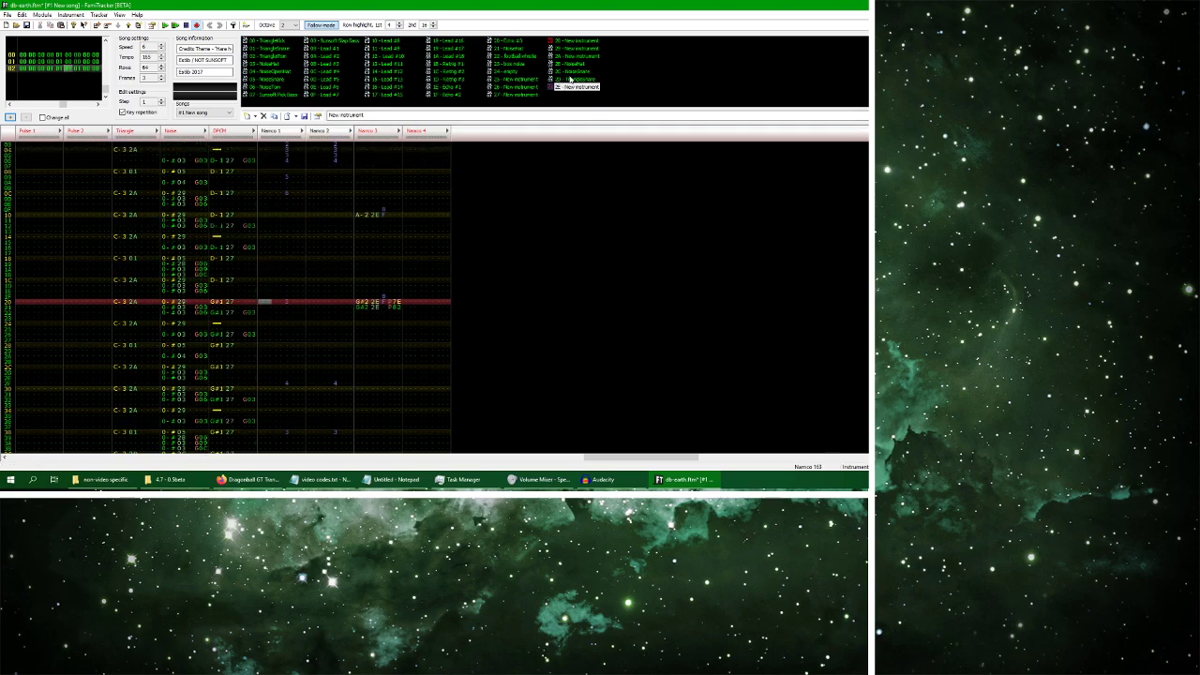
pyautogui.click(567, 42)
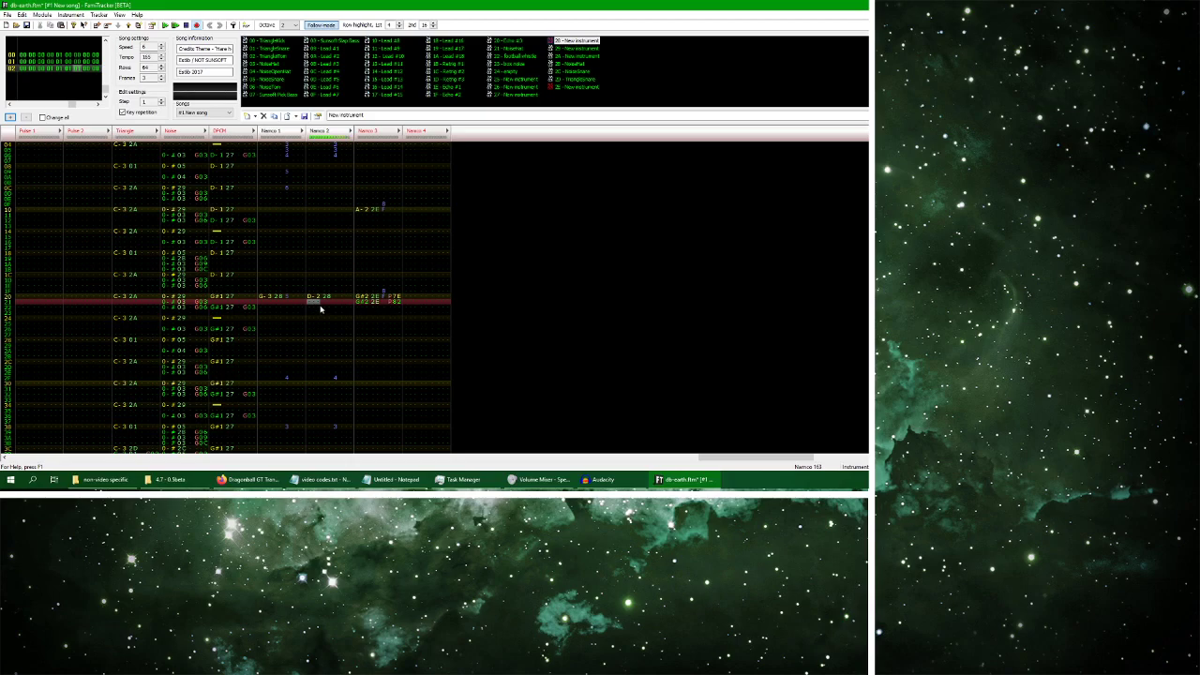
pyautogui.press('2')
# Unmute all channels and play the third frame to hear the row 20 chord in the full mix
pyautogui.rightClick(318, 137)
pyautogui.click(351, 161)
pyautogui.click(165, 25)
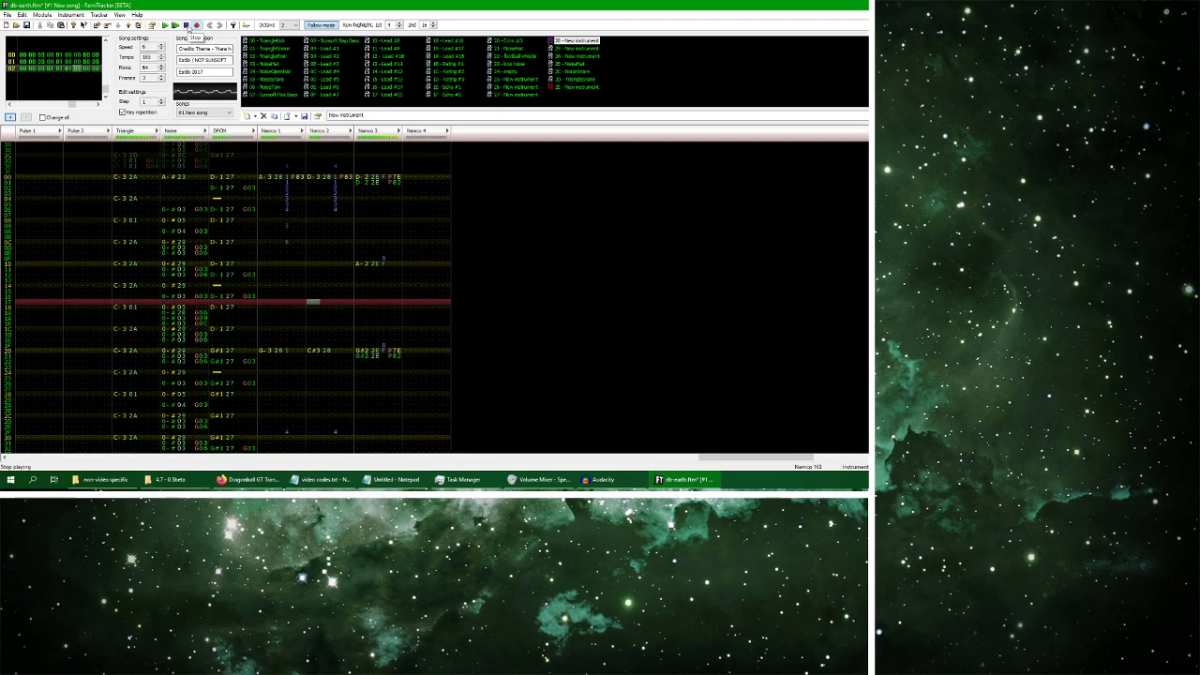
pyautogui.click(186, 25)
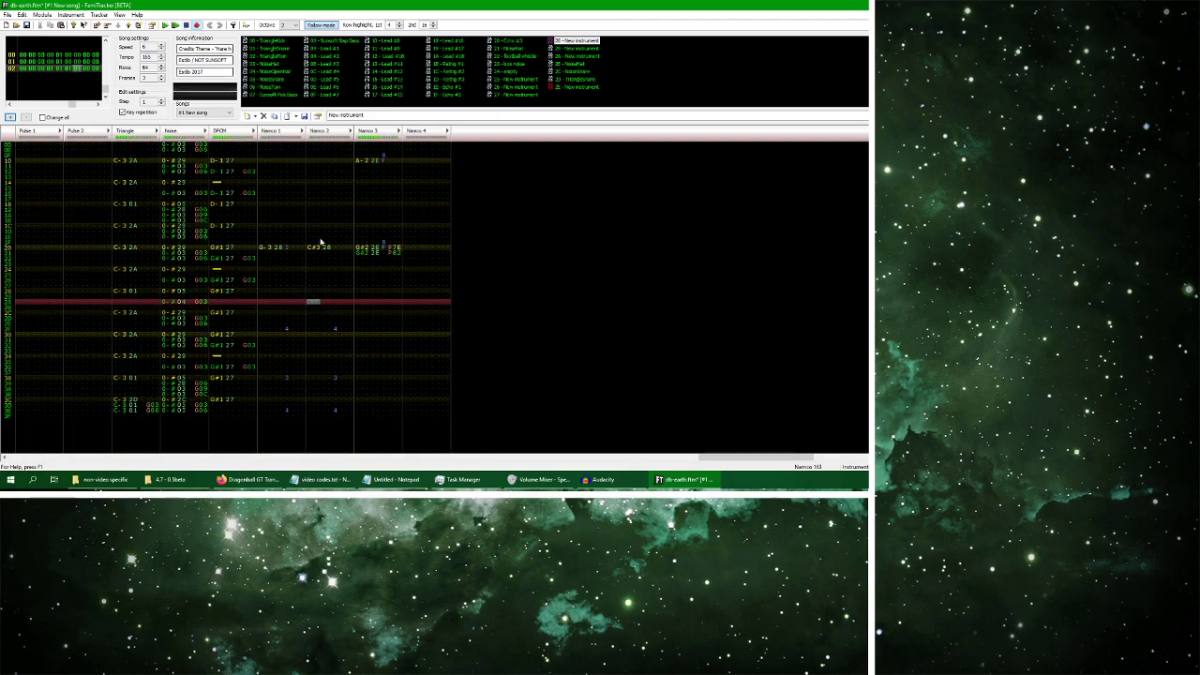
# Change the Namco 2 note on row 20 to C-2 and play the third frame
pyautogui.click(317, 250)
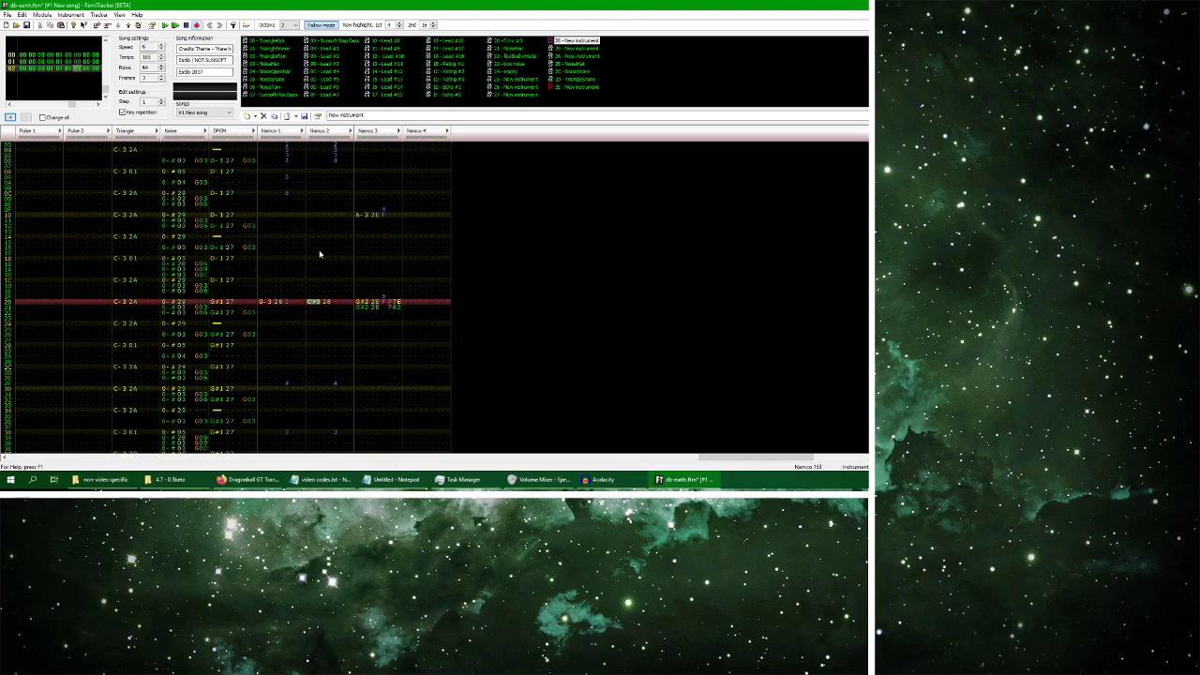
pyautogui.press('z')
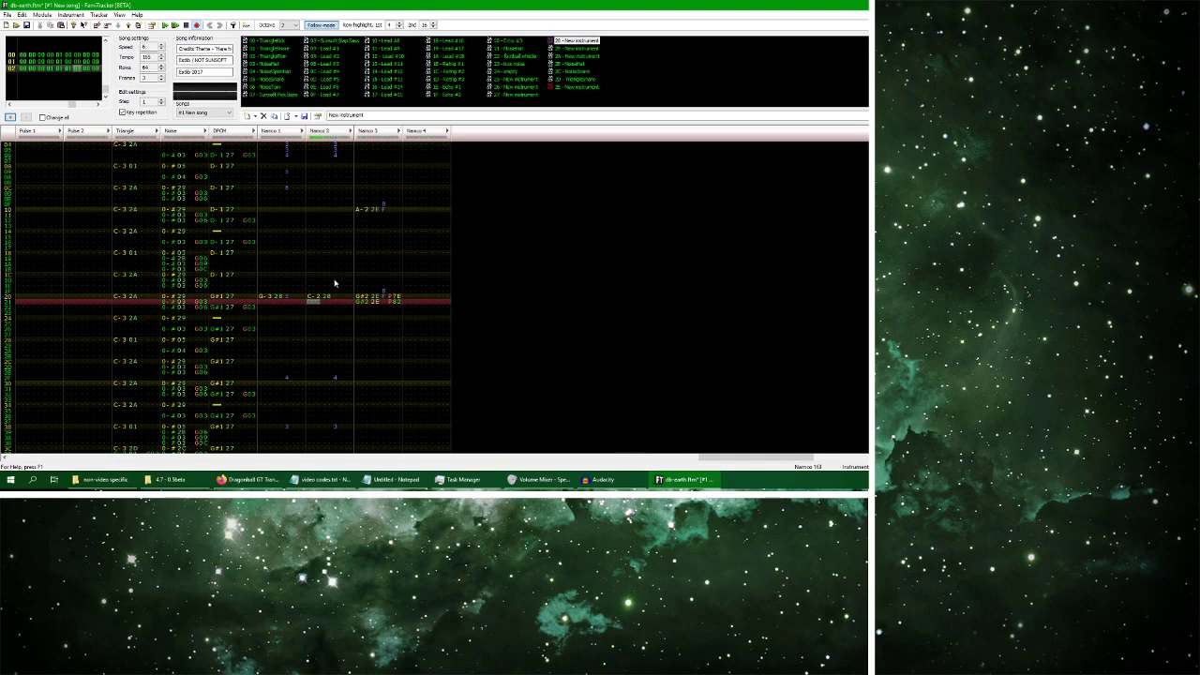
pyautogui.click(165, 25)
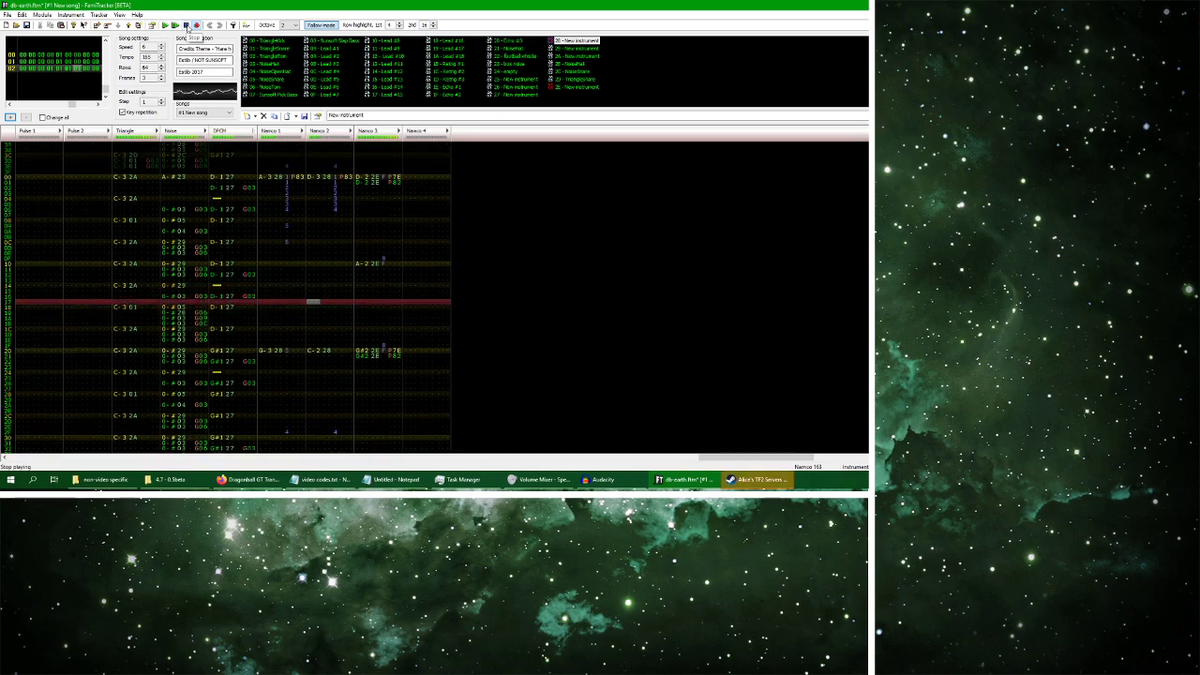
pyautogui.click(187, 28)
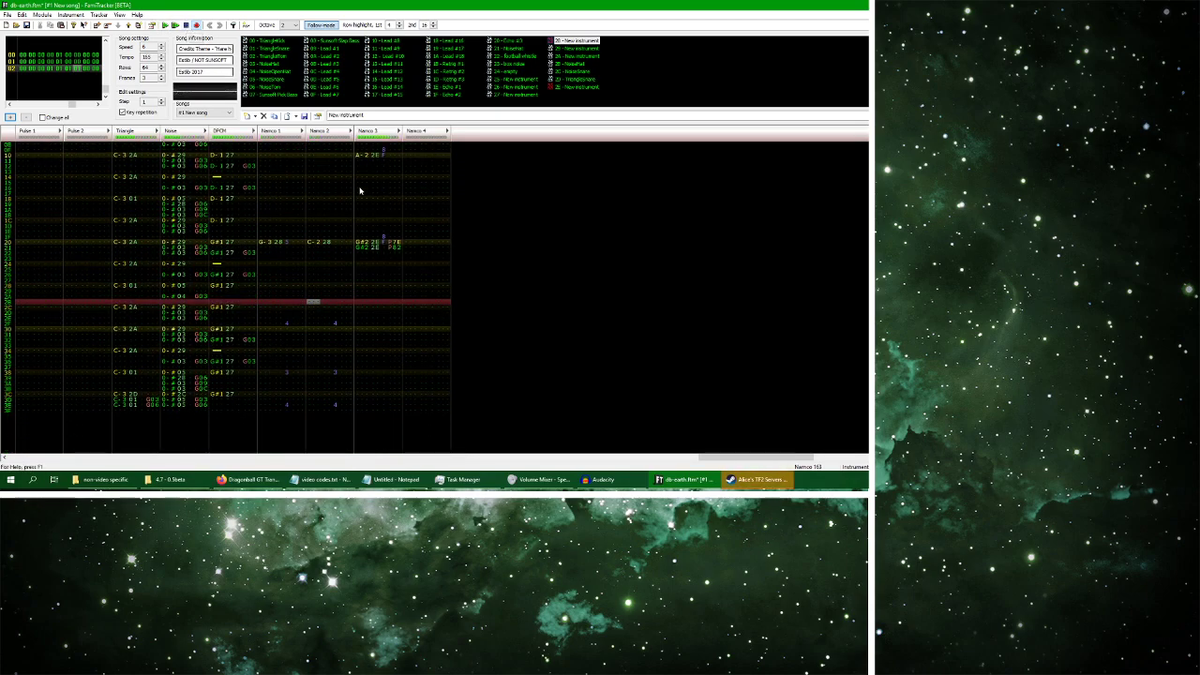
# Play the Earth reference video on YouTube to compare the chord, and return to FamiTracker
pyautogui.click(248, 479)
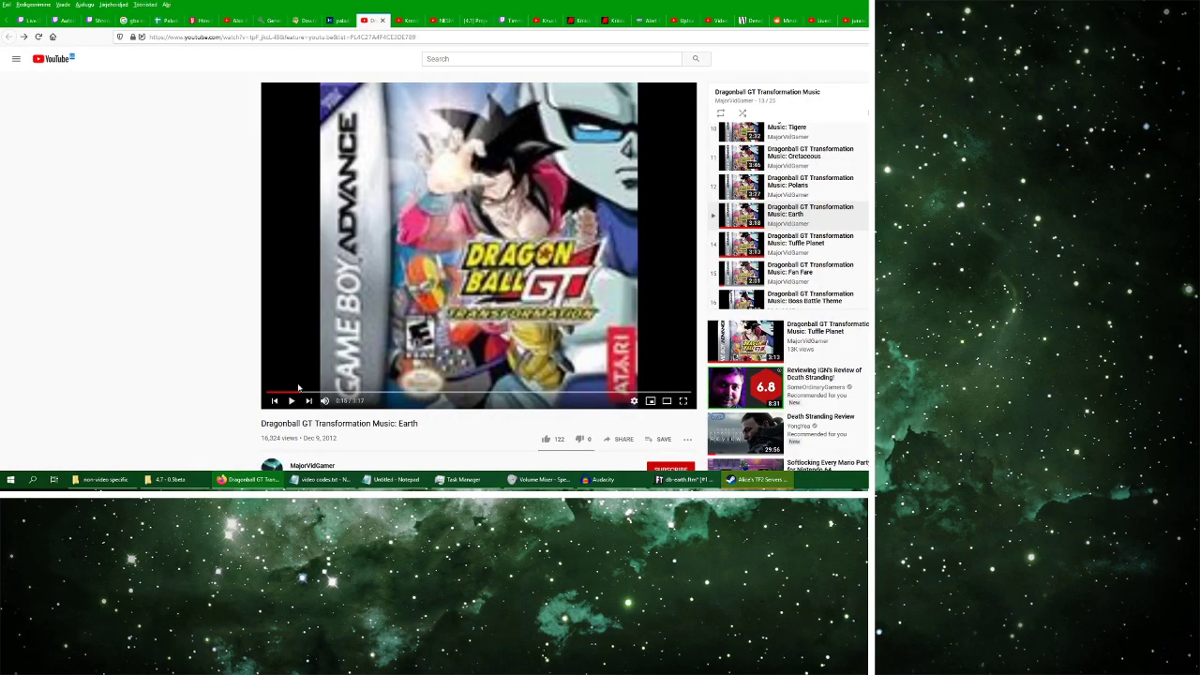
pyautogui.click(292, 401)
pyautogui.click(683, 479)
# Set row 20 to G#2 in Namco 1 and C#2 in Namco 2, and audition the third frame
pyautogui.scroll(5, 278, 253)
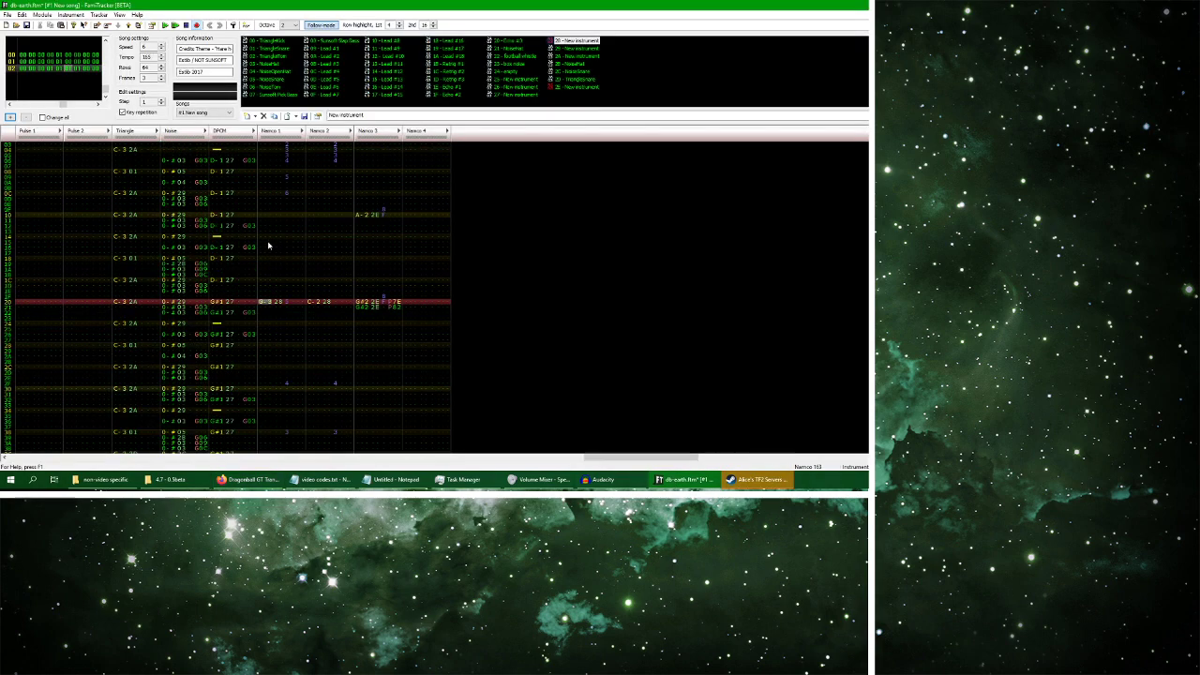
pyautogui.scroll(-1, 269, 246)
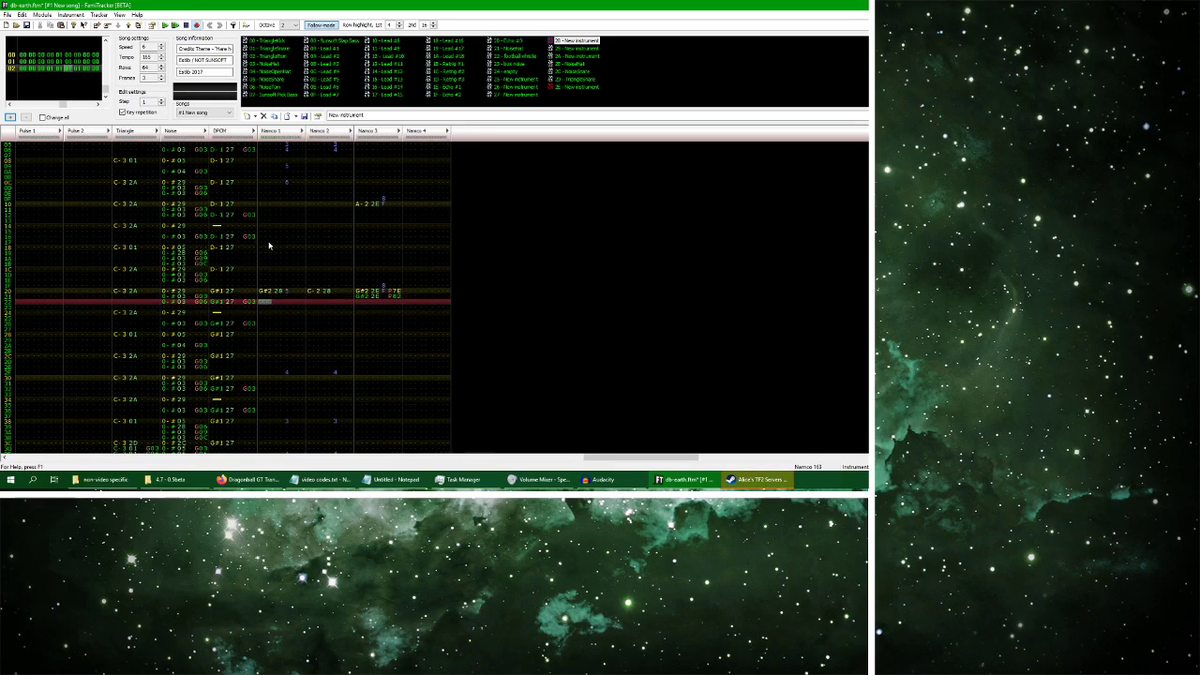
pyautogui.click(315, 300)
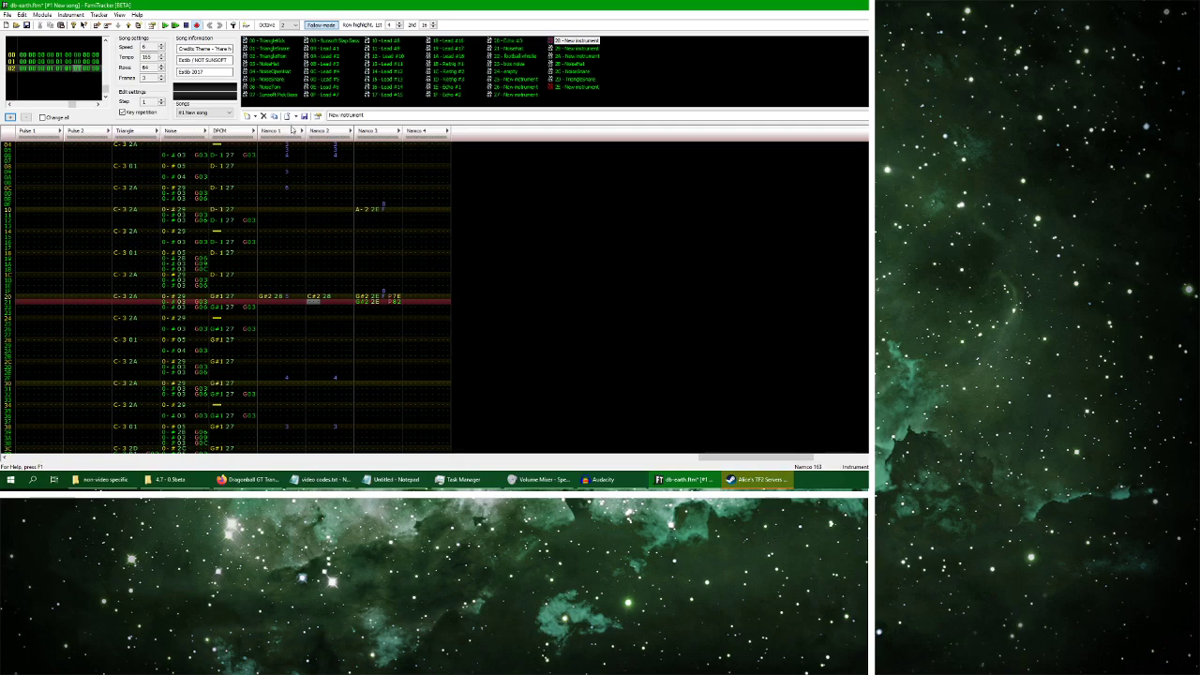
pyautogui.click(164, 25)
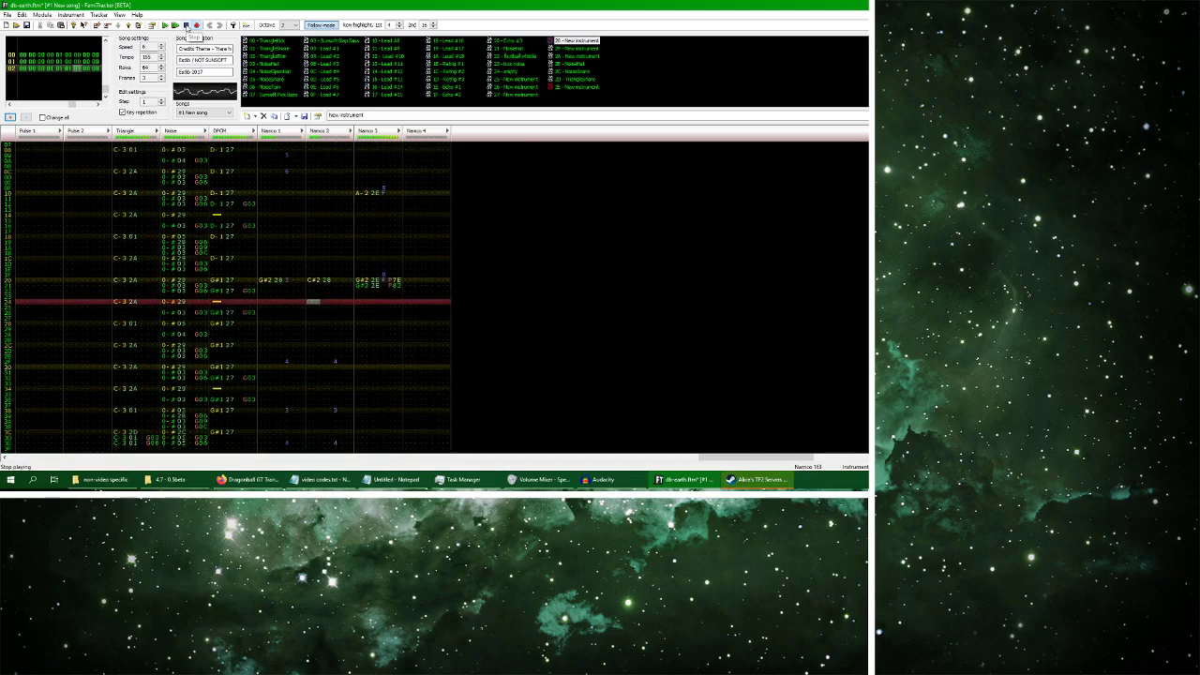
pyautogui.click(186, 26)
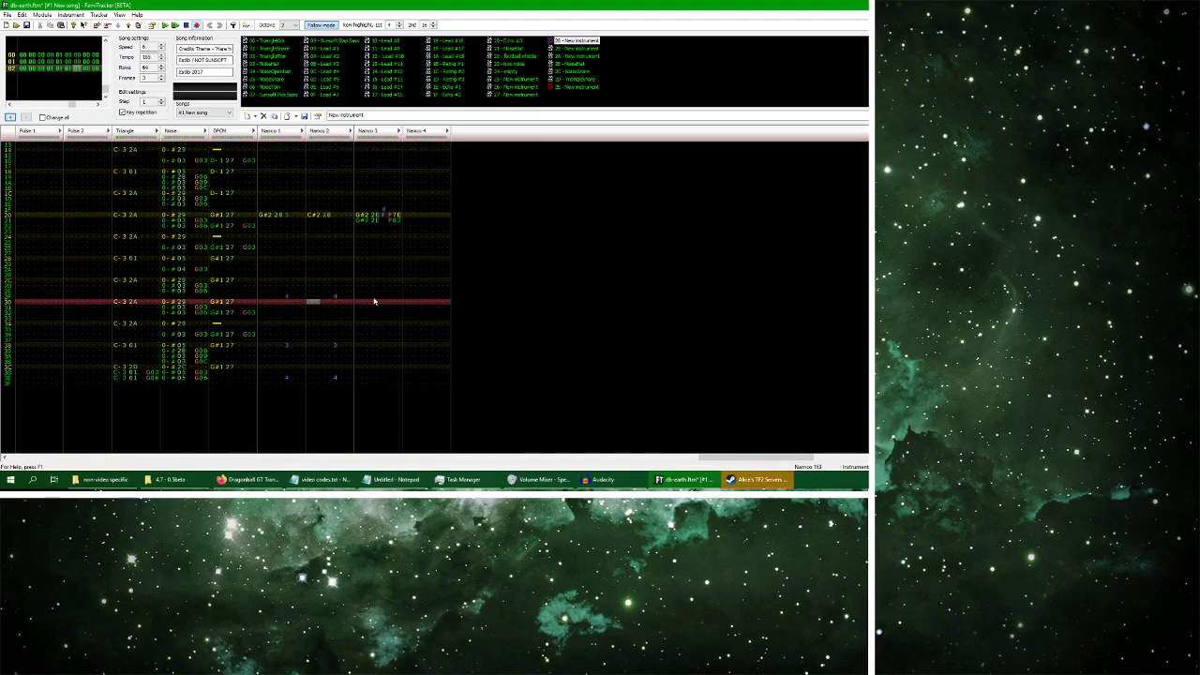
# Listen to more of the Earth reference video on YouTube and switch back to FamiTracker
pyautogui.click(248, 479)
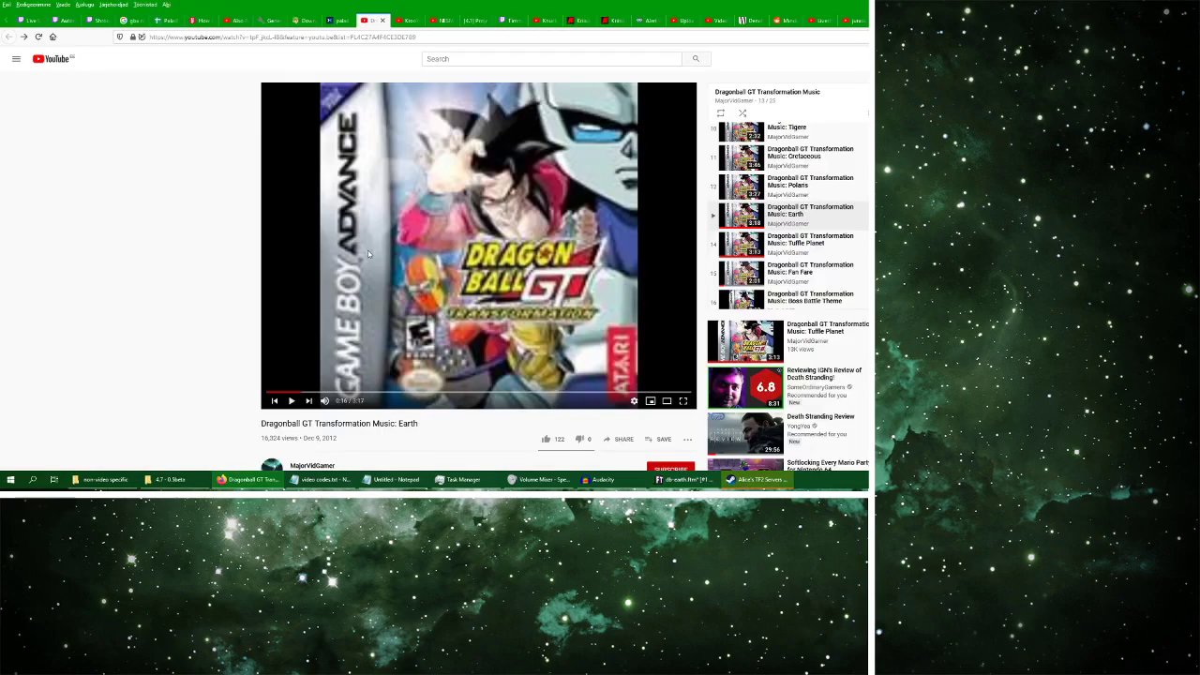
pyautogui.click(291, 400)
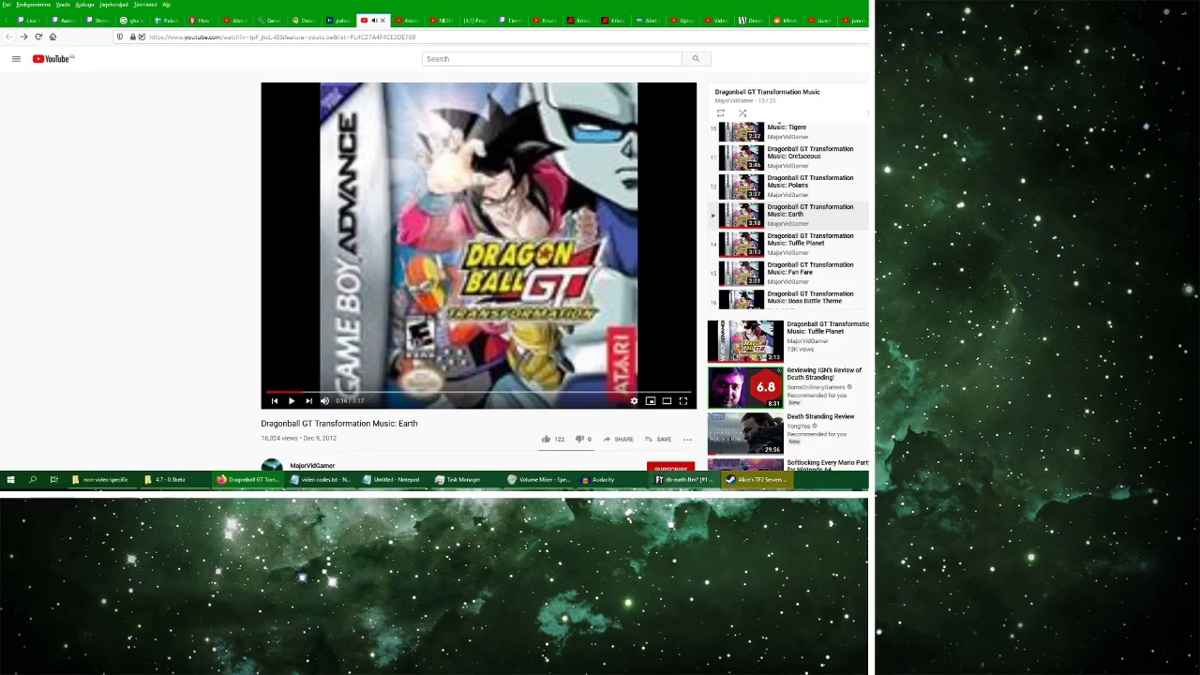
pyautogui.click(678, 479)
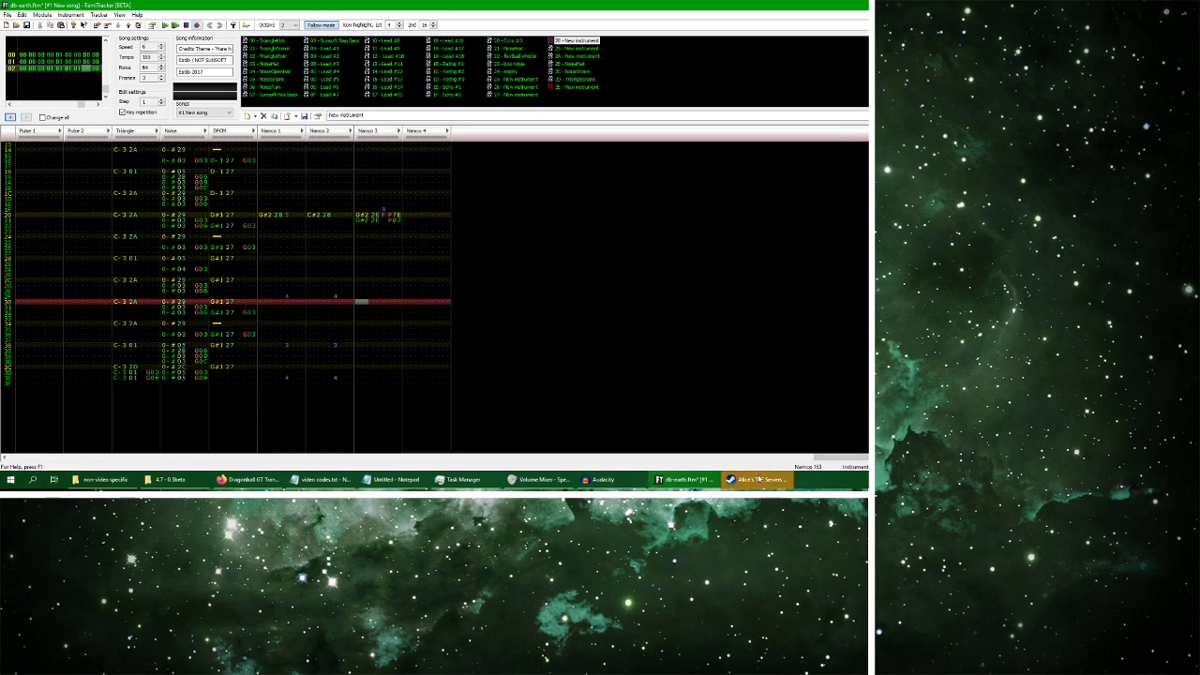
# Switch to Audacity and select the following section of the recording, about 15.94 to 17.38 seconds
pyautogui.click(603, 479)
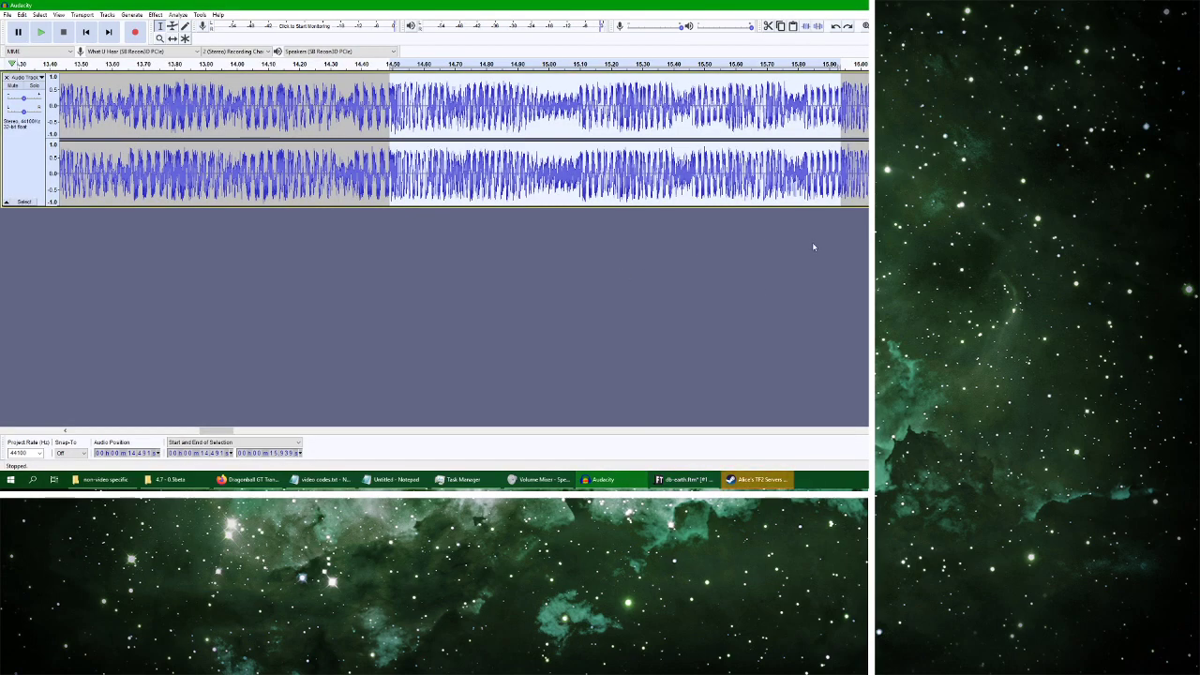
pyautogui.moveTo(230, 430); pyautogui.dragTo(246, 430)
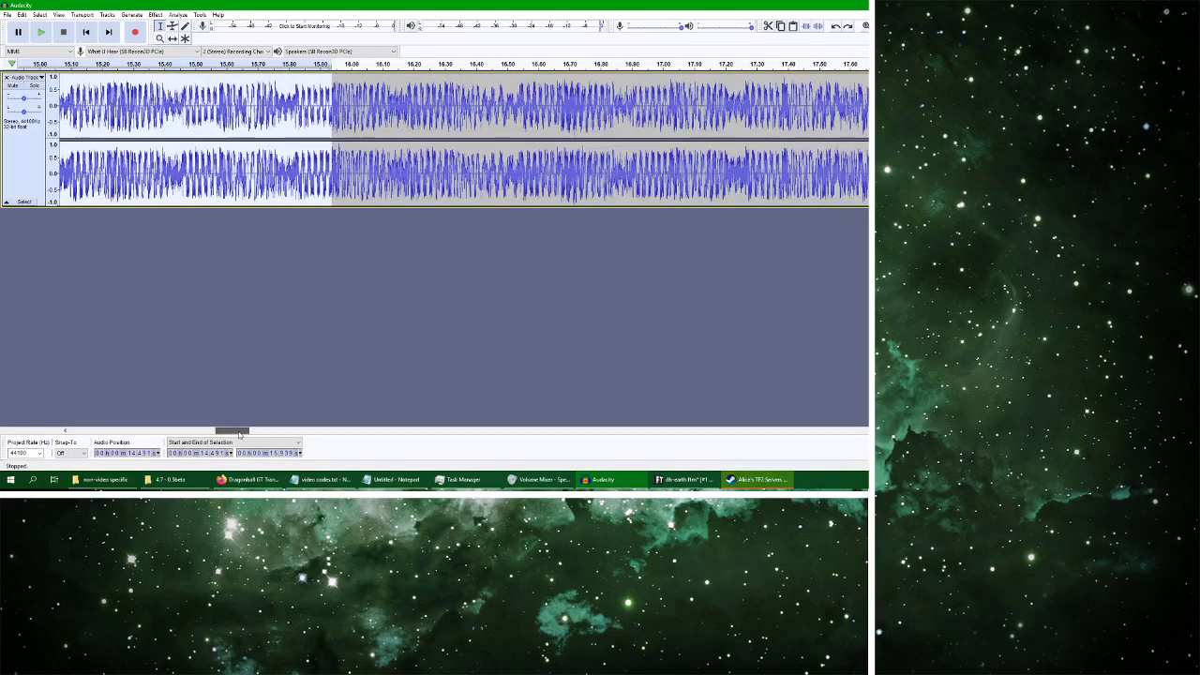
pyautogui.moveTo(782, 114); pyautogui.dragTo(333, 121)
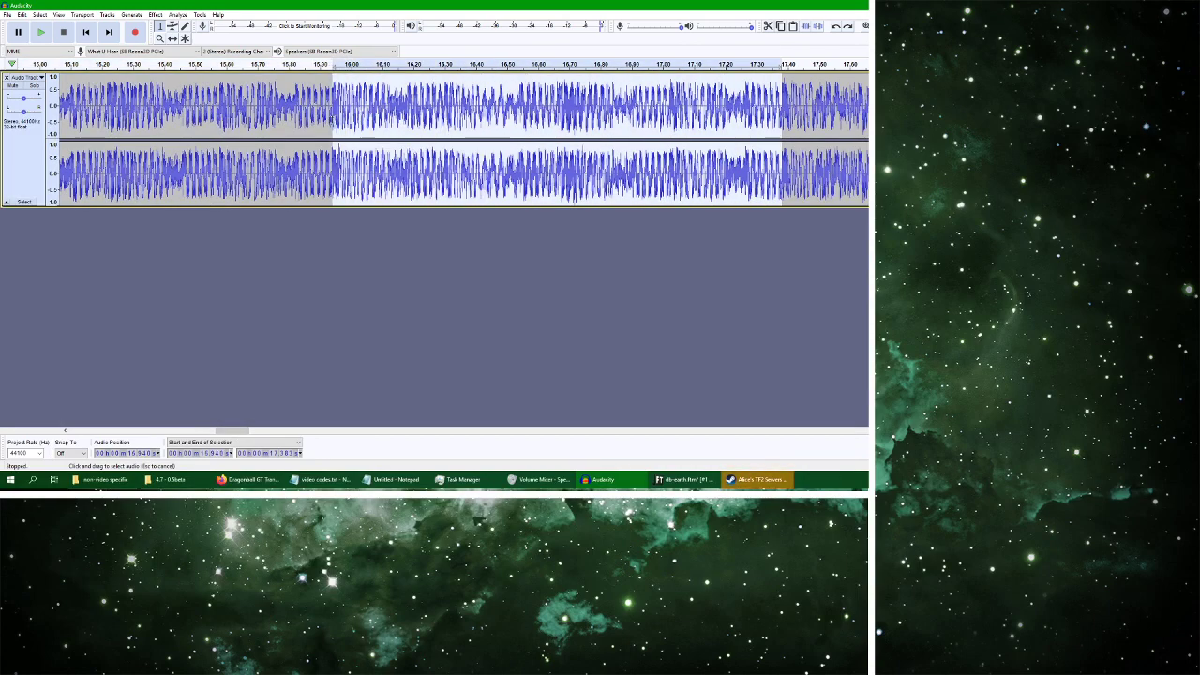
# Listen to the selected recording section, return to FamiTracker, and enter a three-note figure starting on G#2 in Namco 3 rows 30 to 32
pyautogui.click(40, 32)
pyautogui.hotkey('alt', 'Tab')
pyautogui.press('h')
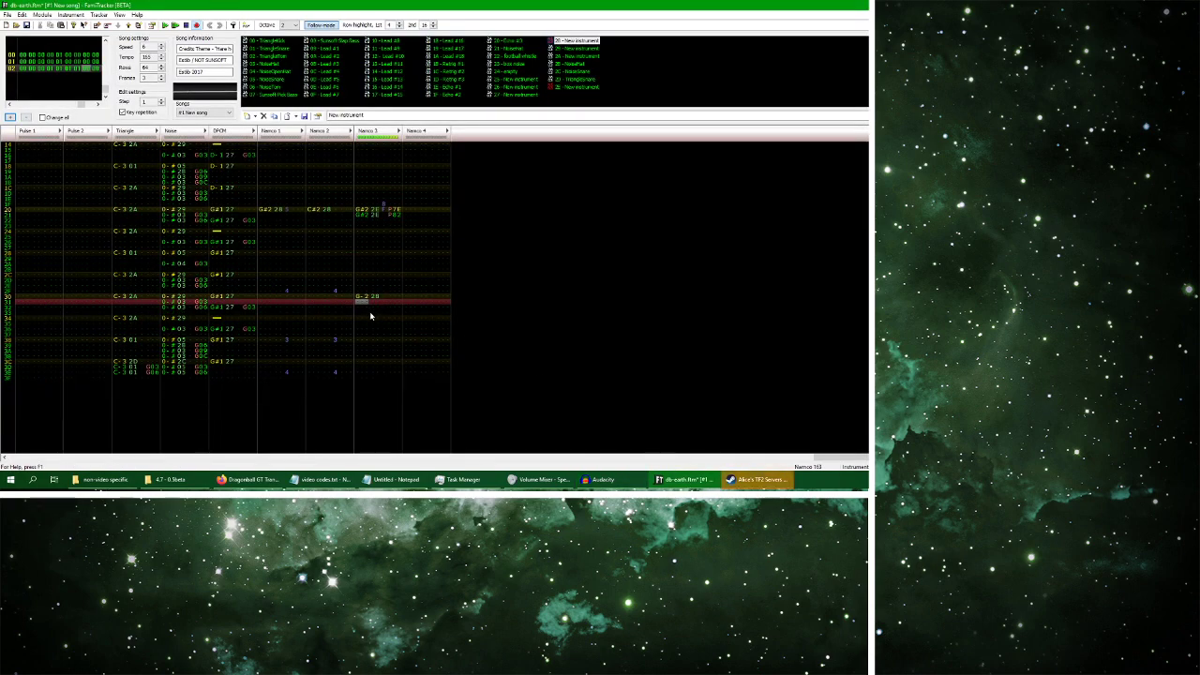
pyautogui.press('h')
pyautogui.press('h')
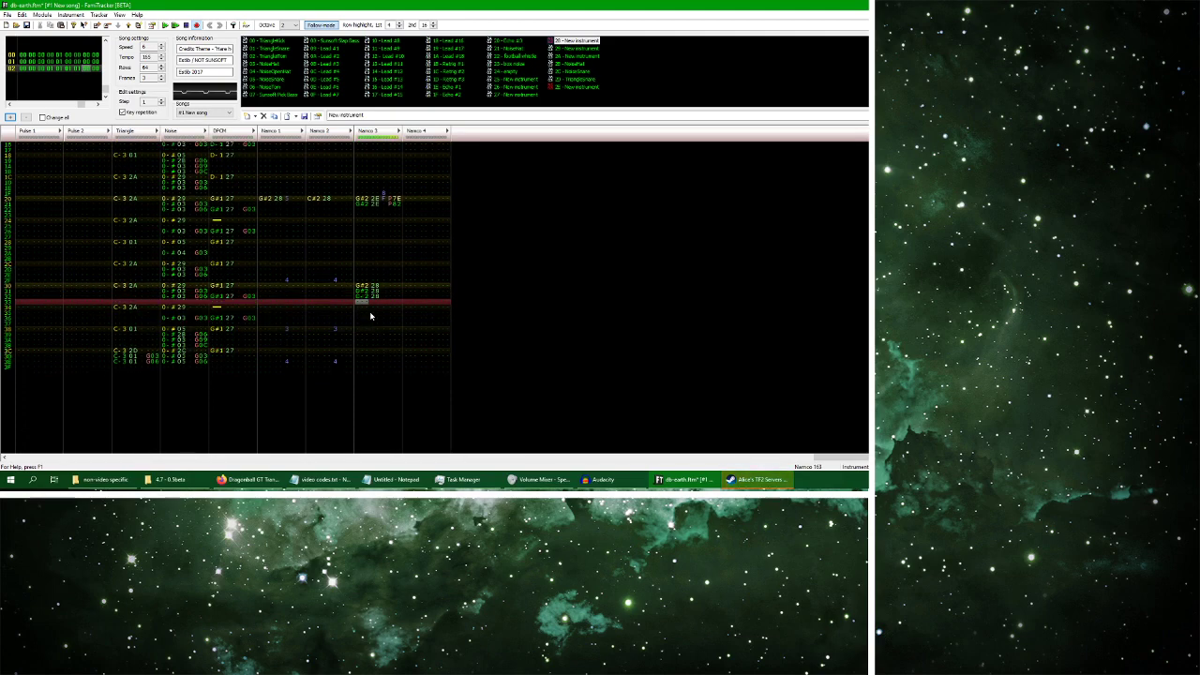
pyautogui.press('Up')
pyautogui.press('Up')
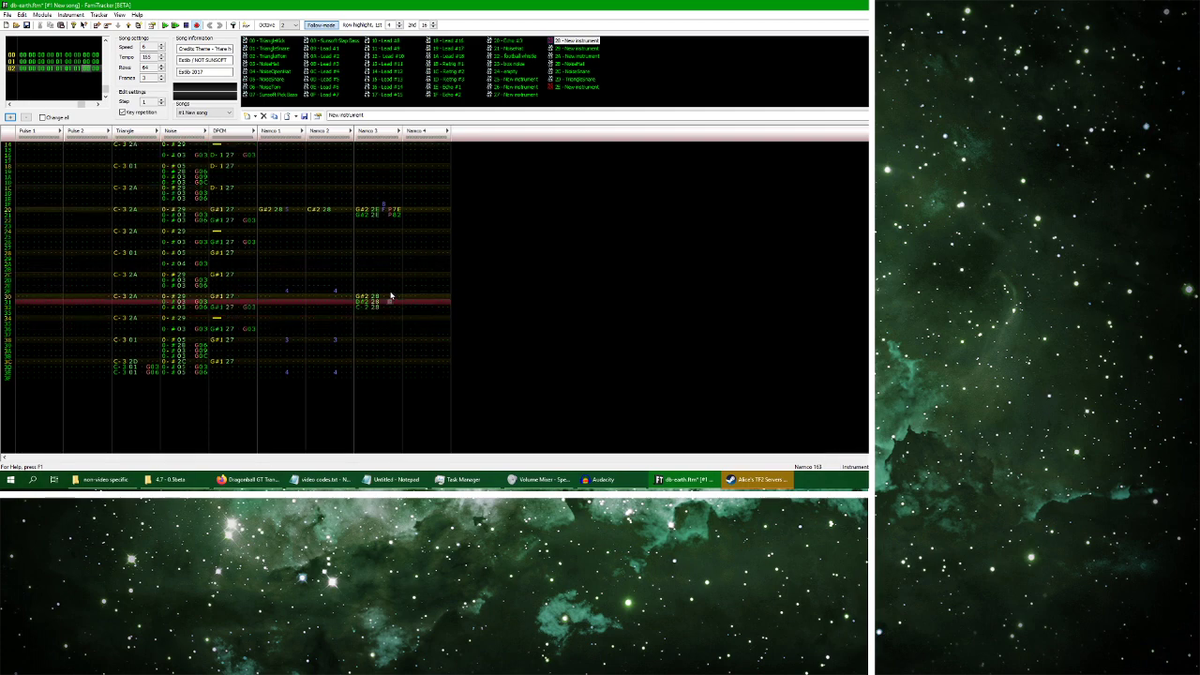
# Add delay effects G03 and G06 to the Namco 3 notes in rows 31 and 32
pyautogui.write('g06')
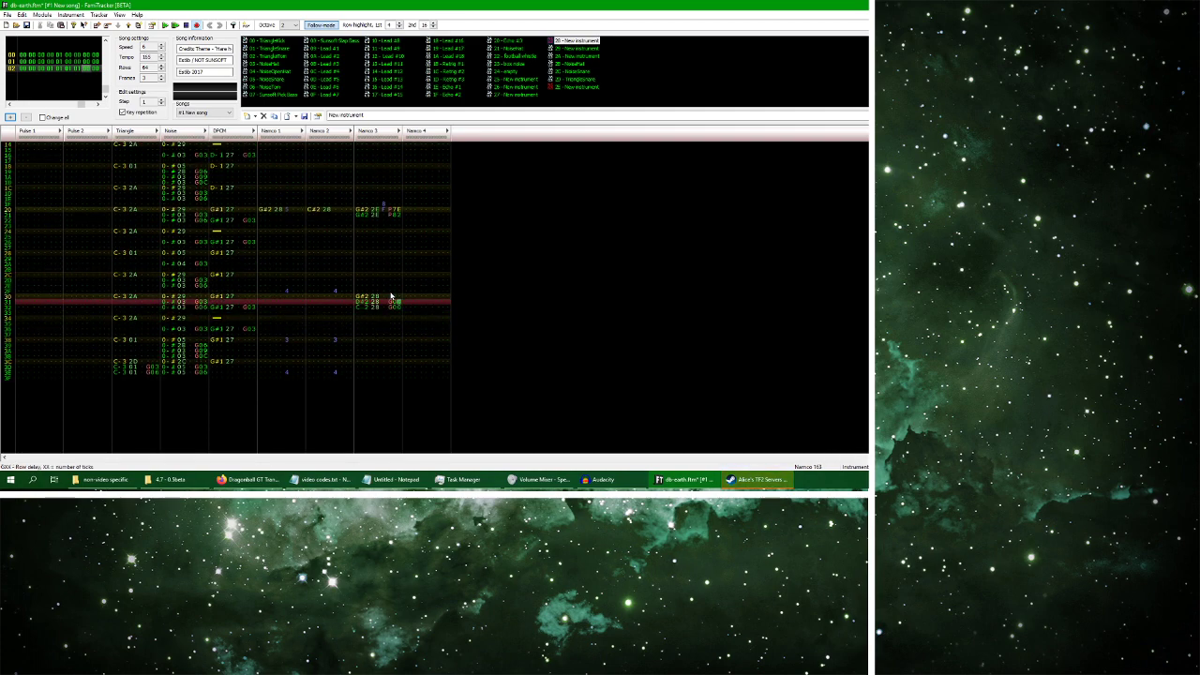
pyautogui.press('Down')
pyautogui.press('Down')
# Copy the Namco 3 notes and delay effects from rows 30 to 32 and paste them at row 34
pyautogui.moveTo(366, 285); pyautogui.dragTo(397, 300)
pyautogui.hotkey('ctrl', 'c')
pyautogui.click(362, 308)
pyautogui.hotkey('ctrl', 'v')
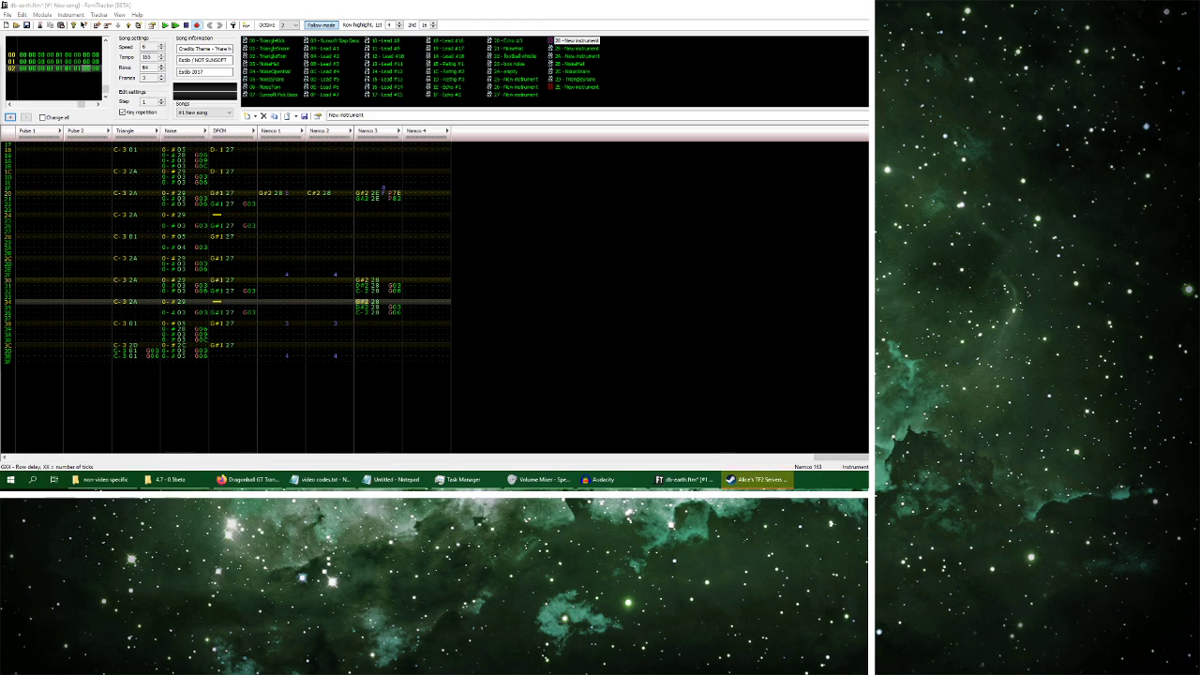
# Switch to Audacity, play the selected section of about 15.94 to 17.38 seconds, and return to FamiTracker
pyautogui.click(673, 476)
pyautogui.click(600, 479)
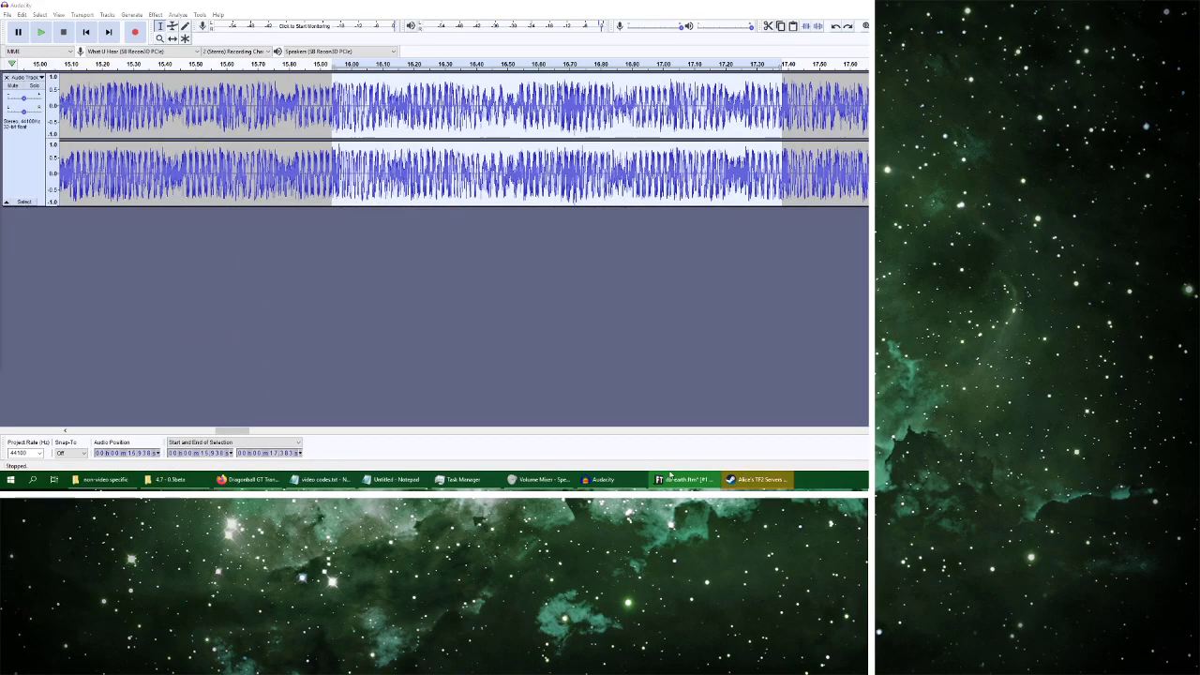
pyautogui.click(42, 36)
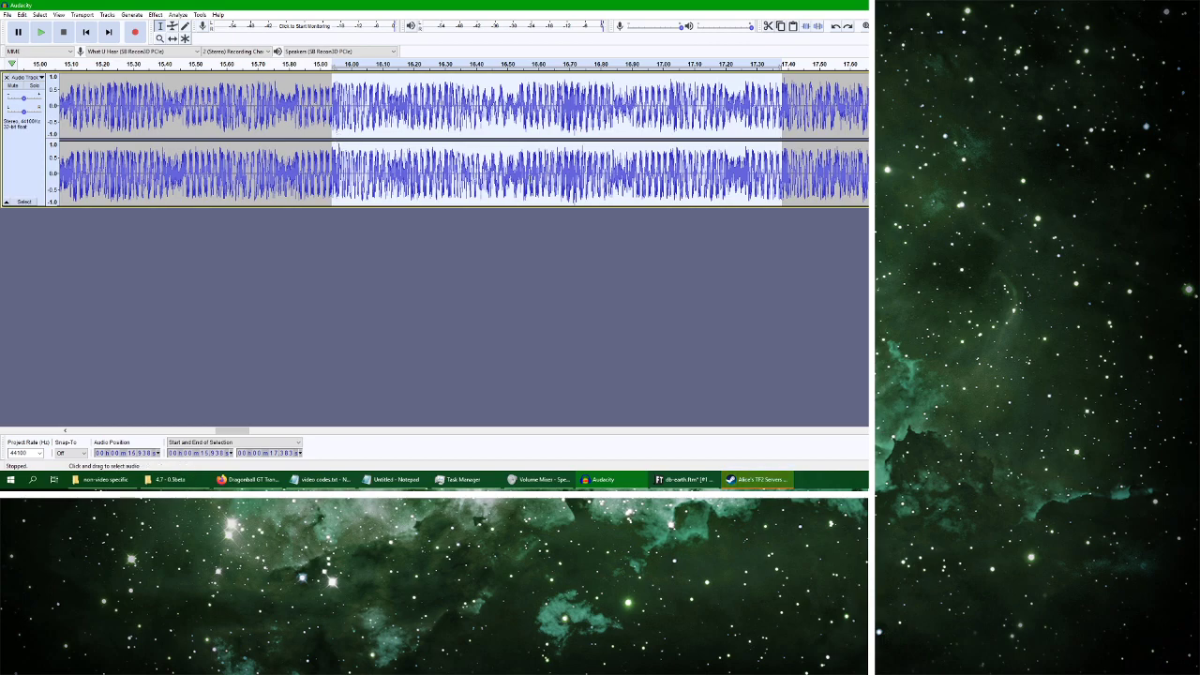
pyautogui.click(685, 479)
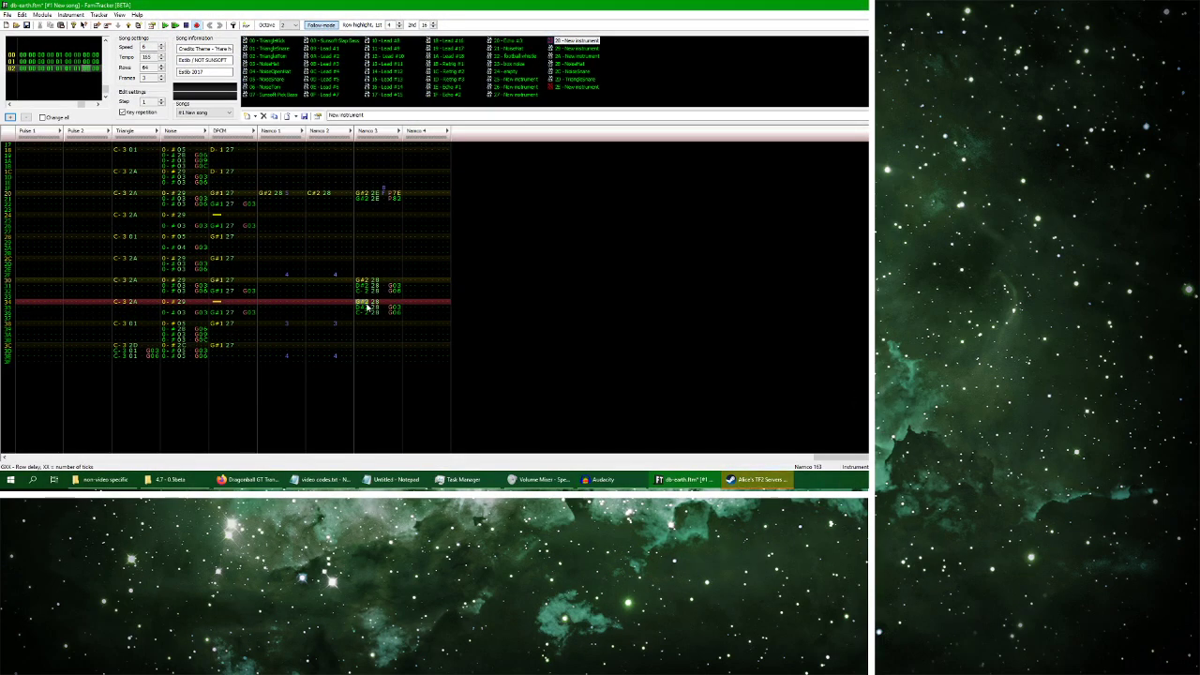
# Rewrite the pasted Namco 3 figure so that it starts on D#2 in row 34 and ends on C-3 in row 36
pyautogui.press('d')
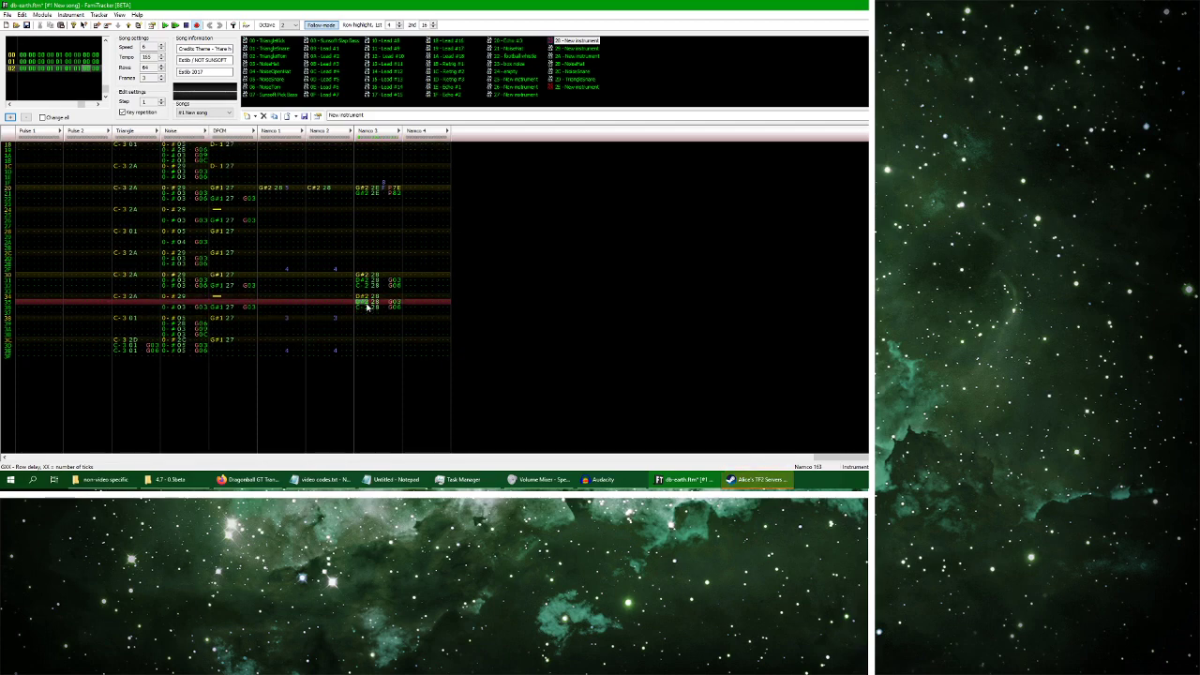
pyautogui.press('q')
pyautogui.press('z')
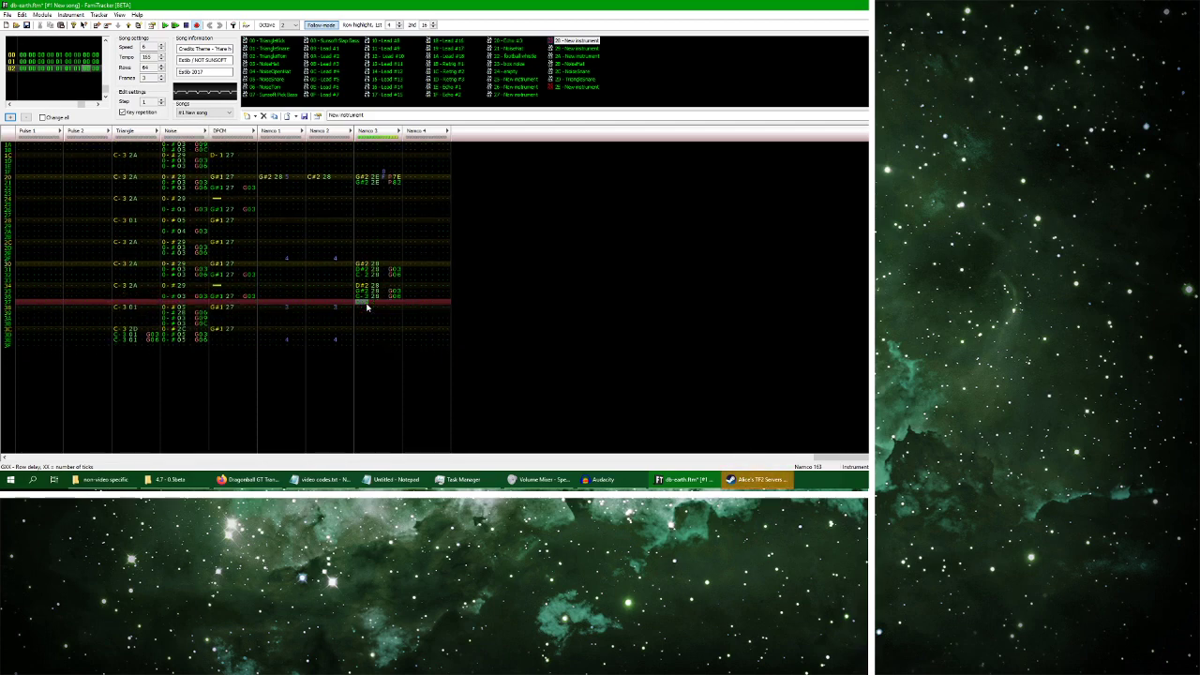
pyautogui.press('Up')
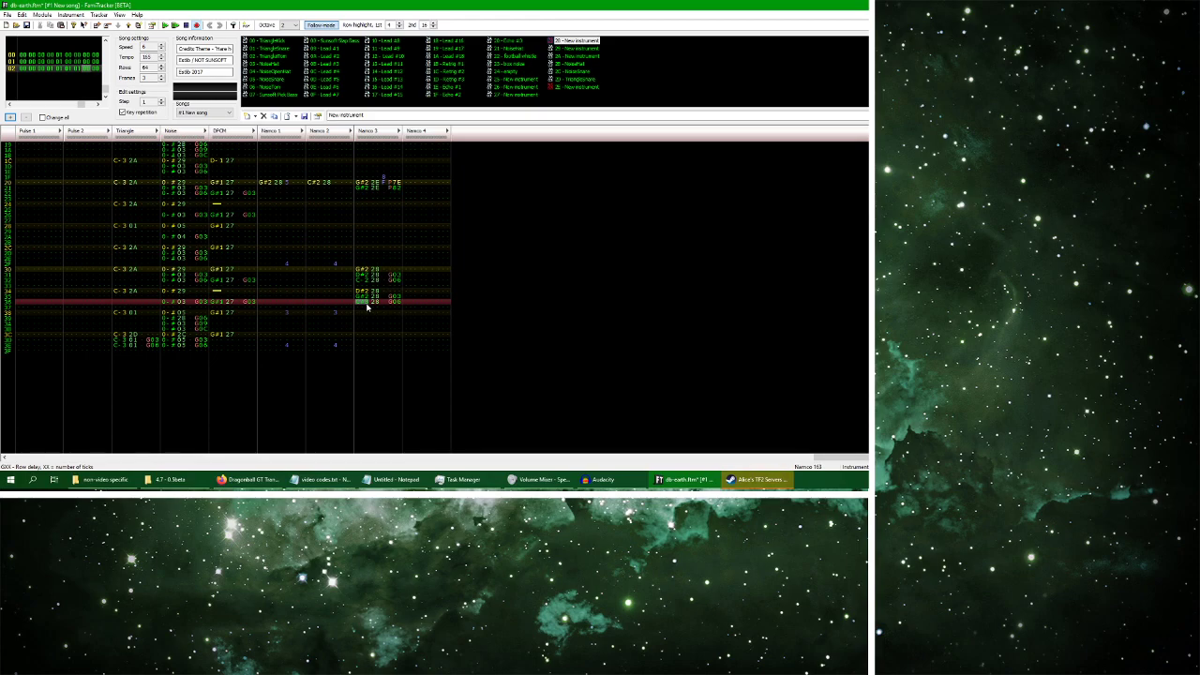
# Switch to Audacity and replay the selected recording section to check the second figure
pyautogui.click(600, 478)
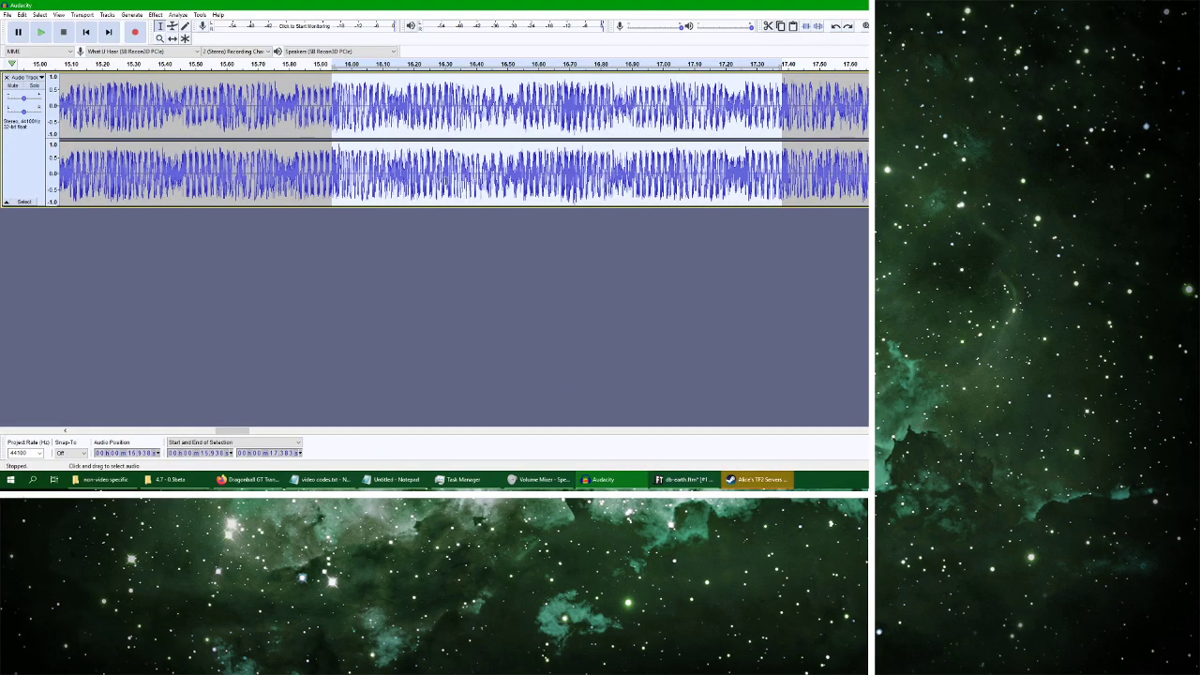
pyautogui.click(40, 31)
pyautogui.click(63, 31)
pyautogui.press('space')
pyautogui.press('space')
# Select about 16.31 to 17.38 seconds of the recording, listen to it repeatedly, and switch back to FamiTracker
pyautogui.click(477, 129)
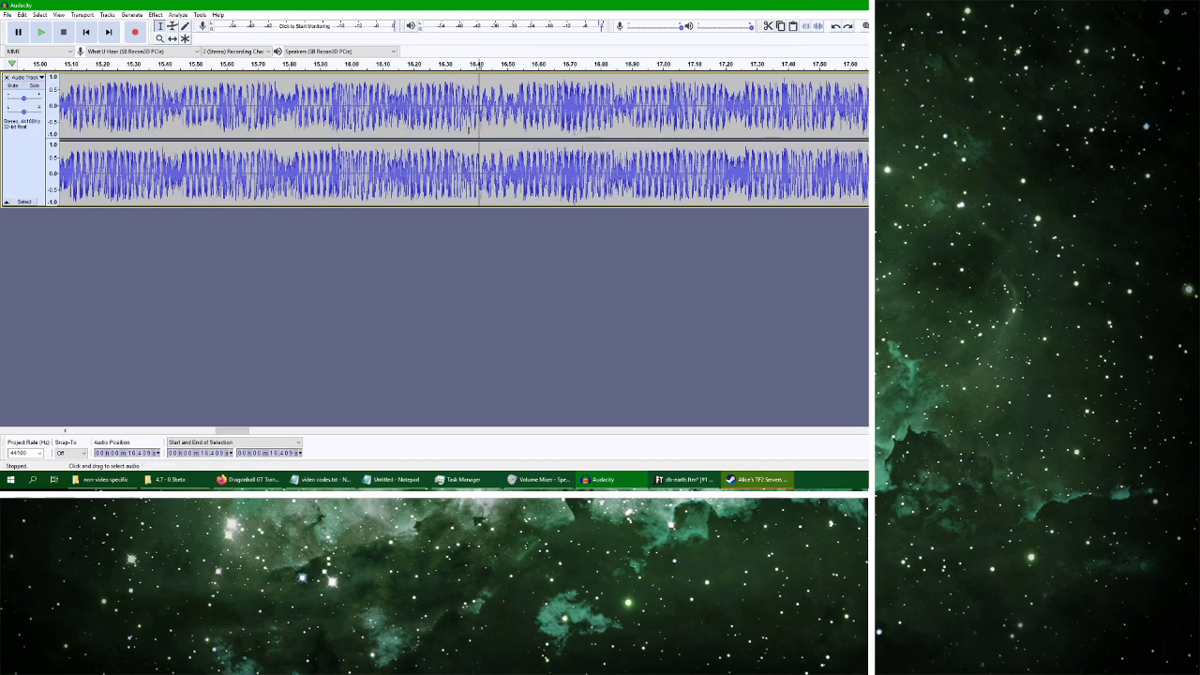
pyautogui.moveTo(448, 122); pyautogui.dragTo(774, 137)
pyautogui.click(41, 31)
pyautogui.click(63, 32)
pyautogui.click(40, 32)
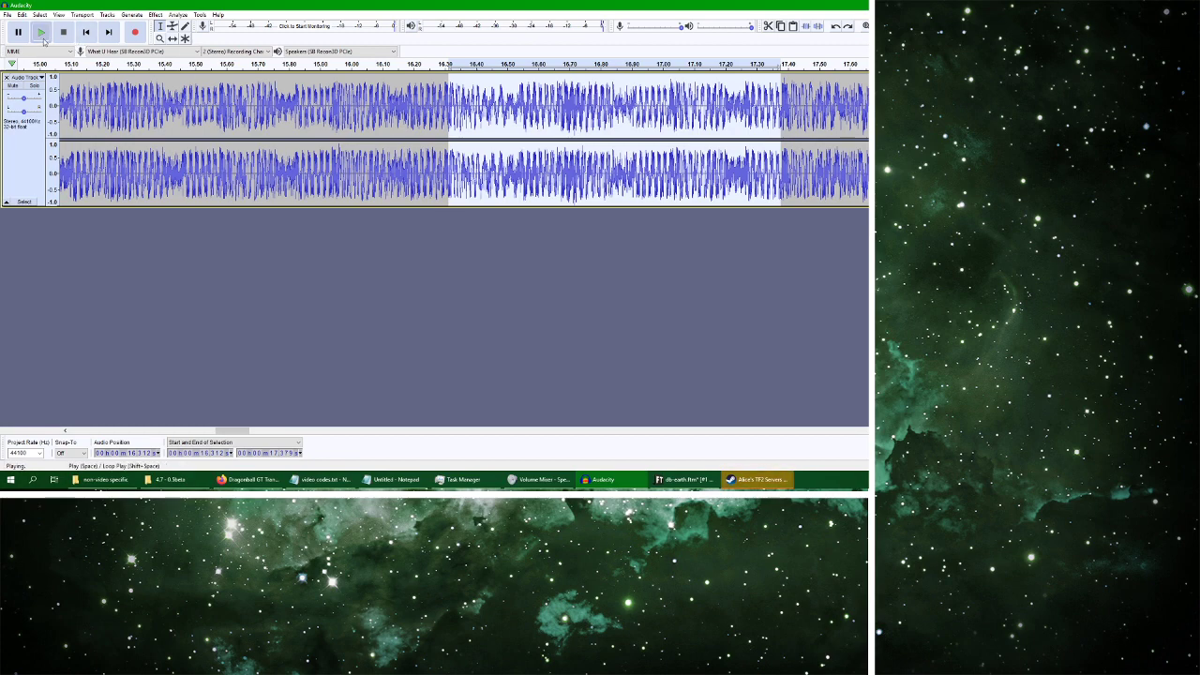
pyautogui.click(680, 479)
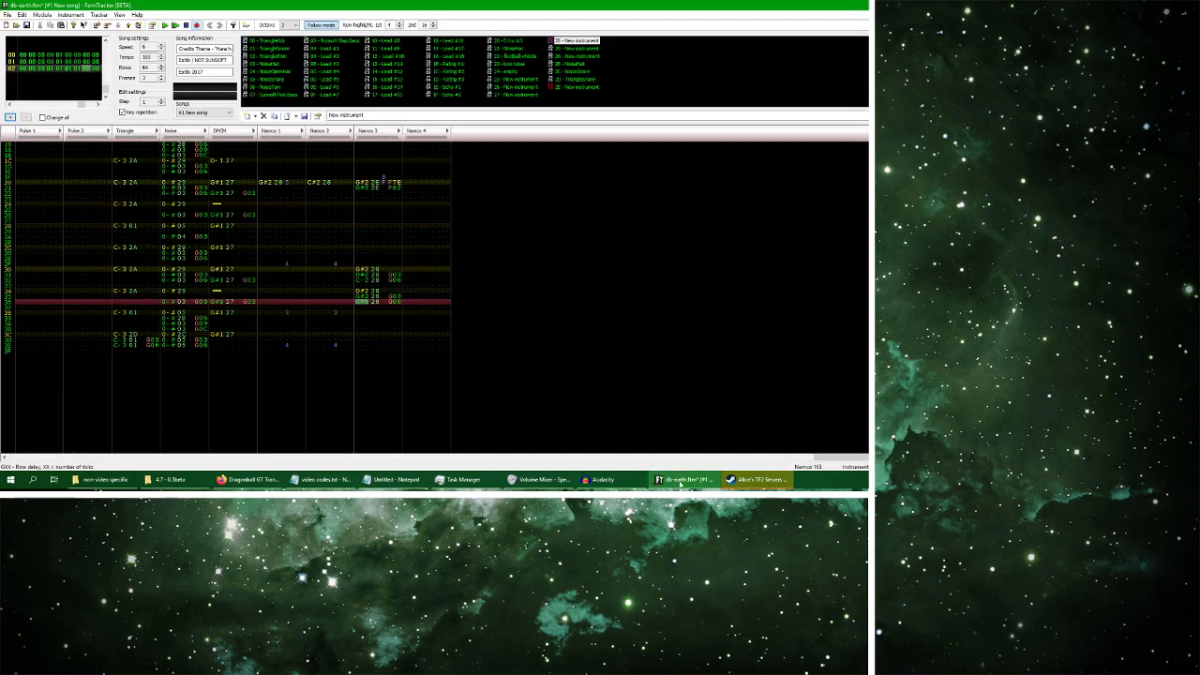
# Step through the Namco 3 notes around rows 34 to 36 to compare them with the recording
pyautogui.press('Up')
pyautogui.press('Down')
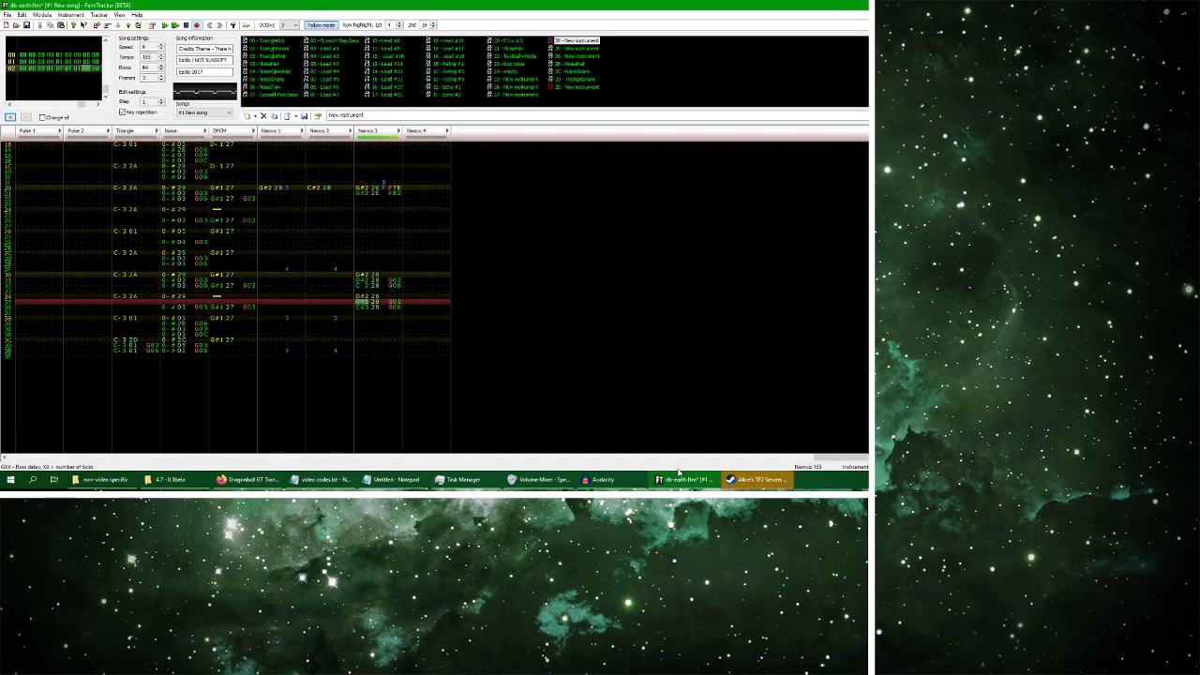
pyautogui.press('Down')
pyautogui.press('Up')
pyautogui.press('Down')
pyautogui.press('Up')
pyautogui.press('Down')
pyautogui.press('Down')
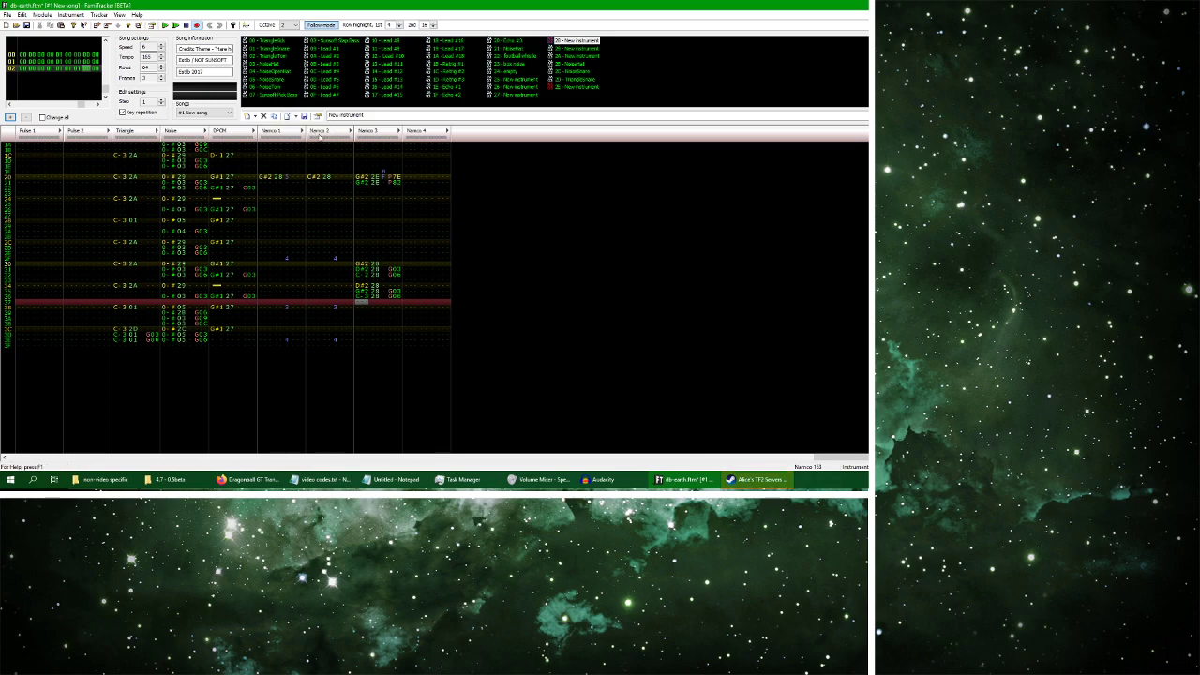
# Look briefly at the recording in Audacity, return to FamiTracker, and play back the song's third frame
pyautogui.click(603, 479)
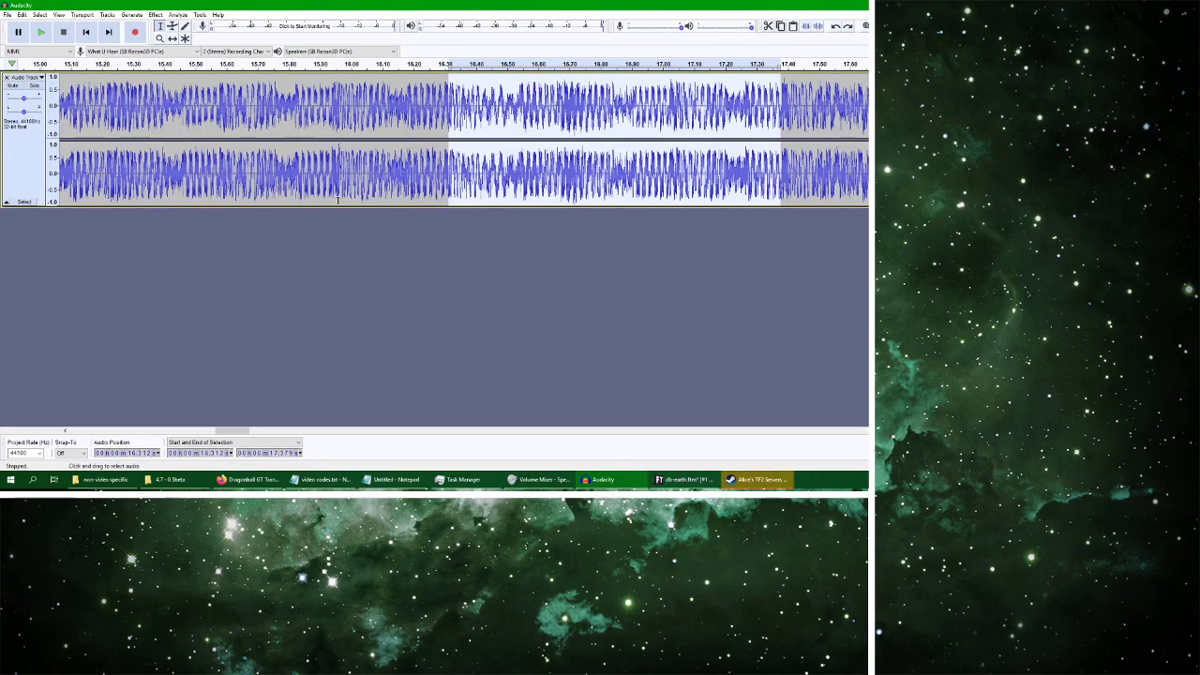
pyautogui.click(682, 479)
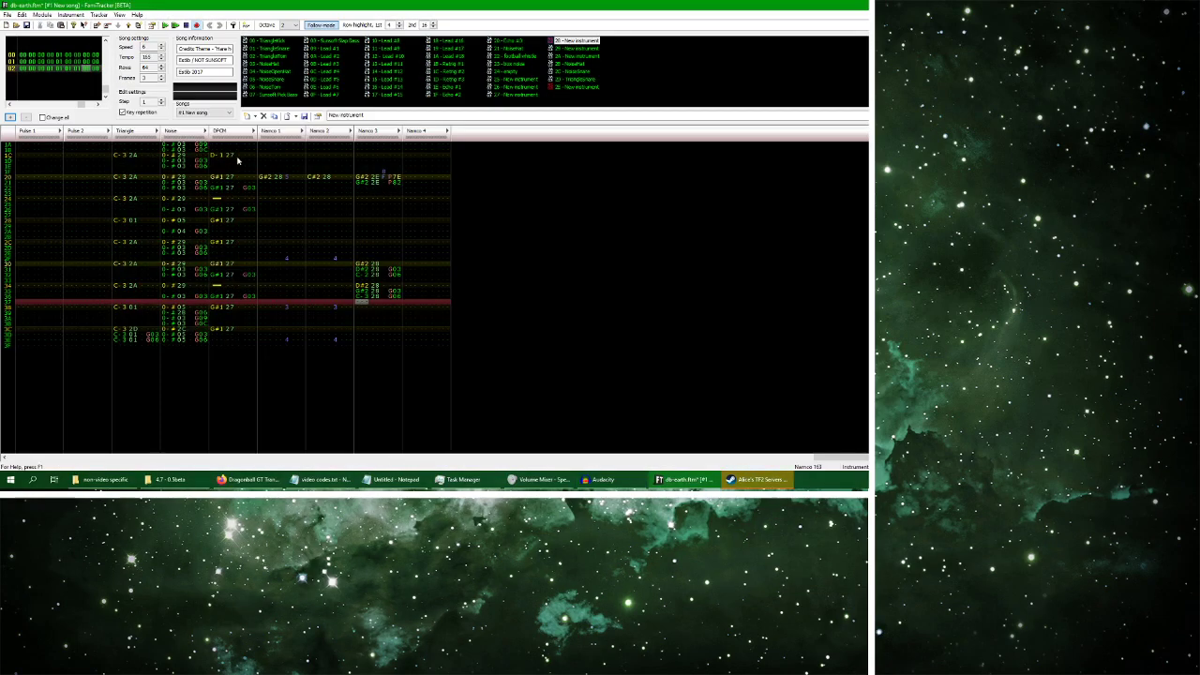
pyautogui.click(165, 25)
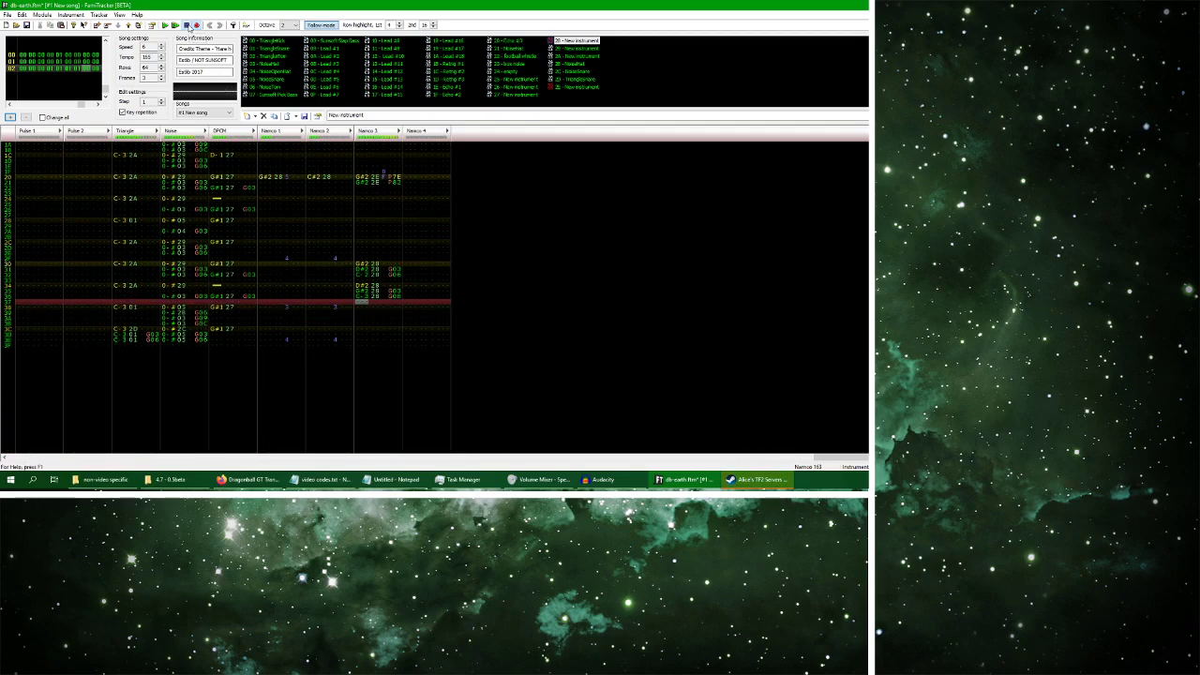
pyautogui.click(186, 25)
# Change the instrument of the Namco 3 notes in rows 30 to 36 to 2E
pyautogui.press('ctrl+Insert')
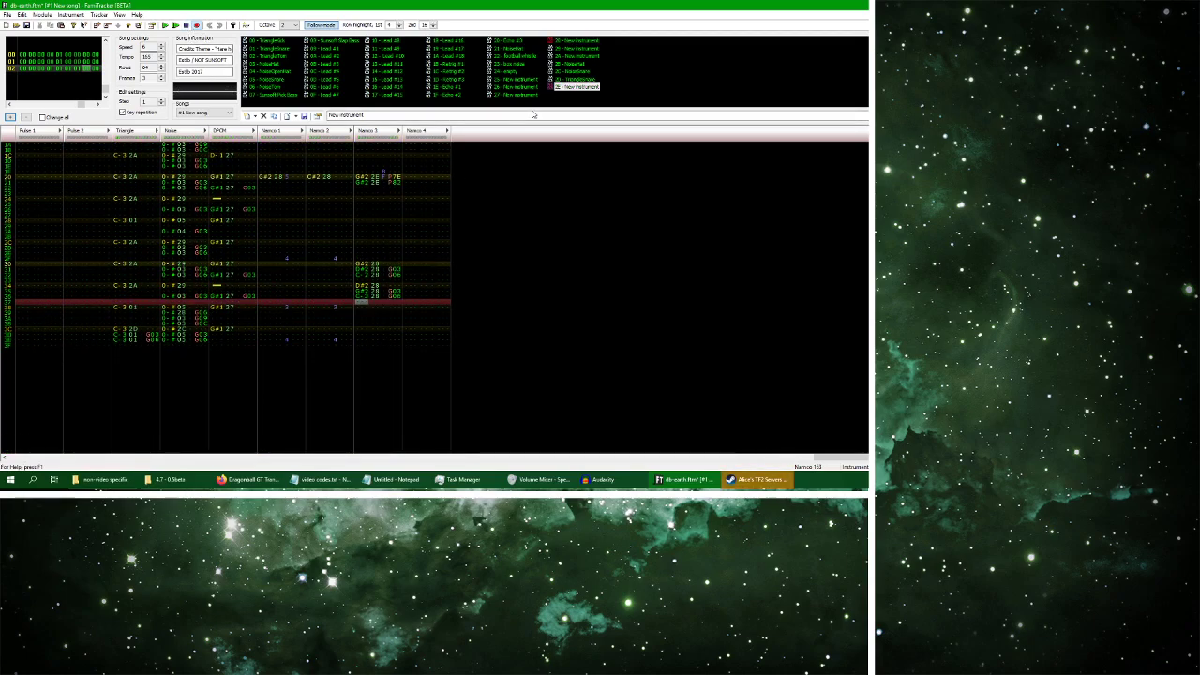
pyautogui.moveTo(361, 265); pyautogui.dragTo(396, 304)
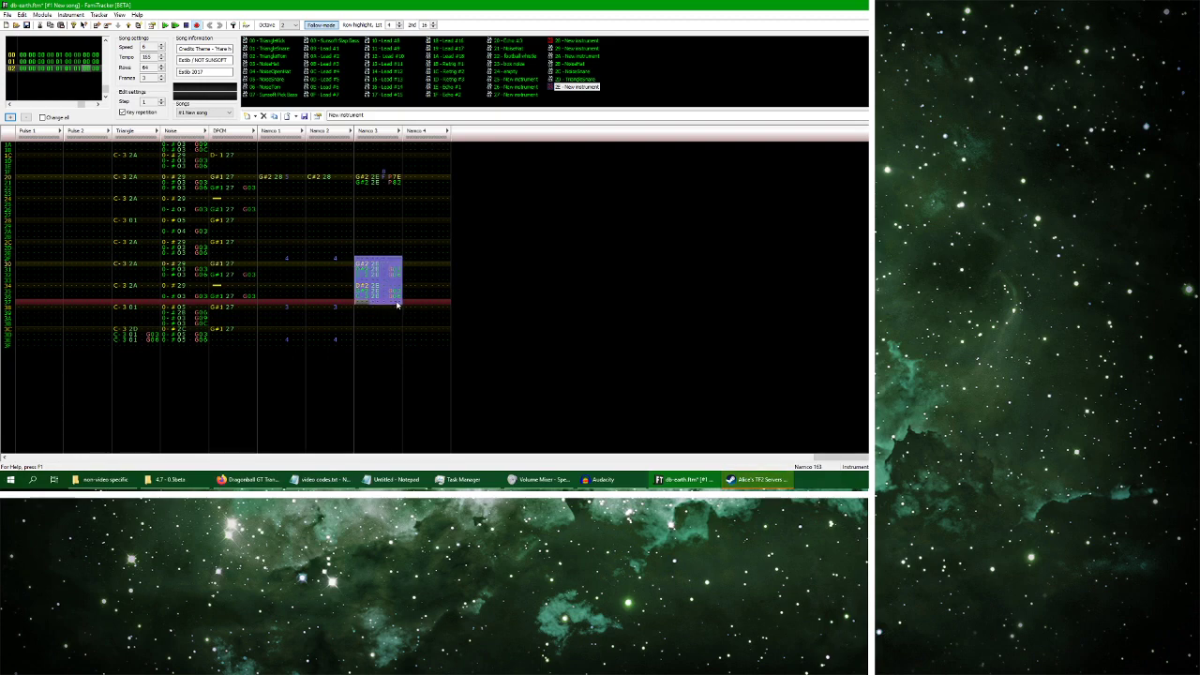
pyautogui.click(365, 268)
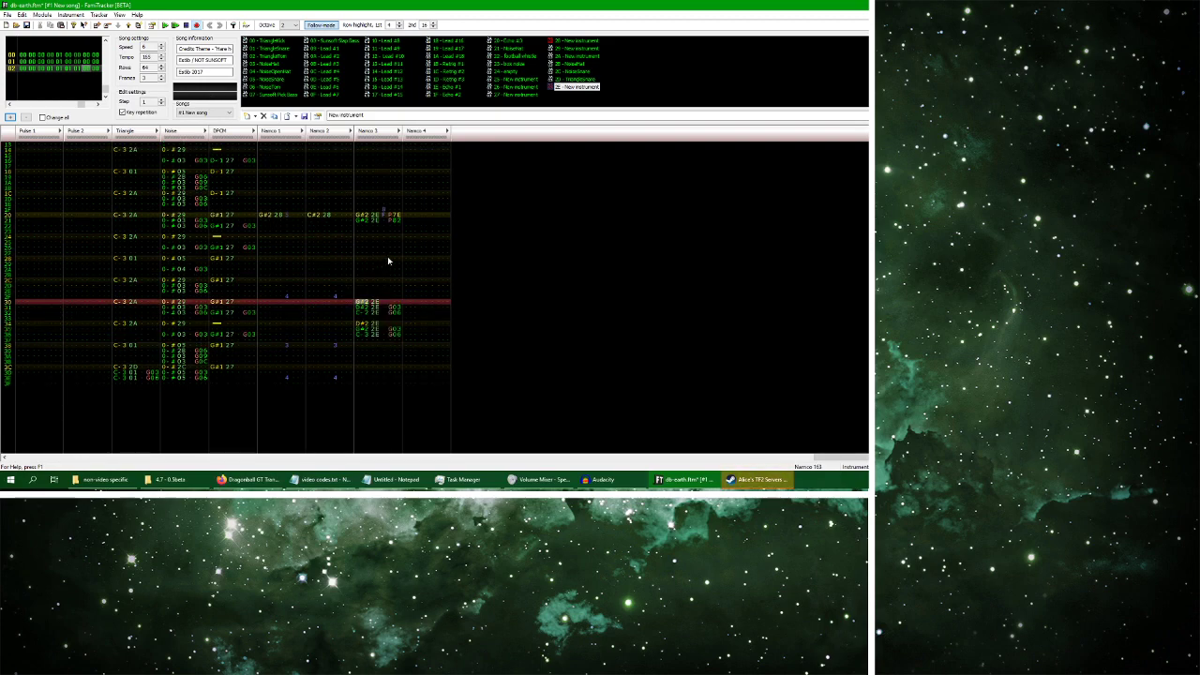
# Move down through Namco 3 from row 30 and audition the third frame with the new instrument
pyautogui.press('Down')
pyautogui.press('Down')
pyautogui.press('Down')
pyautogui.press('Down')
pyautogui.press('Down')
pyautogui.press('Down')
pyautogui.press('Down')
pyautogui.press('Down')
pyautogui.press('Down')
pyautogui.press('Down')
pyautogui.press('Down')
pyautogui.press('Down')
pyautogui.press('Down')
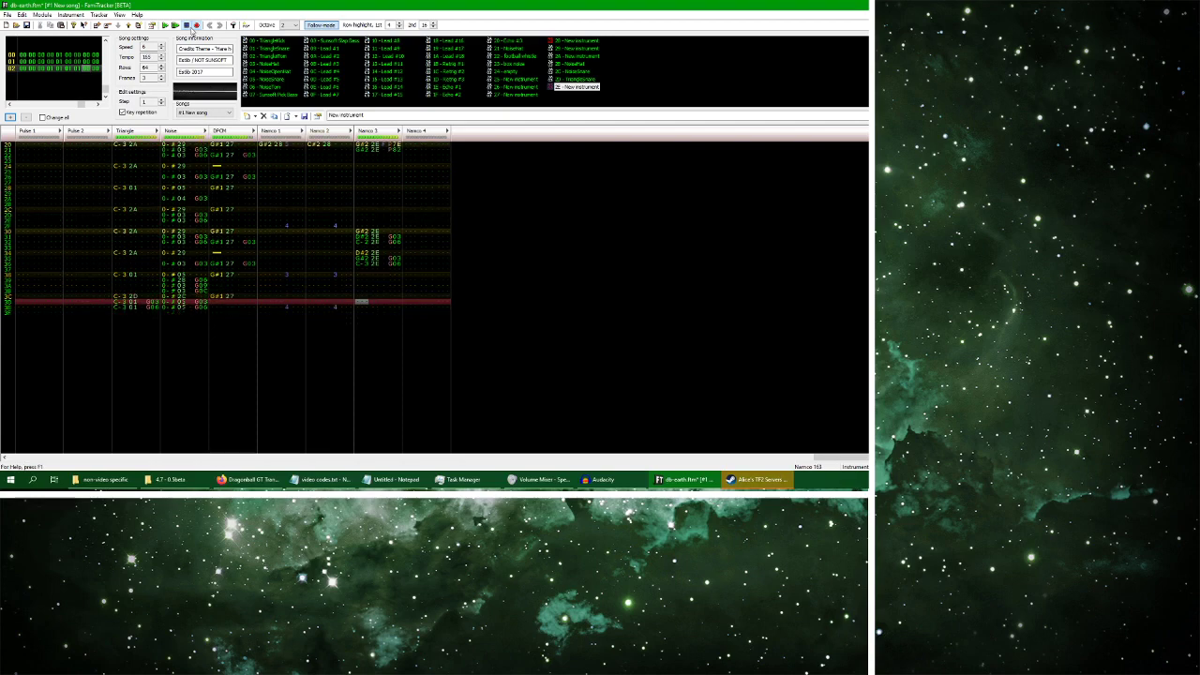
# Shorten the Namco 3 delay effects in rows 31 and 32 to G02 and G04, and audition the frame
pyautogui.click(391, 232)
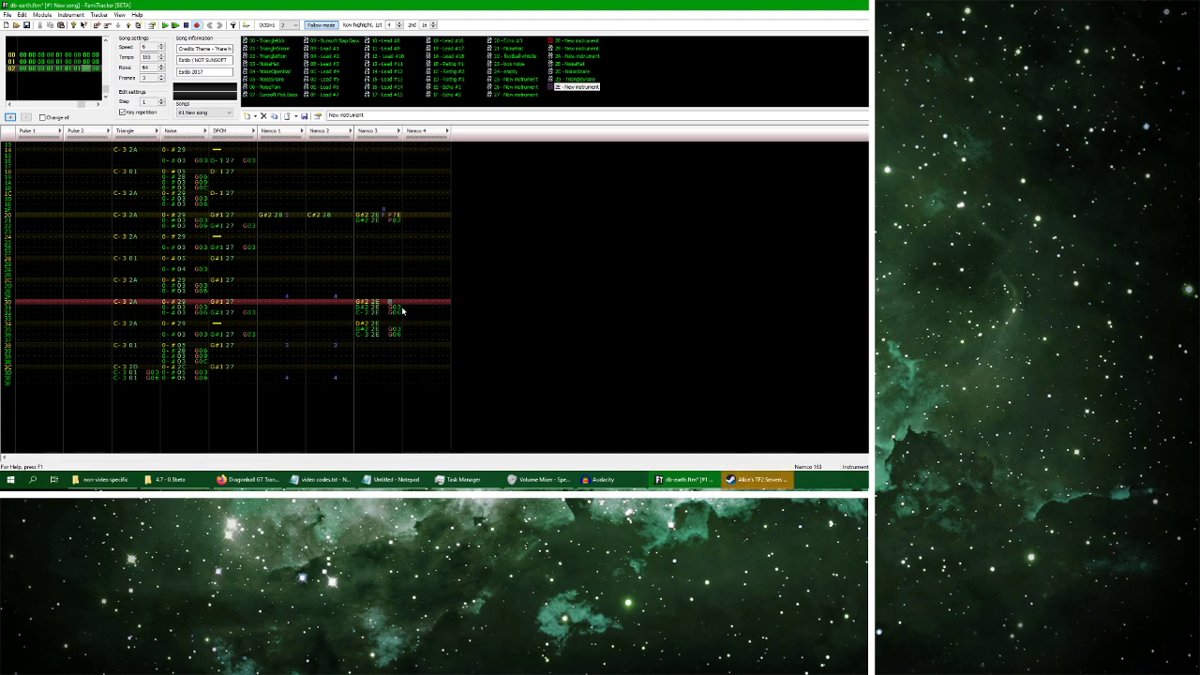
pyautogui.press('Down')
pyautogui.press('Down')
pyautogui.press('Down')
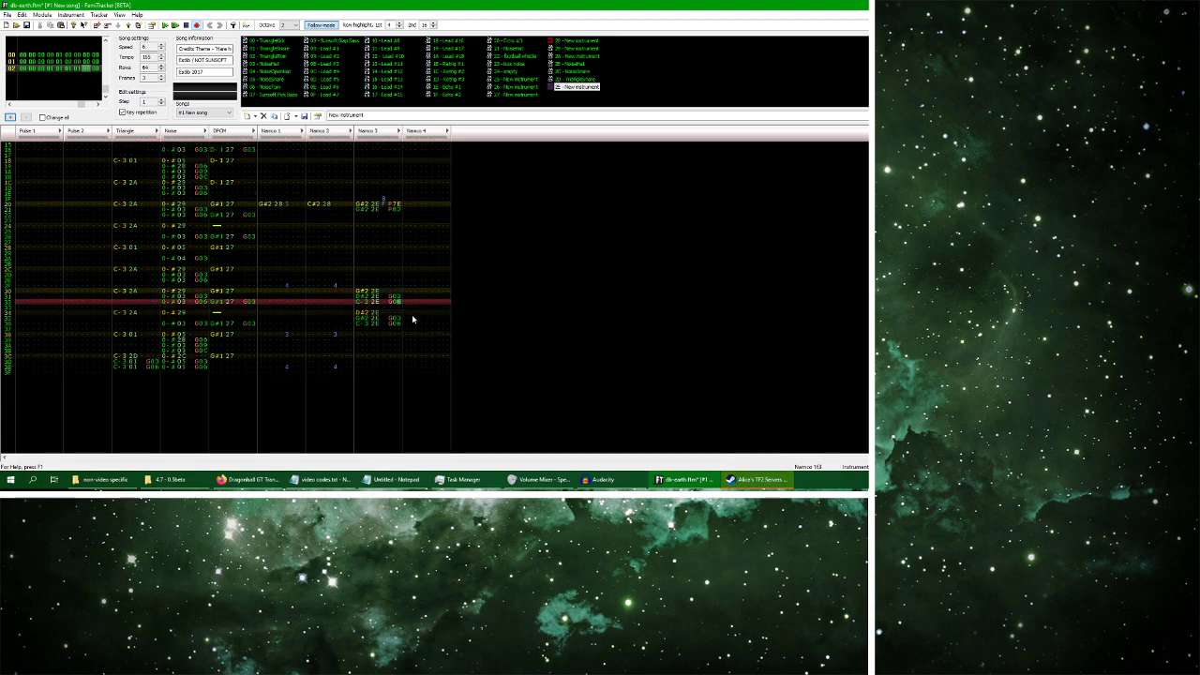
pyautogui.press('Down')
pyautogui.press('Down')
pyautogui.press('Down')
pyautogui.press('Down')
pyautogui.press('Down')
pyautogui.press('Down')
pyautogui.press('Down')
pyautogui.press('Down')
pyautogui.press('Down')
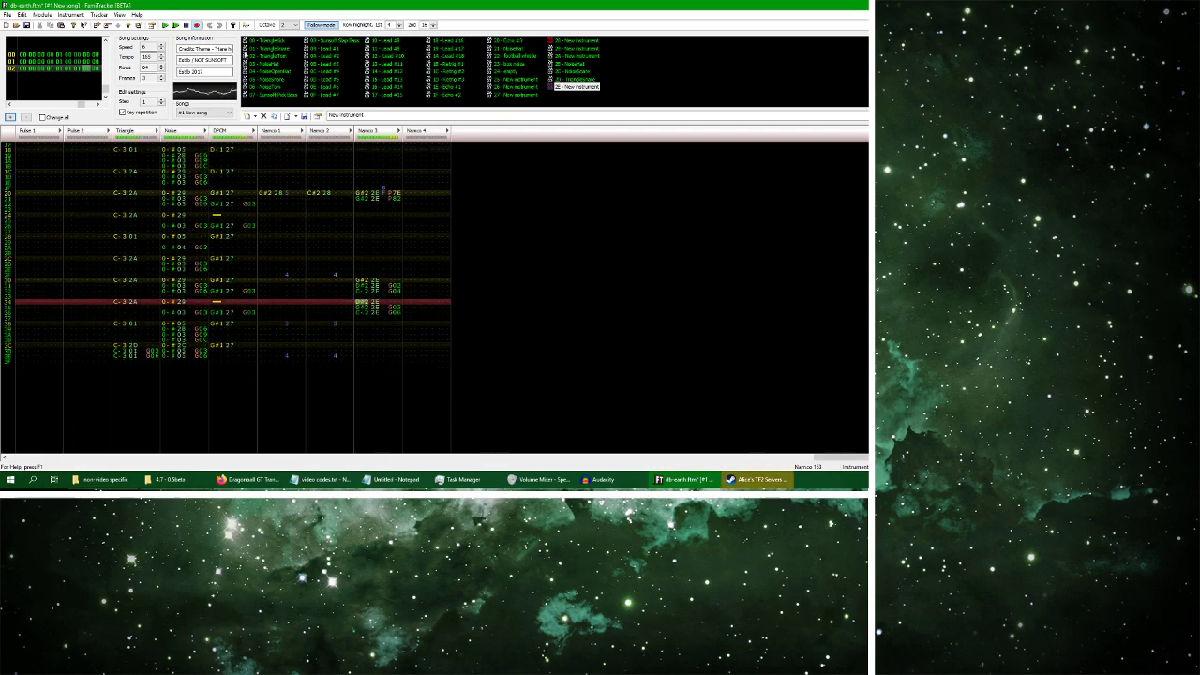
# Copy the shortened delay effects from Namco 3 rows 30 to 32 onto rows 34 to 36
pyautogui.moveTo(384, 235); pyautogui.dragTo(392, 247)
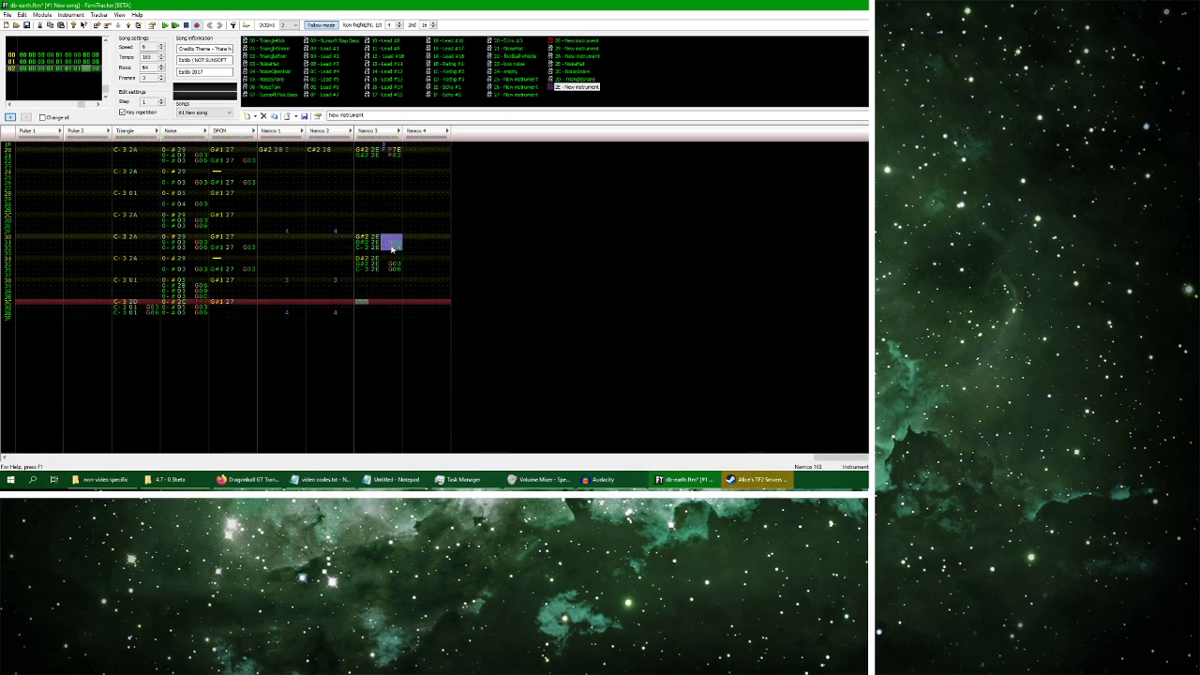
pyautogui.click(386, 262)
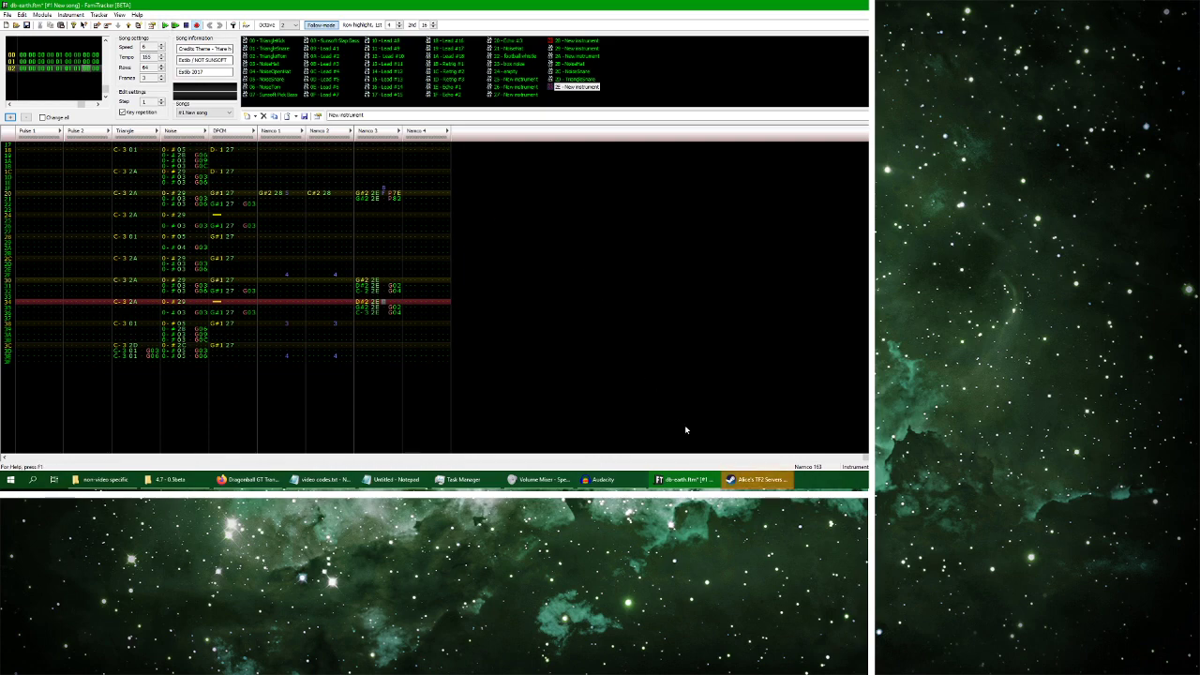
# Switch to Audacity and listen again to the selection of about 16.31 to 17.38 seconds
pyautogui.click(600, 479)
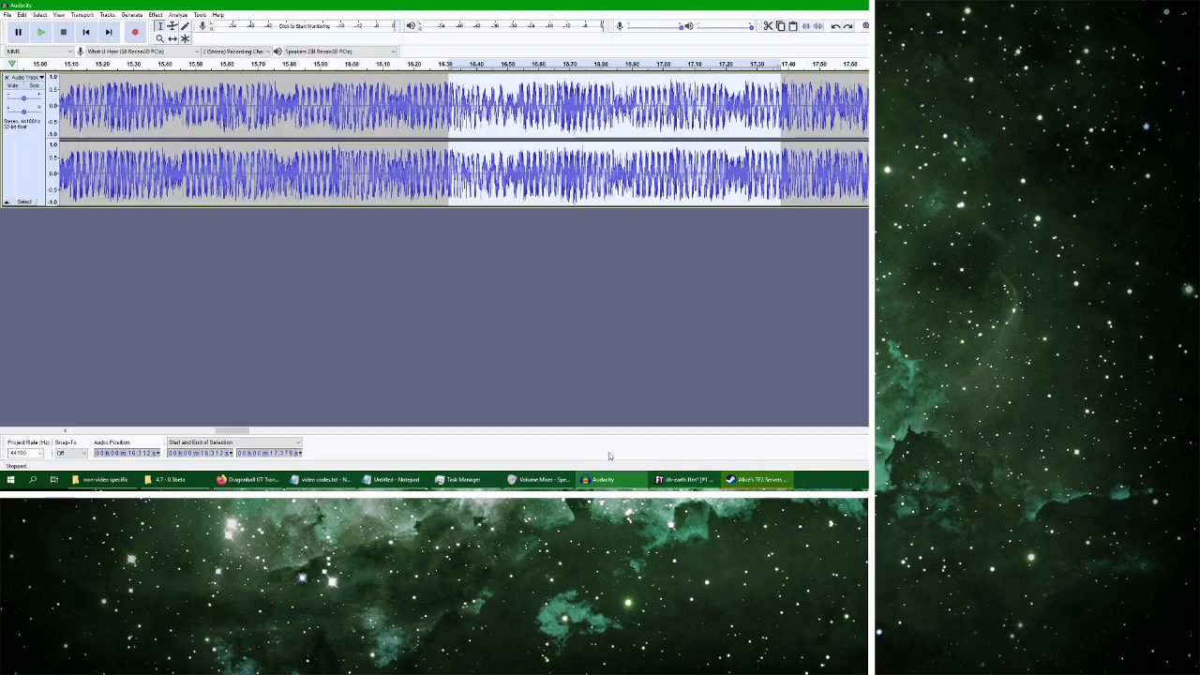
pyautogui.click(40, 32)
pyautogui.click(63, 34)
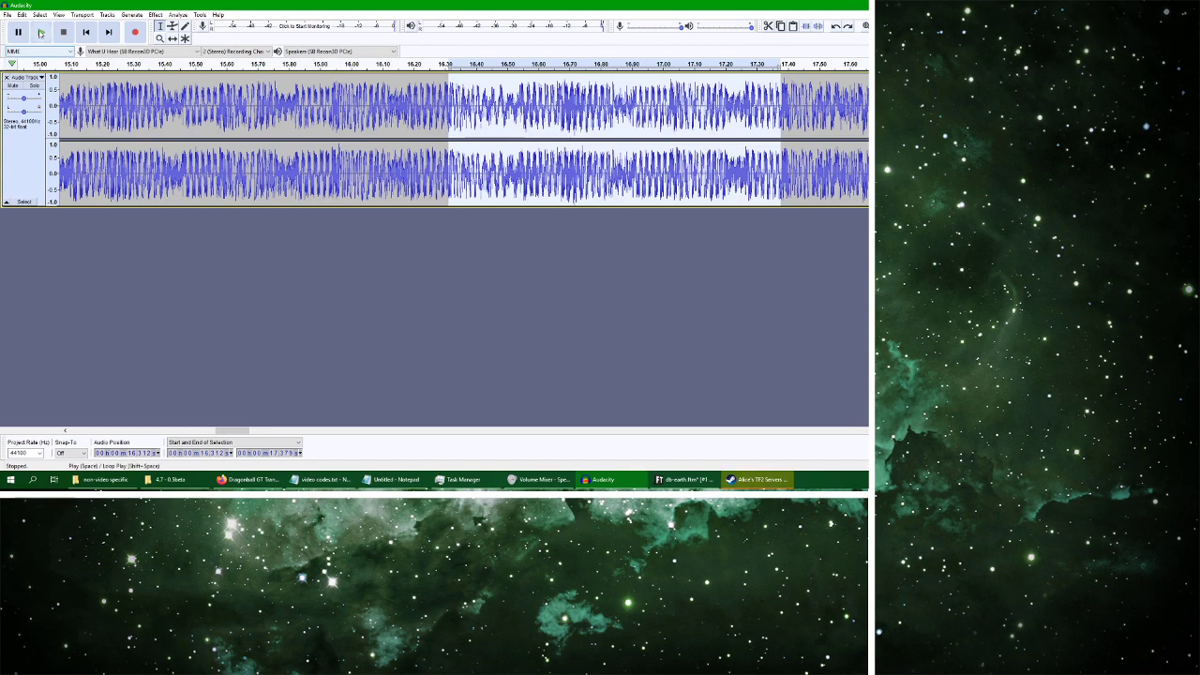
pyautogui.press('space')
pyautogui.click(66, 33)
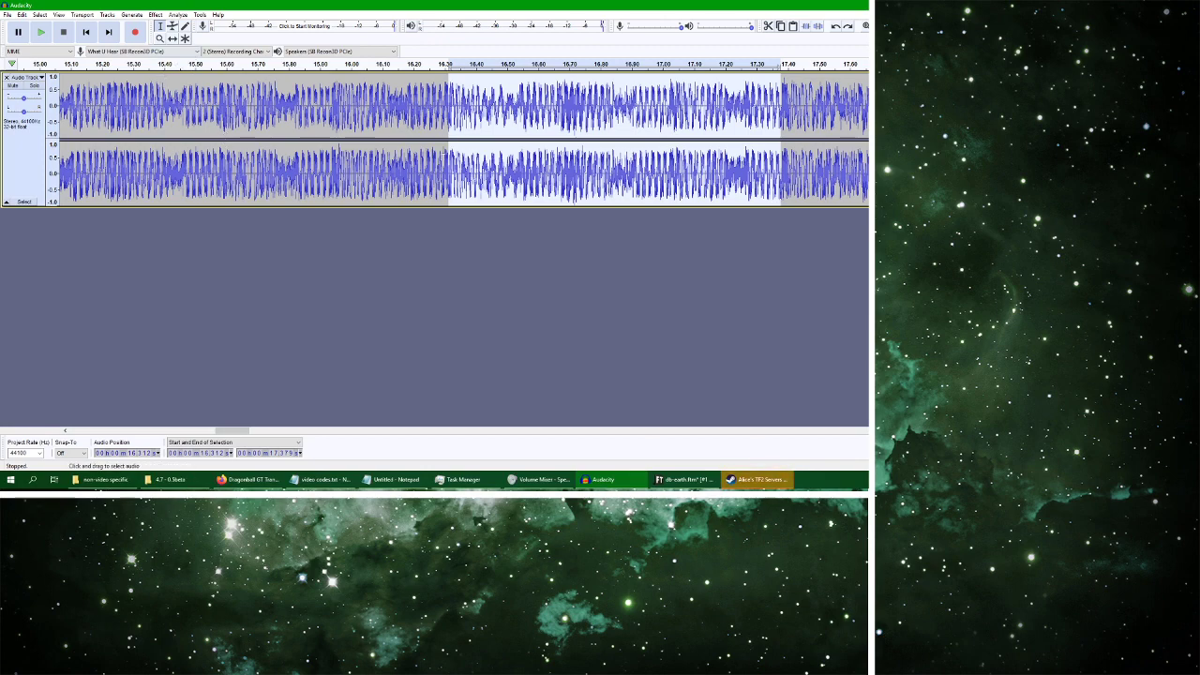
# Select about 15.94 to 17.37 seconds and preview Vocal Reduction and Isolation with the action Isolate Vocals and Invert
pyautogui.moveTo(332, 105); pyautogui.dragTo(779, 120)
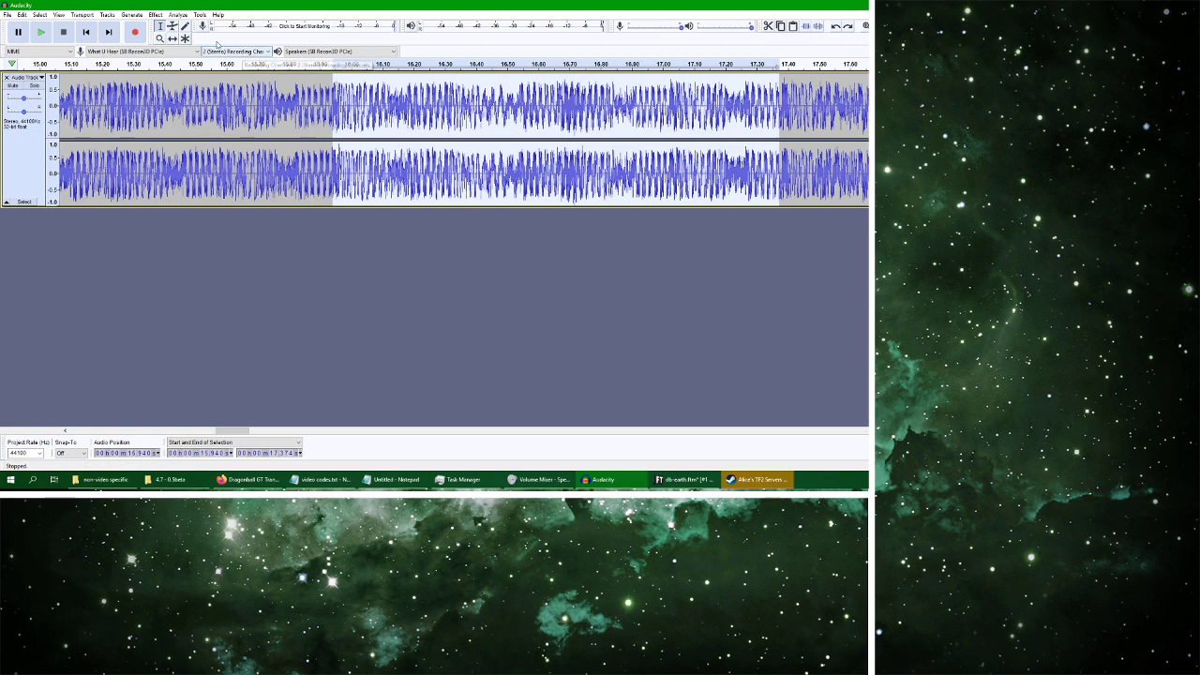
pyautogui.click(155, 14)
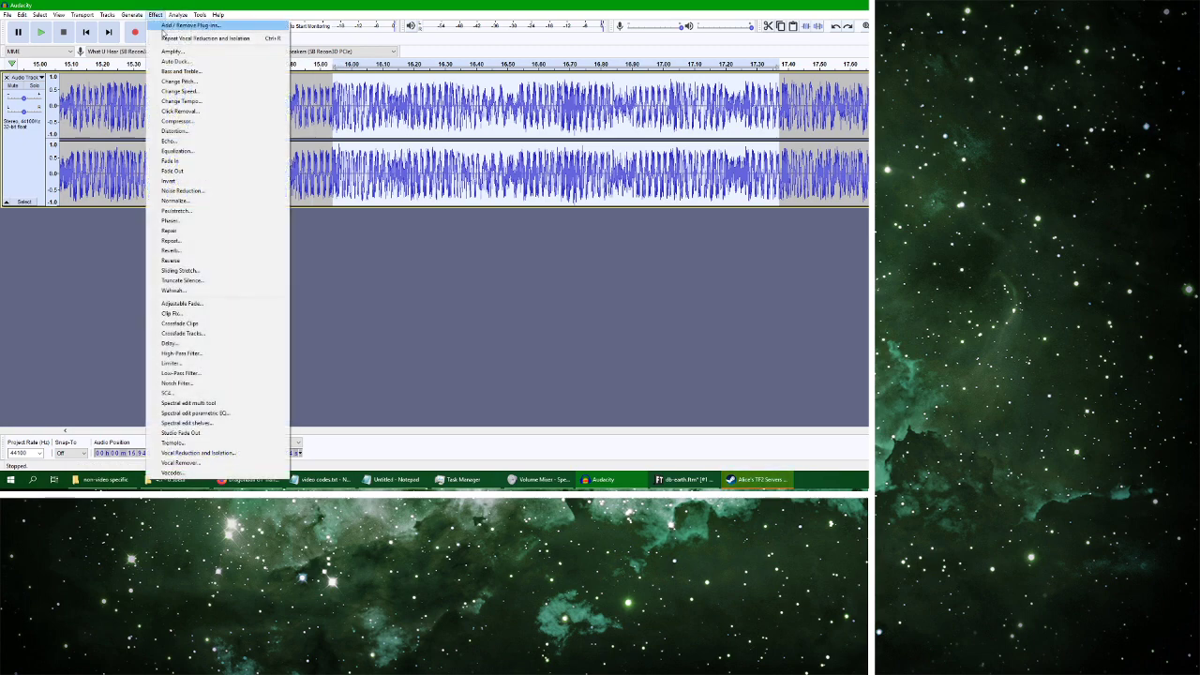
pyautogui.click(218, 452)
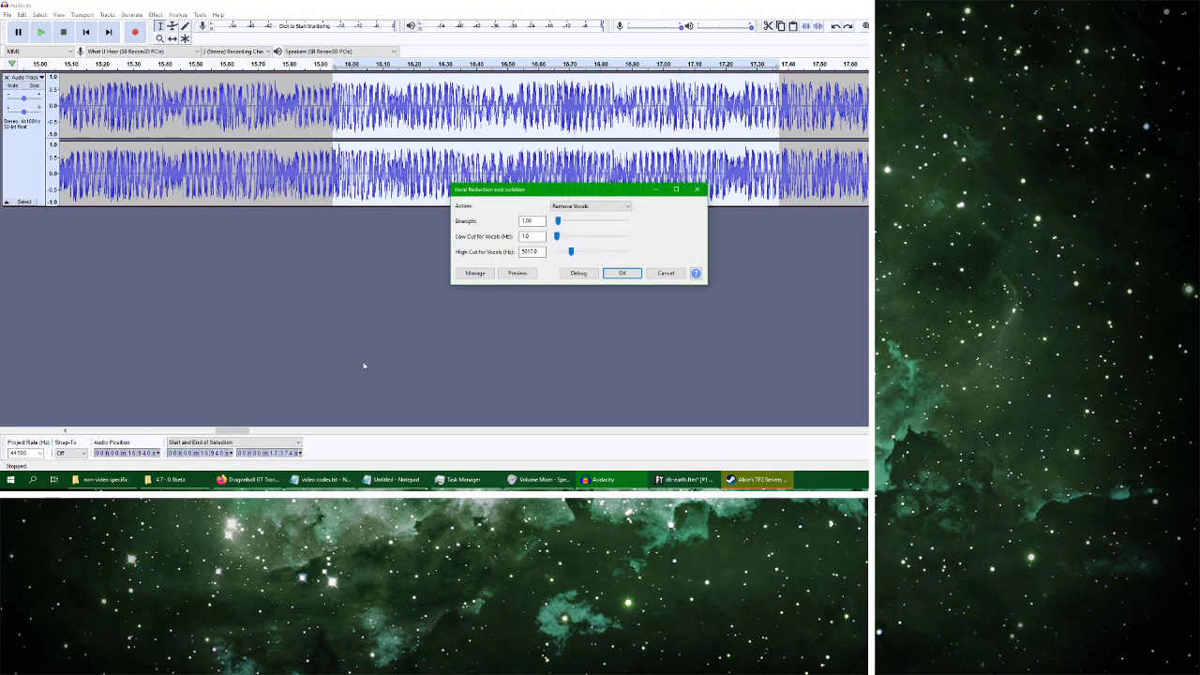
pyautogui.click(591, 205)
pyautogui.click(582, 227)
pyautogui.click(516, 273)
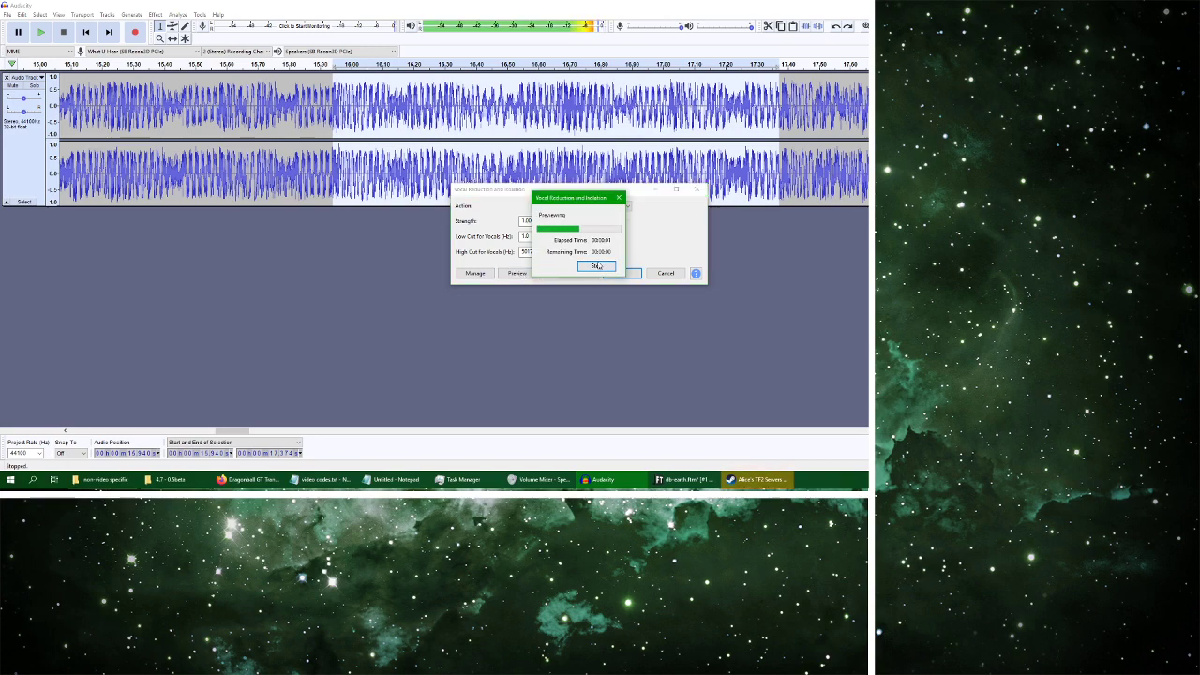
pyautogui.click(597, 266)
# Preview the effect with a low cut of about 2450 Hz, and again with the low cut at 1 Hz and a reduced high cut
pyautogui.moveTo(558, 235); pyautogui.dragTo(563, 240)
pyautogui.click(517, 272)
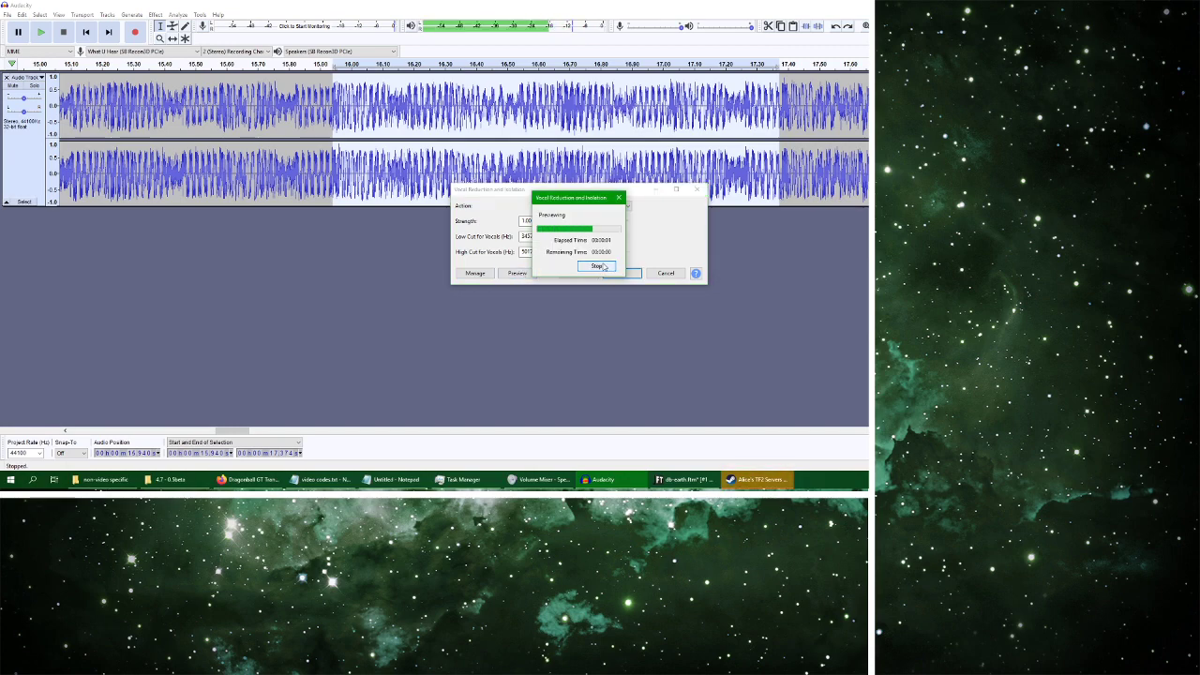
pyautogui.click(597, 266)
pyautogui.moveTo(566, 235); pyautogui.dragTo(557, 235)
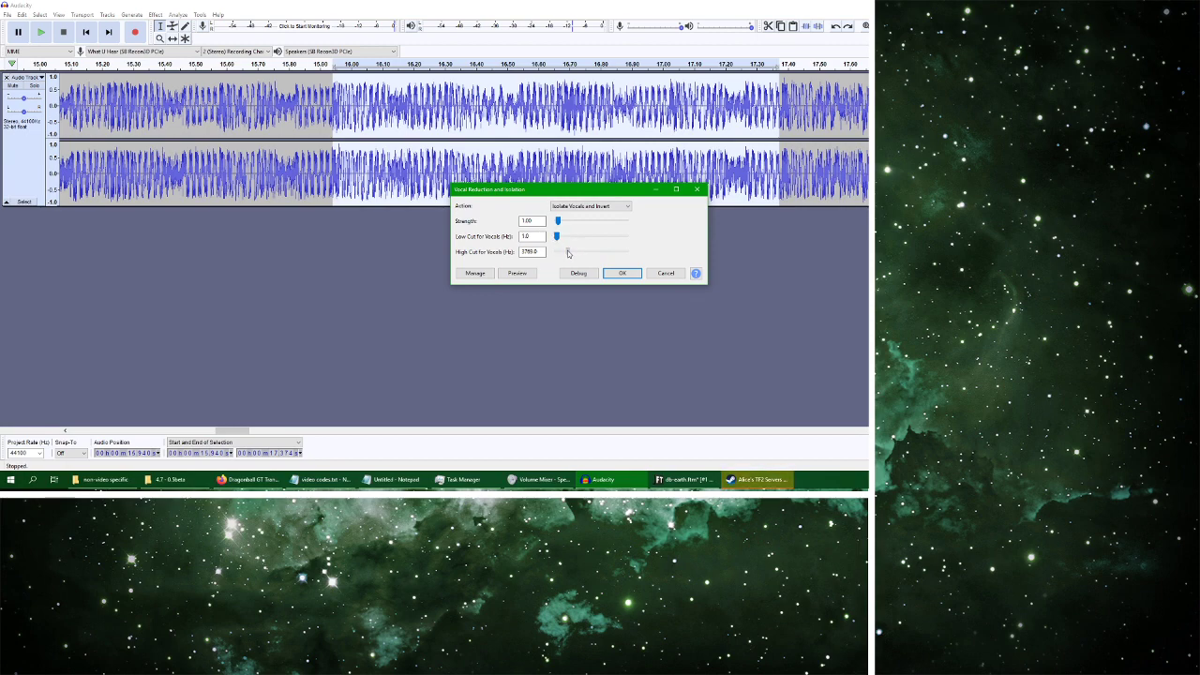
pyautogui.click(517, 273)
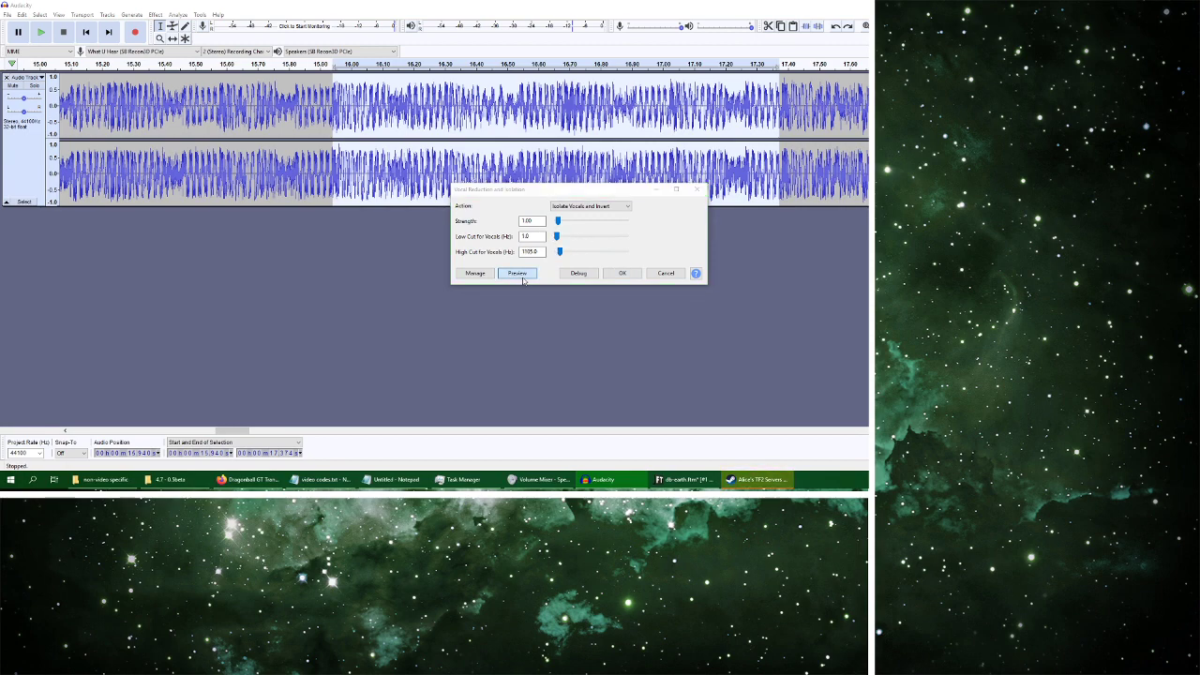
pyautogui.click(594, 264)
# Preview the vocal isolation with the low cut at 1249 Hz, trying a moderate high cut and the maximum of 24000 Hz
pyautogui.moveTo(557, 236); pyautogui.dragTo(560, 237)
pyautogui.click(526, 273)
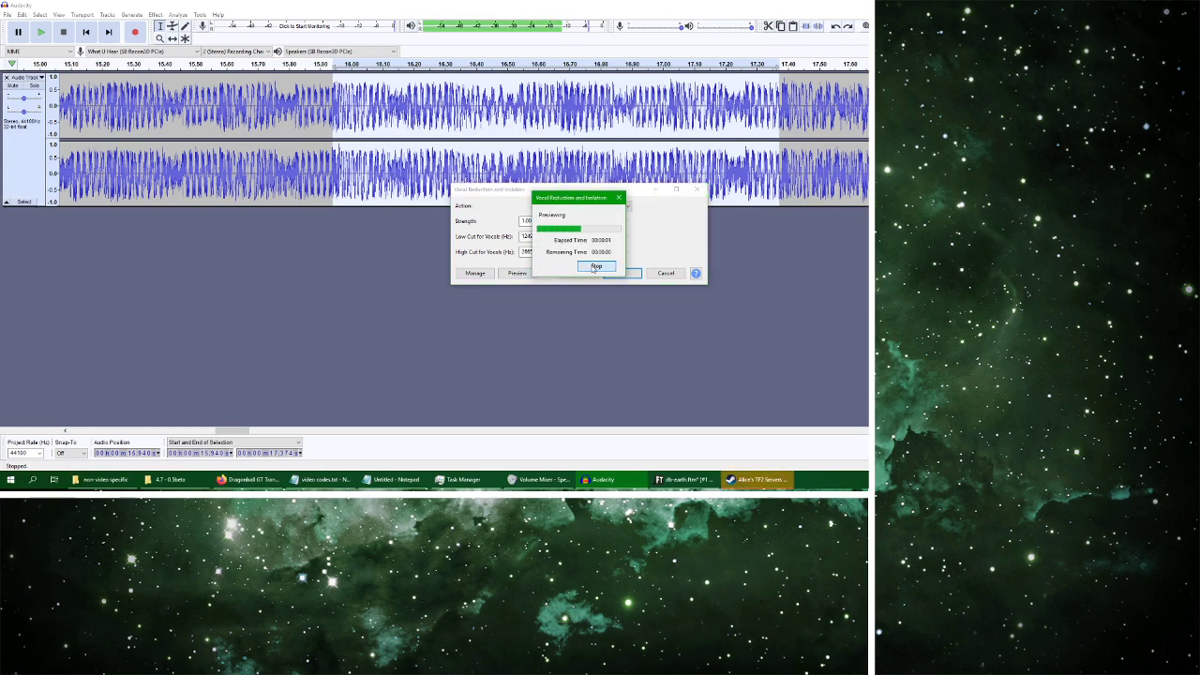
pyautogui.click(594, 267)
pyautogui.moveTo(564, 251); pyautogui.dragTo(604, 254)
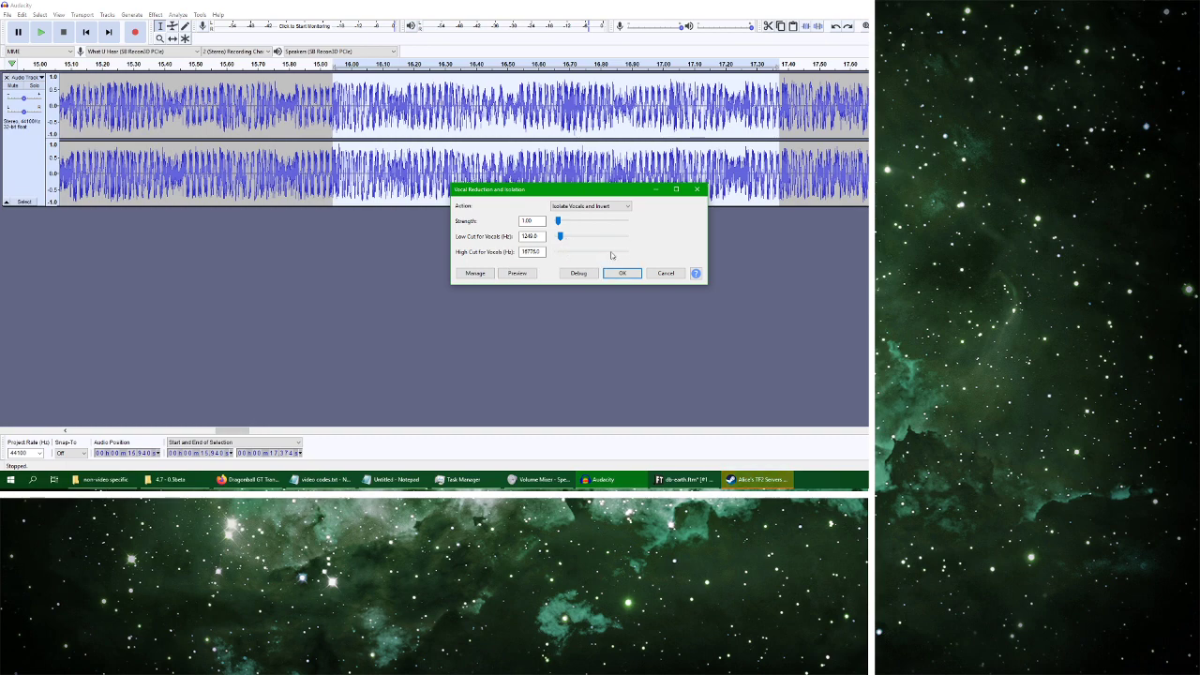
pyautogui.click(516, 273)
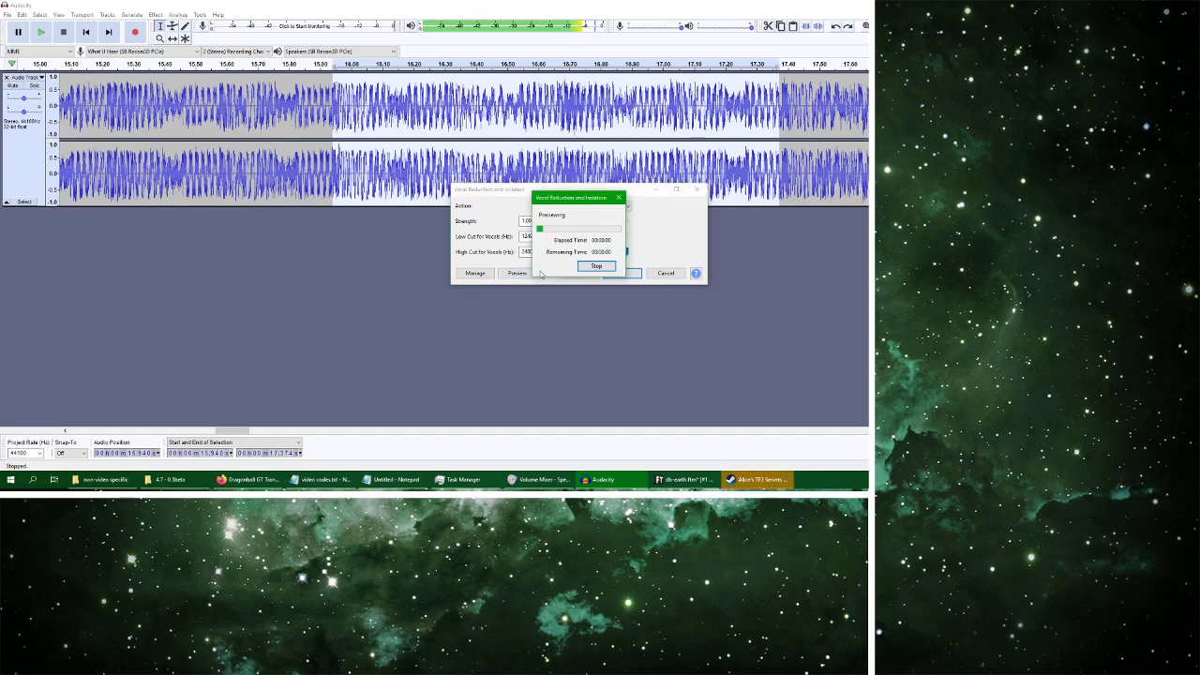
pyautogui.click(594, 266)
# Return the low cut to 1 Hz and preview the isolation with high cuts of 24000 Hz and 1249 Hz
pyautogui.moveTo(559, 237); pyautogui.dragTo(549, 236)
pyautogui.click(521, 273)
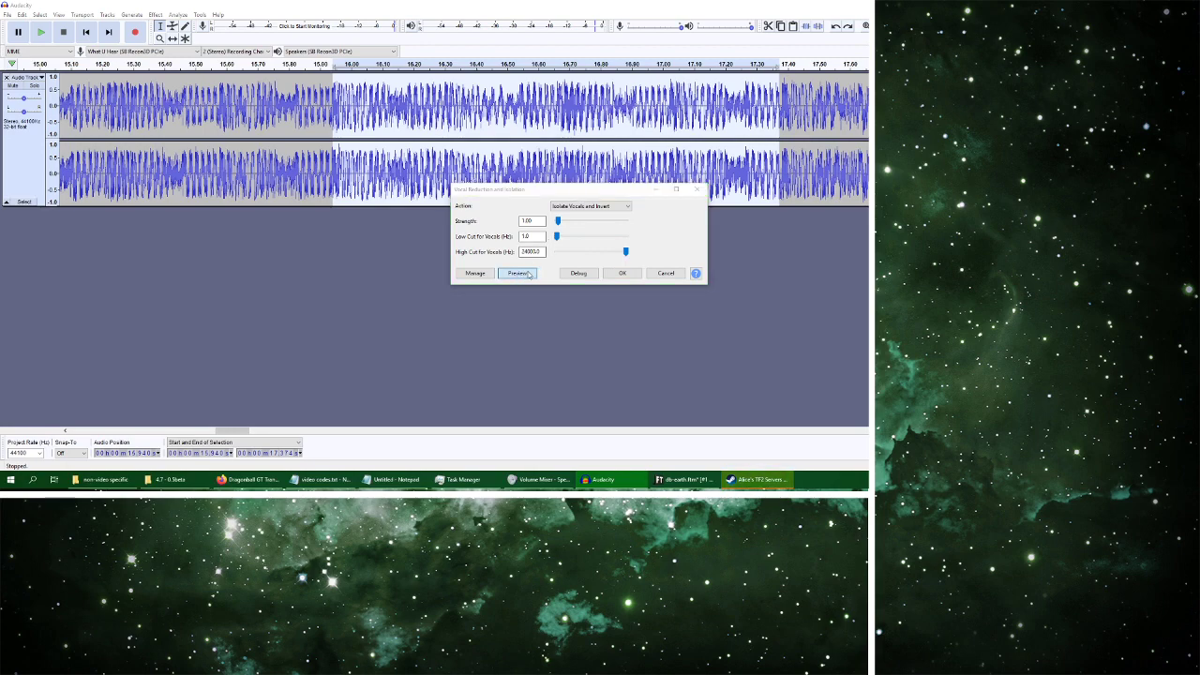
pyautogui.moveTo(627, 251); pyautogui.dragTo(560, 249)
pyautogui.click(516, 273)
pyautogui.click(594, 266)
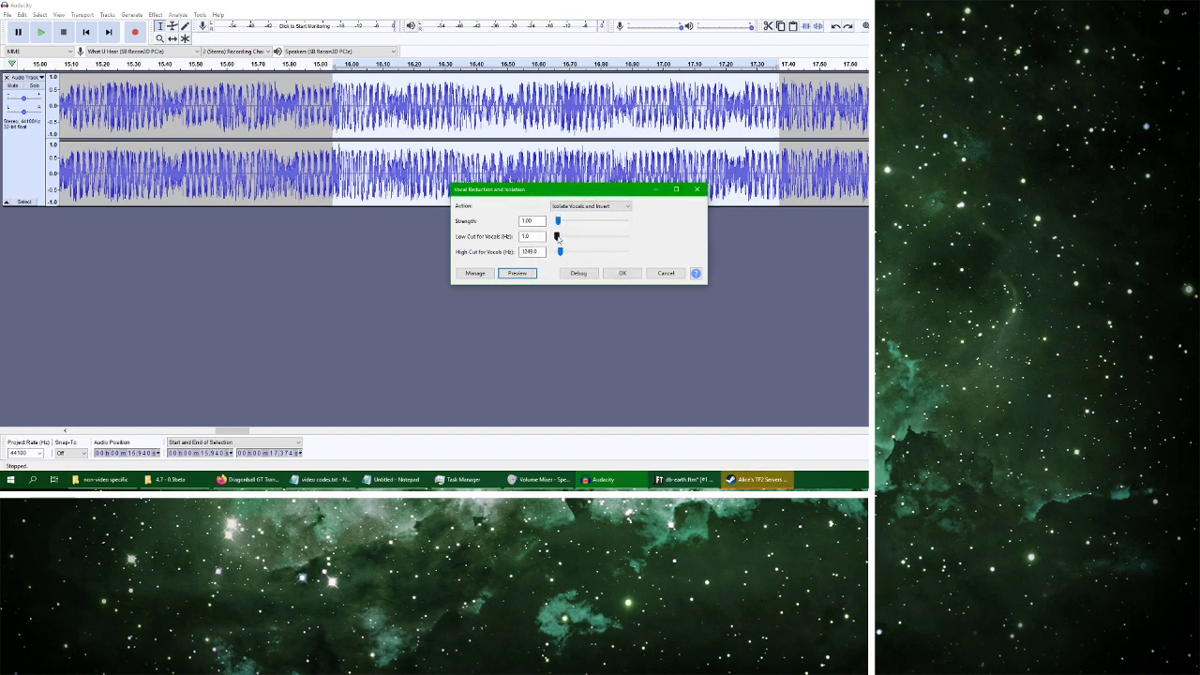
# Preview the isolation below the 1249 Hz high cut with low cuts of 50 Hz and 793 Hz
pyautogui.doubleClick(531, 238)
pyautogui.write('40')
pyautogui.click(523, 273)
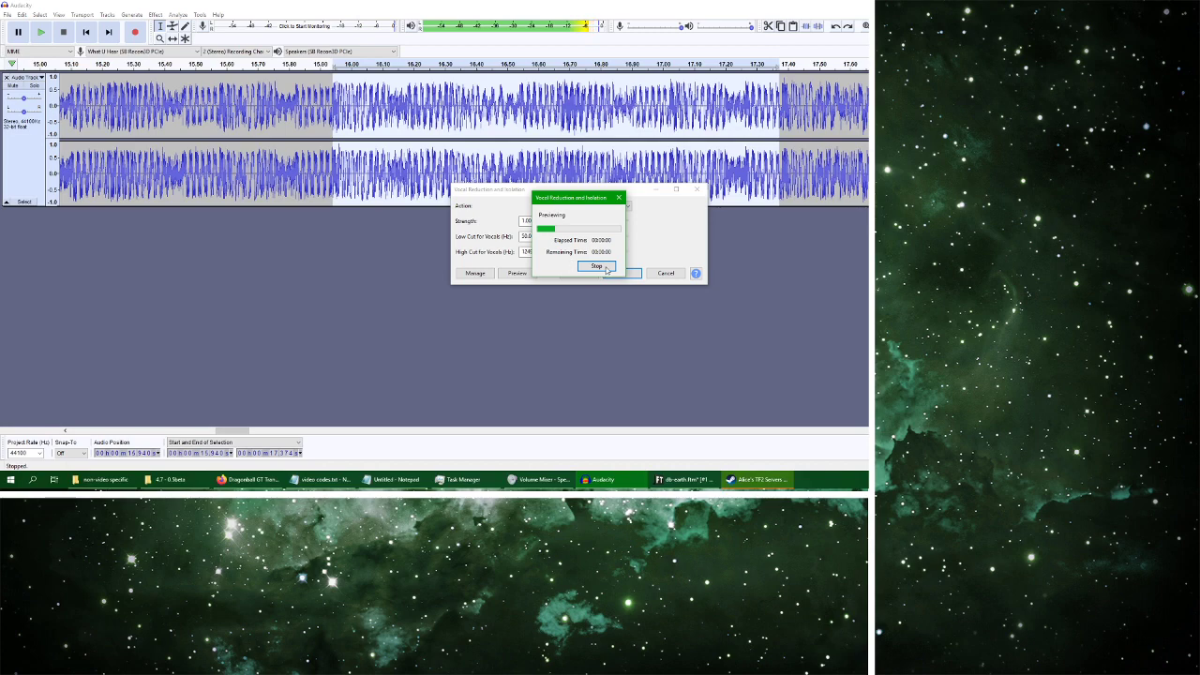
pyautogui.click(604, 268)
pyautogui.moveTo(557, 236); pyautogui.dragTo(560, 240)
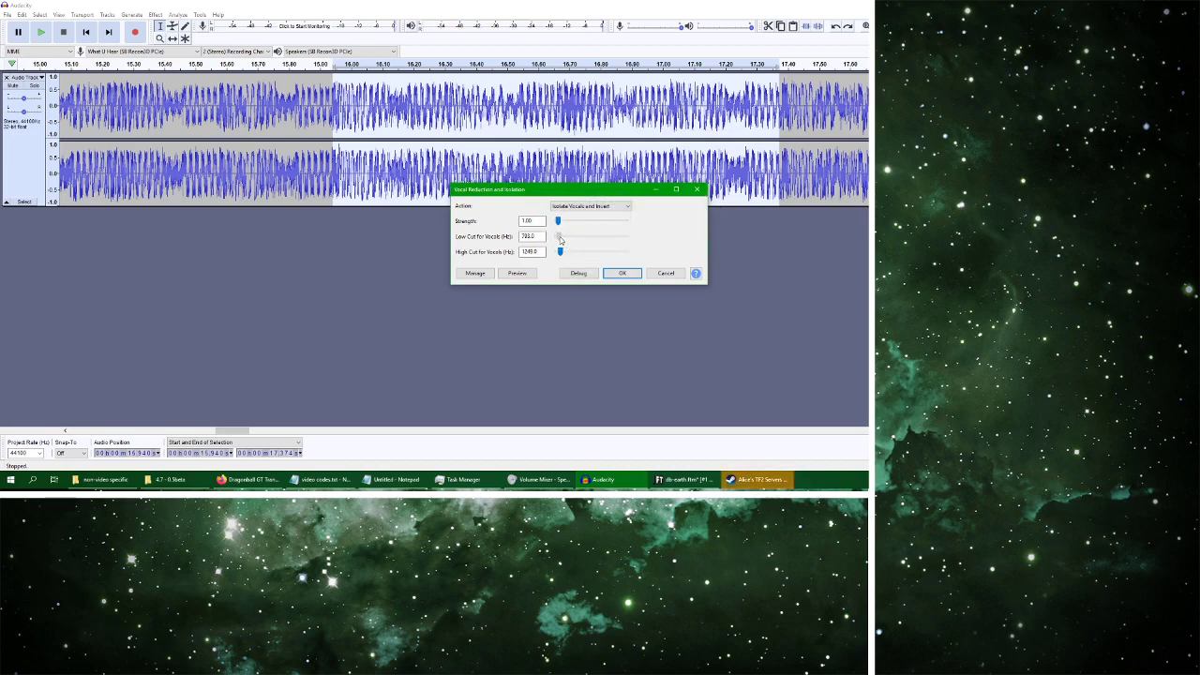
pyautogui.click(516, 272)
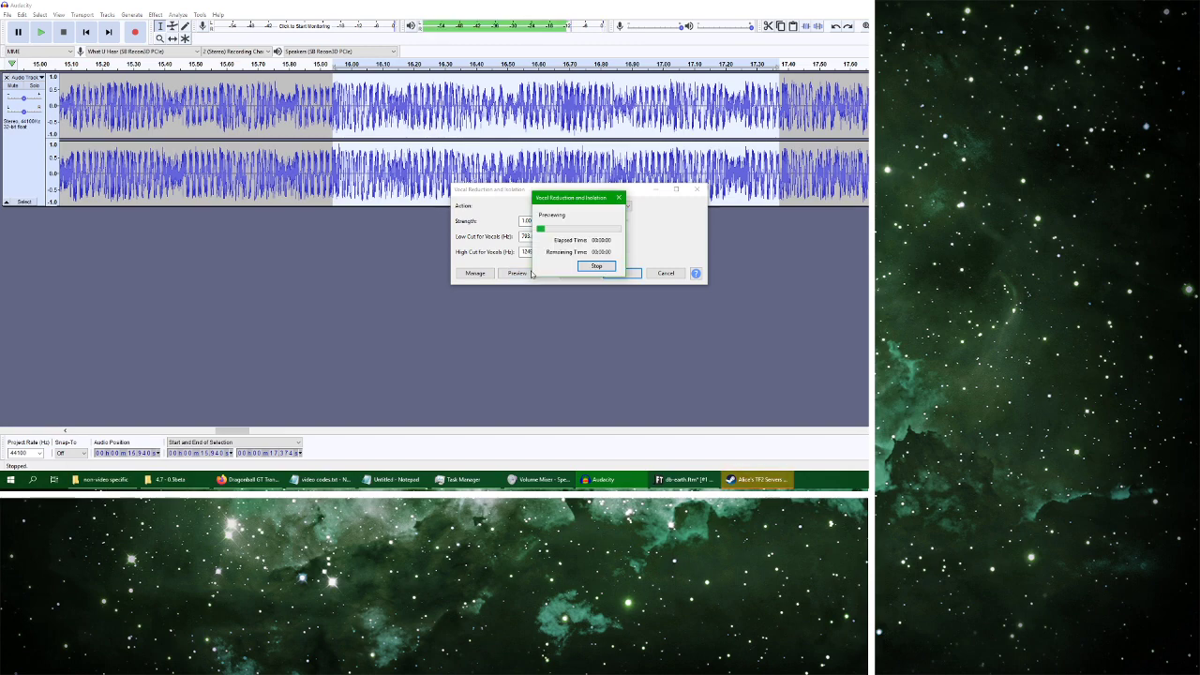
pyautogui.click(593, 269)
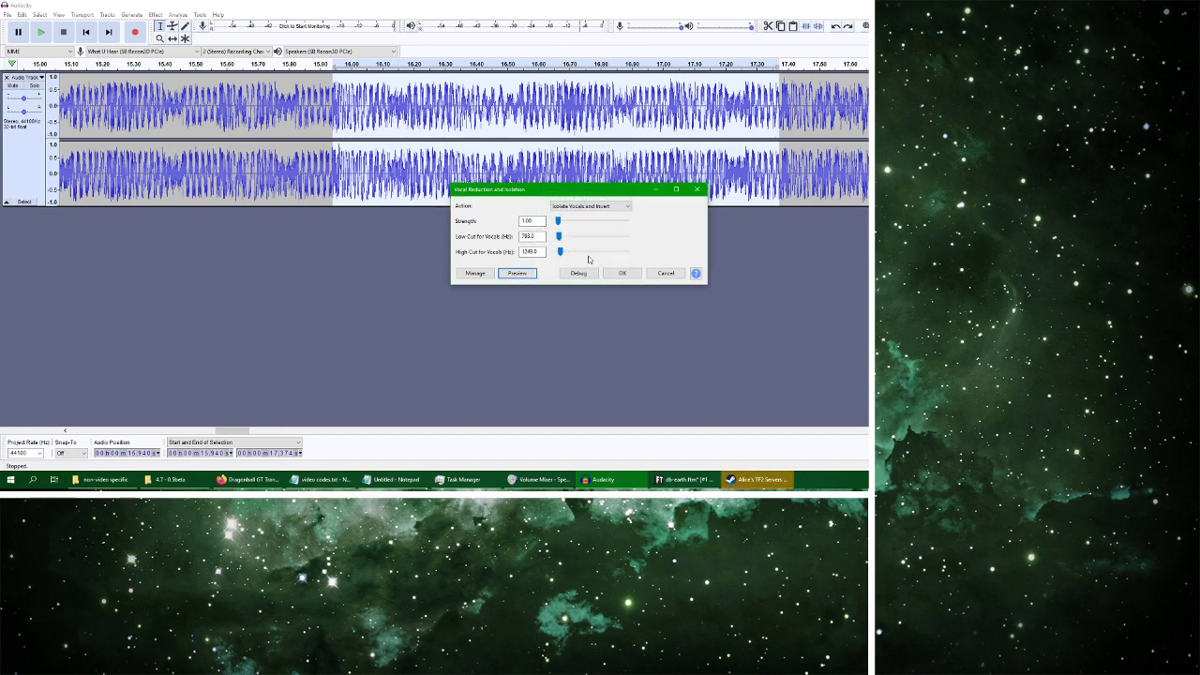
# Compare previews of the Isolate Vocals and Isolate Center actions using the 793 to 1249 Hz range
pyautogui.click(589, 206)
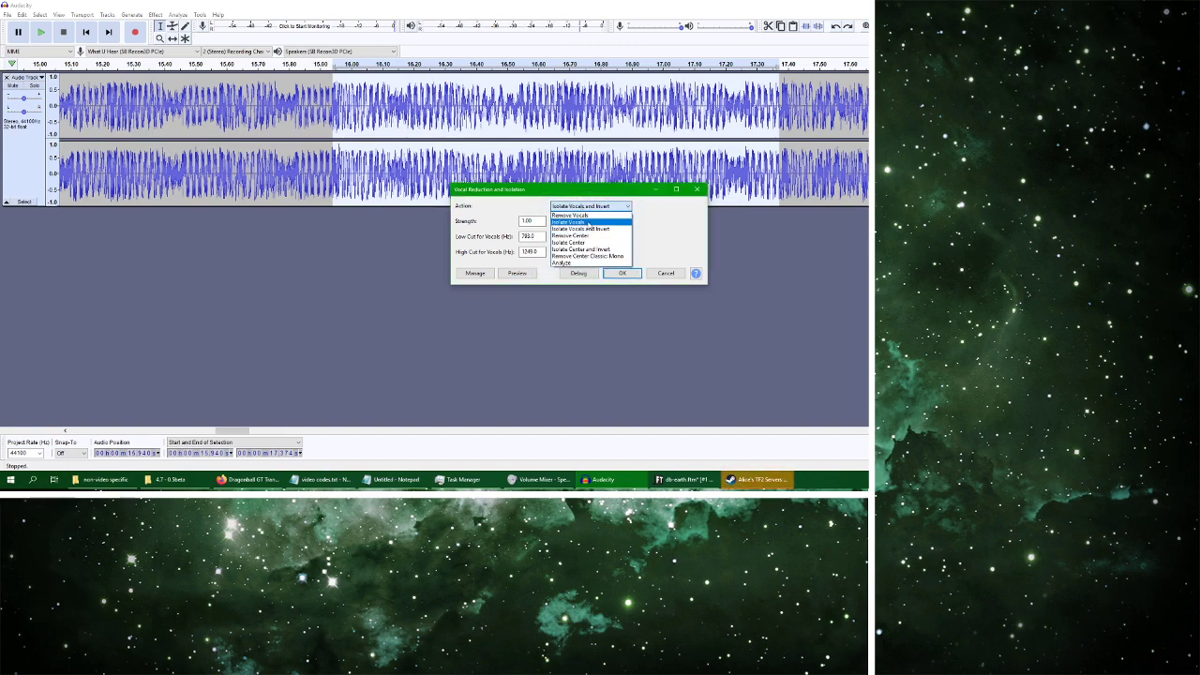
pyautogui.click(611, 222)
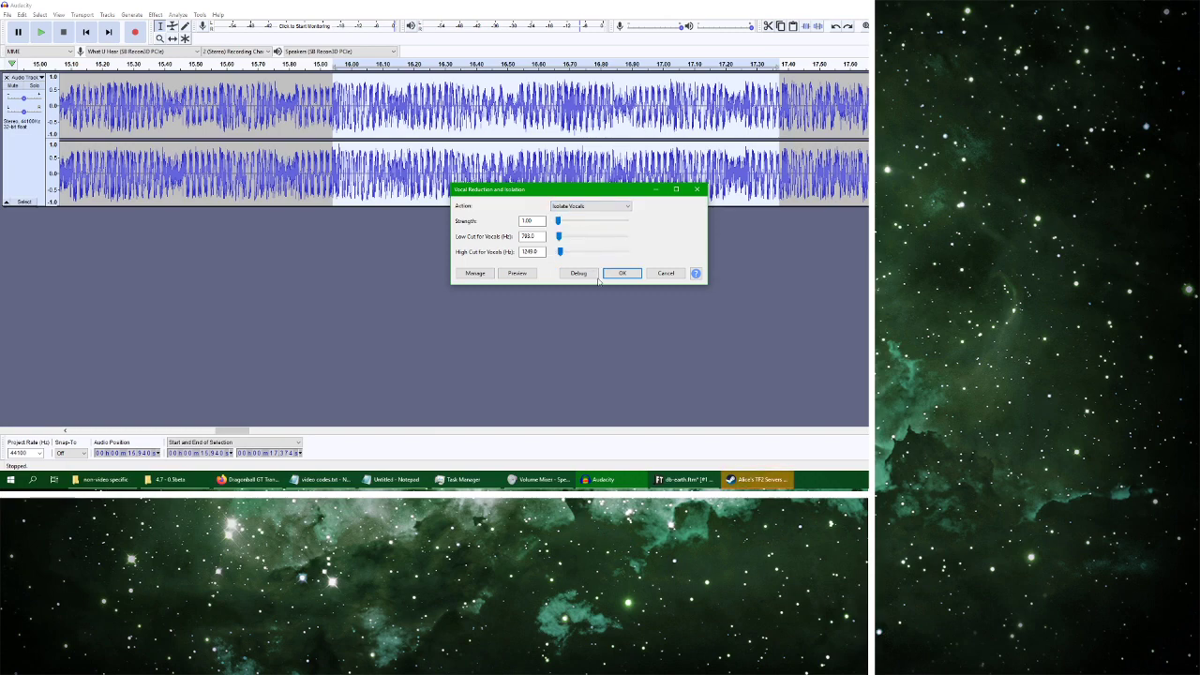
pyautogui.click(534, 277)
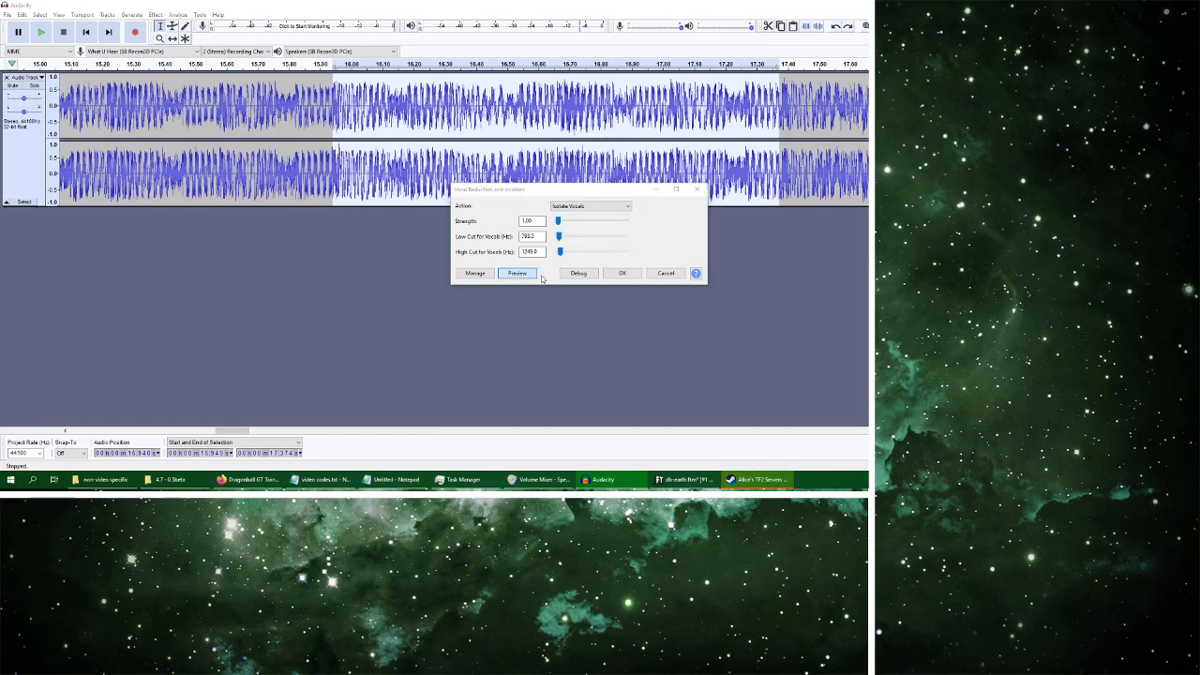
pyautogui.click(597, 270)
pyautogui.click(593, 206)
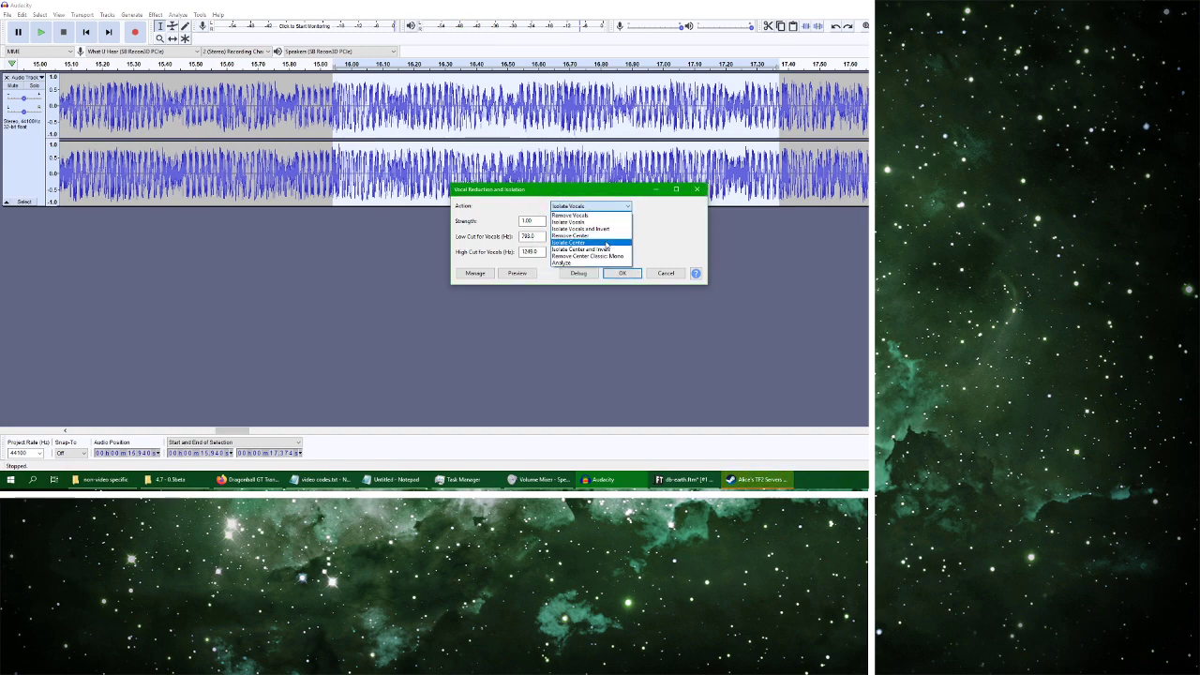
pyautogui.click(606, 243)
pyautogui.click(520, 273)
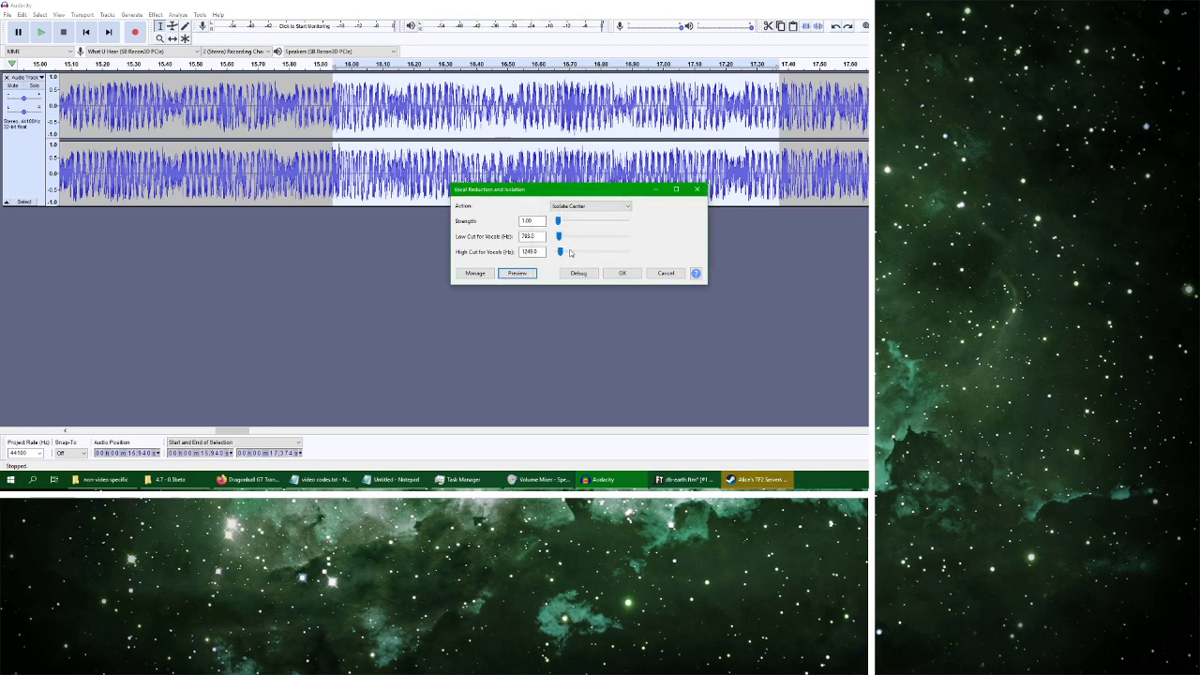
# Preview Isolate Center with both cuts raised and with the low cut at 1 Hz, and close the effect without applying it
pyautogui.moveTo(561, 251)
pyautogui.mouseDown()
pyautogui.moveTo(574, 252)
pyautogui.moveTo(569, 236)
pyautogui.mouseUp()
pyautogui.click(519, 273)
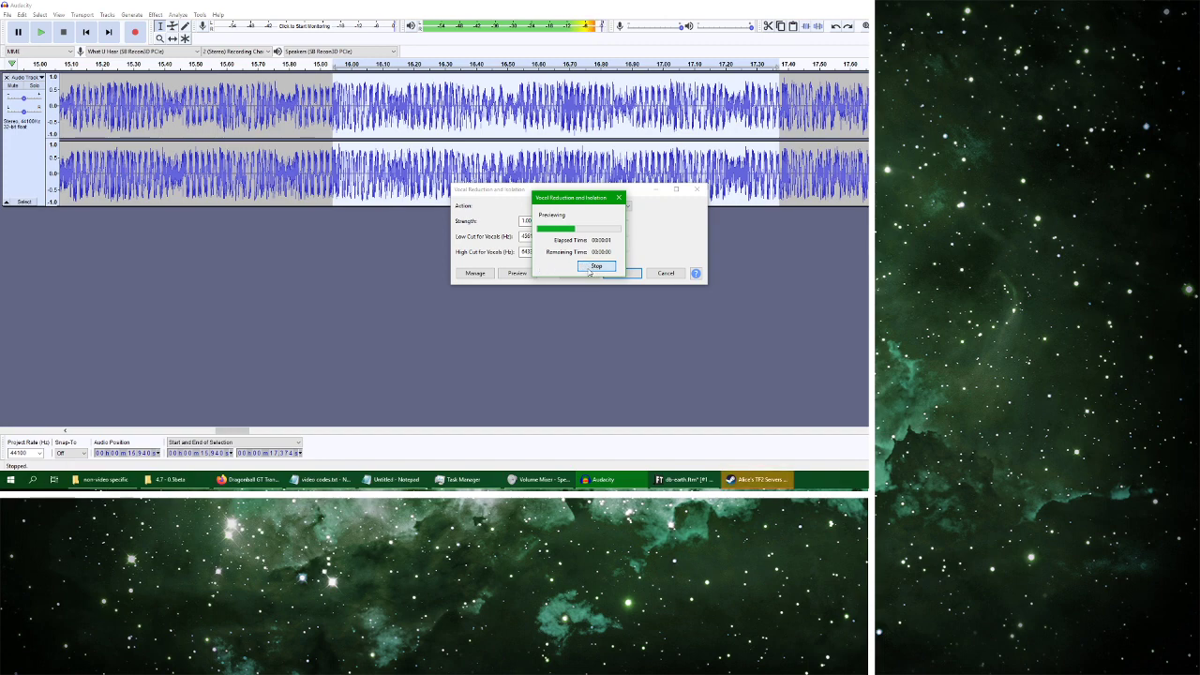
pyautogui.moveTo(569, 236); pyautogui.dragTo(557, 260)
pyautogui.click(518, 273)
pyautogui.click(665, 272)
# Reopen Vocal Reduction and Isolation and preview Remove Vocals with a low cut of 2521 Hz
pyautogui.click(155, 14)
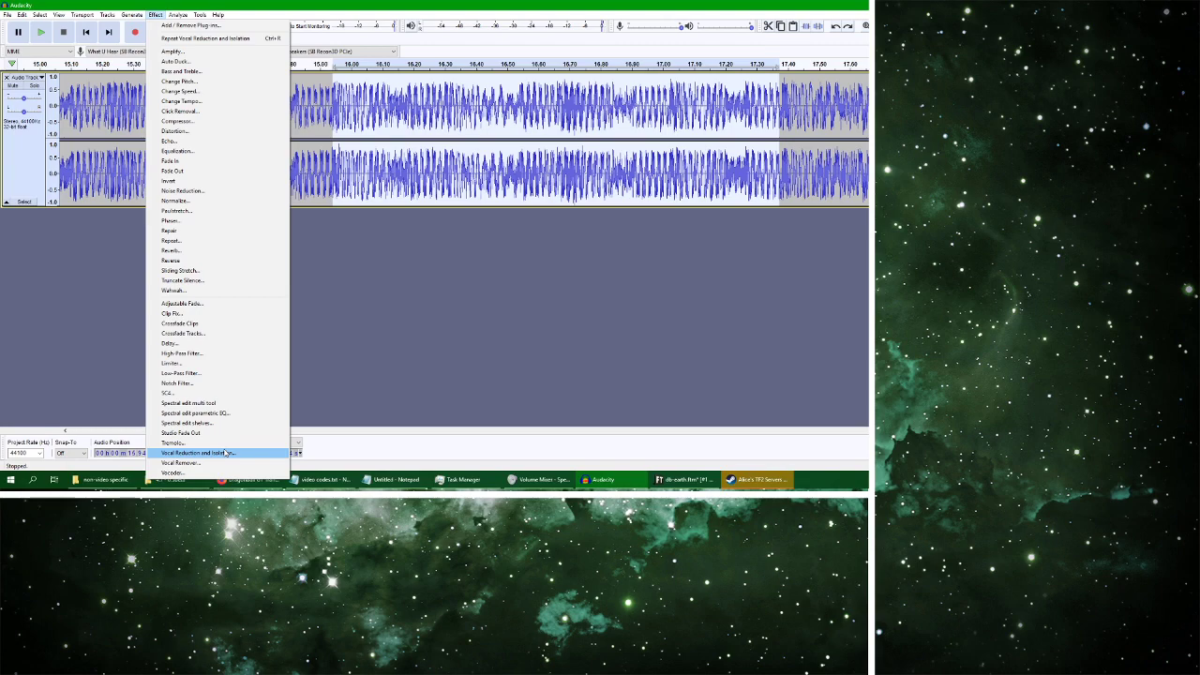
pyautogui.click(224, 453)
pyautogui.click(596, 205)
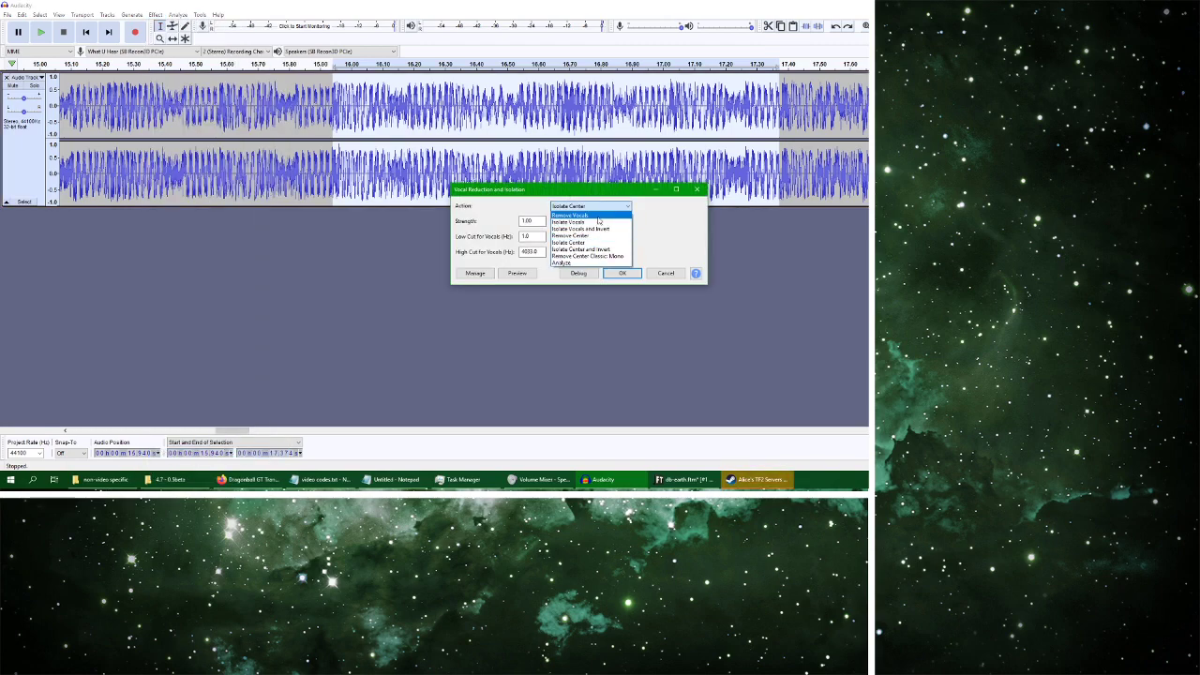
pyautogui.click(594, 216)
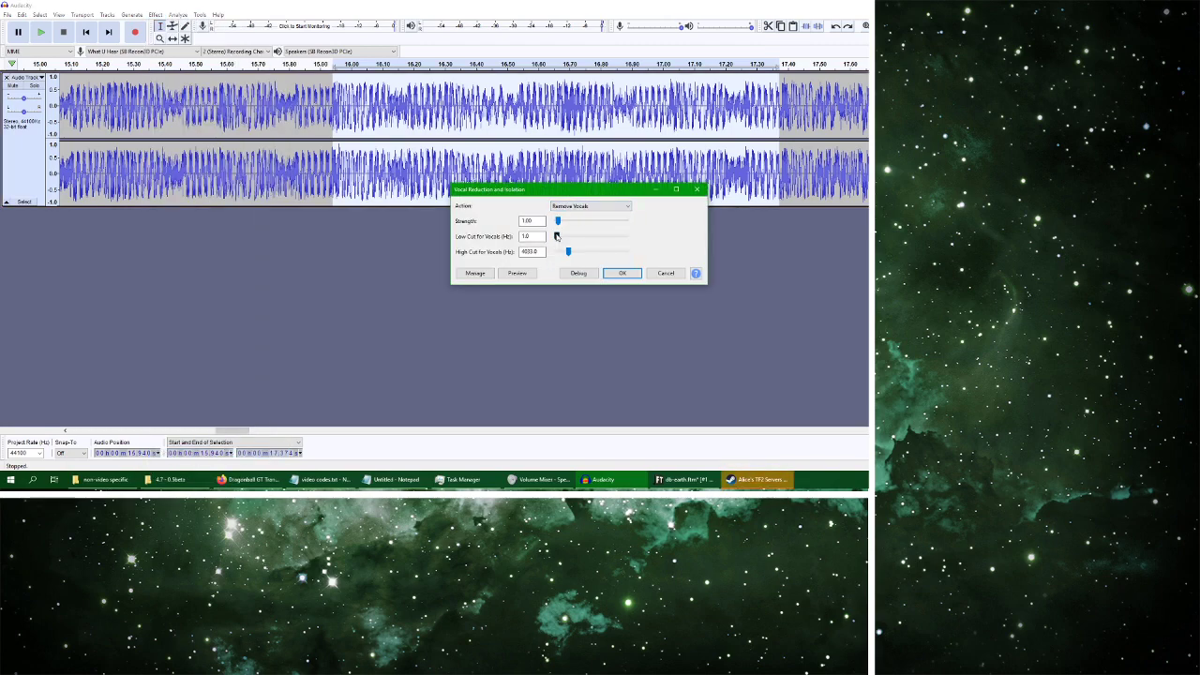
pyautogui.moveTo(557, 236); pyautogui.dragTo(567, 240)
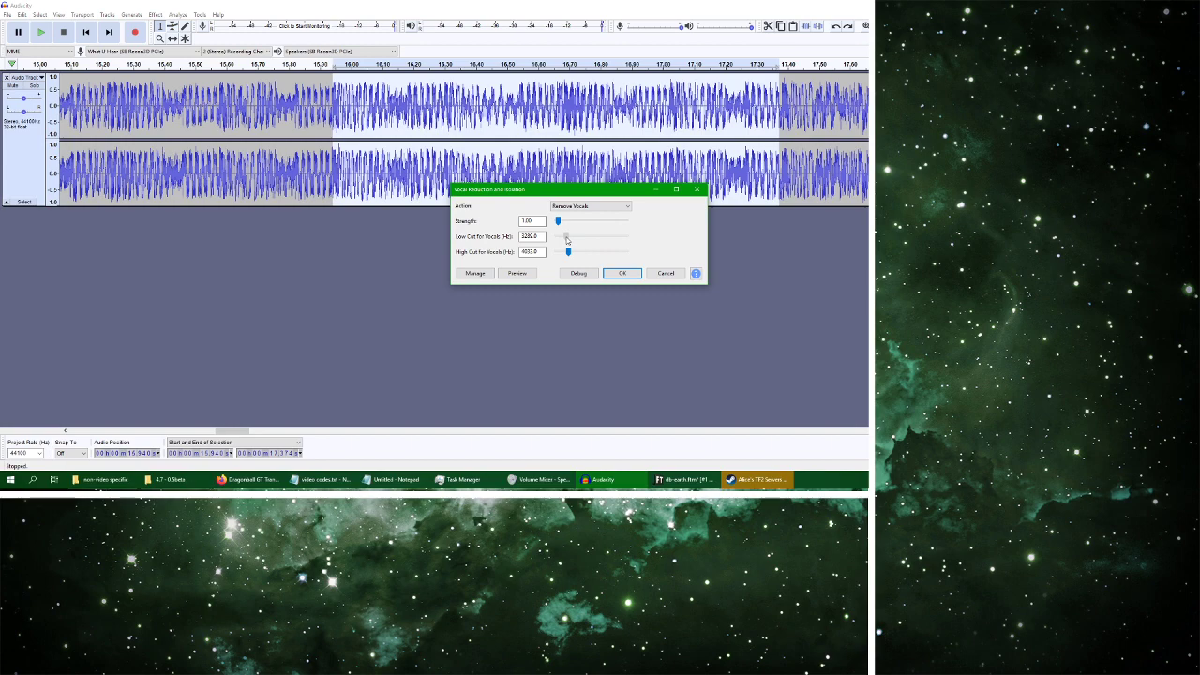
pyautogui.click(526, 272)
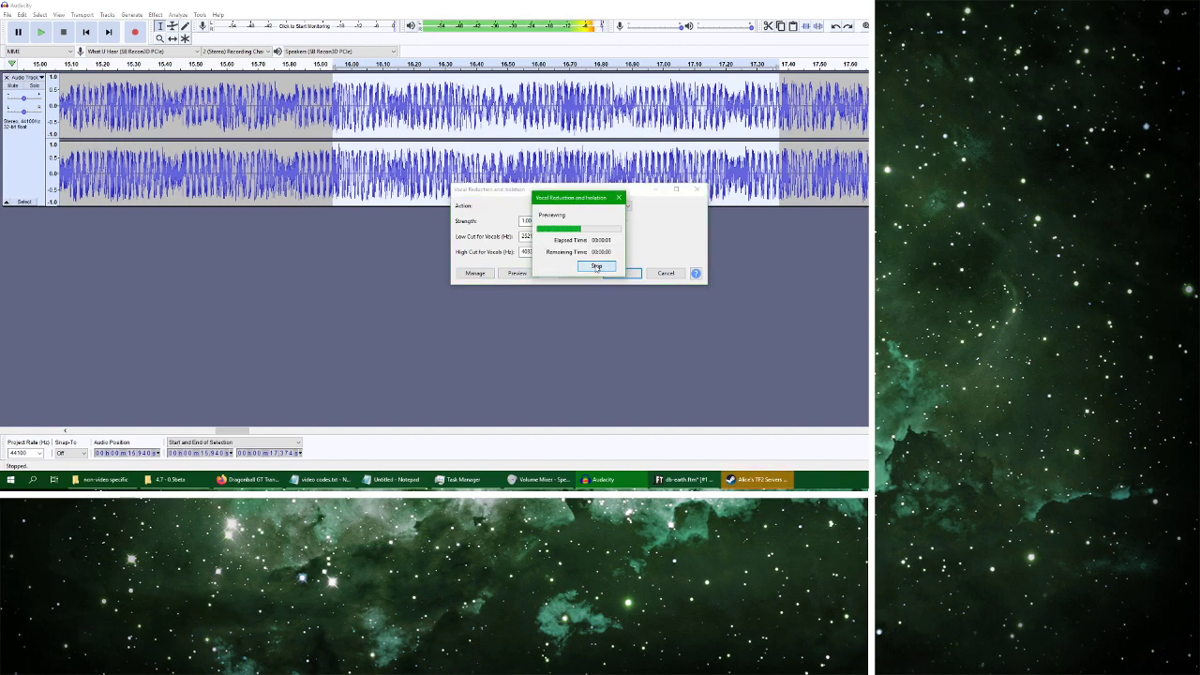
pyautogui.click(598, 269)
# Preview Remove Vocals with the high cut lowered to 1249 Hz, and check the effect's preset options
pyautogui.moveTo(567, 251); pyautogui.dragTo(559, 253)
pyautogui.click(517, 273)
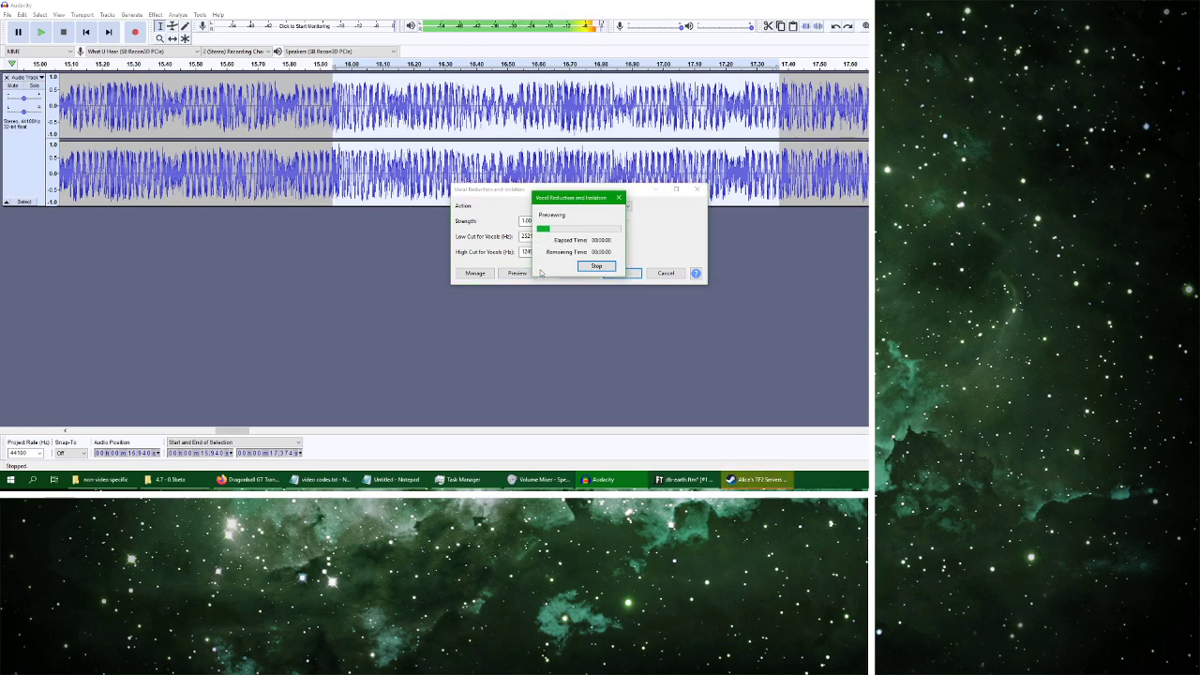
pyautogui.click(592, 267)
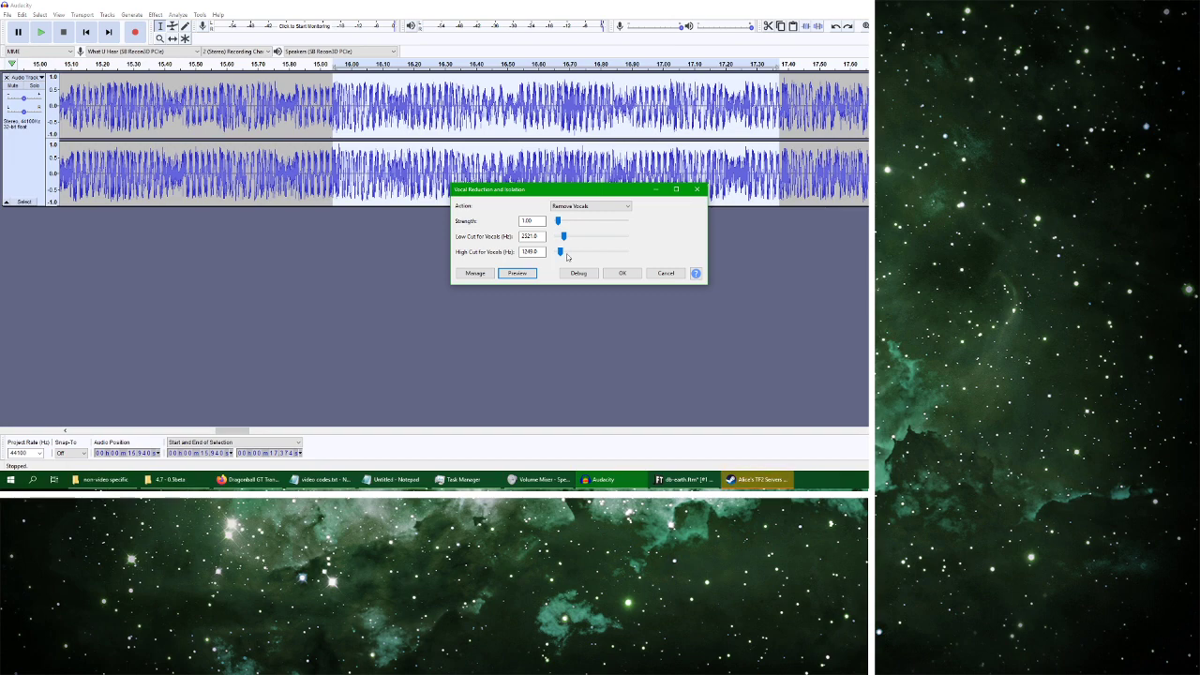
pyautogui.click(482, 277)
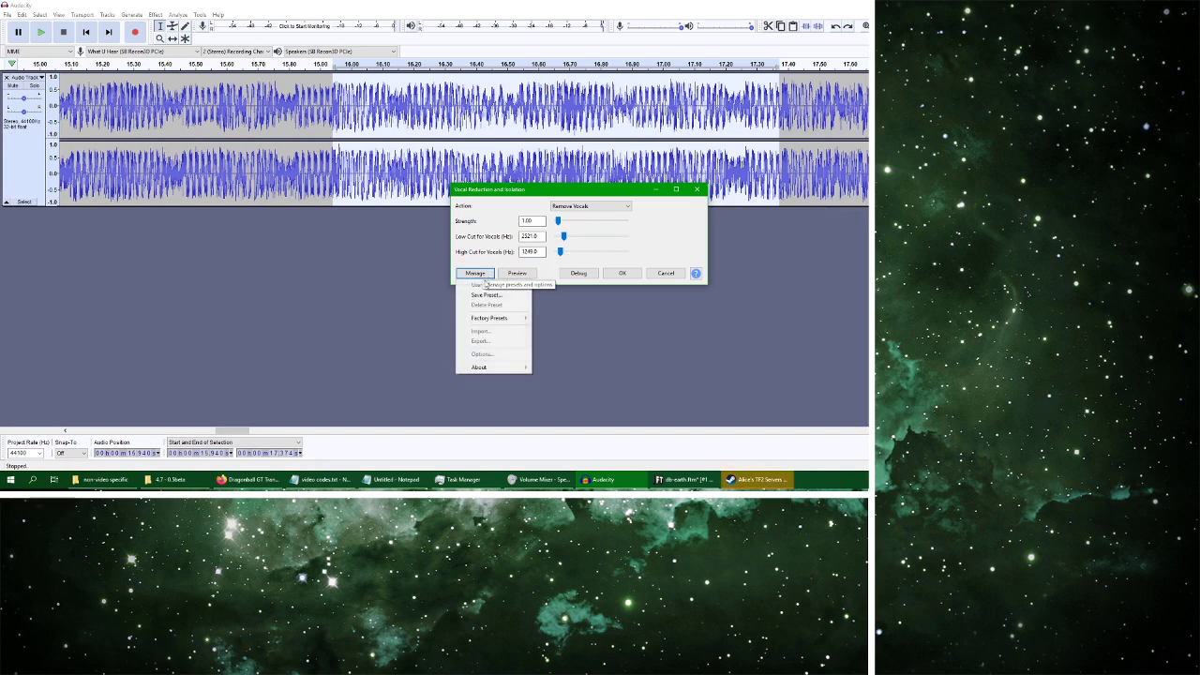
pyautogui.click(567, 342)
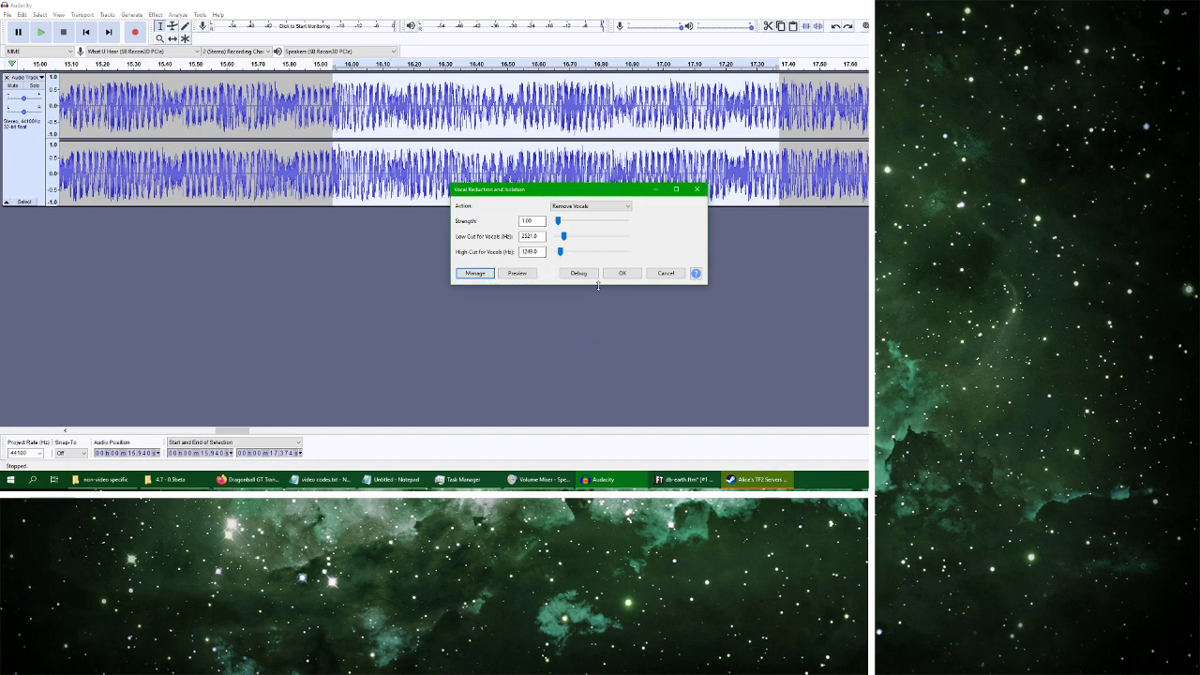
# Preview Remove Vocals with the low cut at 121 Hz, and again with a higher low cut below 1249 Hz
pyautogui.moveTo(570, 237); pyautogui.dragTo(563, 238)
pyautogui.click(524, 274)
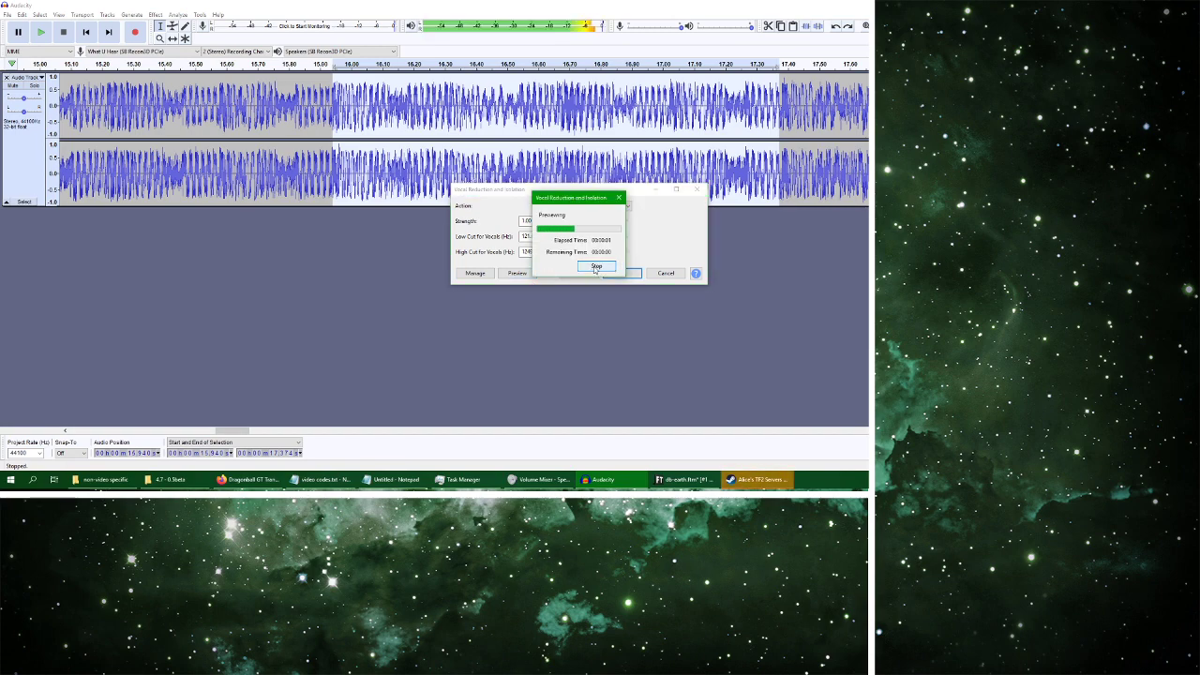
pyautogui.click(594, 268)
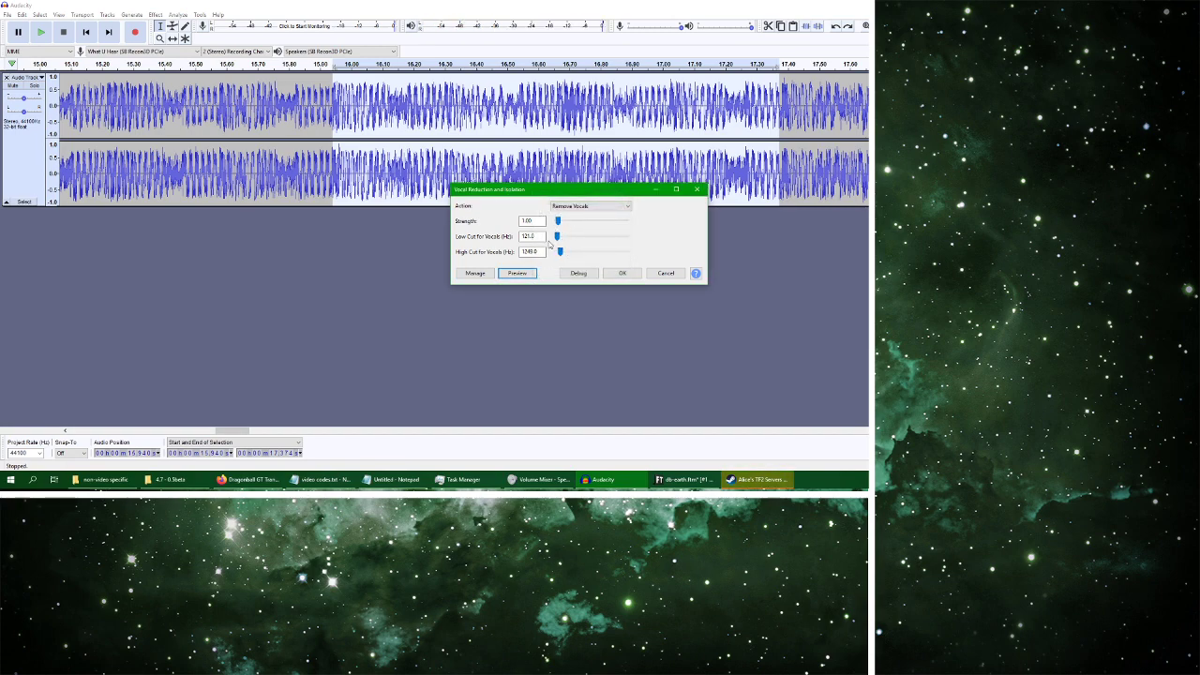
pyautogui.moveTo(557, 237); pyautogui.dragTo(557, 237)
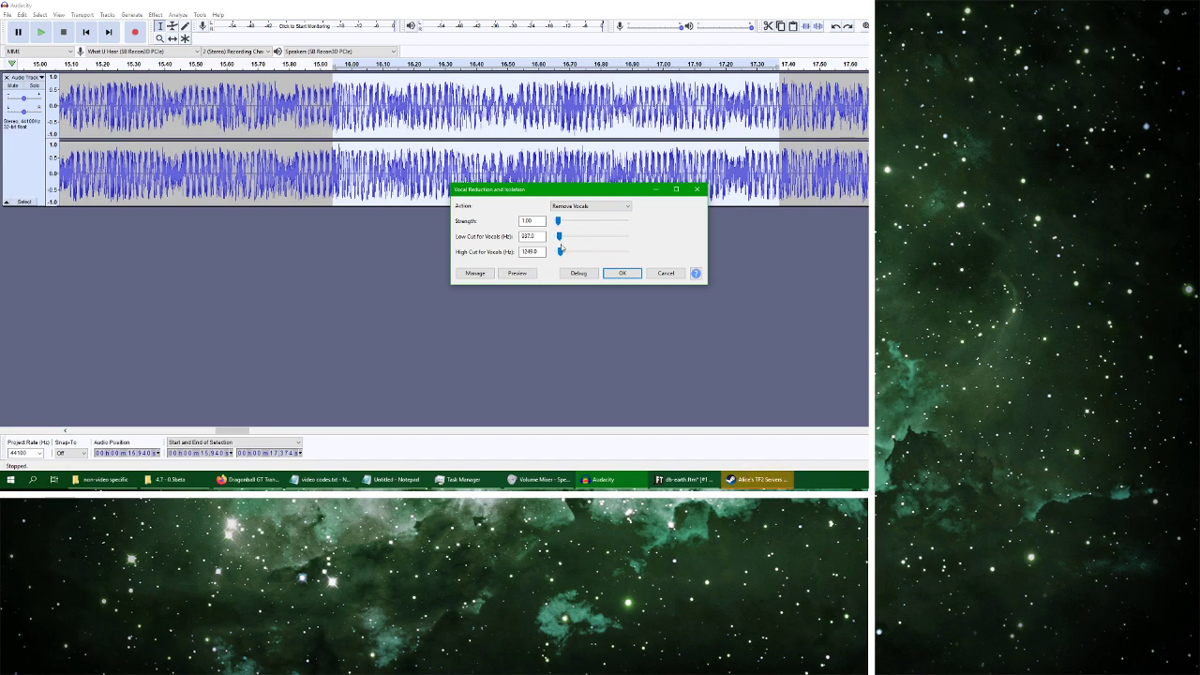
pyautogui.click(531, 275)
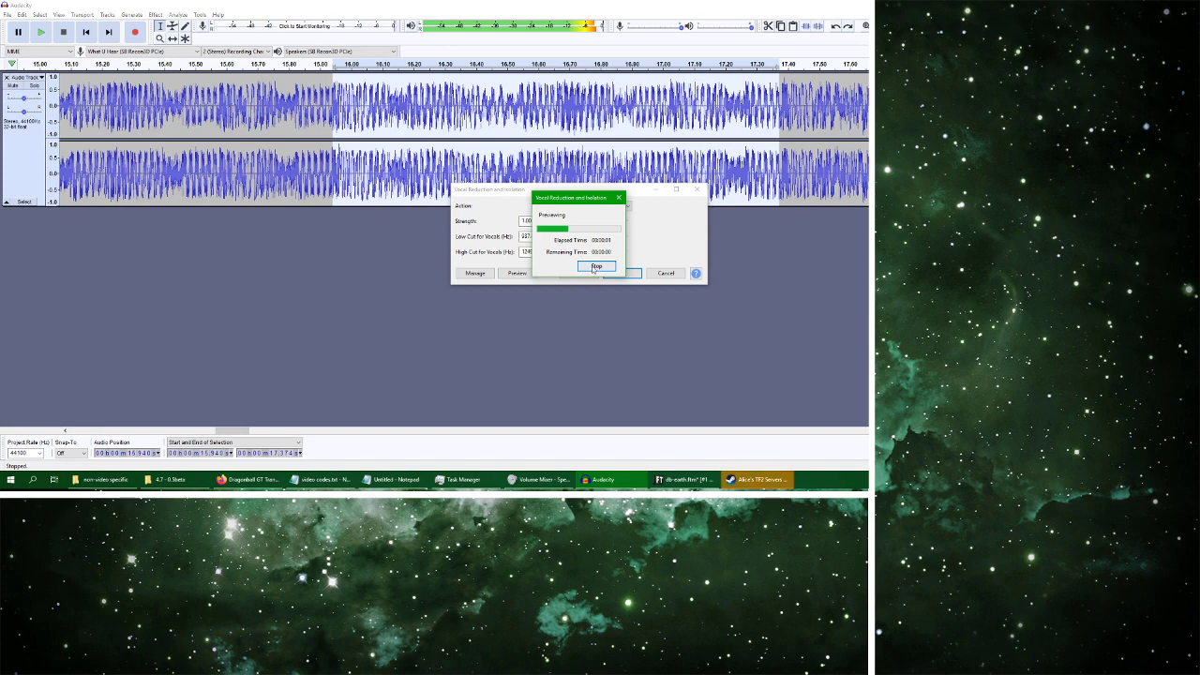
# Close Vocal Reduction and Isolation without applying it, and preview the Low-Pass Filter at 1000 Hz with a 6 dB roll-off
pyautogui.click(665, 272)
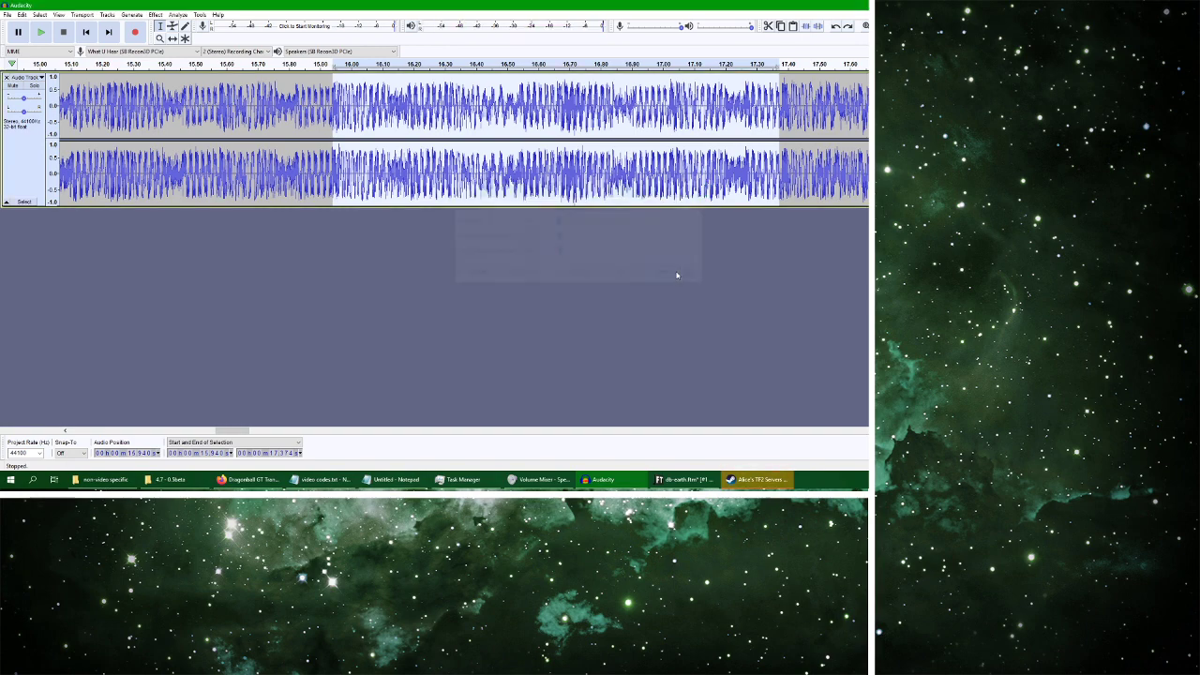
pyautogui.click(156, 15)
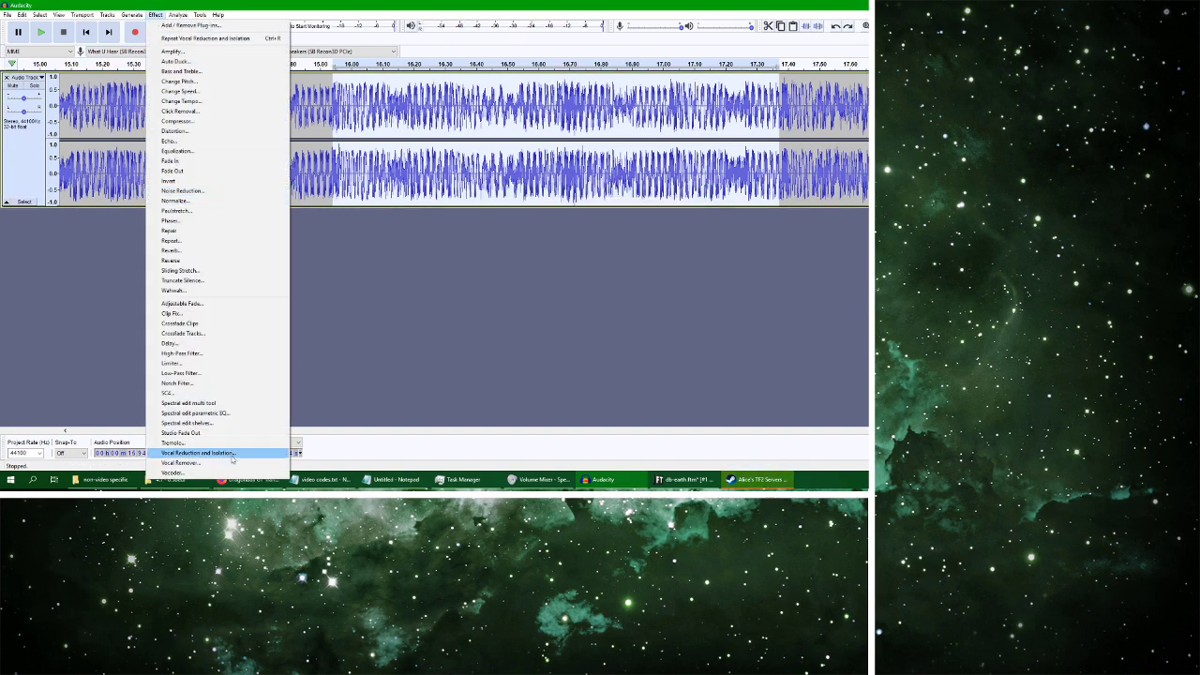
pyautogui.click(217, 373)
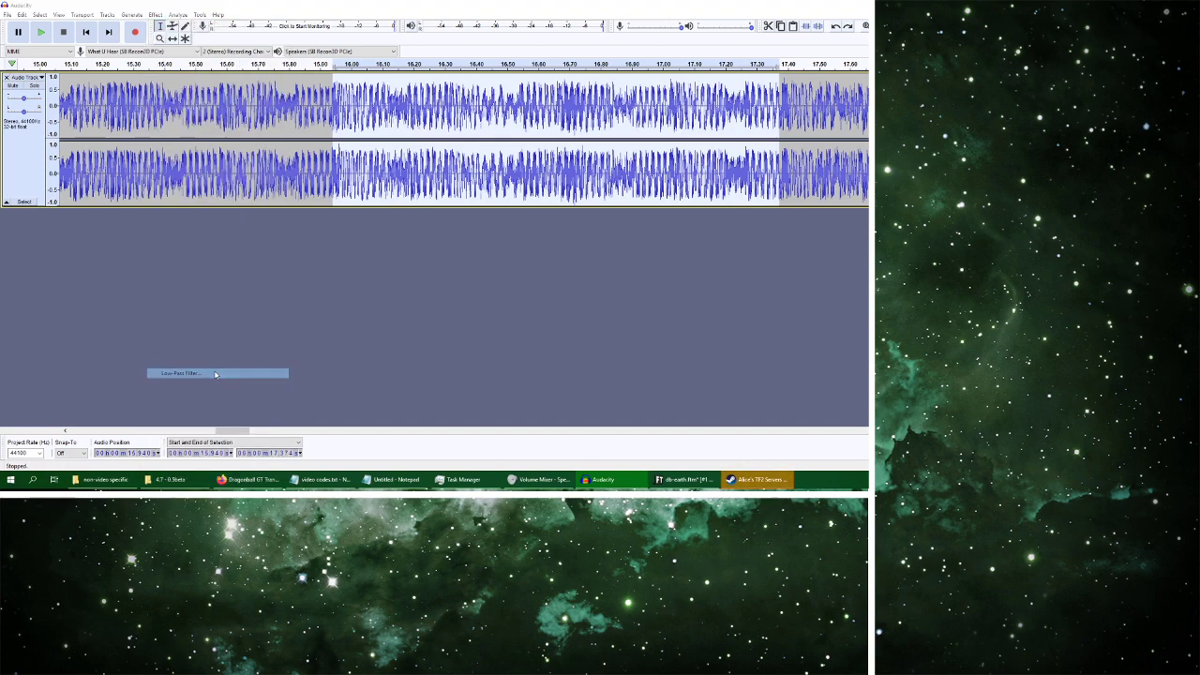
pyautogui.click(538, 261)
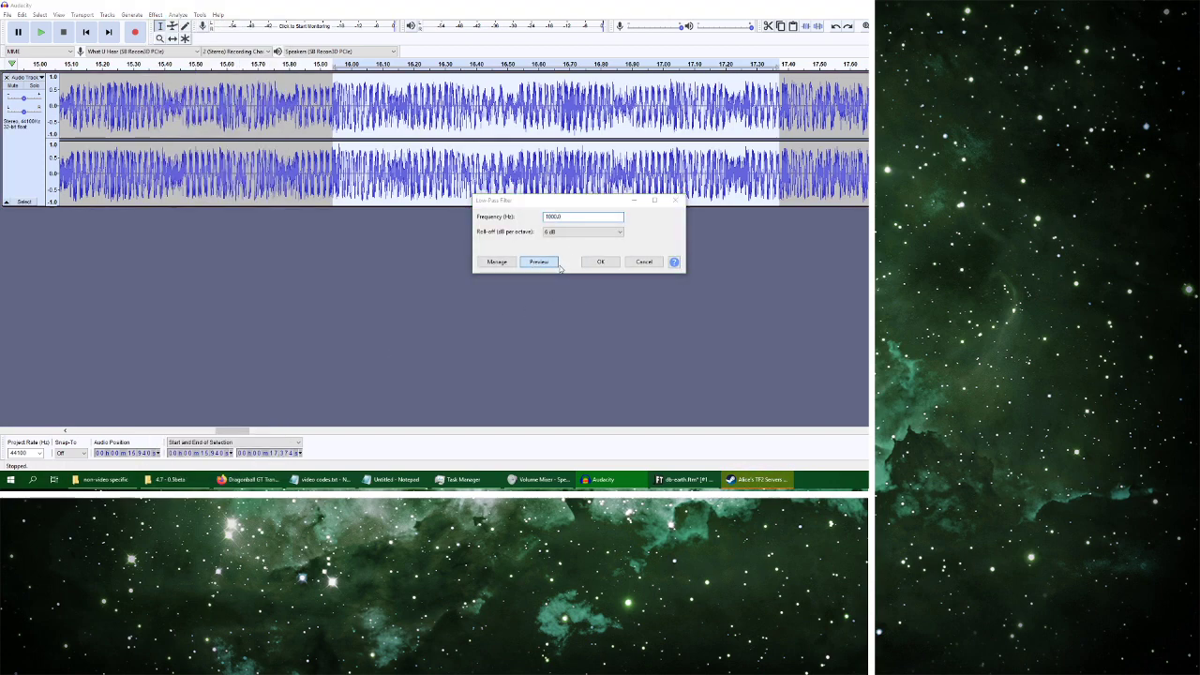
pyautogui.click(600, 266)
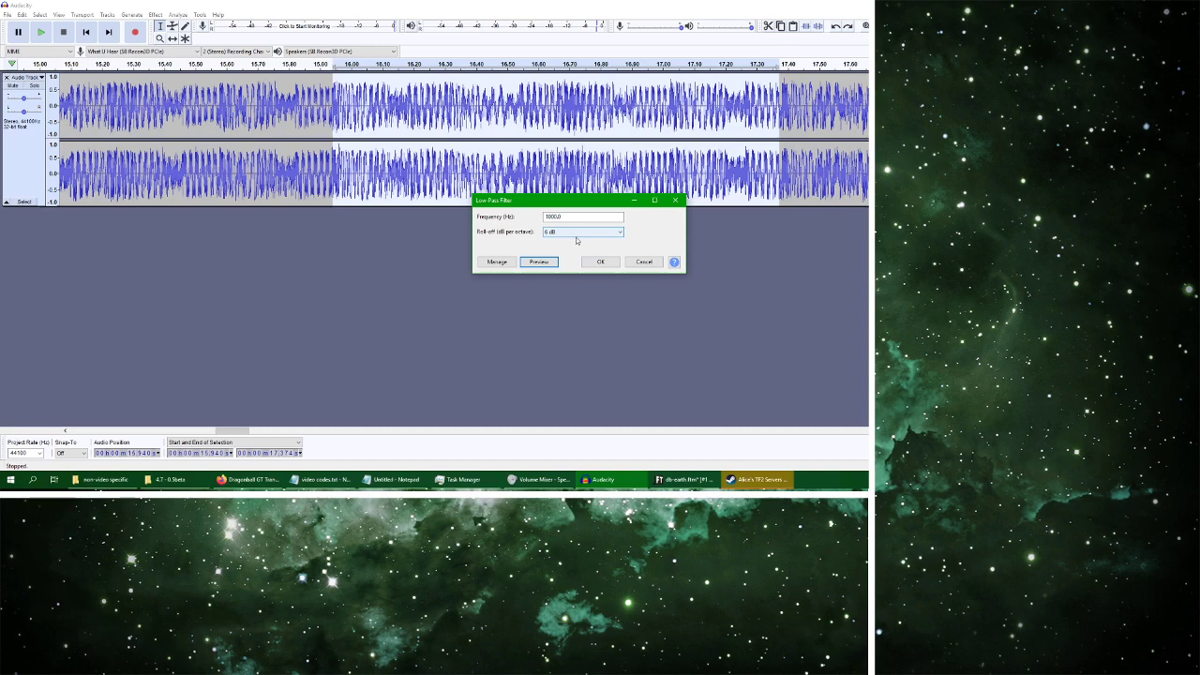
pyautogui.click(577, 233)
pyautogui.click(578, 233)
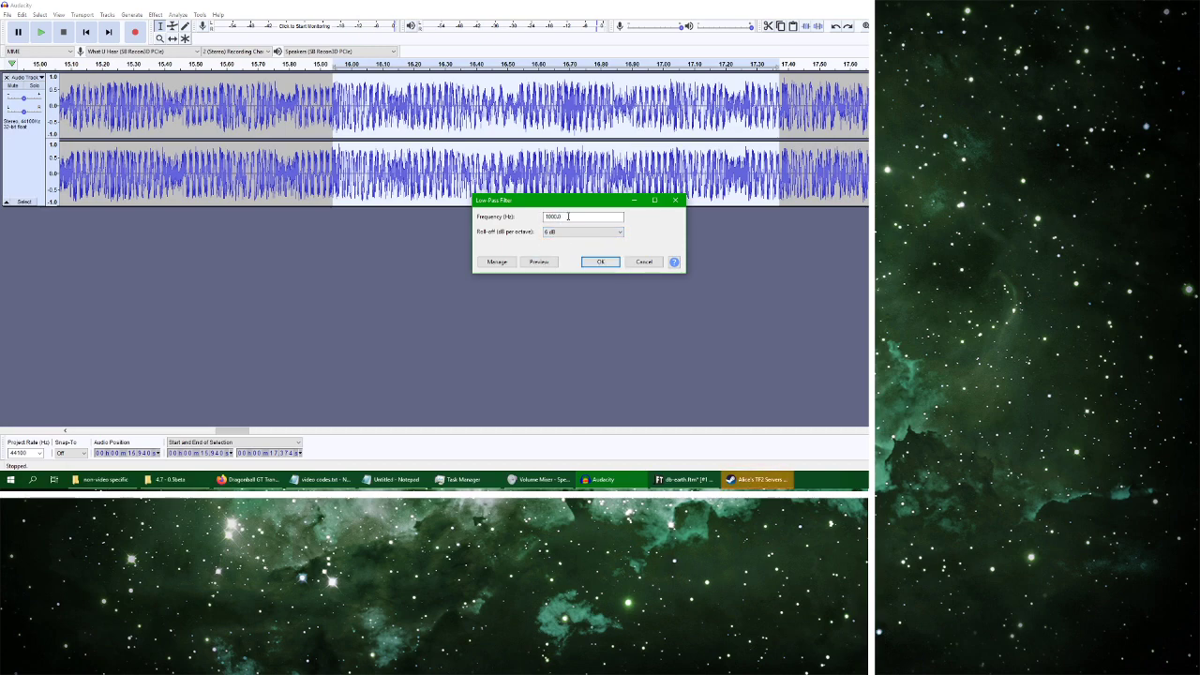
# Preview the Low-Pass Filter with its frequency changed to 3000 Hz and to further values
pyautogui.doubleClick(547, 216)
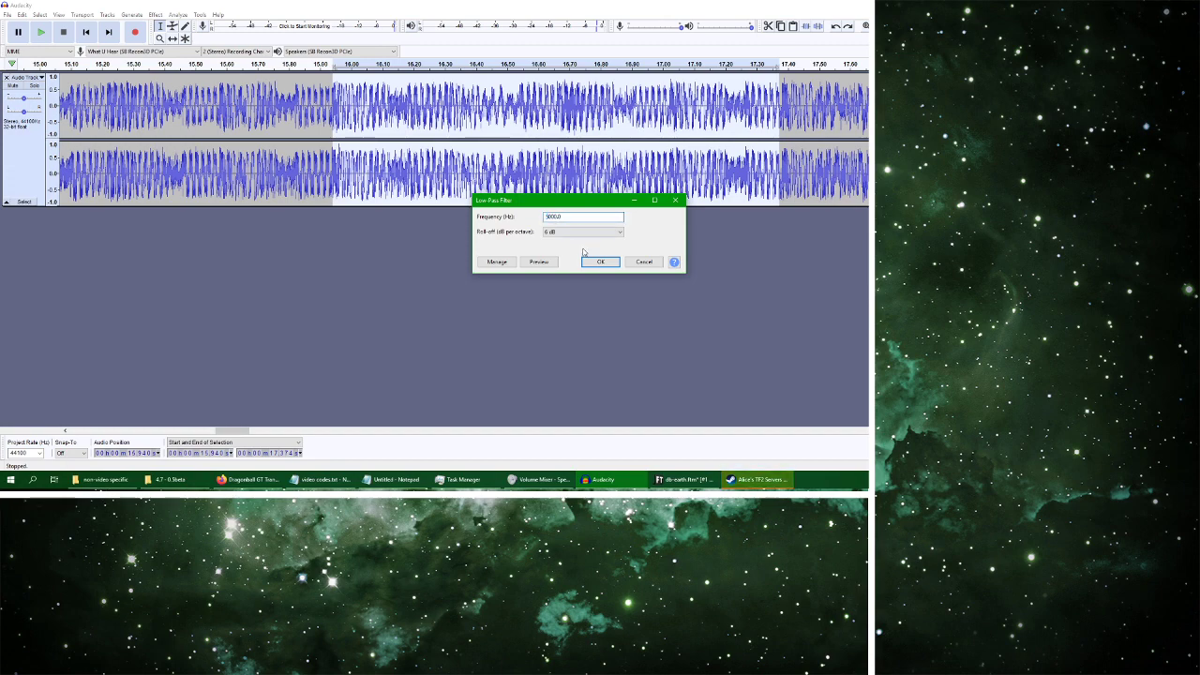
pyautogui.click(539, 261)
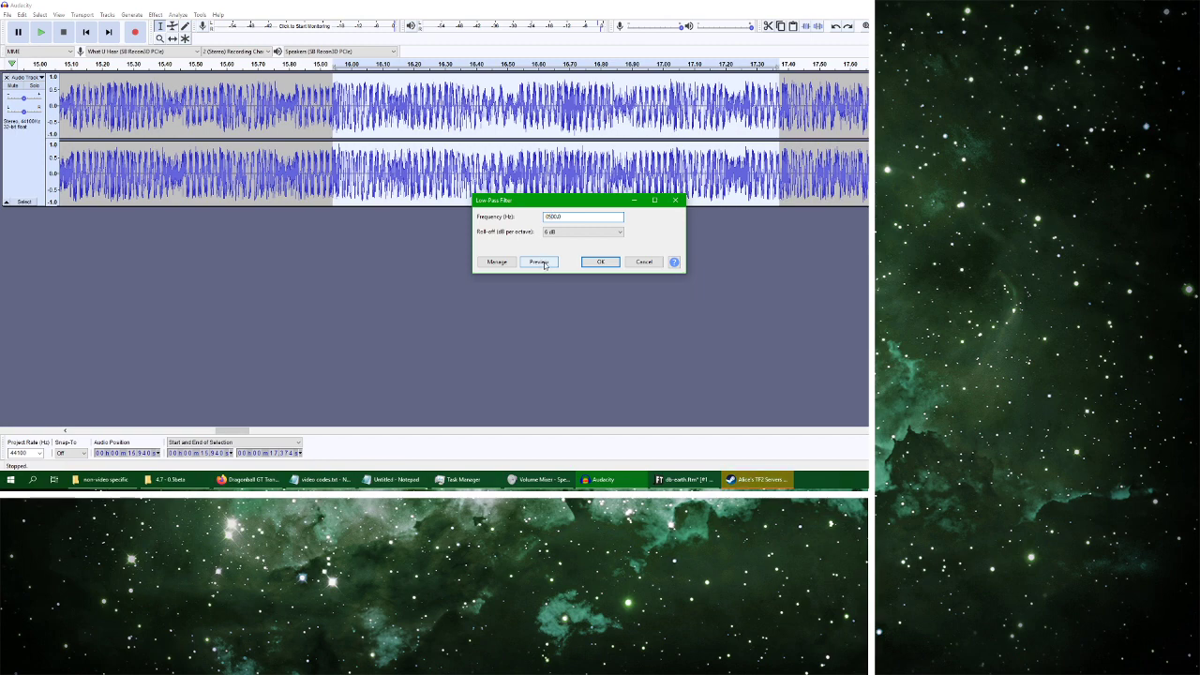
pyautogui.click(543, 264)
pyautogui.click(539, 262)
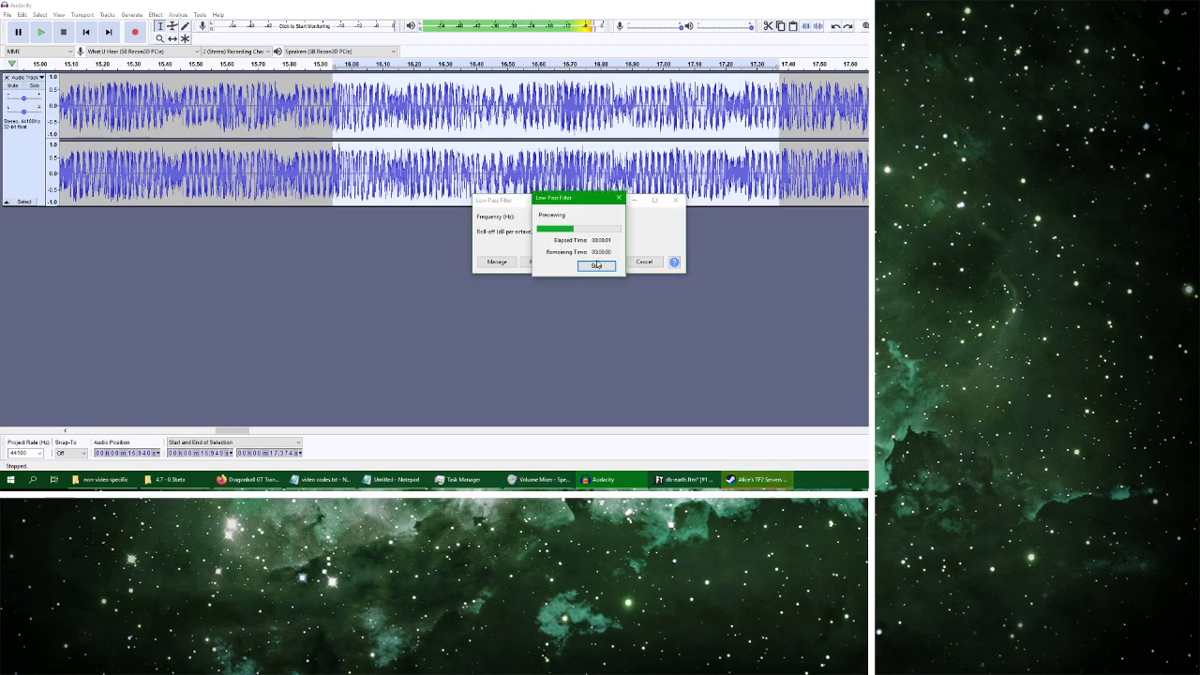
pyautogui.click(596, 267)
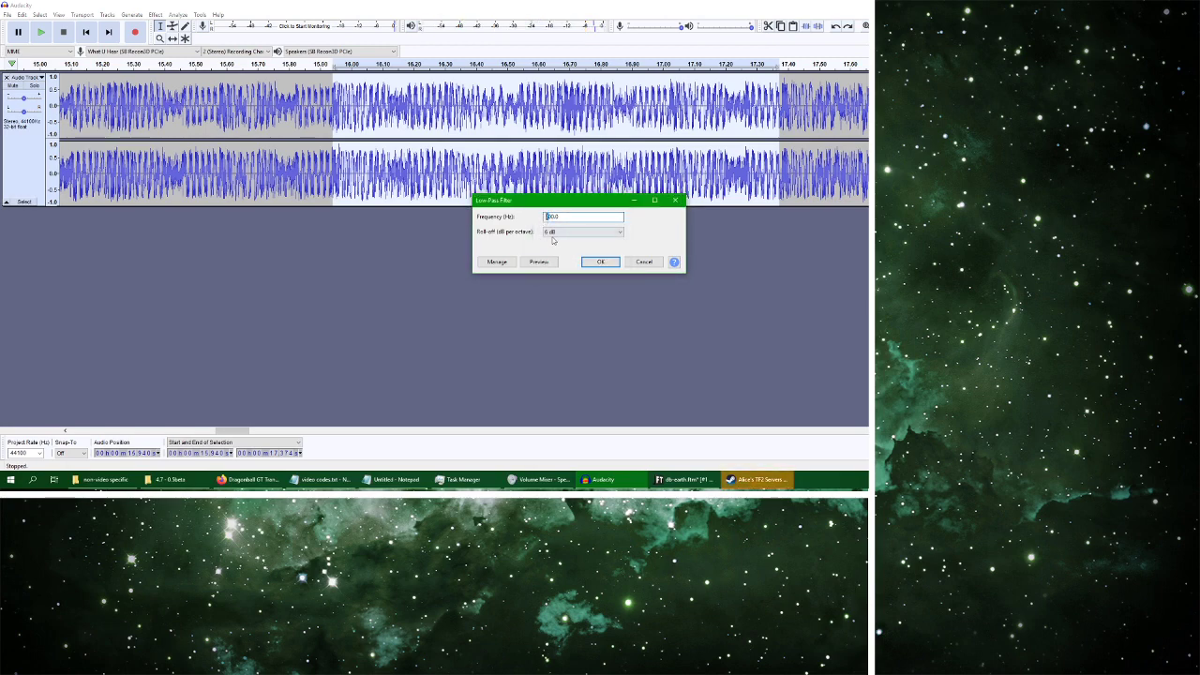
# Preview the Low-Pass Filter at 100 Hz with a 6 dB roll-off and apply it to the selection
pyautogui.click(538, 262)
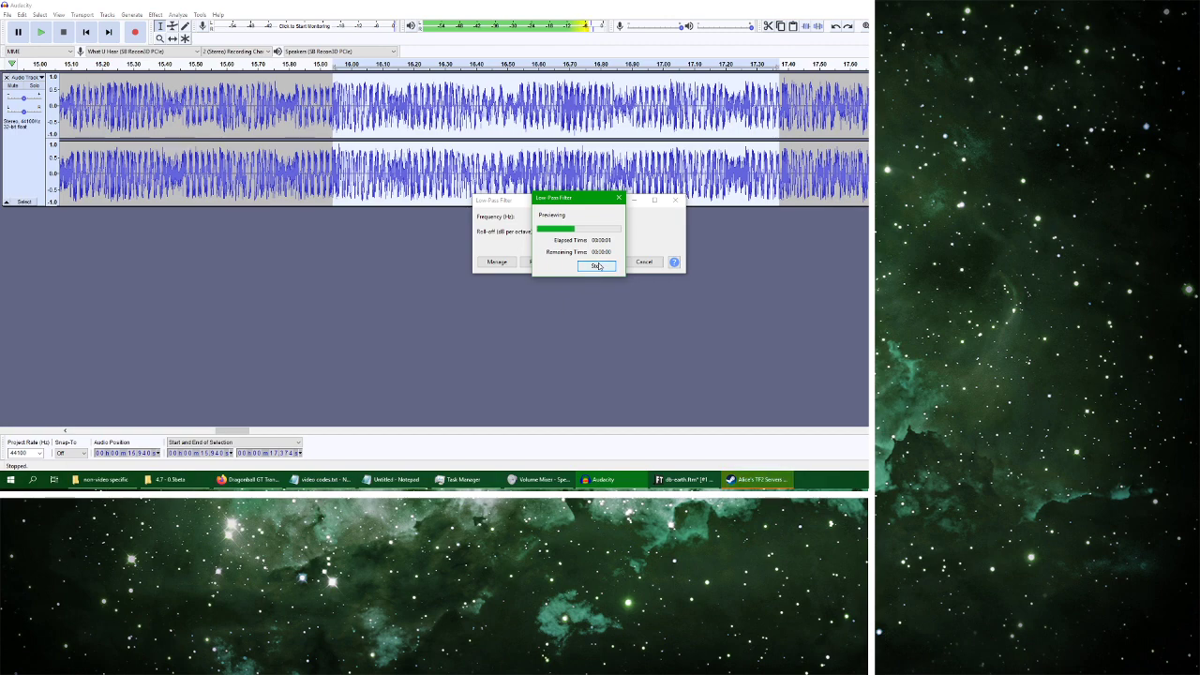
pyautogui.click(598, 267)
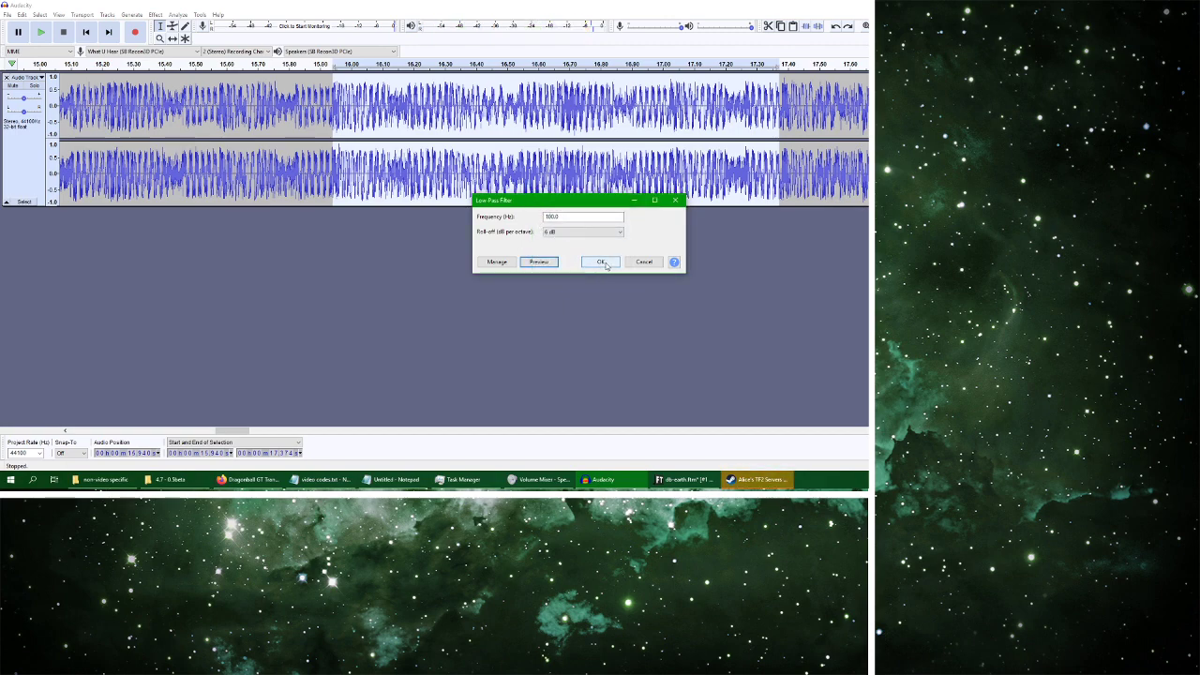
pyautogui.click(602, 263)
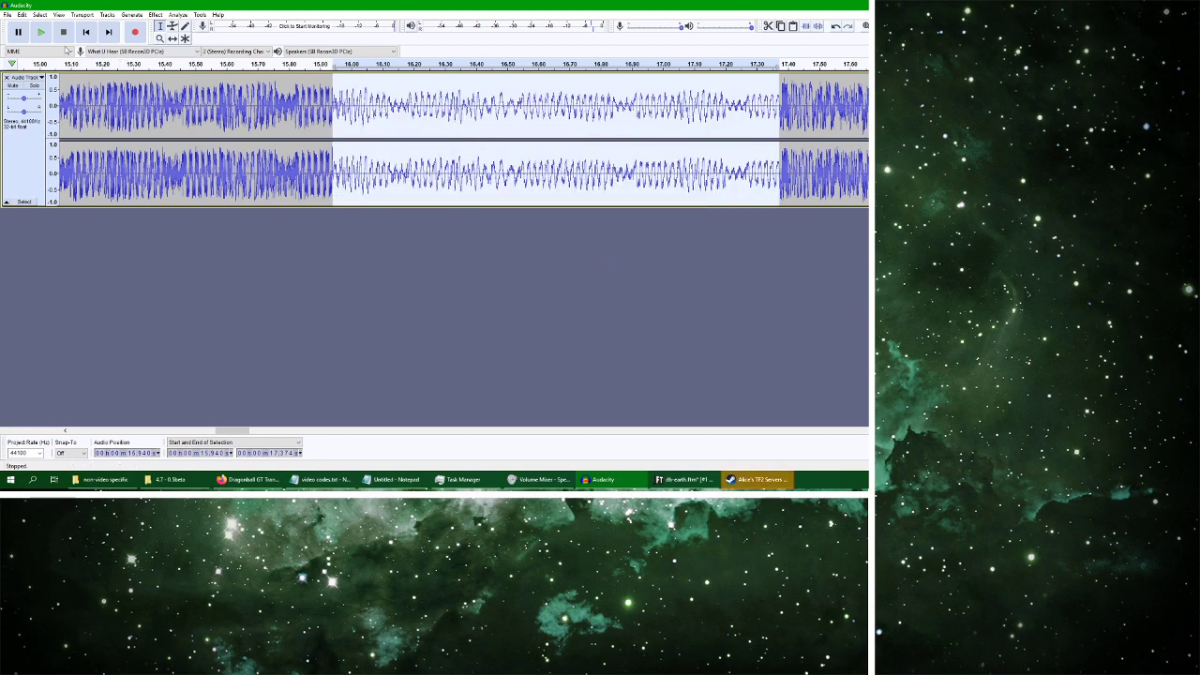
# Slow the selection with Change Speed at a multiplier of 0.5 and play it back
pyautogui.click(155, 16)
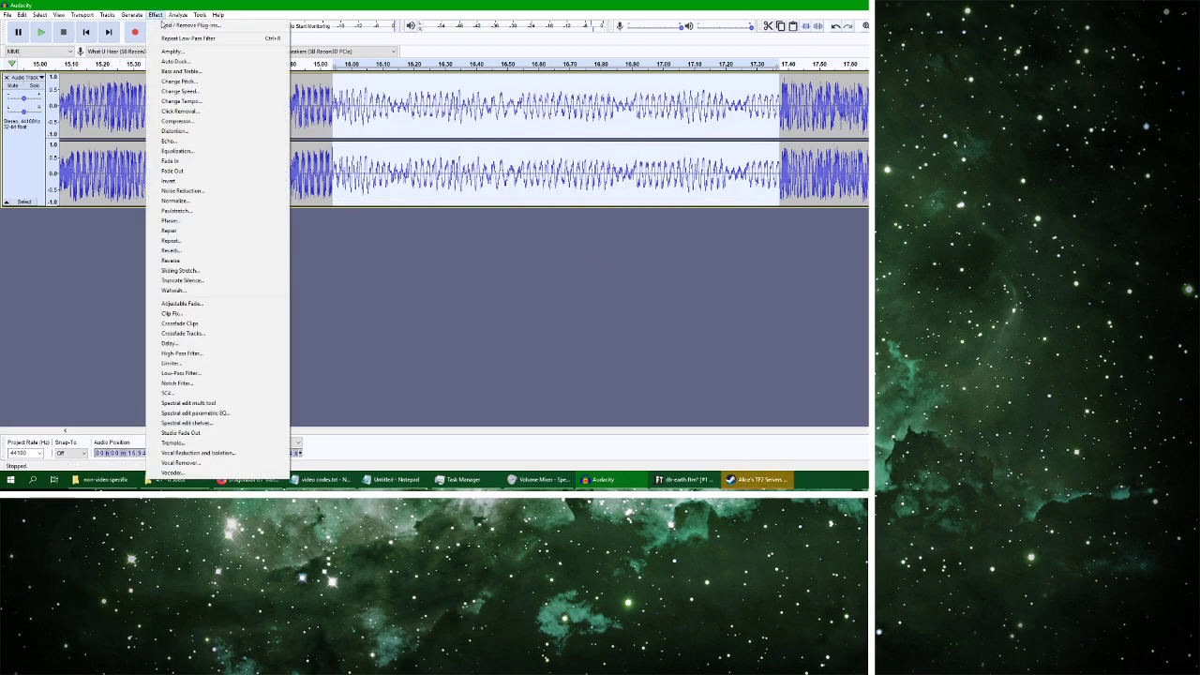
pyautogui.click(206, 92)
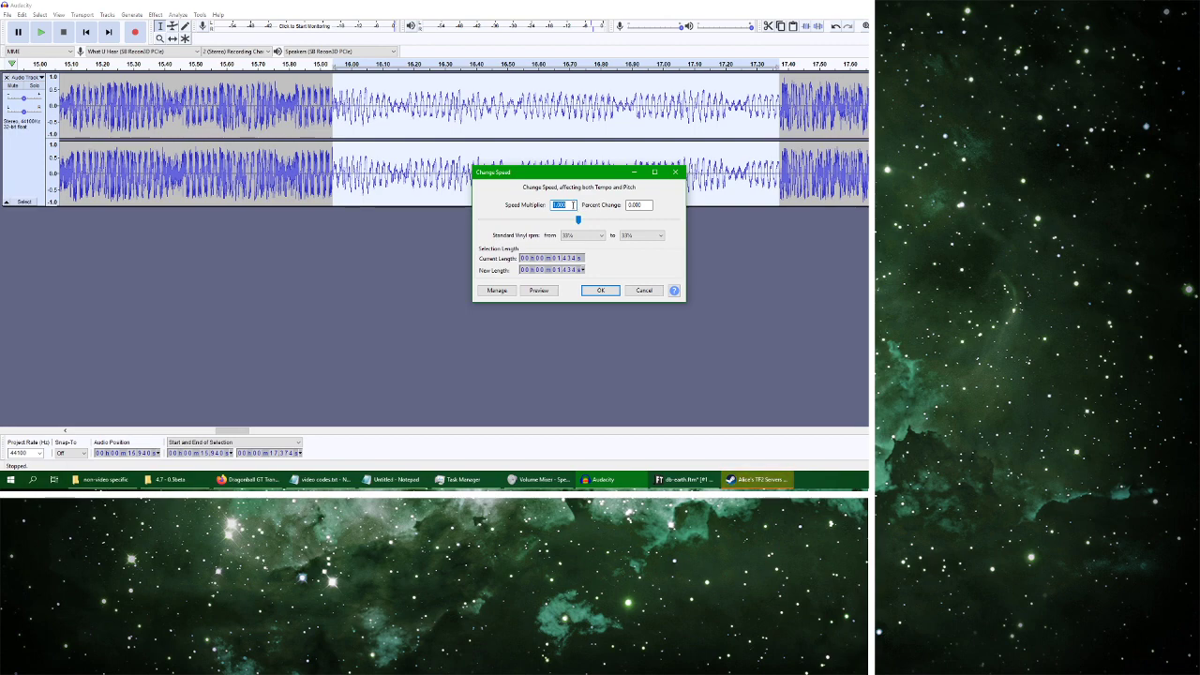
pyautogui.write('12')
pyautogui.press('BackSpace')
pyautogui.press('BackSpace')
pyautogui.write('2')
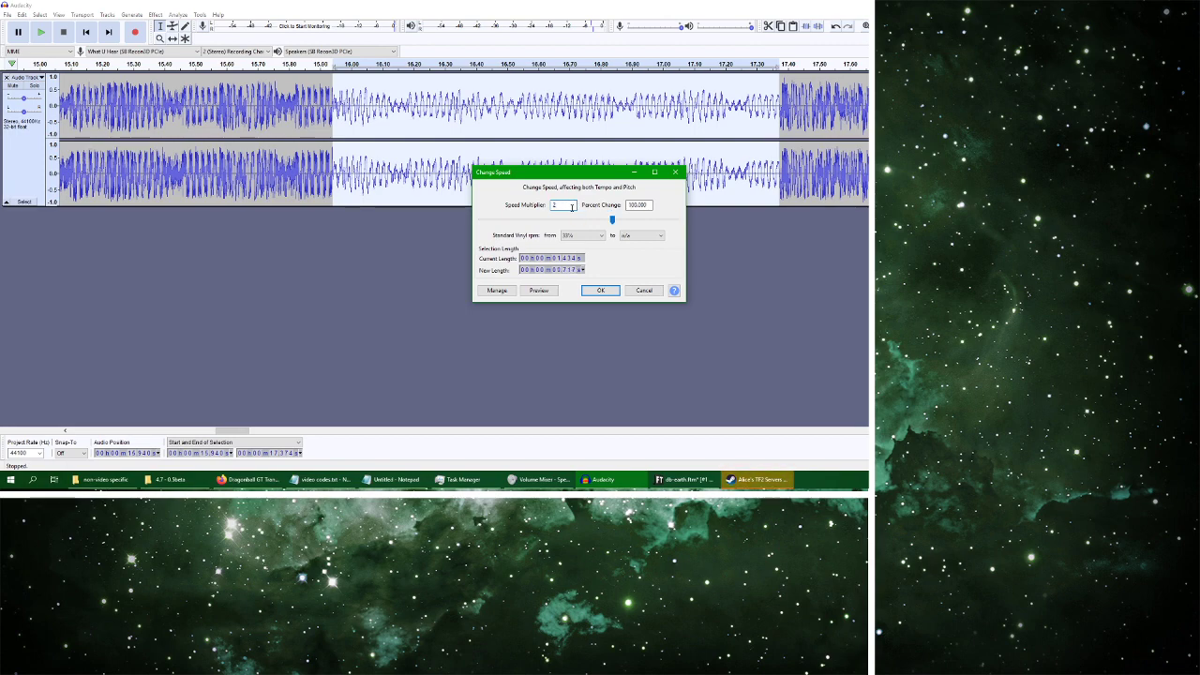
pyautogui.click(600, 236)
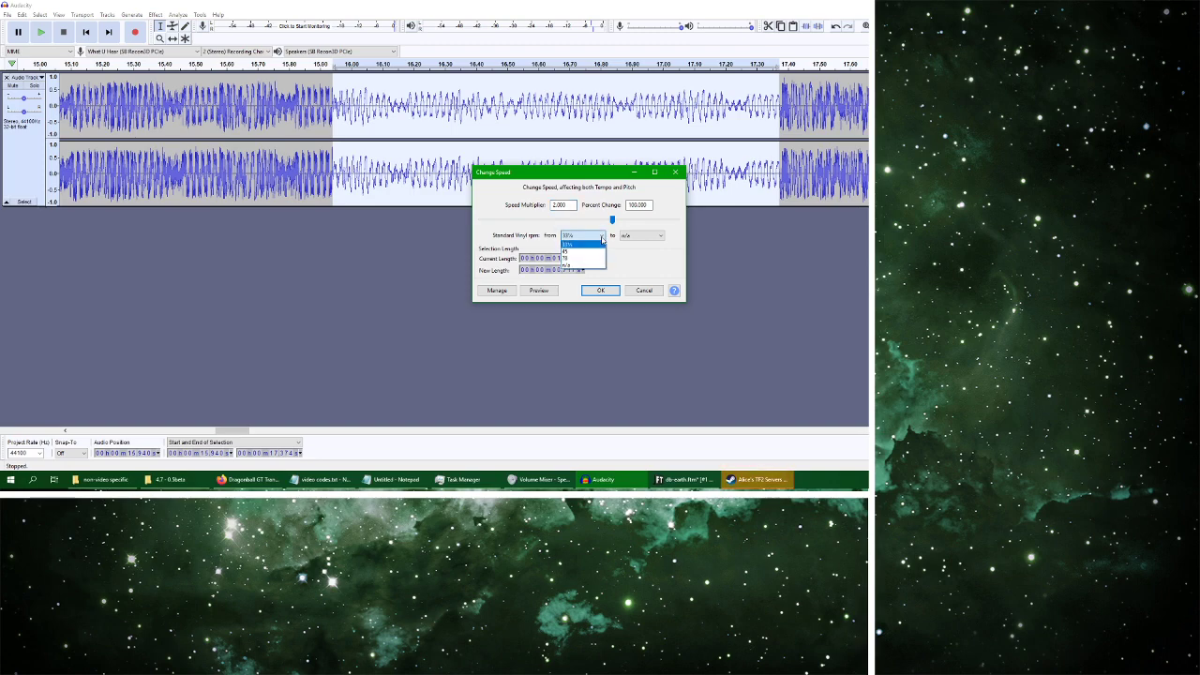
pyautogui.click(602, 239)
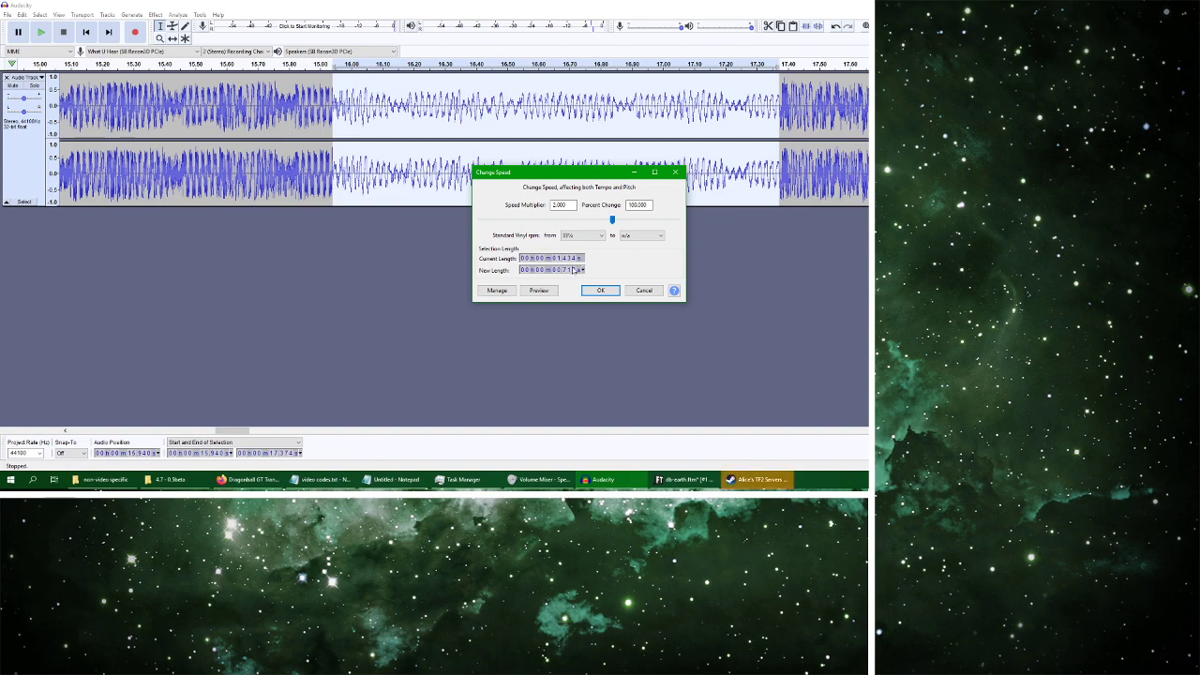
pyautogui.write('0.5')
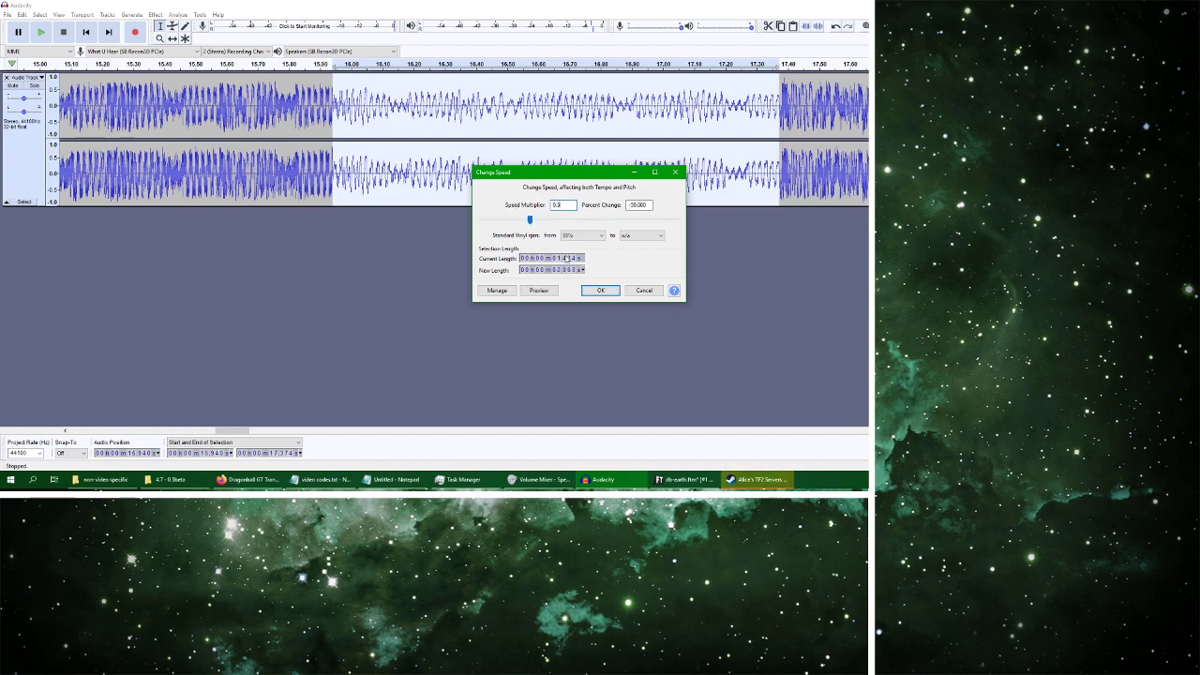
pyautogui.click(600, 291)
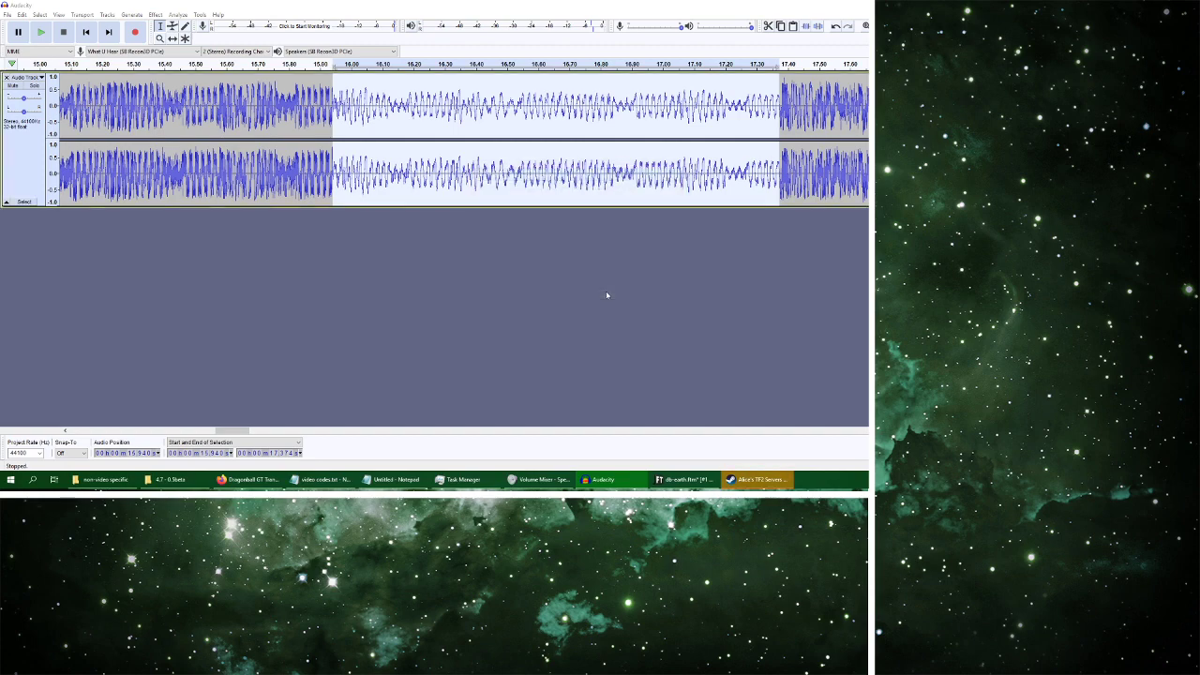
pyautogui.click(40, 32)
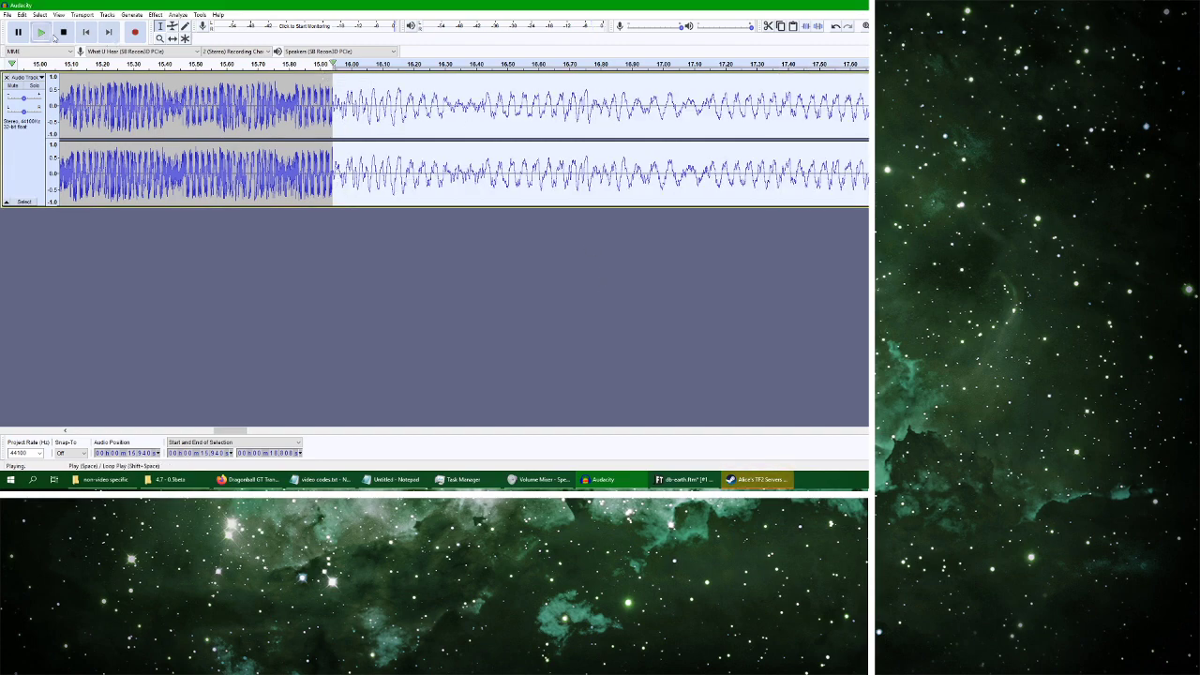
pyautogui.click(63, 33)
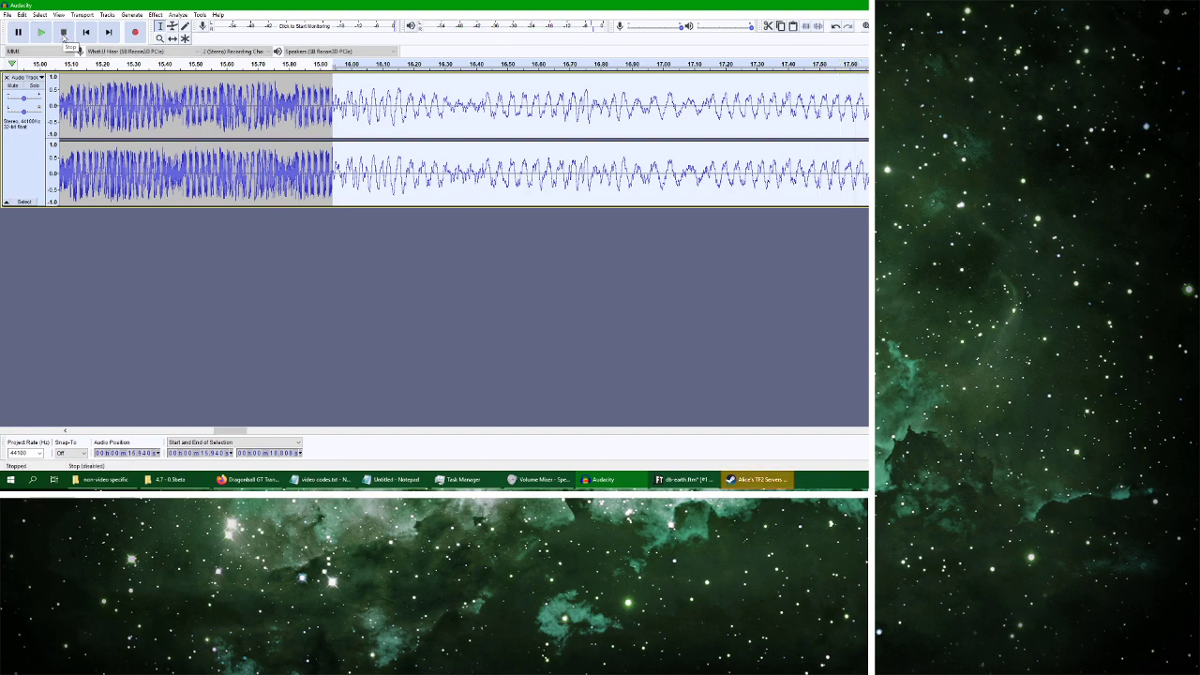
# Try to raise the slowed selection by 12 semitones with Change Pitch
pyautogui.click(155, 15)
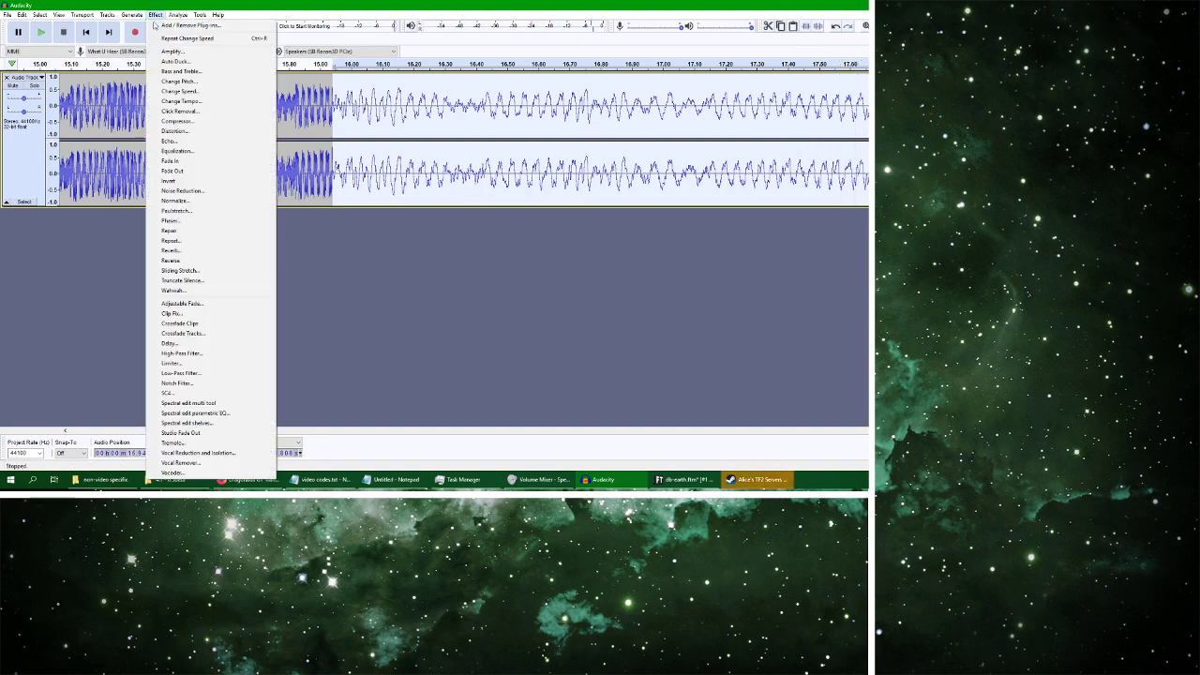
pyautogui.click(178, 81)
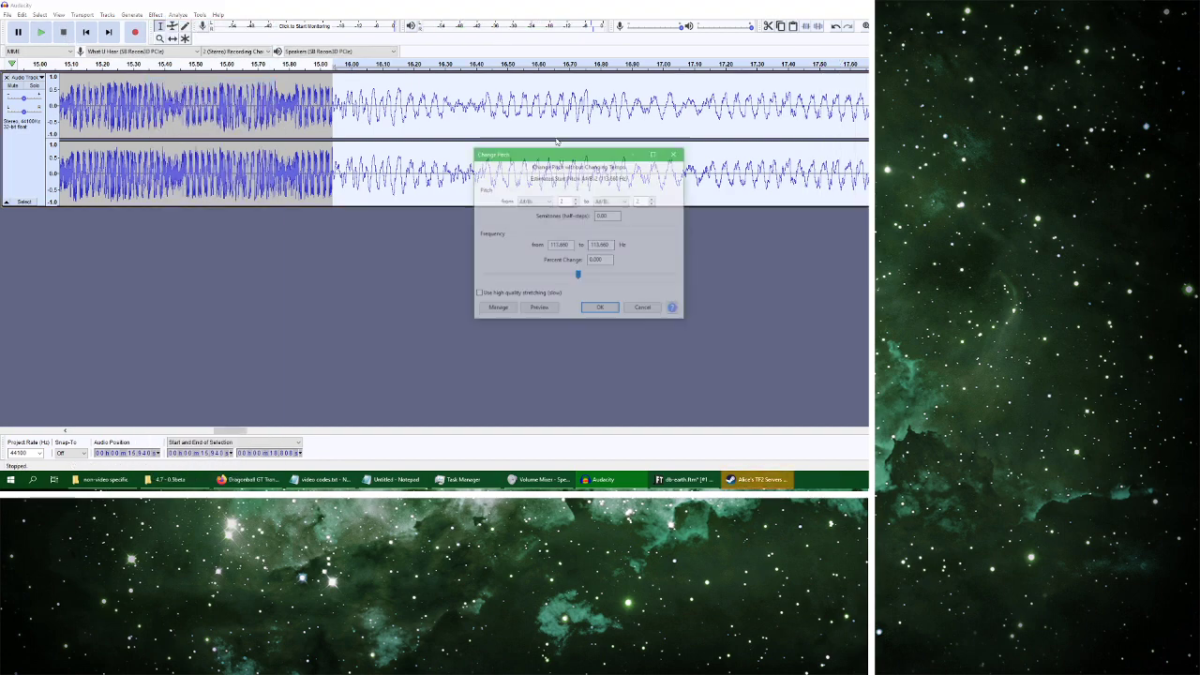
pyautogui.click(653, 199)
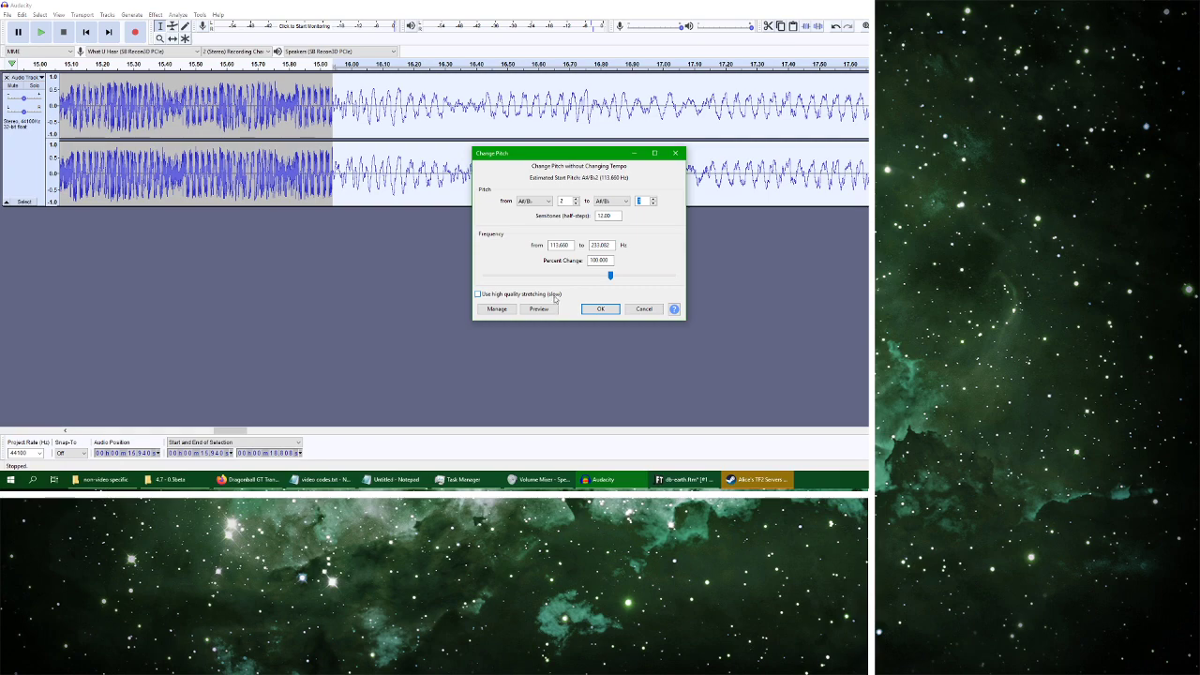
pyautogui.click(601, 313)
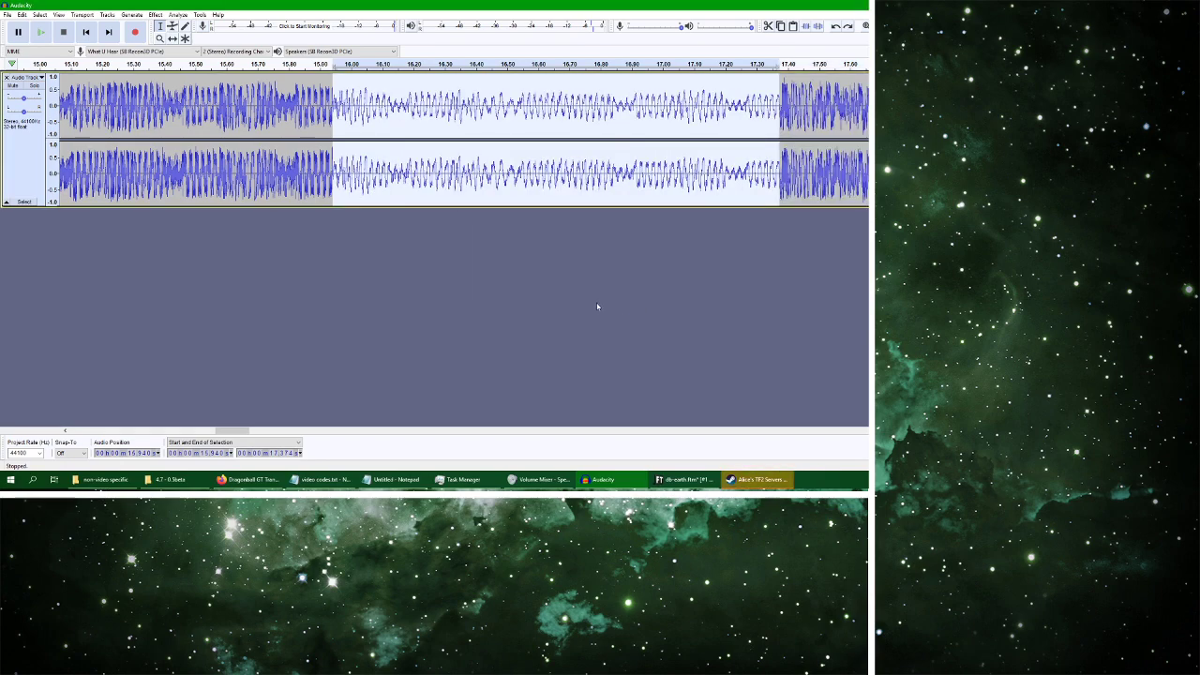
pyautogui.click(155, 15)
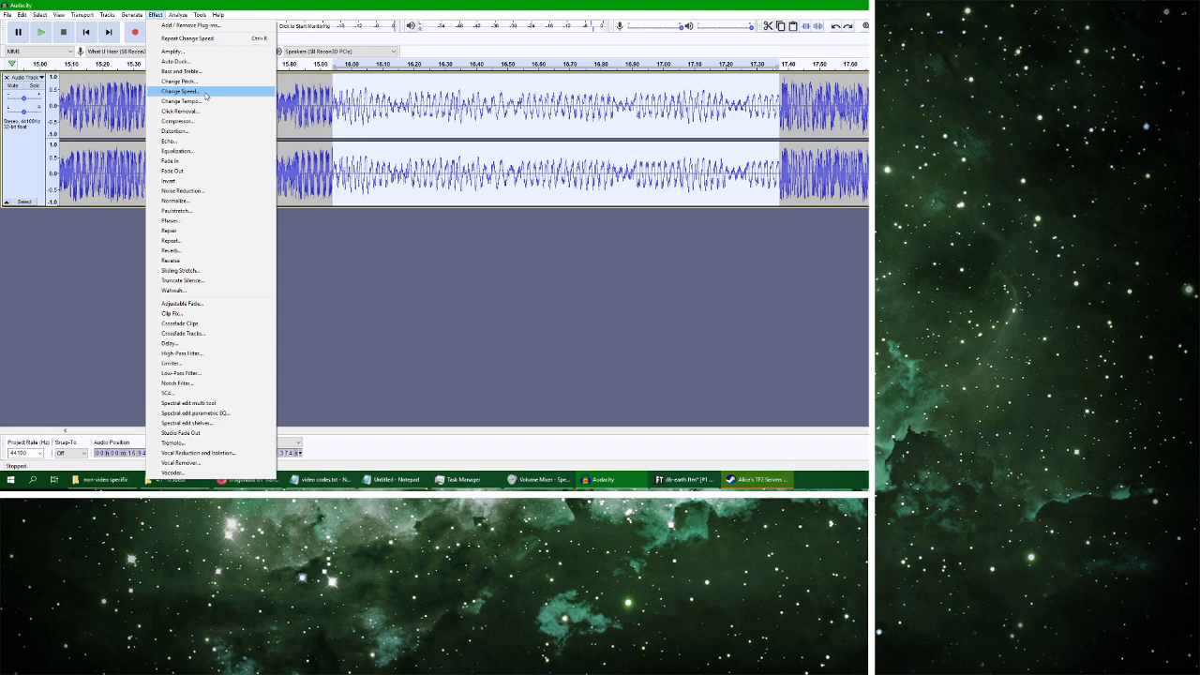
pyautogui.click(206, 94)
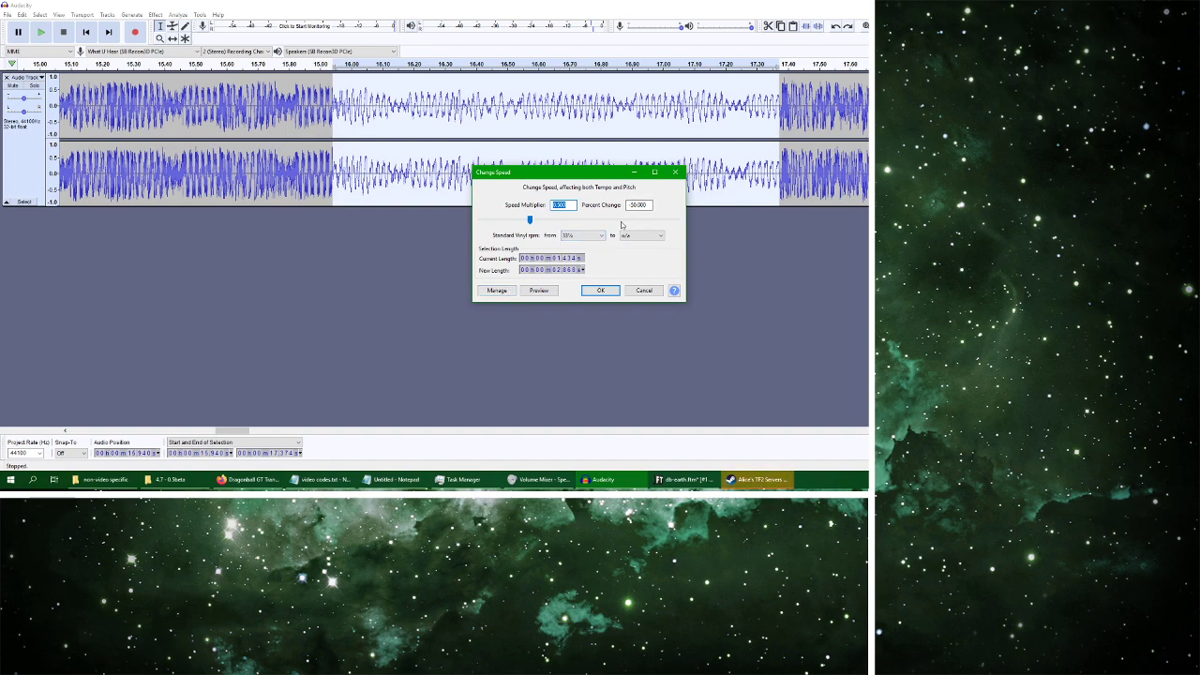
pyautogui.click(644, 290)
pyautogui.click(155, 15)
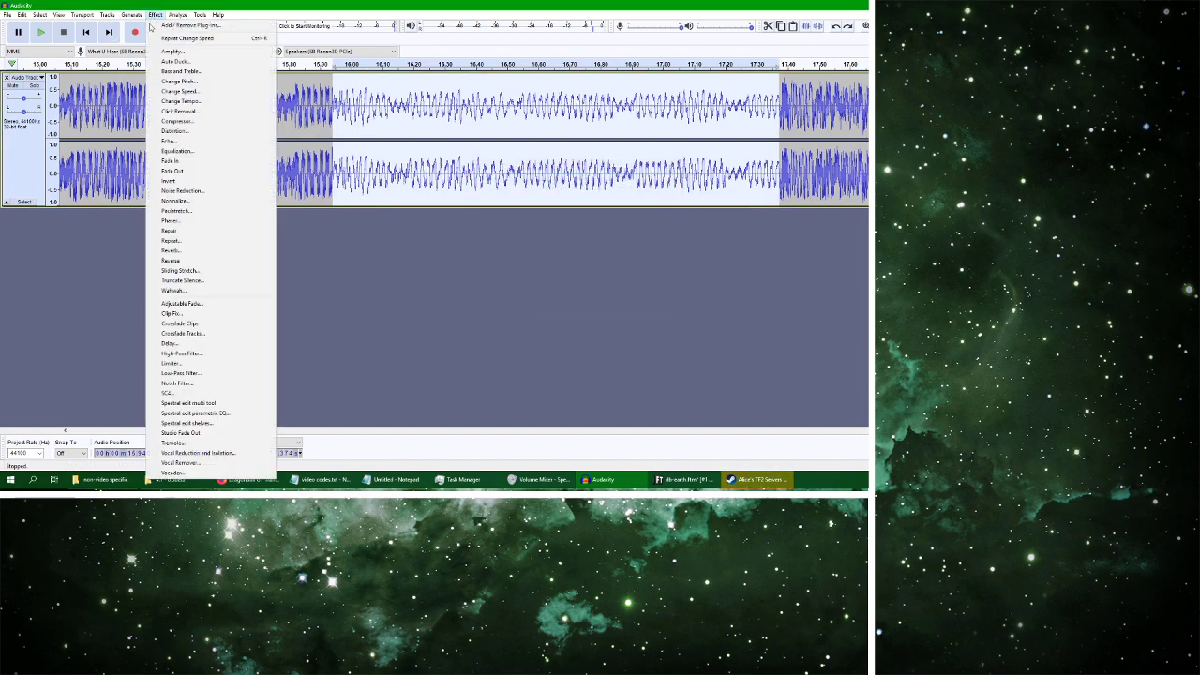
pyautogui.click(253, 82)
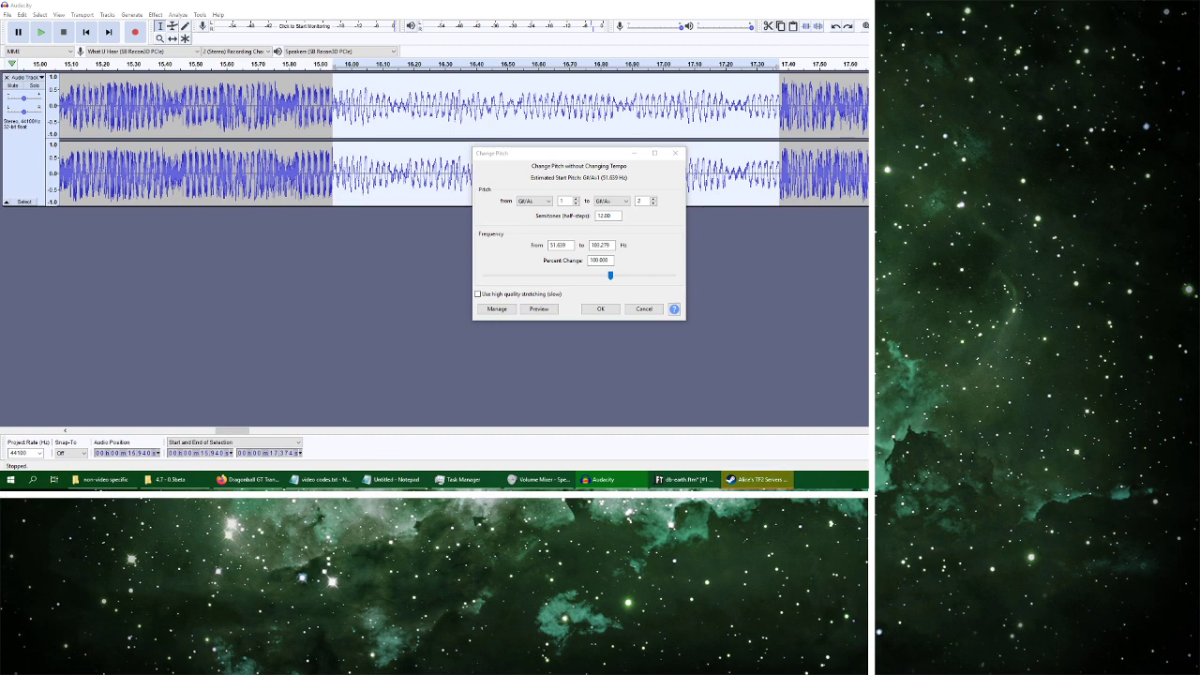
pyautogui.click(601, 309)
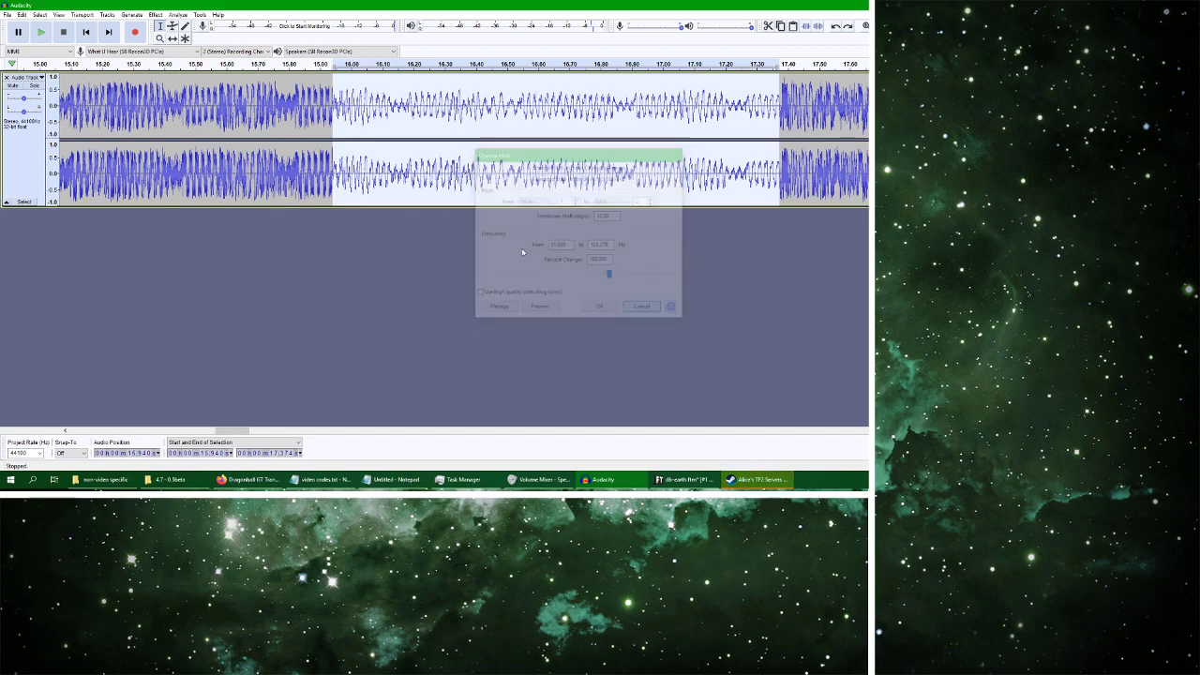
# Open Change Tempo for the selected audio and set the new length to 2.86 seconds
pyautogui.click(155, 14)
pyautogui.click(183, 100)
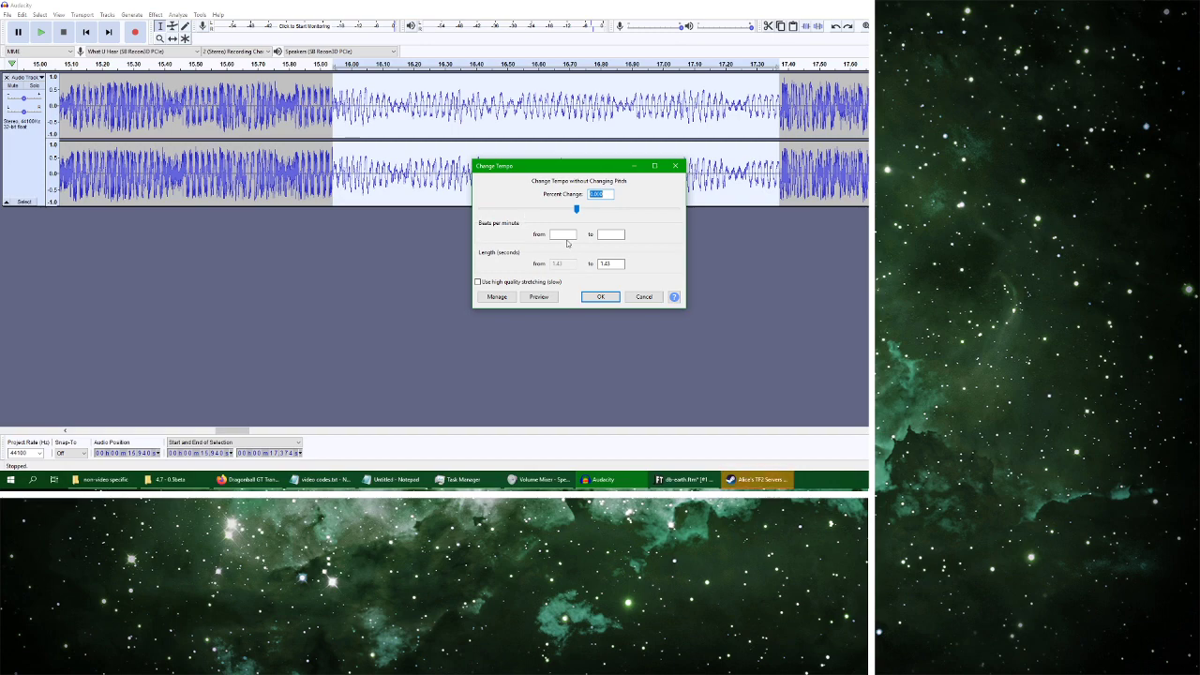
pyautogui.doubleClick(606, 263)
pyautogui.click(619, 267)
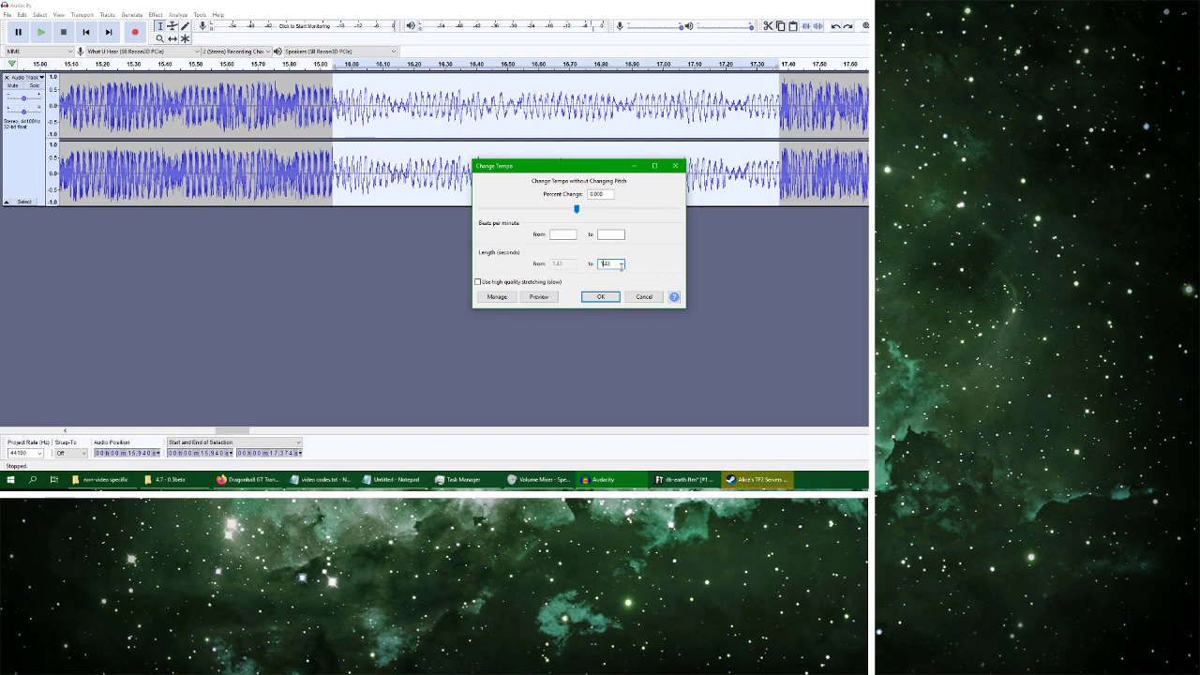
pyautogui.write('2')
pyautogui.press('BackSpace')
pyautogui.press('BackSpace')
pyautogui.write('86')
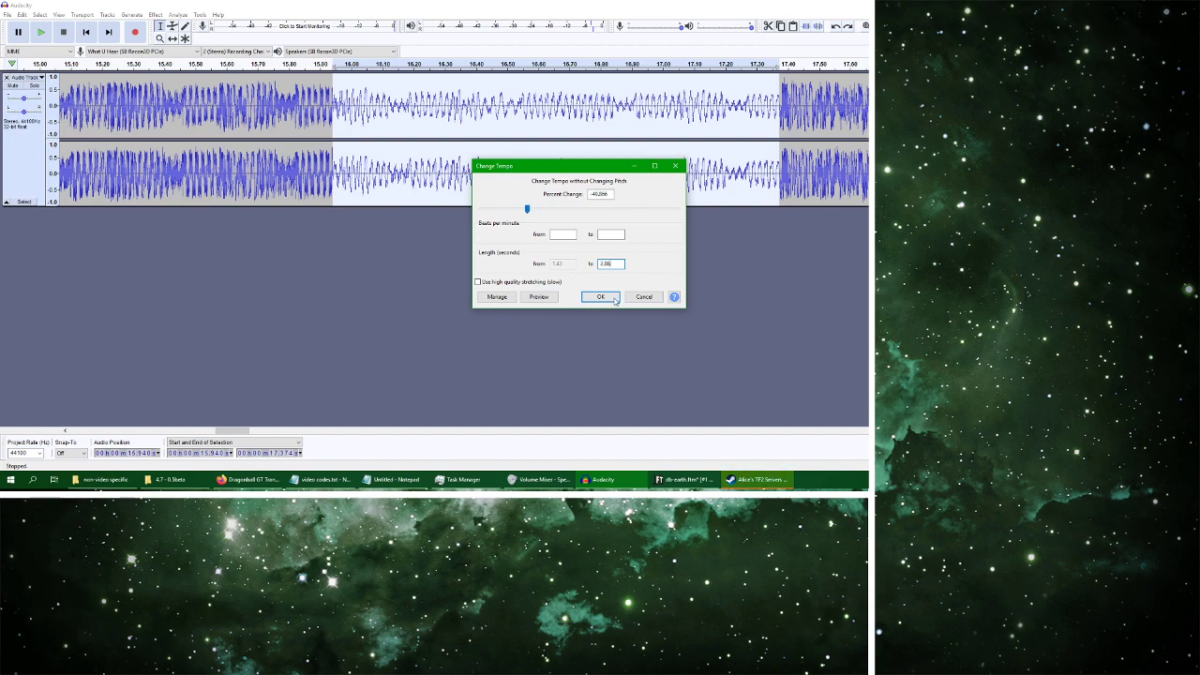
# Set the tempo's percent change to -50, preview it, apply it and play back the stretched selection
pyautogui.doubleClick(600, 194)
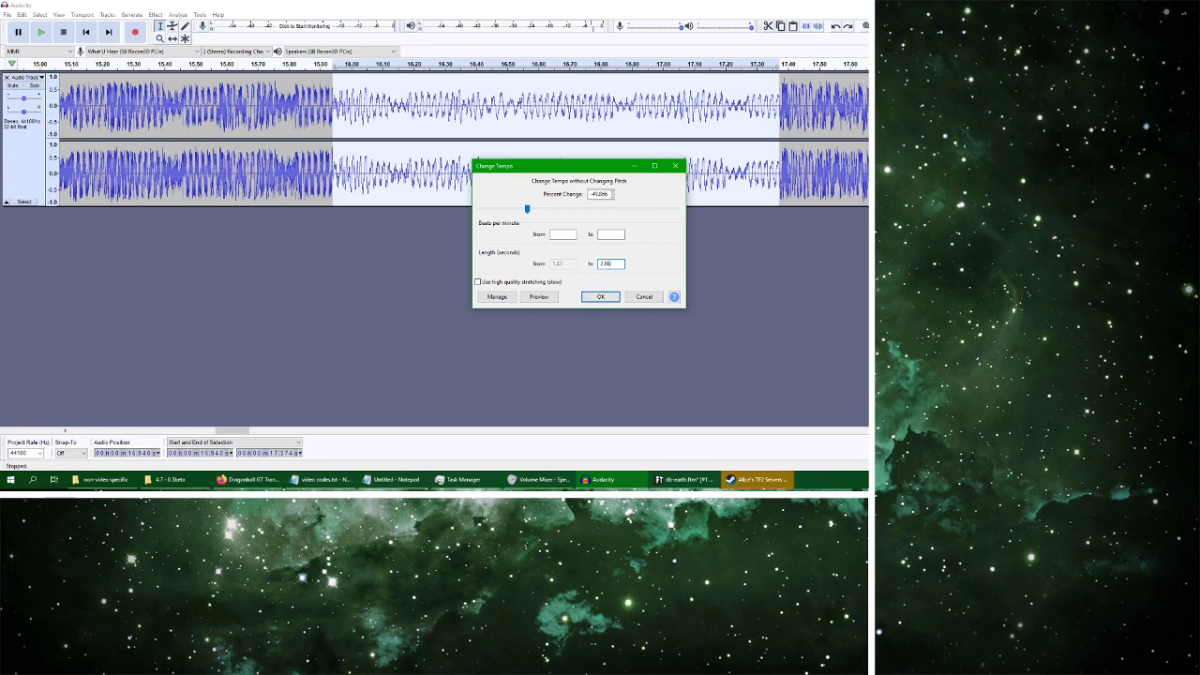
pyautogui.write('-50')
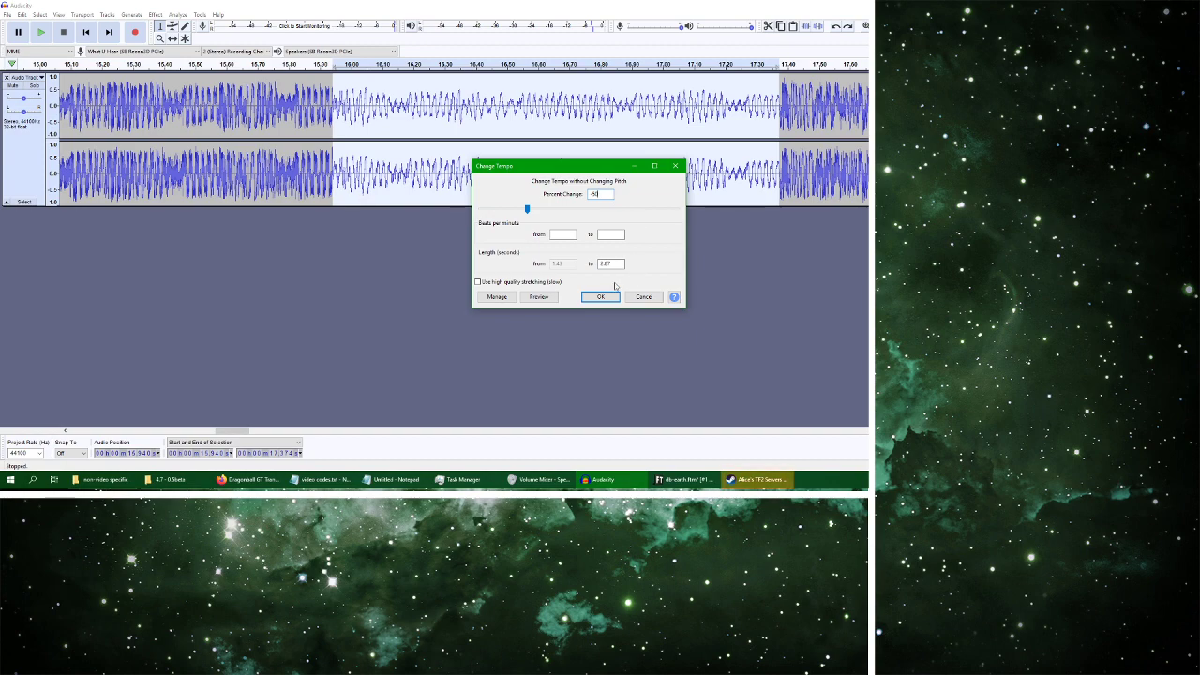
pyautogui.click(538, 298)
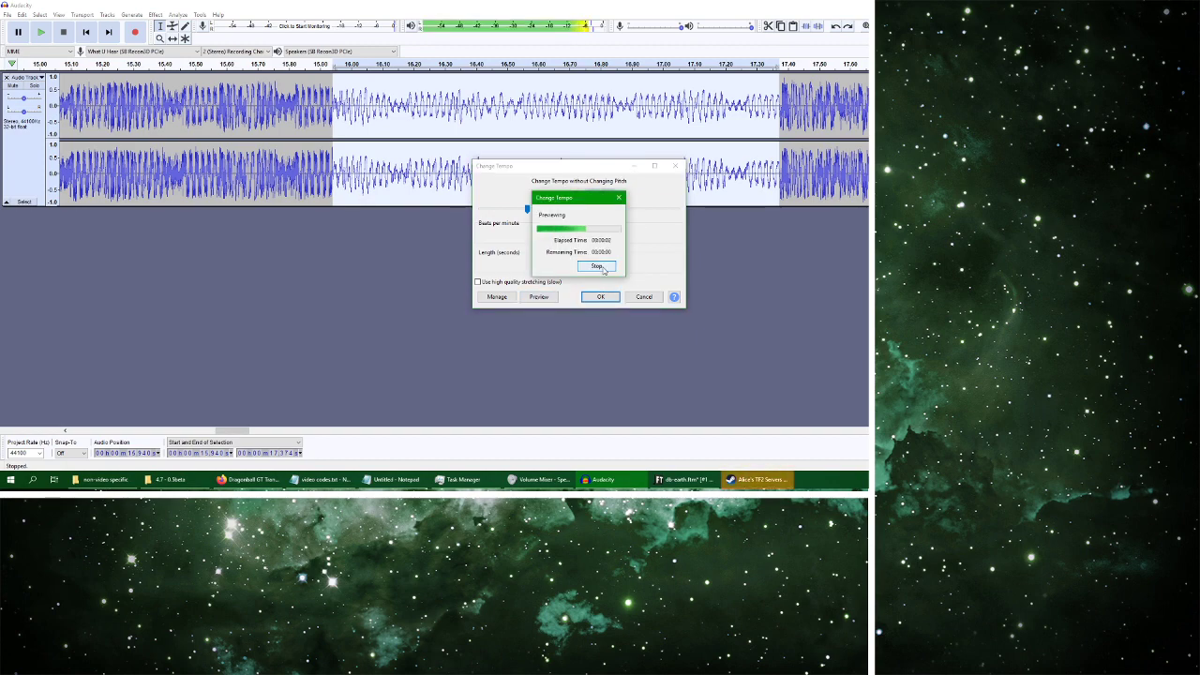
pyautogui.click(597, 268)
pyautogui.click(601, 297)
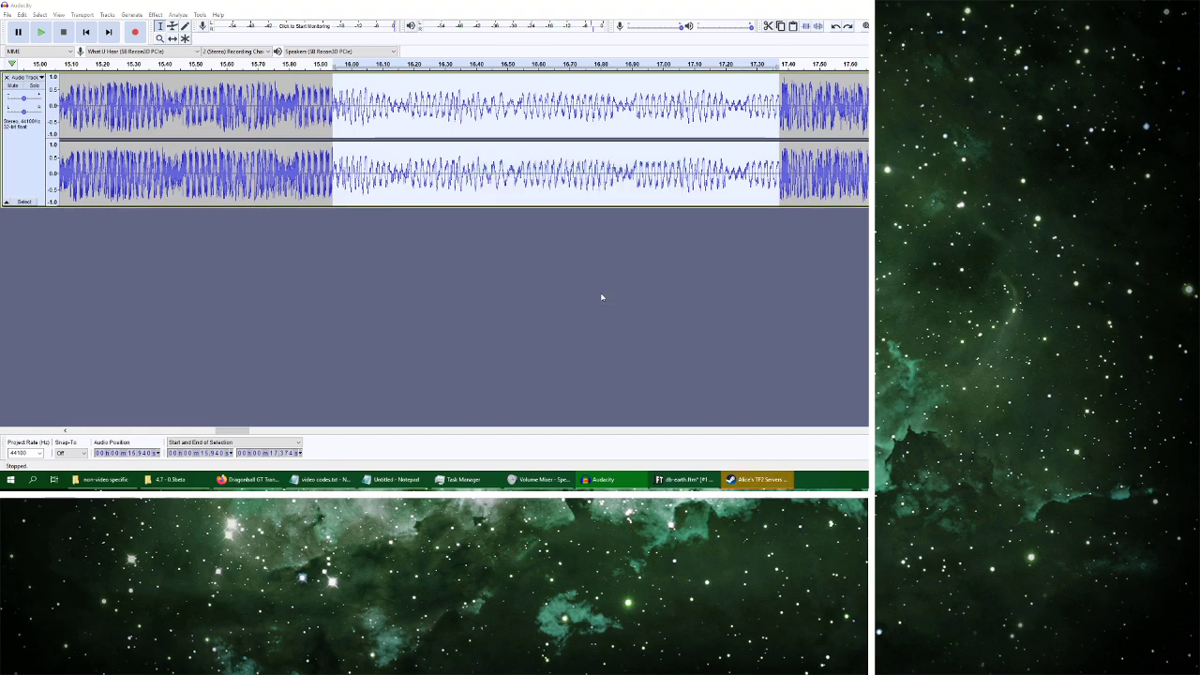
pyautogui.click(41, 31)
pyautogui.click(63, 32)
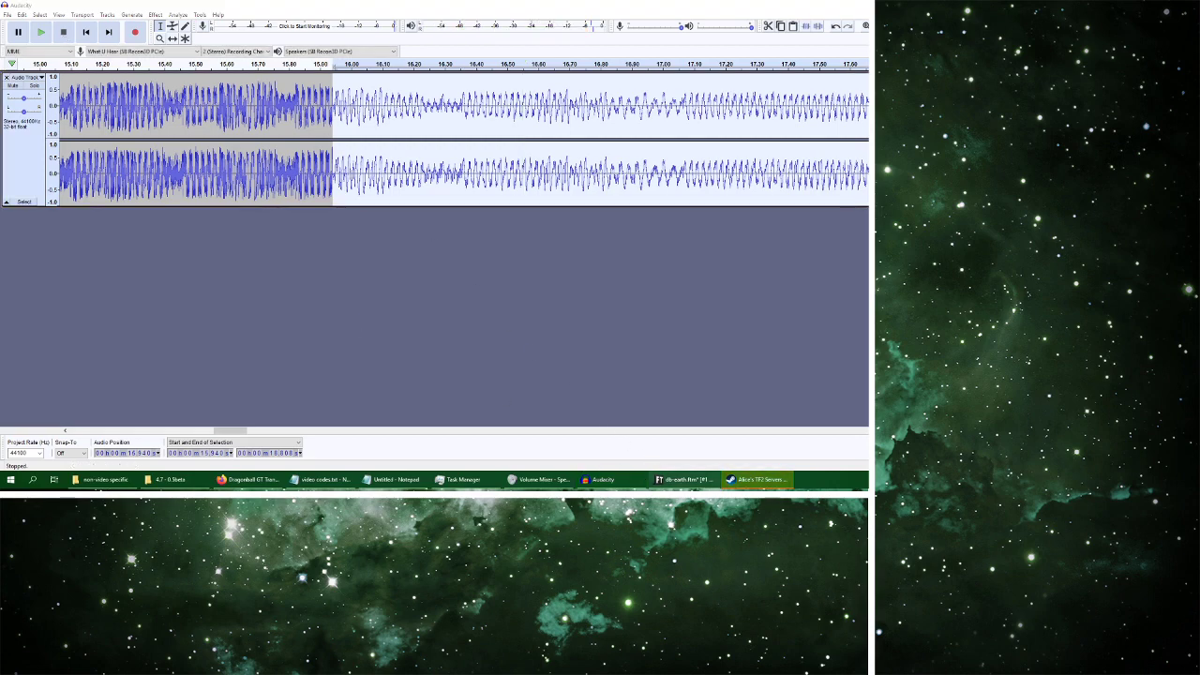
# Switch to FamiTracker, solo the Namco 3 channel and briefly play the pattern
pyautogui.click(682, 479)
pyautogui.scroll(1, 359, 281)
pyautogui.rightClick(383, 133)
pyautogui.click(391, 148)
pyautogui.click(165, 26)
pyautogui.click(187, 25)
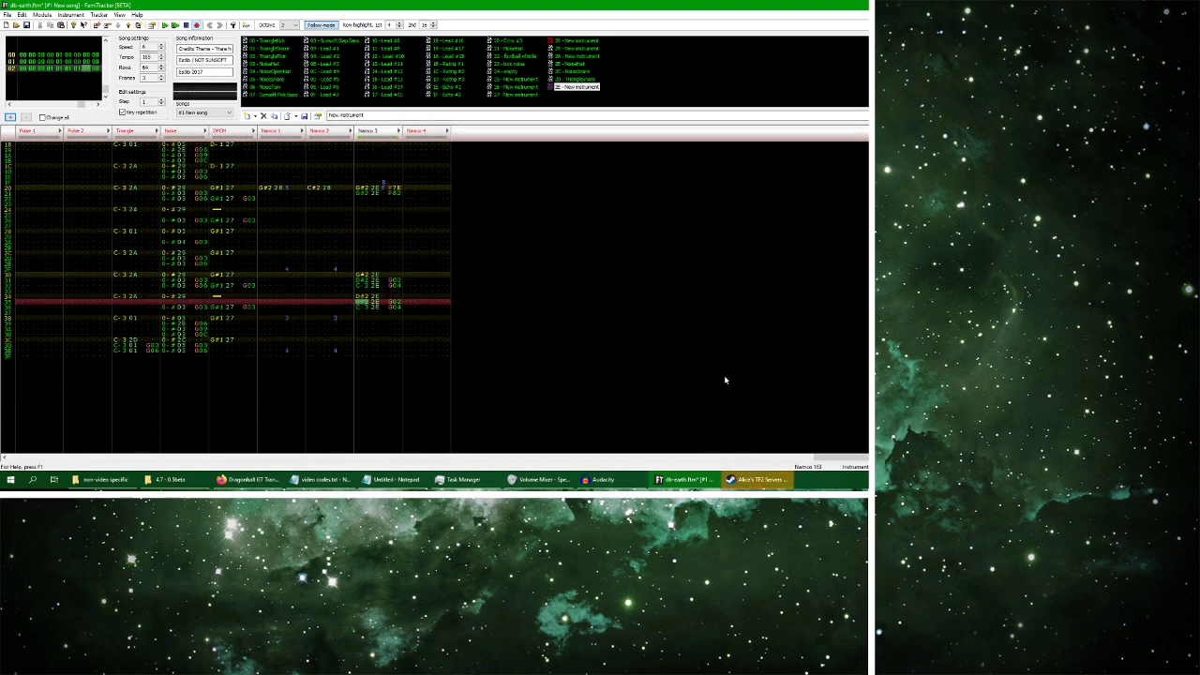
# Return to Audacity and replay the start of the stretched selection
pyautogui.click(615, 255)
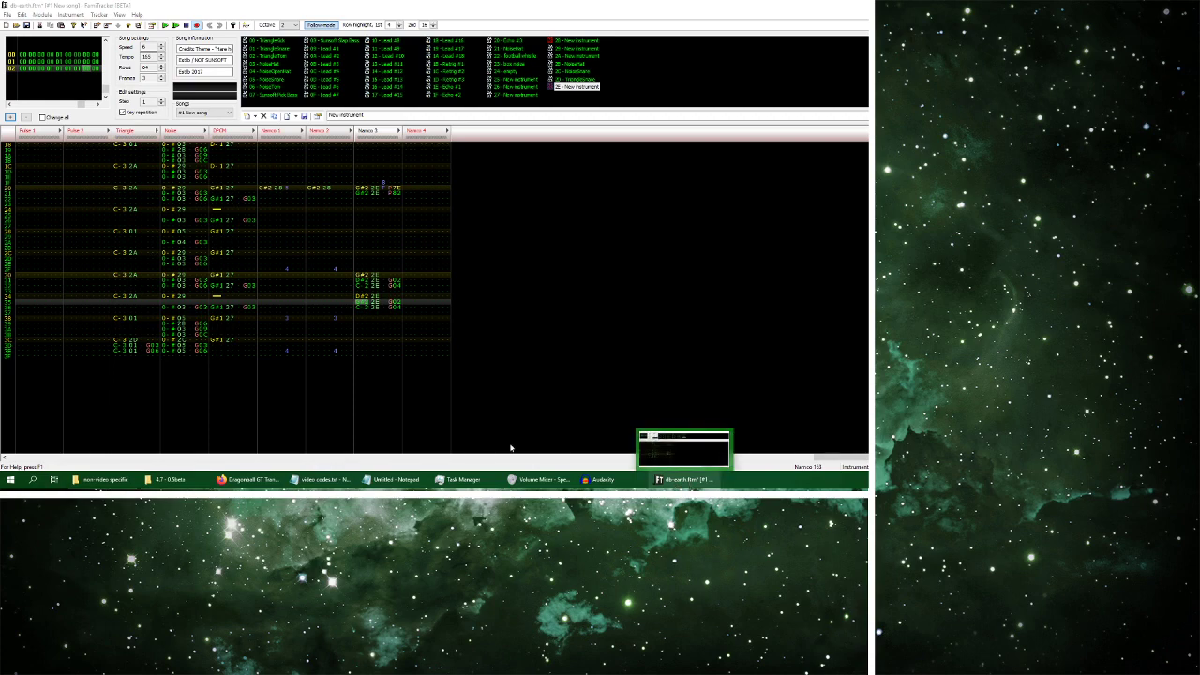
pyautogui.click(247, 479)
pyautogui.click(603, 479)
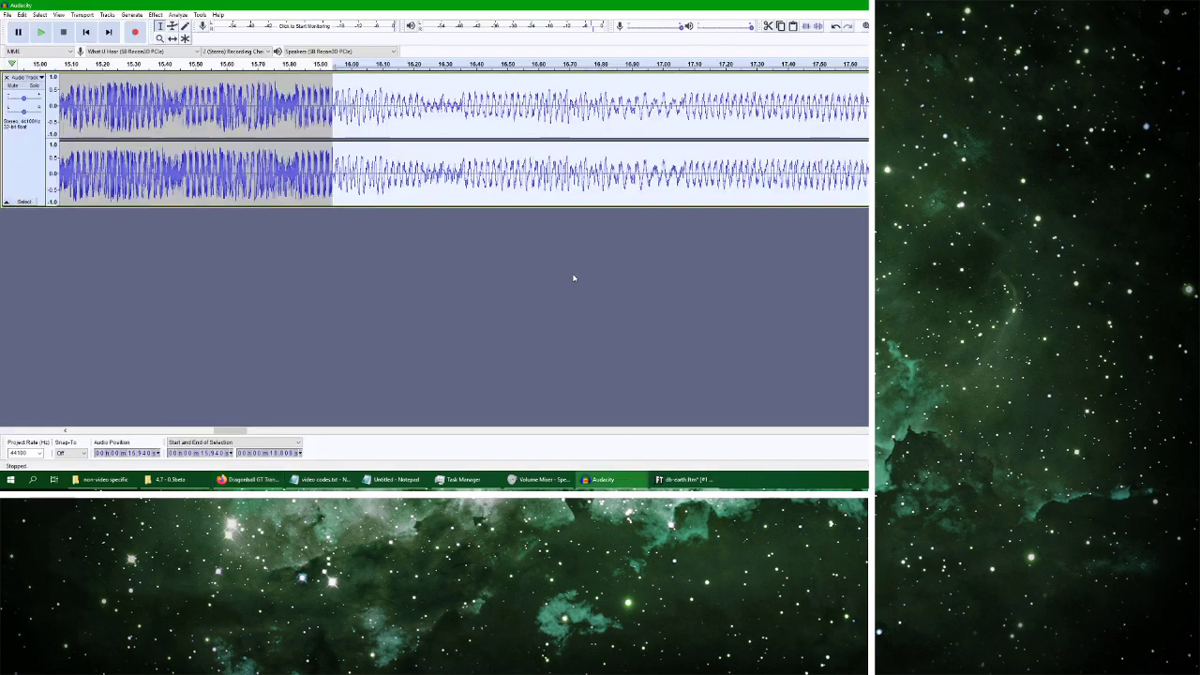
pyautogui.click(42, 32)
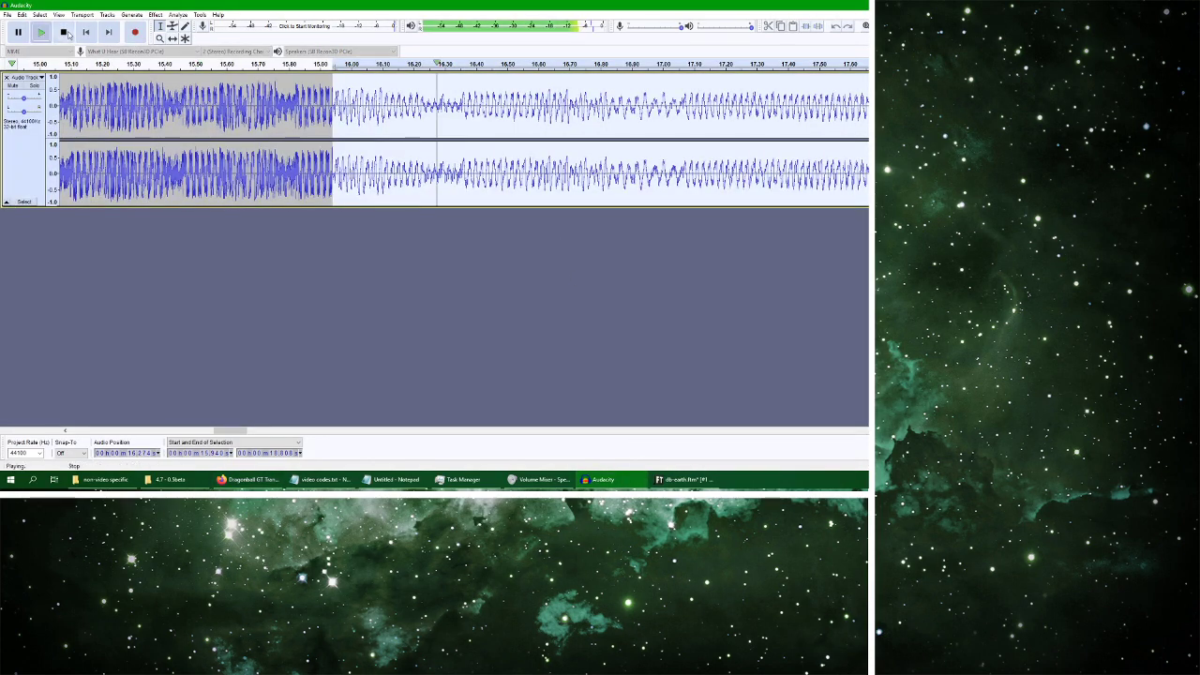
pyautogui.click(67, 34)
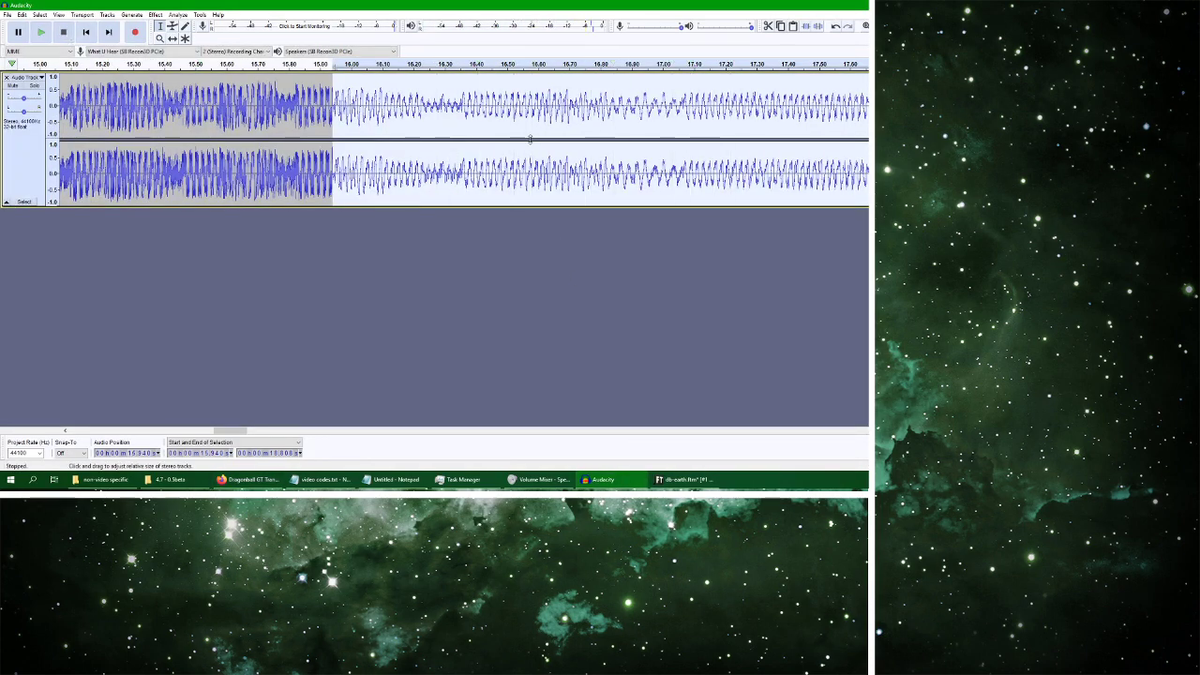
pyautogui.press('space')
pyautogui.press('space')
# Select the stretched audio from about 16.54 s onward and play it, then play from about 16.58 s
pyautogui.moveTo(518, 127); pyautogui.dragTo(869, 124)
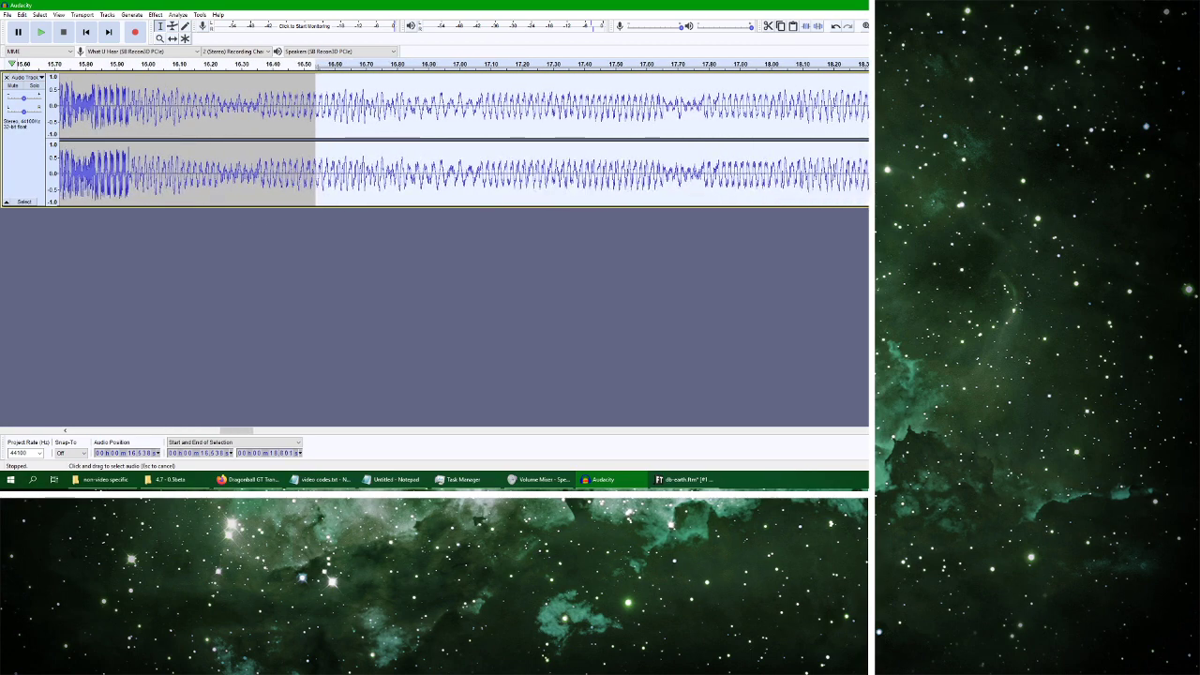
pyautogui.click(40, 32)
pyautogui.click(64, 32)
pyautogui.click(328, 116)
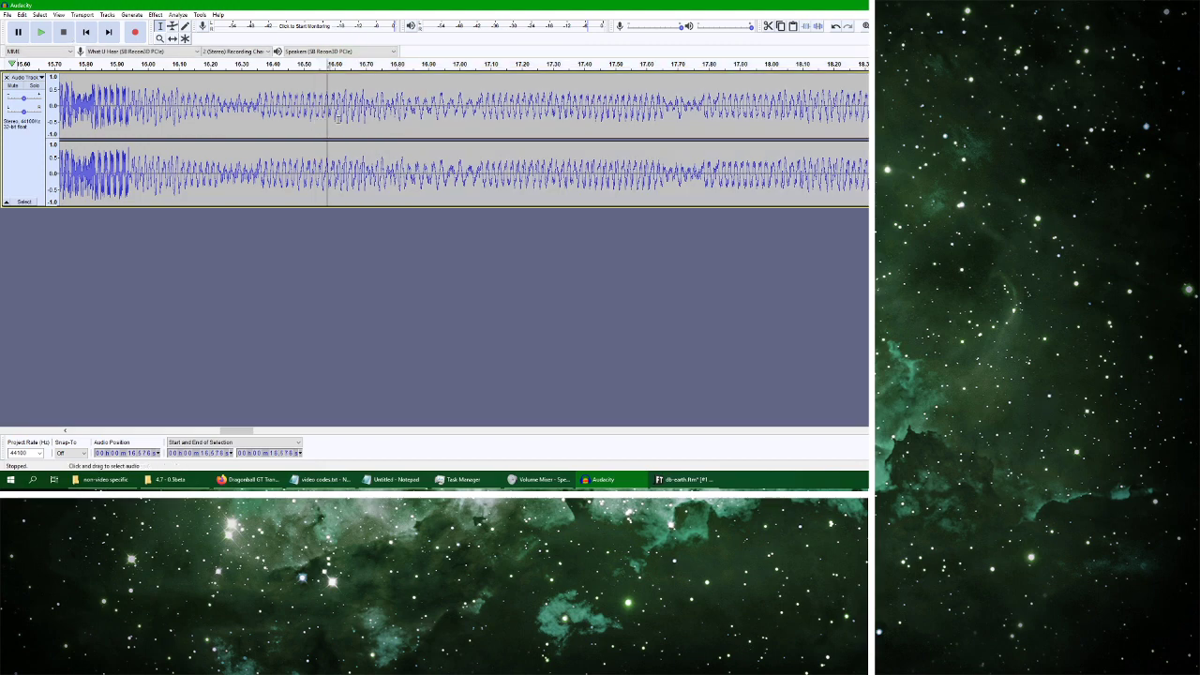
pyautogui.press('space')
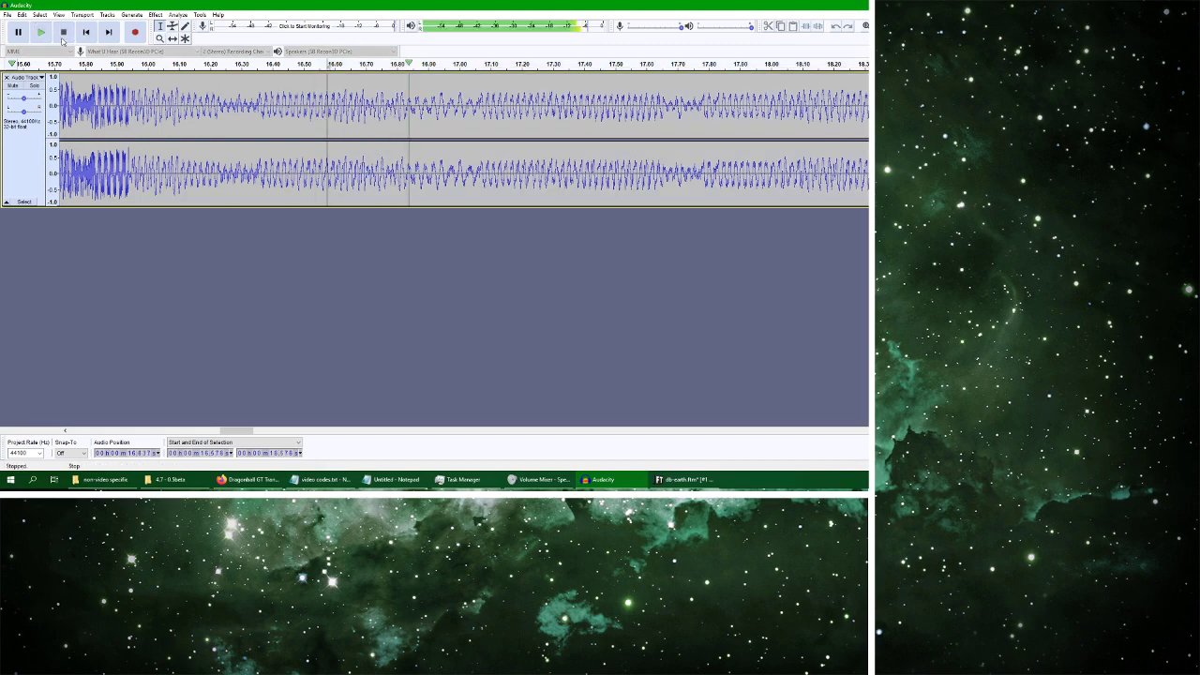
pyautogui.press('space')
# Select the stretched audio from about 16.70 s onward and play its beginning twice
pyautogui.moveTo(365, 117); pyautogui.dragTo(938, 117)
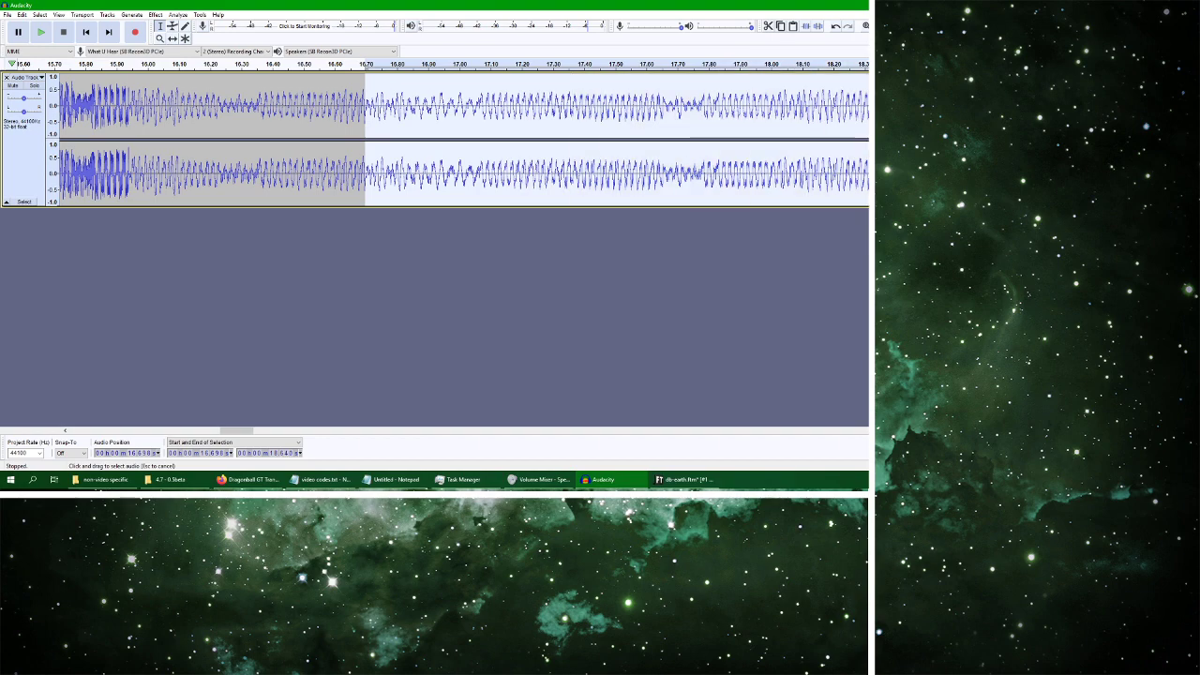
pyautogui.click(41, 32)
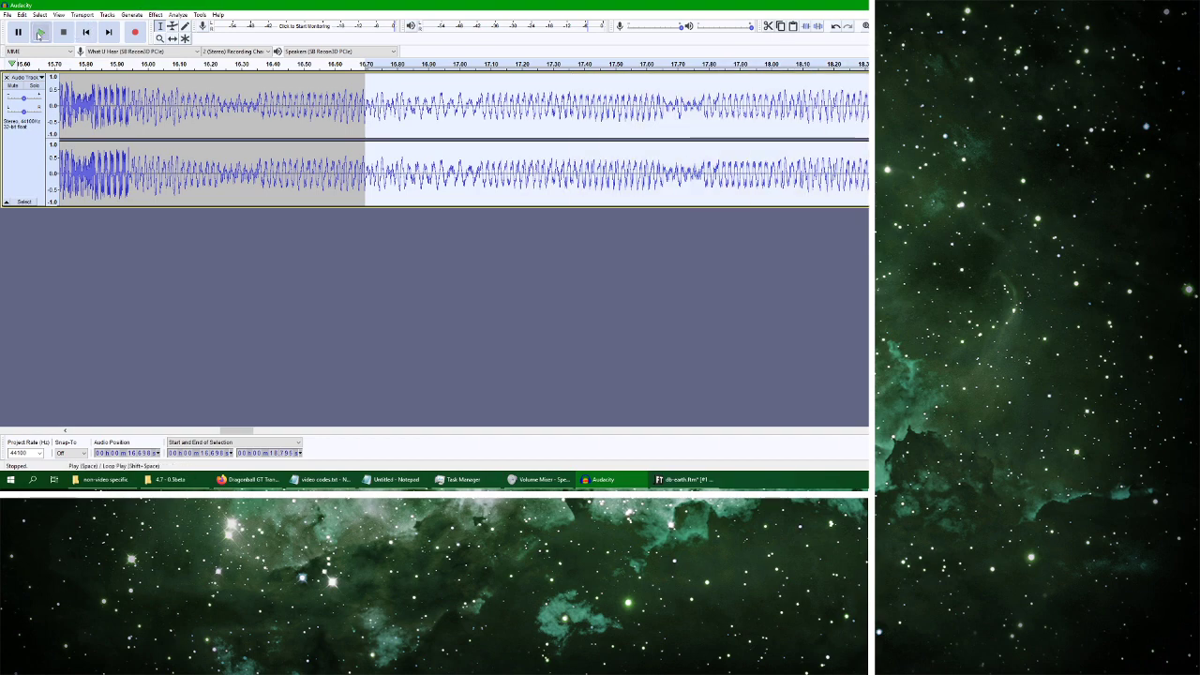
pyautogui.click(65, 36)
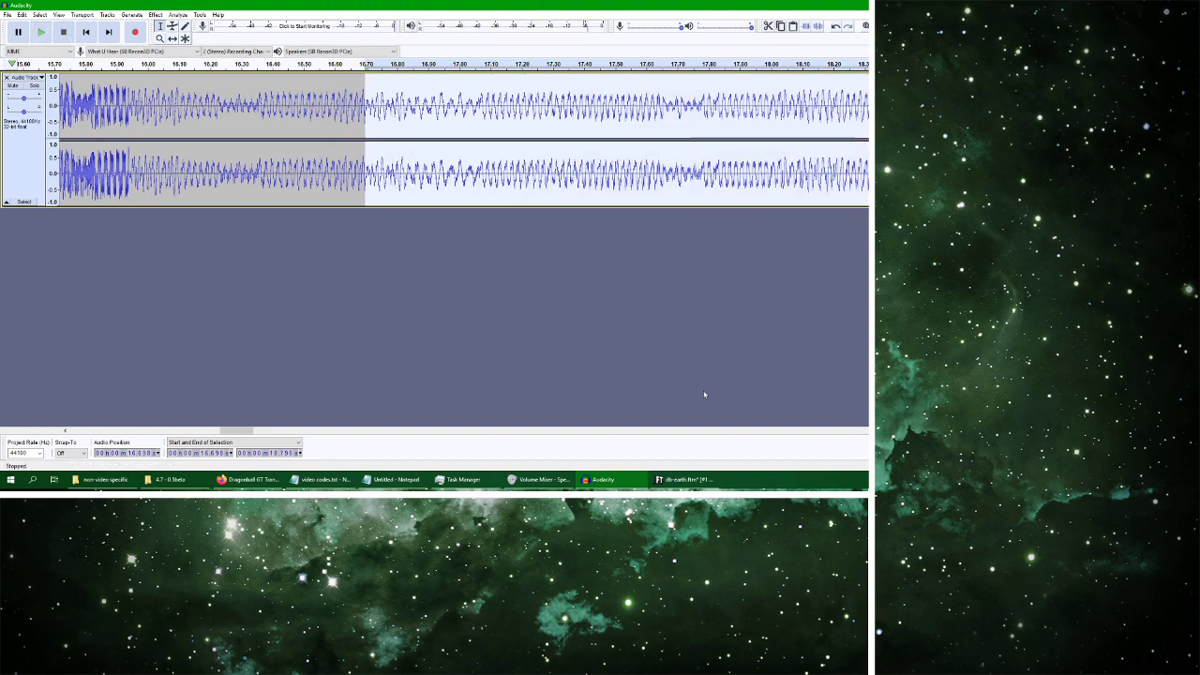
pyautogui.click(42, 32)
pyautogui.click(65, 32)
# Switch to FamiTracker and re-enter the two delayed notes on rows 35 and 36 of the Namco 3 channel
pyautogui.click(685, 479)
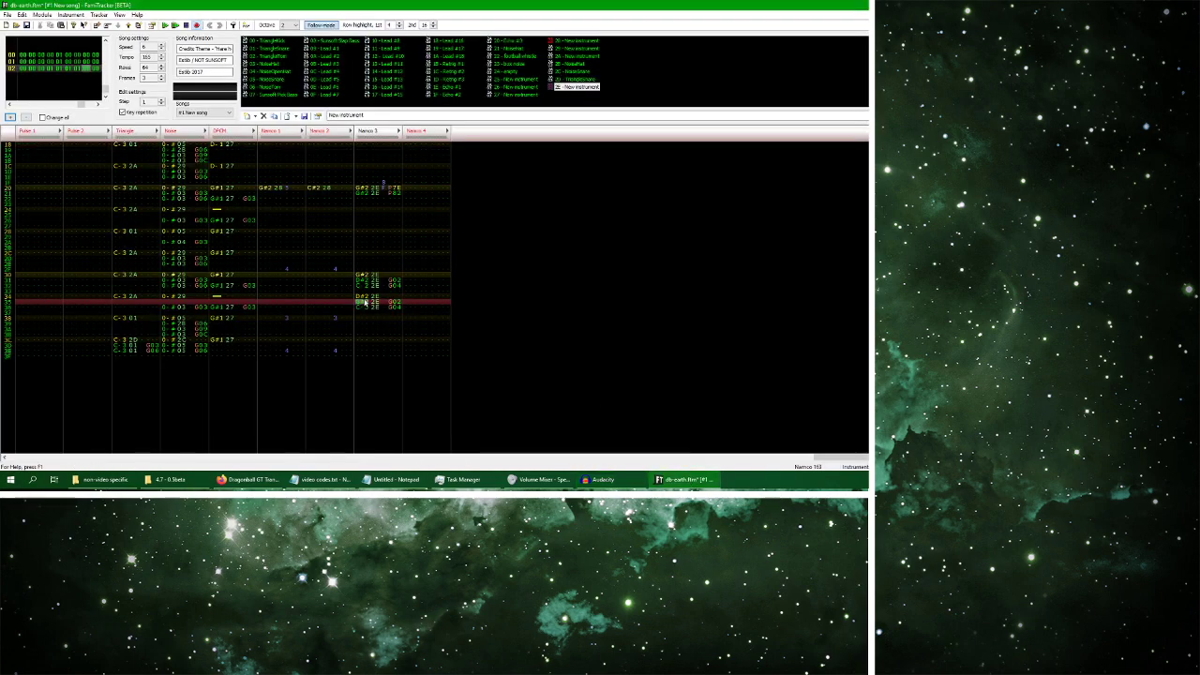
pyautogui.hotkey('ctrl', 'Return')
pyautogui.hotkey('ctrl', 'Return')
pyautogui.hotkey('ctrl', 'Return')
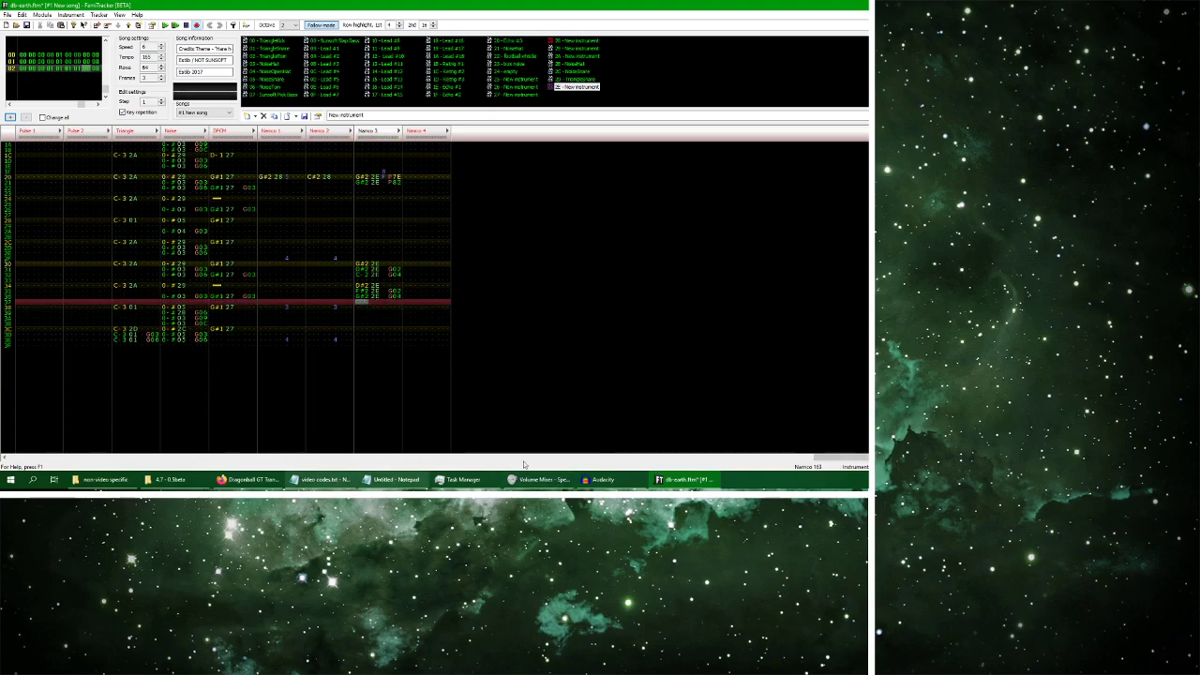
# Replay the selection in Audacity, then select the audio from about 17.29 s onward and play it
pyautogui.click(600, 479)
pyautogui.click(41, 33)
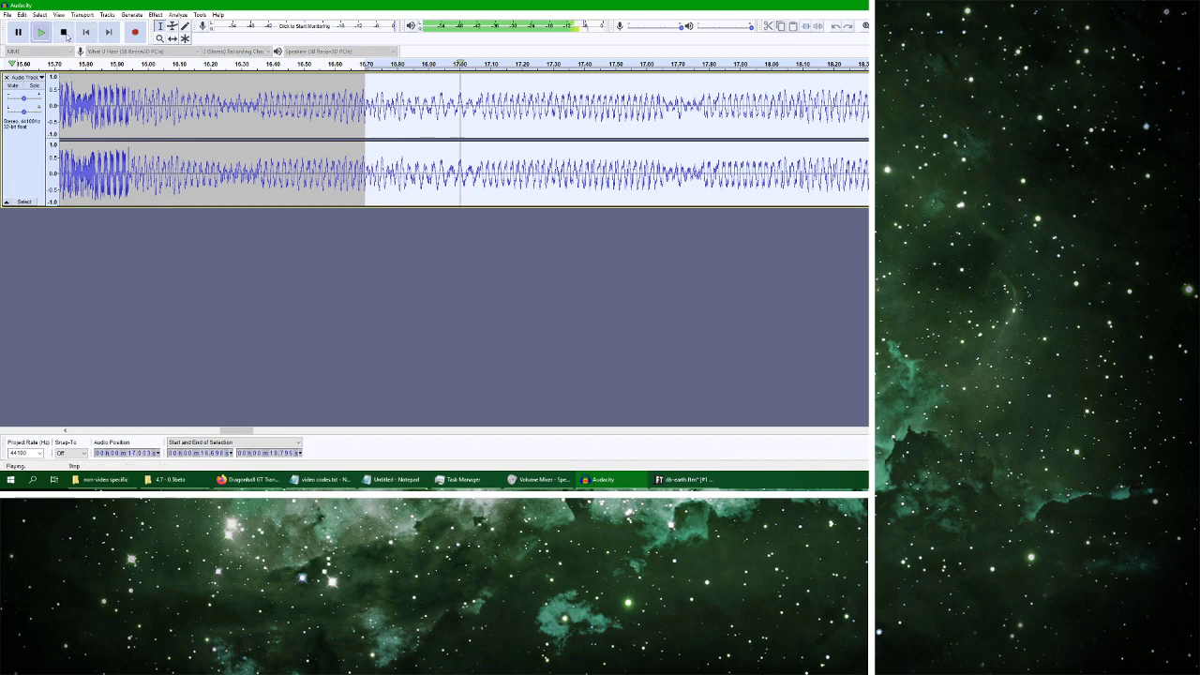
pyautogui.click(546, 136)
pyautogui.moveTo(551, 131); pyautogui.dragTo(877, 131)
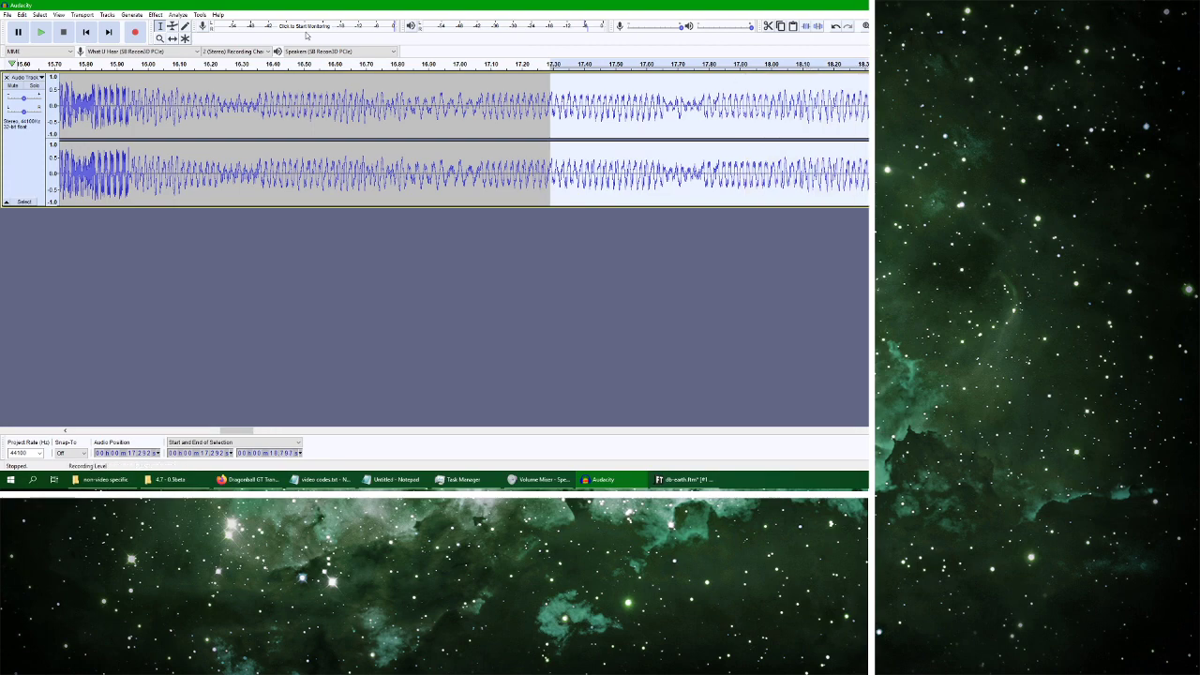
pyautogui.click(42, 33)
pyautogui.click(65, 33)
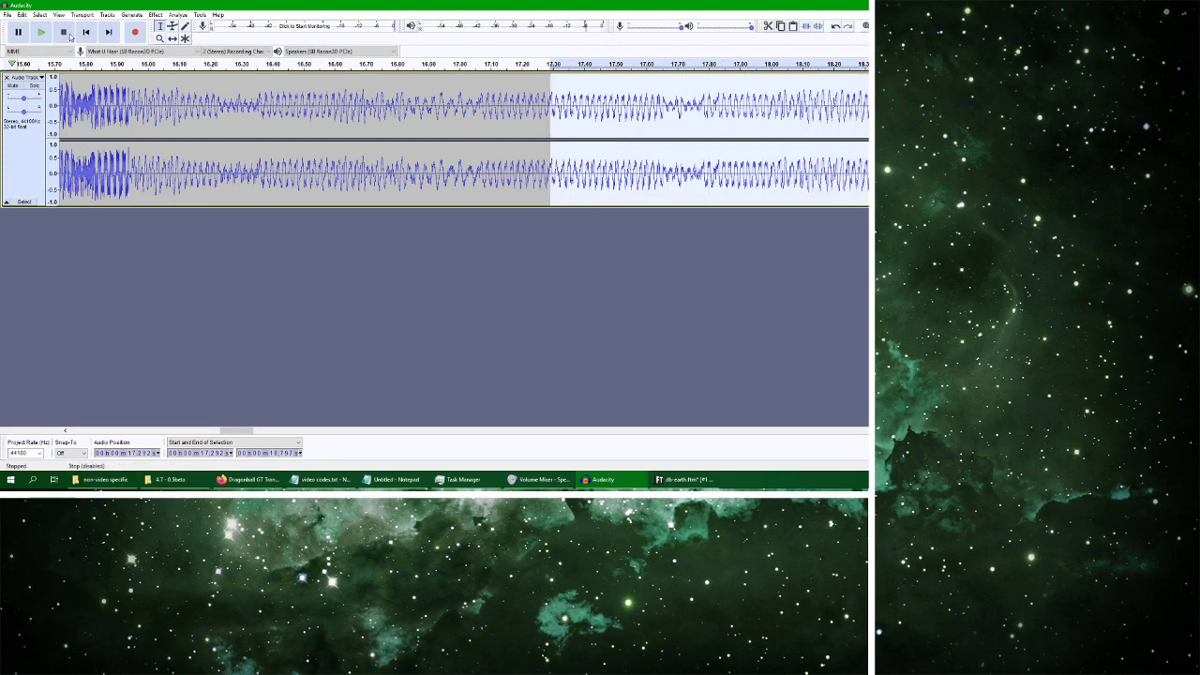
# Play the audio with the selection starting at about 17.20 s, then with it starting at about 17.30 s
pyautogui.moveTo(521, 126); pyautogui.dragTo(872, 127)
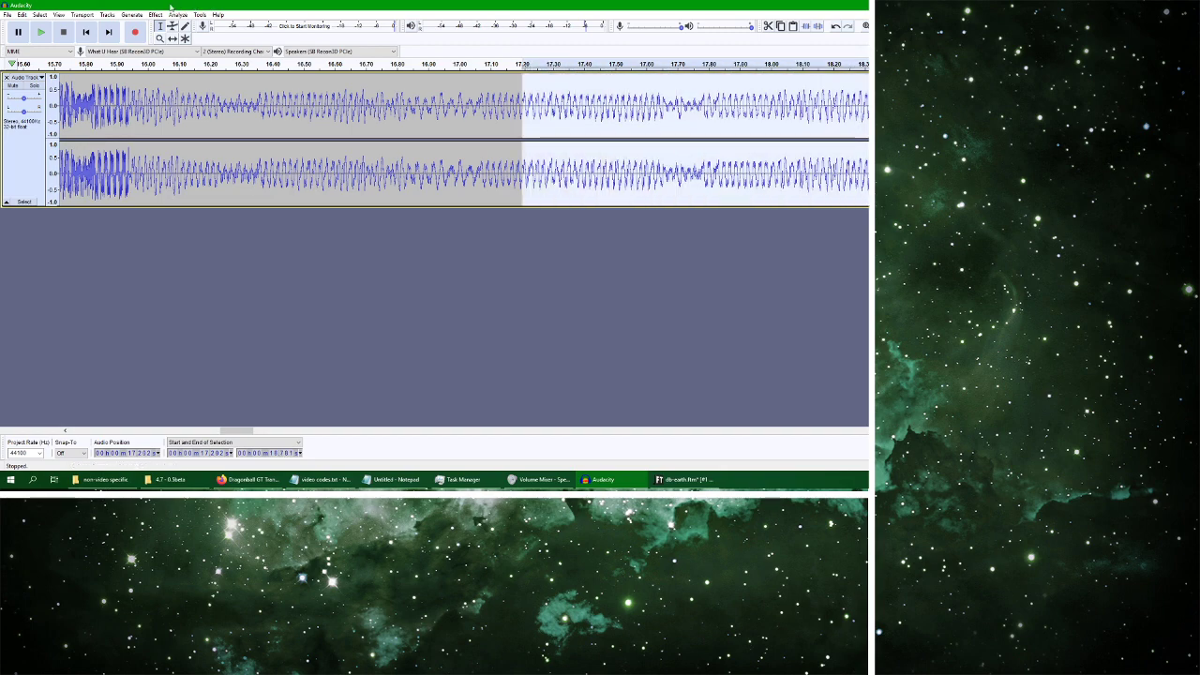
pyautogui.click(41, 33)
pyautogui.click(64, 32)
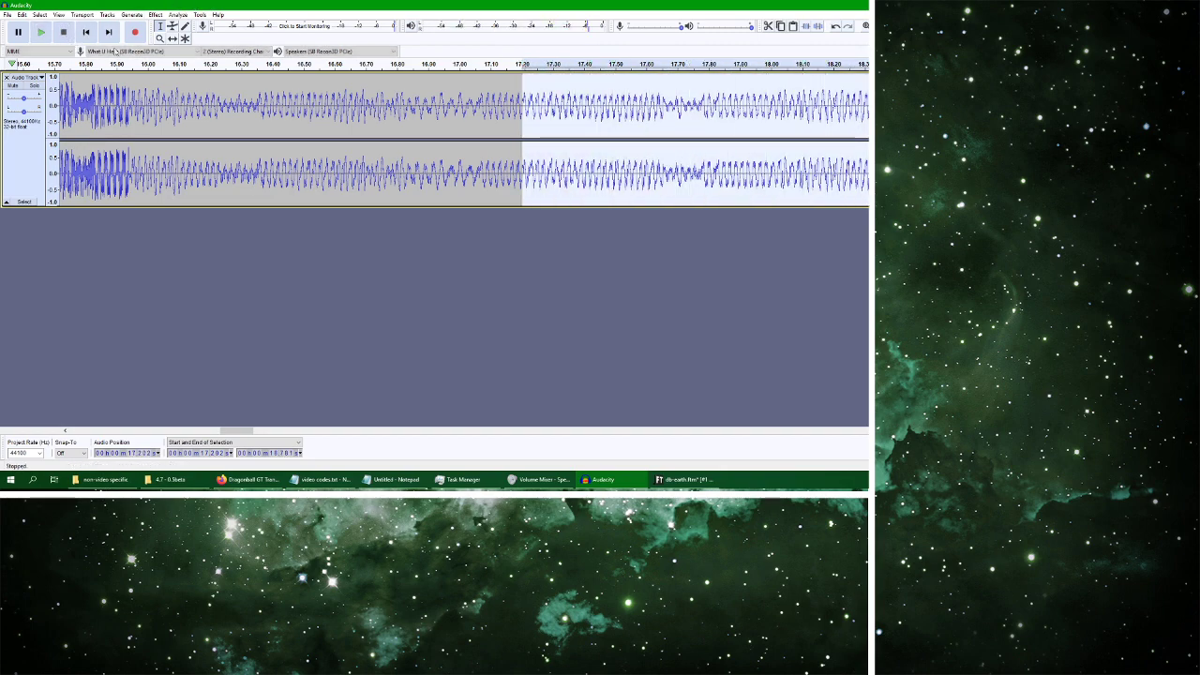
pyautogui.moveTo(551, 132); pyautogui.dragTo(588, 131)
pyautogui.moveTo(761, 134); pyautogui.dragTo(872, 135)
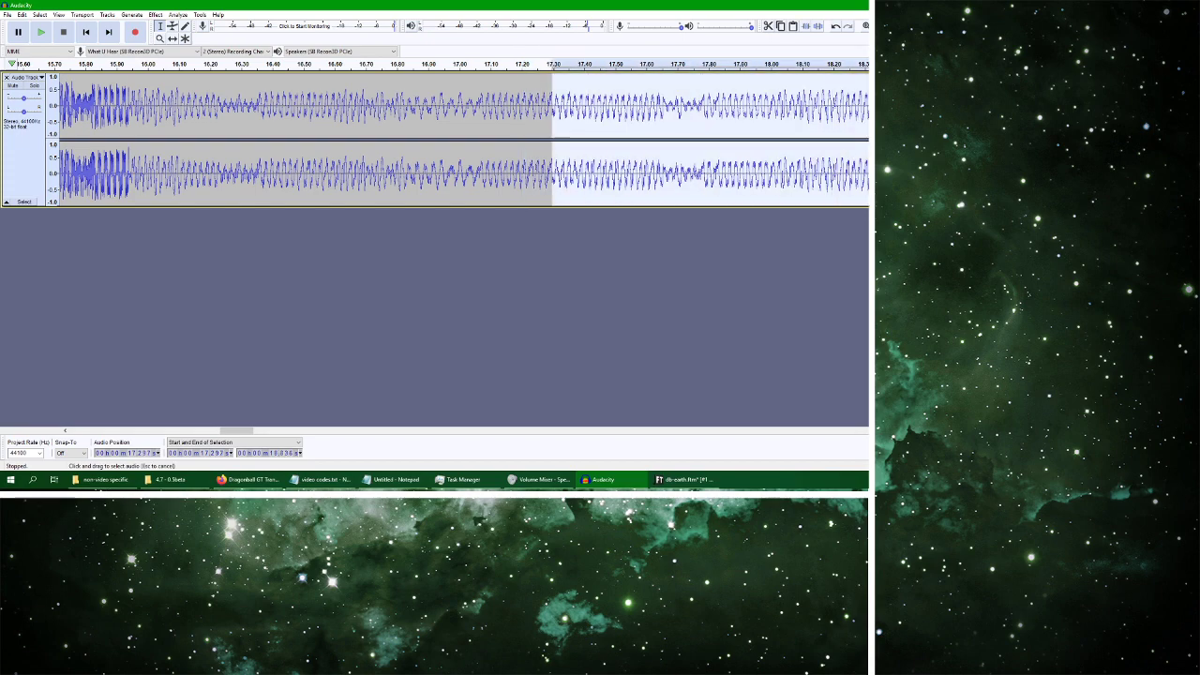
pyautogui.click(42, 33)
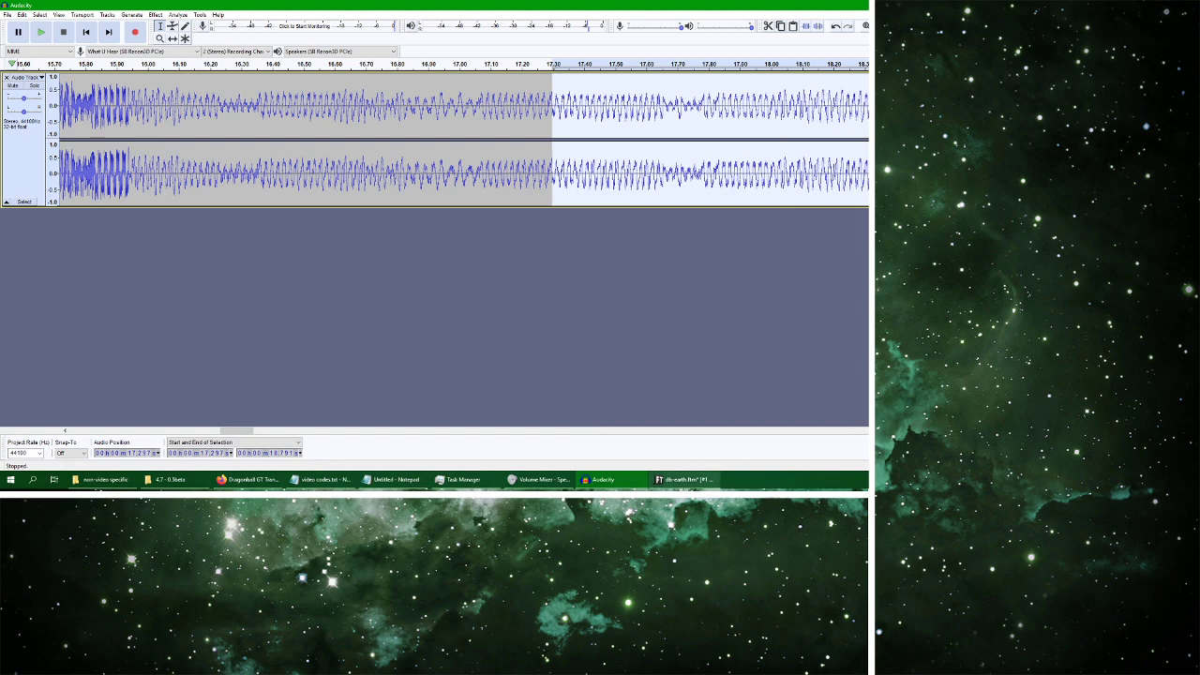
# In FamiTracker, add two instrument 2E notes on rows 39 and 3A of Namco 3 with G02 and G04 delays
pyautogui.click(684, 479)
pyautogui.click(361, 310)
pyautogui.write('G03 G04')
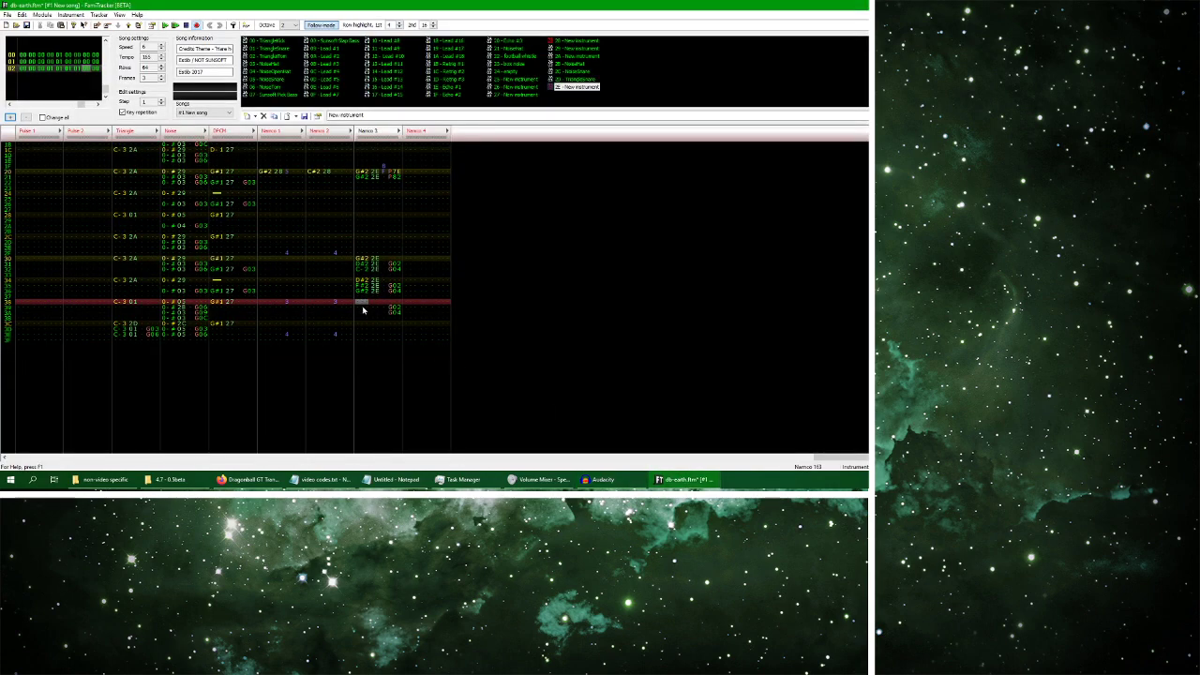
pyautogui.click(362, 310)
pyautogui.hotkey('ctrl', 'v')
pyautogui.press('d')
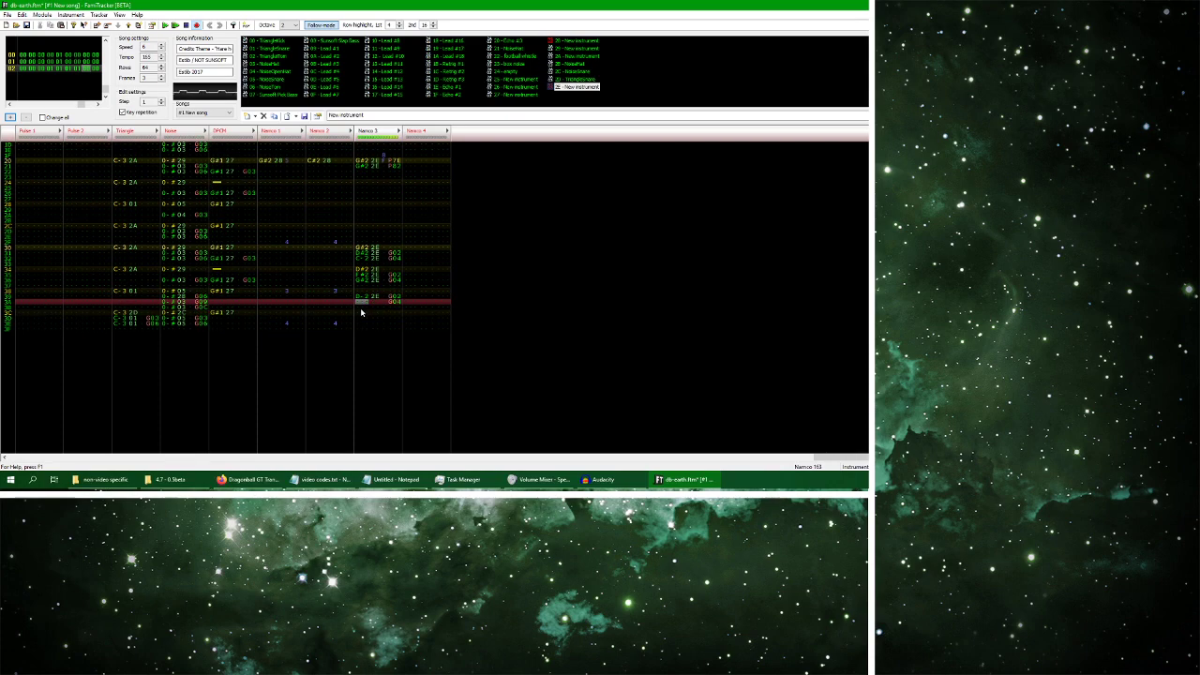
pyautogui.press('d')
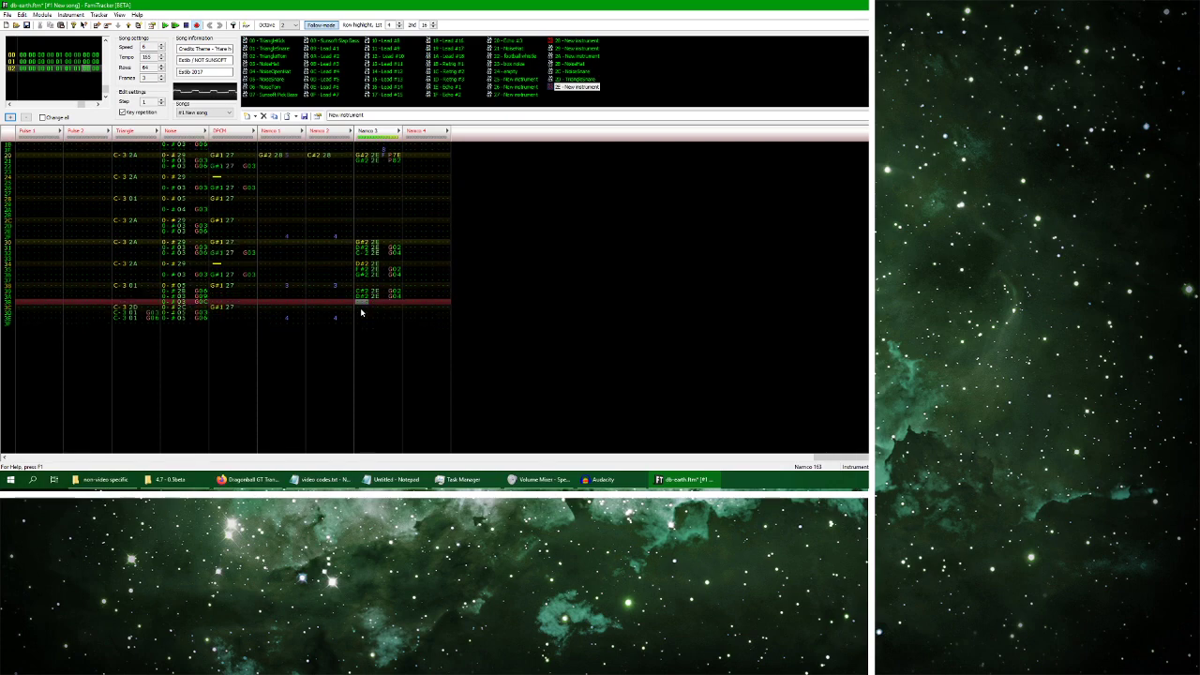
# Replay the Audacity selection from about 17.30 s to compare the notes, and return to FamiTracker
pyautogui.click(603, 479)
pyautogui.click(42, 32)
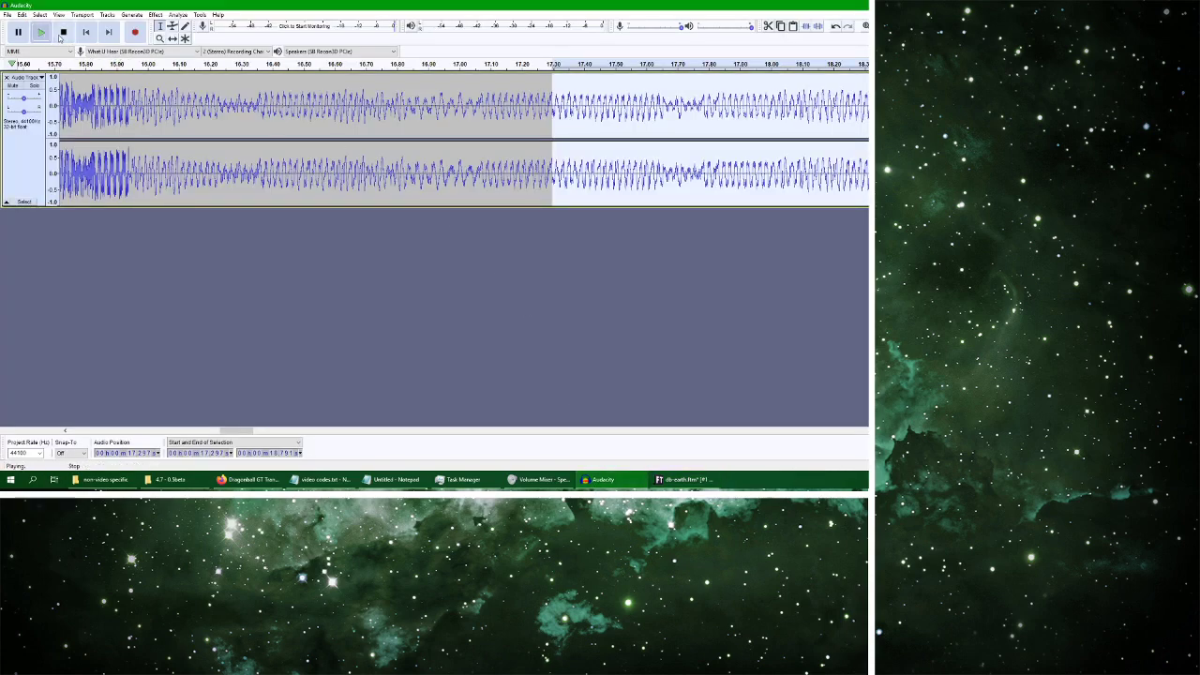
pyautogui.click(63, 32)
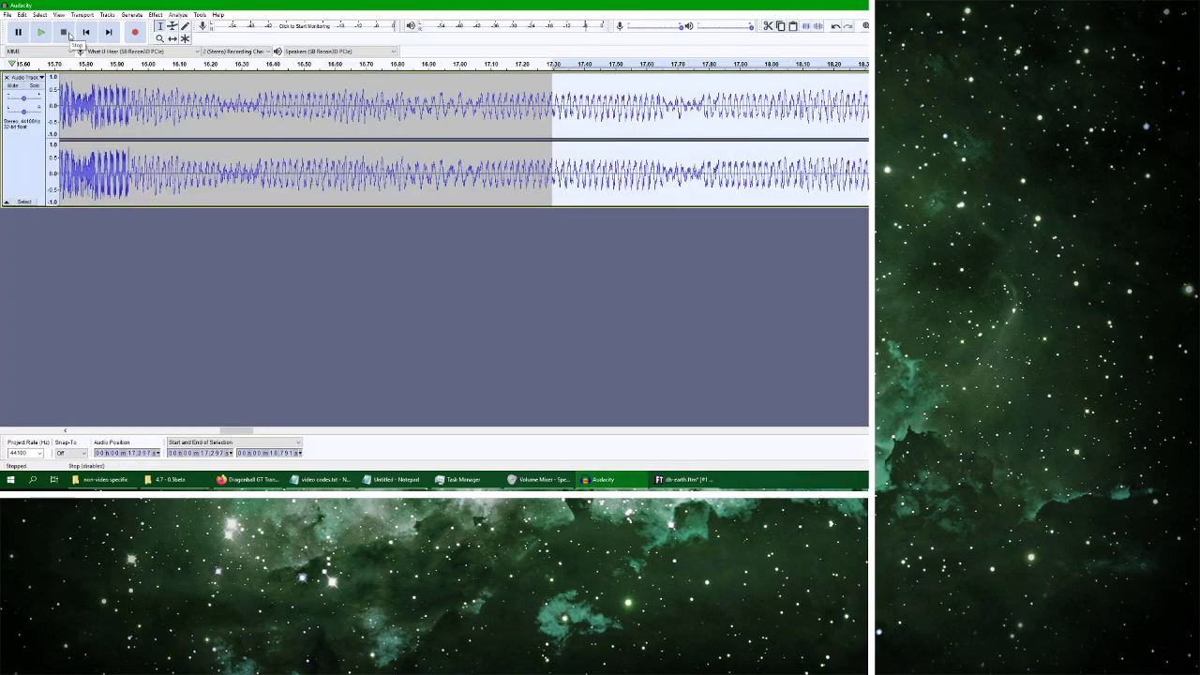
pyautogui.press('space')
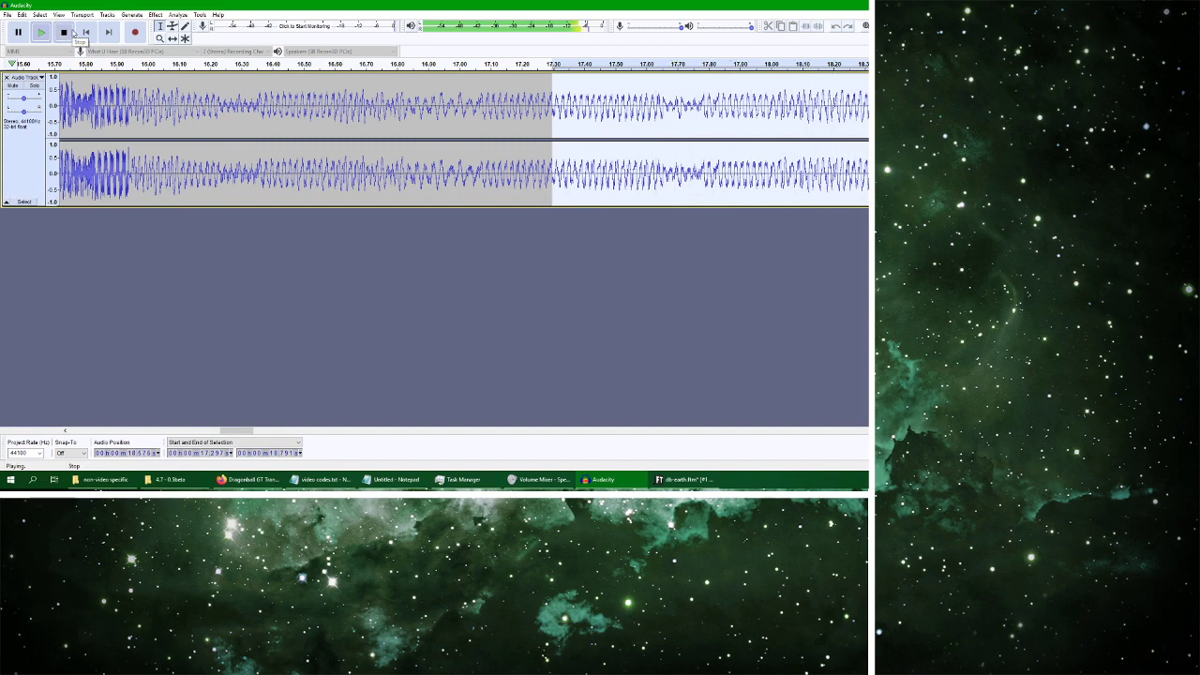
pyautogui.click(683, 479)
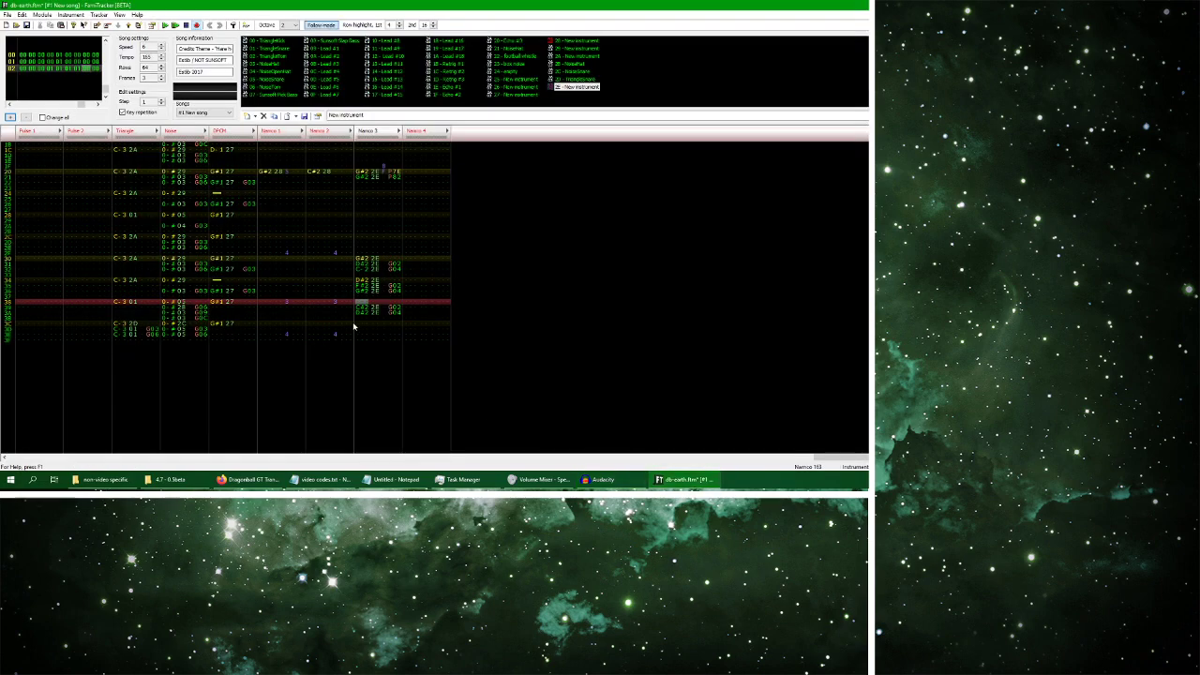
# Add instrument 2E notes on rows 3C to 3E of Namco 3 with G02 and G04 delays, and compare against the Audacity selection from about 17.30 s
pyautogui.press('Return')
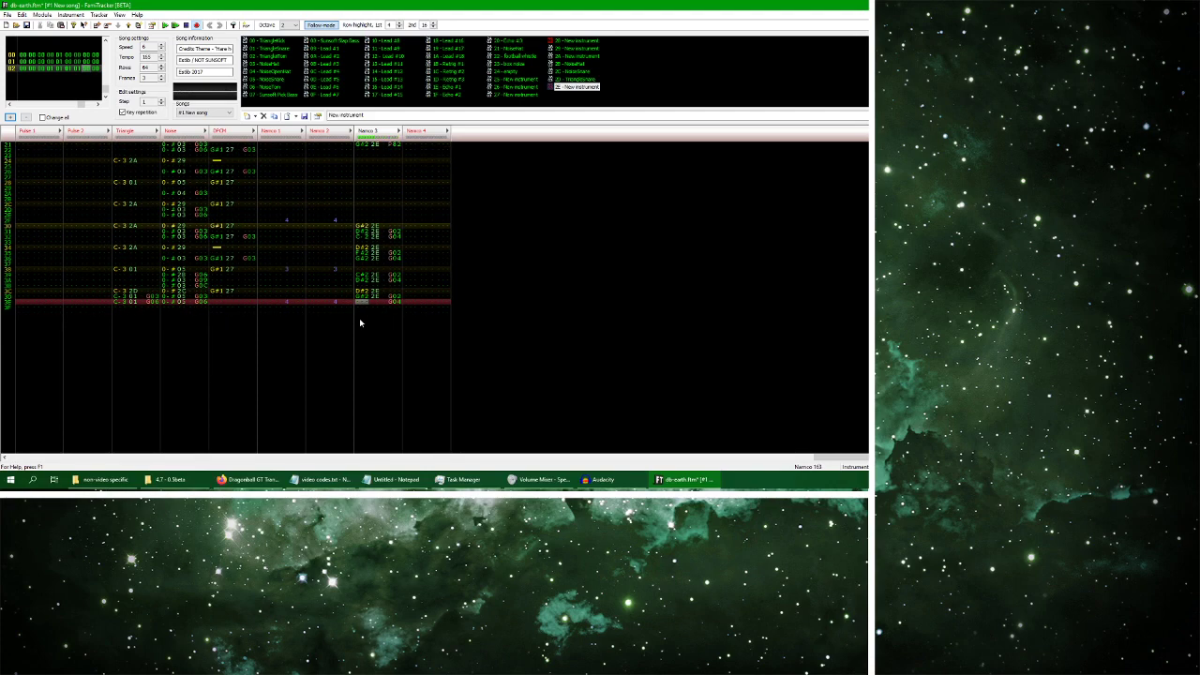
pyautogui.click(600, 479)
pyautogui.click(41, 31)
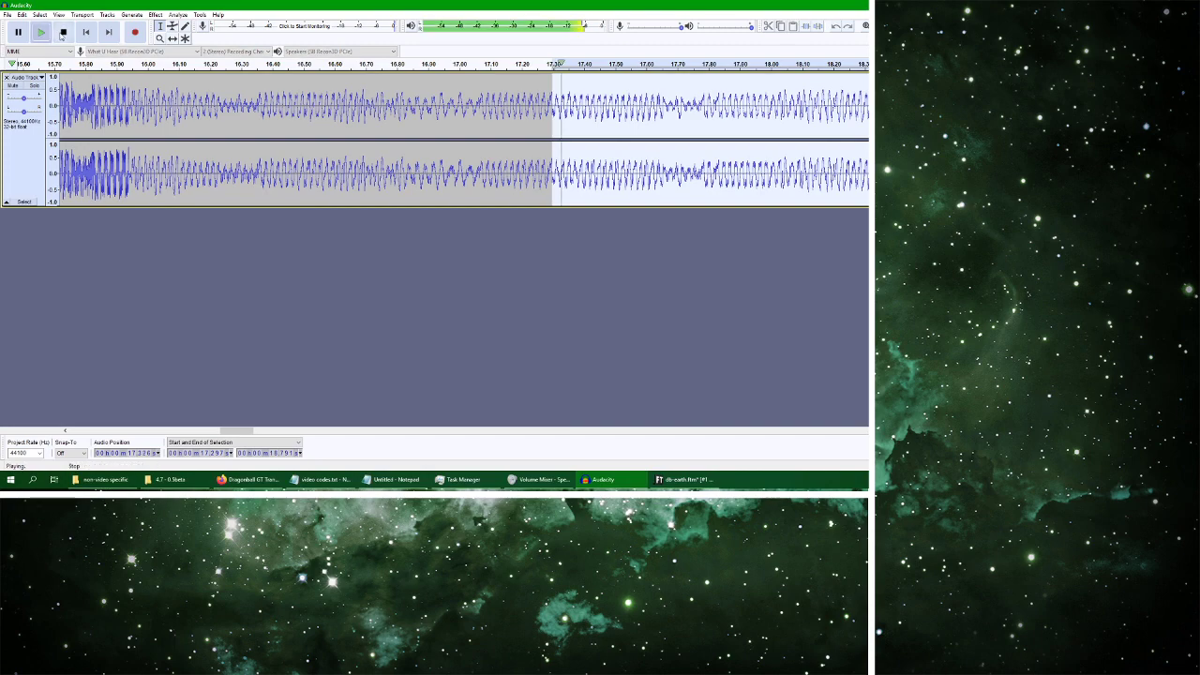
pyautogui.click(63, 32)
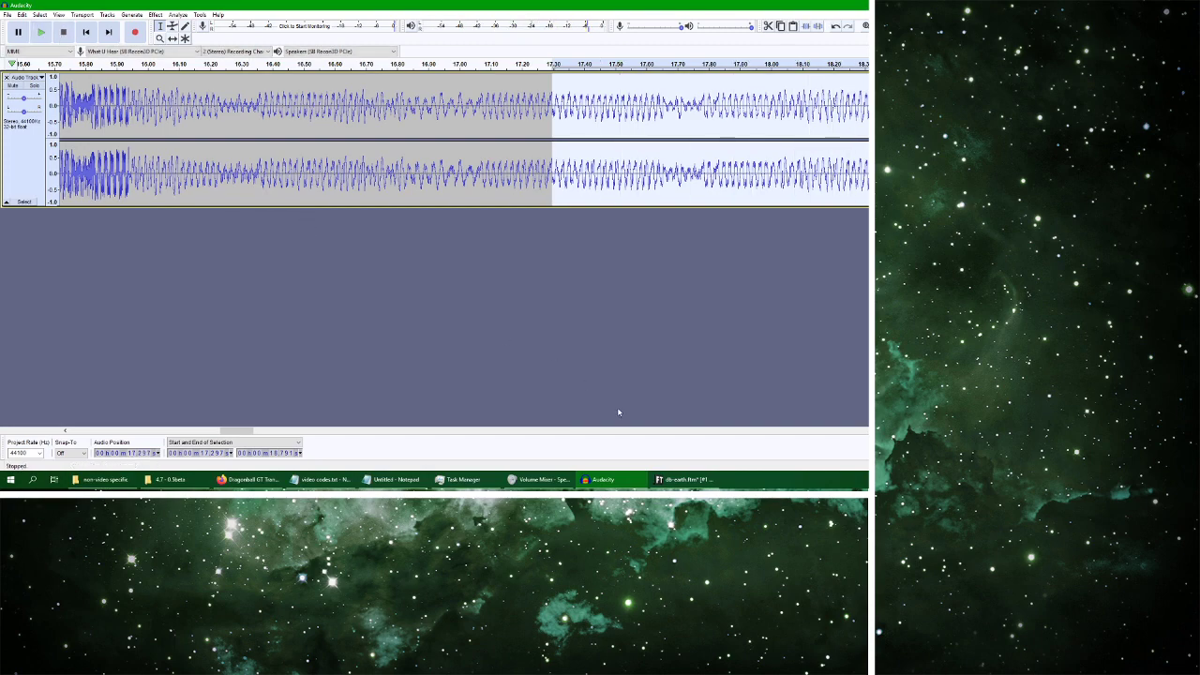
pyautogui.hotkey('alt', 'Tab')
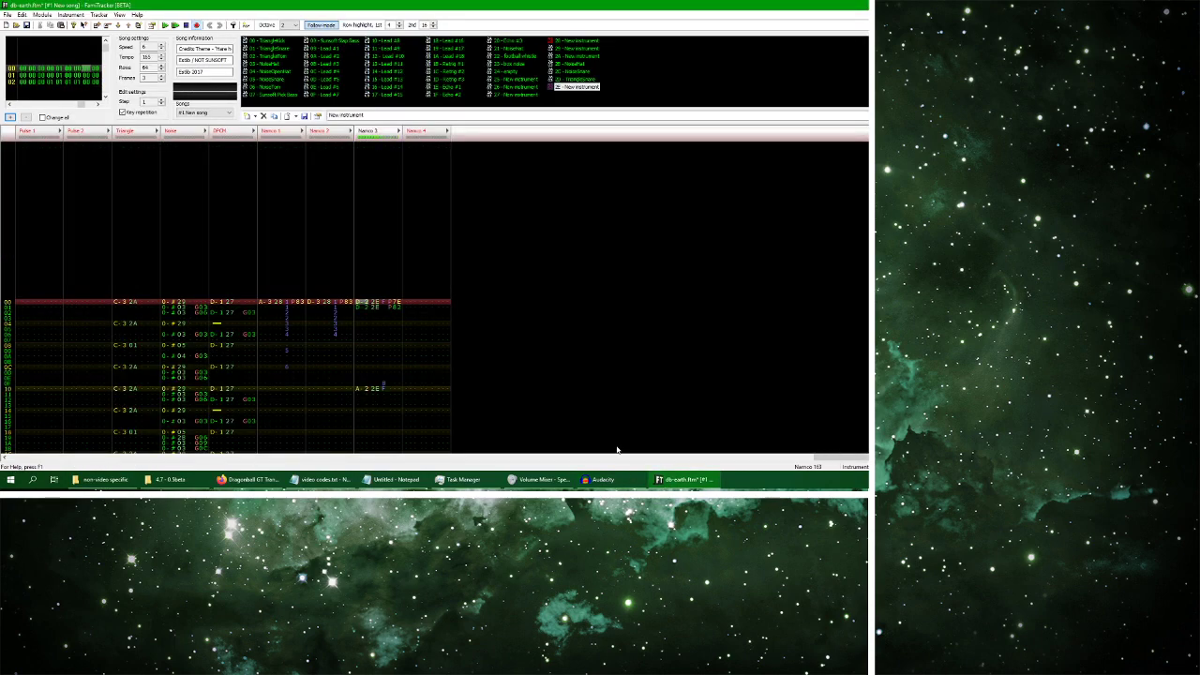
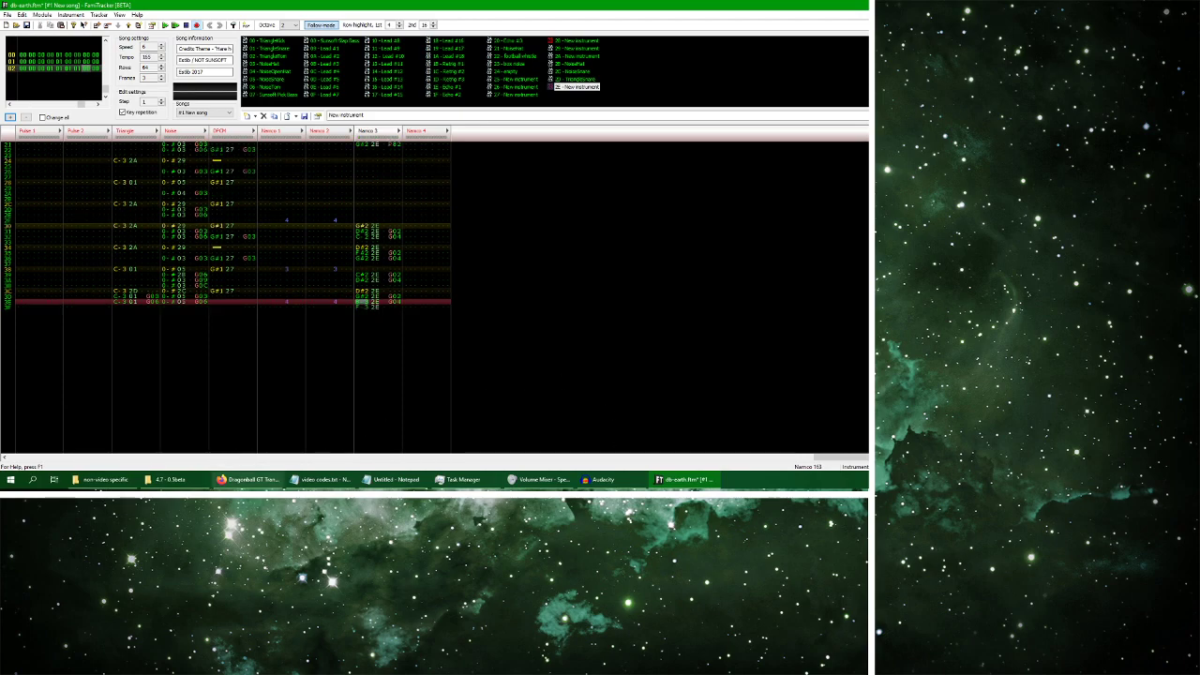
# Replay the Audacity selection from about 17.30 s twice, checking the last Namco 3 notes in FamiTracker between the two playbacks
pyautogui.click(248, 479)
pyautogui.click(603, 479)
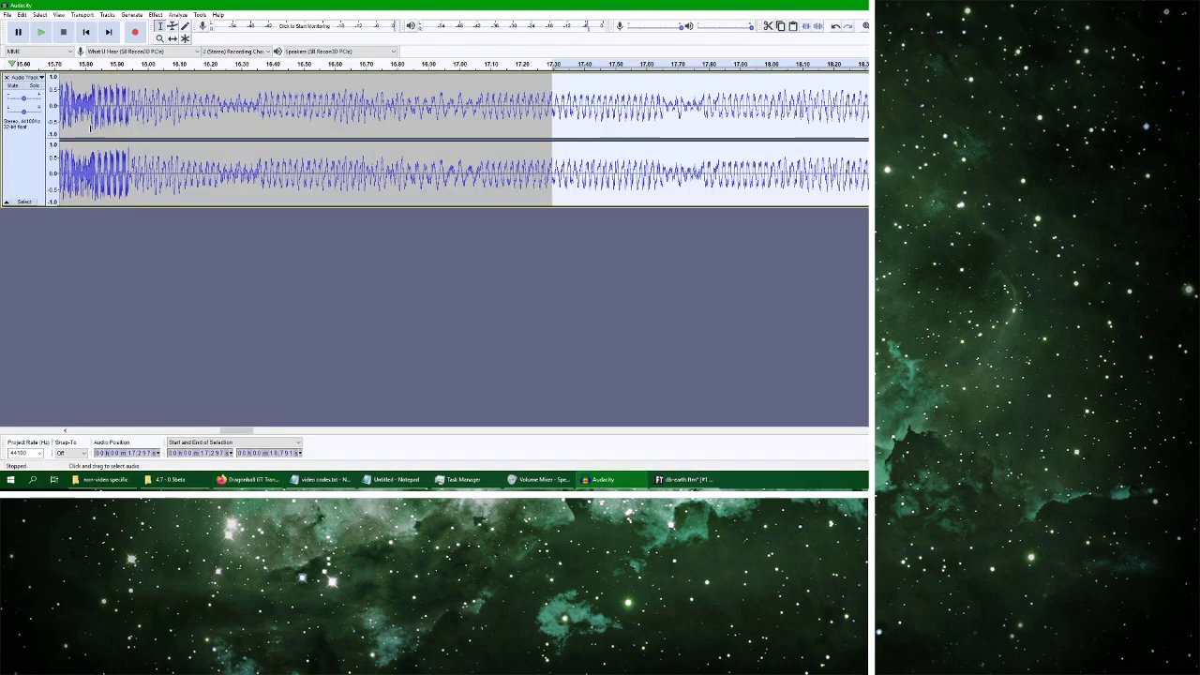
pyautogui.click(40, 32)
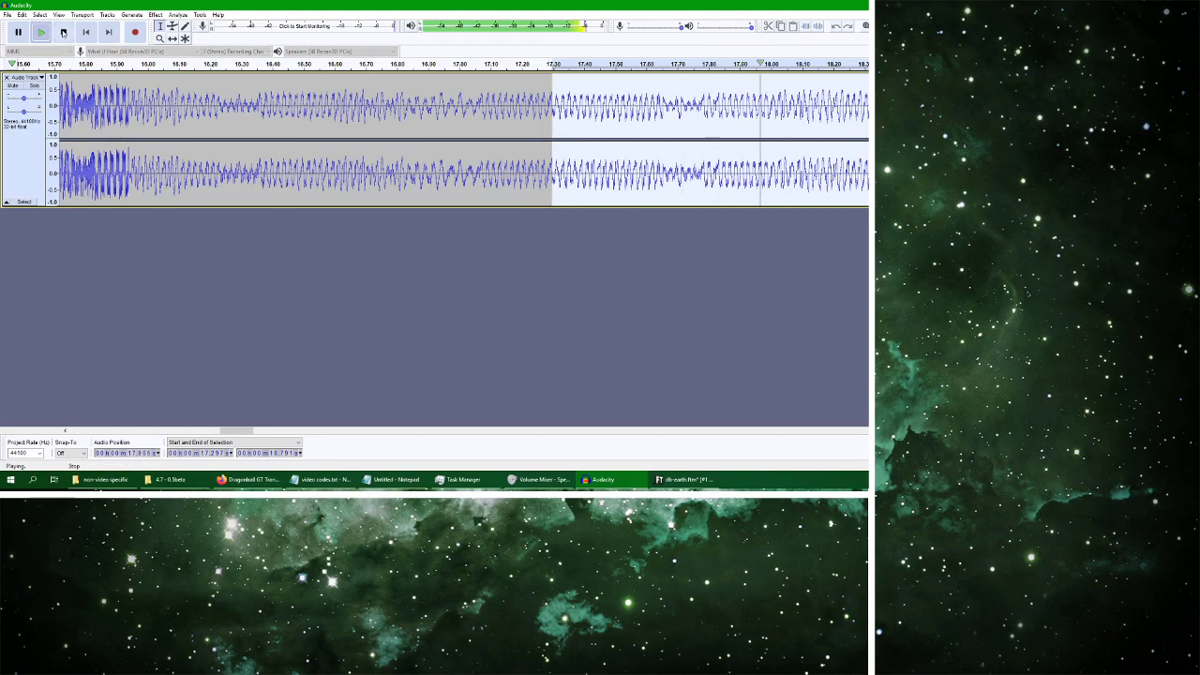
pyautogui.click(62, 31)
pyautogui.click(677, 479)
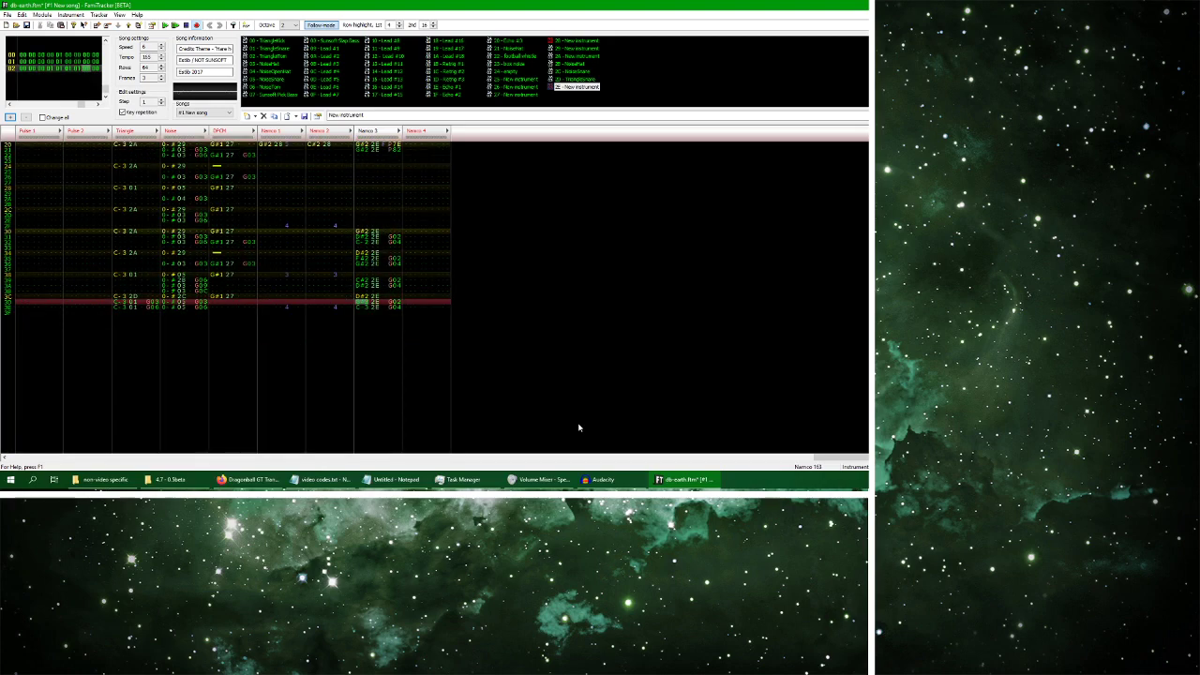
pyautogui.click(600, 479)
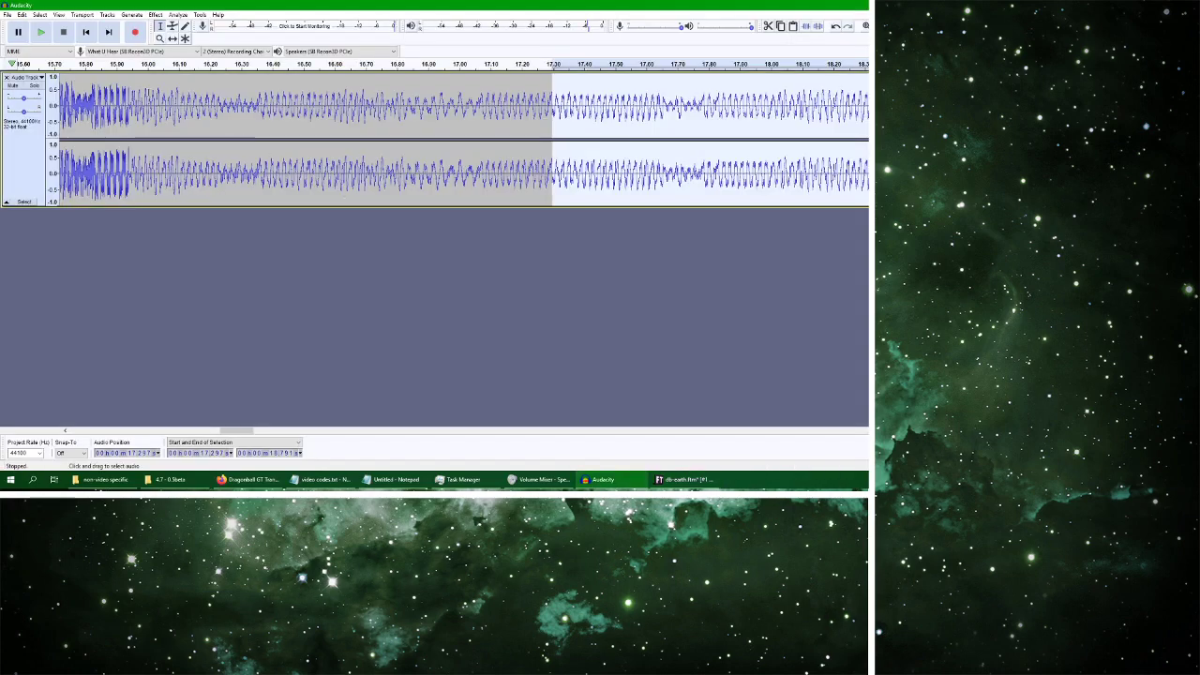
pyautogui.click(45, 33)
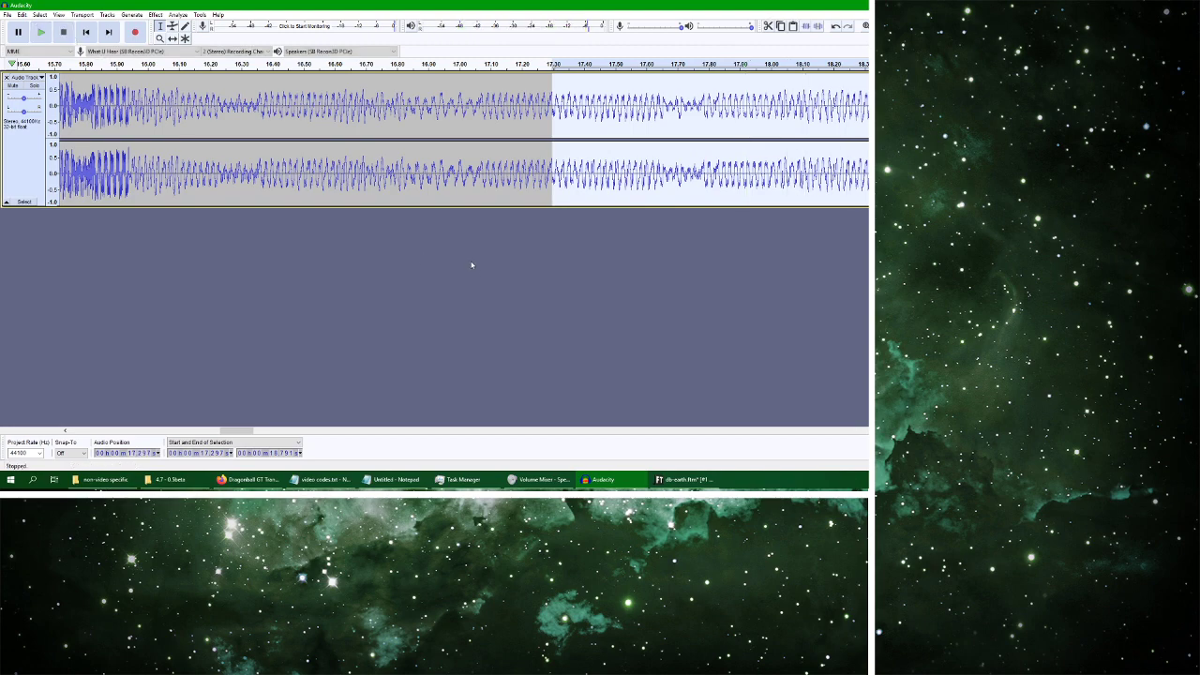
# Listen to the reference video and the Audacity passage starting at 17.297 s to compare them with the Namco 3 notes around row 38
pyautogui.click(687, 479)
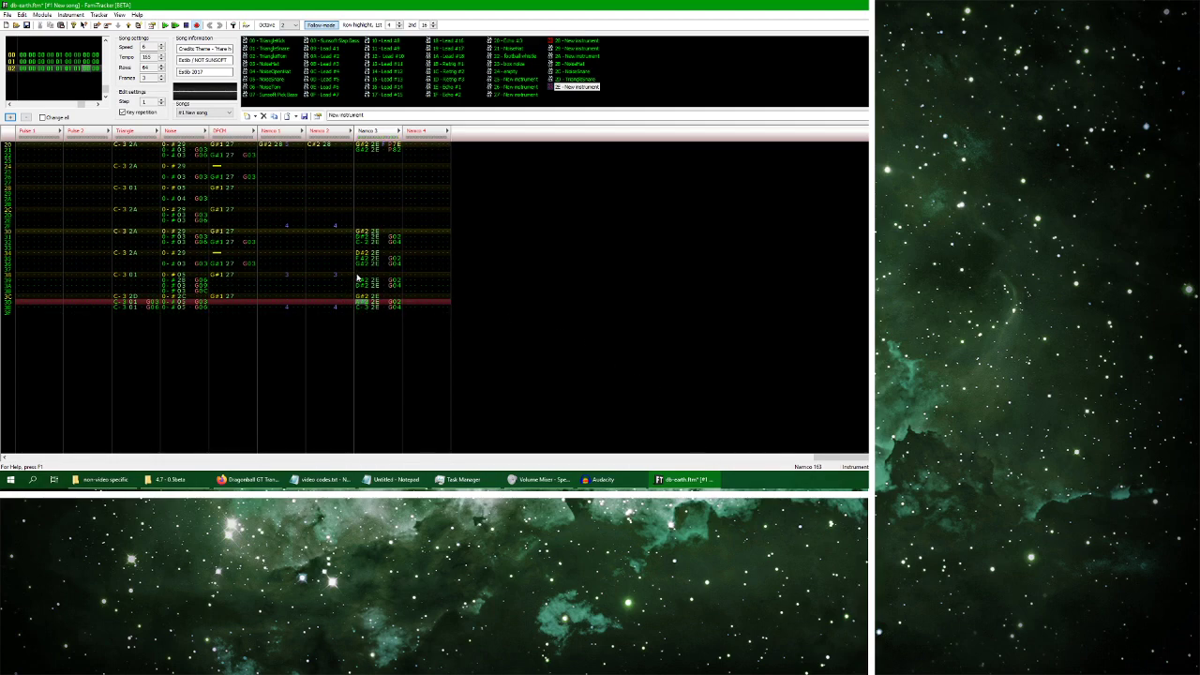
pyautogui.scroll(1, 356, 277)
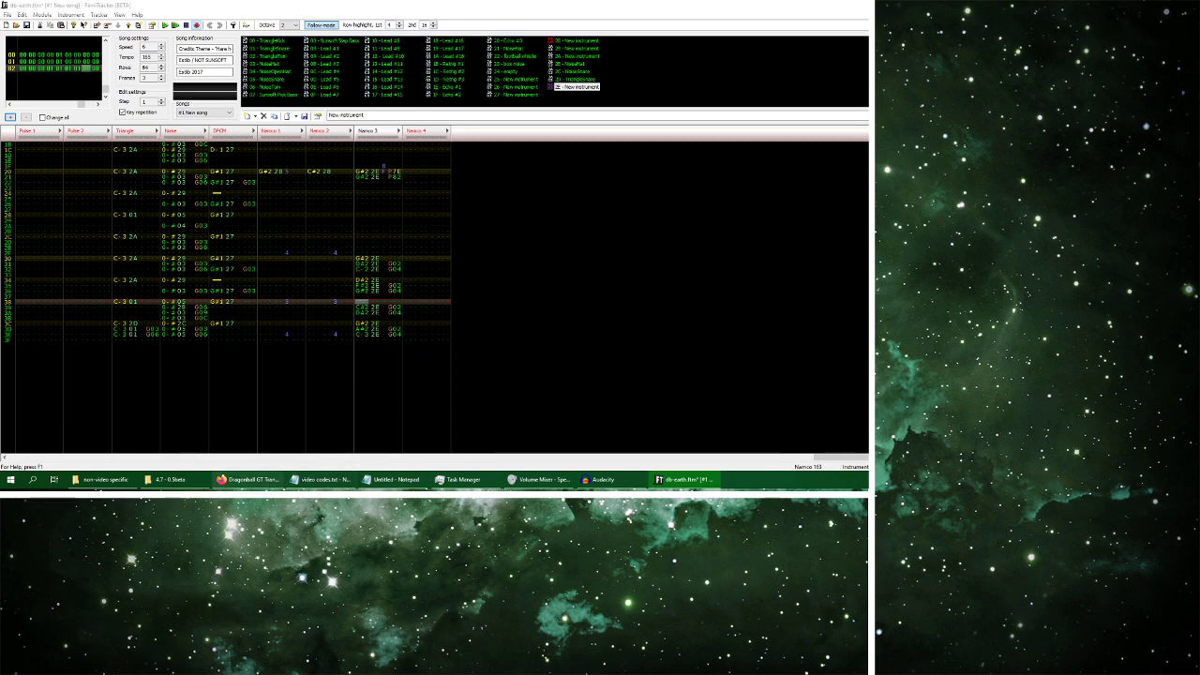
pyautogui.click(245, 479)
pyautogui.click(292, 401)
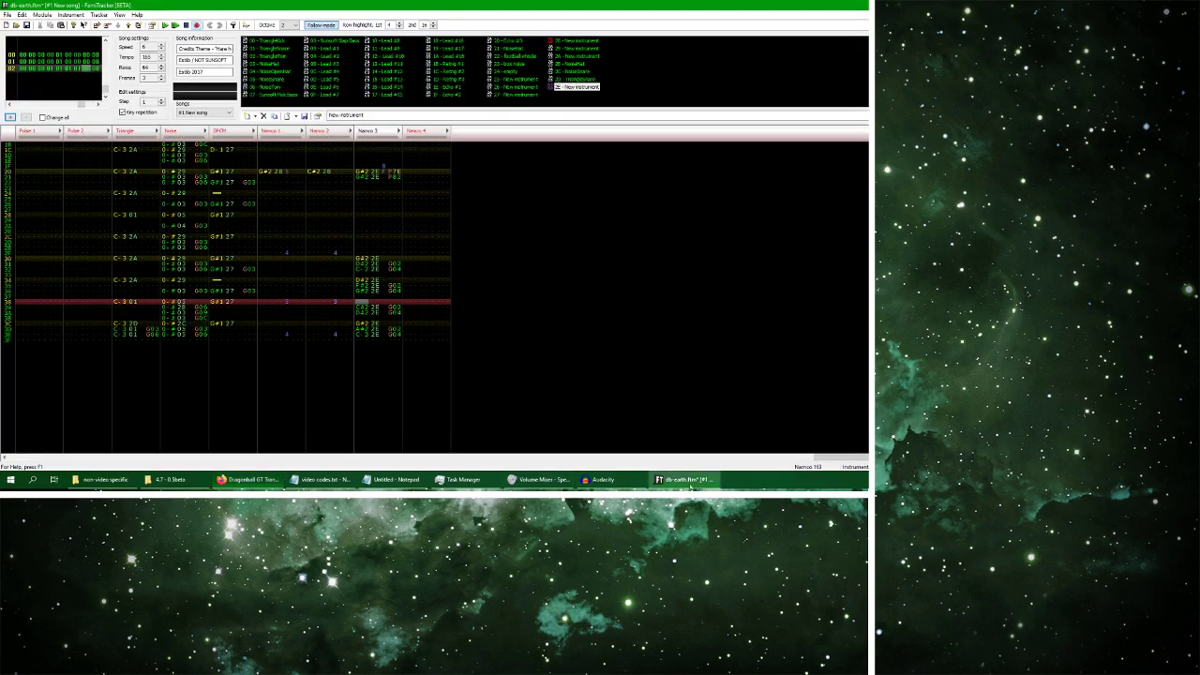
pyautogui.click(684, 479)
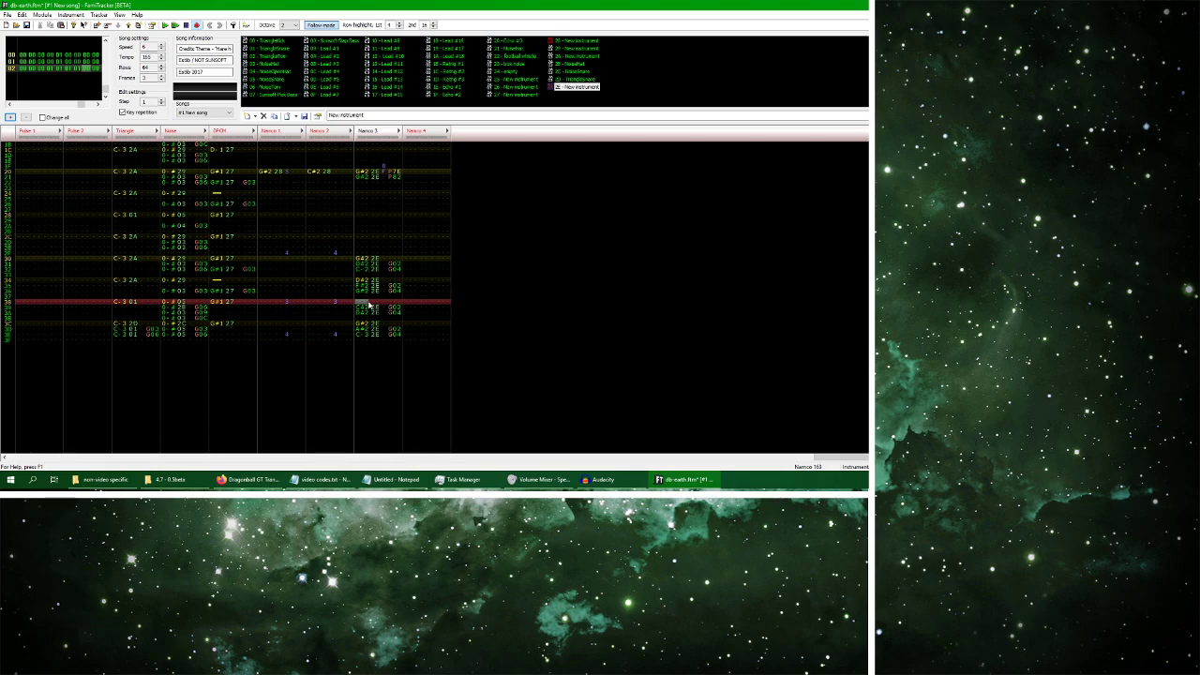
pyautogui.click(248, 479)
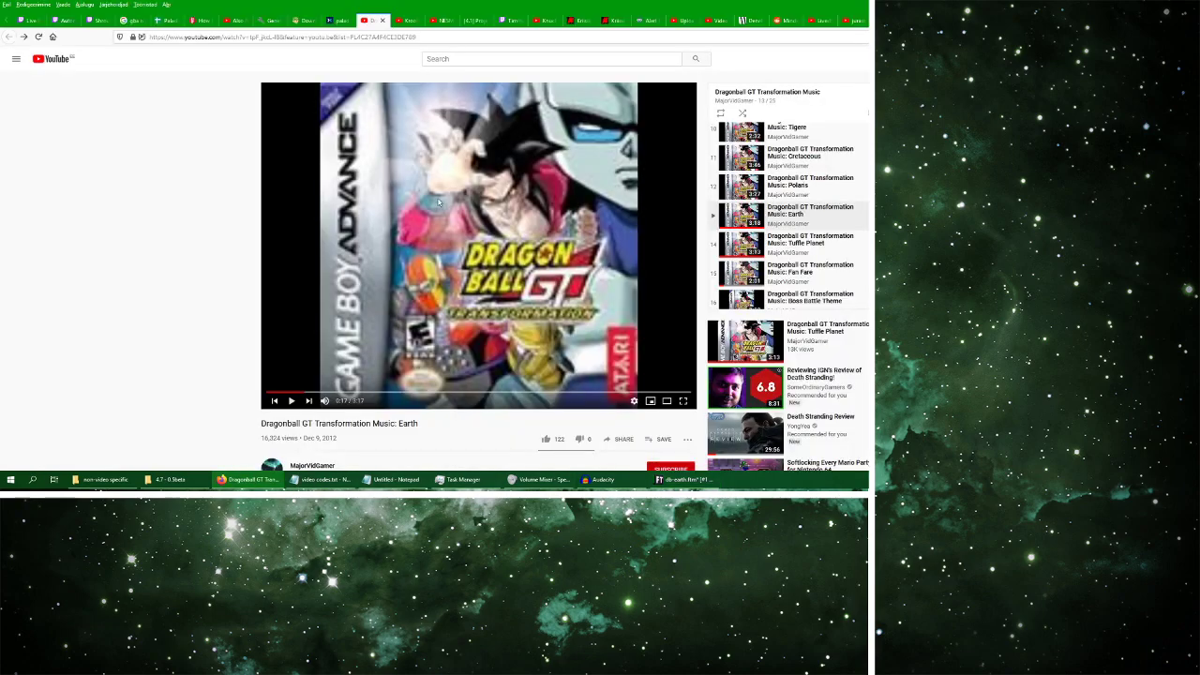
pyautogui.click(603, 479)
pyautogui.click(40, 32)
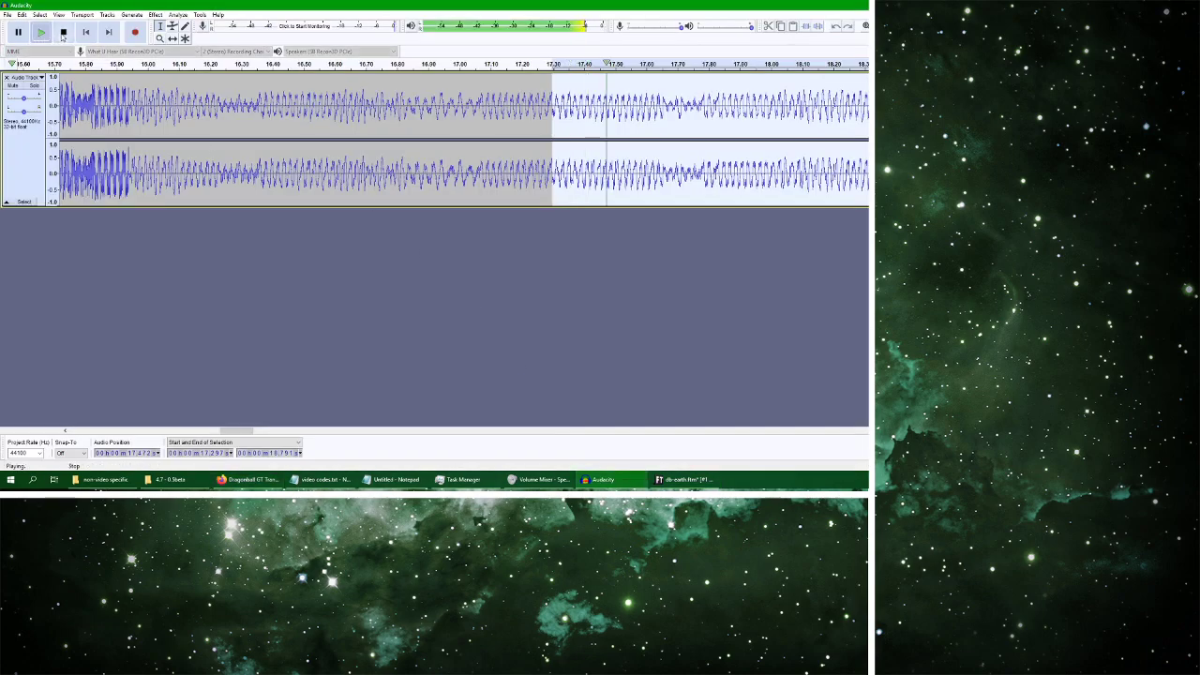
pyautogui.click(63, 32)
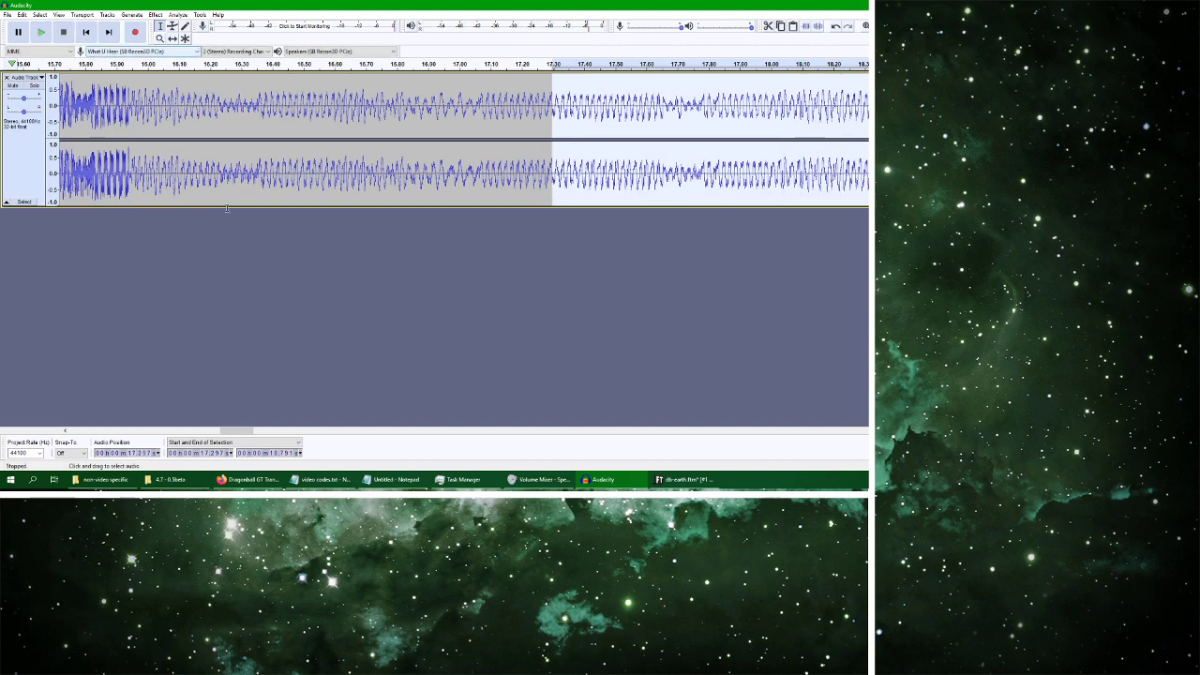
# In FamiTracker, re-enter the Namco 3 notes at rows 38 and 39, and play the pattern back
pyautogui.click(684, 479)
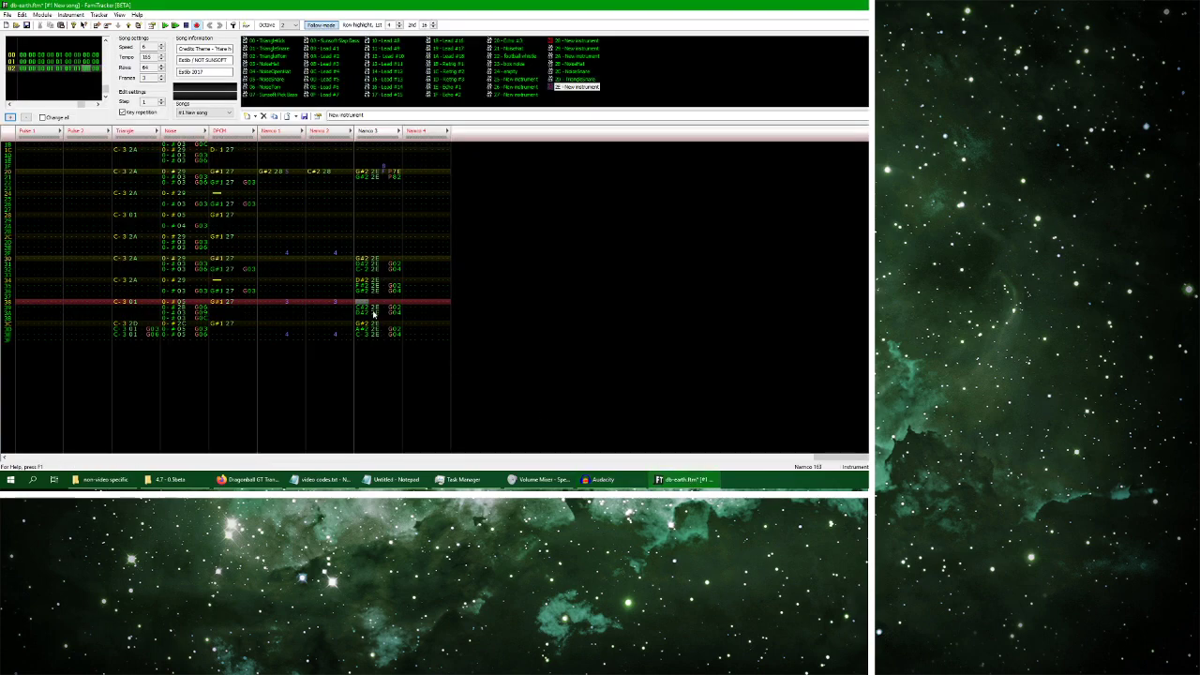
pyautogui.click(366, 307)
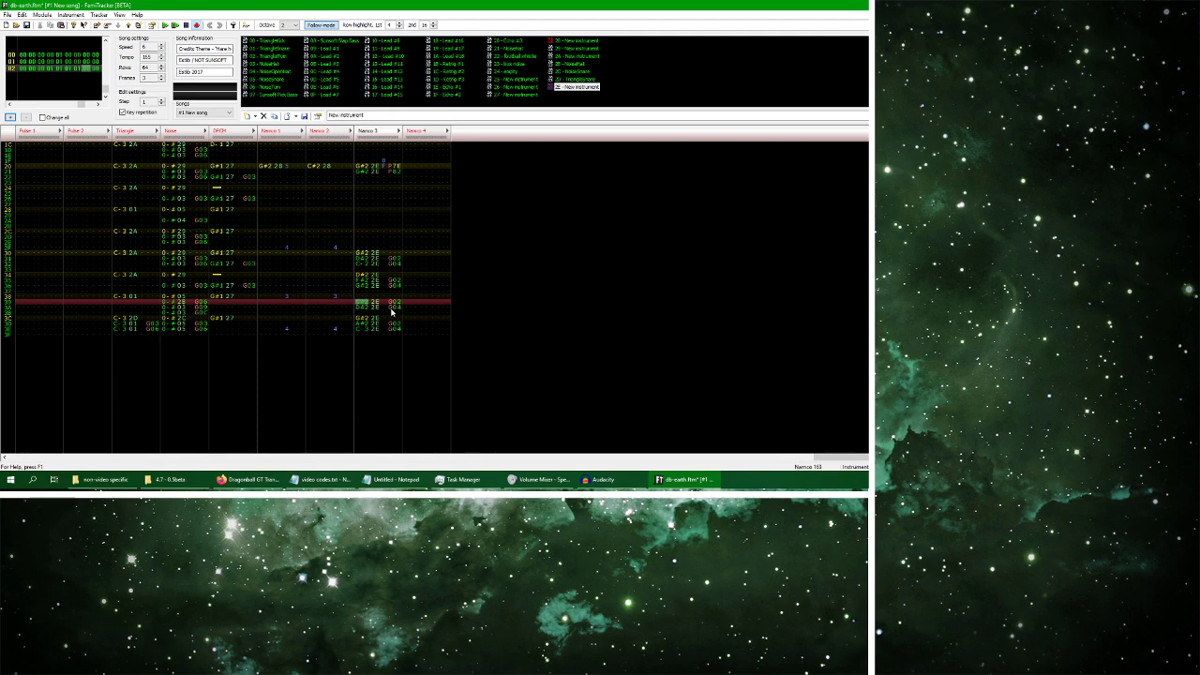
pyautogui.press('s')
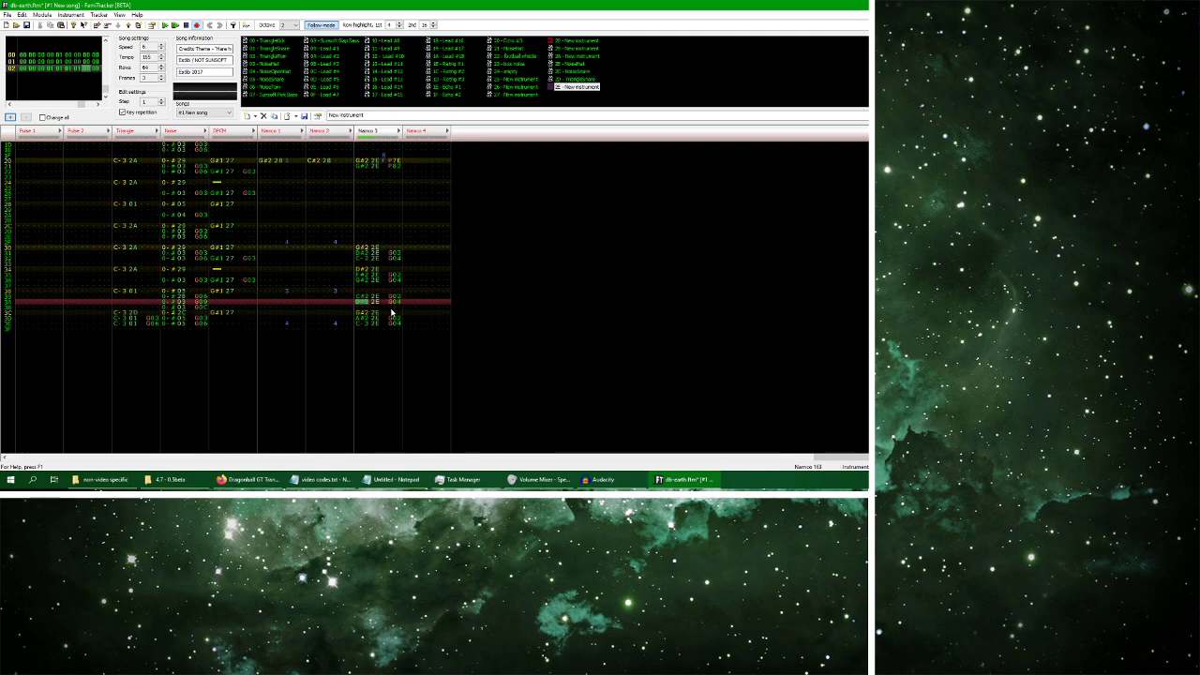
pyautogui.press('Up')
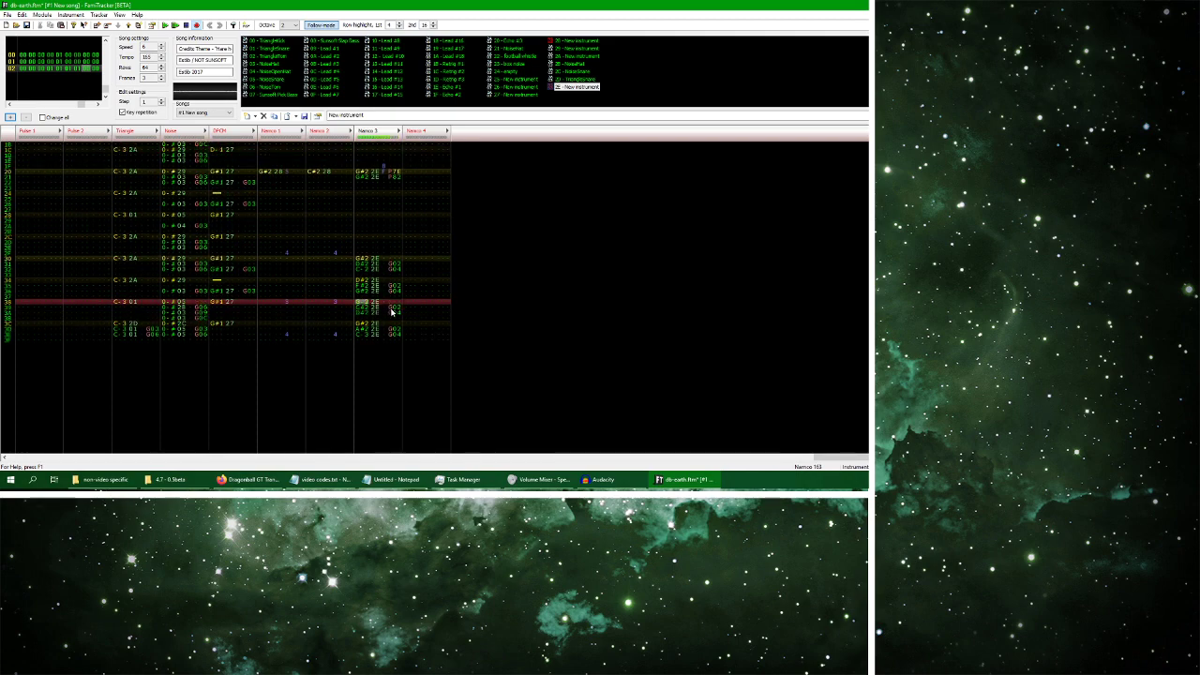
pyautogui.press('Up')
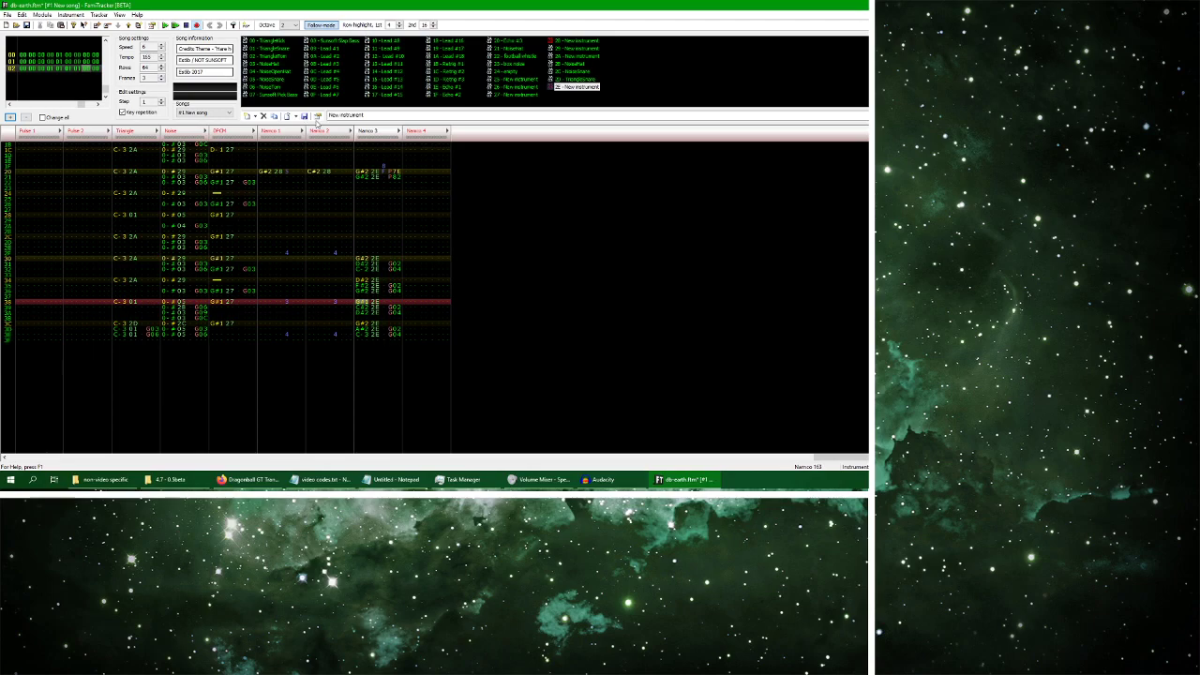
pyautogui.click(165, 25)
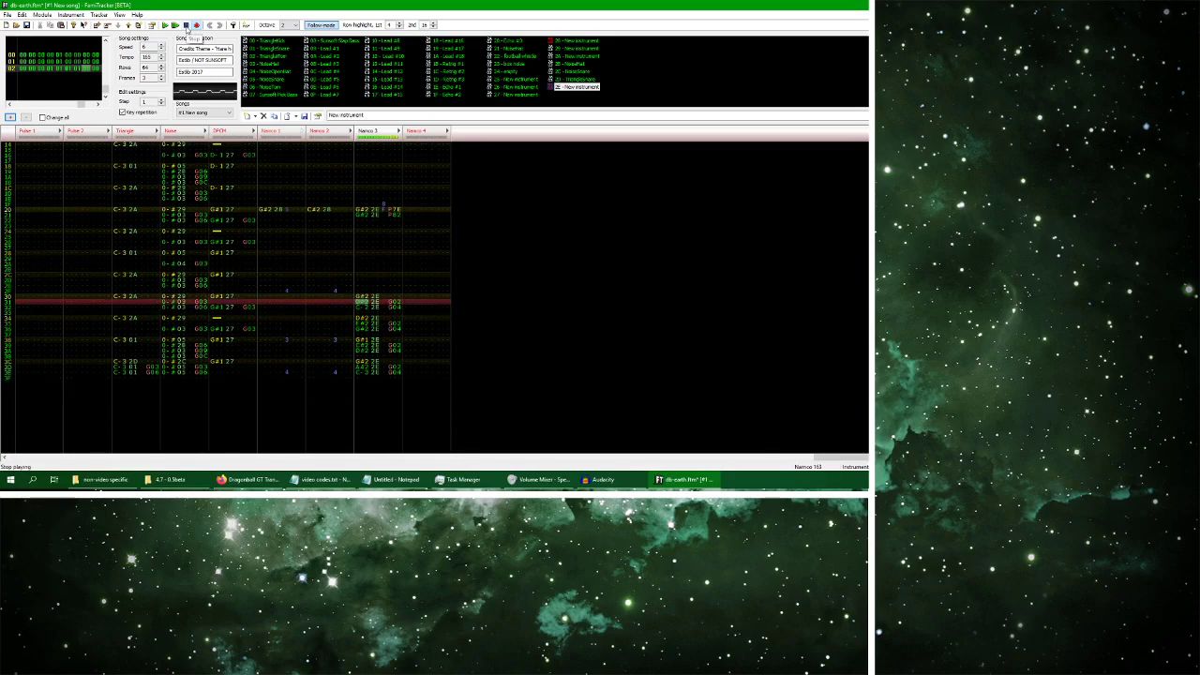
pyautogui.press('Return')
# Add volume values in Namco 3 at rows 2F and 30, with F on row 30, and play the frame with all channels
pyautogui.scroll(2, 391, 255)
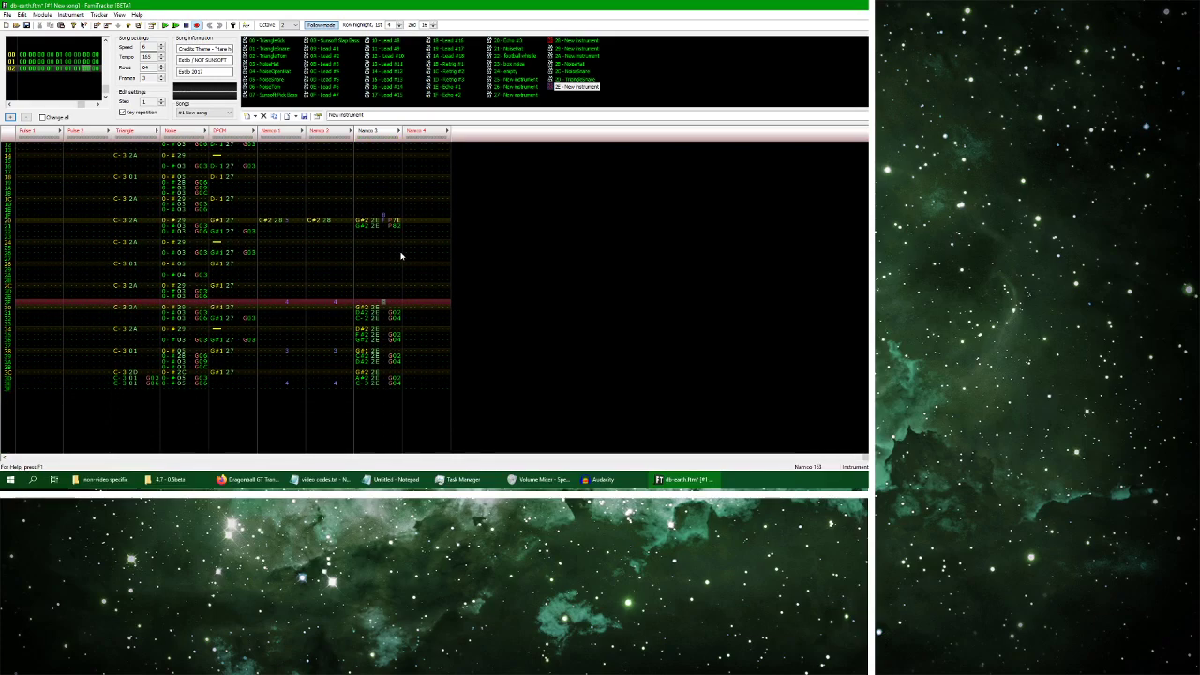
pyautogui.press('Down')
pyautogui.press('Down')
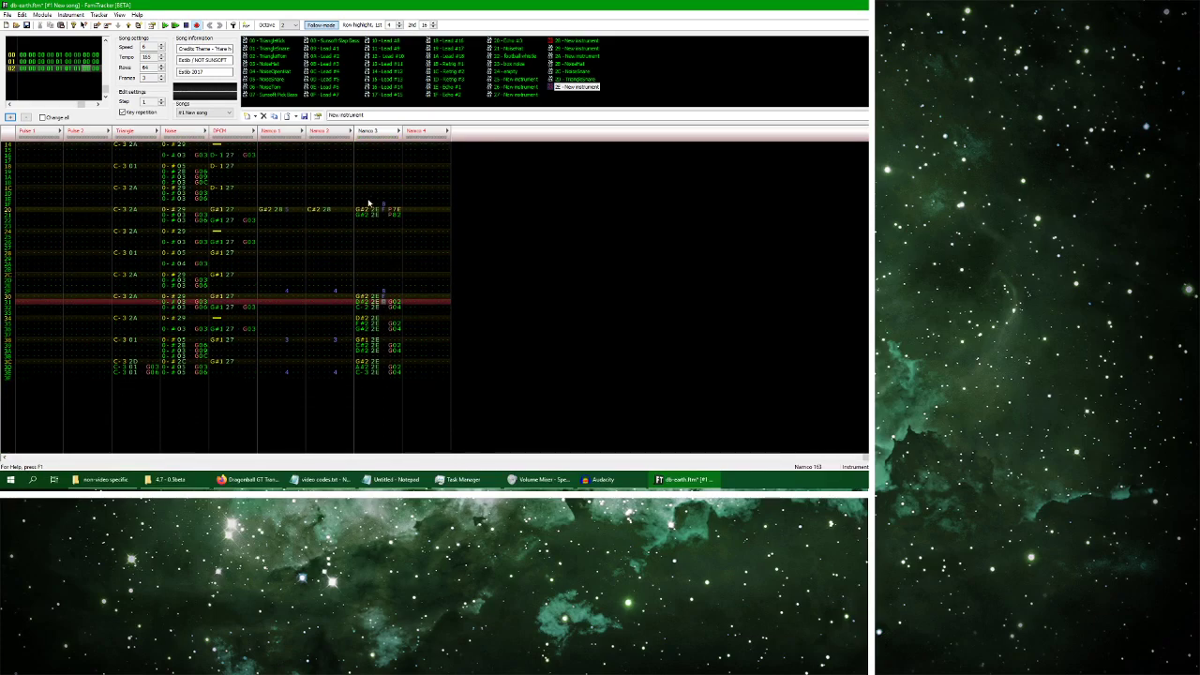
pyautogui.click(165, 26)
pyautogui.click(185, 25)
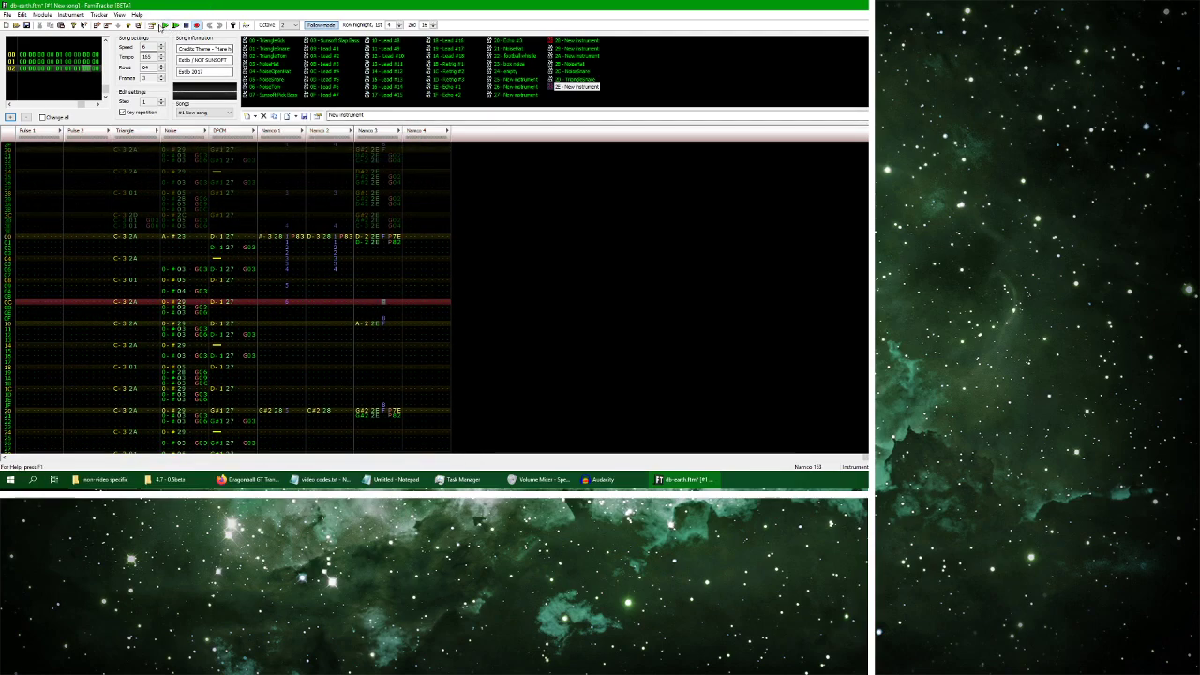
pyautogui.click(164, 25)
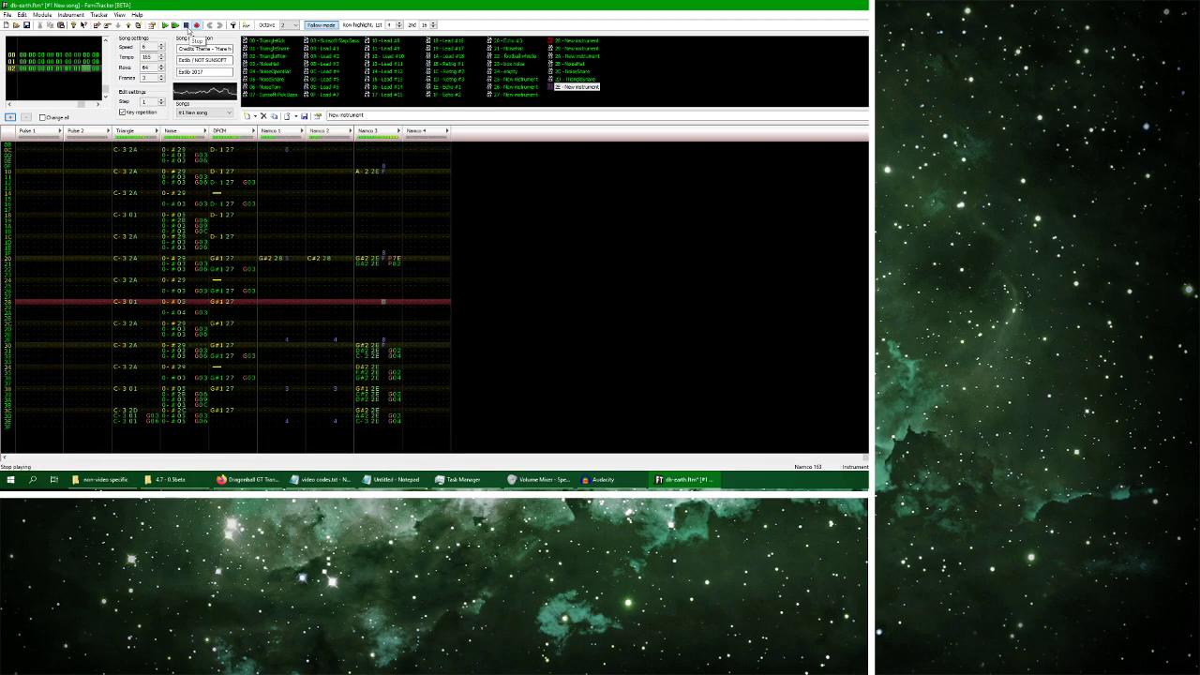
pyautogui.click(187, 28)
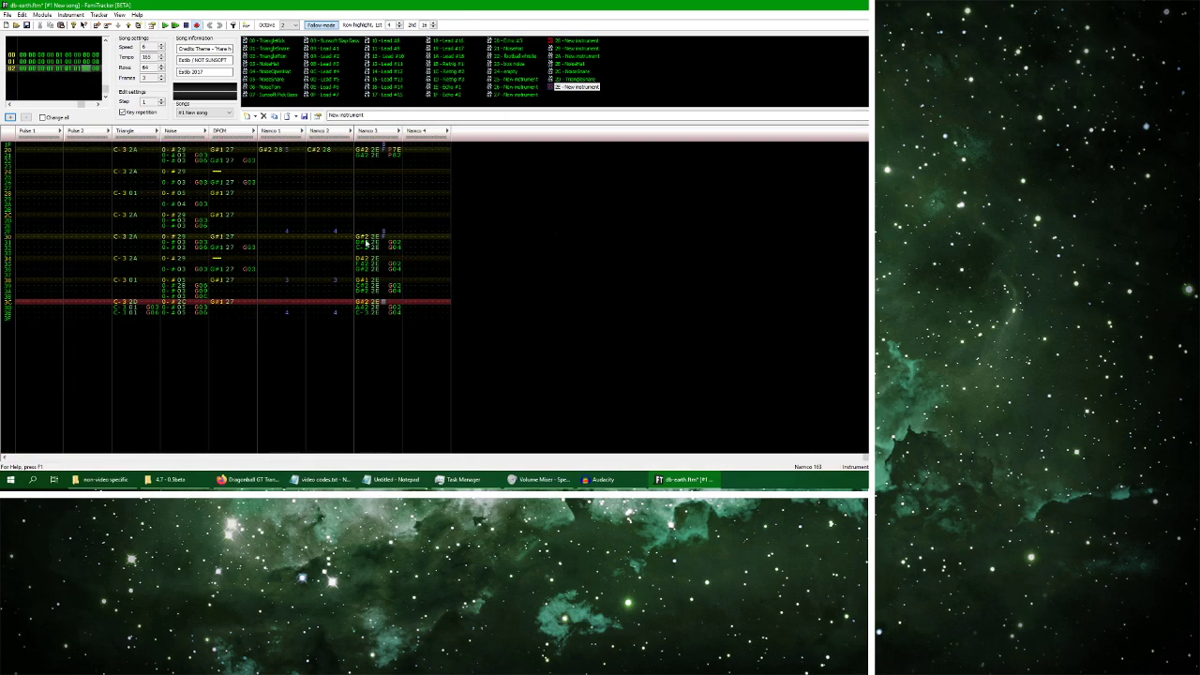
# Cut the whole Namco 3 column and paste it at row 00 of Namco 3 and at row 03 of Namco 4
pyautogui.moveTo(364, 240); pyautogui.dragTo(388, 325)
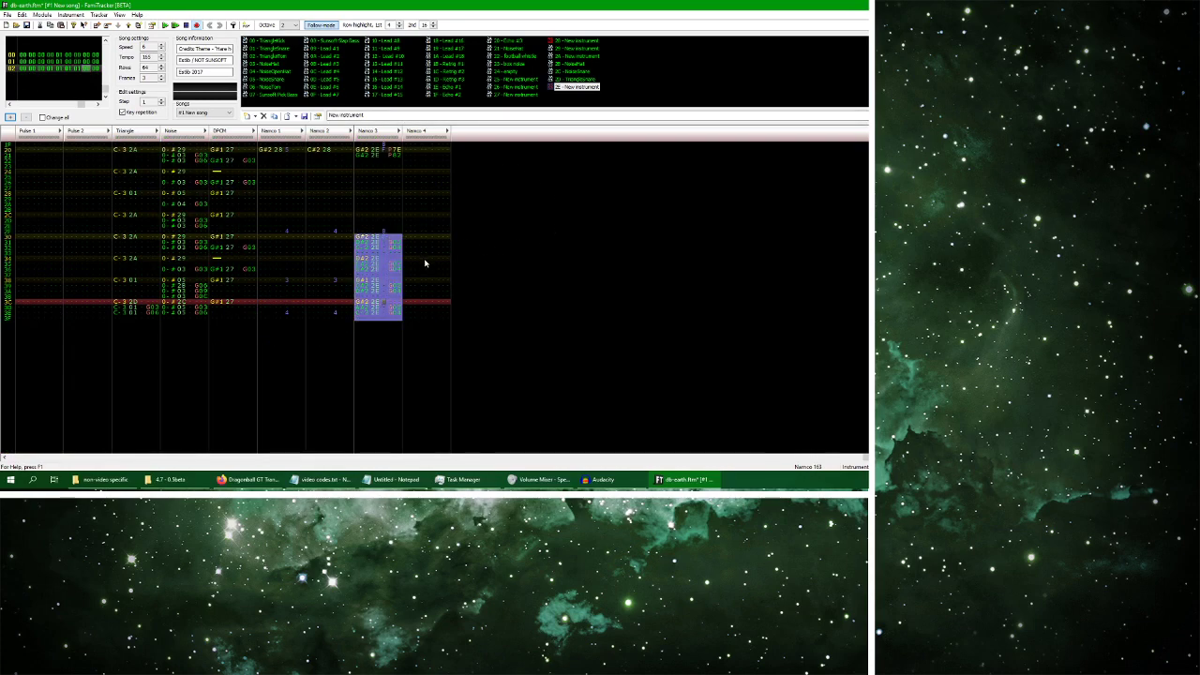
pyautogui.scroll(13, 390, 249)
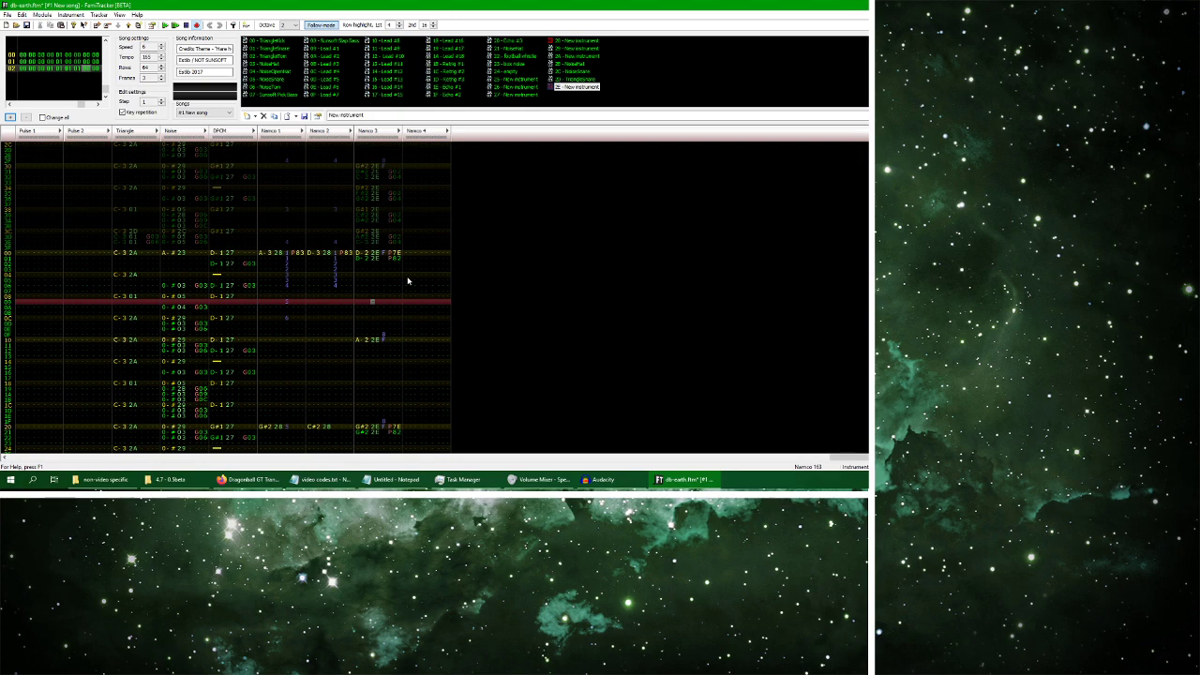
pyautogui.doubleClick(345, 251)
pyautogui.press('Delete')
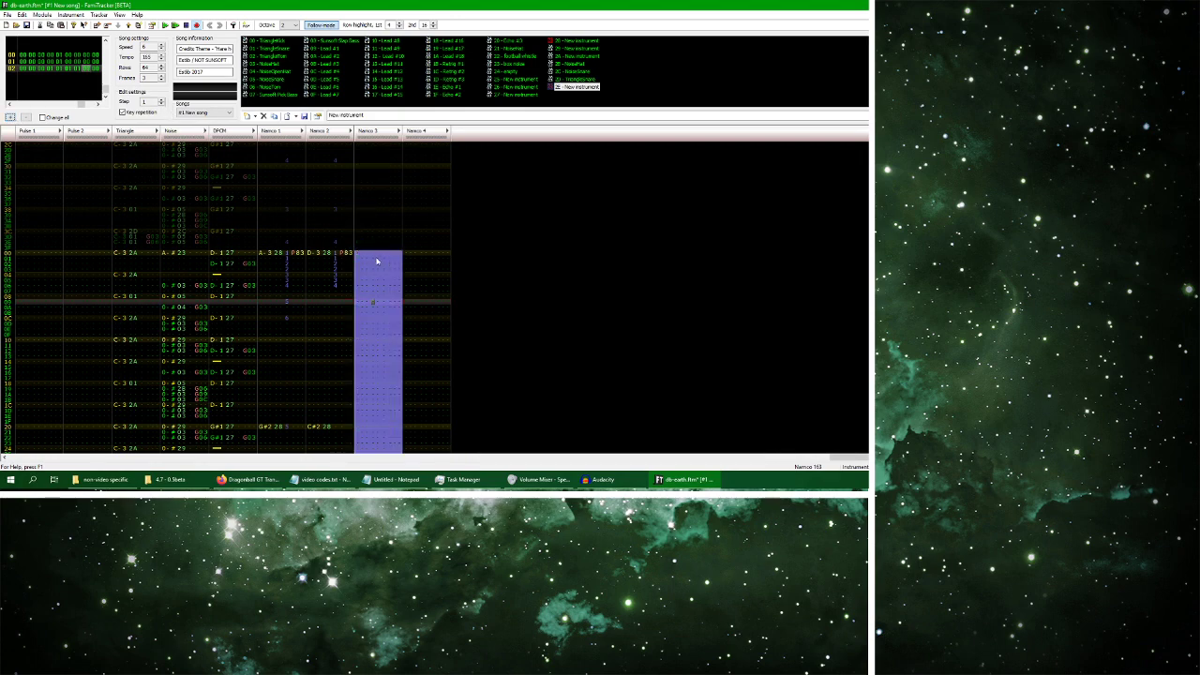
pyautogui.click(358, 253)
pyautogui.hotkey('ctrl', 'v')
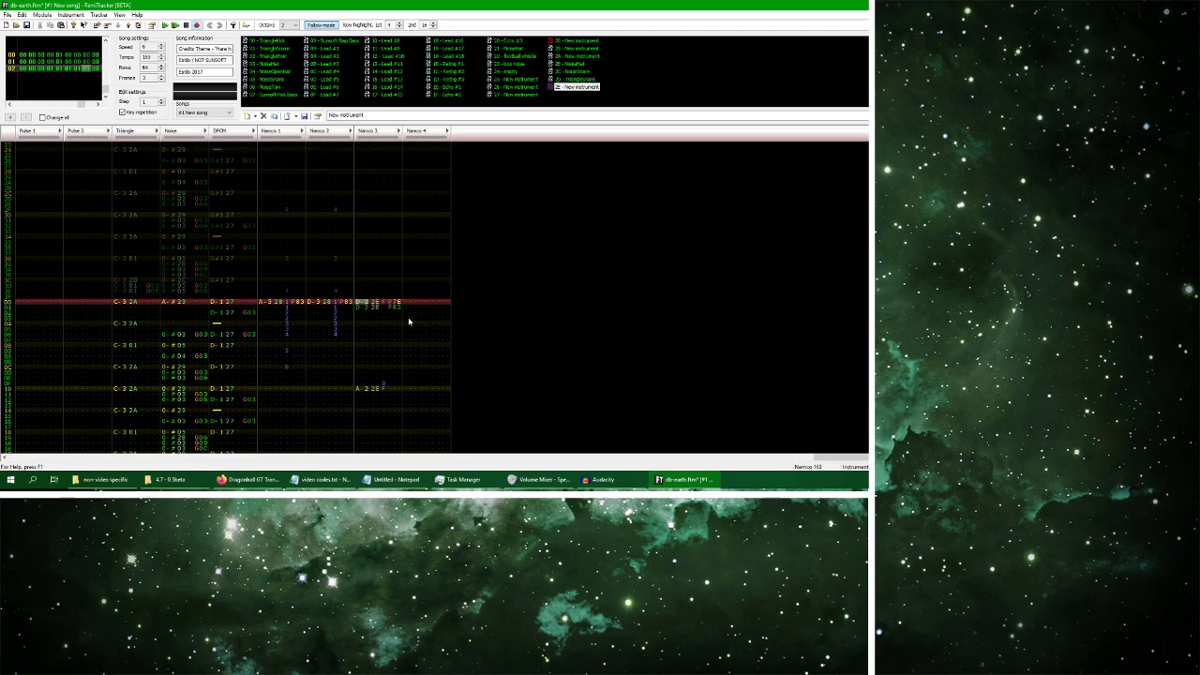
pyautogui.click(425, 320)
pyautogui.hotkey('ctrl', 'v')
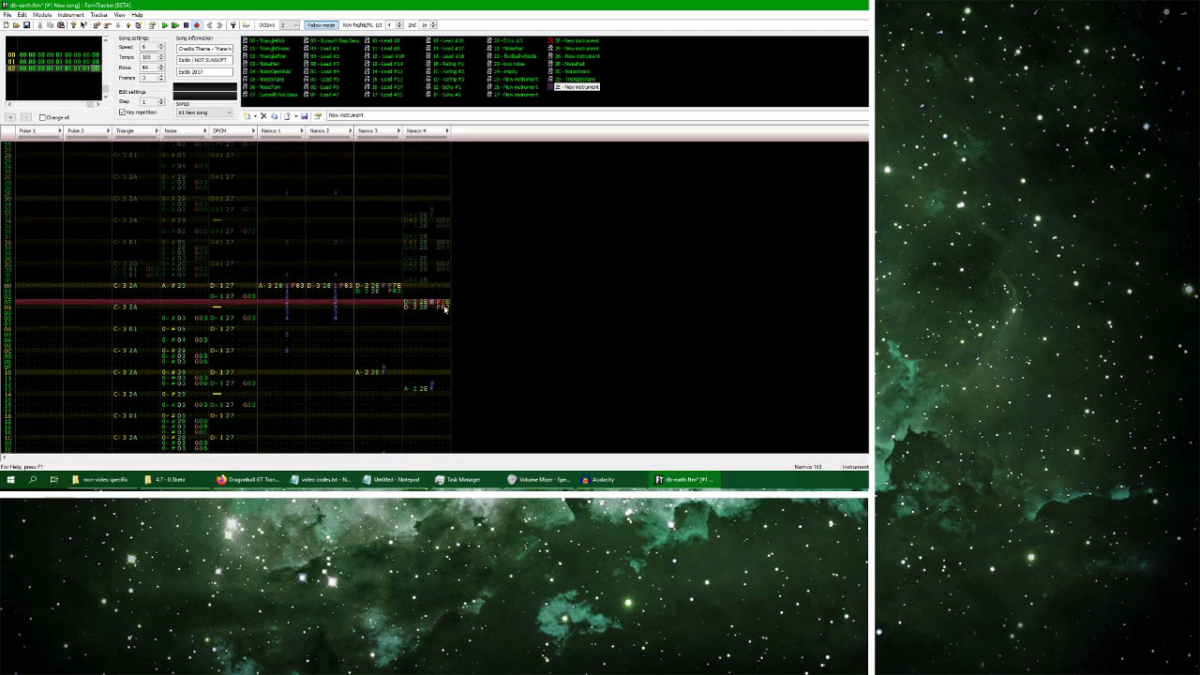
# Lower the Namco 4 copy's volumes to 4 on the note rows and 2 on the rows just before them, and play it back
pyautogui.press('Down')
pyautogui.click(433, 383)
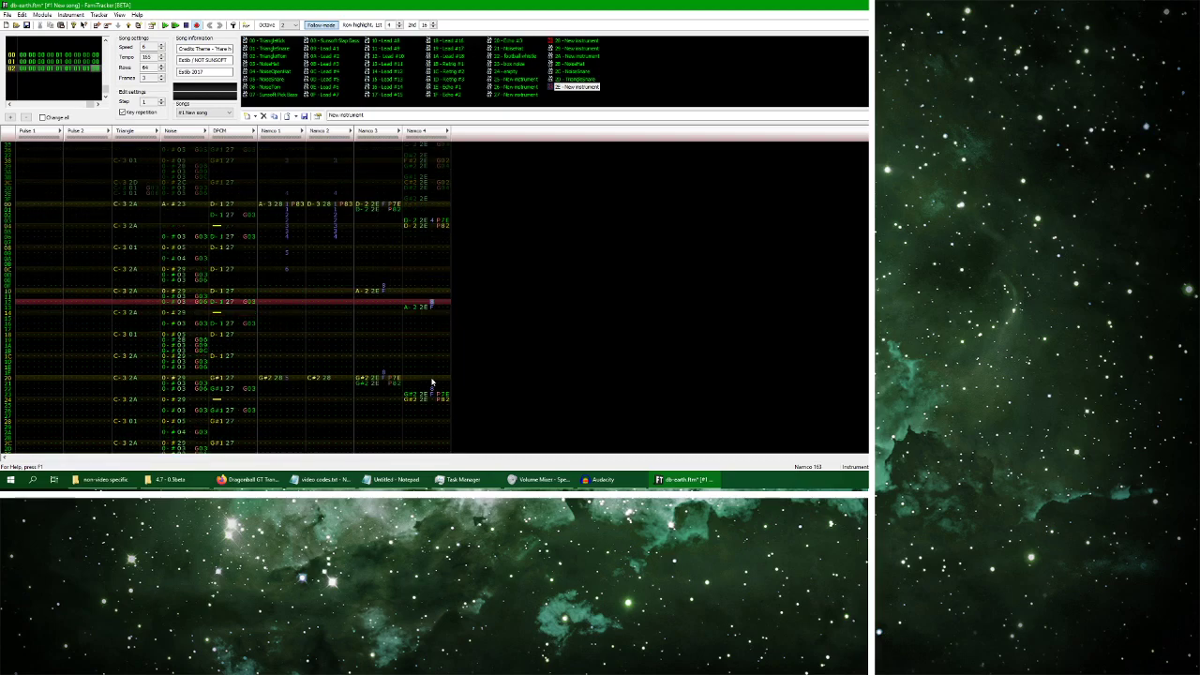
pyautogui.press('Down')
pyautogui.press('Down')
pyautogui.press('Down')
pyautogui.press('Down')
pyautogui.press('Down')
pyautogui.press('Down')
pyautogui.press('Down')
pyautogui.press('Down')
pyautogui.press('Down')
pyautogui.press('Down')
pyautogui.press('Down')
pyautogui.press('Down')
pyautogui.press('Down')
pyautogui.press('Down')
pyautogui.press('Down')
pyautogui.press('Down')
pyautogui.press('Down')
pyautogui.press('Down')
pyautogui.press('Down')
pyautogui.press('Down')
pyautogui.press('Down')
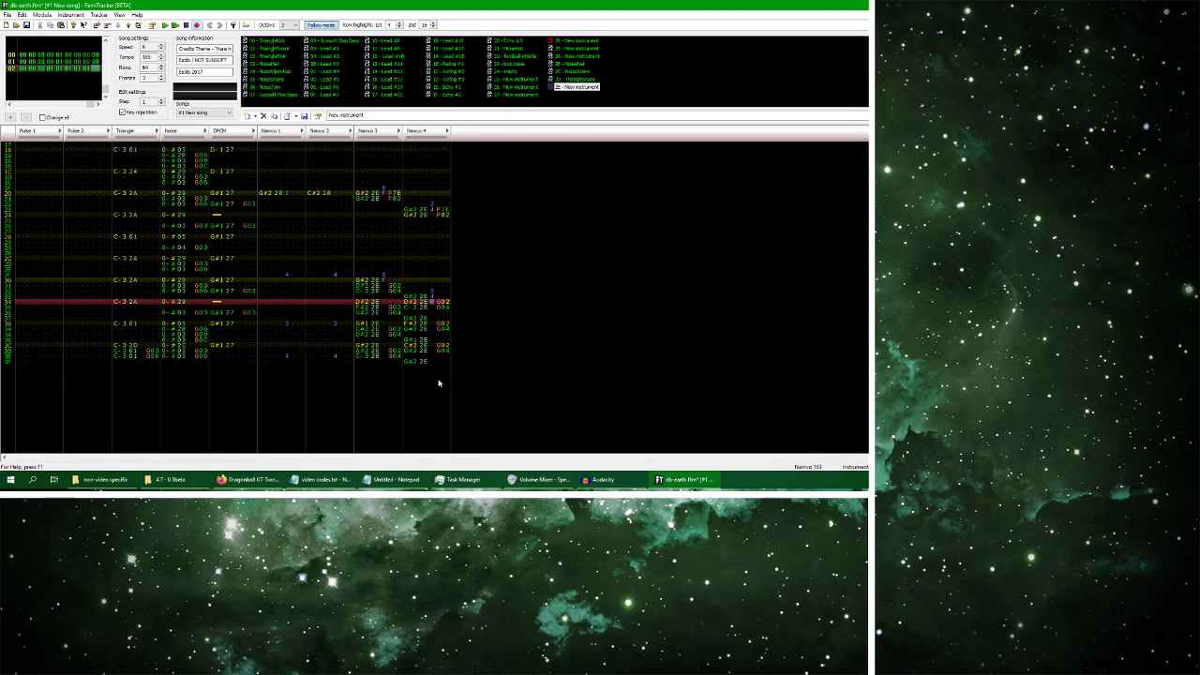
pyautogui.click(166, 27)
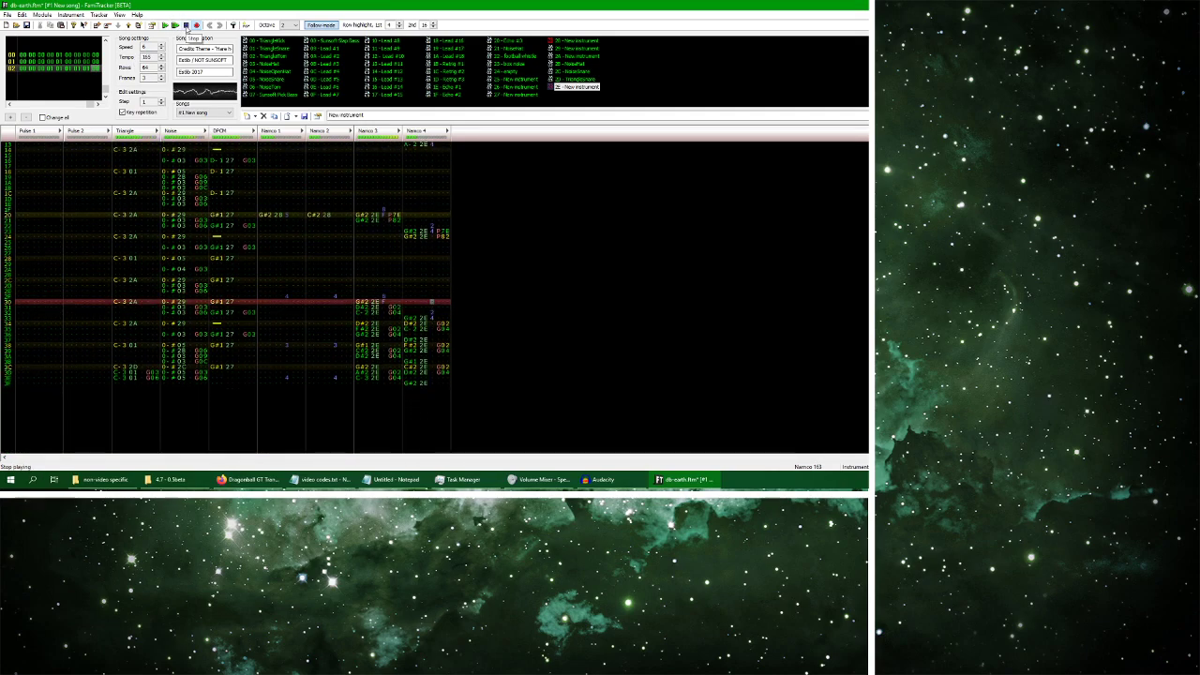
pyautogui.click(186, 25)
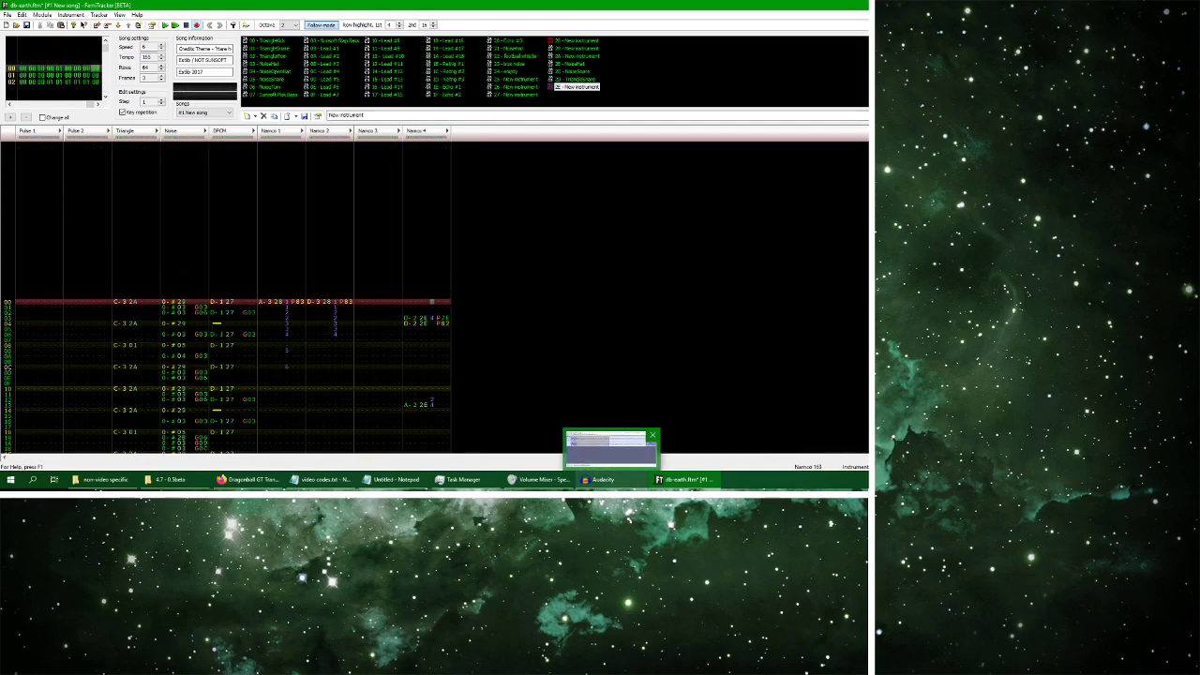
# In Audacity, play the passage from 15.940 to 17.374 s, and select and play the next one up to about 18.830 s
pyautogui.click(605, 480)
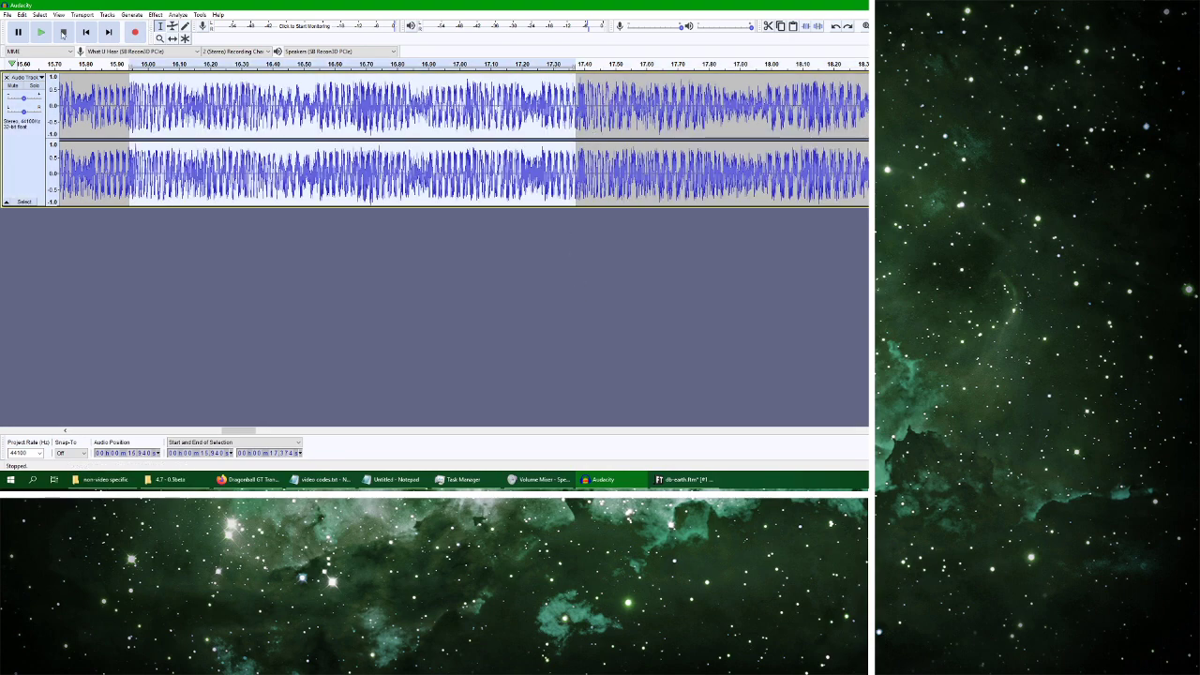
pyautogui.click(47, 33)
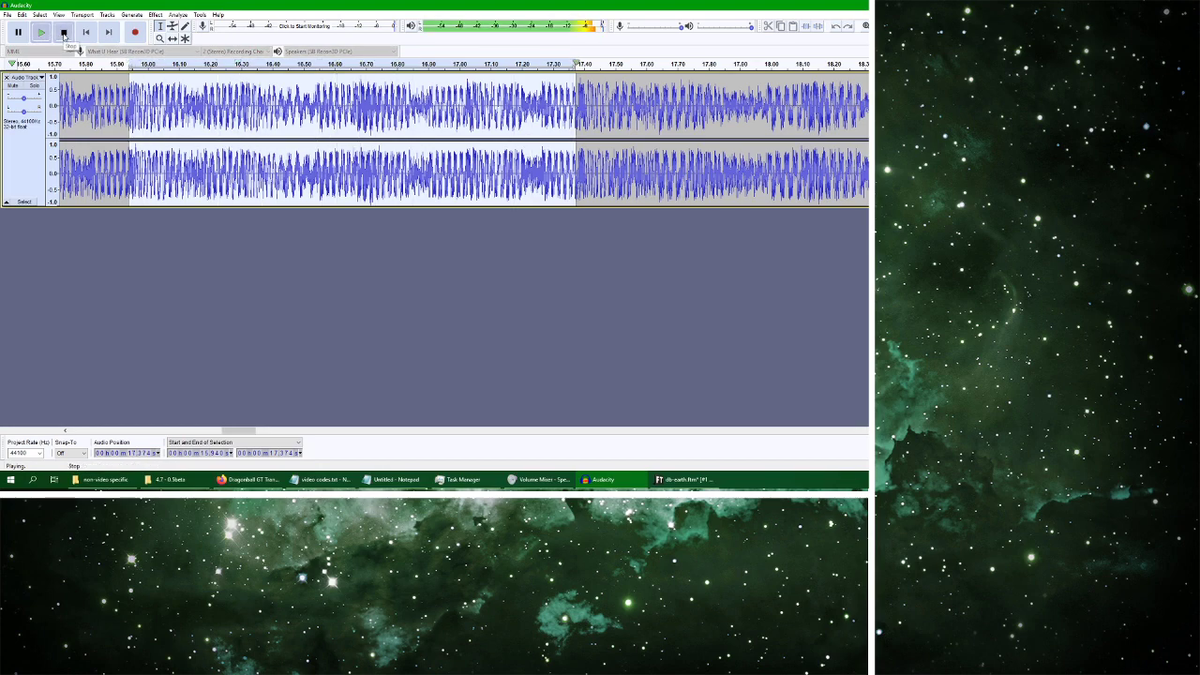
pyautogui.moveTo(575, 122); pyautogui.dragTo(868, 121)
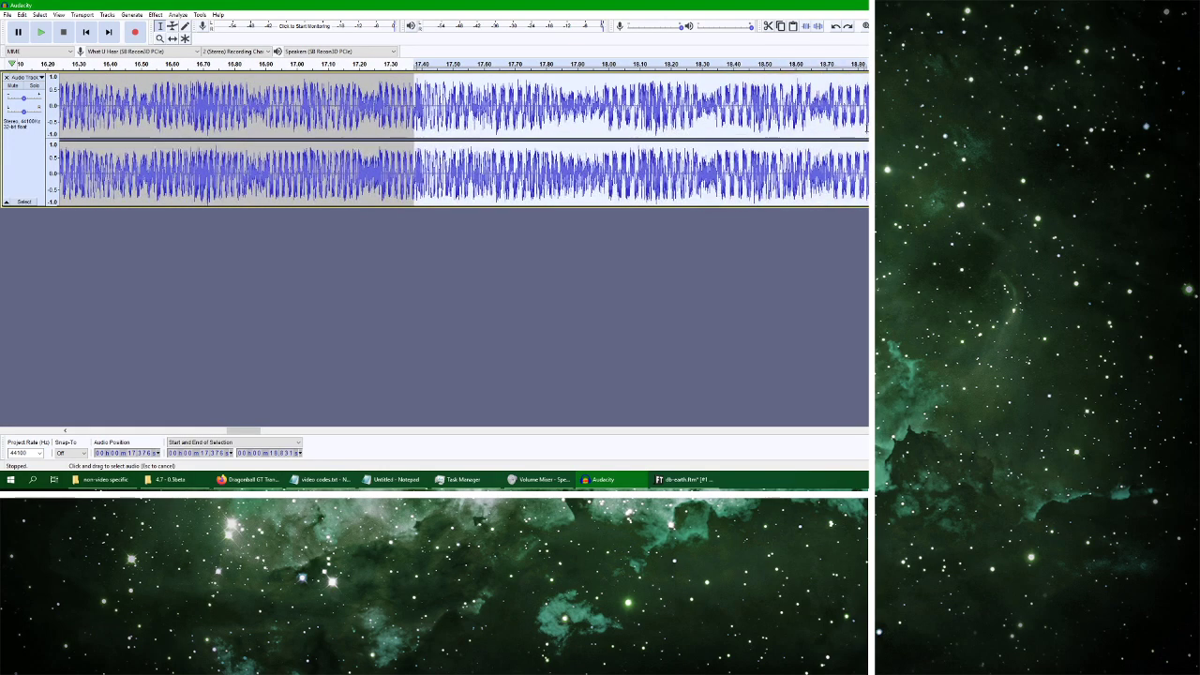
pyautogui.press('space')
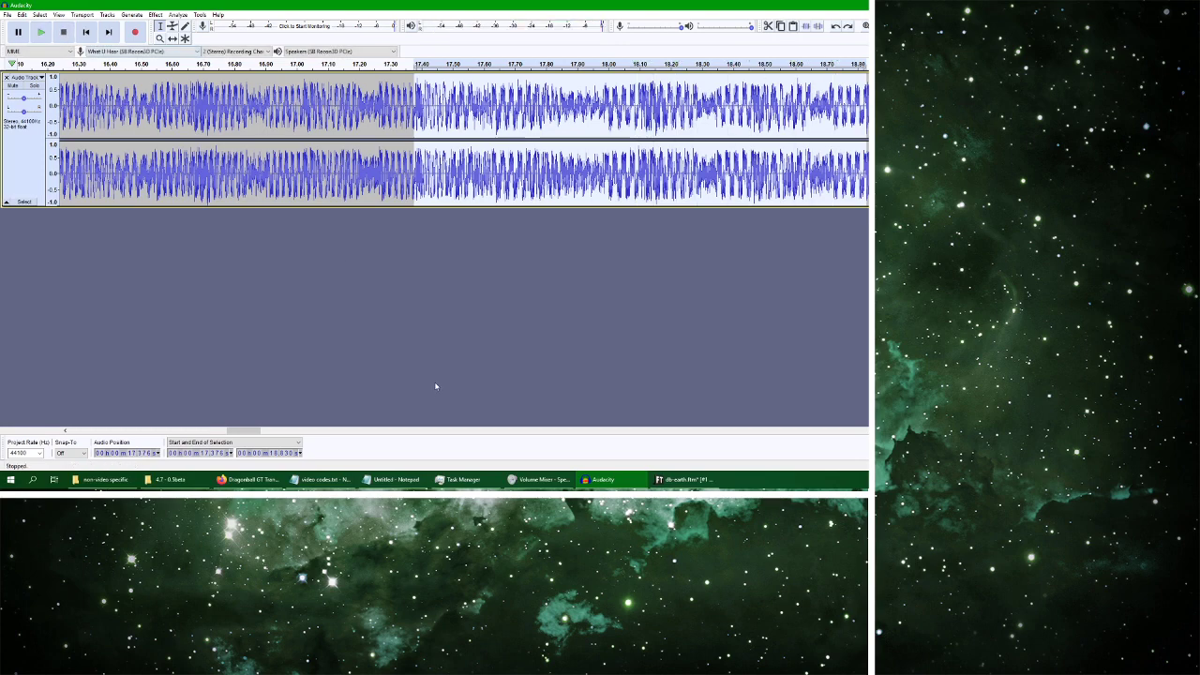
# Switch back to FamiTracker, save the db-earth.ftm module and play the song from the first frame
pyautogui.hotkey('alt', 'Tab')
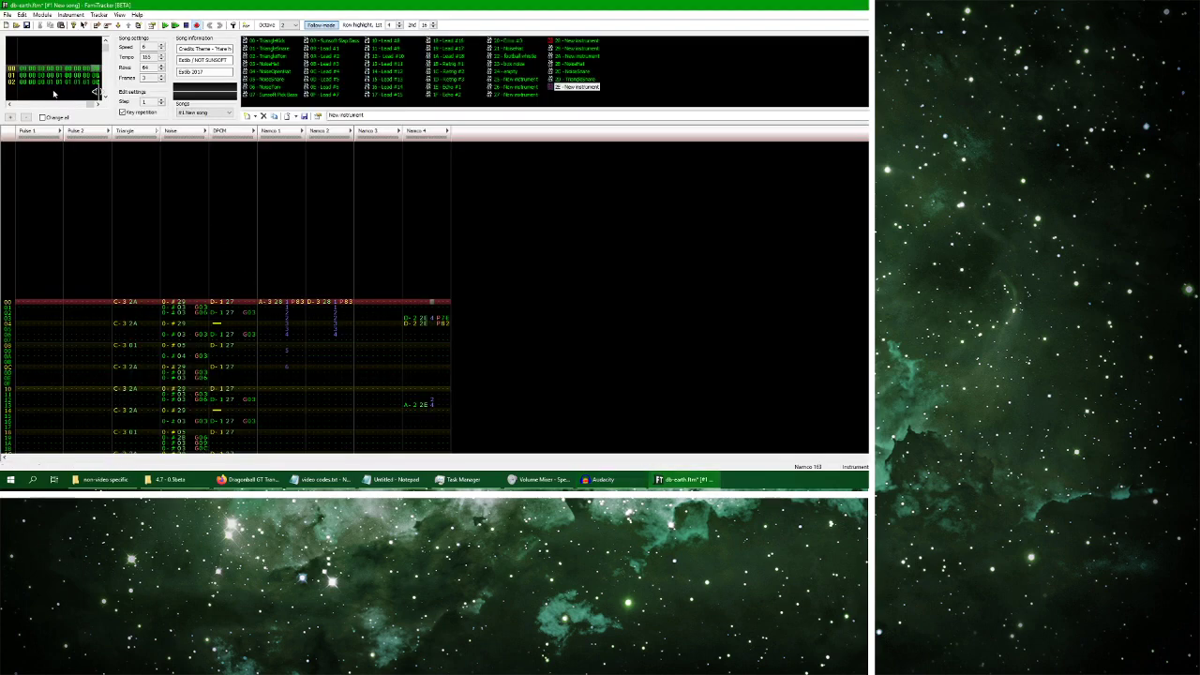
pyautogui.press('super+Down')
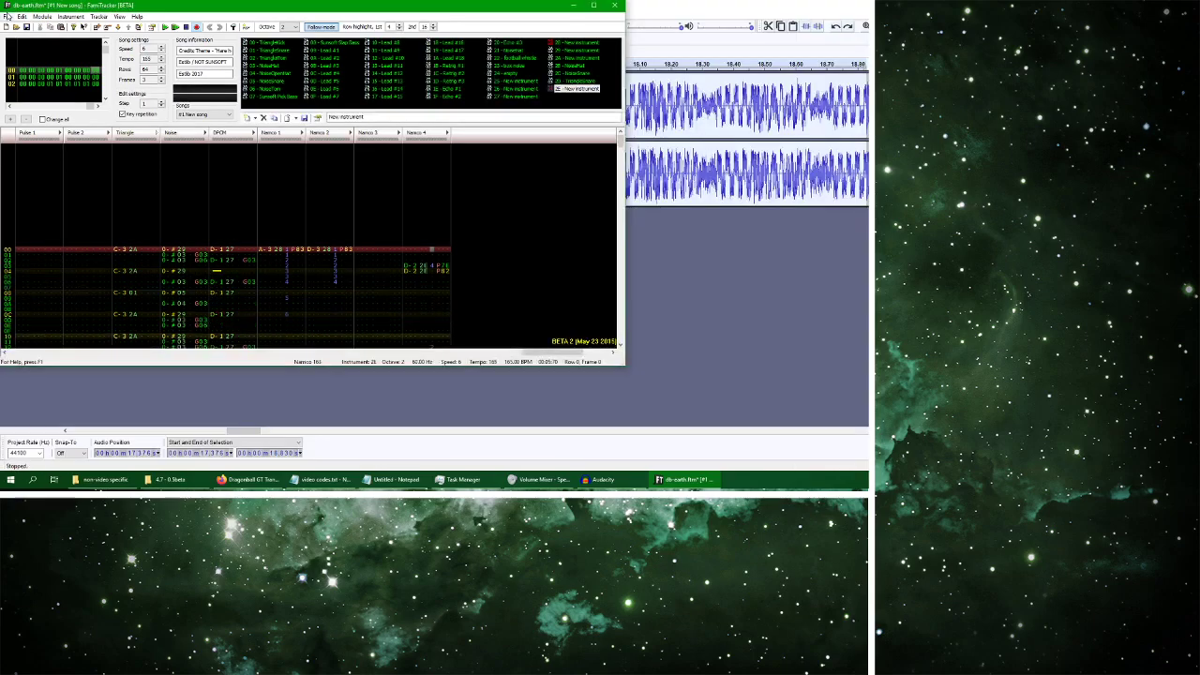
pyautogui.click(583, 5)
pyautogui.click(7, 15)
pyautogui.click(29, 47)
pyautogui.click(165, 25)
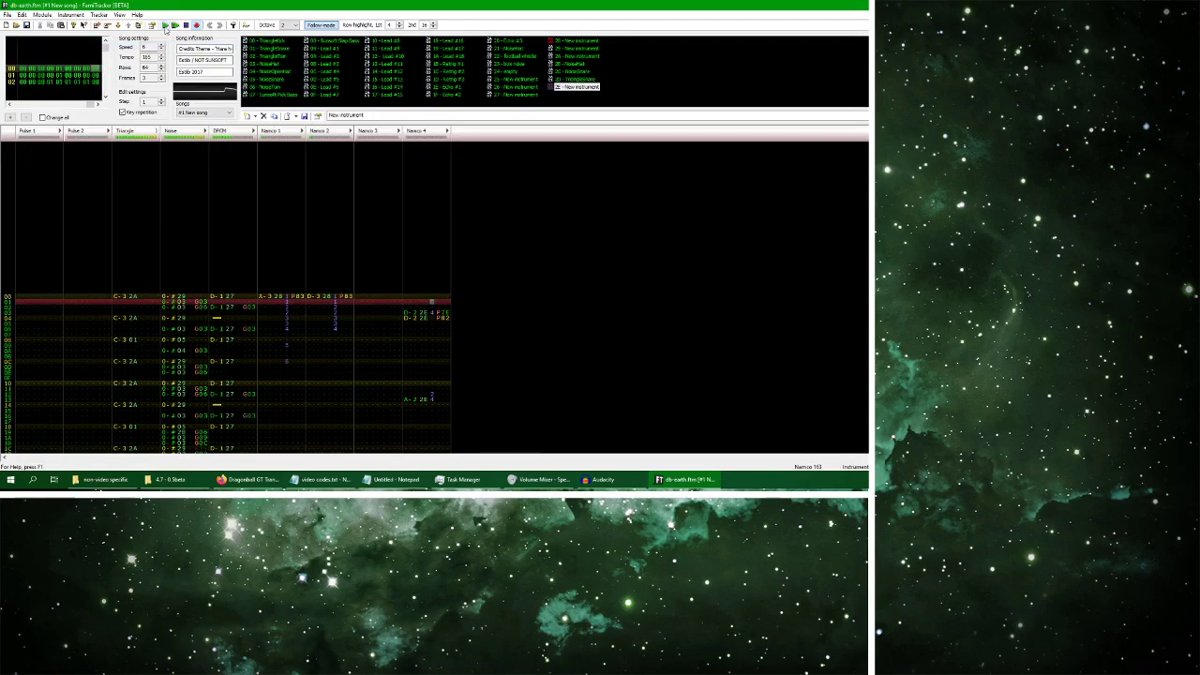
pyautogui.click(187, 26)
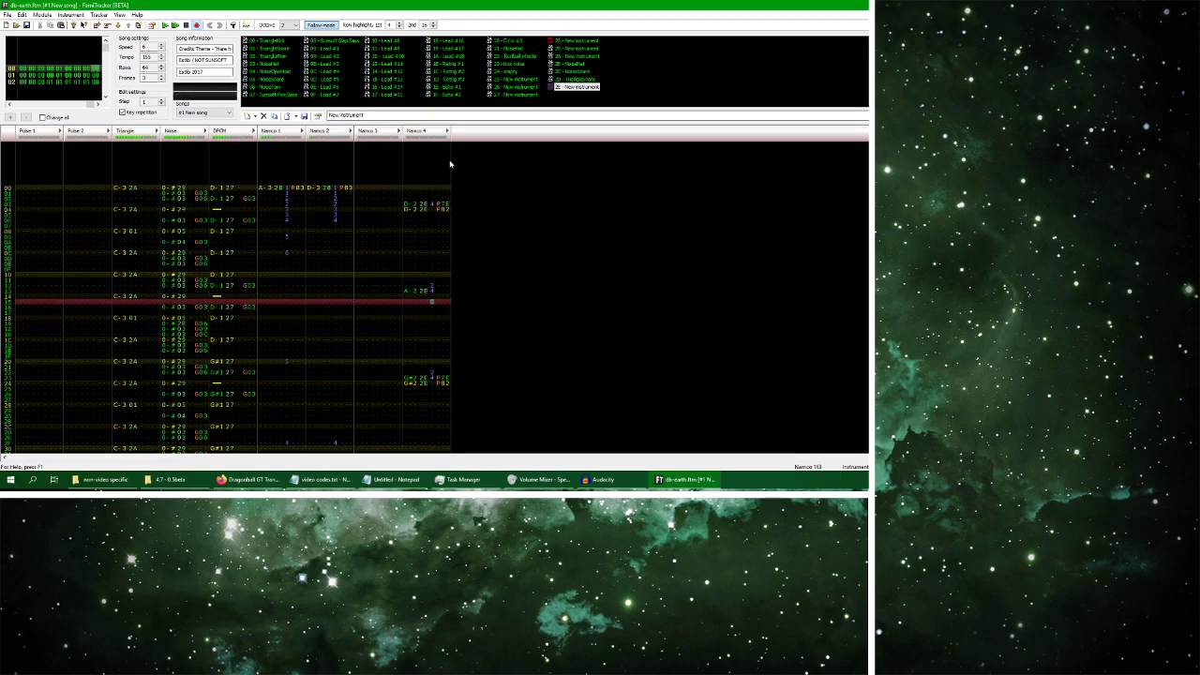
# Move frame 02's Namco 4 notes to a separate pattern by cutting the whole column and pasting it back at row 00
pyautogui.click(95, 83)
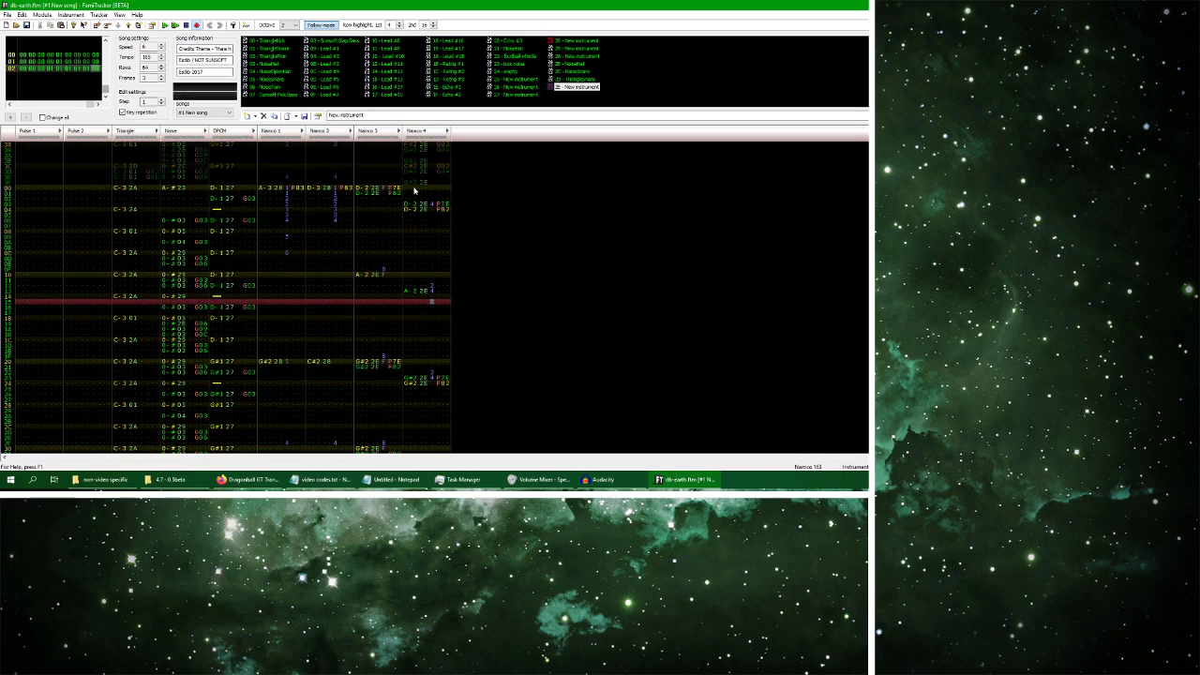
pyautogui.click(412, 266)
pyautogui.hotkey('ctrl', 'a')
pyautogui.press('Delete')
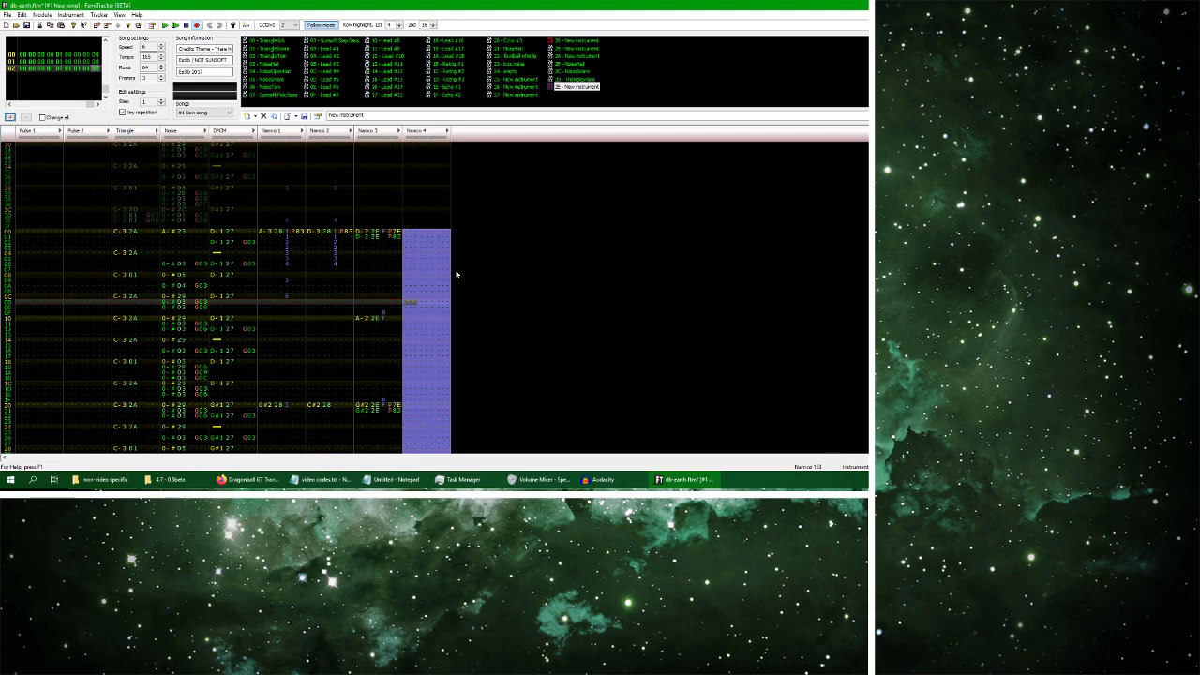
pyautogui.click(411, 234)
pyautogui.hotkey('ctrl', 'v')
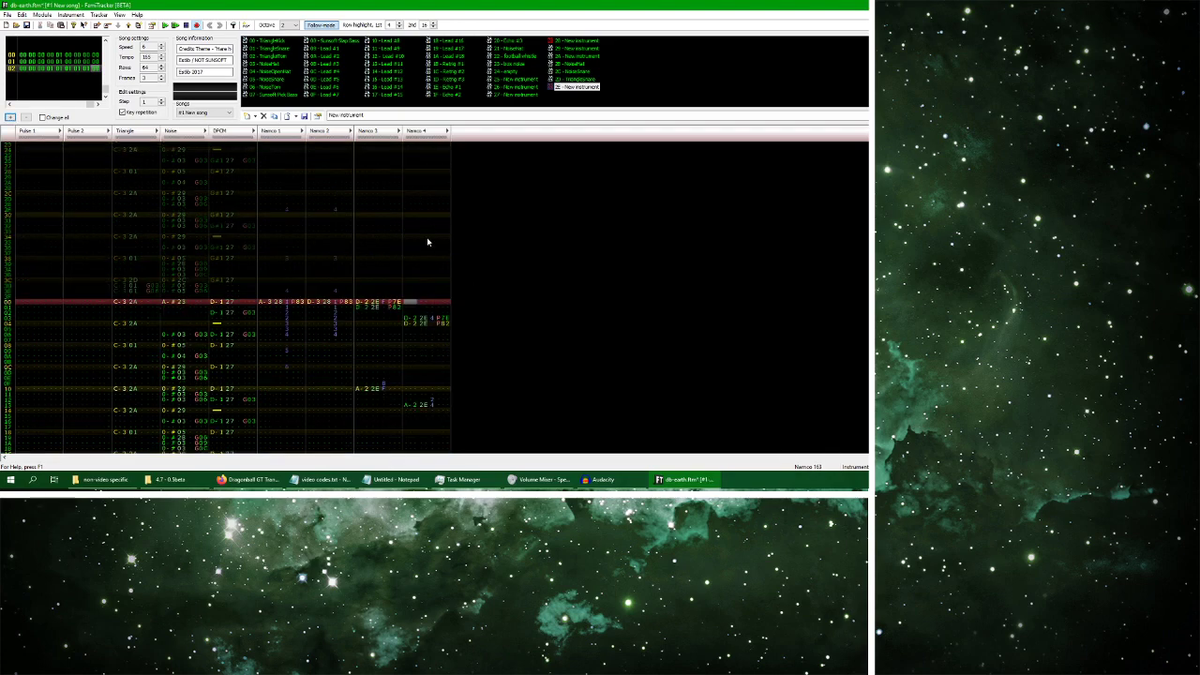
# Raise frame 02's Namco 4 volumes to 8 on the note rows and 4 on the rows just before them, and play it back
pyautogui.click(435, 319)
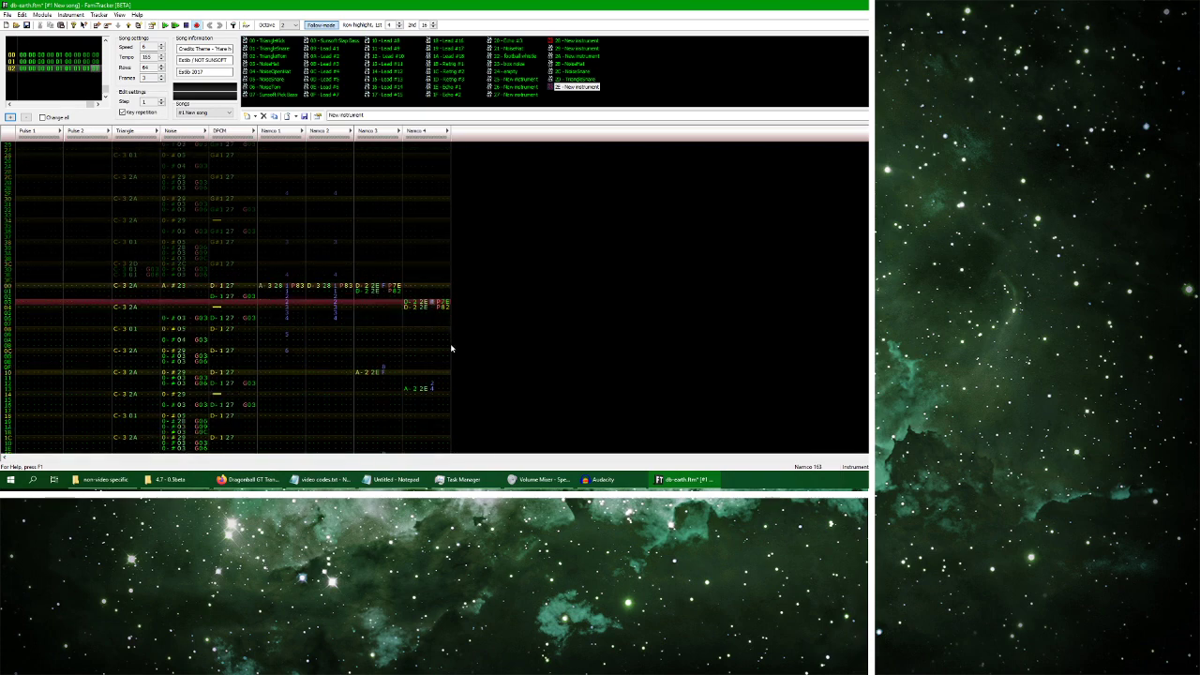
pyautogui.press('Down')
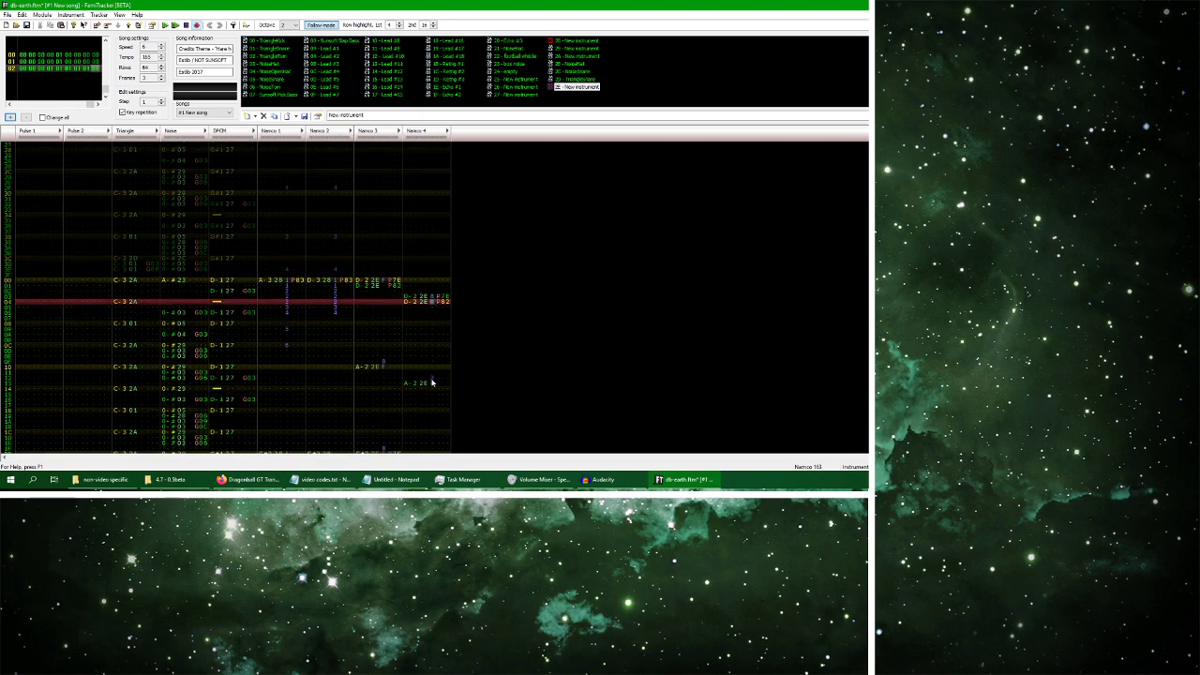
pyautogui.click(432, 381)
pyautogui.press('Down')
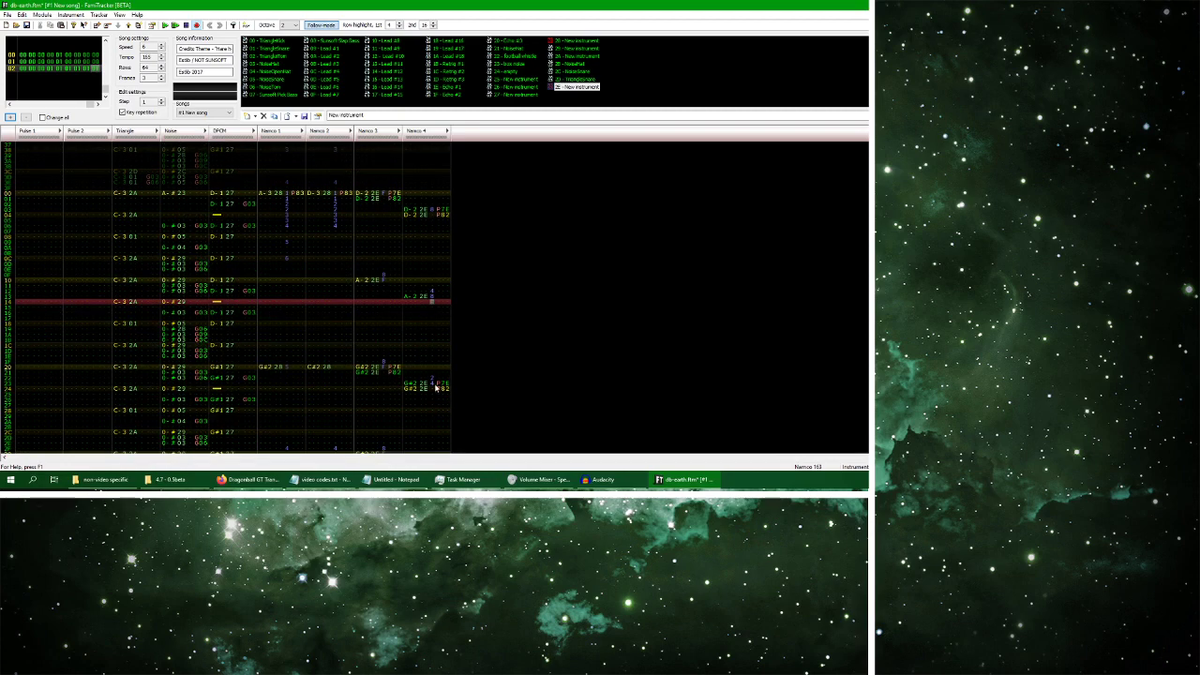
pyautogui.scroll(-4, 432, 381)
pyautogui.scroll(-4, 432, 381)
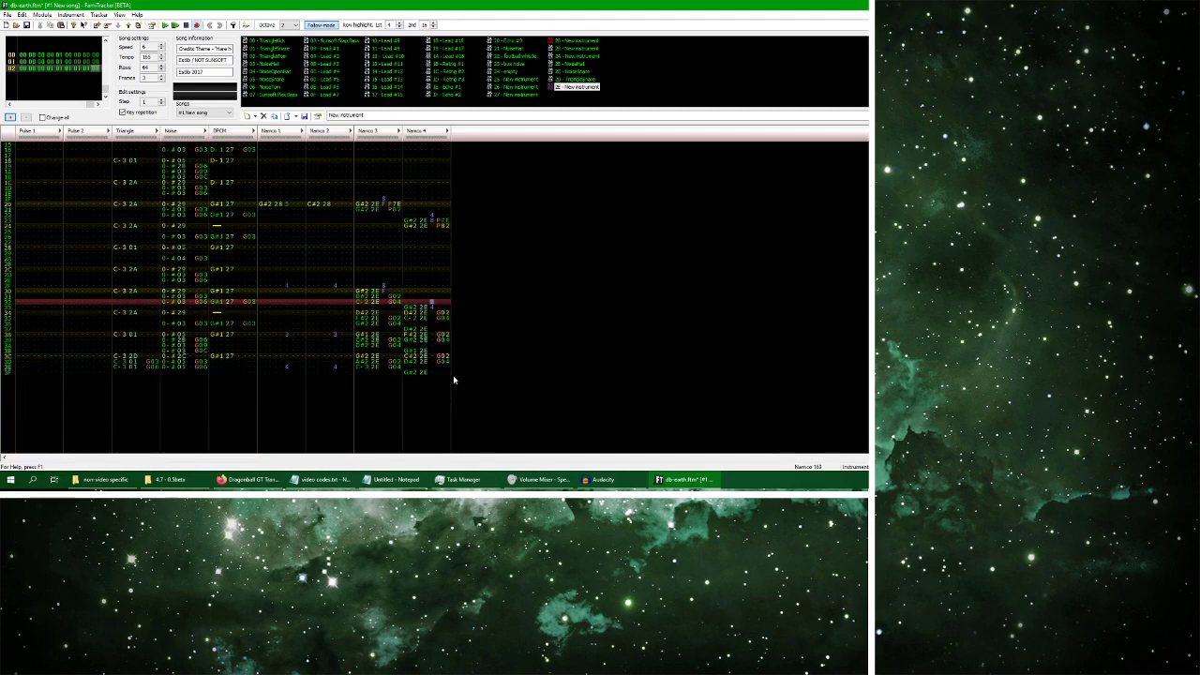
pyautogui.click(165, 25)
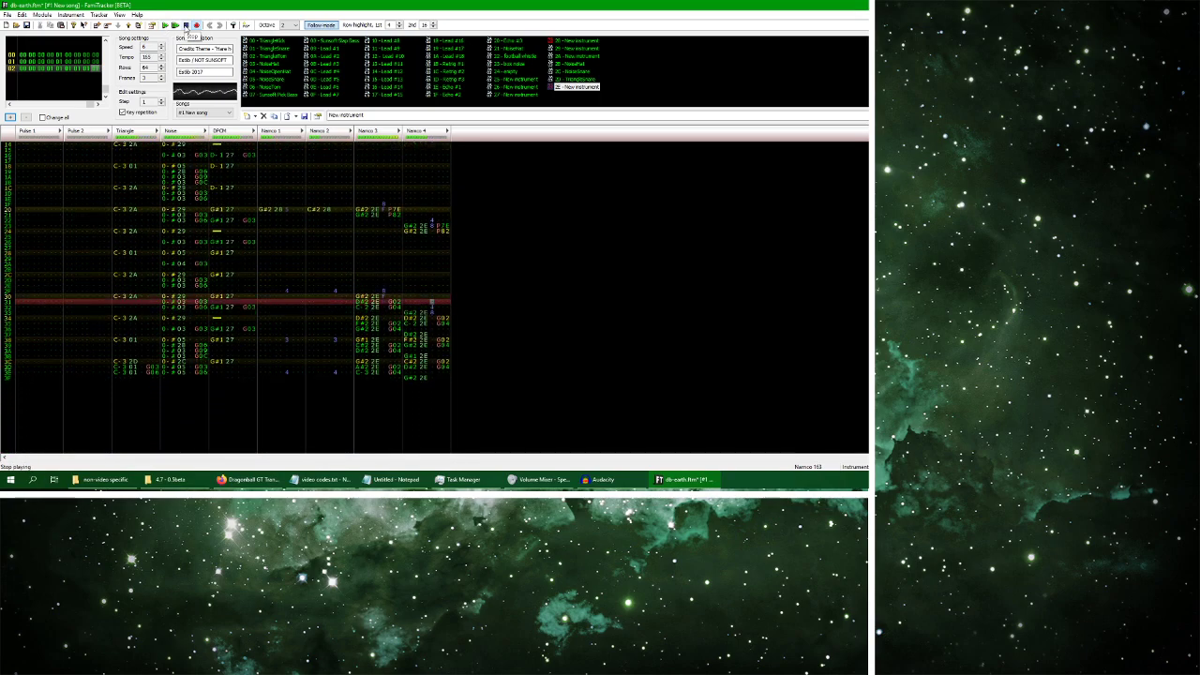
pyautogui.click(186, 25)
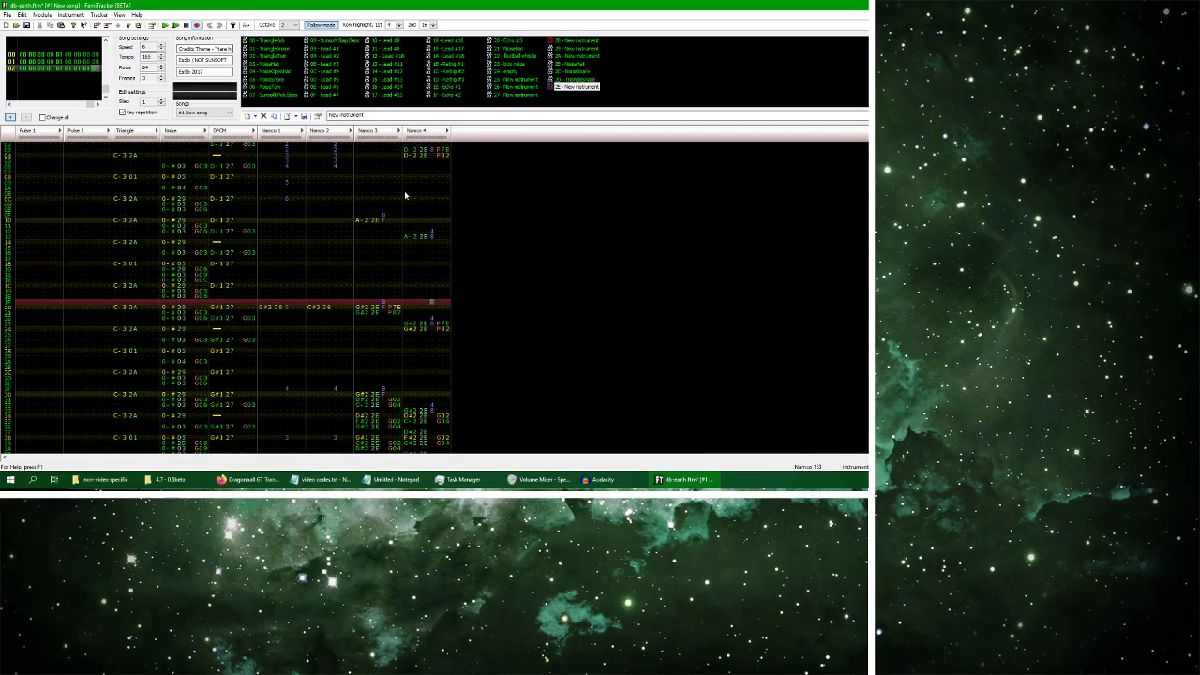
# Set the Namco 4 pitch effects to P7F and P83 on rows 03–04 and P73 and P8F on rows 23–24, and play it back
pyautogui.scroll(1, 452, 289)
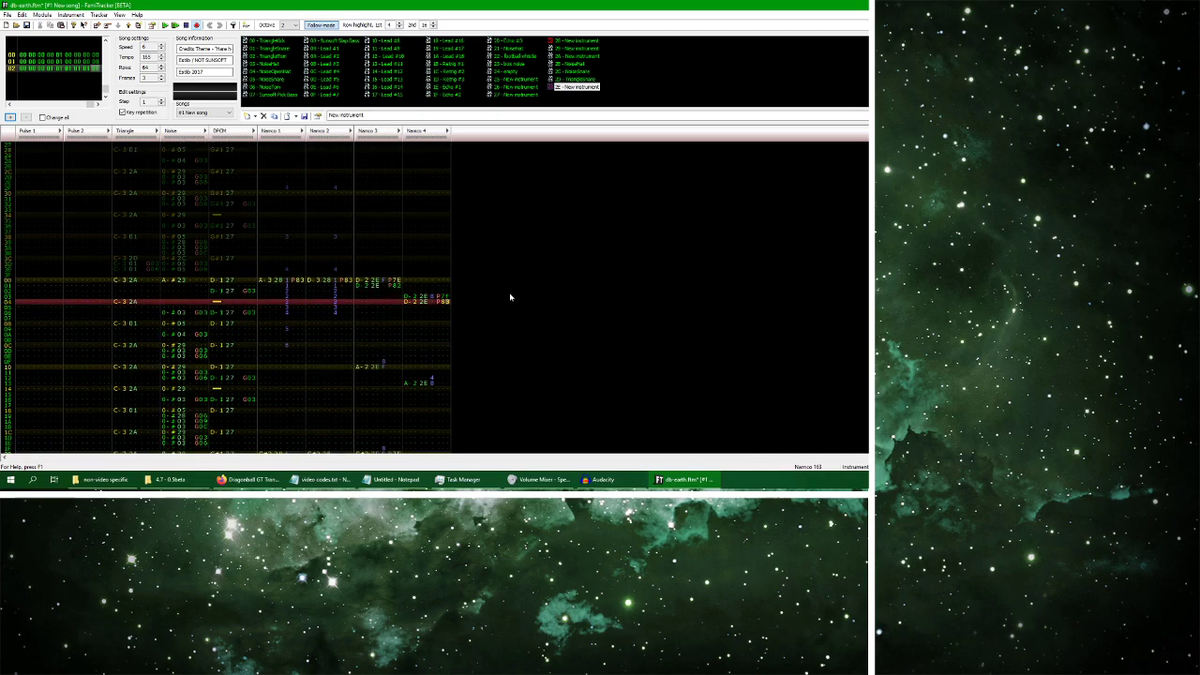
pyautogui.scroll(-7, 506, 296)
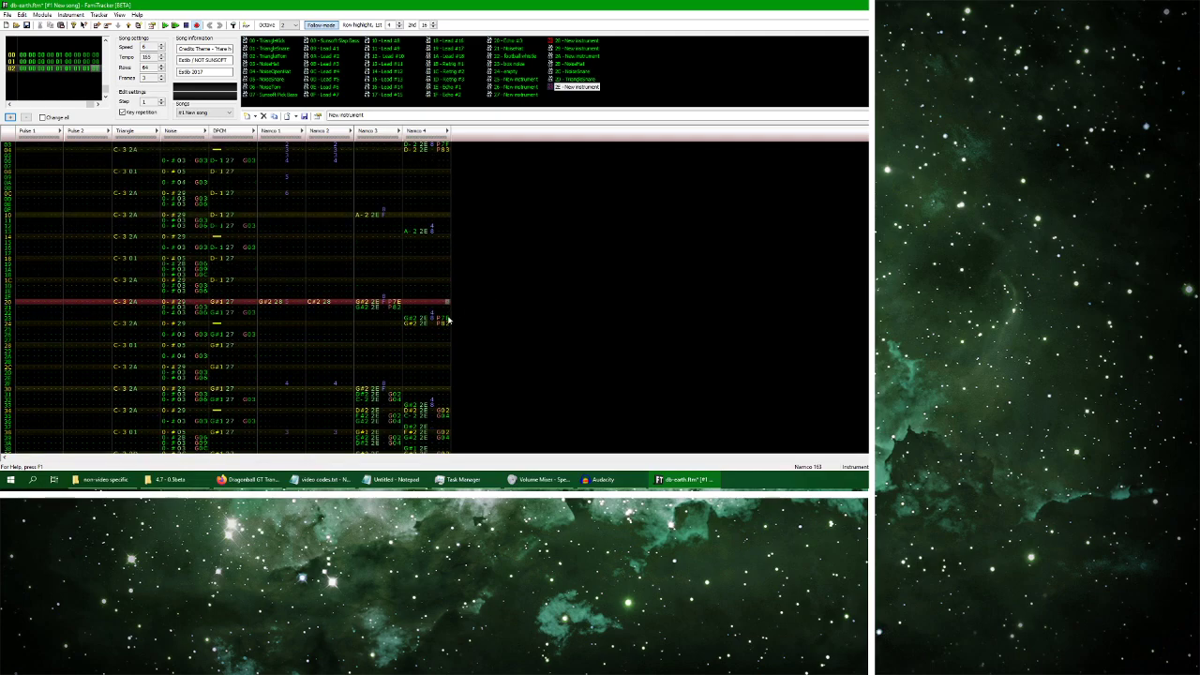
pyautogui.scroll(-2, 449, 320)
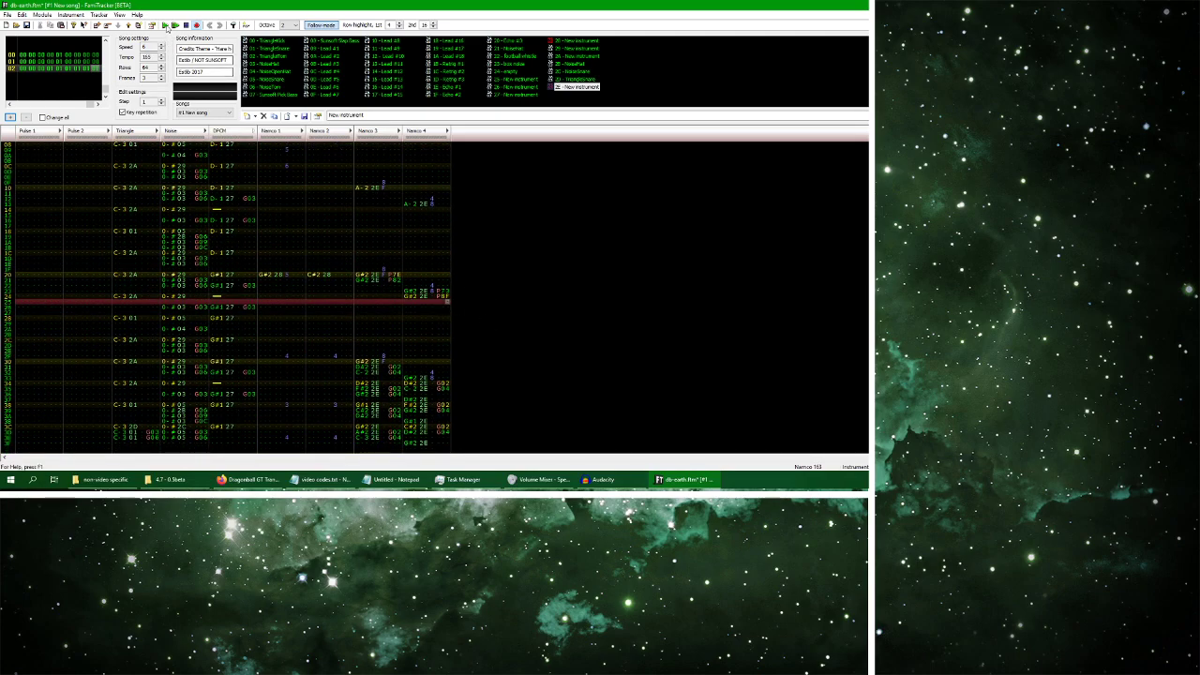
pyautogui.click(166, 27)
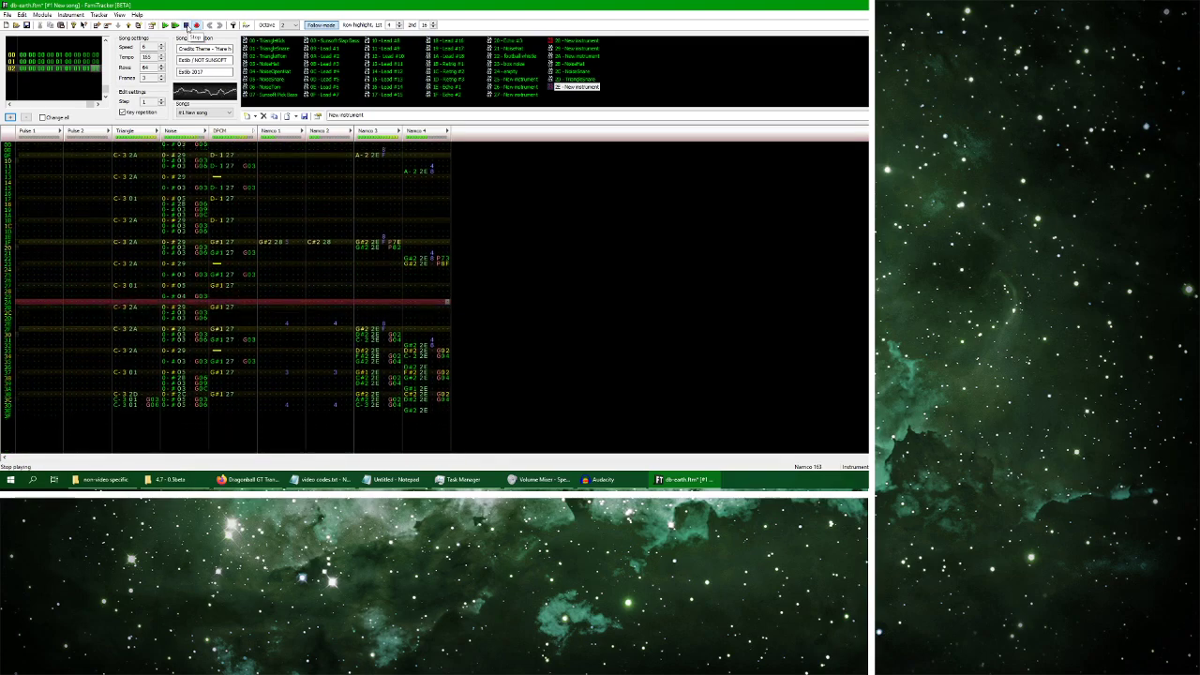
pyautogui.click(186, 26)
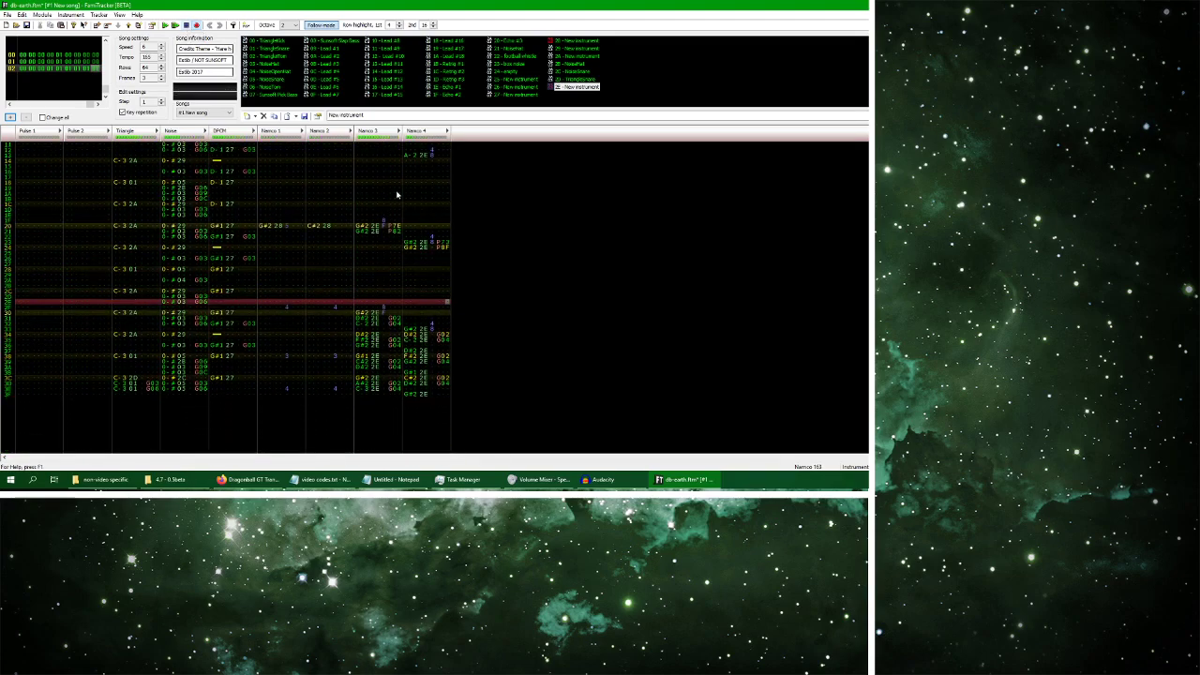
# Correct the Namco 4 pitch effects to P7F on row 23 and P83 on row 24, and play the frame again
pyautogui.click(412, 246)
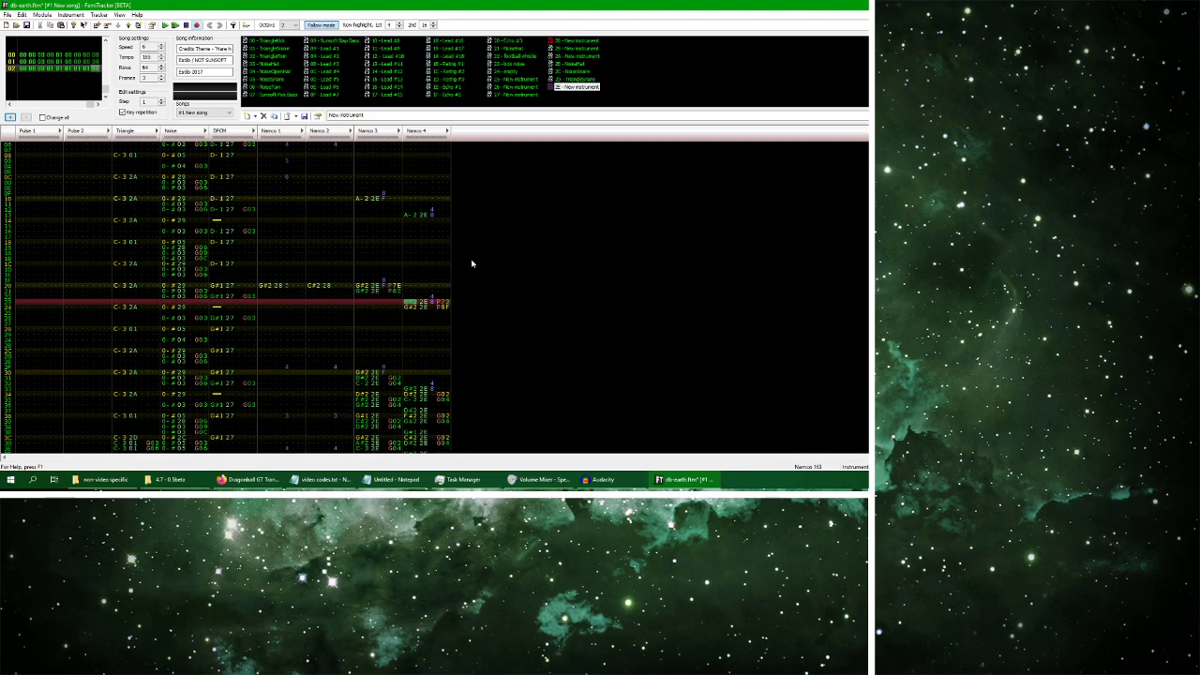
pyautogui.click(448, 307)
pyautogui.write('73')
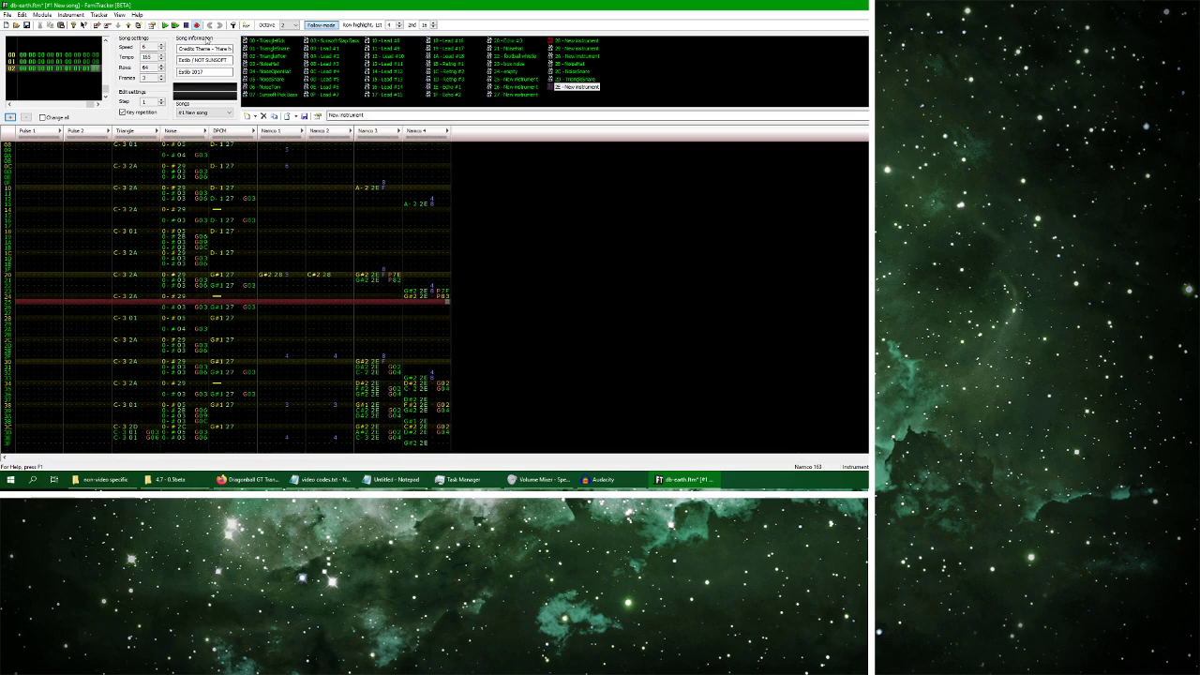
pyautogui.click(165, 26)
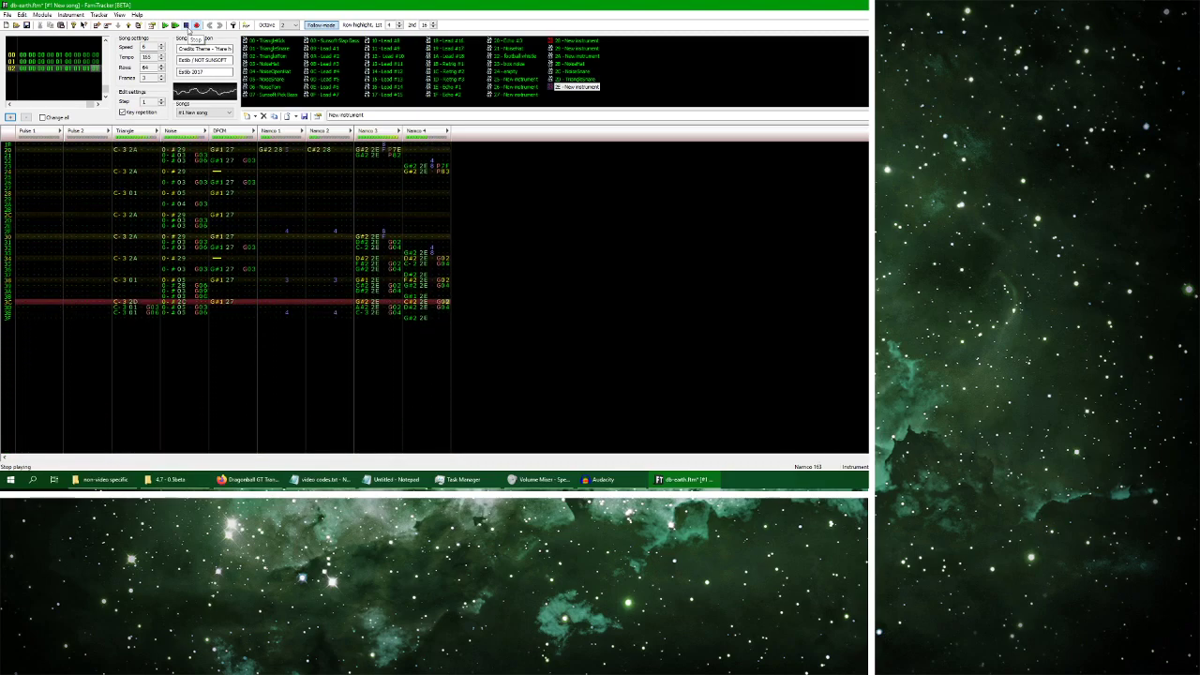
pyautogui.click(186, 26)
# Duplicate frame 02 as a new frame after it, and return to frame 02
pyautogui.click(43, 15)
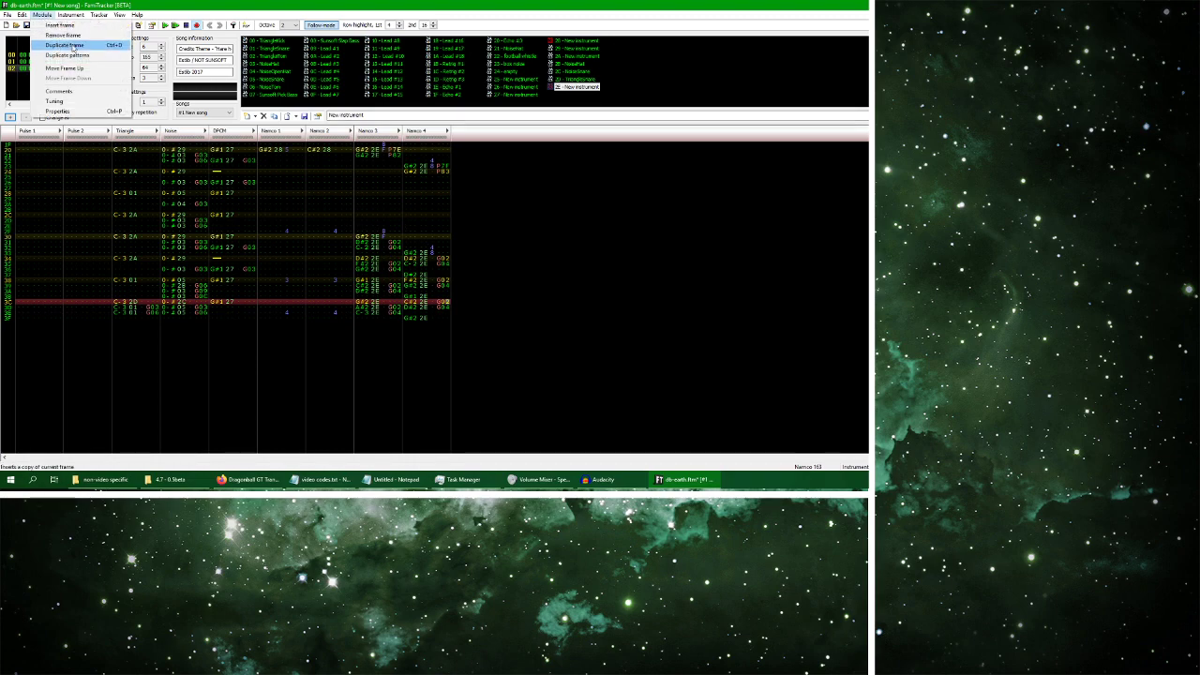
pyautogui.click(73, 45)
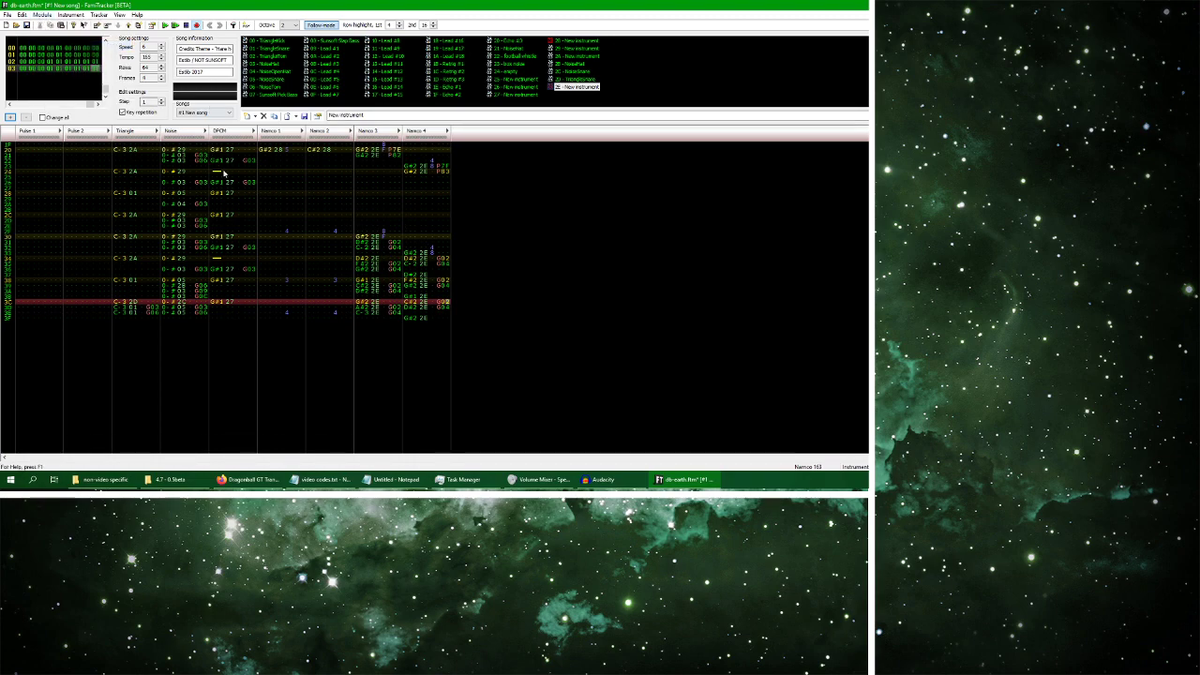
pyautogui.click(54, 68)
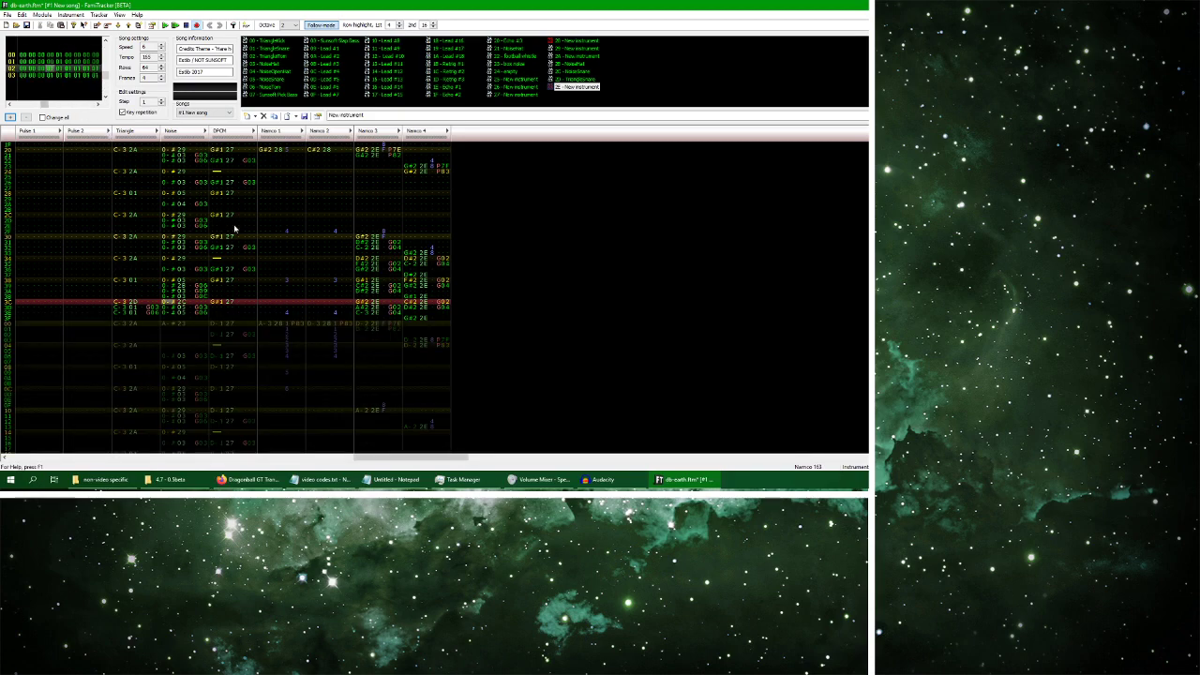
pyautogui.scroll(3, 174, 242)
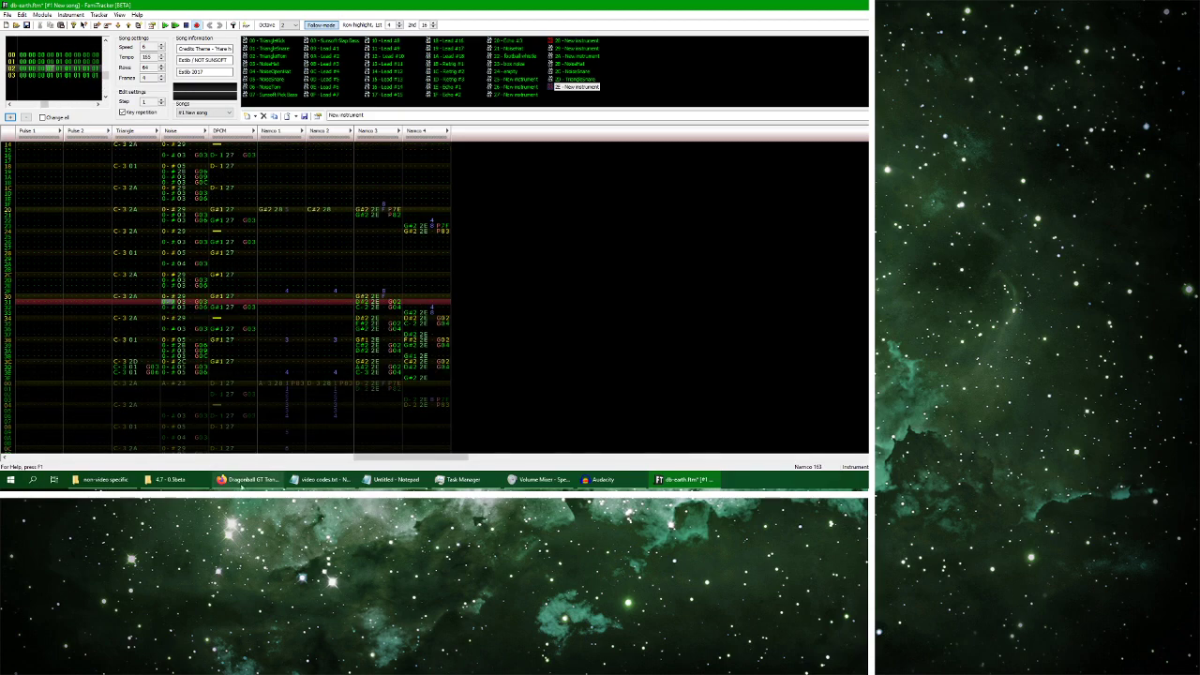
# Listen to the Dragonball GT Transformation Music: Earth video on YouTube, pause it, and switch back to FamiTracker
pyautogui.click(249, 479)
pyautogui.click(290, 402)
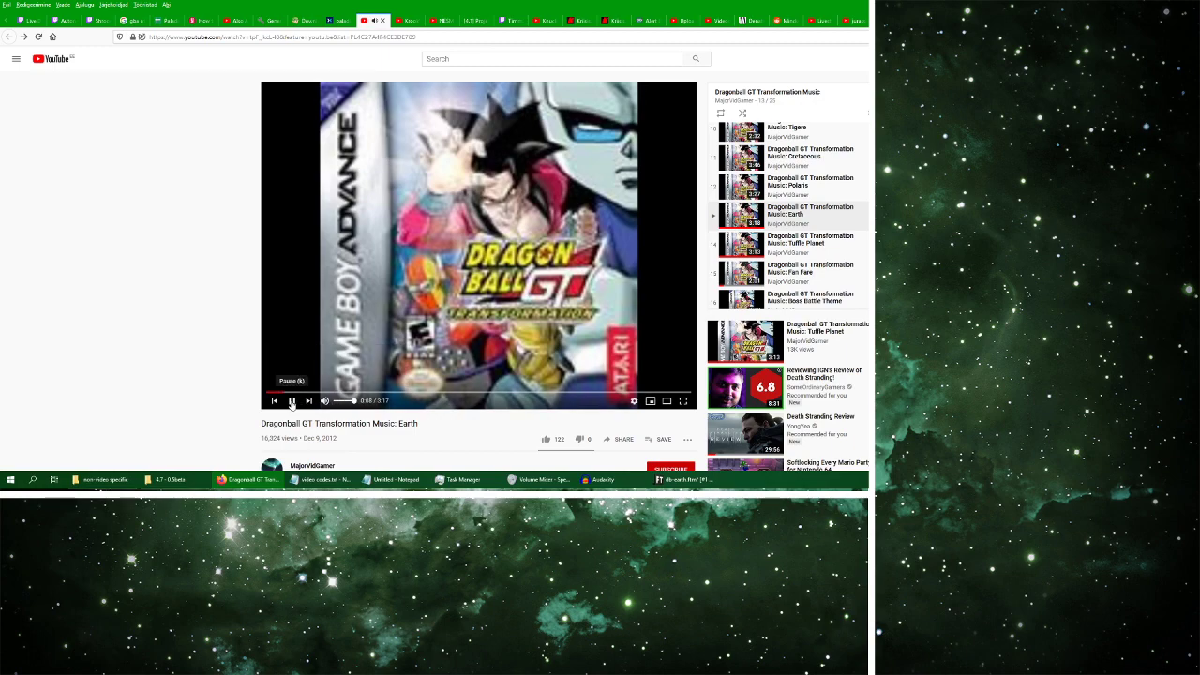
pyautogui.click(685, 479)
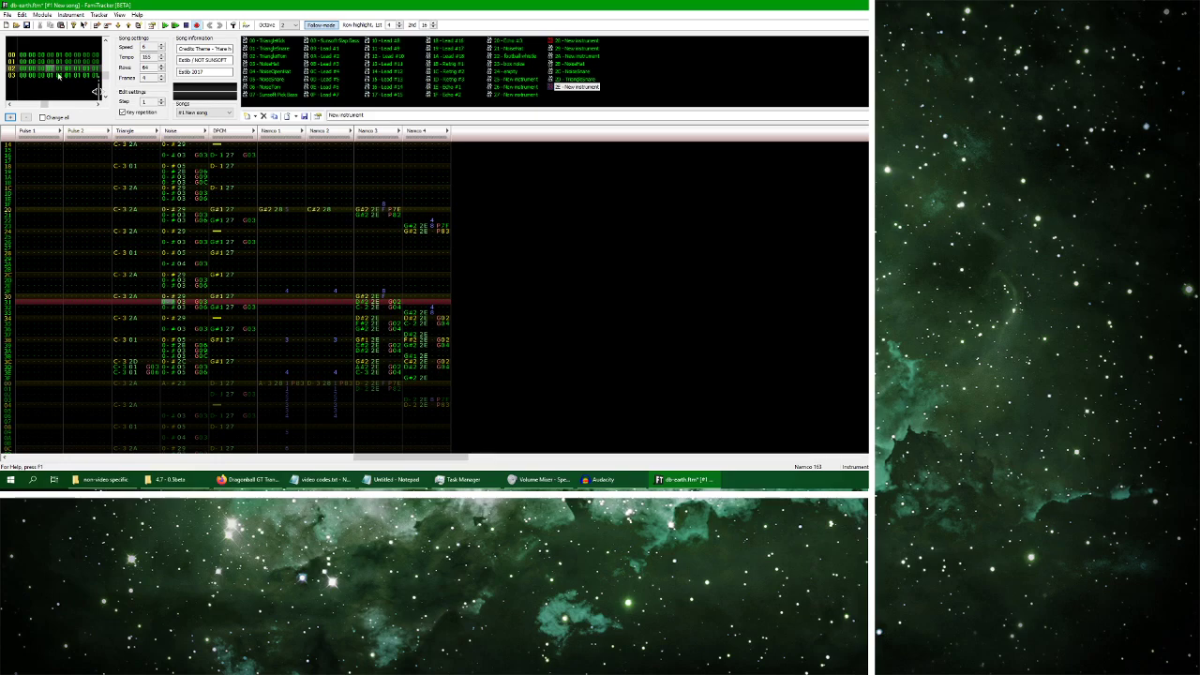
pyautogui.scroll(3, 174, 247)
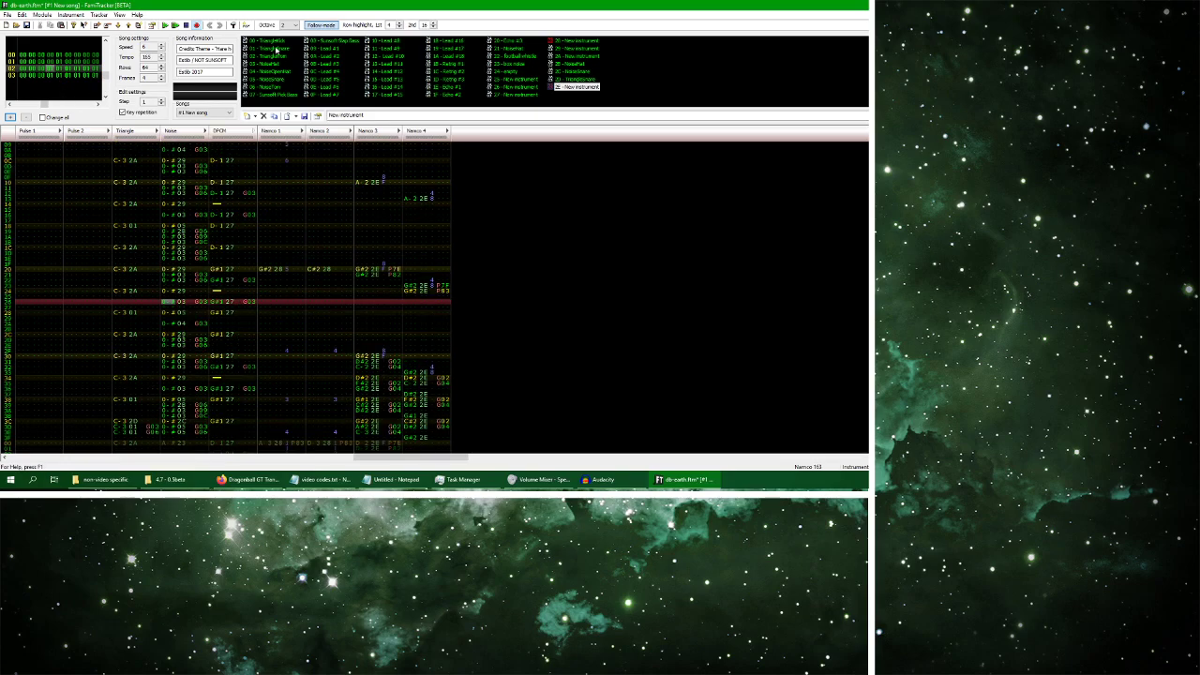
pyautogui.hotkey('alt', 'Tab')
pyautogui.press('space')
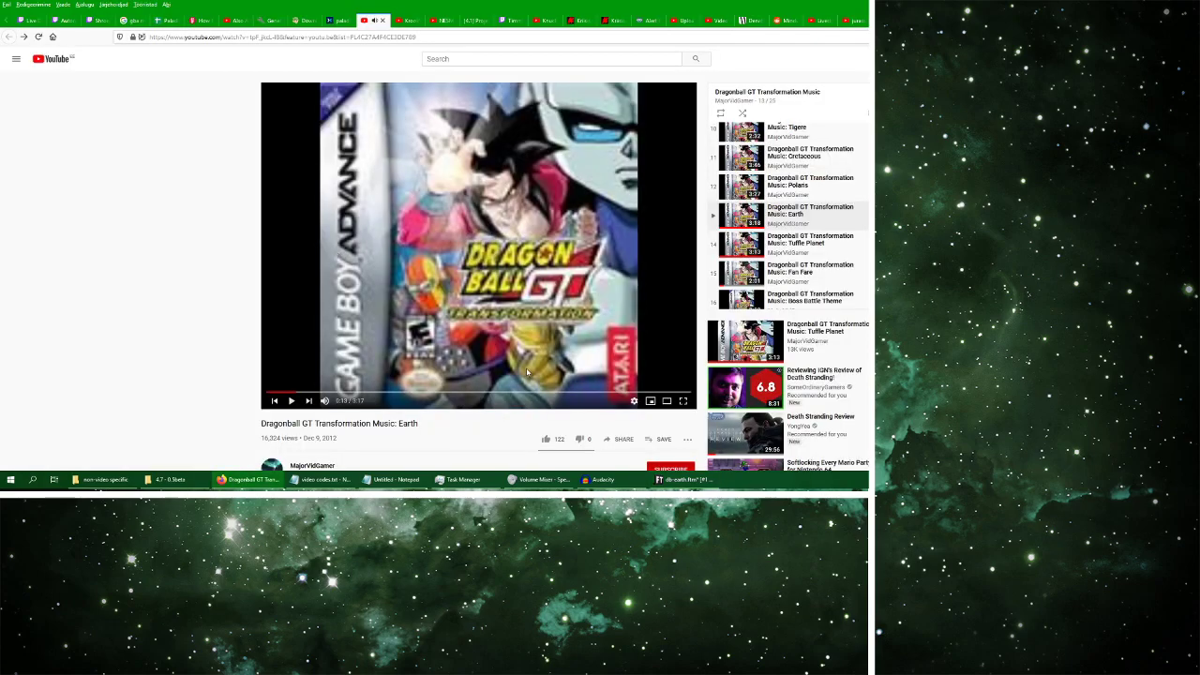
pyautogui.hotkey('alt', 'Tab')
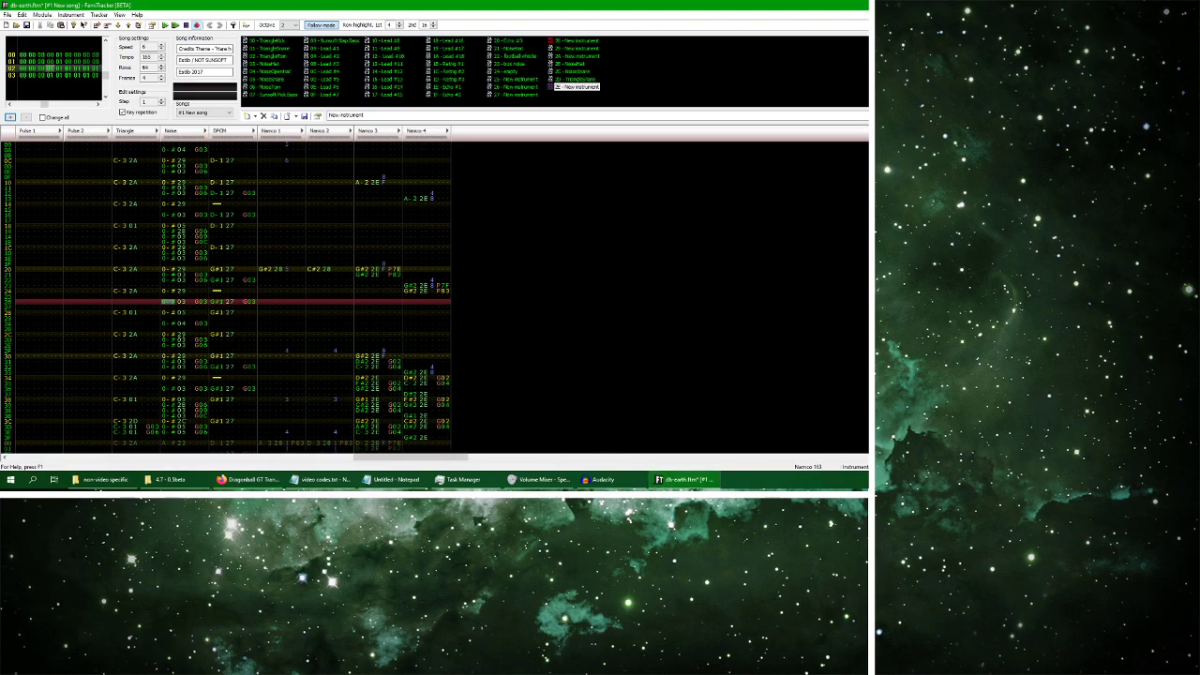
# Go to frame 01, play it back to compare with the reference, and stop playback
pyautogui.press('Return')
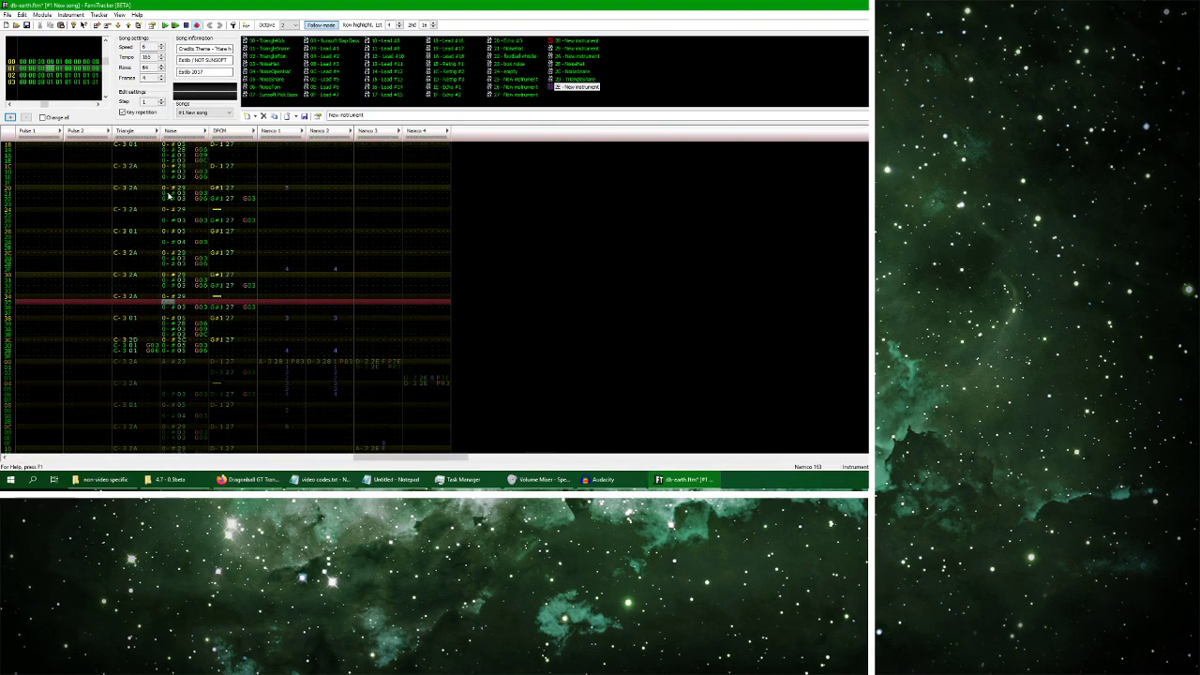
pyautogui.click(165, 25)
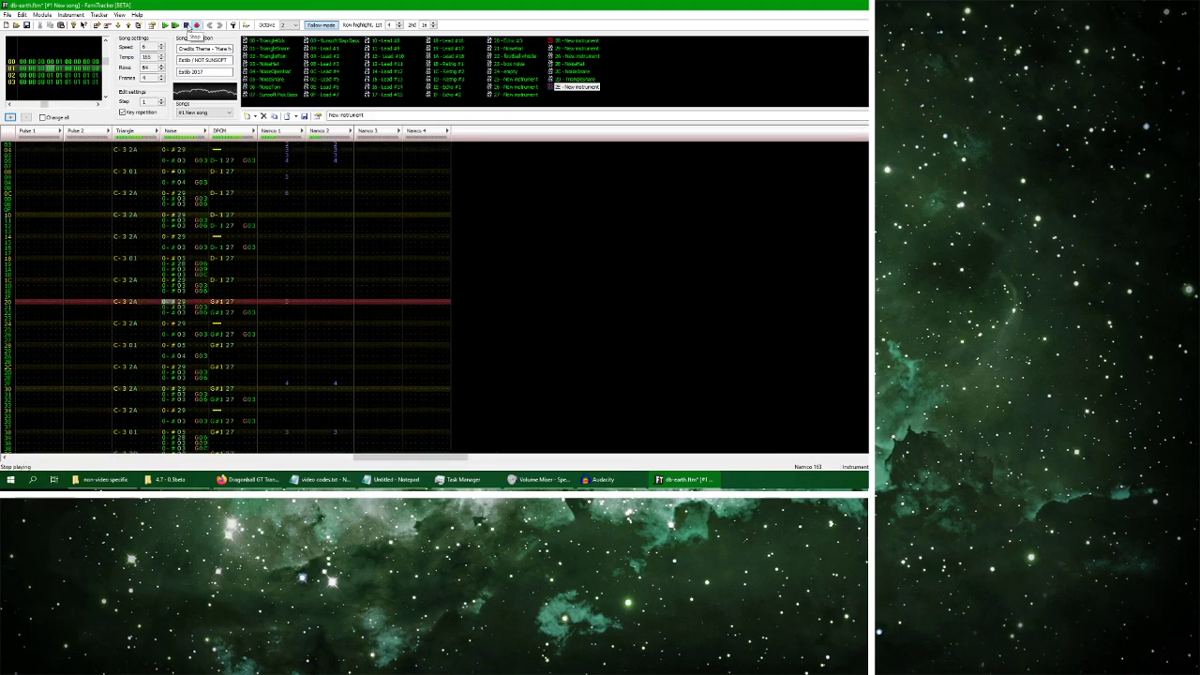
pyautogui.click(187, 25)
# Copy frame 01's whole DPCM column and paste it at row 00 of a different DPCM pattern assigned to that frame
pyautogui.click(217, 204)
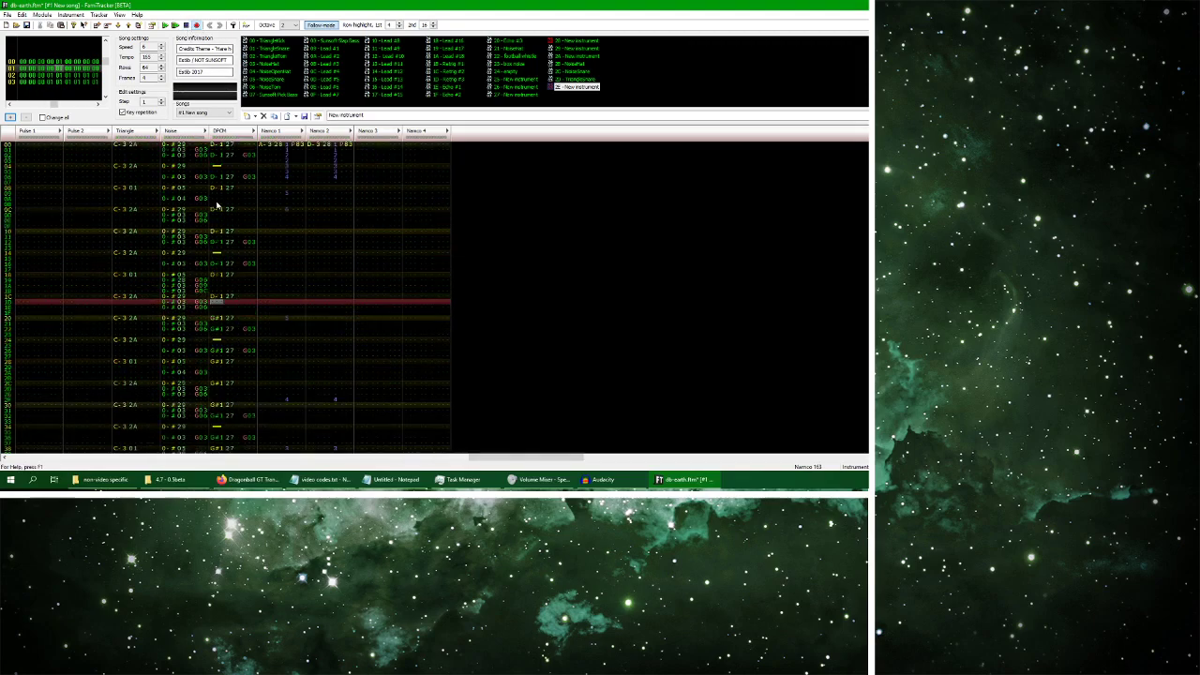
pyautogui.doubleClick(248, 214)
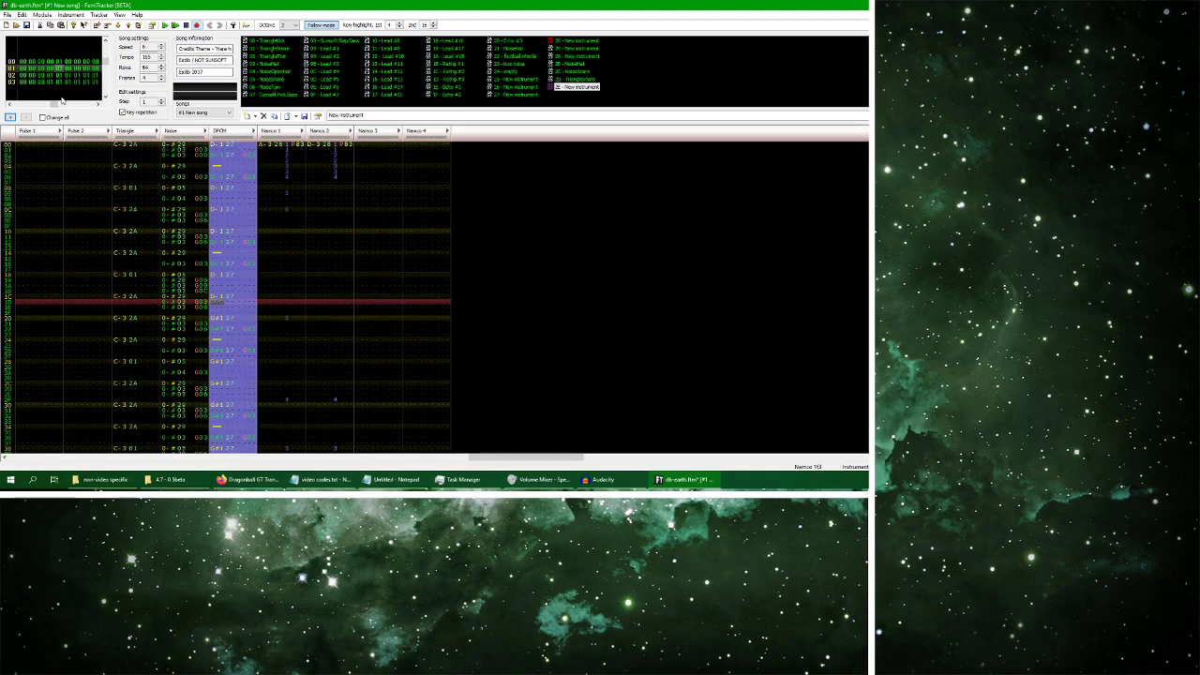
pyautogui.scroll(2, 215, 189)
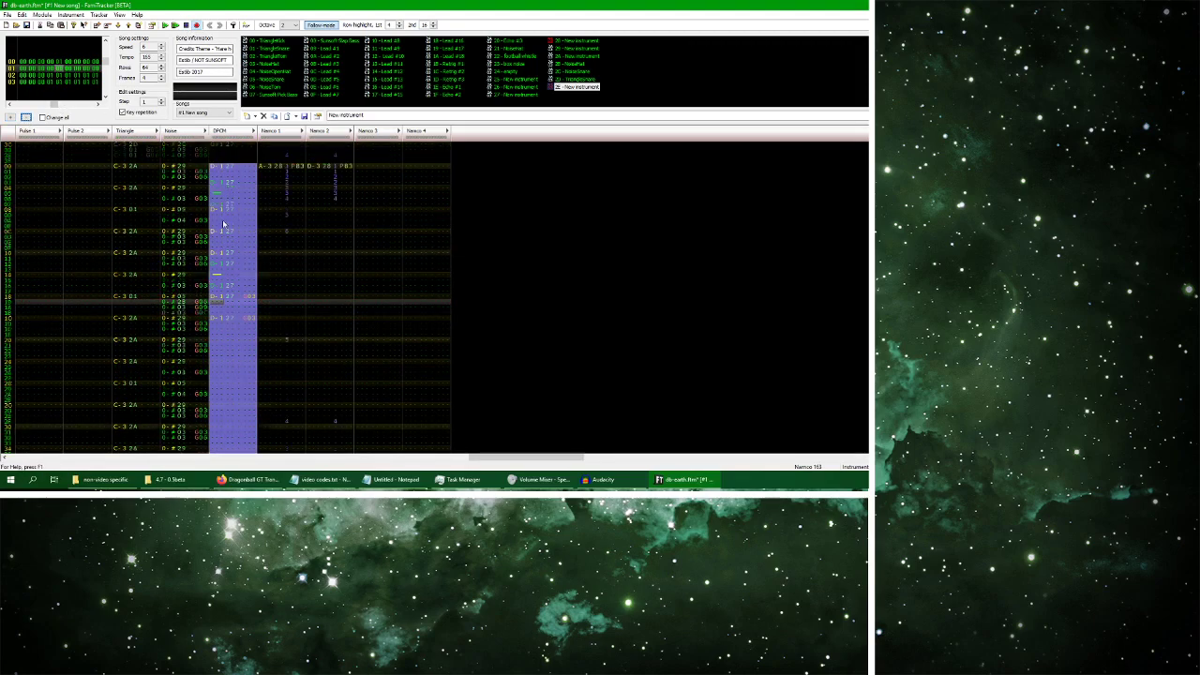
pyautogui.click(214, 189)
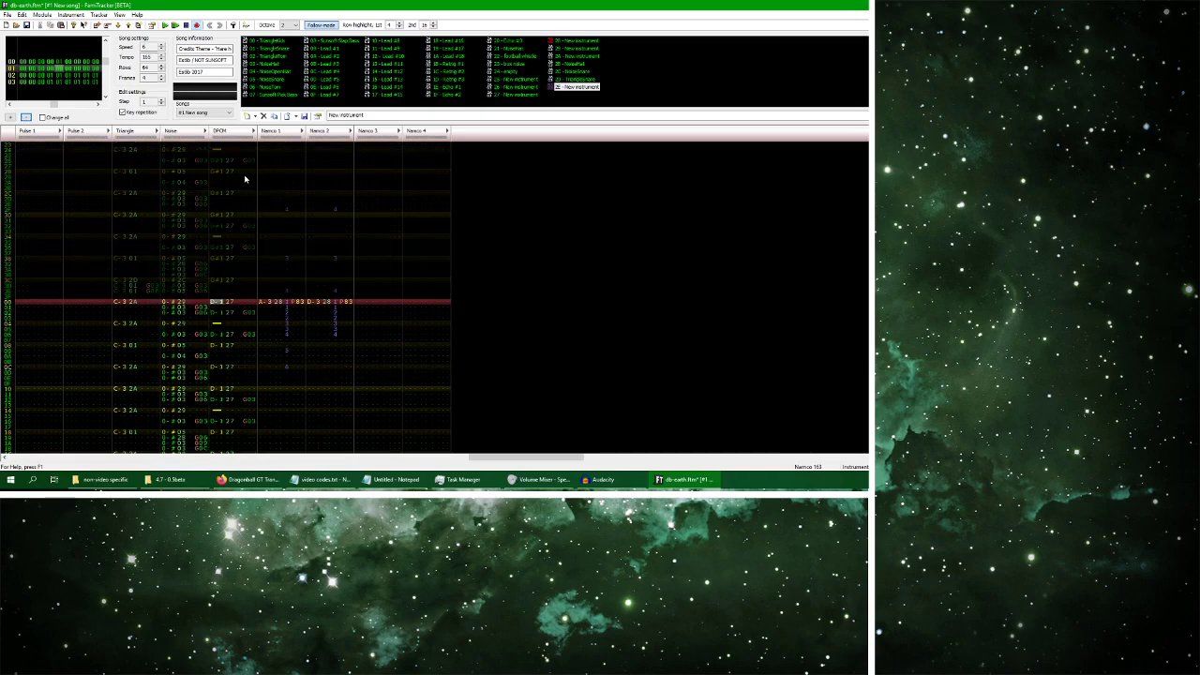
# Set frame 00's DPCM notes from row 20 onward to D-1, then play the song and save the module
pyautogui.hotkey('ctrl', 'Left')
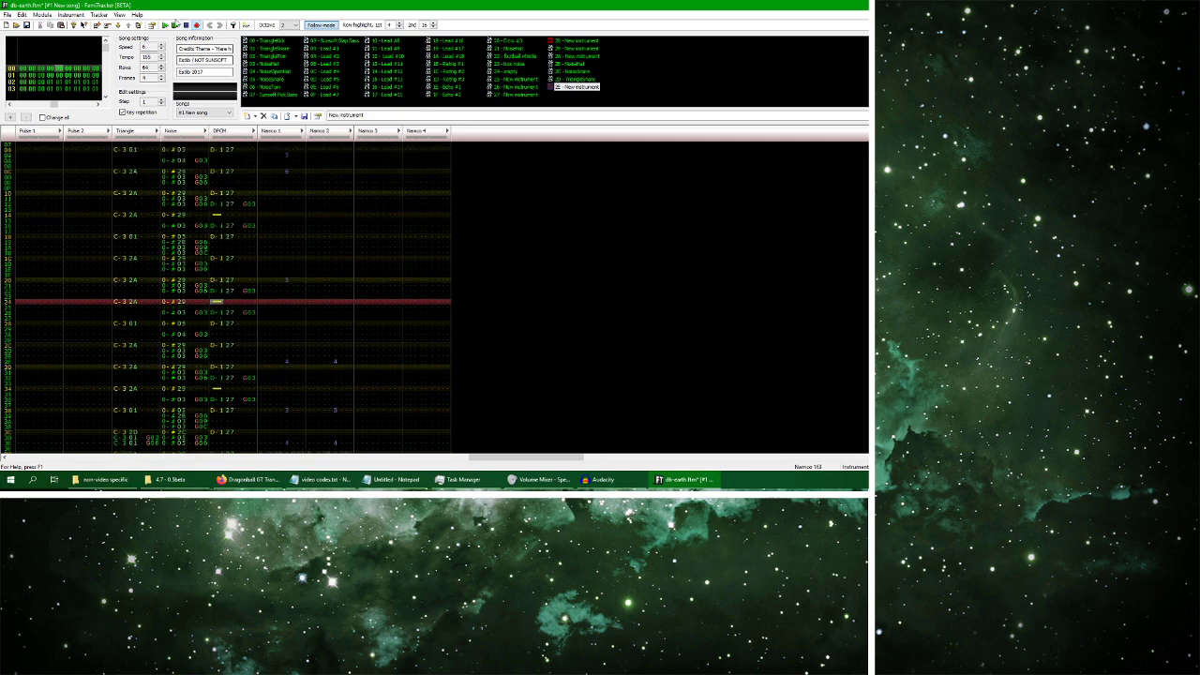
pyautogui.click(165, 25)
pyautogui.click(7, 15)
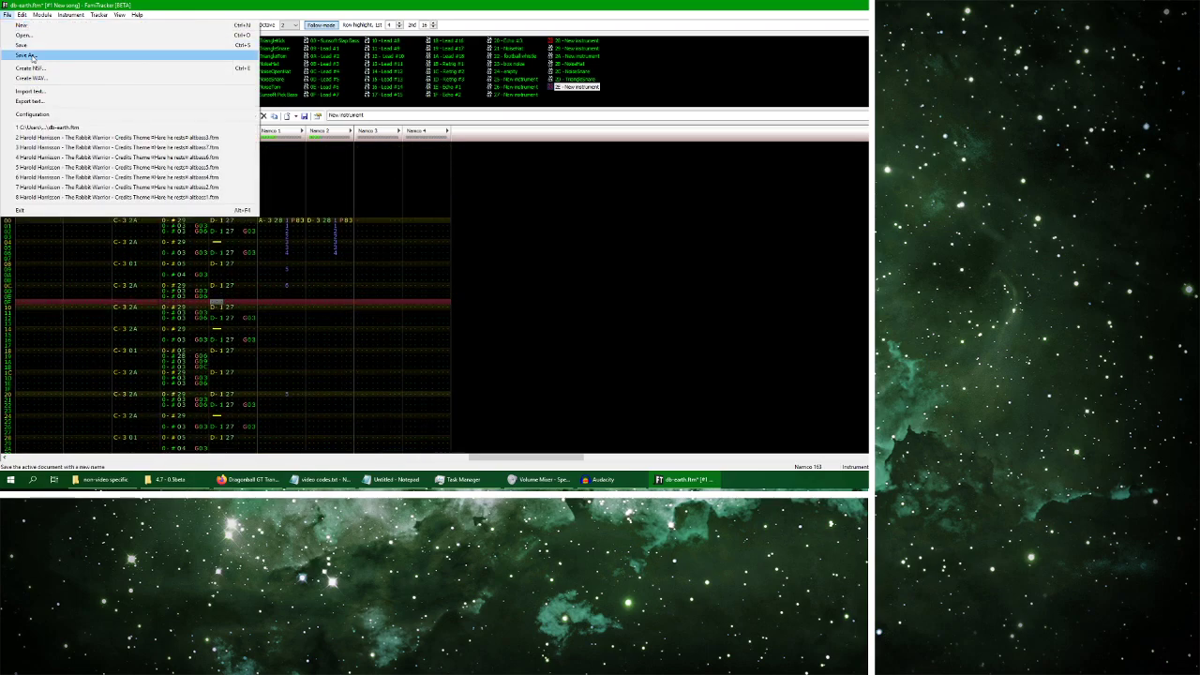
pyautogui.click(20, 42)
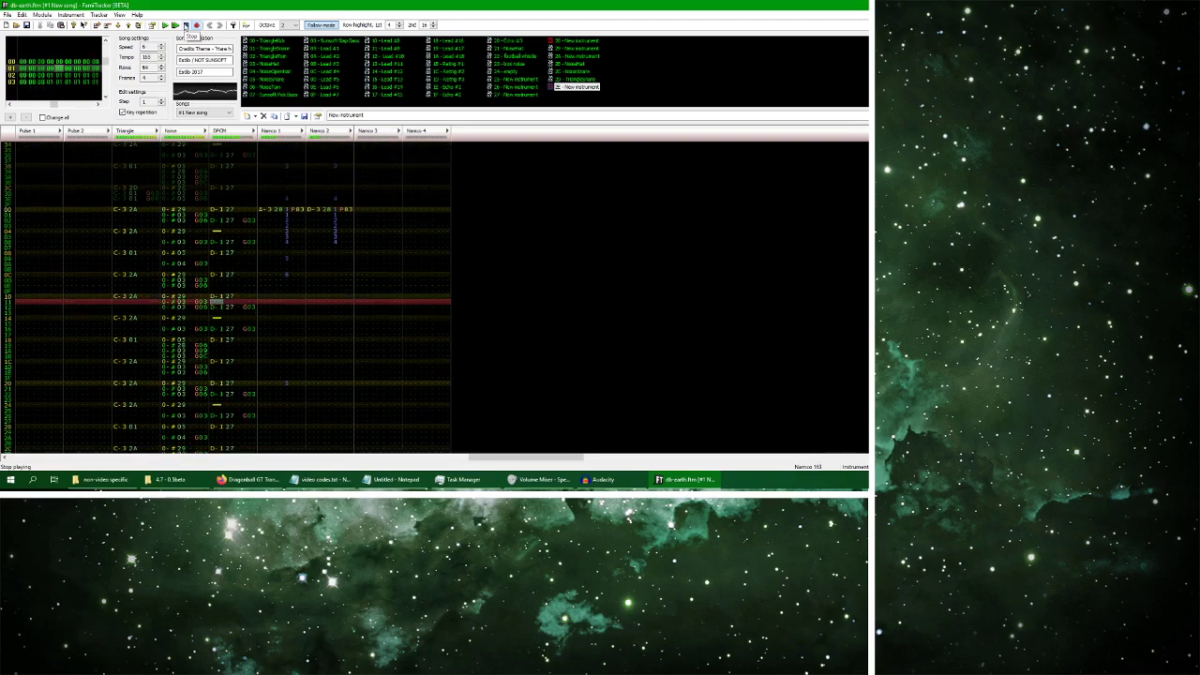
# Stop the song playback and copy the Namco 3 notes in rows 3D to 3E of frame 02
pyautogui.click(186, 25)
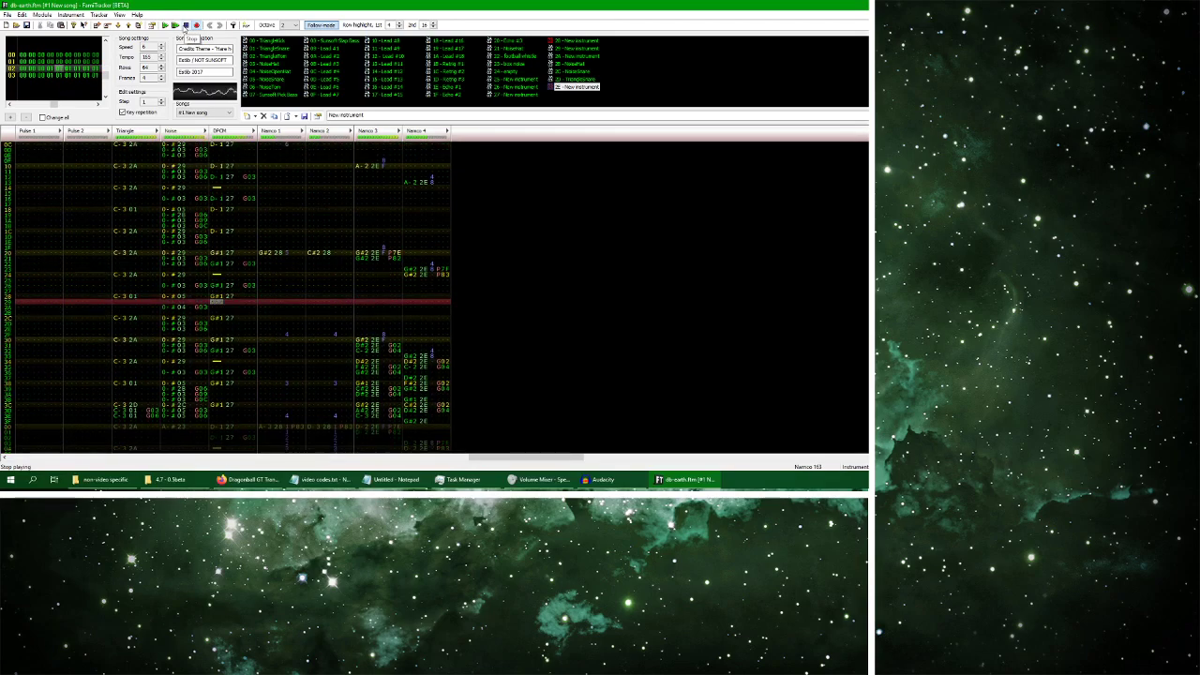
pyautogui.click(184, 29)
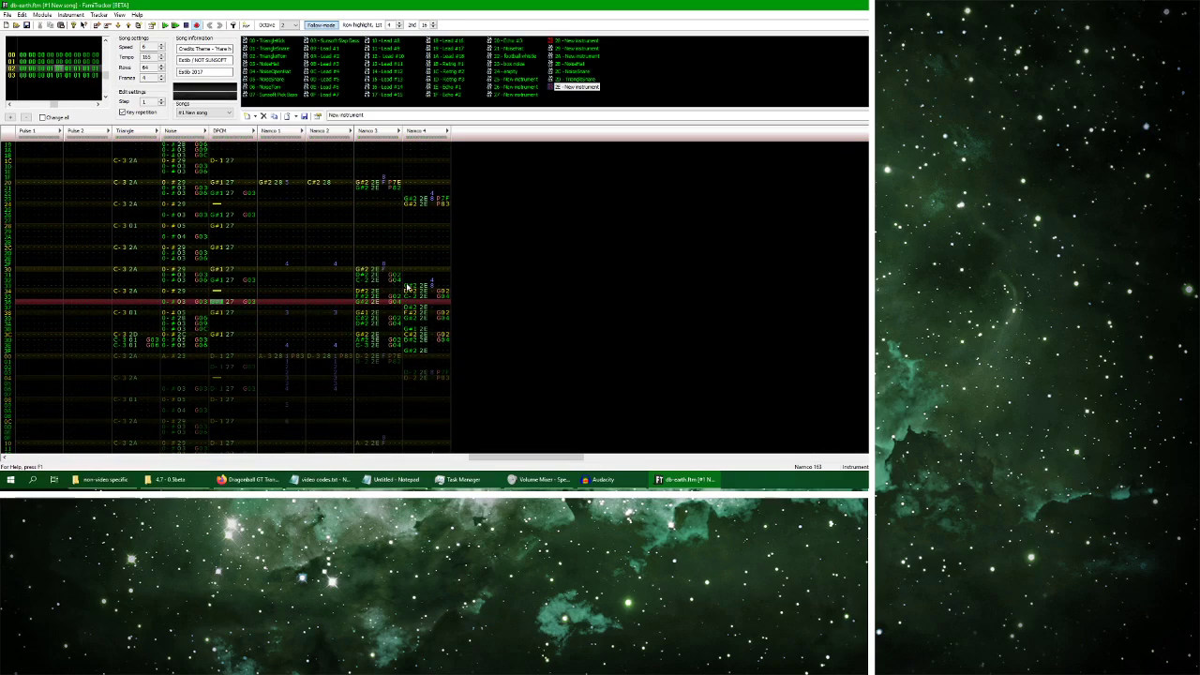
pyautogui.moveTo(366, 325); pyautogui.dragTo(394, 330)
pyautogui.click(374, 313)
pyautogui.click(372, 325)
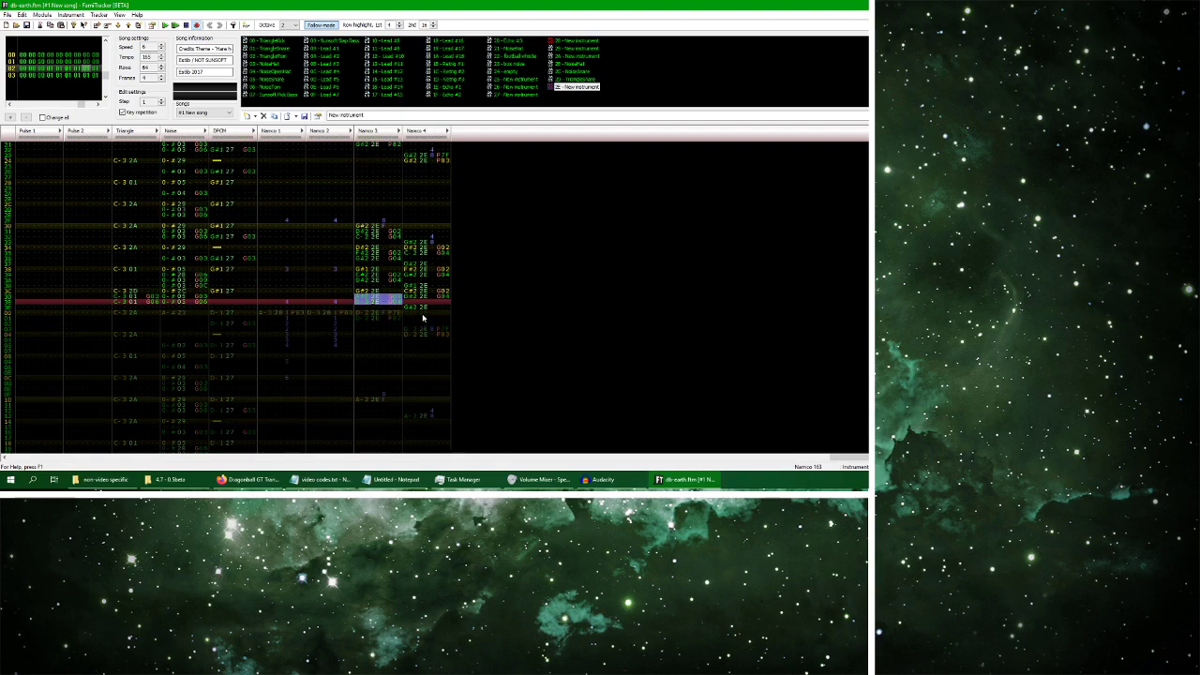
# Assign frame 03's Namco 4 column a different pattern, paste the copied notes at row 00, and set the first note's volume to 8
pyautogui.click(400, 333)
pyautogui.click(11, 118)
pyautogui.click(441, 311)
pyautogui.hotkey('ctrl', 'v')
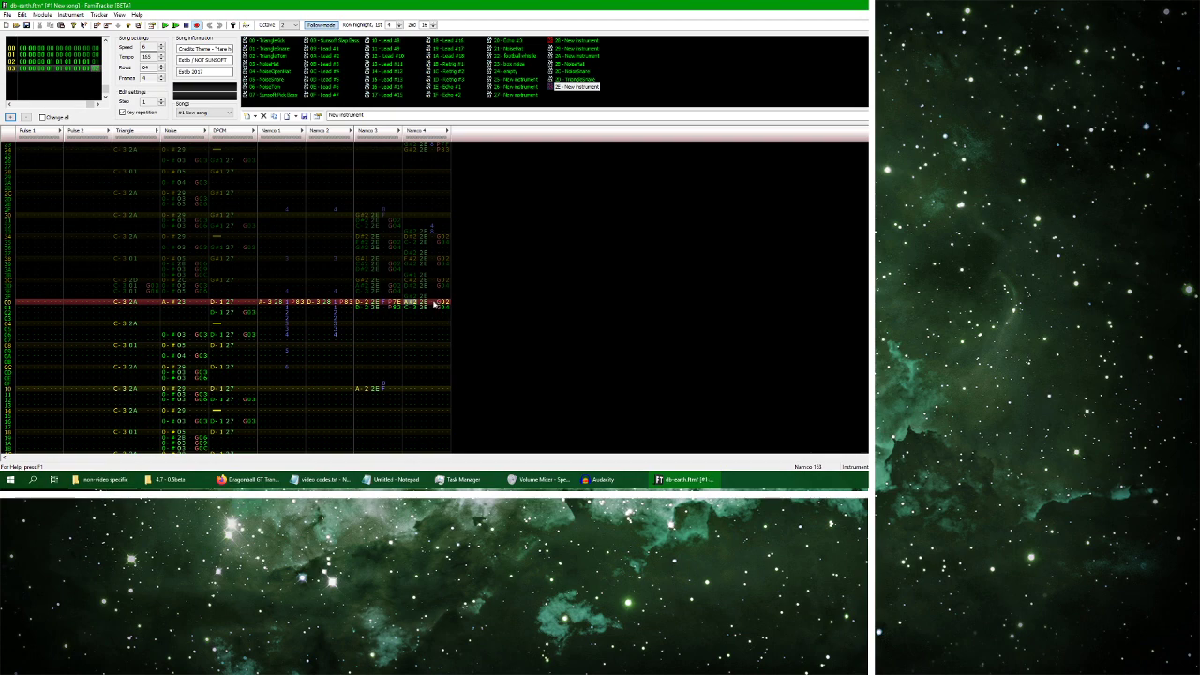
pyautogui.press('Down')
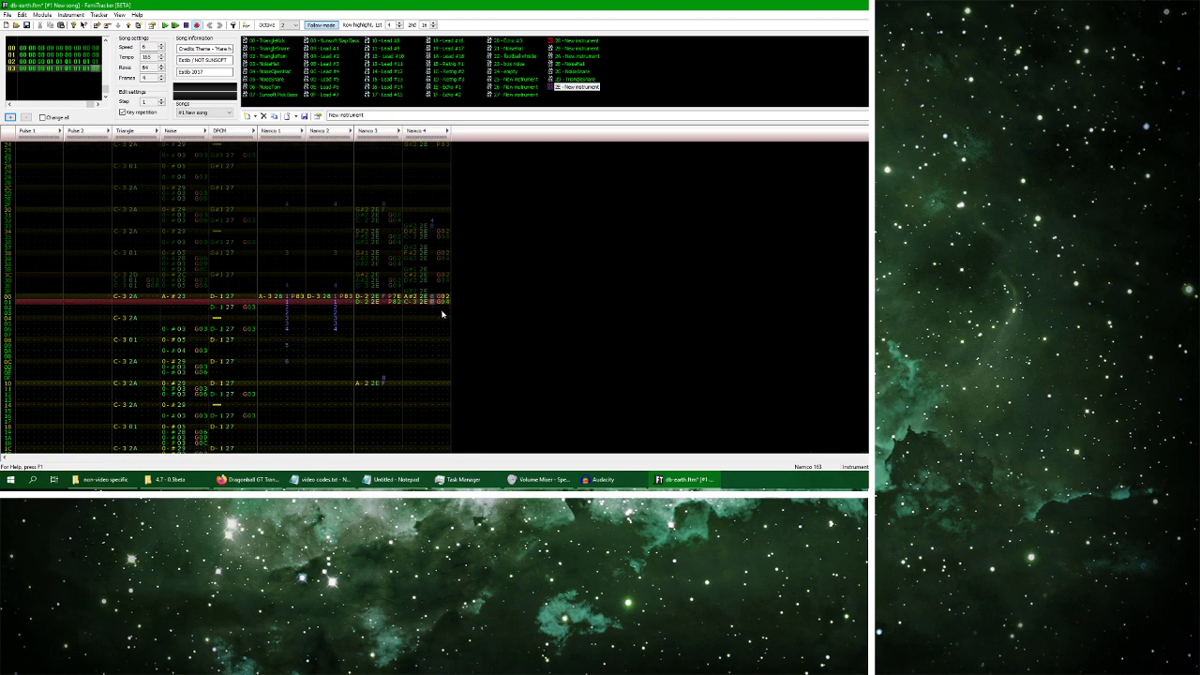
pyautogui.scroll(4, 442, 312)
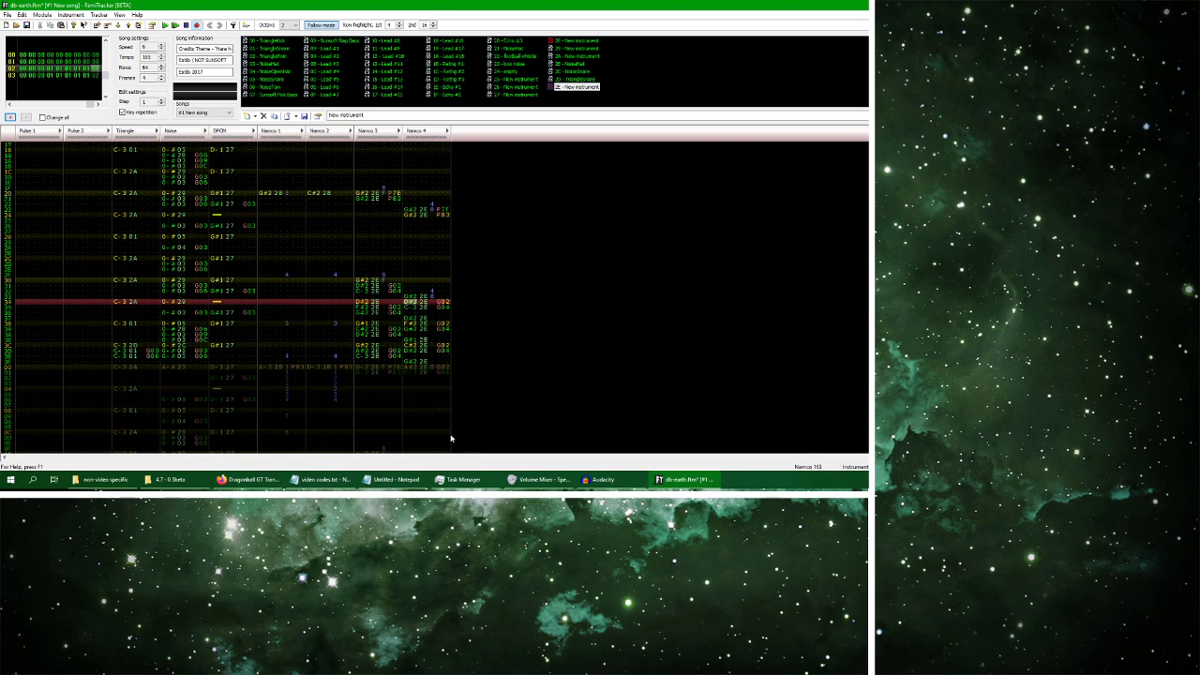
# Switch to Firefox, listen to the Dragonball GT Transformation Music: Earth video on YouTube, and return to FamiTracker
pyautogui.click(249, 479)
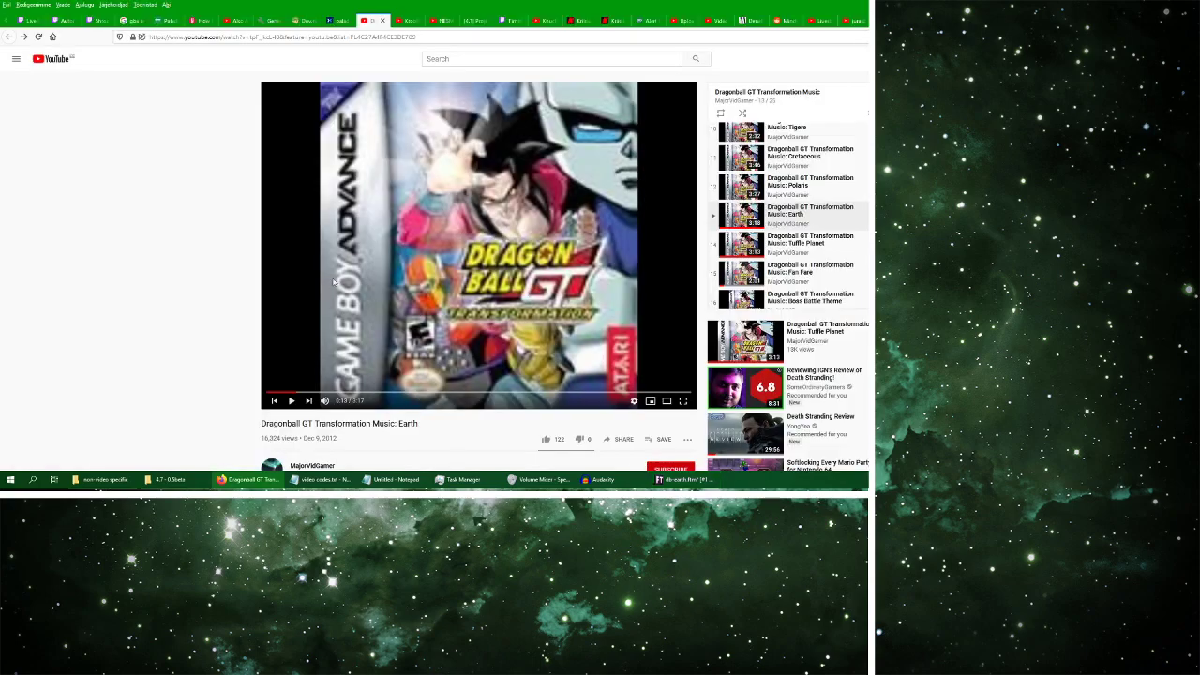
pyautogui.click(290, 401)
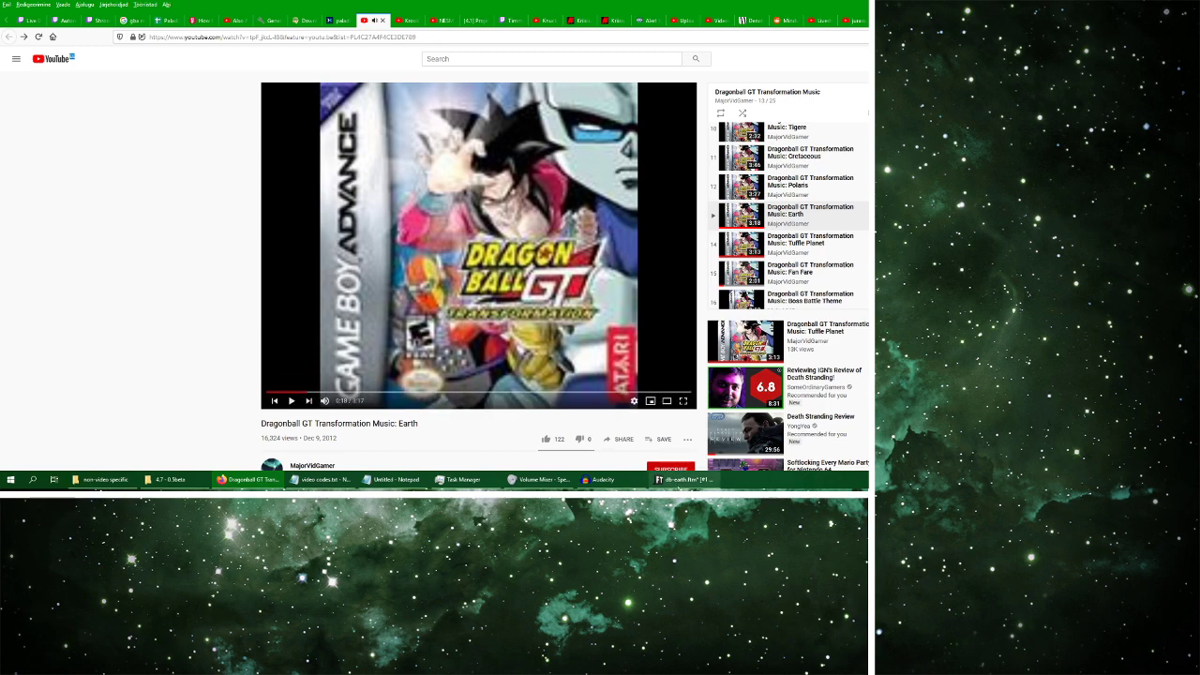
pyautogui.click(292, 402)
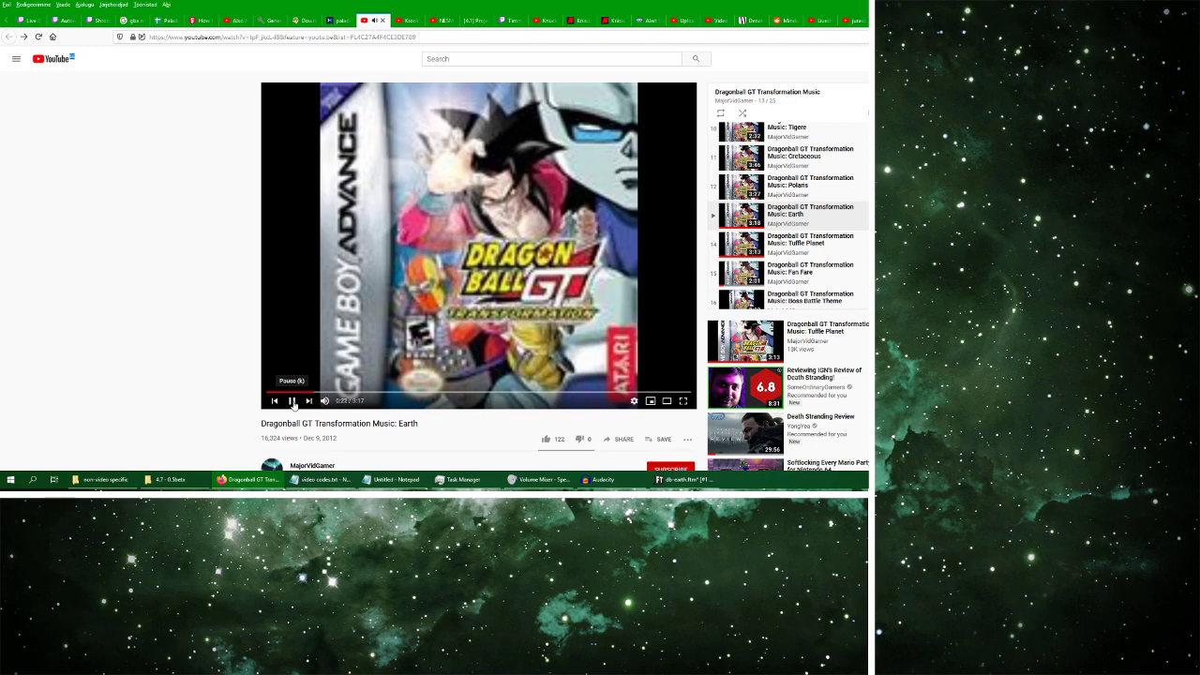
pyautogui.hotkey('alt', 'Tab')
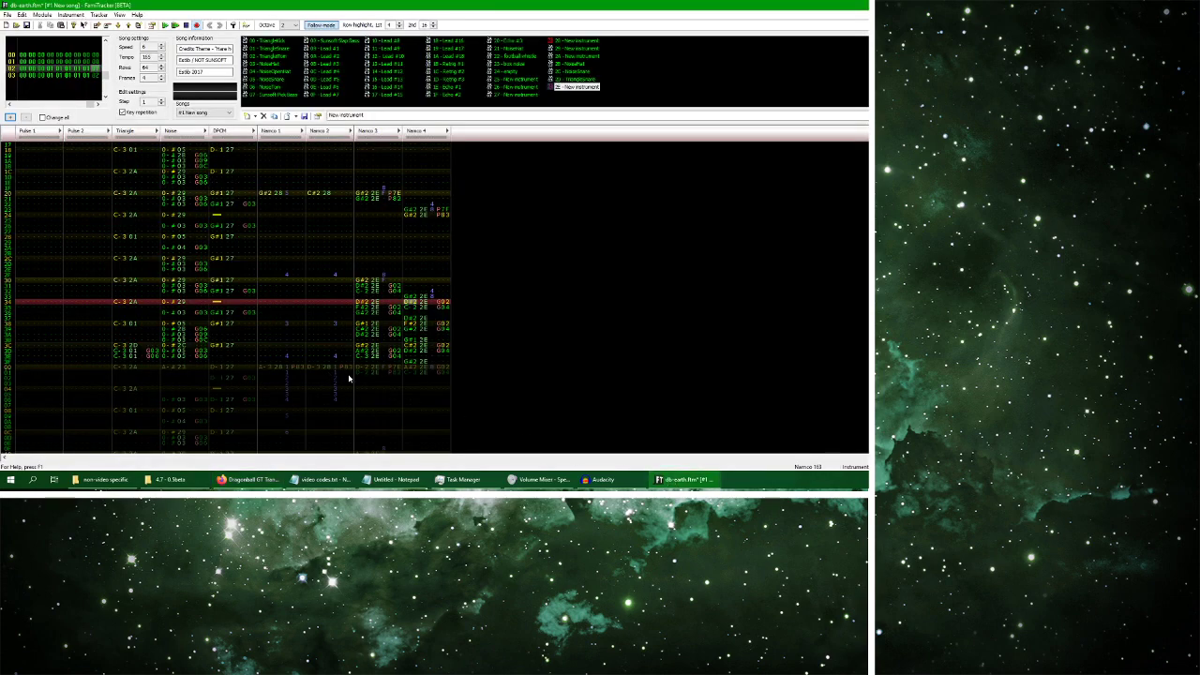
# Assign frame 03's Namco 3 column a different pattern and transpose its notes in rows 00 to 1F up one octave
pyautogui.click(364, 266)
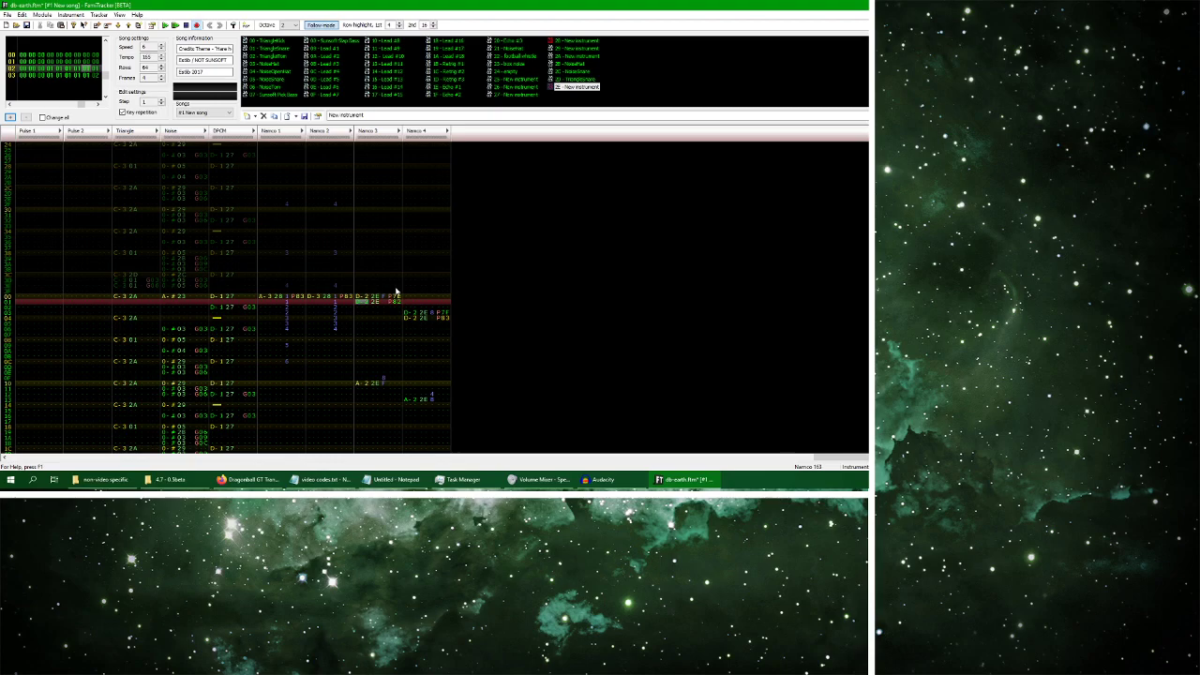
pyautogui.doubleClick(401, 298)
pyautogui.scroll(-18, 401, 310)
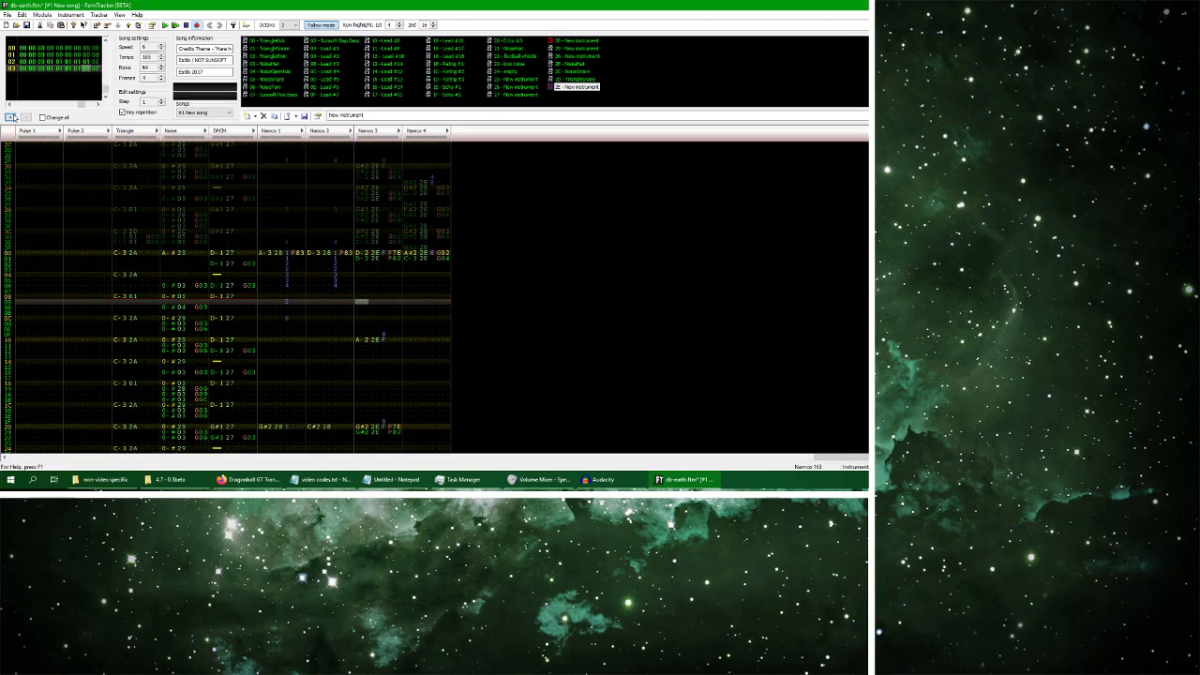
pyautogui.press('Delete')
pyautogui.hotkey('ctrl', 'z')
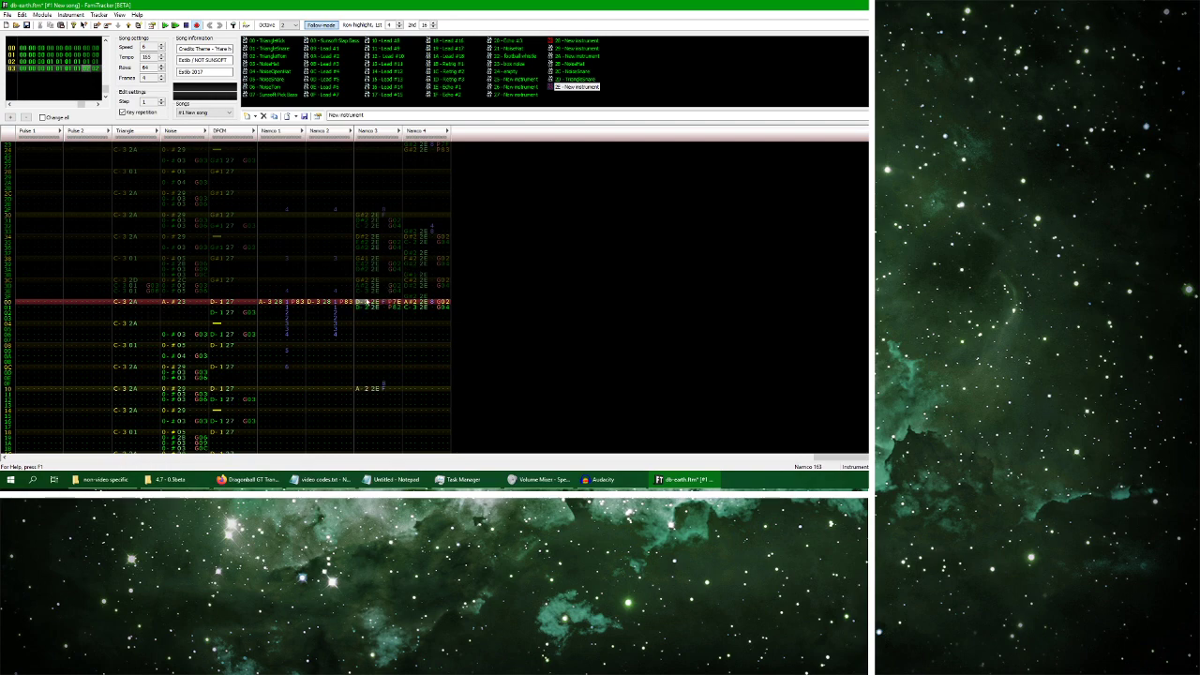
pyautogui.moveTo(372, 311)
pyautogui.mouseDown()
pyautogui.moveTo(397, 375)
pyautogui.moveTo(393, 319)
pyautogui.mouseUp()
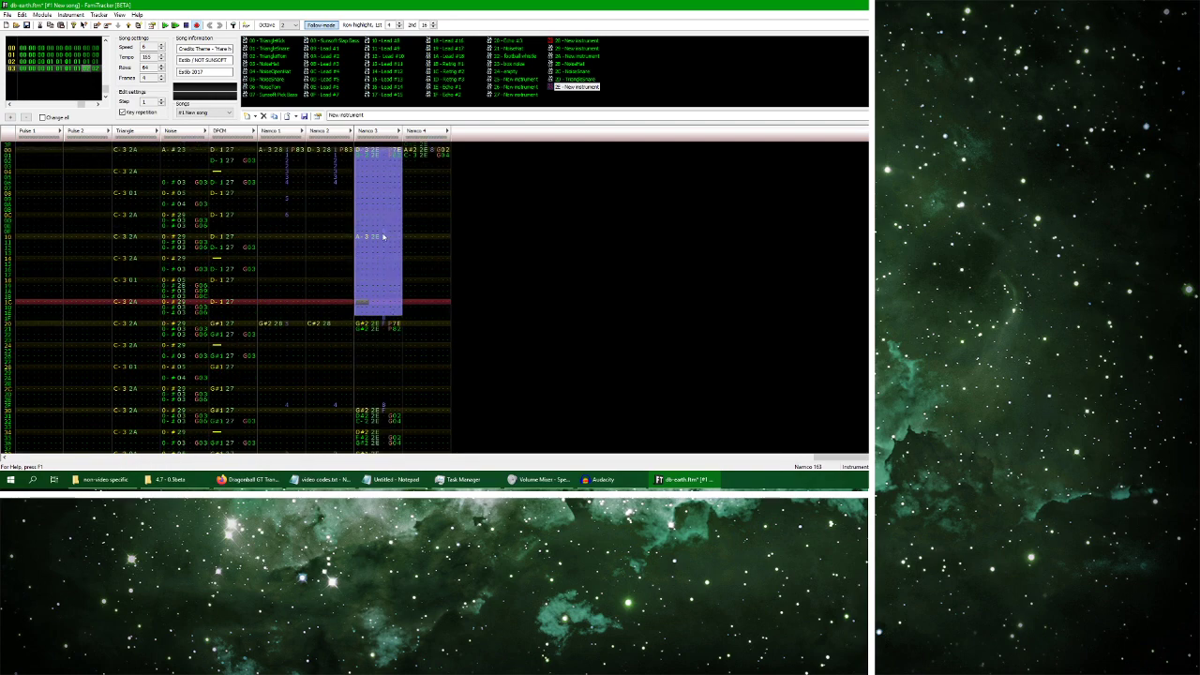
# Play frame 03 with the Namco 4 channel muted, and transpose the Namco 3 notes in rows 20 to 21 up to G#3
pyautogui.click(165, 25)
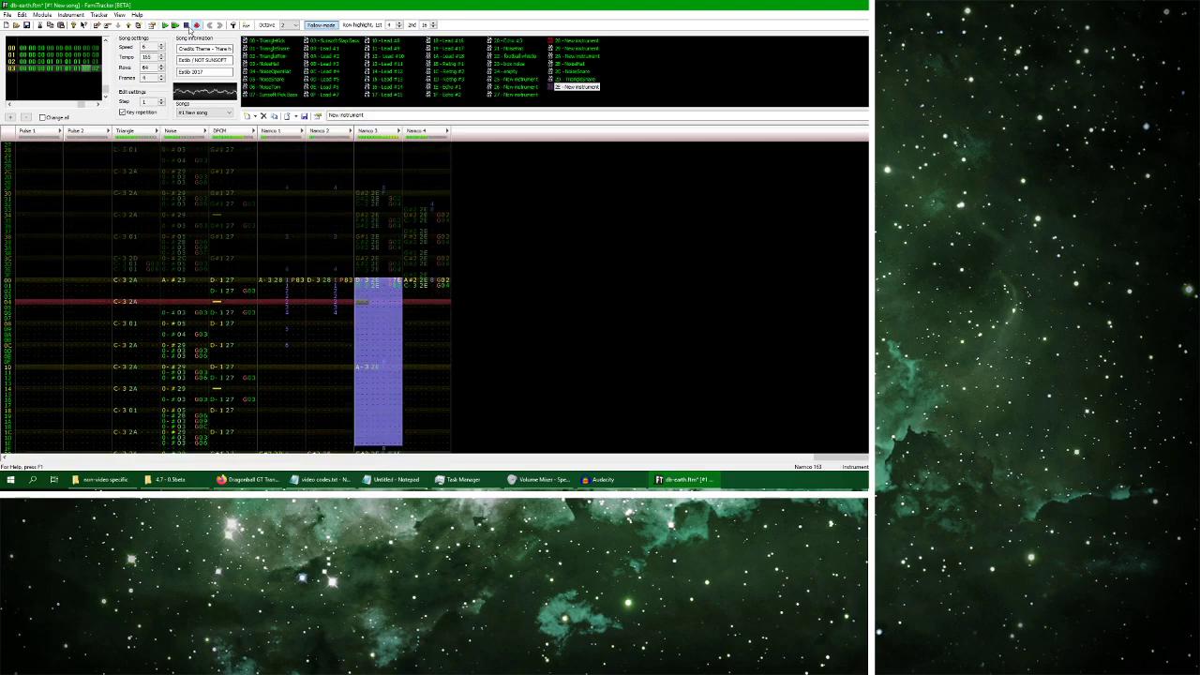
pyautogui.click(185, 25)
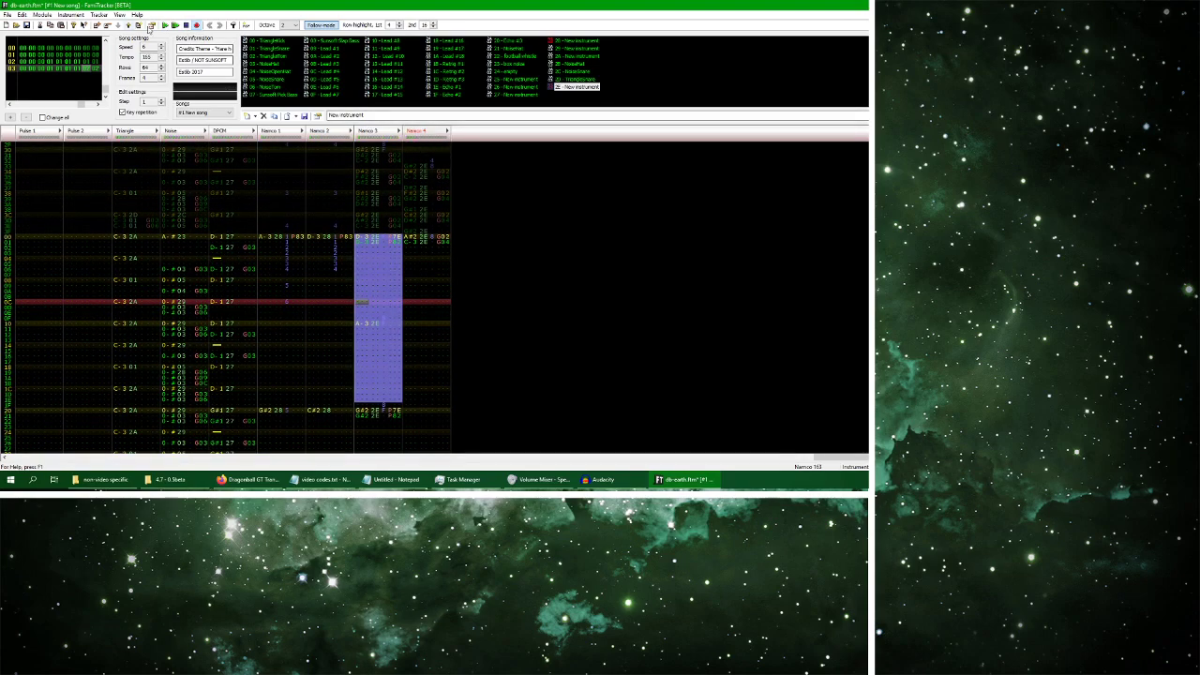
pyautogui.click(165, 25)
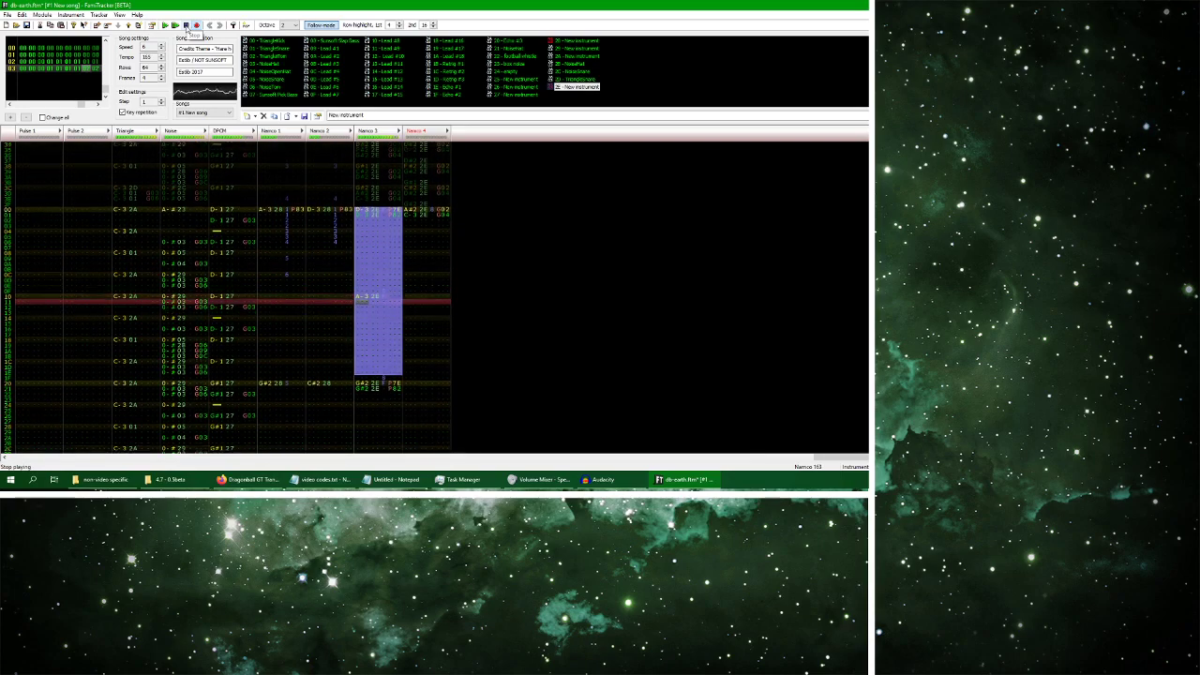
pyautogui.click(186, 25)
pyautogui.moveTo(379, 293); pyautogui.dragTo(402, 301)
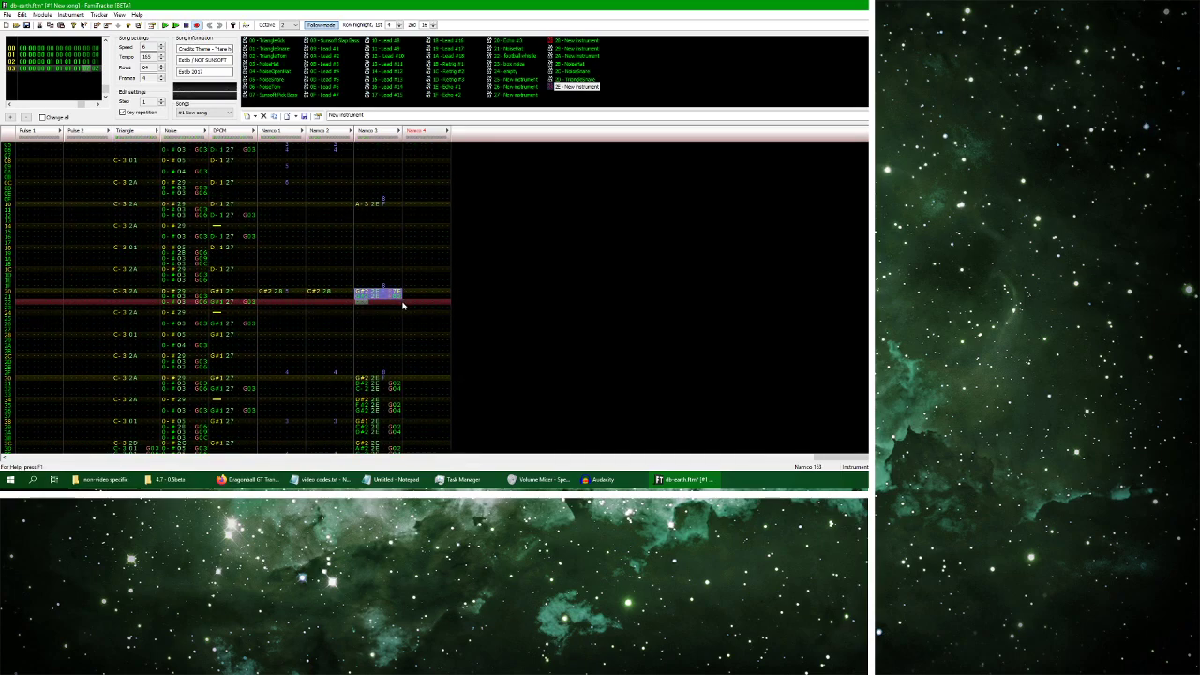
# Switch to Audacity, select the recording from 18.820 to 20.270 seconds, and play that section
pyautogui.click(600, 479)
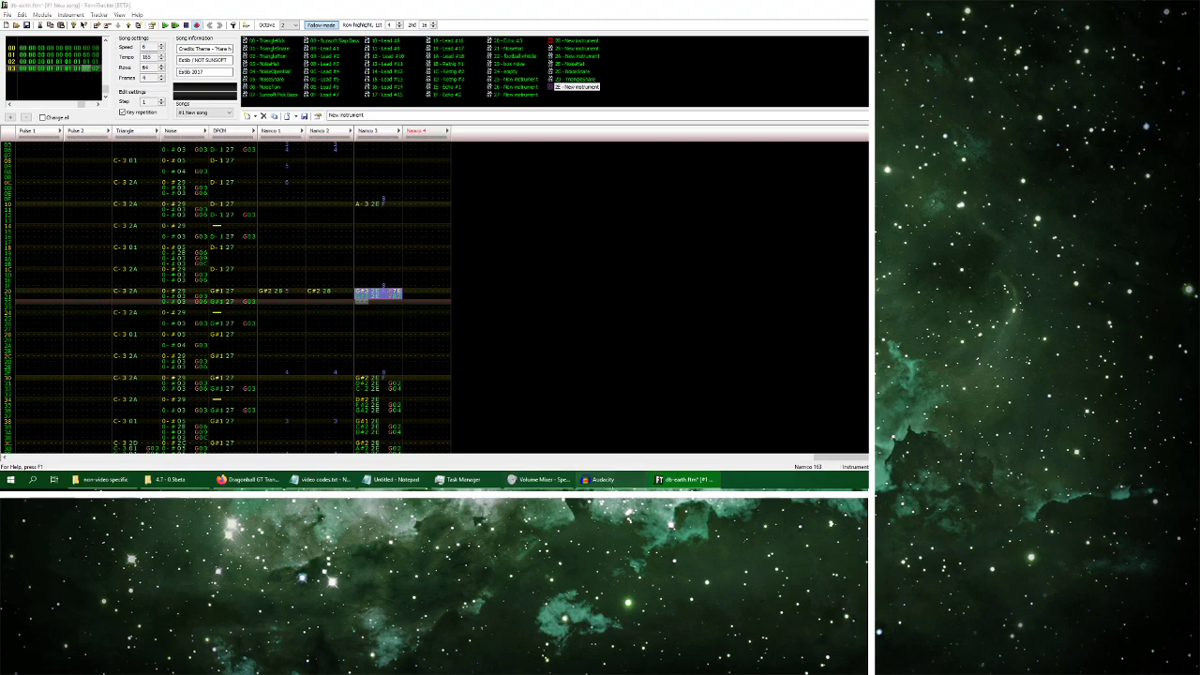
pyautogui.press('space')
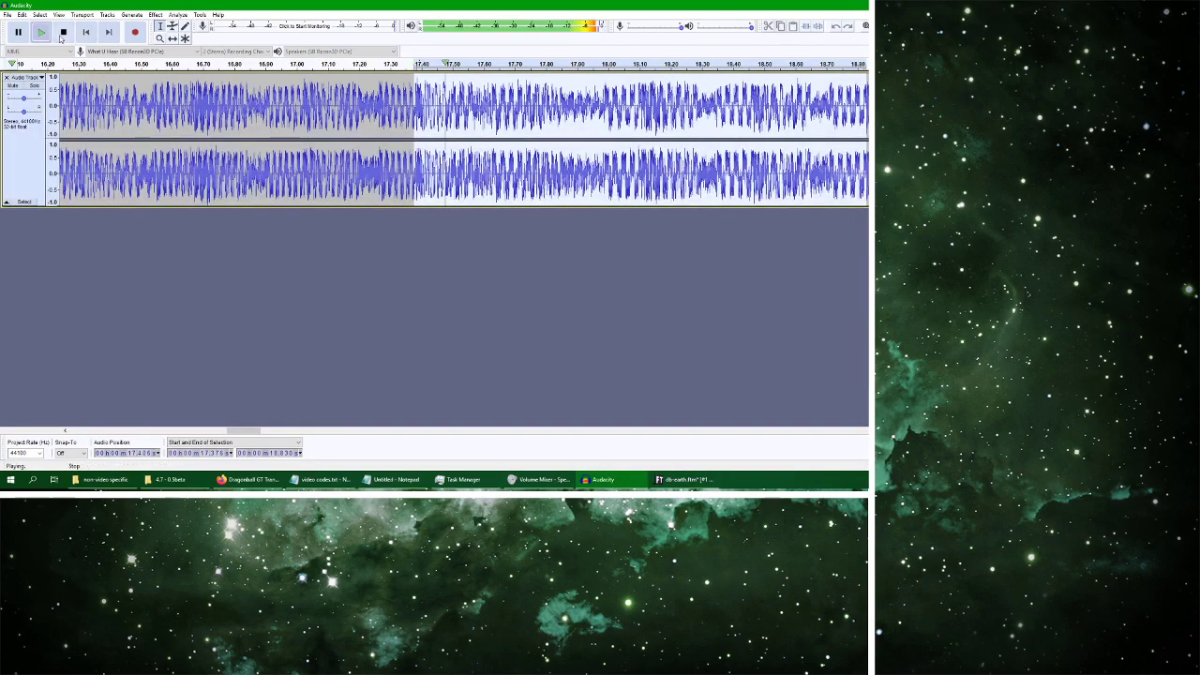
pyautogui.click(64, 33)
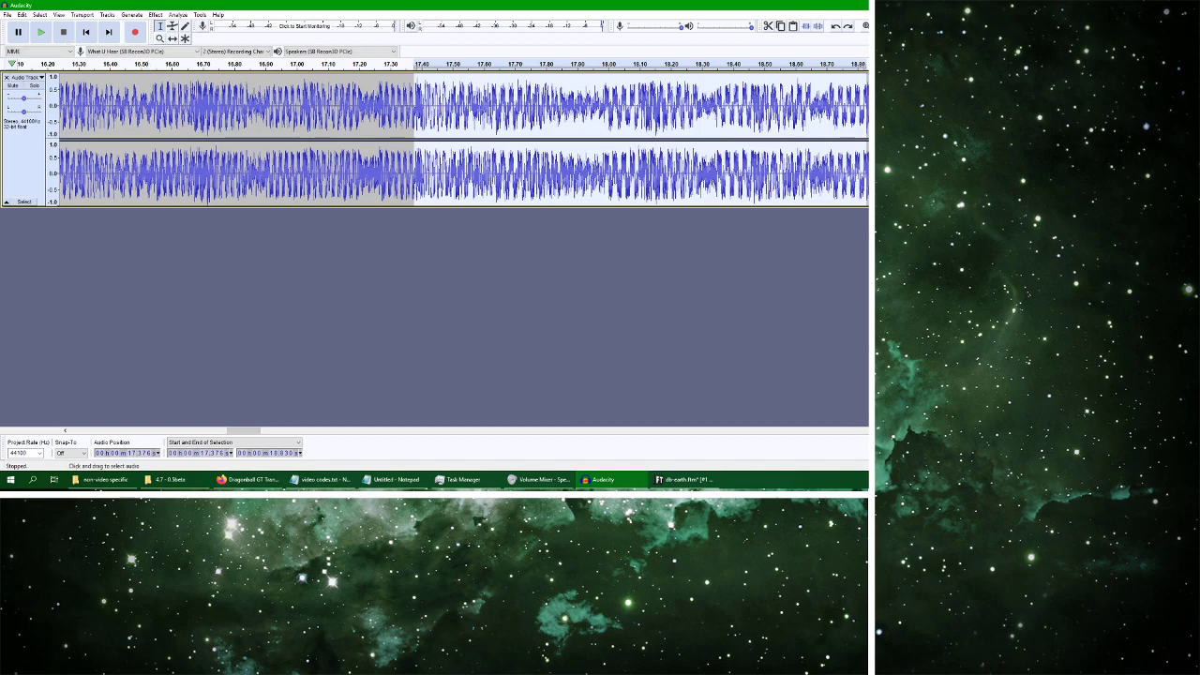
pyautogui.moveTo(242, 431); pyautogui.dragTo(257, 431)
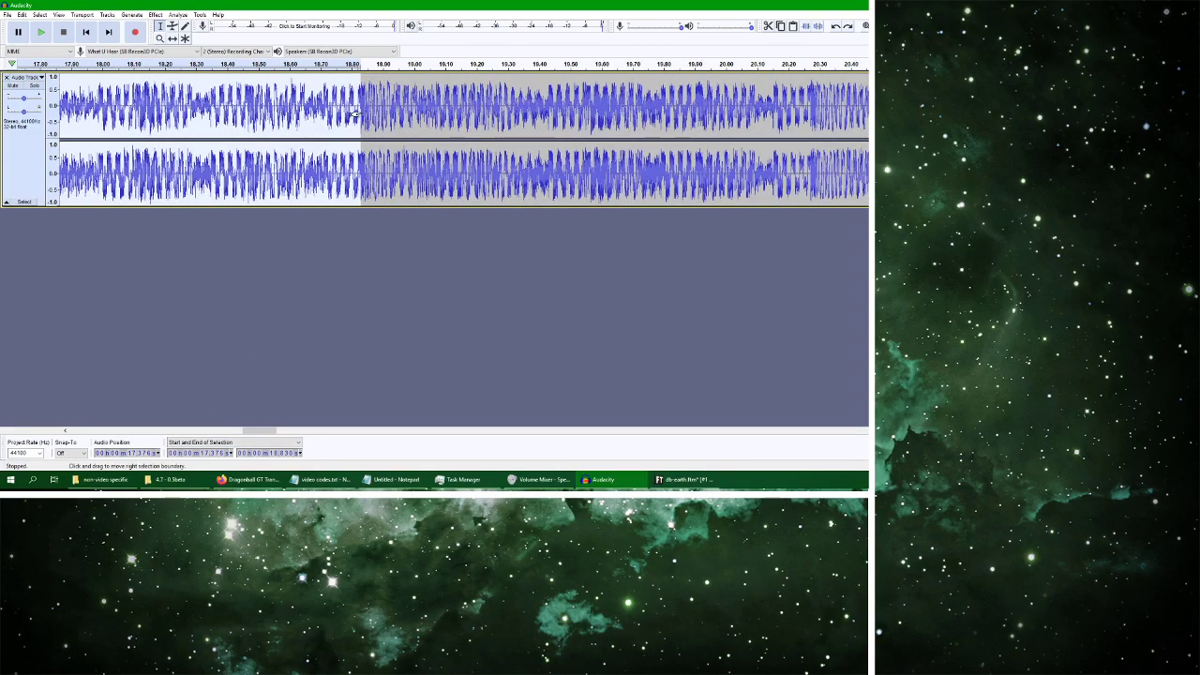
pyautogui.moveTo(810, 110); pyautogui.dragTo(356, 119)
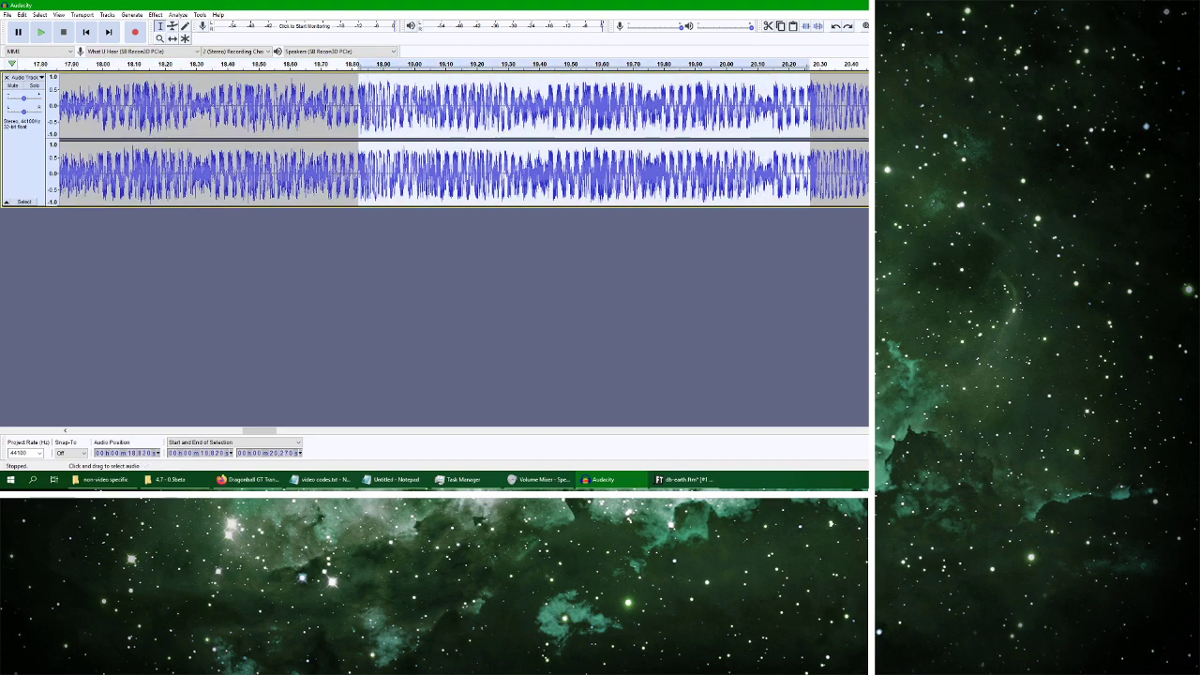
pyautogui.click(41, 32)
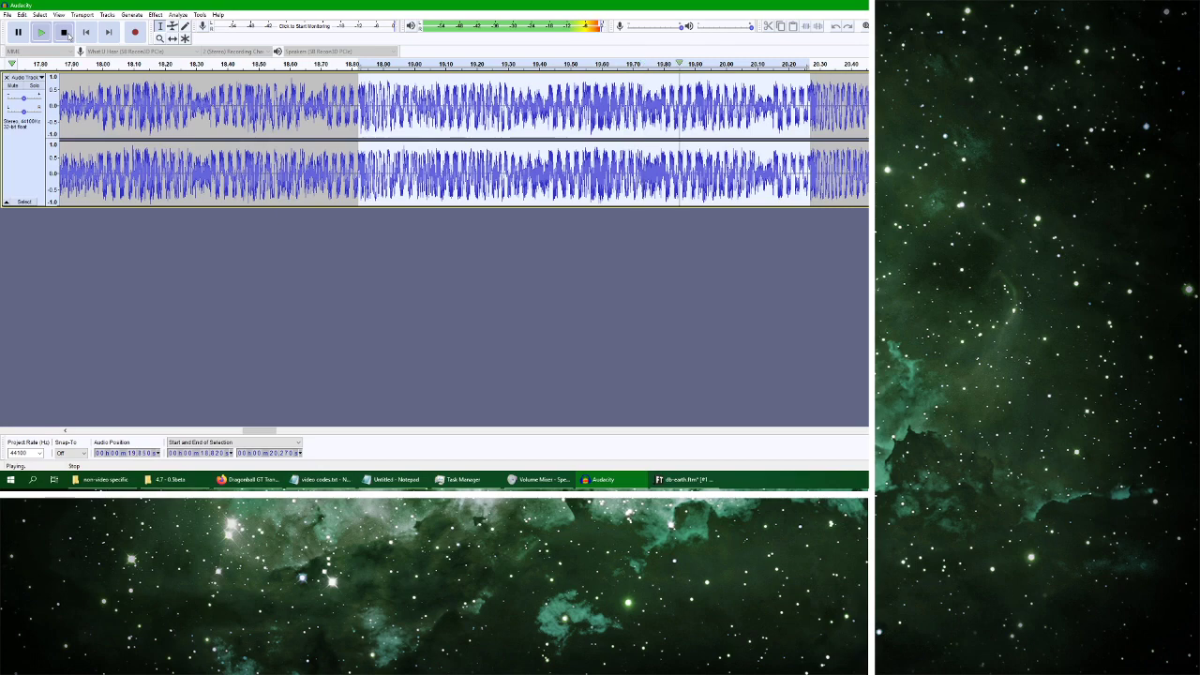
# Select and play the recording from 20.270 to 21.715 seconds, and switch back to FamiTracker
pyautogui.moveTo(258, 429); pyautogui.dragTo(281, 429)
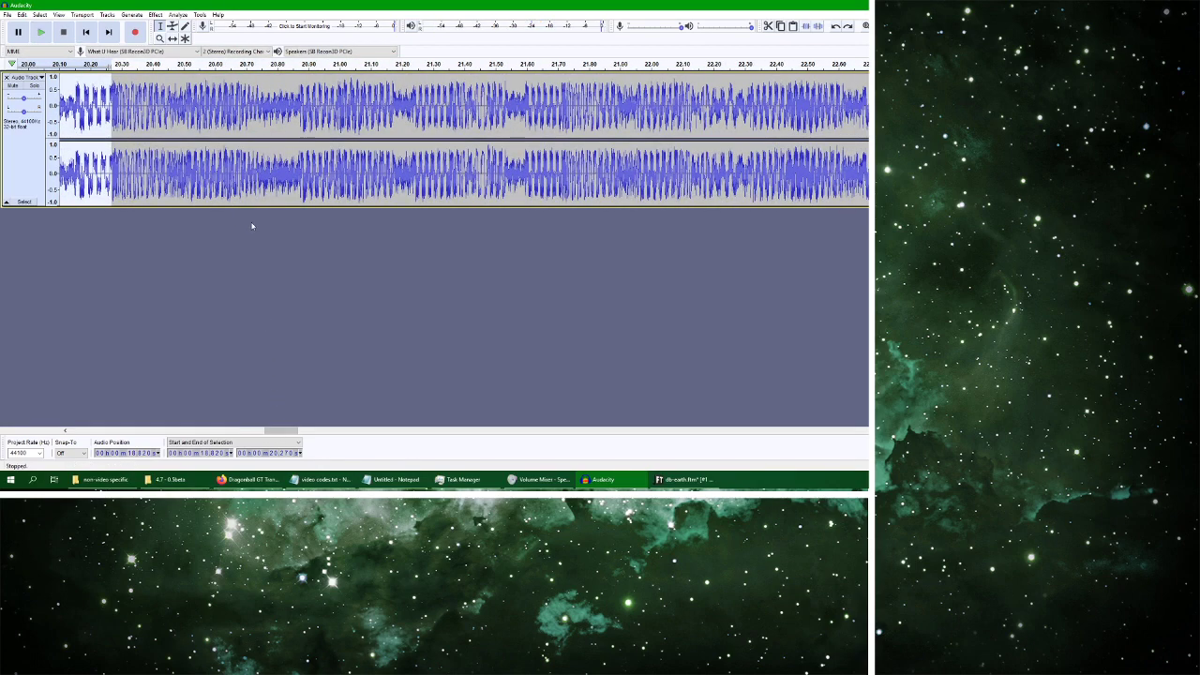
pyautogui.moveTo(562, 112); pyautogui.dragTo(112, 126)
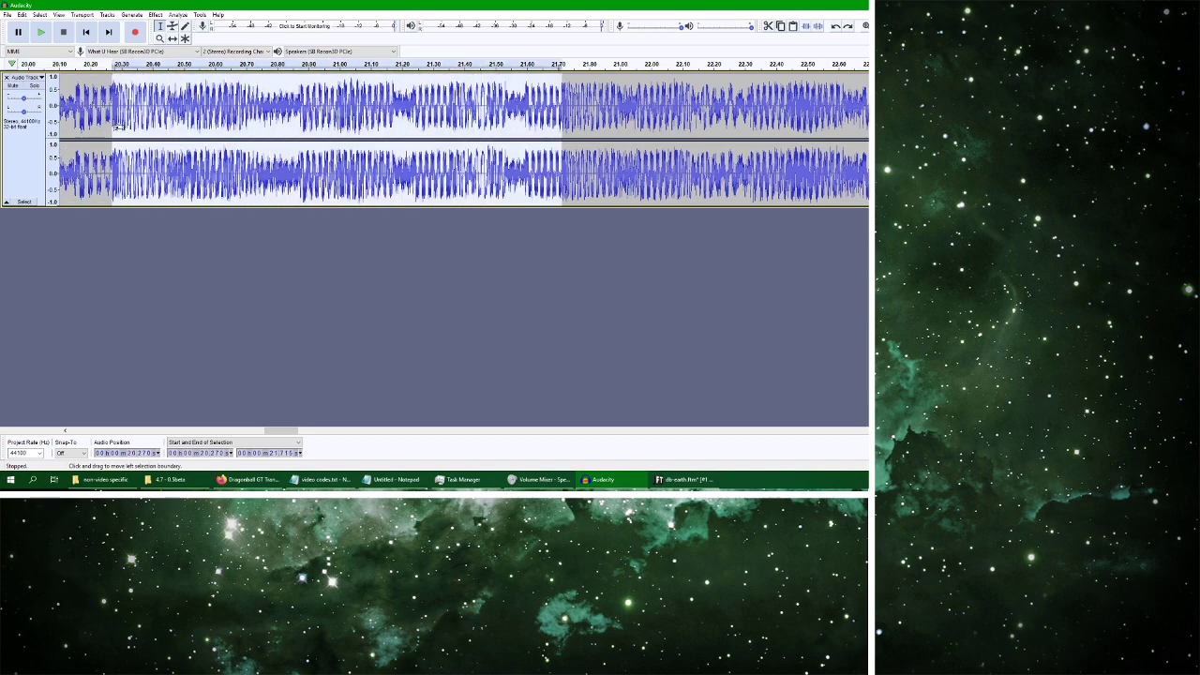
pyautogui.click(41, 32)
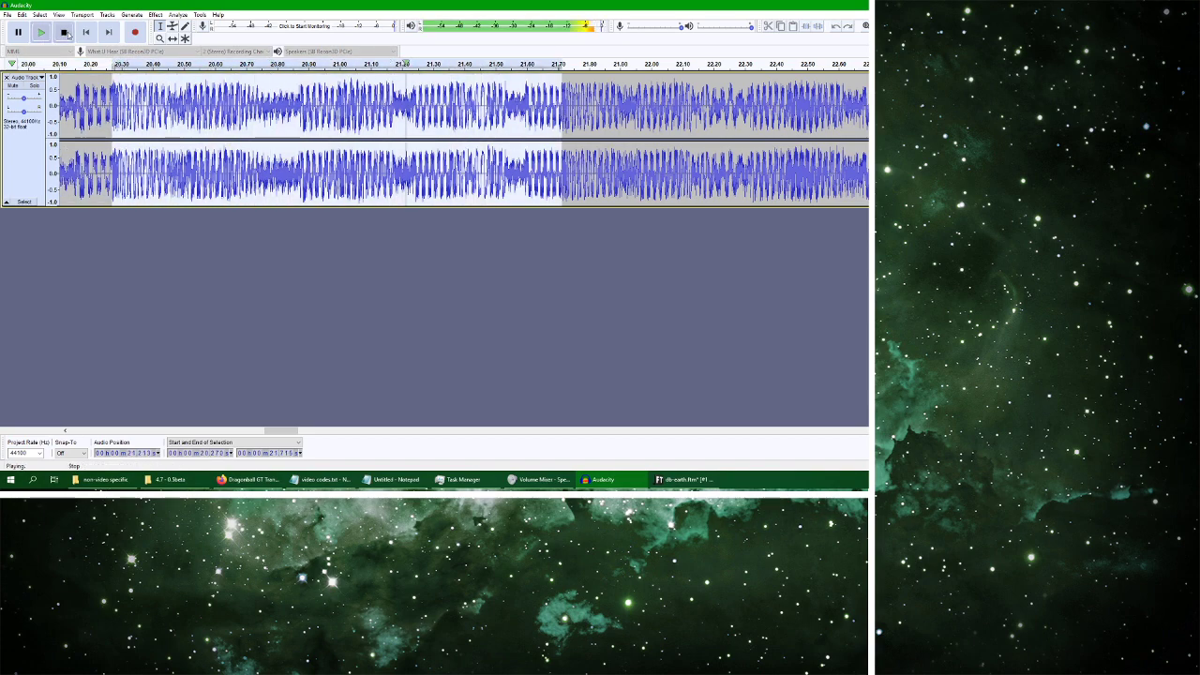
pyautogui.hotkey('alt', 'Tab')
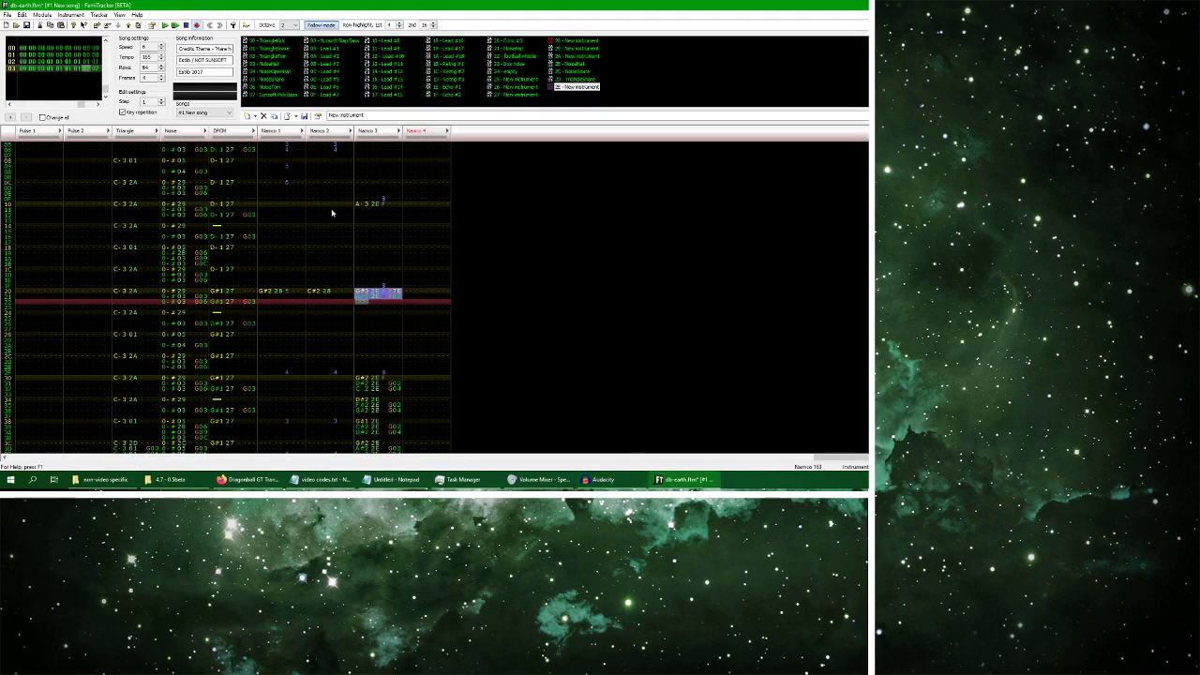
# Set the Namco 3 pitch effect at row 00 of frame 03 to P7A, playing the frame to check it
pyautogui.click(164, 25)
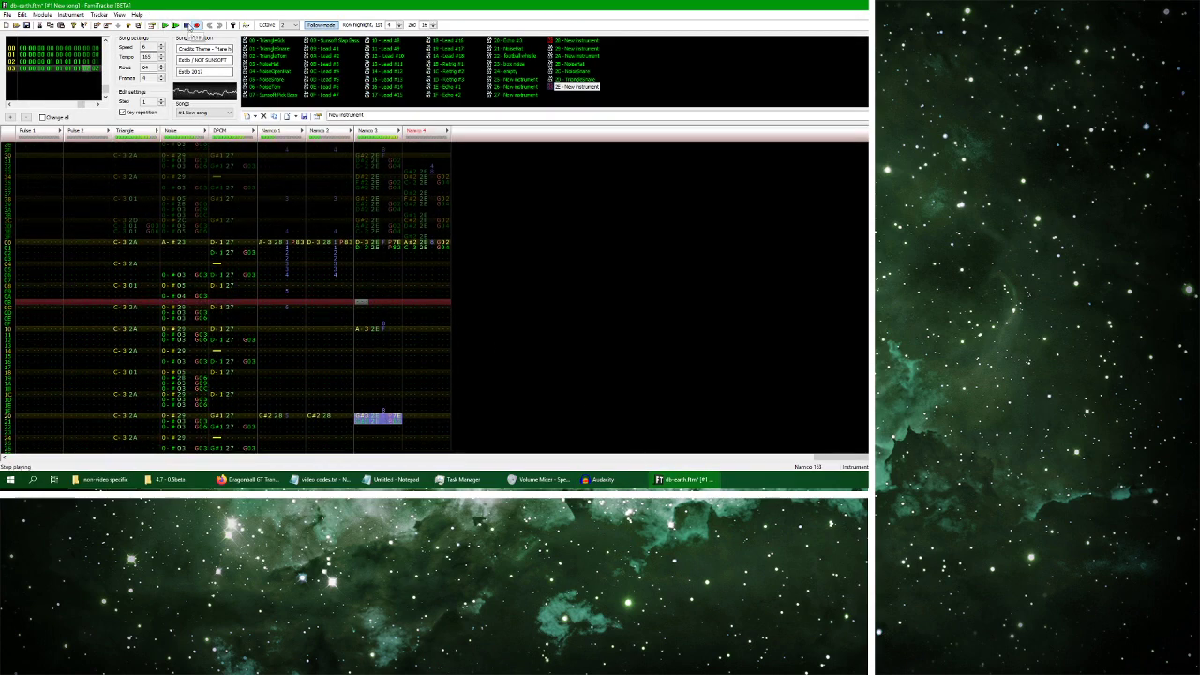
pyautogui.click(186, 26)
pyautogui.click(409, 162)
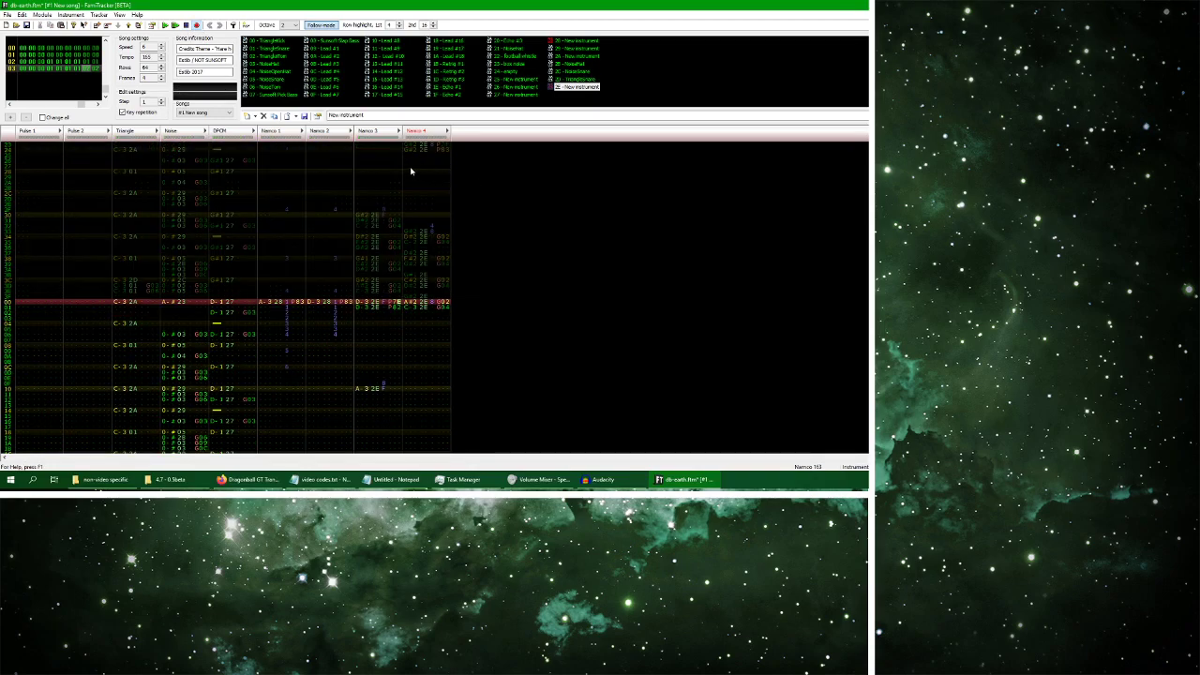
pyautogui.press('Down')
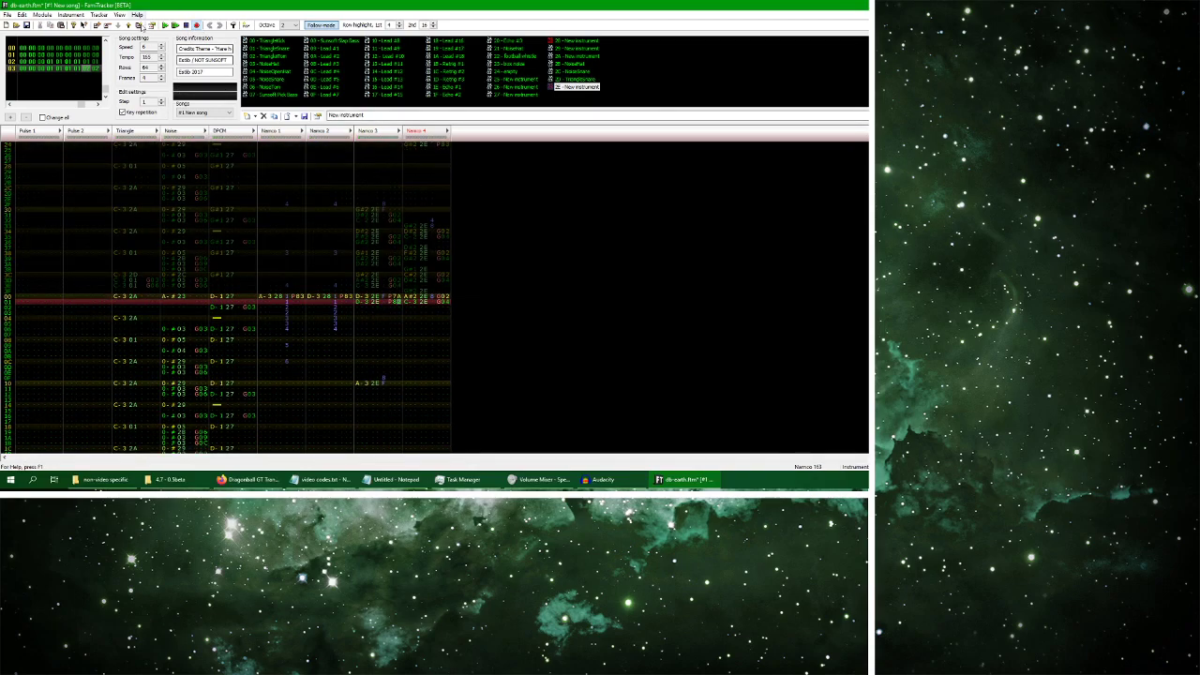
pyautogui.click(165, 26)
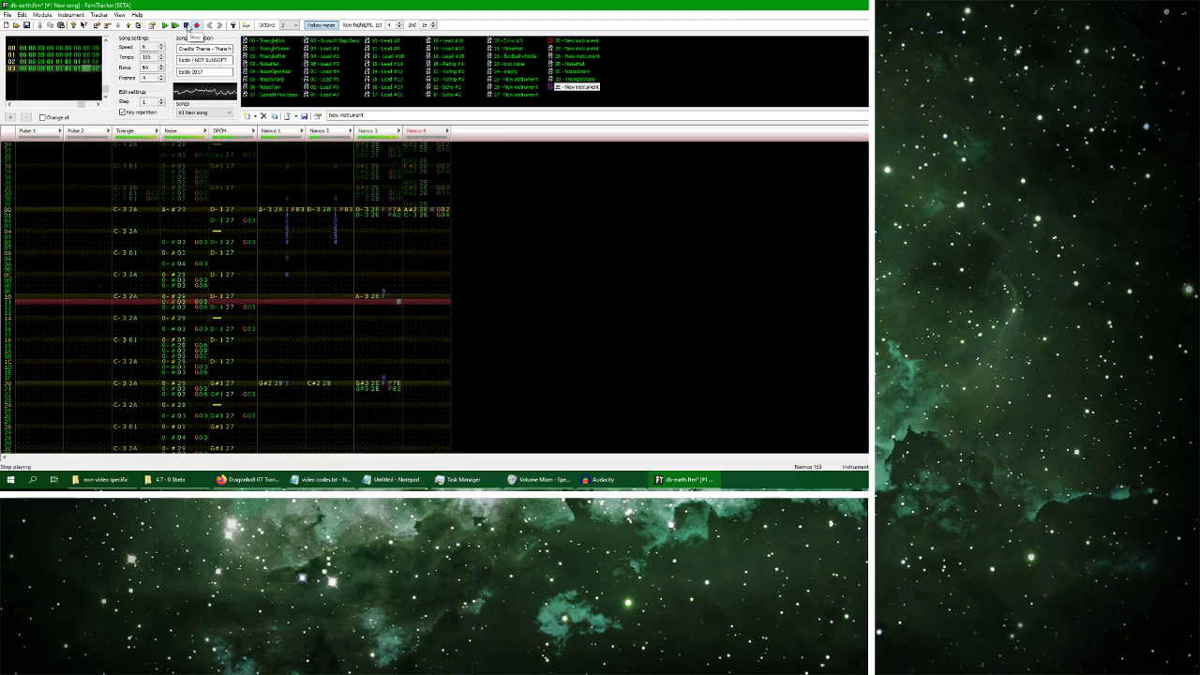
pyautogui.click(186, 26)
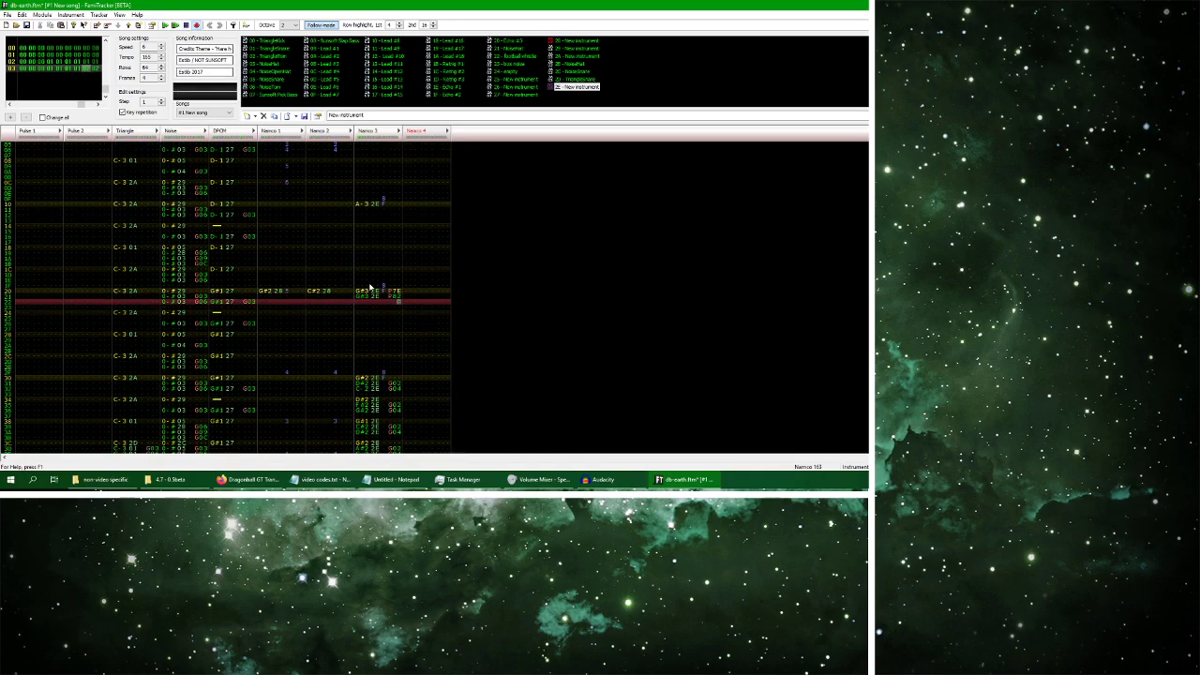
# Change the Namco 3 notes in rows 20 and 21 of frame 03 to C-4
pyautogui.click(364, 293)
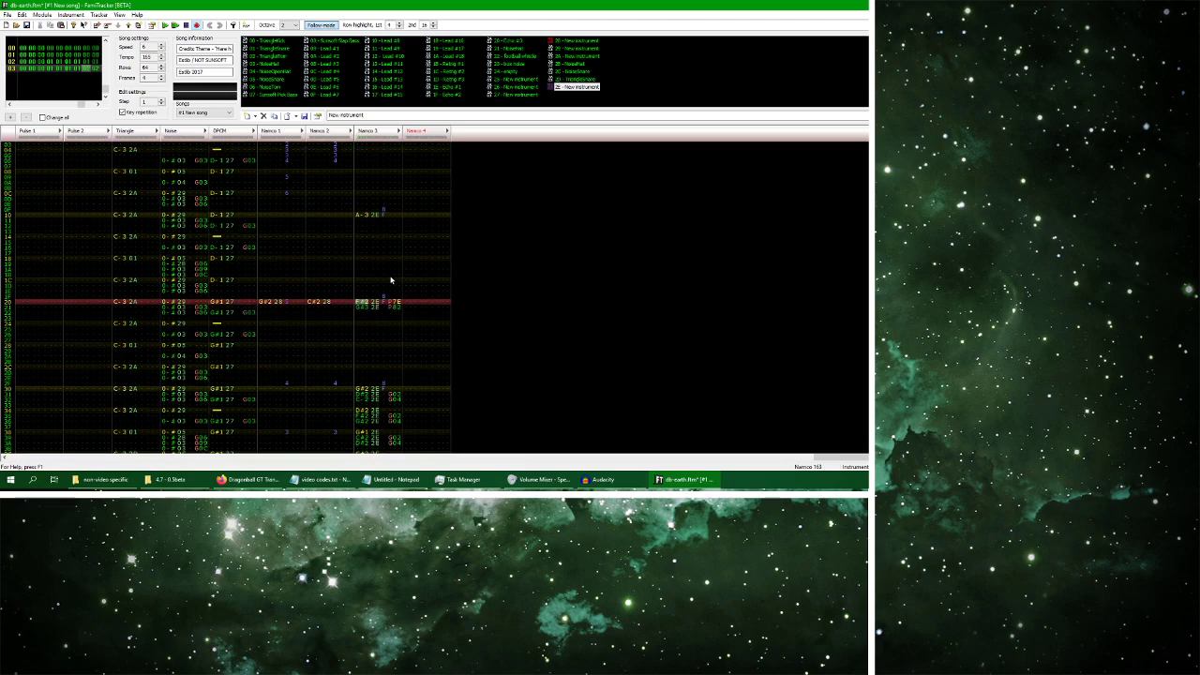
pyautogui.press('q')
pyautogui.press('q')
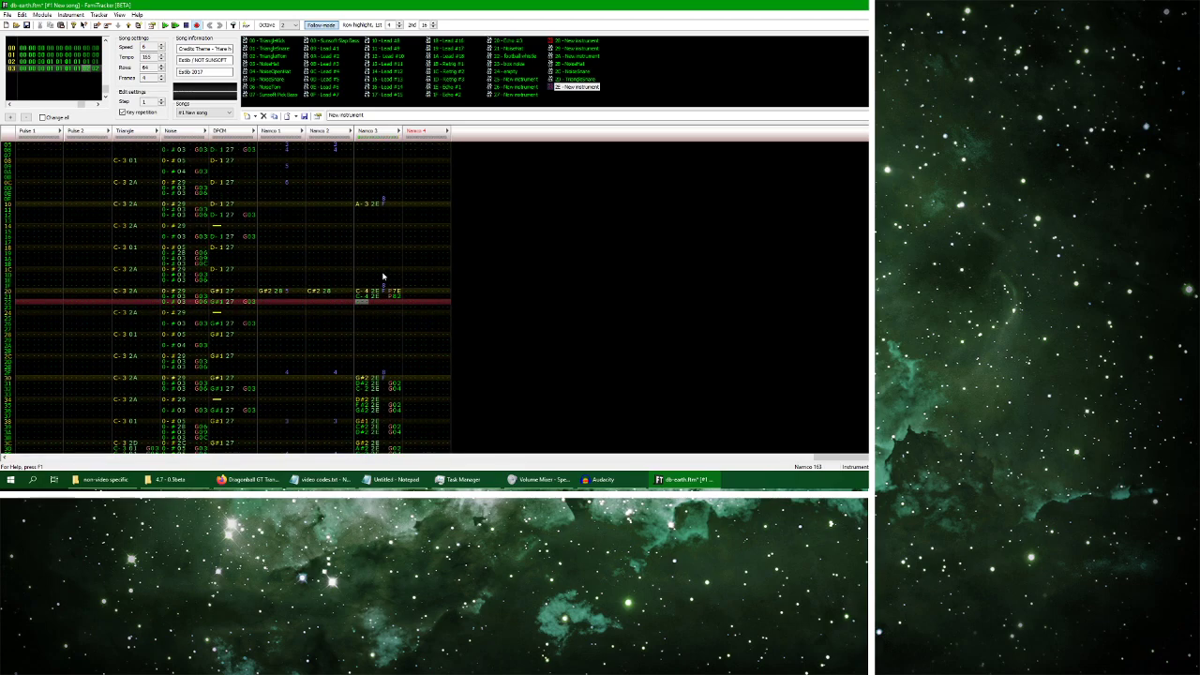
# Set the Namco 3 pitch effect at row 20 of frame 03 to P7A and play the frame to check it
pyautogui.click(398, 297)
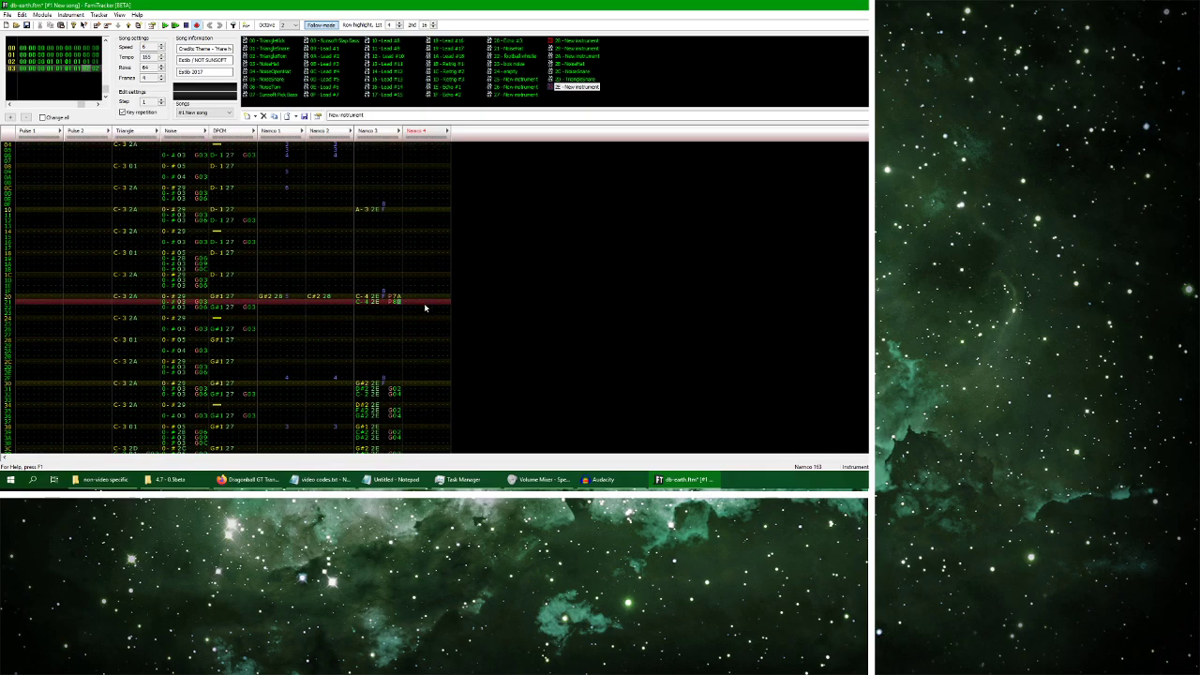
pyautogui.click(165, 24)
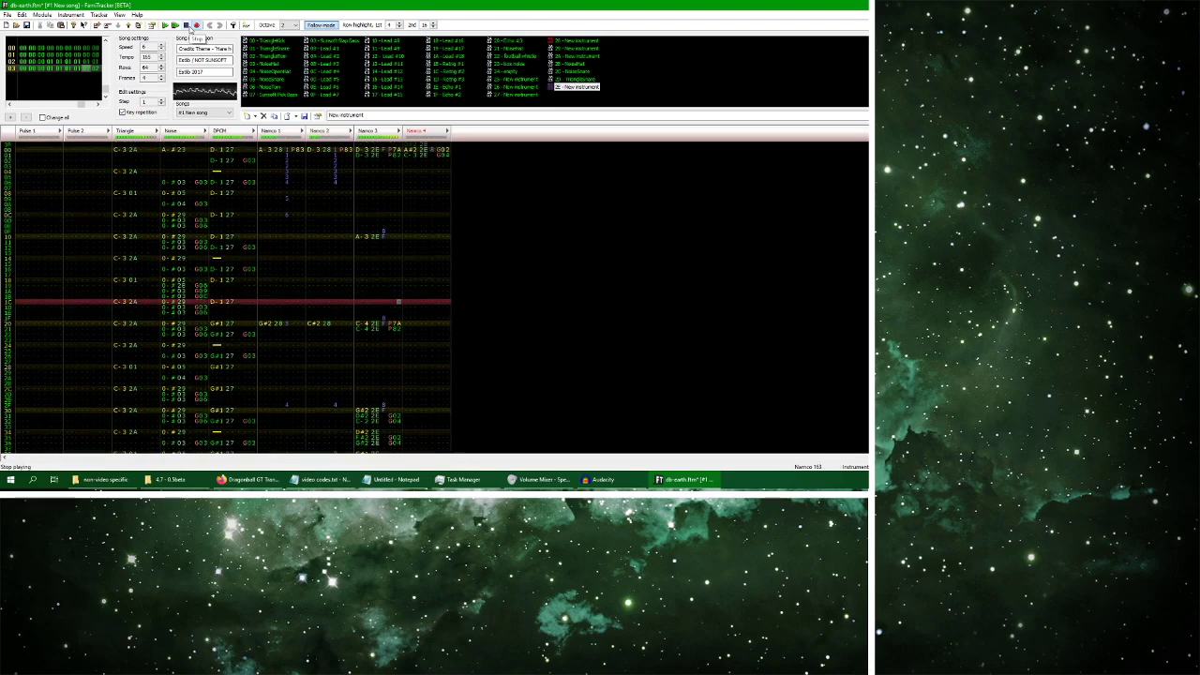
pyautogui.click(187, 25)
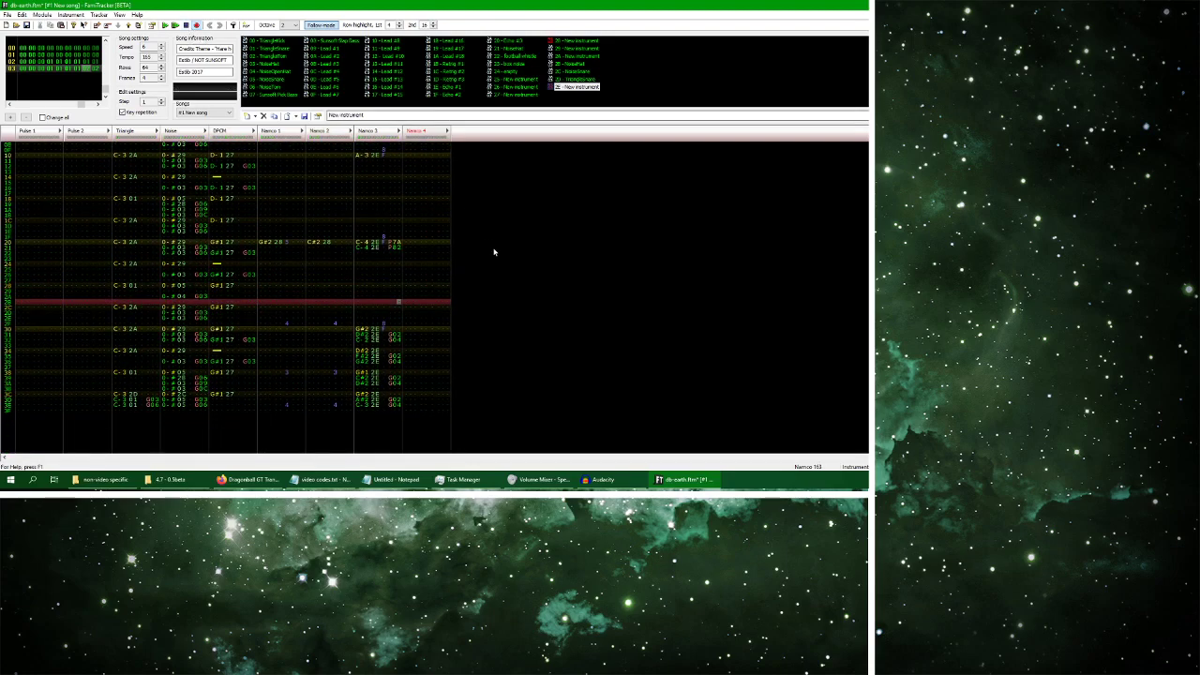
# Listen briefly to the YouTube recording, and switch to Audacity to play the 20.270 to 21.715 second selection twice
pyautogui.click(253, 480)
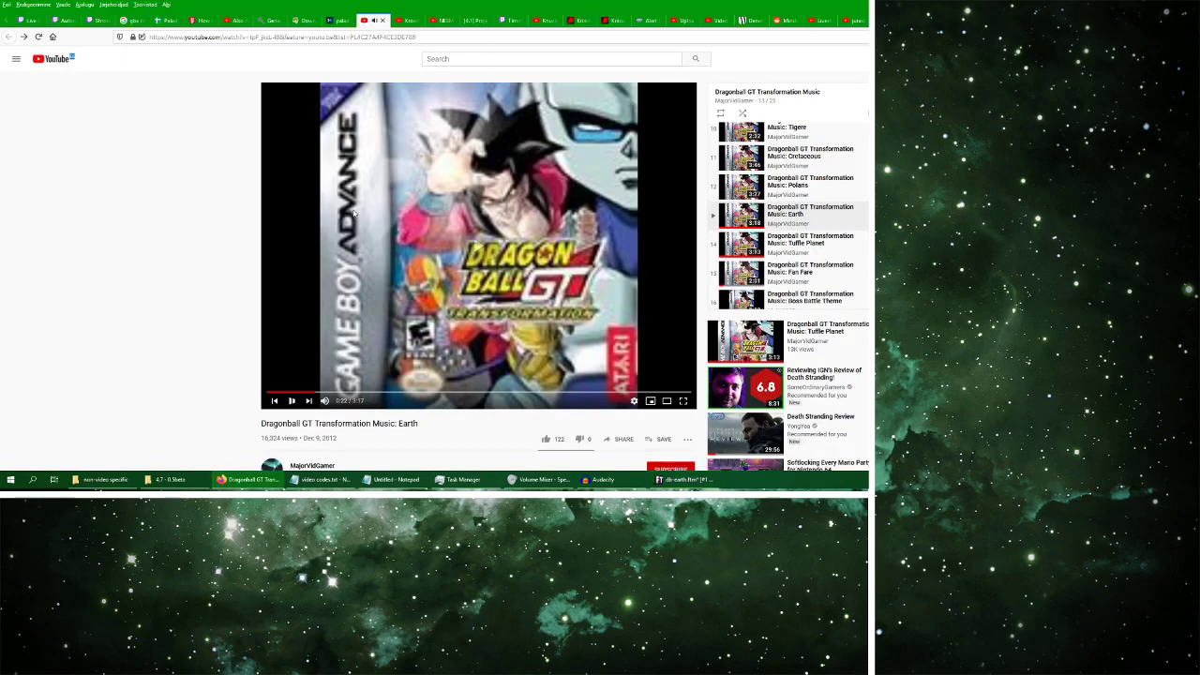
pyautogui.click(292, 401)
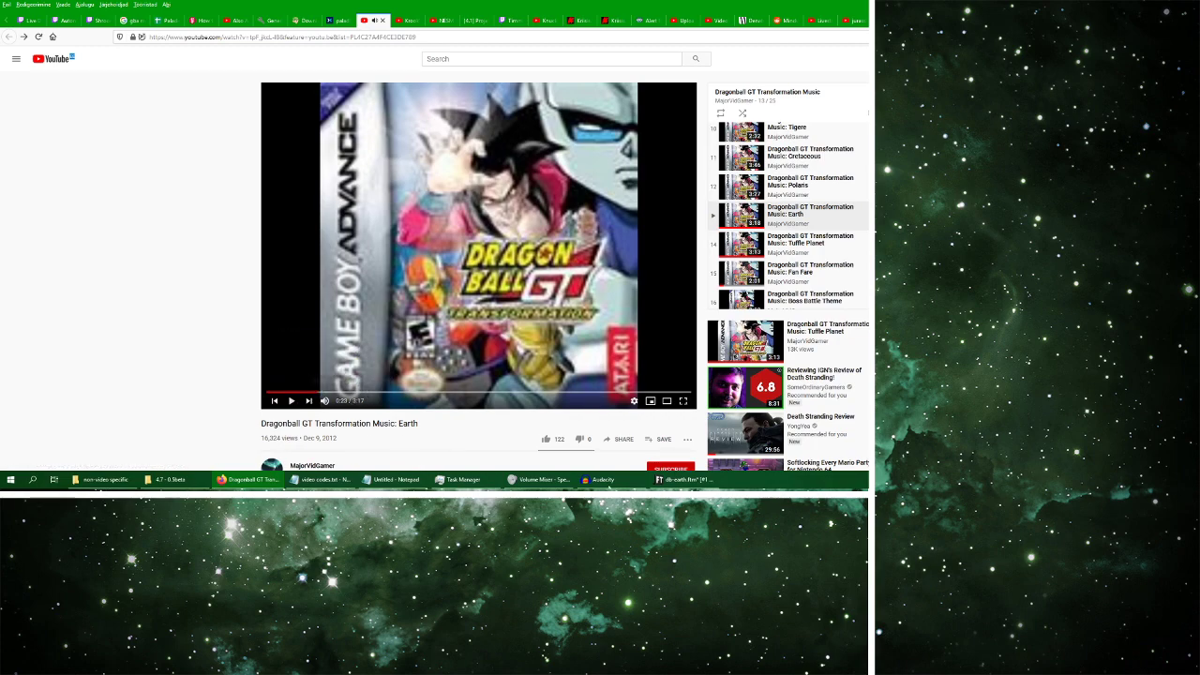
pyautogui.click(599, 479)
pyautogui.click(41, 31)
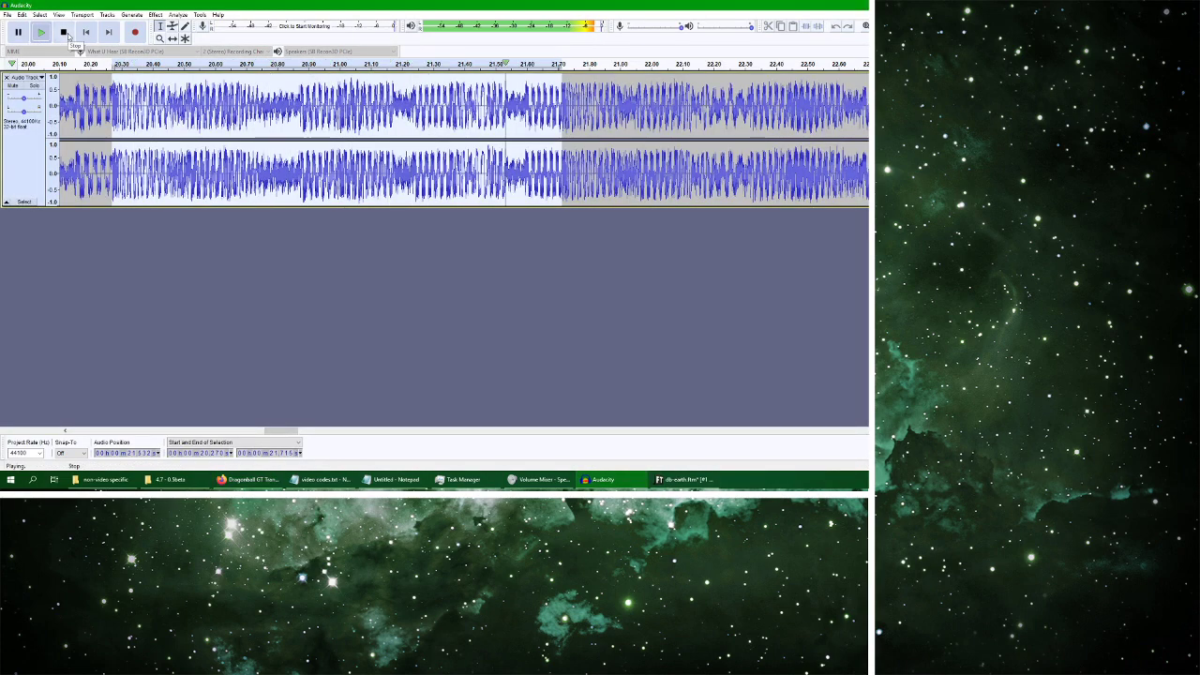
pyautogui.click(64, 32)
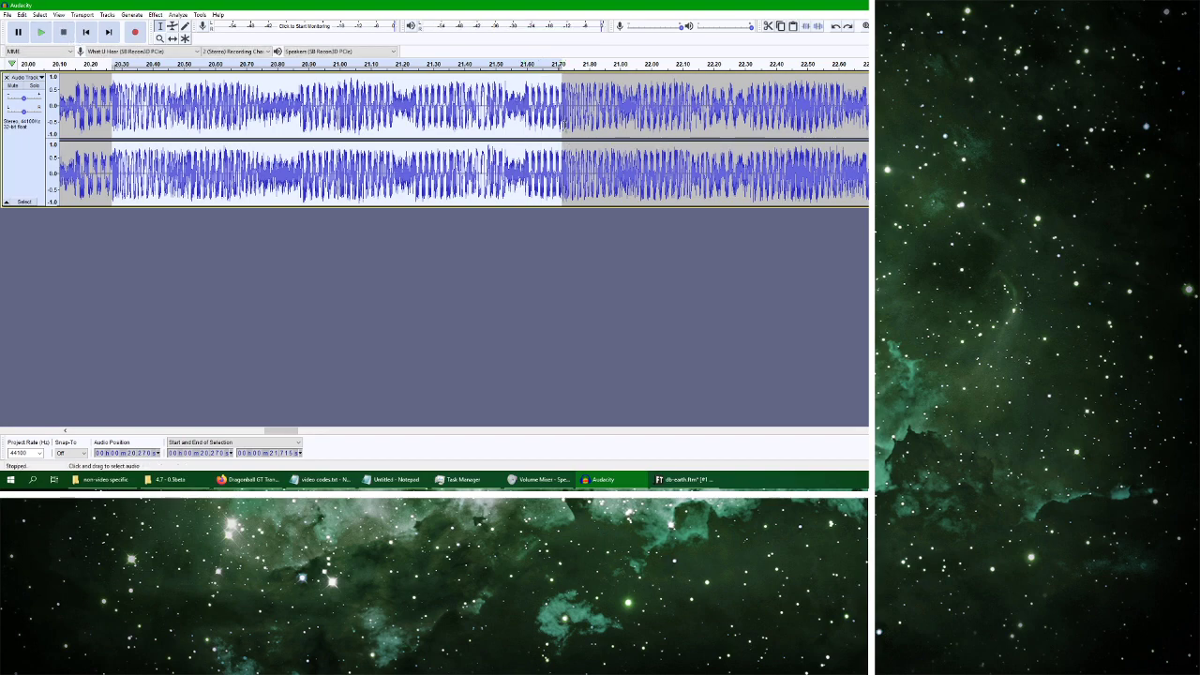
pyautogui.click(42, 32)
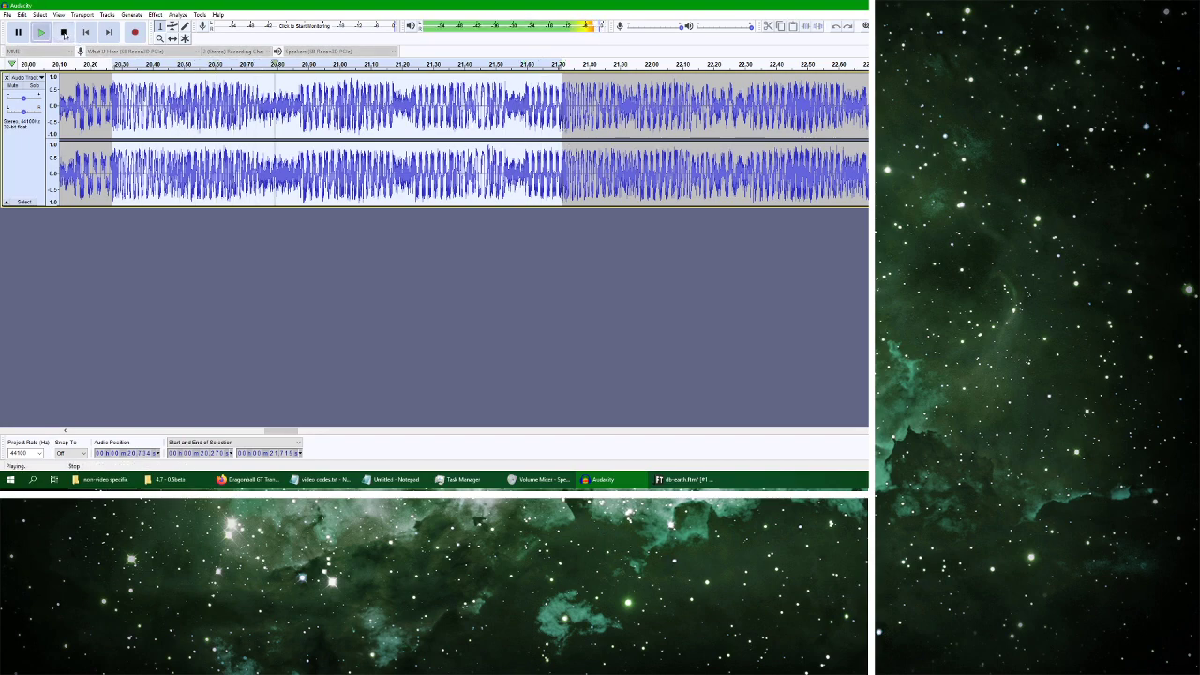
pyautogui.click(63, 32)
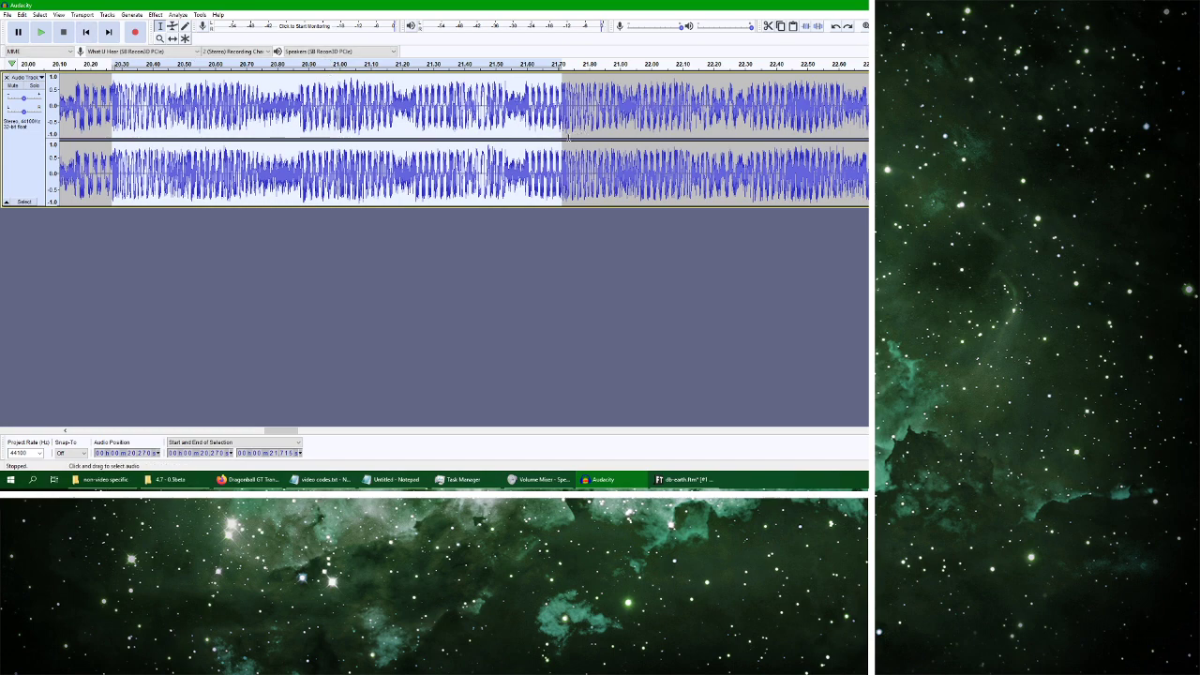
# Switch to FamiTracker, enter Namco 3 notes in rows 2E (C-4) and 2F of frame 03, and clear the volume value in row 2F
pyautogui.click(699, 482)
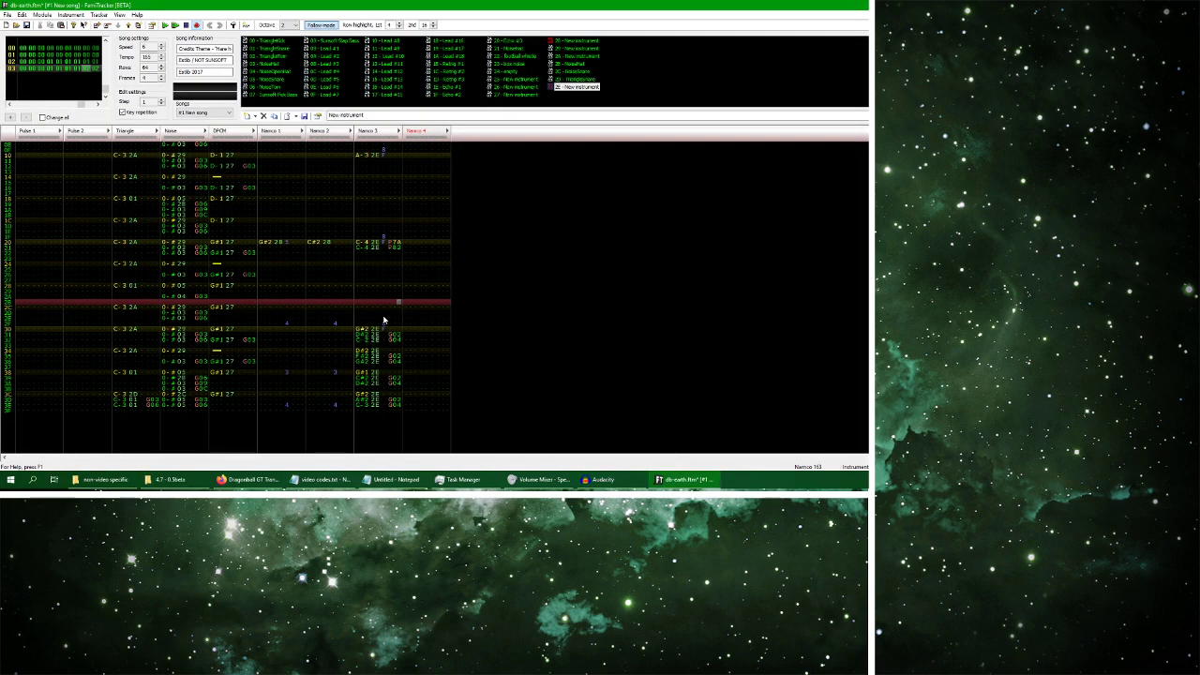
pyautogui.scroll(-1, 384, 319)
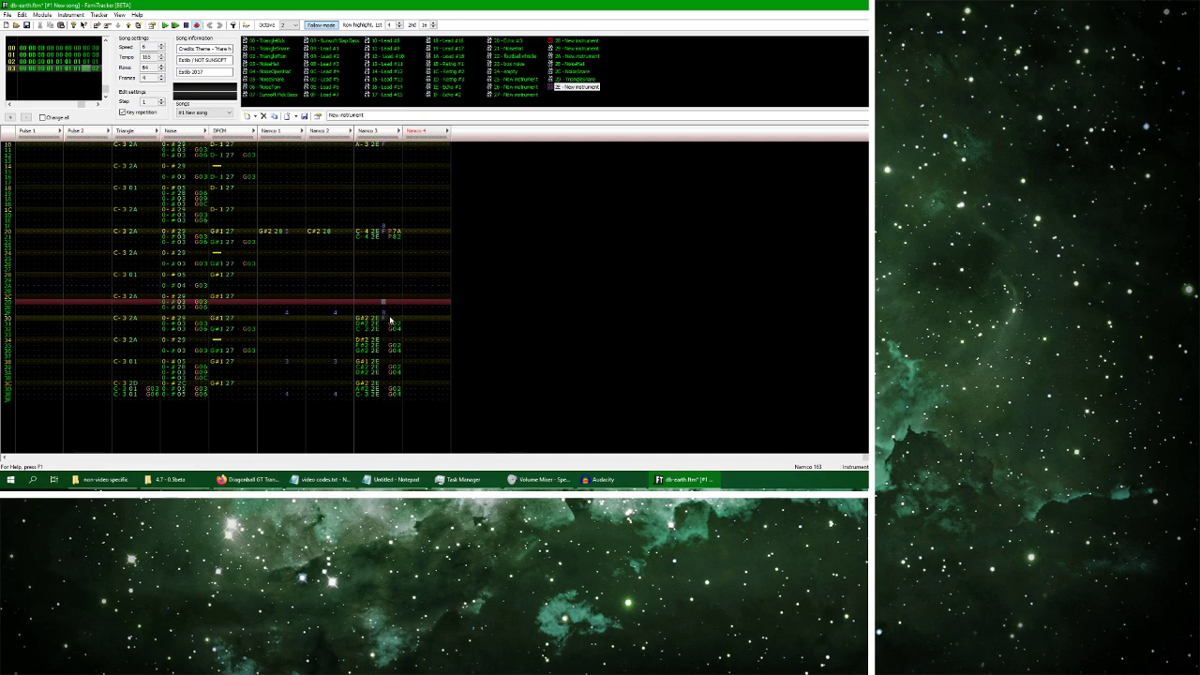
pyautogui.press('z')
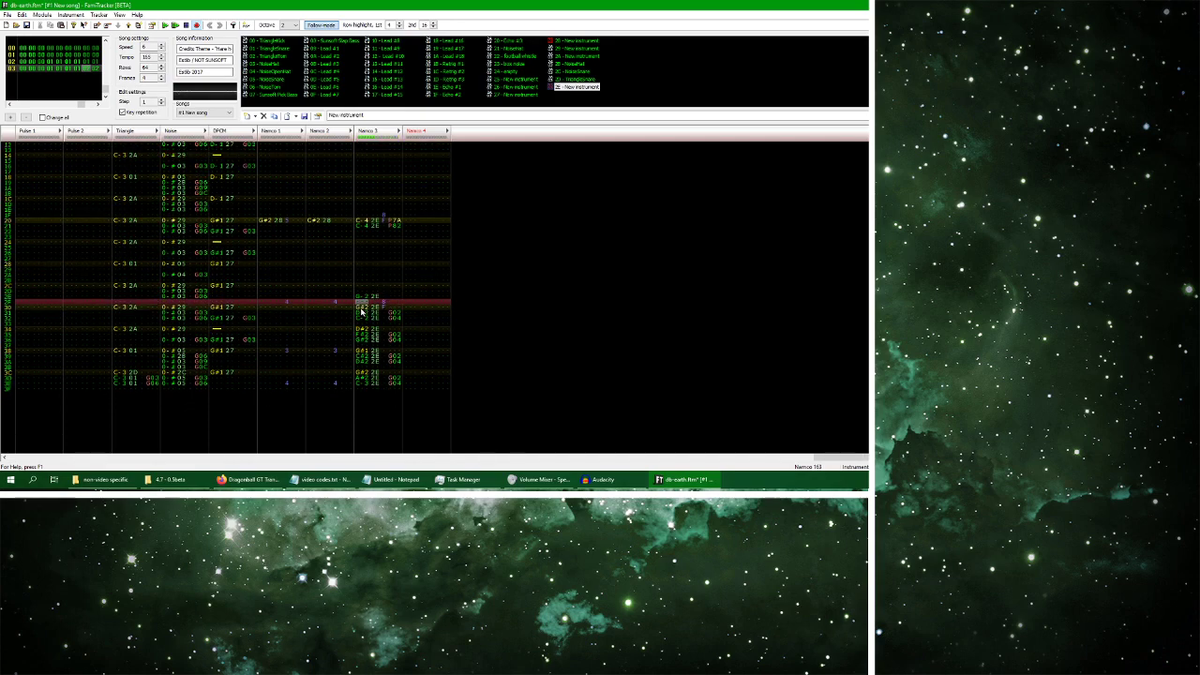
pyautogui.press('z')
pyautogui.press('z')
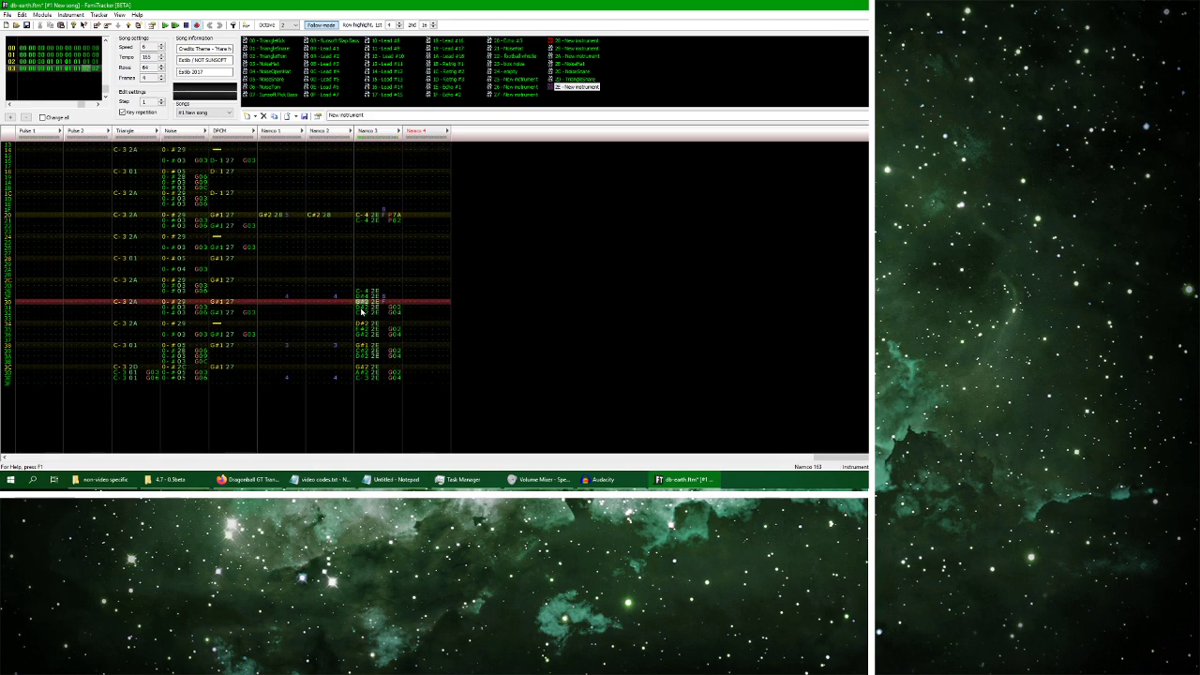
pyautogui.press('Up')
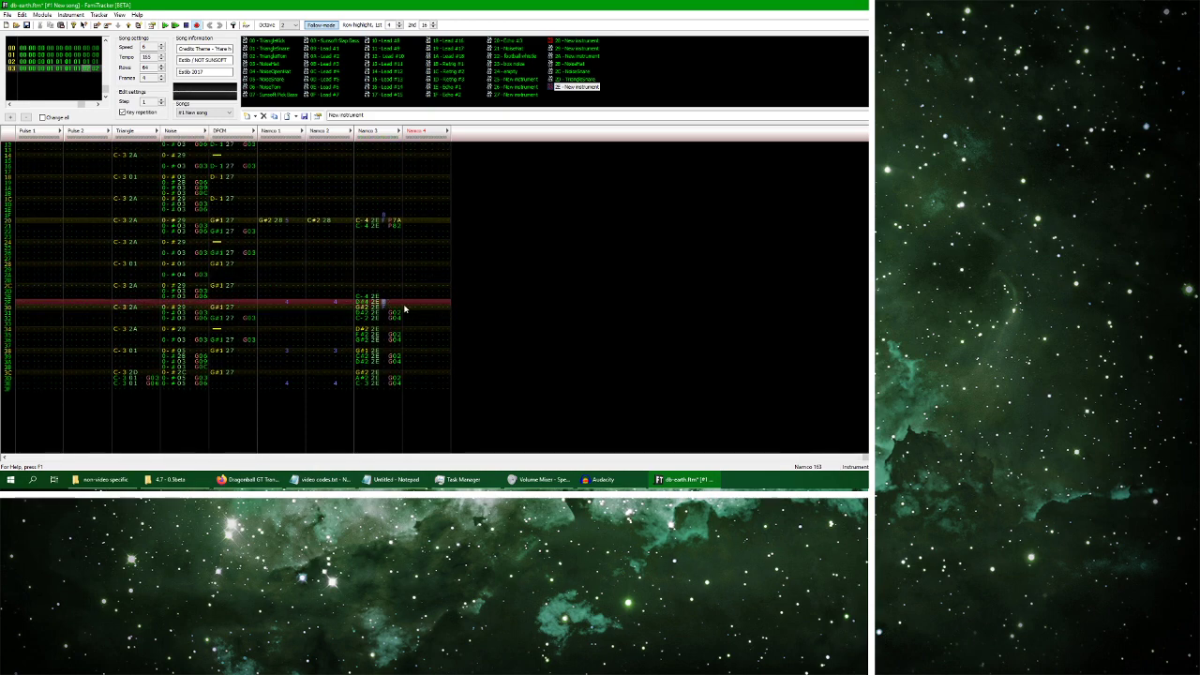
pyautogui.press('Down')
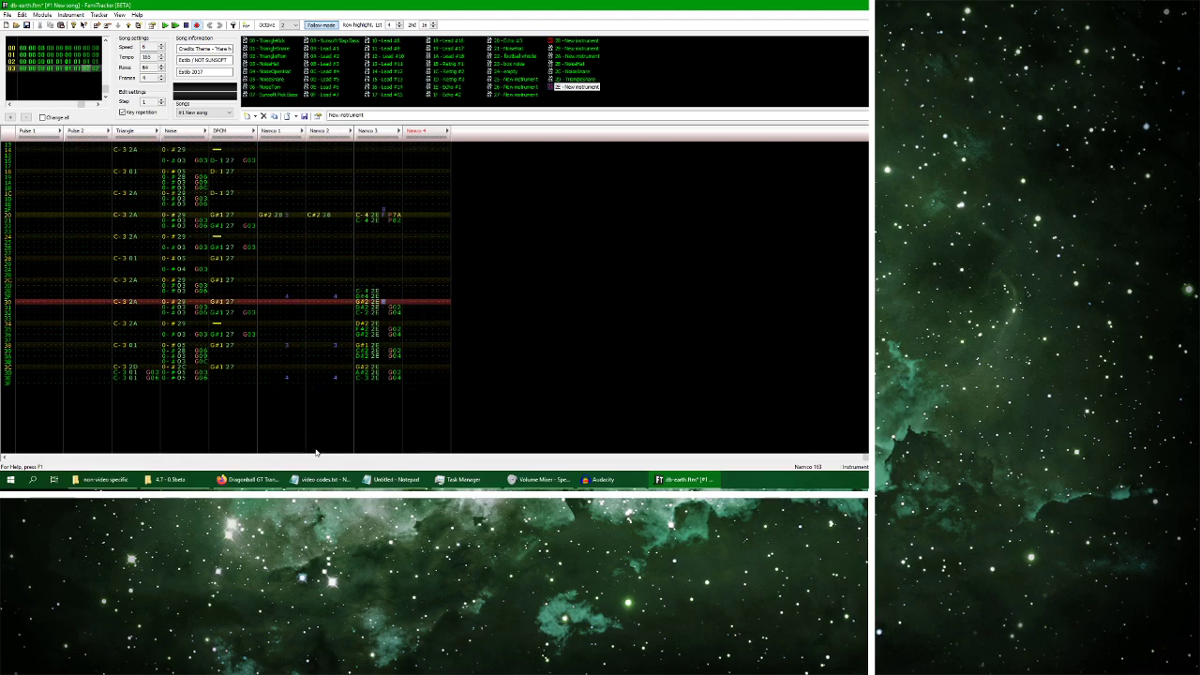
# Switch to Audacity, play the recording from 21.712 to 23.407 seconds, and reselect it from 21.711 to about 23.16 seconds
pyautogui.click(248, 479)
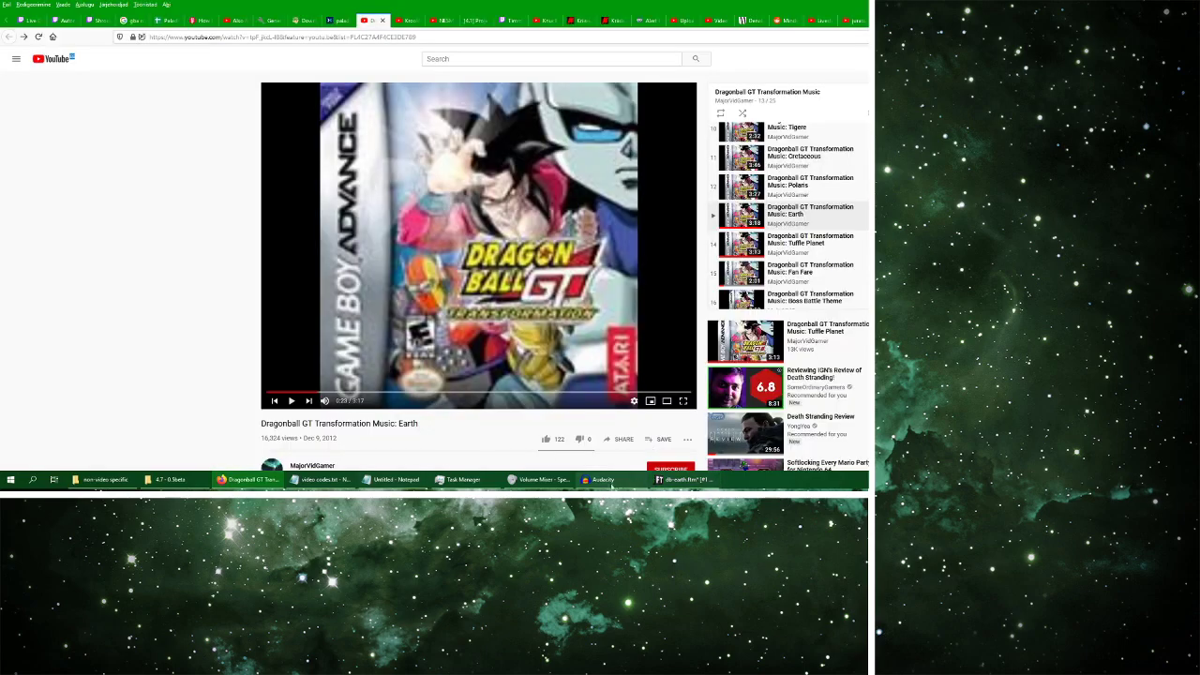
pyautogui.click(605, 479)
pyautogui.moveTo(298, 433); pyautogui.dragTo(292, 432)
pyautogui.click(136, 103)
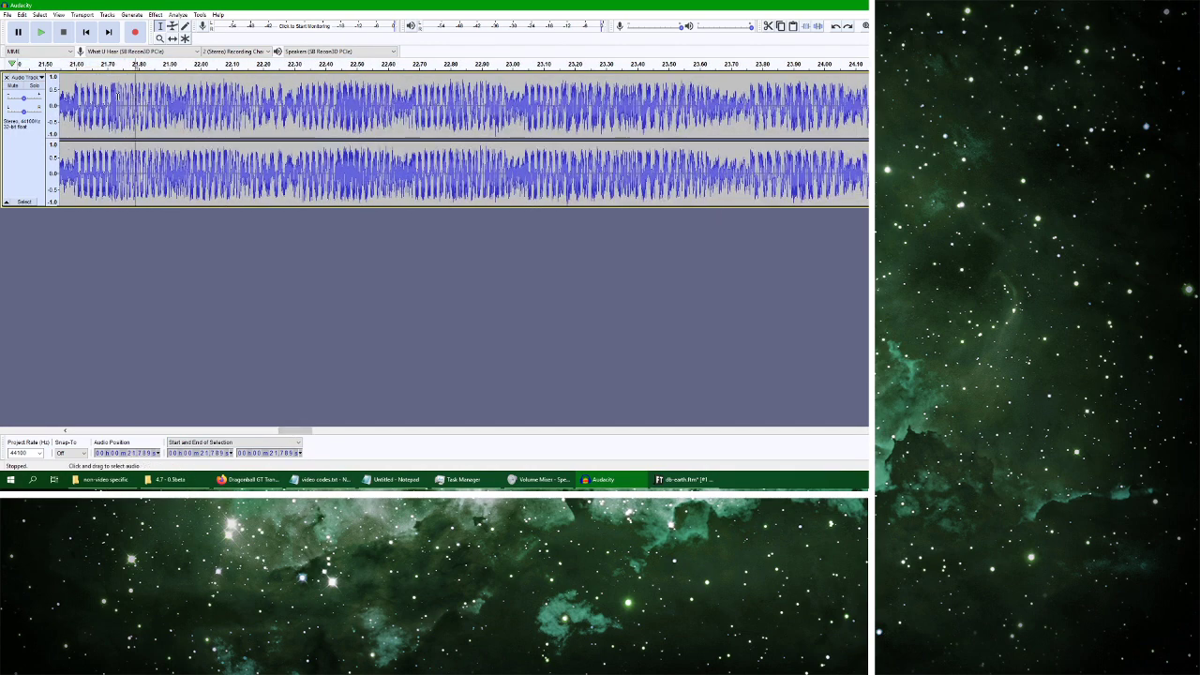
pyautogui.moveTo(109, 94); pyautogui.dragTo(638, 130)
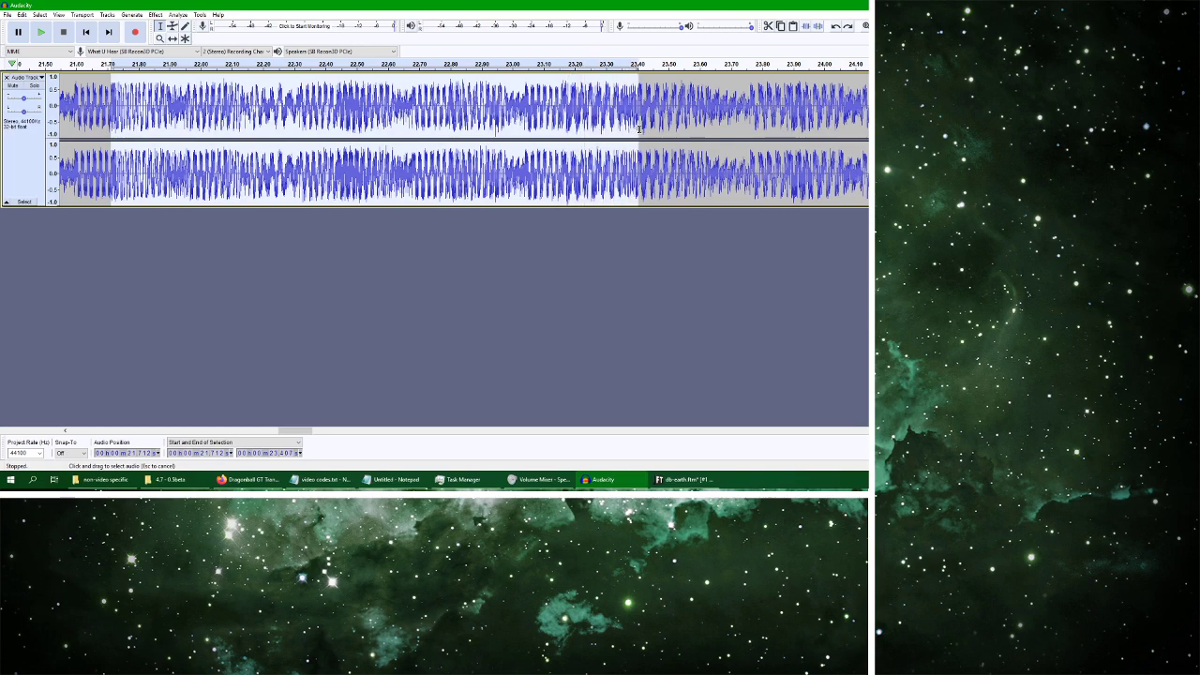
pyautogui.click(41, 32)
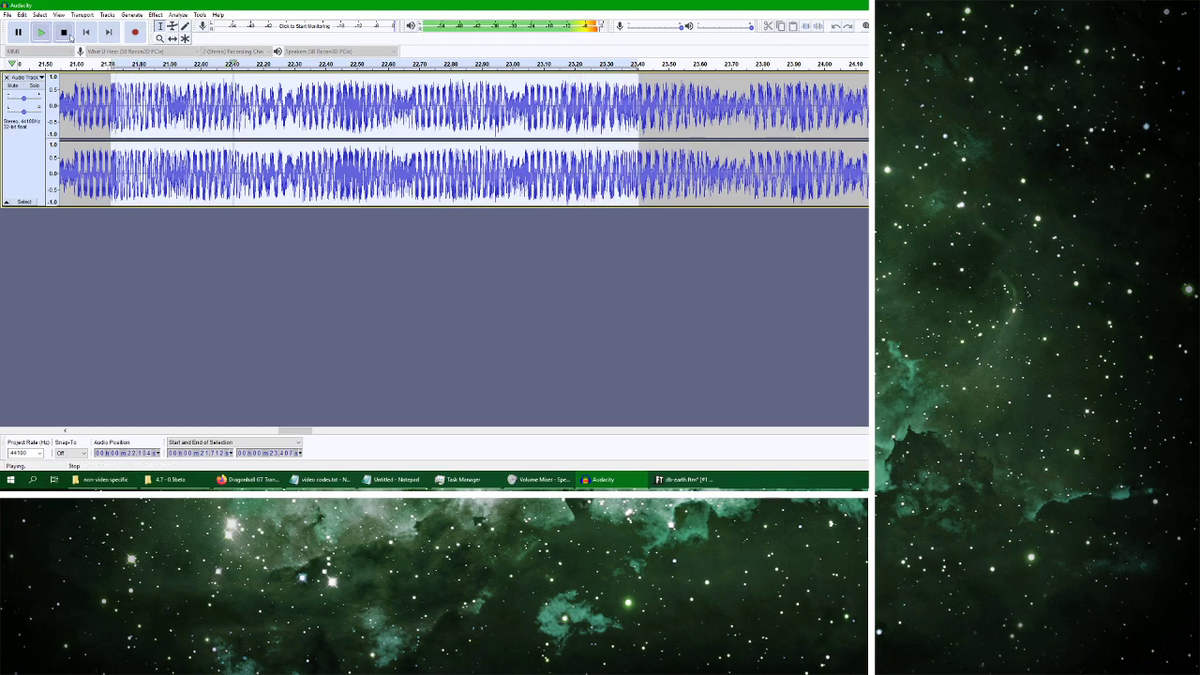
pyautogui.click(64, 32)
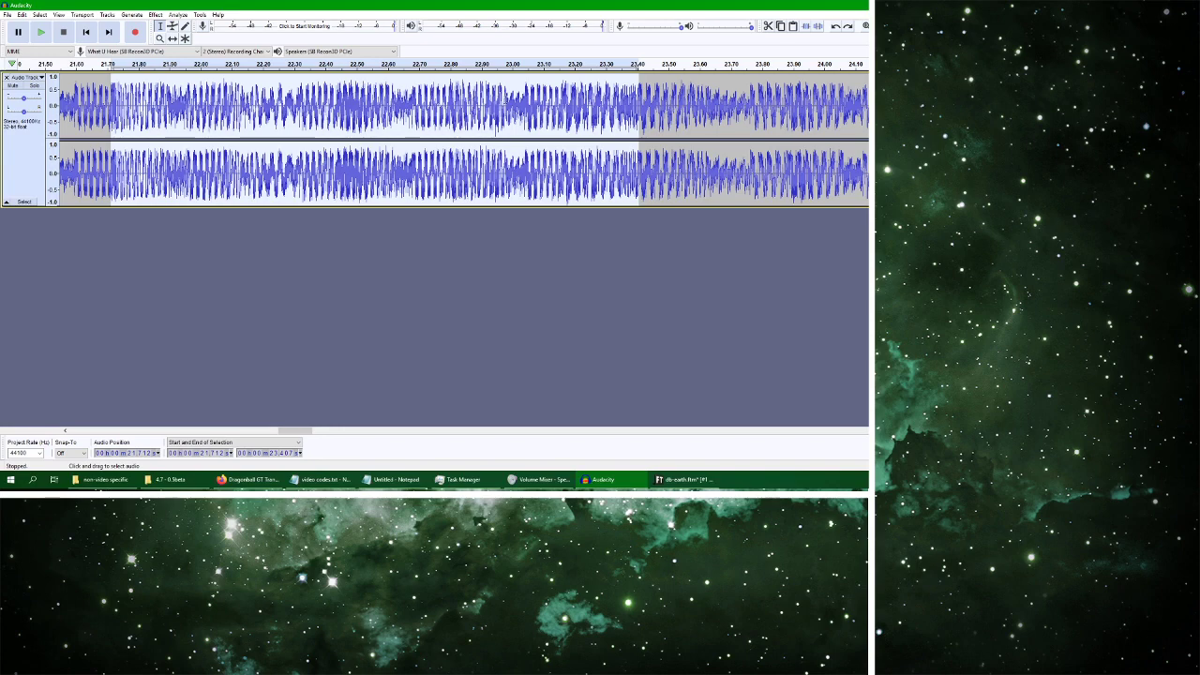
pyautogui.moveTo(561, 97); pyautogui.dragTo(111, 105)
# Try slowing the selected section with a -75% Change Tempo, play it, and undo the tempo change
pyautogui.click(155, 15)
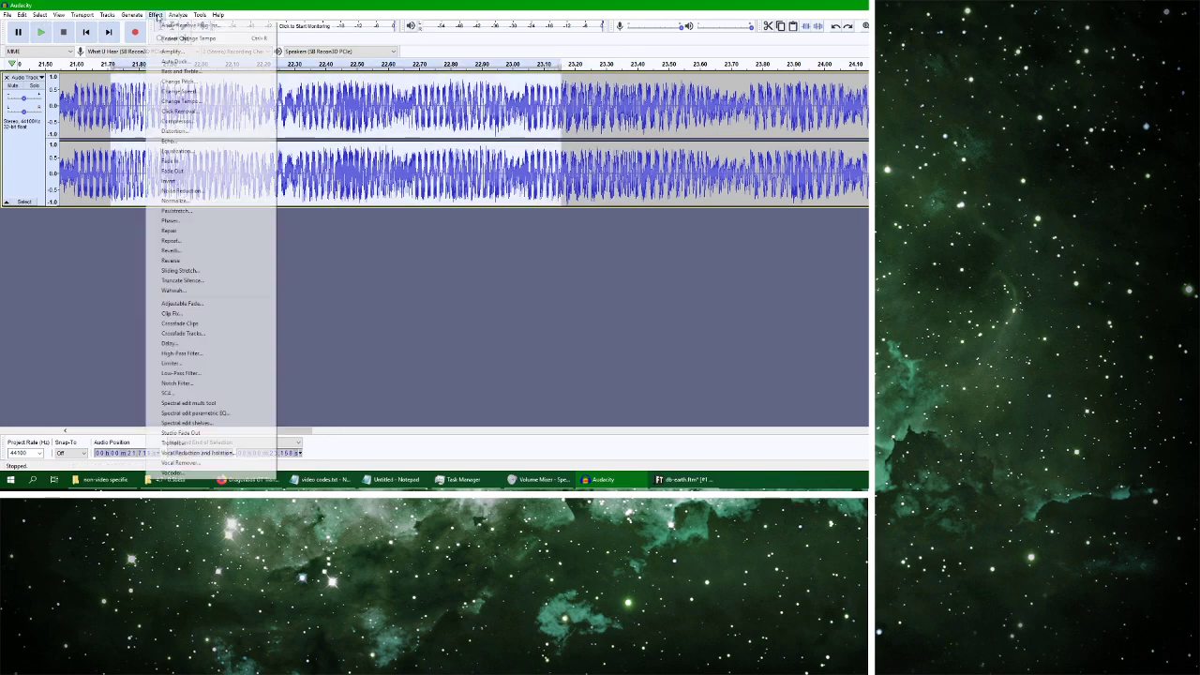
pyautogui.click(199, 101)
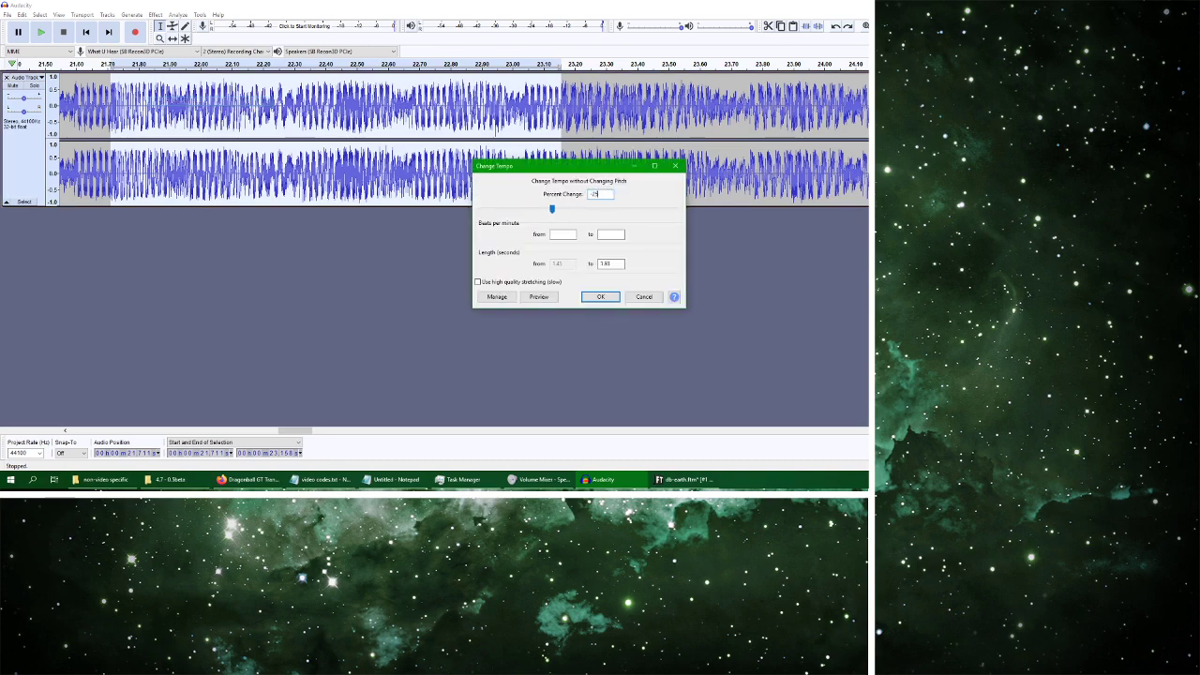
pyautogui.write('-')
pyautogui.doubleClick(593, 194)
pyautogui.click(600, 296)
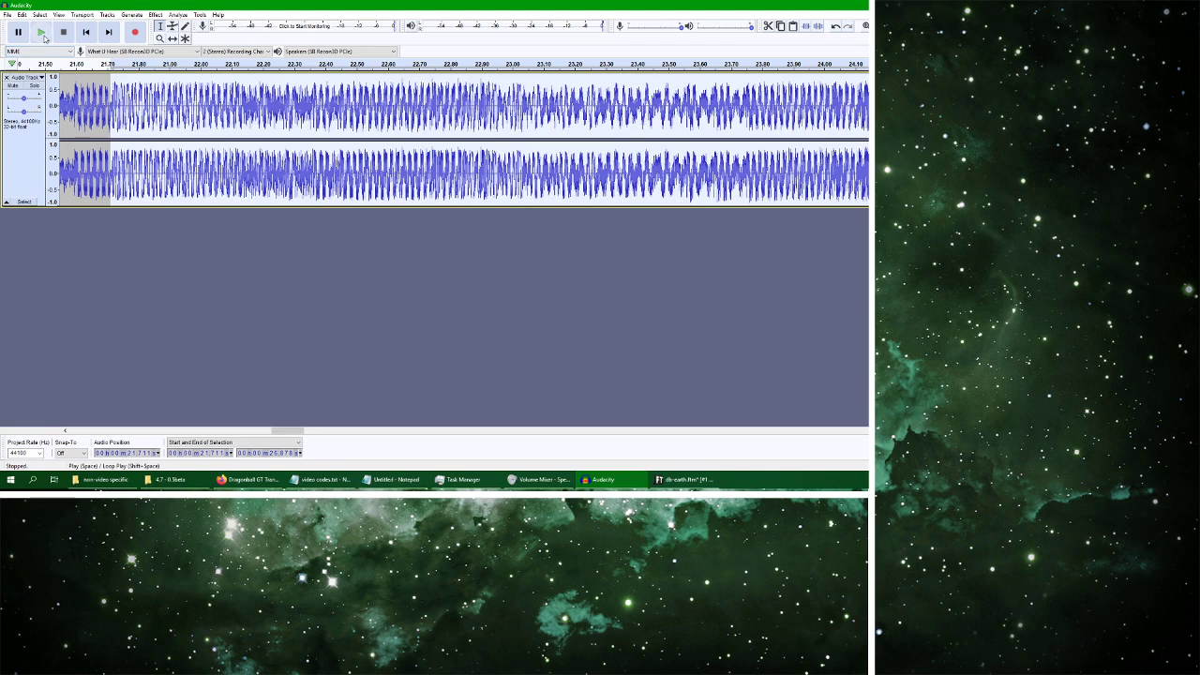
pyautogui.click(41, 32)
pyautogui.click(64, 32)
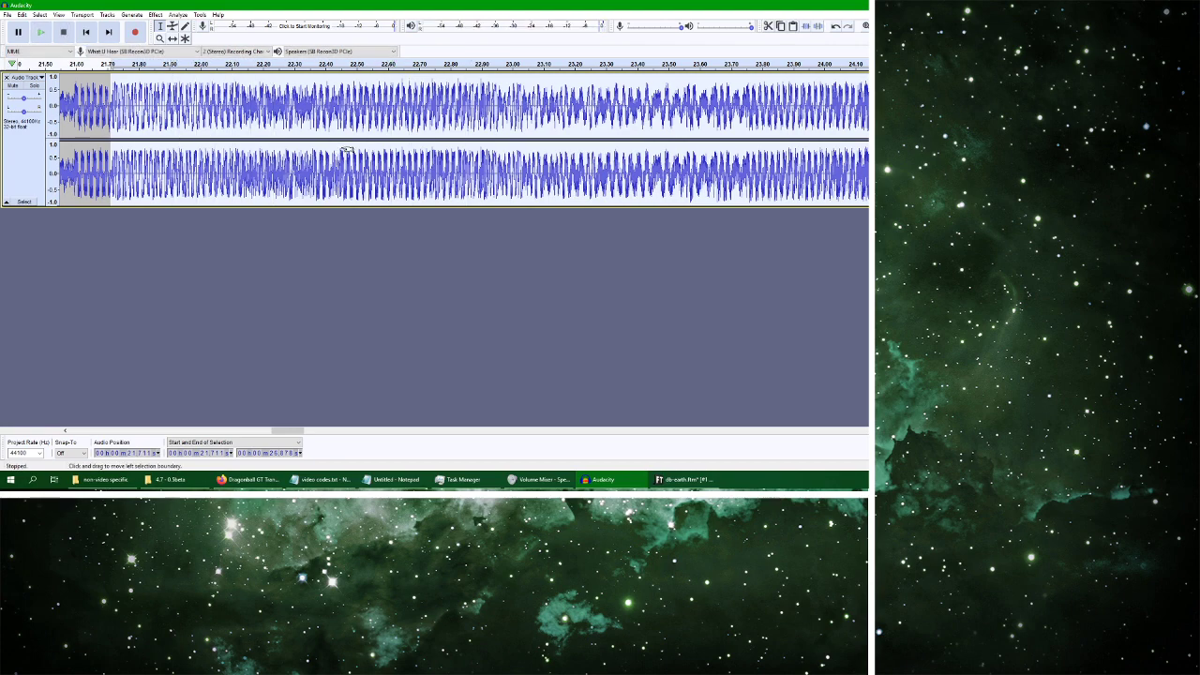
pyautogui.hotkey('ctrl', 'z')
# Preview a -75% tempo change with high quality stretching on the selection, and close the dialog without applying it
pyautogui.click(155, 15)
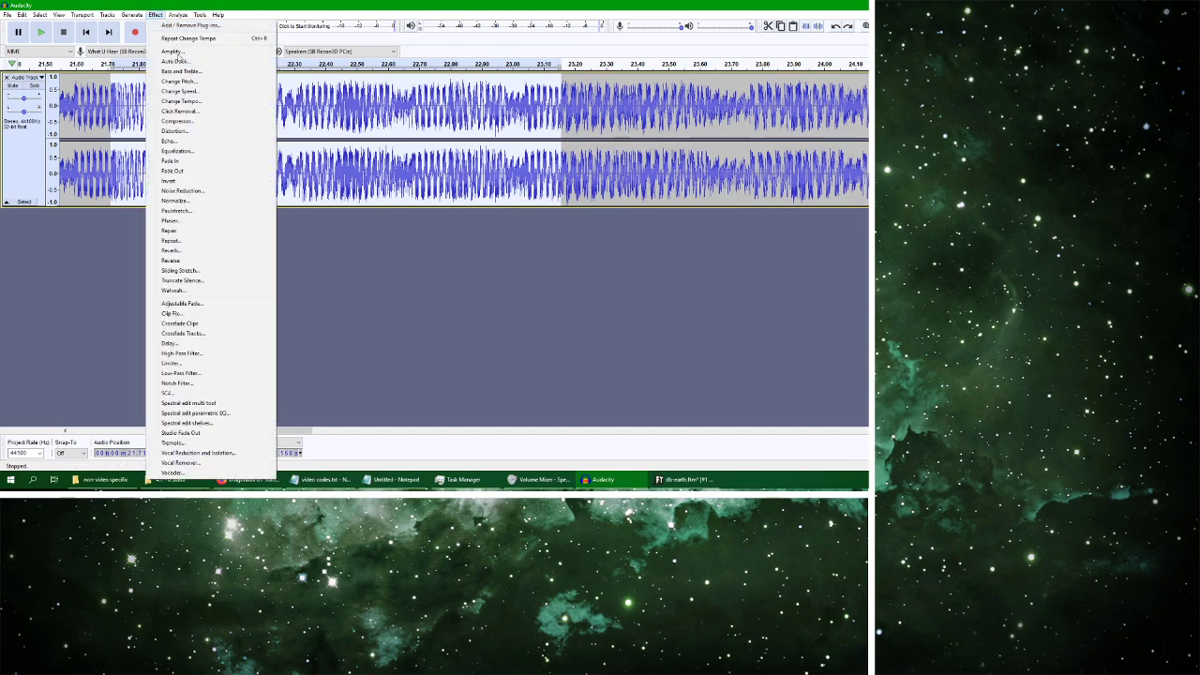
pyautogui.click(207, 101)
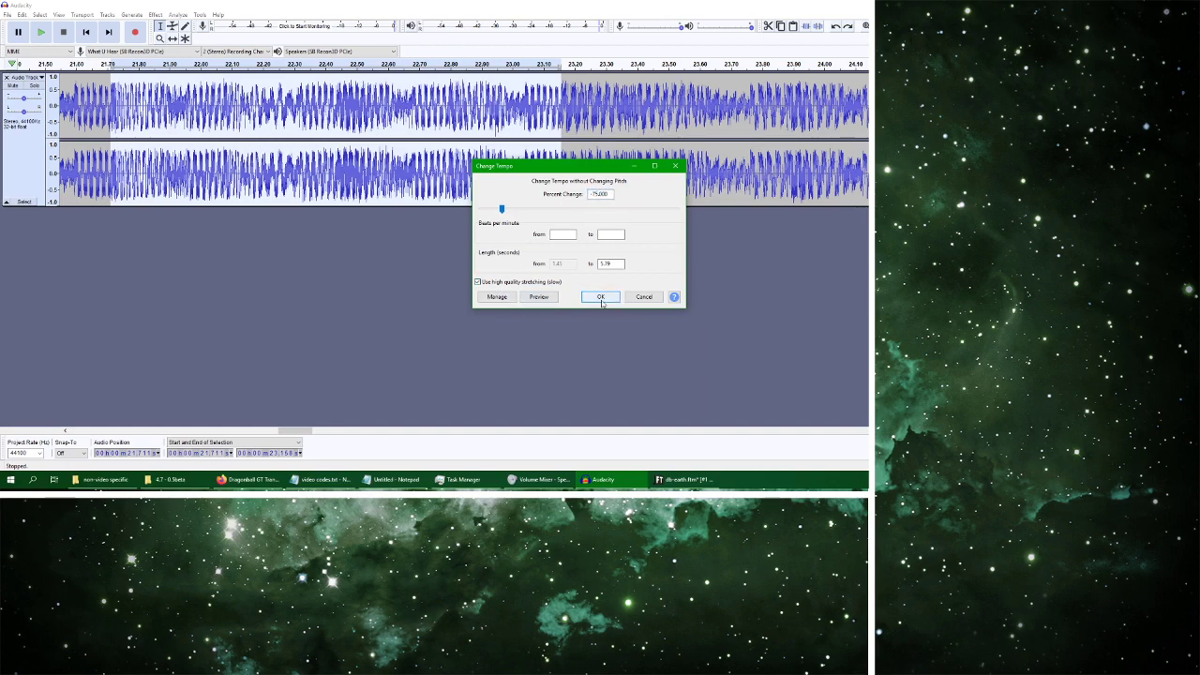
pyautogui.click(541, 298)
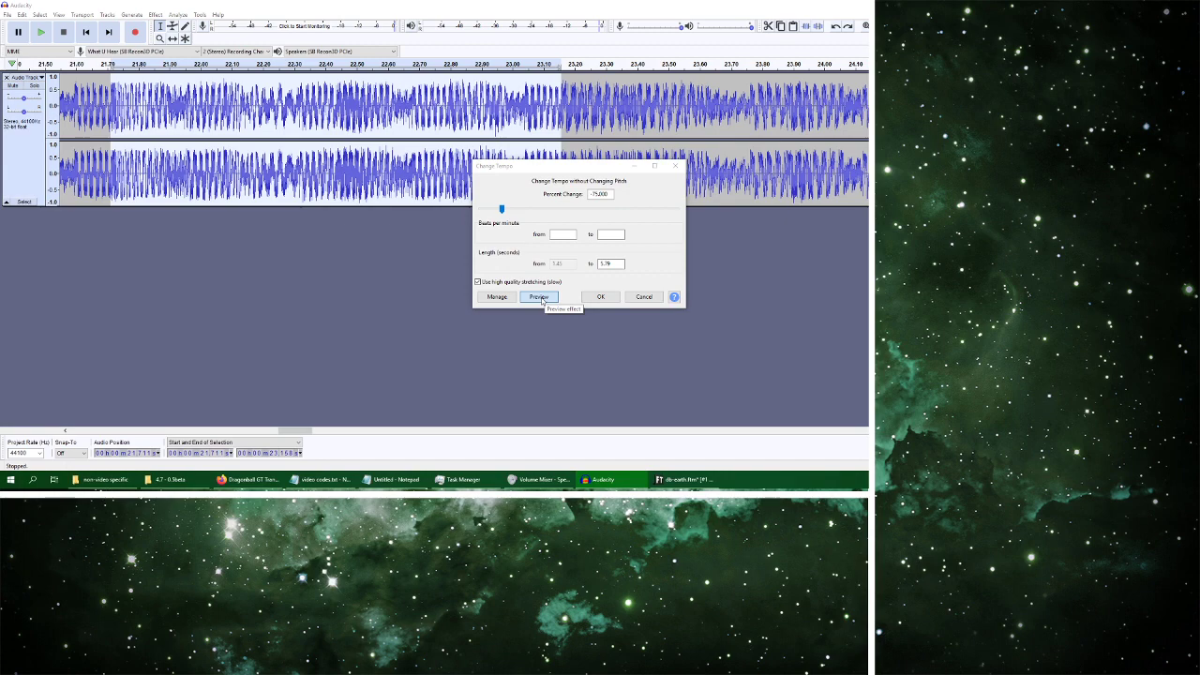
pyautogui.click(610, 270)
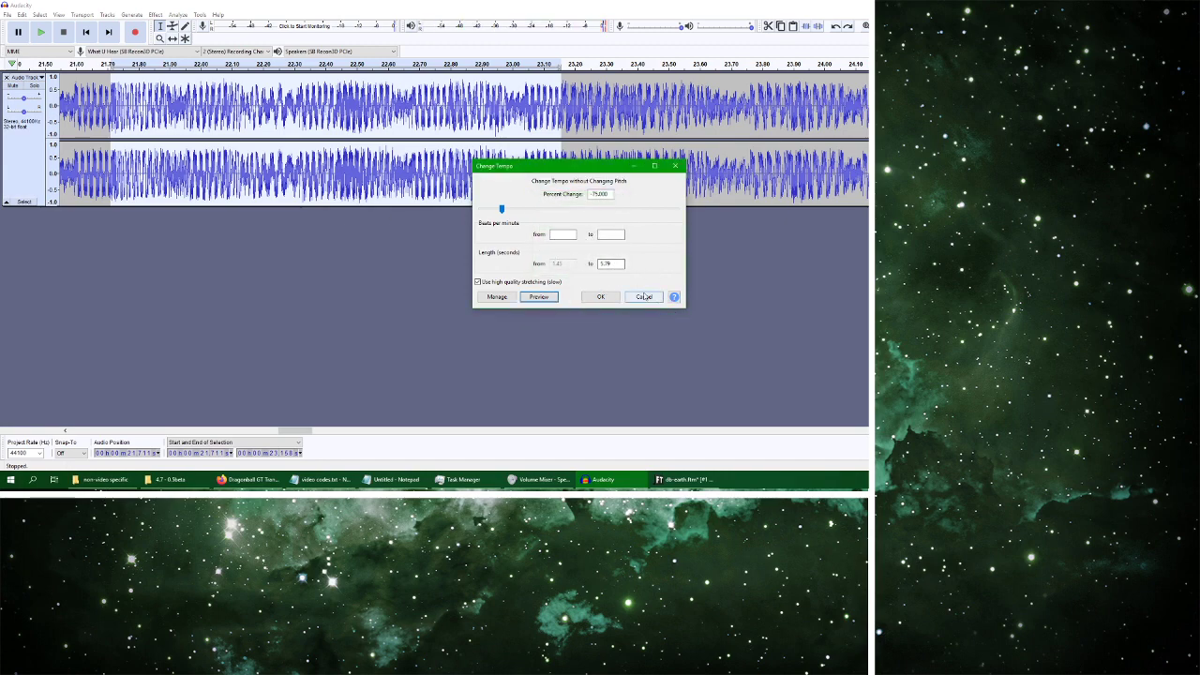
pyautogui.click(610, 298)
# Apply a Low-Pass Filter at 100 Hz with 6 dB roll-off to the selected section and play it
pyautogui.click(155, 15)
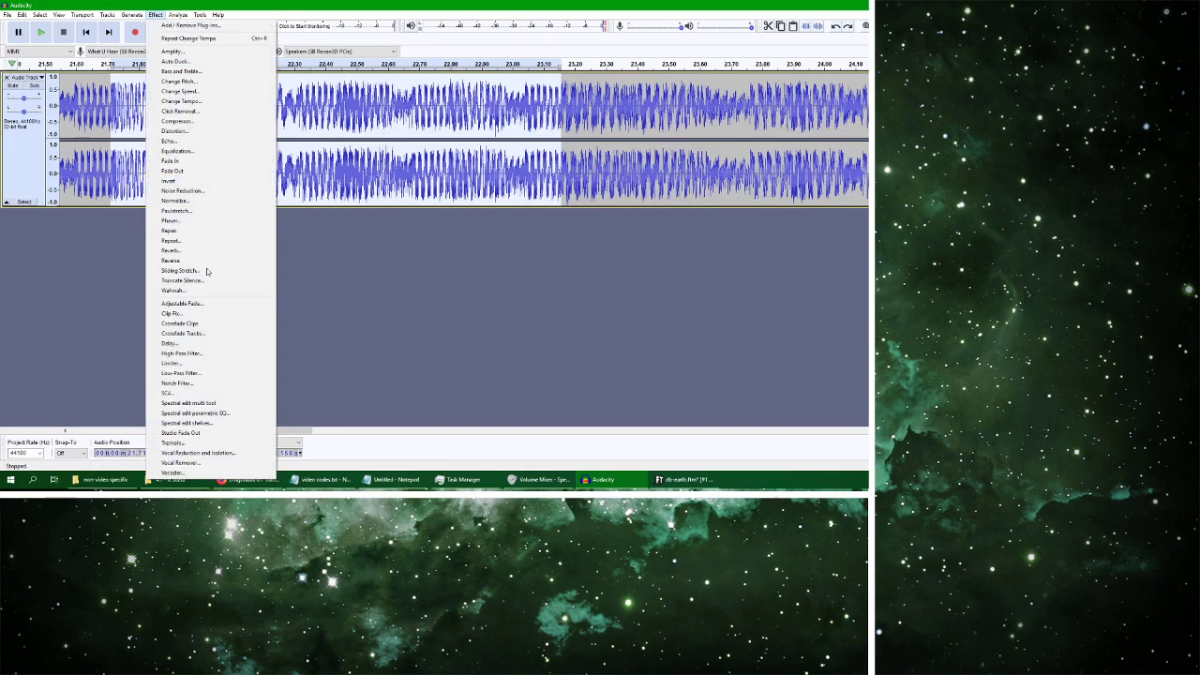
pyautogui.click(225, 373)
pyautogui.click(539, 262)
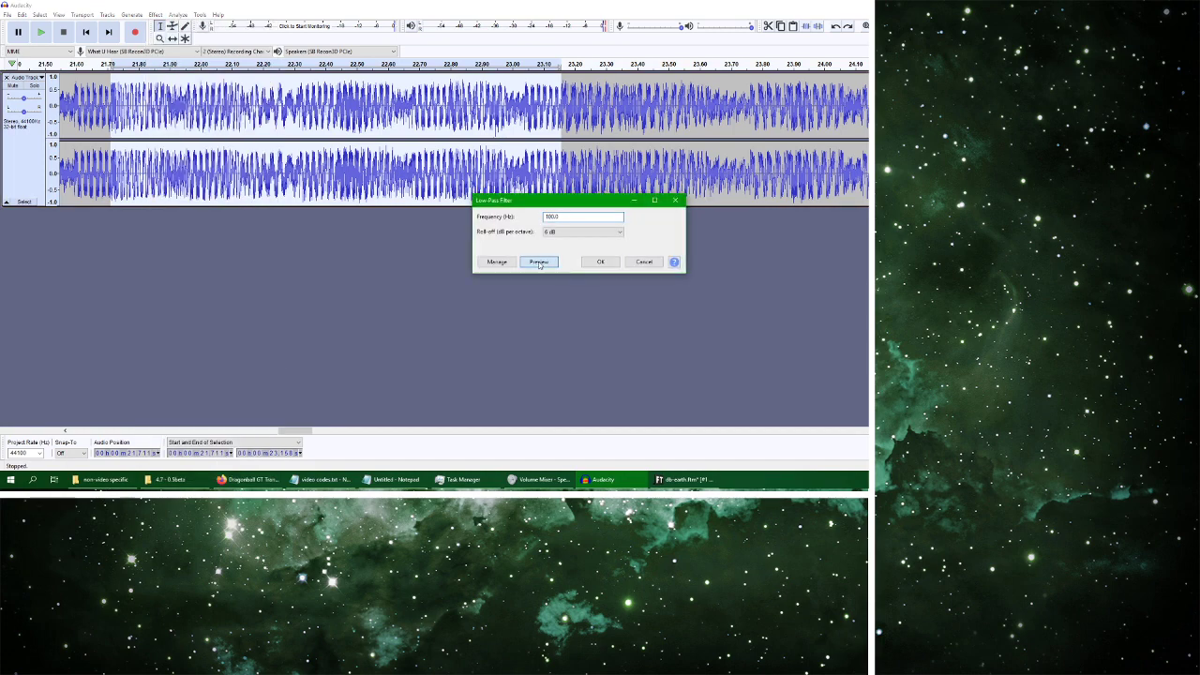
pyautogui.click(598, 266)
pyautogui.click(603, 262)
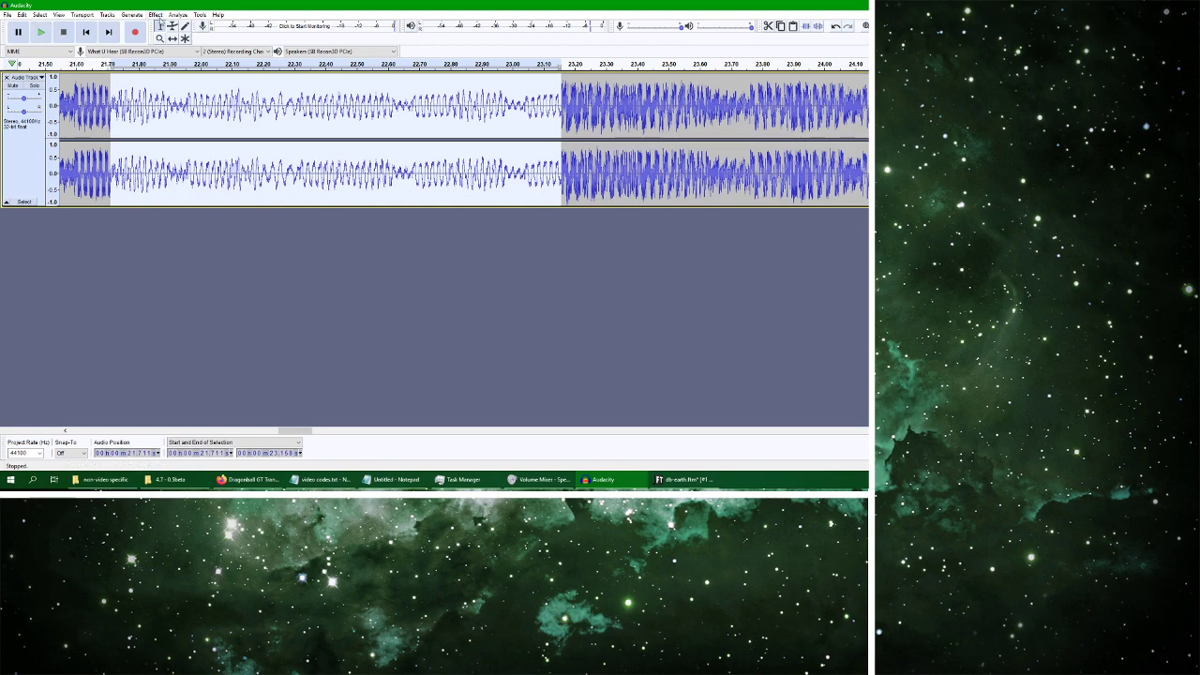
pyautogui.press('space')
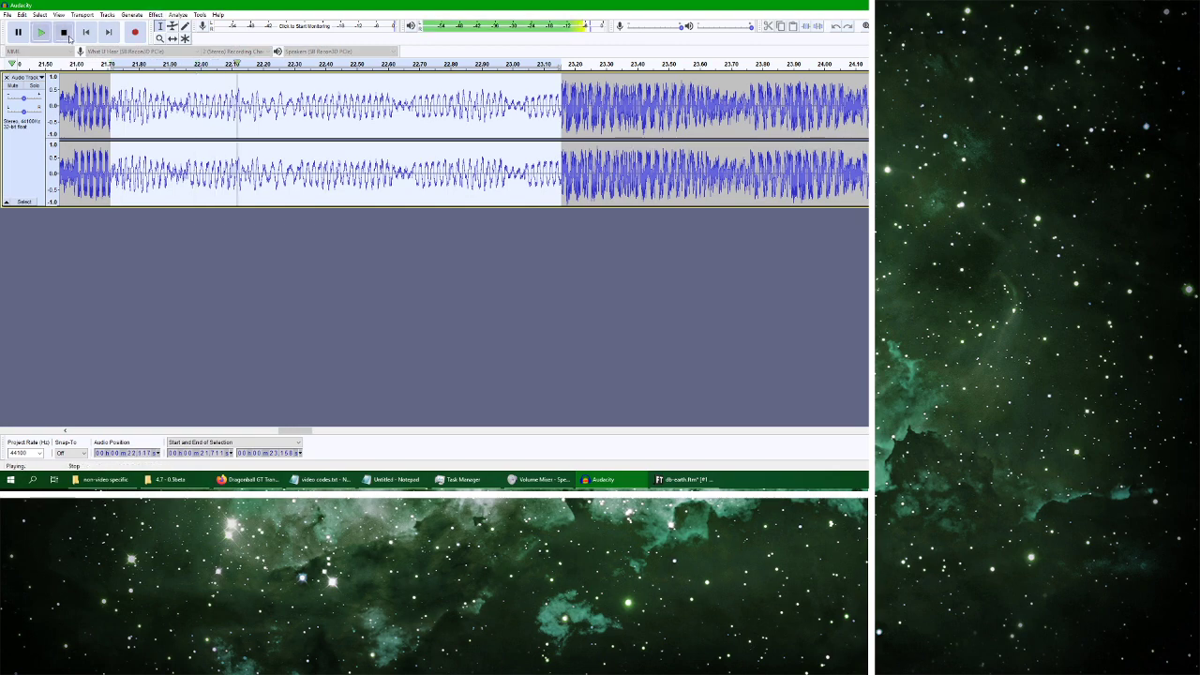
# Switch to FamiTracker and rewrite the Namco 3 notes on rows 30 to 32 in octave 3, starting with G#3
pyautogui.click(684, 479)
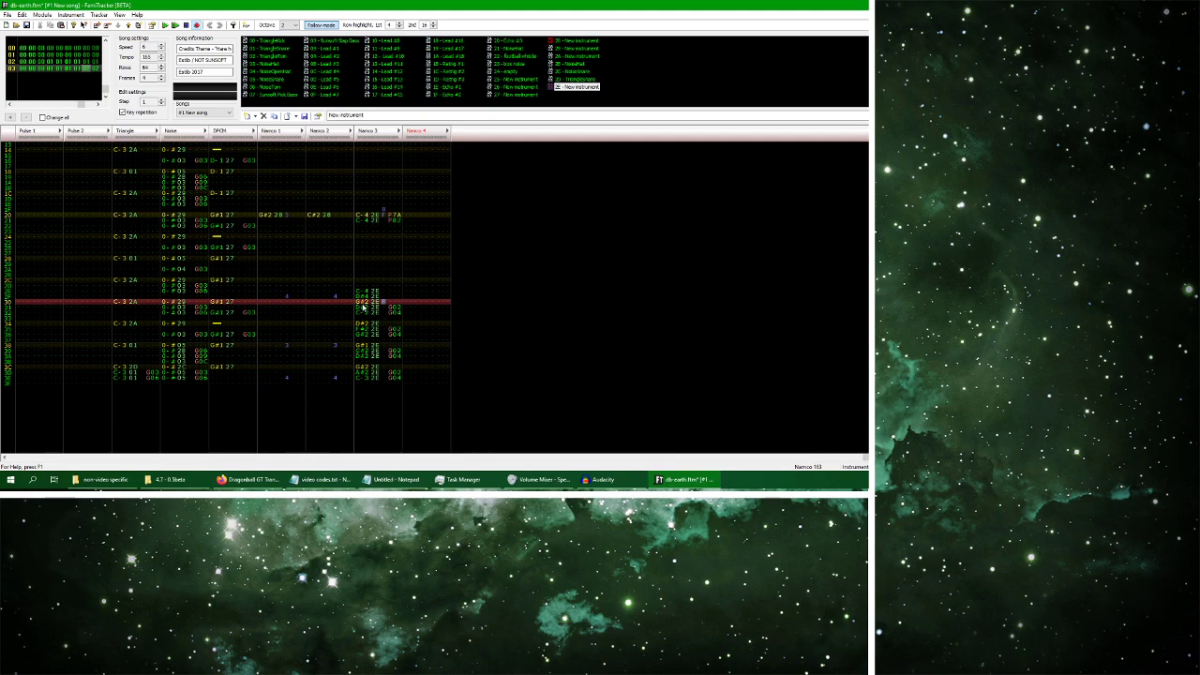
pyautogui.click(364, 306)
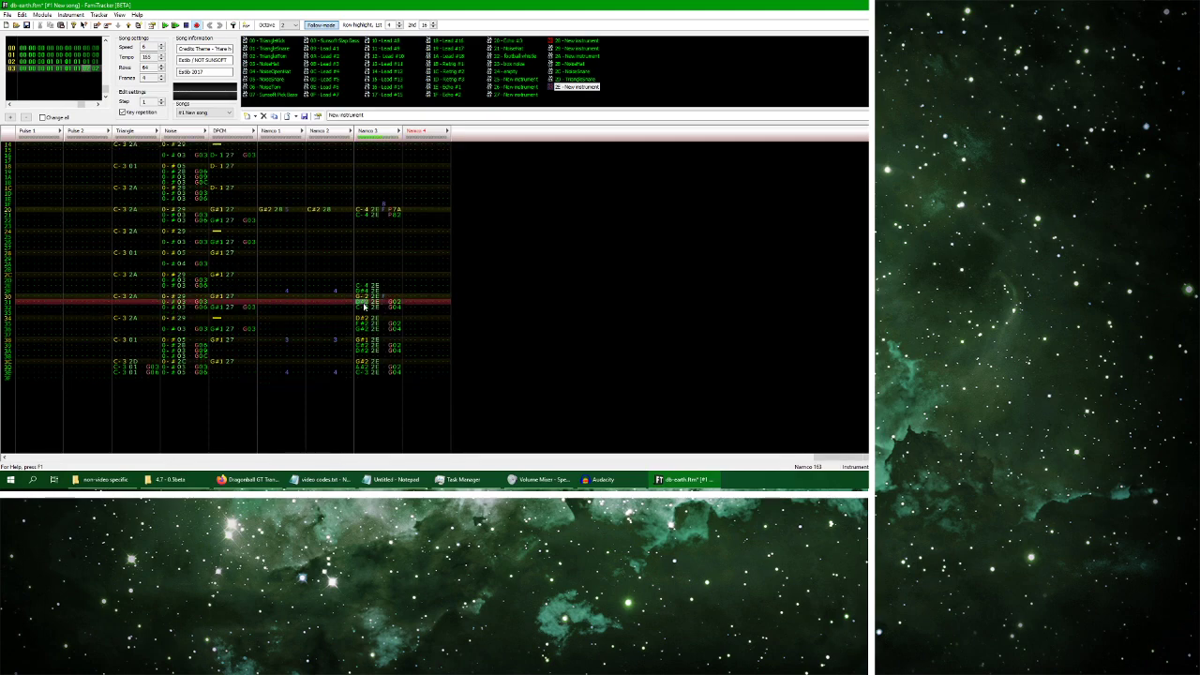
pyautogui.hotkey('ctrl', 'Return')
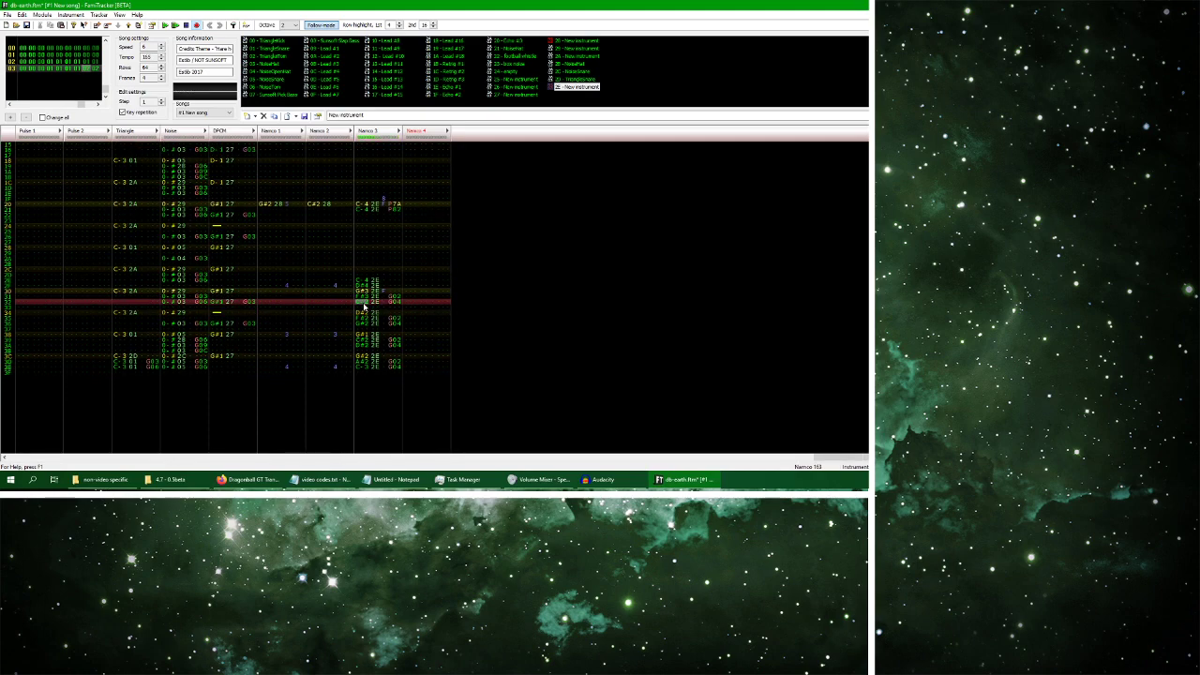
pyautogui.hotkey('ctrl', 'Return')
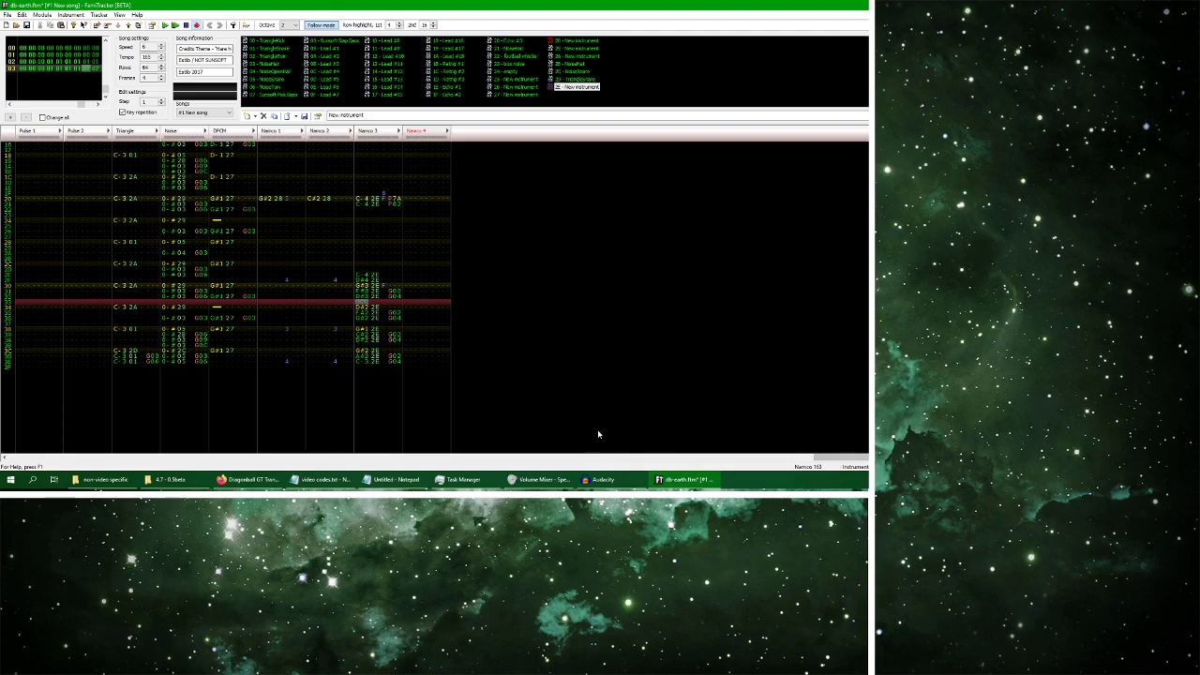
# Switch to Audacity, replay the filtered section, and play a narrower selection from 22.060 to about 23.16 seconds
pyautogui.click(603, 479)
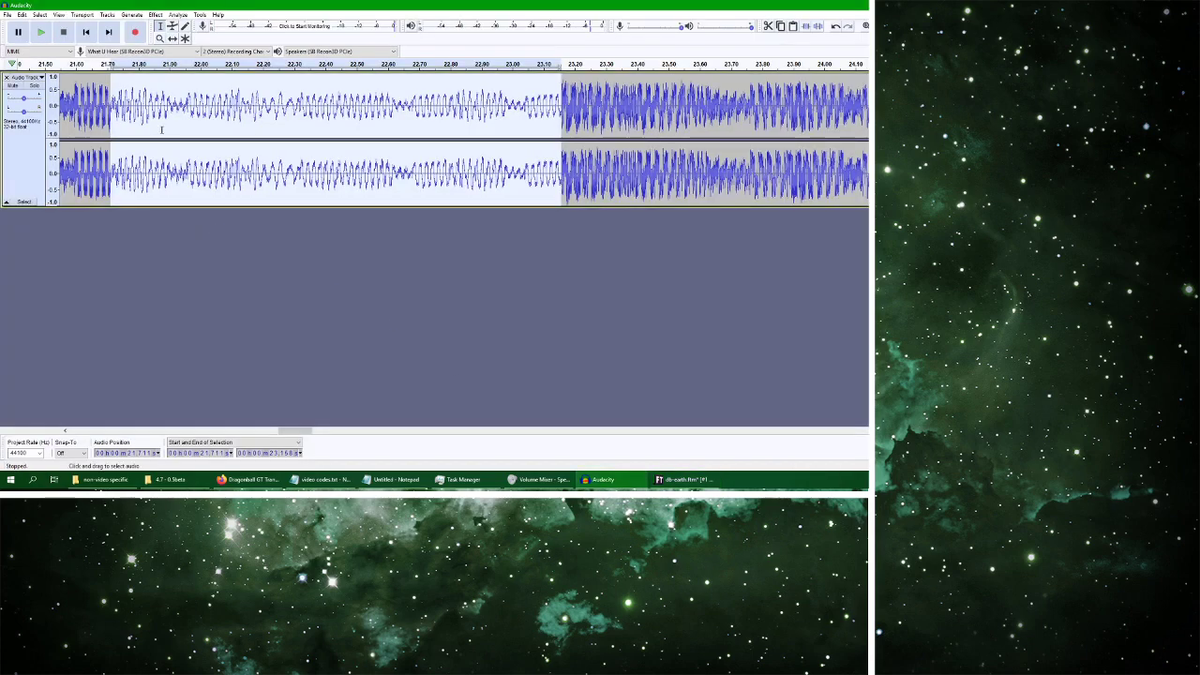
pyautogui.click(41, 32)
pyautogui.click(62, 34)
pyautogui.click(40, 32)
pyautogui.click(63, 32)
pyautogui.moveTo(219, 113); pyautogui.dragTo(561, 122)
pyautogui.press('space')
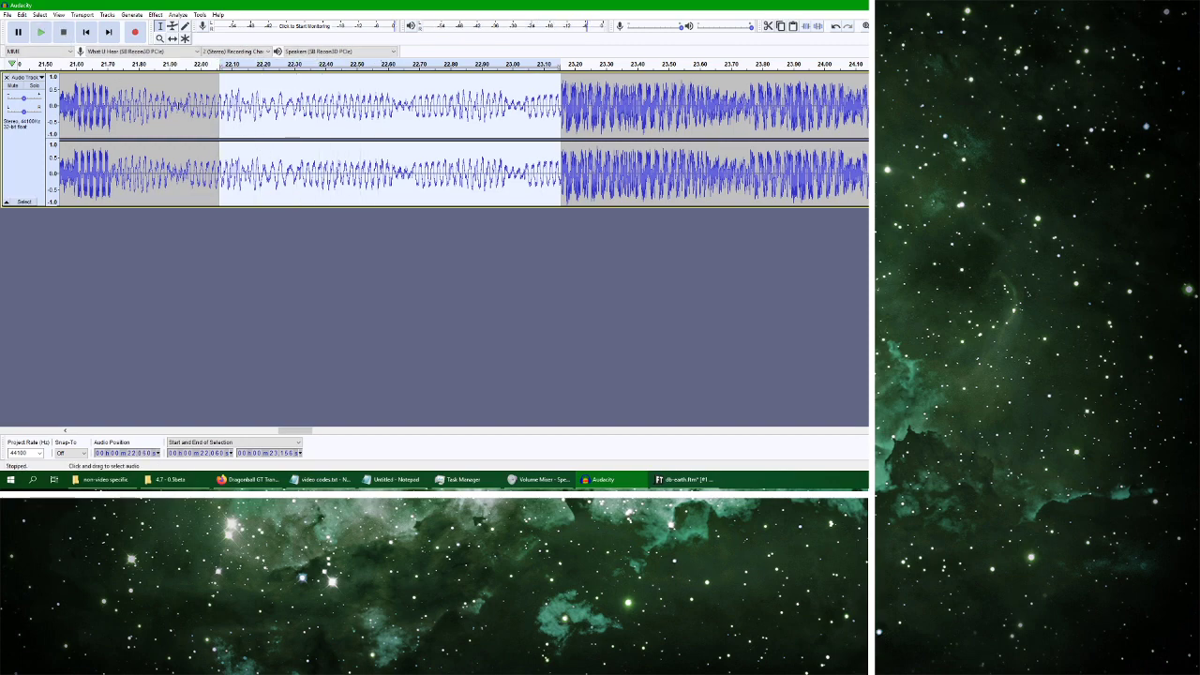
pyautogui.click(41, 32)
pyautogui.click(62, 32)
# Rewrite the Namco 3 notes on rows 34 to 36 in FamiTracker, starting with C-3, replaying the Audacity selection as reference
pyautogui.click(675, 479)
pyautogui.press('Return')
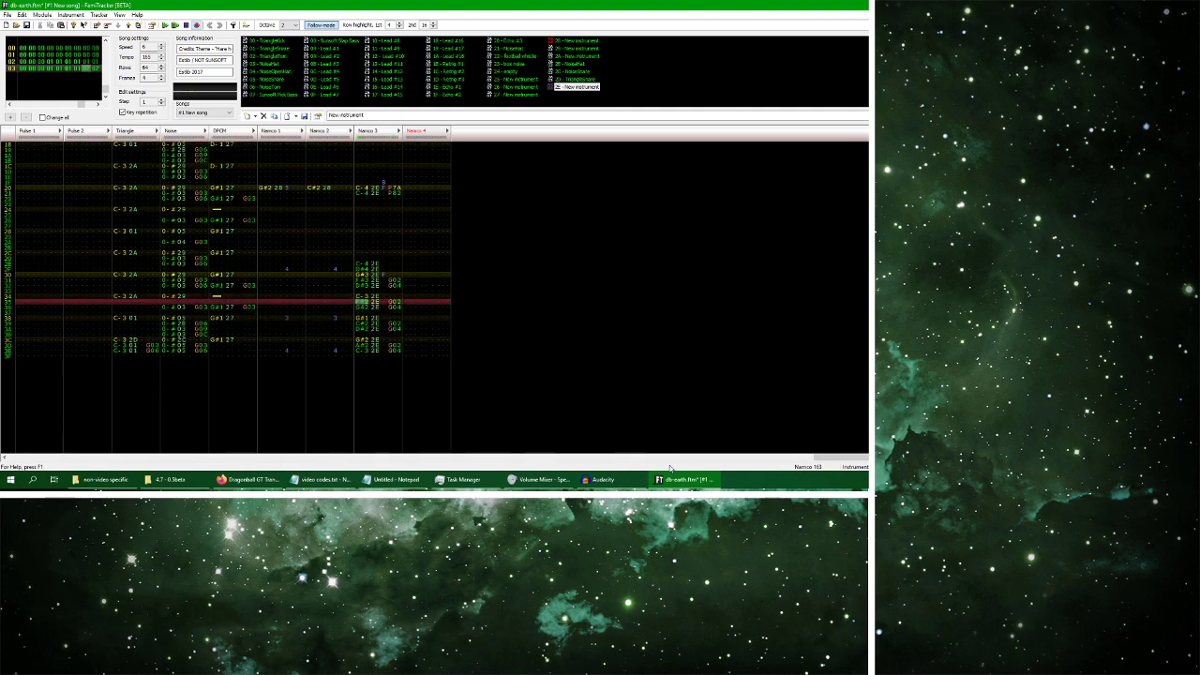
pyautogui.click(249, 479)
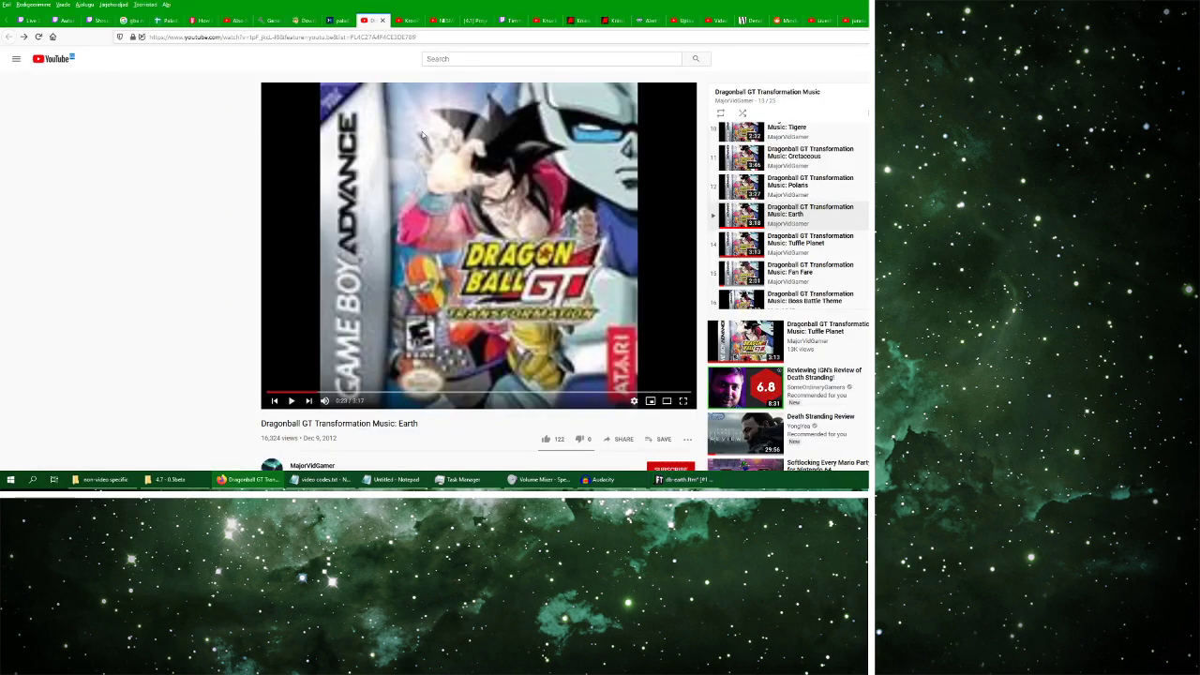
pyautogui.click(605, 479)
pyautogui.click(41, 32)
pyautogui.click(64, 32)
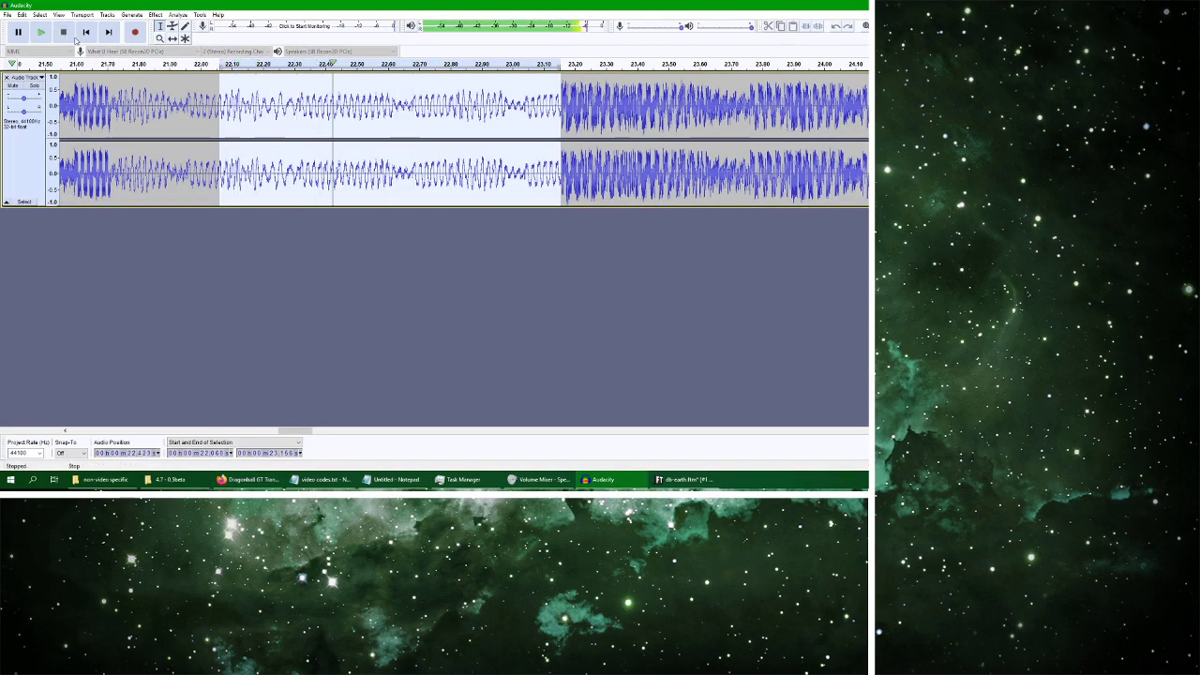
pyautogui.click(684, 479)
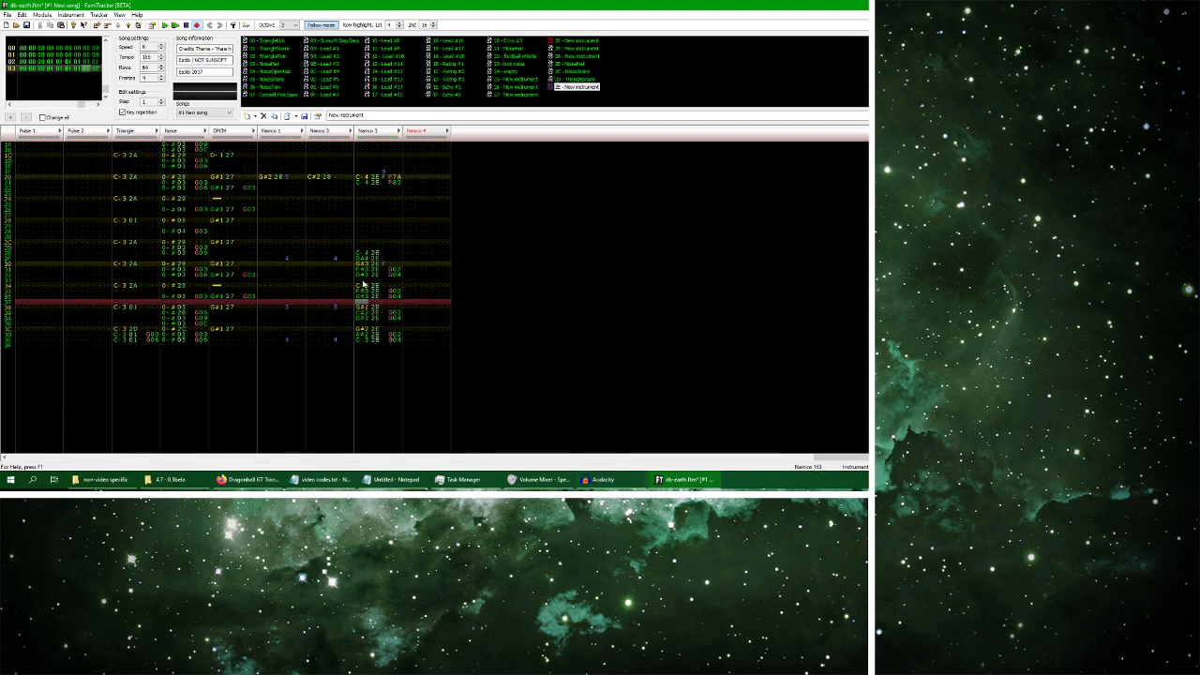
pyautogui.scroll(1, 364, 288)
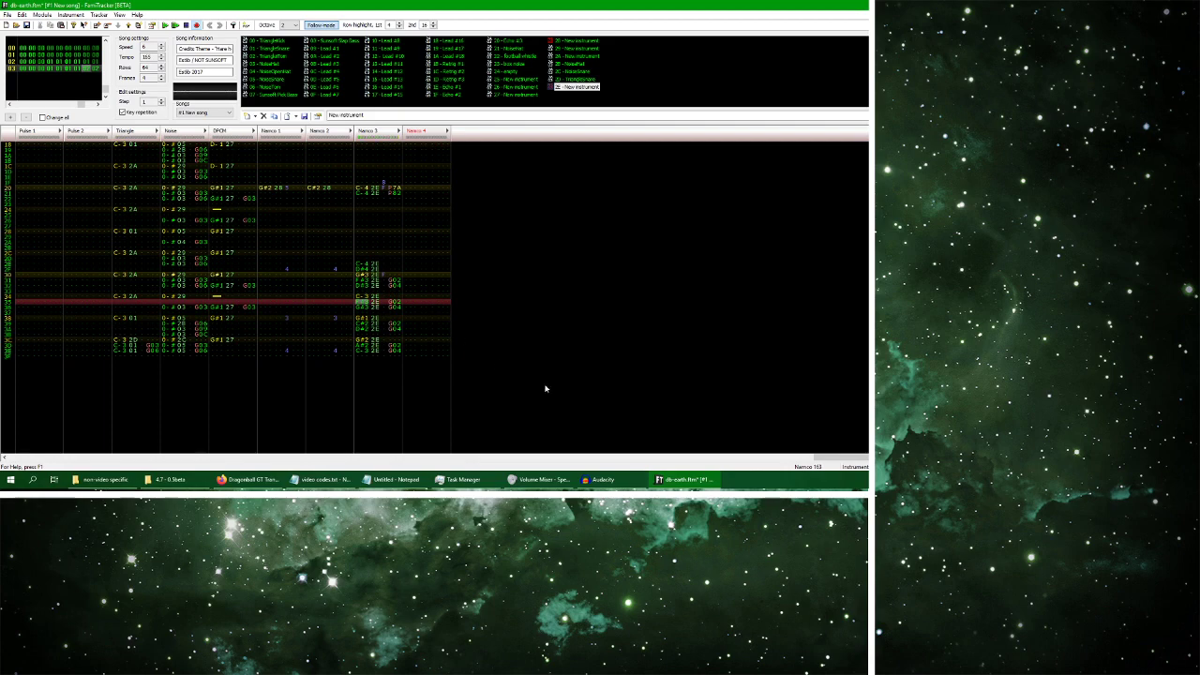
# Replay the Audacity selection and rewrite the Namco 3 notes on rows 38 to 3E in FamiTracker, with A#3 on row 38 and C-4 on row 3C
pyautogui.click(600, 479)
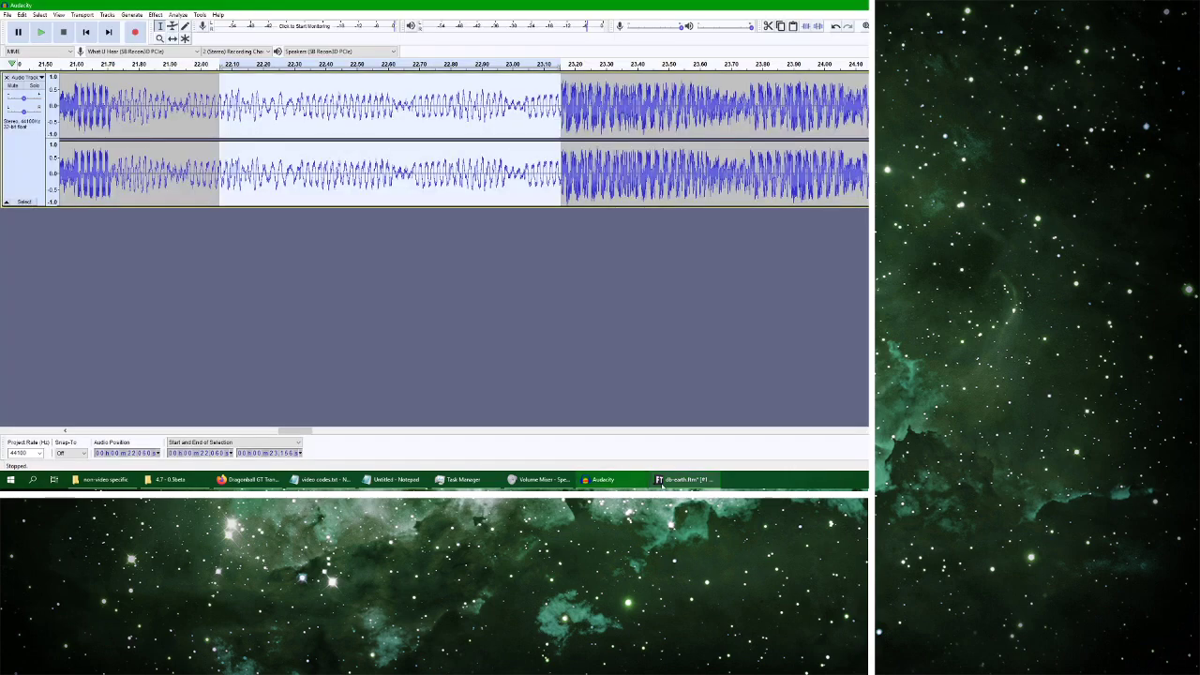
pyautogui.click(42, 32)
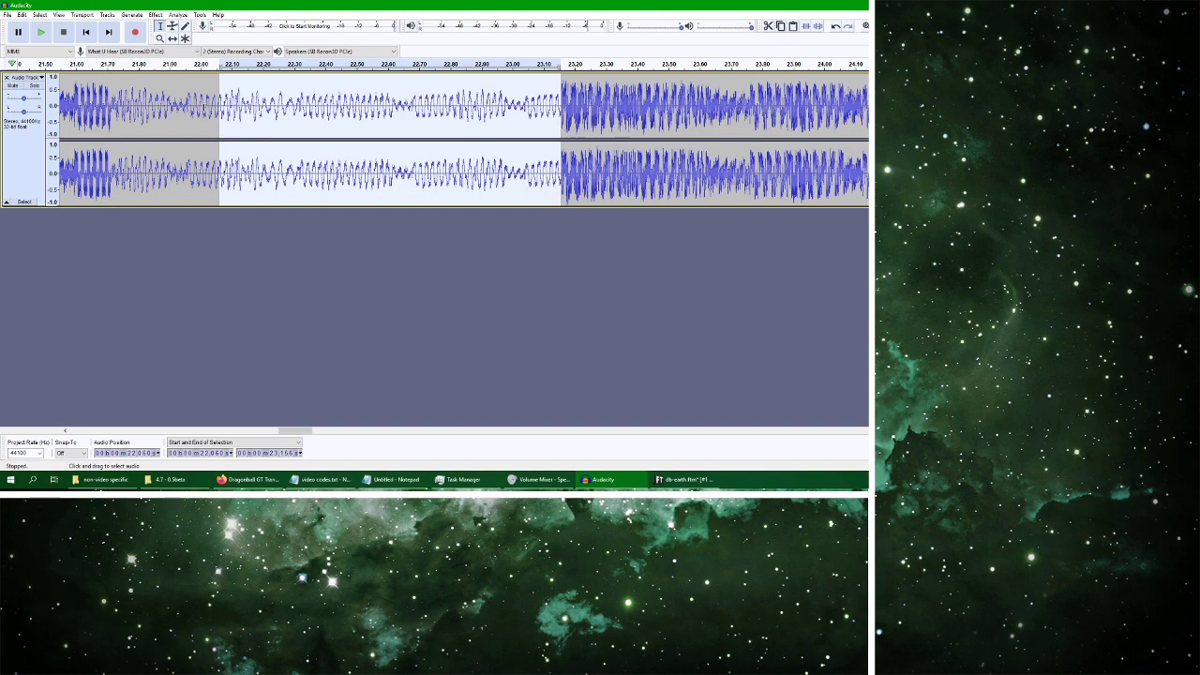
pyautogui.click(680, 481)
pyautogui.press('Return')
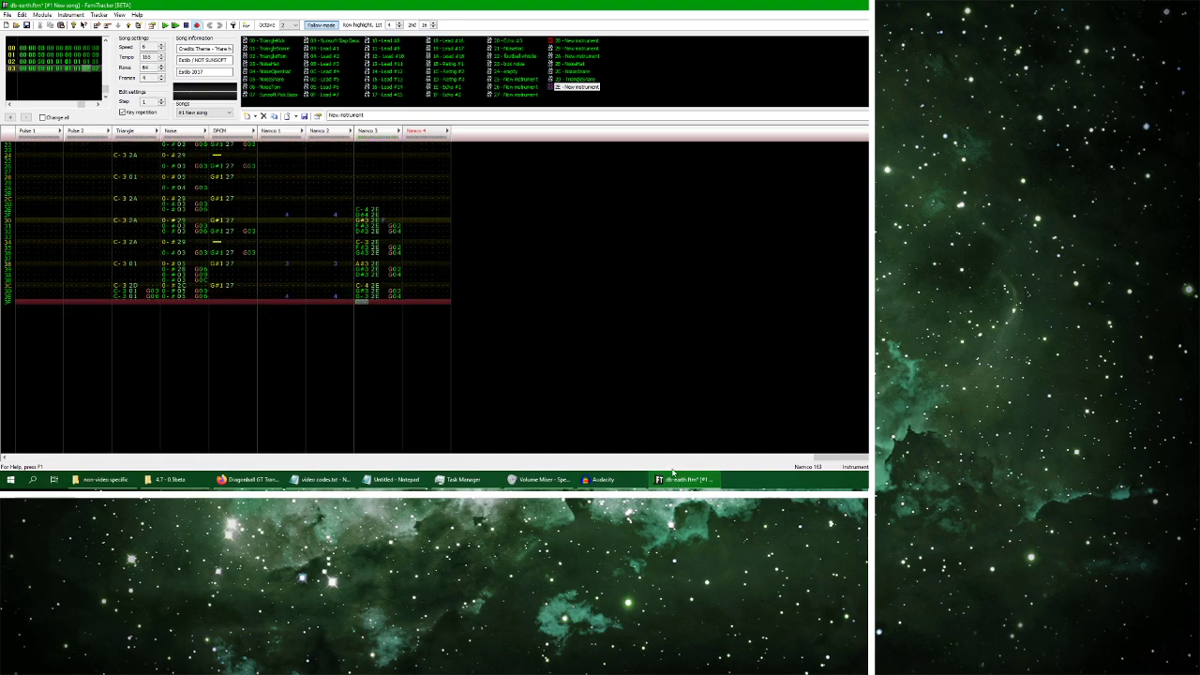
# Return to Audacity and play the selected section again to check the transcribed notes
pyautogui.click(247, 479)
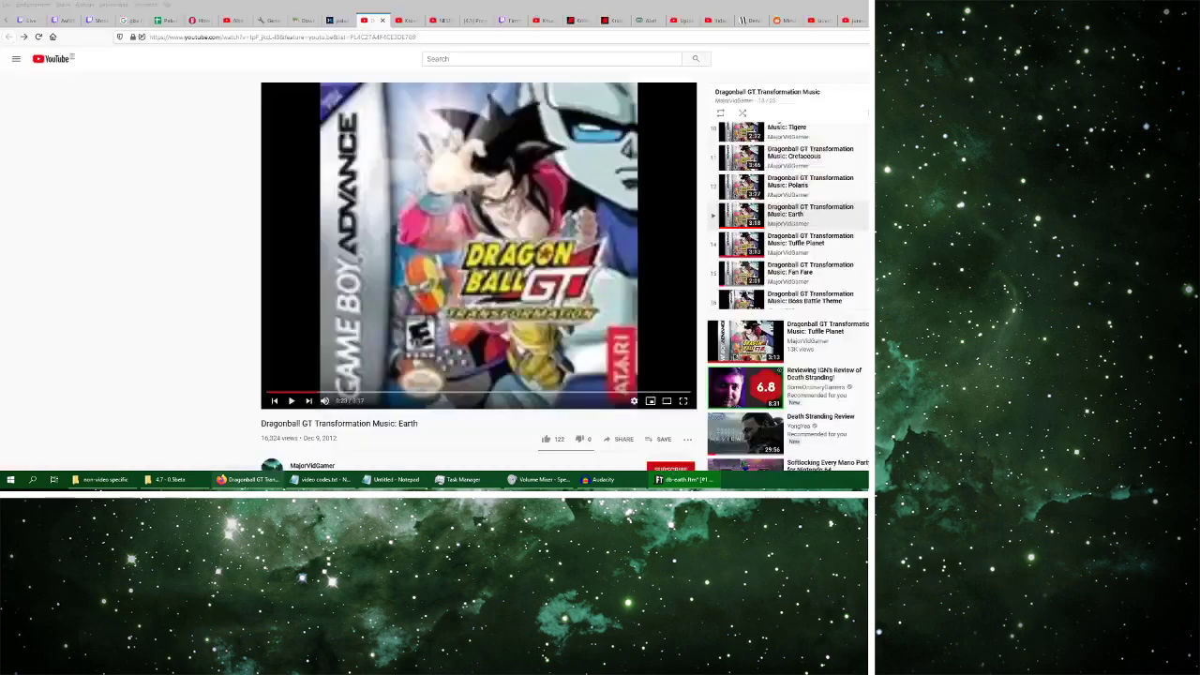
pyautogui.click(602, 479)
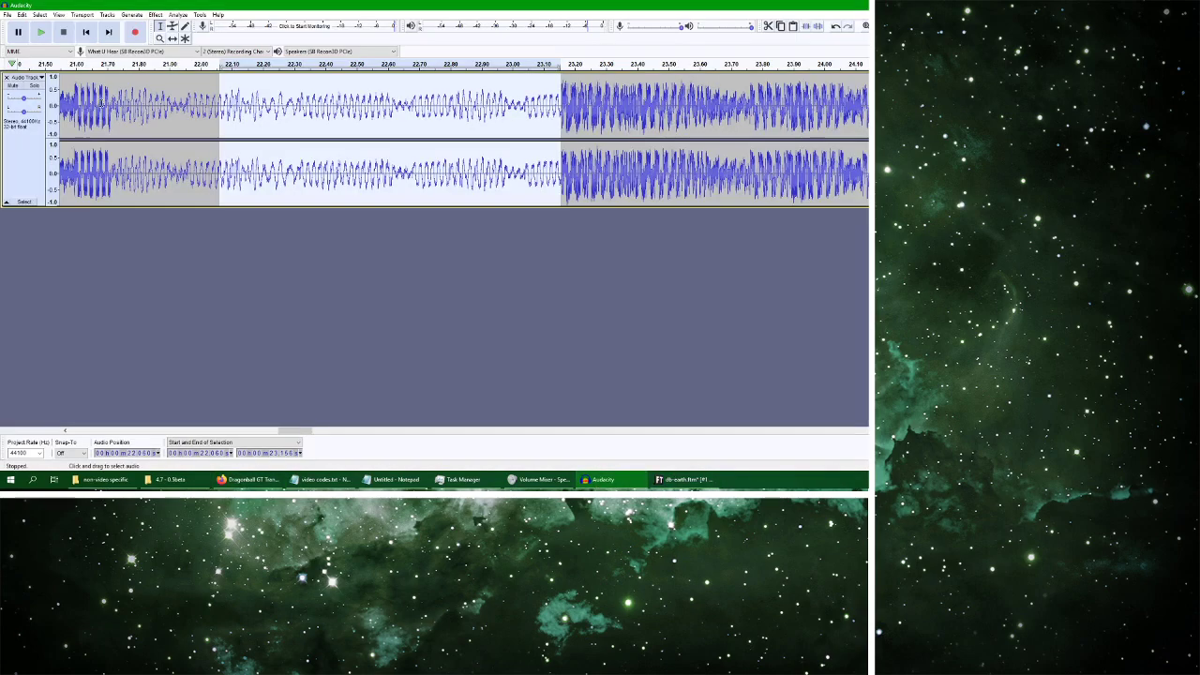
pyautogui.click(52, 33)
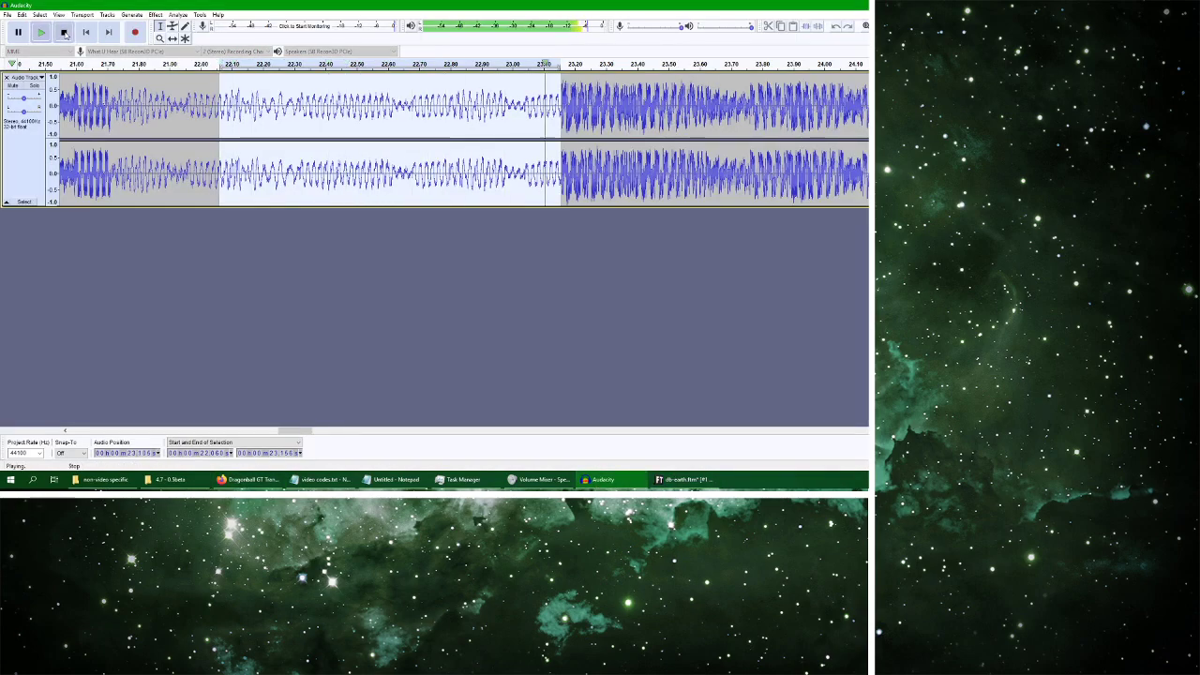
# Switch to FamiTracker, copy the Namco 3 melody into Namco 4 as an echo delayed by three rows from row 03, and play it
pyautogui.click(684, 479)
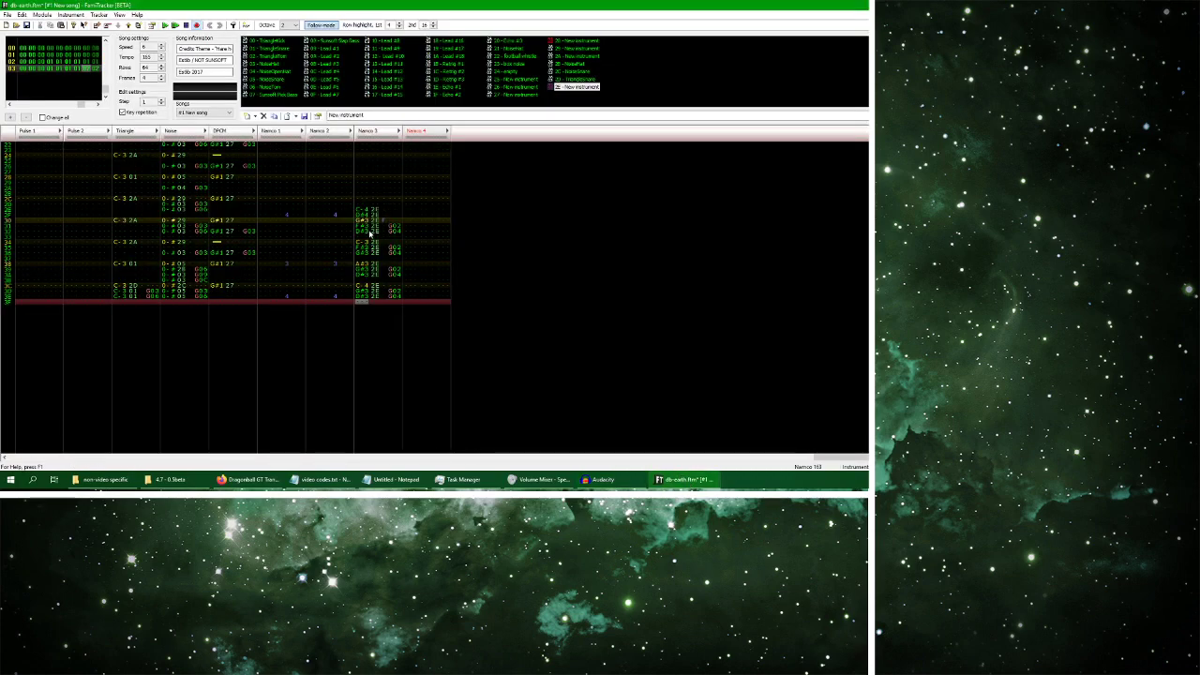
pyautogui.hotkey('ctrl', 'a')
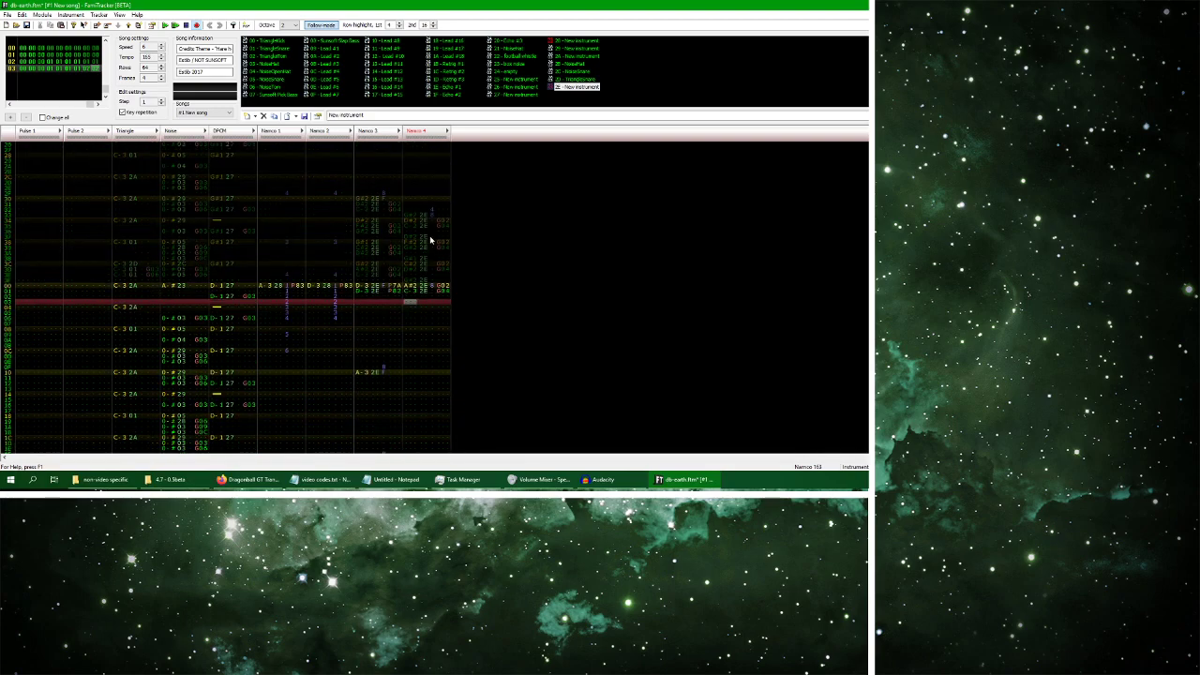
pyautogui.hotkey('ctrl', 'v')
pyautogui.press('Return')
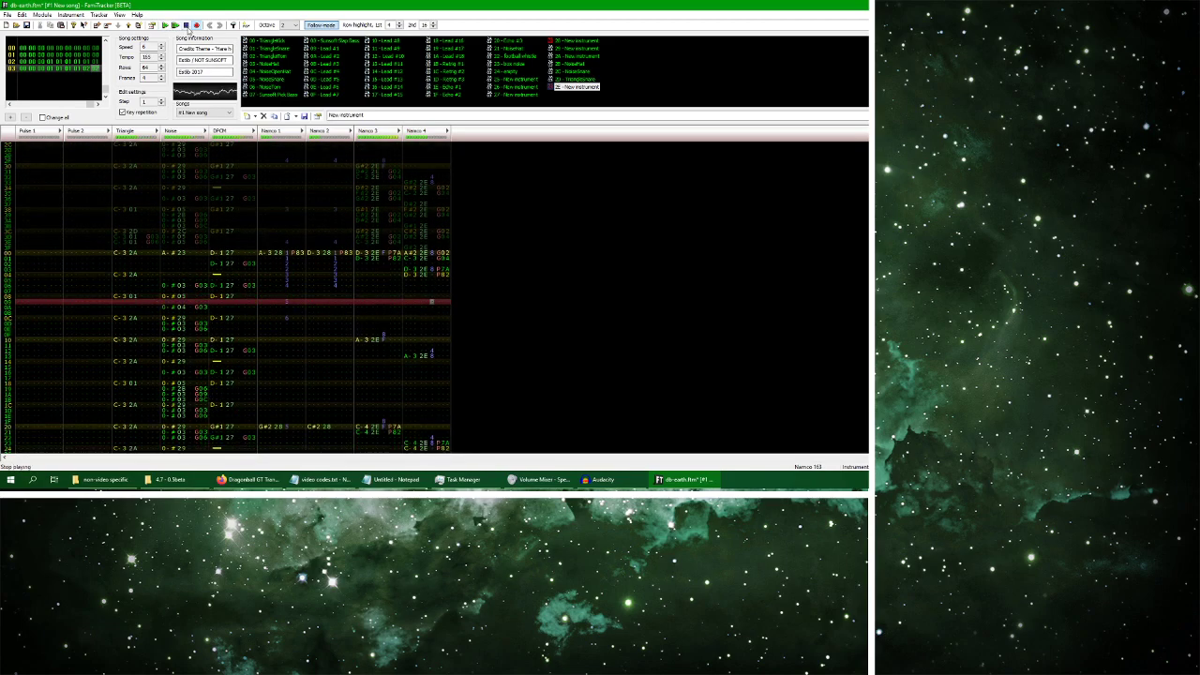
pyautogui.click(188, 26)
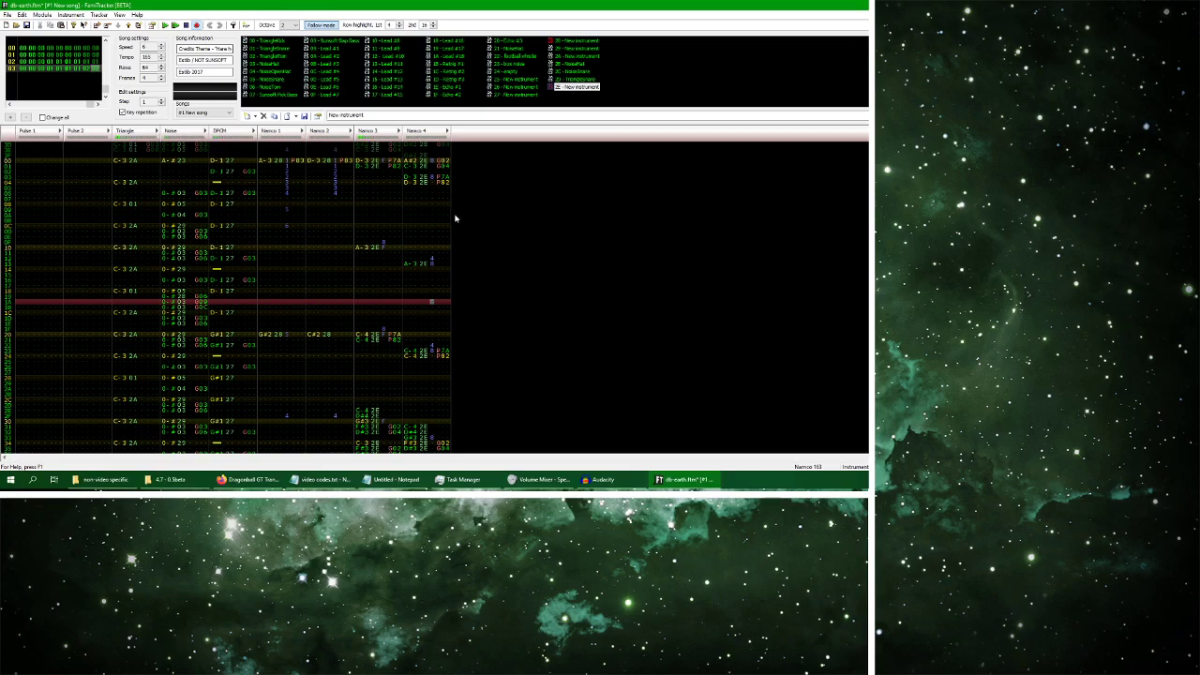
# Set the Namco 4 pitch effects on rows 23 and 24 to P7B and P83, and play the pattern
pyautogui.press('Return')
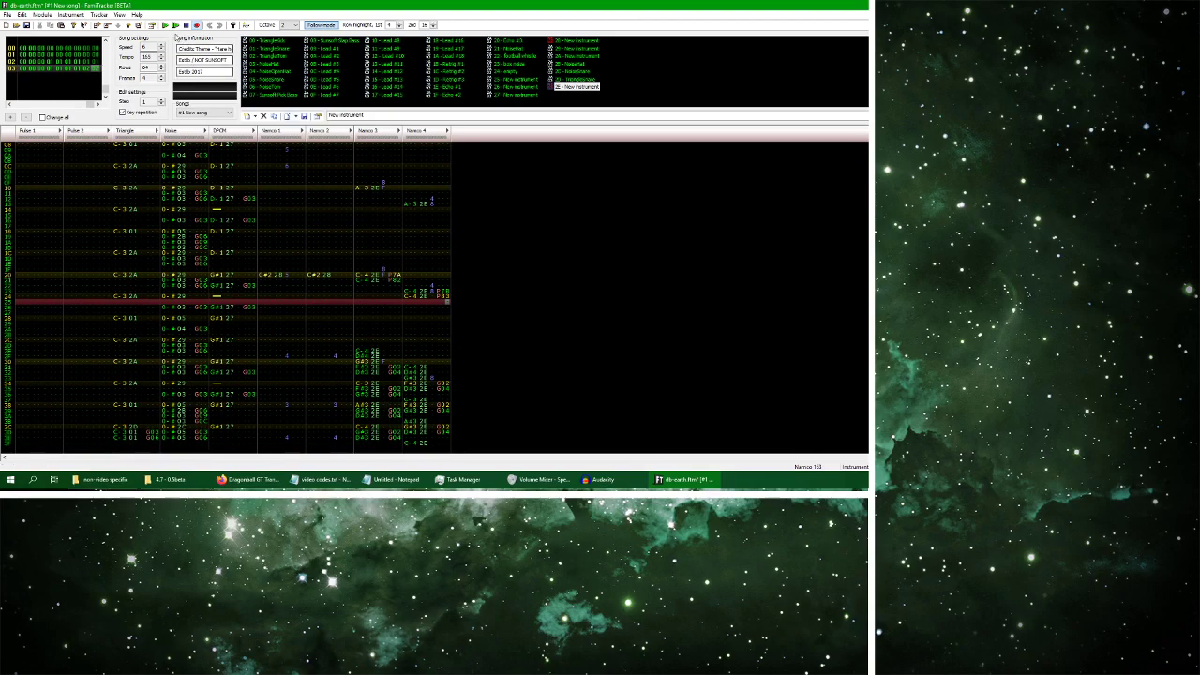
pyautogui.click(175, 25)
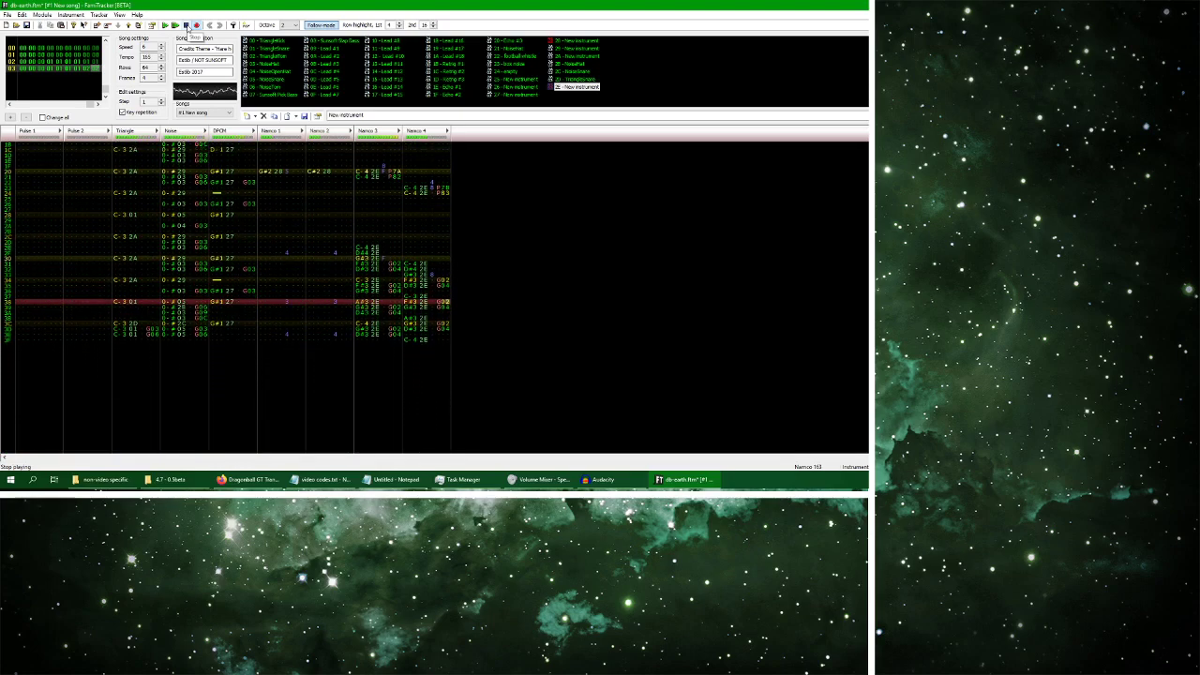
pyautogui.click(187, 26)
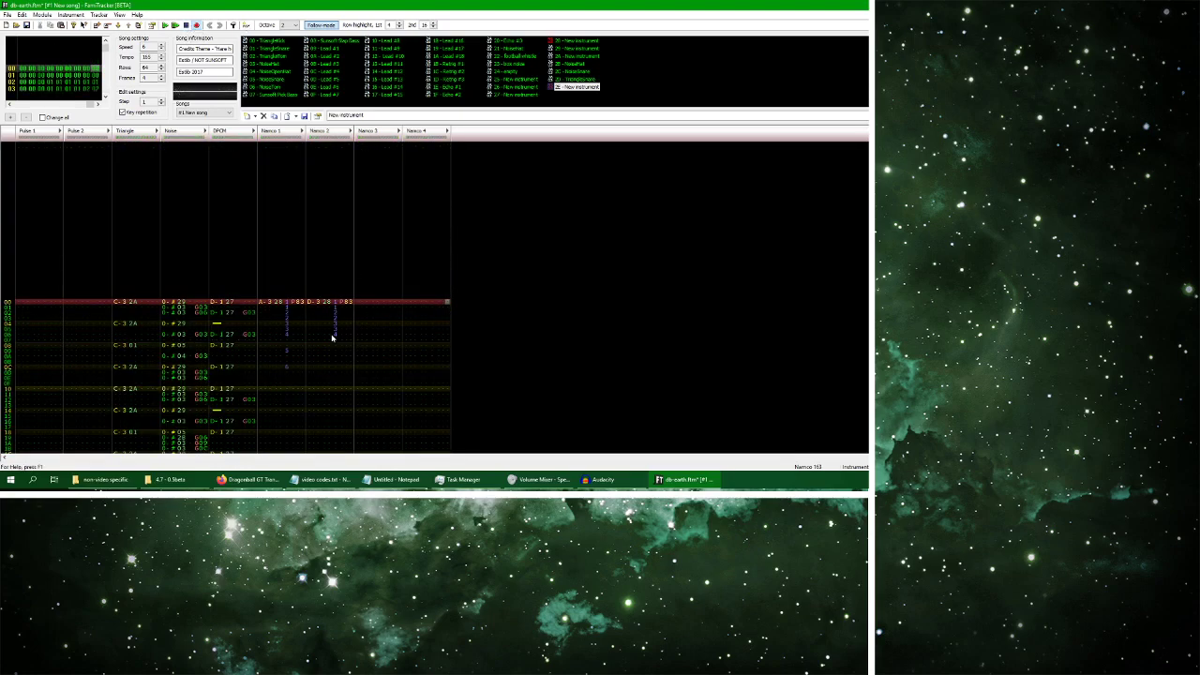
# Switch to Audacity and play the recording from about 21.589 to 21.719 seconds, and from about 21.468 to 22.039 seconds
pyautogui.click(602, 479)
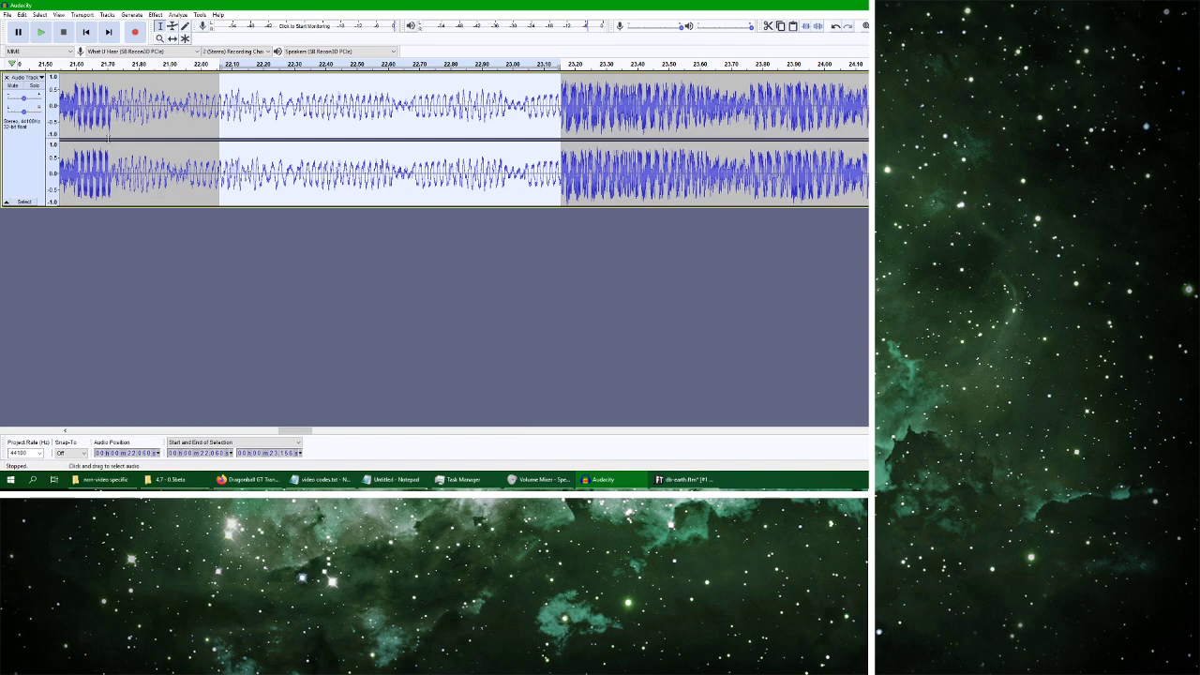
pyautogui.moveTo(72, 103); pyautogui.dragTo(113, 104)
pyautogui.click(42, 32)
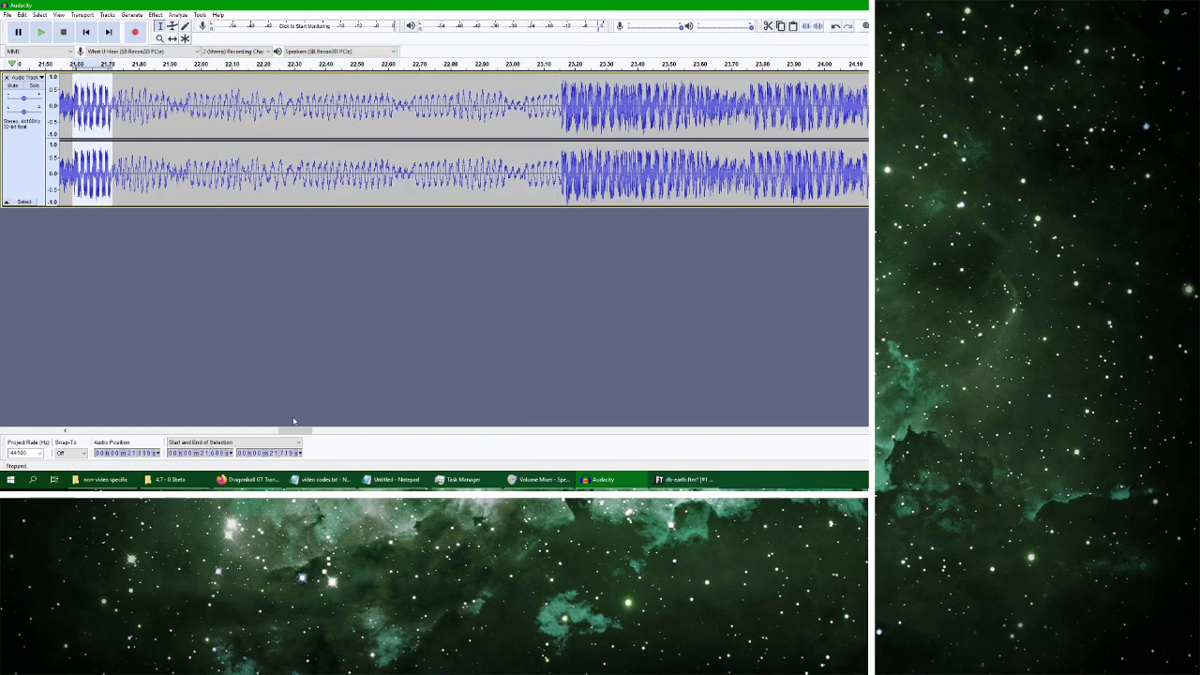
pyautogui.moveTo(303, 433); pyautogui.dragTo(289, 433)
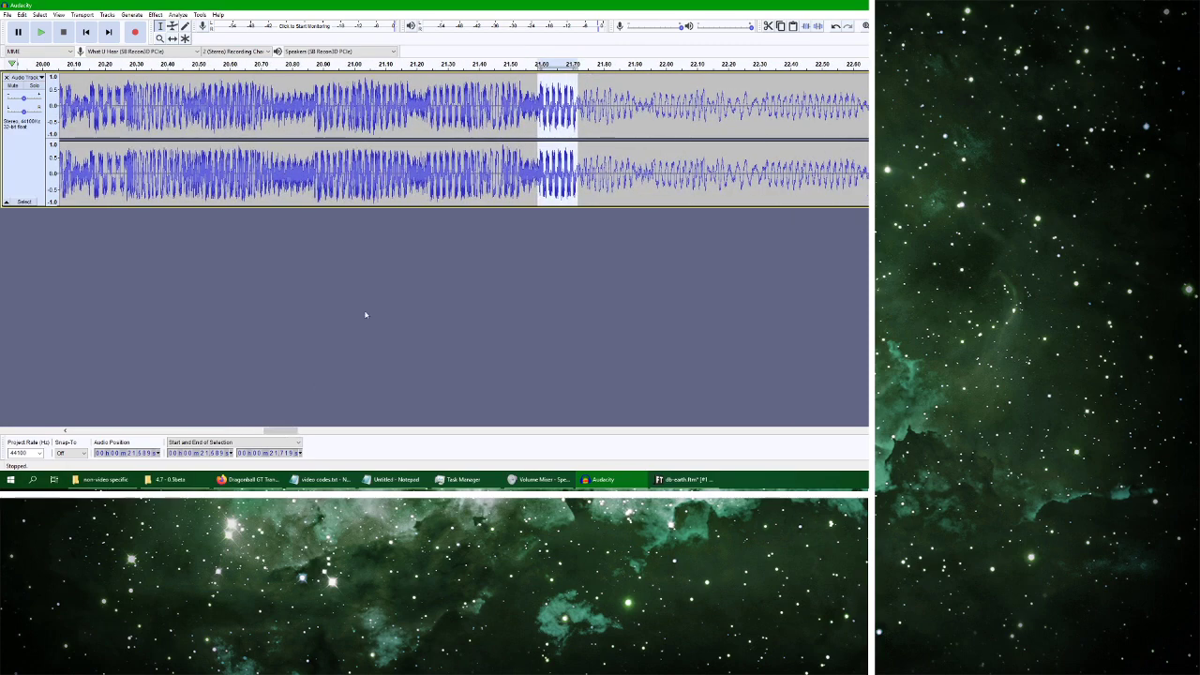
pyautogui.moveTo(500, 110); pyautogui.dragTo(677, 125)
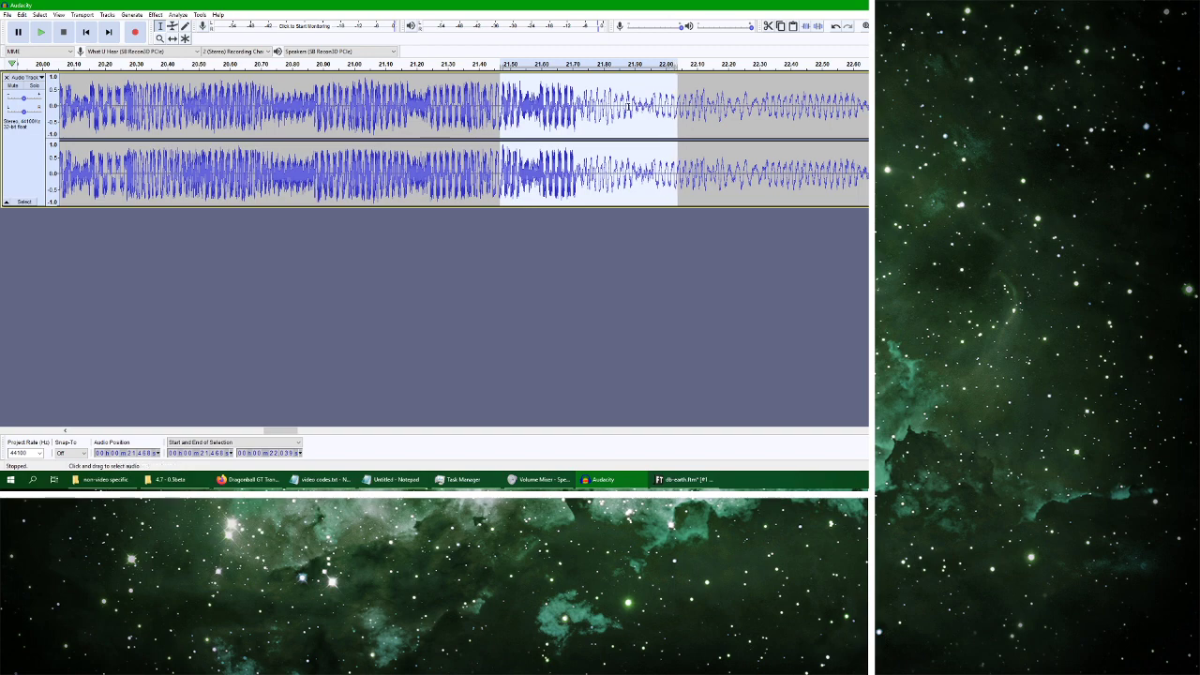
pyautogui.click(47, 33)
# Move the two Namco 3 notes before row 30 up to rows 2D and 2E in FamiTracker, and add delays G02 and G04
pyautogui.hotkey('alt', 'Tab')
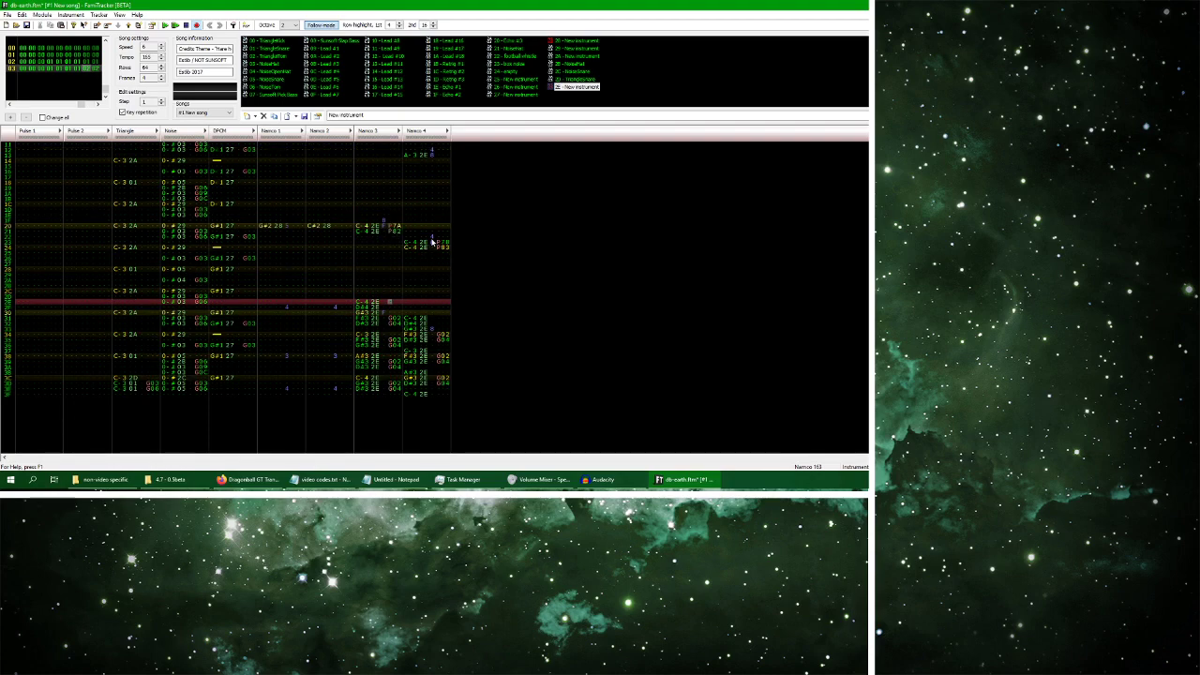
pyautogui.moveTo(378, 311)
pyautogui.mouseDown()
pyautogui.moveTo(380, 291)
pyautogui.moveTo(382, 302)
pyautogui.mouseUp()
pyautogui.click(393, 296)
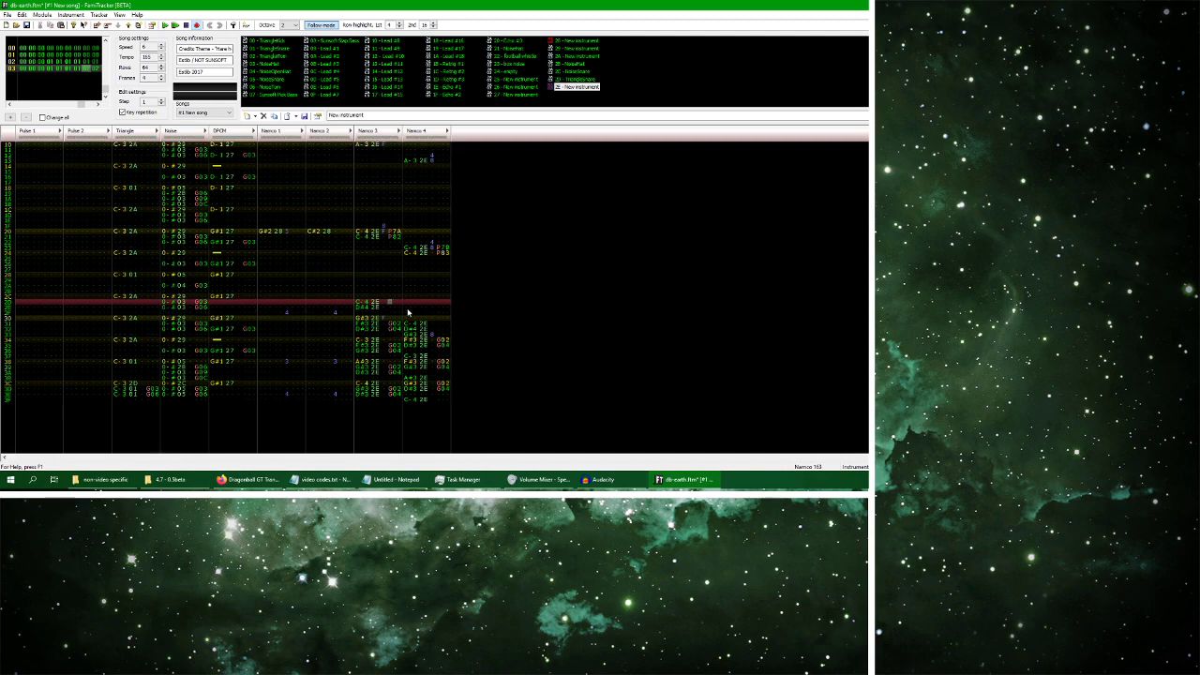
pyautogui.scroll(-2, 409, 311)
pyautogui.scroll(3, 408, 311)
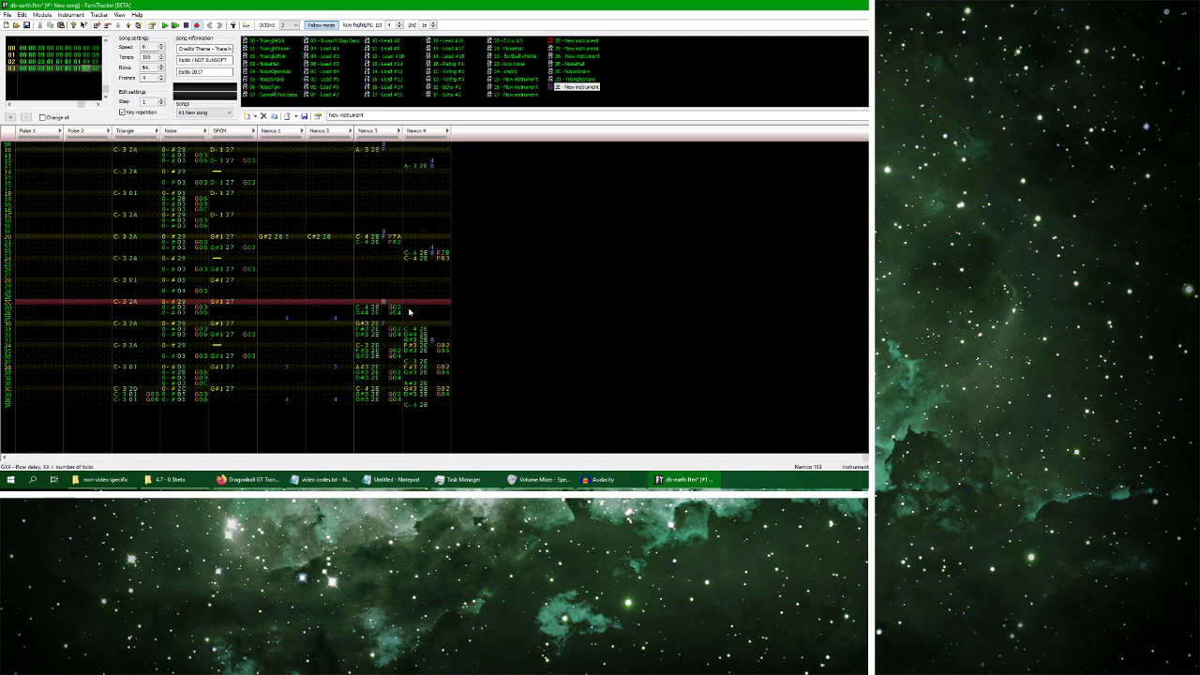
pyautogui.scroll(-1, 409, 311)
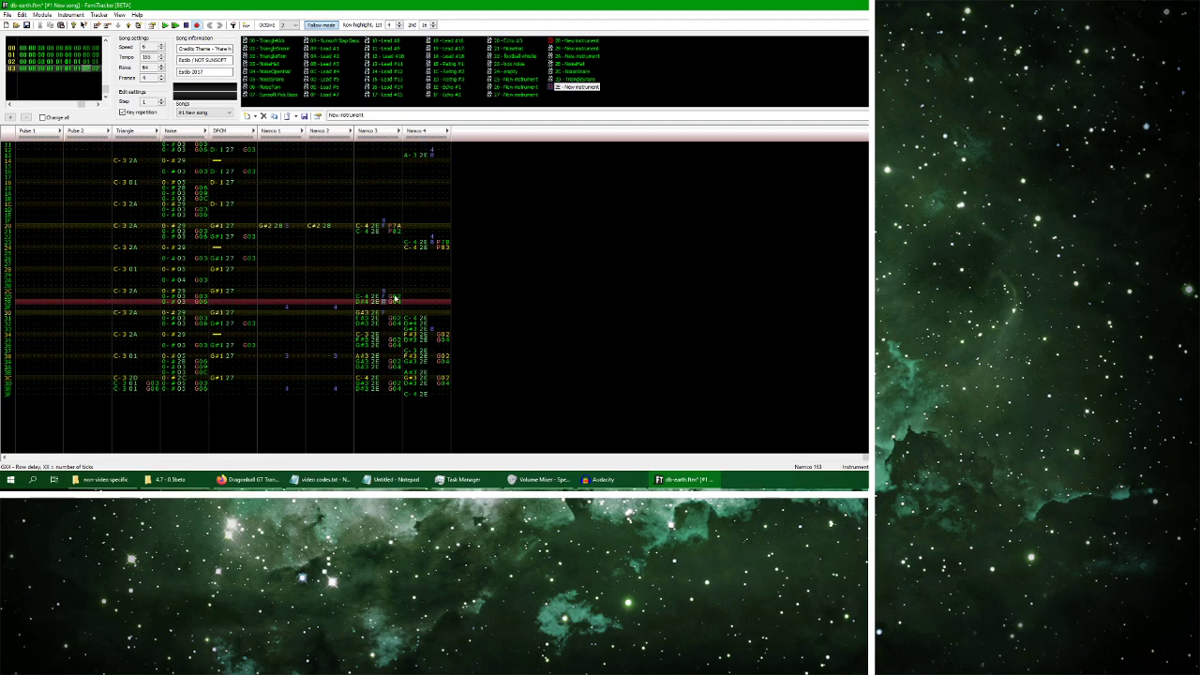
# Copy the Namco 3 notes on rows 2C to 2F into Namco 4 starting at row 2F
pyautogui.moveTo(361, 294); pyautogui.dragTo(401, 307)
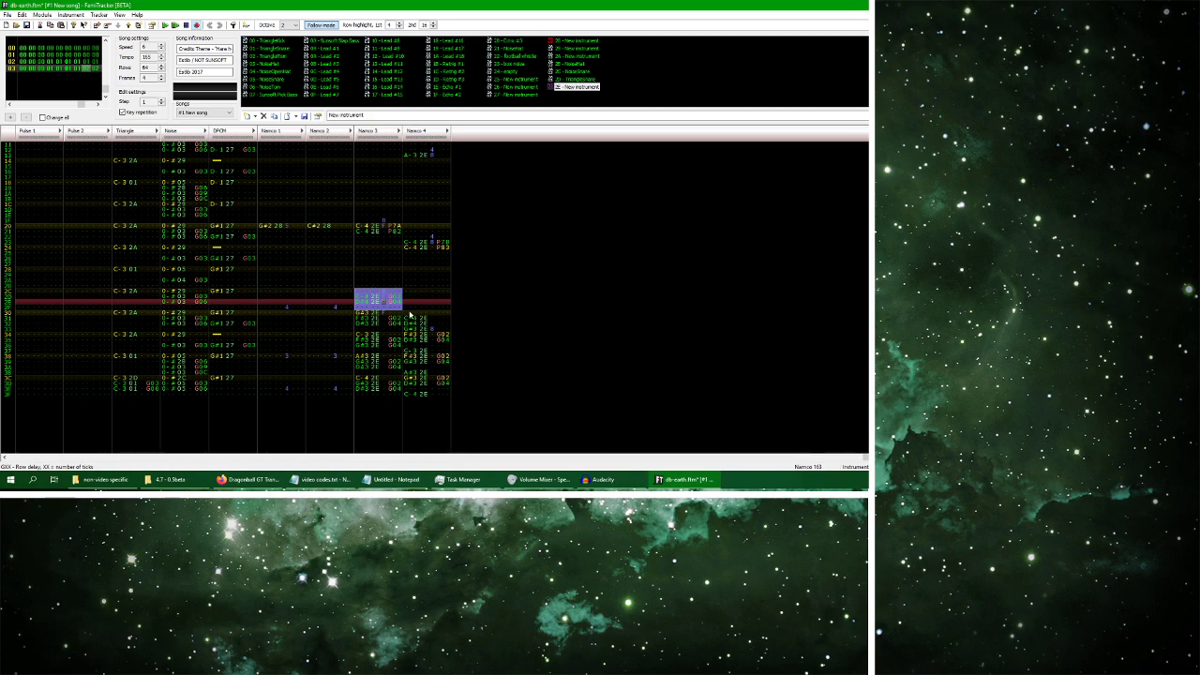
pyautogui.click(409, 316)
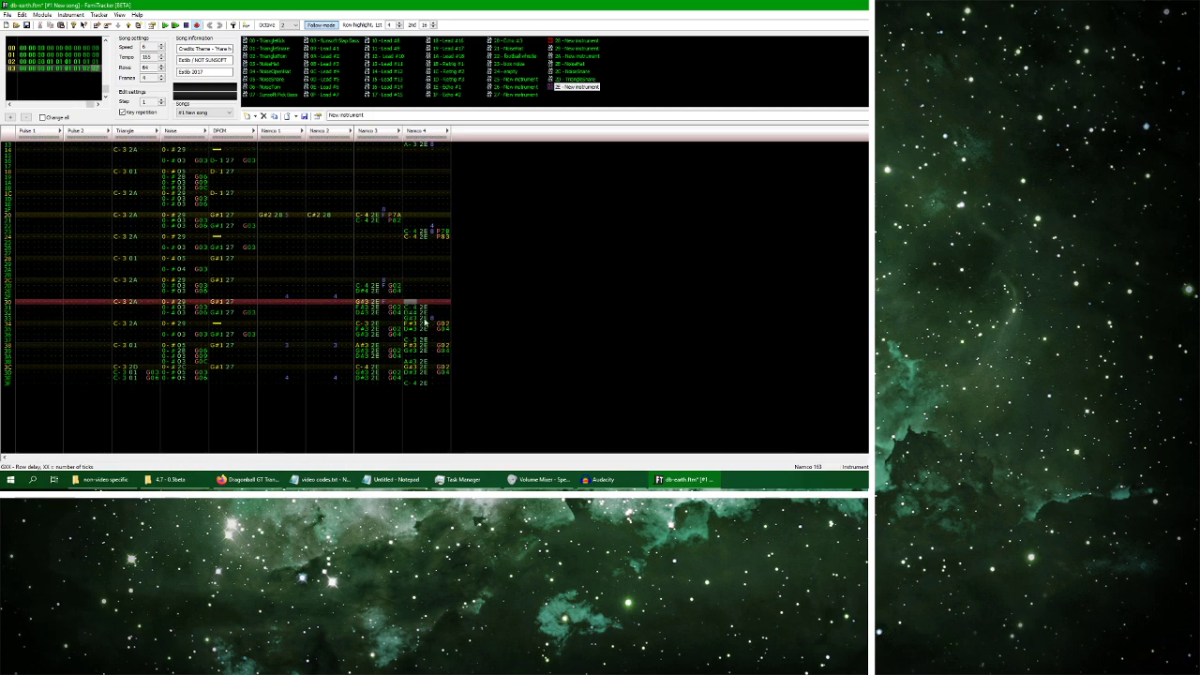
pyautogui.scroll(1, 411, 298)
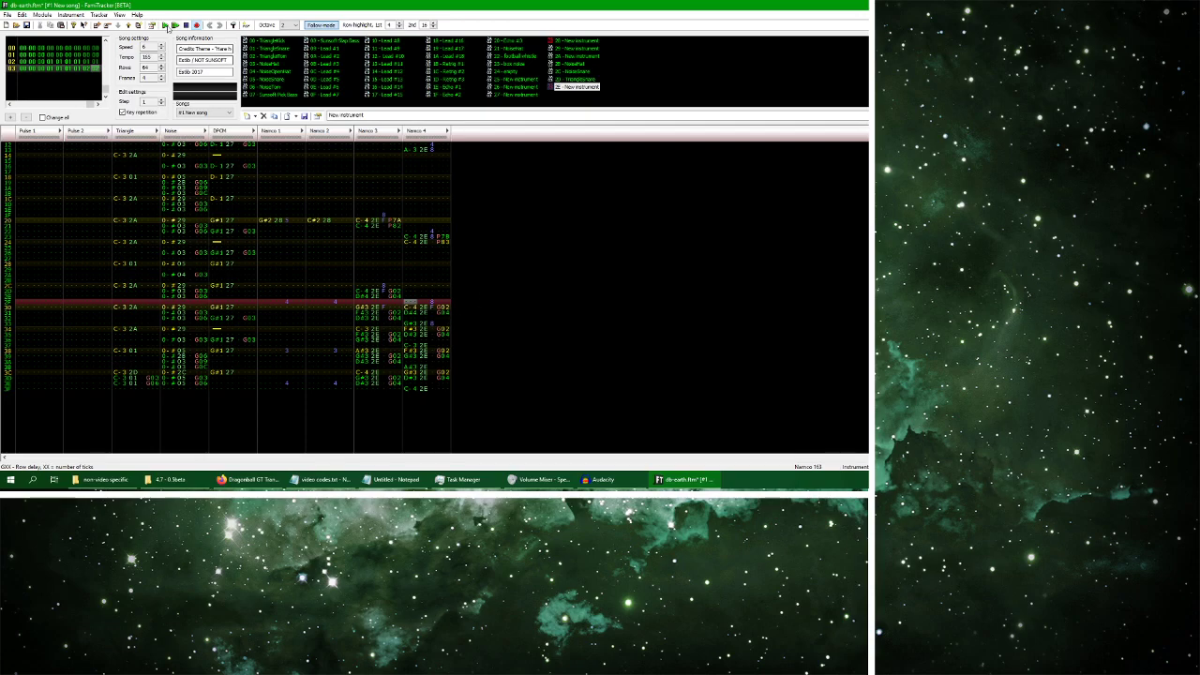
# Play frame 03 and check it against the YouTube recording "Dragonball GT Transformation Music: Earth", returning to FamiTracker
pyautogui.click(165, 26)
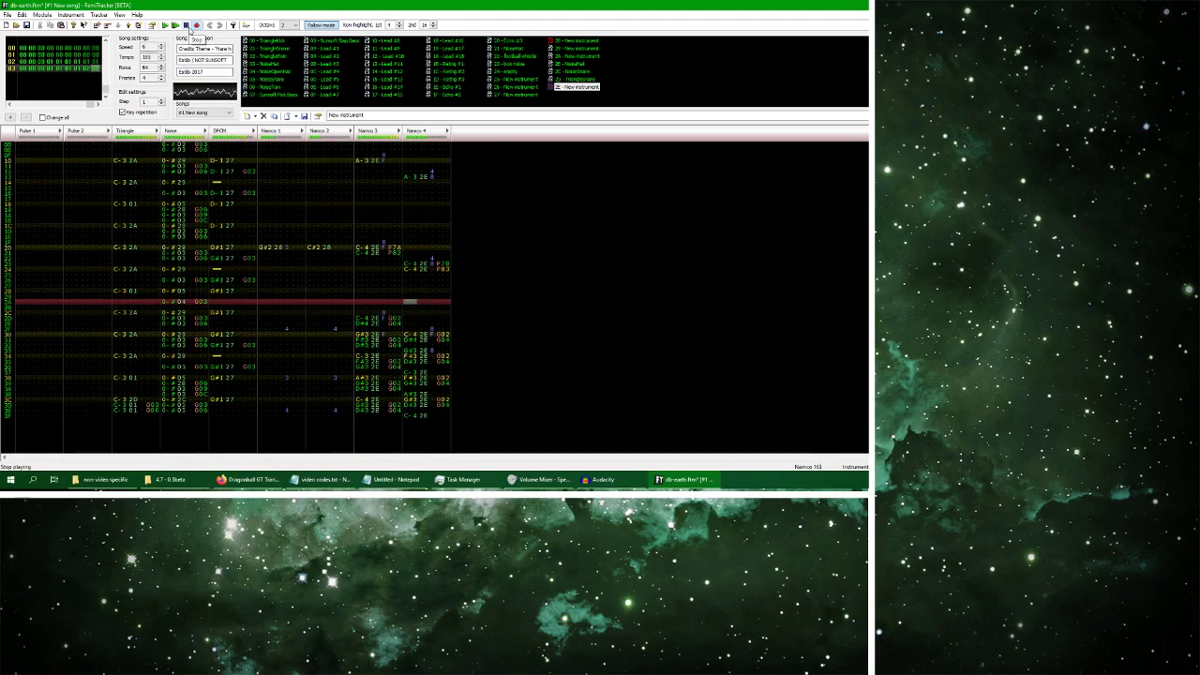
pyautogui.click(186, 25)
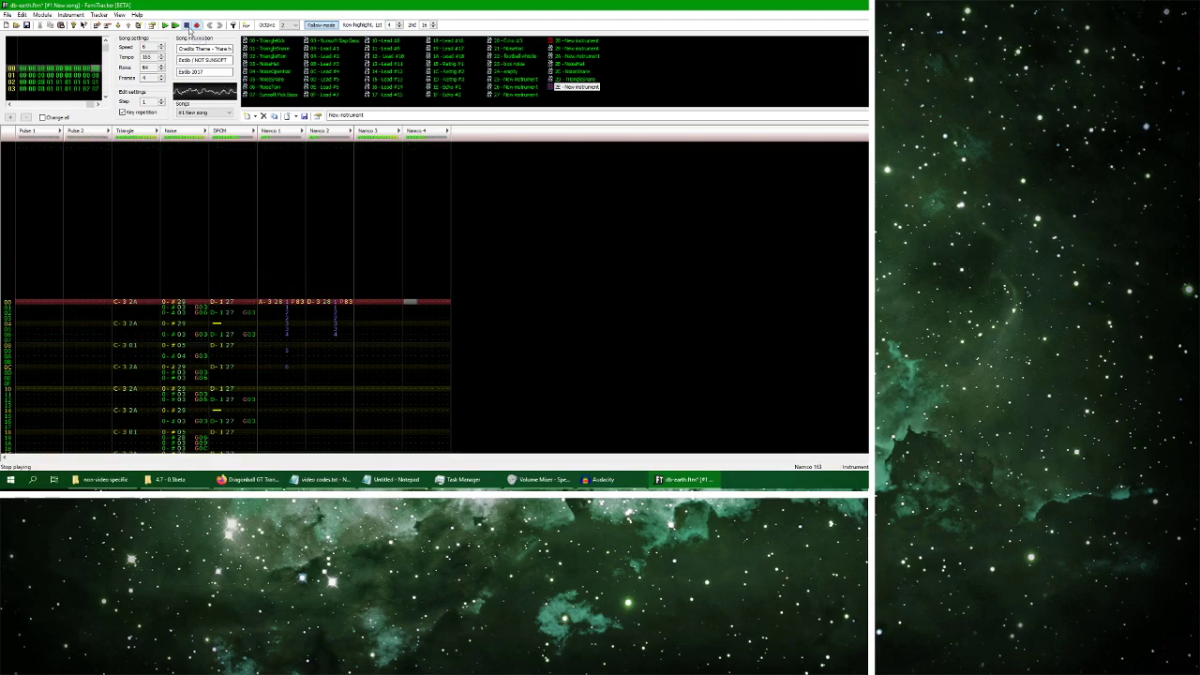
pyautogui.click(335, 204)
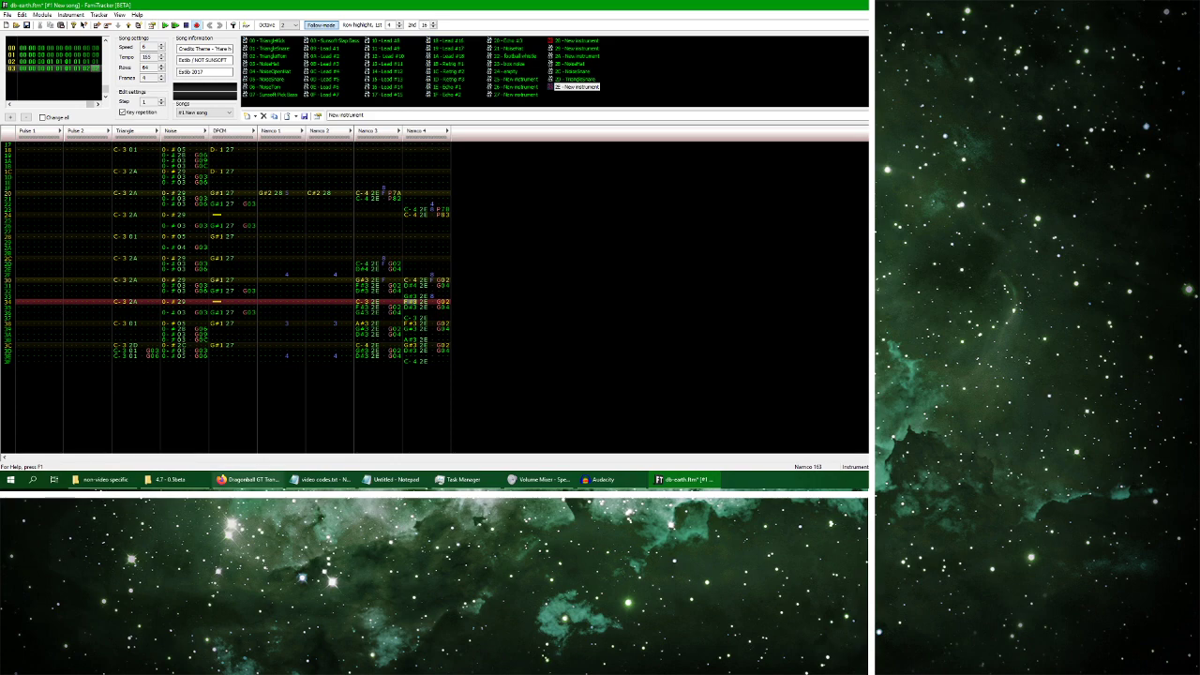
pyautogui.click(249, 479)
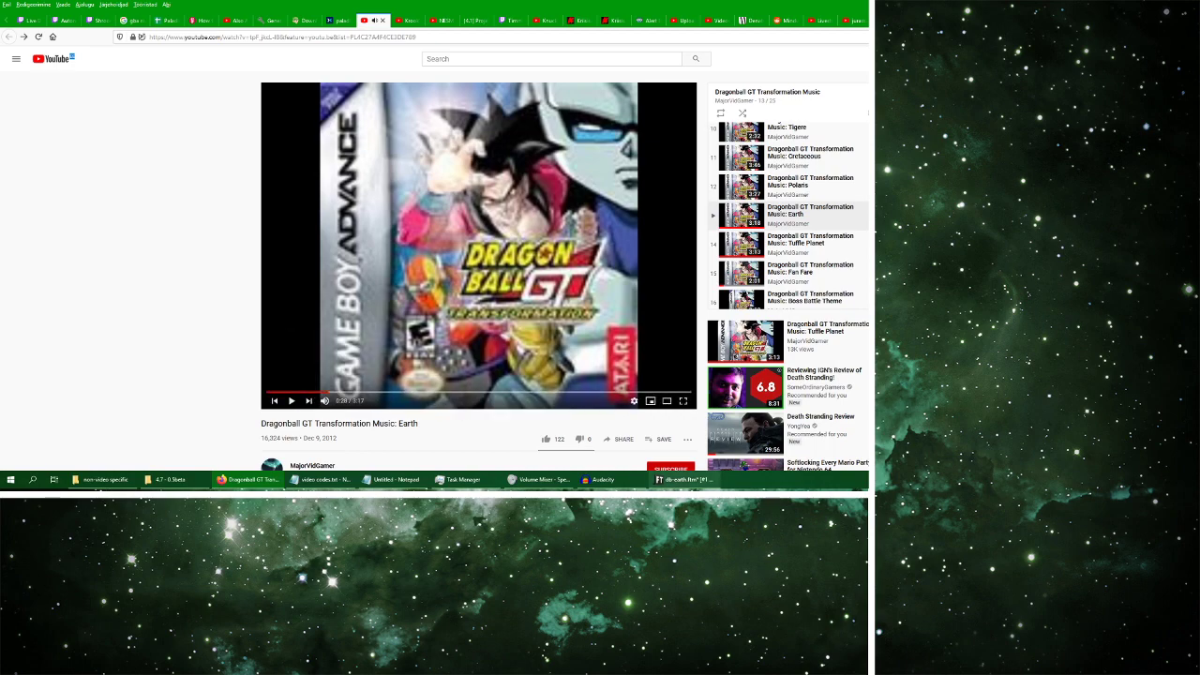
pyautogui.click(684, 479)
# Add frame 04 at the end of the song, reusing existing patterns, and play it
pyautogui.scroll(5, 328, 274)
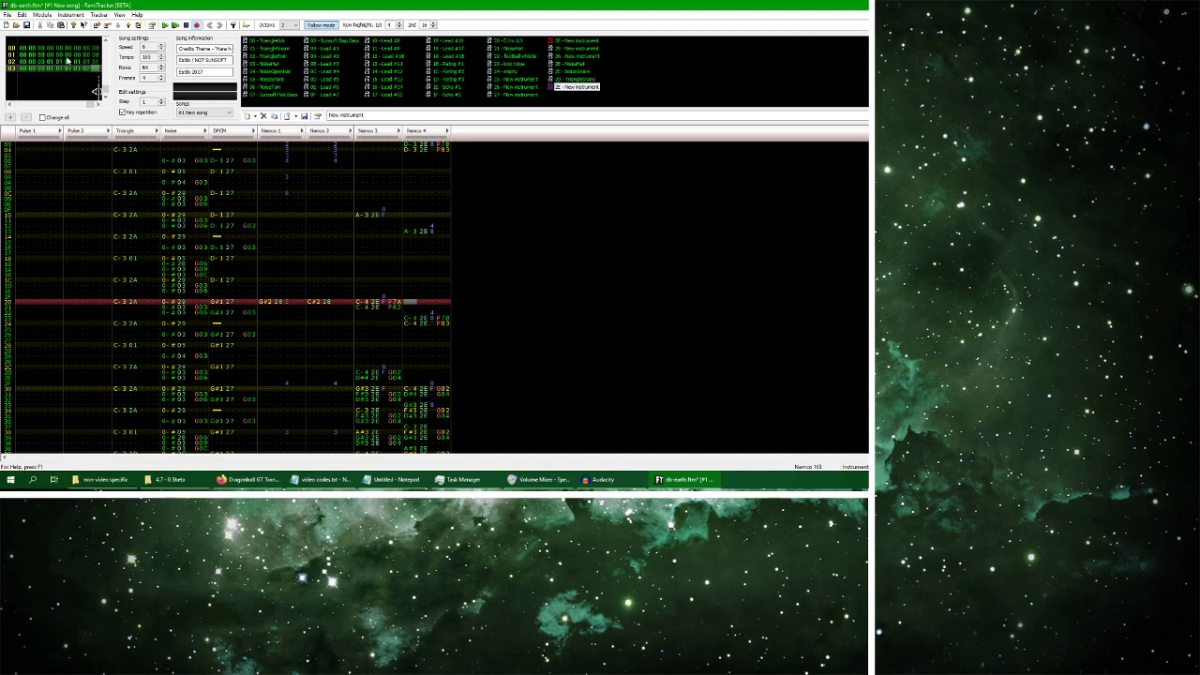
pyautogui.click(42, 15)
pyautogui.click(62, 50)
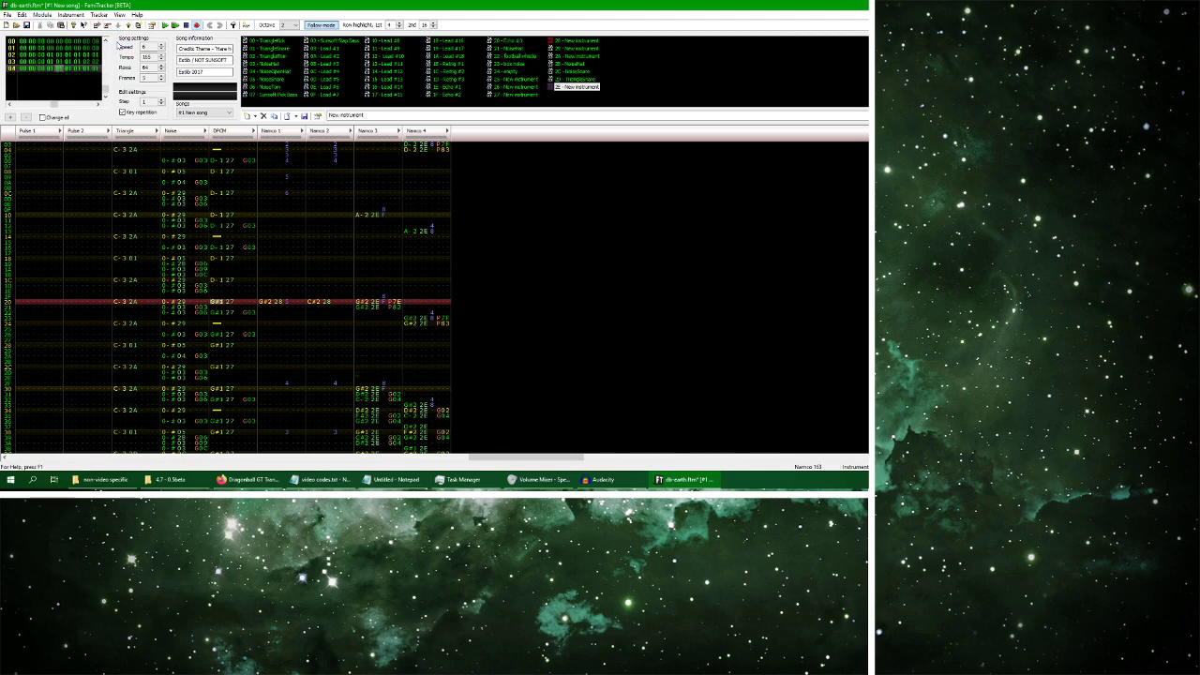
pyautogui.click(21, 69)
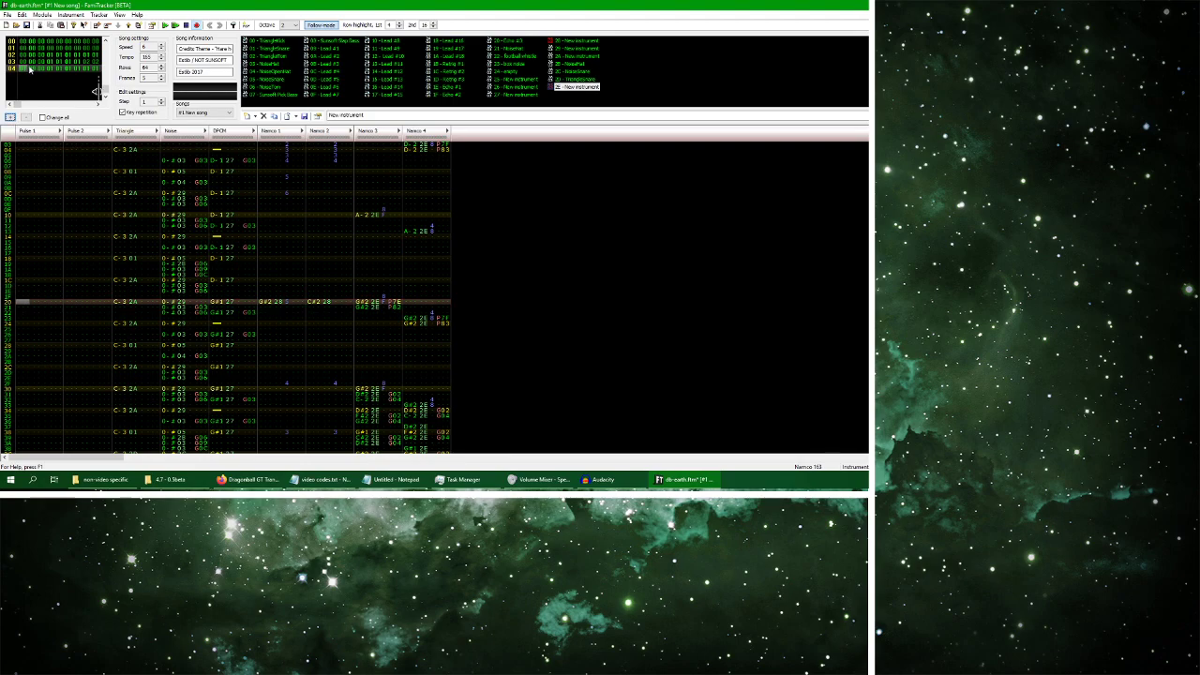
pyautogui.scroll(8, 356, 268)
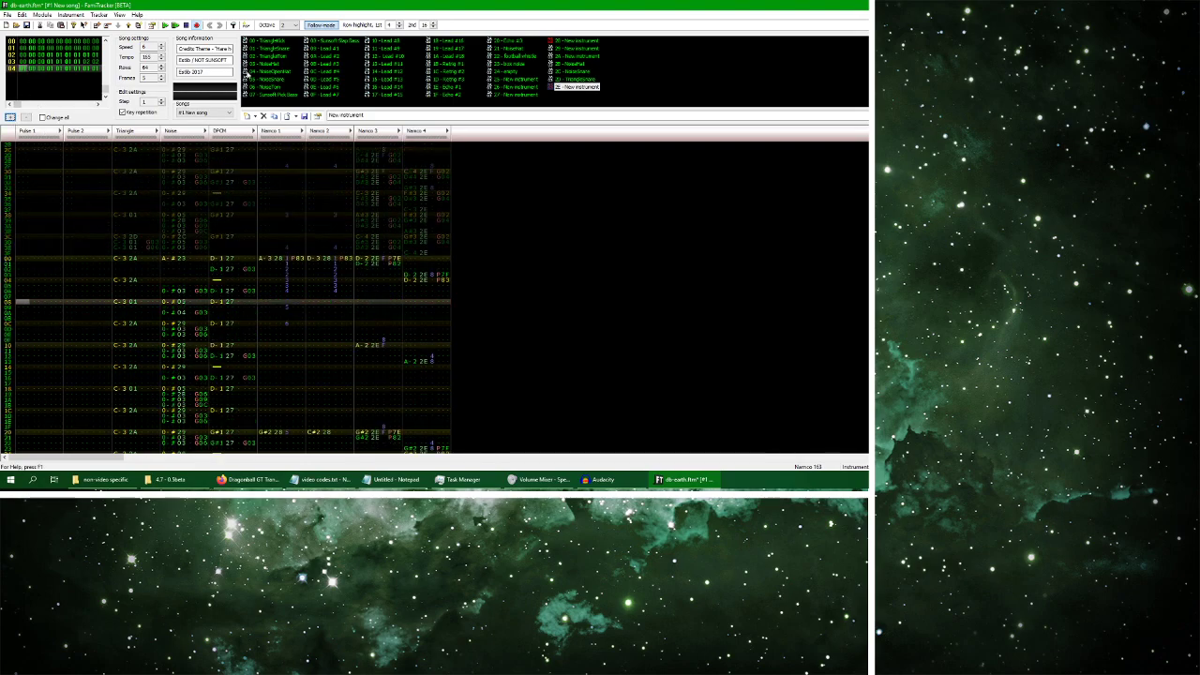
pyautogui.press('Return')
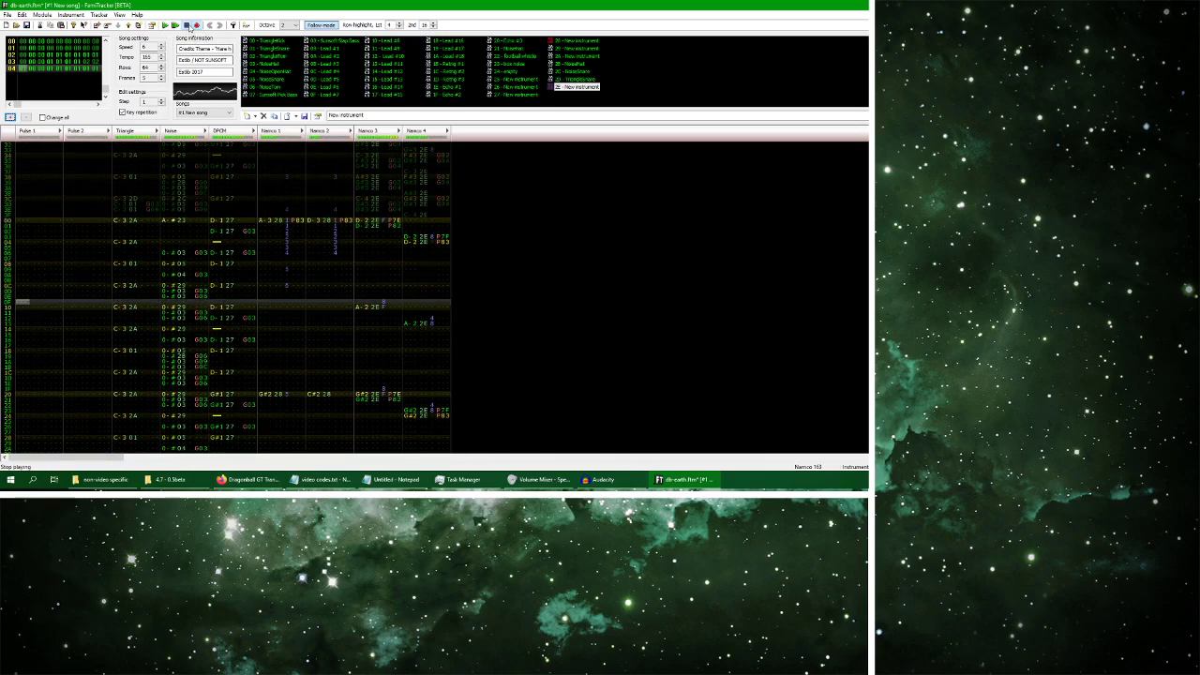
pyautogui.click(188, 26)
# Copy the Namco 3 notes and instruments of frame 04 into Pulse 1 starting at row 00
pyautogui.moveTo(365, 190); pyautogui.dragTo(373, 379)
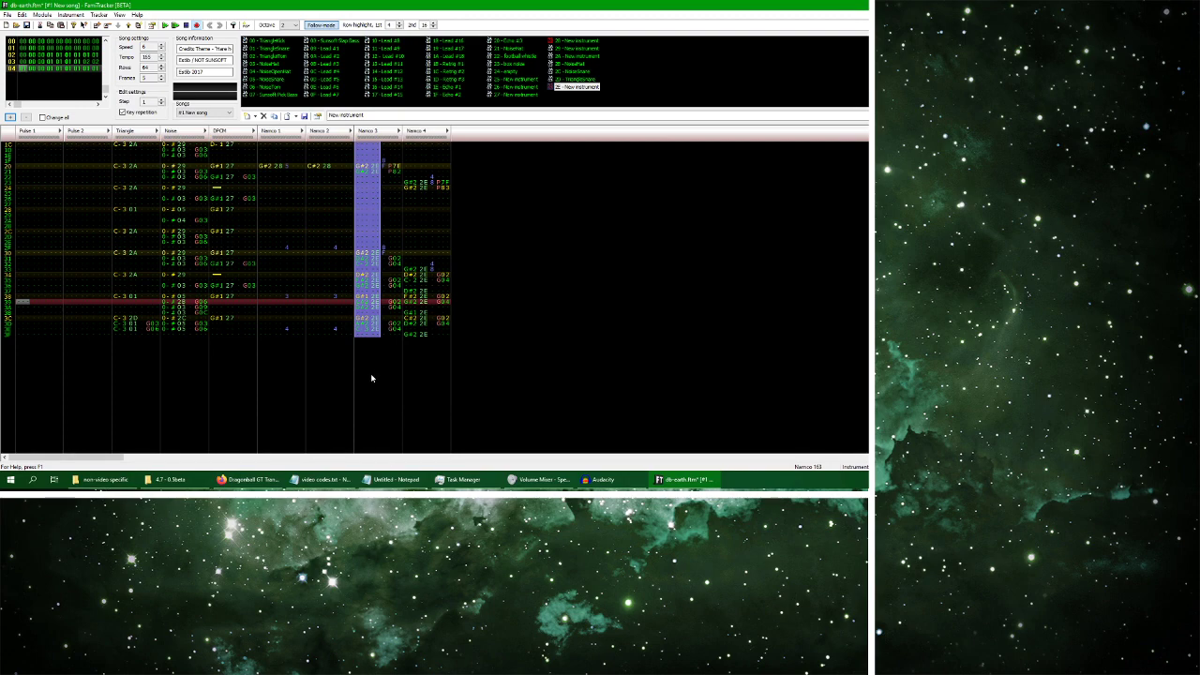
pyautogui.scroll(6, 31, 199)
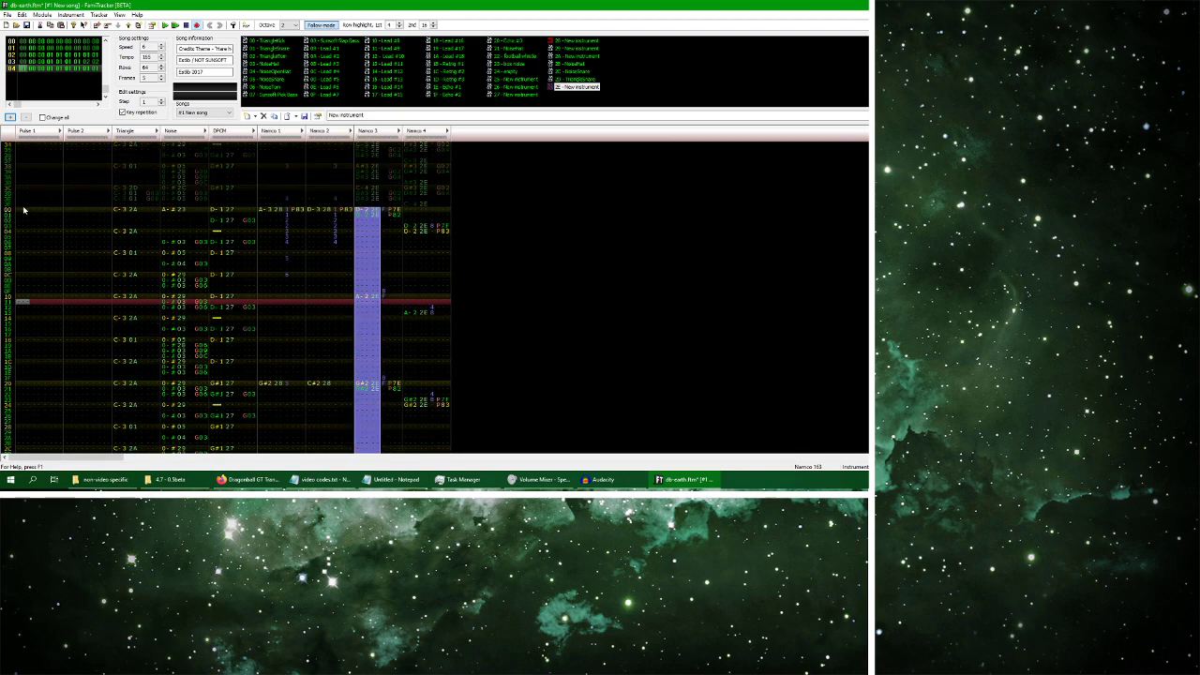
pyautogui.press('Home')
pyautogui.doubleClick(44, 306)
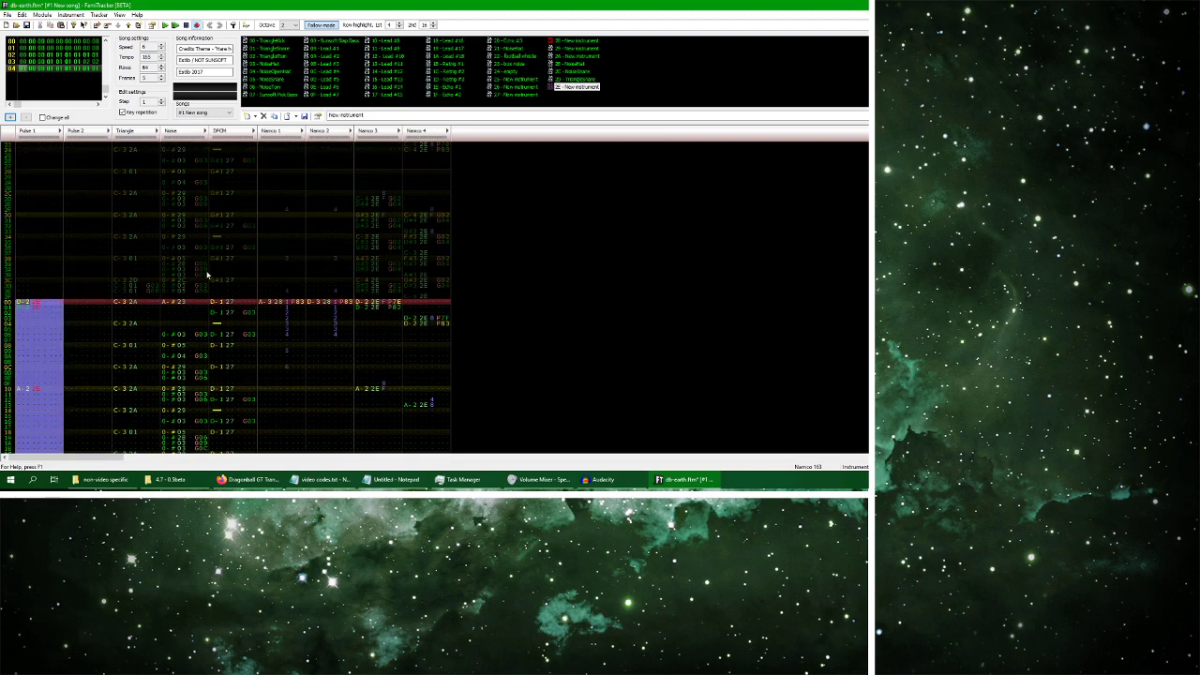
# Audition the instruments Lead #4, #5, #6 and #14, and assign Lead #14 to the Pulse 1 notes
pyautogui.doubleClick(330, 73)
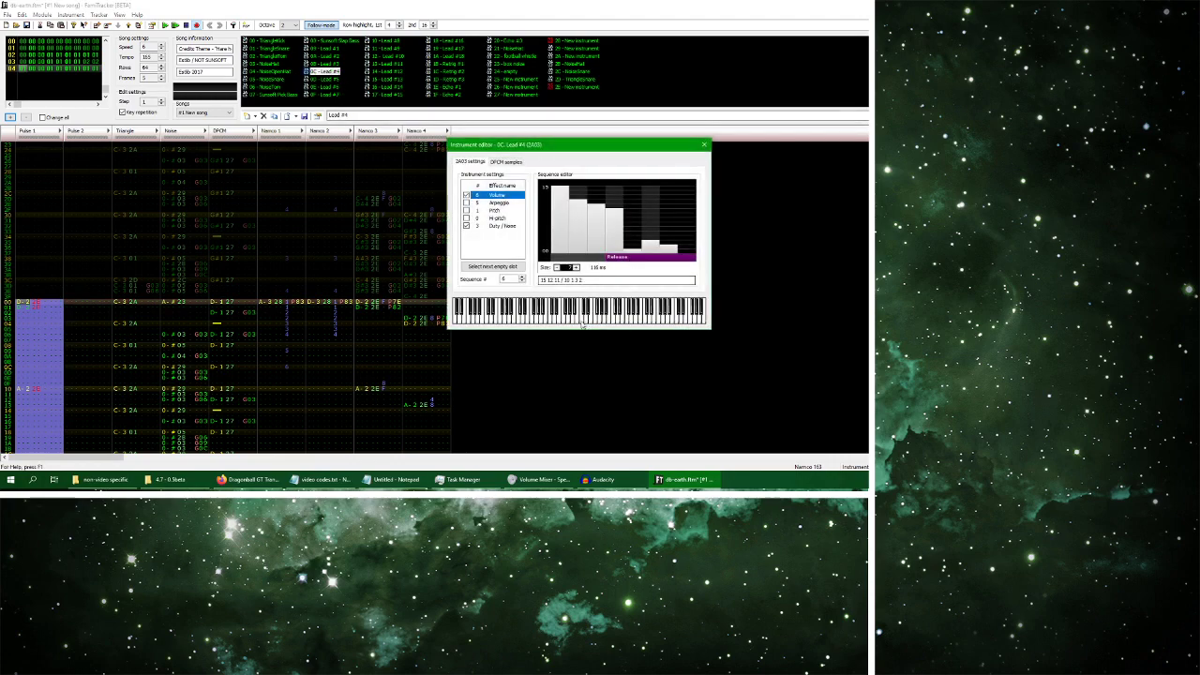
pyautogui.doubleClick(324, 79)
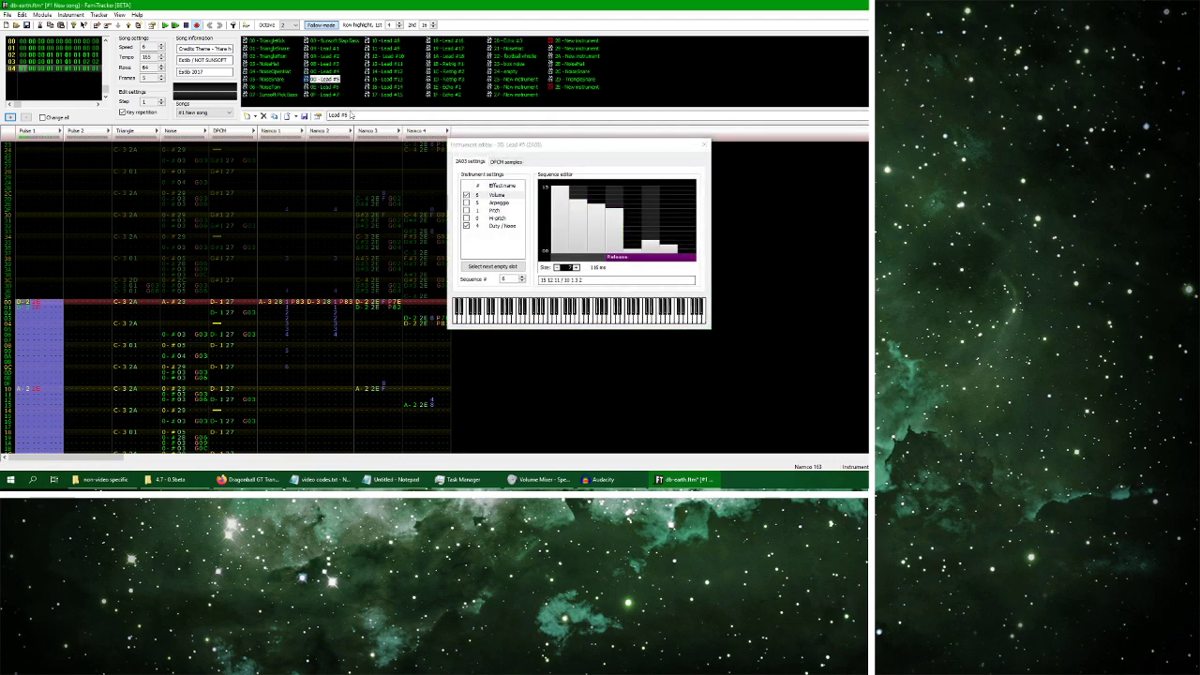
pyautogui.doubleClick(325, 86)
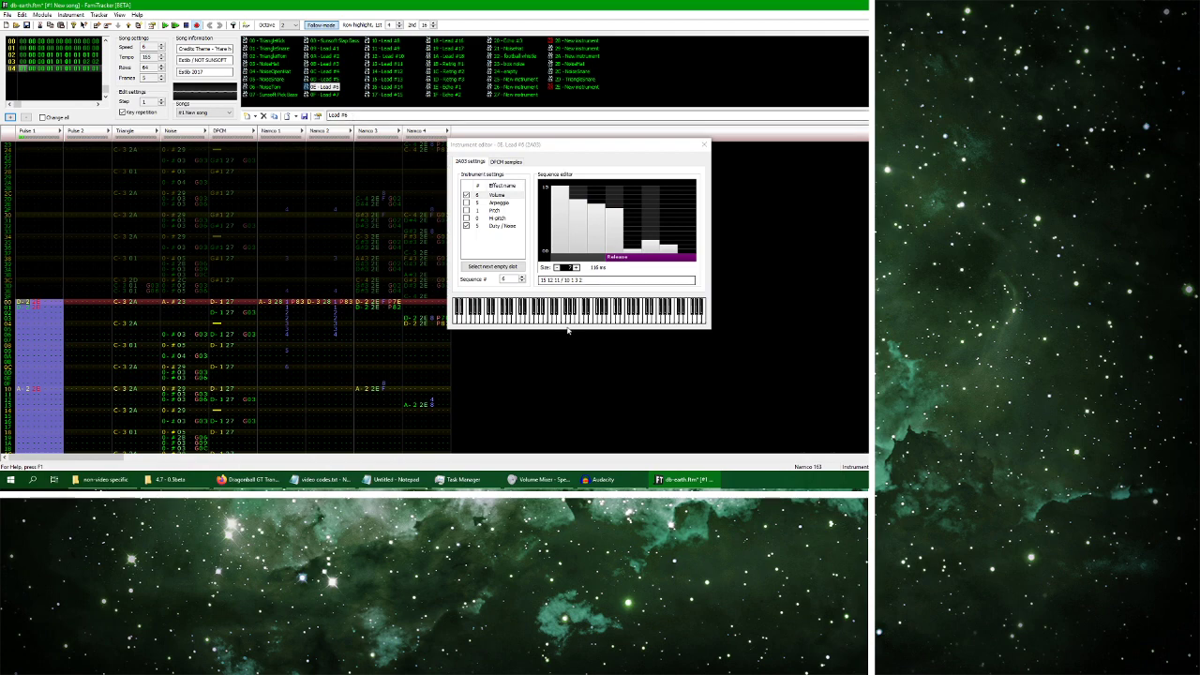
pyautogui.doubleClick(385, 87)
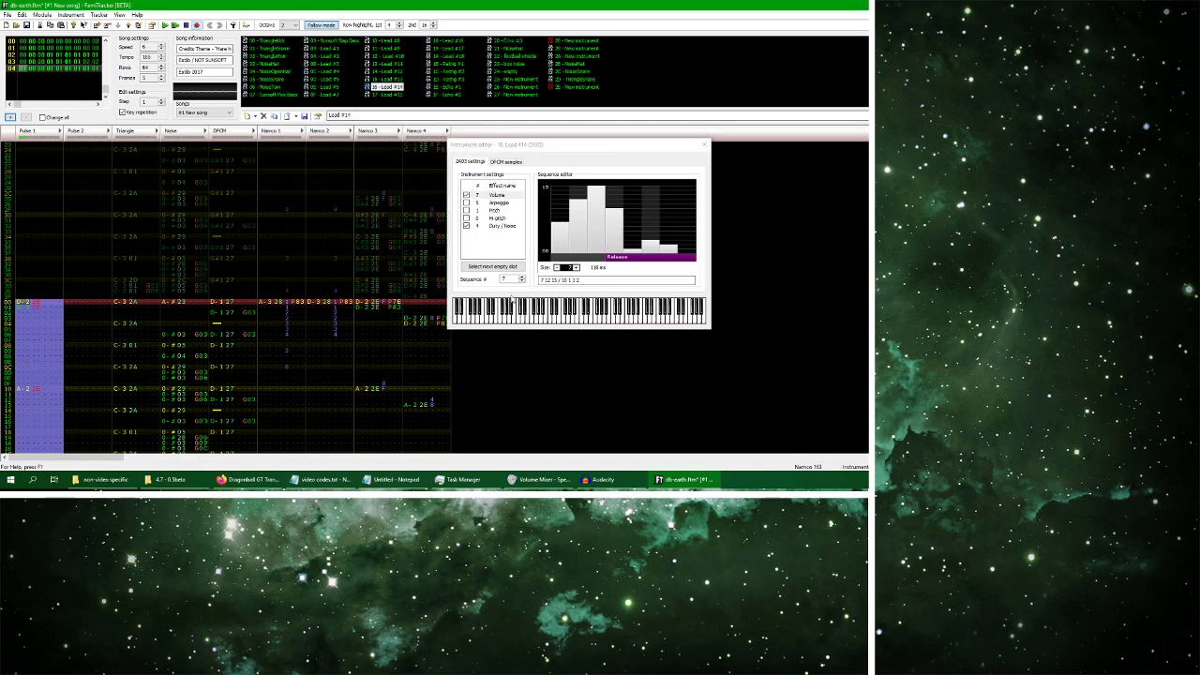
pyautogui.click(704, 144)
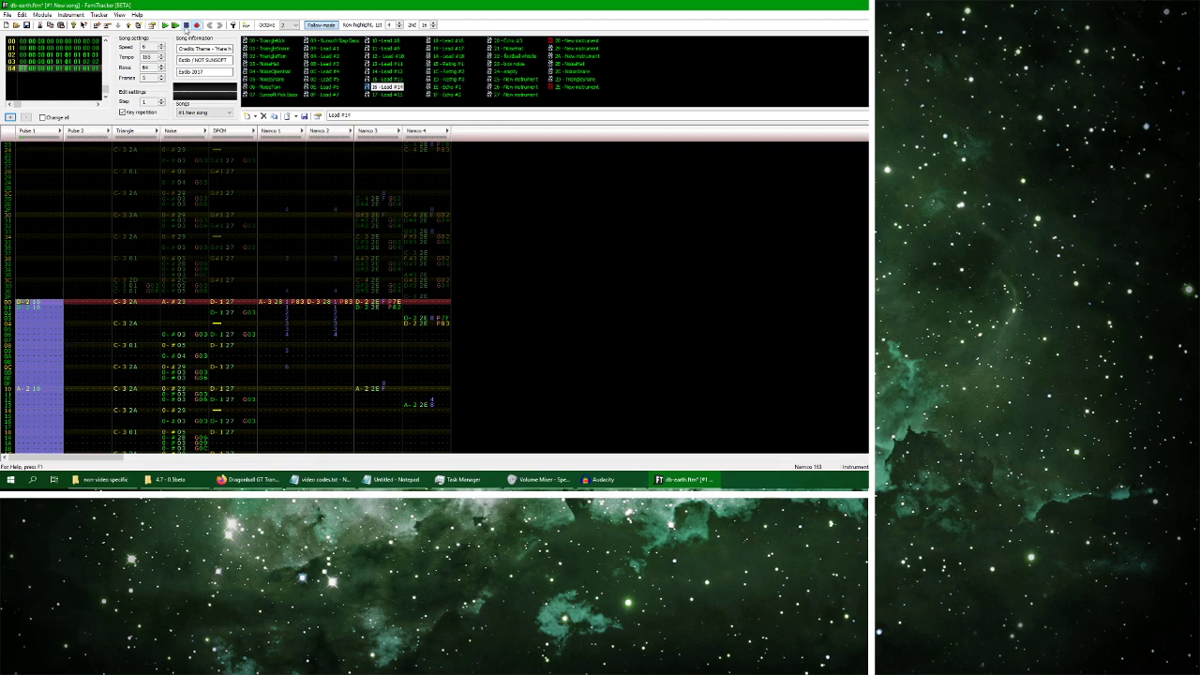
# Enter a volume for the Pulse 1 note on row 00, and listen to the YouTube recording for comparison
pyautogui.click(44, 305)
pyautogui.press('Down')
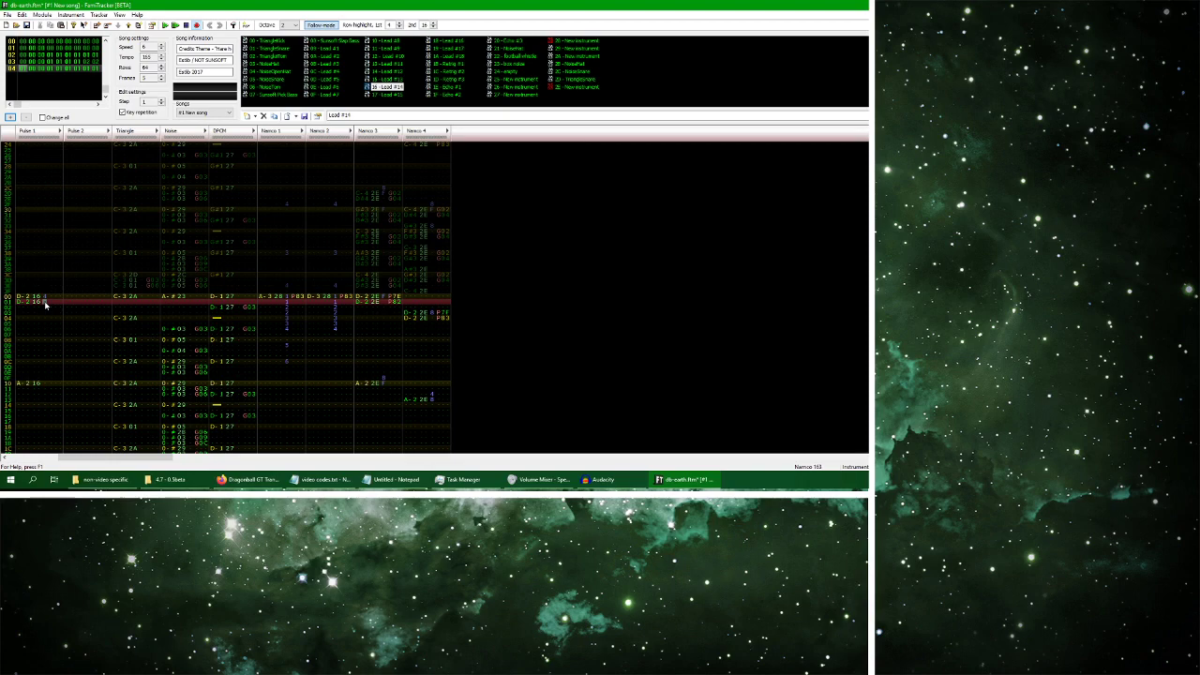
pyautogui.doubleClick(44, 305)
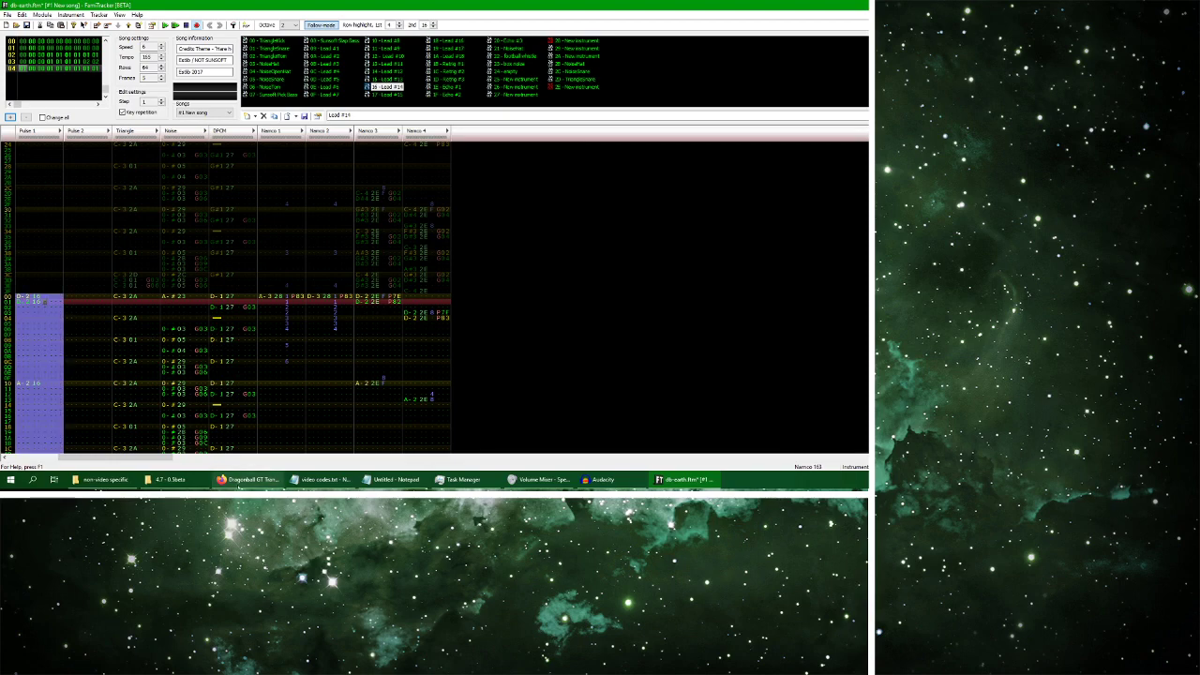
pyautogui.click(249, 479)
pyautogui.click(291, 400)
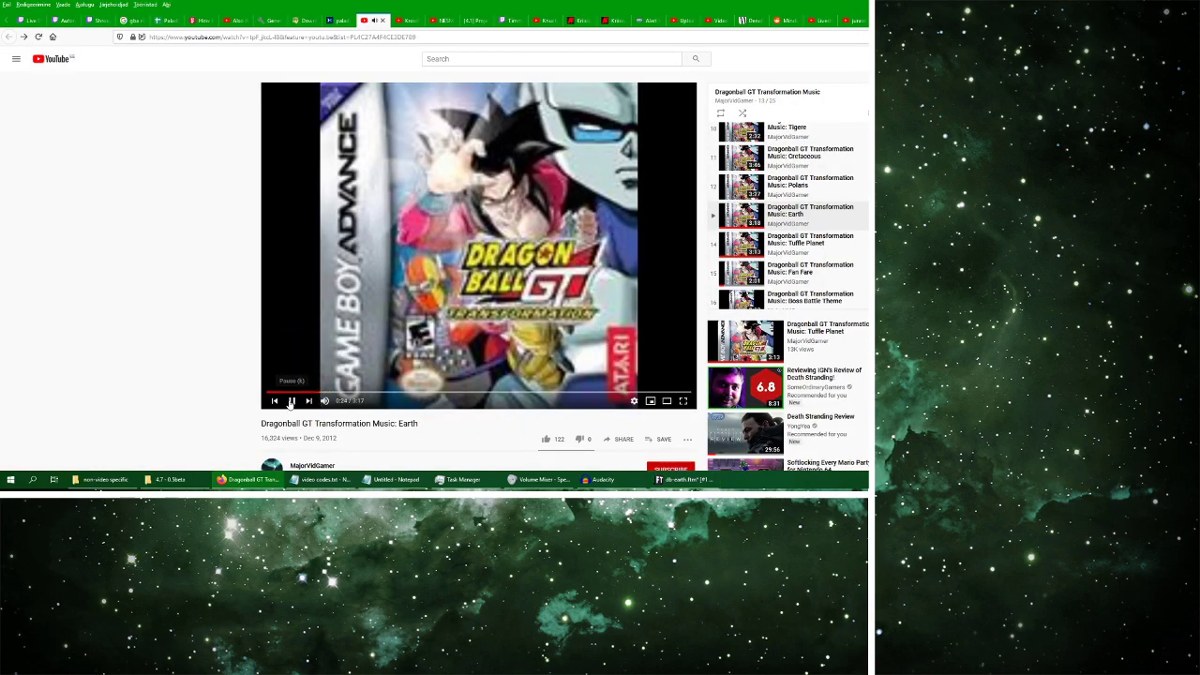
pyautogui.click(684, 479)
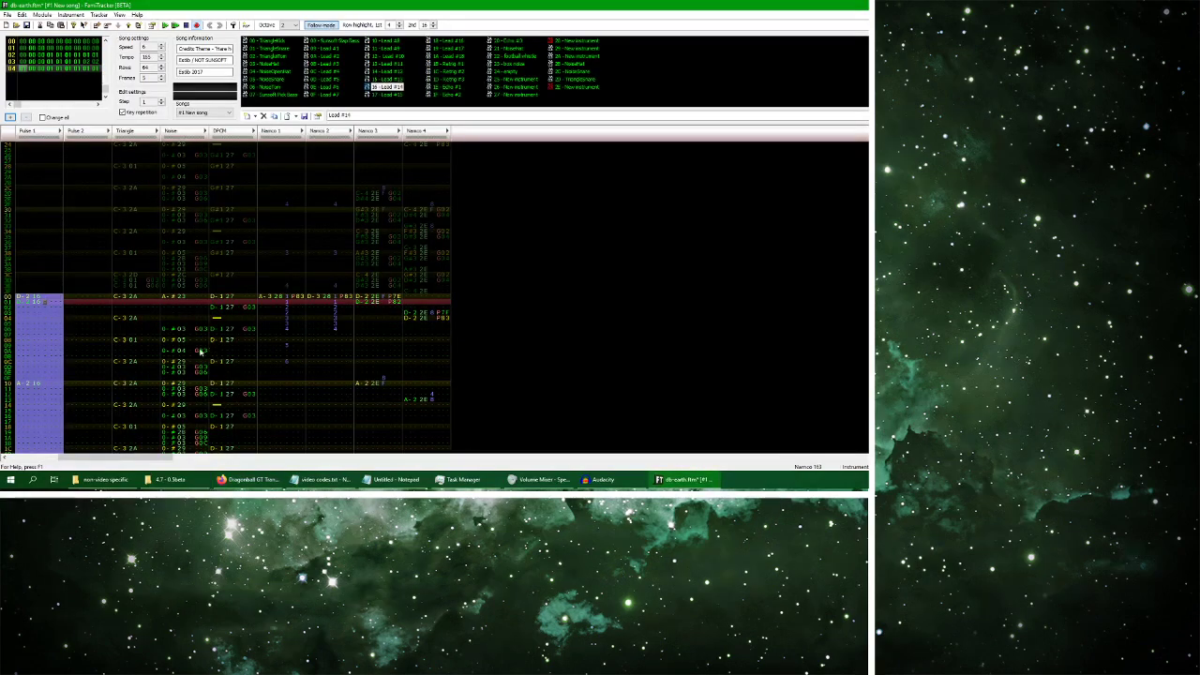
# Transpose all Pulse 1 notes in frame 04 up one octave to start on D-3, and play the frame
pyautogui.click(21, 298)
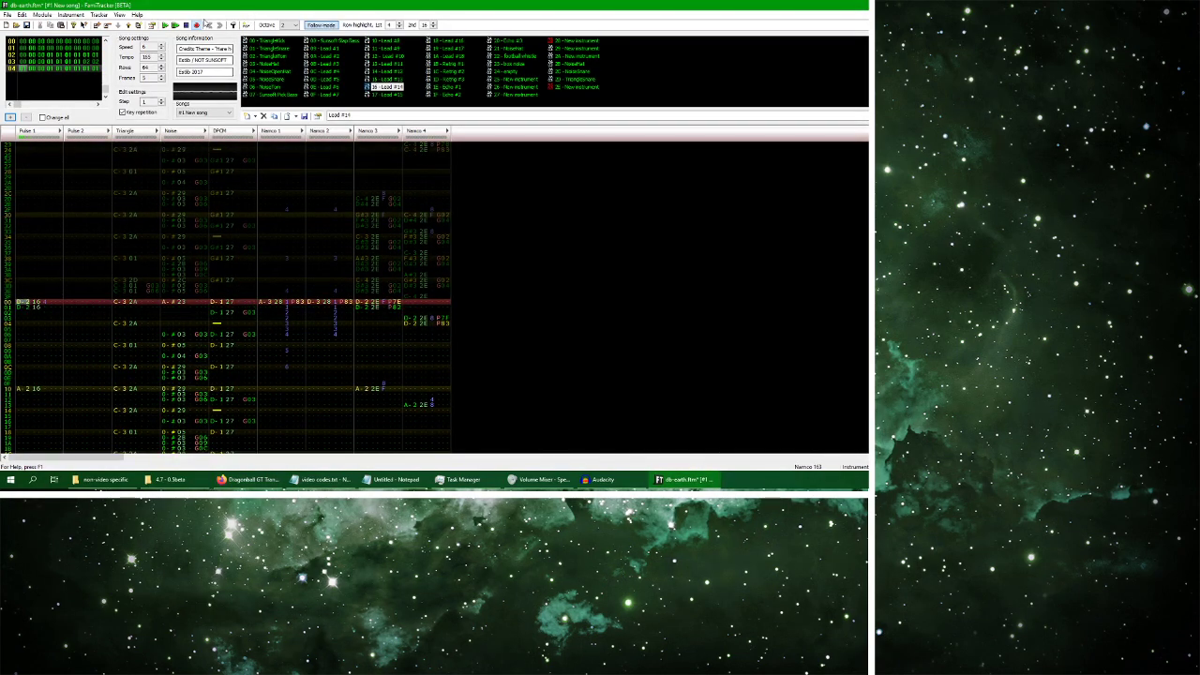
pyautogui.hotkey('ctrl', 'a')
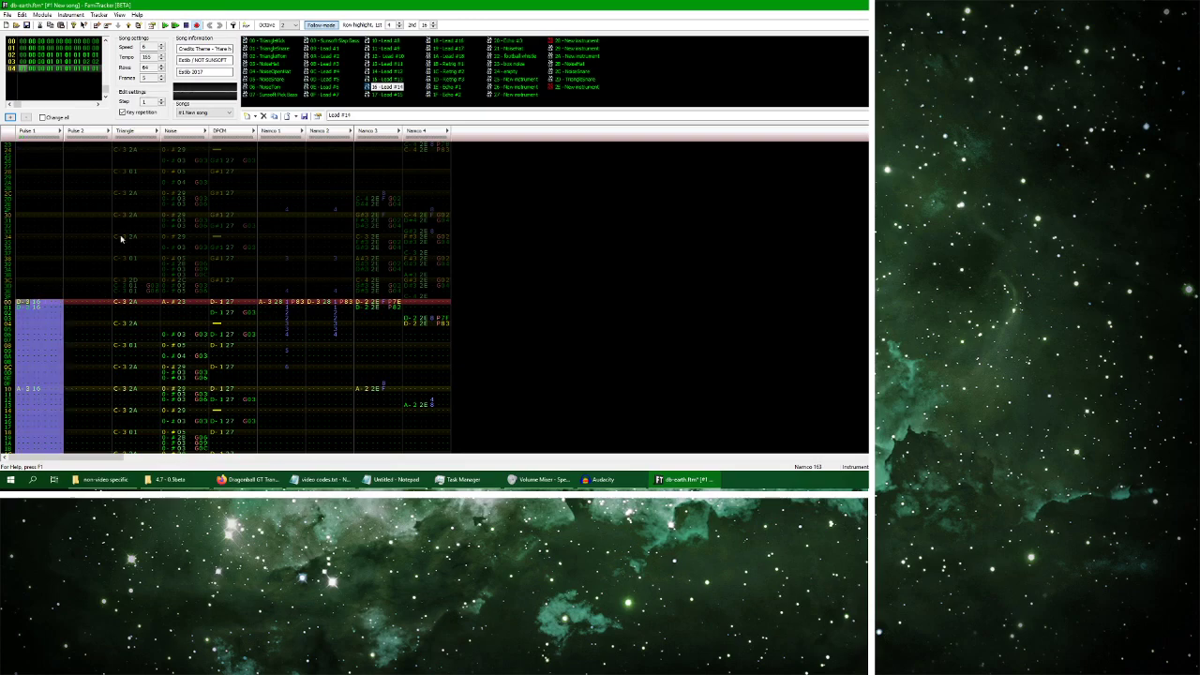
pyautogui.click(165, 24)
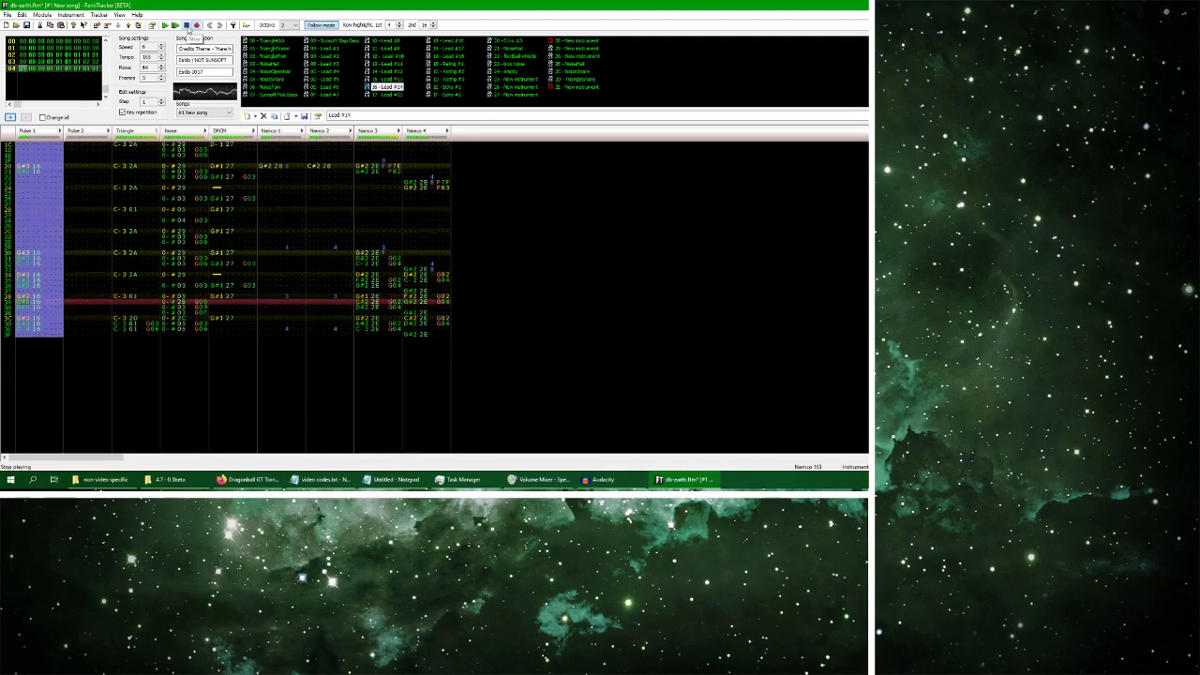
pyautogui.click(186, 25)
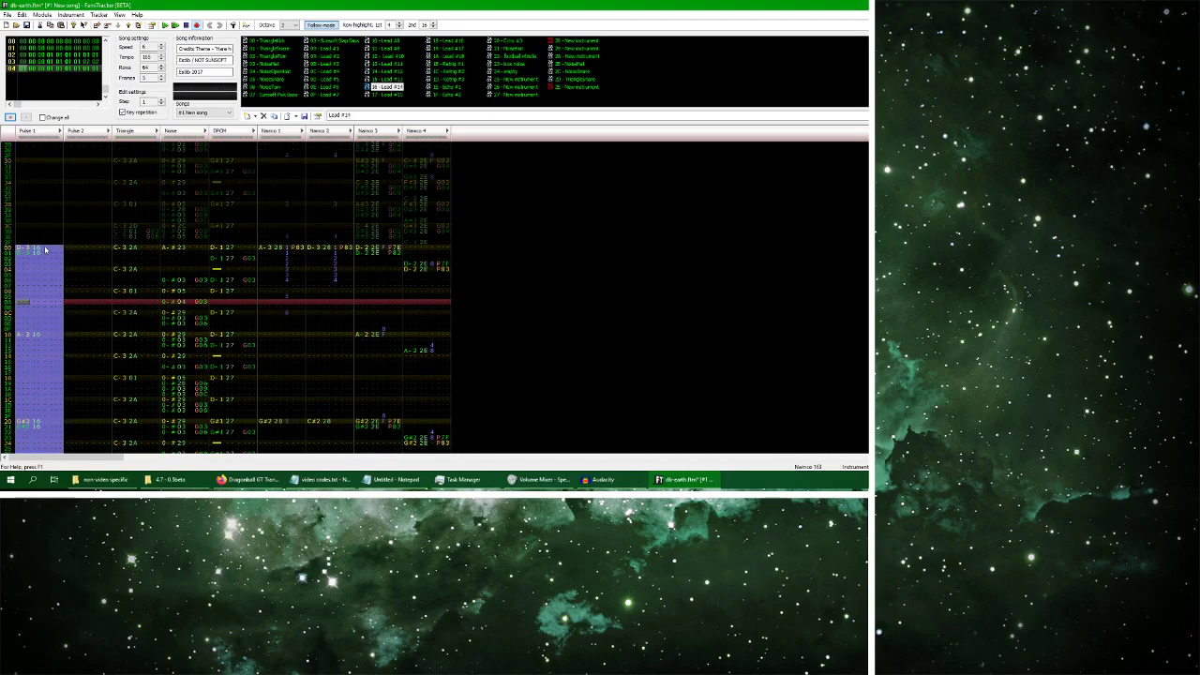
# Change the Pulse 1 volume on row 00 of frame 04, and play the frame
pyautogui.click(45, 248)
pyautogui.press('Down')
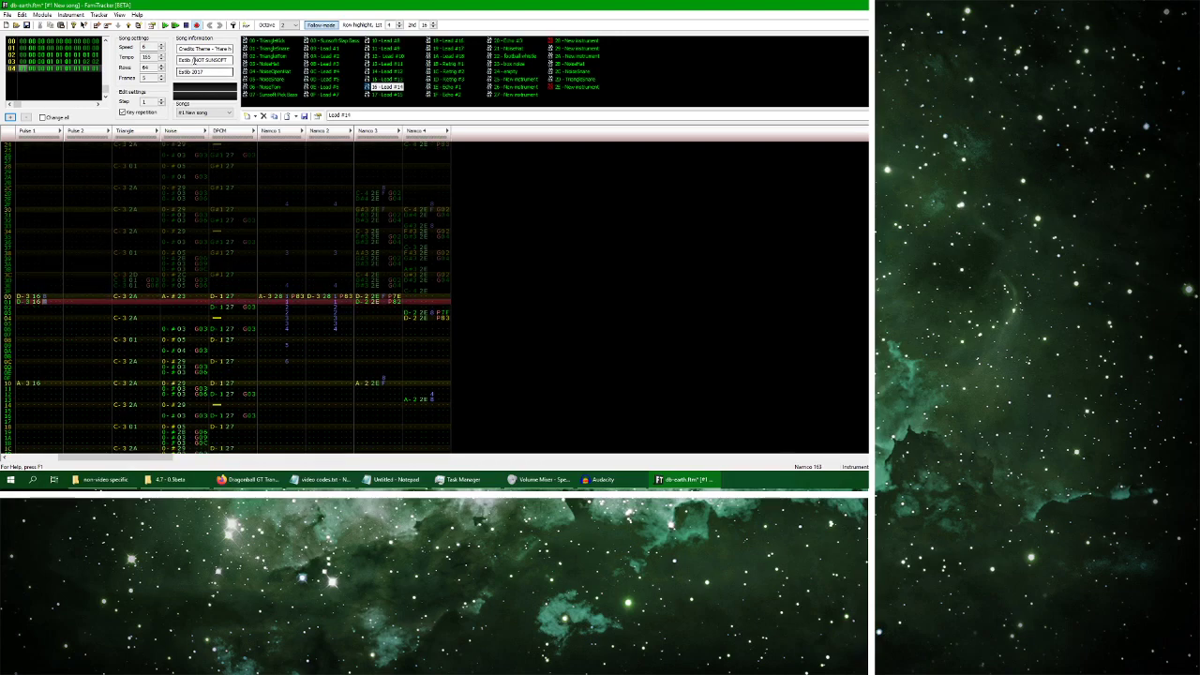
pyautogui.press('Return')
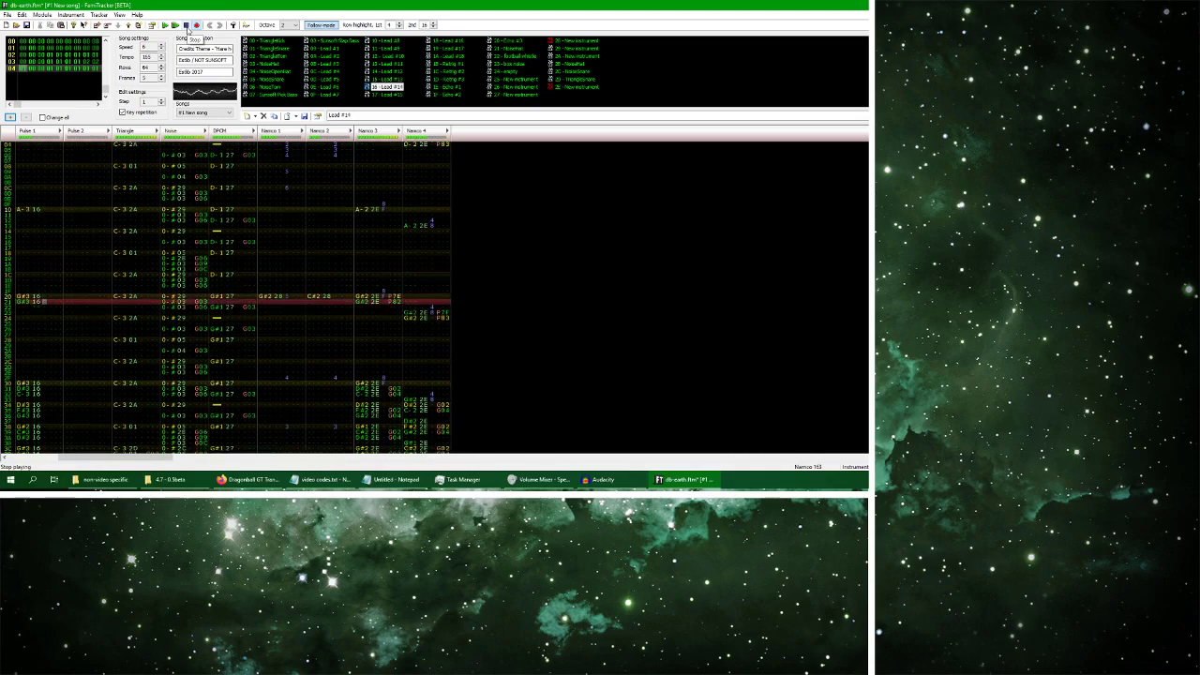
pyautogui.press('Return')
# Check the YouTube recording, transpose the Pulse 1 notes in FamiTracker up another octave to start on D-4, and play the frame
pyautogui.click(248, 479)
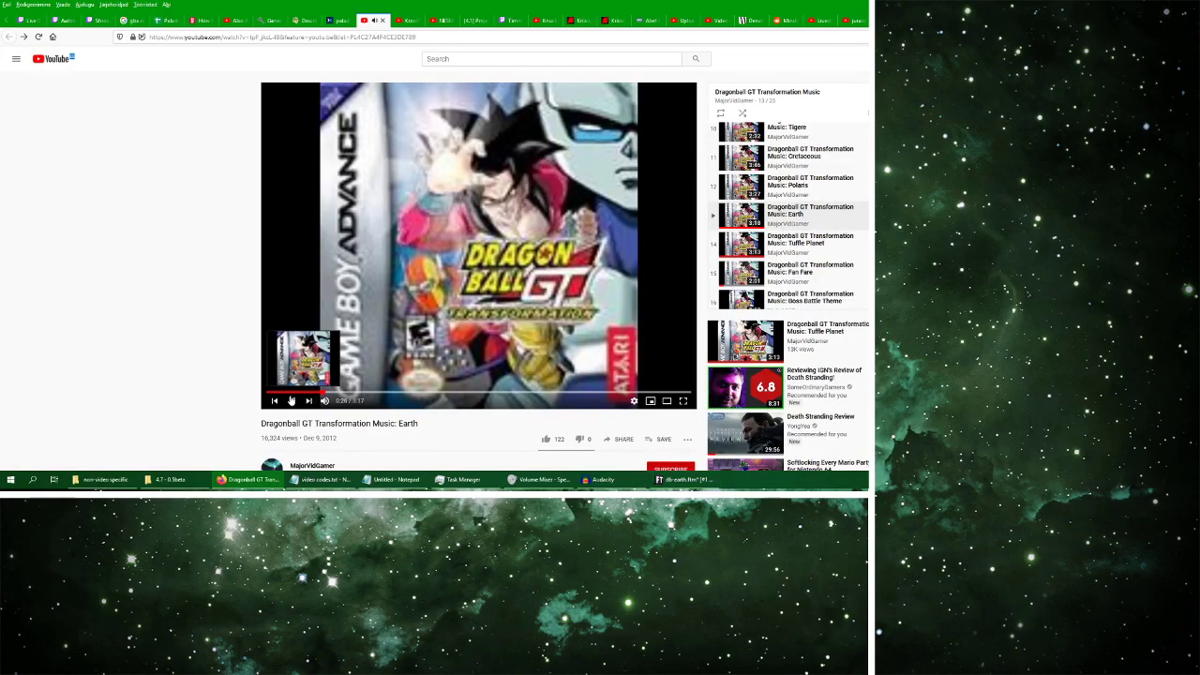
pyautogui.click(683, 479)
pyautogui.click(38, 299)
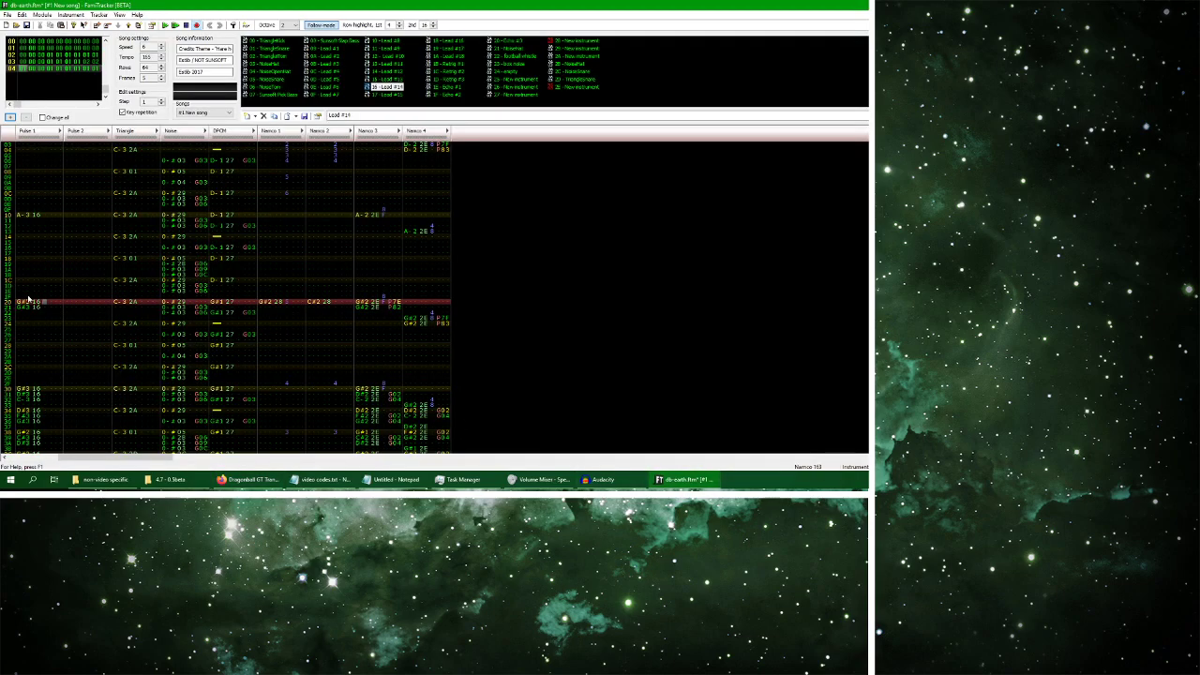
pyautogui.doubleClick(43, 301)
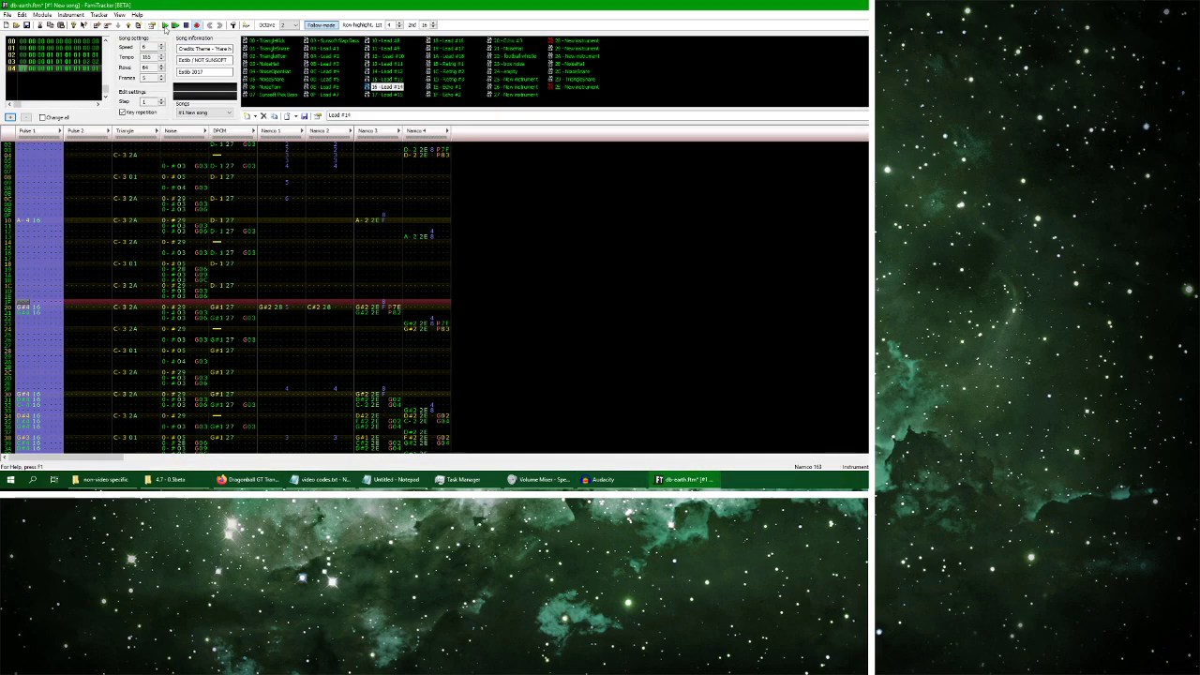
pyautogui.click(165, 26)
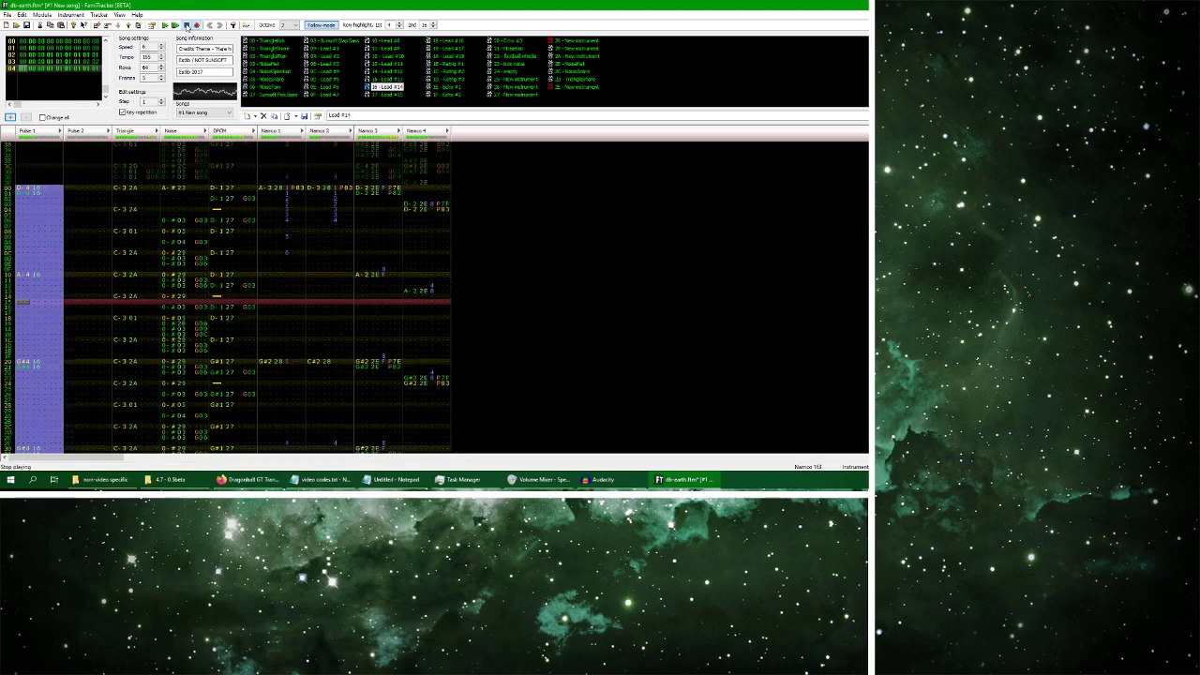
pyautogui.click(187, 26)
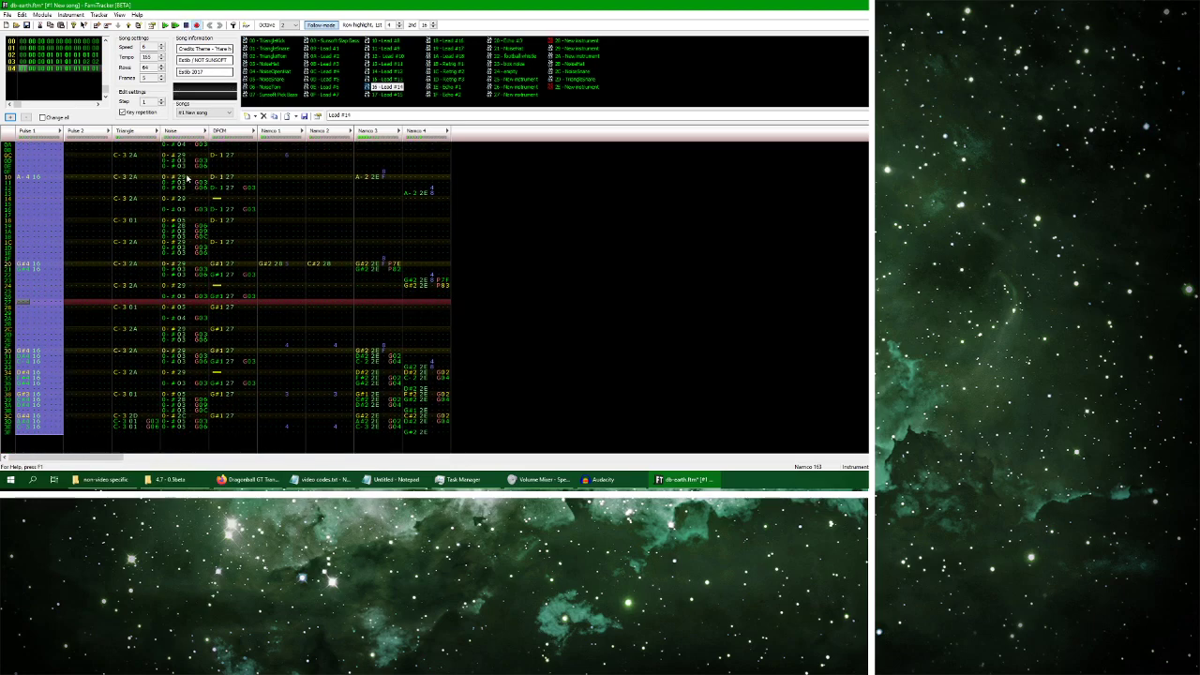
# Compare the lead instruments in the instrument editor, assign instrument 14 (Lead #12) to the Pulse 1 notes in frame 04, and play the frame
pyautogui.doubleClick(386, 87)
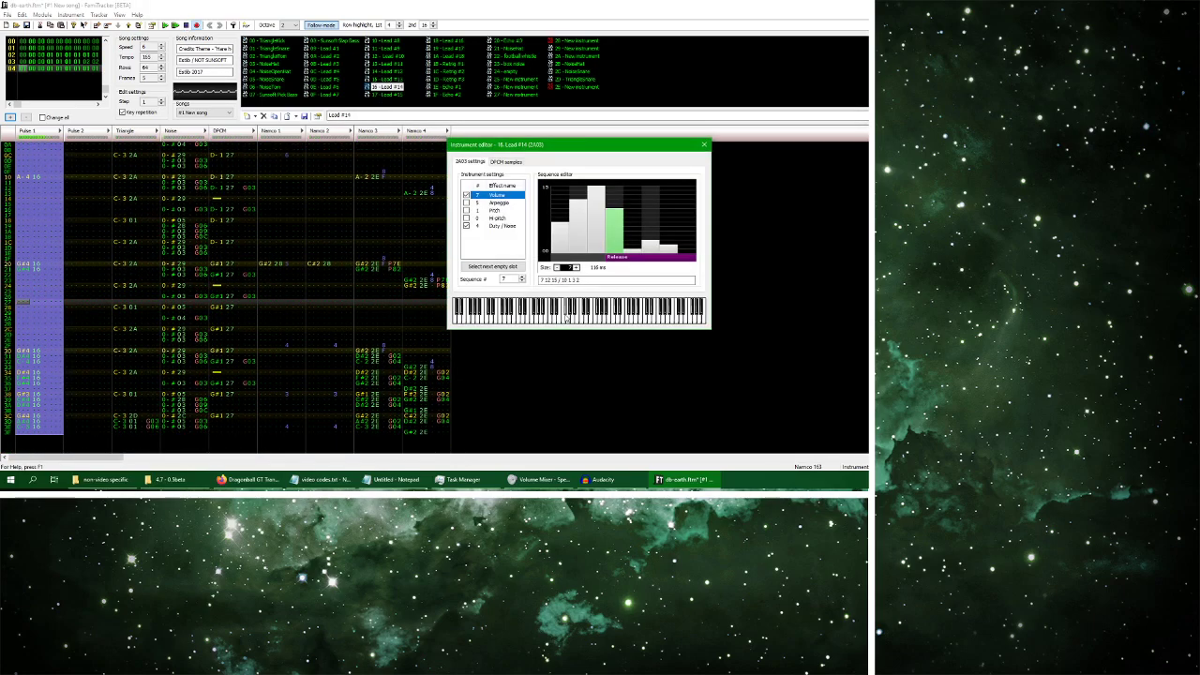
pyautogui.hotkey('ctrl', 'Right')
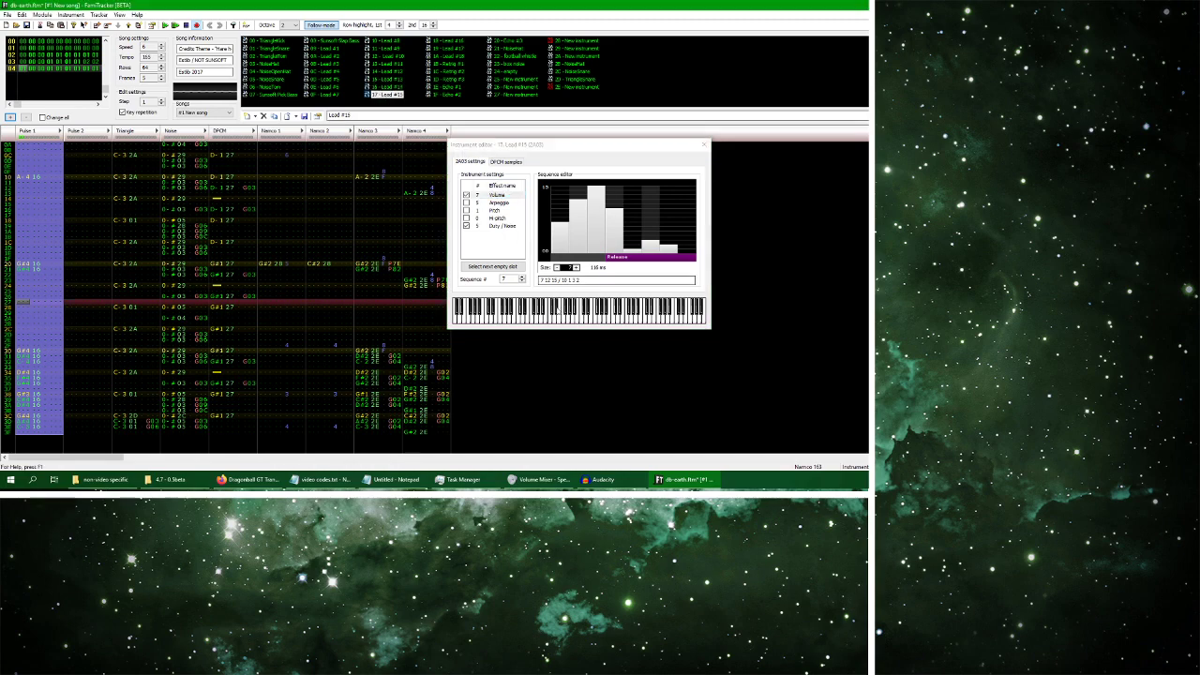
pyautogui.click(559, 310)
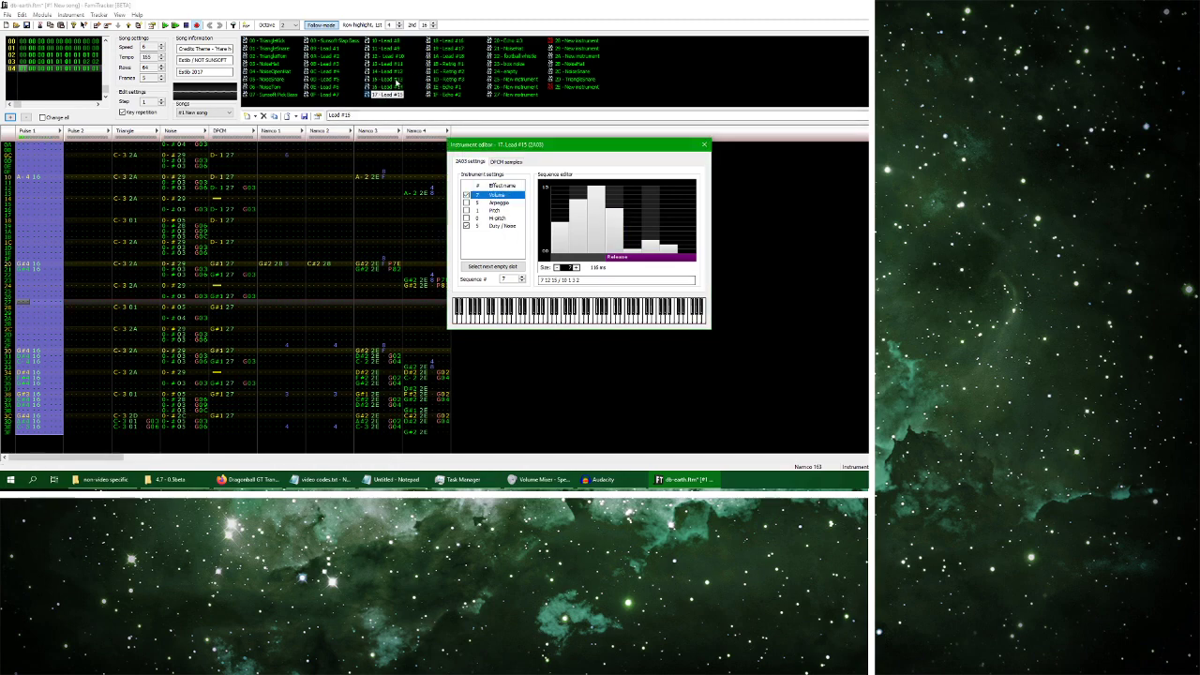
pyautogui.hotkey('ctrl', 'Left')
pyautogui.hotkey('ctrl', 'Left')
pyautogui.click(499, 264)
pyautogui.hotkey('ctrl', 'Left')
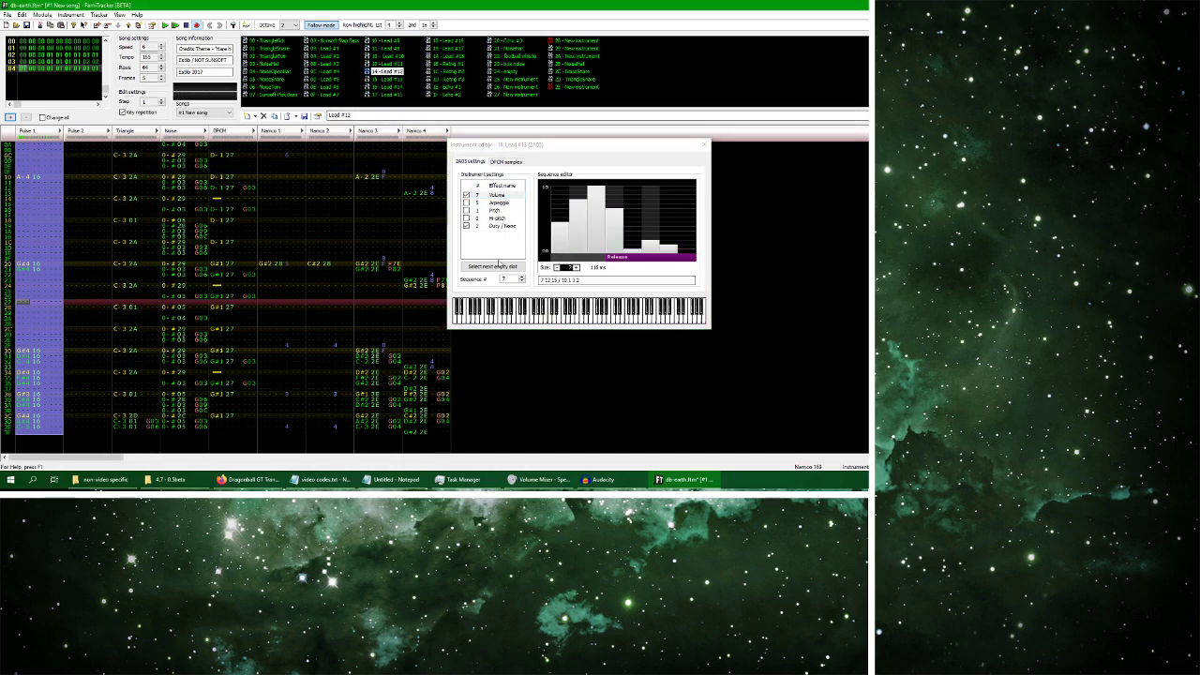
pyautogui.click(675, 150)
pyautogui.click(704, 146)
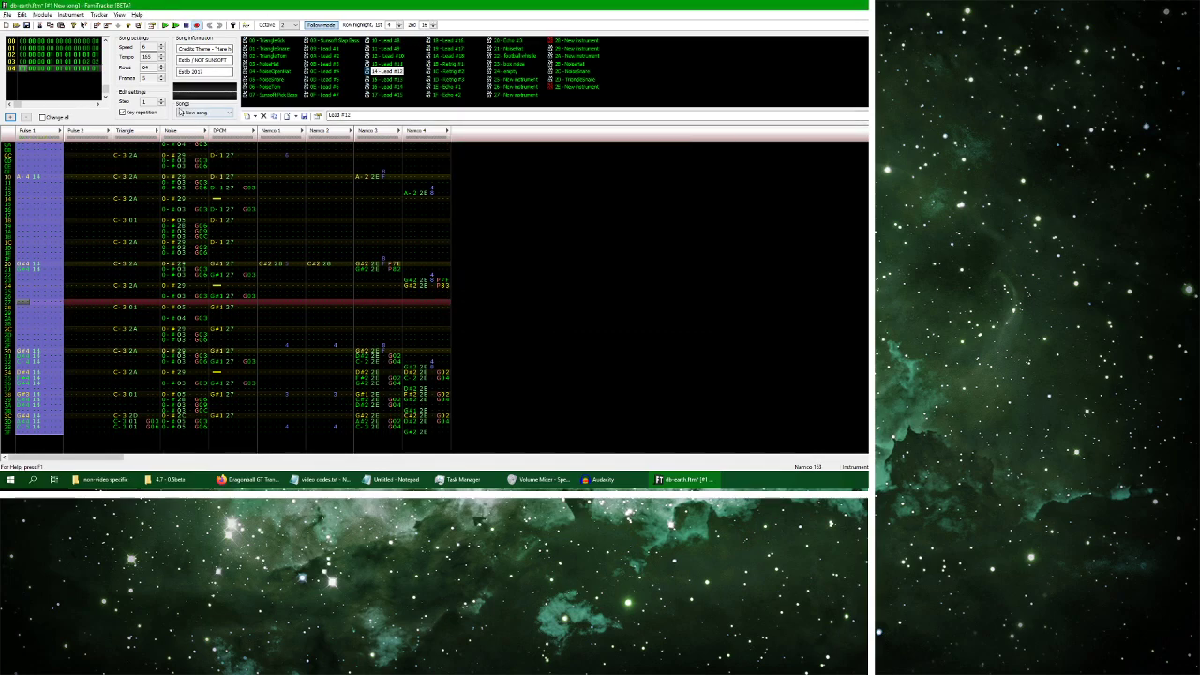
pyautogui.click(165, 25)
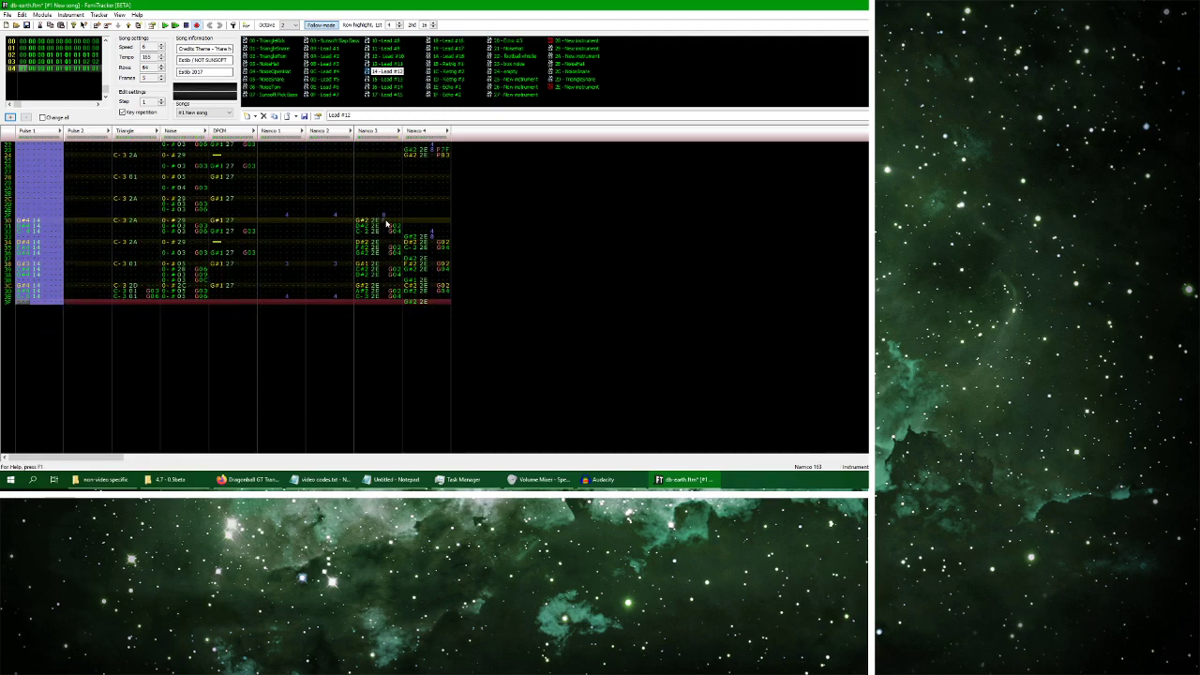
# Copy the G02 and G04 effects from row 30 onward in Namco 3 to Pulse 1 of frame 04, and play the frame
pyautogui.moveTo(387, 222); pyautogui.dragTo(401, 295)
pyautogui.click(51, 225)
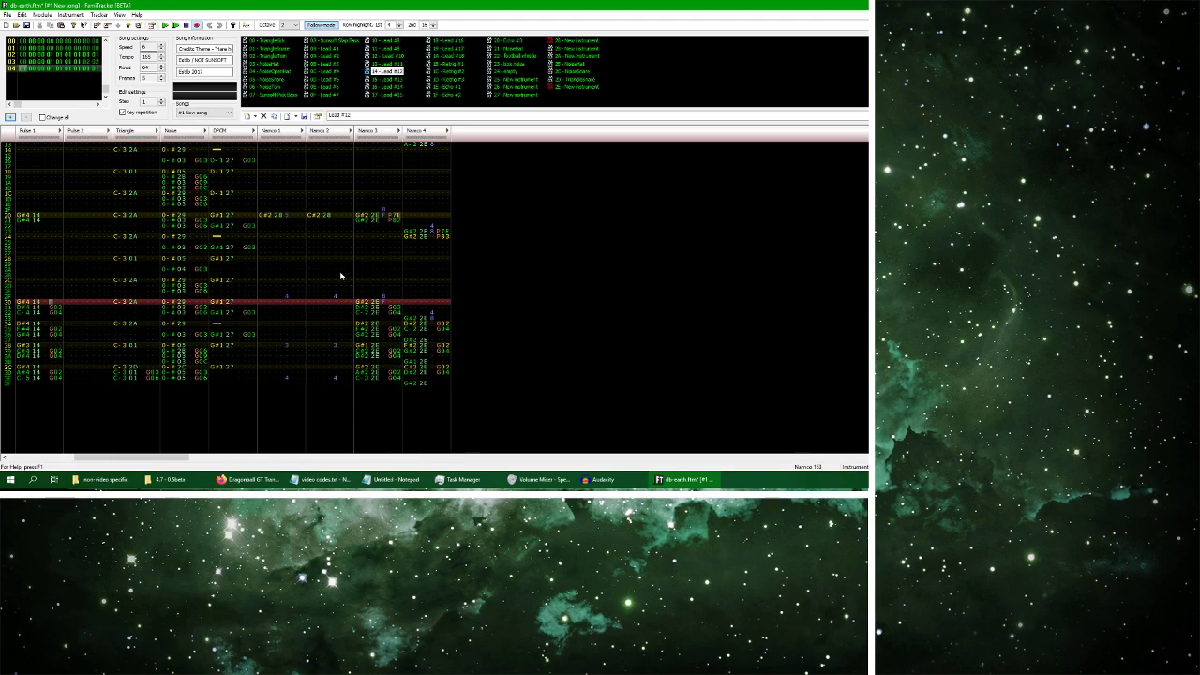
pyautogui.hotkey('alt', 'Tab')
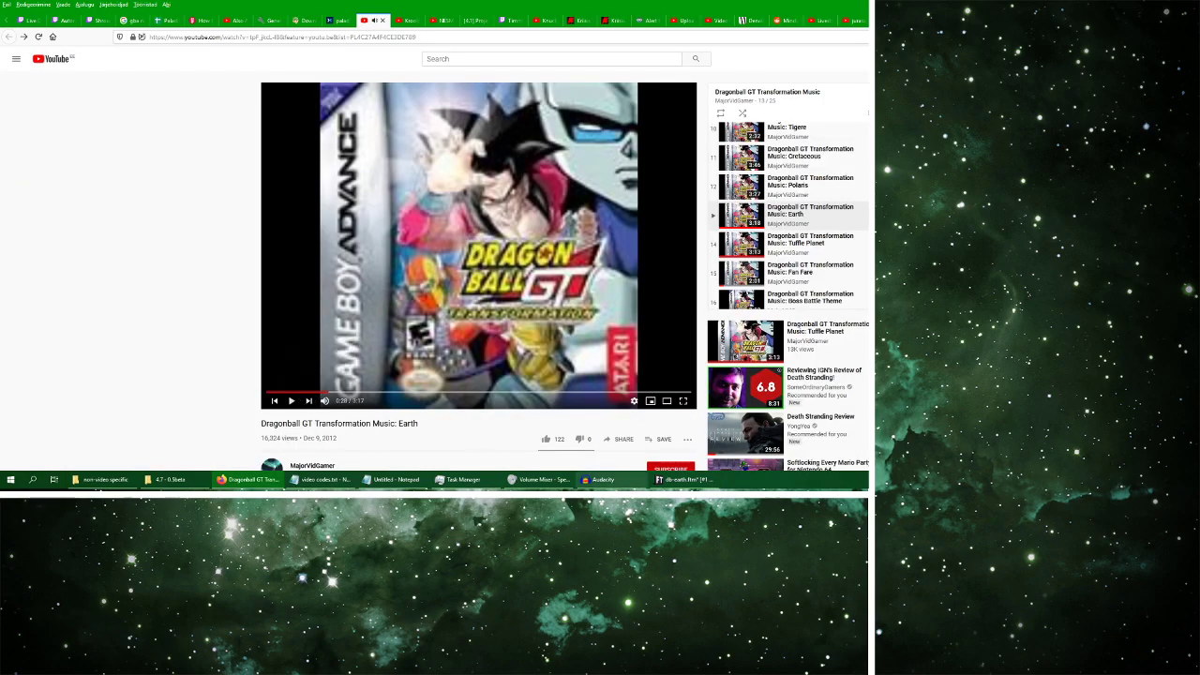
pyautogui.click(684, 479)
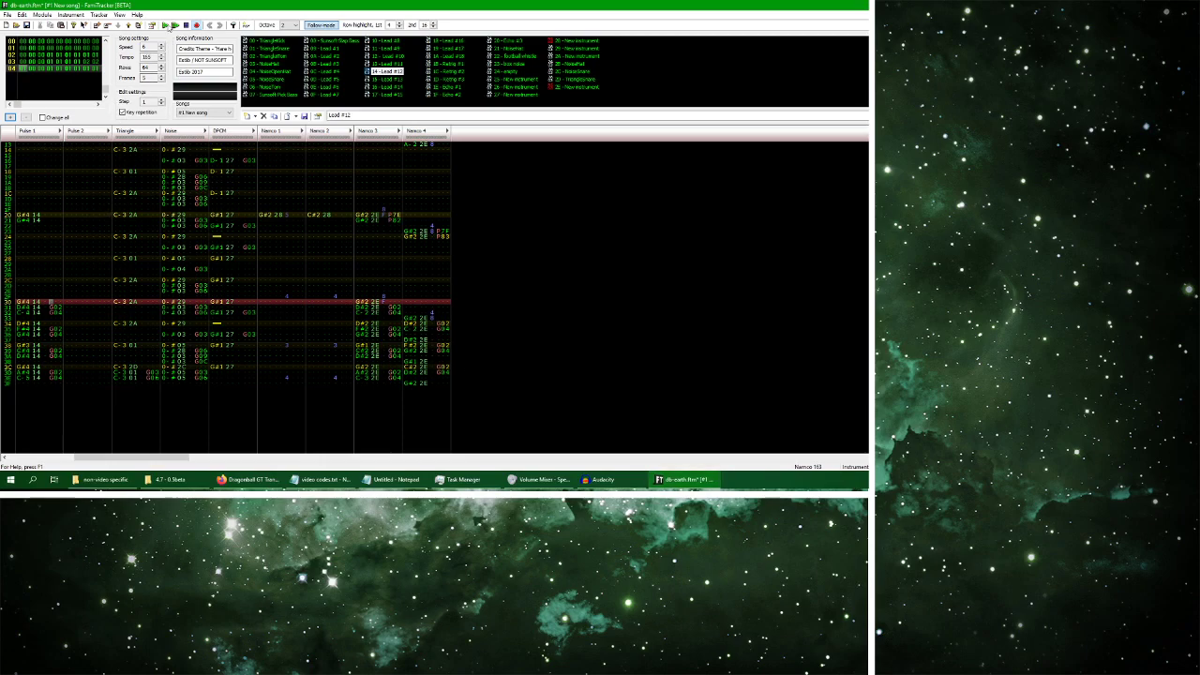
pyautogui.click(166, 25)
pyautogui.moveTo(389, 241); pyautogui.dragTo(398, 252)
pyautogui.click(50, 243)
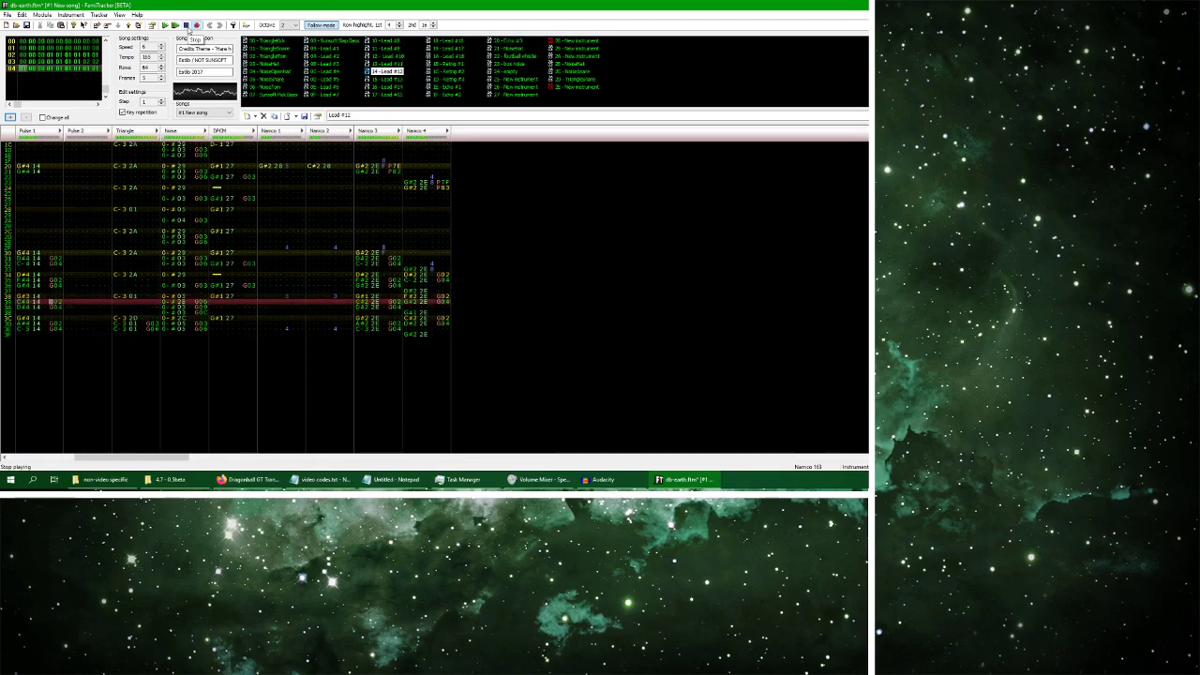
pyautogui.click(188, 32)
# Listen to the next passage of the YouTube recording, and return to FamiTracker
pyautogui.scroll(6, 244, 196)
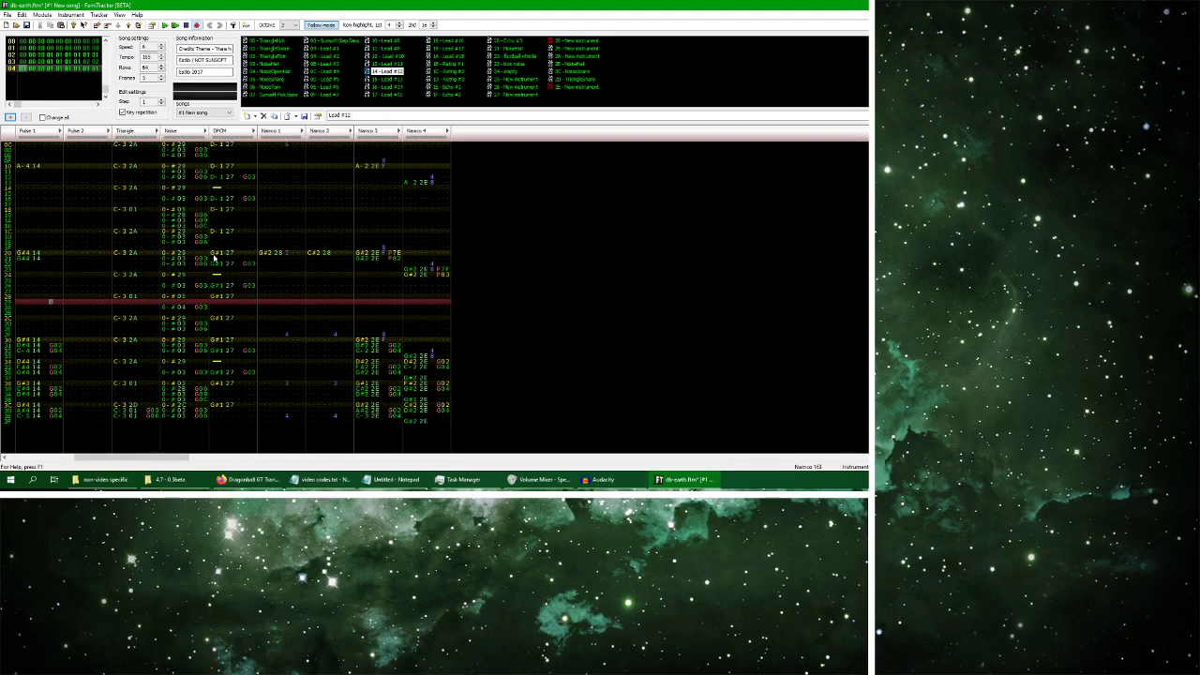
pyautogui.hotkey('alt', 'Tab')
pyautogui.click(292, 400)
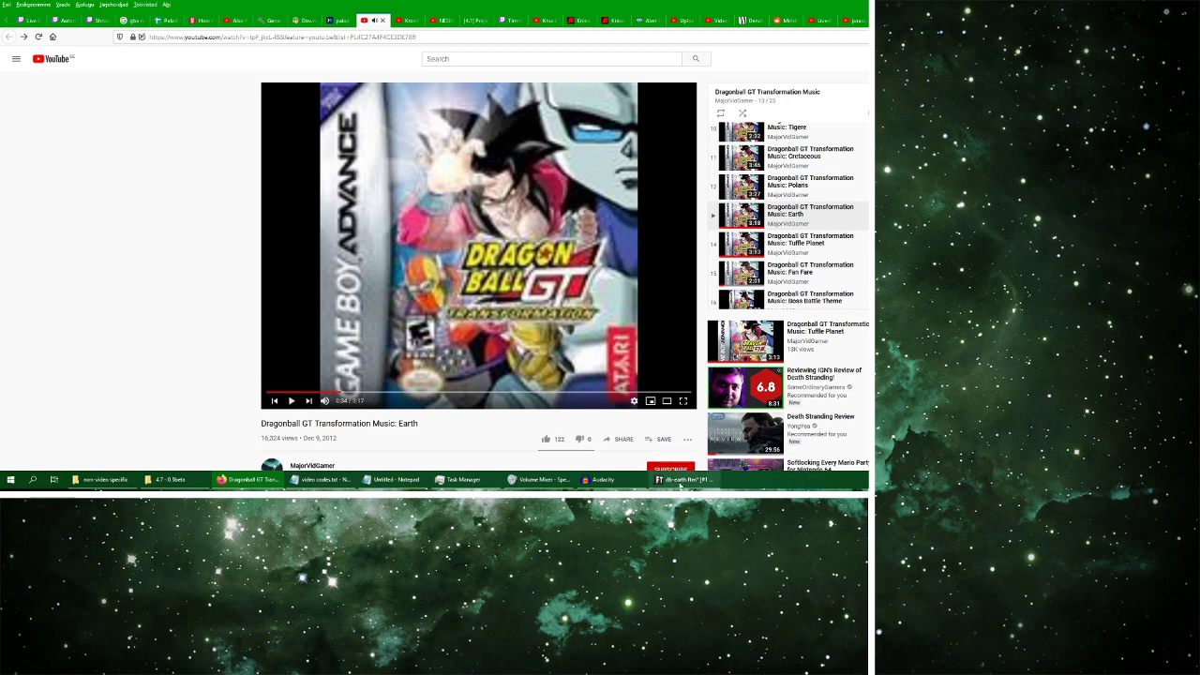
pyautogui.hotkey('alt', 'Tab')
# Duplicate frame 03 and move the copy to the end of the song as frame 05
pyautogui.click(87, 62)
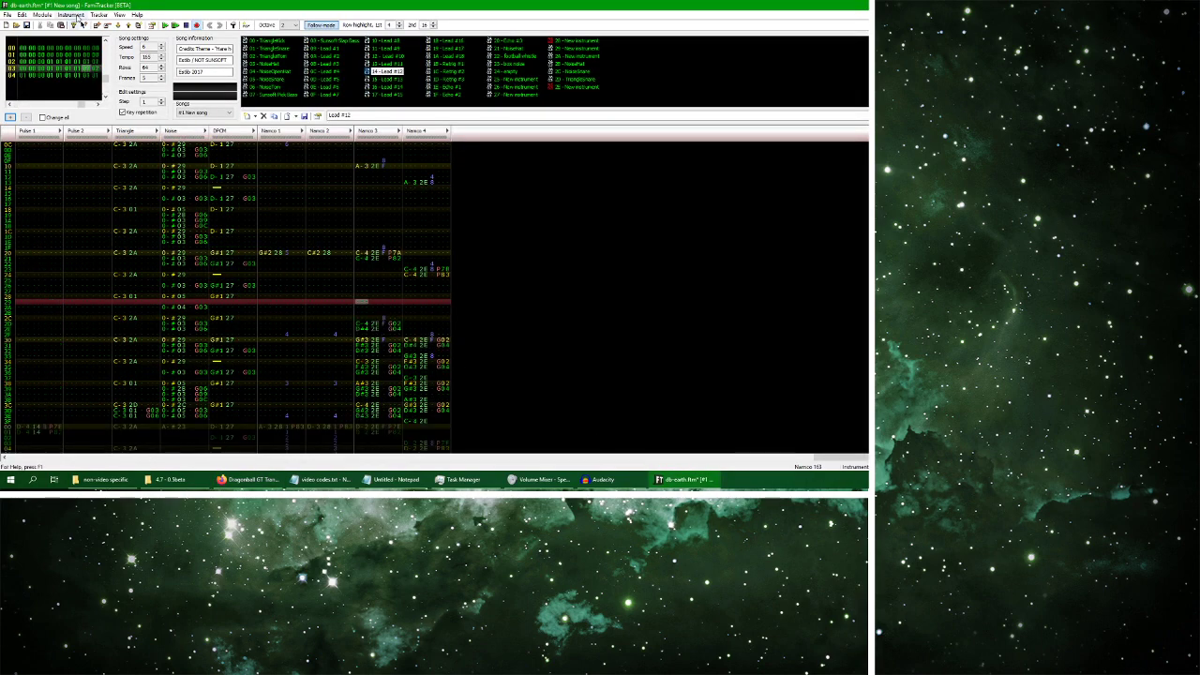
pyautogui.click(42, 15)
pyautogui.click(66, 43)
pyautogui.click(118, 25)
pyautogui.click(23, 71)
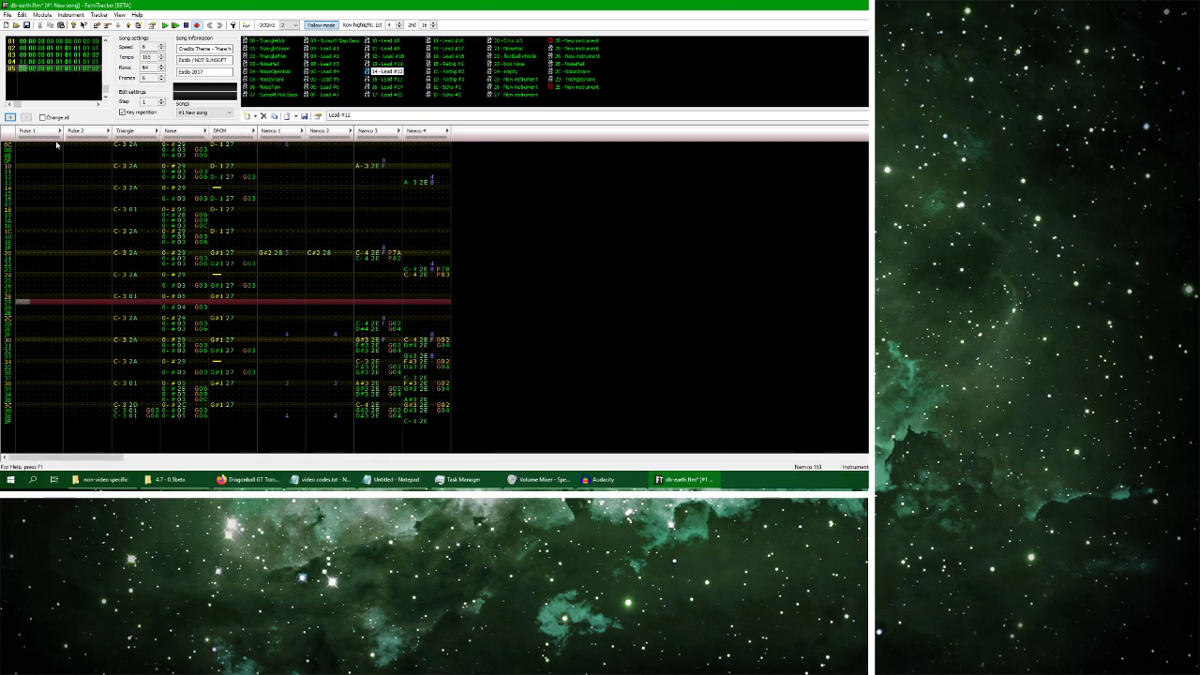
# Copy the Namco 3 notes of frame 05 to Pulse 1, raised two octaves to start on D-5 and assigned to instrument 14
pyautogui.click(369, 245)
pyautogui.scroll(6, 378, 248)
pyautogui.moveTo(366, 249); pyautogui.dragTo(380, 406)
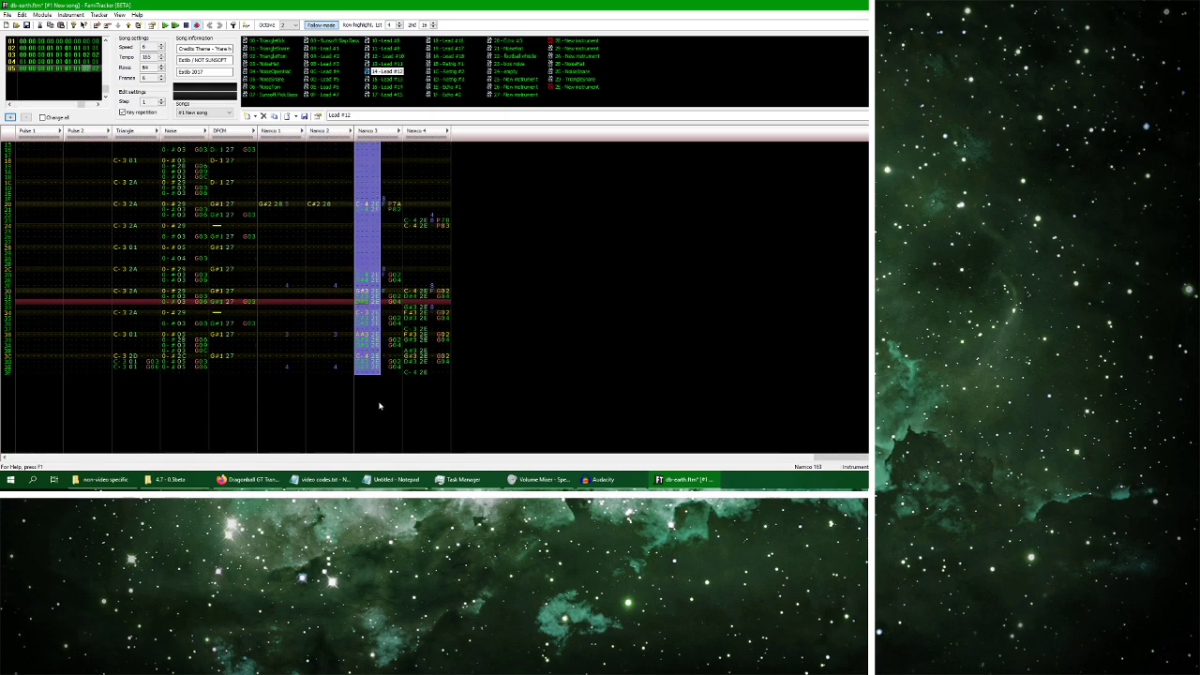
pyautogui.click(24, 233)
pyautogui.scroll(5, 24, 233)
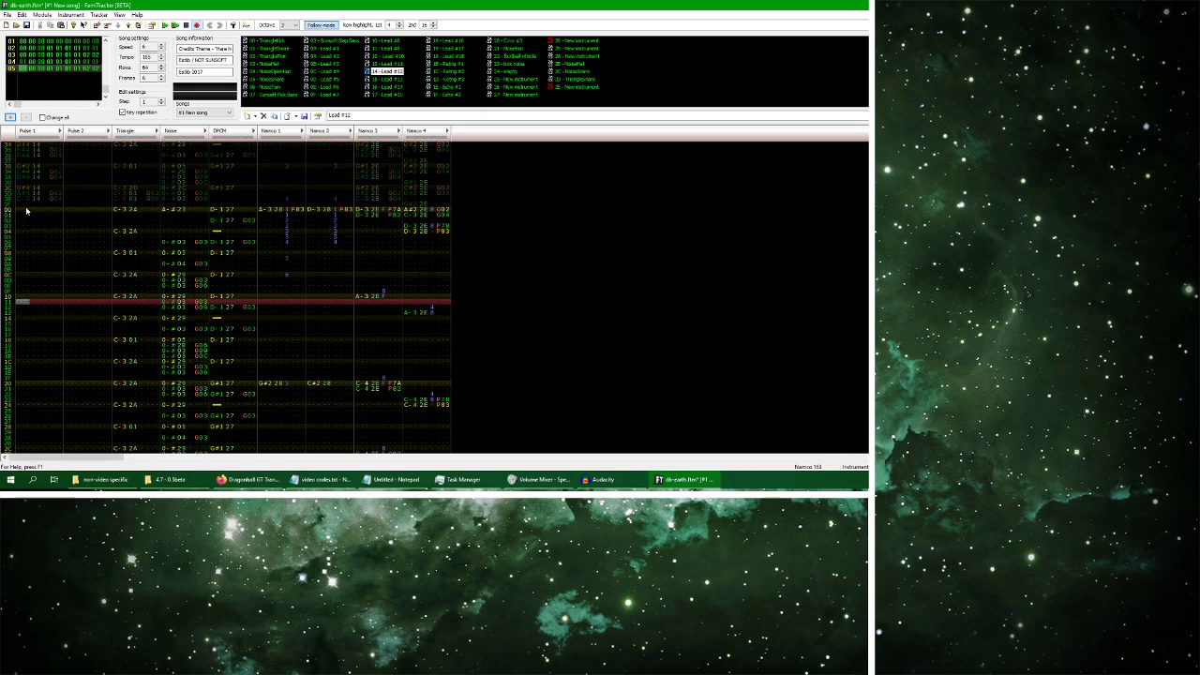
pyautogui.click(26, 210)
pyautogui.click(10, 117)
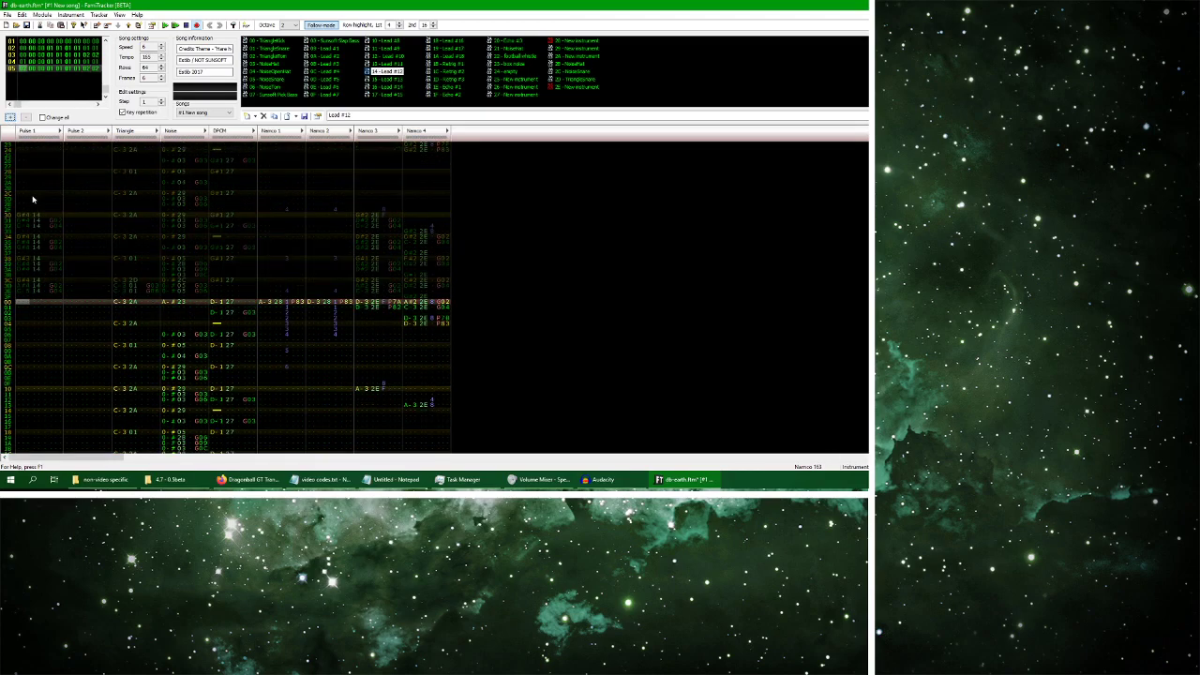
pyautogui.click(20, 308)
pyautogui.hotkey('ctrl', 'v')
pyautogui.hotkey('ctrl', 'a')
pyautogui.hotkey('alt', 's')
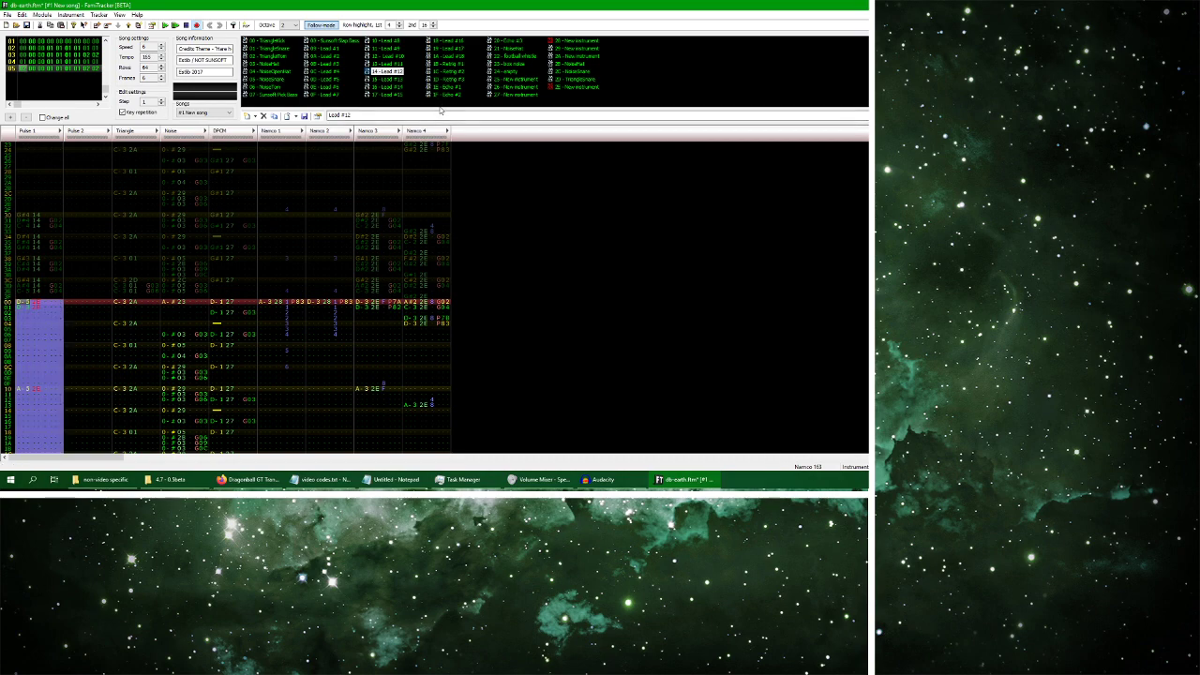
# Add volume 8 and the P7A and P82 pitch effects to the opening Pulse 1 notes of frame 05, matching the Namco 3 pitch effects
pyautogui.click(391, 303)
pyautogui.click(52, 303)
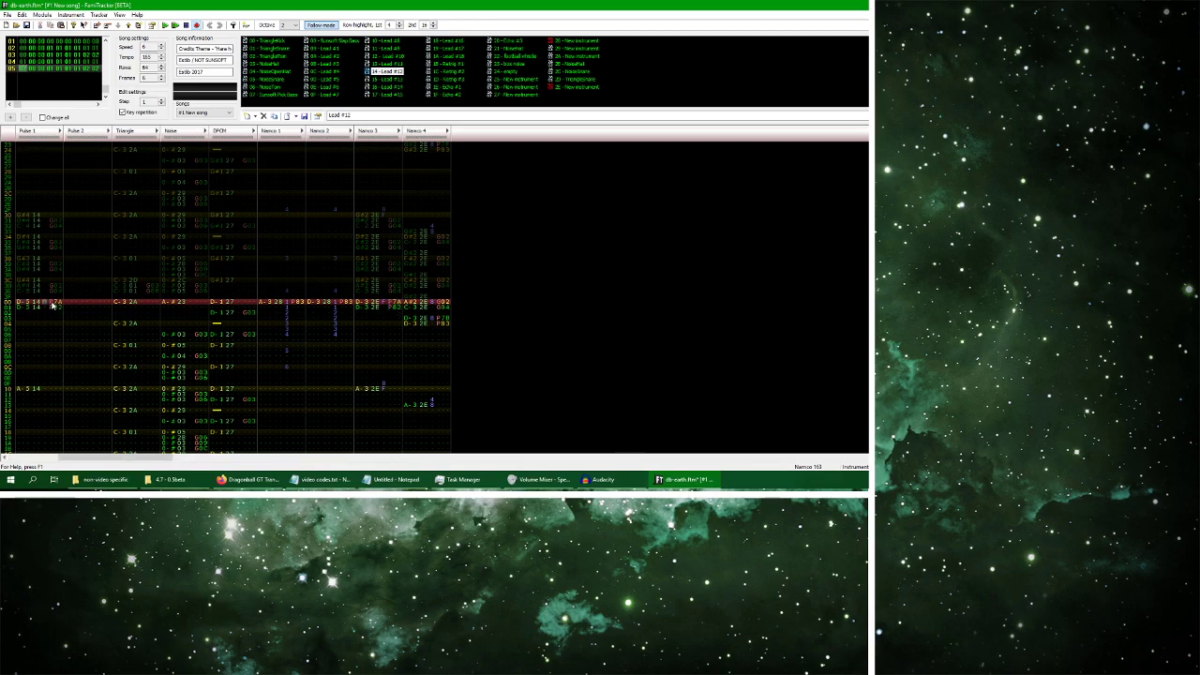
pyautogui.press('Return')
pyautogui.press('Return')
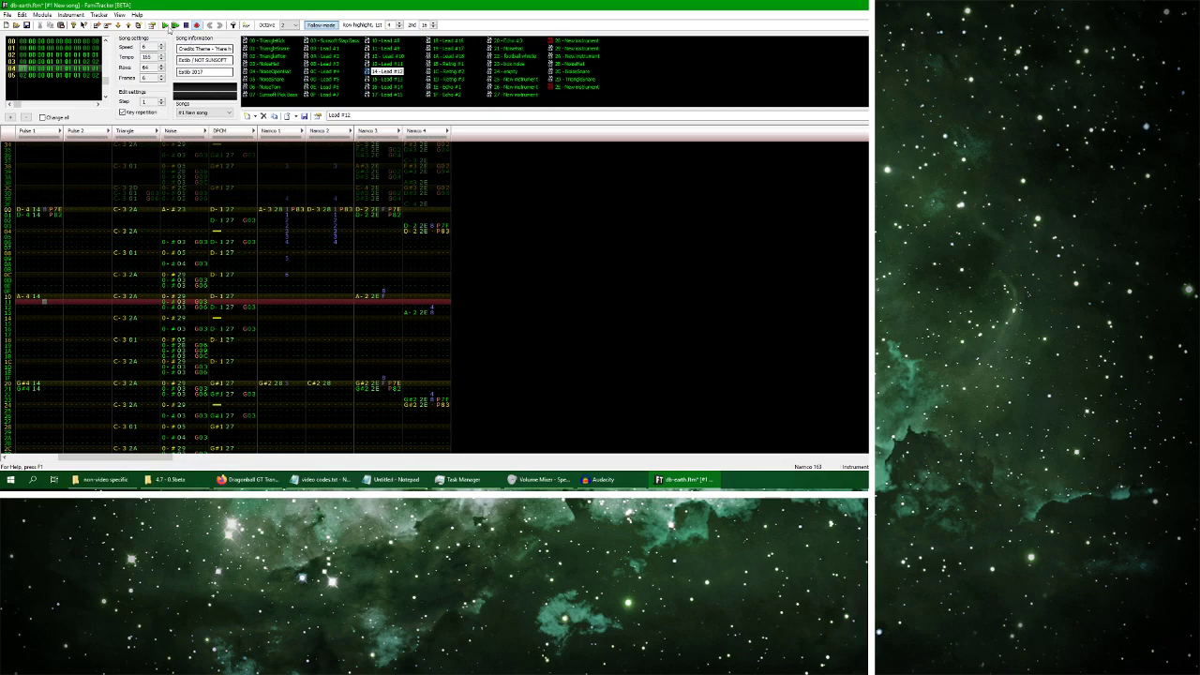
# Play the song from frame 04 into frame 05, and save db-earth.ftm
pyautogui.click(173, 27)
pyautogui.click(8, 15)
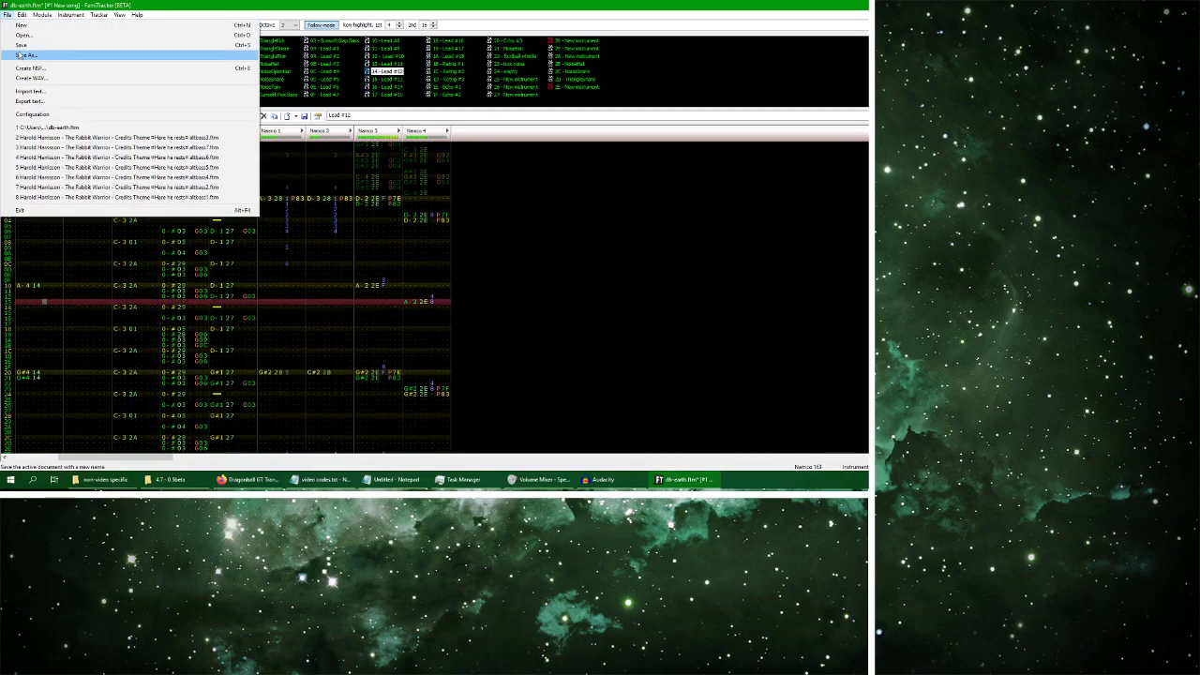
pyautogui.click(23, 45)
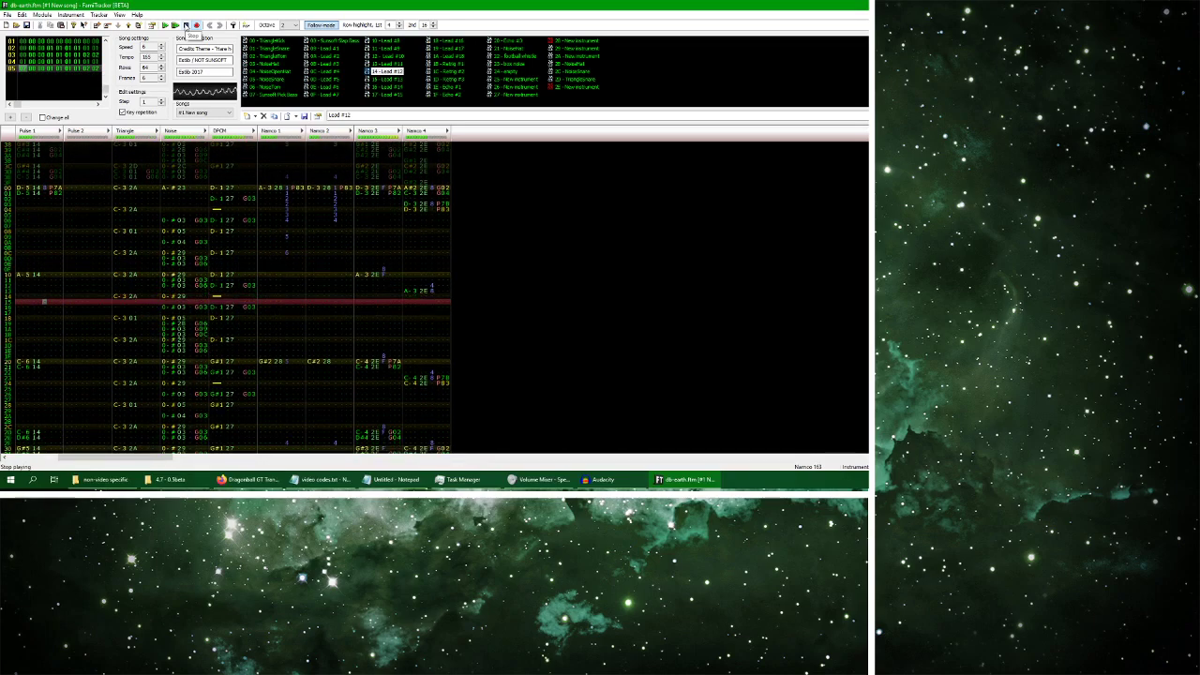
# Transpose all Pulse 1 notes in frame 05 down one octave, and play the frame
pyautogui.click(187, 26)
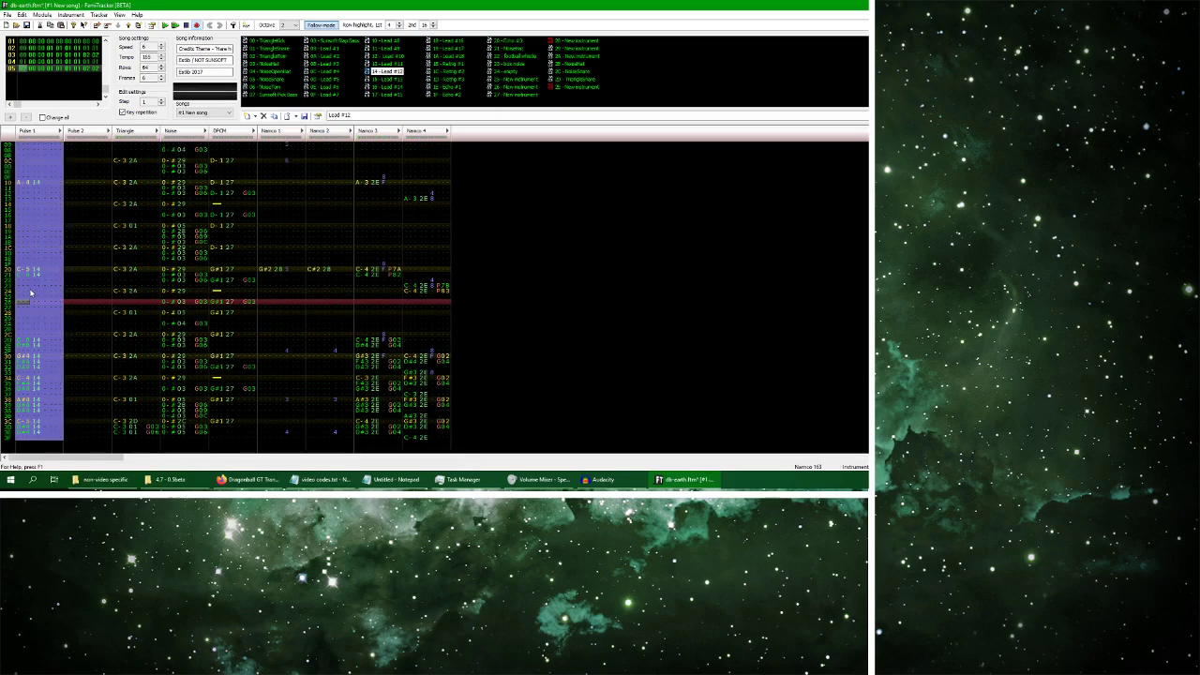
pyautogui.click(165, 25)
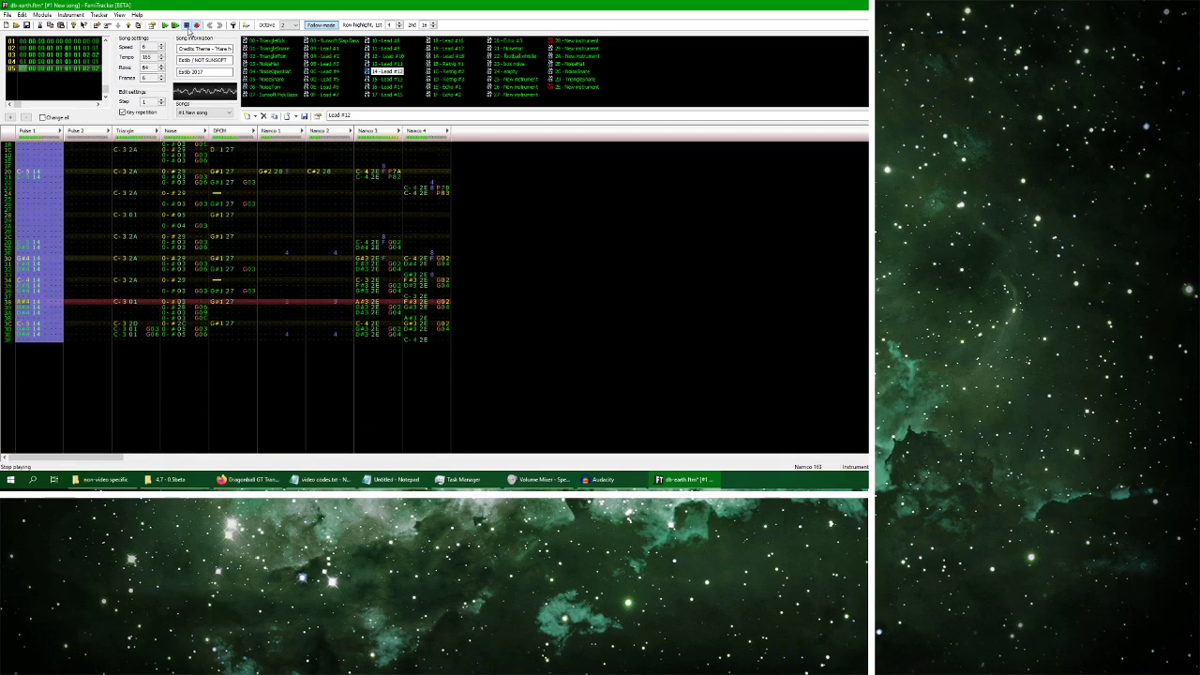
# Copy the G02 and G04 effects from row 2D onward in Namco 3 to Pulse 1 of frame 05, and save the module
pyautogui.moveTo(392, 225); pyautogui.dragTo(395, 331)
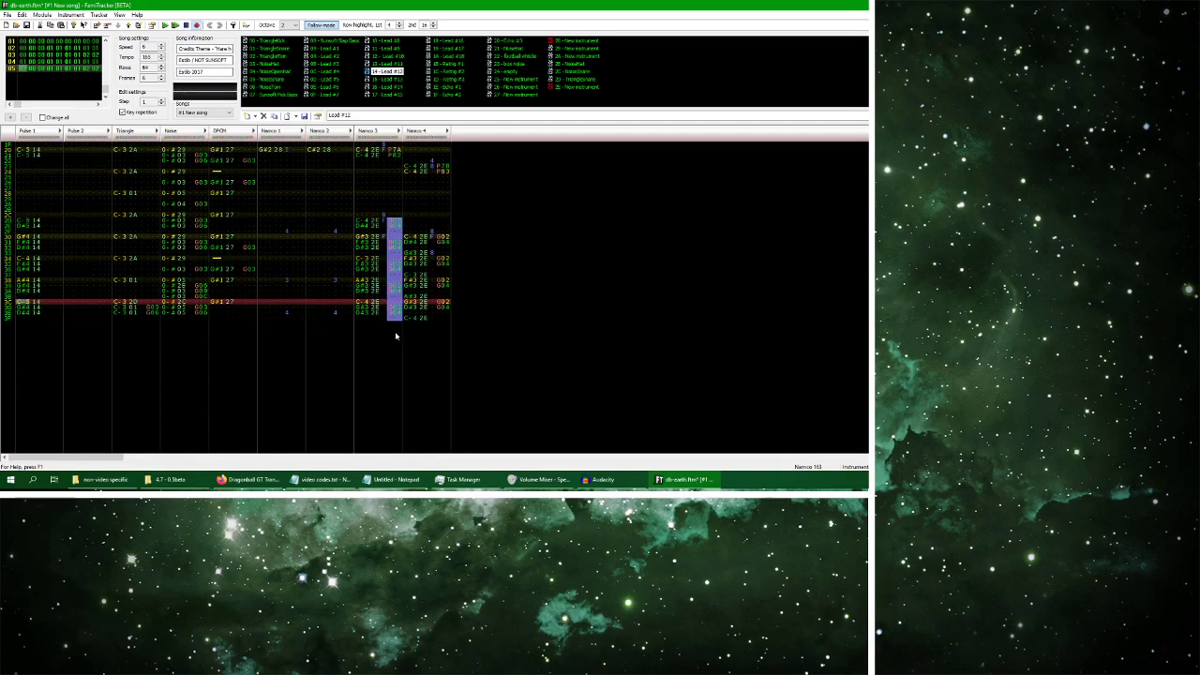
pyautogui.click(53, 223)
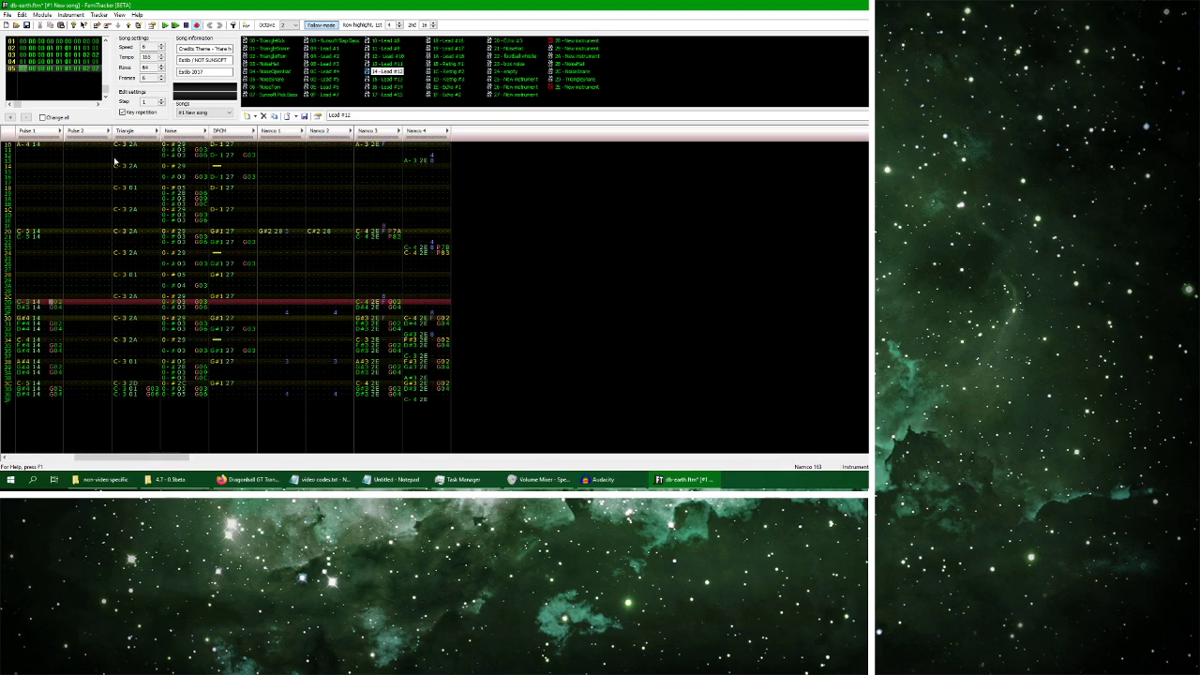
pyautogui.click(7, 15)
pyautogui.click(136, 15)
# Play frame 05, and listen to the passage that follows in the YouTube recording
pyautogui.click(164, 25)
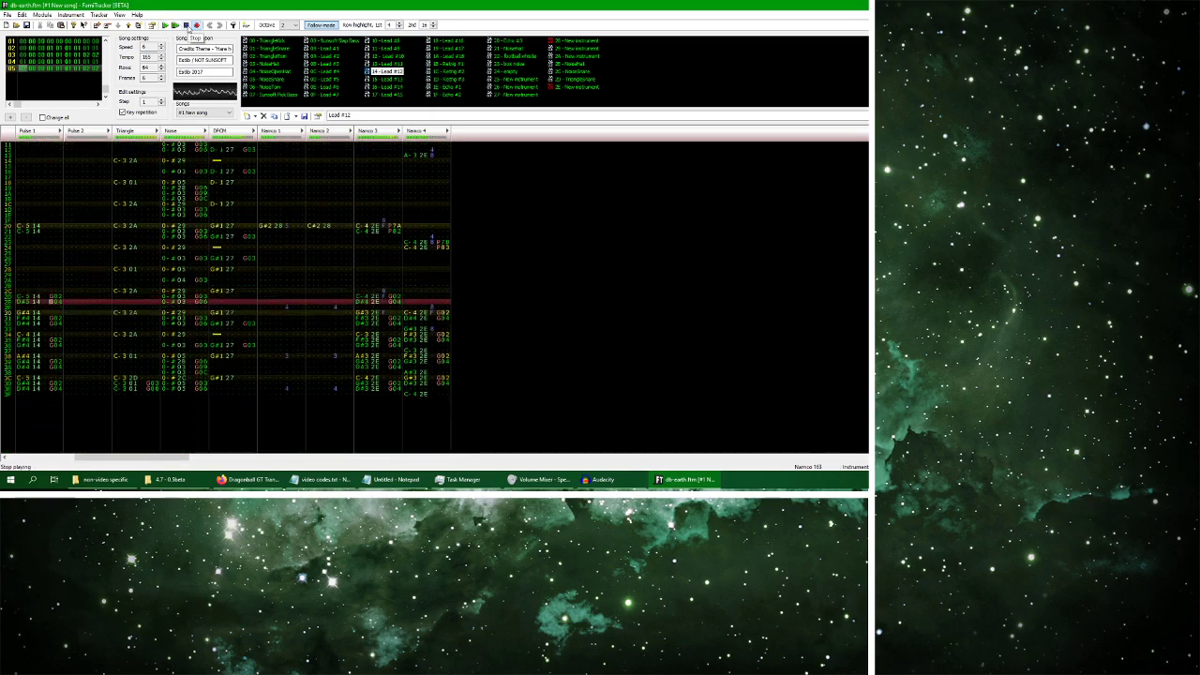
pyautogui.click(187, 28)
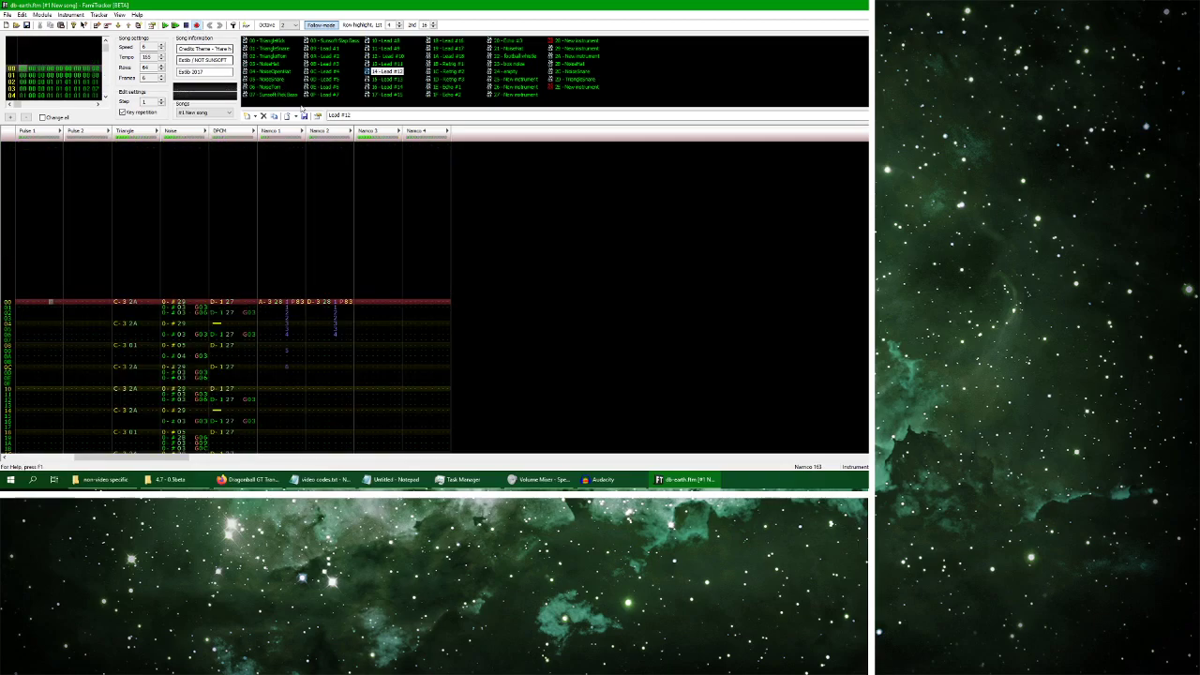
pyautogui.click(252, 480)
pyautogui.click(291, 401)
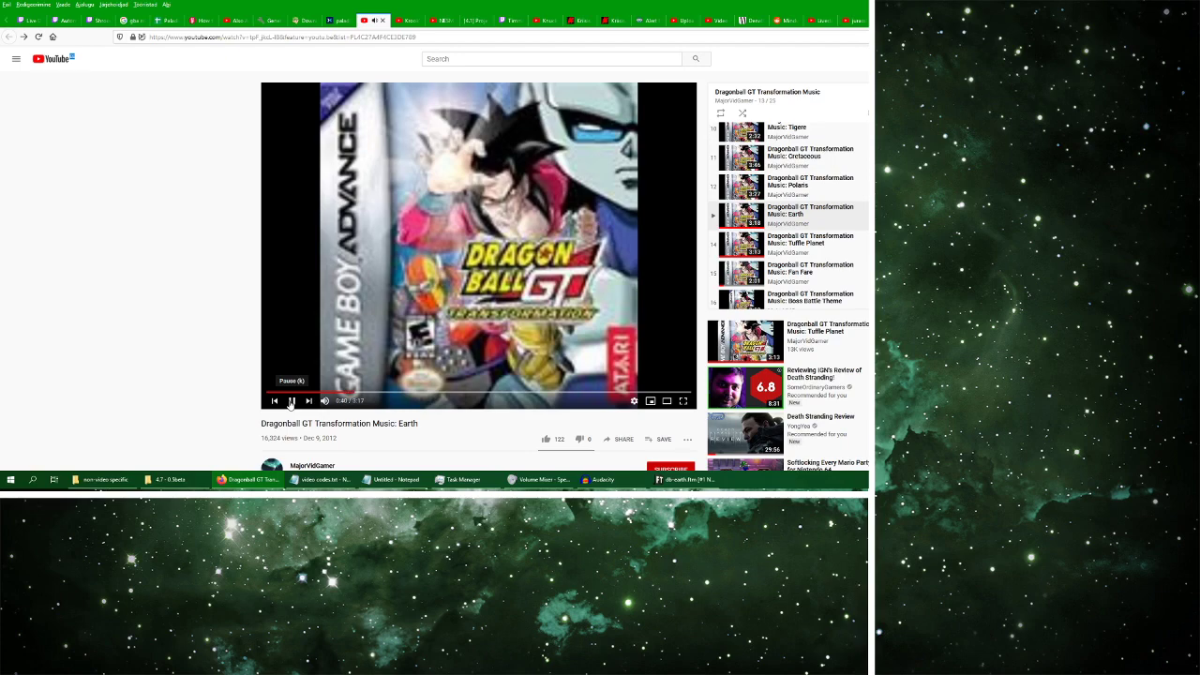
pyautogui.click(684, 479)
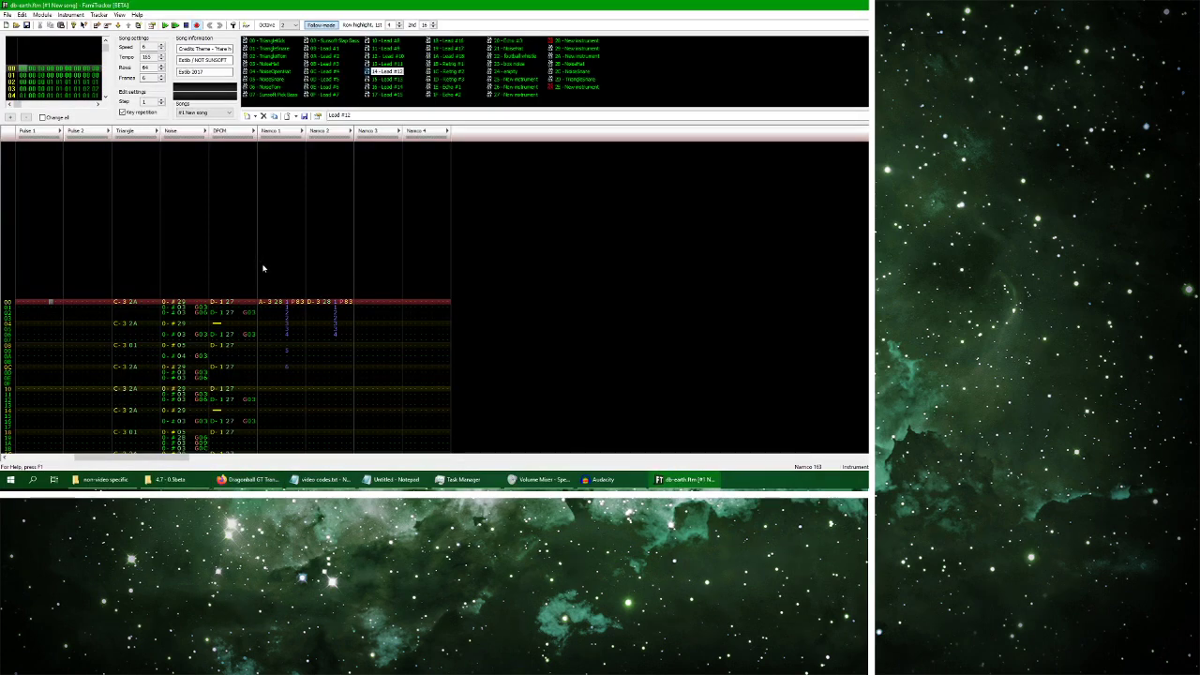
# Play the opening of frame 00, check the YouTube recording against it, and return to FamiTracker
pyautogui.click(165, 26)
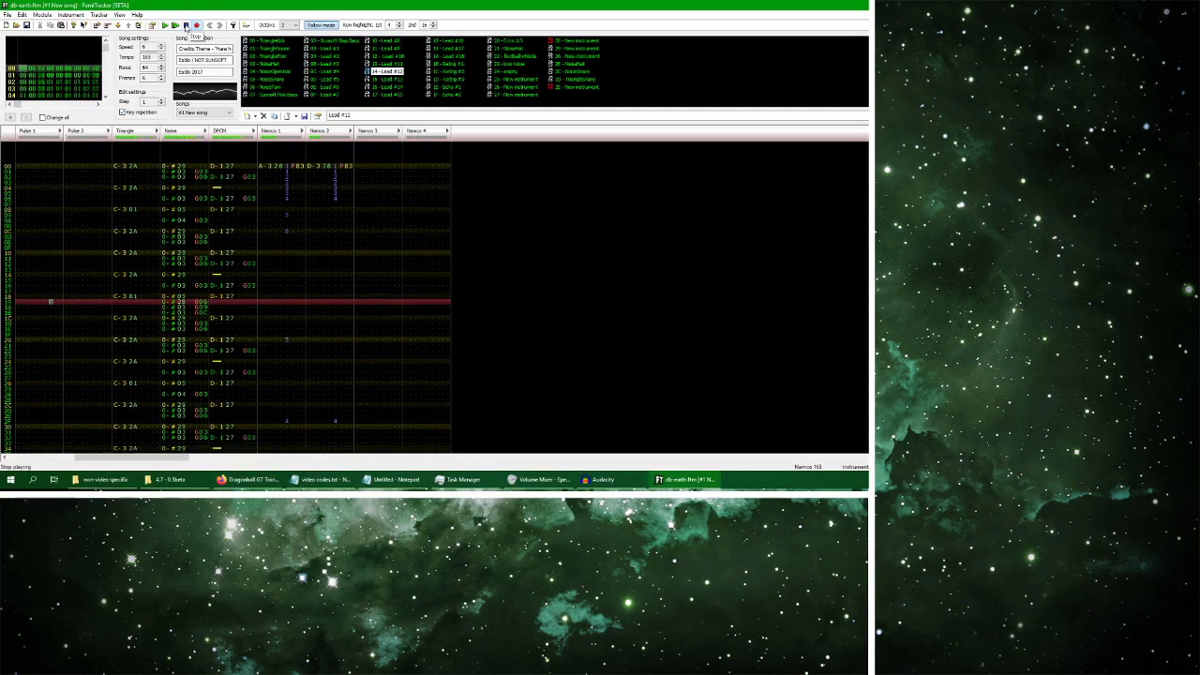
pyautogui.click(186, 25)
pyautogui.click(43, 15)
pyautogui.click(42, 15)
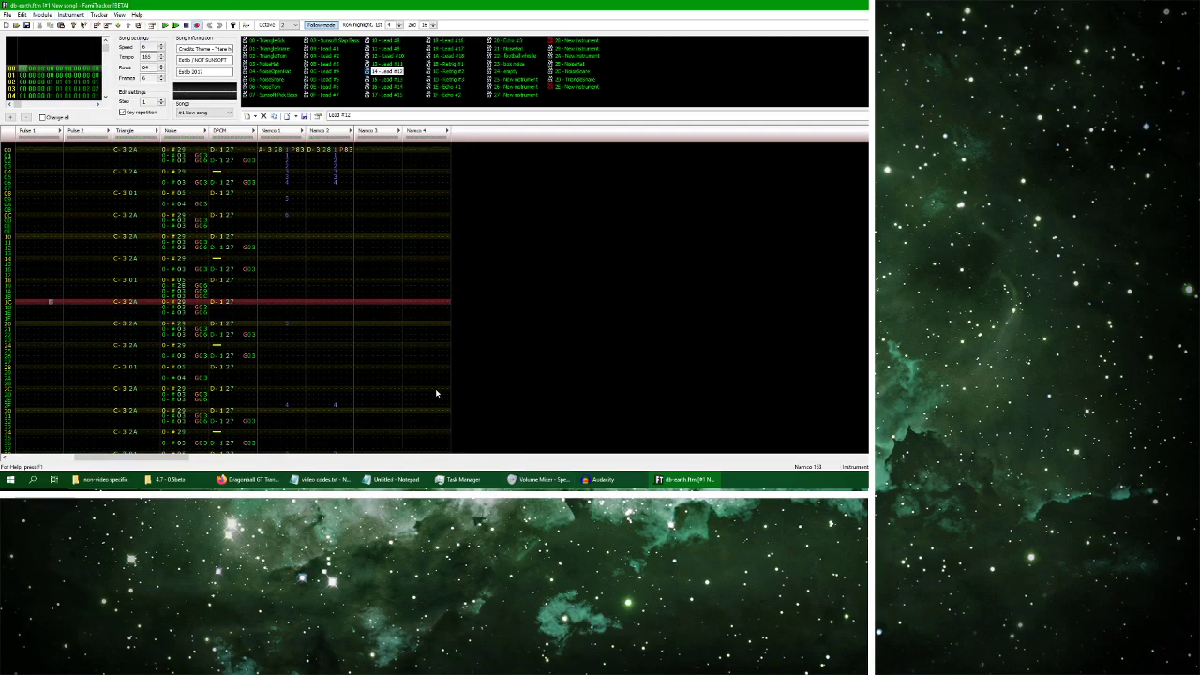
pyautogui.moveTo(247, 479)
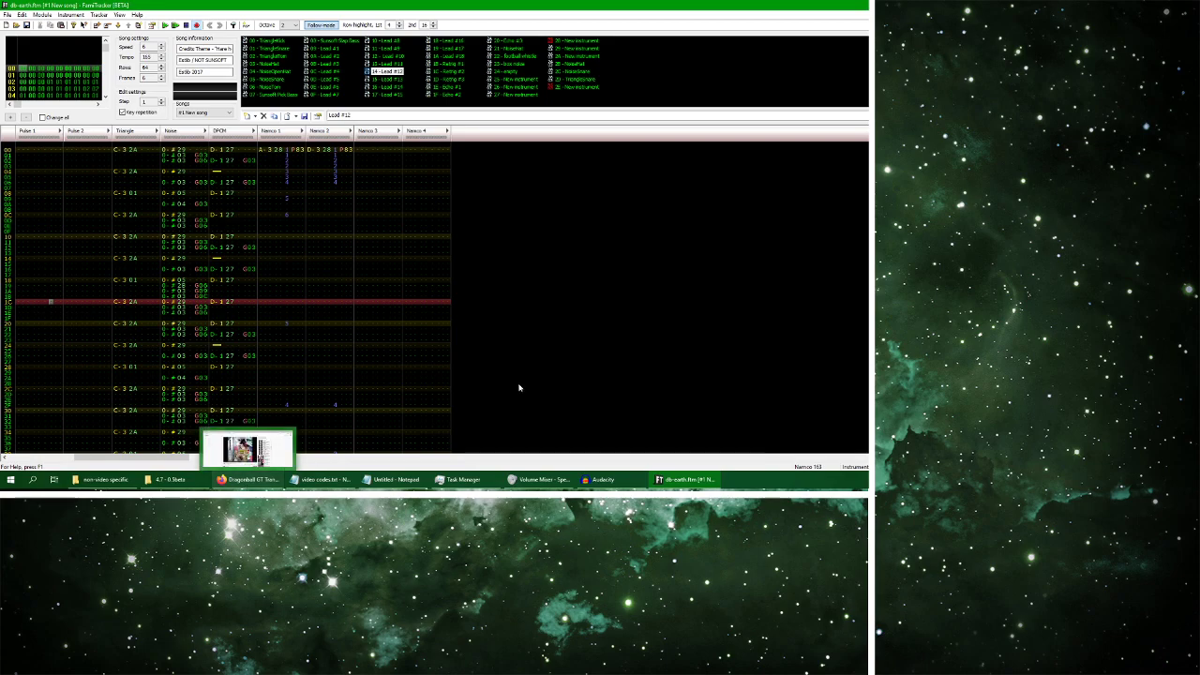
pyautogui.click(268, 458)
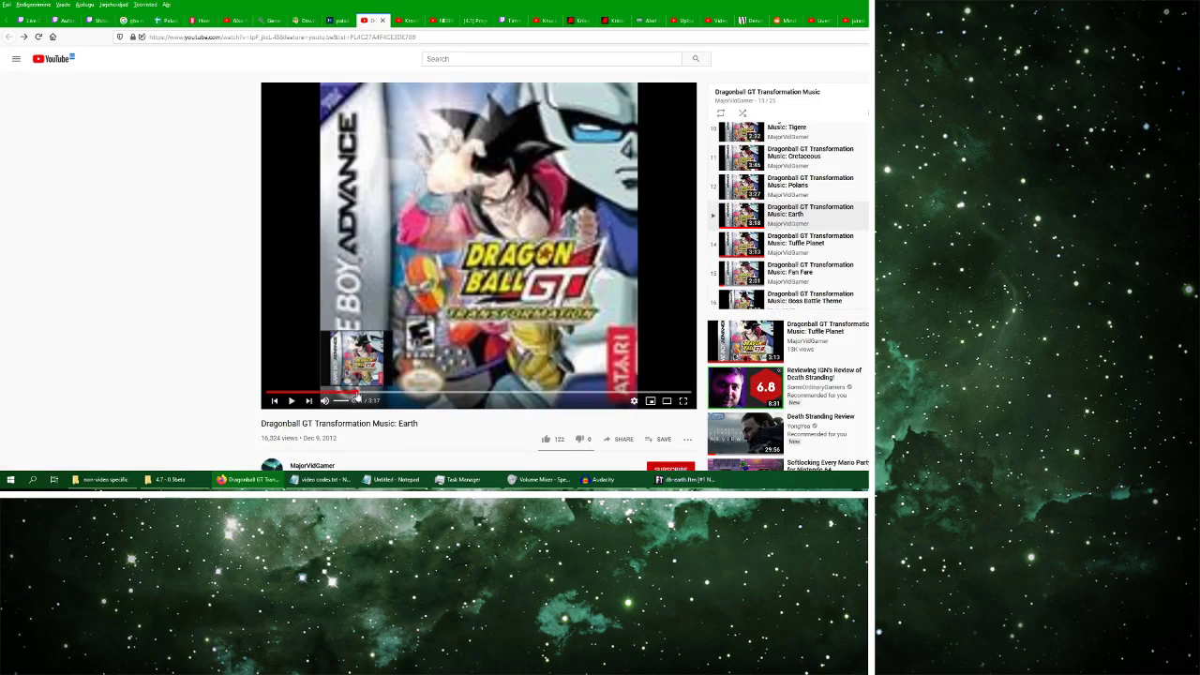
pyautogui.click(684, 479)
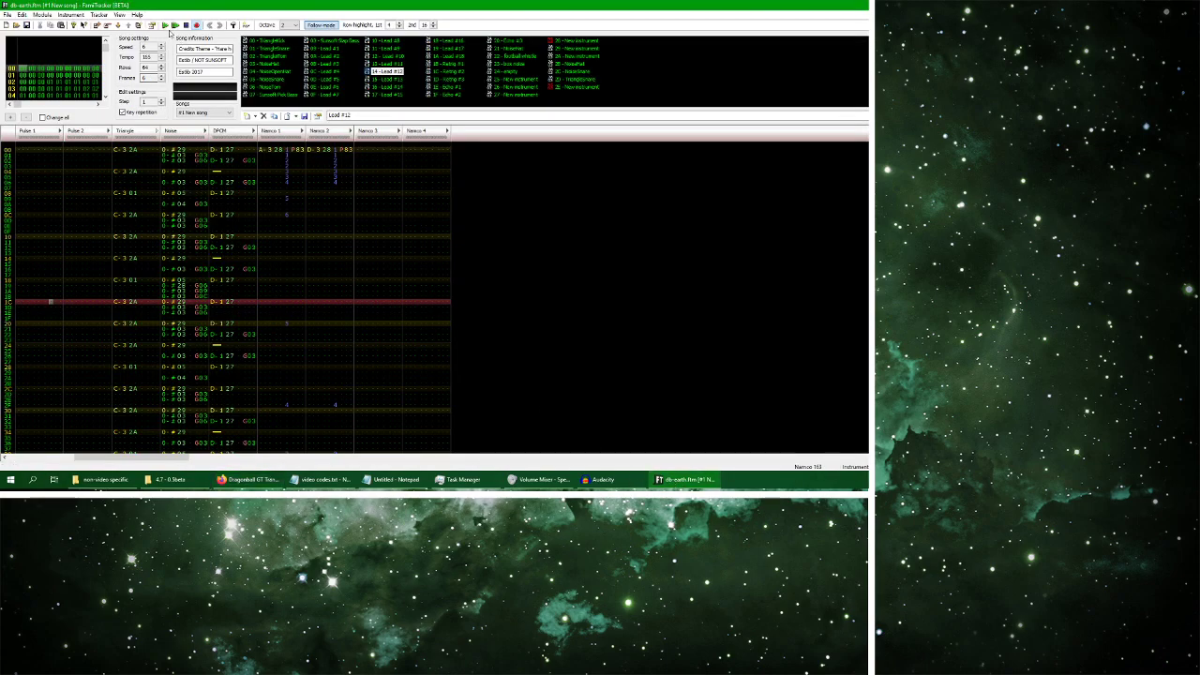
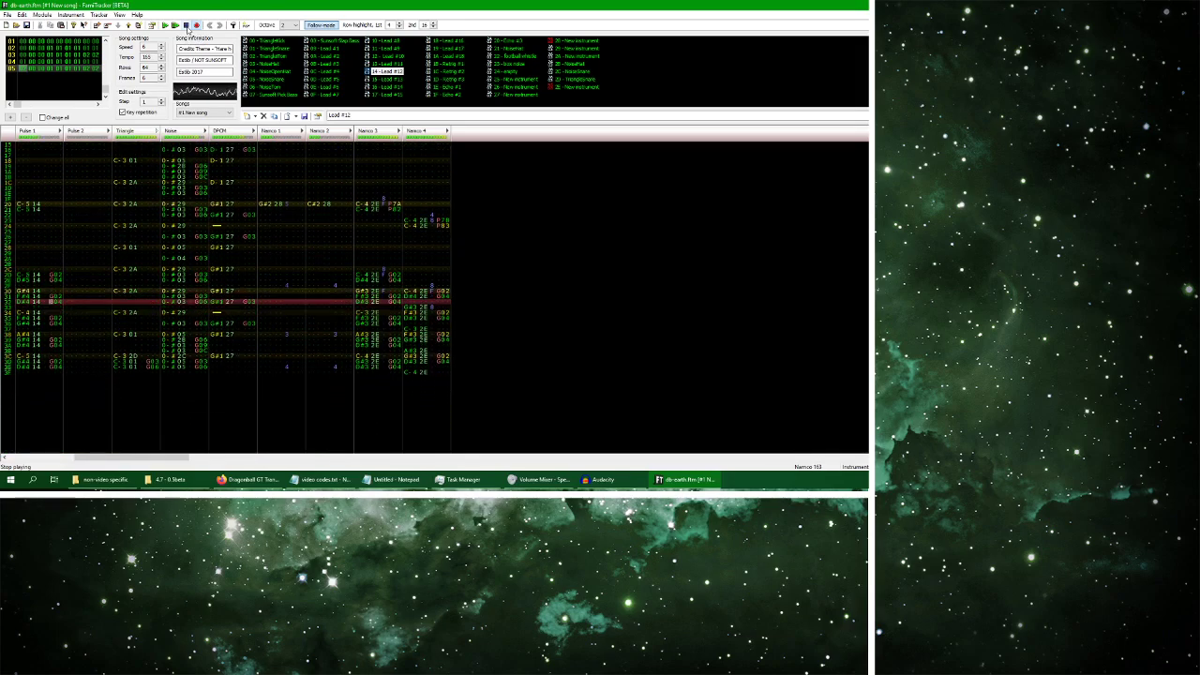
# Stop playback, and copy the last two Namco 3 notes of frame 03 to the first rows of Namco 4 in frame 04 at volume 8
pyautogui.click(186, 25)
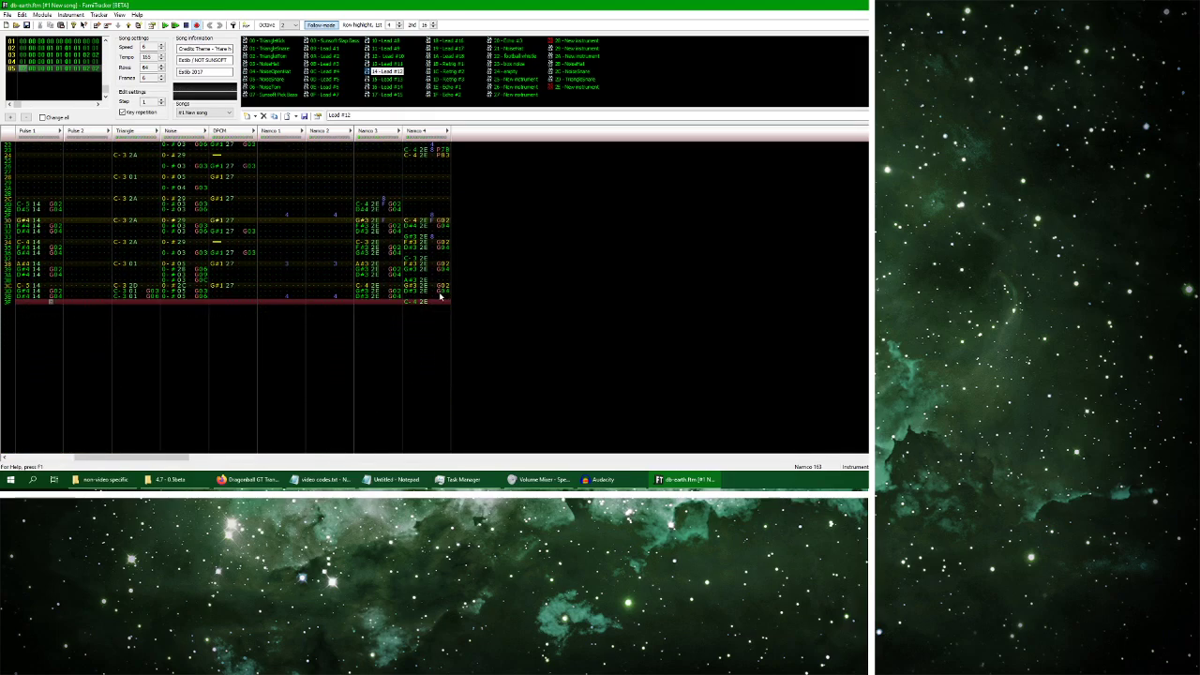
pyautogui.scroll(-10, 422, 275)
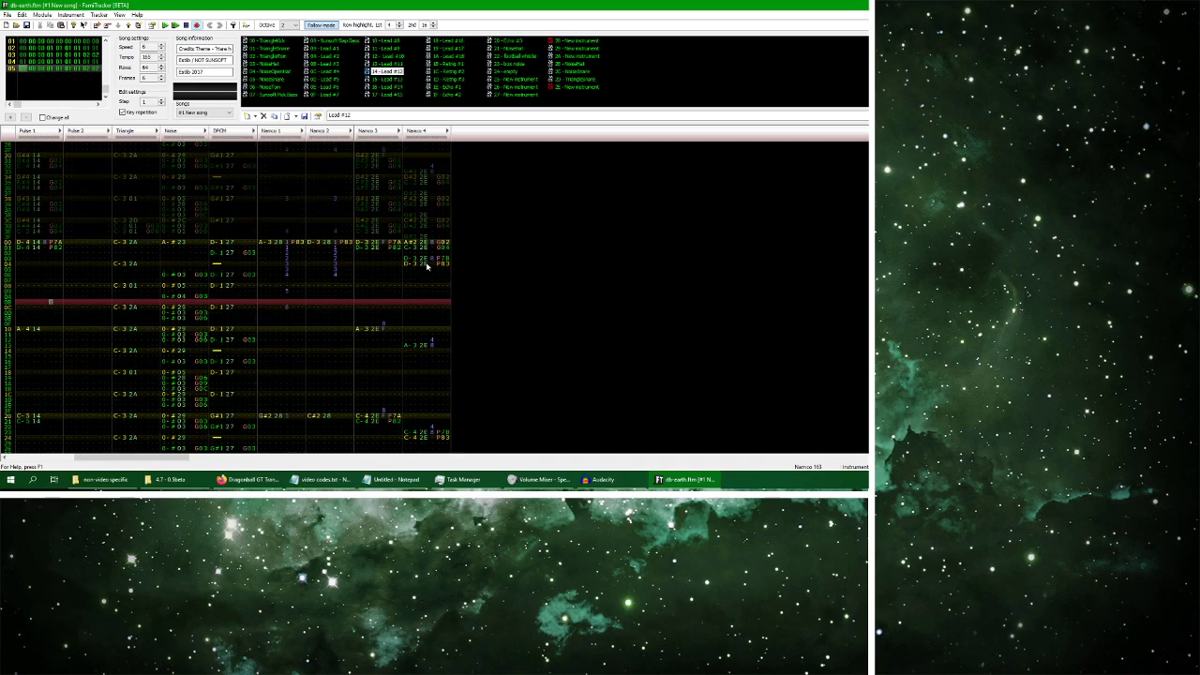
pyautogui.scroll(15, 426, 266)
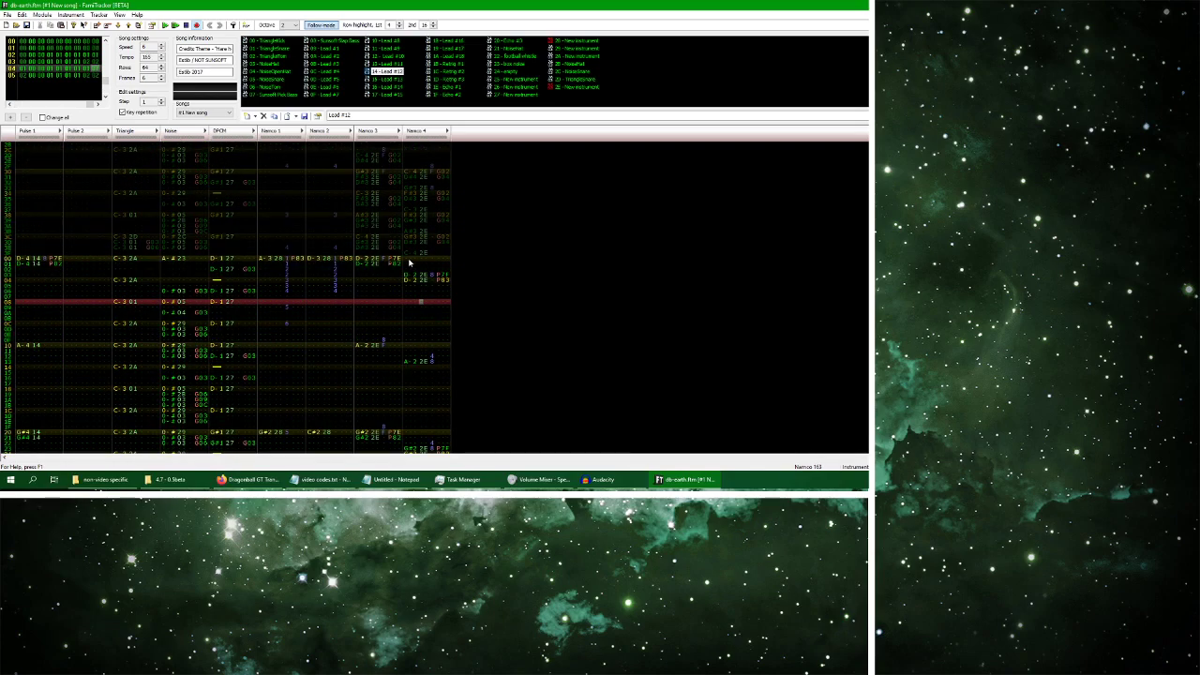
pyautogui.doubleClick(409, 262)
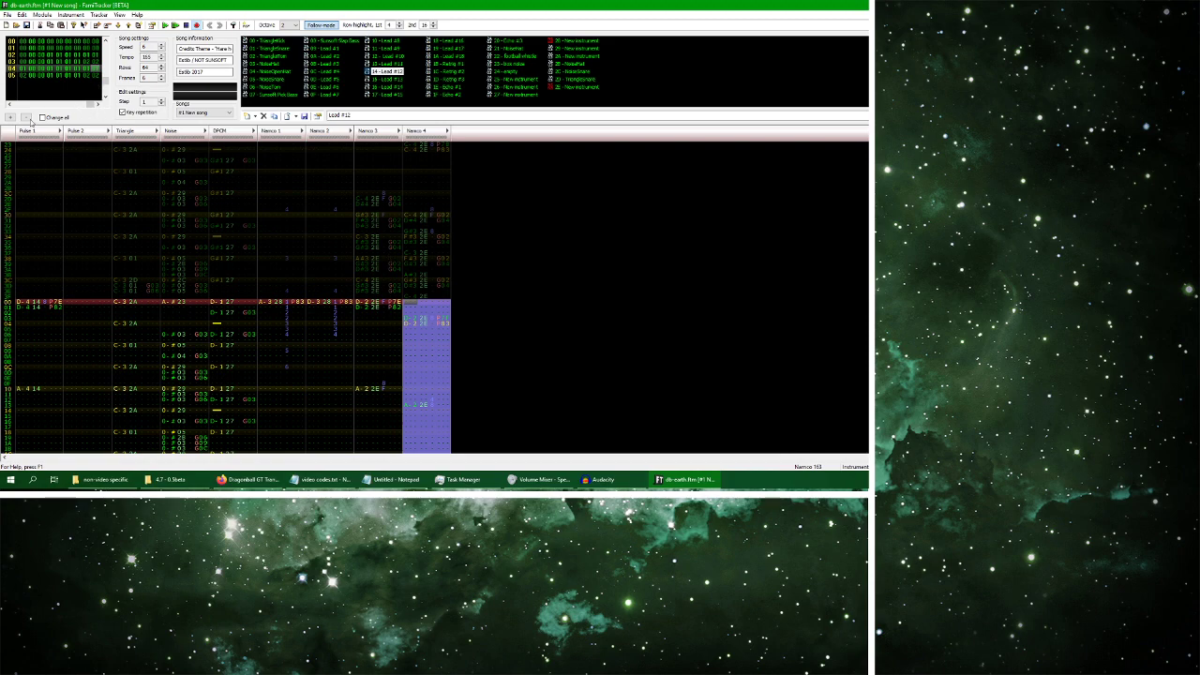
pyautogui.press('Delete')
pyautogui.click(409, 306)
pyautogui.scroll(2, 410, 306)
pyautogui.moveTo(362, 329); pyautogui.dragTo(396, 337)
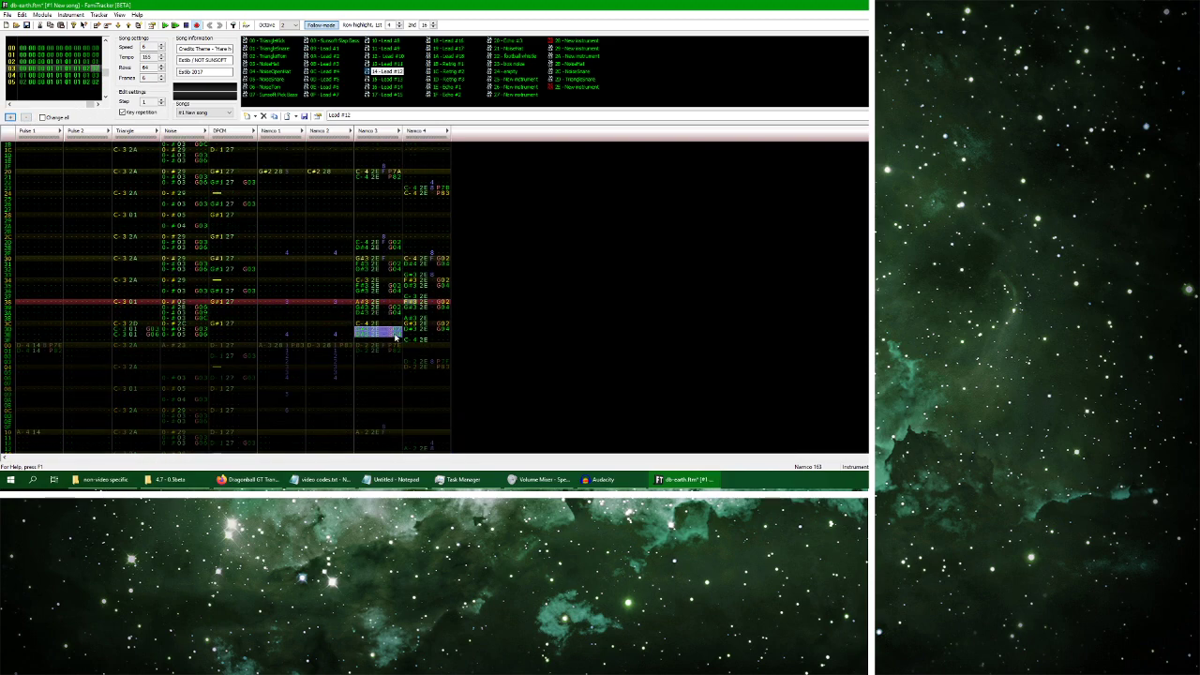
pyautogui.click(417, 344)
pyautogui.hotkey('ctrl', 'v')
pyautogui.click(436, 307)
pyautogui.press('Down')
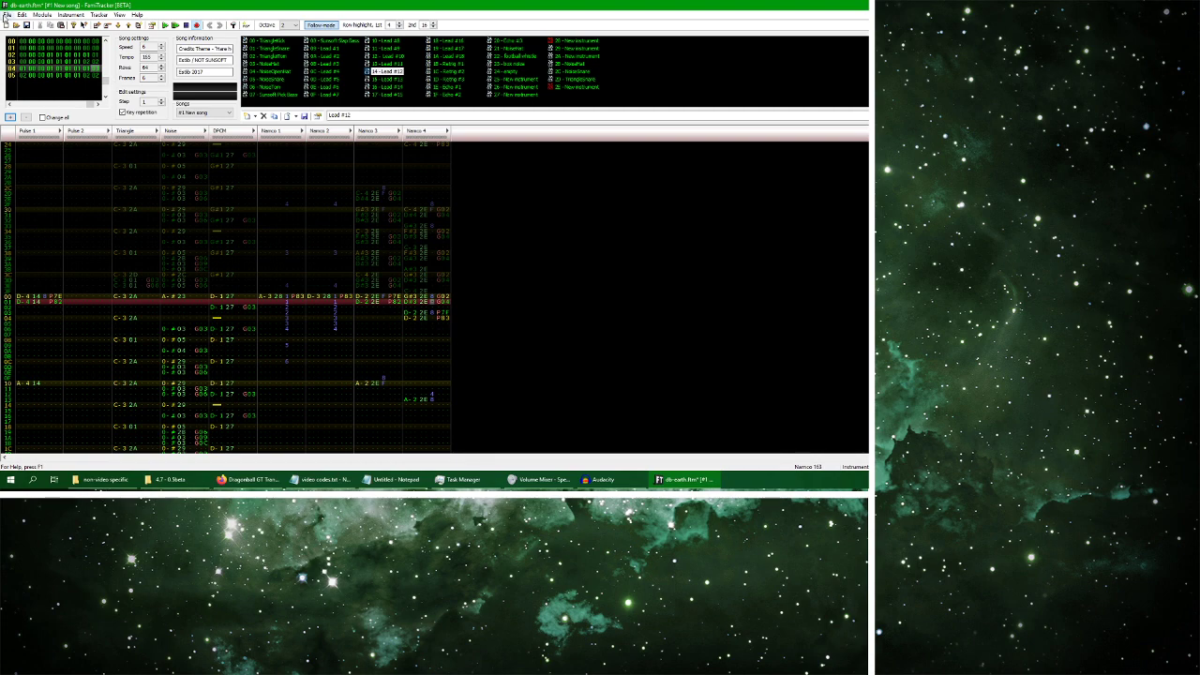
# Save the module, and play the song through to frame 05
pyautogui.click(7, 14)
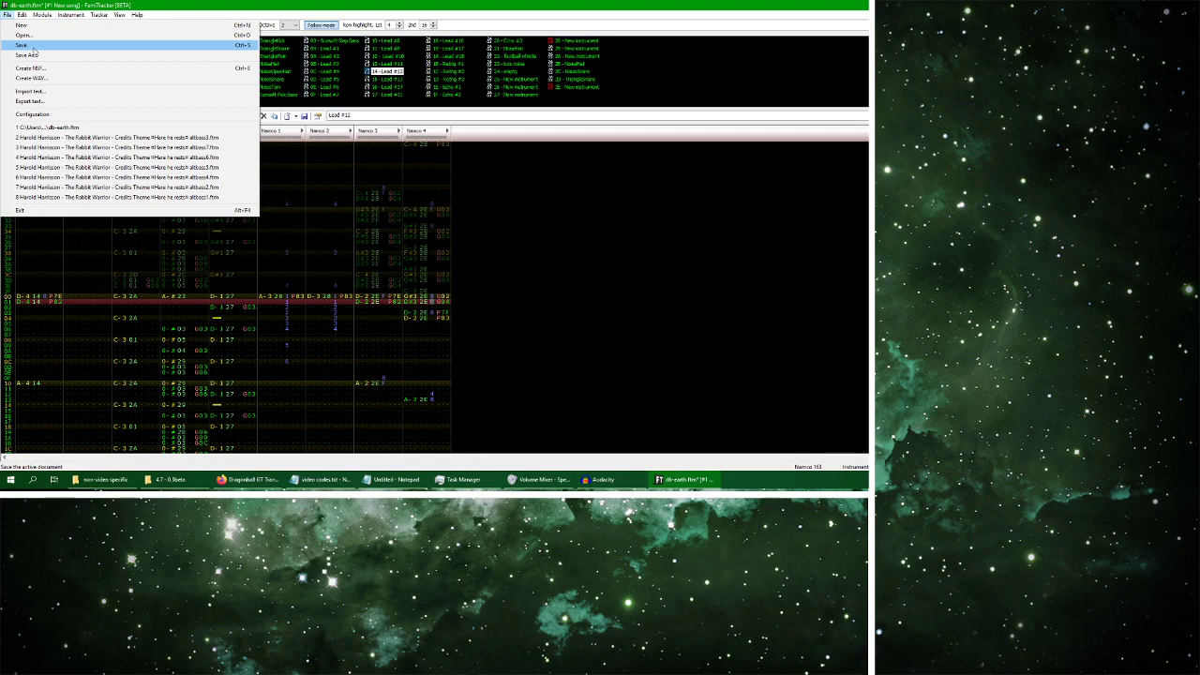
pyautogui.click(33, 47)
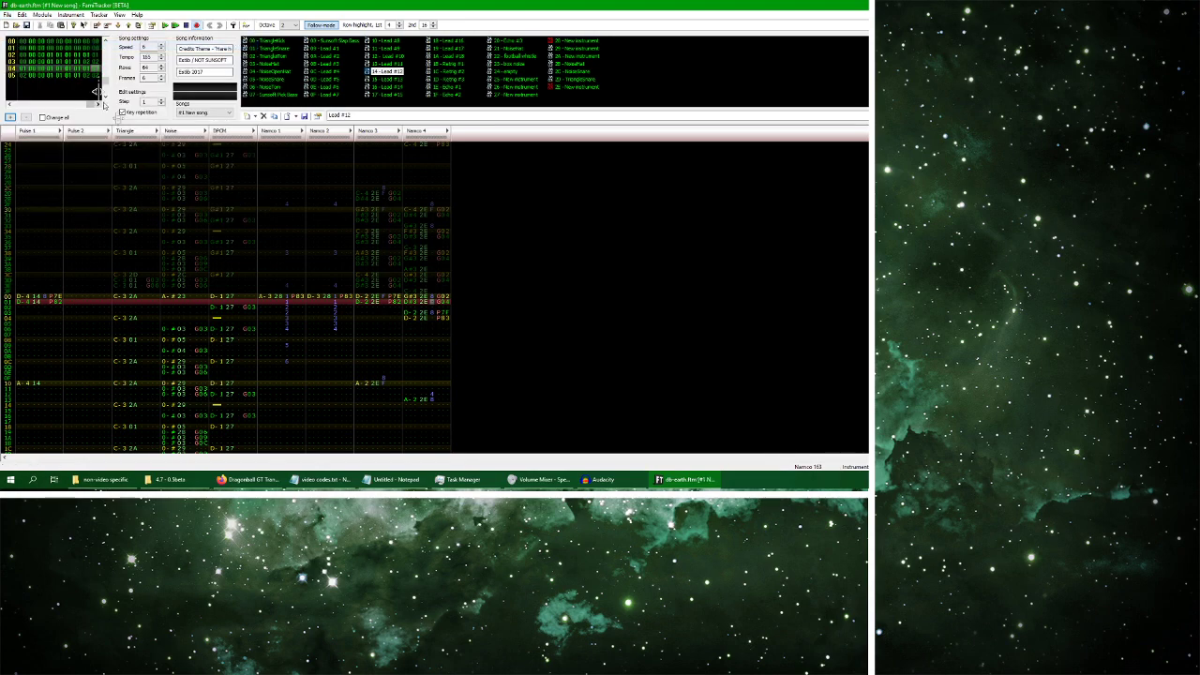
pyautogui.click(165, 25)
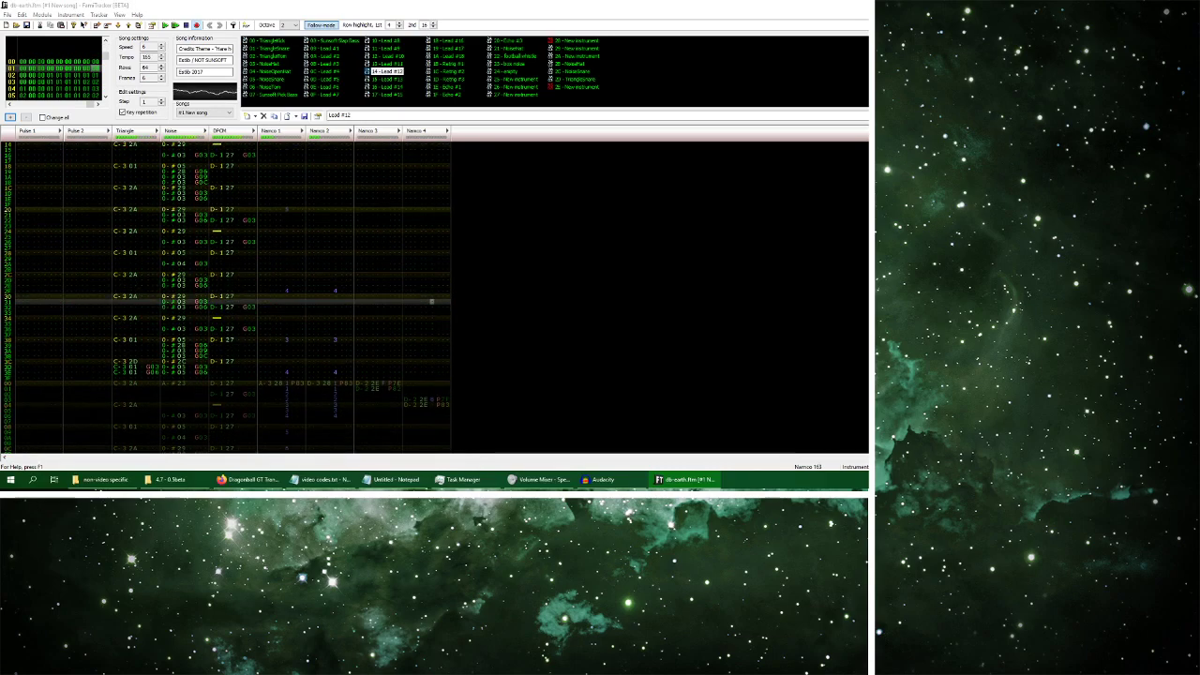
pyautogui.click(192, 4)
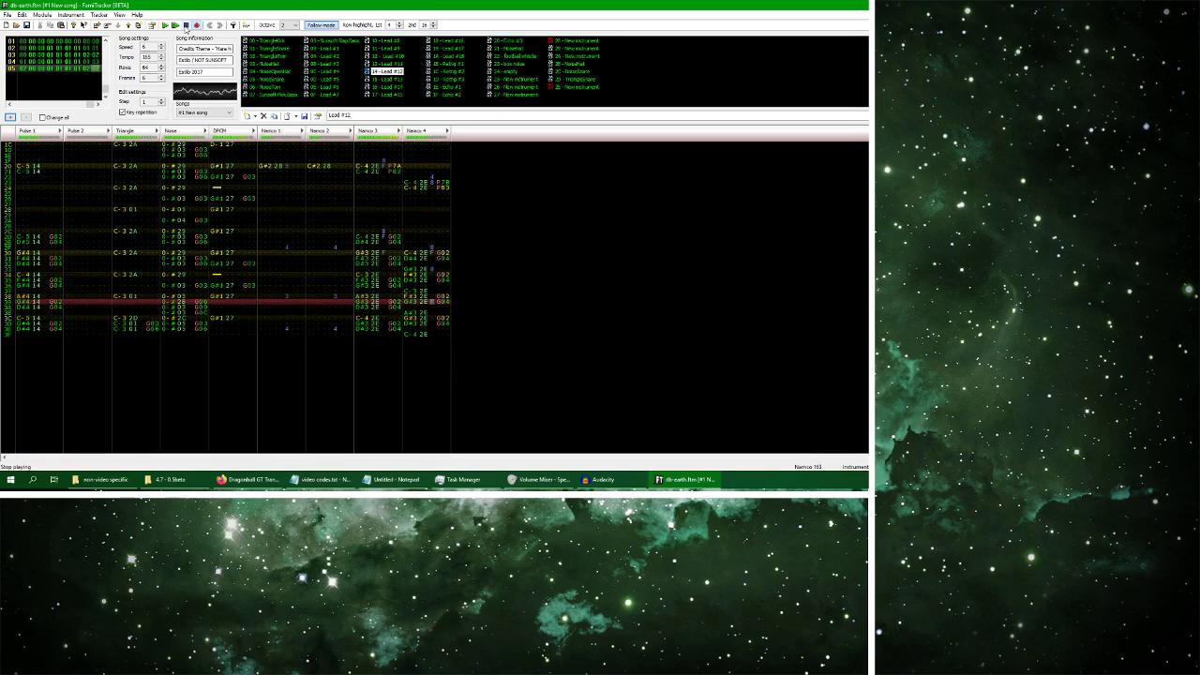
pyautogui.click(186, 25)
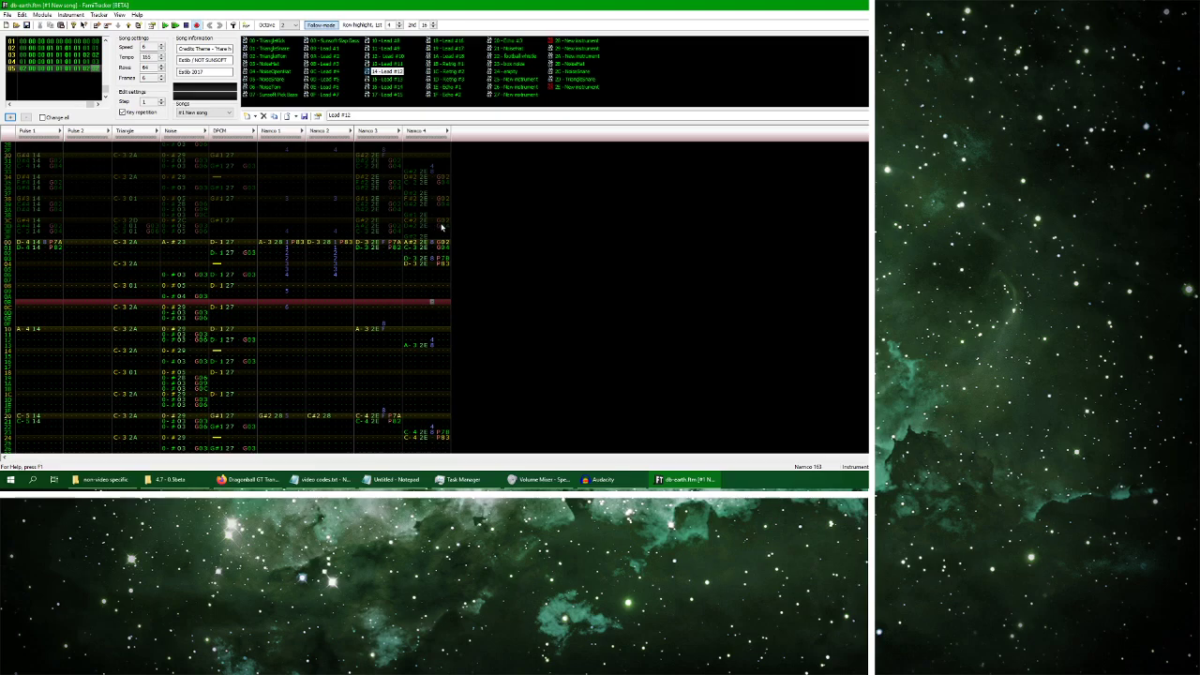
# Copy the whole DPCM column of frame 00 into Pulse 2, starting at row 00
pyautogui.scroll(-11, 443, 226)
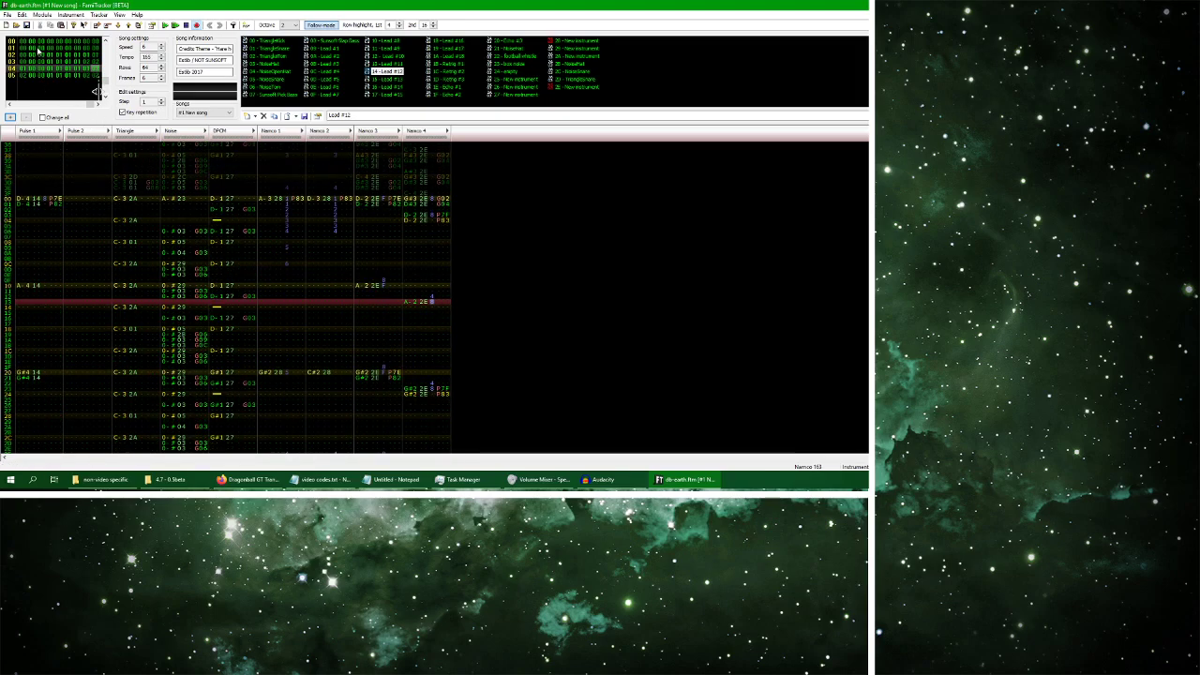
pyautogui.click(40, 47)
pyautogui.scroll(19, 226, 242)
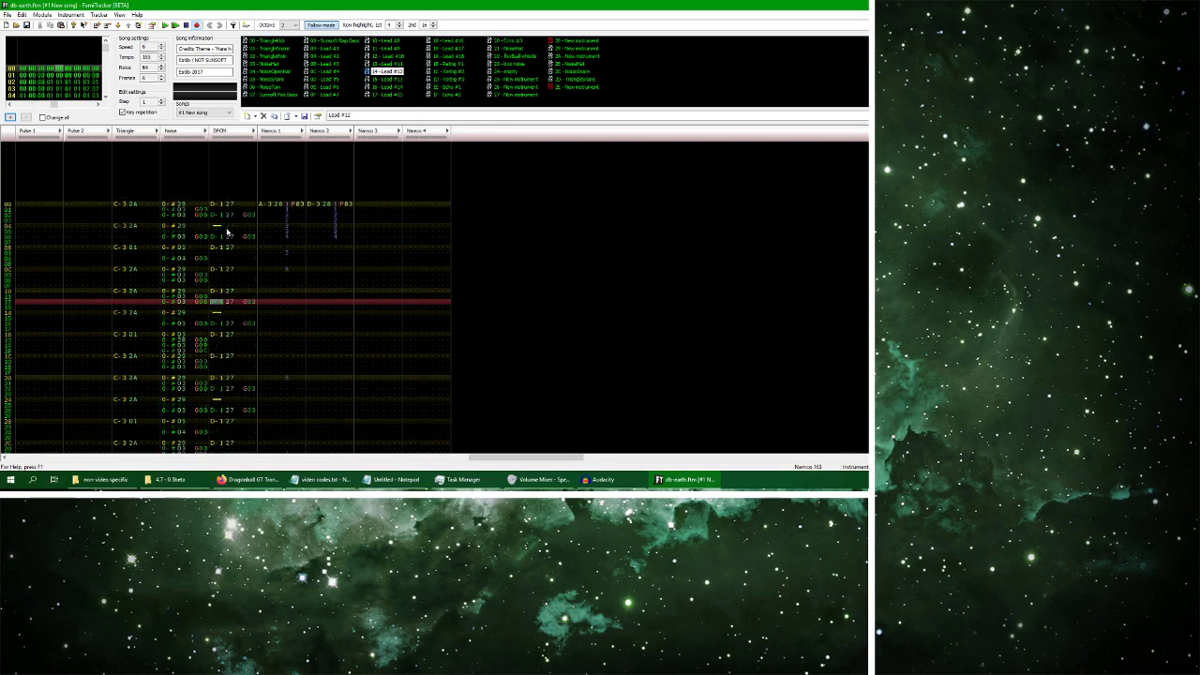
pyautogui.doubleClick(222, 266)
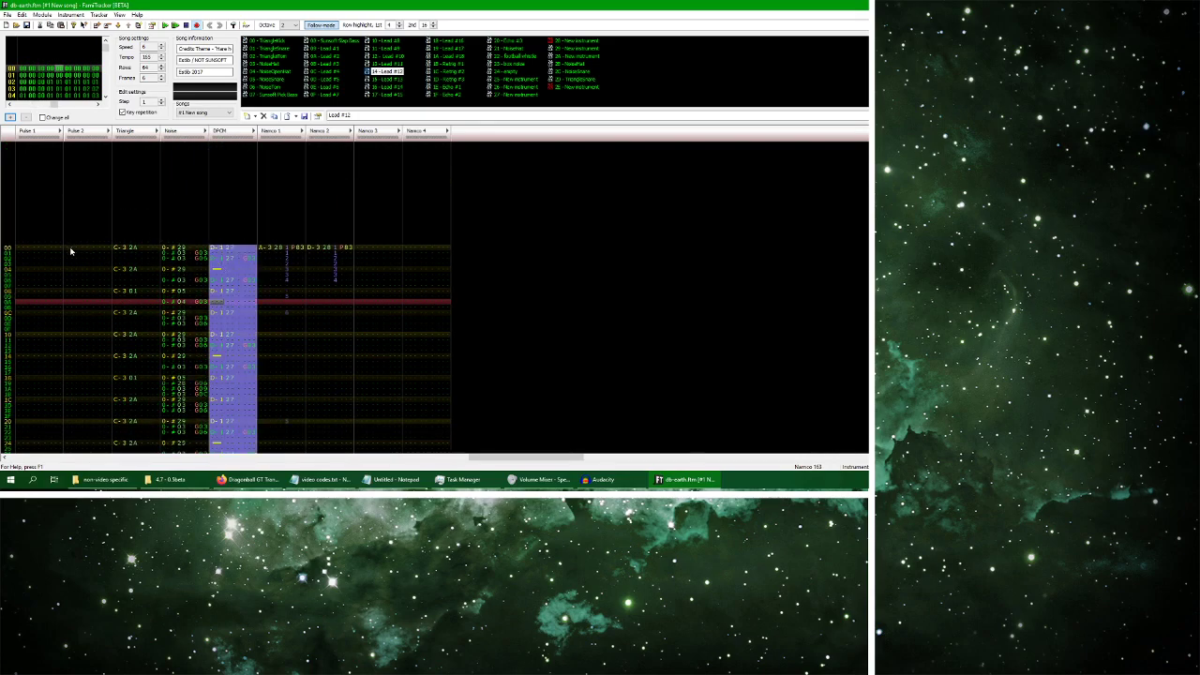
pyautogui.hotkey('ctrl', 'c')
pyautogui.click(72, 249)
pyautogui.hotkey('ctrl', 'v')
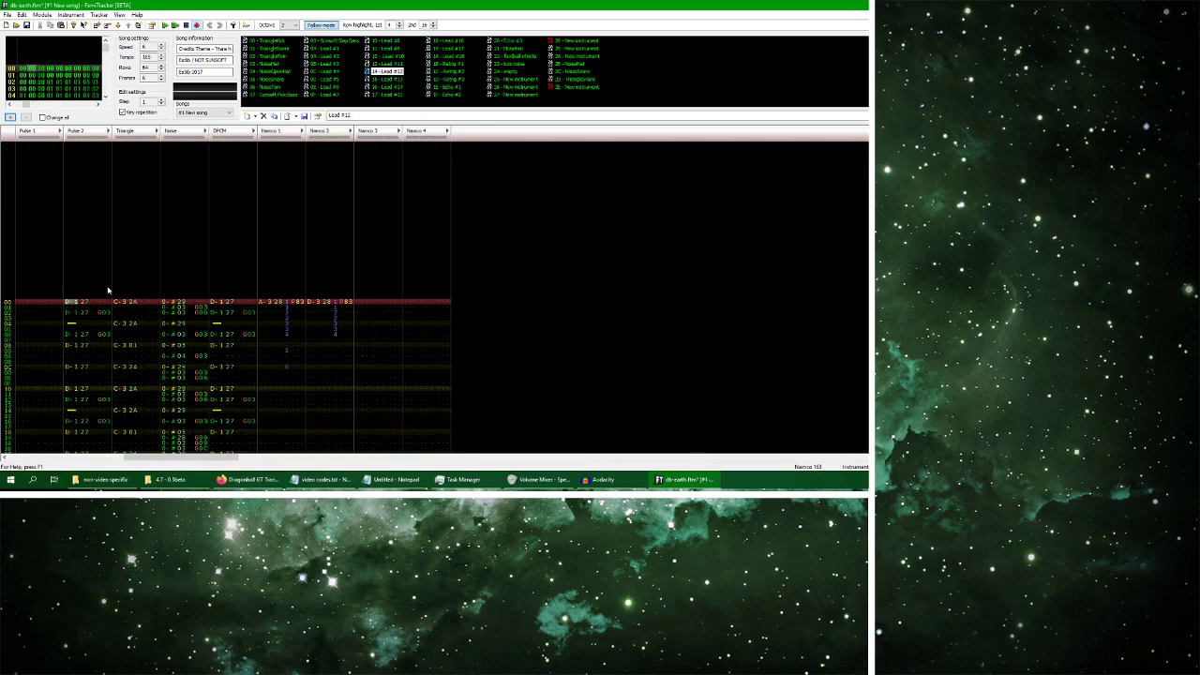
# Solo the Pulse 2 channel, and play the start of frame 00
pyautogui.rightClick(76, 134)
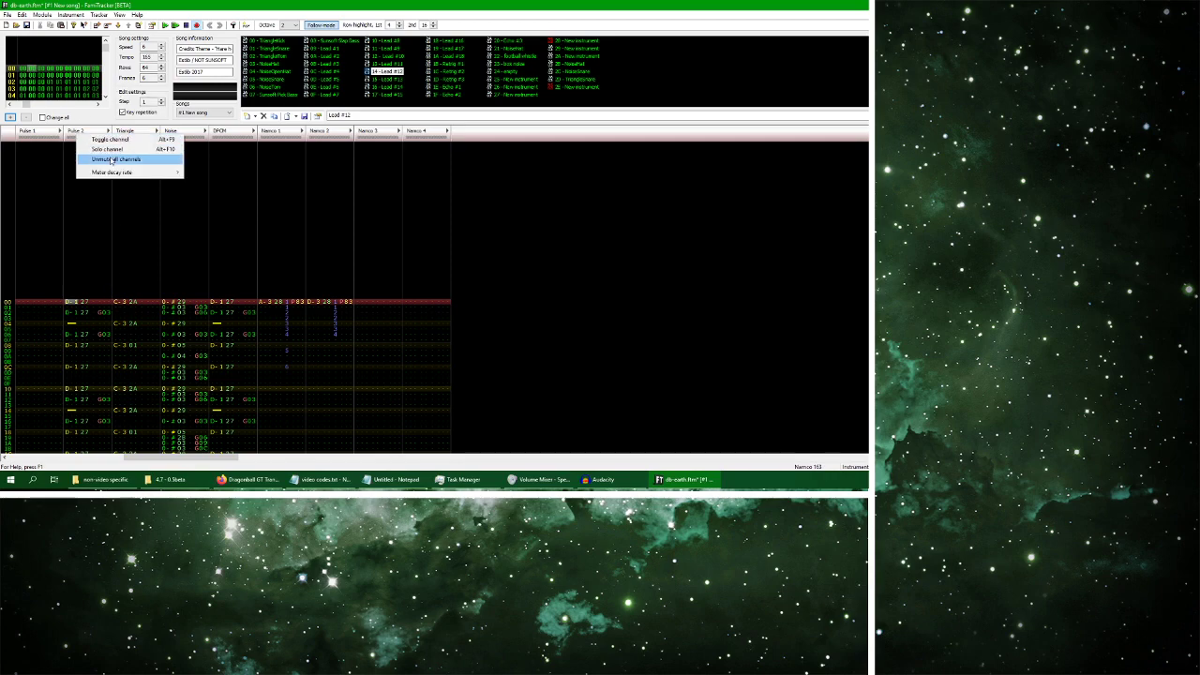
pyautogui.click(111, 160)
pyautogui.click(165, 25)
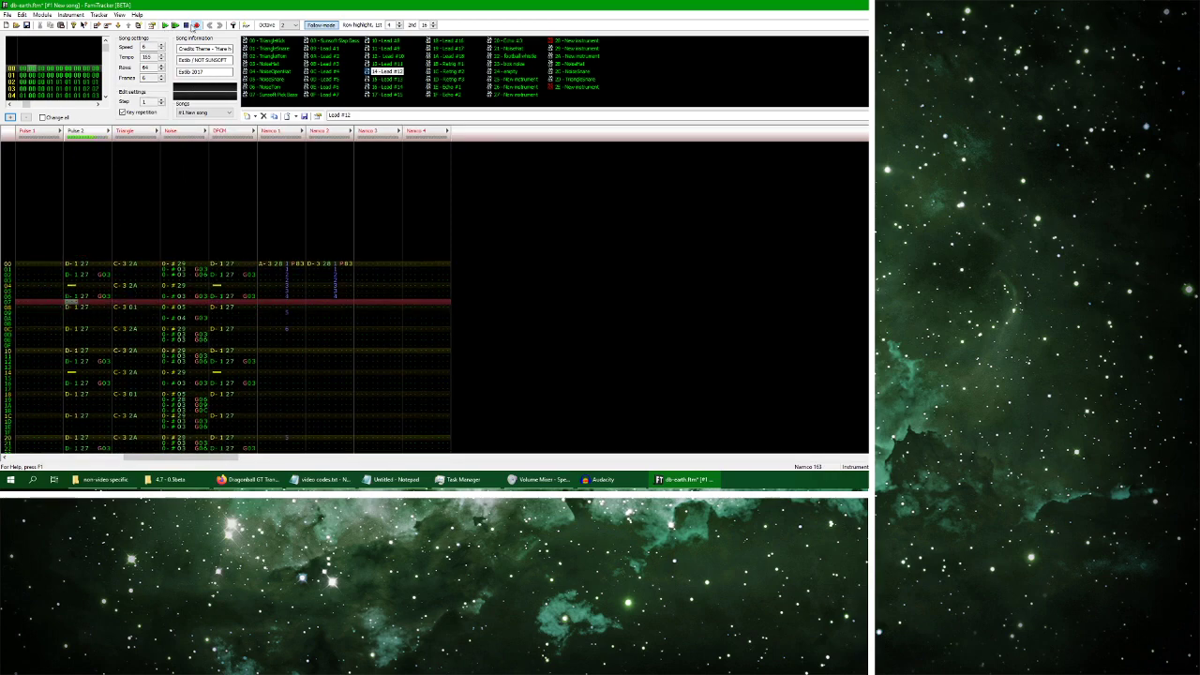
# Switch to the YouTube recording, listen to its opening seconds, and return to FamiTracker
pyautogui.hotkey('alt', 'Tab')
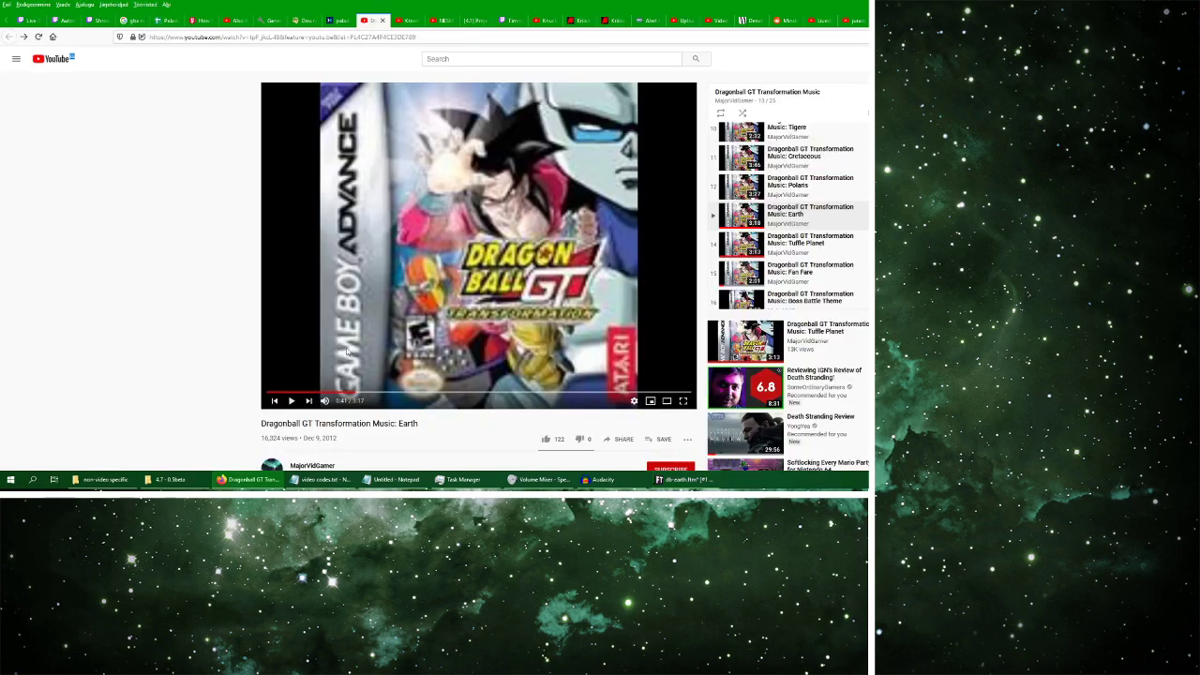
pyautogui.click(264, 392)
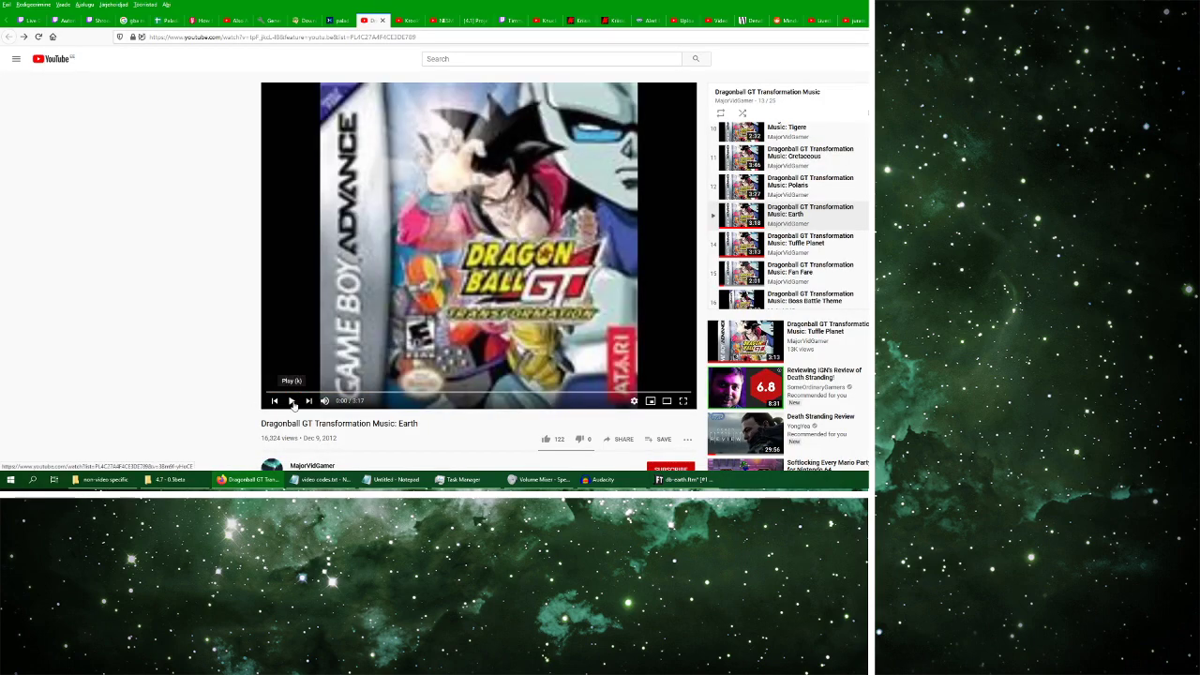
pyautogui.click(291, 401)
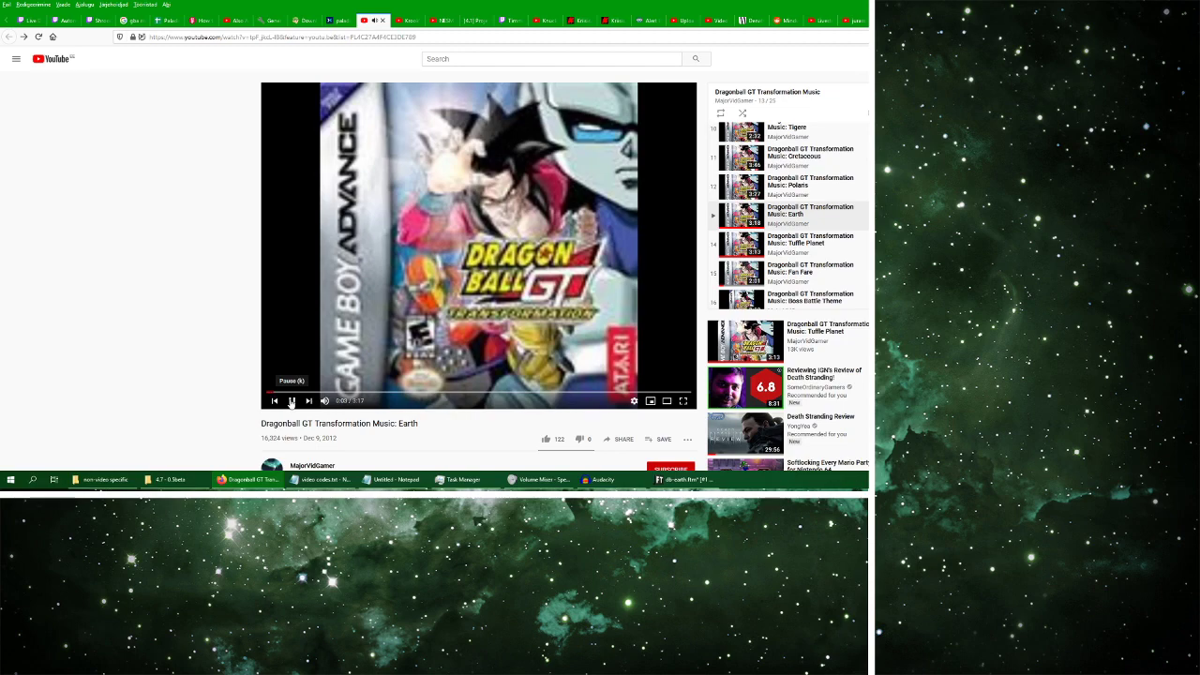
pyautogui.click(684, 479)
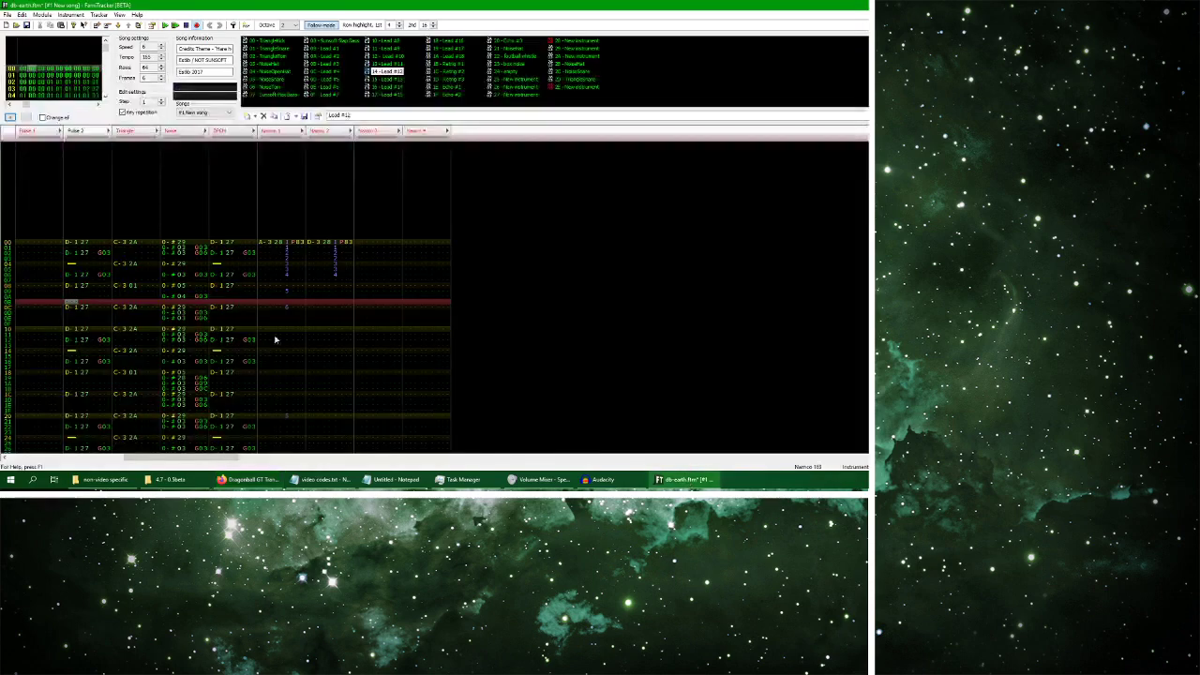
# Enter S03 note-cut effects on rows 01, 07, 0B and 0F of Pulse 2 in frame 00
pyautogui.click(97, 249)
pyautogui.write('s0c')
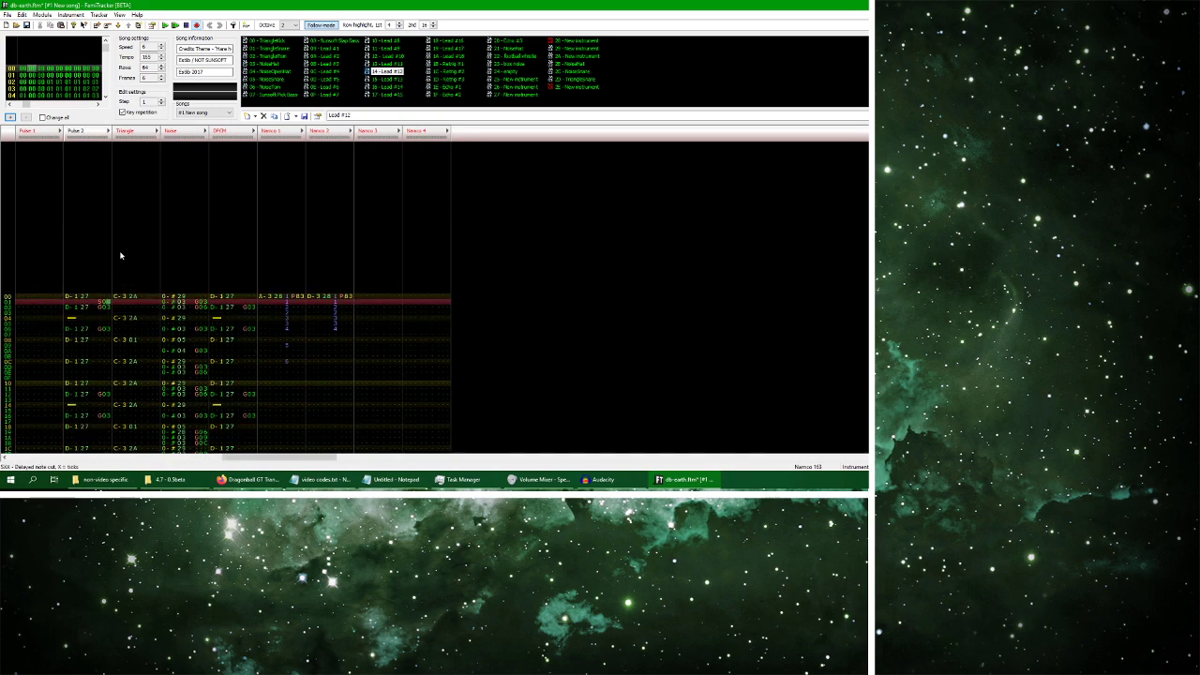
pyautogui.press('Down')
pyautogui.click(98, 333)
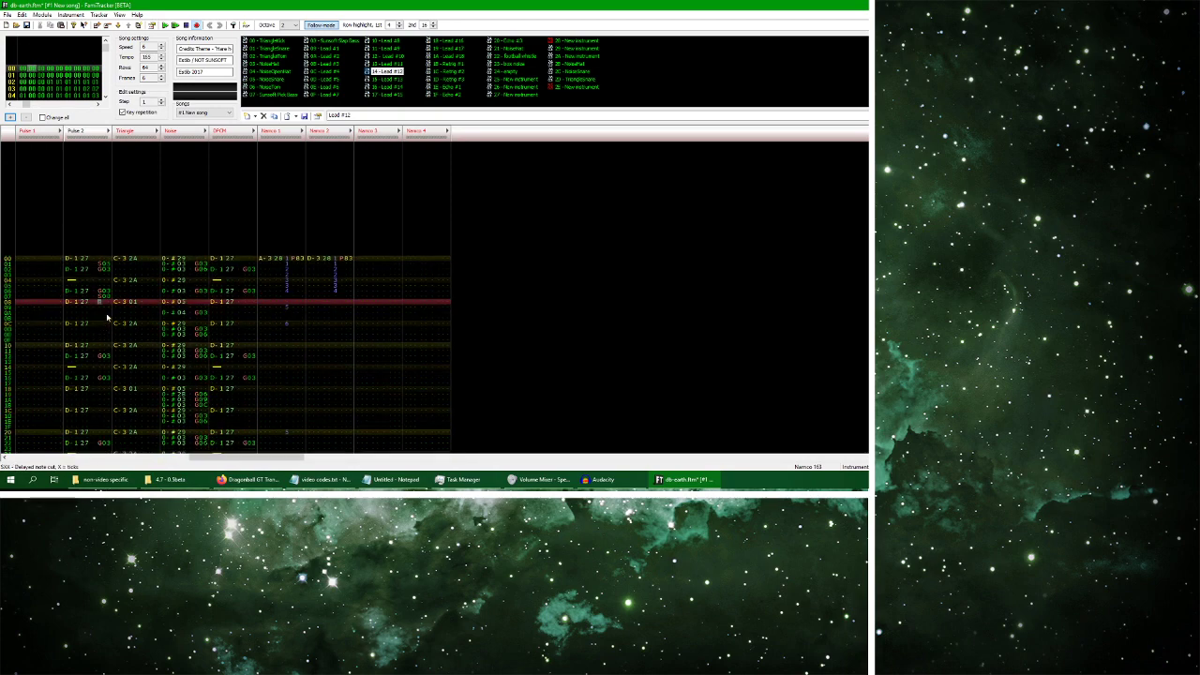
pyautogui.press('Right')
pyautogui.click(104, 322)
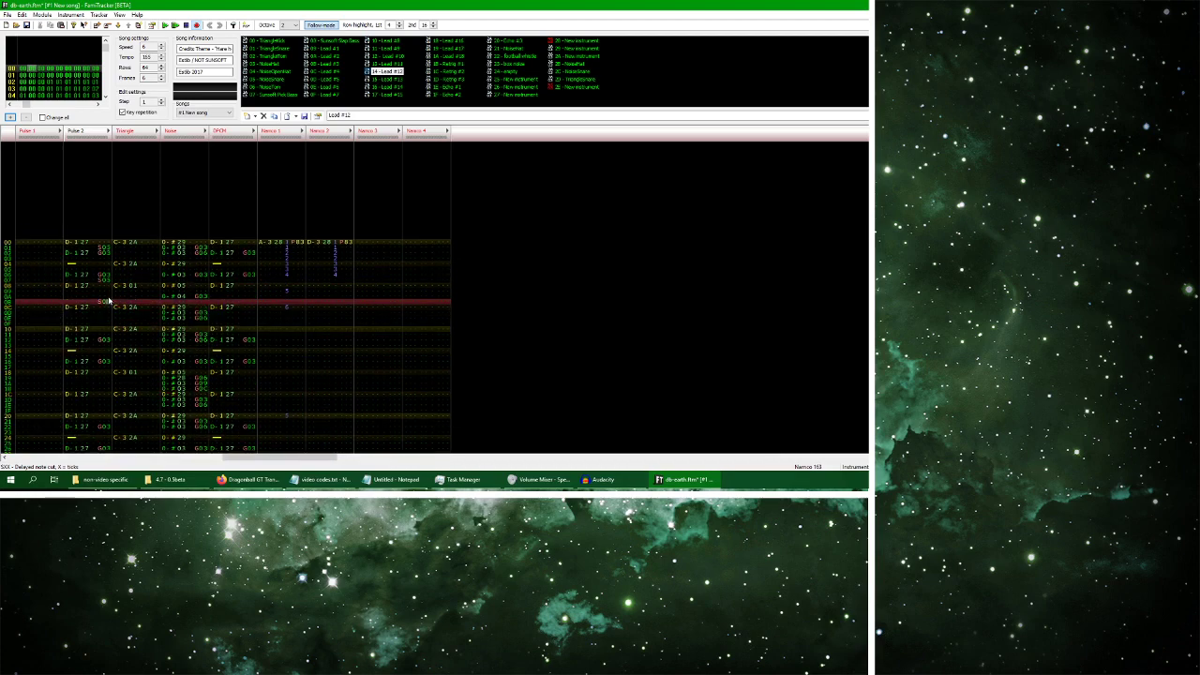
pyautogui.scroll(-4, 109, 302)
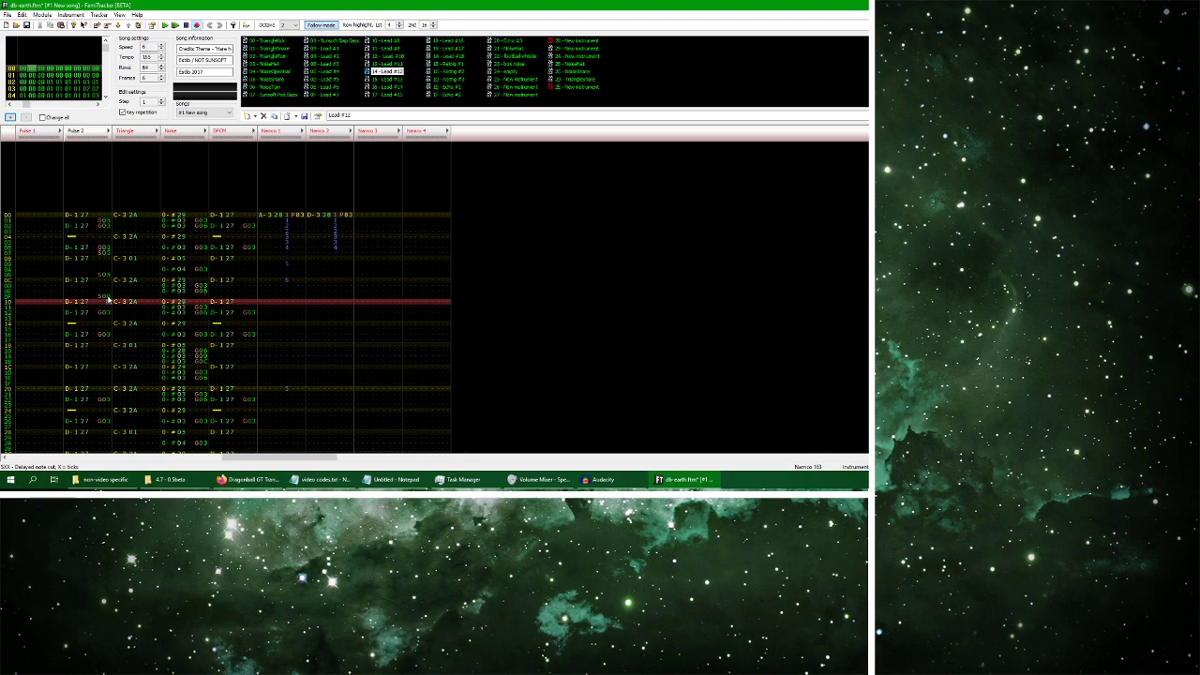
# Repeat the effects from rows 00–0F of Pulse 2 at row 10, and copy rows 00–1F to row 20
pyautogui.moveTo(103, 218); pyautogui.dragTo(100, 302)
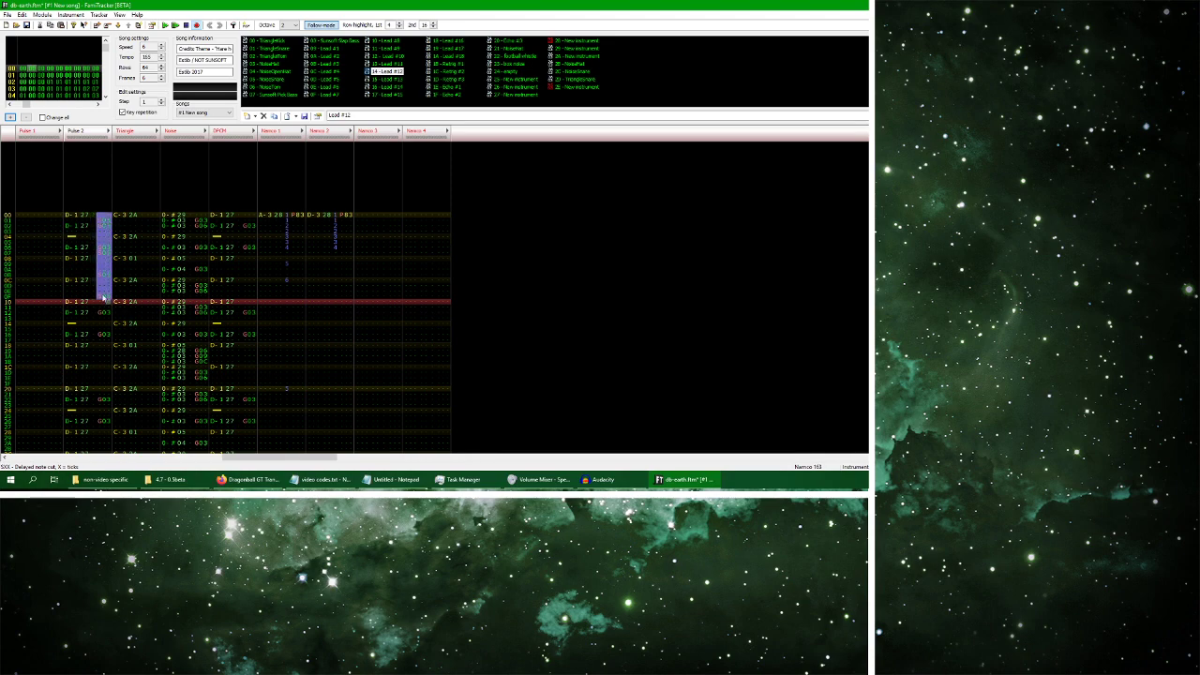
pyautogui.click(97, 306)
pyautogui.hotkey('ctrl', 'v')
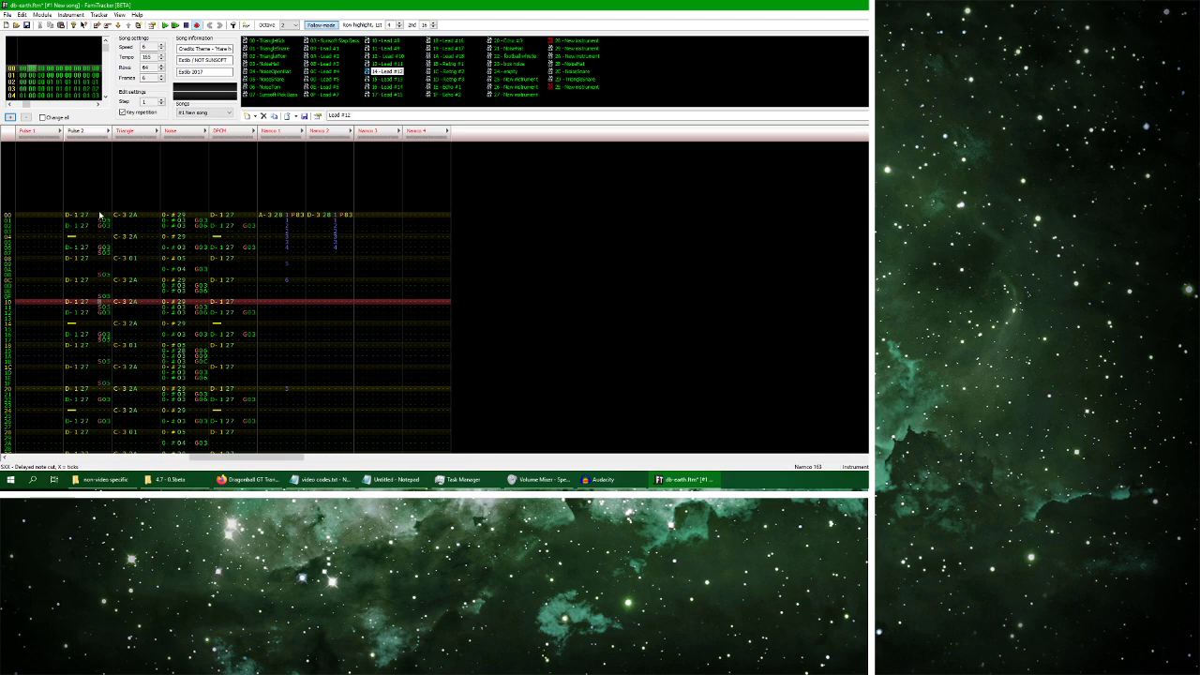
pyautogui.moveTo(101, 217); pyautogui.dragTo(101, 395)
pyautogui.hotkey('ctrl', 'c')
pyautogui.click(100, 390)
pyautogui.hotkey('ctrl', 'v')
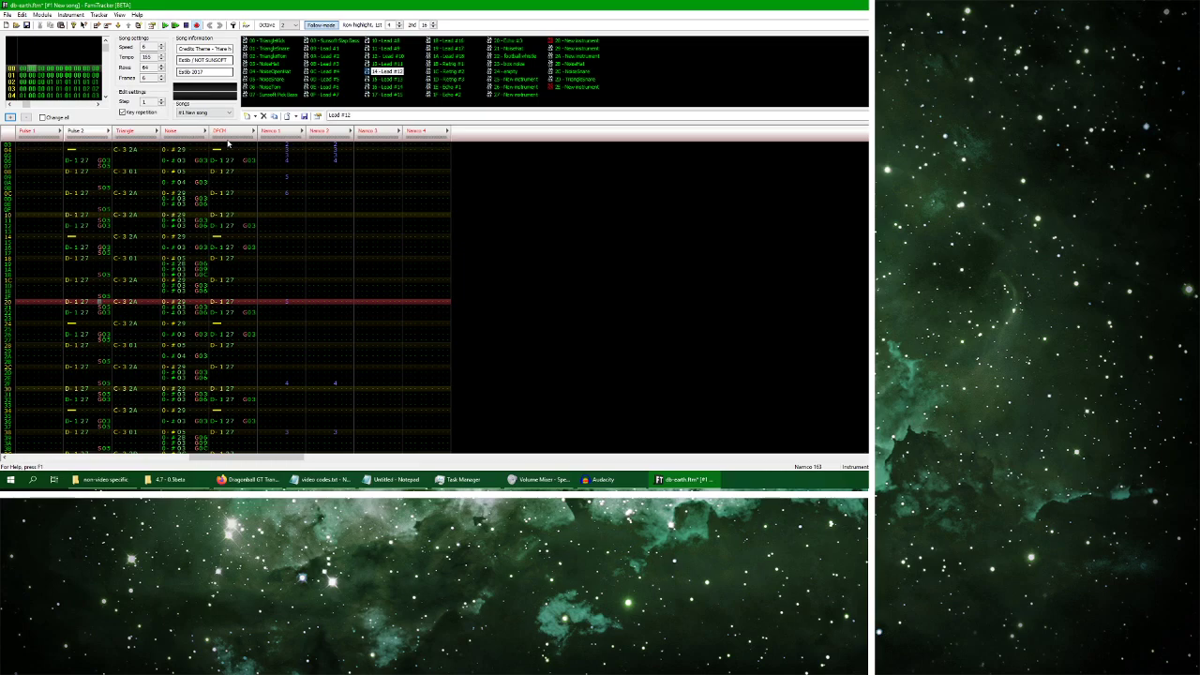
# Set a P7F fine-pitch effect on row 00 of Pulse 2 in frame 00, and play it together with DPCM
pyautogui.scroll(5, 110, 228)
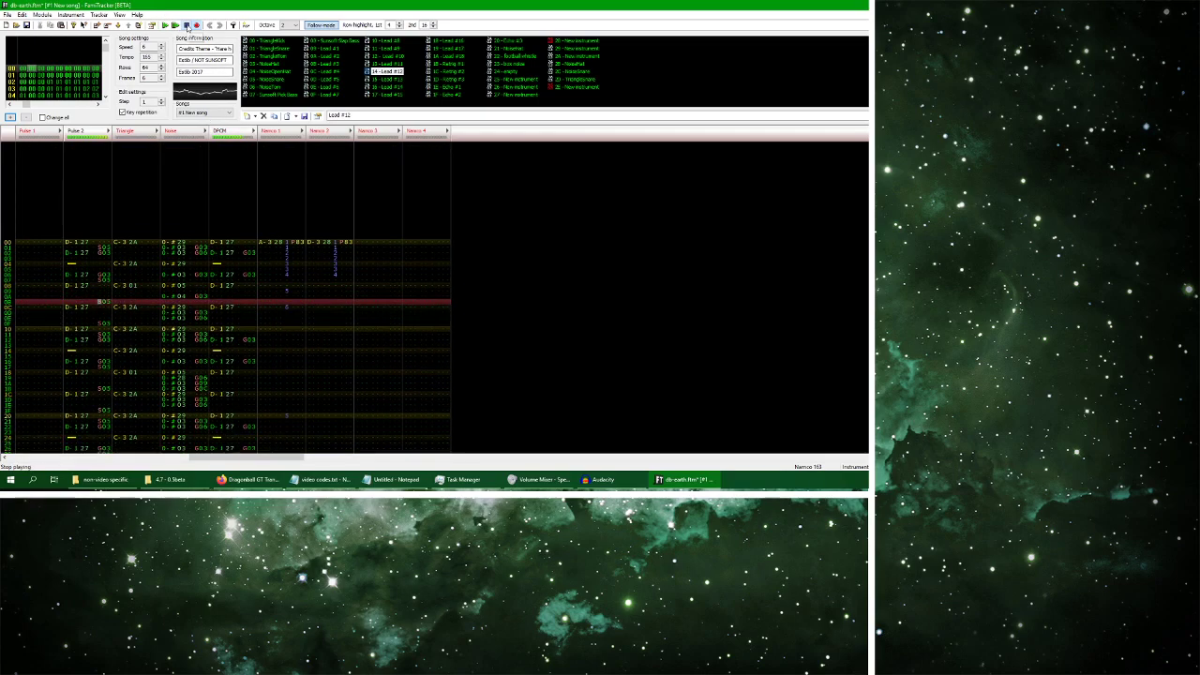
pyautogui.click(100, 237)
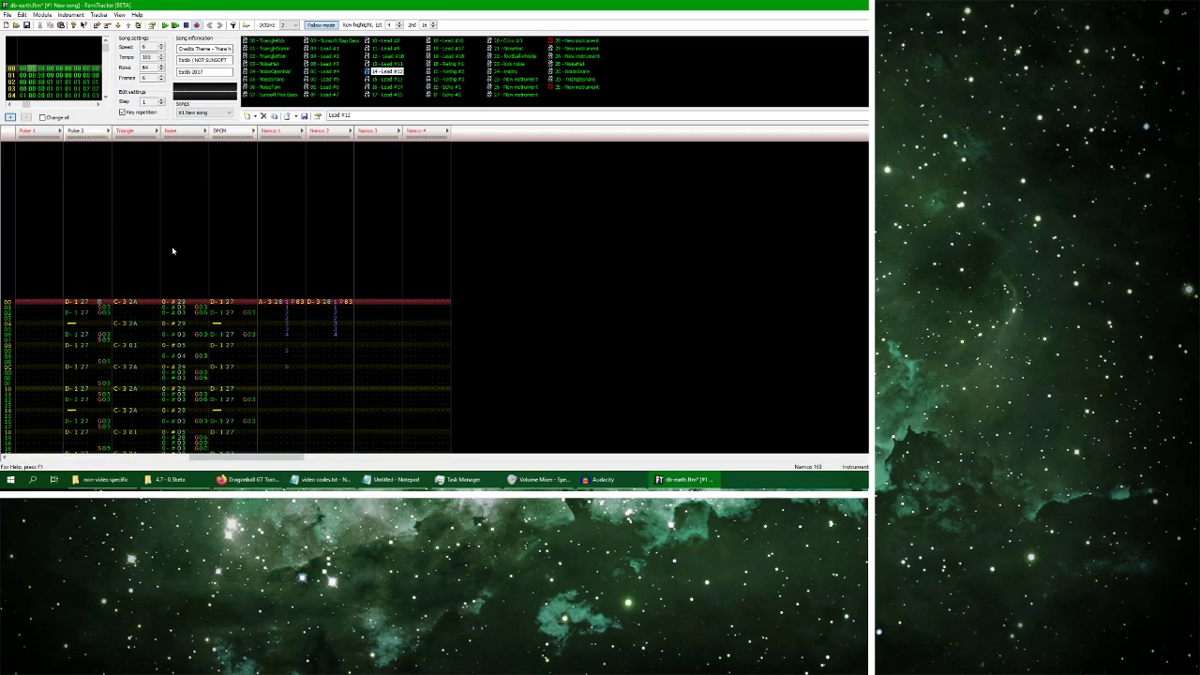
pyautogui.write('P88')
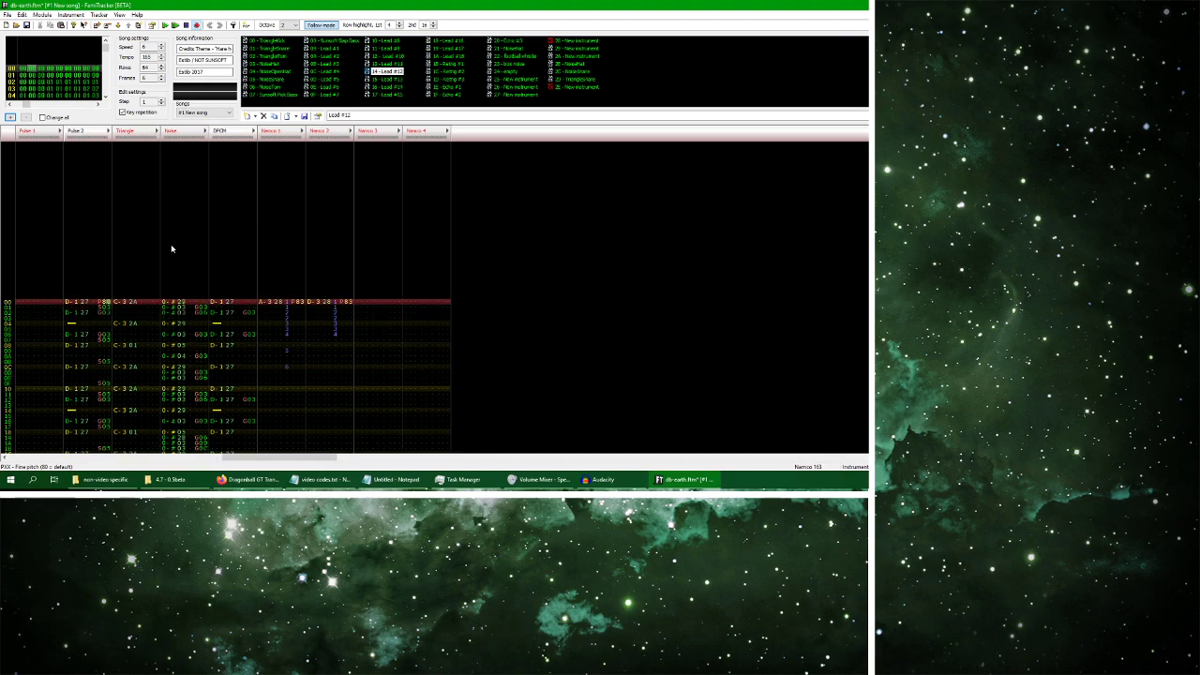
pyautogui.write('7')
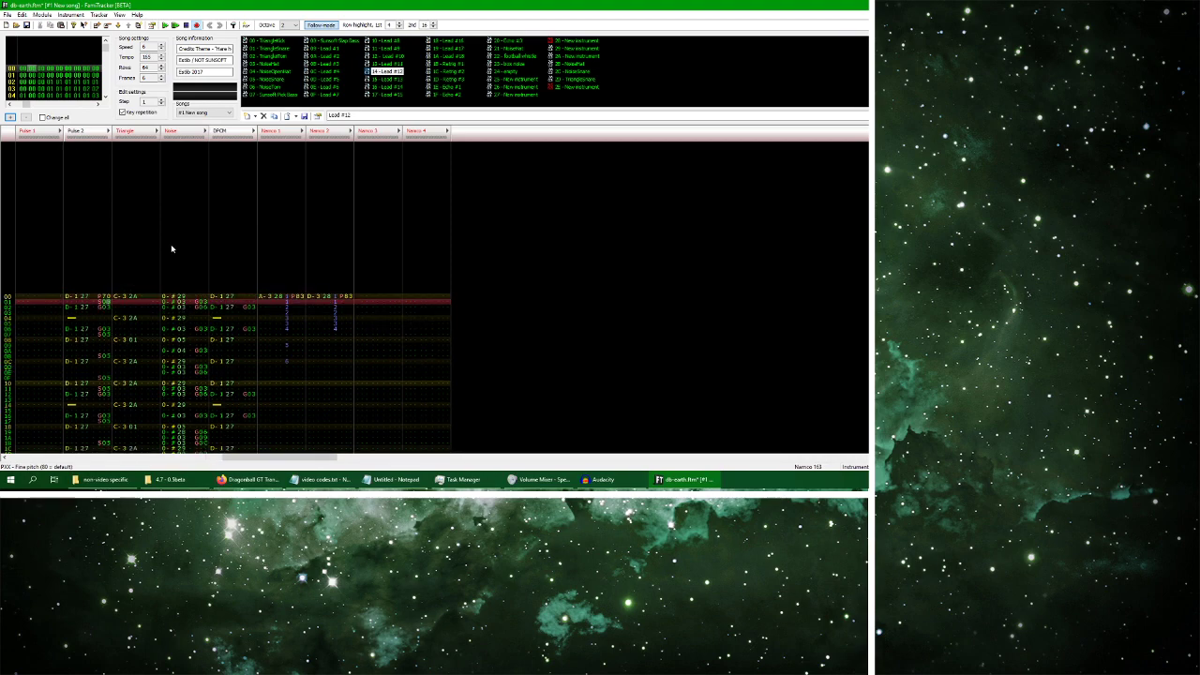
pyautogui.write('F')
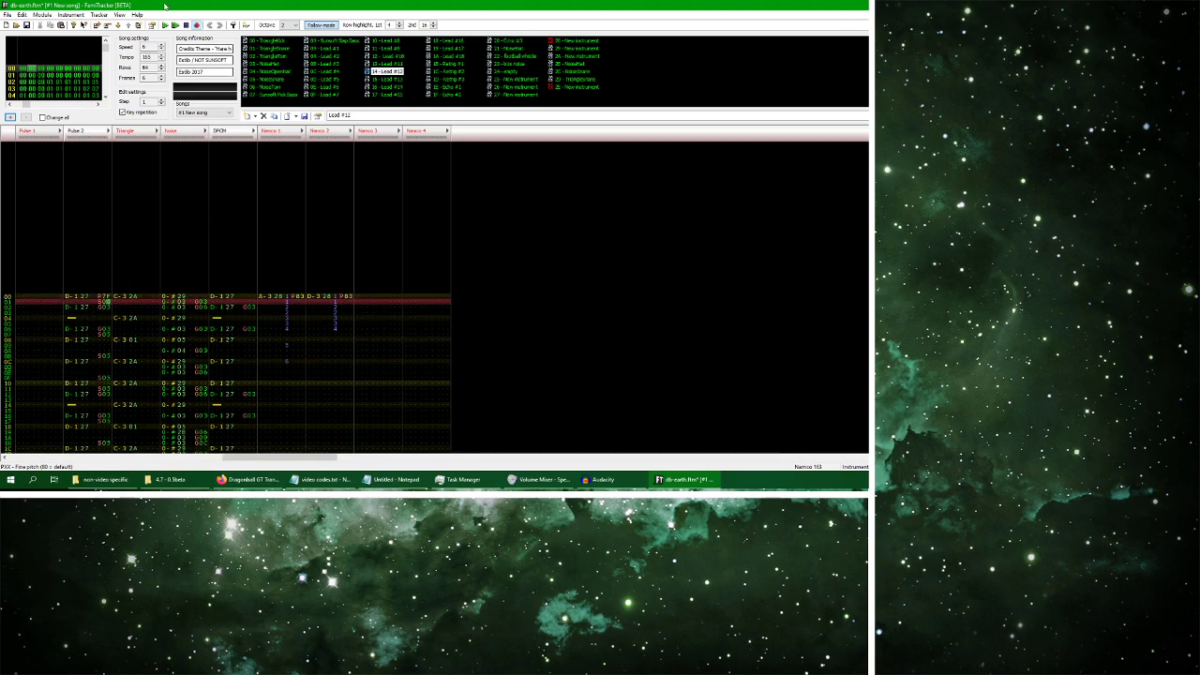
pyautogui.click(166, 25)
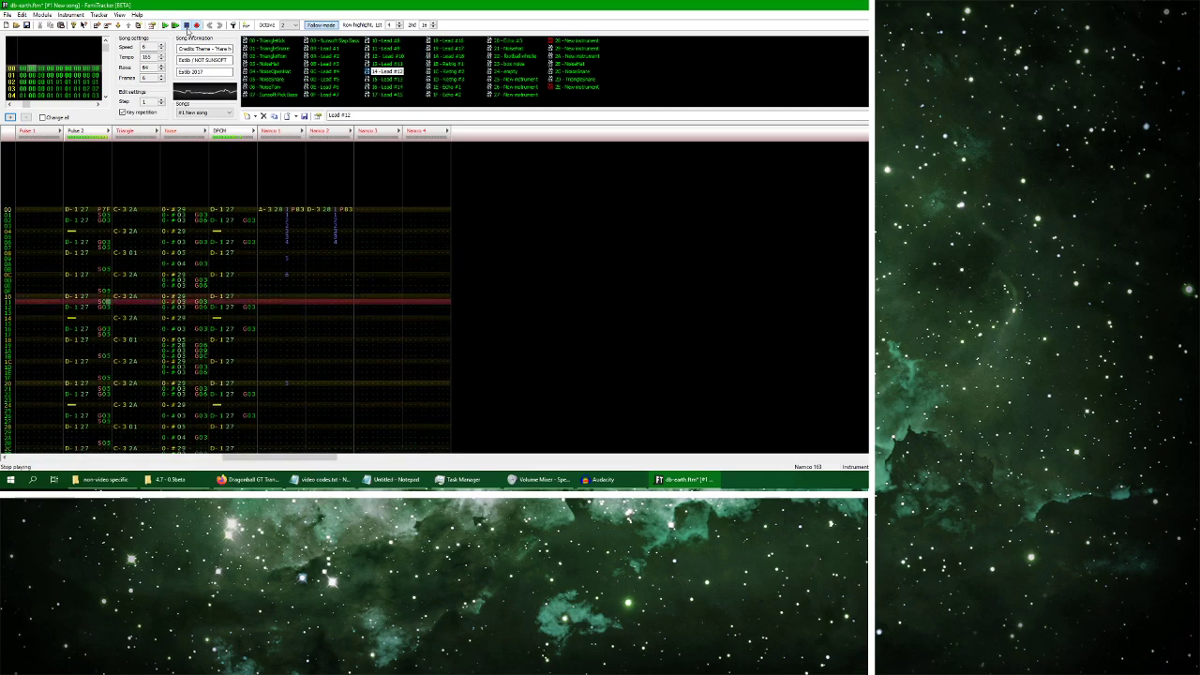
# Stop playback, unmute all channels, and listen to the song from frame 00 into frame 02 with the Pulse 2 bass
pyautogui.click(187, 26)
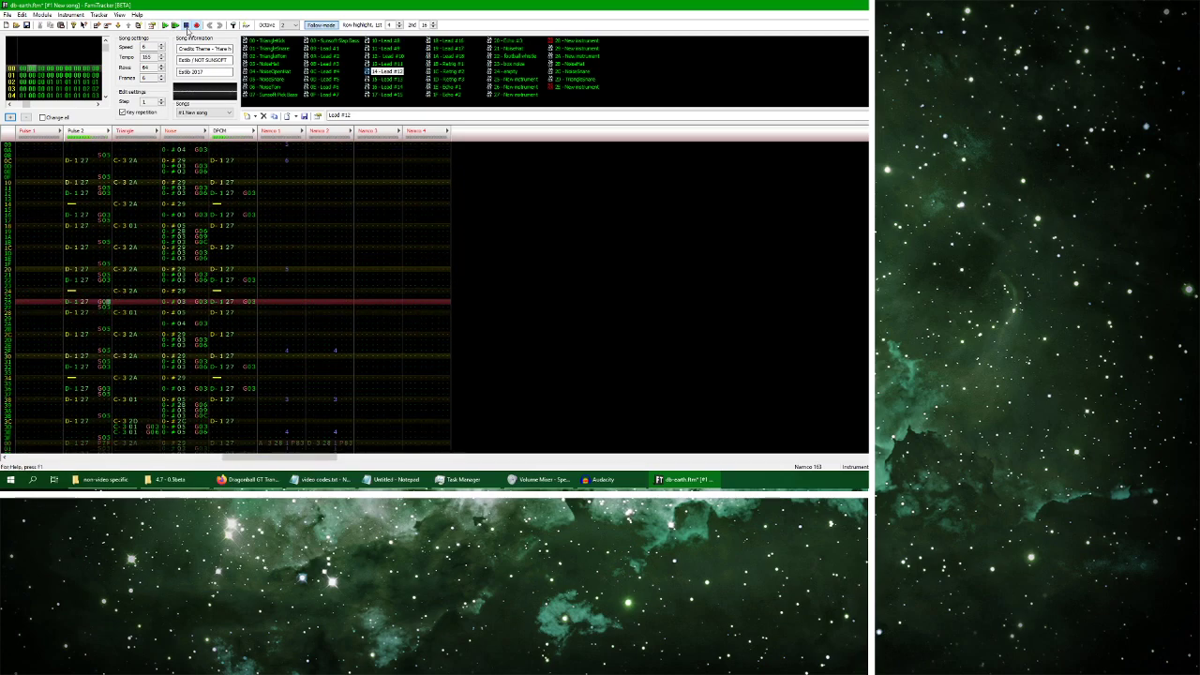
pyautogui.scroll(5, 99, 175)
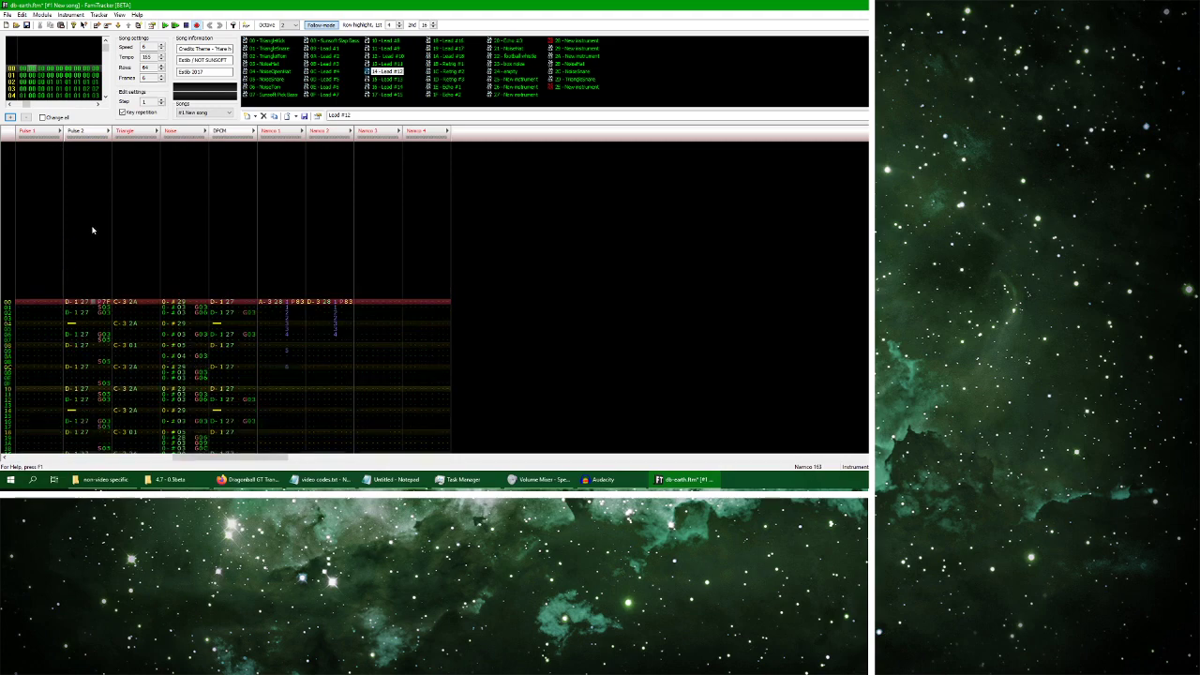
pyautogui.press('Down')
pyautogui.rightClick(137, 132)
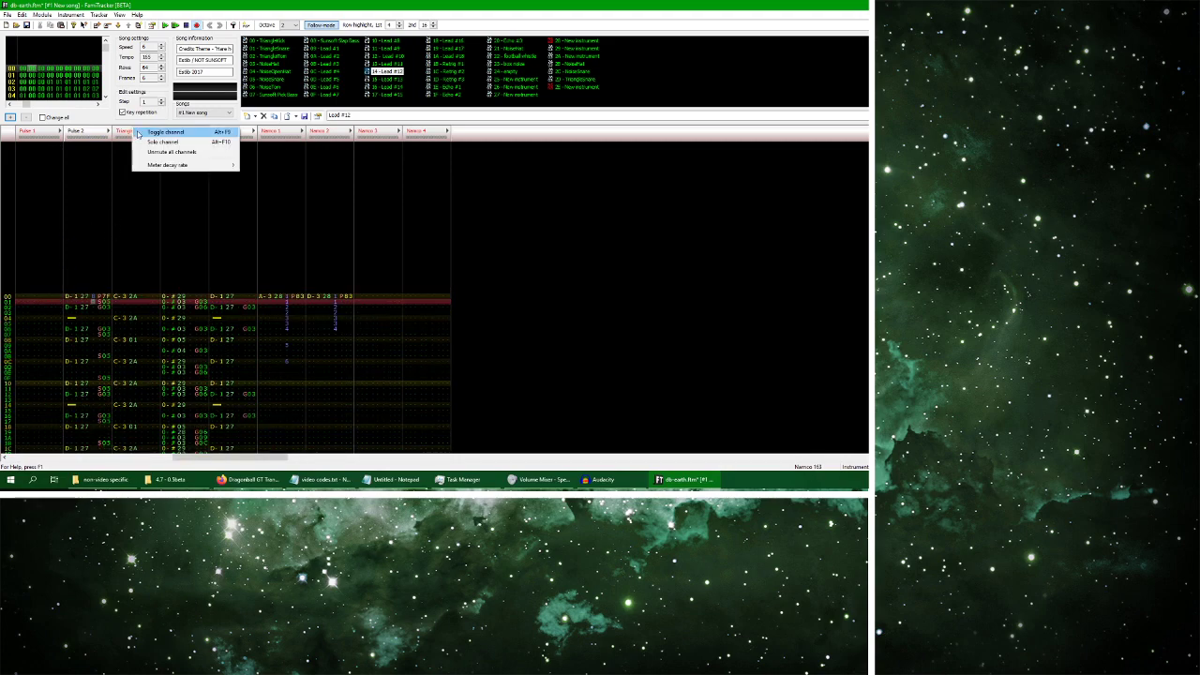
pyautogui.click(169, 153)
pyautogui.click(165, 25)
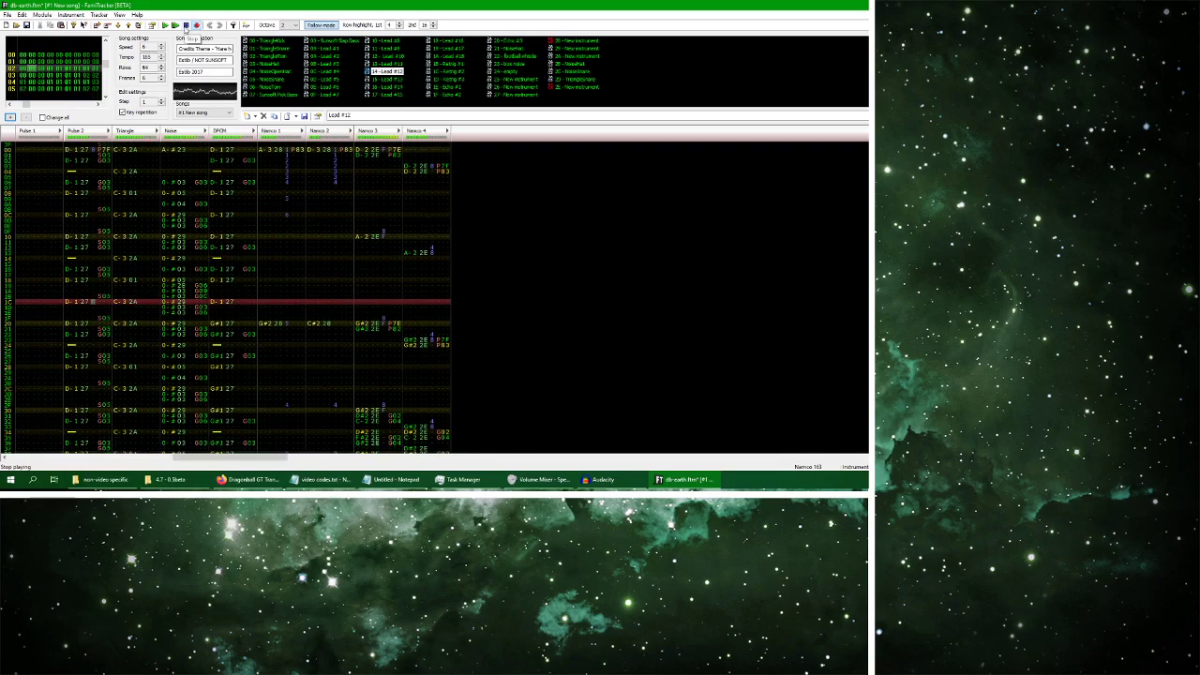
pyautogui.click(185, 26)
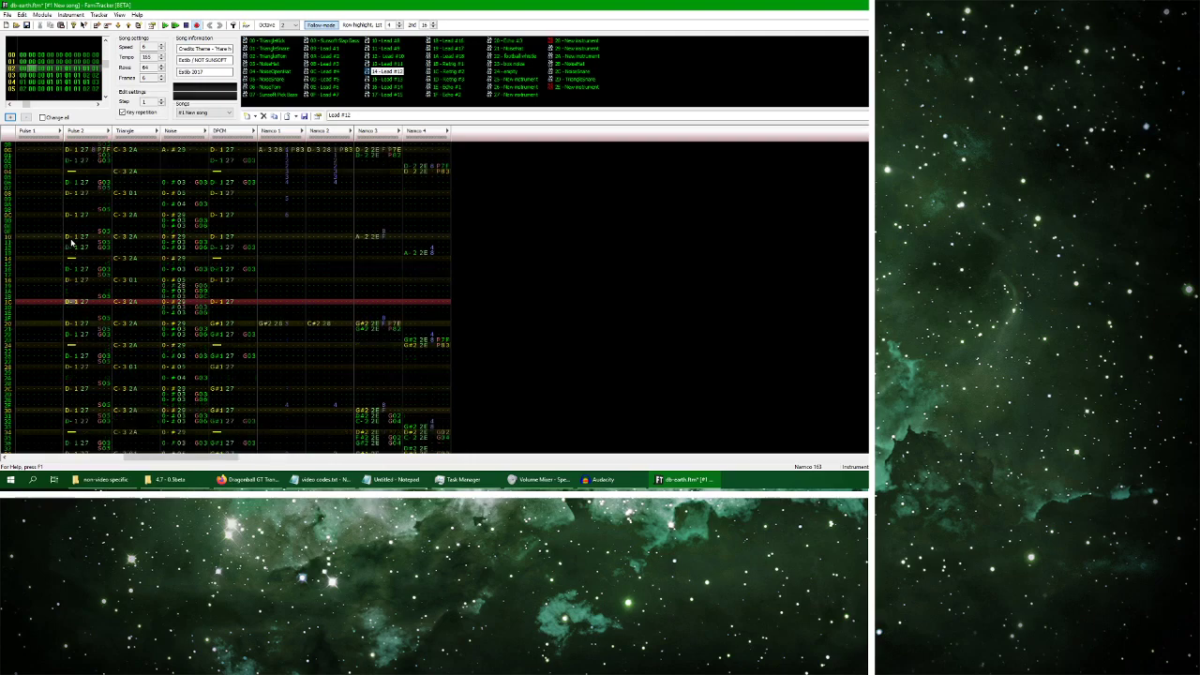
# Transpose rows 20–3F of Pulse 2 in frame 02 to G#1 to match DPCM, play the song through, and save the module
pyautogui.press('Delete')
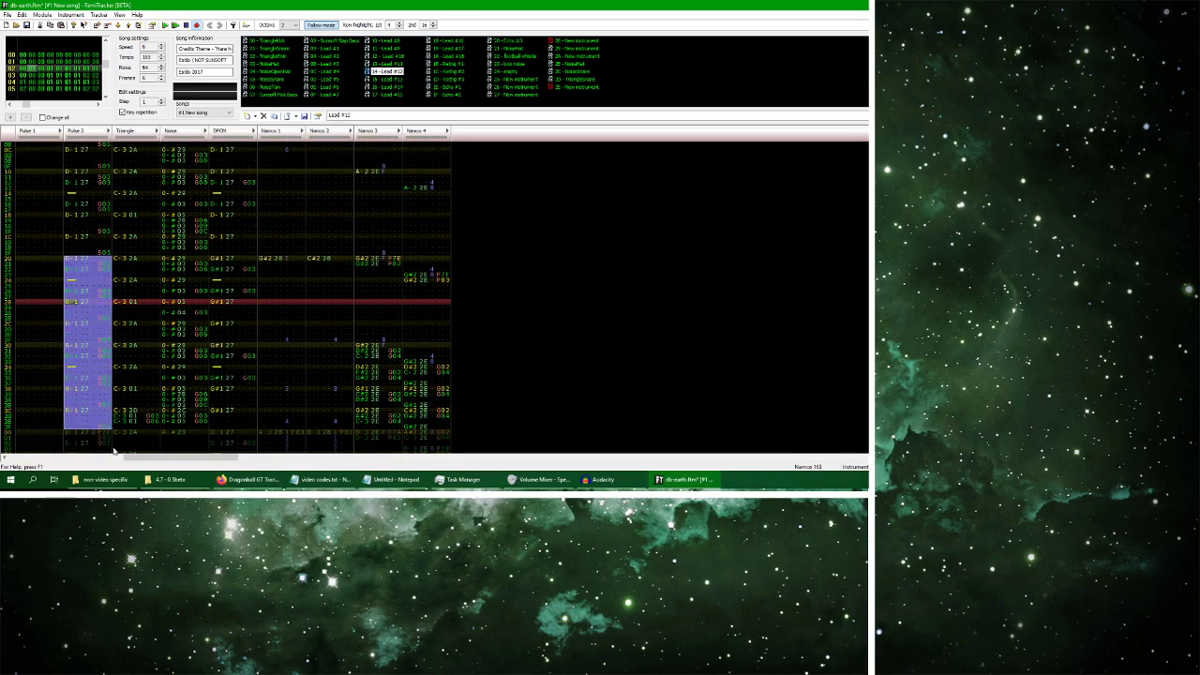
pyautogui.press('Return')
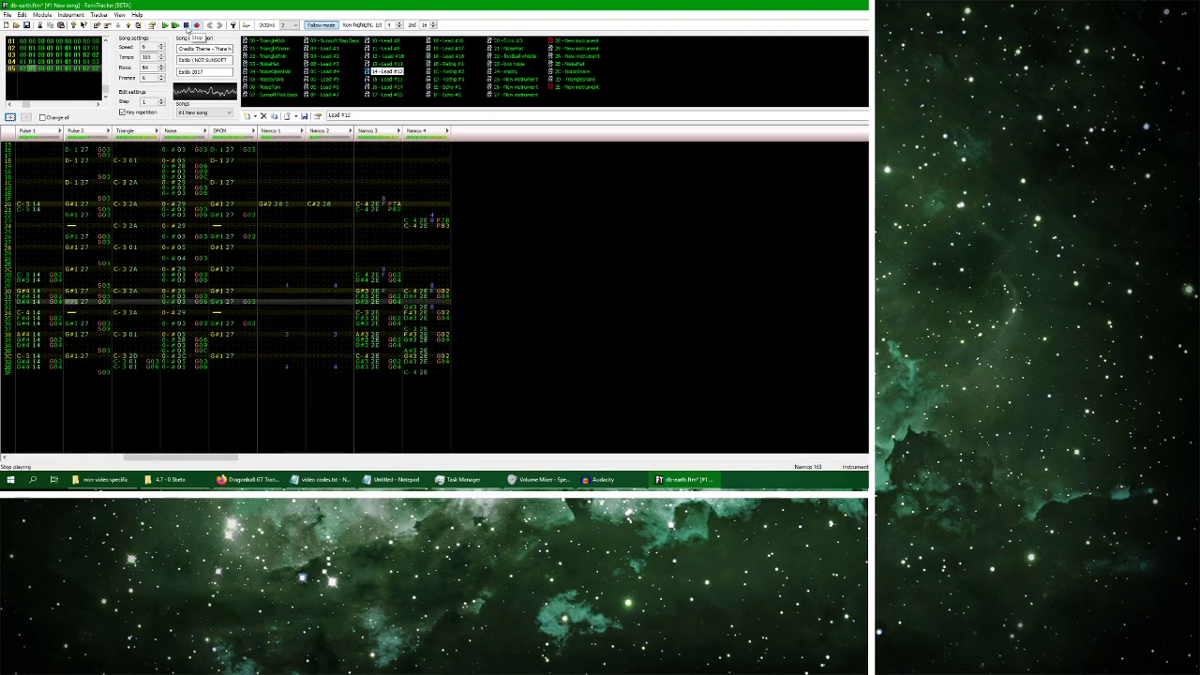
pyautogui.click(188, 26)
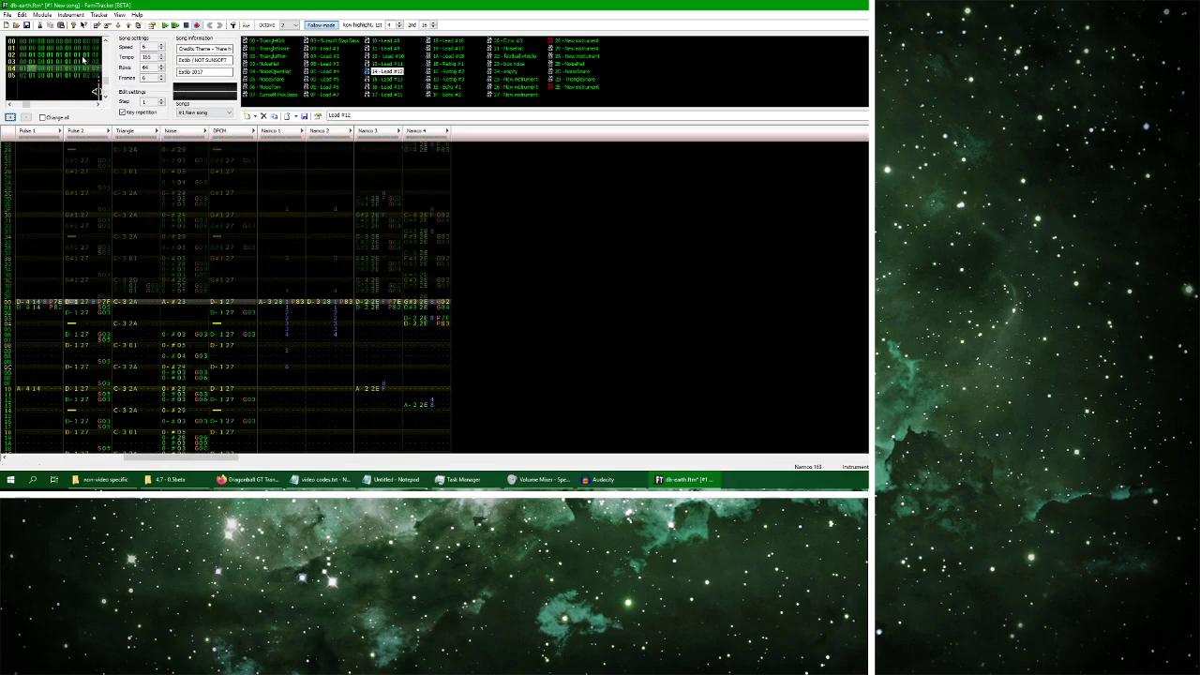
pyautogui.click(7, 15)
pyautogui.click(26, 44)
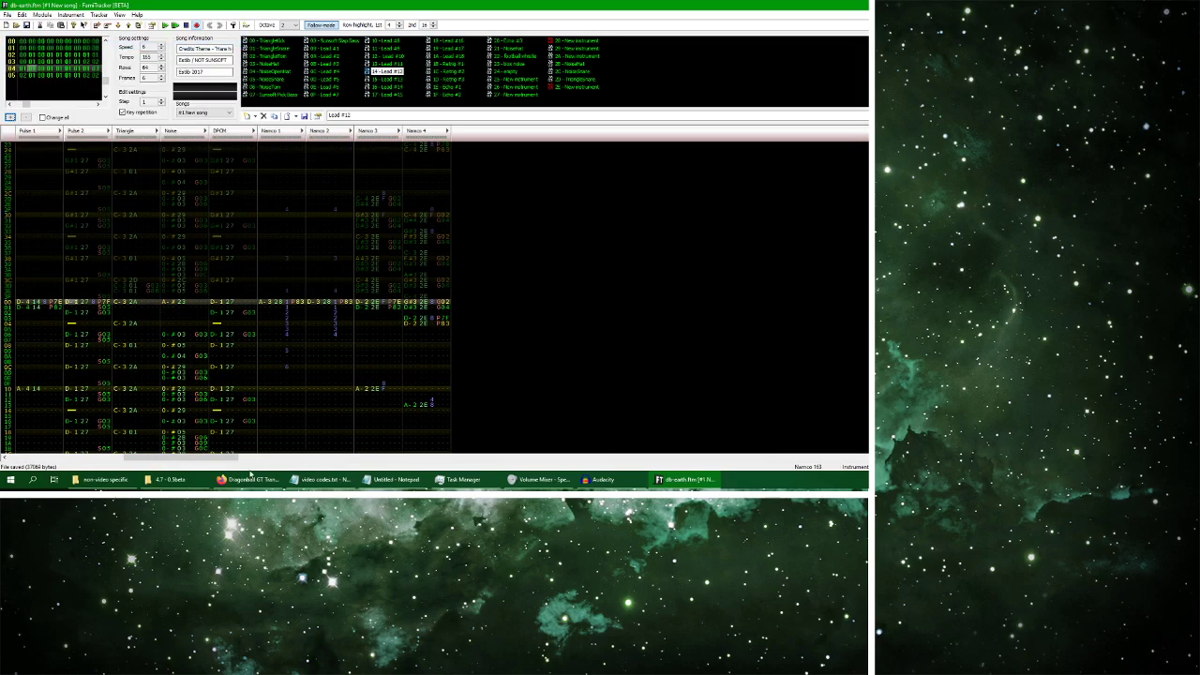
# Switch to the YouTube recording, listen to the section around 0:34, and return to FamiTracker
pyautogui.click(249, 479)
pyautogui.click(276, 393)
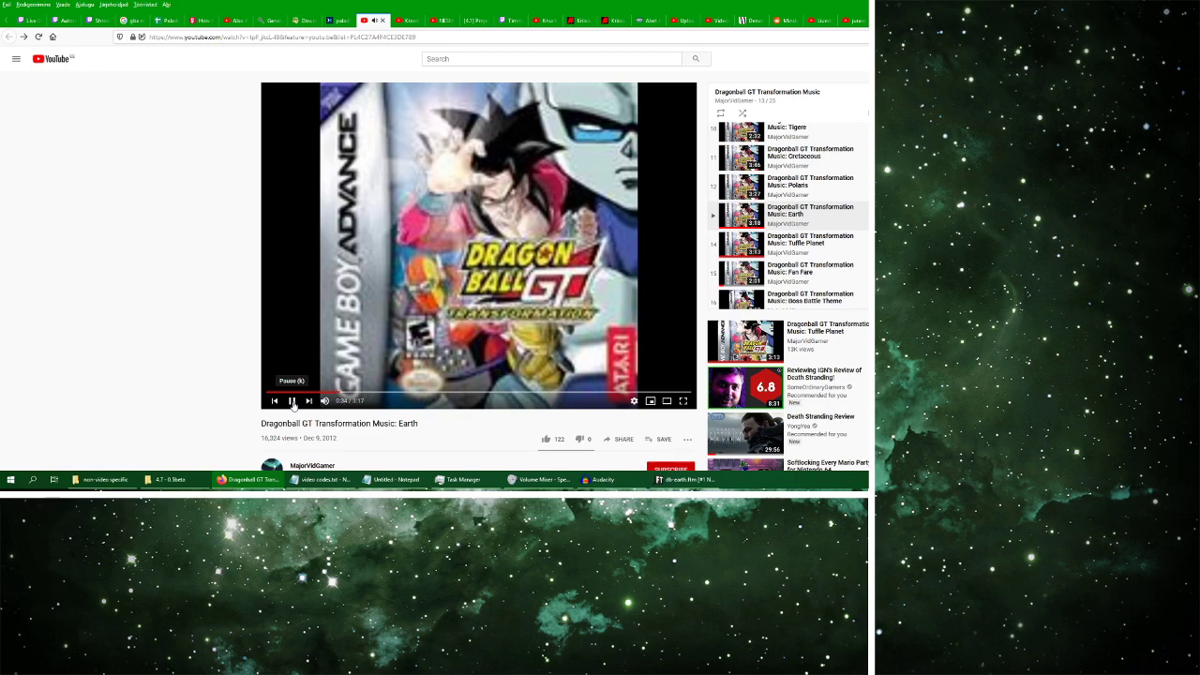
pyautogui.click(292, 402)
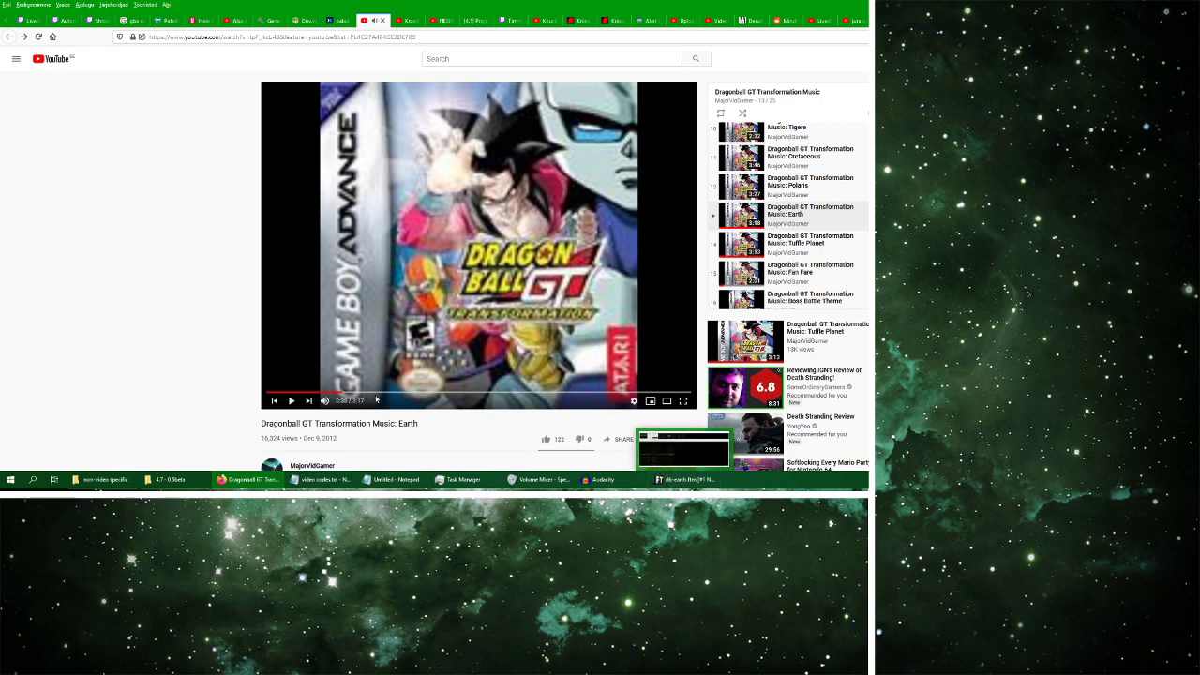
pyautogui.click(291, 401)
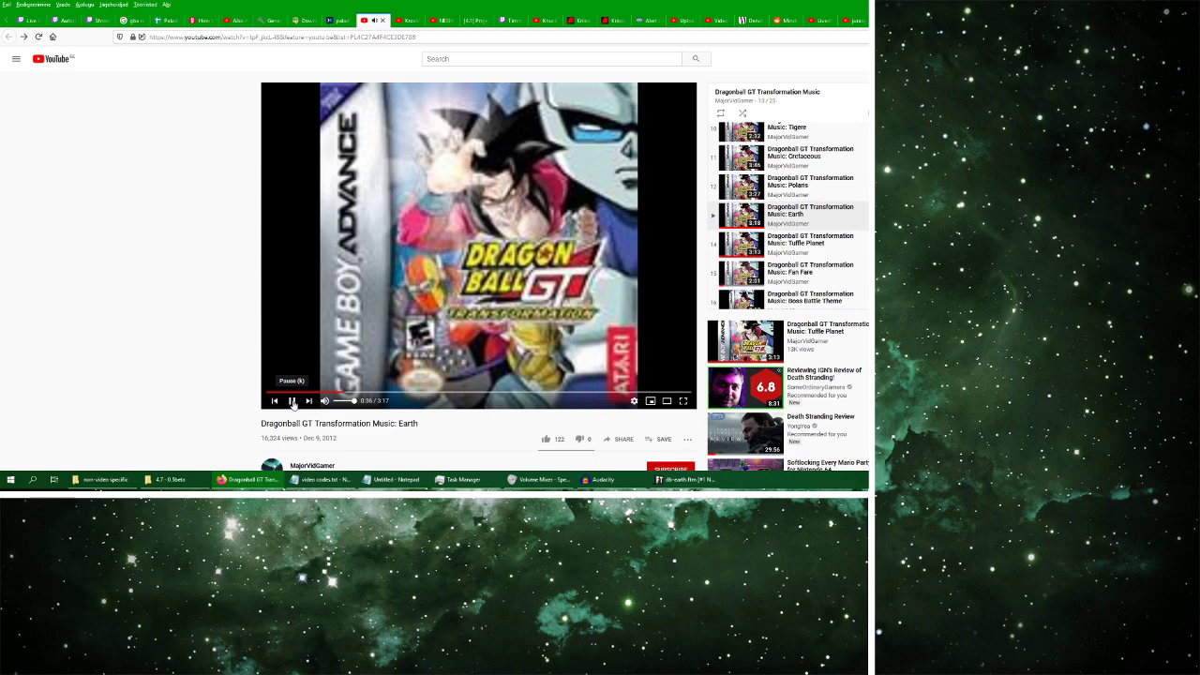
pyautogui.click(686, 480)
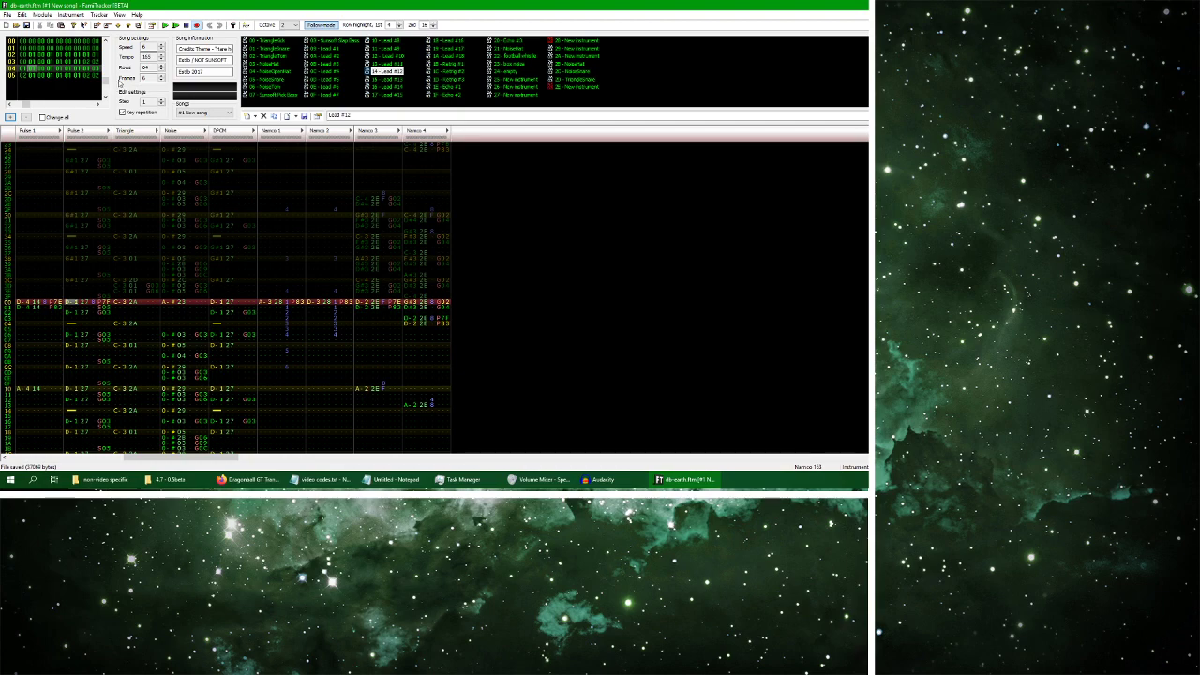
# Append a duplicate of frame 00 as frame 06, switch its Noise pattern to the one opening with A-# 23, and play it
pyautogui.click(105, 43)
pyautogui.click(42, 15)
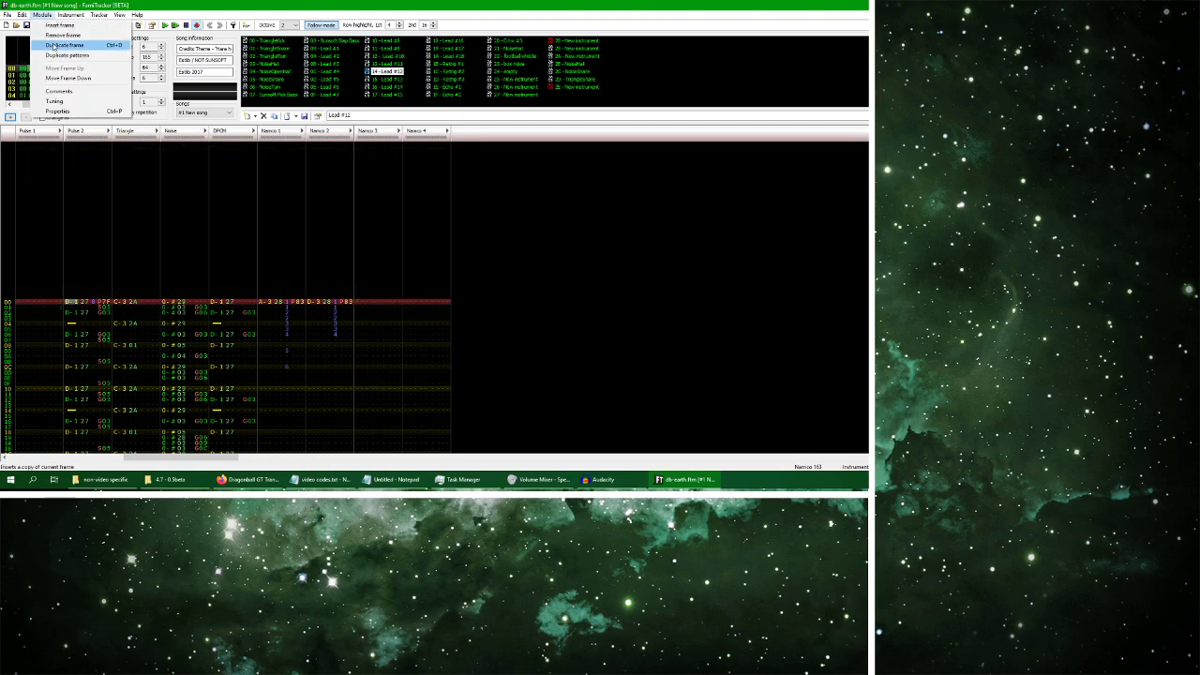
pyautogui.click(58, 45)
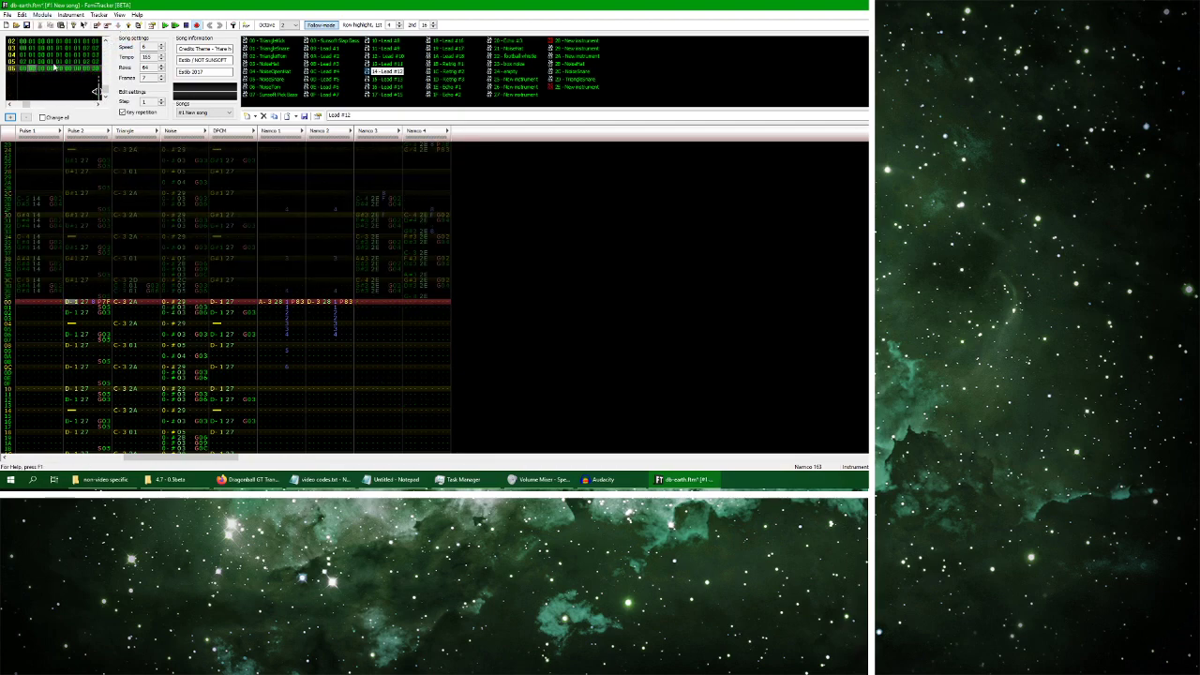
pyautogui.press('space')
pyautogui.click(165, 25)
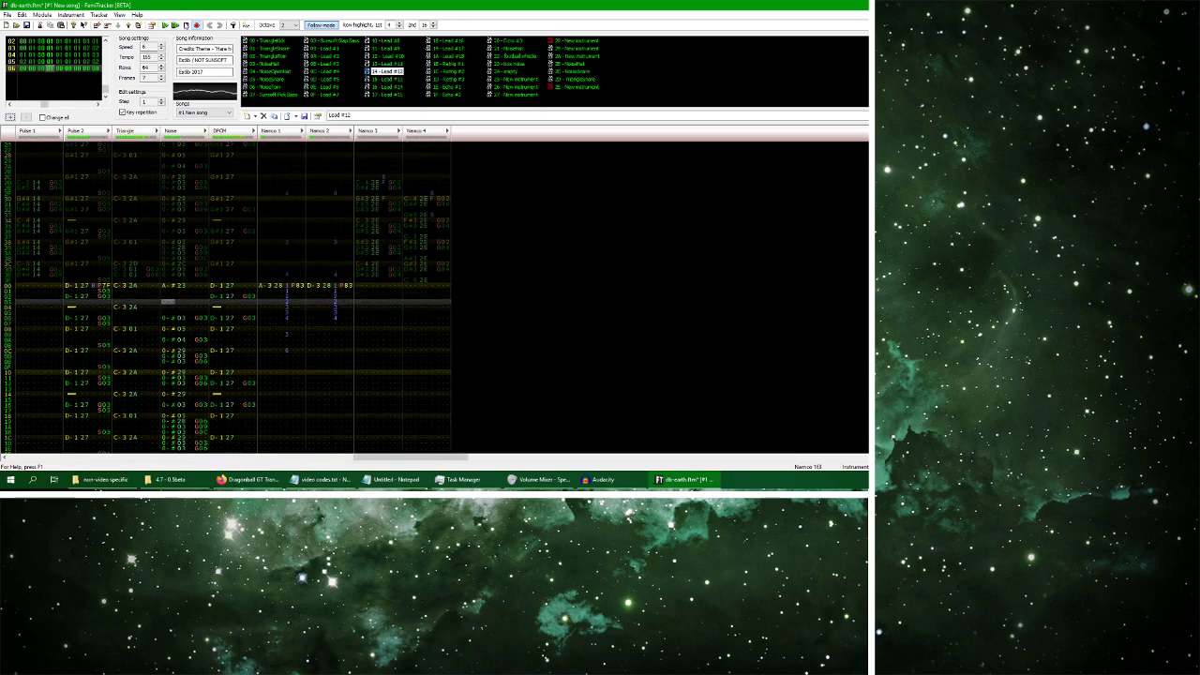
pyautogui.press('Return')
# Copy the opening D-2 notes of Namco 3 in frame 04 to row 00 of Namco 3 and row 03 of Namco 4 in frame 06
pyautogui.press('Up')
pyautogui.press('Up')
pyautogui.press('Up')
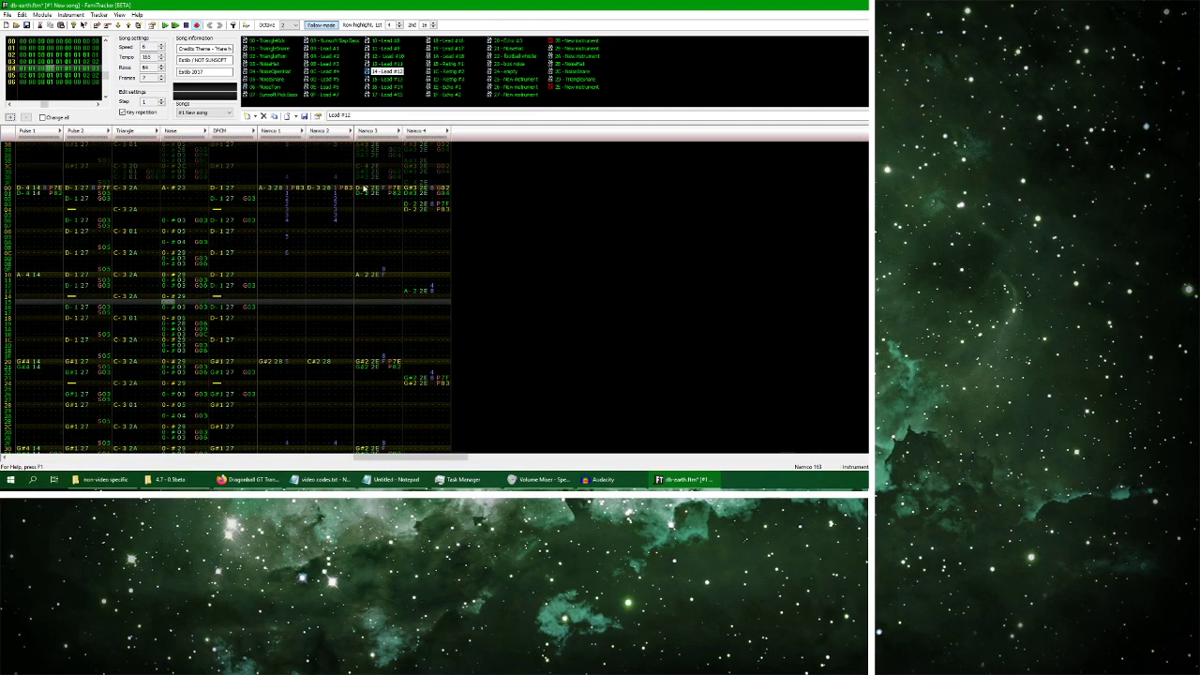
pyautogui.press('Up')
pyautogui.press('Up')
pyautogui.press('Up')
pyautogui.press('Up')
pyautogui.press('Up')
pyautogui.press('Up')
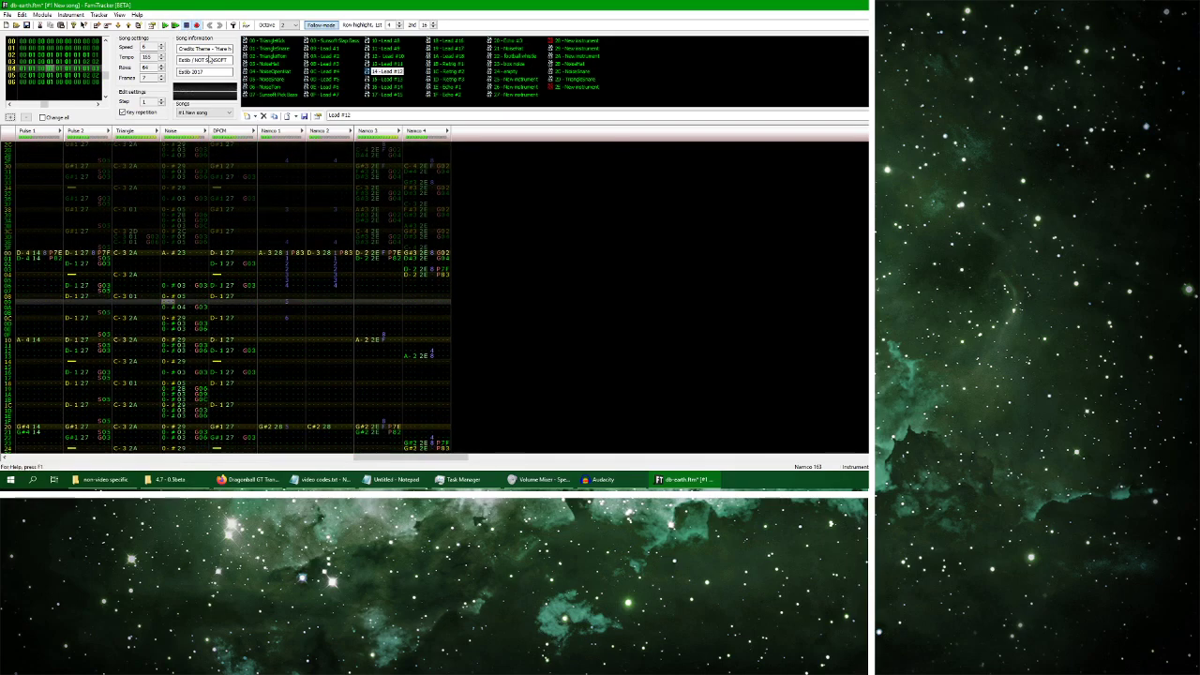
pyautogui.moveTo(357, 252); pyautogui.dragTo(390, 269)
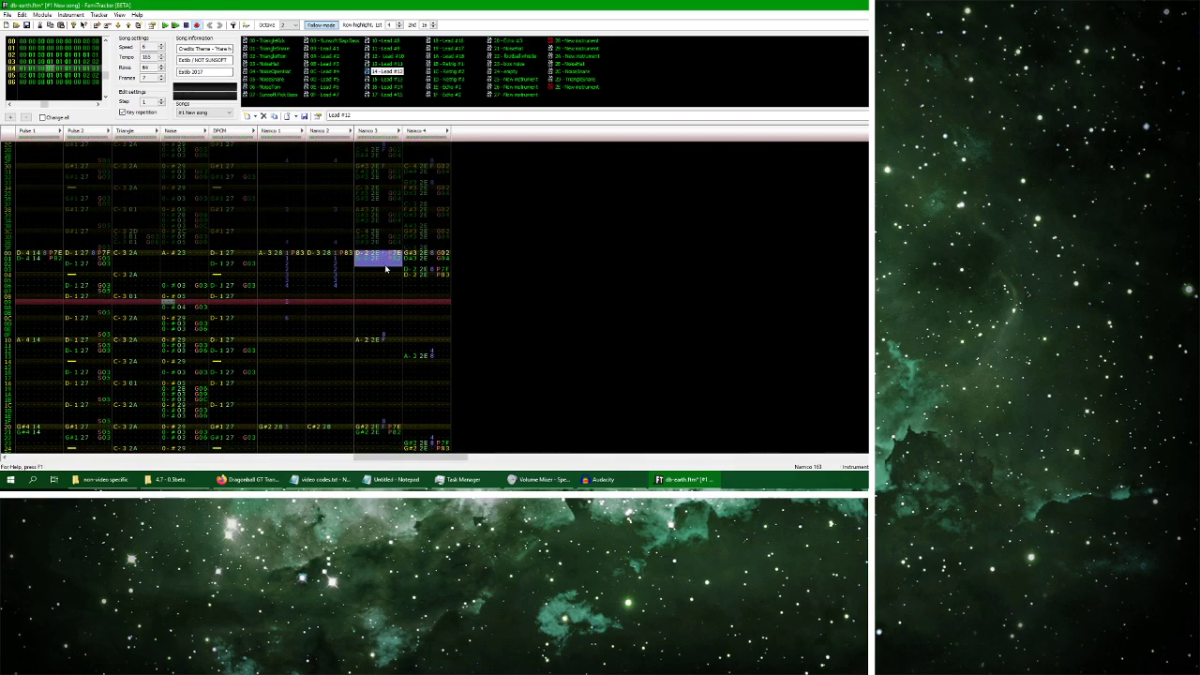
pyautogui.scroll(-20, 316, 295)
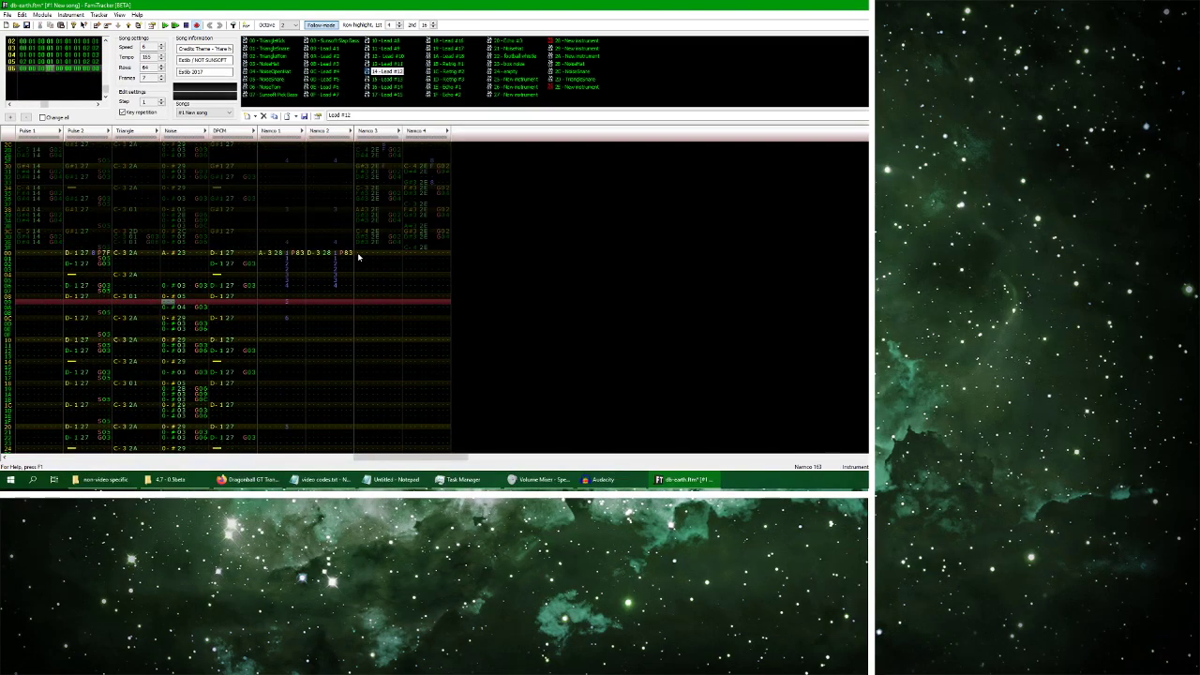
pyautogui.click(359, 254)
pyautogui.hotkey('ctrl', 'v')
pyautogui.click(412, 319)
pyautogui.hotkey('ctrl', 'v')
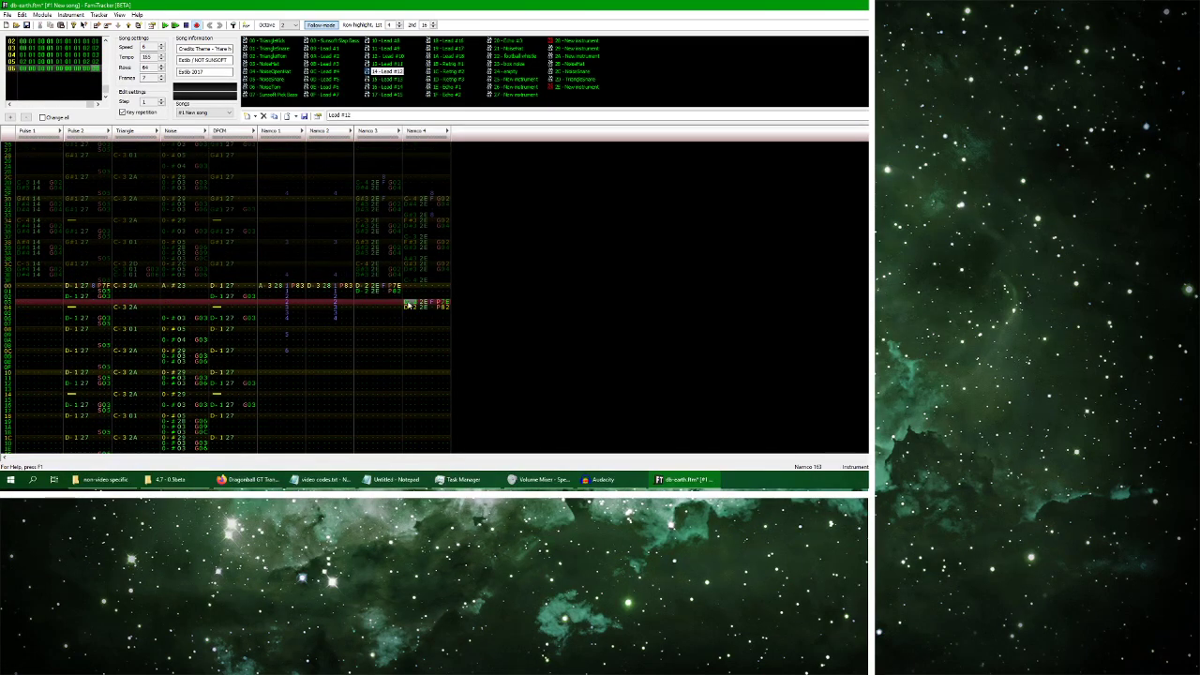
# Add the instrument 2E echo notes with G02 and G04 to rows 00–01 of Namco 4 in frame 06, and set row 03 to volume 8
pyautogui.scroll(2, 434, 306)
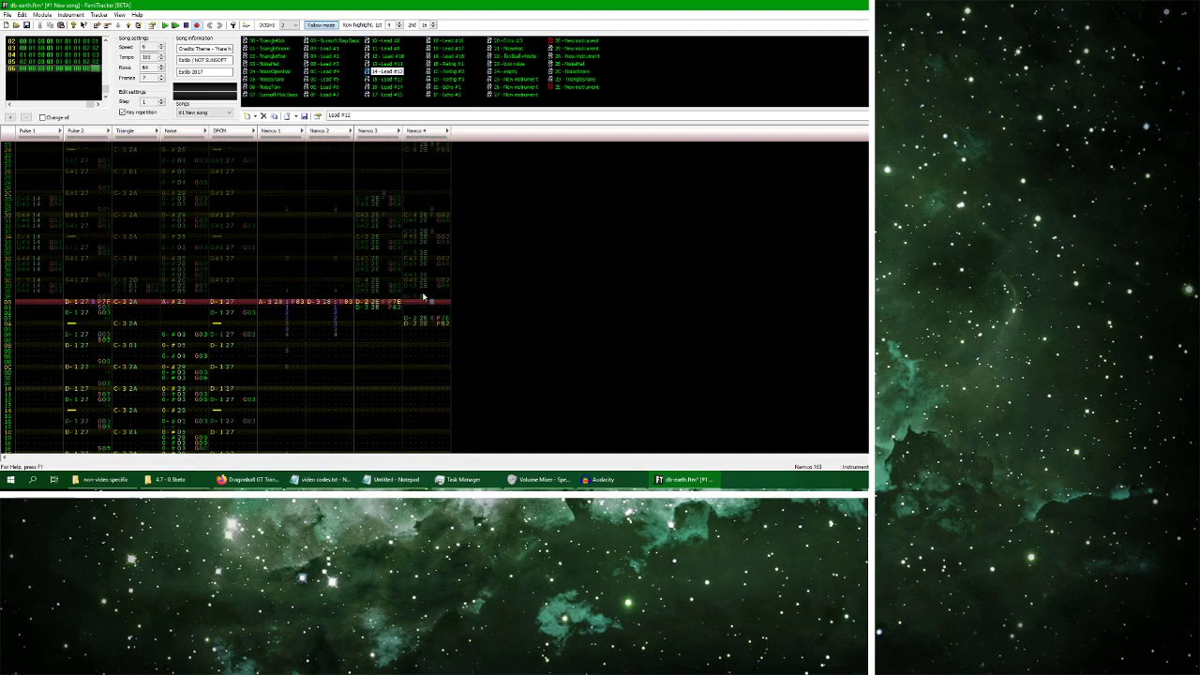
pyautogui.moveTo(368, 307); pyautogui.dragTo(389, 317)
pyautogui.scroll(-2, 422, 305)
pyautogui.click(437, 307)
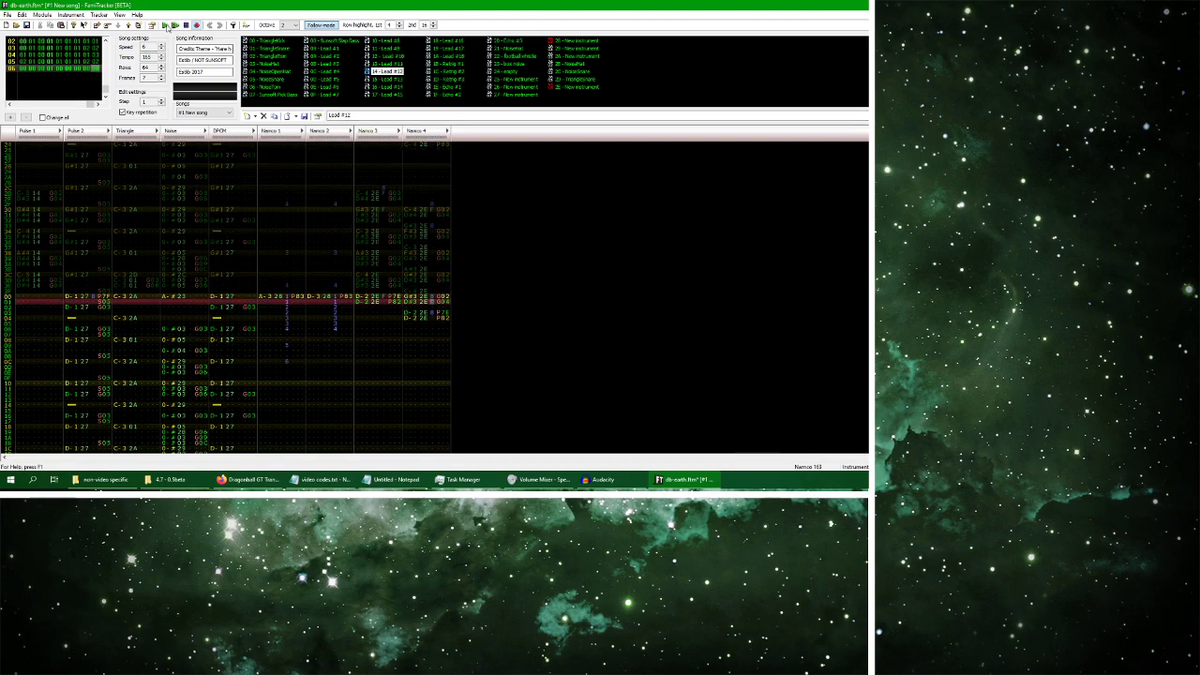
# Play frame 06, and set the fine pitch in Namco 4 to P7F on row 03 and P83 on row 04
pyautogui.click(164, 26)
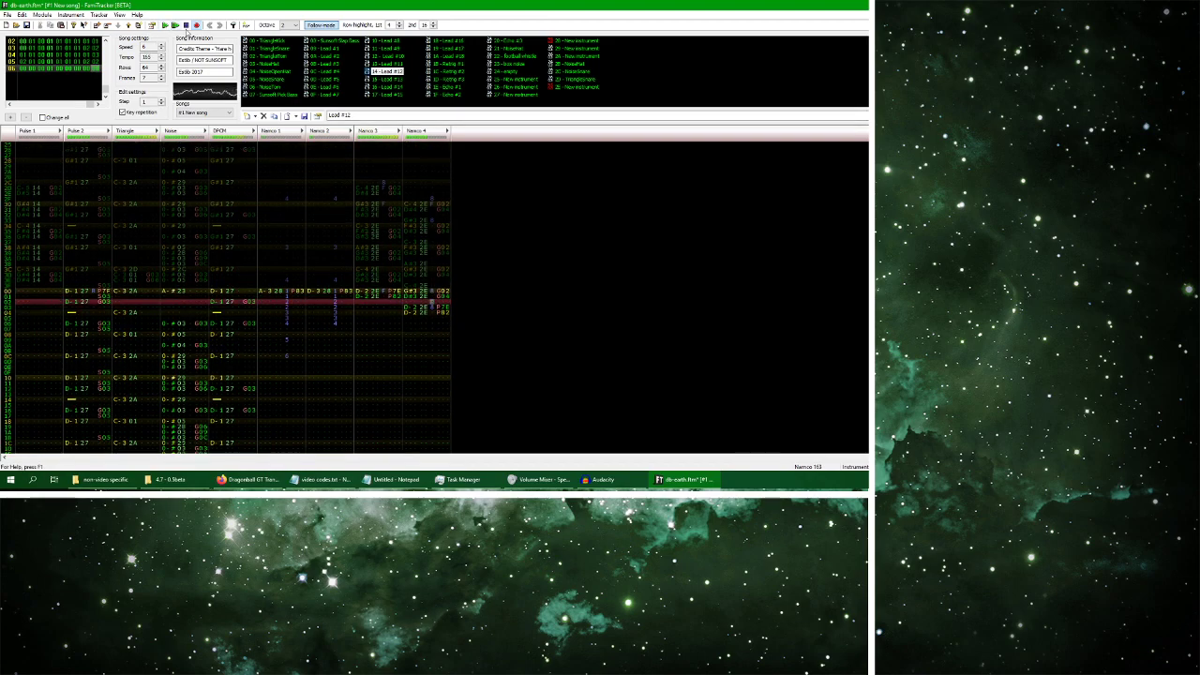
pyautogui.click(394, 305)
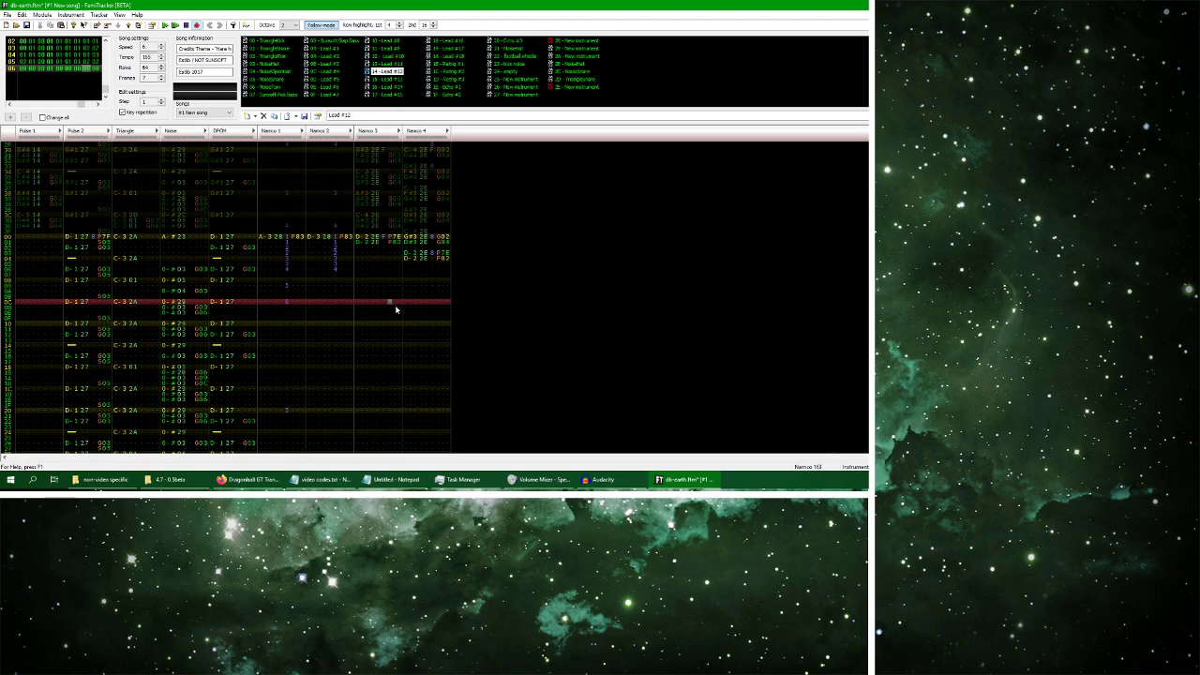
pyautogui.click(447, 258)
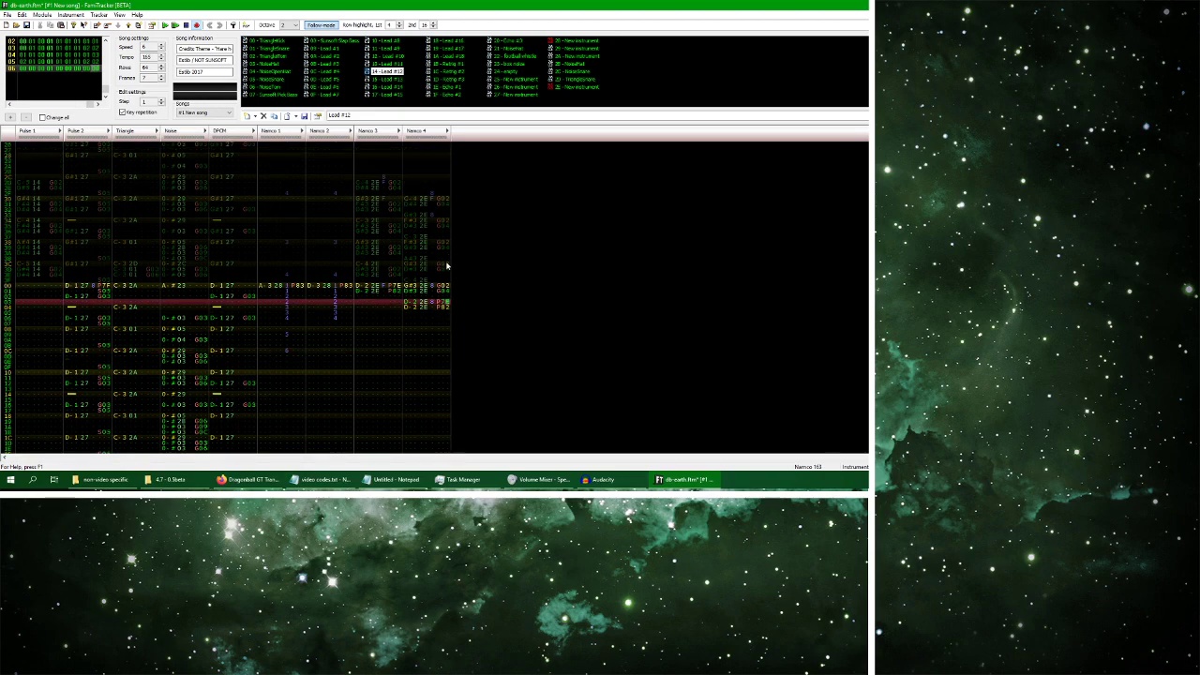
pyautogui.press('Down')
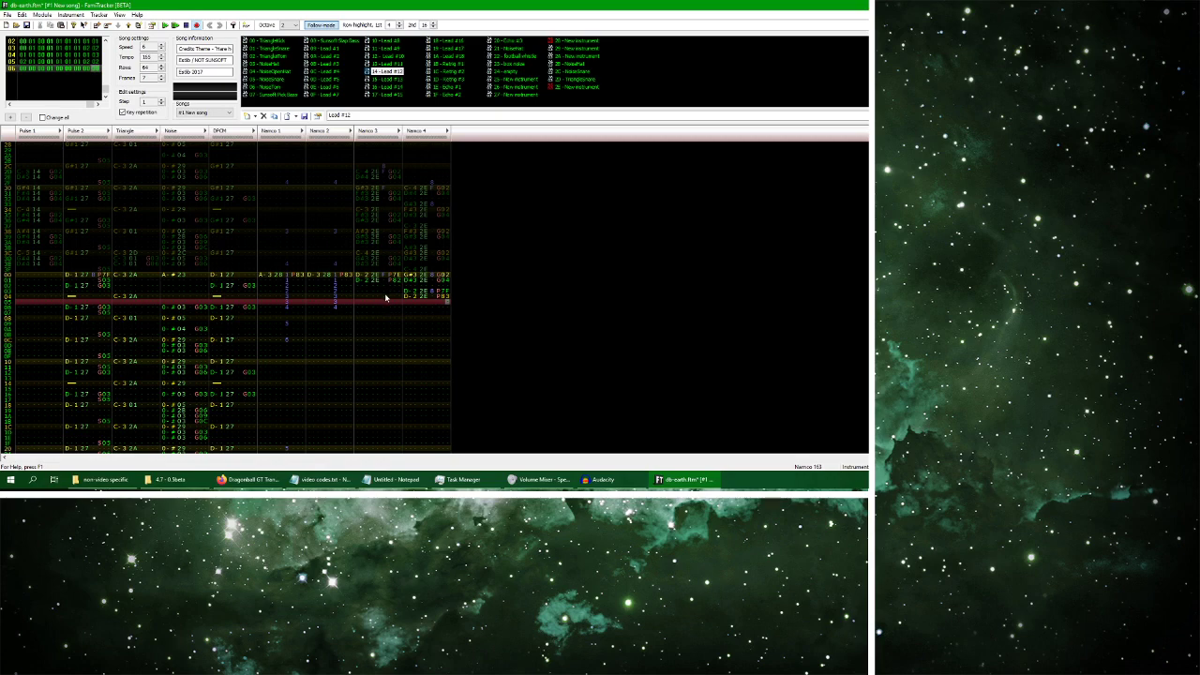
# Enter A01 volume slides on row 0C of Namco 3 and row 0F of Namco 4 in frame 06, and play the result
pyautogui.click(391, 339)
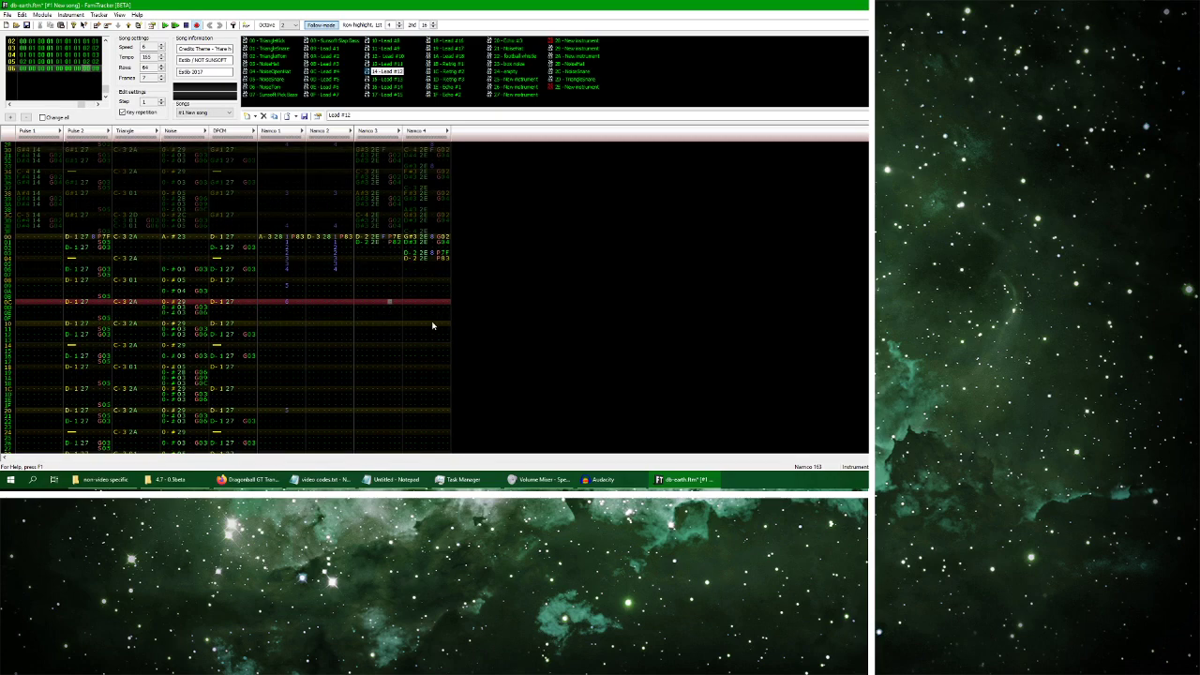
pyautogui.write('a01')
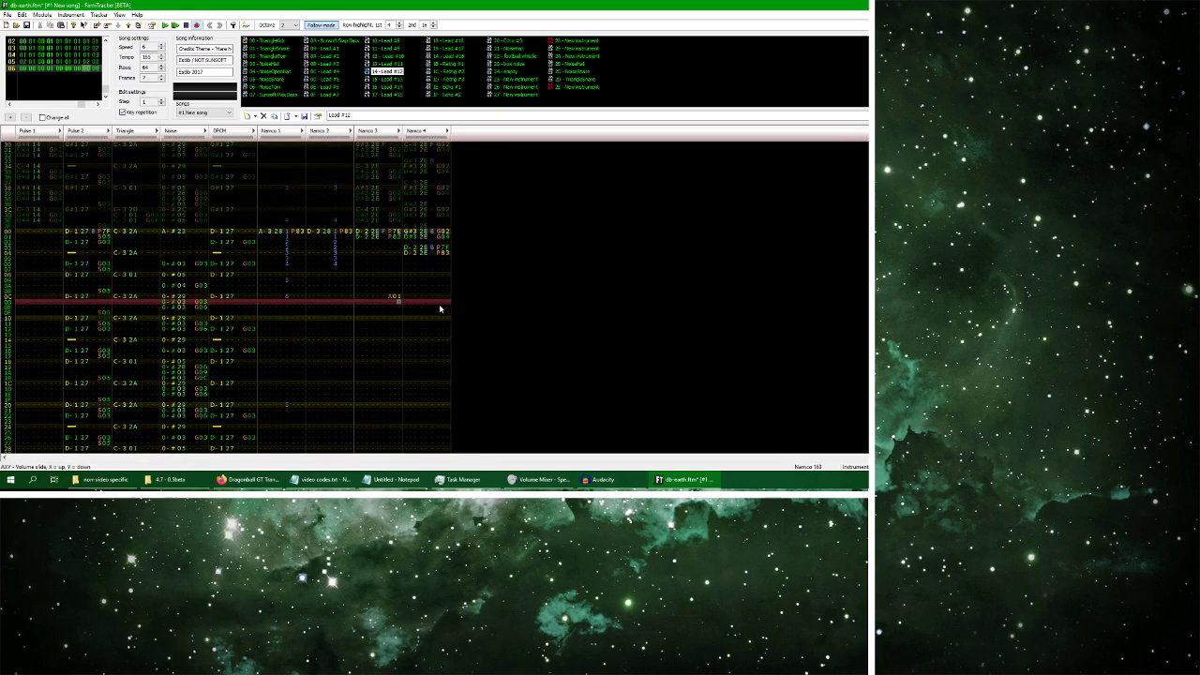
pyautogui.click(440, 311)
pyautogui.write('a01')
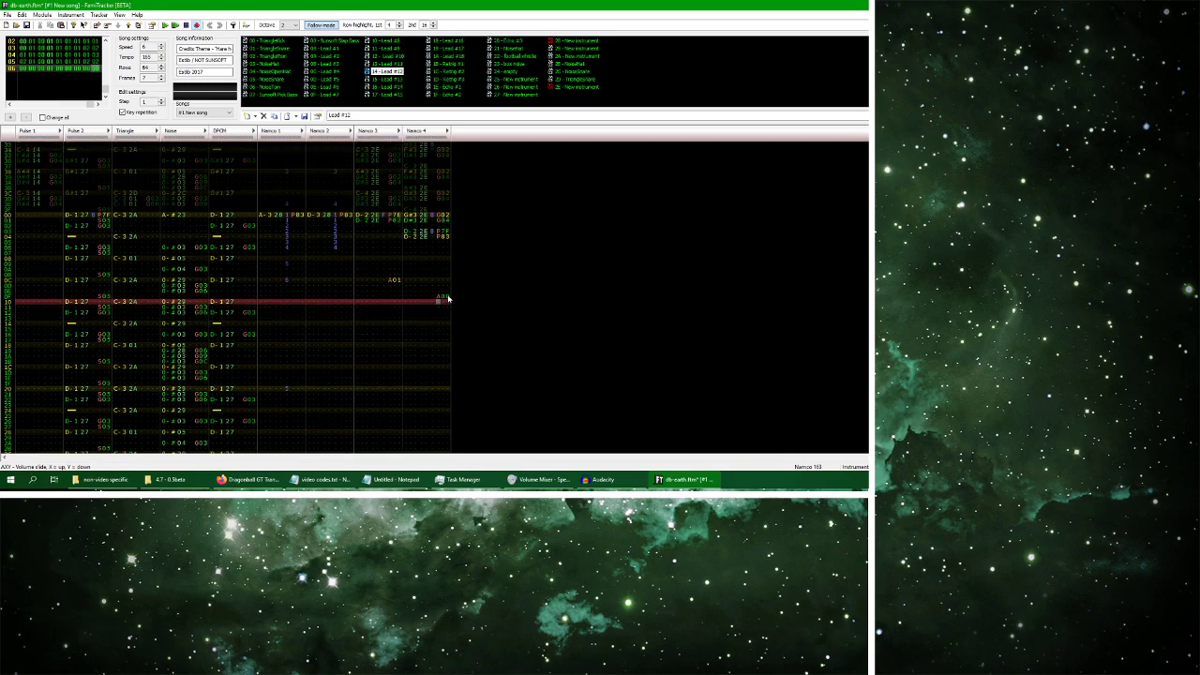
pyautogui.click(175, 25)
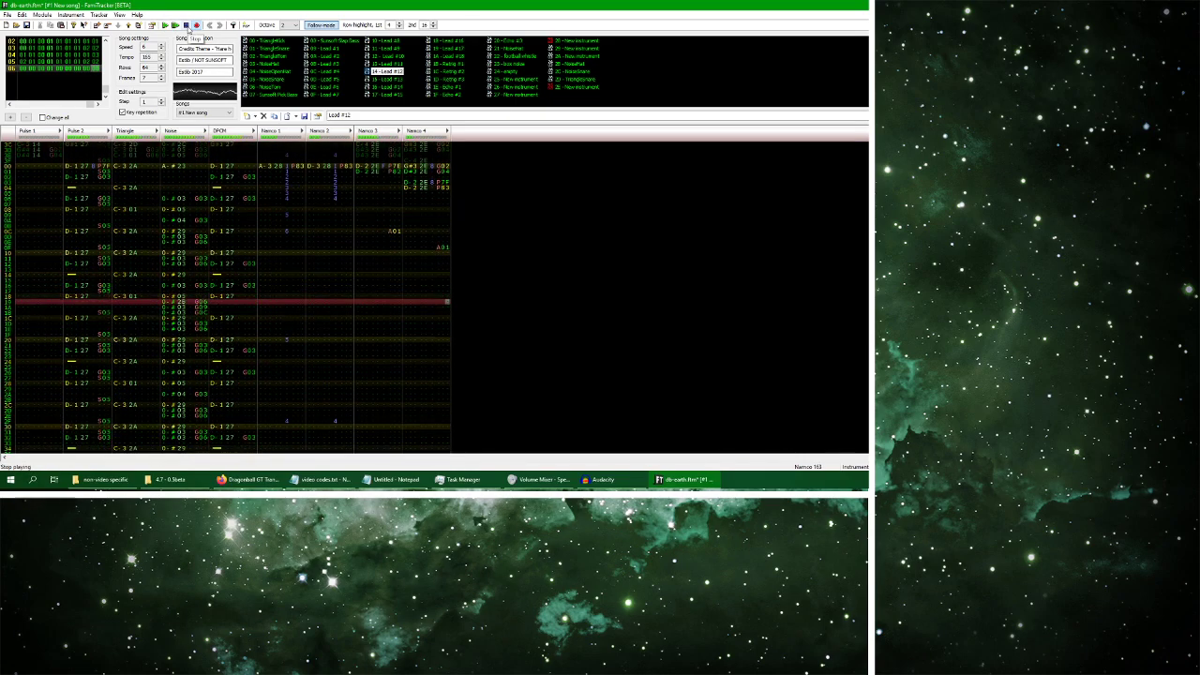
pyautogui.click(187, 27)
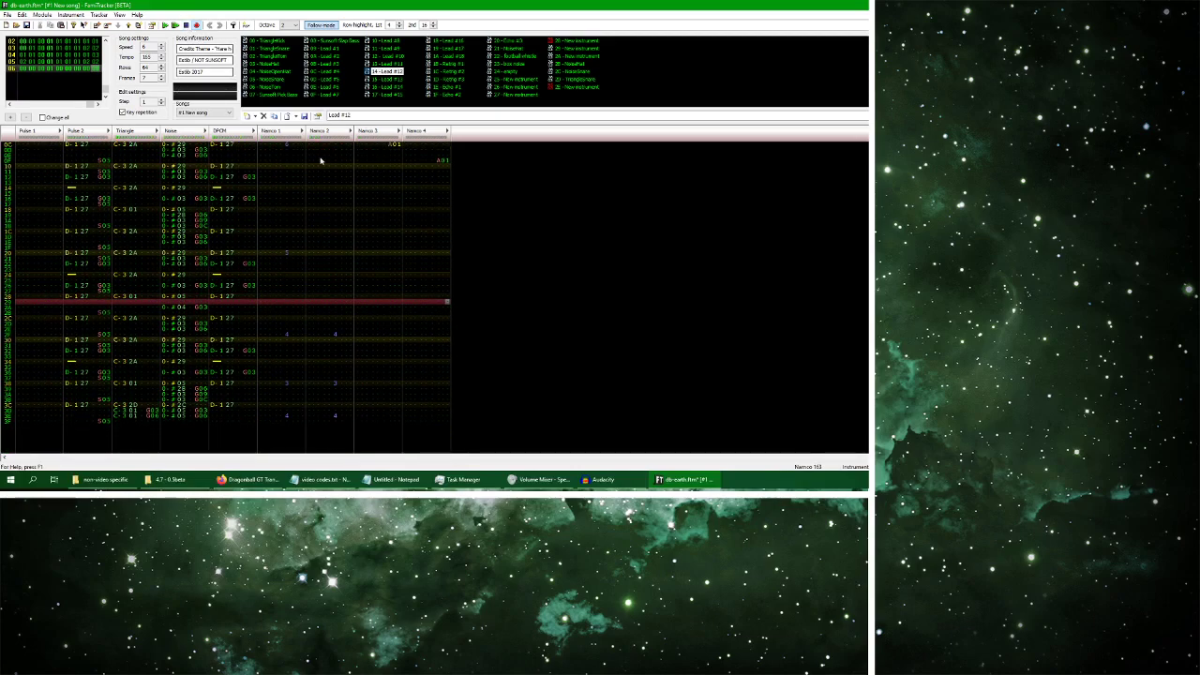
# Switch to the YouTube recording, listen briefly from around 0:37, and return to FamiTracker
pyautogui.click(251, 481)
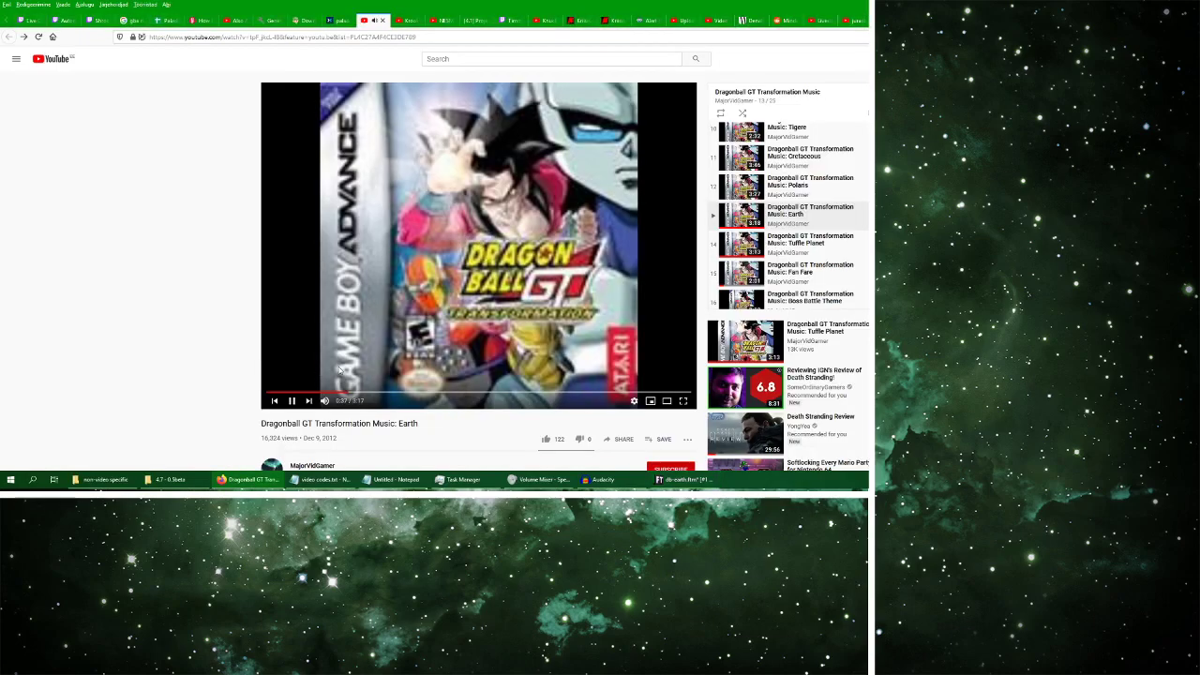
pyautogui.click(291, 401)
pyautogui.click(684, 479)
# Give Namco 1 and Namco 2 in frame 06 their own new patterns and copy the existing note and volume data into them
pyautogui.scroll(1, 271, 270)
pyautogui.scroll(2, 272, 259)
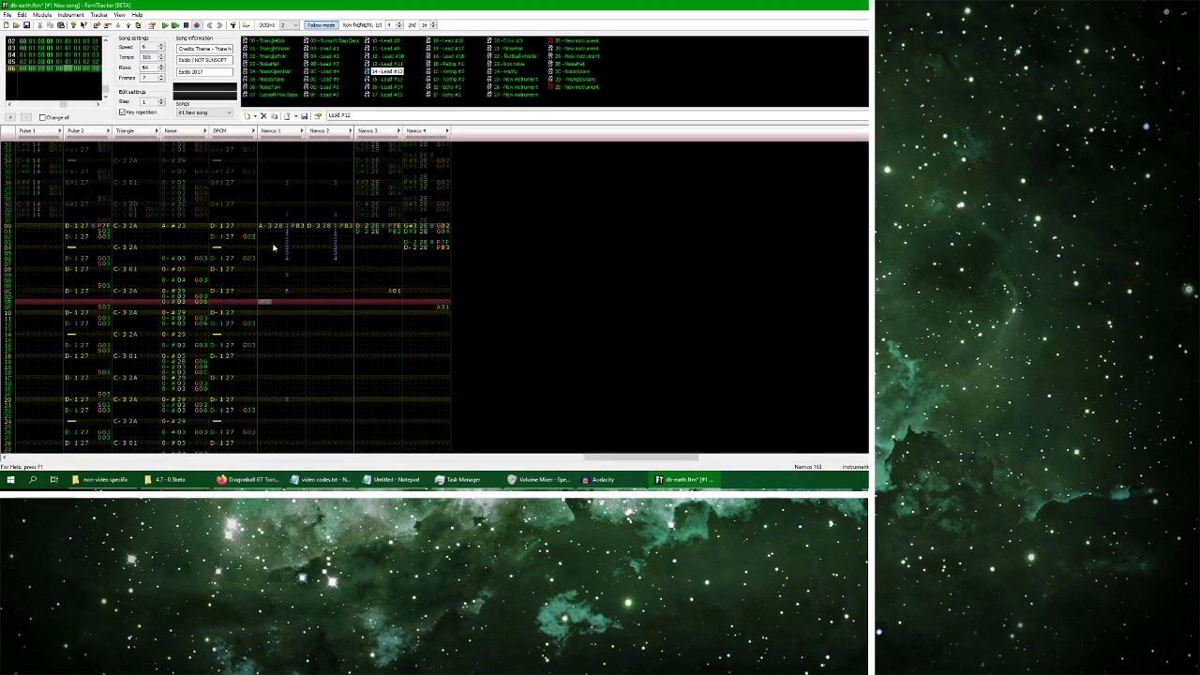
pyautogui.moveTo(266, 228); pyautogui.dragTo(351, 403)
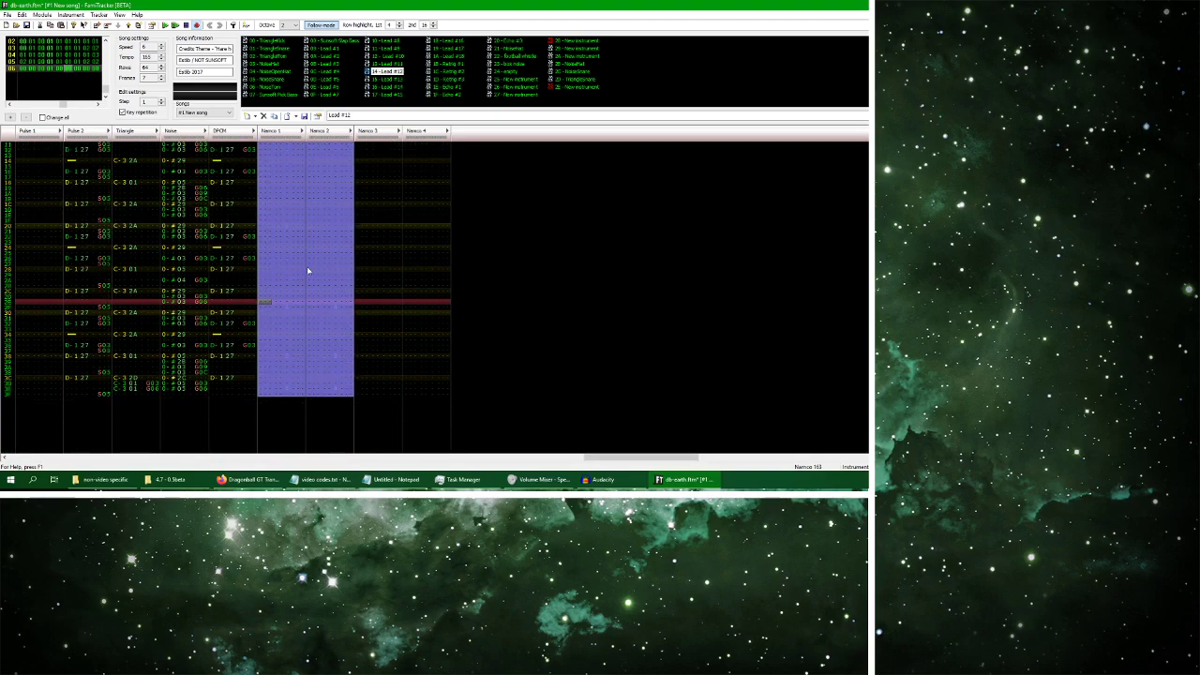
pyautogui.click(266, 201)
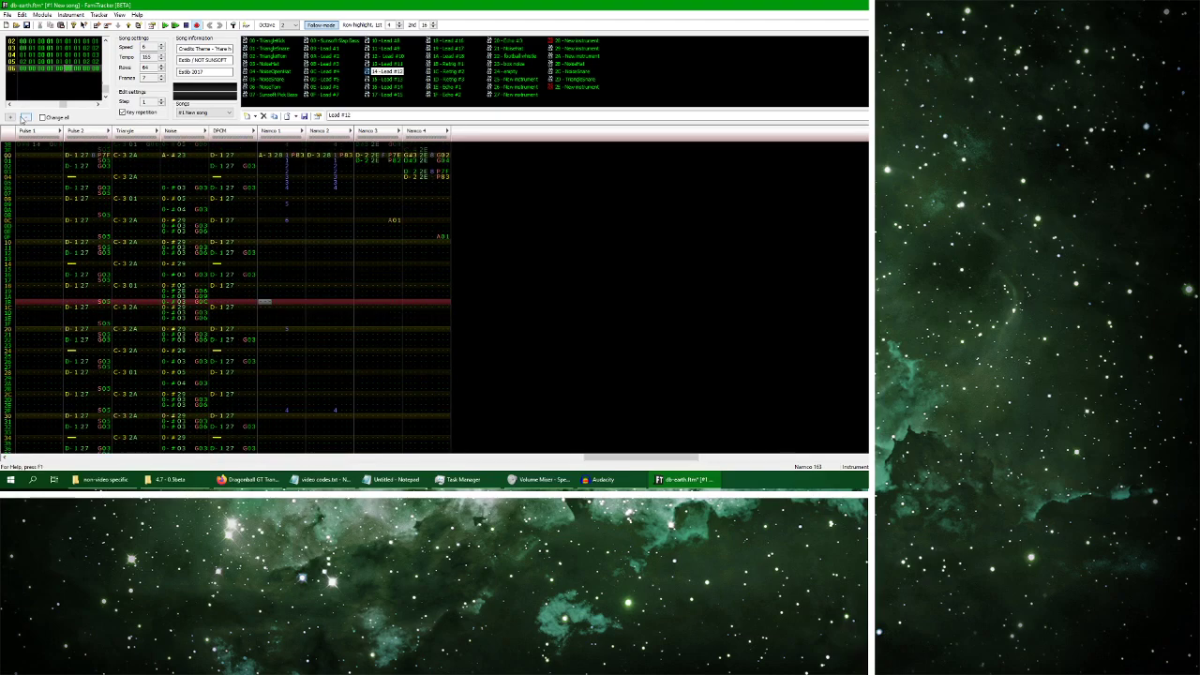
pyautogui.press('KP_Add')
pyautogui.press('Tab')
pyautogui.press('KP_Add')
pyautogui.press('space')
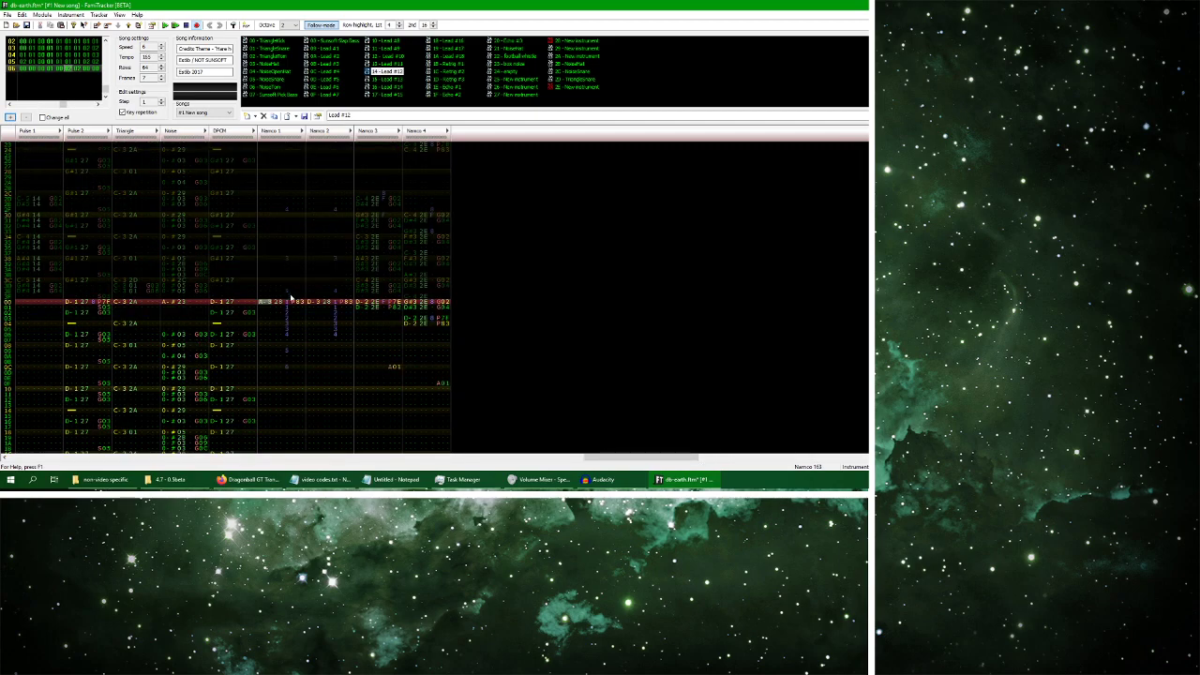
# Set the Namco 1 volume in frame 06 to 4 on row 28, 3 on row 2F, 2 on row 37 and 1 on row 3E
pyautogui.scroll(-6, 313, 322)
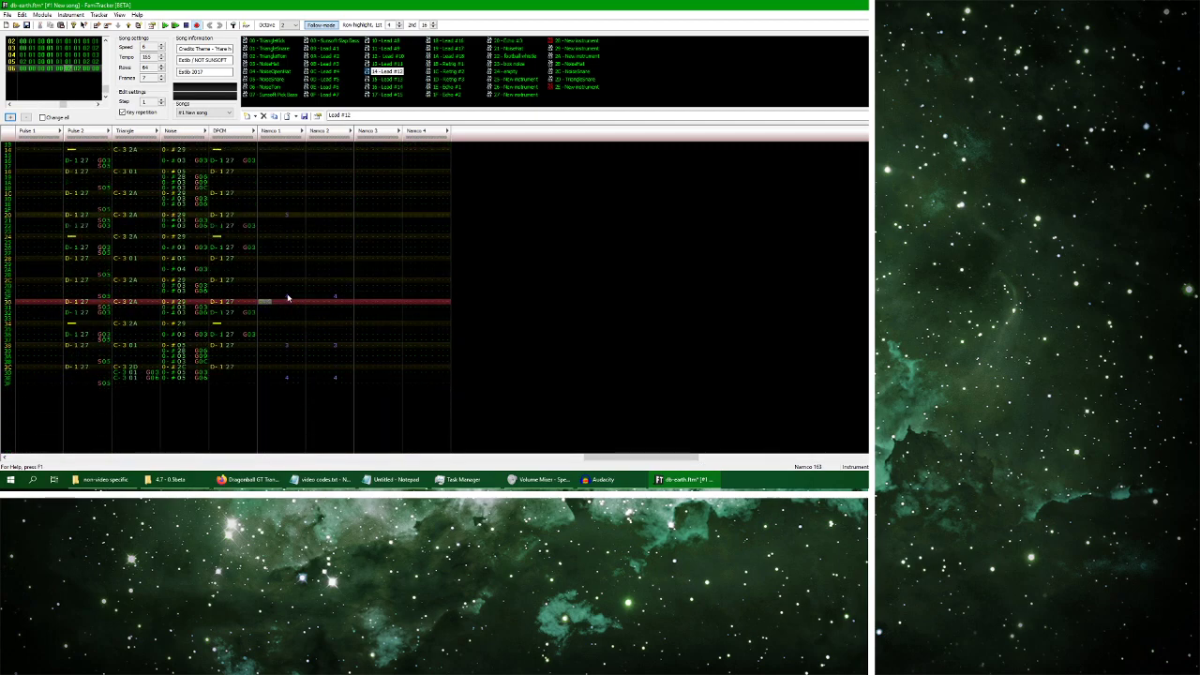
pyautogui.scroll(2, 291, 268)
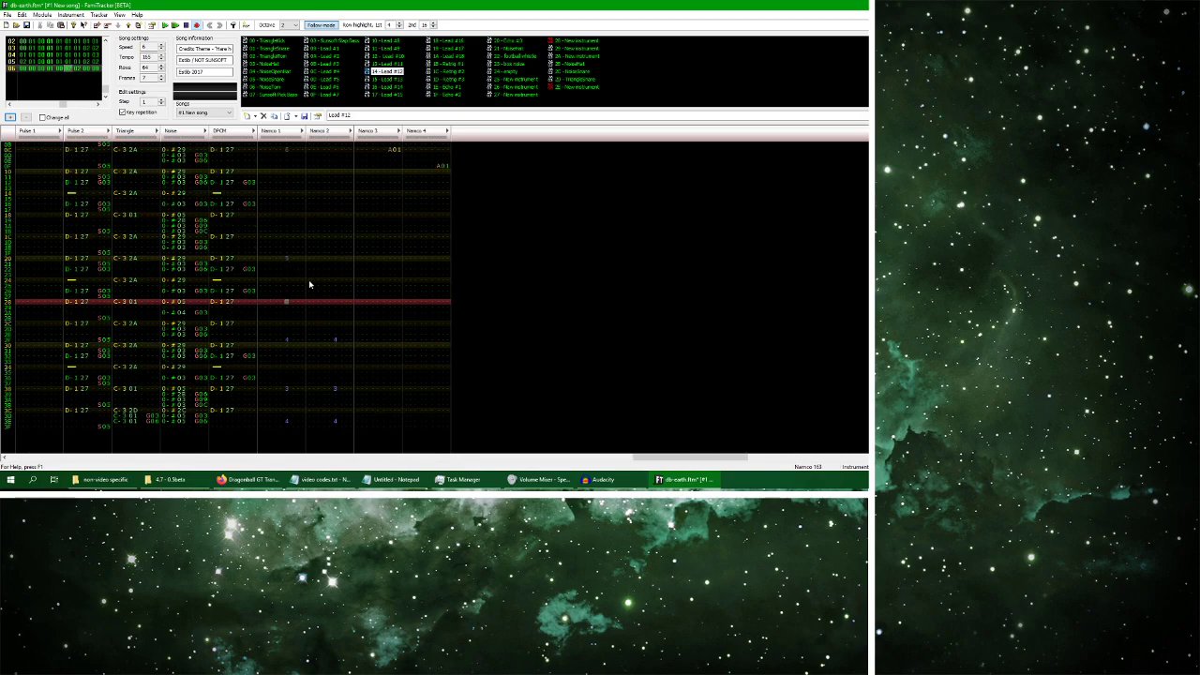
pyautogui.scroll(-3, 308, 284)
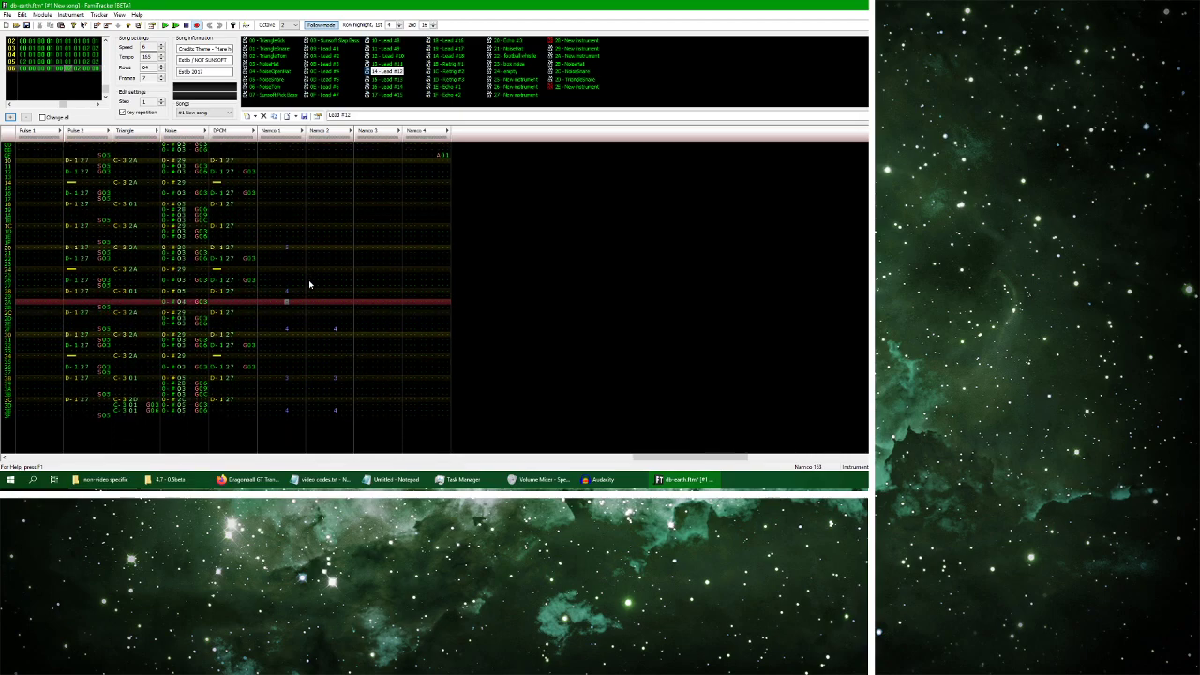
pyautogui.scroll(-2, 309, 284)
pyautogui.scroll(-5, 310, 284)
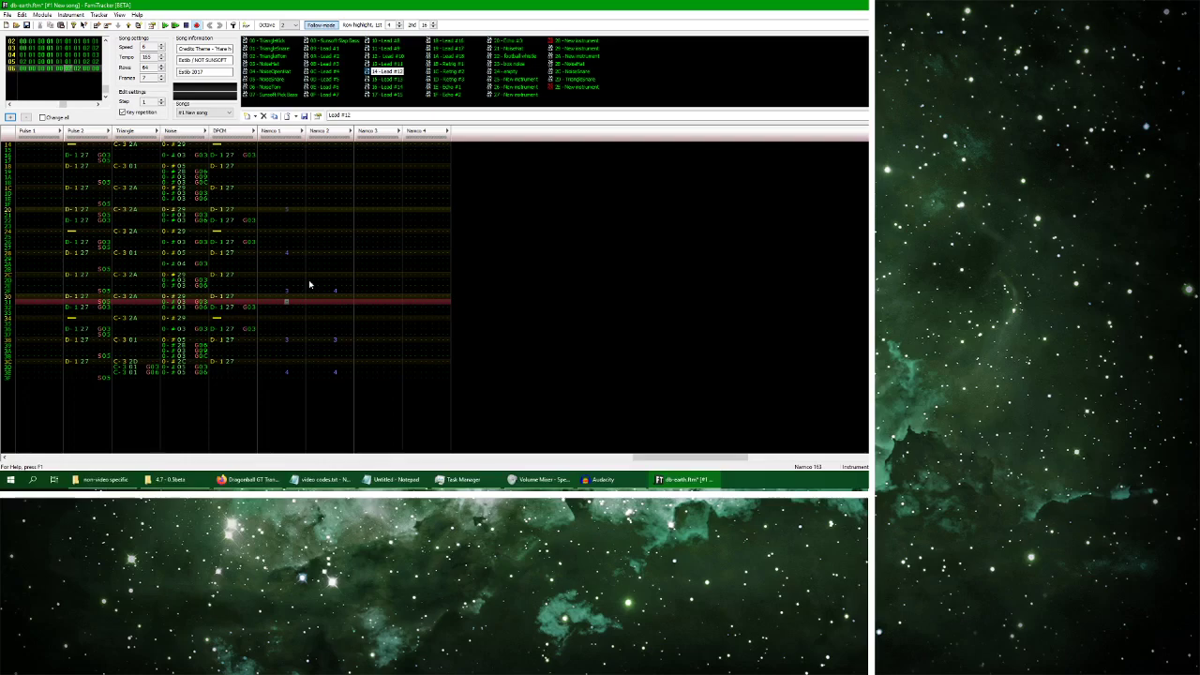
pyautogui.scroll(-4, 309, 284)
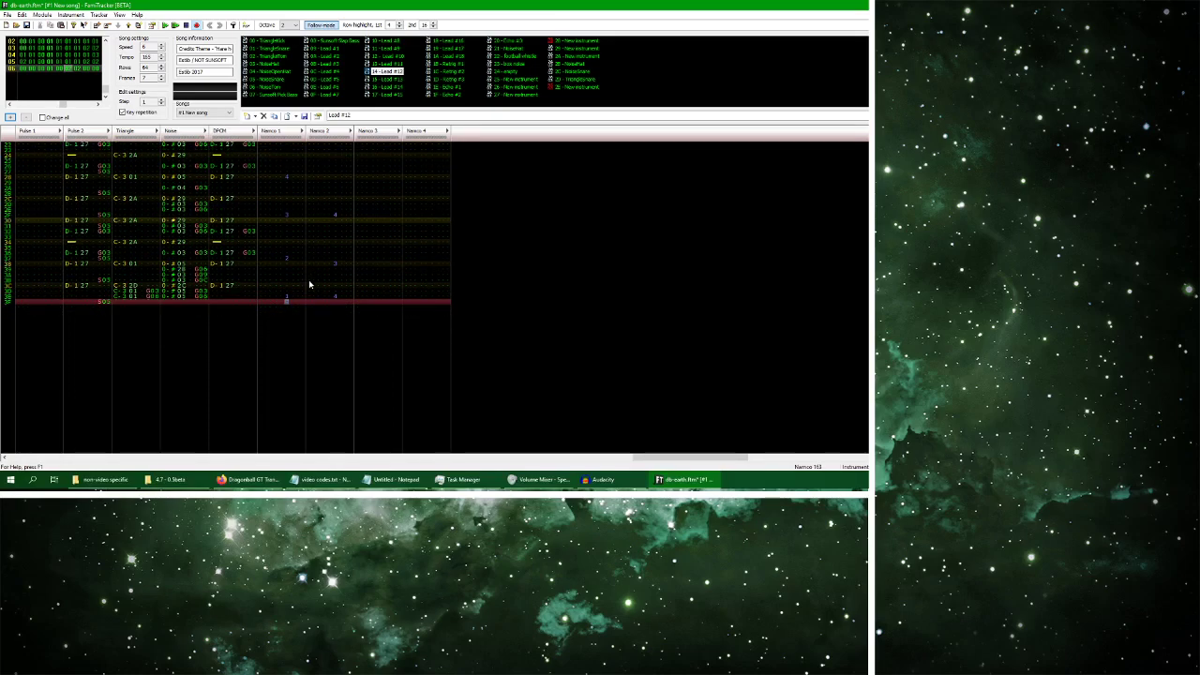
# Set the Namco 2 volume in frame 06 to 3 on row 2F, 2 on row 37 and 1 on row 3E
pyautogui.click(334, 254)
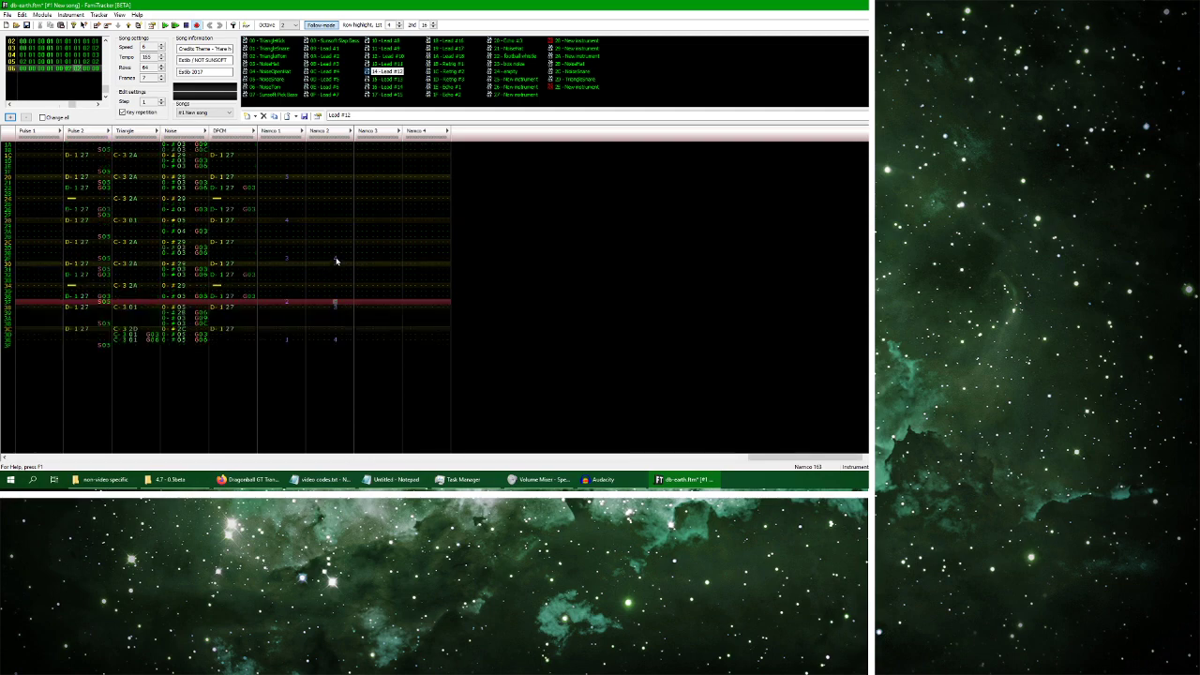
pyautogui.scroll(-5, 337, 261)
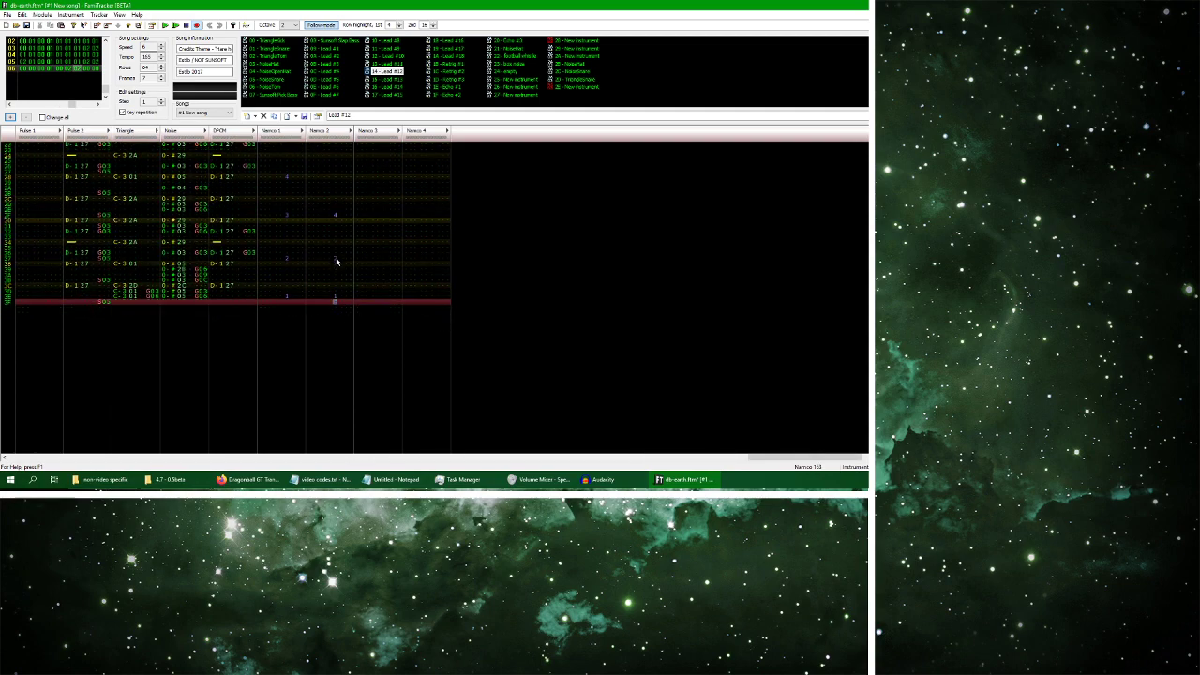
pyautogui.scroll(5, 336, 262)
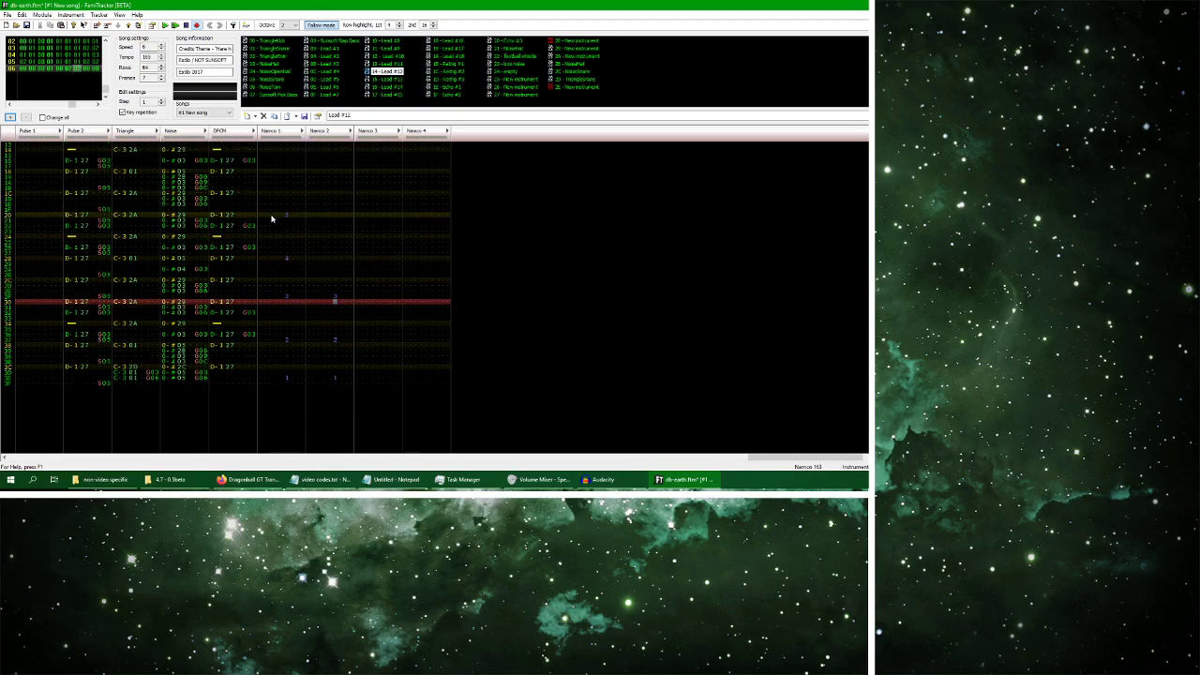
# Move the Namco 1 and Namco 2 fades earlier, with volumes 3, 2 and 1 on rows 27, 2F and 36, and play frame 06
pyautogui.scroll(4, 321, 259)
pyautogui.scroll(8, 327, 293)
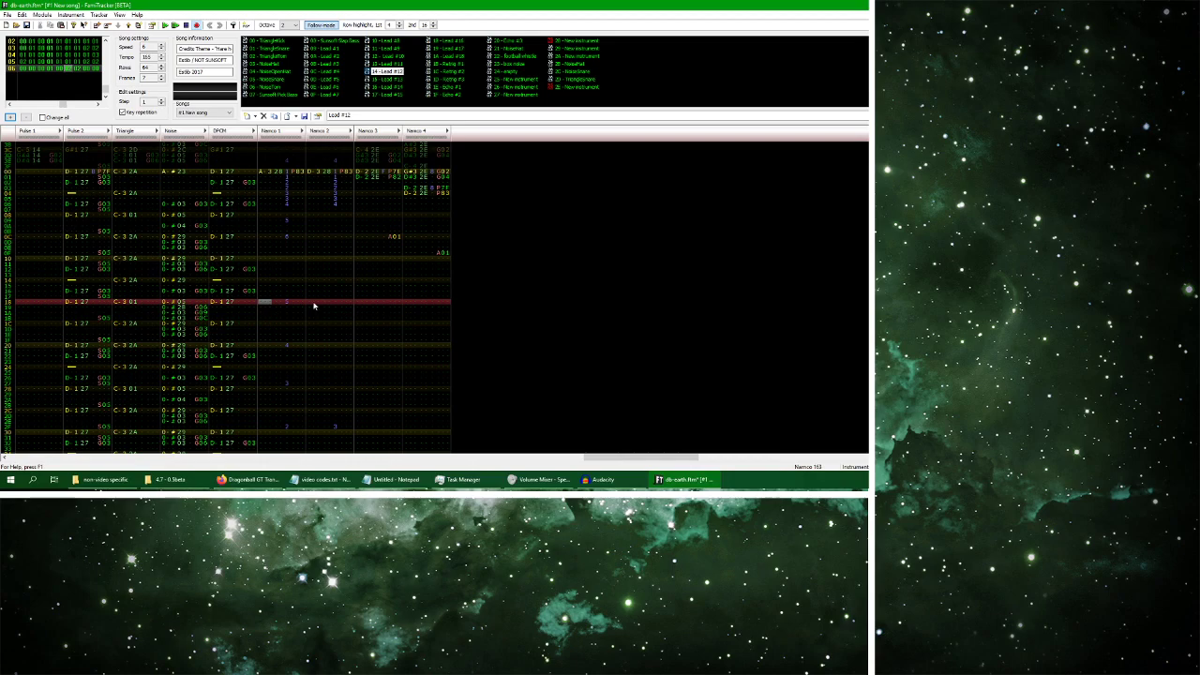
pyautogui.scroll(8, 310, 306)
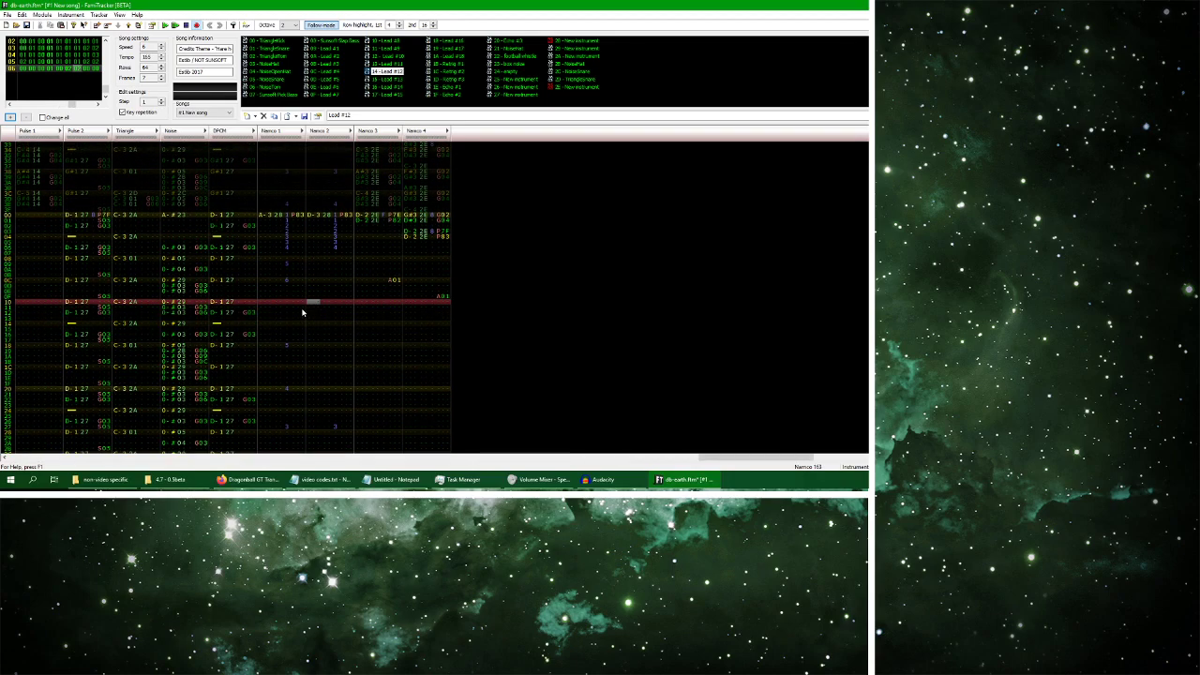
pyautogui.click(164, 25)
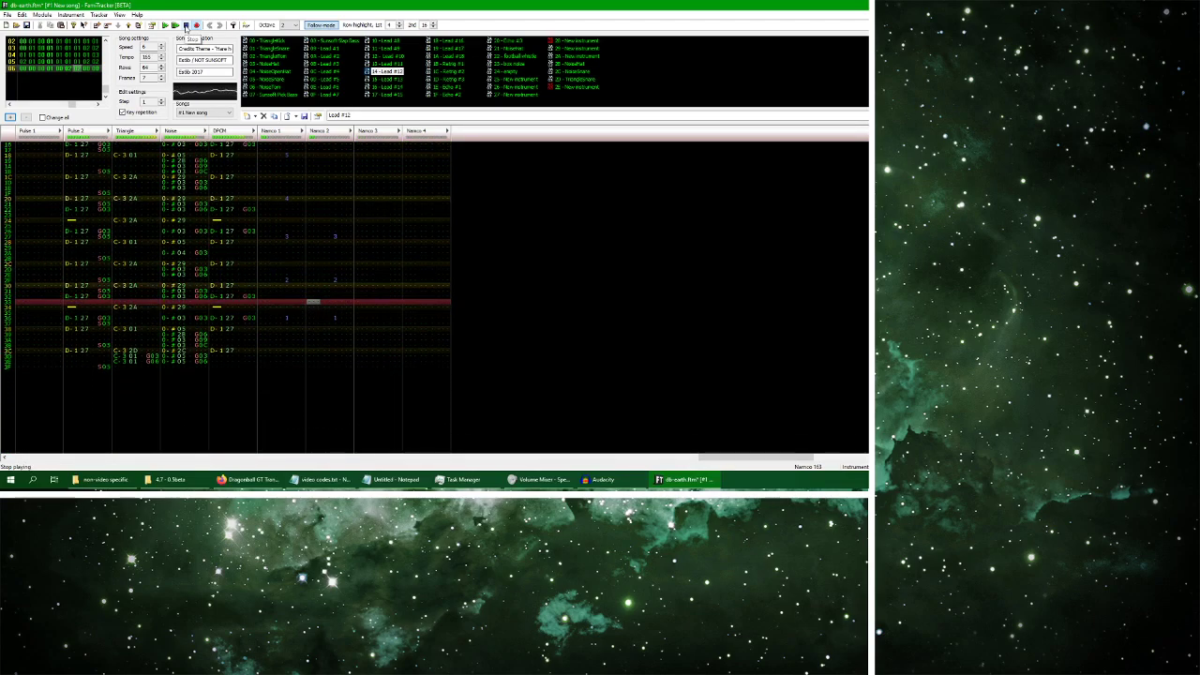
pyautogui.click(186, 26)
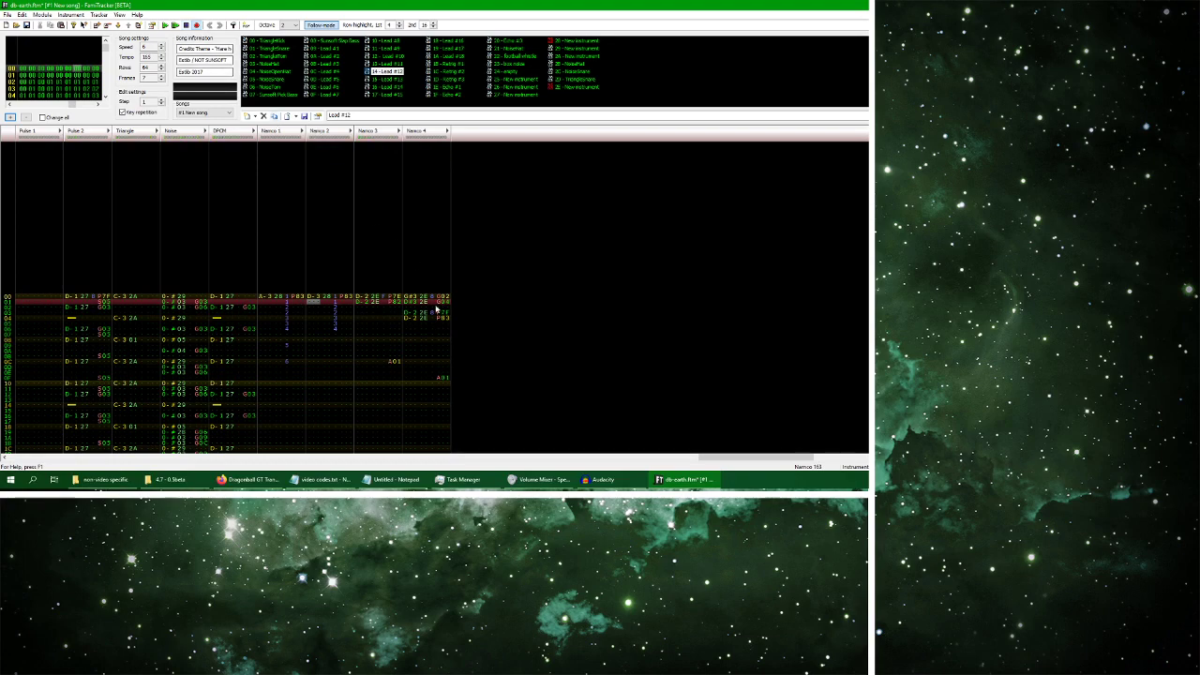
# Listen to the YouTube recording around 1:03, return to FamiTracker and play frame 02 briefly for comparison
pyautogui.click(246, 479)
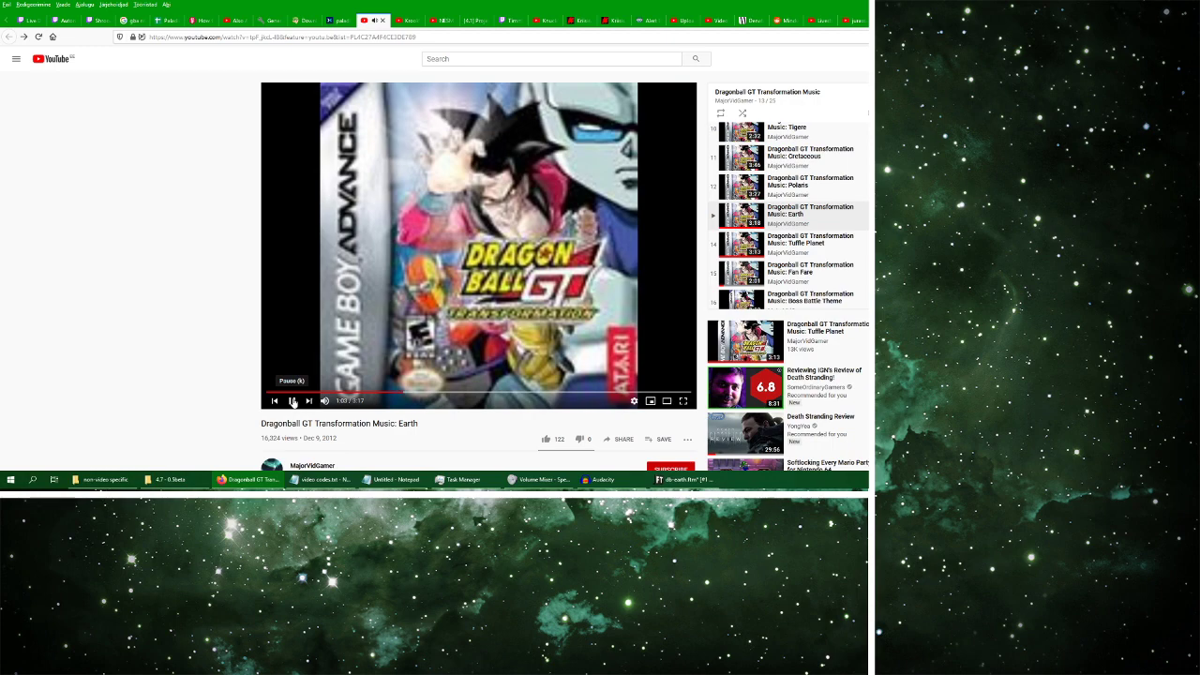
pyautogui.click(685, 479)
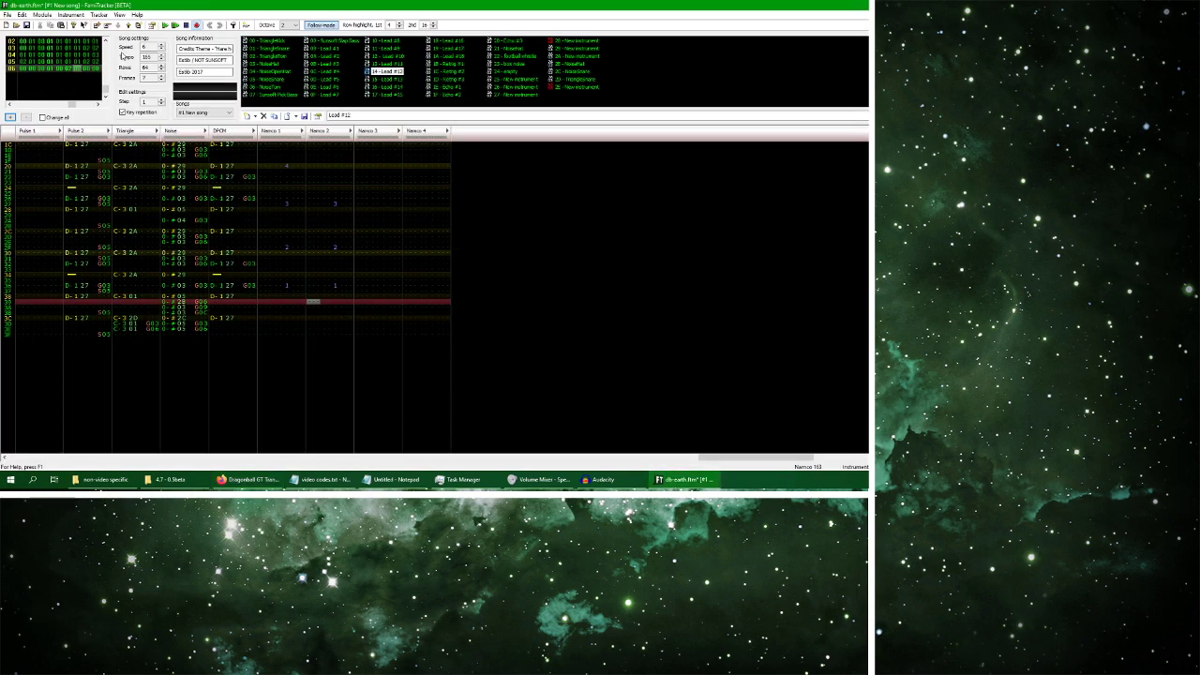
pyautogui.click(174, 25)
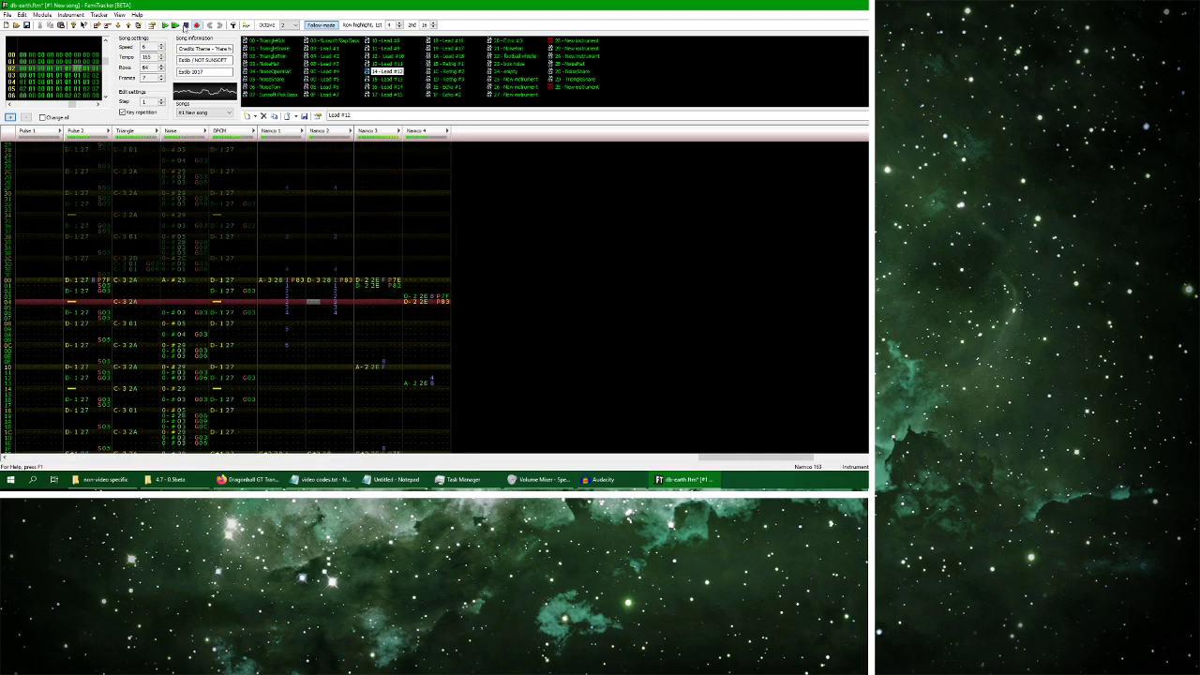
pyautogui.click(185, 25)
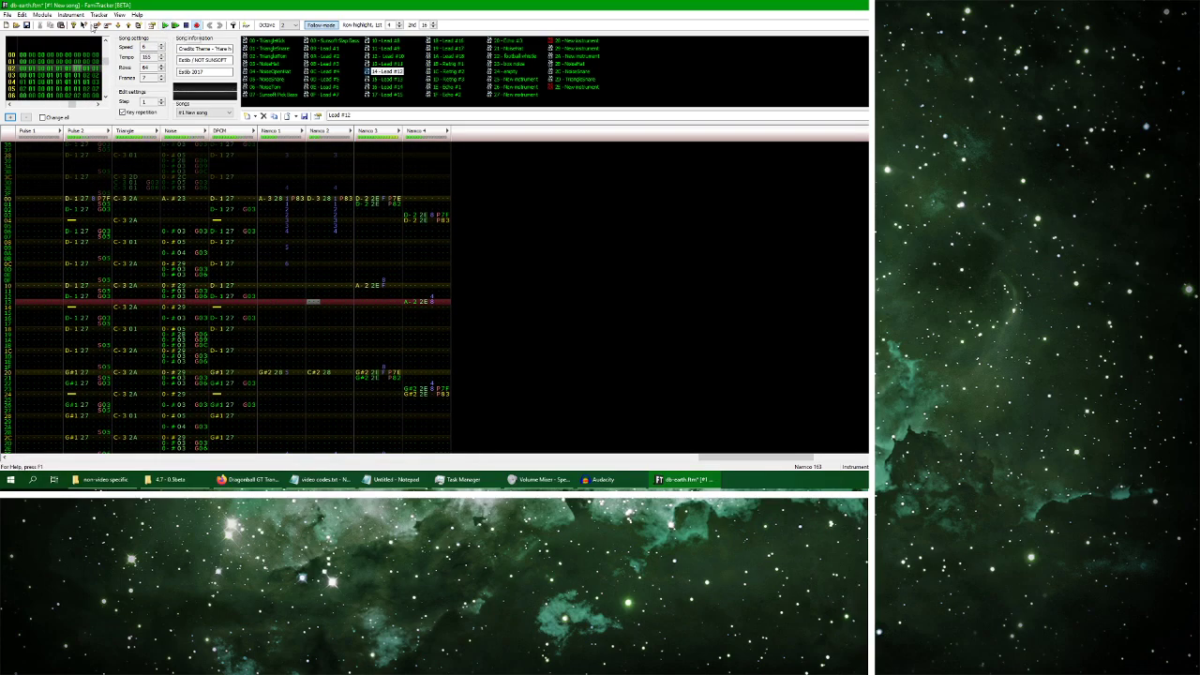
# Duplicate frames 02 and 03 and move the copies to the end of the frame order as frames 07 and 08
pyautogui.click(42, 15)
pyautogui.click(75, 42)
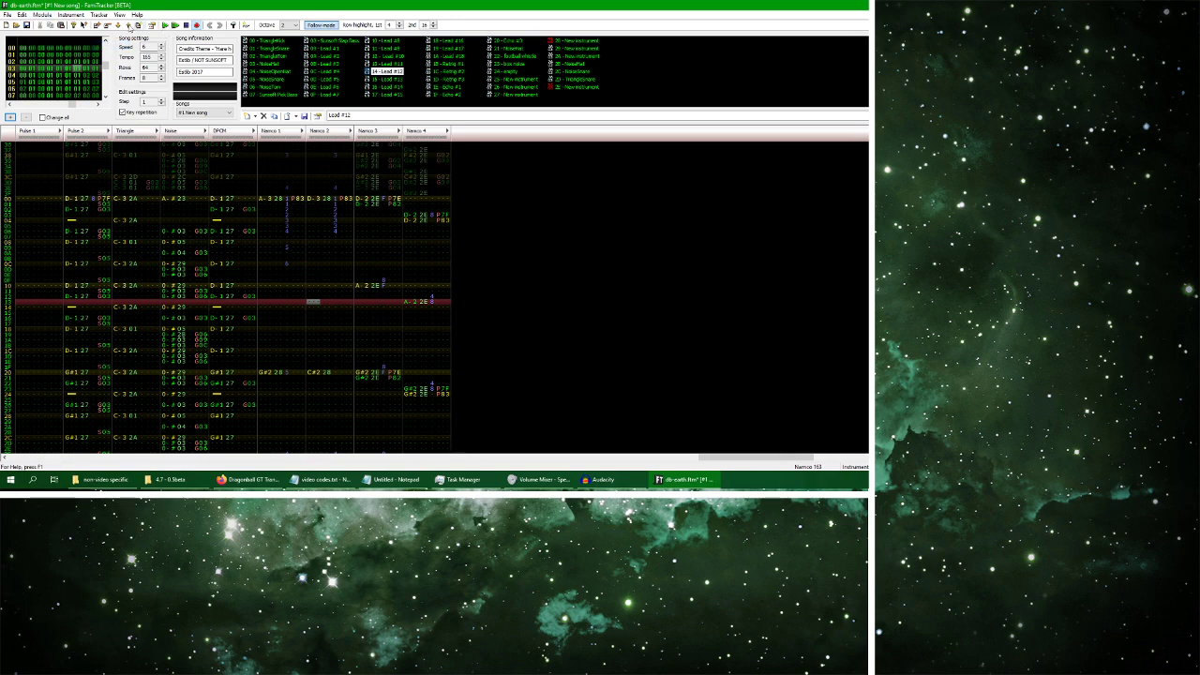
pyautogui.scroll(-3, 28, 75)
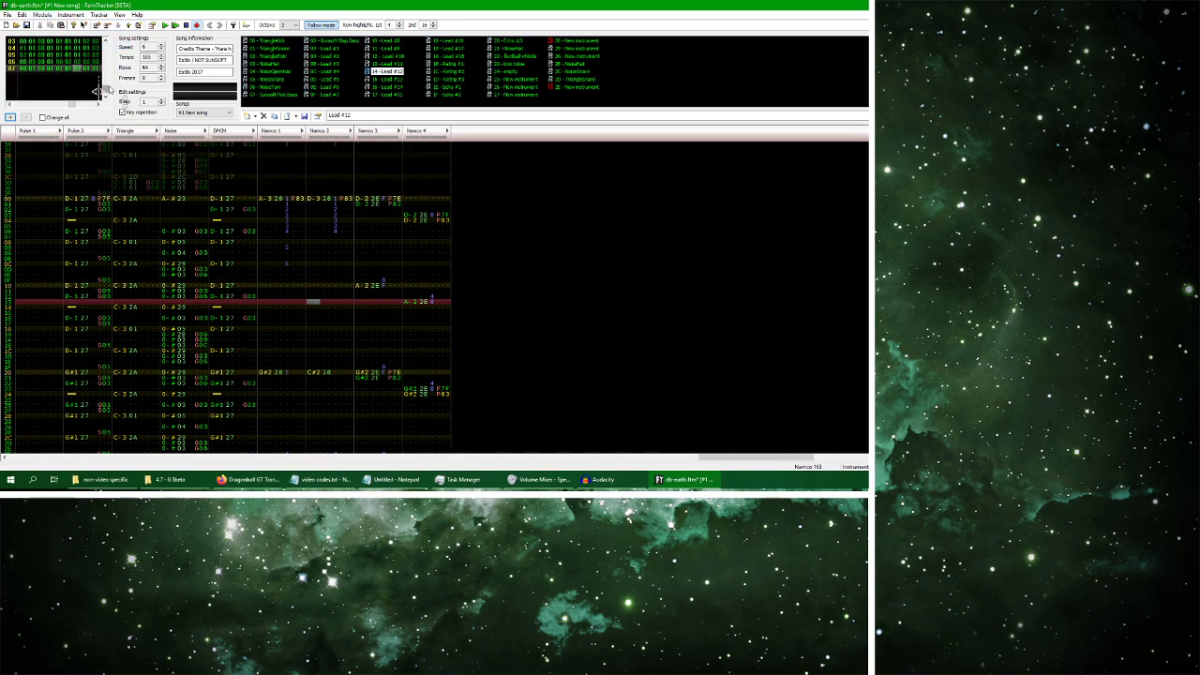
pyautogui.click(43, 15)
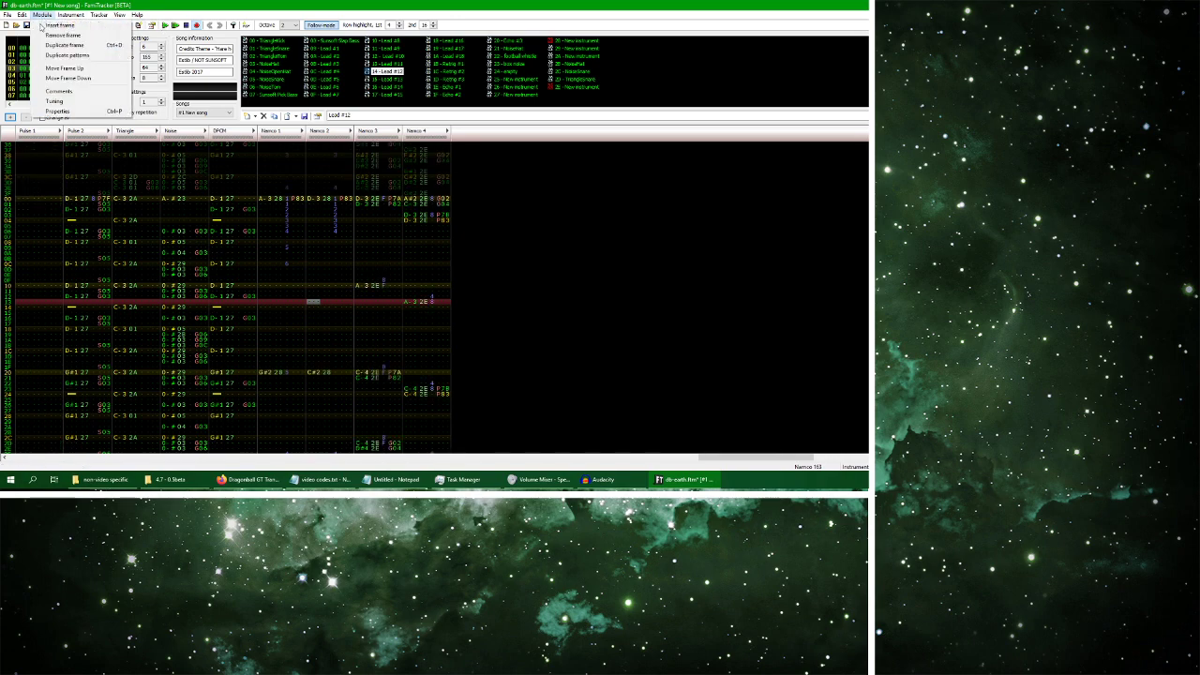
pyautogui.click(66, 44)
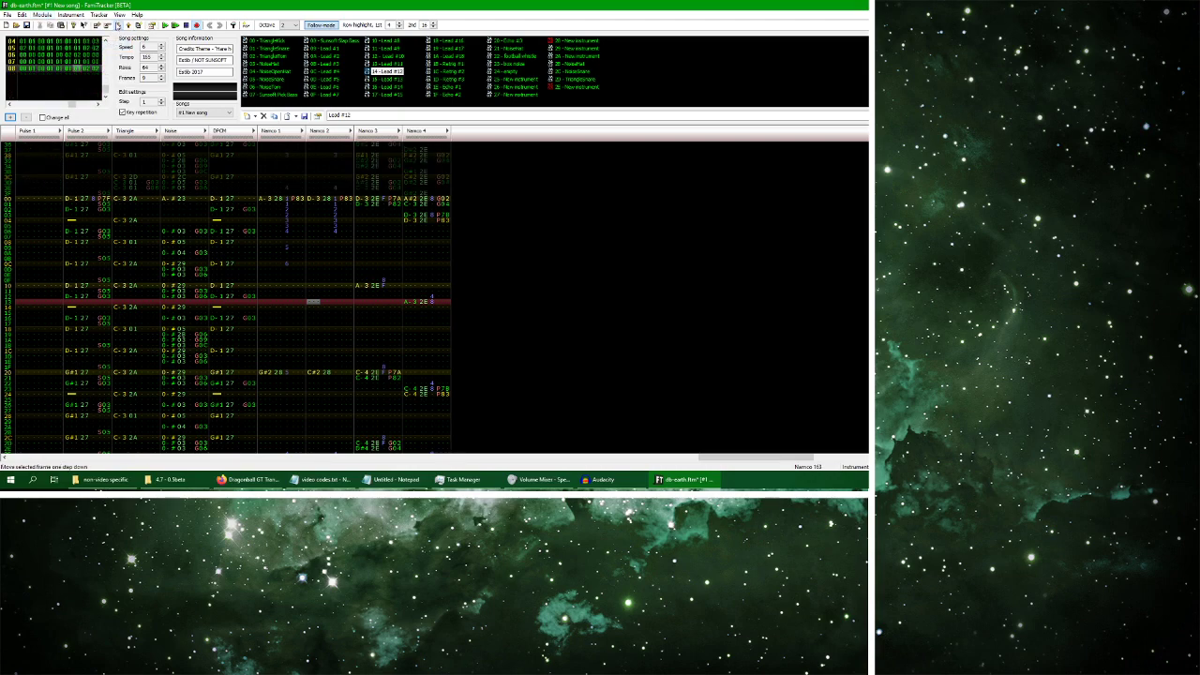
# Duplicate frames 04 and 05, which contain the Pulse 1 lead, and move the copies towards the end of the frame order
pyautogui.scroll(4, 98, 94)
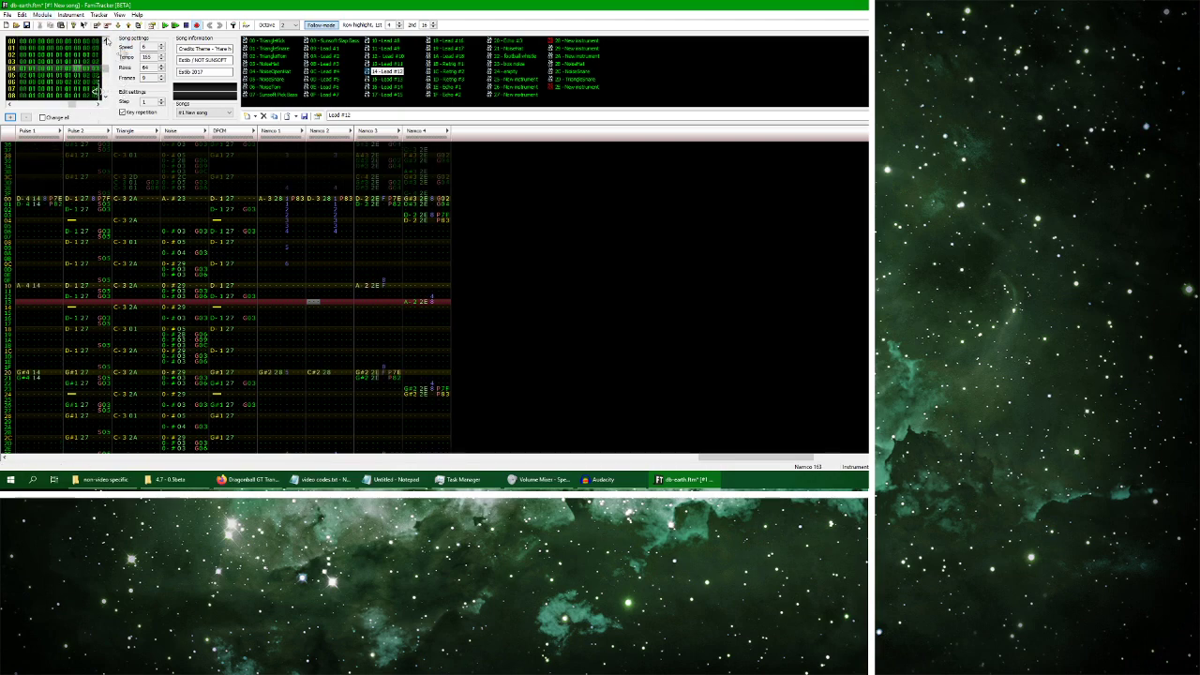
pyautogui.click(97, 92)
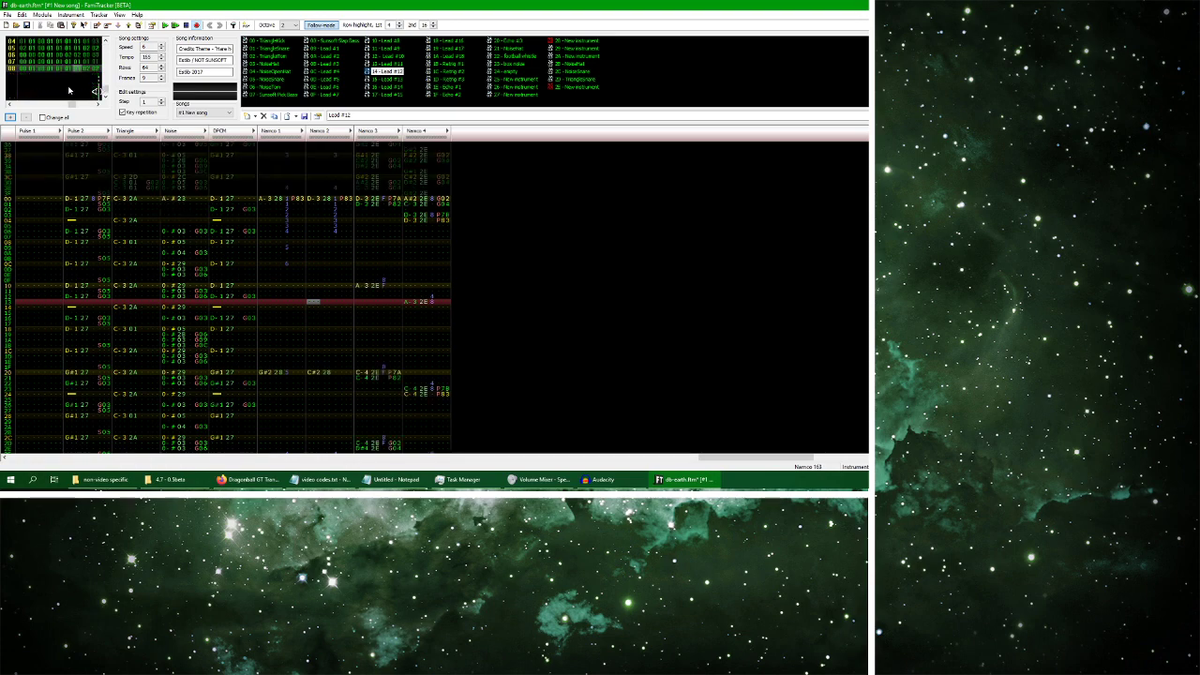
pyautogui.scroll(3, 97, 91)
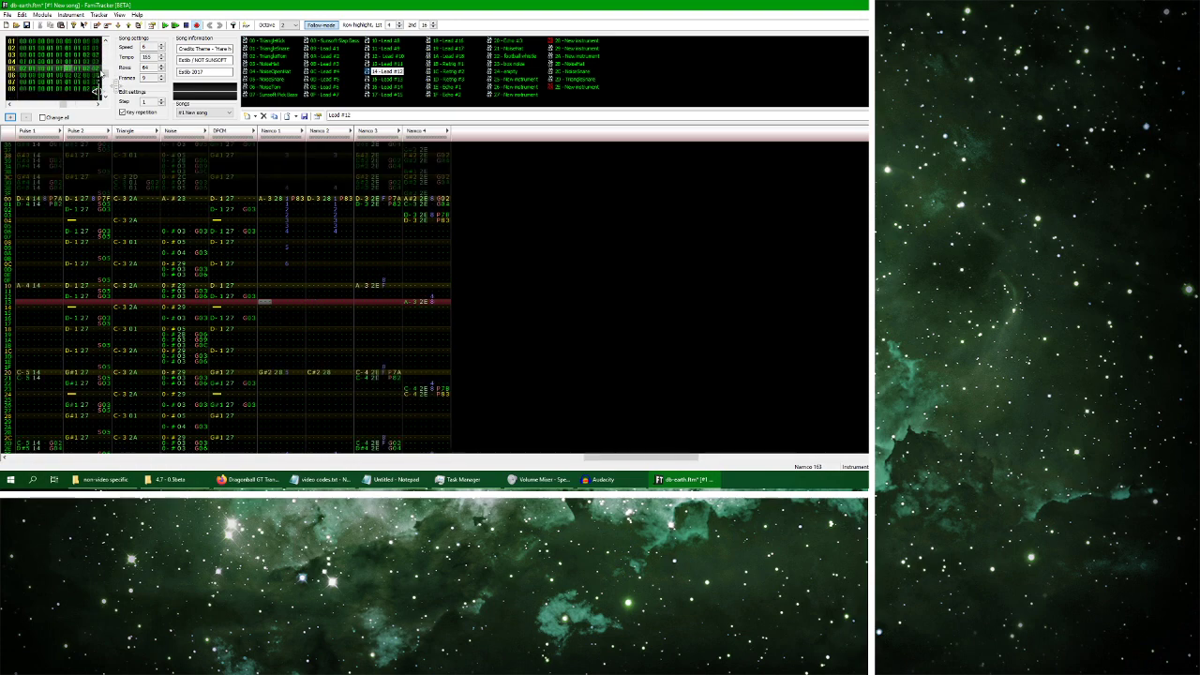
pyautogui.click(92, 64)
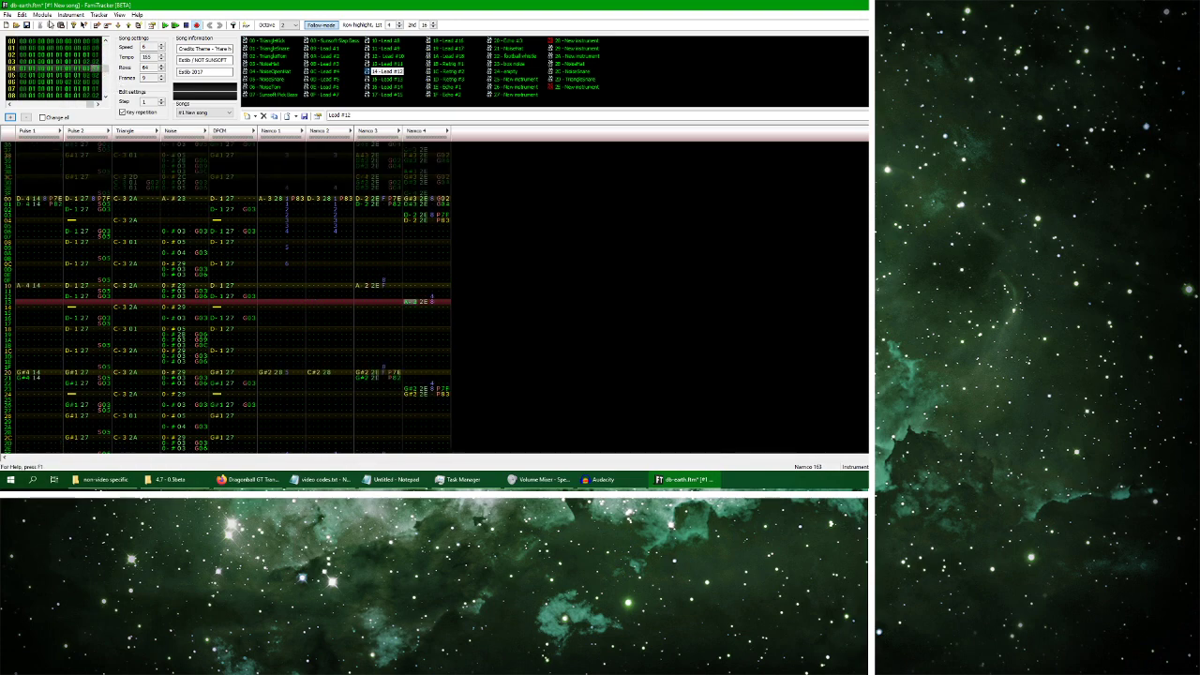
pyautogui.click(42, 15)
pyautogui.click(58, 46)
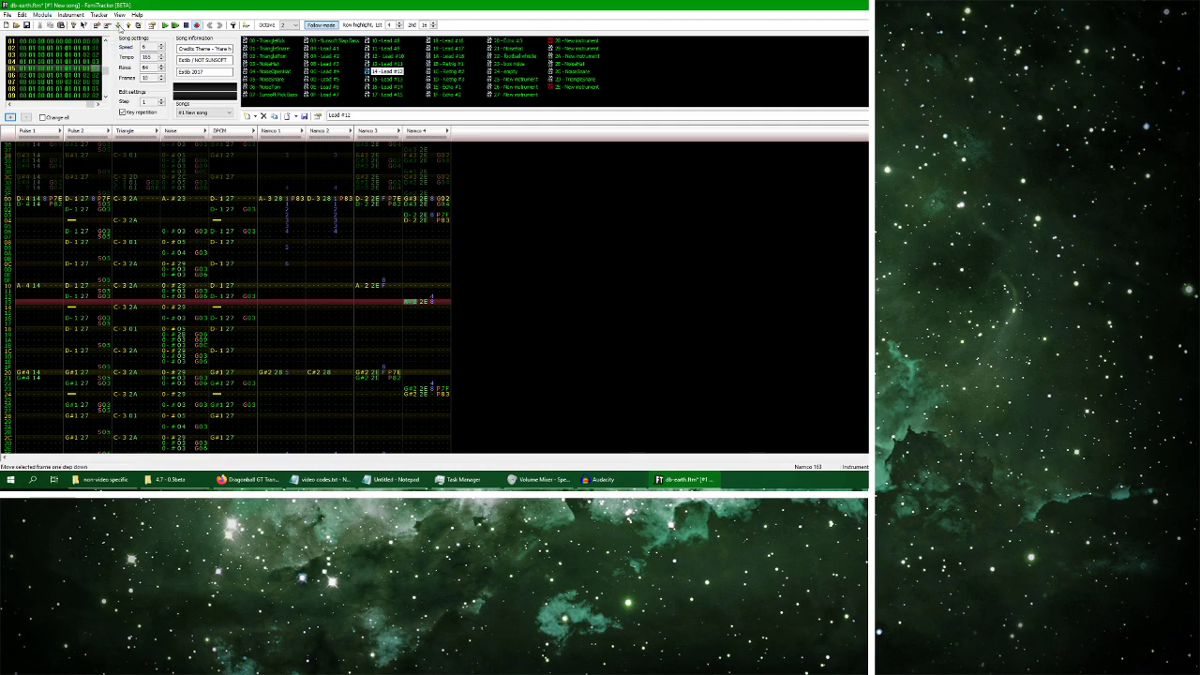
pyautogui.scroll(-4, 97, 91)
pyautogui.scroll(4, 97, 91)
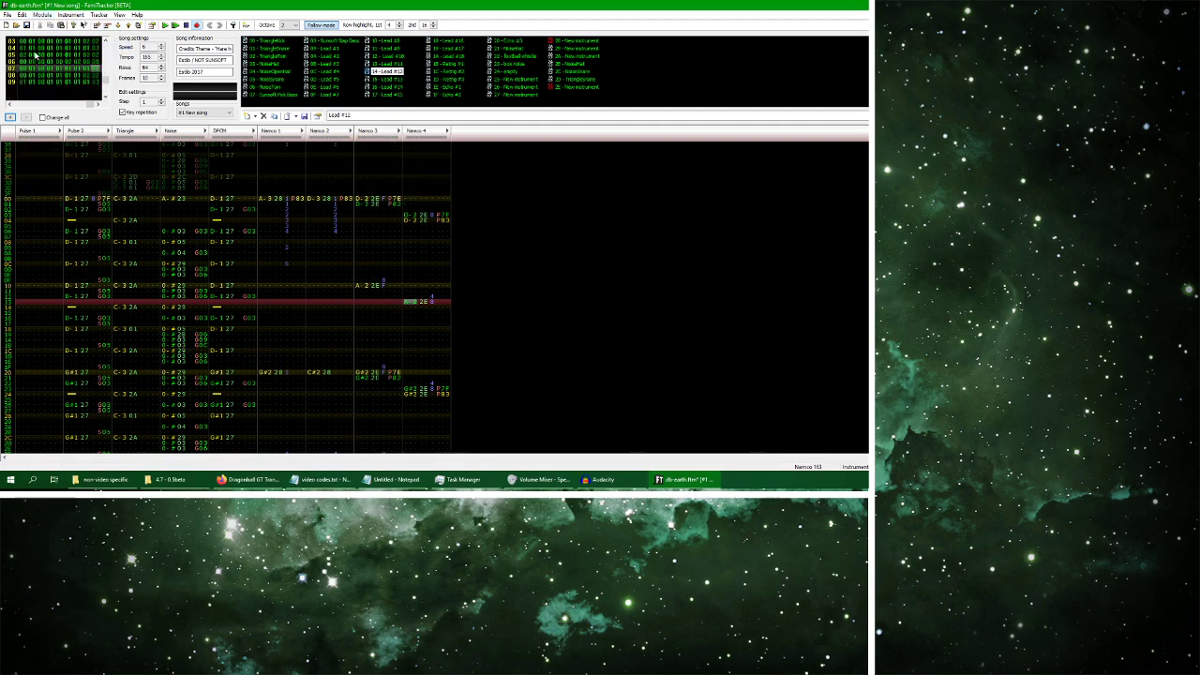
pyautogui.click(43, 15)
pyautogui.click(58, 46)
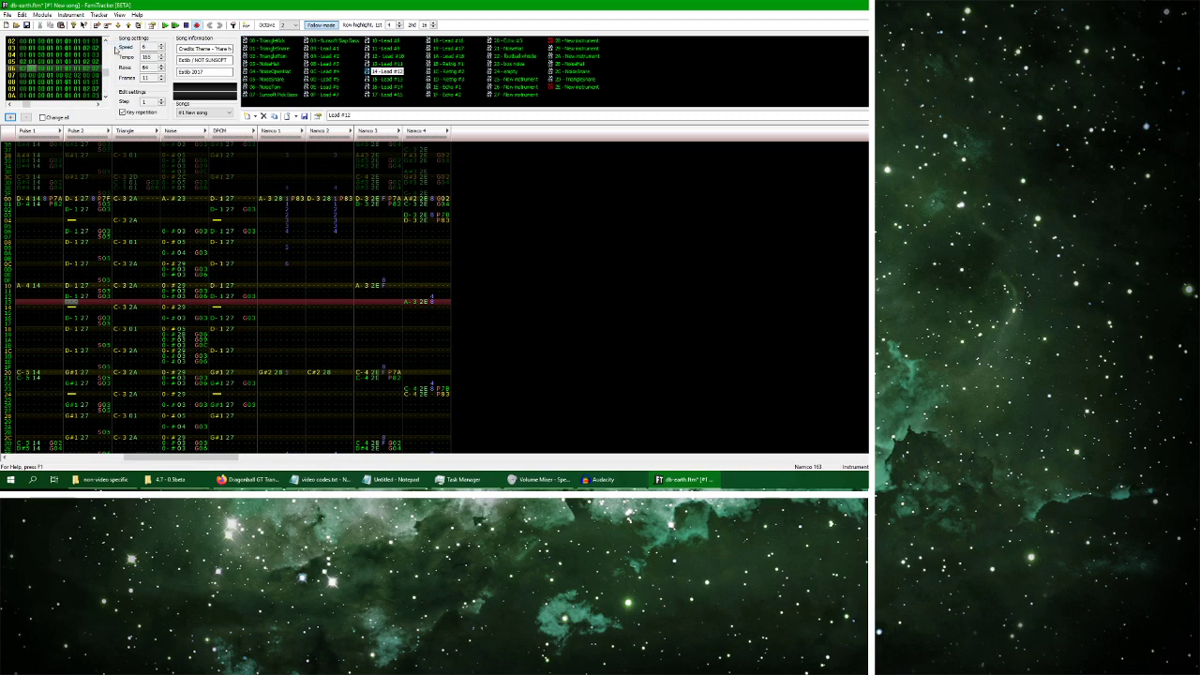
pyautogui.scroll(-4, 93, 84)
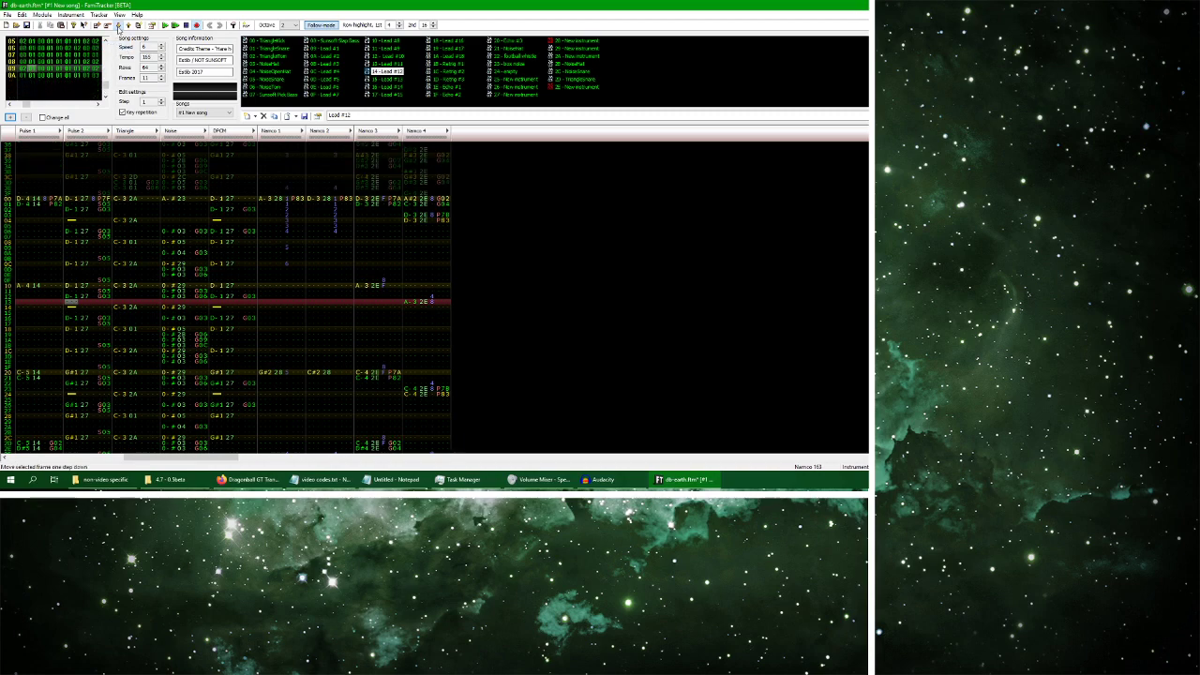
# Save db-earth.ftm and play the song from frame 00
pyautogui.click(7, 15)
pyautogui.click(31, 52)
pyautogui.click(164, 25)
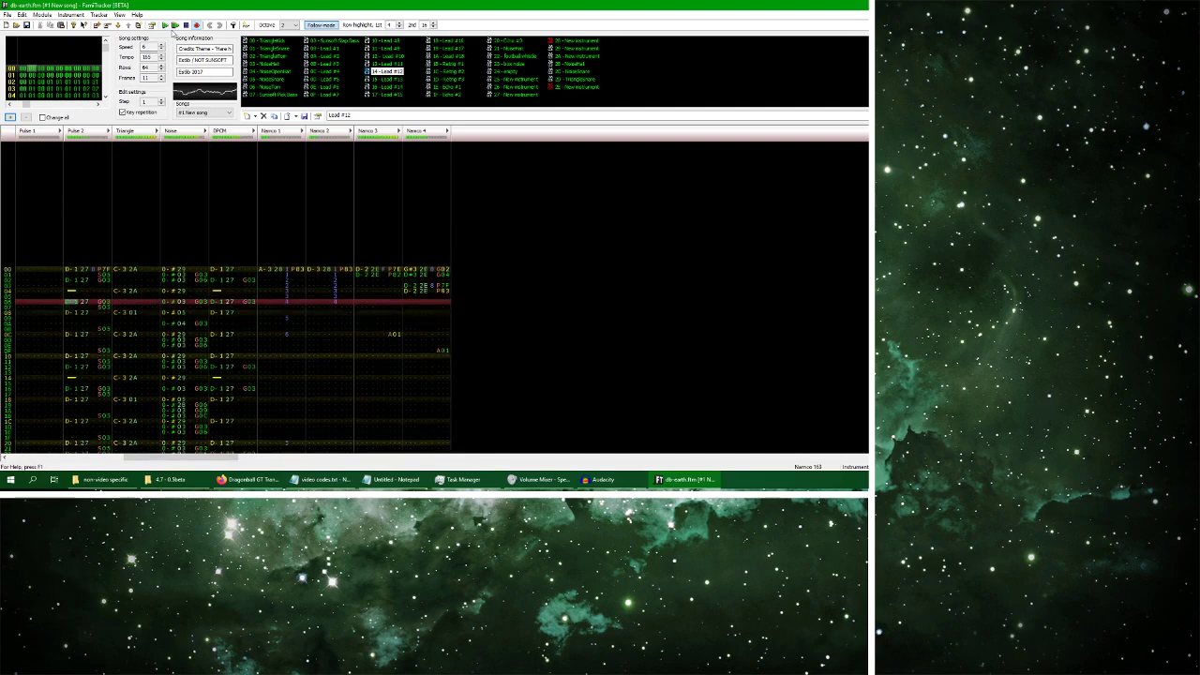
# Stop playback and clear rows 00–0F of Namco 3 and Namco 4 in frame 00
pyautogui.press('Return')
pyautogui.moveTo(357, 302); pyautogui.dragTo(451, 388)
pyautogui.press('Delete')
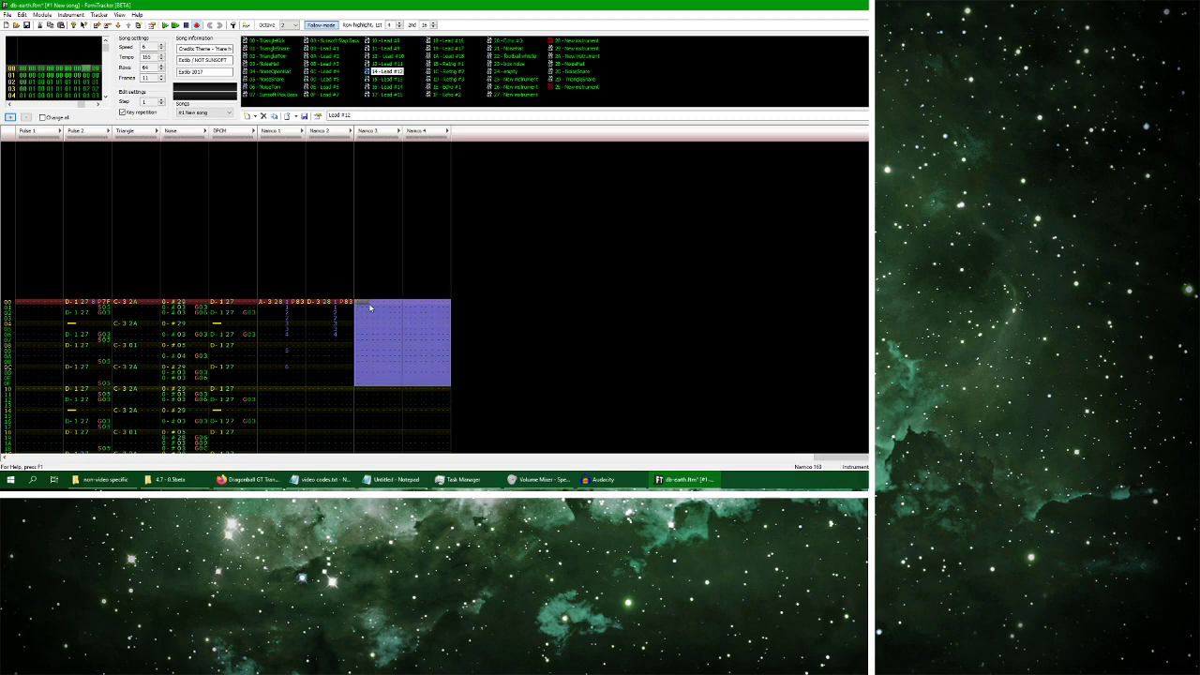
pyautogui.click(87, 93)
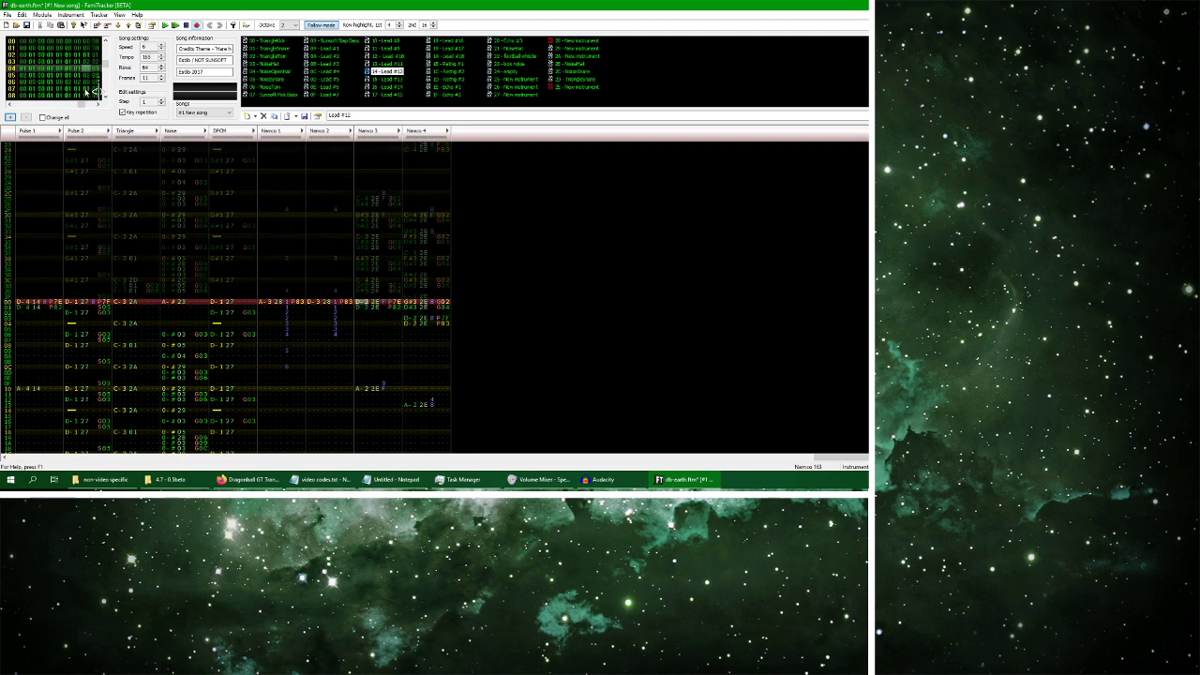
# Assign empty patterns to Namco 3 and Namco 4 in frame 06 and check how the frame leads into frame 07
pyautogui.click(94, 81)
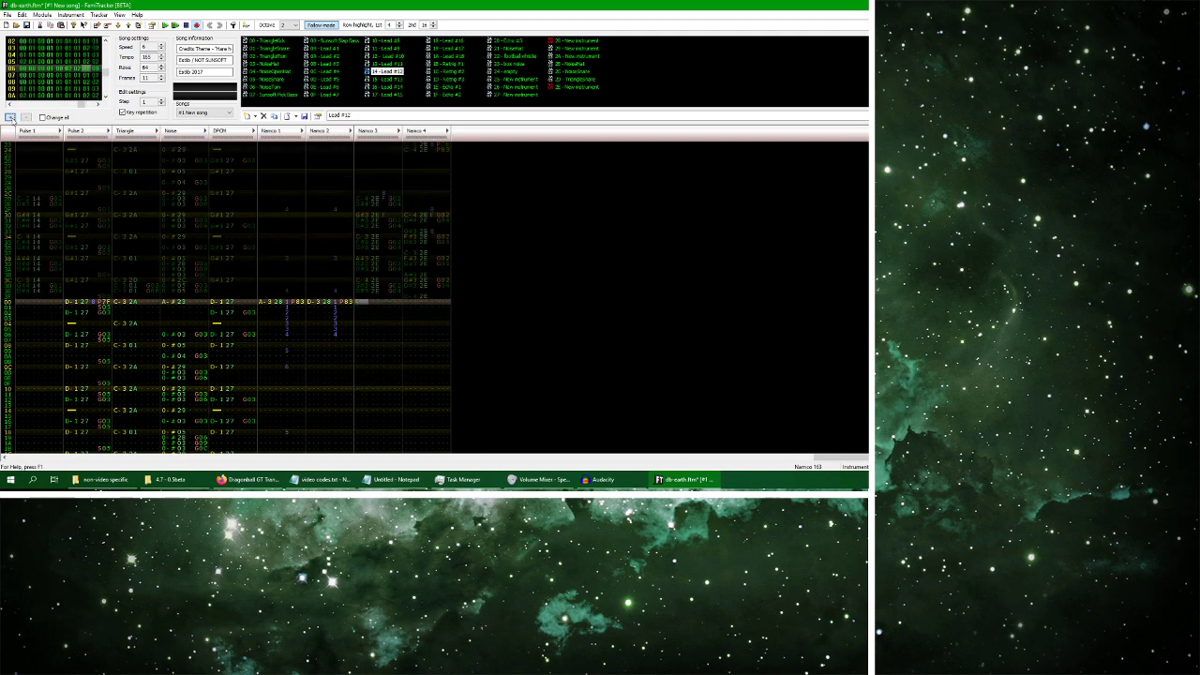
pyautogui.click(96, 90)
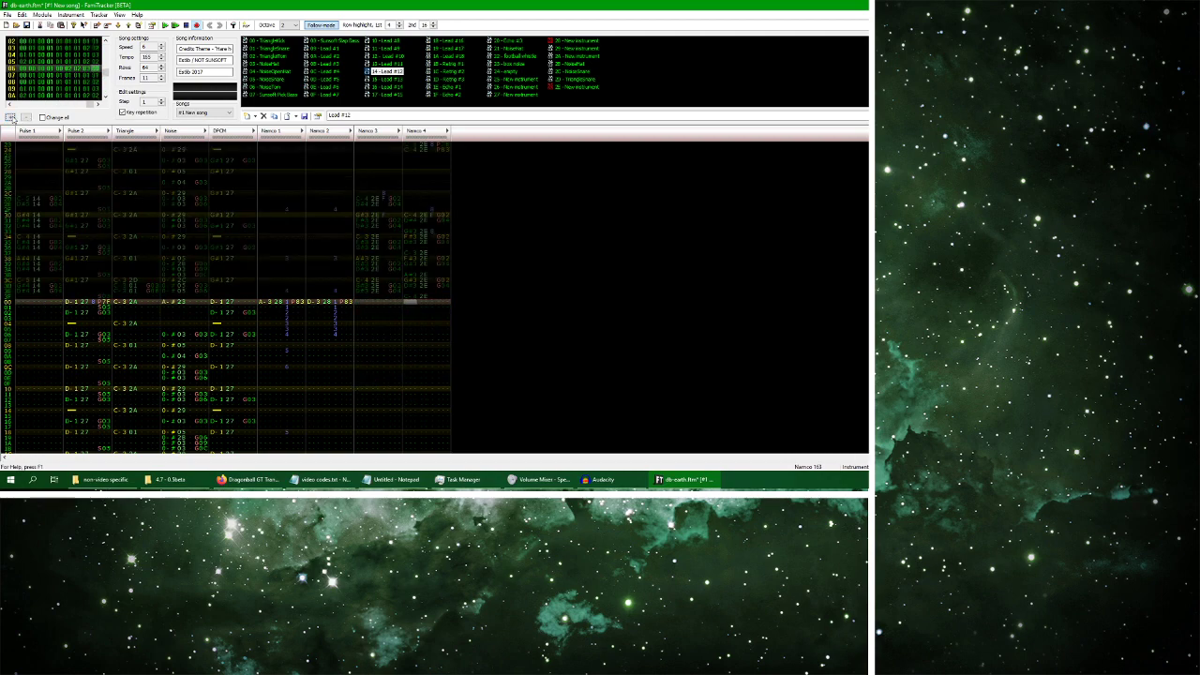
pyautogui.click(361, 302)
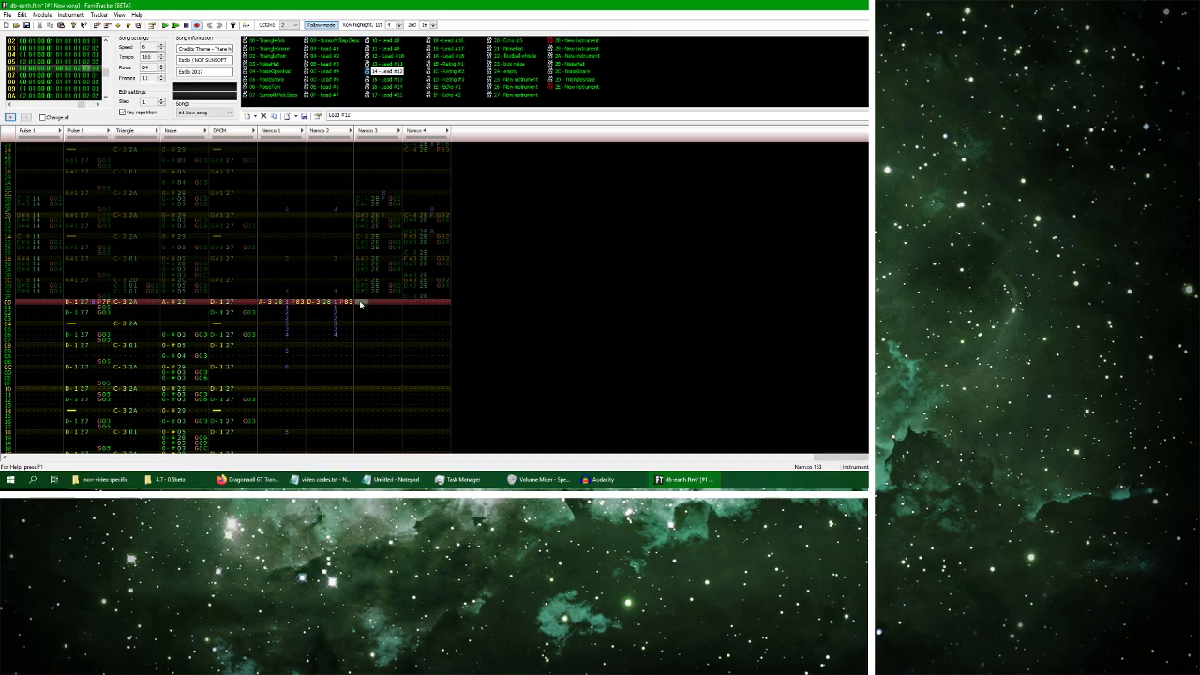
pyautogui.scroll(2, 394, 349)
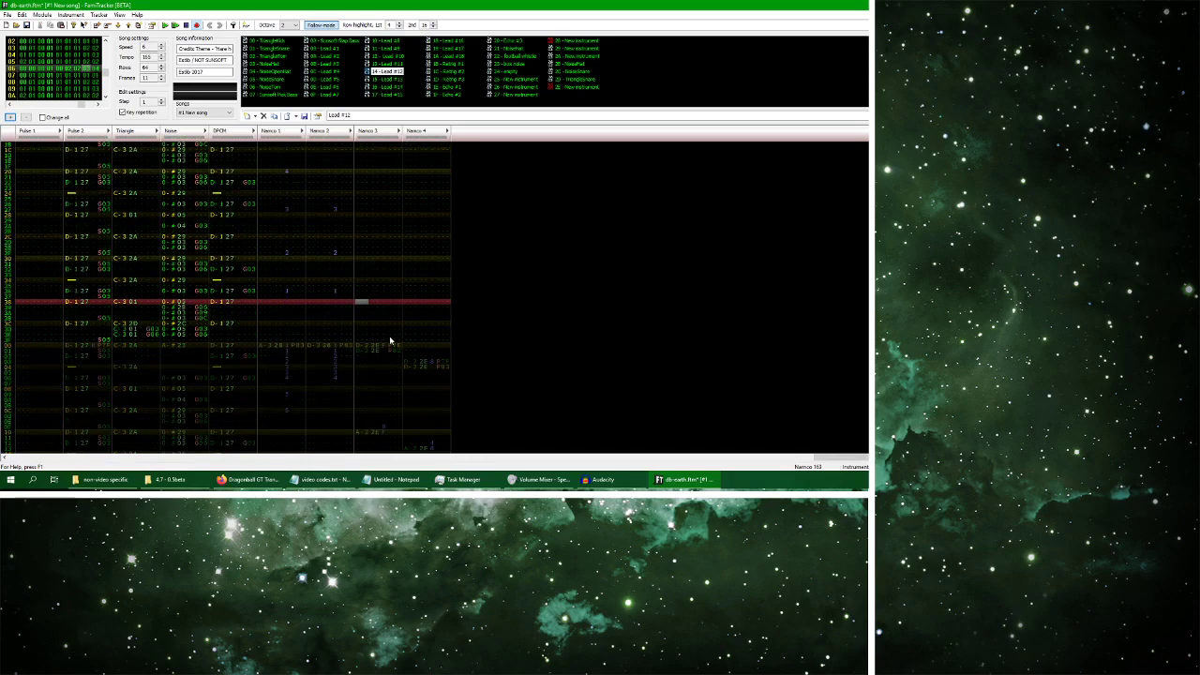
pyautogui.scroll(-1, 393, 341)
pyautogui.scroll(-1, 408, 339)
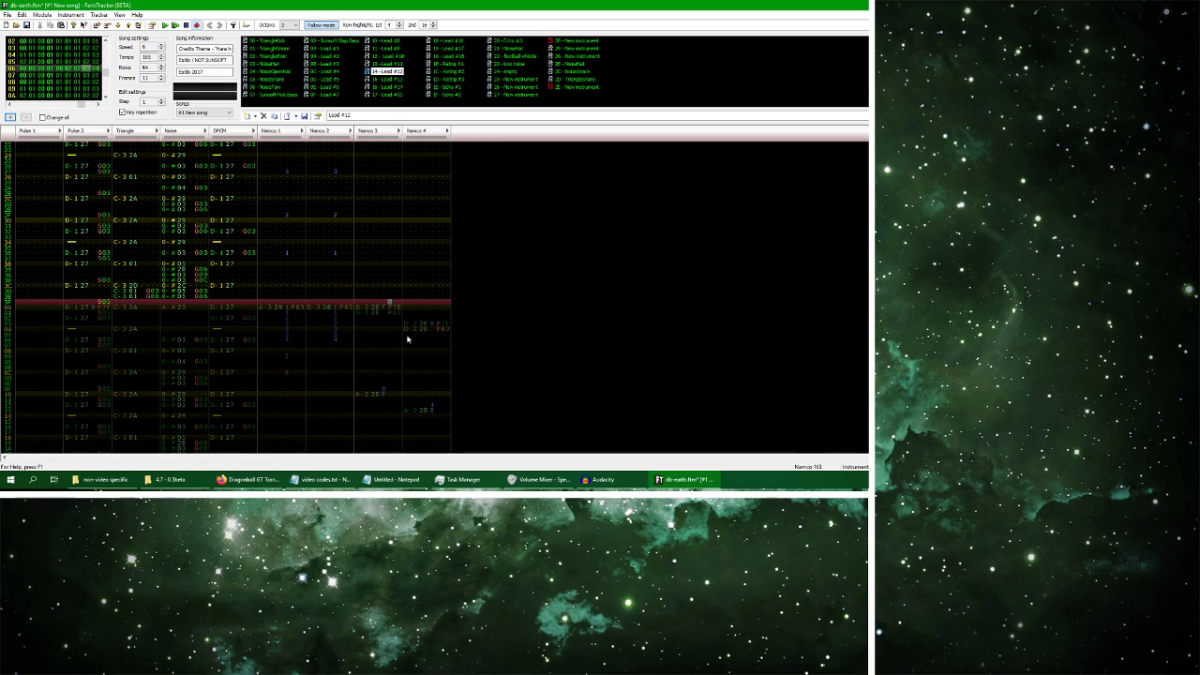
pyautogui.scroll(-3, 408, 340)
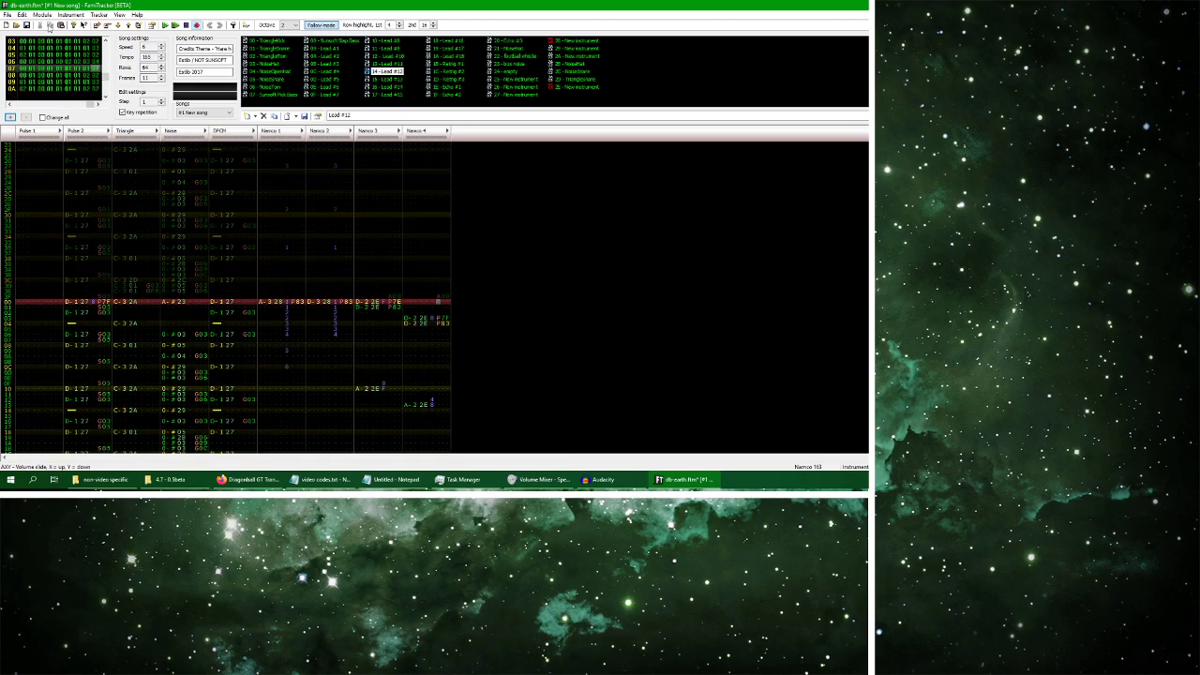
# Glance at the Earth music video on YouTube, switch back to FamiTracker and save db-earth.ftm
pyautogui.hotkey('alt', 'Tab')
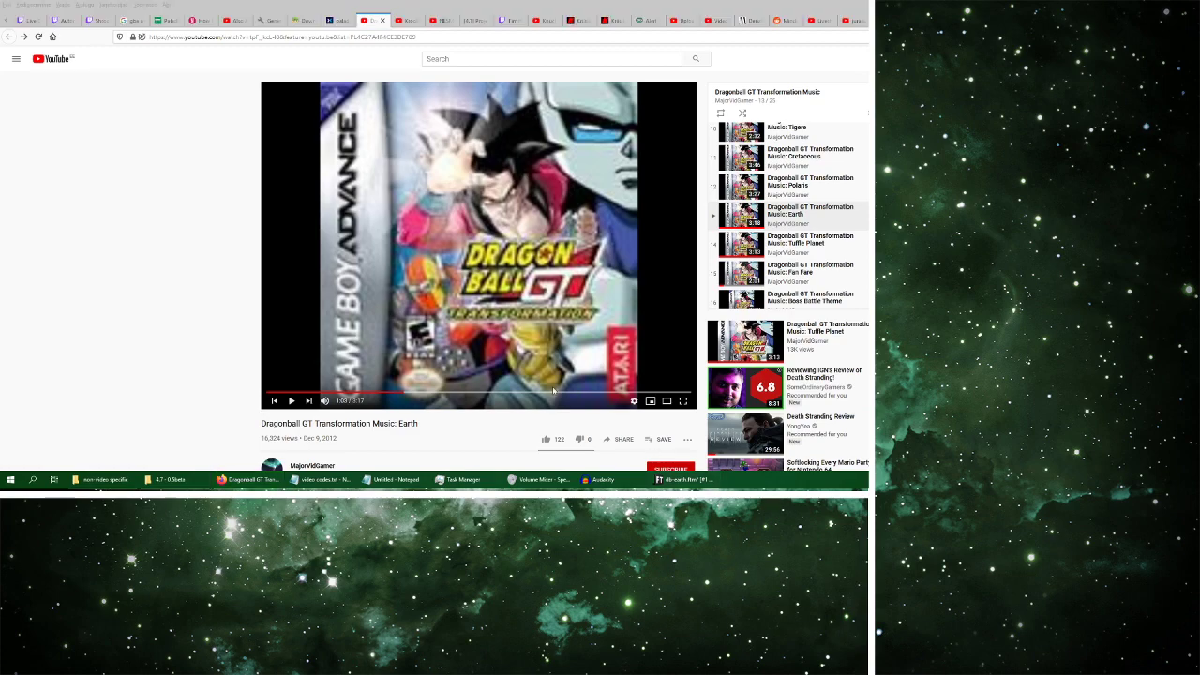
pyautogui.click(682, 478)
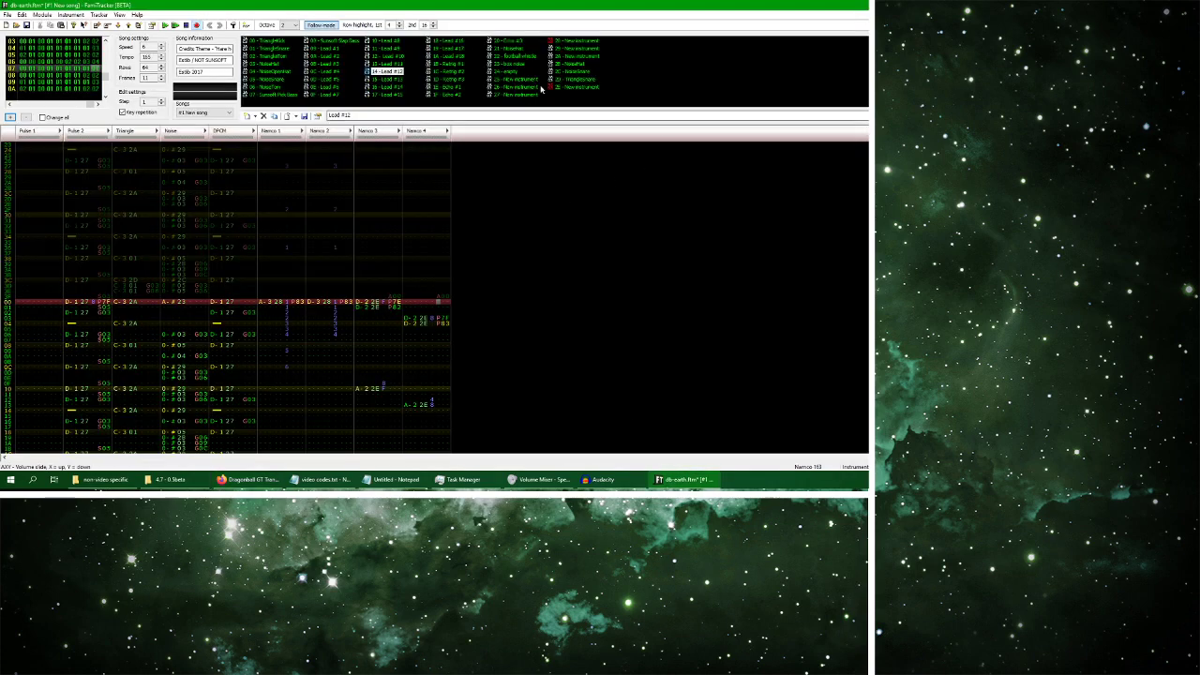
pyautogui.click(9, 15)
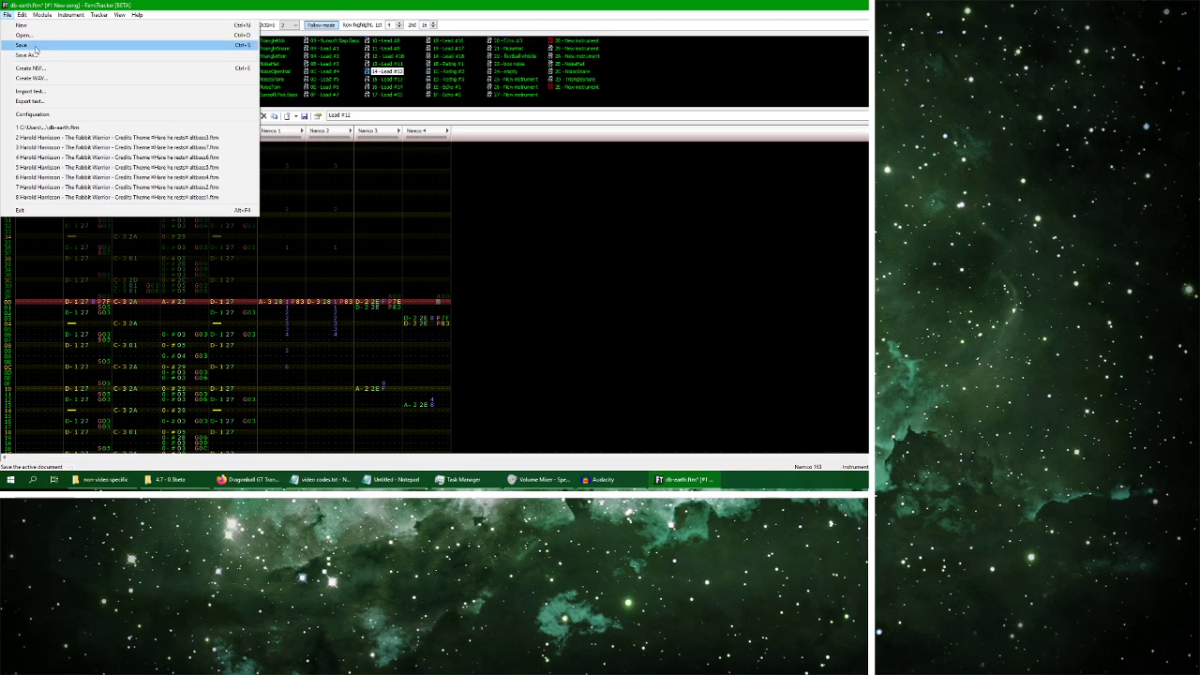
# Save the module and play the song from frame 00 through the start of frame 06
pyautogui.click(33, 45)
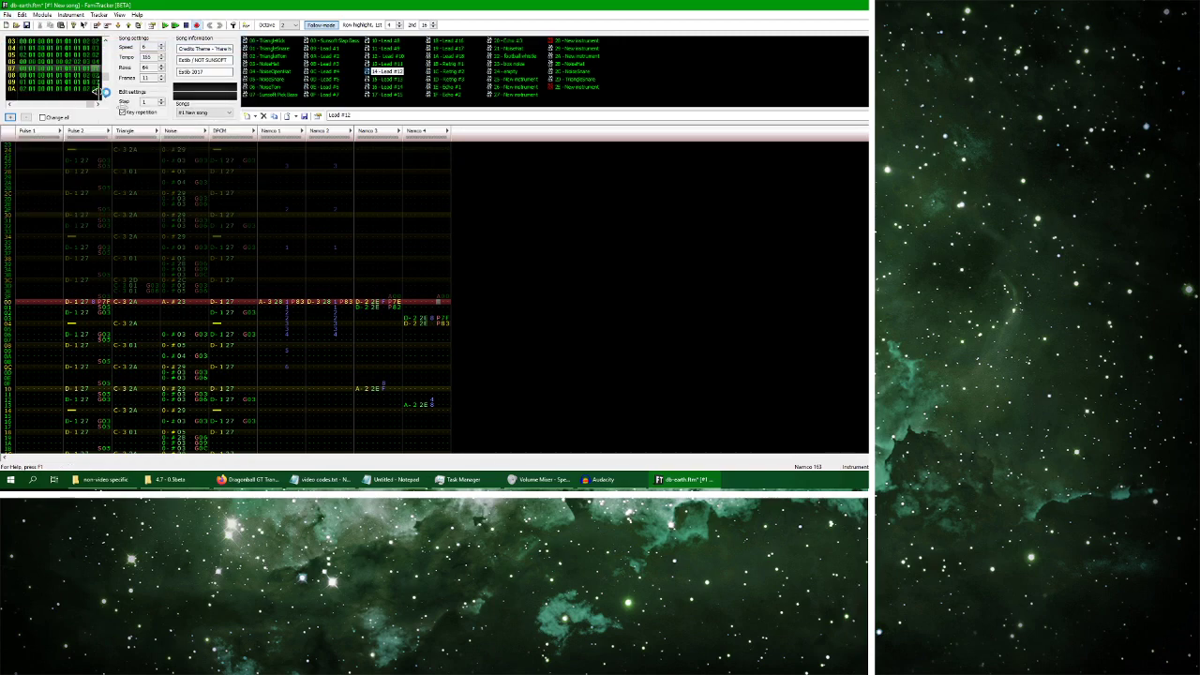
pyautogui.moveTo(106, 86); pyautogui.dragTo(105, 47)
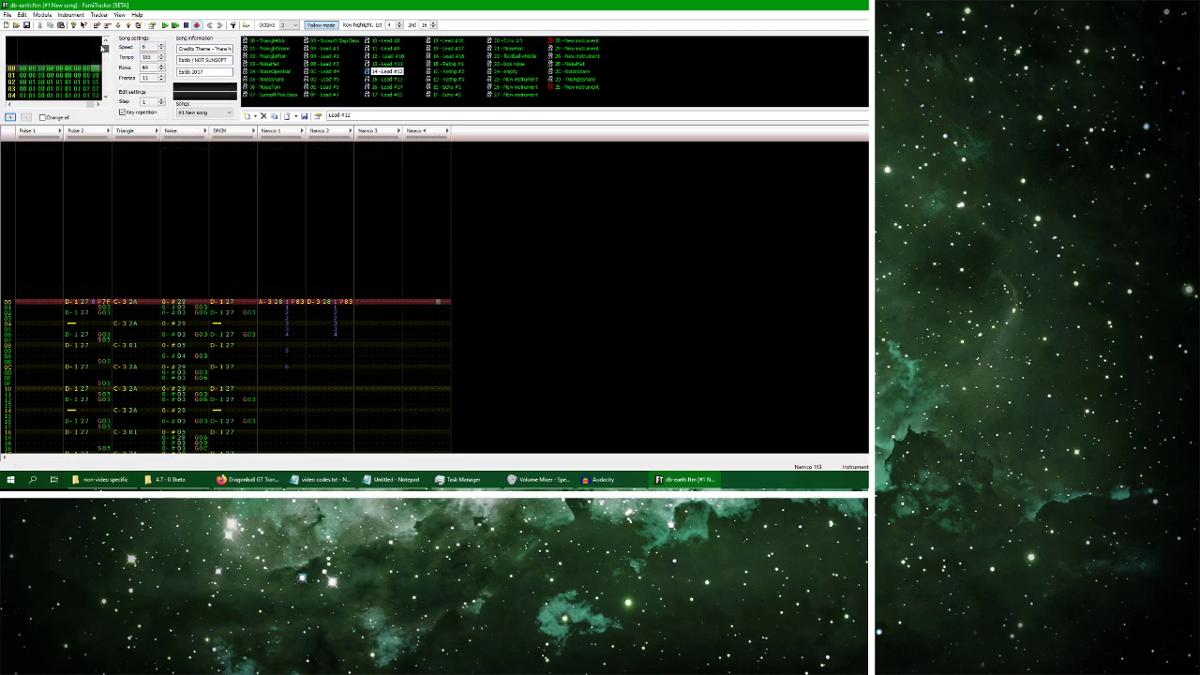
pyautogui.click(167, 26)
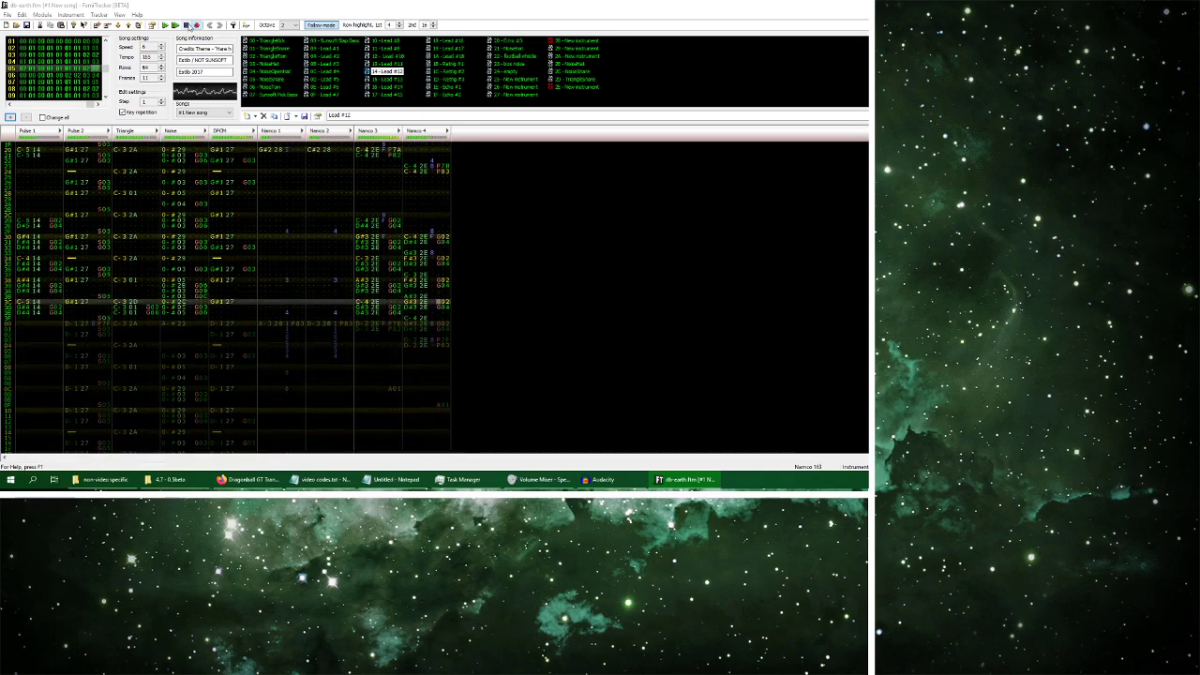
pyautogui.click(187, 26)
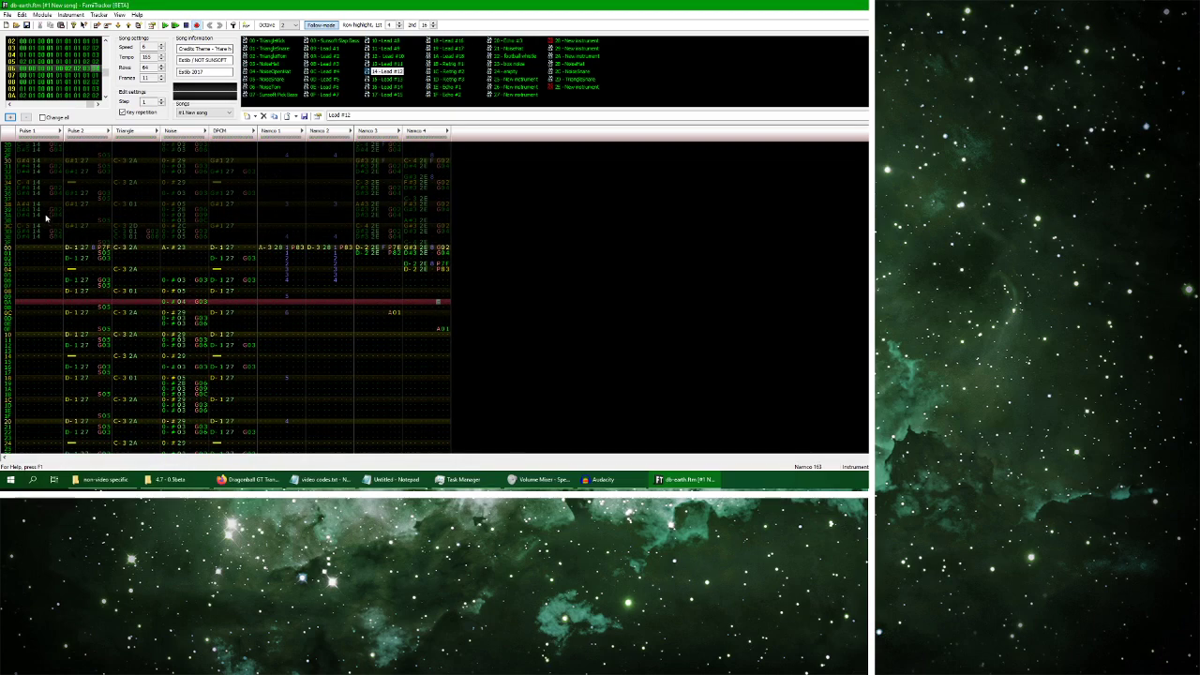
# Insert a note cut on row 00 of the Pulse 1 channel in frame 06
pyautogui.click(18, 250)
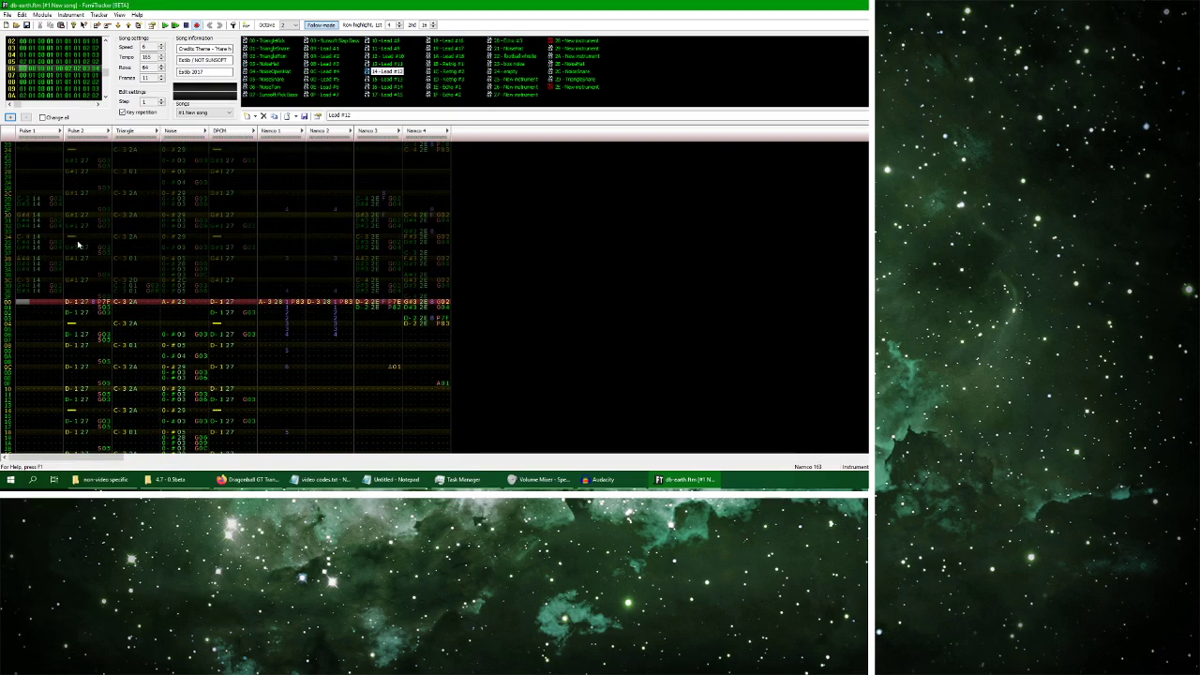
pyautogui.press('1')
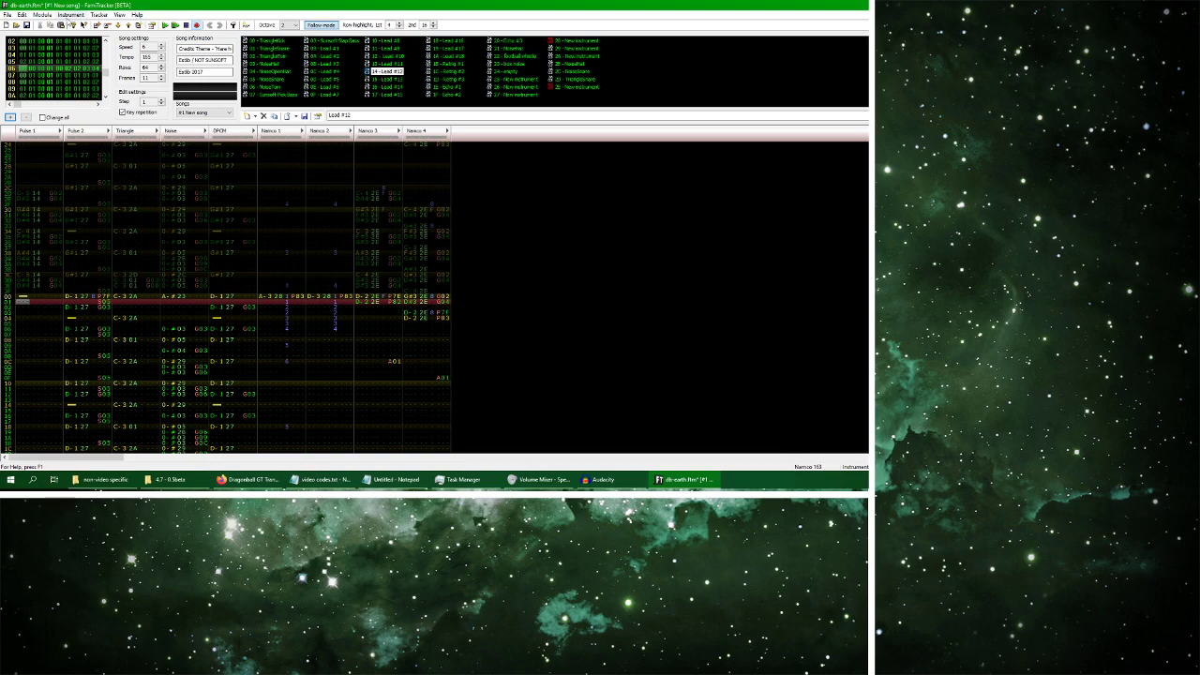
# Assign a new note cut key in the tracker's general configuration and apply the change
pyautogui.click(20, 15)
pyautogui.moveTo(6, 15)
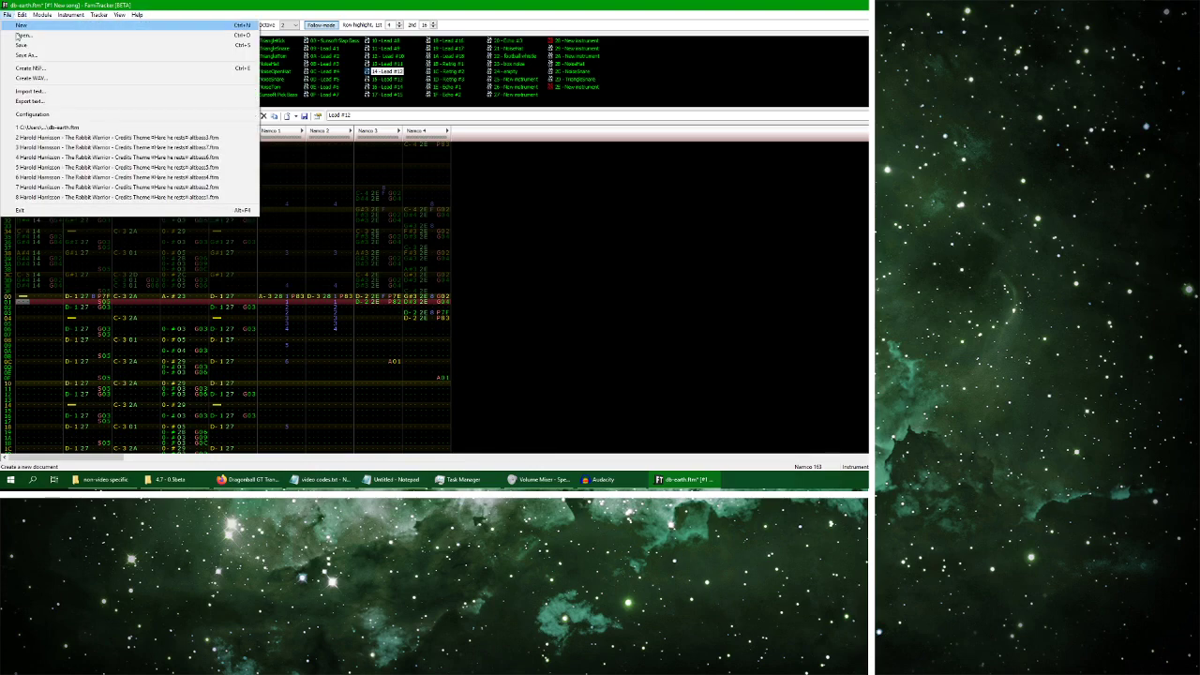
pyautogui.click(42, 115)
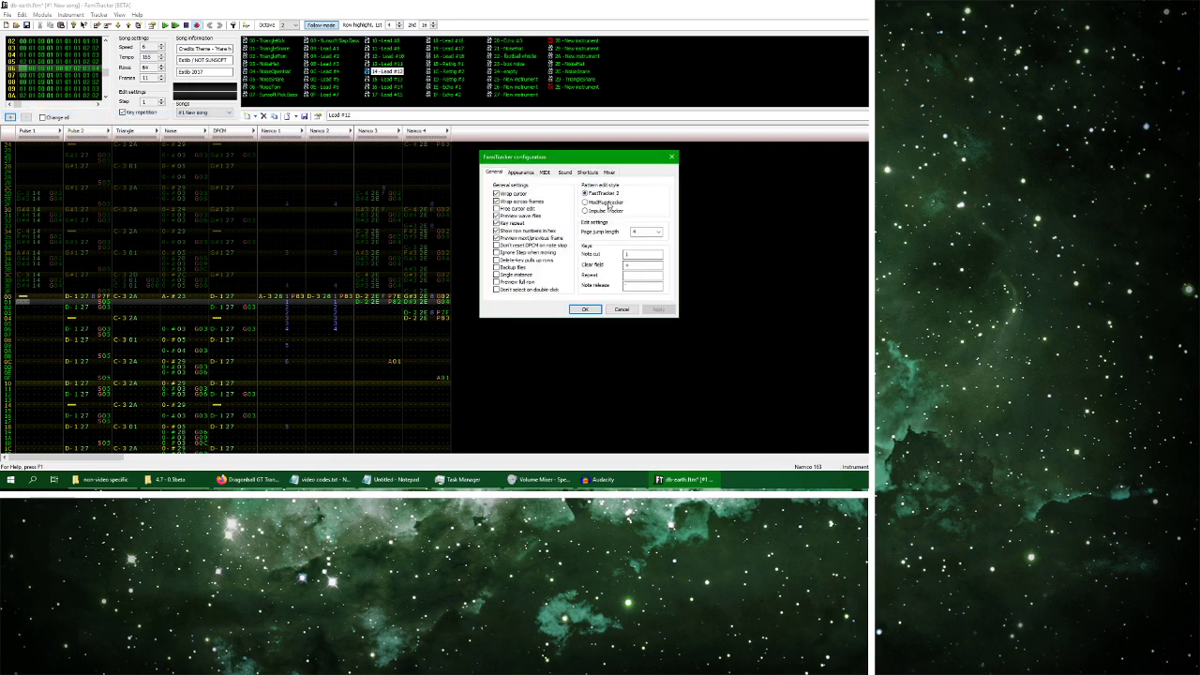
pyautogui.click(643, 253)
pyautogui.press('\\')
pyautogui.click(659, 310)
pyautogui.click(585, 310)
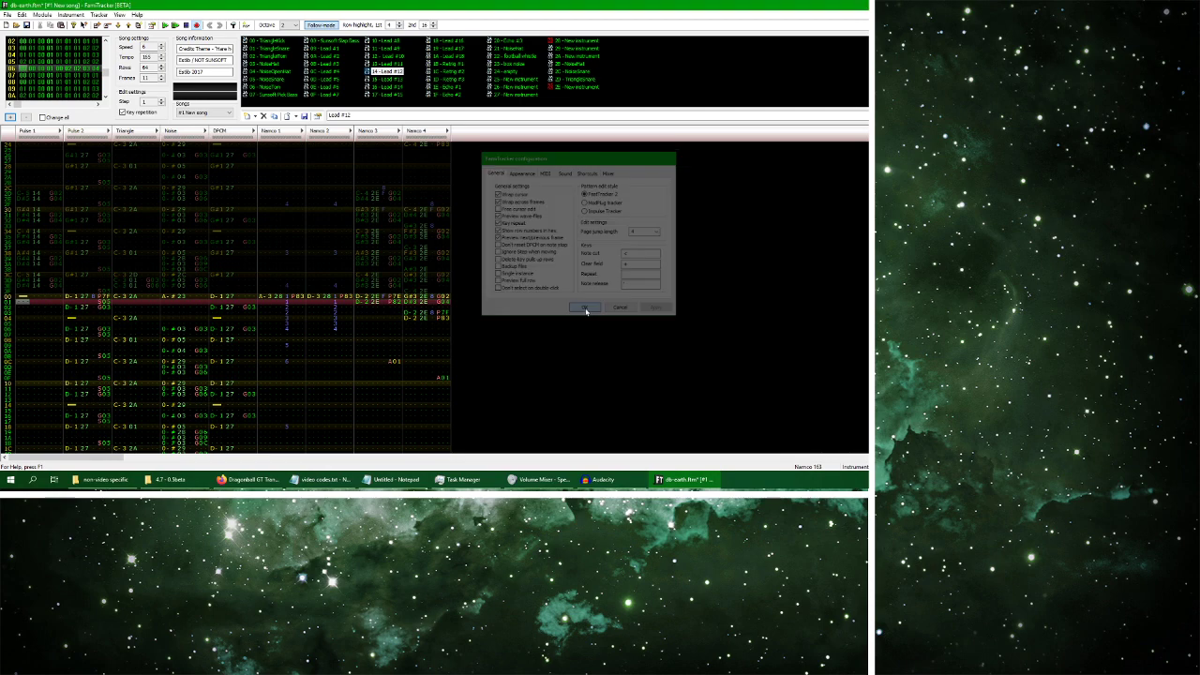
# Select instrument 27 and save the module
pyautogui.click(84, 306)
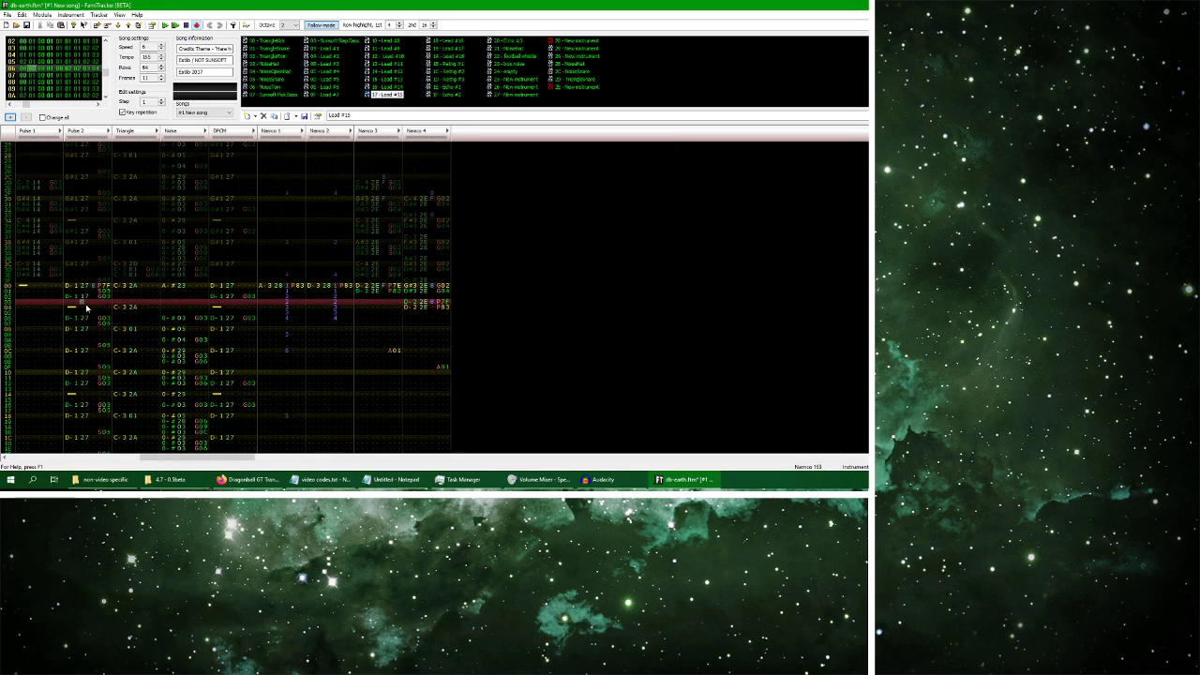
pyautogui.press('ctrl+Insert')
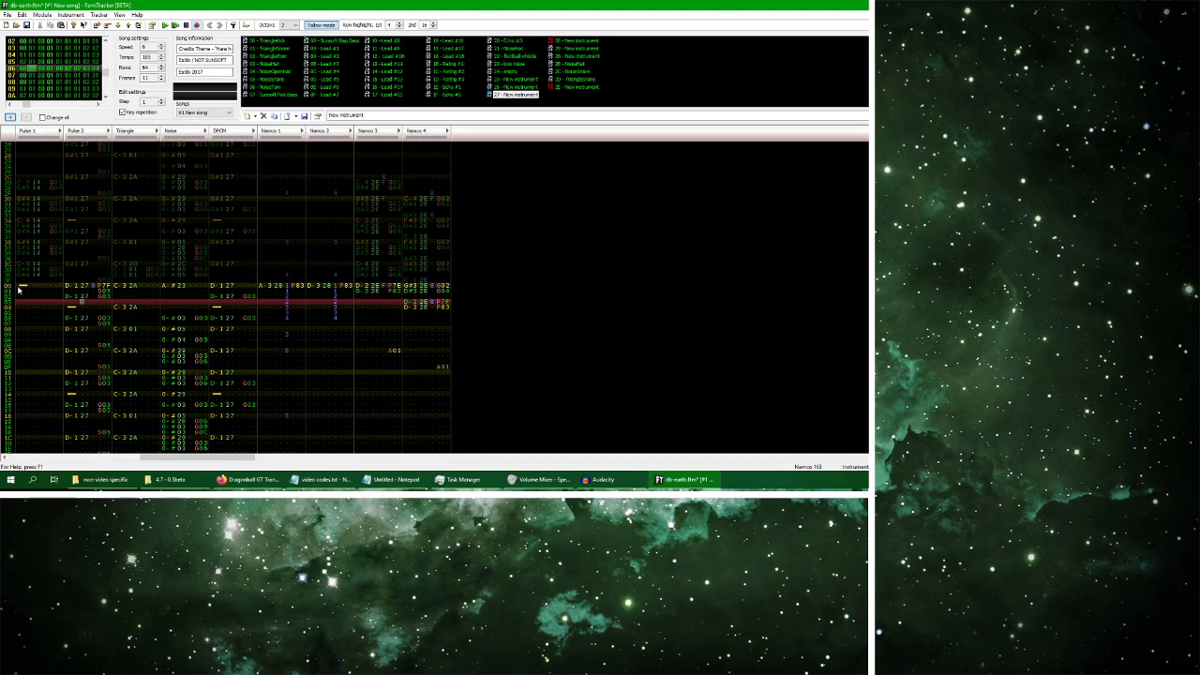
pyautogui.click(22, 286)
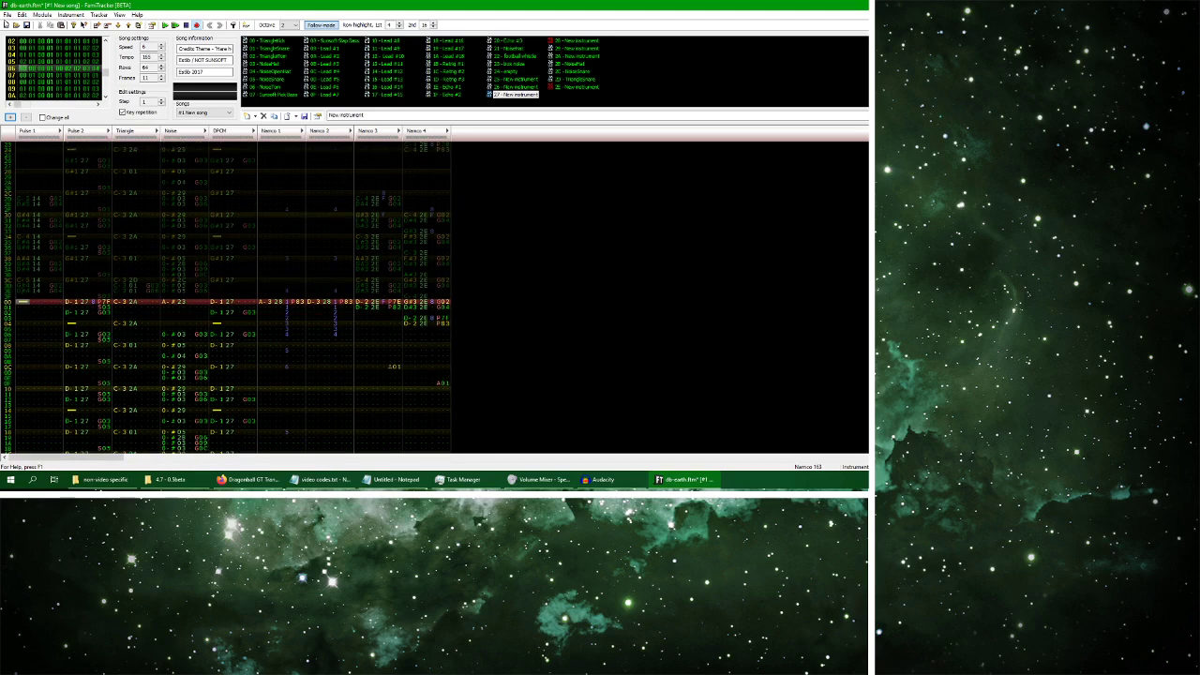
pyautogui.click(8, 15)
pyautogui.click(74, 125)
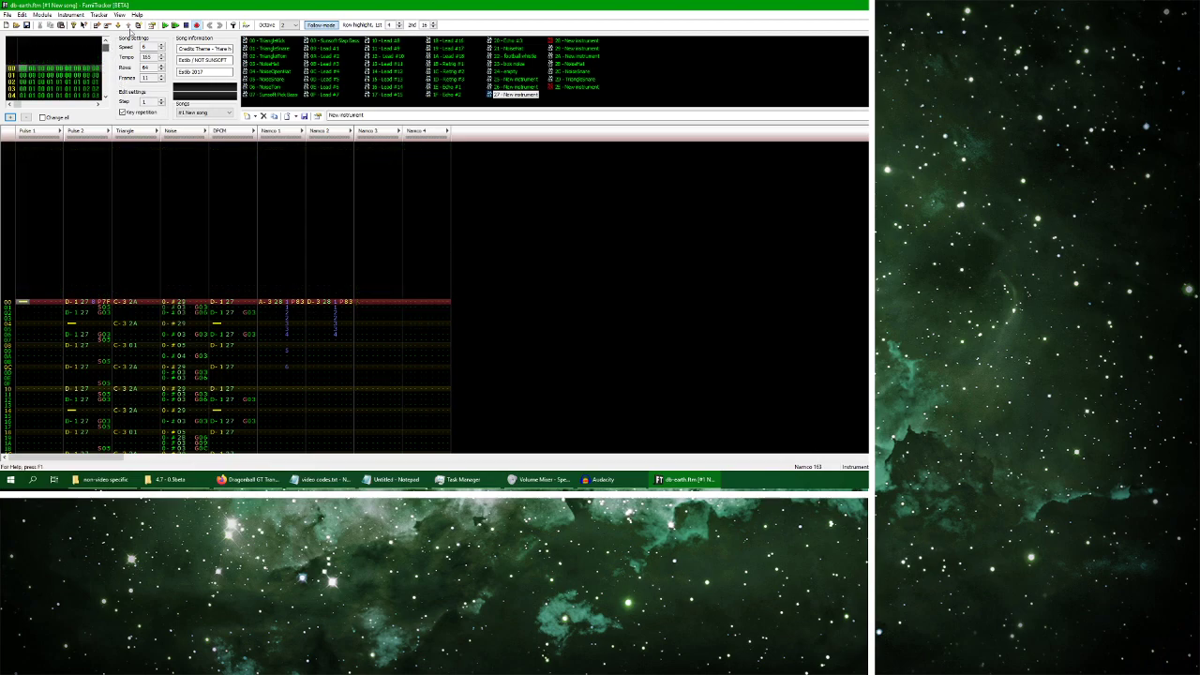
# Play the song from frame 00, and replay the "Dragonball GT Transformation Music: Earth" video in Firefox from about 1:00 for comparison
pyautogui.click(165, 26)
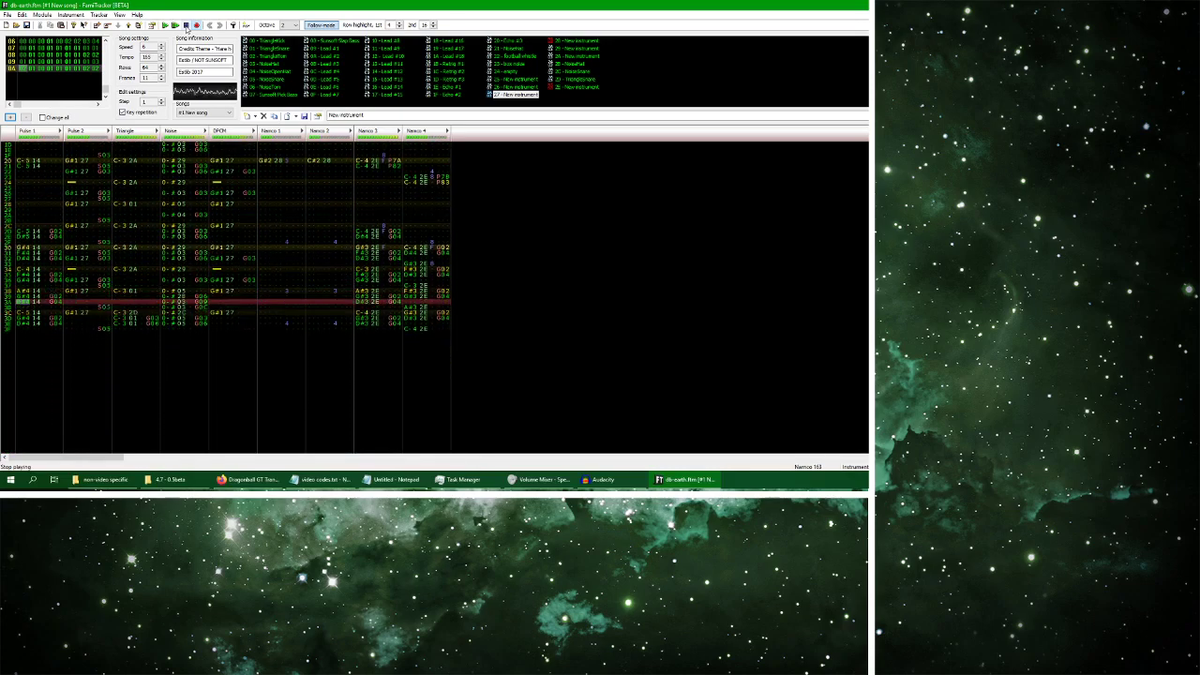
pyautogui.click(248, 479)
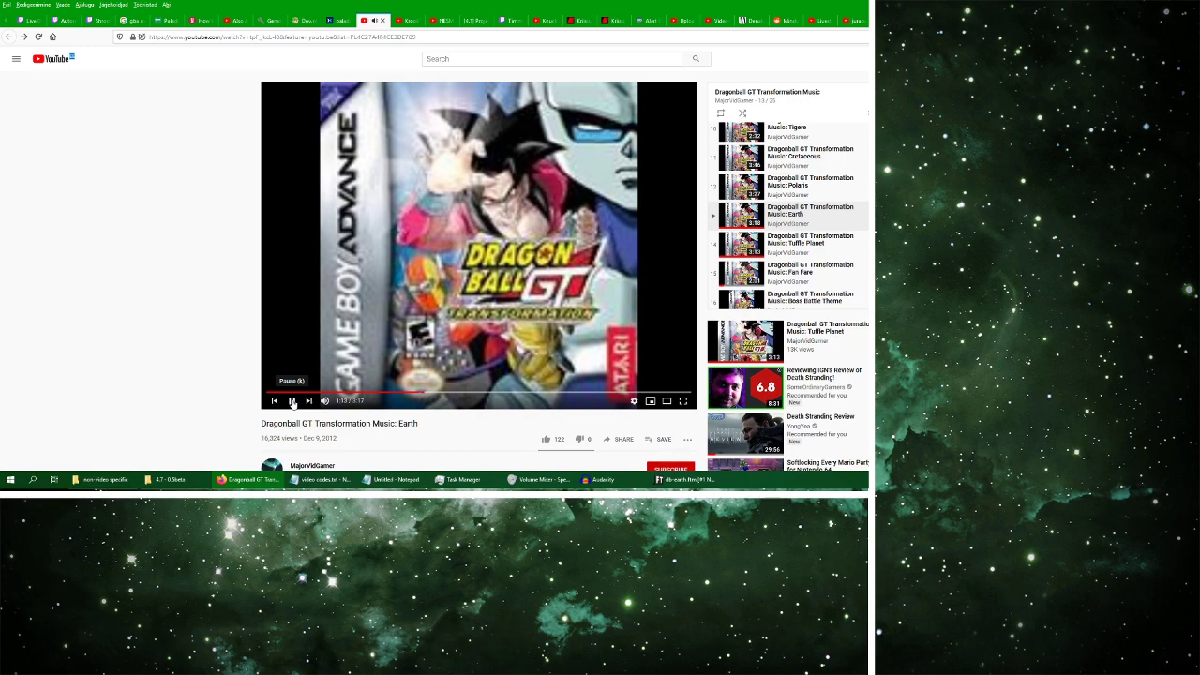
pyautogui.click(293, 401)
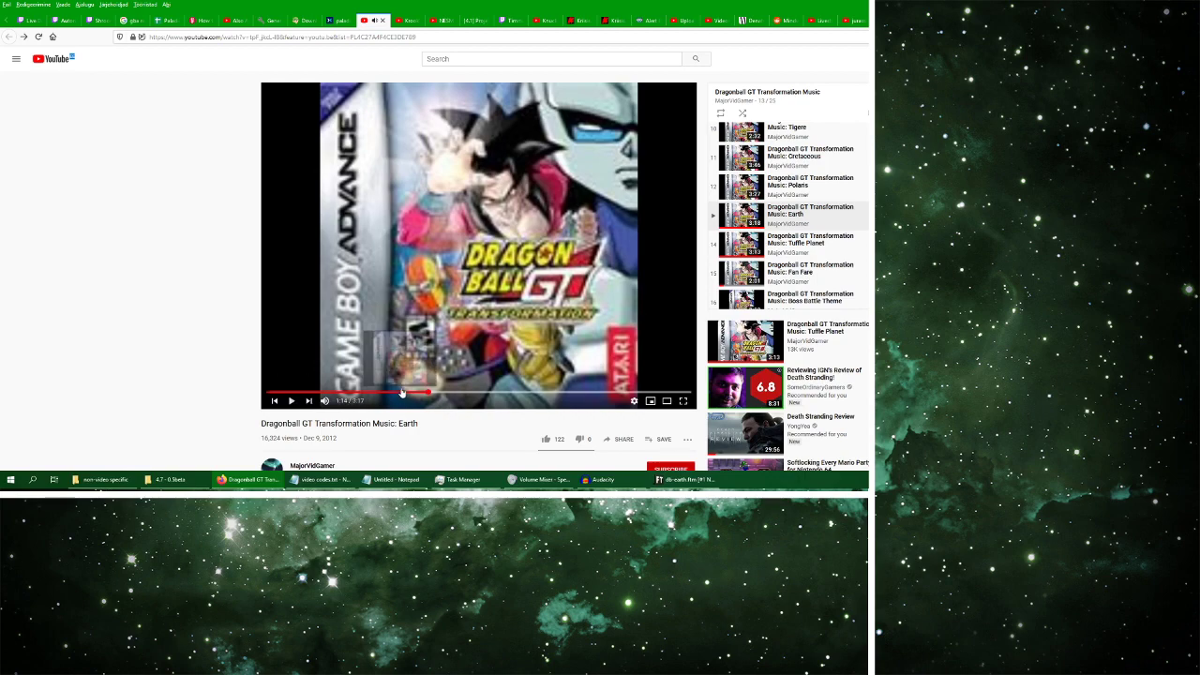
pyautogui.click(399, 394)
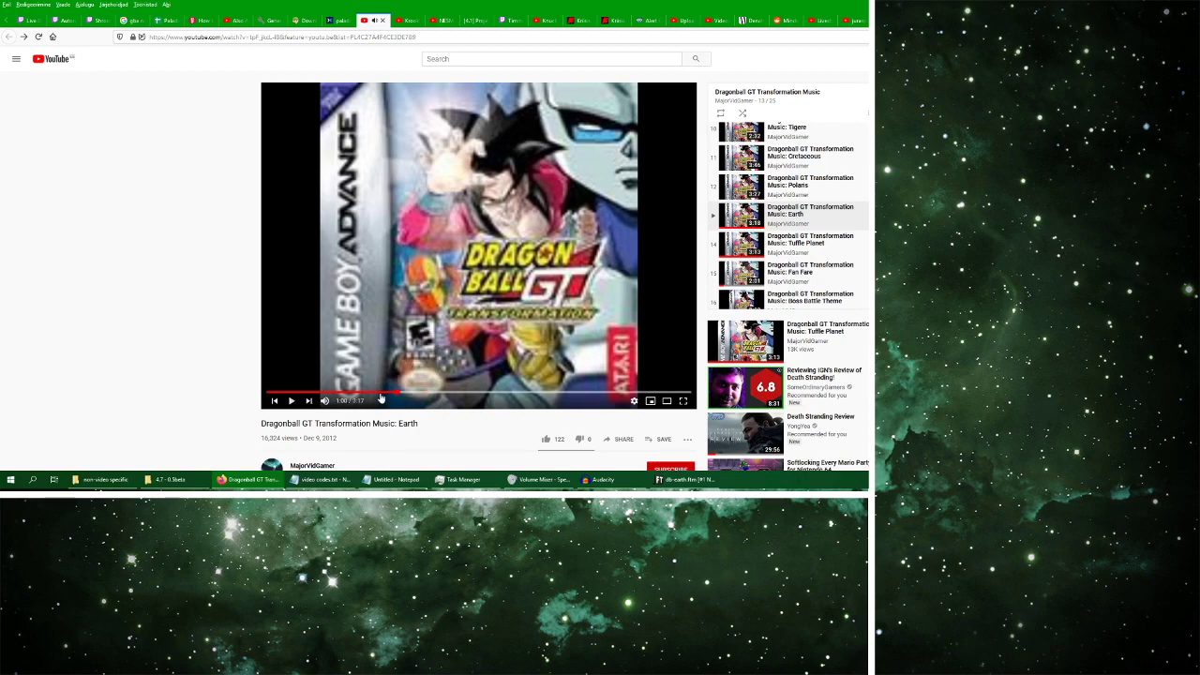
pyautogui.click(292, 401)
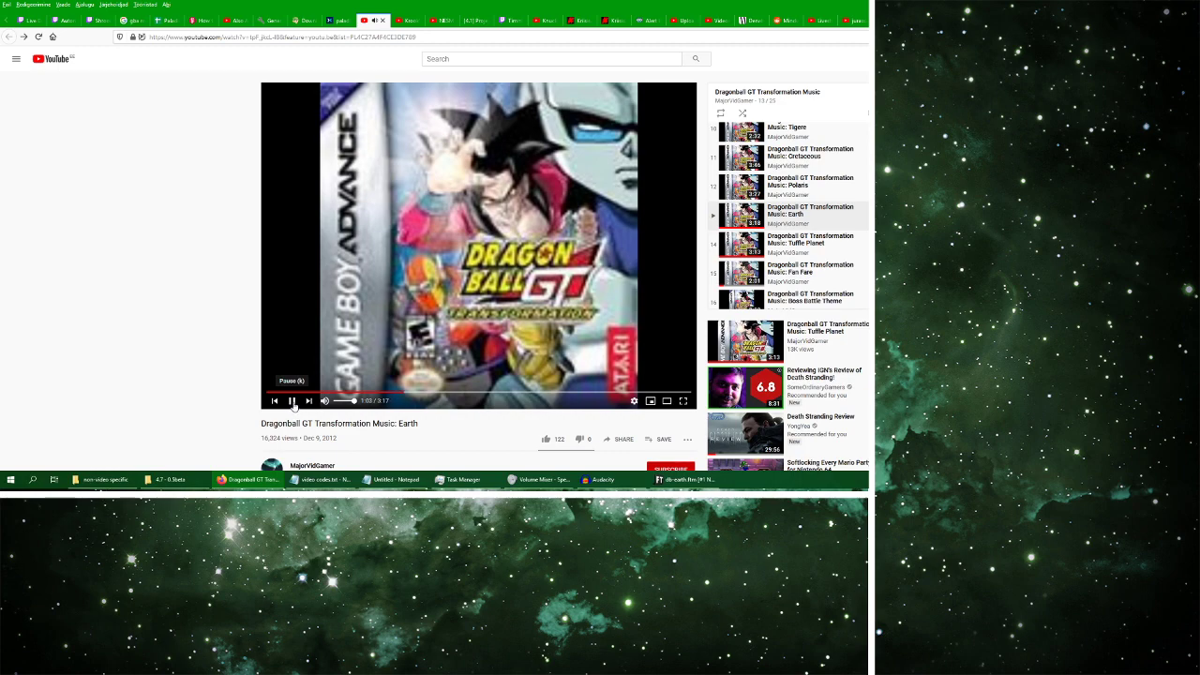
# Switch back to FamiTracker and play short passages from frame 00 and frame 0A
pyautogui.click(686, 479)
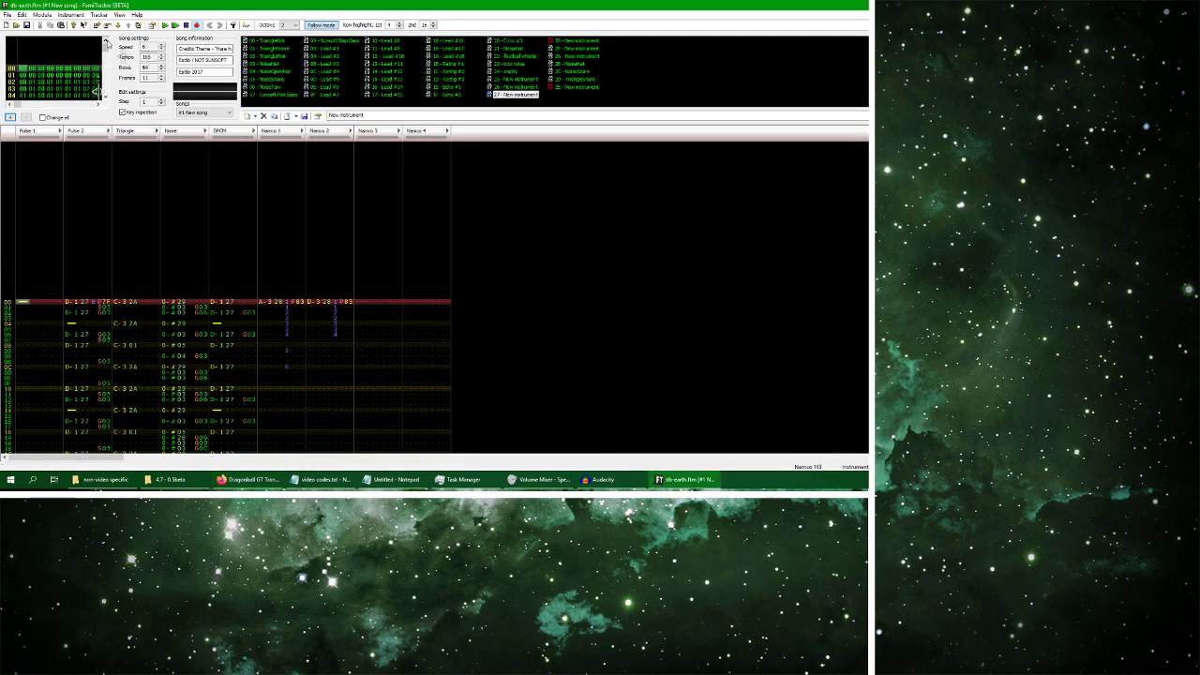
pyautogui.click(84, 70)
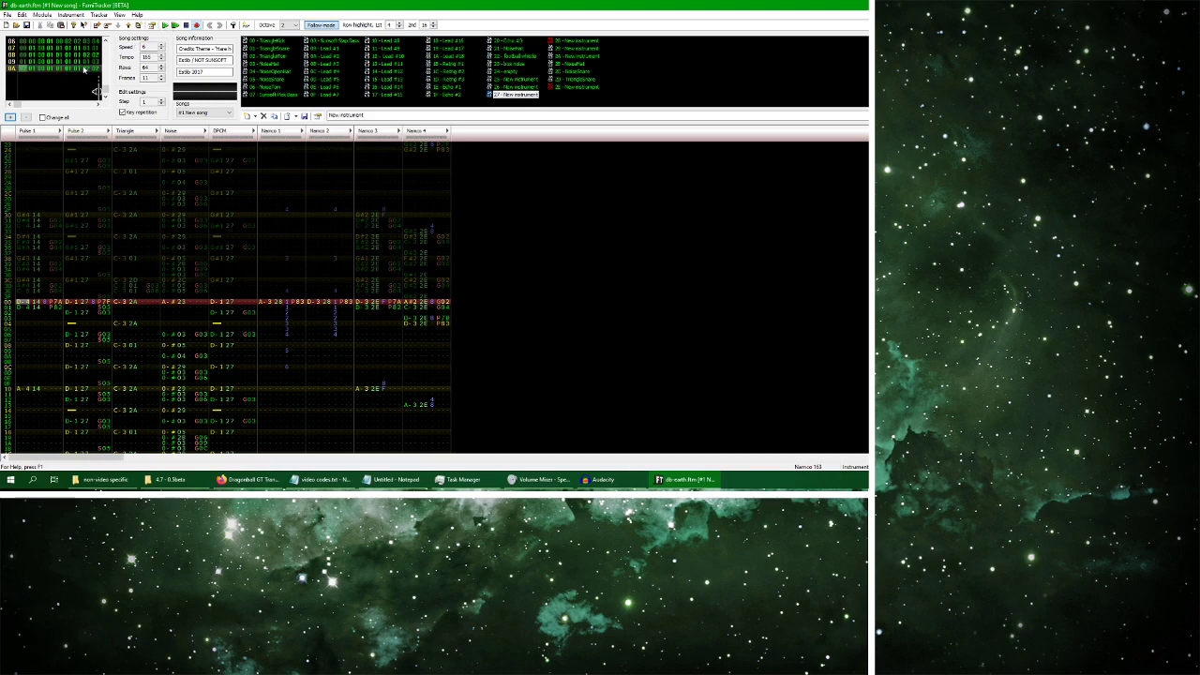
pyautogui.moveTo(105, 86); pyautogui.dragTo(106, 49)
pyautogui.click(165, 24)
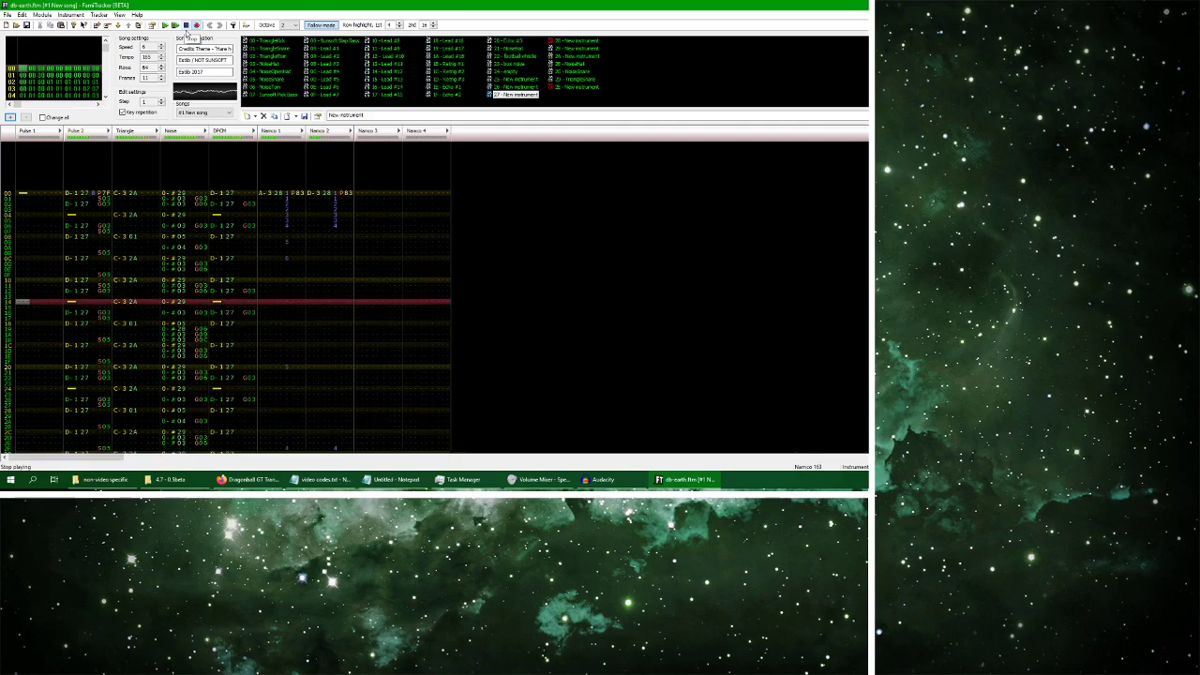
pyautogui.click(185, 24)
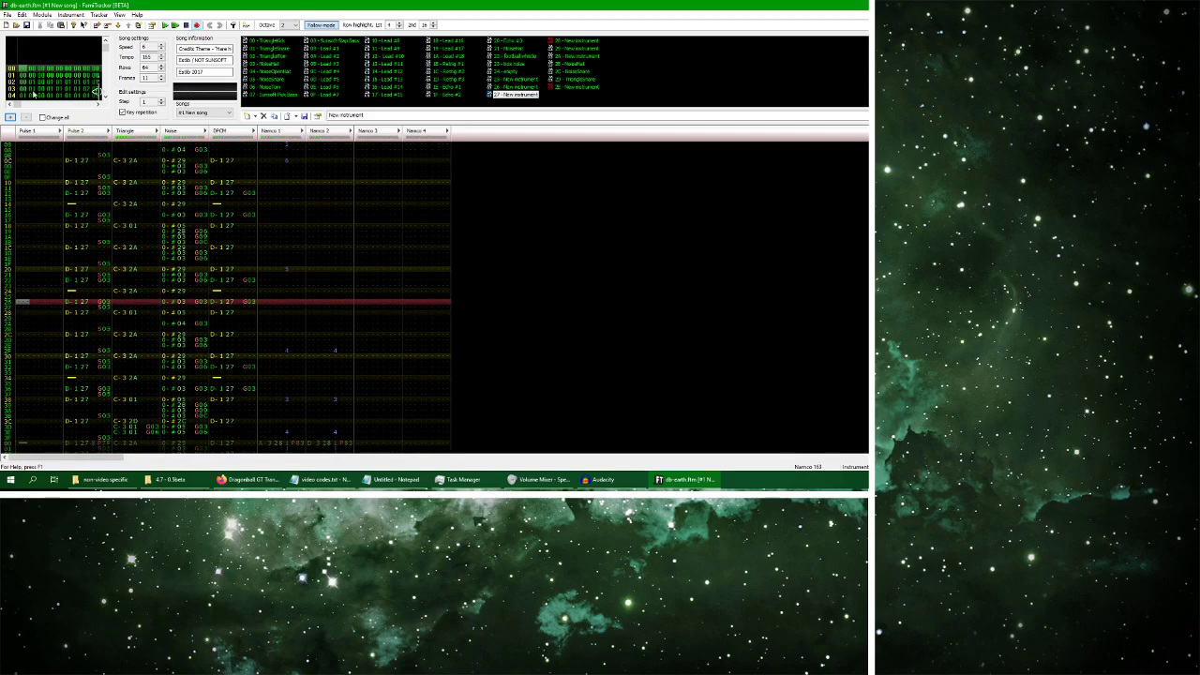
pyautogui.moveTo(106, 48); pyautogui.dragTo(105, 94)
pyautogui.click(165, 24)
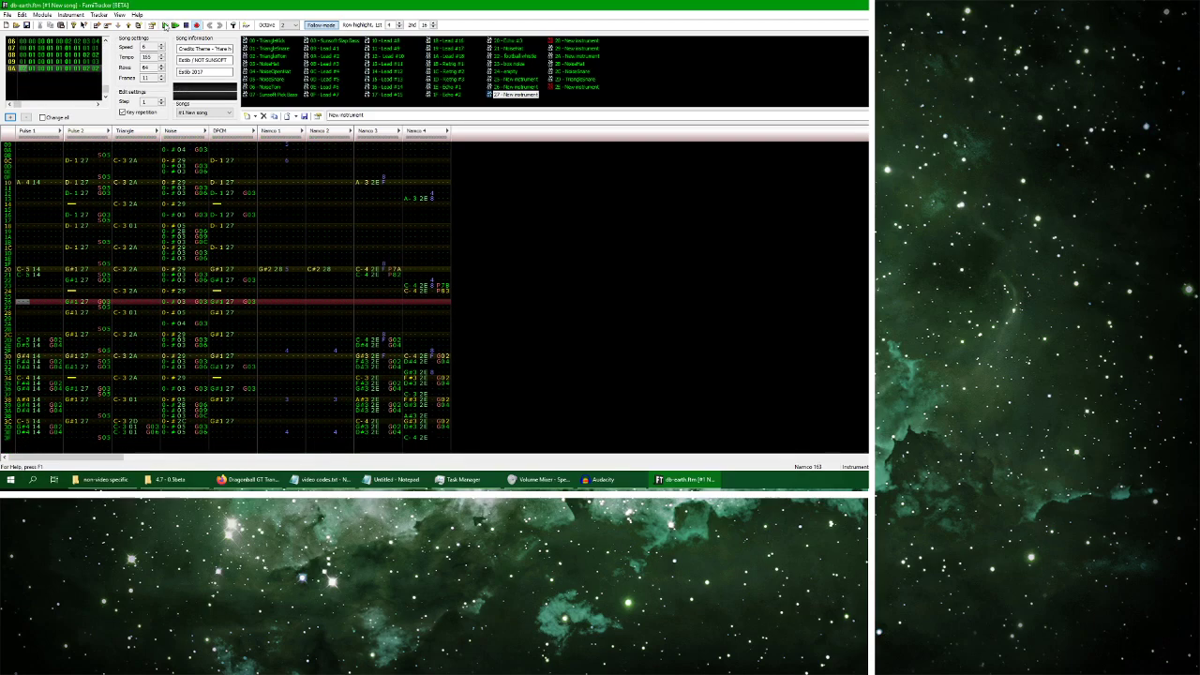
pyautogui.click(186, 25)
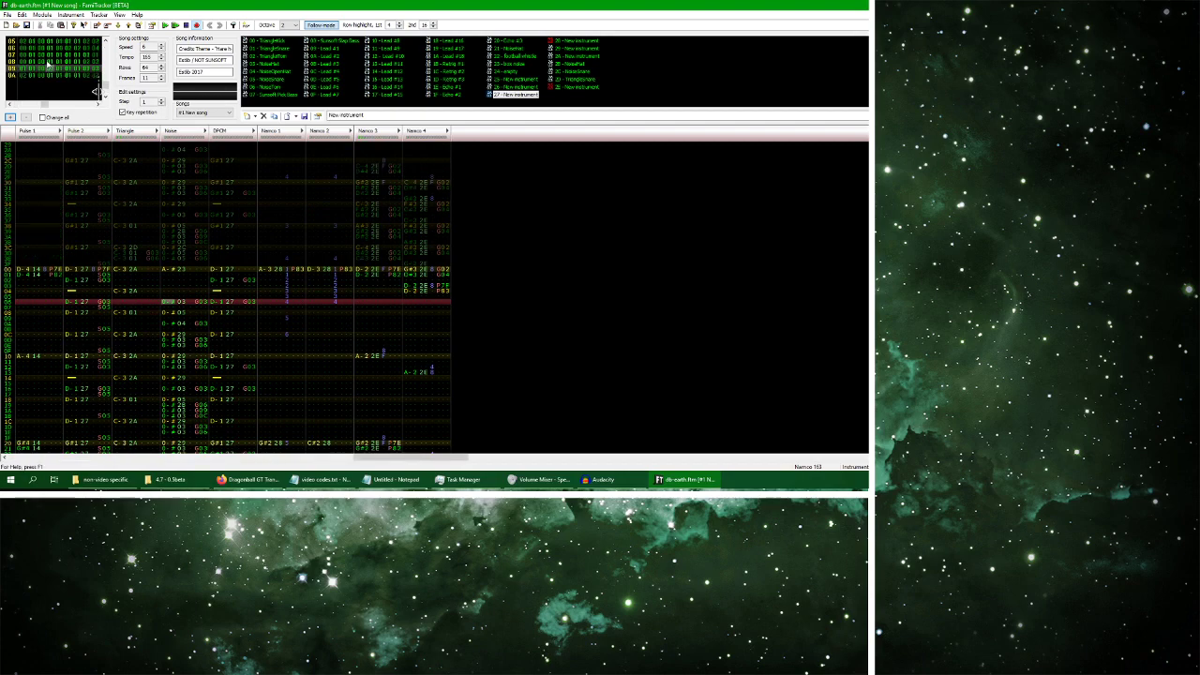
# Duplicate frame 07 and move the copy to the end of the song
pyautogui.click(52, 67)
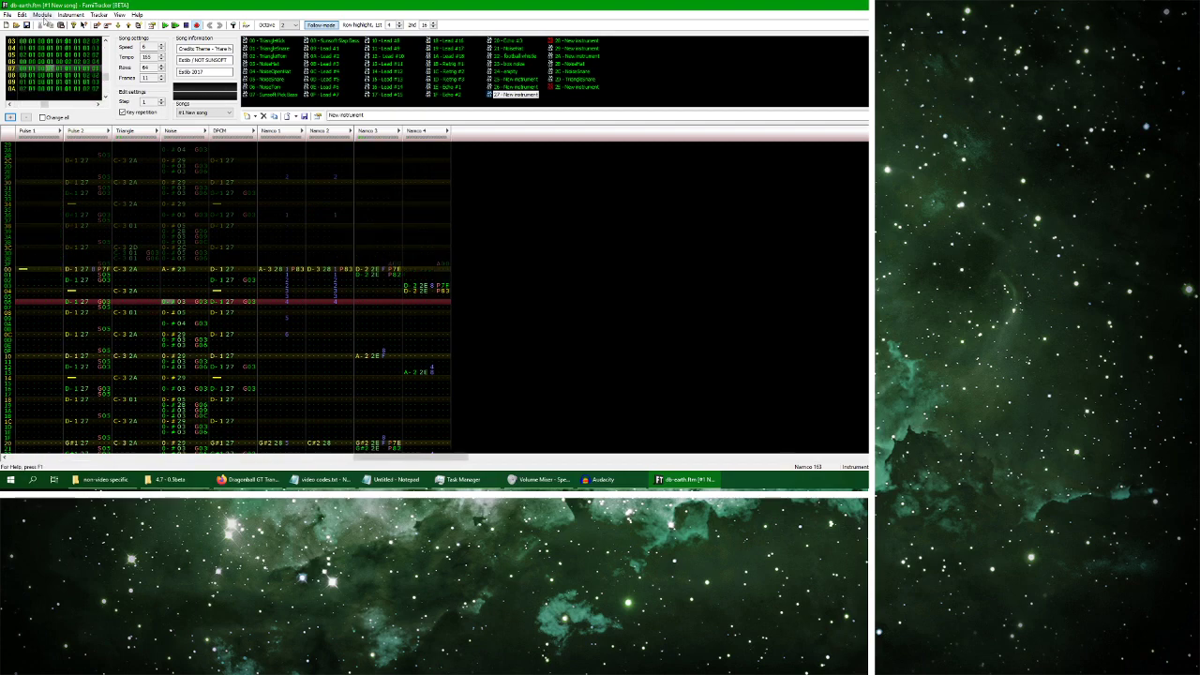
pyautogui.click(43, 15)
pyautogui.click(52, 43)
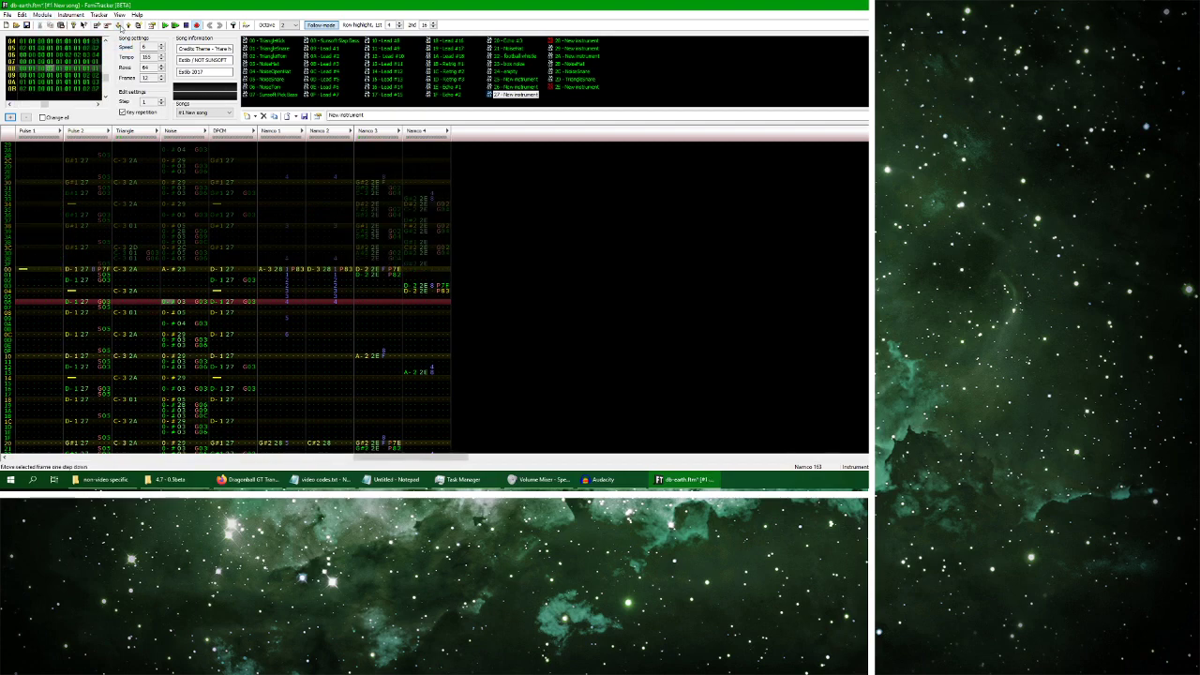
# Copy the Pulse 2 through DPCM notes of frame 0B and paste them back into newly assigned patterns in that frame
pyautogui.moveTo(82, 272); pyautogui.dragTo(253, 426)
pyautogui.click(100, 188)
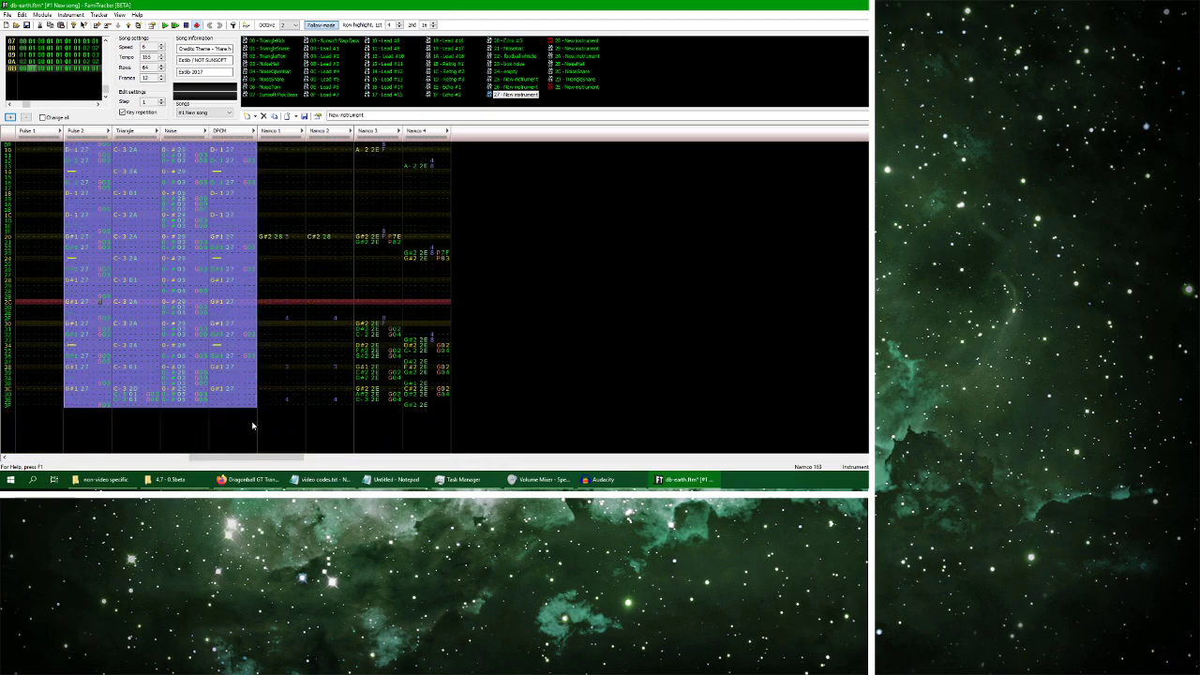
pyautogui.click(97, 89)
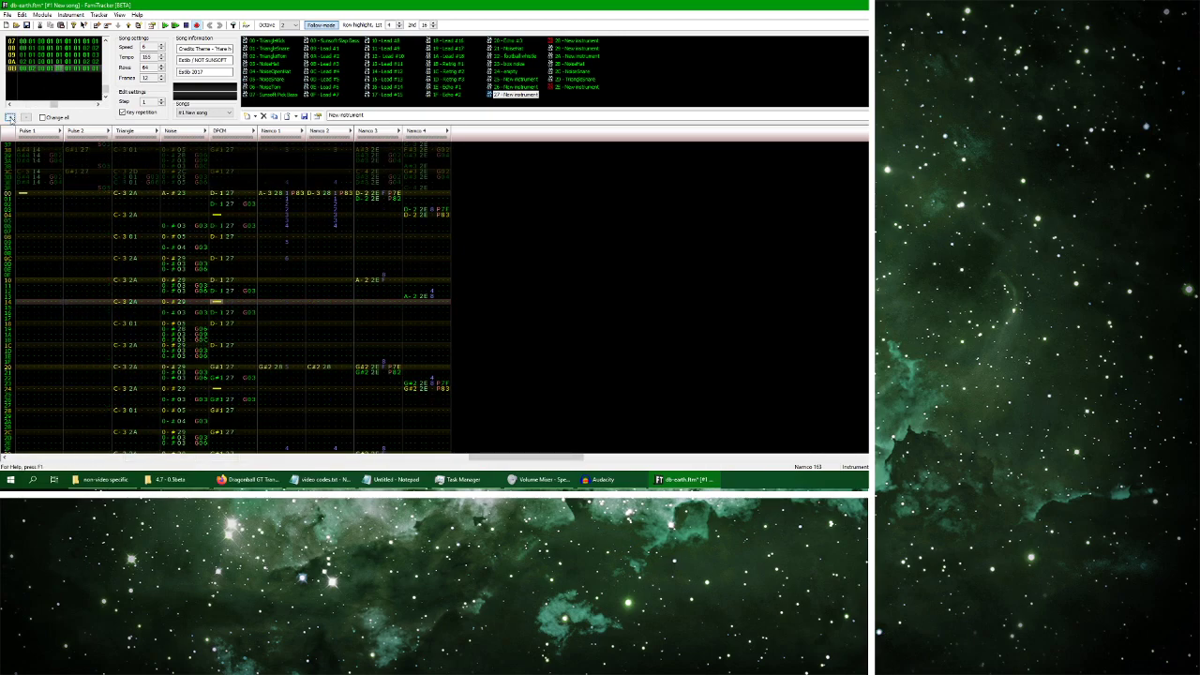
pyautogui.click(73, 194)
pyautogui.hotkey('ctrl', 'v')
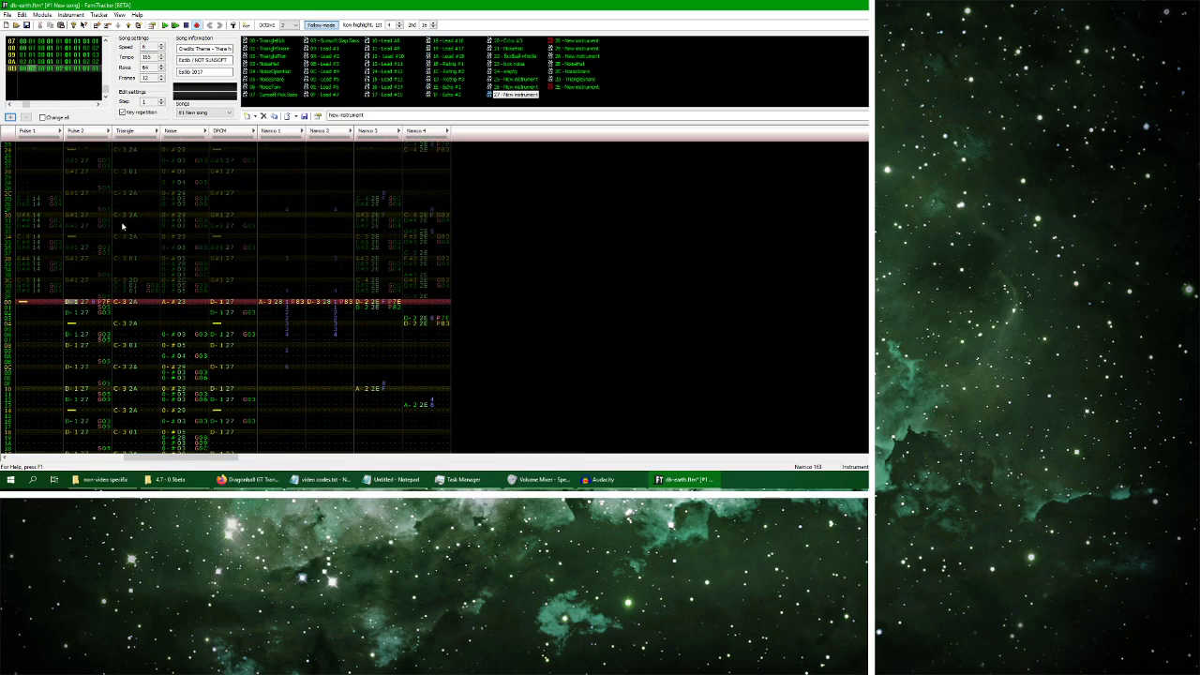
# Solo the DPCM channel and play it from the start of frame 0B
pyautogui.rightClick(228, 136)
pyautogui.click(268, 154)
pyautogui.click(248, 479)
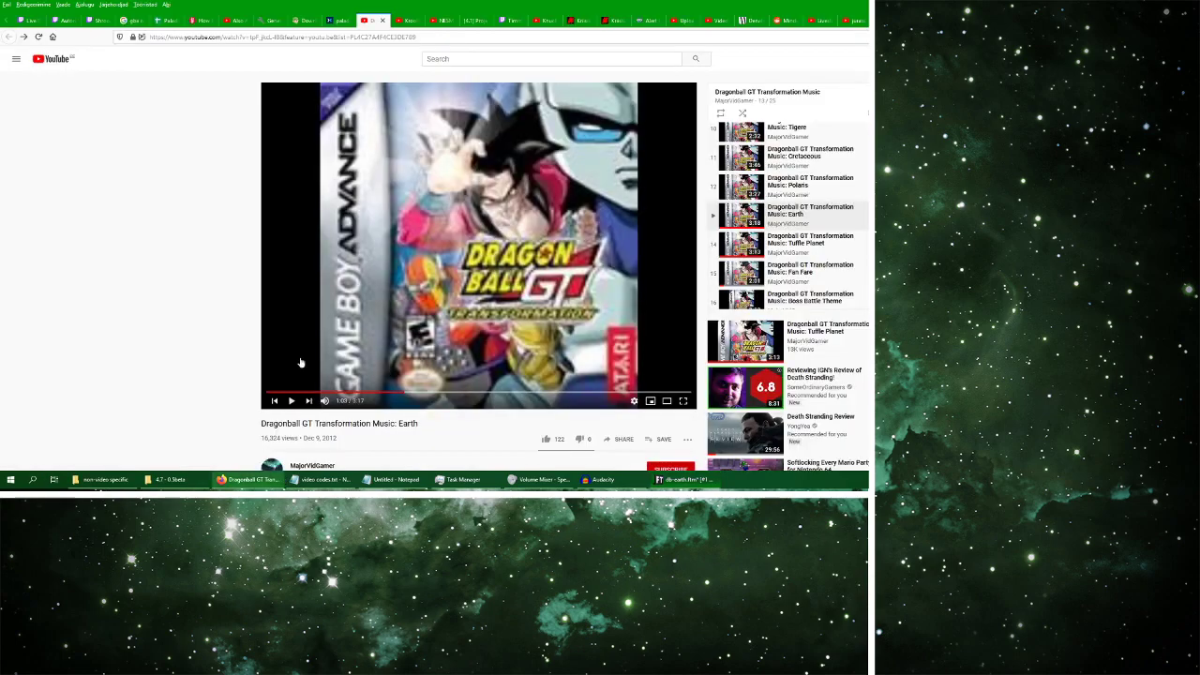
pyautogui.click(680, 477)
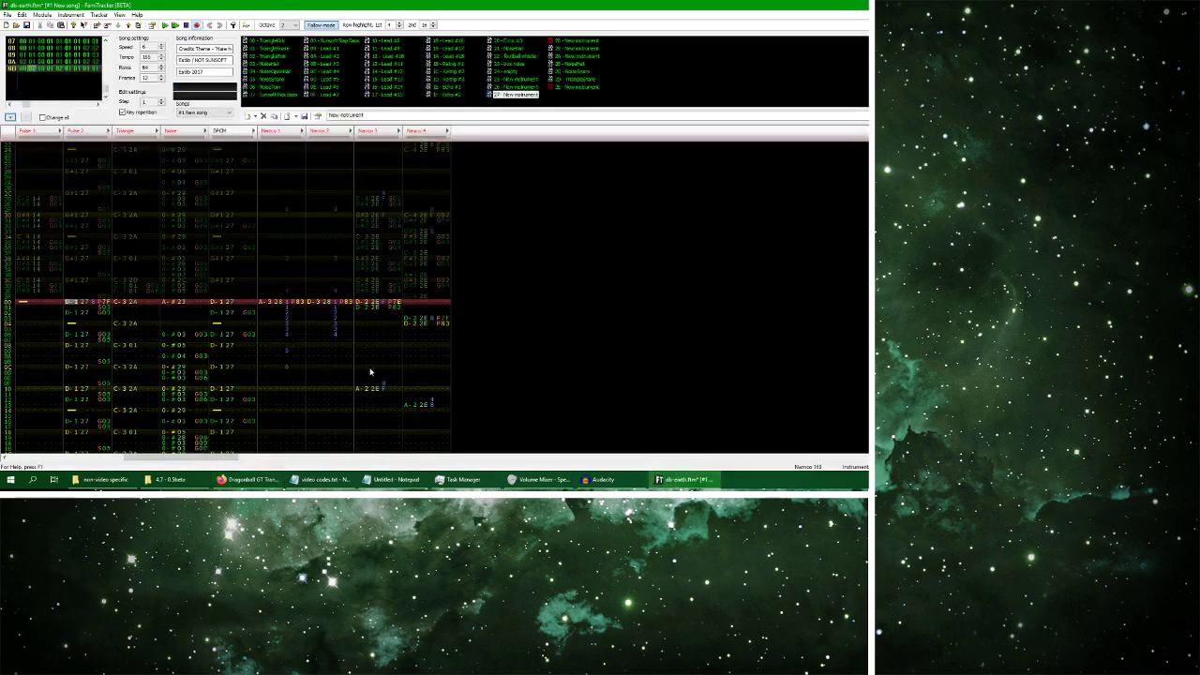
pyautogui.click(165, 26)
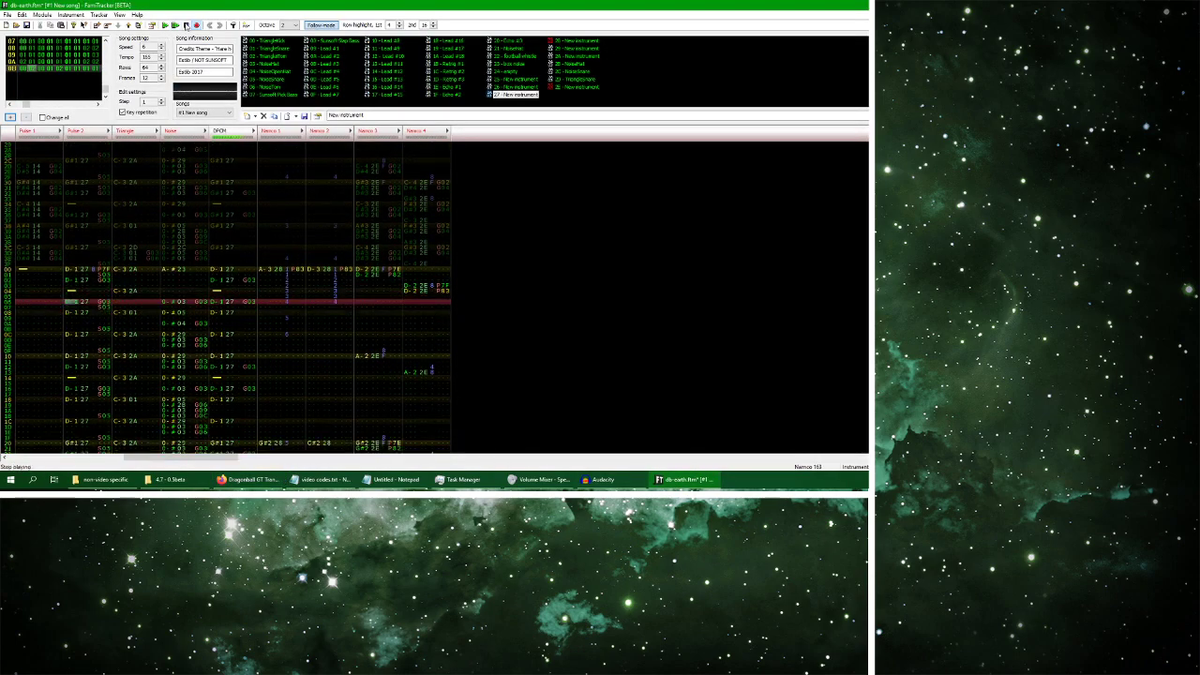
# Select the whole DPCM channel in frame 0B, transpose its notes upward, and play them back
pyautogui.doubleClick(214, 284)
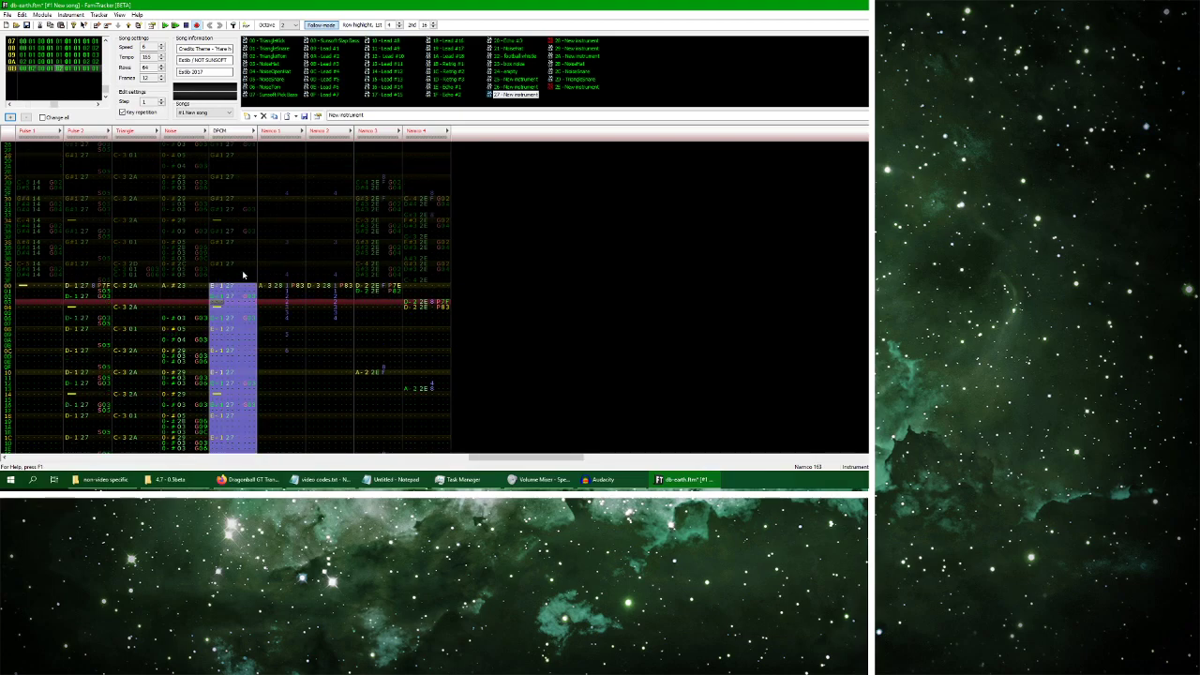
pyautogui.click(165, 26)
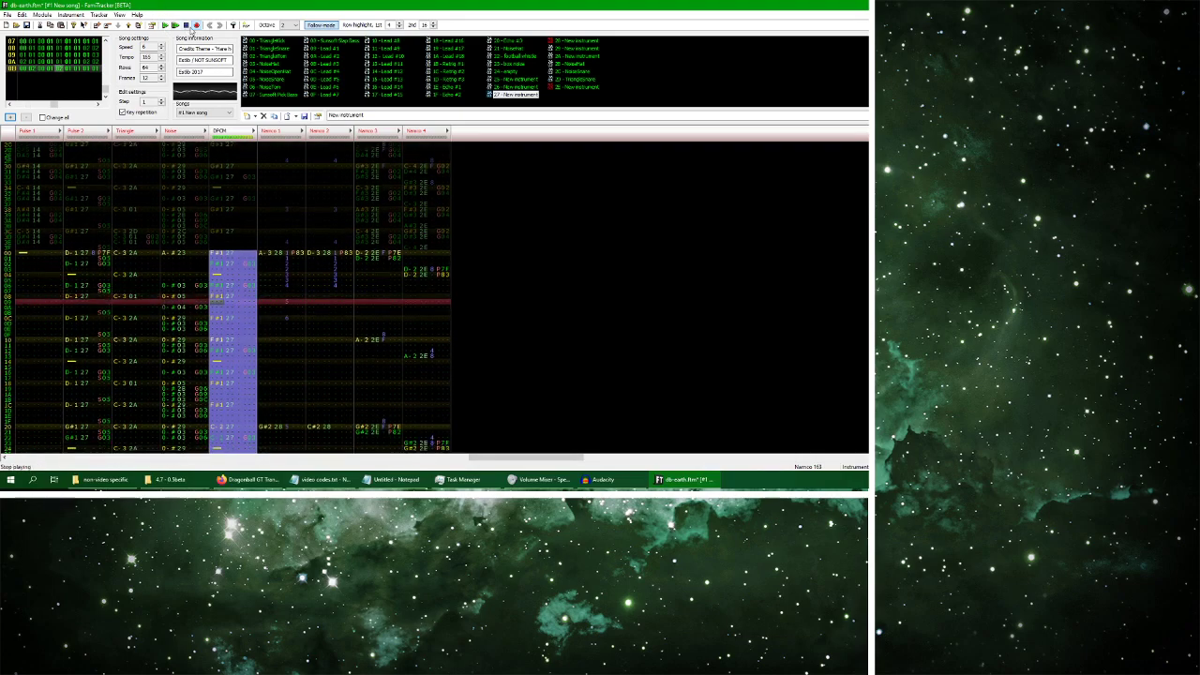
pyautogui.press('Return')
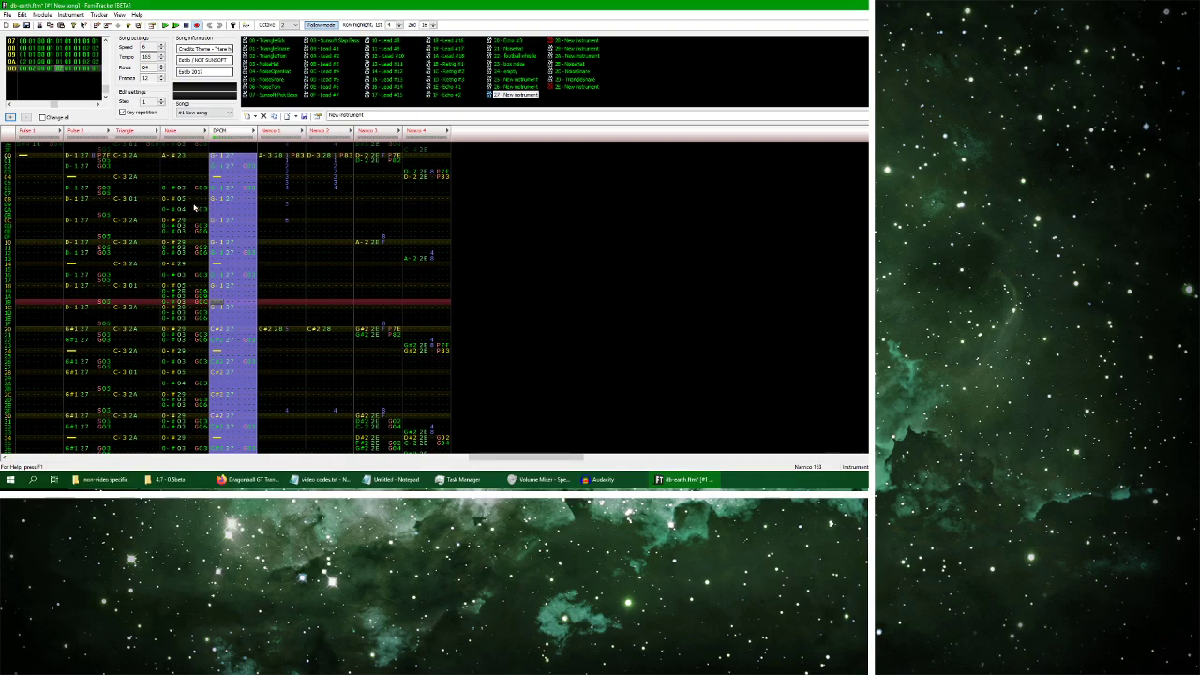
# Transpose all Pulse 2 notes in frame 0B up five semitones to match the DPCM channel and play them back
pyautogui.press('Home')
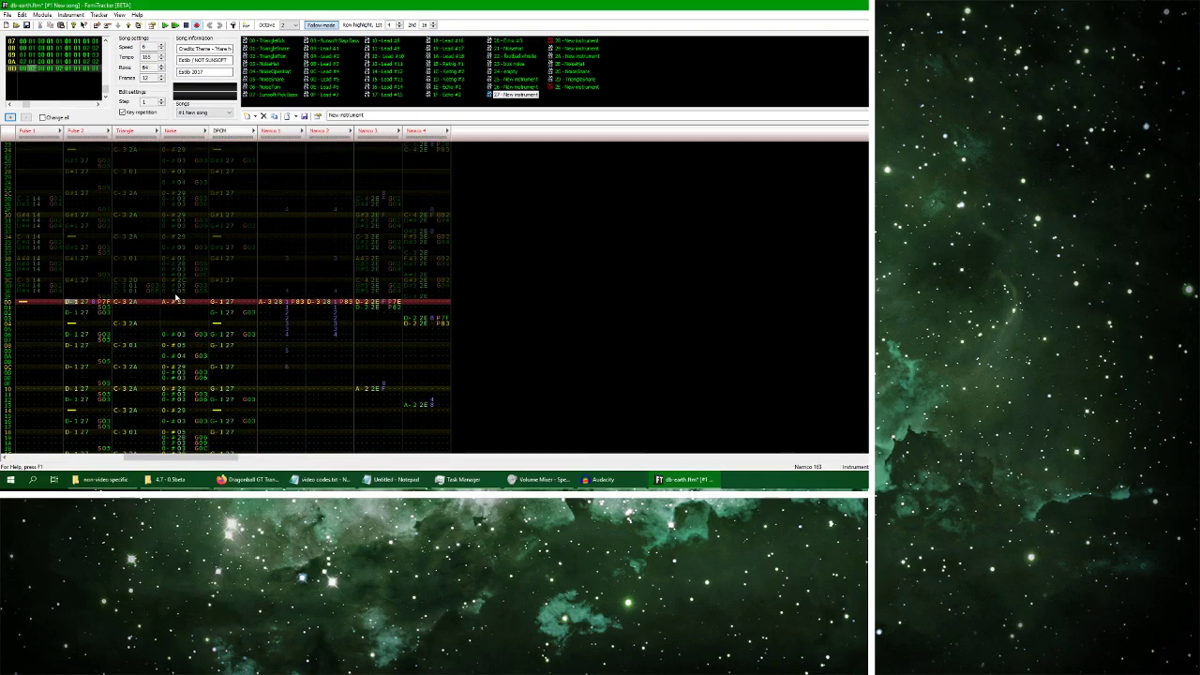
pyautogui.hotkey('ctrl', 'a')
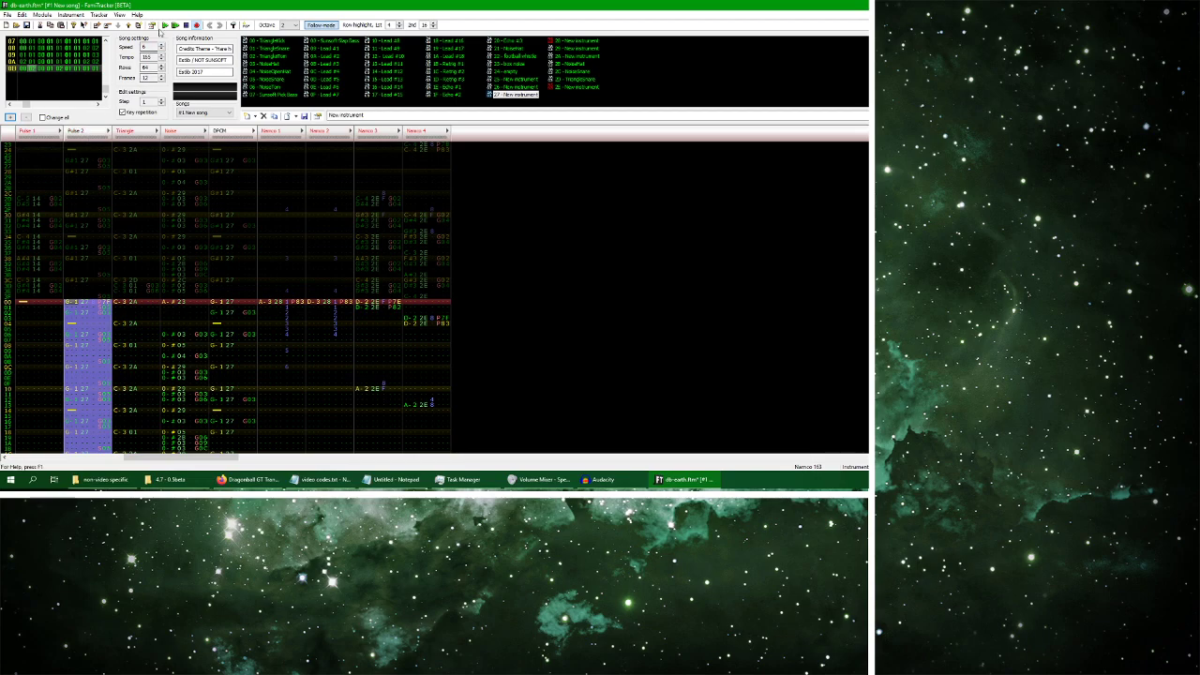
pyautogui.click(165, 25)
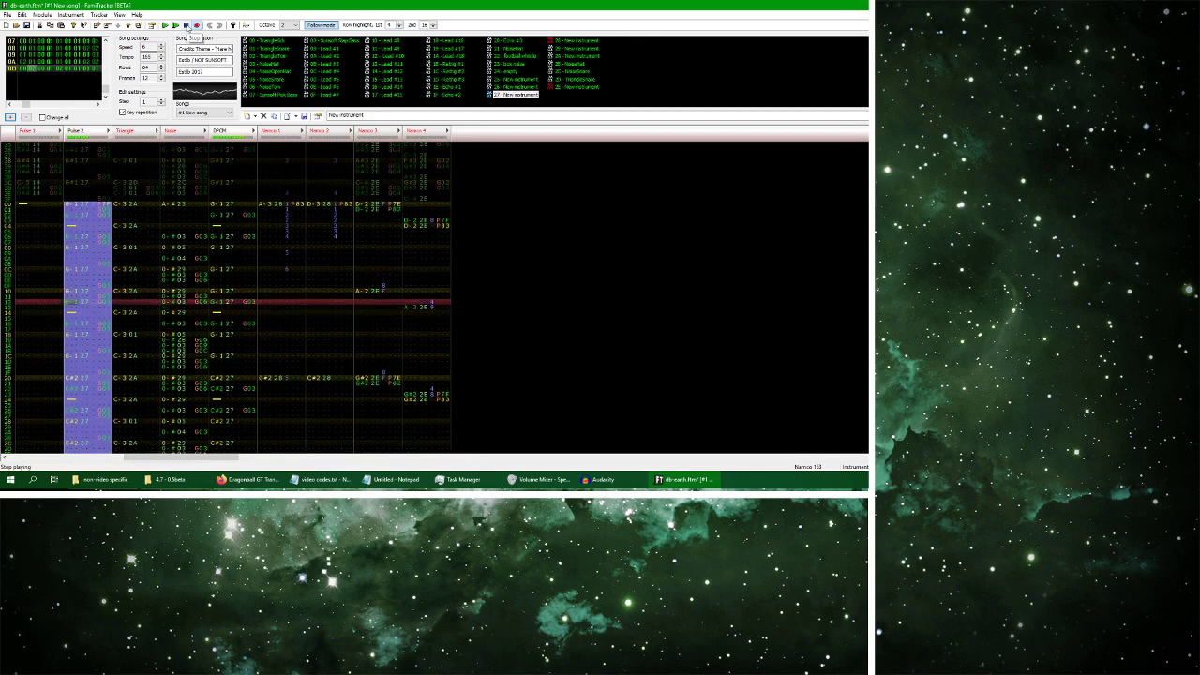
pyautogui.click(187, 25)
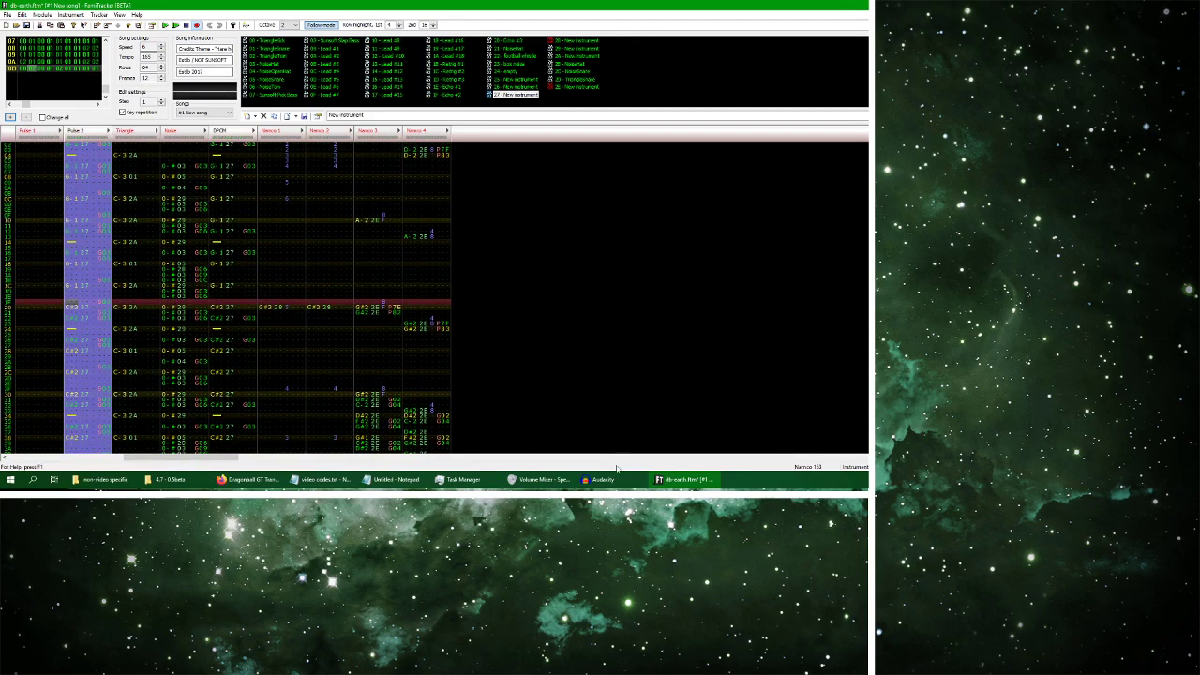
# Play the Dragonball GT Transformation Earth video in Firefox and compare it with playback of frame 0B in FamiTracker
pyautogui.click(248, 479)
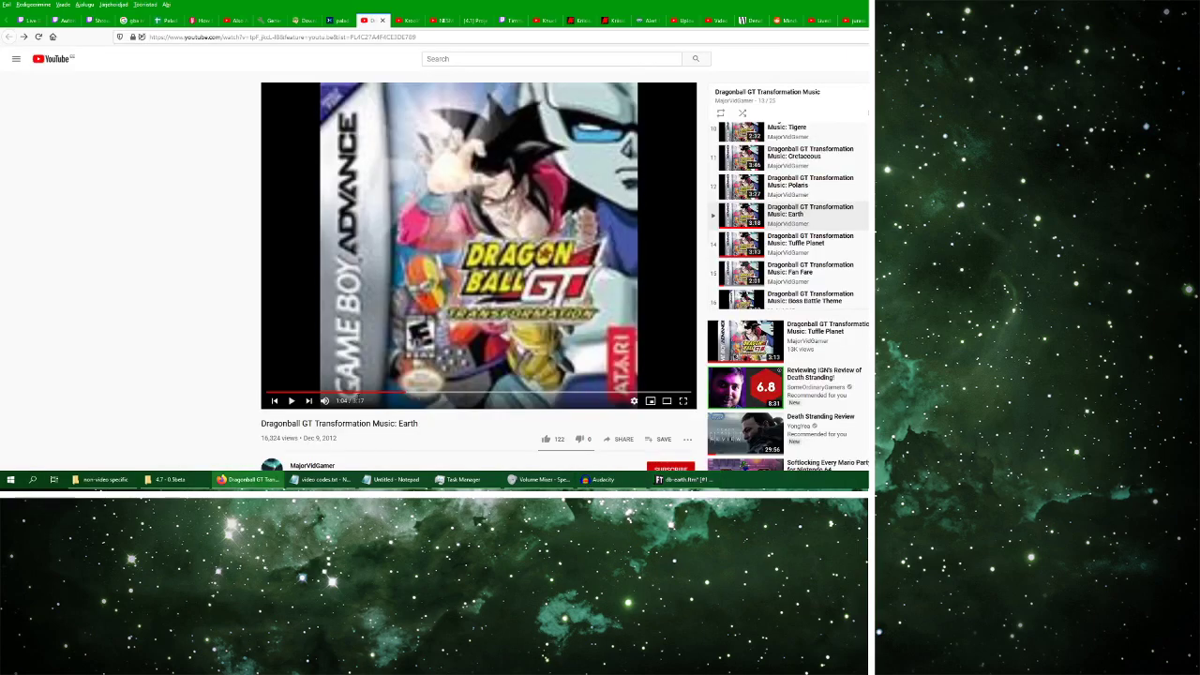
pyautogui.click(291, 400)
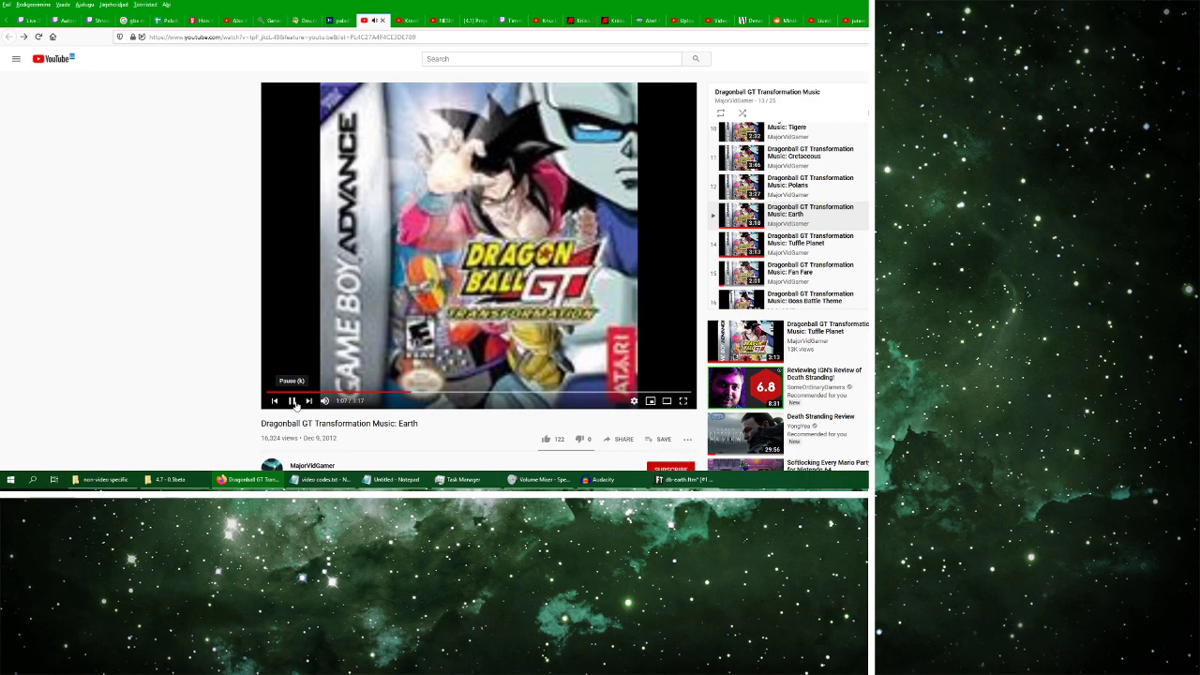
pyautogui.click(685, 479)
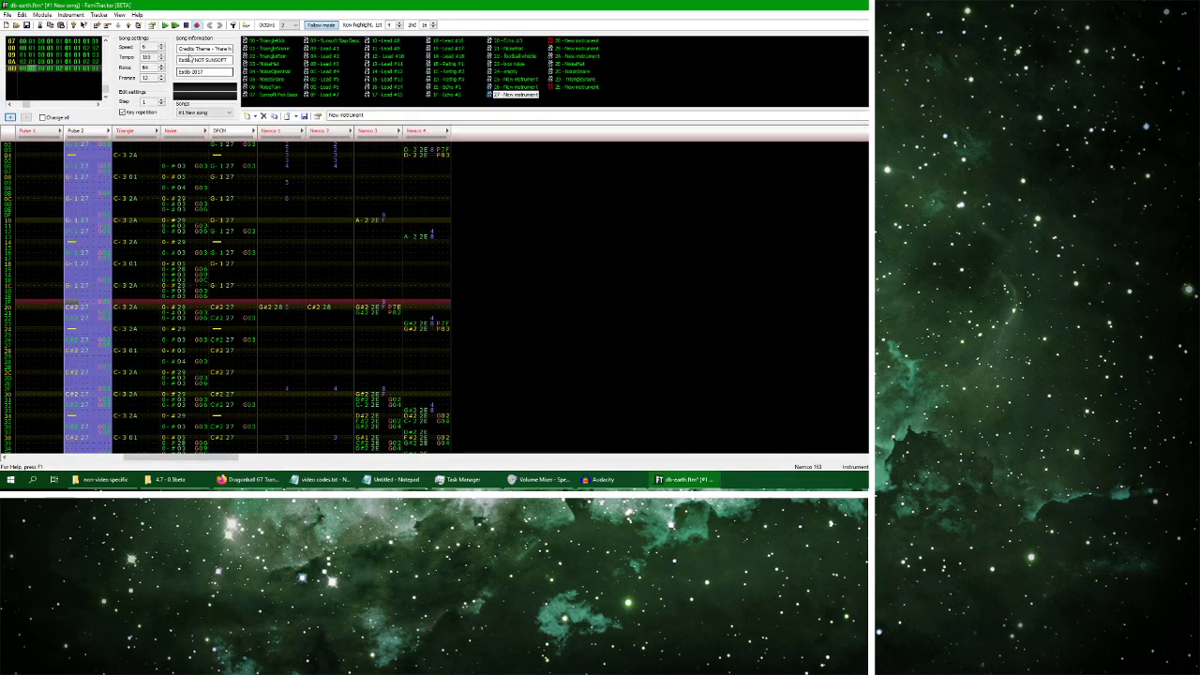
pyautogui.click(165, 25)
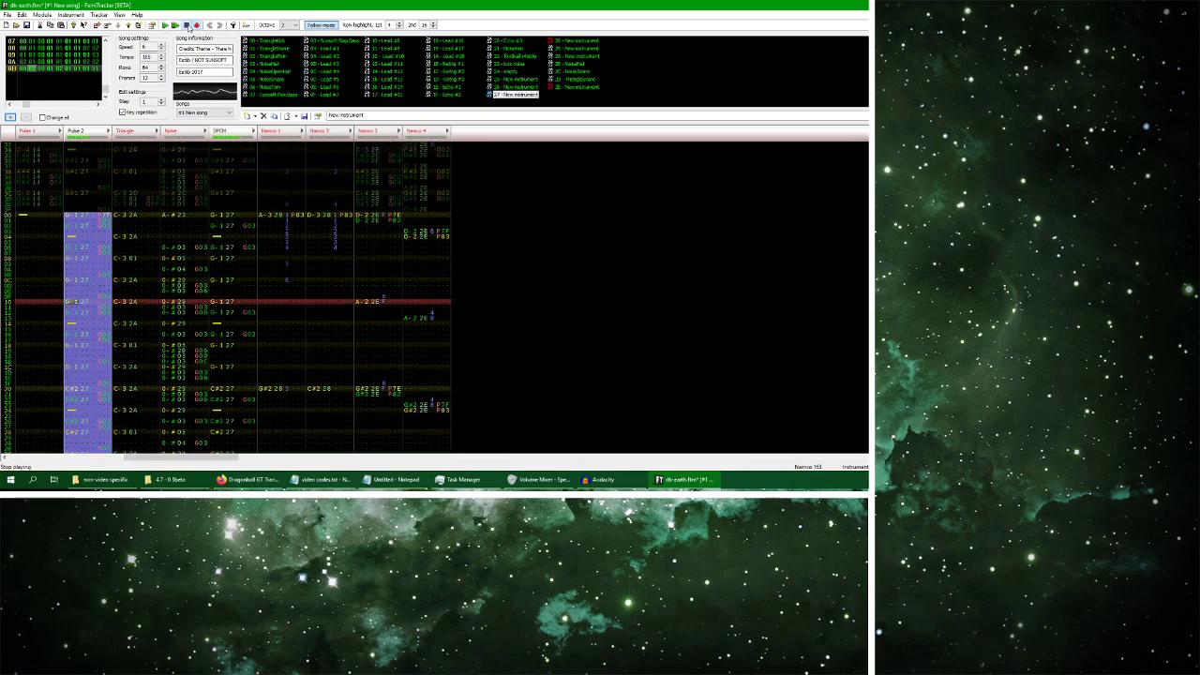
pyautogui.click(186, 26)
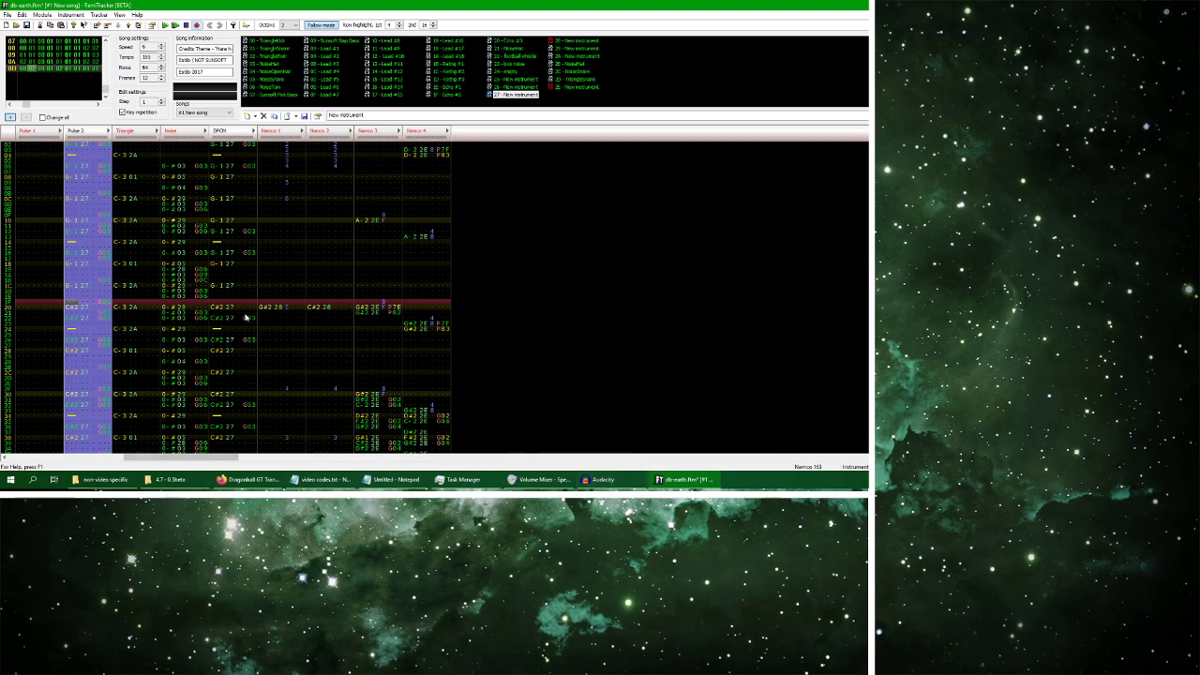
# Switch to Audacity, select the audio from about 21.7 s to the end of the track, and repeat the last effect
pyautogui.click(602, 479)
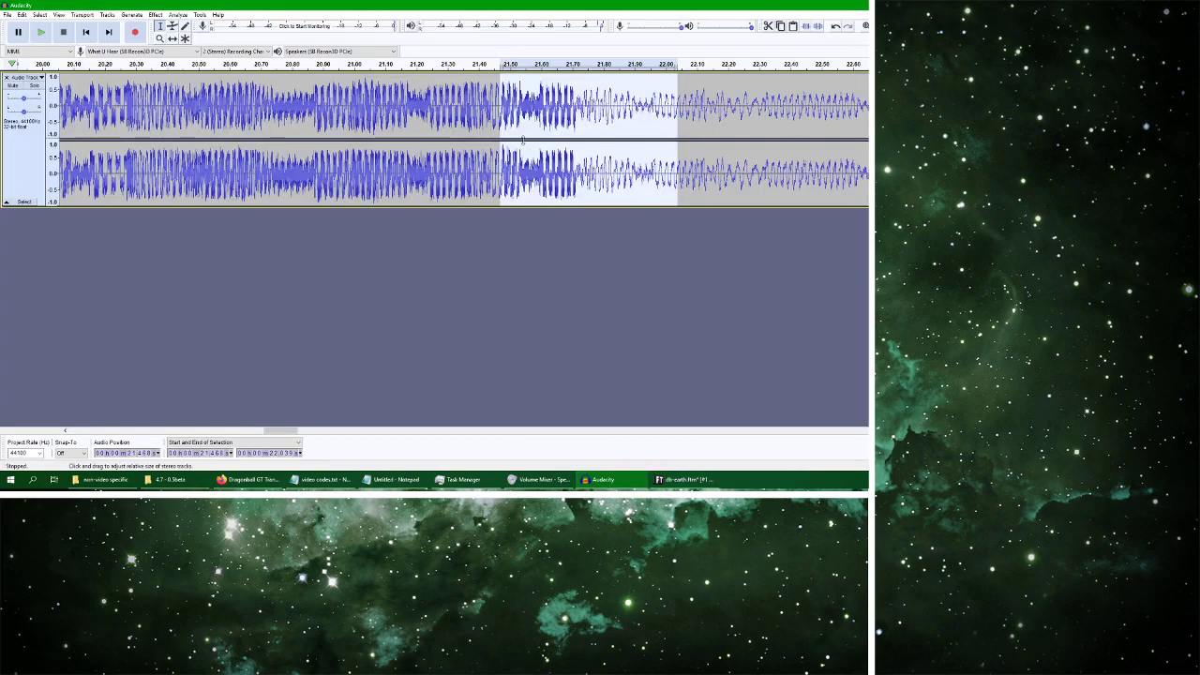
pyautogui.click(491, 134)
pyautogui.click(574, 169)
pyautogui.hotkey('shift', 'End')
pyautogui.hotkey('ctrl', 'r')
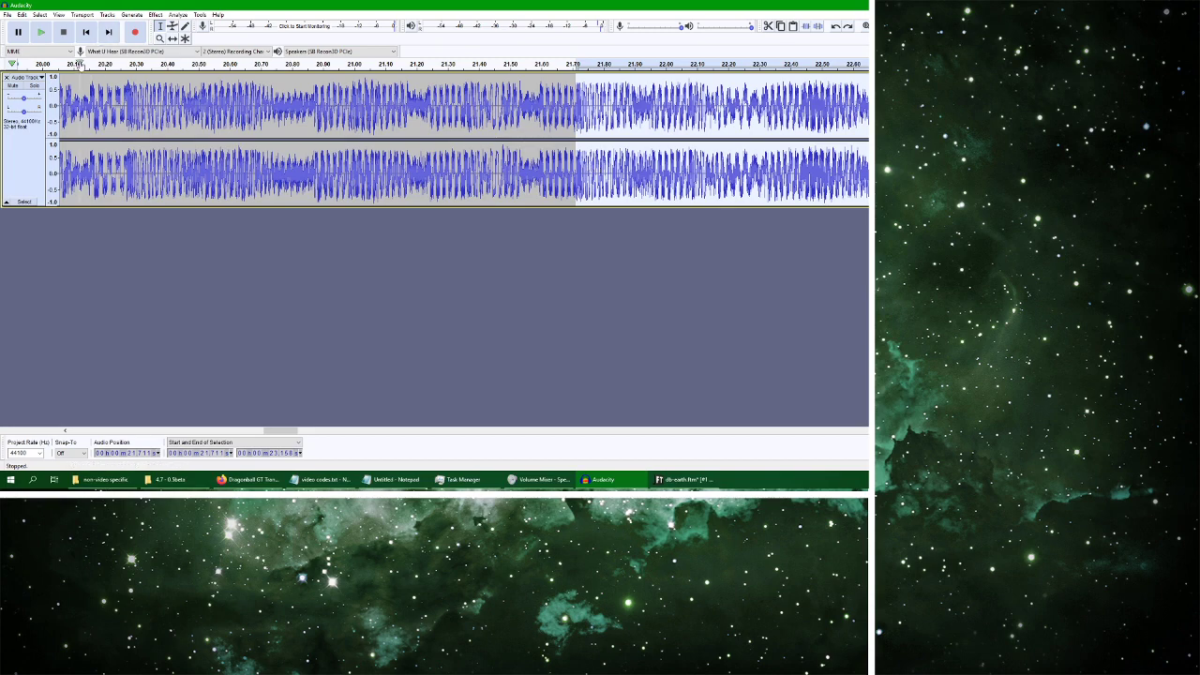
# Play the processed audio from about 21.7 s, set the cursor at about 23.1 s, and replay from there
pyautogui.press('space')
pyautogui.press('x')
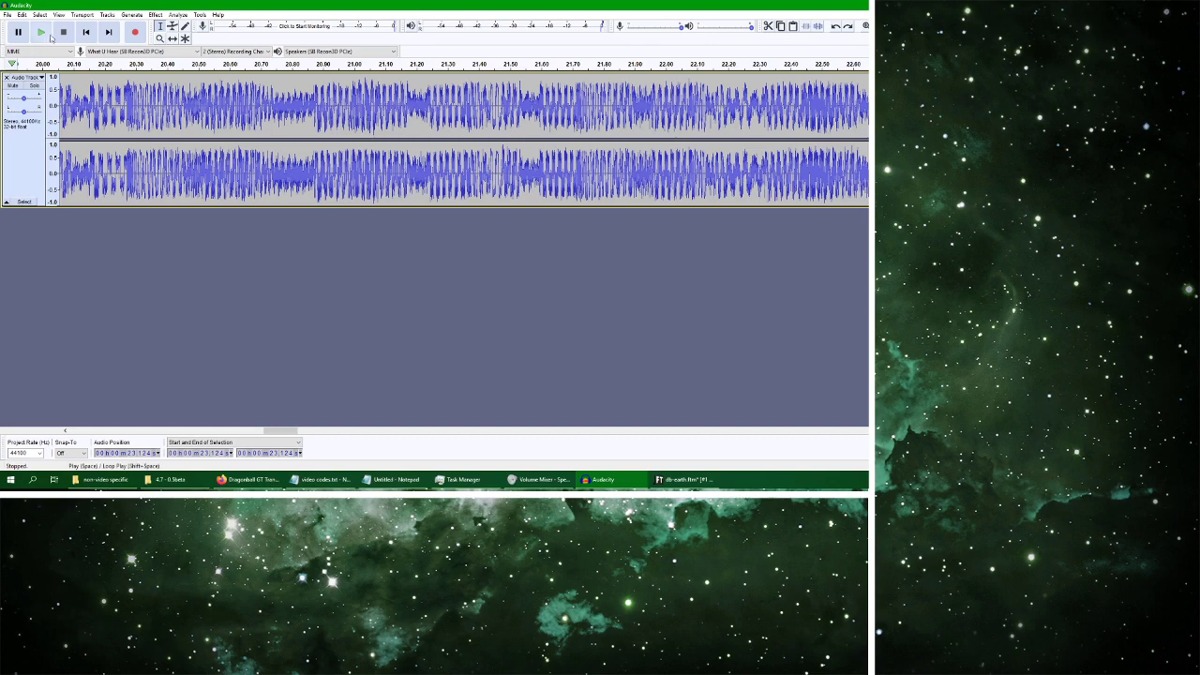
pyautogui.click(46, 35)
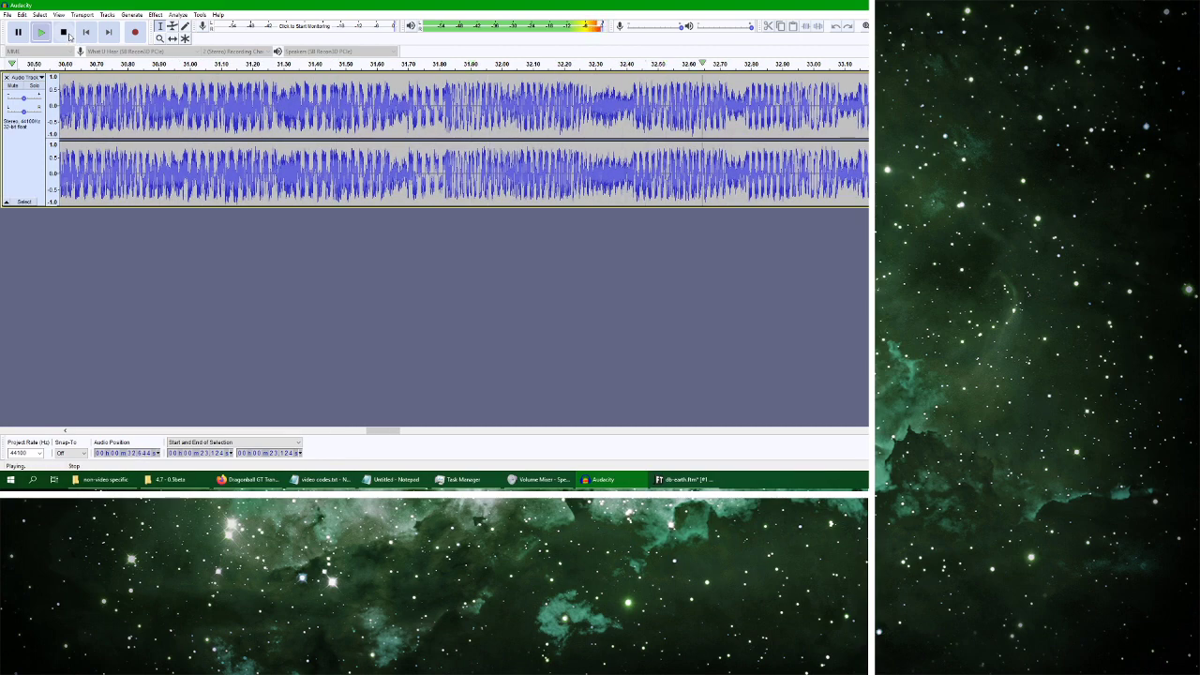
pyautogui.click(65, 36)
pyautogui.click(41, 32)
pyautogui.click(64, 32)
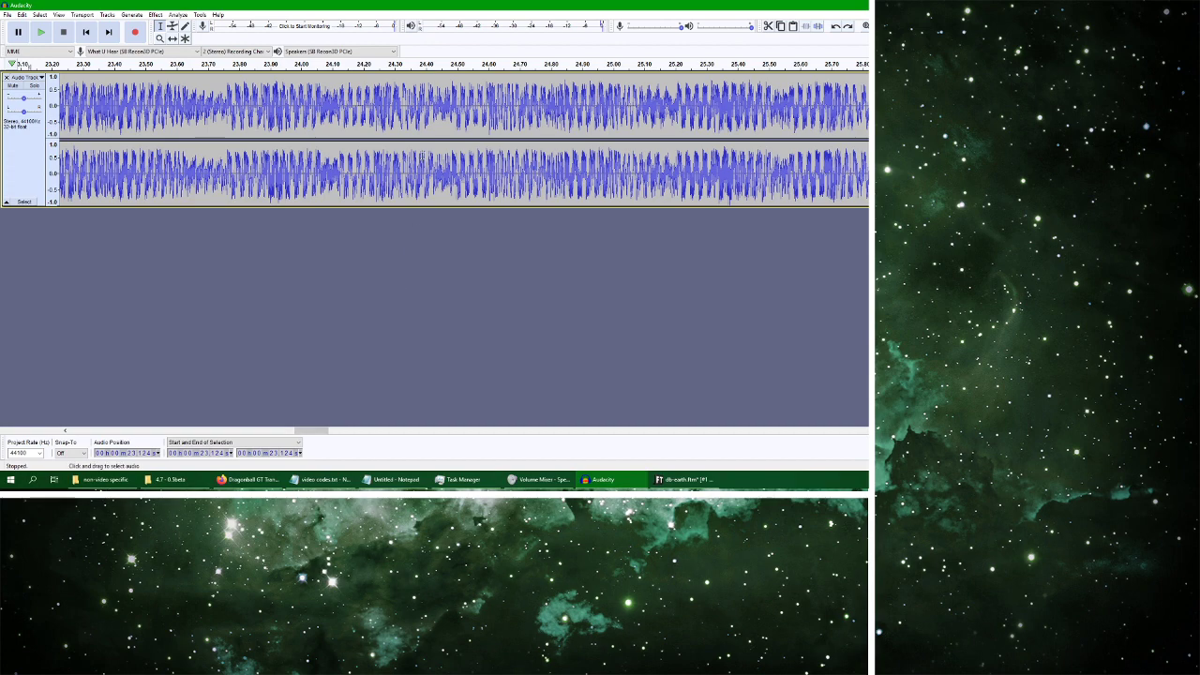
# Listen to the recording from about 22.2 s past the one-minute mark, following the playback position along the waveform
pyautogui.scroll(-3, 386, 151)
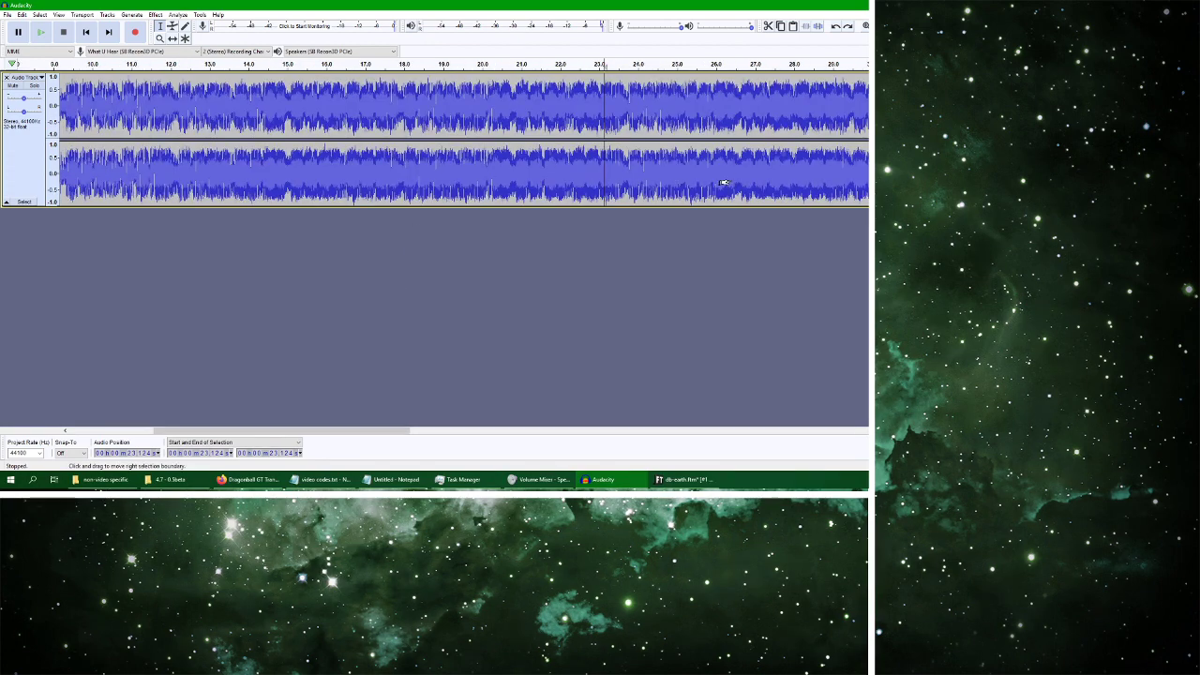
pyautogui.click(569, 111)
pyautogui.click(41, 32)
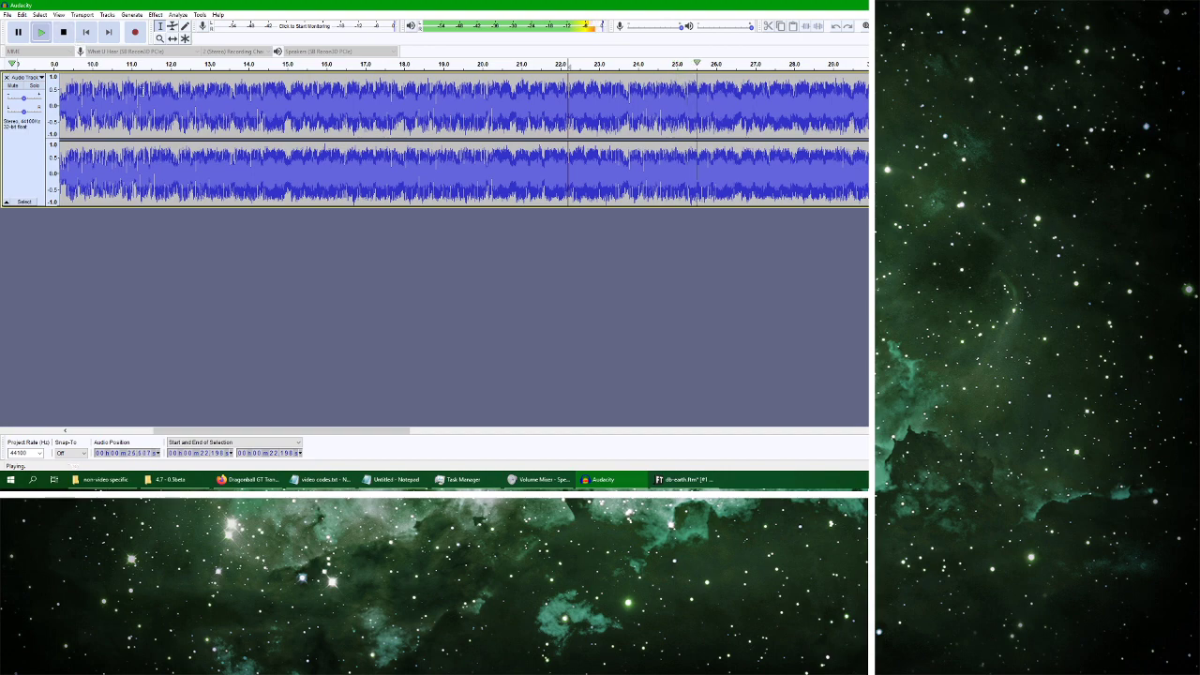
pyautogui.moveTo(356, 434); pyautogui.dragTo(441, 432)
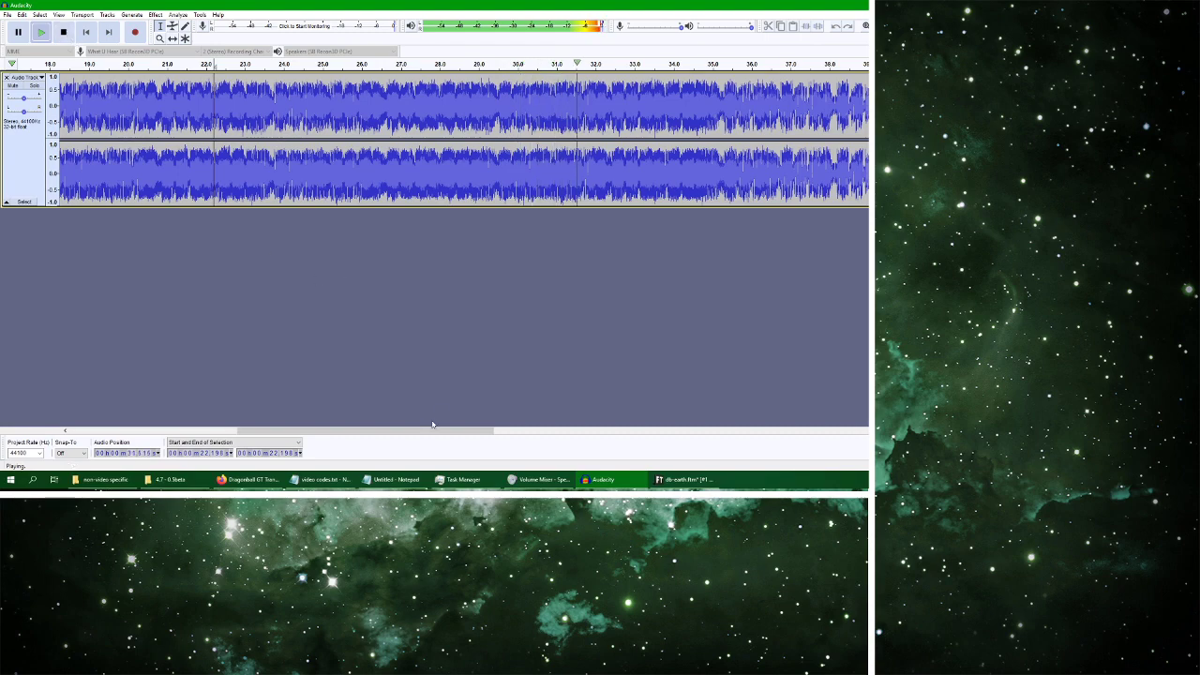
pyautogui.moveTo(423, 431); pyautogui.dragTo(476, 433)
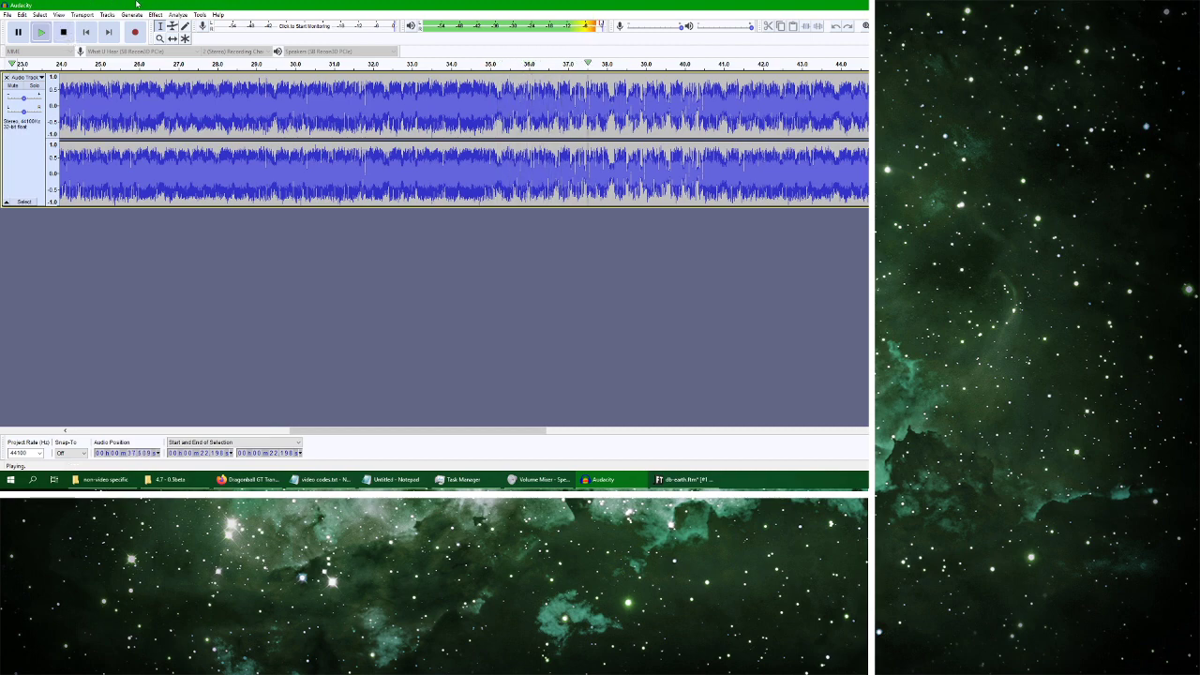
pyautogui.moveTo(422, 434); pyautogui.dragTo(529, 439)
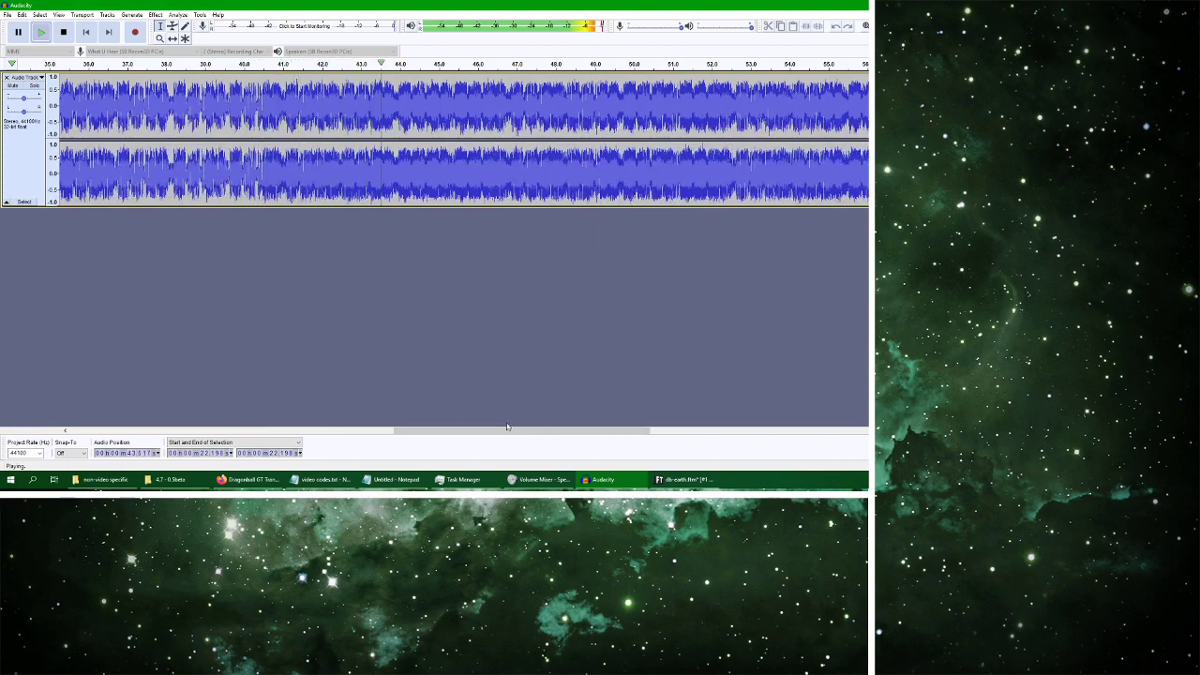
pyautogui.moveTo(504, 434); pyautogui.dragTo(563, 429)
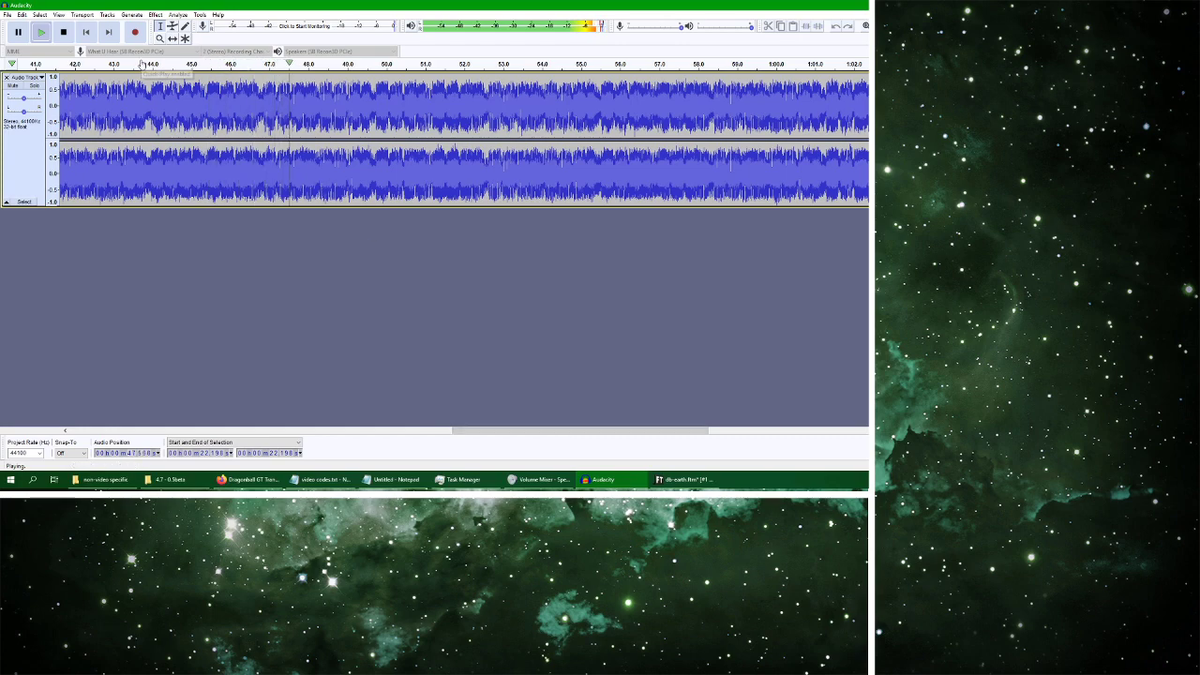
pyautogui.moveTo(483, 433); pyautogui.dragTo(526, 432)
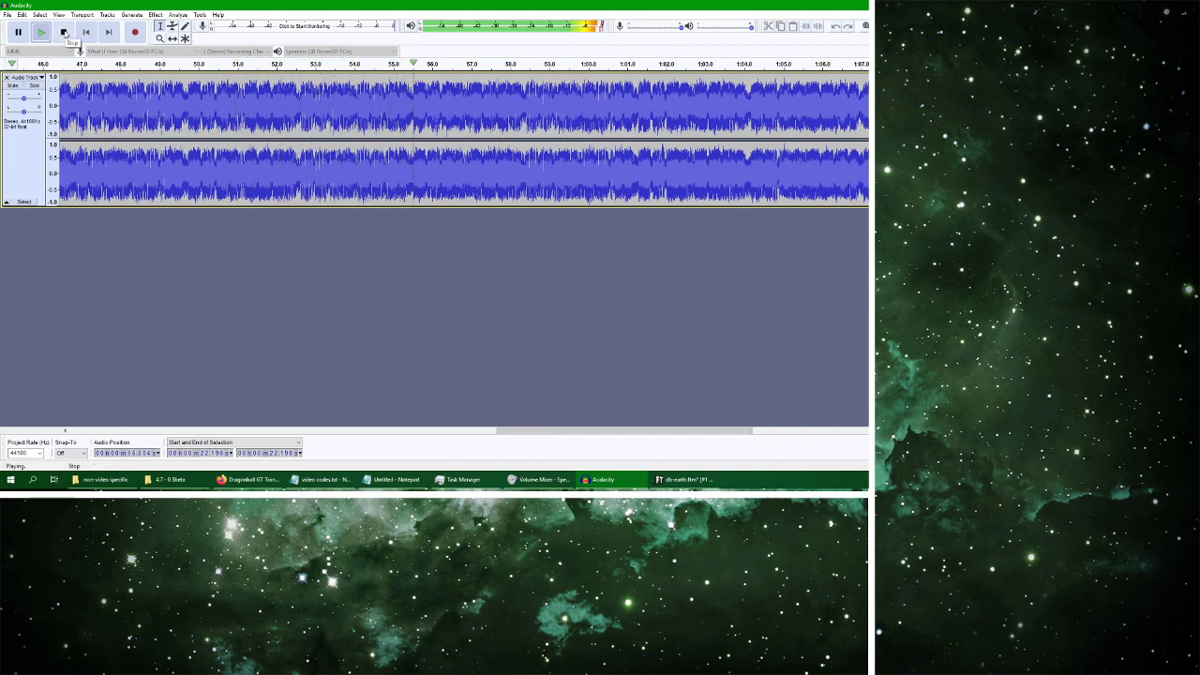
pyautogui.moveTo(532, 433); pyautogui.dragTo(587, 439)
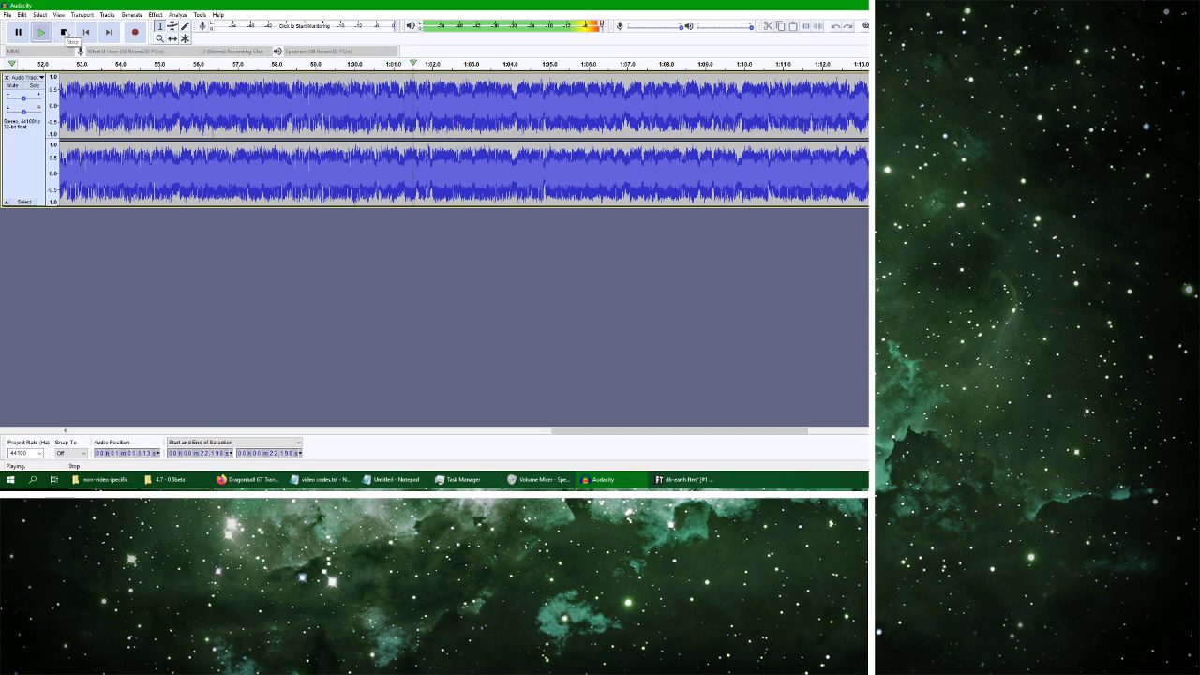
pyautogui.moveTo(560, 430); pyautogui.dragTo(595, 431)
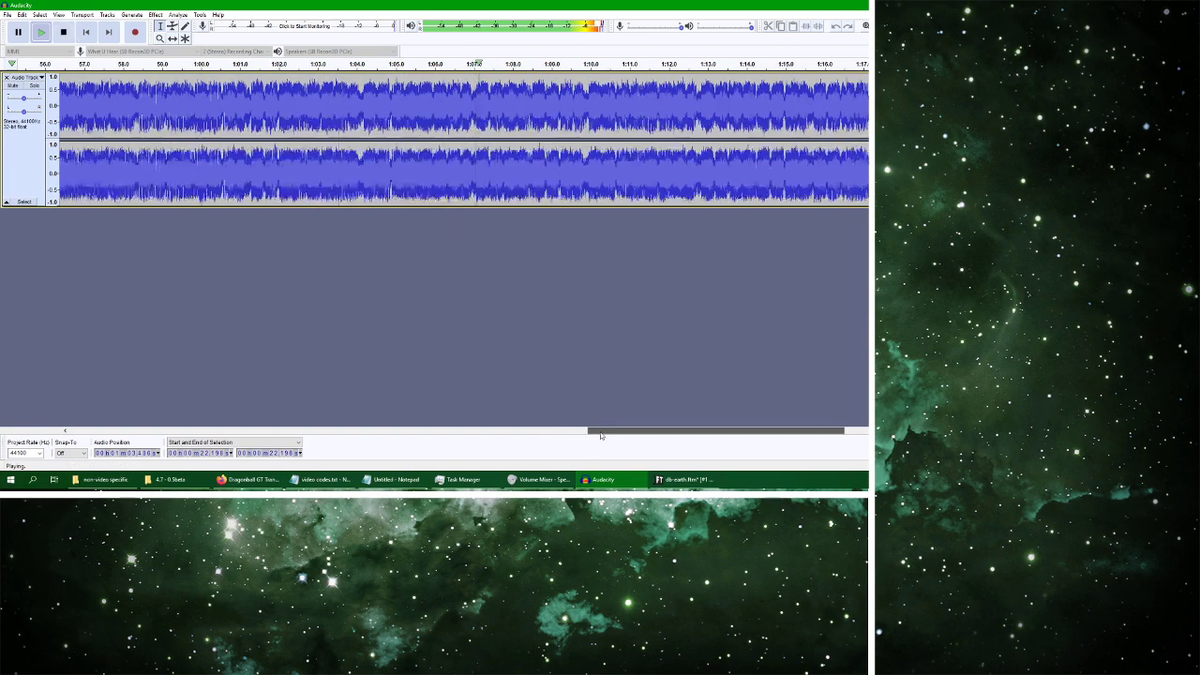
# Place the cursor at about 1:03.02 and play the recording from there to find the start of the bass passage
pyautogui.click(318, 118)
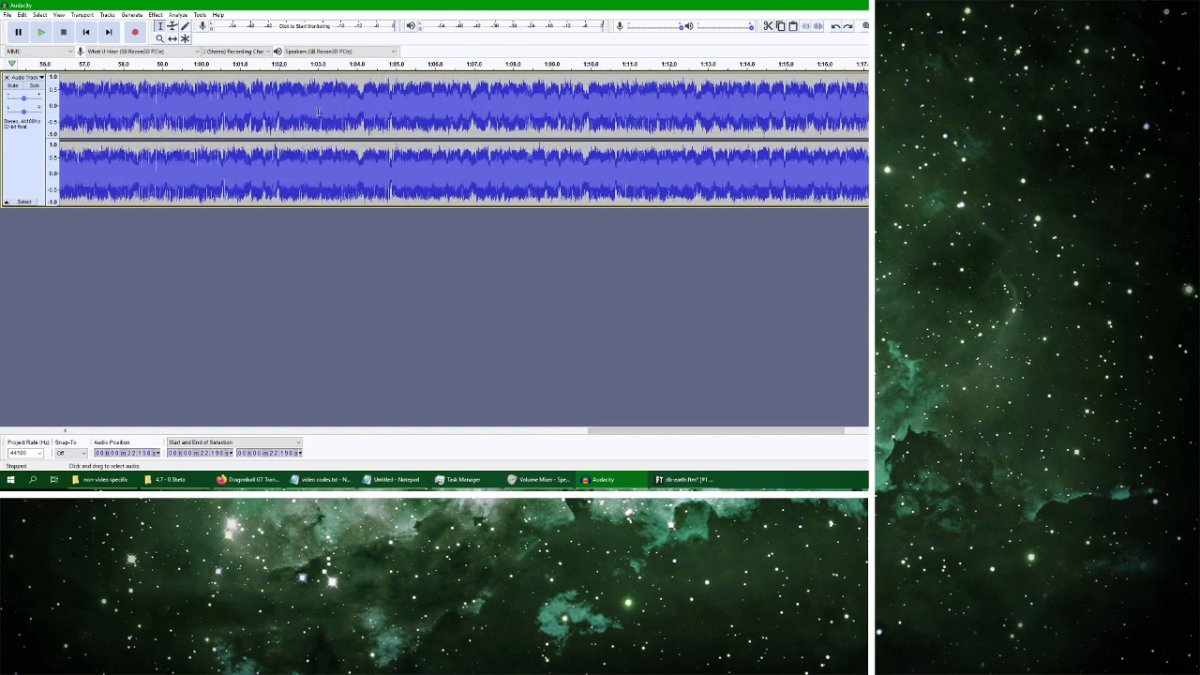
pyautogui.hotkey('ctrl', '1')
pyautogui.hotkey('ctrl', '1')
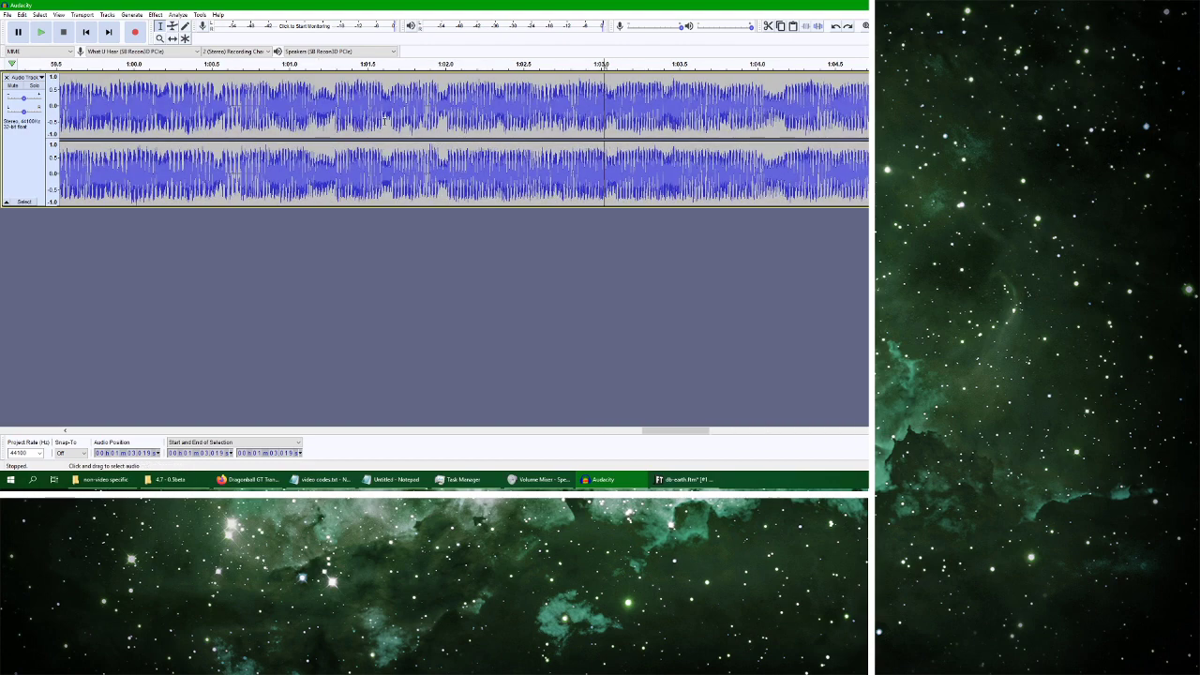
pyautogui.hotkey('ctrl', '1')
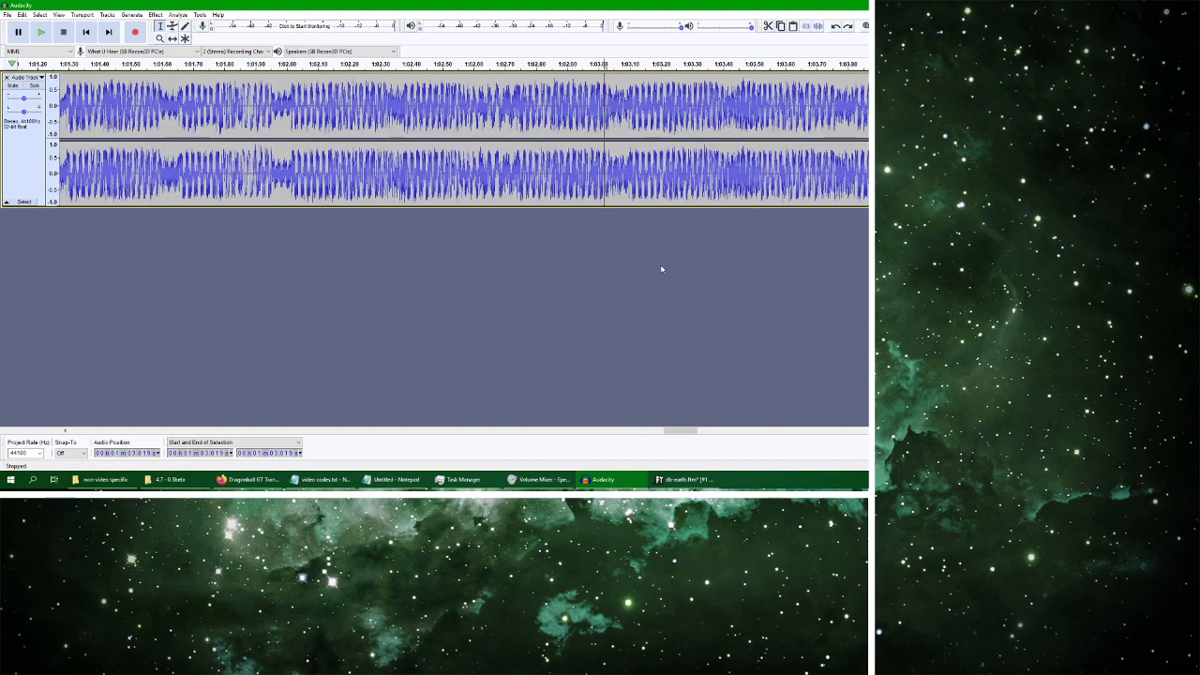
pyautogui.press('space')
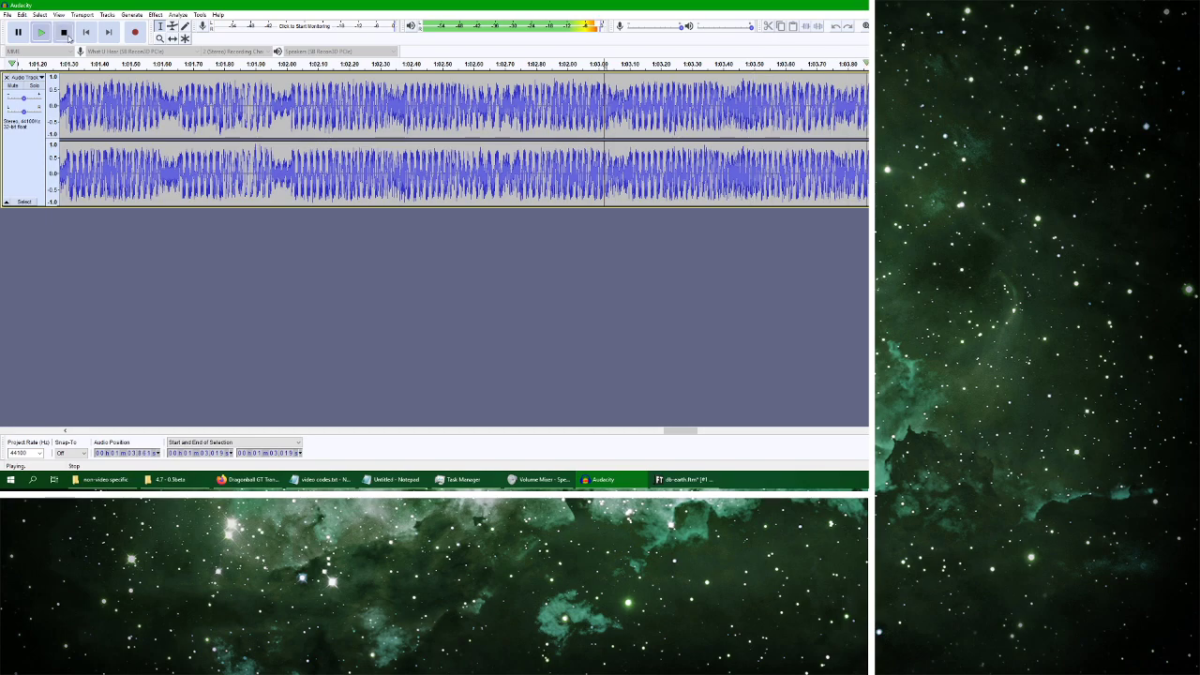
pyautogui.press('space')
pyautogui.moveTo(679, 436); pyautogui.dragTo(695, 436)
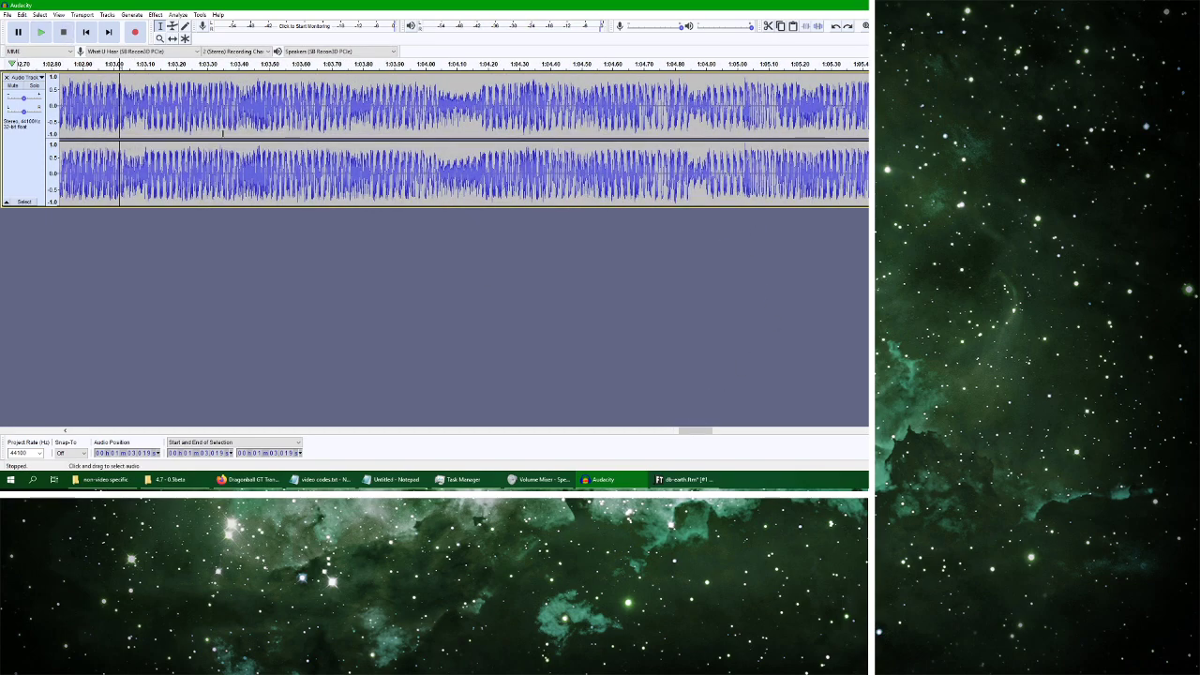
pyautogui.click(41, 32)
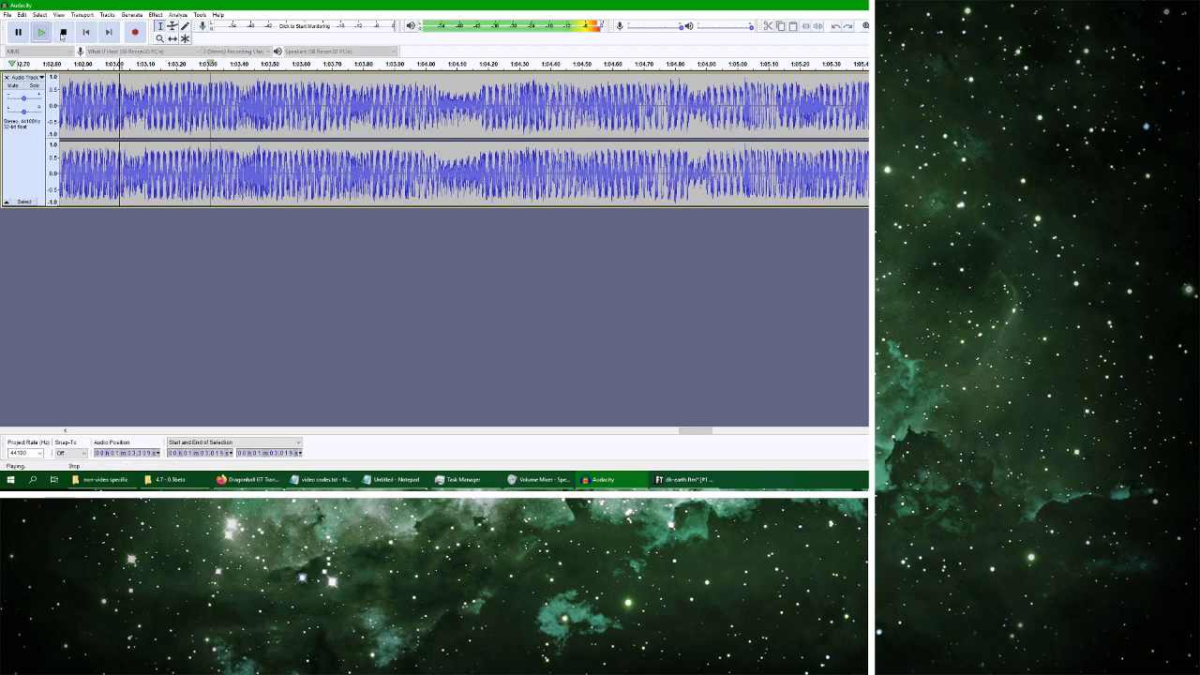
pyautogui.click(64, 32)
# Select the passage from about 1:03.67 to 1:05.03 and play it
pyautogui.moveTo(322, 131); pyautogui.dragTo(556, 141)
pyautogui.moveTo(629, 140); pyautogui.dragTo(744, 140)
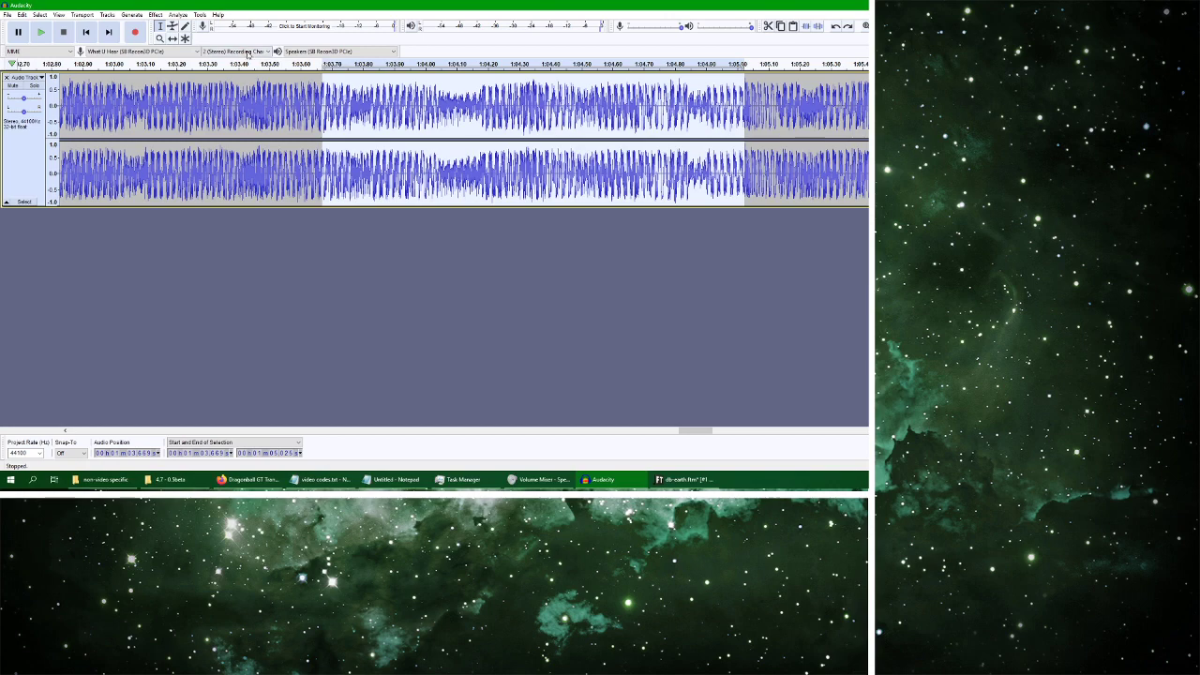
pyautogui.click(42, 31)
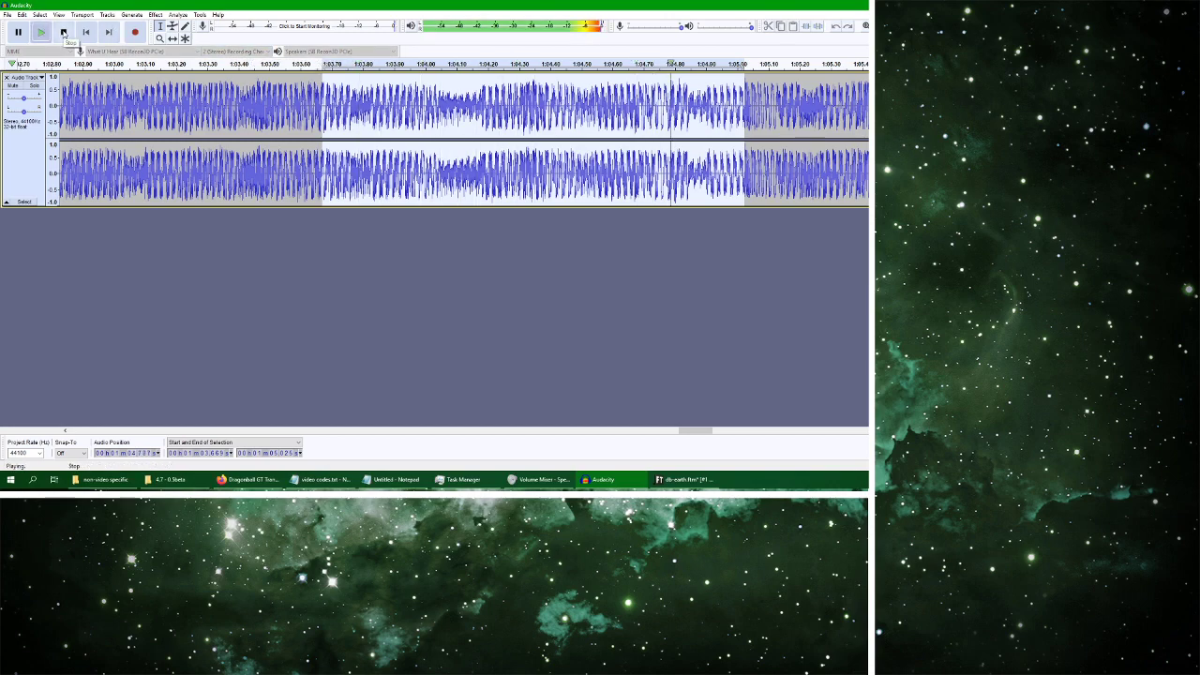
# Select the following passage from about 1:05.02 to 1:06.46 and play it
pyautogui.moveTo(686, 433); pyautogui.dragTo(705, 433)
pyautogui.moveTo(549, 122); pyautogui.dragTo(630, 131)
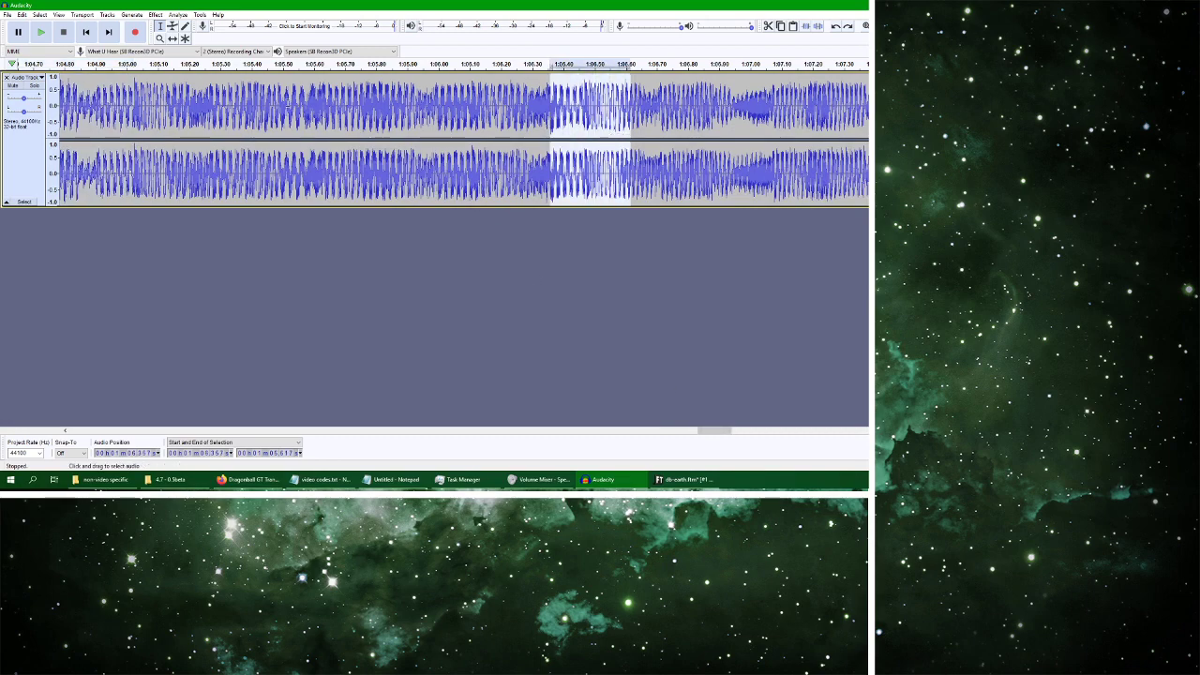
pyautogui.moveTo(133, 104); pyautogui.dragTo(583, 112)
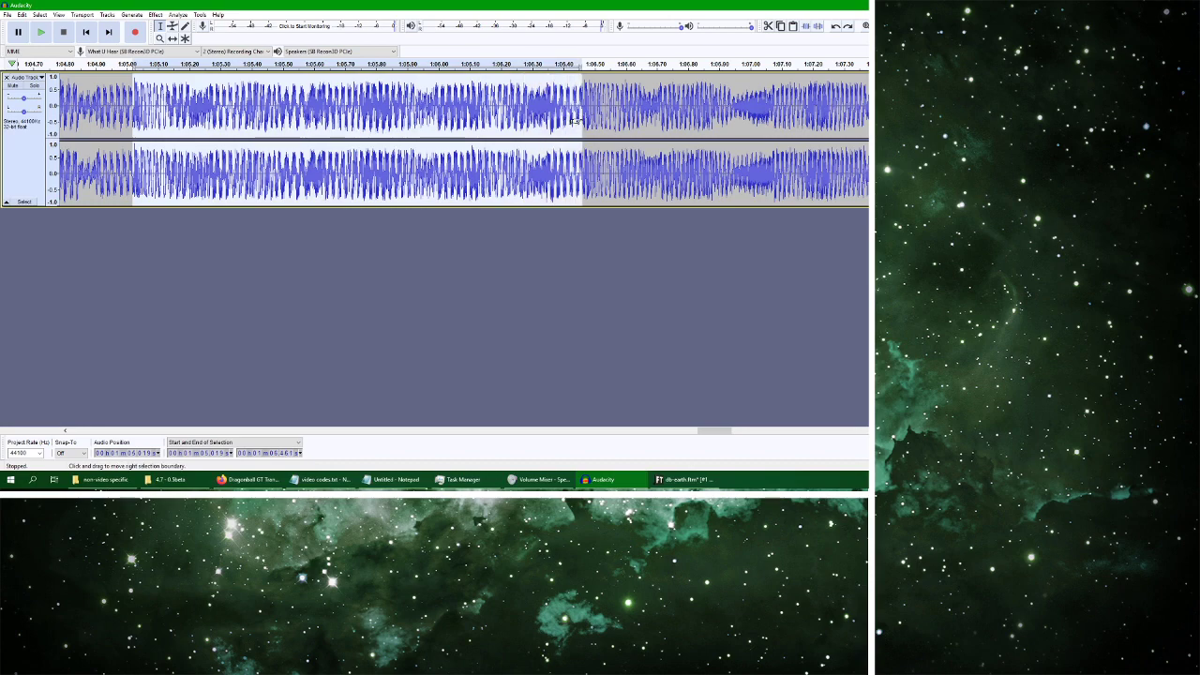
pyautogui.click(45, 33)
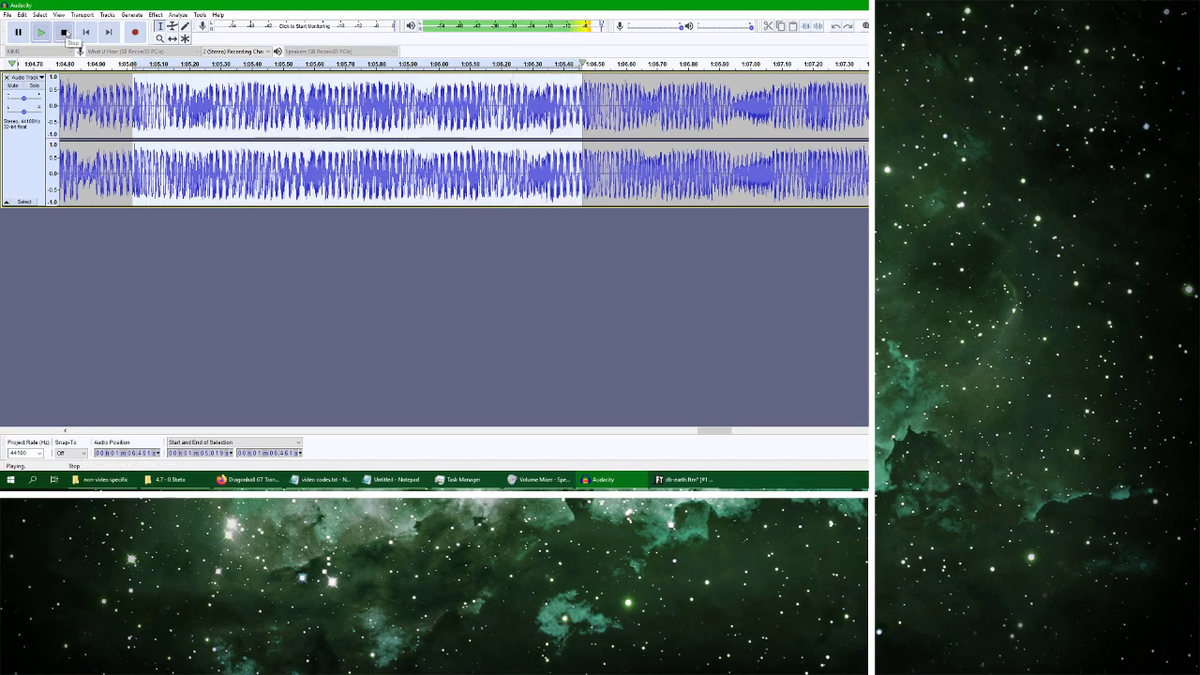
# Select the next passage from about 1:06.46 to 1:07.90 and play it
pyautogui.click(591, 103)
pyautogui.moveTo(582, 105); pyautogui.dragTo(871, 105)
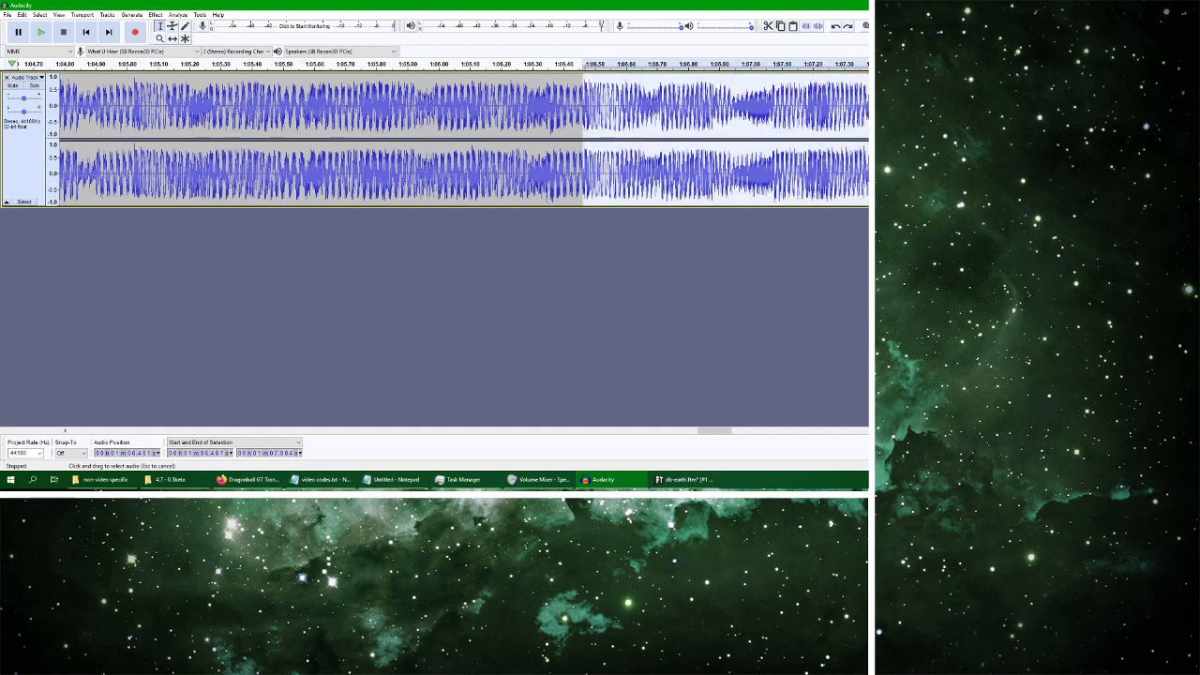
pyautogui.click(41, 32)
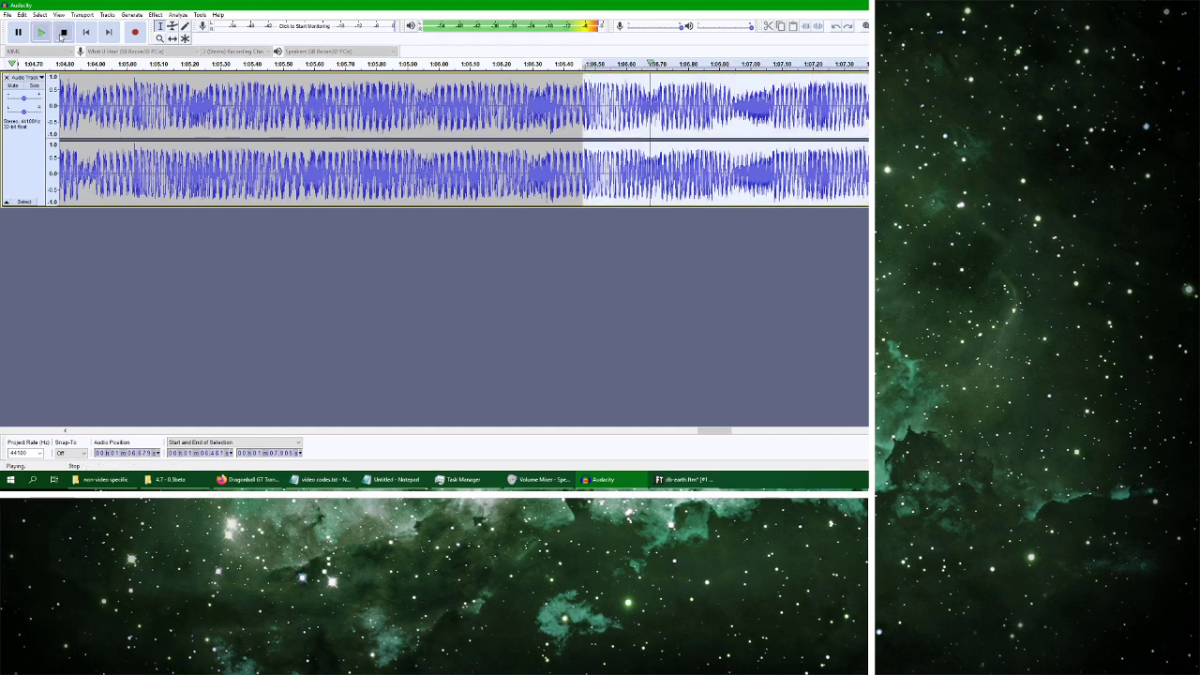
# Switch to FamiTracker and play the final frame with only the Pulse 2 and DPCM bass channels audible
pyautogui.click(684, 479)
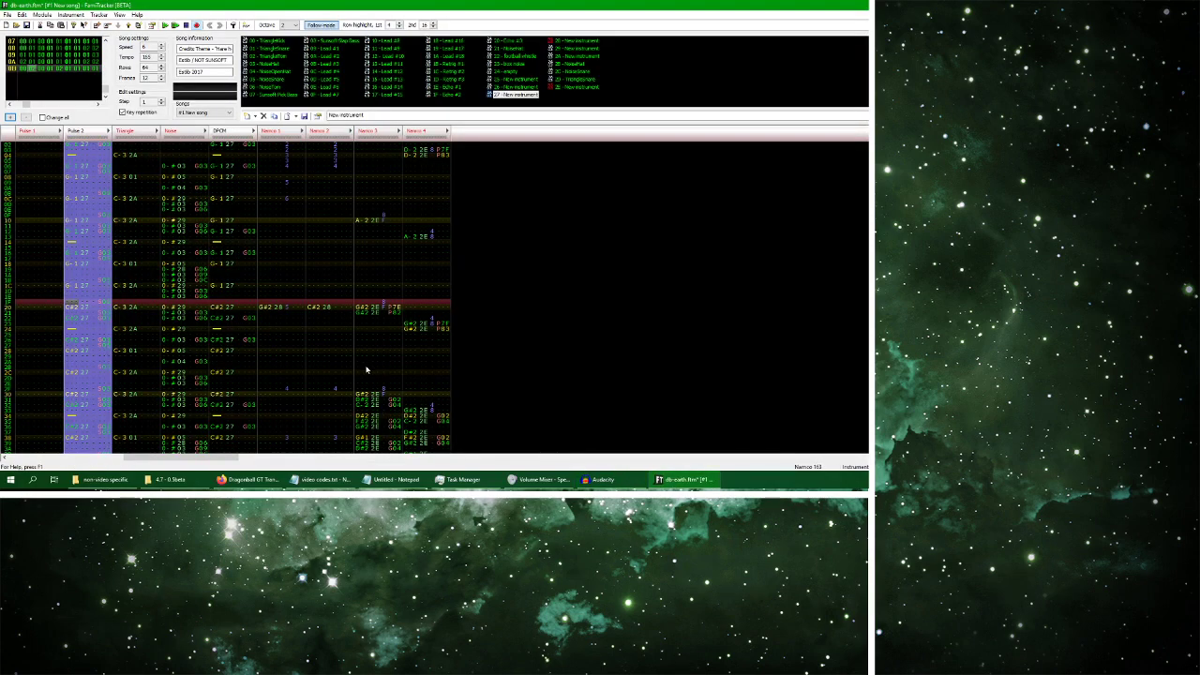
pyautogui.click(222, 312)
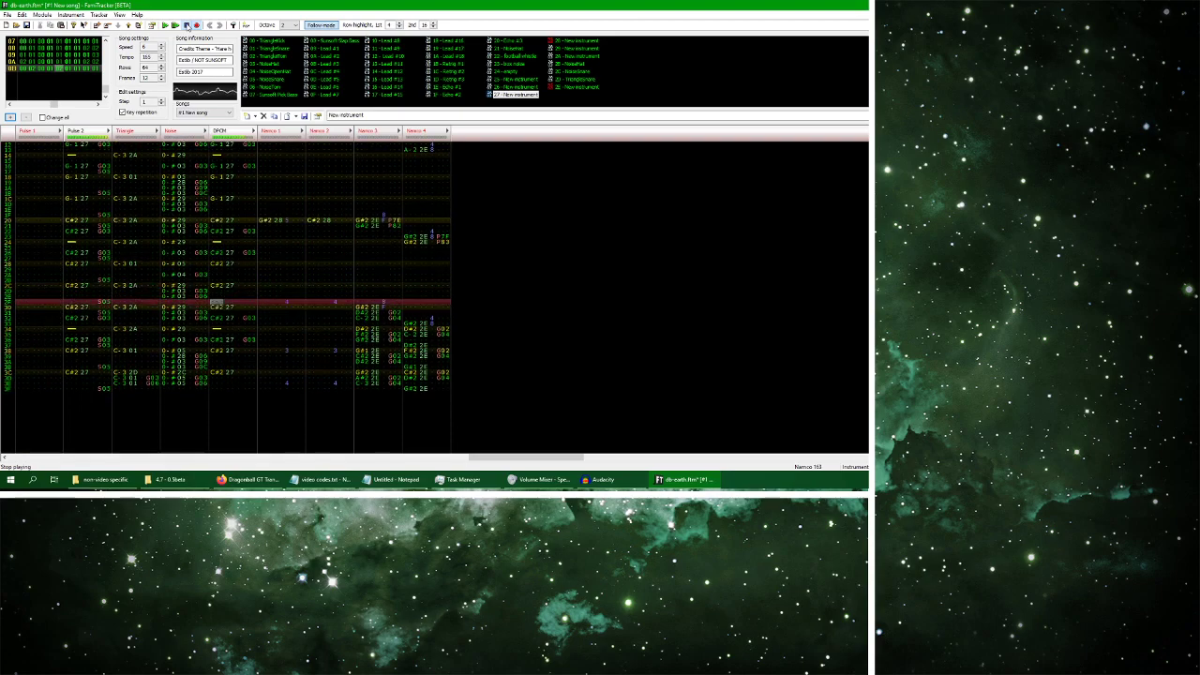
pyautogui.click(186, 25)
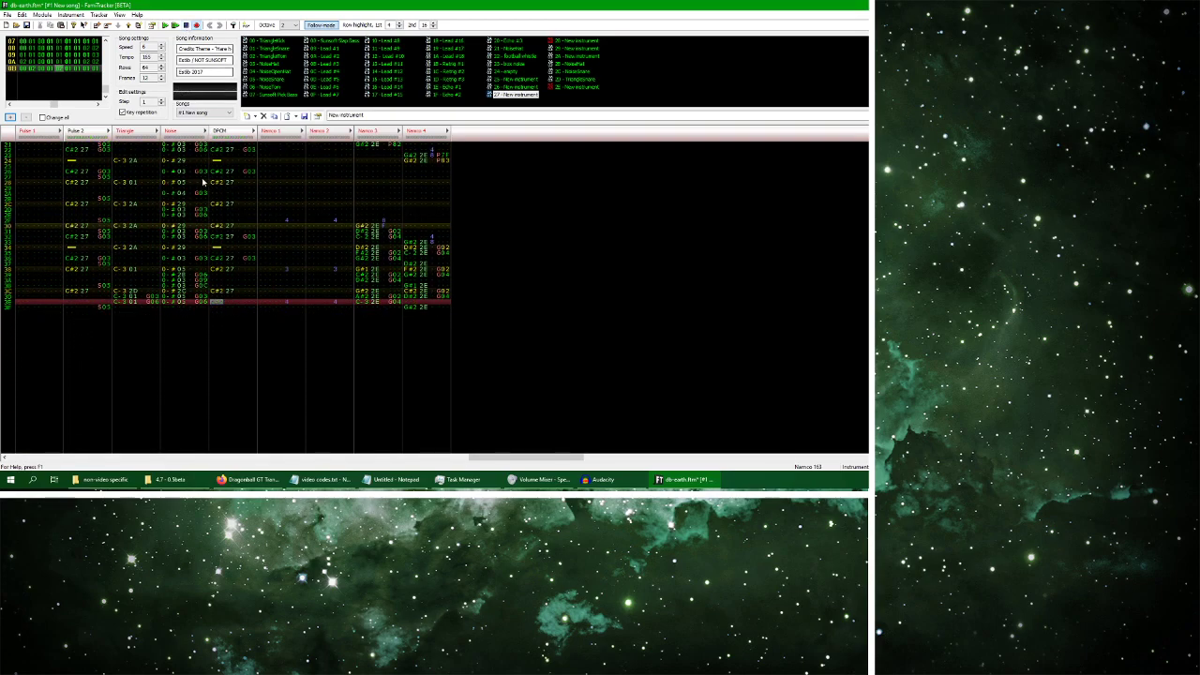
# Unmute all channels, play the frame from its start, and compare it with the YouTube recording at about 1:04
pyautogui.scroll(2, 218, 188)
pyautogui.rightClick(240, 134)
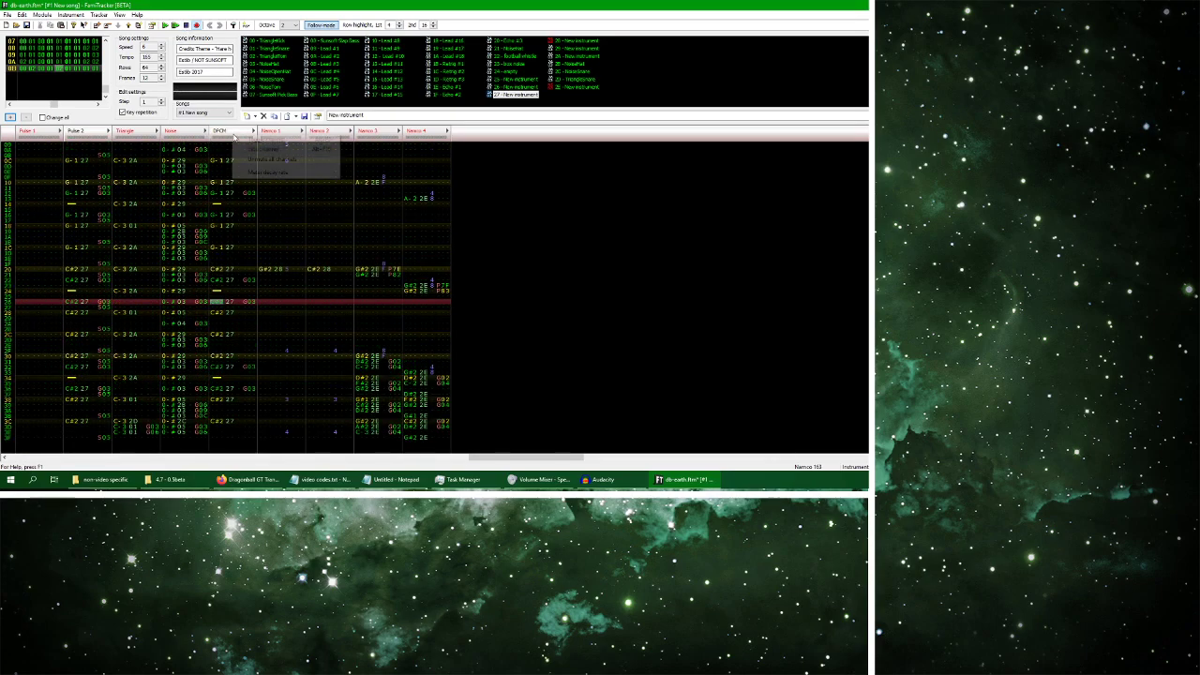
pyautogui.click(267, 159)
pyautogui.click(166, 25)
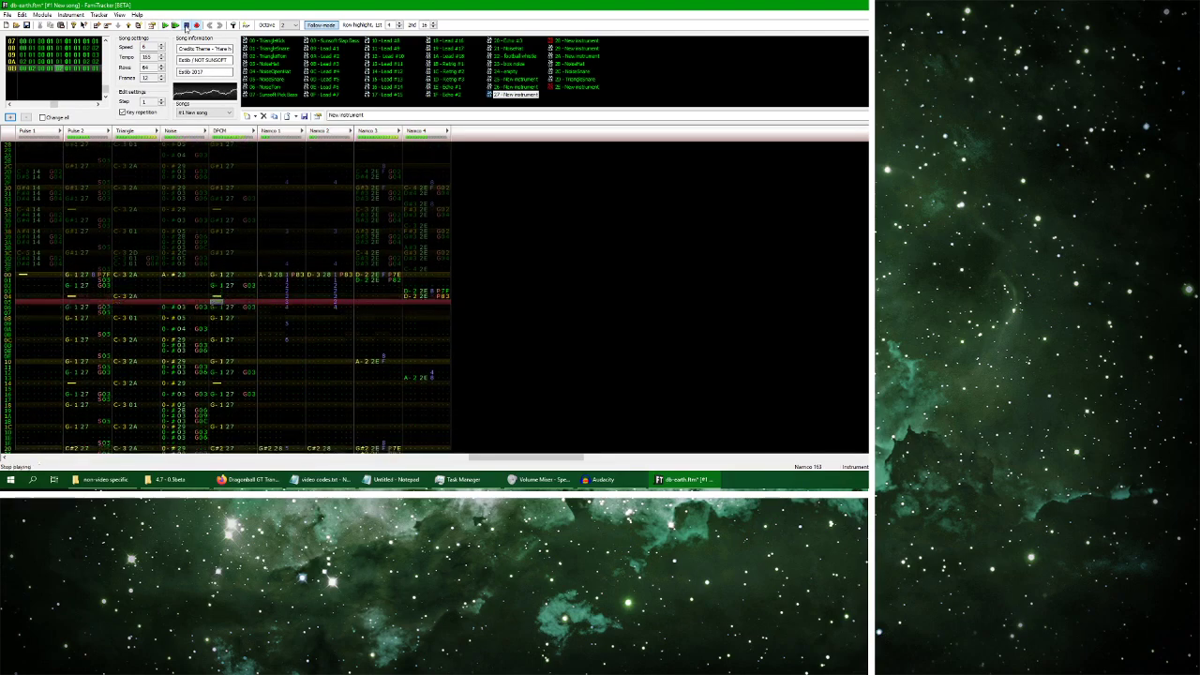
pyautogui.click(246, 479)
pyautogui.click(292, 401)
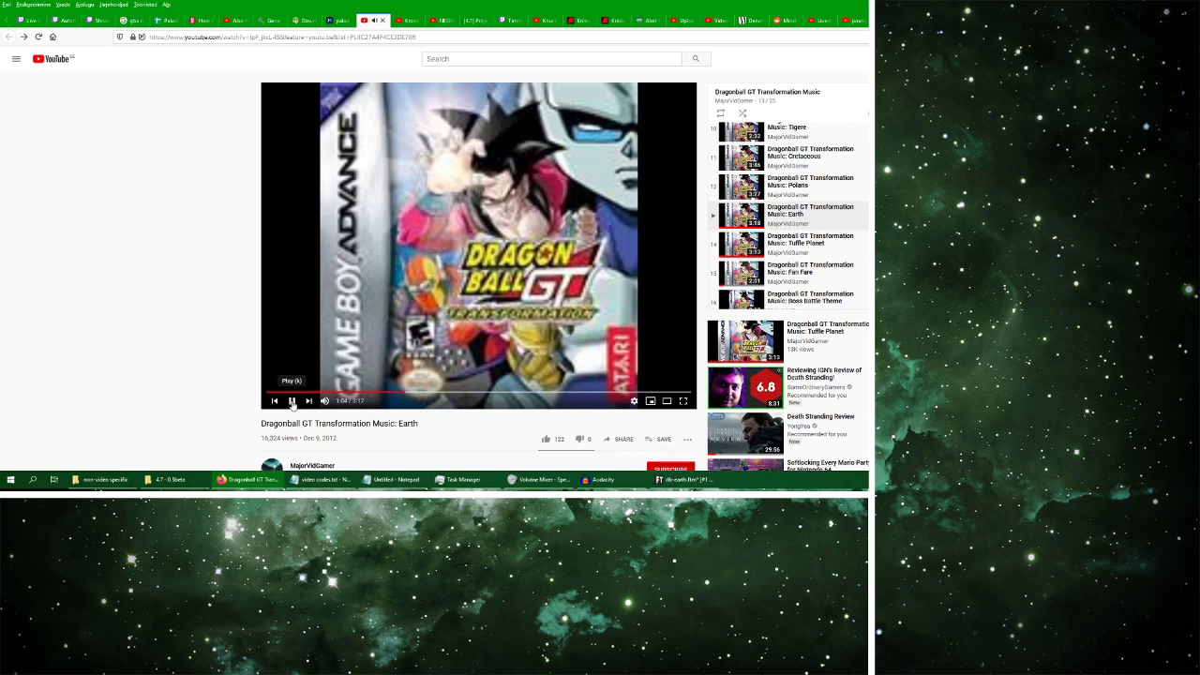
# Switch to FamiTracker and enter G-2 with instrument 2E in rows 00 and 01 of the Namco 3 channel
pyautogui.click(684, 479)
pyautogui.click(364, 267)
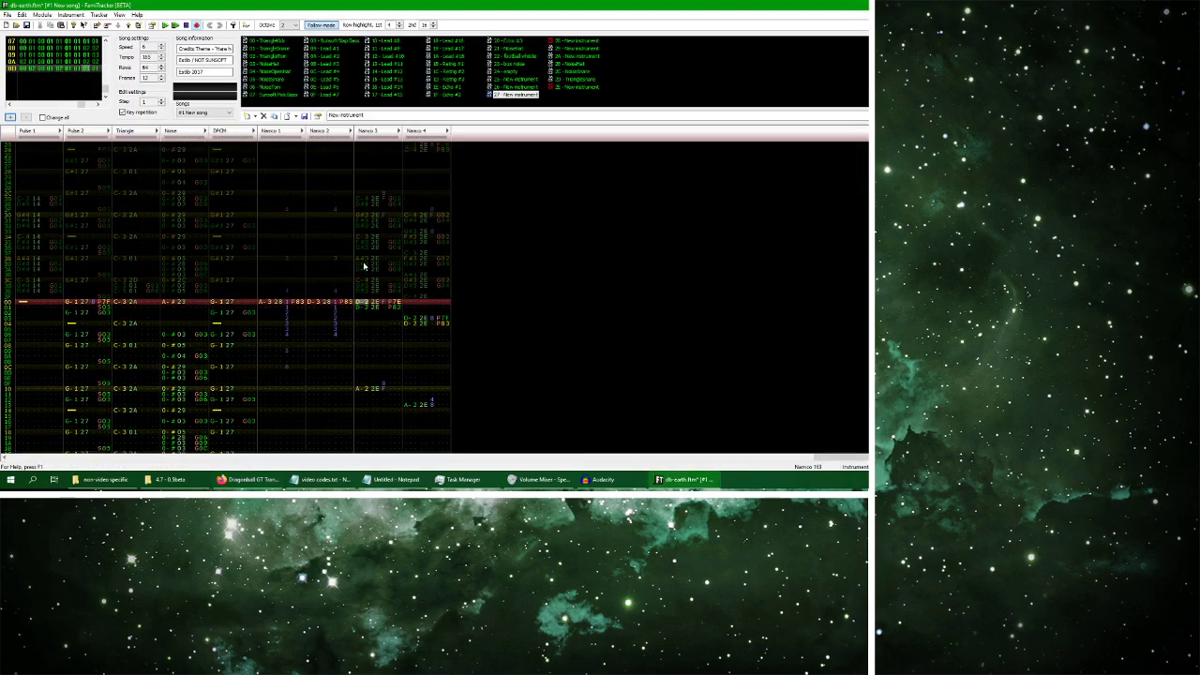
pyautogui.press('v')
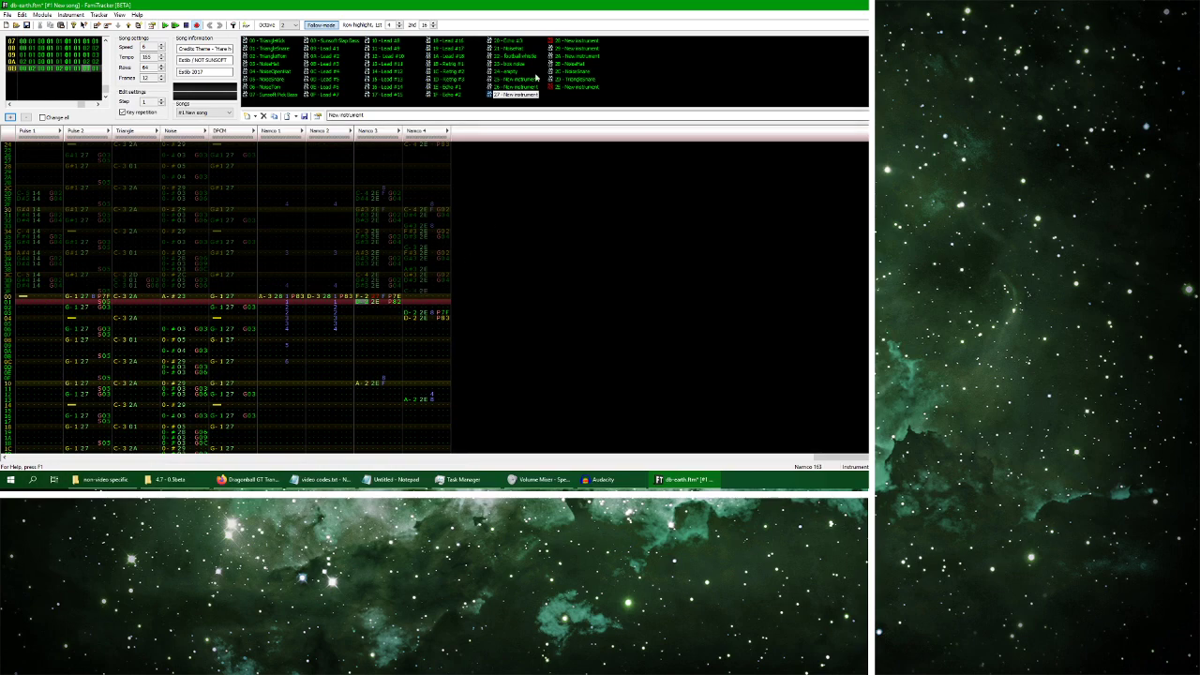
pyautogui.click(575, 88)
pyautogui.press('Up')
pyautogui.press('b')
pyautogui.press('Down')
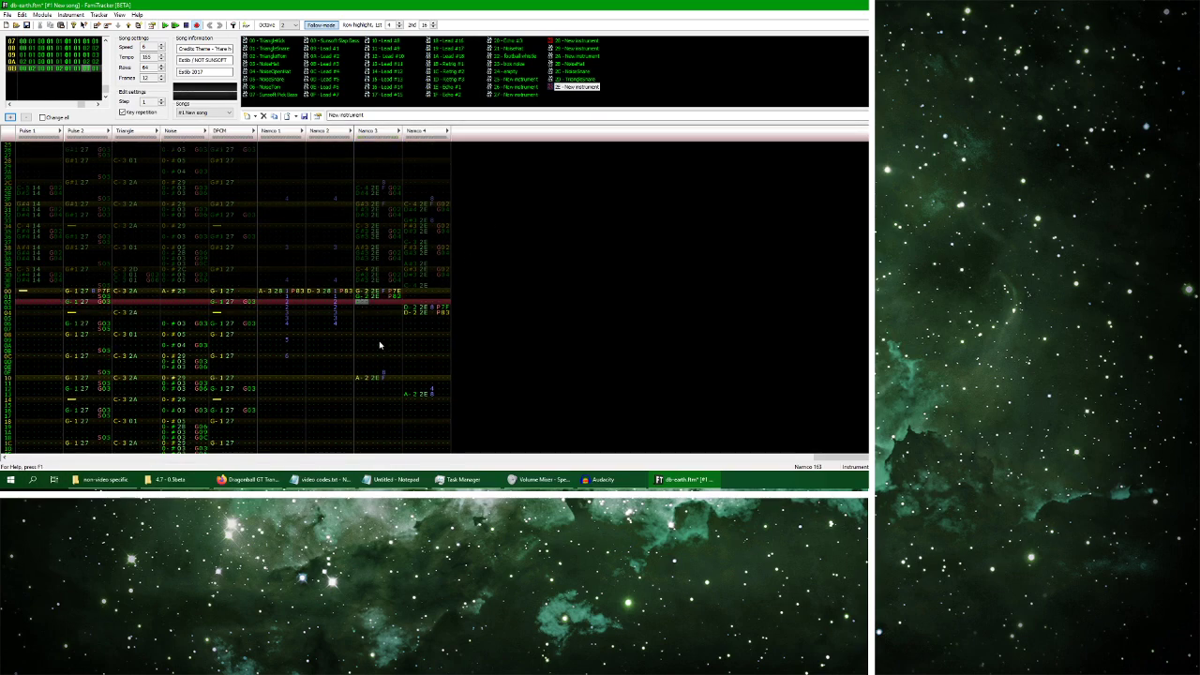
# Change the Namco 3 notes to D-3 in row 10 and F-3 in rows 20 and 21
pyautogui.click(368, 379)
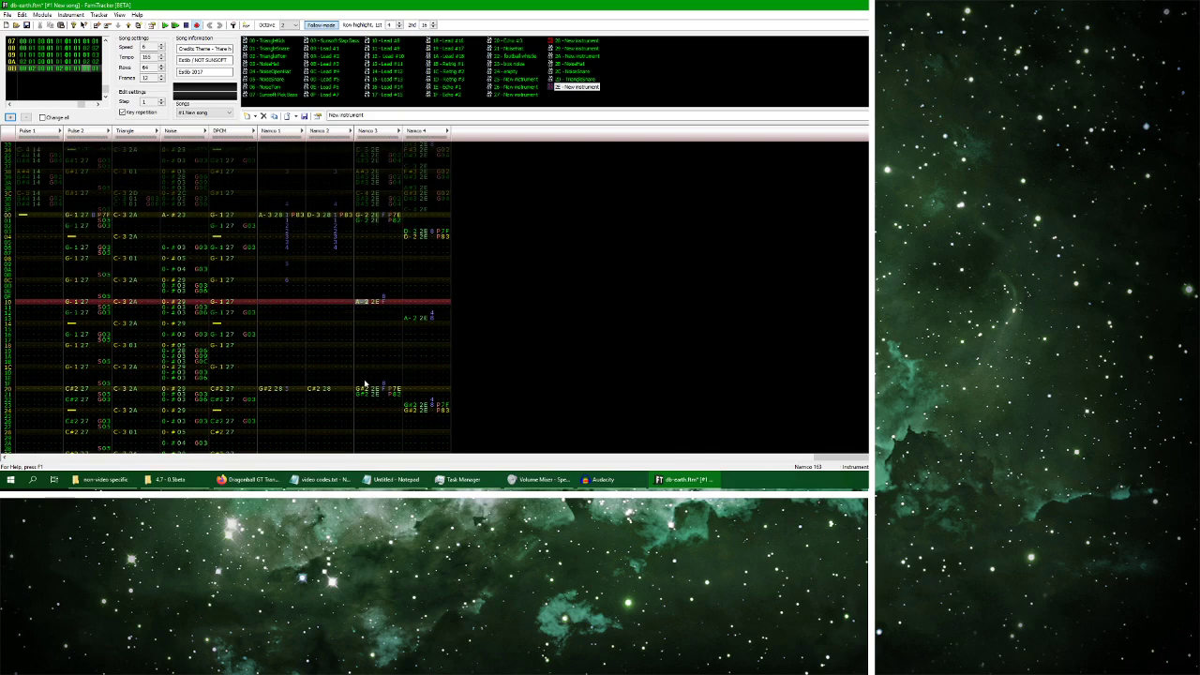
pyautogui.press('w')
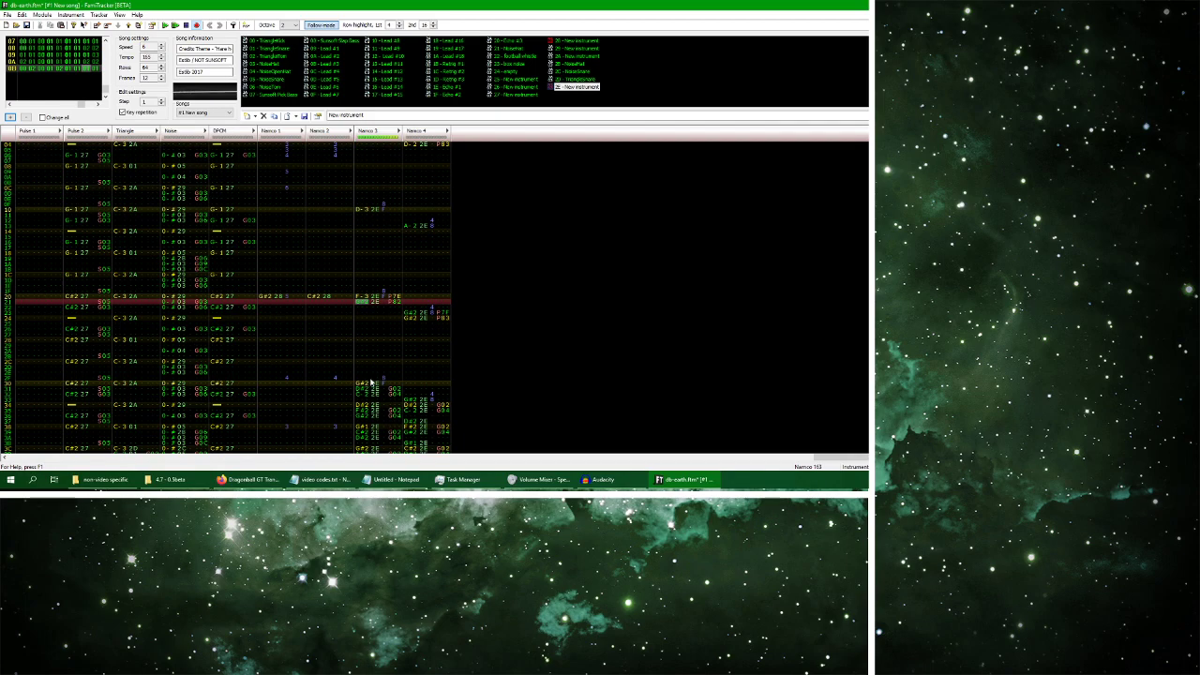
pyautogui.click(366, 384)
pyautogui.press('r')
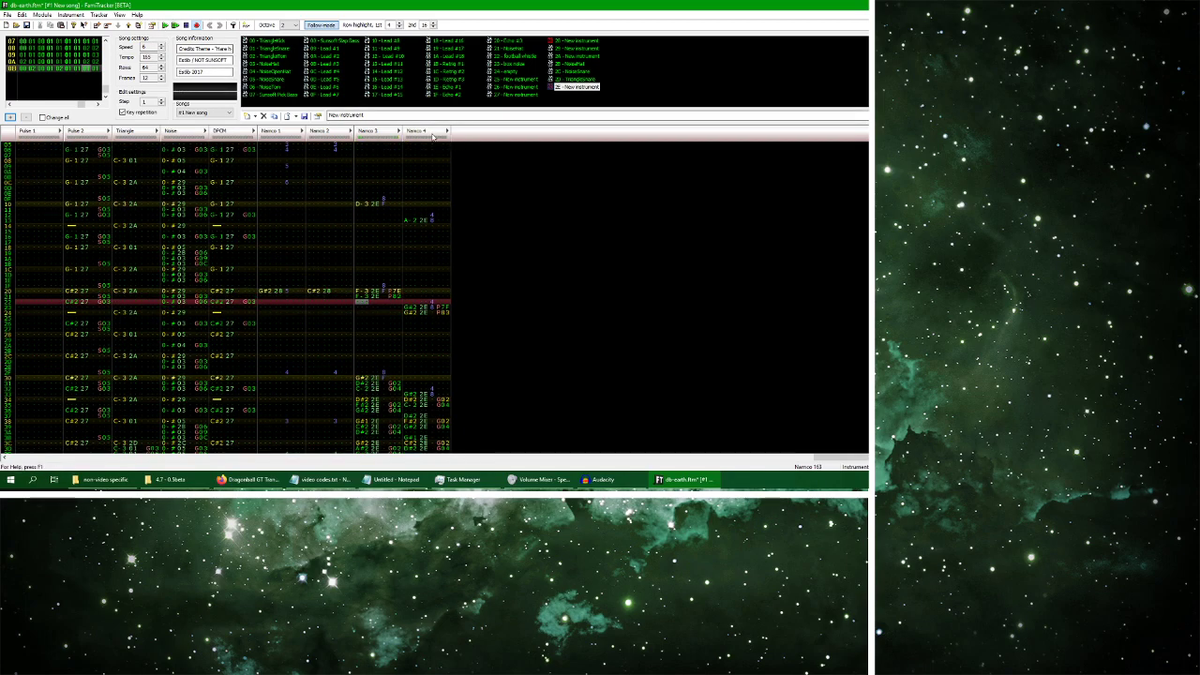
# Play the frame with Namco 1, 2 and 4 muted and compare it with the YouTube recording from about 1:04
pyautogui.click(164, 26)
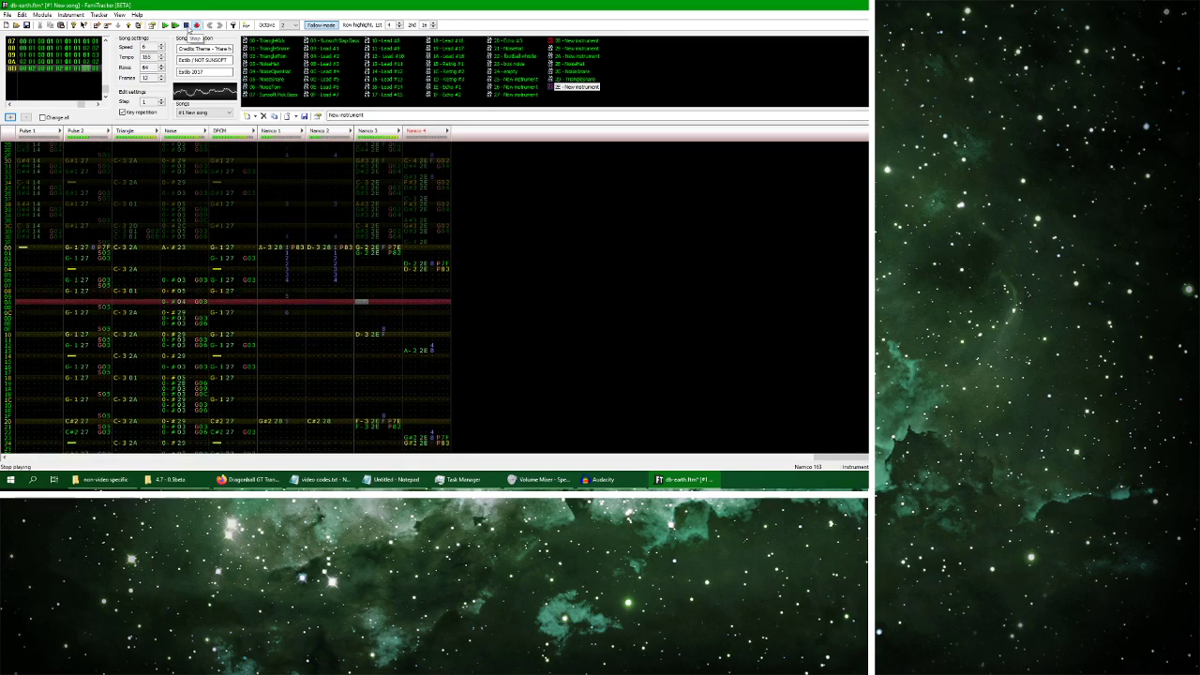
pyautogui.click(186, 26)
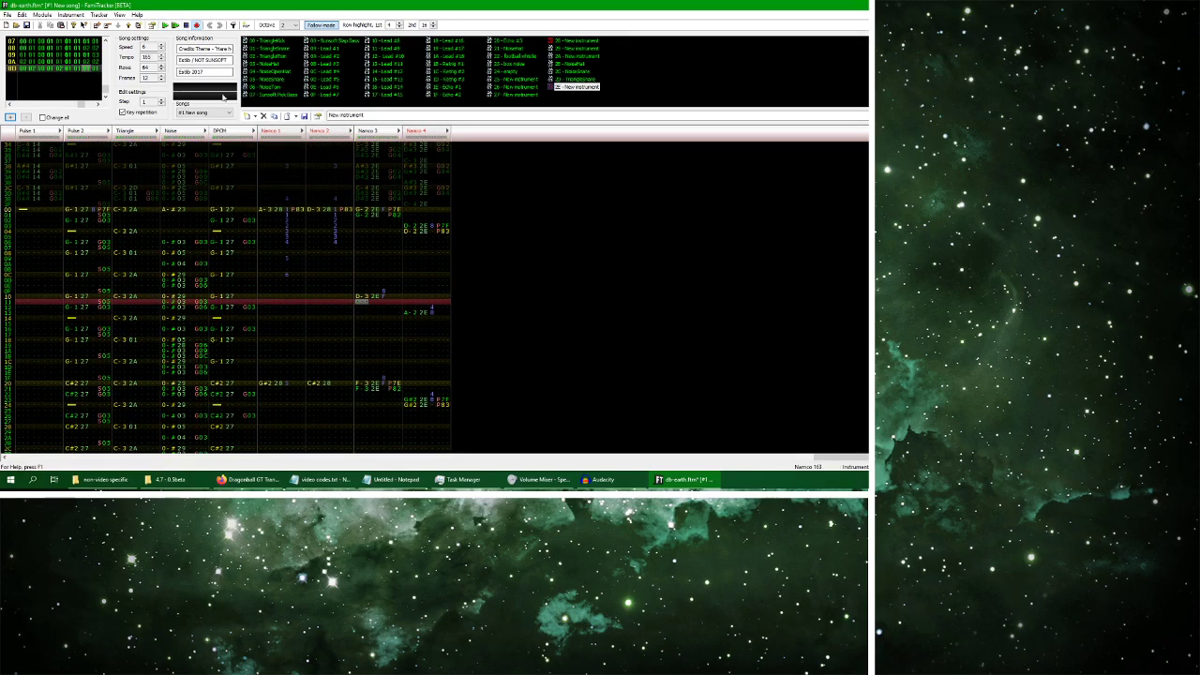
pyautogui.click(164, 25)
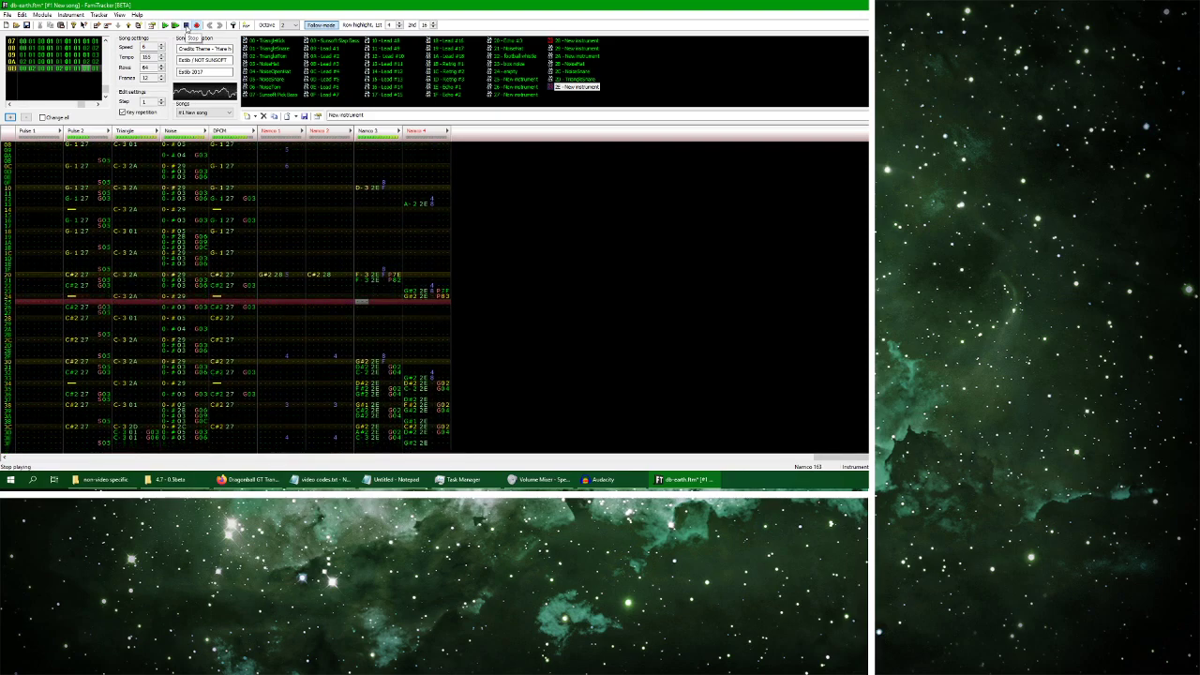
pyautogui.click(187, 26)
pyautogui.click(247, 479)
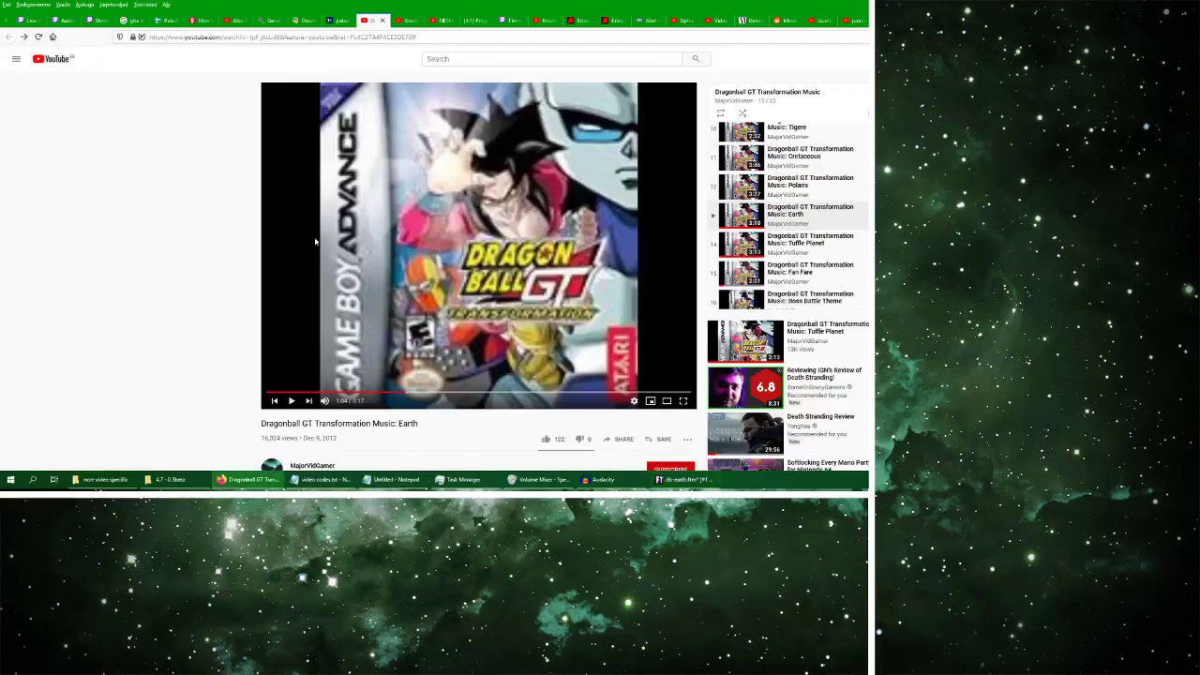
pyautogui.click(392, 267)
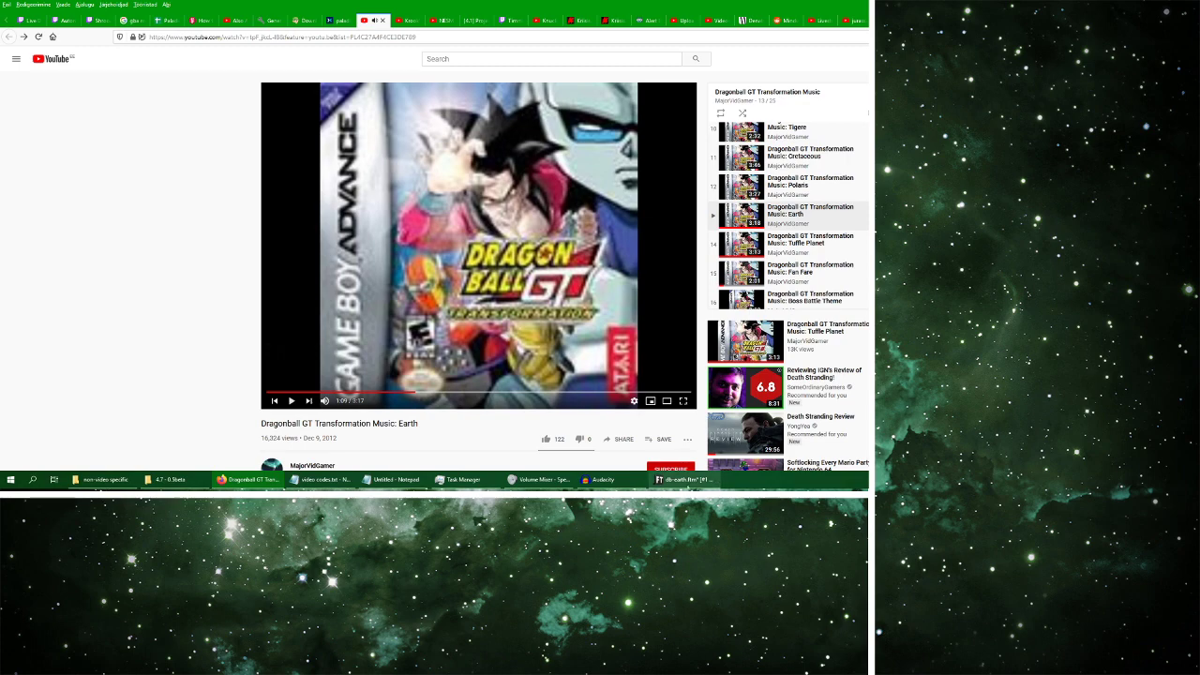
# Switch to FamiTracker, clear Namco 3 from row 30 to the frame's end, and enter D#3 in rows 30 and 31
pyautogui.click(685, 479)
pyautogui.moveTo(364, 312); pyautogui.dragTo(392, 403)
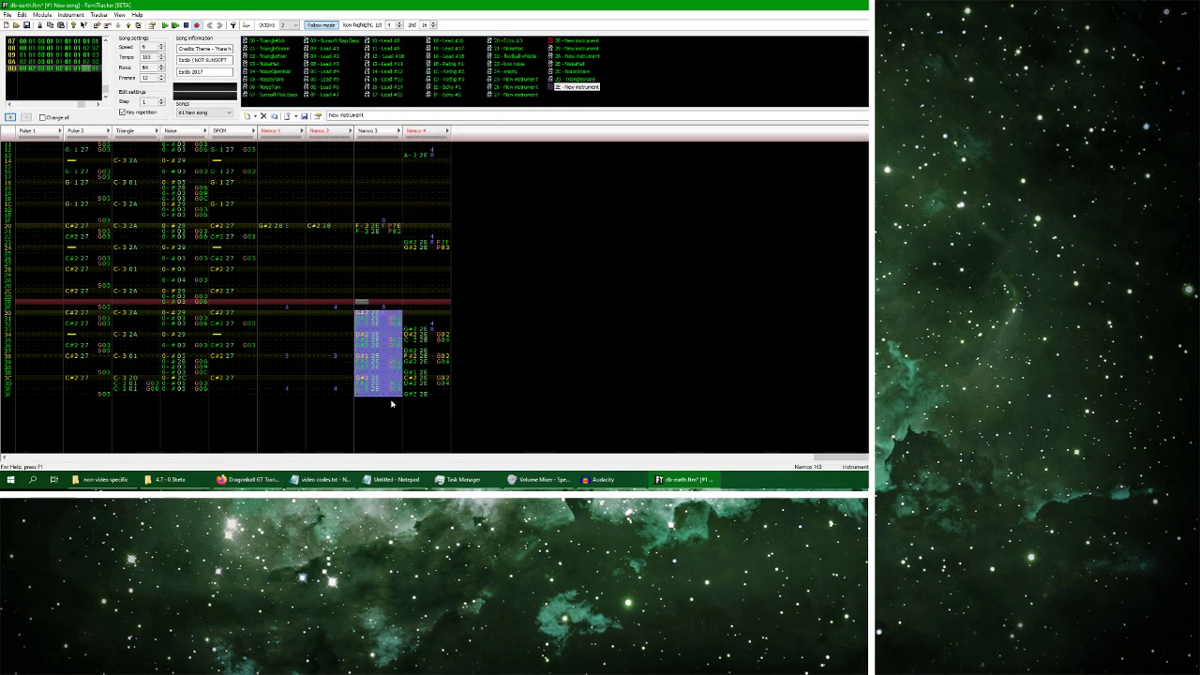
pyautogui.click(364, 317)
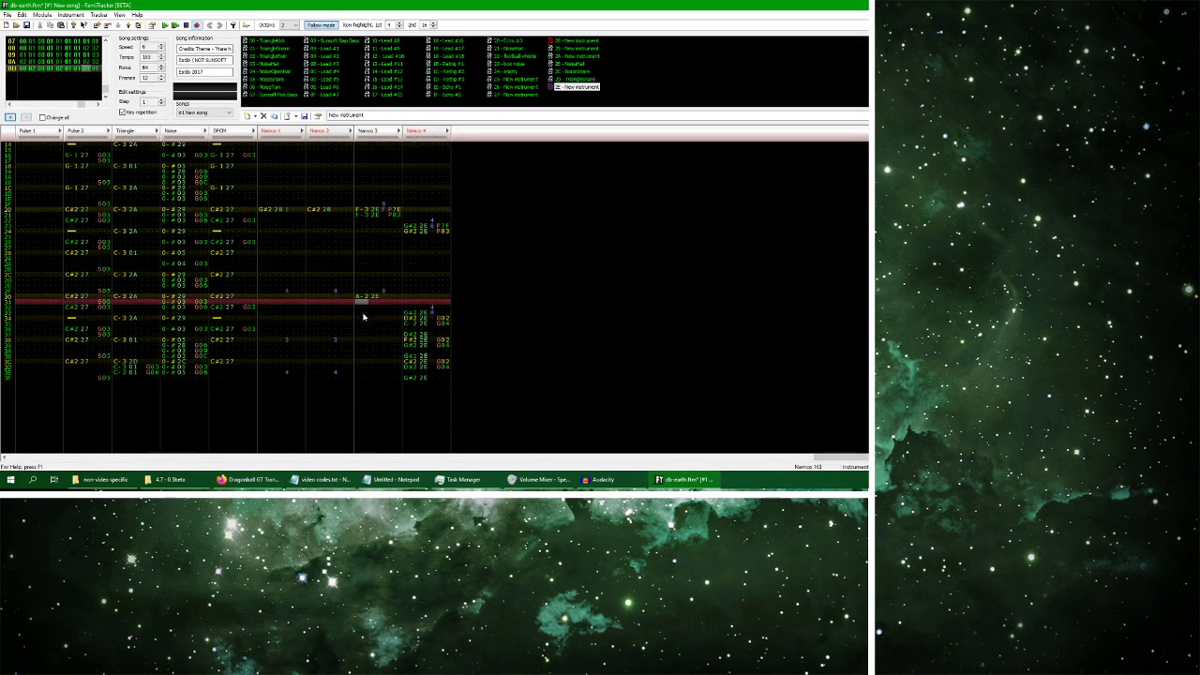
pyautogui.press('Up')
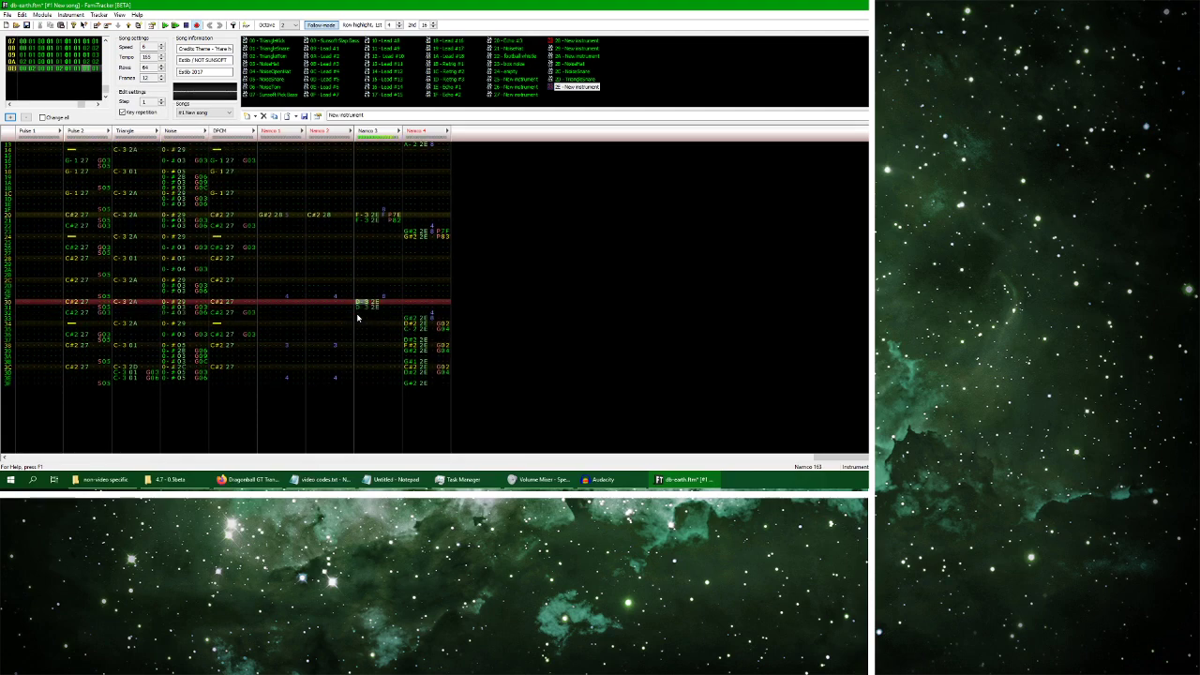
pyautogui.press('3')
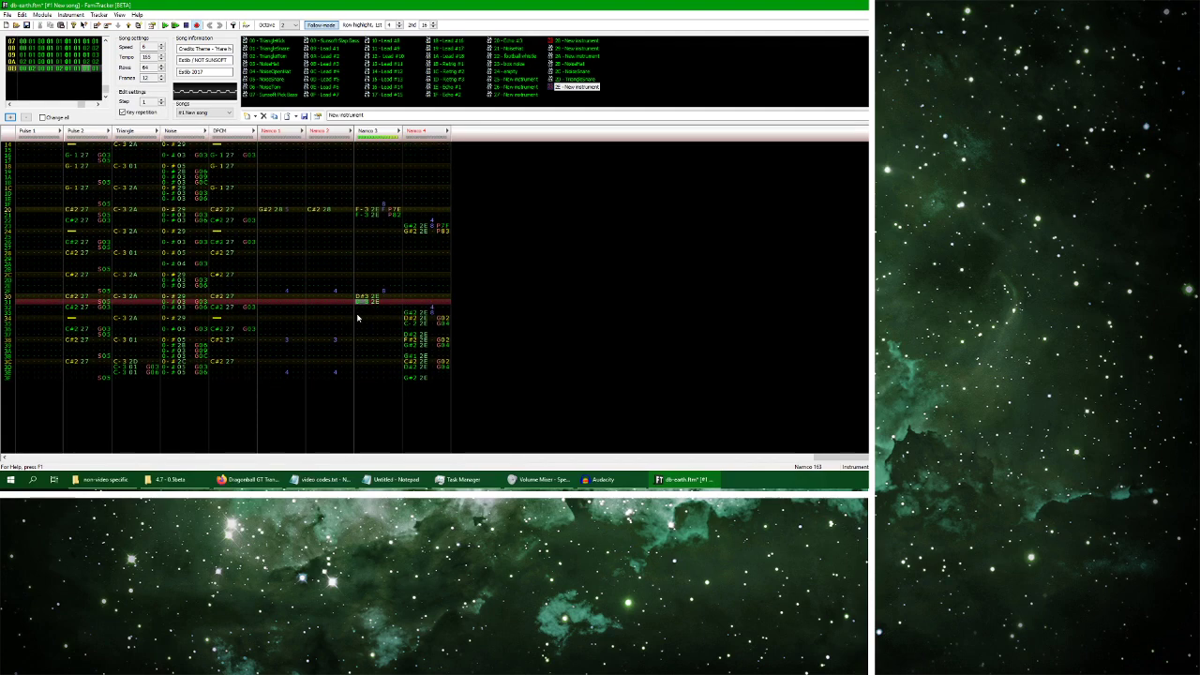
pyautogui.press('3')
# Give the D#3 note in row 30 volume F and copy the pitch effects from rows 20 and 21 to rows 30 and 31
pyautogui.press('Up')
pyautogui.press('Up')
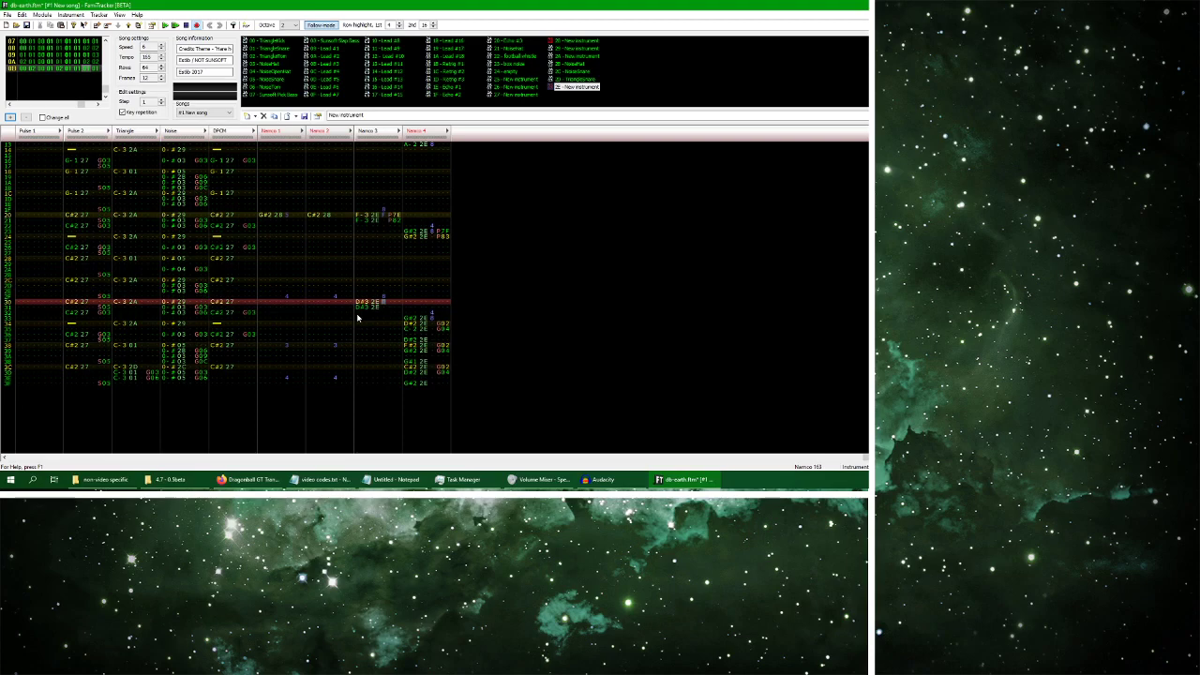
pyautogui.press('f')
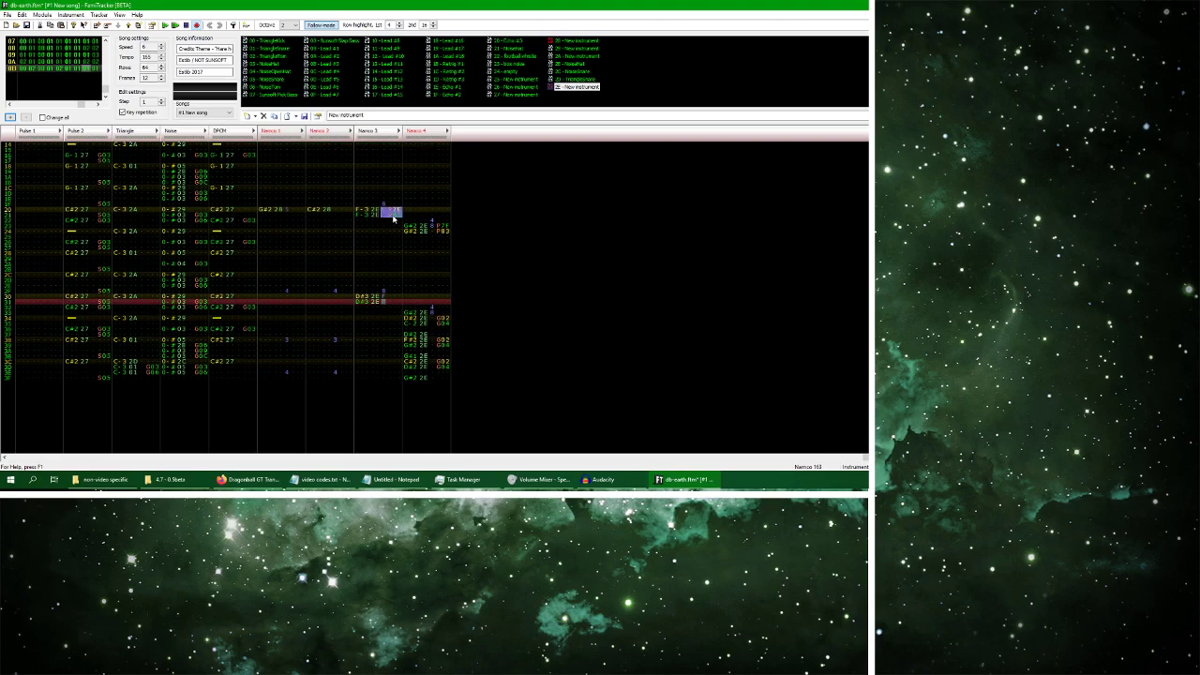
pyautogui.press('Up')
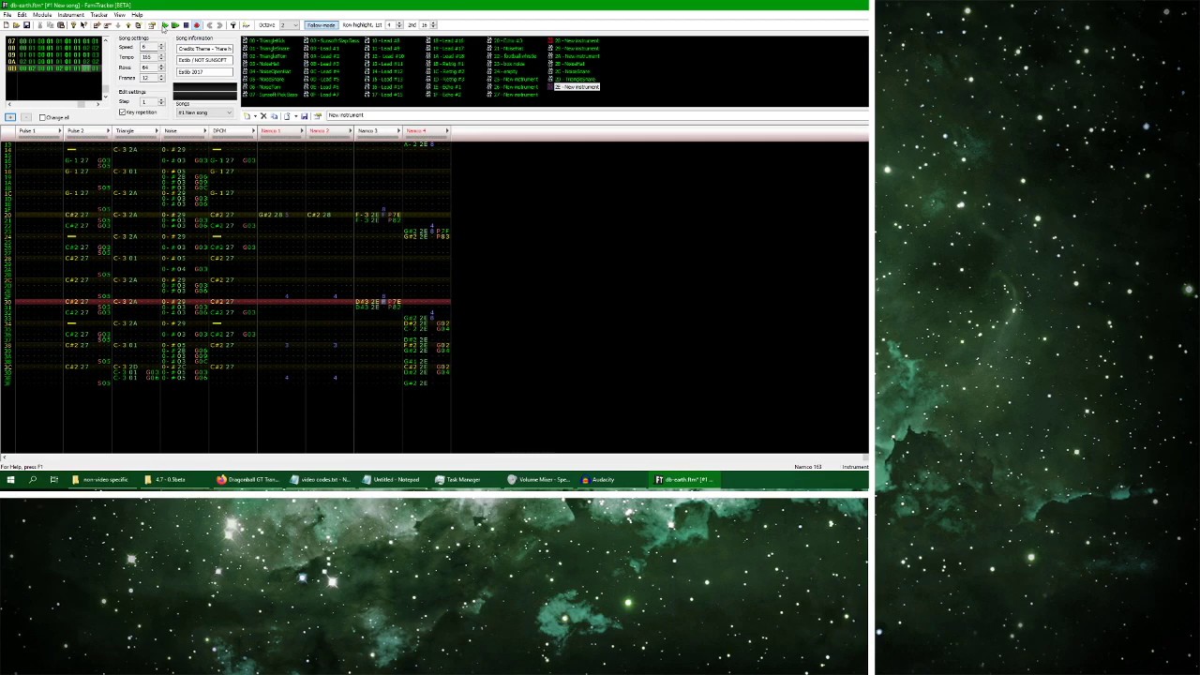
# Play the frame with Namco 3 audible, then replay it with Namco 3 muted and Namco 1 and 2 unmuted
pyautogui.click(164, 25)
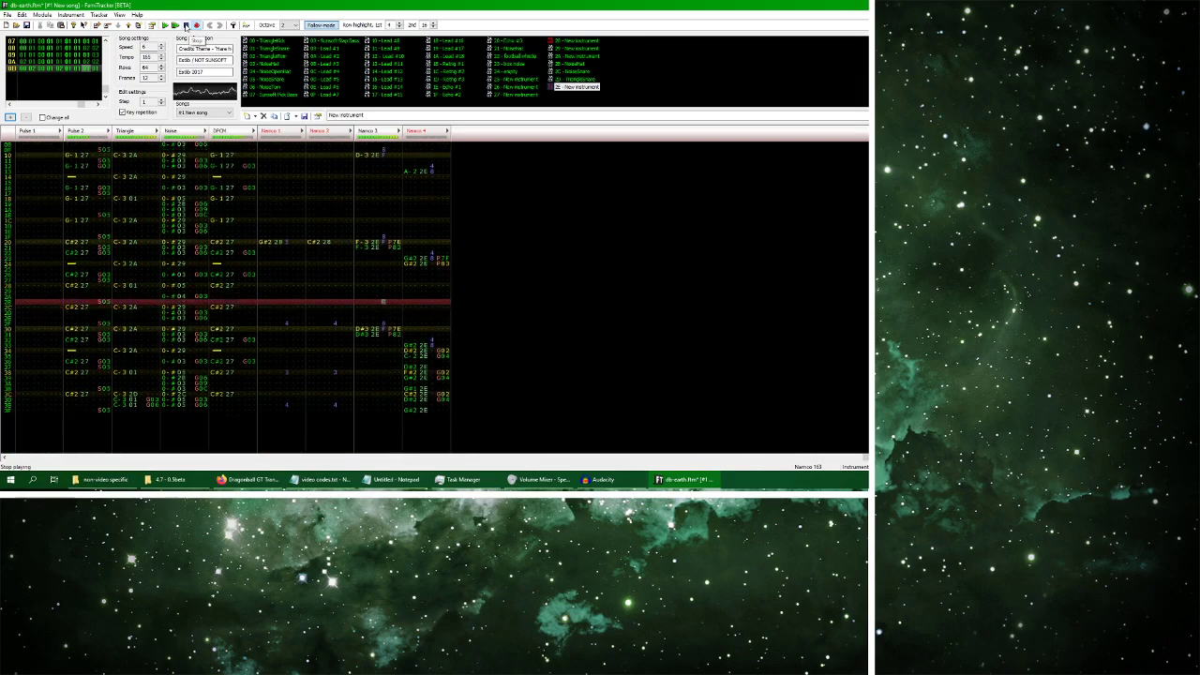
pyautogui.click(187, 26)
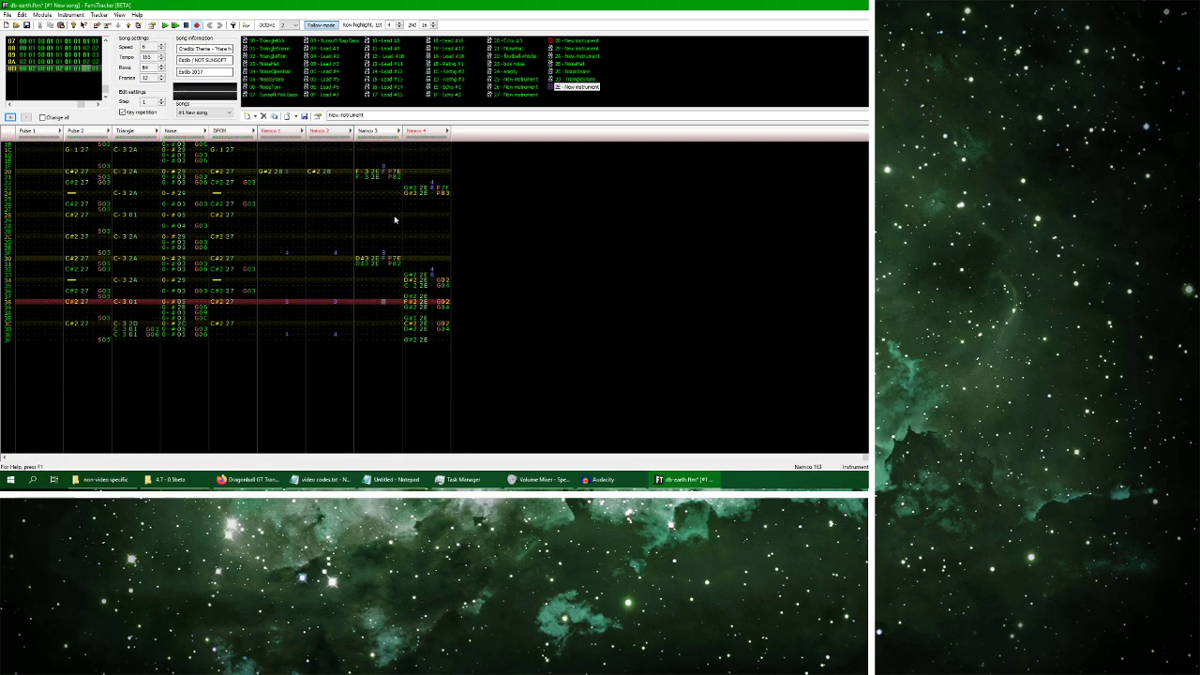
pyautogui.scroll(7, 390, 227)
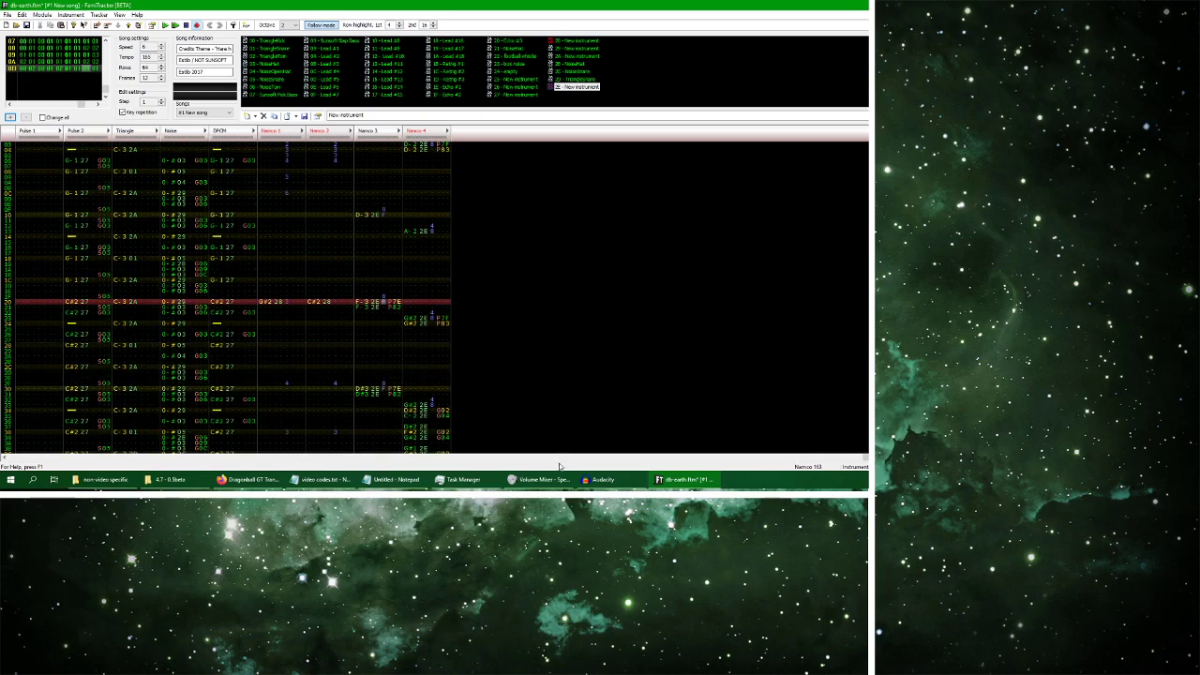
pyautogui.click(602, 479)
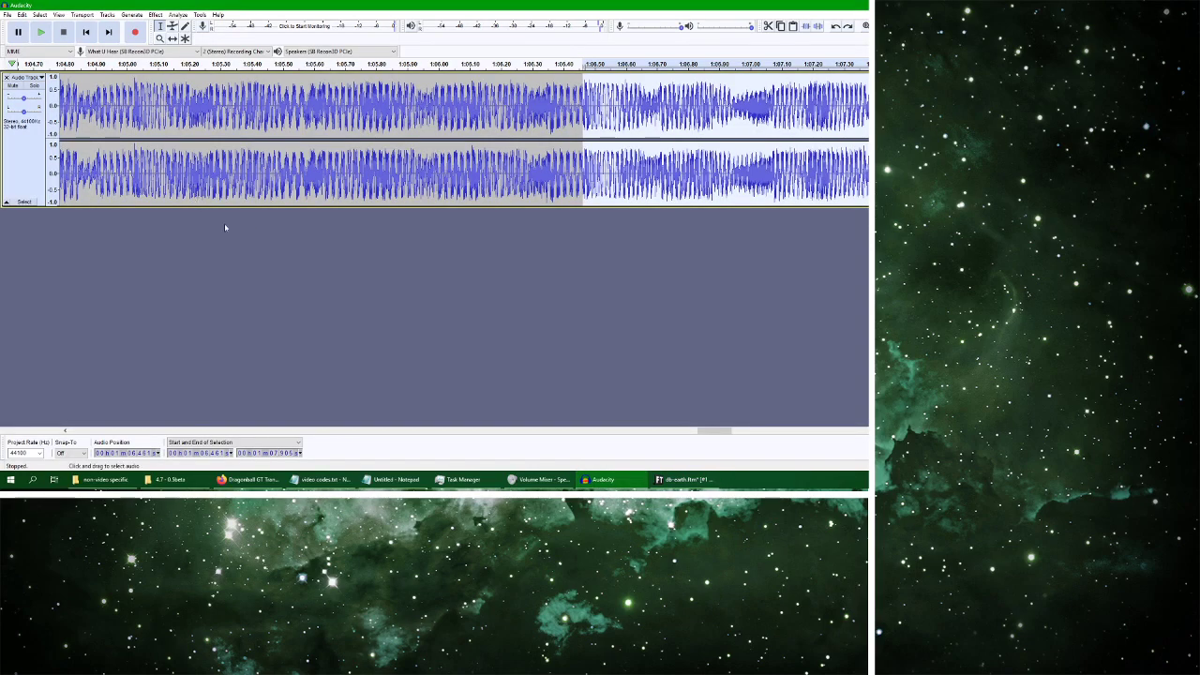
pyautogui.click(684, 479)
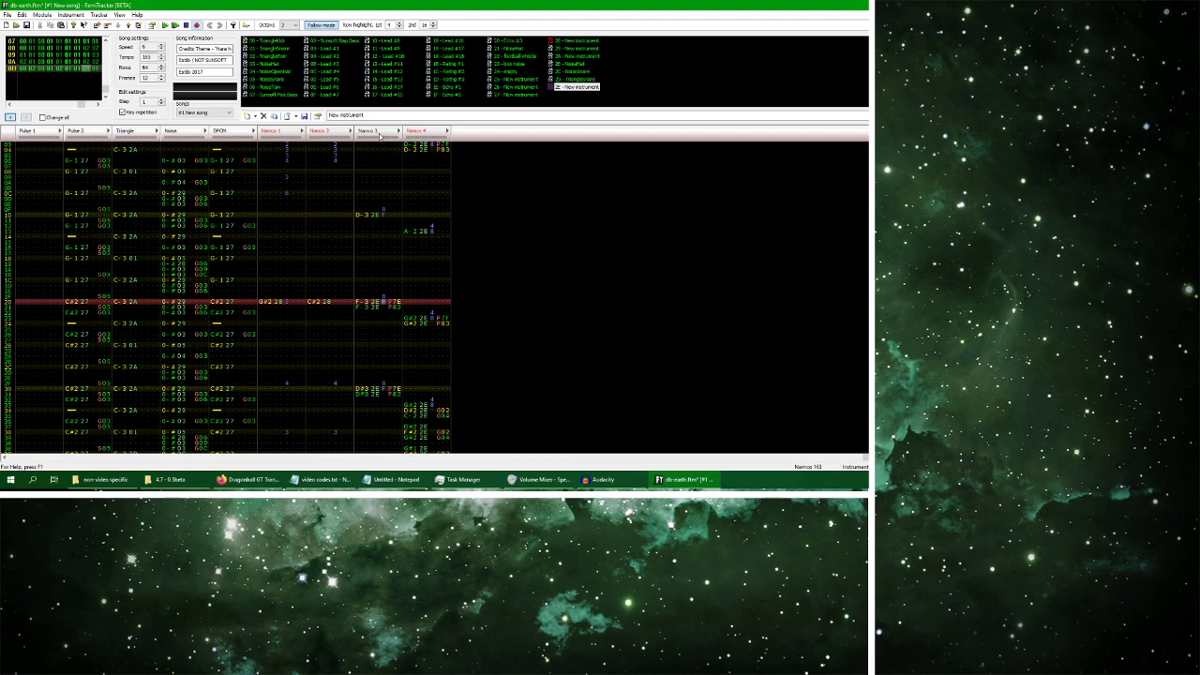
pyautogui.press('Return')
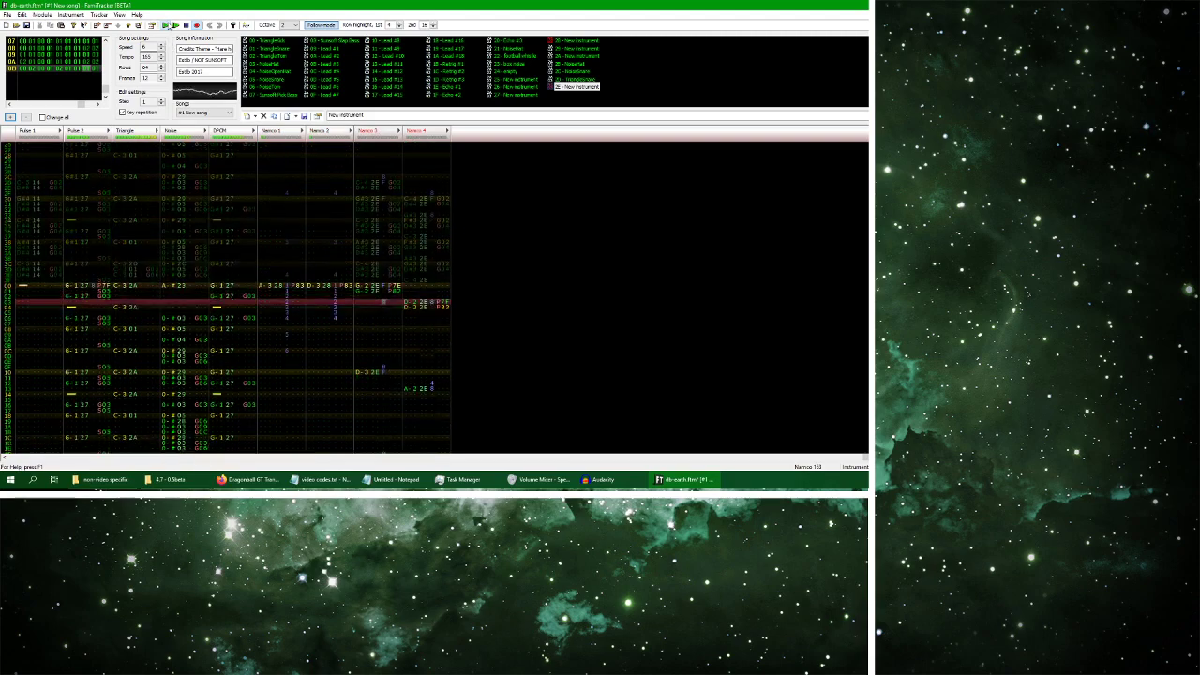
# Copy the frame's Namco 1 and Namco 2 notes, assign both channels a new pattern, and paste the notes there from row 00
pyautogui.moveTo(272, 253); pyautogui.dragTo(347, 428)
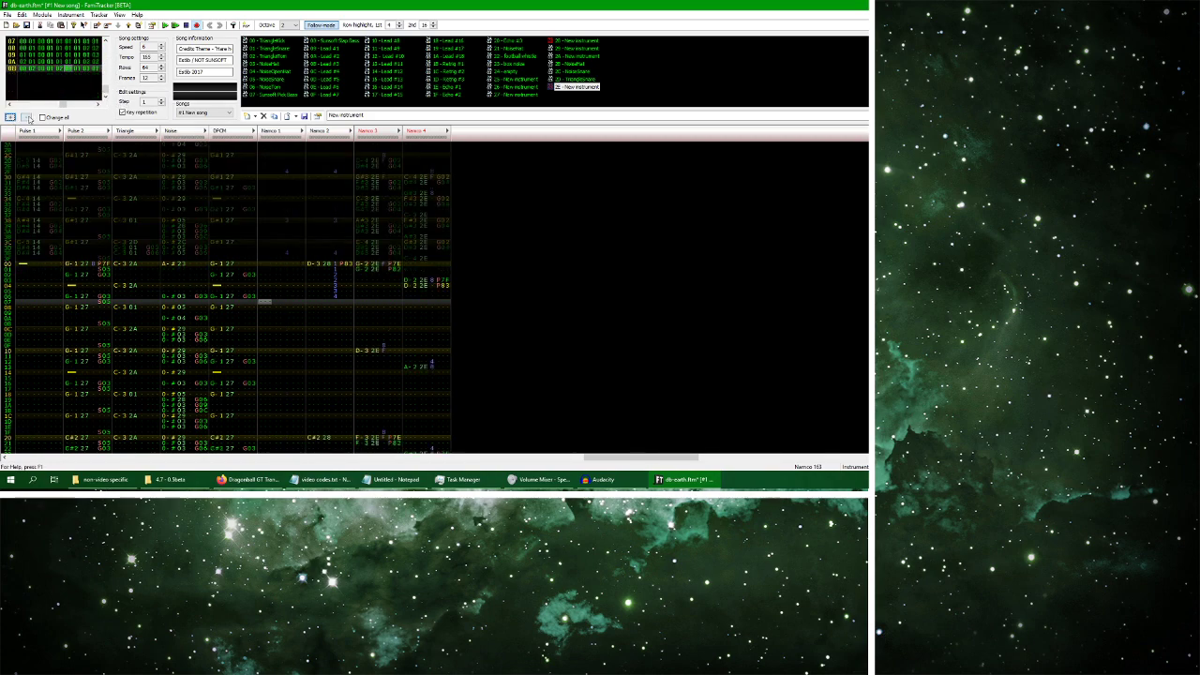
pyautogui.moveTo(107, 86)
pyautogui.mouseDown()
pyautogui.moveTo(106, 71)
pyautogui.moveTo(106, 96)
pyautogui.mouseUp()
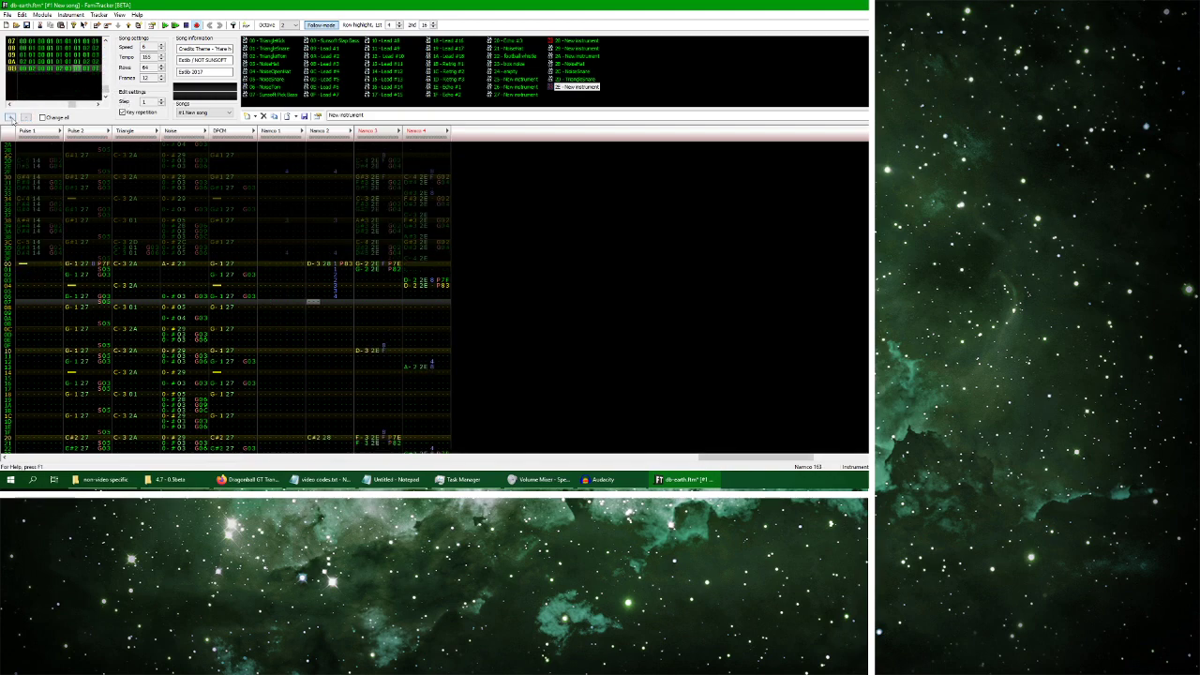
pyautogui.click(268, 268)
pyautogui.press('space')
pyautogui.hotkey('ctrl', 'v')
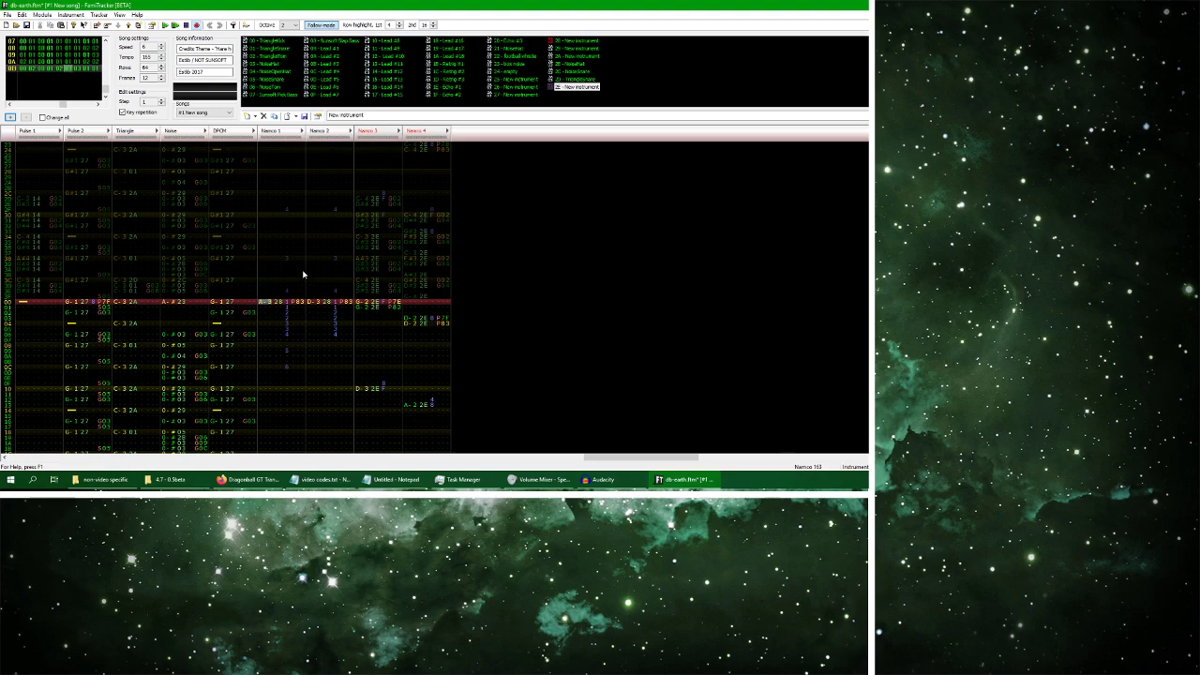
# Play the song's opening frame for comparison and return to the final frame
pyautogui.moveTo(106, 94); pyautogui.dragTo(106, 45)
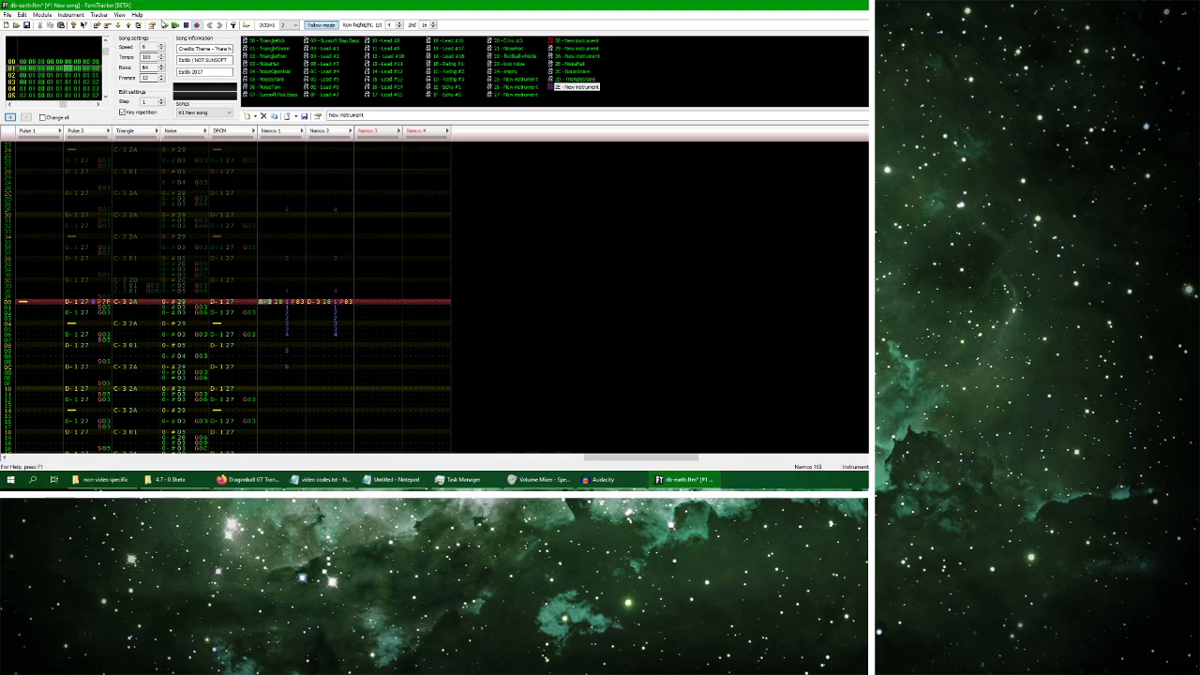
pyautogui.click(105, 43)
pyautogui.click(165, 28)
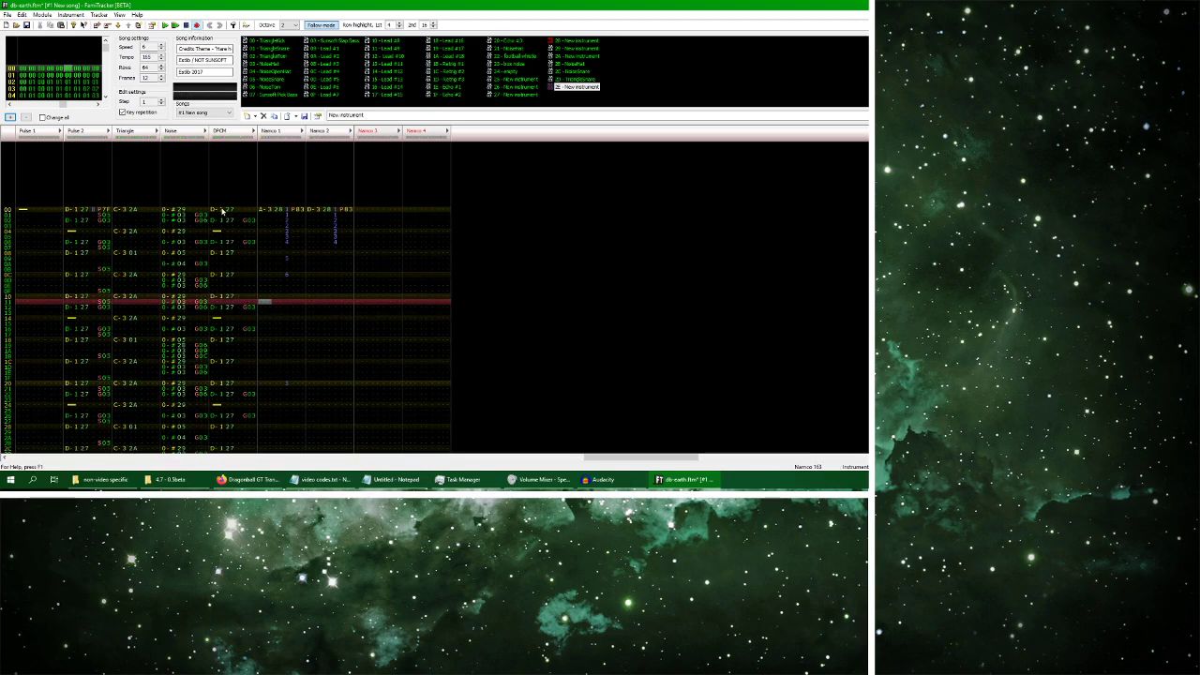
pyautogui.click(105, 41)
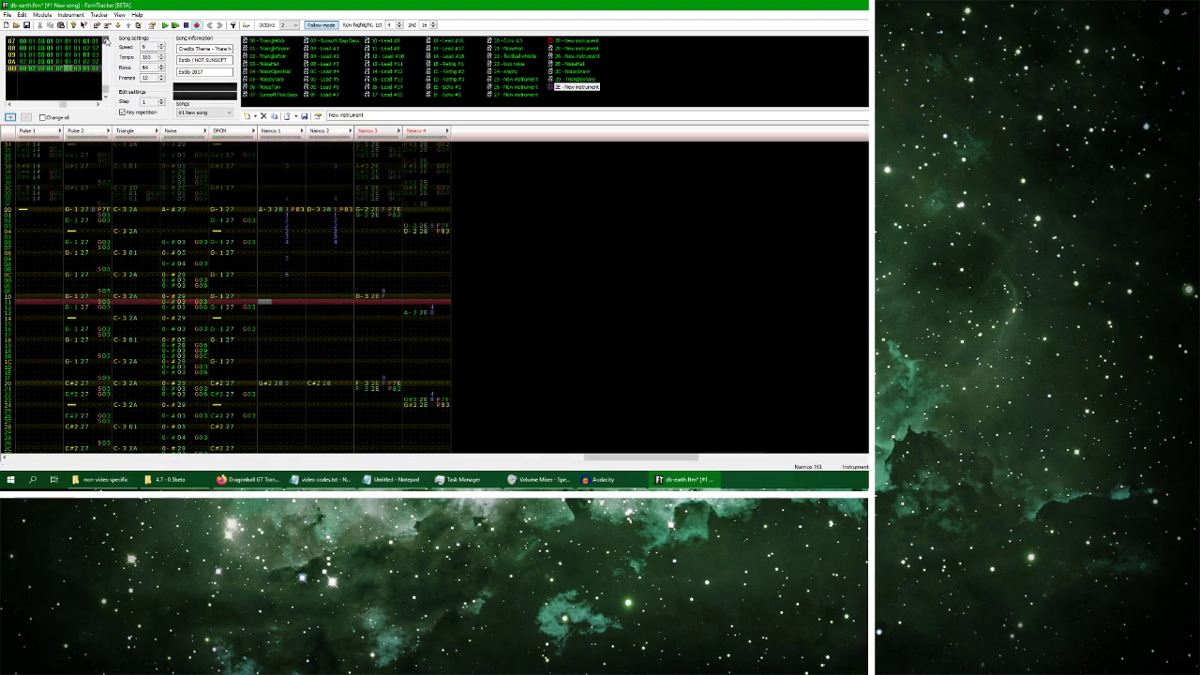
# Transpose all Namco 1 and Namco 2 notes in the final frame up five semitones and play the frame
pyautogui.moveTo(277, 210); pyautogui.dragTo(327, 319)
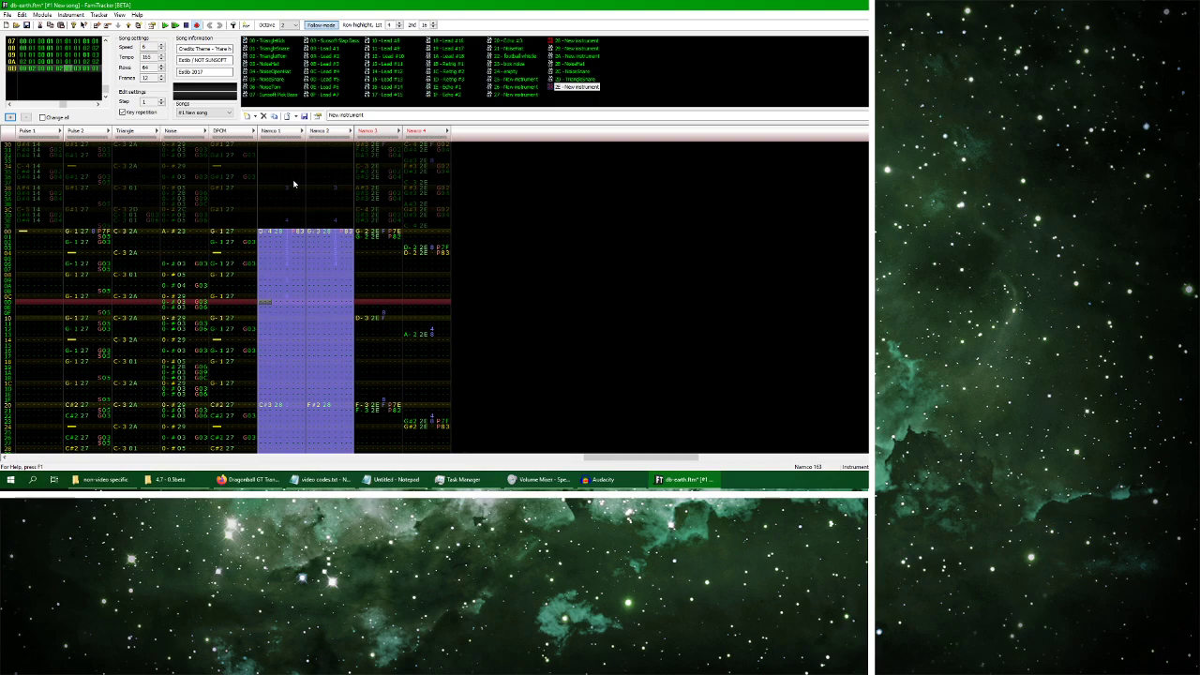
pyautogui.click(165, 25)
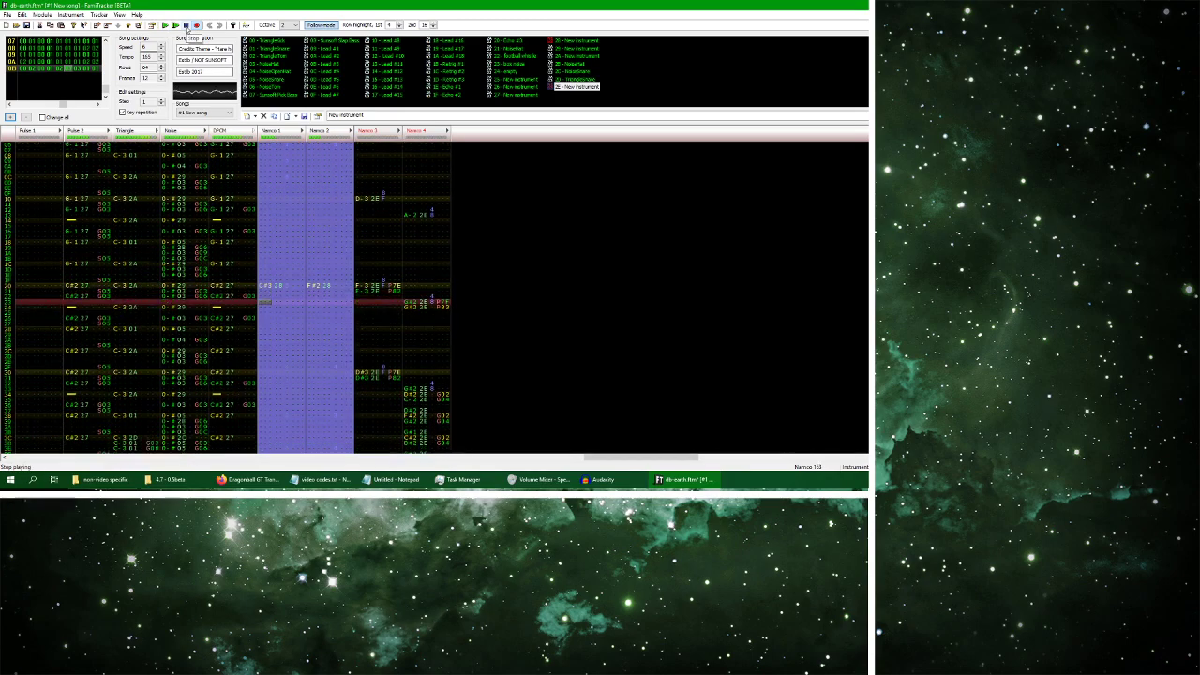
pyautogui.click(186, 25)
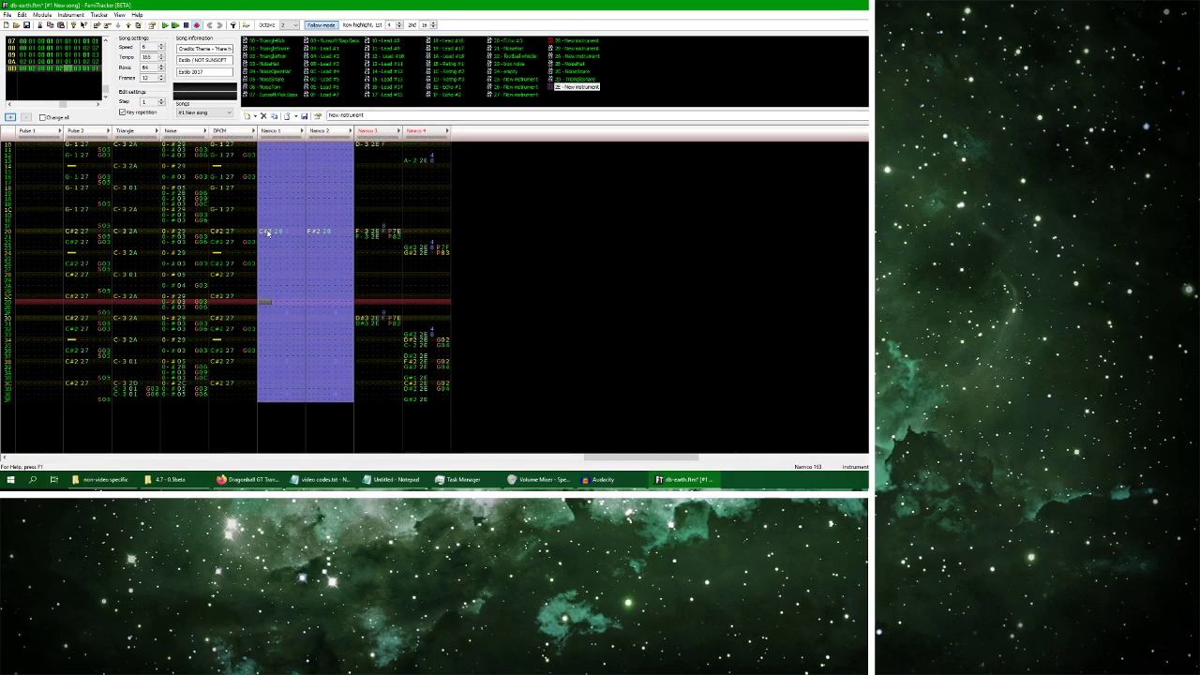
# Try F#2 in Namco 1 and C#3 in Namco 2 at row 20 and play the frame
pyautogui.click(268, 234)
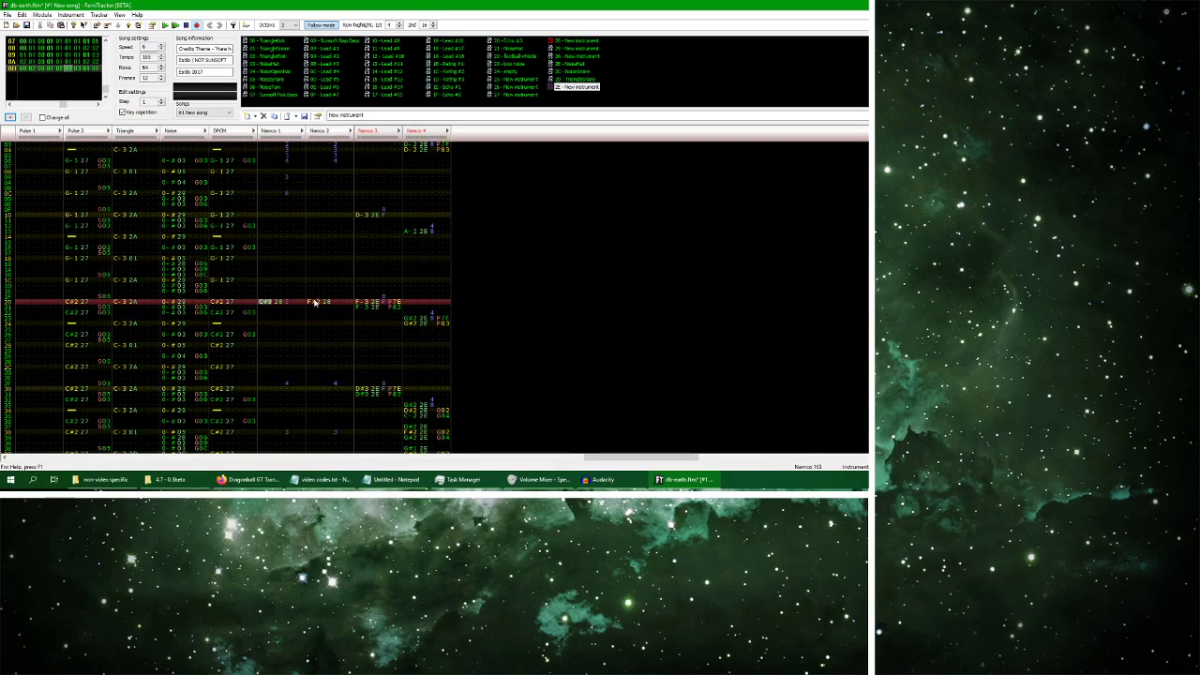
pyautogui.moveTo(269, 302); pyautogui.dragTo(280, 304)
pyautogui.moveTo(272, 304); pyautogui.dragTo(271, 304)
pyautogui.click(316, 304)
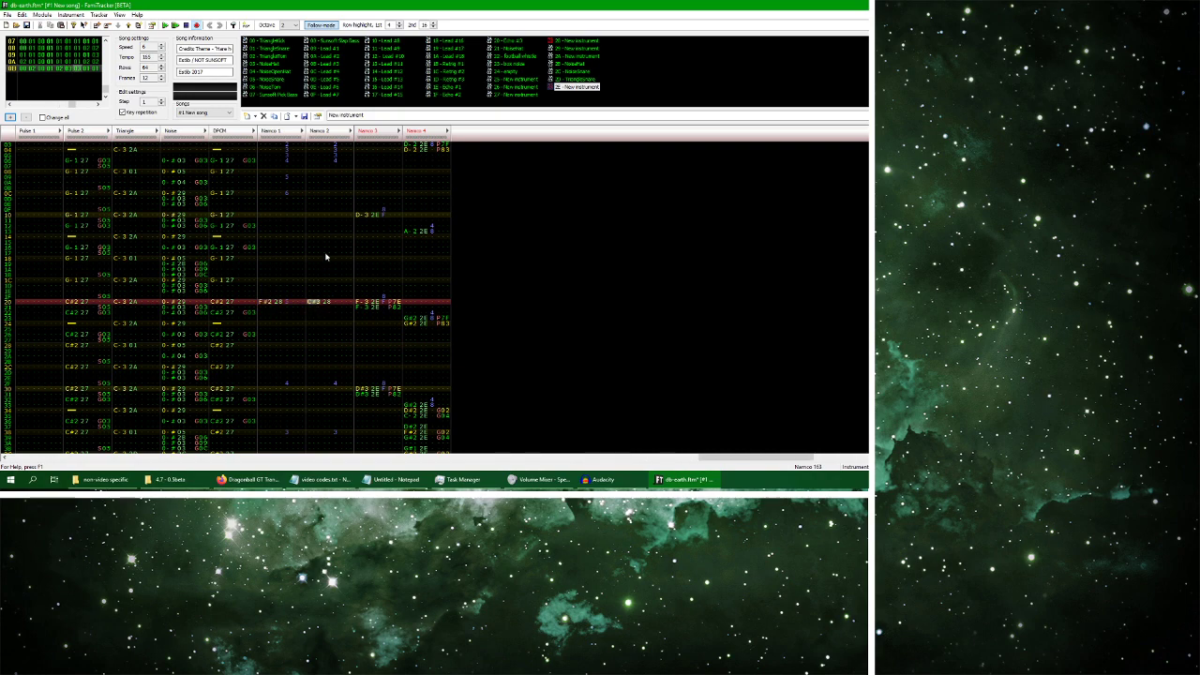
pyautogui.click(165, 24)
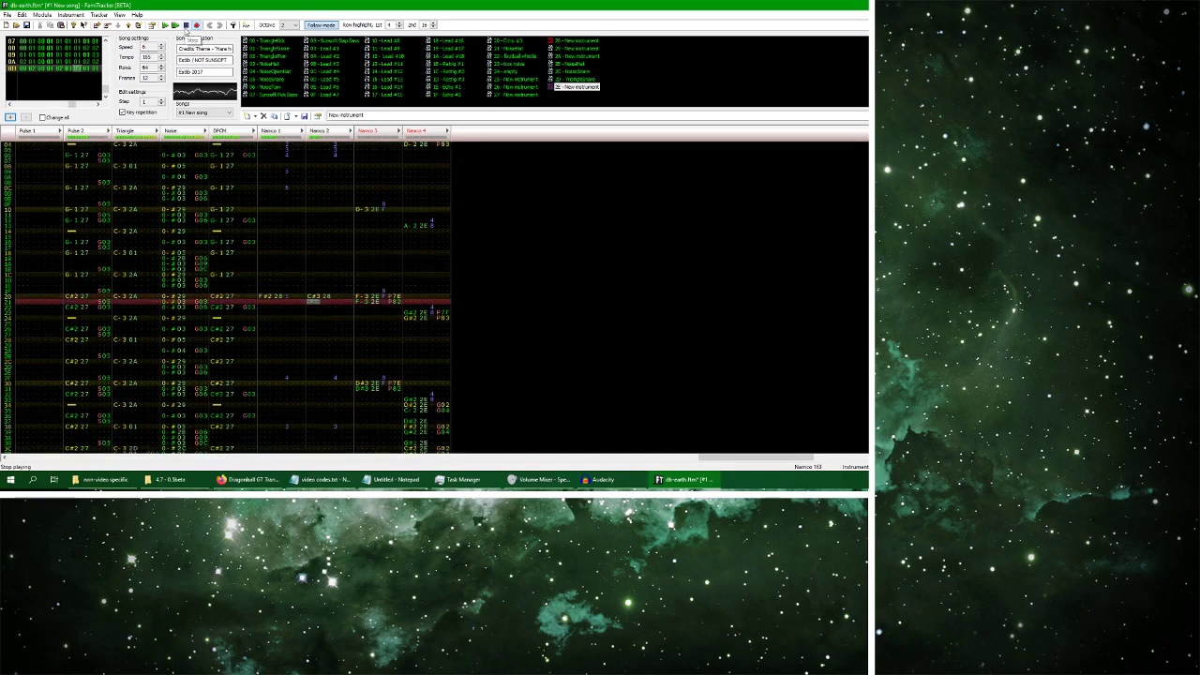
pyautogui.click(186, 26)
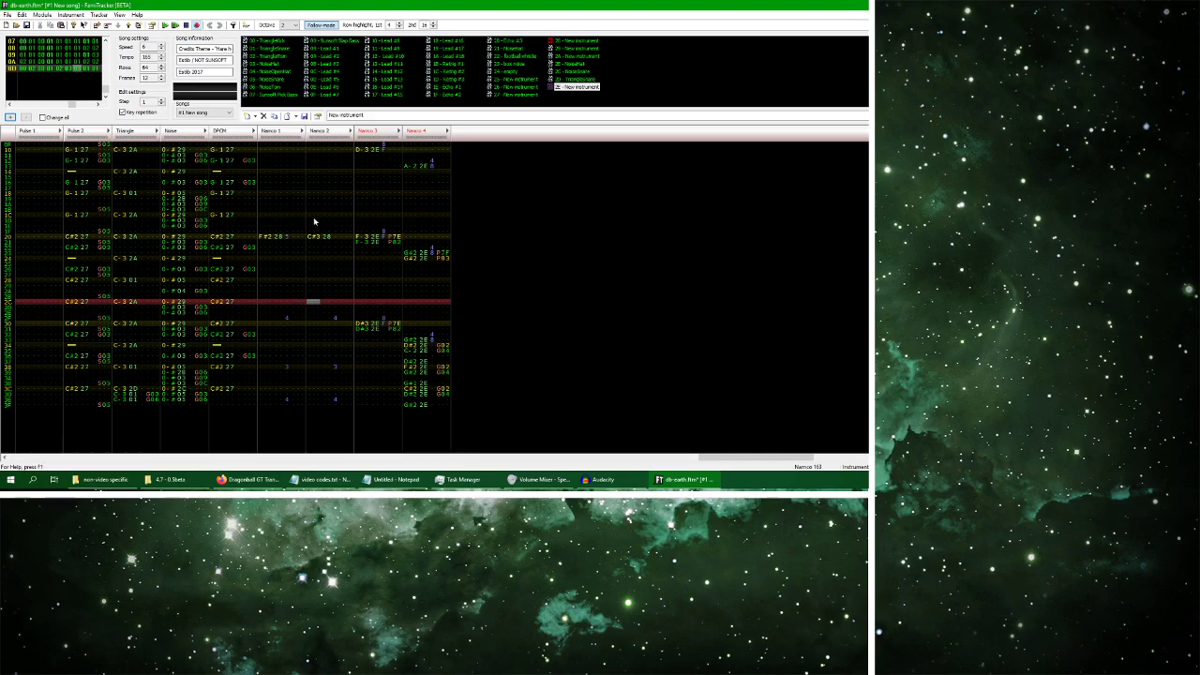
# Mute Namco 2 and replay the frame to hear Namco 1 without it
pyautogui.click(267, 237)
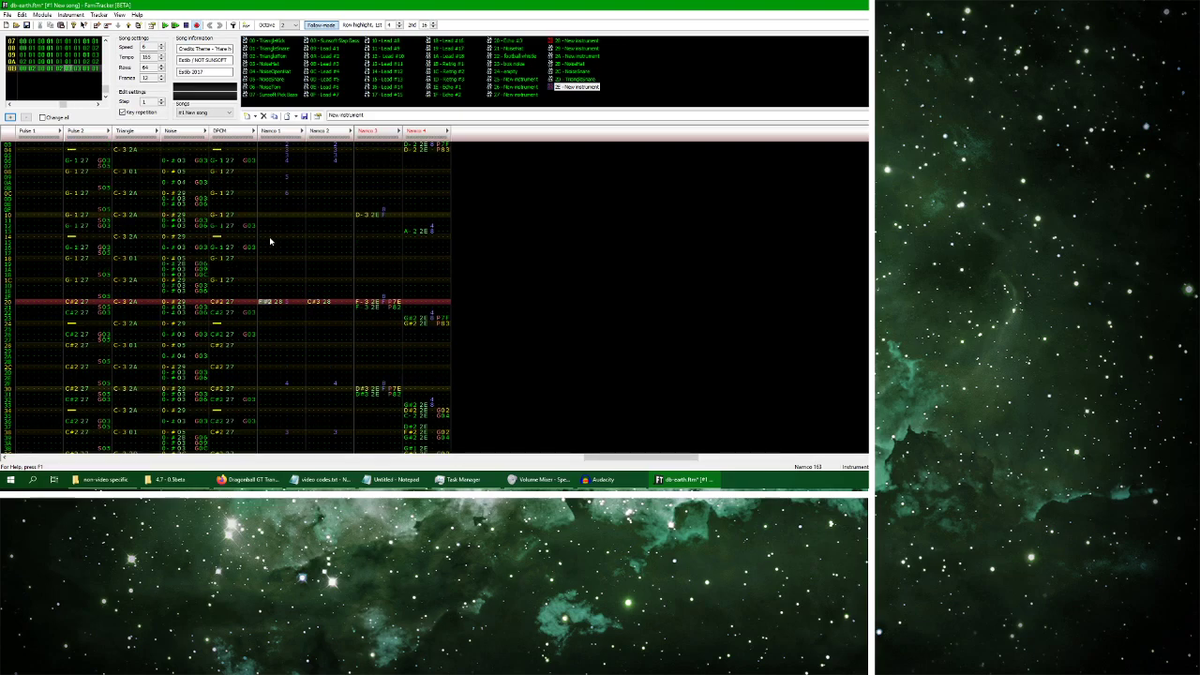
pyautogui.scroll(3, 324, 304)
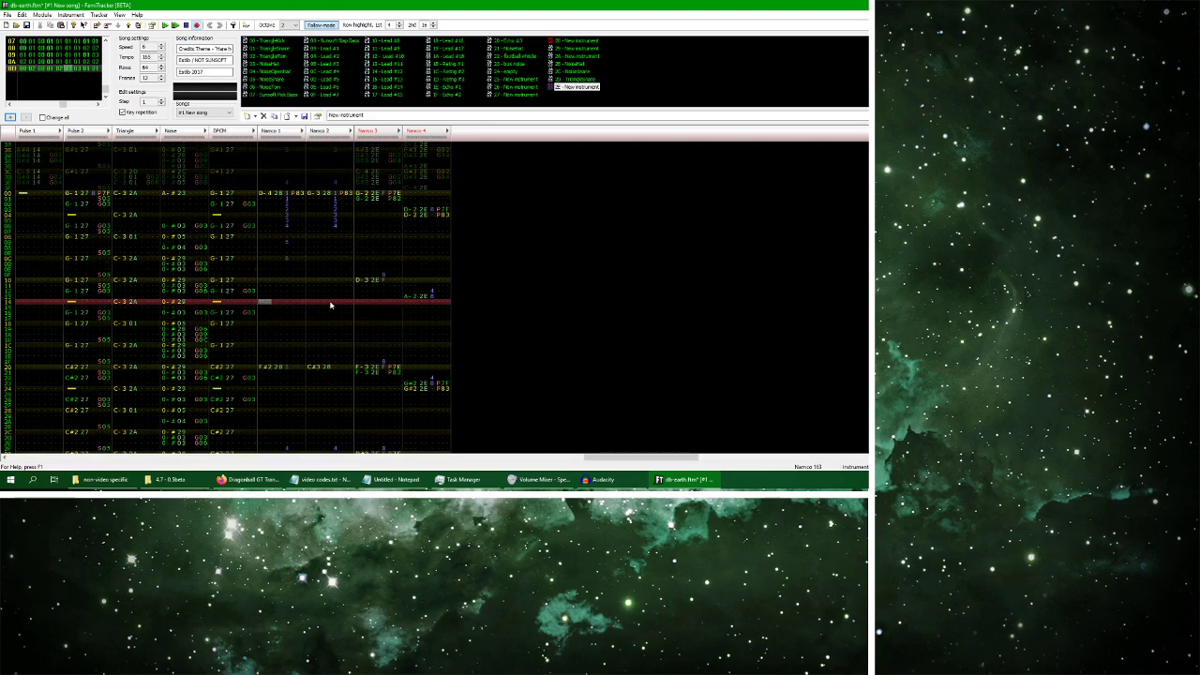
pyautogui.click(321, 133)
pyautogui.click(165, 25)
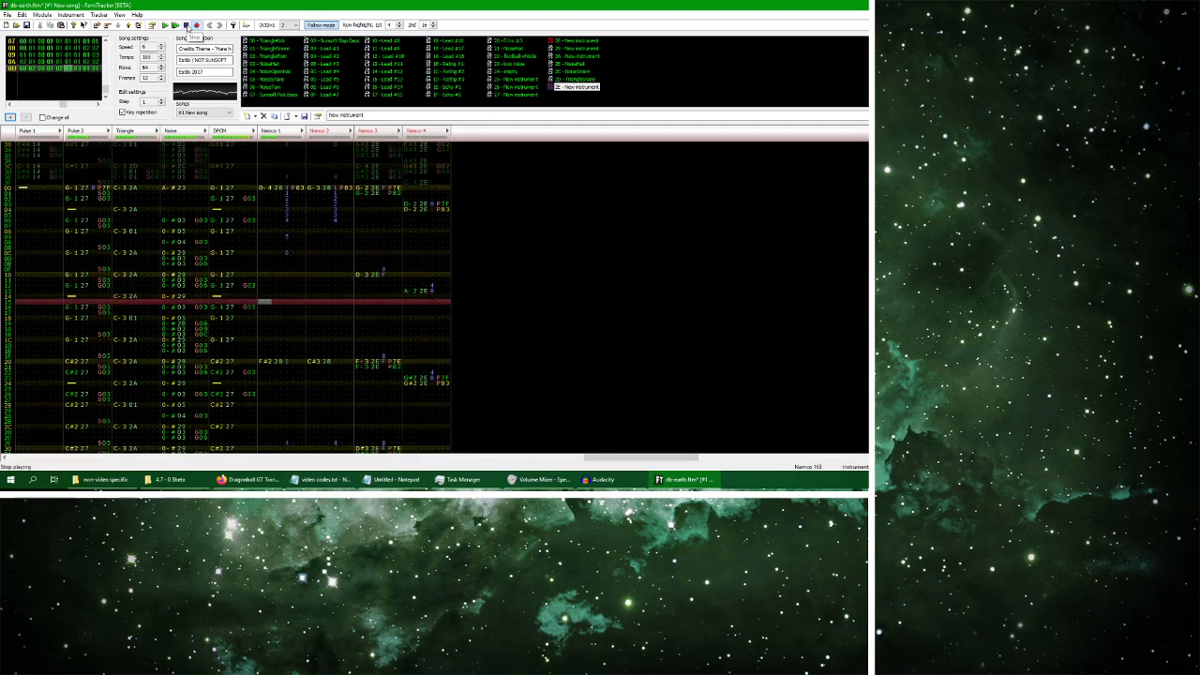
pyautogui.click(187, 25)
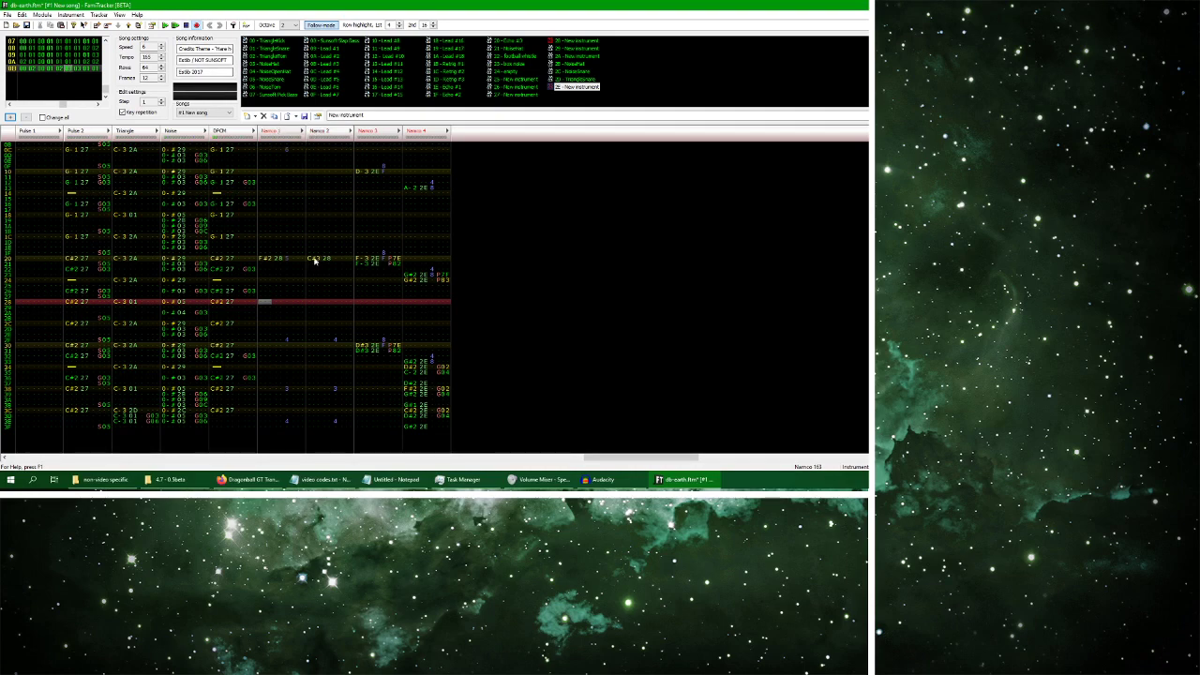
# Return row 20 to C#3 in Namco 1 and F#2 in Namco 2, and replay the frame with only Namco 1 audible of the Namco channels
pyautogui.click(263, 262)
pyautogui.moveTo(329, 265); pyautogui.dragTo(328, 265)
pyautogui.click(265, 262)
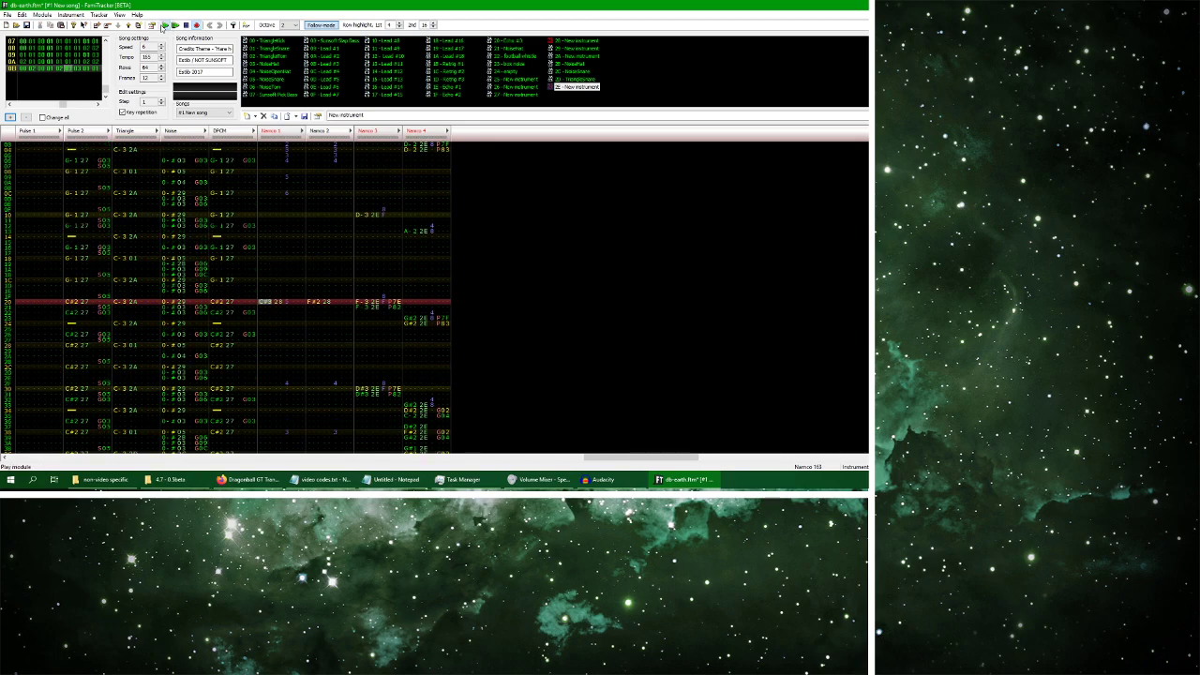
pyautogui.click(163, 27)
pyautogui.press('Return')
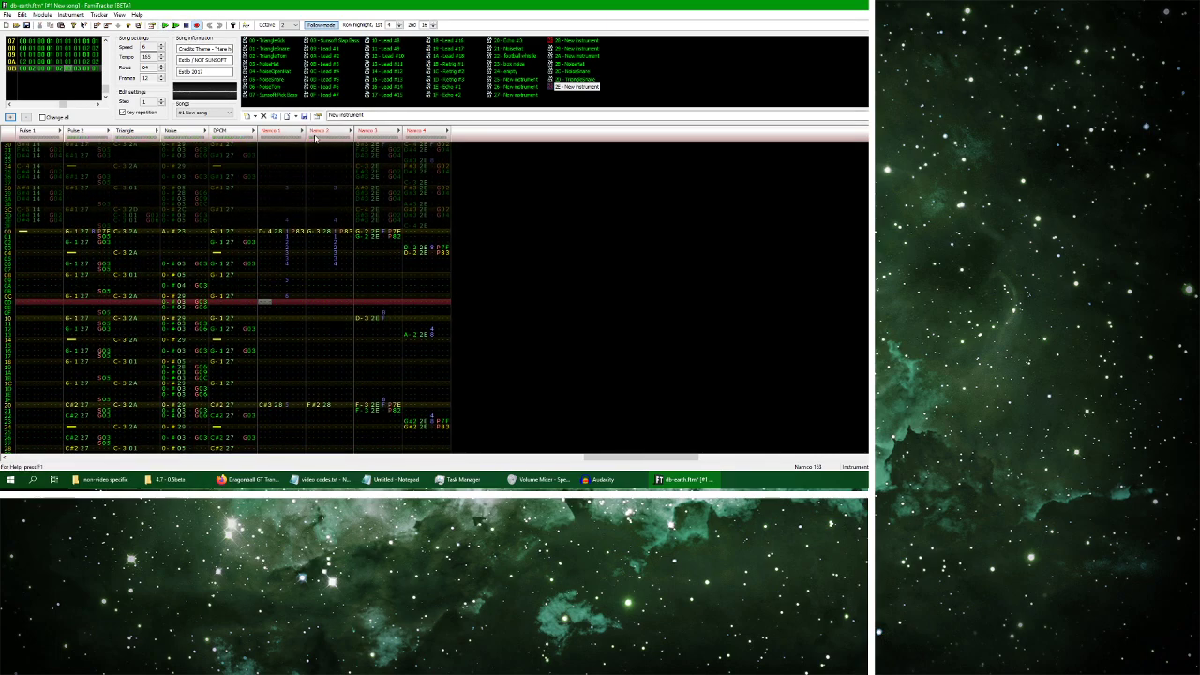
pyautogui.press('Return')
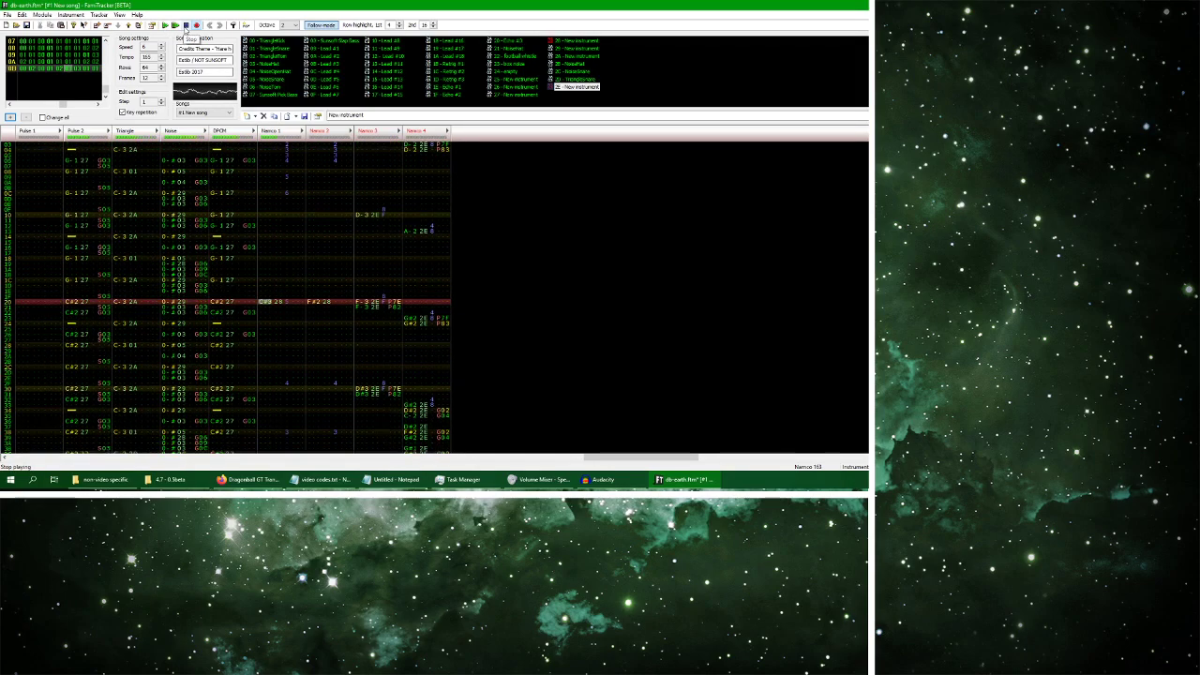
pyautogui.click(187, 25)
# Raise row 20 to C#4 in Namco 1 and F#3 in Namco 2, replaying with Namco 2 alone and with both channels unmuted
pyautogui.click(266, 254)
pyautogui.click(315, 302)
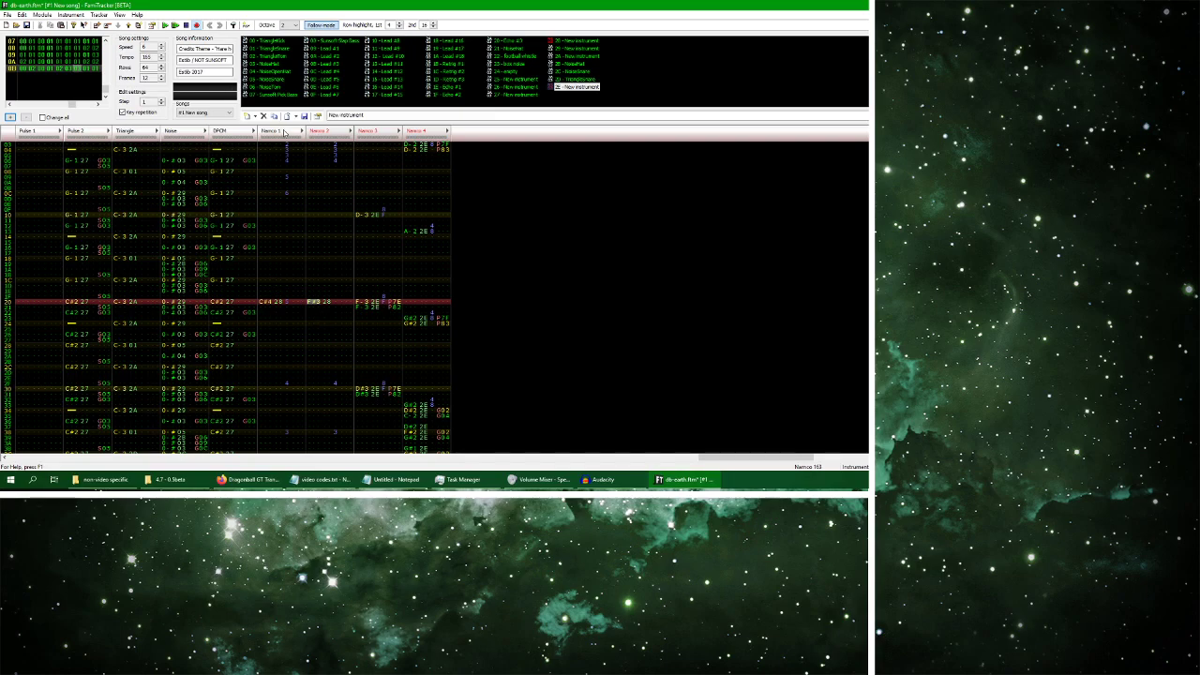
pyautogui.click(164, 24)
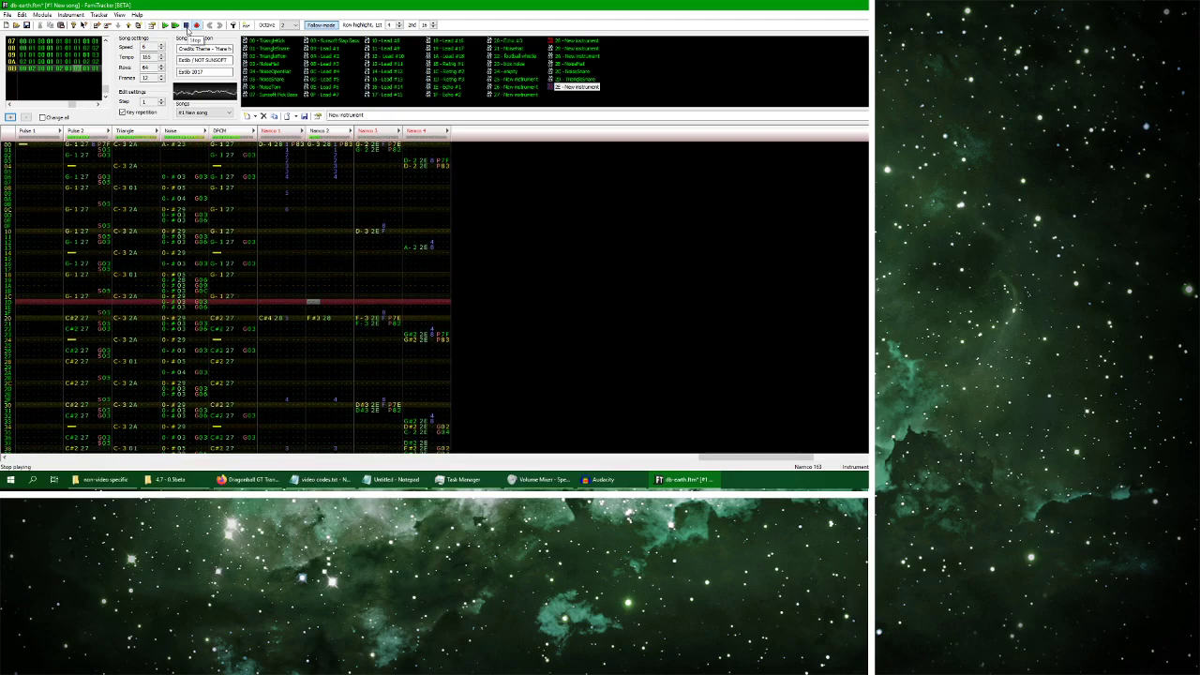
pyautogui.click(187, 26)
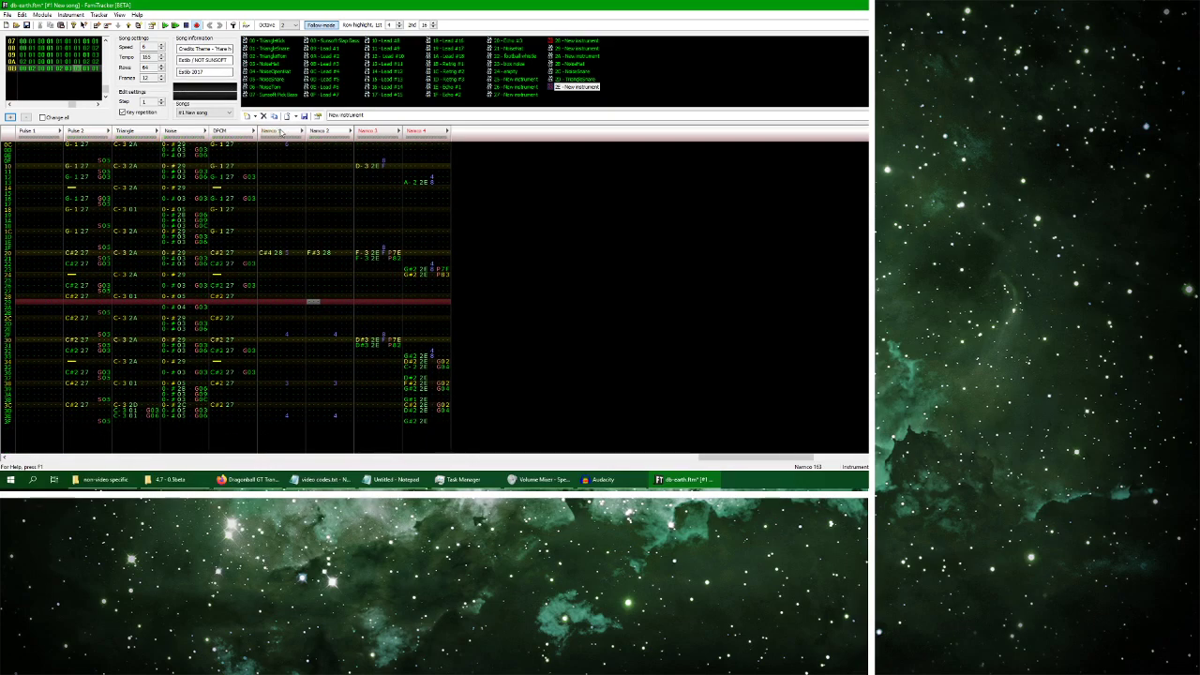
pyautogui.click(314, 256)
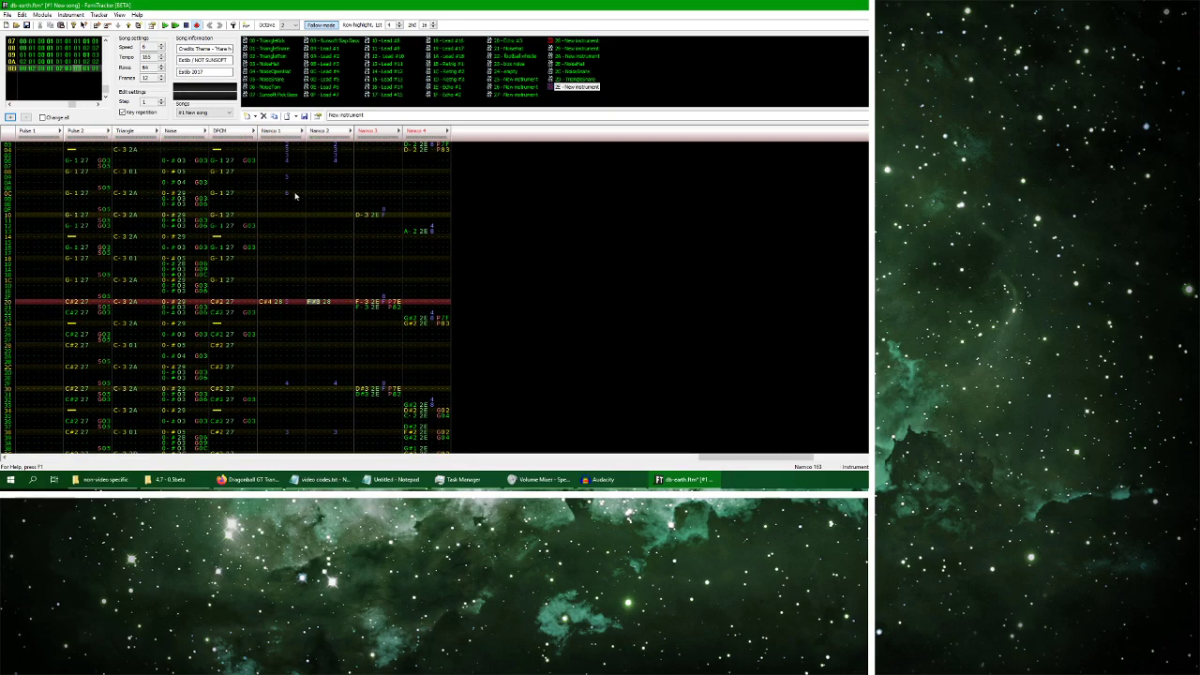
pyautogui.click(165, 25)
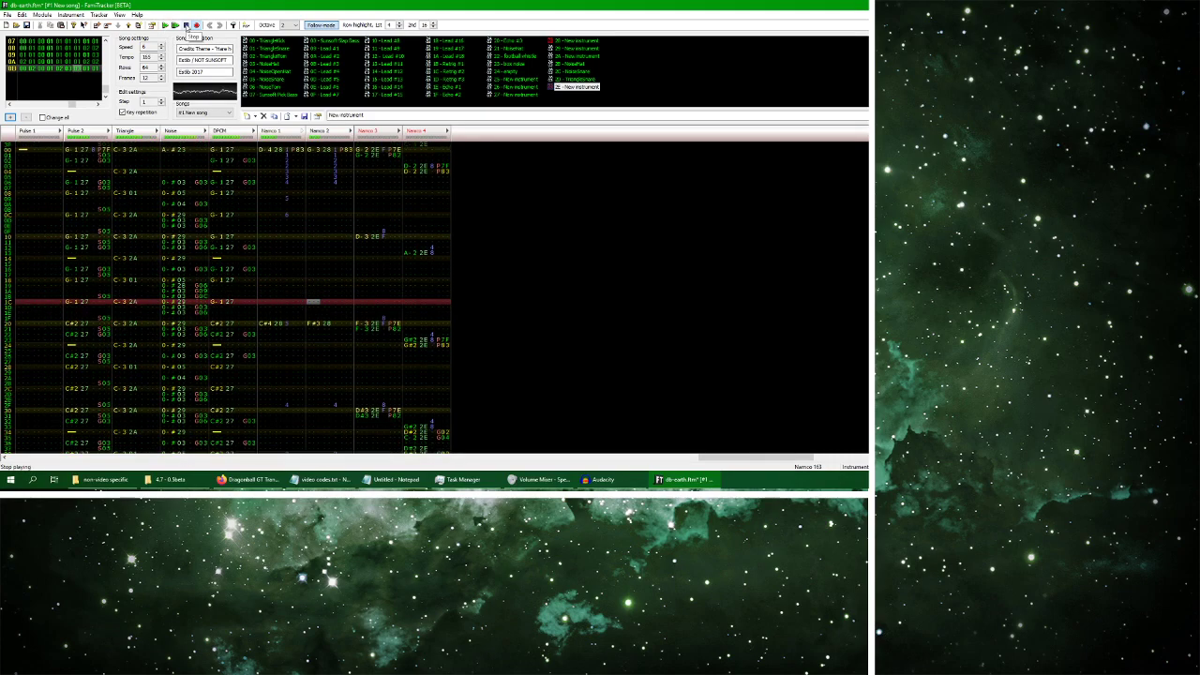
pyautogui.click(187, 25)
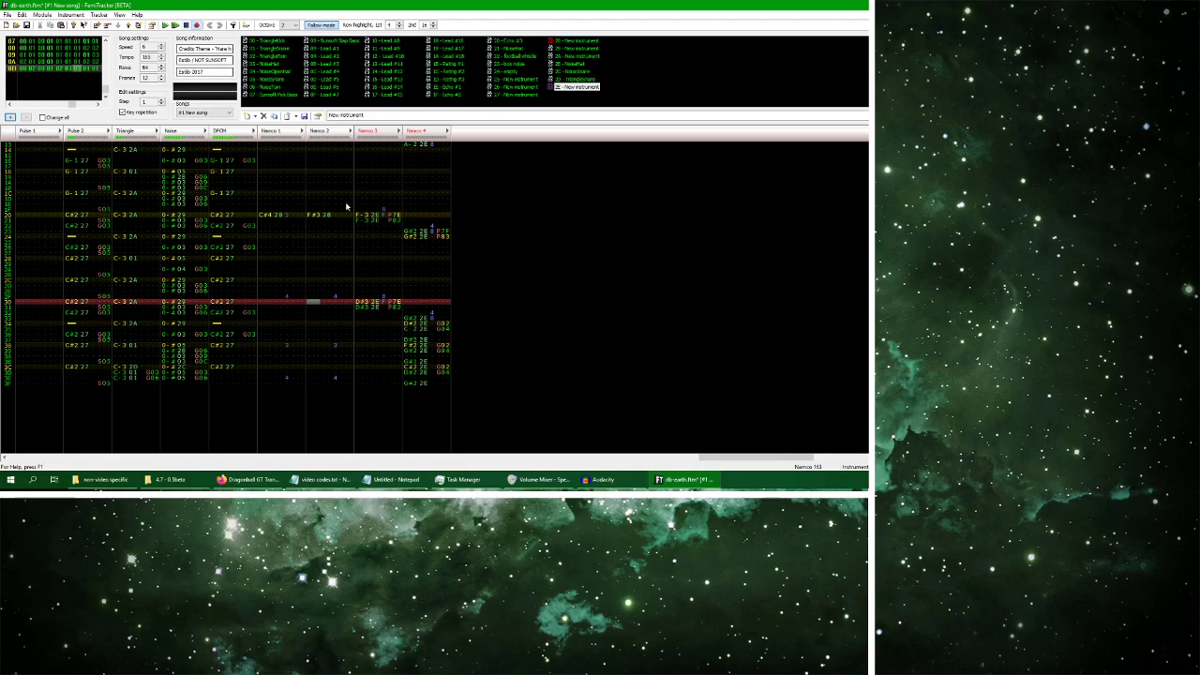
# Unmute Namco 3, copy all its notes in the final frame, and open a second FamiTracker window
pyautogui.click(364, 191)
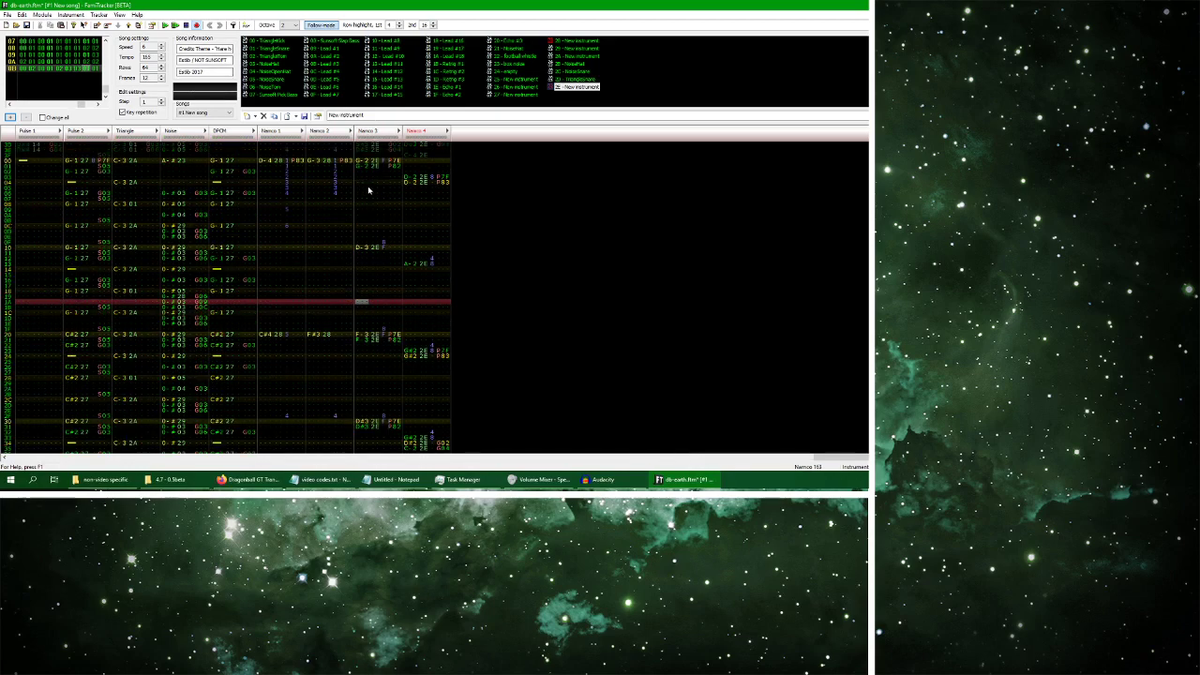
pyautogui.hotkey('ctrl', 'a')
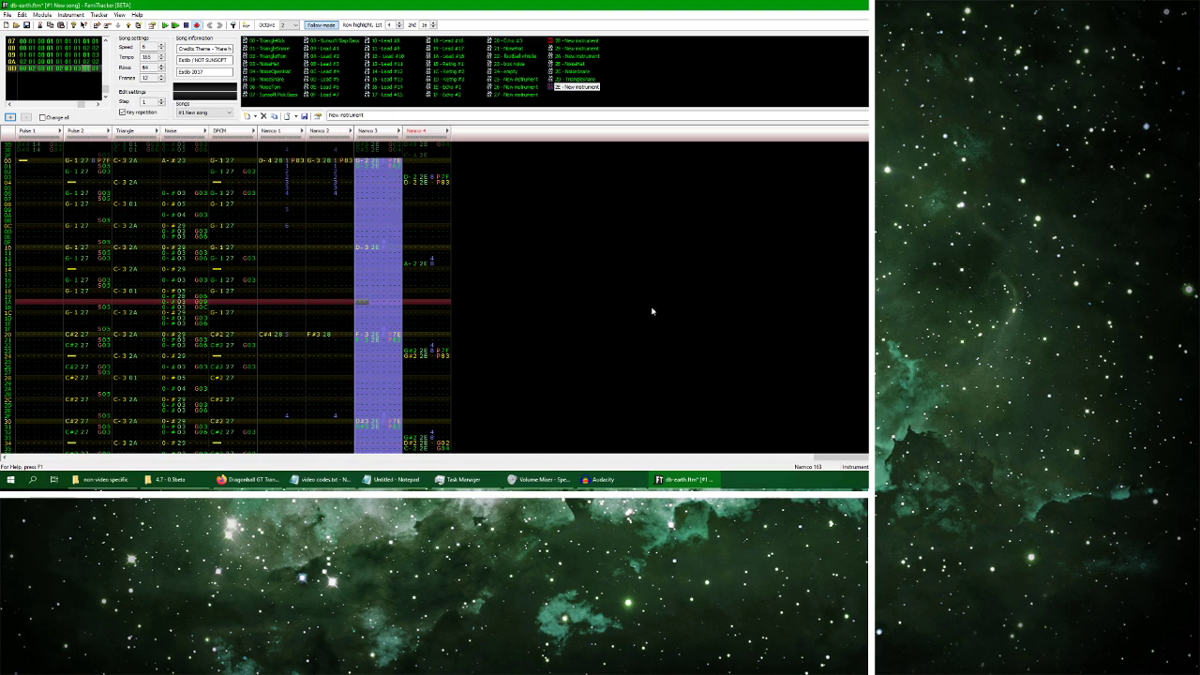
pyautogui.rightClick(682, 479)
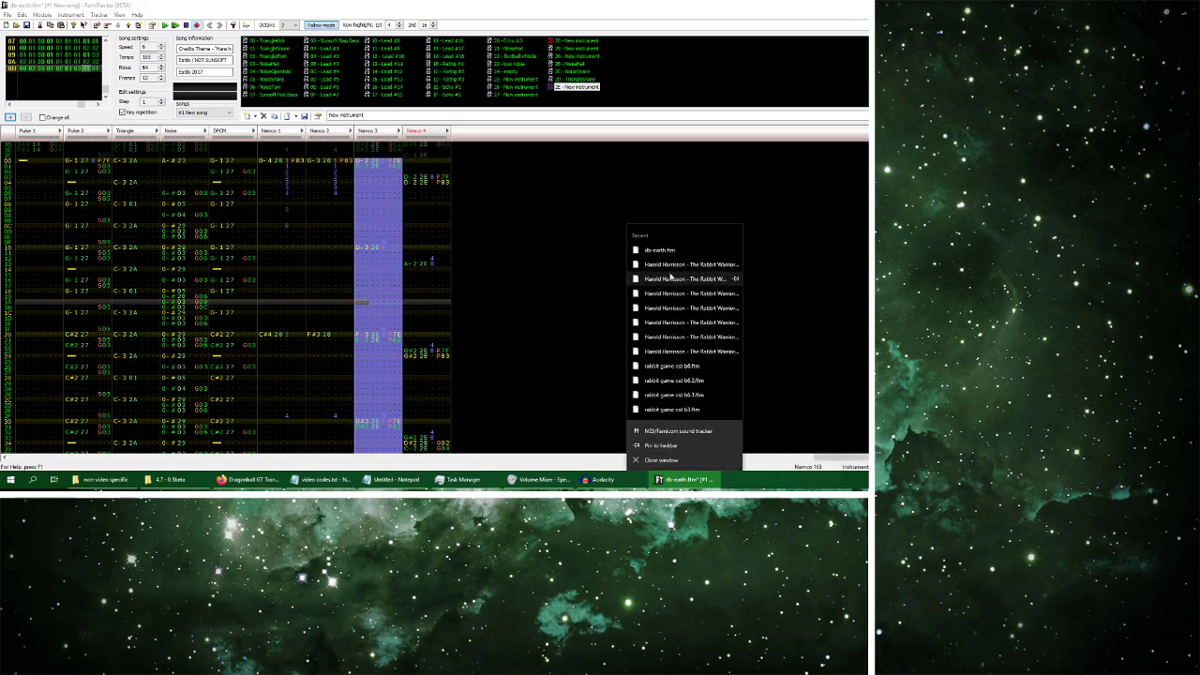
pyautogui.click(677, 430)
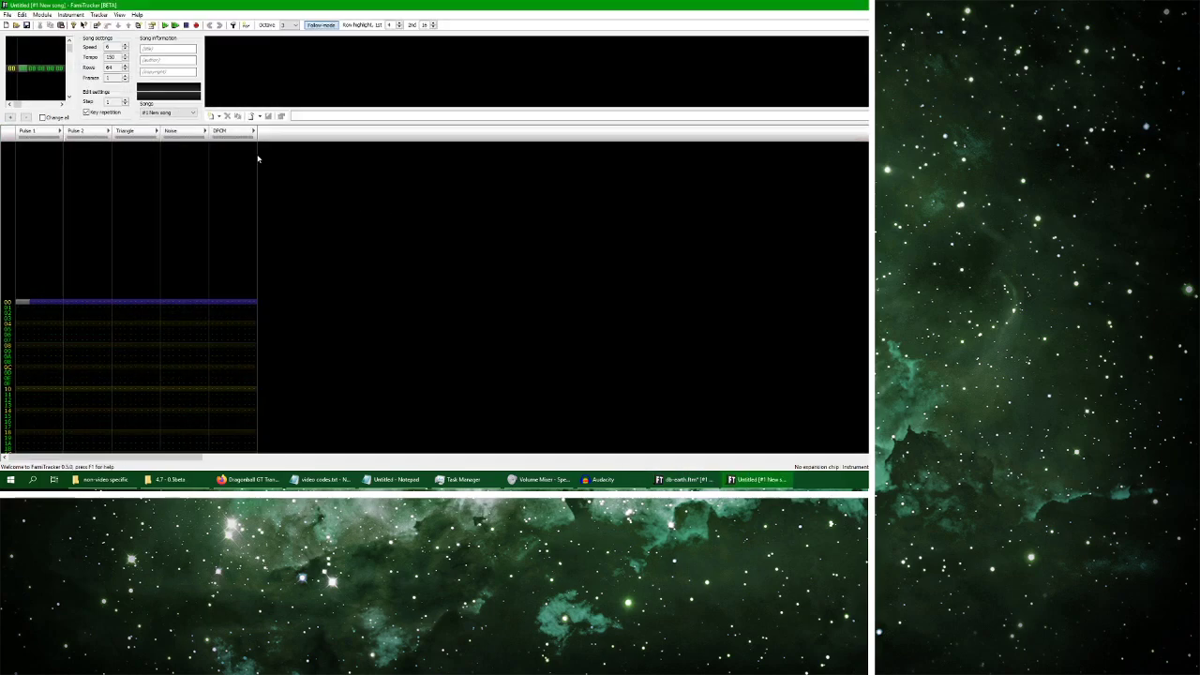
# Set the new module's expansion sound to Namco 163 with 4 channels
pyautogui.click(70, 15)
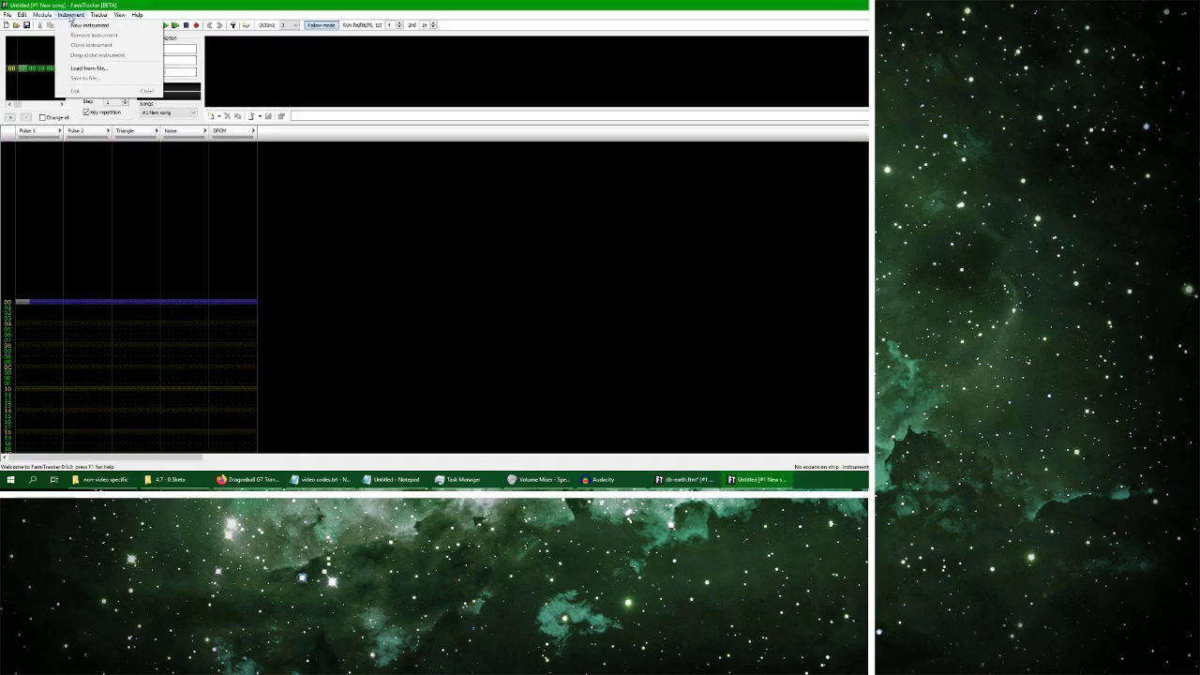
pyautogui.moveTo(42, 15)
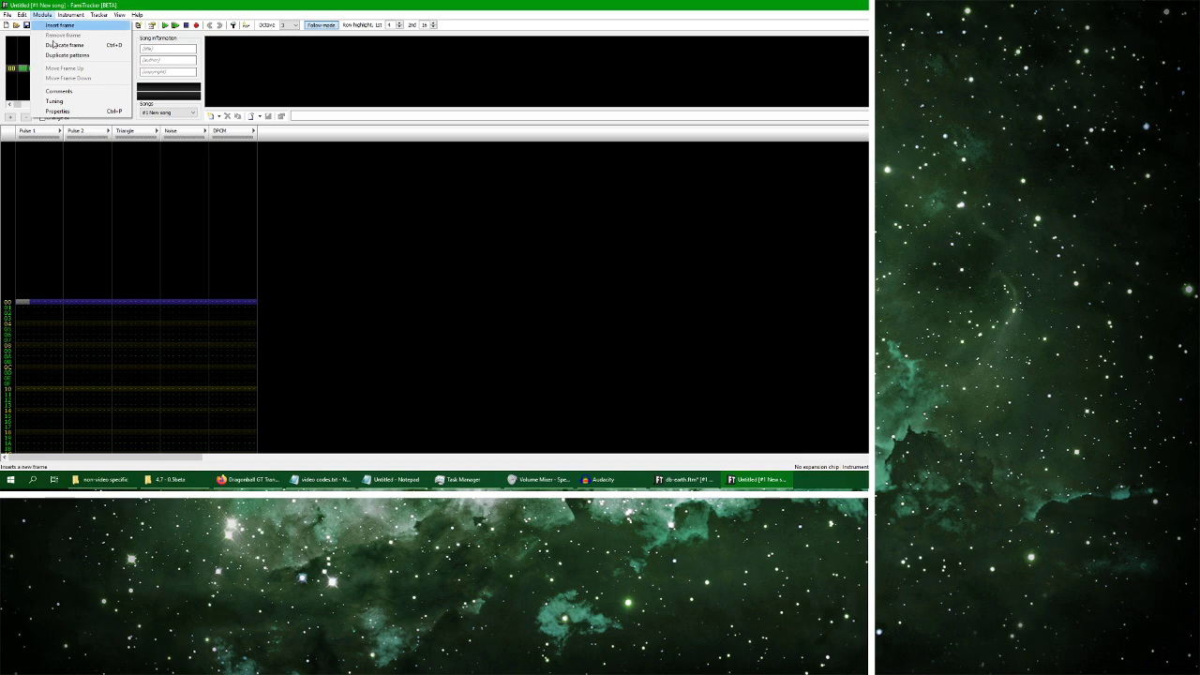
pyautogui.click(59, 112)
pyautogui.click(561, 277)
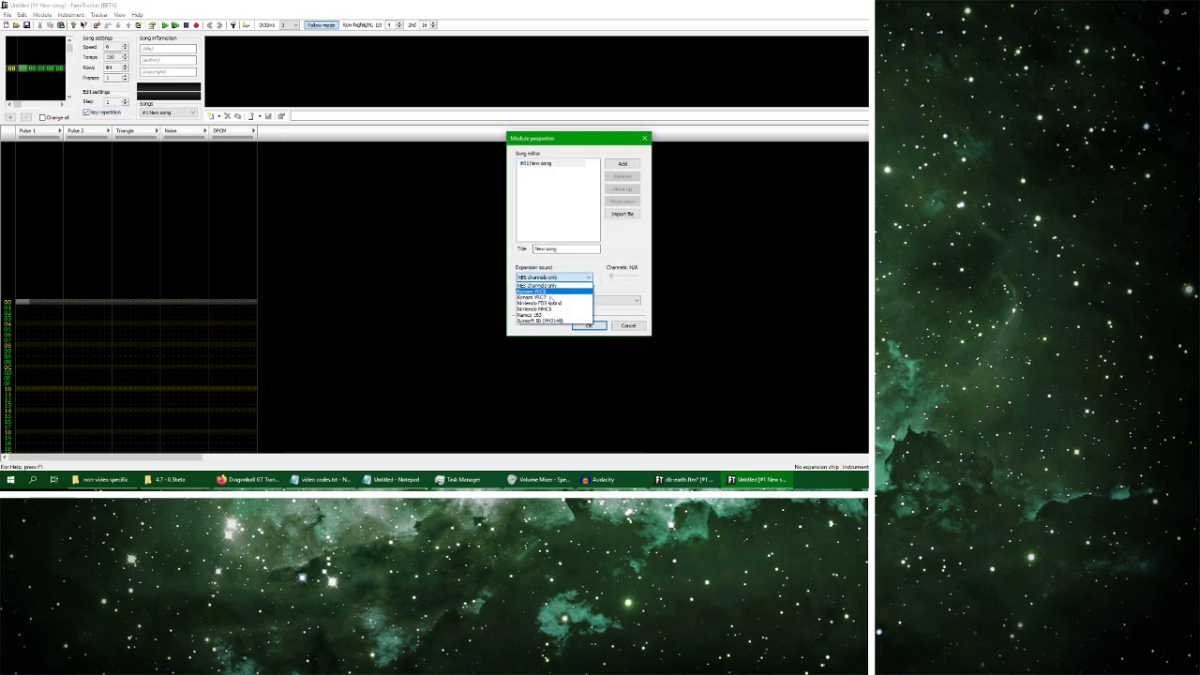
pyautogui.click(534, 315)
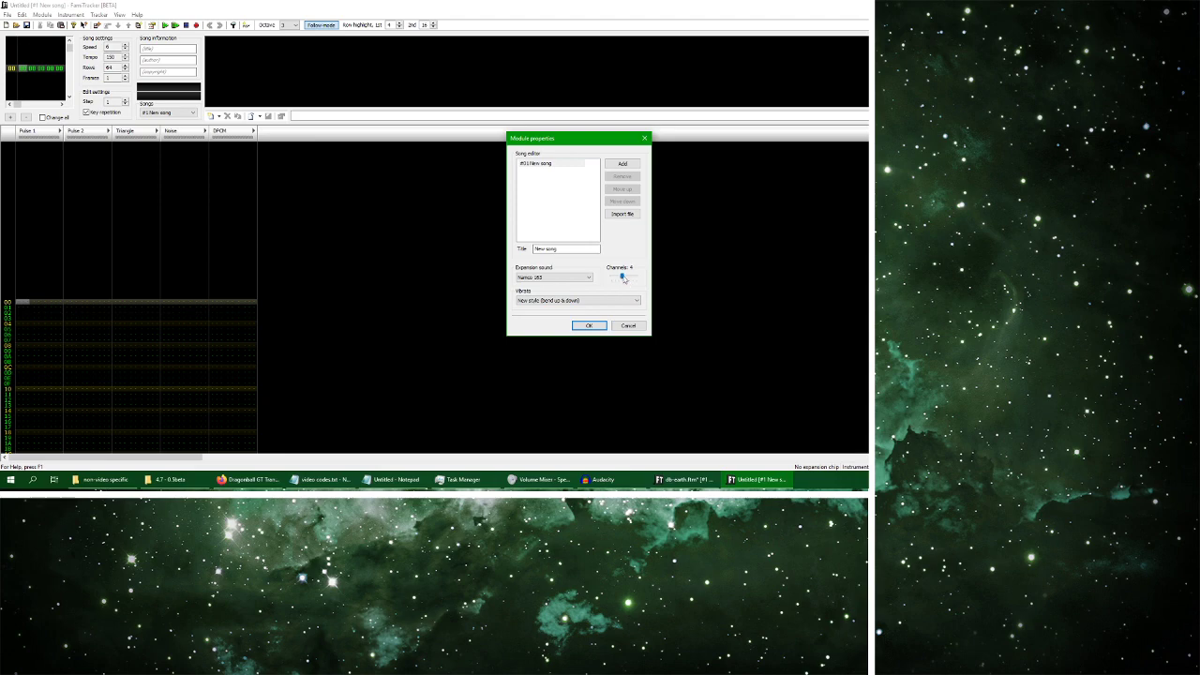
pyautogui.click(588, 326)
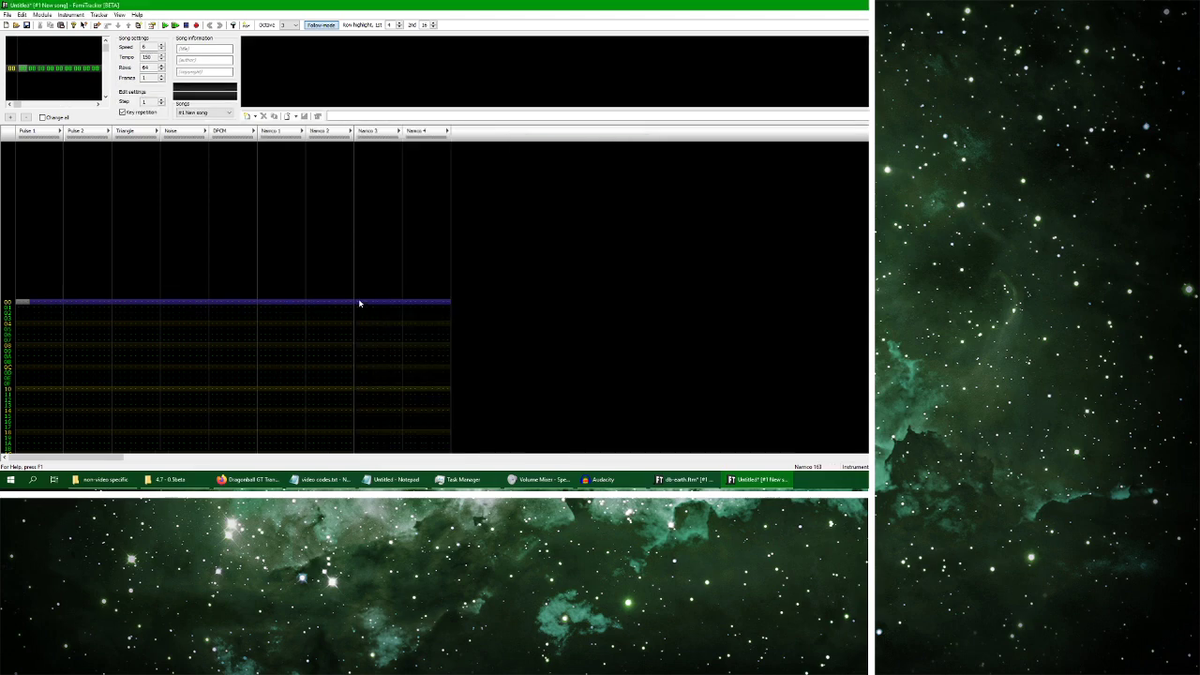
# Paste the Namco 3 notes into the new module's Namco 4, and copy db-earth's final-frame Namco 1 and 2 notes into its Namco 2 and 3
pyautogui.click(403, 307)
pyautogui.click(684, 479)
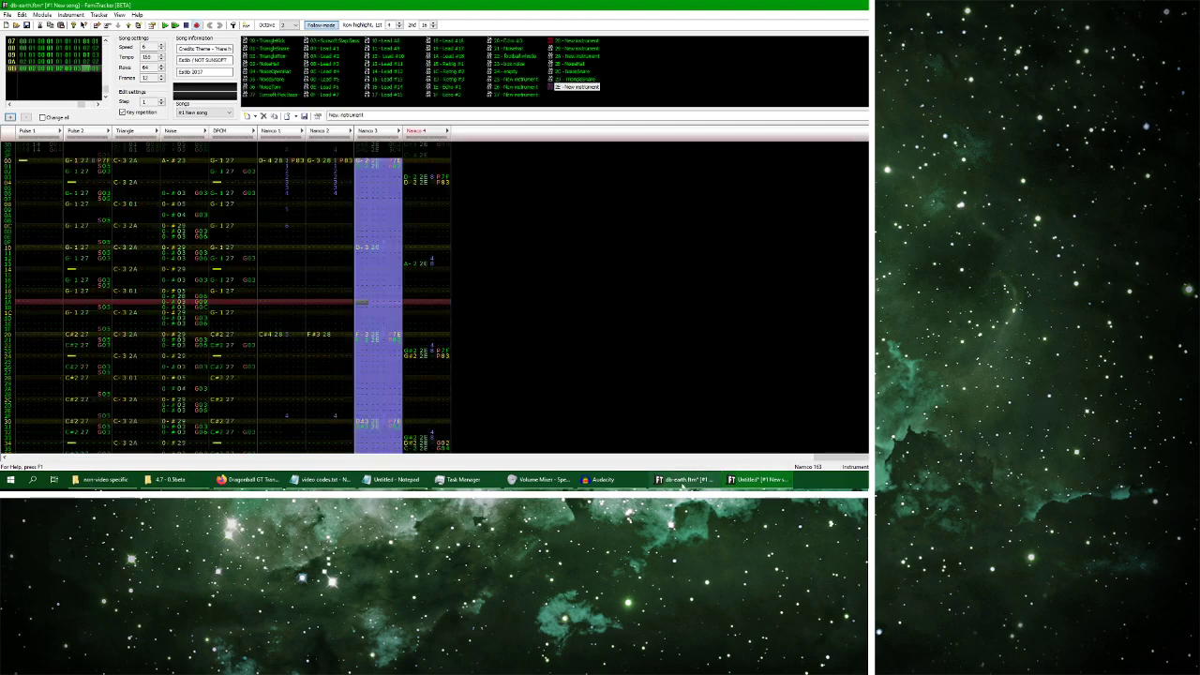
pyautogui.moveTo(272, 162); pyautogui.dragTo(353, 395)
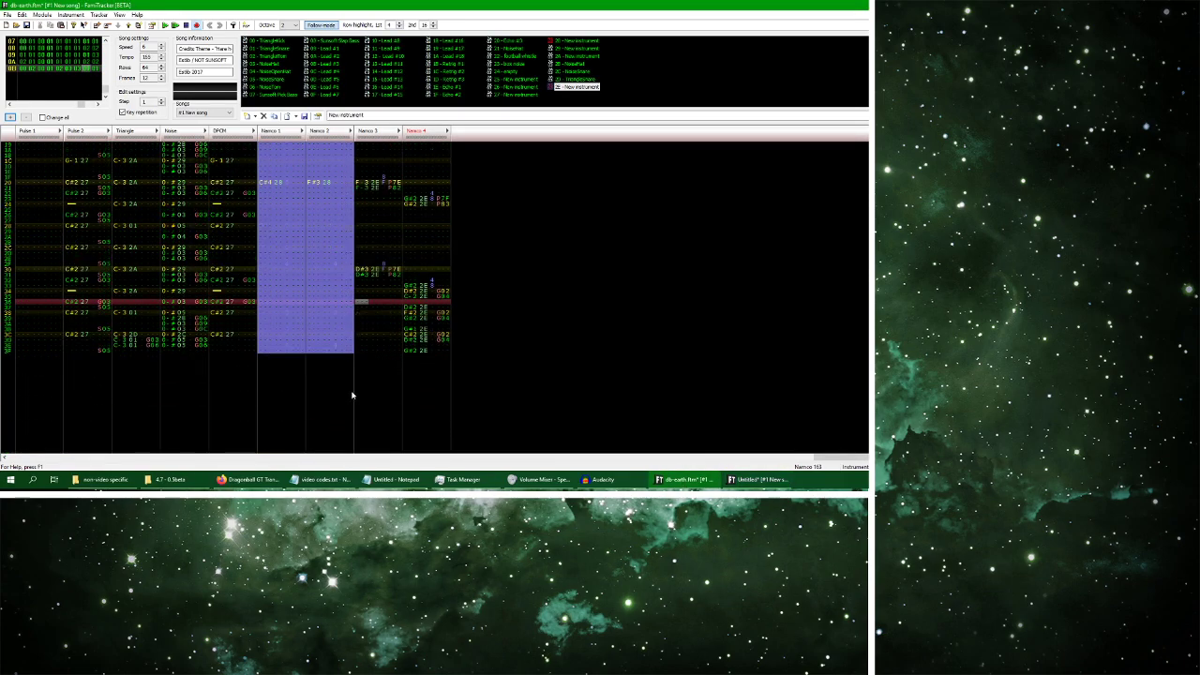
pyautogui.click(759, 479)
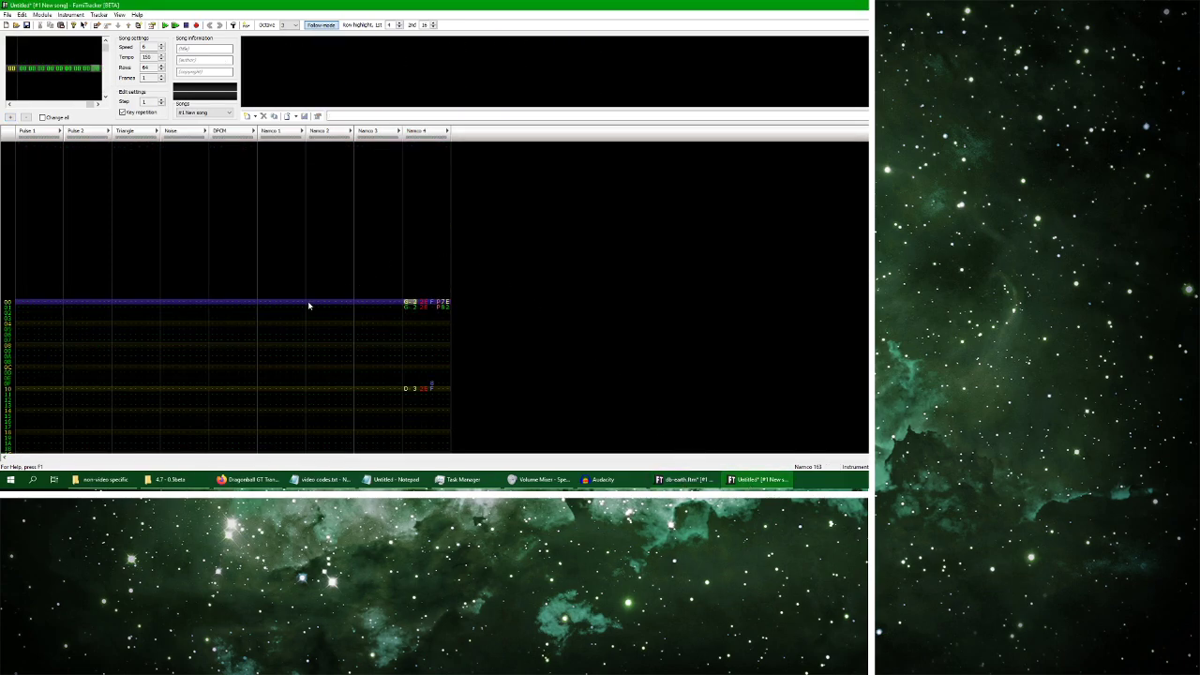
# Step back through db-earth's edit history to restore the earlier Namco notes, checking the Namco parts against the redone edits
pyautogui.hotkey('alt', 'Tab')
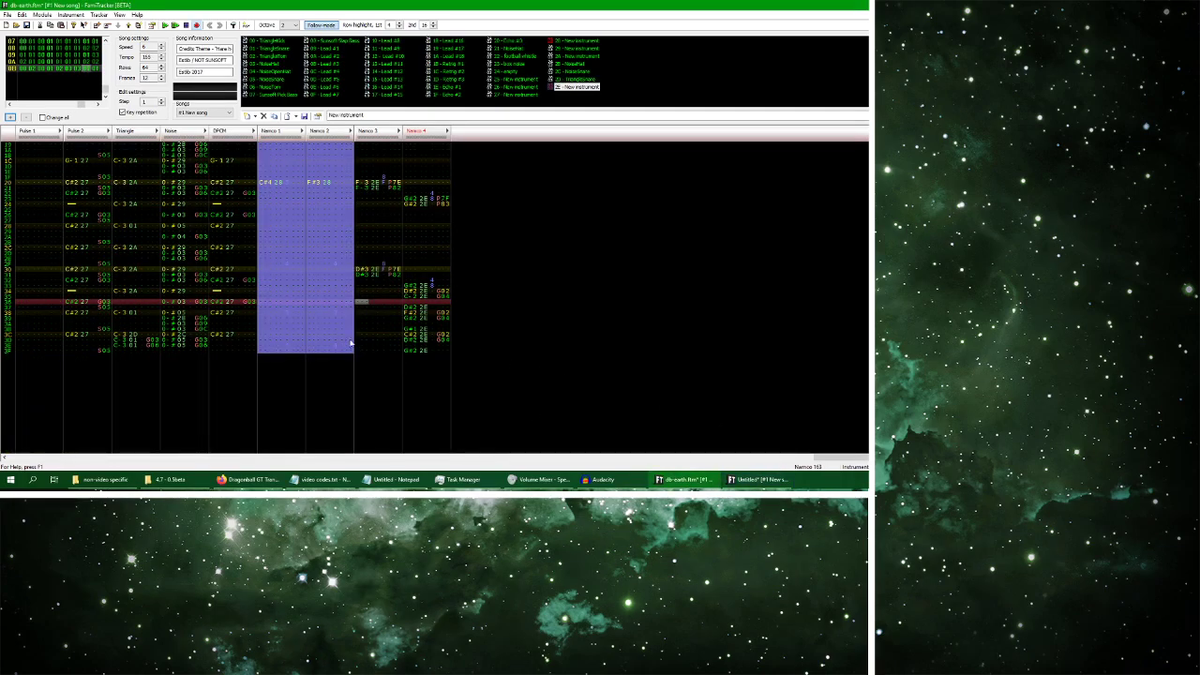
pyautogui.hotkey('ctrl', 'z')
pyautogui.hotkey('ctrl', 'z')
pyautogui.hotkey('ctrl', 'z')
pyautogui.hotkey('ctrl', 'z')
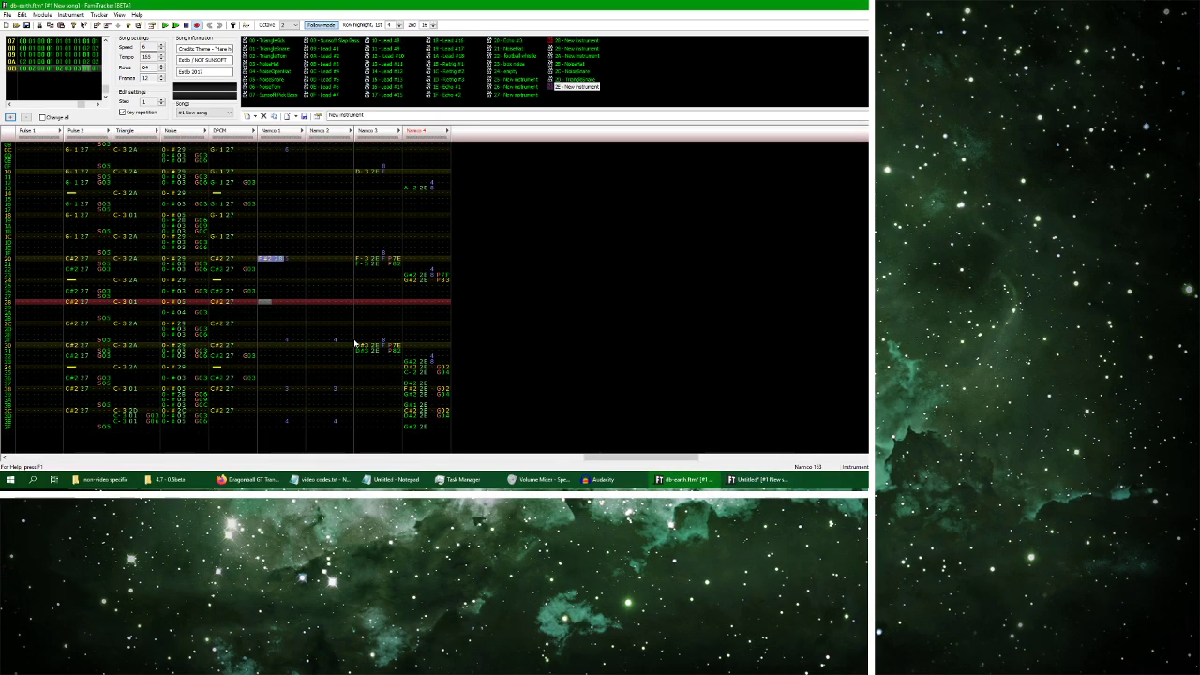
pyautogui.hotkey('ctrl', 'z')
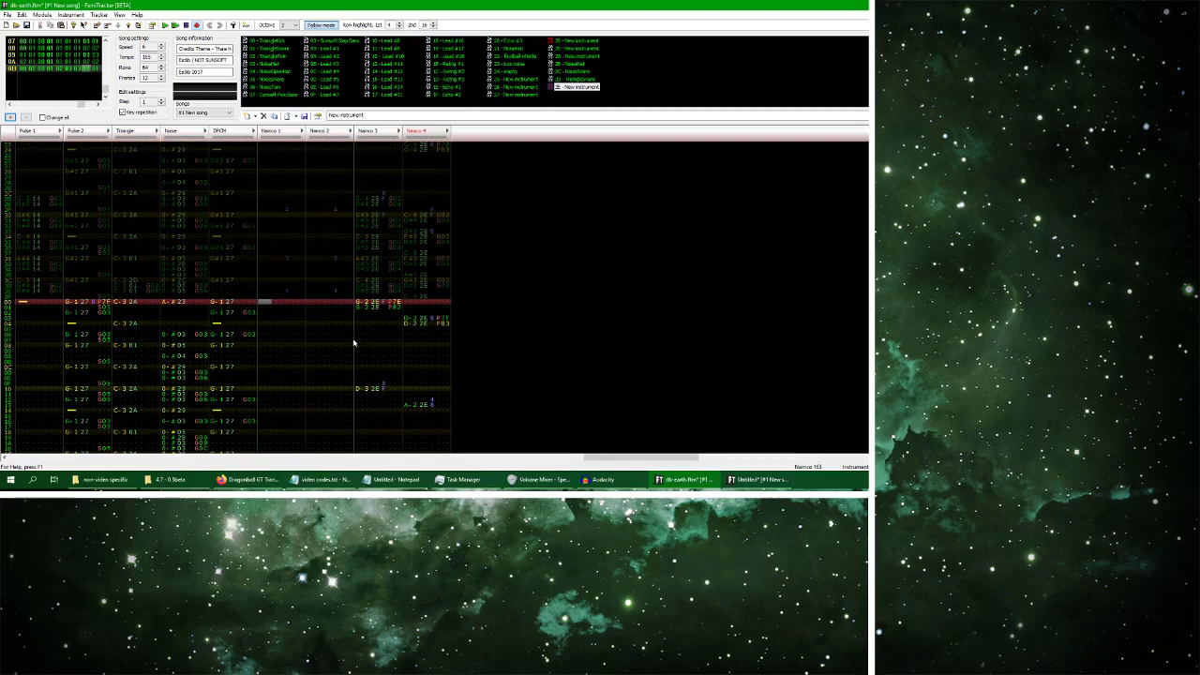
pyautogui.hotkey('ctrl', 'y')
pyautogui.scroll(-12, 353, 344)
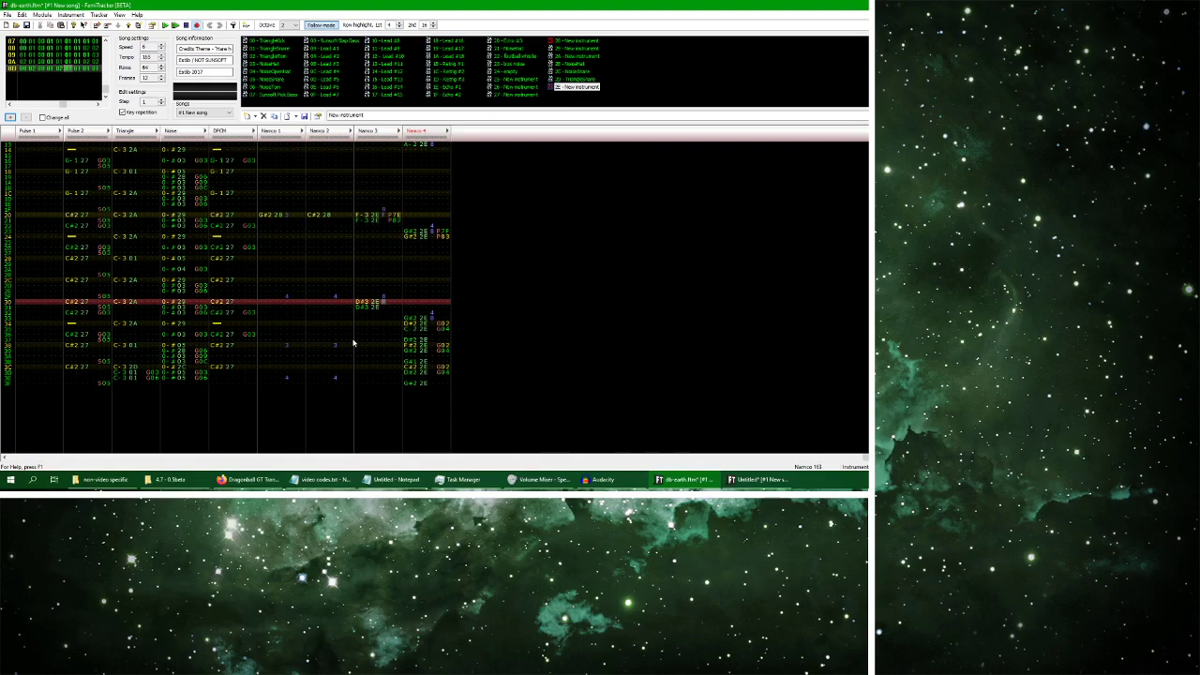
pyautogui.hotkey('ctrl', 'z')
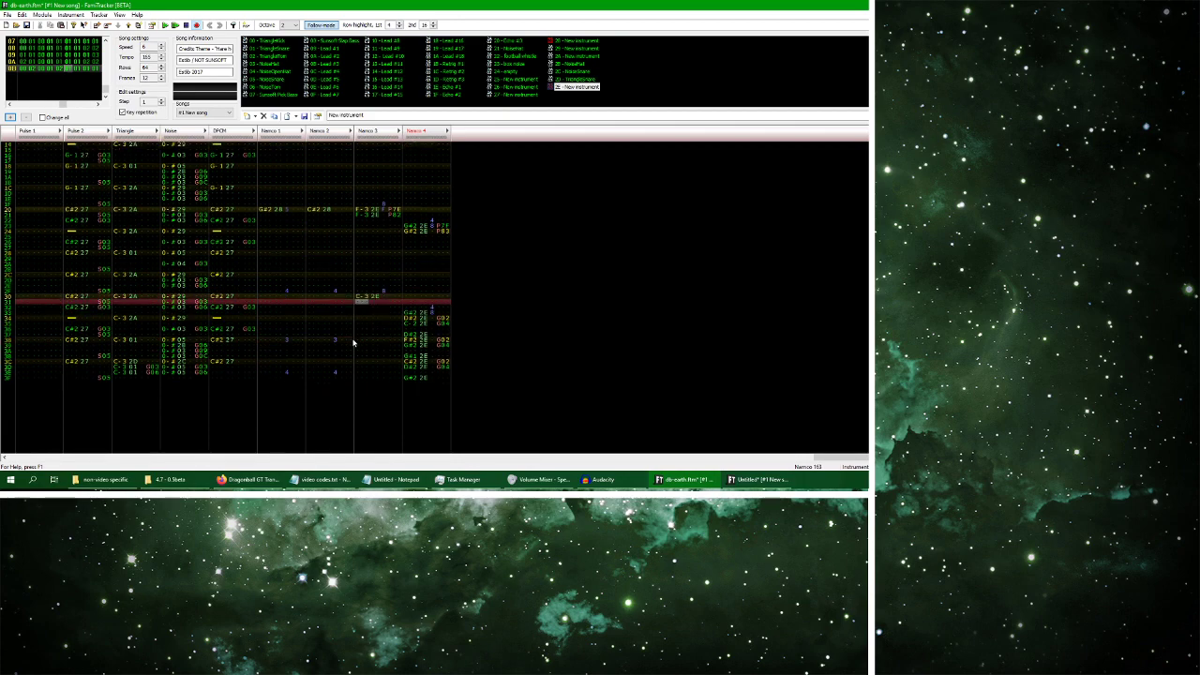
pyautogui.hotkey('ctrl', 'y')
pyautogui.scroll(-13, 354, 343)
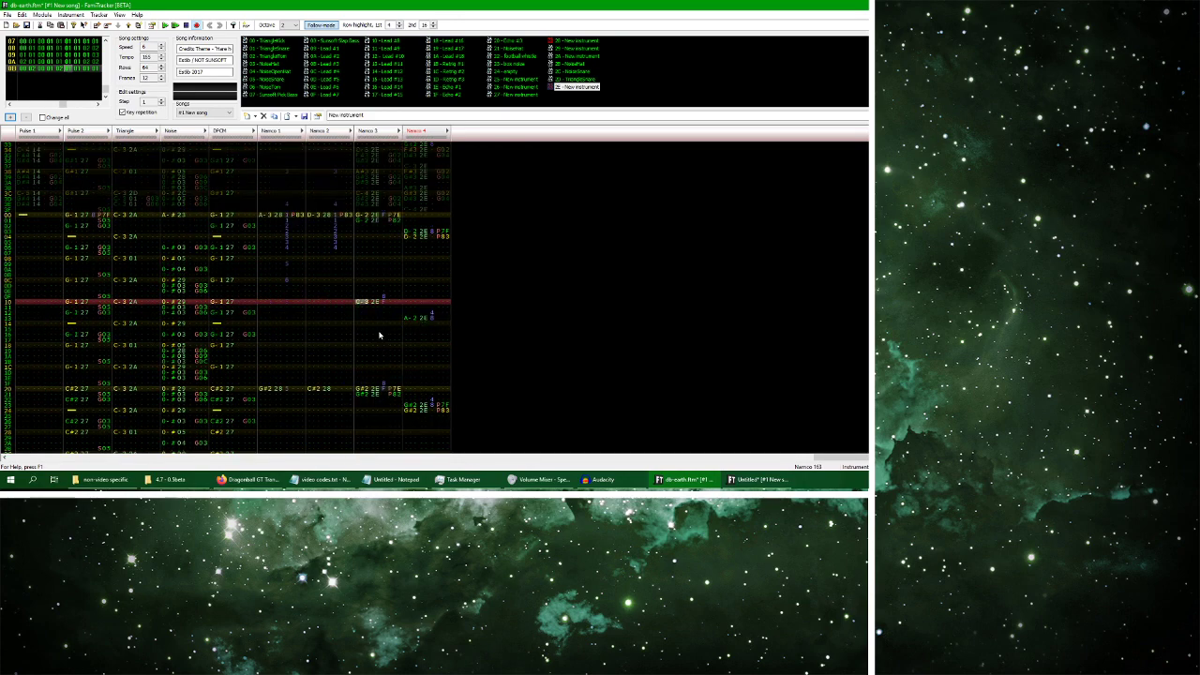
pyautogui.scroll(5, 398, 314)
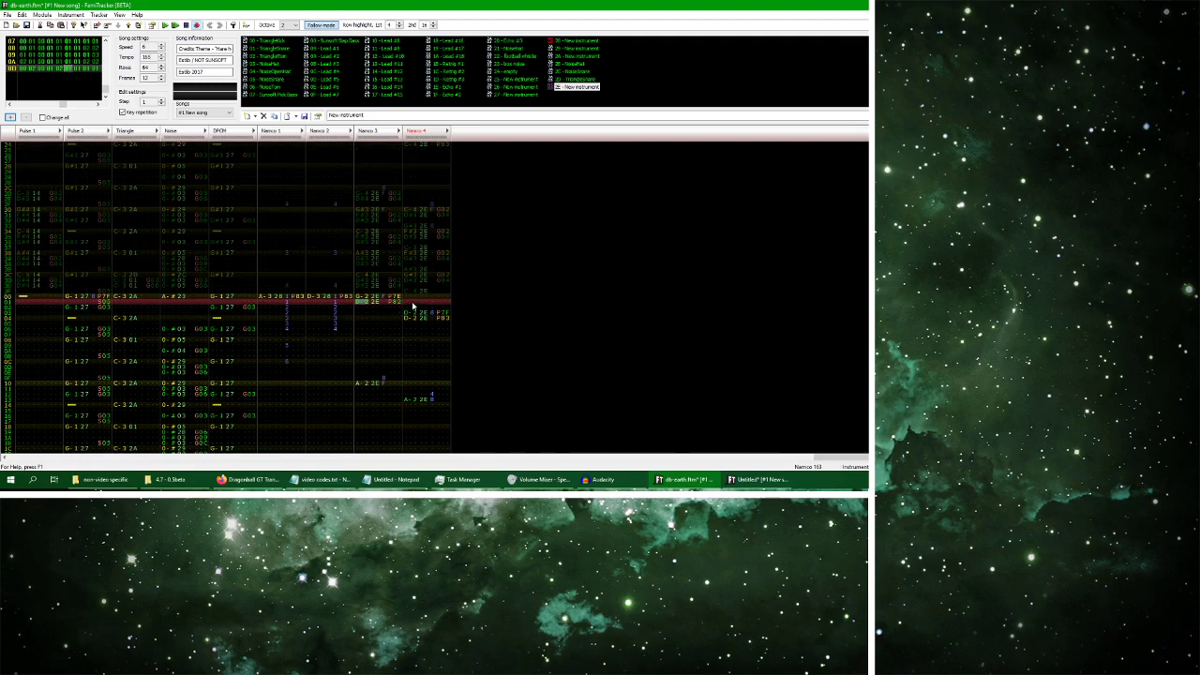
pyautogui.scroll(1, 417, 308)
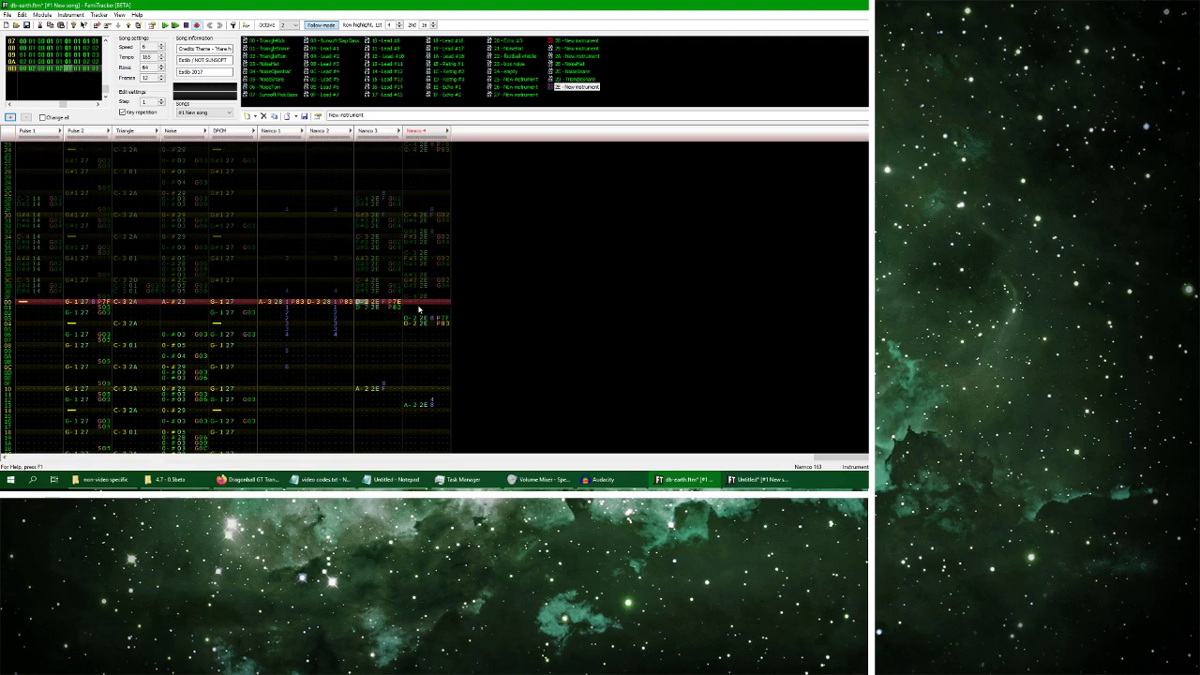
# Solo Namco 3 and play the final frame
pyautogui.rightClick(371, 129)
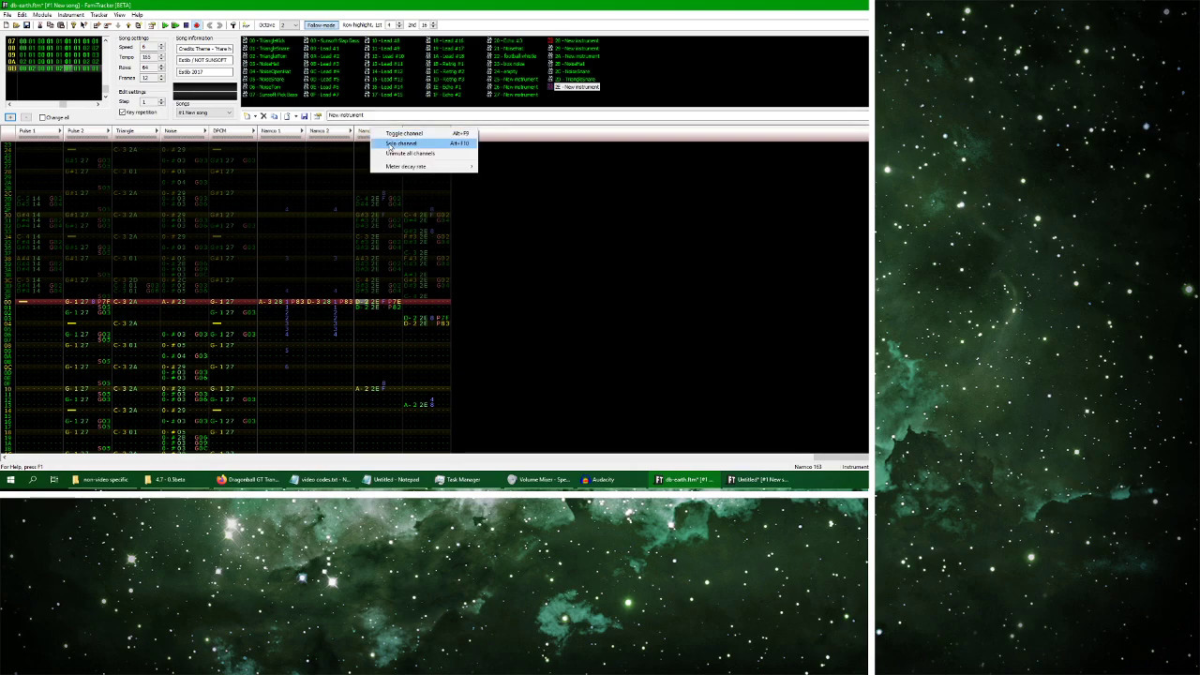
pyautogui.click(394, 145)
pyautogui.click(163, 27)
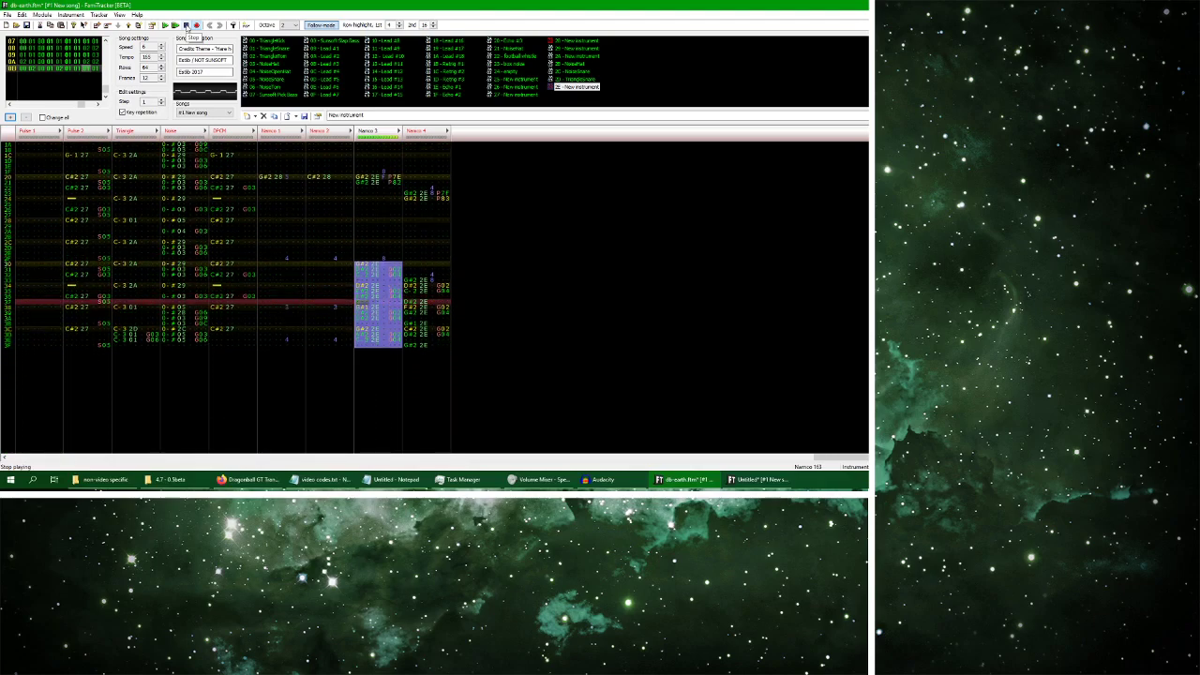
pyautogui.scroll(1, 56, 70)
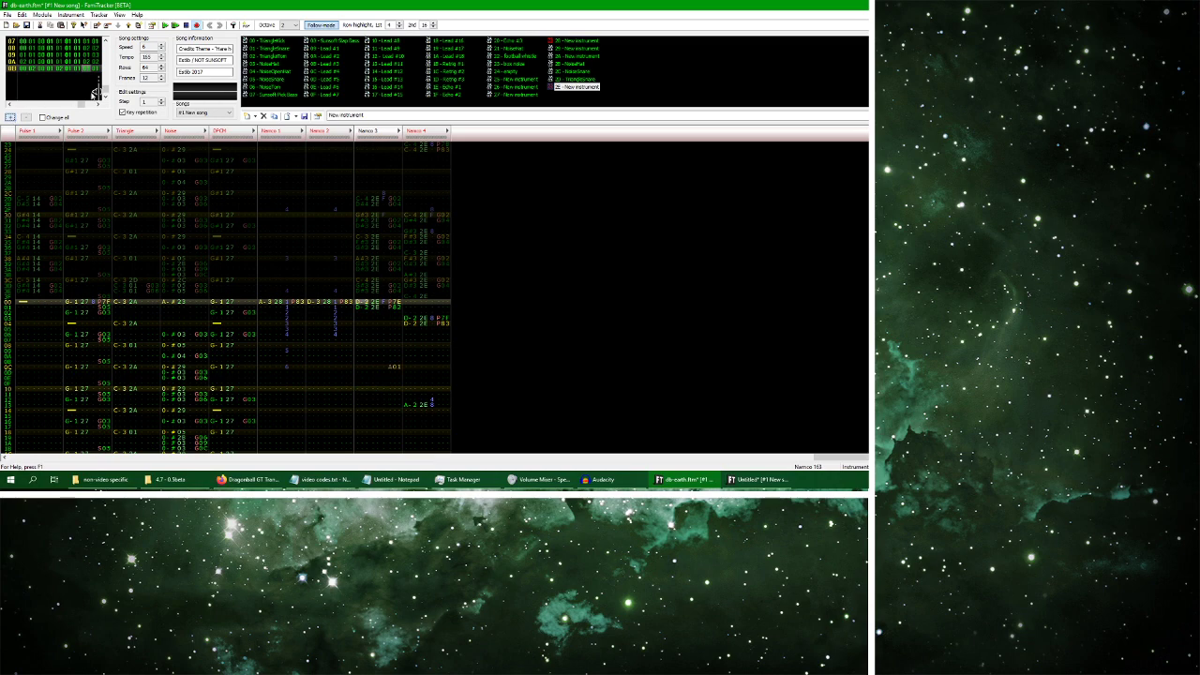
# Assign empty patterns to Namco 3 and 4 in the final frame, and move the new module's Namco 4 notes into Namco 3
pyautogui.scroll(6, 107, 67)
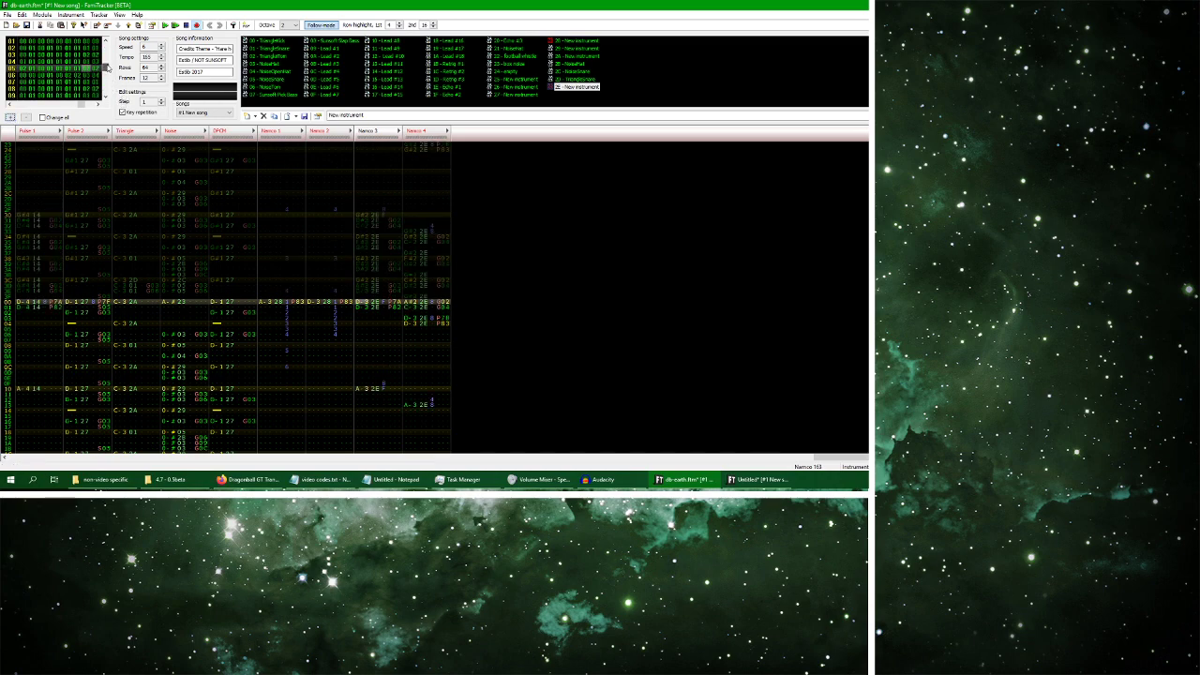
pyautogui.scroll(-6, 107, 67)
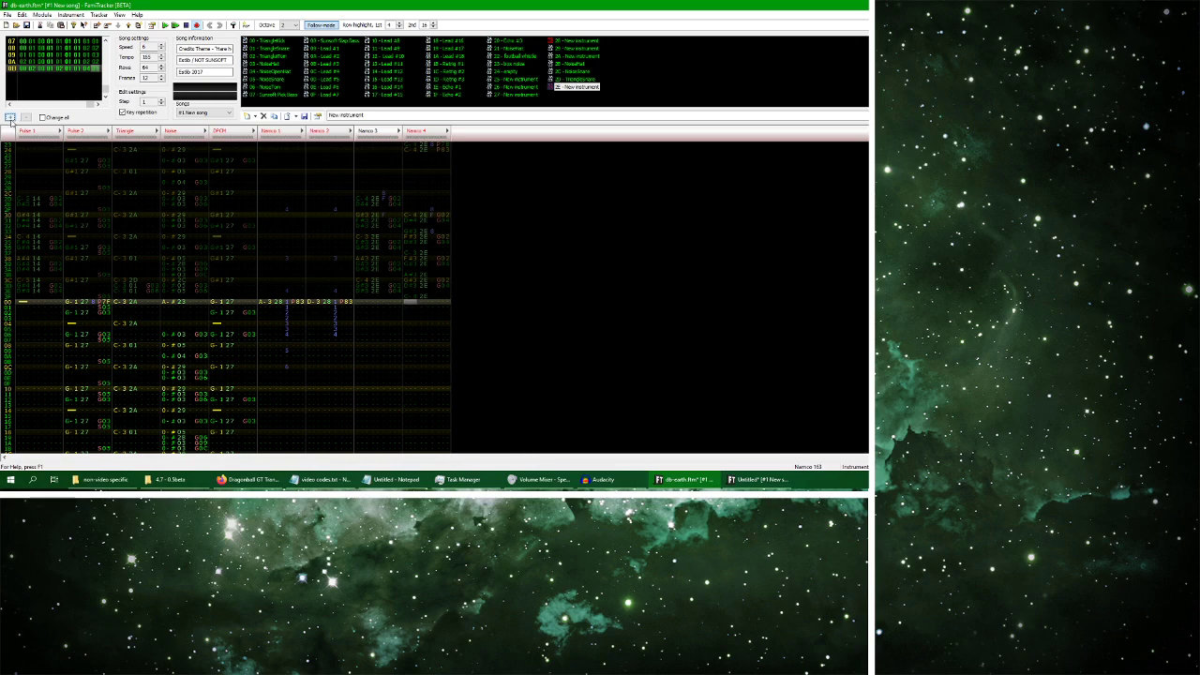
pyautogui.hotkey('alt', 'Tab')
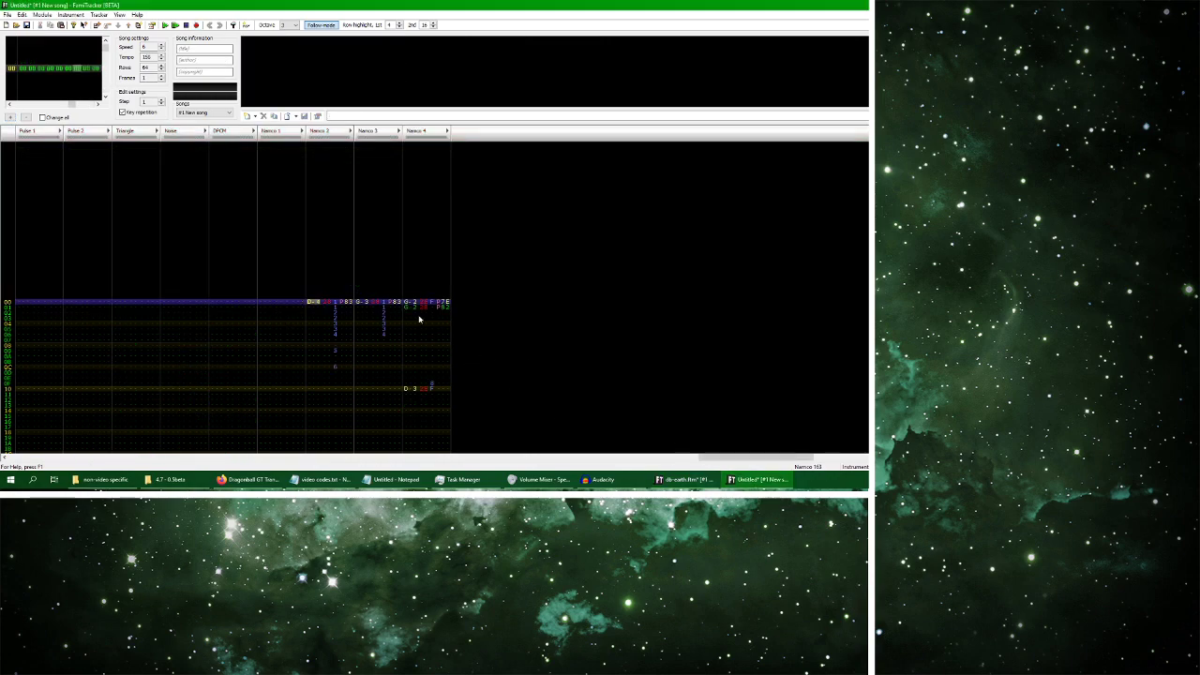
pyautogui.click(410, 302)
pyautogui.hotkey('ctrl', 'a')
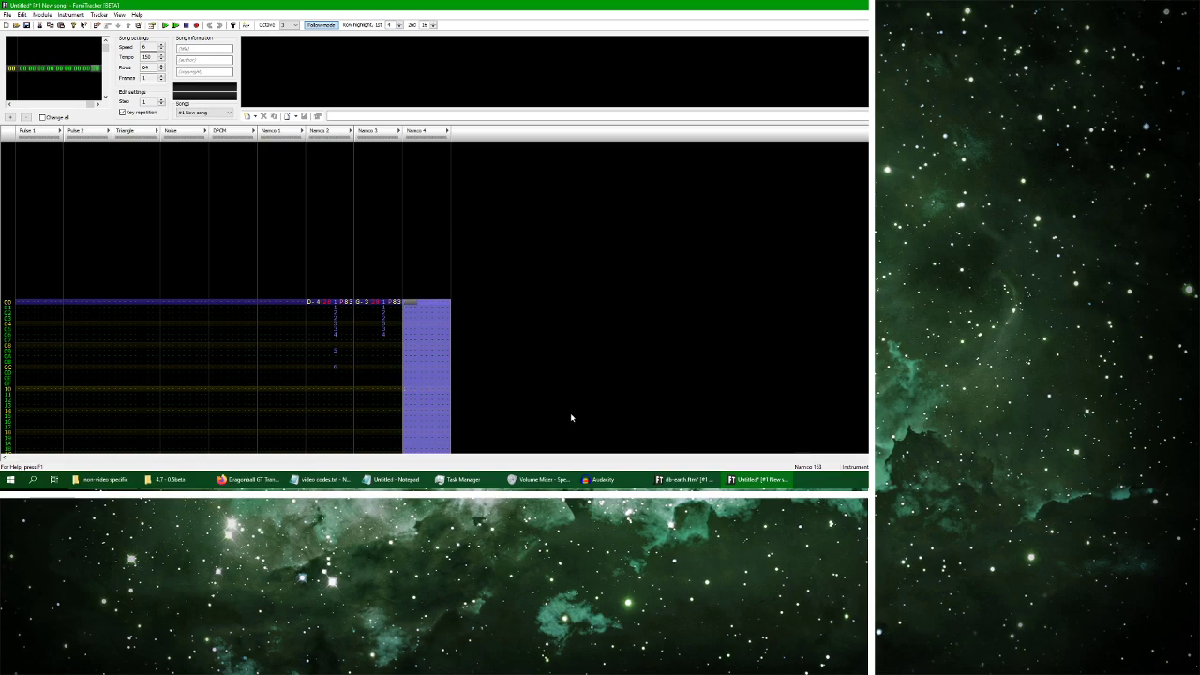
pyautogui.hotkey('alt', 'Tab')
pyautogui.click(359, 302)
pyautogui.hotkey('ctrl', 'v')
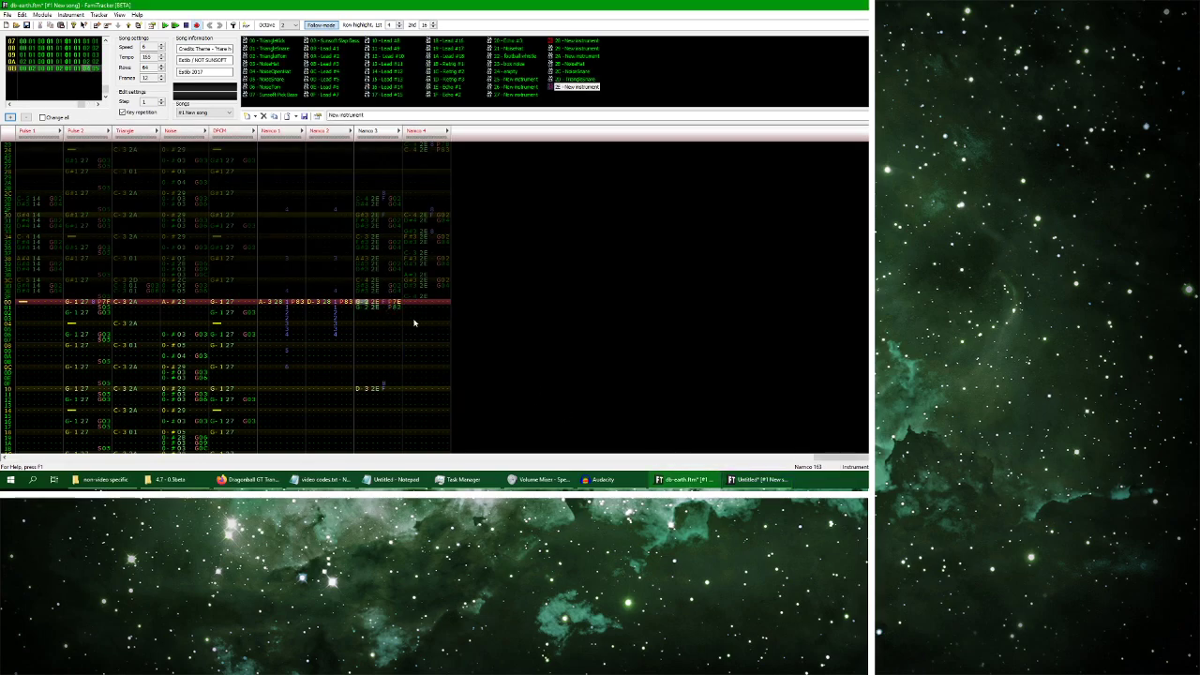
# Copy the Namco 3 notes into Namco 4 from row 03, and copy the previous frame's closing Namco 3 notes into Namco 4's first rows
pyautogui.hotkey('ctrl', 'a')
pyautogui.hotkey('ctrl', 'c')
pyautogui.click(430, 302)
pyautogui.hotkey('ctrl', 'v')
pyautogui.scroll(1, 406, 296)
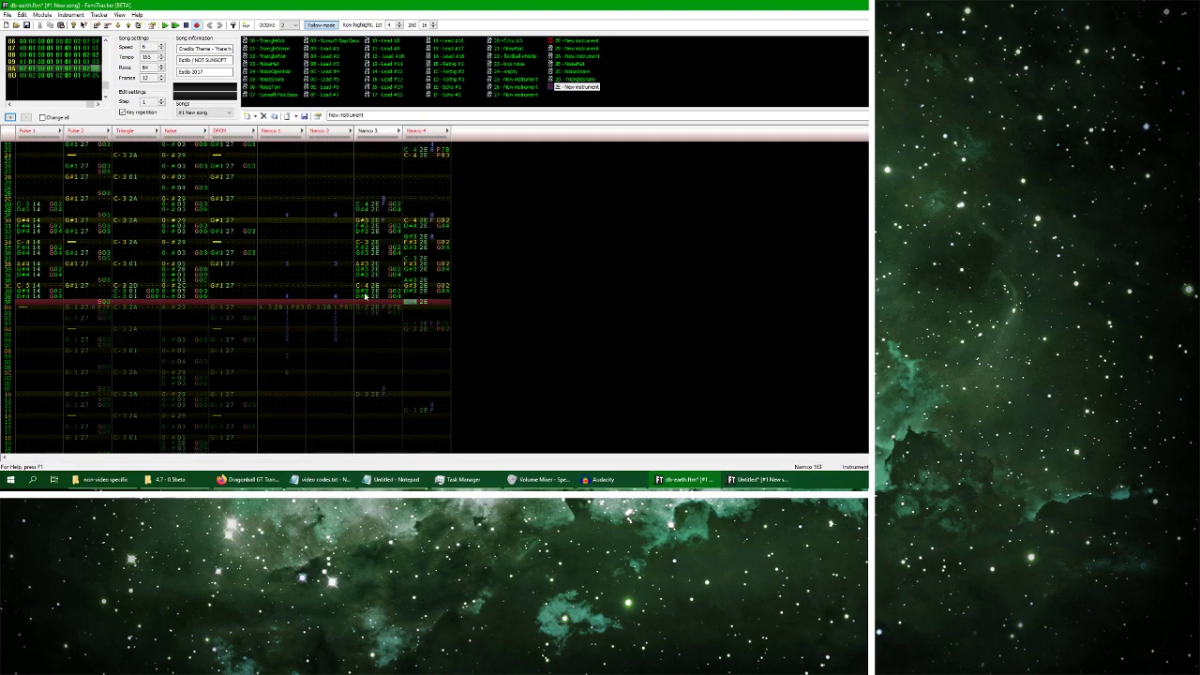
pyautogui.moveTo(365, 296); pyautogui.dragTo(397, 299)
pyautogui.scroll(-1, 415, 314)
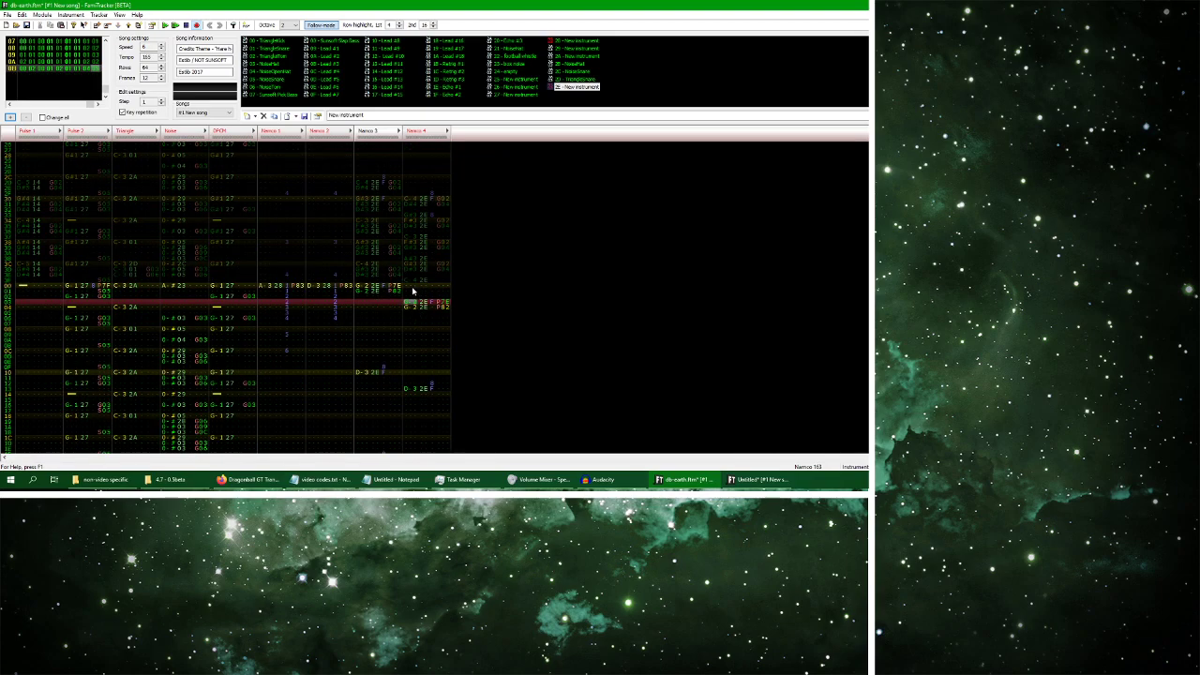
pyautogui.scroll(1, 412, 291)
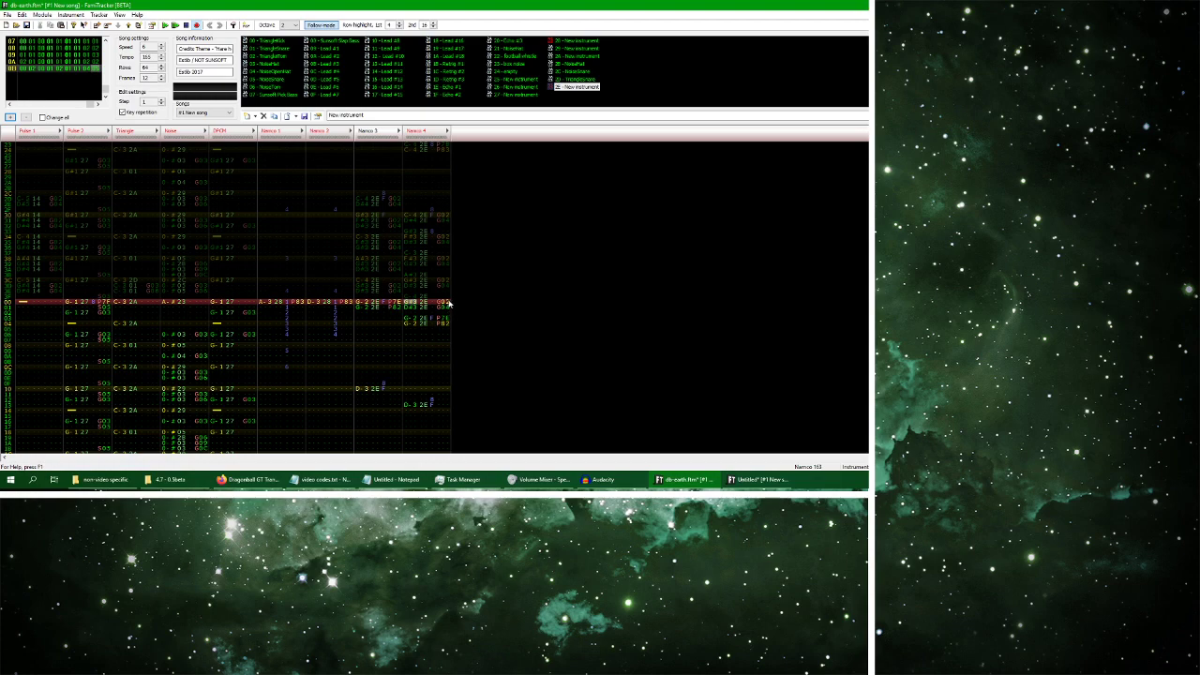
# Lower the final frame's Namco 4 volumes to 8 on the main note rows and 4 on the rows just before them
pyautogui.scroll(-1, 432, 319)
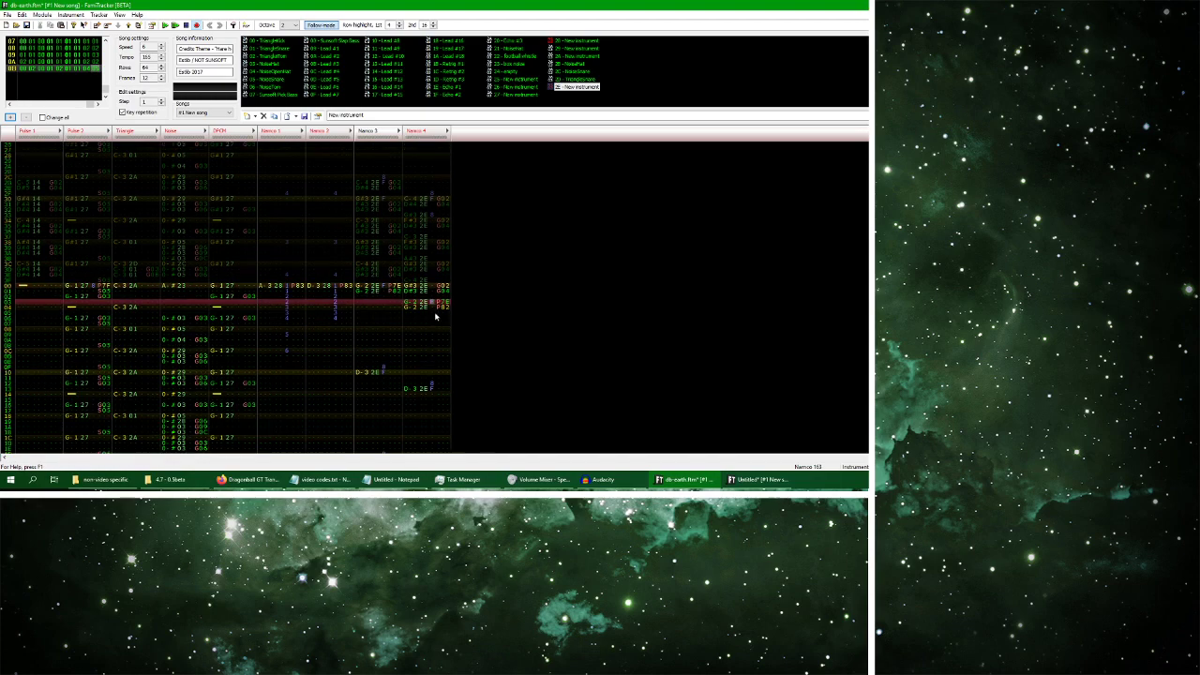
pyautogui.press('Down')
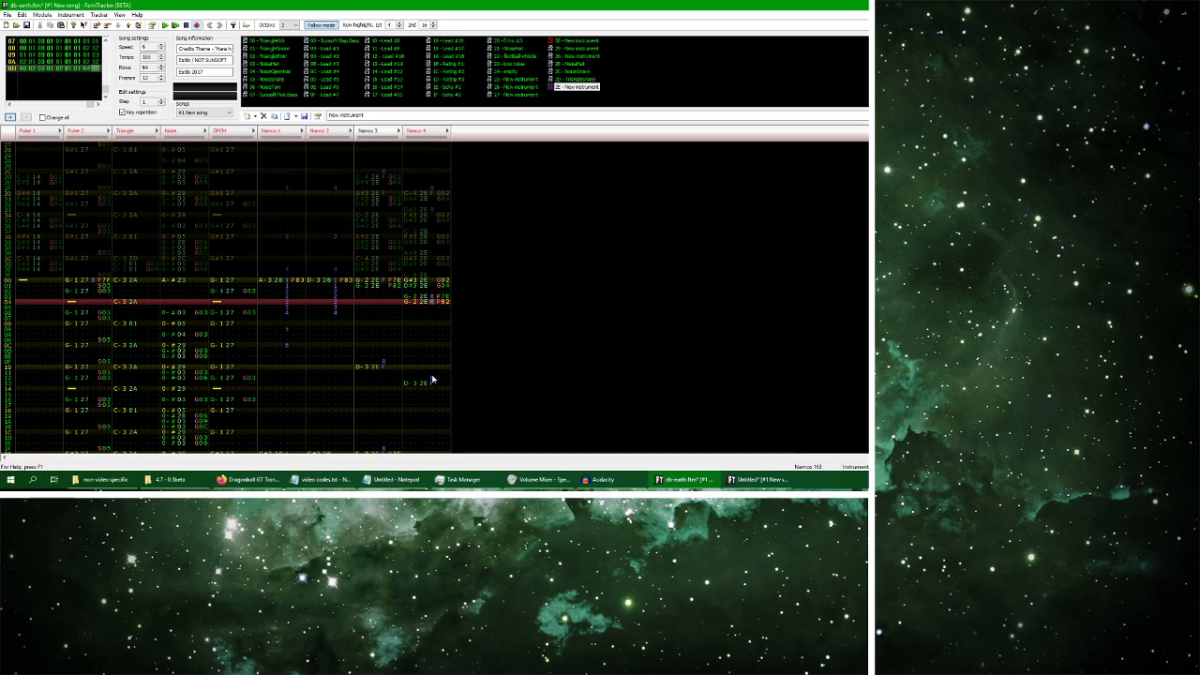
pyautogui.scroll(-5, 432, 379)
pyautogui.scroll(5, 431, 207)
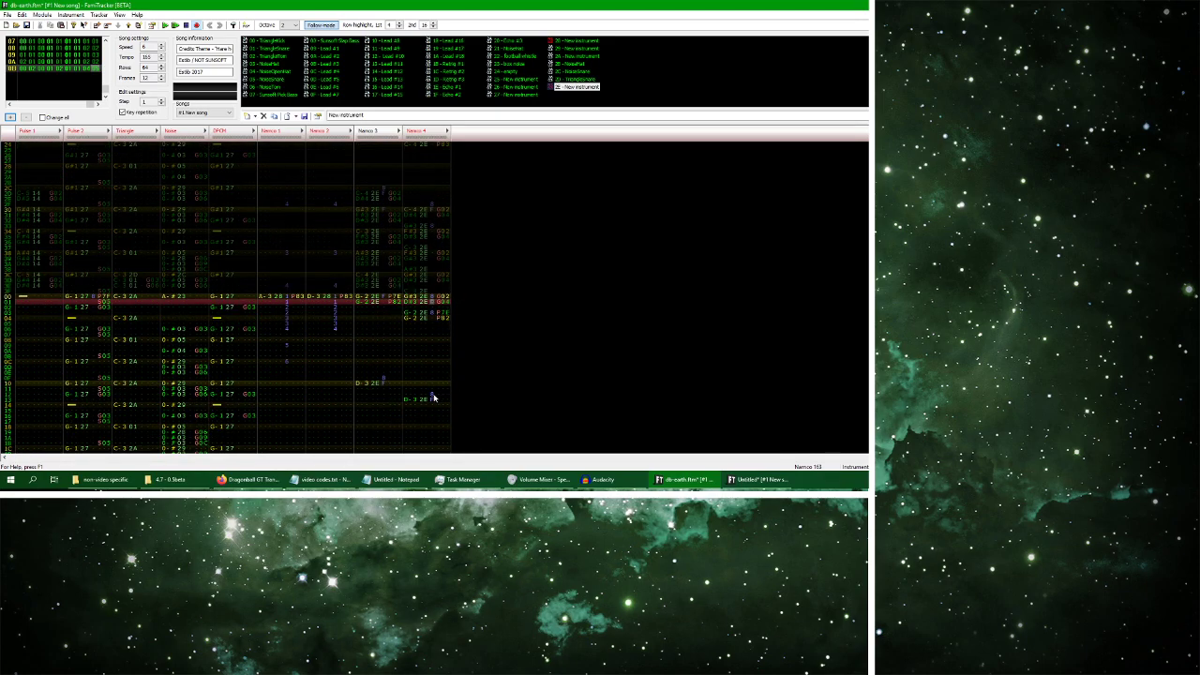
pyautogui.scroll(-5, 433, 398)
pyautogui.scroll(-1, 436, 392)
pyautogui.scroll(-7, 433, 380)
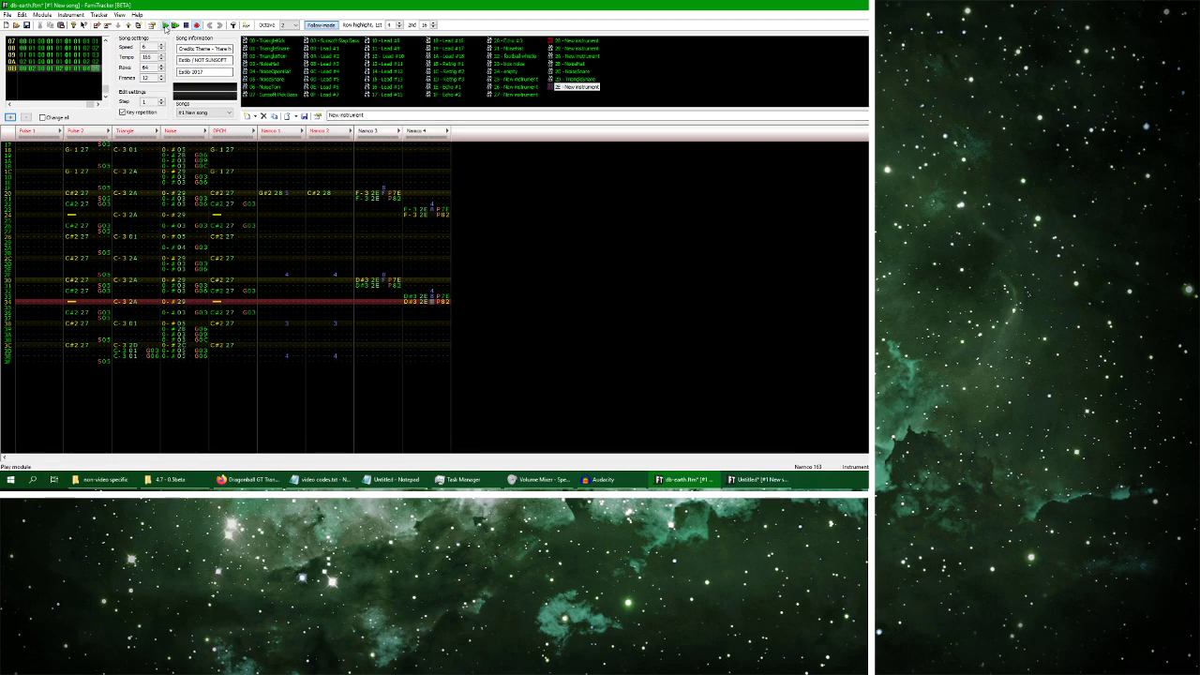
# Change Namco 4's pitch effects to P7F and P83, playing the frame before and after the edit
pyautogui.click(165, 25)
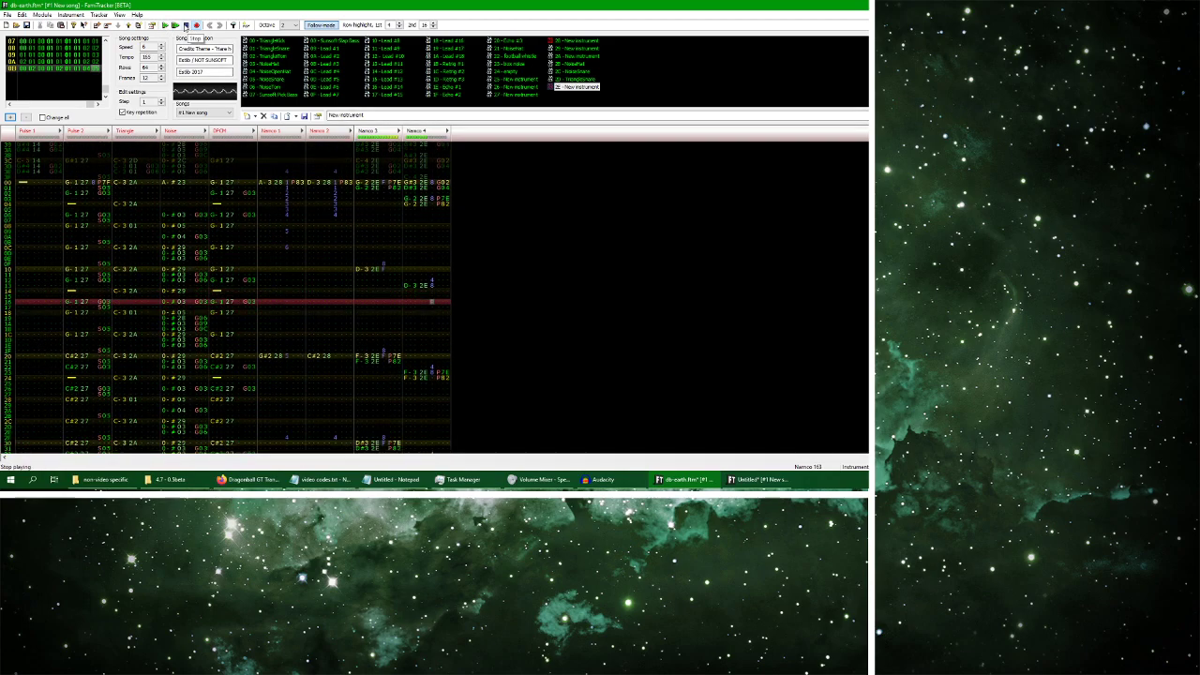
pyautogui.click(186, 26)
pyautogui.scroll(5, 456, 173)
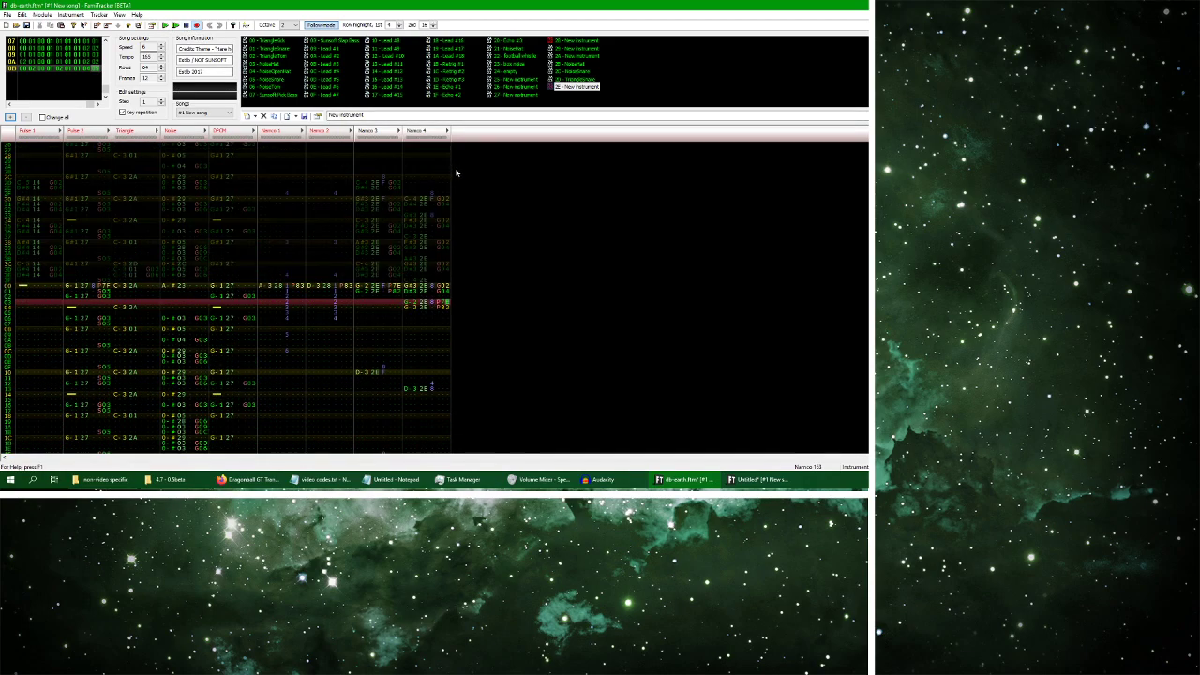
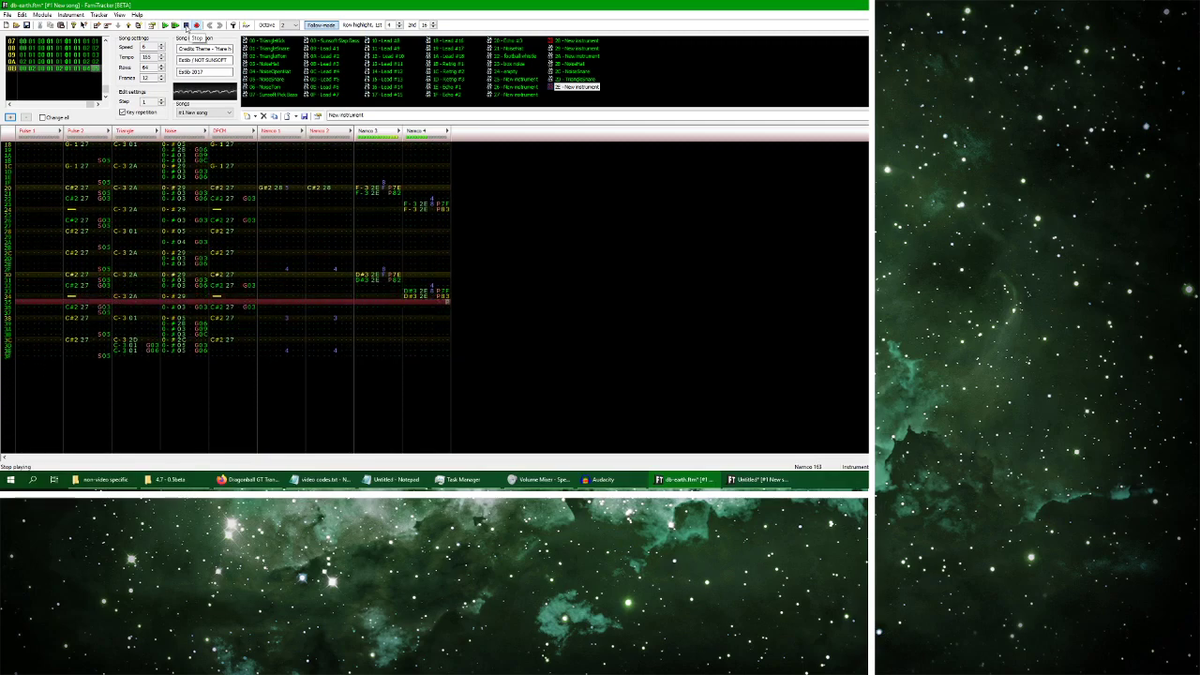
pyautogui.click(186, 25)
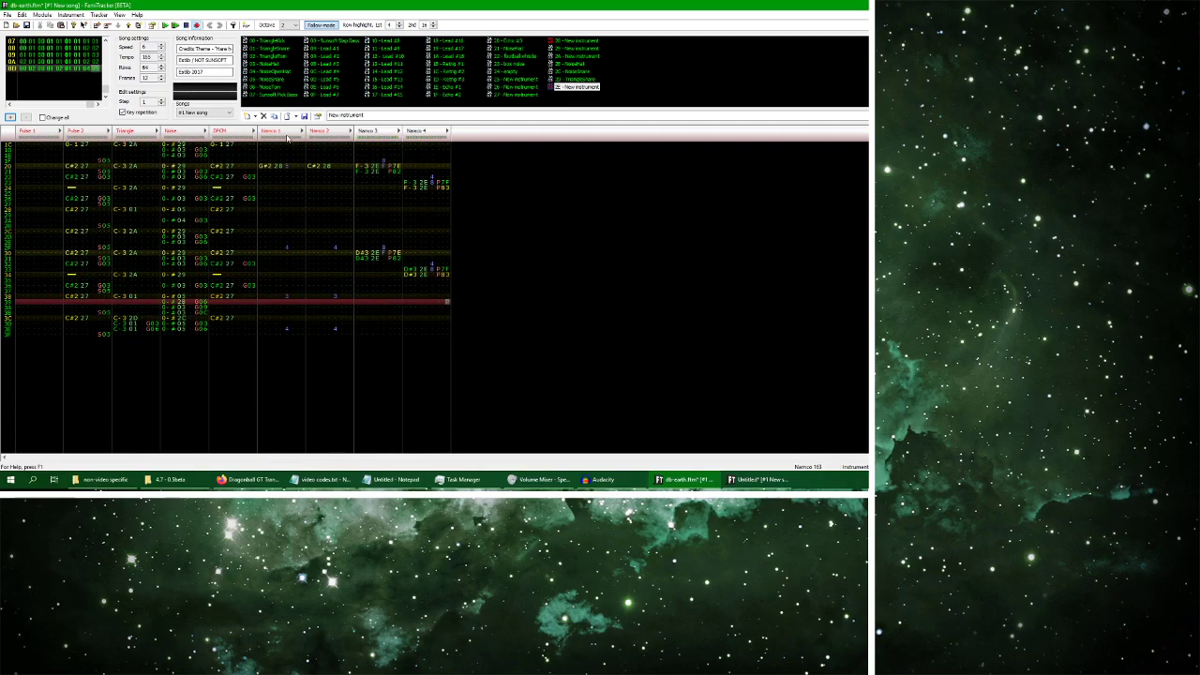
# Unmute Namco 1 and Namco 2 and assign both channels empty patterns in the final frame
pyautogui.click(269, 167)
pyautogui.click(10, 117)
pyautogui.press('Tab')
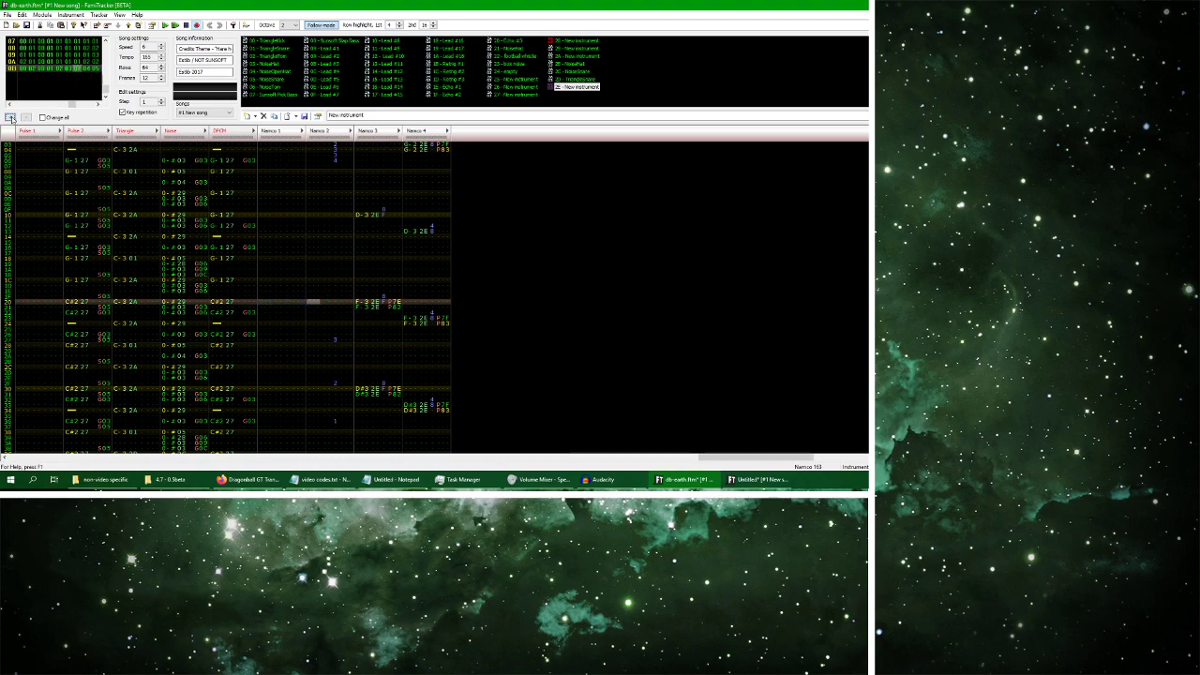
# Cut all Namco 2 and 3 notes from the new module and close it without saving, returning to db-earth's final frame
pyautogui.click(758, 479)
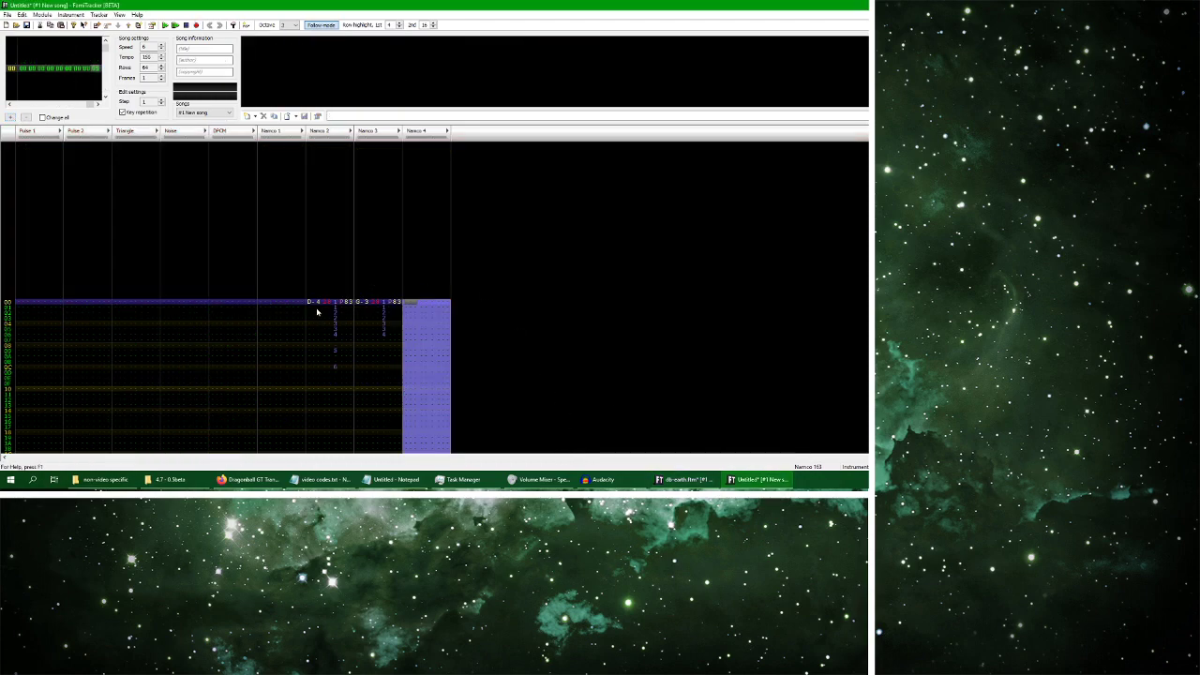
pyautogui.moveTo(317, 303); pyautogui.dragTo(391, 456)
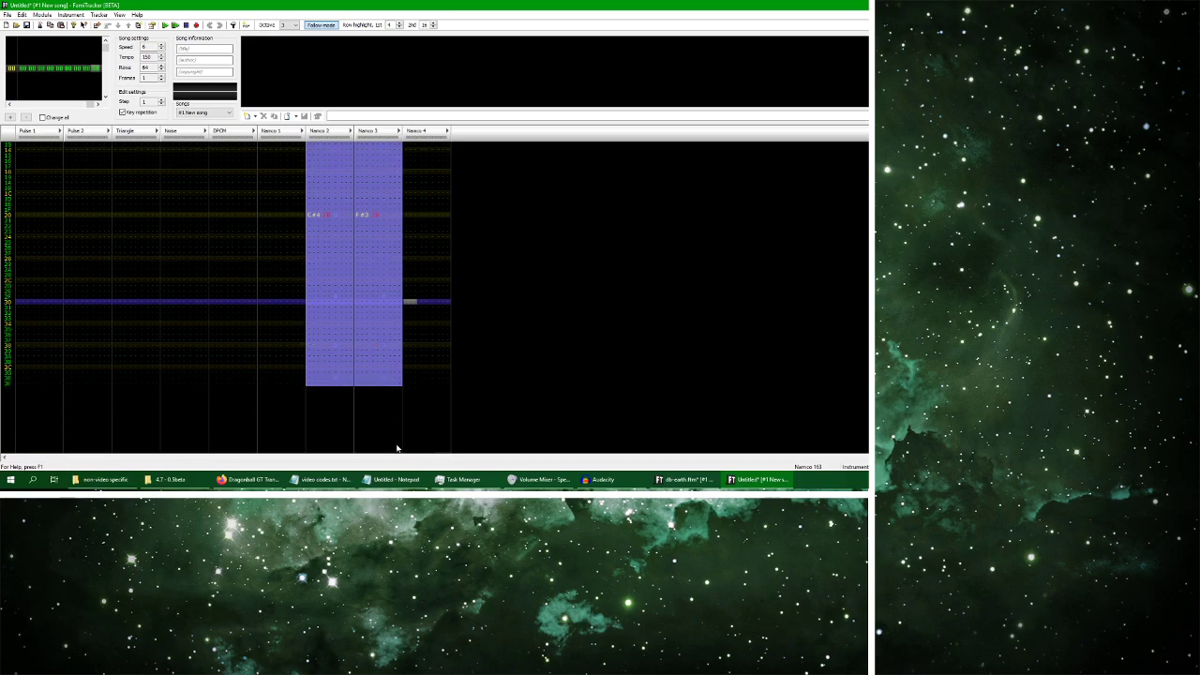
pyautogui.hotkey('alt', 'F4')
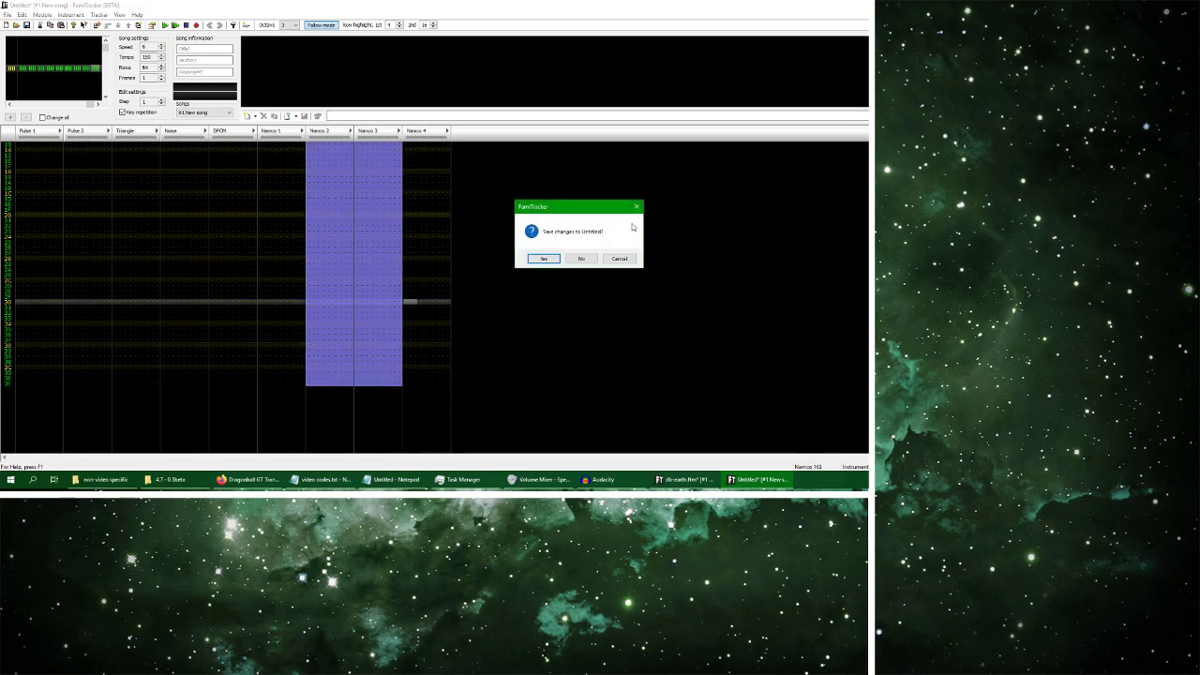
pyautogui.click(583, 258)
pyautogui.scroll(5, 270, 252)
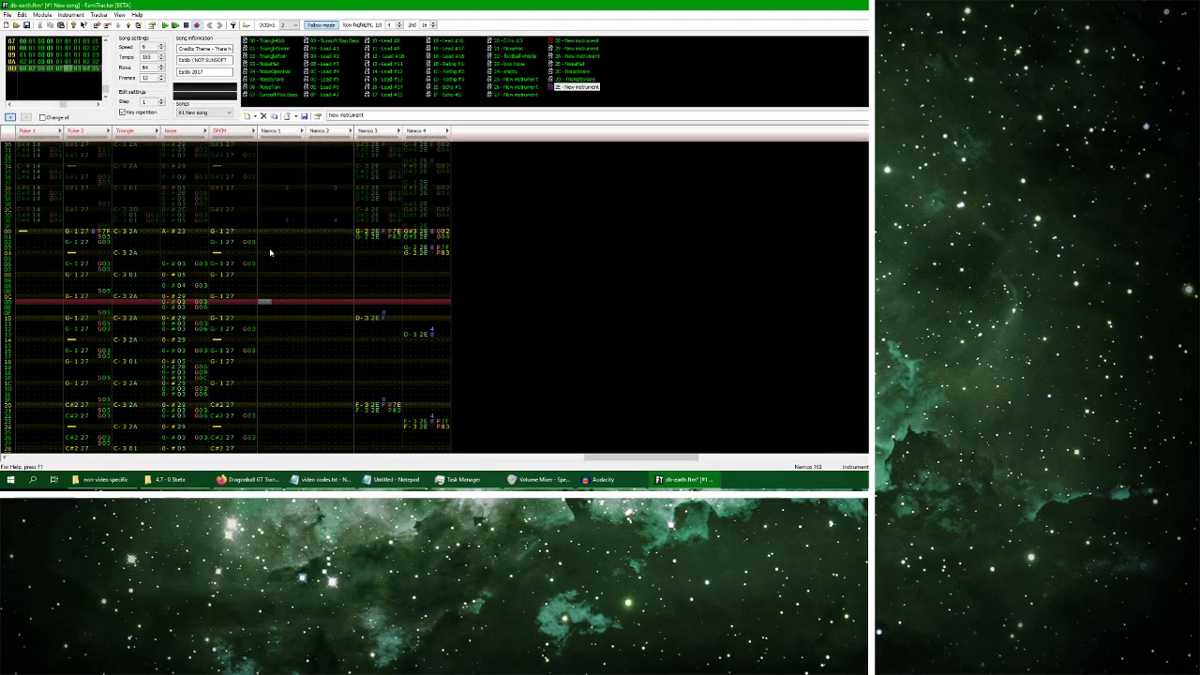
# Unmute all channels, play the final frame with the moved Namco notes in place, and save the module
pyautogui.scroll(3, 267, 235)
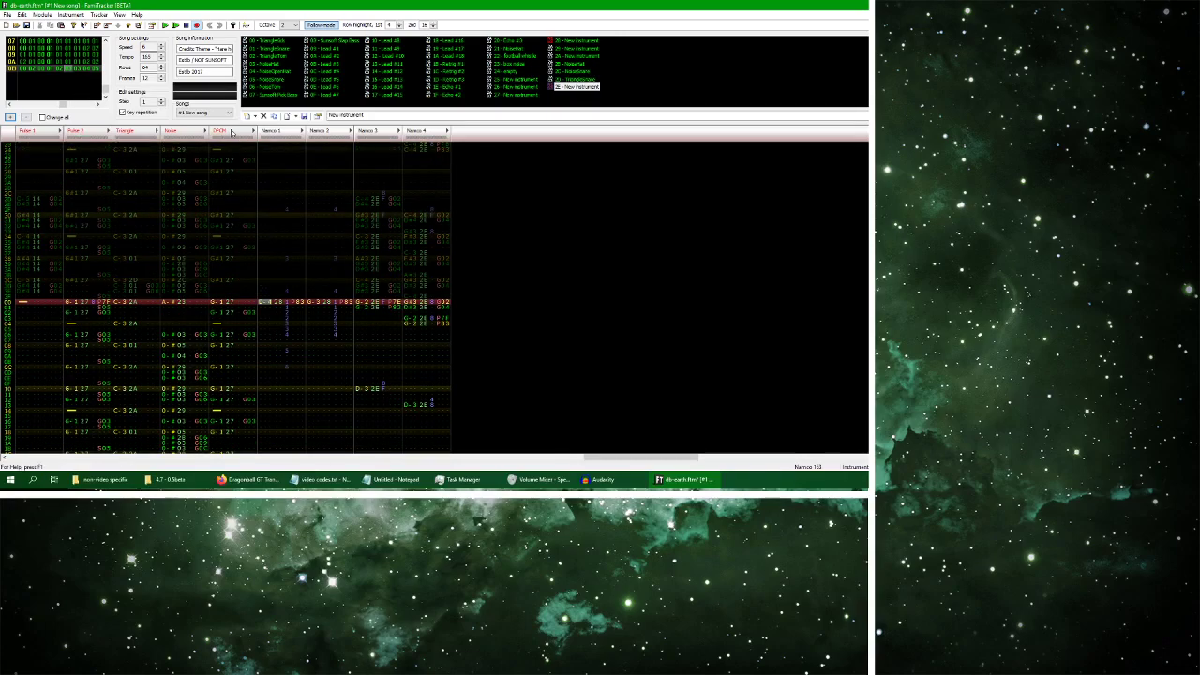
pyautogui.rightClick(242, 135)
pyautogui.click(276, 151)
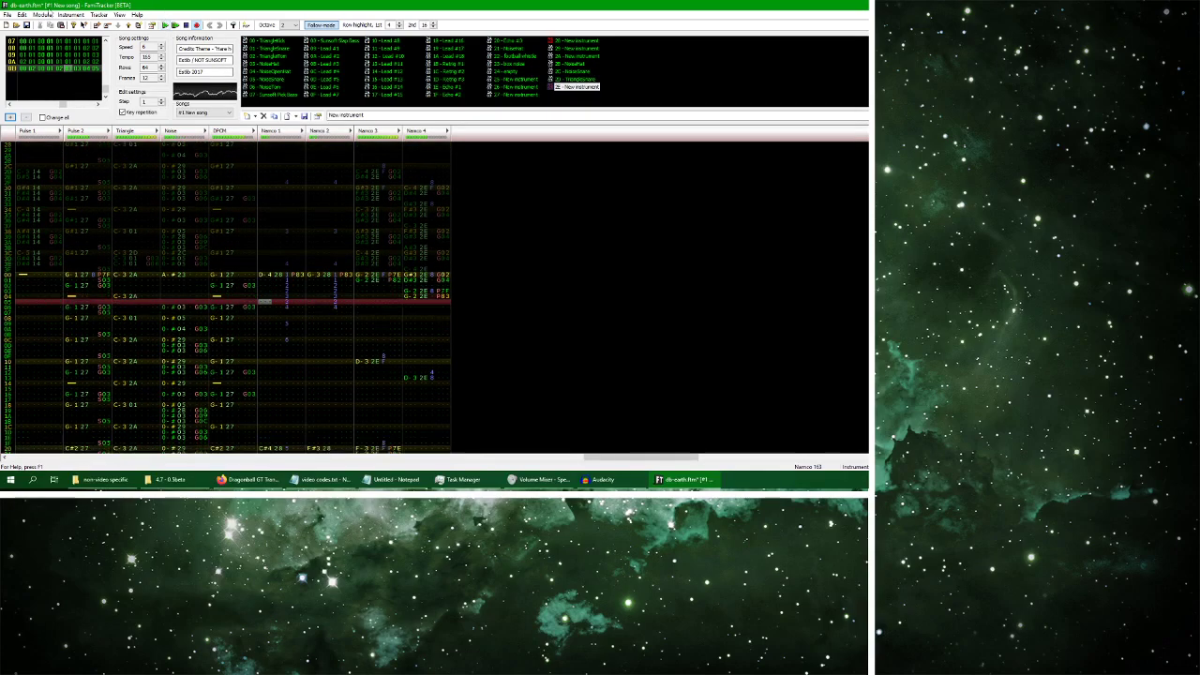
pyautogui.click(7, 15)
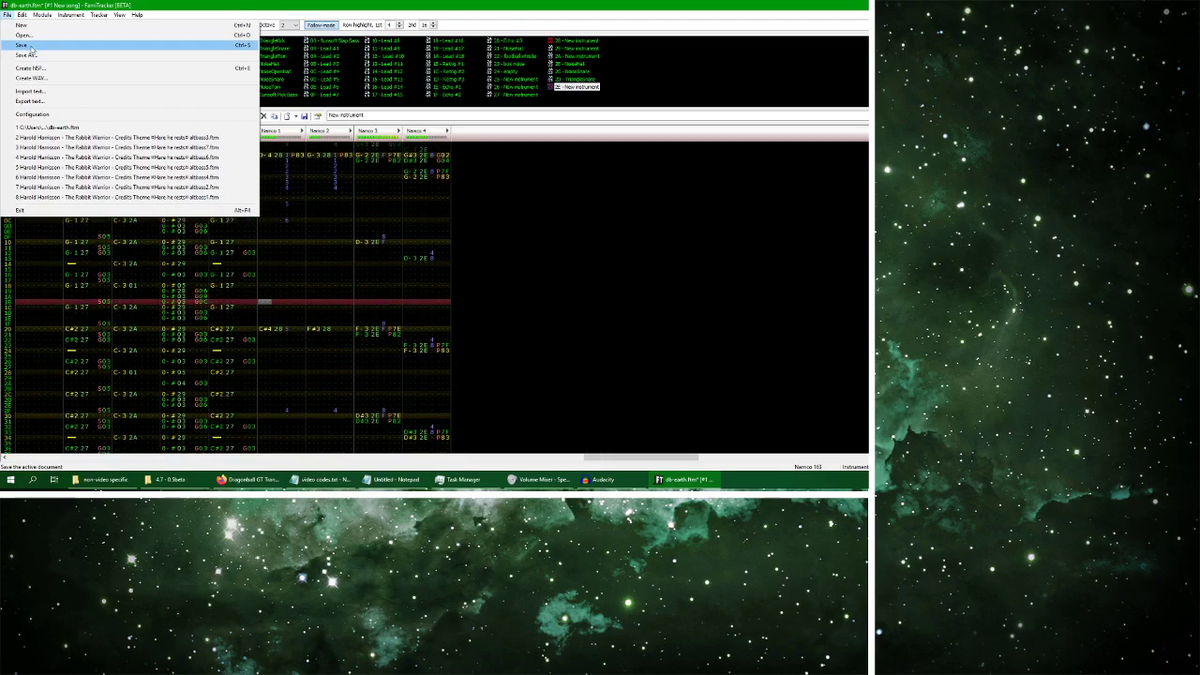
pyautogui.click(31, 46)
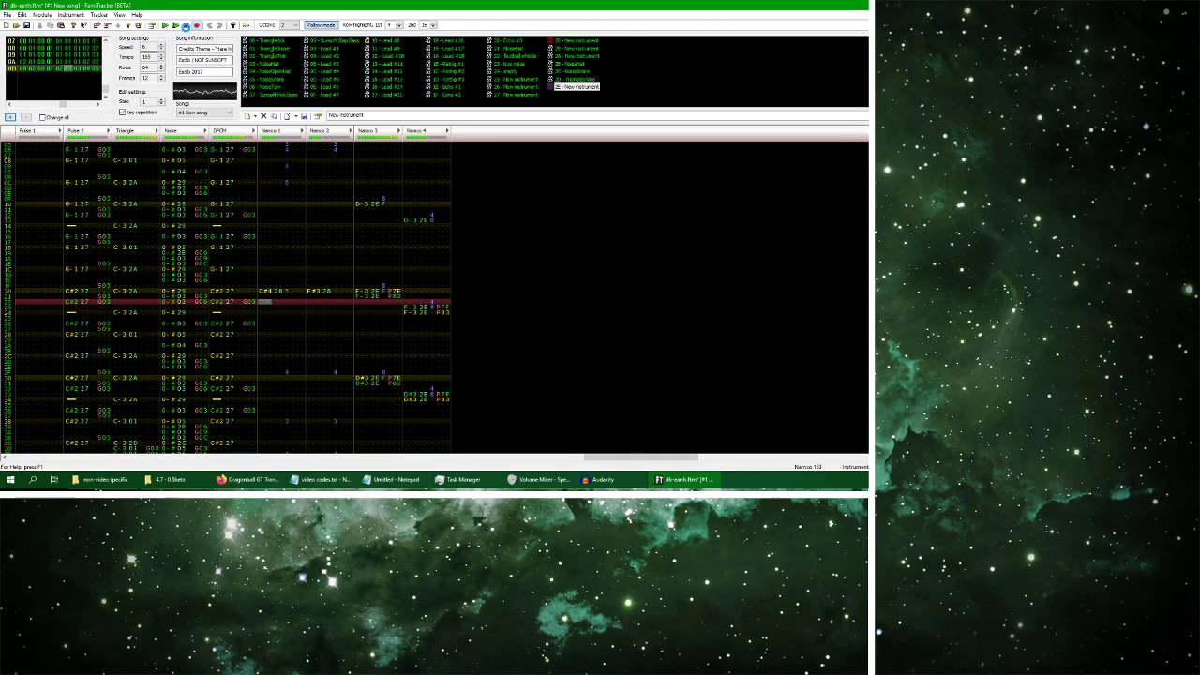
pyautogui.click(185, 25)
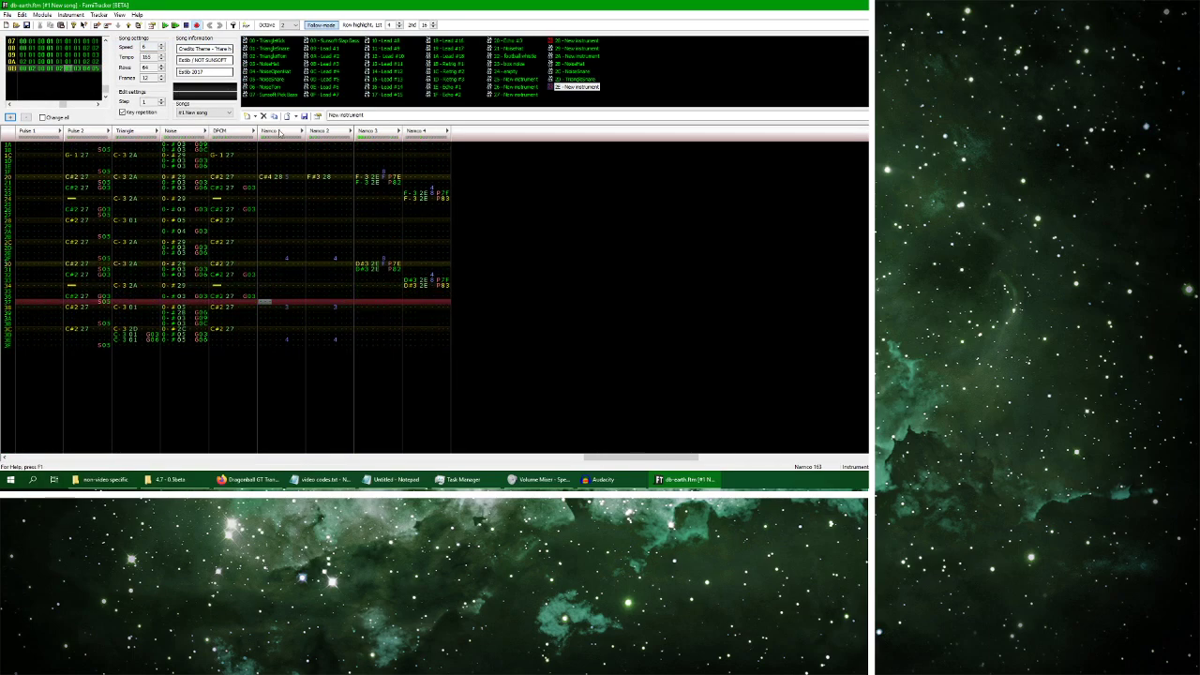
# Change Namco 2's note at row 20 to F-3 in the final frame and play the result
pyautogui.click(319, 181)
pyautogui.press('5')
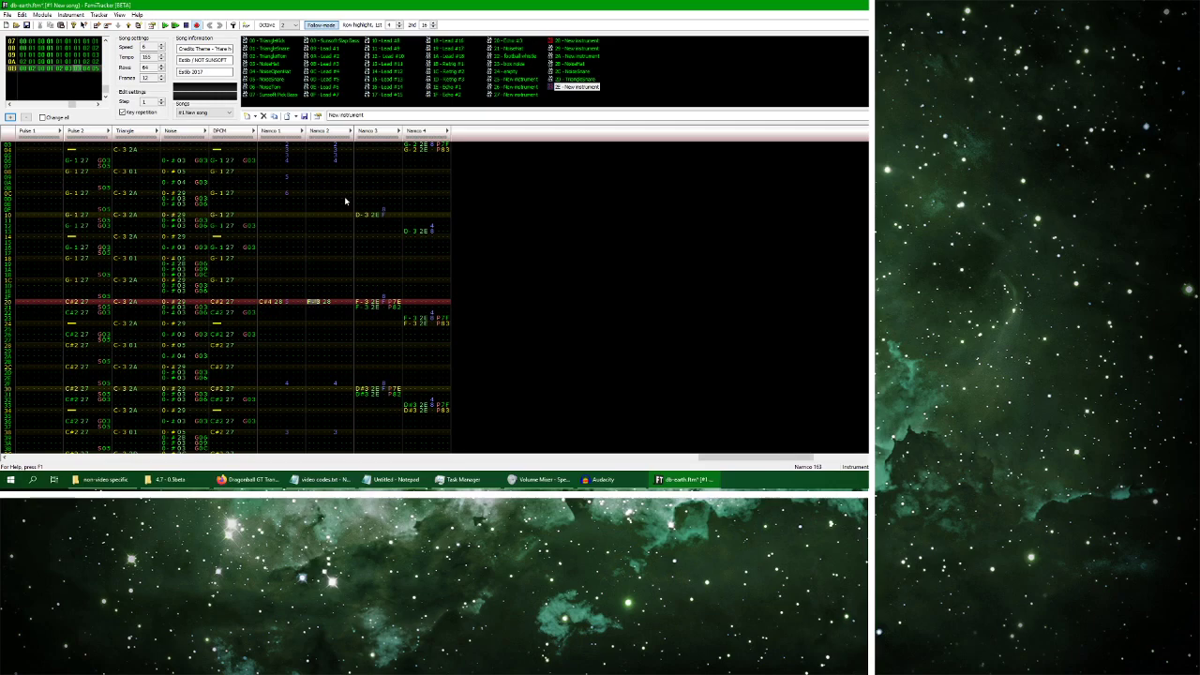
pyautogui.click(166, 25)
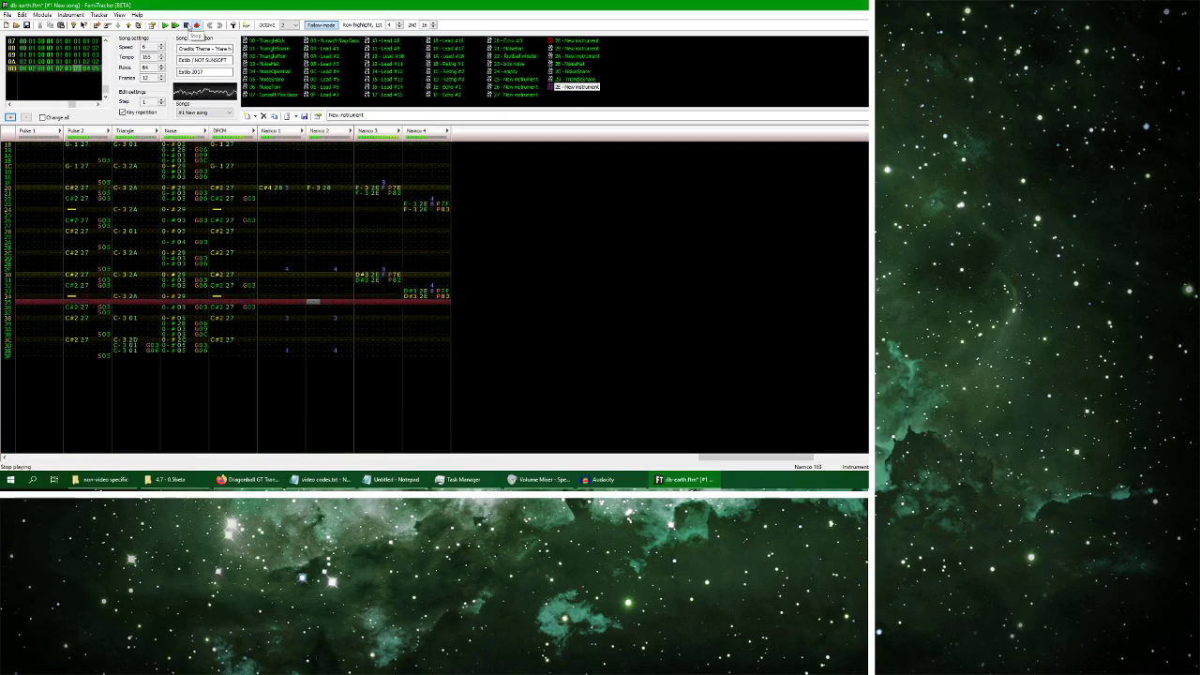
pyautogui.click(186, 25)
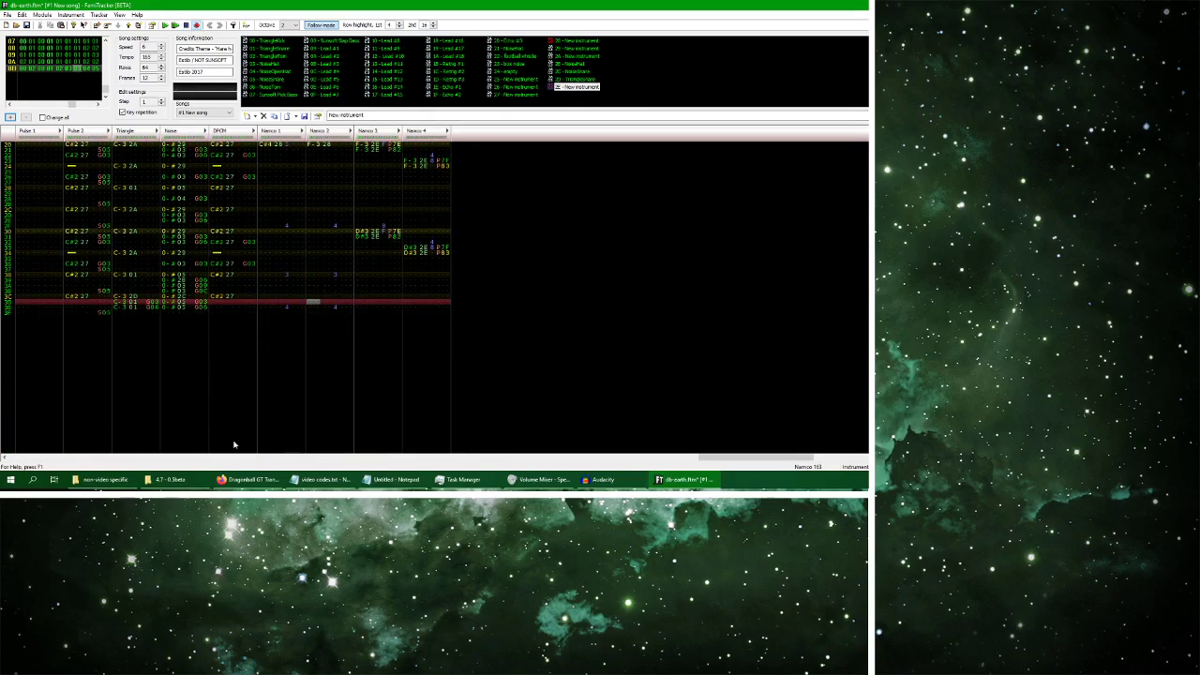
# Switch to YouTube, play part of the Dragonball GT Transformation Earth track, and return to FamiTracker
pyautogui.click(249, 479)
pyautogui.click(342, 310)
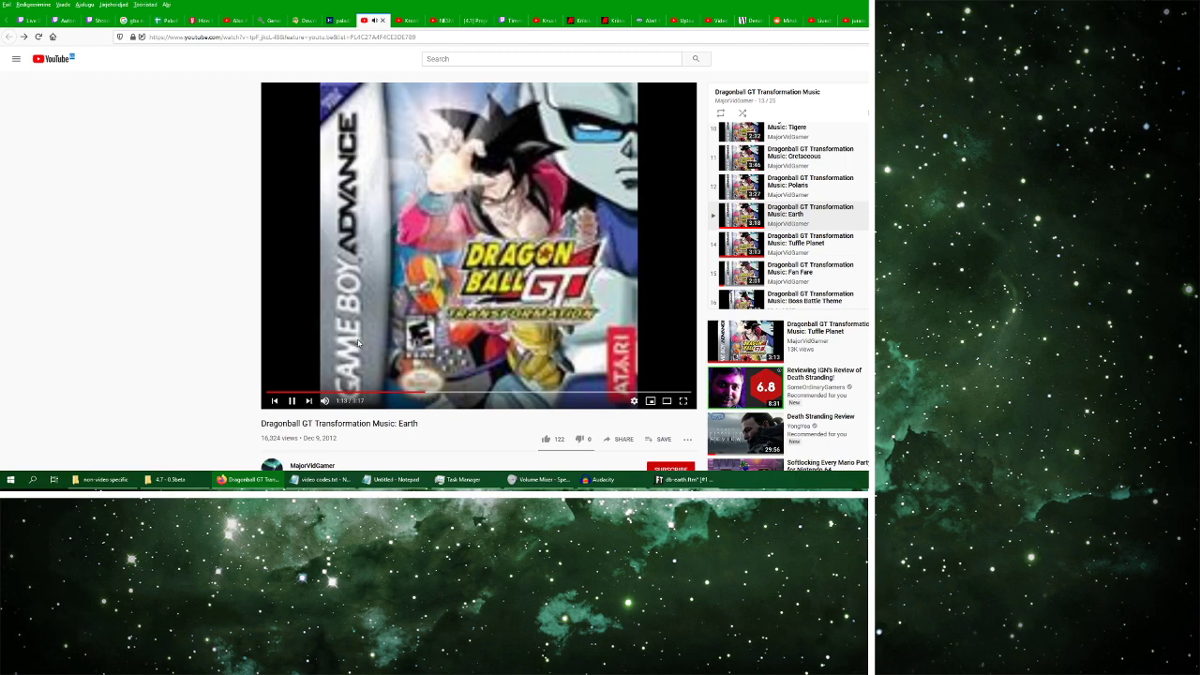
pyautogui.hotkey('alt', 'Tab')
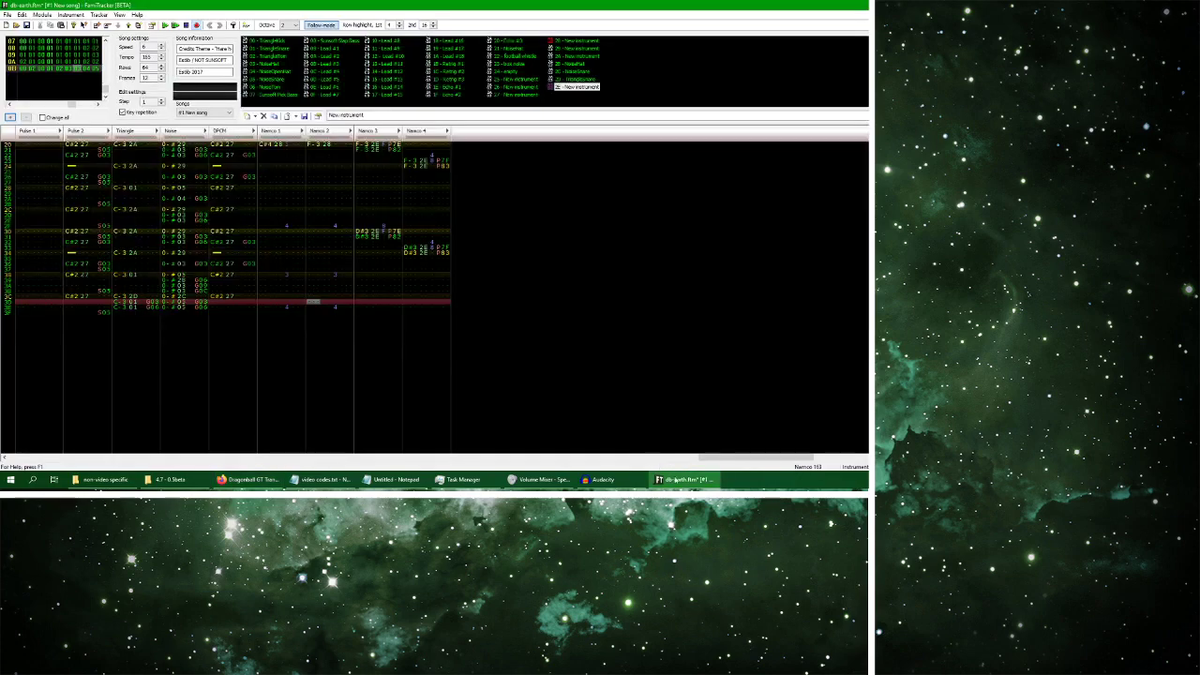
pyautogui.press('Return')
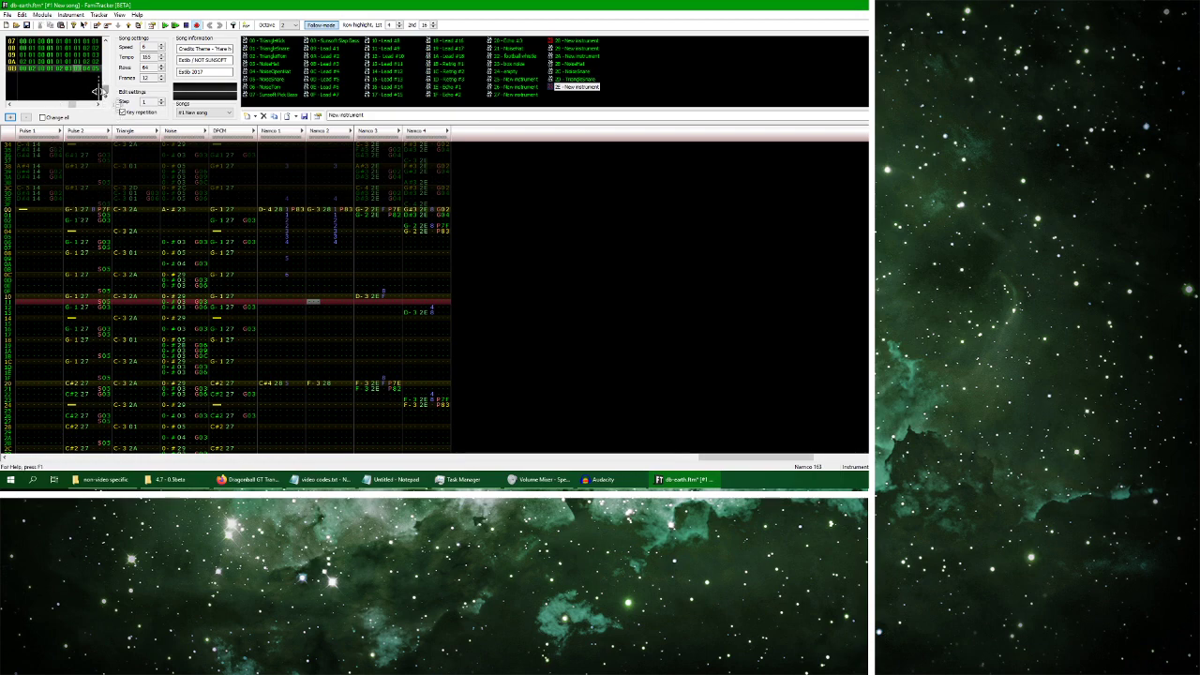
# Review the earlier frames and duplicate the song's final frame to add frame 0C
pyautogui.scroll(2, 107, 73)
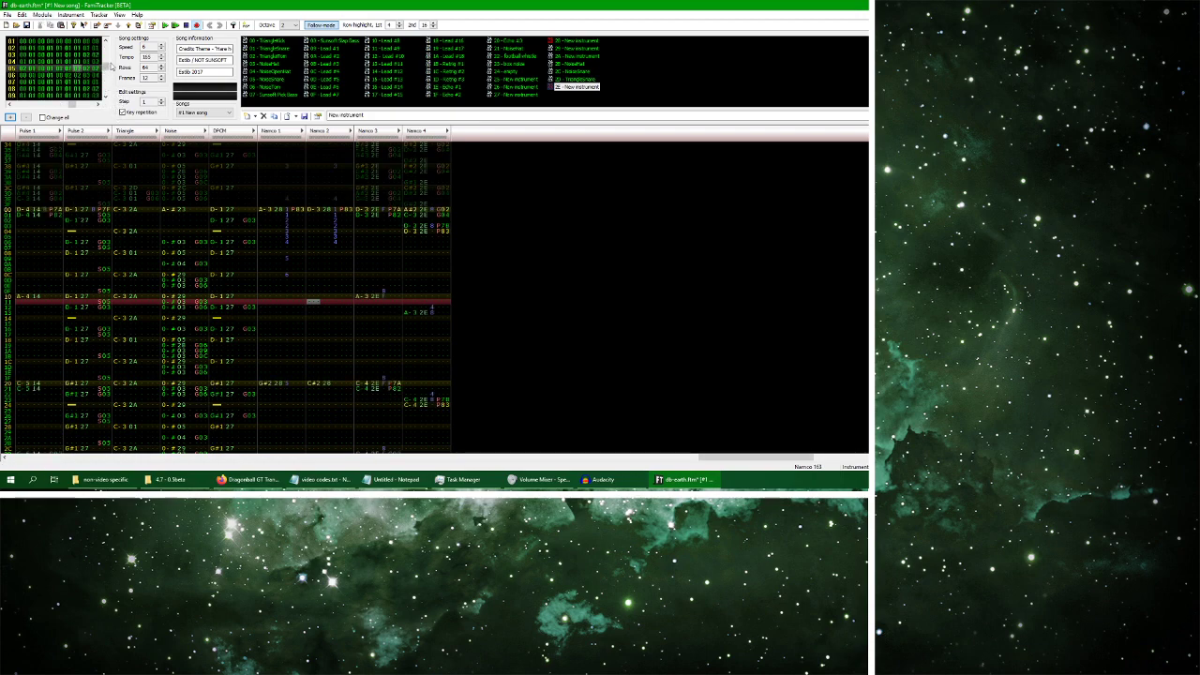
pyautogui.click(26, 54)
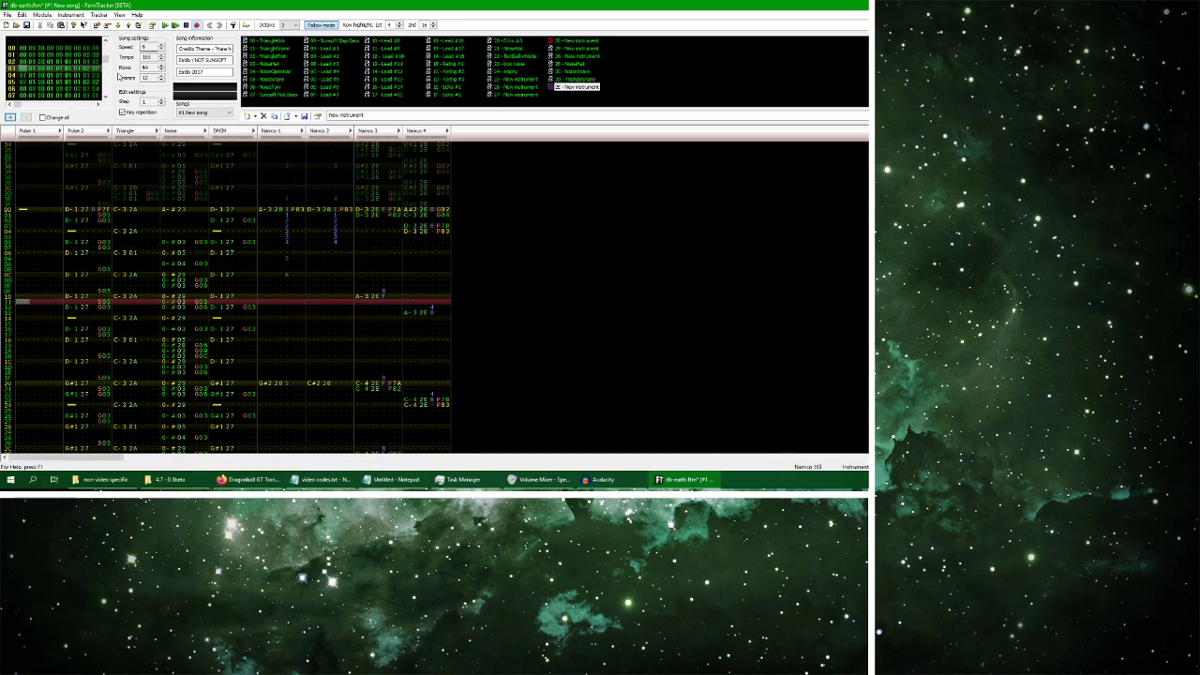
pyautogui.scroll(-7, 106, 60)
pyautogui.click(42, 15)
pyautogui.click(63, 44)
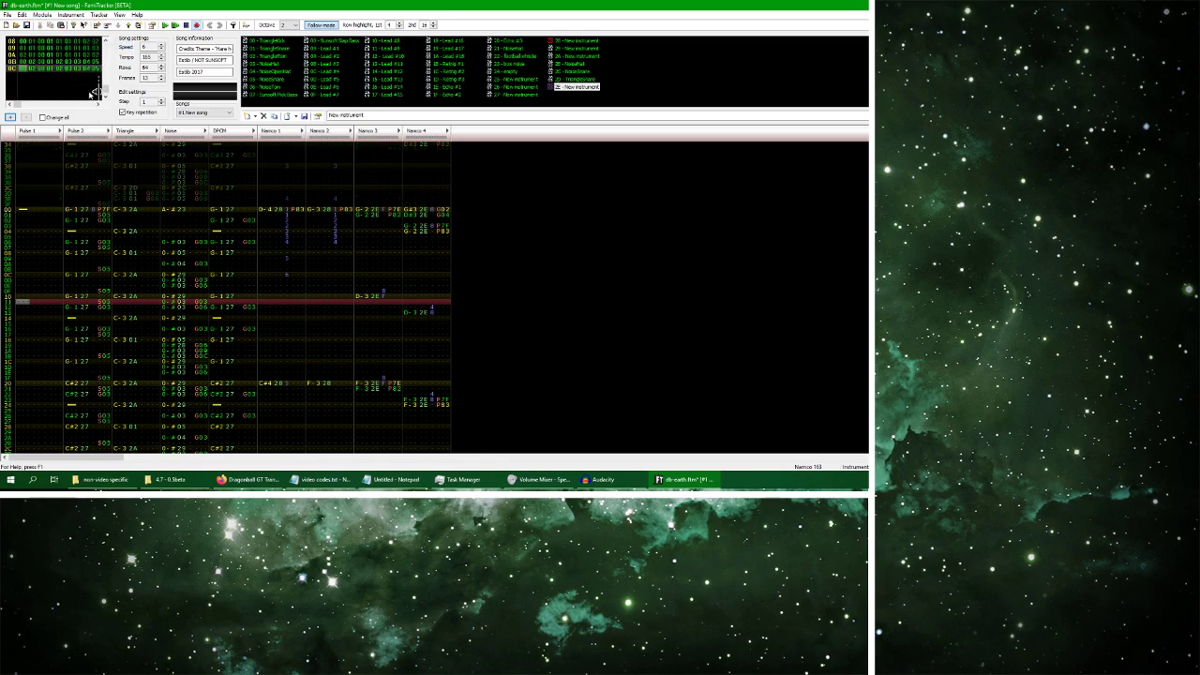
# Copy all Namco 3 and Namco 4 notes of frame 0C into new patterns assigned to both channels
pyautogui.scroll(-1, 375, 222)
pyautogui.scroll(3, 383, 222)
pyautogui.click(377, 242)
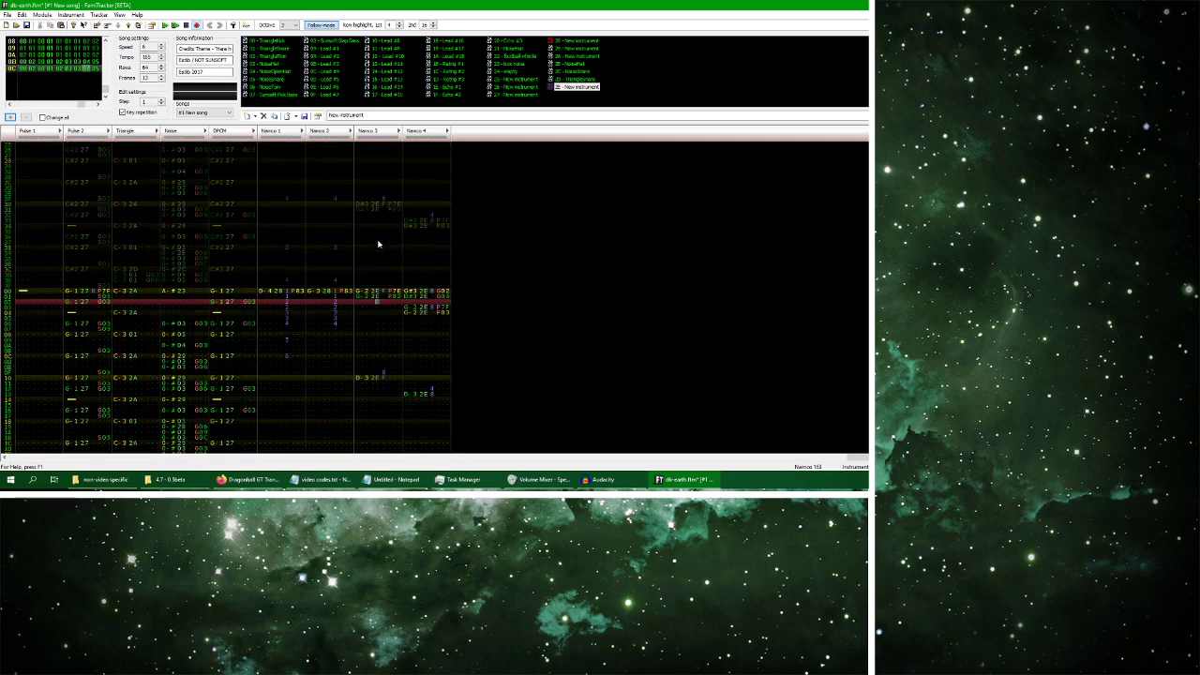
pyautogui.moveTo(368, 289); pyautogui.dragTo(449, 416)
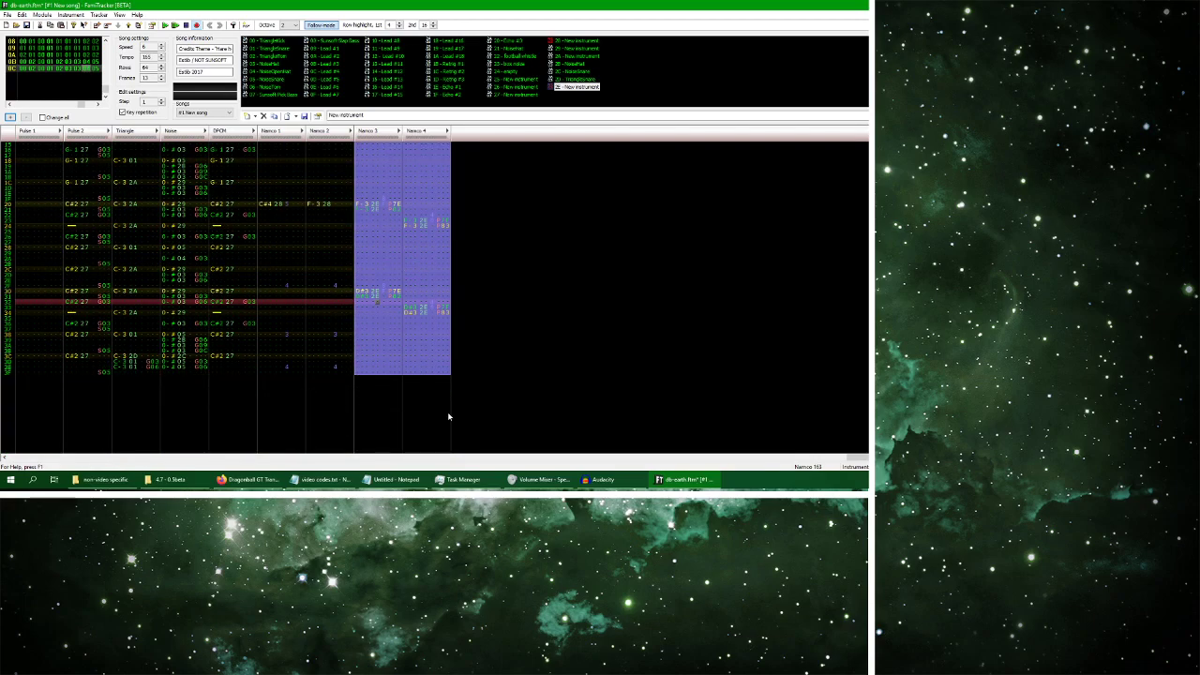
pyautogui.click(9, 118)
pyautogui.click(9, 117)
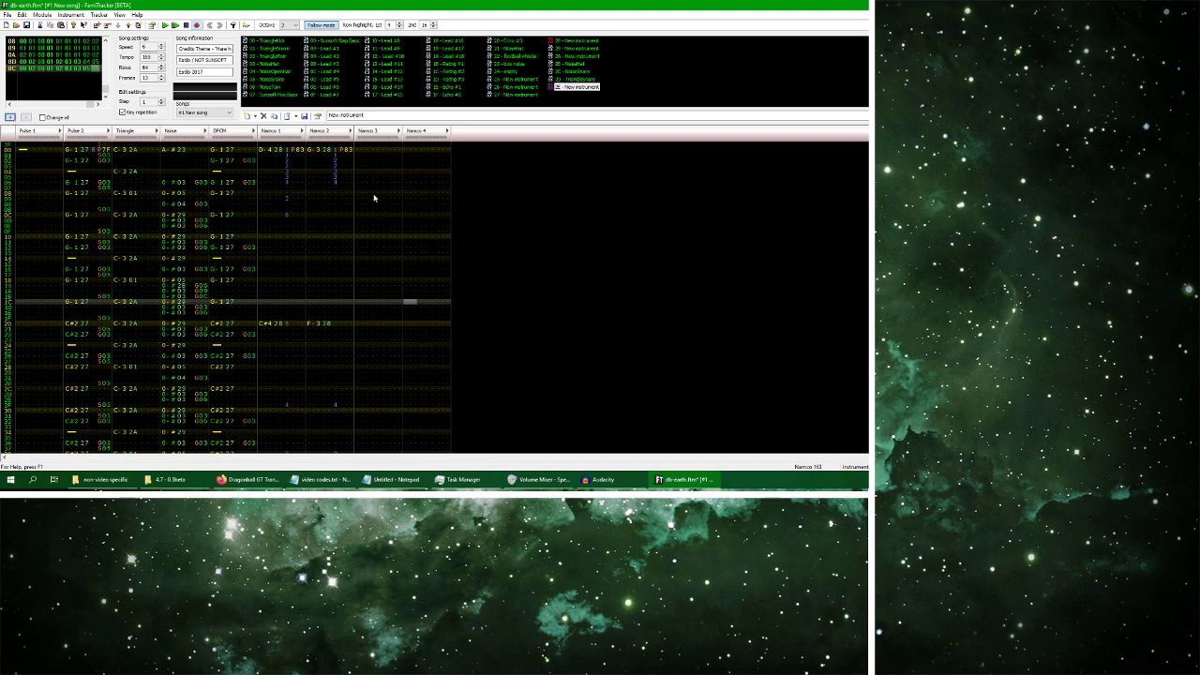
pyautogui.click(354, 155)
# Delete the contents of Namco 4's rows 00 and 01 in frame 0C and play the frame
pyautogui.moveTo(417, 304); pyautogui.dragTo(446, 308)
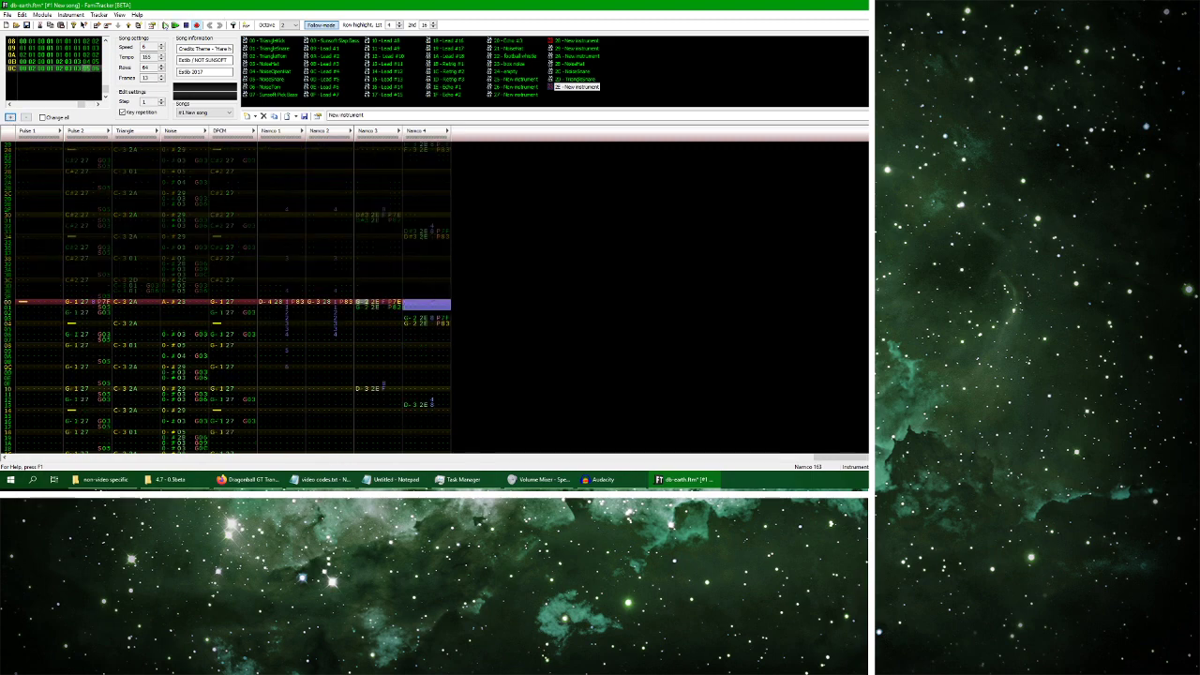
pyautogui.click(165, 25)
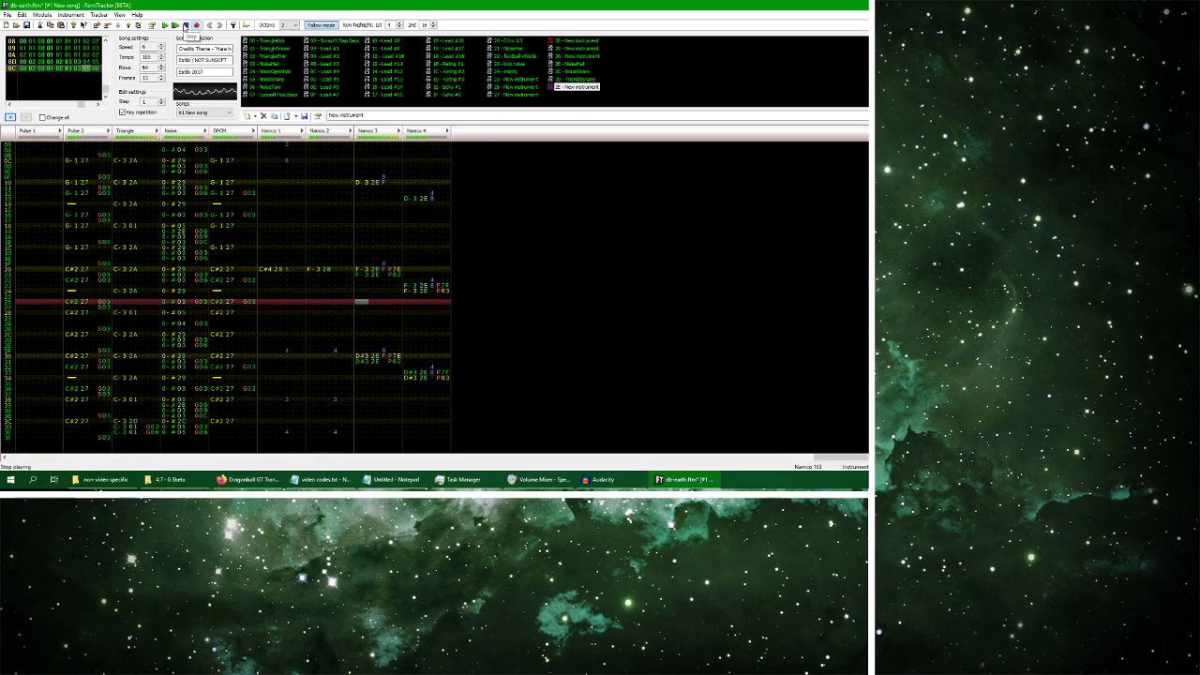
pyautogui.click(186, 25)
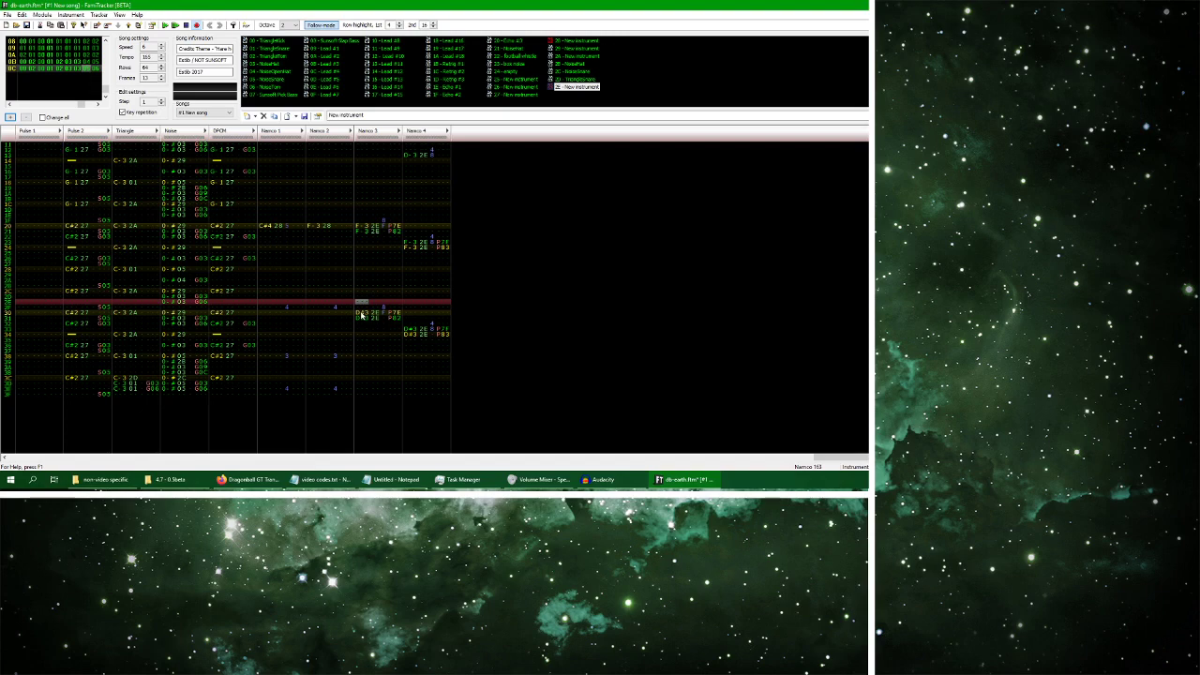
# Move Namco 3's volume 8 to row 2D and Namco 4's volume 4 to row 30, two rows earlier
pyautogui.click(363, 317)
pyautogui.moveTo(383, 299)
pyautogui.mouseDown()
pyautogui.moveTo(395, 300)
pyautogui.moveTo(394, 285)
pyautogui.moveTo(439, 310)
pyautogui.moveTo(394, 298)
pyautogui.mouseUp()
pyautogui.click(394, 298)
pyautogui.press('y')
pyautogui.press('Up')
pyautogui.press('u')
pyautogui.press('Up')
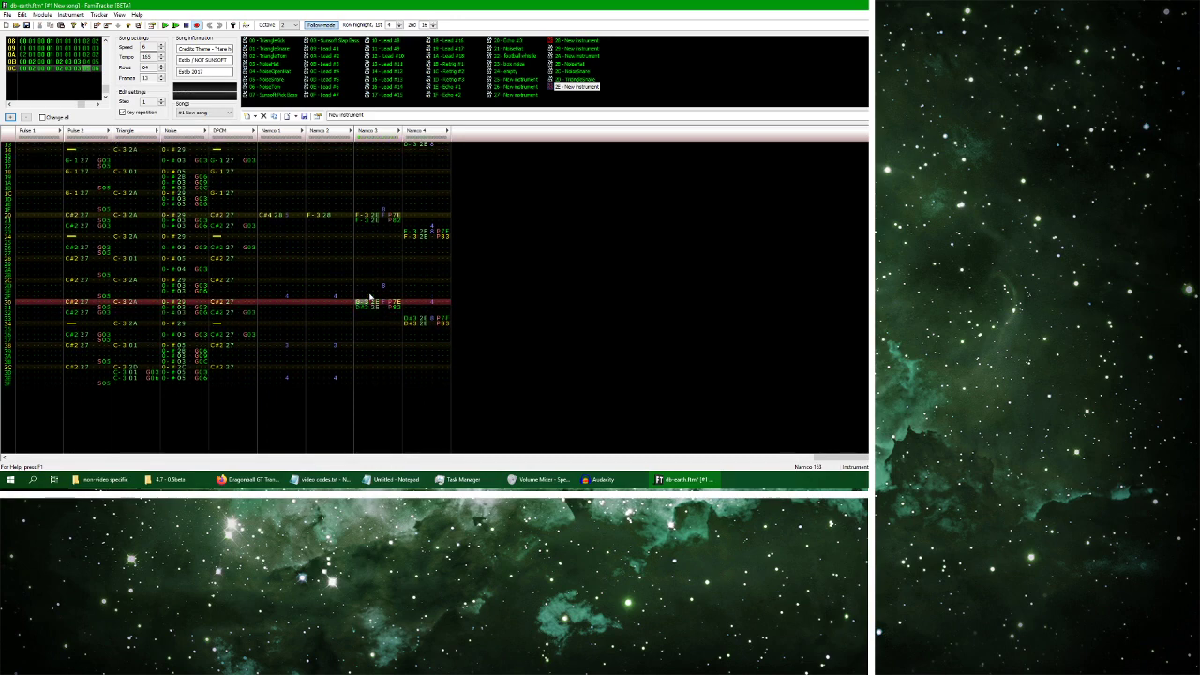
# Replay the YouTube Earth track, return to FamiTracker, and enter G-3 at rows 30–31 and G#3 at rows 38–39 in Namco 3
pyautogui.click(250, 478)
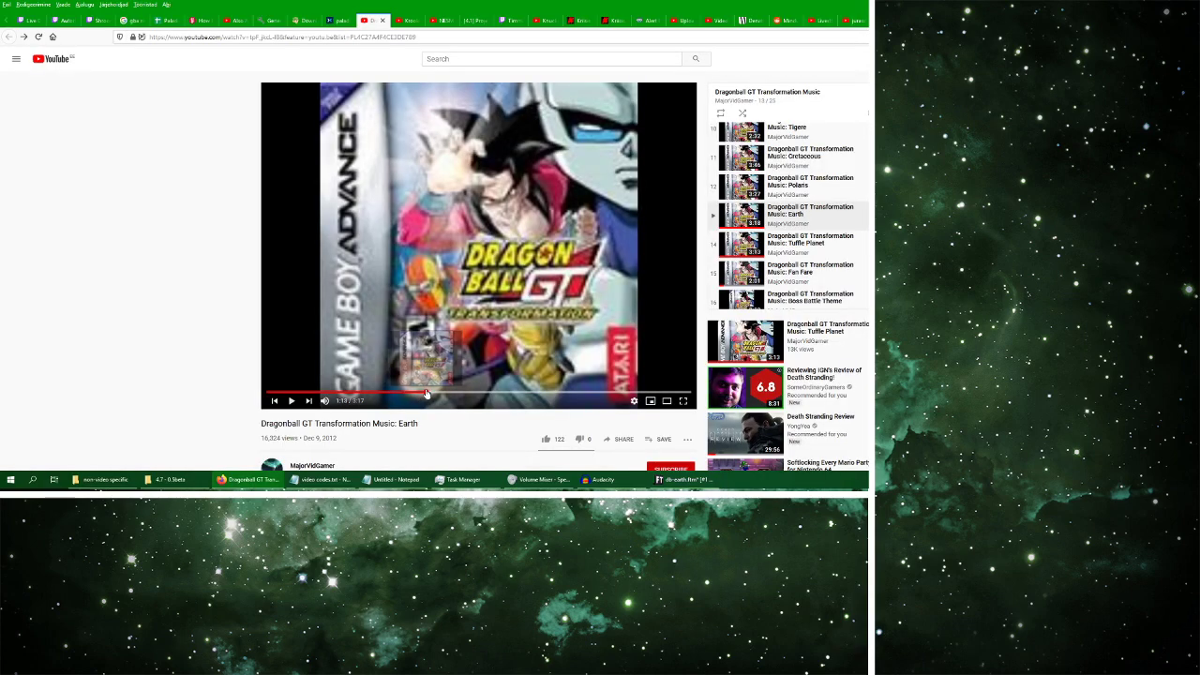
pyautogui.click(292, 400)
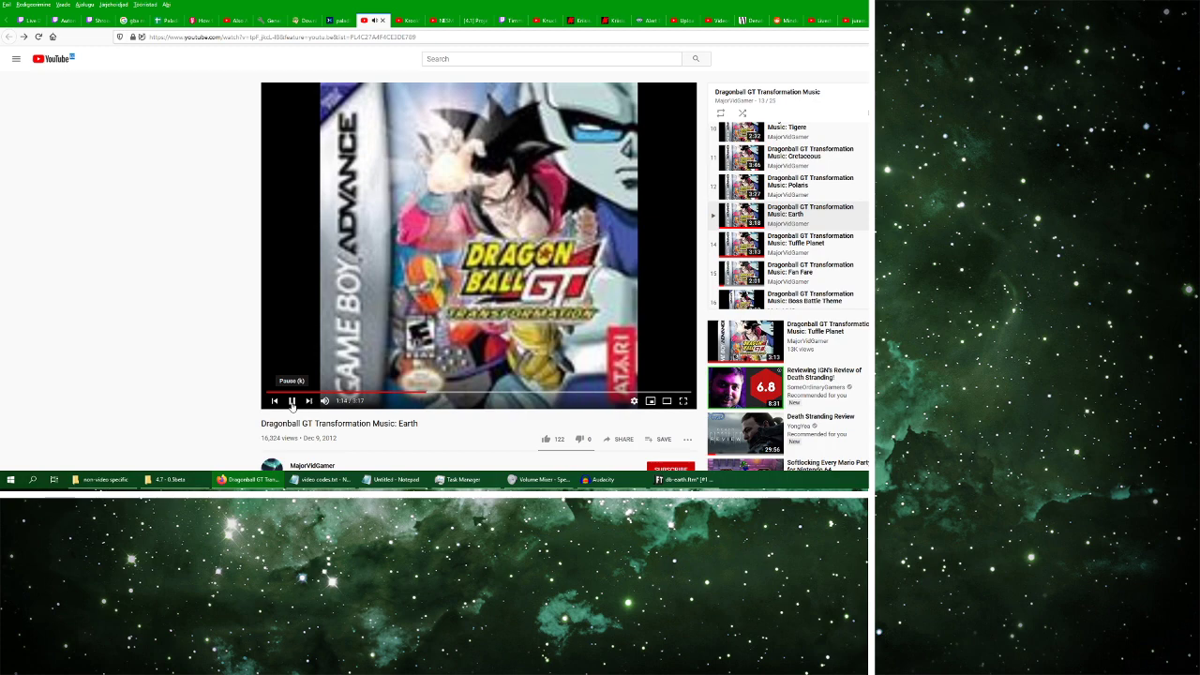
pyautogui.click(658, 479)
pyautogui.press('Return')
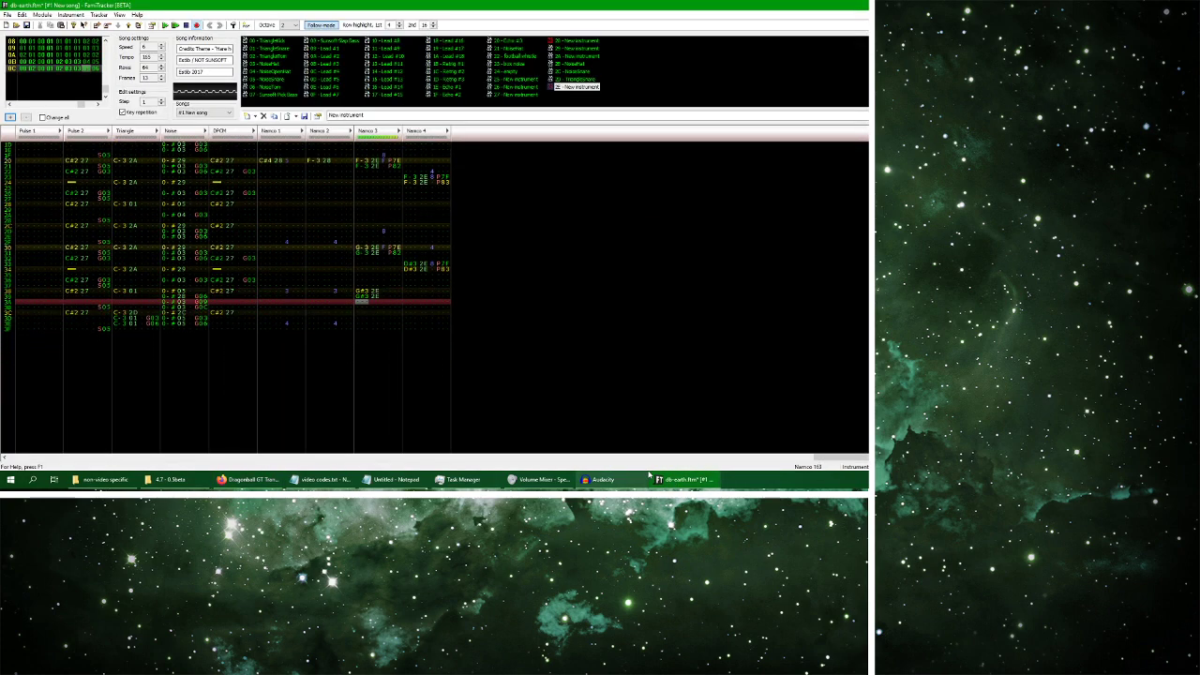
# Copy the row 30–31 volume and pitch effects onto Namco 3's G#3 rows, and duplicate that pair in Namco 4 at rows 3B–3C with volume 8
pyautogui.moveTo(384, 252); pyautogui.dragTo(398, 255)
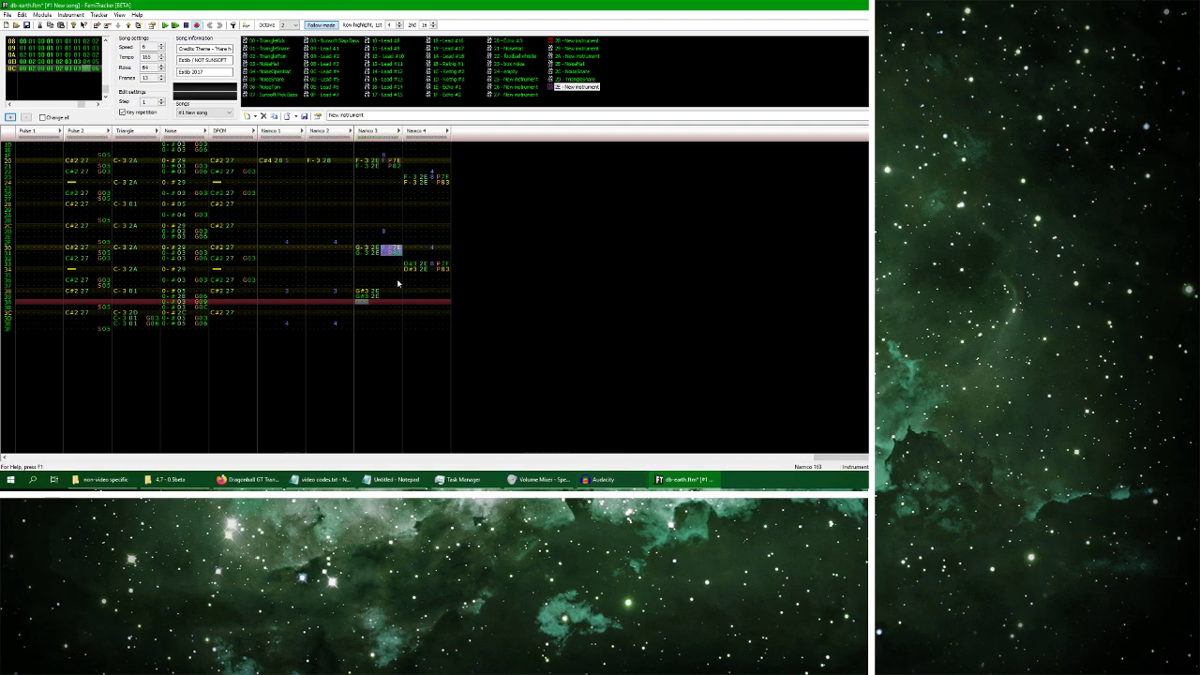
pyautogui.click(388, 293)
pyautogui.moveTo(366, 303); pyautogui.dragTo(400, 311)
pyautogui.hotkey('ctrl', 'c')
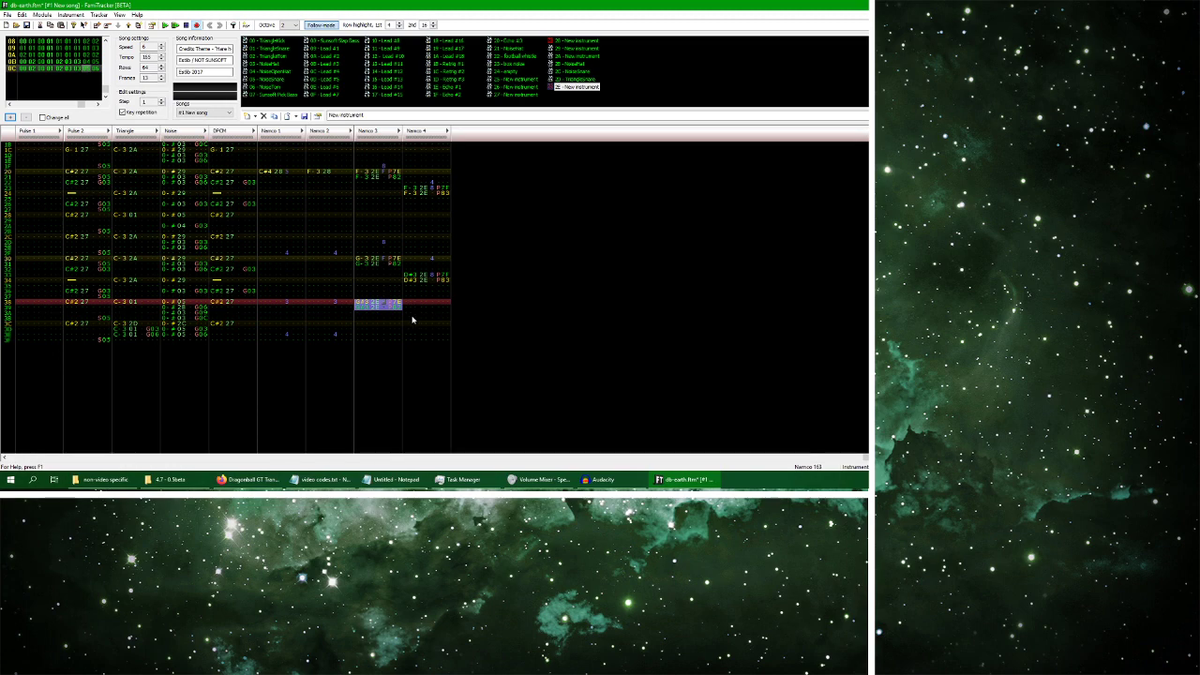
pyautogui.click(415, 317)
pyautogui.hotkey('ctrl', 'v')
pyautogui.click(433, 303)
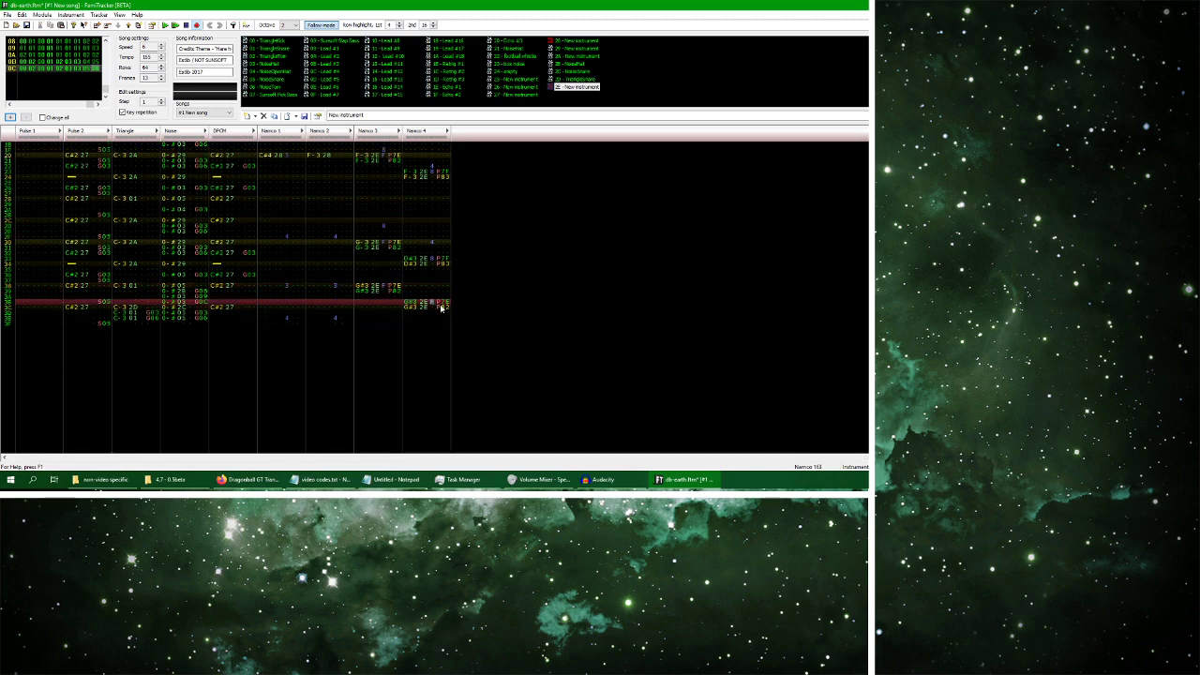
pyautogui.press('8')
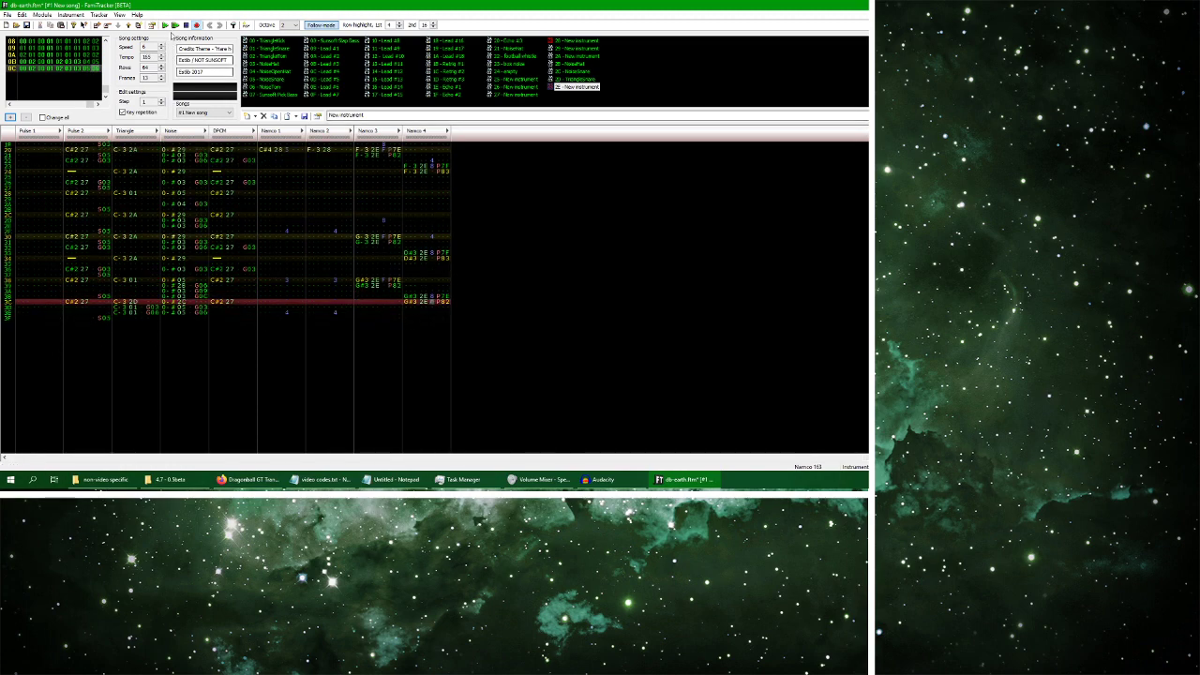
# Play the frame, copy Namco 3's G-3 pair to Namco 4 rows 33–34, and set Namco 4's pitch effects to P7F and P83
pyautogui.click(174, 26)
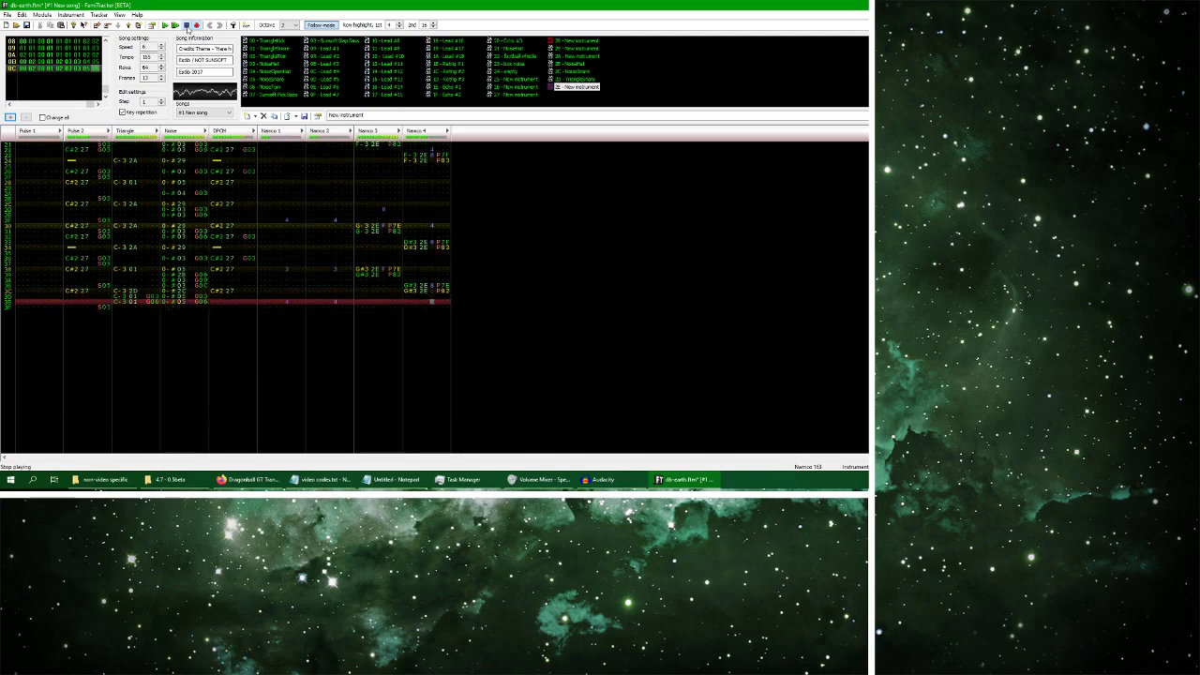
pyautogui.click(188, 25)
pyautogui.moveTo(358, 221); pyautogui.dragTo(402, 227)
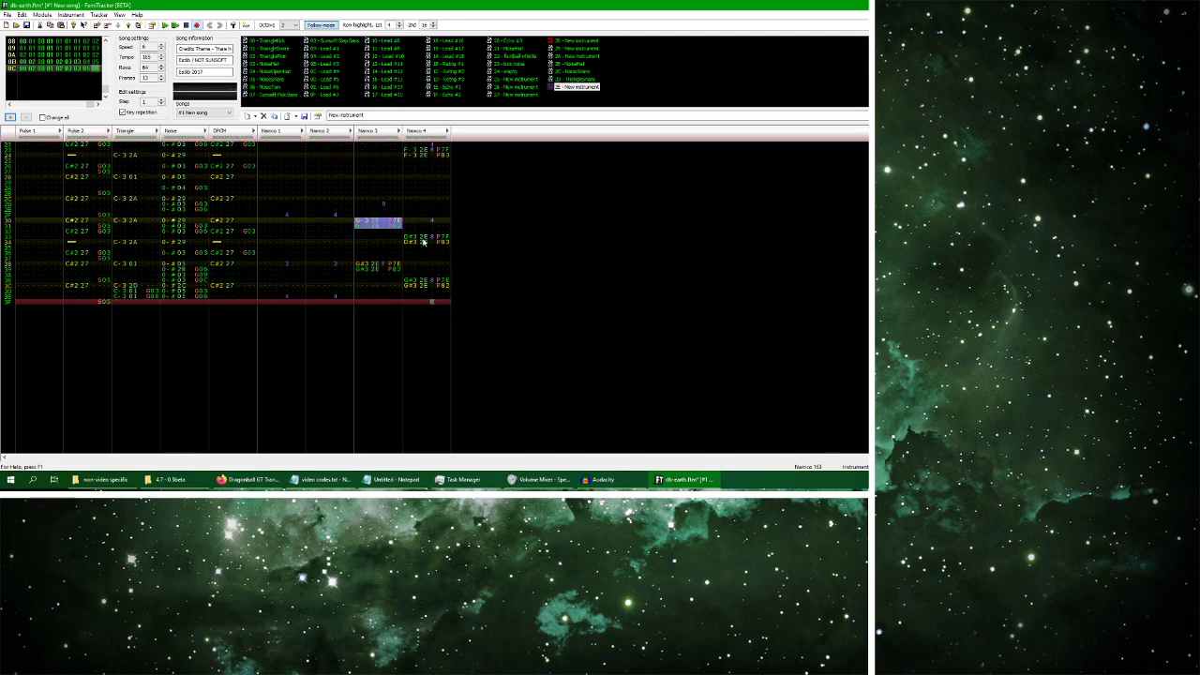
pyautogui.click(412, 238)
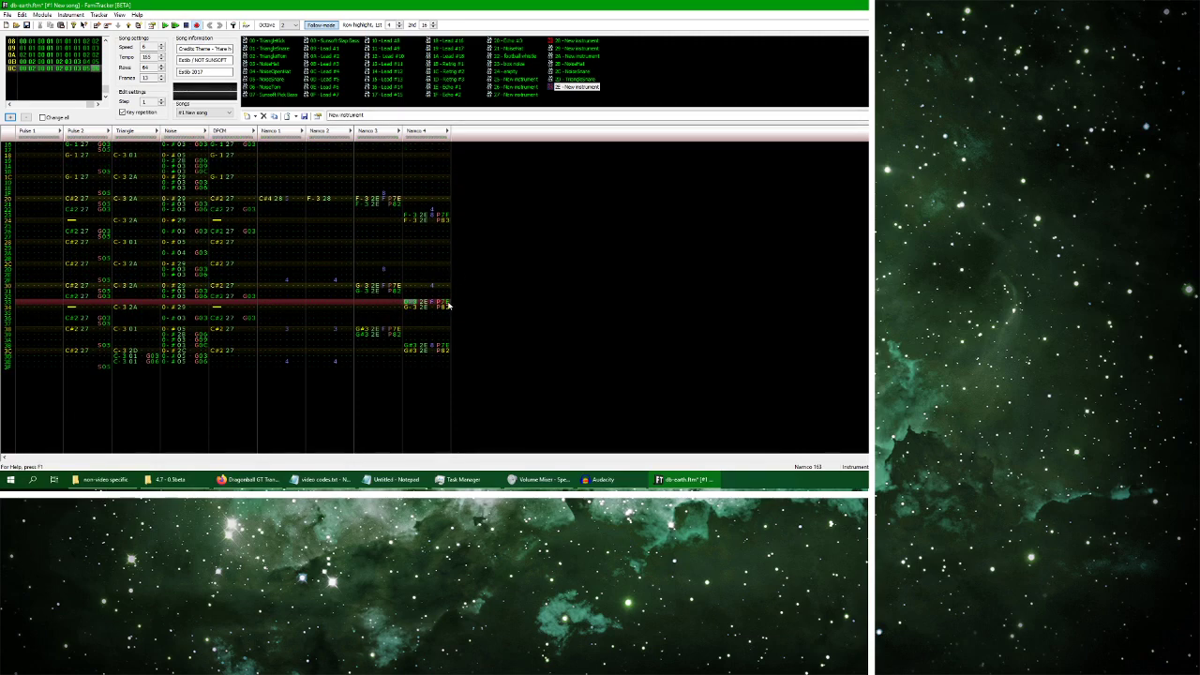
pyautogui.scroll(-4, 448, 304)
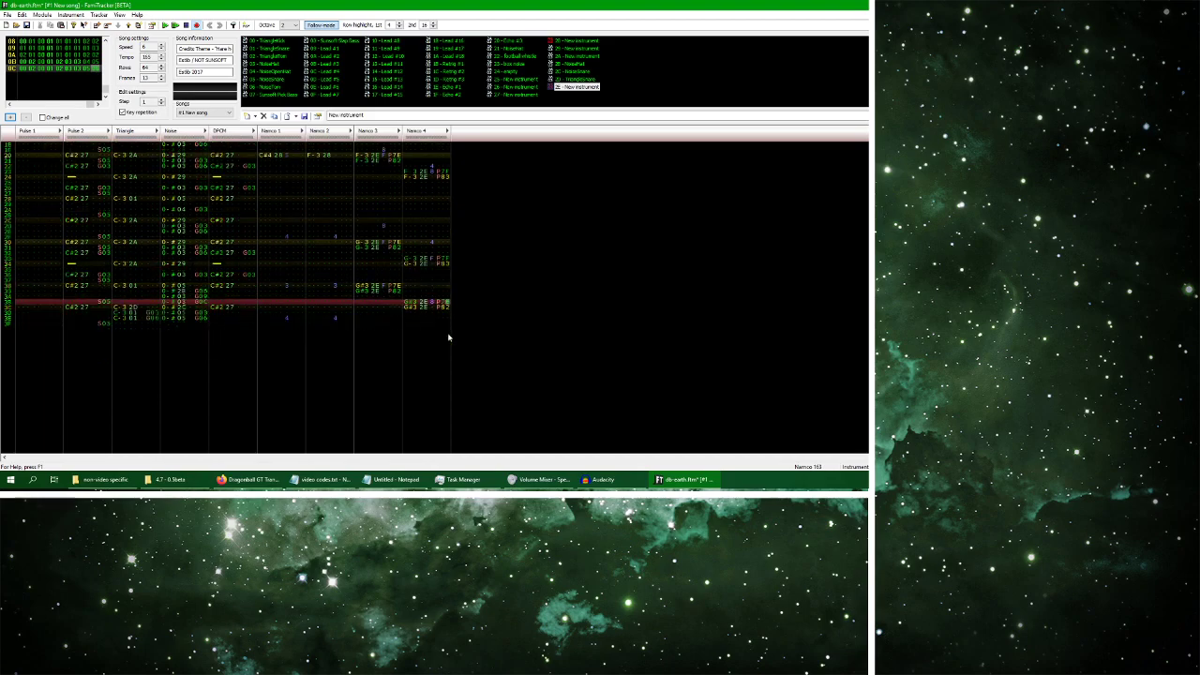
pyautogui.scroll(-2, 449, 337)
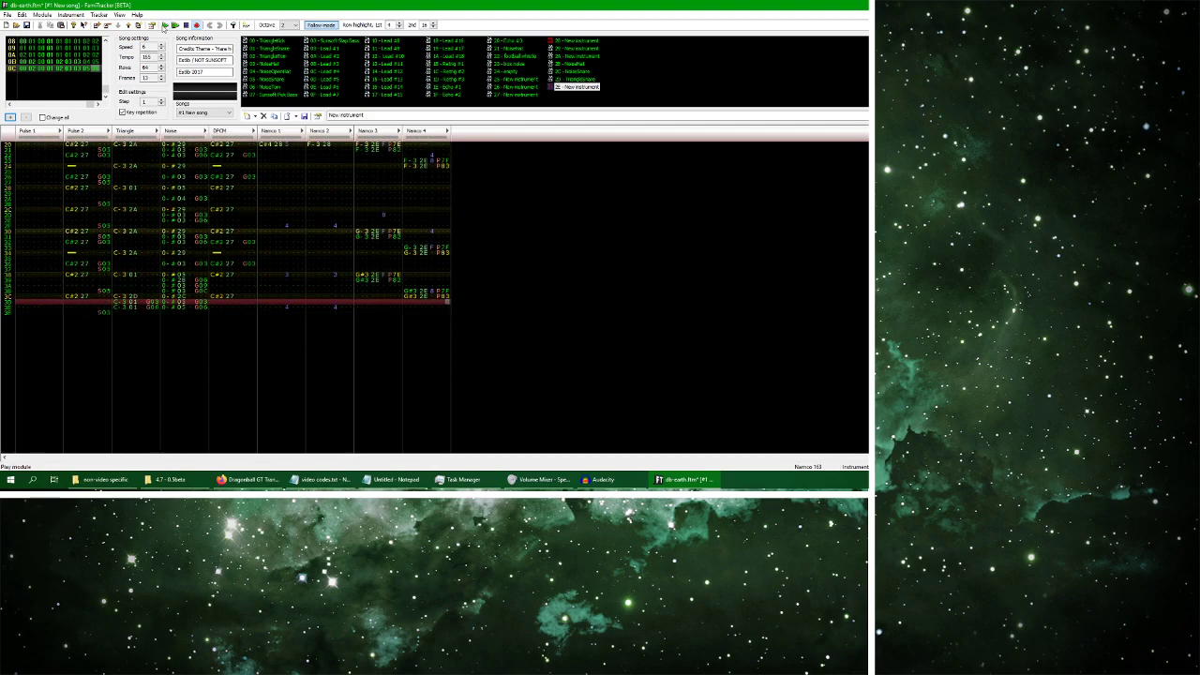
# Play frame 0C with the revised Namco 3 and 4 ending and save the module
pyautogui.click(165, 26)
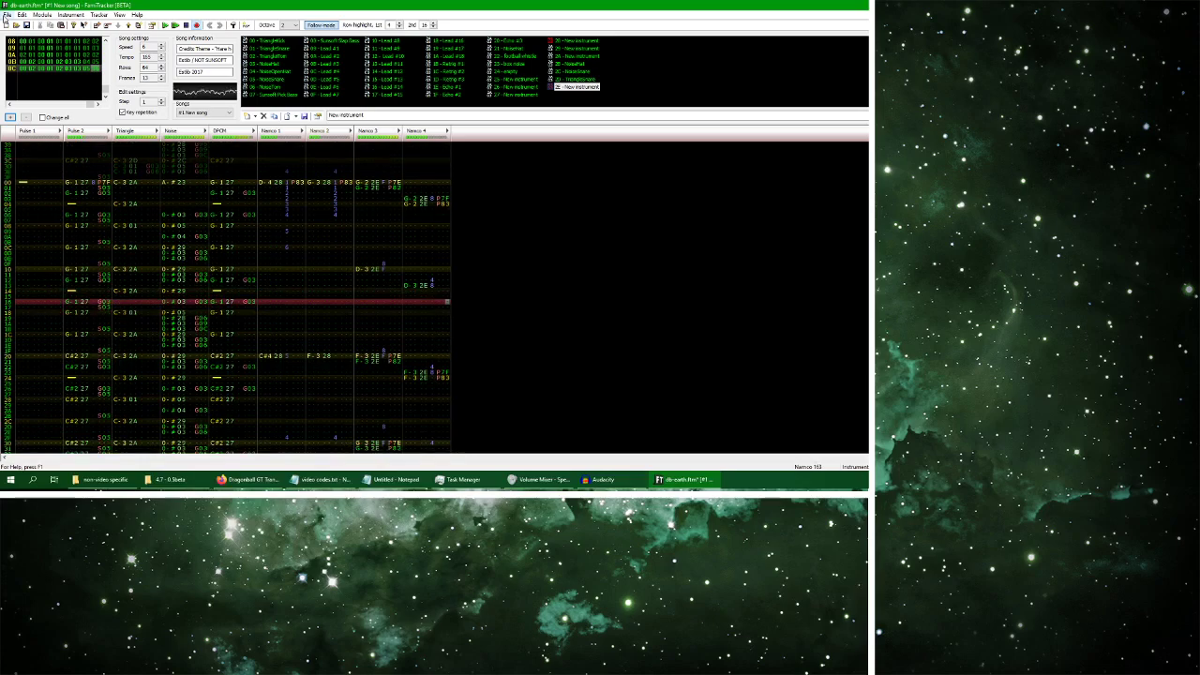
pyautogui.click(7, 15)
pyautogui.click(38, 46)
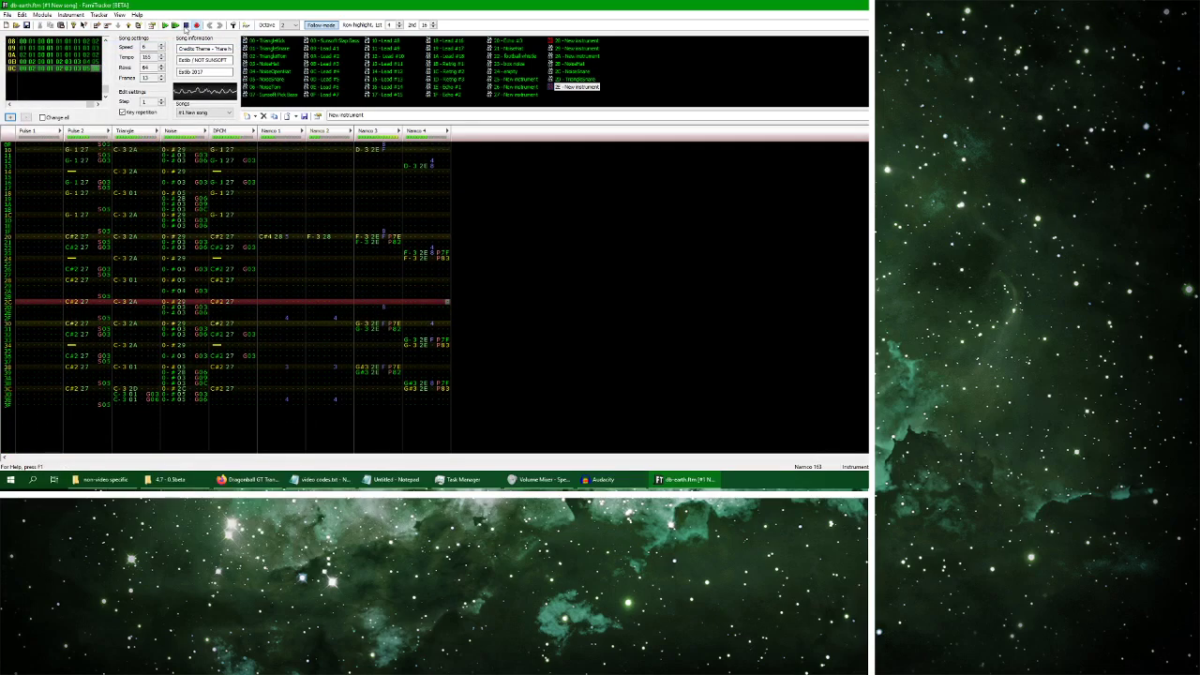
# Play the whole song from frame 00 through the ending of frame 0C and save the module
pyautogui.click(185, 25)
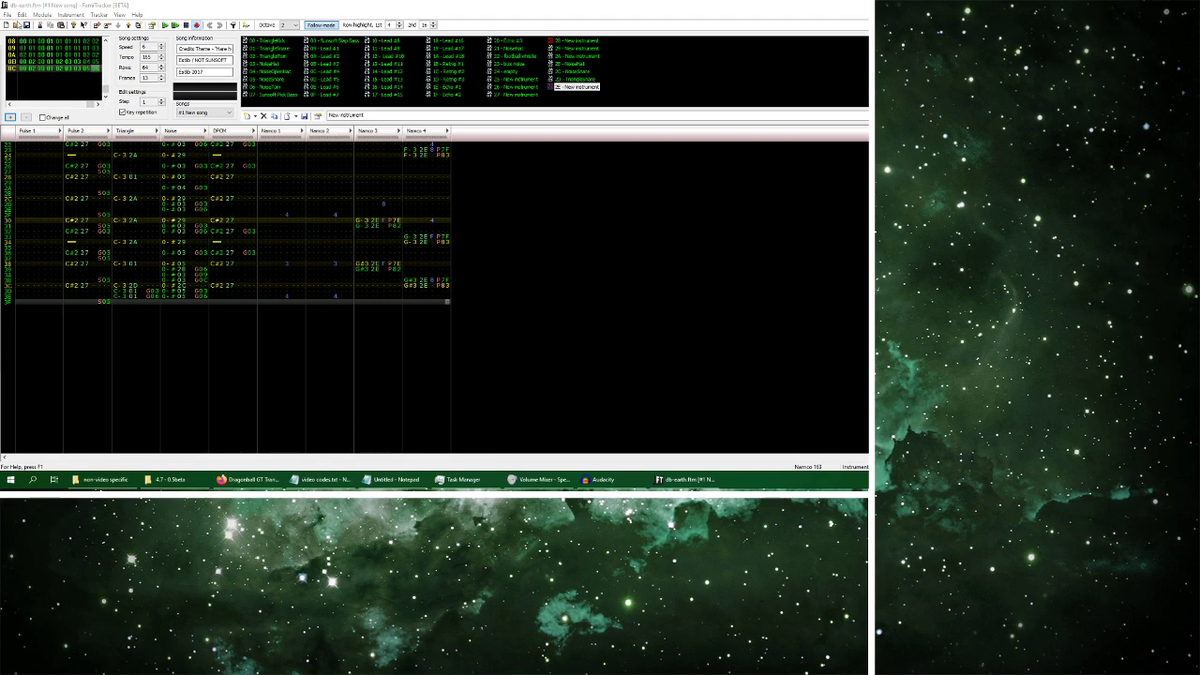
pyautogui.click(106, 97)
pyautogui.press('F5')
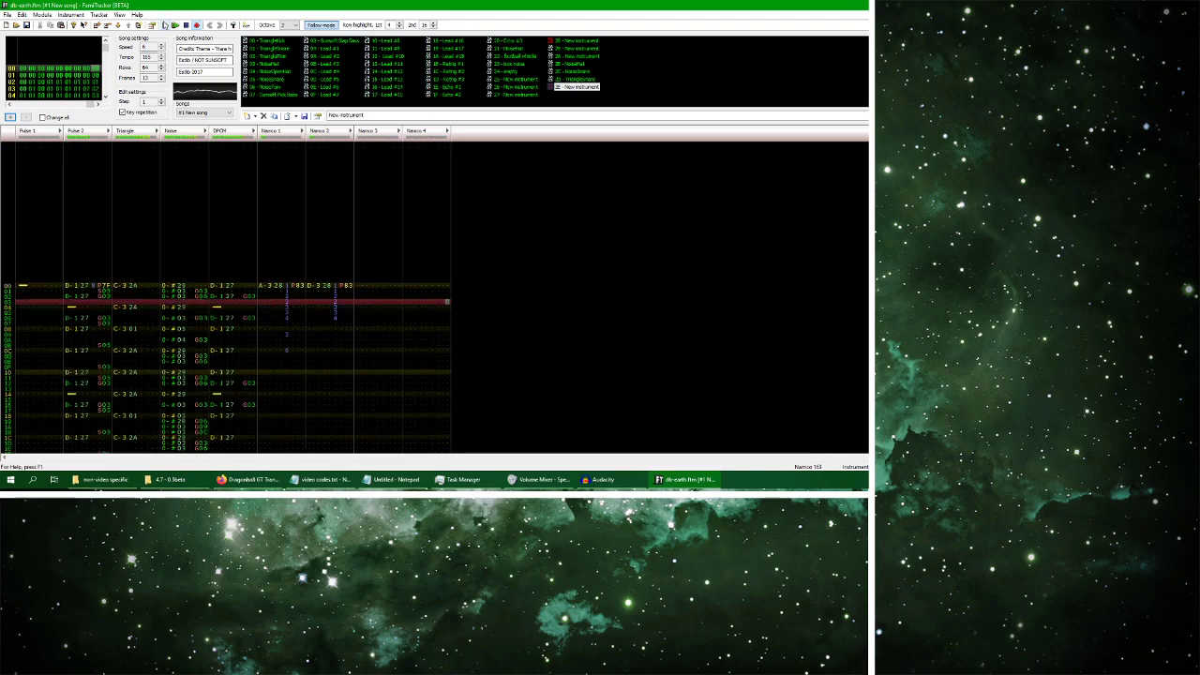
pyautogui.click(186, 26)
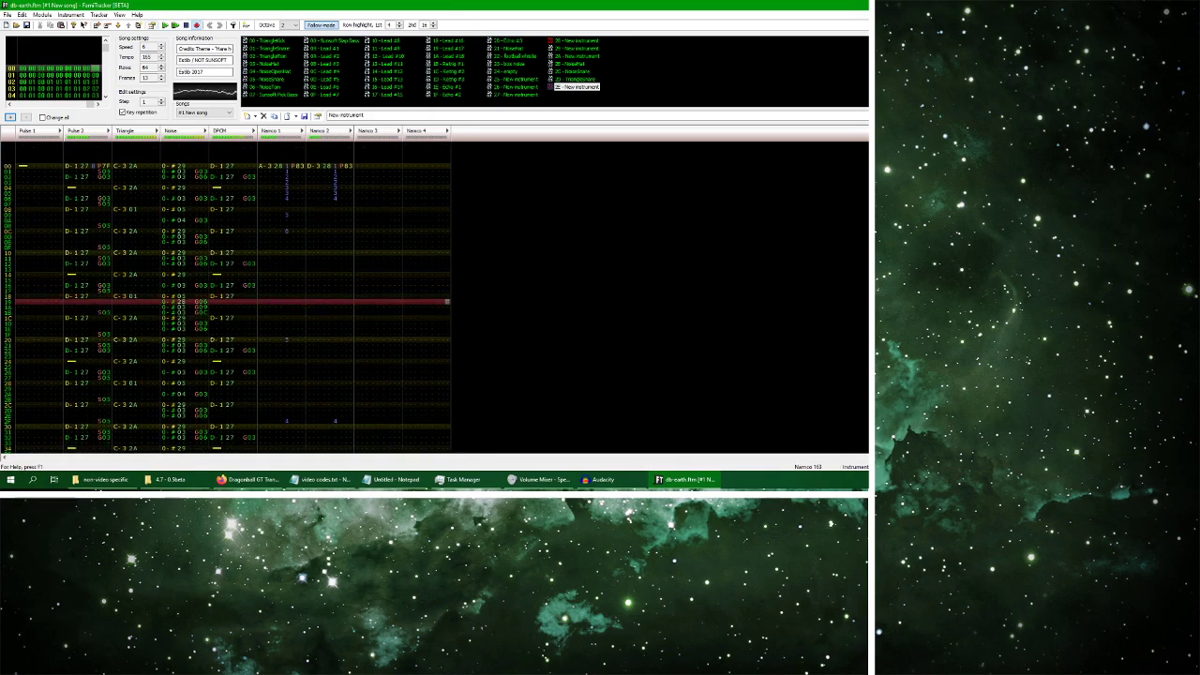
pyautogui.scroll(-4, 233, 291)
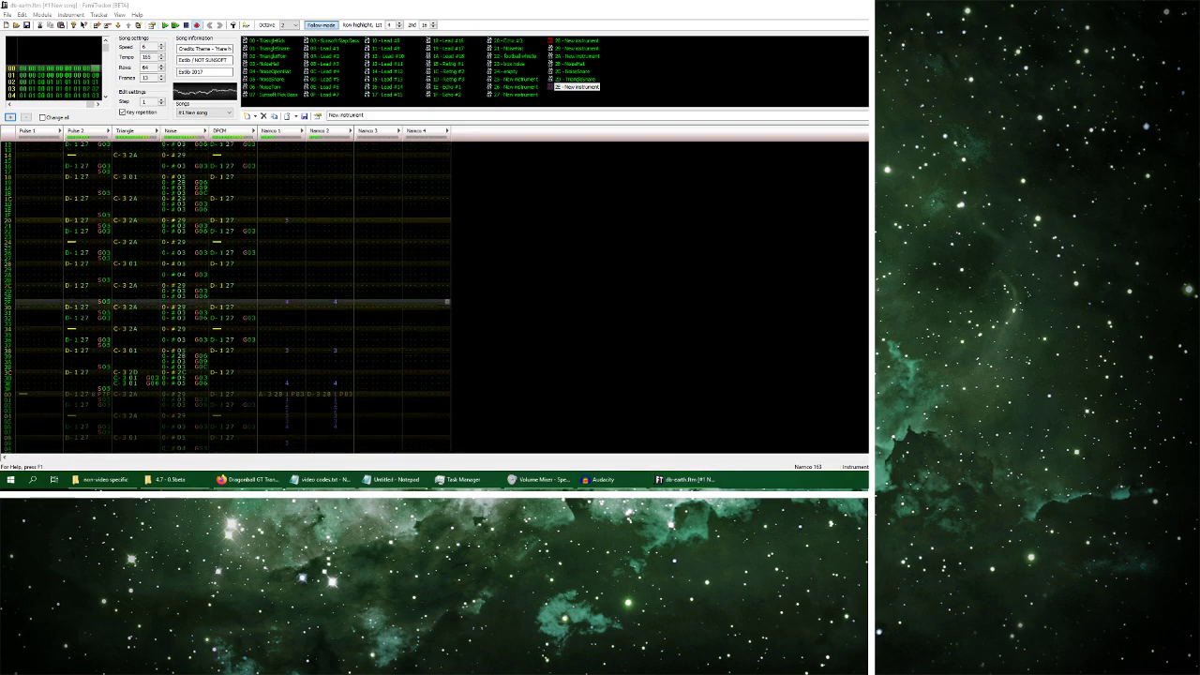
pyautogui.scroll(-4, 232, 290)
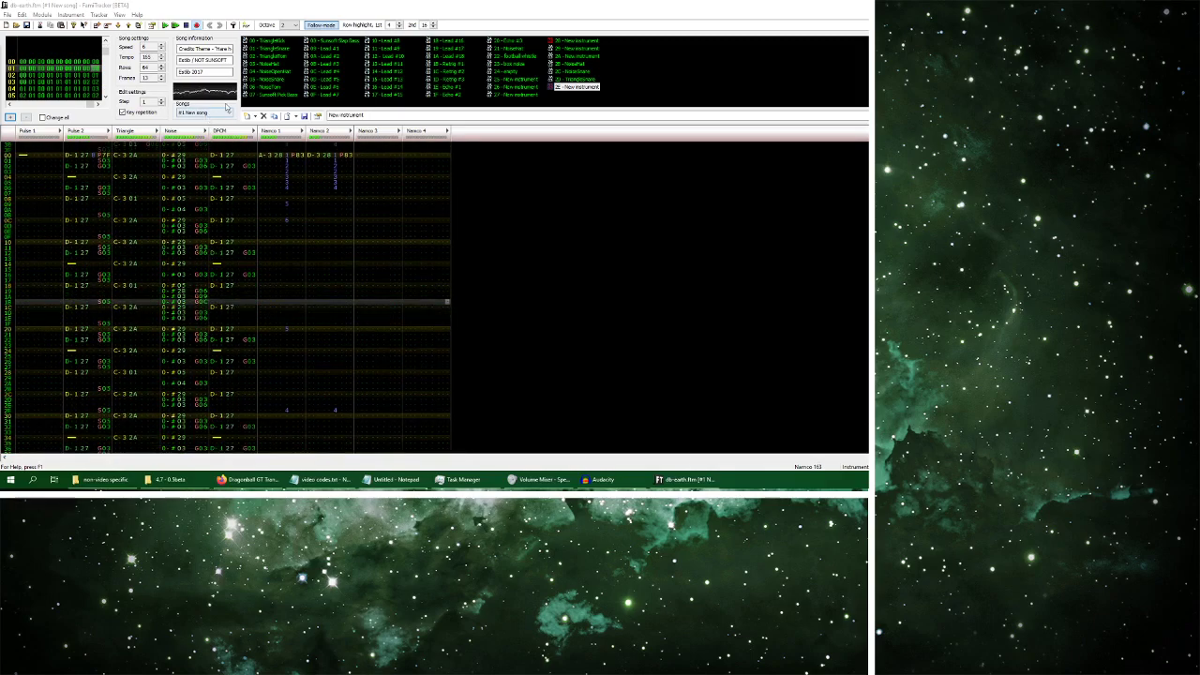
pyautogui.scroll(-3, 213, 114)
pyautogui.click(244, 4)
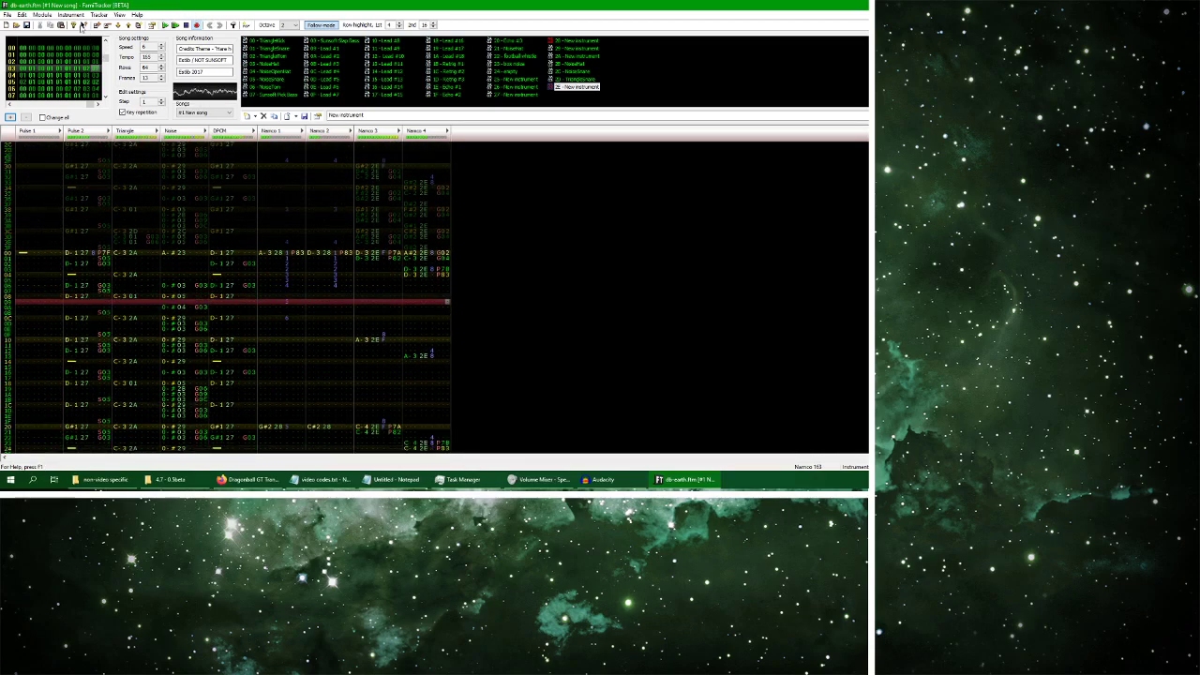
pyautogui.click(7, 15)
pyautogui.click(23, 45)
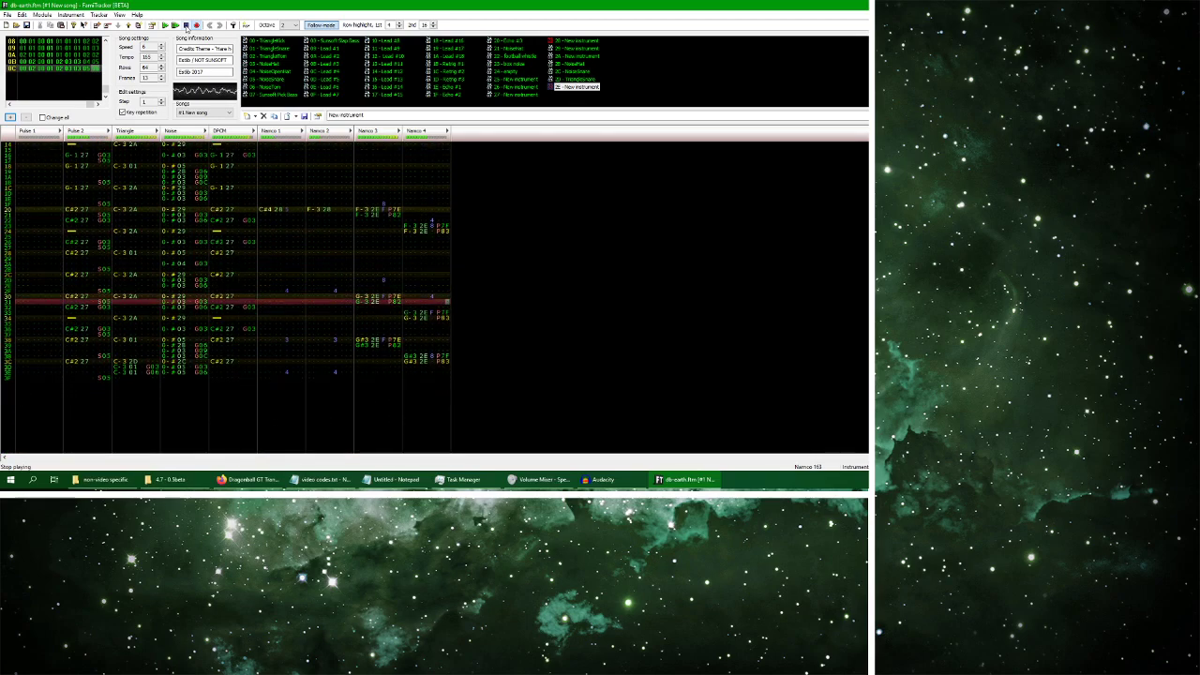
pyautogui.click(186, 27)
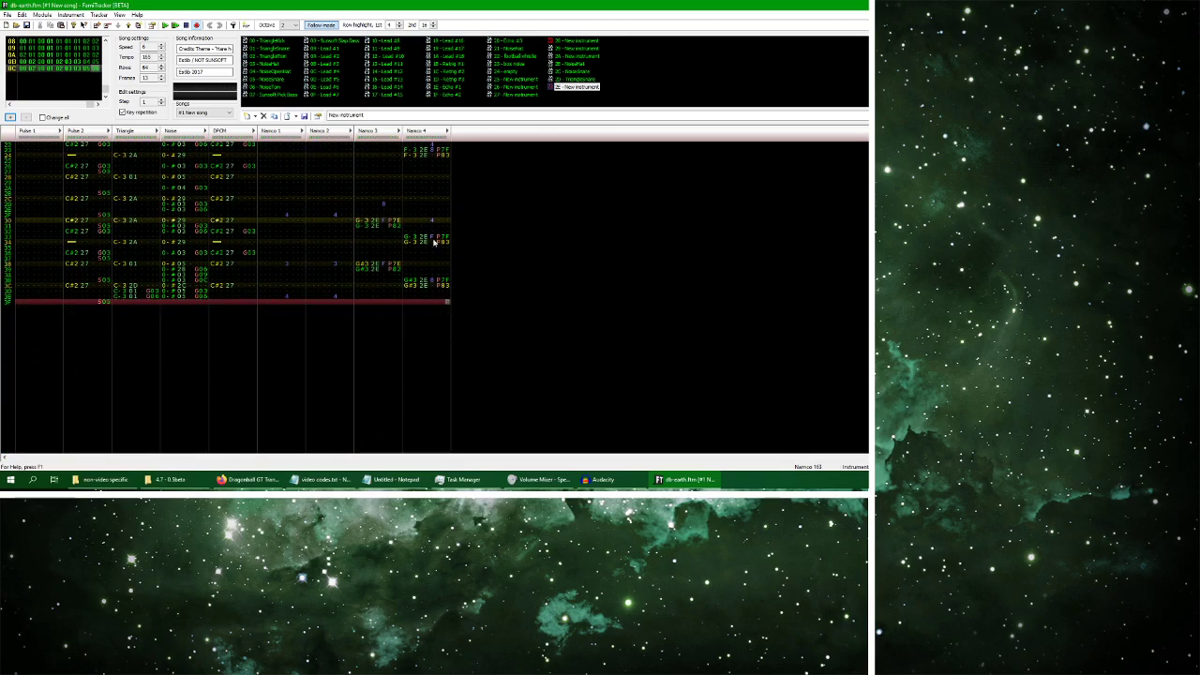
# Set the volume of Namco 4's G-3 at row 33 to 8 in frame 0C
pyautogui.scroll(3, 441, 244)
pyautogui.press('Delete')
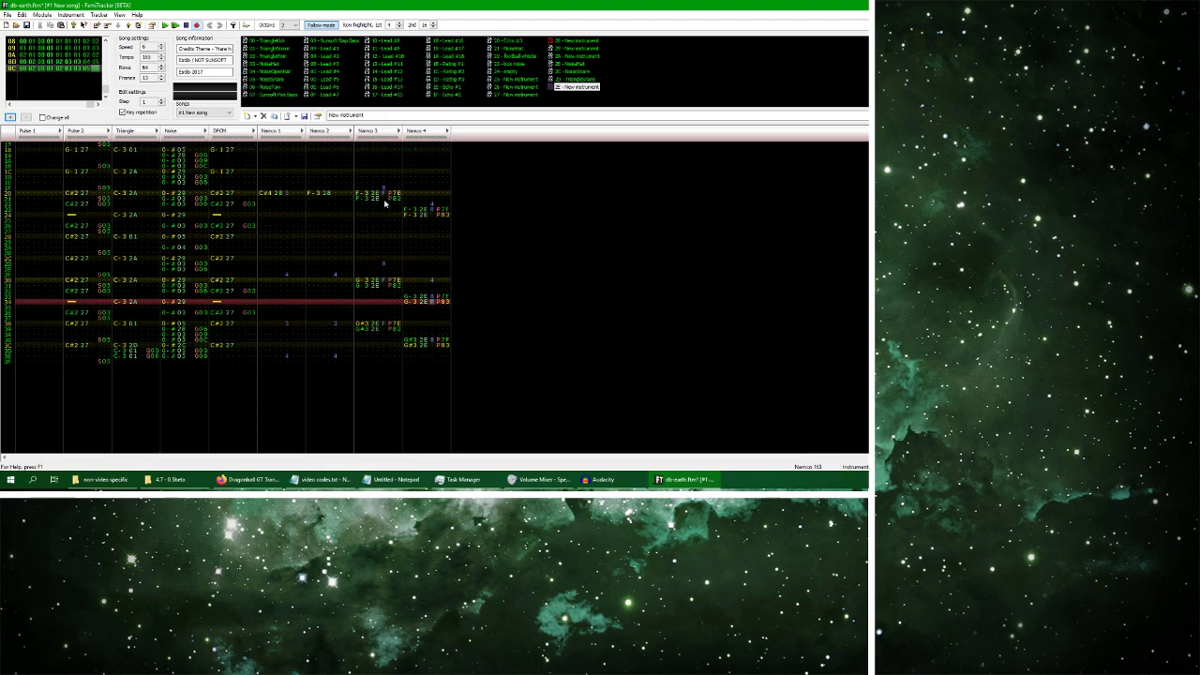
pyautogui.press('Return')
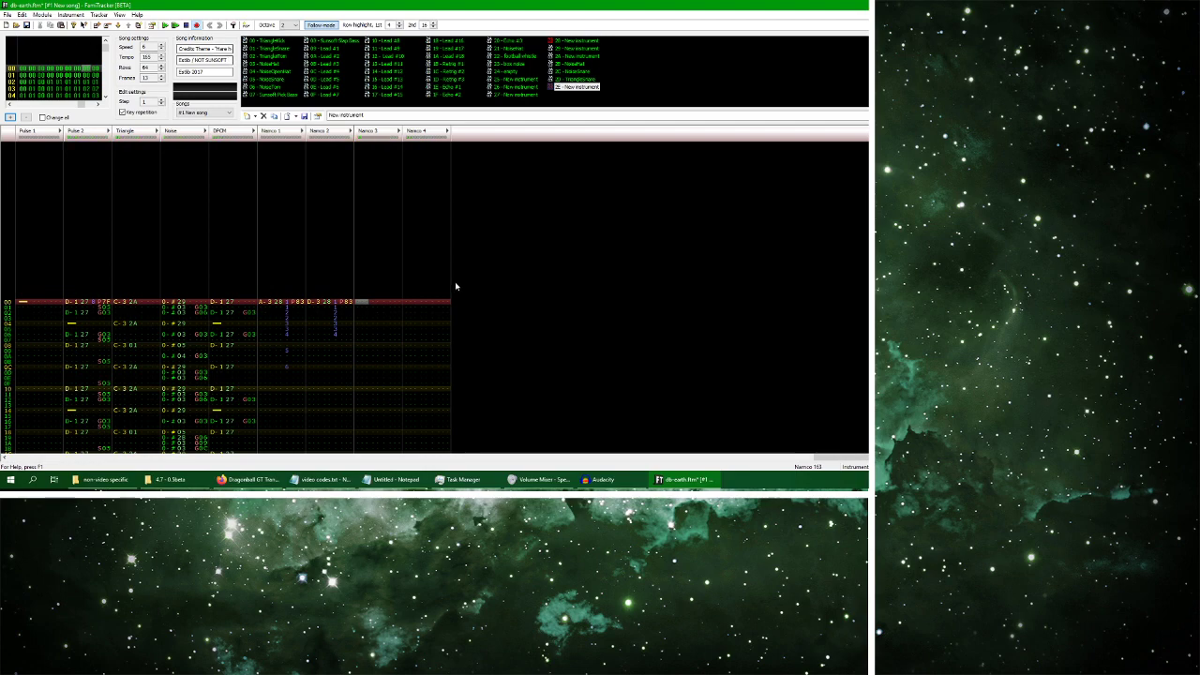
# Listen to the YouTube Earth track up to 1:38, pause it, and return to frame 0B in FamiTracker
pyautogui.hotkey('alt', 'Tab')
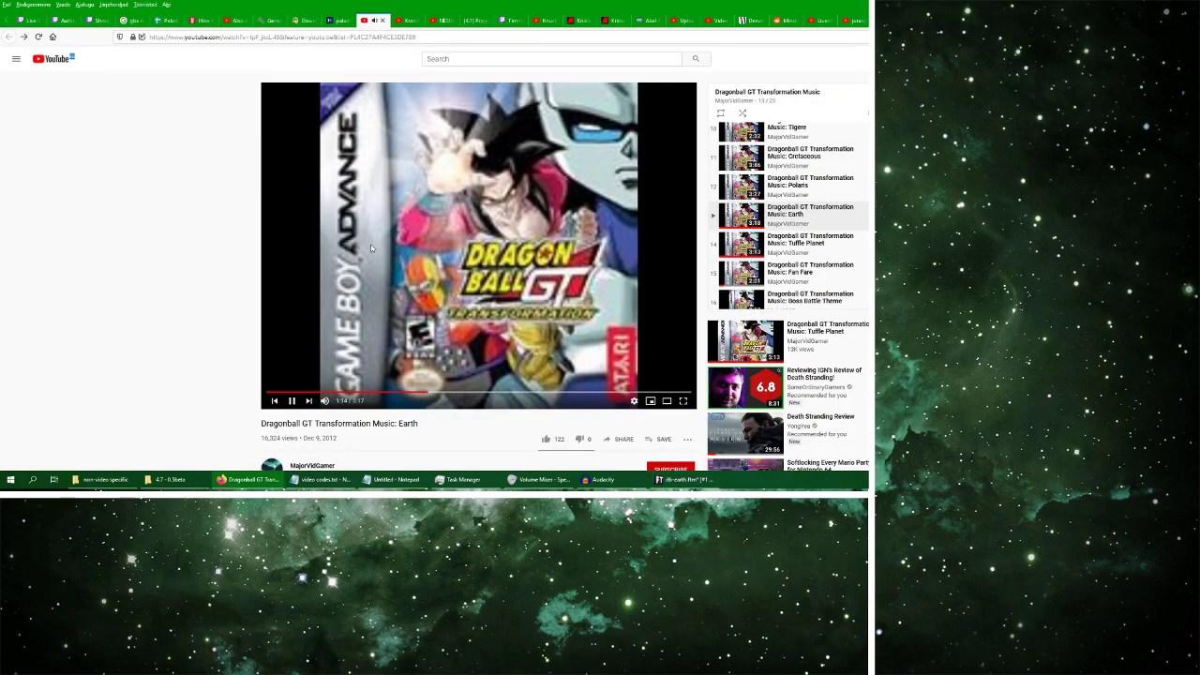
pyautogui.click(291, 400)
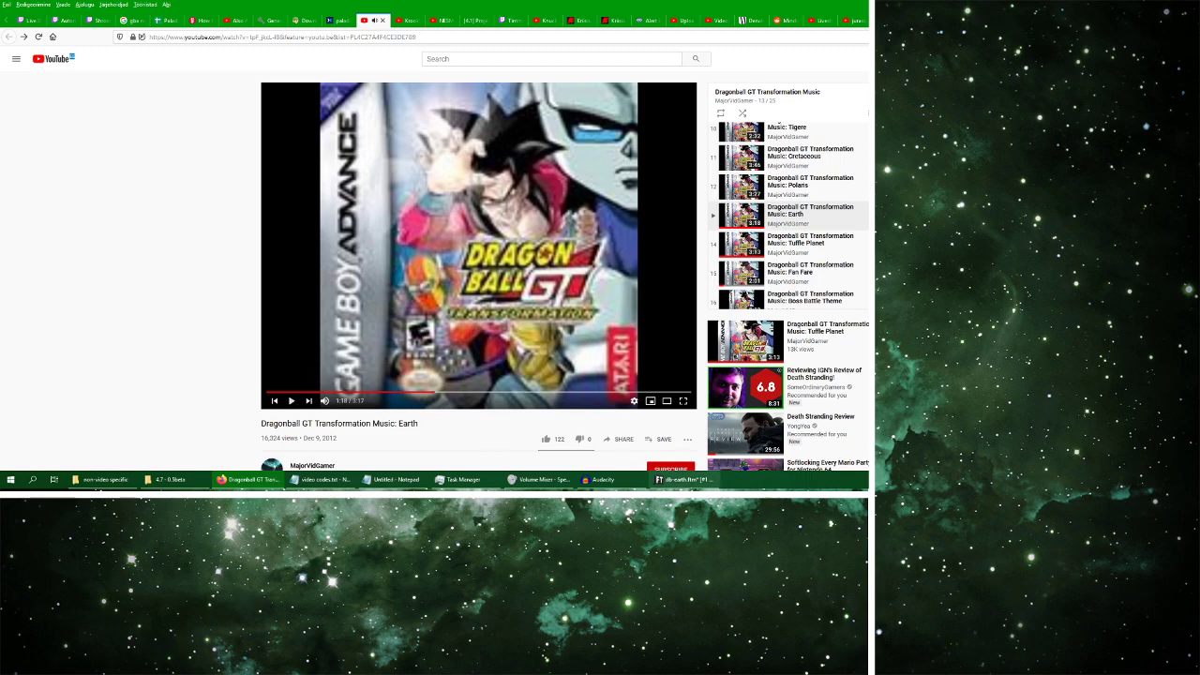
pyautogui.click(684, 478)
pyautogui.scroll(-11, 73, 58)
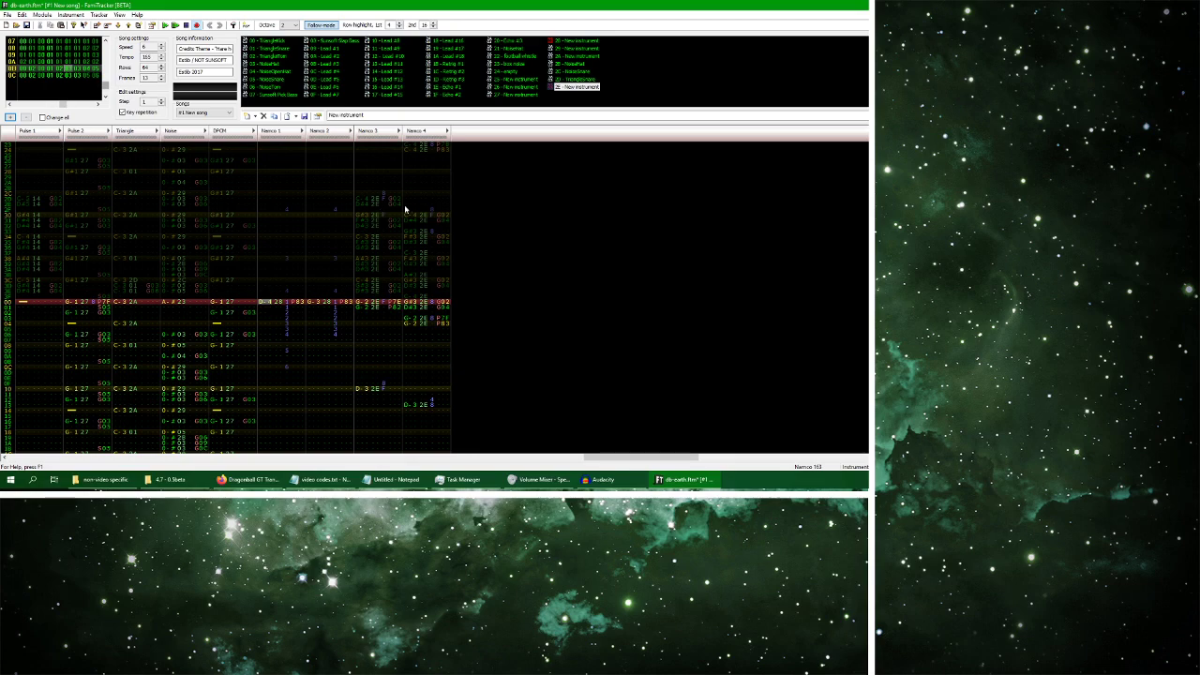
# Switch to Audacity and play the recorded Earth track from about 1:06
pyautogui.click(602, 479)
pyautogui.click(41, 32)
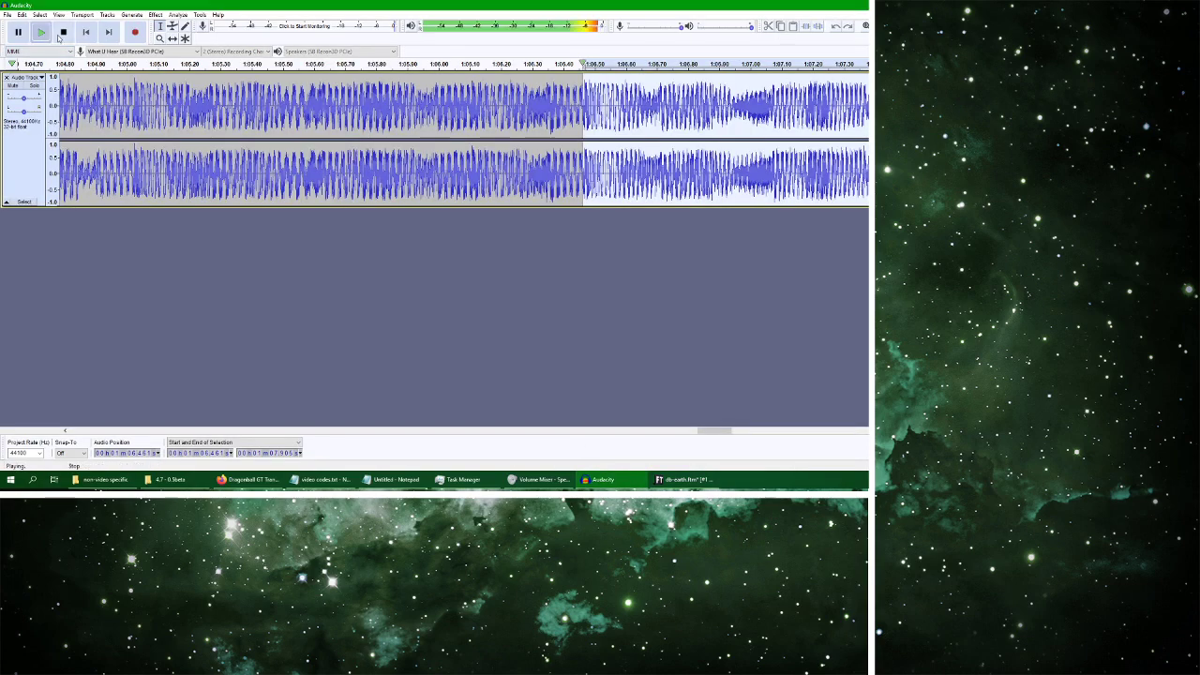
pyautogui.click(64, 33)
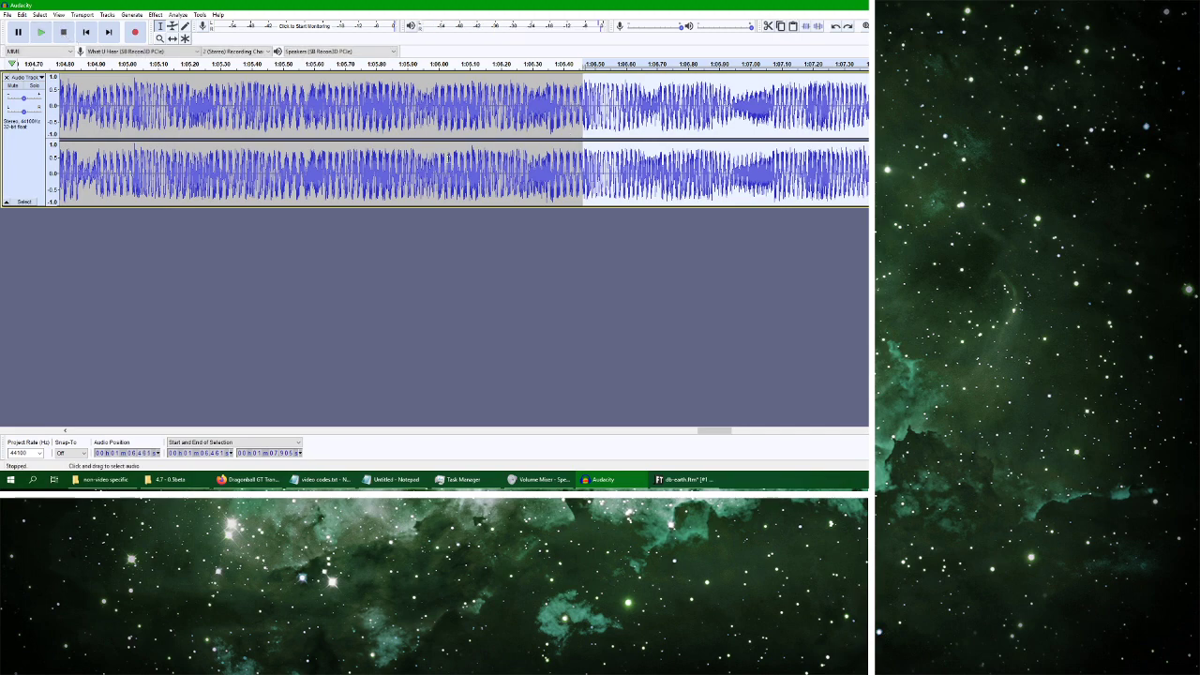
pyautogui.click(41, 32)
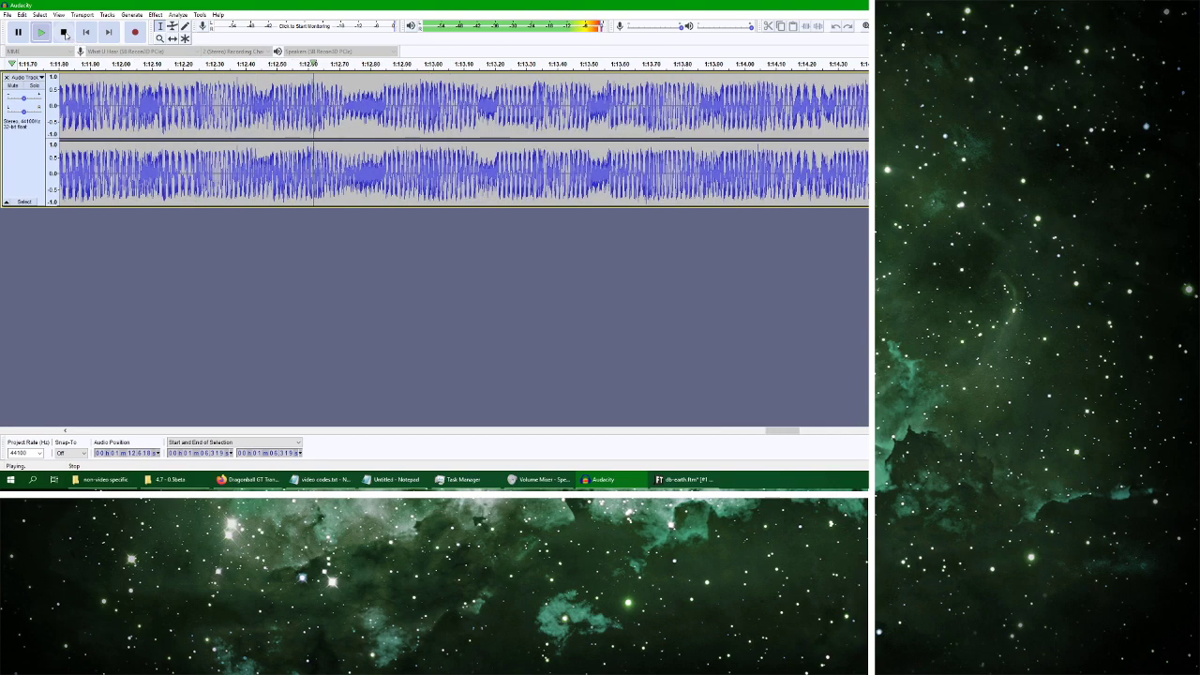
pyautogui.click(66, 36)
# Play short stretches of the recording around 1:14 to 1:16 to locate the passage after the ending
pyautogui.click(72, 111)
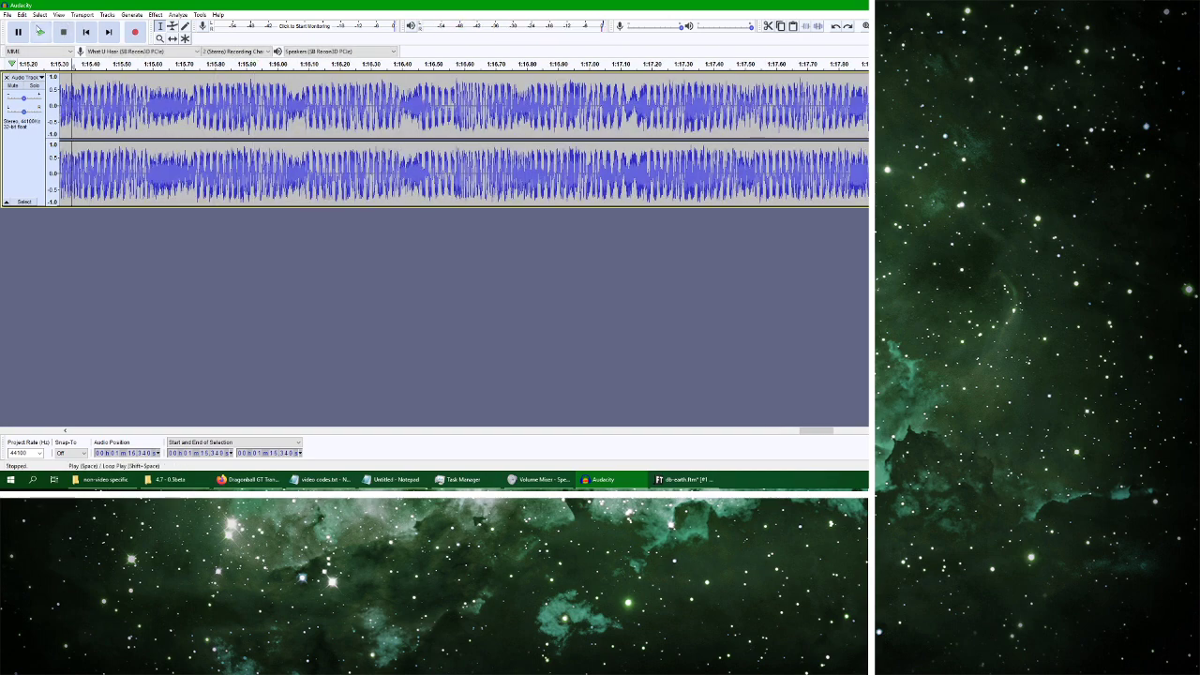
pyautogui.click(41, 32)
pyautogui.click(63, 33)
pyautogui.click(71, 103)
pyautogui.hscroll(-3, 94, 89)
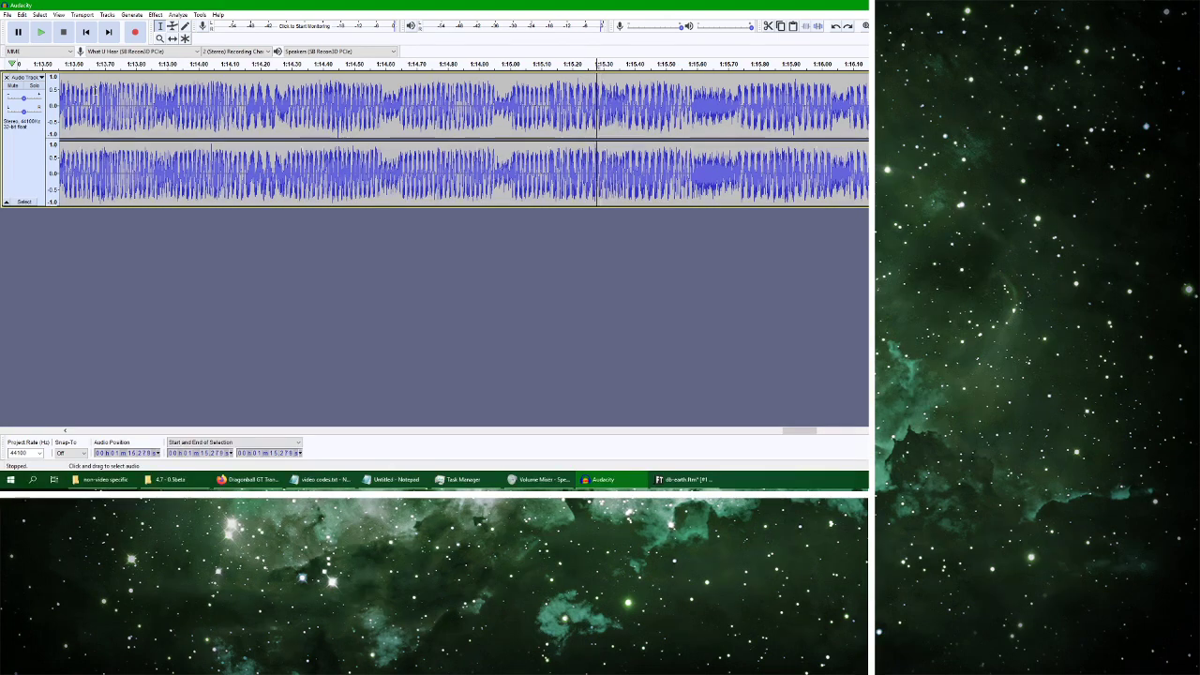
pyautogui.click(41, 32)
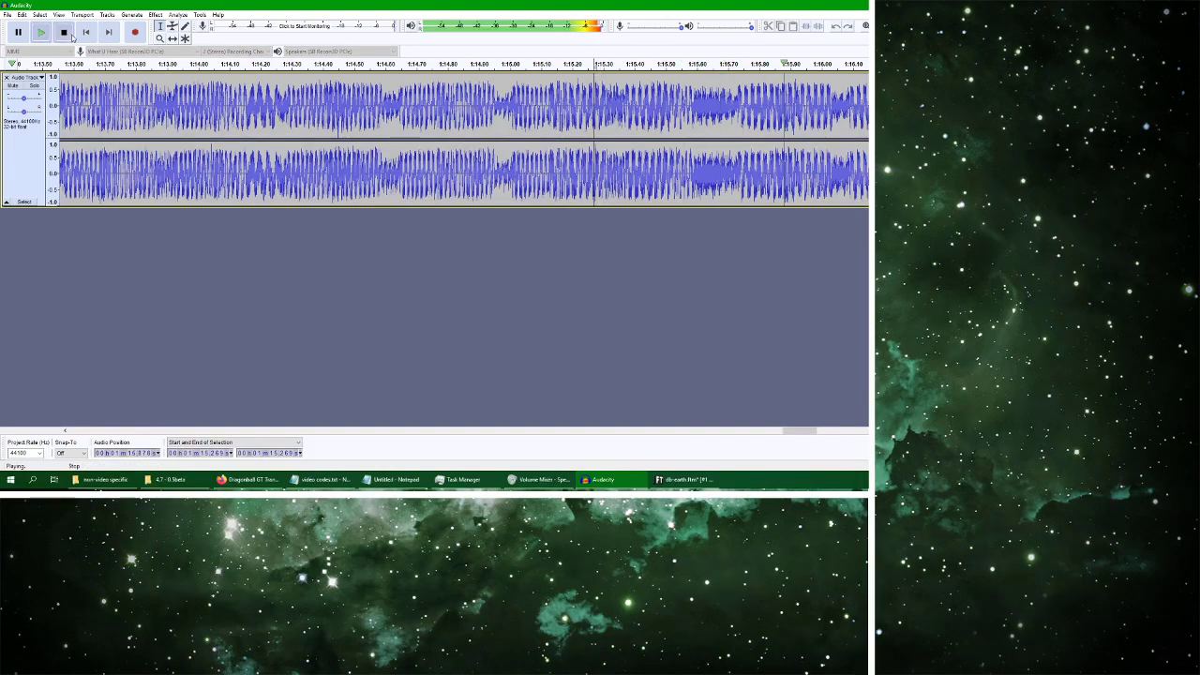
pyautogui.click(63, 32)
pyautogui.click(41, 32)
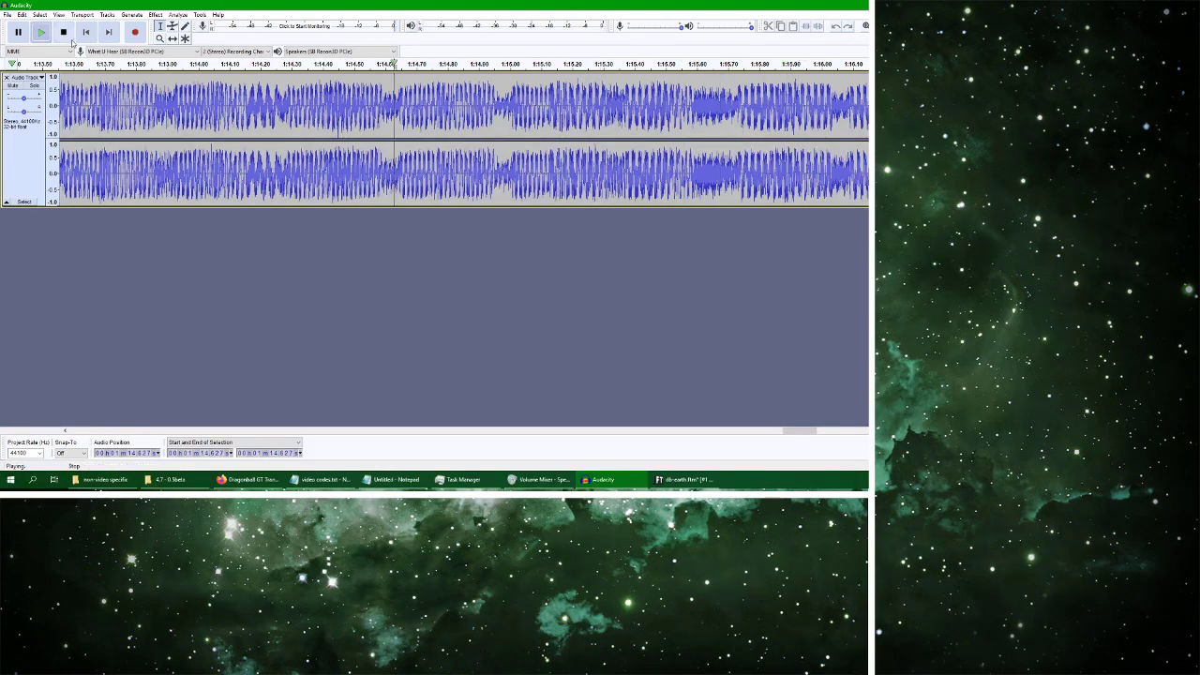
pyautogui.click(63, 32)
# Select the recording from about 1:15.1 to 1:16.6 and play that passage
pyautogui.moveTo(549, 108); pyautogui.dragTo(868, 109)
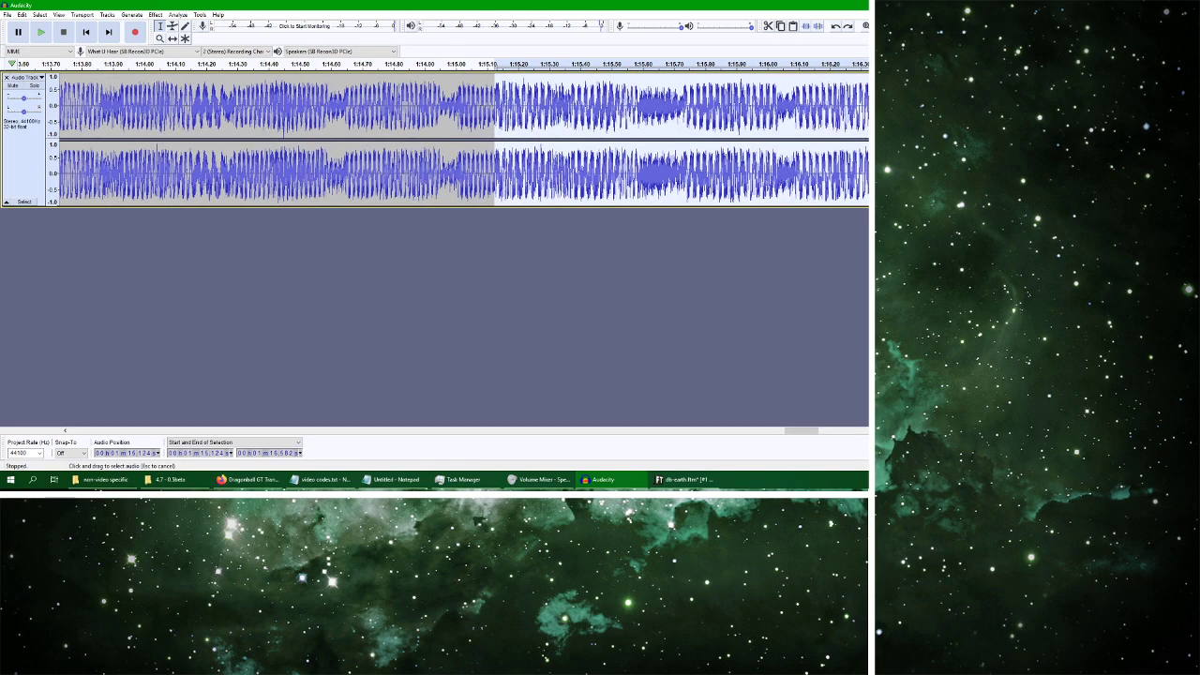
pyautogui.click(42, 32)
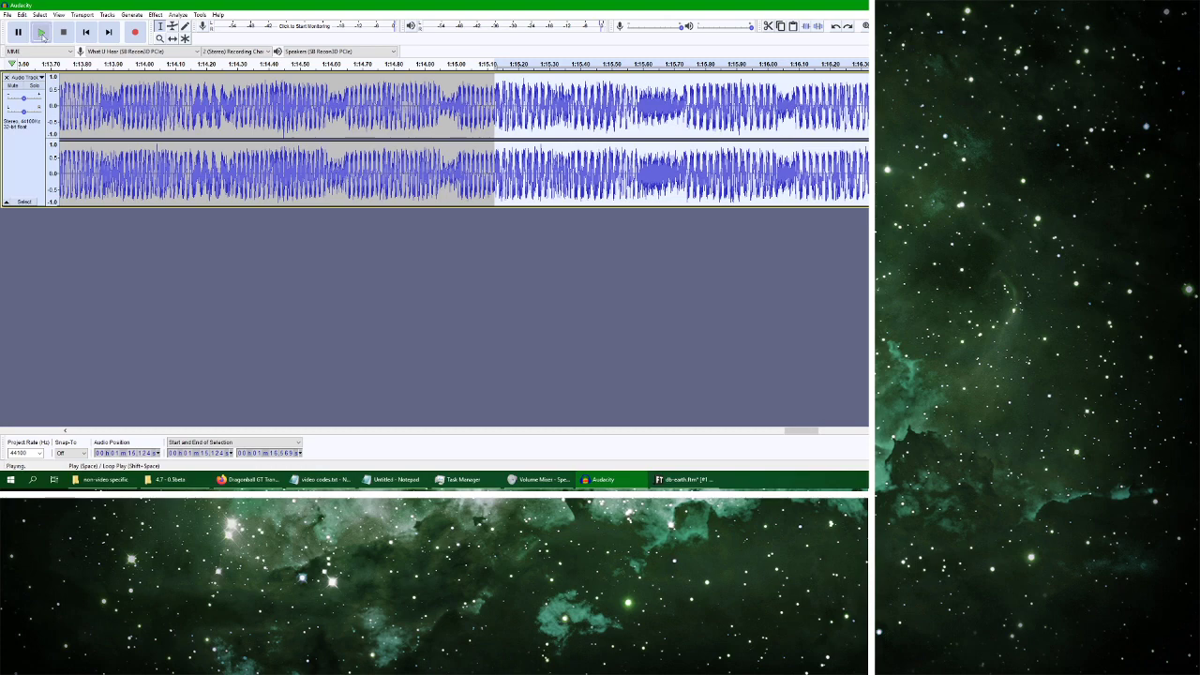
pyautogui.click(62, 32)
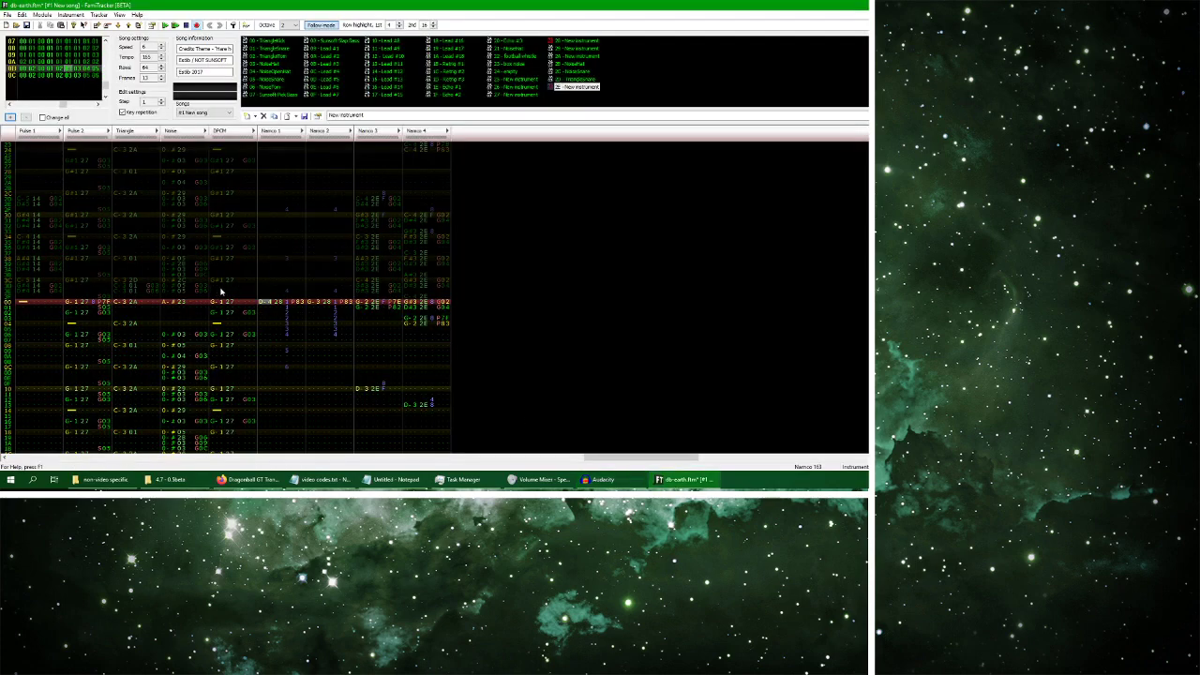
# Return to FamiTracker, append a copy of frame 0B as frame 0D, and copy its Namco 3 and 4 notes
pyautogui.click(685, 479)
pyautogui.click(42, 15)
pyautogui.click(129, 38)
pyautogui.click(117, 25)
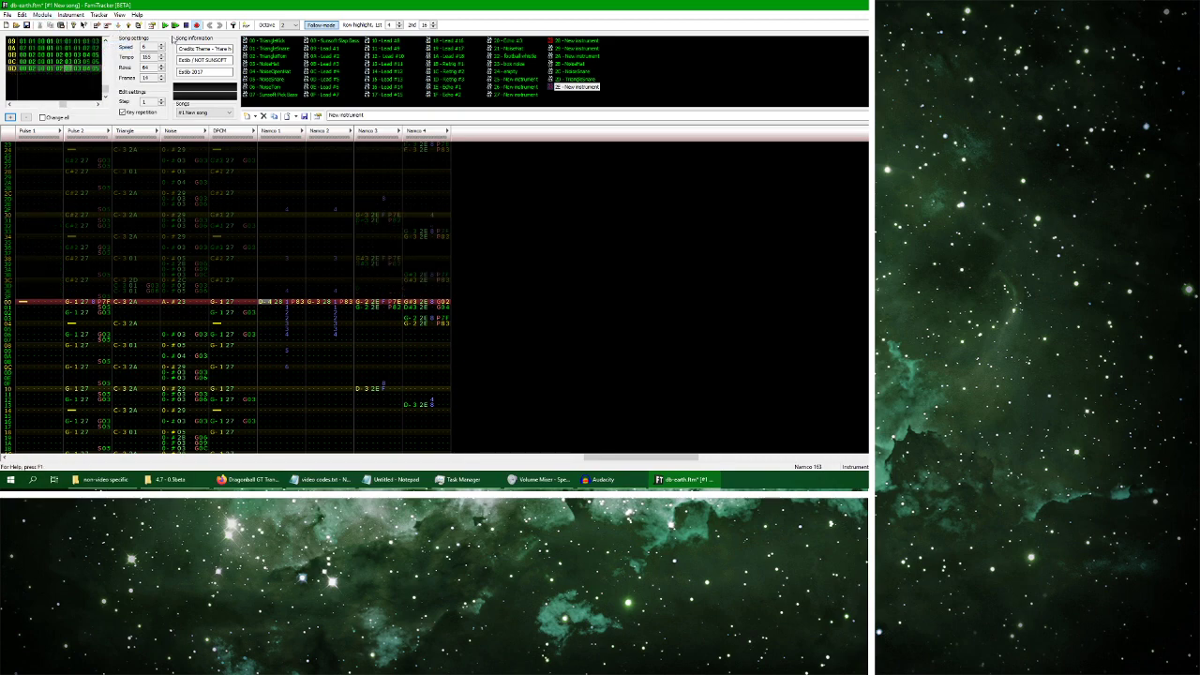
pyautogui.click(166, 26)
pyautogui.press('Return')
pyautogui.moveTo(379, 248); pyautogui.dragTo(447, 385)
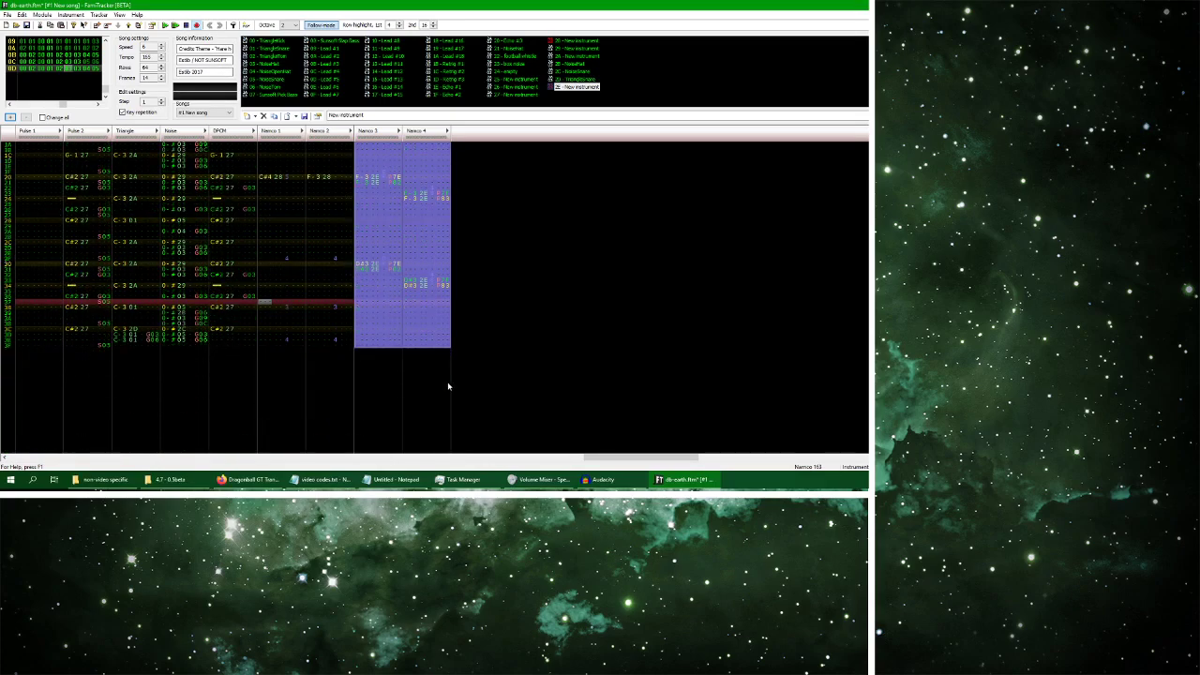
pyautogui.click(361, 185)
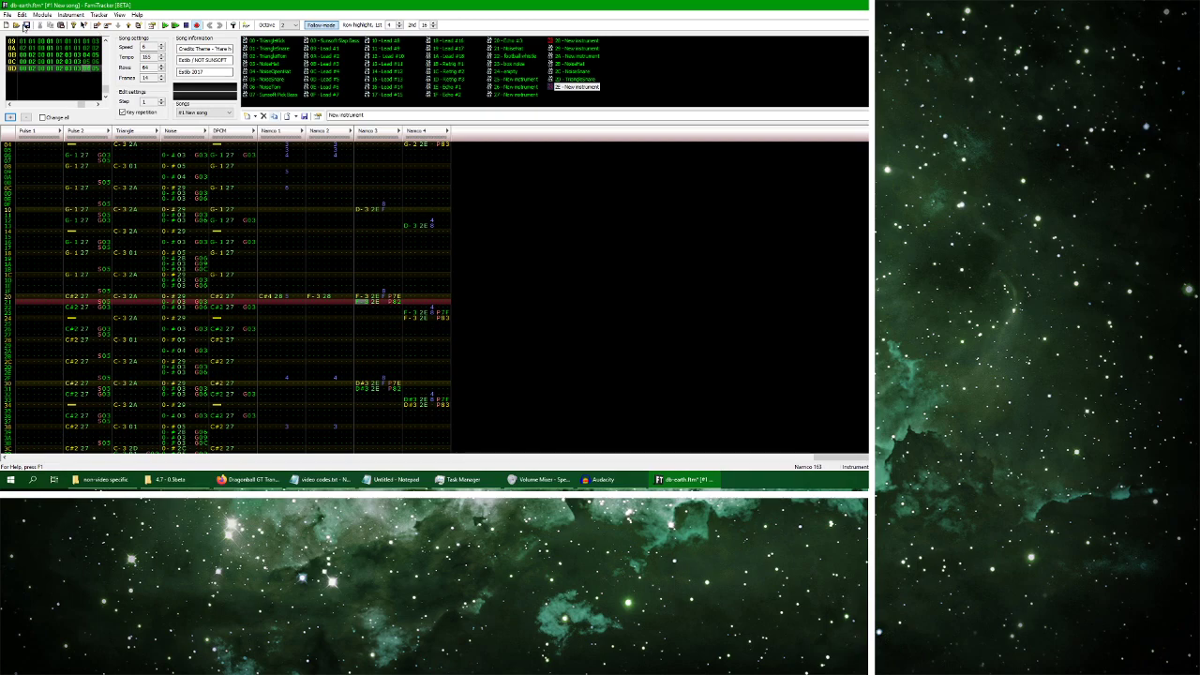
# Replay the YouTube Earth track from about 1:10 and return to FamiTracker
pyautogui.click(247, 479)
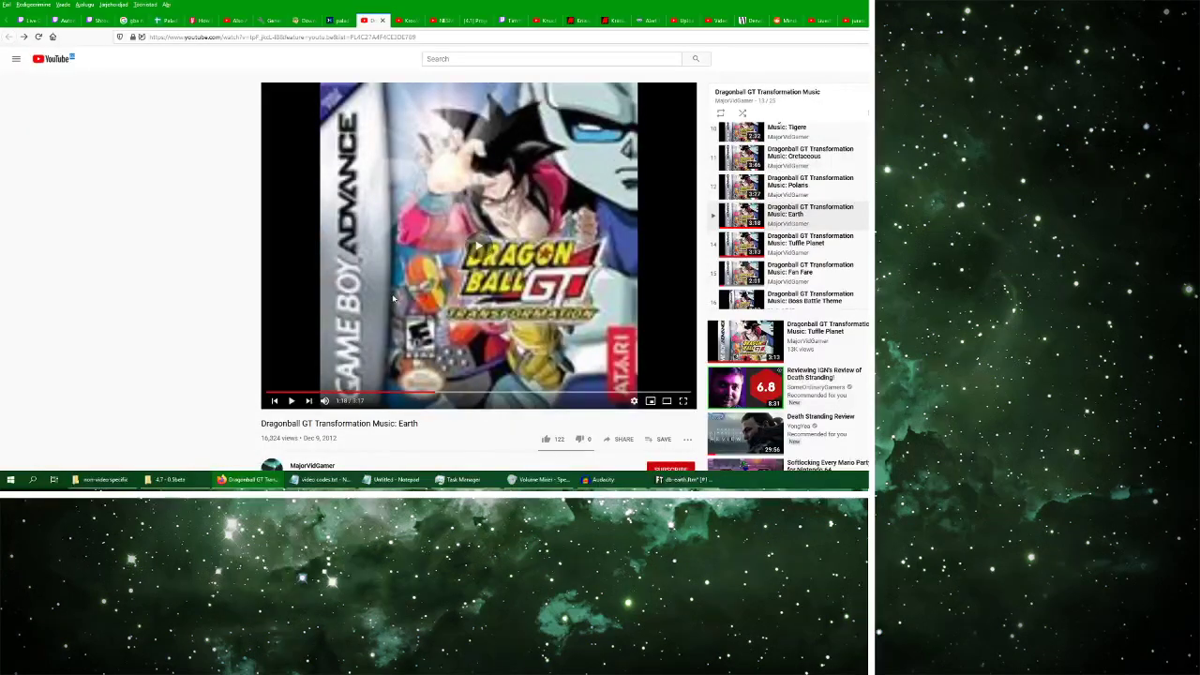
pyautogui.click(414, 392)
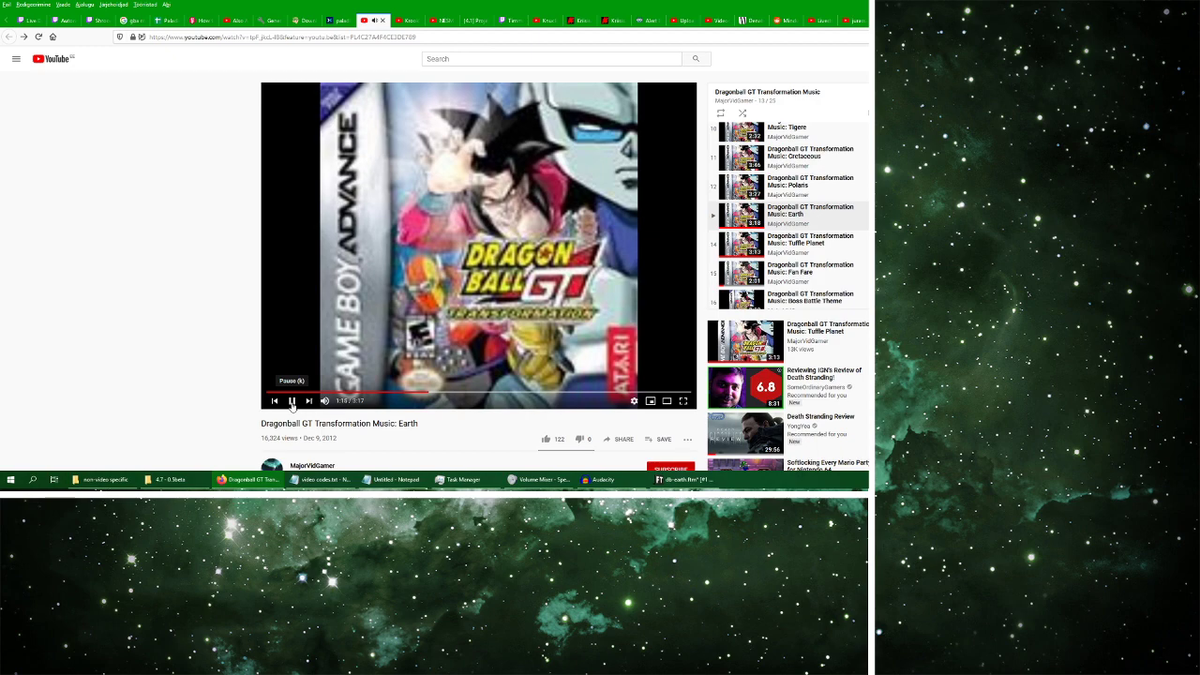
pyautogui.click(684, 479)
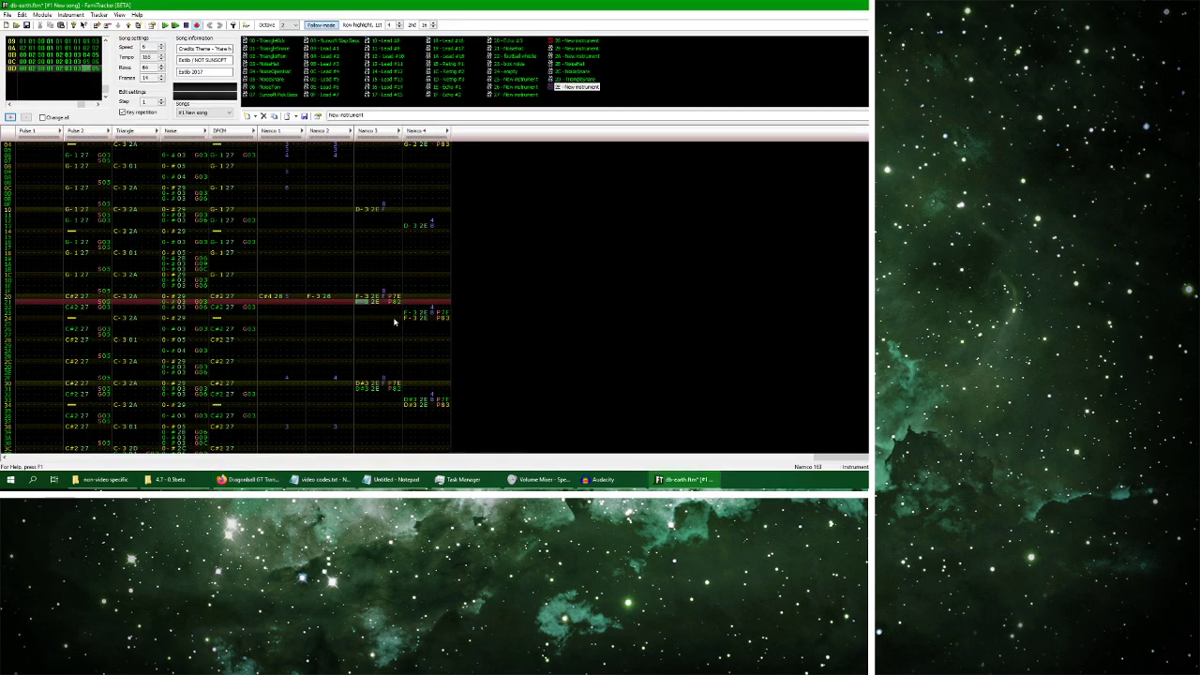
# Assign new patterns to Namco 3 and 4 in frame 0D and paste the copied notes into them
pyautogui.click(9, 117)
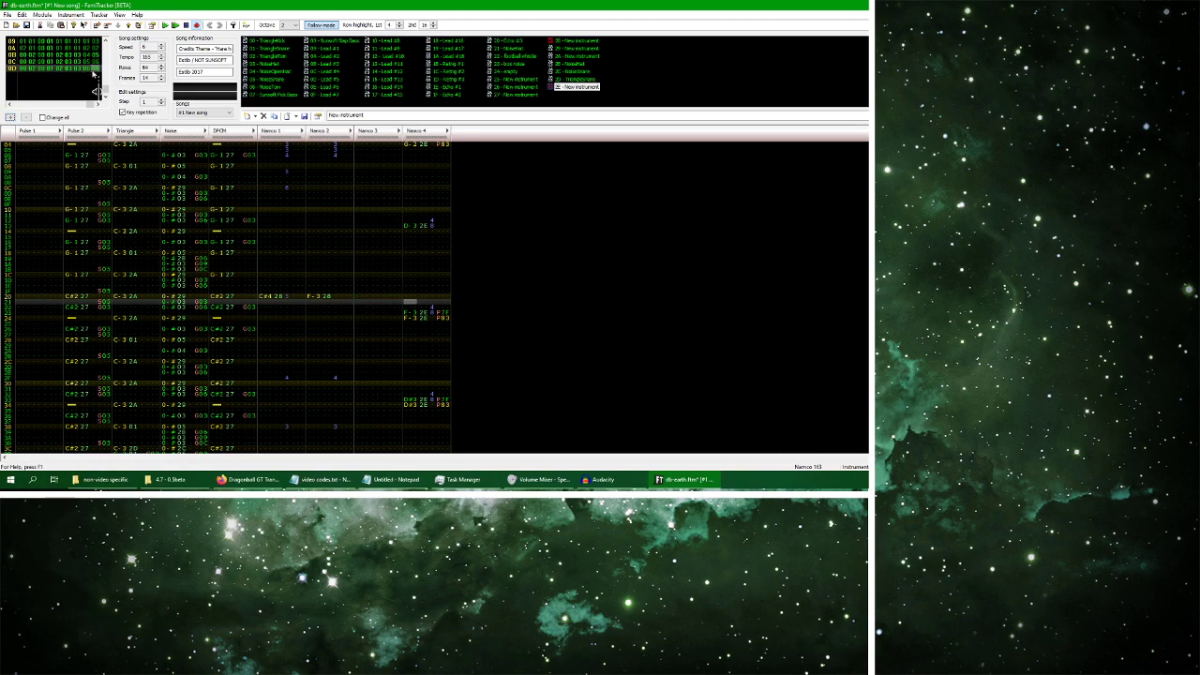
pyautogui.click(11, 117)
pyautogui.press('Return')
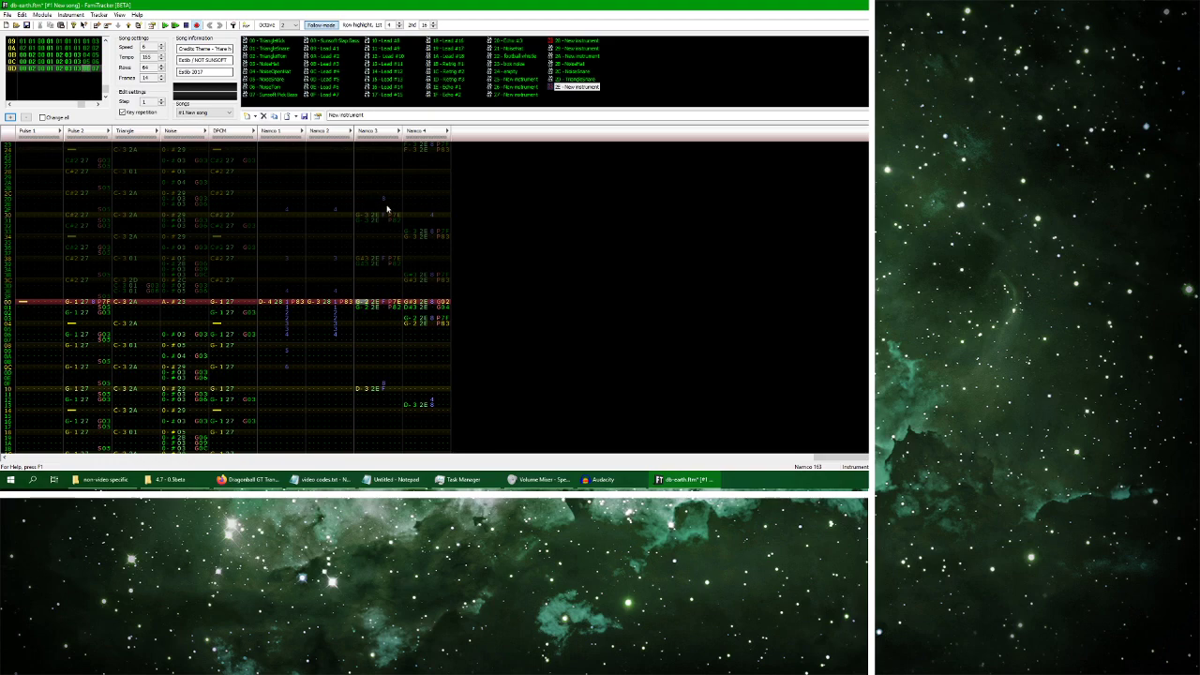
# Enter D-4 at row 10 and G-4 at rows 20–21 in frame 0D's Namco 3, using octave 3, and recheck the YouTube Earth track
pyautogui.press('Down')
pyautogui.press('Down')
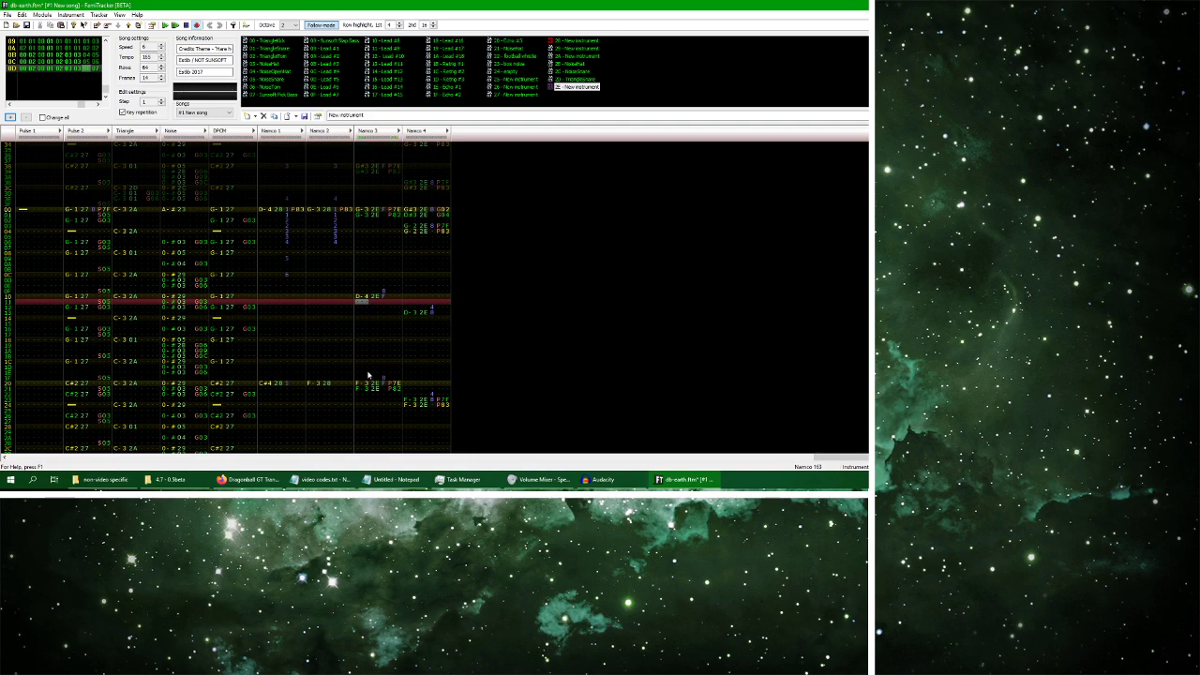
pyautogui.click(290, 24)
pyautogui.click(286, 52)
pyautogui.press('Return')
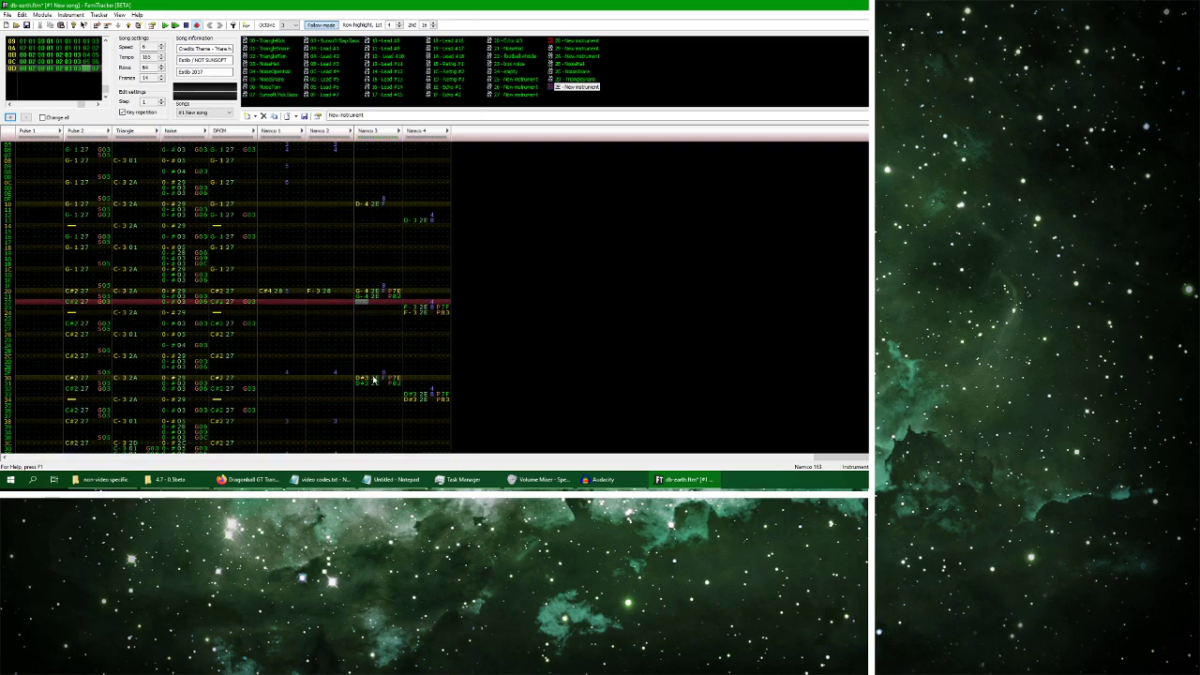
pyautogui.click(267, 480)
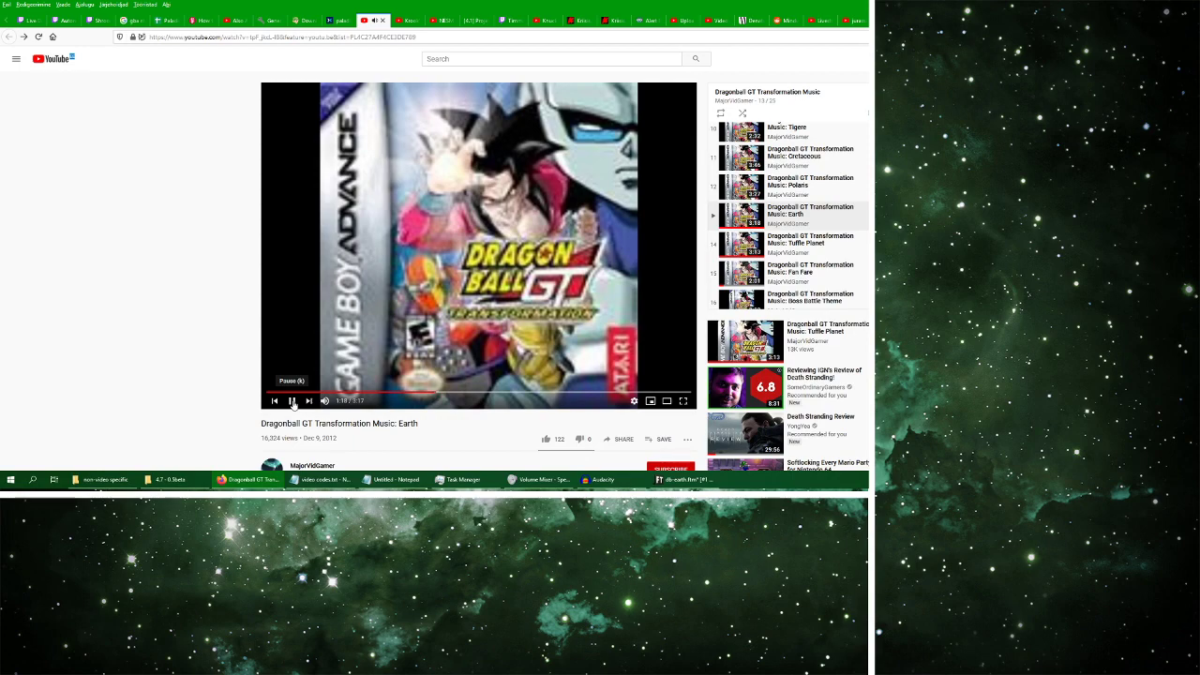
pyautogui.click(712, 479)
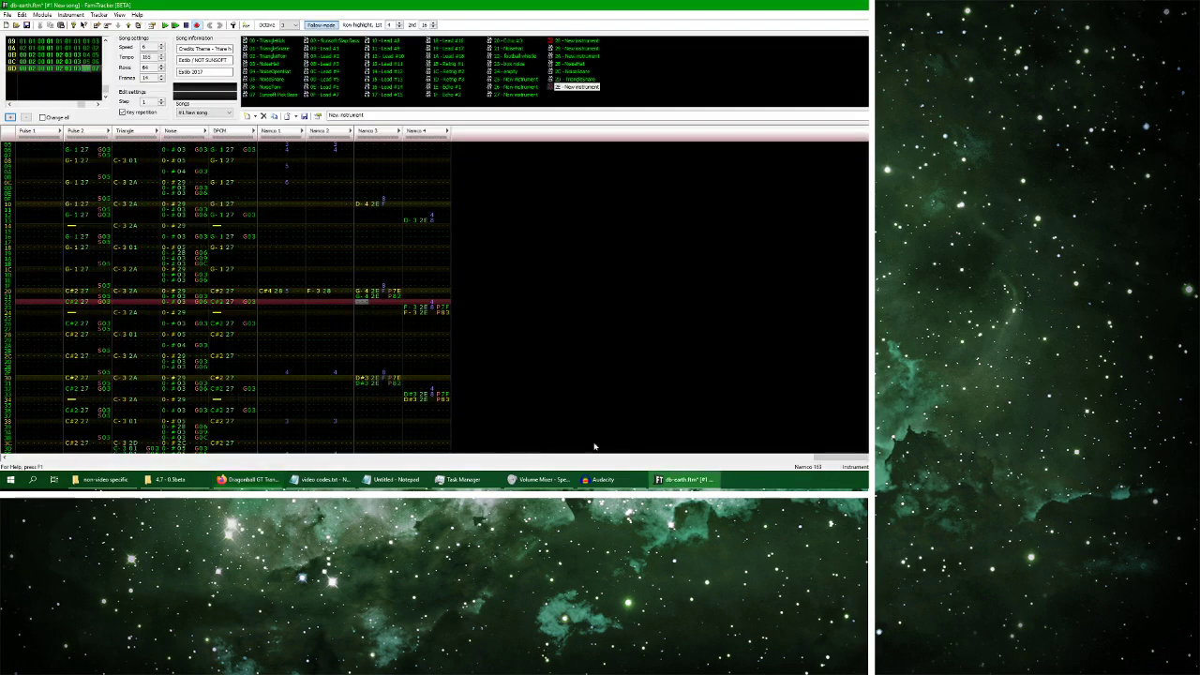
# Change Namco 3 rows 20–21 in frame 0D to F-4 and check the passage against the YouTube Earth track
pyautogui.press('Return')
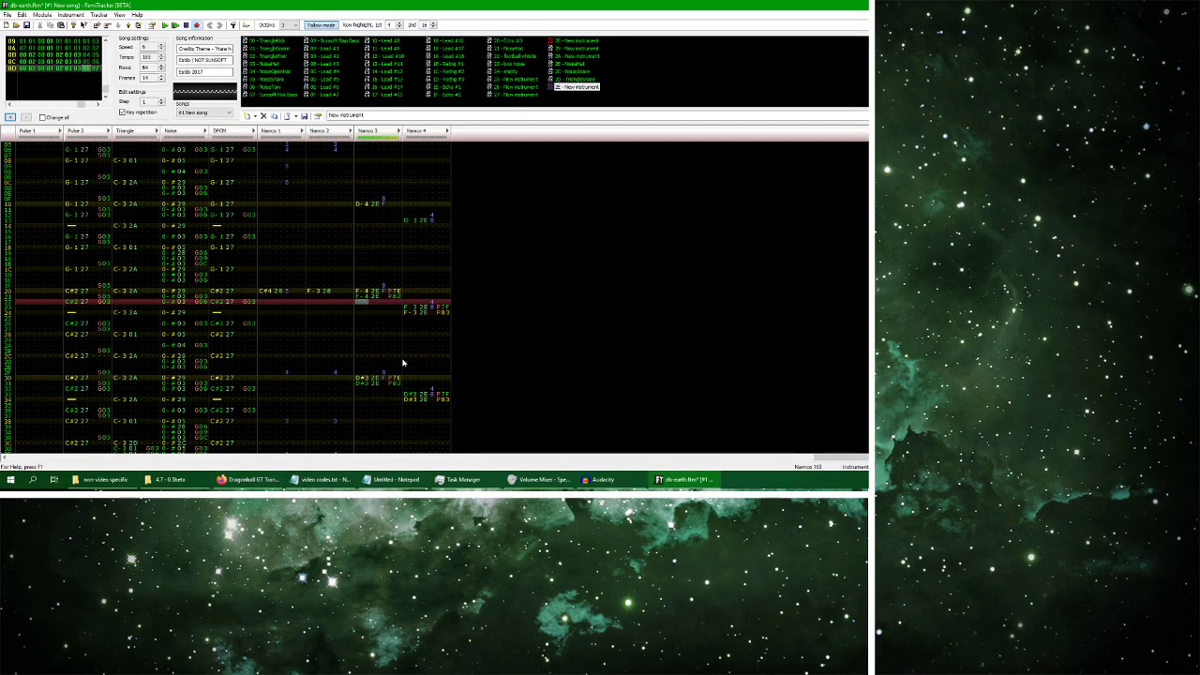
pyautogui.click(247, 479)
pyautogui.click(371, 299)
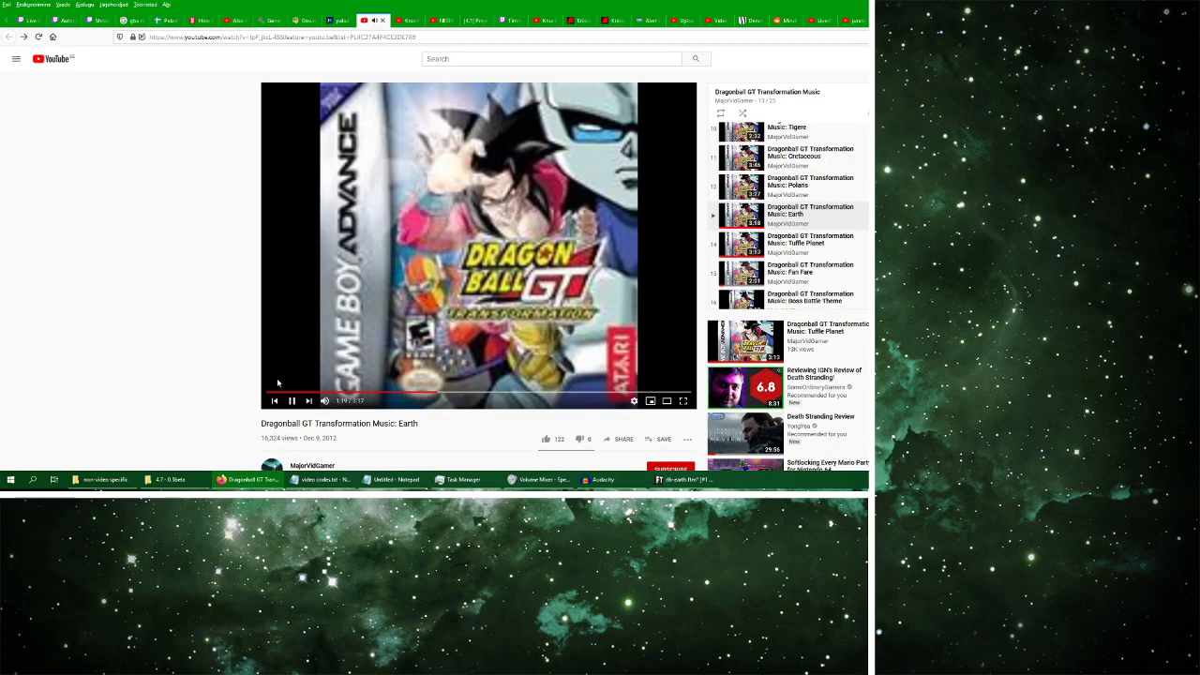
pyautogui.click(291, 401)
pyautogui.click(684, 479)
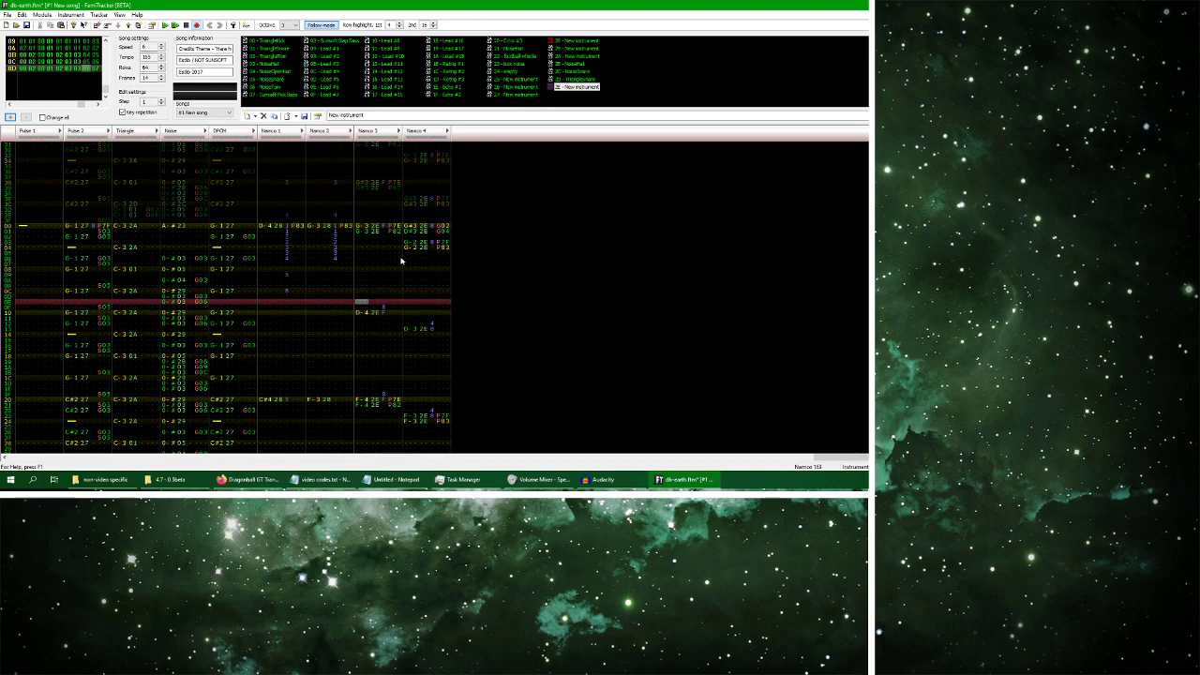
# Raise Namco 3 rows 30–31 and Namco 4 rows 13–34 by an octave in frame 0D, clear Namco 4 rows 00–01, and test playback
pyautogui.moveTo(367, 235); pyautogui.dragTo(374, 437)
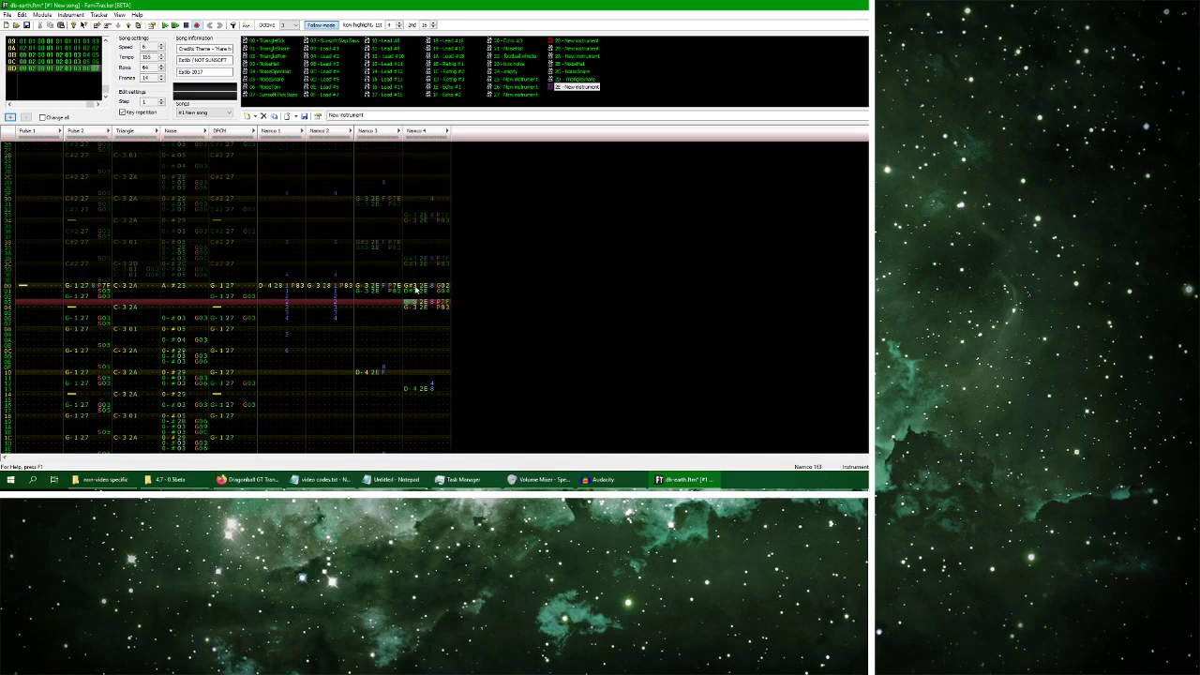
pyautogui.click(165, 25)
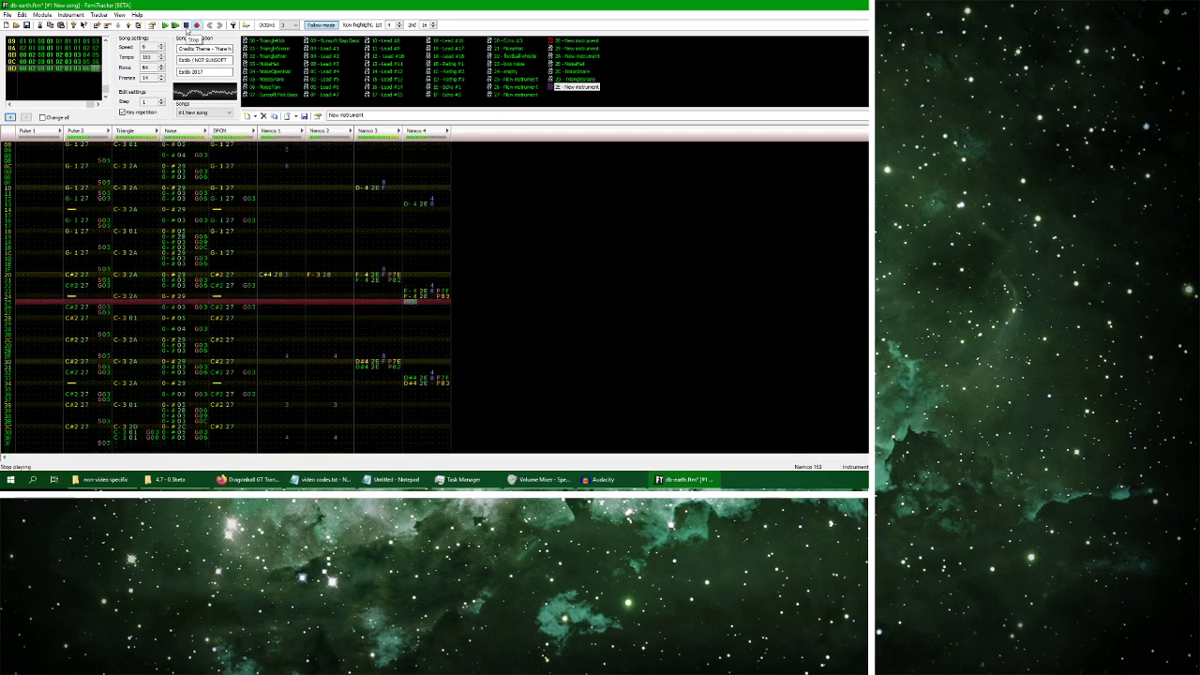
pyautogui.click(186, 25)
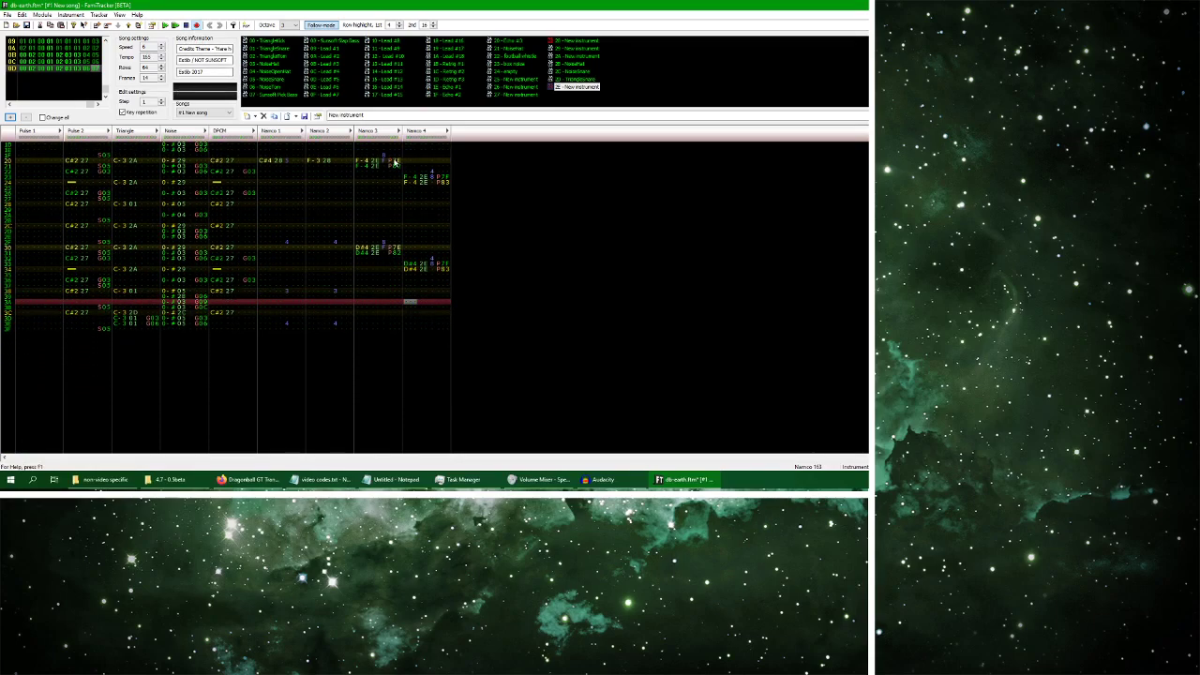
pyautogui.click(165, 26)
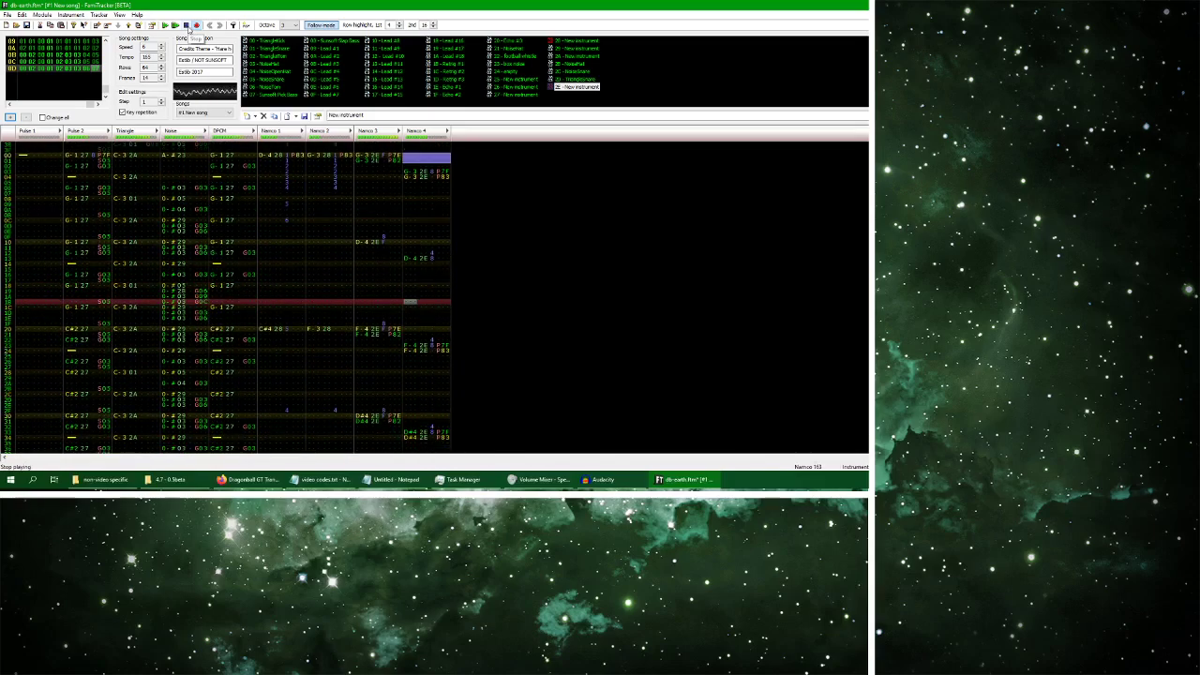
pyautogui.click(187, 26)
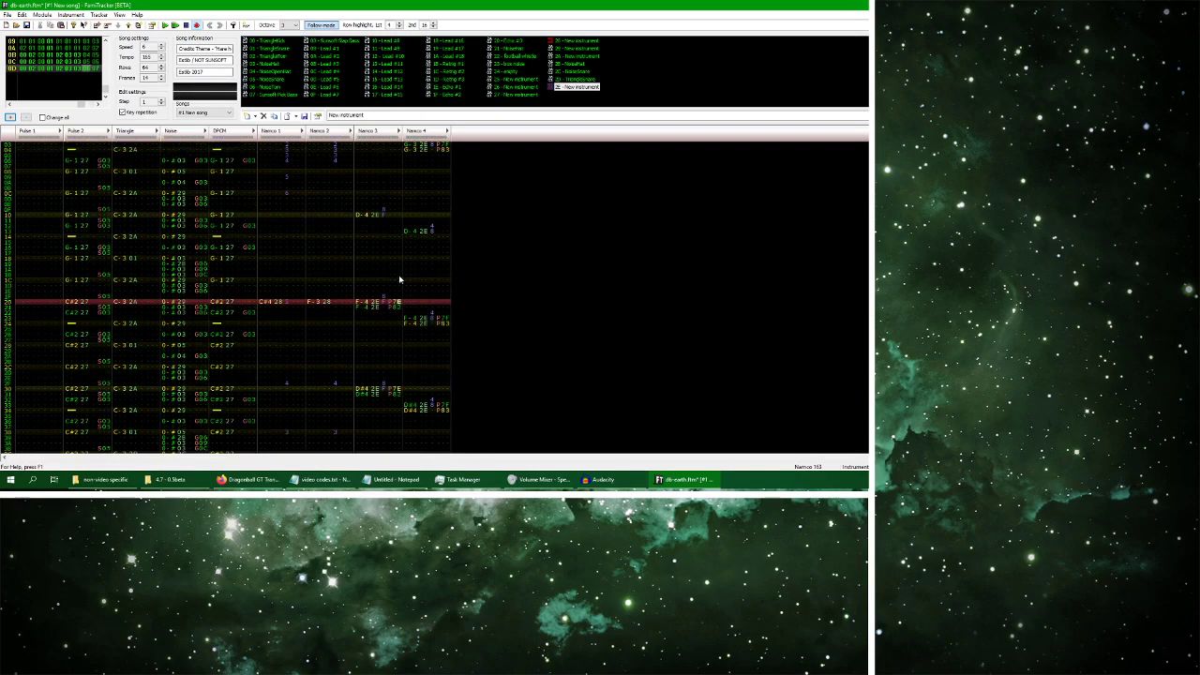
# Set frame 0D's pitch effects to P7A on Namco 3 rows 20 and 30 and P7B on Namco 4 rows 23 and 33, testing playback
pyautogui.press('Down')
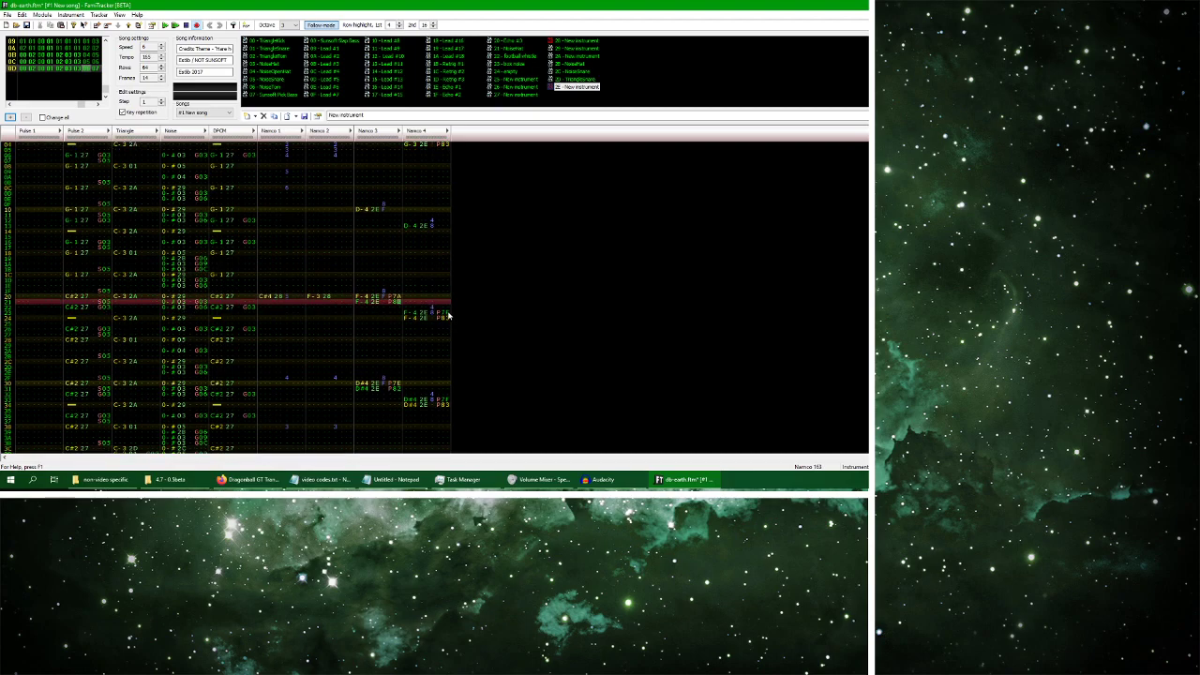
pyautogui.press('Down')
pyautogui.press('Down')
pyautogui.press('Down')
pyautogui.press('Down')
pyautogui.press('Down')
pyautogui.press('Down')
pyautogui.press('Down')
pyautogui.press('Down')
pyautogui.press('Down')
pyautogui.press('Down')
pyautogui.press('Down')
pyautogui.press('Down')
pyautogui.press('Down')
pyautogui.press('Down')
pyautogui.press('Down')
pyautogui.press('Down')
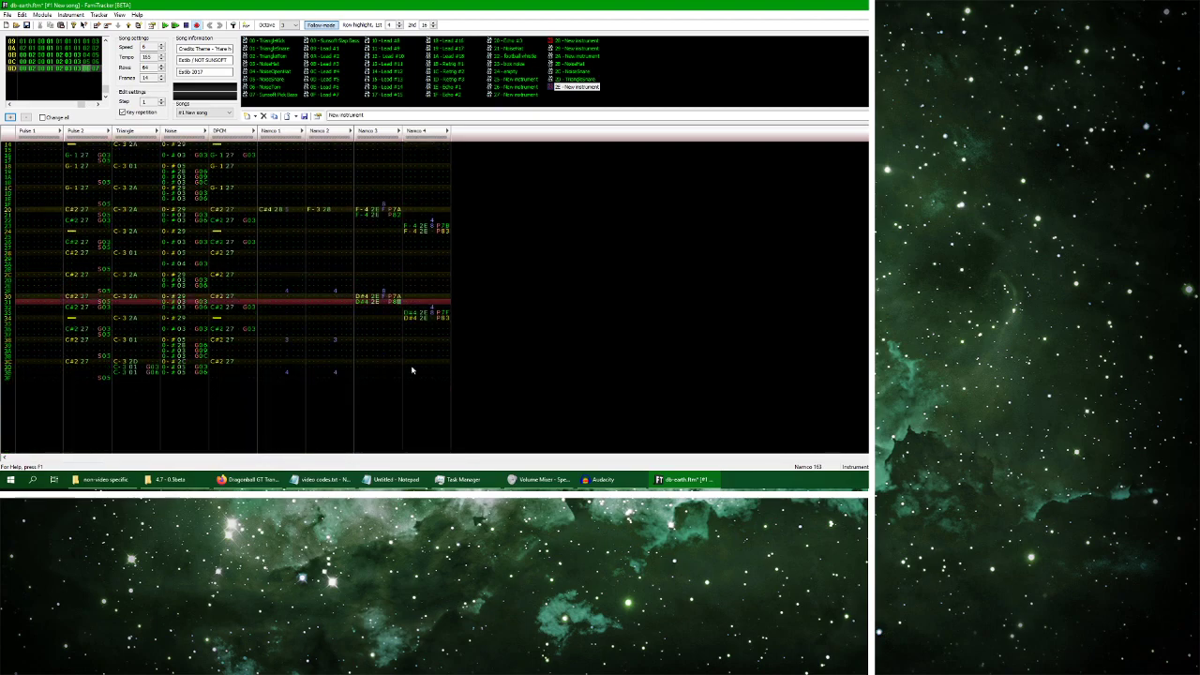
pyautogui.press('Down')
pyautogui.press('Down')
pyautogui.press('Down')
pyautogui.press('Down')
pyautogui.press('Down')
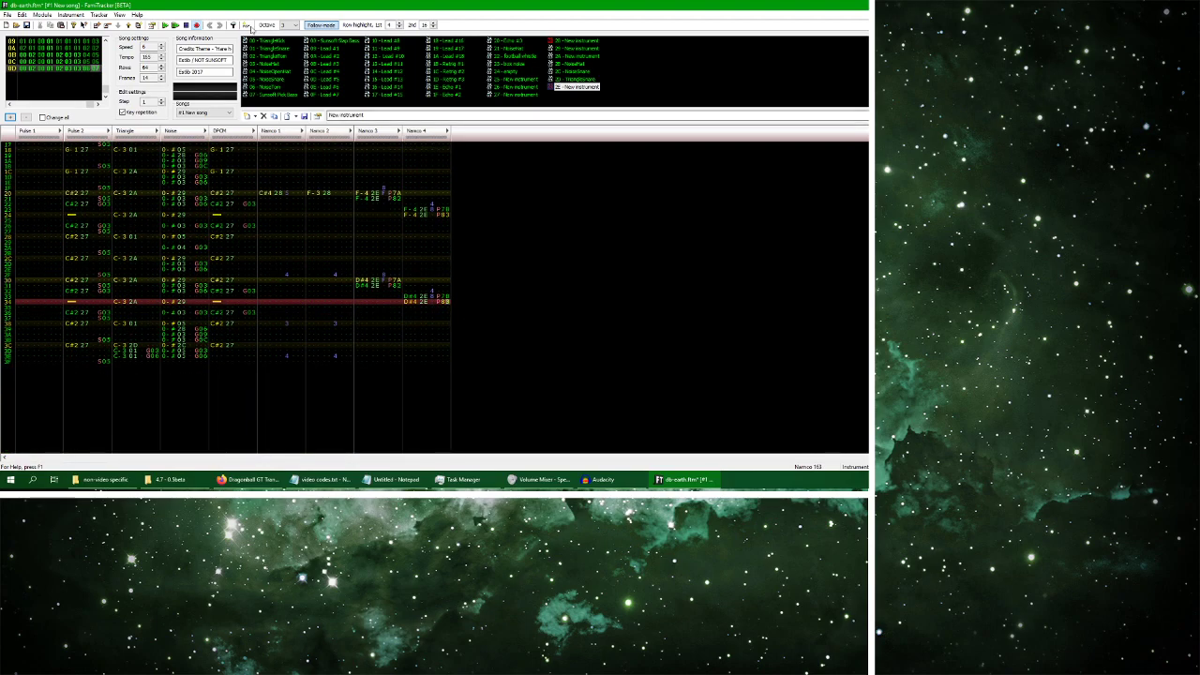
pyautogui.press('Return')
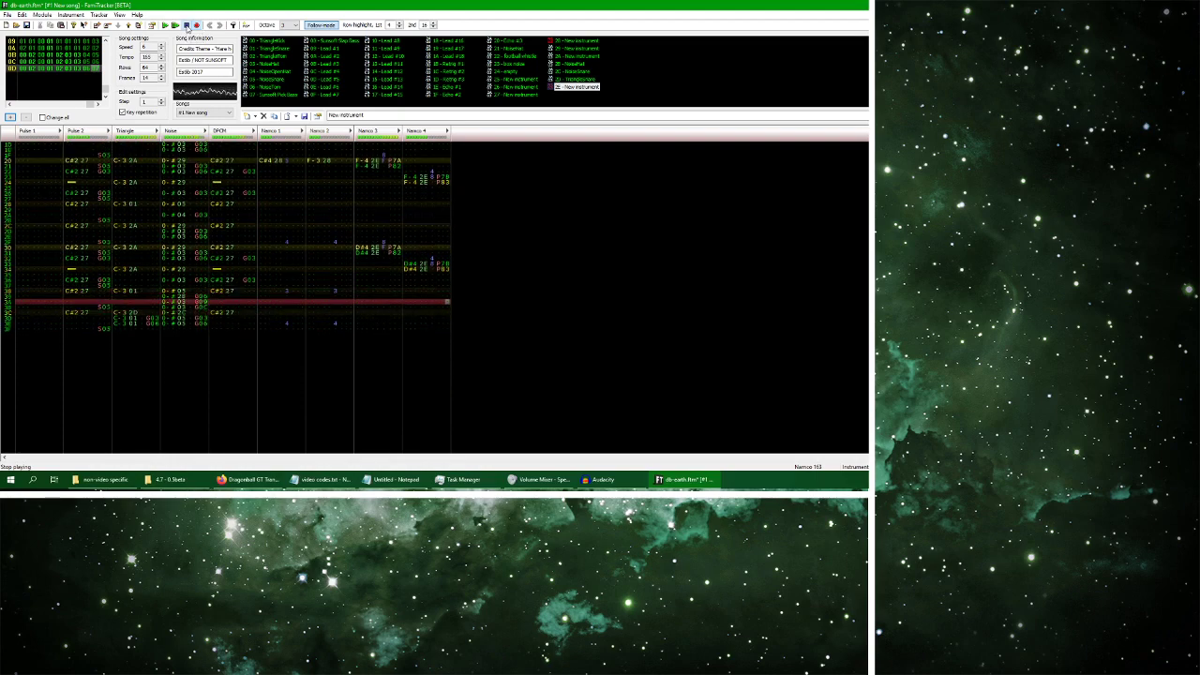
pyautogui.click(186, 25)
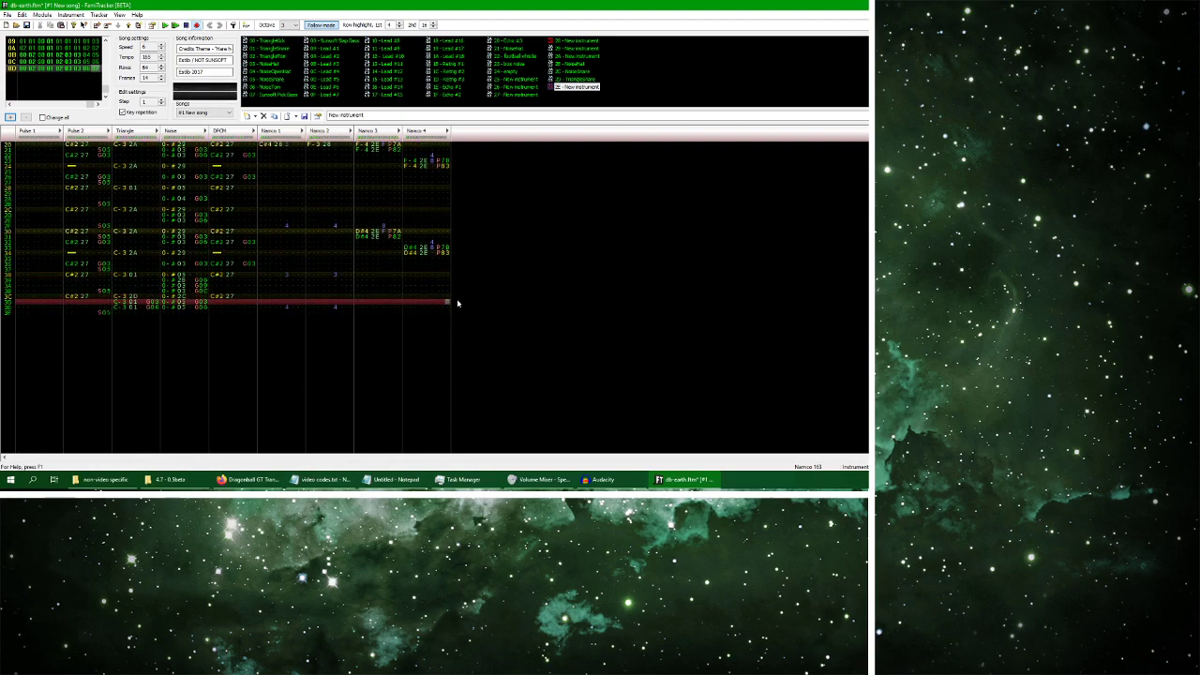
# Save the module and listen to the YouTube Earth track again before returning to FamiTracker
pyautogui.click(7, 14)
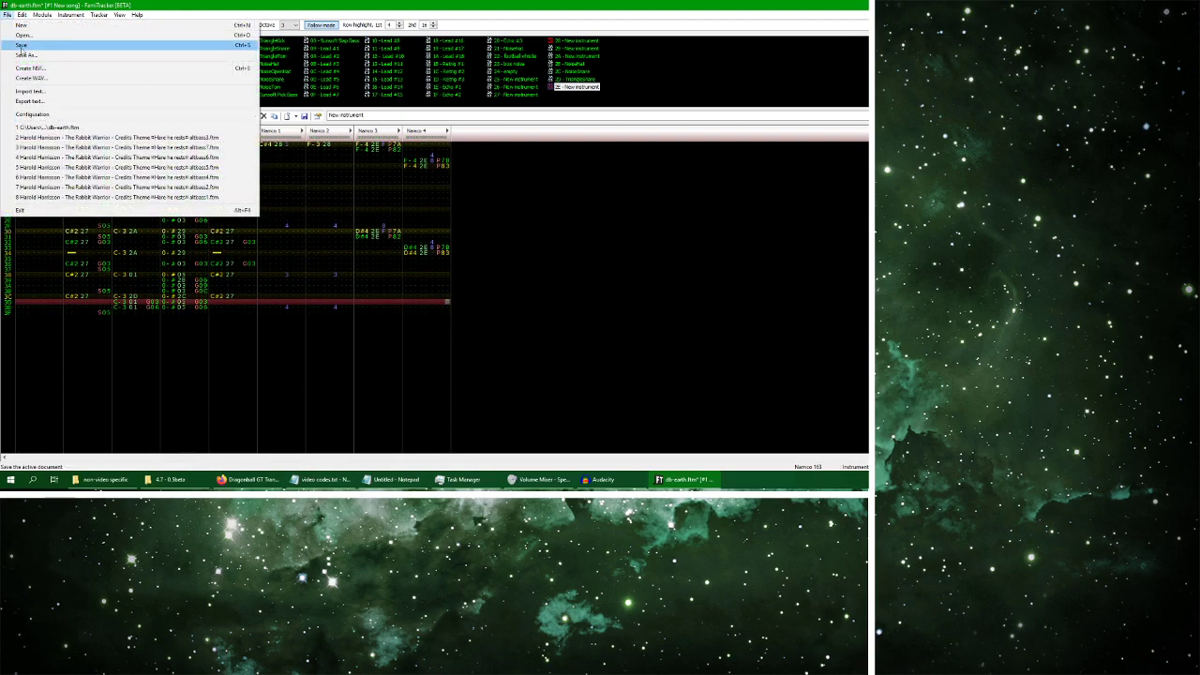
pyautogui.click(28, 43)
pyautogui.click(249, 479)
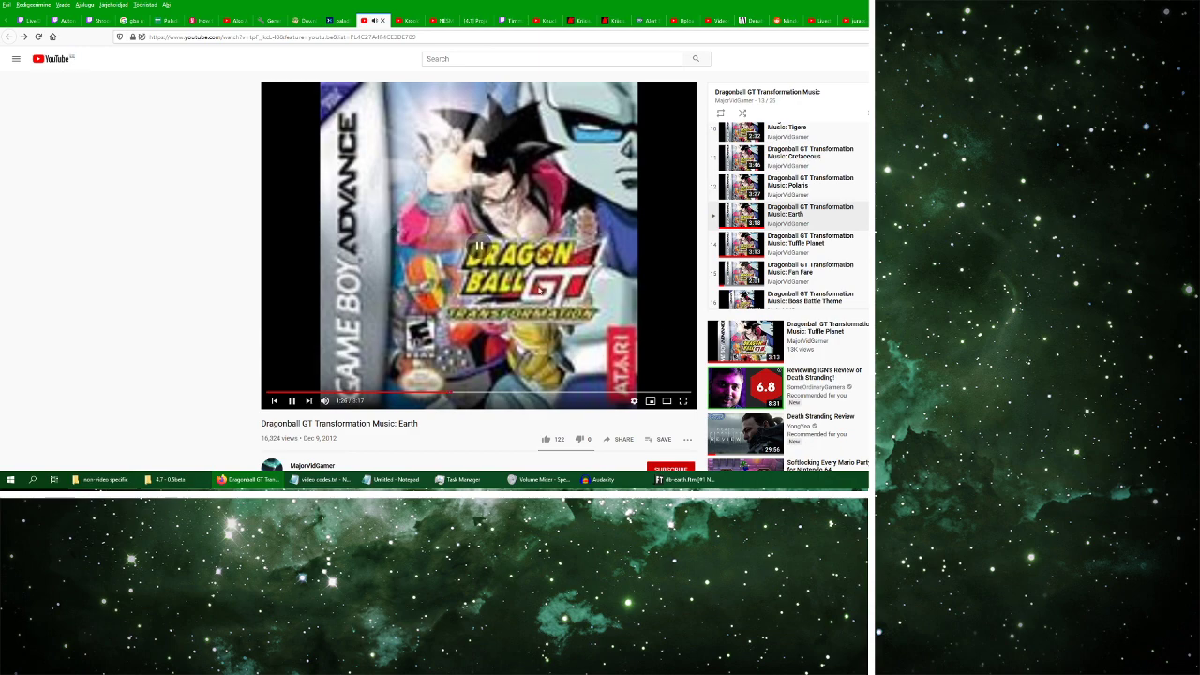
pyautogui.click(694, 479)
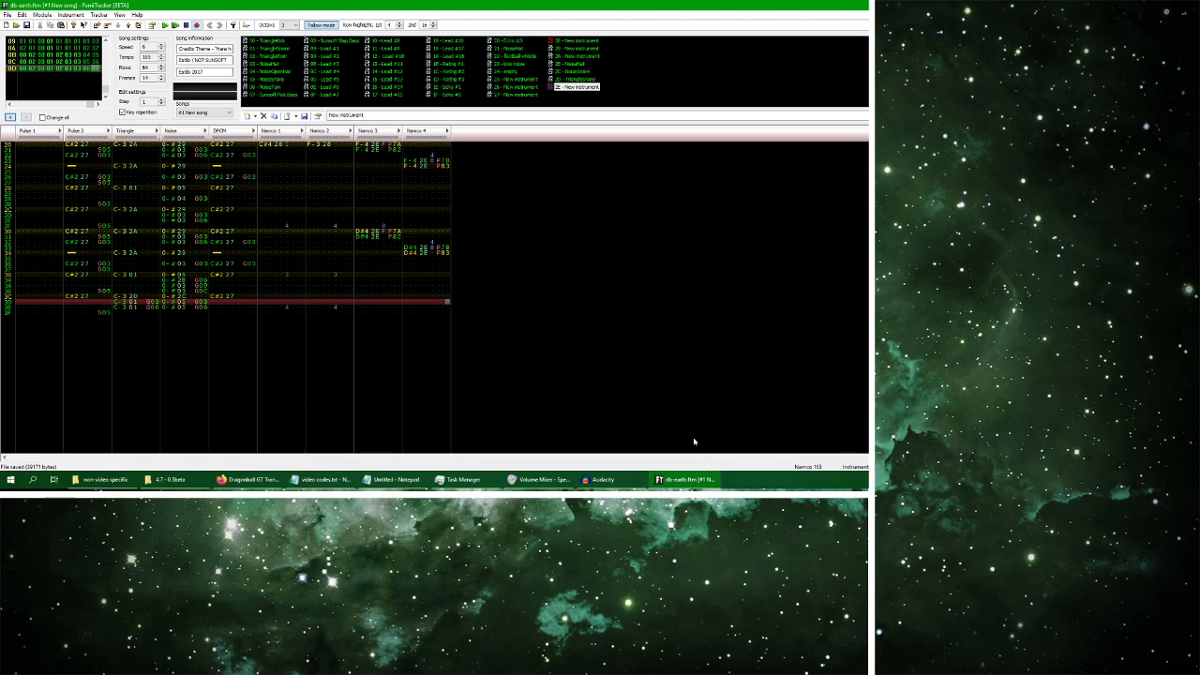
# Duplicate frame 0C and move the copy to the end of the frame list as frame 0E
pyautogui.click(83, 62)
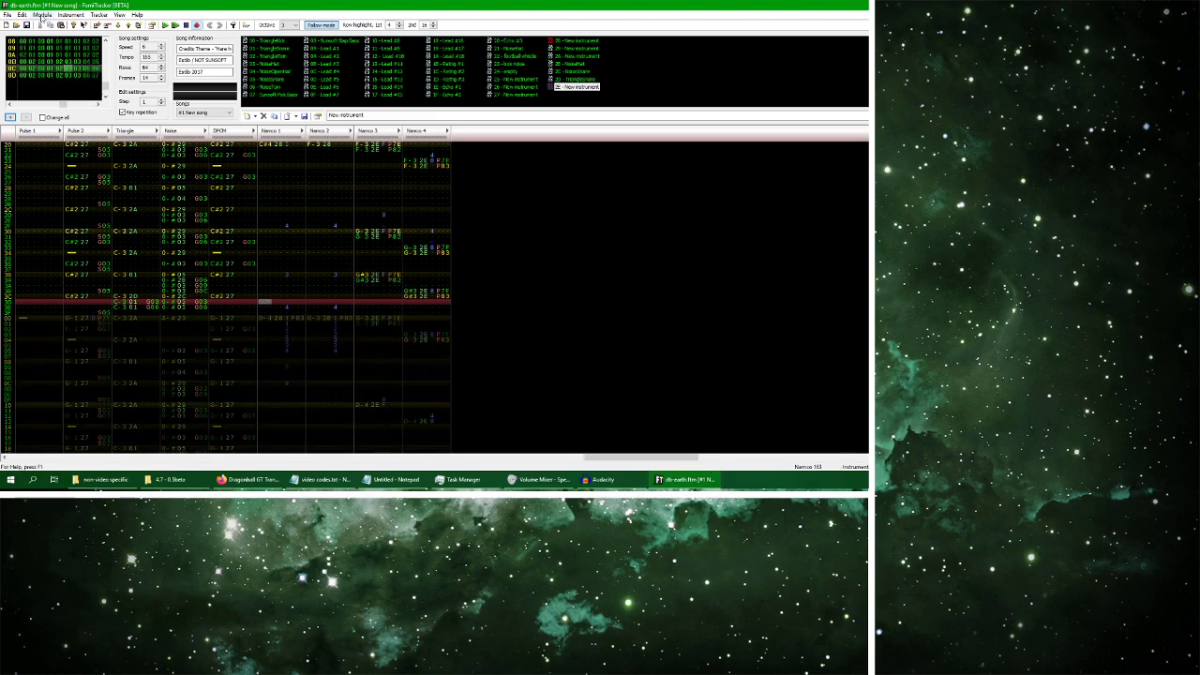
pyautogui.click(43, 15)
pyautogui.click(60, 46)
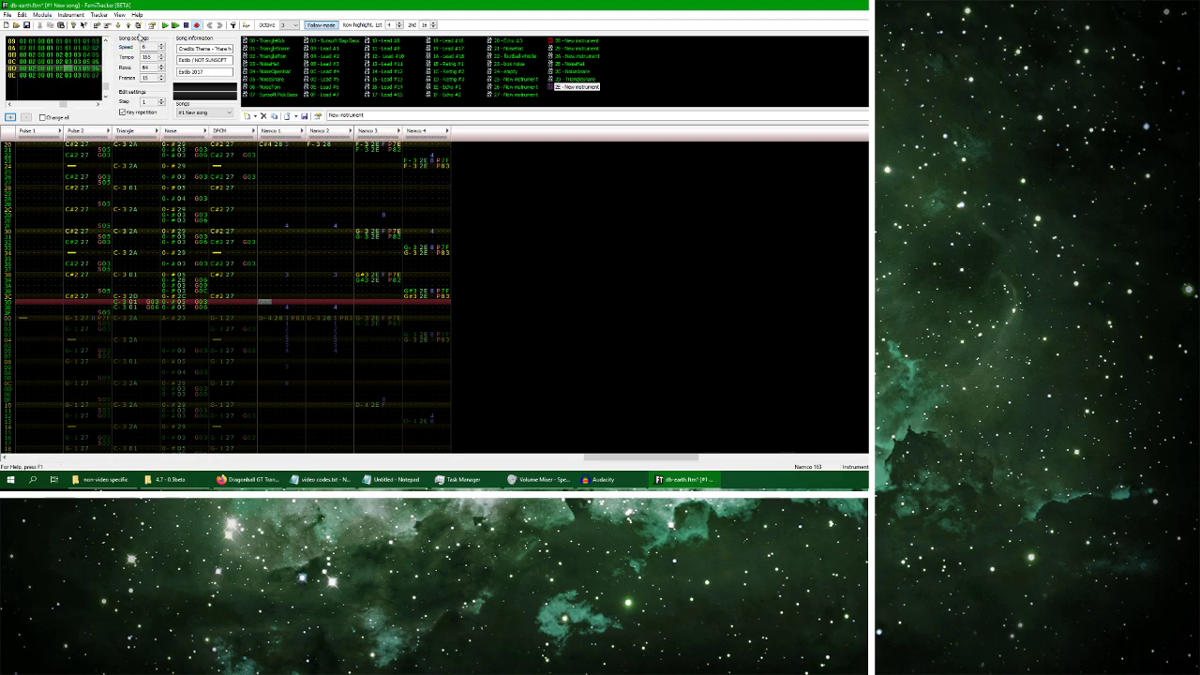
pyautogui.click(116, 26)
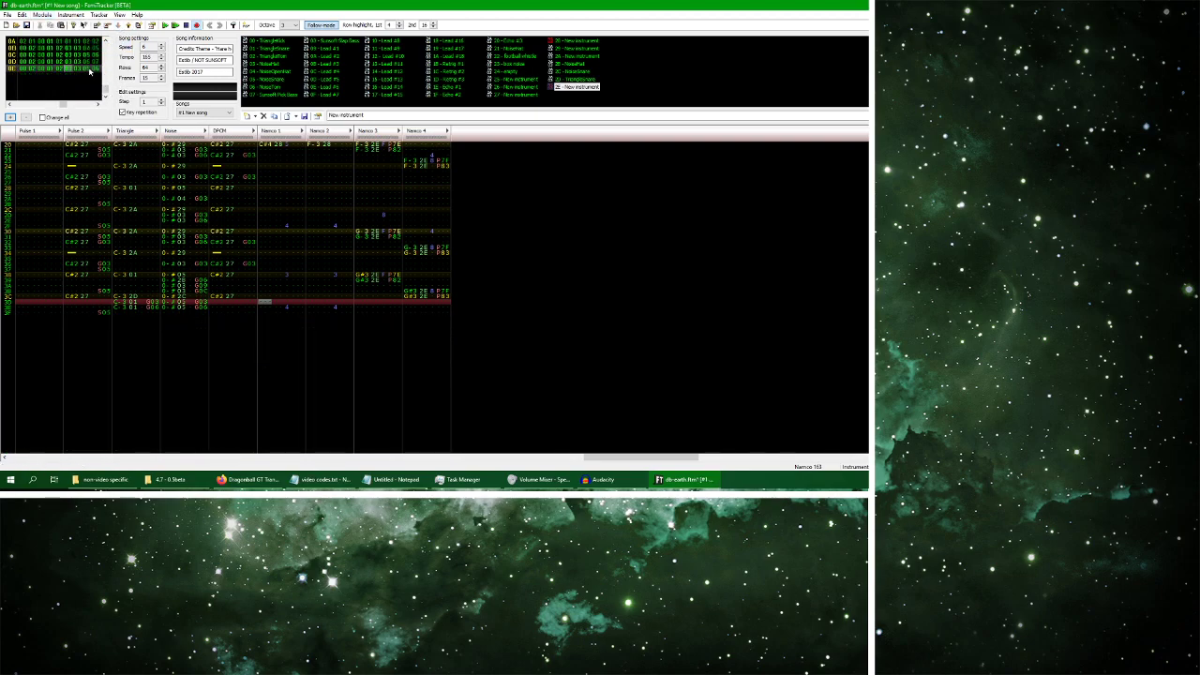
pyautogui.scroll(8, 366, 206)
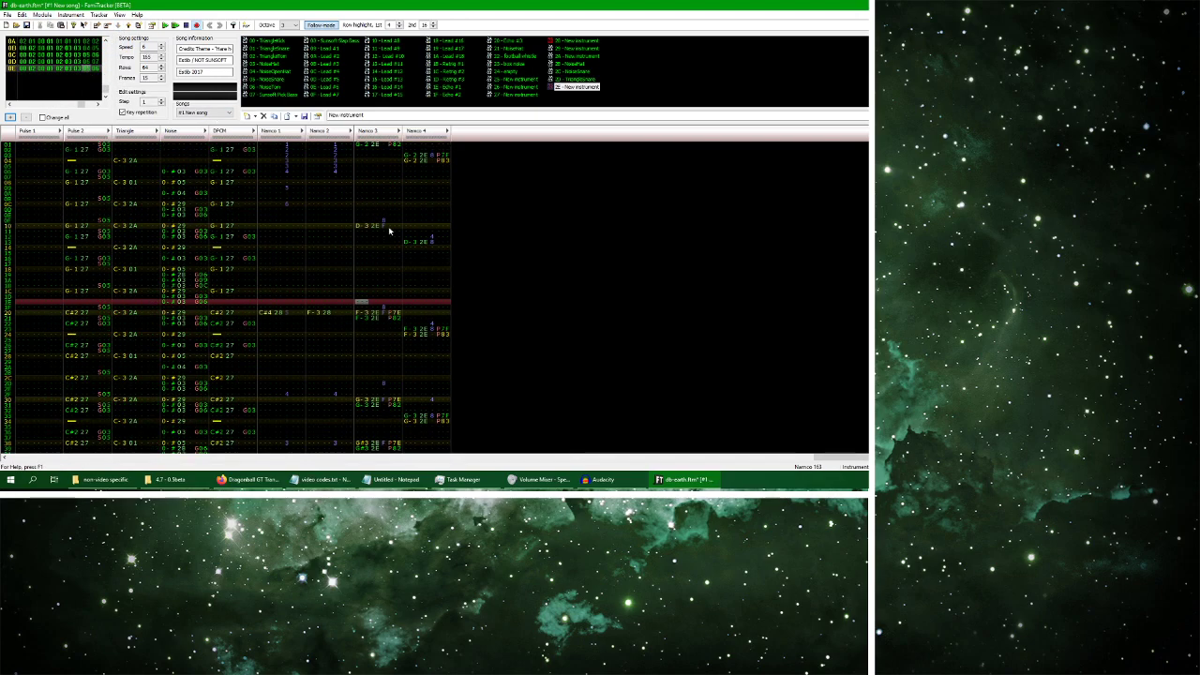
# Switch to Audacity and listen to the recorded track from about 1:15, then from about 1:24.3
pyautogui.click(600, 479)
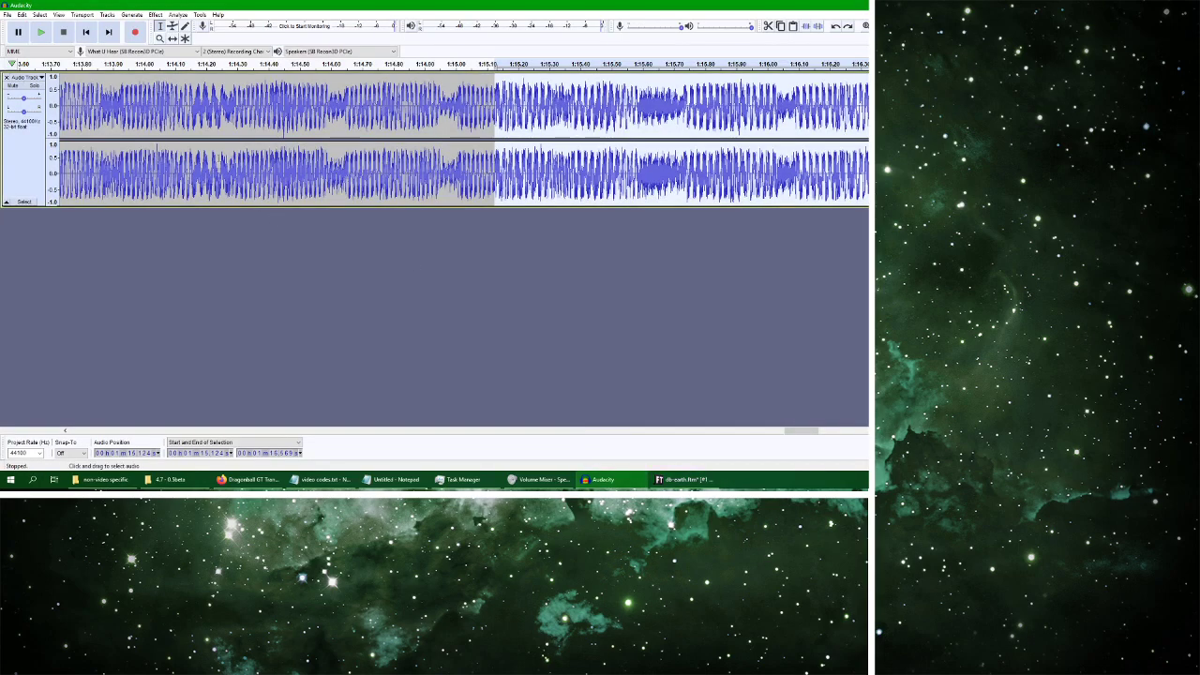
pyautogui.click(41, 33)
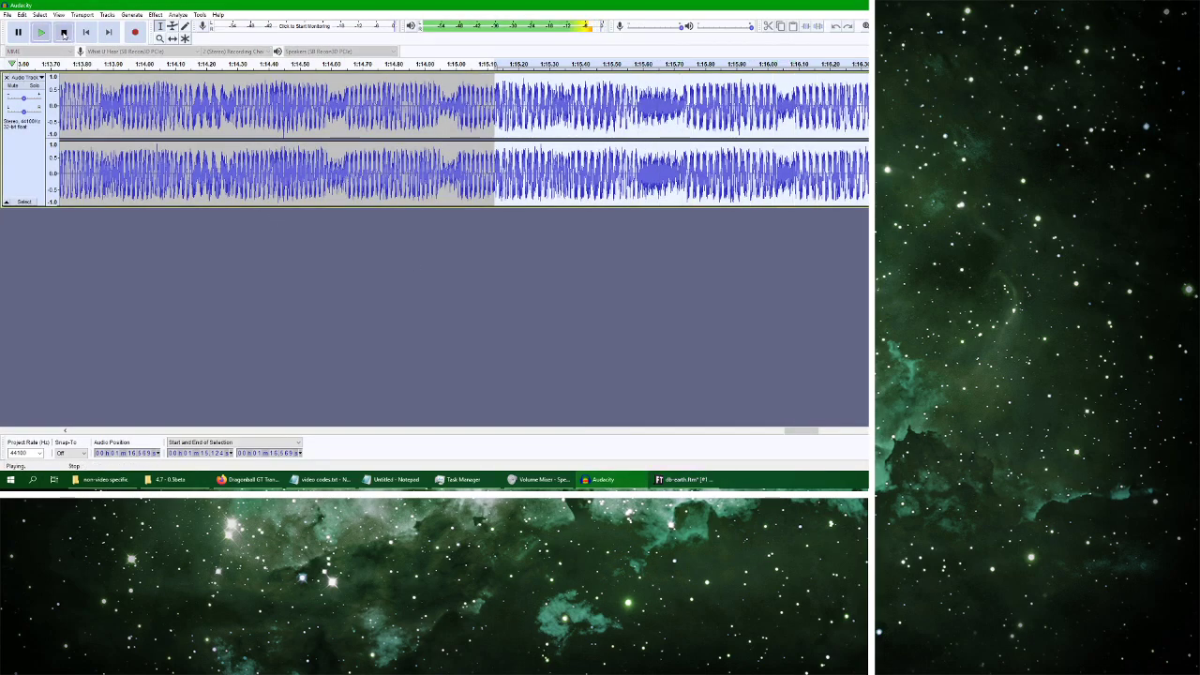
pyautogui.click(64, 33)
pyautogui.click(483, 141)
pyautogui.click(41, 33)
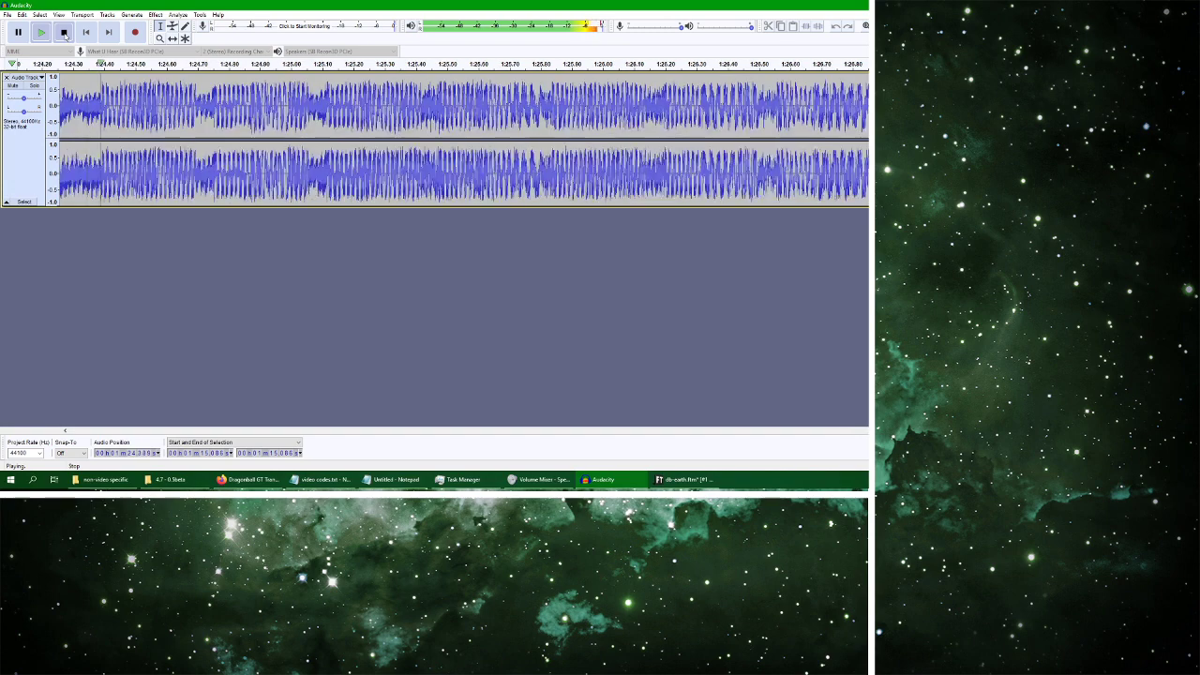
pyautogui.press('space')
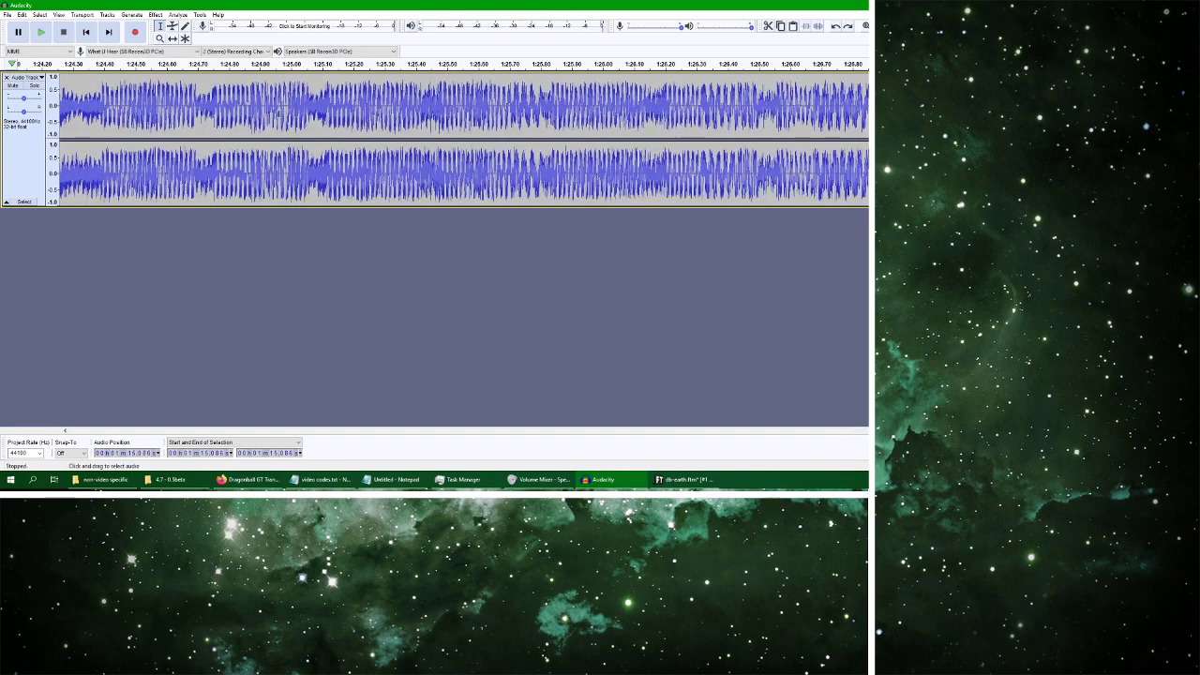
pyautogui.click(82, 108)
pyautogui.press('space')
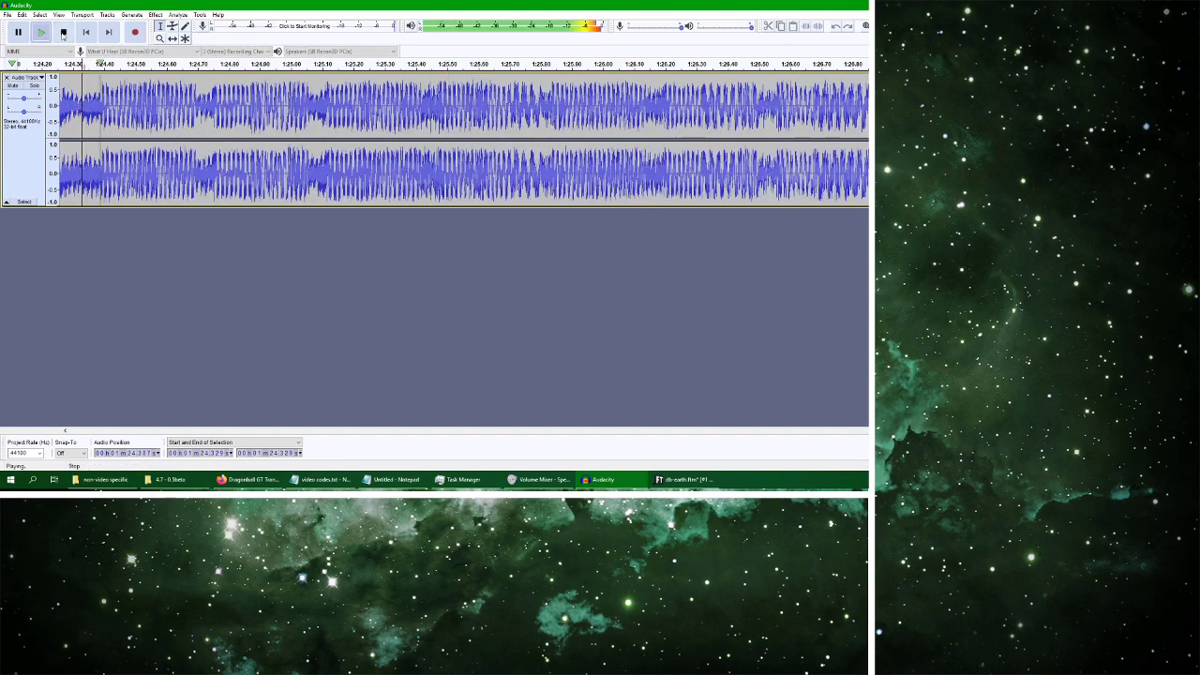
pyautogui.press('space')
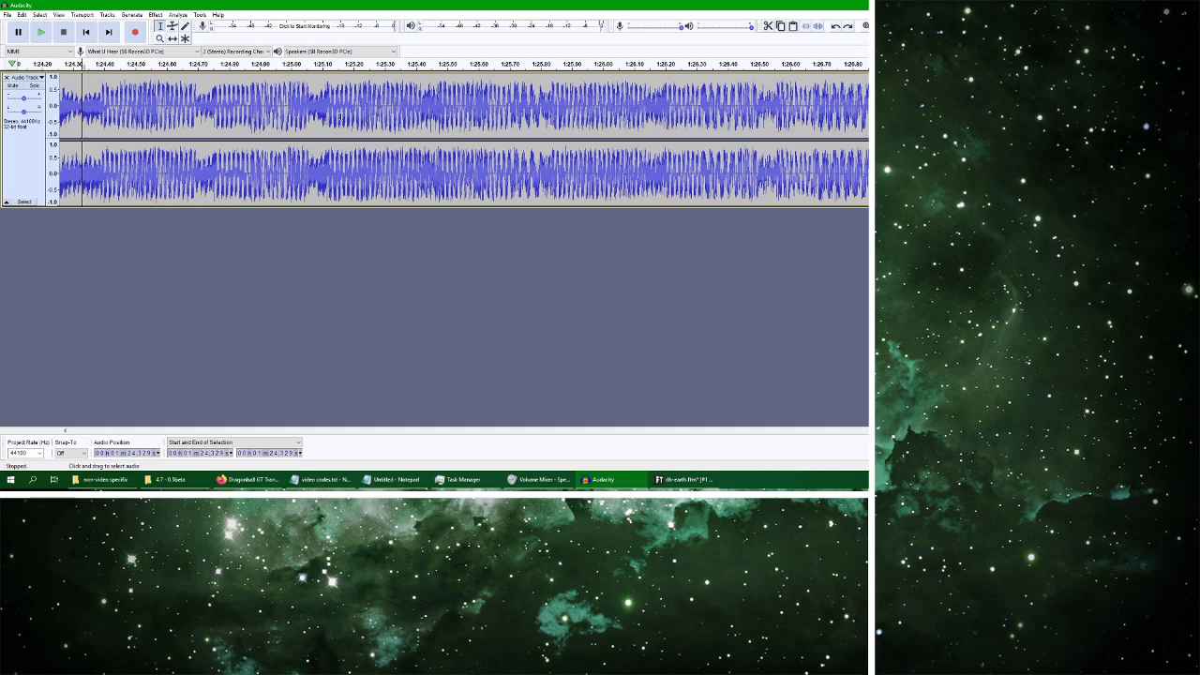
# Select the recorded passage from about 1:25.2 to 1:26.7 and play it
pyautogui.click(364, 110)
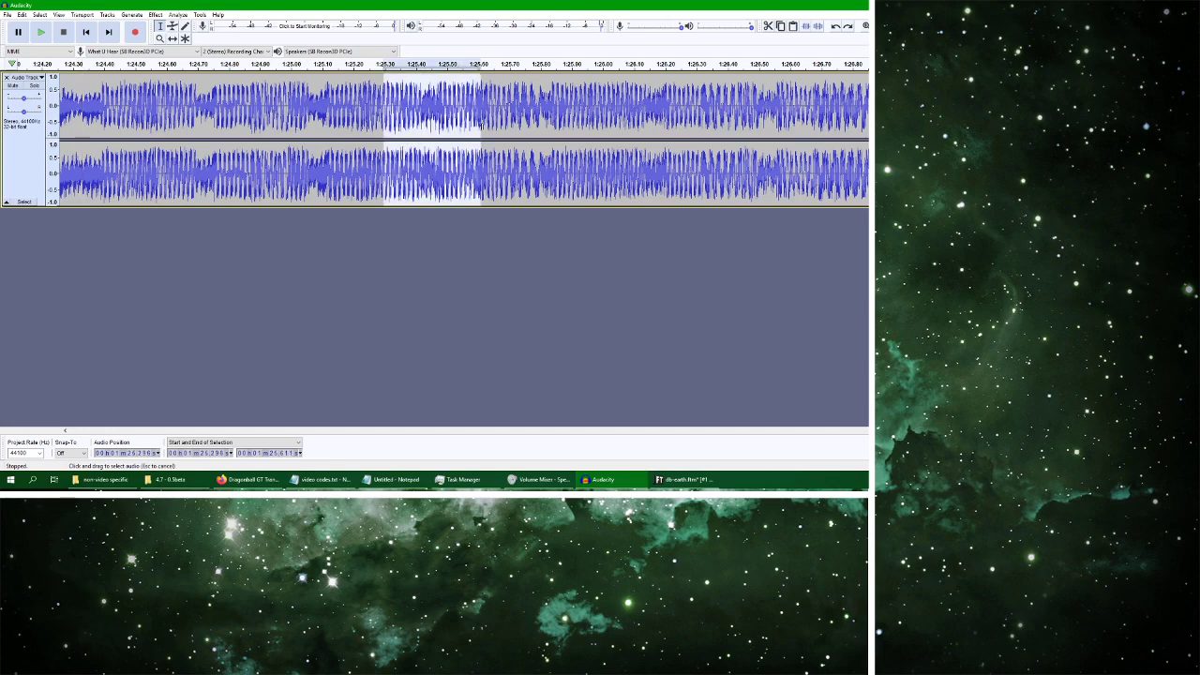
pyautogui.click(42, 32)
pyautogui.click(63, 32)
pyautogui.click(366, 103)
pyautogui.moveTo(364, 105); pyautogui.dragTo(813, 118)
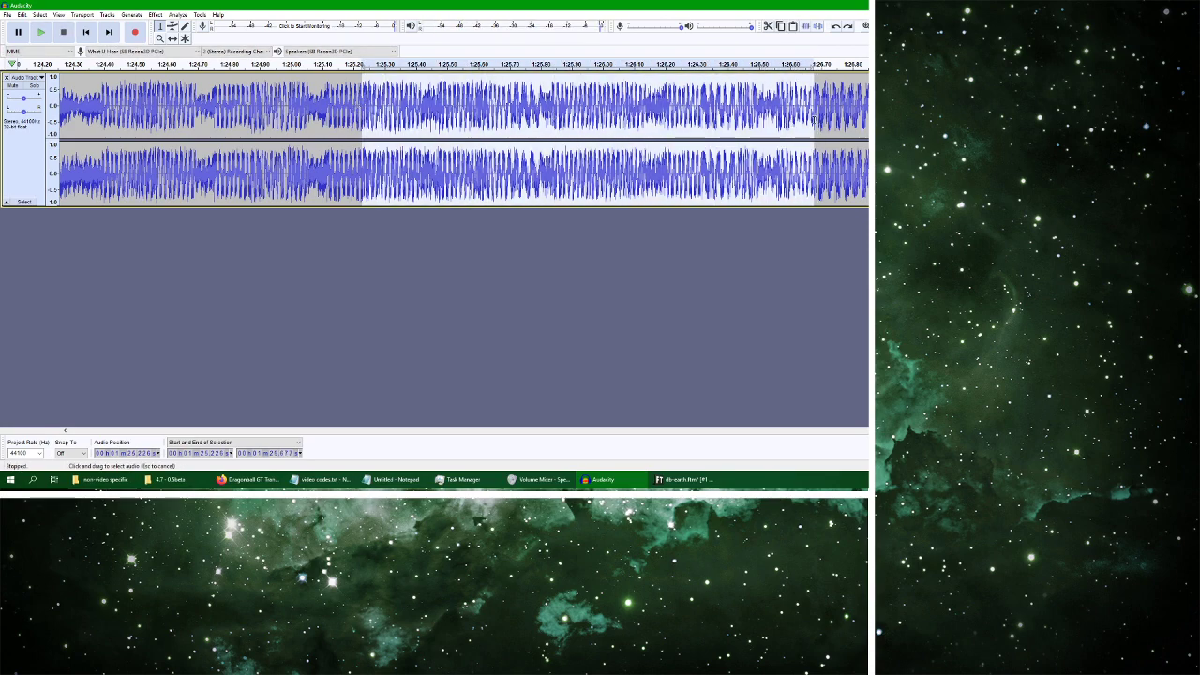
pyautogui.click(42, 33)
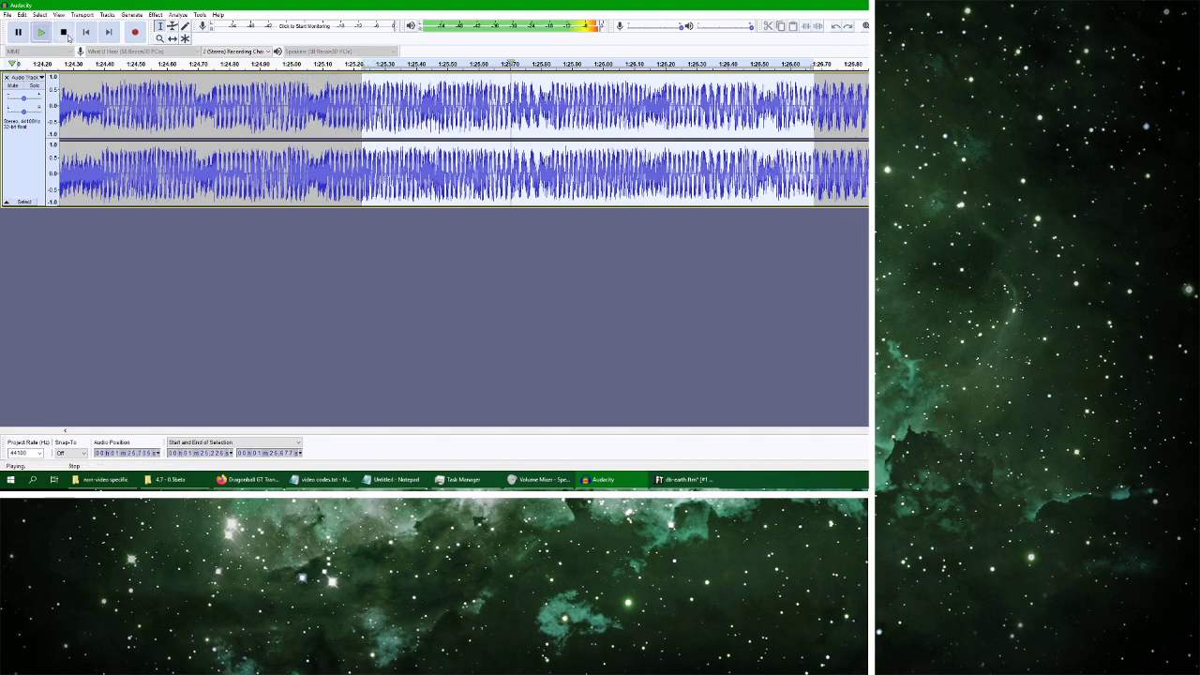
pyautogui.click(64, 34)
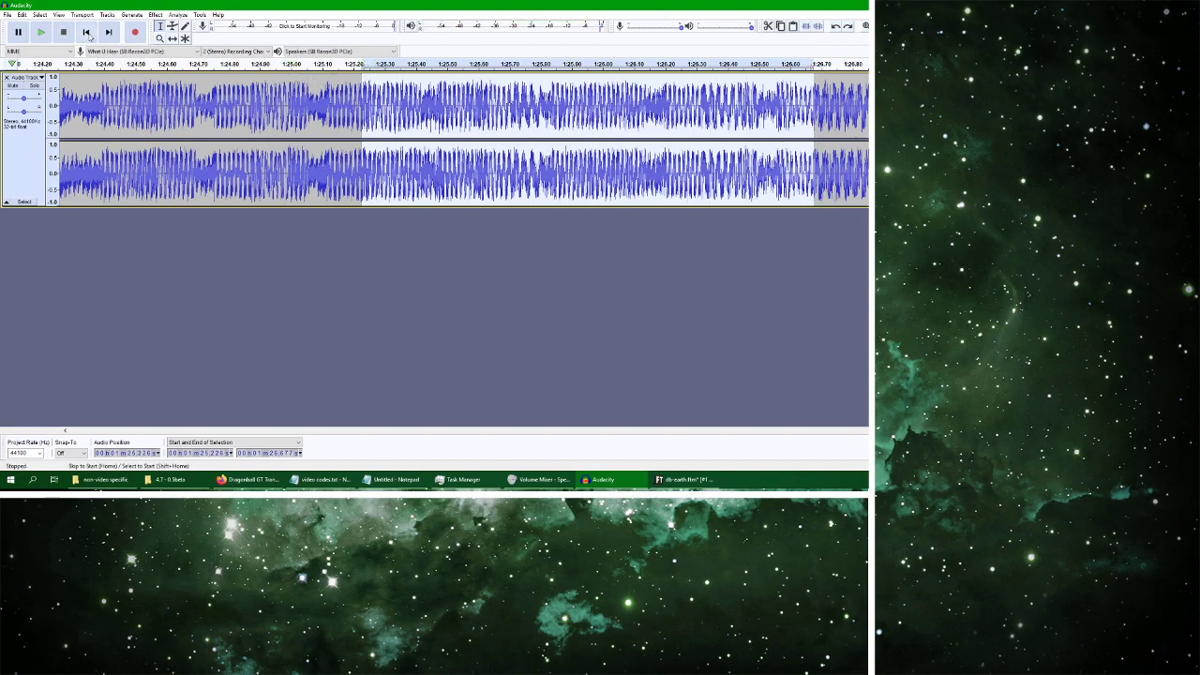
# Preview and apply a Low-Pass Filter to the selected passage
pyautogui.click(156, 15)
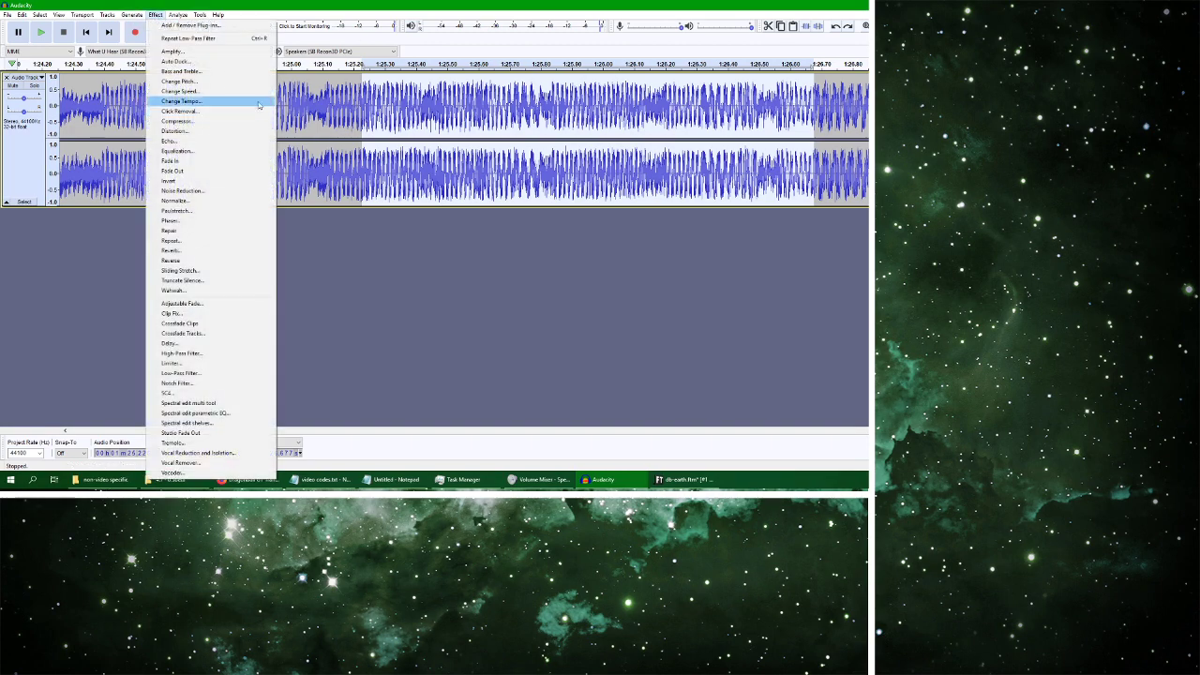
pyautogui.click(225, 372)
pyautogui.click(541, 262)
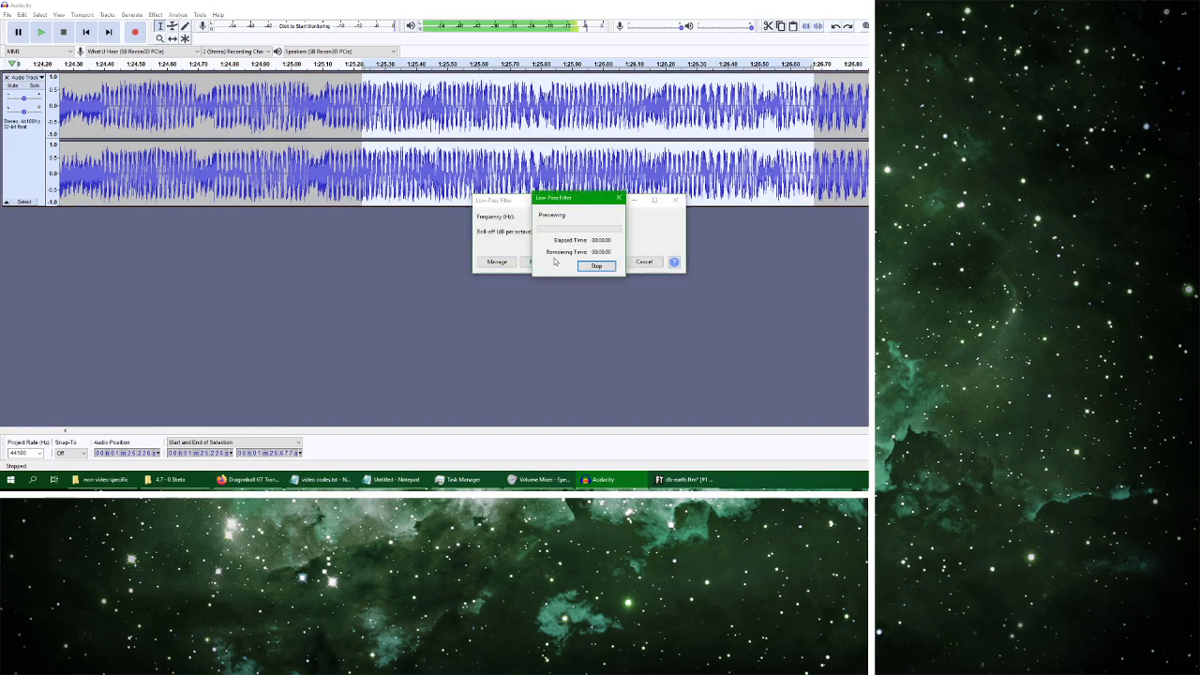
pyautogui.click(610, 265)
pyautogui.click(601, 262)
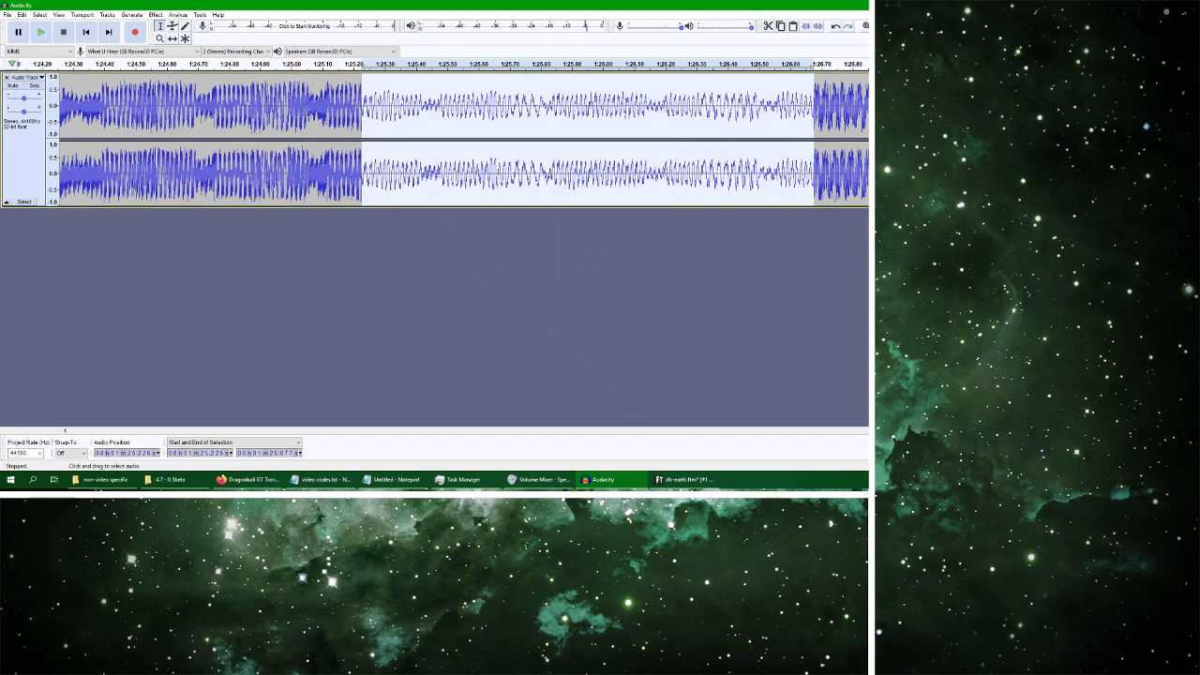
# Play the recording from about 1:24.6 into the filtered passage to hear its notes
pyautogui.click(287, 107)
pyautogui.click(41, 32)
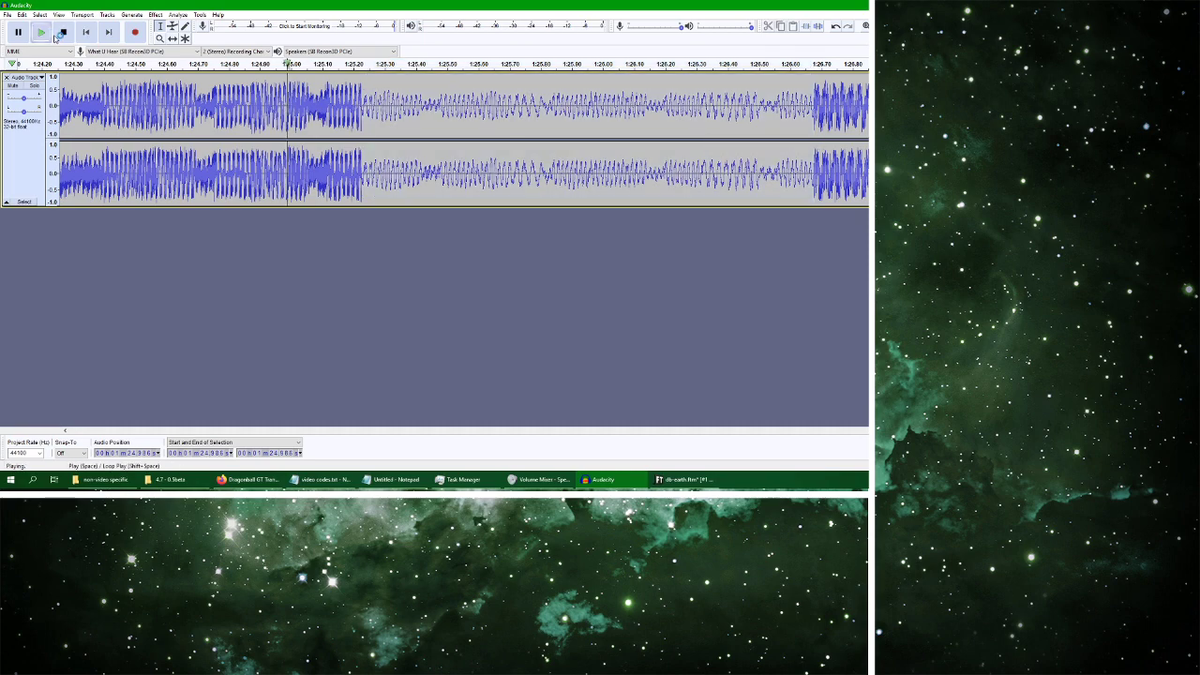
pyautogui.click(257, 112)
pyautogui.click(160, 111)
pyautogui.click(41, 32)
pyautogui.click(62, 32)
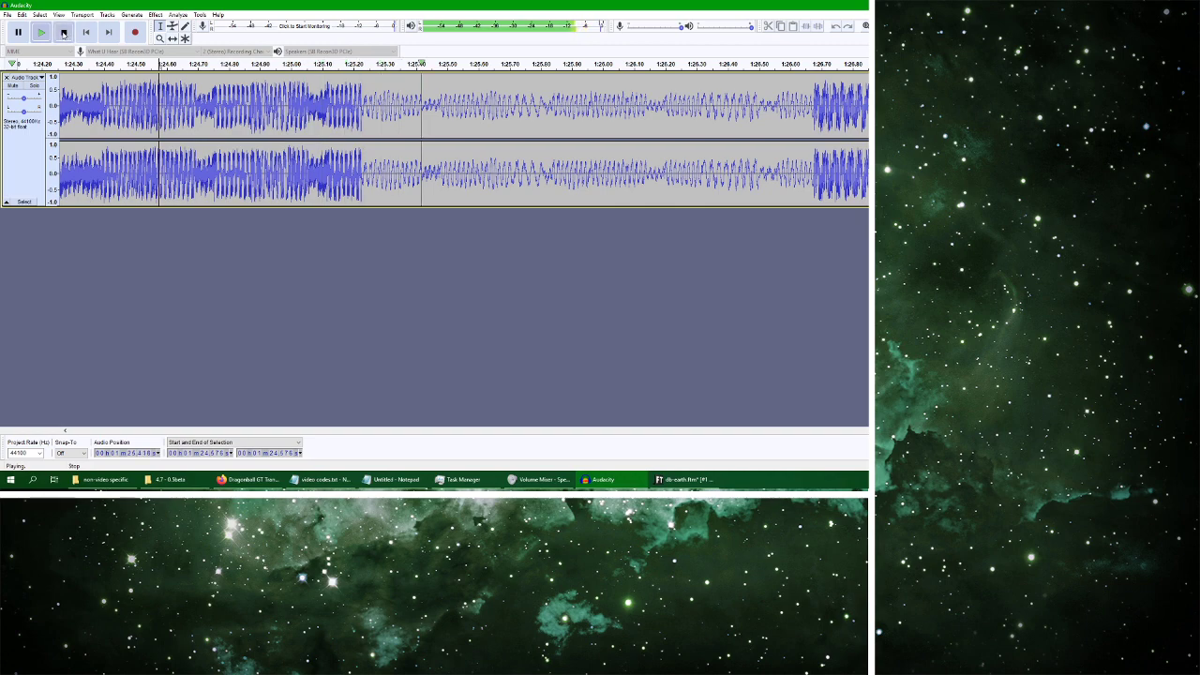
# Play the filtered passage from about 1:25.2 to hear its notes
pyautogui.click(359, 123)
pyautogui.click(40, 32)
pyautogui.click(62, 33)
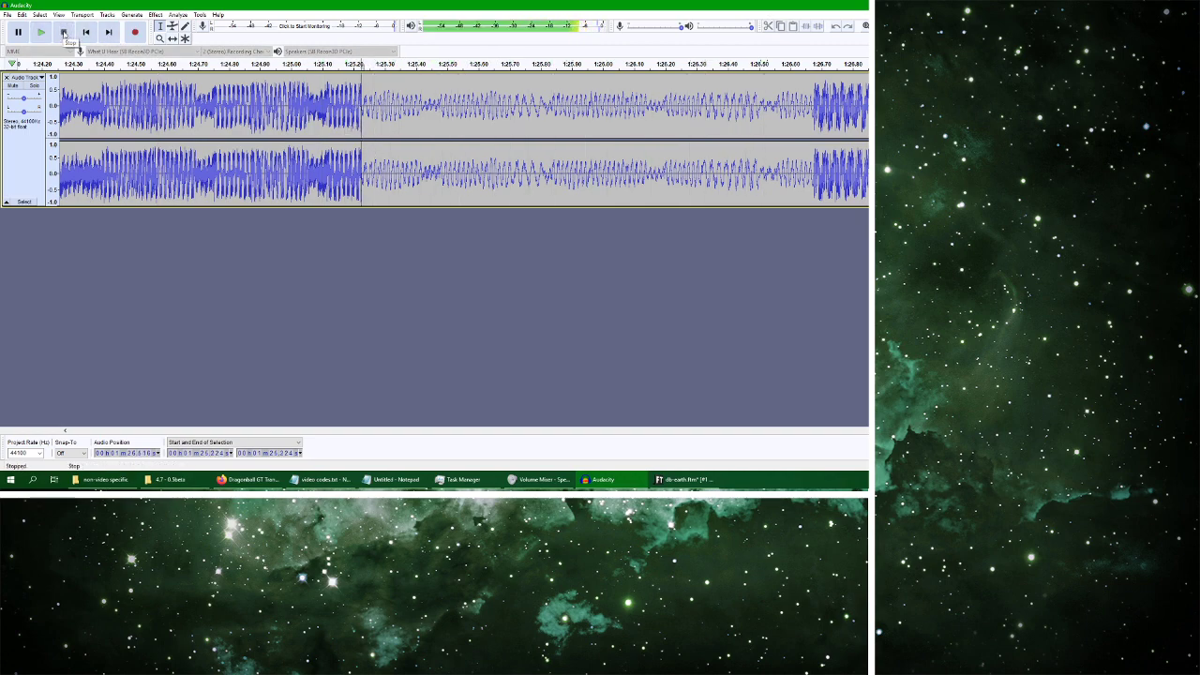
pyautogui.click(48, 33)
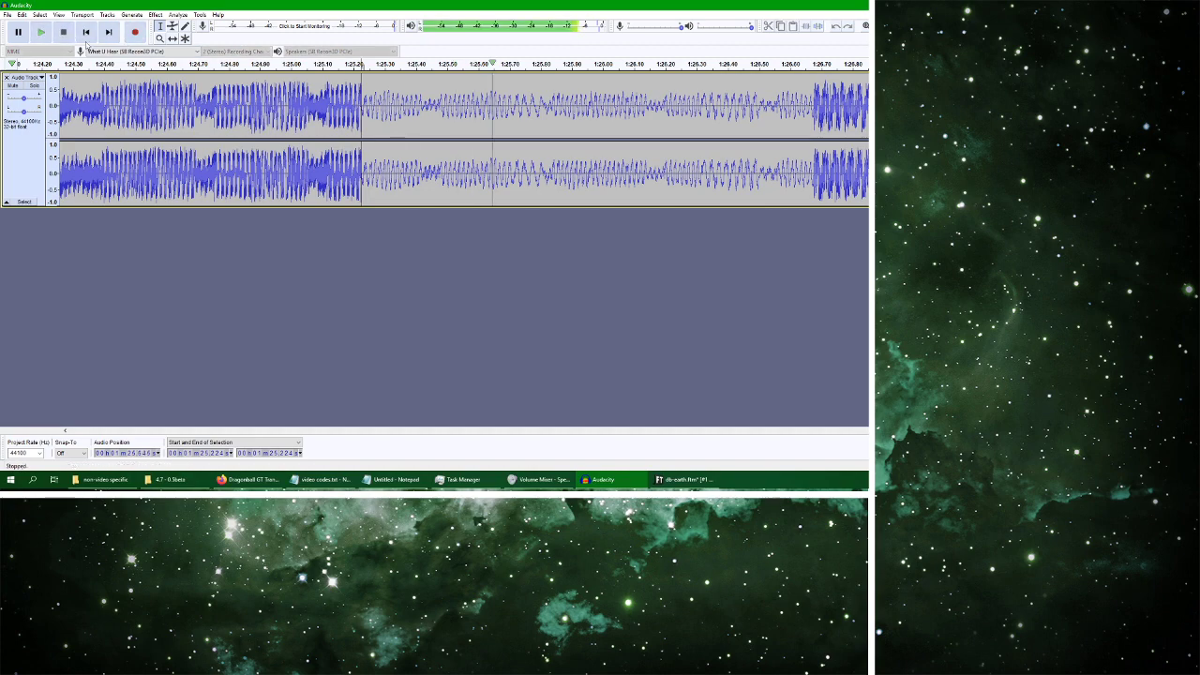
# In FamiTracker, copy the Namco 3 run from row 30 onward of frame 0A to row 30 of frame 0E, changing its first notes to G-4, F-4, D#4
pyautogui.click(683, 479)
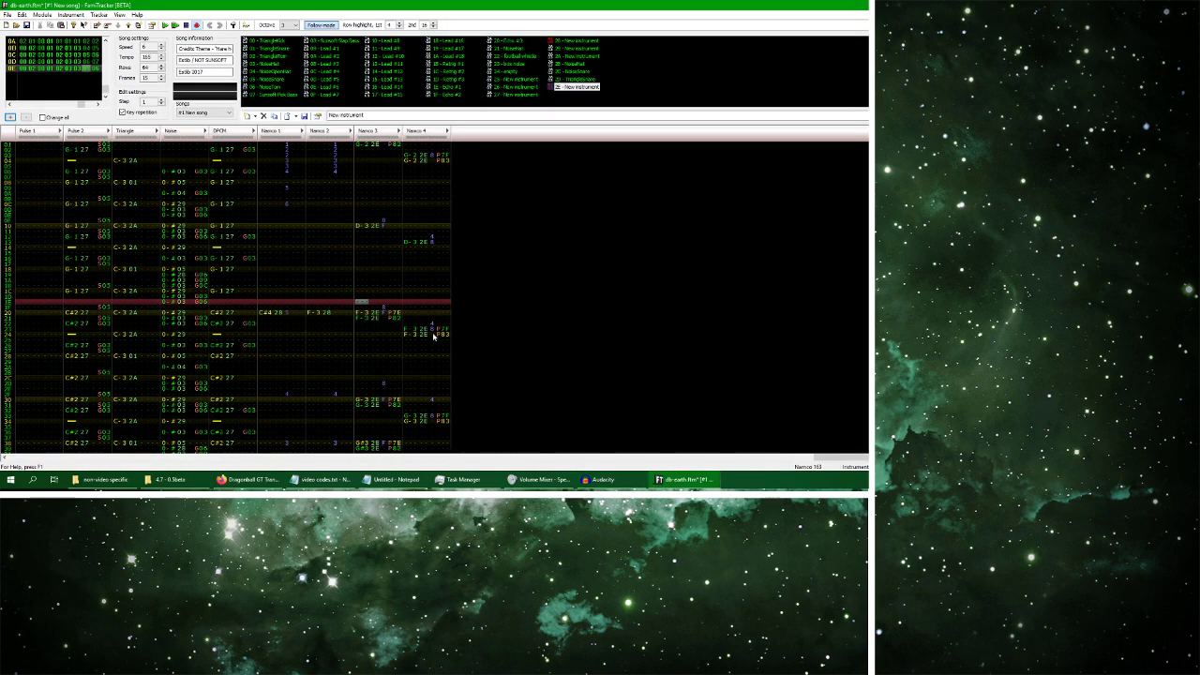
pyautogui.click(92, 59)
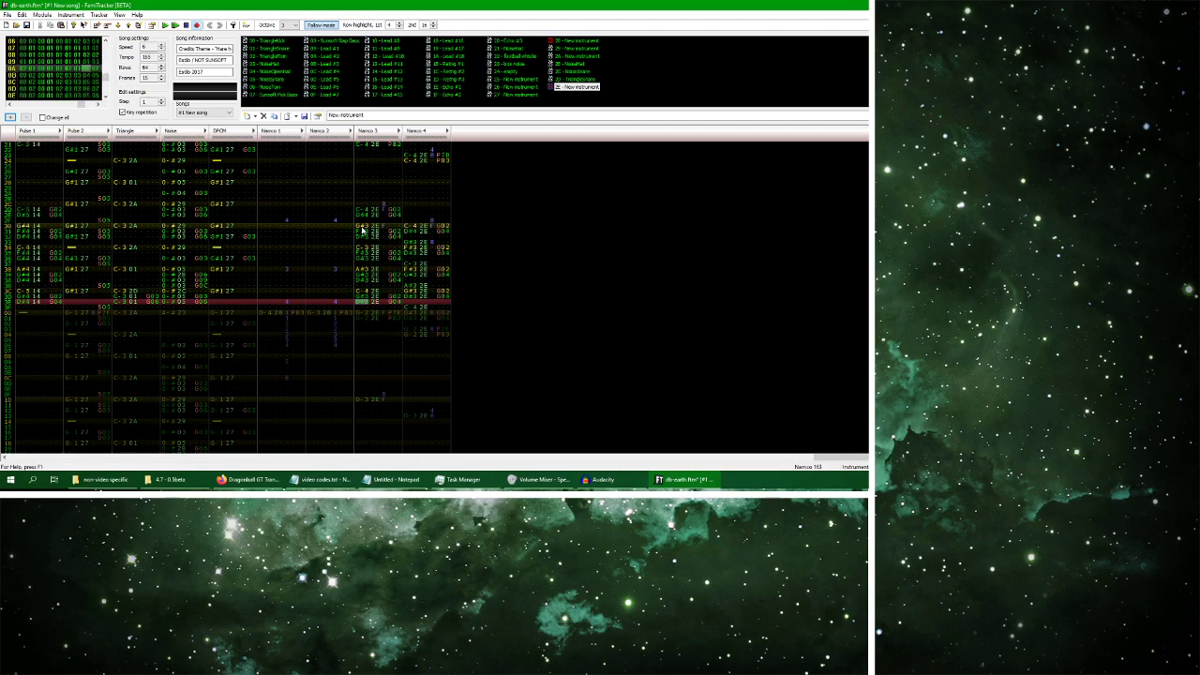
pyautogui.moveTo(362, 228); pyautogui.dragTo(399, 327)
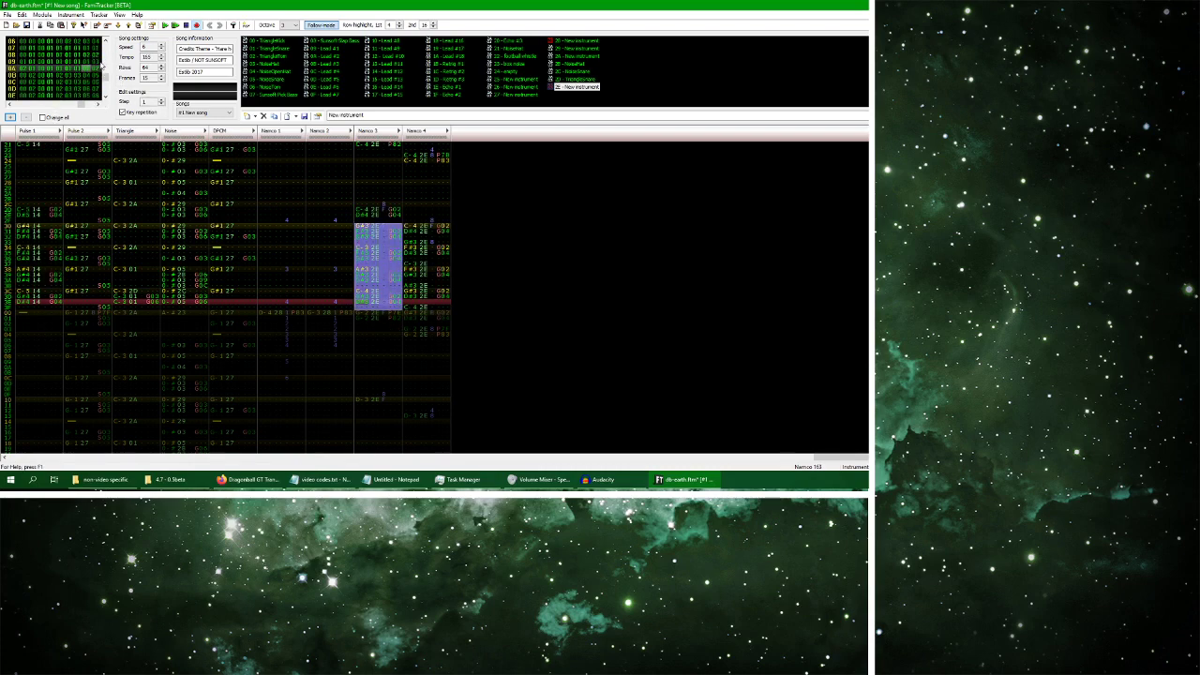
pyautogui.click(95, 96)
pyautogui.click(362, 229)
pyautogui.hotkey('ctrl', 'v')
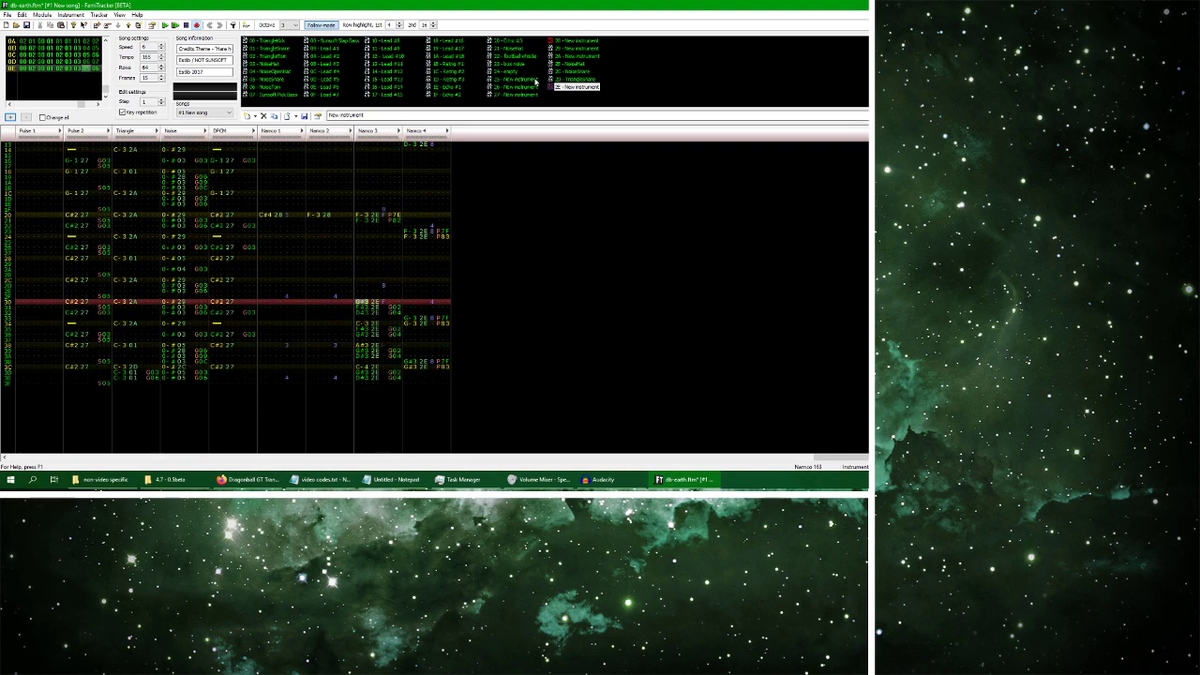
pyautogui.press('Return')
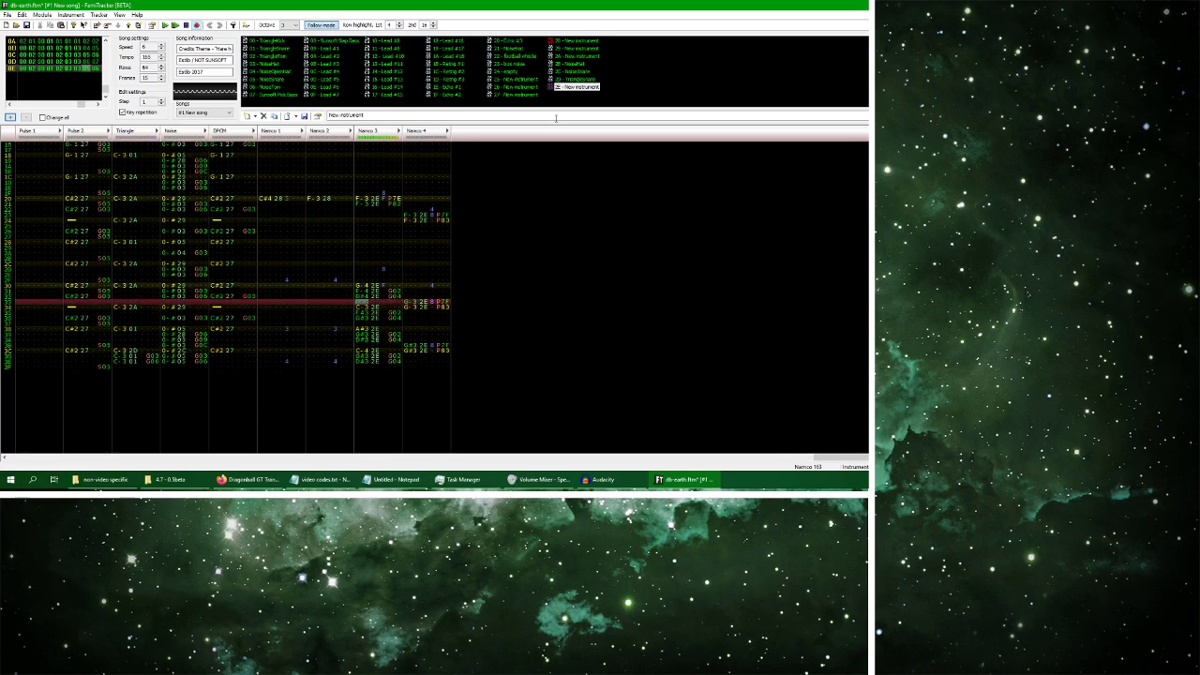
# Listen to the Audacity recording from about 1:25.6, and set Namco 3 rows 34–36 in FamiTracker to A#3, G-3, A#3
pyautogui.click(601, 479)
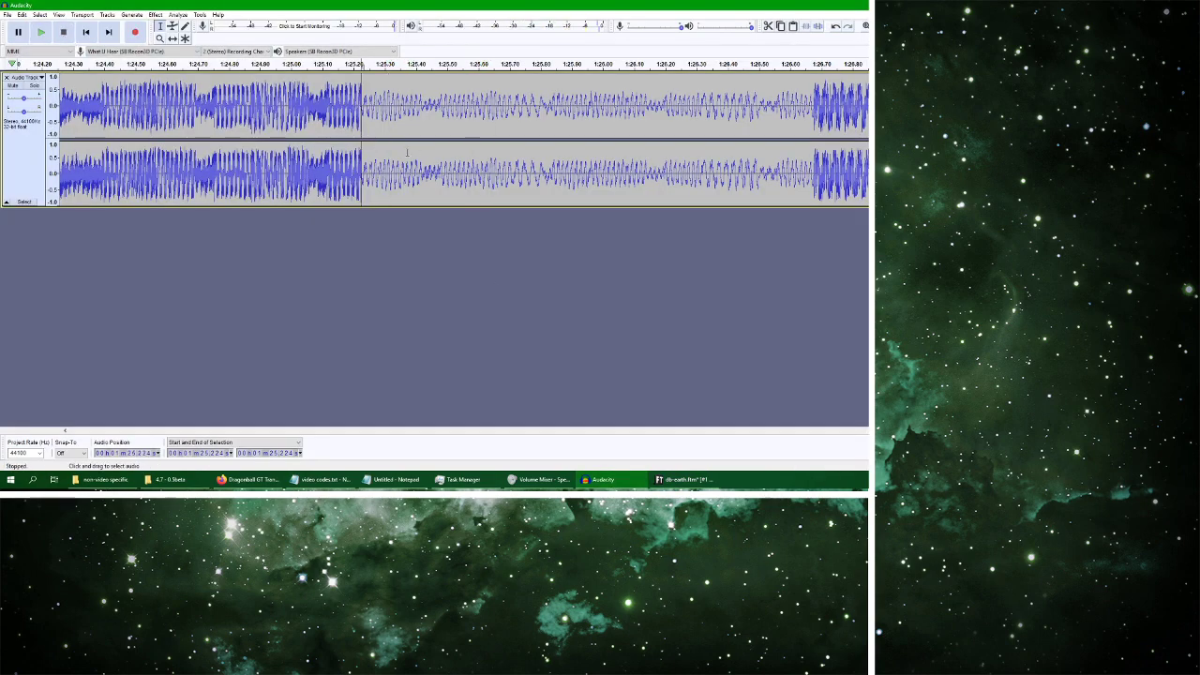
pyautogui.click(480, 117)
pyautogui.press('space')
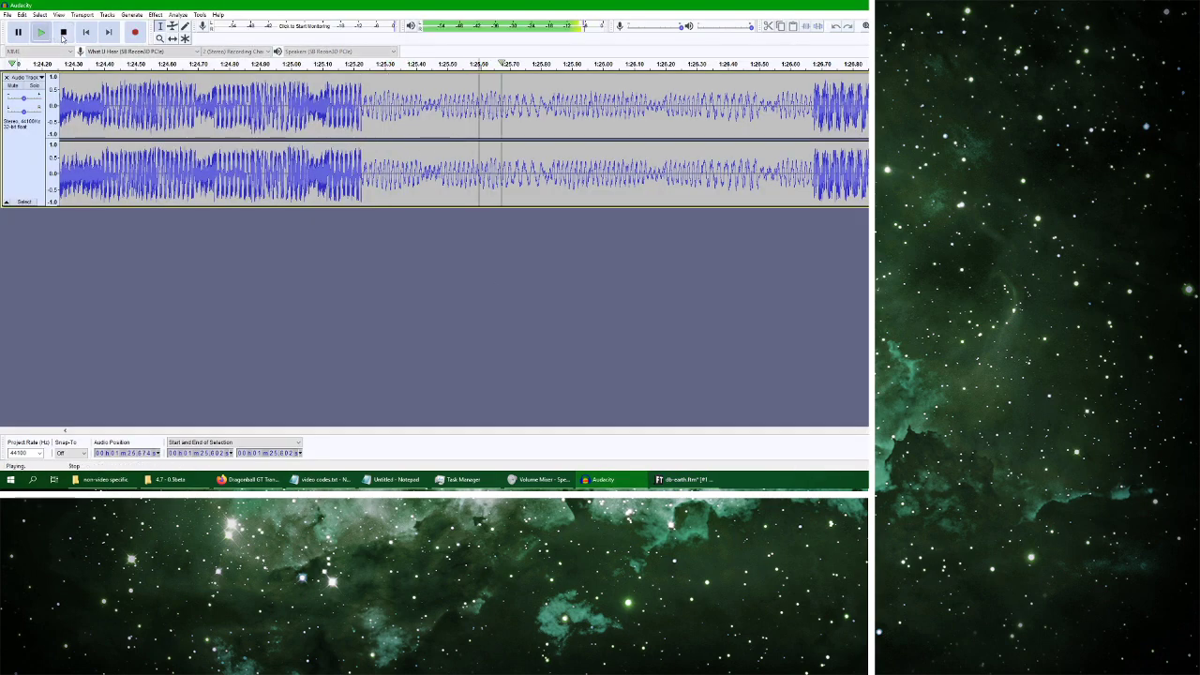
pyautogui.click(703, 479)
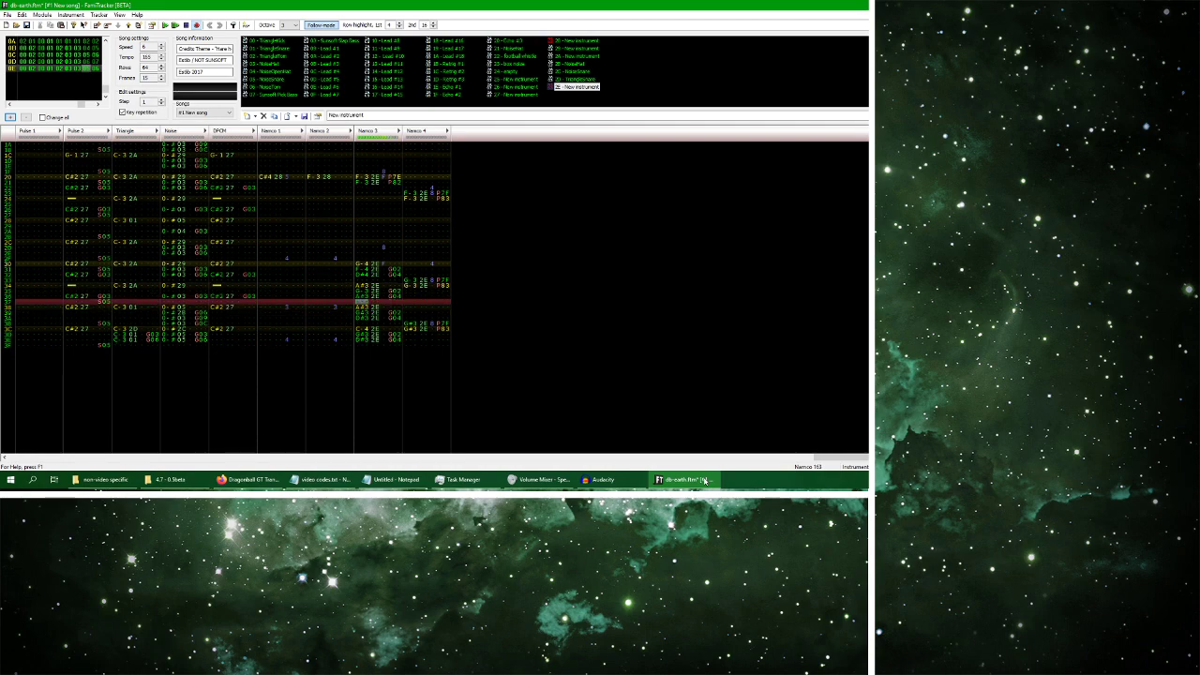
# Switch back to Audacity and replay the run repeatedly from about 1:25.2 to pick out its following notes
pyautogui.click(600, 479)
pyautogui.click(358, 150)
pyautogui.click(40, 32)
pyautogui.click(62, 33)
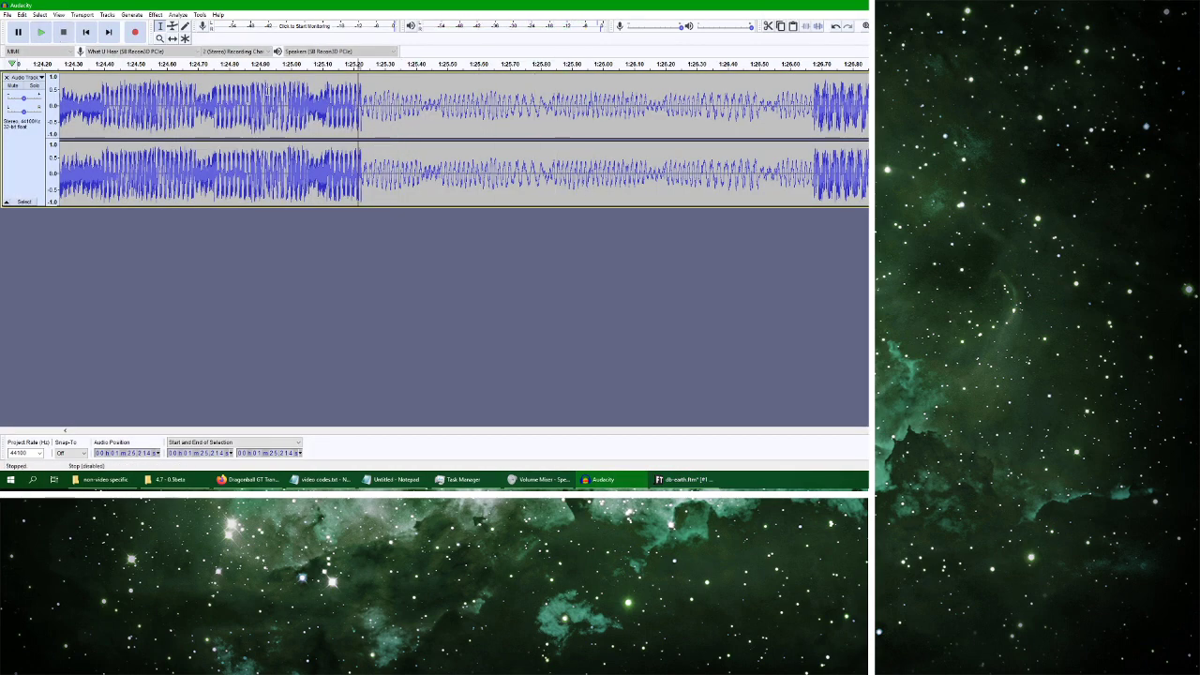
pyautogui.press('space')
pyautogui.press('space')
pyautogui.press('space')
pyautogui.press('space')
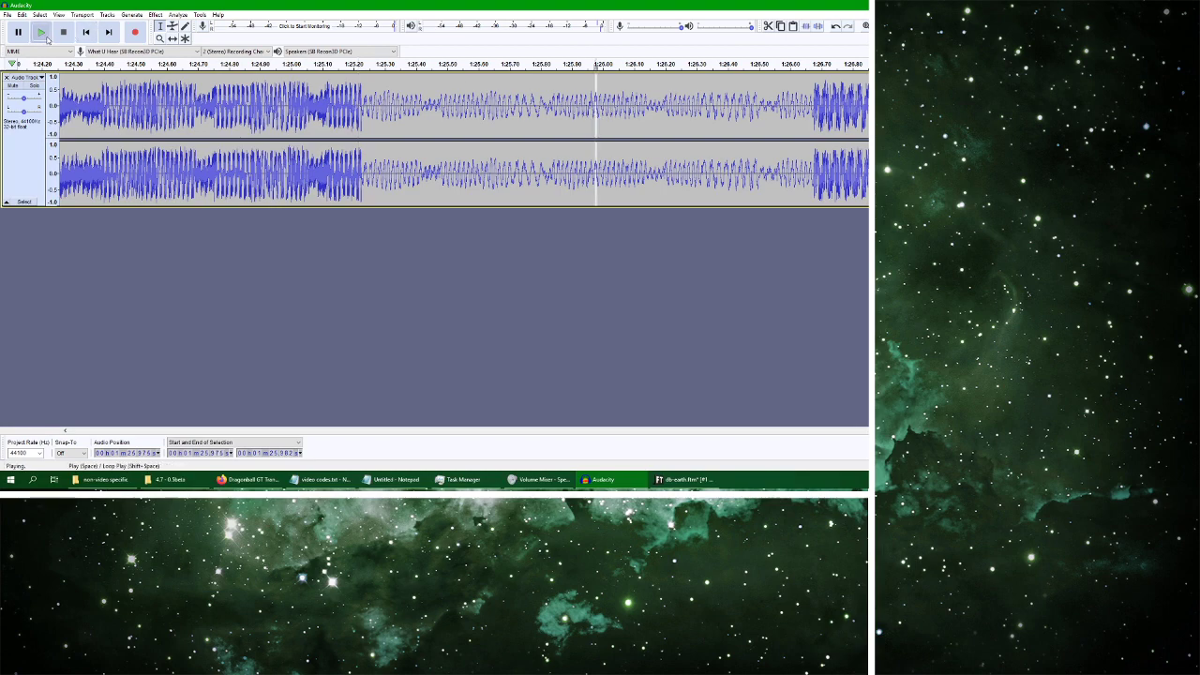
# Listen to the recording from about 1:25.97, and set Namco 3 rows 38–3A in FamiTracker to D#4, A#3, G-3
pyautogui.click(594, 132)
pyautogui.click(41, 32)
pyautogui.click(62, 33)
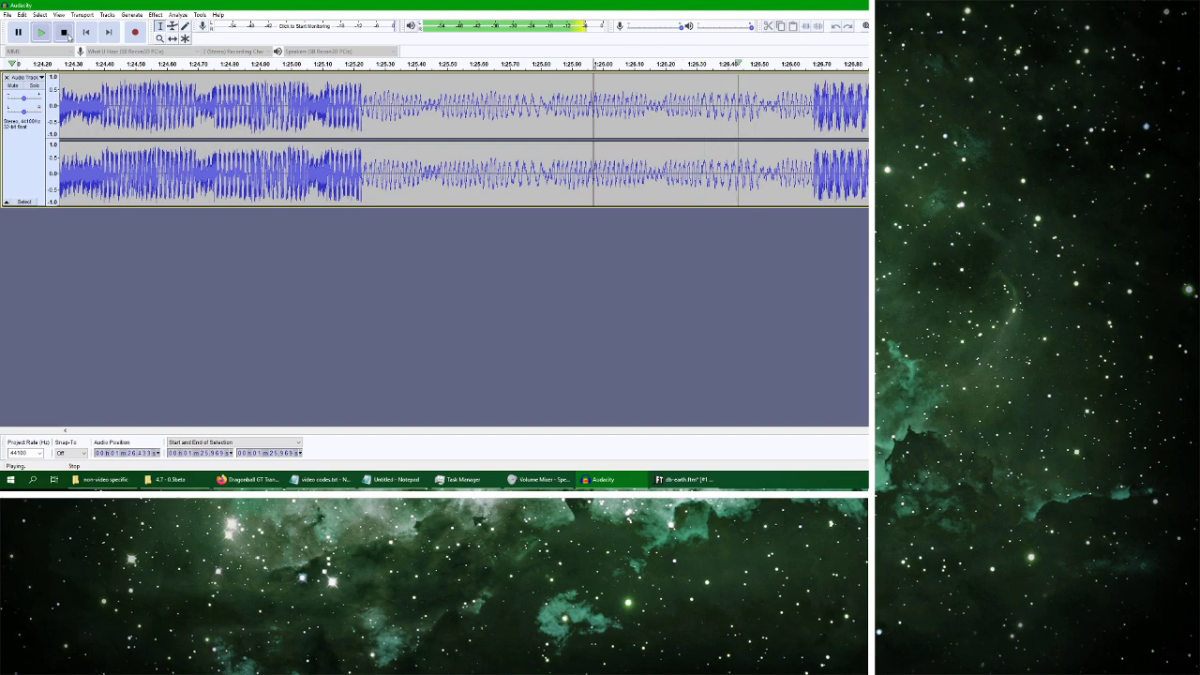
pyautogui.click(681, 480)
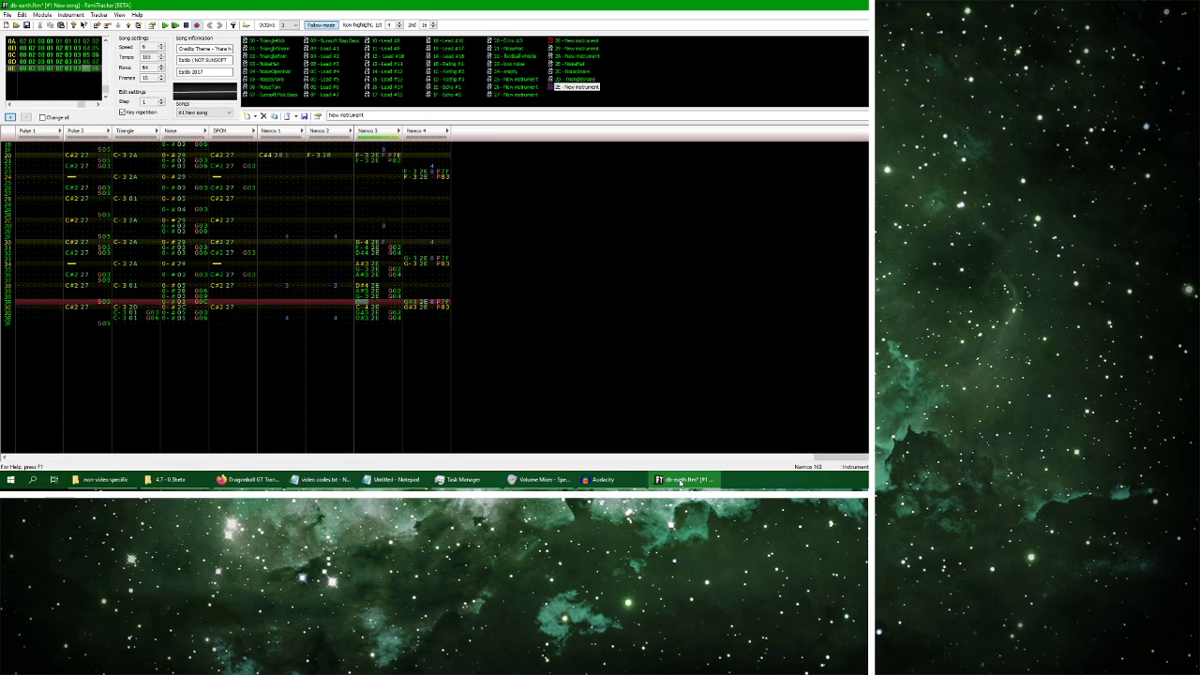
# Replay the end of the passage in Audacity, and set Namco 3 rows 3C–3E in FamiTracker to D#3, G-3, D#3
pyautogui.click(245, 479)
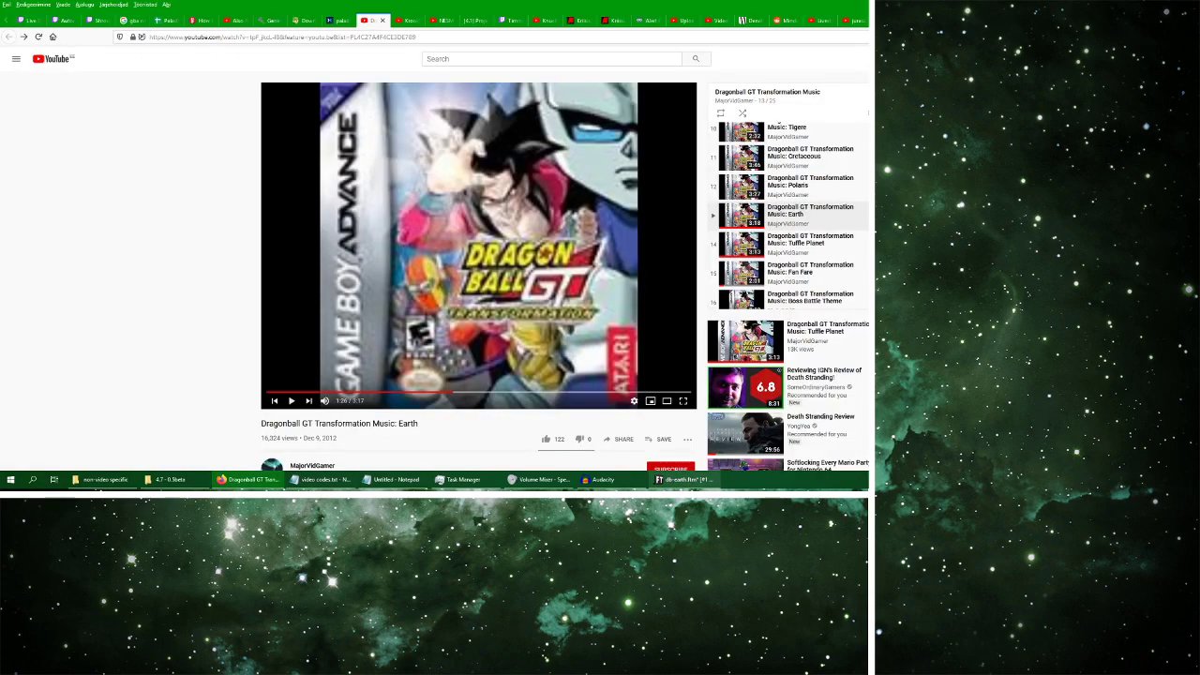
pyautogui.click(600, 479)
pyautogui.click(41, 32)
pyautogui.click(63, 33)
pyautogui.click(41, 32)
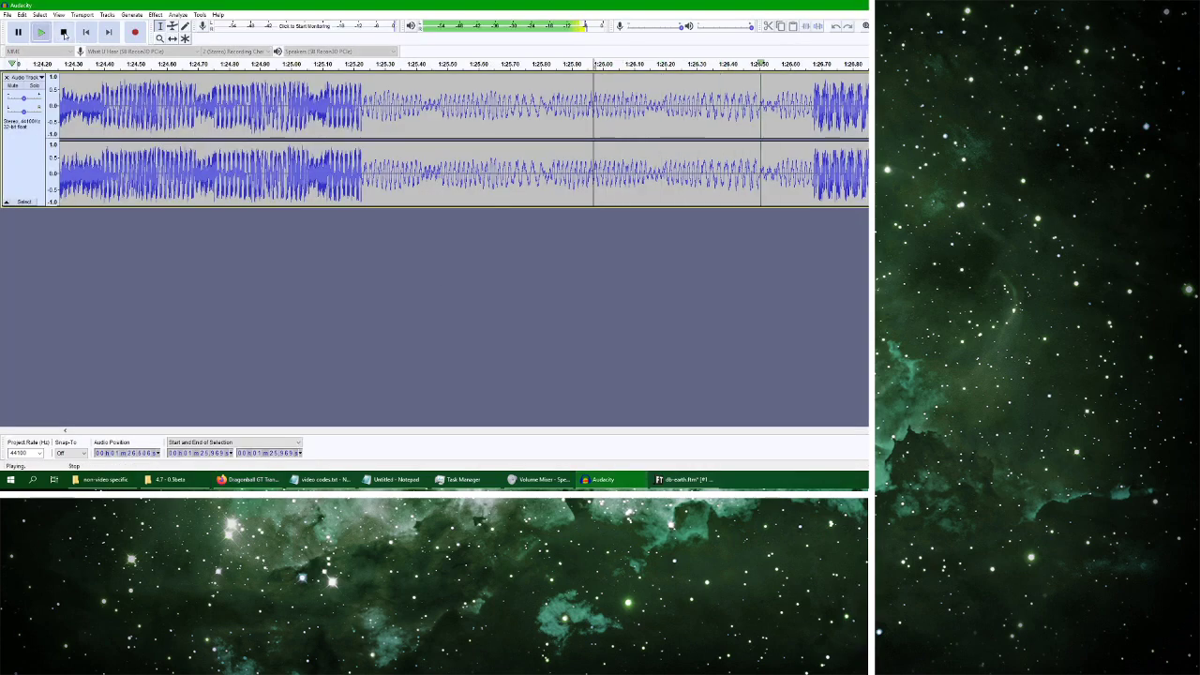
pyautogui.click(63, 33)
pyautogui.click(658, 478)
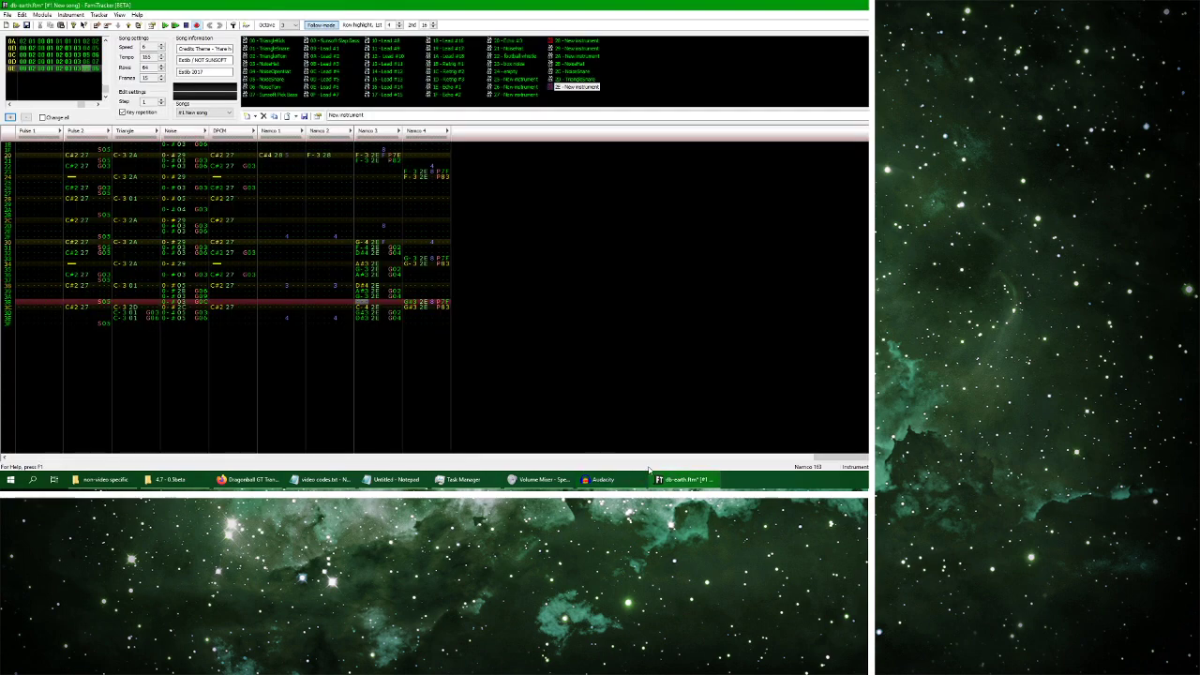
pyautogui.press('Return')
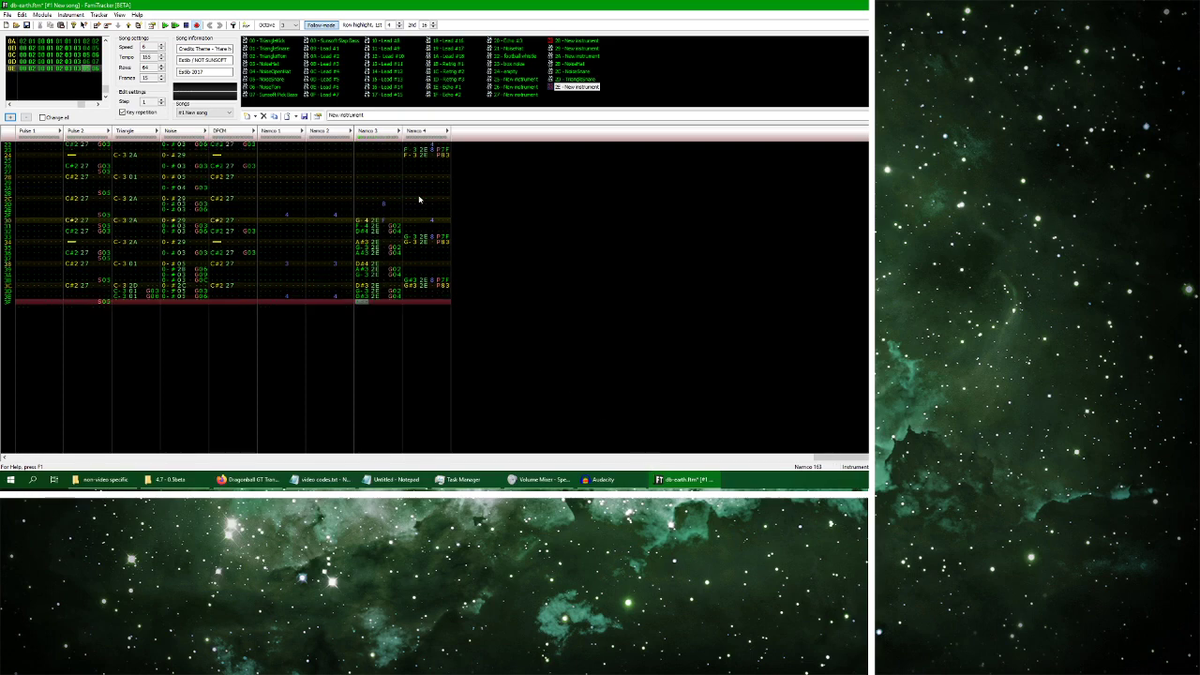
# Add the pickup notes F#4 at row 2D and G-4 at row 2E ahead of the Namco 3 run
pyautogui.moveTo(375, 228); pyautogui.dragTo(393, 296)
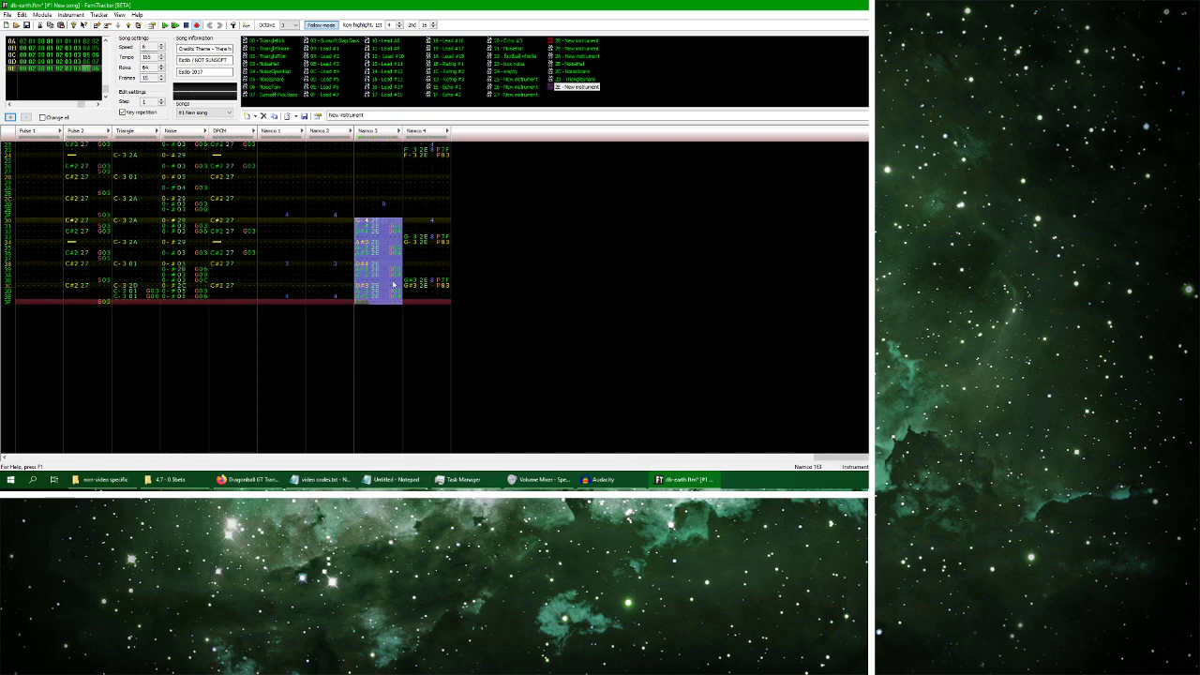
pyautogui.click(364, 220)
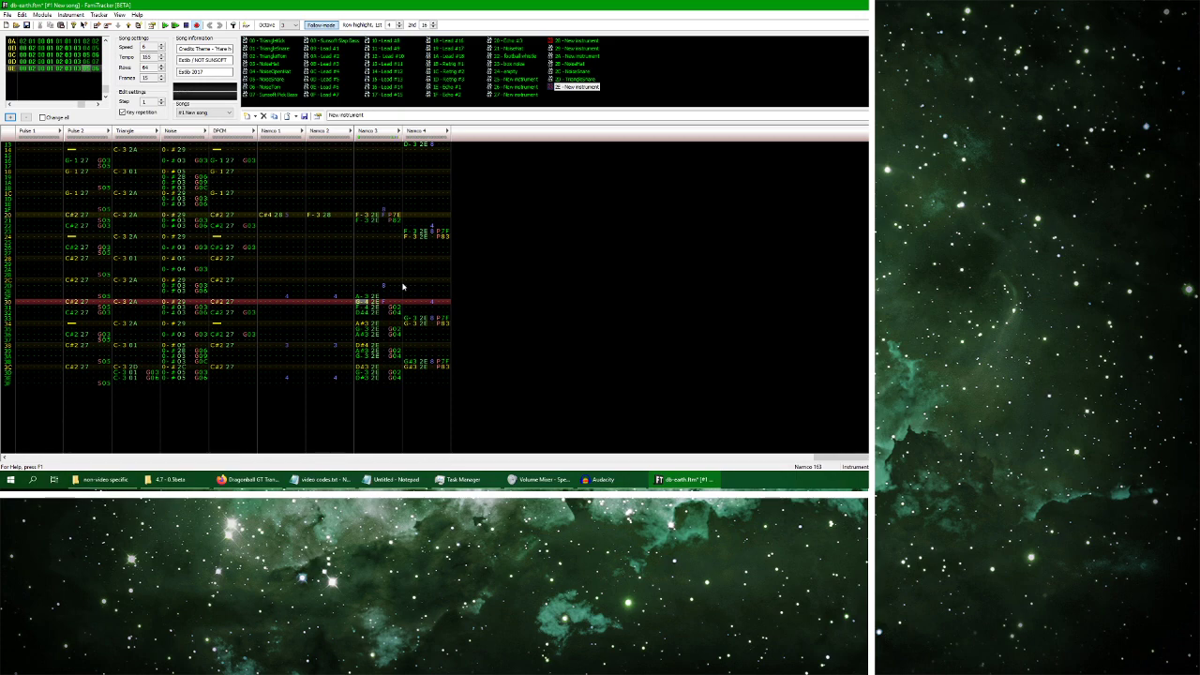
pyautogui.press('Up')
pyautogui.press('z')
pyautogui.press('Up')
pyautogui.press('z')
pyautogui.press('Up')
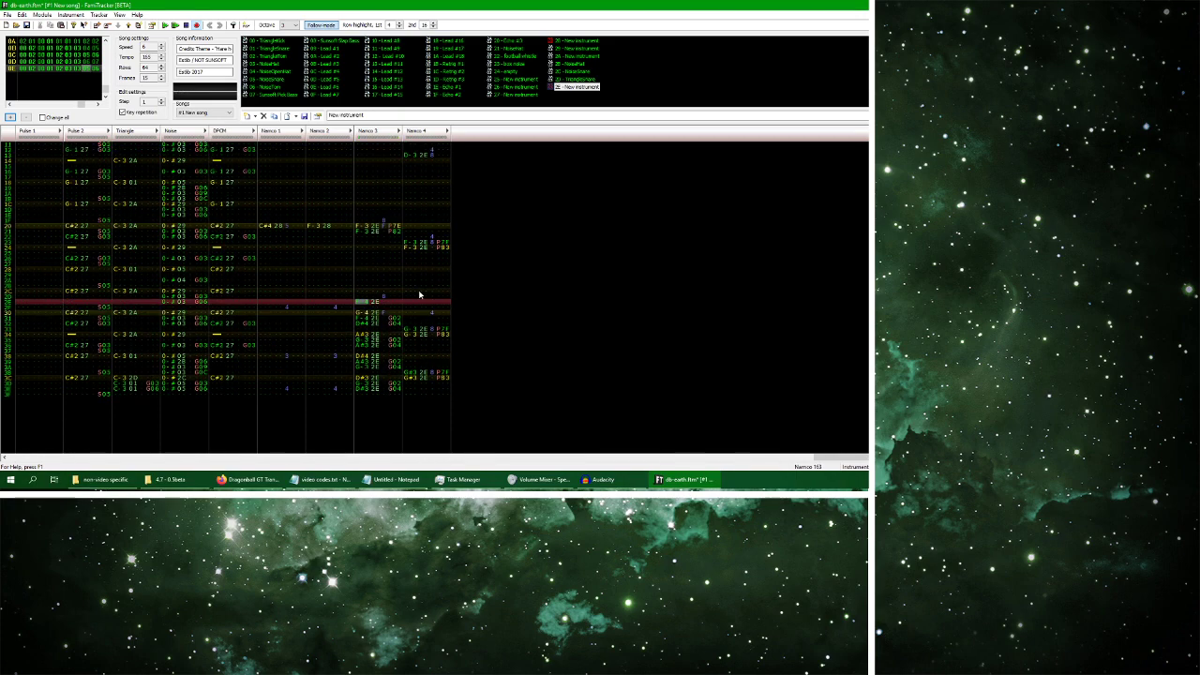
pyautogui.press('r')
pyautogui.press('Up')
pyautogui.press('t')
pyautogui.press('Up')
pyautogui.press('t')
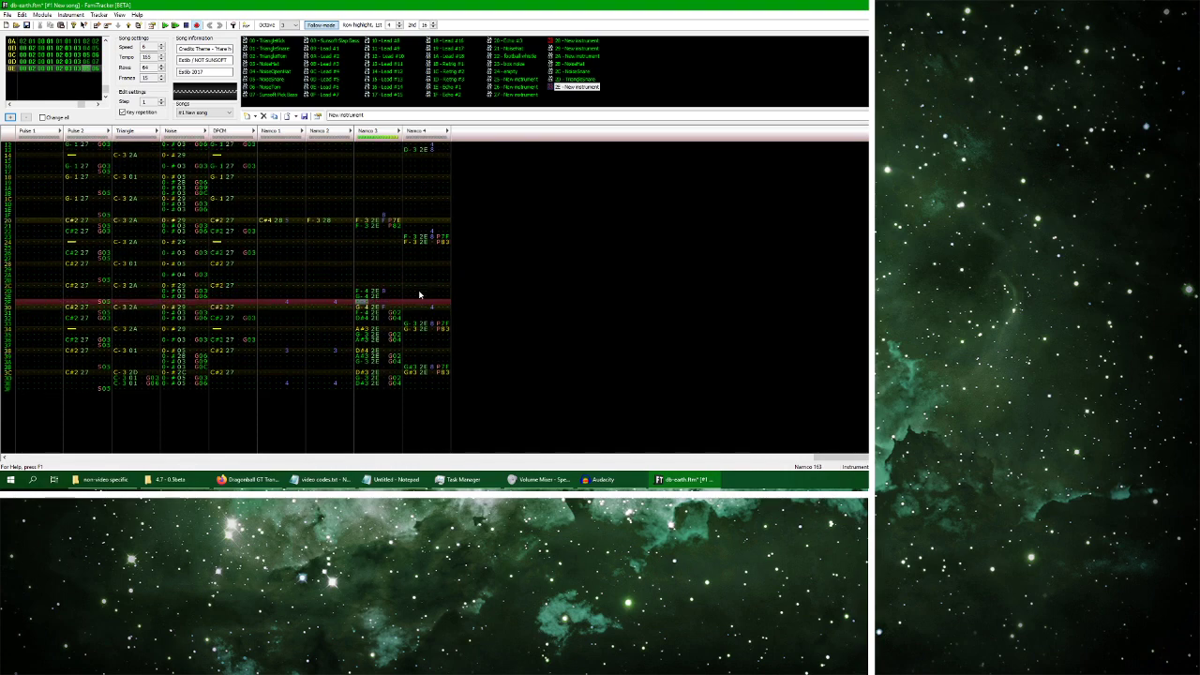
pyautogui.press('5')
pyautogui.press('Up')
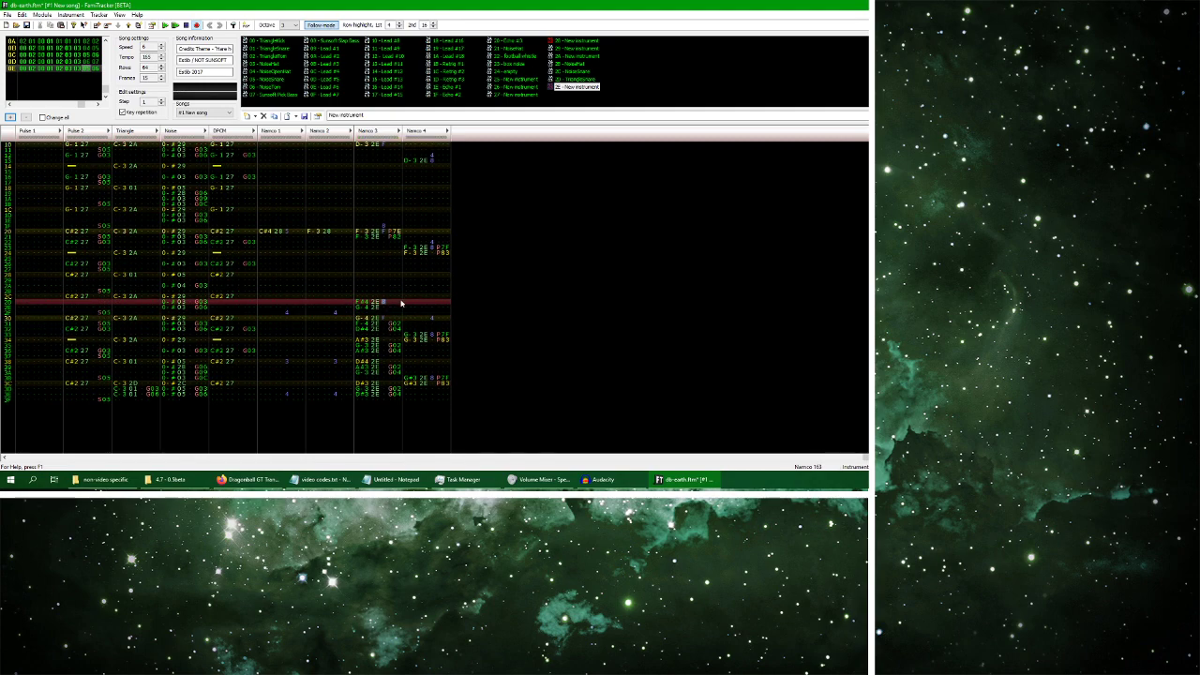
# Move the volume 8 to row 2C of Namco 3 and delay the two pickup notes with G03 and G06
pyautogui.press('Down')
pyautogui.press('Up')
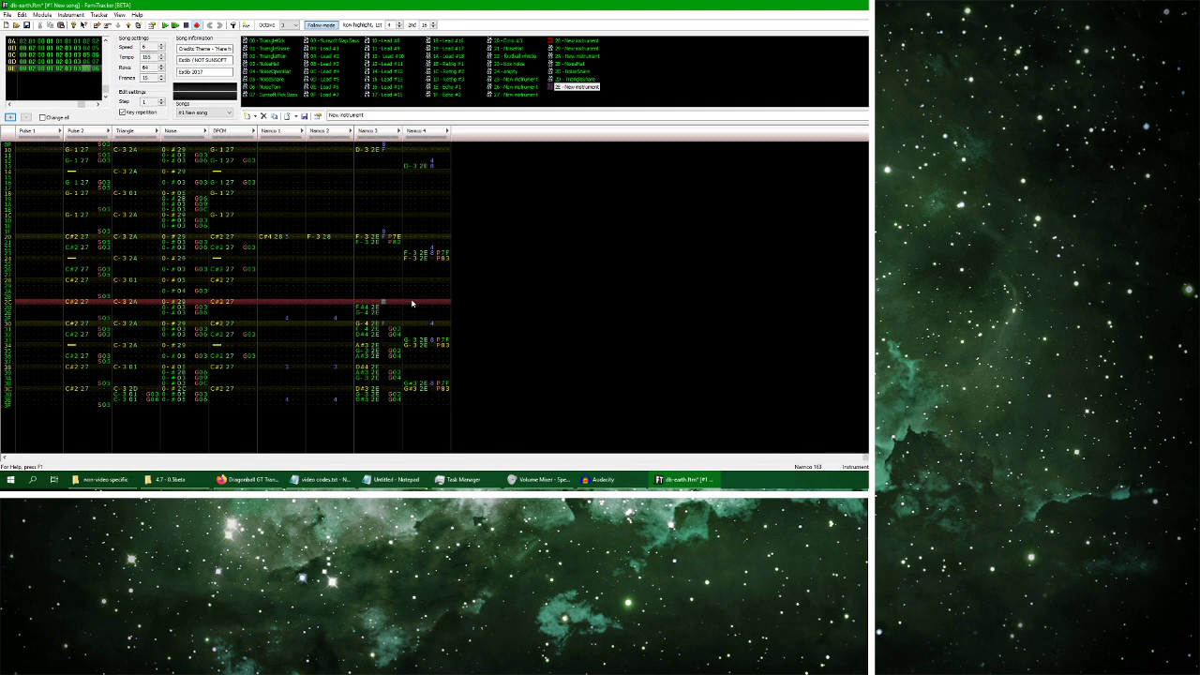
pyautogui.press('Right')
pyautogui.write('G08')
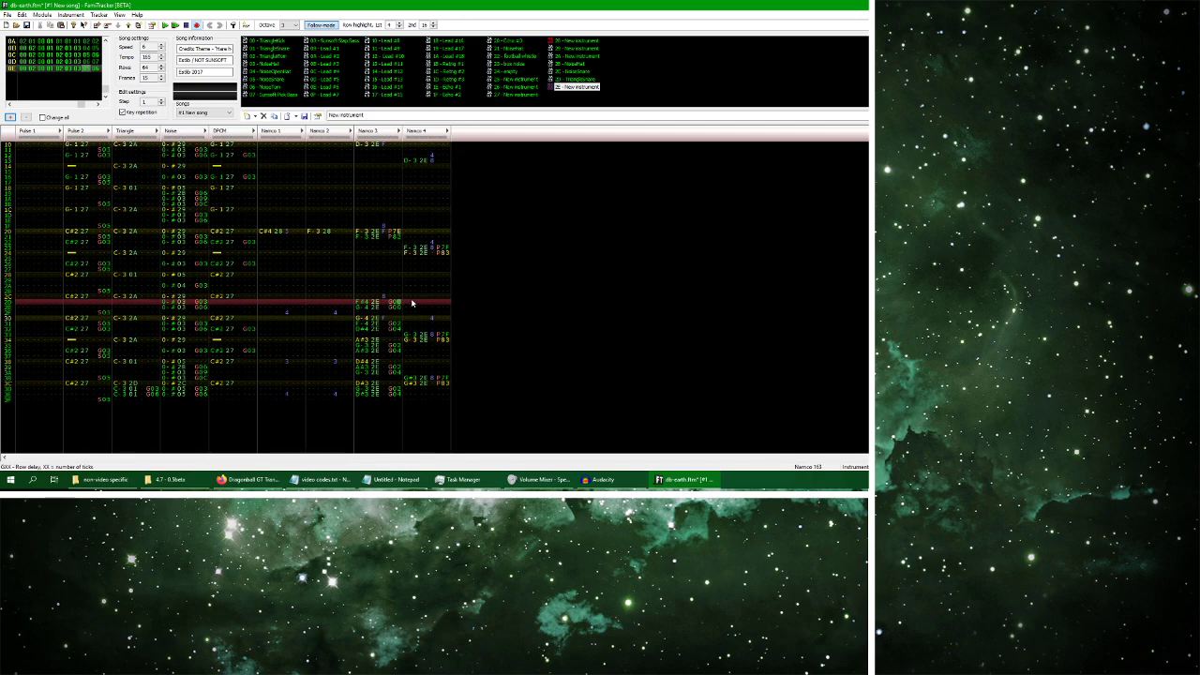
pyautogui.press('Down')
pyautogui.press('Down')
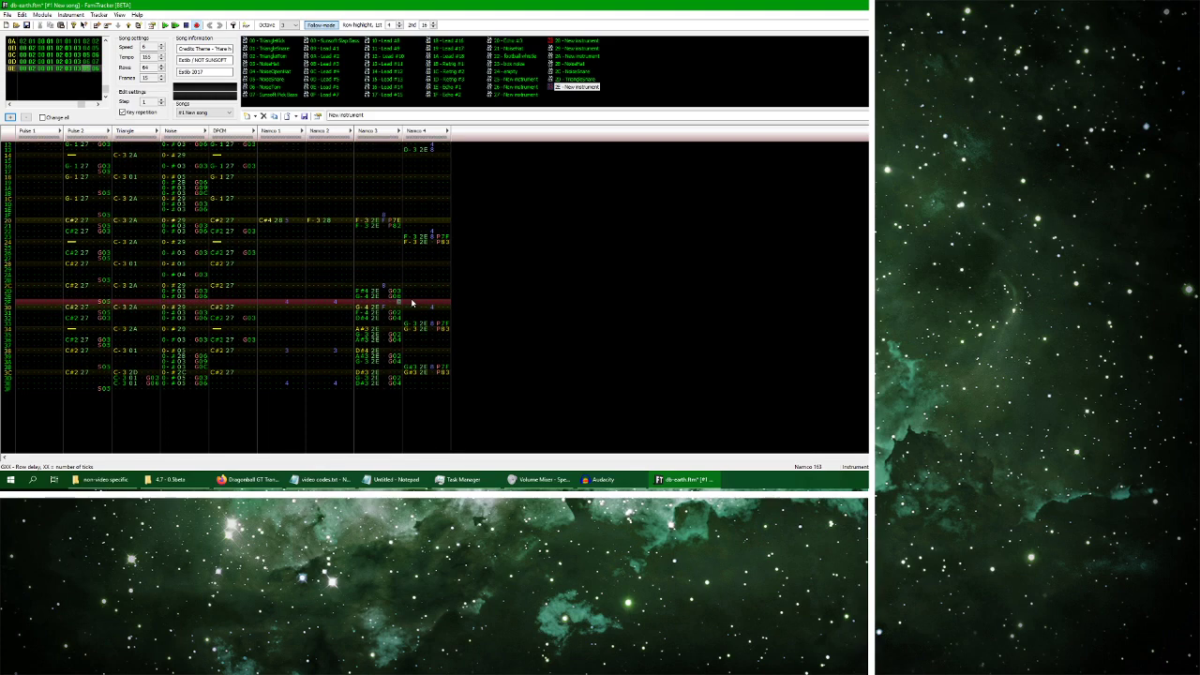
# Mute Namco 4 and play frame 0E to check the Namco 3 run
pyautogui.press('Tab')
pyautogui.click(175, 25)
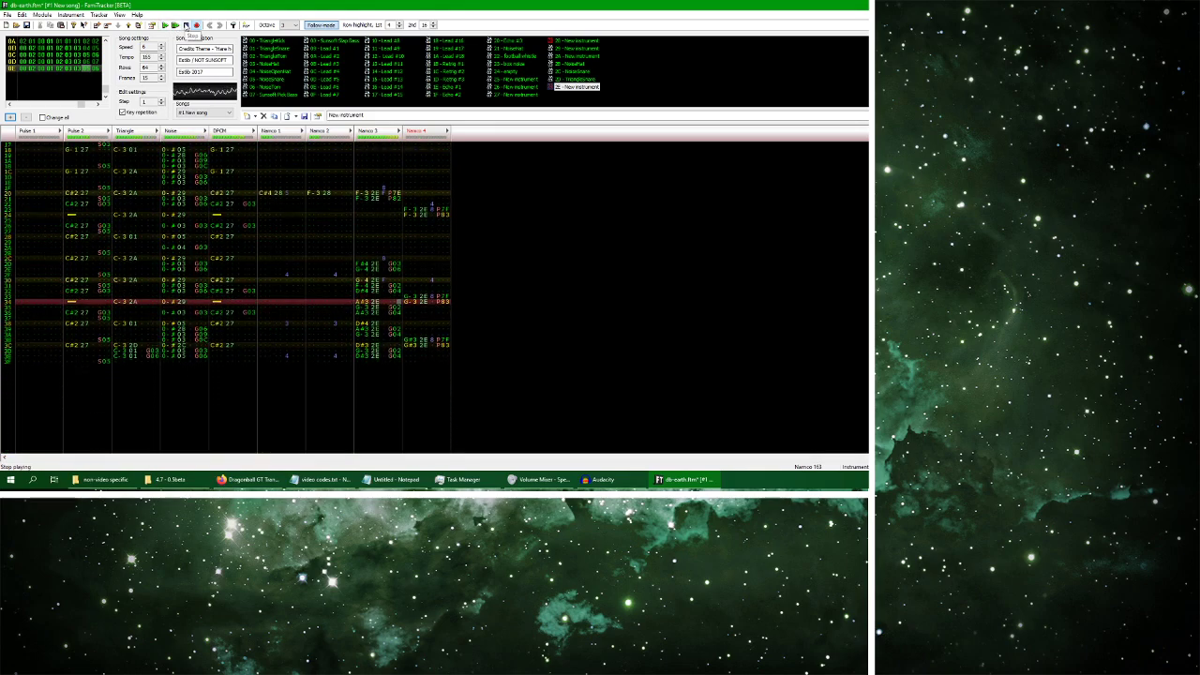
pyautogui.click(185, 27)
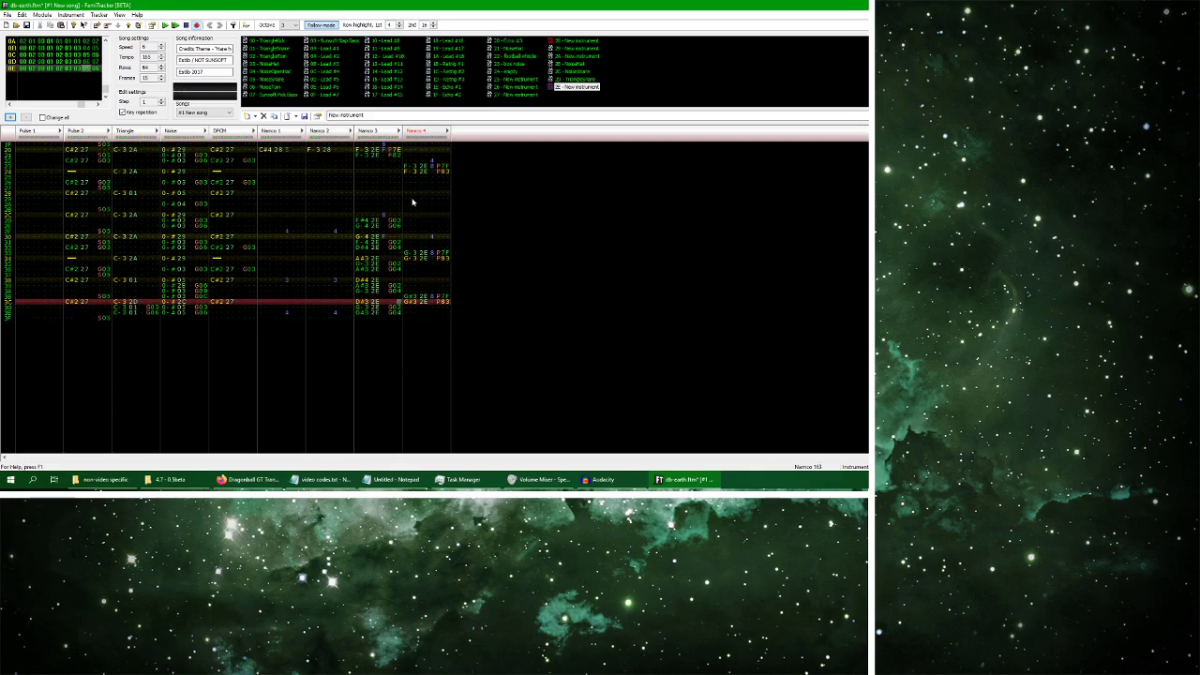
# Remove the final frame 0E and listen to frame 0D
pyautogui.click(365, 222)
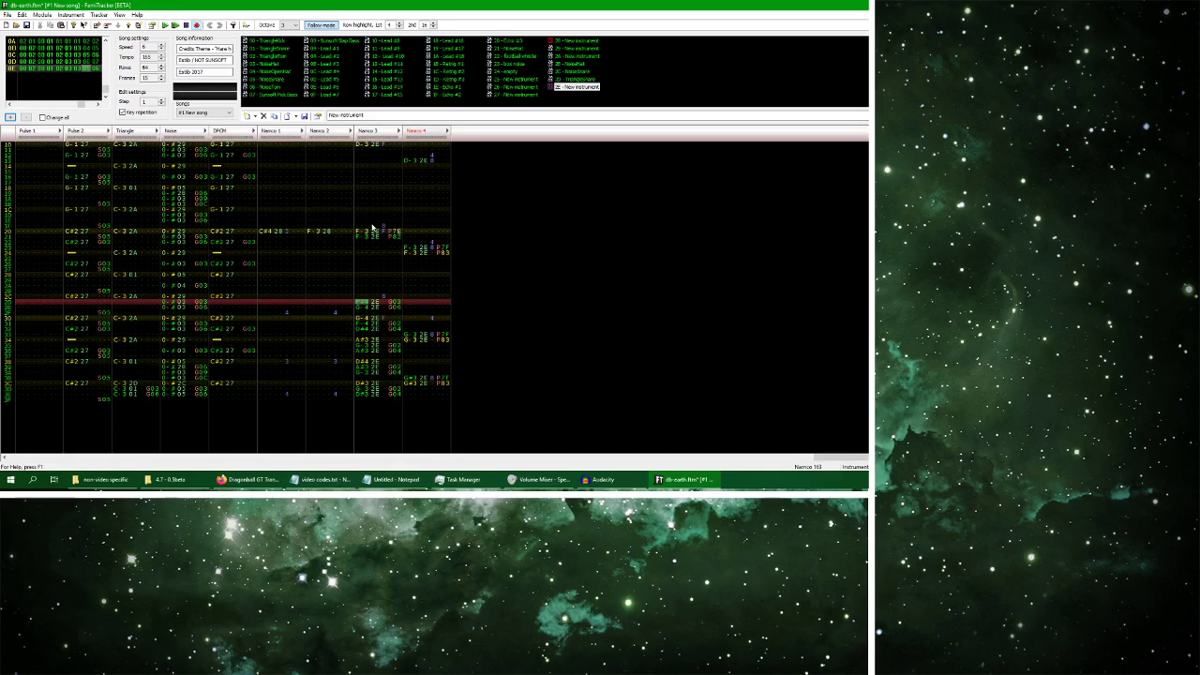
pyautogui.doubleClick(372, 228)
pyautogui.click(374, 229)
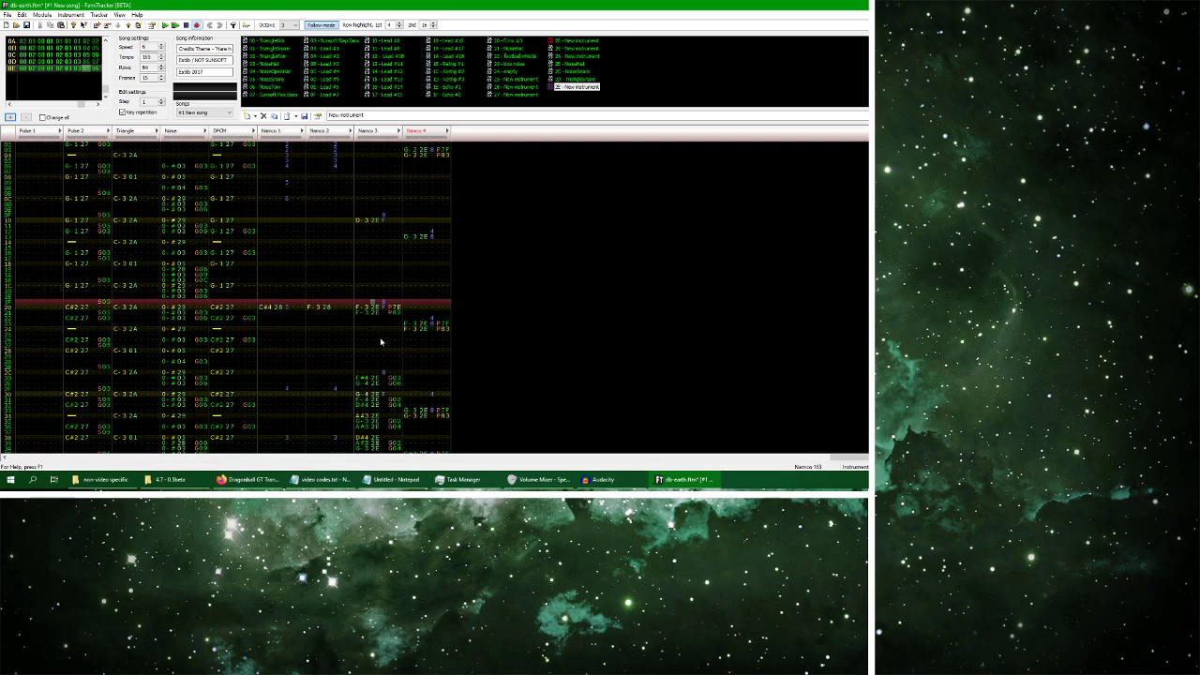
pyautogui.press('Return')
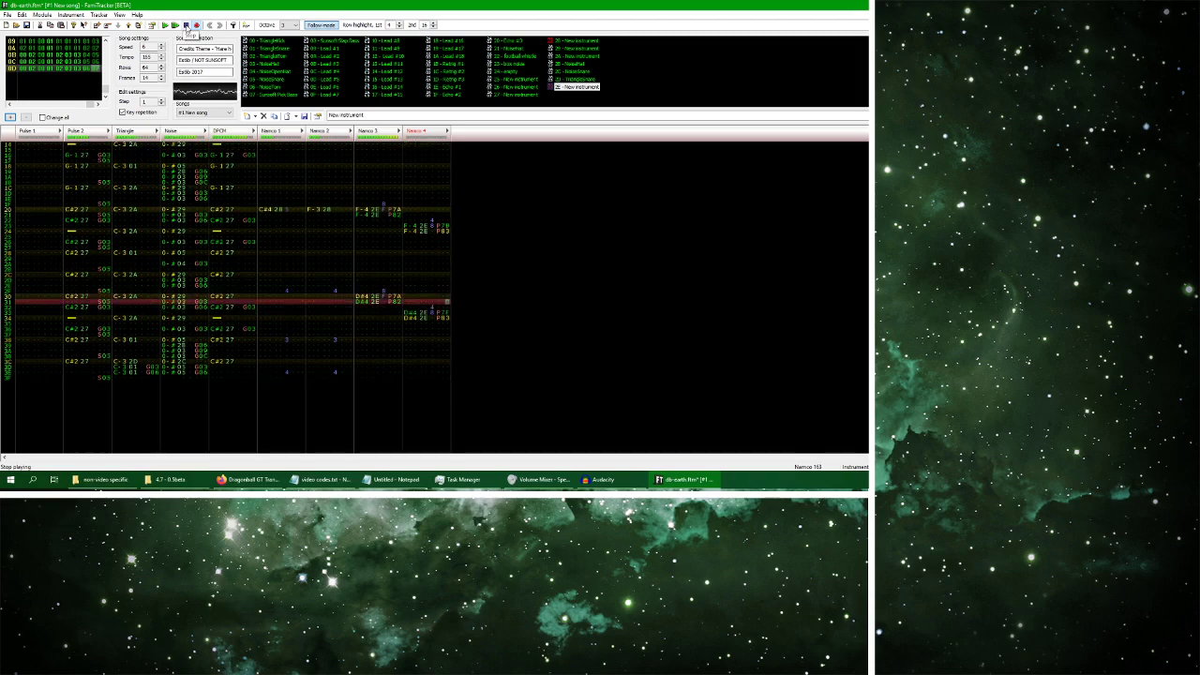
pyautogui.click(187, 26)
# Duplicate frame 0D as the new final frame and paste the removed frame's Namco 3 melody into Pulse 1 from row 00
pyautogui.click(42, 15)
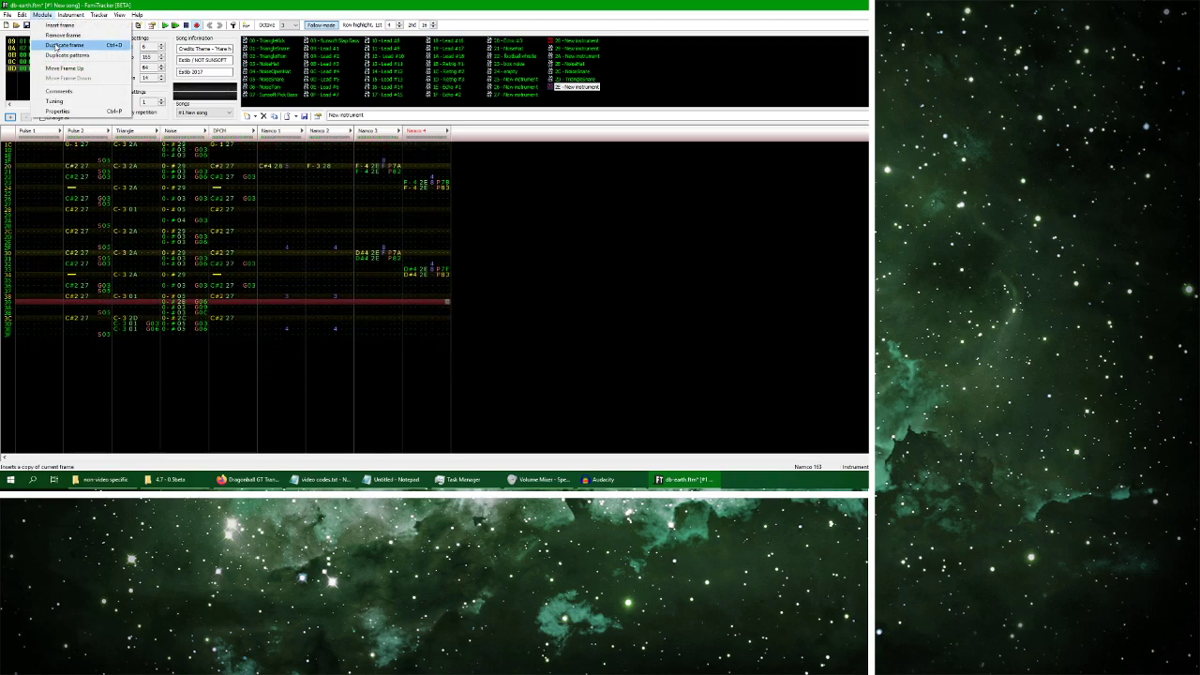
pyautogui.click(64, 45)
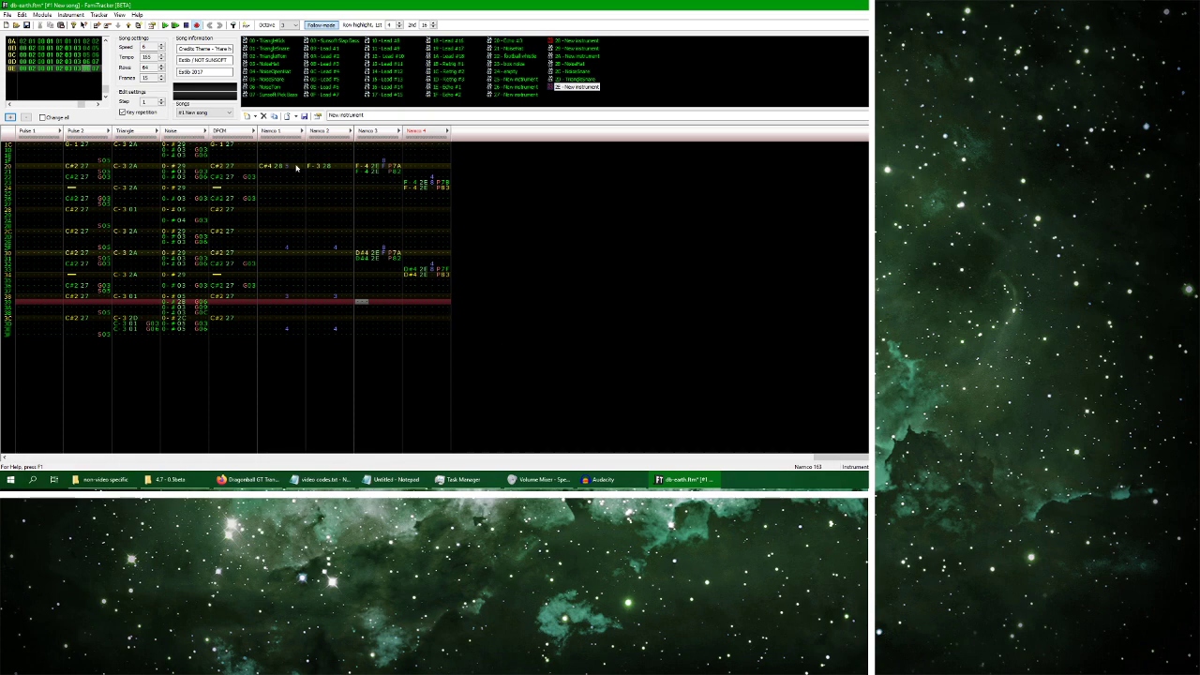
pyautogui.click(20, 206)
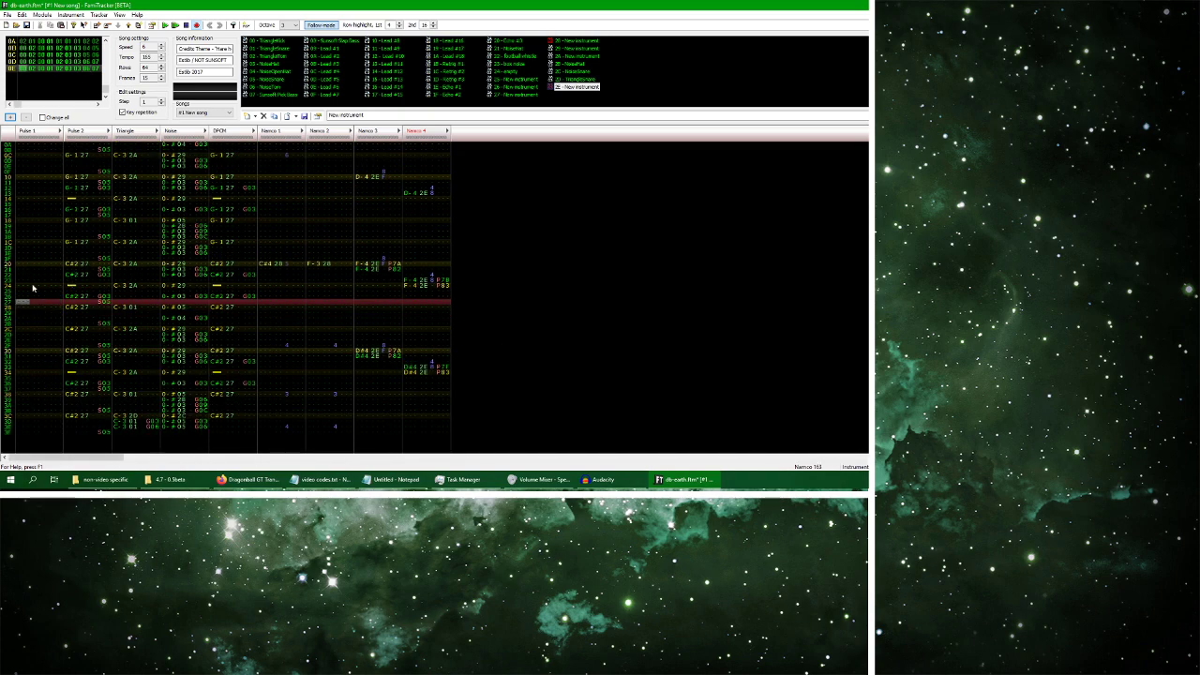
pyautogui.press('Home')
pyautogui.scroll(-1, 176, 320)
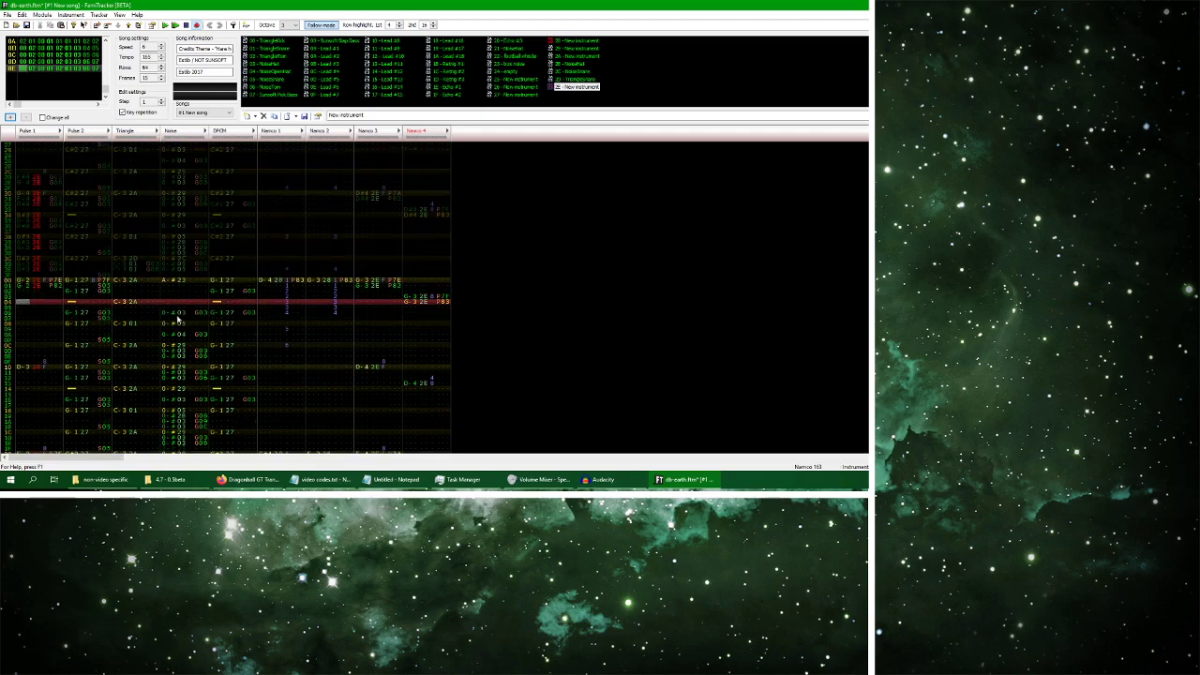
# Give Namco 3 and Namco 4 fresh patterns in the final frame, restore their copied melody there, and unmute Namco 4
pyautogui.click(357, 321)
pyautogui.moveTo(376, 268); pyautogui.dragTo(439, 402)
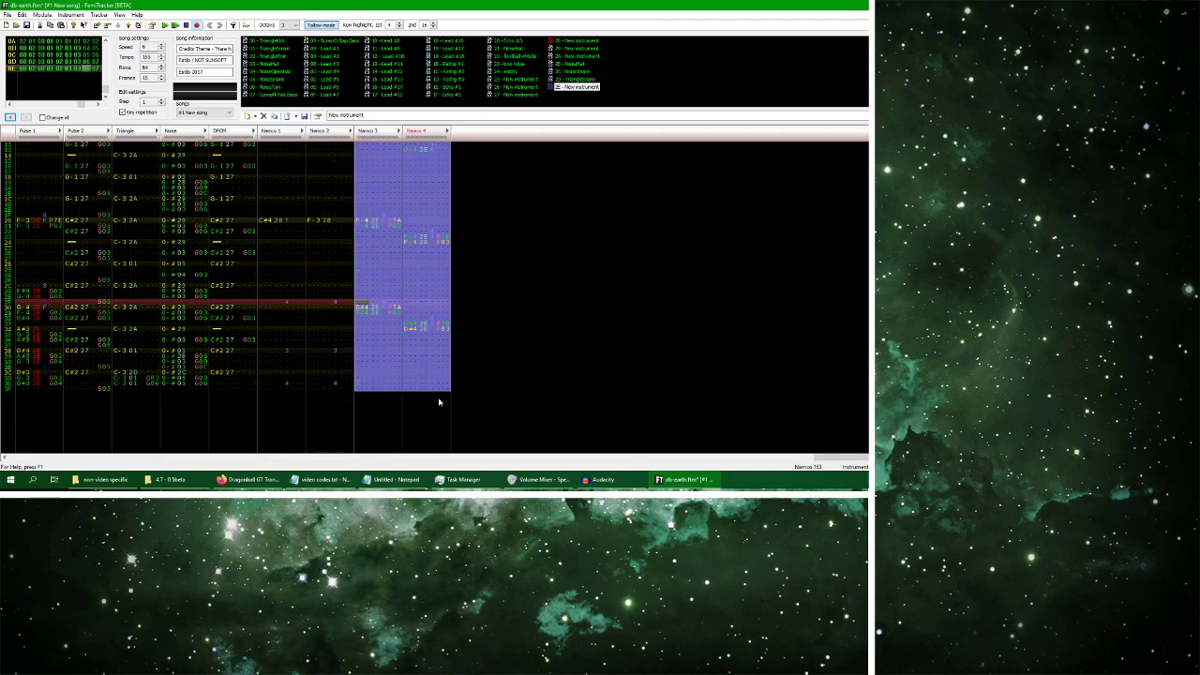
pyautogui.click(95, 91)
pyautogui.press('Right')
pyautogui.click(378, 226)
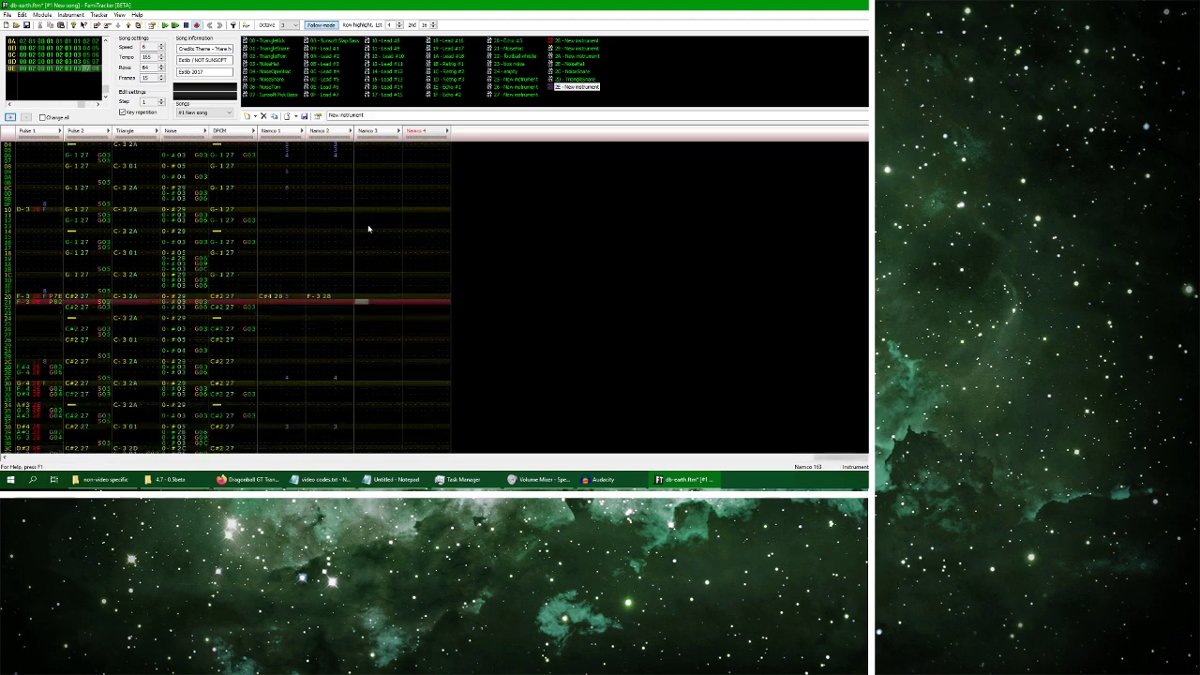
pyautogui.hotkey('ctrl', 'z')
pyautogui.click(419, 131)
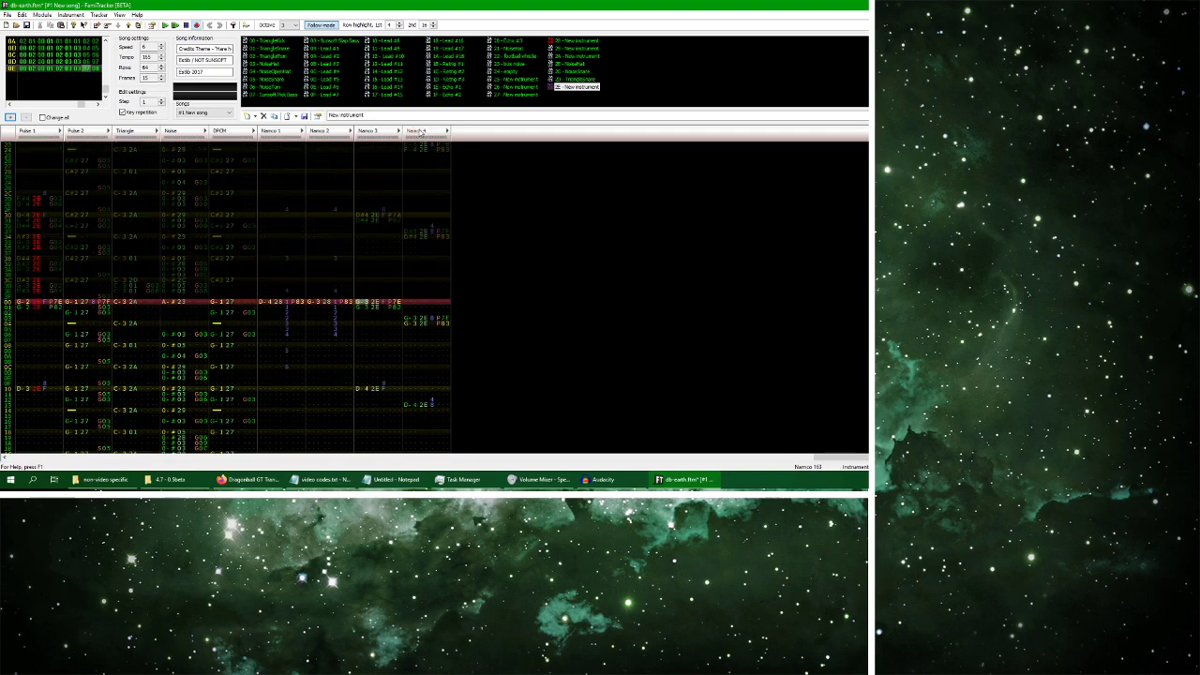
# Move the final frame's Pulse 1 melody into Namco 3 from row 00 and play it back
pyautogui.doubleClick(32, 310)
pyautogui.press('Delete')
pyautogui.click(361, 302)
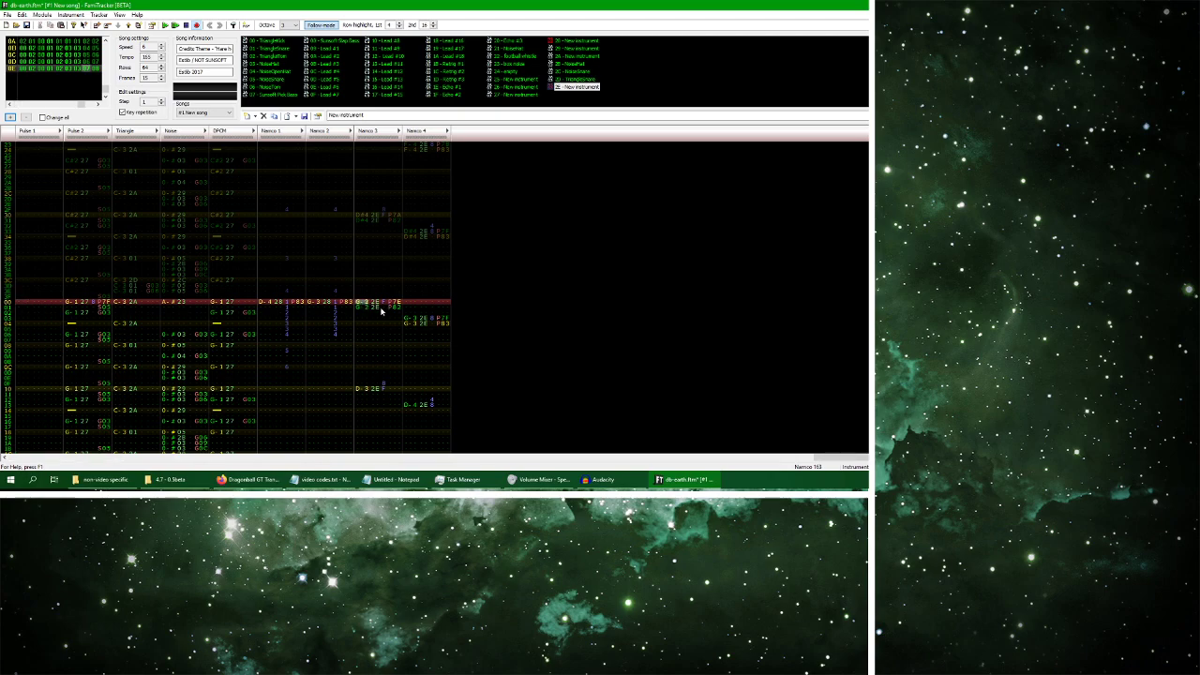
pyautogui.click(175, 26)
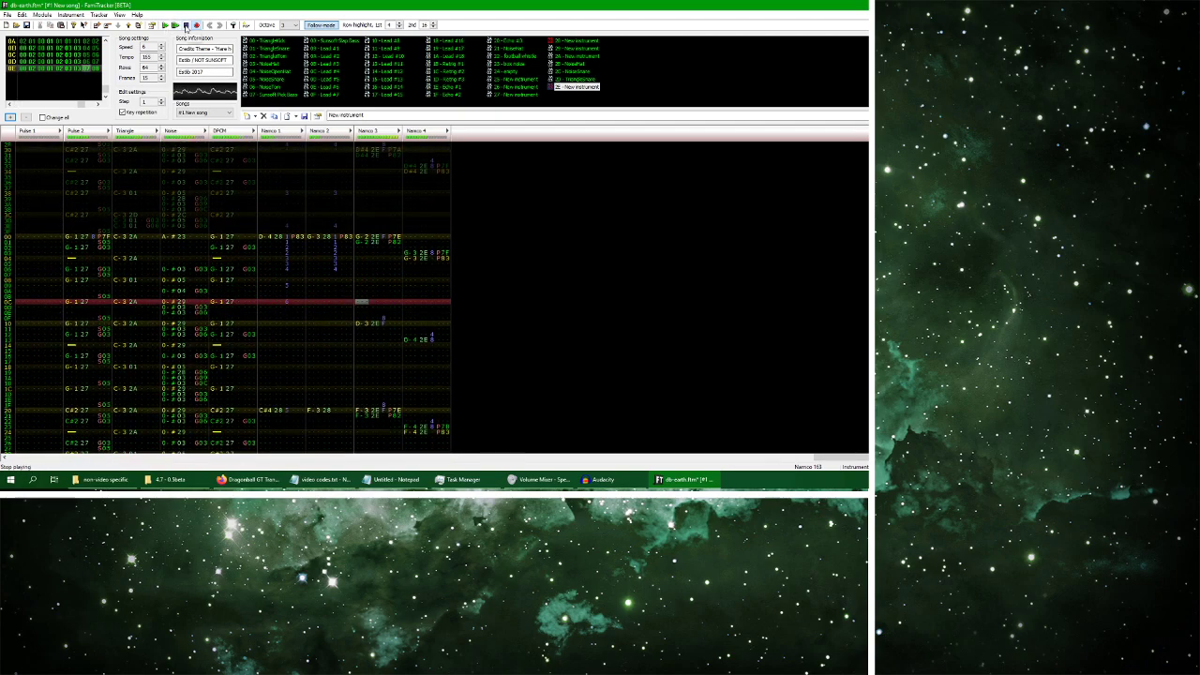
pyautogui.click(186, 27)
# Paste the same melody into Namco 4 from row 03 as a delayed echo, with volume 8 on its first note
pyautogui.click(423, 164)
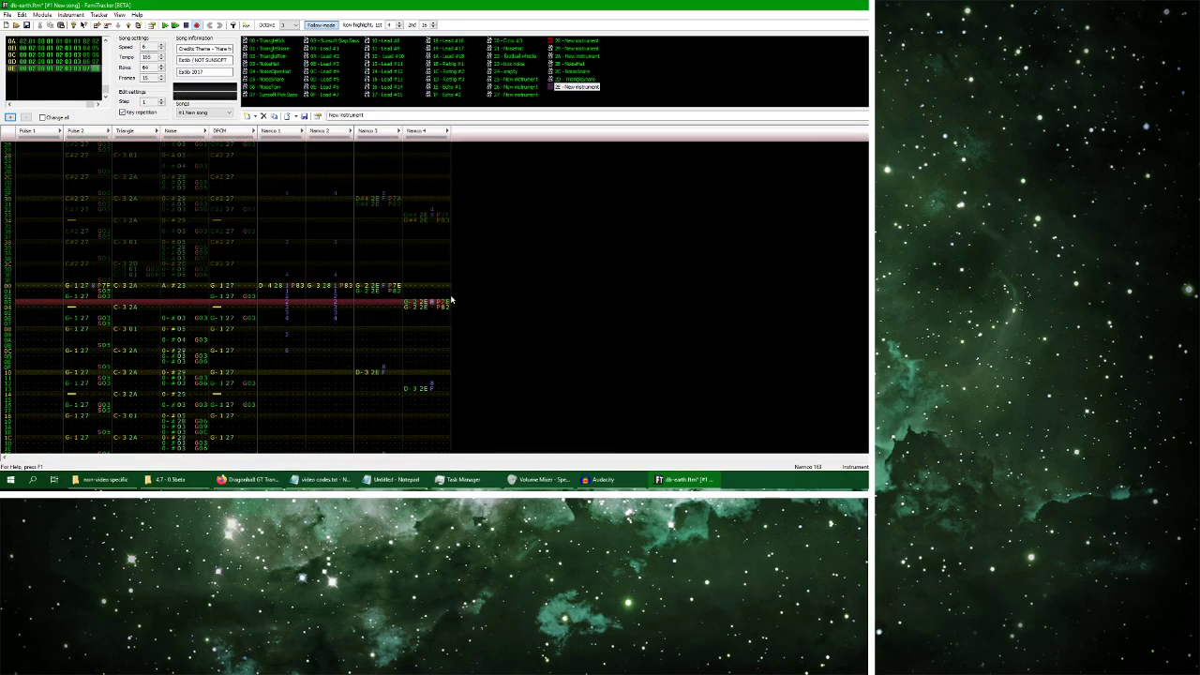
pyautogui.press('Down')
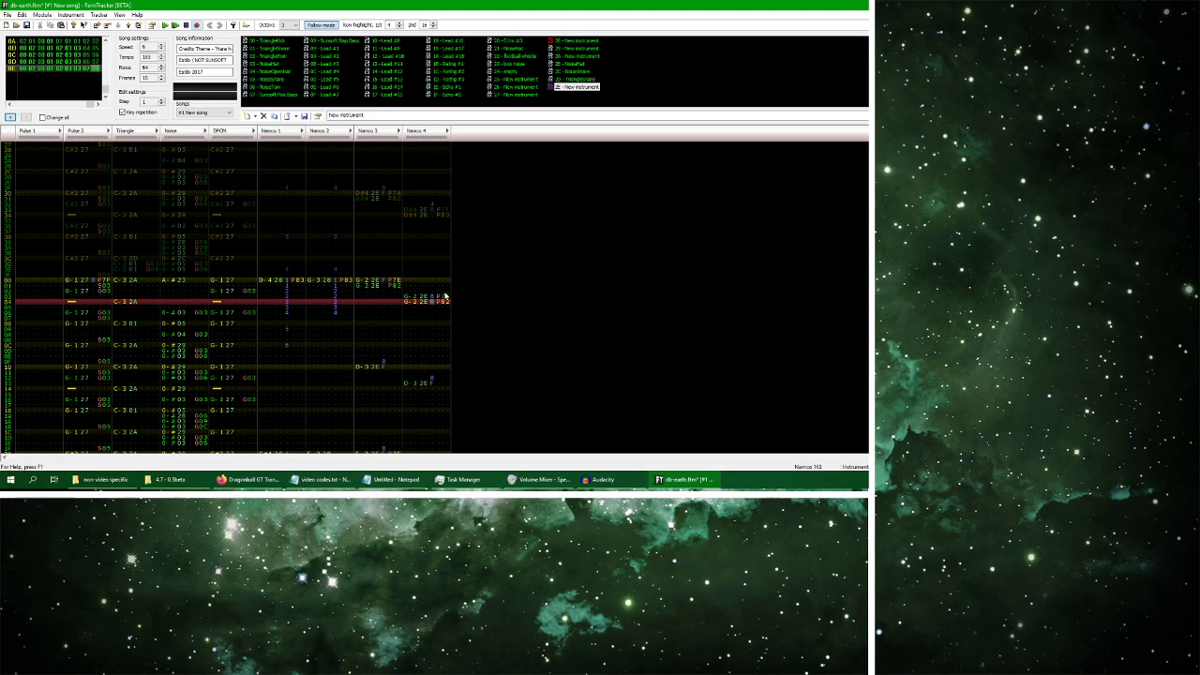
# Transpose the opening notes of Namco 3 and Namco 4 in the final frame up one octave, auditioning the change
pyautogui.scroll(-3, 384, 273)
pyautogui.moveTo(368, 217); pyautogui.dragTo(393, 397)
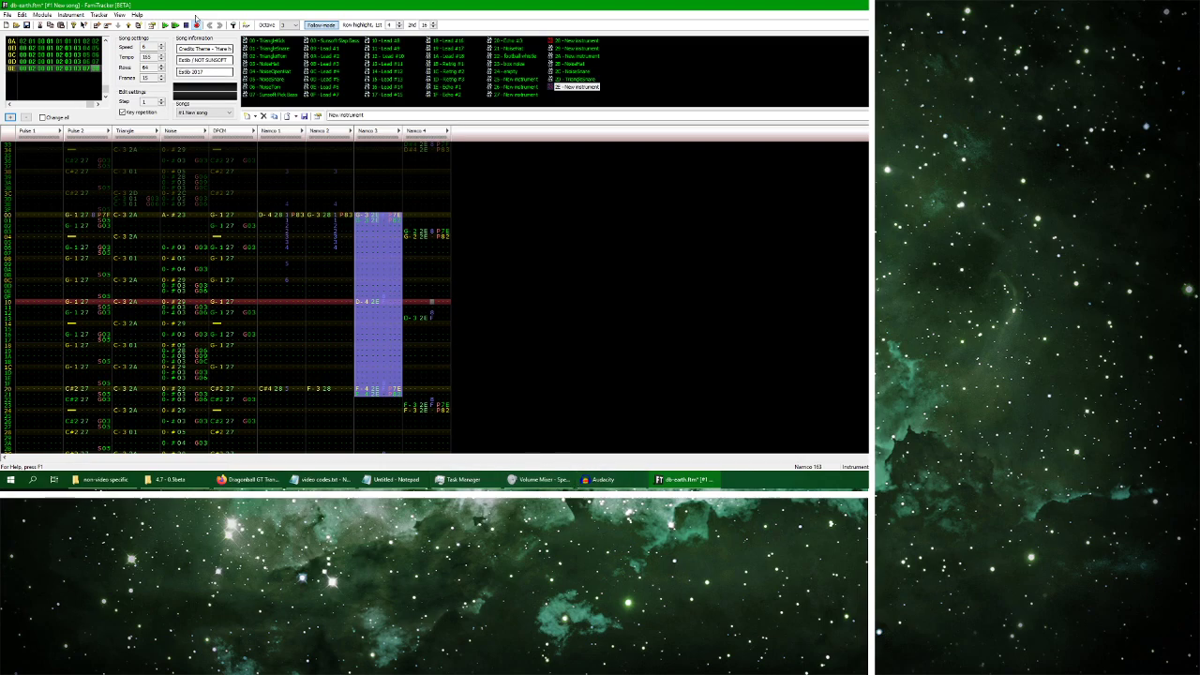
pyautogui.click(165, 26)
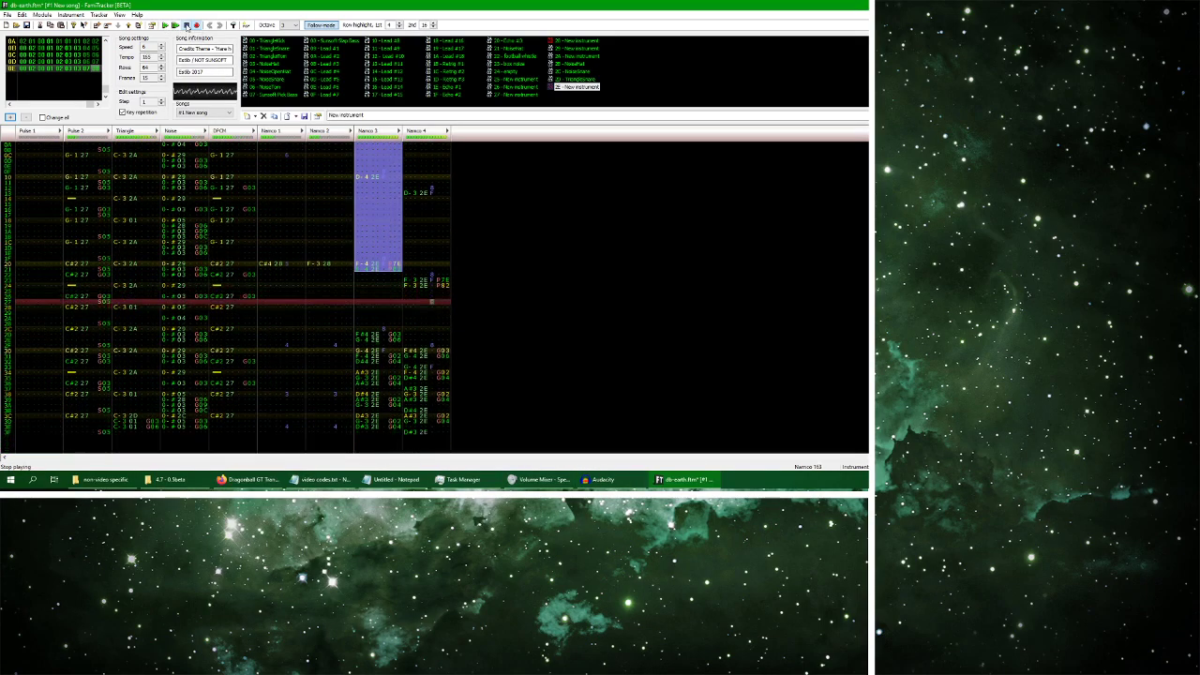
pyautogui.click(186, 26)
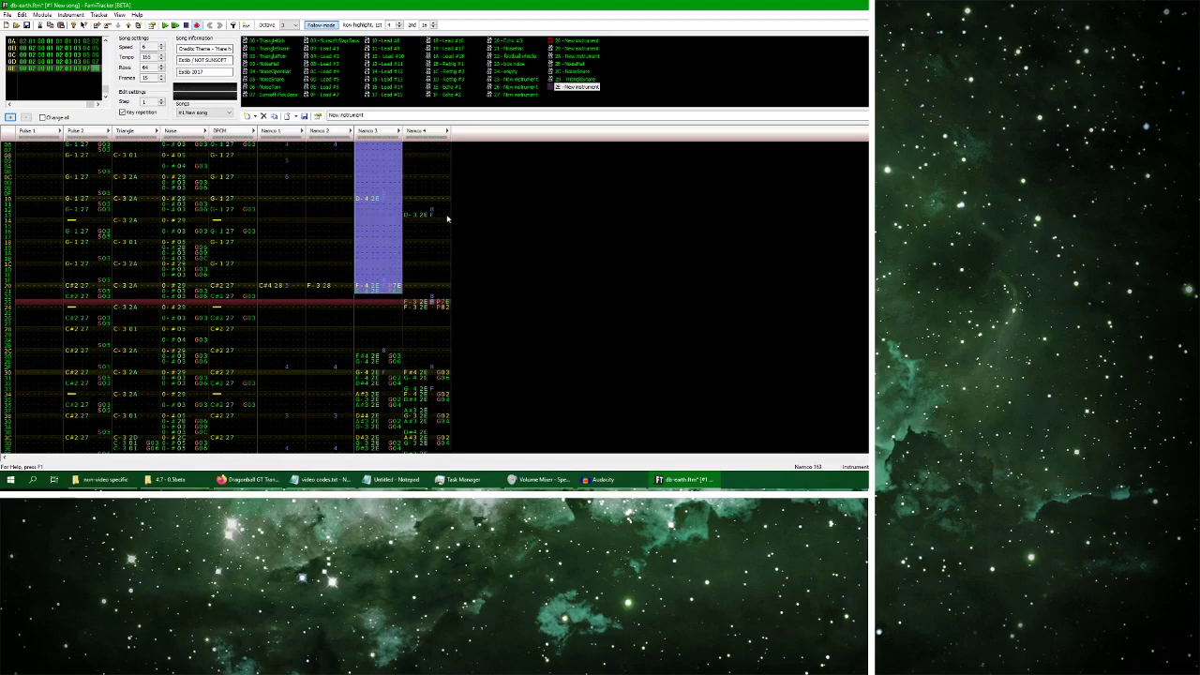
pyautogui.moveTo(422, 230); pyautogui.dragTo(445, 429)
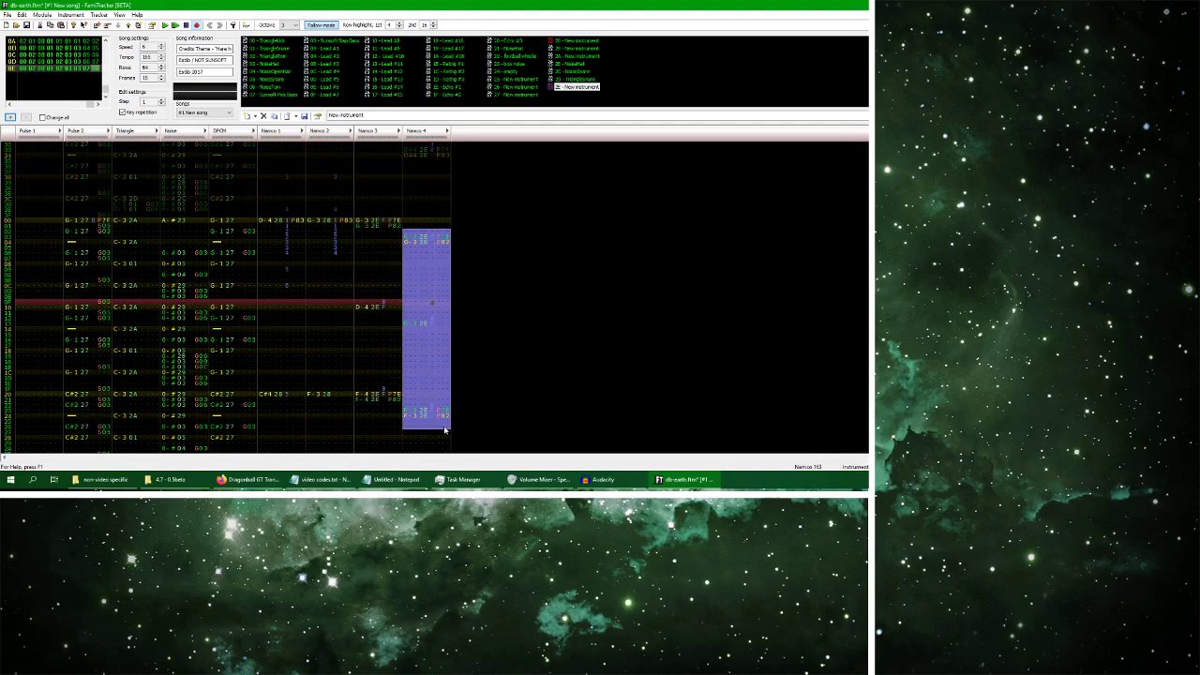
pyautogui.click(392, 251)
# Listen to the Earth reference track on YouTube, pause it, and return to FamiTracker
pyautogui.click(249, 479)
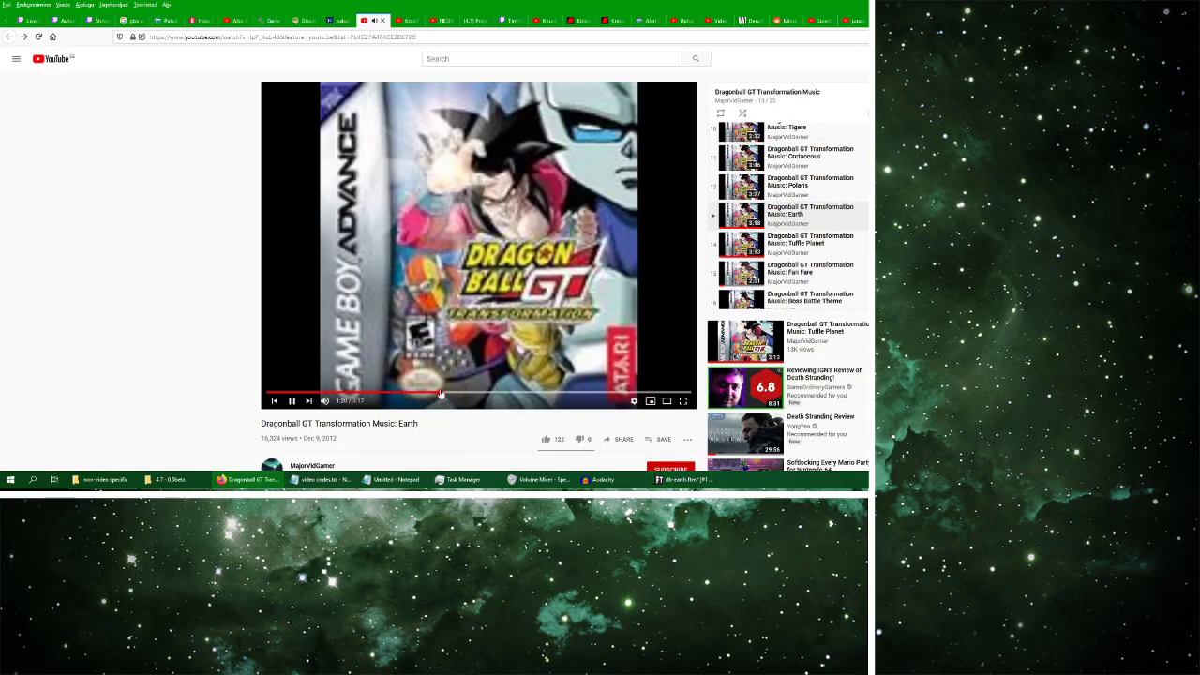
pyautogui.click(293, 400)
pyautogui.click(684, 479)
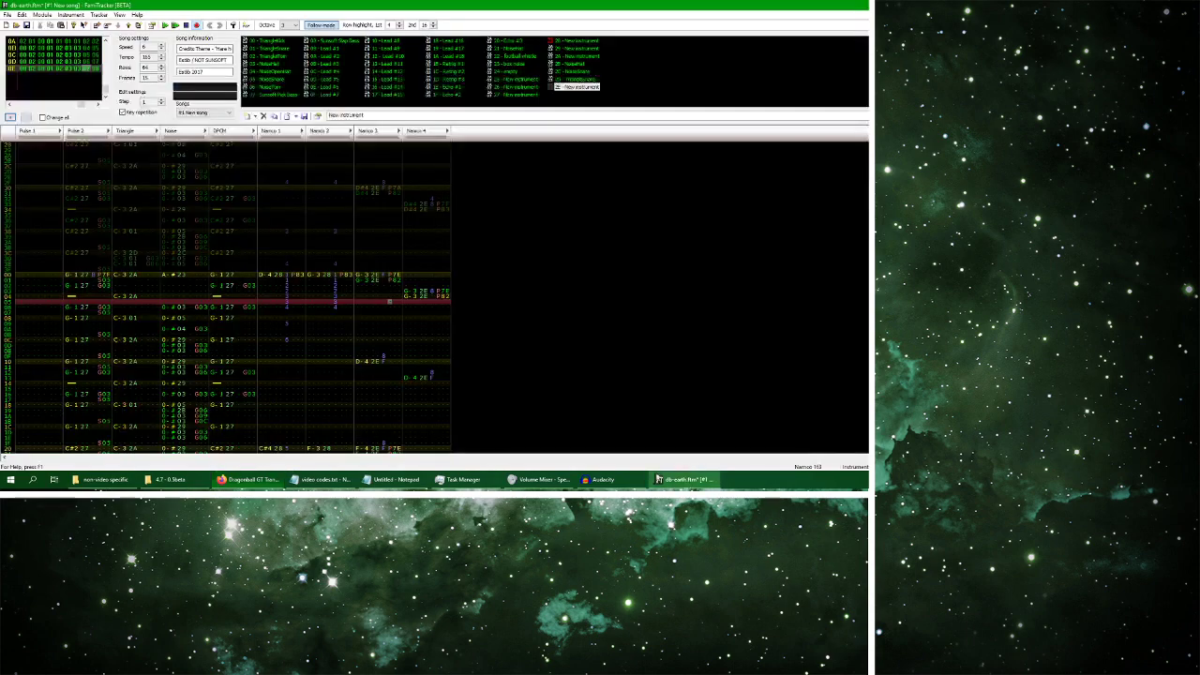
# Inspect the Namco 3 run around row 30 and play the final frame
pyautogui.scroll(-4, 409, 353)
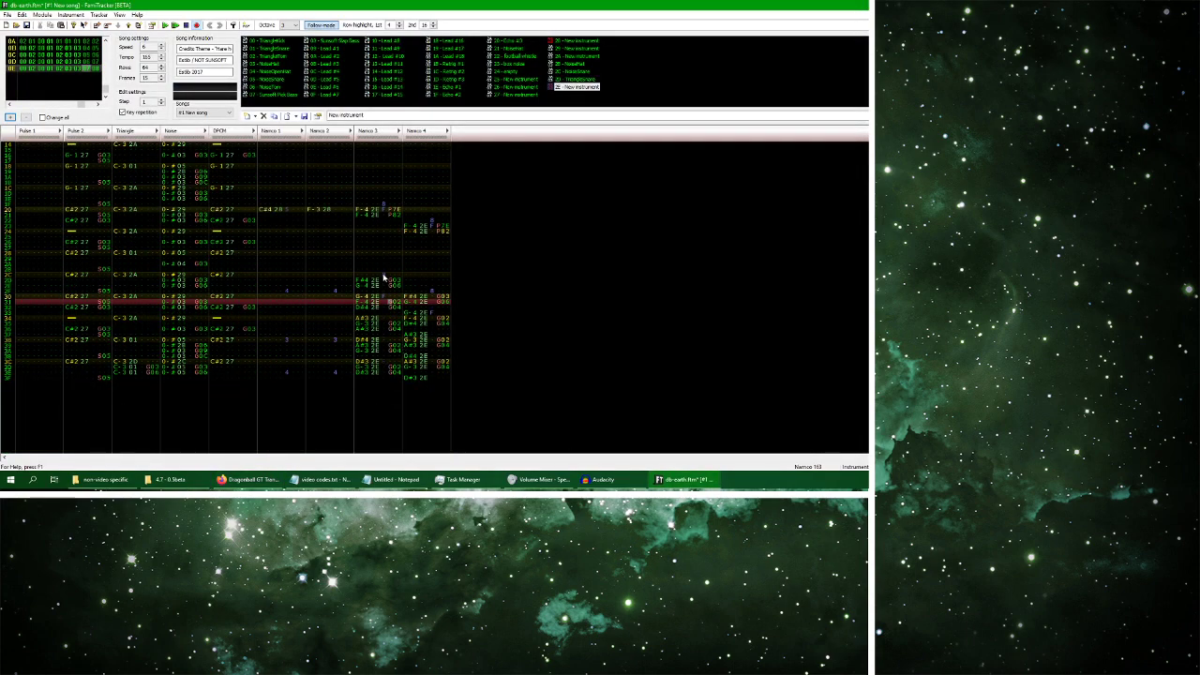
pyautogui.scroll(1, 394, 282)
pyautogui.press('Down')
pyautogui.press('Left')
pyautogui.press('Left')
pyautogui.press('Left')
pyautogui.press('Left')
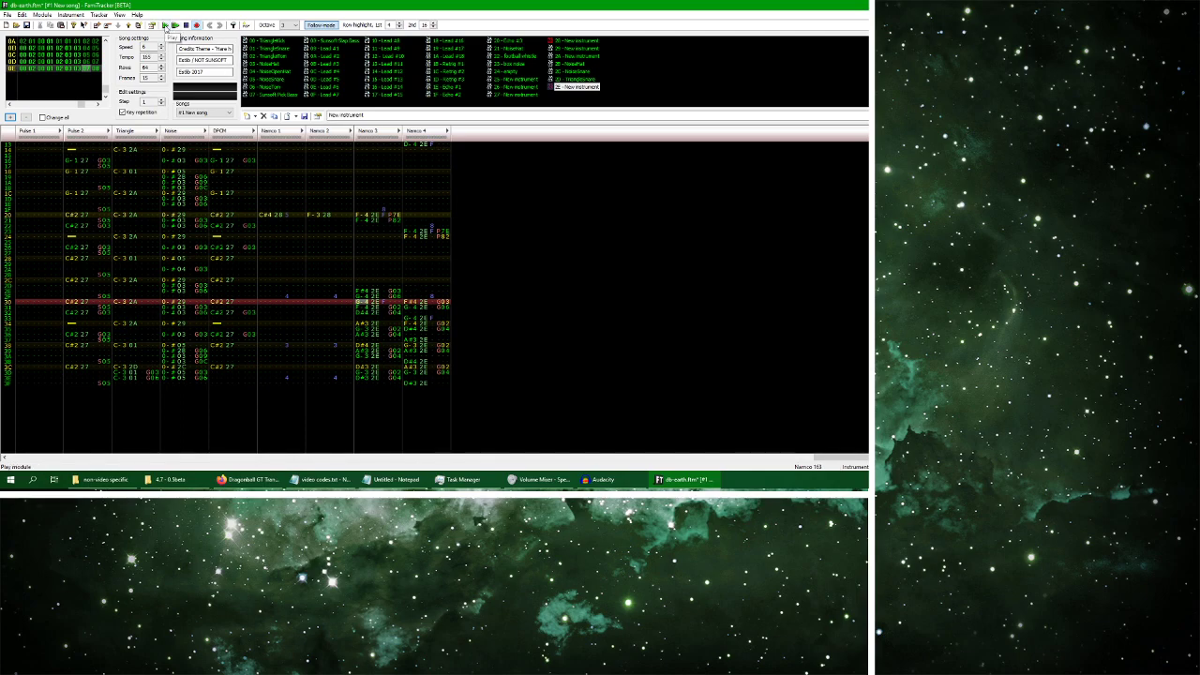
pyautogui.click(166, 26)
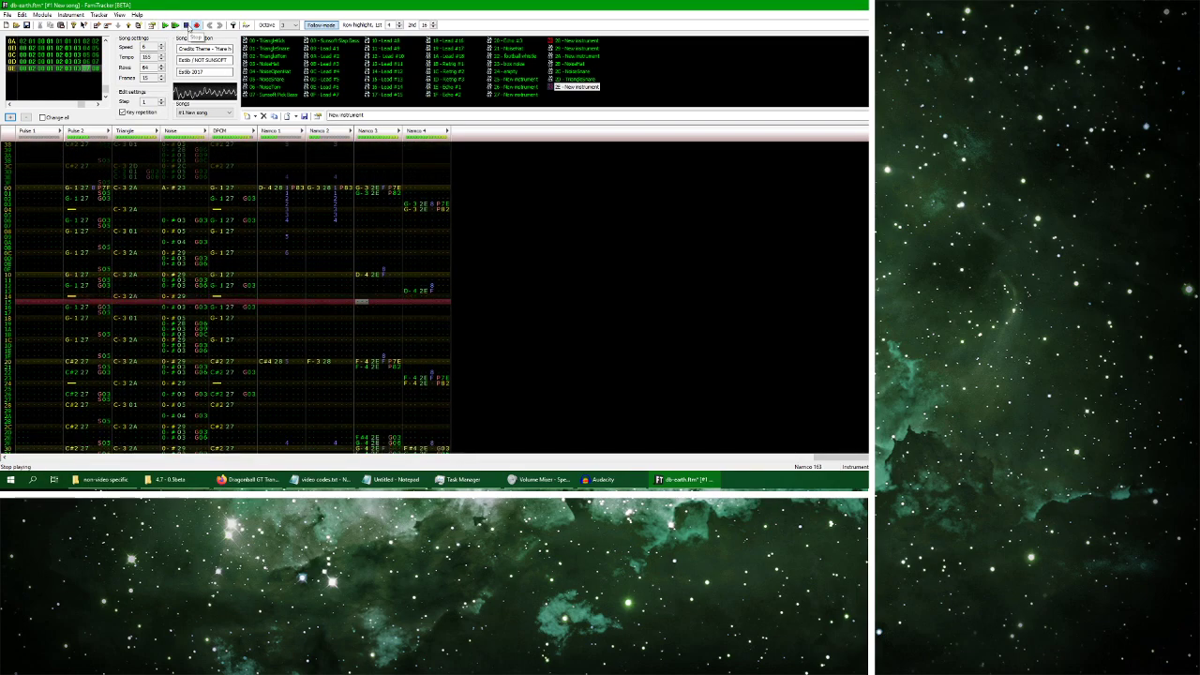
pyautogui.click(187, 26)
pyautogui.click(187, 26)
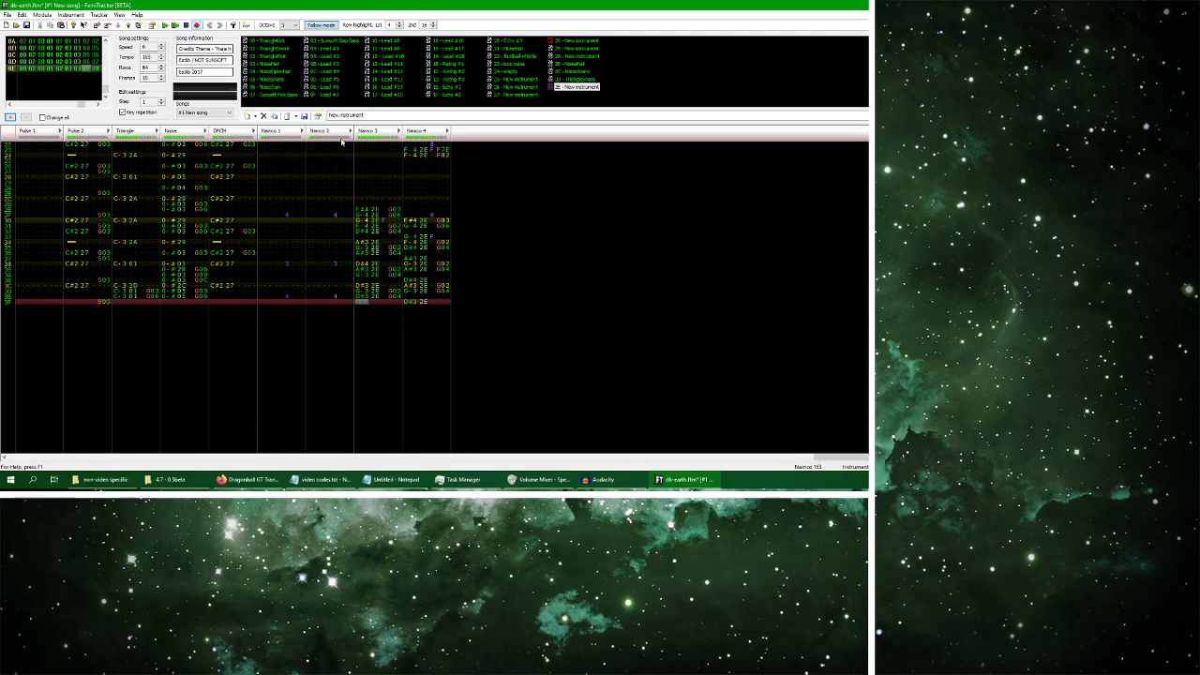
# In Namco 4, set volume 4 at rows 12 and 22, volume 8 at rows 13 and 23, and clear row 33's volume
pyautogui.scroll(9, 434, 234)
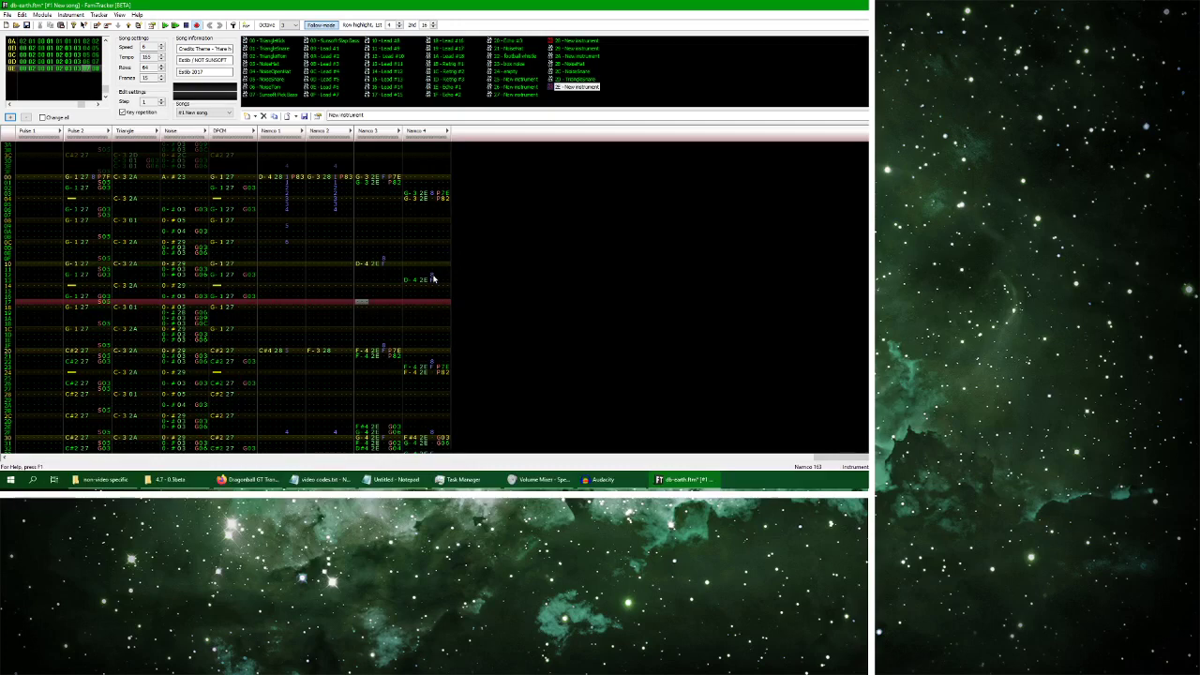
pyautogui.scroll(2, 436, 279)
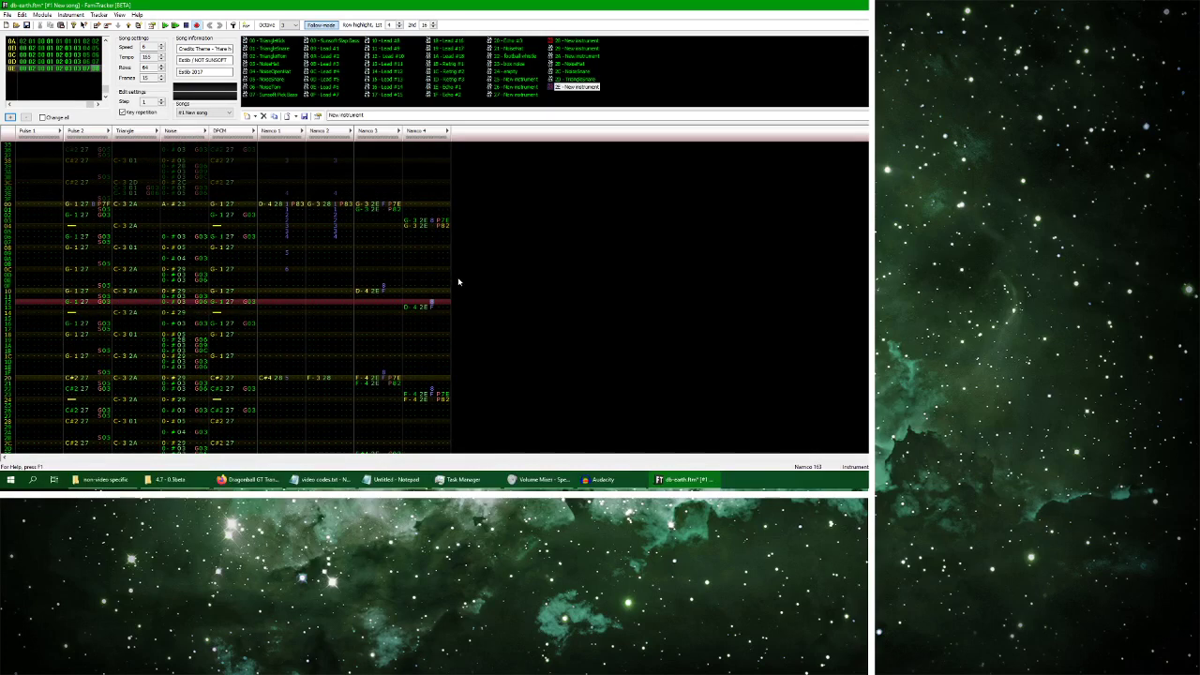
pyautogui.scroll(-2, 458, 281)
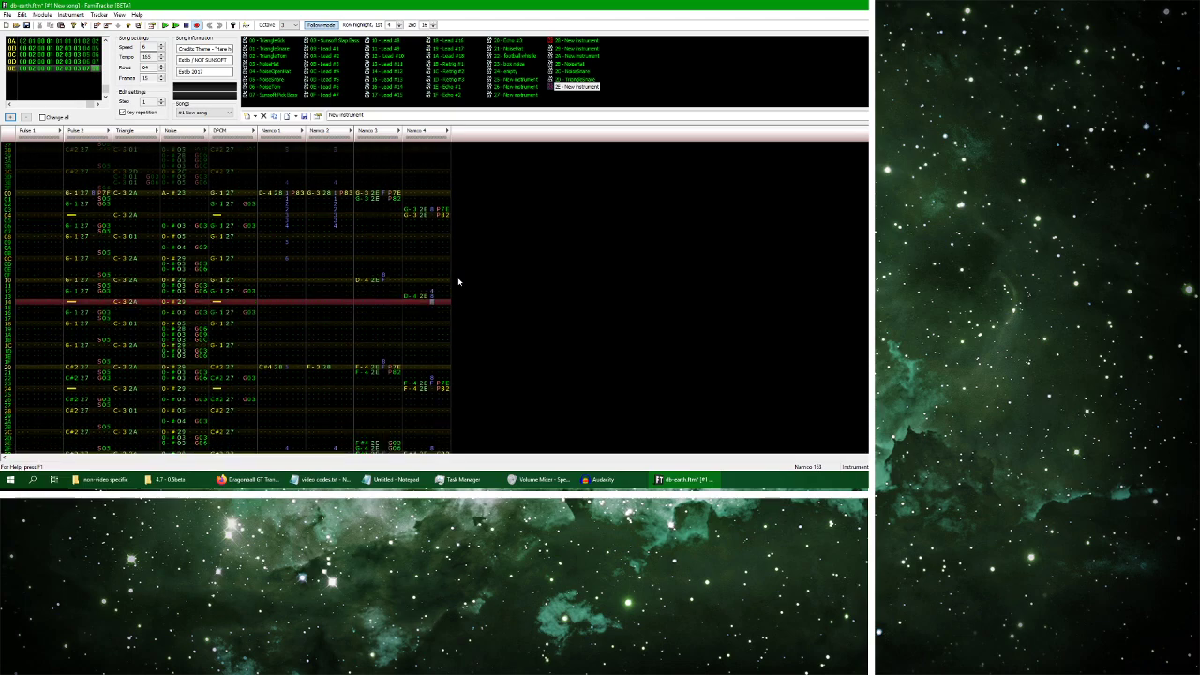
pyautogui.scroll(-5, 459, 281)
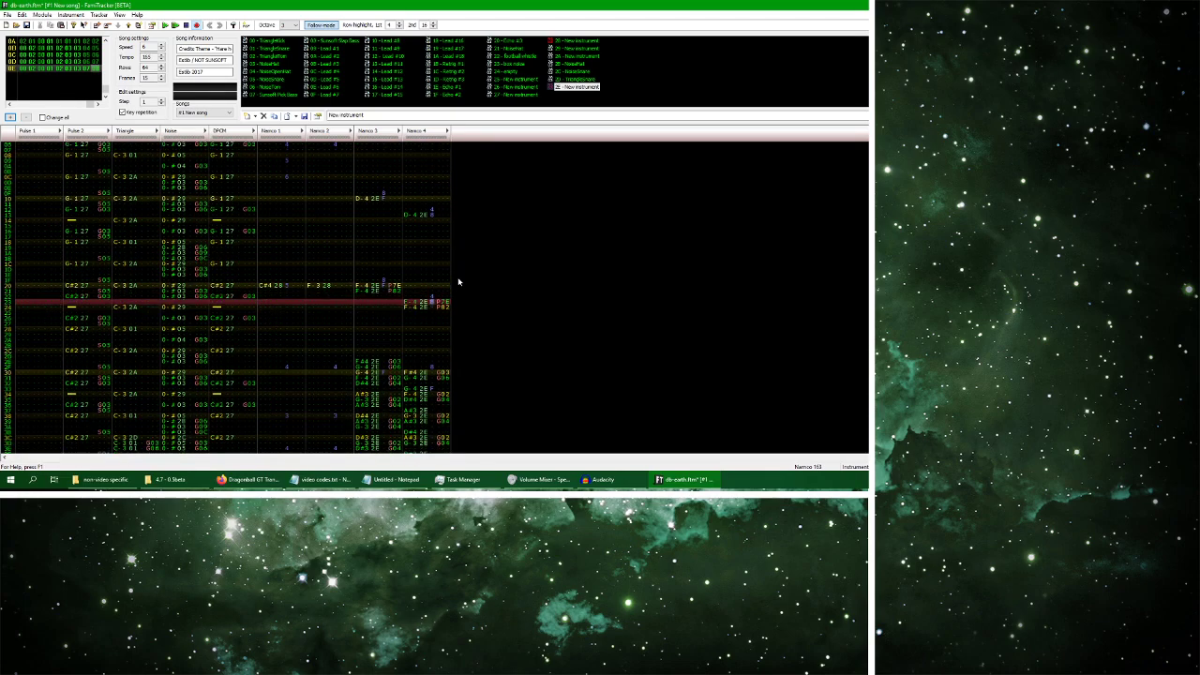
pyautogui.scroll(-2, 458, 282)
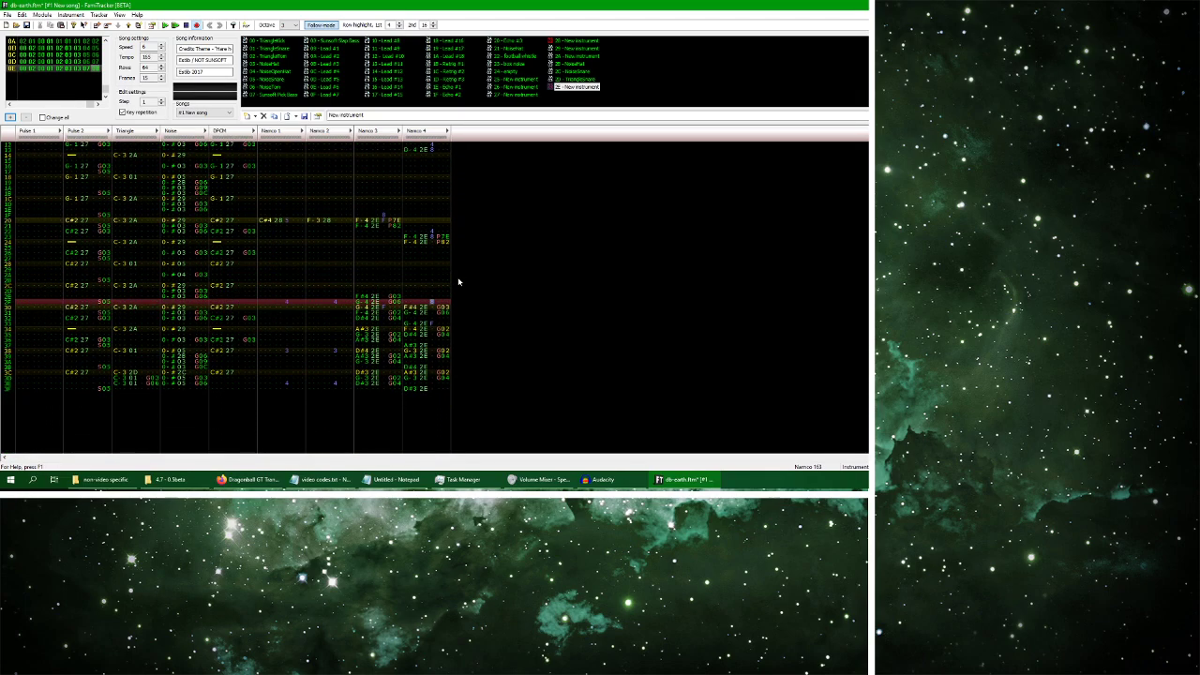
pyautogui.scroll(-1, 458, 281)
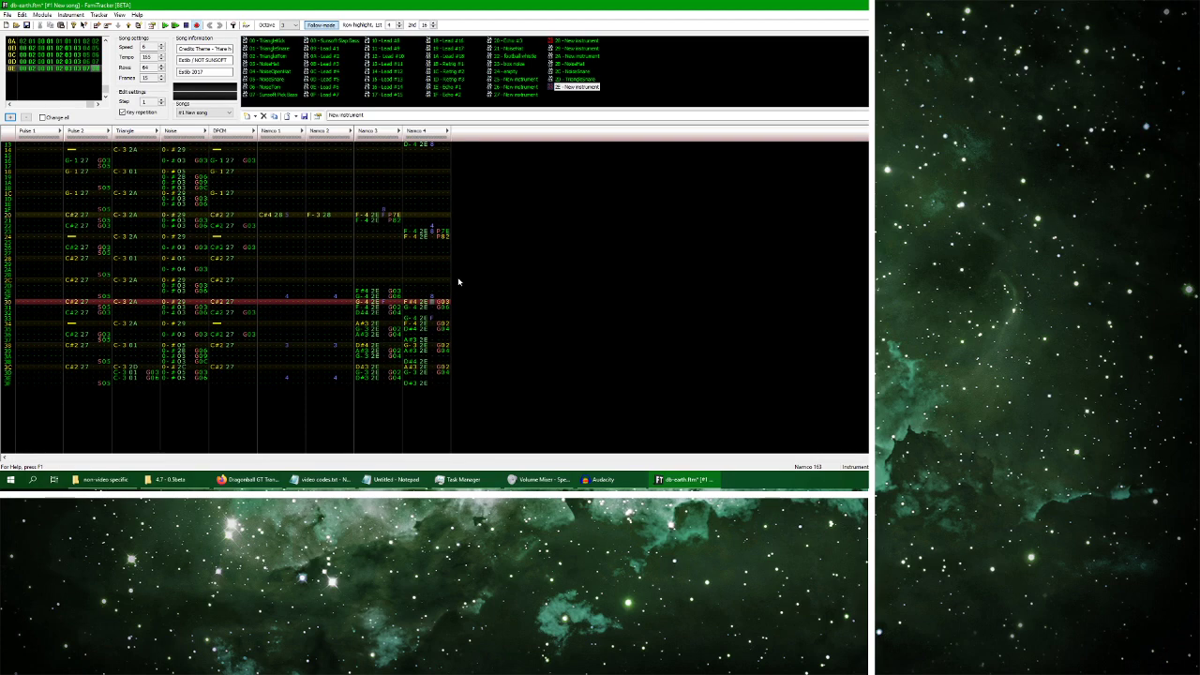
pyautogui.scroll(-4, 459, 281)
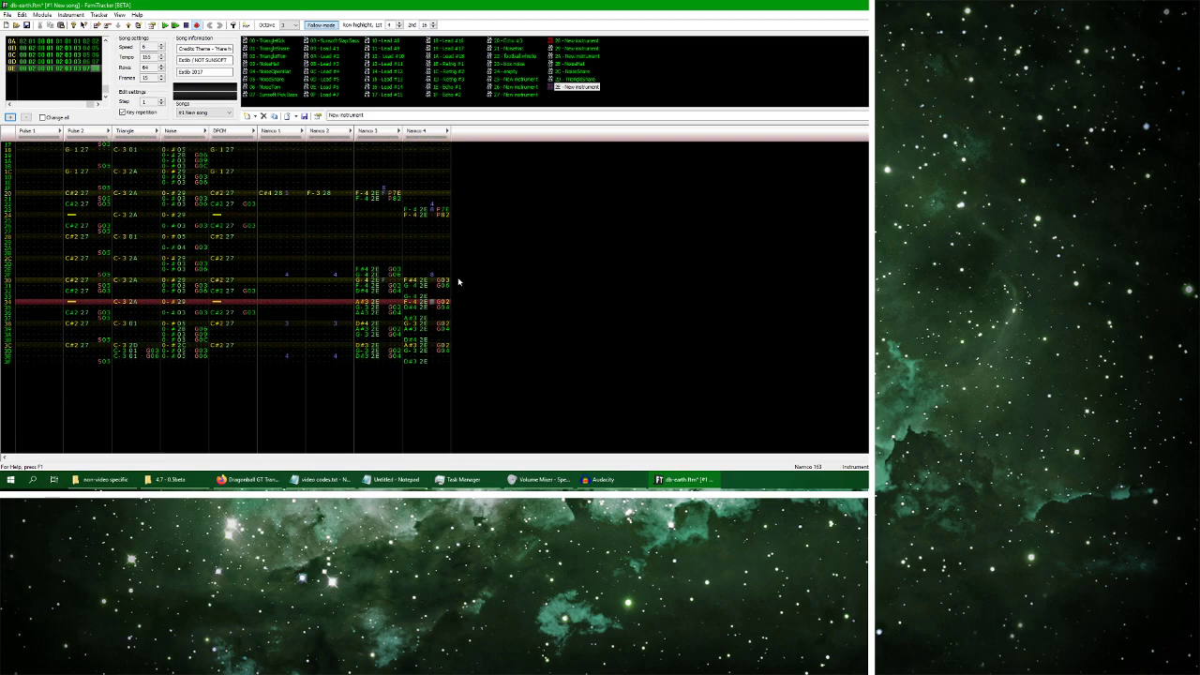
# Shift the two Namco 4 pickup notes down one row to rows 31 and 32, and play the frame
pyautogui.moveTo(367, 273); pyautogui.dragTo(399, 277)
pyautogui.click(420, 286)
pyautogui.moveTo(421, 301); pyautogui.dragTo(446, 298)
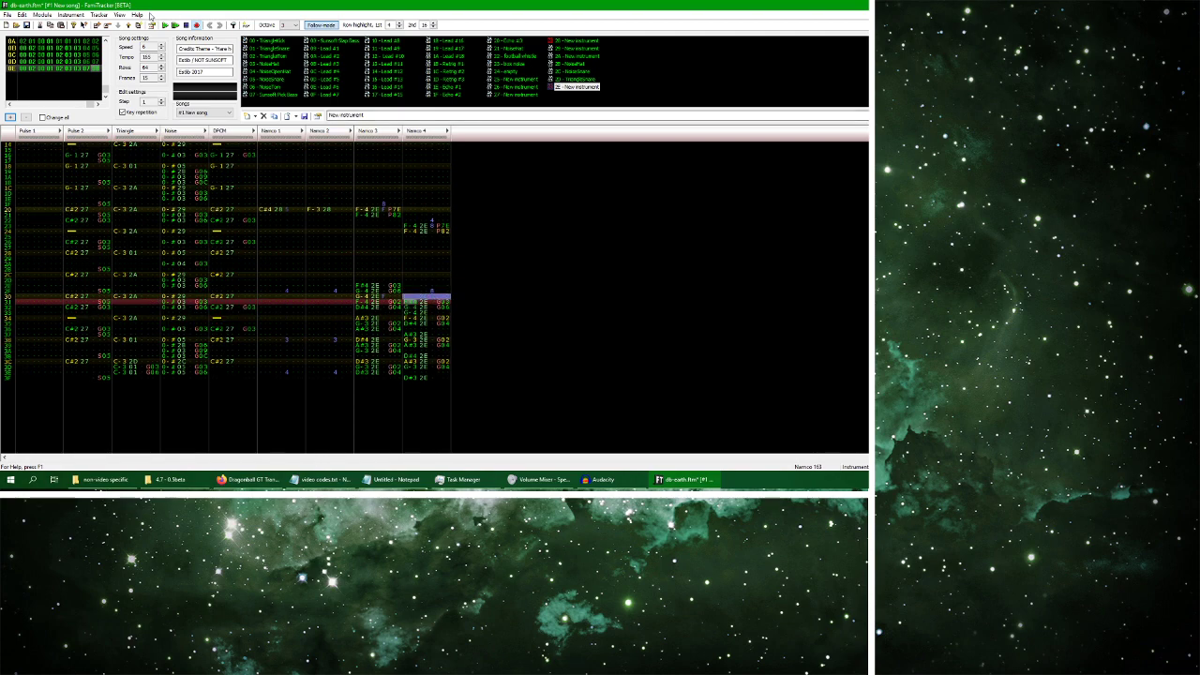
pyautogui.click(174, 26)
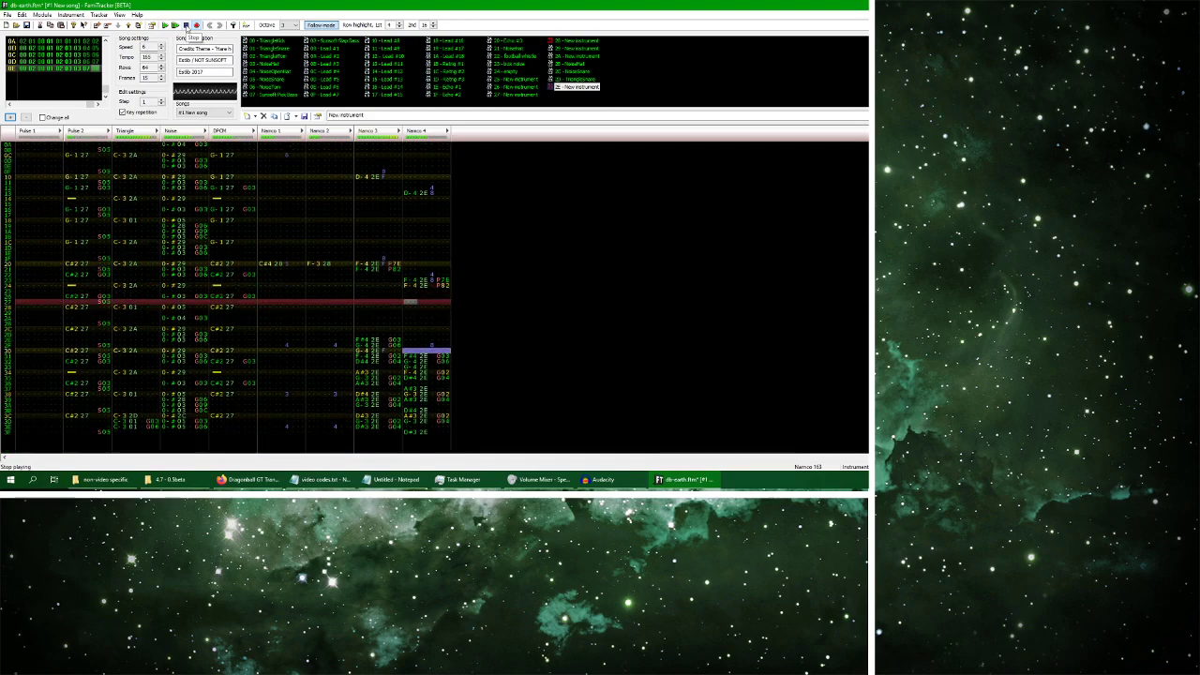
pyautogui.click(186, 26)
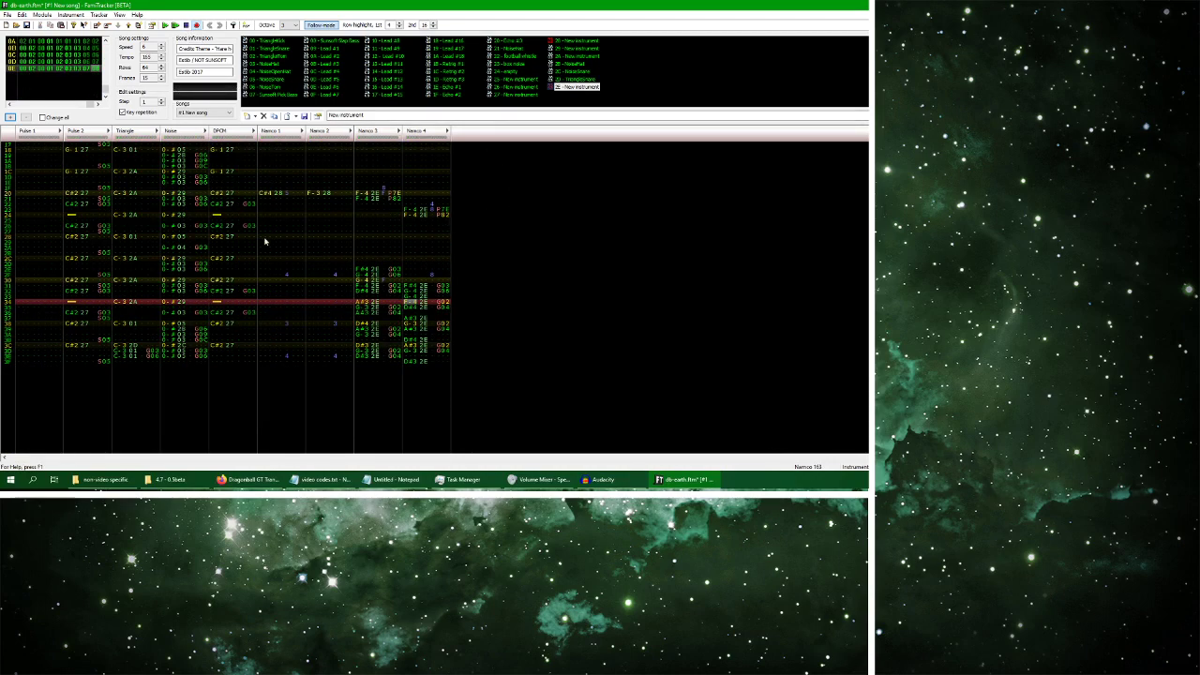
# Review the Namco 4 echo volumes and play the final frame through the loop back into frame 00
pyautogui.click(382, 257)
pyautogui.click(426, 261)
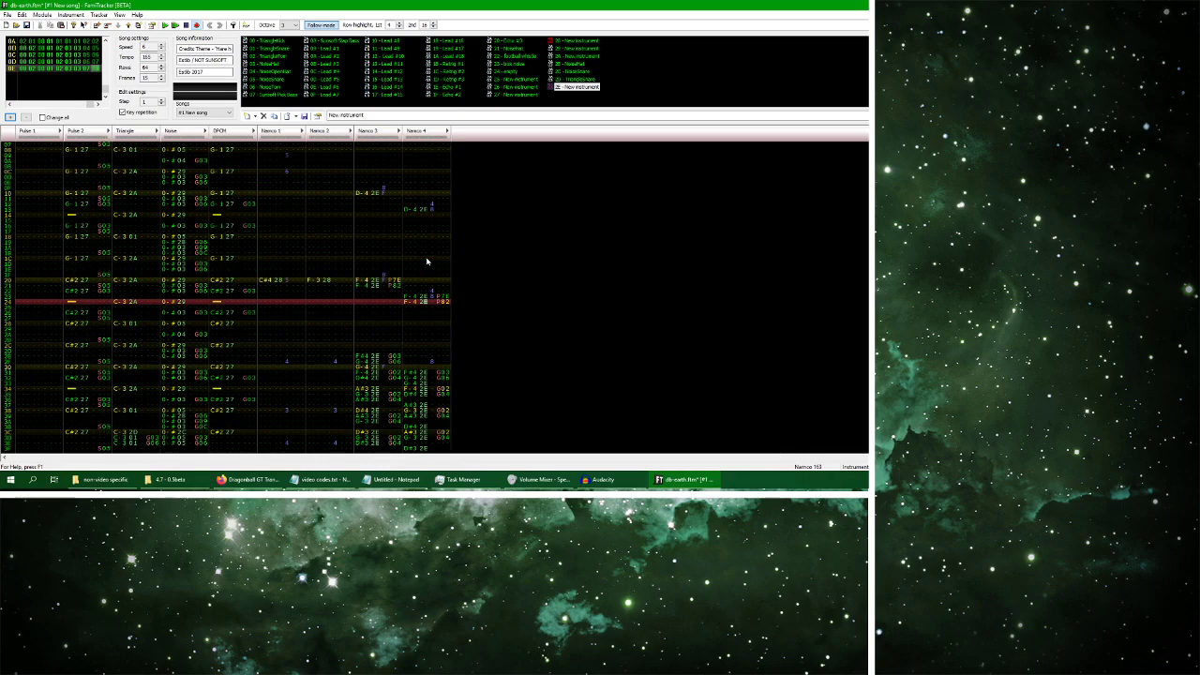
pyautogui.click(439, 259)
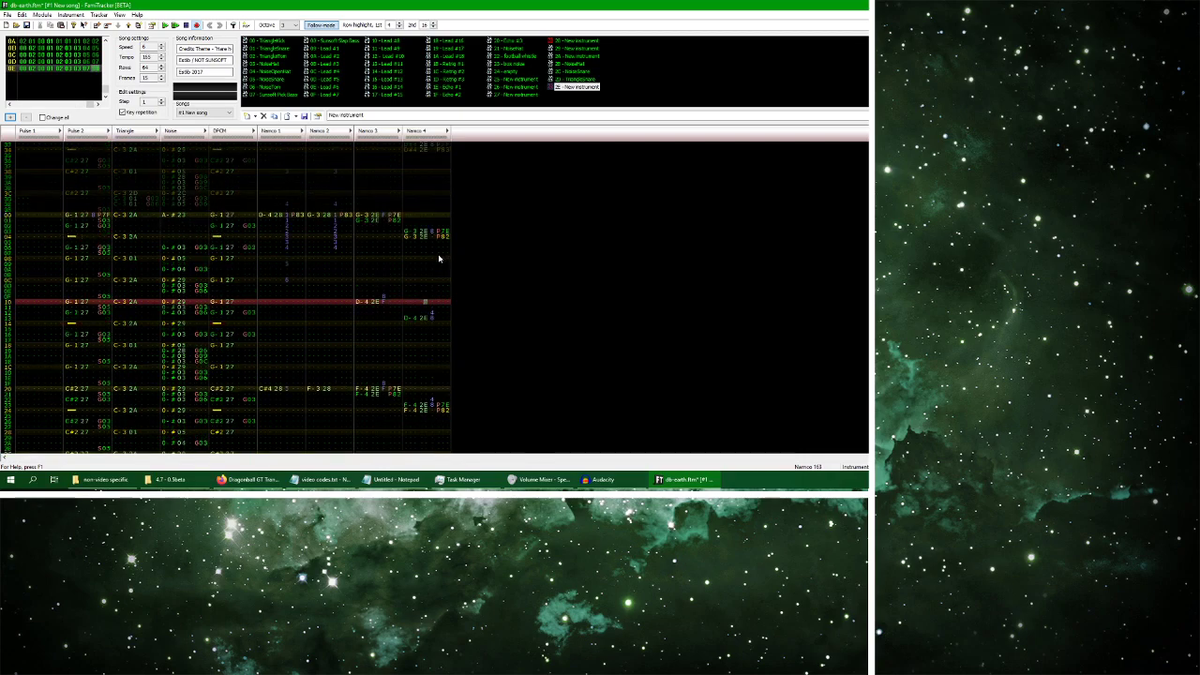
pyautogui.click(439, 259)
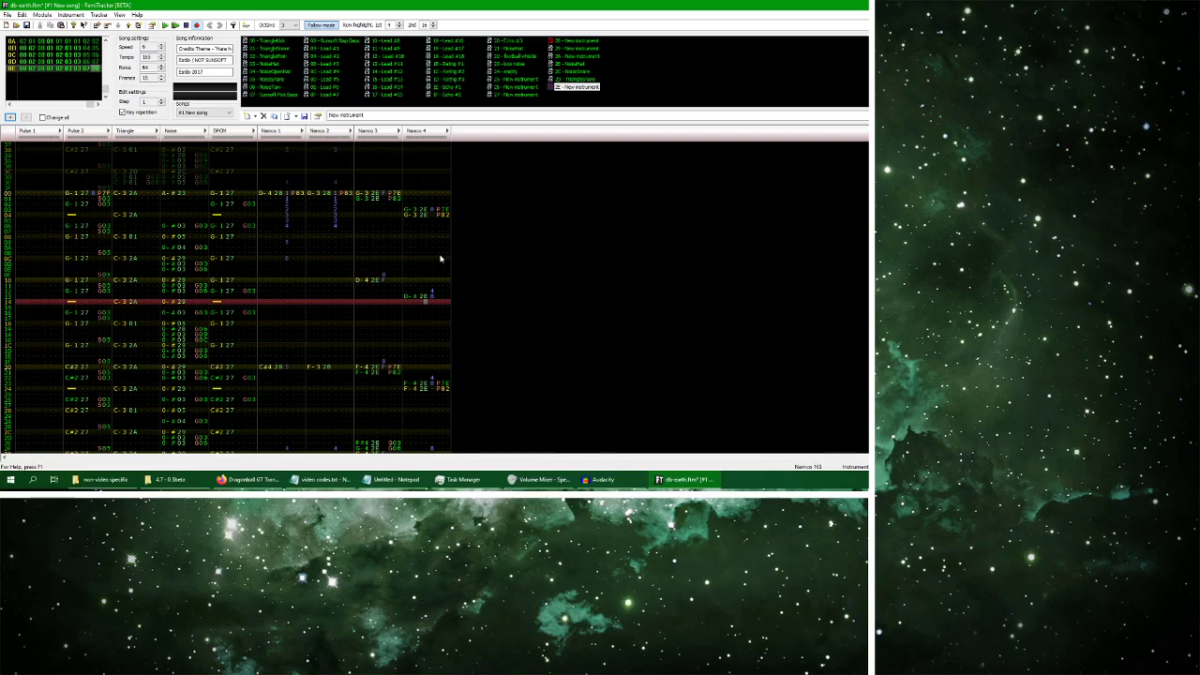
pyautogui.click(166, 24)
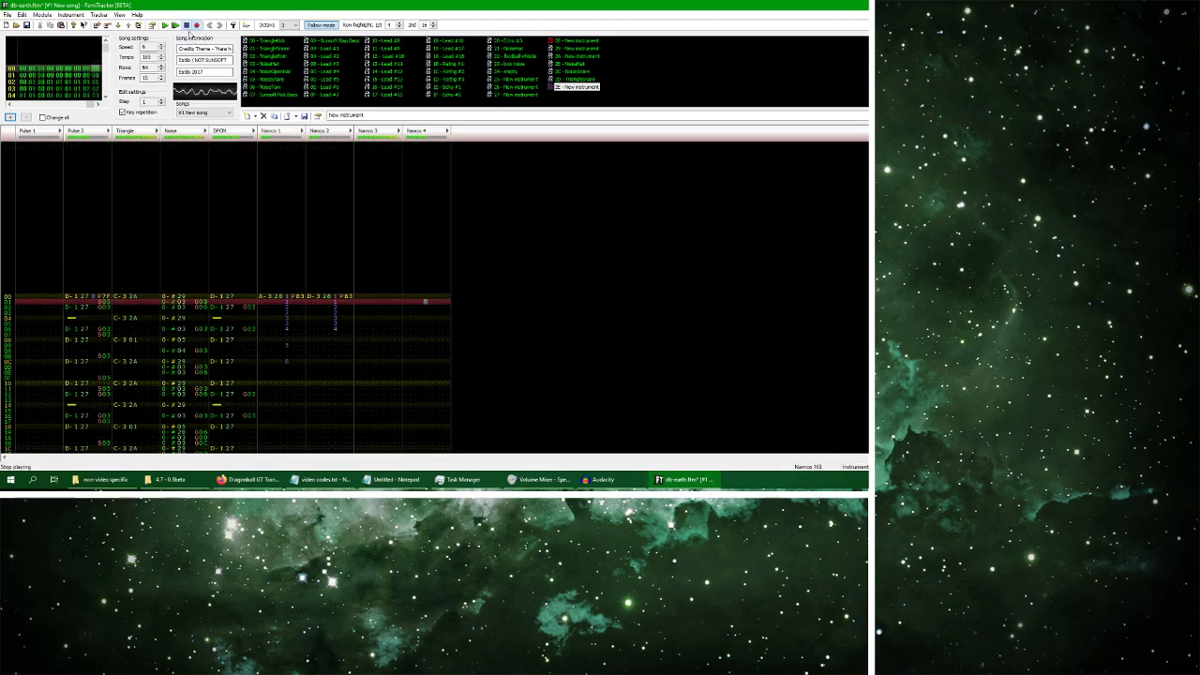
pyautogui.press('Return')
# Replay the Earth reference track on YouTube to compare the ending, and return to FamiTracker
pyautogui.click(245, 479)
pyautogui.click(377, 290)
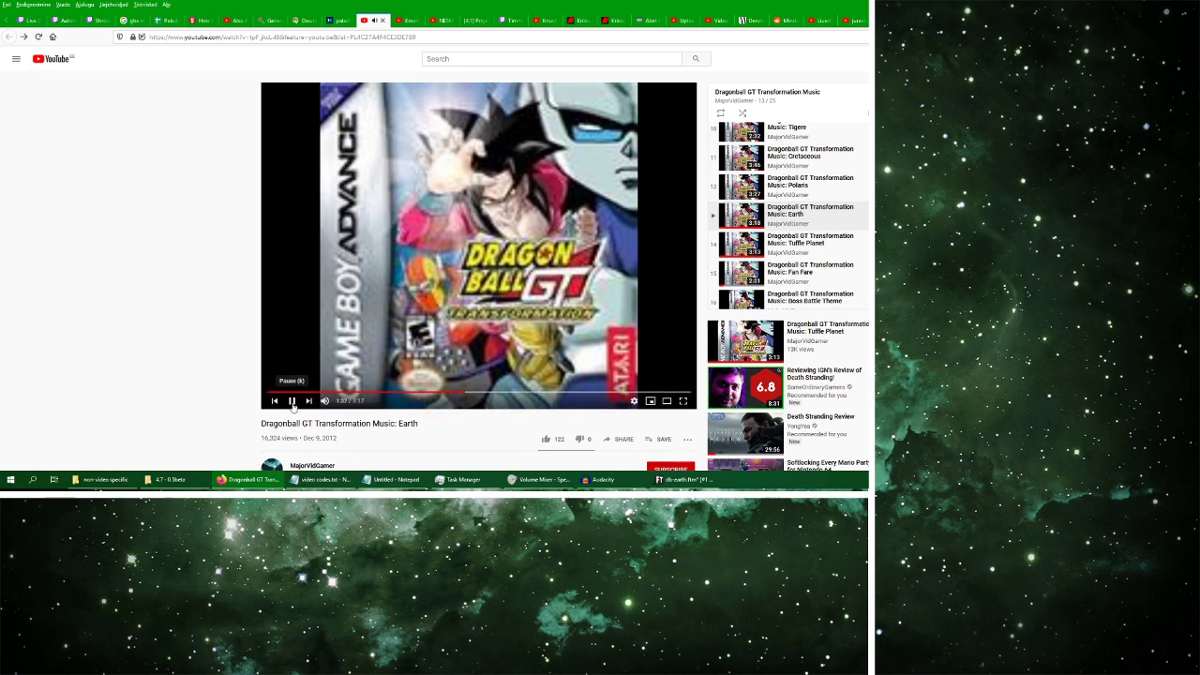
pyautogui.hotkey('alt', 'Tab')
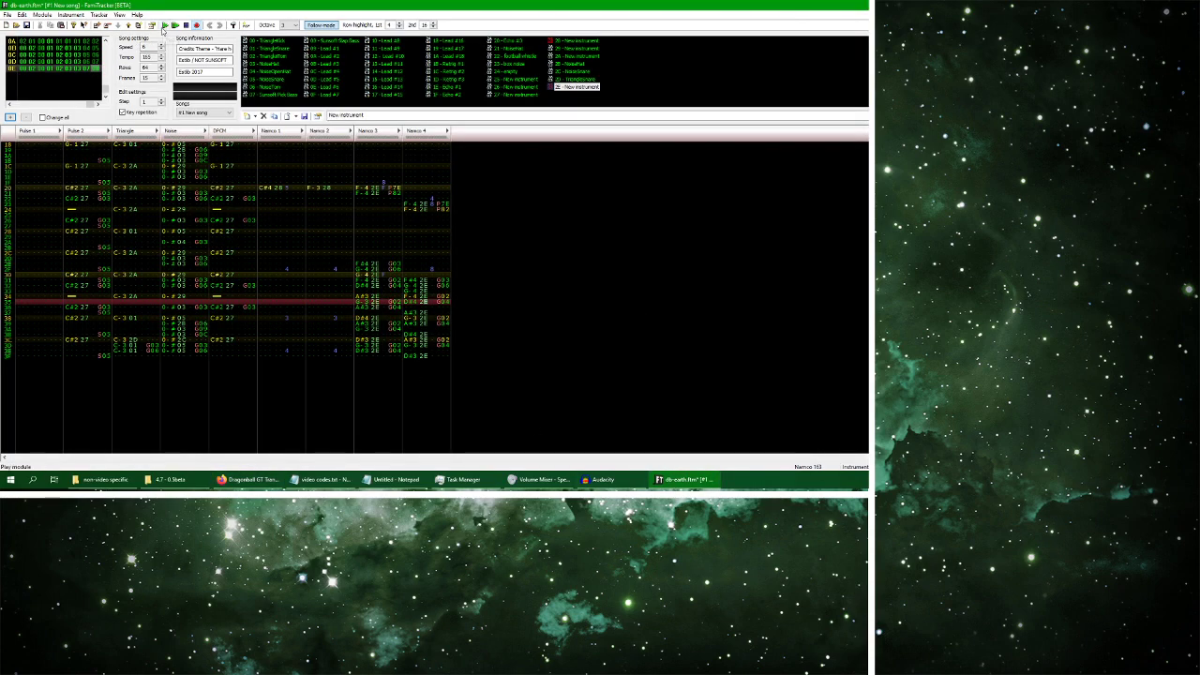
# Save the module and play from the final frame through the loop to frame 06
pyautogui.click(8, 15)
pyautogui.click(28, 44)
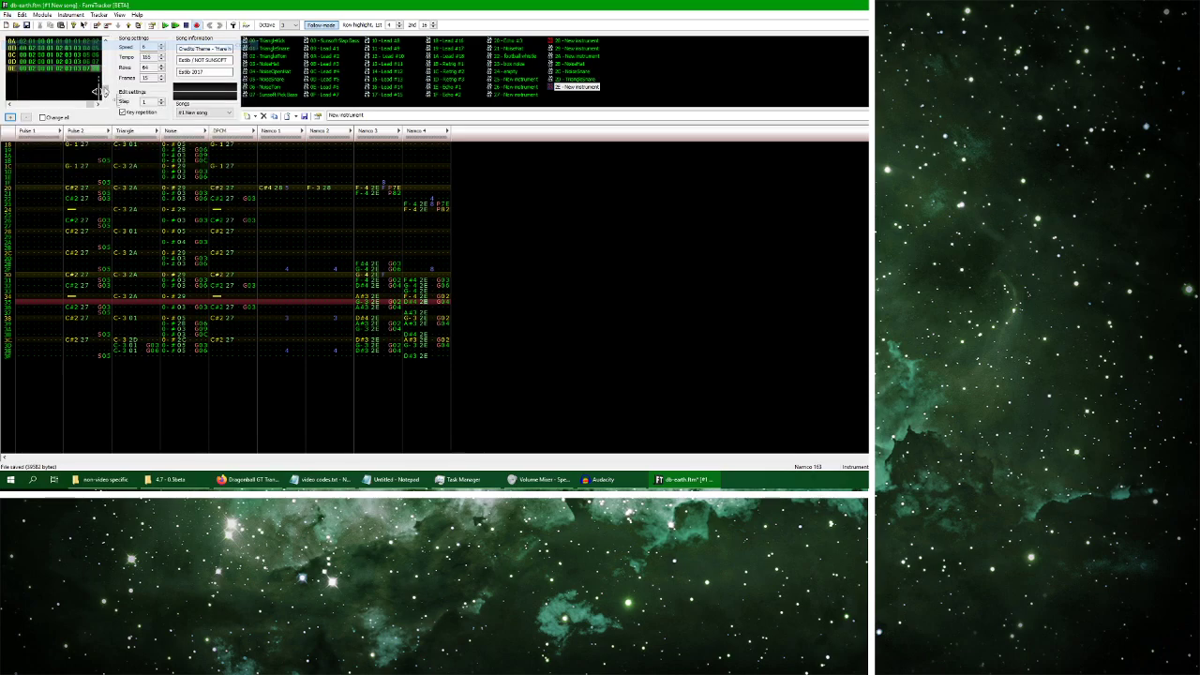
pyautogui.click(165, 24)
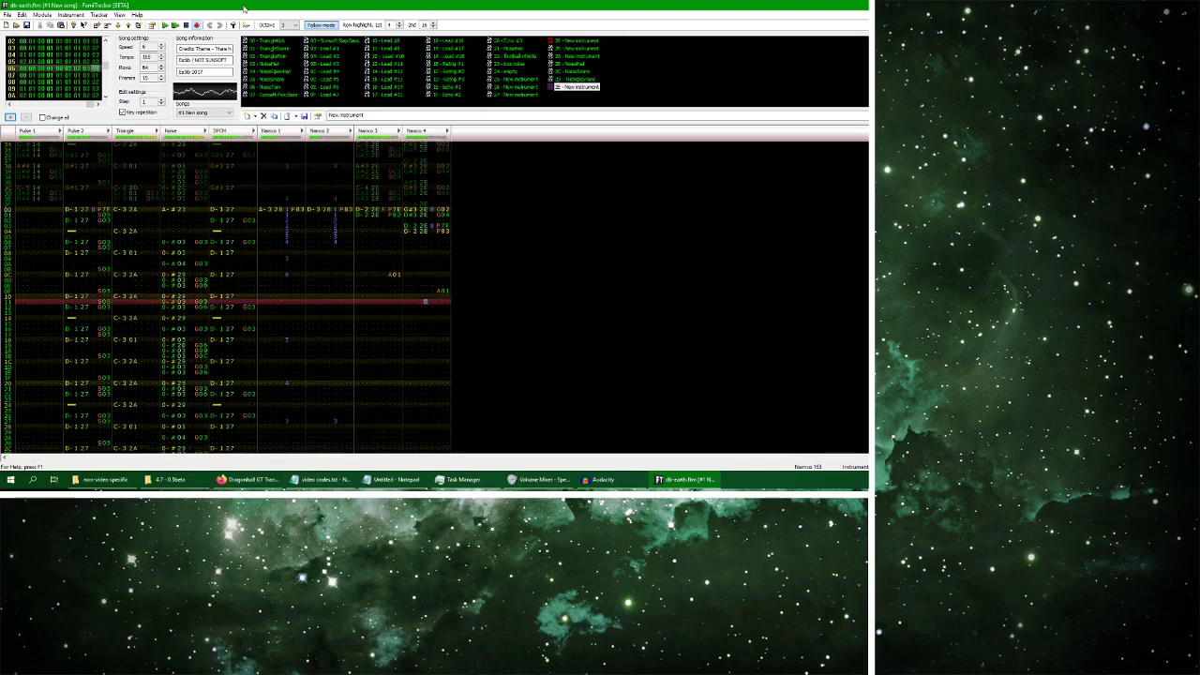
pyautogui.click(185, 25)
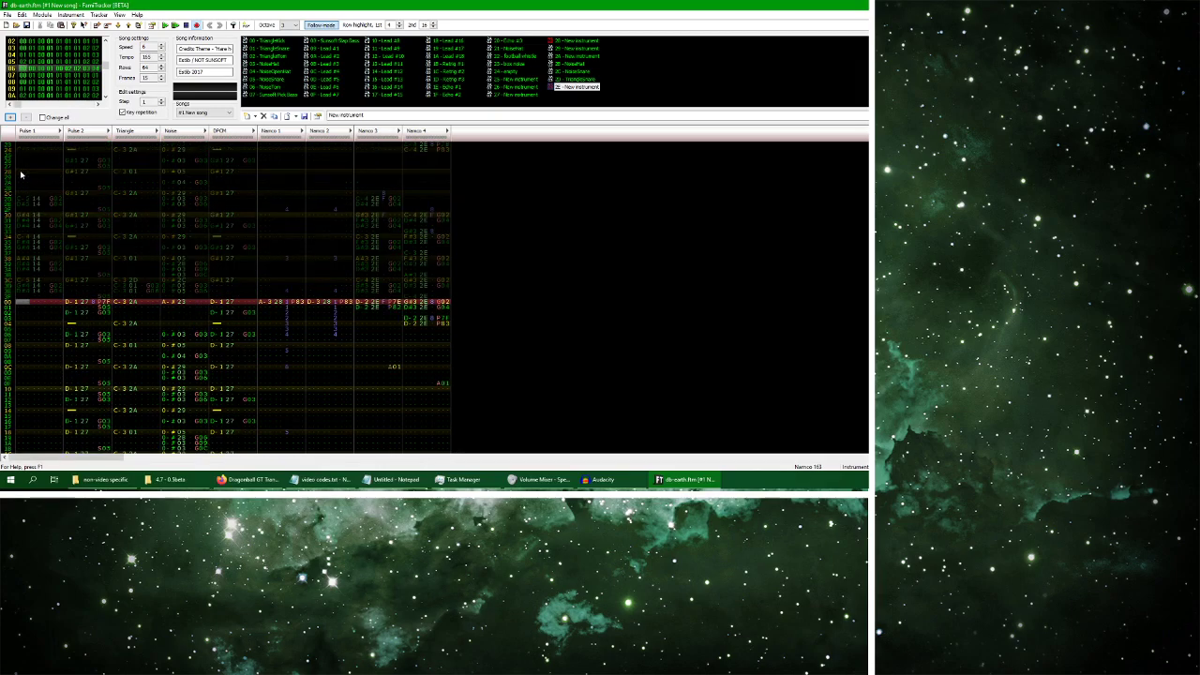
# Insert a note cut at row 00 of Pulse 1 in frame 06, resume playback, and save the module
pyautogui.click(20, 172)
pyautogui.press('1')
pyautogui.click(169, 25)
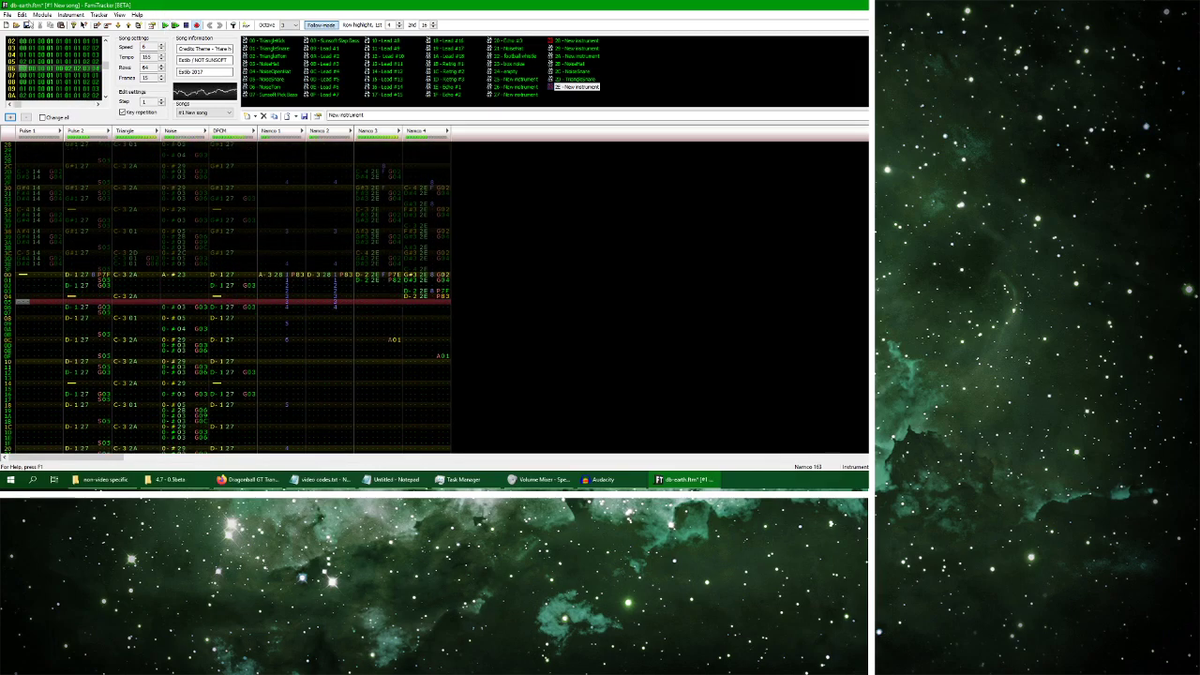
pyautogui.click(6, 16)
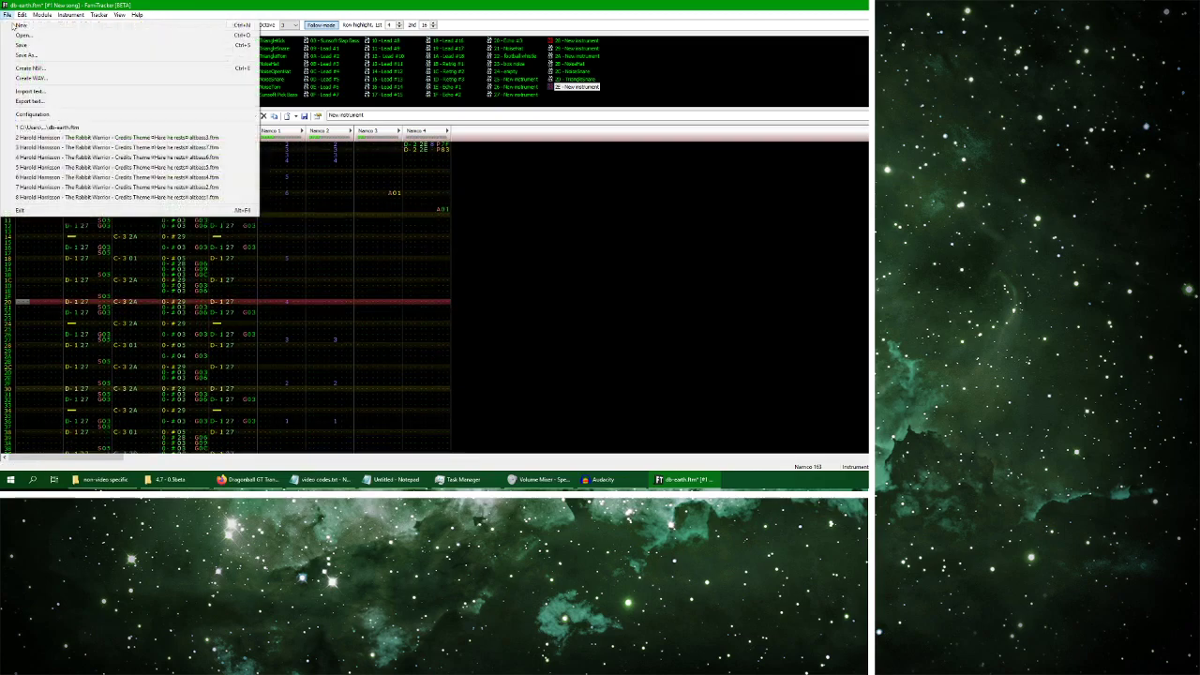
pyautogui.click(38, 44)
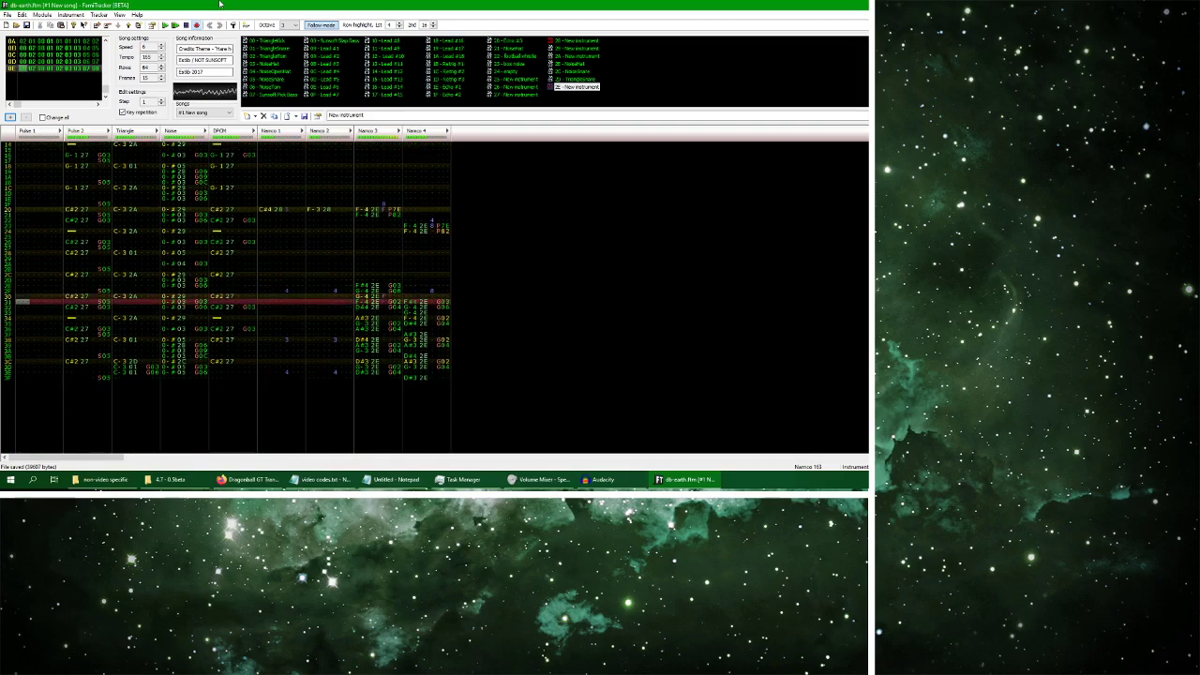
# Stop the song playback and switch to the browser to play the Dragonball GT Transformation Earth track
pyautogui.click(185, 24)
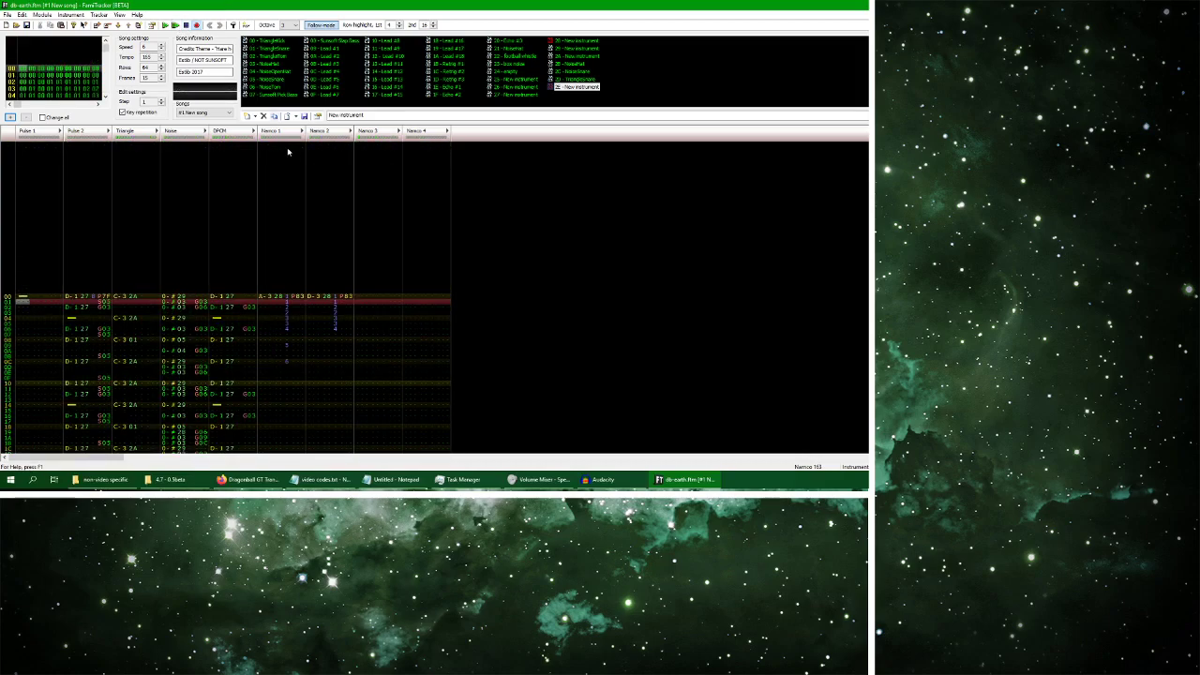
pyautogui.click(349, 228)
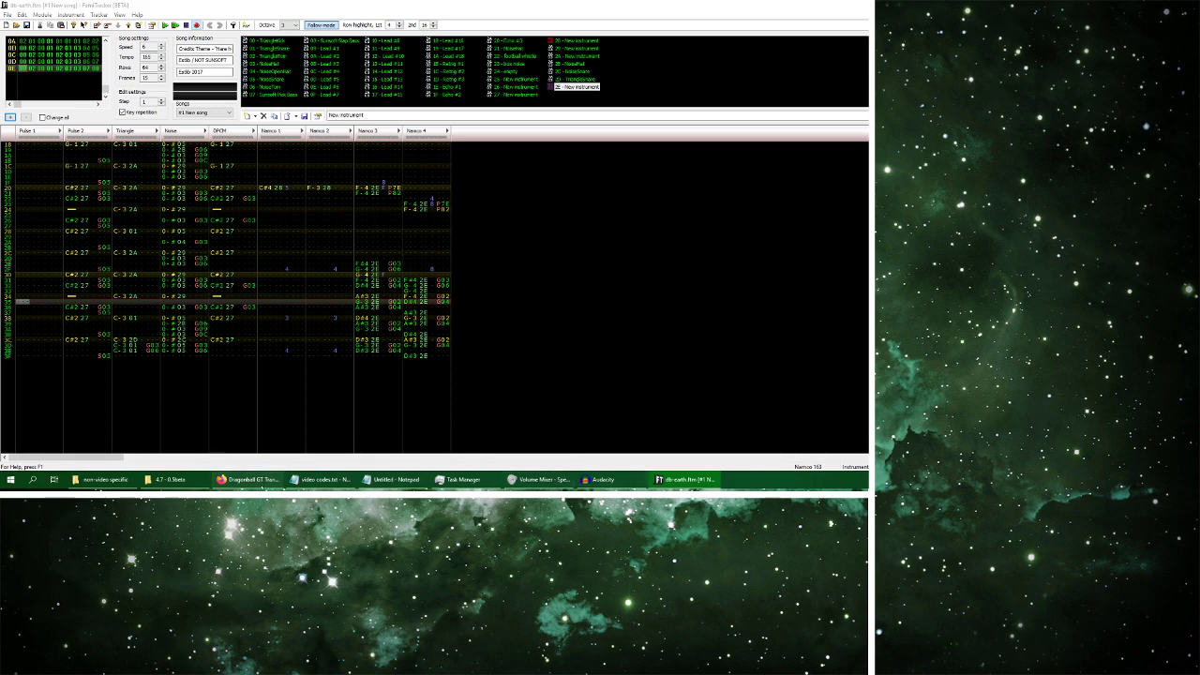
pyautogui.click(248, 479)
pyautogui.click(291, 401)
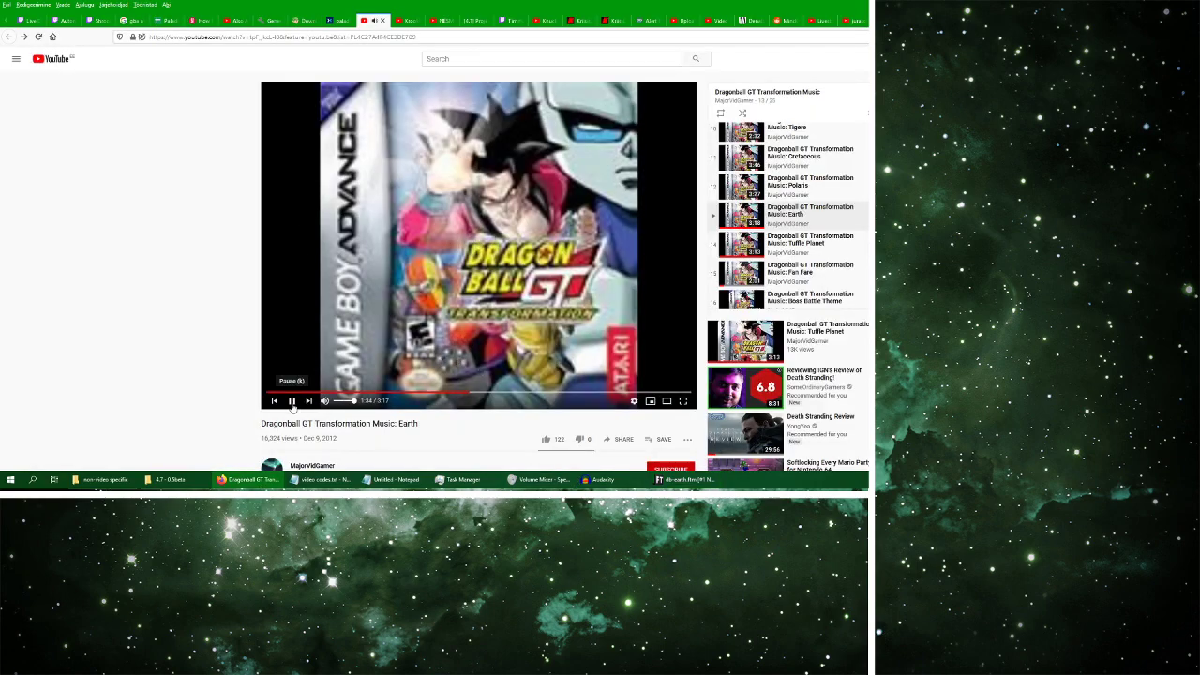
# Switch to Audacity, select the recorded audio from about 1:26.7 to 1:28.1 and play it
pyautogui.click(603, 479)
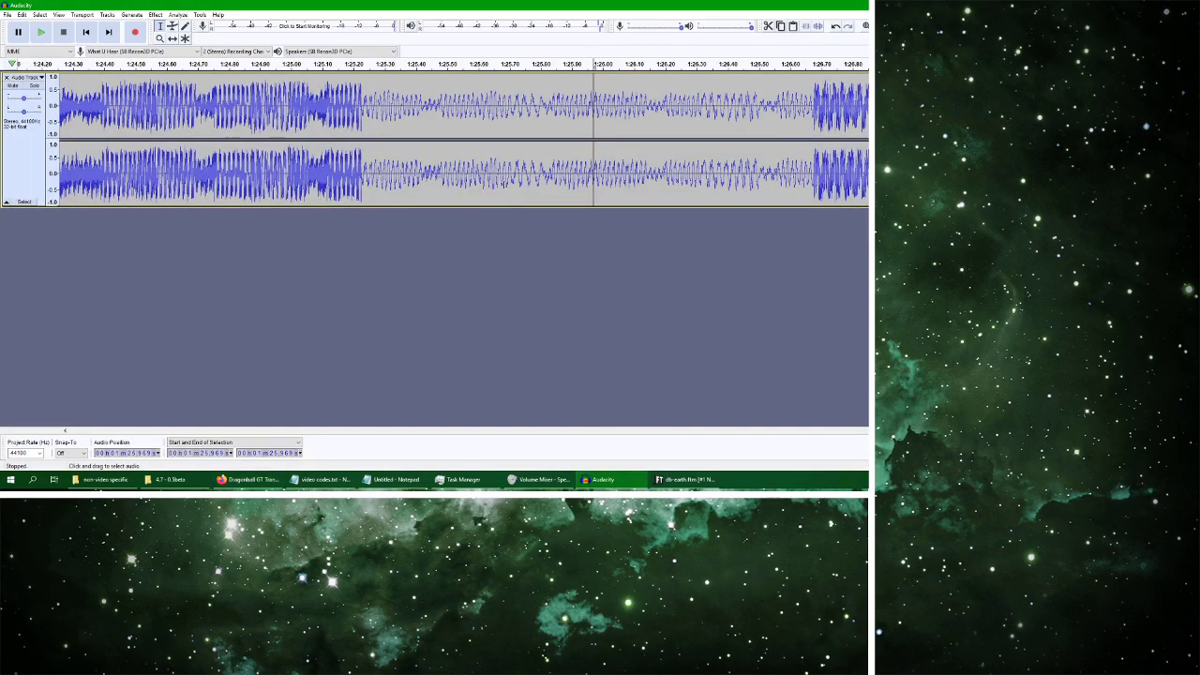
pyautogui.doubleClick(810, 114)
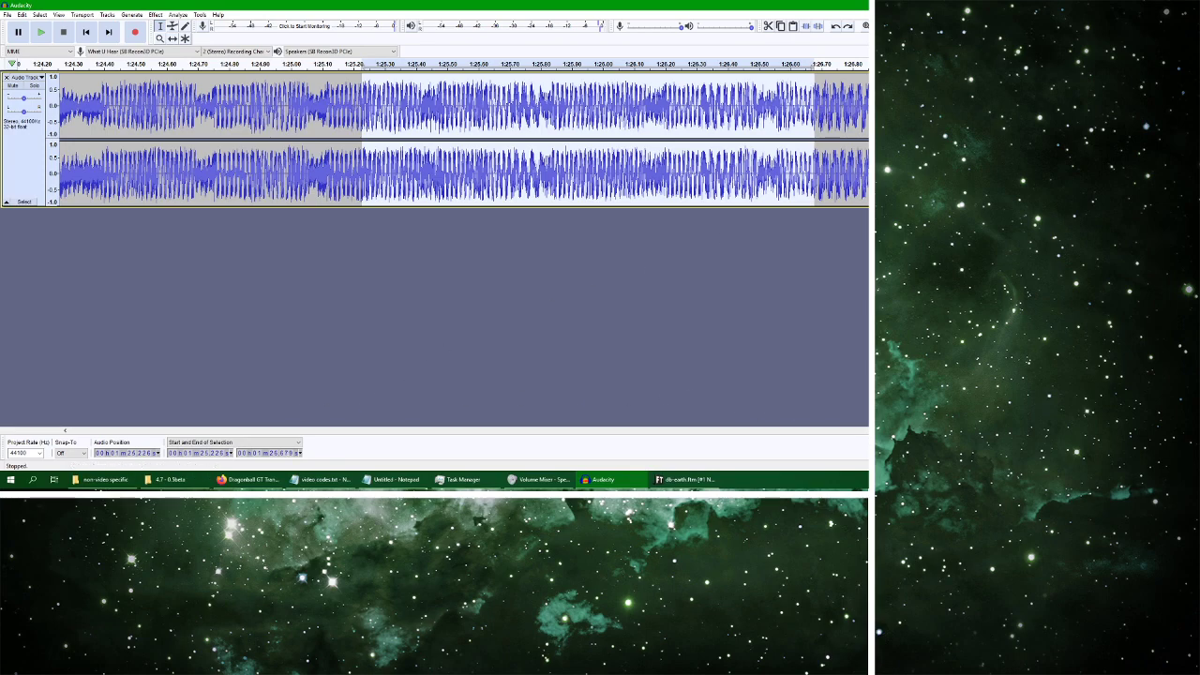
pyautogui.hscroll(6, 464, 140)
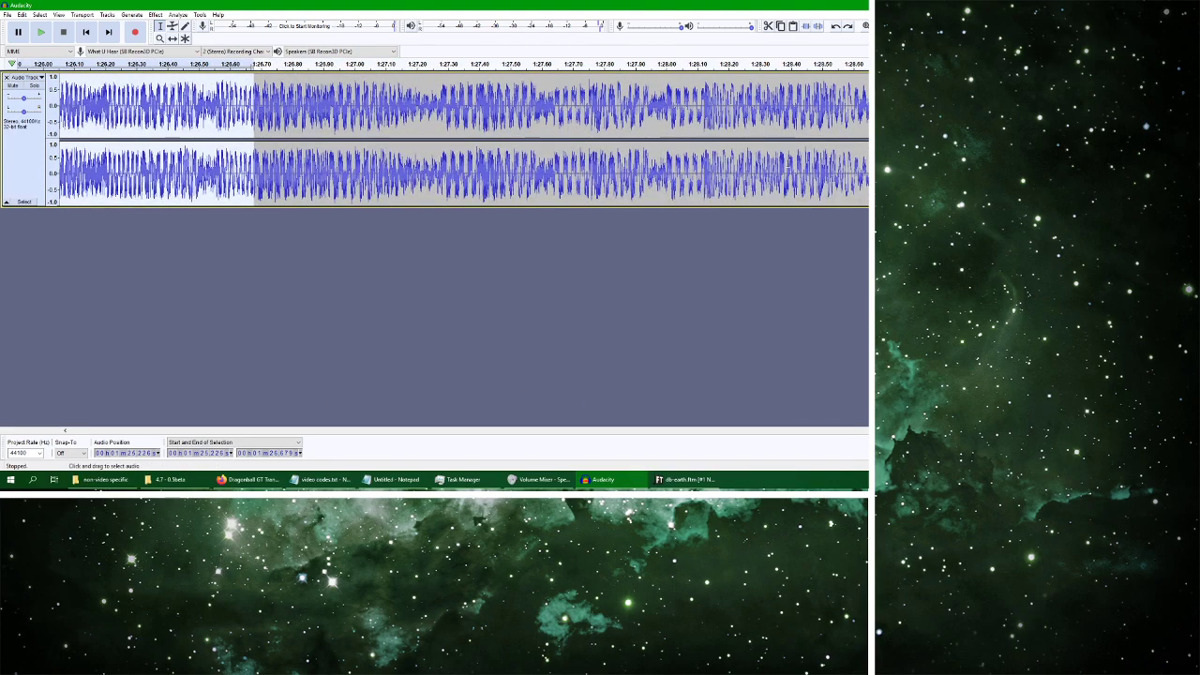
pyautogui.moveTo(704, 106); pyautogui.dragTo(253, 107)
pyautogui.click(43, 34)
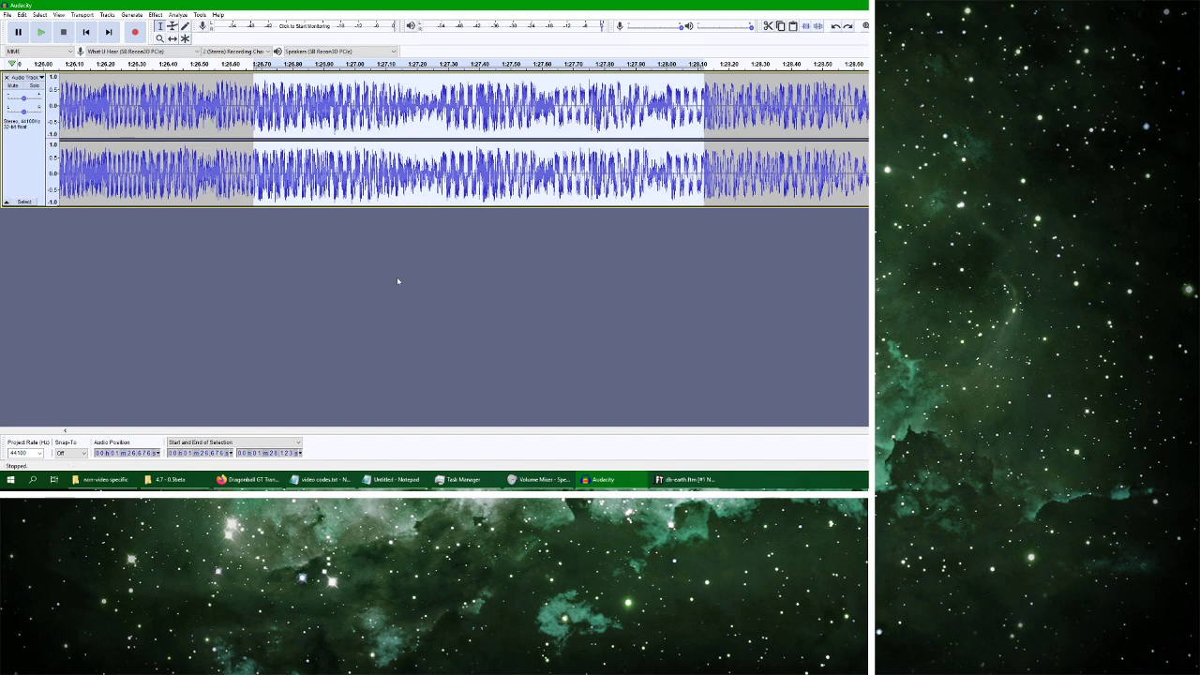
# Switch to FamiTracker, play the song, and append frame 0F at the end of the frame order
pyautogui.click(658, 479)
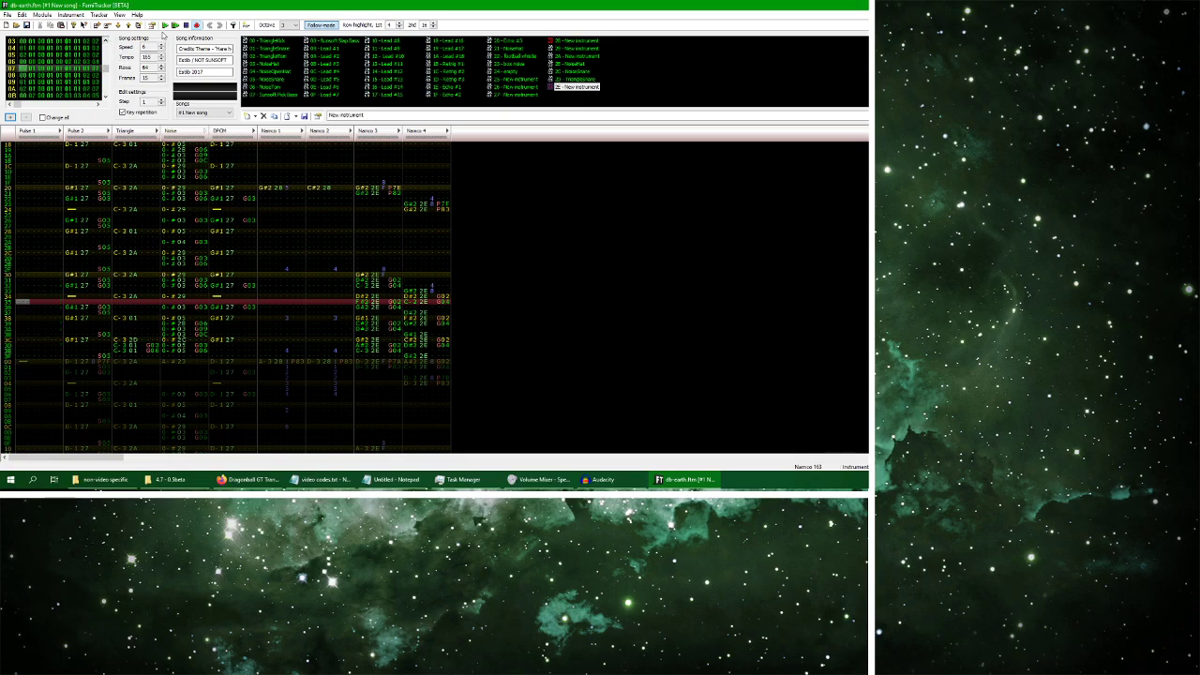
pyautogui.click(166, 26)
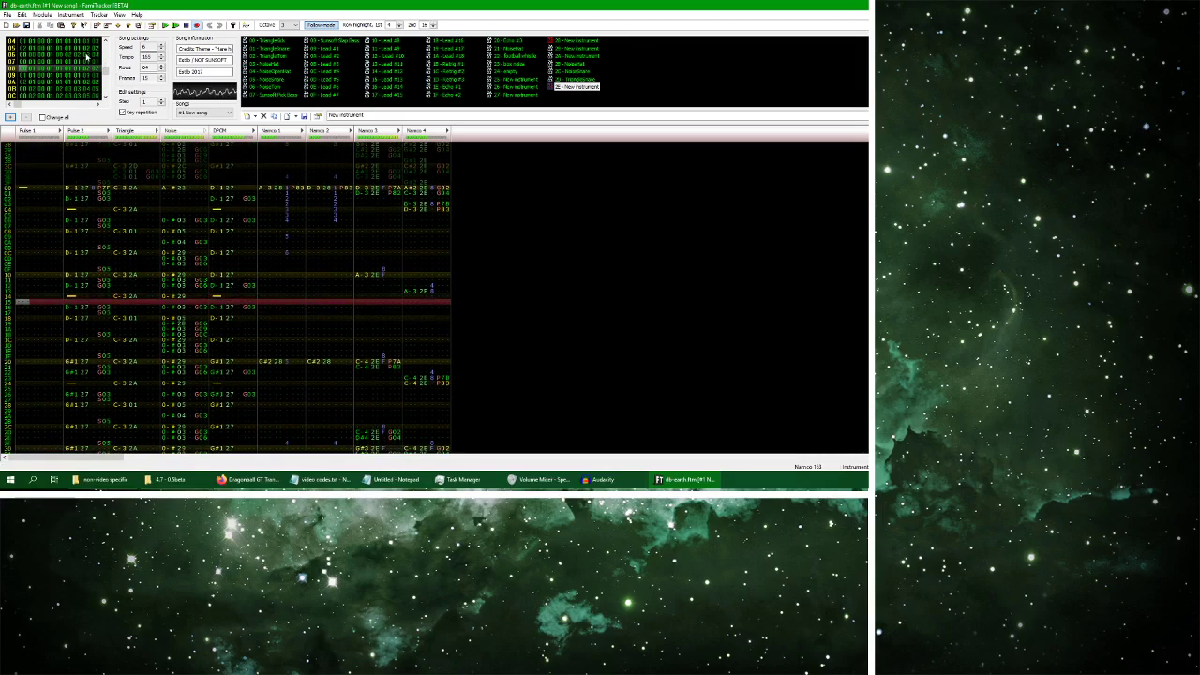
pyautogui.click(42, 15)
pyautogui.click(75, 56)
pyautogui.click(124, 25)
pyautogui.click(125, 26)
pyautogui.click(125, 25)
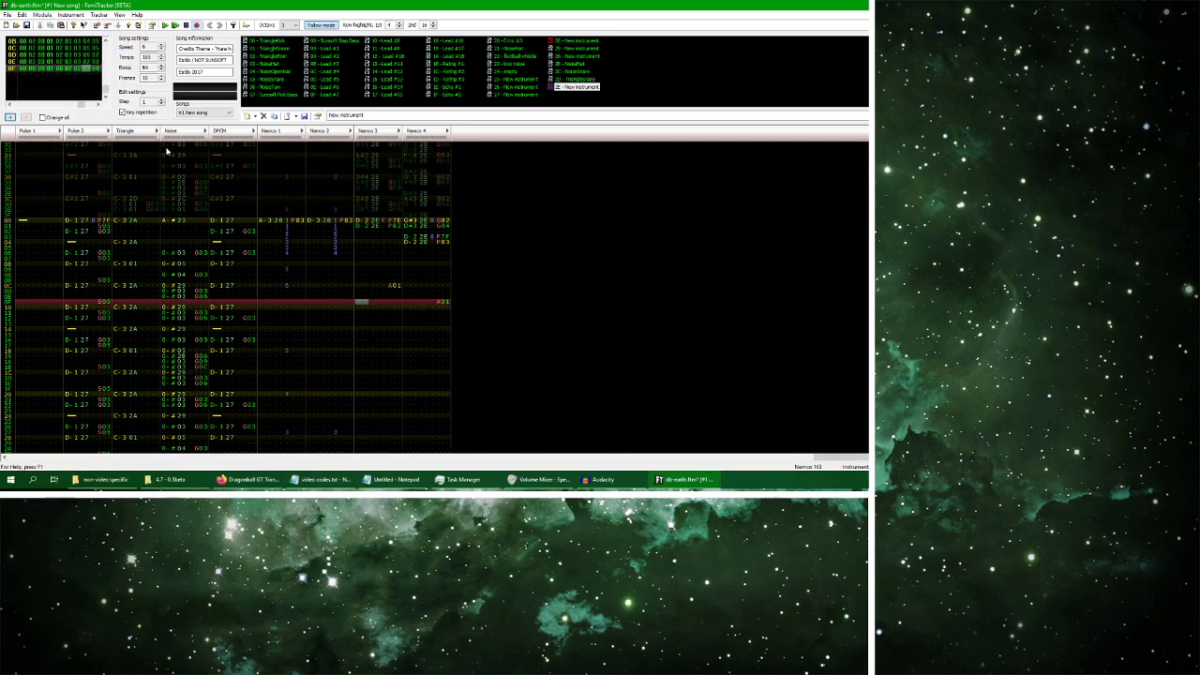
# Play the last frame of the song, stop it, and compare with the Earth track in the browser
pyautogui.click(164, 26)
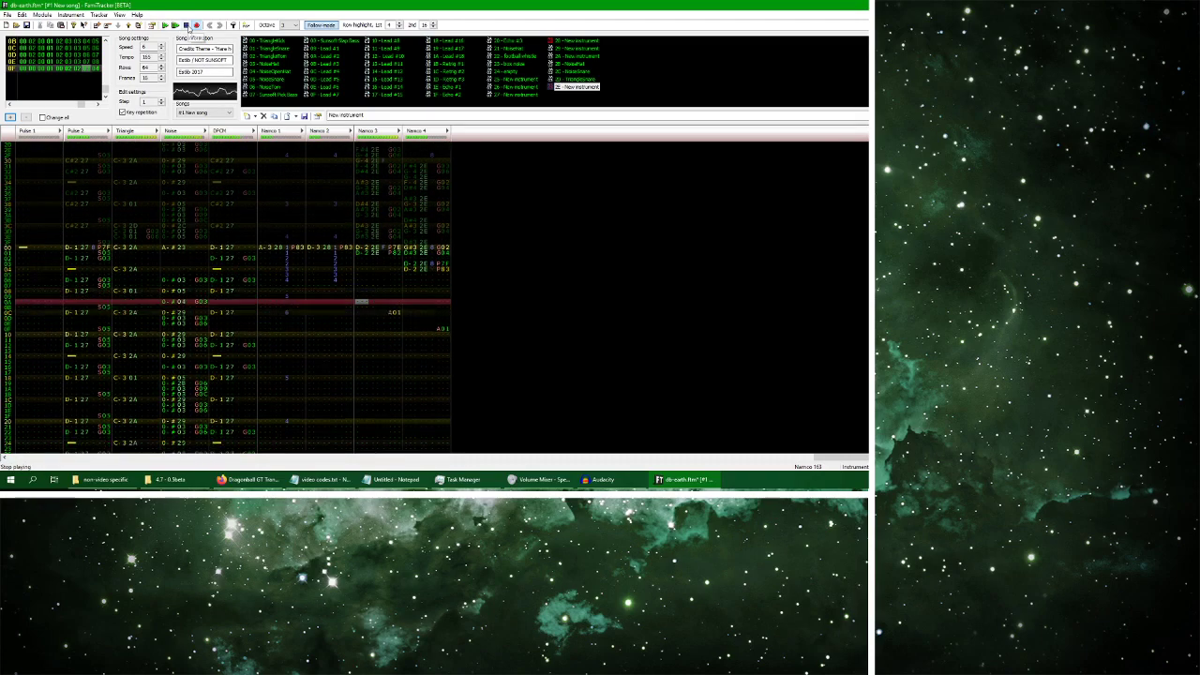
pyautogui.click(187, 25)
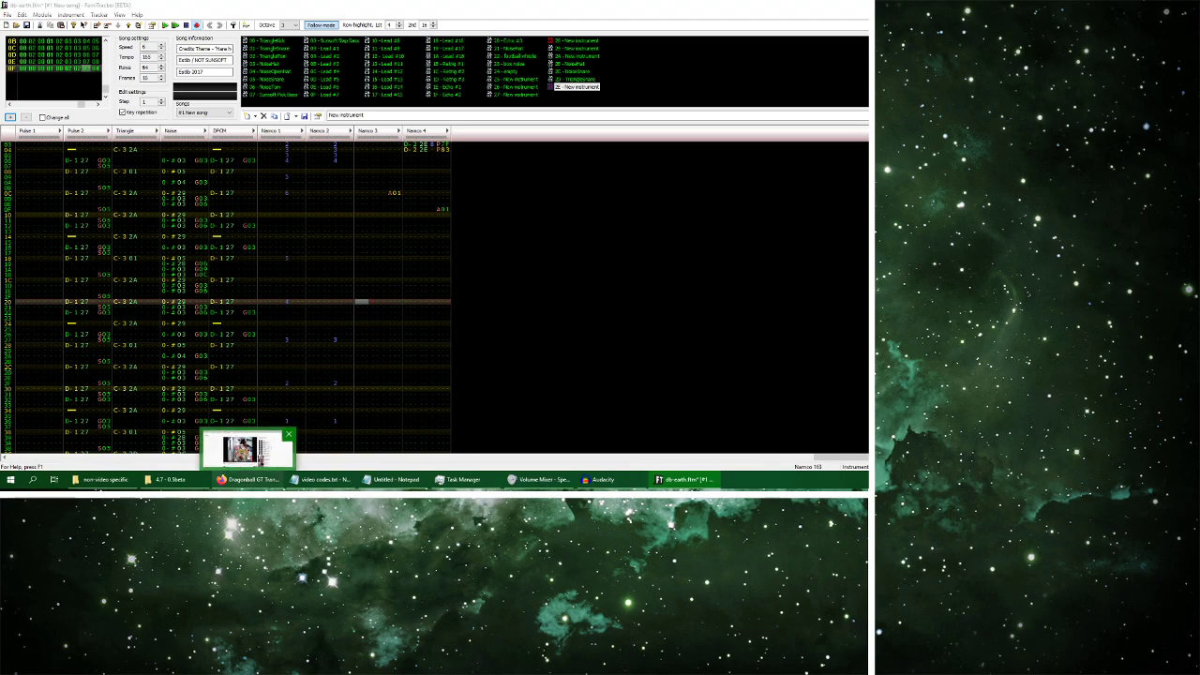
pyautogui.click(246, 479)
pyautogui.click(509, 272)
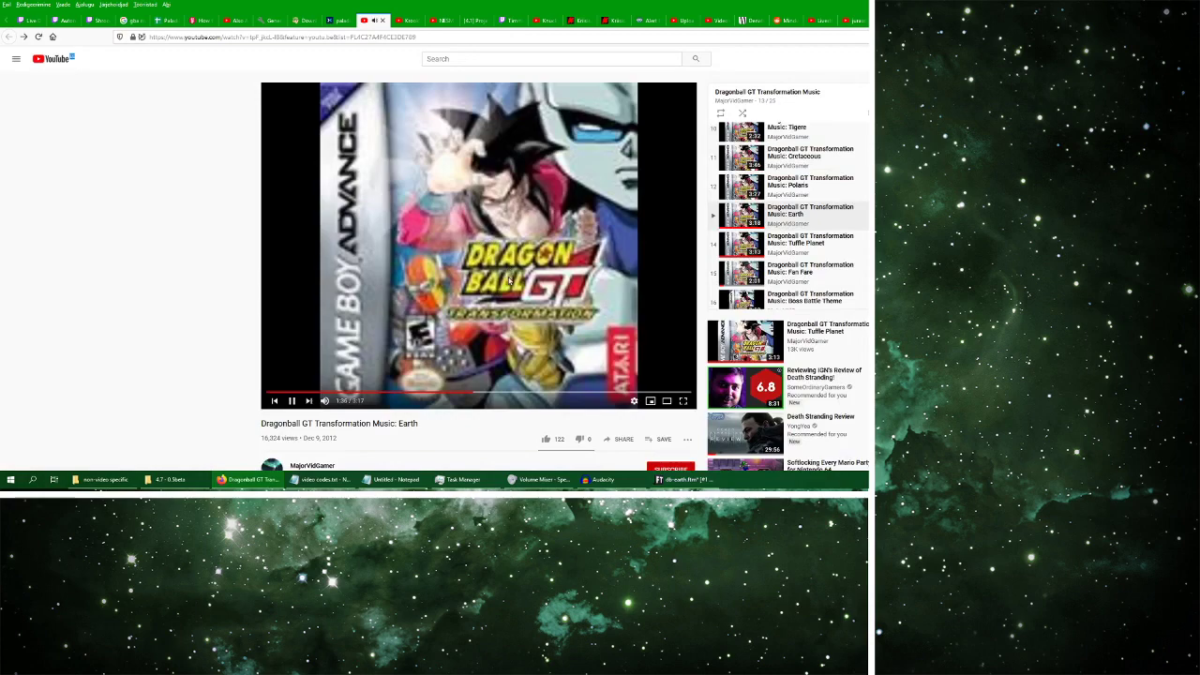
# Switch to Audacity, select the recorded audio from about 1:28.1 to 1:29.6 and play it repeatedly
pyautogui.click(600, 479)
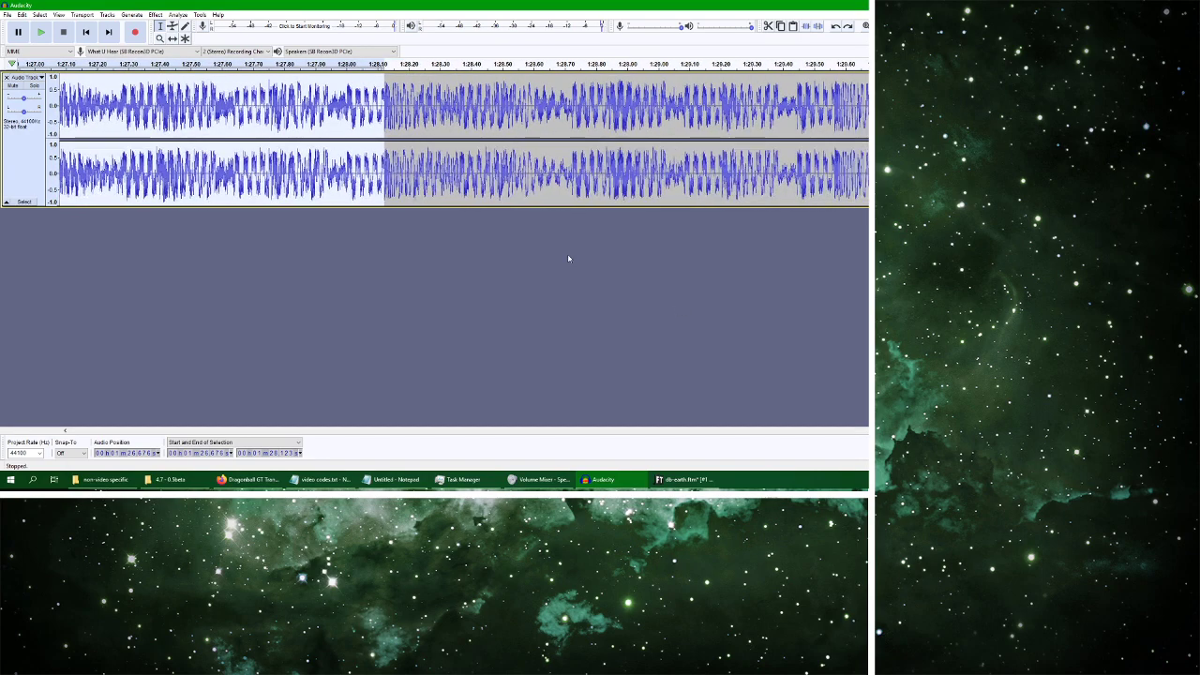
pyautogui.click(397, 120)
pyautogui.moveTo(383, 120); pyautogui.dragTo(836, 141)
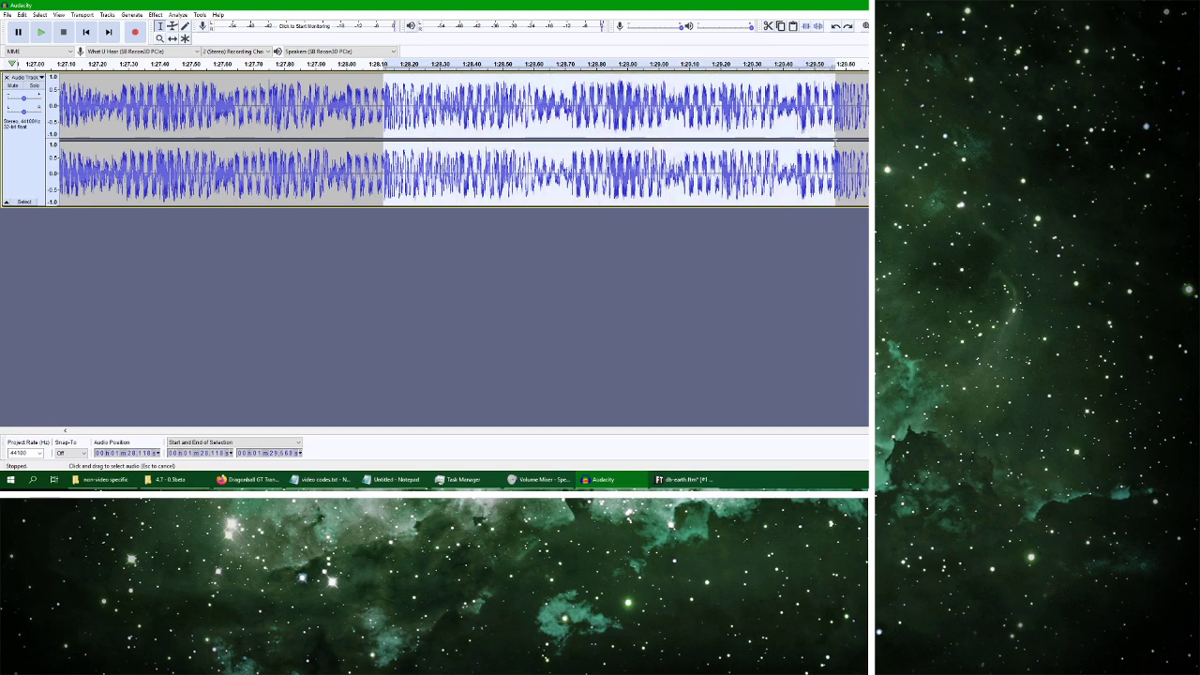
pyautogui.click(42, 33)
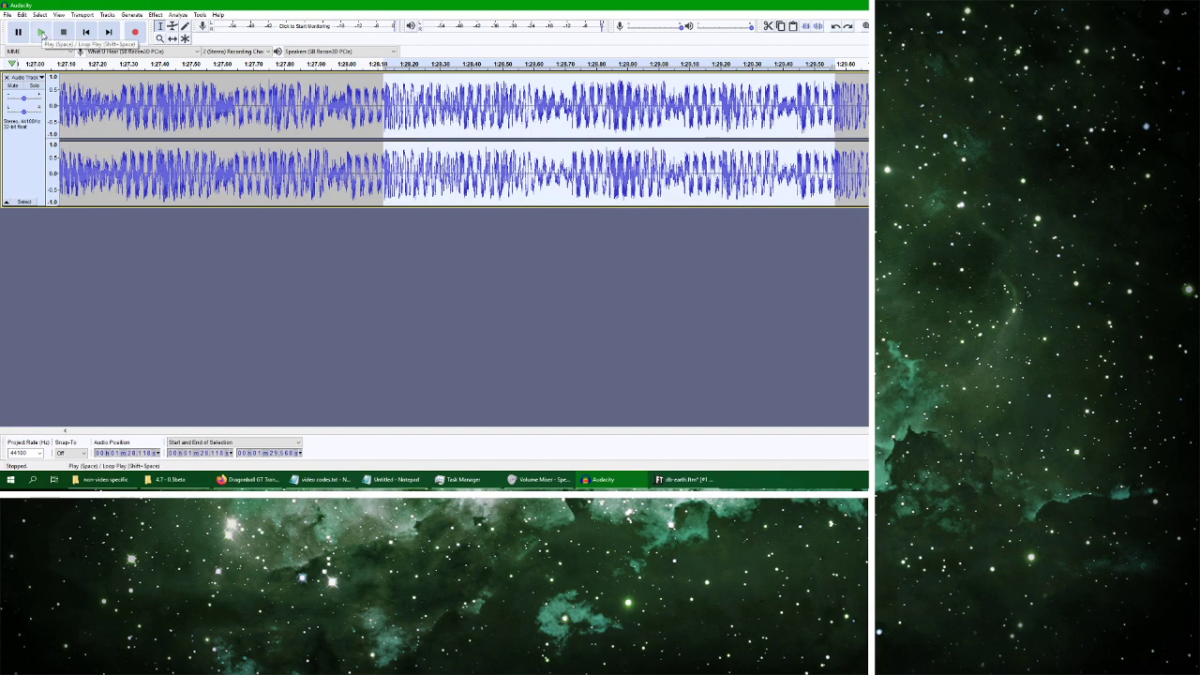
pyautogui.click(42, 33)
pyautogui.click(64, 34)
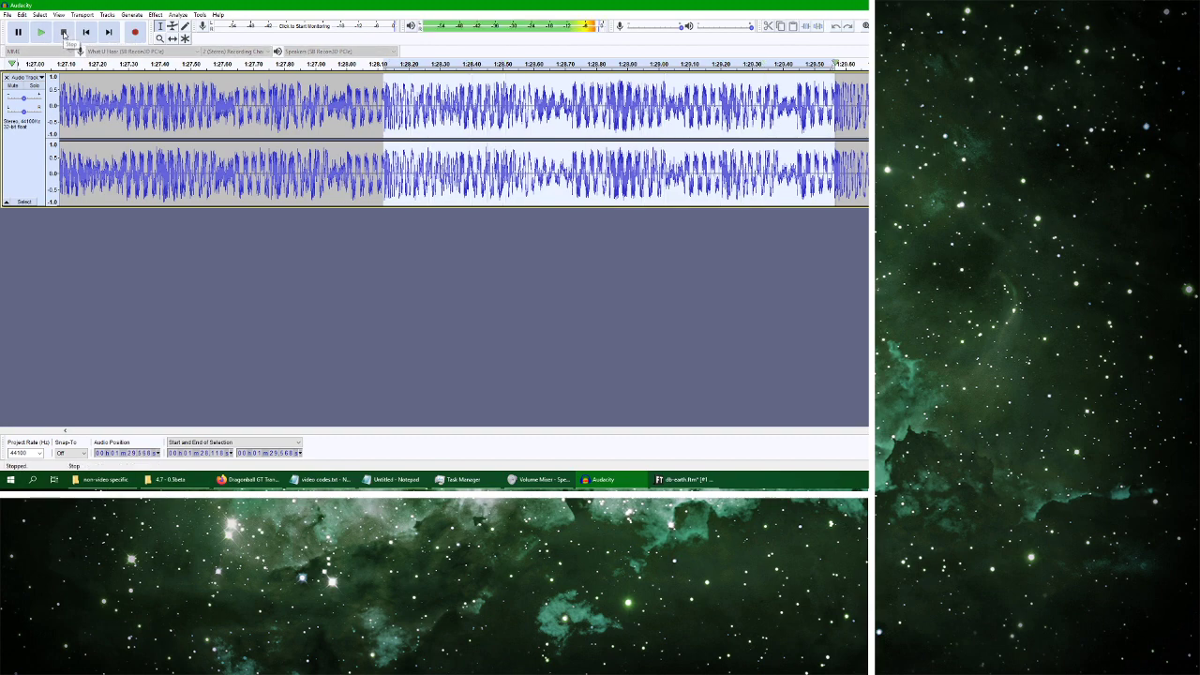
pyautogui.click(42, 34)
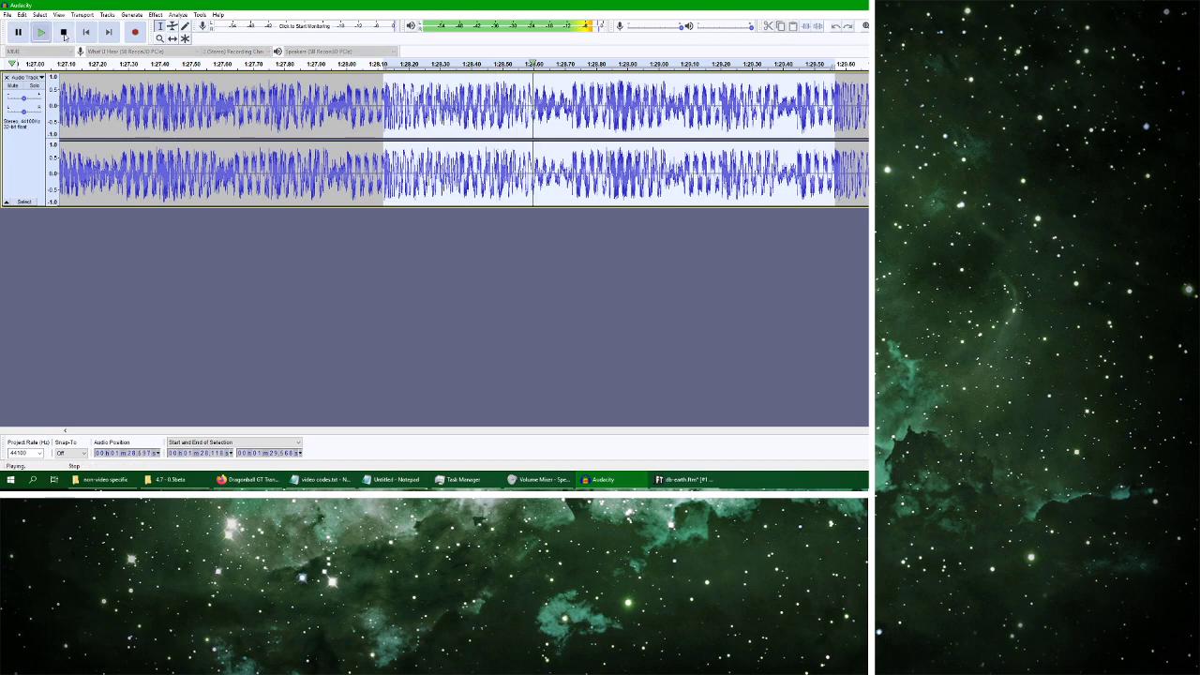
pyautogui.click(64, 34)
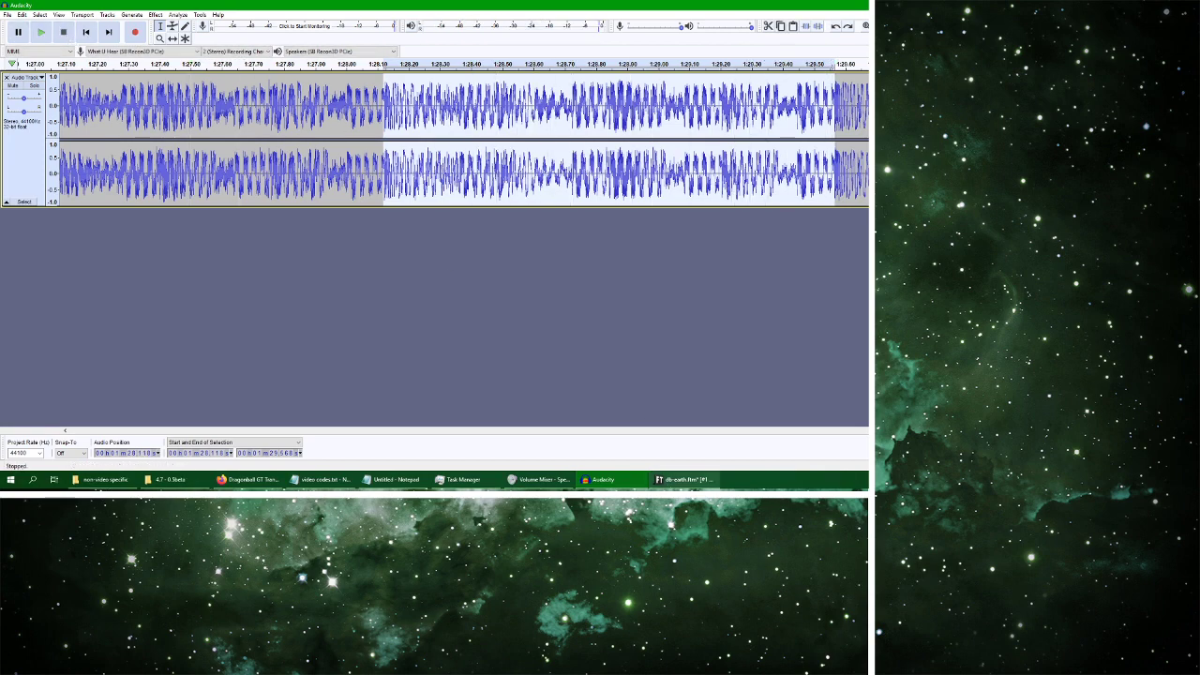
# Switch to FamiTracker, try clearing the opening Namco 3 entries in the last frame, and undo the deletion
pyautogui.hotkey('alt', 'Tab')
pyautogui.scroll(3, 373, 238)
pyautogui.moveTo(365, 194); pyautogui.dragTo(444, 302)
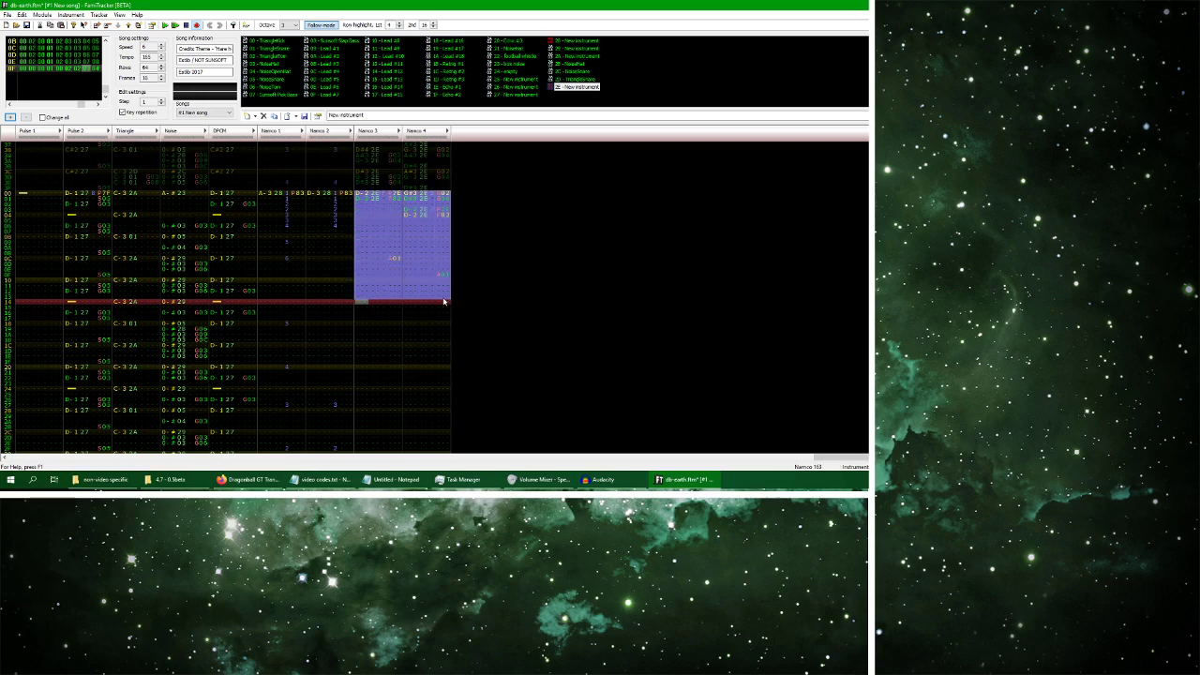
pyautogui.click(361, 201)
pyautogui.press('Delete')
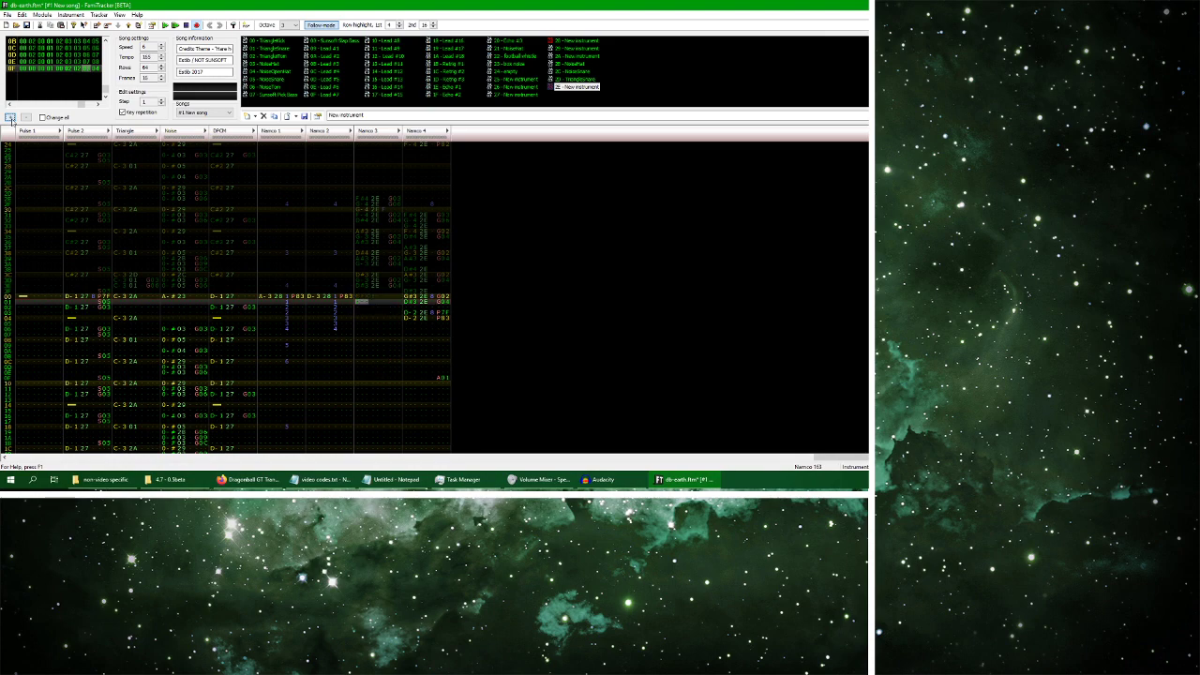
pyautogui.press('Tab')
pyautogui.press('Delete')
pyautogui.hotkey('ctrl', 'z')
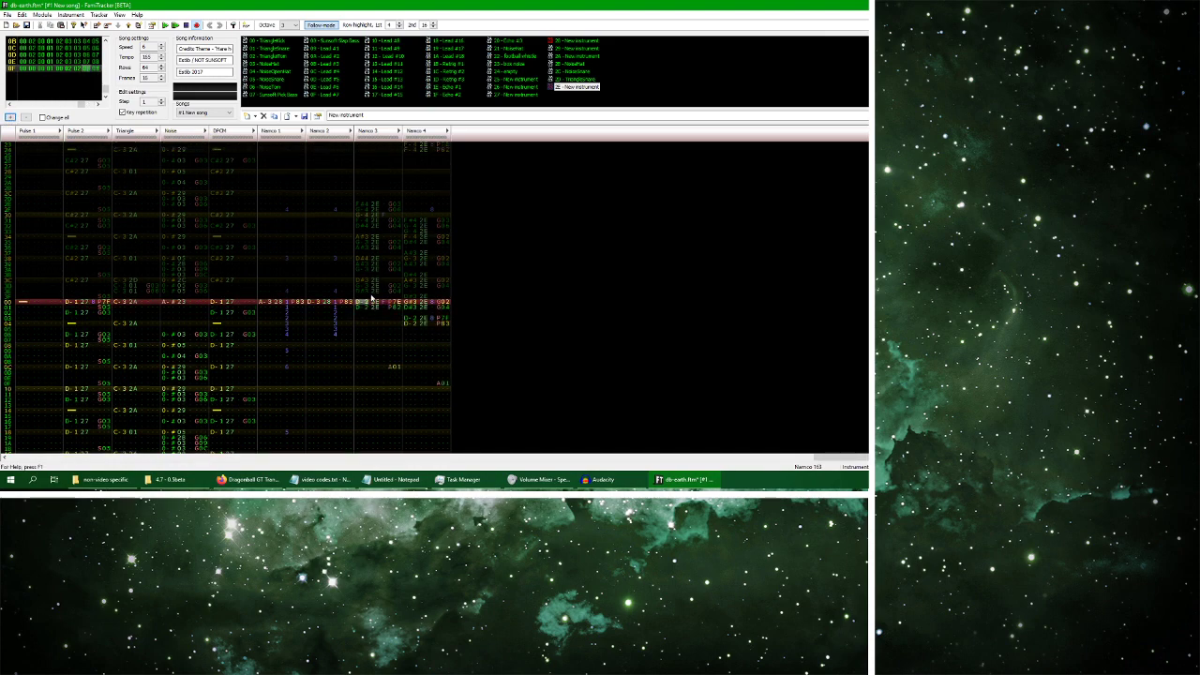
# In the last frame, set the first Namco 4 note to G-3 and enter G-3 with instrument 2E at row 10 of Namco 3
pyautogui.scroll(2, 405, 304)
pyautogui.moveTo(393, 305); pyautogui.dragTo(390, 317)
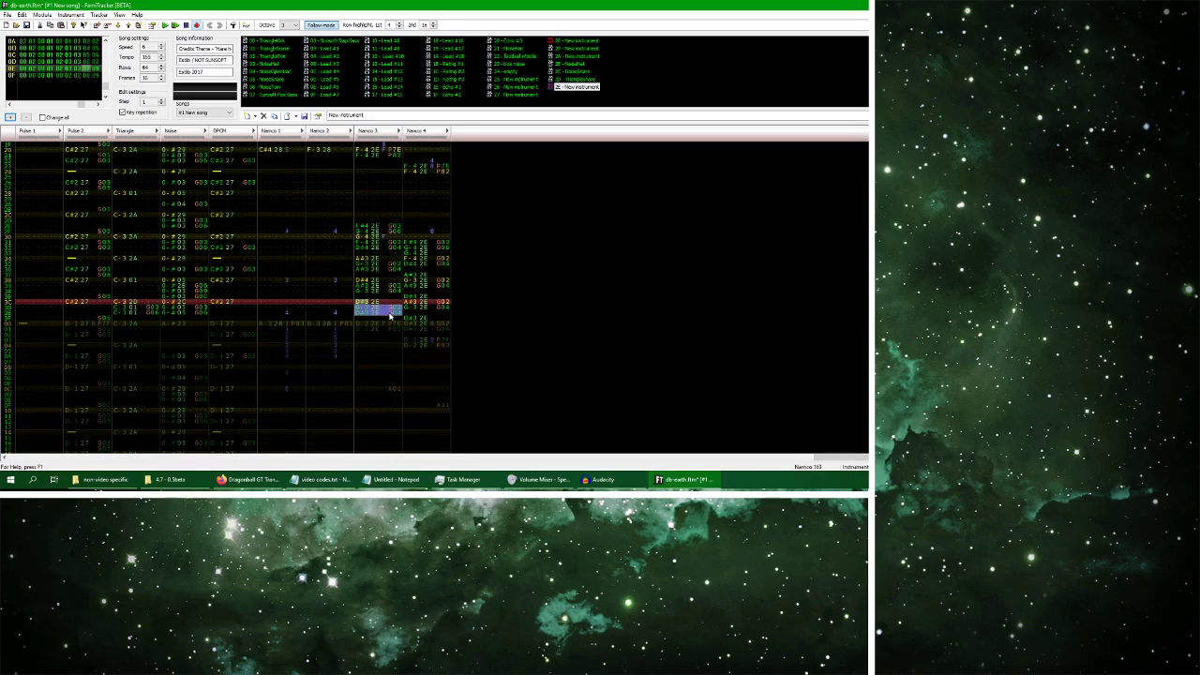
pyautogui.click(412, 326)
pyautogui.click(409, 305)
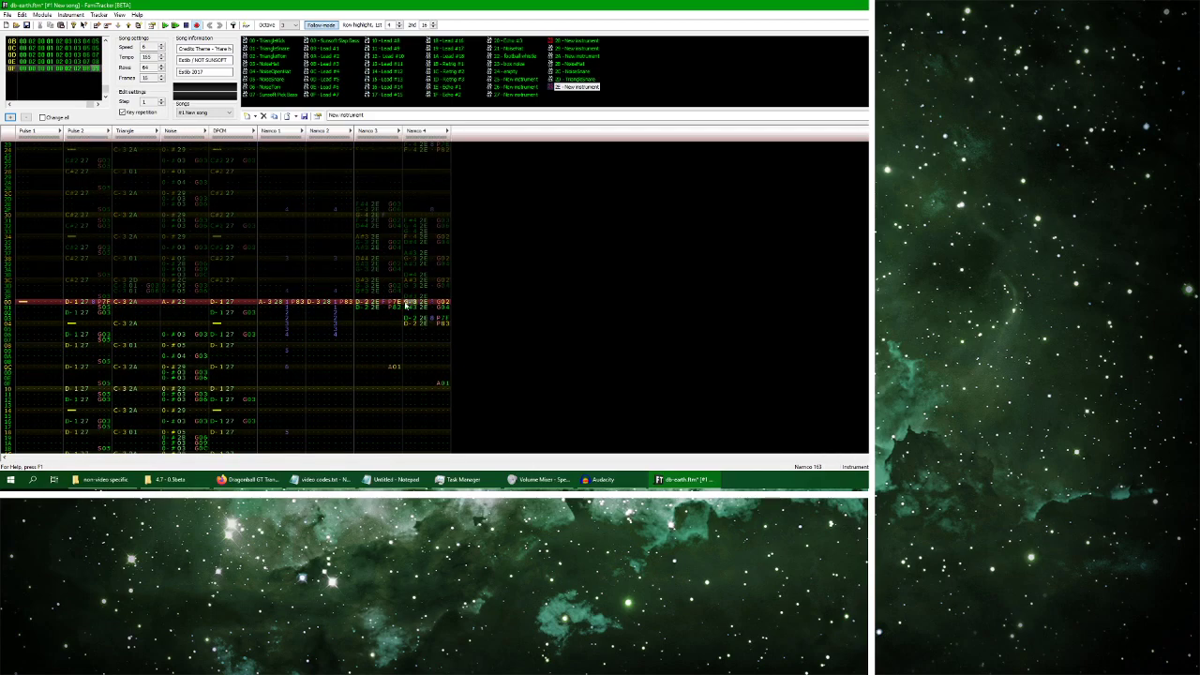
pyautogui.scroll(-2, 371, 375)
pyautogui.scroll(-2, 363, 348)
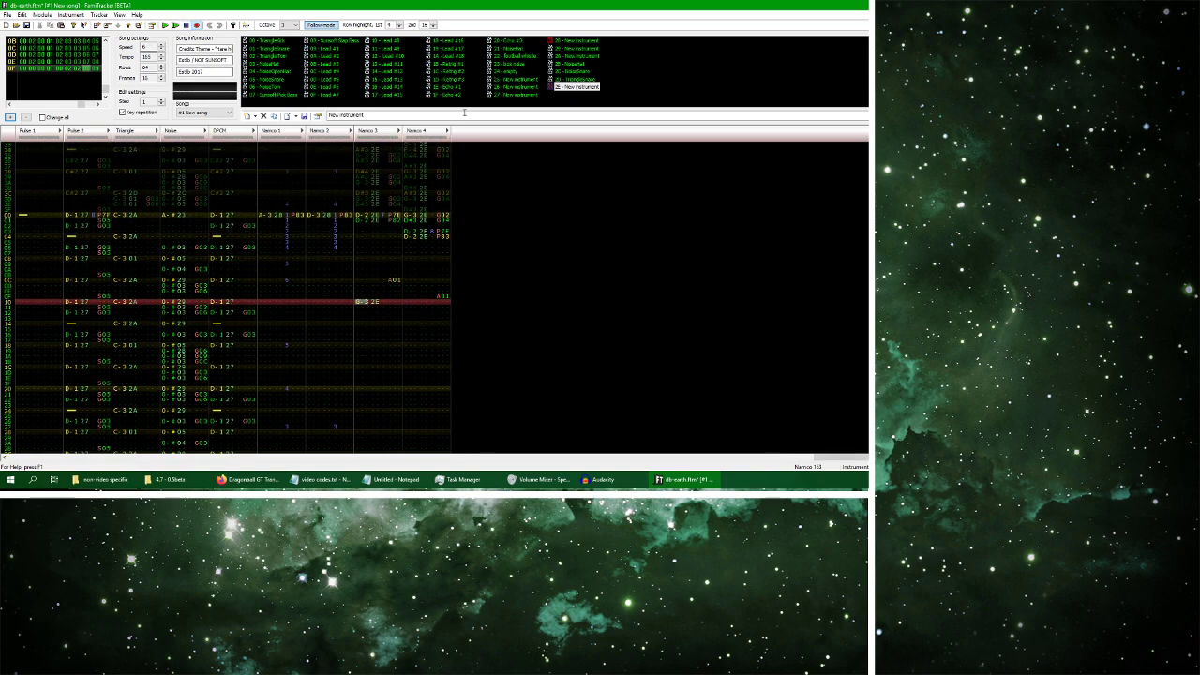
# Open instrument 25 for editing, audition a note, and copy its whole volume sequence
pyautogui.doubleClick(515, 79)
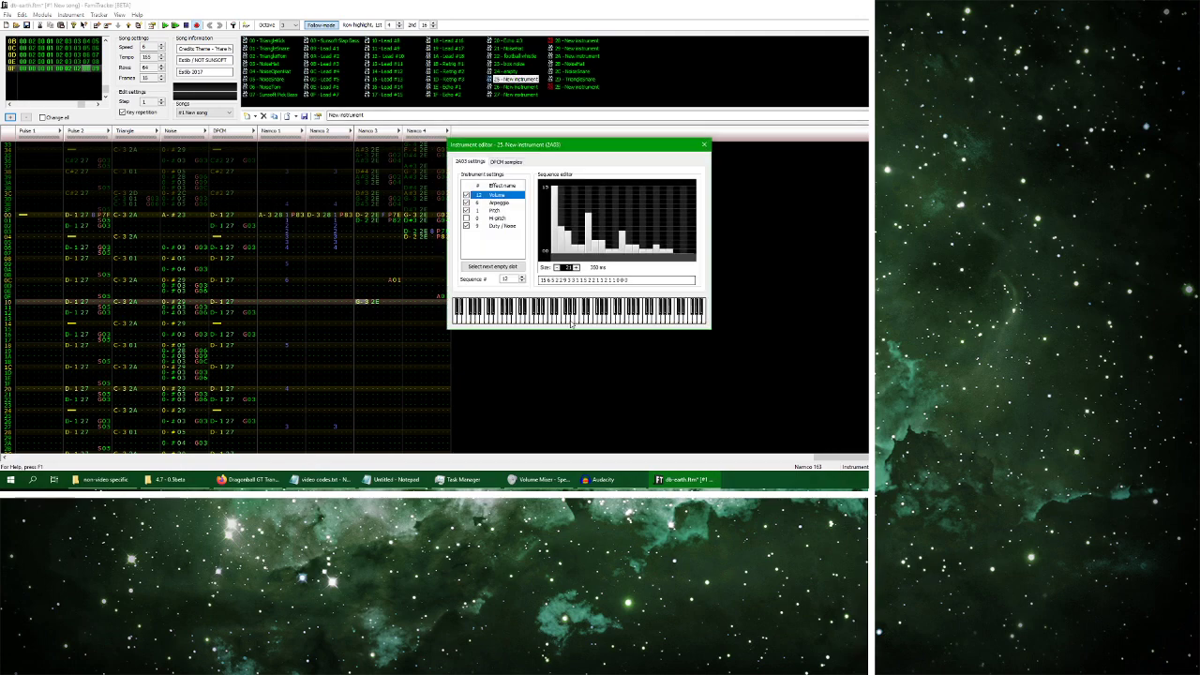
pyautogui.click(585, 319)
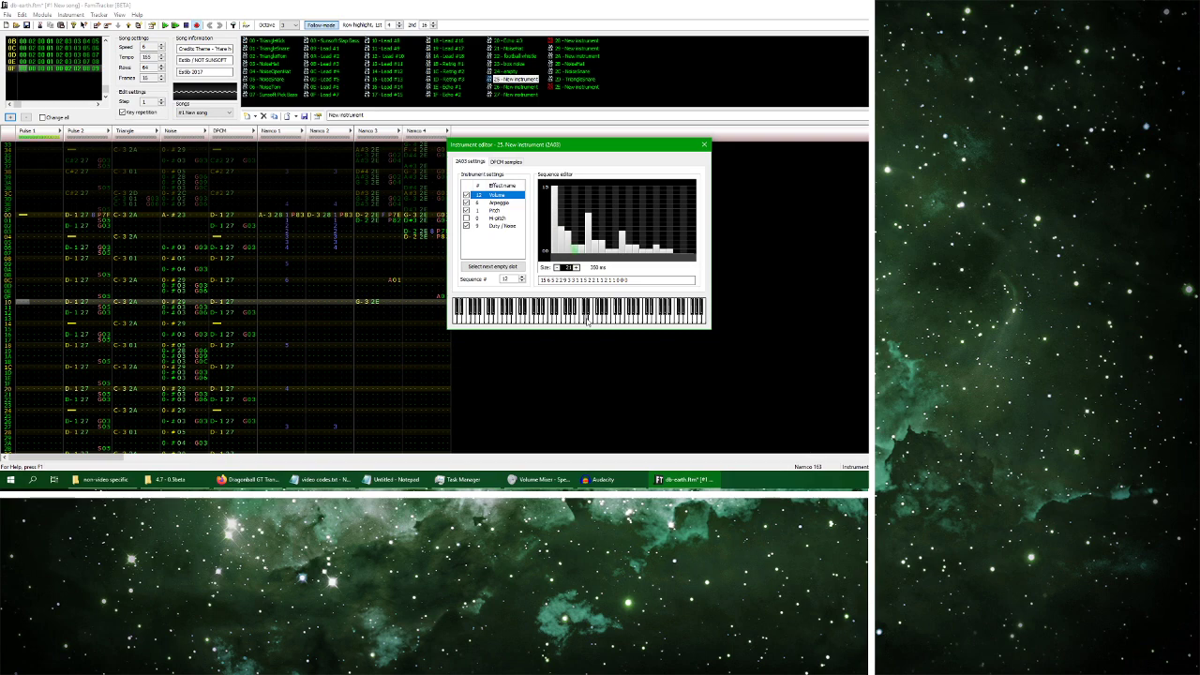
pyautogui.moveTo(647, 279); pyautogui.dragTo(512, 291)
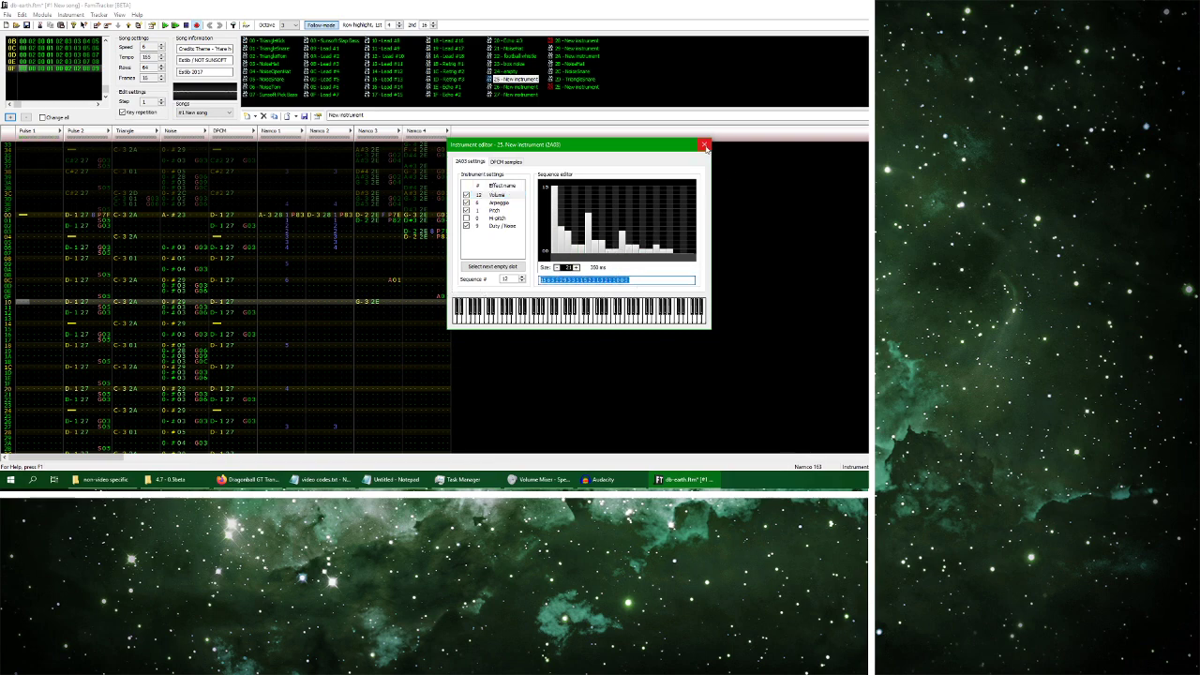
pyautogui.rightClick(609, 94)
pyautogui.click(630, 99)
pyautogui.click(572, 95)
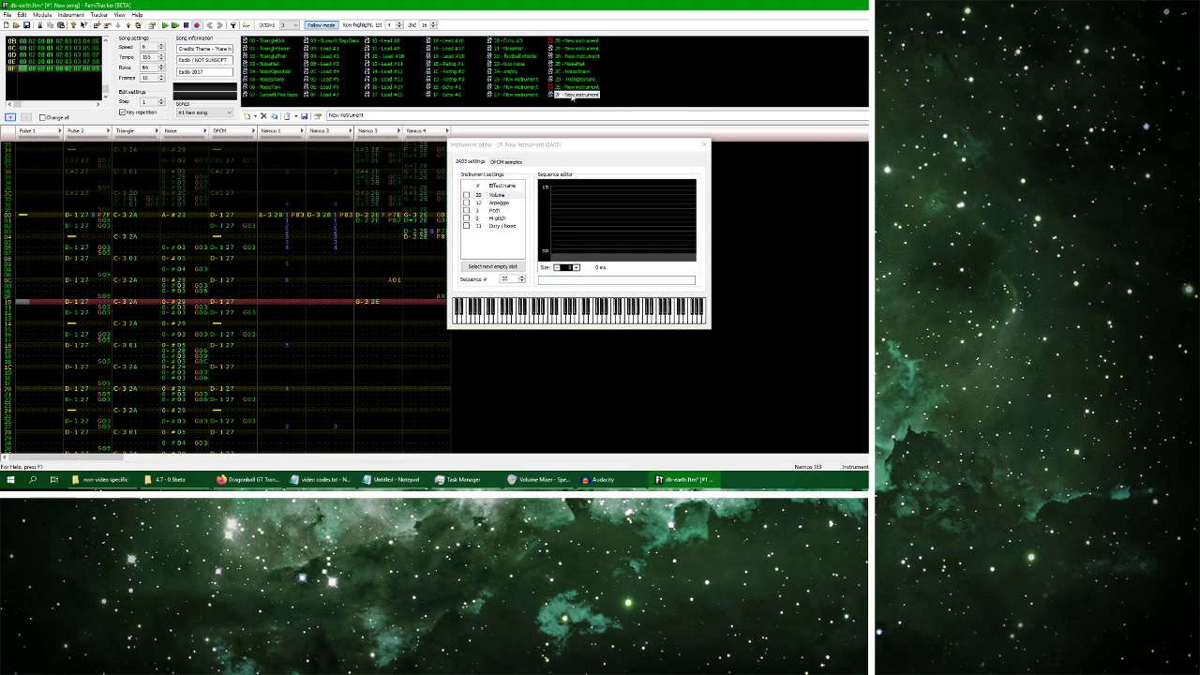
pyautogui.rightClick(595, 96)
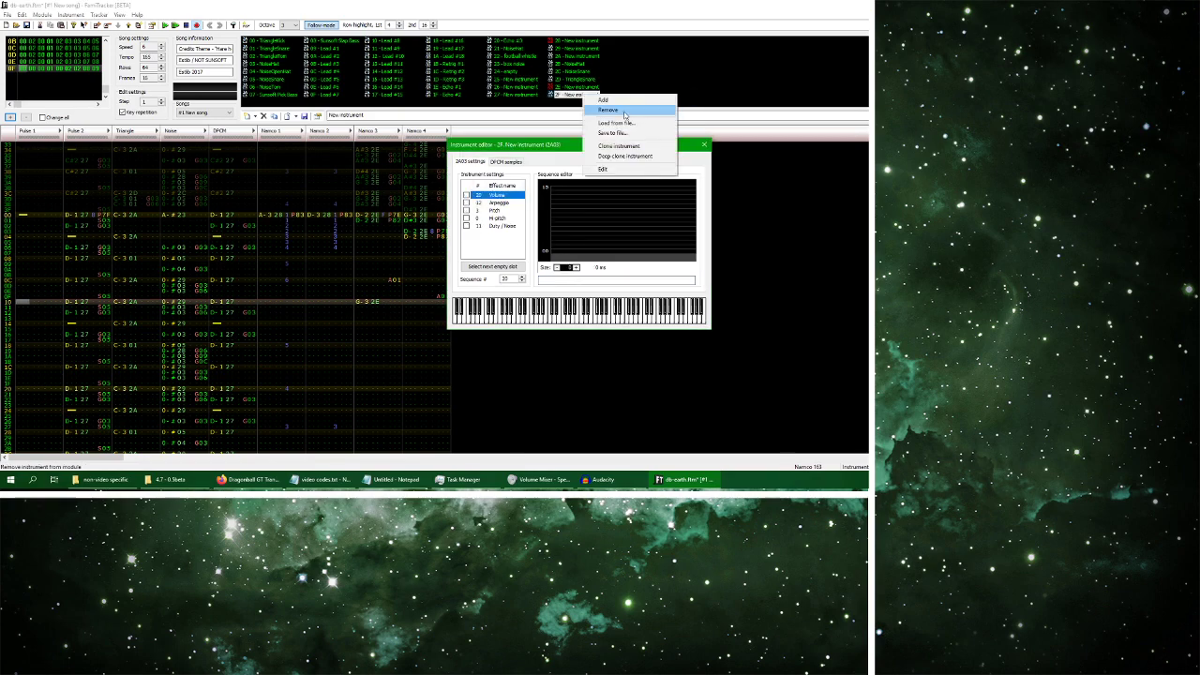
pyautogui.click(625, 116)
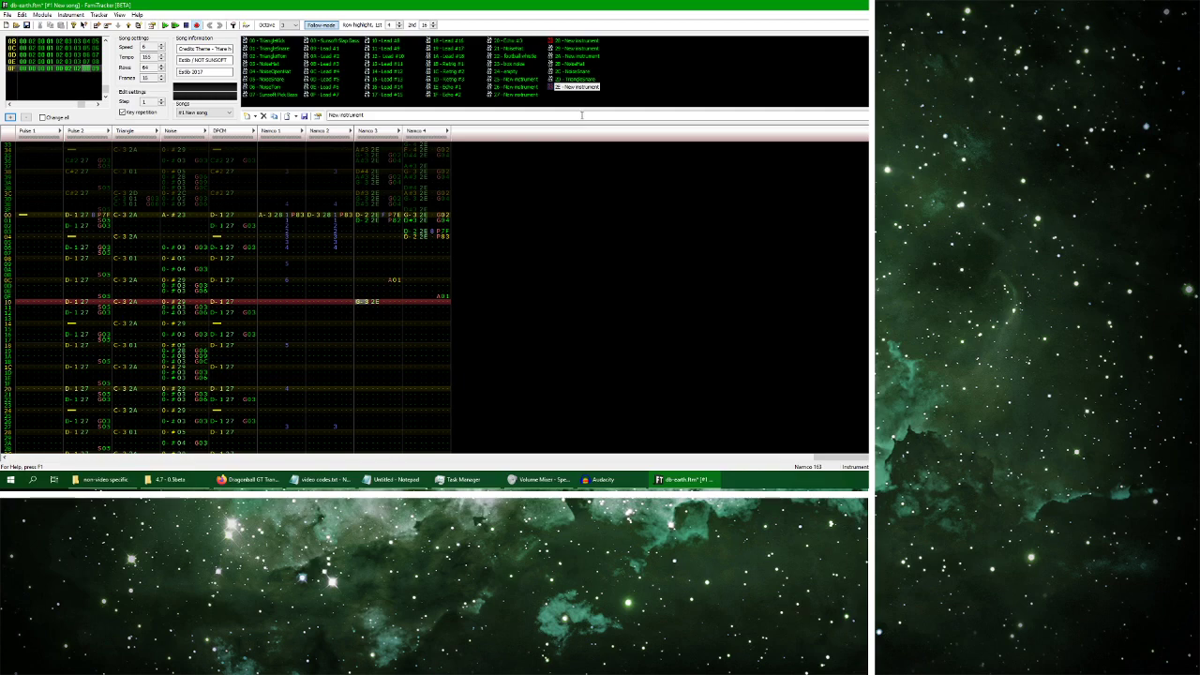
# Add a new Namco instrument, paste the copied volume sequence into its volume envelope, and audition it
pyautogui.rightClick(575, 98)
pyautogui.click(595, 104)
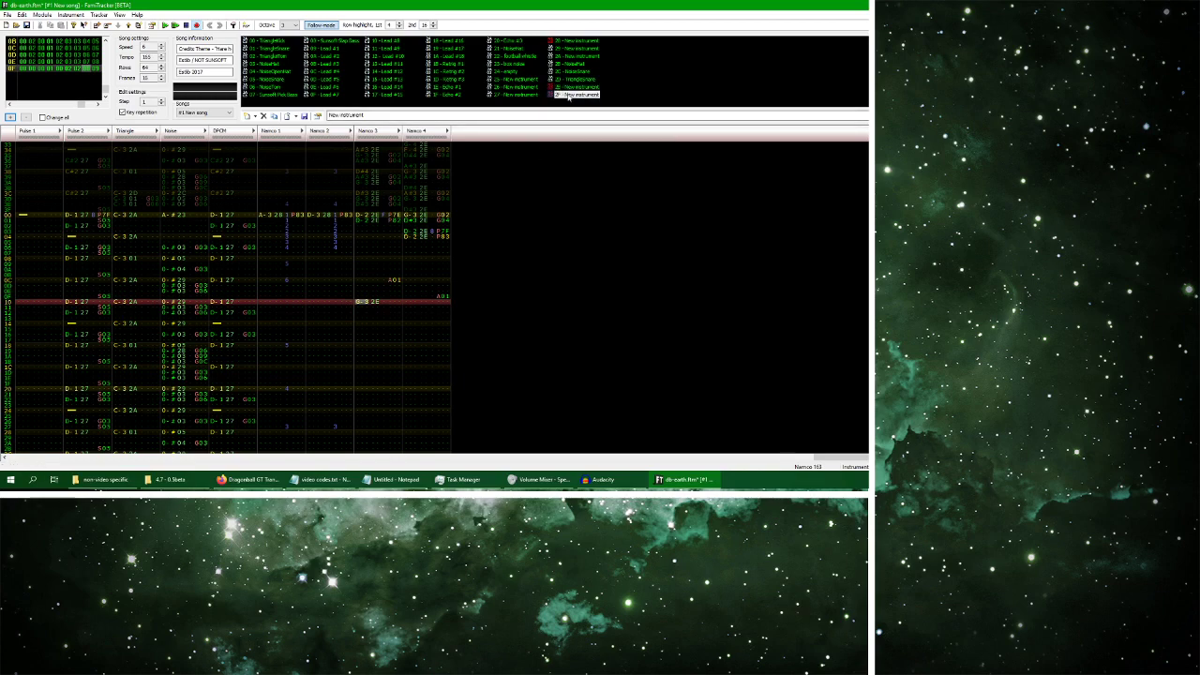
pyautogui.doubleClick(570, 94)
pyautogui.click(496, 195)
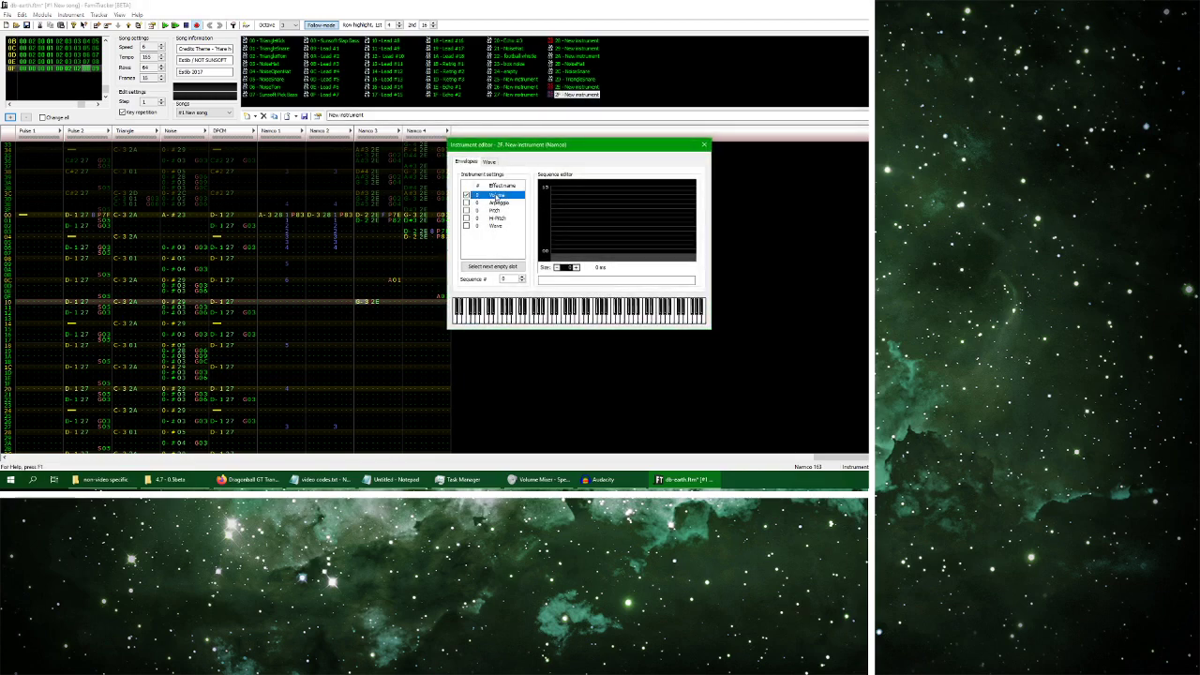
pyautogui.click(562, 279)
pyautogui.hotkey('ctrl', 'v')
pyautogui.press('Return')
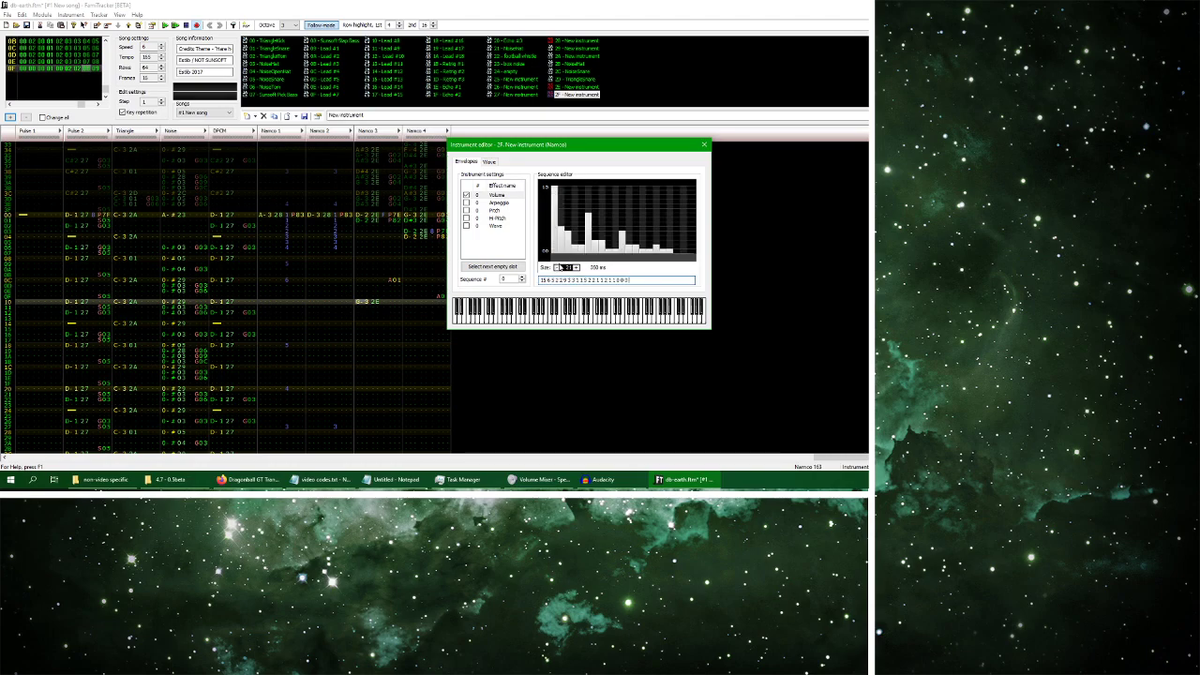
pyautogui.click(571, 314)
pyautogui.click(604, 309)
# Check instrument 25's arpeggio sequence, and enable the arpeggio envelope of instrument 2F with a looping 0
pyautogui.click(514, 79)
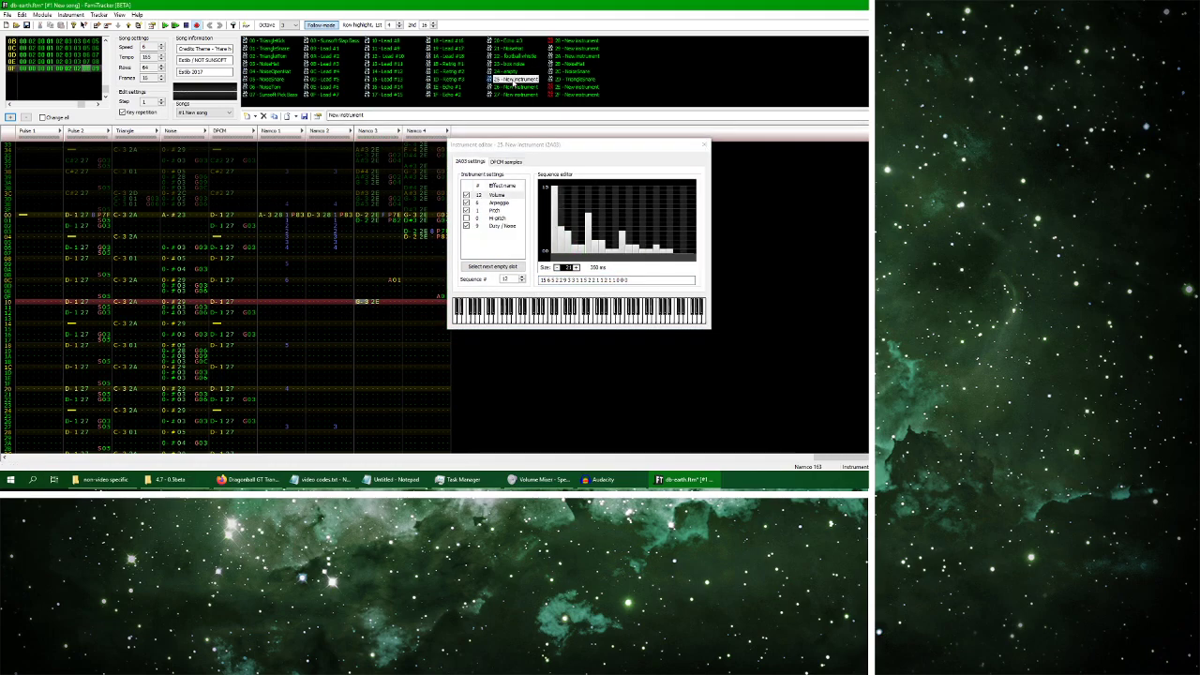
pyautogui.click(497, 203)
pyautogui.click(574, 280)
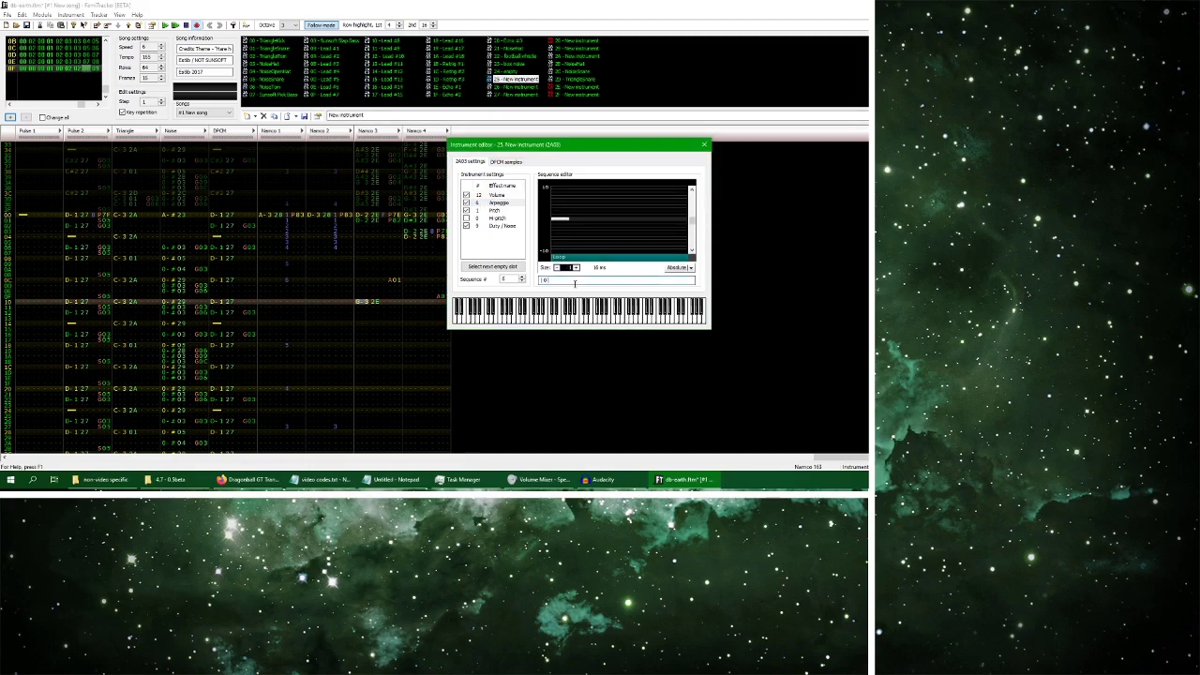
pyautogui.click(575, 95)
pyautogui.click(467, 202)
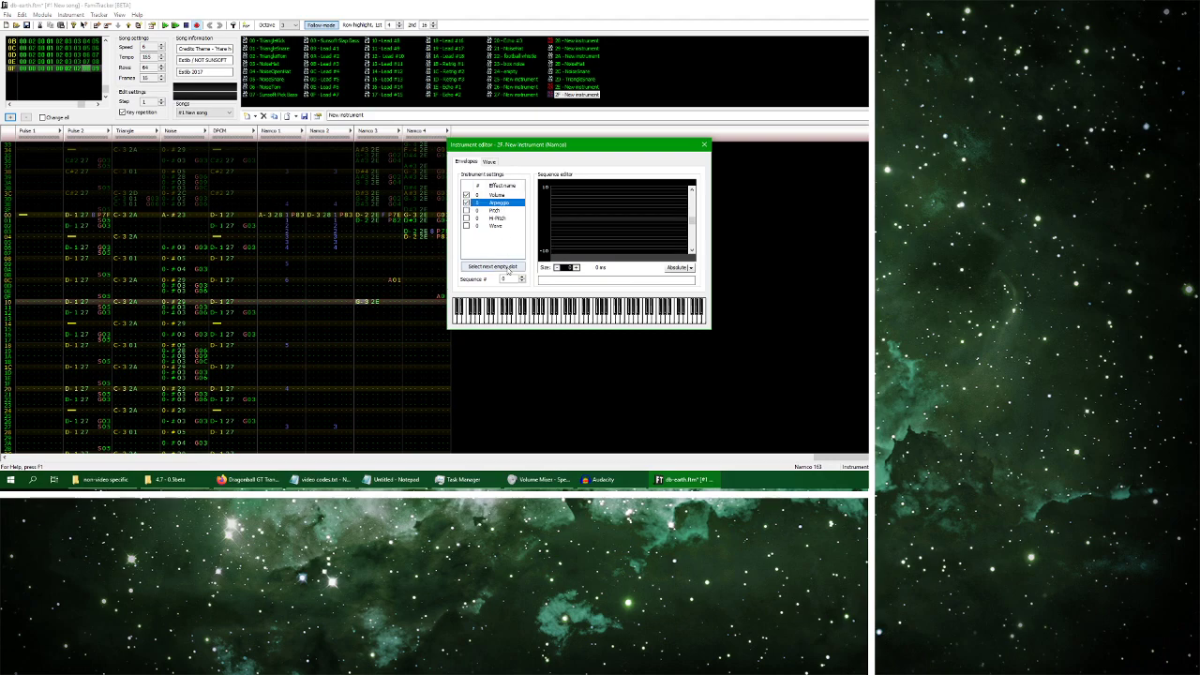
pyautogui.click(572, 280)
pyautogui.write('0')
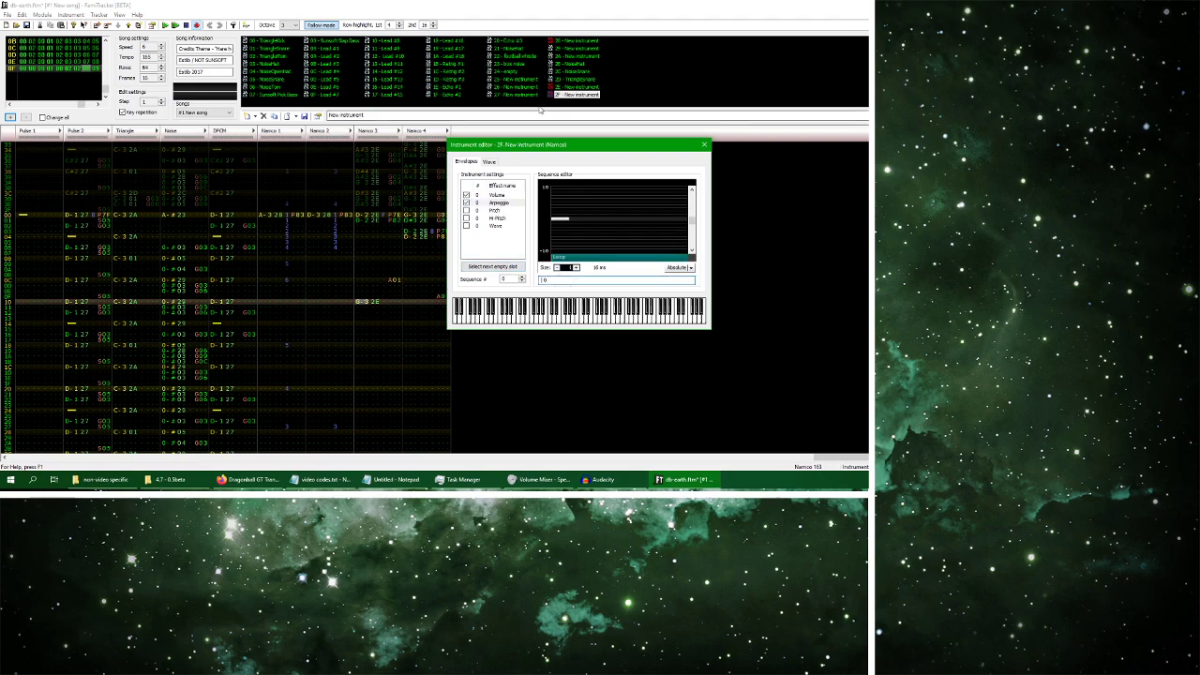
# Copy instrument 25's pitch sequence into the enabled pitch envelope of instrument 2F and audition the sound
pyautogui.click(516, 79)
pyautogui.click(494, 211)
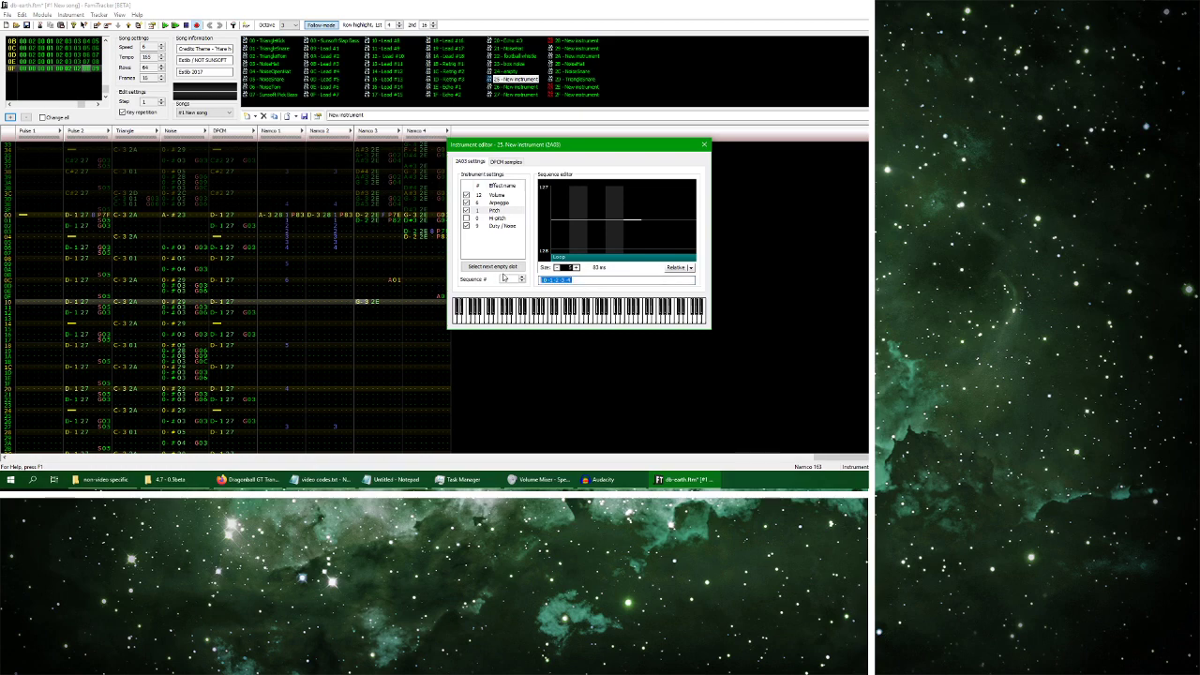
pyautogui.click(575, 93)
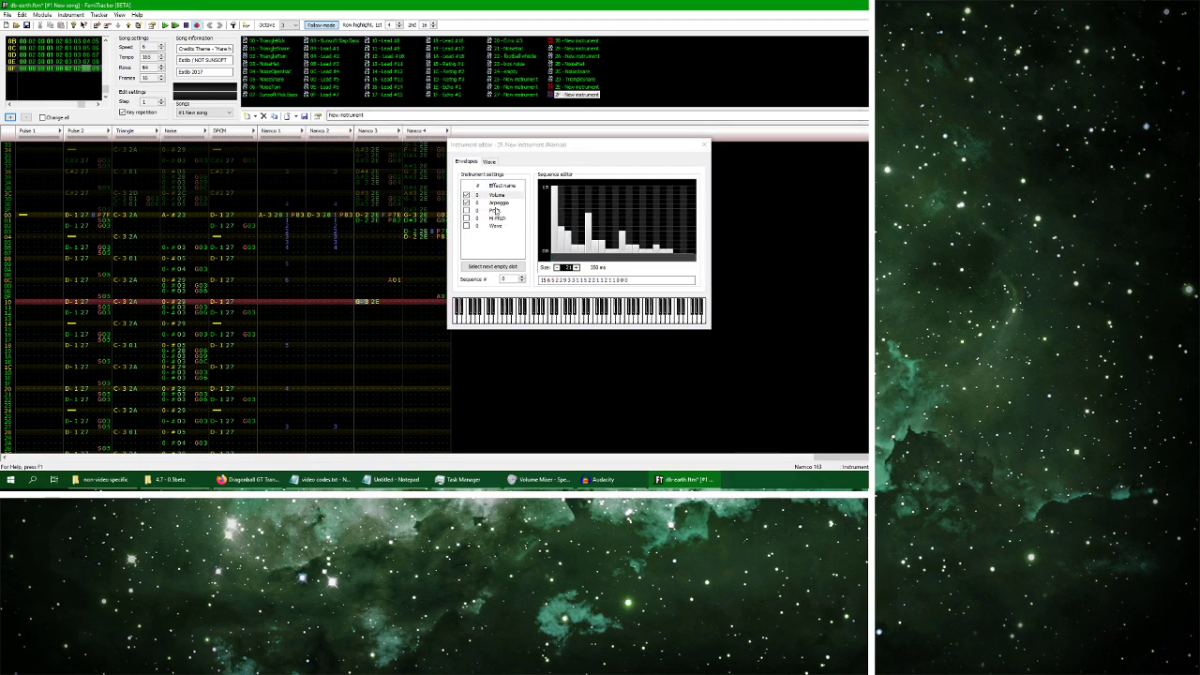
pyautogui.click(466, 210)
pyautogui.click(494, 210)
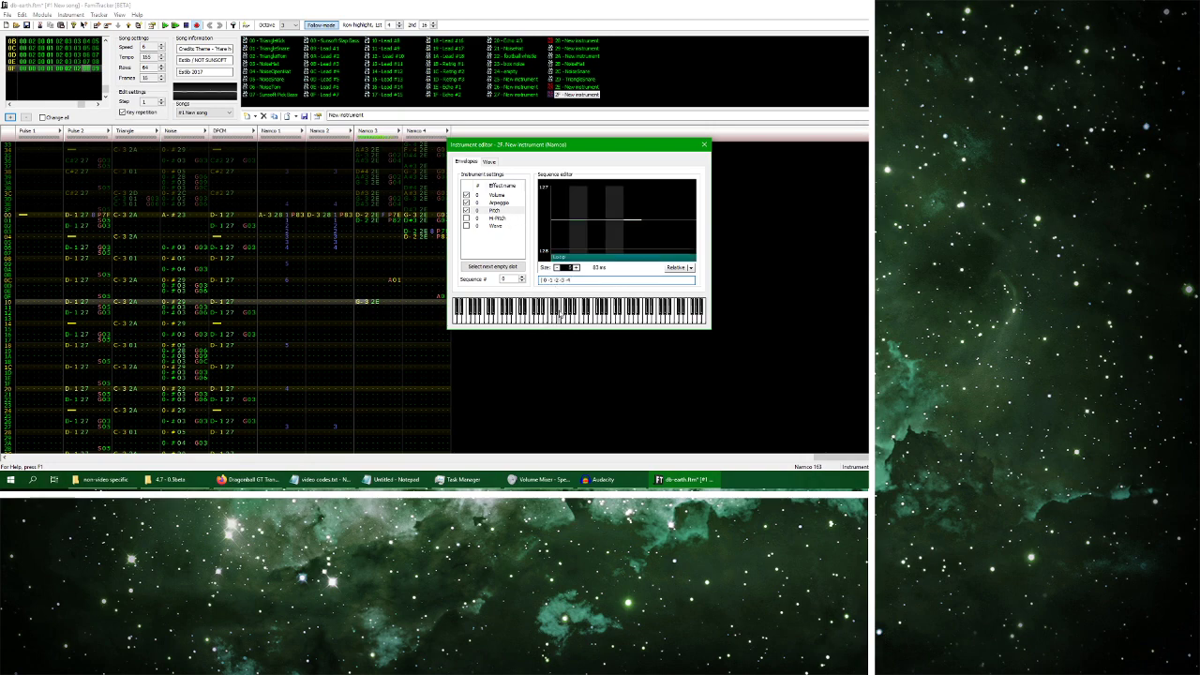
# Examine instrument 25's duty sequence and the wave envelope of instrument 2F
pyautogui.click(516, 79)
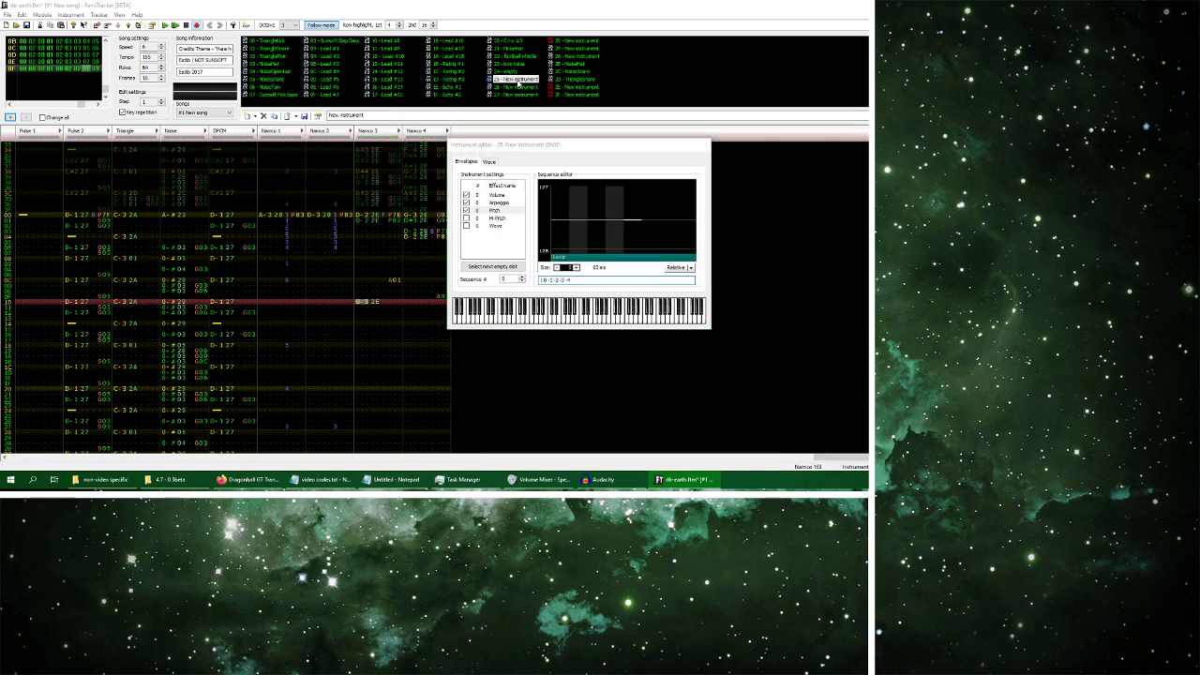
pyautogui.click(501, 226)
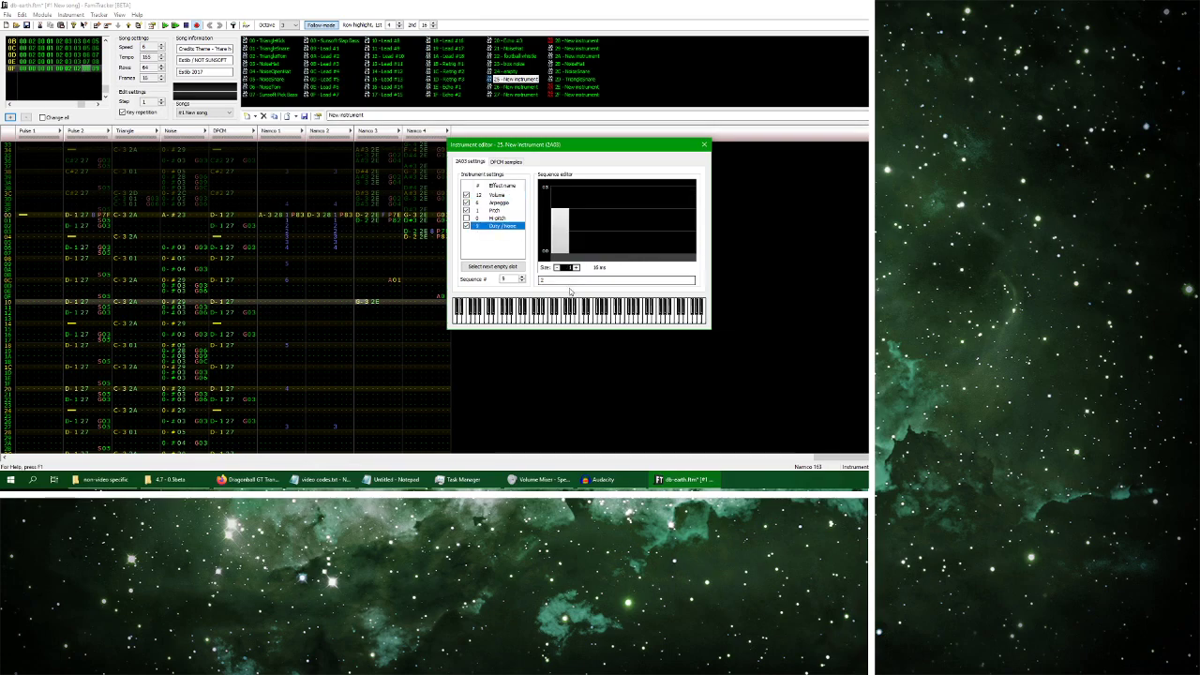
pyautogui.click(246, 115)
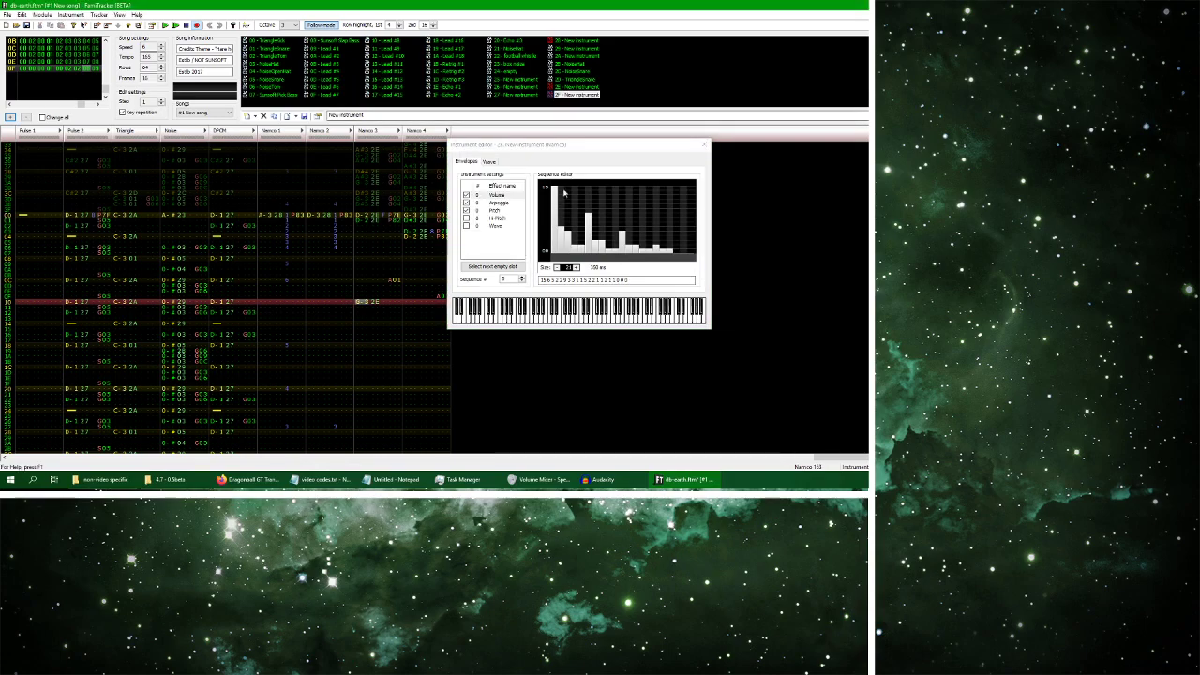
pyautogui.click(496, 227)
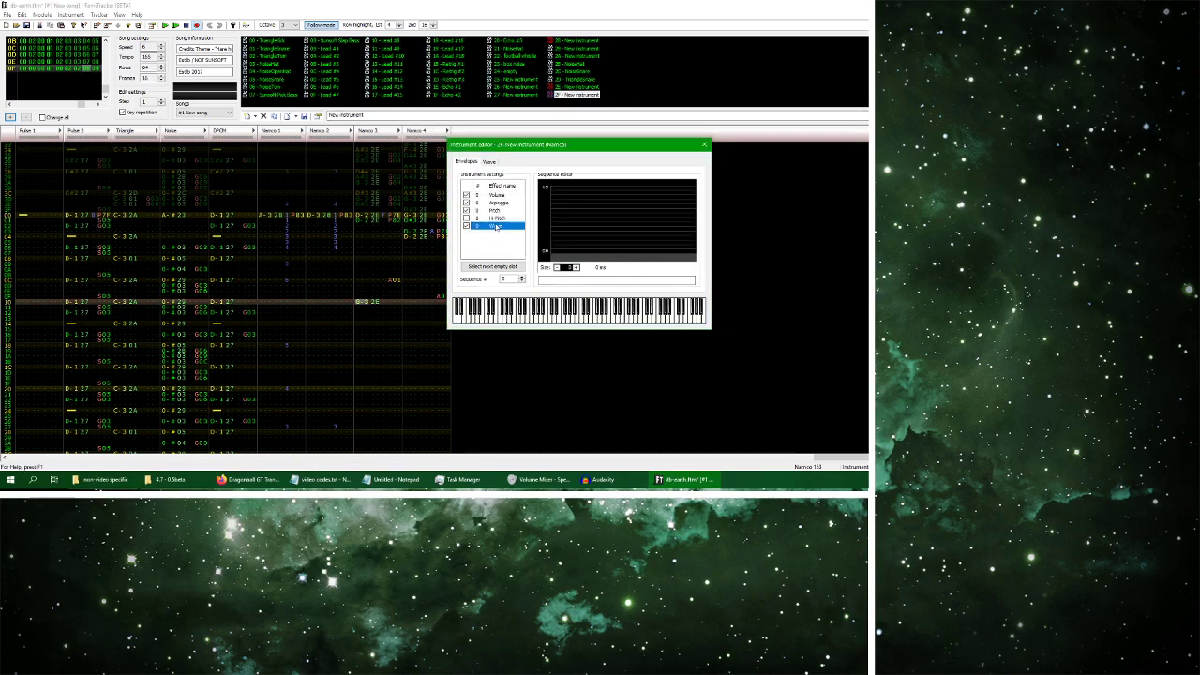
# Give instrument 2F a 50% pulse wave with wave size 16 and wave position 32, and close its editor
pyautogui.click(490, 163)
pyautogui.click(687, 212)
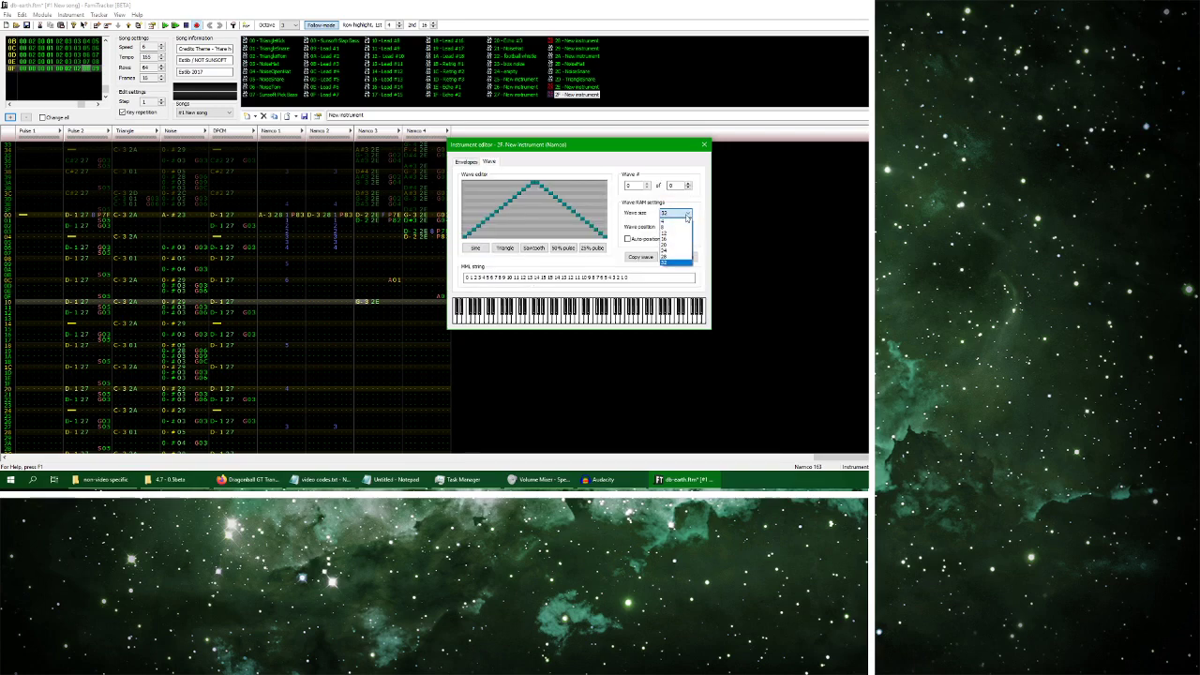
pyautogui.click(685, 230)
pyautogui.click(686, 226)
pyautogui.click(670, 249)
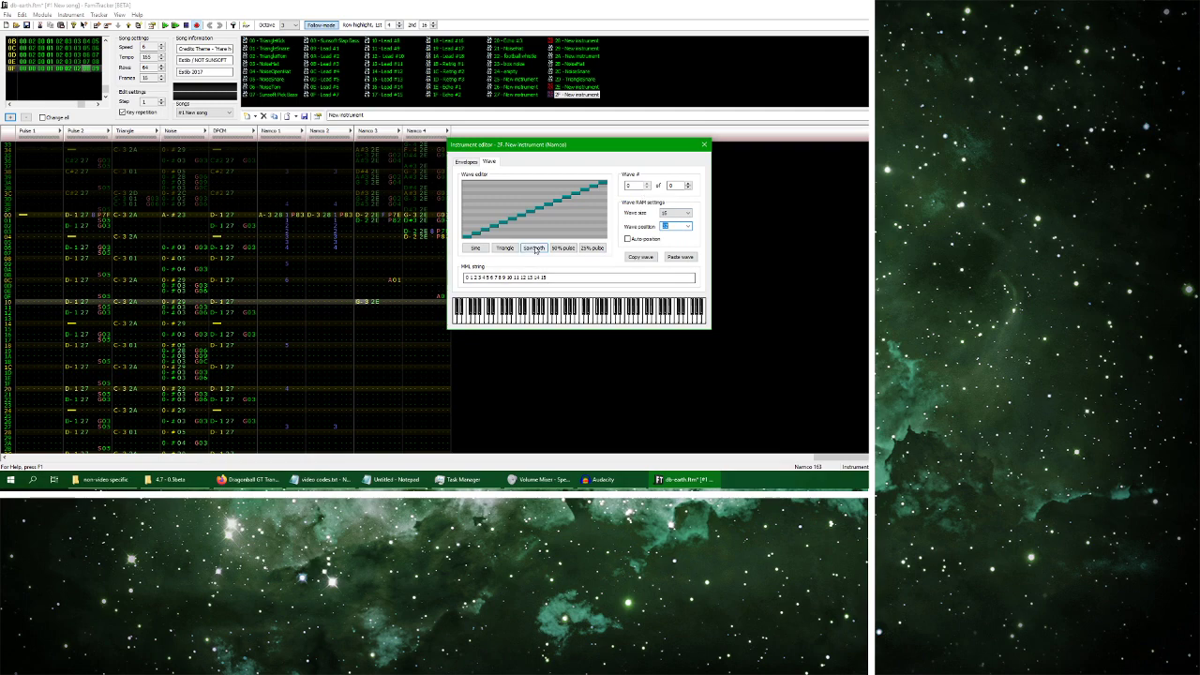
pyautogui.click(564, 248)
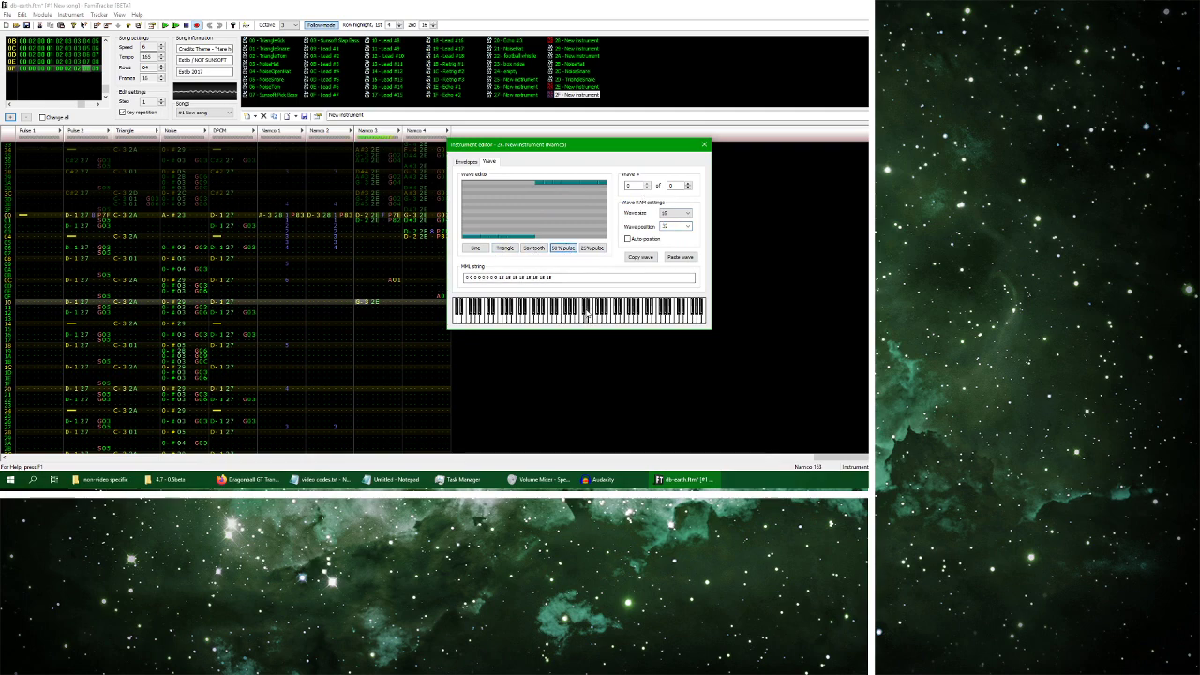
pyautogui.click(704, 146)
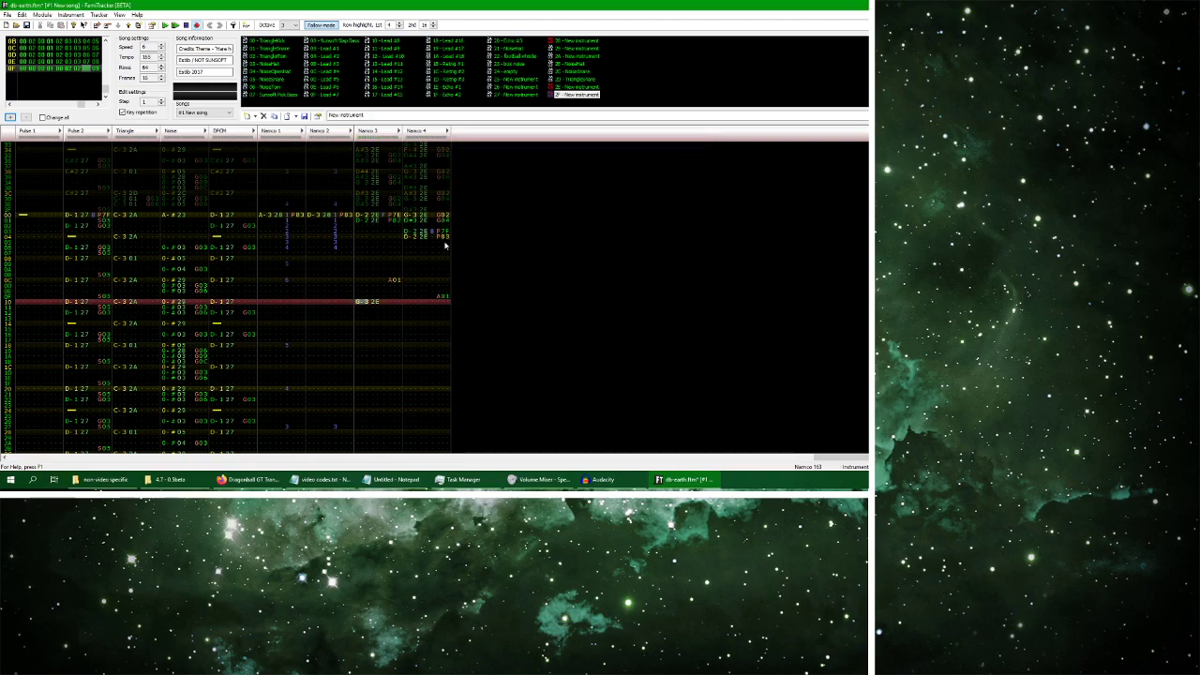
# Switch to Audacity, listen to the selected passage, and return to FamiTracker
pyautogui.click(599, 479)
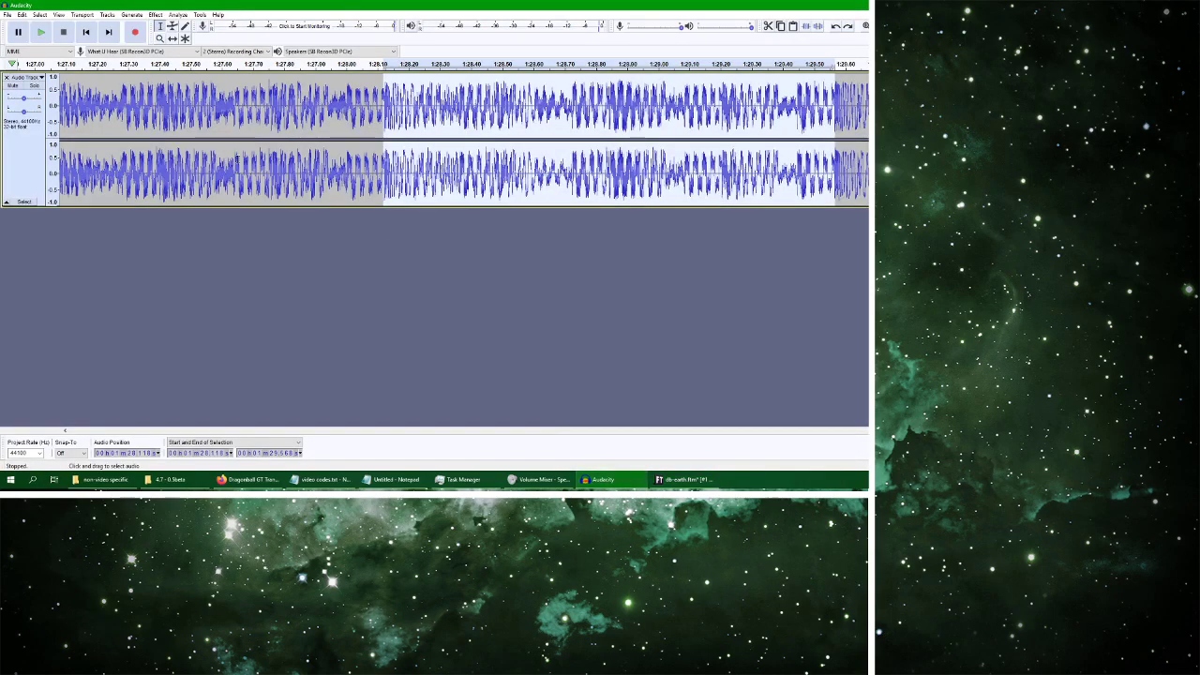
pyautogui.click(41, 32)
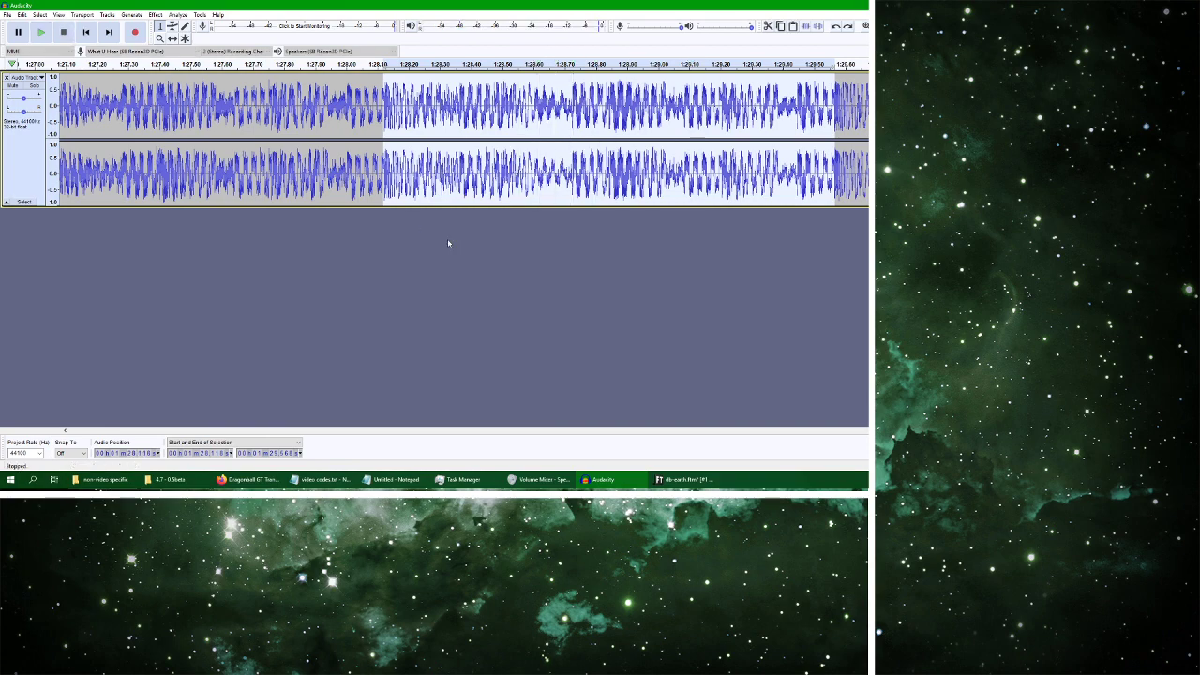
pyautogui.hotkey('alt', 'Tab')
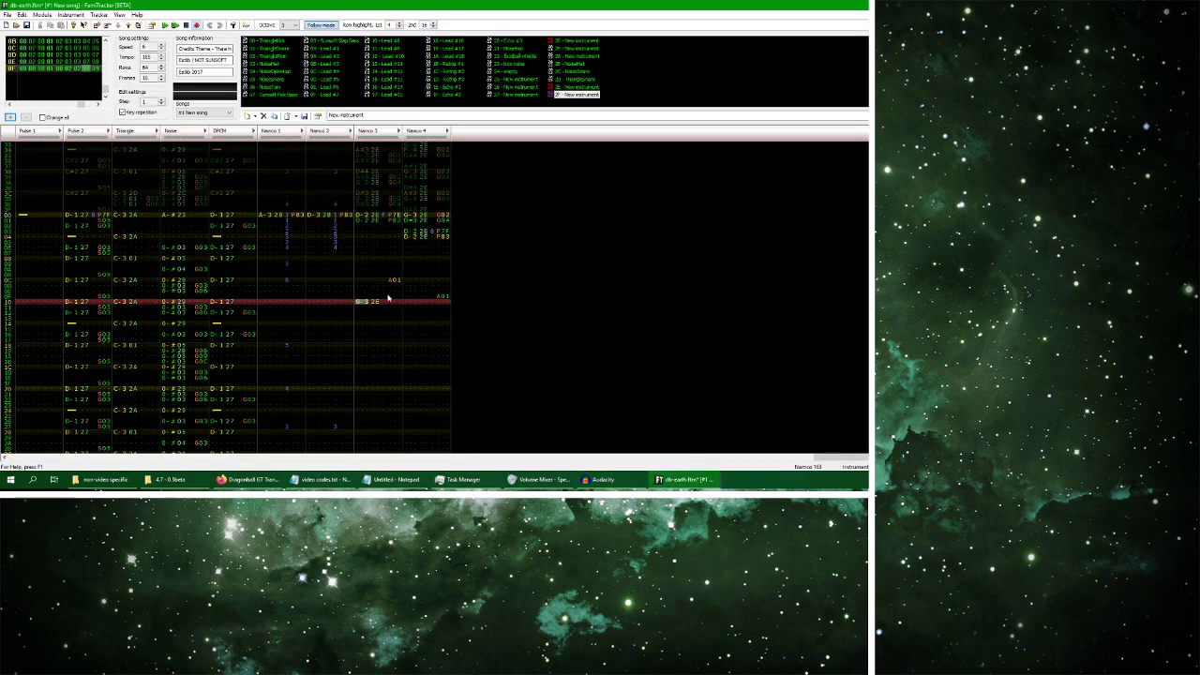
# Enter D-4, A-3 and D-4 with instrument 2F at rows 10 to 12 of Namco 3
pyautogui.press('b')
pyautogui.press('Up')
pyautogui.press('w')
pyautogui.press('w')
pyautogui.press('Up')
pyautogui.press('w')
pyautogui.press('Up')
pyautogui.press('n')
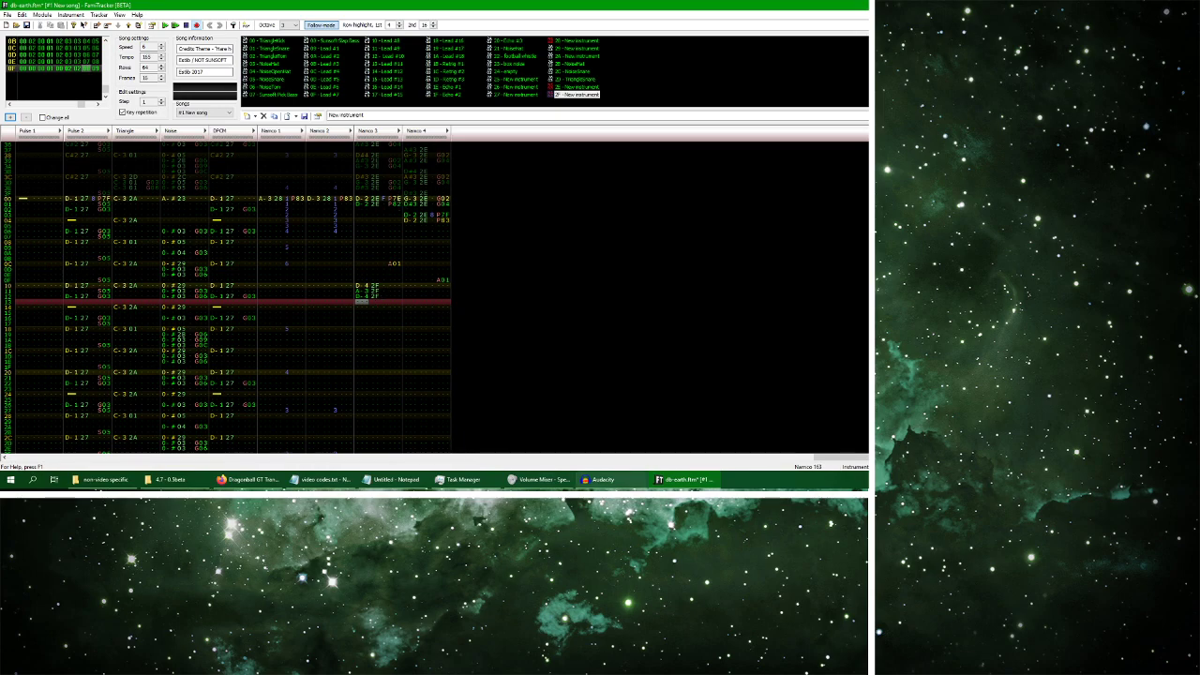
# Replay the selected passage in Audacity, return to FamiTracker, and enter E-4, D-4 and A-3 at rows 14 to 16 of Namco 3
pyautogui.click(600, 479)
pyautogui.click(47, 35)
pyautogui.click(63, 32)
pyautogui.click(675, 480)
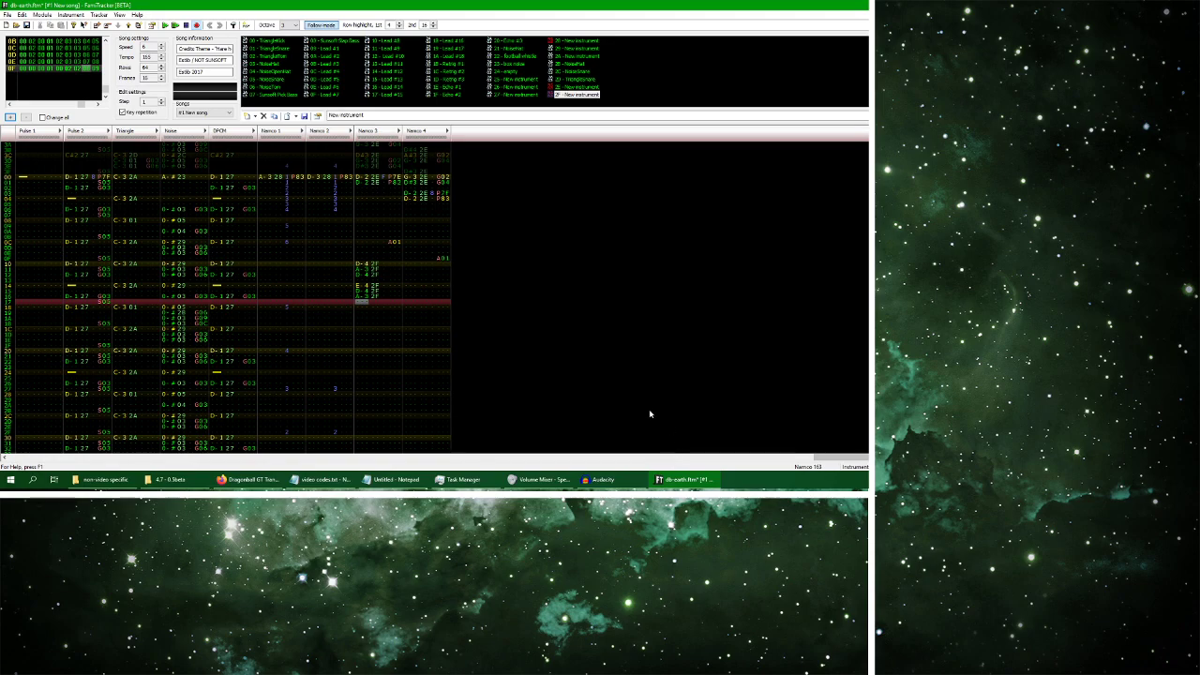
# Add G02 and G04 delays to the new Namco 3 notes, put A00 on the row 10 note, and play the part
pyautogui.moveTo(390, 247); pyautogui.dragTo(395, 259)
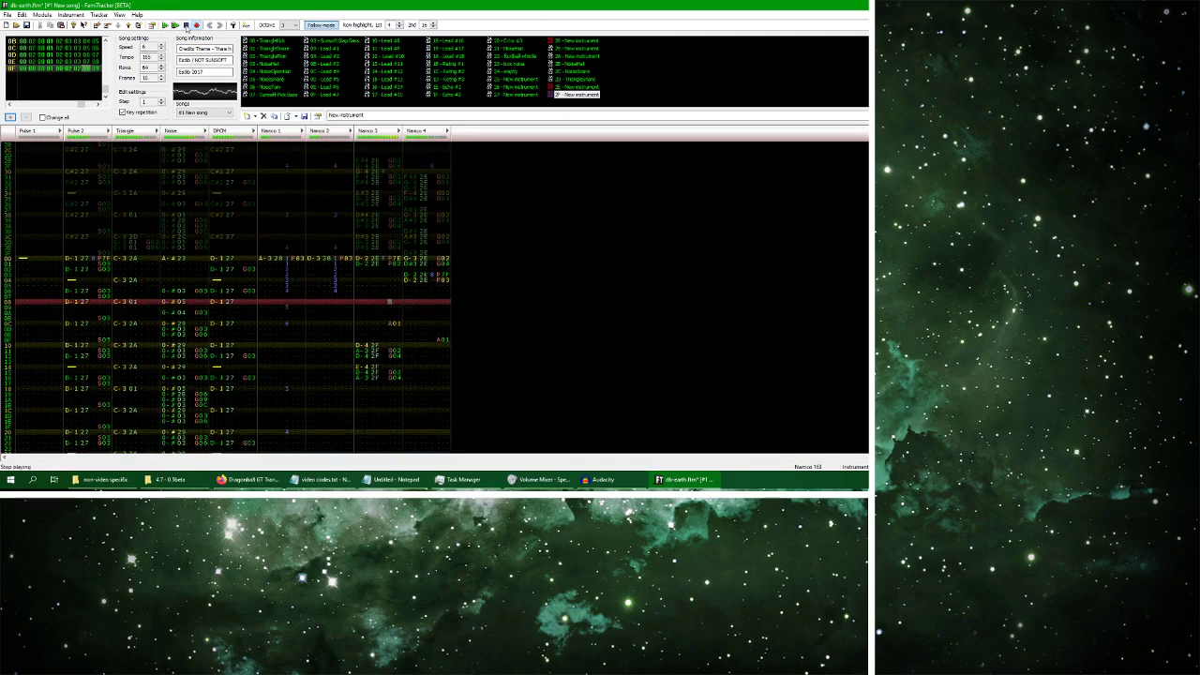
pyautogui.click(186, 26)
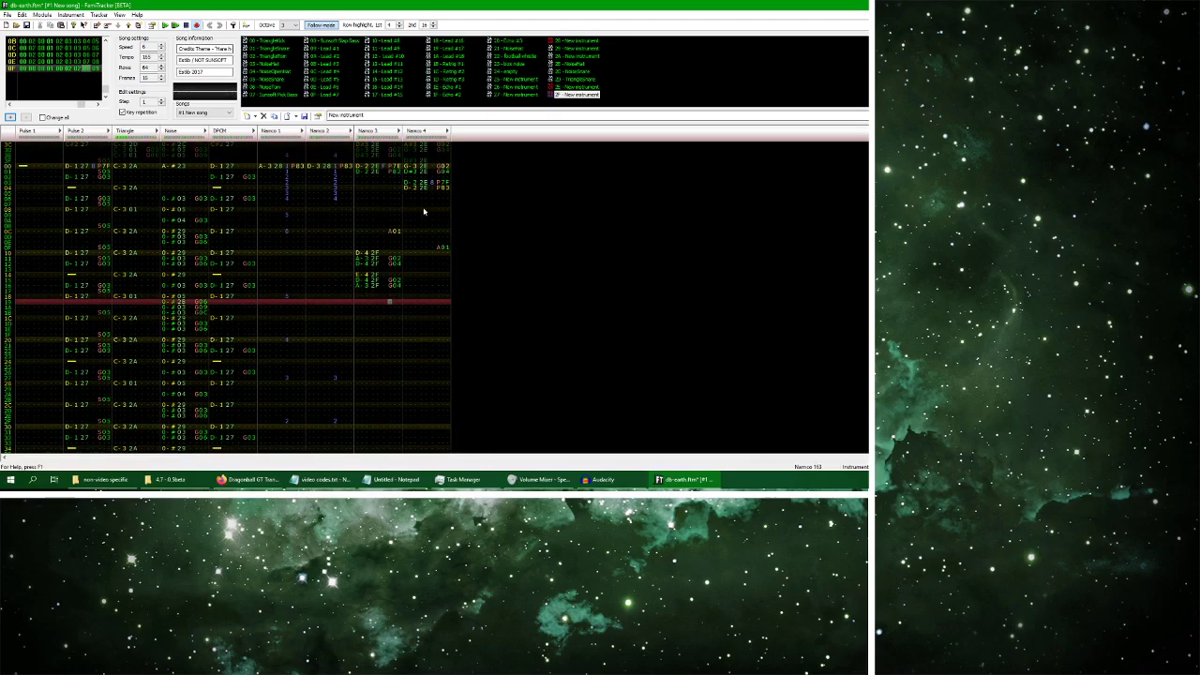
pyautogui.click(393, 254)
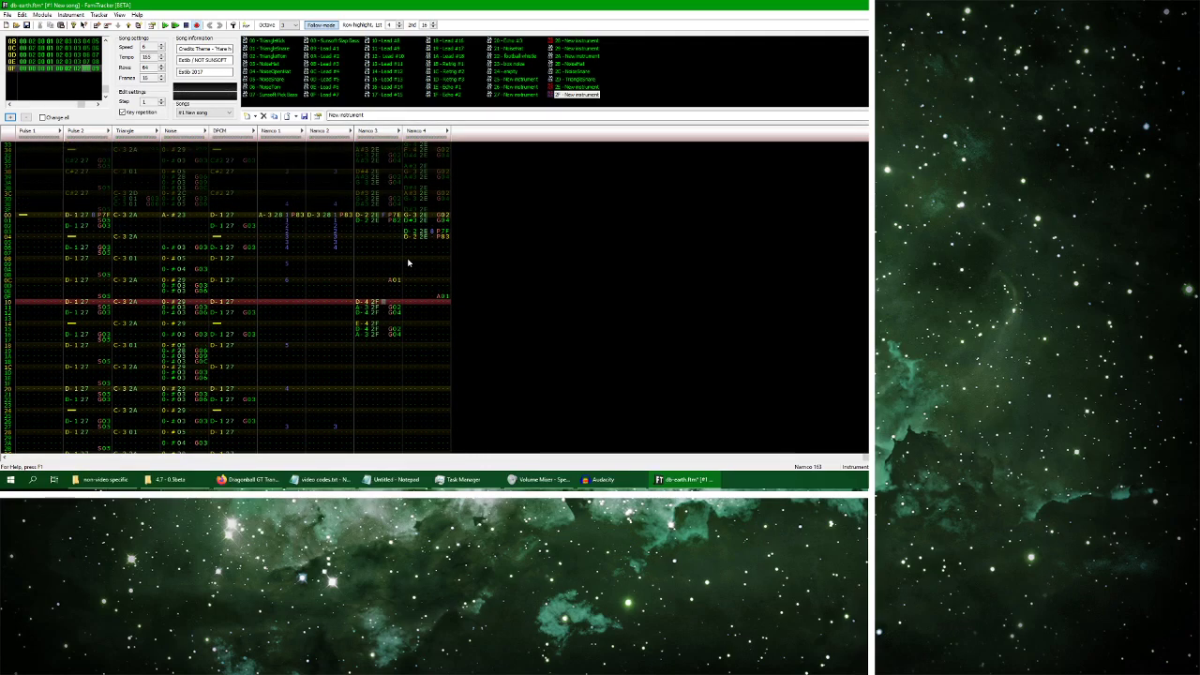
pyautogui.click(398, 309)
pyautogui.click(362, 297)
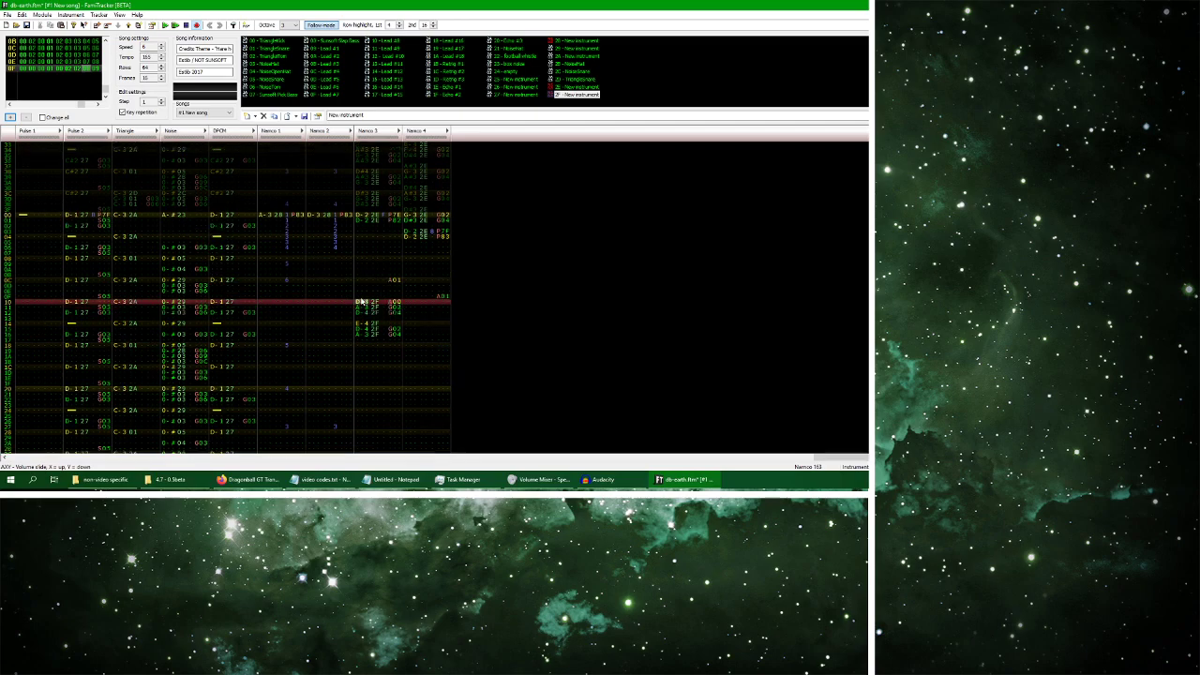
pyautogui.press('Return')
pyautogui.press('Return')
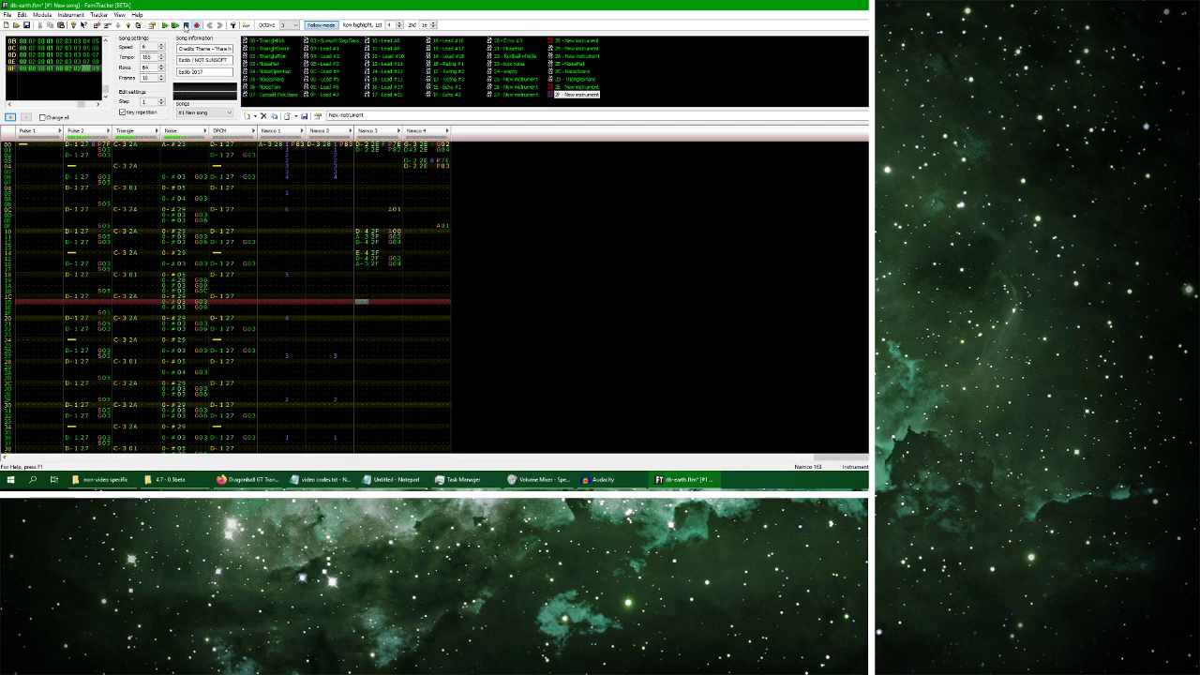
# Switch to Audacity, replay the selected passage twice for comparison, and return to FamiTracker
pyautogui.click(603, 479)
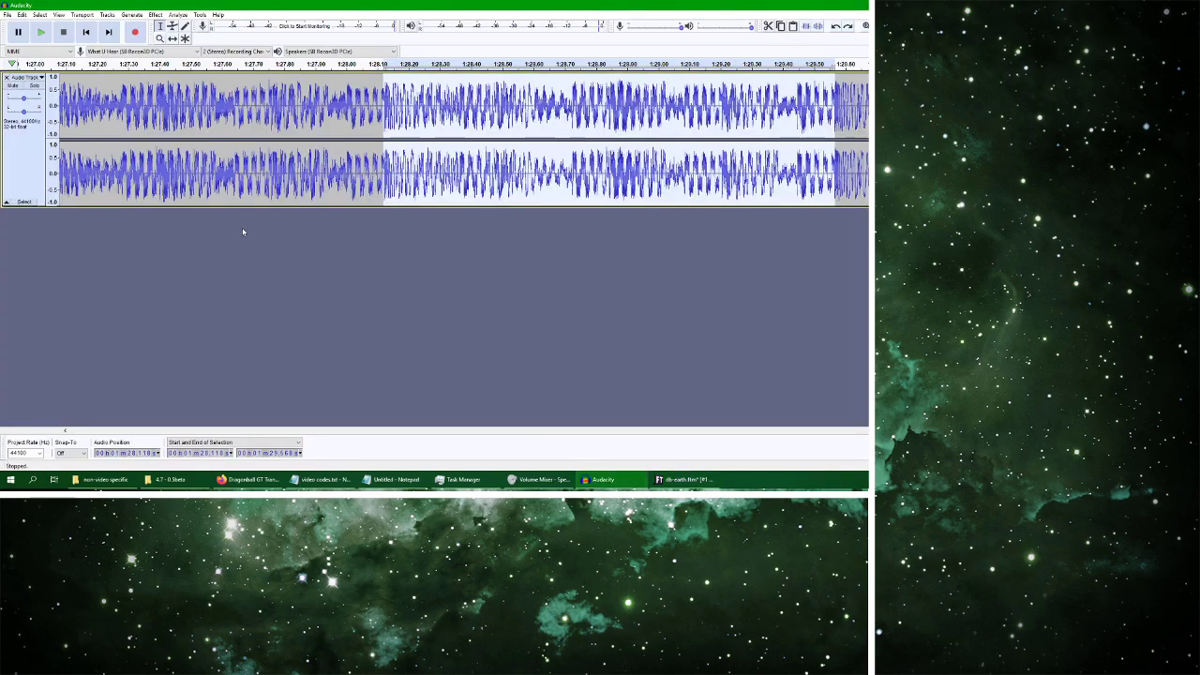
pyautogui.click(42, 32)
pyautogui.click(63, 33)
pyautogui.click(41, 32)
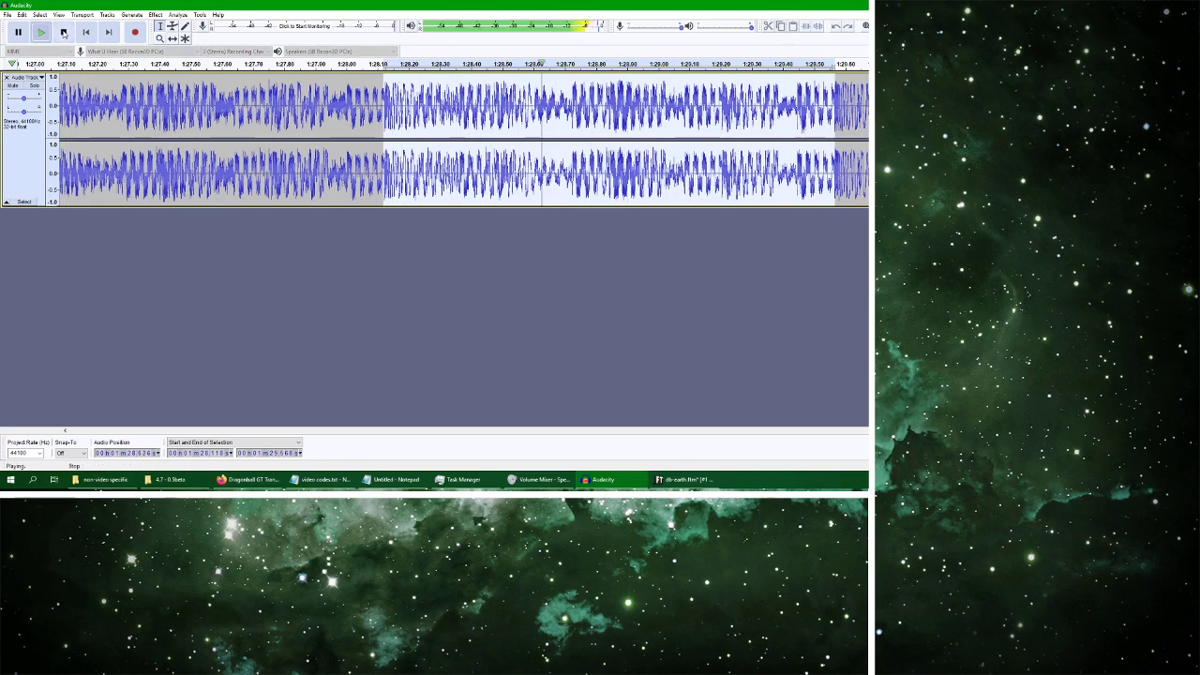
pyautogui.click(62, 33)
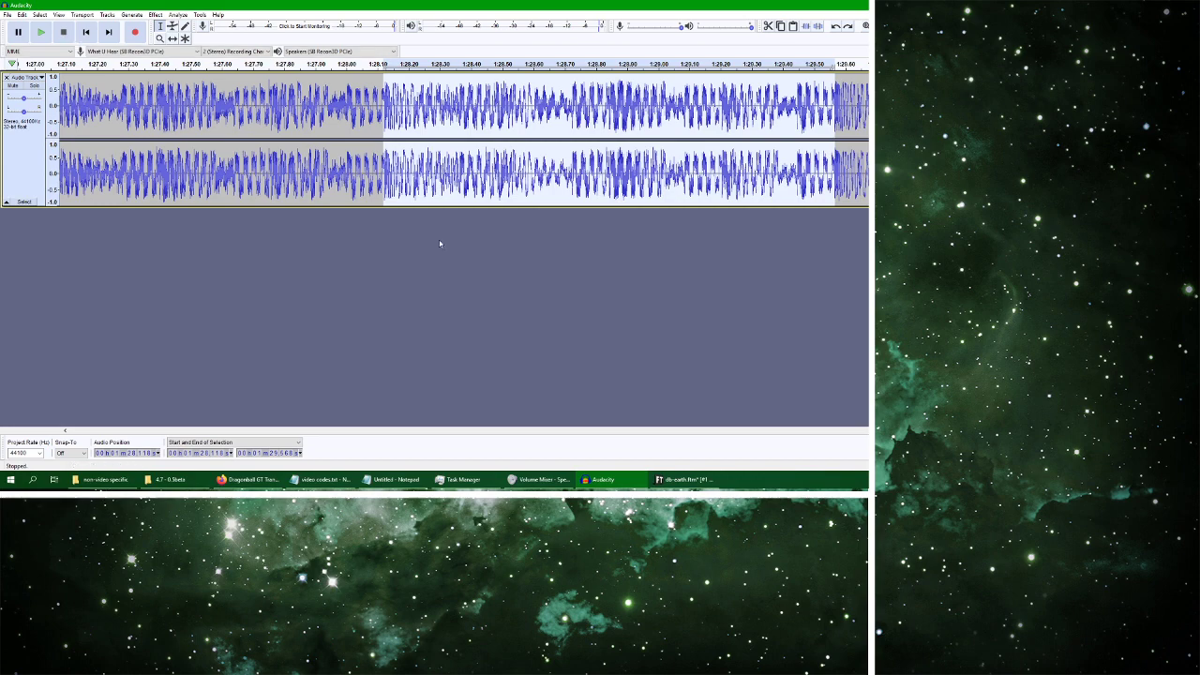
pyautogui.hotkey('alt', 'Tab')
# Copy the Namco 3 phrase starting at row 10, paste it at row 18, and play the pattern
pyautogui.press('Return')
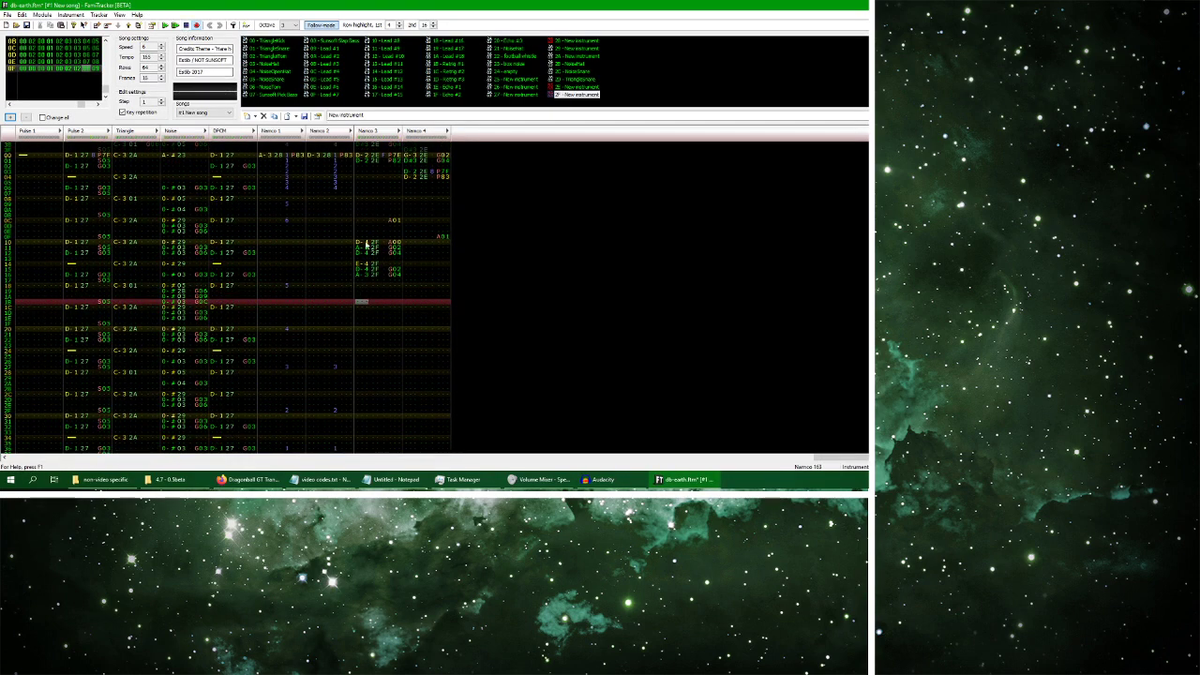
pyautogui.moveTo(357, 242); pyautogui.dragTo(394, 279)
pyautogui.click(357, 289)
pyautogui.hotkey('ctrl', 'v')
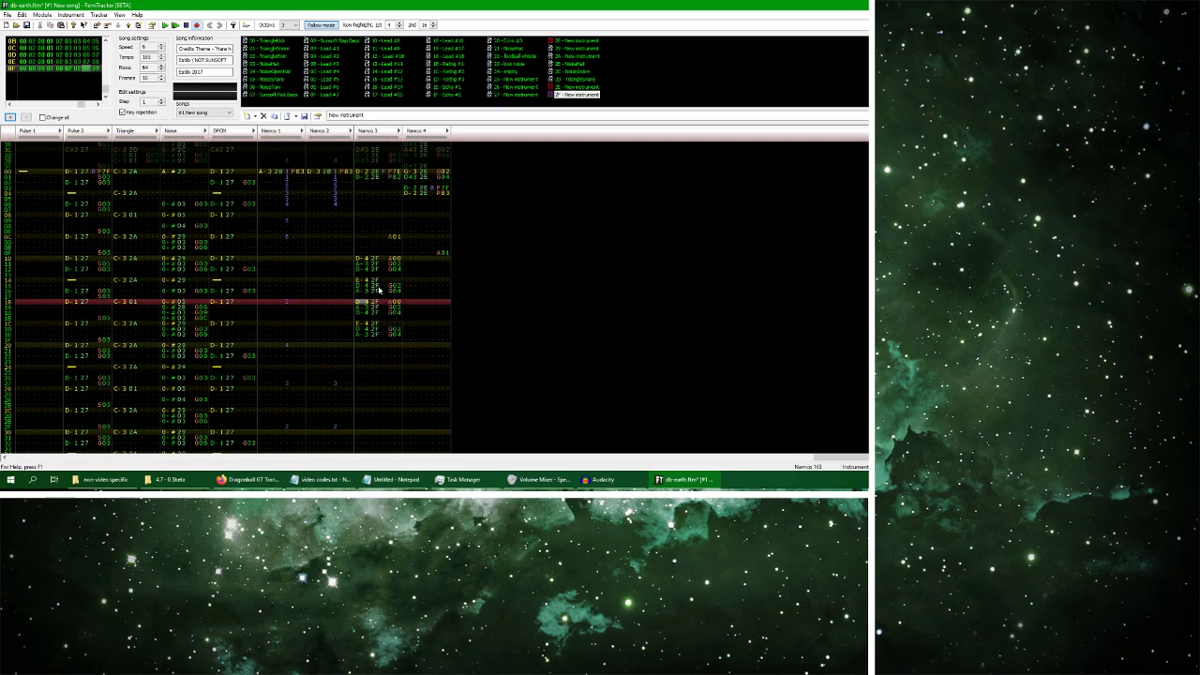
pyautogui.click(165, 24)
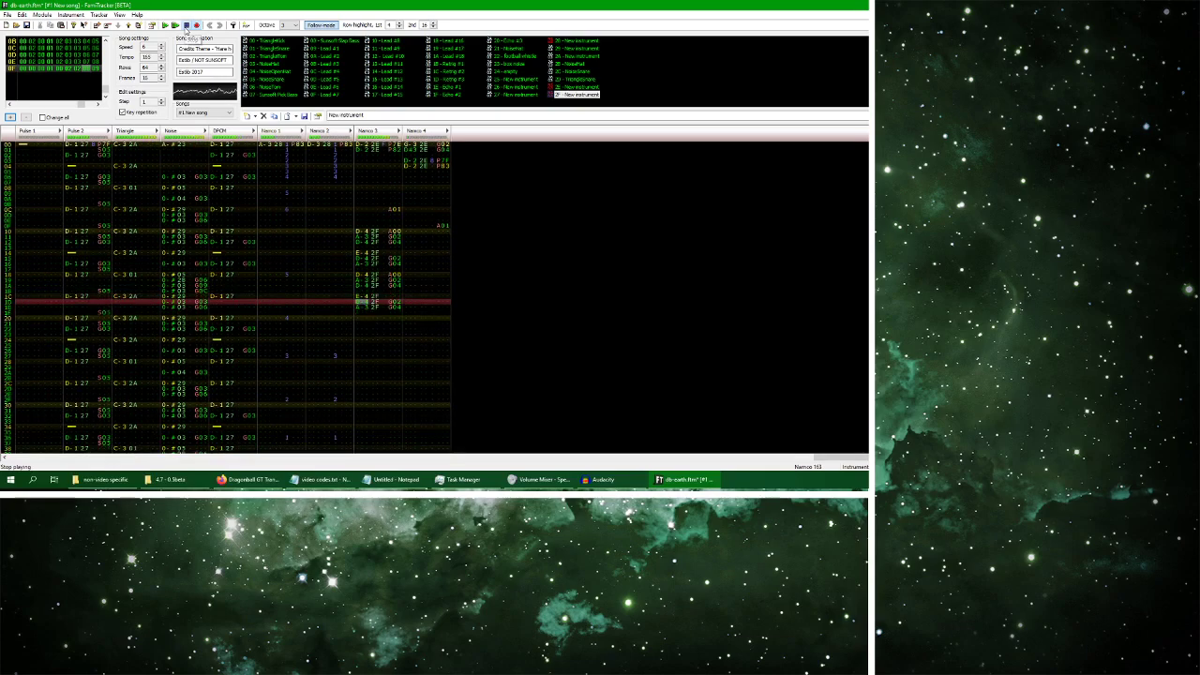
# In Audacity, select the next passage from about 1:29.6 to 1:31.0, listen to it, and return to FamiTracker
pyautogui.hotkey('alt', 'Tab')
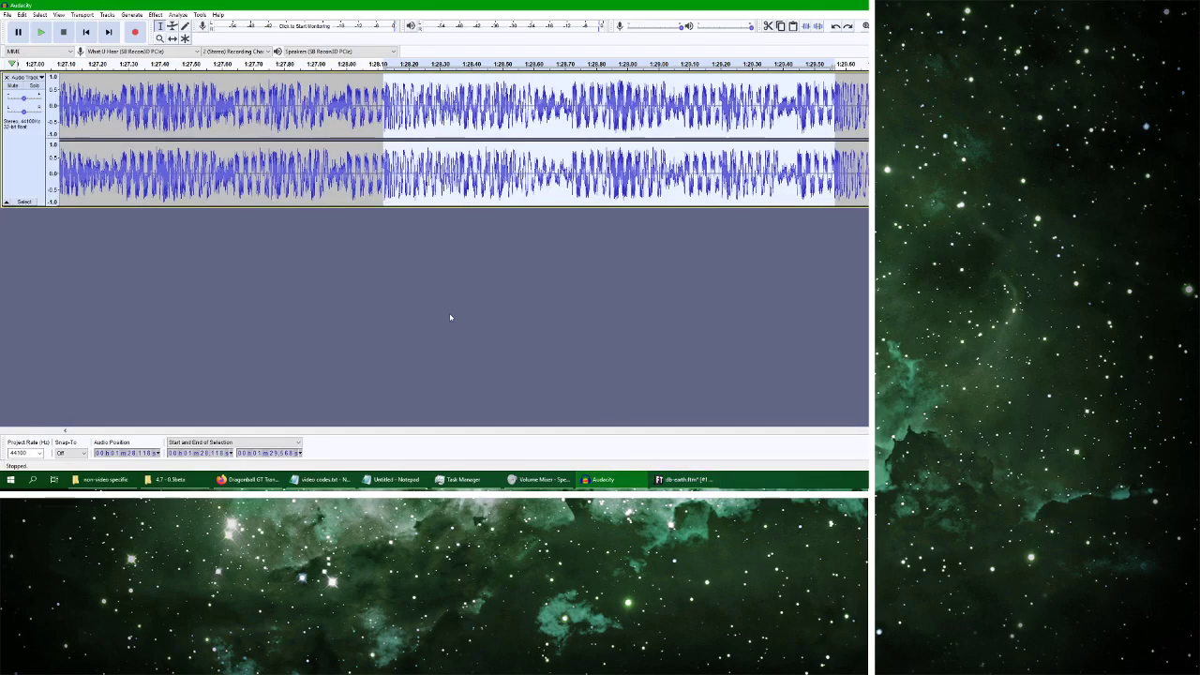
pyautogui.hscroll(5, 656, 208)
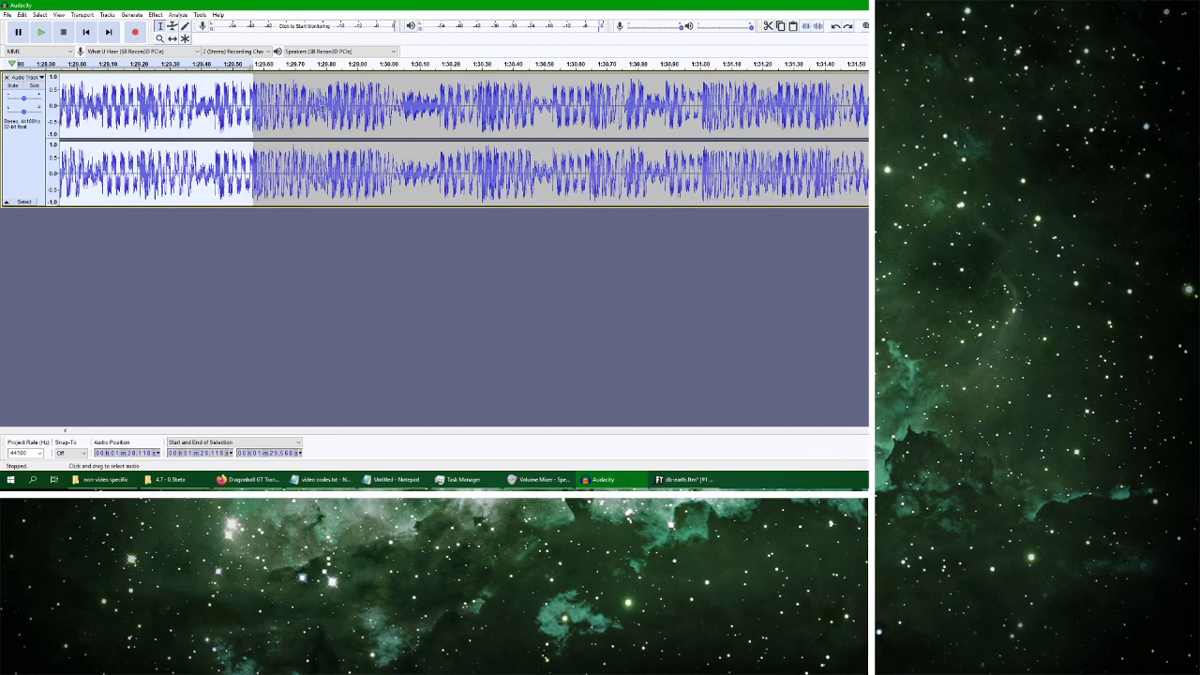
pyautogui.moveTo(253, 105); pyautogui.dragTo(704, 131)
pyautogui.click(40, 32)
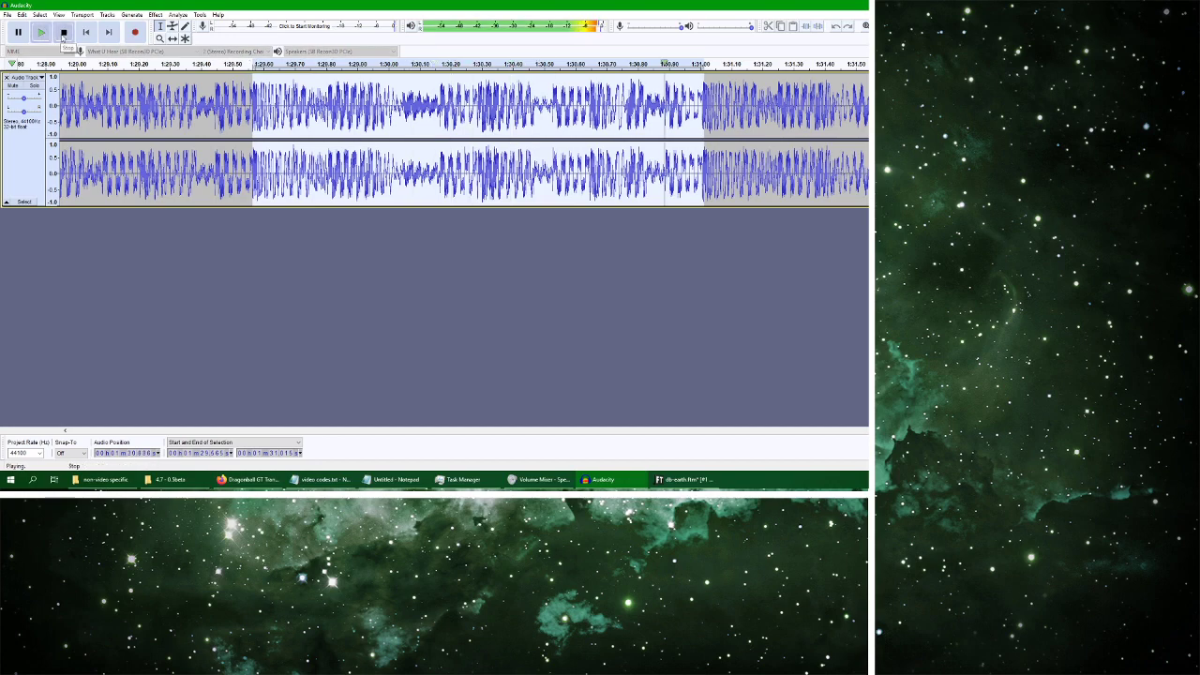
pyautogui.hotkey('alt', 'Tab')
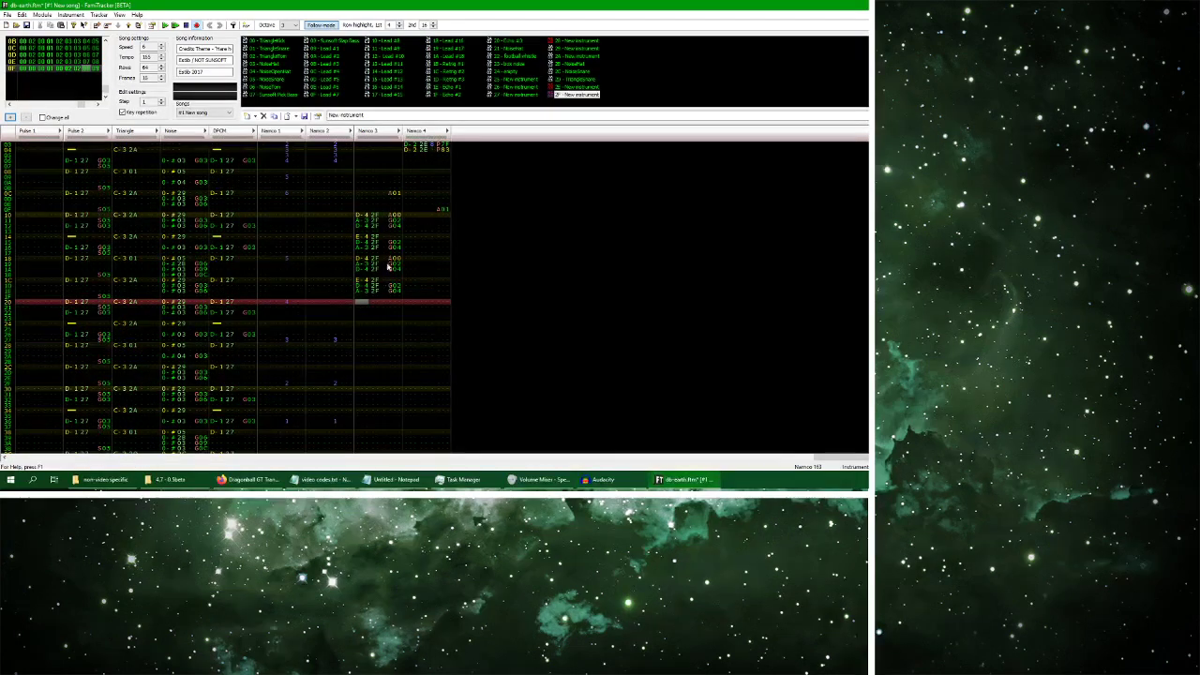
# Copy the Namco 3 phrase in rows 10 to 1F and paste it at row 20
pyautogui.moveTo(365, 216); pyautogui.dragTo(400, 301)
pyautogui.hotkey('ctrl', 'c')
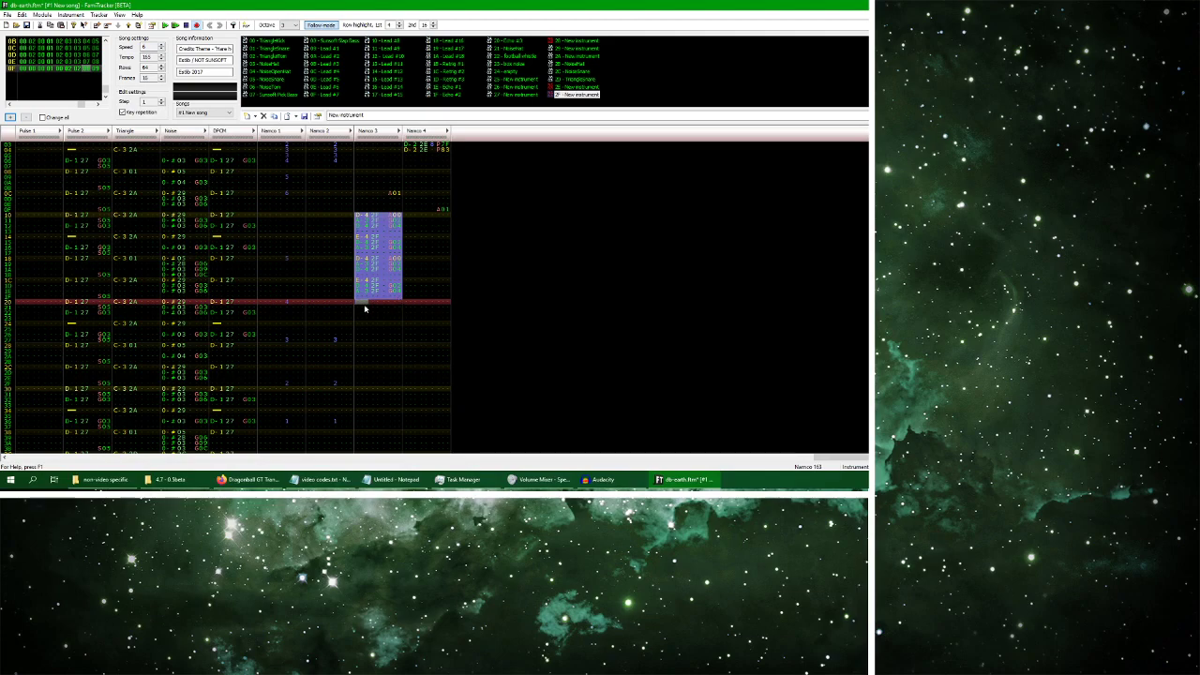
pyautogui.click(364, 302)
pyautogui.hotkey('ctrl', 'v')
# In Audacity, select the passage from about 1:31.0 to 1:32.45, listen to it, and return to FamiTracker
pyautogui.click(603, 479)
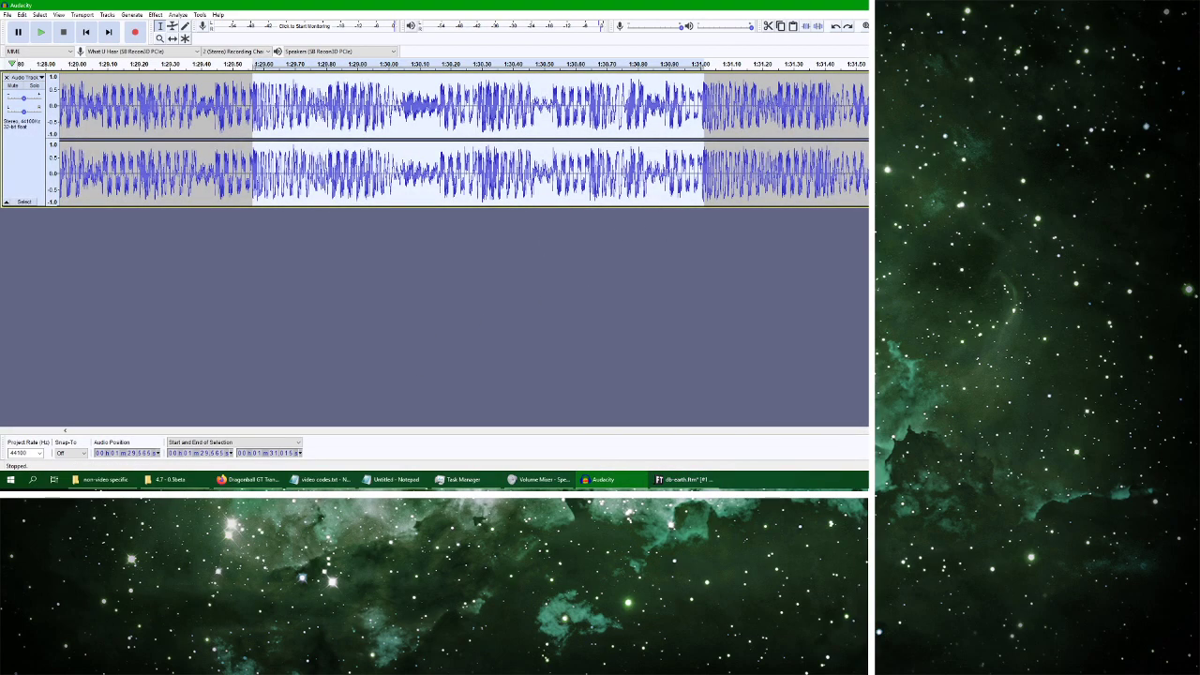
pyautogui.hscroll(5, 744, 290)
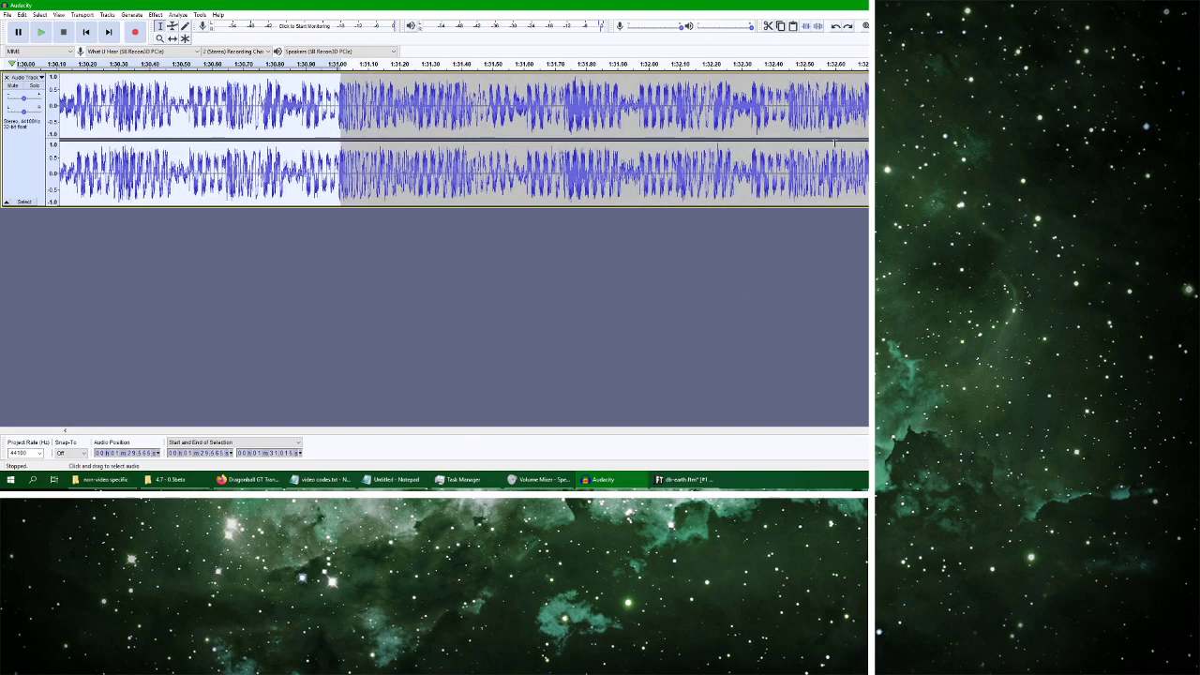
pyautogui.moveTo(789, 136); pyautogui.dragTo(339, 136)
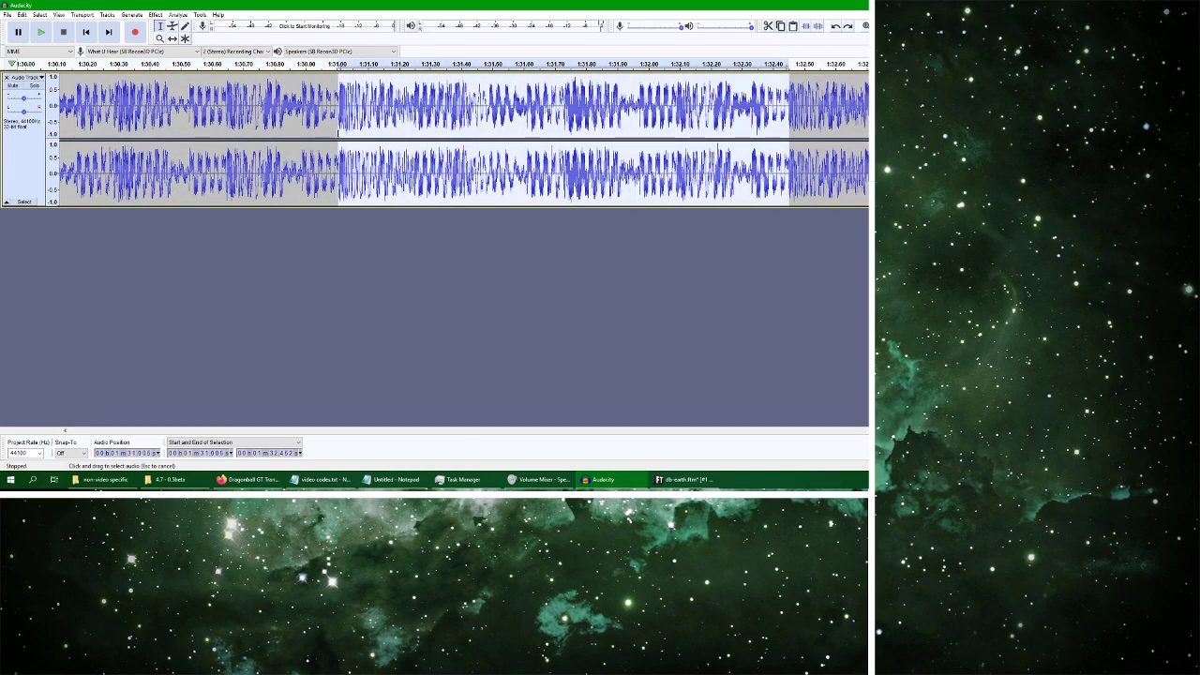
pyautogui.click(40, 32)
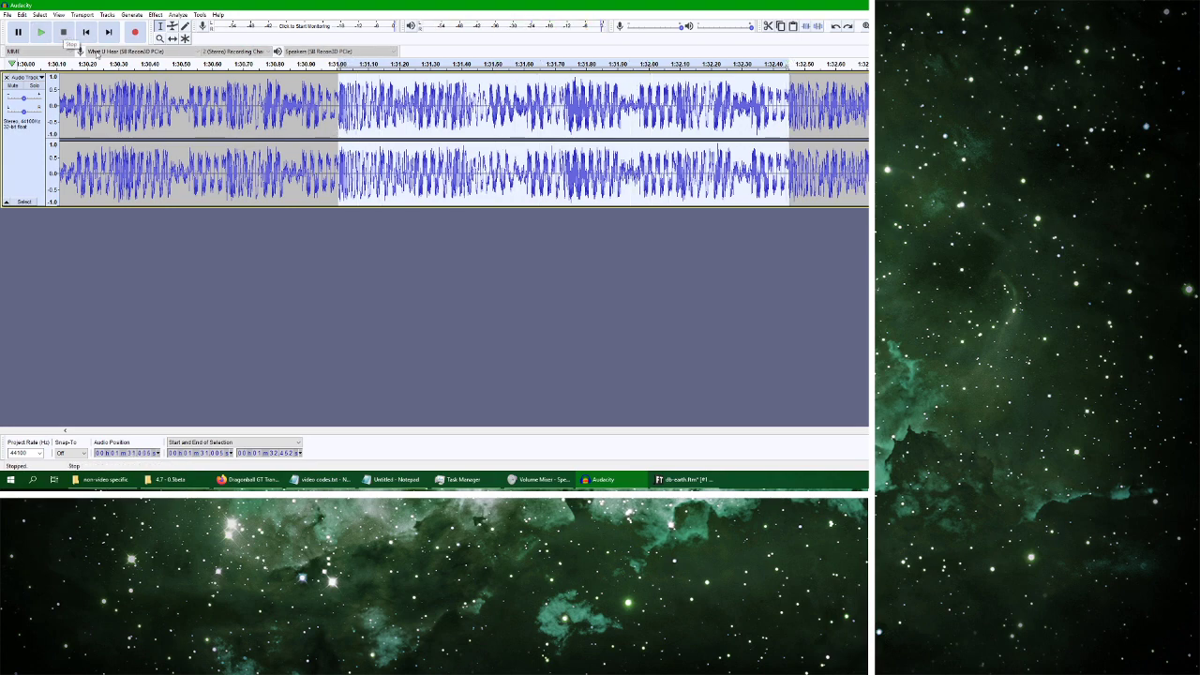
pyautogui.click(682, 479)
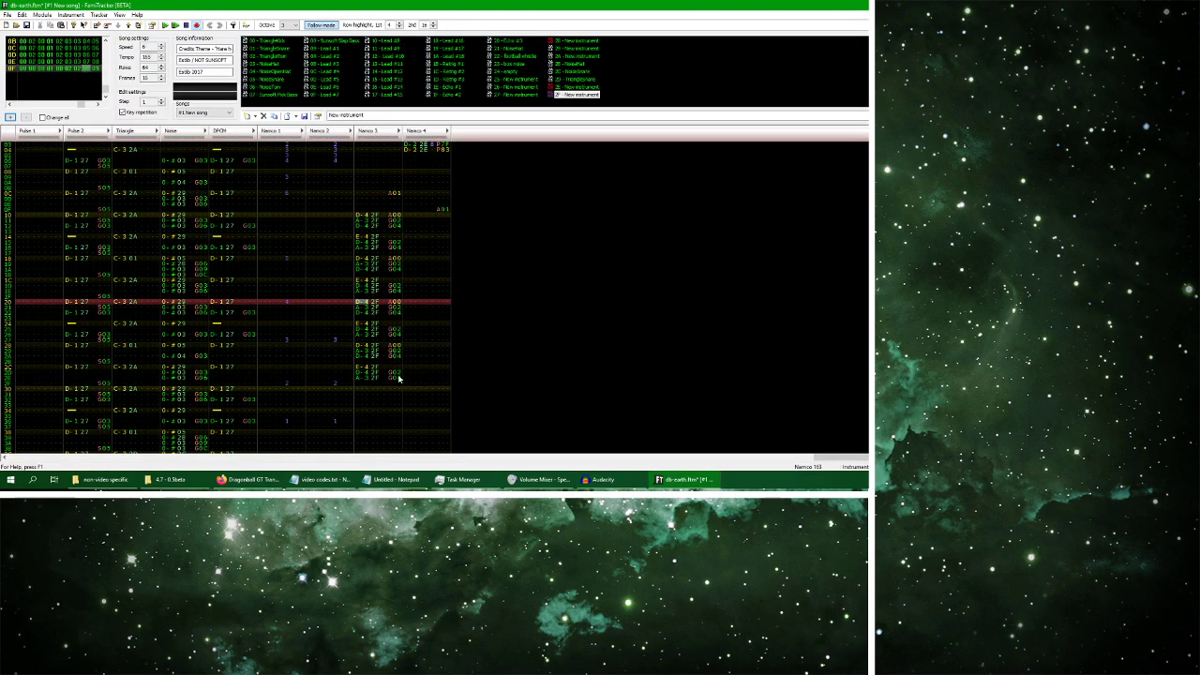
# Paste the copied phrase at row 30 of Namco 3 and change its row 34 note to A-4
pyautogui.scroll(-4, 361, 392)
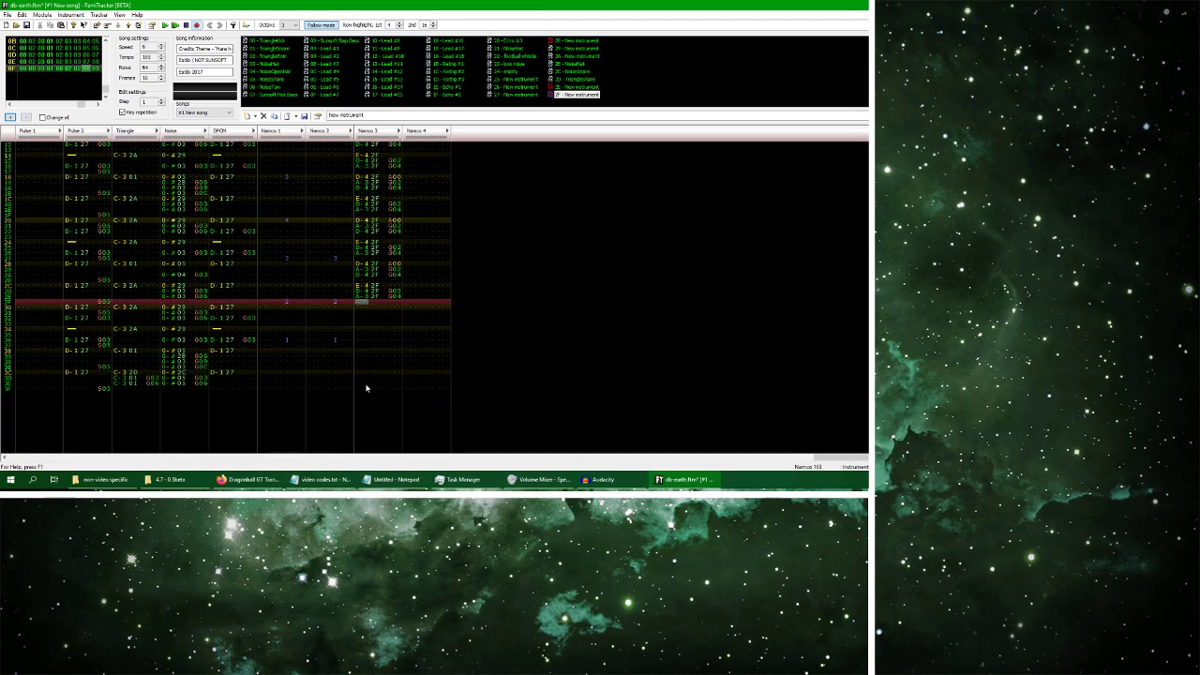
pyautogui.scroll(-1, 371, 312)
pyautogui.scroll(-1, 363, 318)
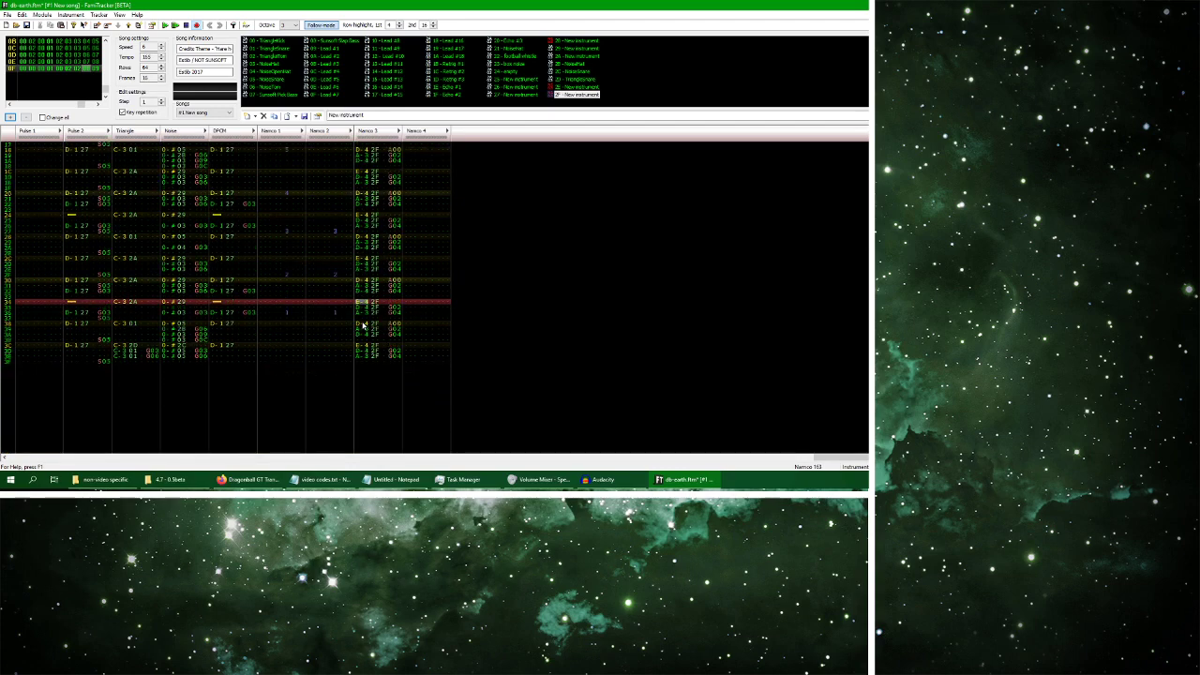
pyautogui.scroll(-1, 364, 326)
pyautogui.scroll(1, 363, 325)
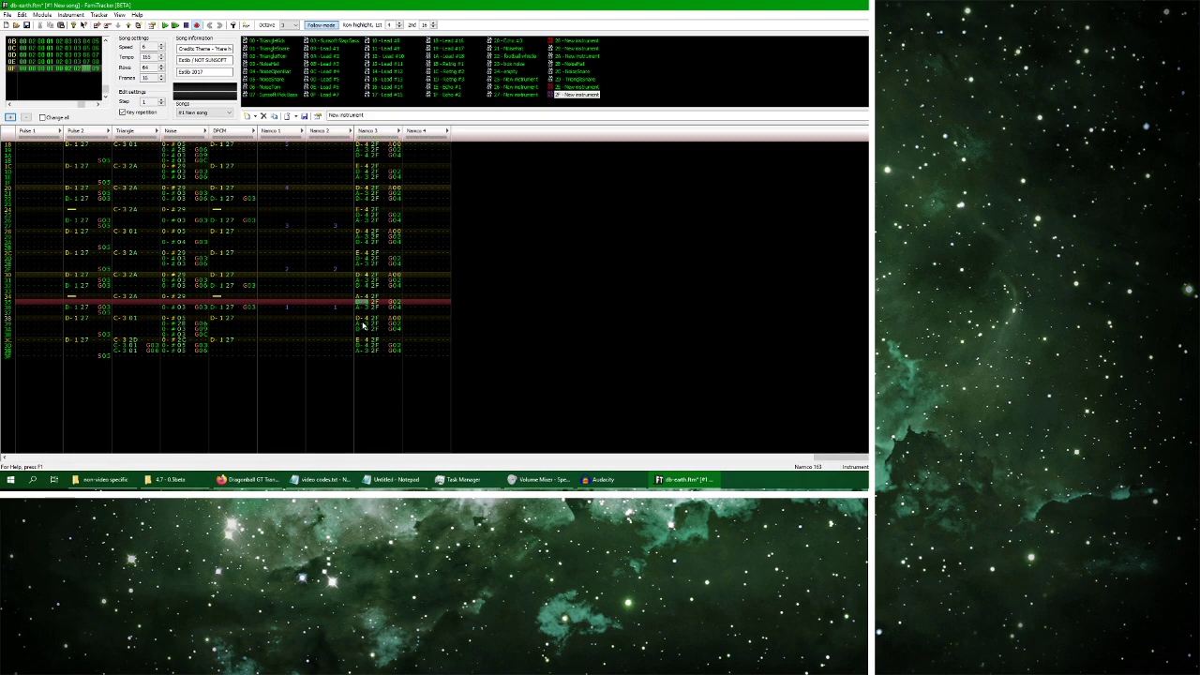
# Replay the selected passage in Audacity, return to FamiTracker, and play the pattern from its start for comparison
pyautogui.click(600, 479)
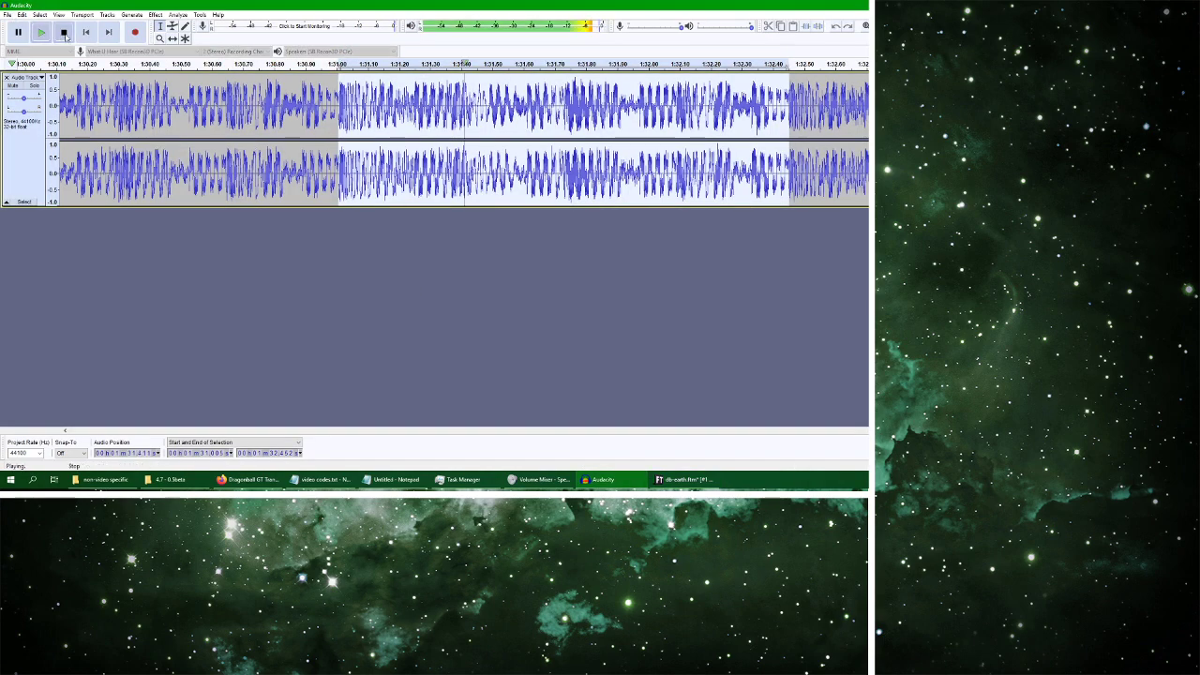
pyautogui.click(685, 479)
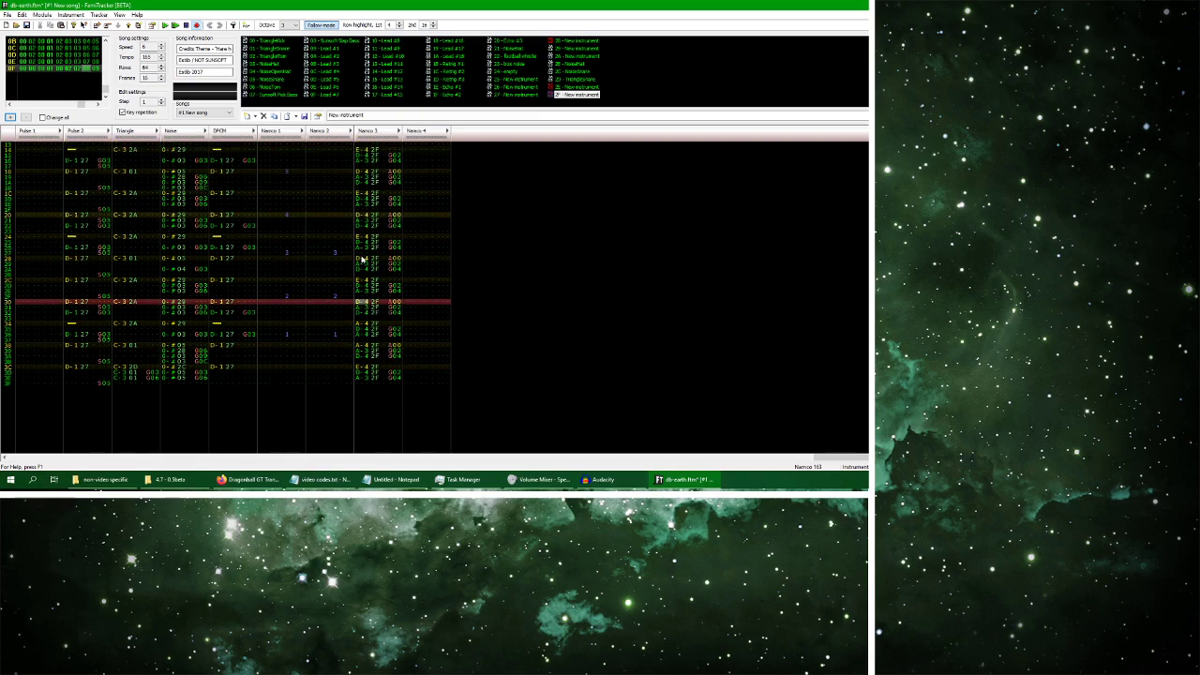
pyautogui.press('Return')
pyautogui.scroll(-10, 423, 354)
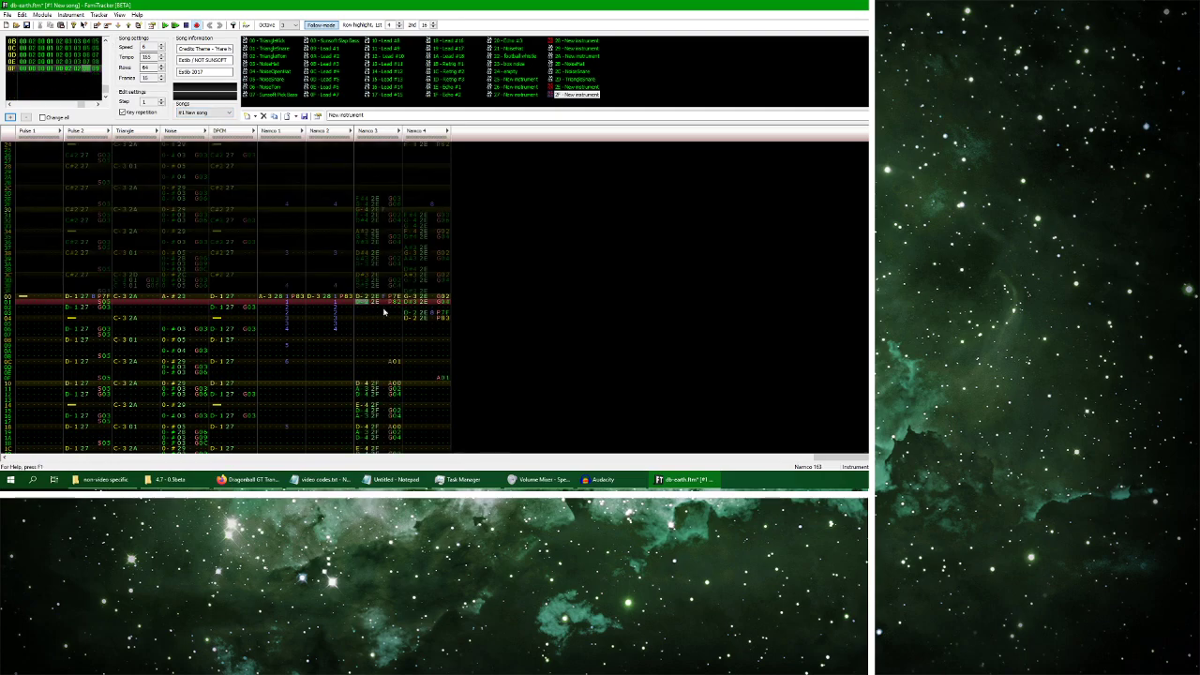
pyautogui.scroll(-15, 403, 355)
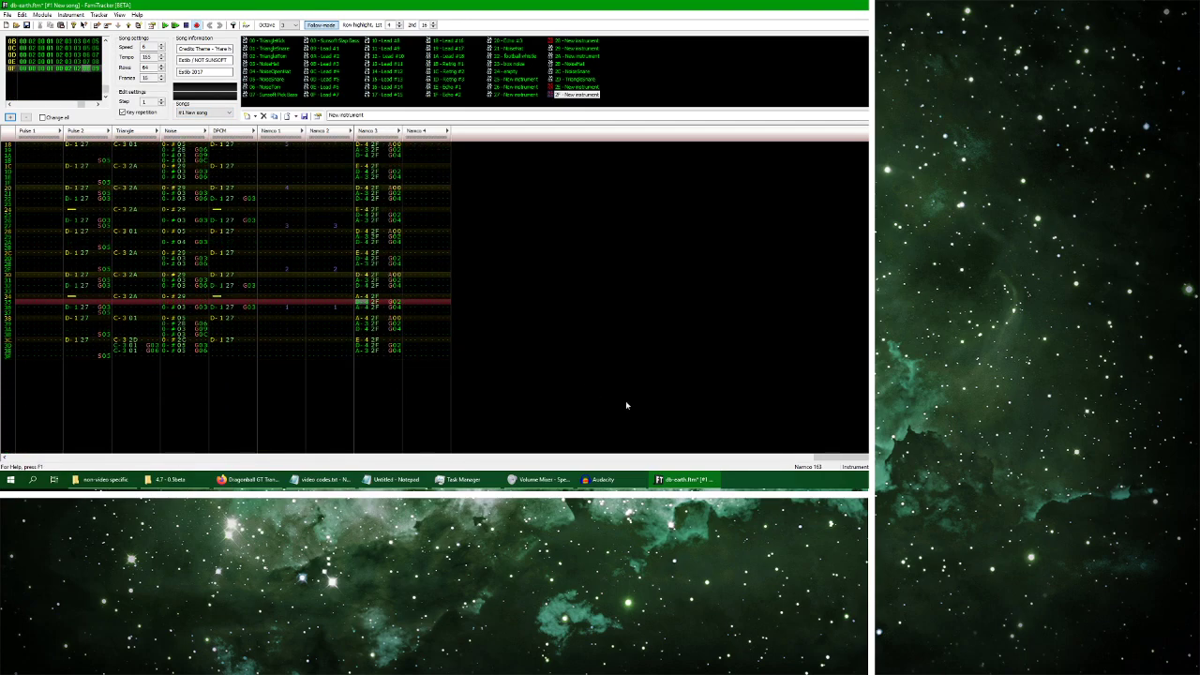
# Listen to the selected Audacity passage once more and return to FamiTracker
pyautogui.hotkey('alt', 'Tab')
pyautogui.click(40, 32)
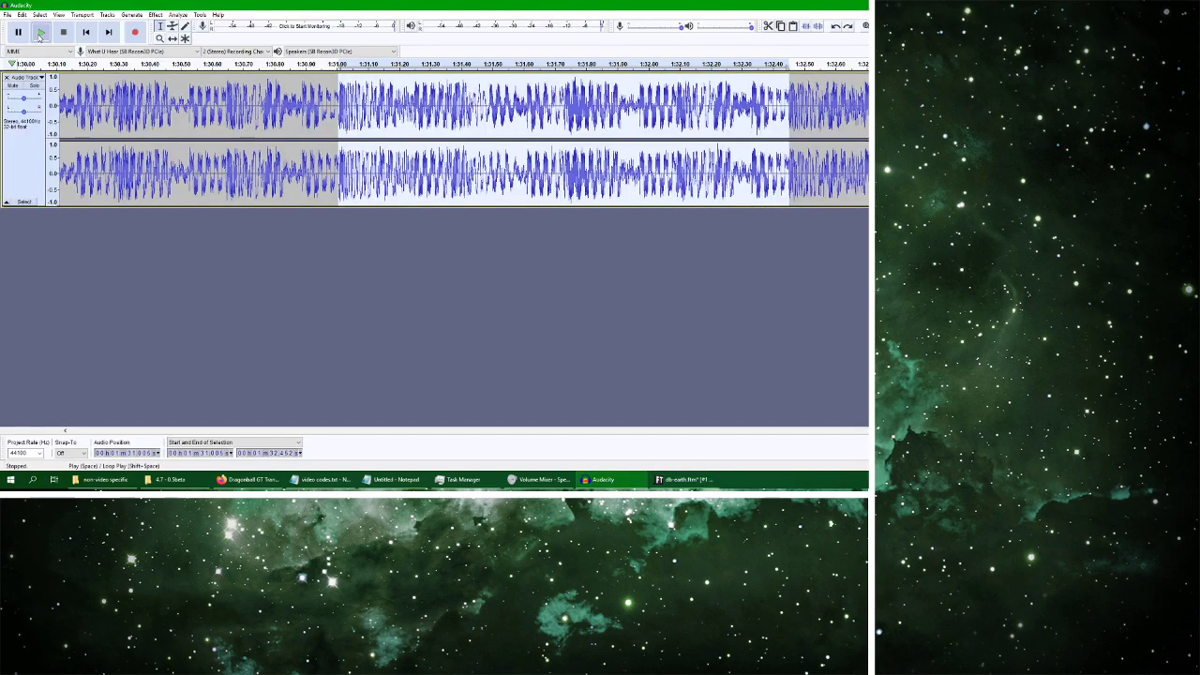
pyautogui.click(64, 34)
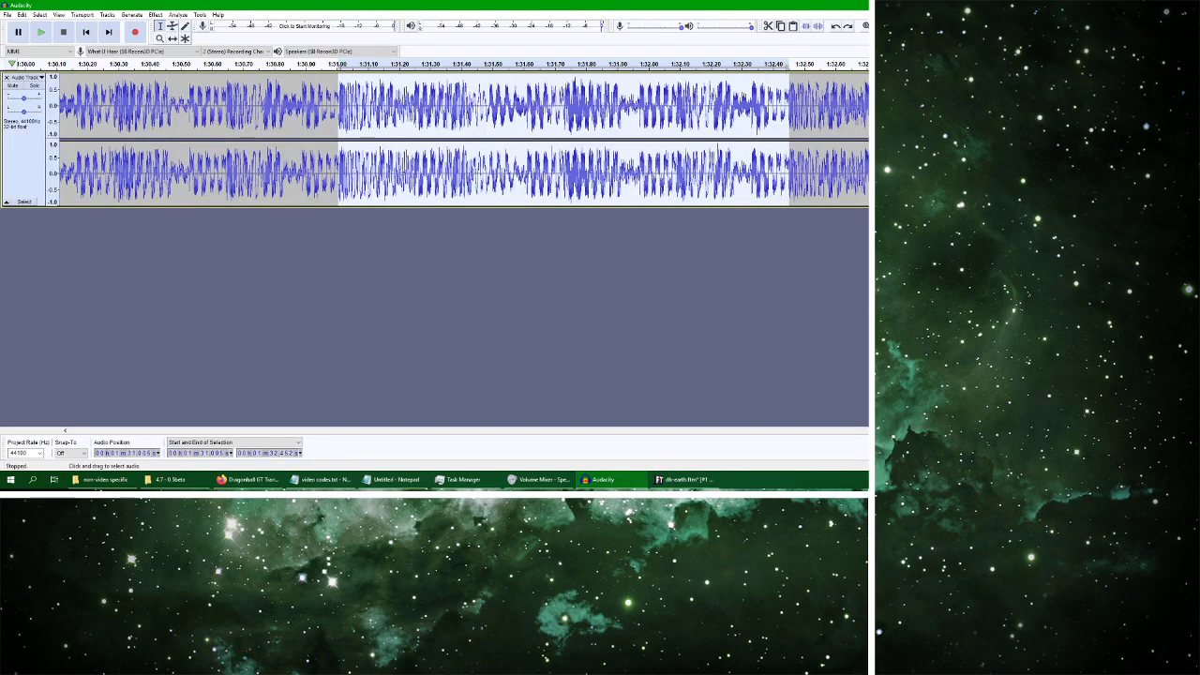
pyautogui.hotkey('alt', 'Tab')
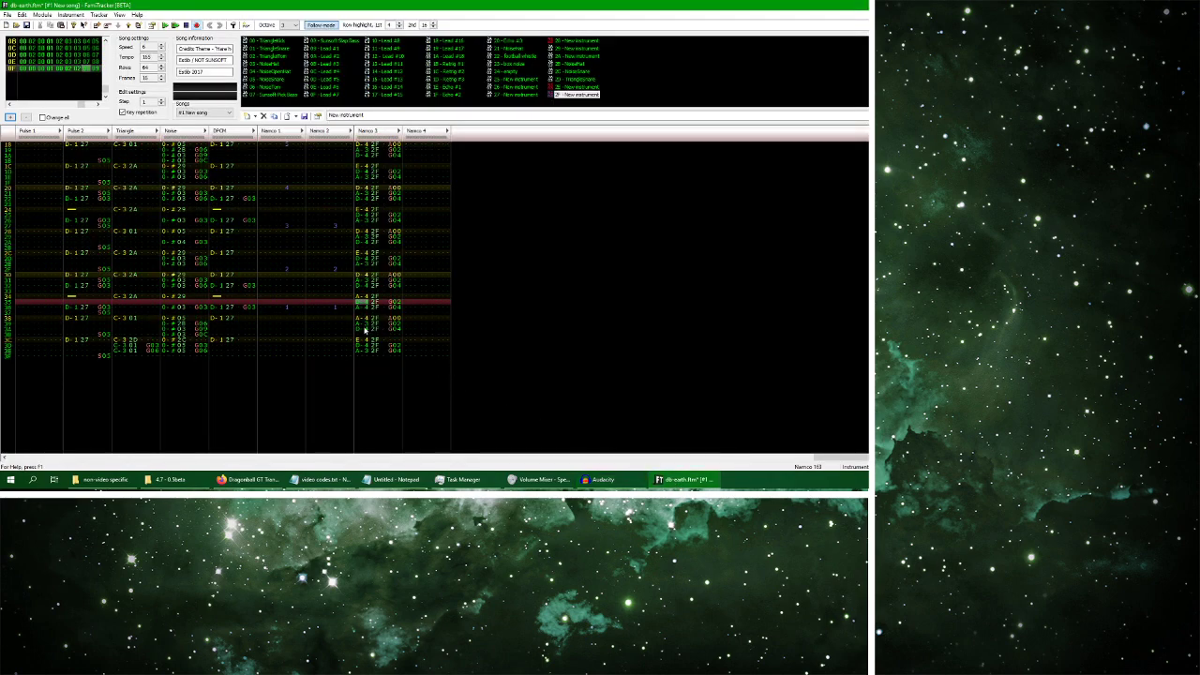
# Change the Namco 3 notes on row 38 to A-4 and row 3C to D-5, and play the pattern
pyautogui.scroll(-1, 366, 330)
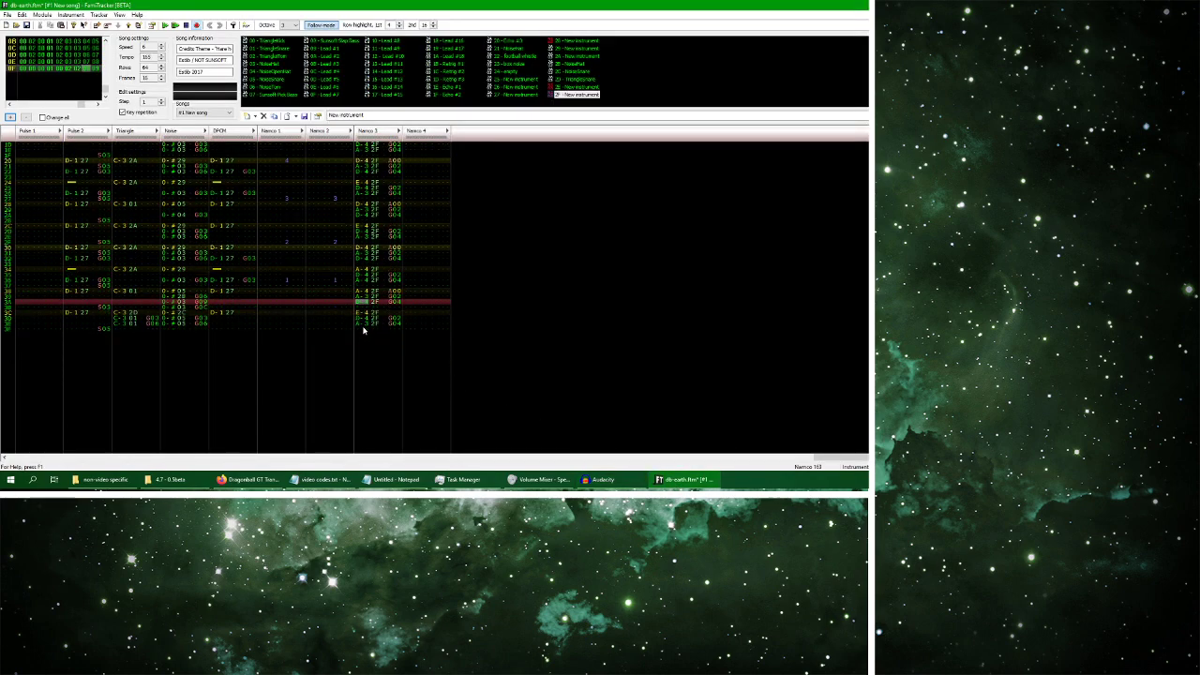
pyautogui.scroll(-1, 364, 330)
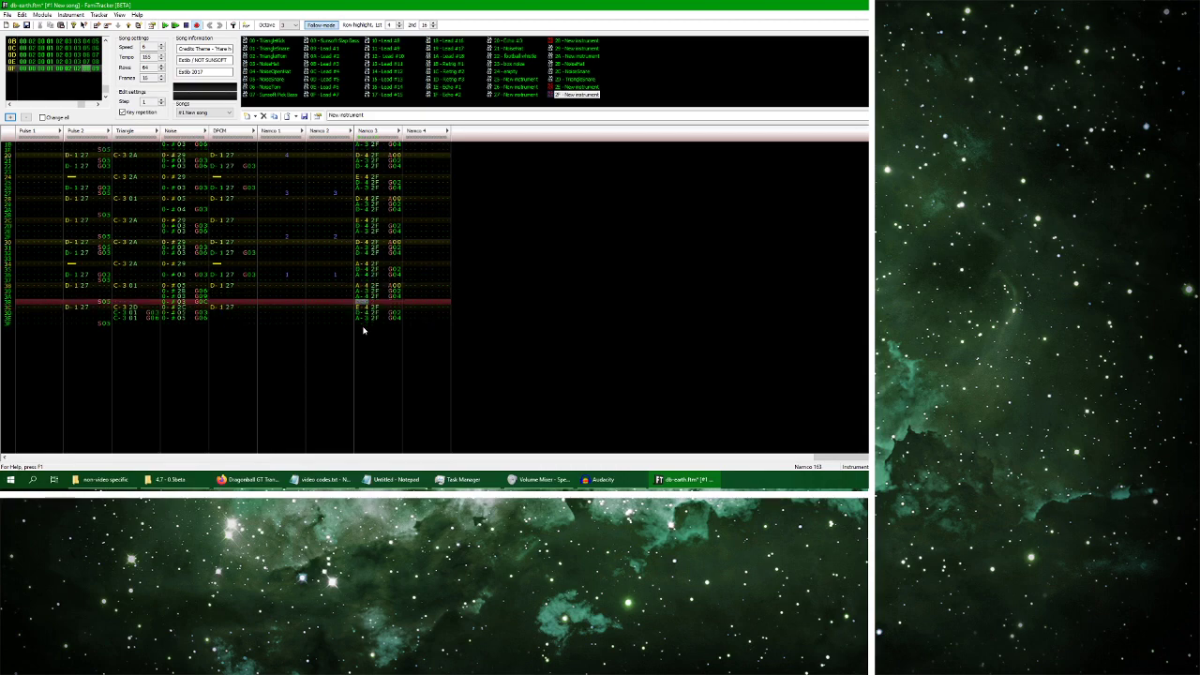
pyautogui.scroll(-2, 364, 330)
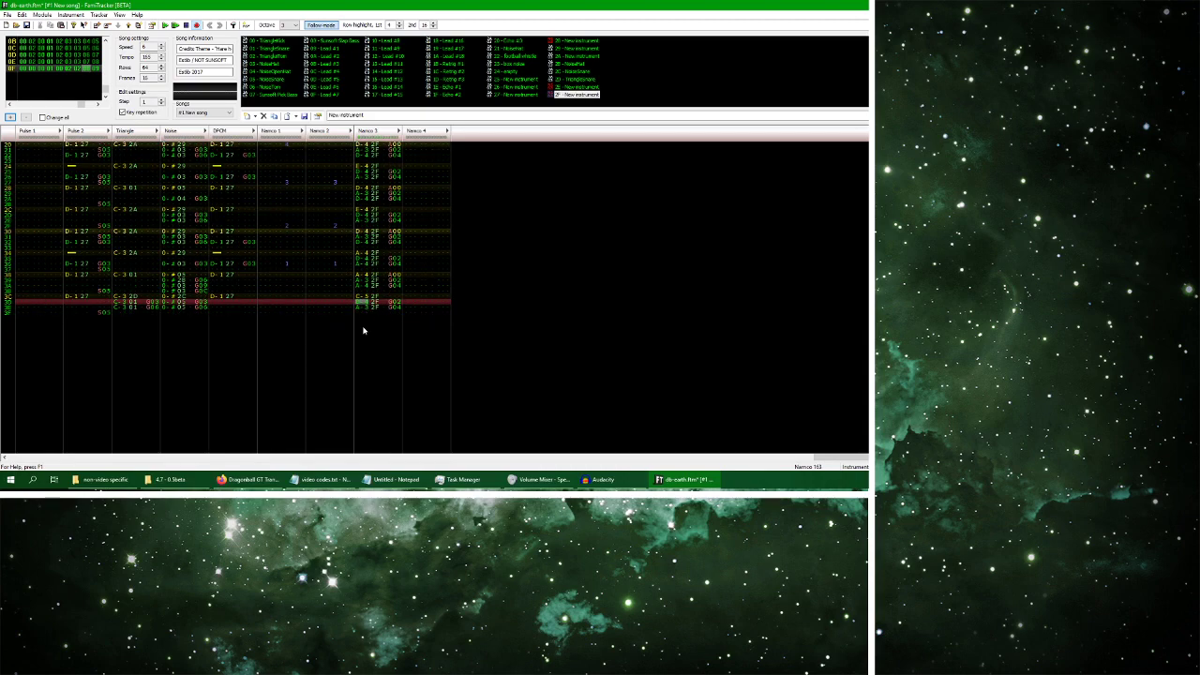
pyautogui.scroll(1, 363, 330)
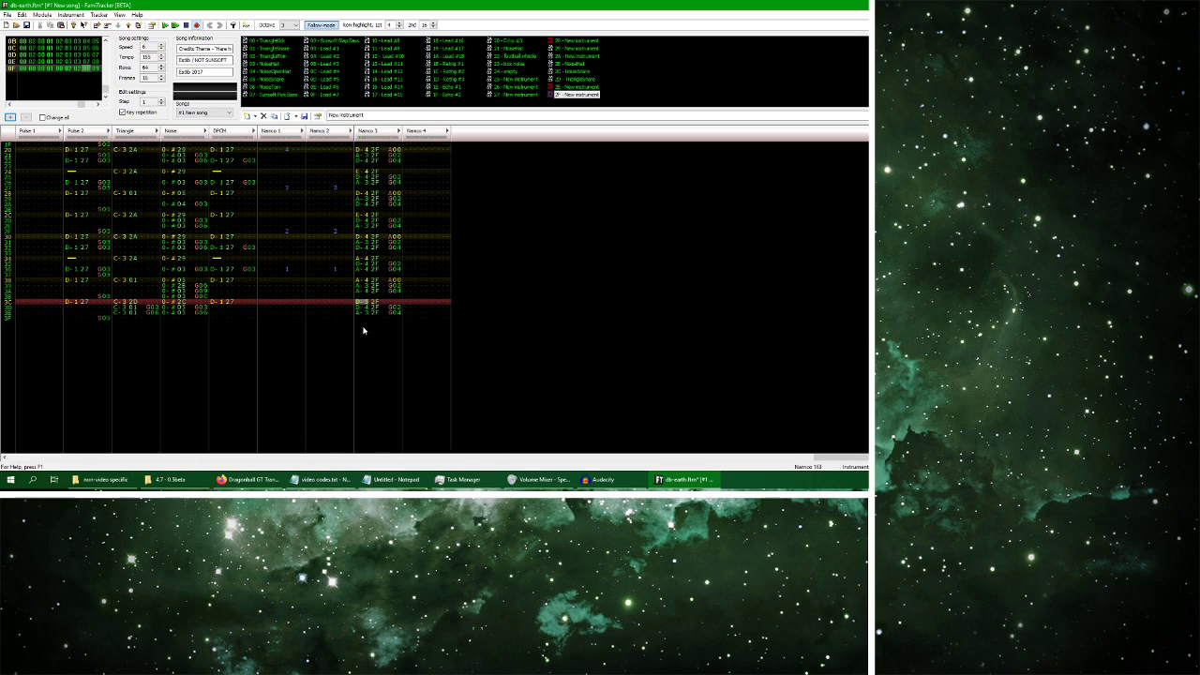
pyautogui.press('Return')
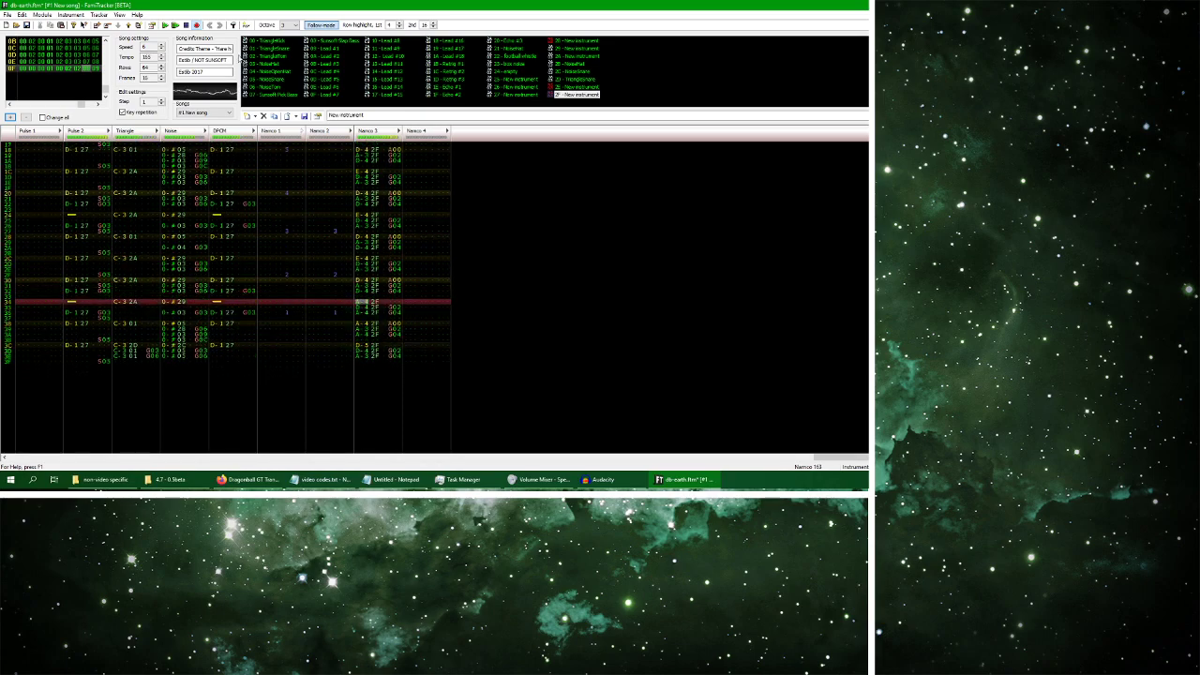
pyautogui.click(187, 25)
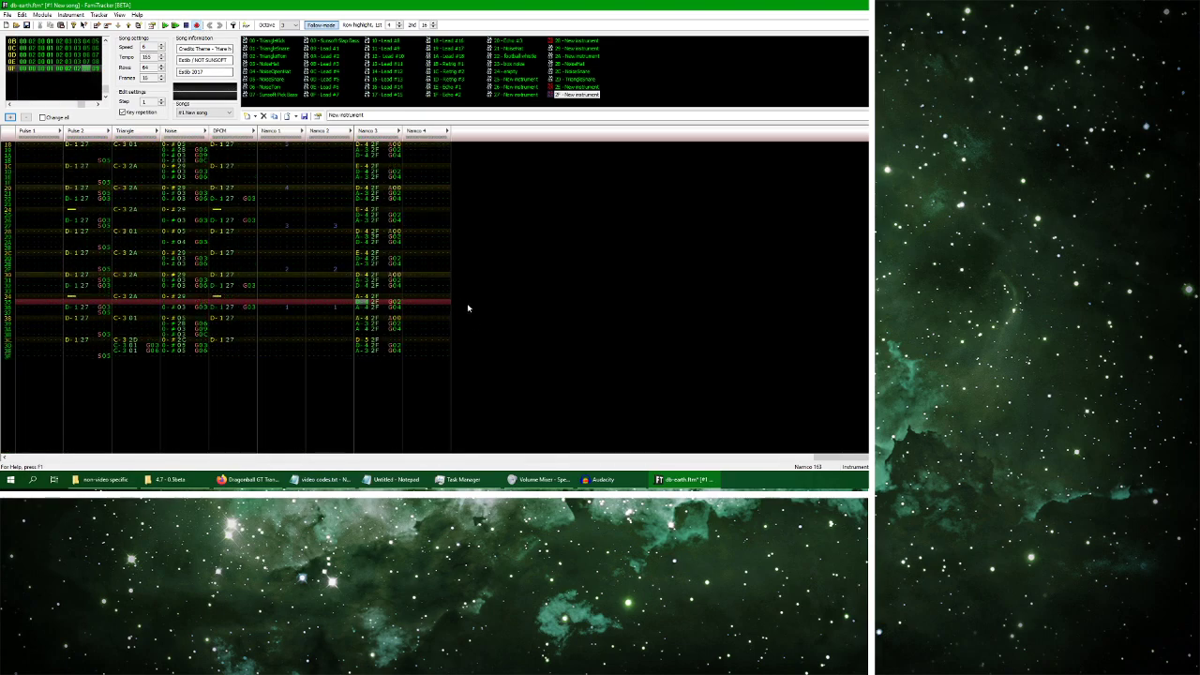
# Switch to Audacity, replay the selected passage to check the phrase ending, and return to FamiTracker
pyautogui.click(600, 479)
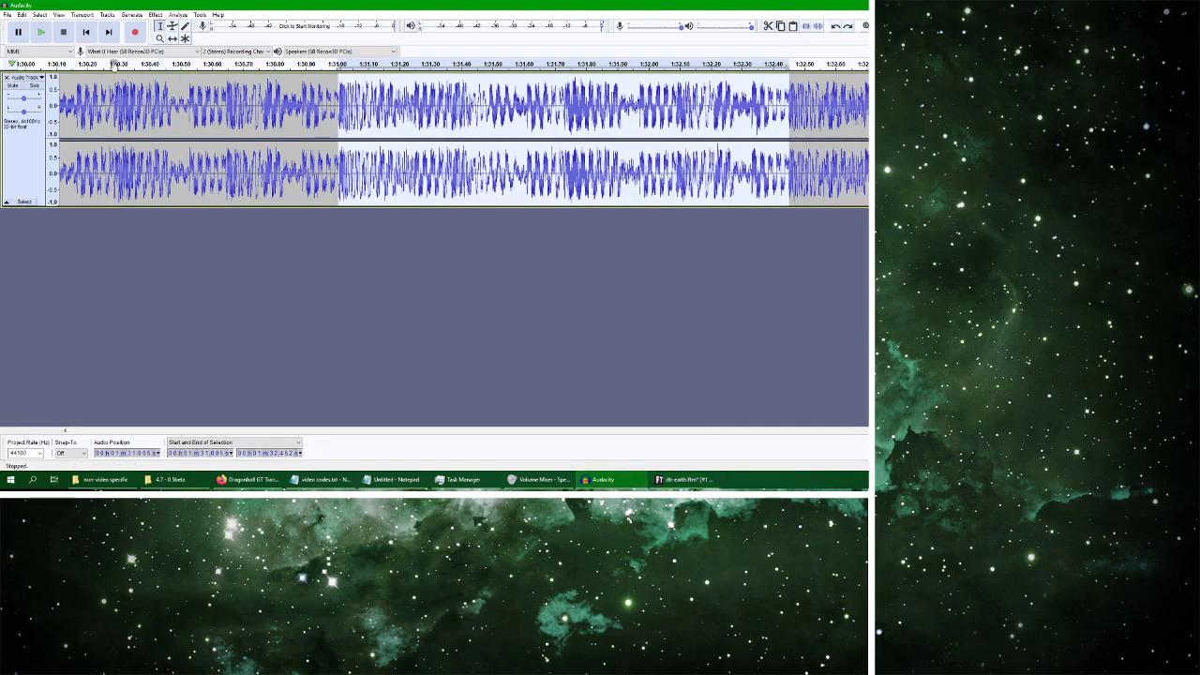
pyautogui.click(45, 35)
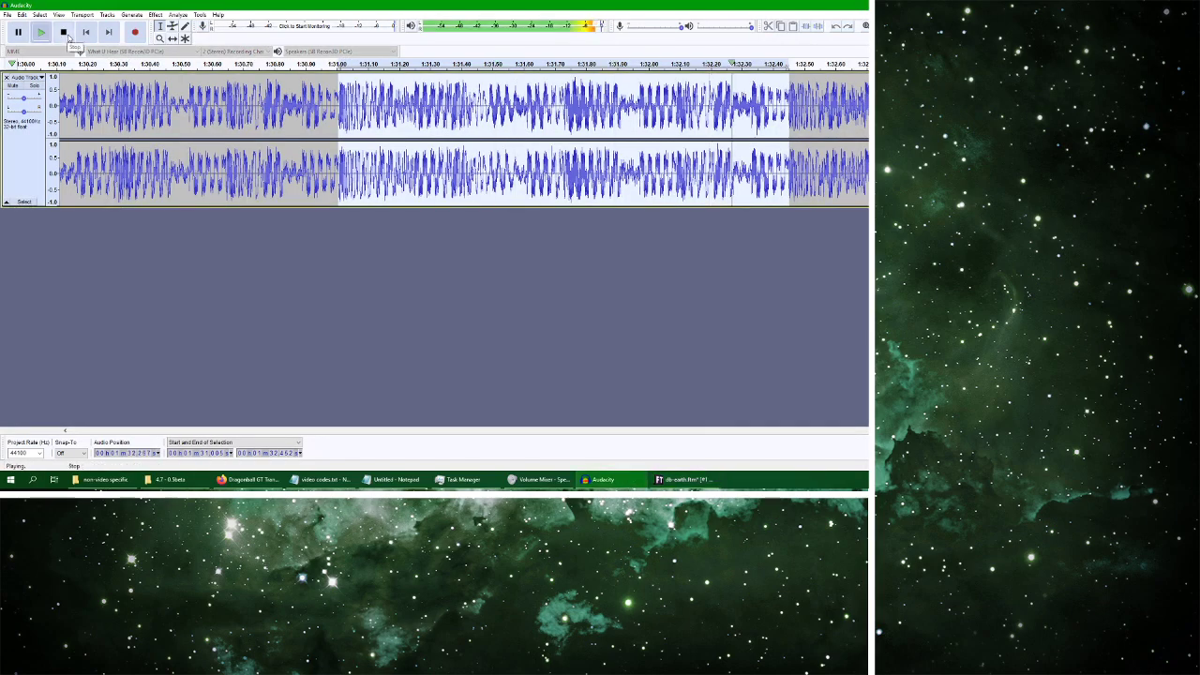
pyautogui.click(68, 36)
pyautogui.click(683, 479)
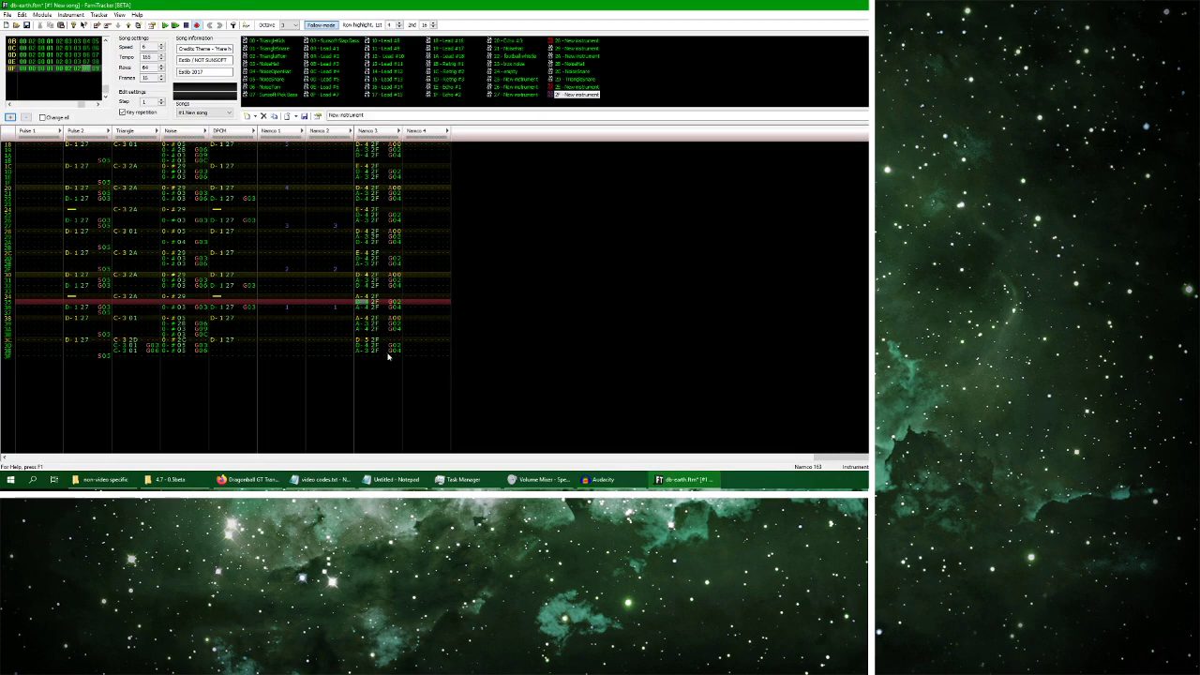
# Rework the last Namco 3 notes, setting row 3C to A-4, and play the pattern
pyautogui.click(365, 353)
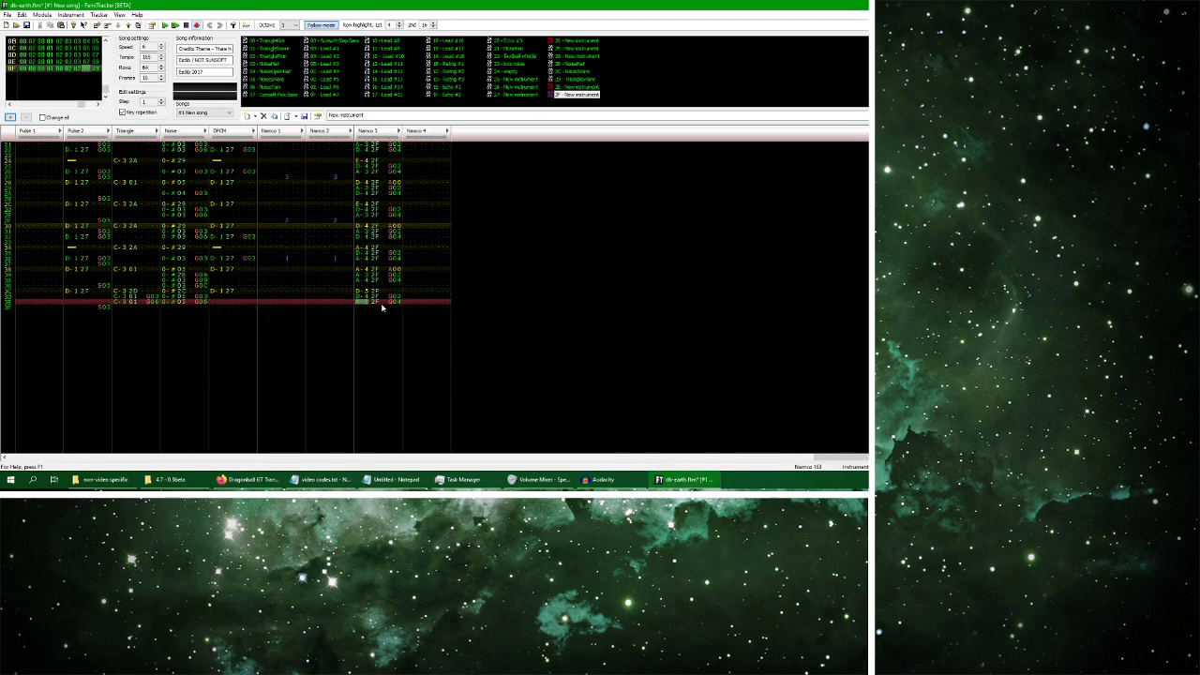
pyautogui.scroll(2, 364, 296)
pyautogui.scroll(-3, 365, 300)
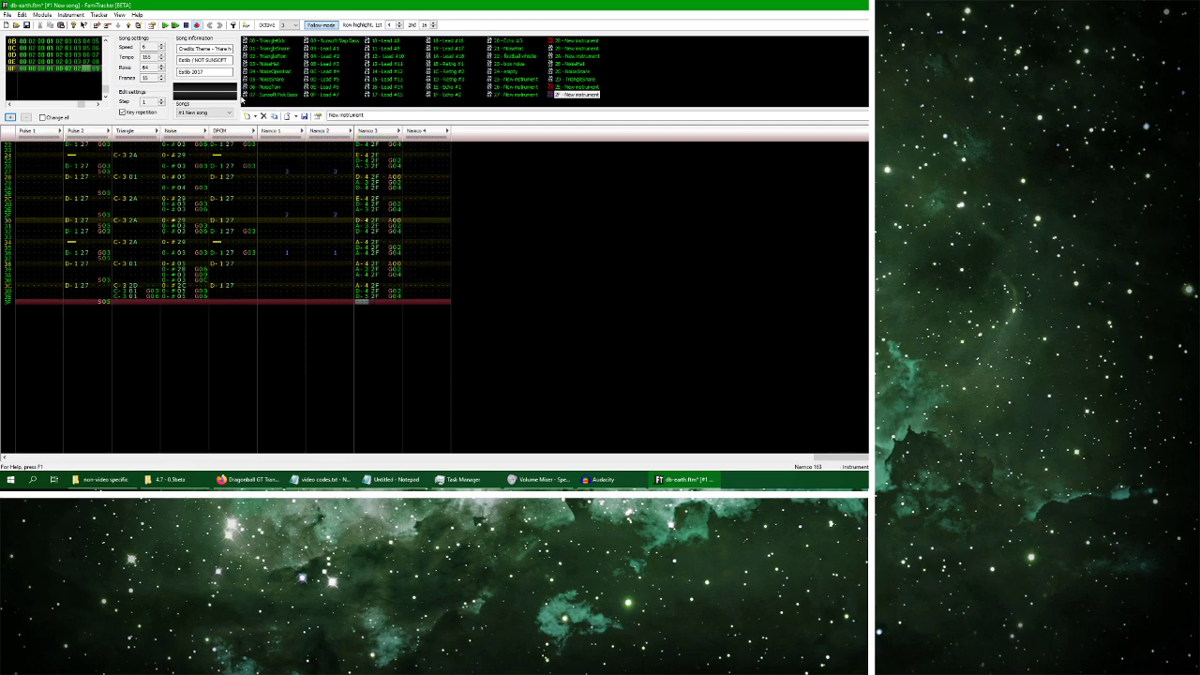
pyautogui.click(165, 25)
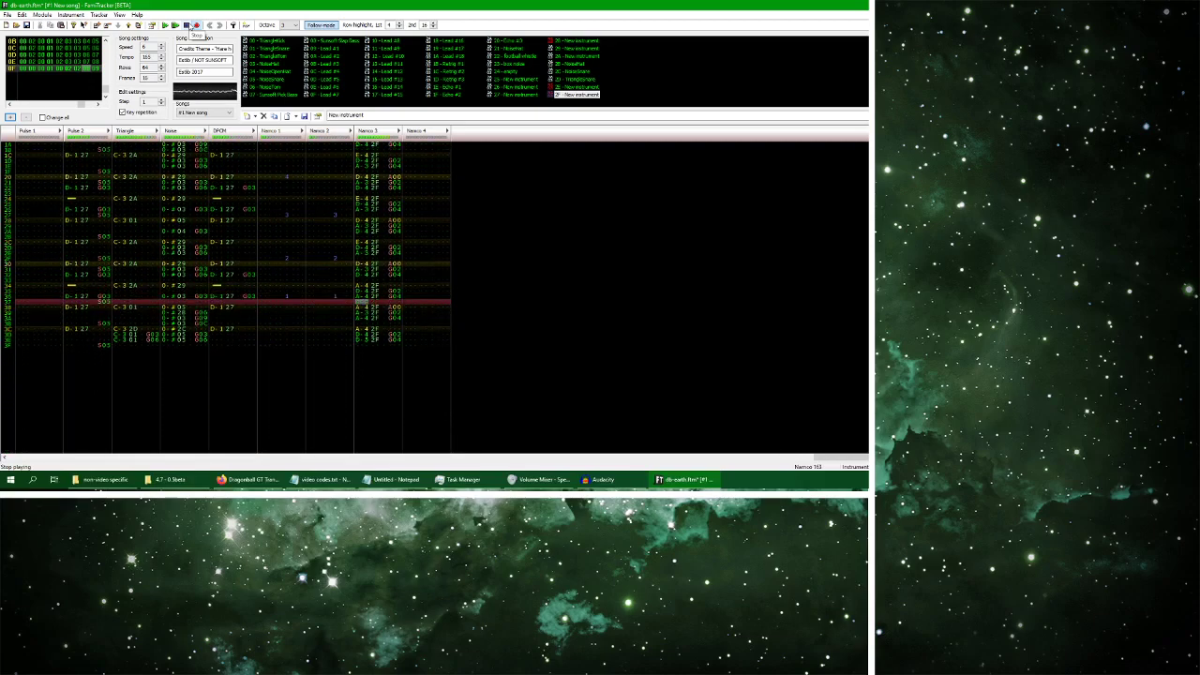
pyautogui.click(396, 266)
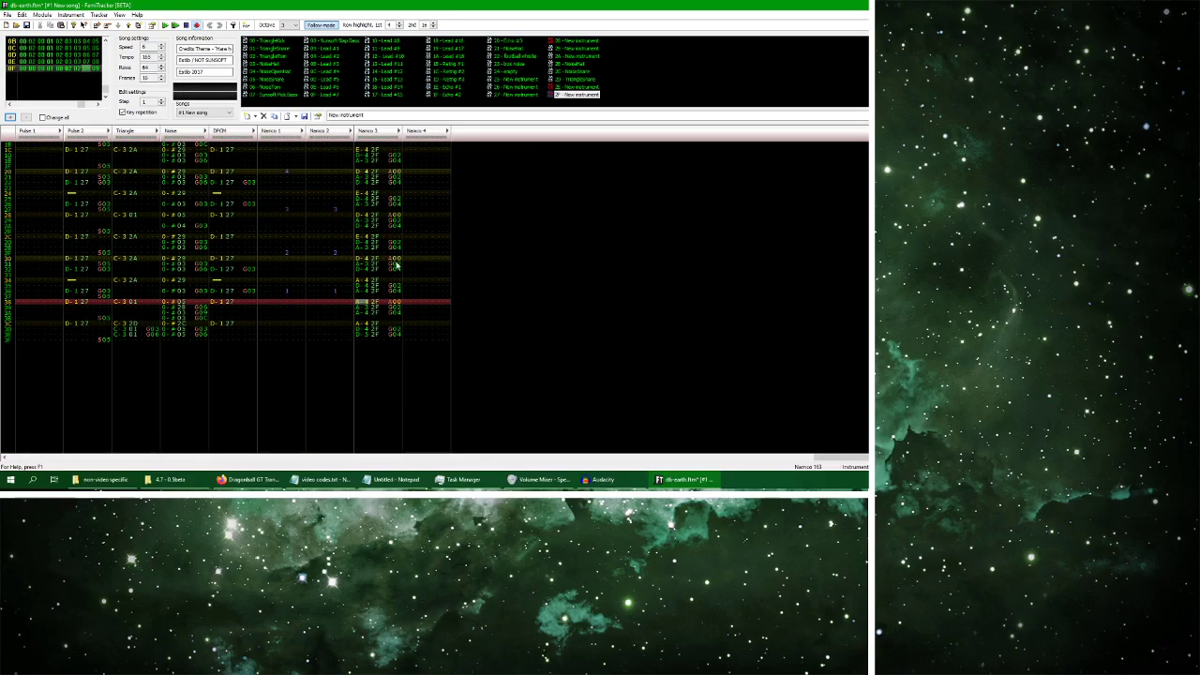
pyautogui.scroll(8, 396, 263)
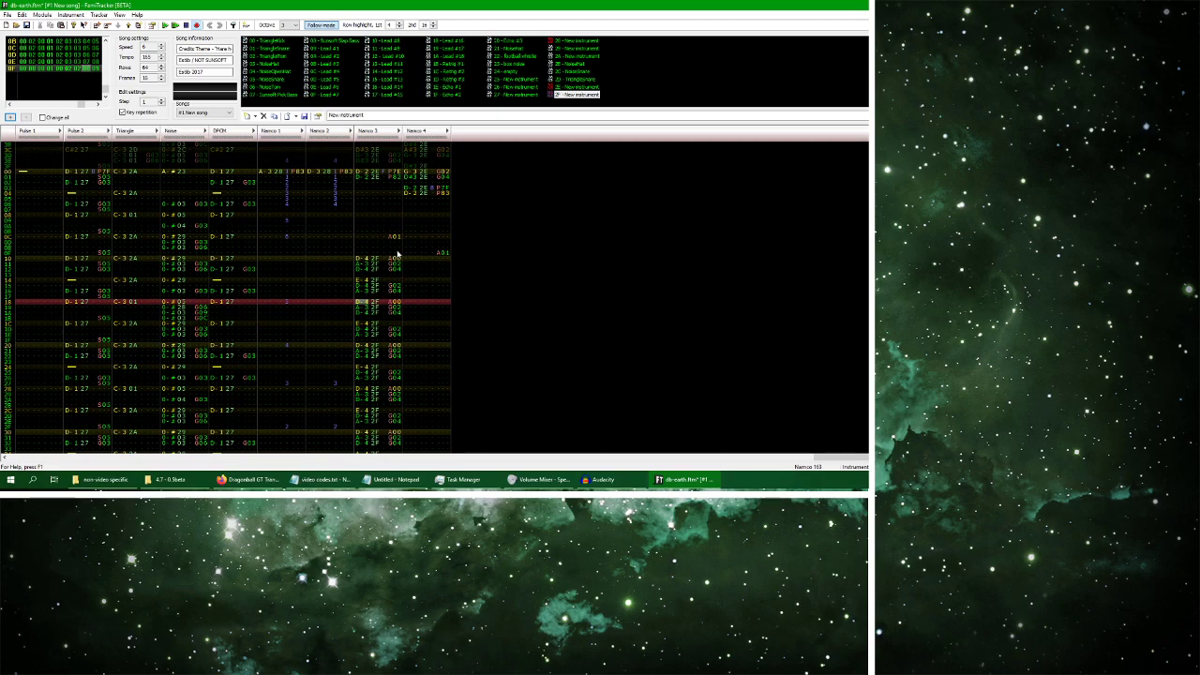
# Switch to Audacity and replay the selected passage for comparison with the edited phrase
pyautogui.moveTo(600, 479)
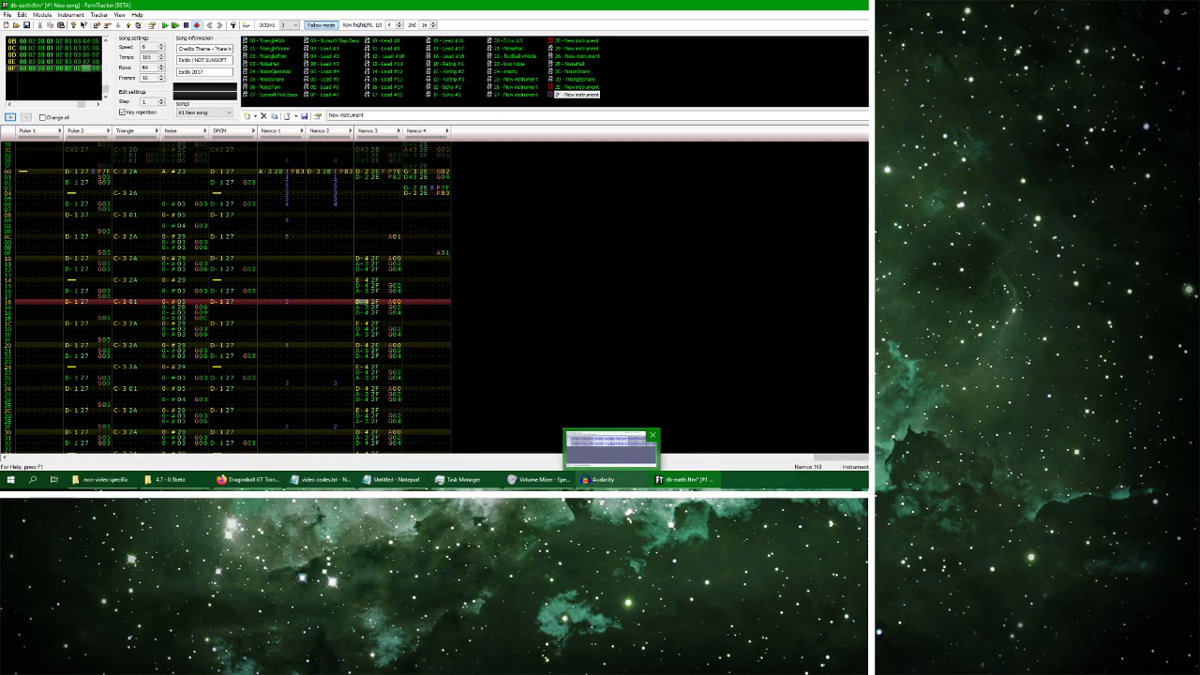
pyautogui.click(600, 479)
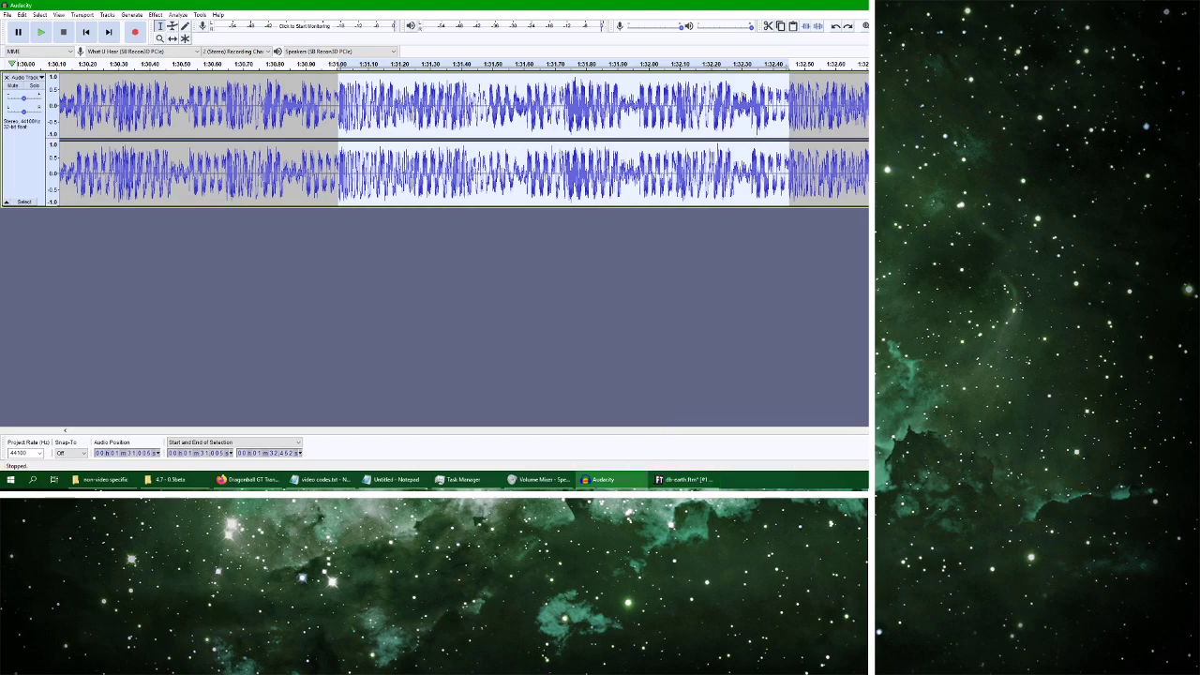
pyautogui.click(39, 36)
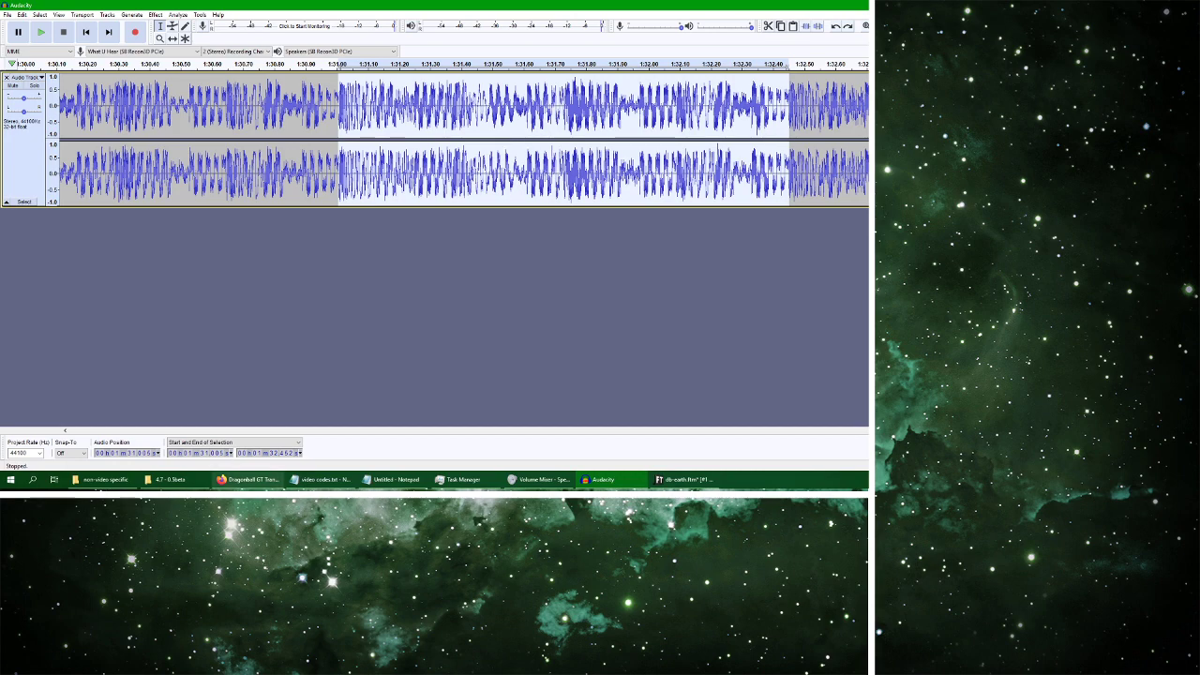
# Play the Earth theme's YouTube video in Firefox around 1:31, then return to FamiTracker and play the pattern
pyautogui.click(246, 479)
pyautogui.click(424, 350)
pyautogui.click(437, 394)
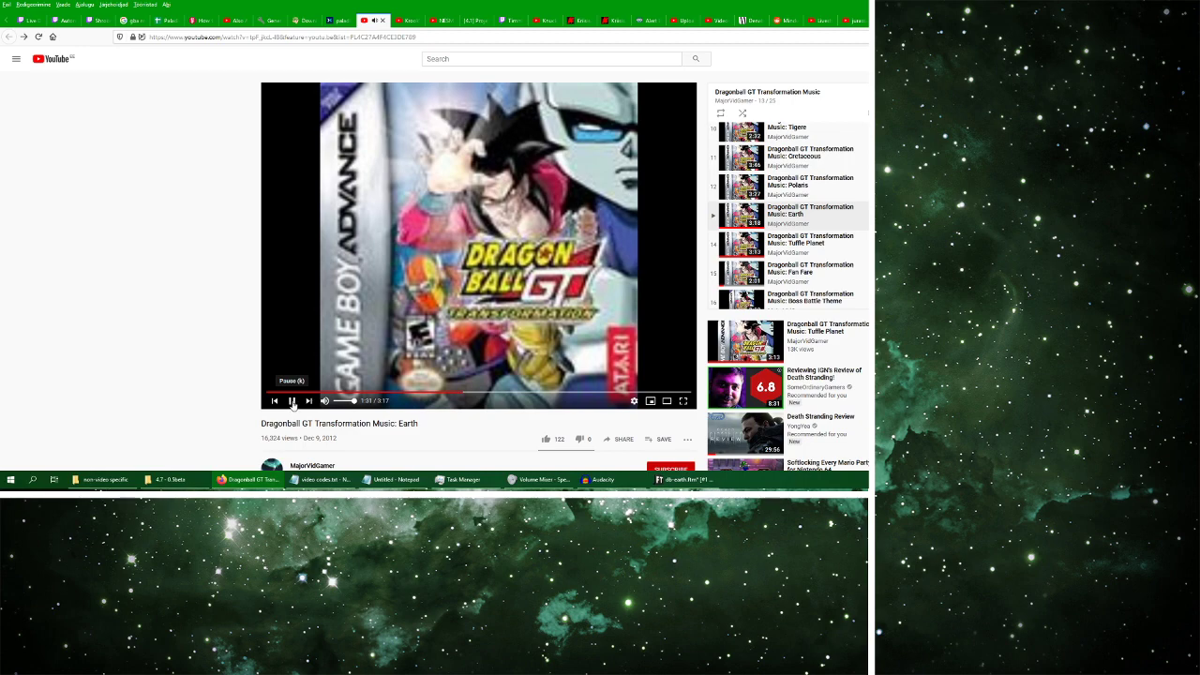
pyautogui.click(684, 479)
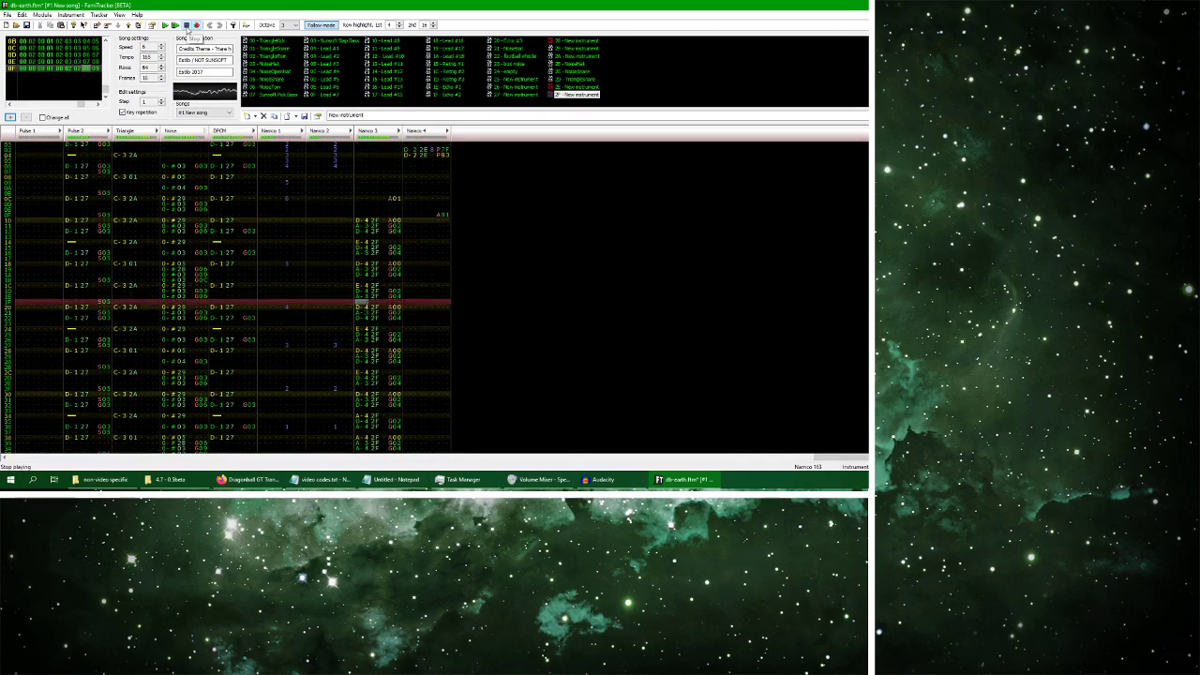
# Stop playback, replay the frame with the reworked Namco 3 phrase, and stop it again
pyautogui.click(186, 26)
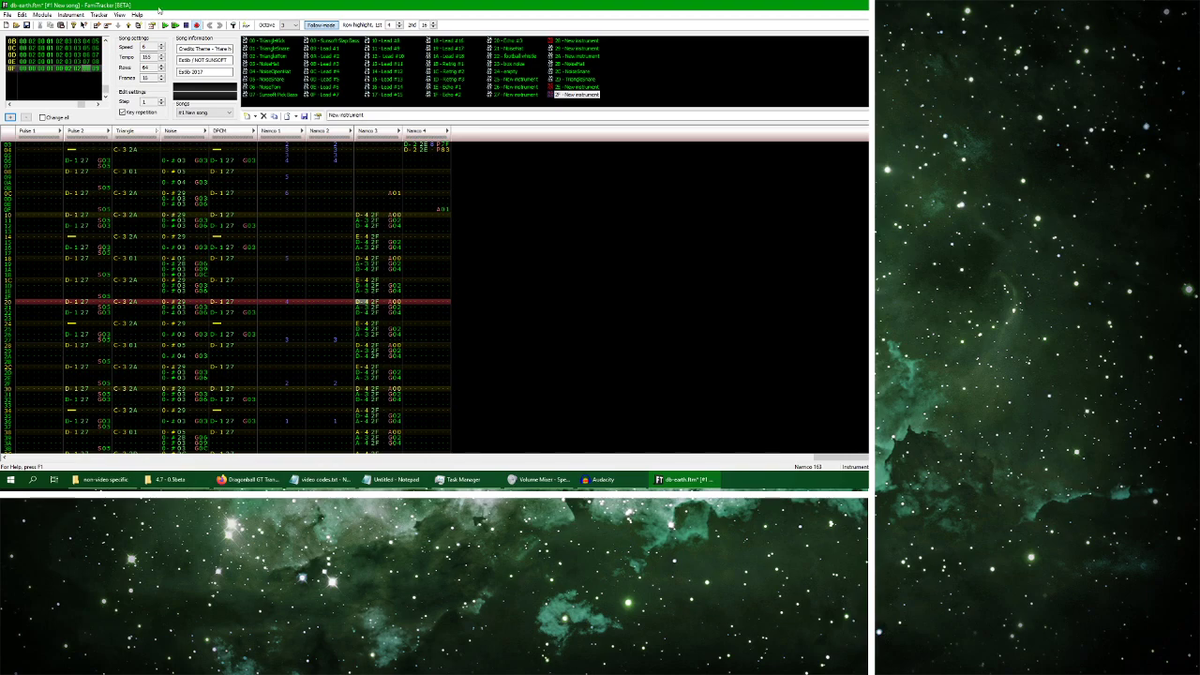
pyautogui.click(165, 25)
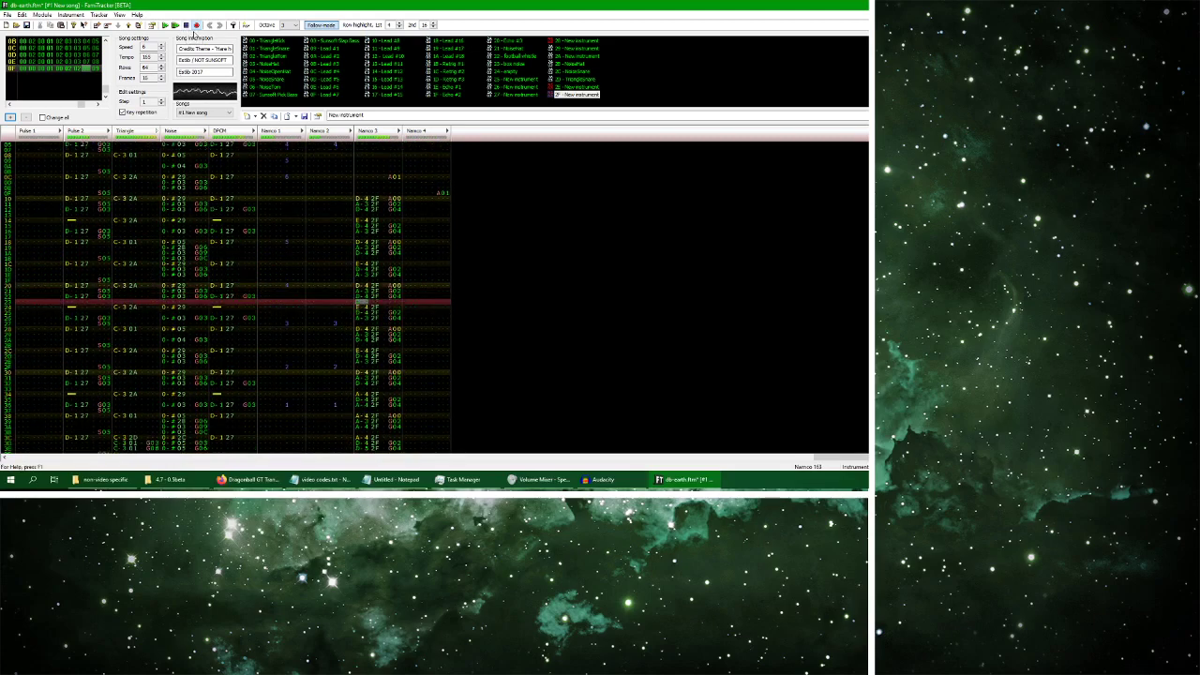
pyautogui.click(186, 25)
# Paste the Pulse 2 column into its own pattern in the last frame and raise rows 20 to 3F to D#1
pyautogui.moveTo(71, 239); pyautogui.dragTo(107, 425)
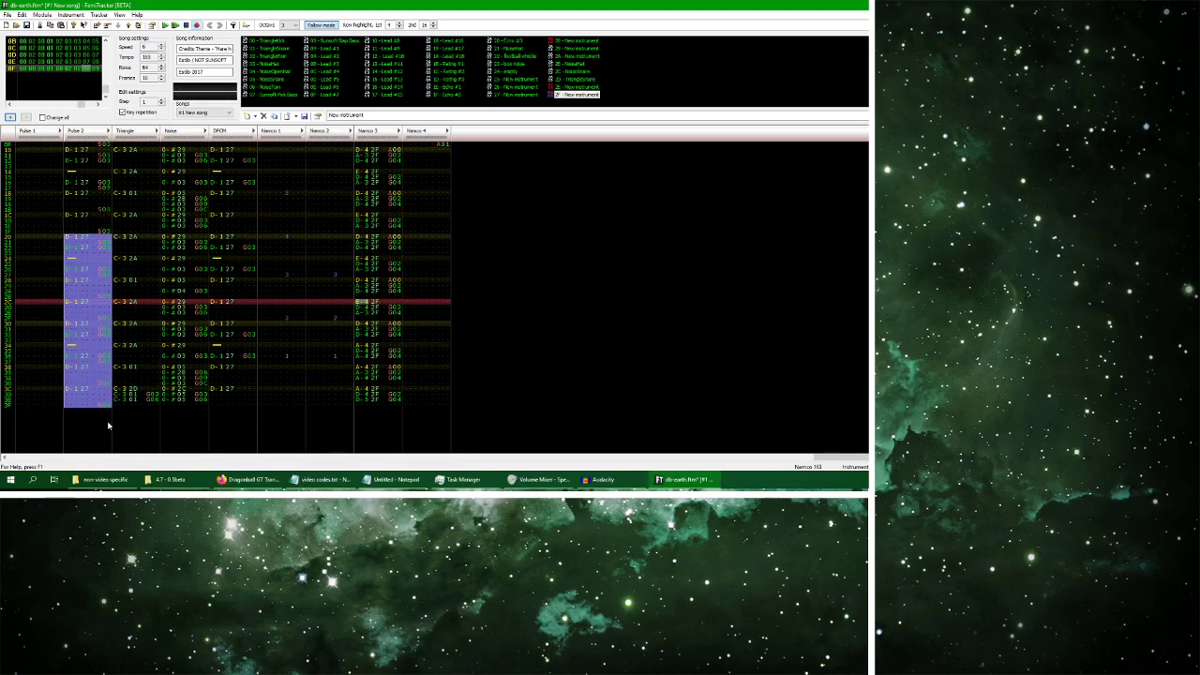
pyautogui.click(77, 192)
pyautogui.hotkey('ctrl', 'a')
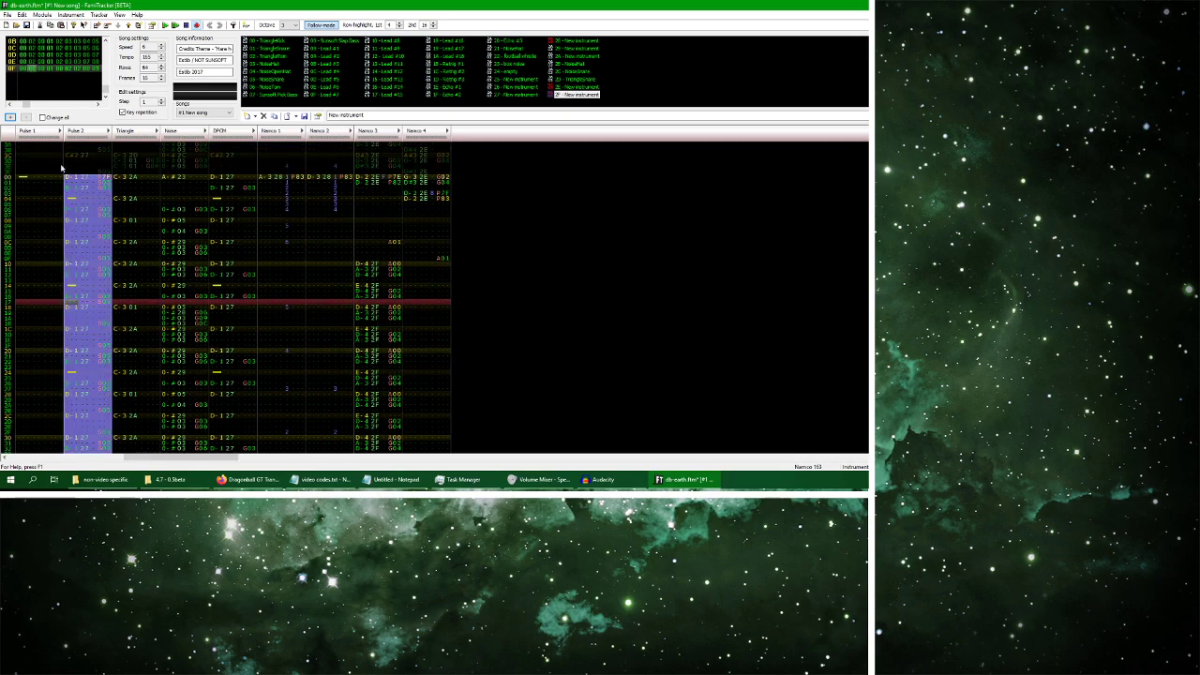
pyautogui.press('Delete')
pyautogui.hotkey('ctrl', 'v')
pyautogui.moveTo(66, 322); pyautogui.dragTo(102, 421)
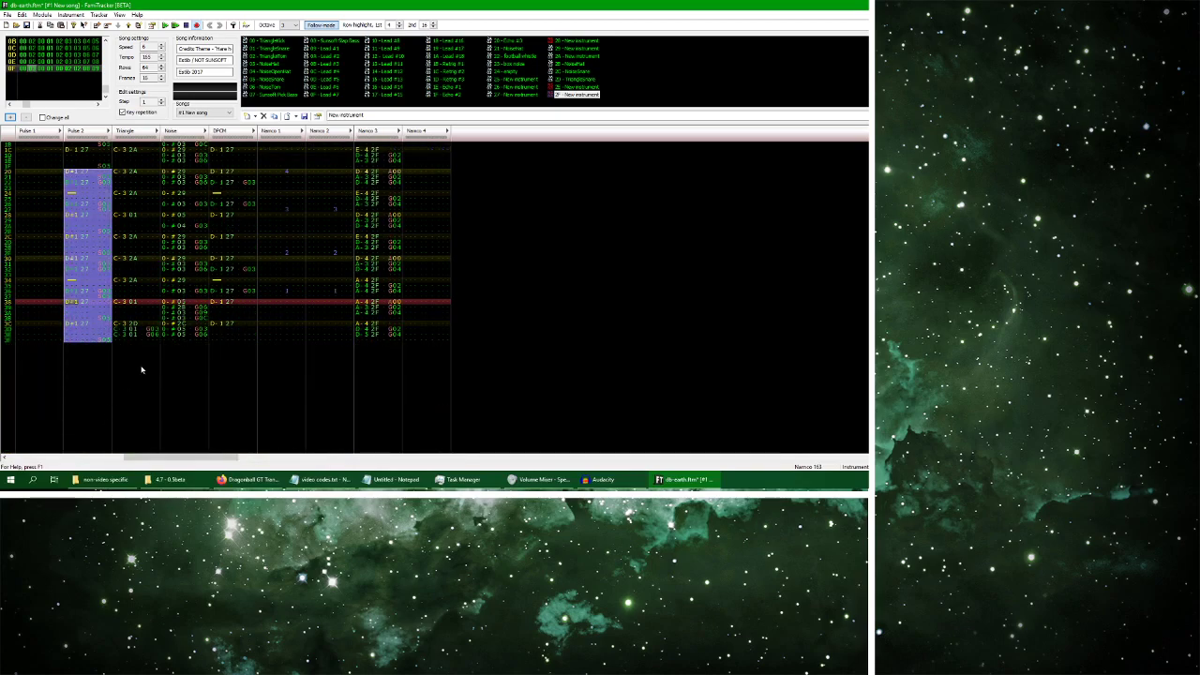
# Paste the DPCM column into its own pattern in the last frame and raise rows 20 to 3F to D#1
pyautogui.click(229, 213)
pyautogui.doubleClick(241, 235)
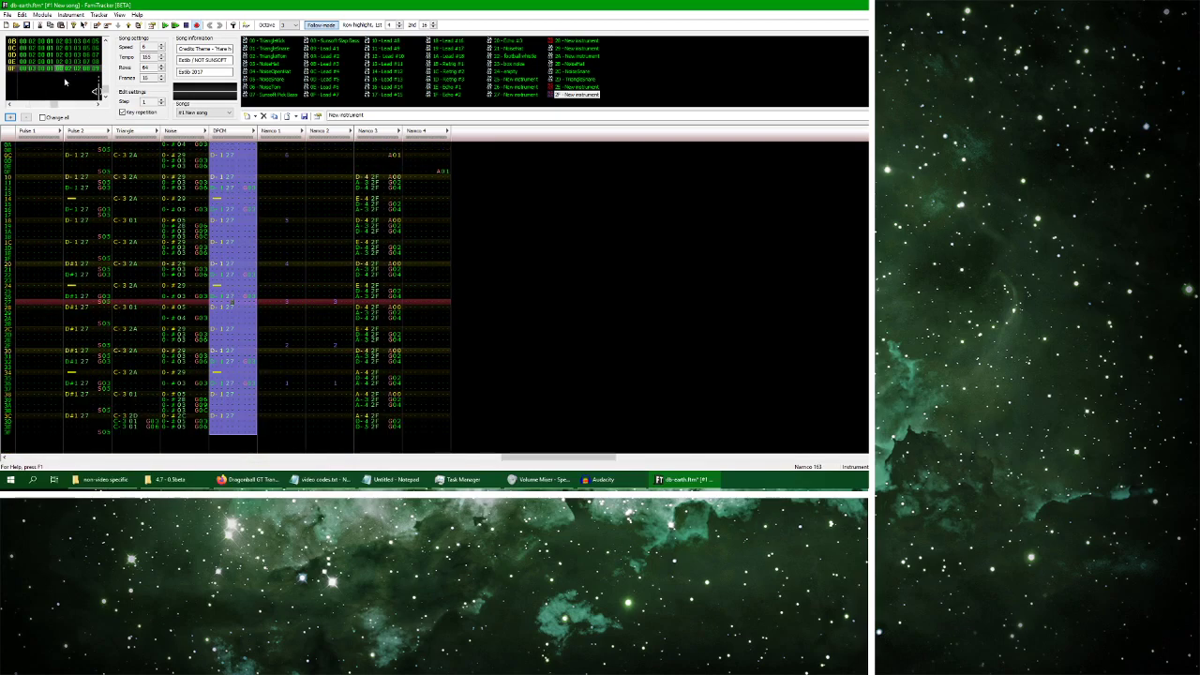
pyautogui.press('Delete')
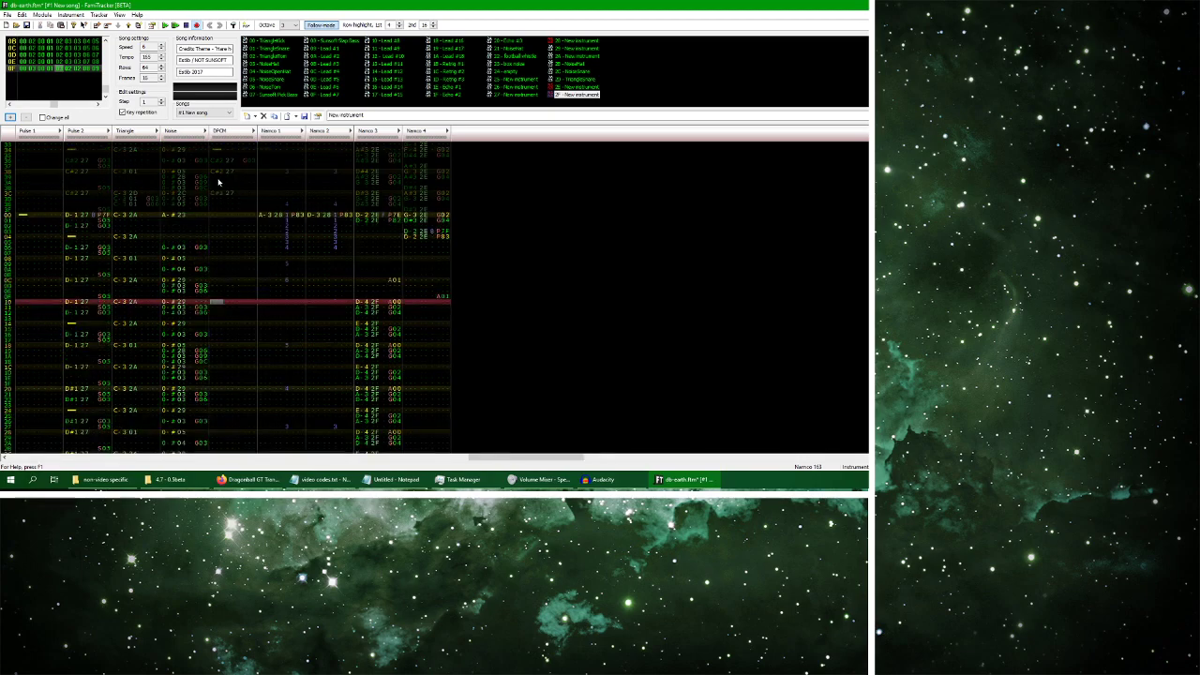
pyautogui.hotkey('ctrl', 'v')
pyautogui.scroll(-5, 218, 272)
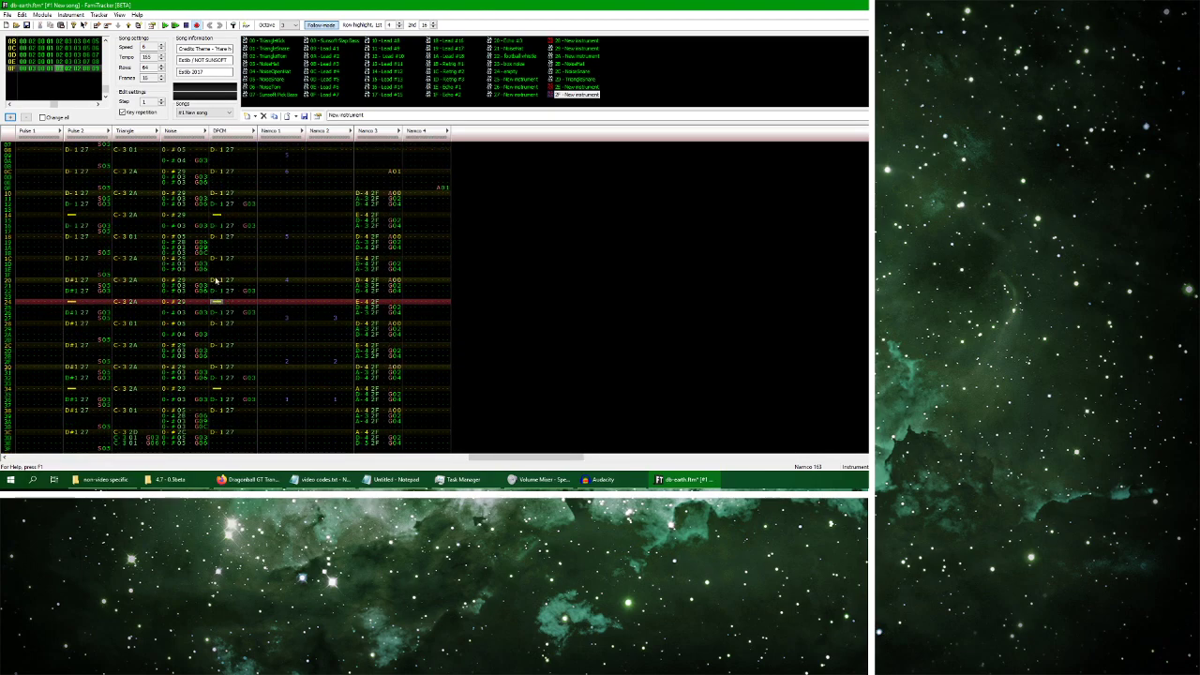
pyautogui.moveTo(217, 281); pyautogui.dragTo(248, 396)
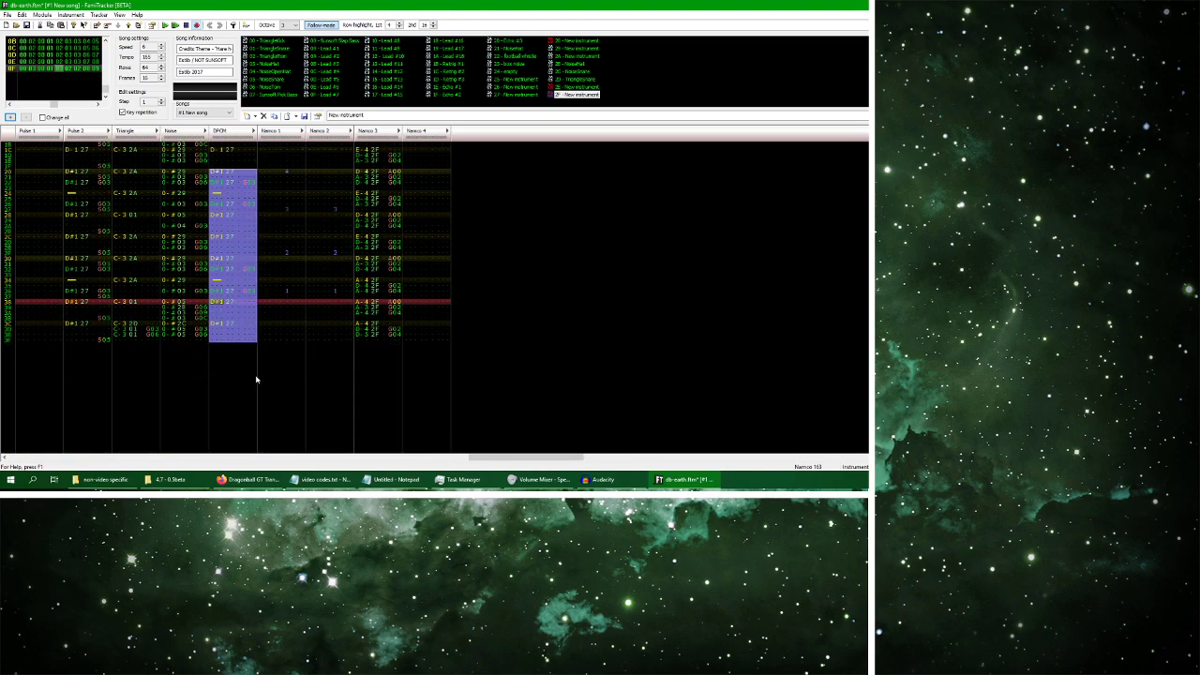
# Play the transposed bass rows, then switch to Firefox and replay the matching passage of the Earth theme video
pyautogui.click(175, 25)
pyautogui.click(186, 25)
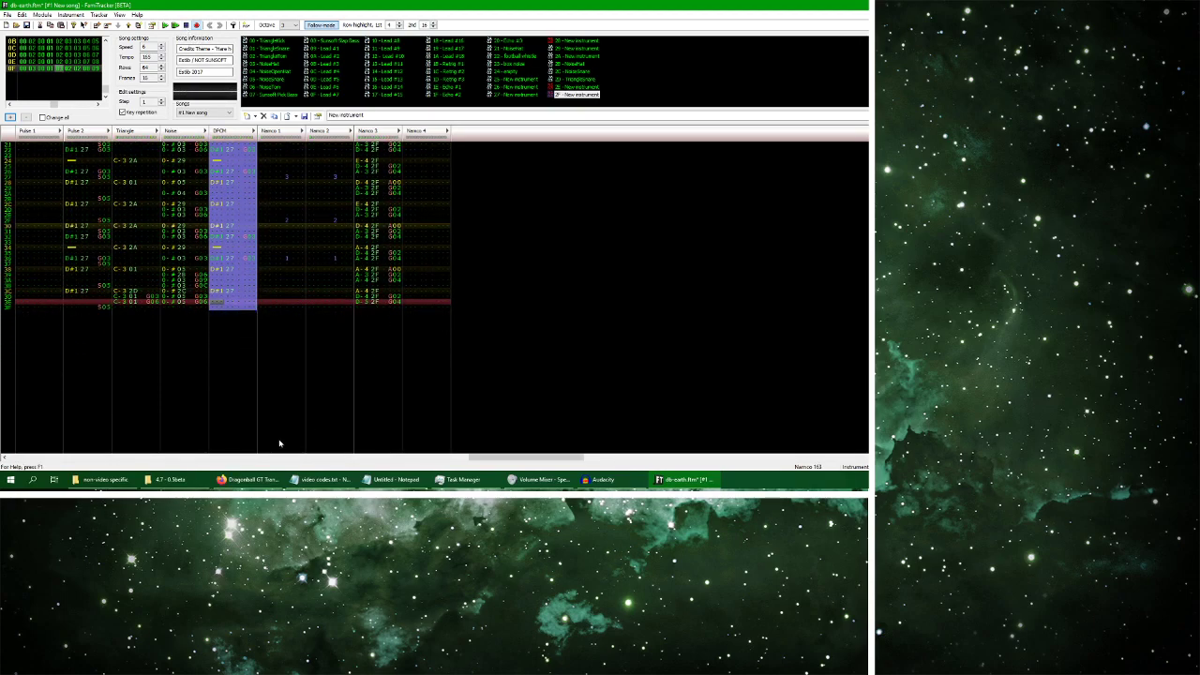
pyautogui.click(248, 479)
pyautogui.click(389, 251)
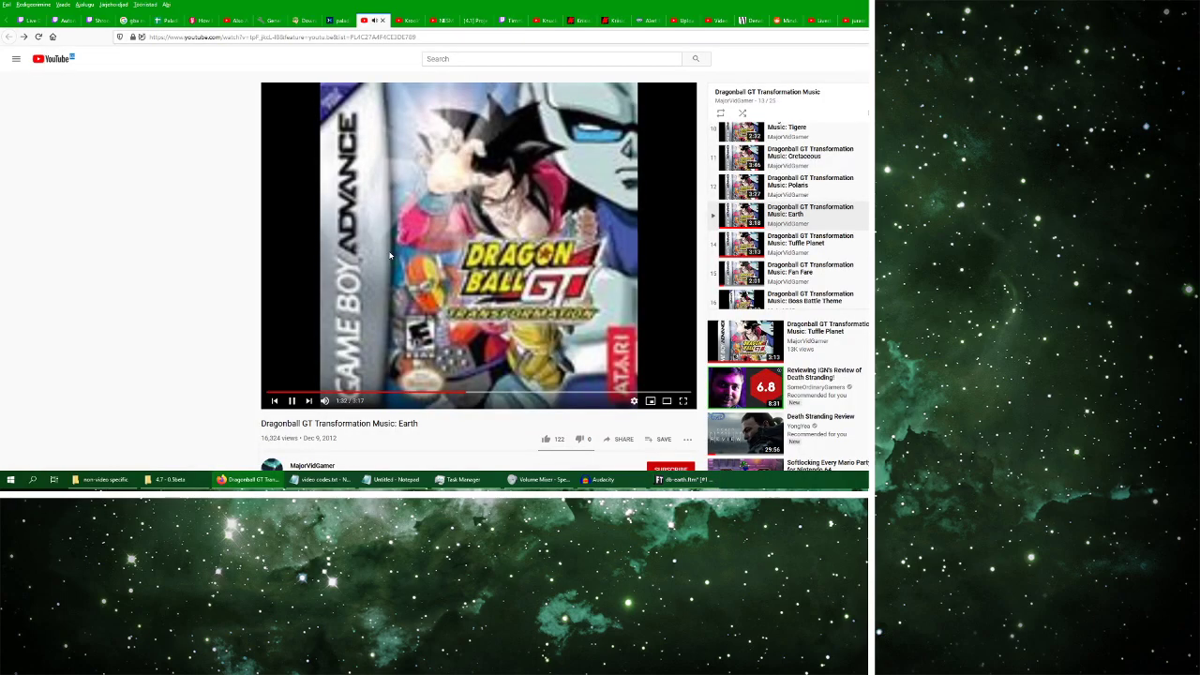
pyautogui.press('space')
pyautogui.click(443, 400)
pyautogui.click(292, 400)
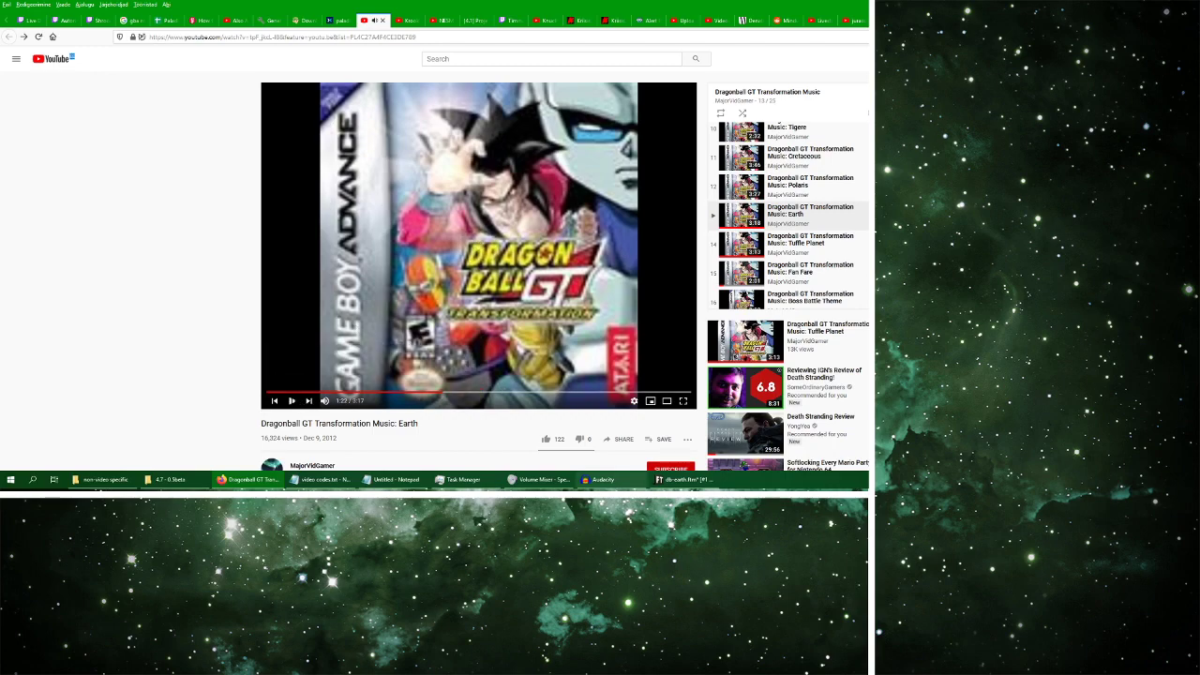
# Return to FamiTracker, save the module, and play the frame with the raised bass notes from its start
pyautogui.click(684, 479)
pyautogui.click(7, 15)
pyautogui.click(28, 49)
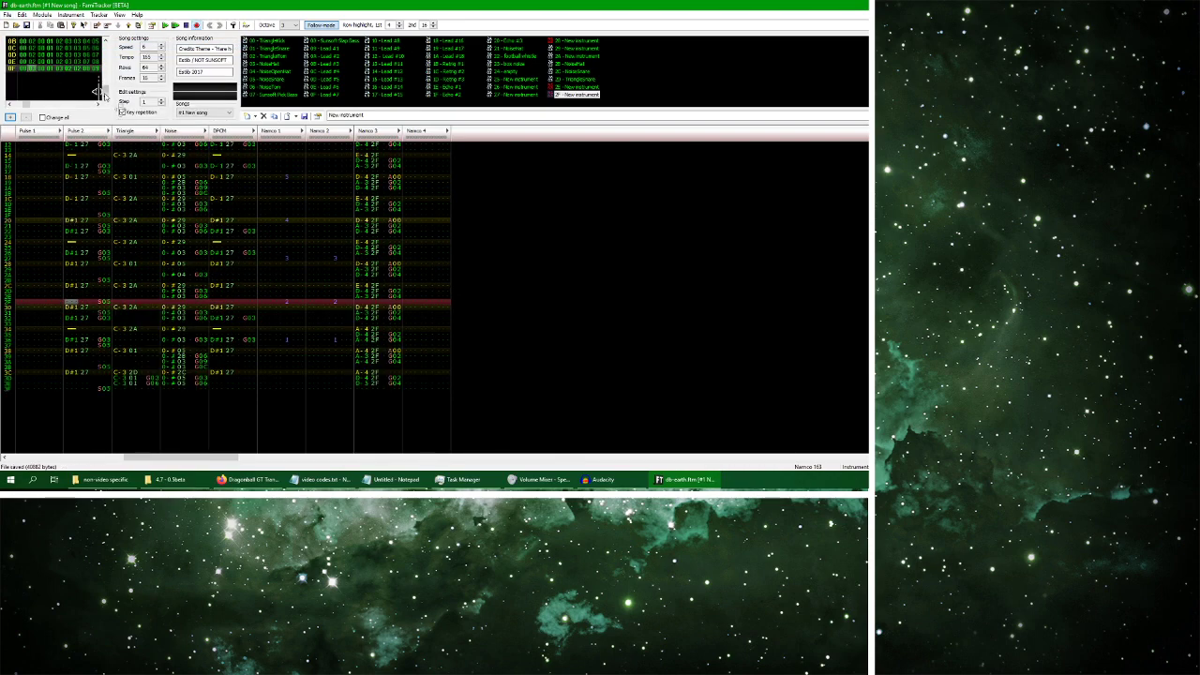
pyautogui.scroll(15, 50, 90)
pyautogui.click(166, 27)
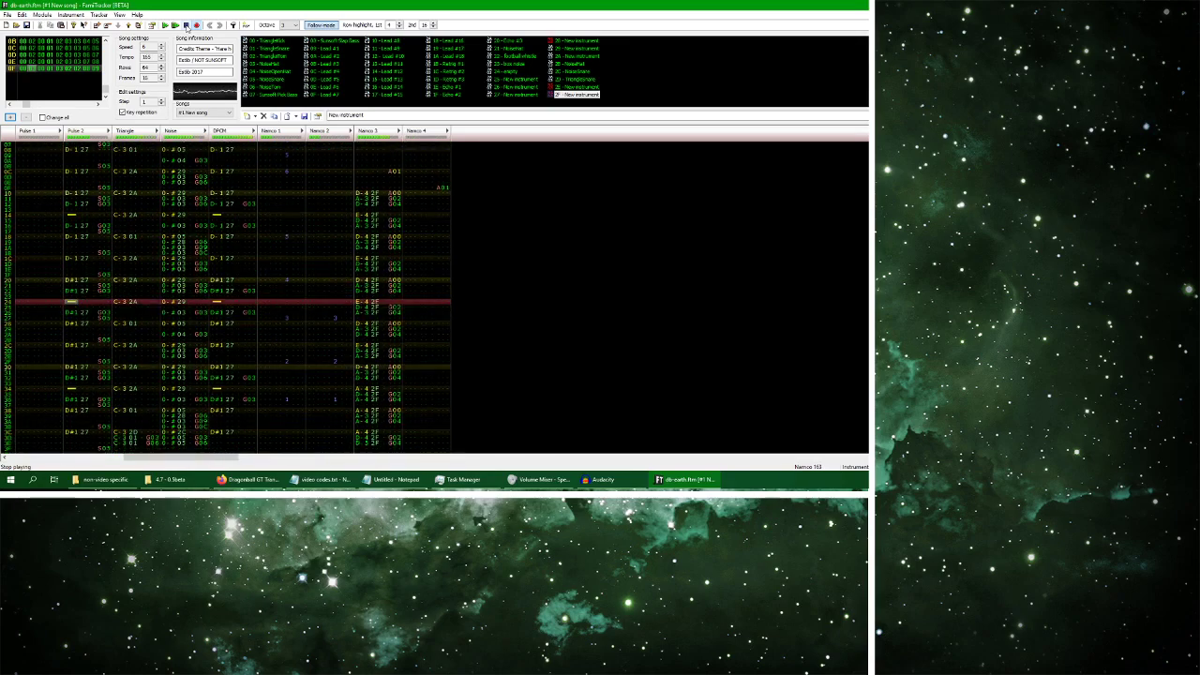
pyautogui.click(187, 27)
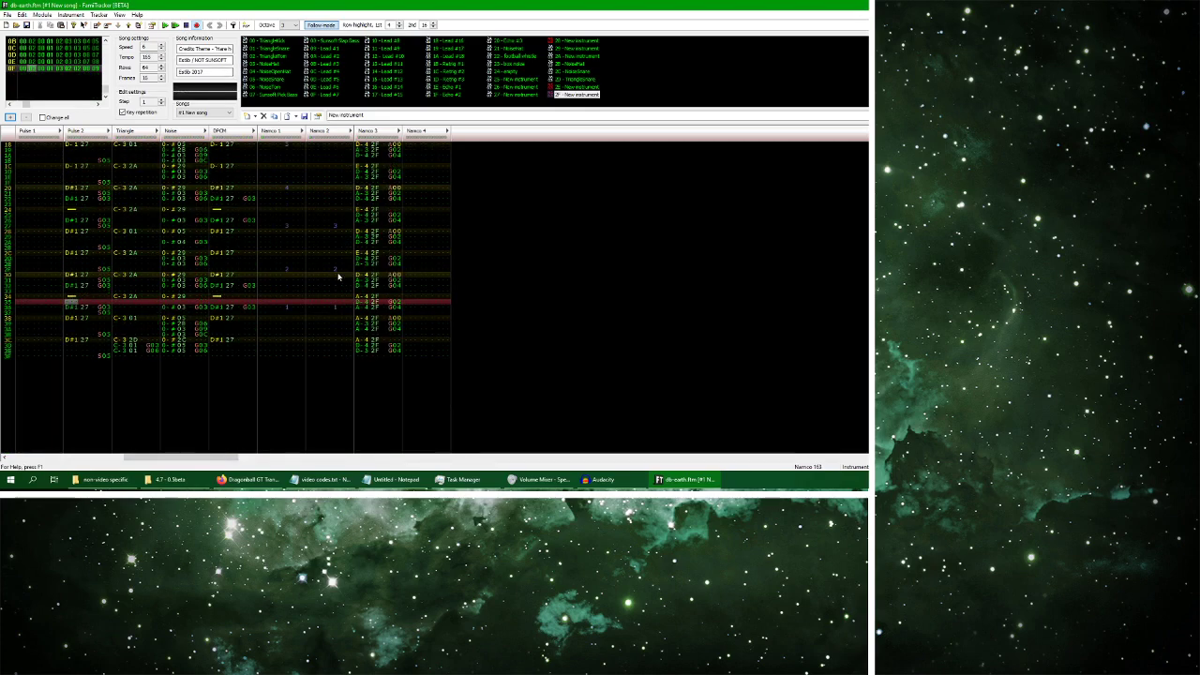
# Switch to Firefox, listen to the following section of the Earth theme video, pause it, and return to FamiTracker
pyautogui.click(246, 479)
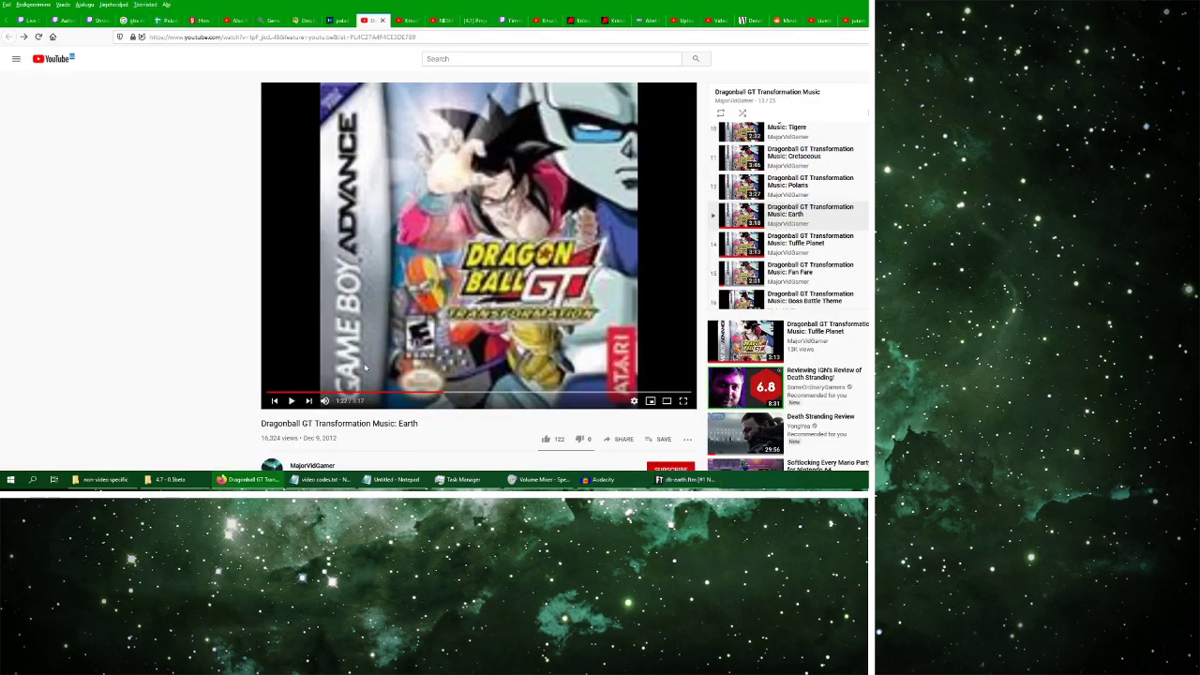
pyautogui.click(419, 361)
pyautogui.click(291, 400)
pyautogui.click(685, 479)
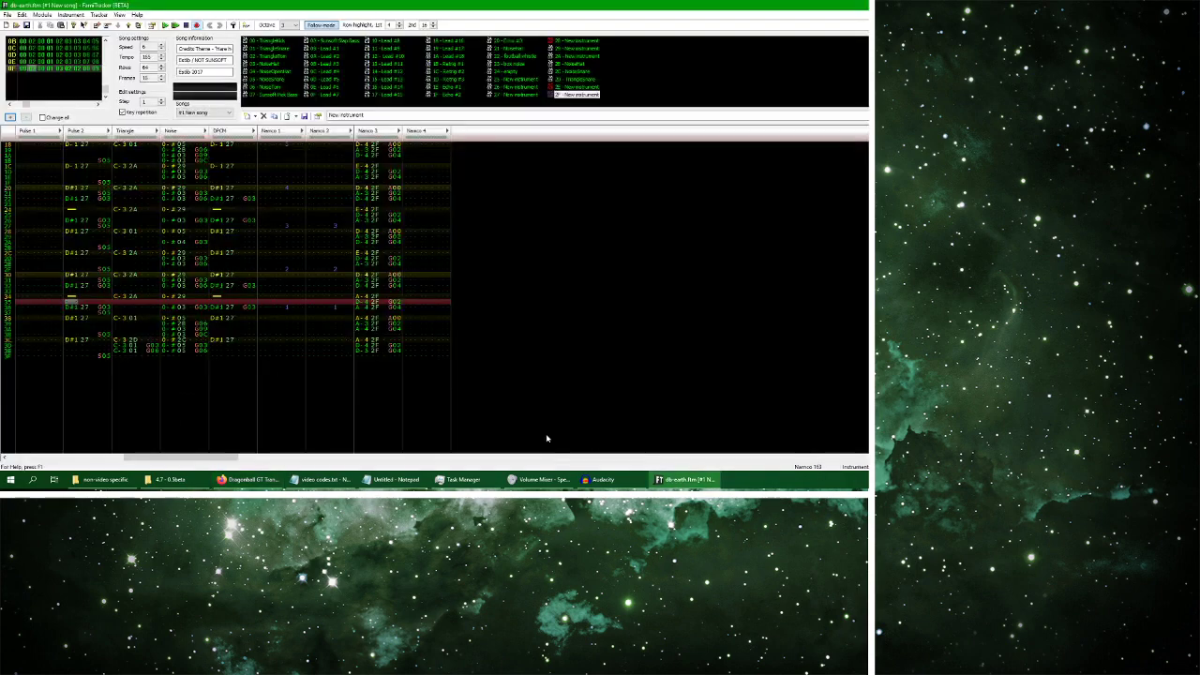
# Duplicate the last frame, copy Namco 3 rows 10 to 3F, and leave Namco 3 empty in the new frame
pyautogui.click(43, 15)
pyautogui.click(65, 47)
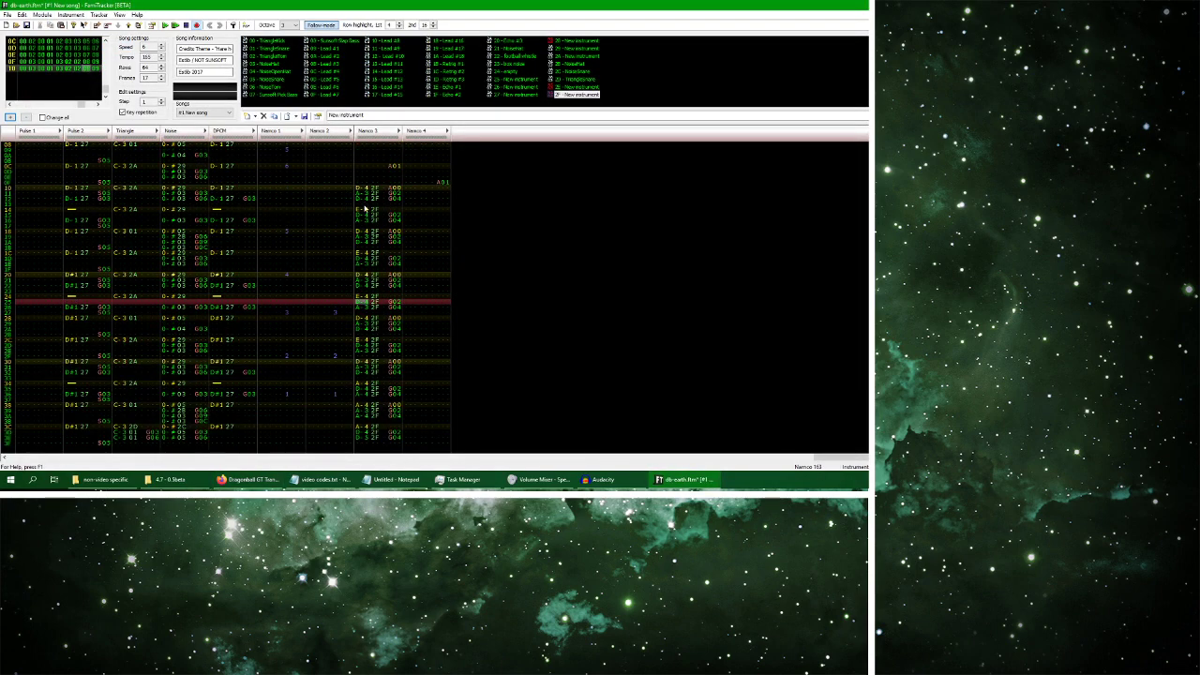
pyautogui.moveTo(360, 188); pyautogui.dragTo(392, 448)
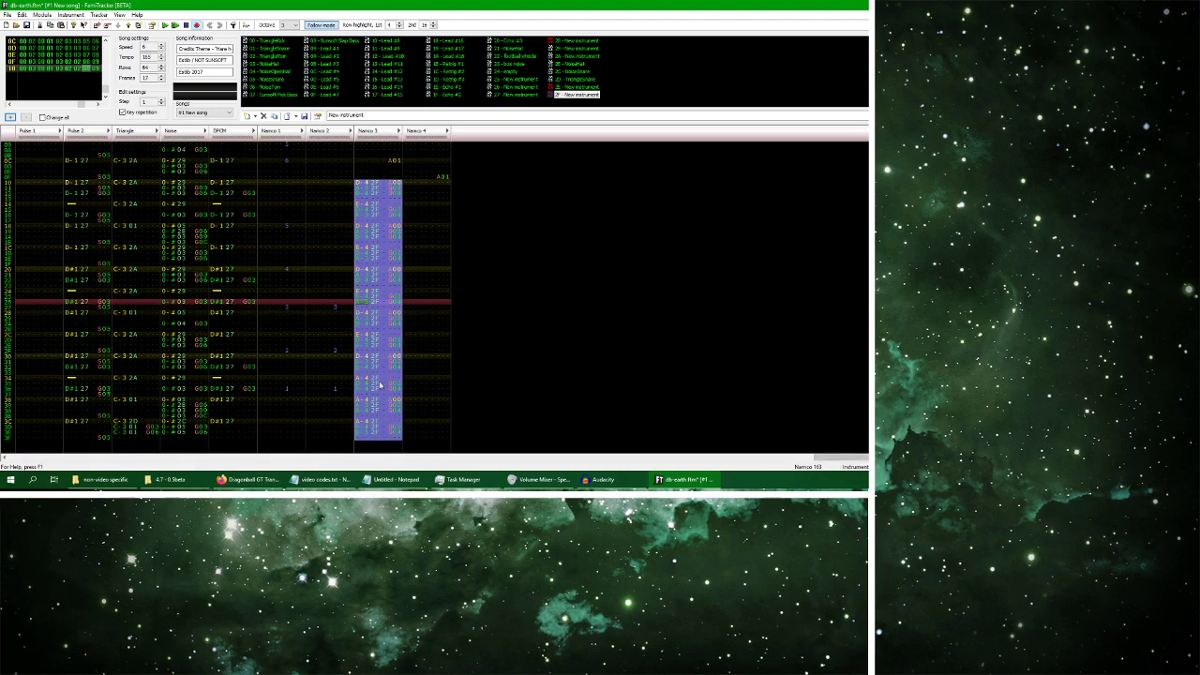
pyautogui.press('Delete')
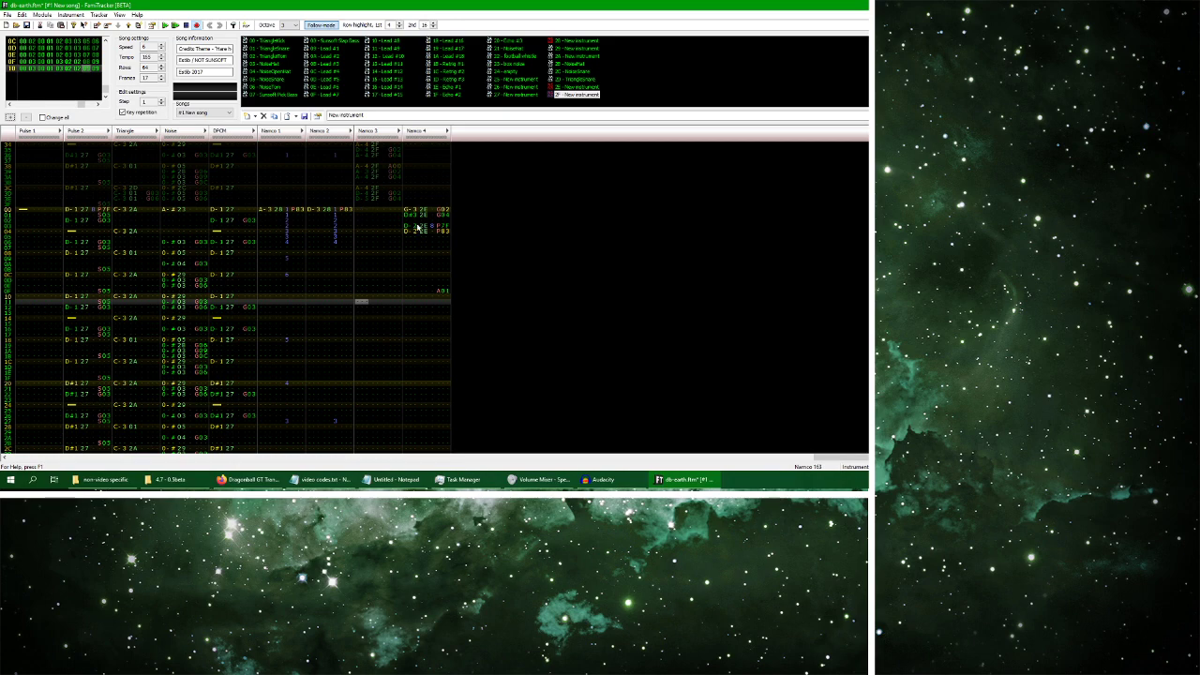
# Give Namco 4 an empty pattern with a note cut and A00 on row 00, and paste the Namco 3 phrase from row 00
pyautogui.click(364, 215)
pyautogui.click(27, 118)
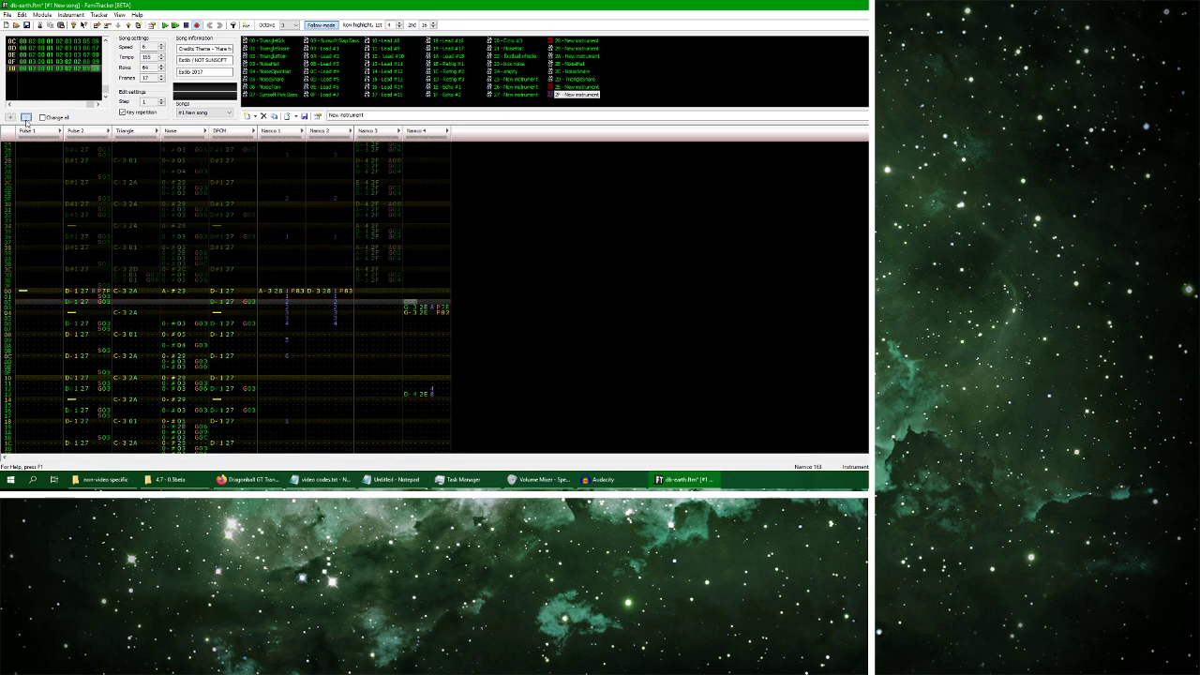
pyautogui.click(410, 298)
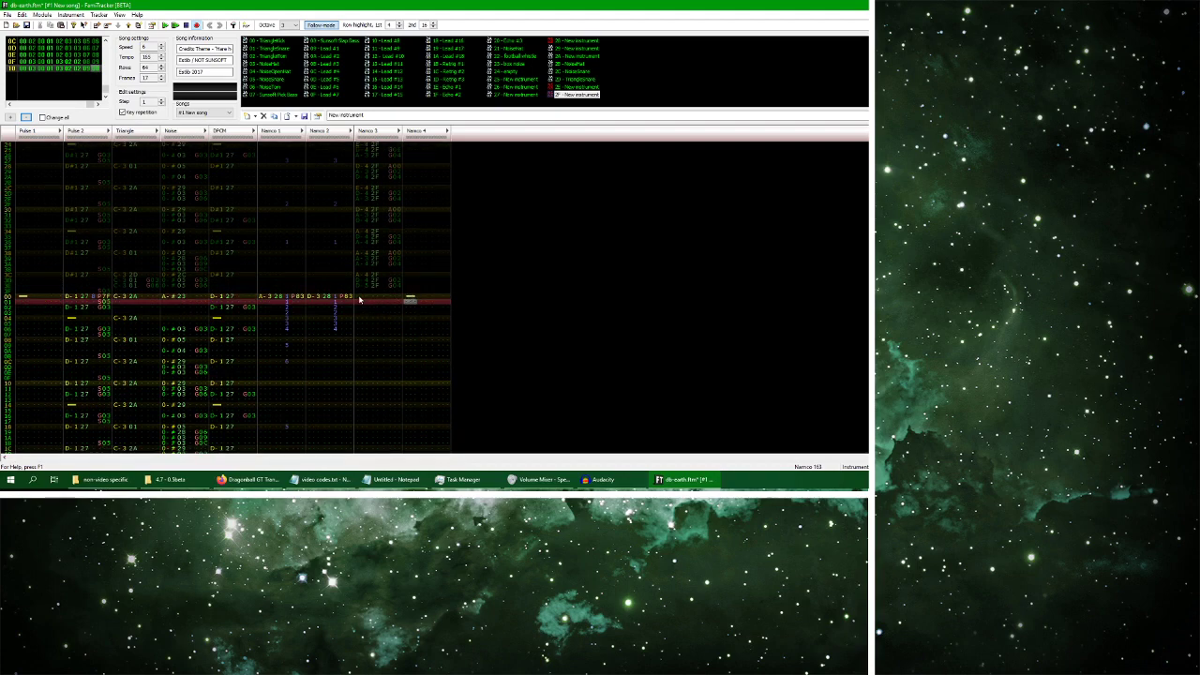
pyautogui.click(440, 303)
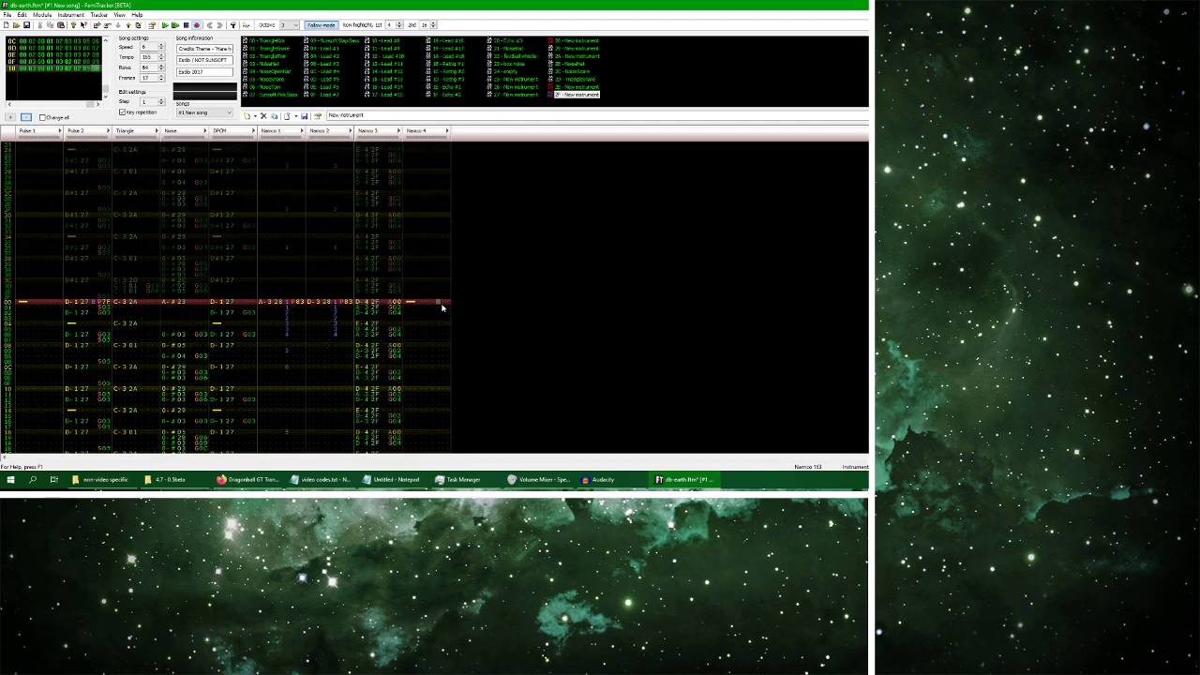
pyautogui.press('a')
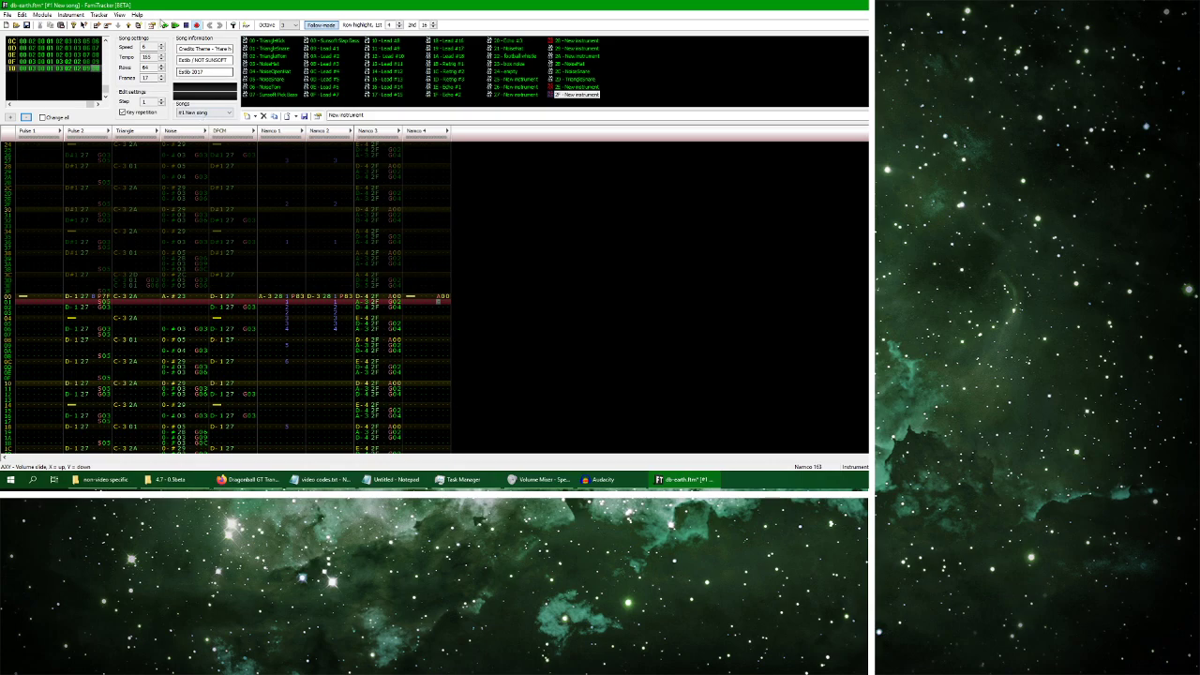
# Paste the copied phrase again into Namco 3 from row 10 and play the new frame from its start
pyautogui.click(369, 384)
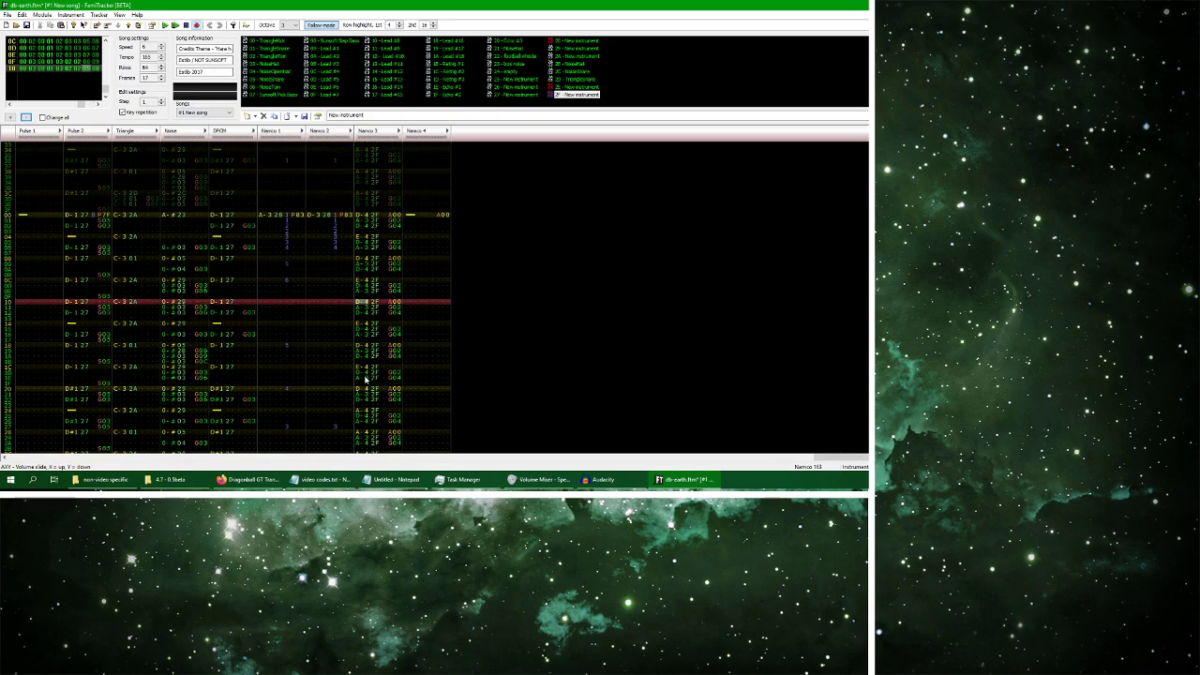
pyautogui.click(165, 25)
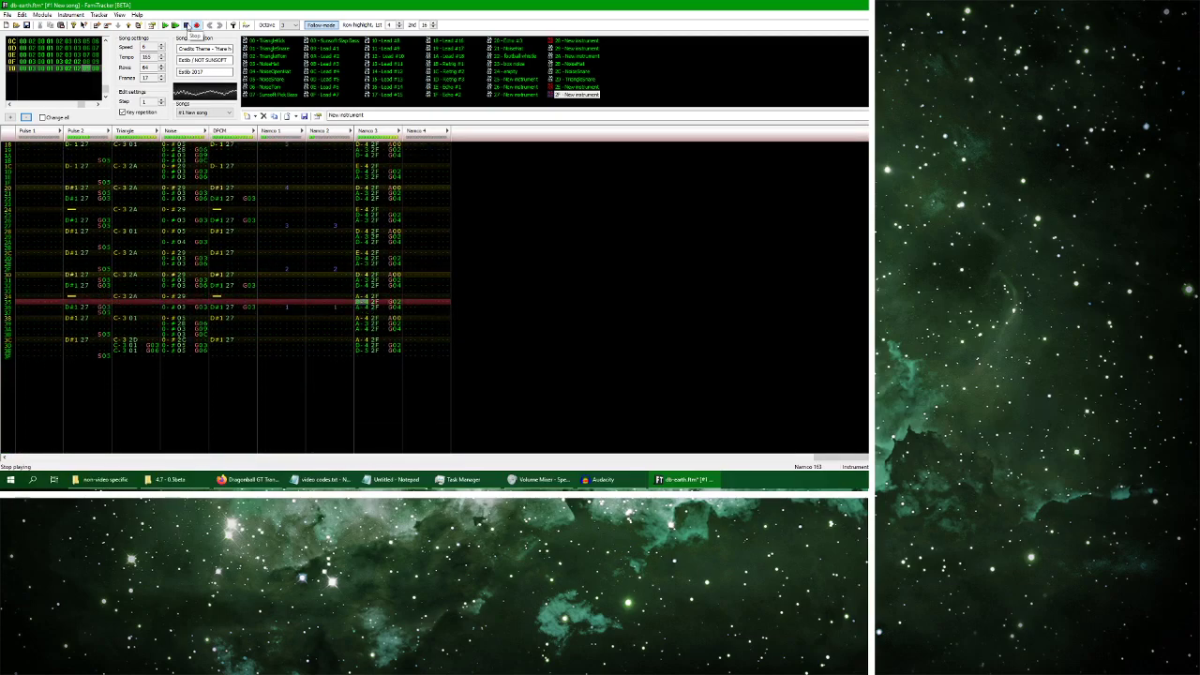
pyautogui.click(187, 26)
pyautogui.scroll(5, 394, 159)
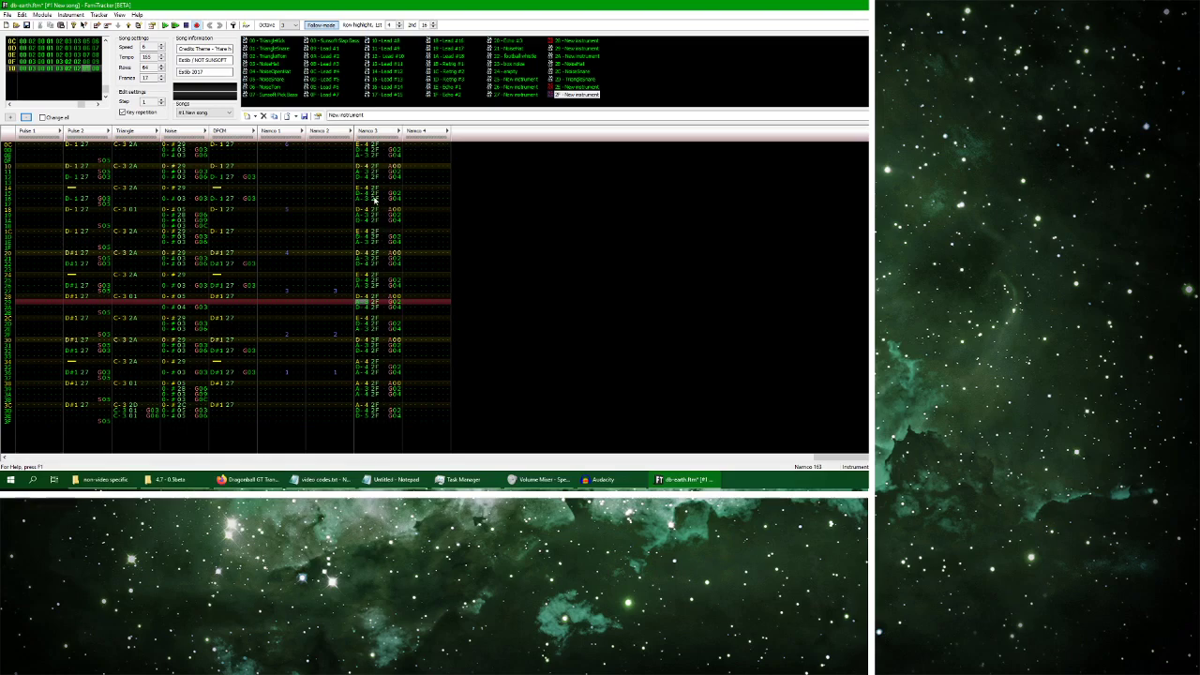
pyautogui.scroll(6, 366, 188)
pyautogui.scroll(4, 361, 217)
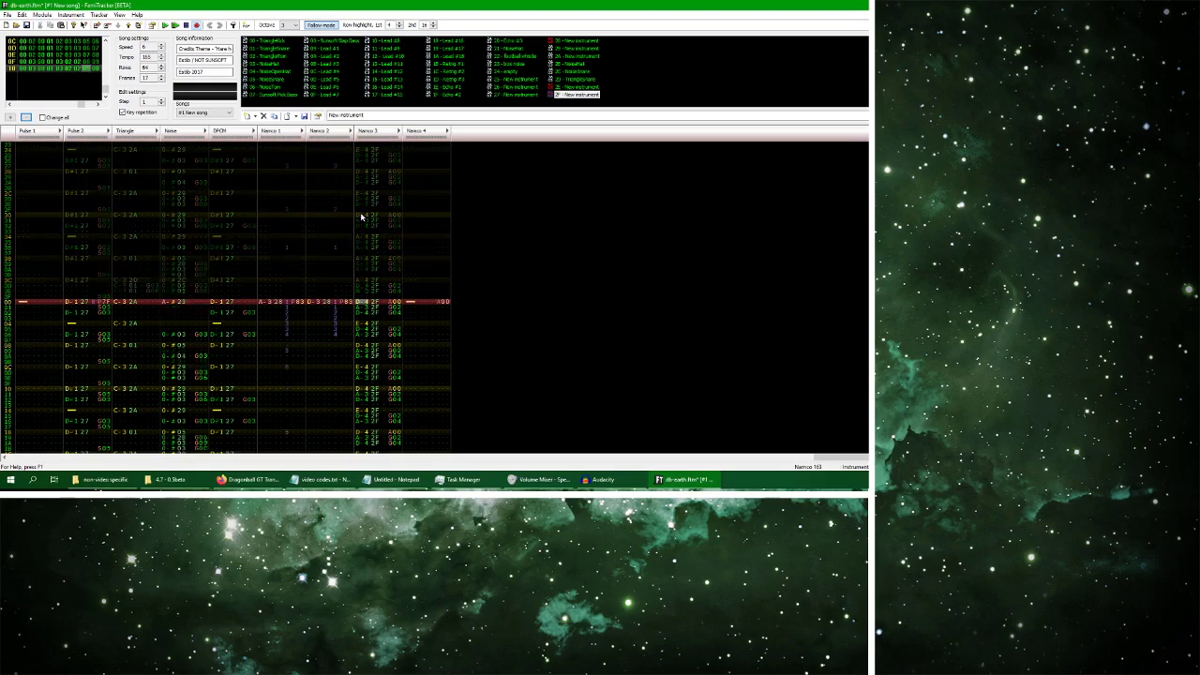
pyautogui.click(165, 25)
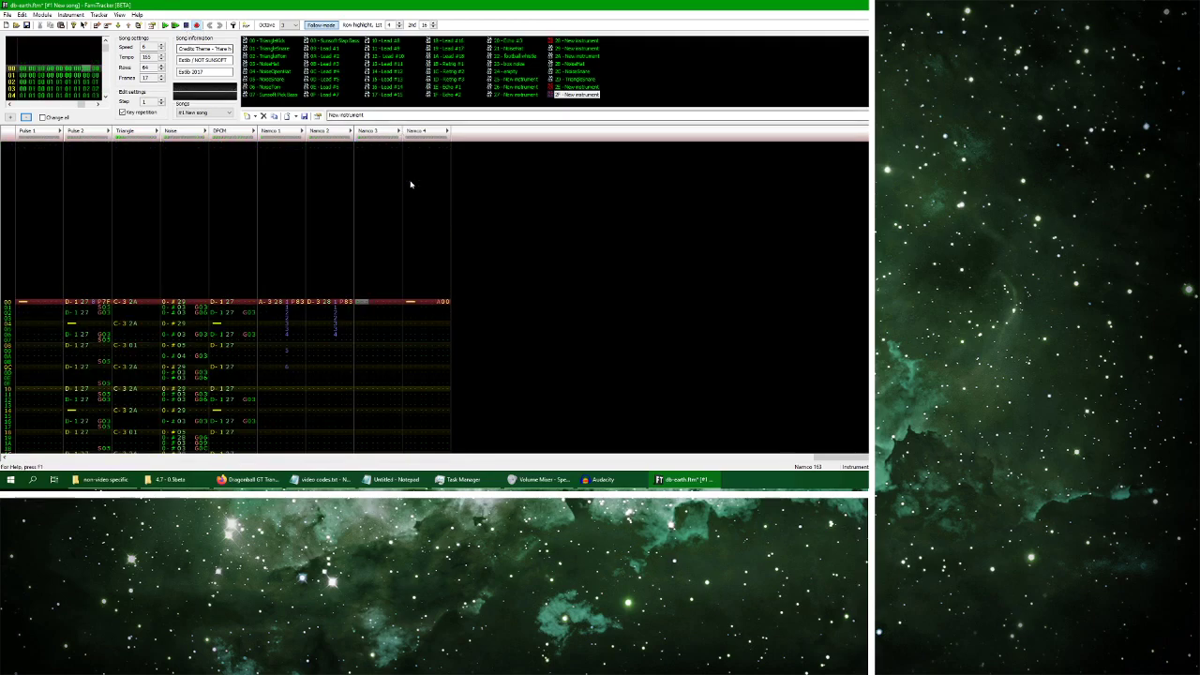
# Switch to Firefox, play the Earth theme video up to about 1:45, and return to FamiTracker
pyautogui.click(246, 479)
pyautogui.click(422, 267)
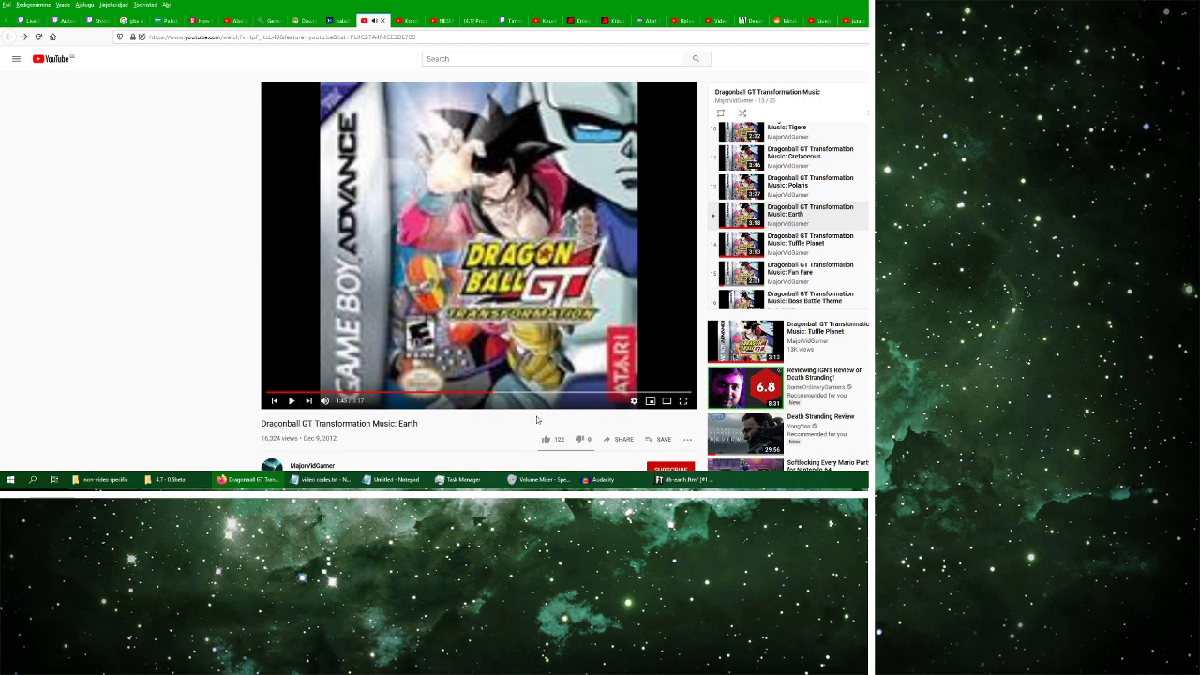
pyautogui.click(677, 479)
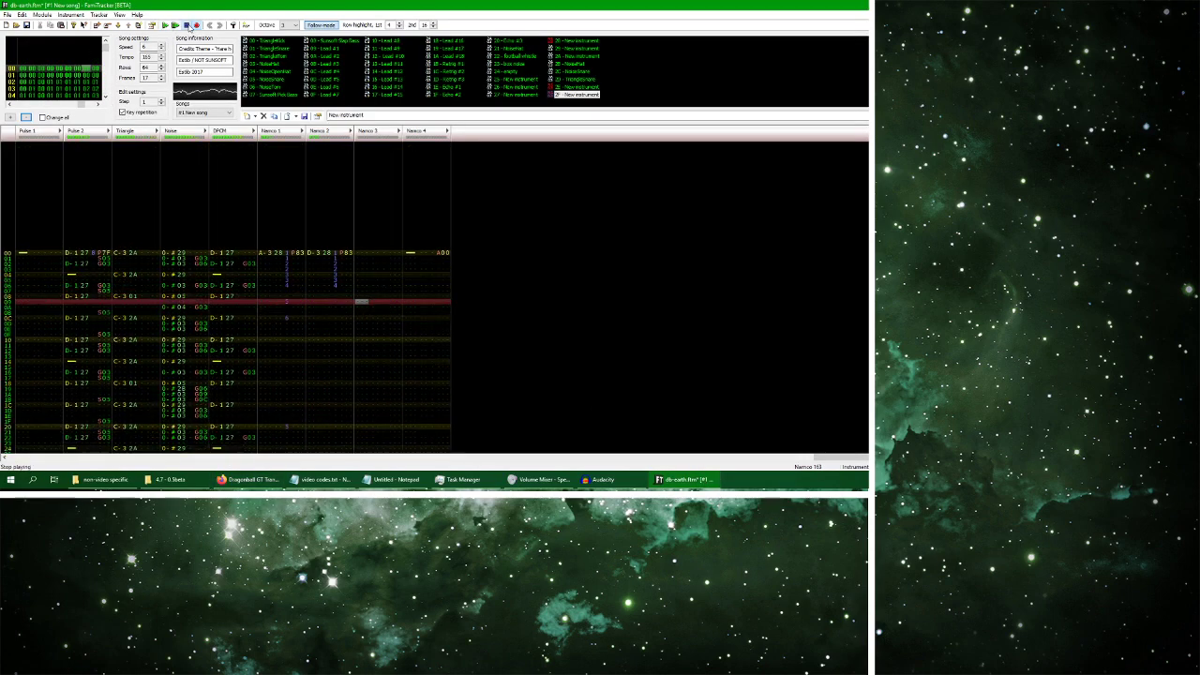
# Duplicate frame 00 and move the copy down to the end of the song
pyautogui.click(43, 15)
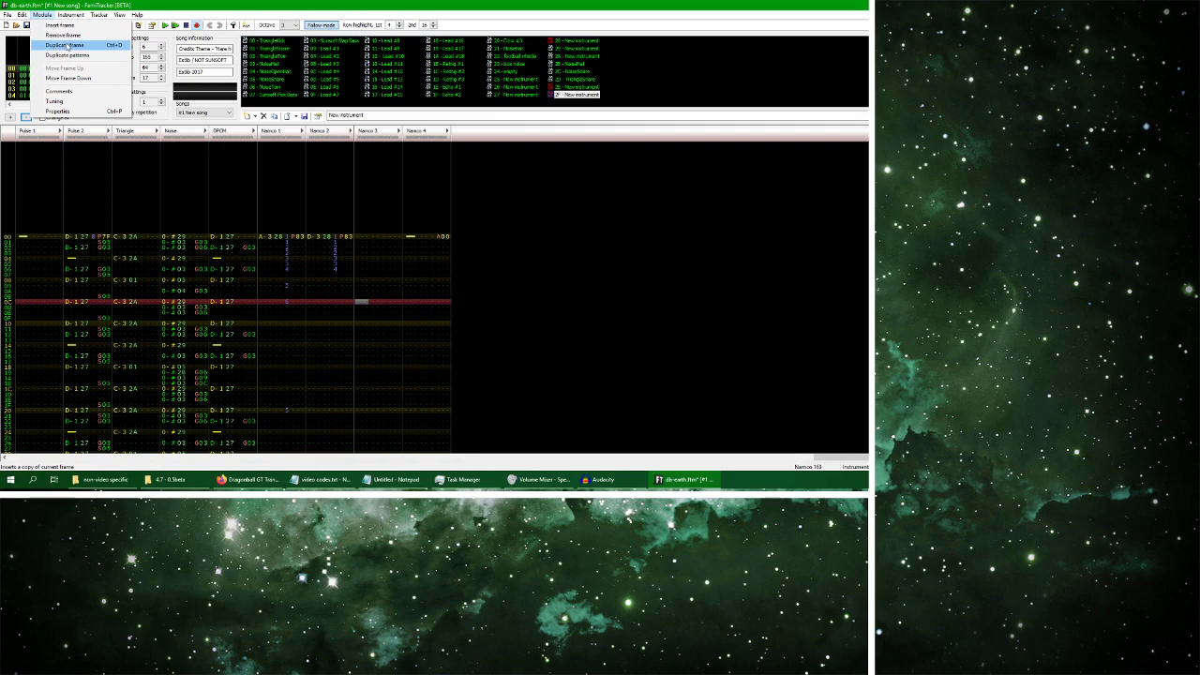
pyautogui.click(68, 46)
pyautogui.click(119, 25)
pyautogui.click(119, 25)
pyautogui.click(119, 25)
pyautogui.click(119, 26)
pyautogui.click(119, 26)
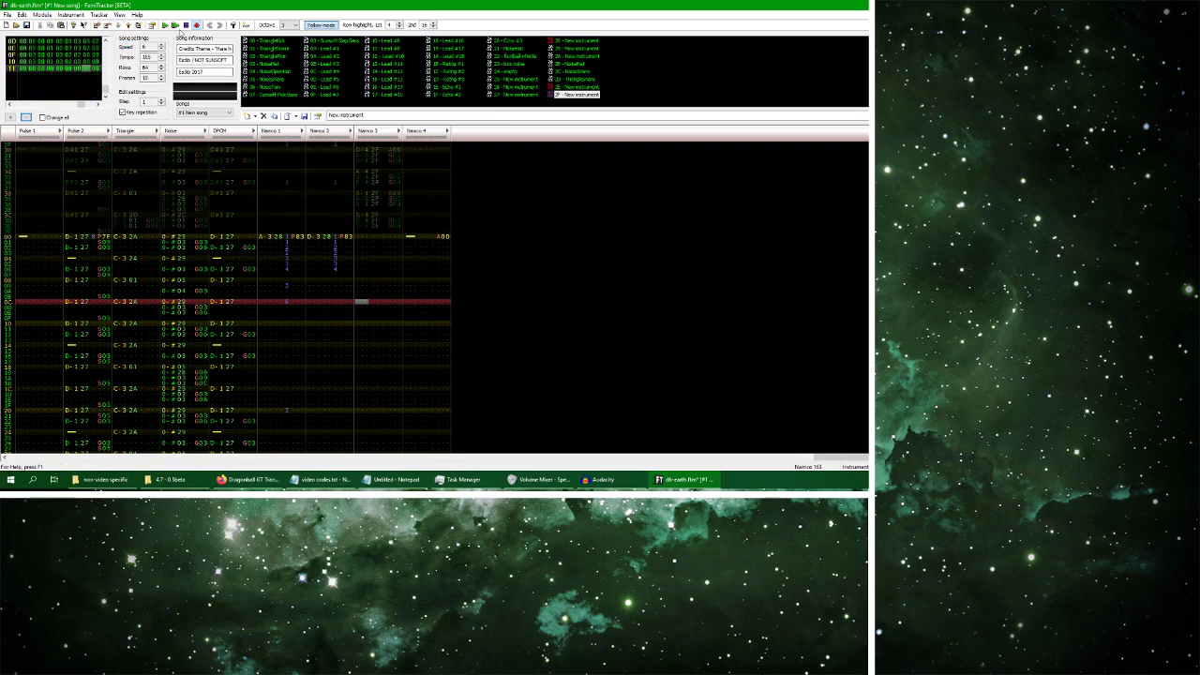
# Play the new last frame briefly and add a note cut on row 00 of Namco 3
pyautogui.click(175, 26)
pyautogui.click(185, 25)
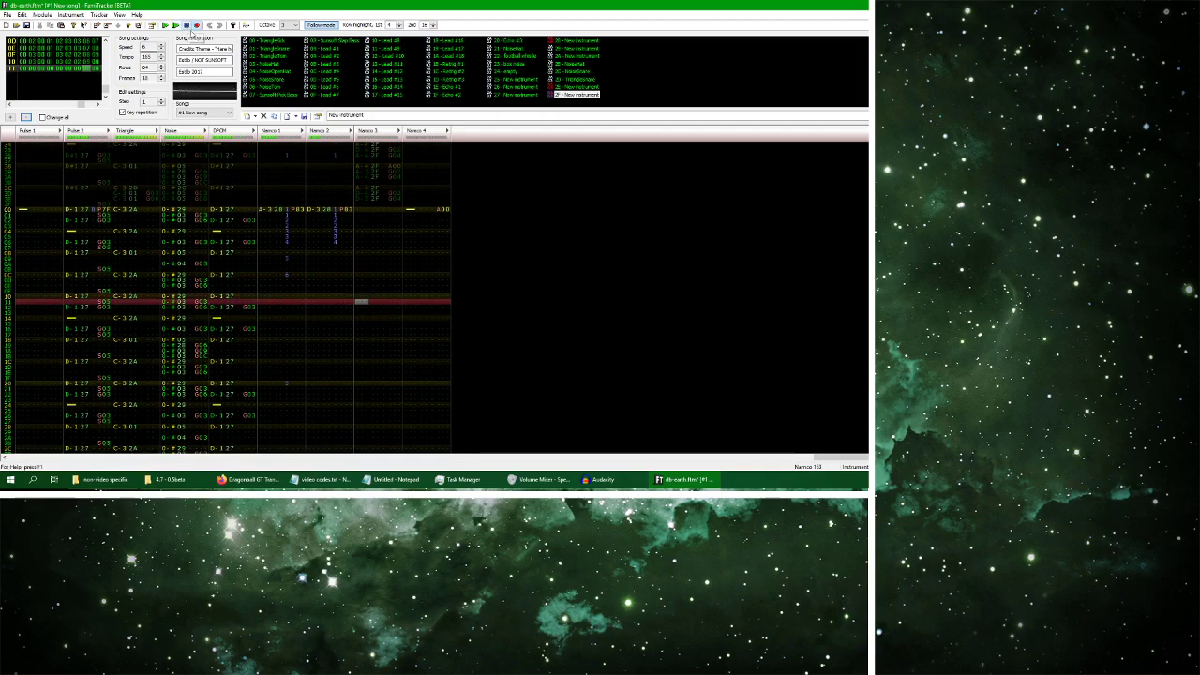
pyautogui.click(362, 215)
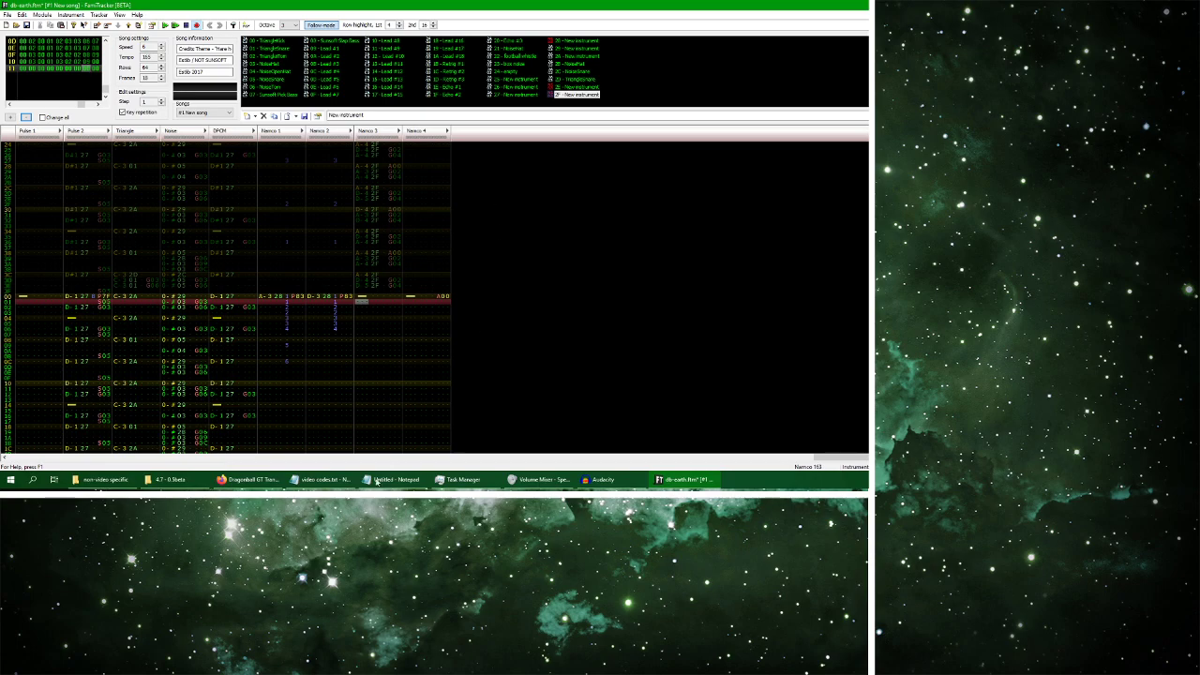
# Switch to Firefox, listen to the Earth theme video around 1:40, pause it, and return to FamiTracker
pyautogui.click(246, 479)
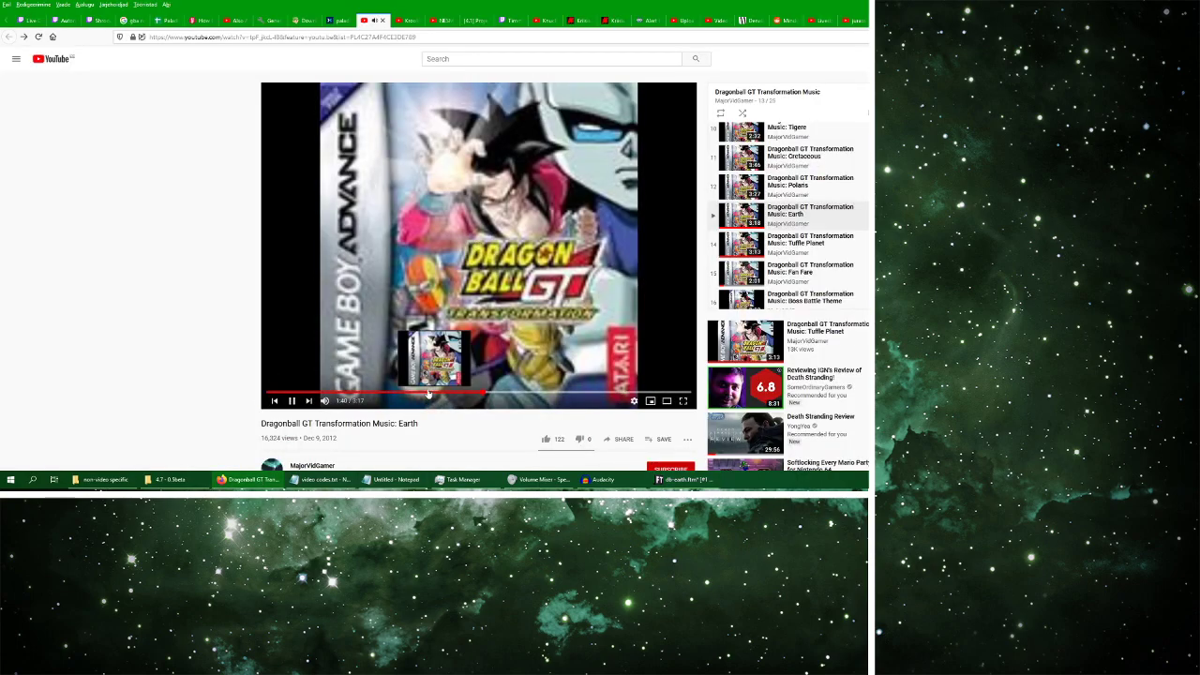
pyautogui.click(292, 401)
pyautogui.hotkey('alt', 'Tab')
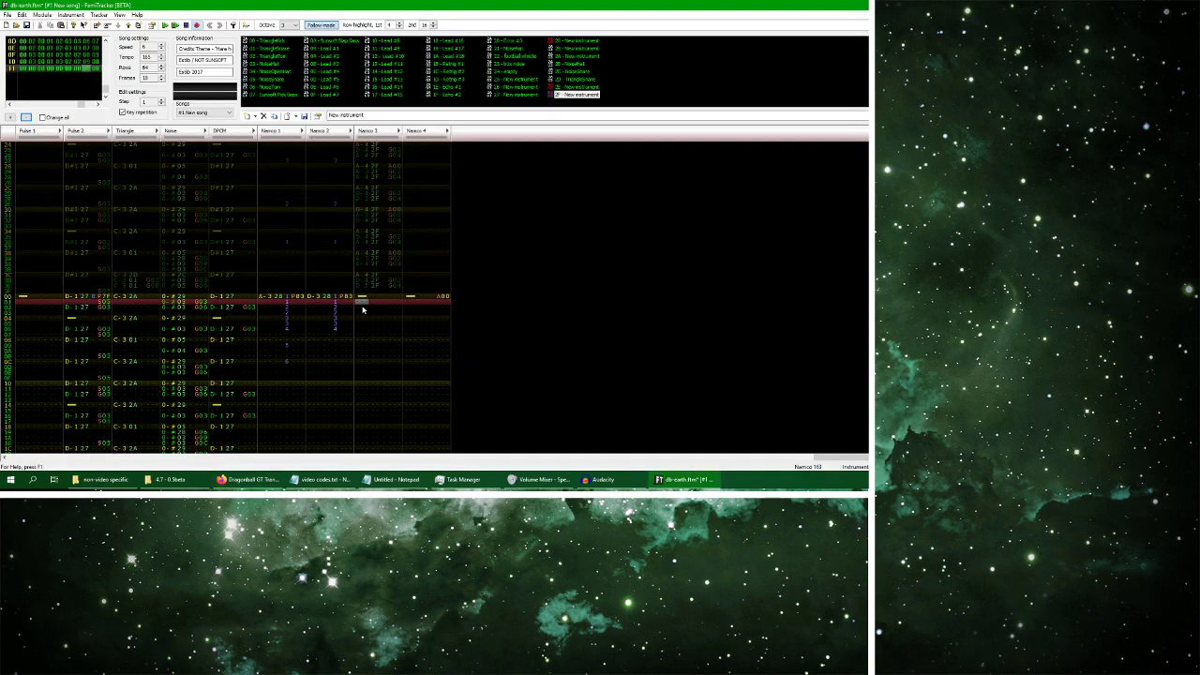
pyautogui.hotkey('ctrl', 'v')
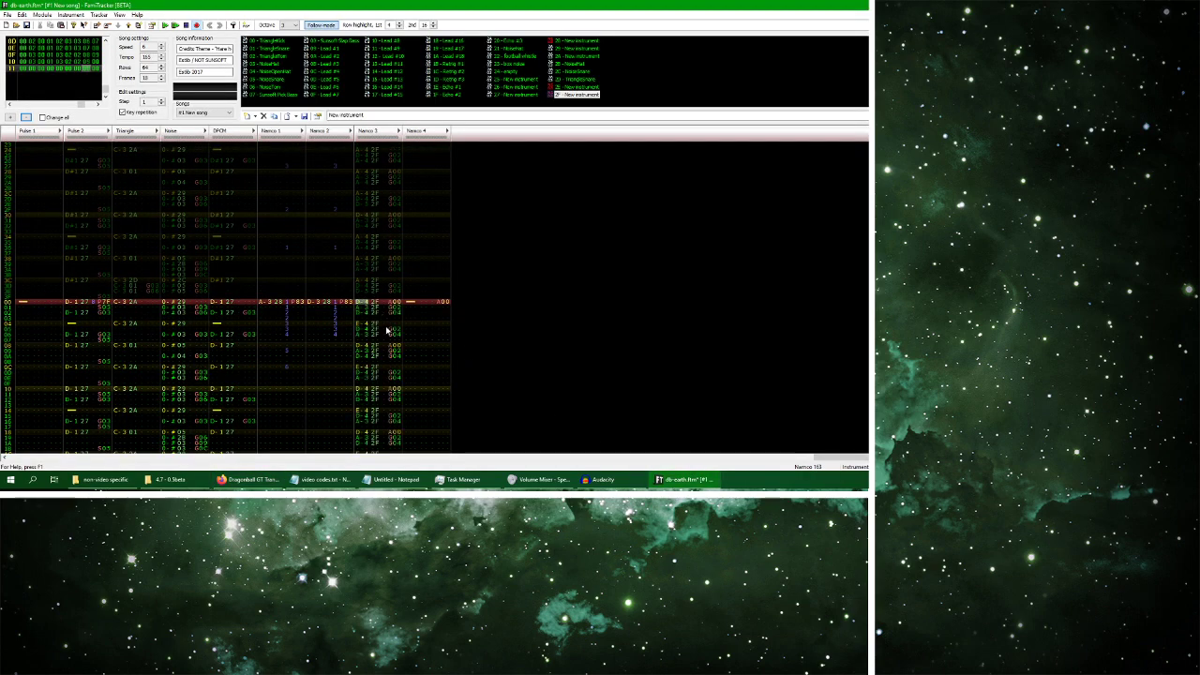
pyautogui.hotkey('ctrl', 'a')
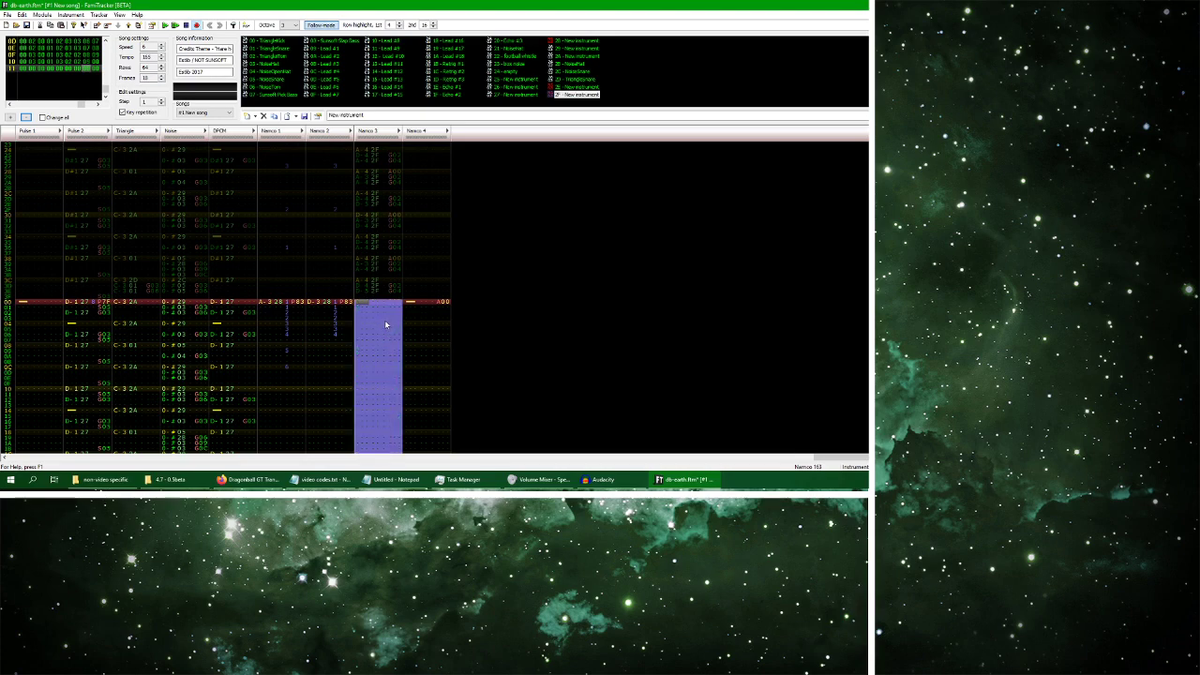
pyautogui.press('Delete')
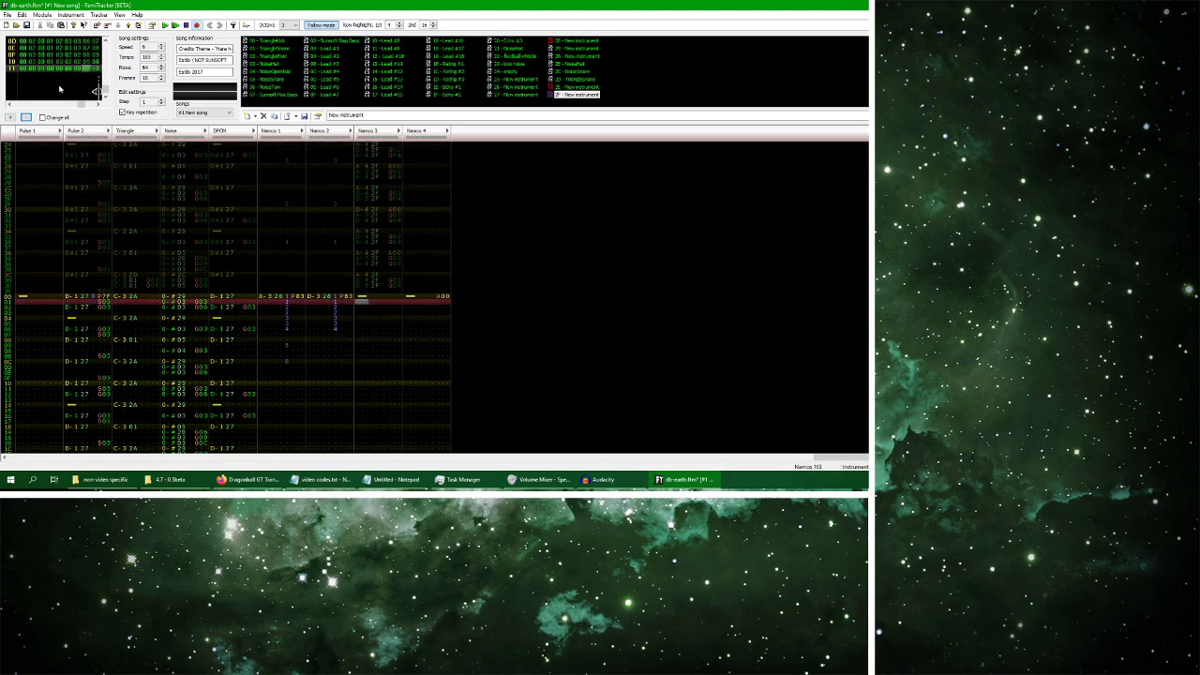
# Paste the copied phrase into Namco 3 from row 00 of the last frame and set its first volume slide to A01
pyautogui.click(9, 116)
pyautogui.hotkey('ctrl', 'z')
pyautogui.click(361, 299)
pyautogui.hotkey('ctrl', 'v')
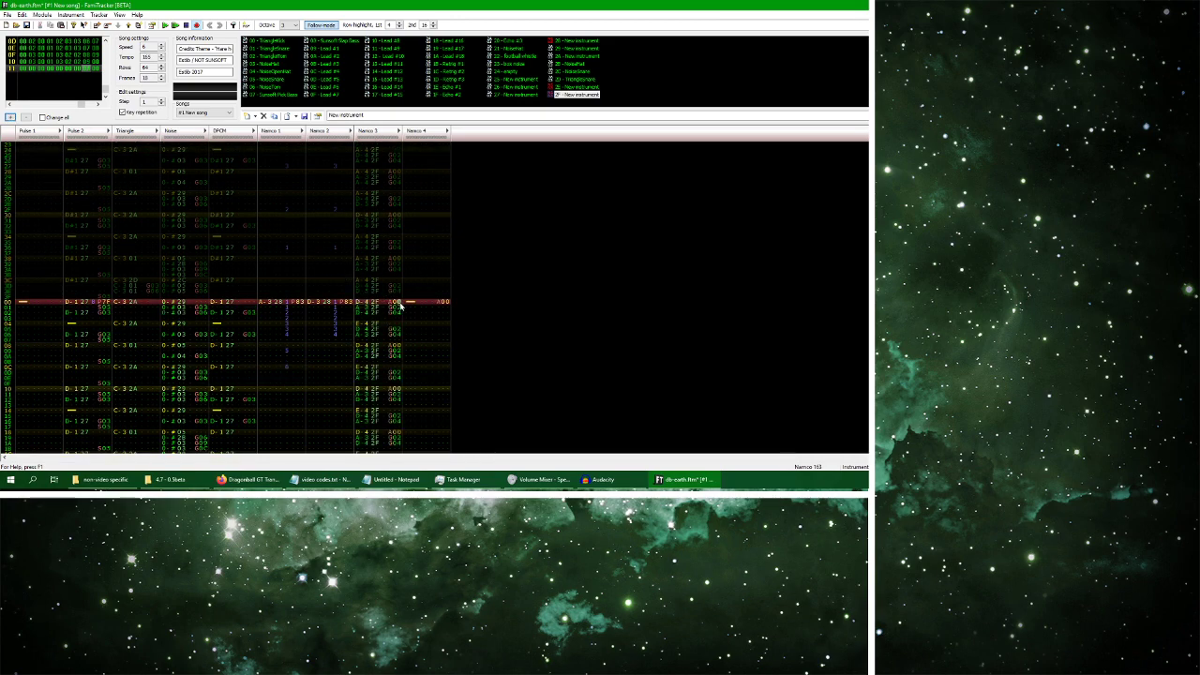
pyautogui.press('1')
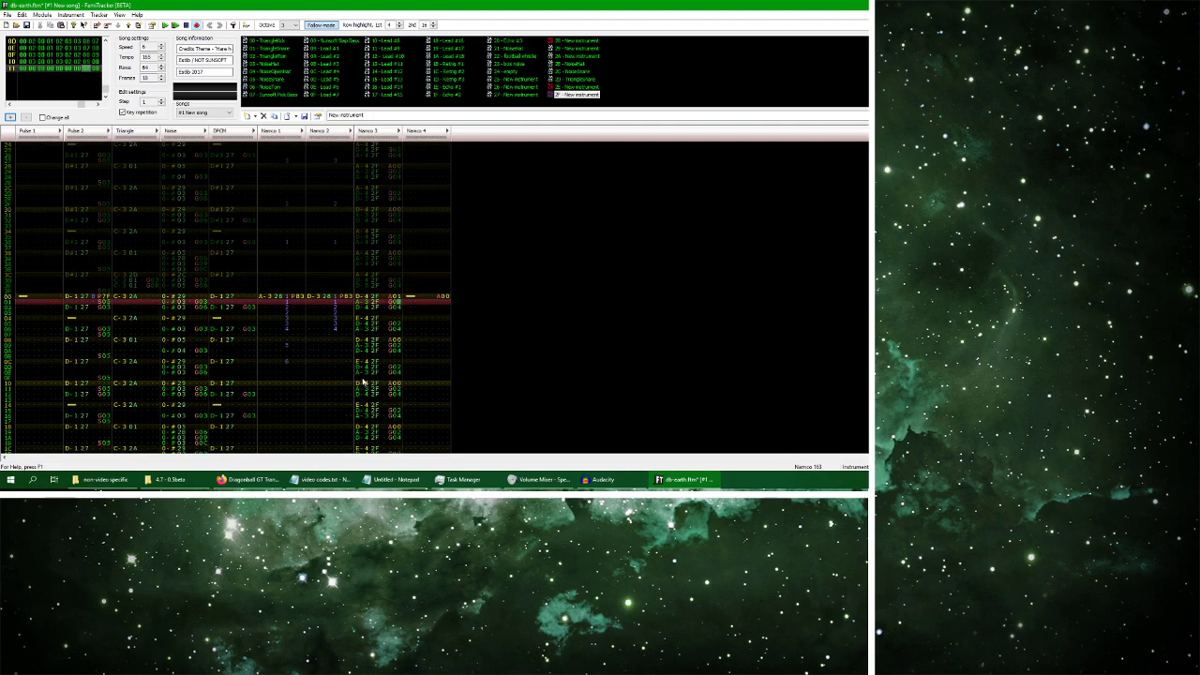
# Clear the Namco 3 notes and effects below the first 16 rows of the last frame and play the frame
pyautogui.moveTo(365, 382); pyautogui.dragTo(385, 443)
pyautogui.press('Delete')
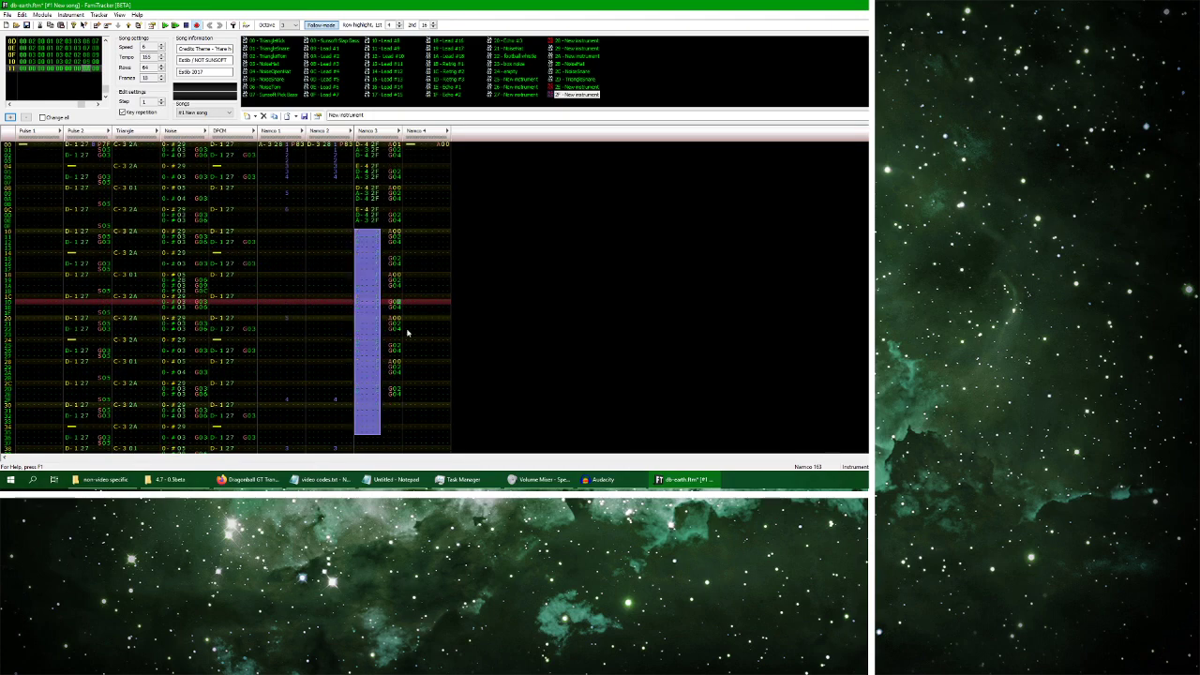
pyautogui.moveTo(389, 242); pyautogui.dragTo(393, 405)
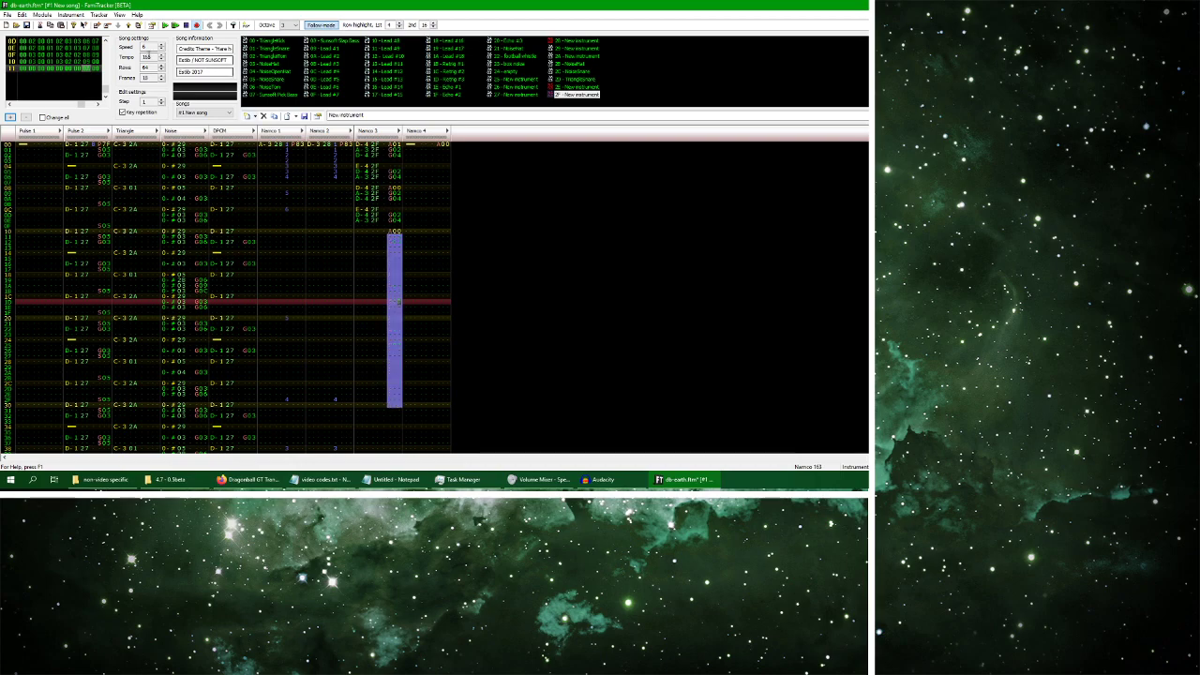
pyautogui.click(166, 25)
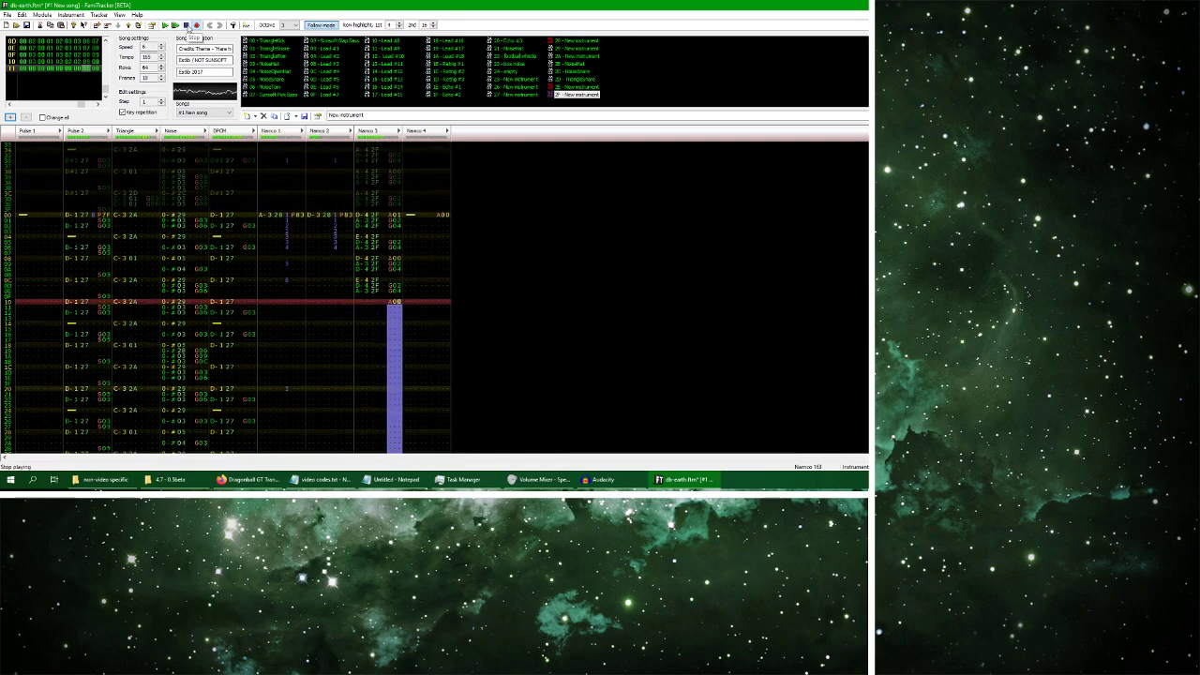
# Set the volume slide on row 00 of Namco 3 to A02 and play the frame briefly
pyautogui.moveTo(363, 190); pyautogui.dragTo(379, 266)
pyautogui.click(397, 191)
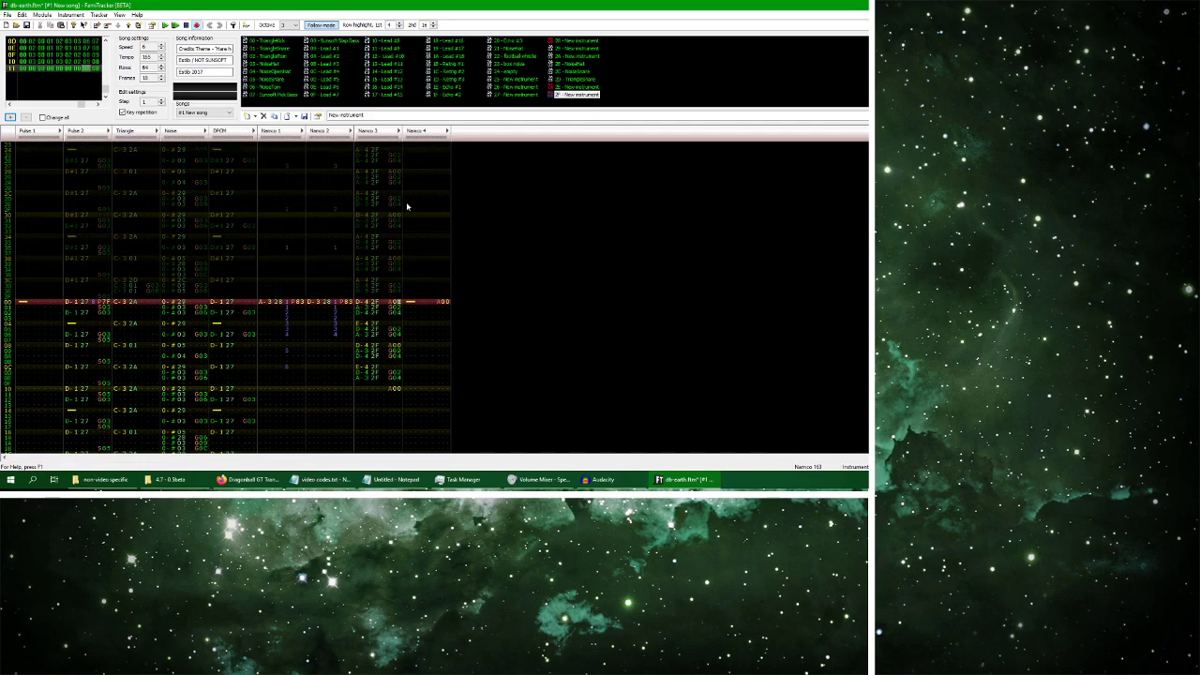
pyautogui.click(165, 26)
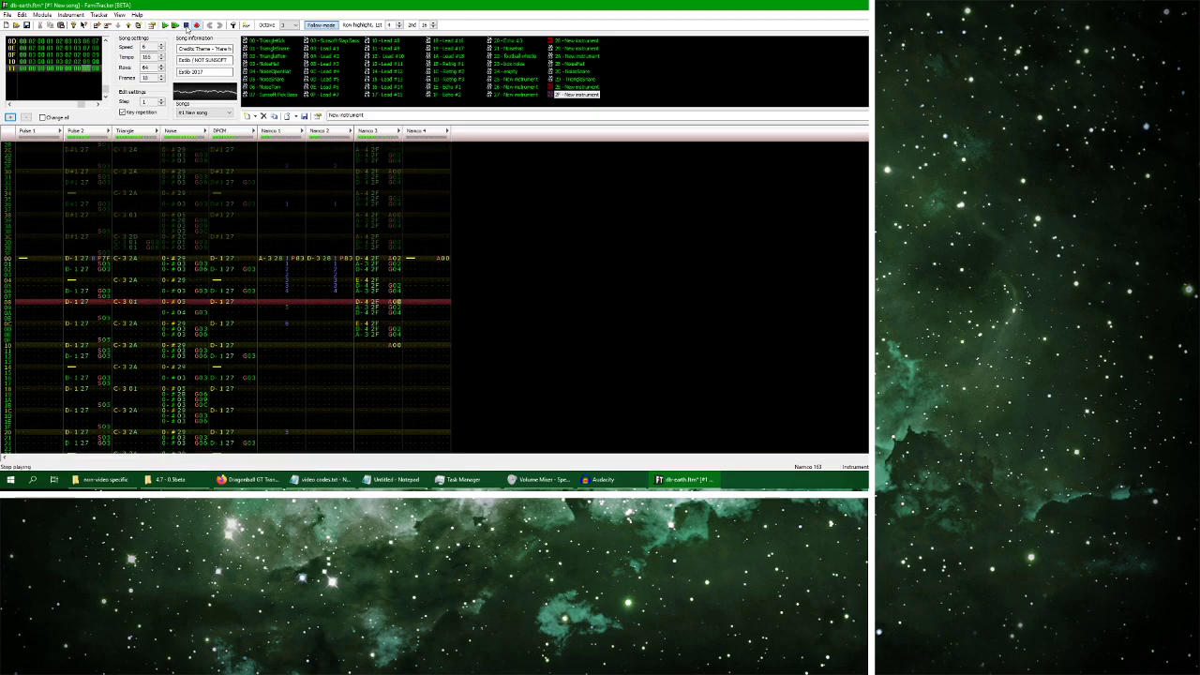
pyautogui.click(186, 26)
# Add an A01 volume slide on row 03 of Namco 3, remove the A00 effect on row 10, and play the frame
pyautogui.click(445, 250)
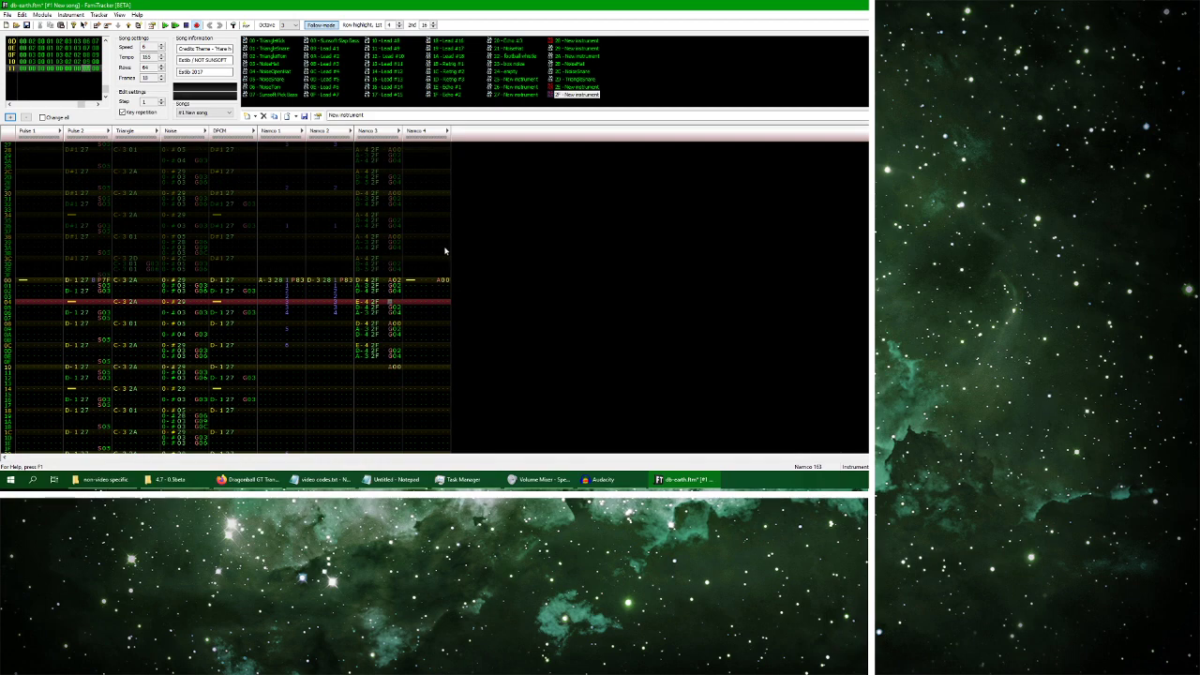
pyautogui.press('Right')
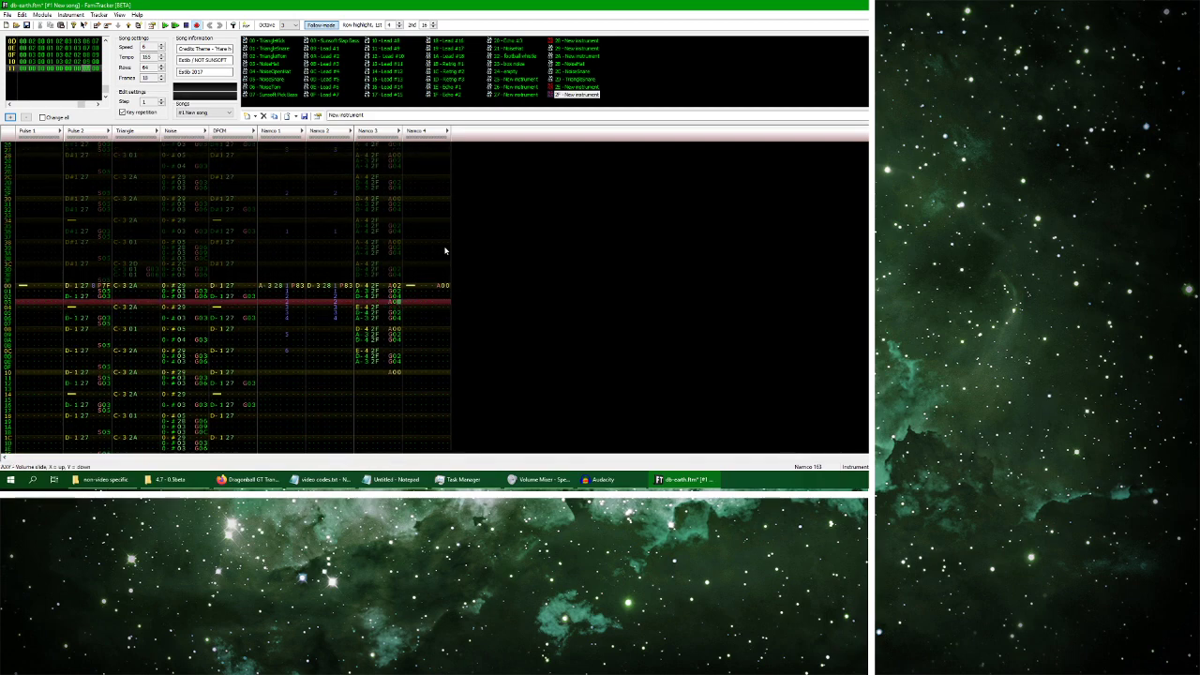
pyautogui.click(165, 25)
pyautogui.click(186, 27)
pyautogui.click(388, 284)
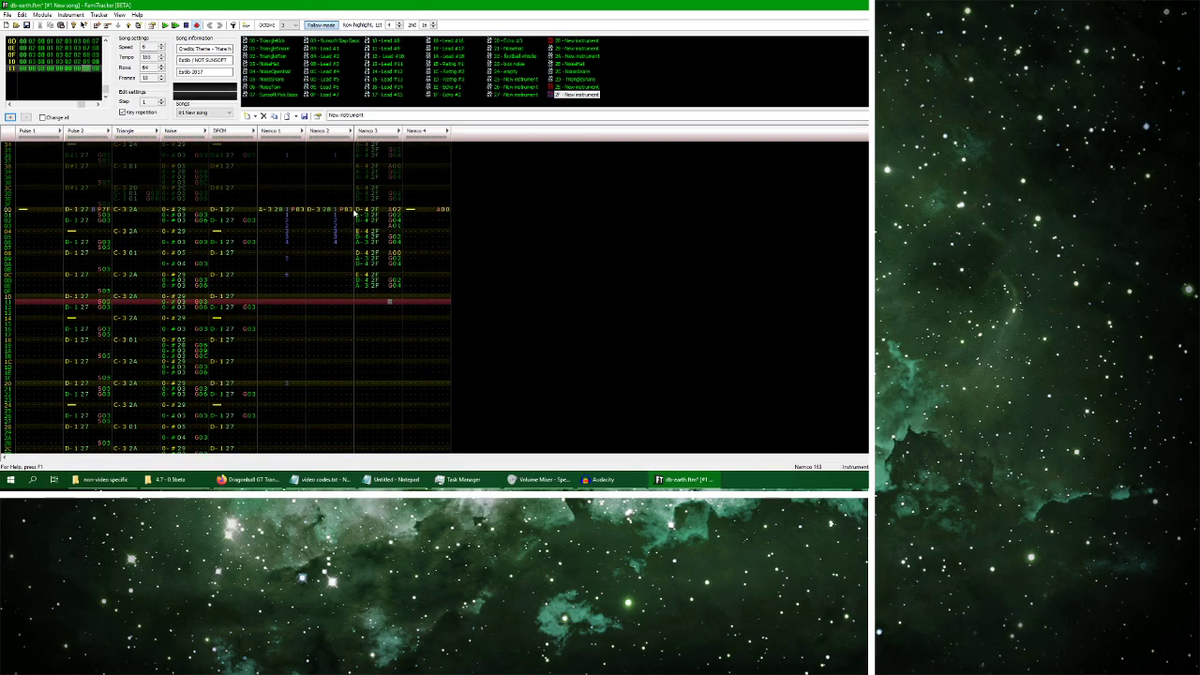
# Copy the edited Namco 3 phrase with its effects and paste it again from row 10
pyautogui.moveTo(357, 210); pyautogui.dragTo(394, 287)
pyautogui.hotkey('ctrl', 'c')
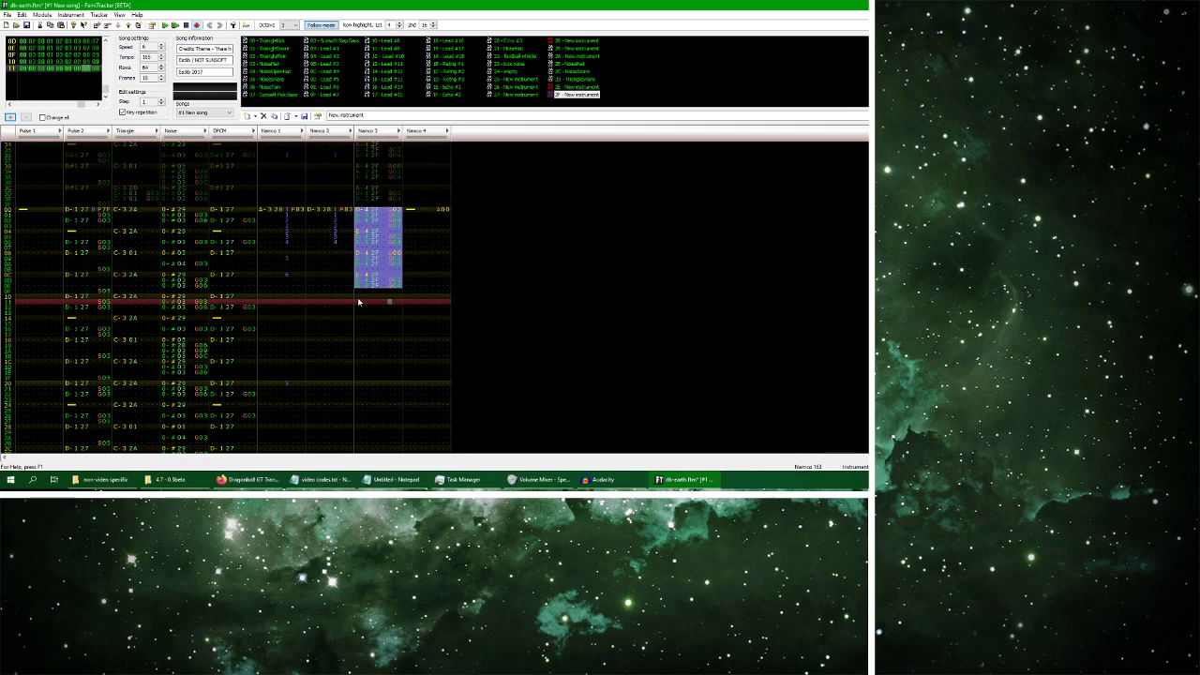
pyautogui.click(381, 294)
pyautogui.hotkey('ctrl', 'v')
pyautogui.press('Down')
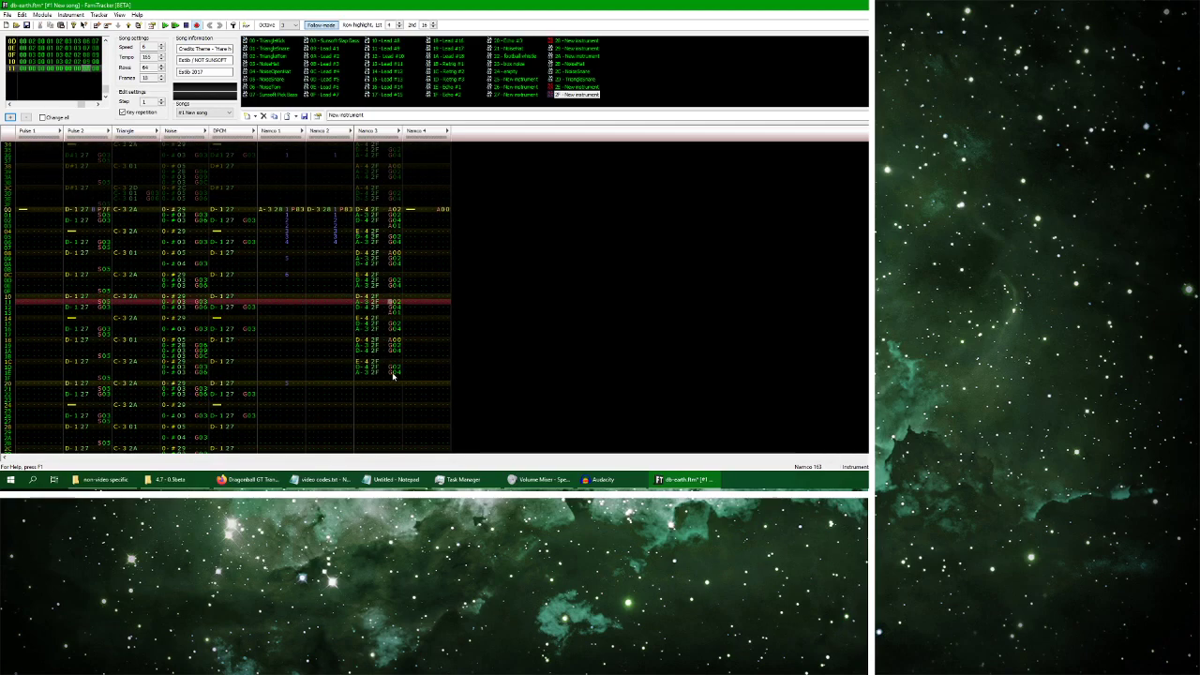
# Add a note cut and an A00 volume slide on row 20 of Namco 3, and play the frame
pyautogui.scroll(-4, 363, 382)
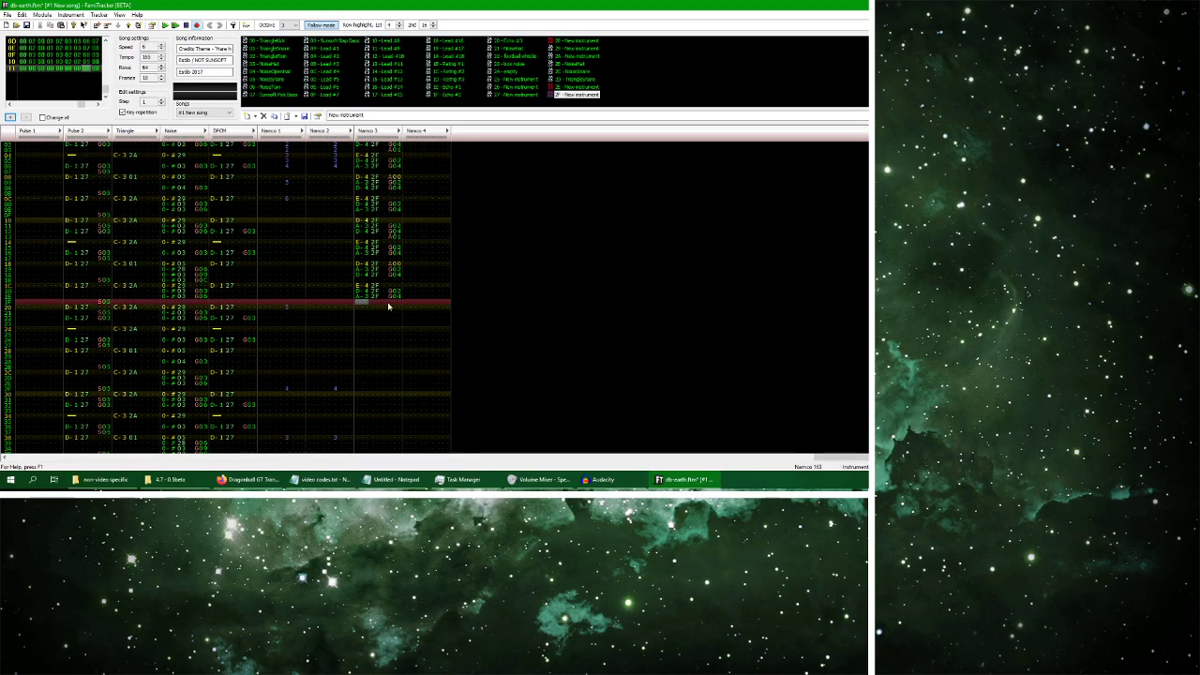
pyautogui.press('Down')
pyautogui.press('1')
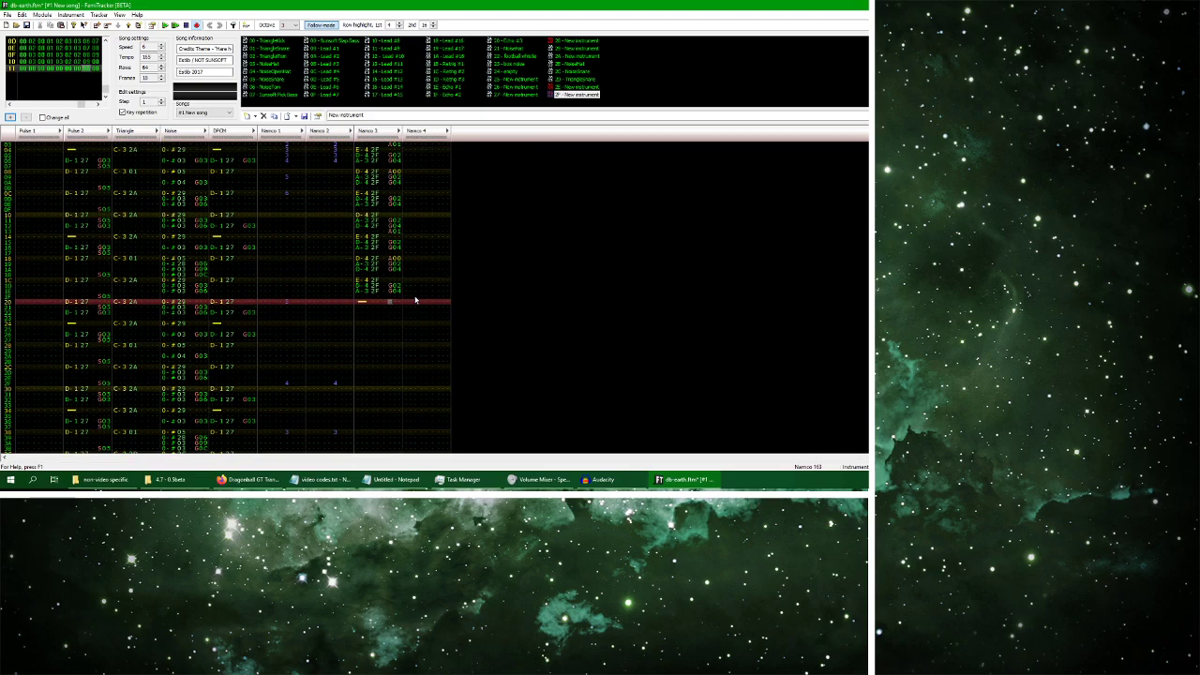
pyautogui.press('a')
pyautogui.press('0')
pyautogui.press('0')
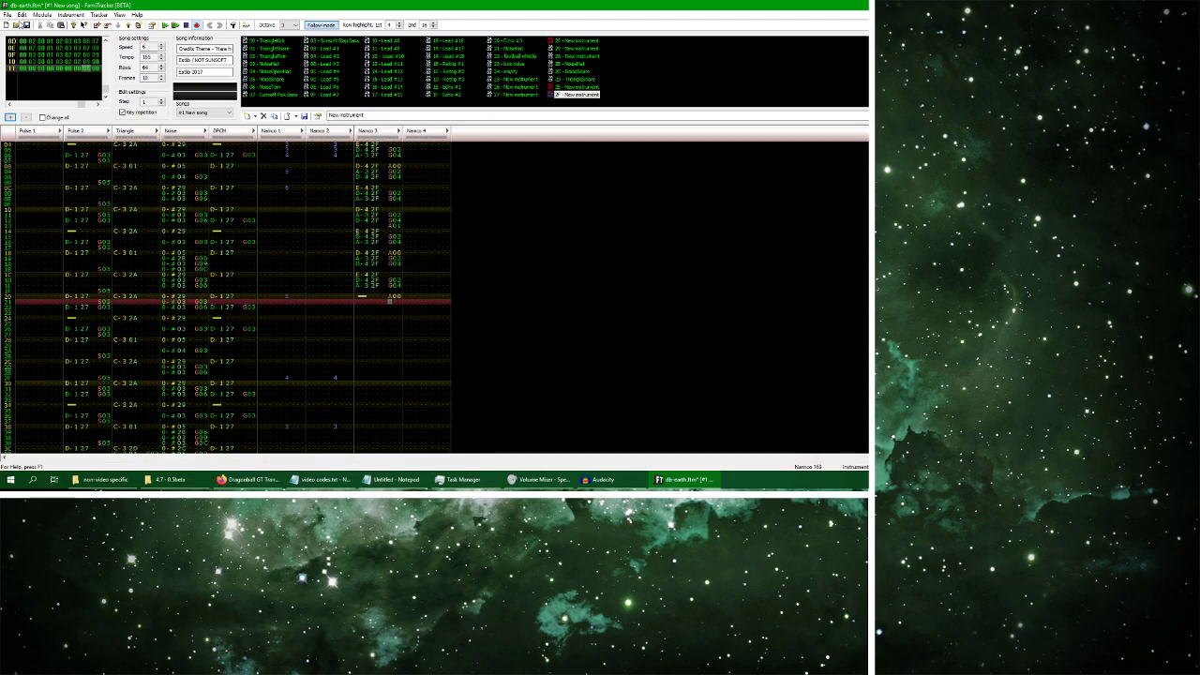
pyautogui.click(165, 26)
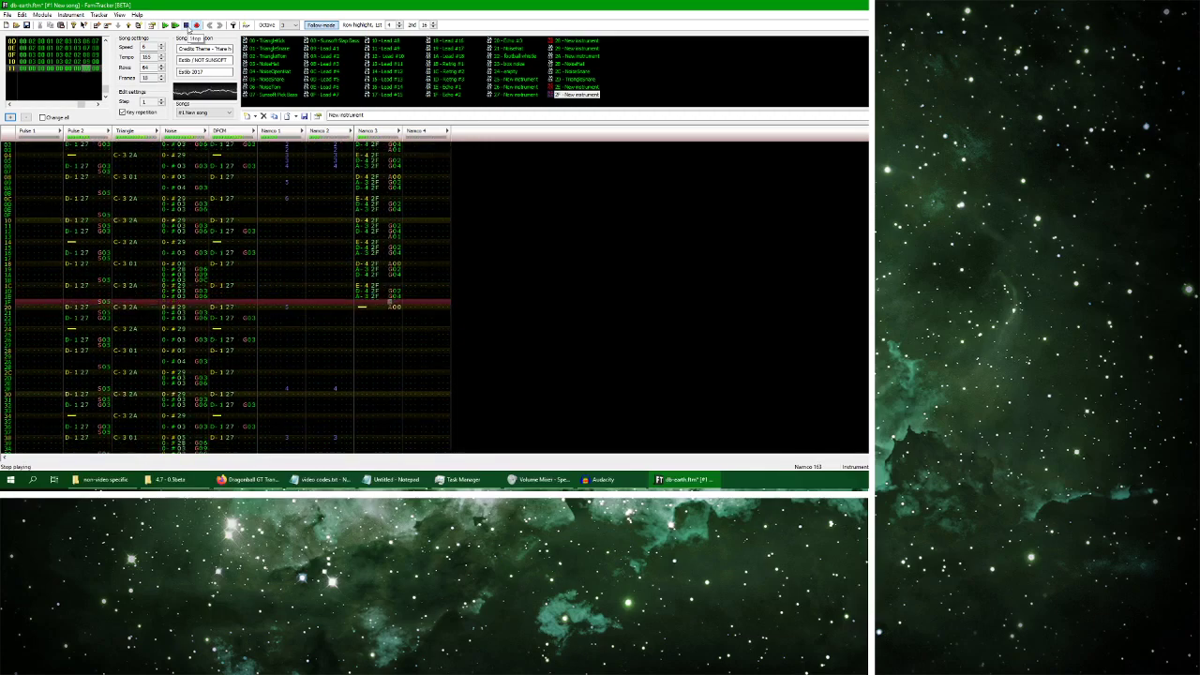
pyautogui.click(187, 25)
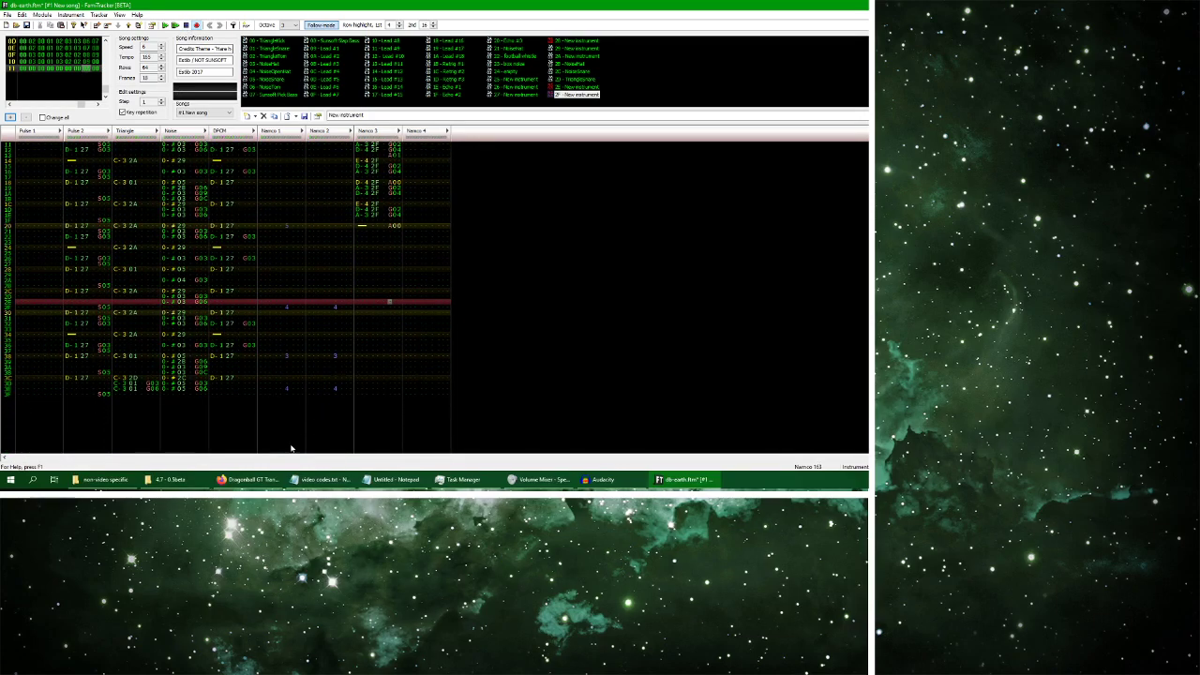
# Switch to Firefox, replay the Earth theme video up to about 1:44, and return to FamiTracker
pyautogui.click(247, 479)
pyautogui.click(390, 294)
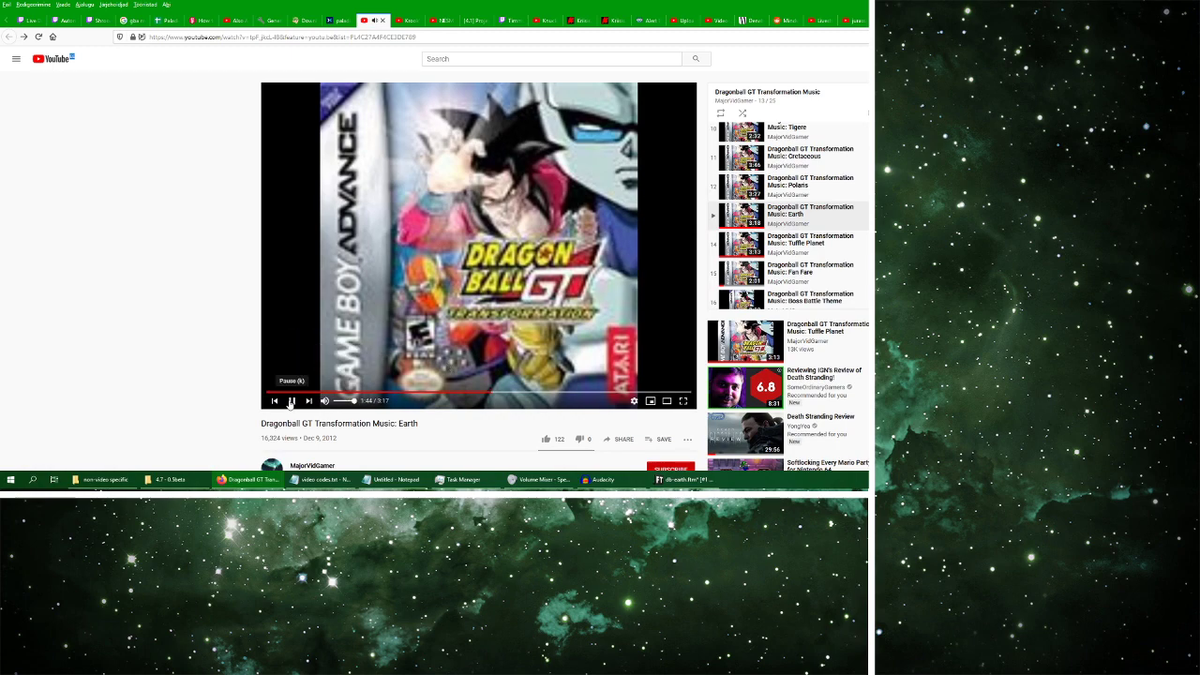
pyautogui.click(469, 391)
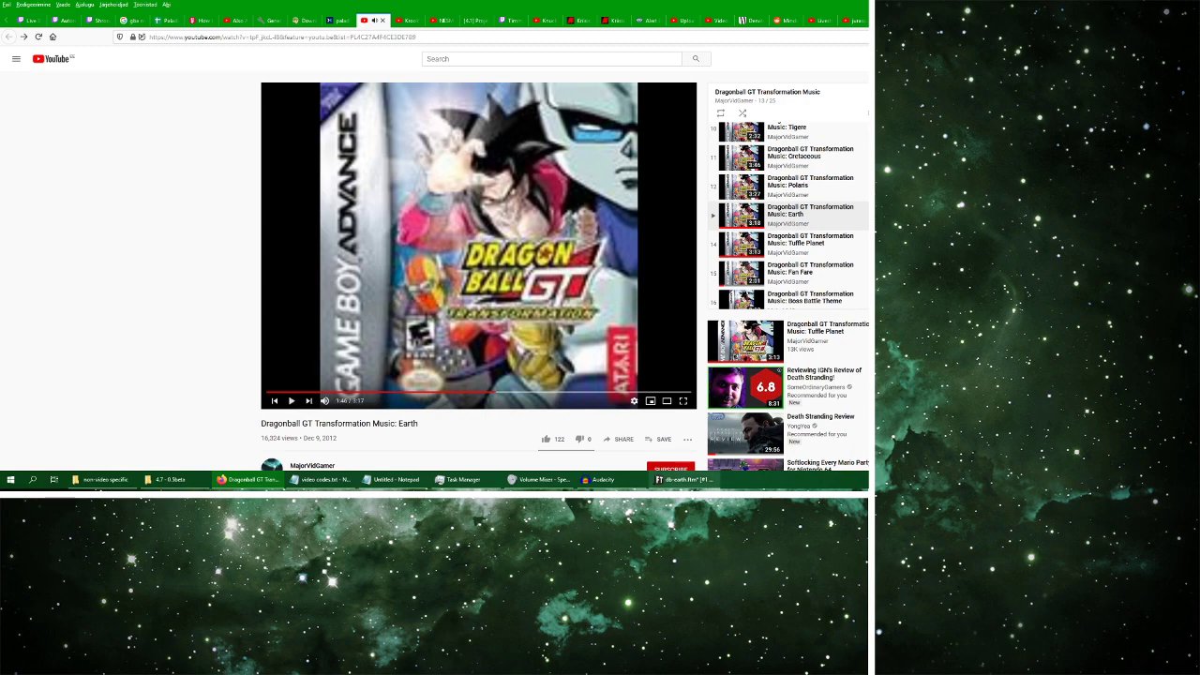
pyautogui.click(684, 479)
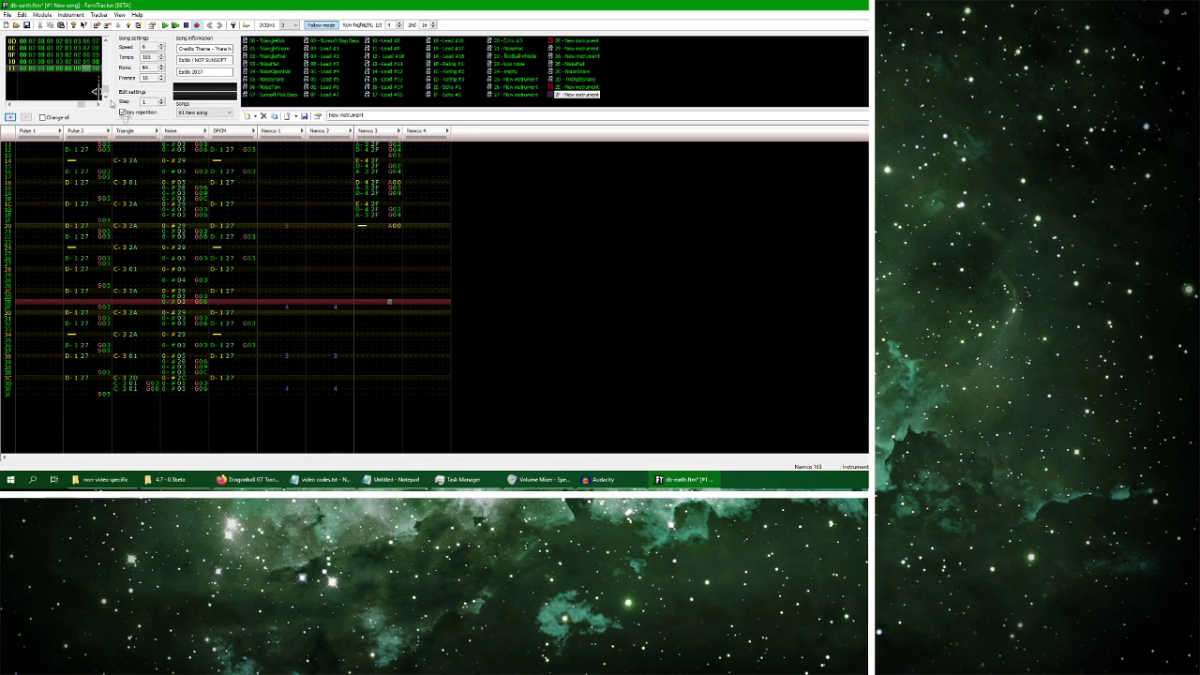
# Play the start of frame 02 briefly for comparison and return to the last frame
pyautogui.moveTo(101, 91); pyautogui.dragTo(110, 49)
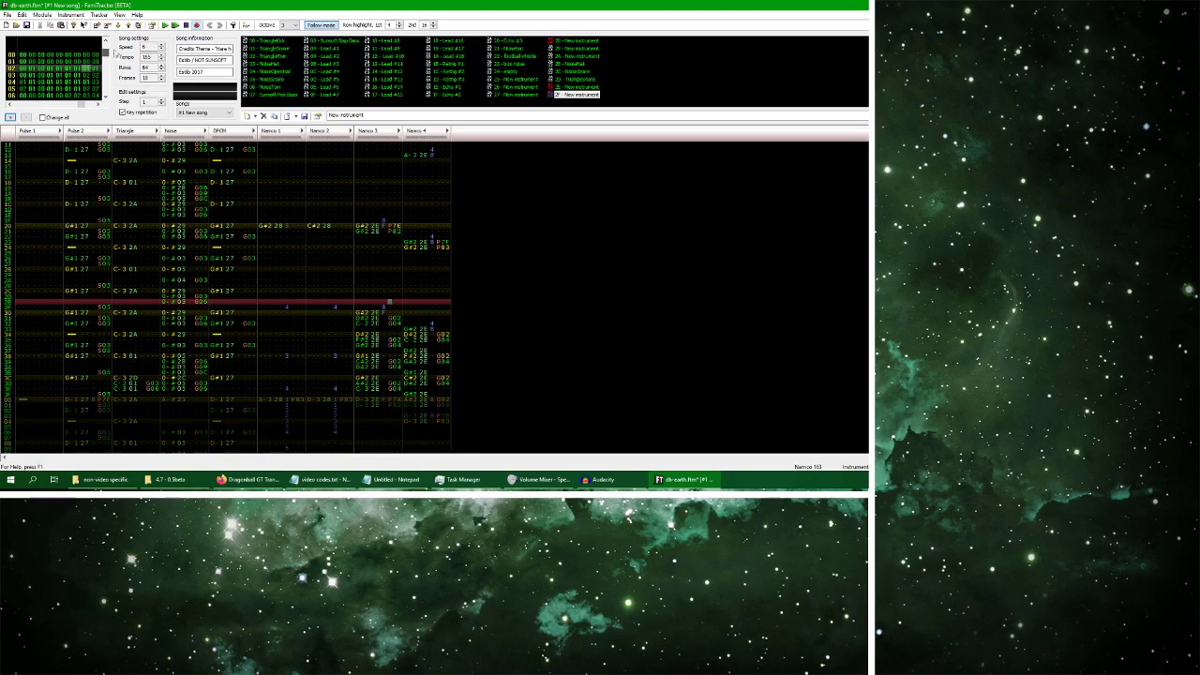
pyautogui.click(165, 25)
pyautogui.click(187, 26)
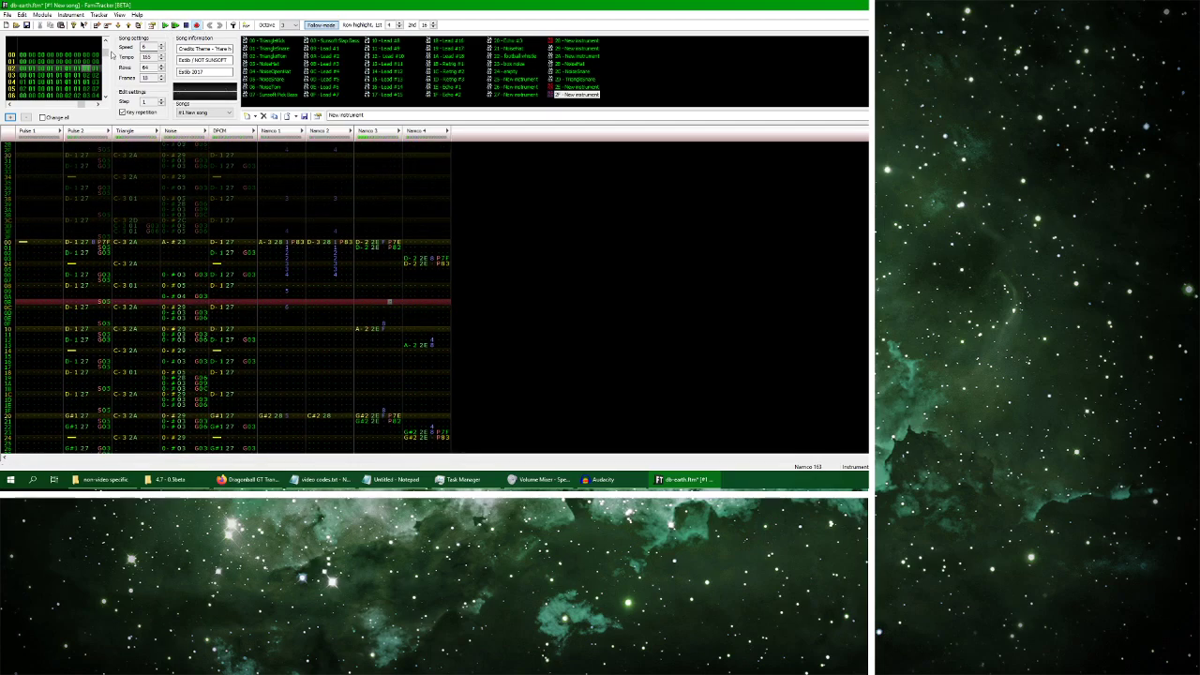
pyautogui.click(106, 43)
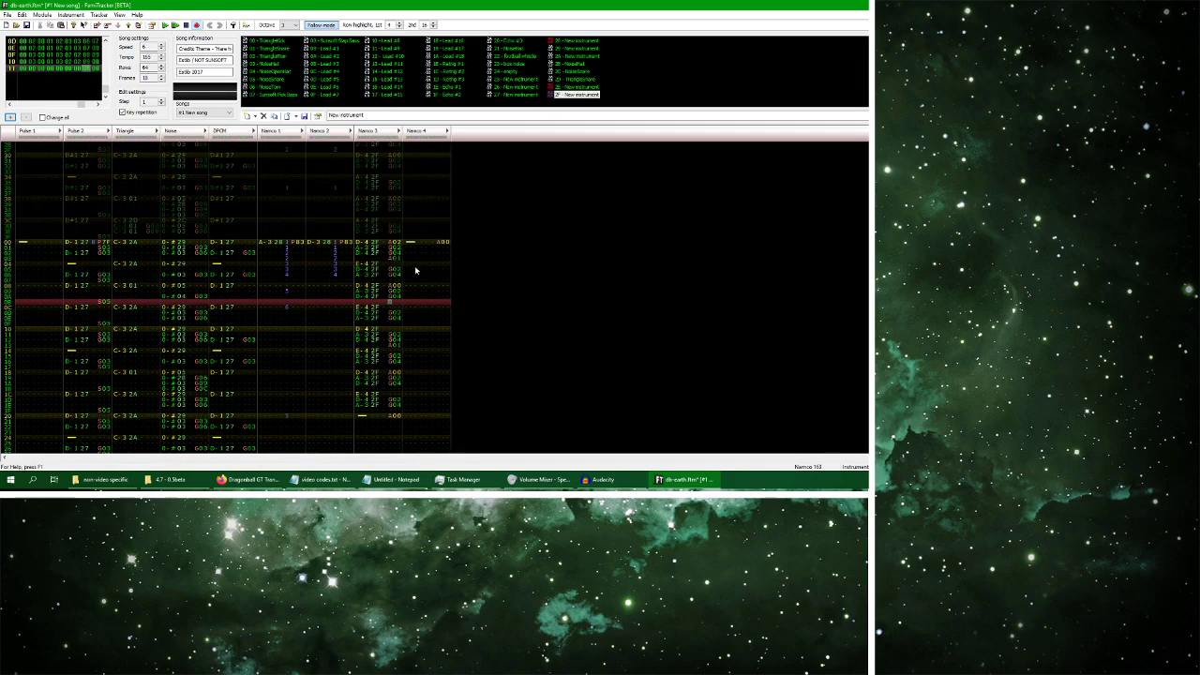
# Add a B00 jump-to-frame effect on the last row of Namco 3 in the last frame
pyautogui.scroll(-14, 394, 309)
pyautogui.scroll(-1, 396, 408)
pyautogui.scroll(1, 397, 408)
pyautogui.scroll(-1, 396, 408)
pyautogui.scroll(1, 397, 408)
# Save the module and play the song through to check the loop
pyautogui.click(7, 15)
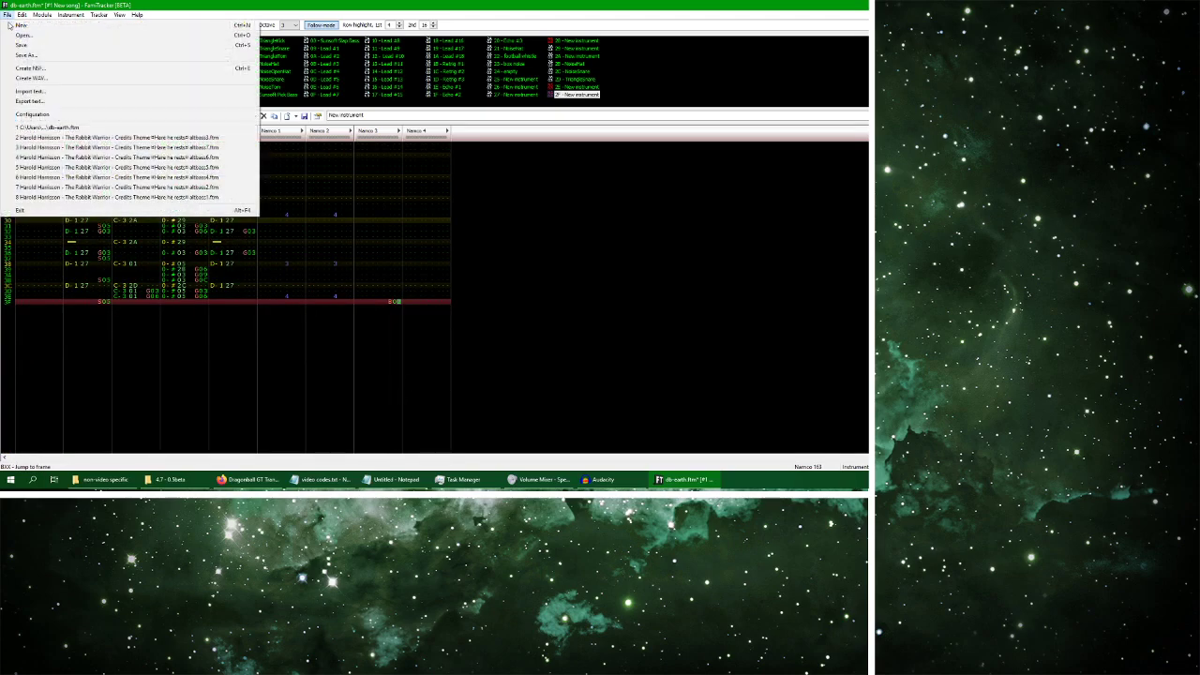
pyautogui.click(22, 45)
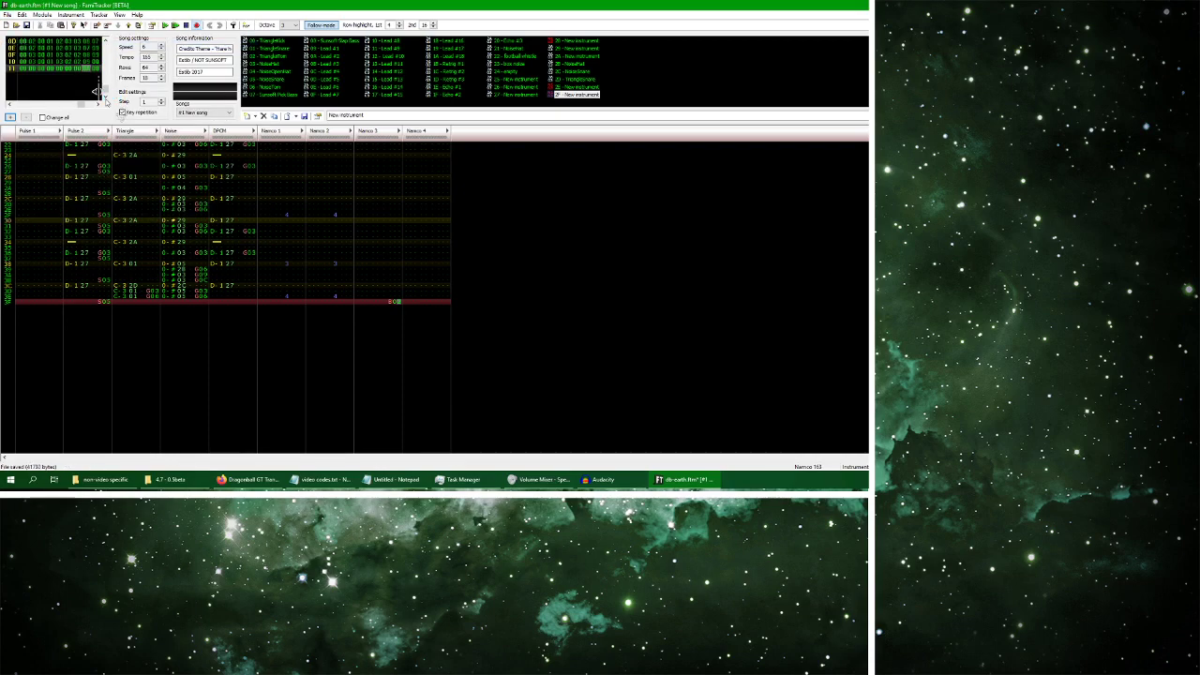
pyautogui.click(165, 26)
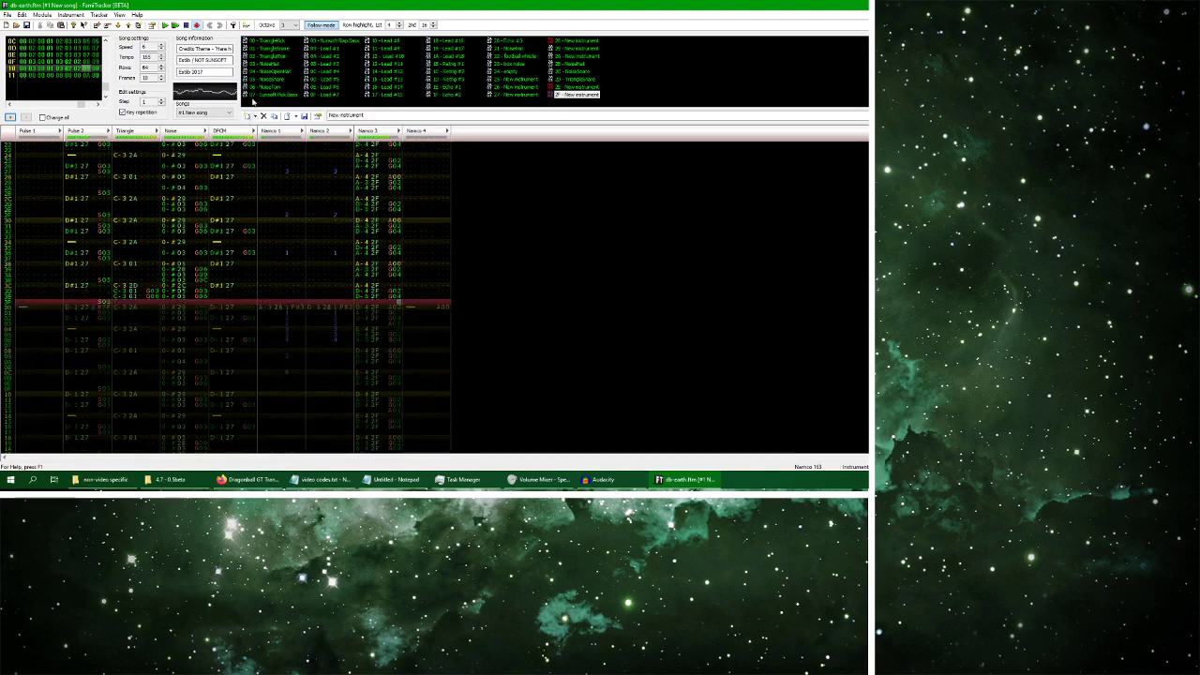
pyautogui.click(185, 25)
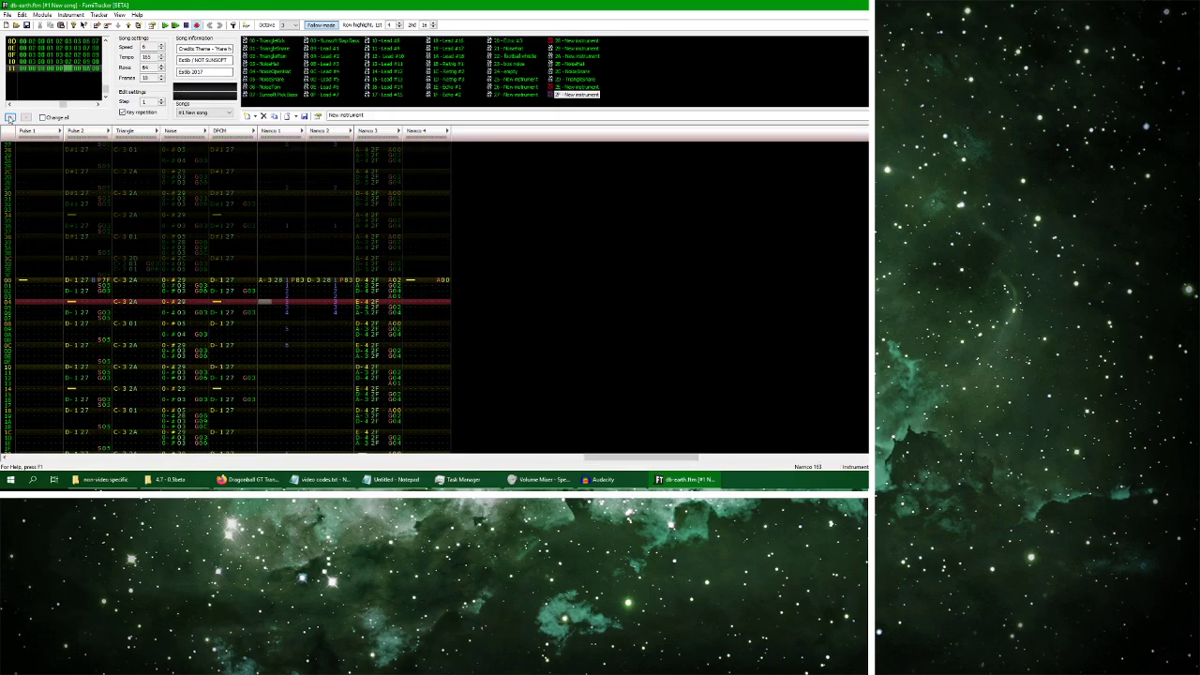
# Assign empty patterns to Namco 1 and Namco 2 in the last frame and add a note cut on row 00 of each
pyautogui.hotkey('ctrl', 'z')
pyautogui.press('space')
pyautogui.hotkey('ctrl', 'z')
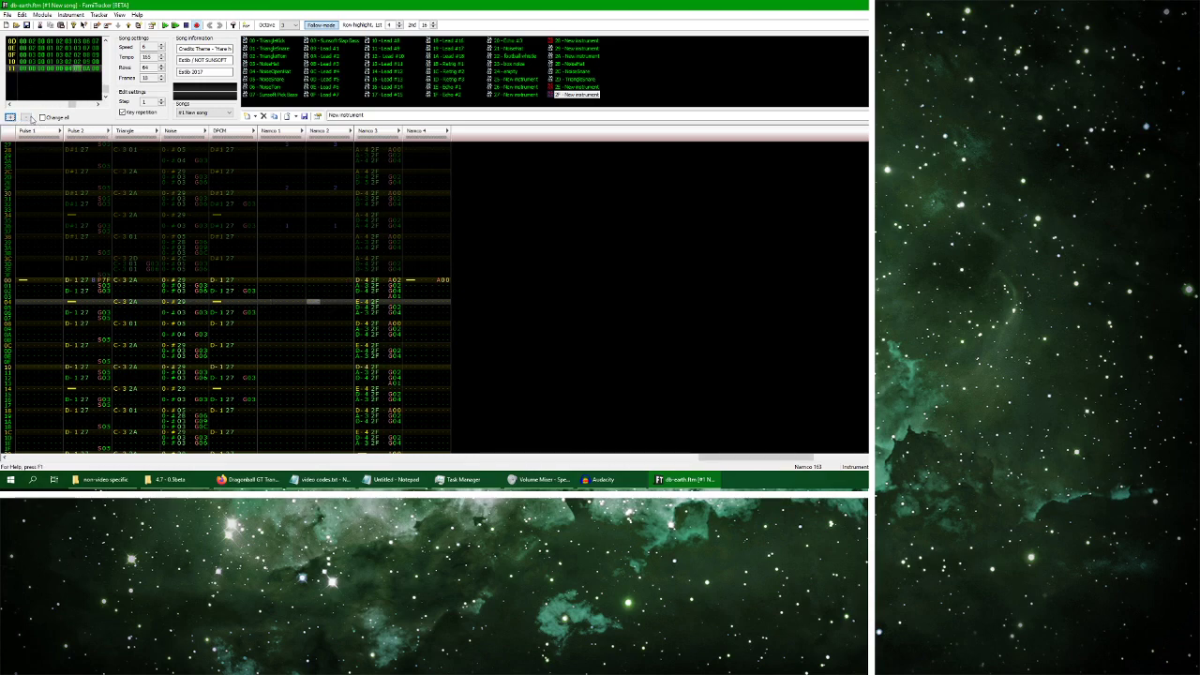
pyautogui.click(316, 287)
pyautogui.press('1')
# Play the song from the last frame and save the module during playback
pyautogui.click(165, 25)
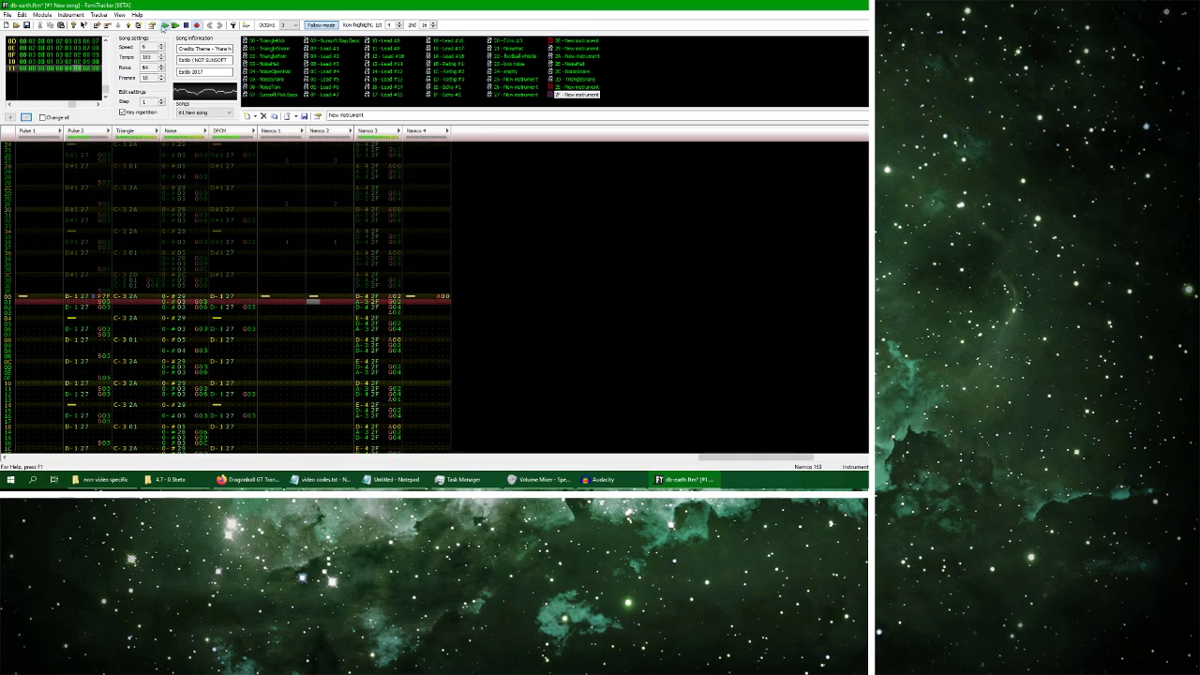
pyautogui.click(6, 15)
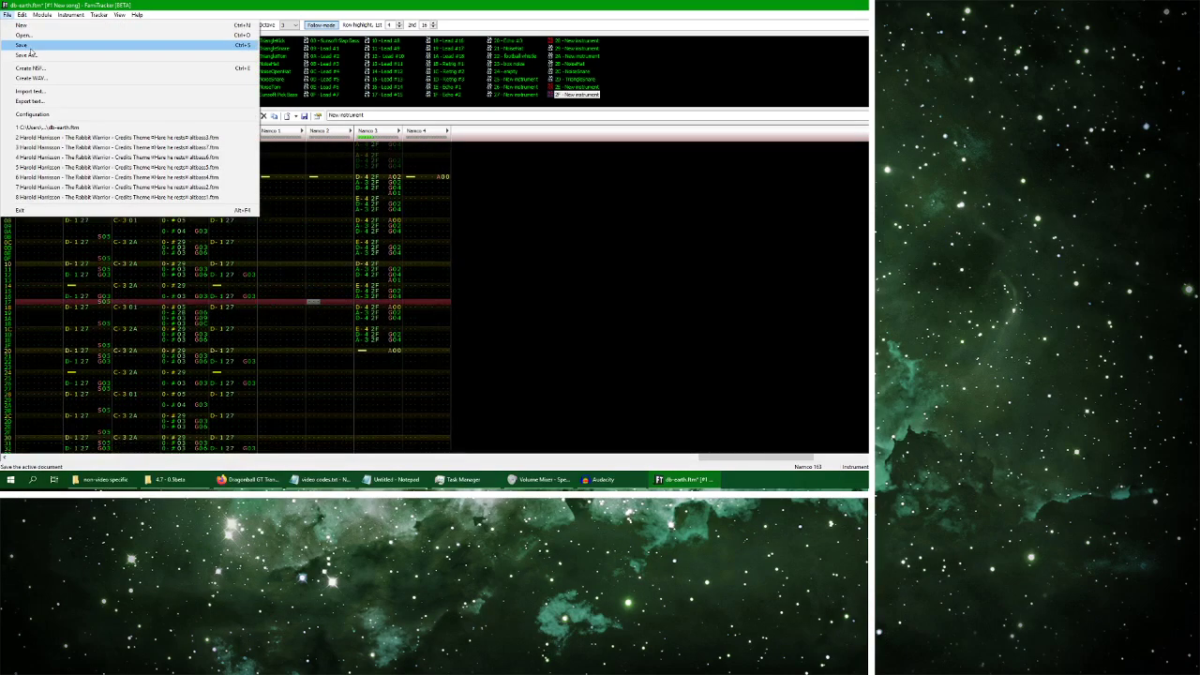
pyautogui.click(29, 45)
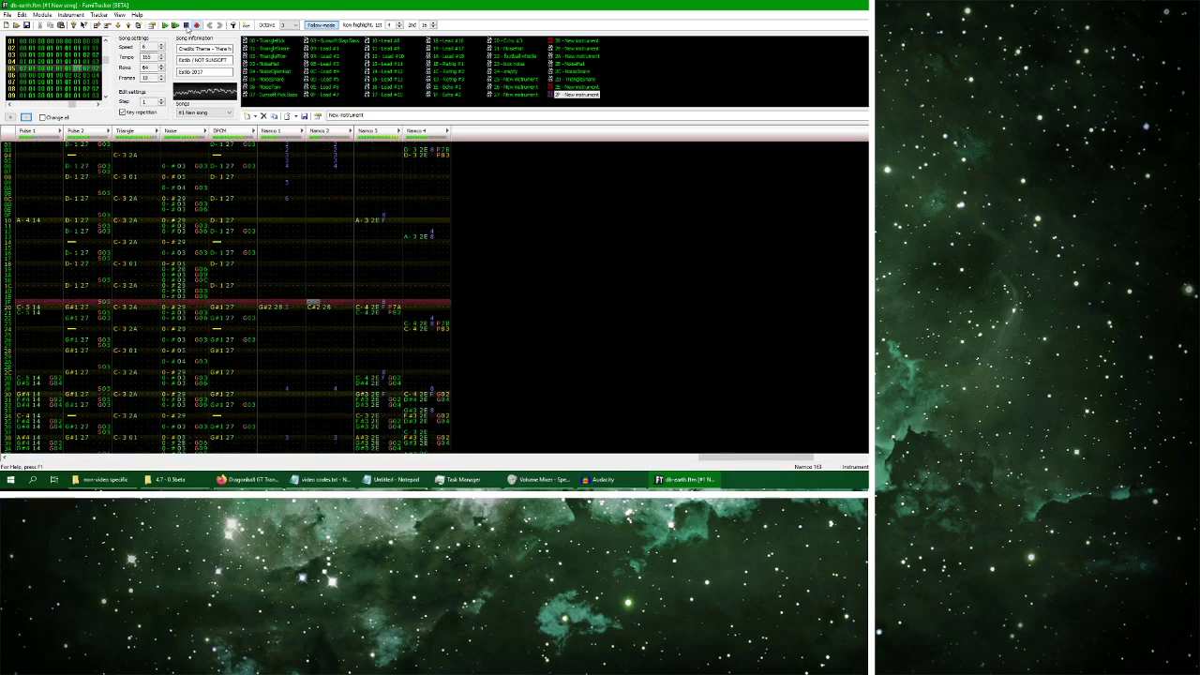
# Compare the start of the Earth reference track on YouTube with the module's opening frame 00
pyautogui.hotkey('alt', 'Tab')
pyautogui.click(292, 401)
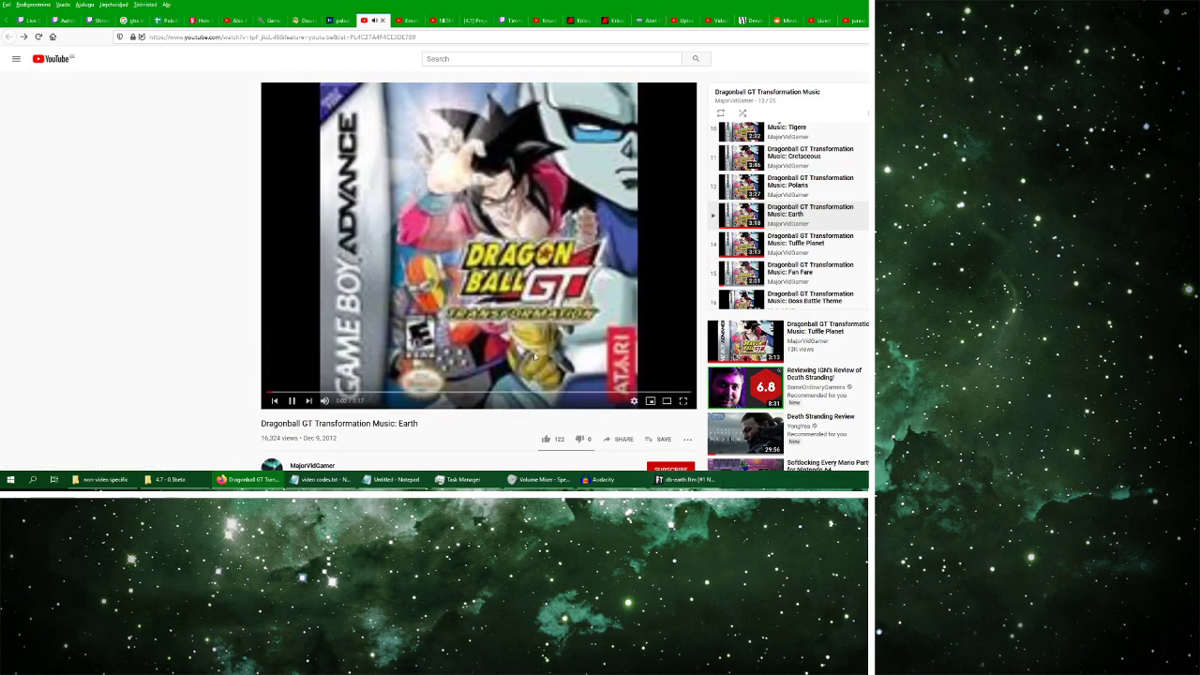
pyautogui.hotkey('alt', 'Tab')
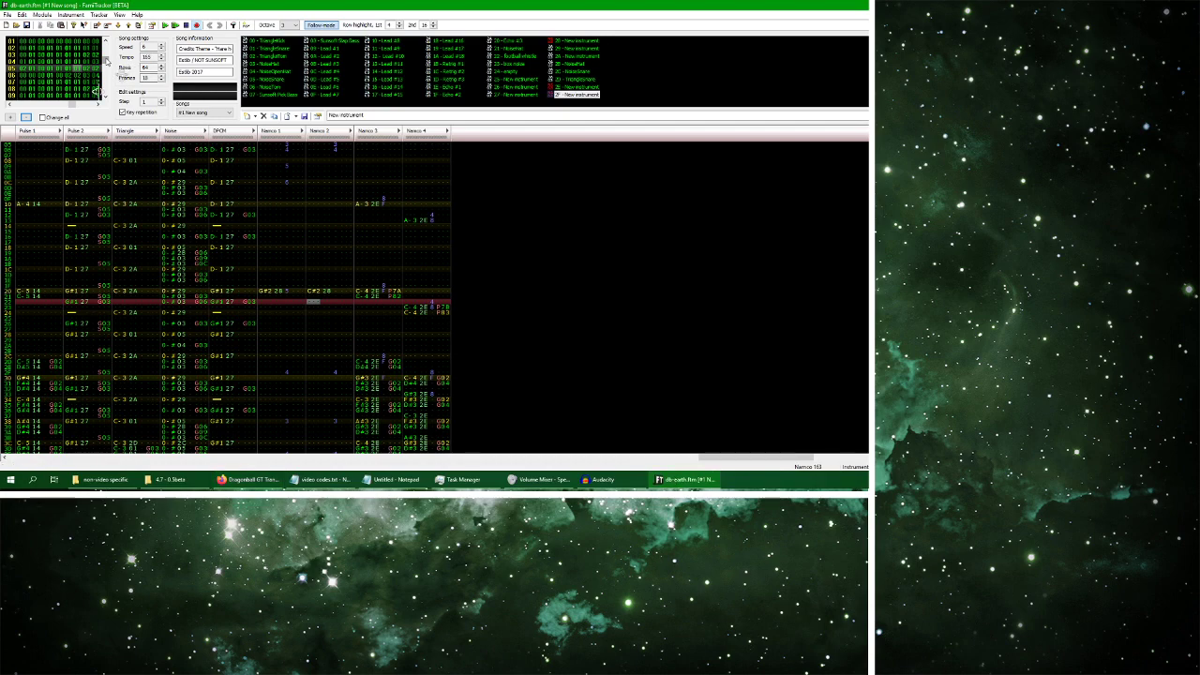
pyautogui.scroll(5, 98, 89)
pyautogui.scroll(-3, 188, 313)
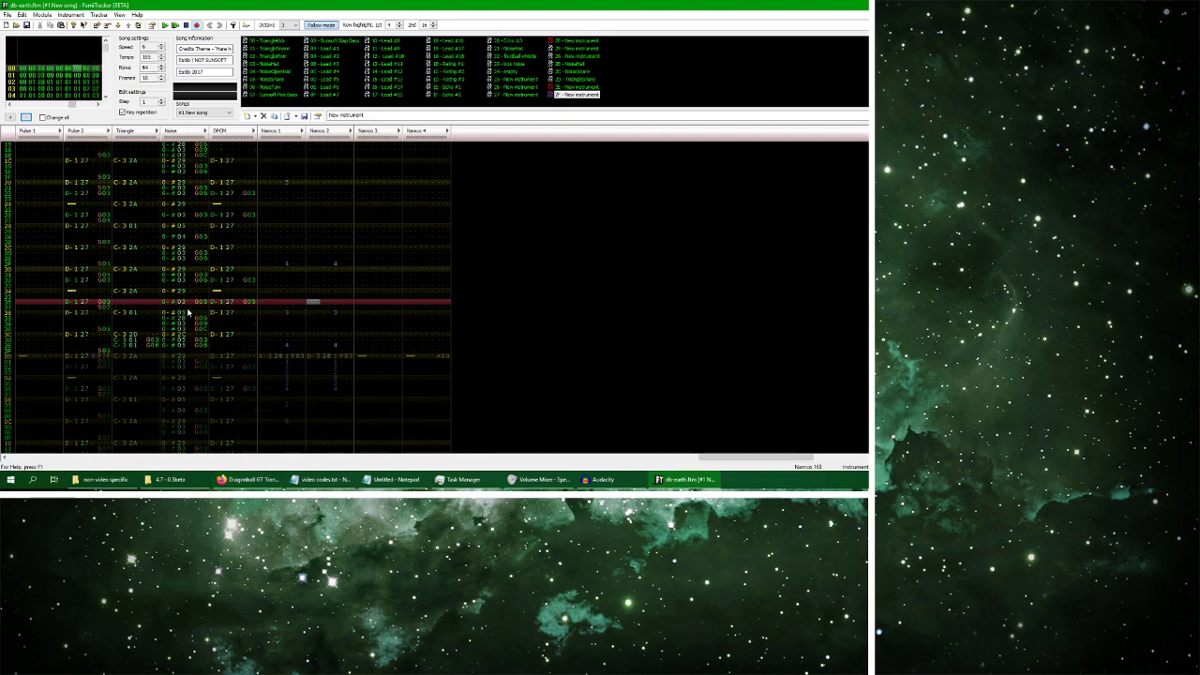
pyautogui.click(122, 313)
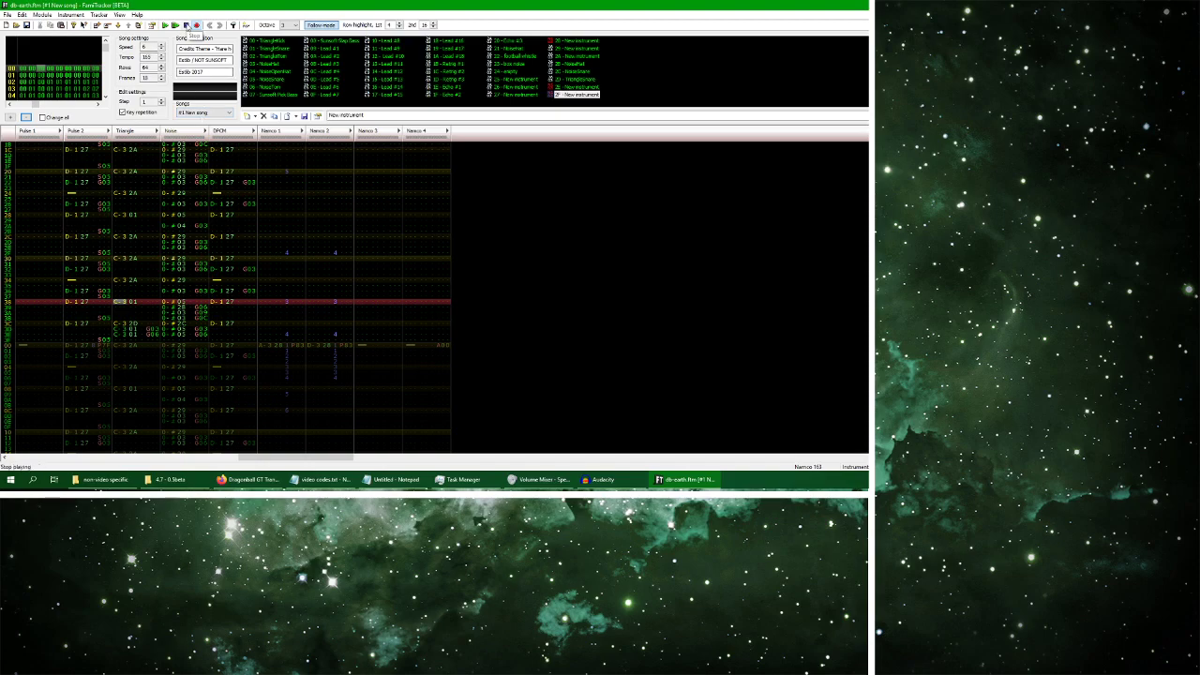
pyautogui.click(249, 479)
pyautogui.click(684, 479)
pyautogui.click(249, 479)
pyautogui.click(290, 400)
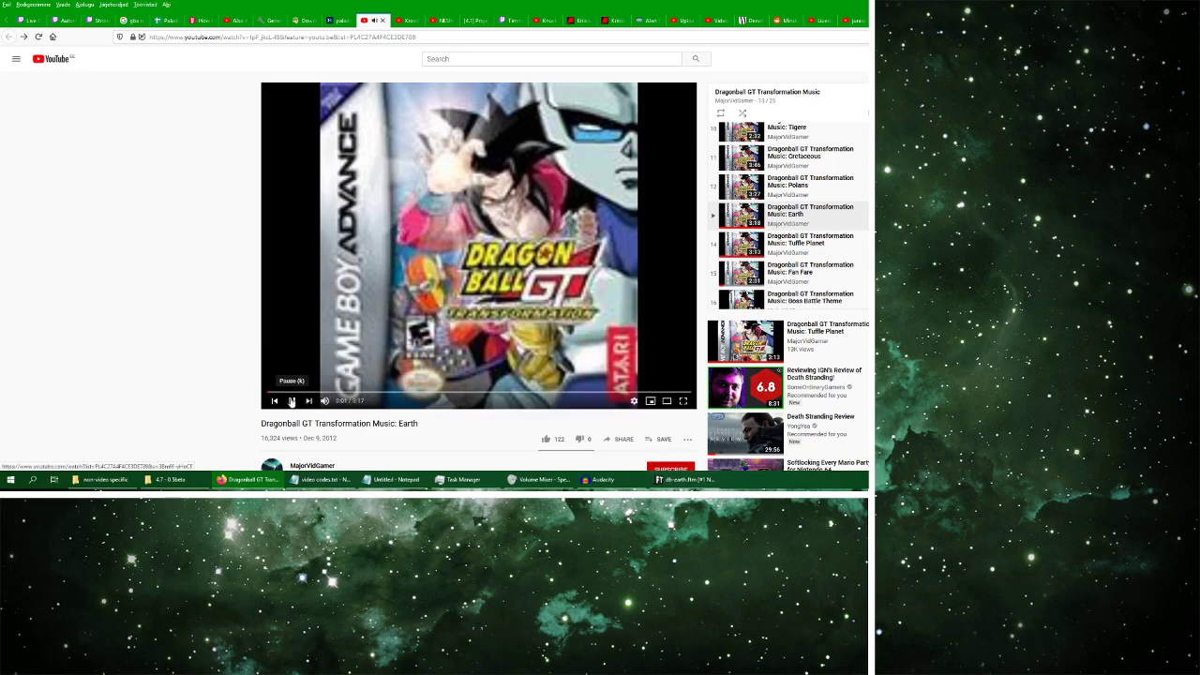
pyautogui.click(684, 479)
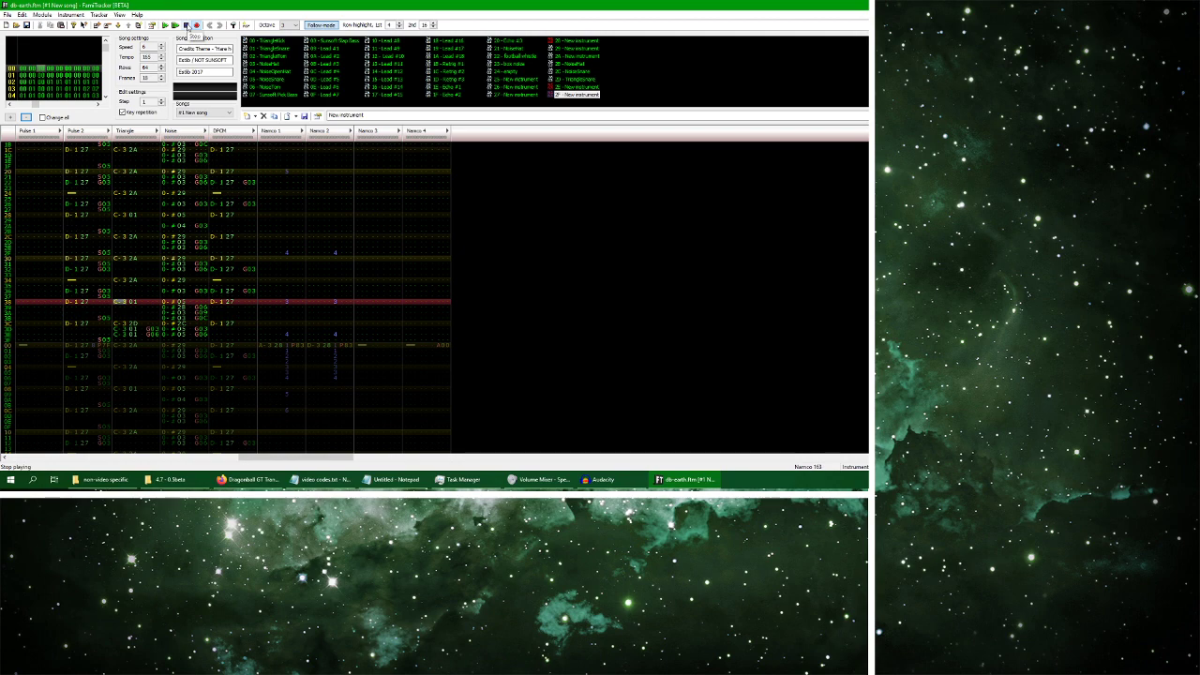
# Play the end of frame 01 into frame 02 and compare it with the Earth reference track
pyautogui.click(51, 79)
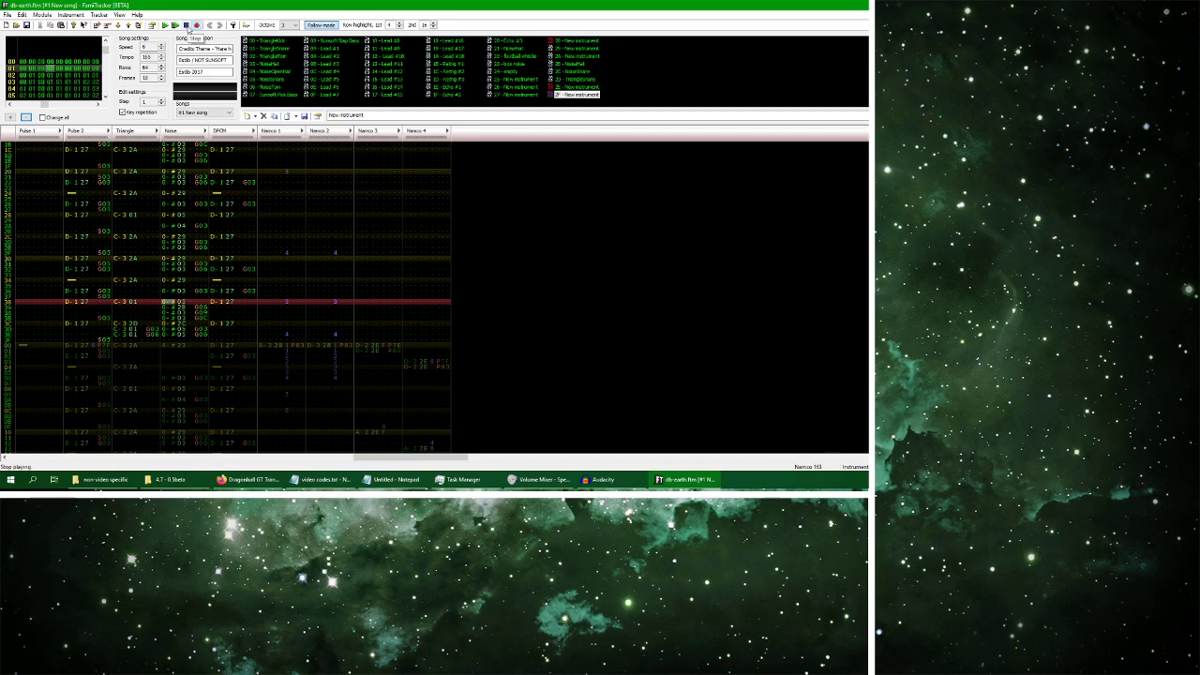
pyautogui.click(249, 479)
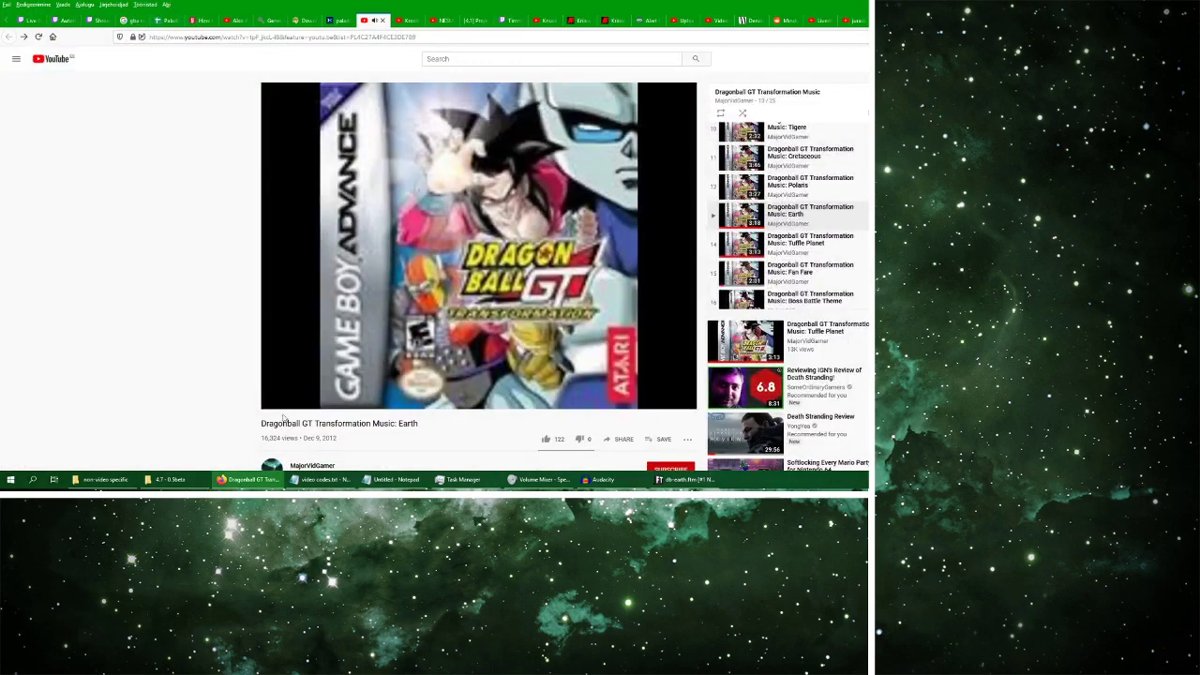
pyautogui.click(277, 403)
pyautogui.hotkey('alt', 'Tab')
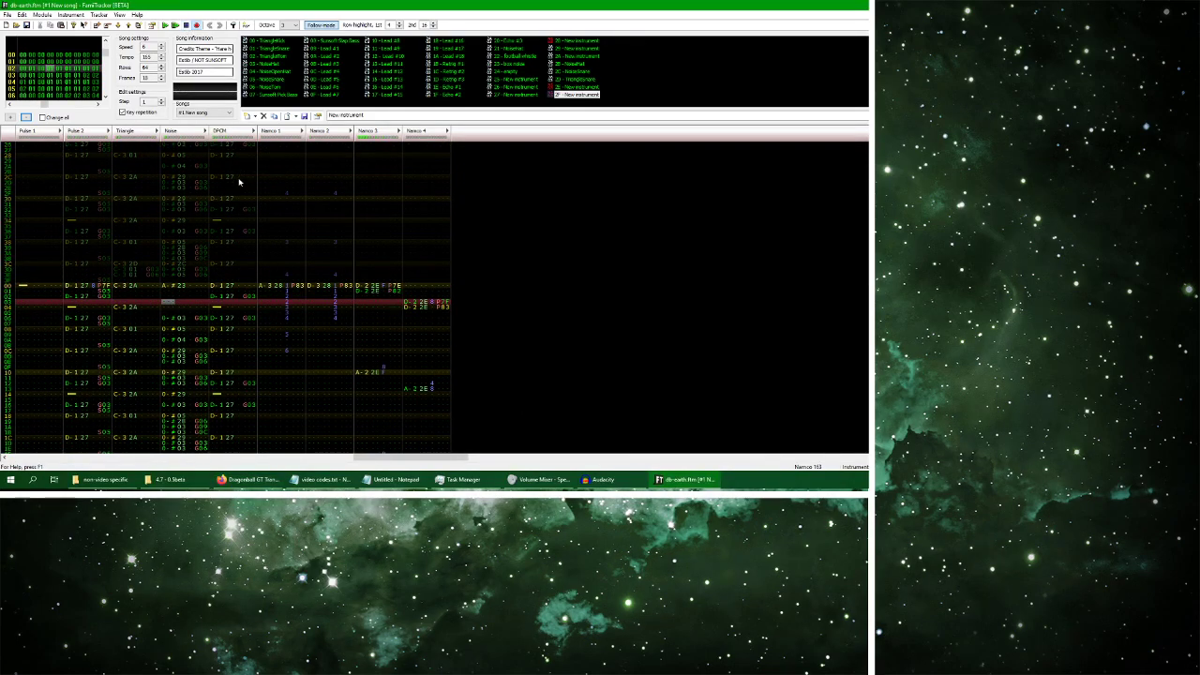
# Solo the Triangle channel, unmute Noise alongside it, and play the end of frame 01
pyautogui.click(124, 309)
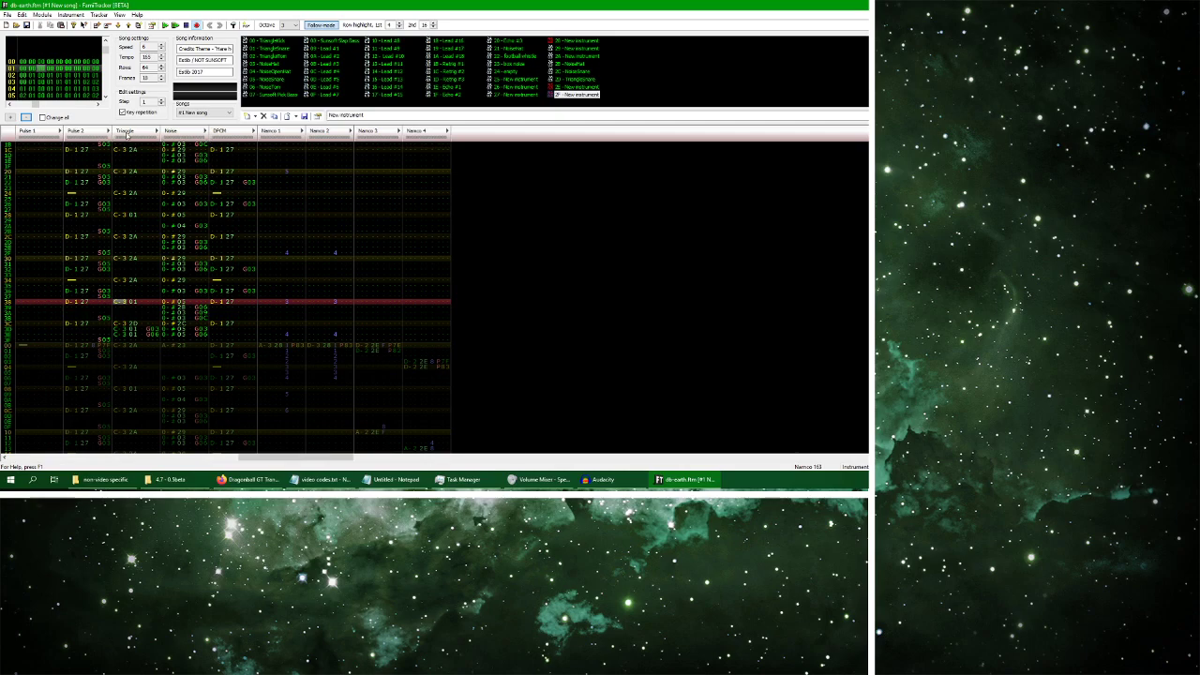
pyautogui.rightClick(134, 138)
pyautogui.click(159, 150)
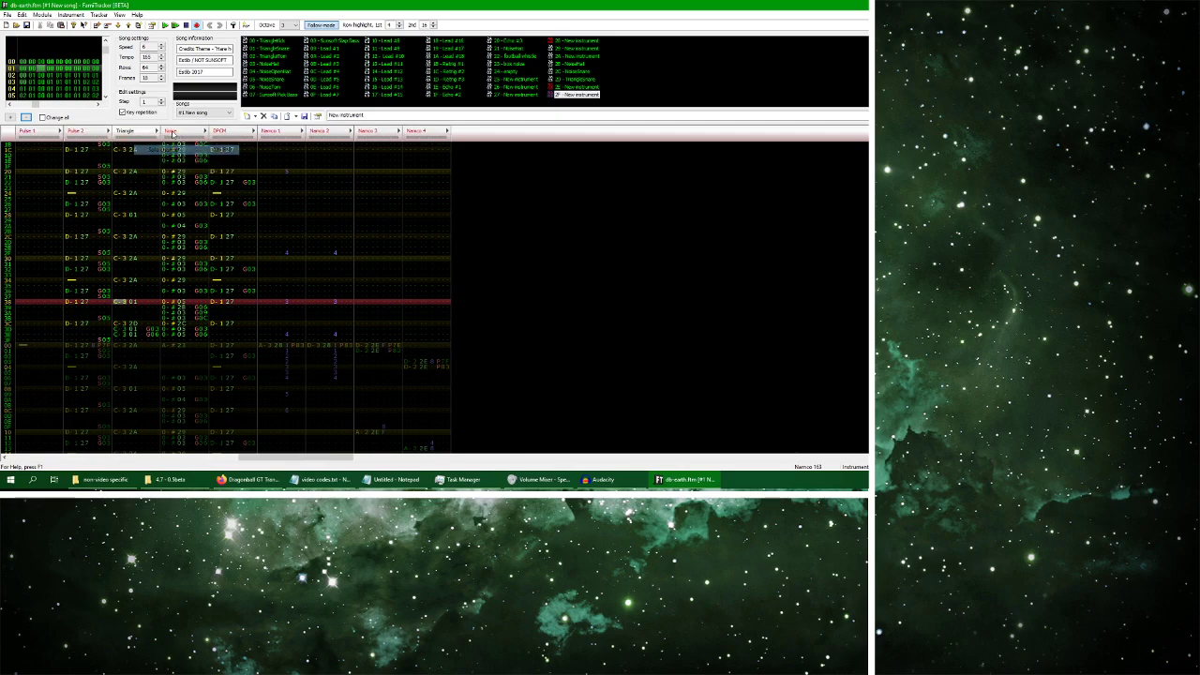
pyautogui.press('Return')
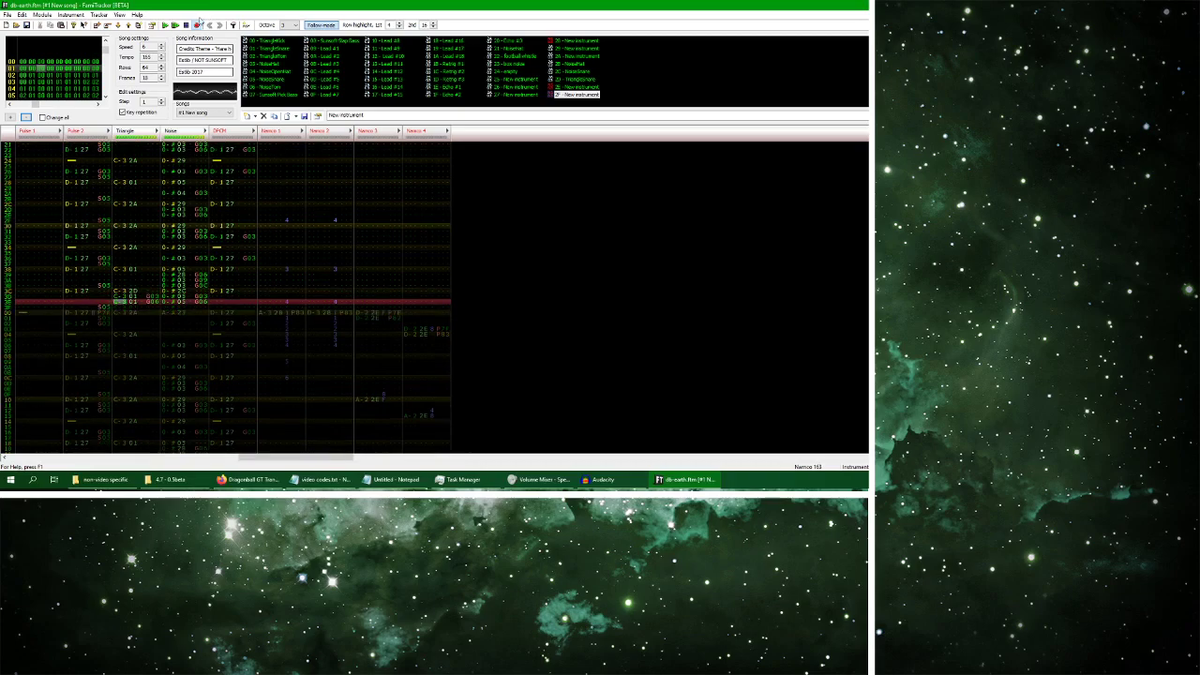
pyautogui.press('Return')
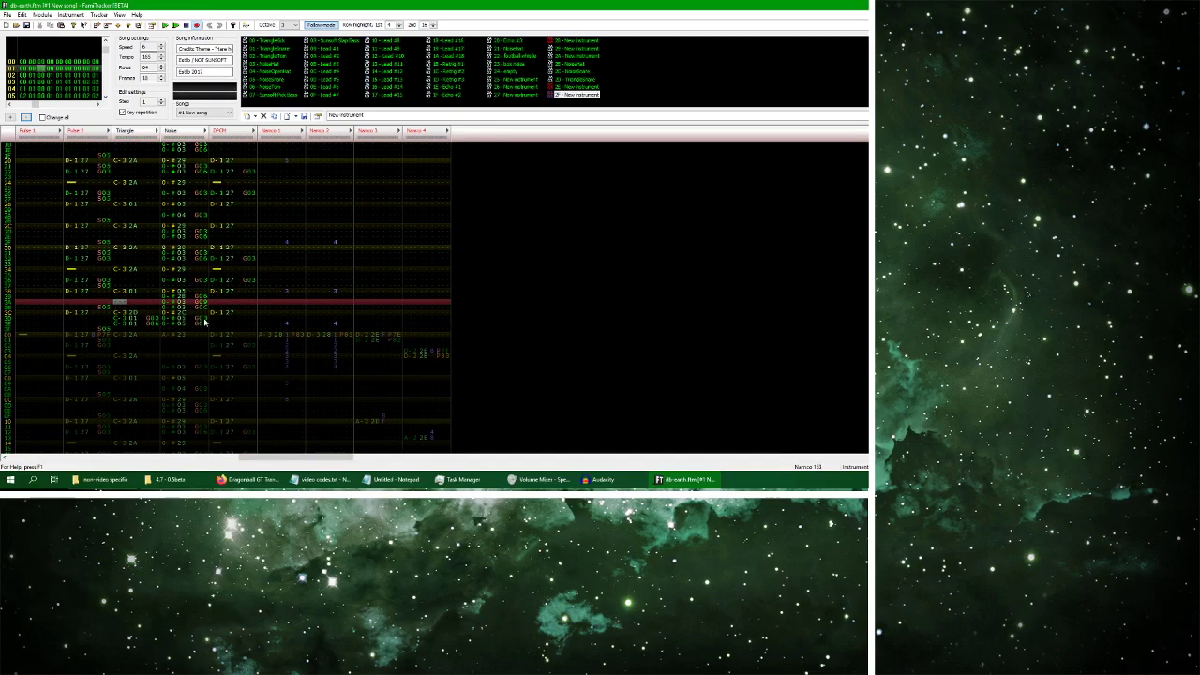
# Set the delay effects on rows 3D and 3E of Triangle and Noise in frame 01 to G02 and G04, and play the ending
pyautogui.scroll(-1, 205, 322)
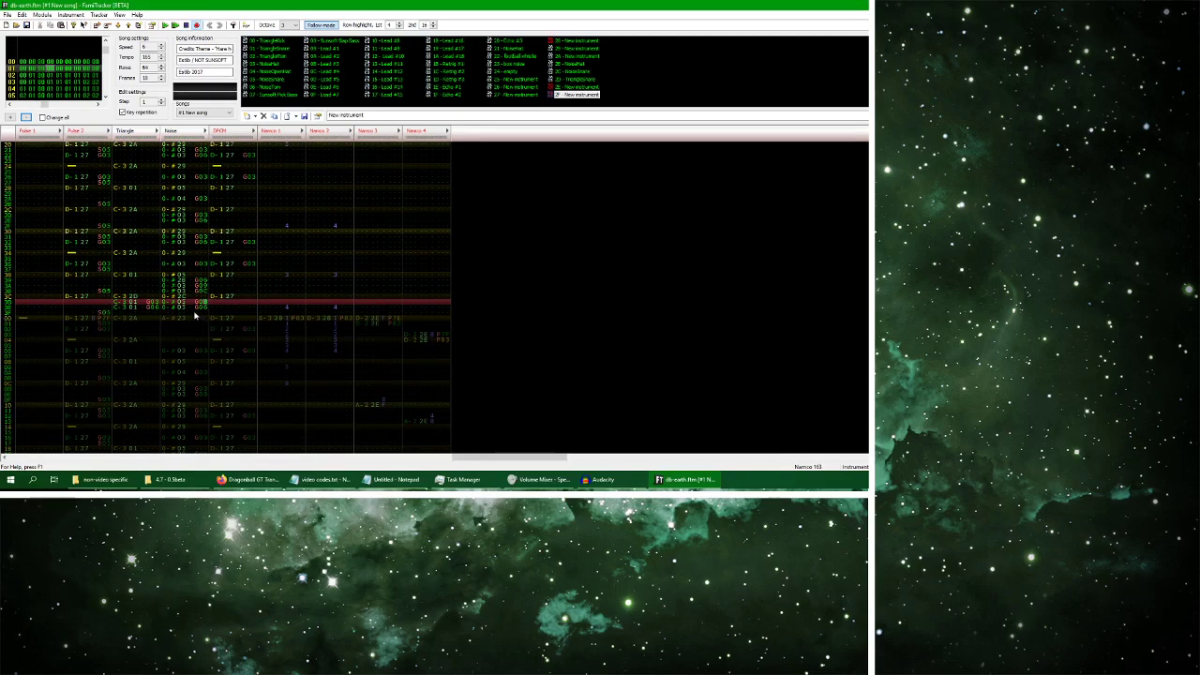
pyautogui.scroll(-3, 157, 307)
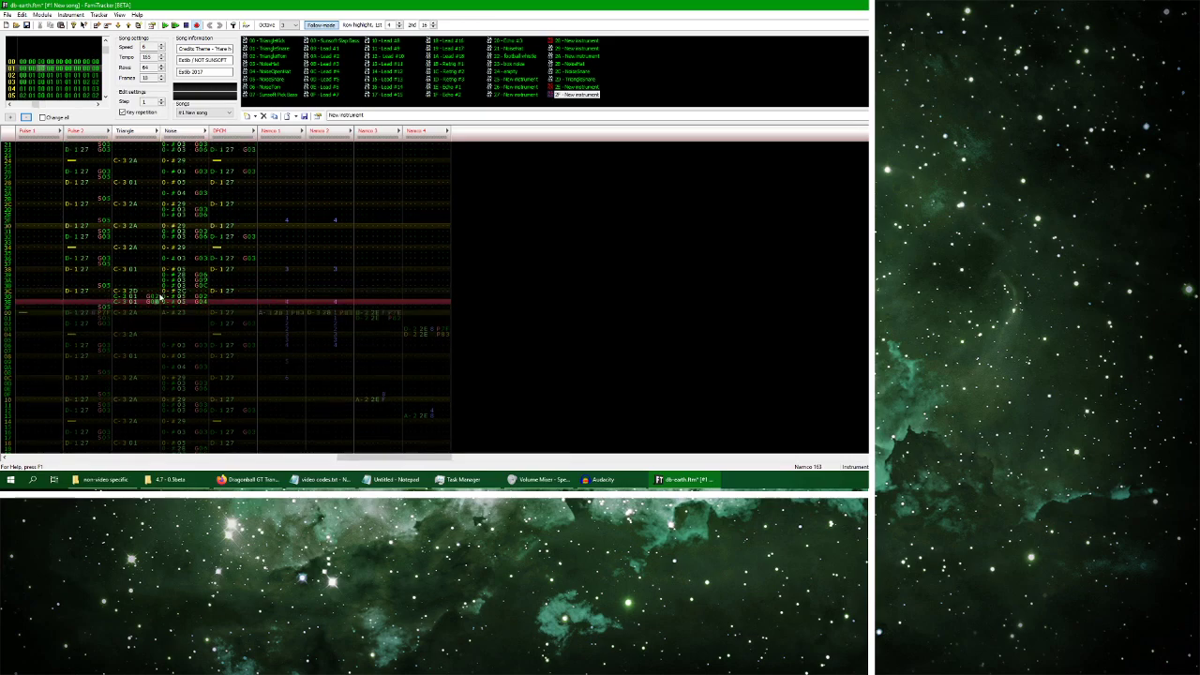
pyautogui.scroll(-18, 125, 287)
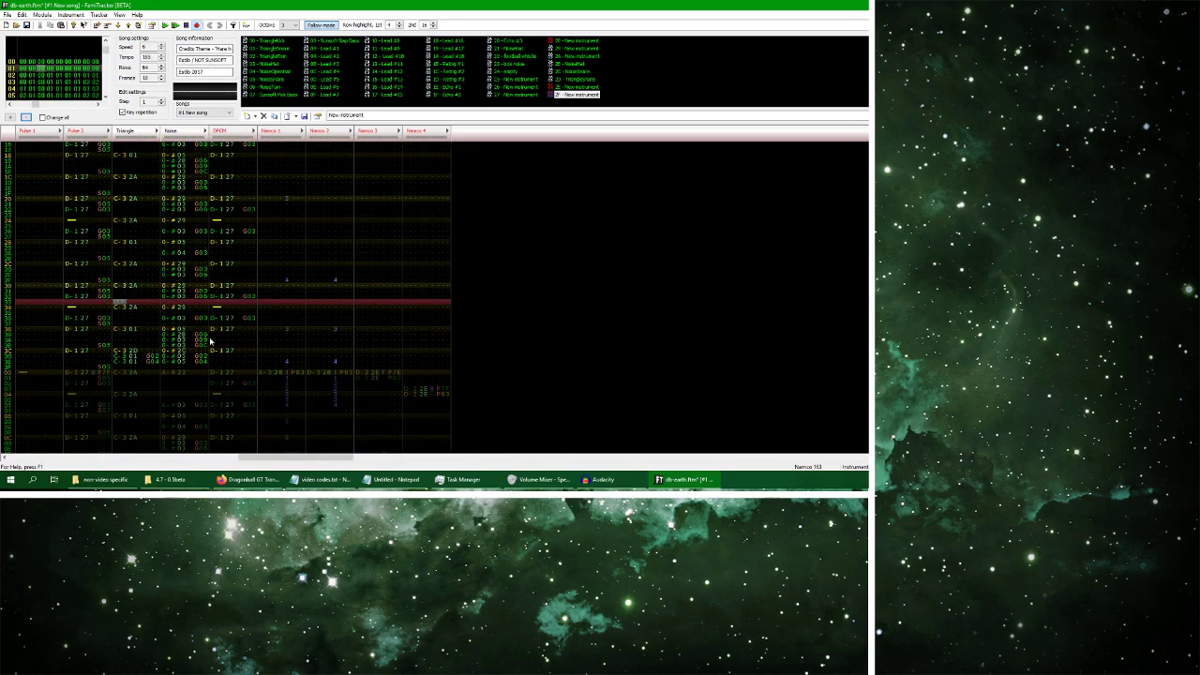
pyautogui.scroll(1, 212, 343)
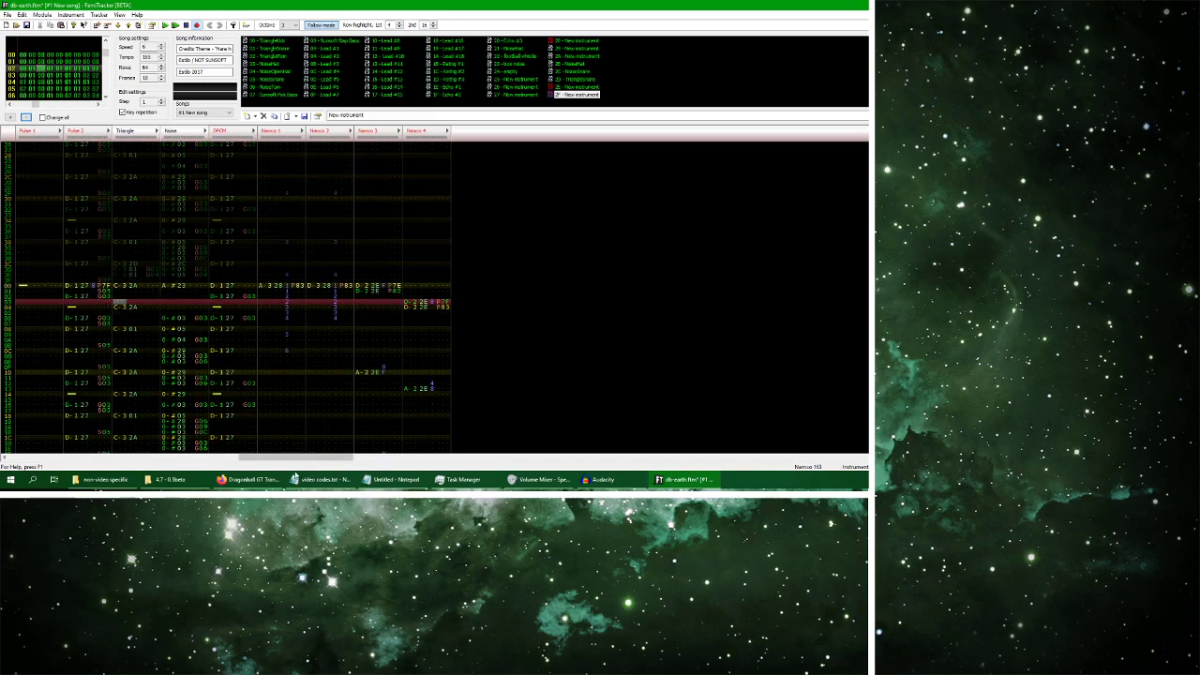
# Compare the reference track with the Triangle and Noise drum fill at the end of frame 02
pyautogui.click(246, 479)
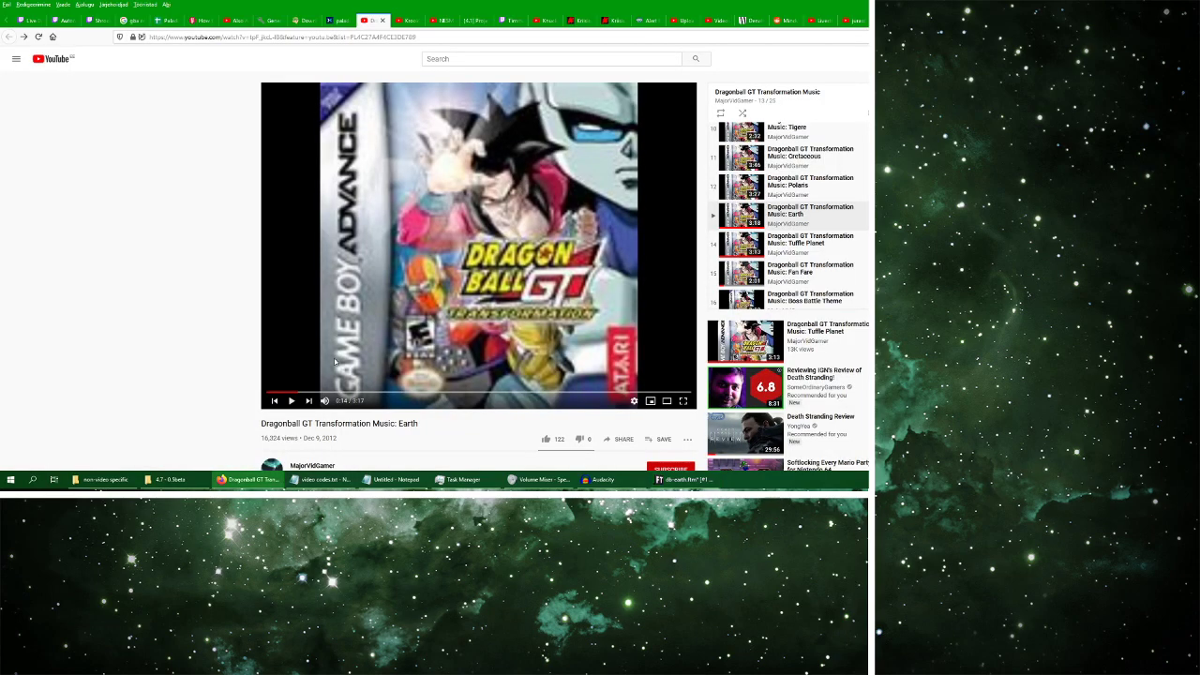
pyautogui.click(290, 394)
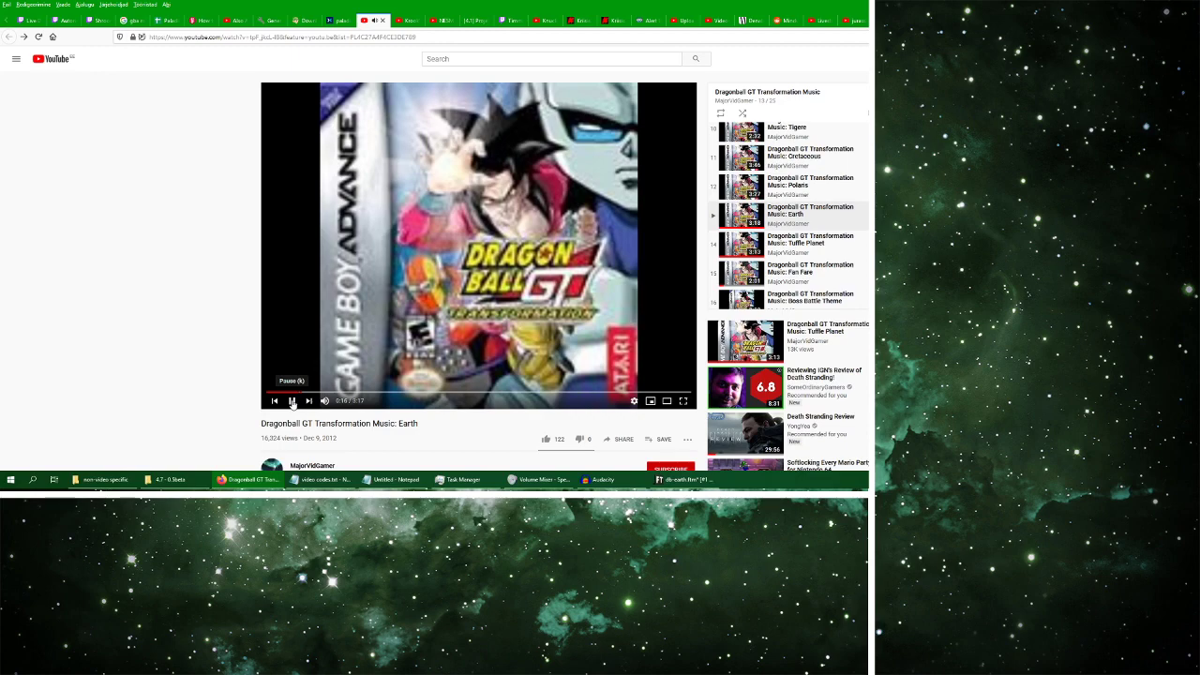
pyautogui.click(684, 479)
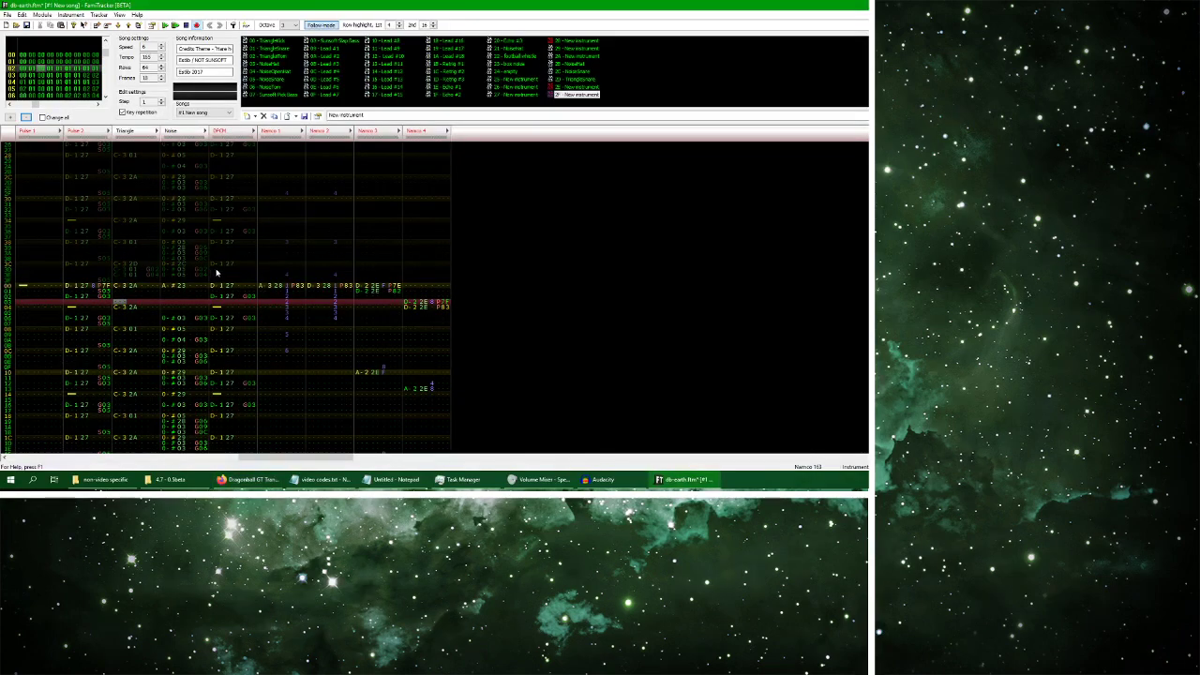
pyautogui.click(174, 24)
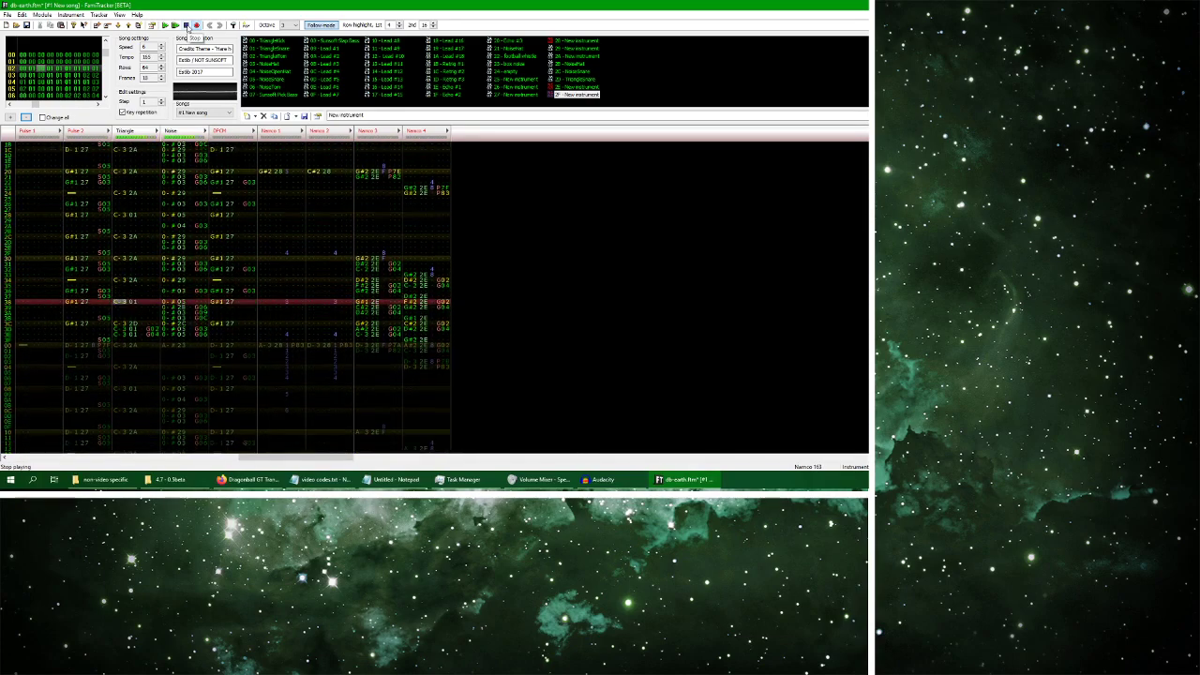
pyautogui.click(186, 26)
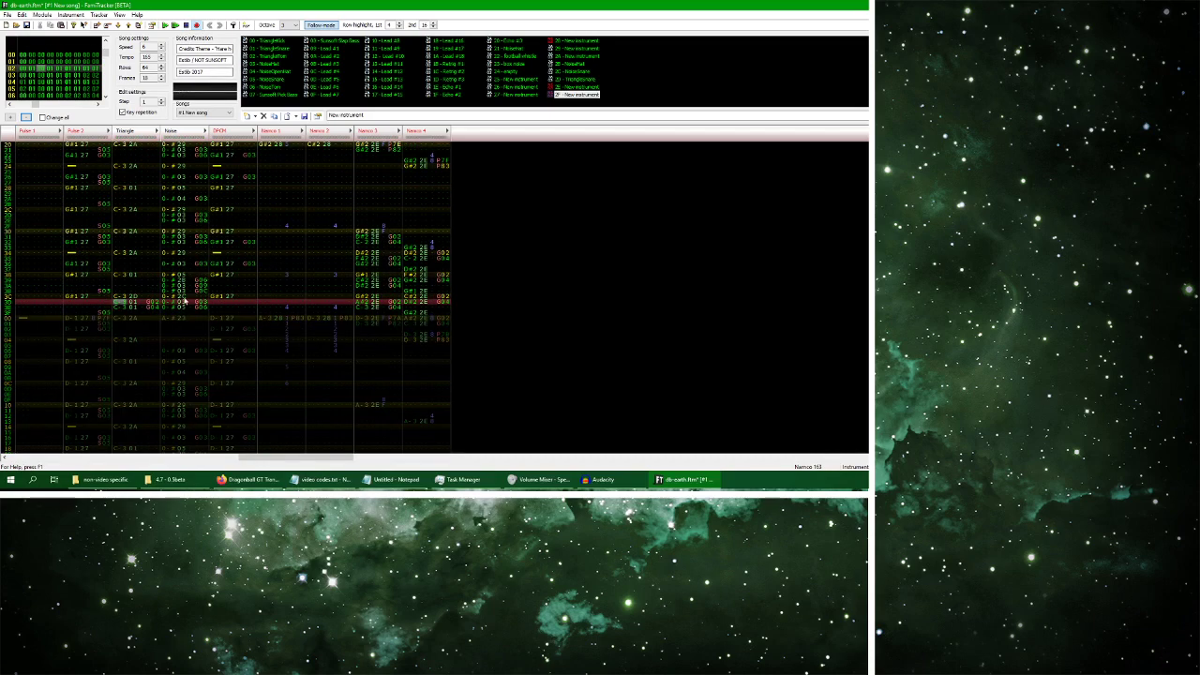
# Set the Noise delay effects on rows 3D and 3E of frame 02 to G02 and G04, and play the frame
pyautogui.click(203, 305)
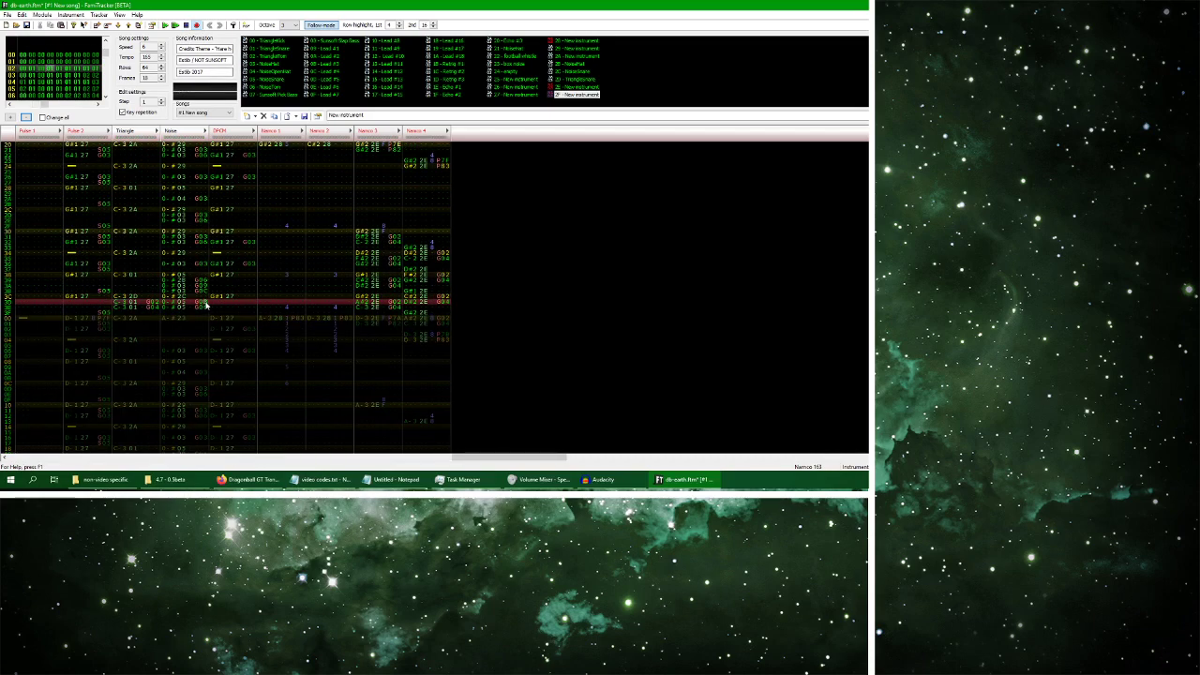
pyautogui.click(165, 25)
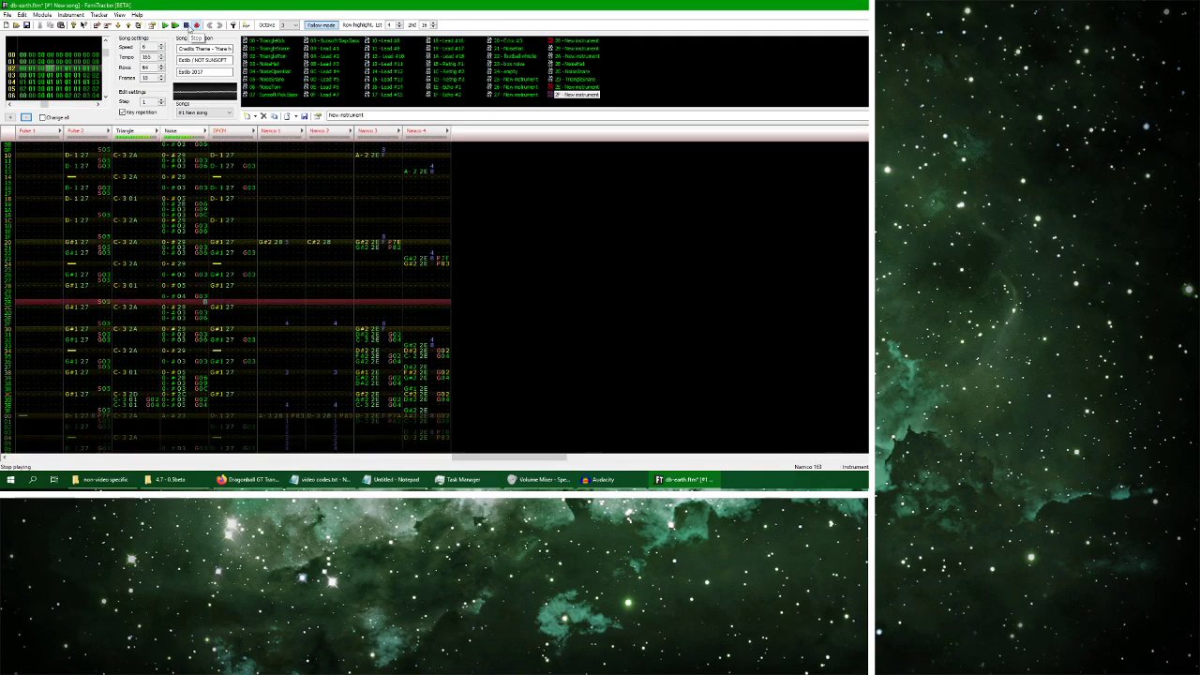
pyautogui.press('Return')
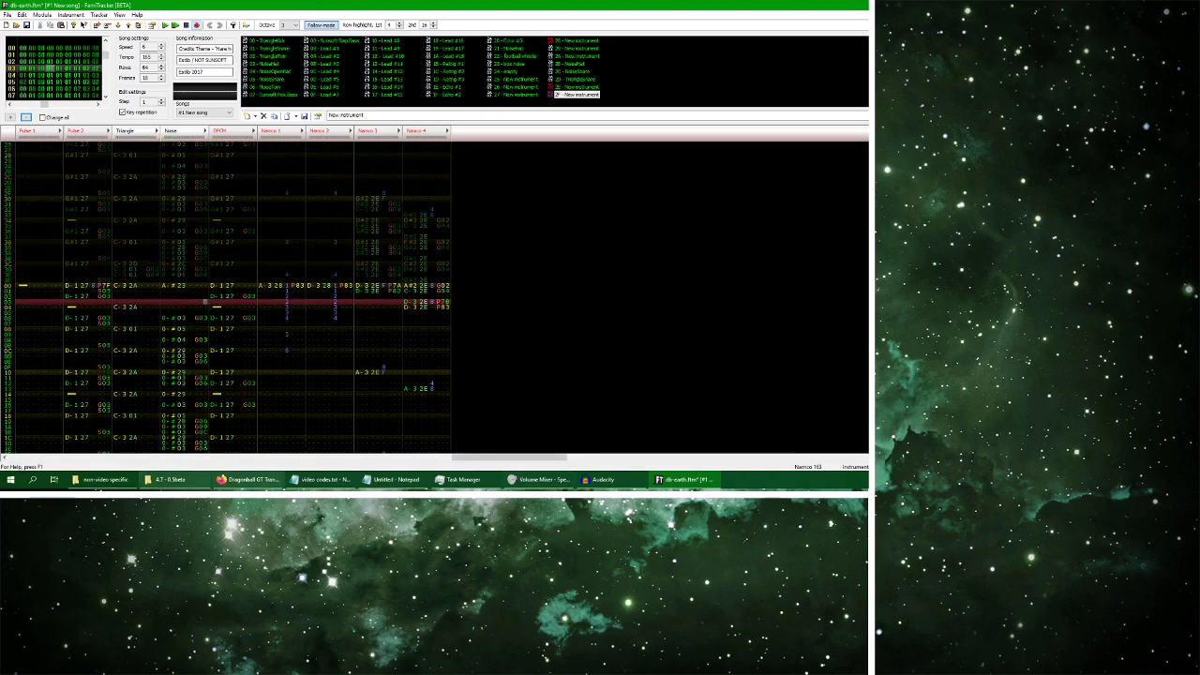
# Play the reference track briefly and compare it with the start of frame 03
pyautogui.click(249, 480)
pyautogui.click(291, 401)
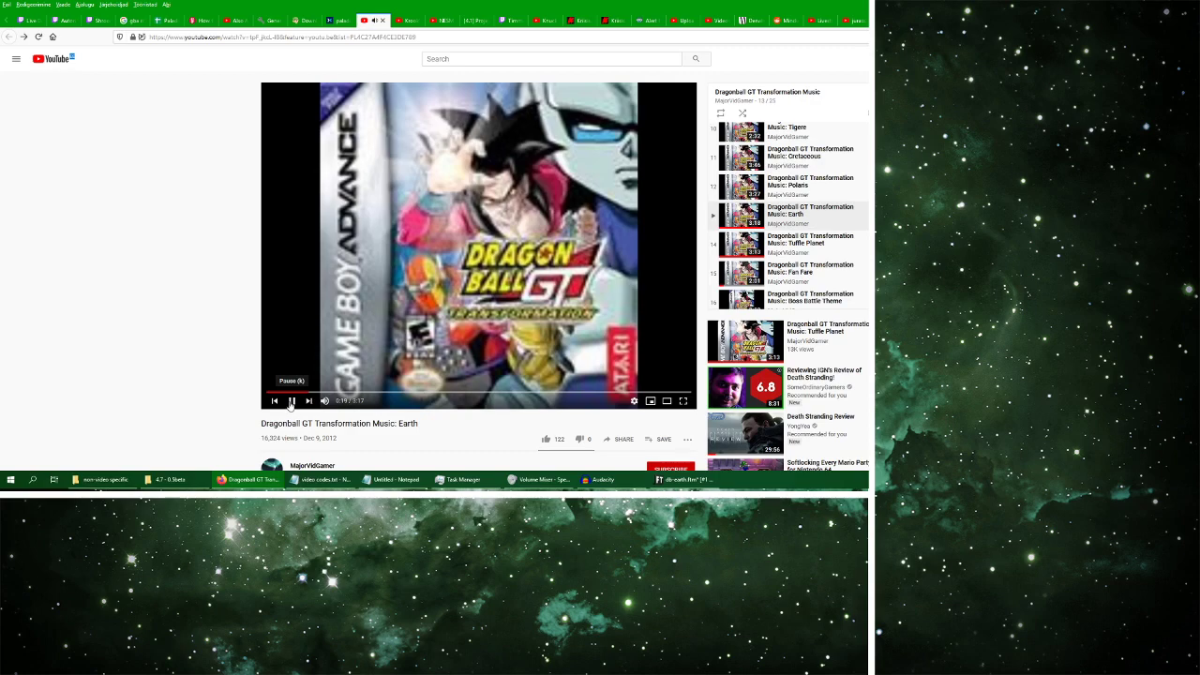
pyautogui.click(684, 479)
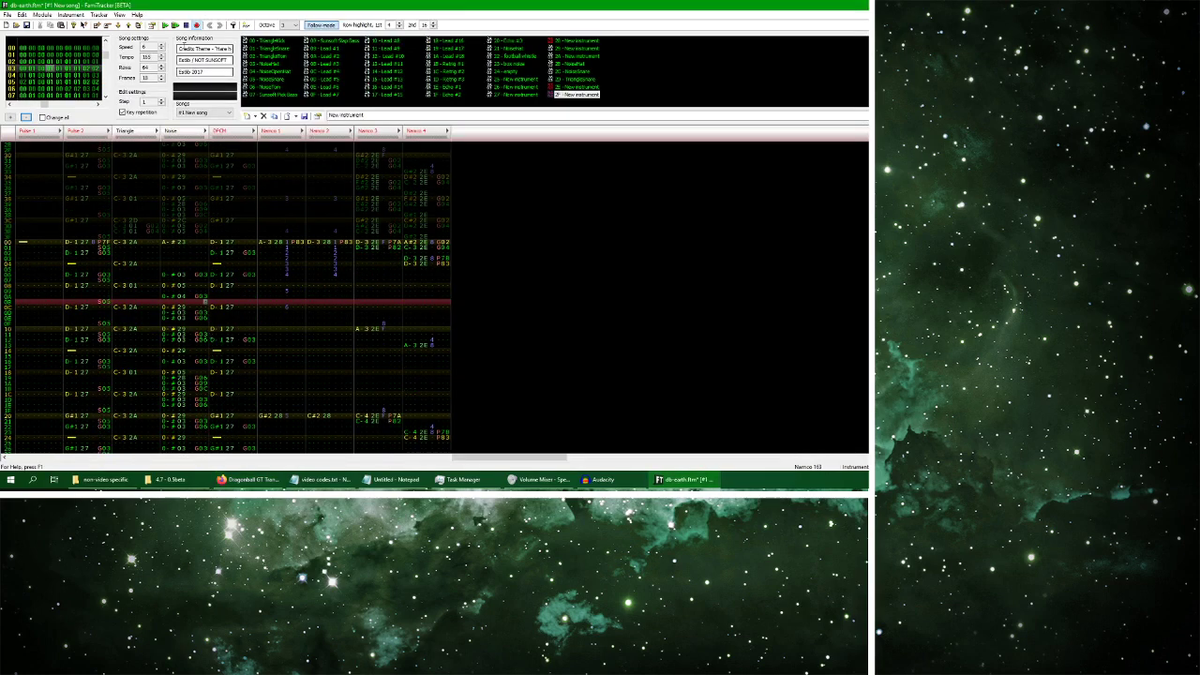
pyautogui.click(167, 25)
pyautogui.click(185, 26)
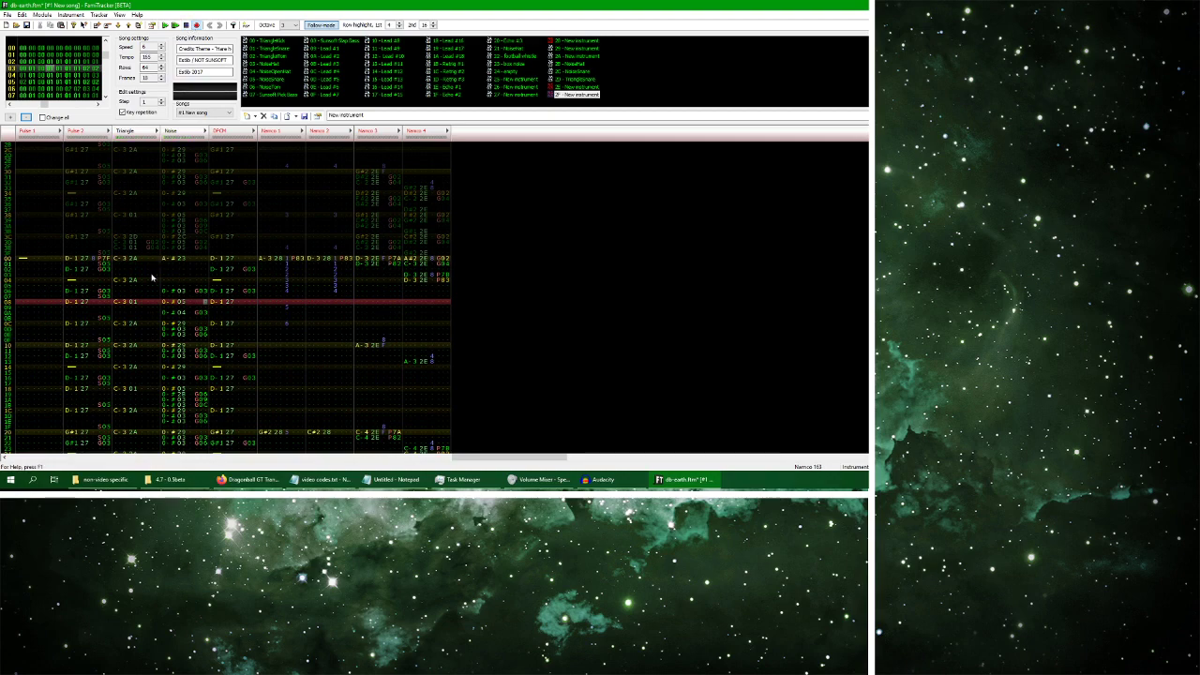
# Switch Noise in frame 03 to the lower-numbered pattern that starts with instrument 29, play the frame and return to the reference track
pyautogui.click(119, 272)
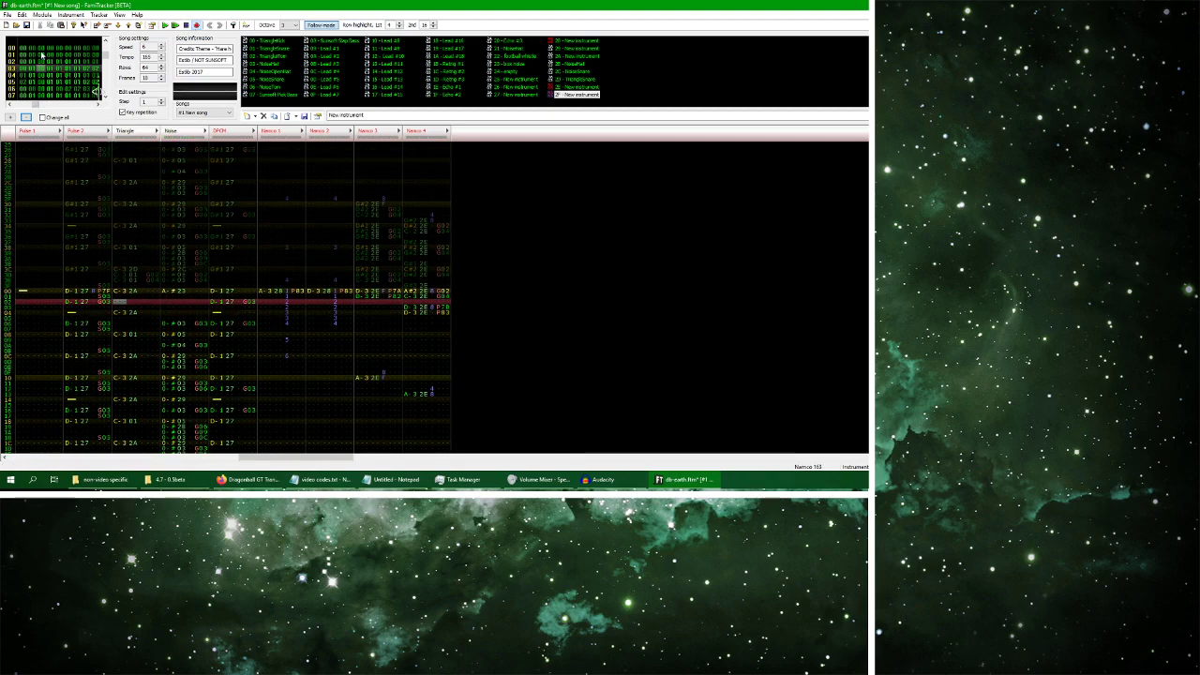
pyautogui.press('Tab')
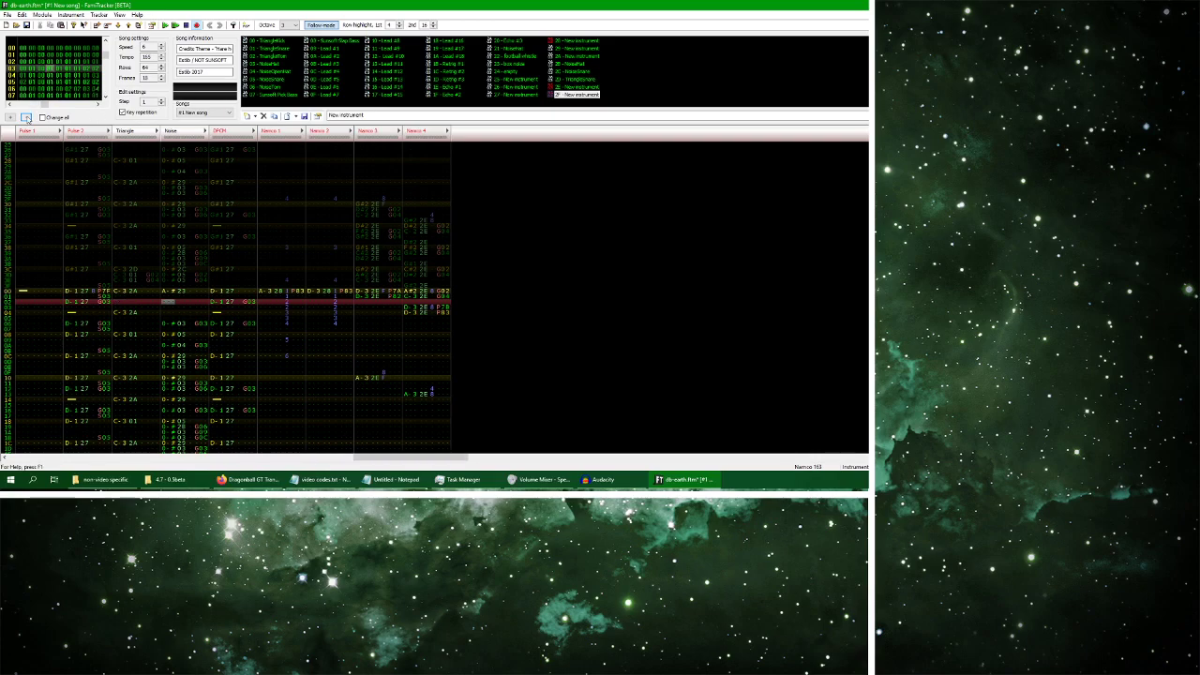
pyautogui.press('Return')
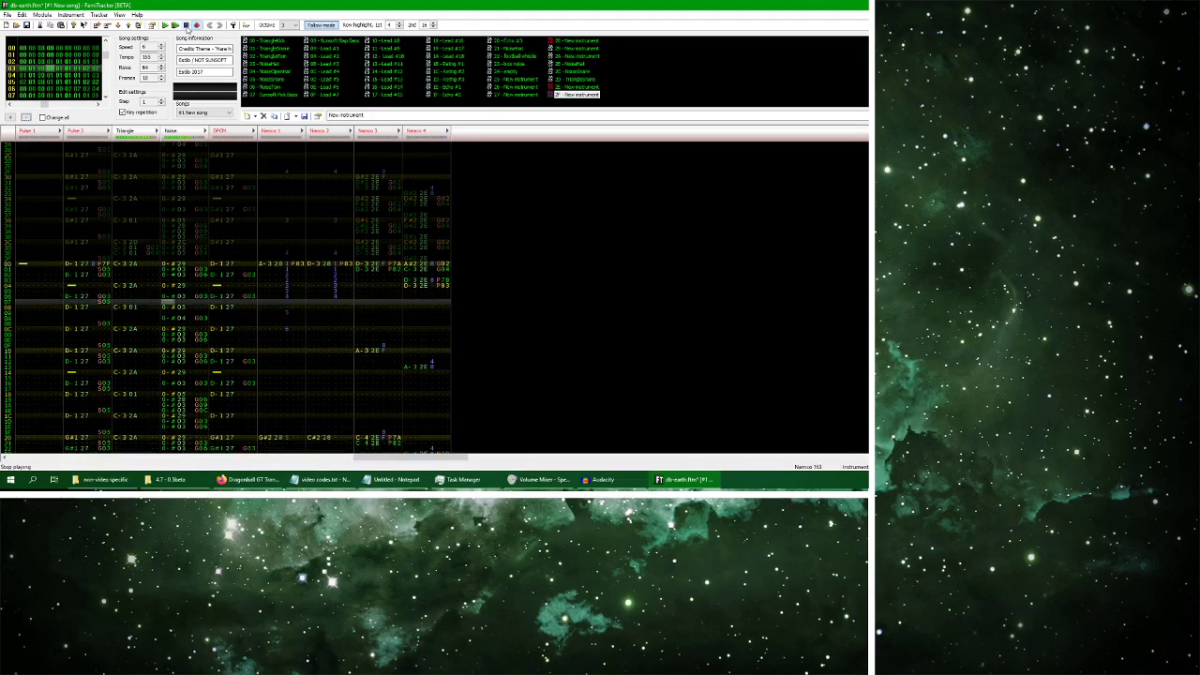
pyautogui.click(245, 479)
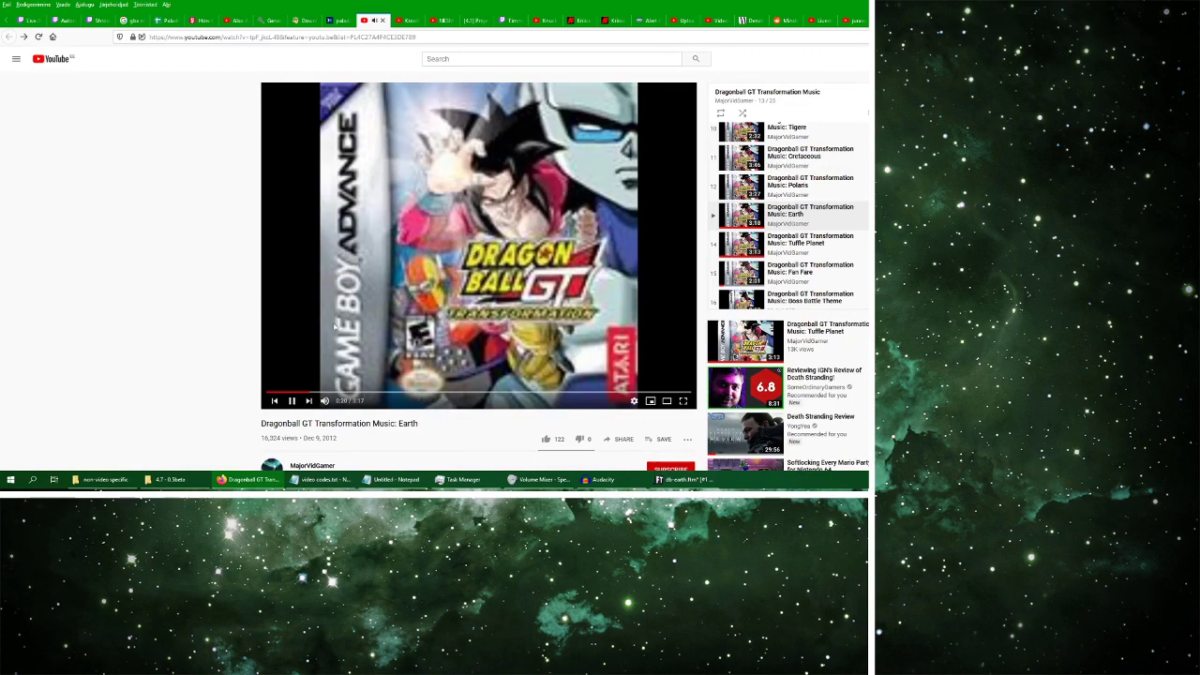
# Replay the reference passage from about 0:20 and compare it with frame 03 in FamiTracker
pyautogui.click(302, 394)
pyautogui.click(685, 479)
pyautogui.click(171, 28)
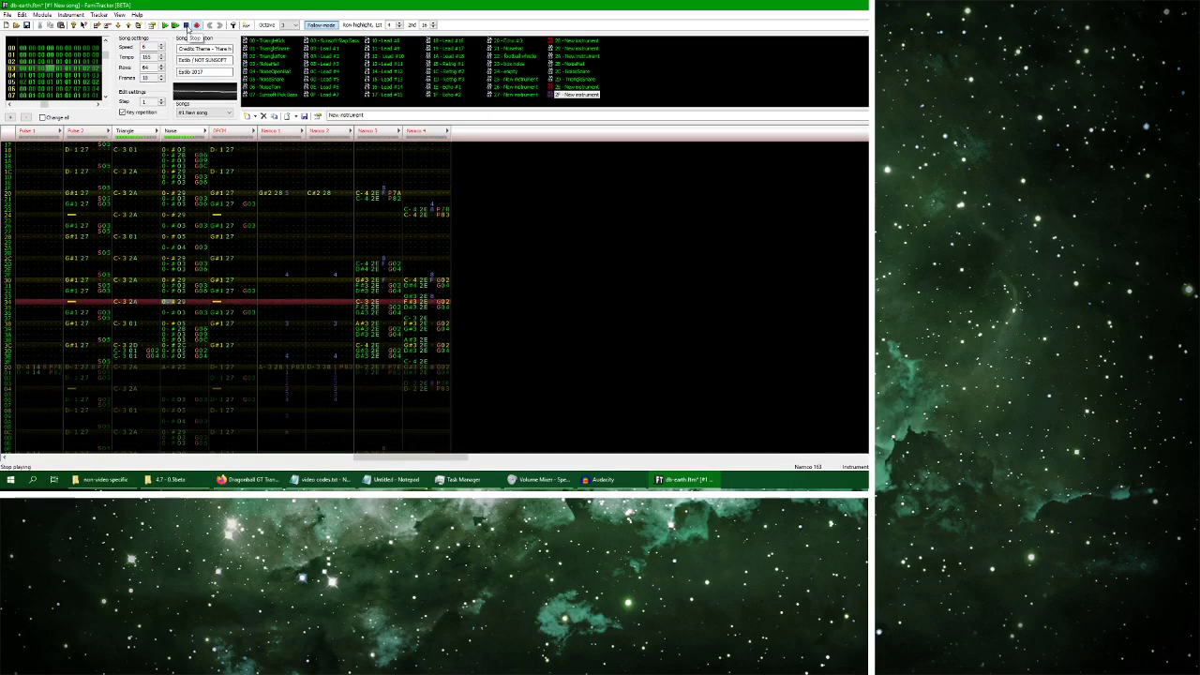
pyautogui.click(187, 26)
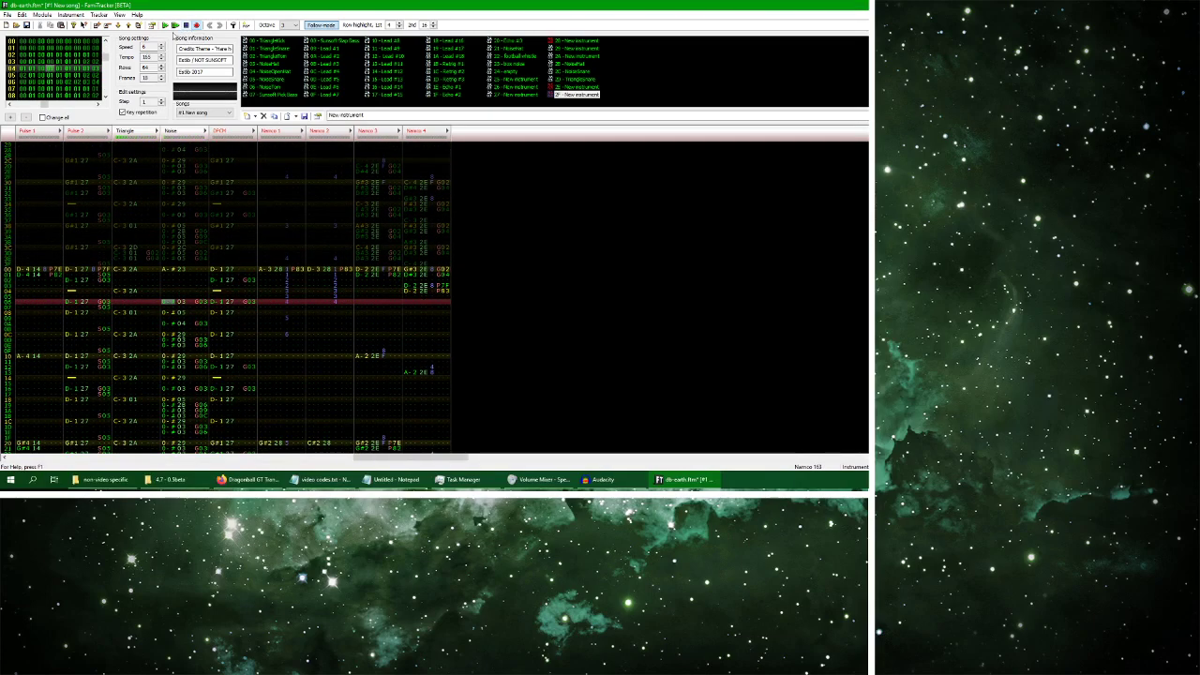
# Play the reference track briefly, make all muted channels audible again, and play frame 04 for comparison
pyautogui.click(248, 479)
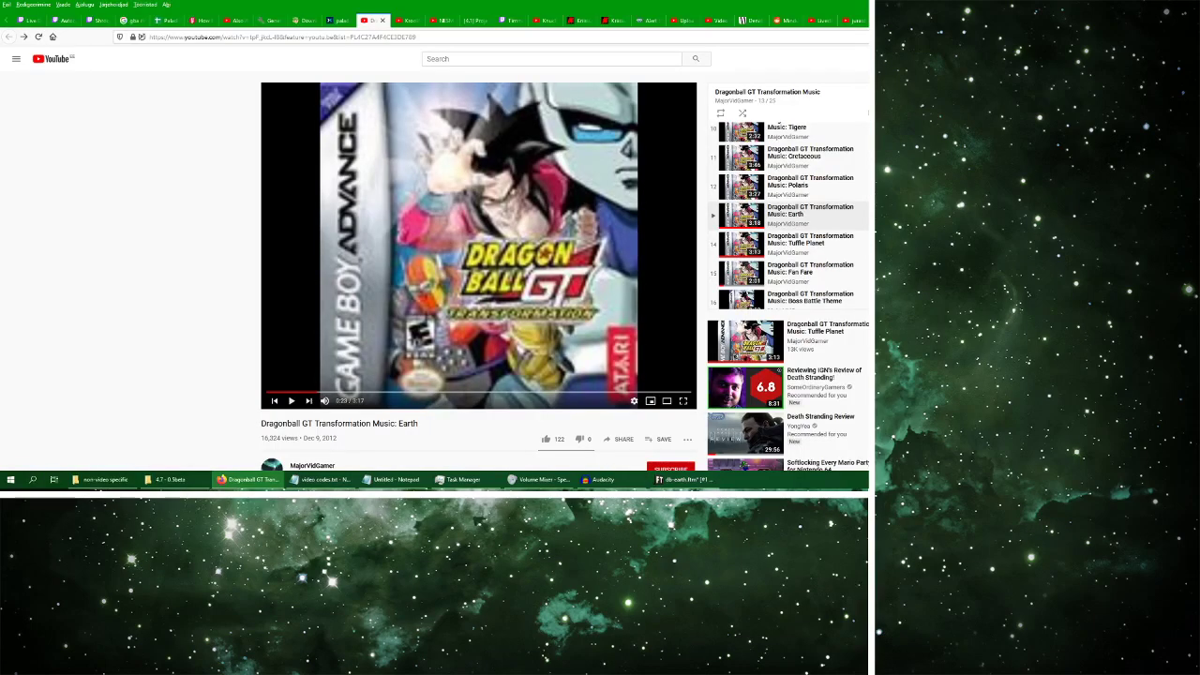
pyautogui.click(292, 401)
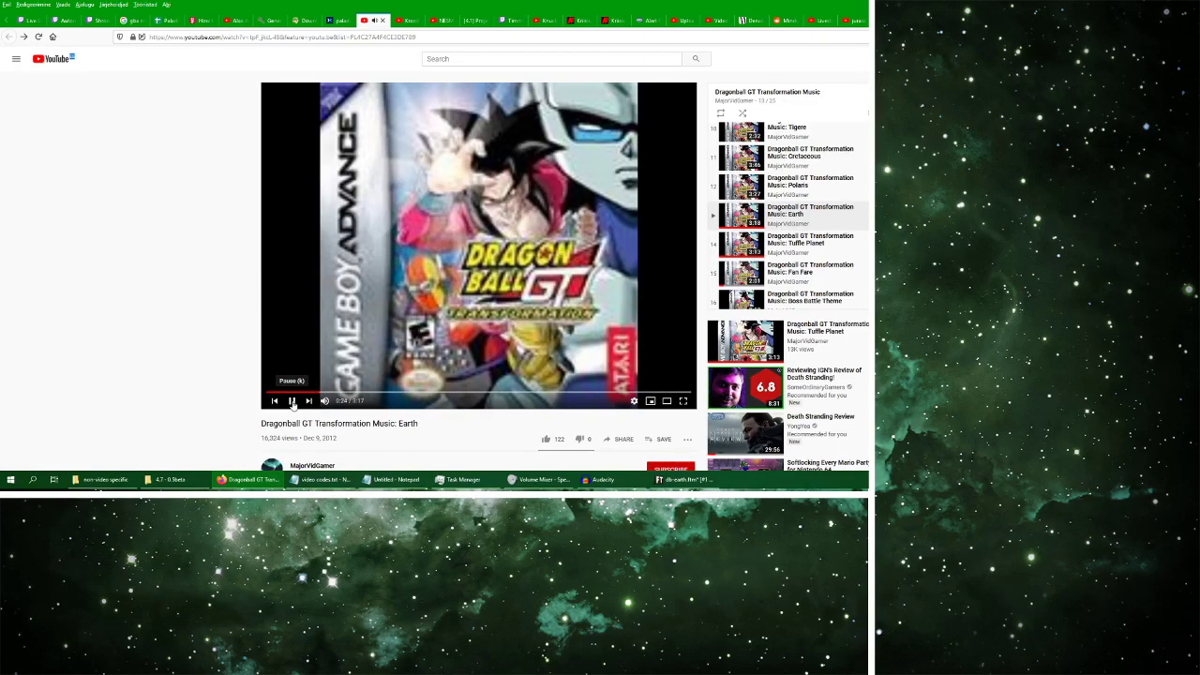
pyautogui.click(684, 479)
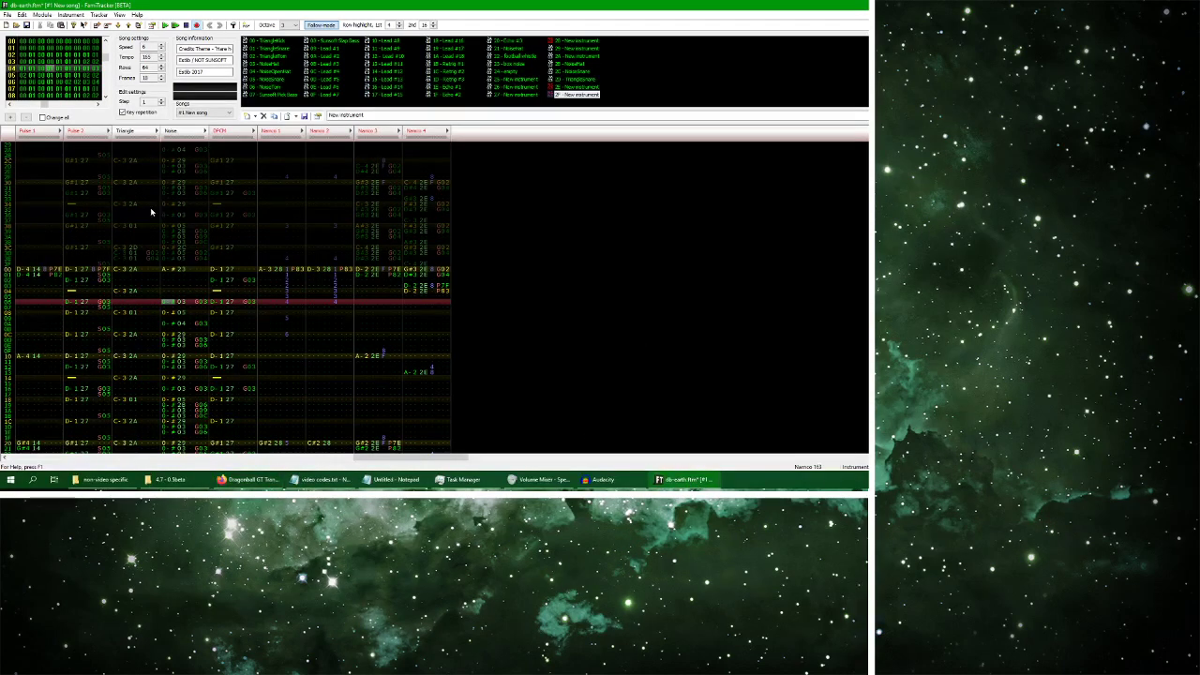
pyautogui.rightClick(183, 130)
pyautogui.click(220, 157)
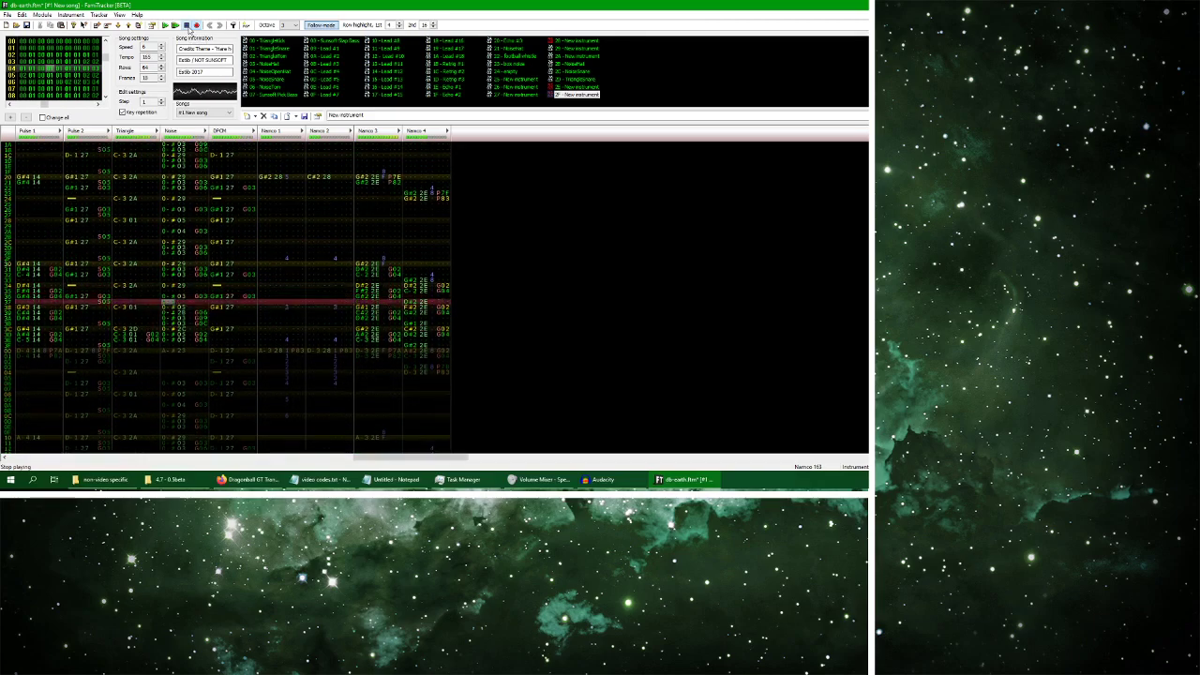
pyautogui.click(187, 27)
# Compare with the reference track and switch Noise in frame 05 to the lower-numbered pattern that starts with instrument 29
pyautogui.click(249, 479)
pyautogui.click(293, 401)
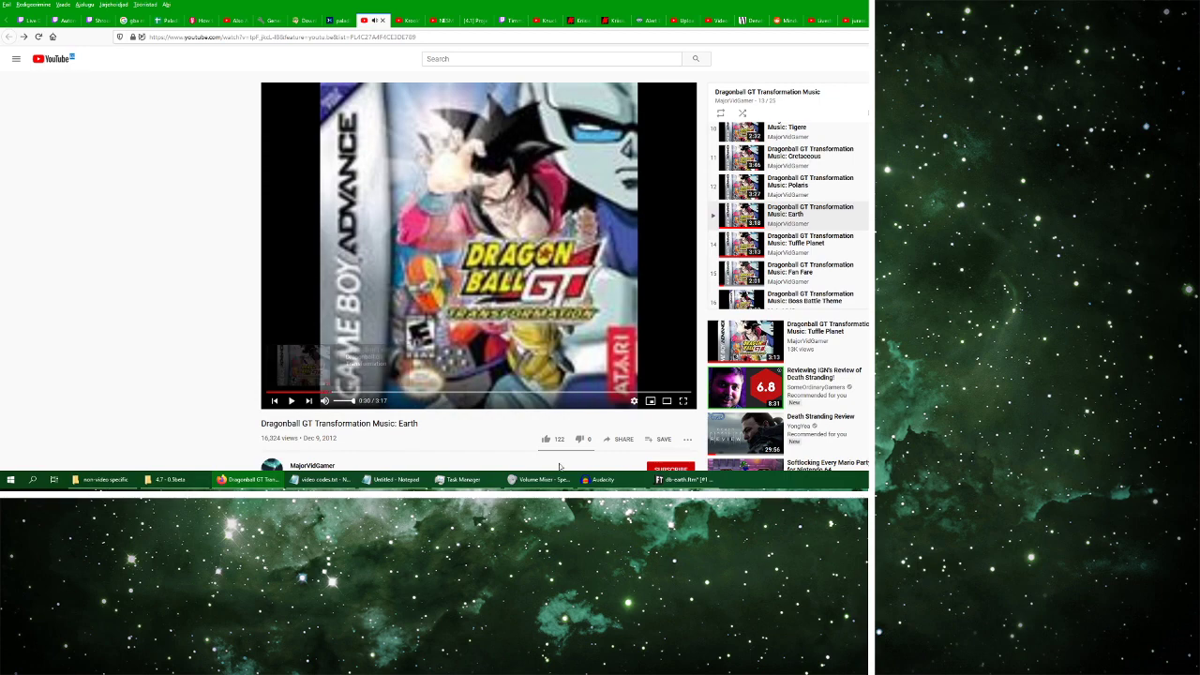
pyautogui.click(684, 479)
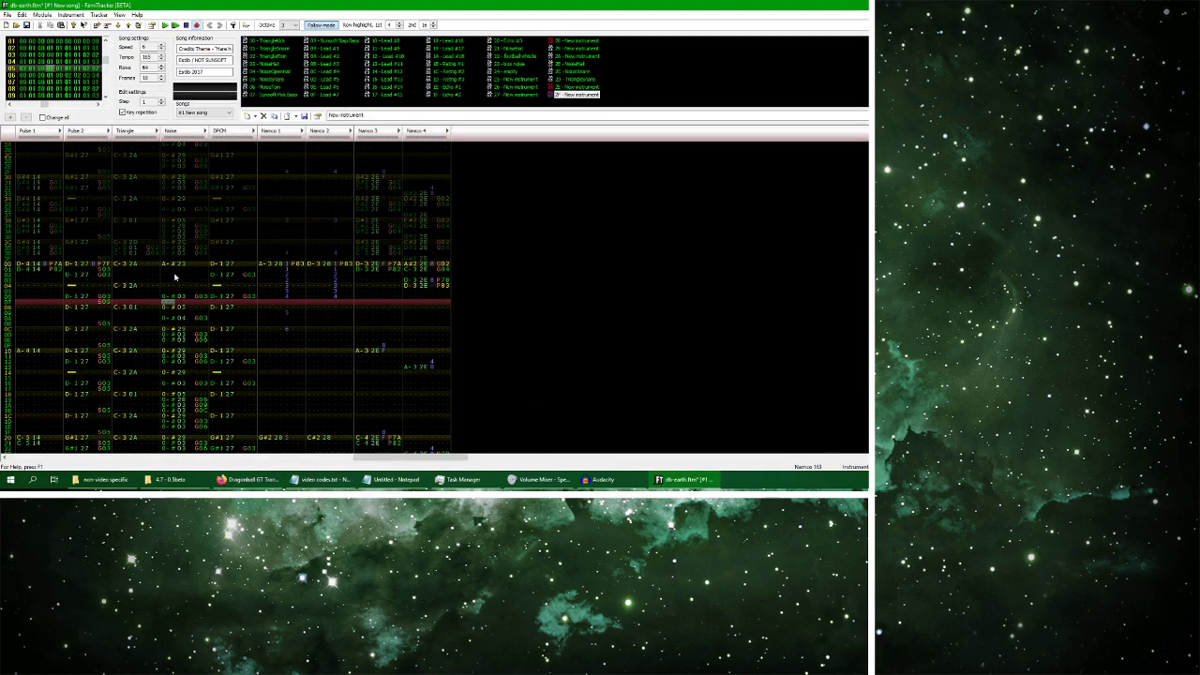
pyautogui.click(27, 117)
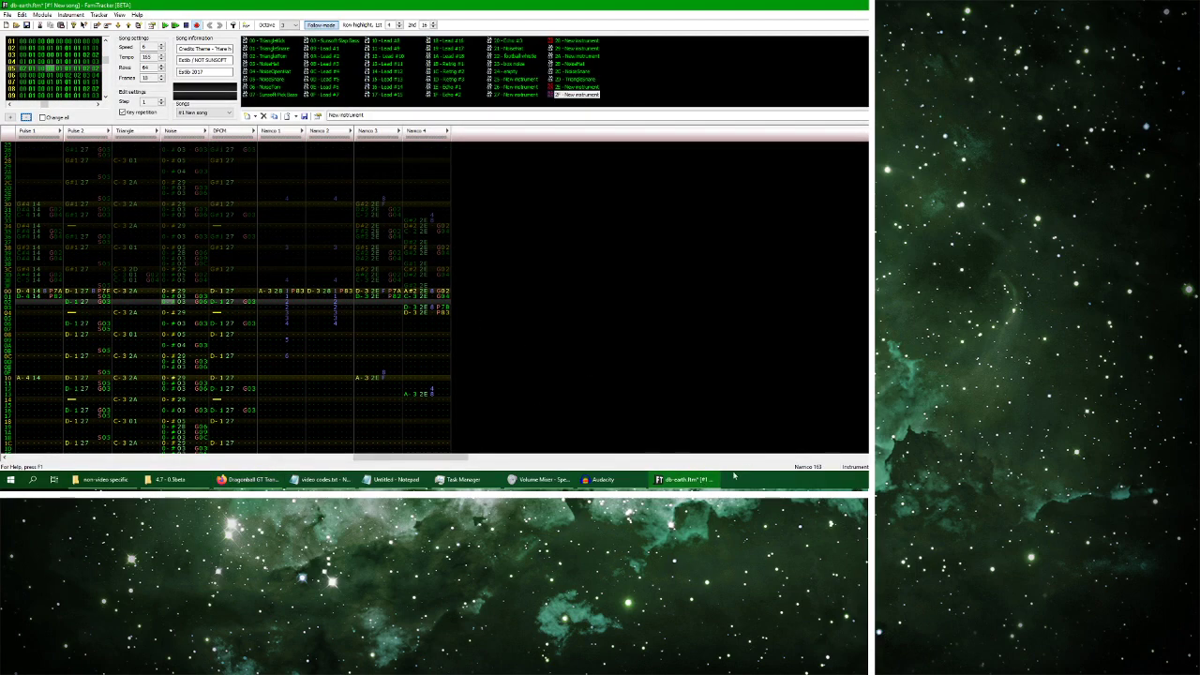
pyautogui.click(247, 479)
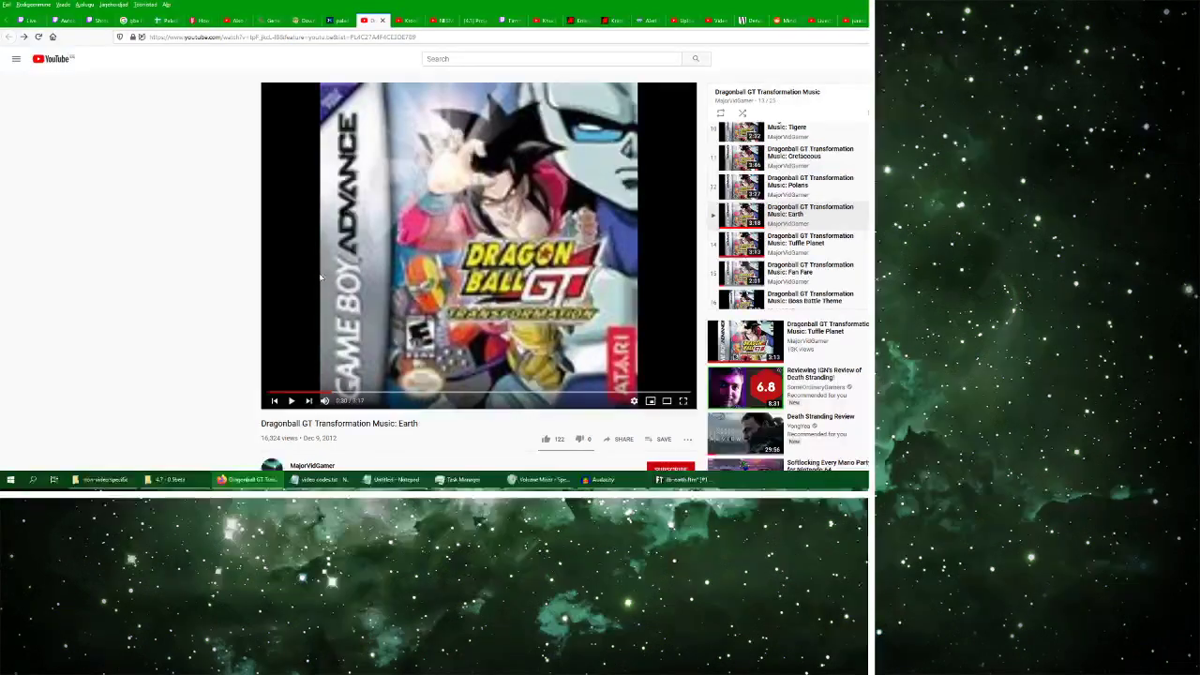
pyautogui.click(291, 400)
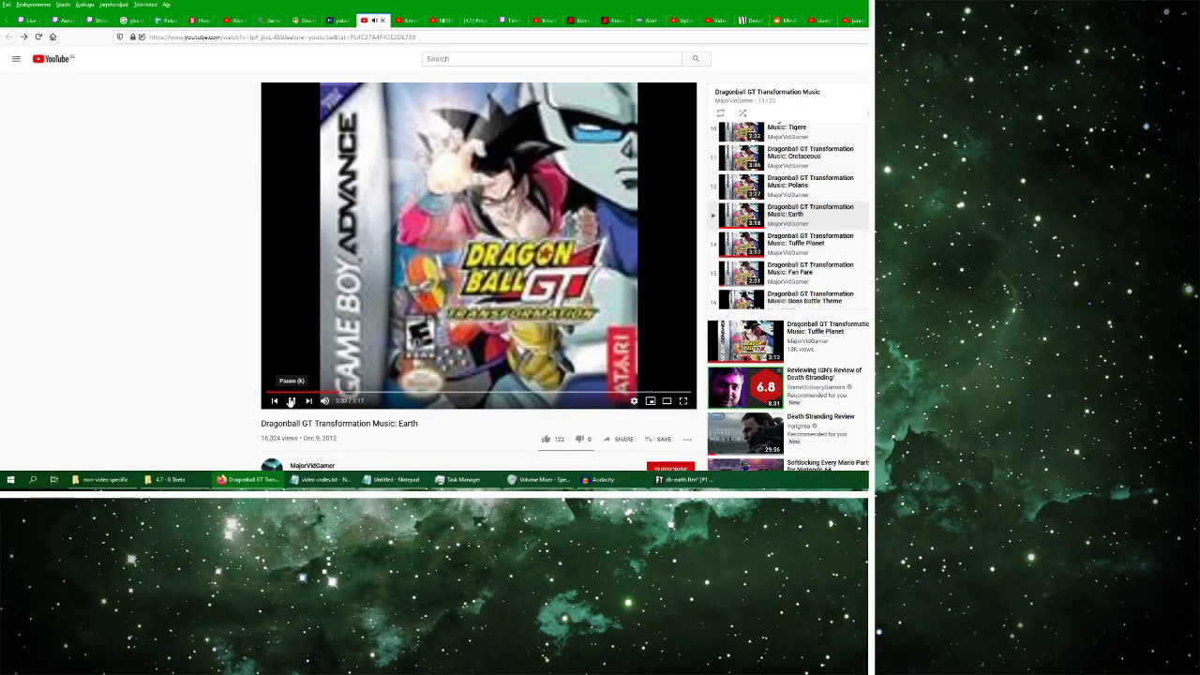
pyautogui.hotkey('alt', 'Tab')
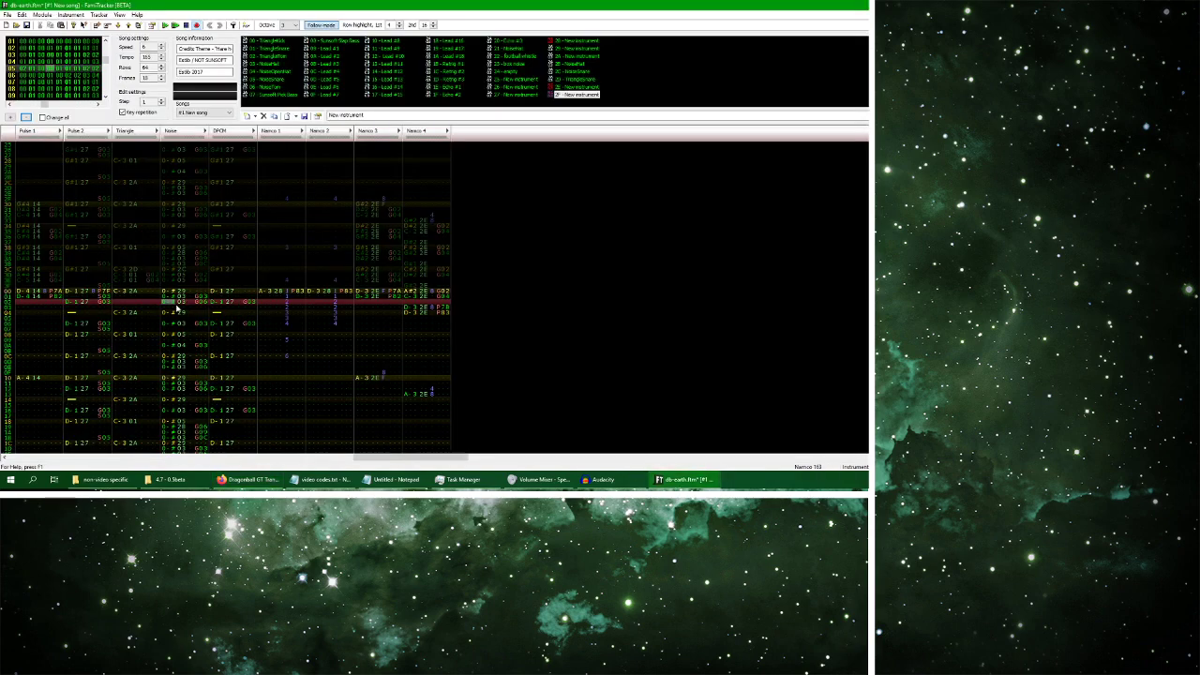
# Copy the Triangle and Noise drums of frame 05 and place them in a separate new pattern for that frame
pyautogui.moveTo(123, 293); pyautogui.dragTo(198, 413)
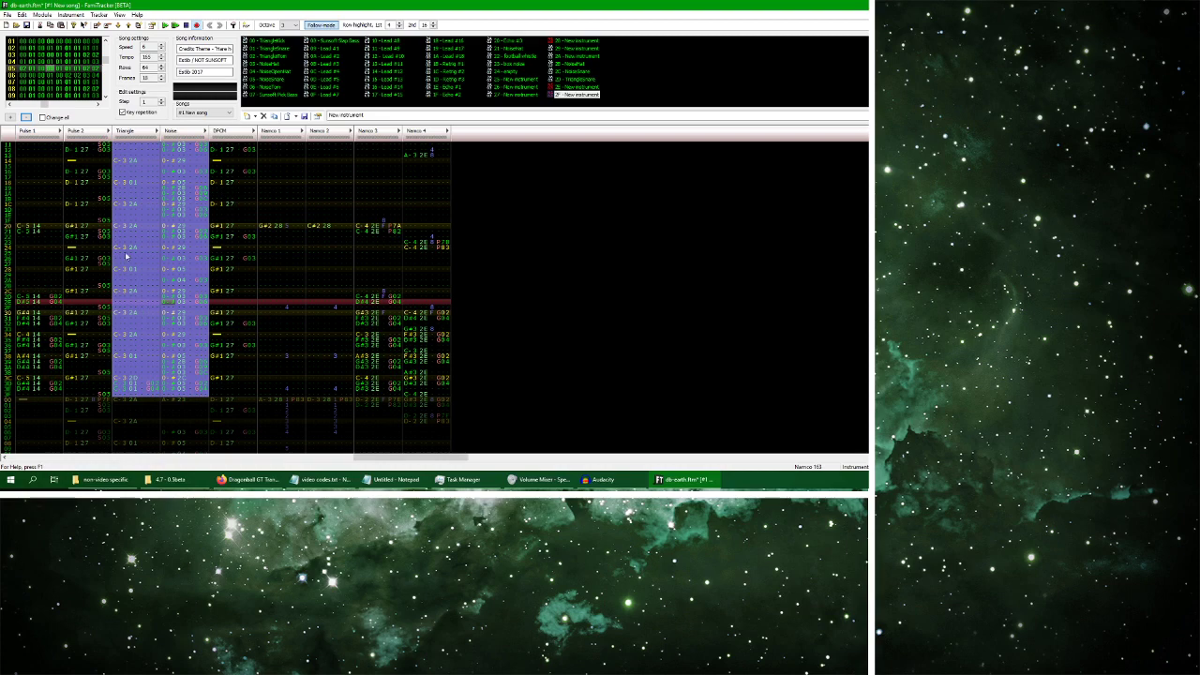
pyautogui.click(119, 167)
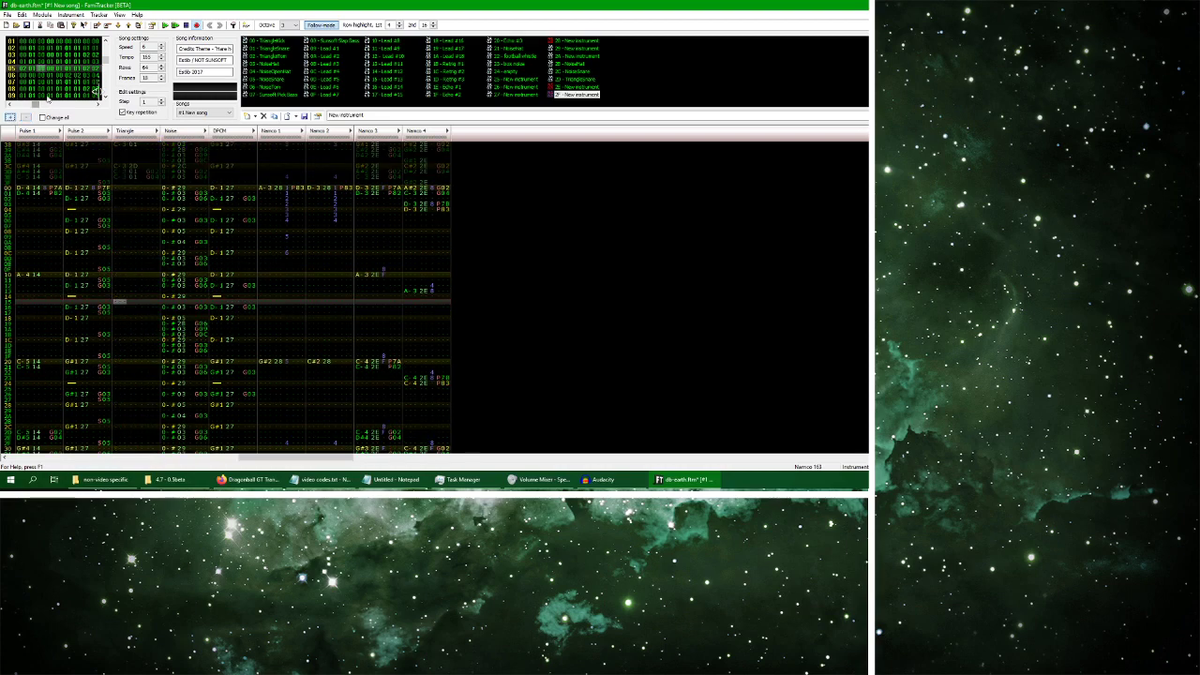
pyautogui.scroll(-4, 103, 72)
pyautogui.scroll(1, 101, 71)
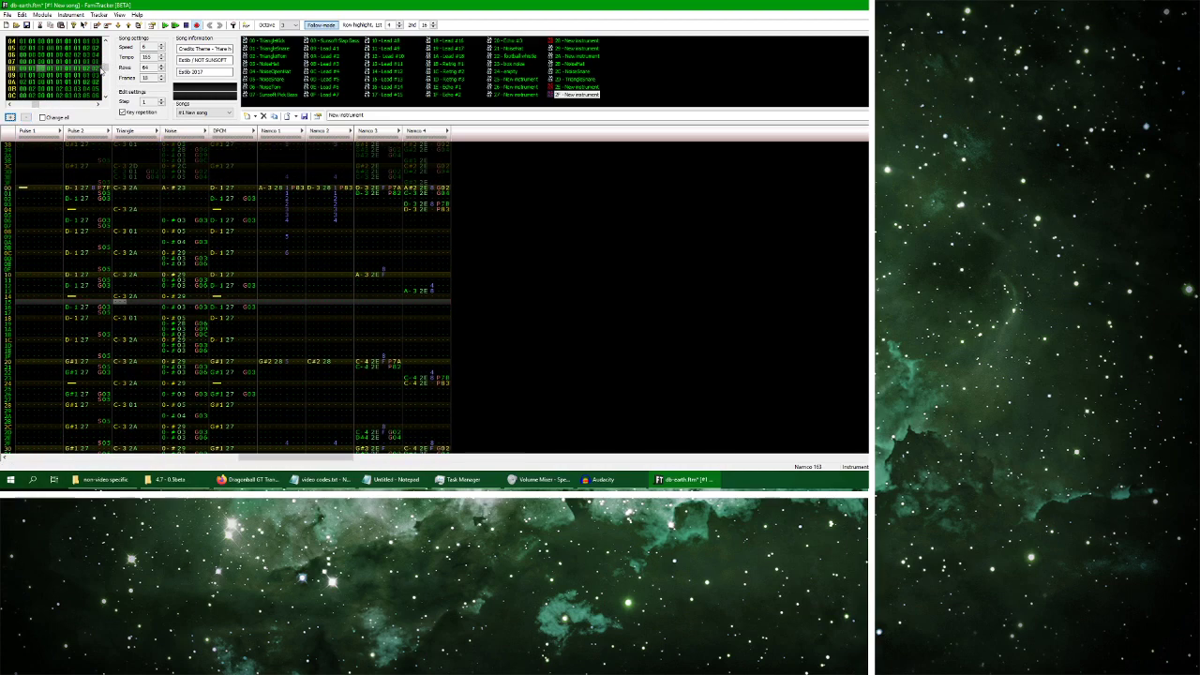
pyautogui.click(45, 51)
pyautogui.click(11, 116)
pyautogui.click(119, 188)
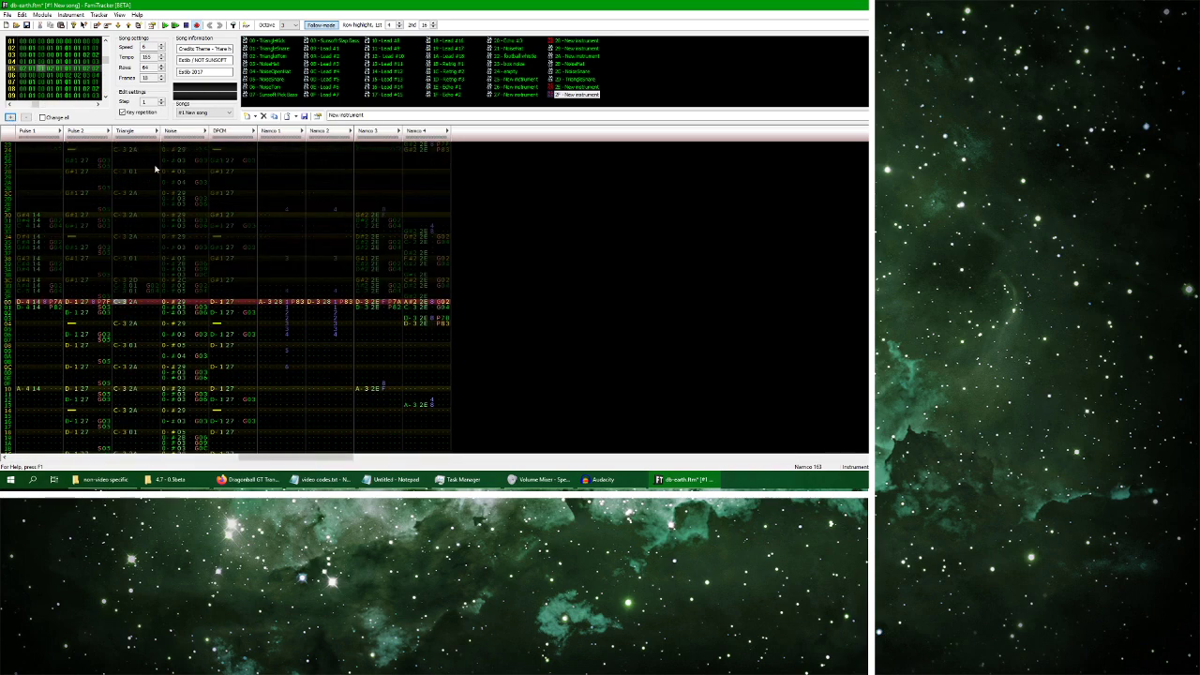
# Solo the Triangle and Noise channels and play the recorded reference audio in Audacity up to about 1:42
pyautogui.rightClick(136, 135)
pyautogui.click(155, 140)
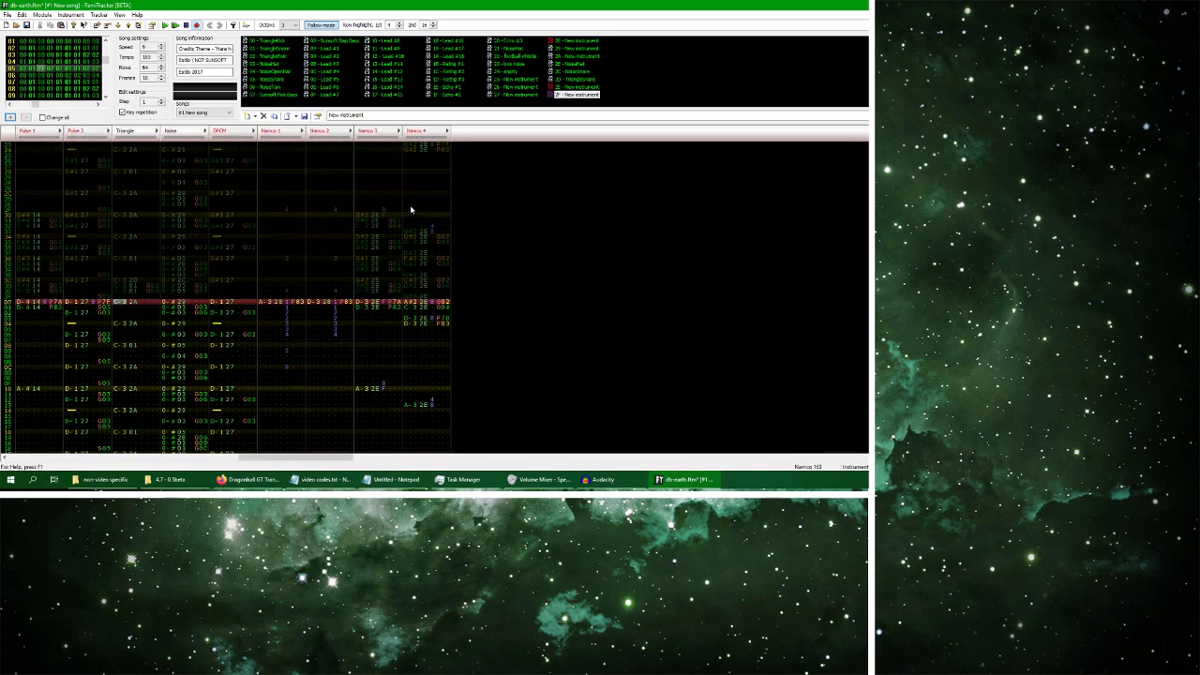
pyautogui.click(596, 479)
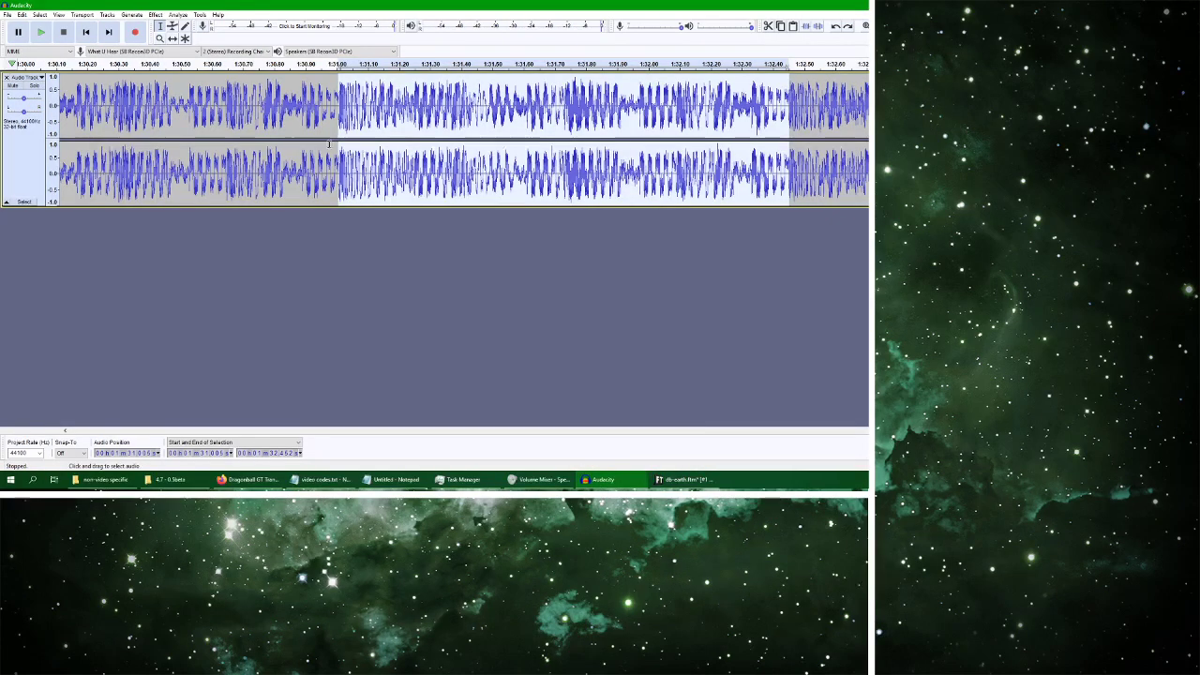
pyautogui.click(41, 33)
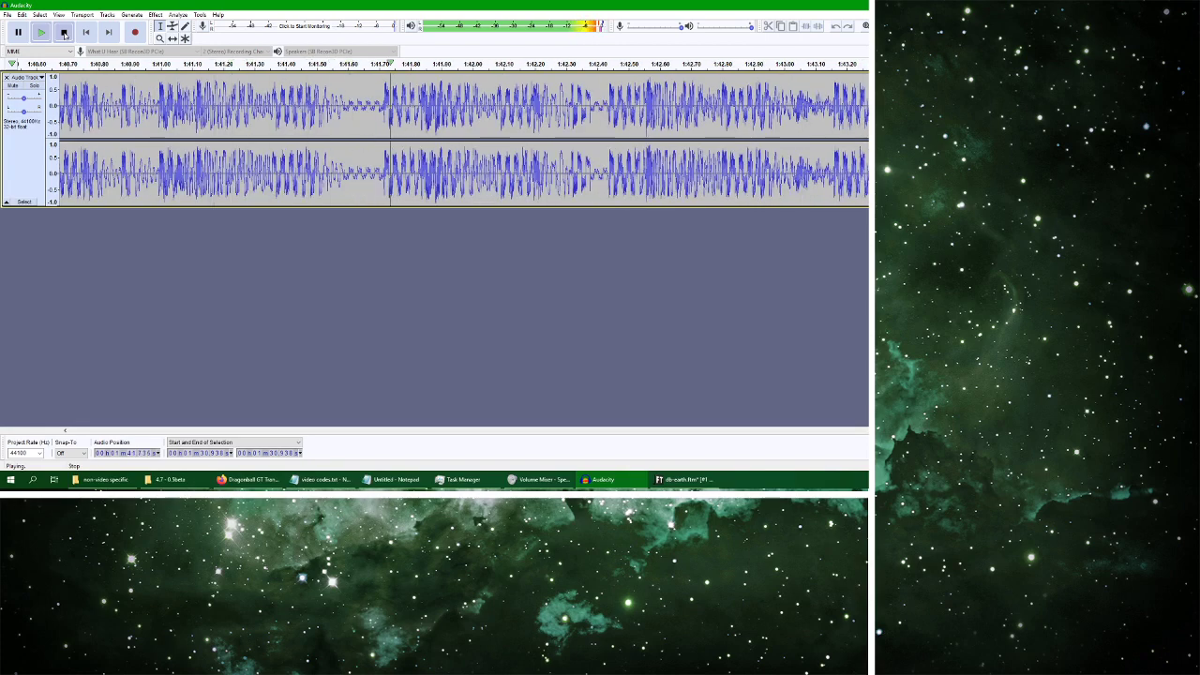
pyautogui.click(64, 33)
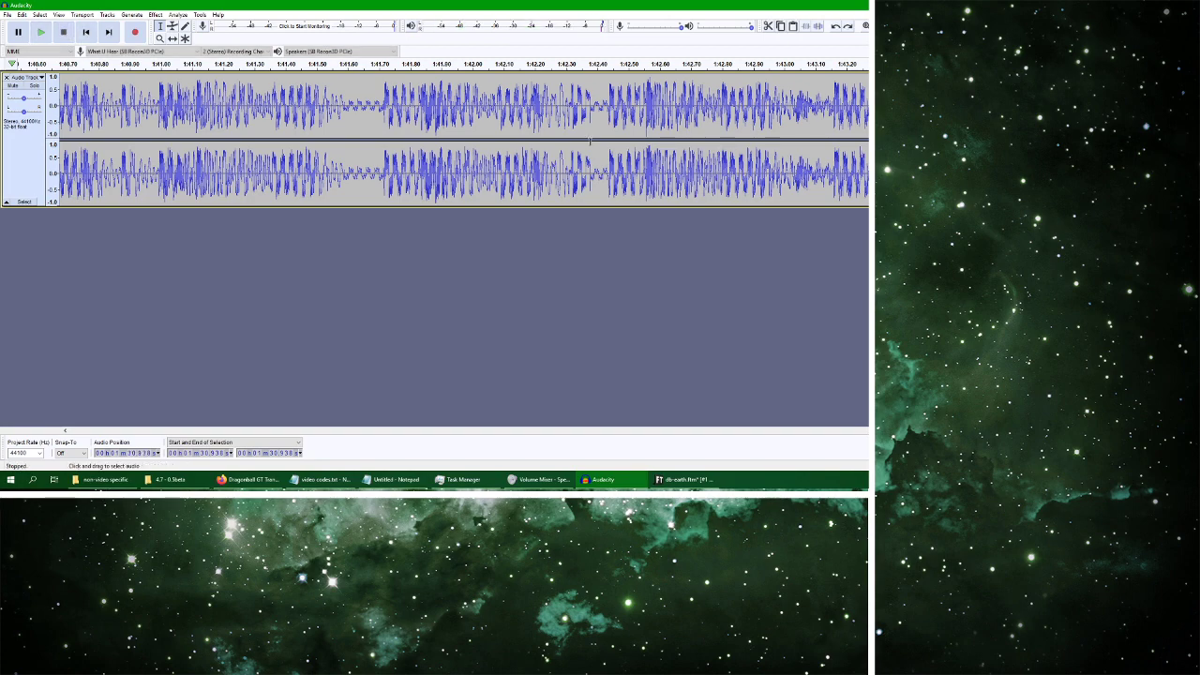
pyautogui.click(41, 32)
pyautogui.click(64, 33)
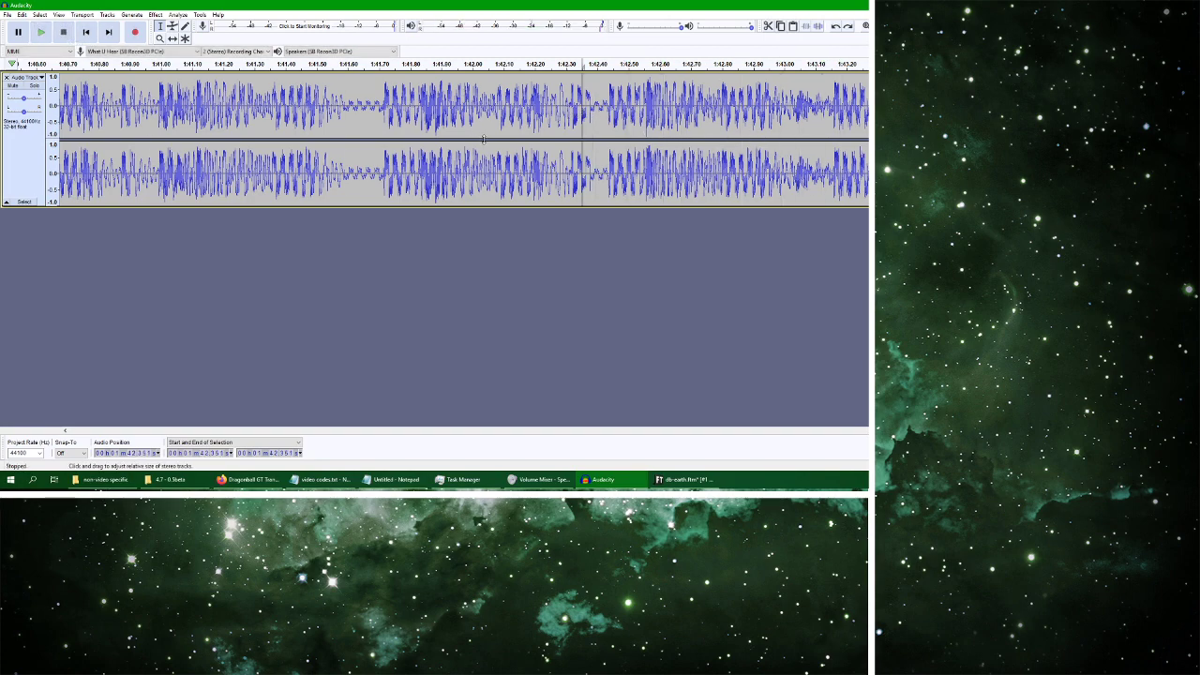
# Replay short sections of the recording between about 1:41 and 1:43 to hear the drum fill
pyautogui.moveTo(383, 108); pyautogui.dragTo(868, 108)
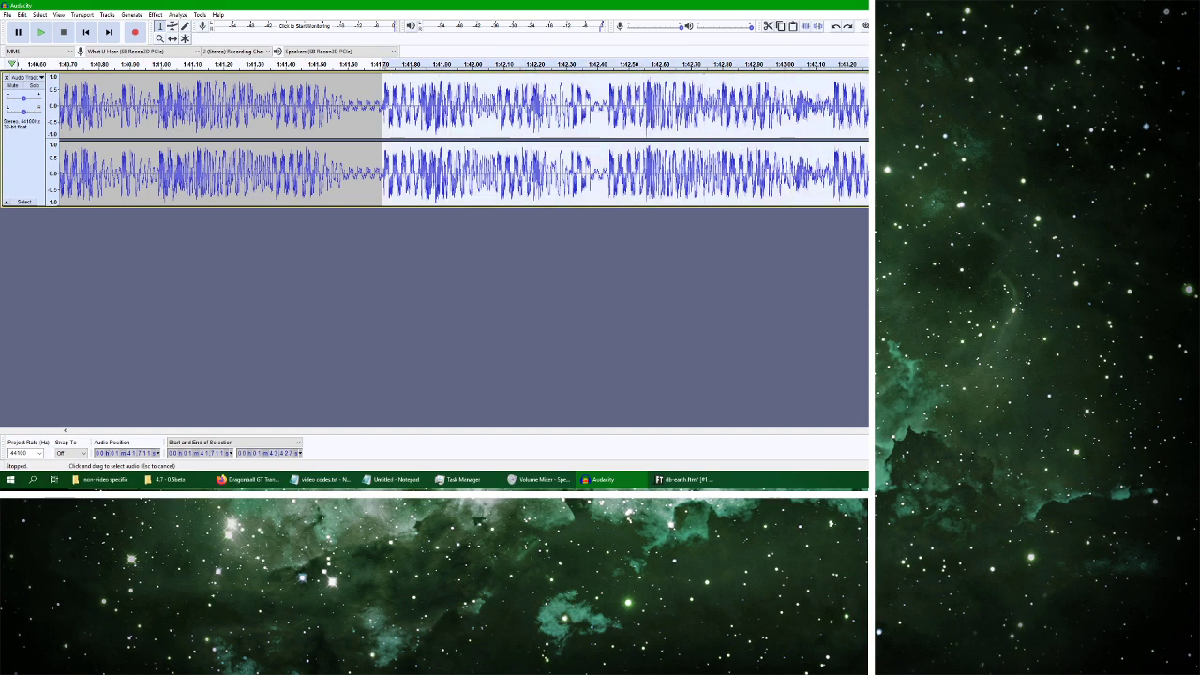
pyautogui.click(290, 108)
pyautogui.click(41, 31)
pyautogui.click(63, 33)
pyautogui.click(42, 32)
pyautogui.click(64, 33)
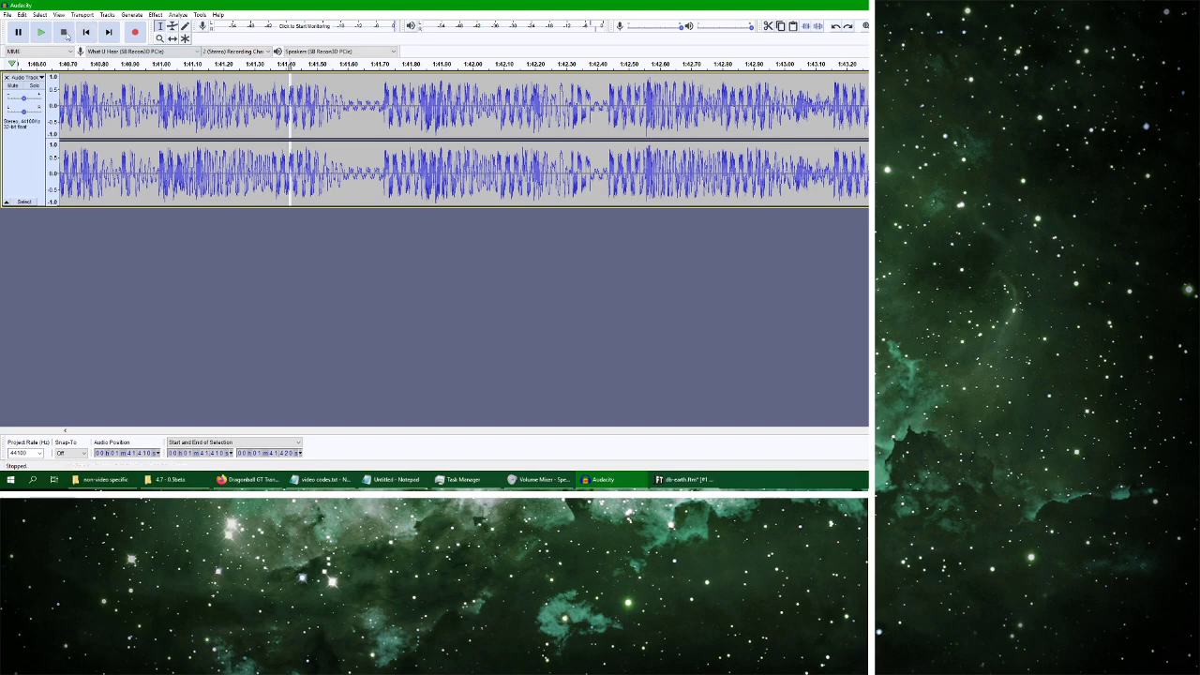
pyautogui.click(205, 122)
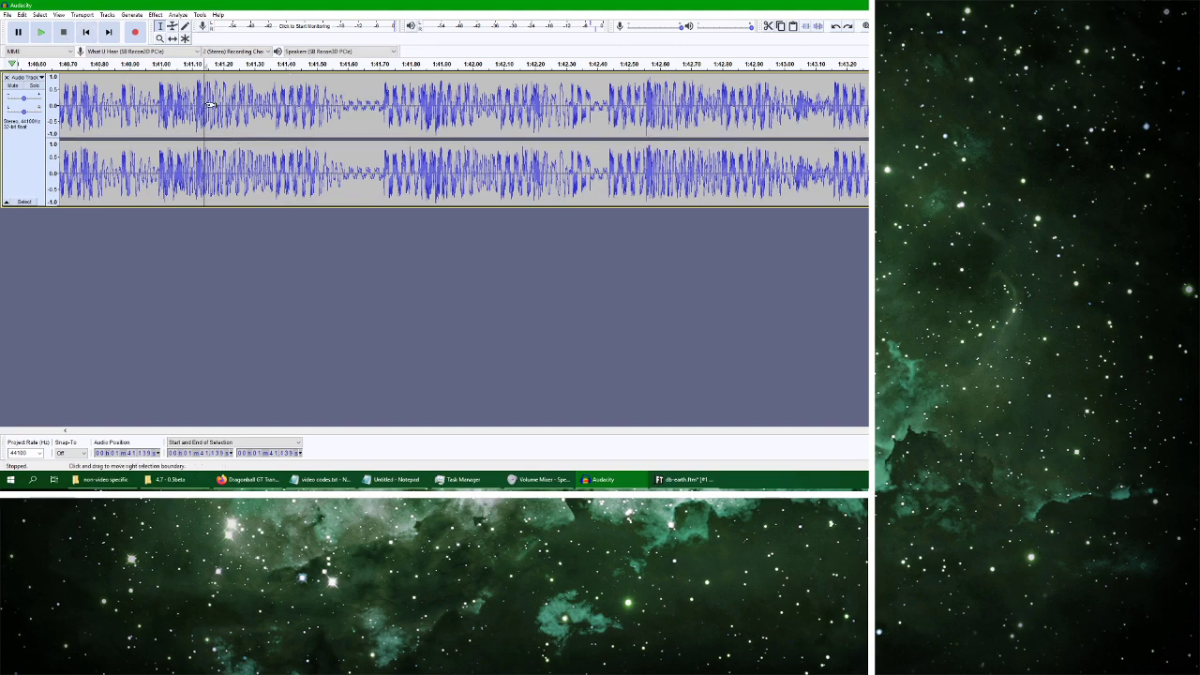
pyautogui.click(41, 32)
pyautogui.click(64, 33)
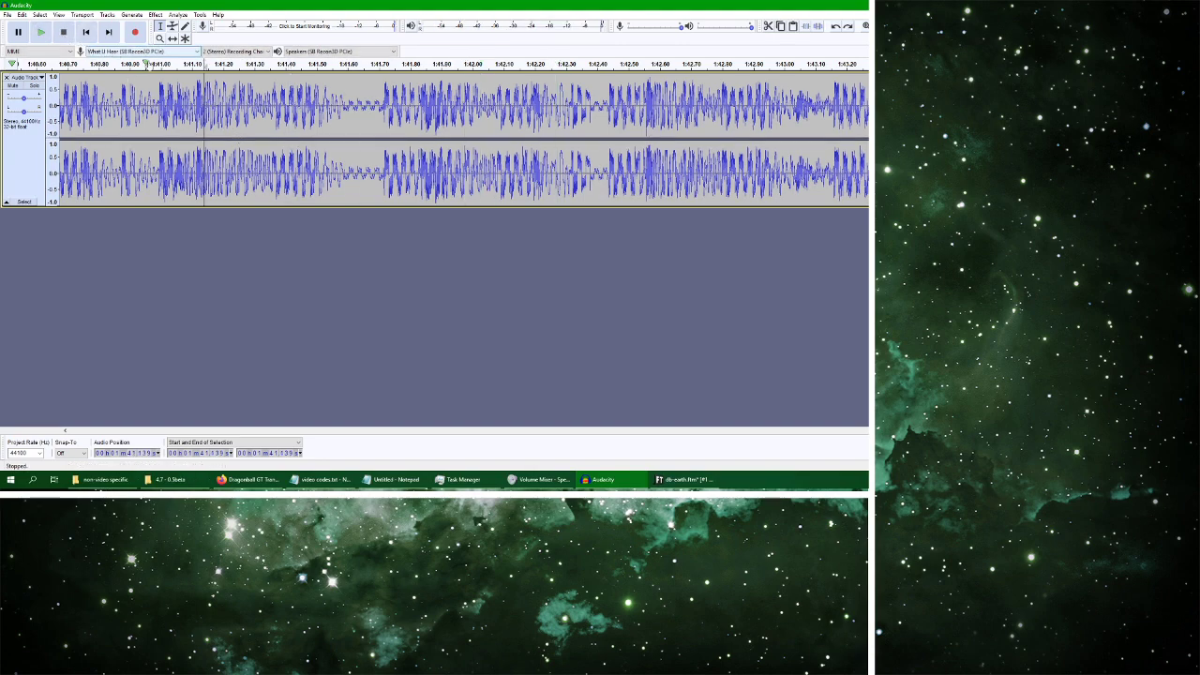
pyautogui.moveTo(423, 107); pyautogui.dragTo(868, 132)
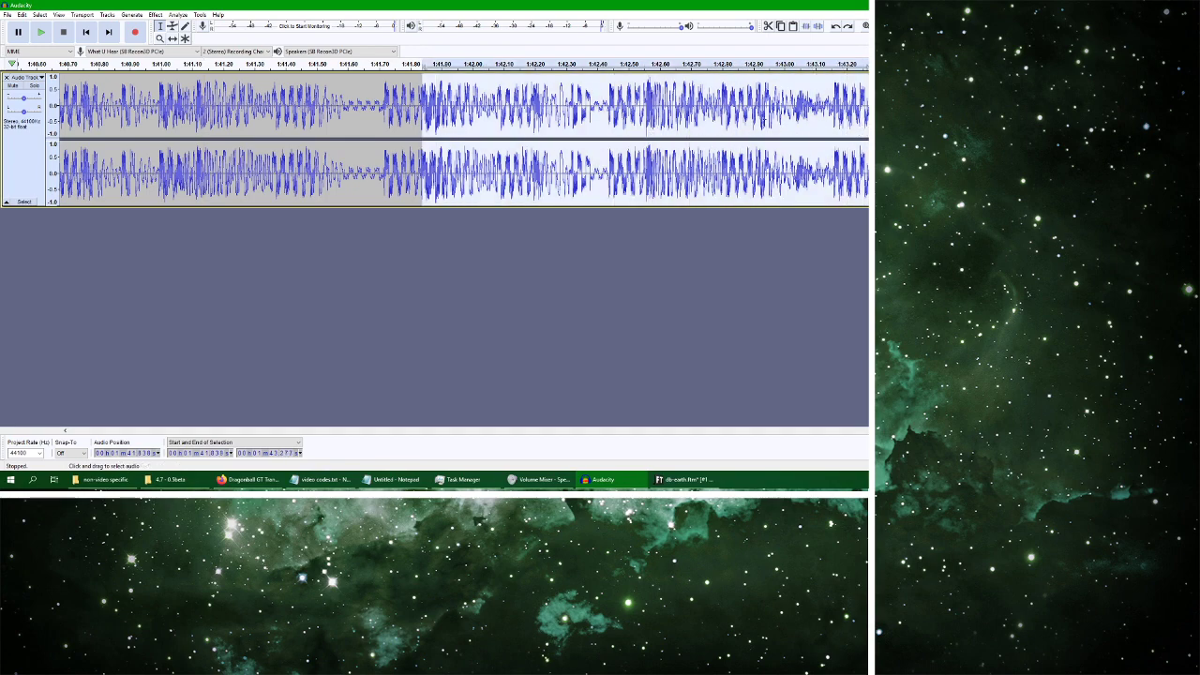
pyautogui.click(42, 32)
pyautogui.click(46, 39)
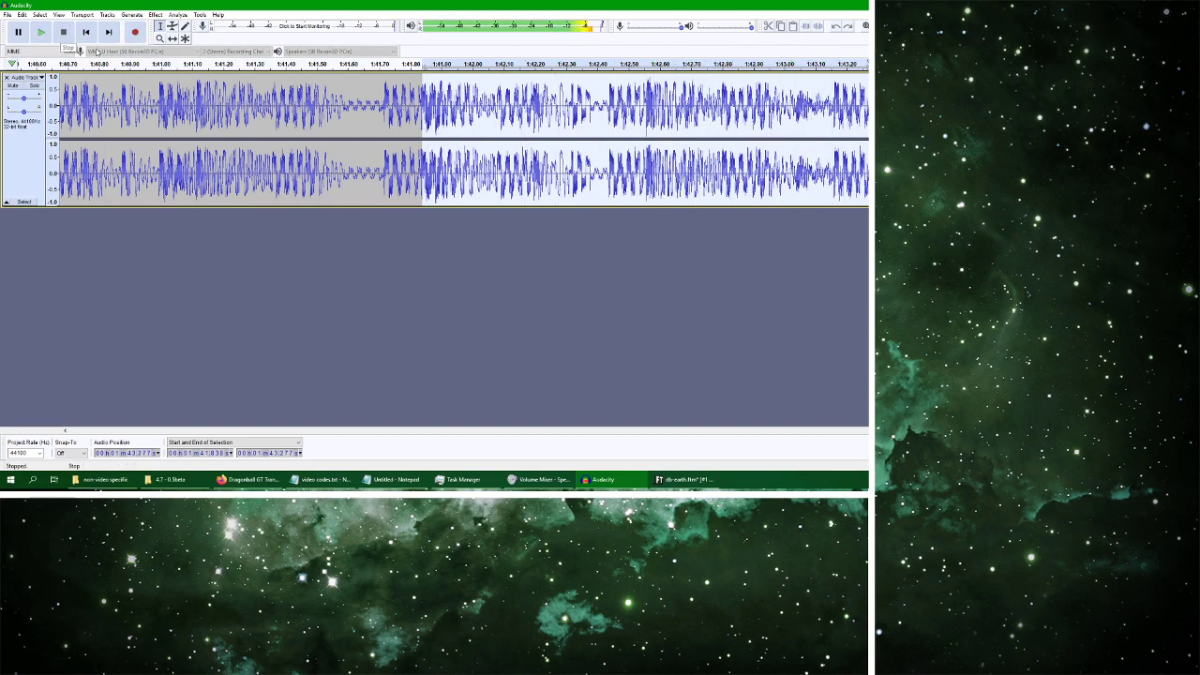
# In FamiTracker, clear the Noise fill ending frame 05 and enter new hits from row 38 with instrument 06 NoiseTom
pyautogui.click(684, 479)
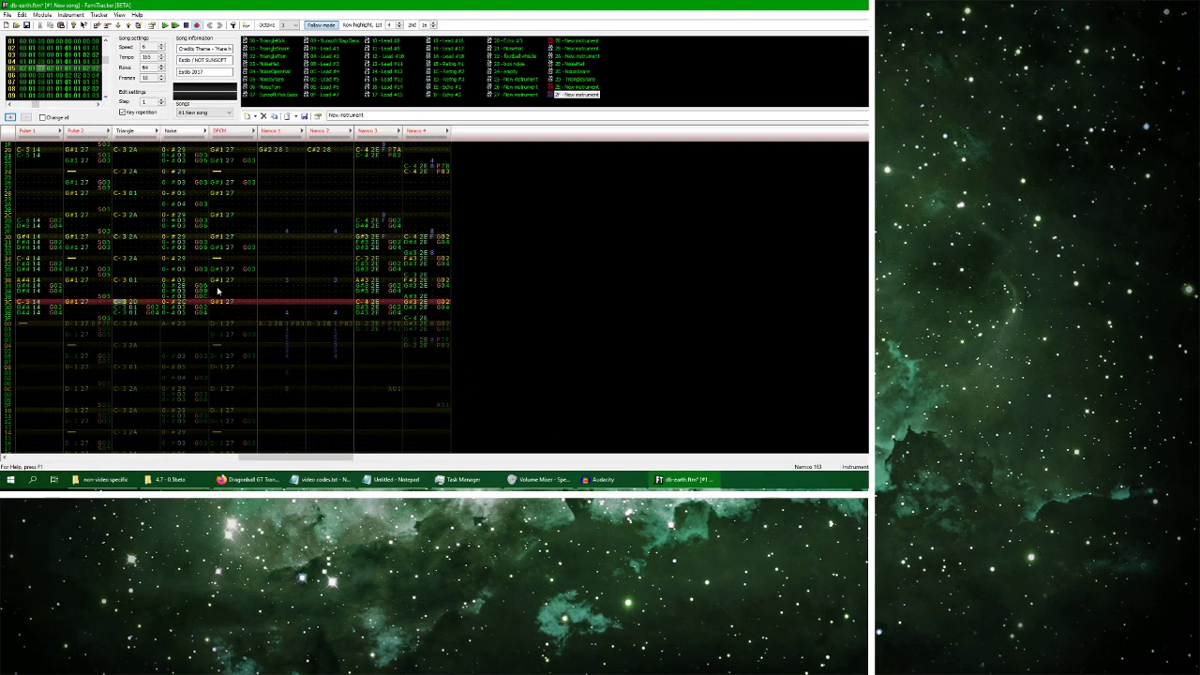
pyautogui.moveTo(188, 322); pyautogui.dragTo(204, 343)
pyautogui.click(169, 304)
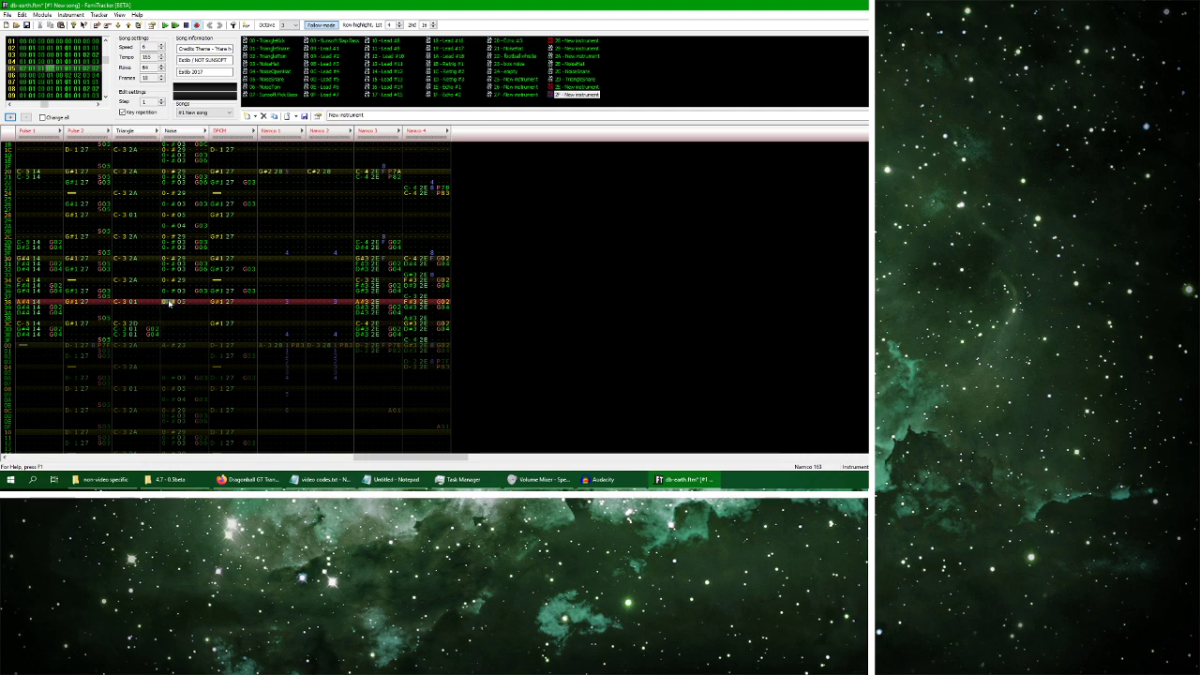
pyautogui.click(267, 86)
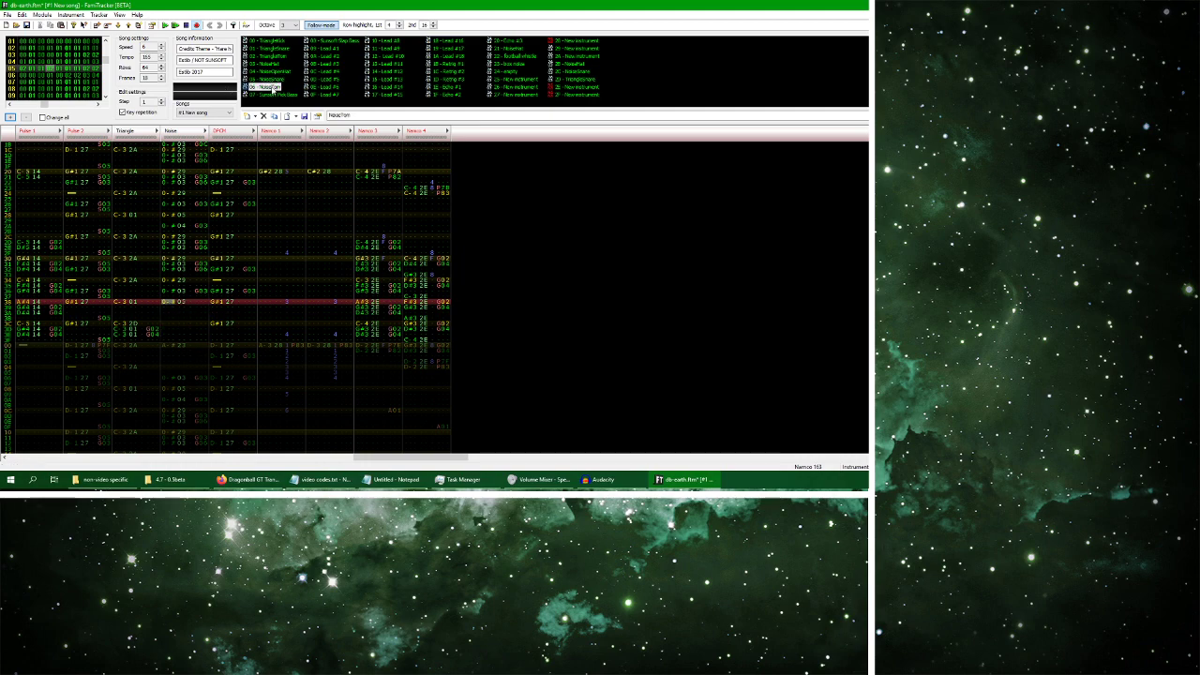
pyautogui.press('b')
pyautogui.press('b')
pyautogui.press('b')
pyautogui.press('b')
pyautogui.press('b')
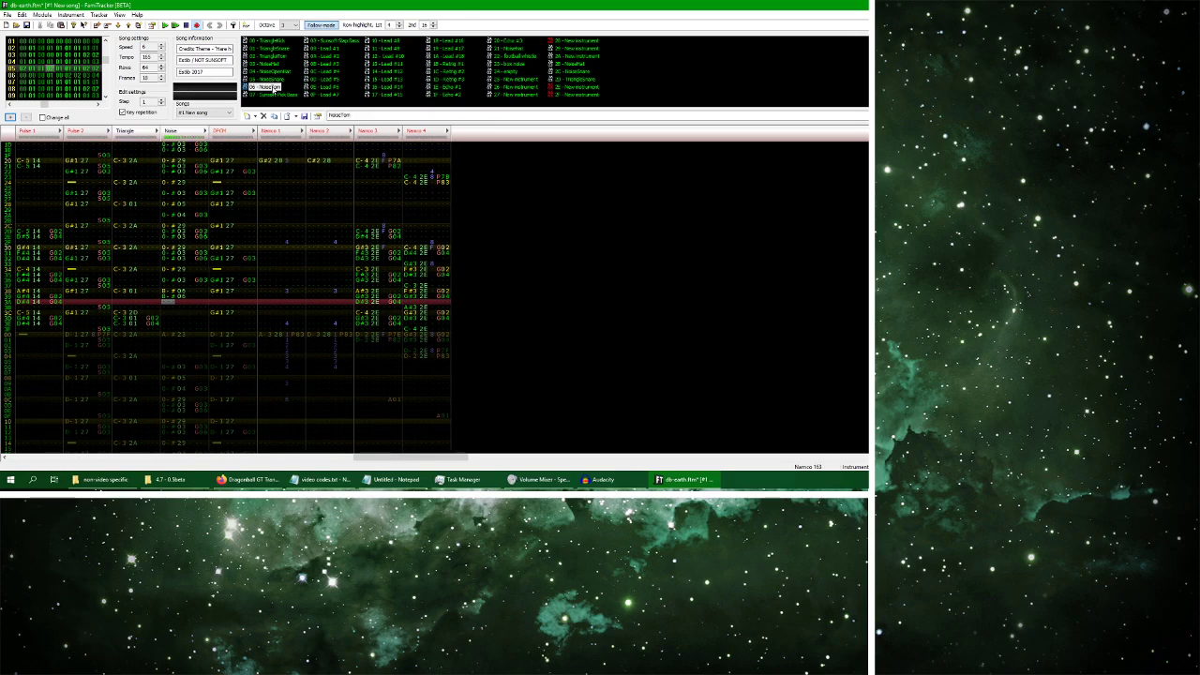
# Complete the instrument 06 Noise fill on rows 38 to 3E of frame 05 with G02 and G04 delay effects
pyautogui.press('Up')
pyautogui.press('Up')
pyautogui.press('Up')
pyautogui.press('Up')
pyautogui.press('Up')
pyautogui.press('Down')
pyautogui.press('g')
pyautogui.press('Up')
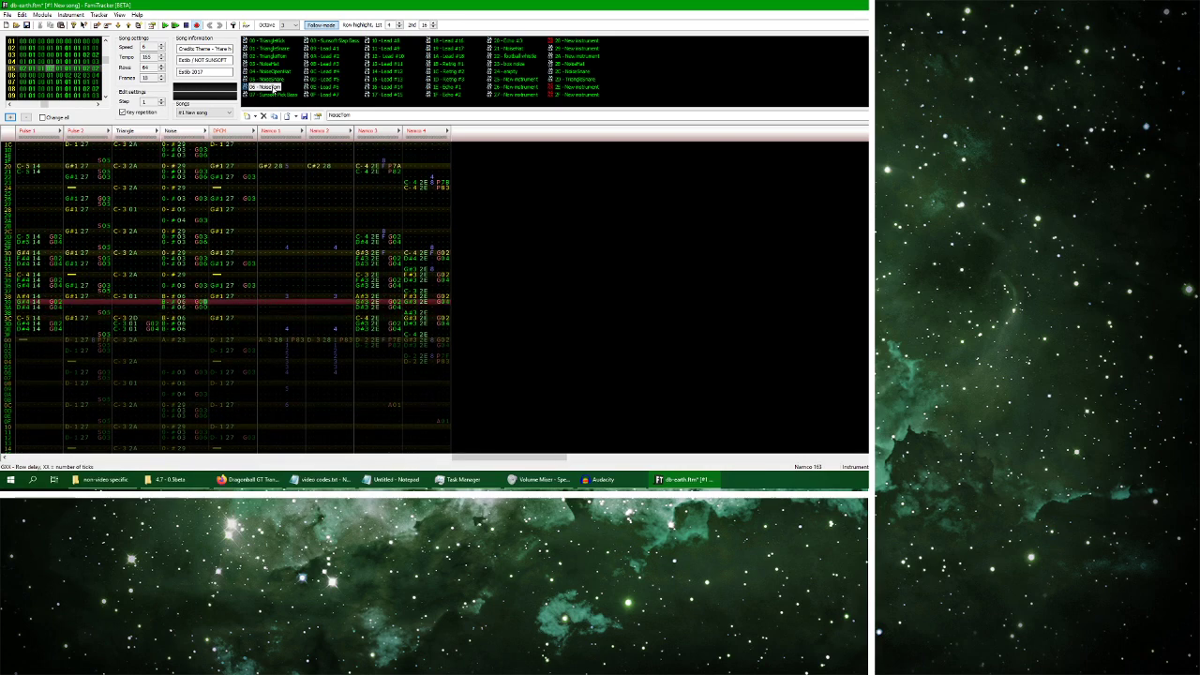
pyautogui.press('Down')
pyautogui.press('Down')
pyautogui.press('Down')
pyautogui.press('Down')
pyautogui.press('Down')
pyautogui.press('Down')
pyautogui.press('Down')
pyautogui.press('Down')
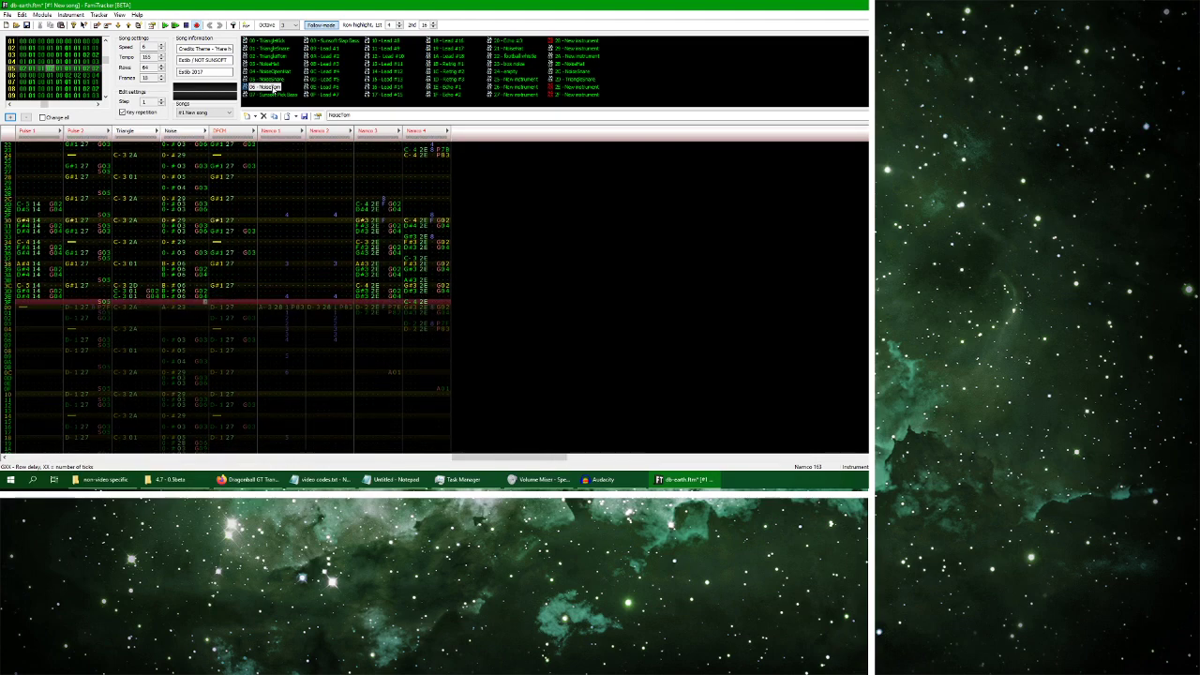
# Inspect the NoiseTom and TriangleTom sequences in the instrument editor and make 02 TriangleTom the current instrument for the Triangle fill
pyautogui.click(272, 87)
pyautogui.click(120, 266)
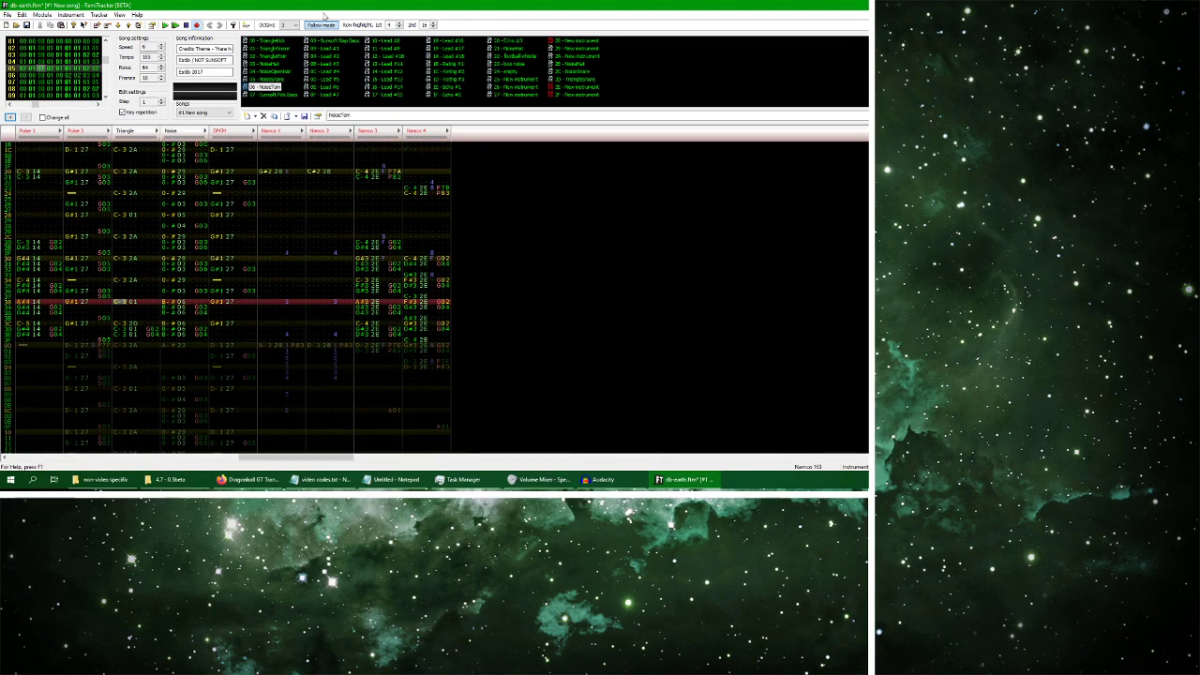
pyautogui.doubleClick(265, 87)
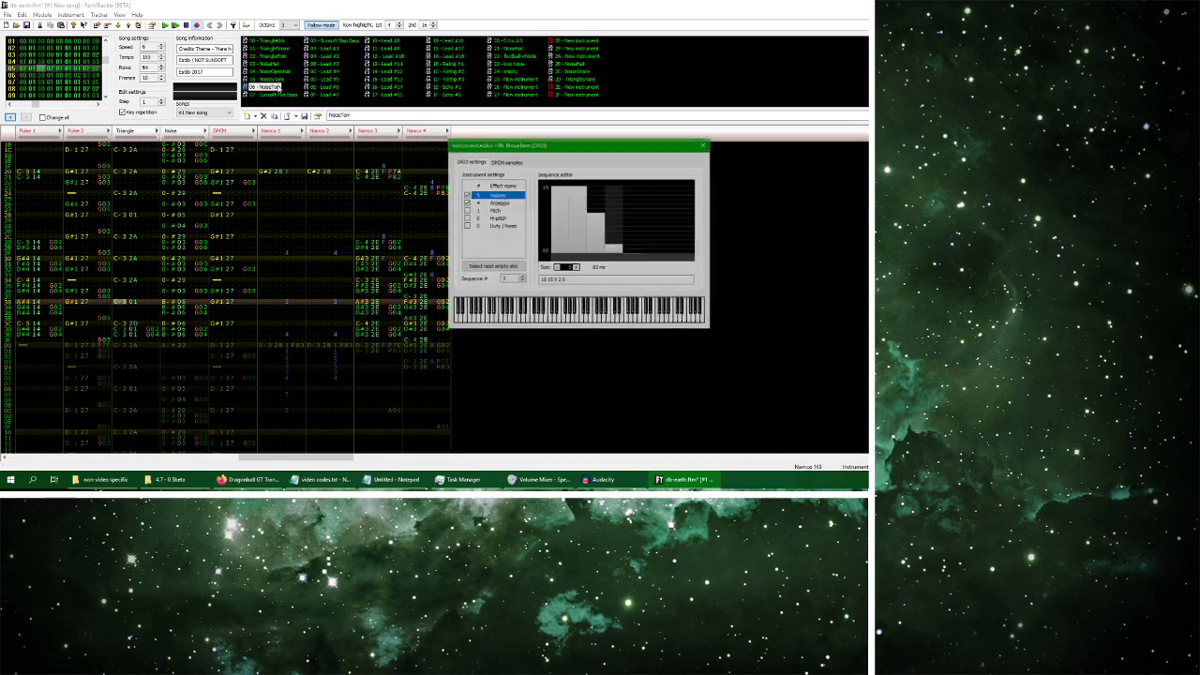
pyautogui.click(265, 55)
pyautogui.click(569, 321)
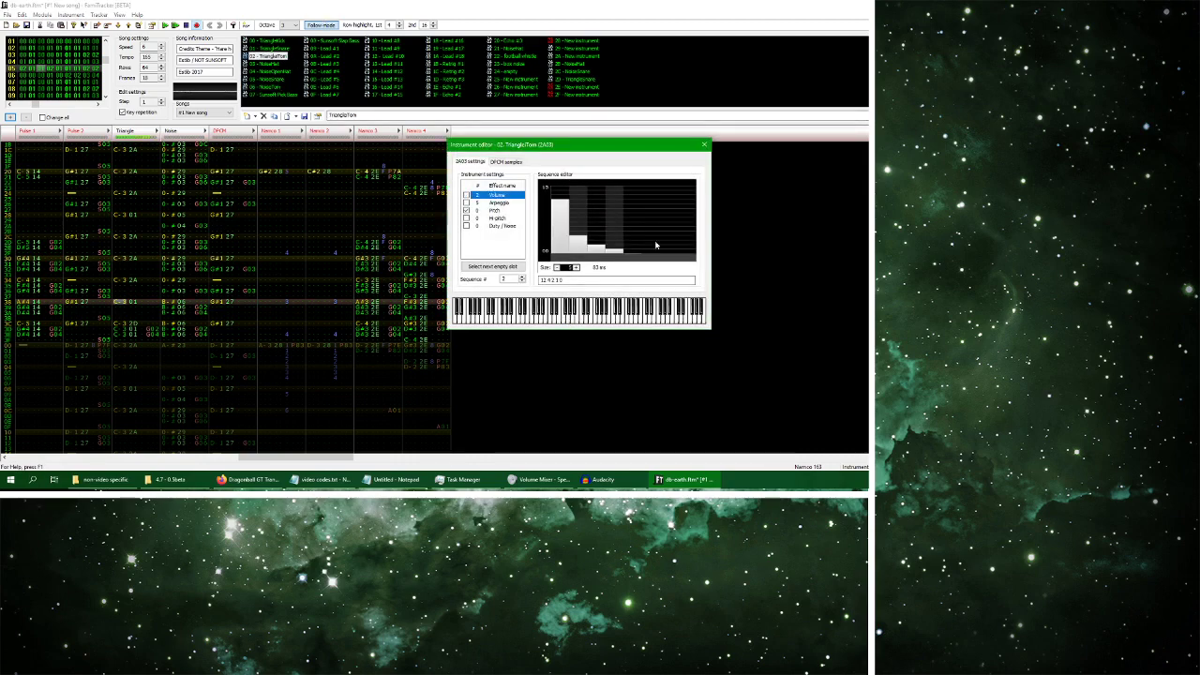
pyautogui.click(704, 144)
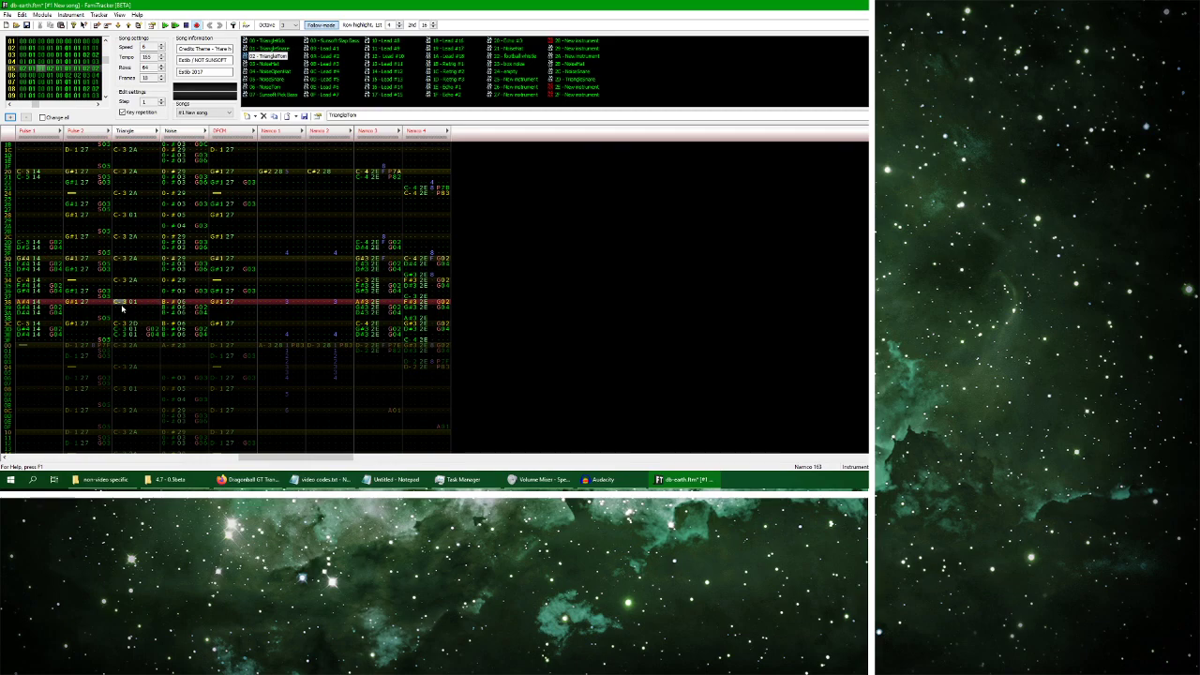
# Enter TriangleTom hits G-4 and D-4 on Triangle rows 38 to 3E of frame 05 and copy over the Noise fill's G02 and G04 delays
pyautogui.press('t')
pyautogui.press('t')
pyautogui.press('t')
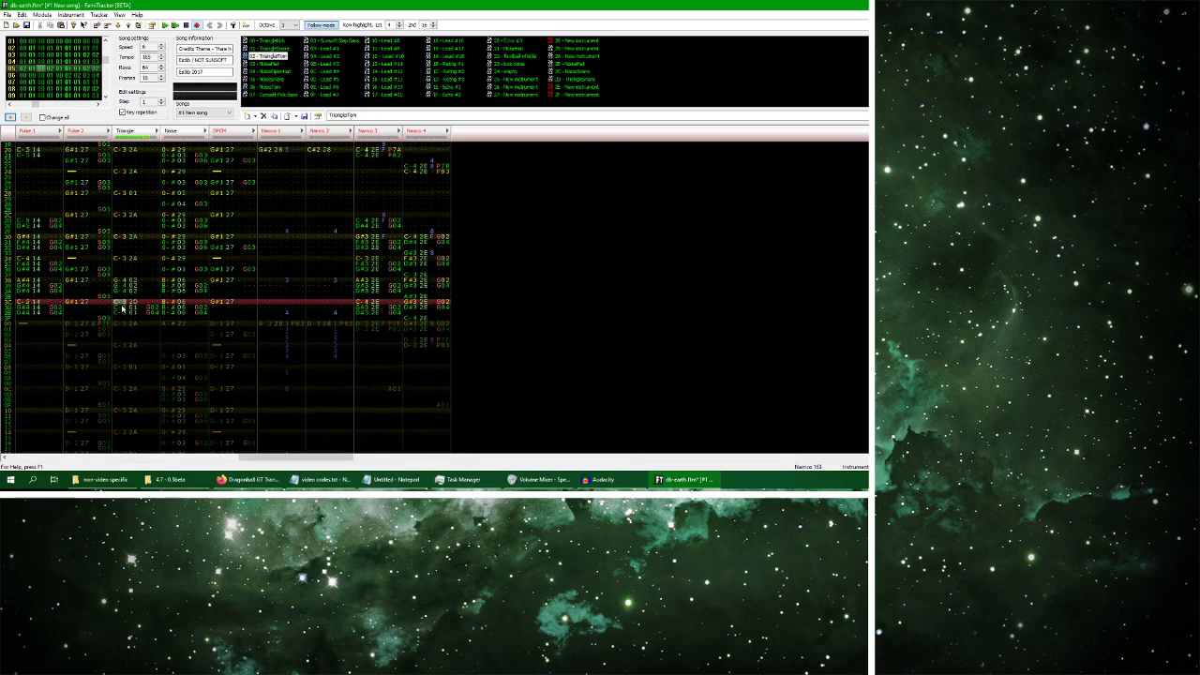
pyautogui.press('t')
pyautogui.press('w')
pyautogui.press('w')
pyautogui.press('w')
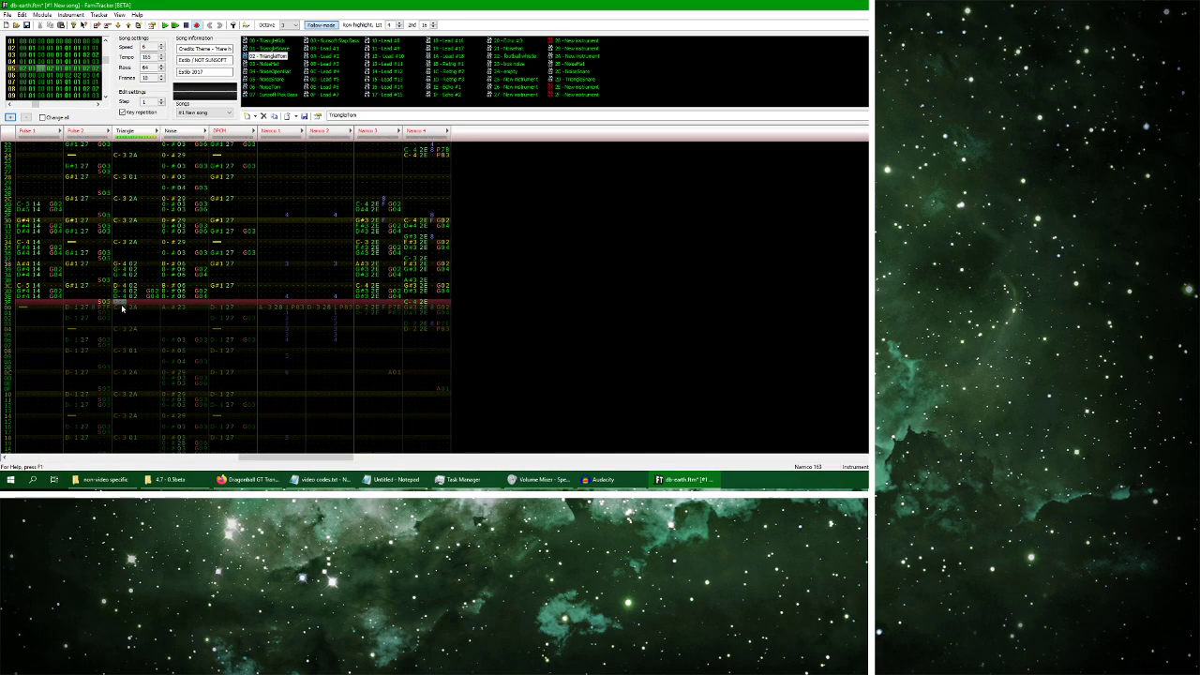
pyautogui.moveTo(198, 268); pyautogui.dragTo(199, 300)
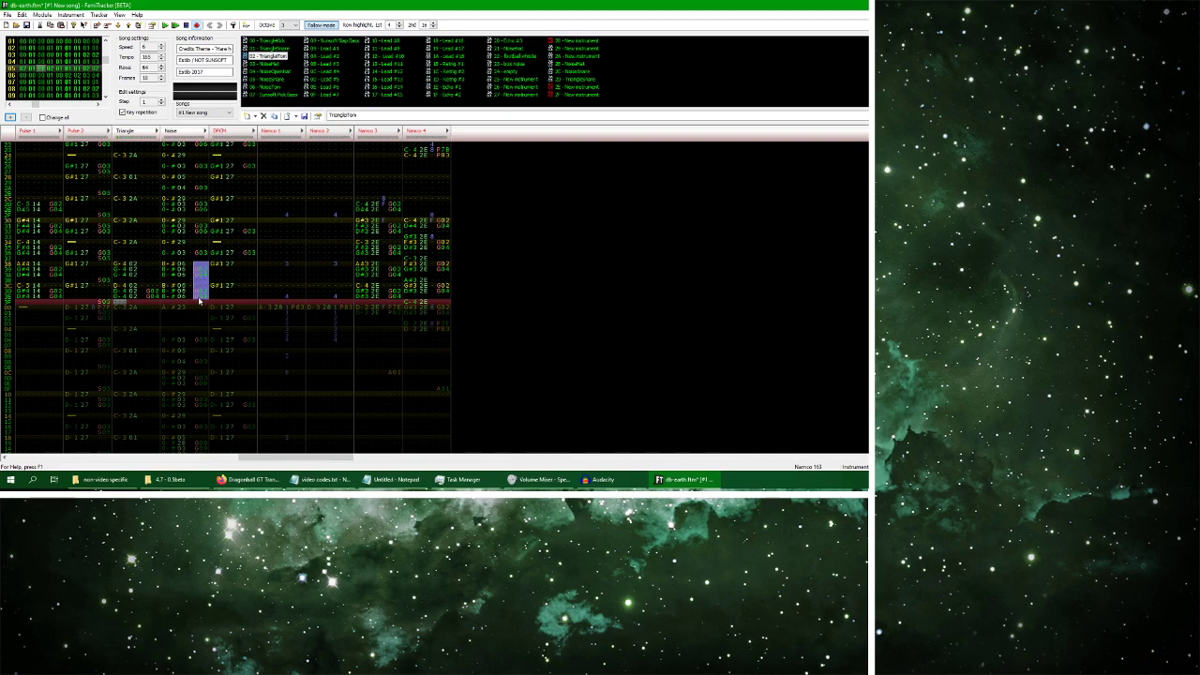
pyautogui.click(148, 270)
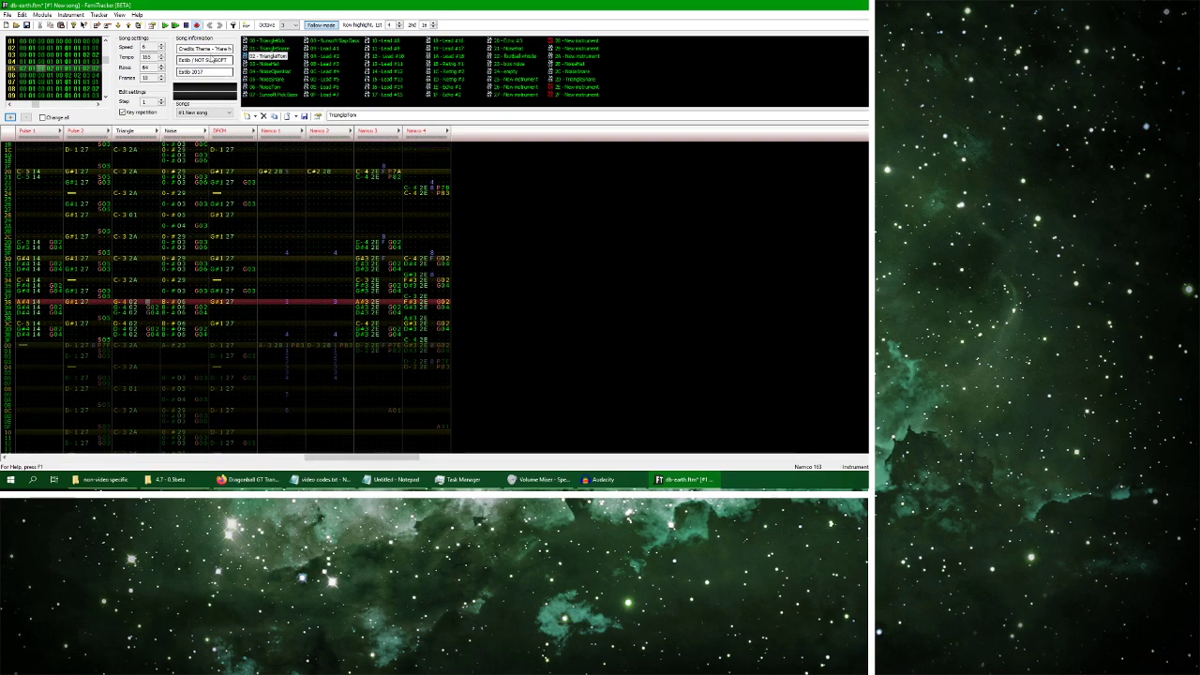
# Play back the frame 05 fill with Triangle and Noise soloed, and unmute all channels to hear it in the full mix
pyautogui.click(165, 25)
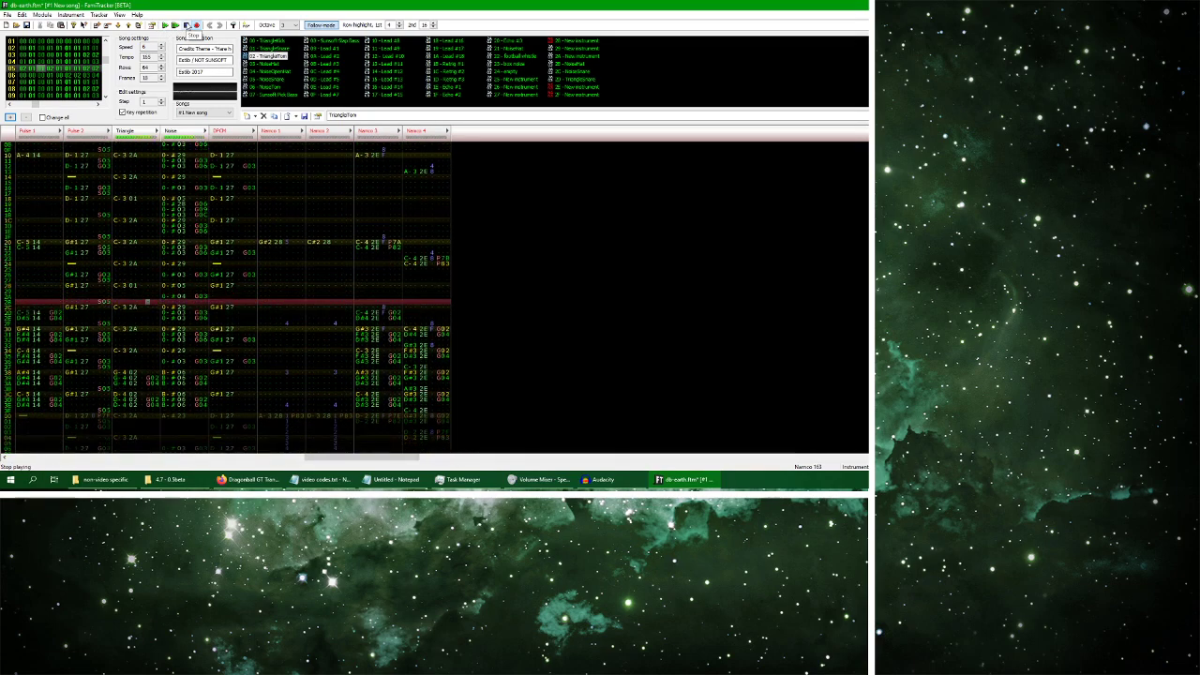
pyautogui.click(187, 26)
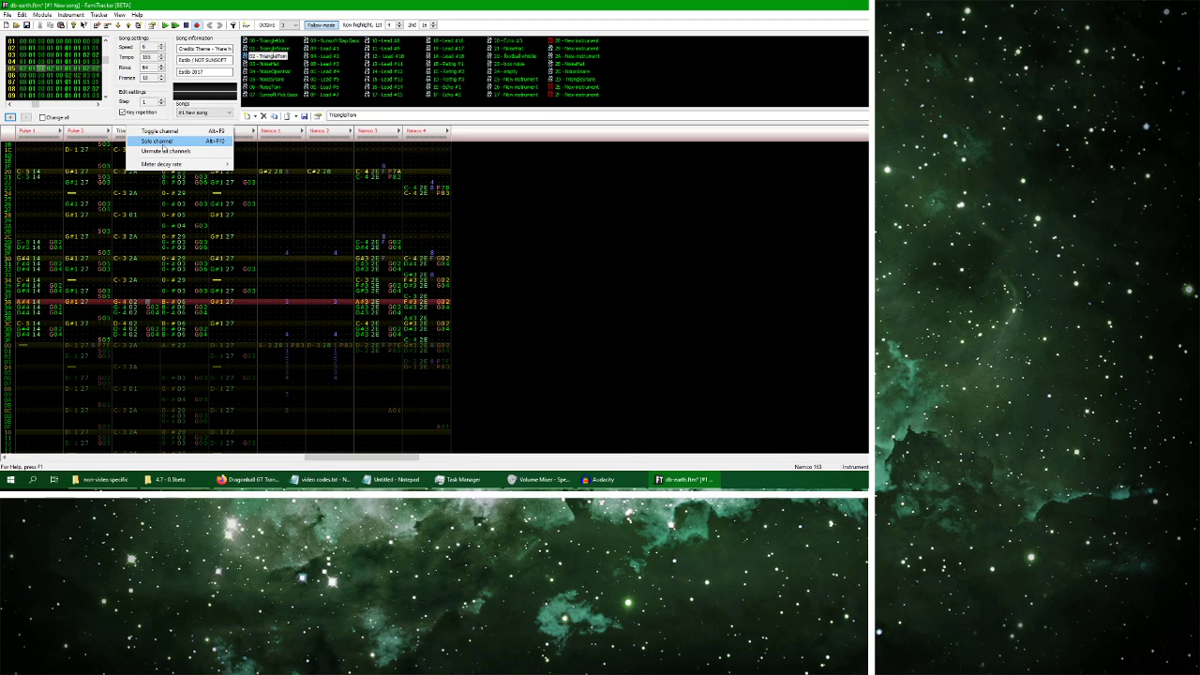
pyautogui.click(152, 140)
pyautogui.click(172, 157)
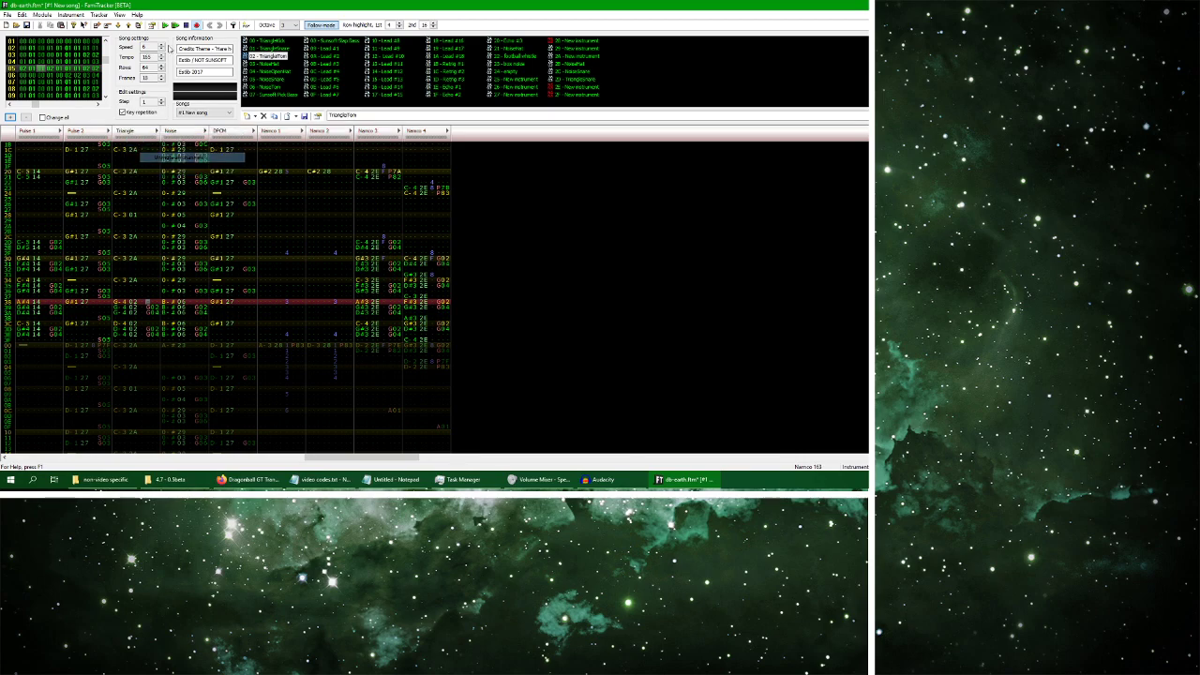
pyautogui.click(165, 26)
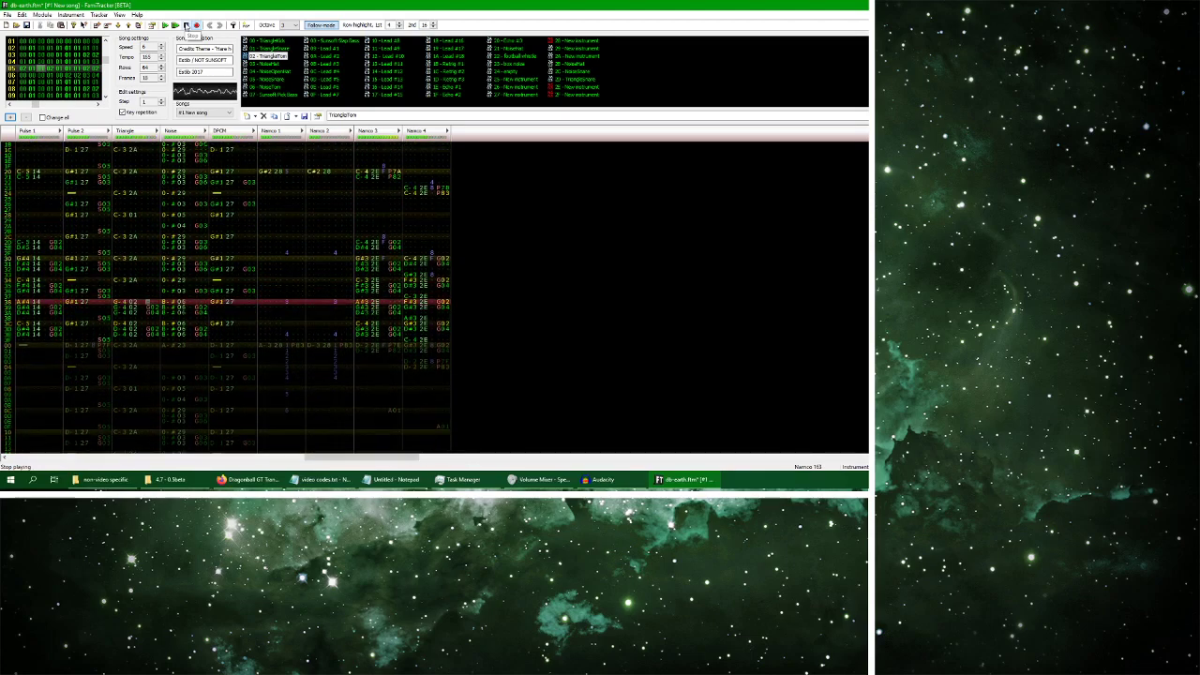
pyautogui.click(186, 26)
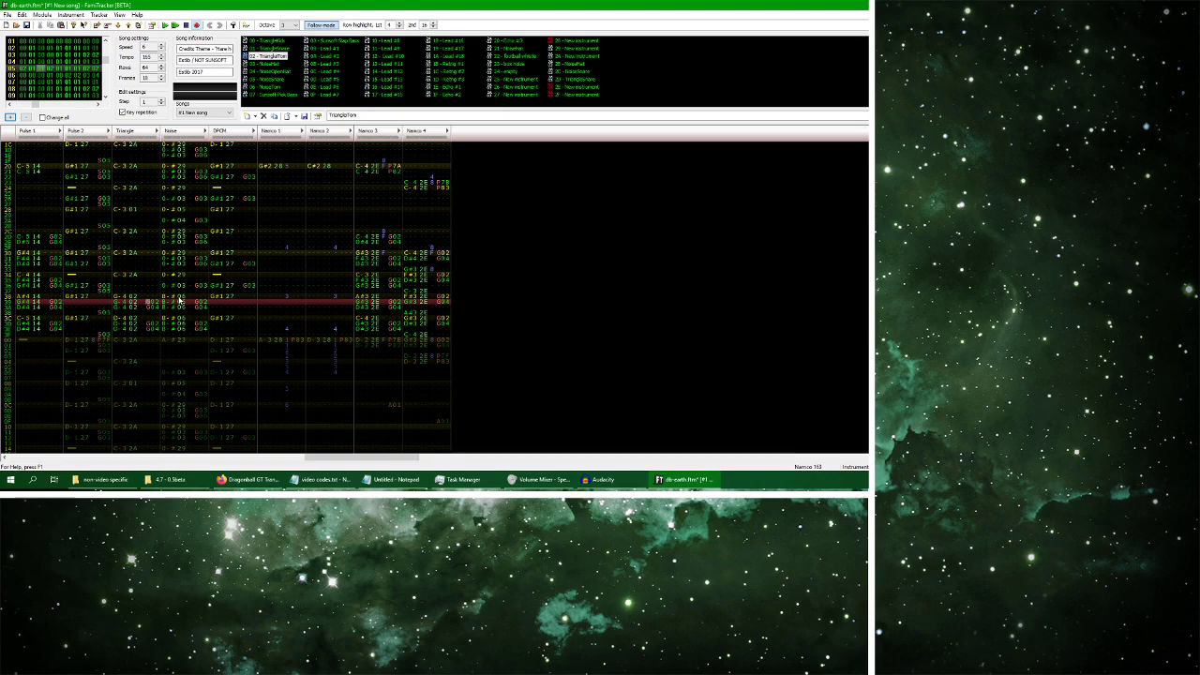
# Select instrument 05 NoiseSnare and the Noise fill on rows 38 to 3E, and play back the ending of frame 05
pyautogui.click(269, 80)
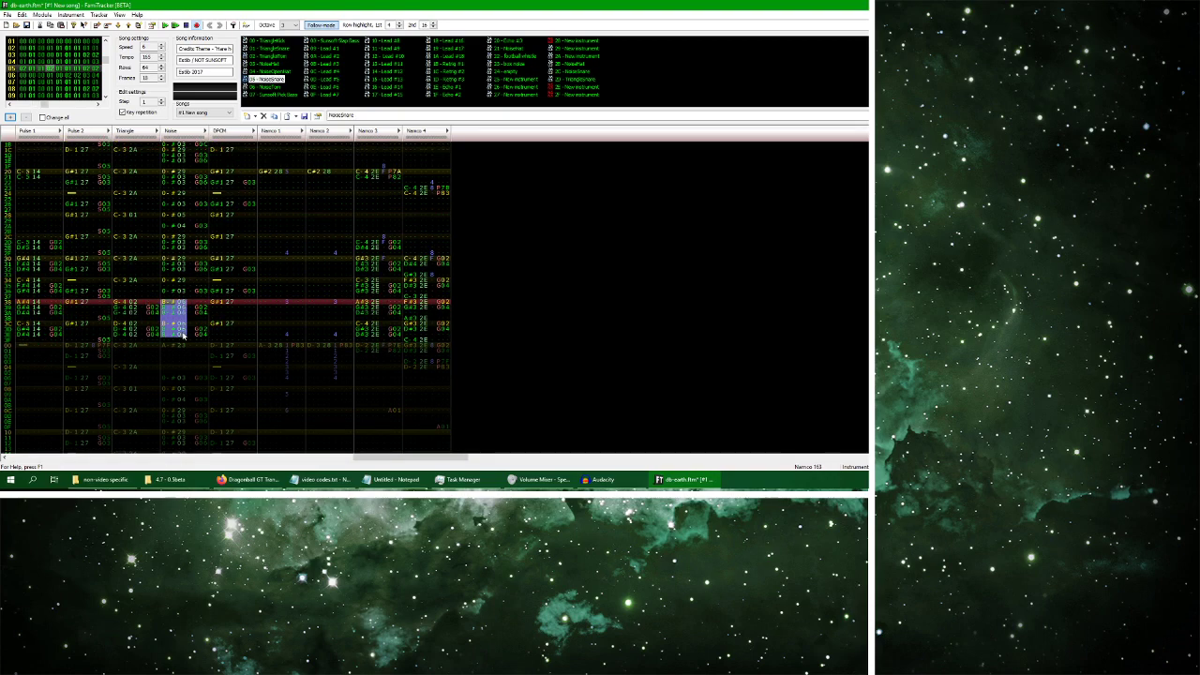
pyautogui.press('Return')
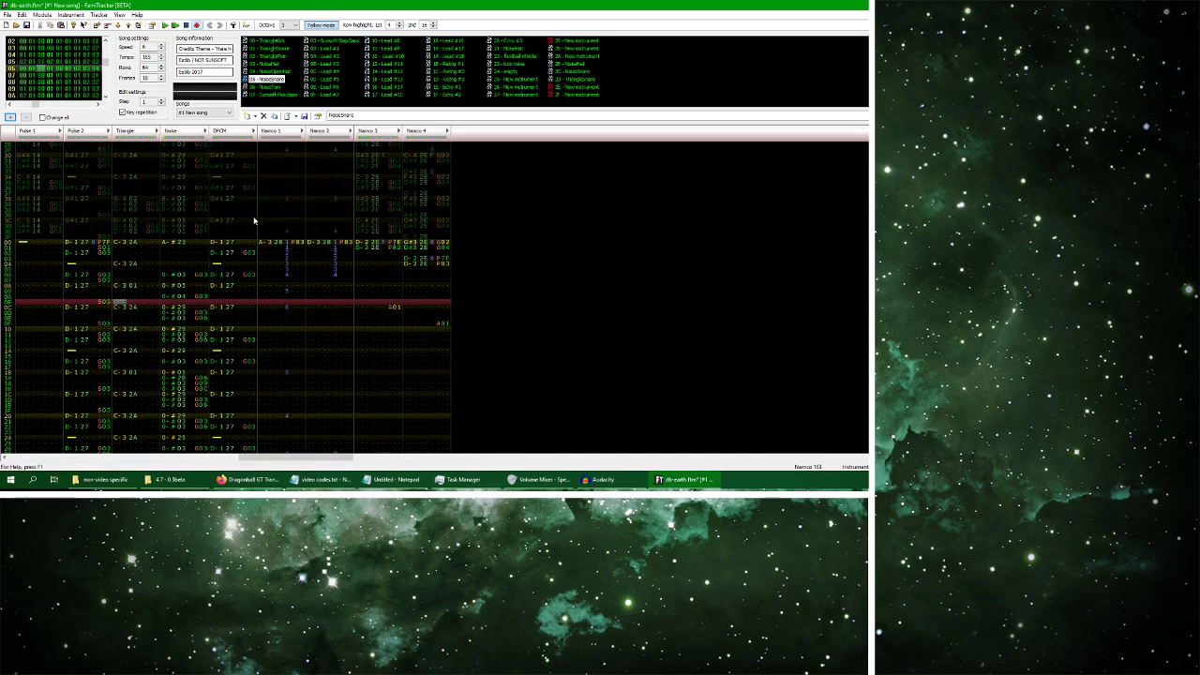
pyautogui.scroll(5, 253, 221)
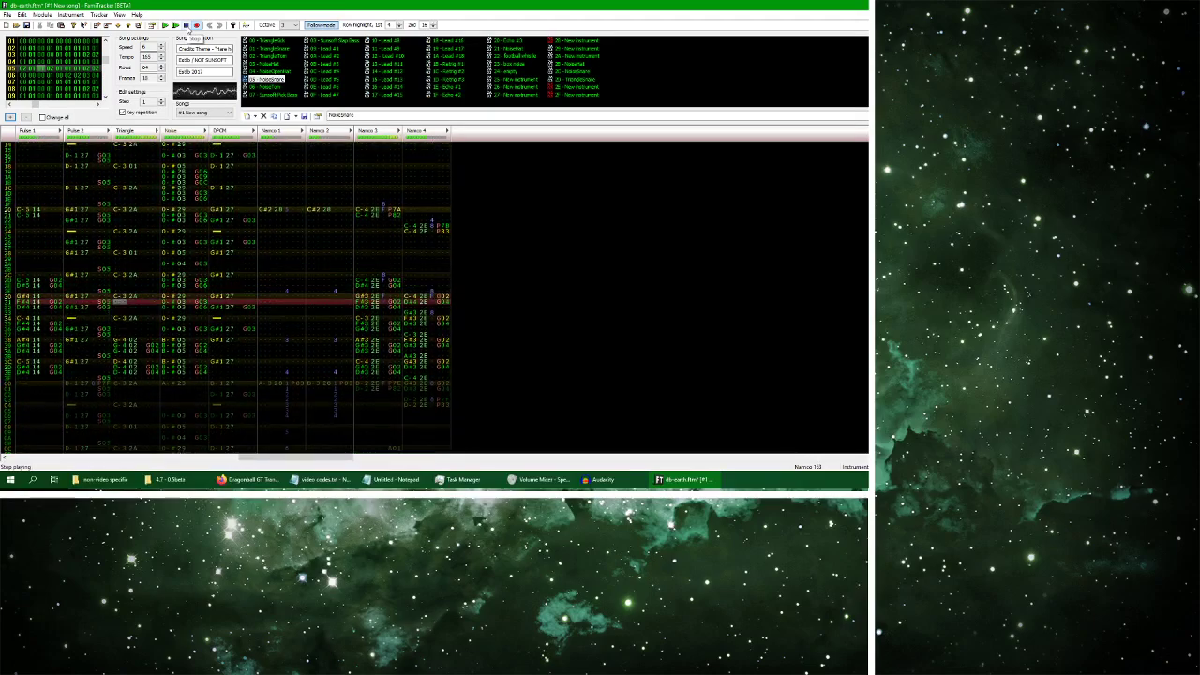
pyautogui.click(186, 26)
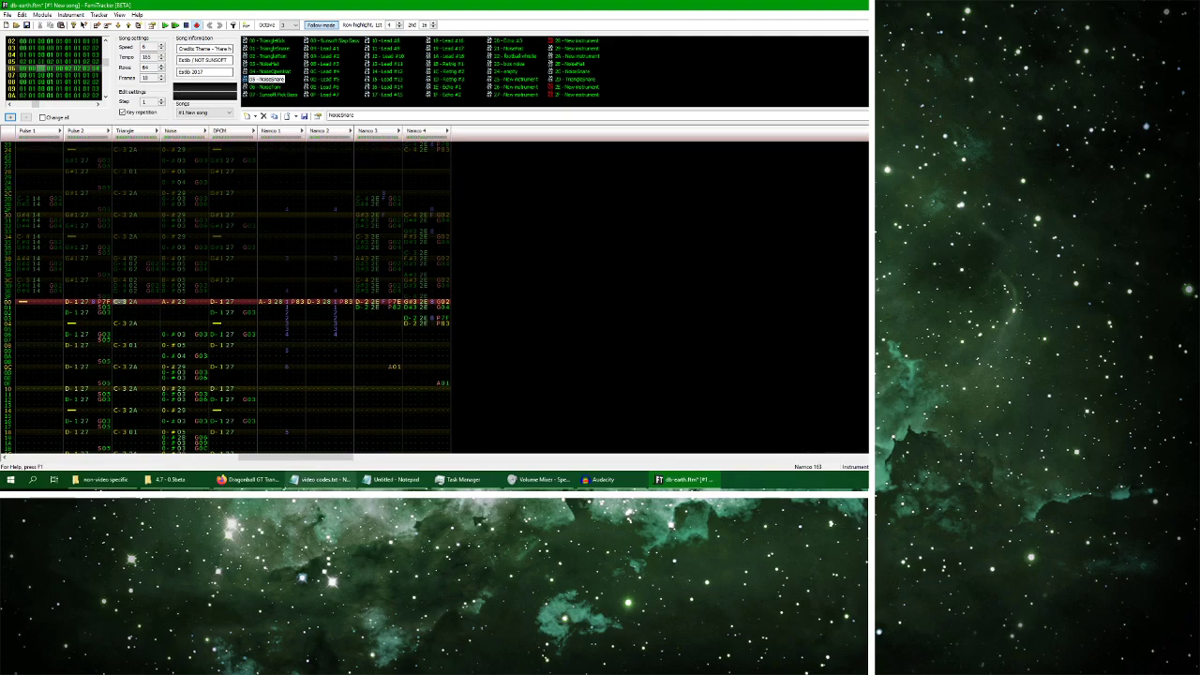
# Compare playback of frame 06 with the original Earth theme on YouTube from about 0:35 to 0:41
pyautogui.click(249, 479)
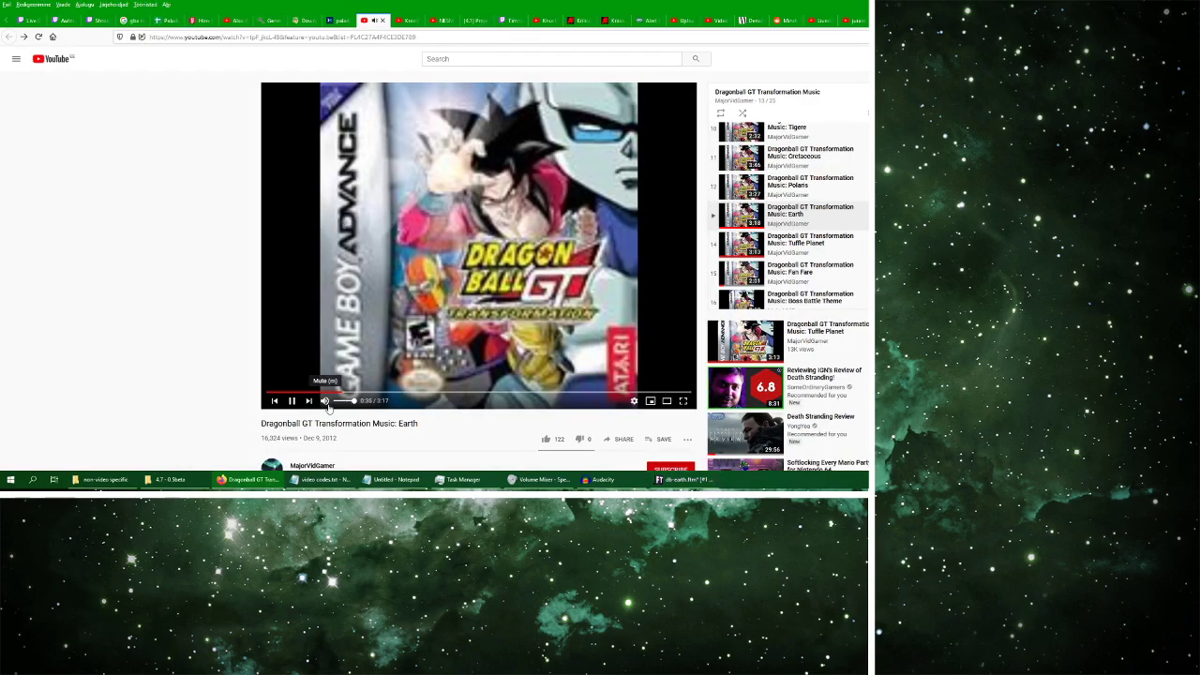
pyautogui.click(684, 479)
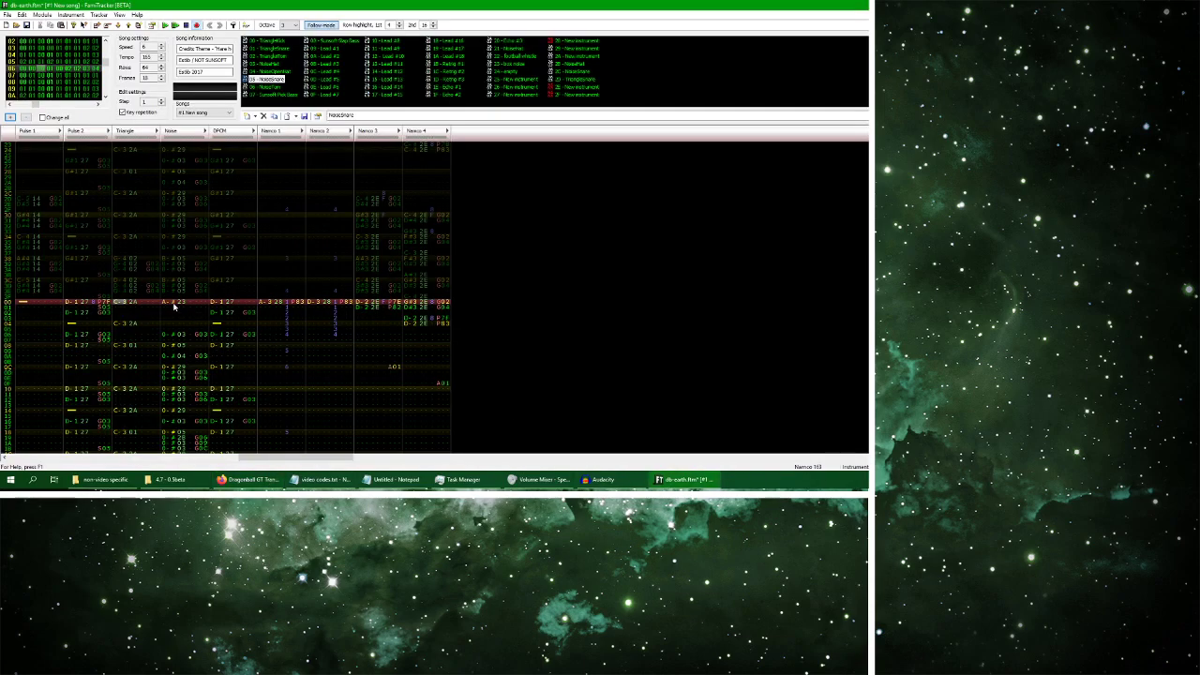
pyautogui.click(166, 25)
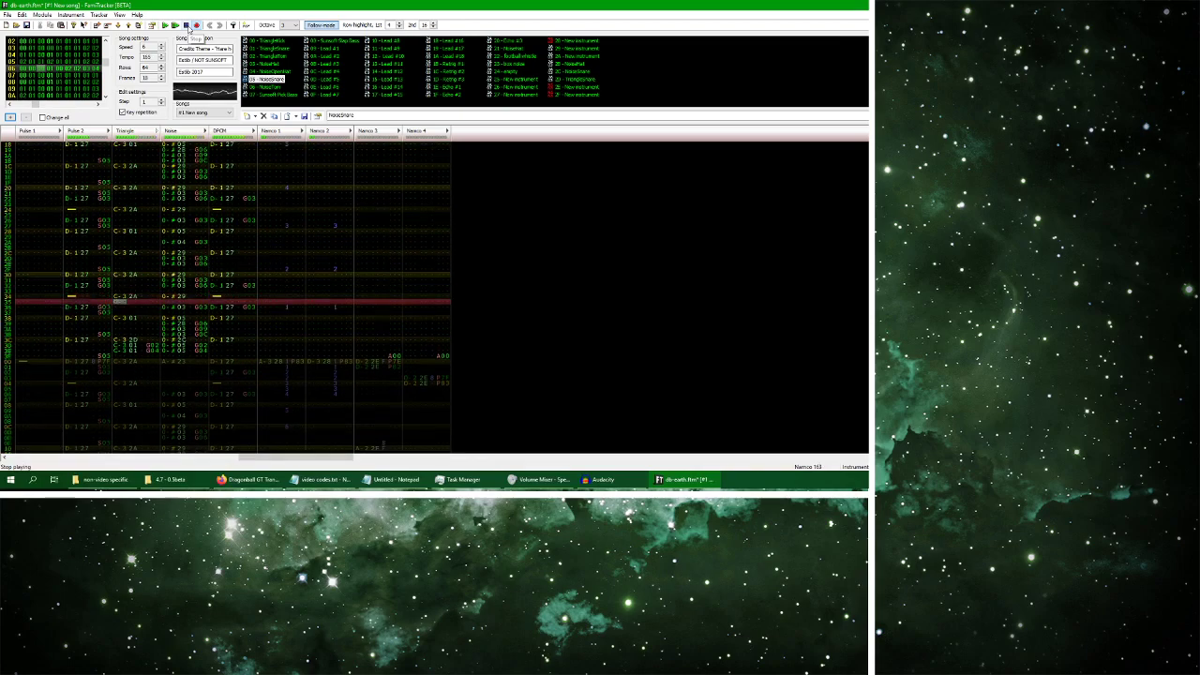
pyautogui.click(249, 479)
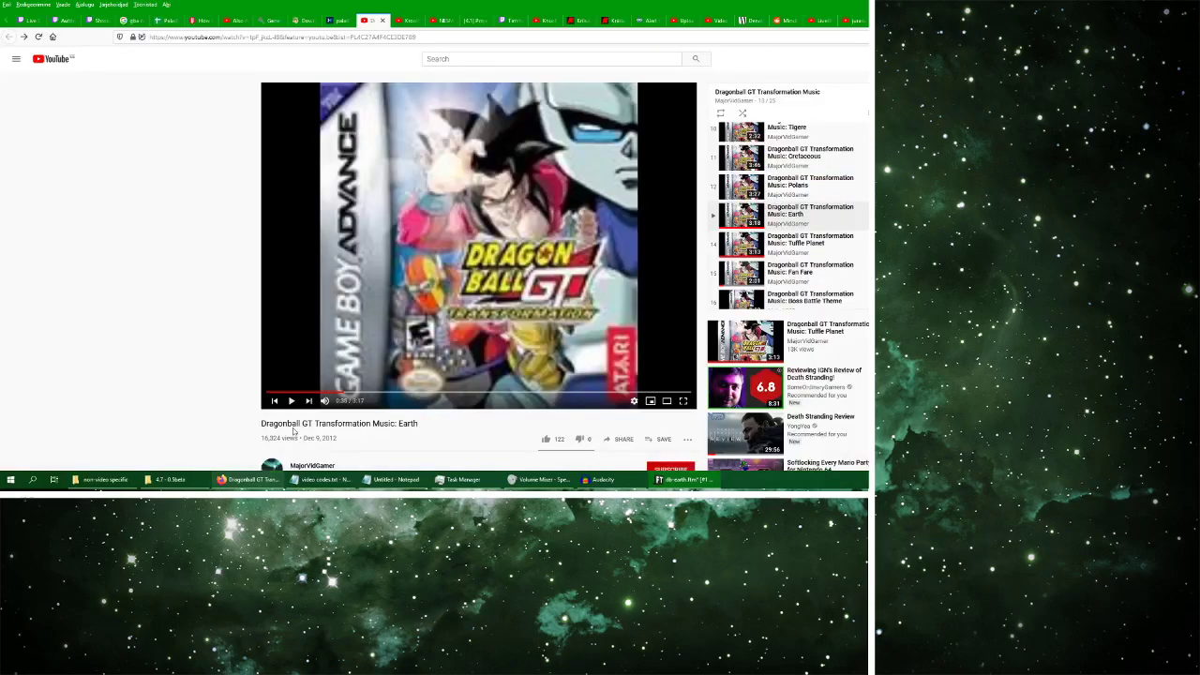
pyautogui.click(346, 254)
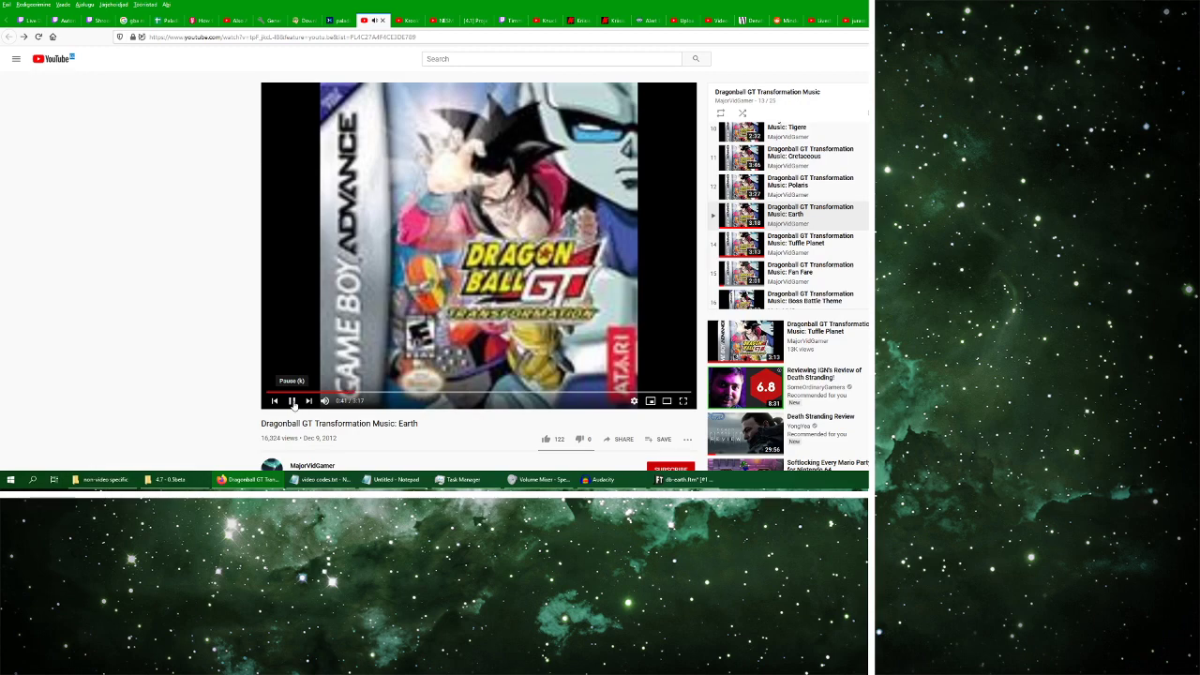
pyautogui.click(684, 479)
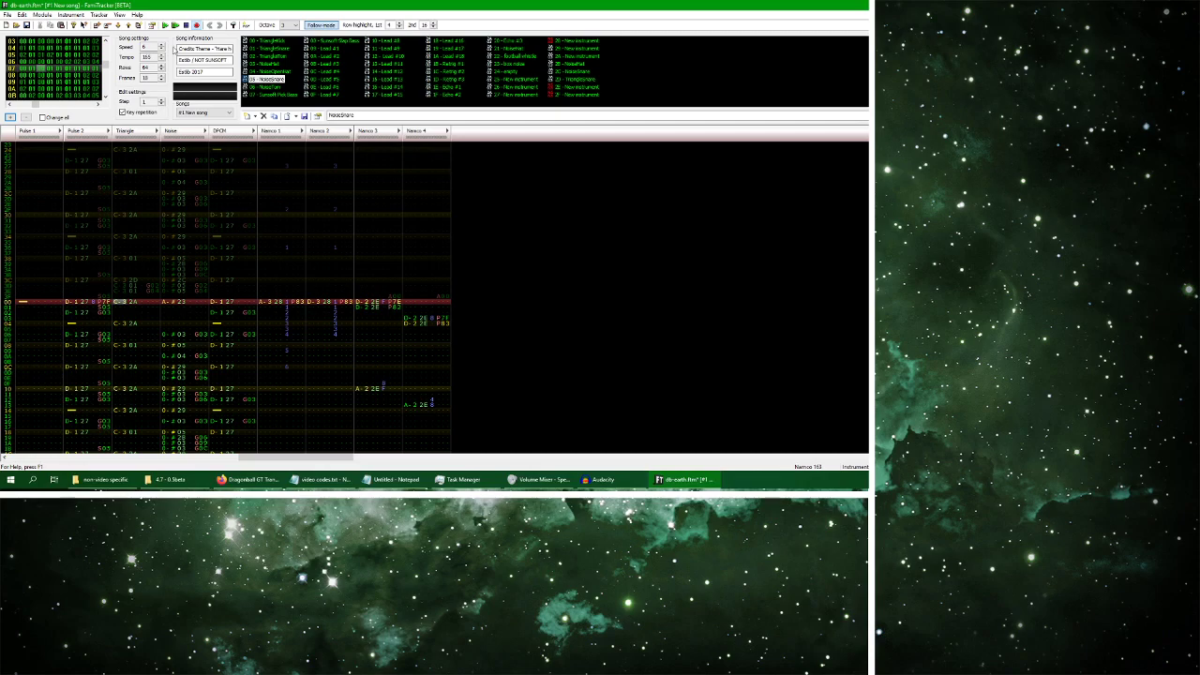
# Play frame 07 in FamiTracker and compare it with the YouTube original from about 0:41 to 0:44
pyautogui.click(165, 25)
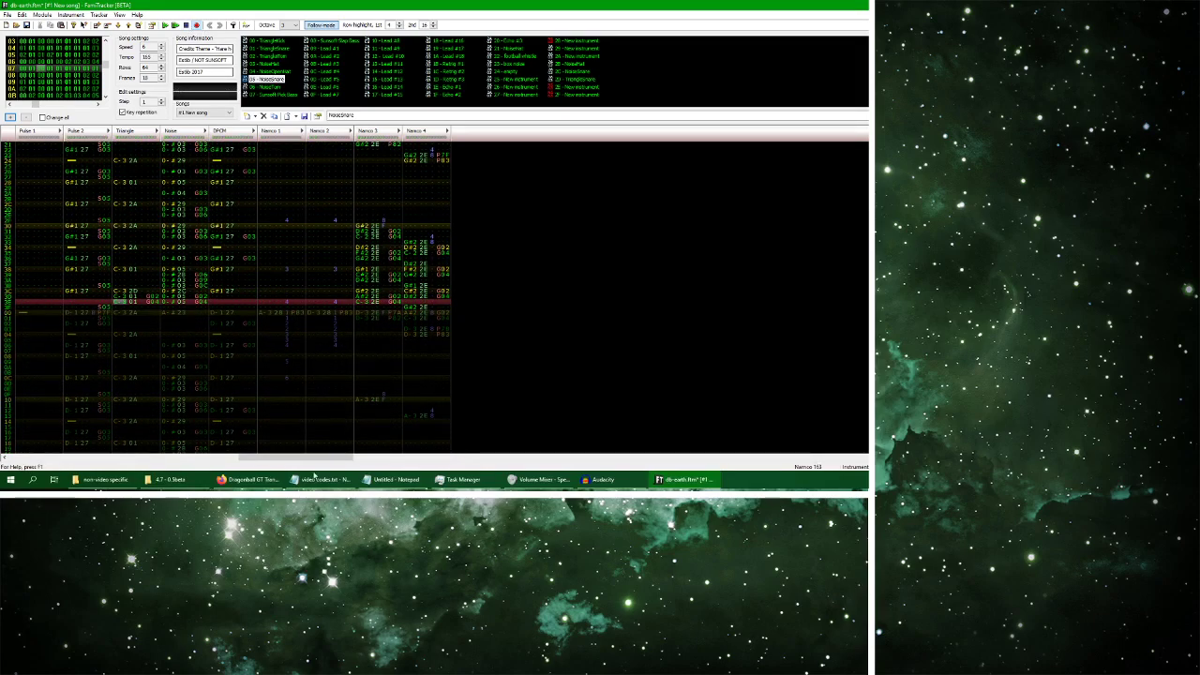
pyautogui.click(248, 479)
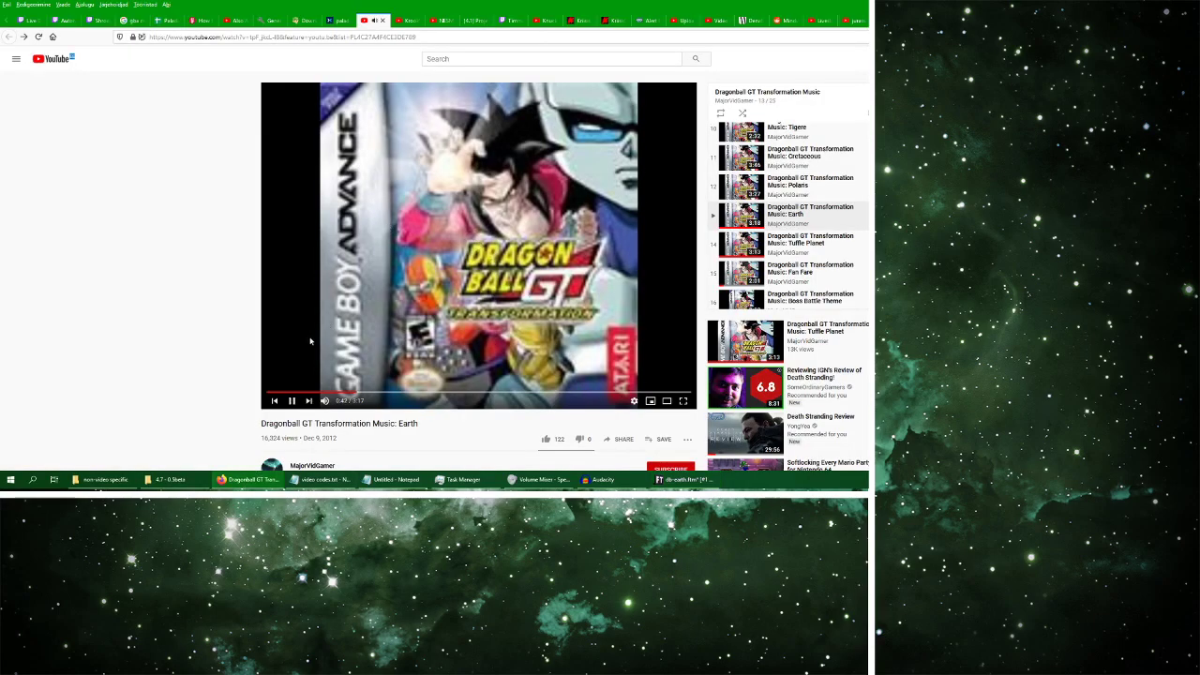
pyautogui.click(684, 479)
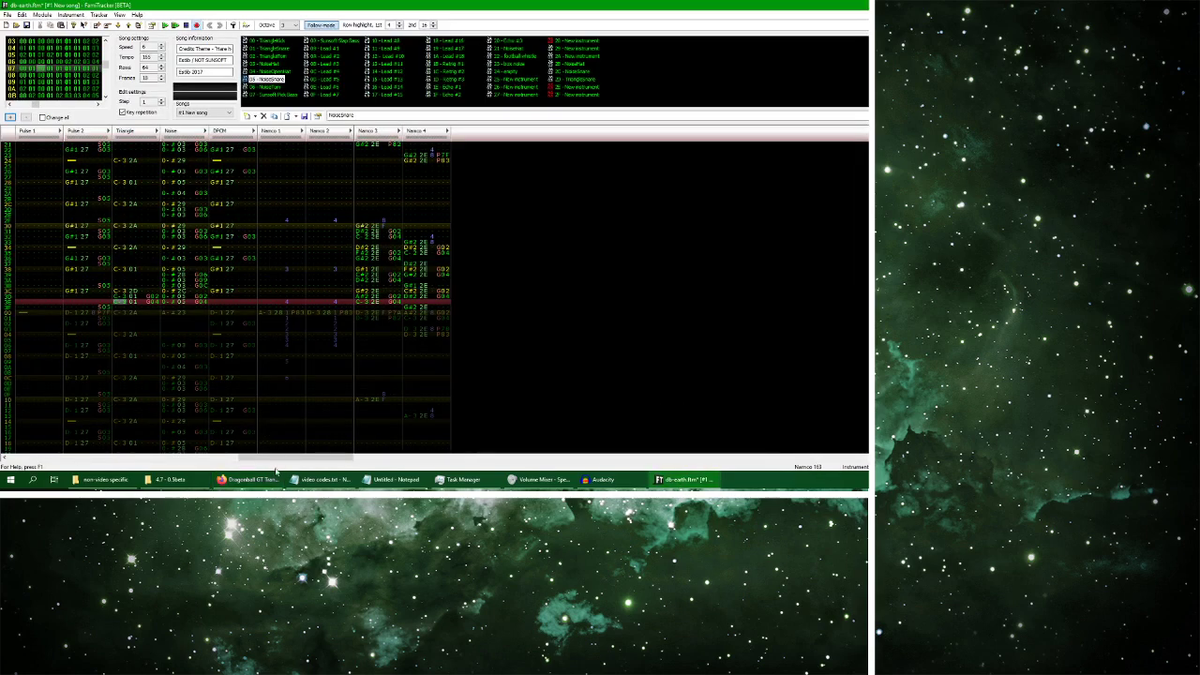
pyautogui.click(249, 479)
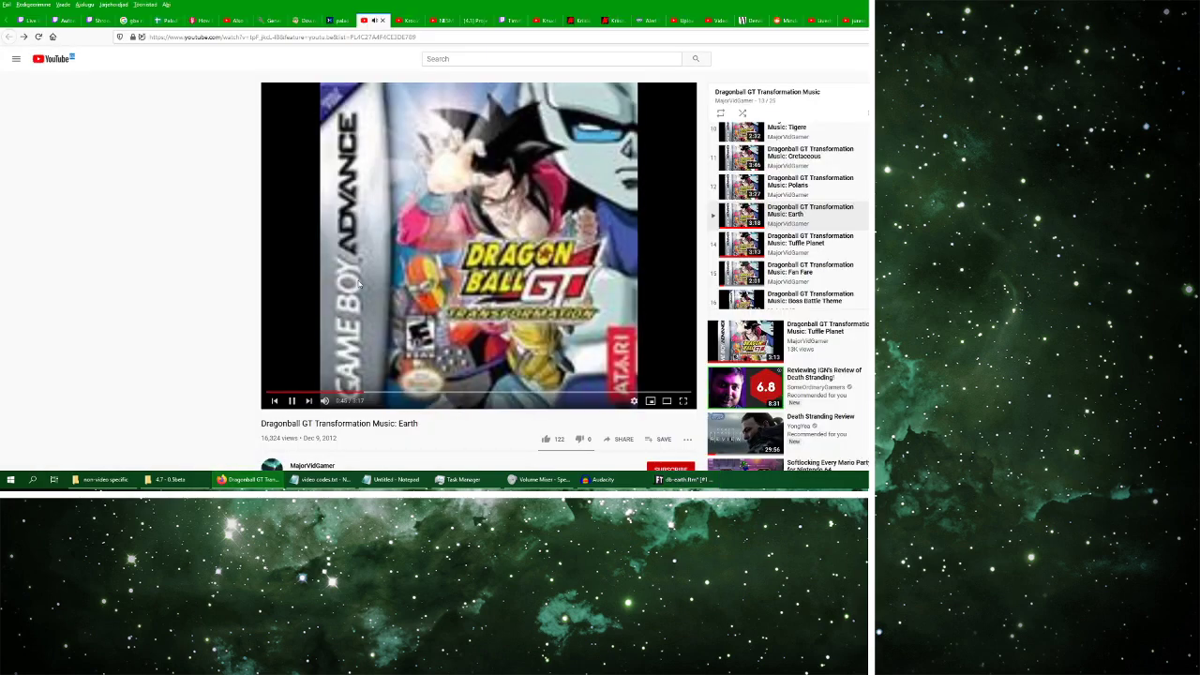
pyautogui.click(293, 402)
pyautogui.hotkey('alt', 'Tab')
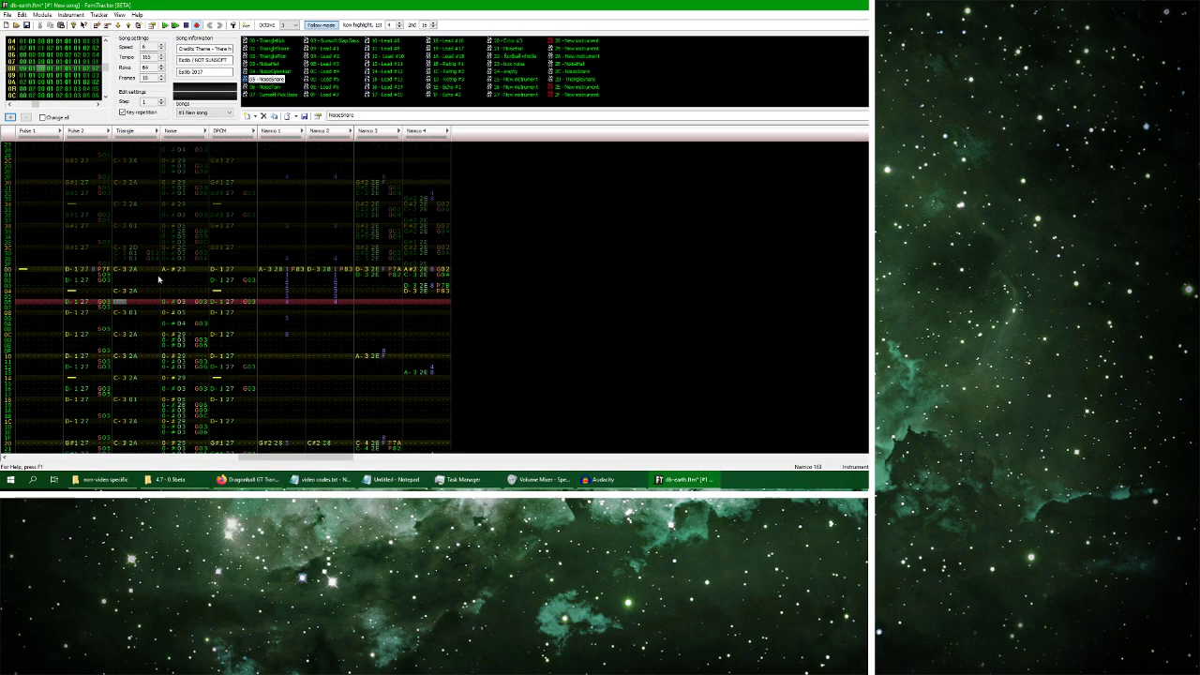
# Play the YouTube original from about 0:48 to 0:57 as reference for frames 08 and 09, and mute FamiTracker's Triangle and Noise channels
pyautogui.scroll(2, 132, 244)
pyautogui.rightClick(124, 134)
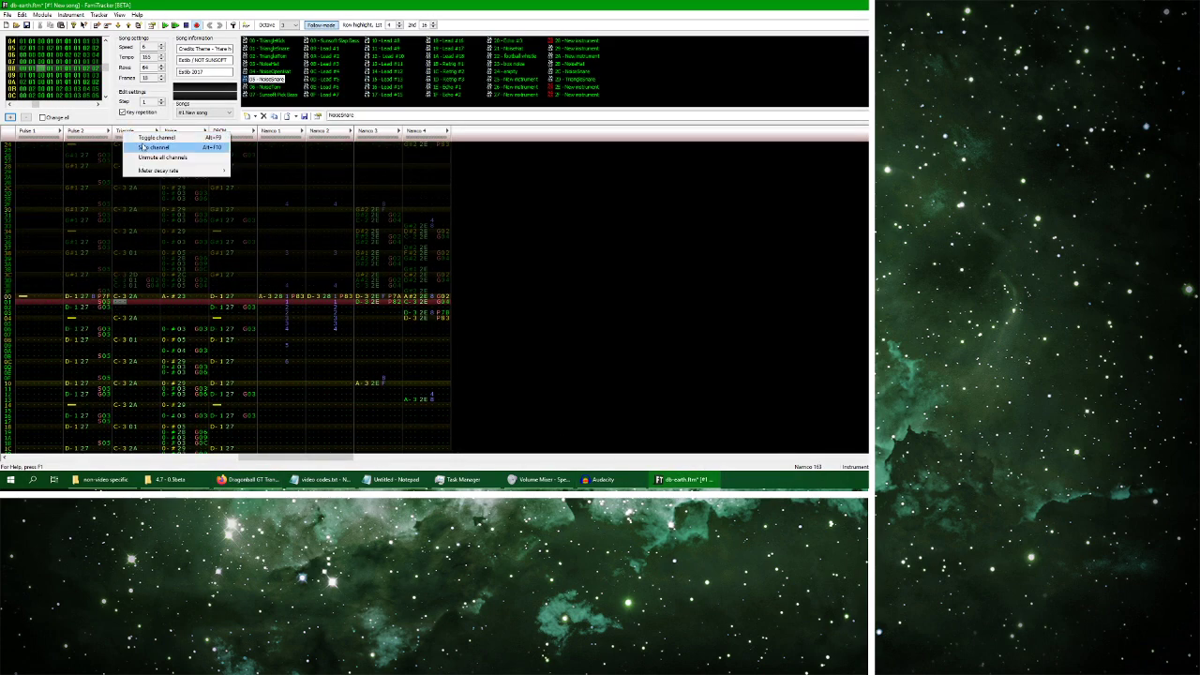
pyautogui.press('Escape')
pyautogui.click(248, 479)
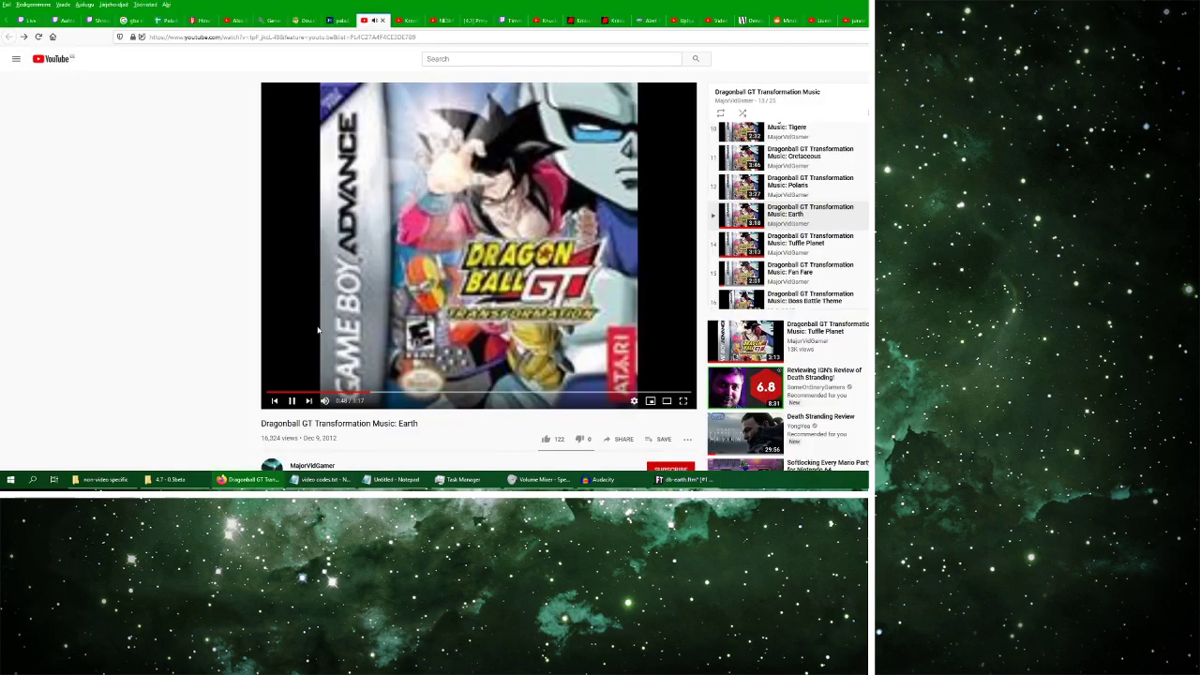
pyautogui.click(291, 400)
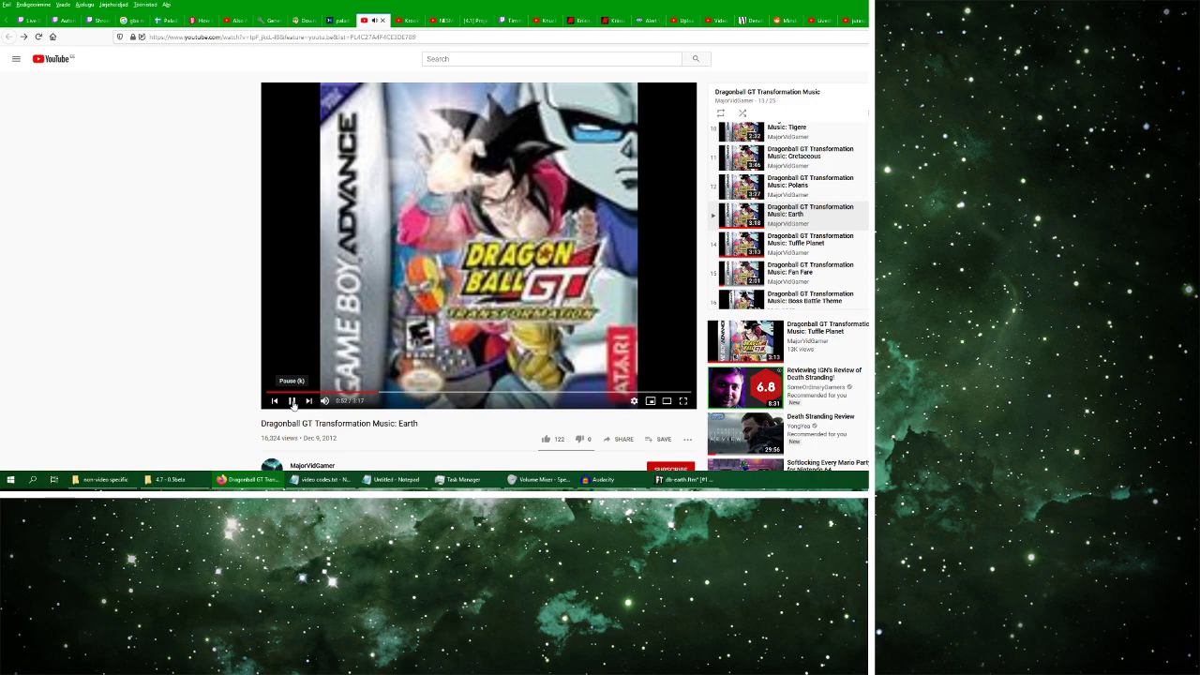
pyautogui.click(684, 479)
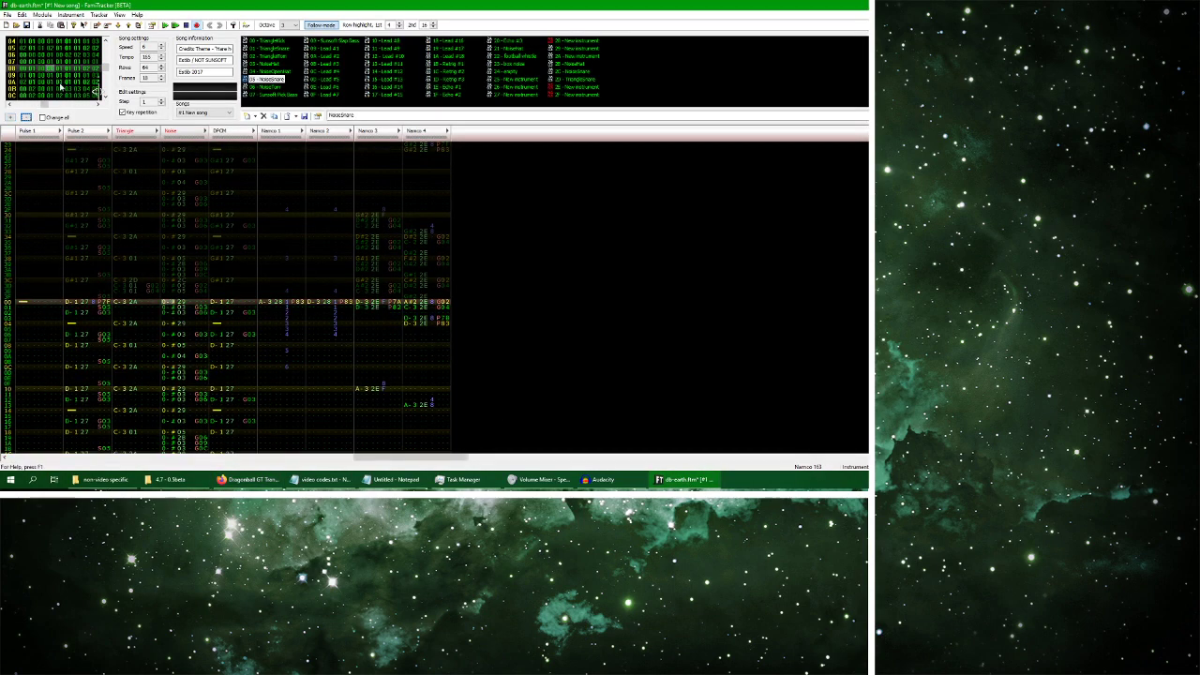
pyautogui.click(248, 479)
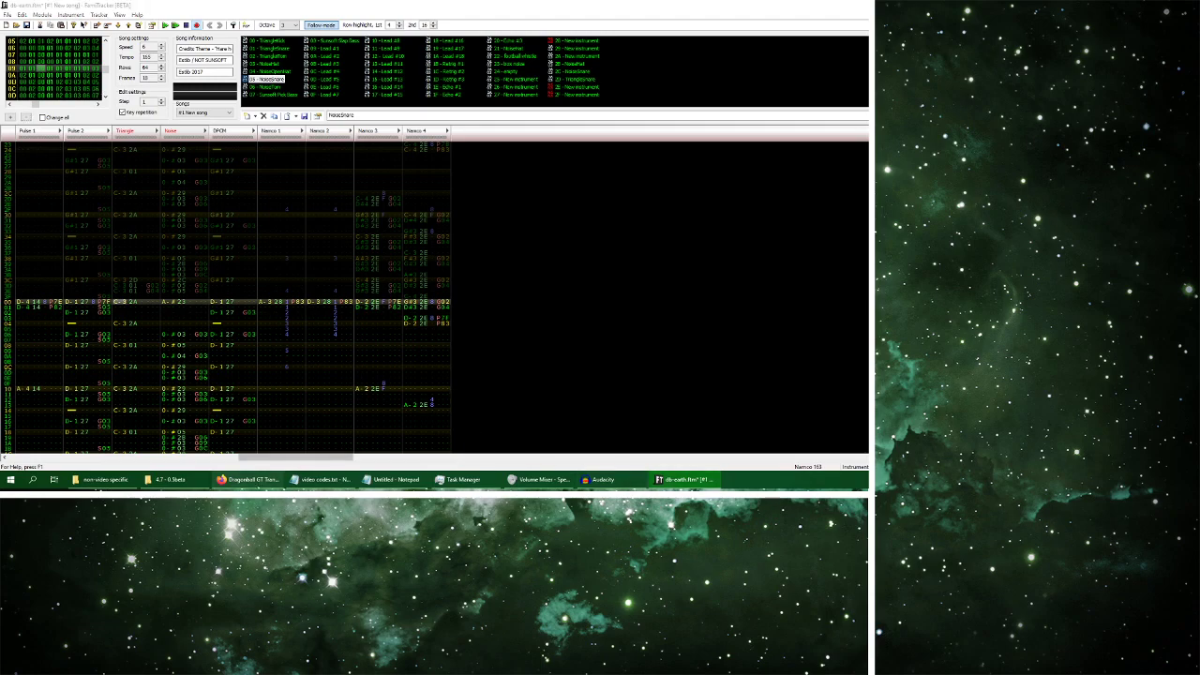
pyautogui.click(338, 294)
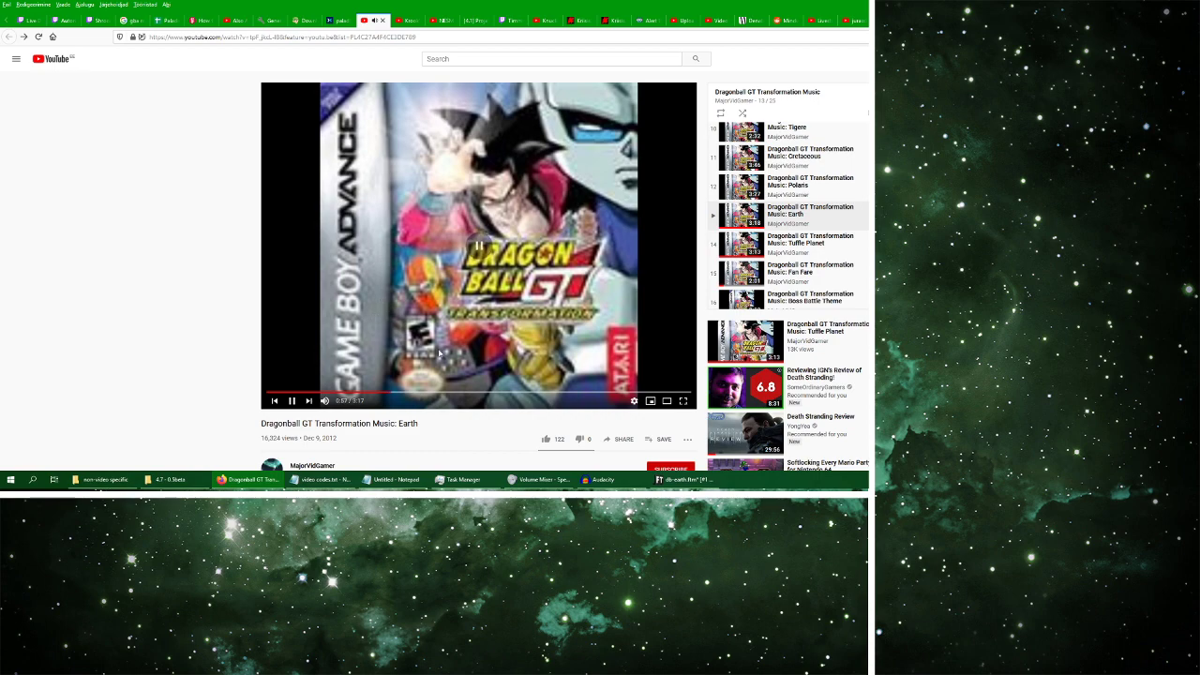
pyautogui.click(684, 479)
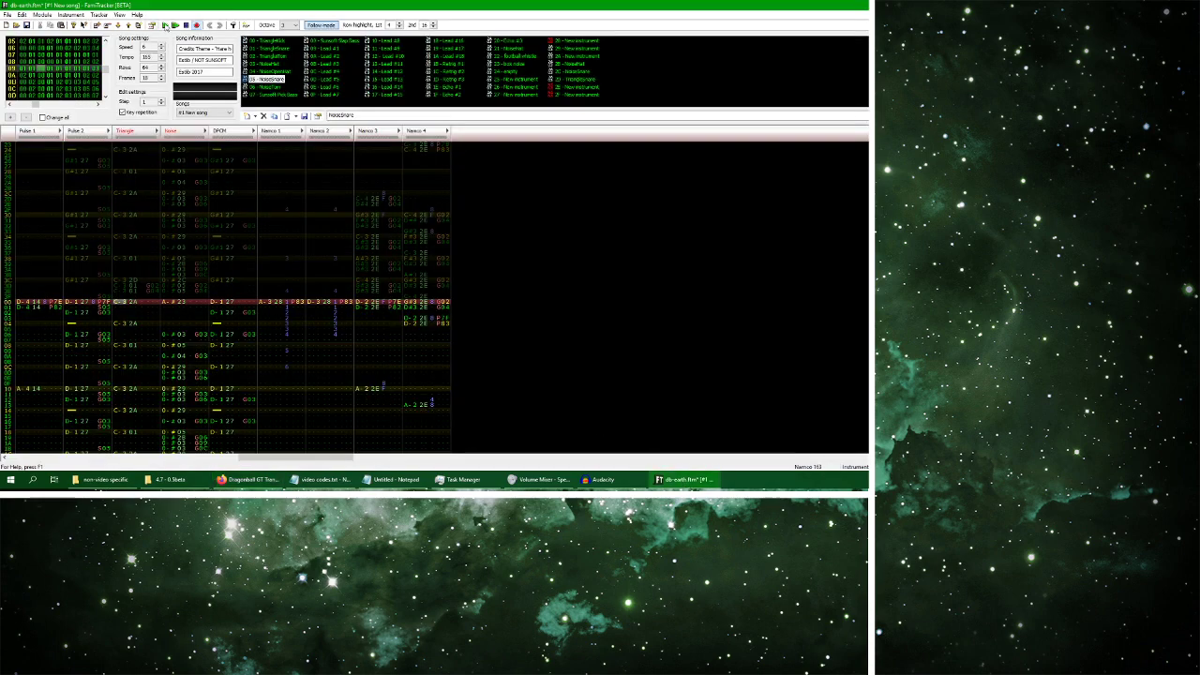
# Play frame 09, unmute the Triangle and Noise channels during playback, and stop
pyautogui.click(164, 26)
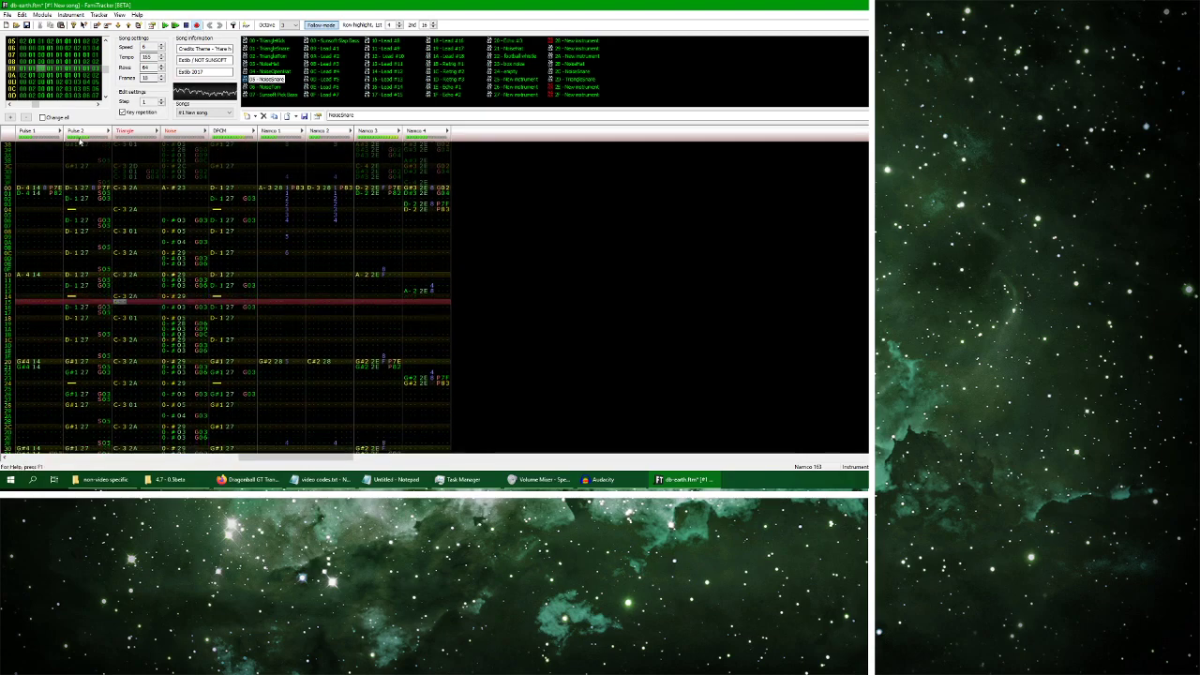
pyautogui.rightClick(130, 136)
pyautogui.click(150, 157)
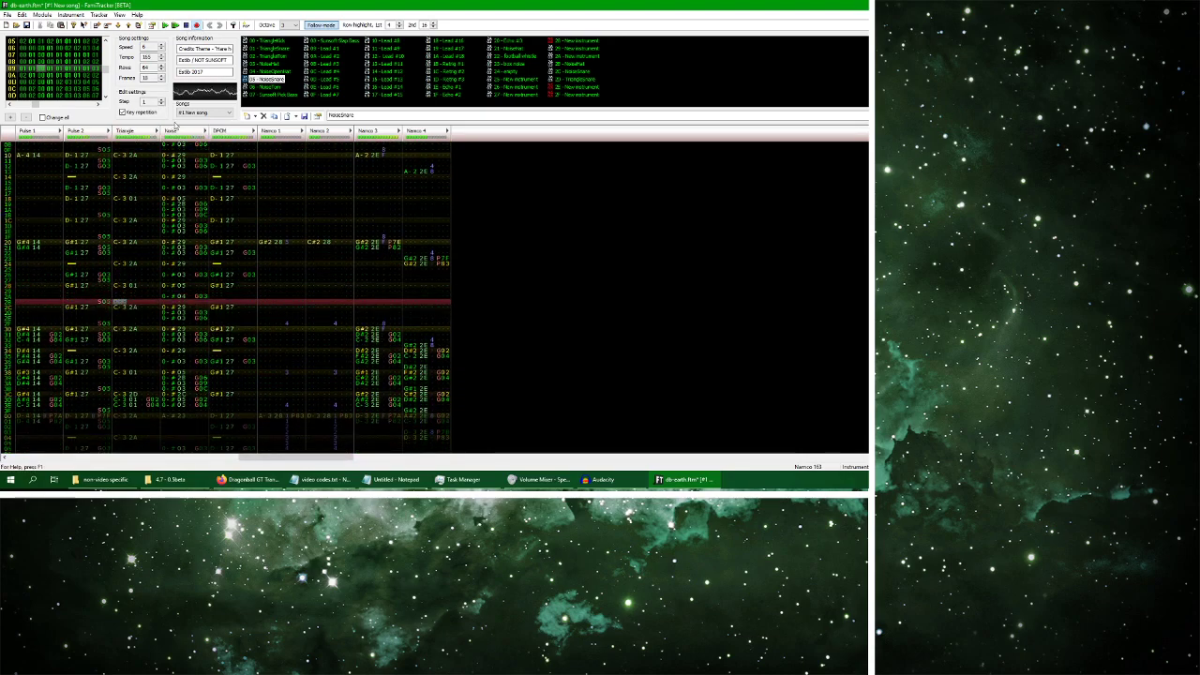
pyautogui.click(187, 25)
# Play the YouTube original briefly from about 0:58 as reference for the start of frame 0A, and return to FamiTracker
pyautogui.click(247, 479)
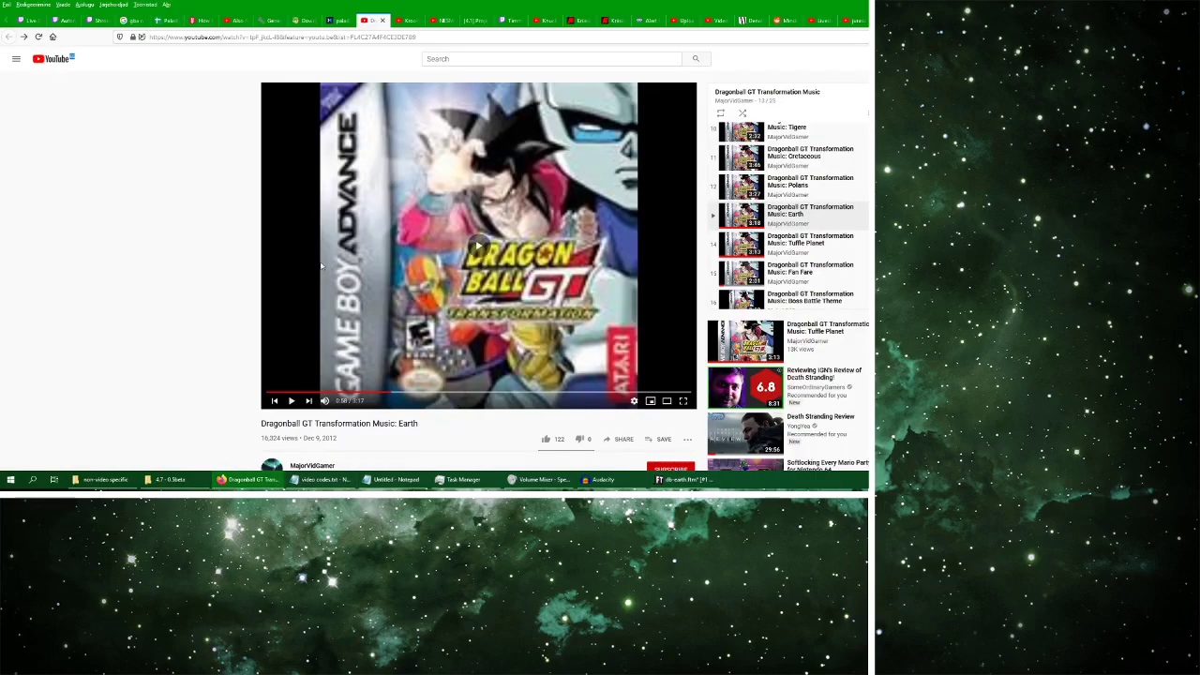
pyautogui.click(291, 403)
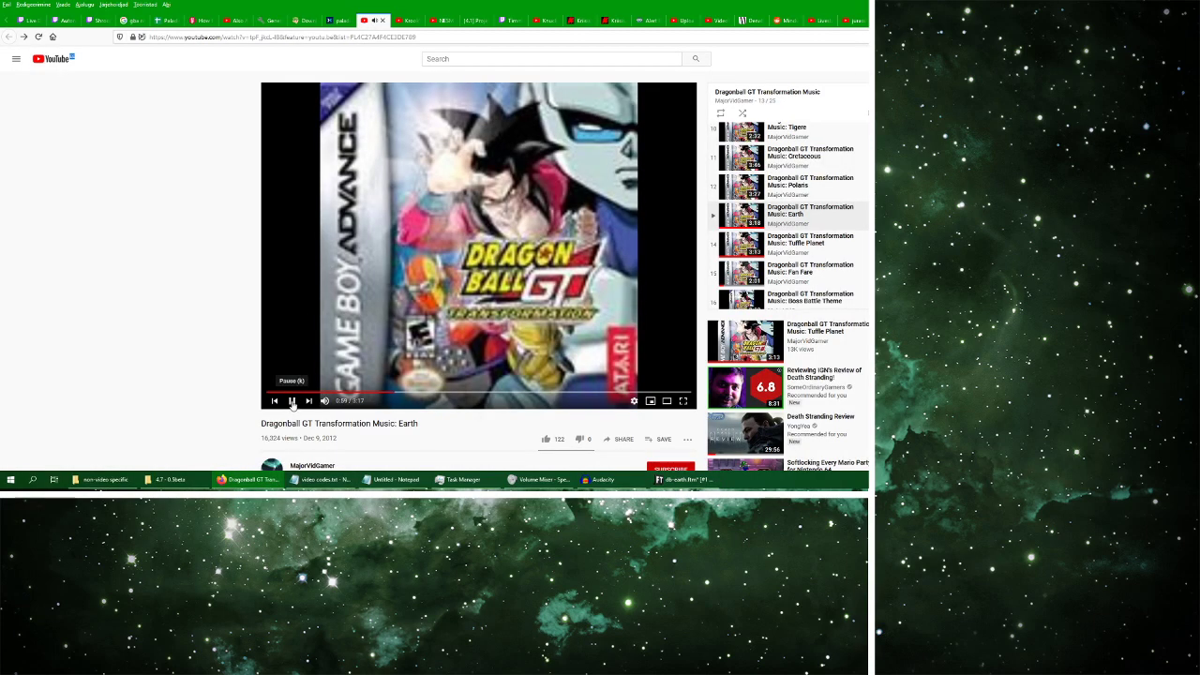
pyautogui.click(291, 401)
pyautogui.press('Left')
pyautogui.click(684, 479)
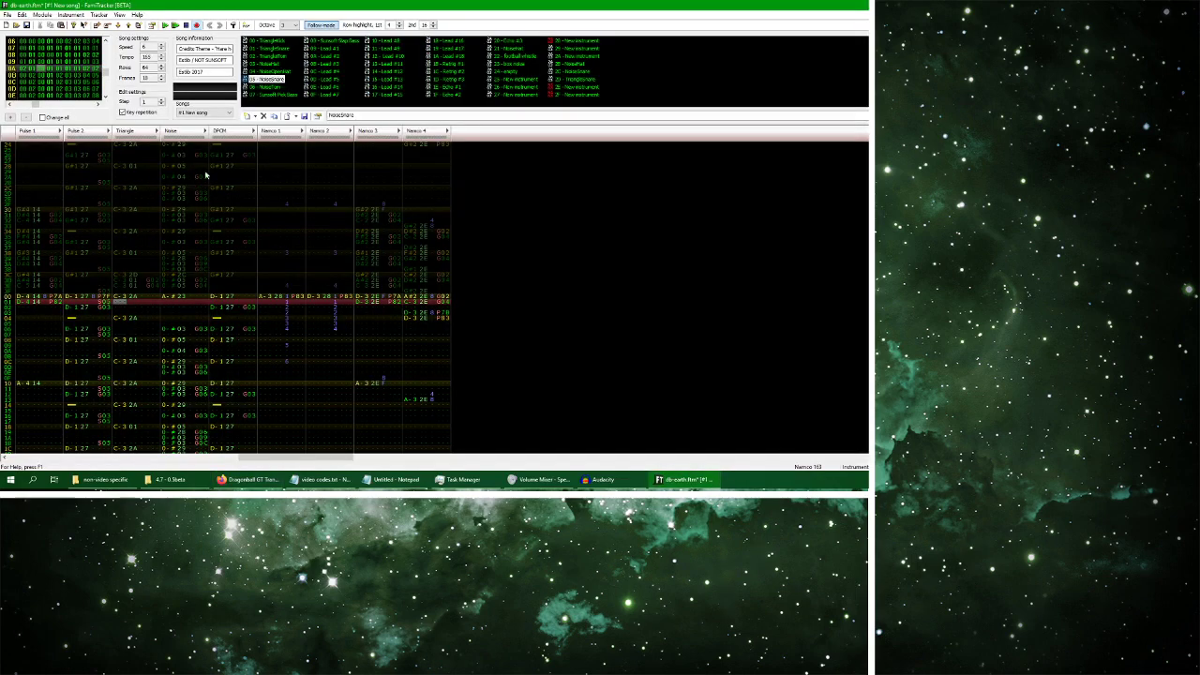
# Play frame 0A, switch its Noise channel to the pattern that opens with 0-# 29 on row 00, and play it again
pyautogui.click(176, 26)
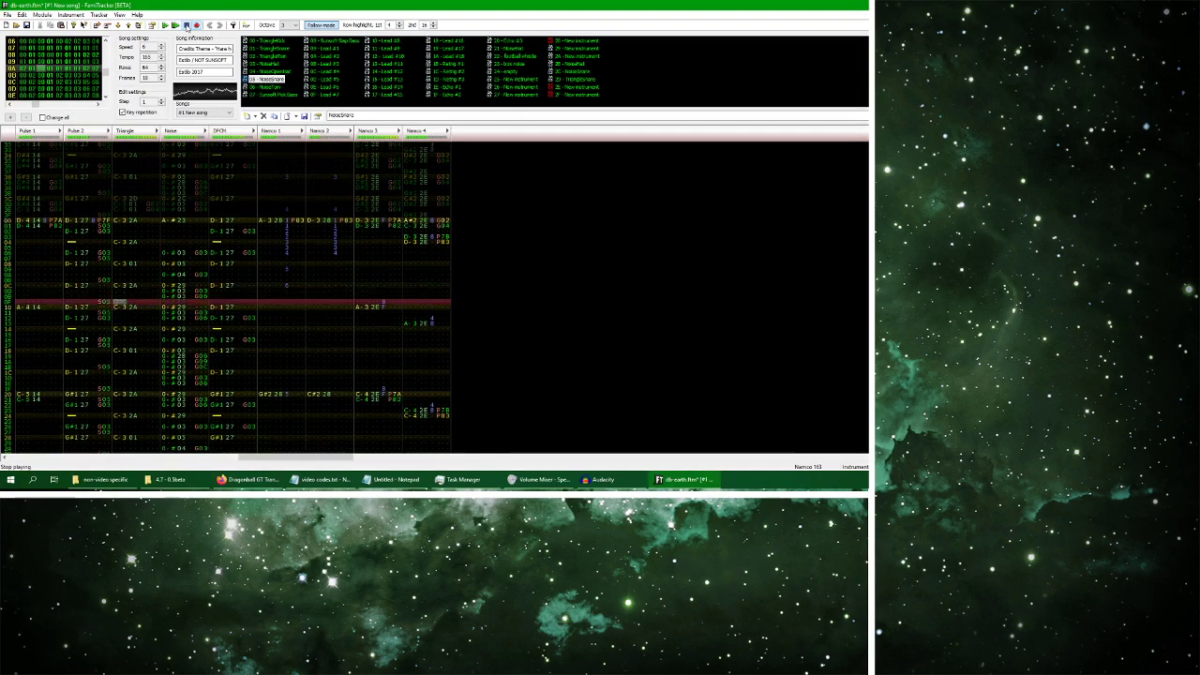
pyautogui.click(186, 25)
pyautogui.press('Tab')
pyautogui.click(175, 26)
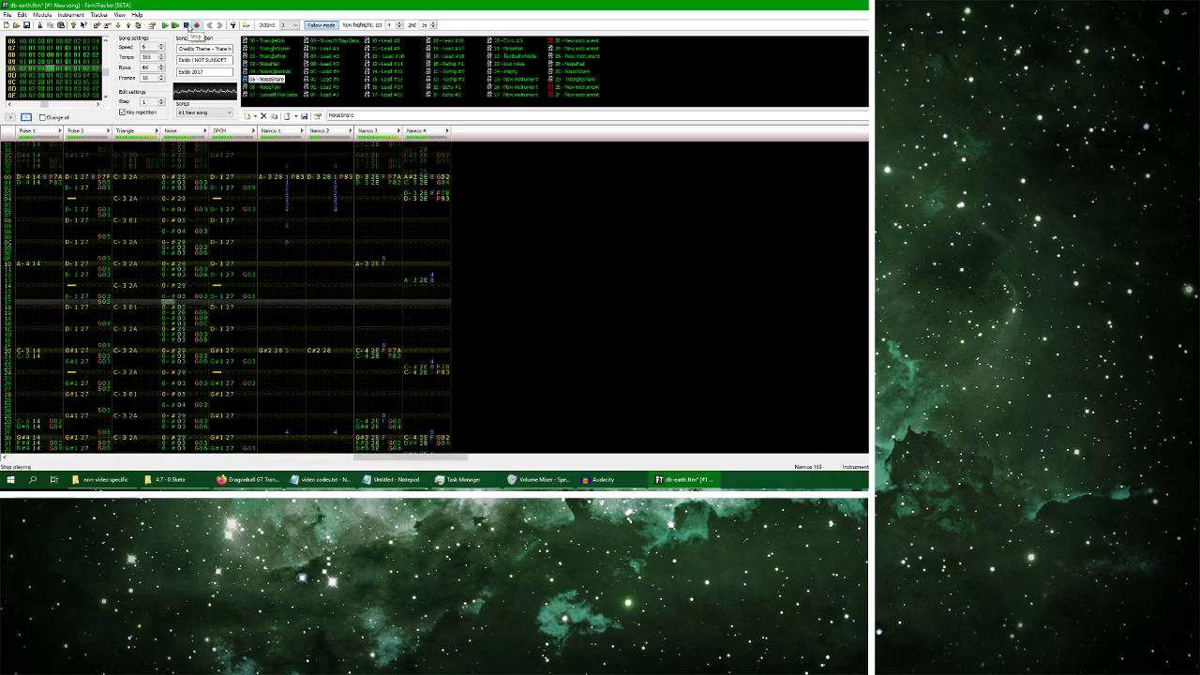
pyautogui.click(188, 27)
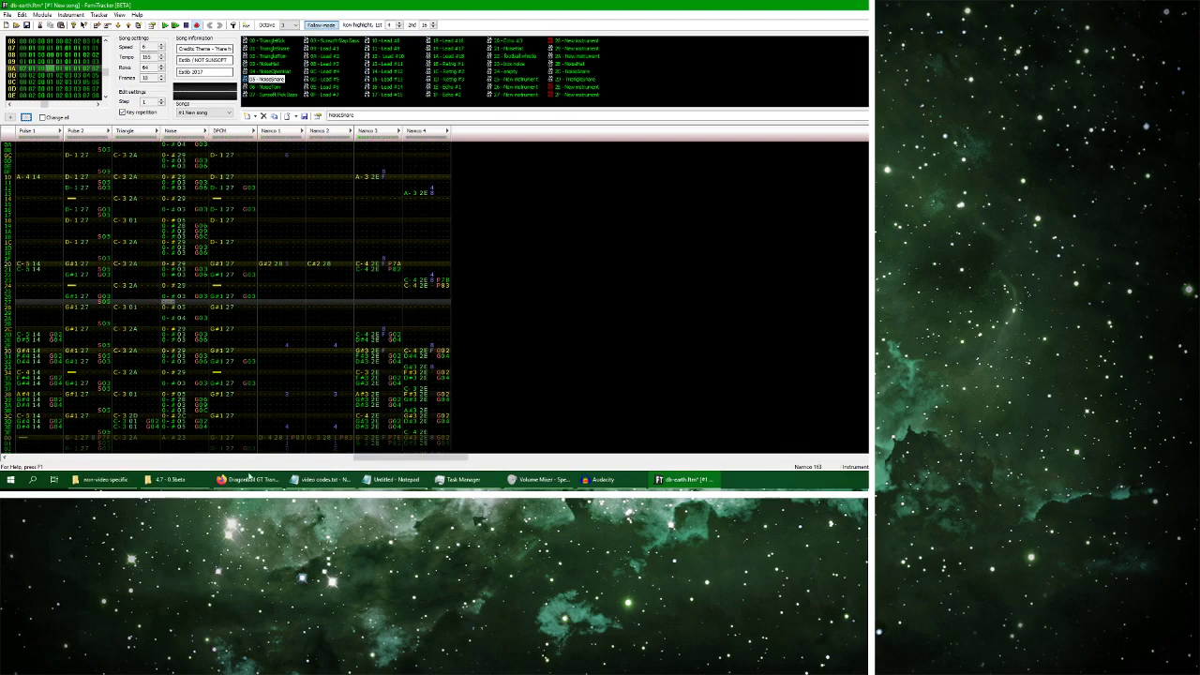
# Play the YouTube original from about 0:59 to 1:03 as reference for the ending of frame 0A
pyautogui.click(248, 479)
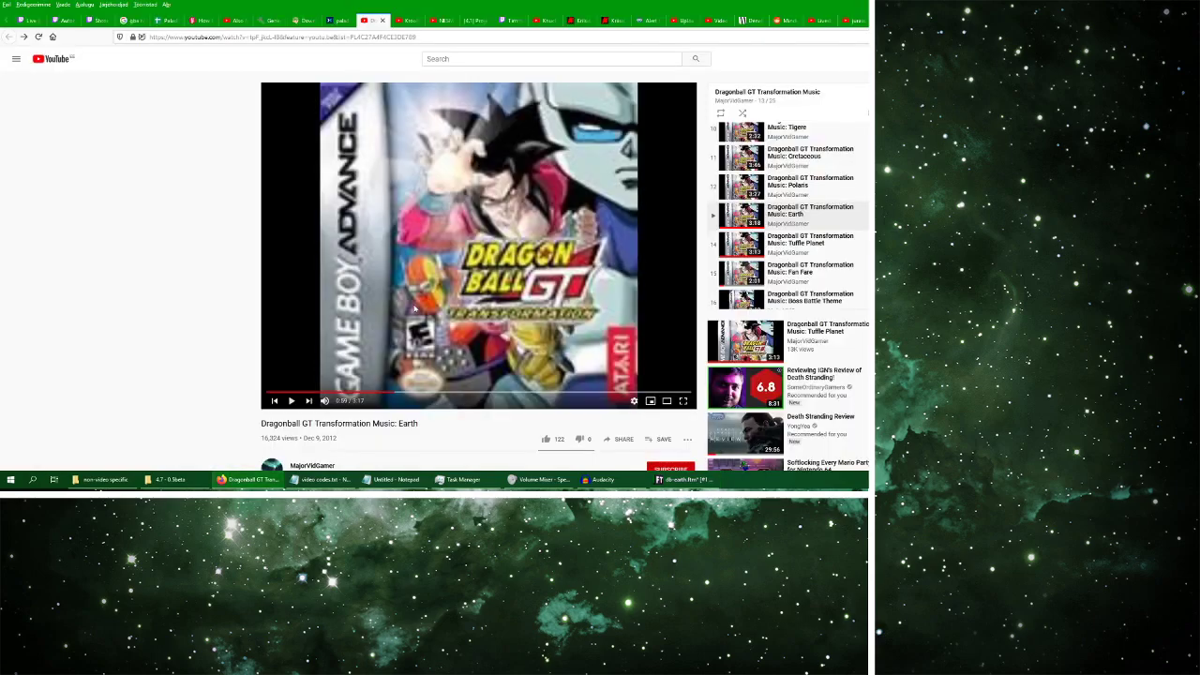
pyautogui.click(293, 401)
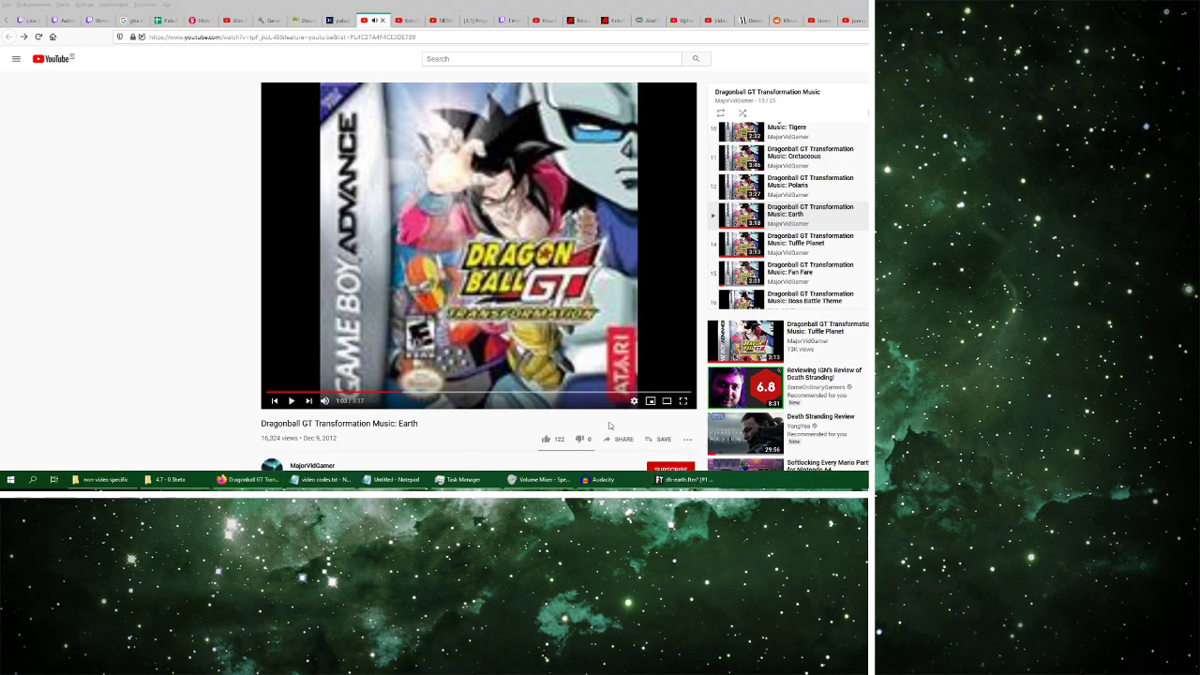
pyautogui.click(684, 479)
# Switch frame 0A's Triangle channel to the pattern with the G-4 02 fill near its end, and play the frame through
pyautogui.click(176, 204)
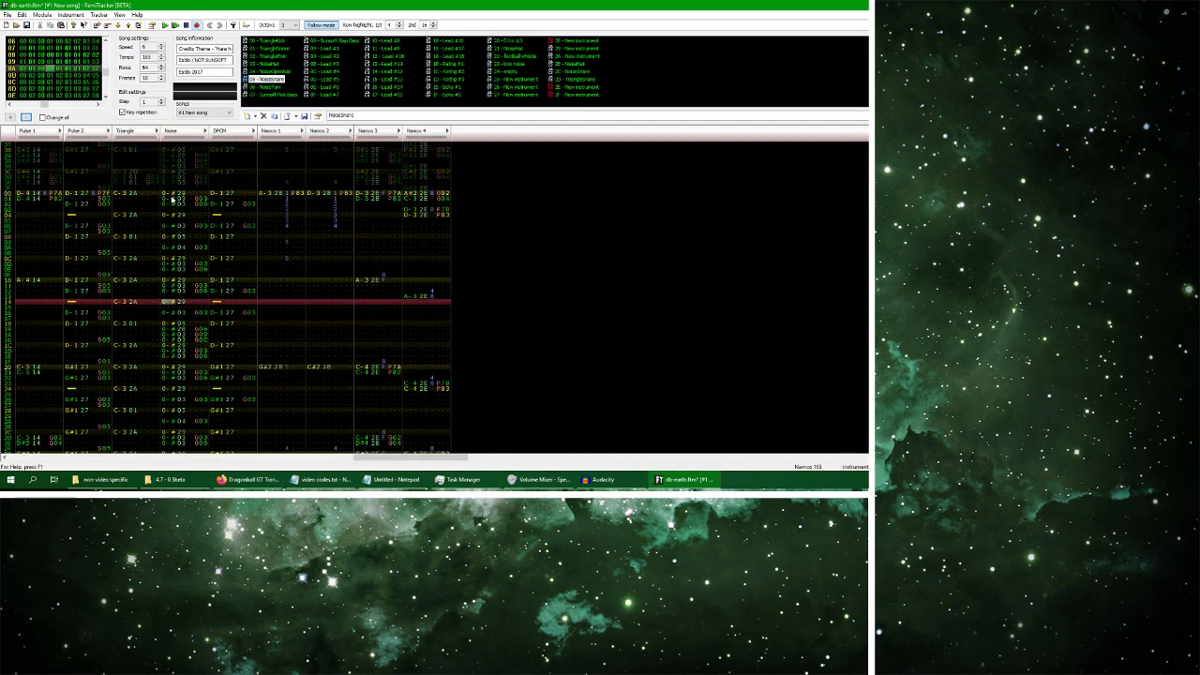
pyautogui.hotkey('ctrl', 'z')
pyautogui.hotkey('shift', 'Tab')
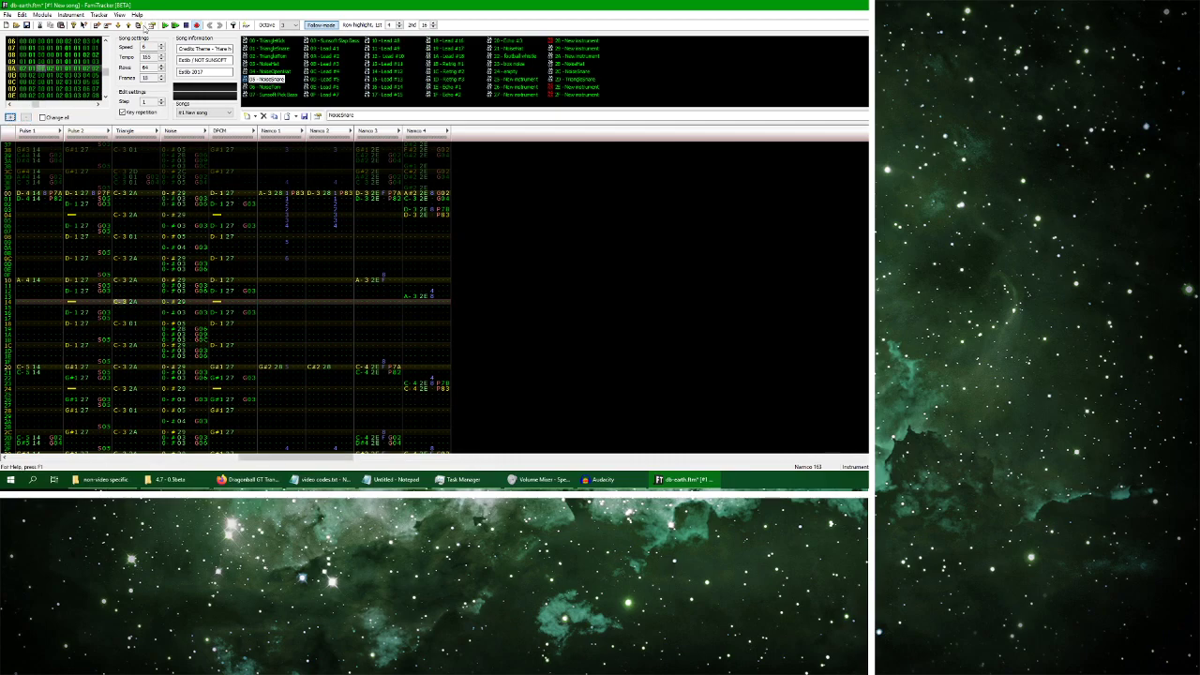
pyautogui.click(167, 27)
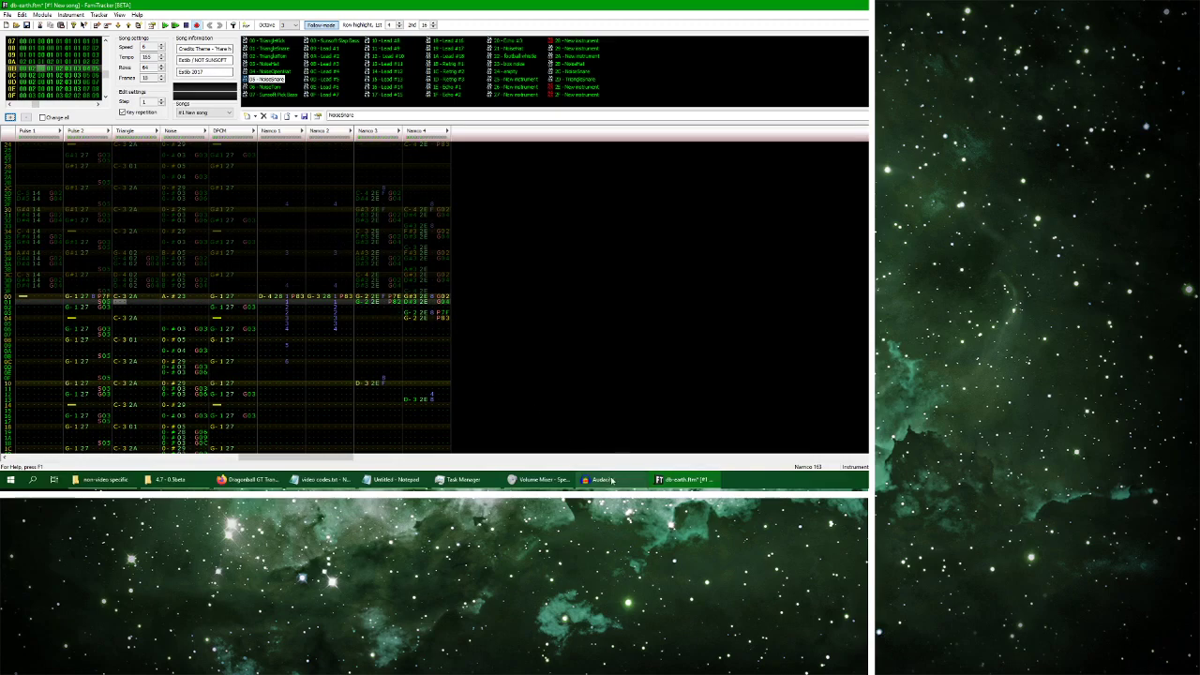
# Play the YouTube original from about 1:03 to 1:15, and adjust the Noise pattern of frame 0C and the Triangle pattern of frame 0D
pyautogui.click(248, 479)
pyautogui.click(405, 258)
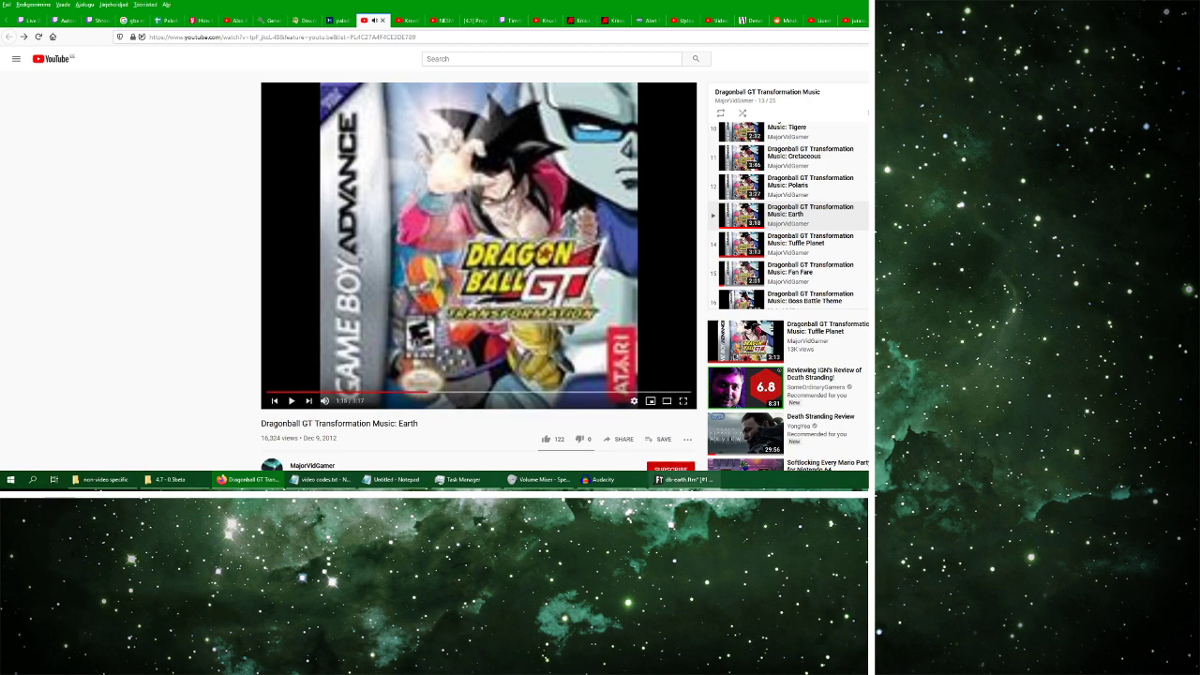
pyautogui.click(684, 479)
pyautogui.click(56, 76)
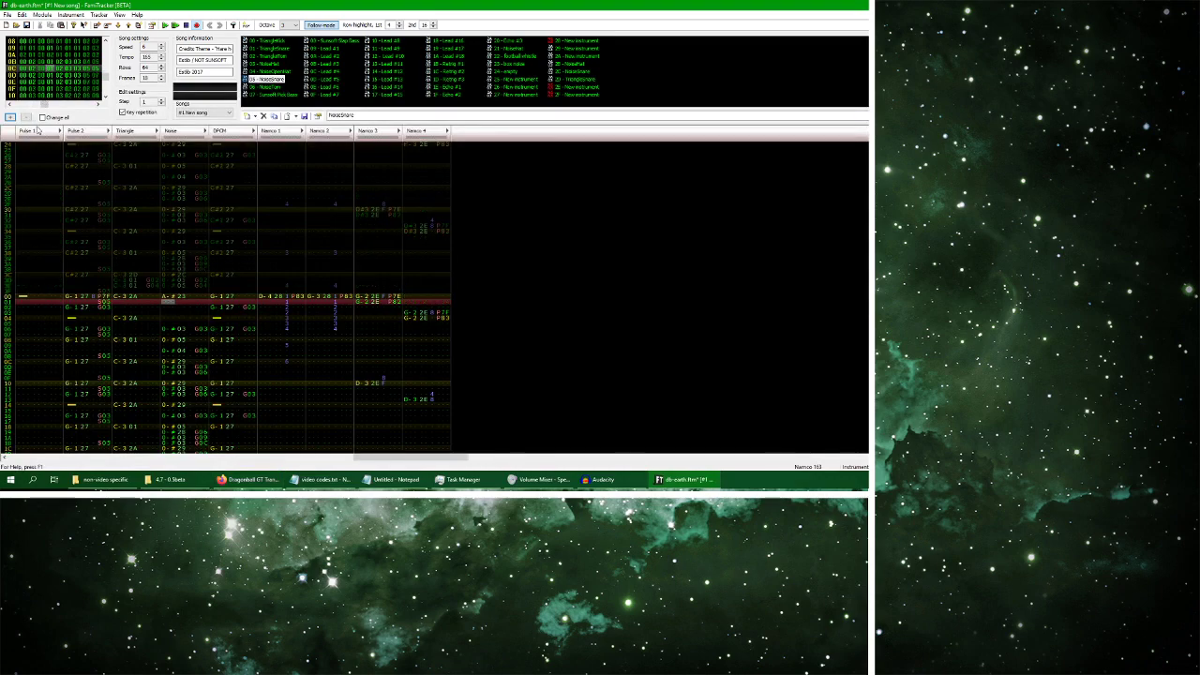
pyautogui.click(44, 78)
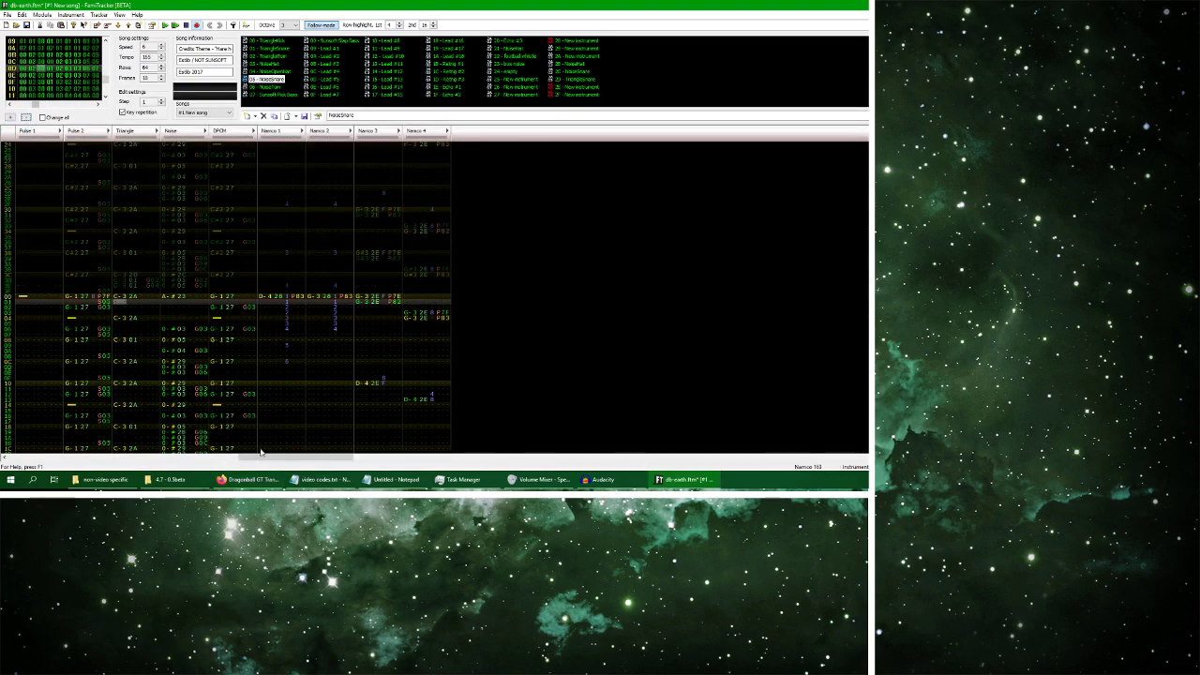
# Listen to the original until about 1:26, give frame 0E the 0-# 29 Noise opening and G-4 02 Triangle fill patterns, and play them
pyautogui.click(251, 479)
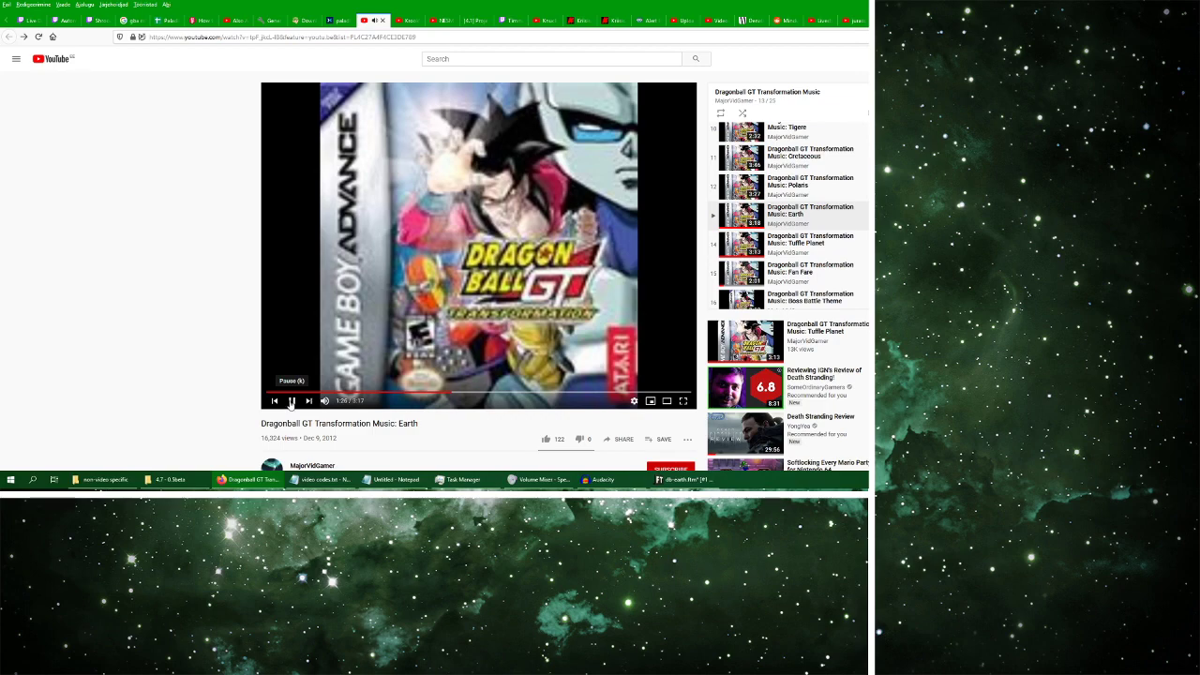
pyautogui.click(684, 479)
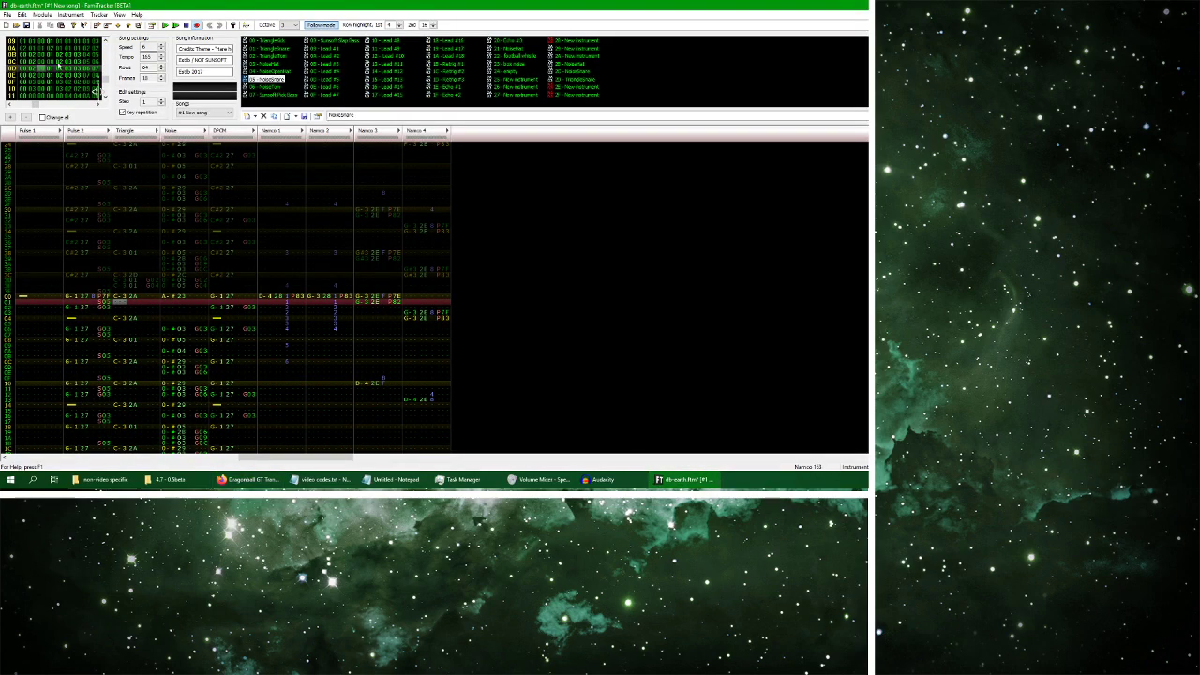
pyautogui.click(51, 82)
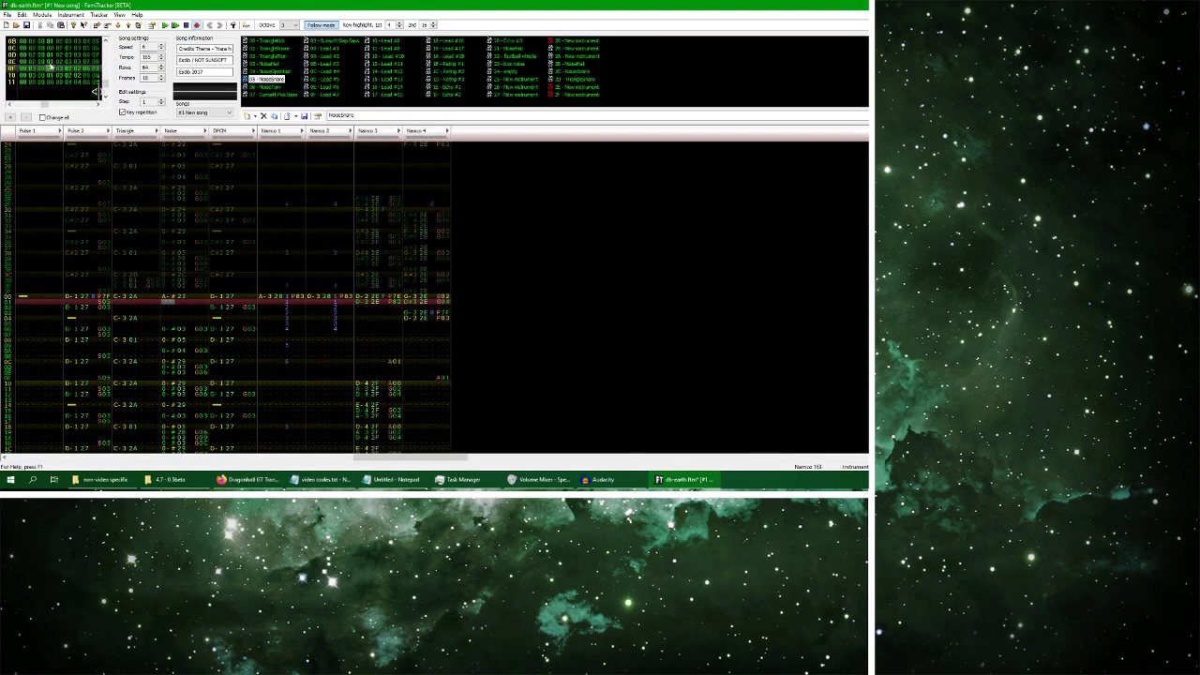
pyautogui.click(46, 87)
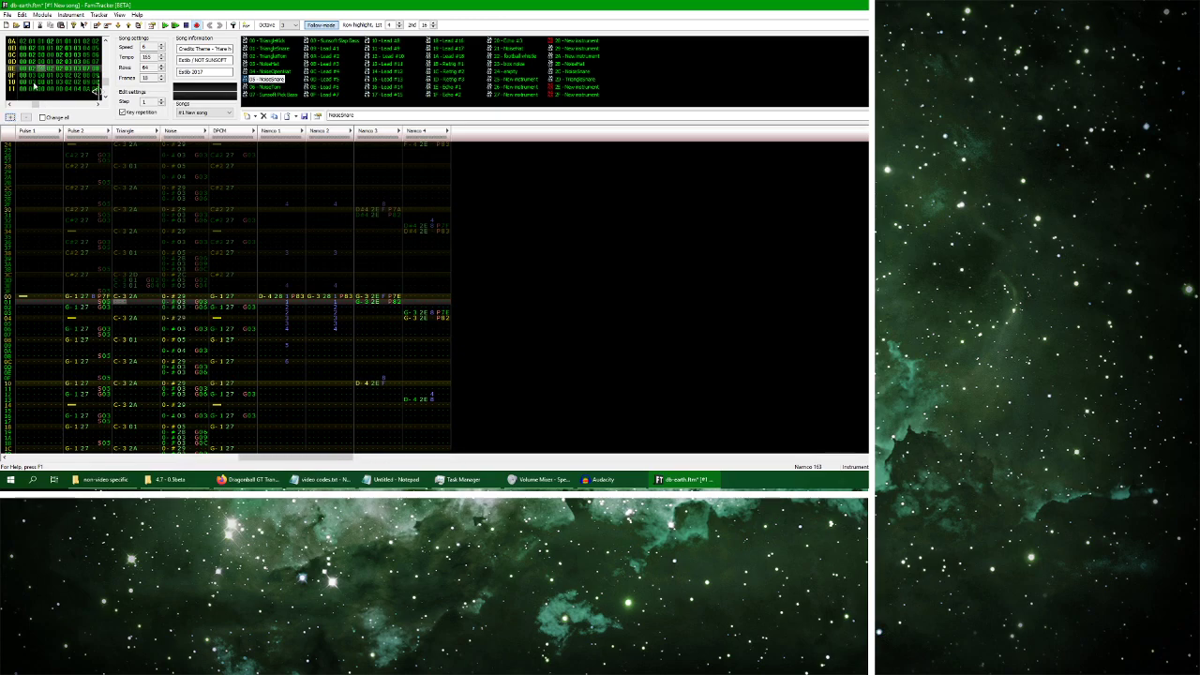
pyautogui.click(165, 26)
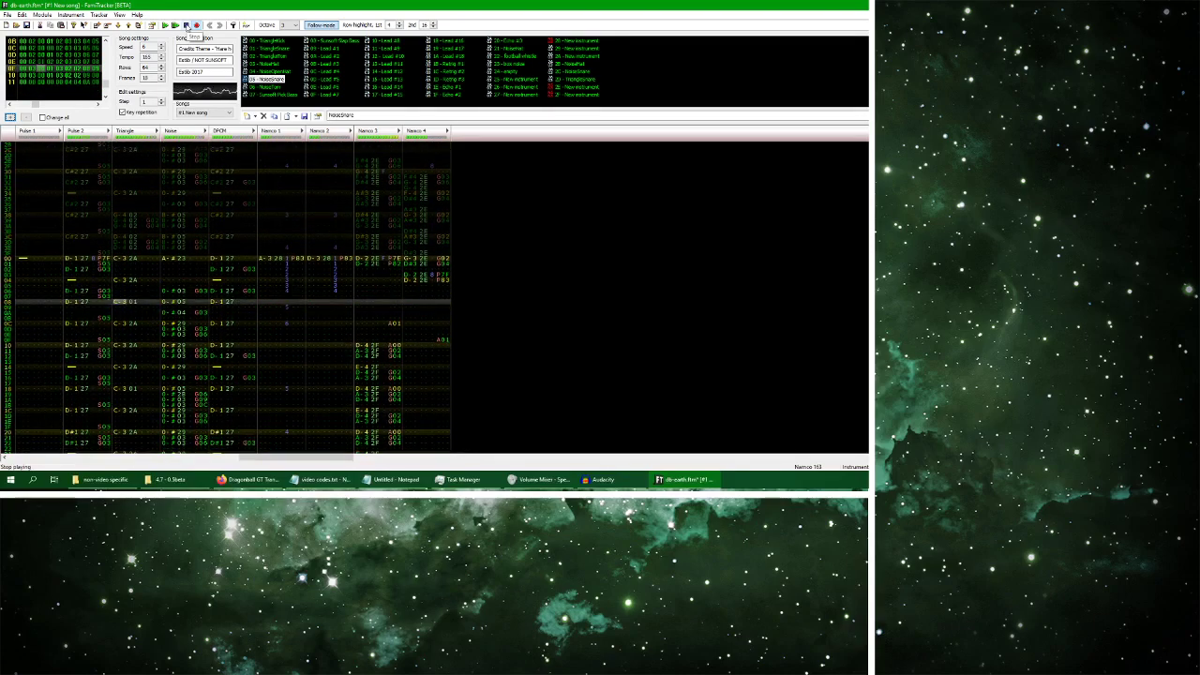
pyautogui.click(187, 25)
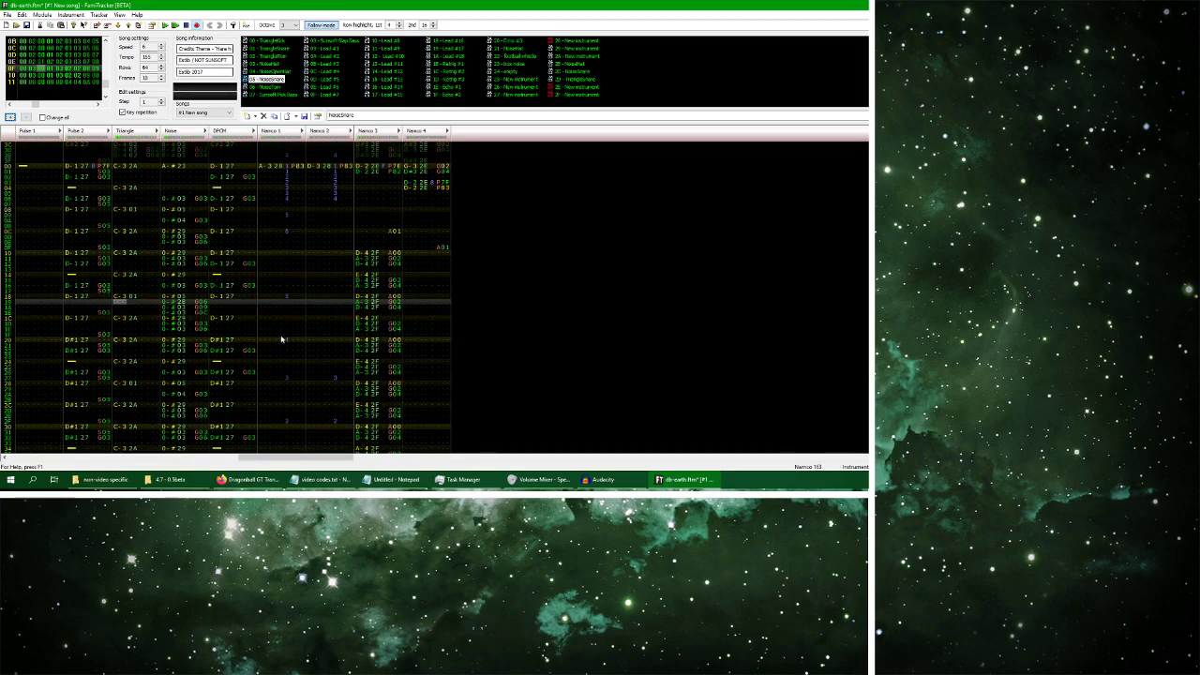
# Compare the YouTube original at about 1:27 with FamiTracker's playback of the start of frame 0F
pyautogui.click(245, 479)
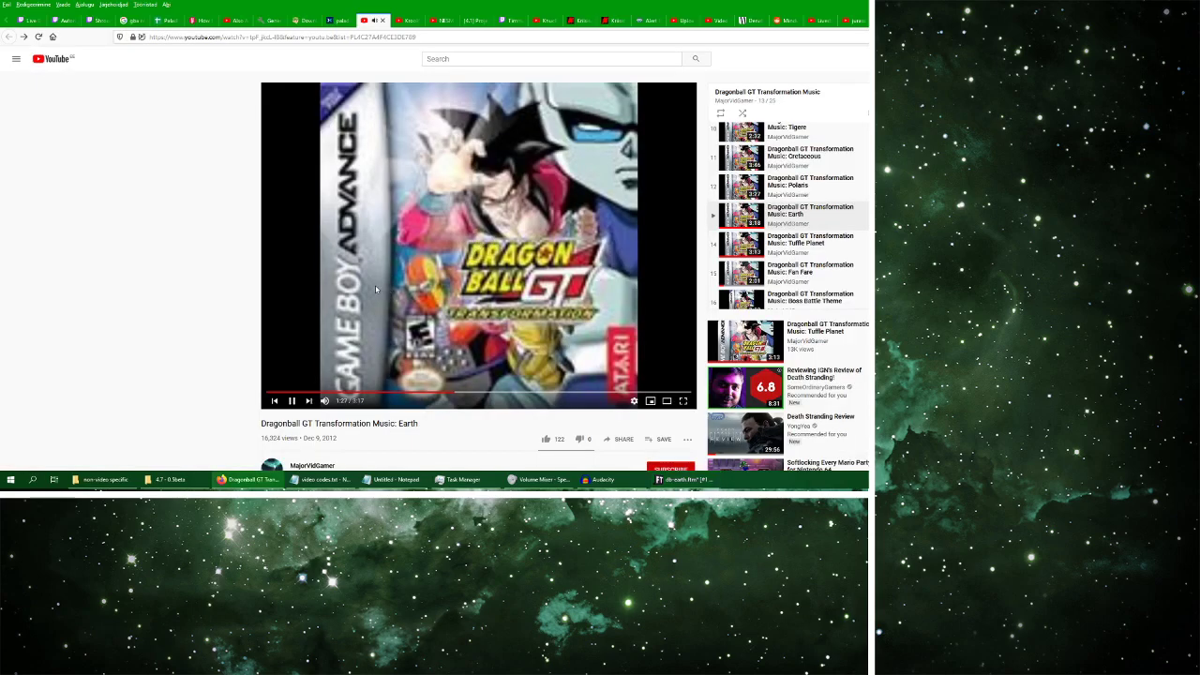
pyautogui.click(684, 479)
pyautogui.click(165, 25)
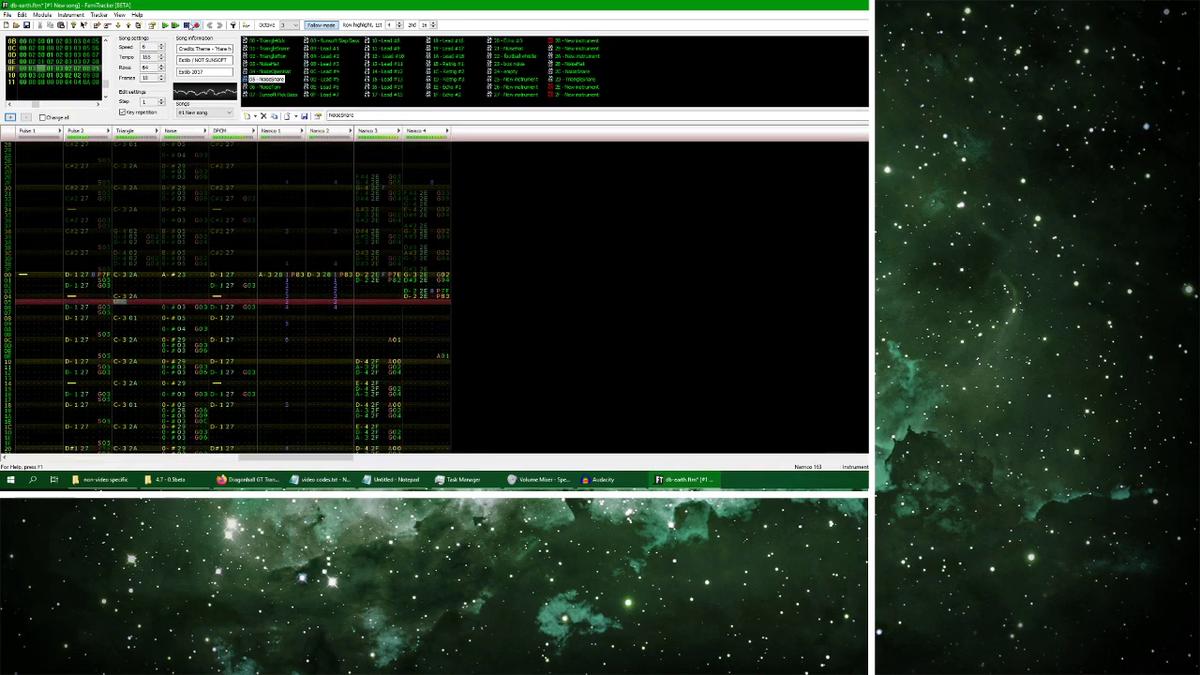
pyautogui.click(187, 26)
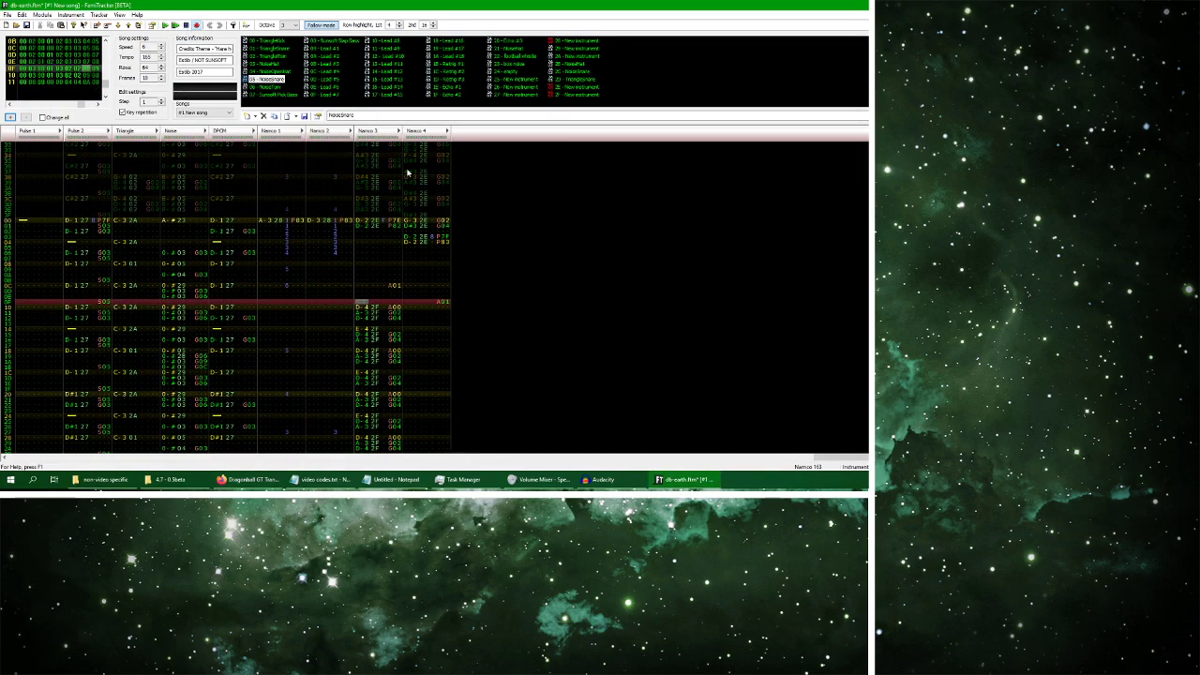
# Mark the opening rows of Namco 3 and rows 03 to 05 of Namco 4 in frame 0F, and play the frame through
pyautogui.moveTo(358, 221); pyautogui.dragTo(394, 283)
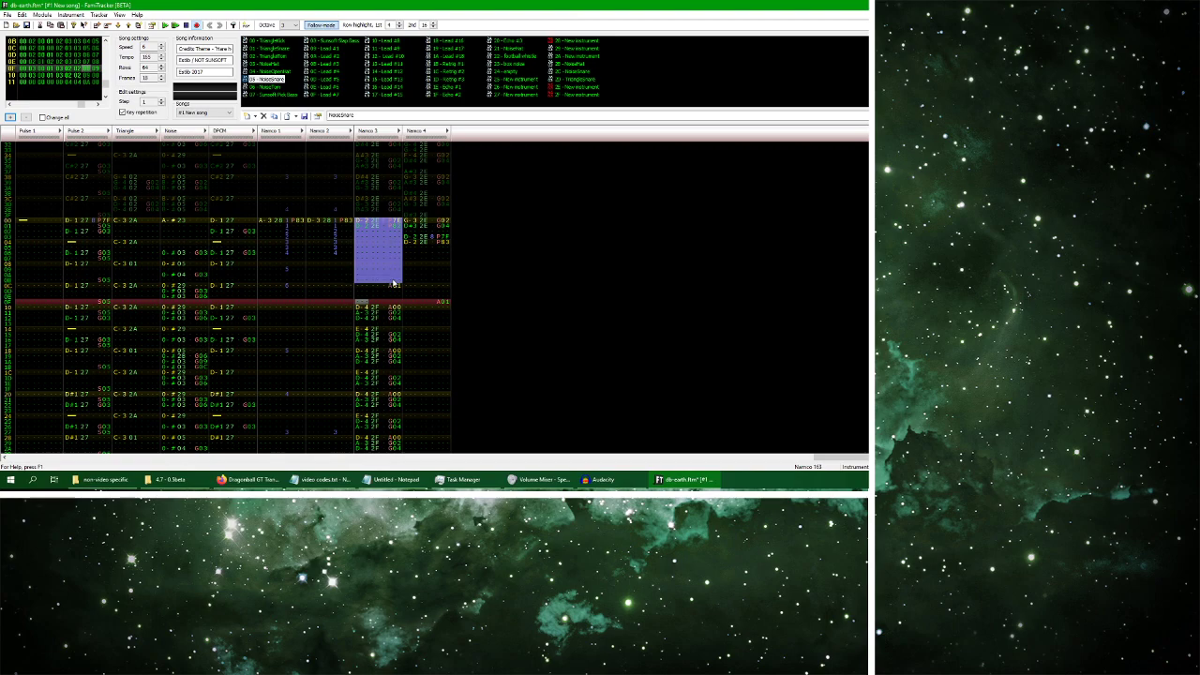
pyautogui.moveTo(419, 243); pyautogui.dragTo(445, 248)
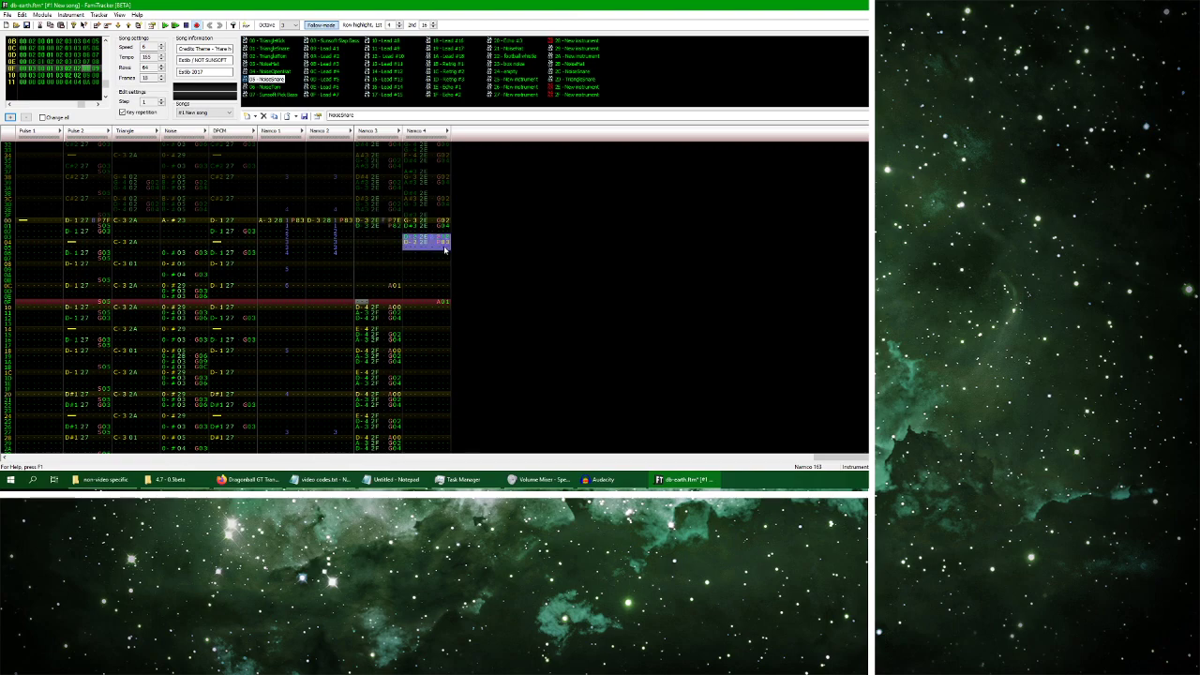
pyautogui.click(165, 25)
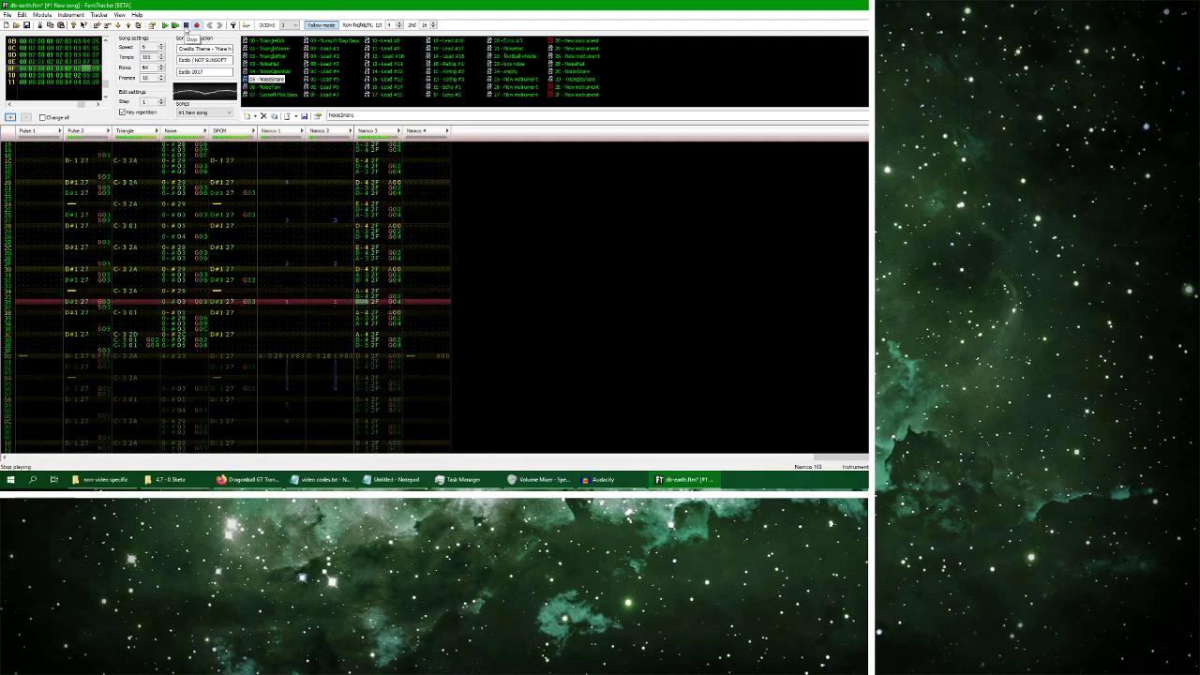
pyautogui.click(187, 25)
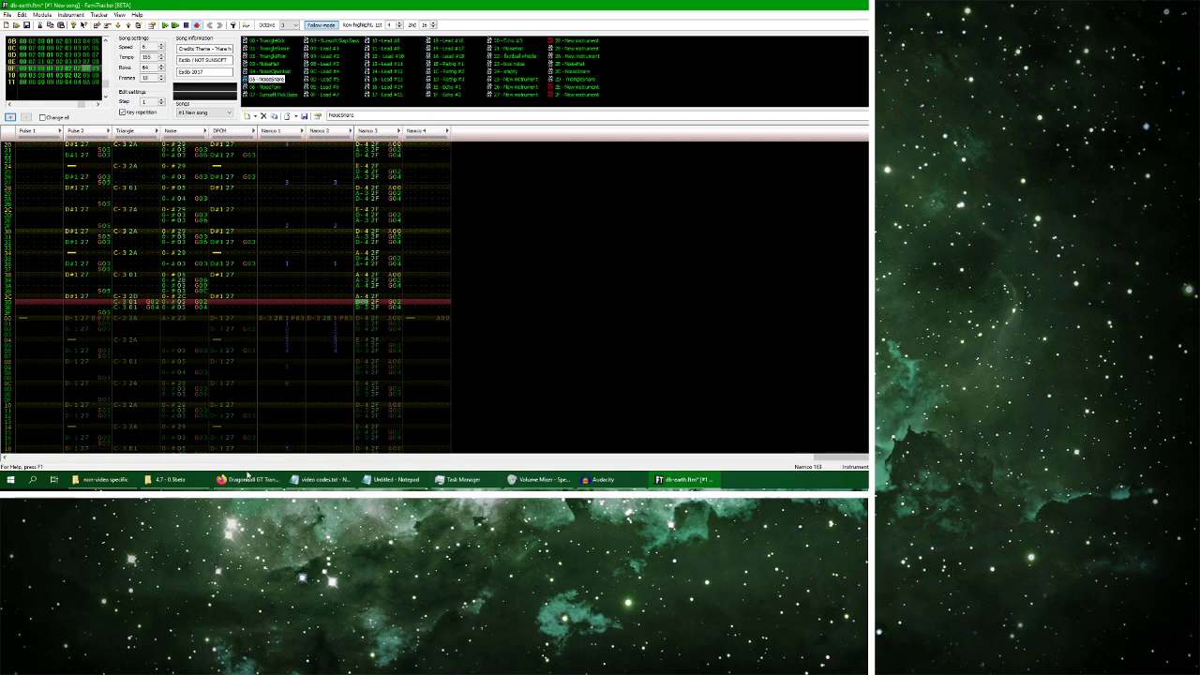
# Play the YouTube original from about 1:27 to 1:38 as reference for the frames after 0F
pyautogui.click(249, 479)
pyautogui.click(362, 315)
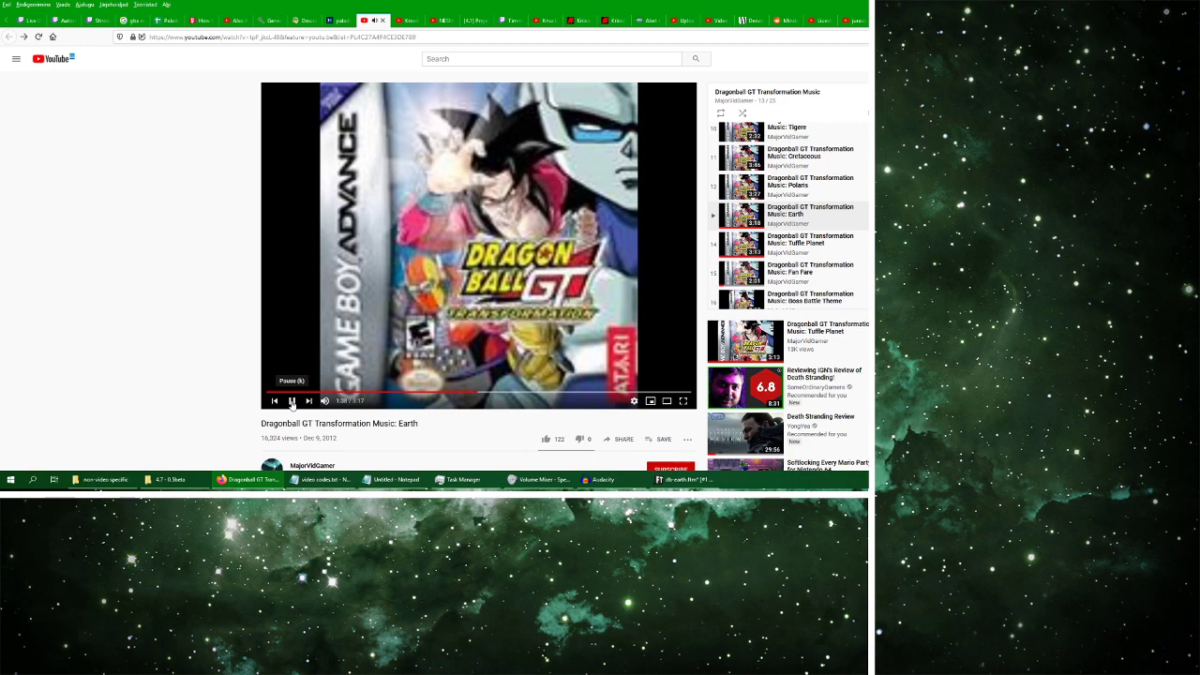
pyautogui.click(684, 479)
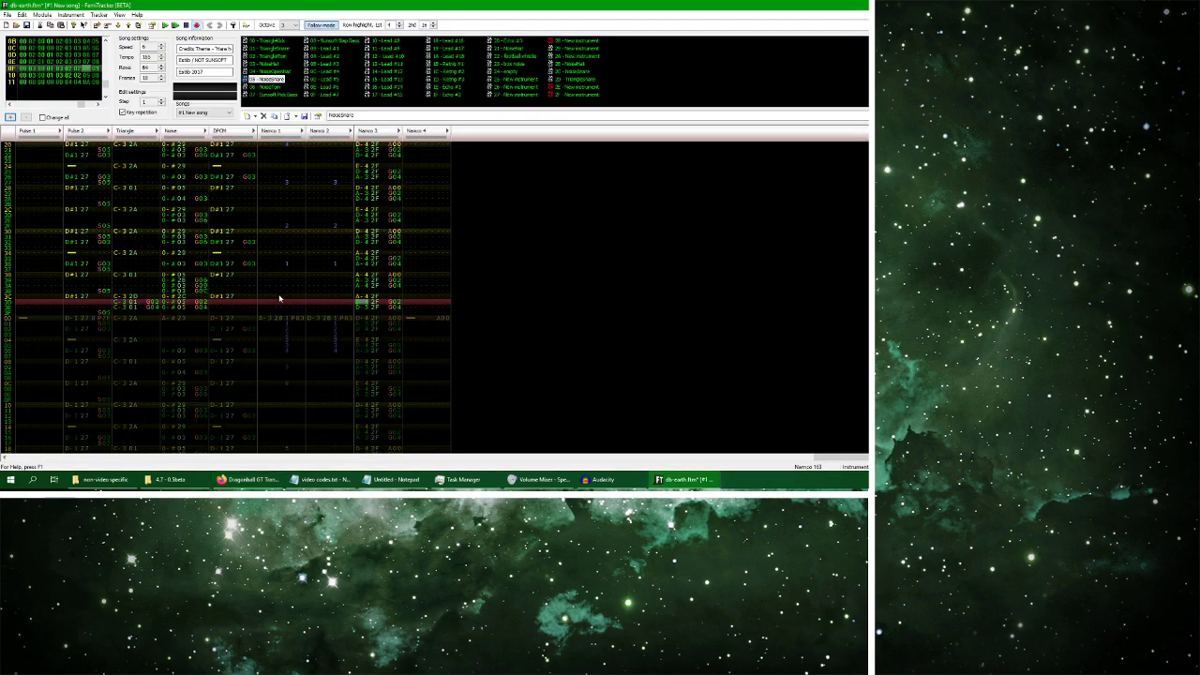
# Adjust the Noise pattern of frame 10, play it into frame 11, and compare with the YouTube original from about 1:38
pyautogui.click(49, 75)
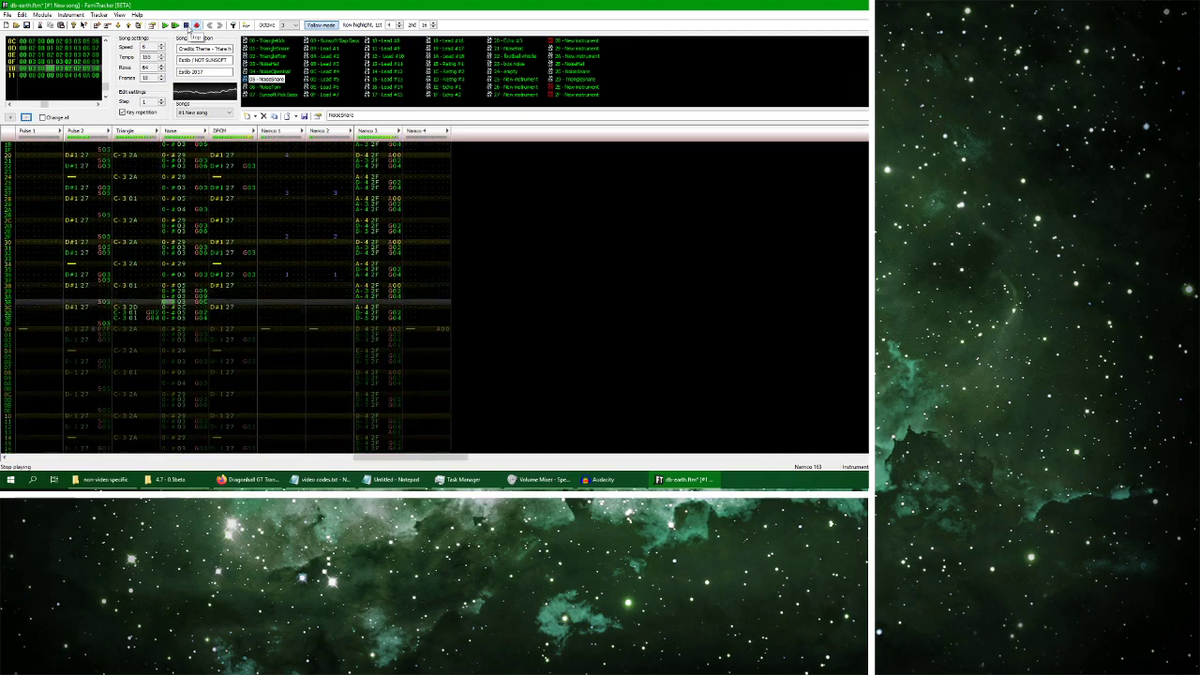
pyautogui.click(187, 26)
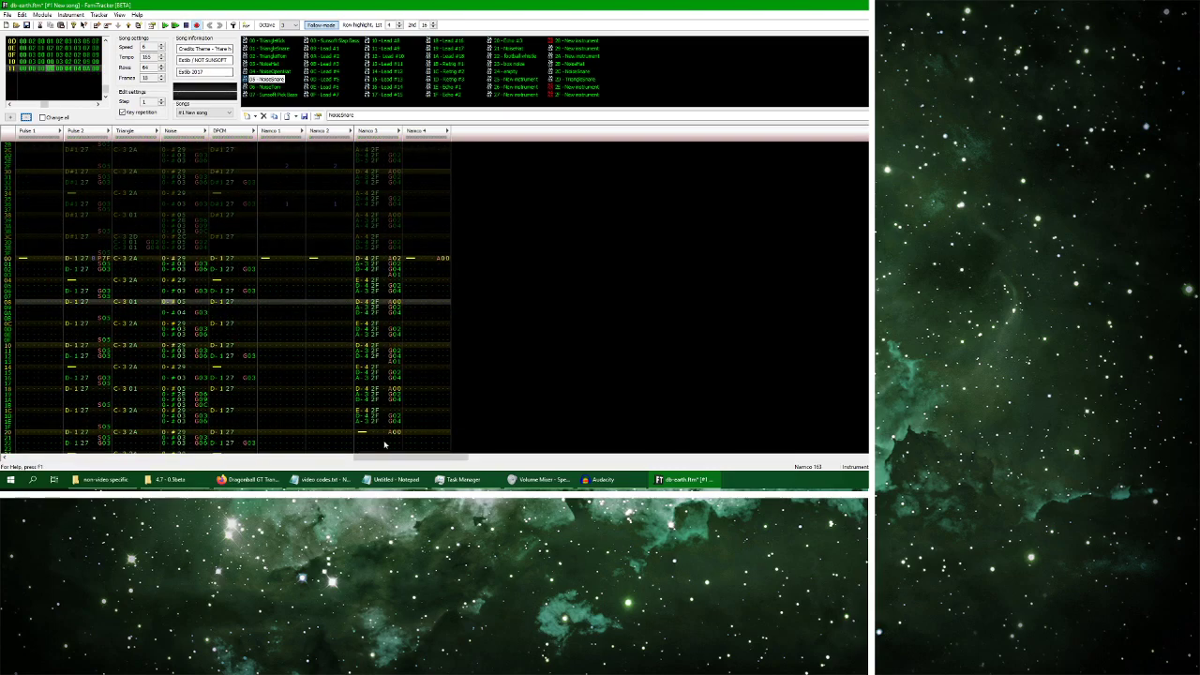
pyautogui.click(267, 480)
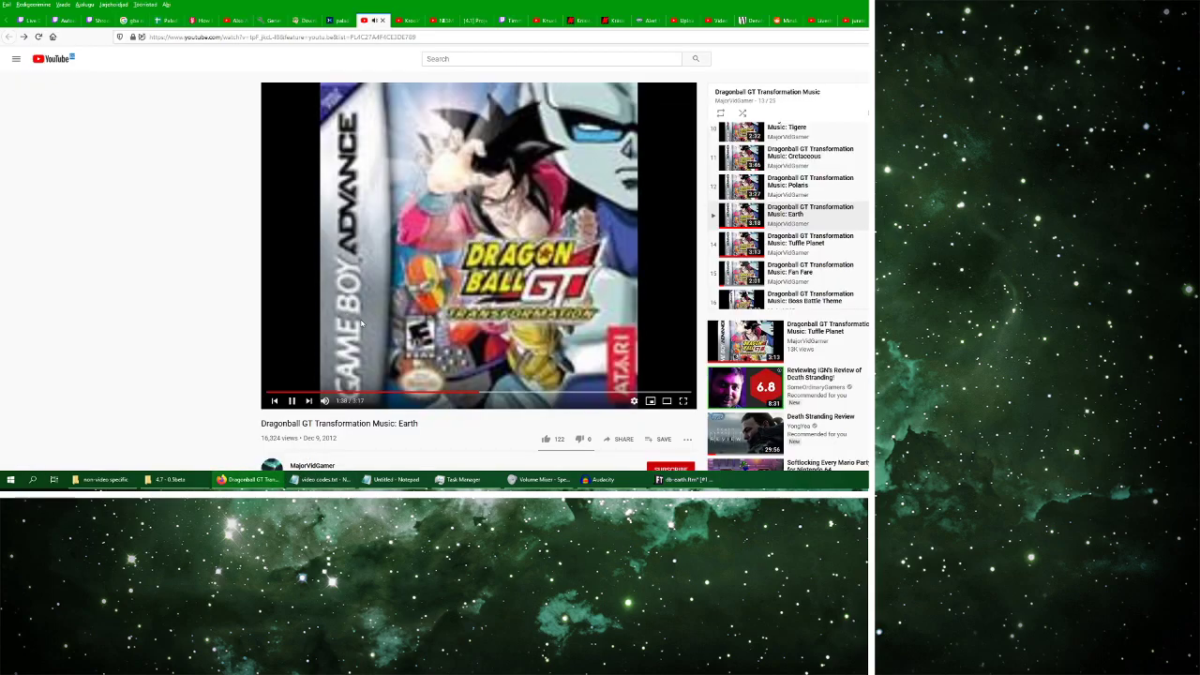
pyautogui.click(475, 395)
pyautogui.click(293, 401)
pyautogui.click(685, 479)
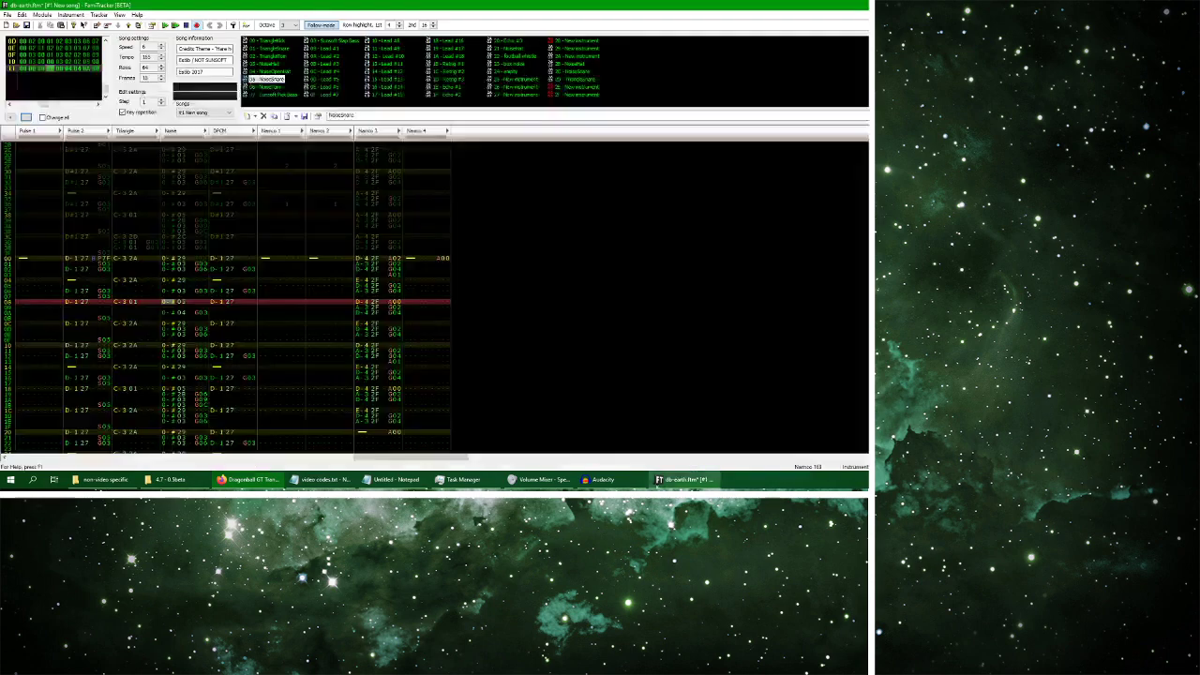
# Copy the Triangle and Noise columns of frame 0E, and play the opening of frame 11
pyautogui.click(97, 91)
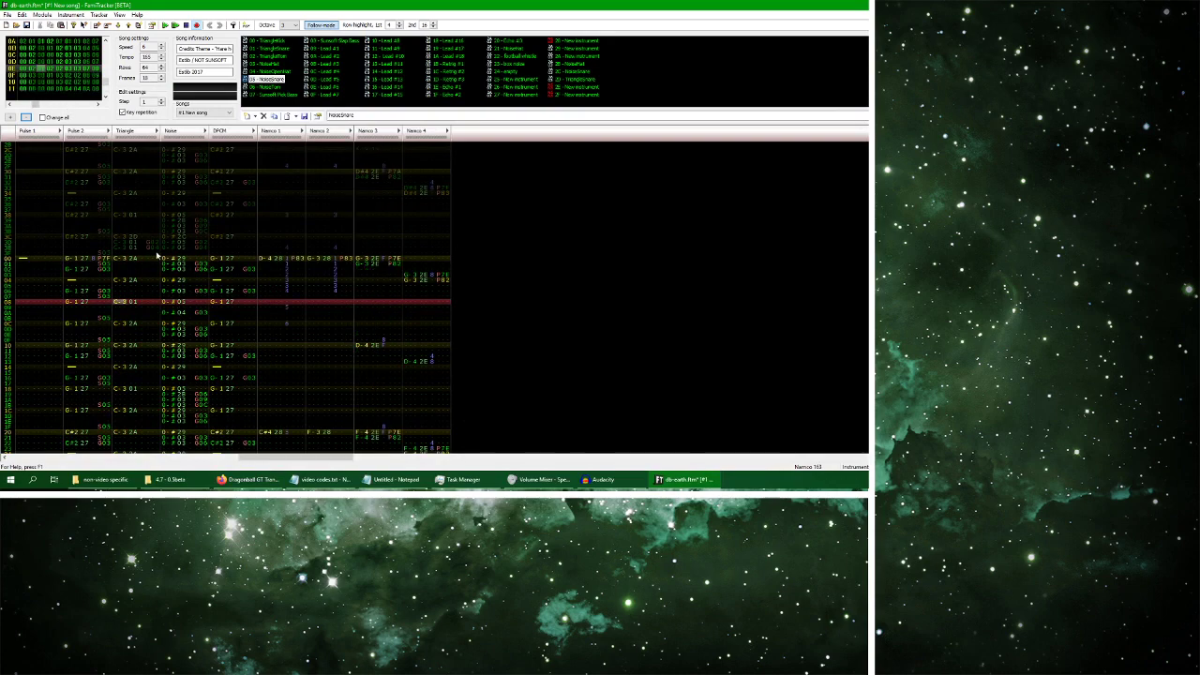
pyautogui.moveTo(120, 264); pyautogui.dragTo(205, 400)
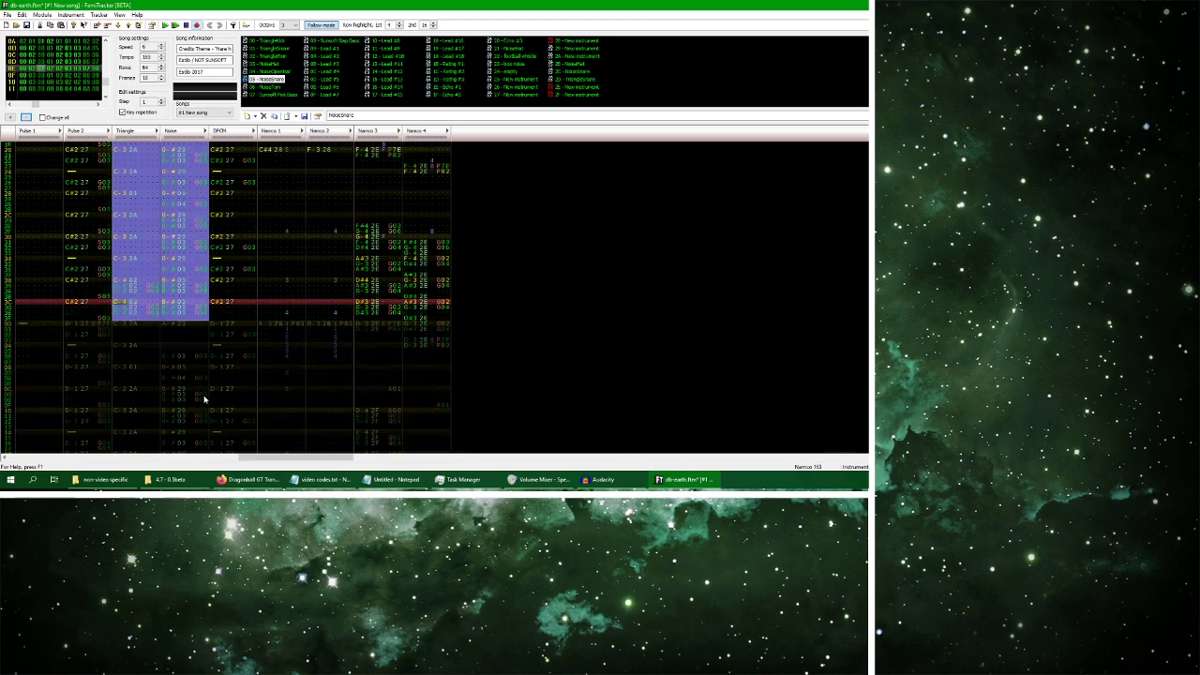
pyautogui.click(43, 90)
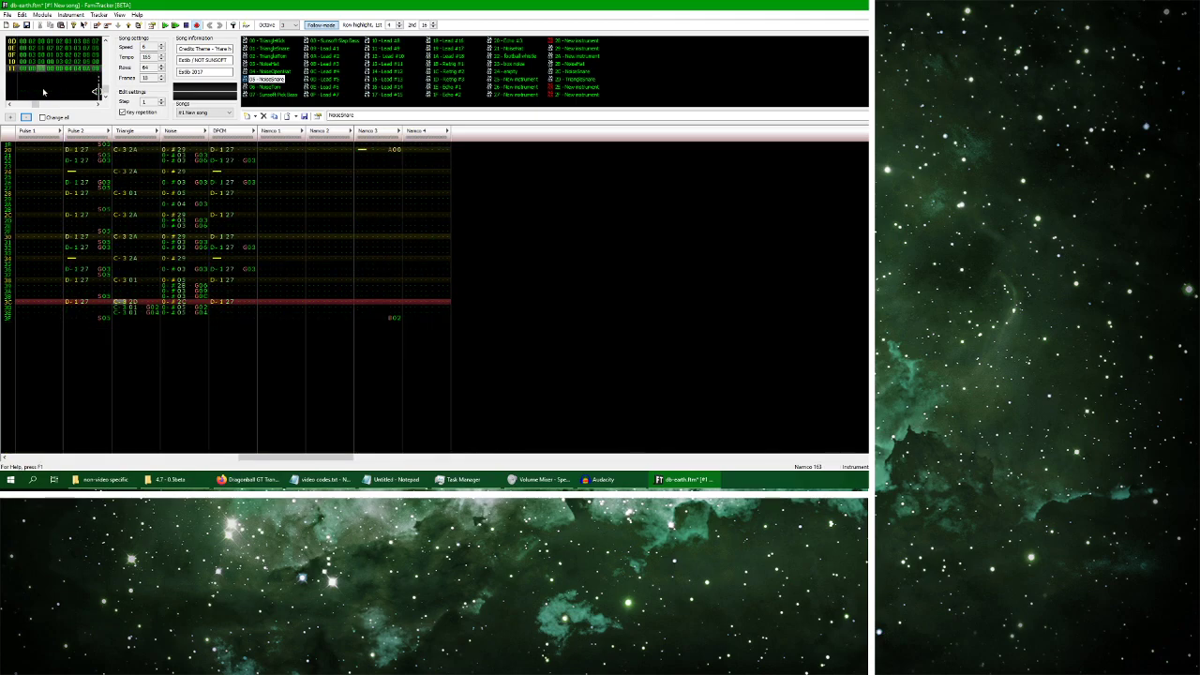
pyautogui.click(165, 24)
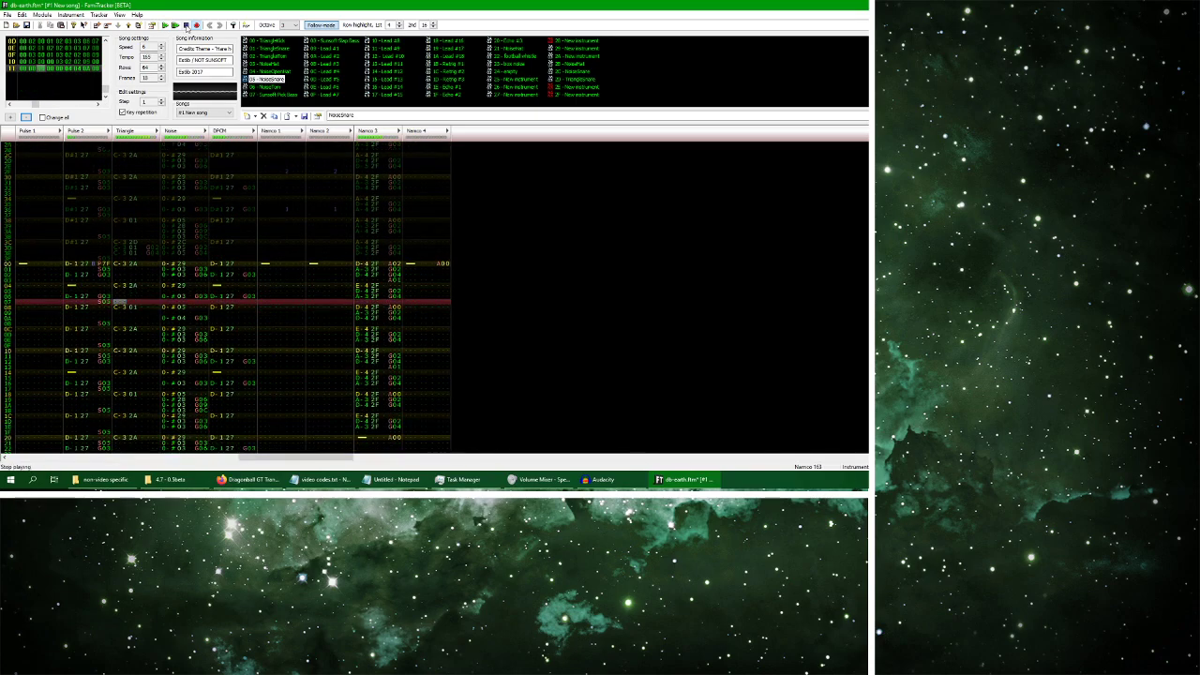
pyautogui.click(186, 25)
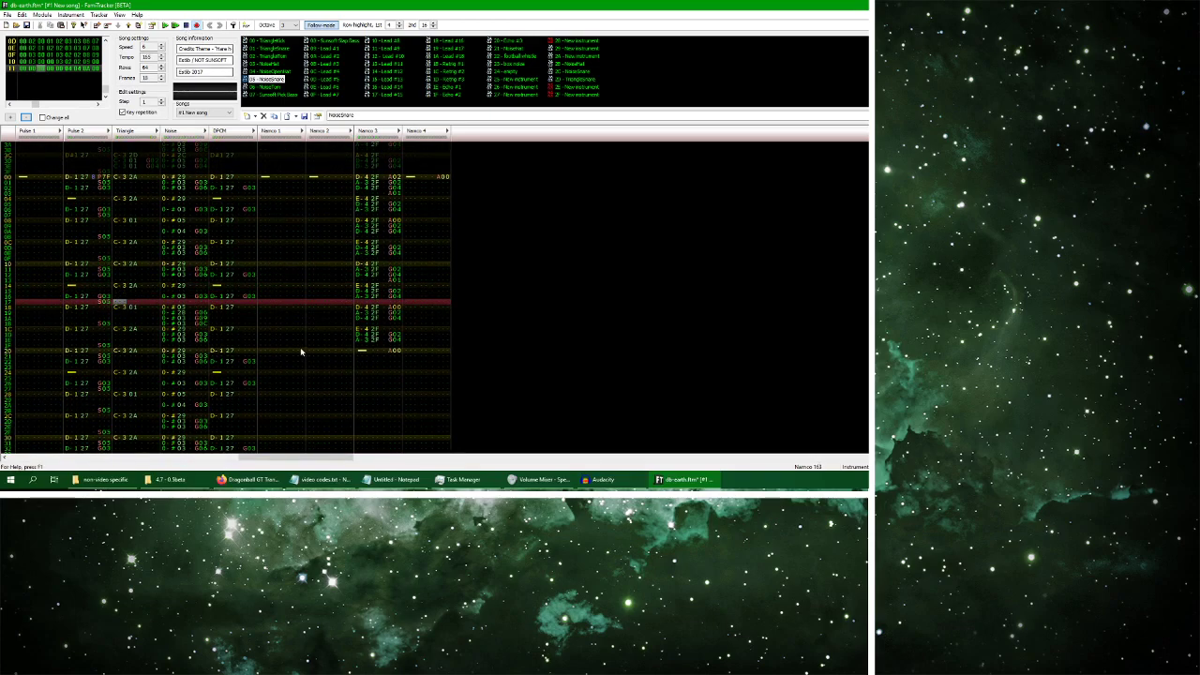
# Play the YouTube original up to about 1:43 as reference for frame 11's drums, and return to FamiTracker
pyautogui.click(243, 482)
pyautogui.click(291, 401)
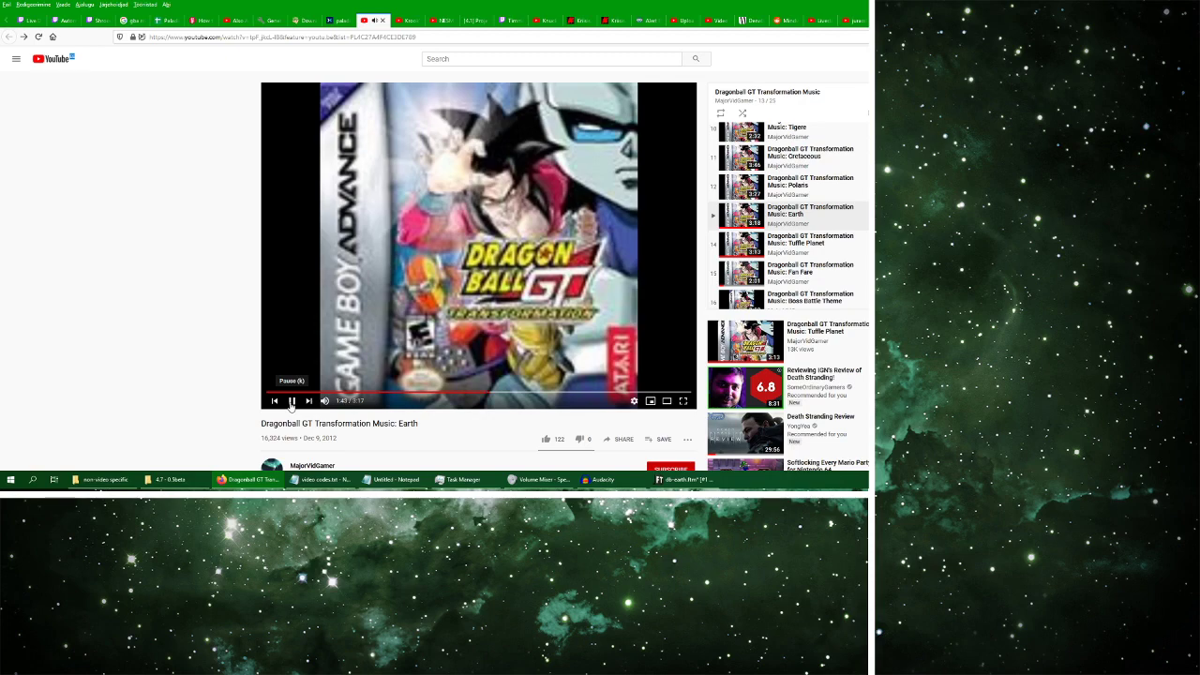
pyautogui.click(291, 402)
pyautogui.click(682, 480)
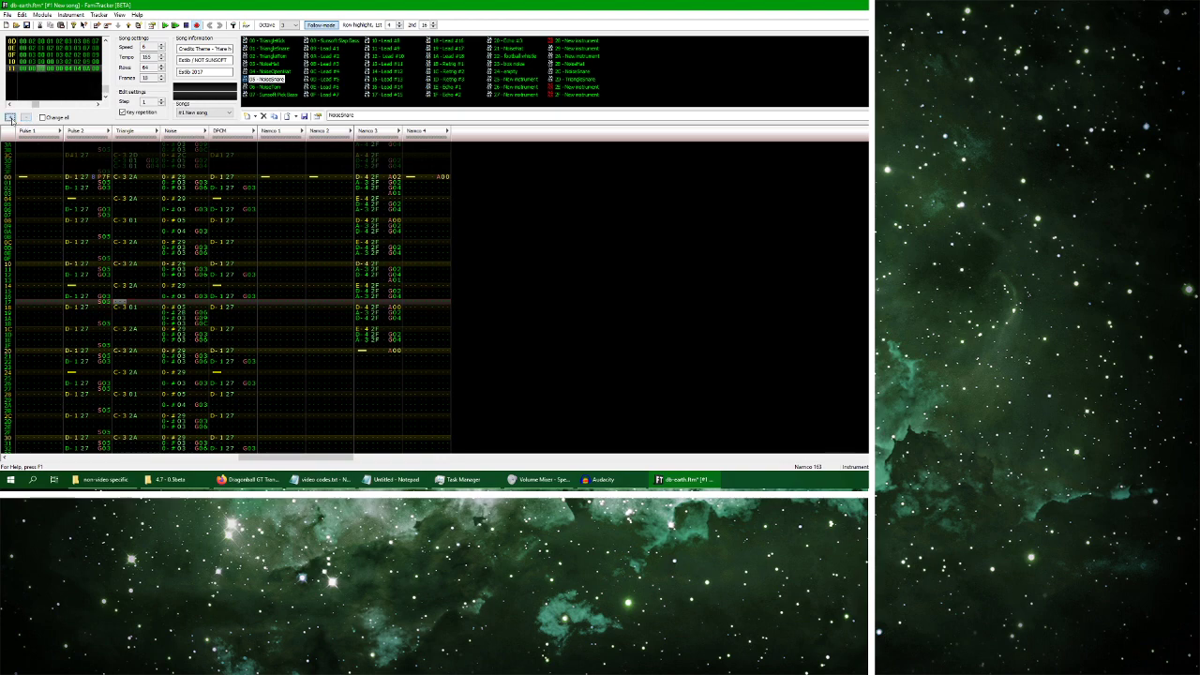
# Fill new Triangle and Noise patterns in frame 11 with frame 0E's drums and the opening Noise rows of frame 0F
pyautogui.press('Left')
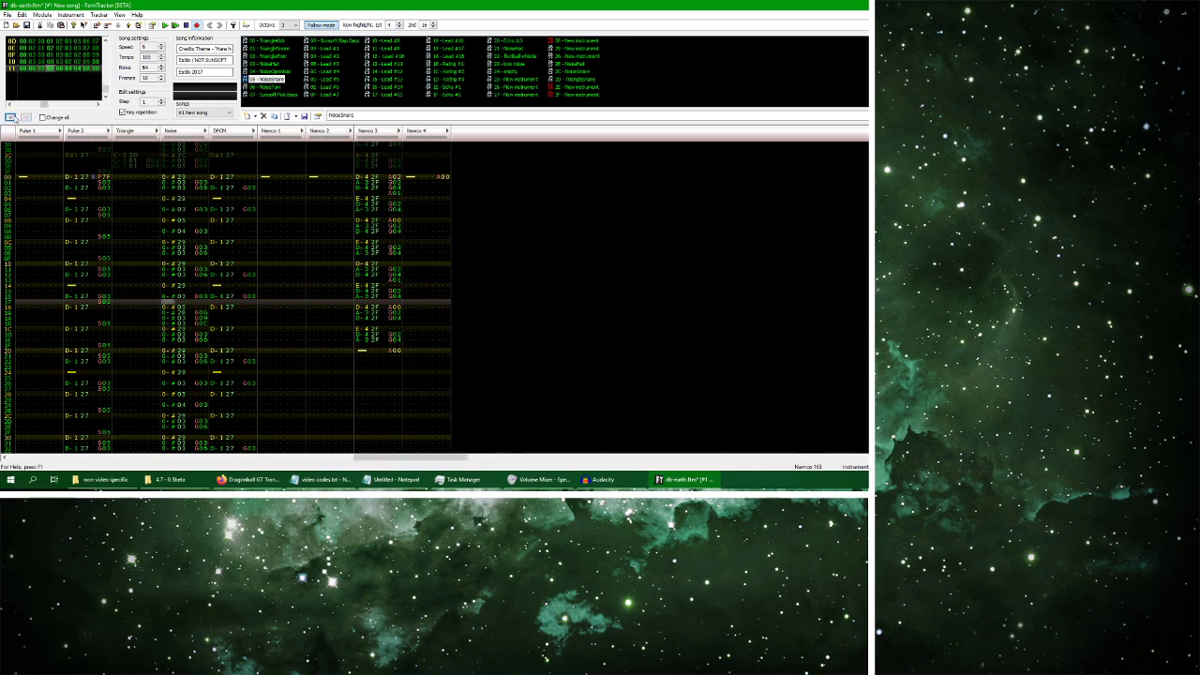
pyautogui.press('Return')
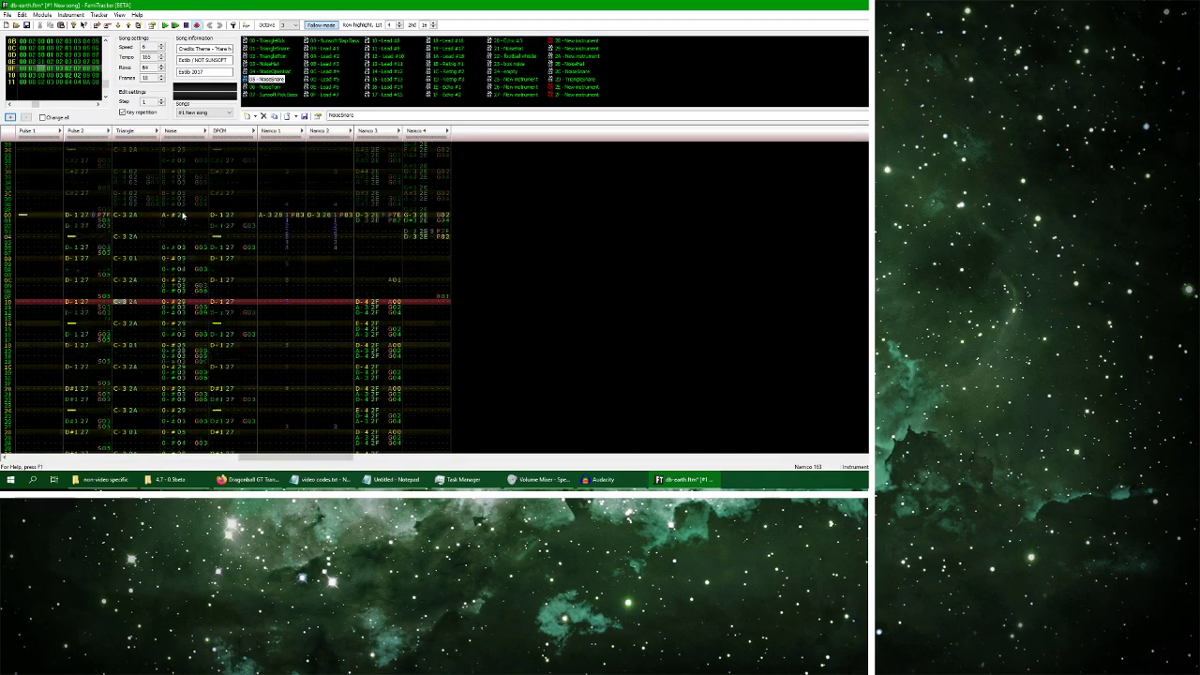
pyautogui.press('Return')
pyautogui.moveTo(171, 238); pyautogui.dragTo(199, 269)
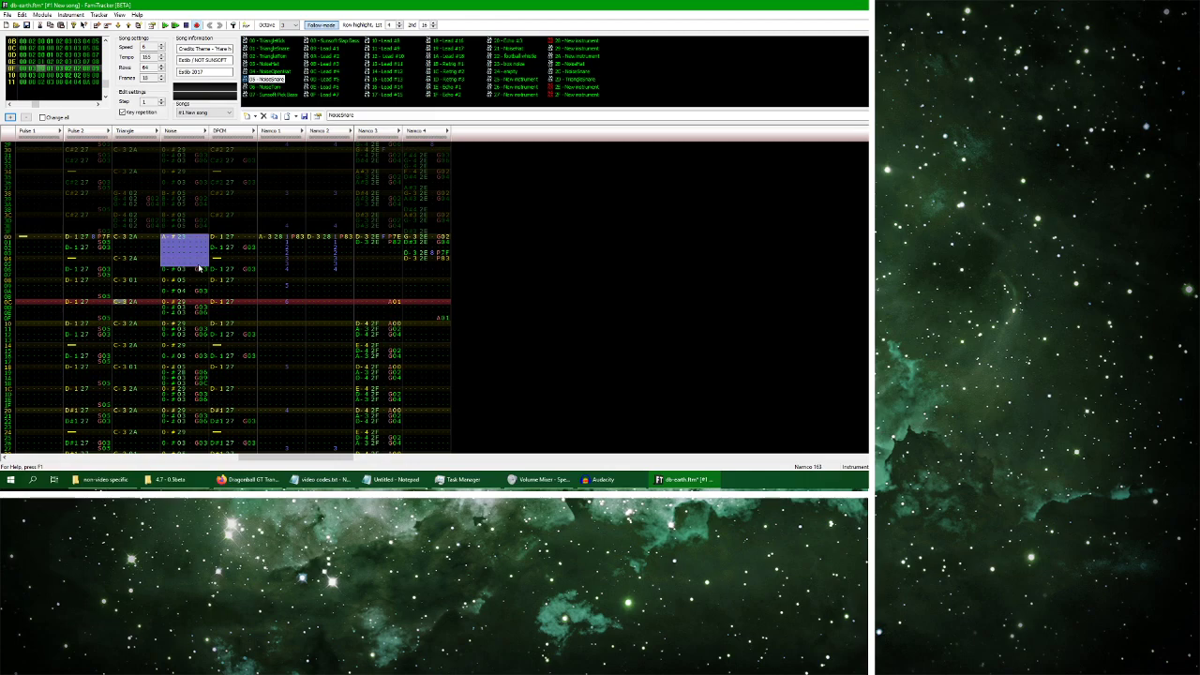
pyautogui.press('Return')
pyautogui.scroll(-3, 192, 267)
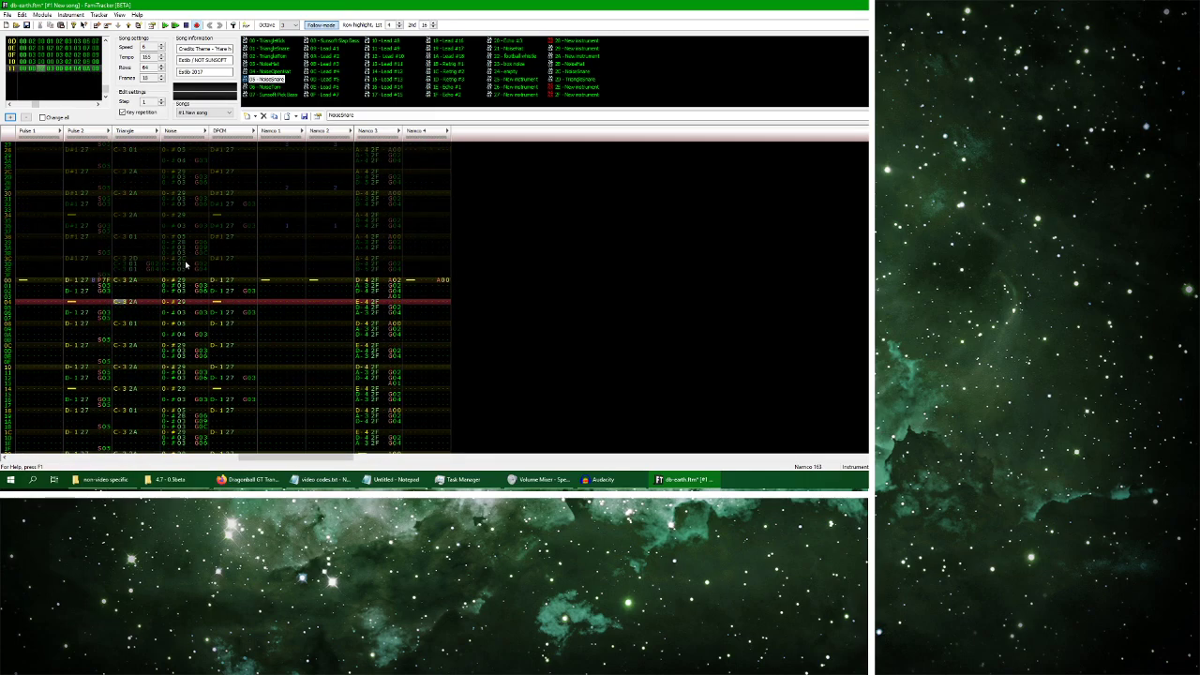
pyautogui.scroll(-8, 172, 242)
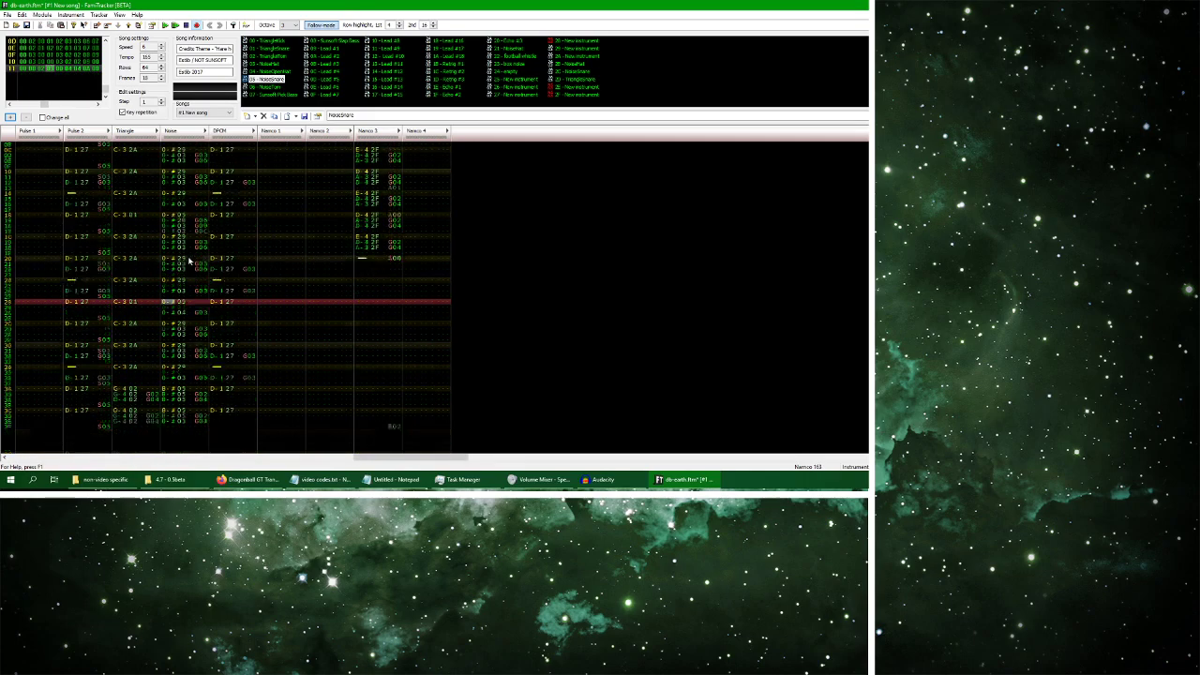
# Copy frame 11's Triangle and Noise rows 38 to 3A to row 34, transpose the copied Triangle notes, and play the ending into the loop
pyautogui.moveTo(123, 327); pyautogui.dragTo(203, 337)
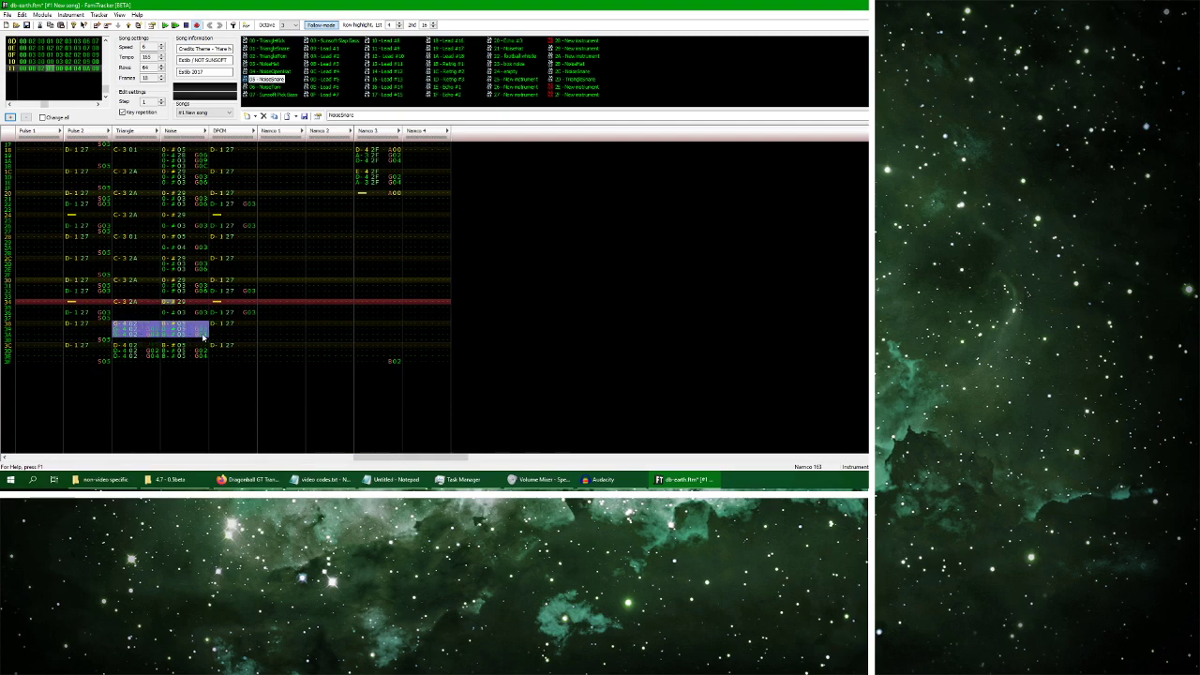
pyautogui.click(123, 305)
pyautogui.hotkey('ctrl', 'v')
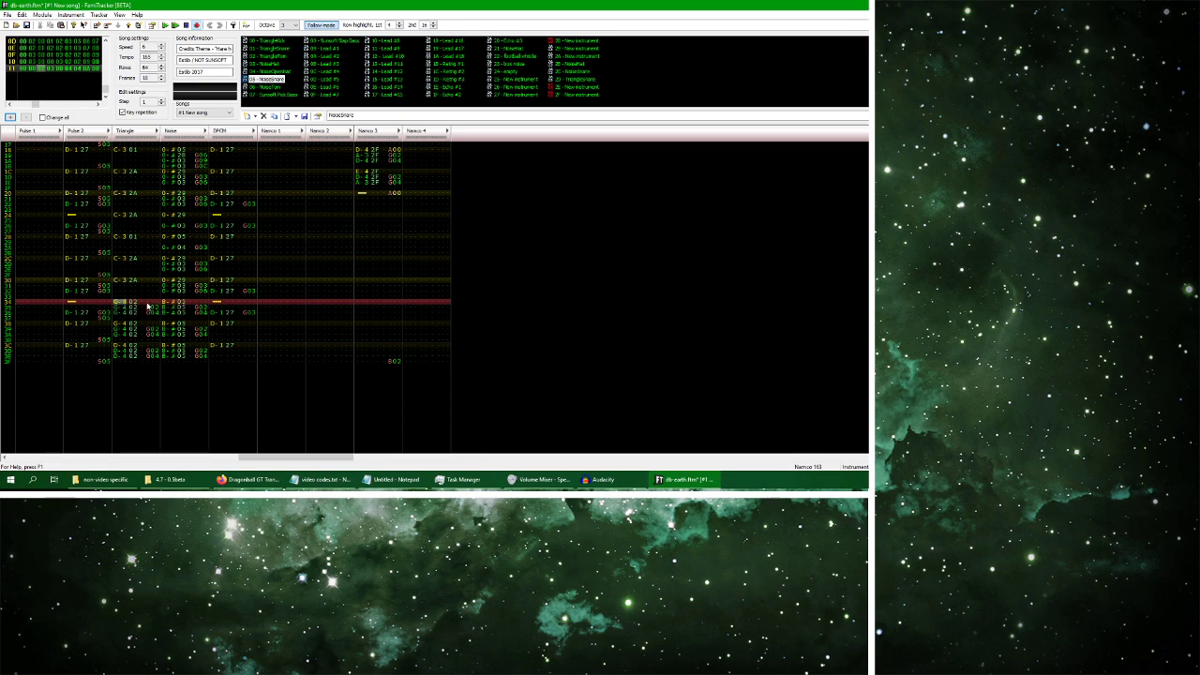
pyautogui.moveTo(125, 300)
pyautogui.mouseDown()
pyautogui.moveTo(199, 316)
pyautogui.moveTo(137, 316)
pyautogui.mouseUp()
pyautogui.press('Return')
pyautogui.click(185, 25)
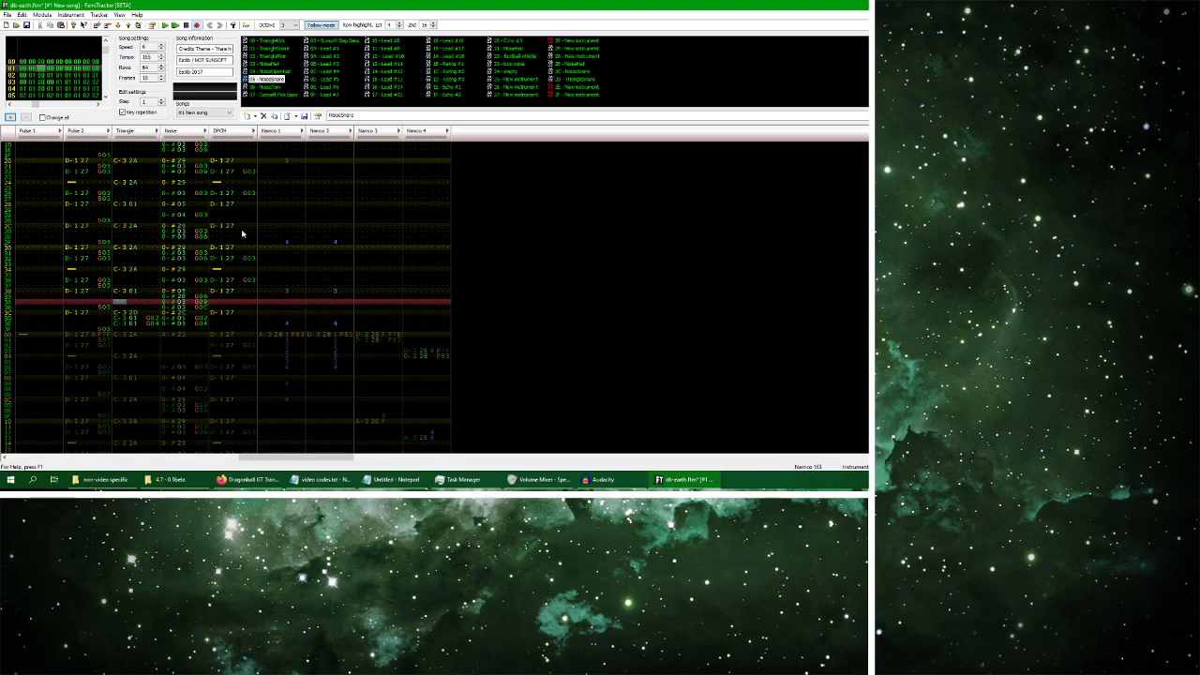
# Play the opening of frame 10 and compare it with the YouTube original from about 1:30
pyautogui.scroll(-15, 103, 57)
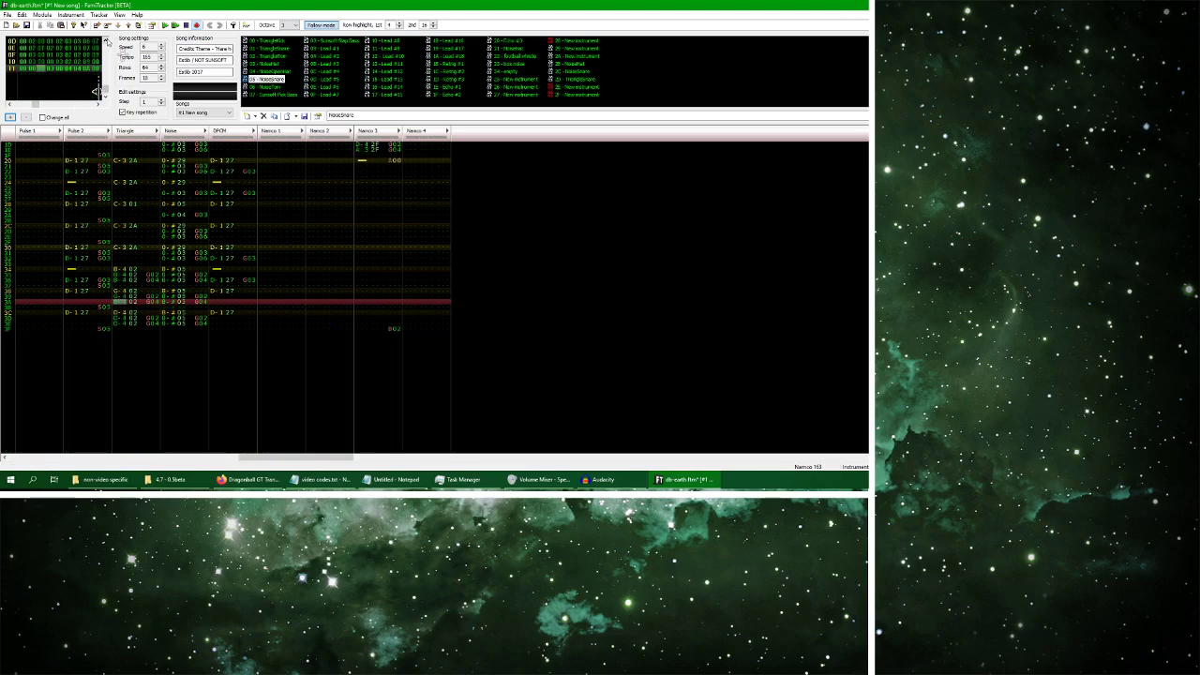
pyautogui.click(165, 26)
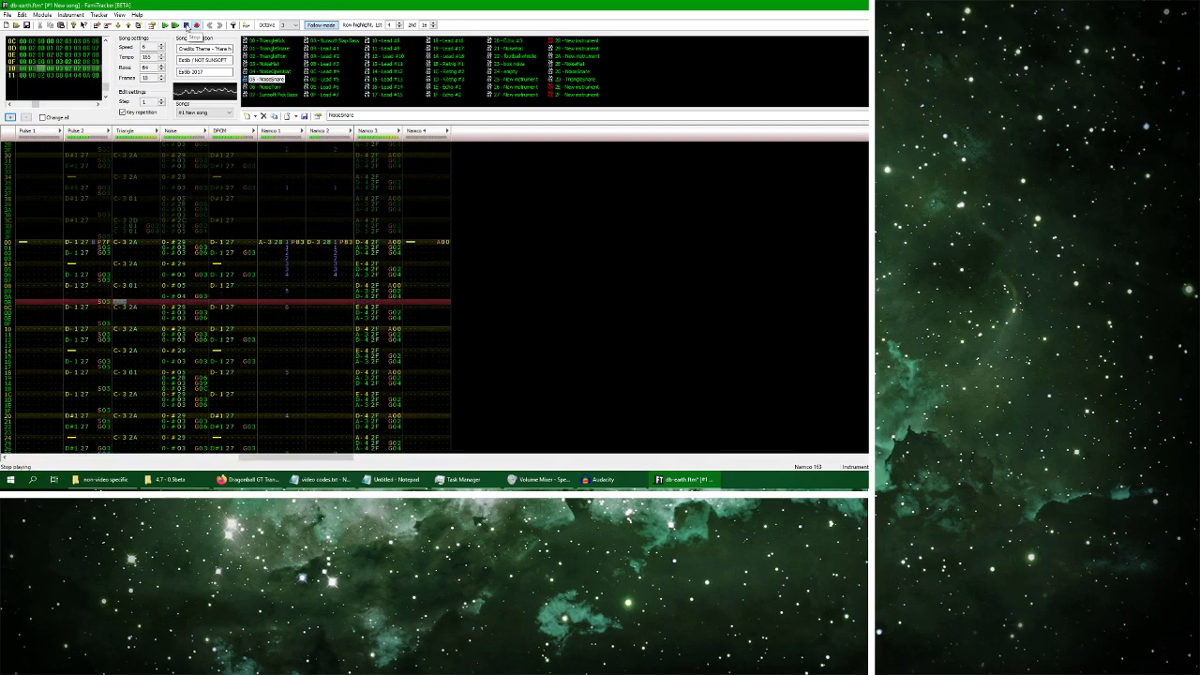
pyautogui.click(185, 25)
pyautogui.click(253, 477)
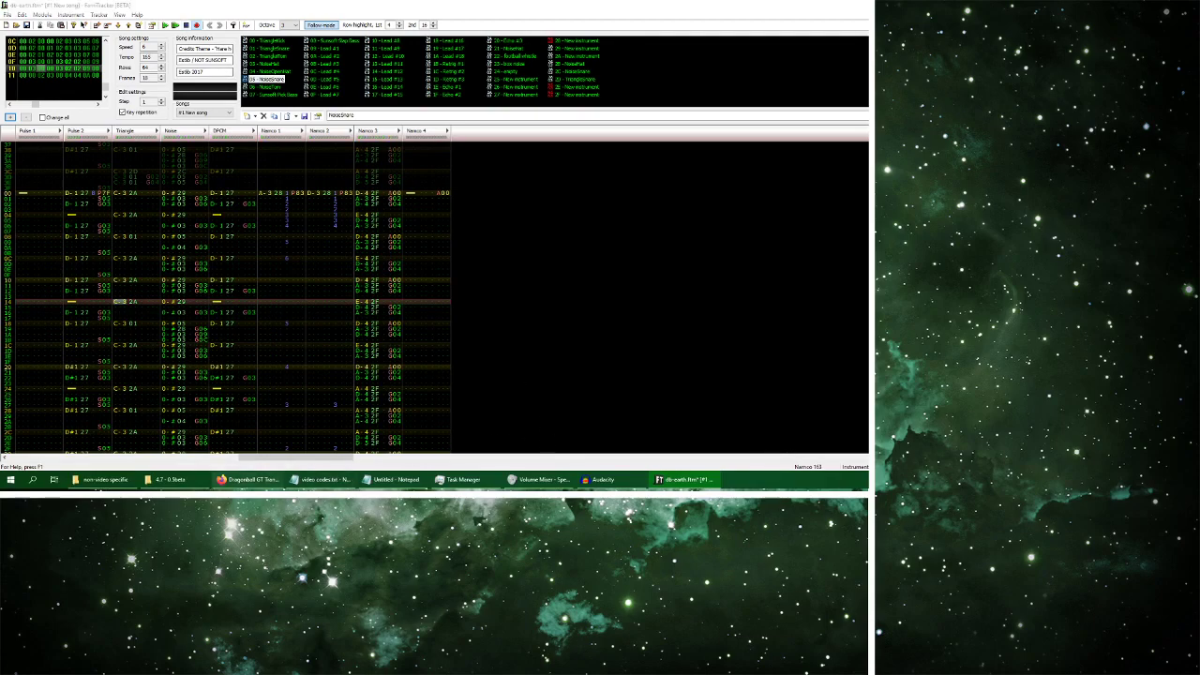
pyautogui.click(459, 392)
pyautogui.click(408, 373)
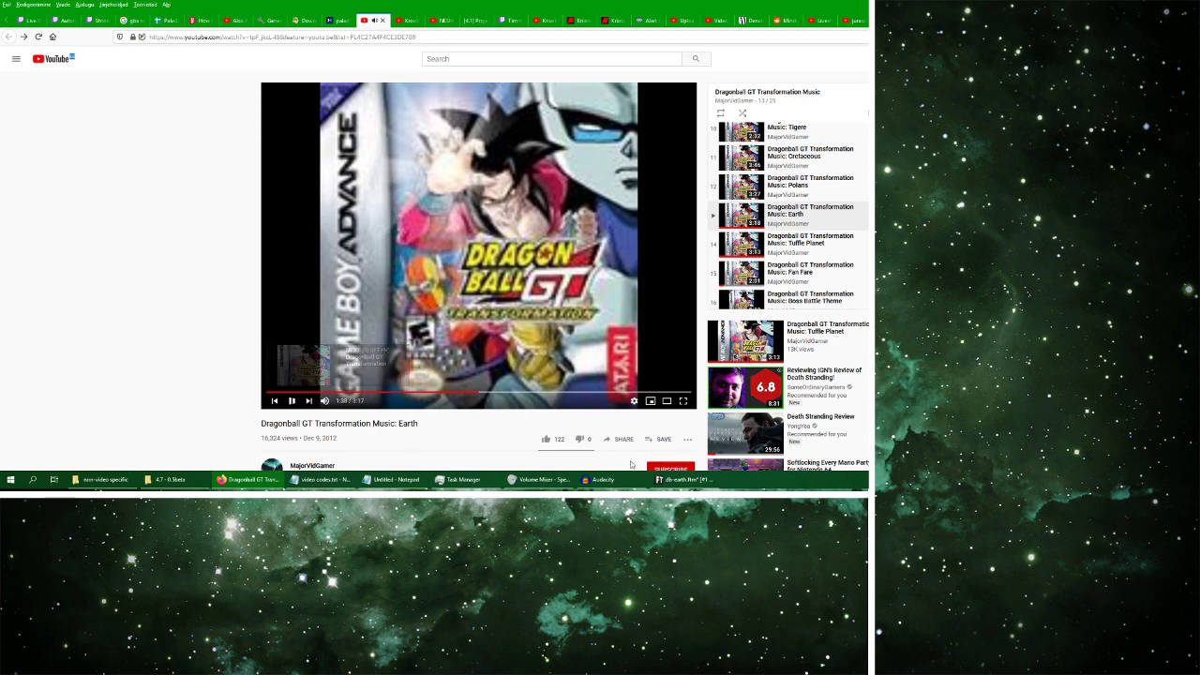
pyautogui.hotkey('alt', 'Tab')
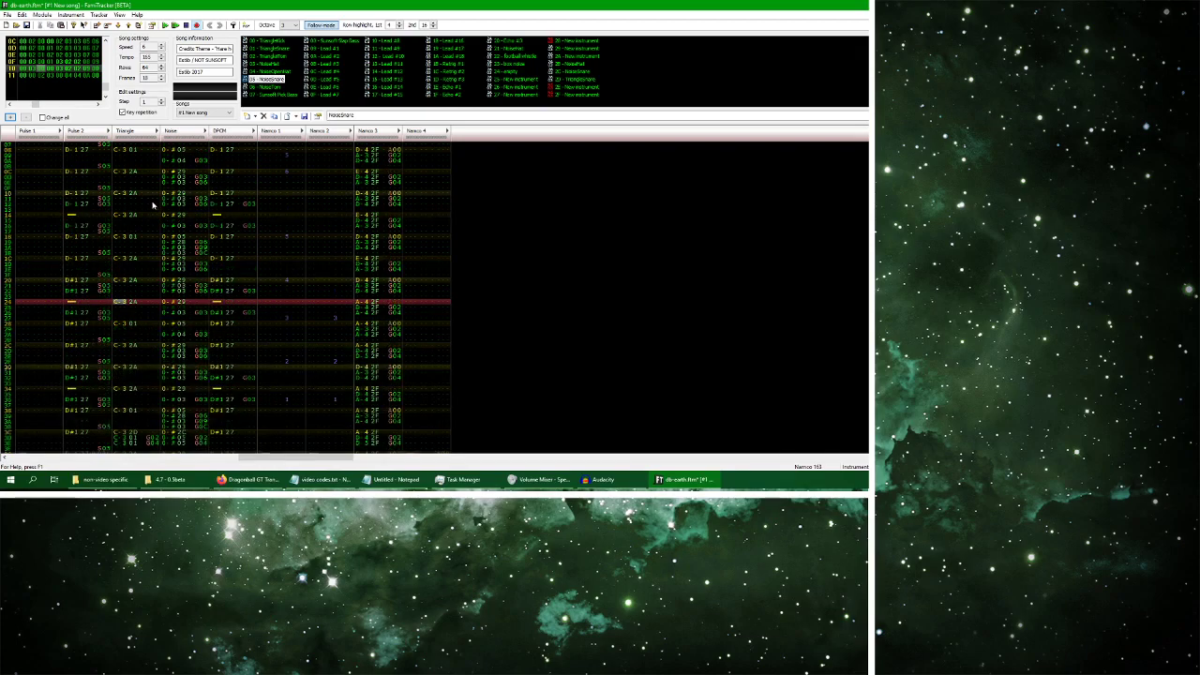
# Copy frame 10's Triangle and Noise drums into new, separate patterns for that frame
pyautogui.moveTo(120, 195); pyautogui.dragTo(196, 367)
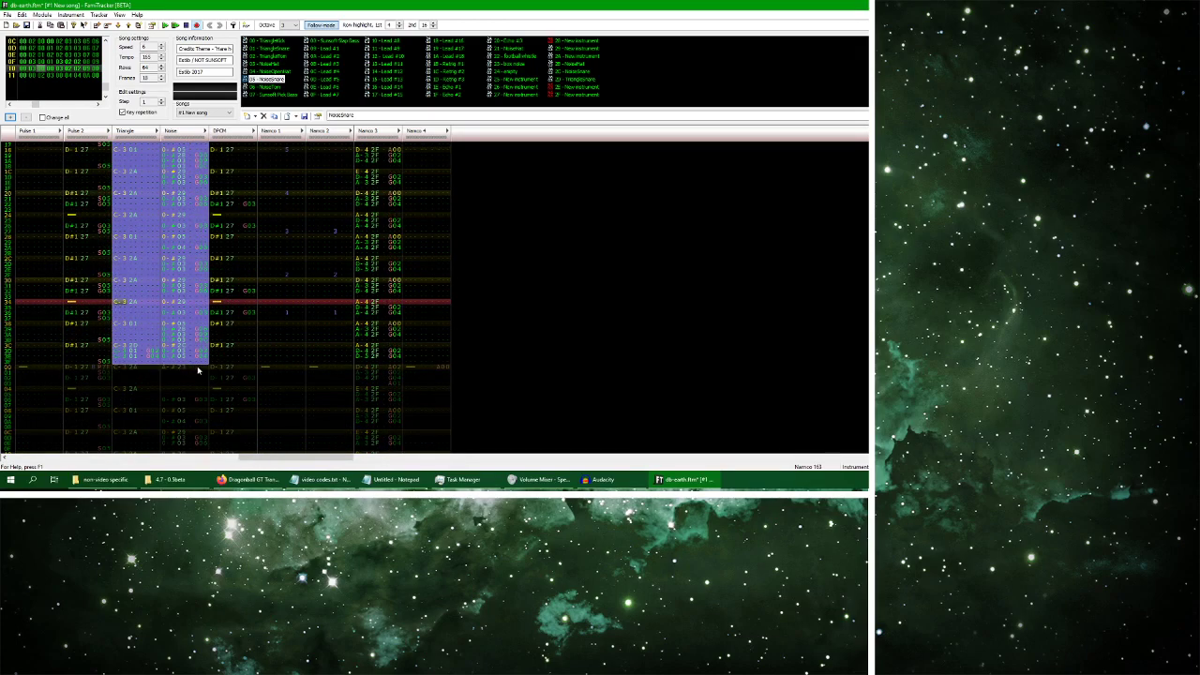
pyautogui.click(117, 228)
pyautogui.click(10, 117)
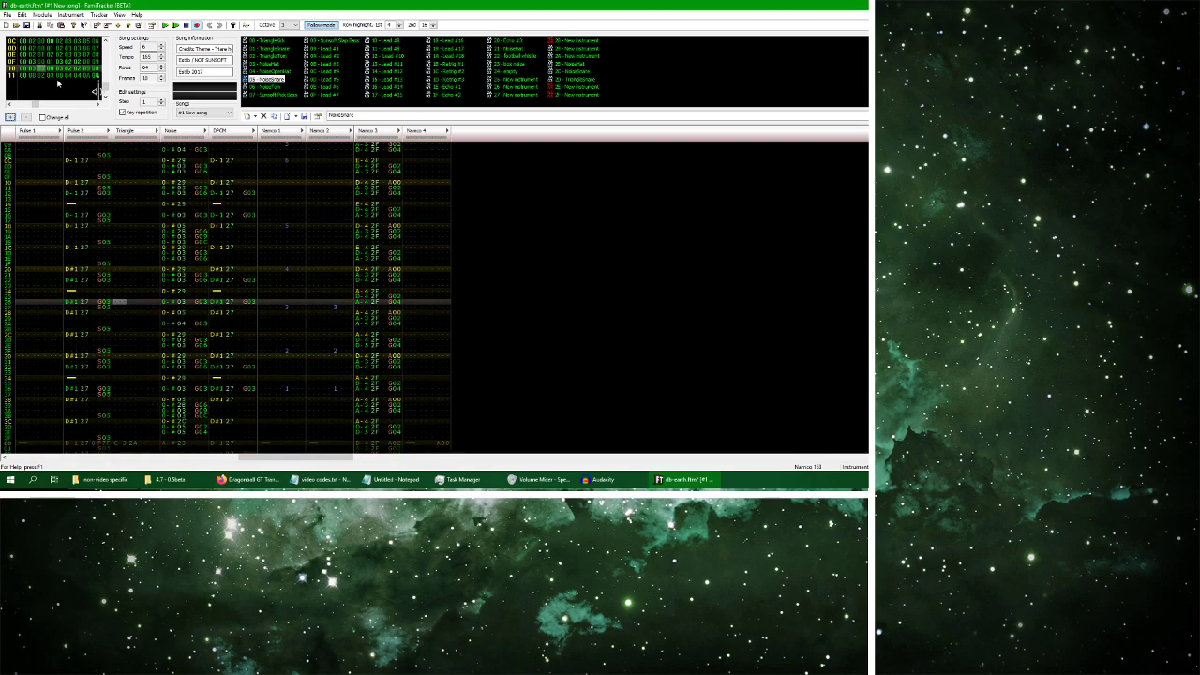
pyautogui.press('Tab')
pyautogui.click(10, 118)
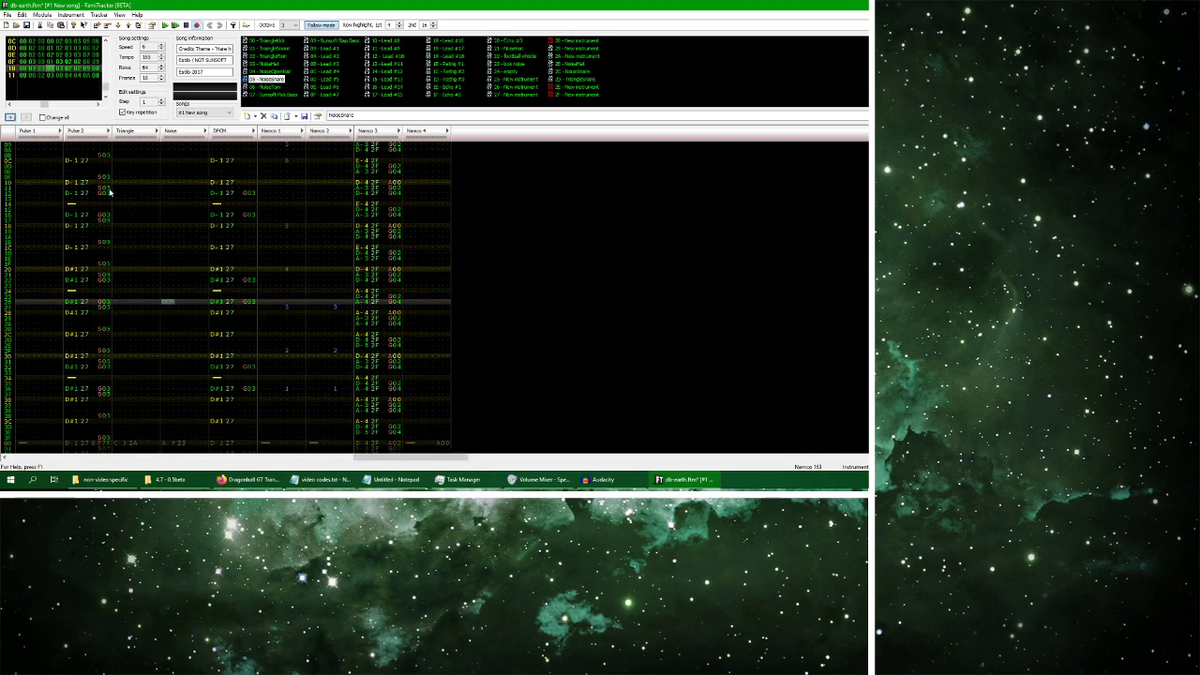
pyautogui.press('Return')
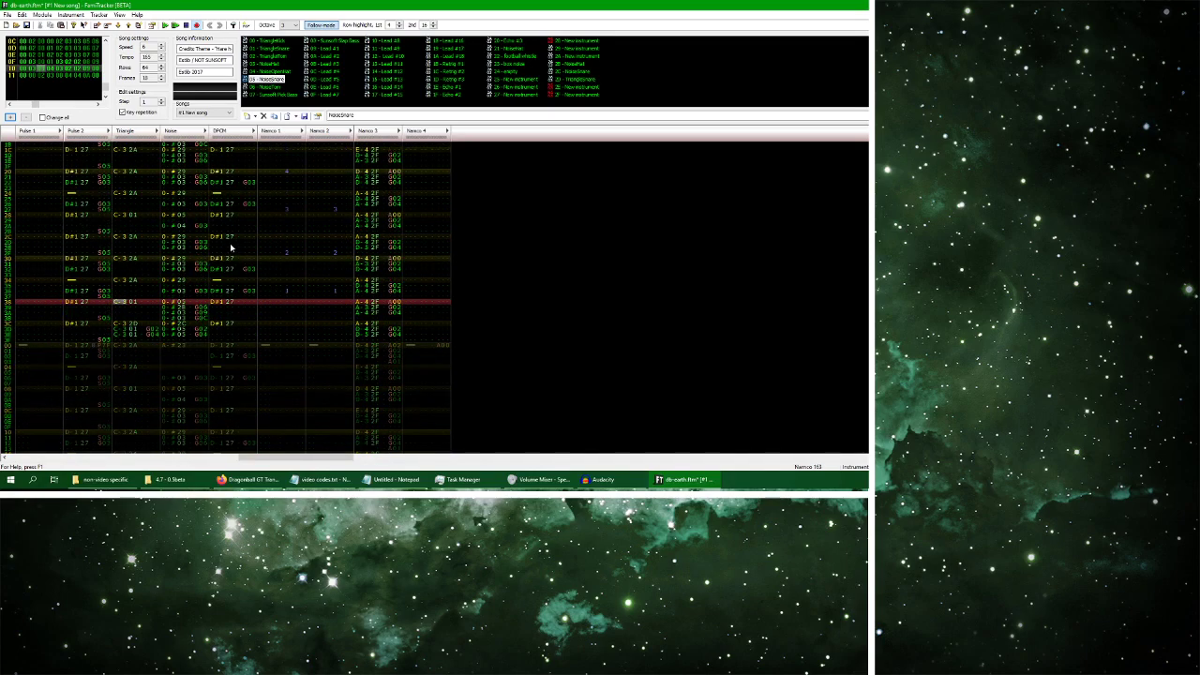
# Replace the fill at the end of frame 10 with a single Triangle and Noise hit at row 3C
pyautogui.moveTo(114, 259); pyautogui.dragTo(188, 264)
pyautogui.moveTo(123, 313); pyautogui.dragTo(206, 320)
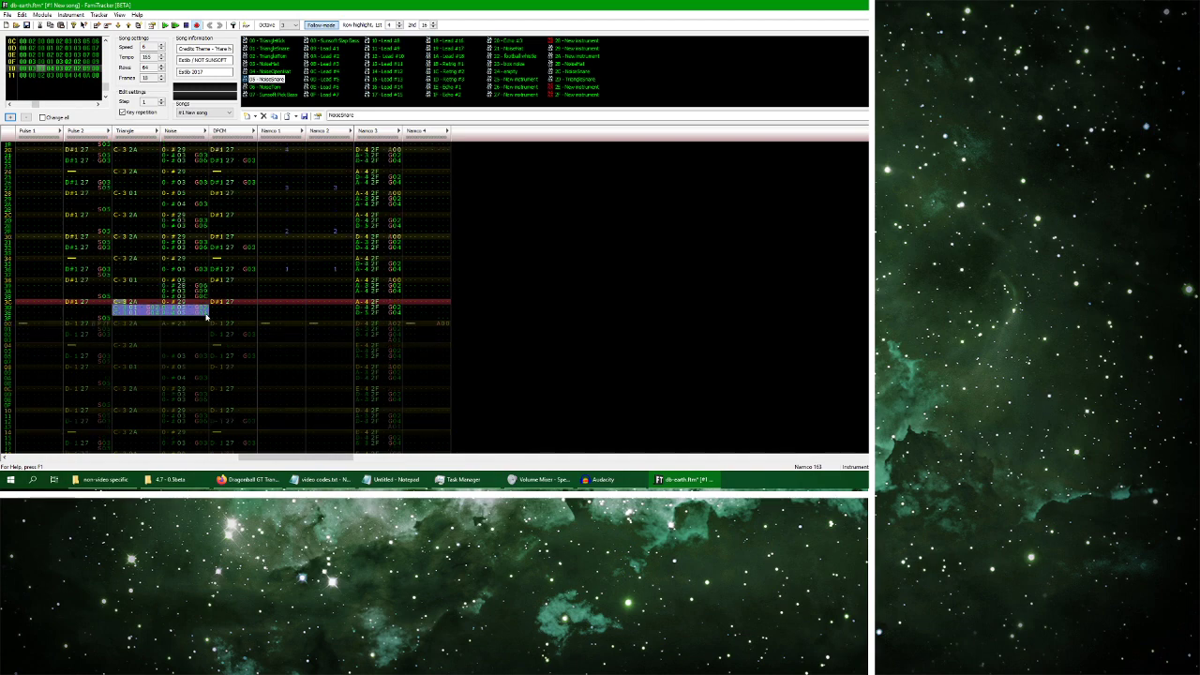
pyautogui.click(166, 304)
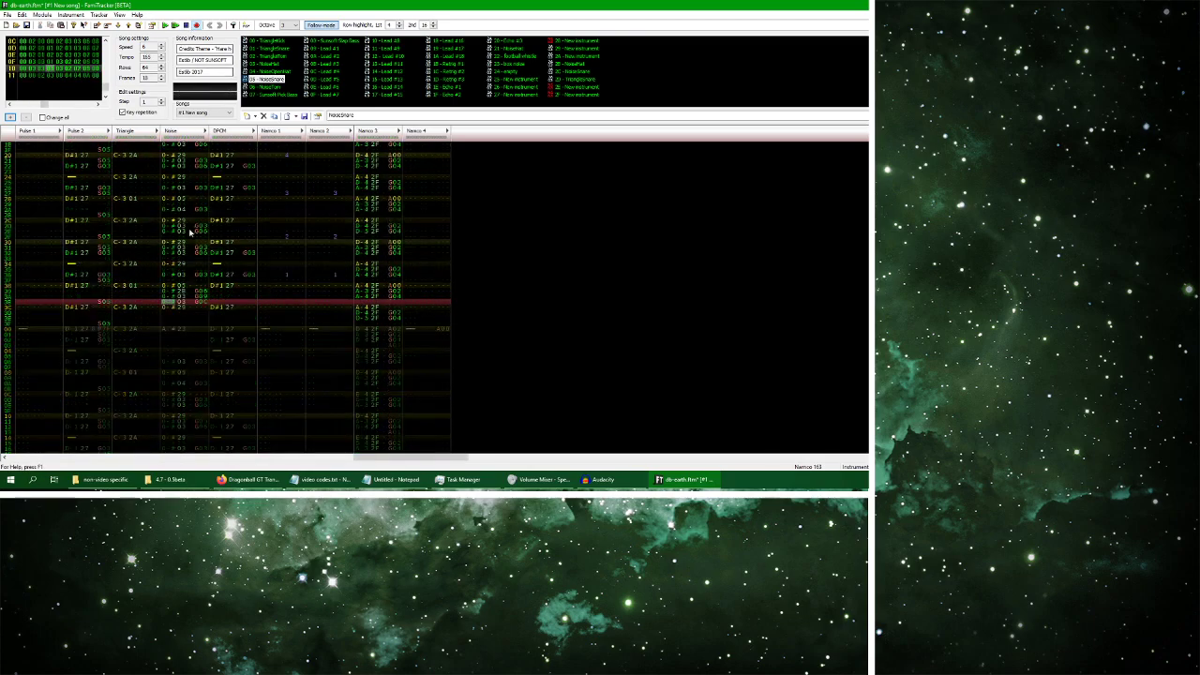
# Mute every channel except Triangle and Noise, and play the end of frame 10 into frame 11
pyautogui.rightClick(178, 131)
pyautogui.click(202, 149)
pyautogui.click(131, 132)
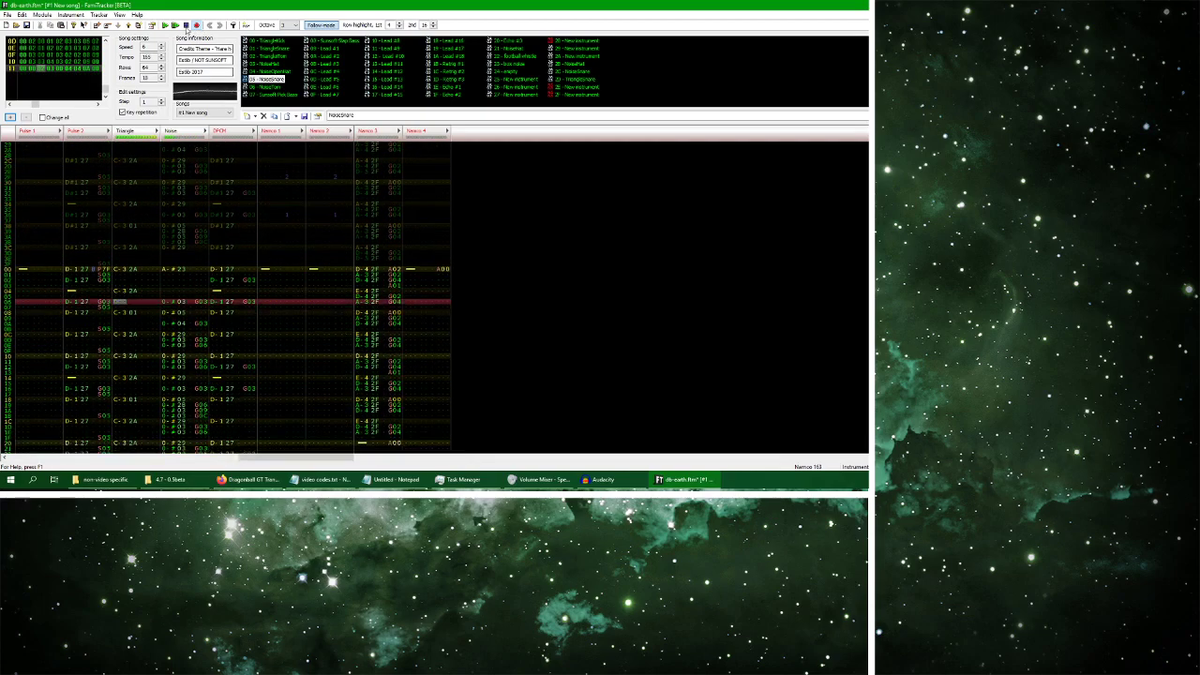
pyautogui.click(175, 222)
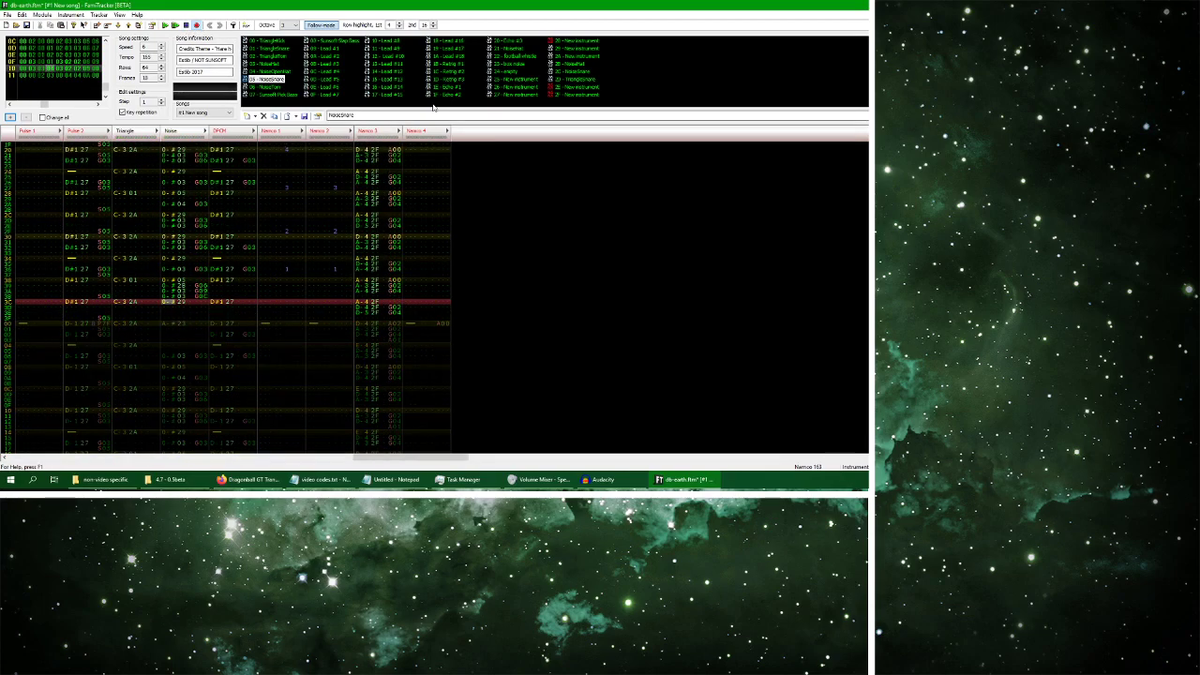
# Enter trial Noise notes in rows 3C to 3F of frame 10, trying the TriangleSnare, football whistle, box noise and empty instruments
pyautogui.click(567, 80)
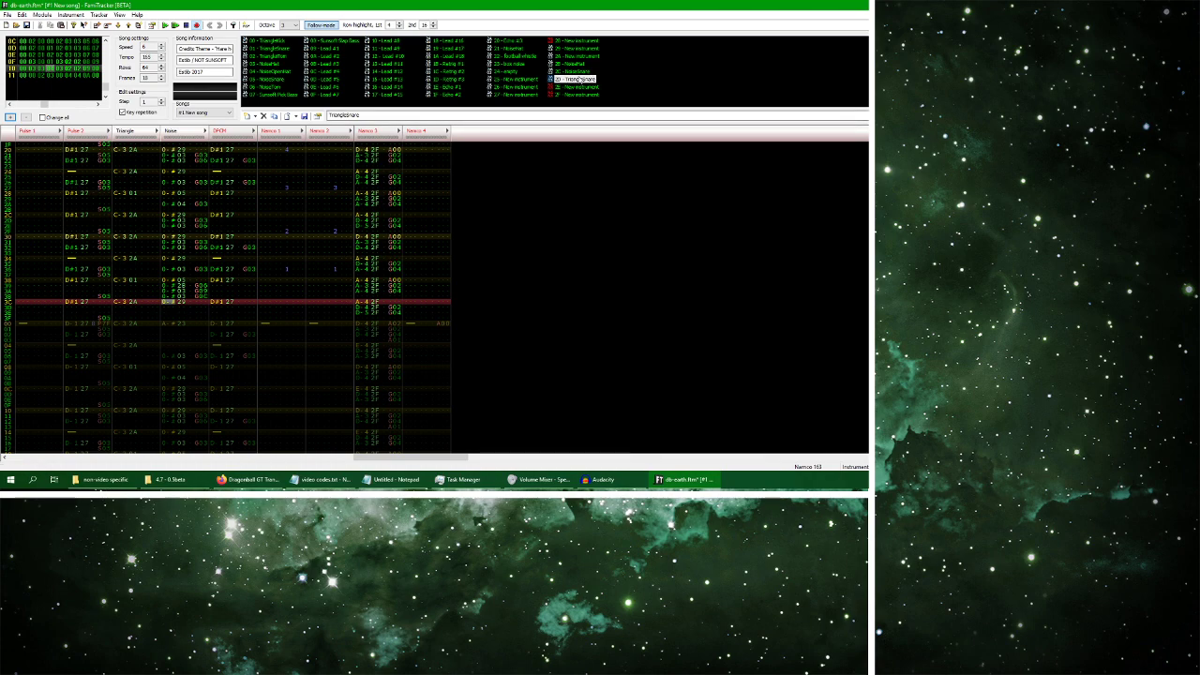
pyautogui.press('Down')
pyautogui.press('Up')
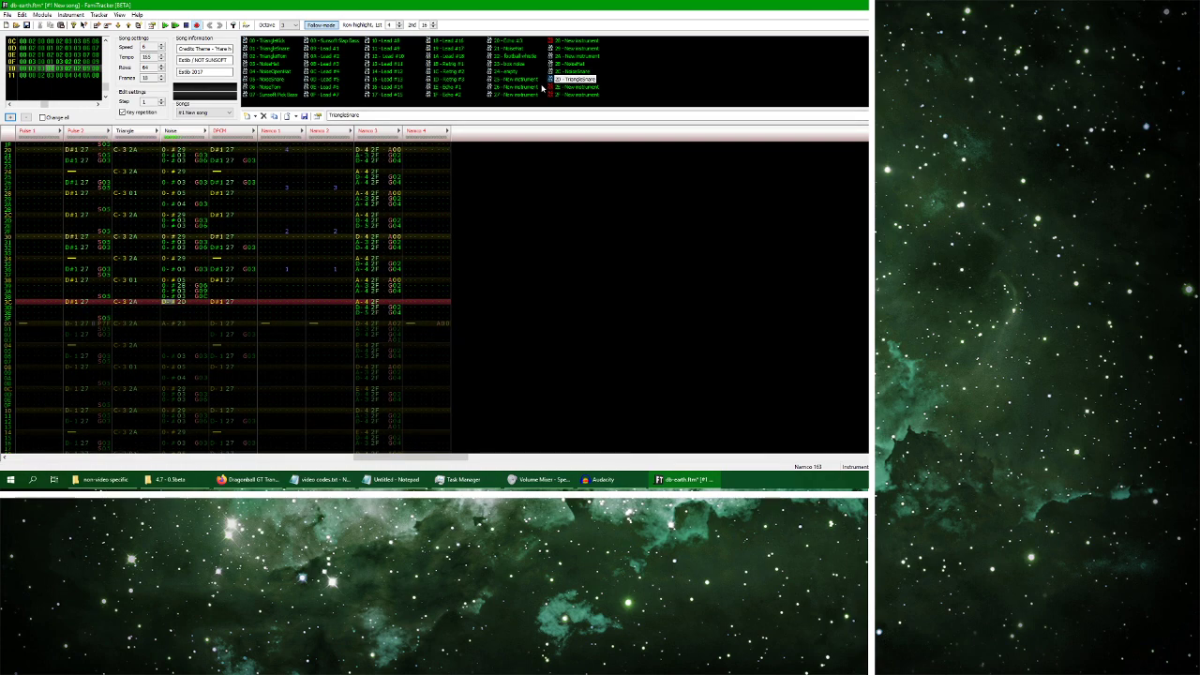
pyautogui.click(511, 73)
pyautogui.press('h')
pyautogui.click(511, 64)
pyautogui.press('h')
pyautogui.press('h')
pyautogui.click(515, 55)
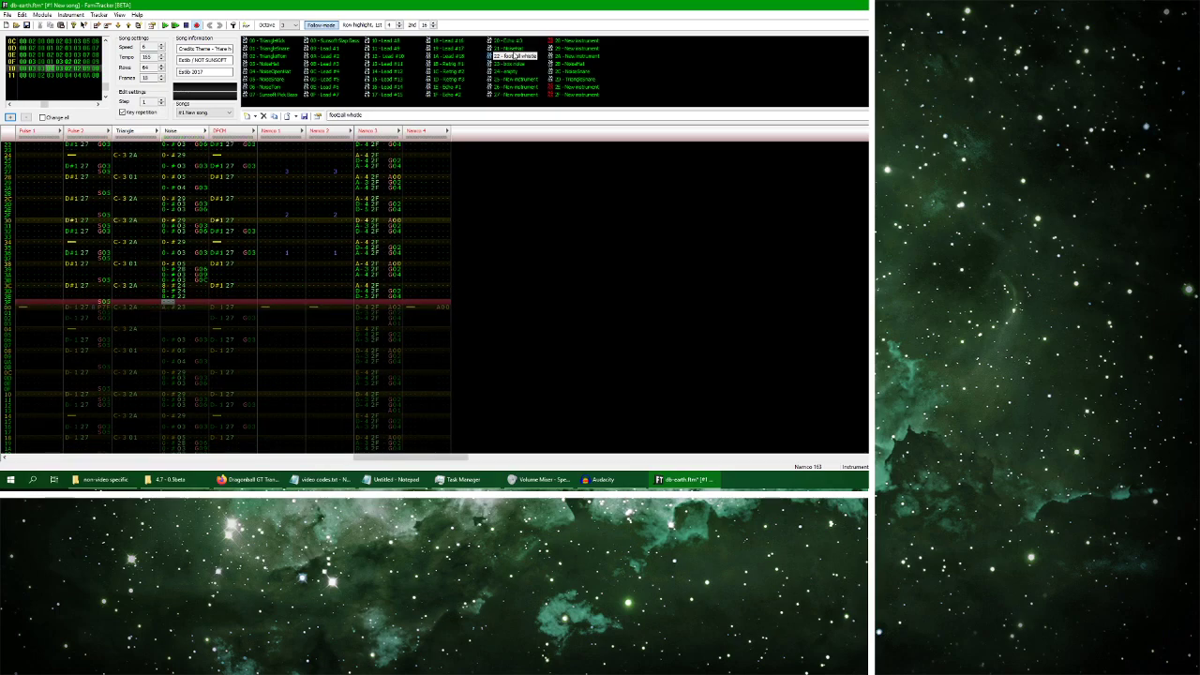
pyautogui.click(507, 71)
pyautogui.press('h')
pyautogui.press('Up')
pyautogui.press('Up')
pyautogui.press('Up')
pyautogui.press('Up')
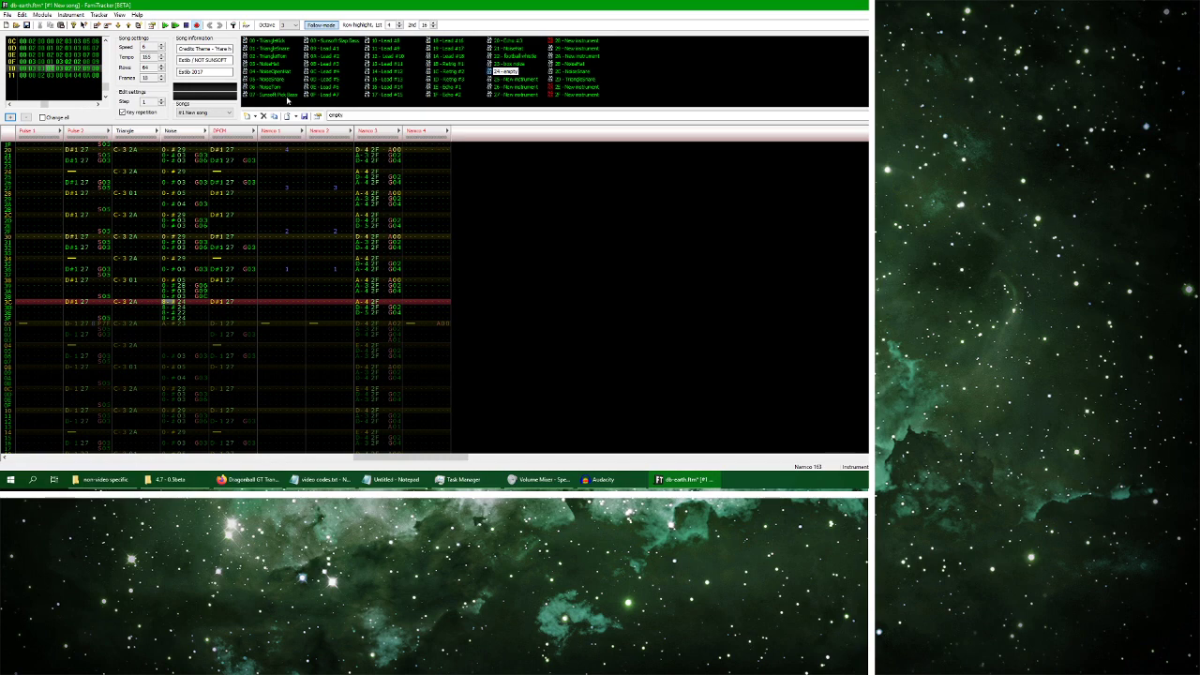
# Try instrument 29 for the Noise note at row 3C of frame 10, and clone that instrument
pyautogui.click(622, 72)
pyautogui.click(576, 57)
pyautogui.click(576, 47)
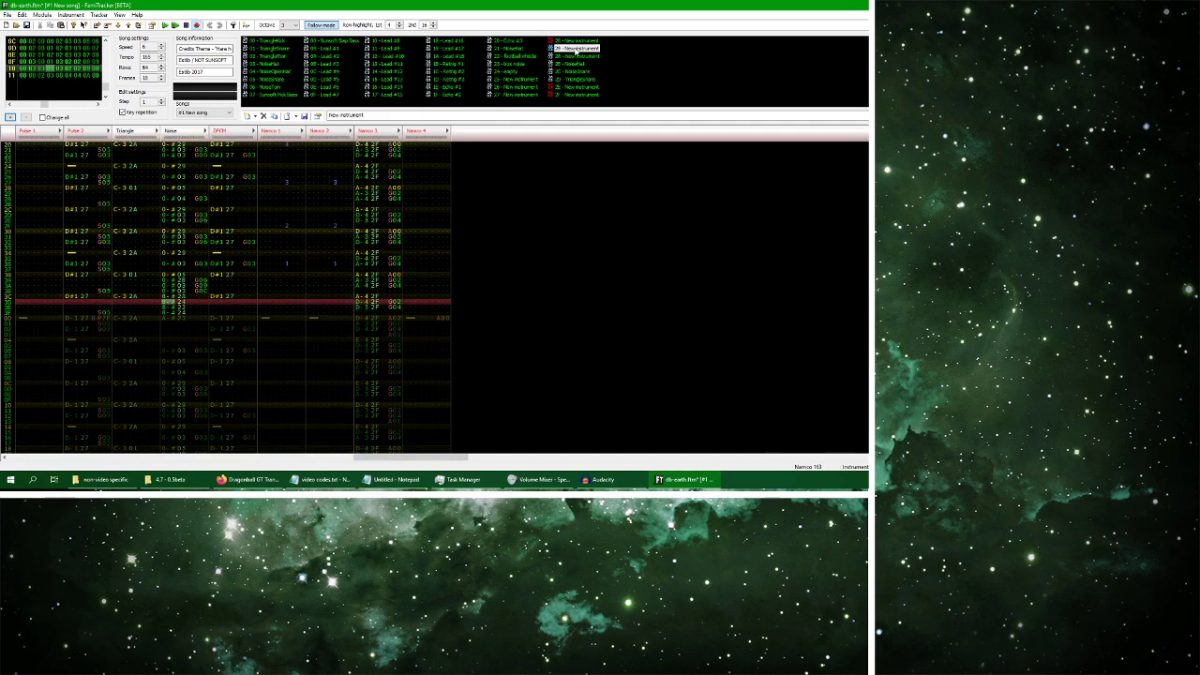
pyautogui.press('c')
pyautogui.press('Up')
pyautogui.press('Up')
pyautogui.rightClick(578, 48)
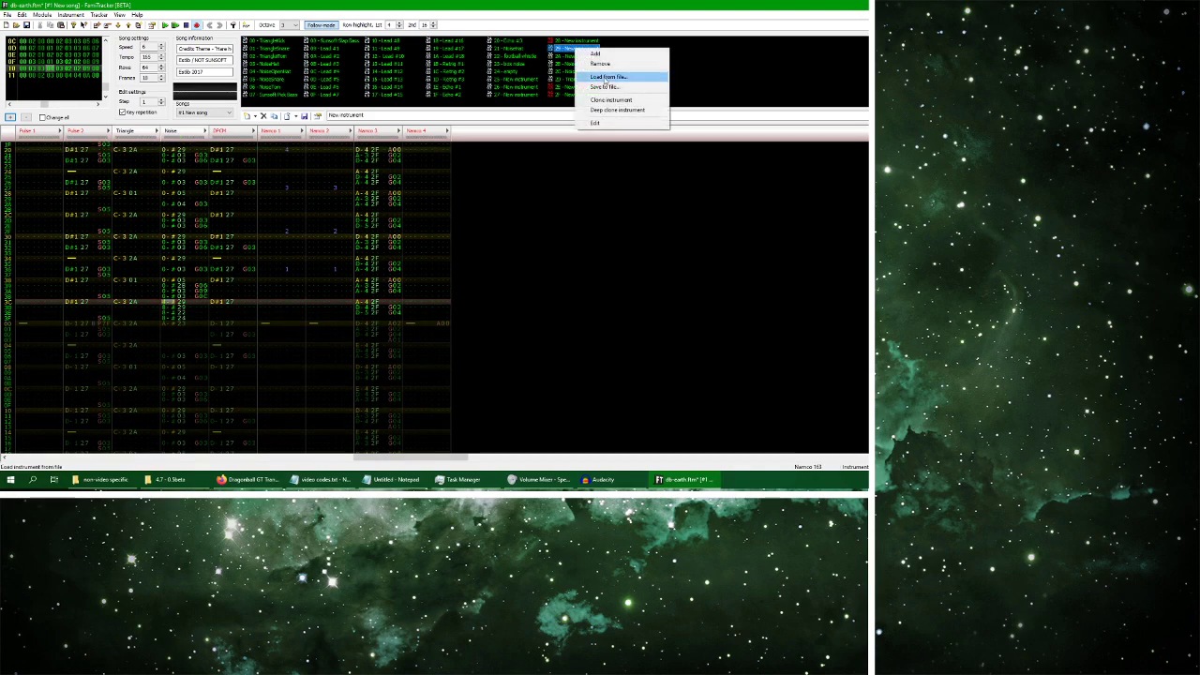
pyautogui.click(668, 100)
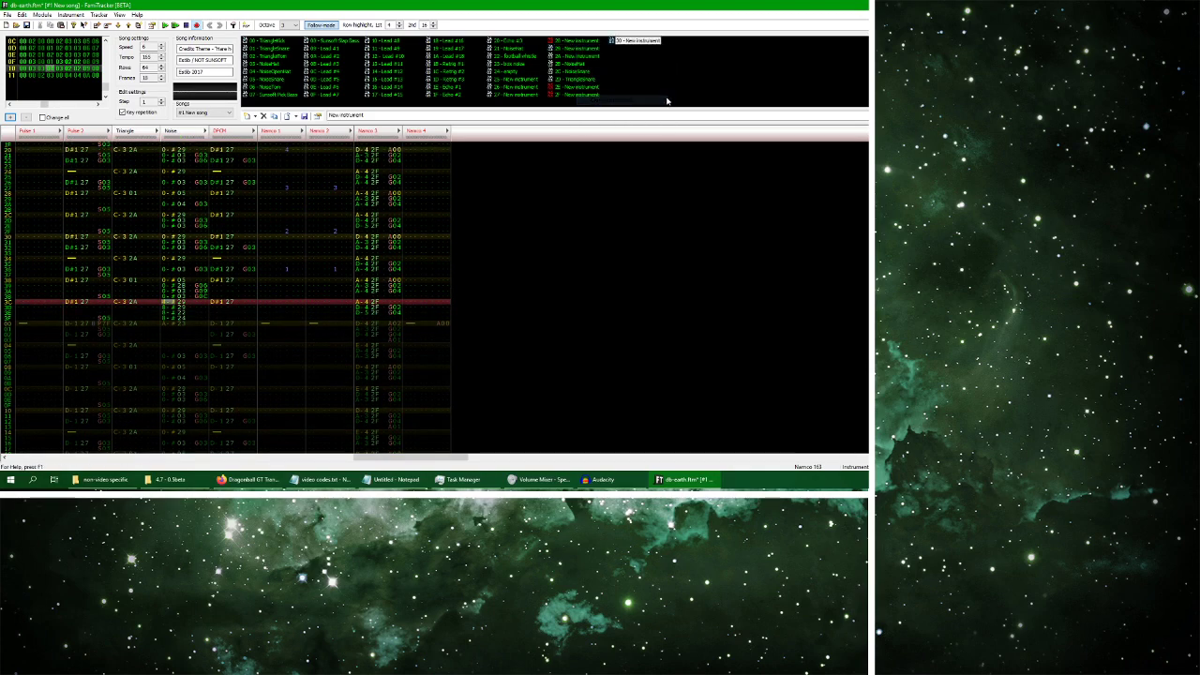
# Give cloned instrument 30 an empty volume sequence slot and draw a 300 ms envelope decaying from 15 to 0
pyautogui.doubleClick(646, 43)
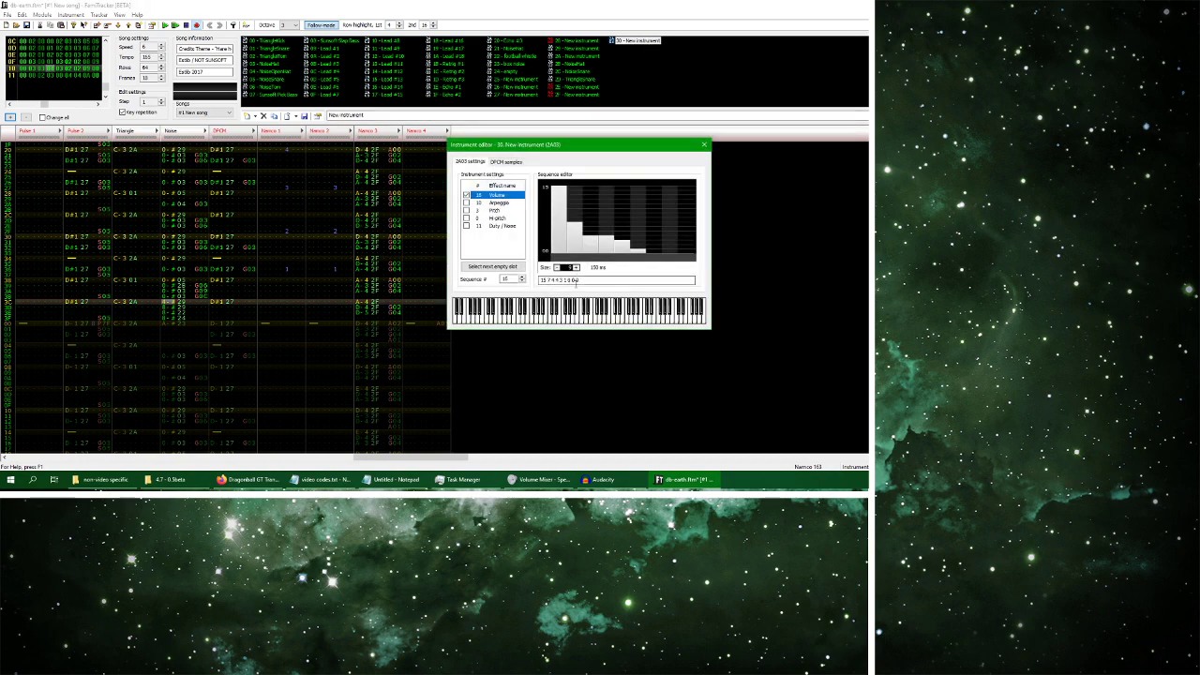
pyautogui.click(515, 269)
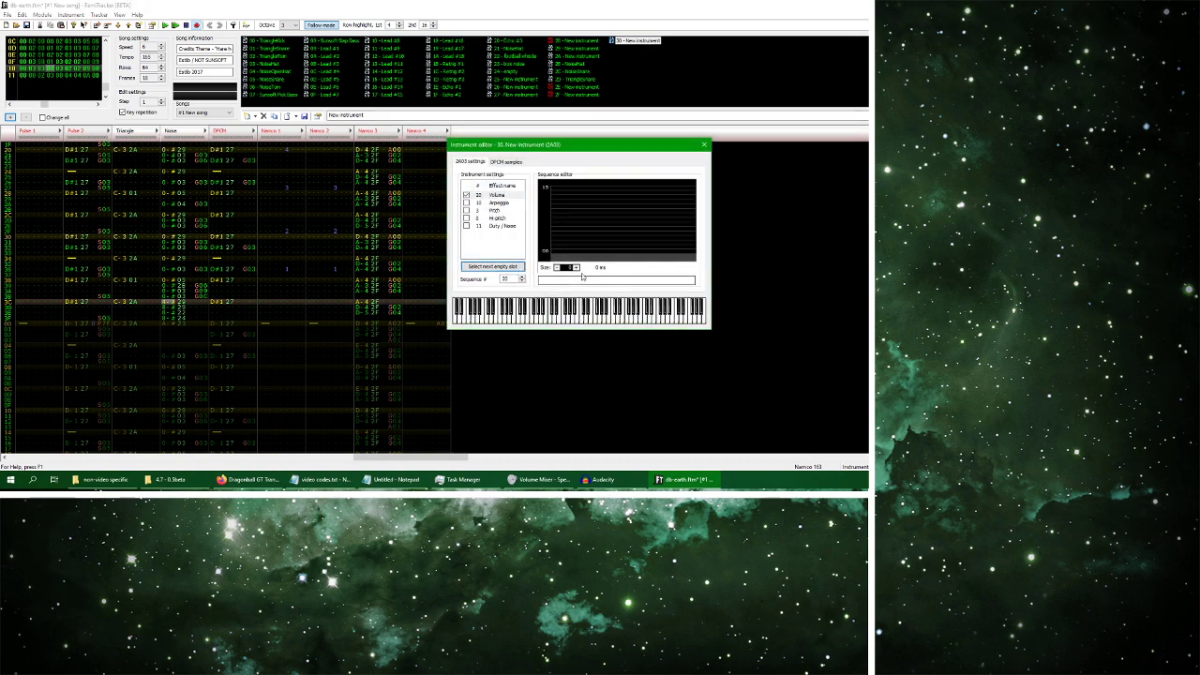
pyautogui.click(575, 268)
pyautogui.click(576, 268)
pyautogui.click(575, 268)
pyautogui.click(575, 268)
pyautogui.click(576, 268)
pyautogui.moveTo(559, 188)
pyautogui.mouseDown()
pyautogui.moveTo(607, 244)
pyautogui.moveTo(642, 252)
pyautogui.mouseUp()
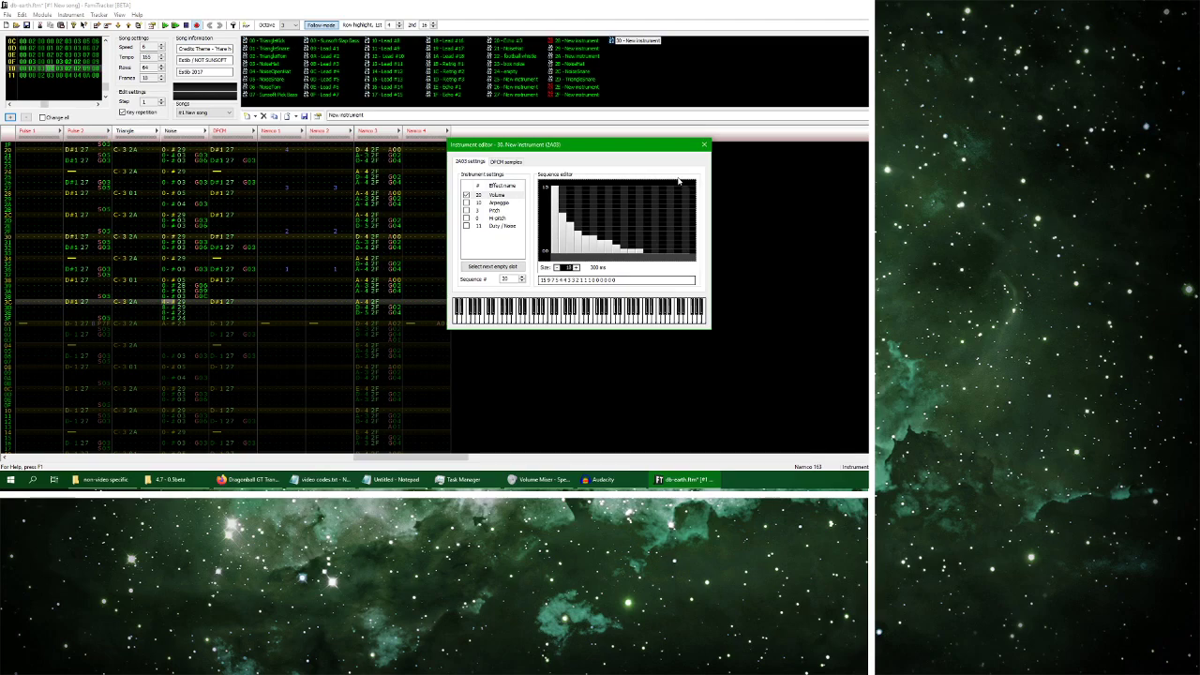
pyautogui.click(704, 144)
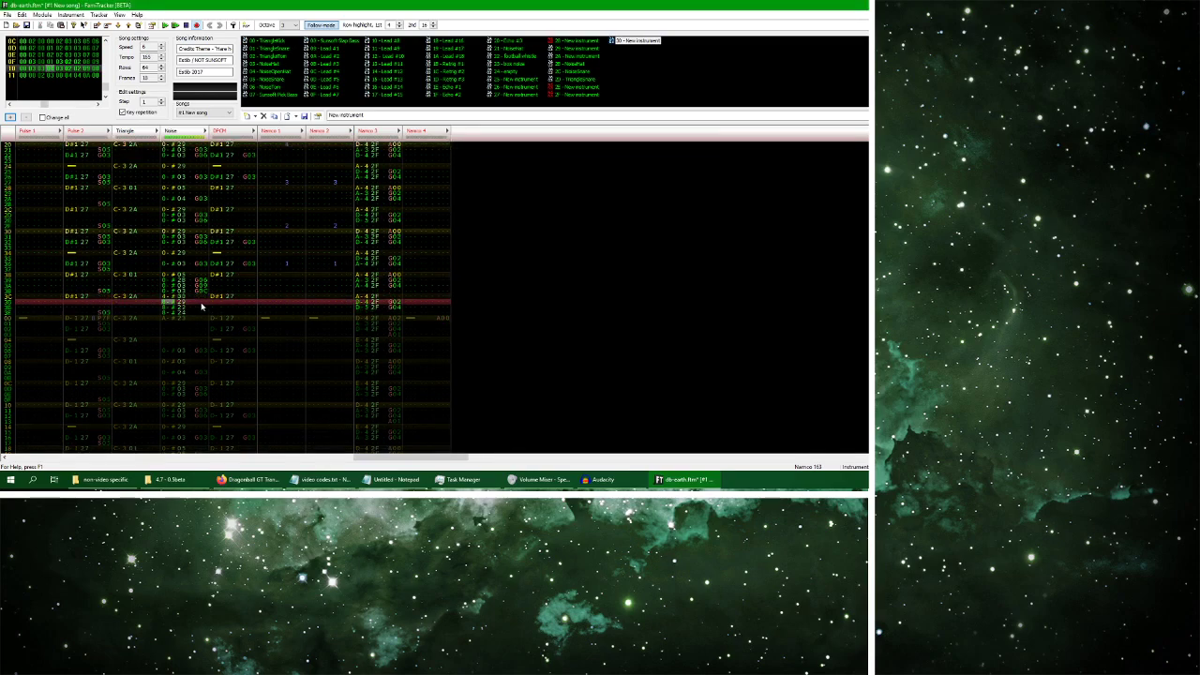
# Use instrument 30 for the Noise note at row 3C of frame 10, and play the frame with it
pyautogui.scroll(-2, 200, 306)
pyautogui.scroll(2, 201, 305)
pyautogui.click(174, 26)
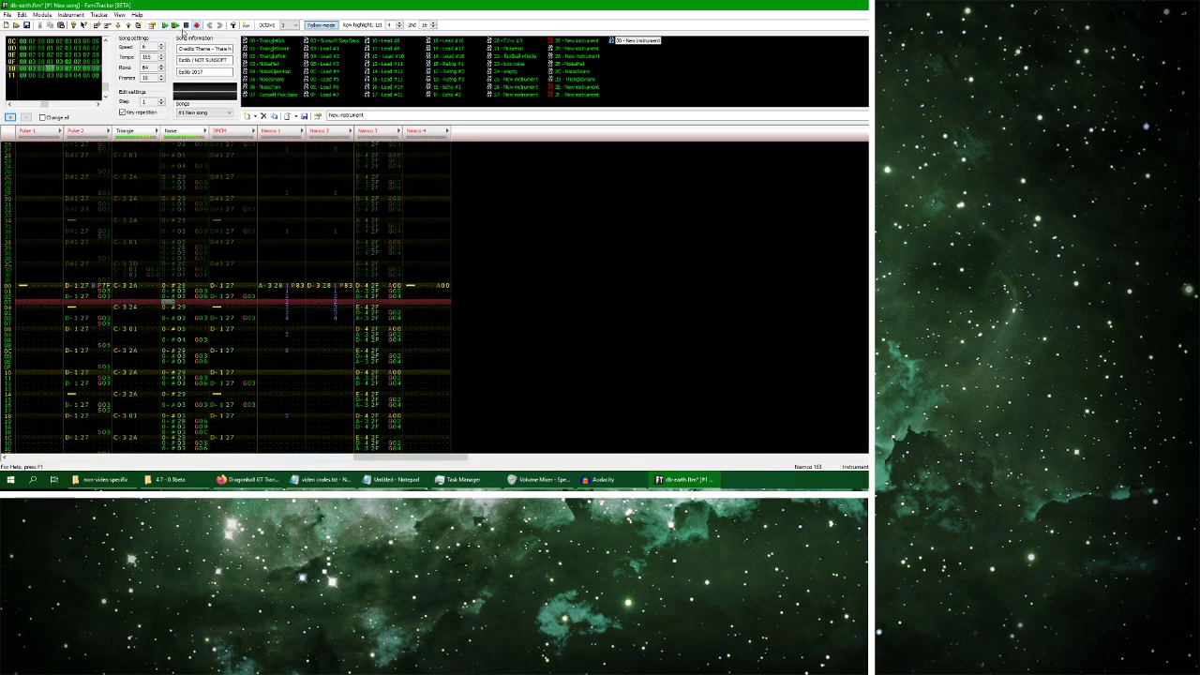